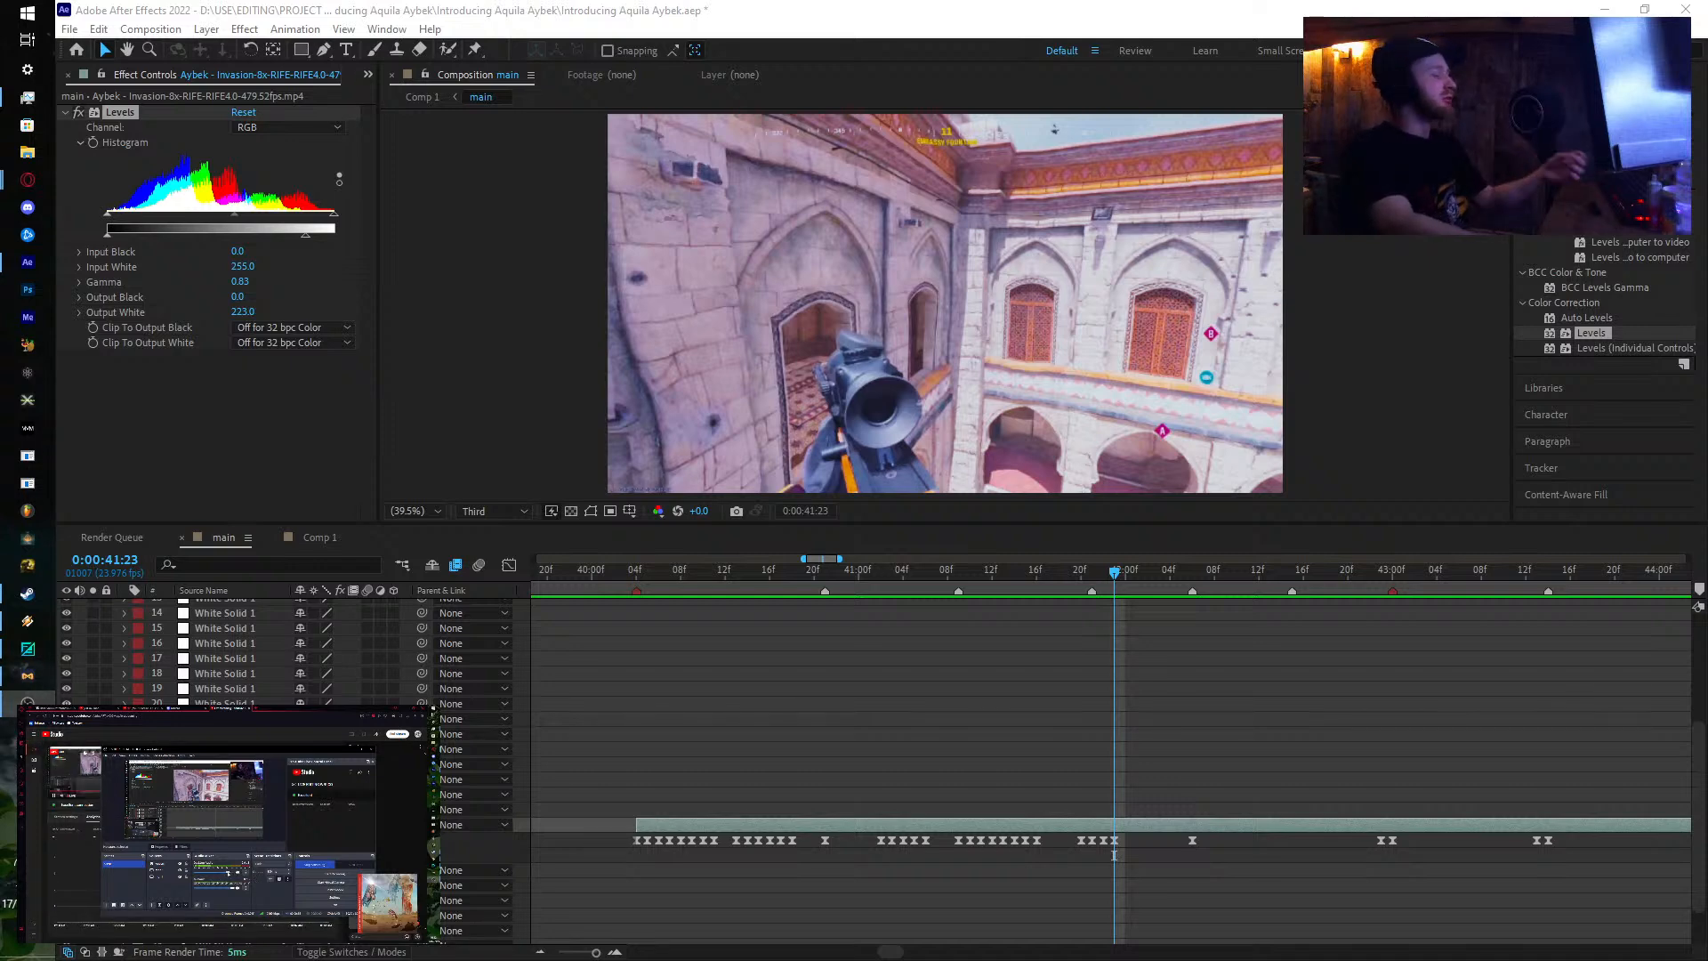
Step: Switch to the stream dashboard in YouTube Studio, pop out its live chat and tile the chat window beside the dashboard
{"action": "left_click", "coordinate": [1116, 574]}
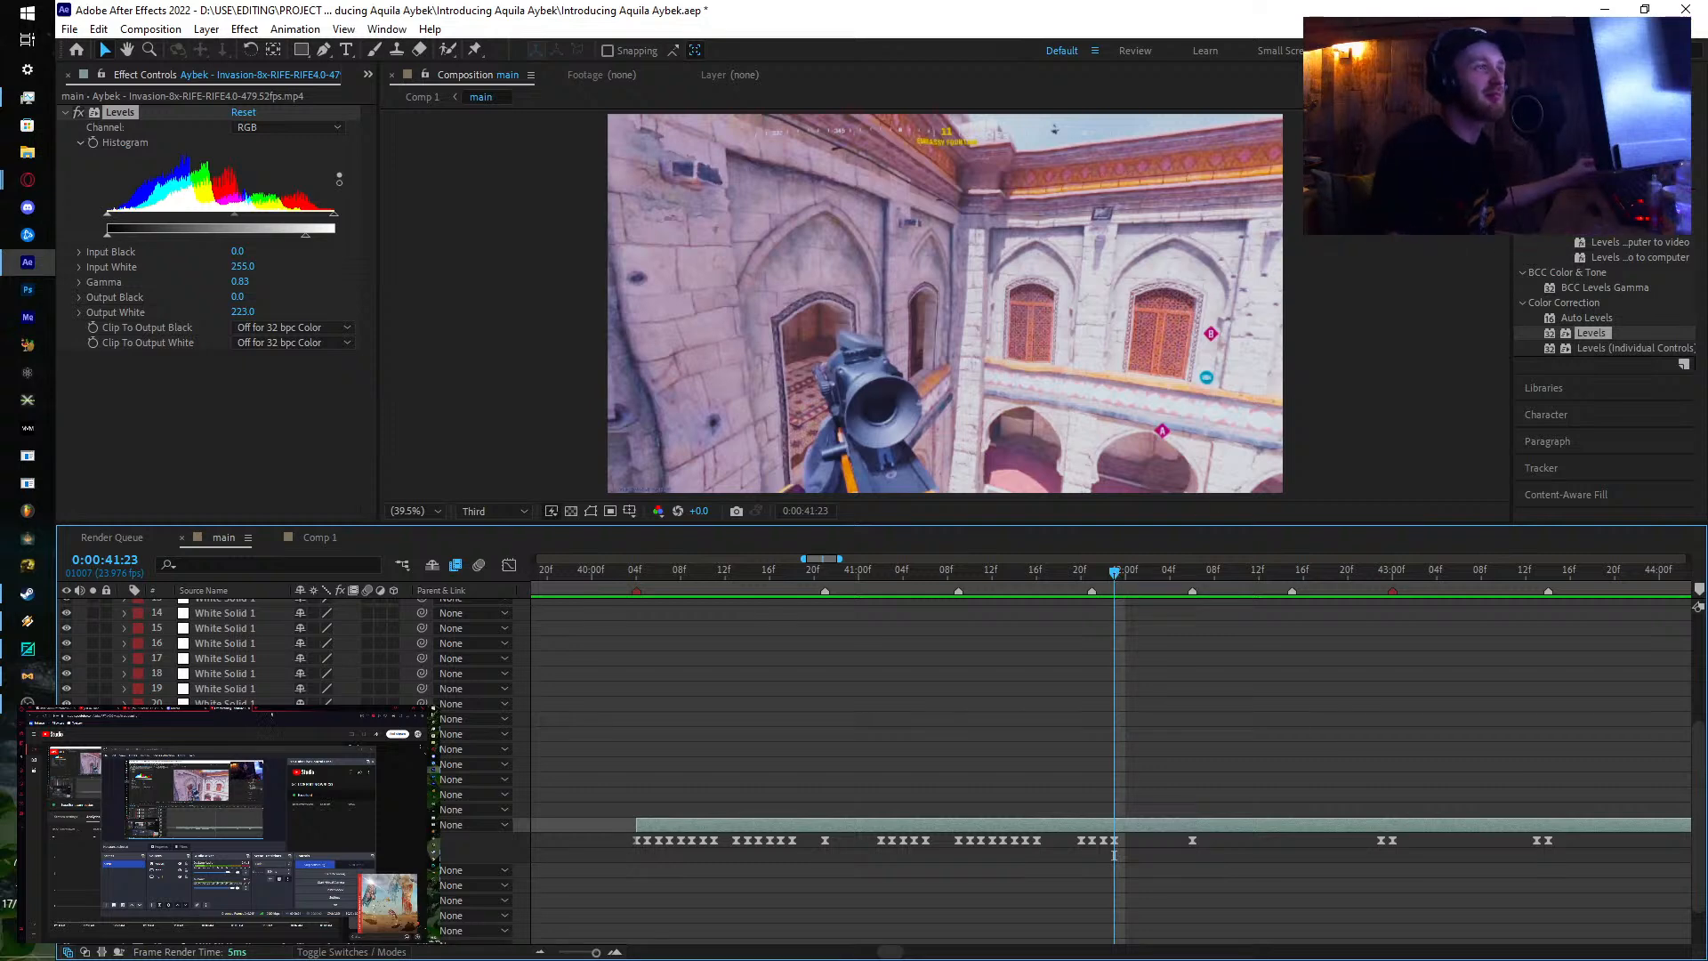
{"action": "left_click", "coordinate": [408, 753]}
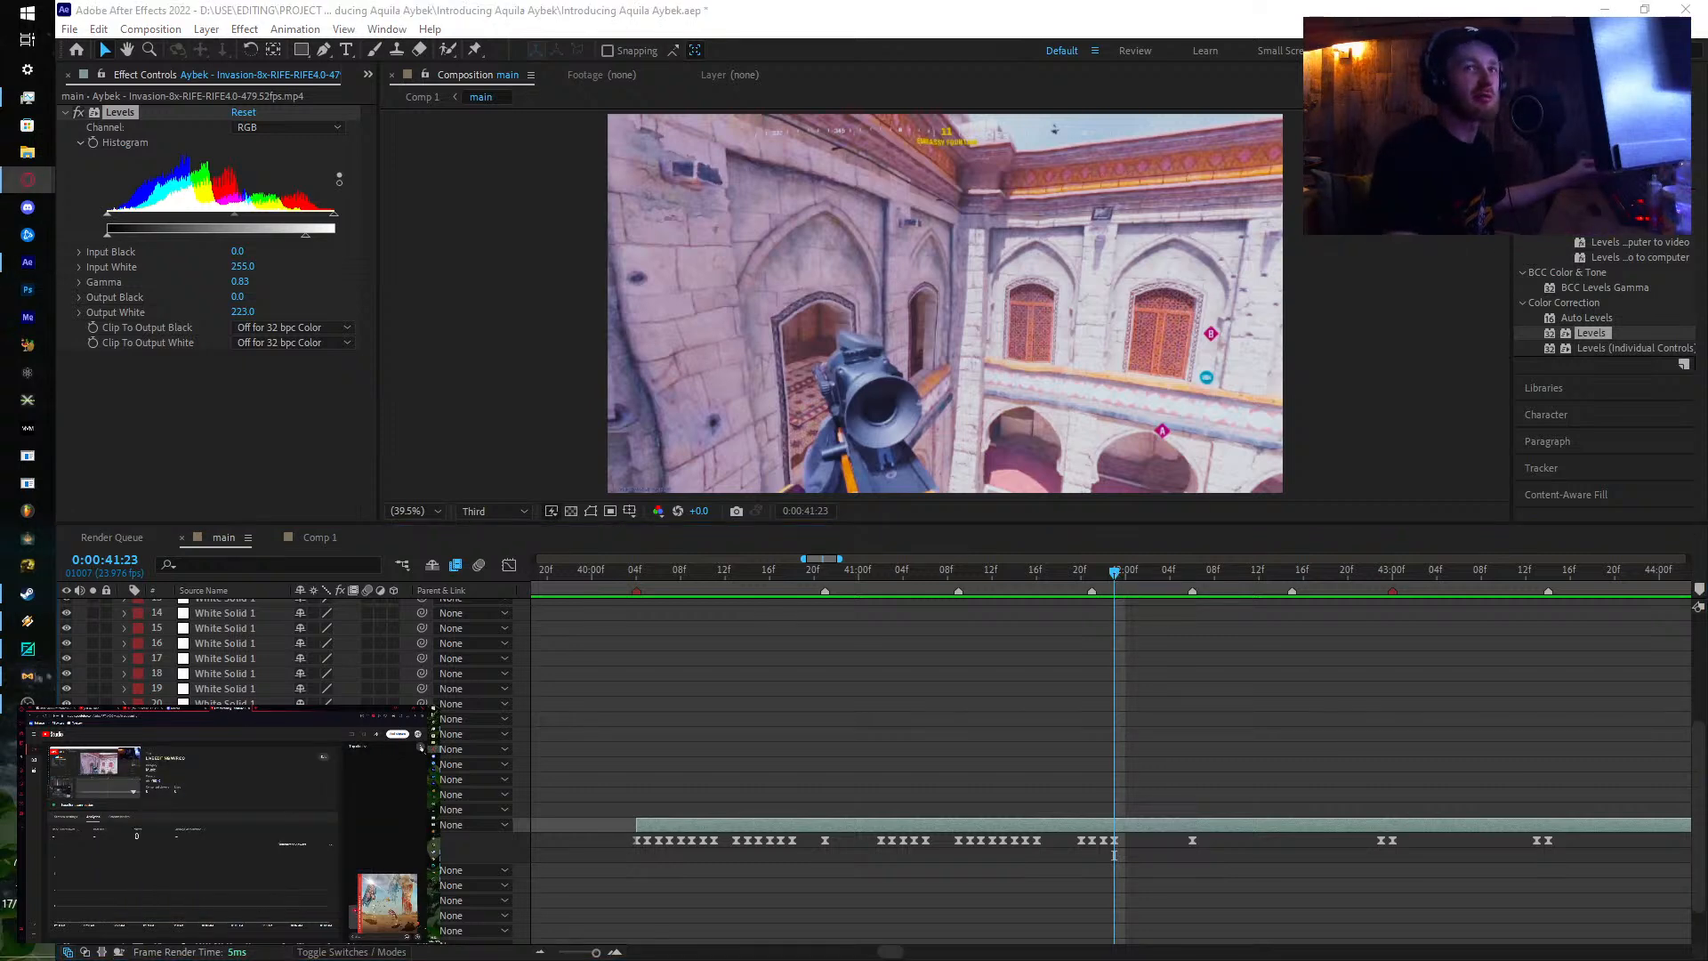
{"action": "left_click", "coordinate": [421, 747]}
{"action": "left_click", "coordinate": [399, 798]}
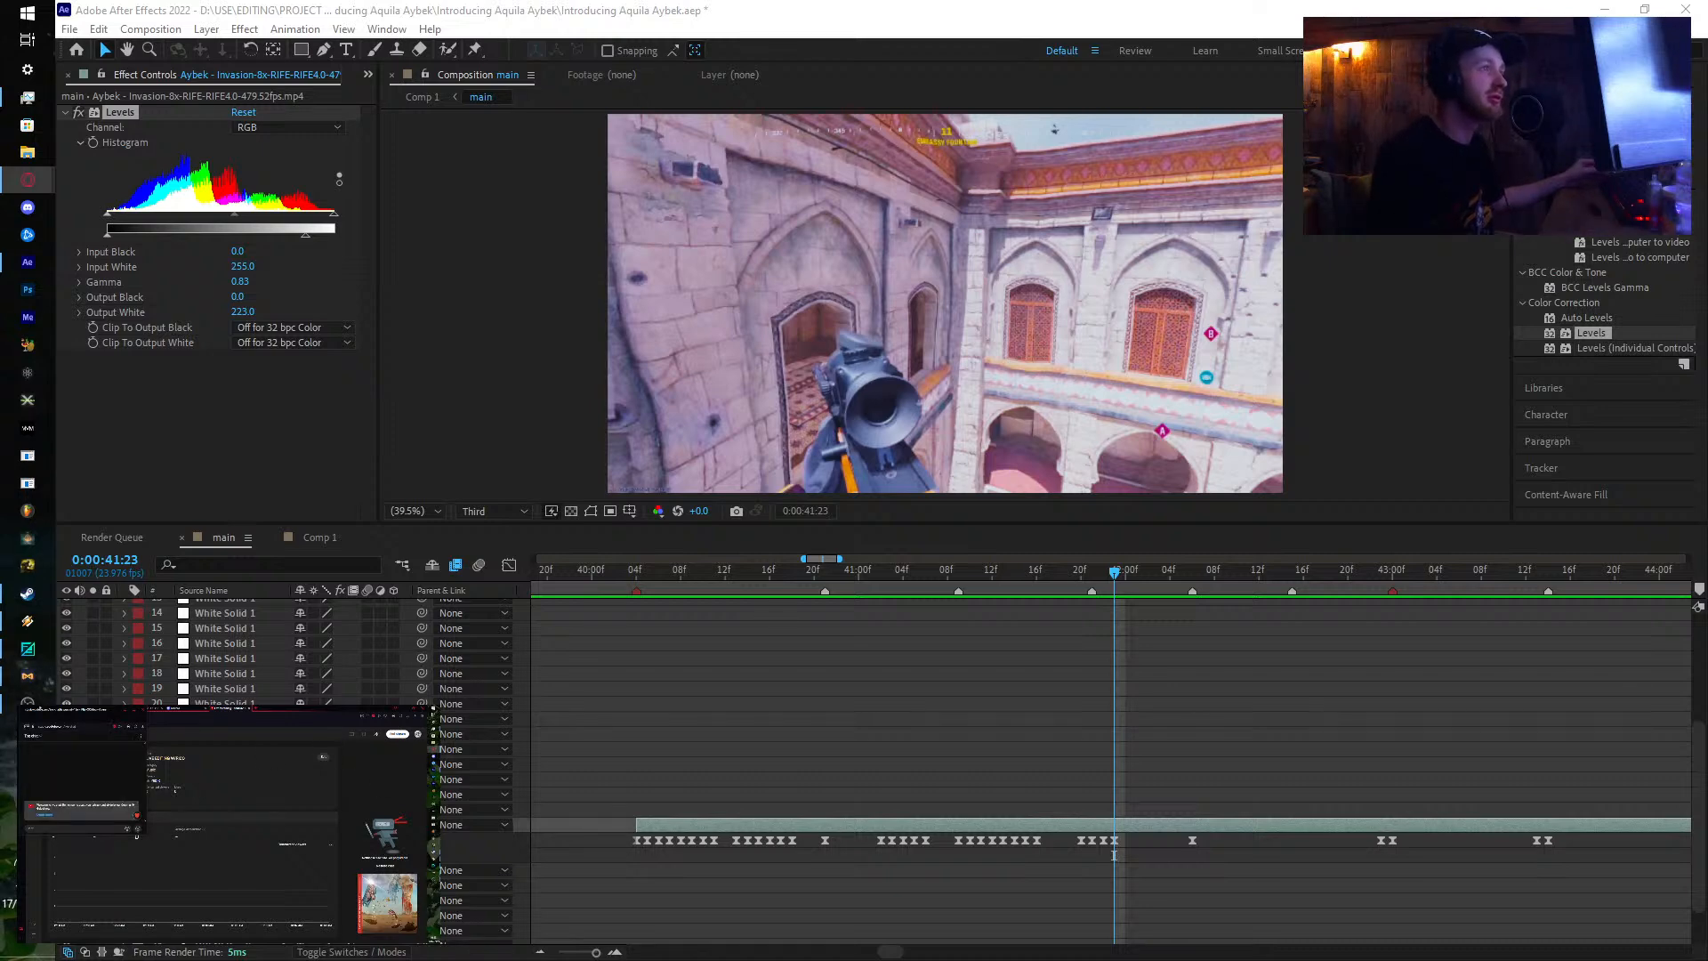
{"action": "left_click_drag", "start_coordinate": [63, 715], "coordinate": [17, 793]}
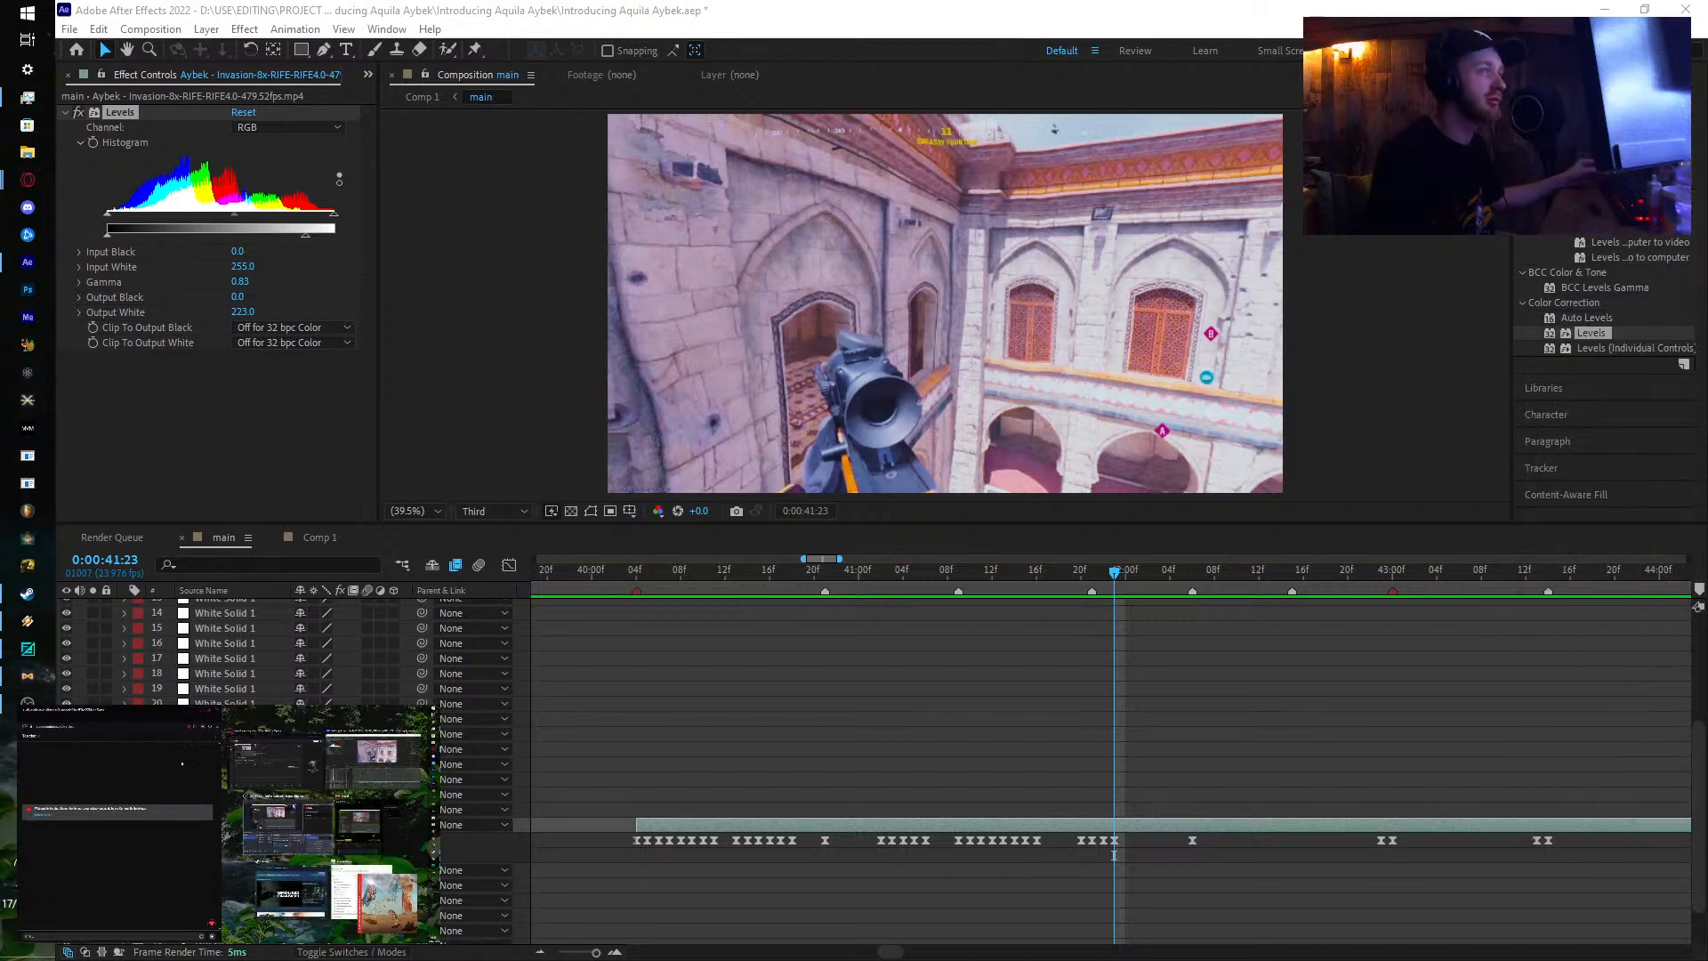
{"action": "left_click", "coordinate": [268, 768]}
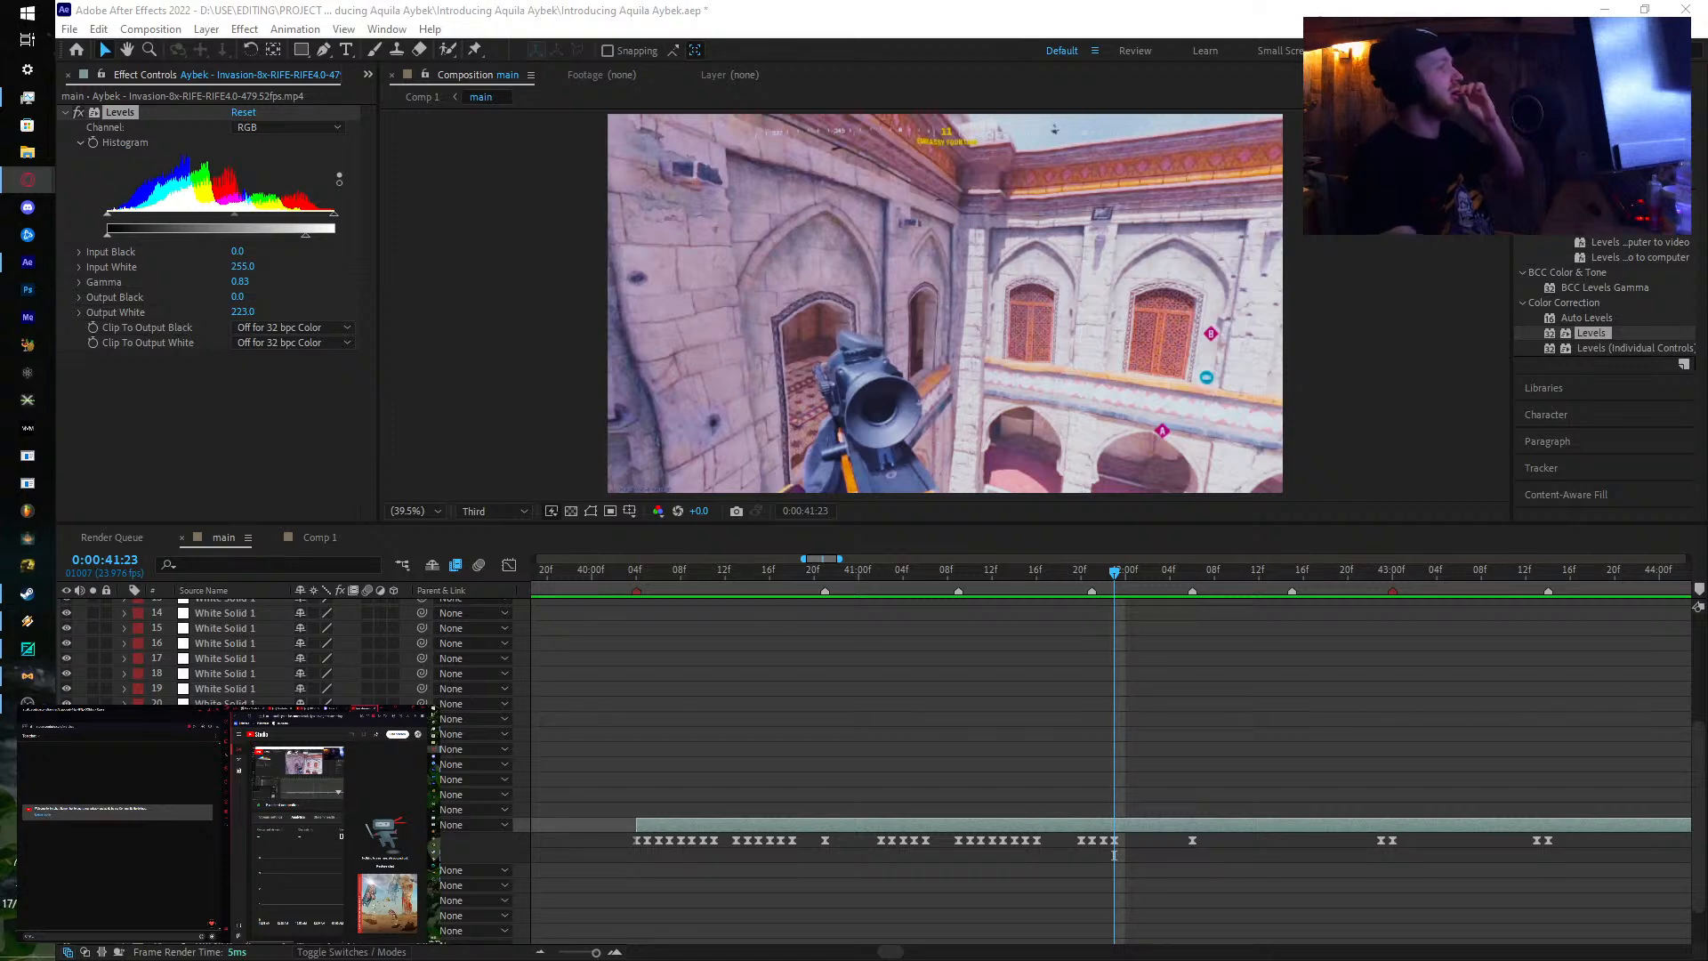
{"action": "left_click", "coordinate": [31, 737]}
{"action": "left_click", "coordinate": [41, 761]}
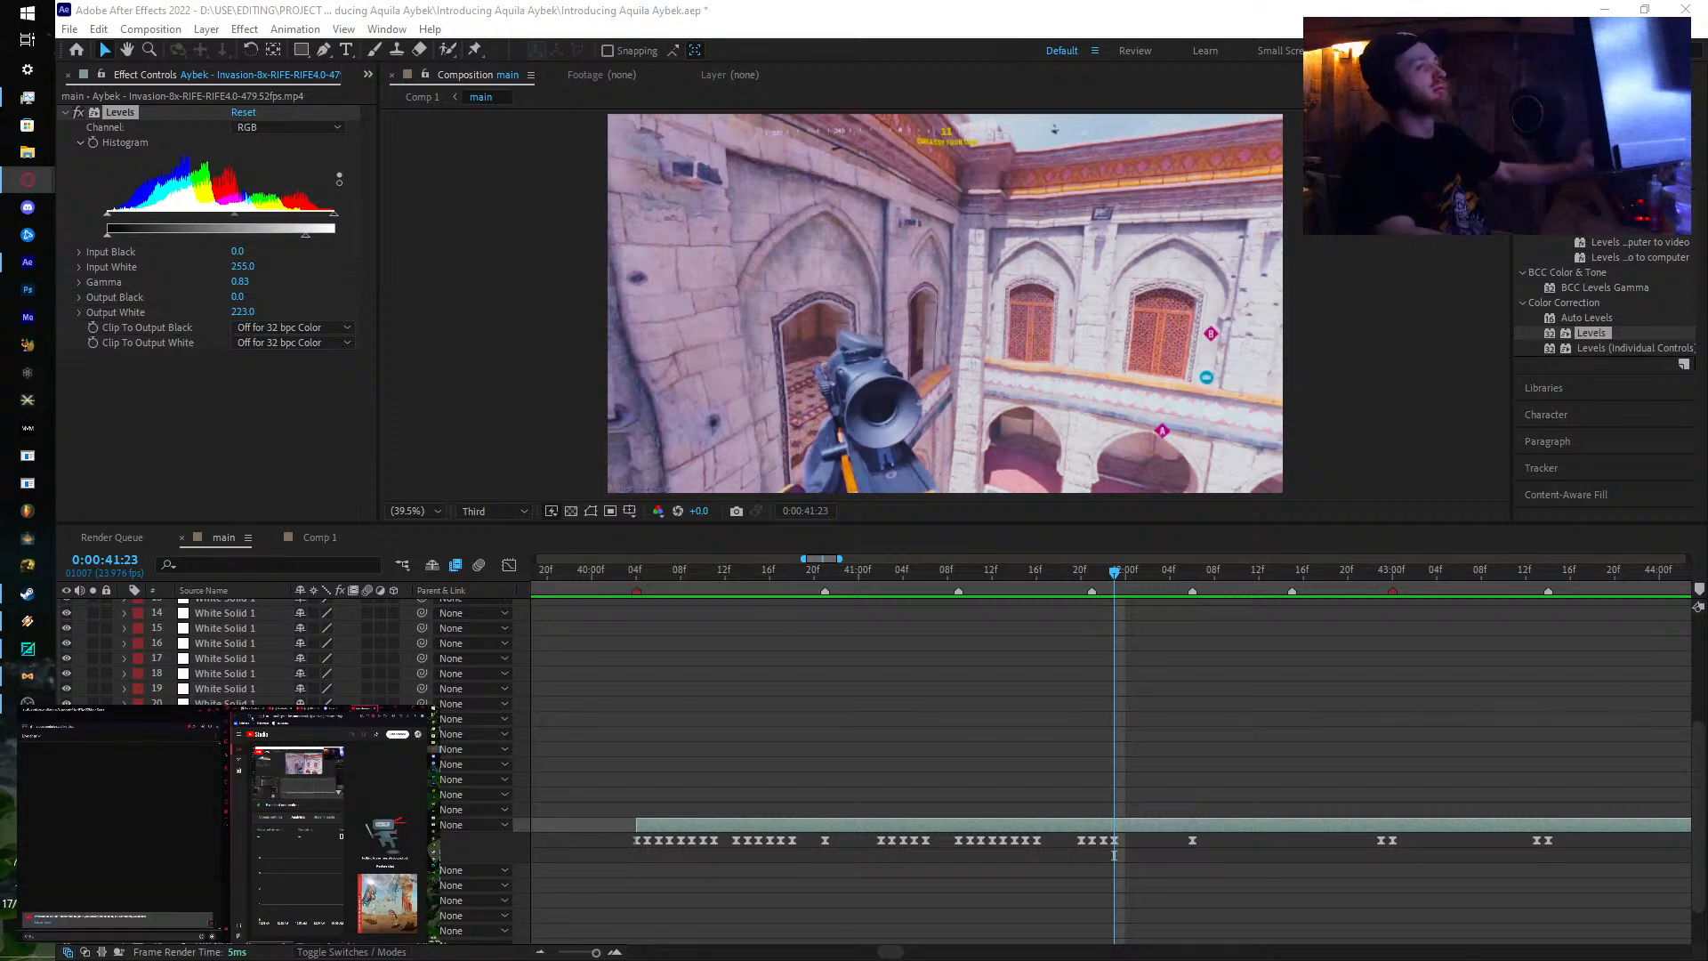
Step: Share the live stream on X with a stream image attached and publish the post
{"action": "left_click", "coordinate": [376, 735]}
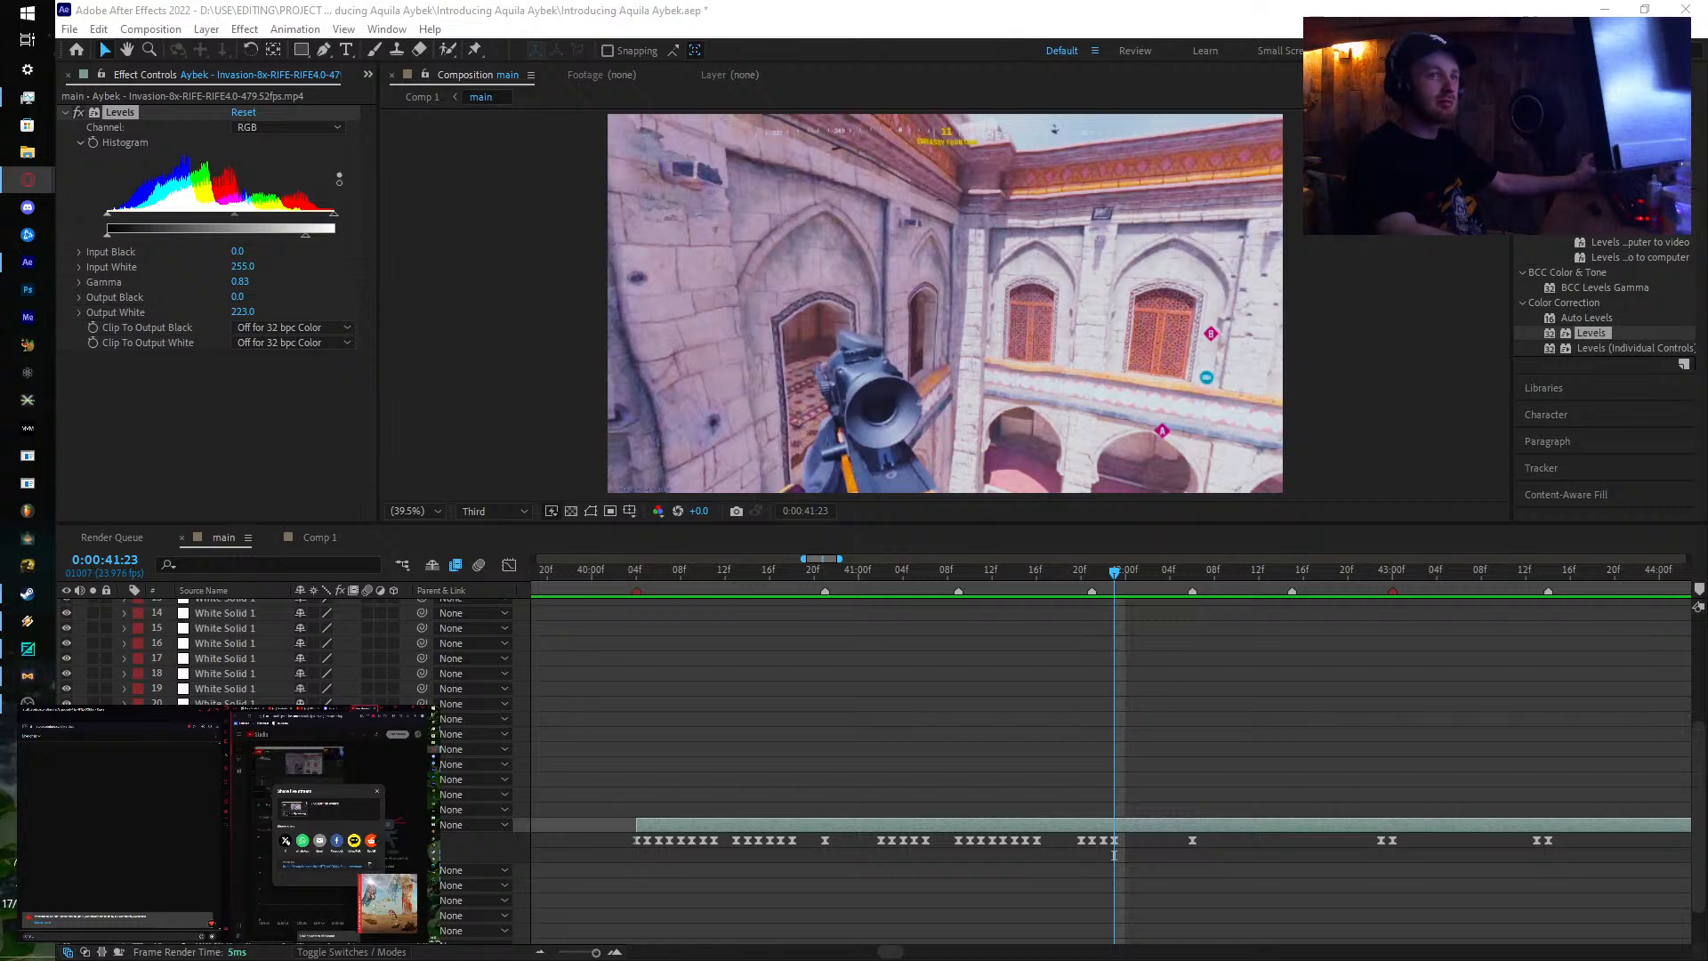
{"action": "left_click", "coordinate": [285, 840]}
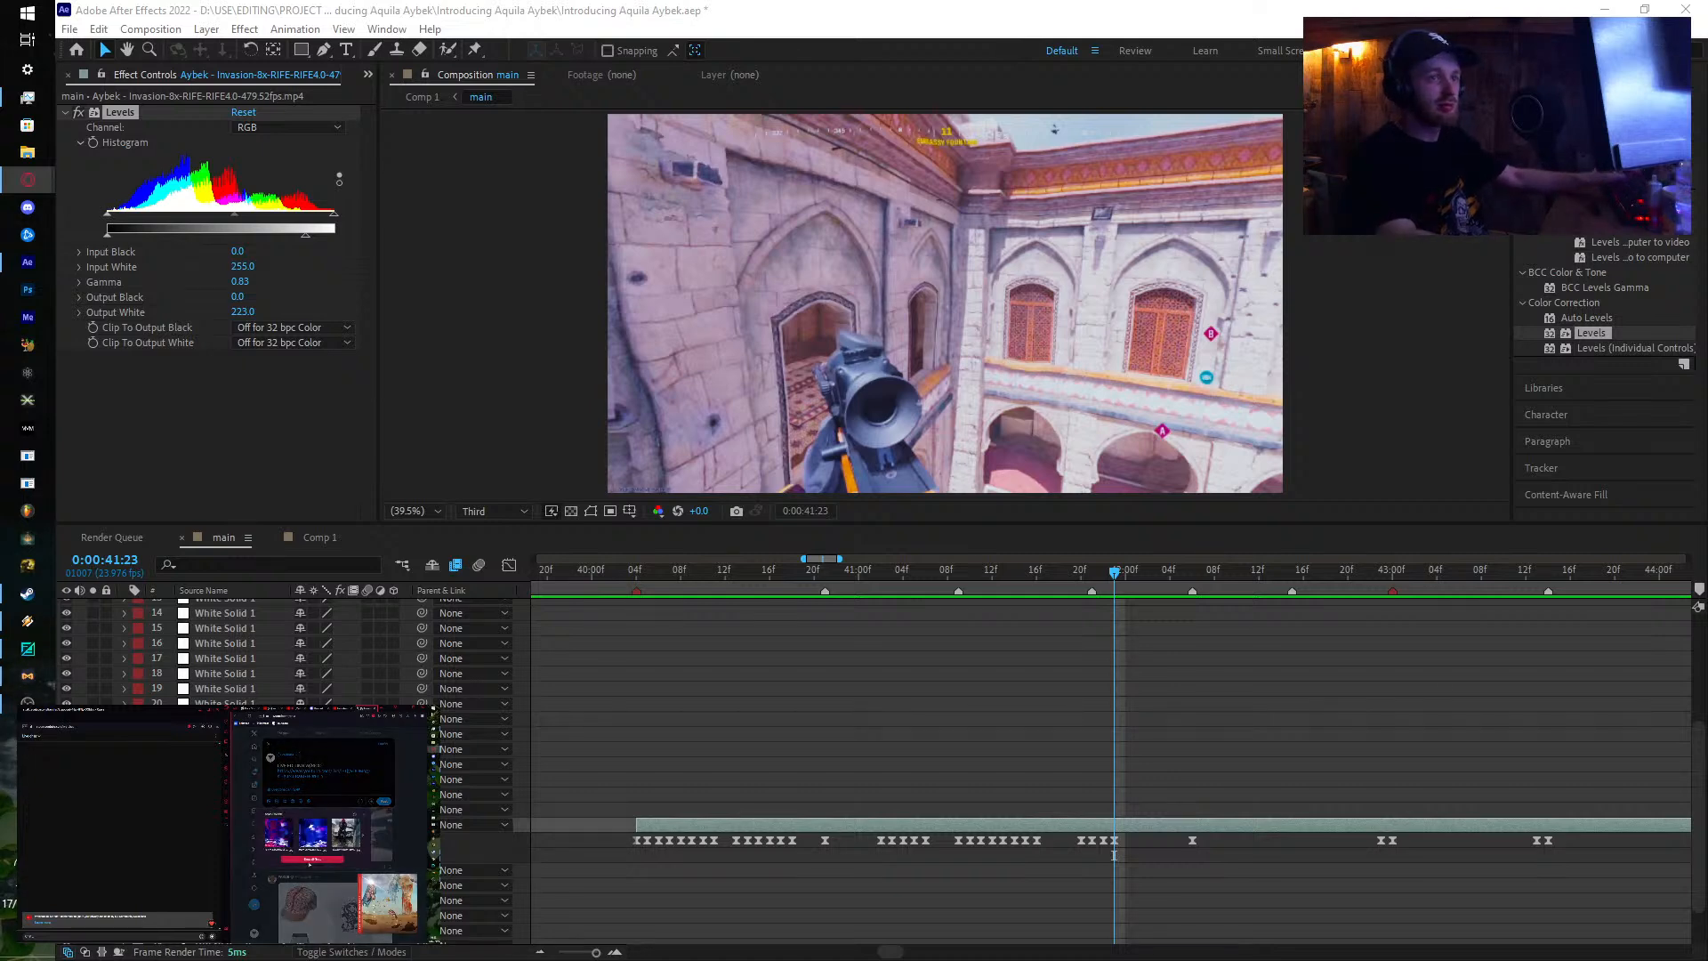
{"action": "left_click", "coordinate": [312, 858]}
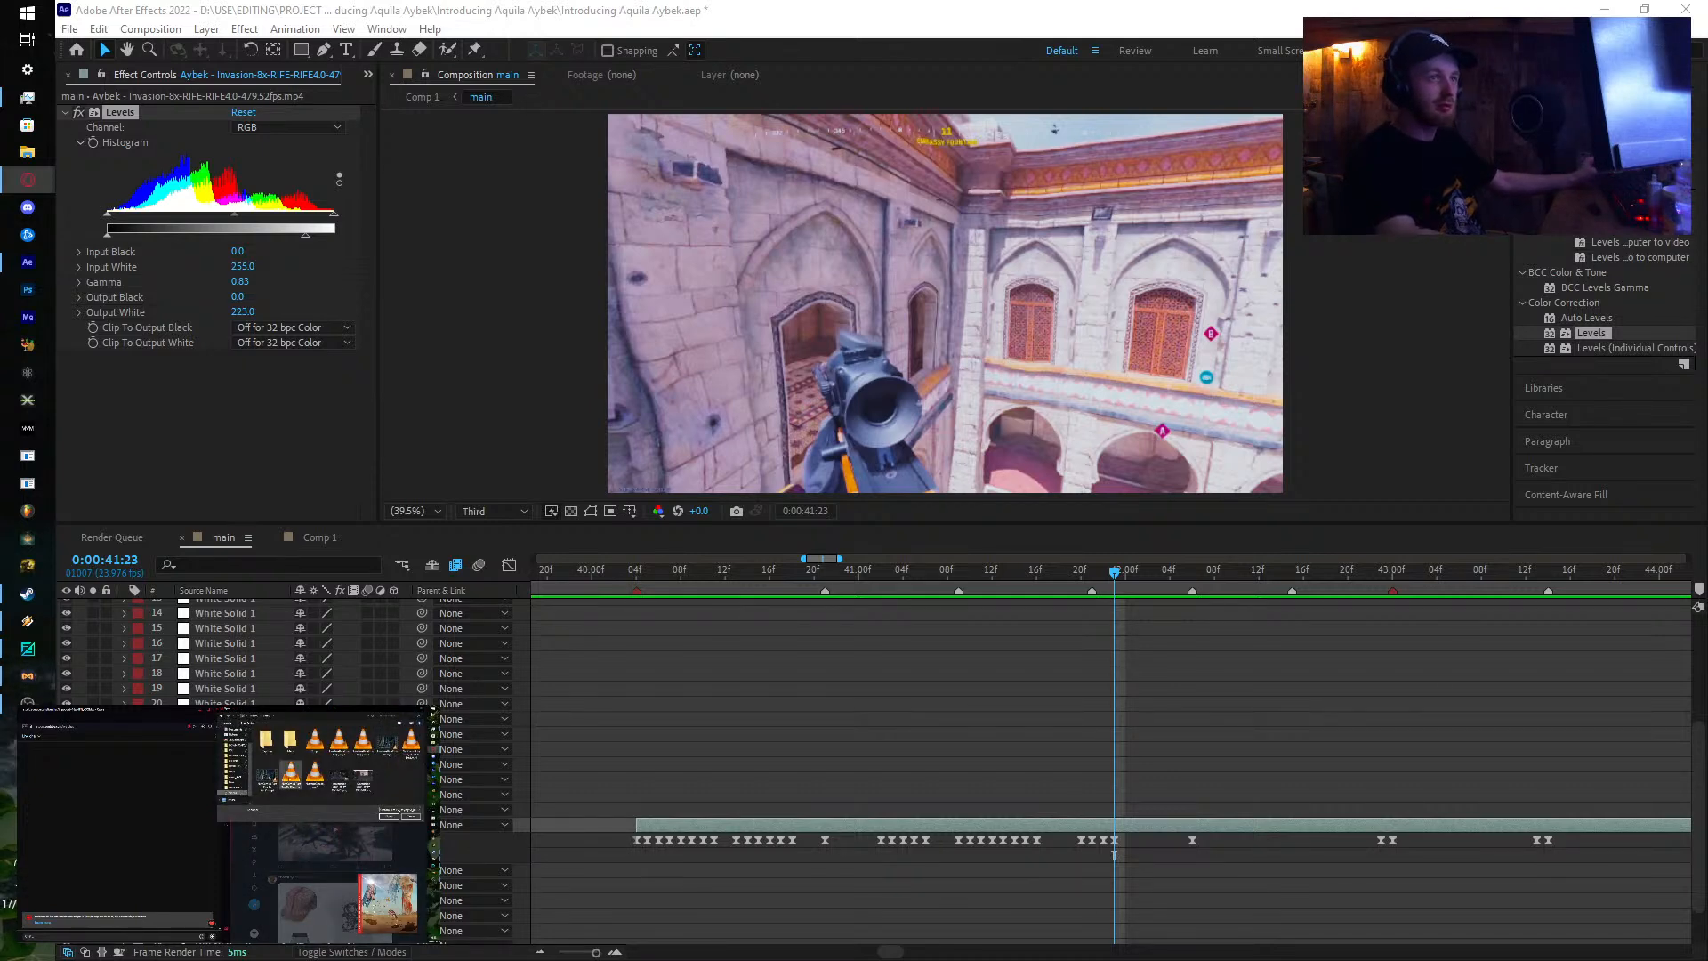
{"action": "double_click", "coordinate": [367, 777]}
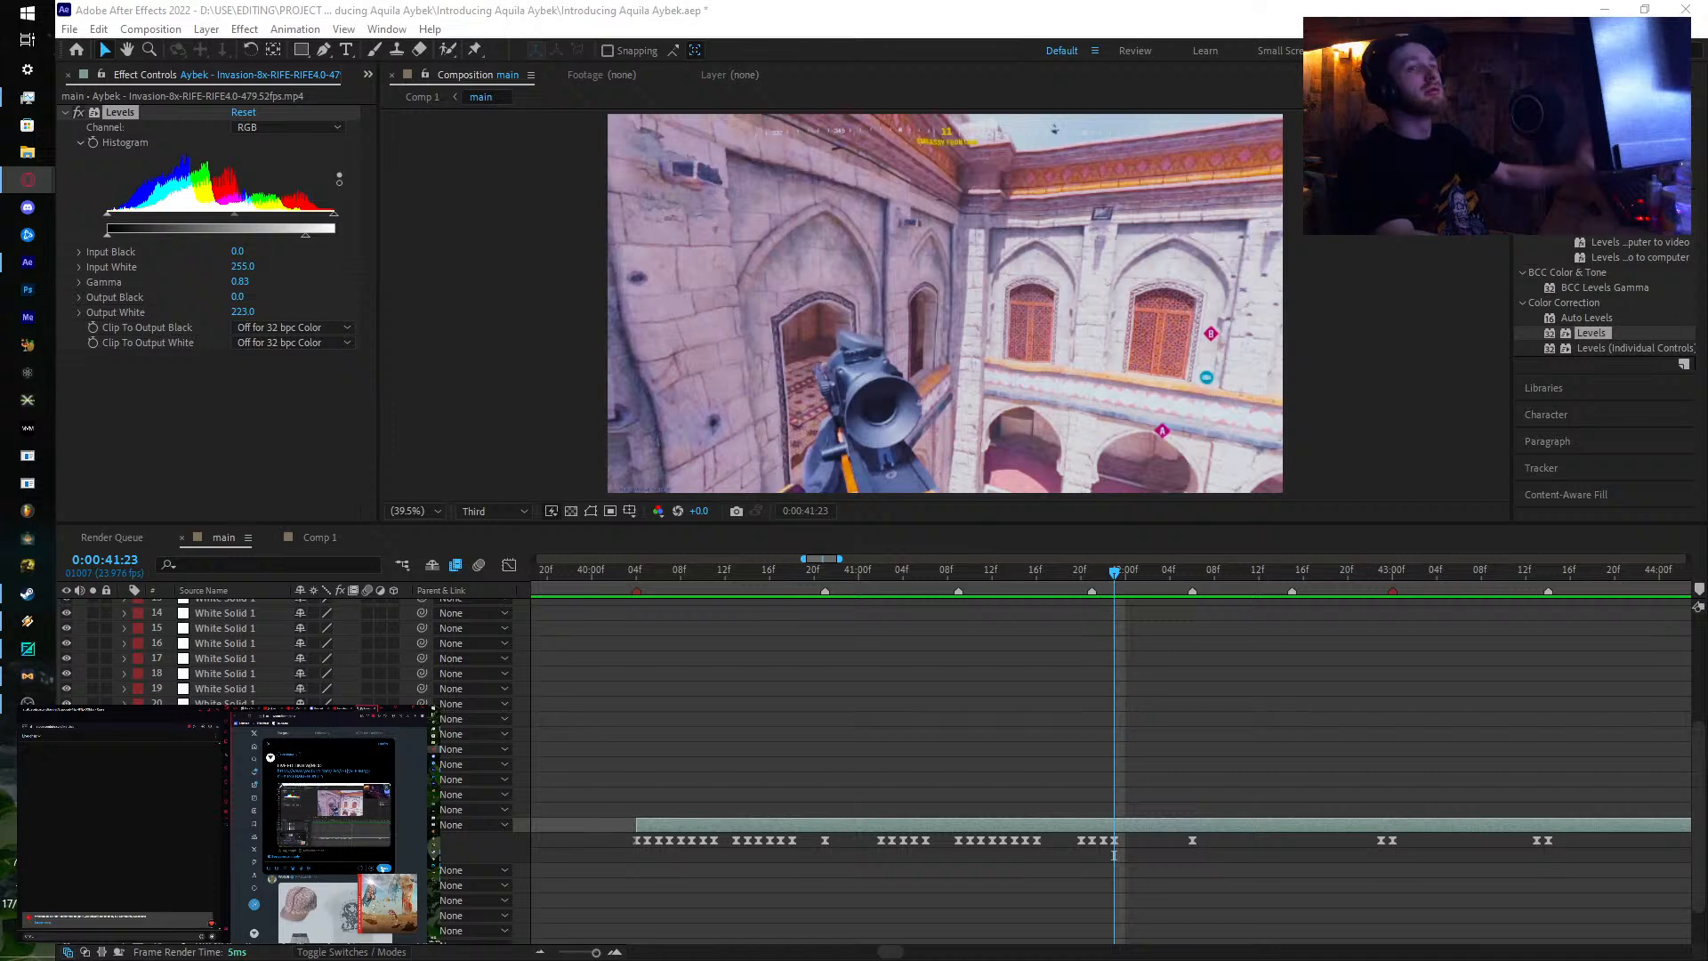
{"action": "left_click", "coordinate": [384, 868]}
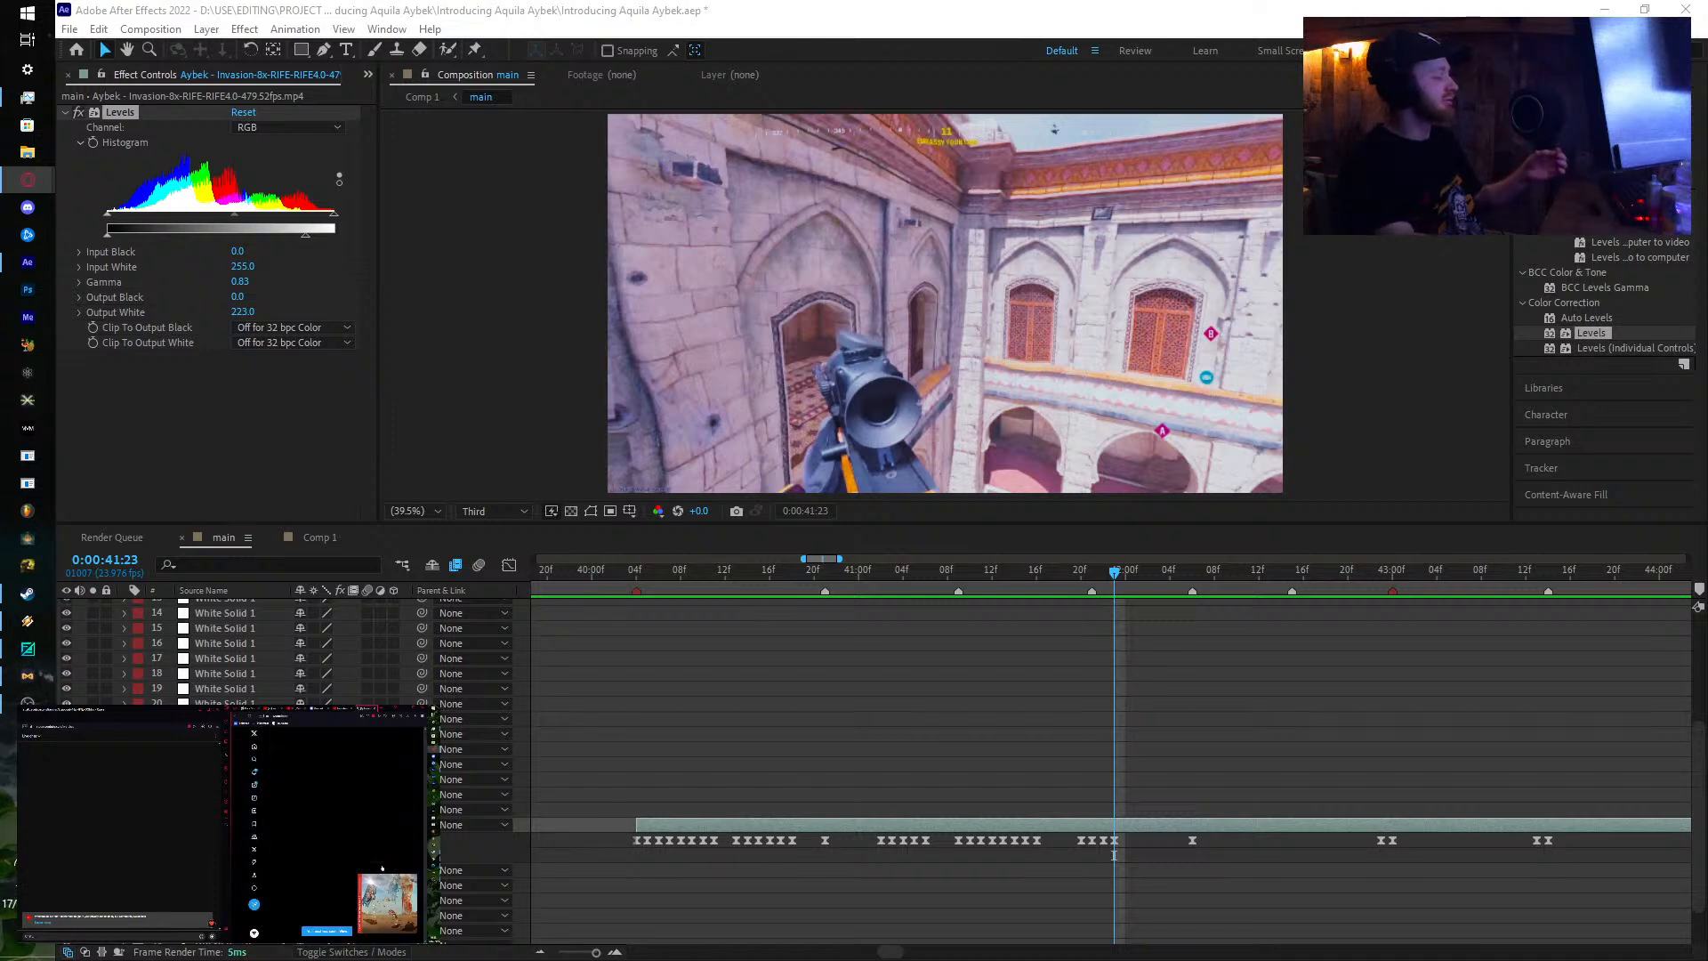
{"action": "scroll", "coordinate": [300, 840], "scroll_direction": "up", "scroll_amount": 3}
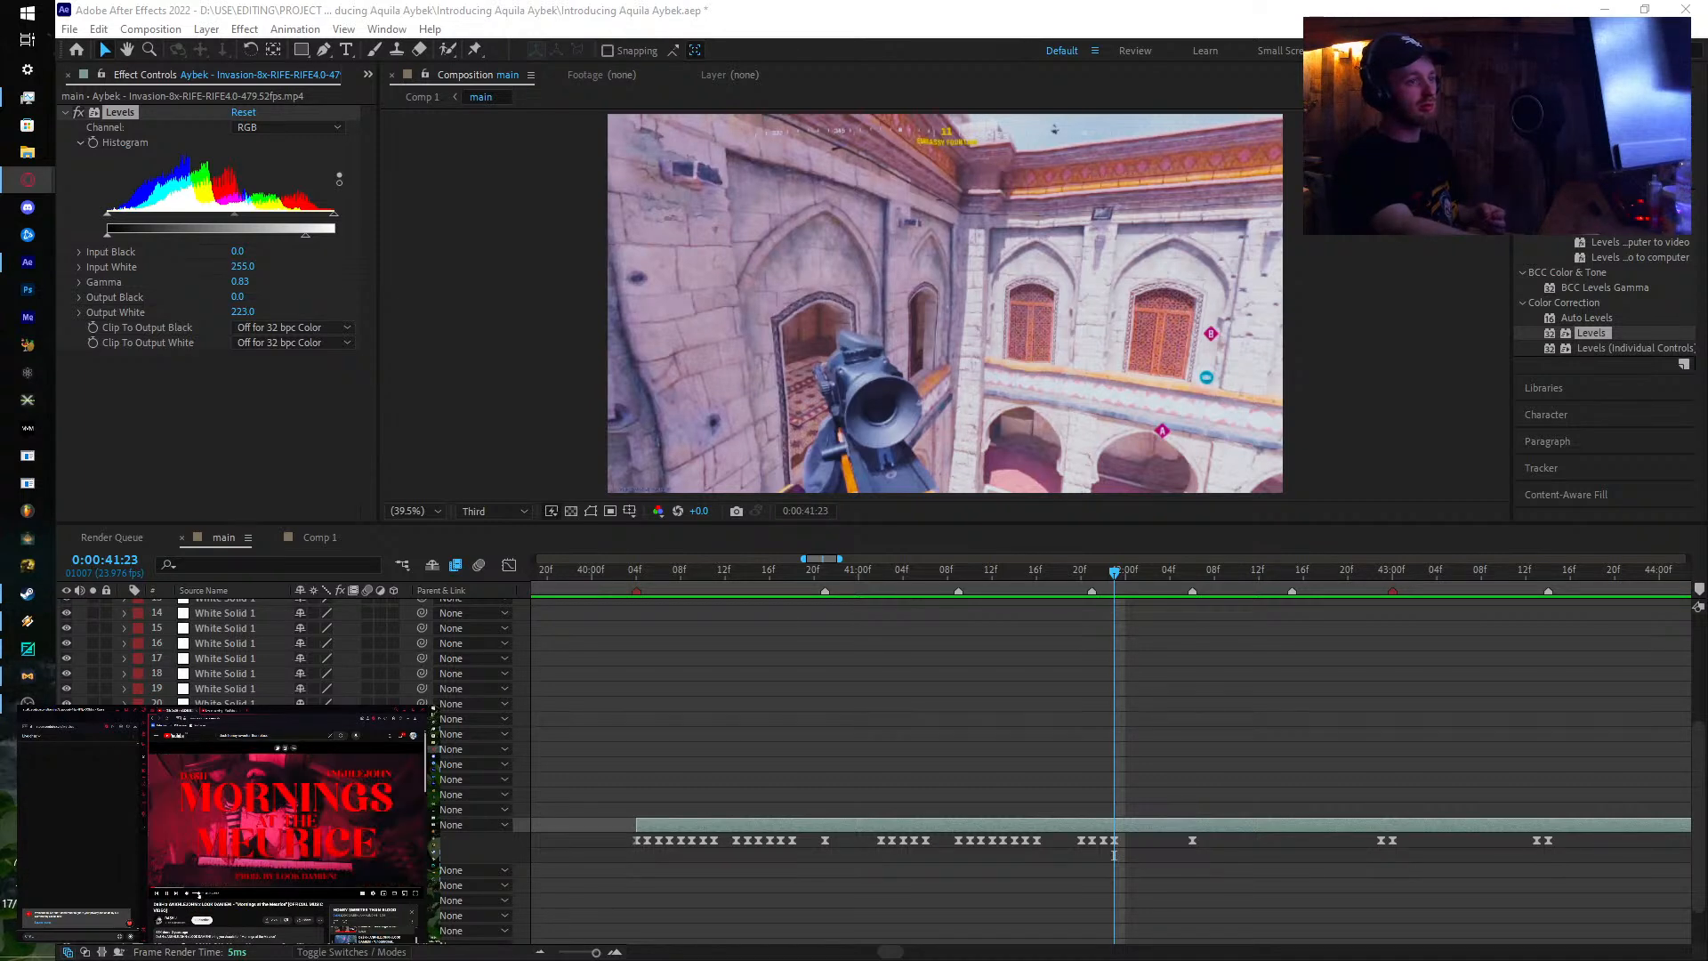
Step: Paste the copied time-remap keyframe onto the gameplay clip at every frame from 0:00:42:00 through 0:00:42:05
{"action": "left_click", "coordinate": [1125, 574]}
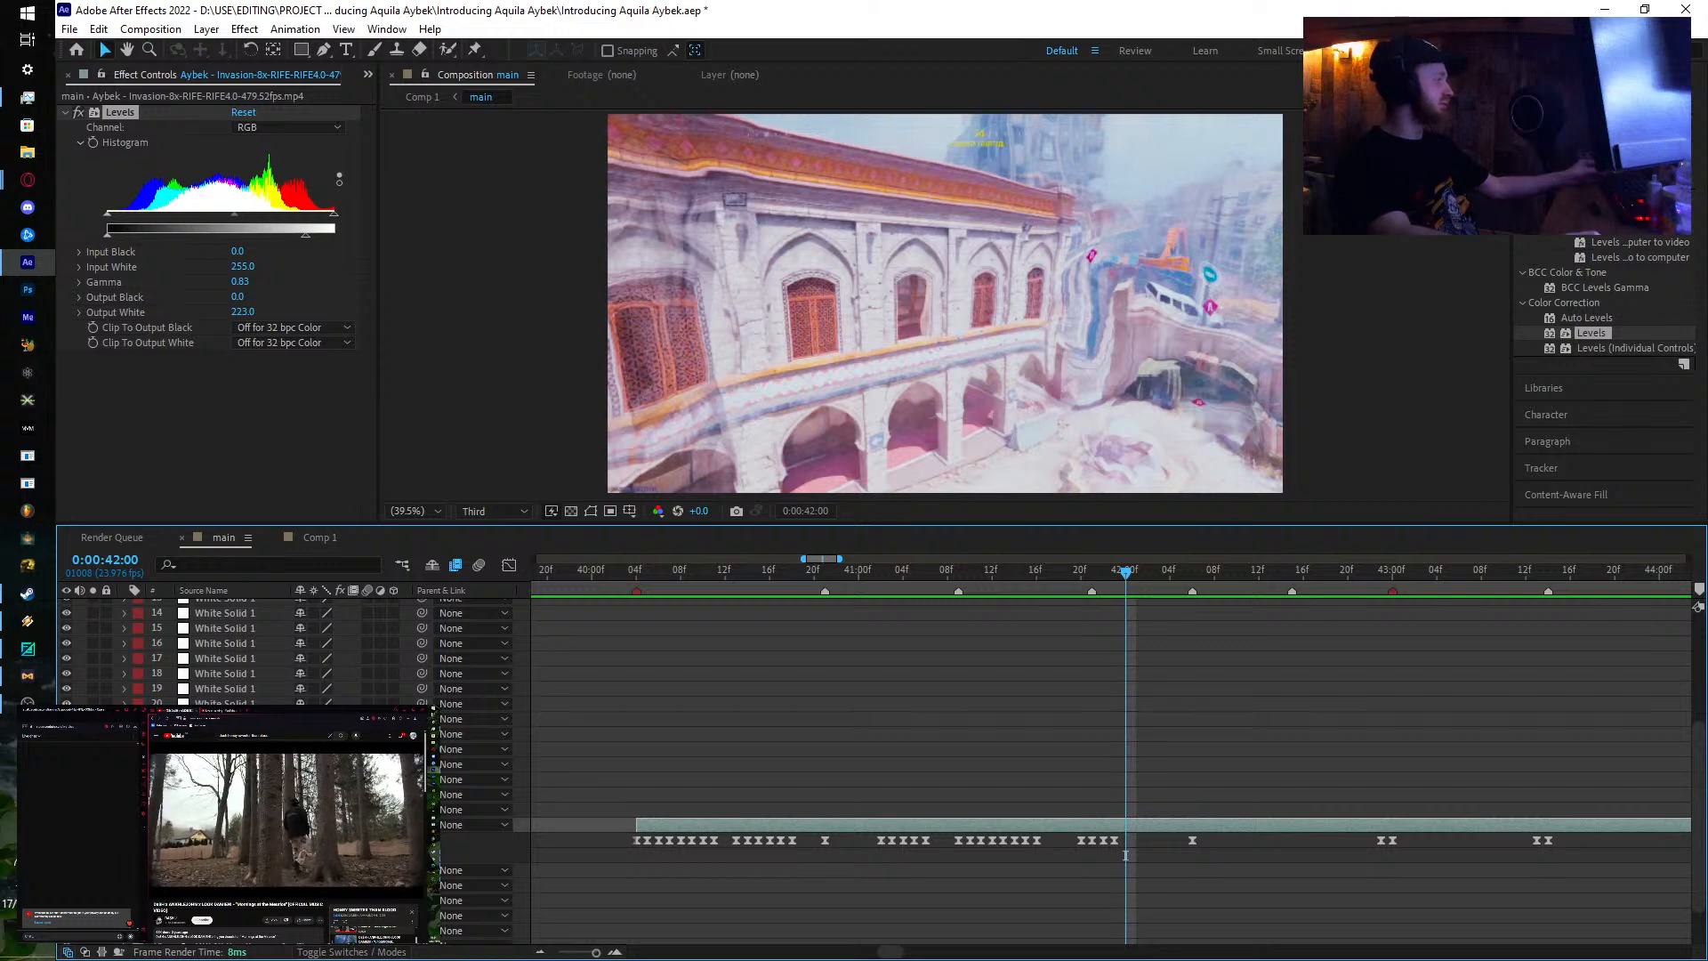
{"action": "key", "text": "ctrl+v"}
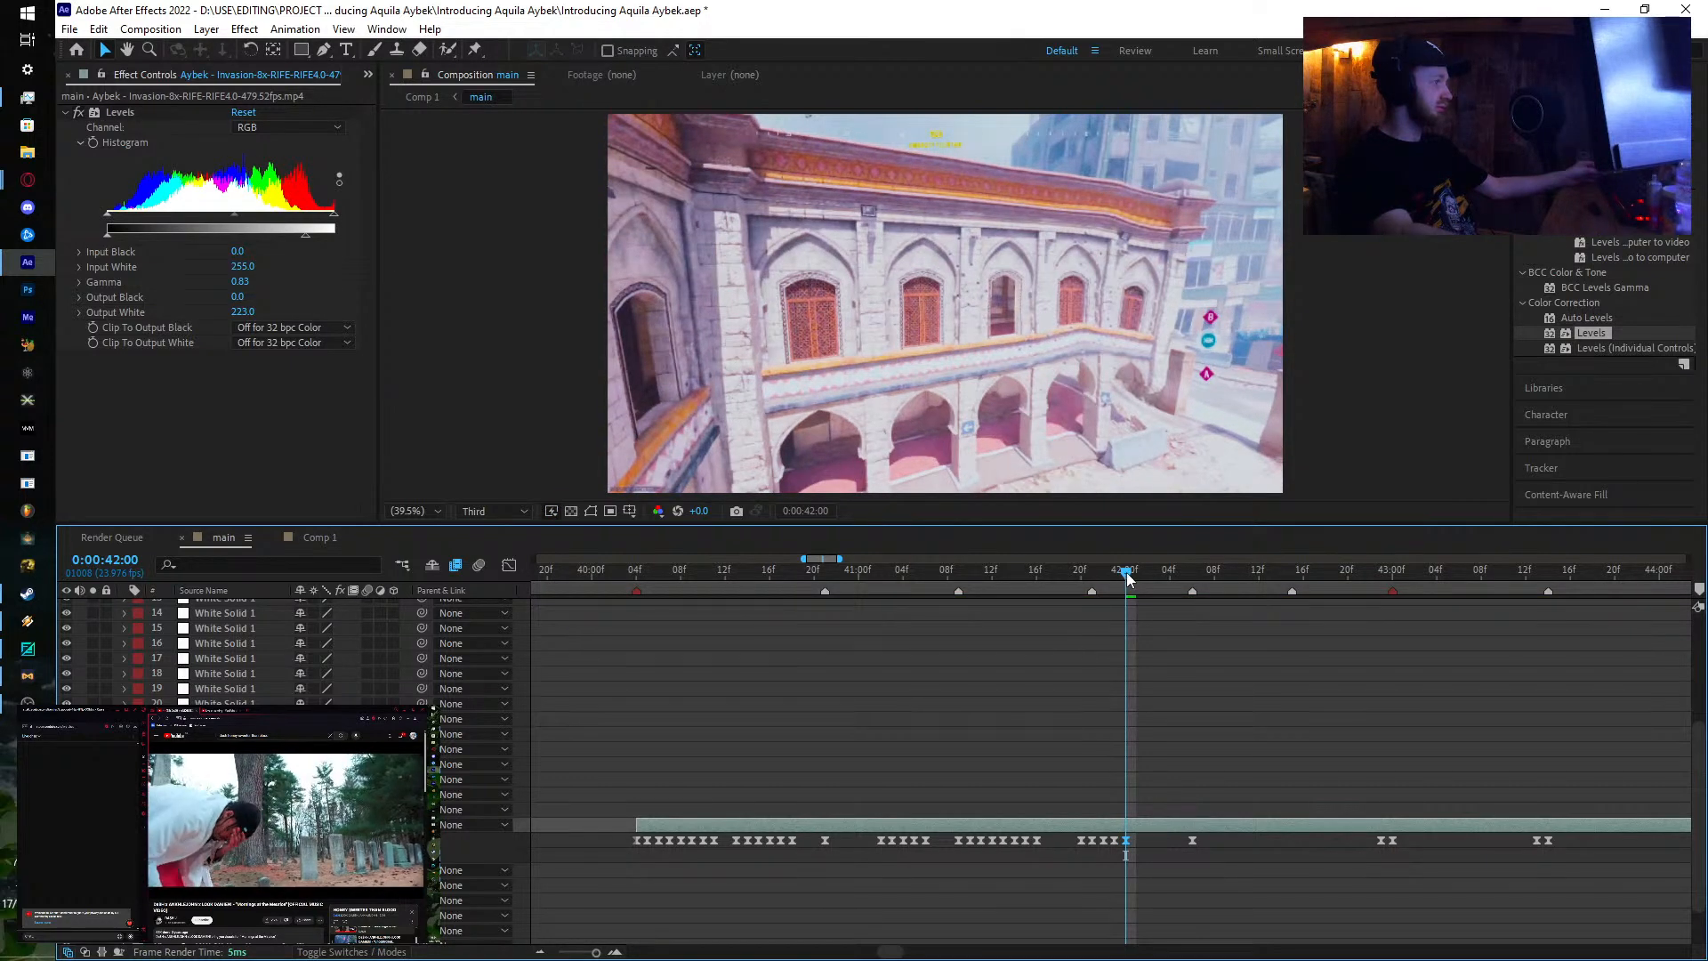
{"action": "left_click_drag", "start_coordinate": [1126, 573], "coordinate": [1137, 579]}
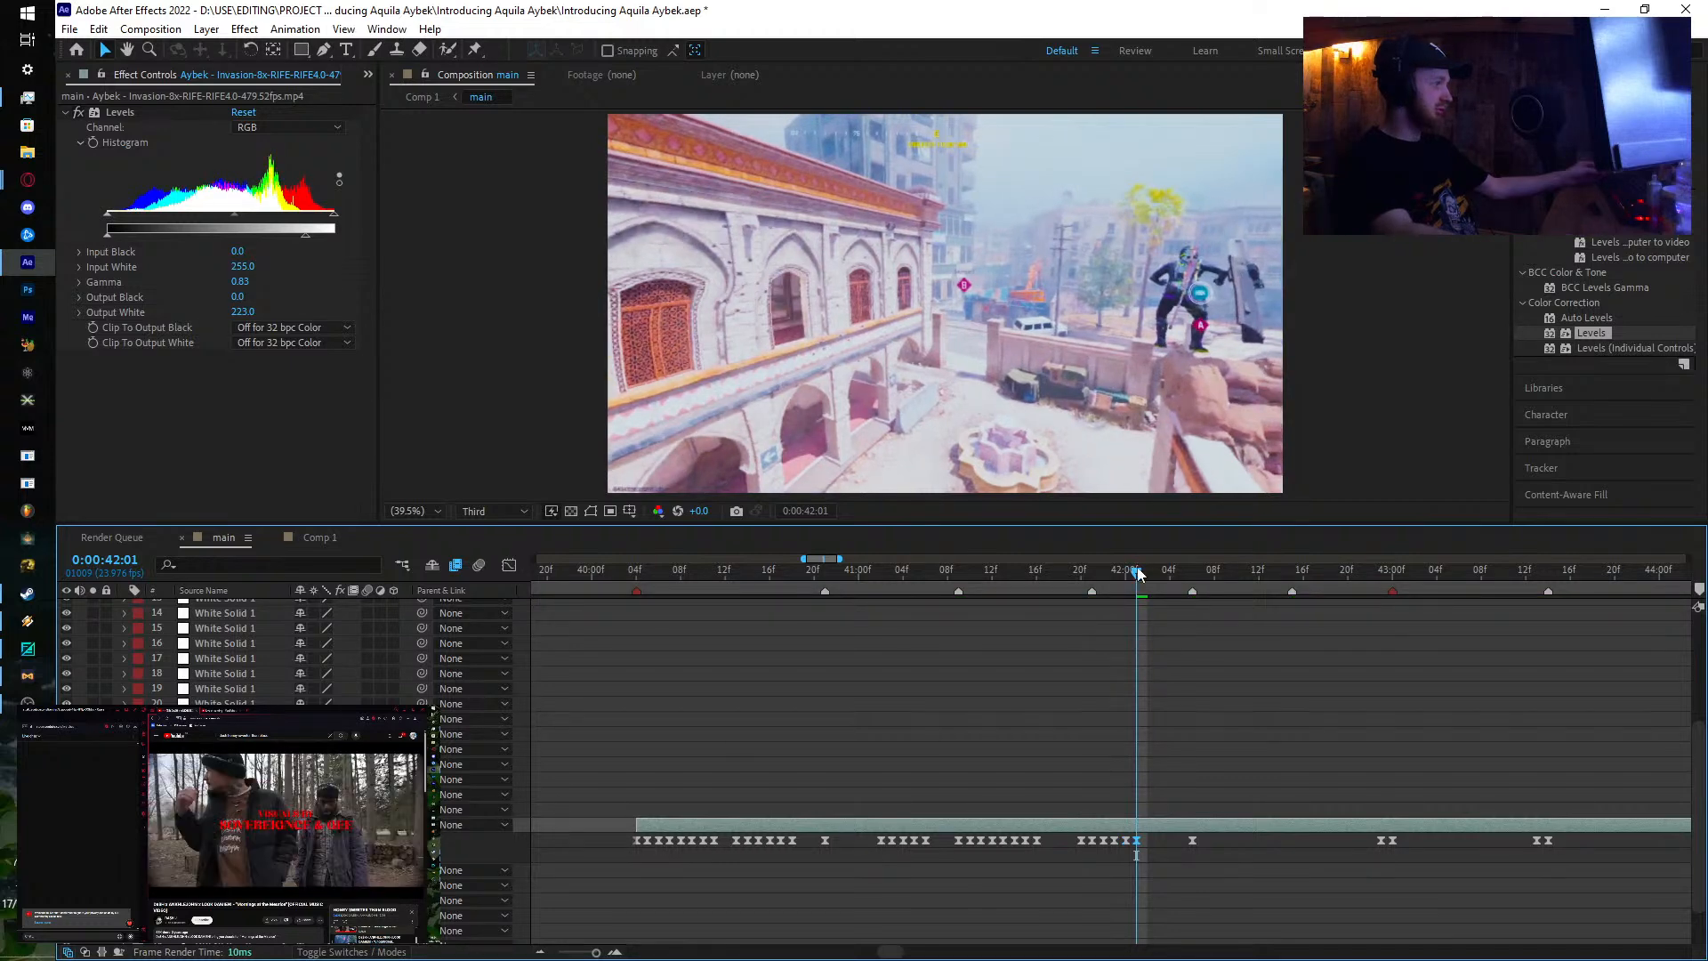
{"action": "left_click_drag", "start_coordinate": [1139, 574], "coordinate": [1145, 568]}
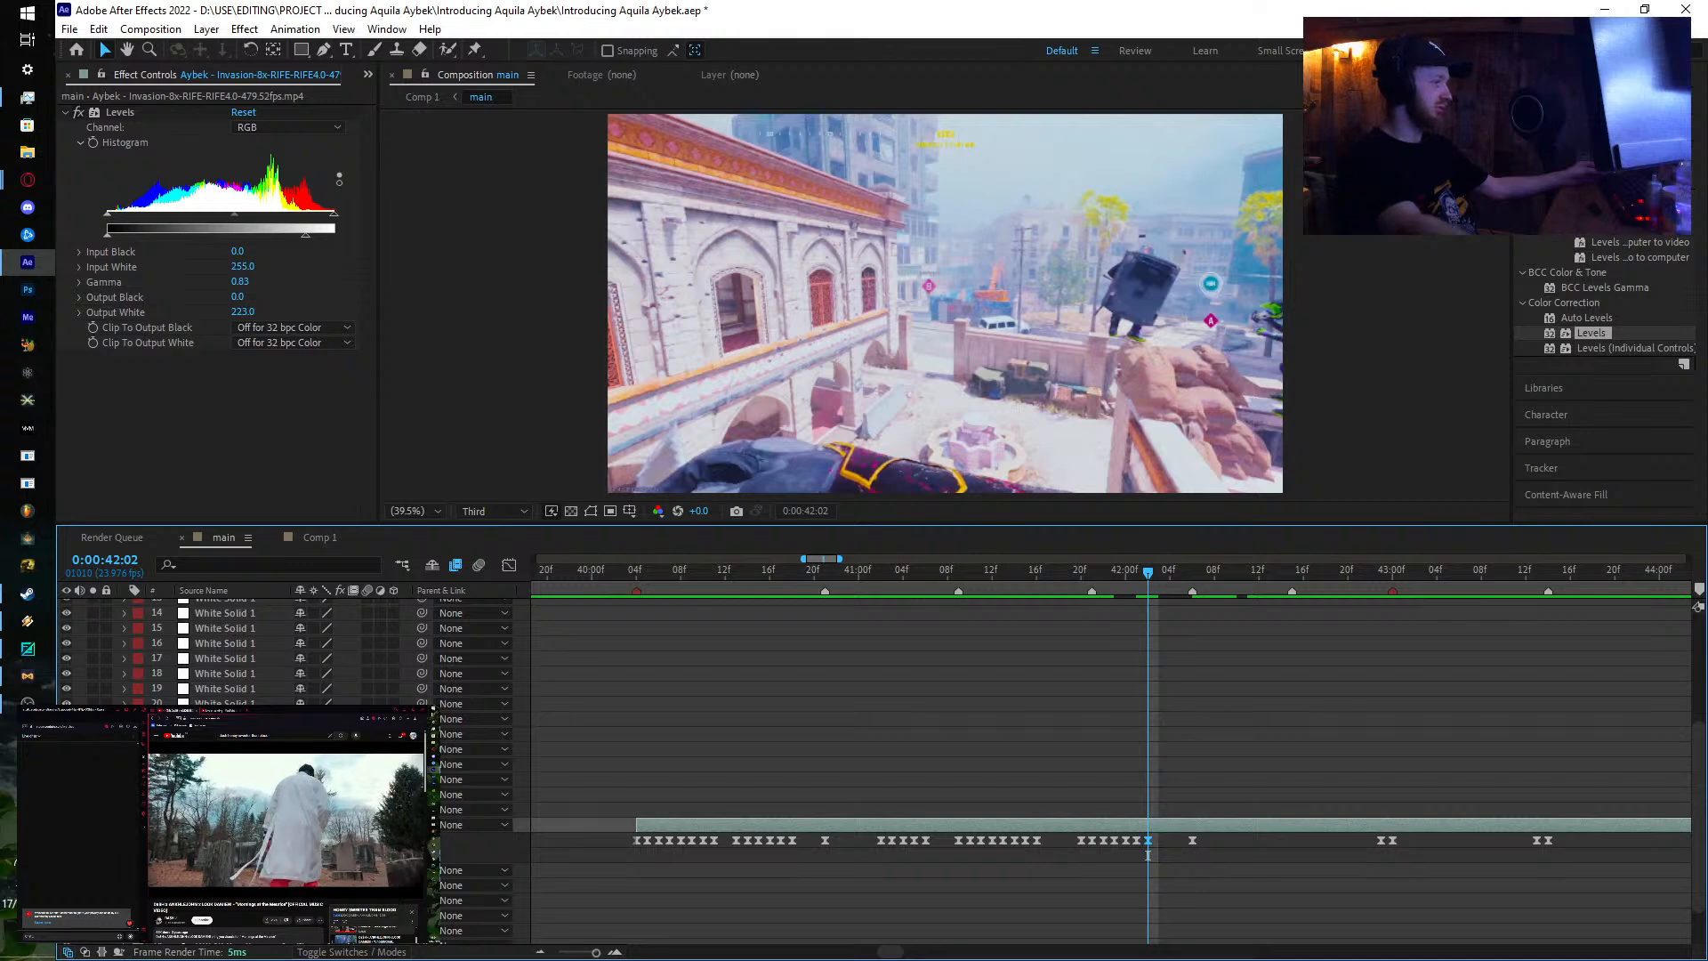
{"action": "left_click_drag", "start_coordinate": [1151, 573], "coordinate": [1159, 580]}
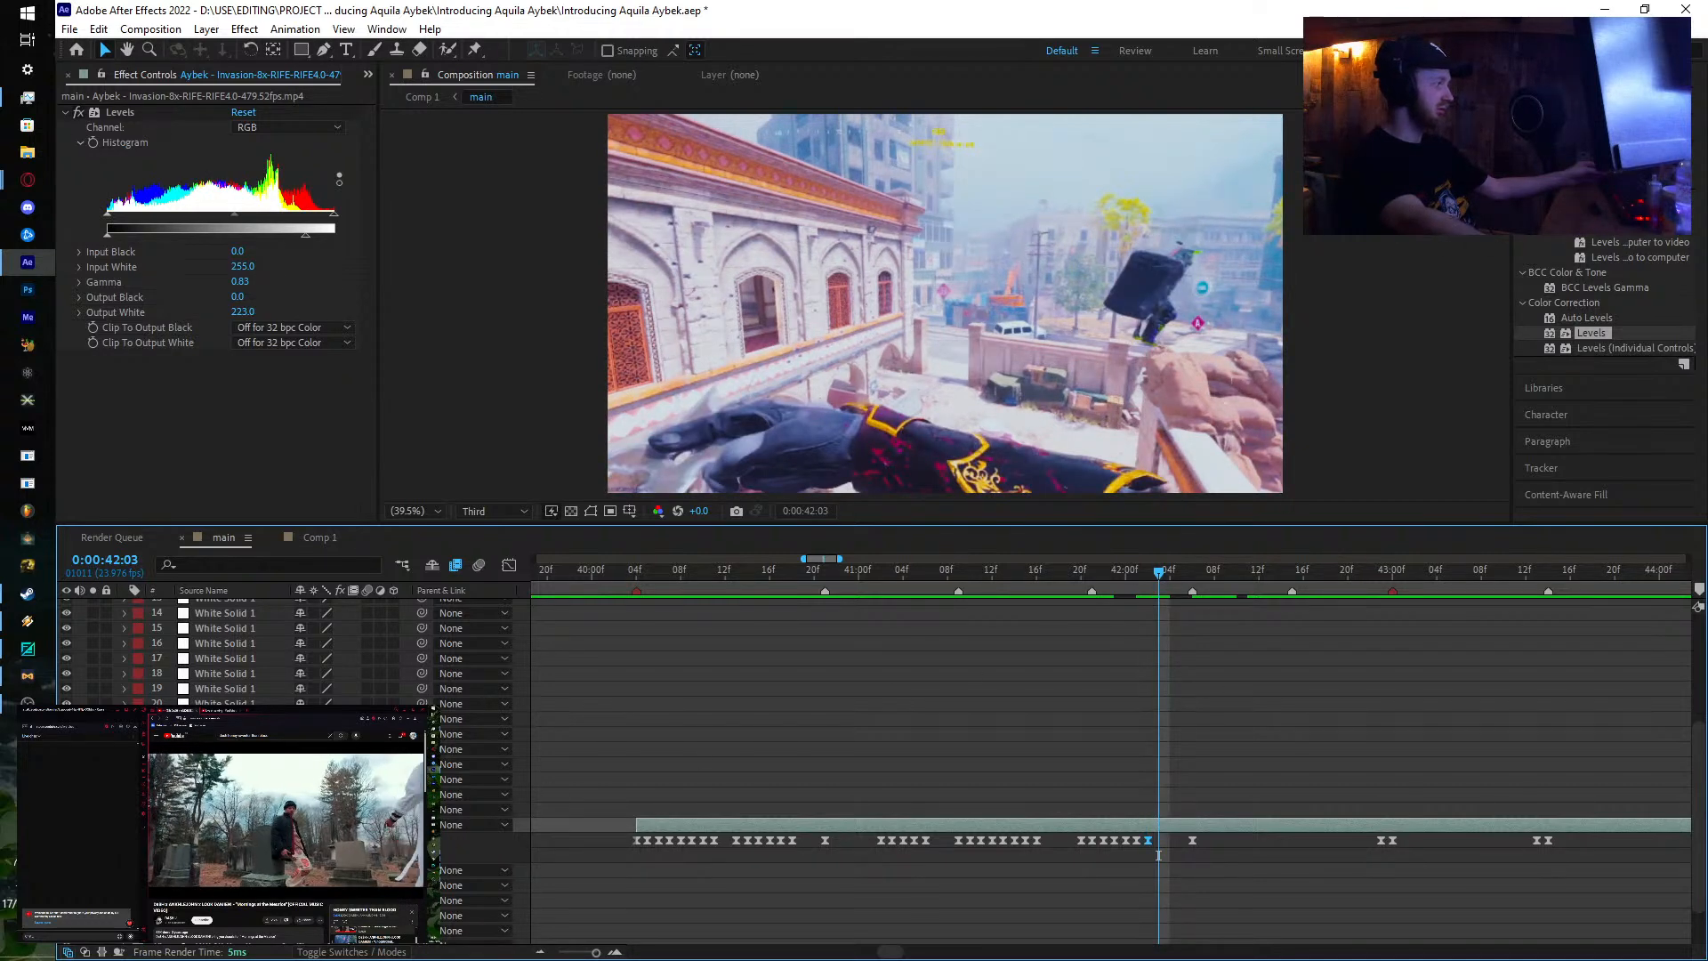
{"action": "left_click_drag", "start_coordinate": [1159, 574], "coordinate": [1166, 575]}
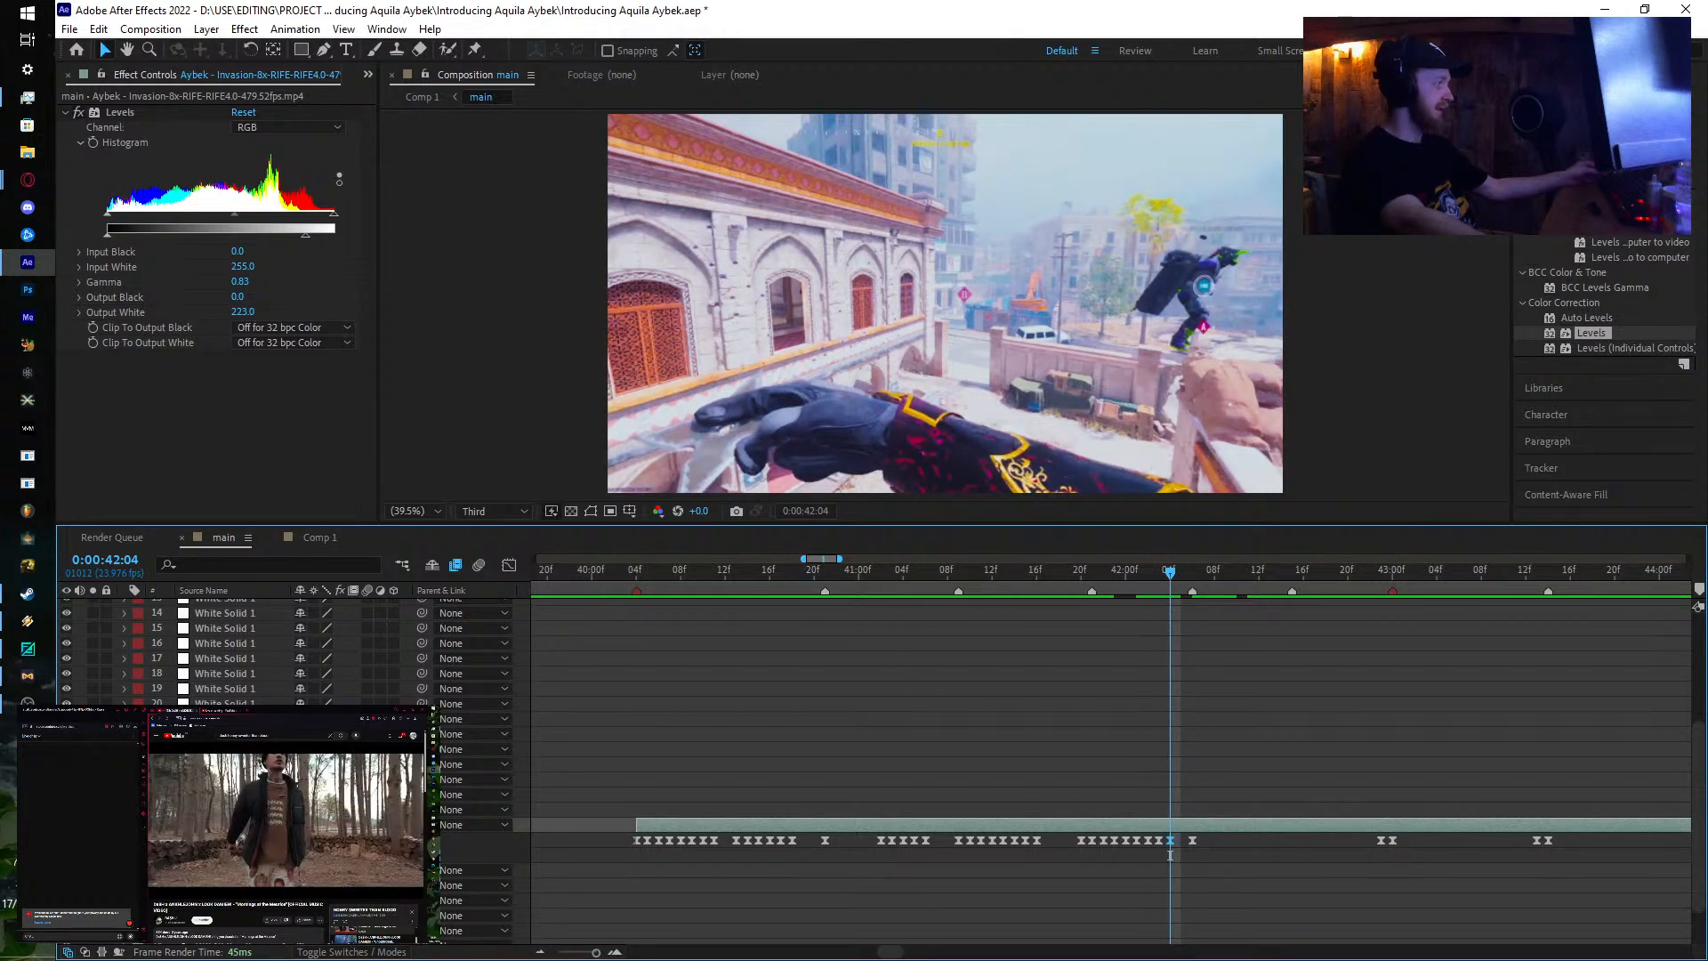
{"action": "left_click_drag", "start_coordinate": [1172, 580], "coordinate": [1183, 579]}
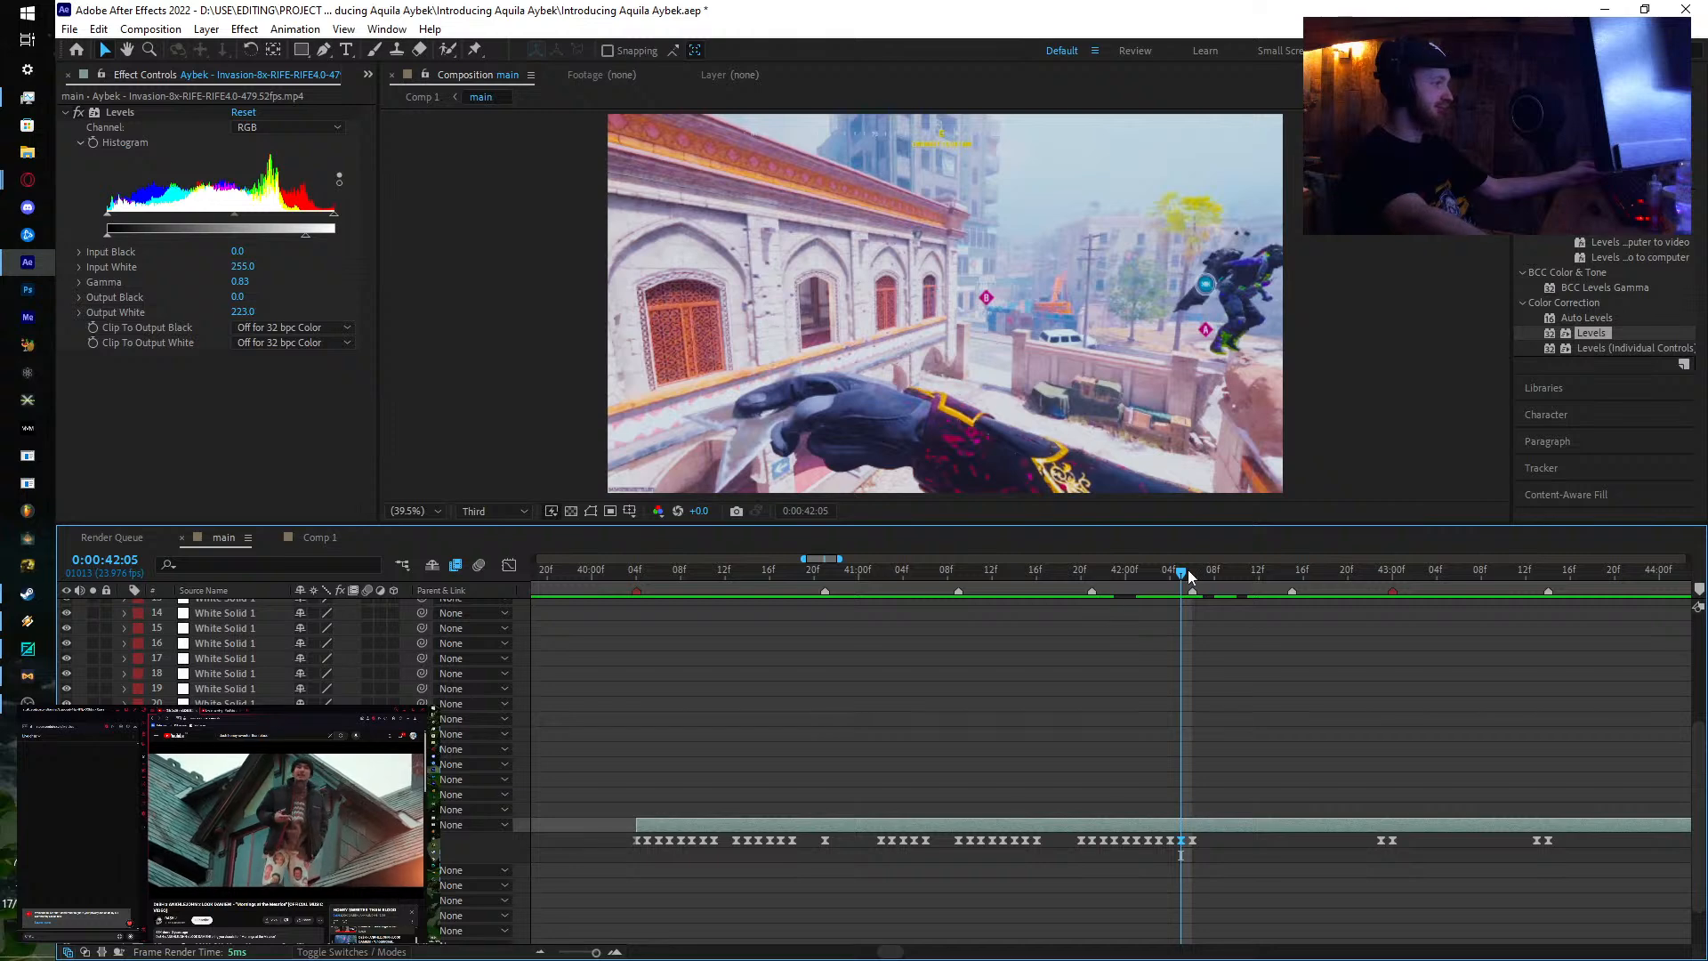
Step: Split the gameplay clip at the markers at 0:00:42:06 and 0:00:43:00
{"action": "mouse_move", "coordinate": [1183, 579]}
{"action": "left_mouse_down"}
{"action": "mouse_move", "coordinate": [1318, 585]}
{"action": "mouse_move", "coordinate": [1196, 602]}
{"action": "left_mouse_up"}
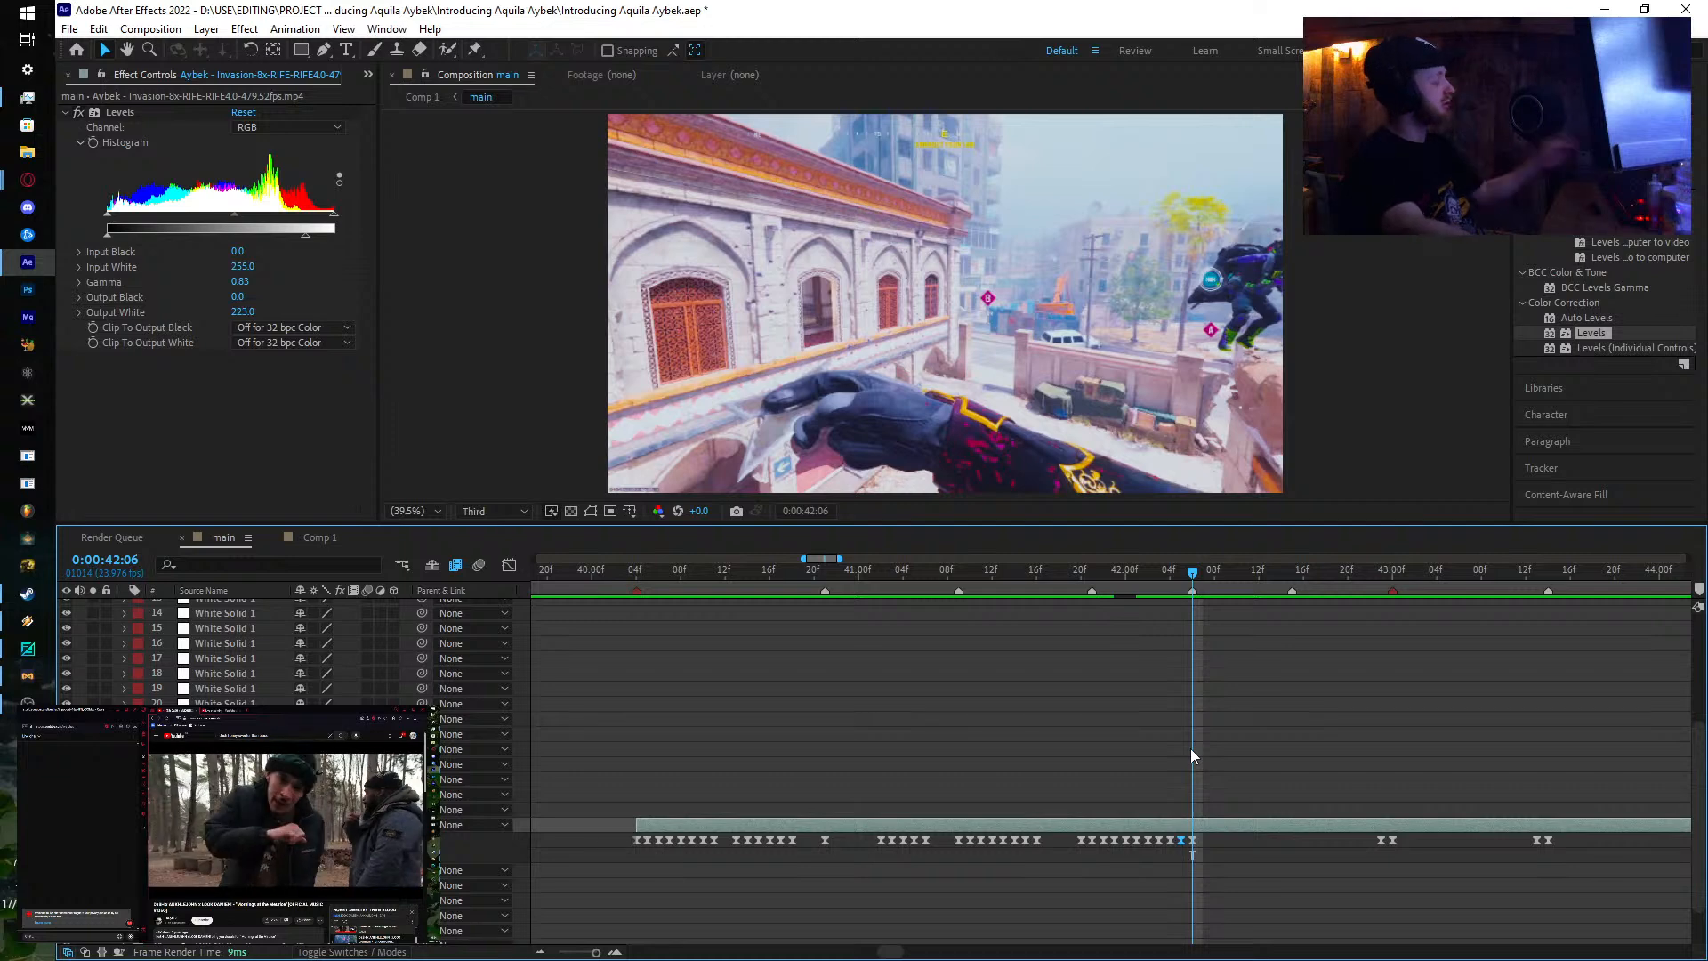
{"action": "key", "text": "ctrl+shift+d"}
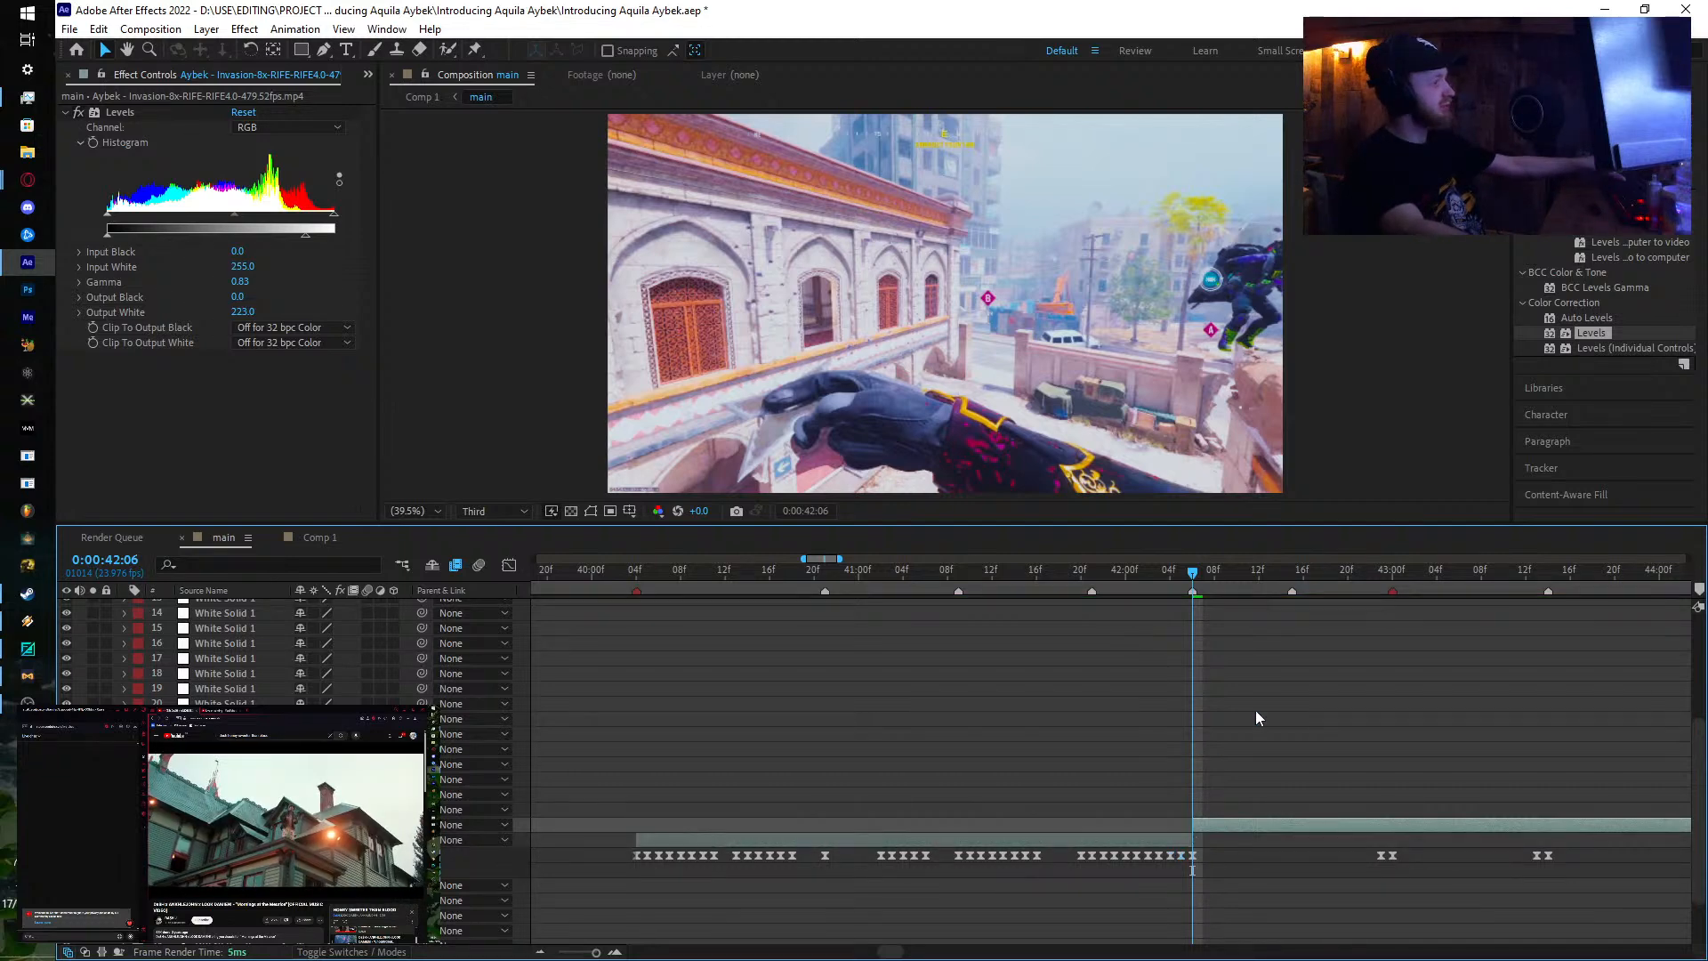
{"action": "left_click", "coordinate": [1292, 571]}
{"action": "left_click_drag", "start_coordinate": [1292, 574], "coordinate": [1393, 616]}
{"action": "key", "text": "ctrl+shift+d"}
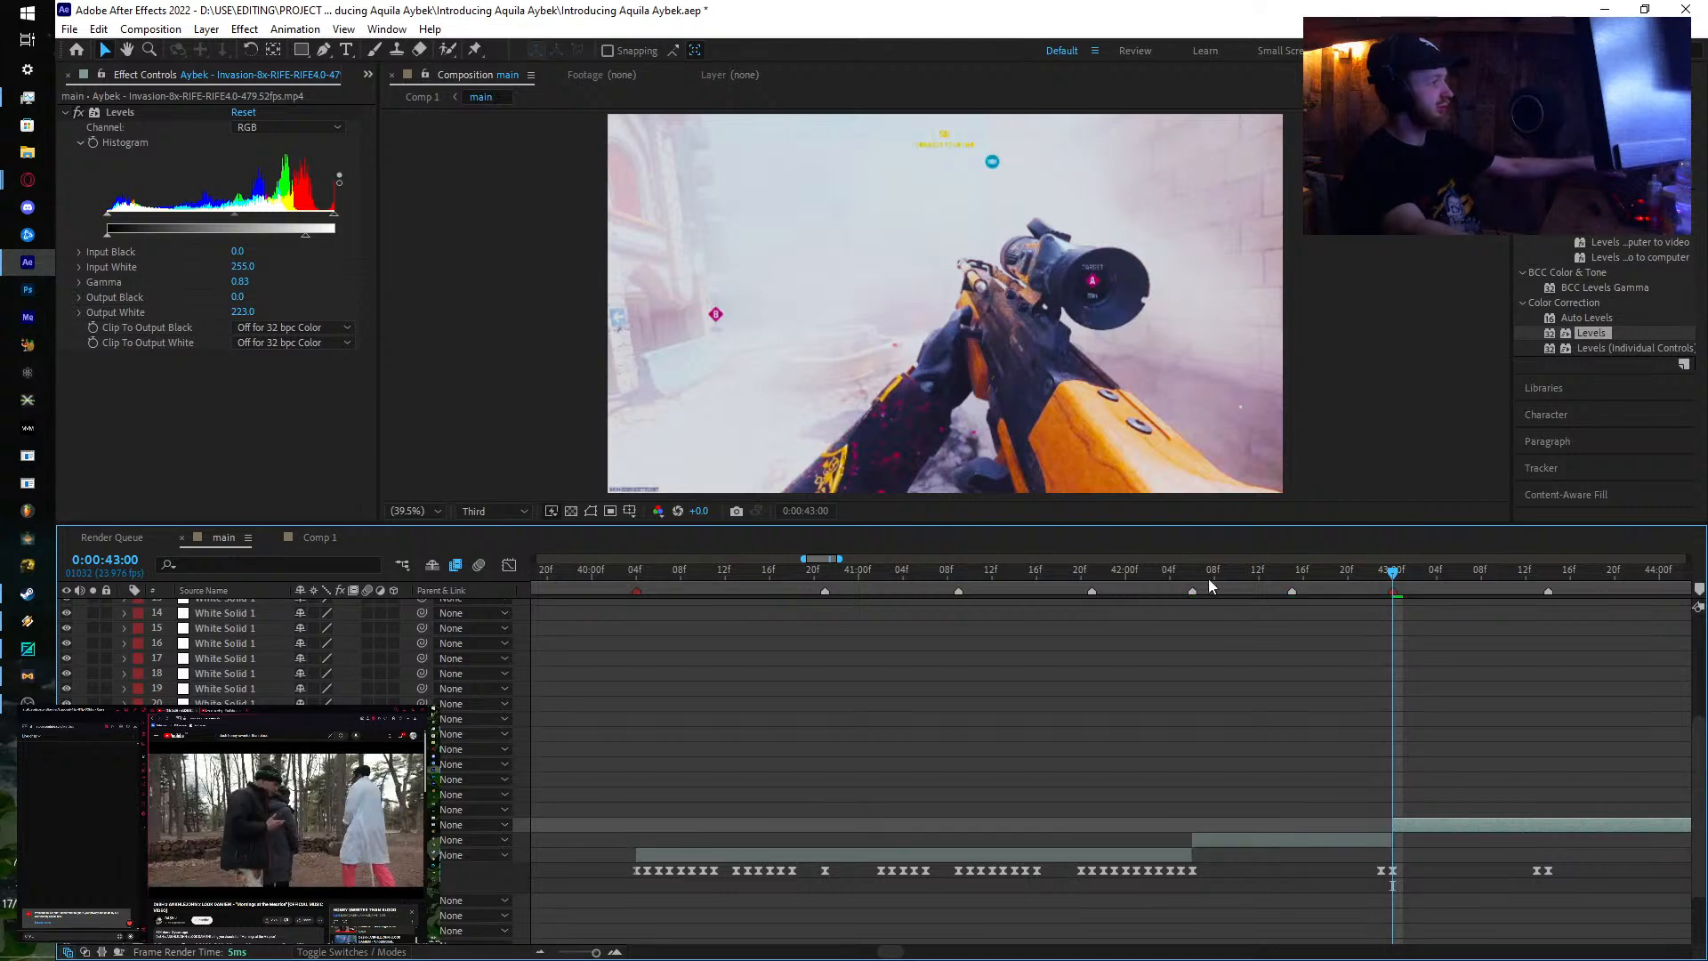
Step: Reveal the keyframes of the clip between the two splits, copy its keyframe at 0:00:42:06 and paste it at 0:00:42:07
{"action": "left_click", "coordinate": [1192, 574]}
{"action": "left_click", "coordinate": [1240, 837]}
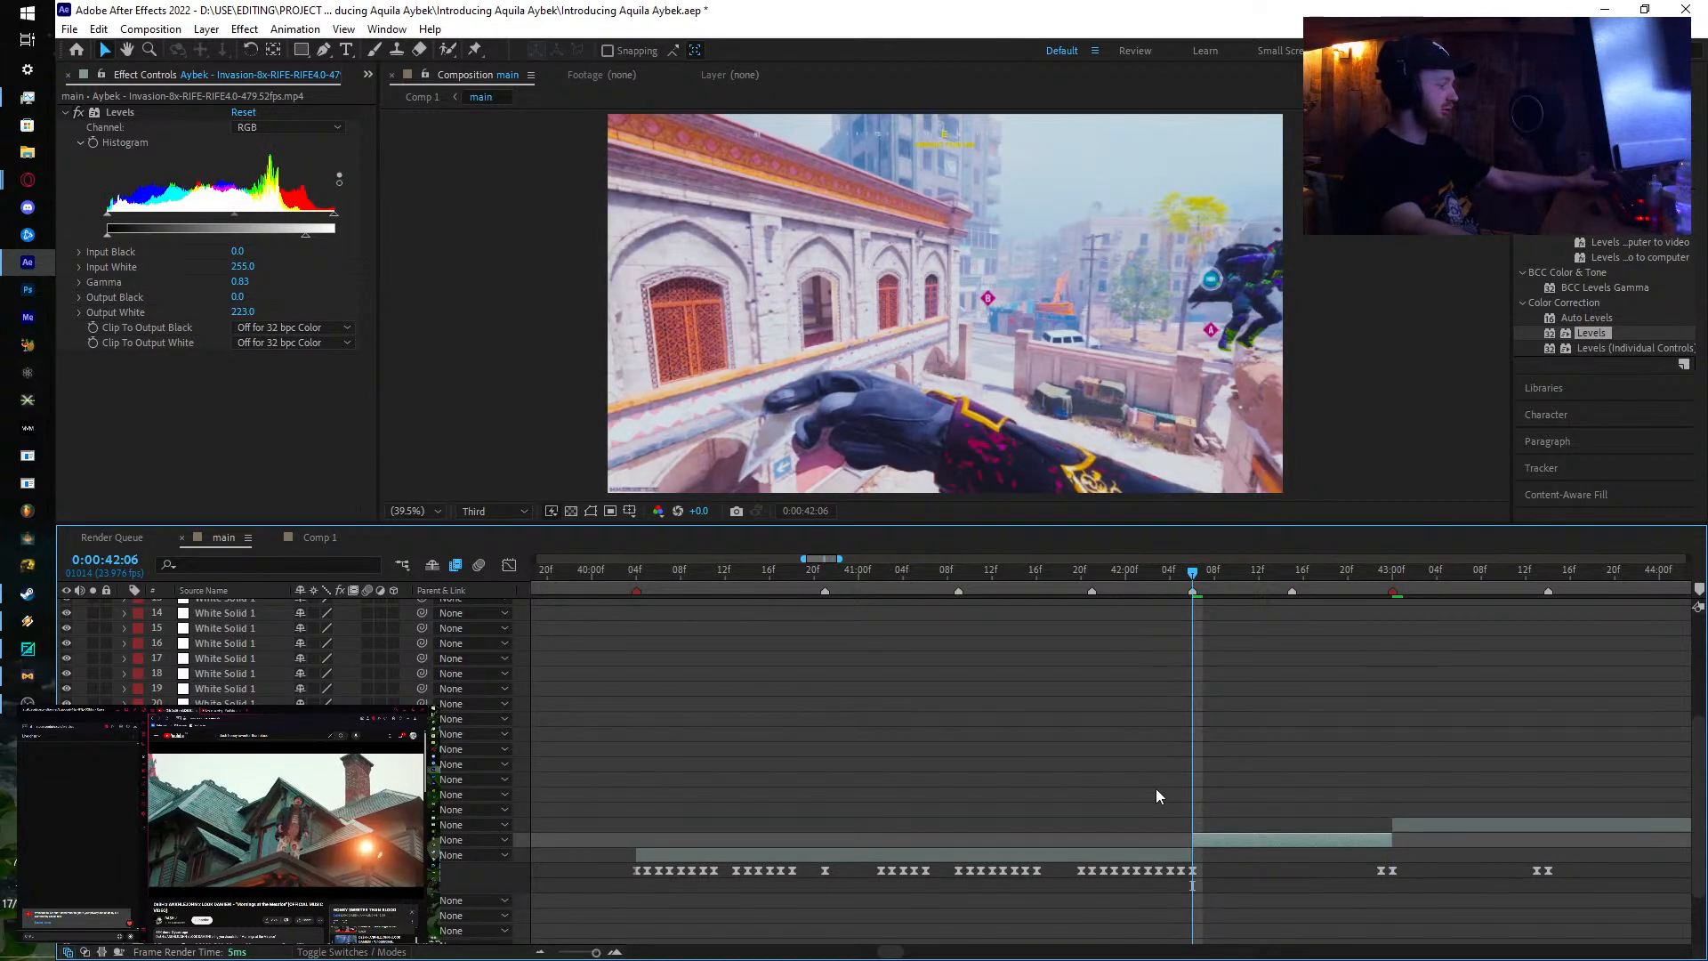
{"action": "key", "text": "u"}
{"action": "key", "text": "Page_Down"}
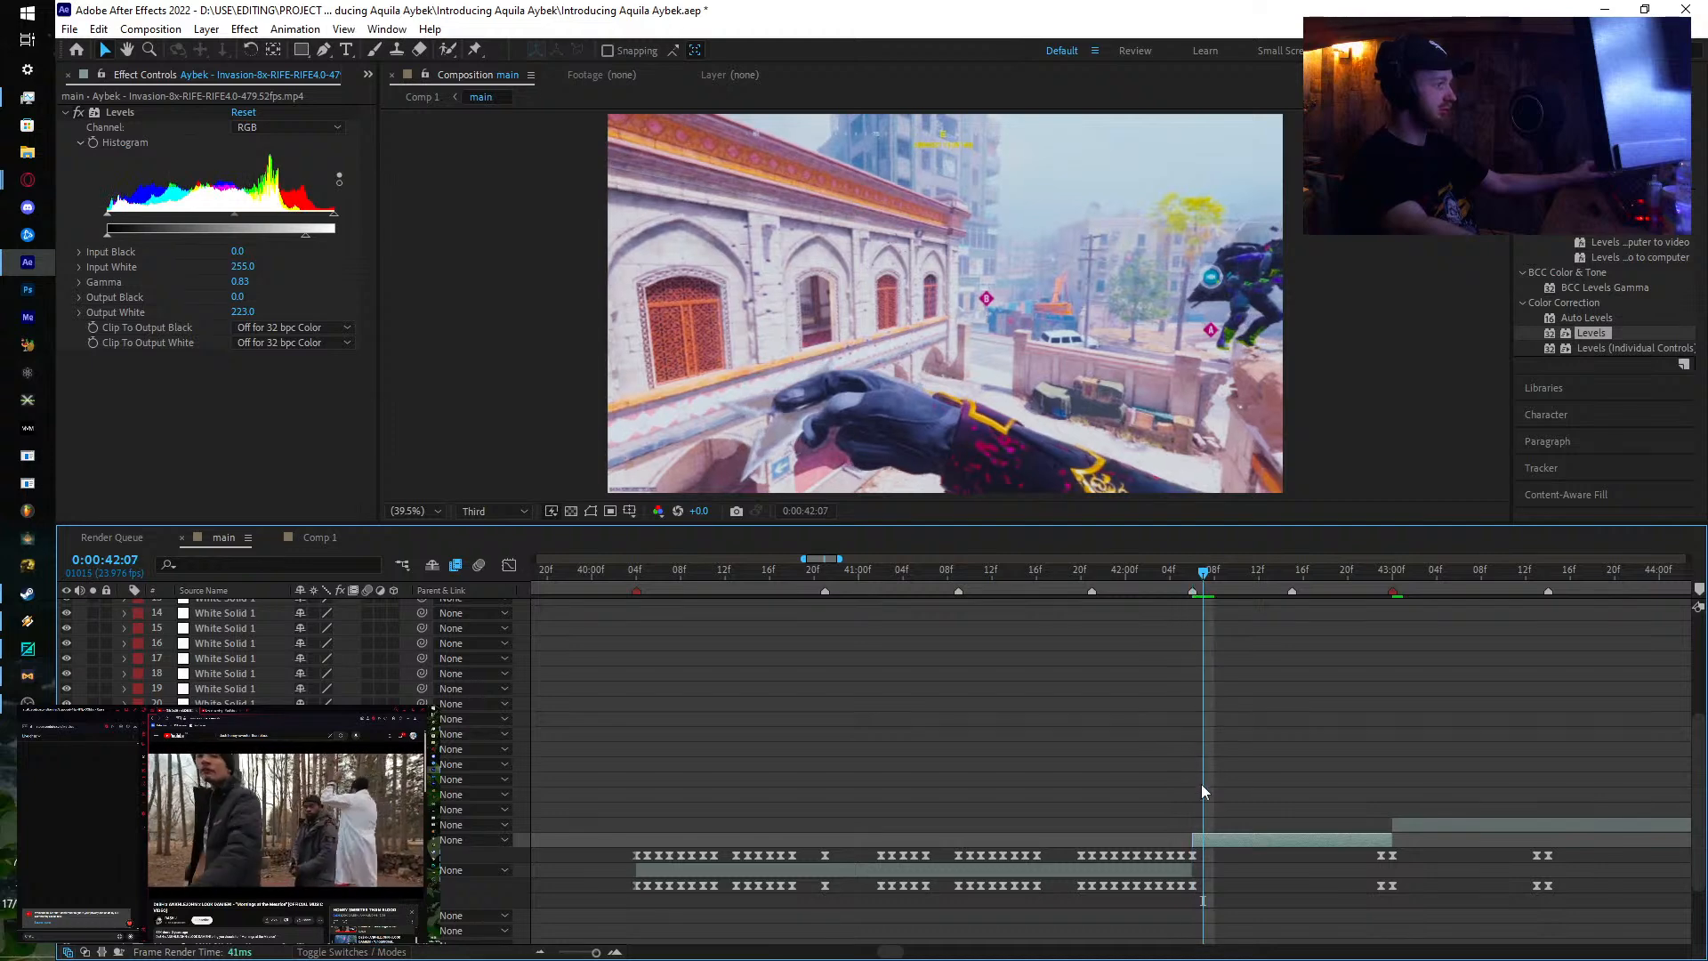
{"action": "left_click", "coordinate": [1192, 855]}
{"action": "key", "text": "ctrl+c"}
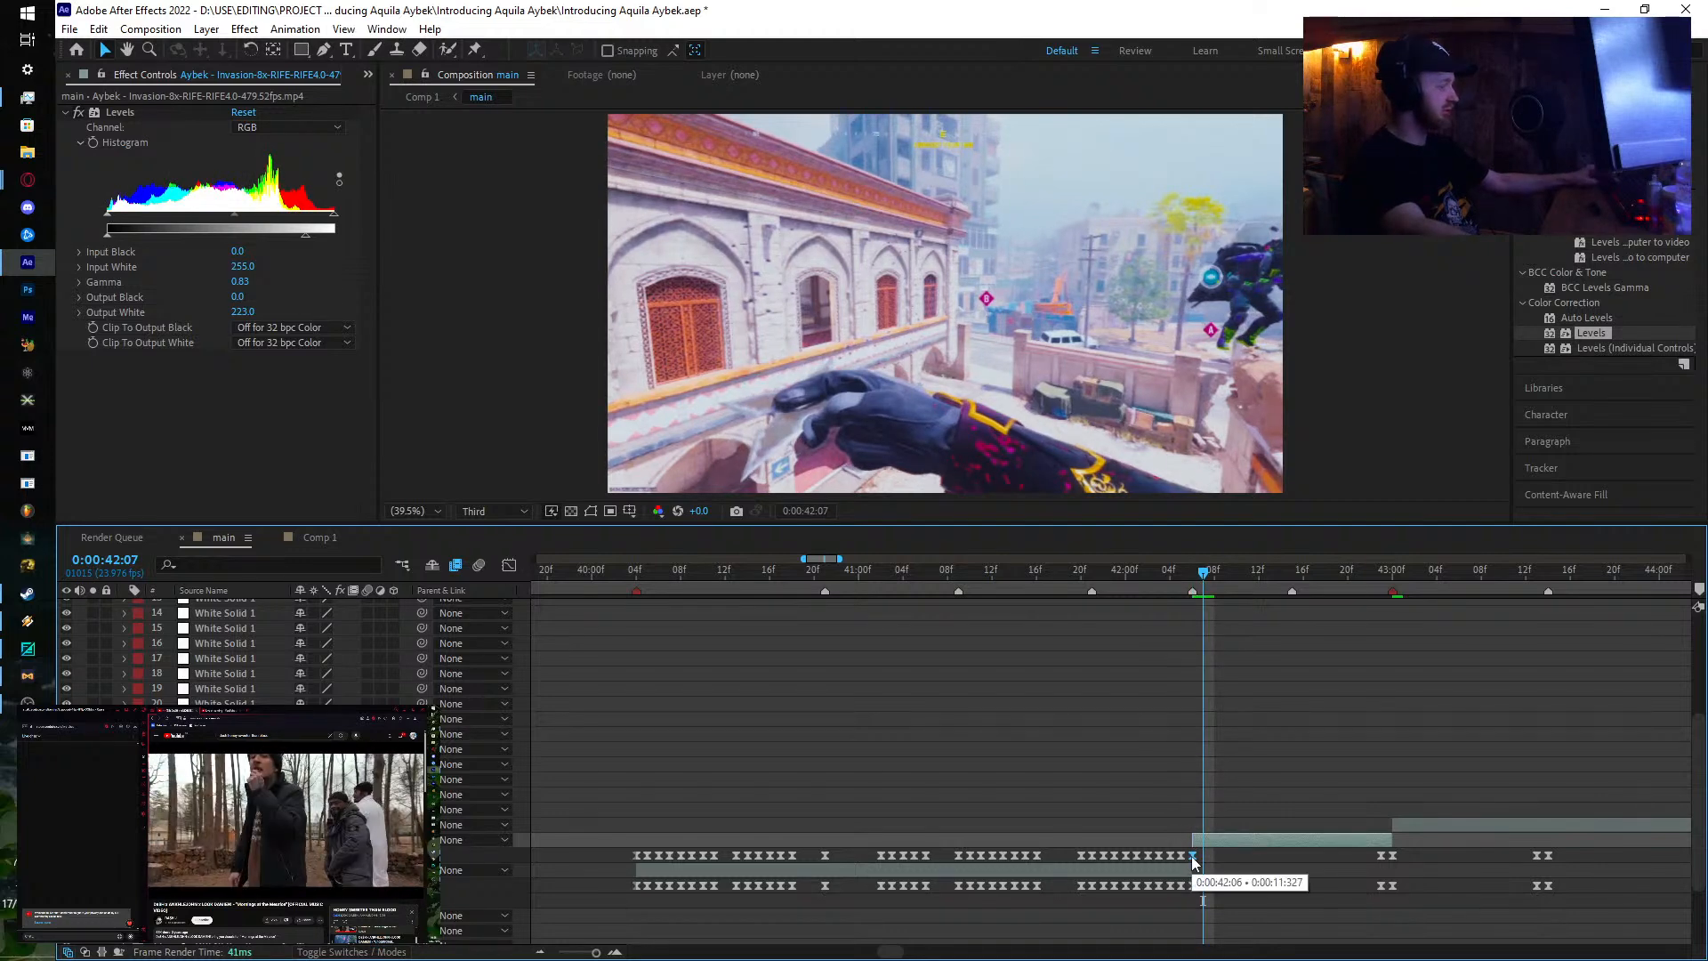
{"action": "key", "text": "ctrl+v"}
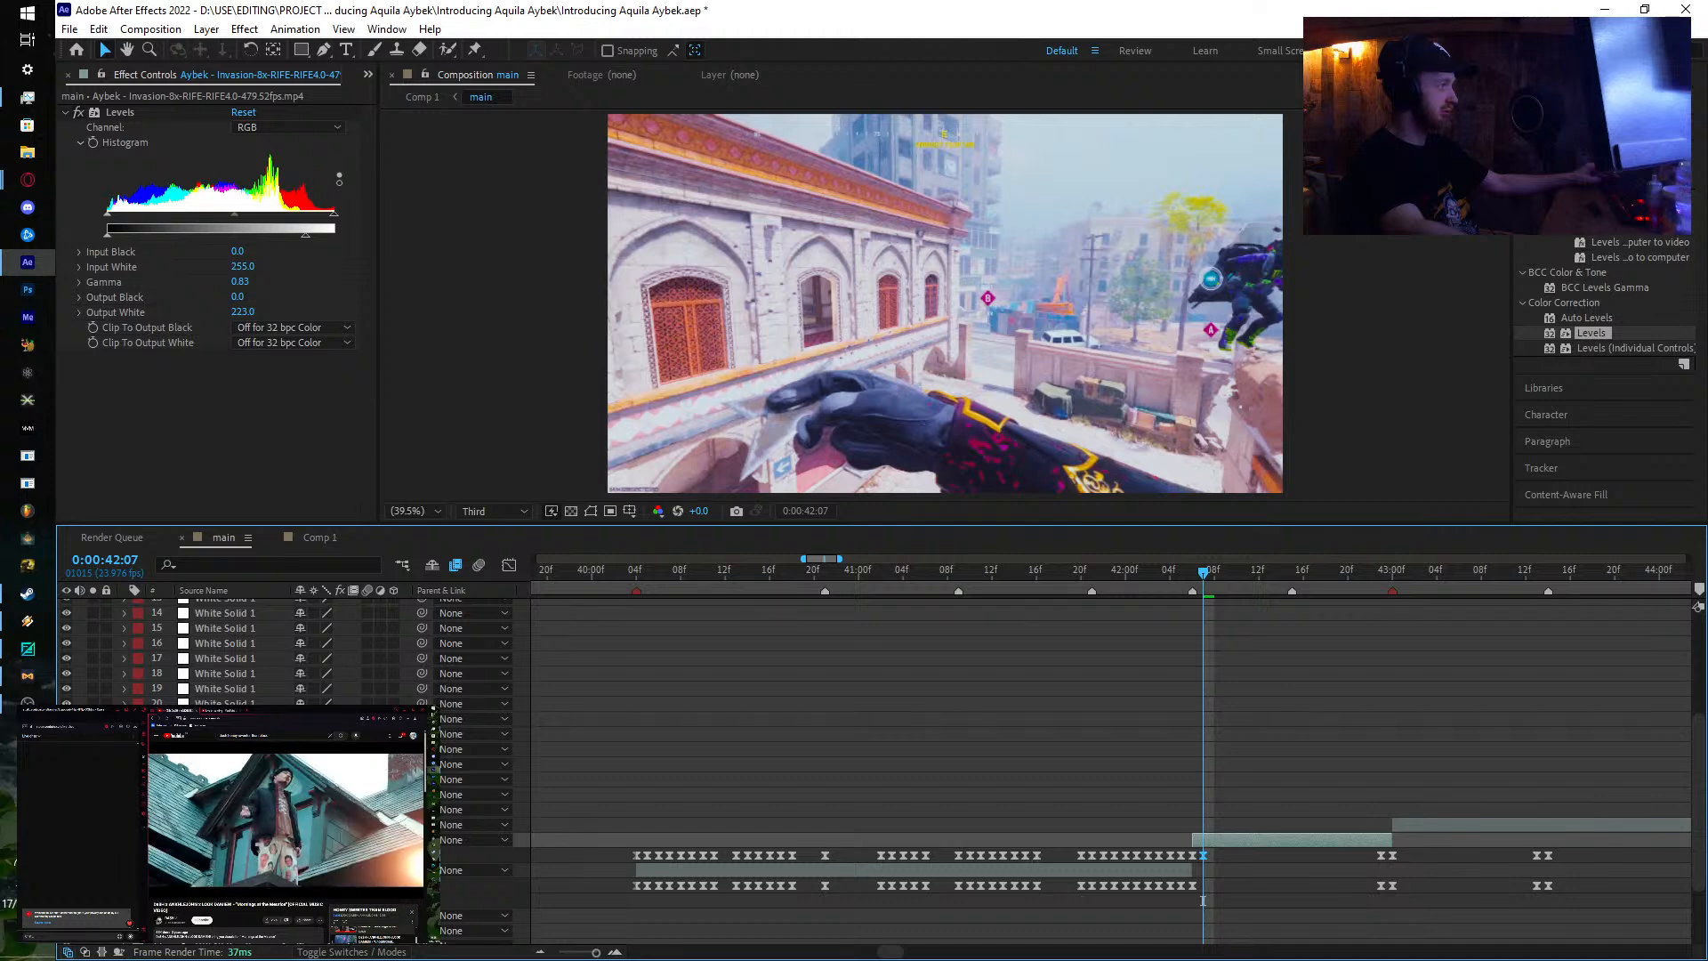
Step: Paste the copied time-remap keyframe at every frame from 0:00:42:08 through 0:00:42:15 on the clip between the splits
{"action": "key", "text": "Page_Down"}
{"action": "key", "text": "ctrl+v"}
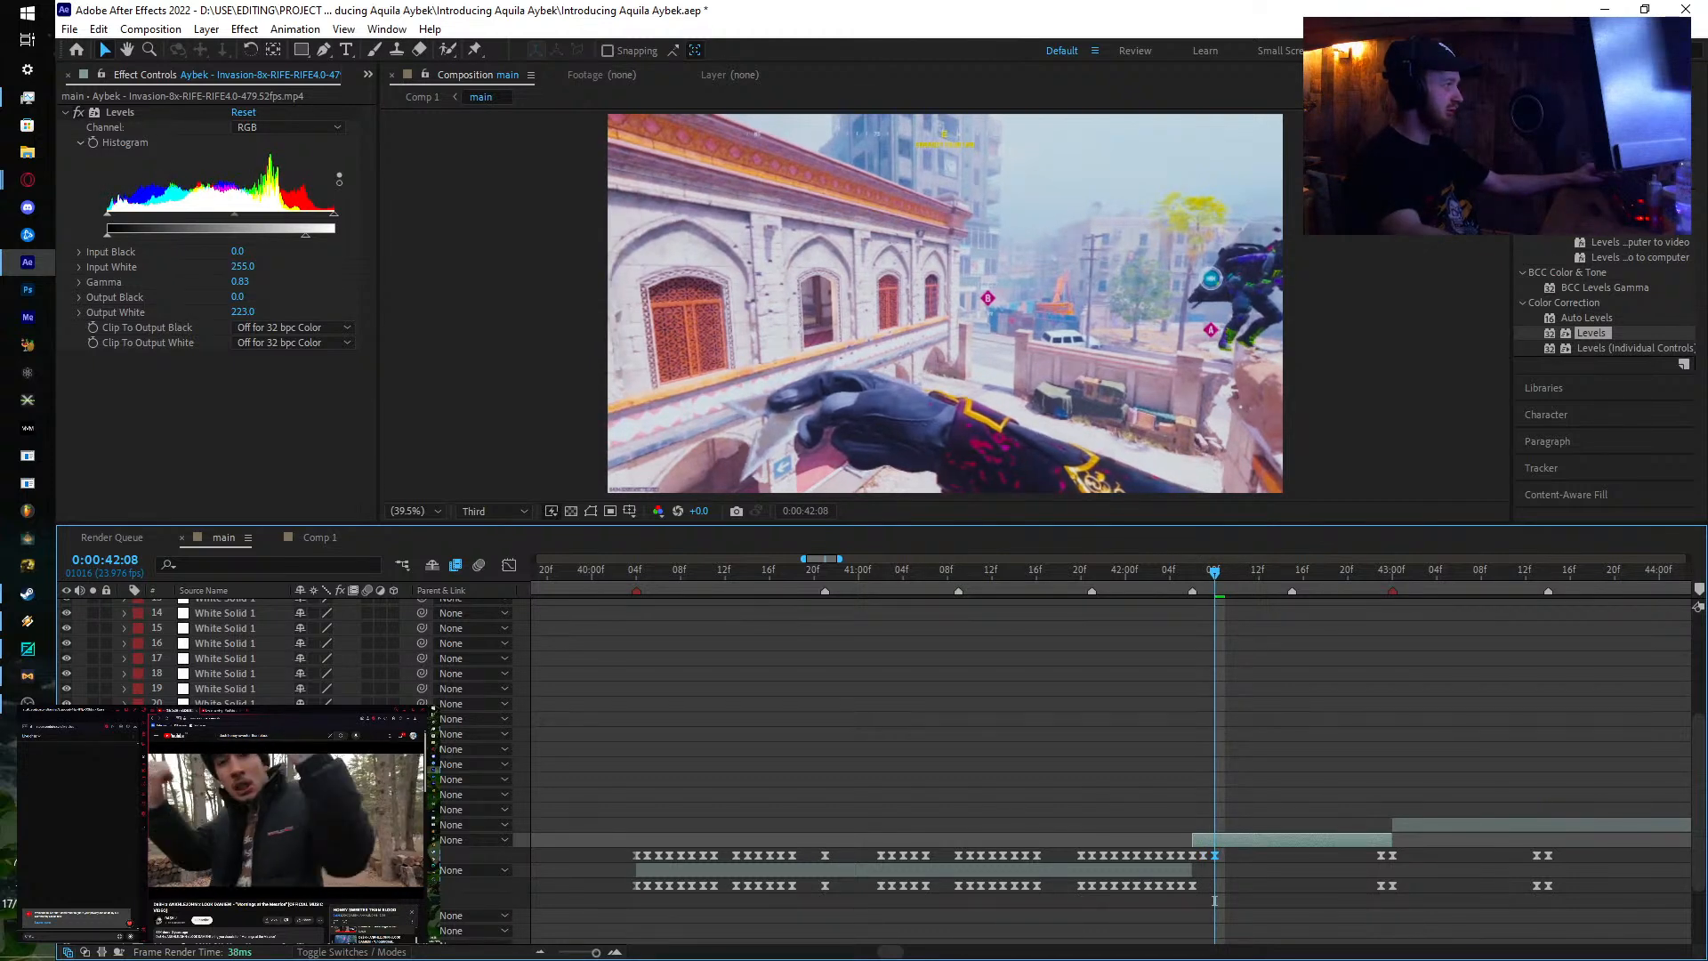
{"action": "key", "text": "Page_Down"}
{"action": "key", "text": "ctrl+v"}
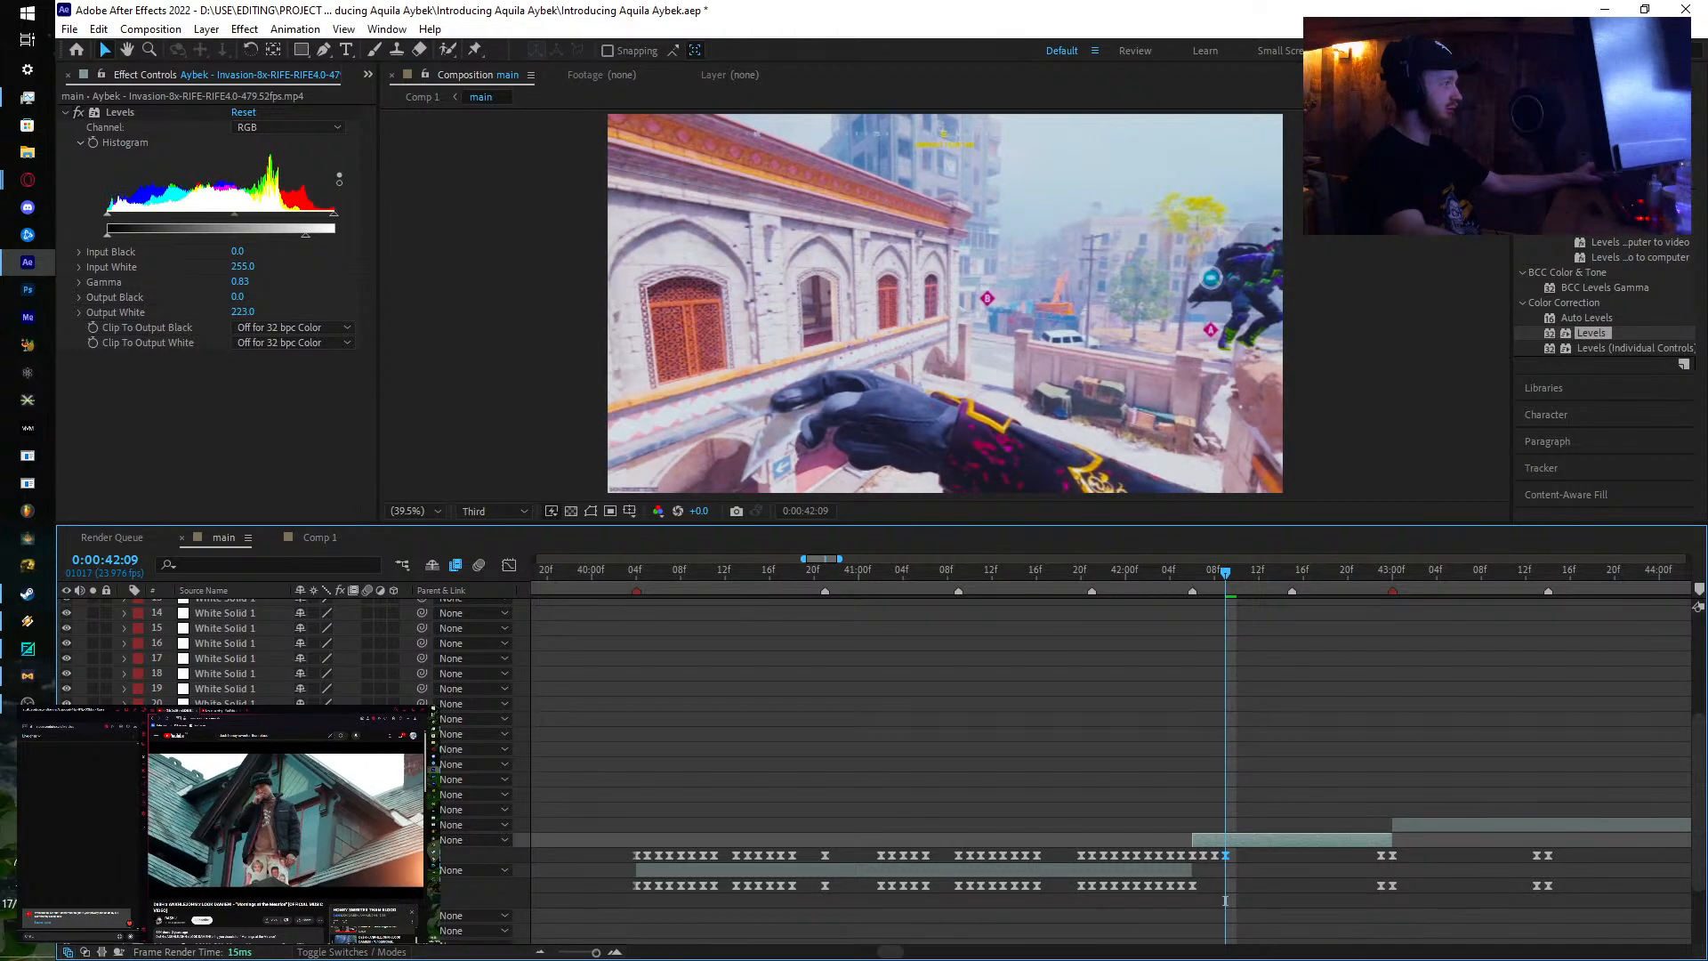
{"action": "key", "text": "Page_Down"}
{"action": "key", "text": "ctrl+v"}
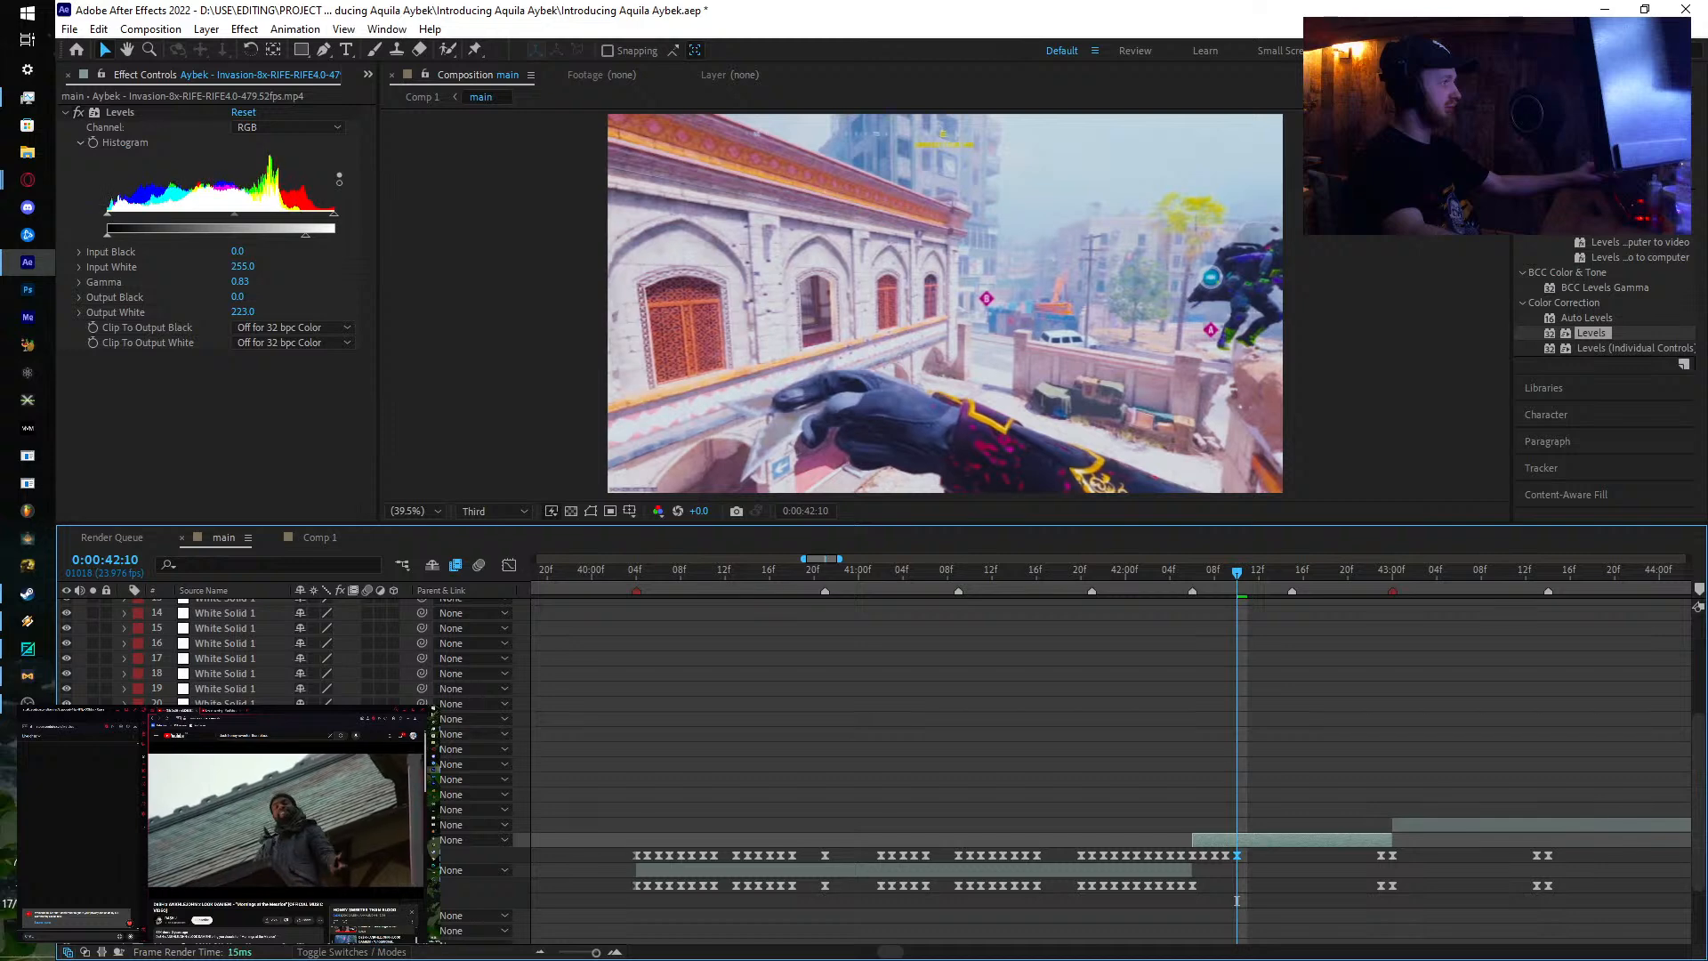
{"action": "key", "text": "Page_Down"}
{"action": "key", "text": "ctrl+v"}
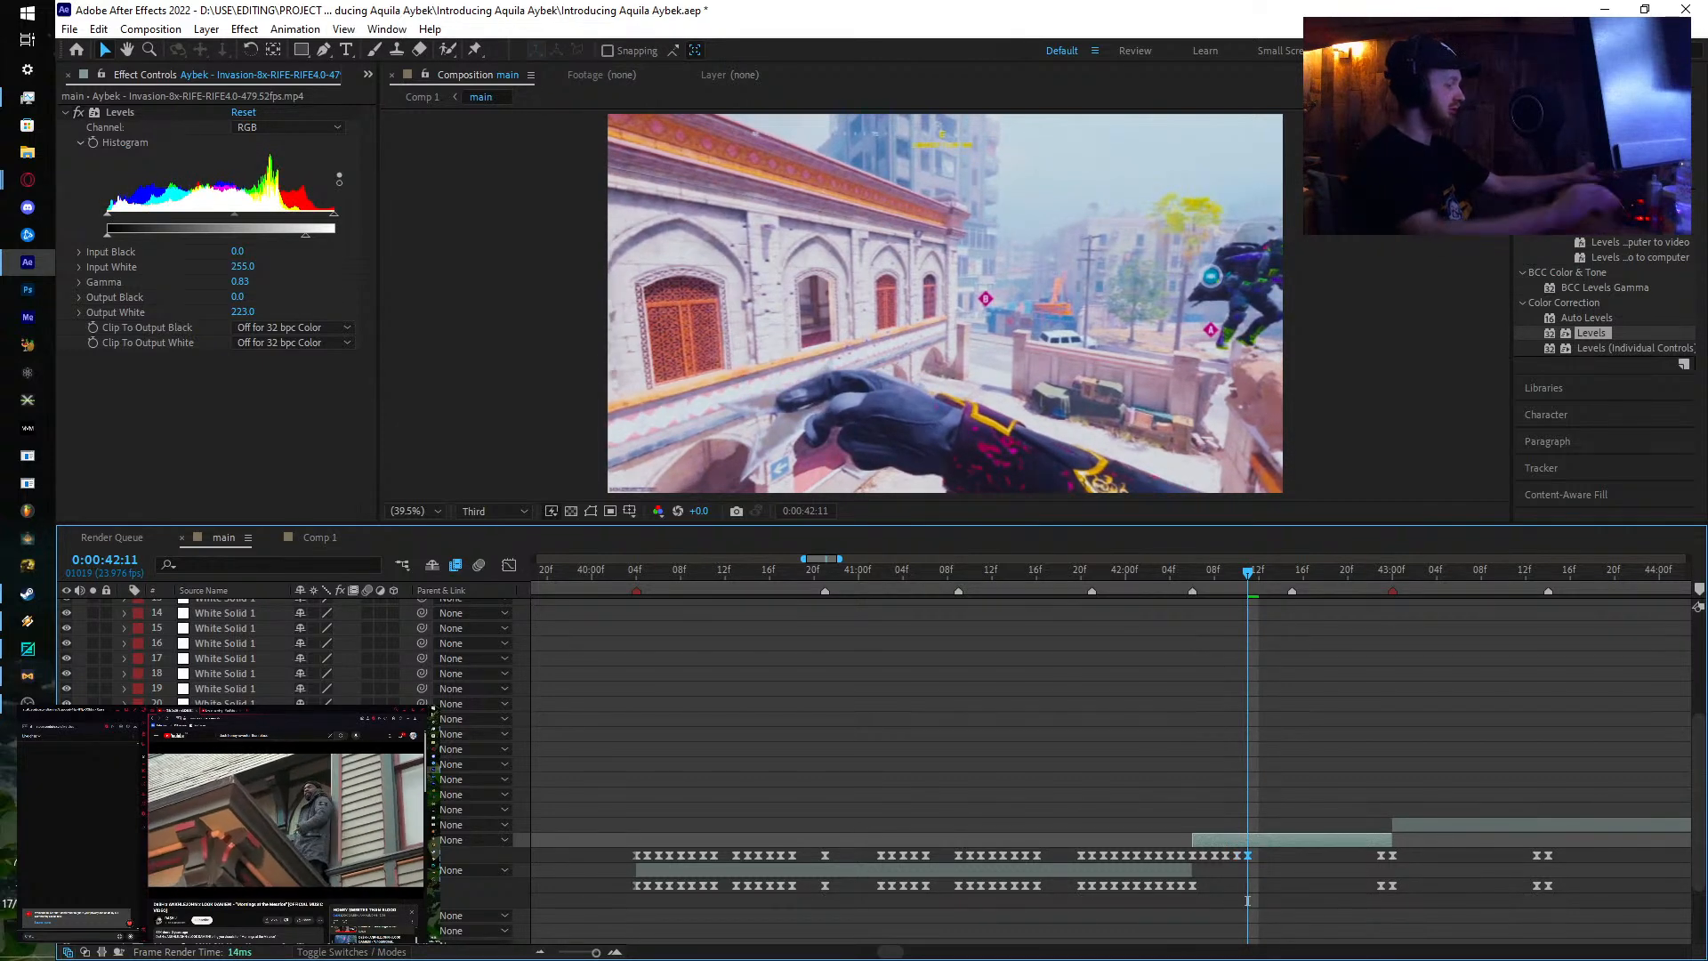
{"action": "key", "text": "Page_Down"}
{"action": "key", "text": "ctrl+v"}
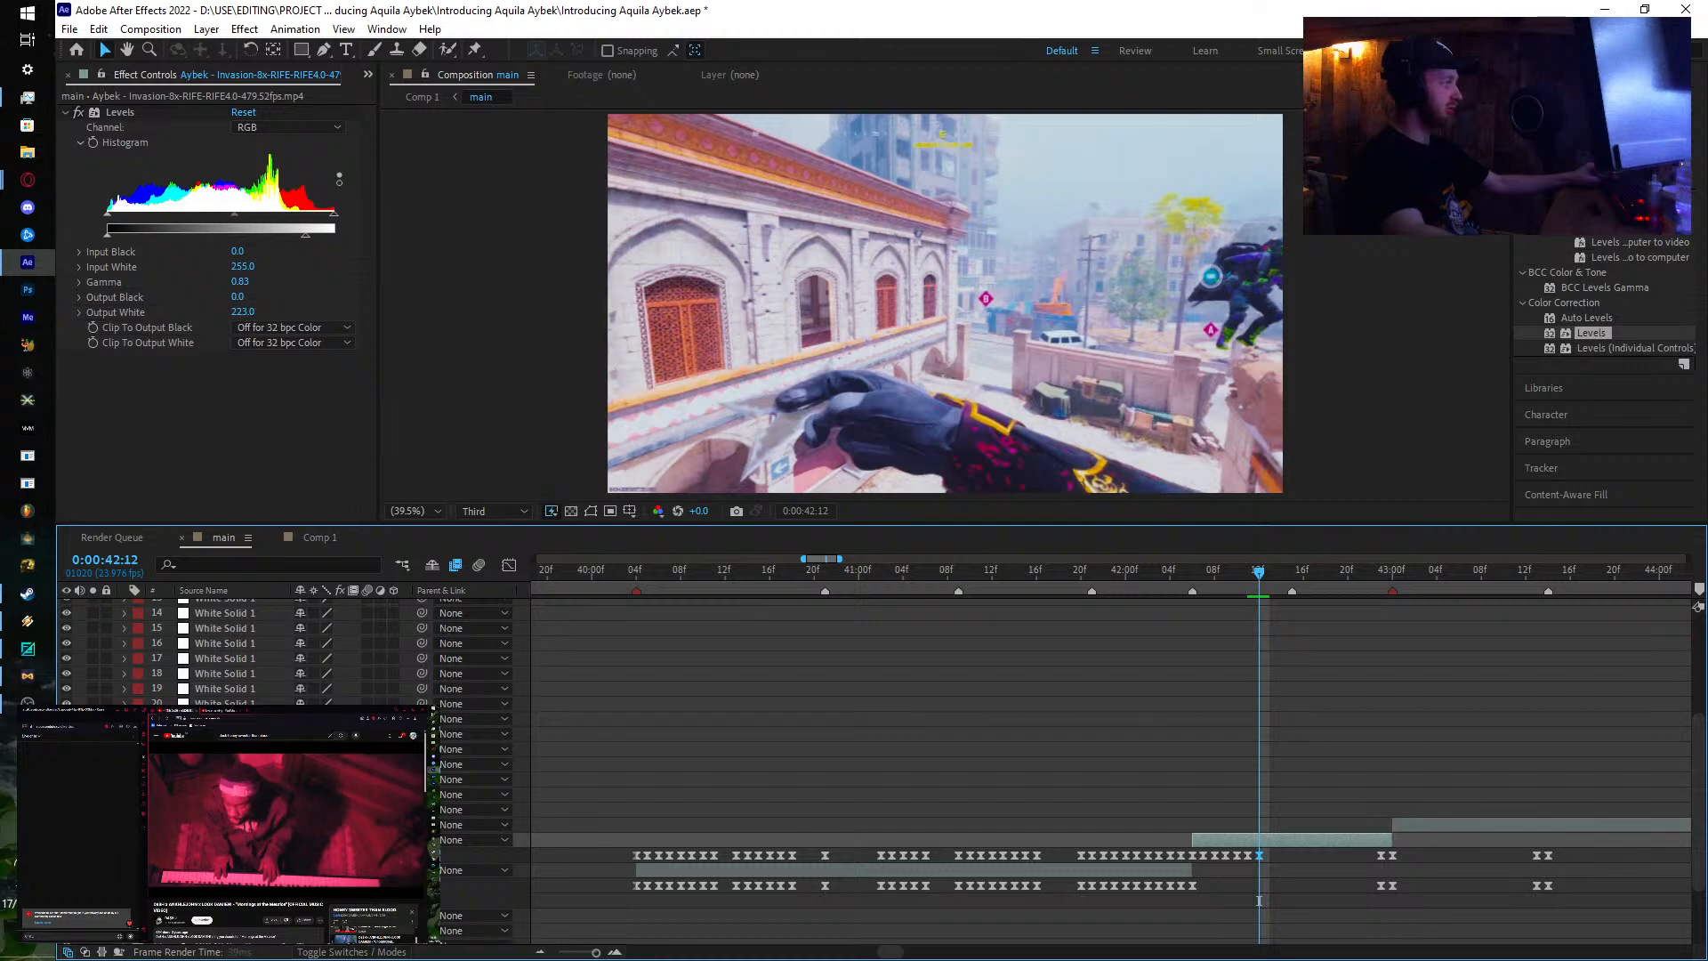
{"action": "key", "text": "Page_Down"}
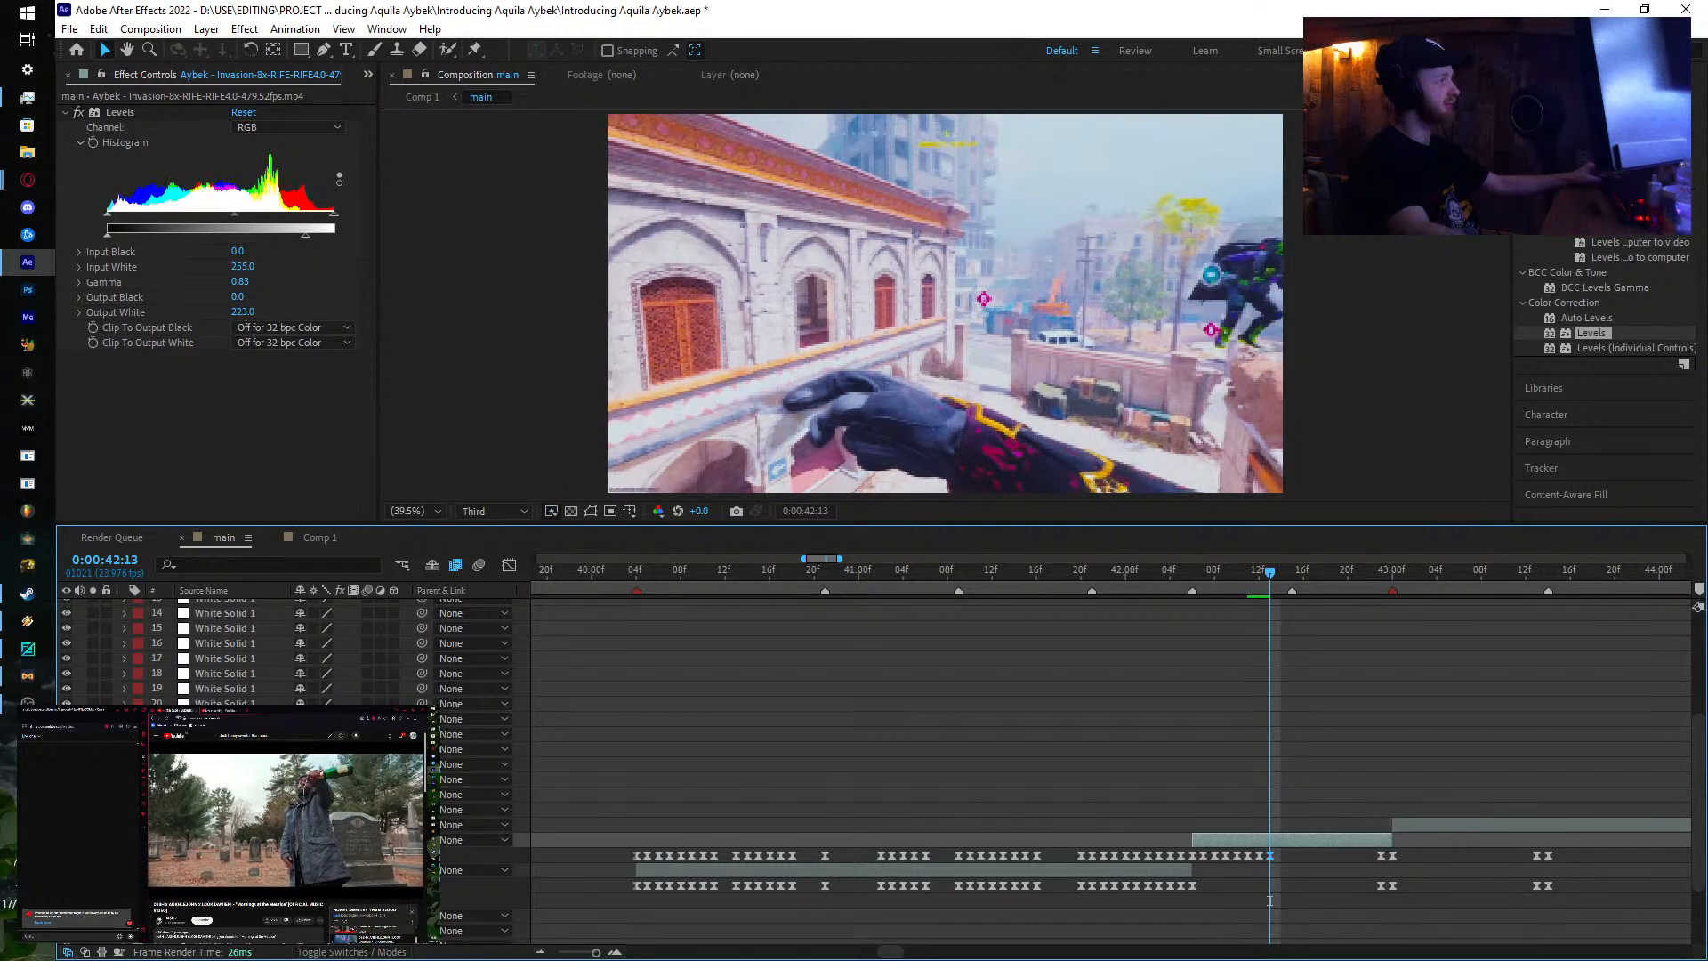
{"action": "key", "text": "Page_Down"}
{"action": "key", "text": "alt+Right"}
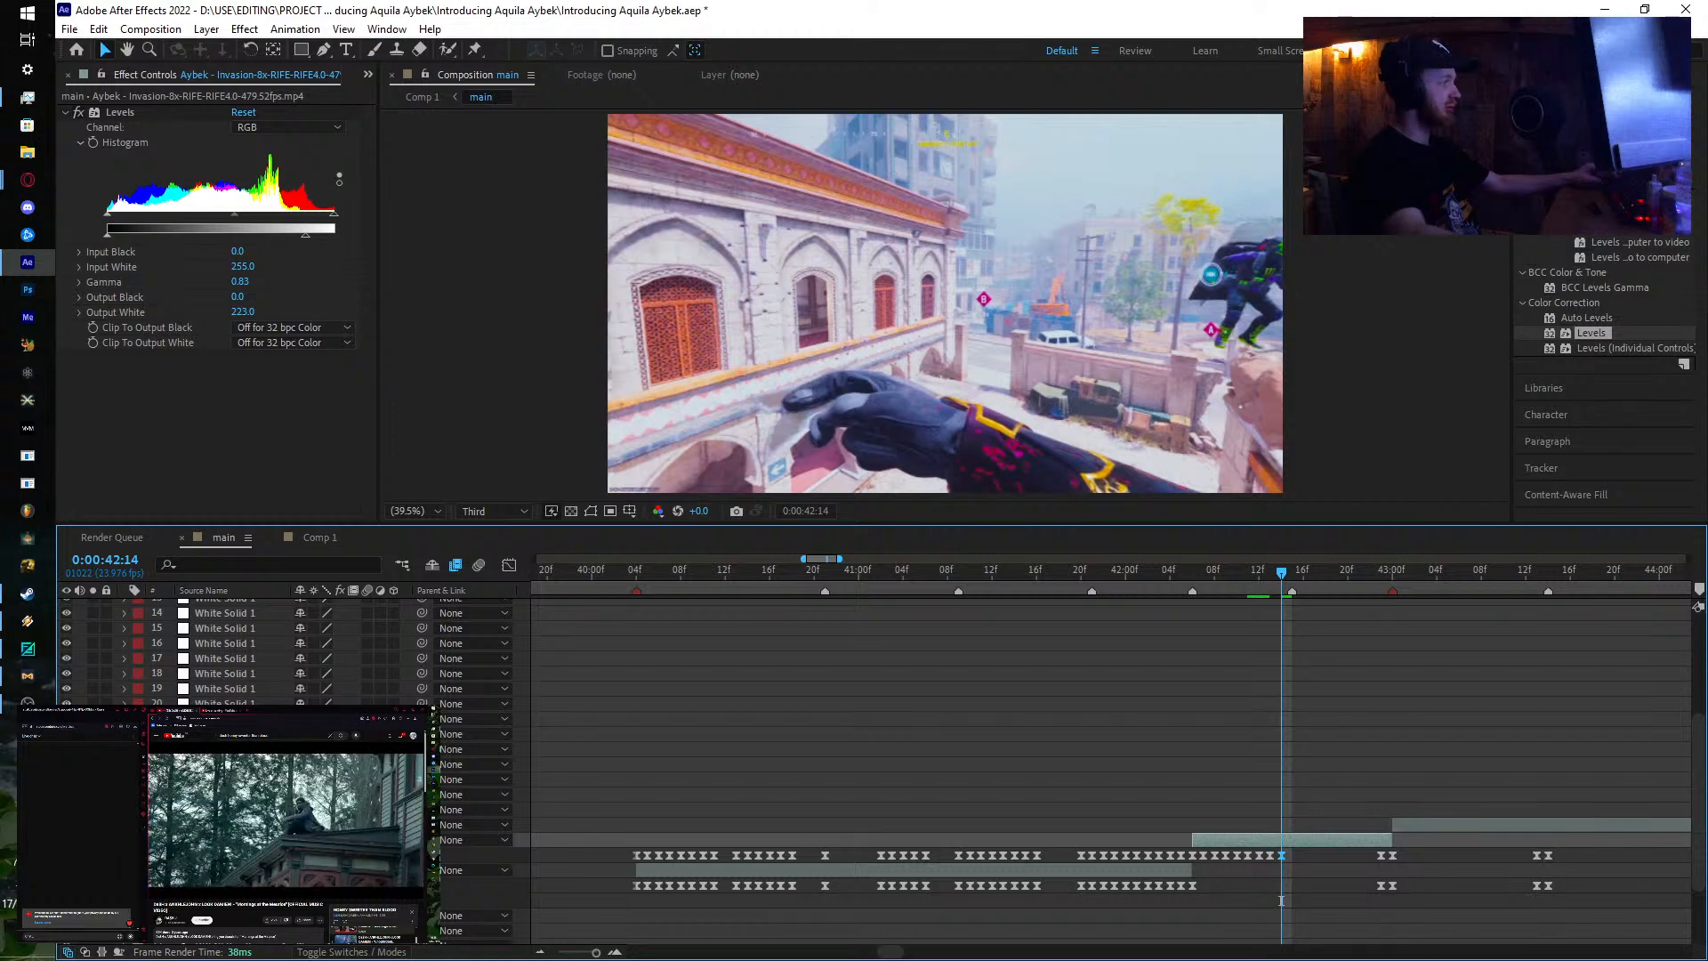
{"action": "key", "text": "Page_Down"}
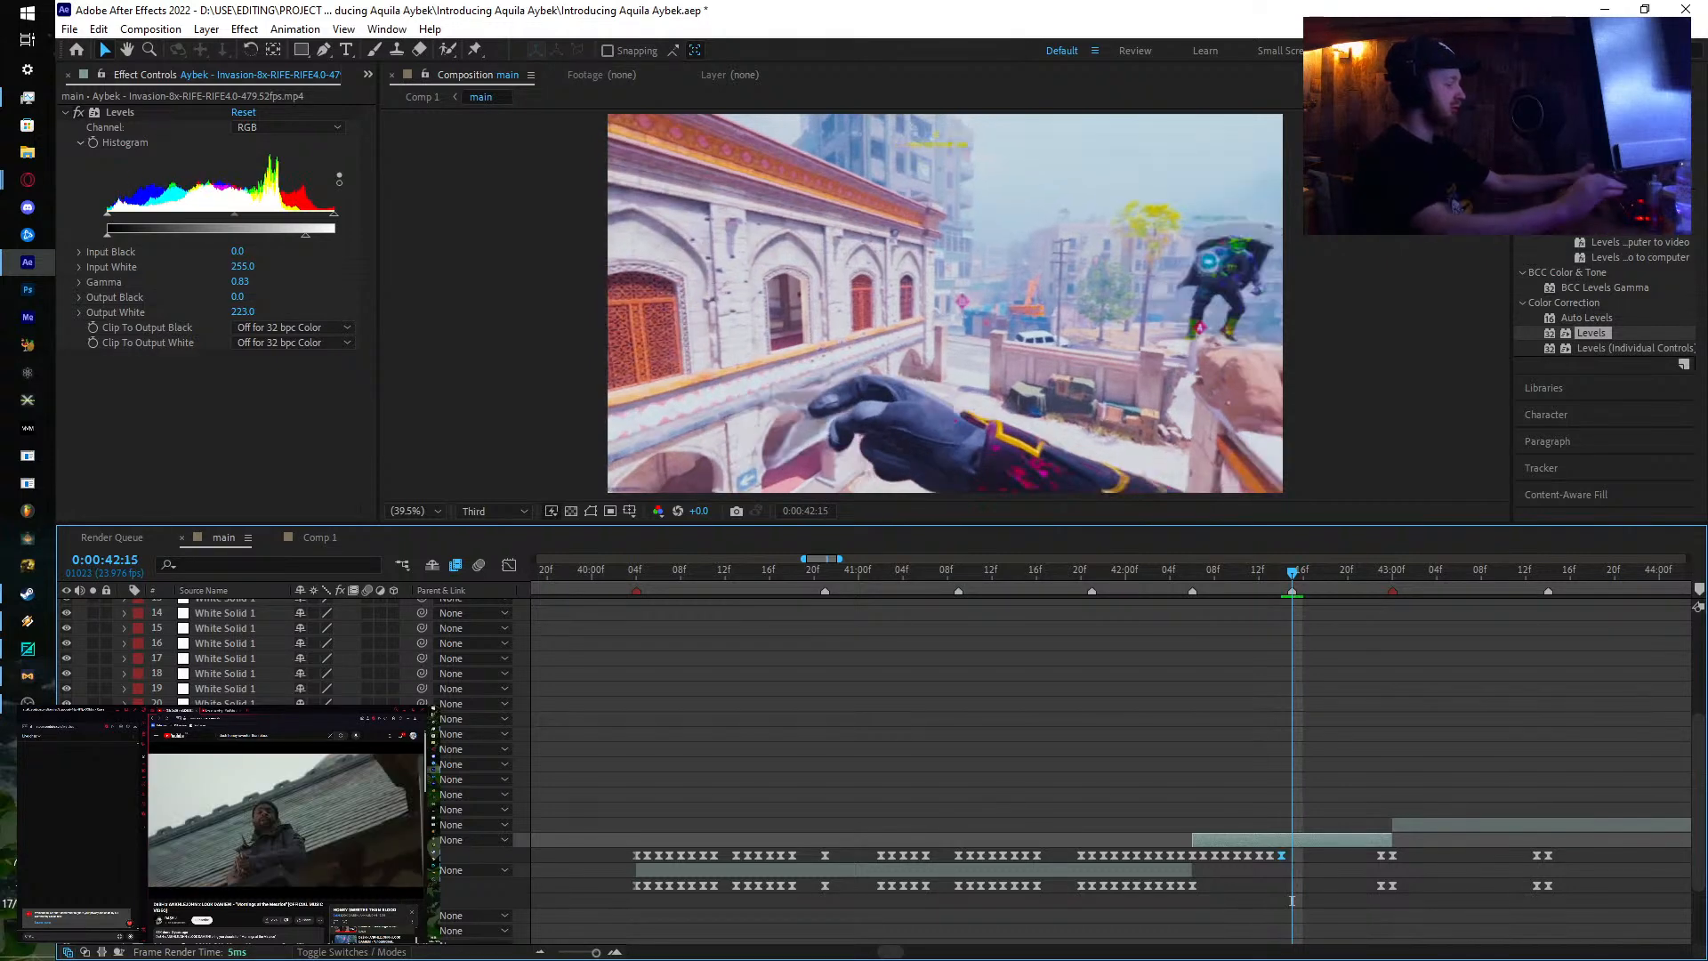
{"action": "key", "text": "alt+Right"}
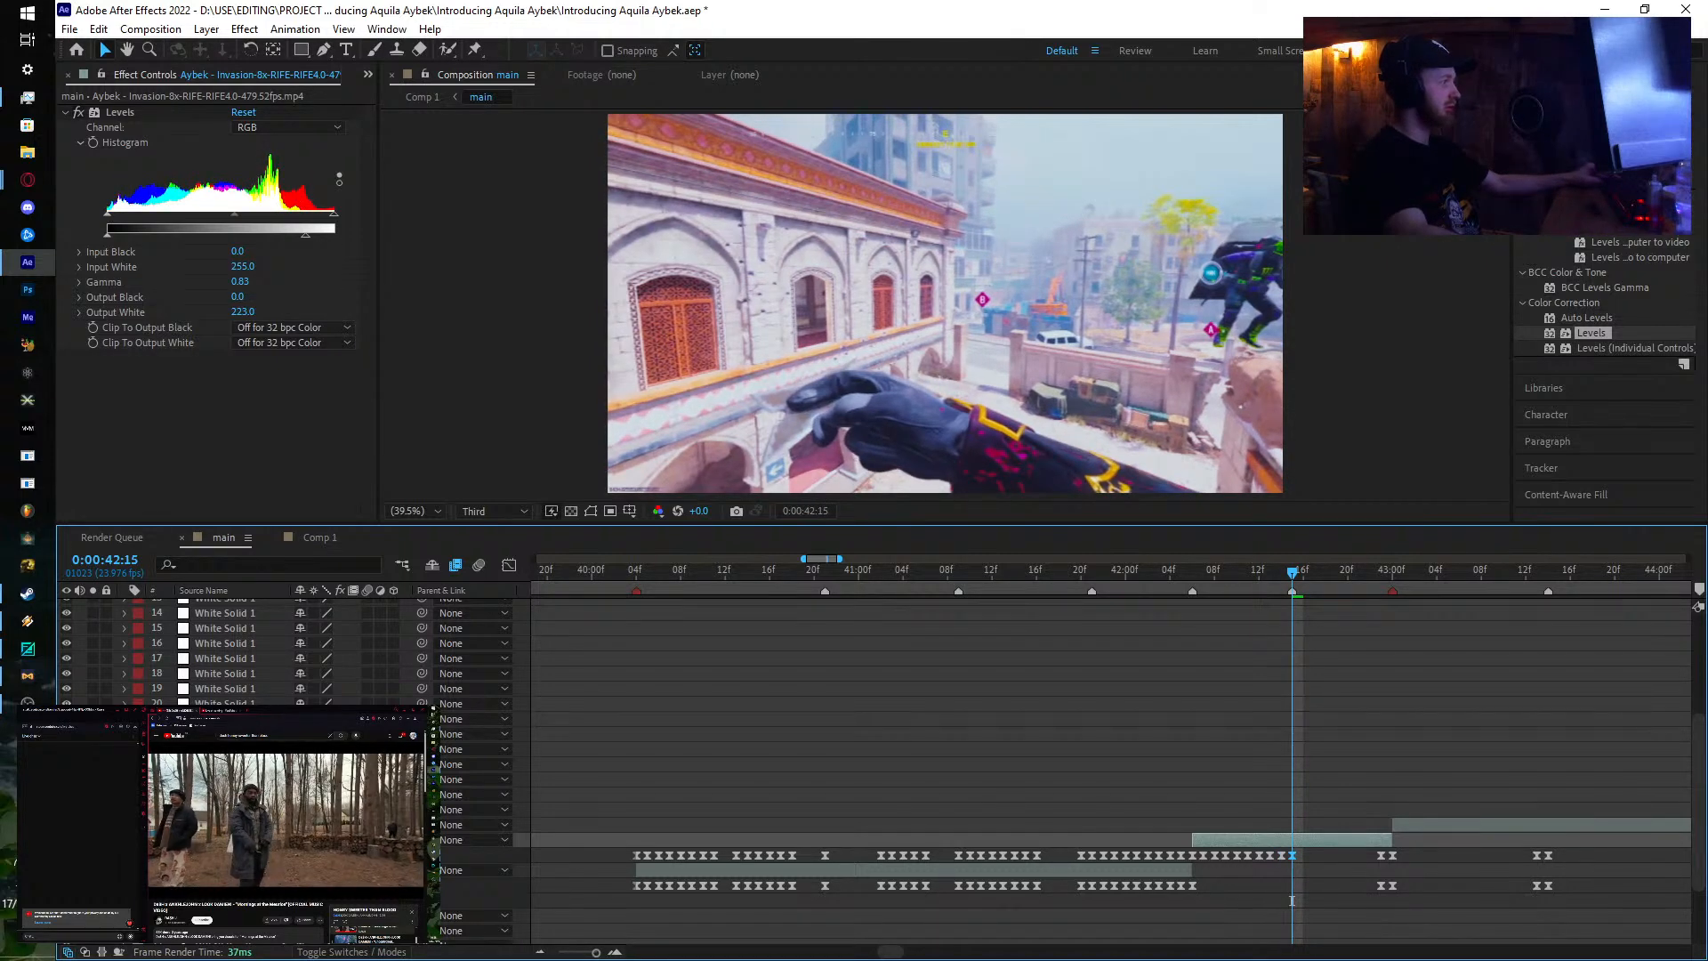
Step: Paste the copied time-remap keyframe at every frame from 0:00:42:16 through 0:00:42:22 on the clip between the splits
{"action": "key", "text": "Page_Down"}
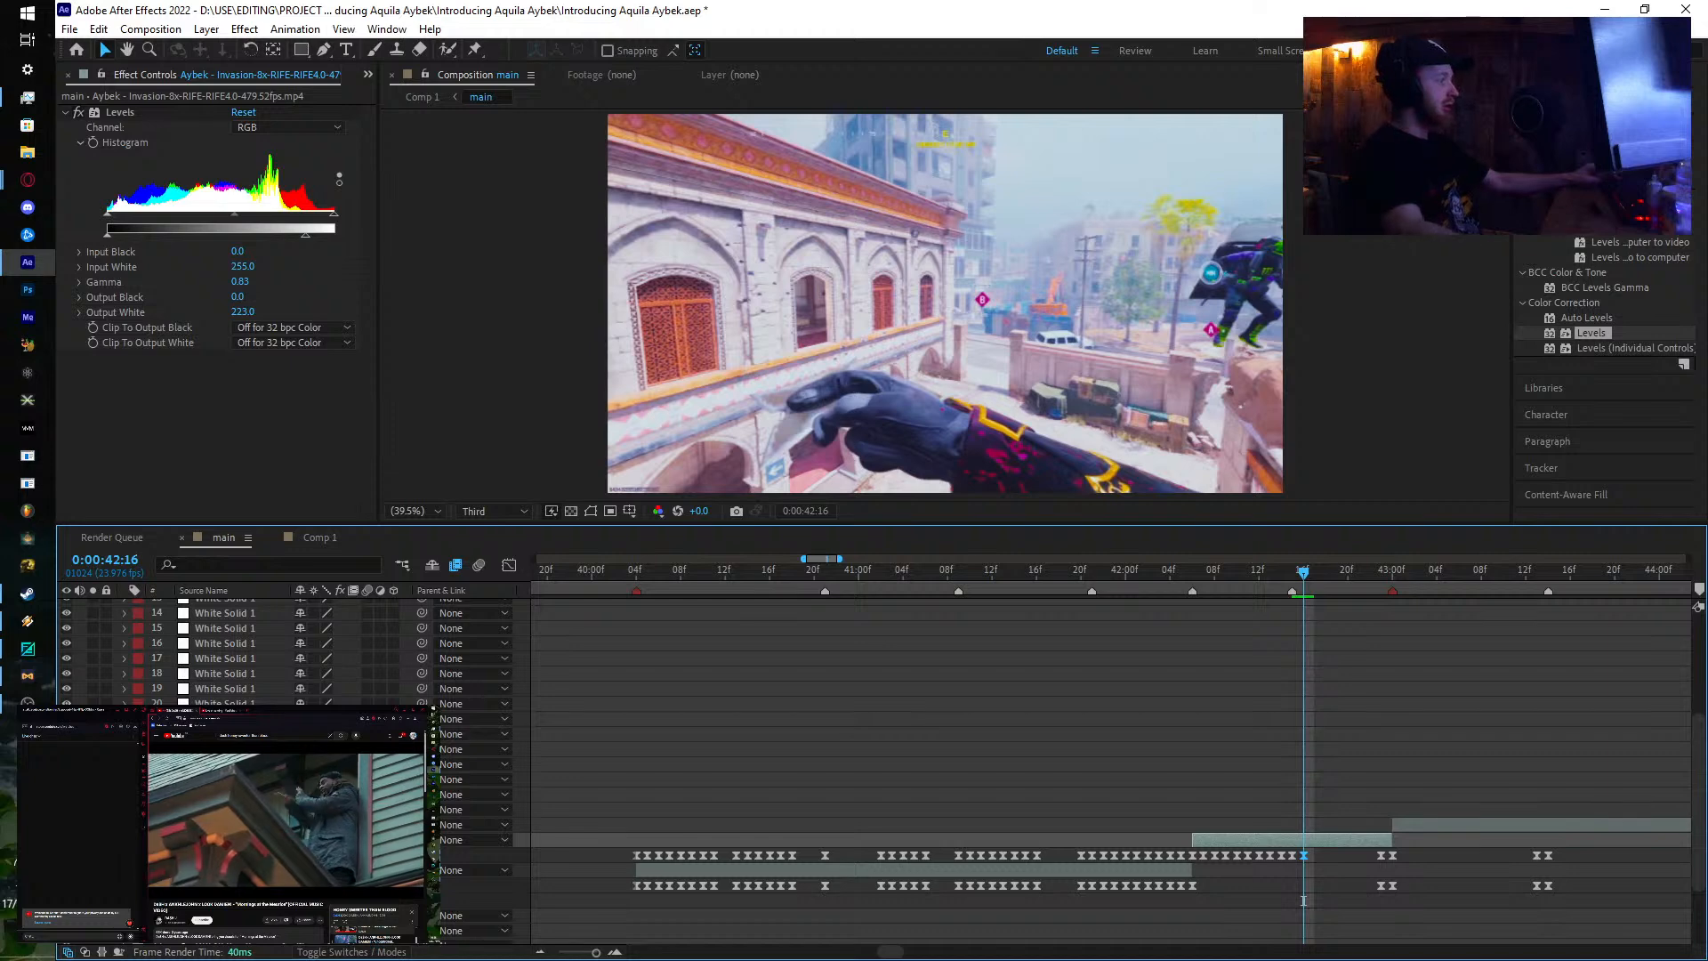
{"action": "key", "text": "Page_Down"}
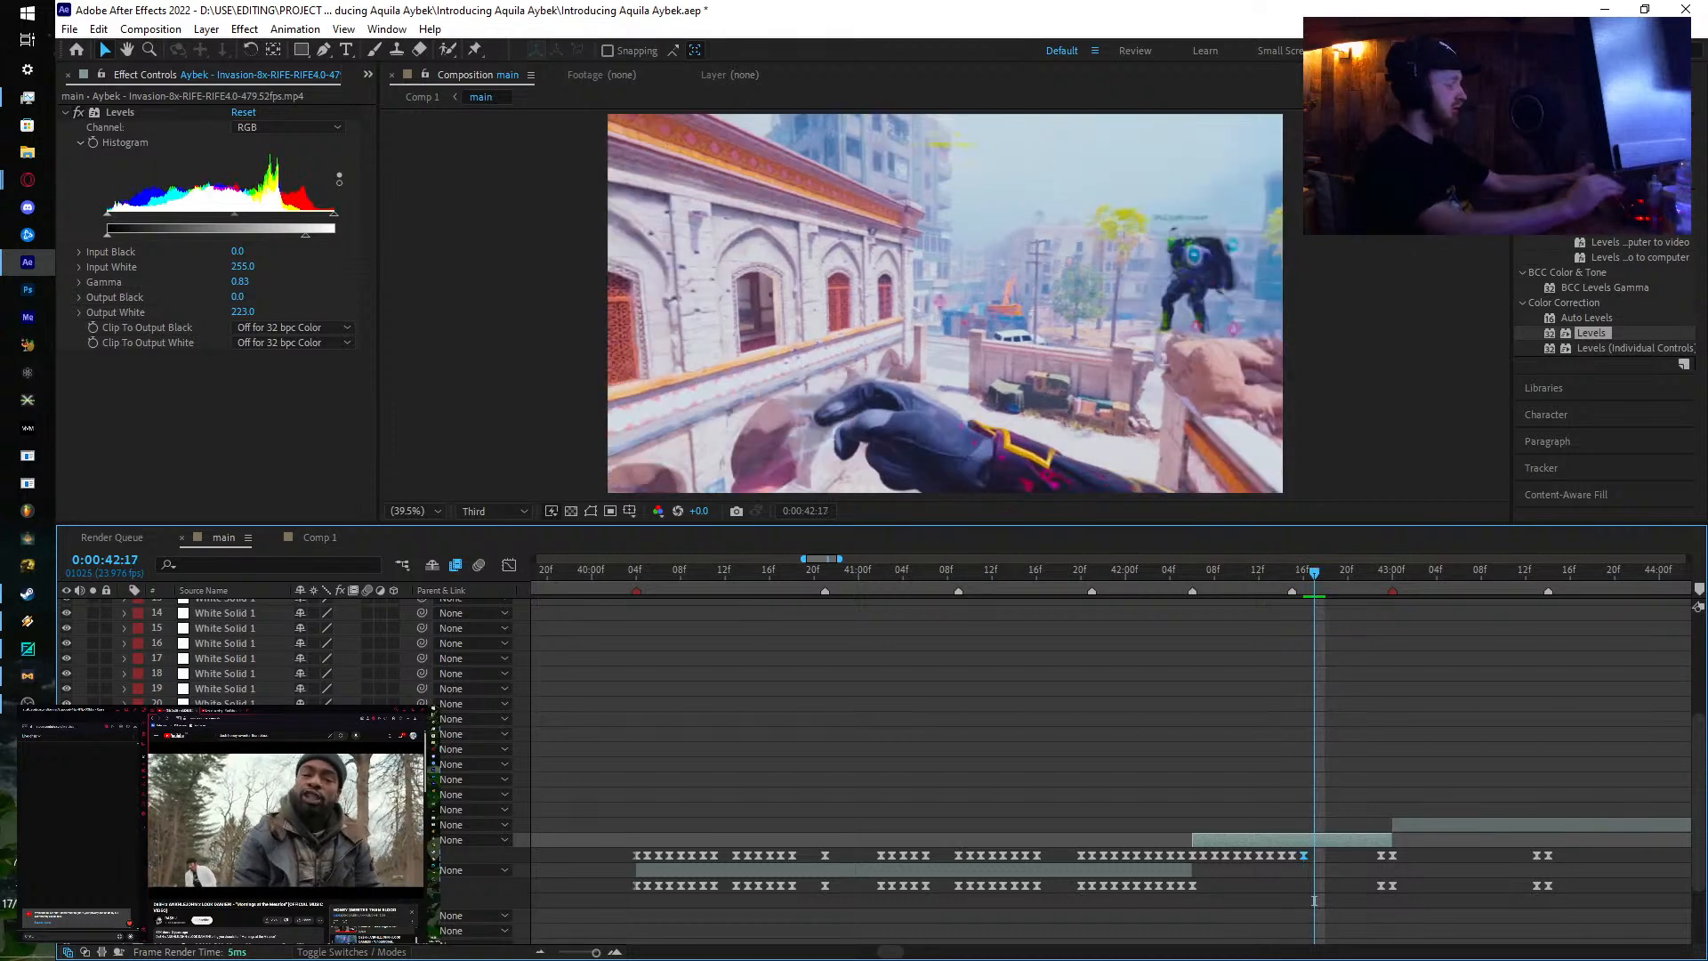
{"action": "key", "text": "ctrl+v"}
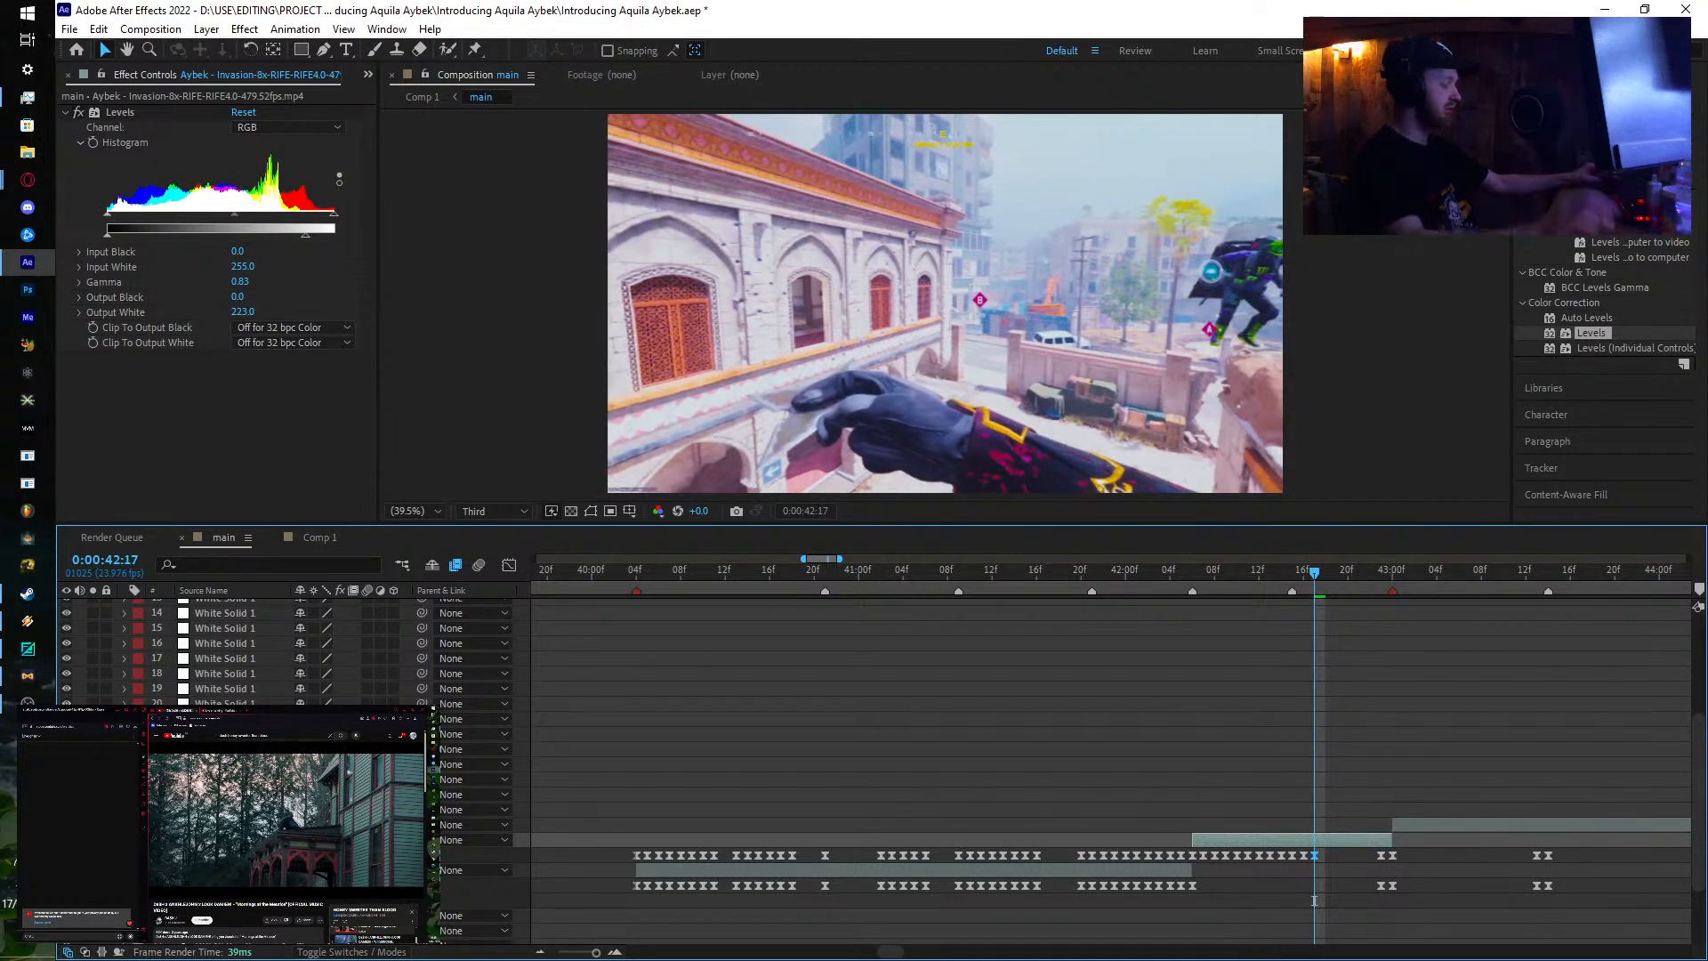
{"action": "key", "text": "Page_Down"}
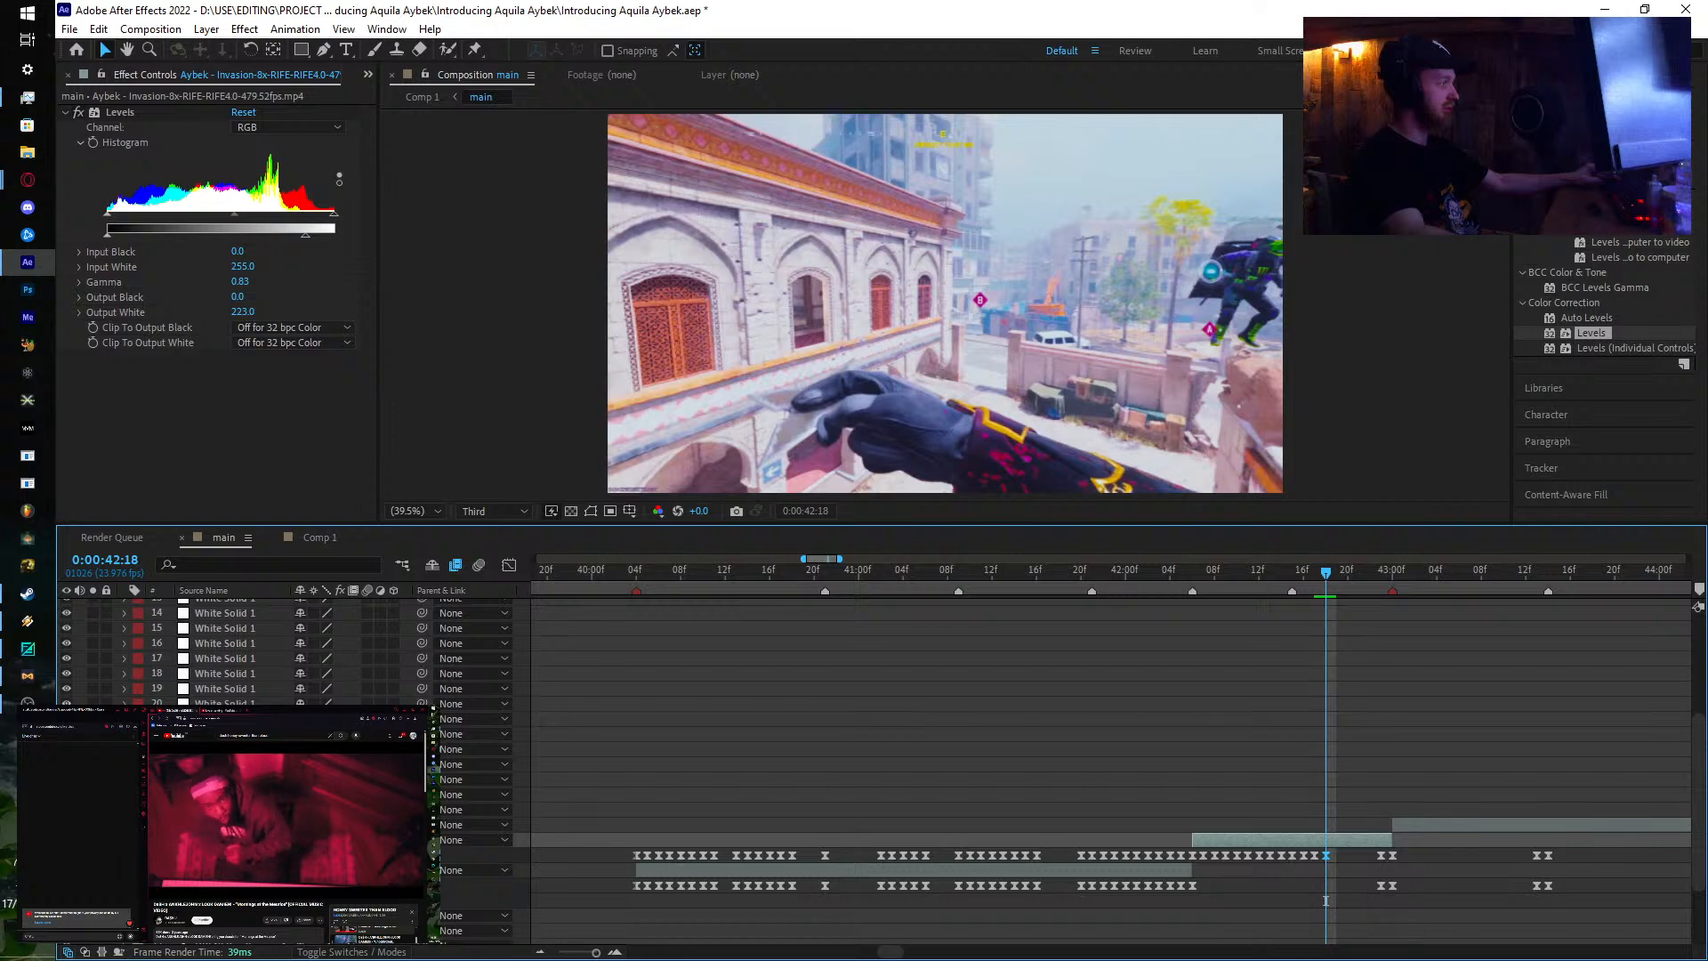
{"action": "key", "text": "Page_Down"}
{"action": "key", "text": "ctrl+v"}
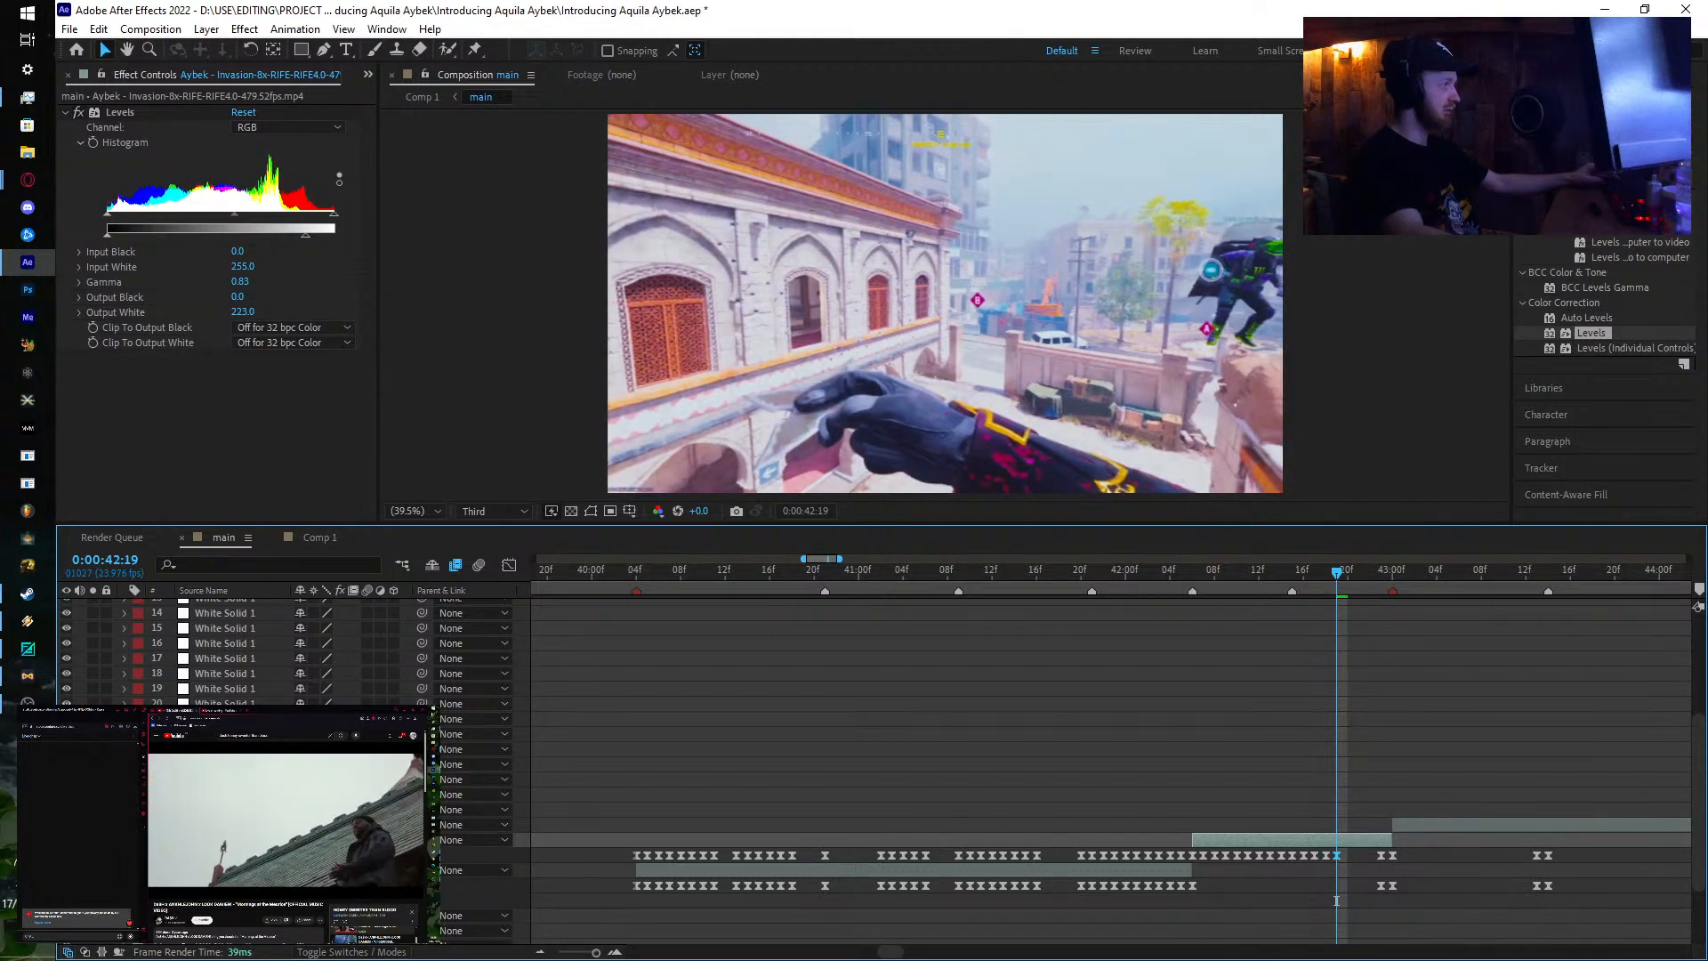
{"action": "key", "text": "Page_Down"}
{"action": "key", "text": "ctrl+v"}
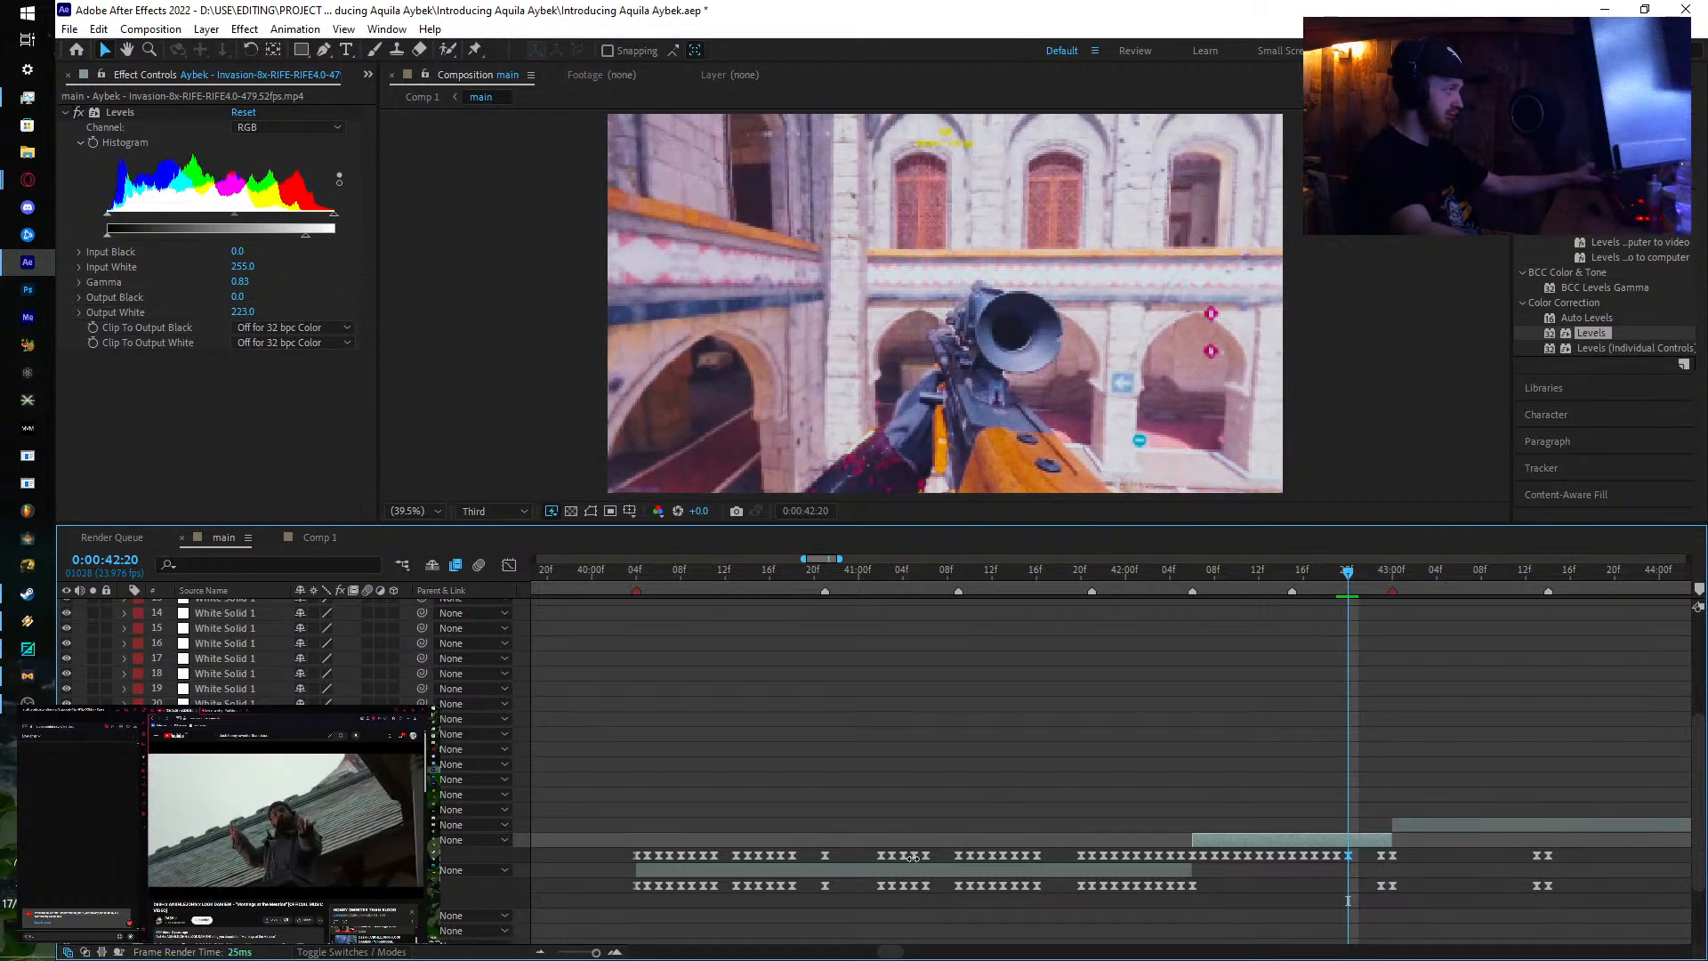
{"action": "left_click", "coordinate": [1358, 576]}
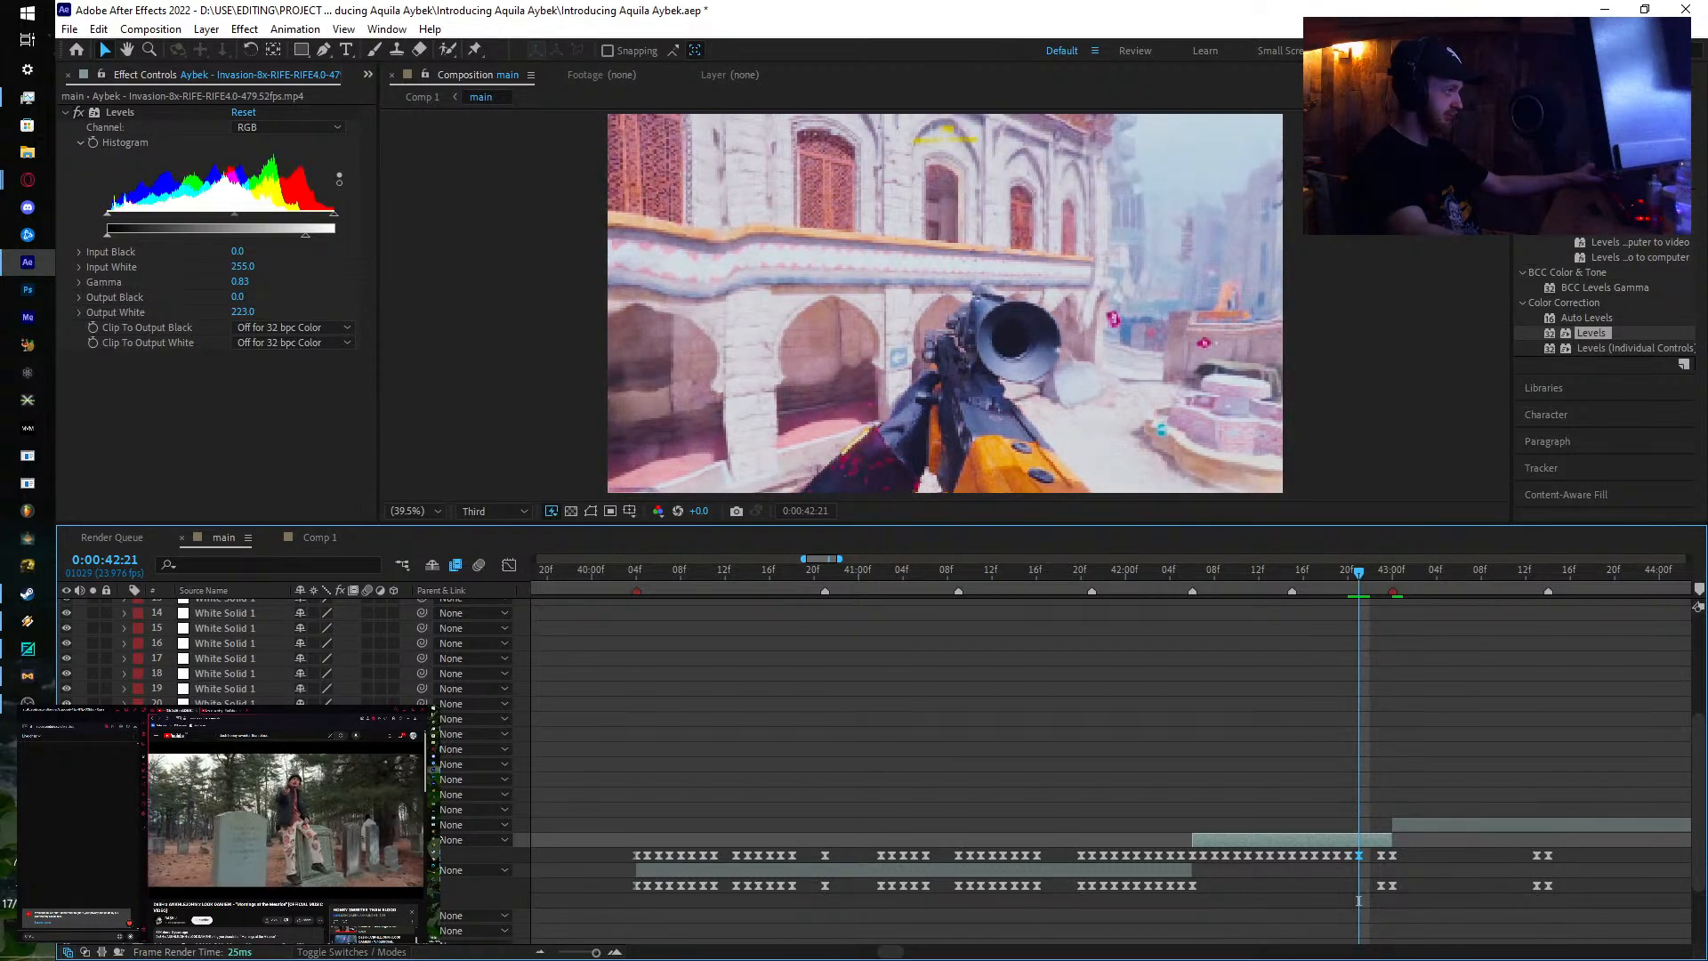
{"action": "key", "text": "Page_Down"}
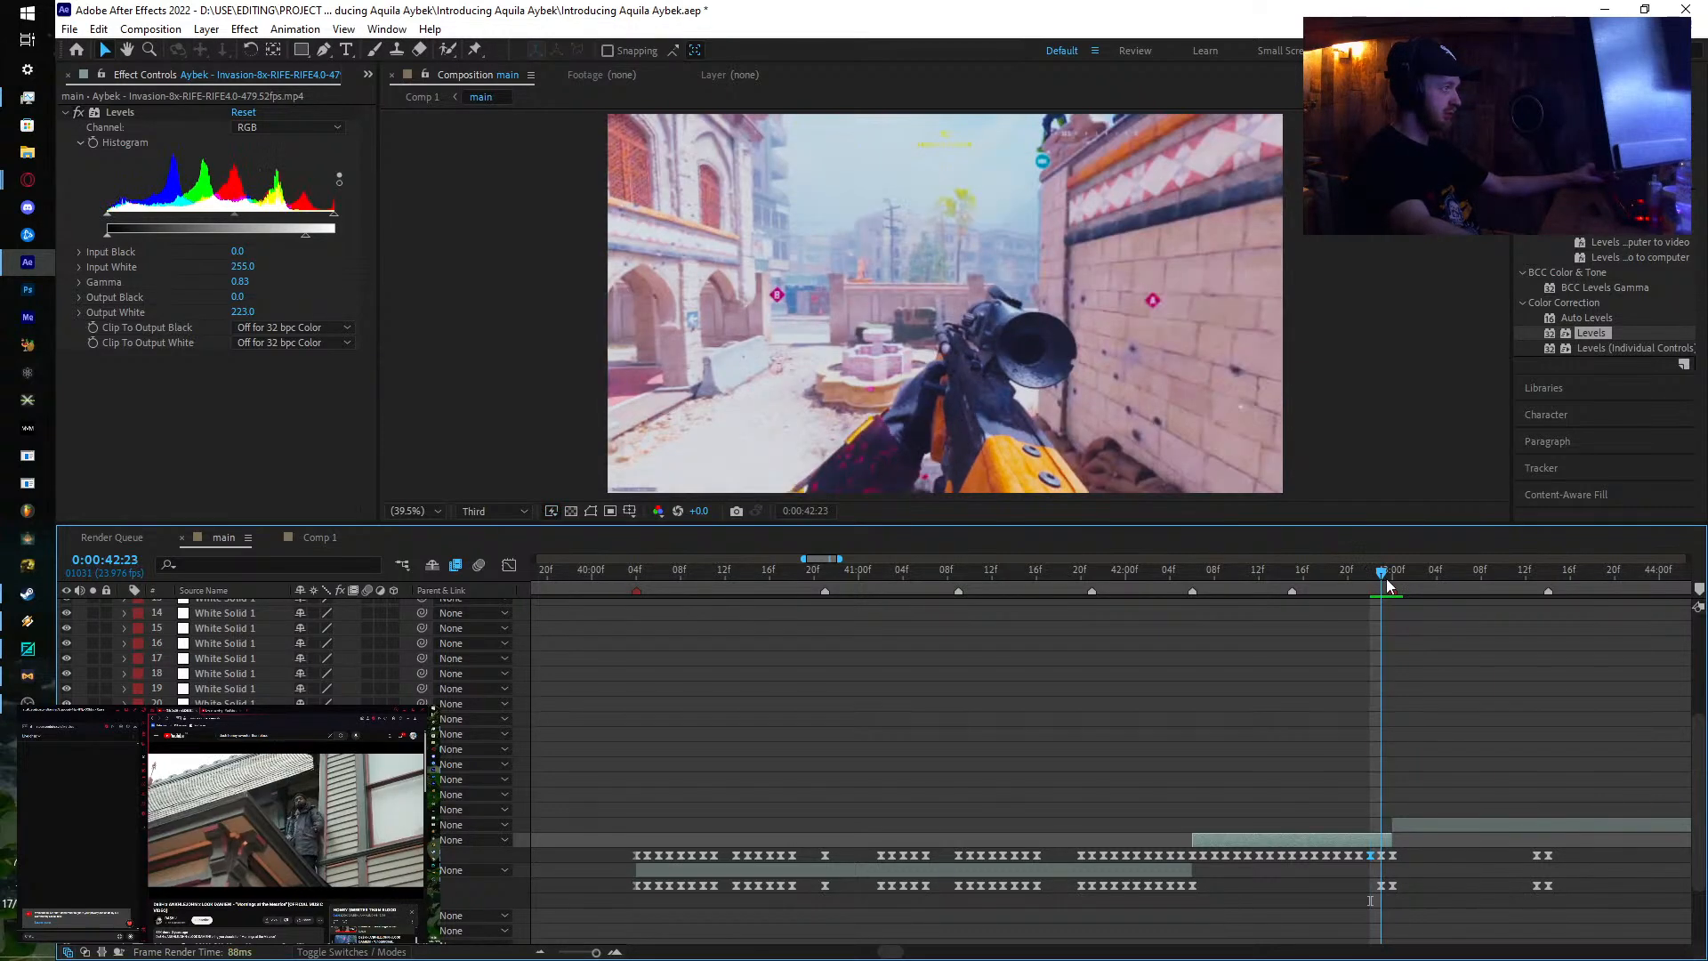
Step: Scrub through the keyframed section around 0:00:43:00 and the following clip up to 0:00:44:08 to check the motion
{"action": "left_click", "coordinate": [1172, 592]}
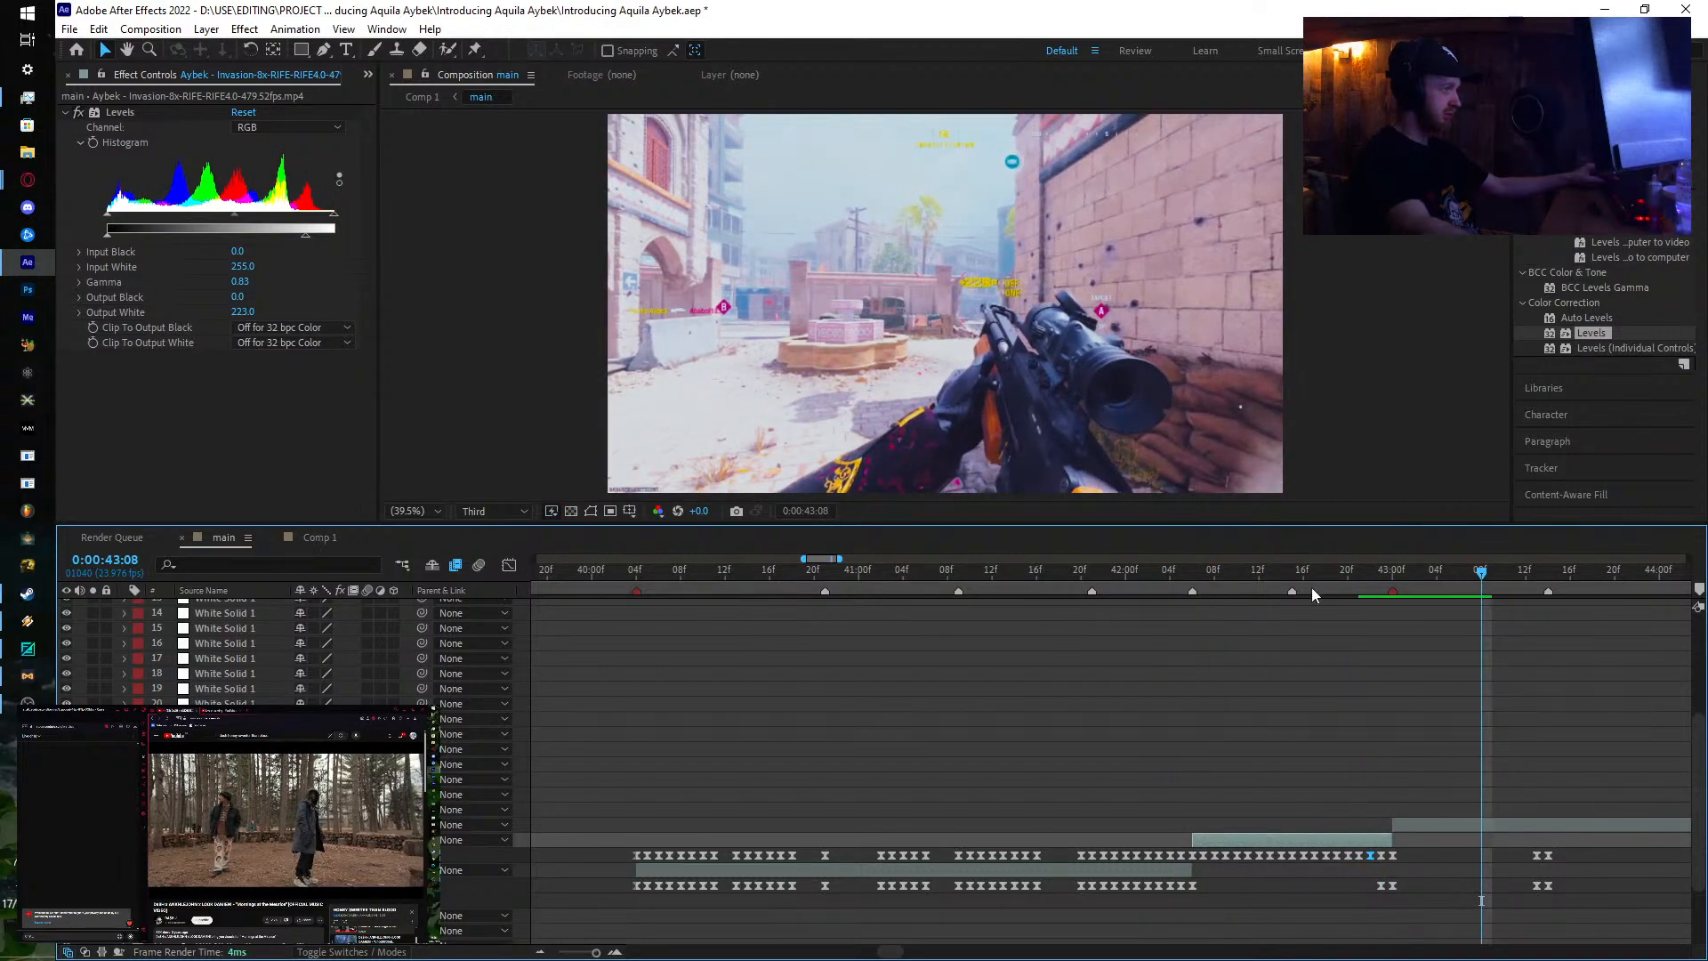
{"action": "left_click", "coordinate": [1392, 573]}
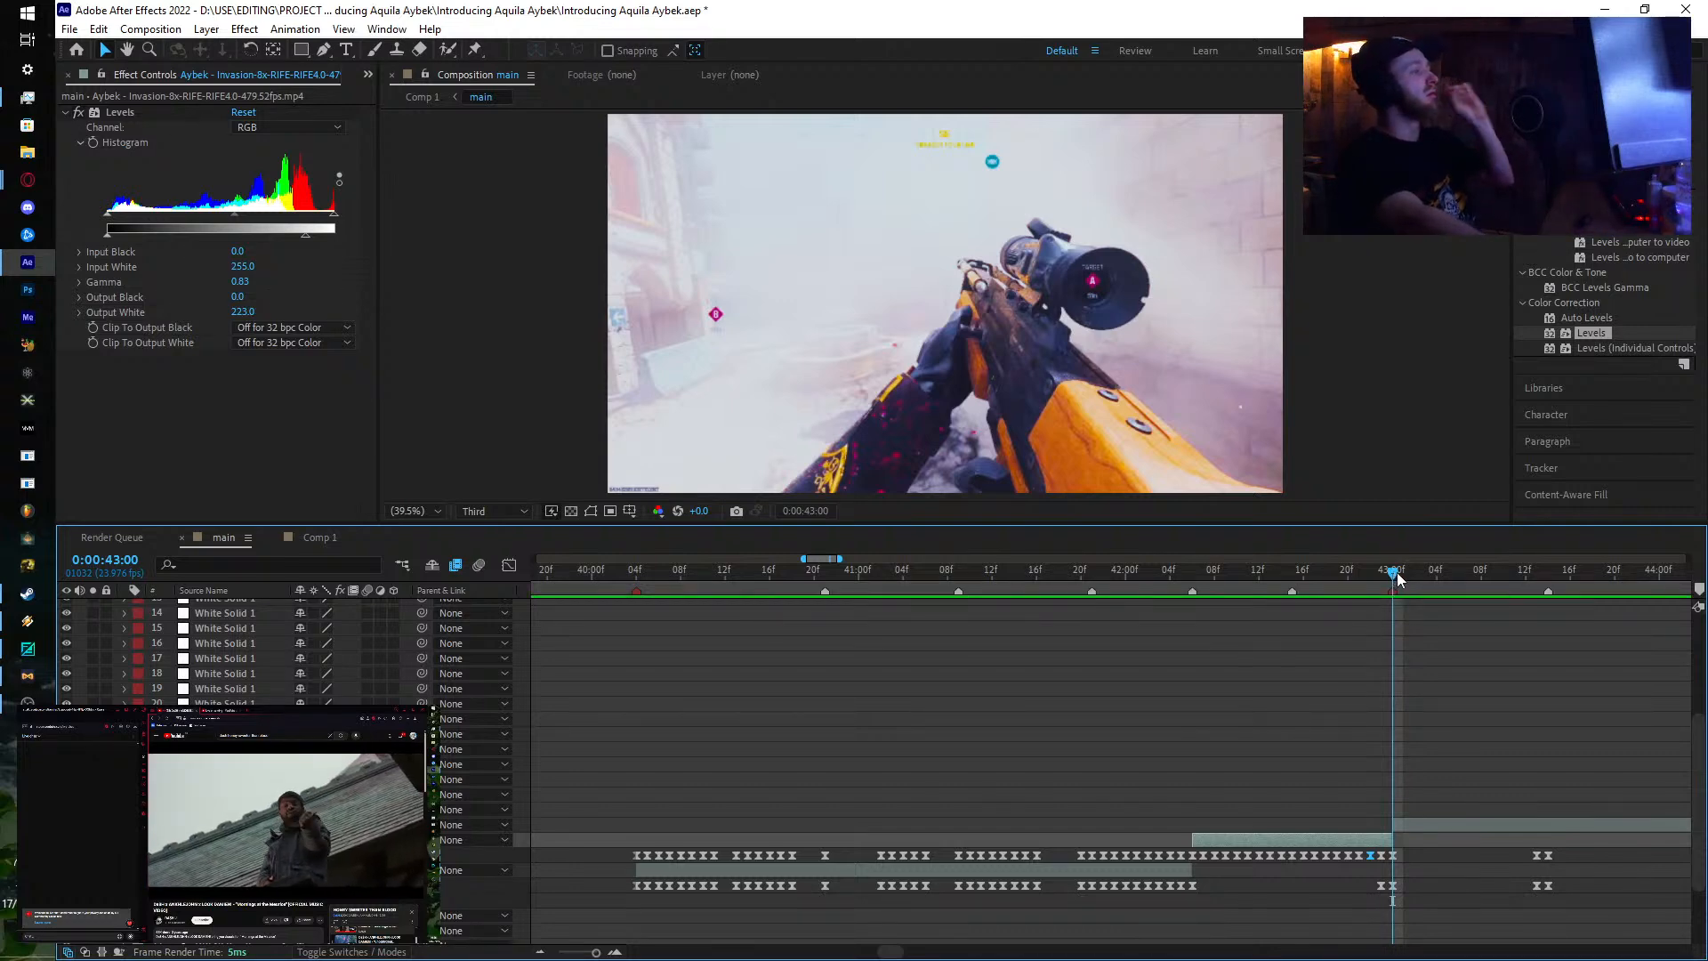
{"action": "left_click_drag", "start_coordinate": [1394, 576], "coordinate": [1506, 698]}
{"action": "left_click_drag", "start_coordinate": [1269, 726], "coordinate": [722, 724]}
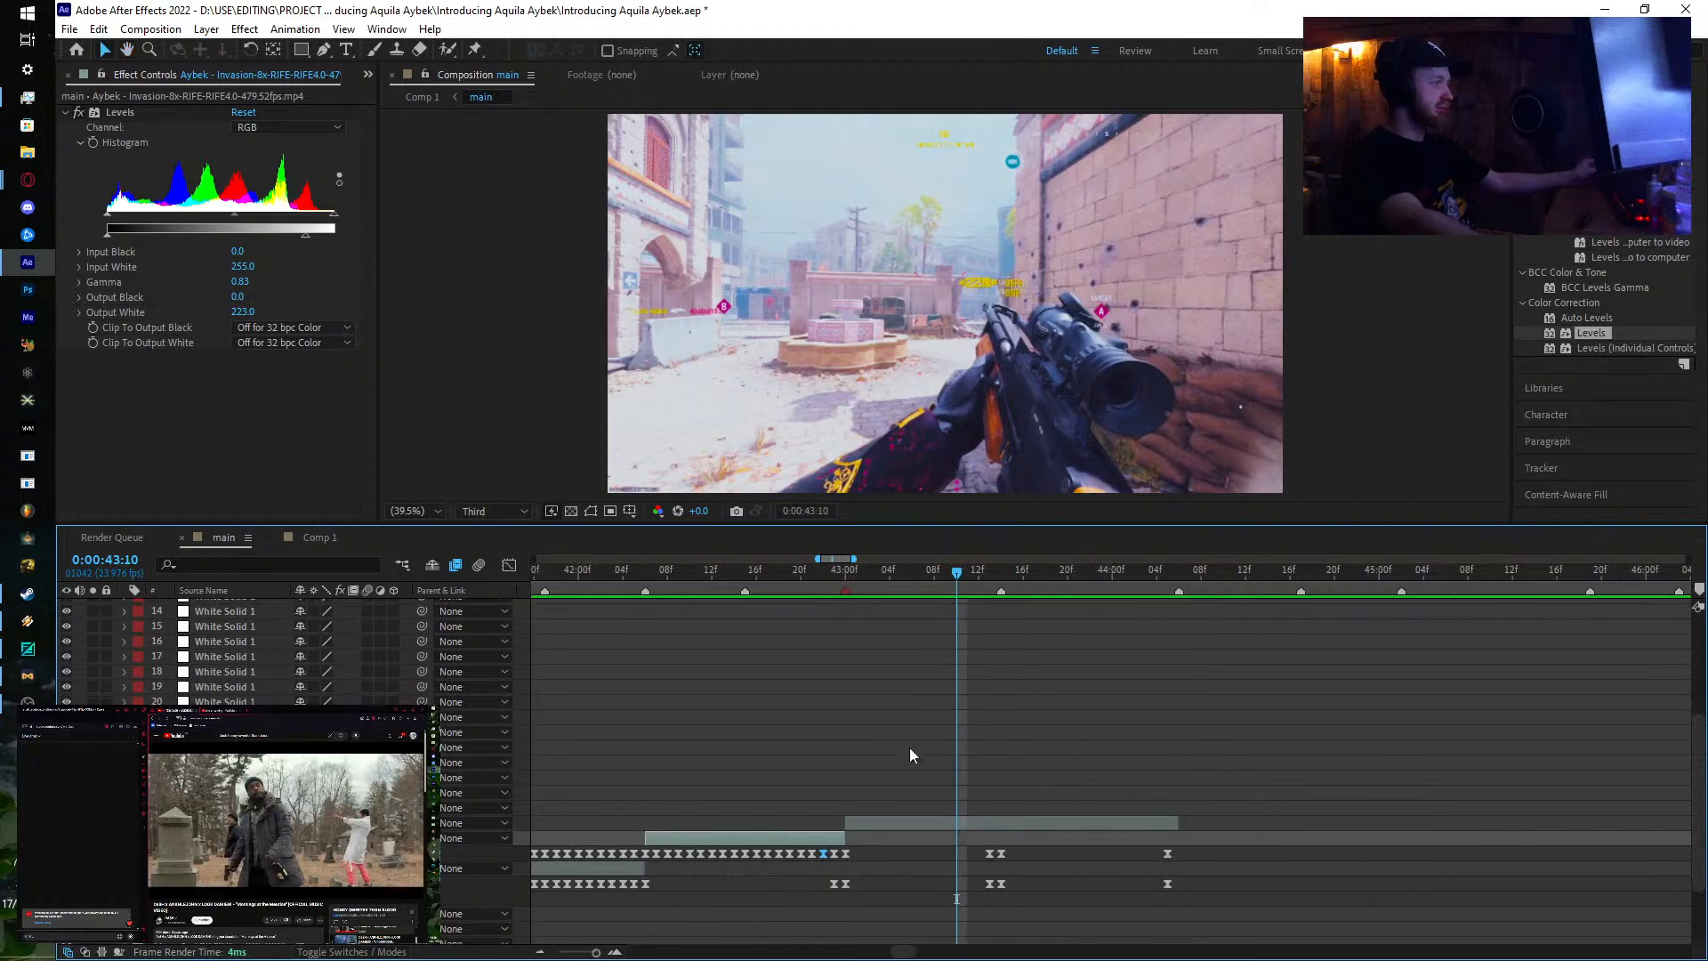
{"action": "left_click", "coordinate": [948, 824]}
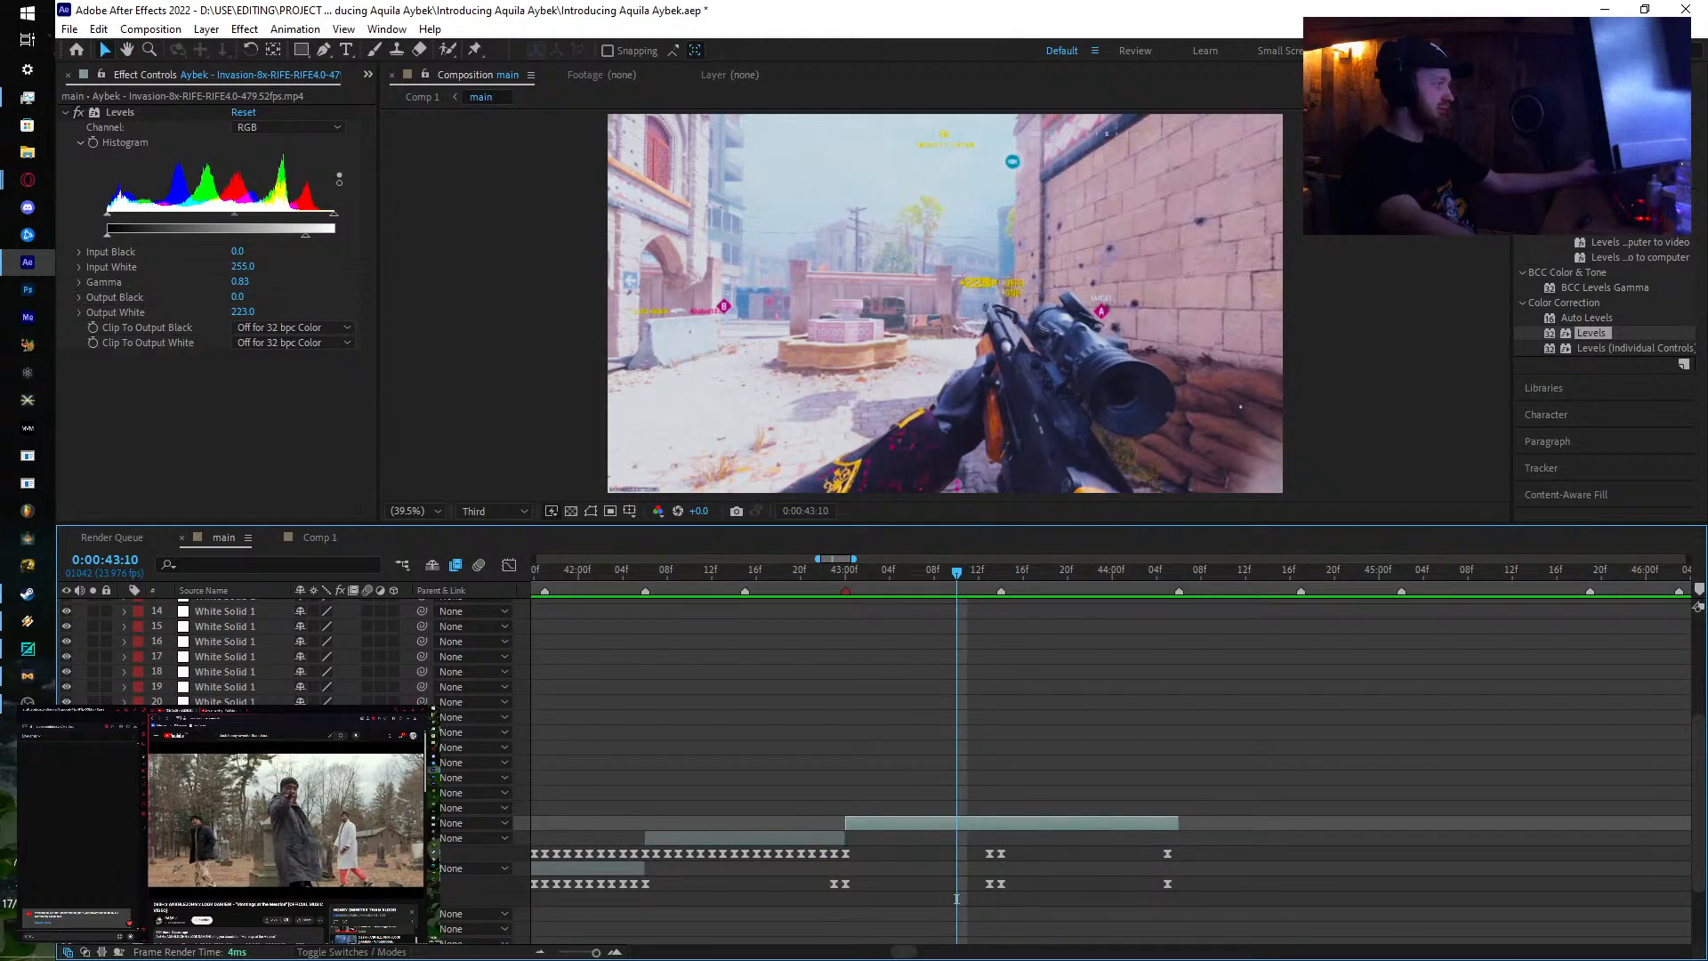
{"action": "left_click_drag", "start_coordinate": [815, 563], "coordinate": [1201, 612]}
{"action": "key", "text": "minus"}
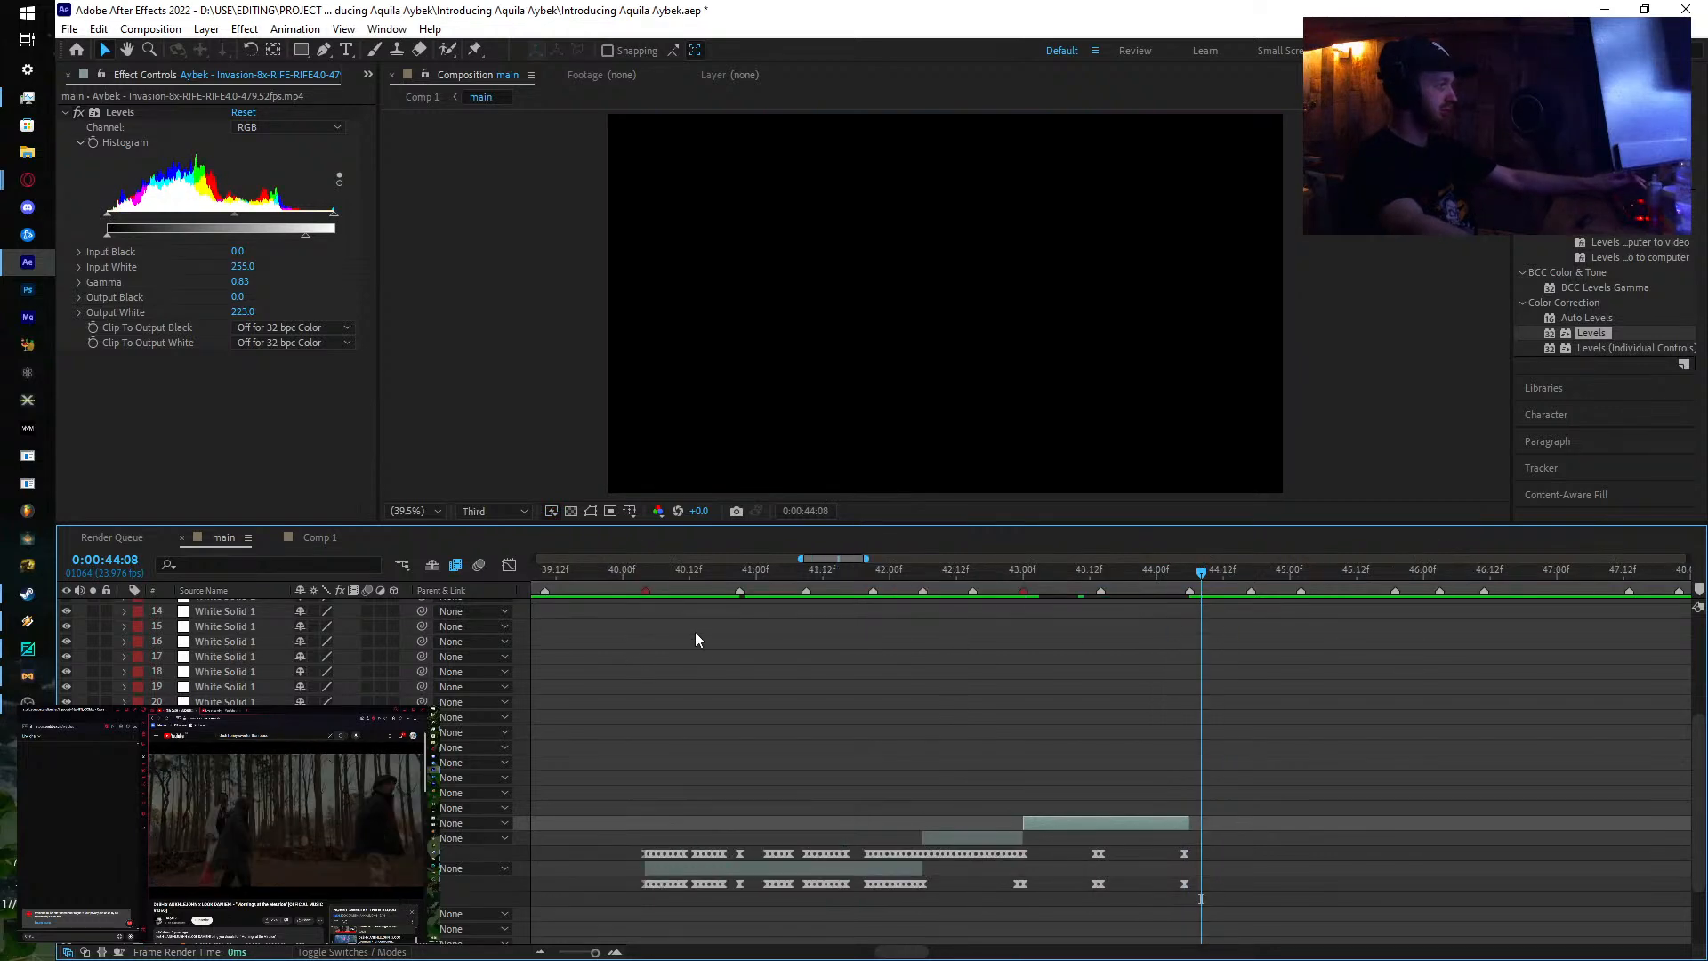
Step: Delete the time-remap keyframes that lie before the start of the middle clip at 0:00:42:06
{"action": "left_click", "coordinate": [644, 574]}
{"action": "left_click_drag", "start_coordinate": [633, 843], "coordinate": [920, 852]}
{"action": "key", "text": "Delete"}
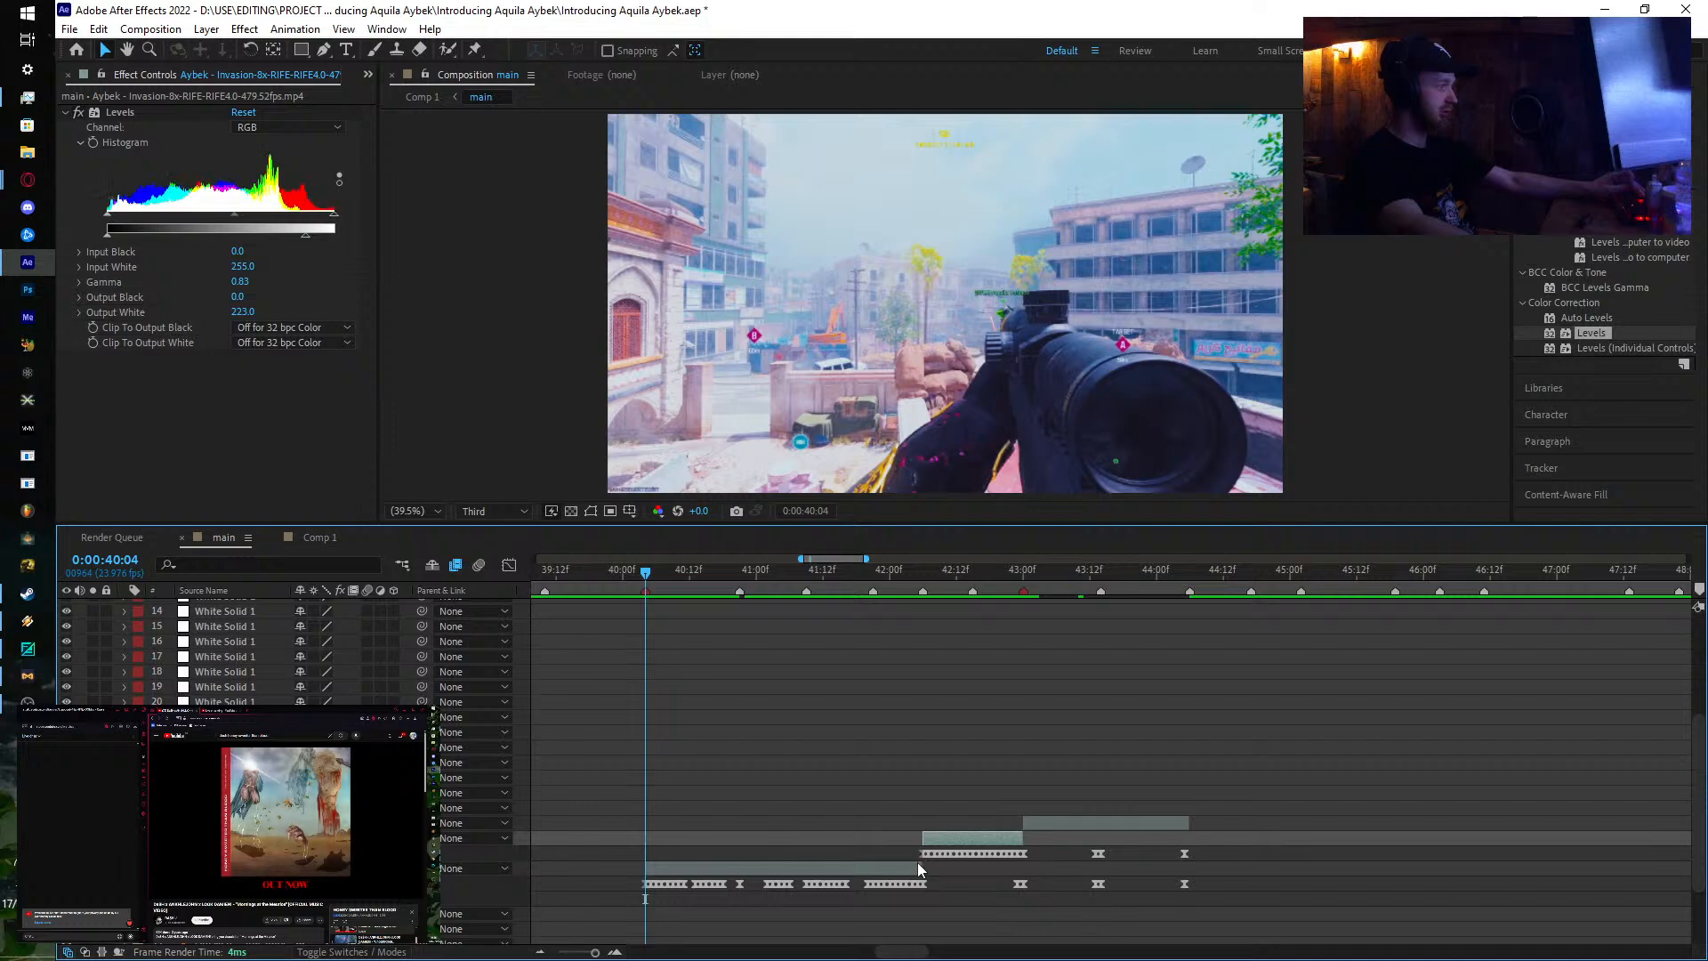
Step: Reveal the keyframes of the last gameplay clip and delete those from 0:00:40:04 through 0:00:42:06
{"action": "left_click", "coordinate": [1033, 823]}
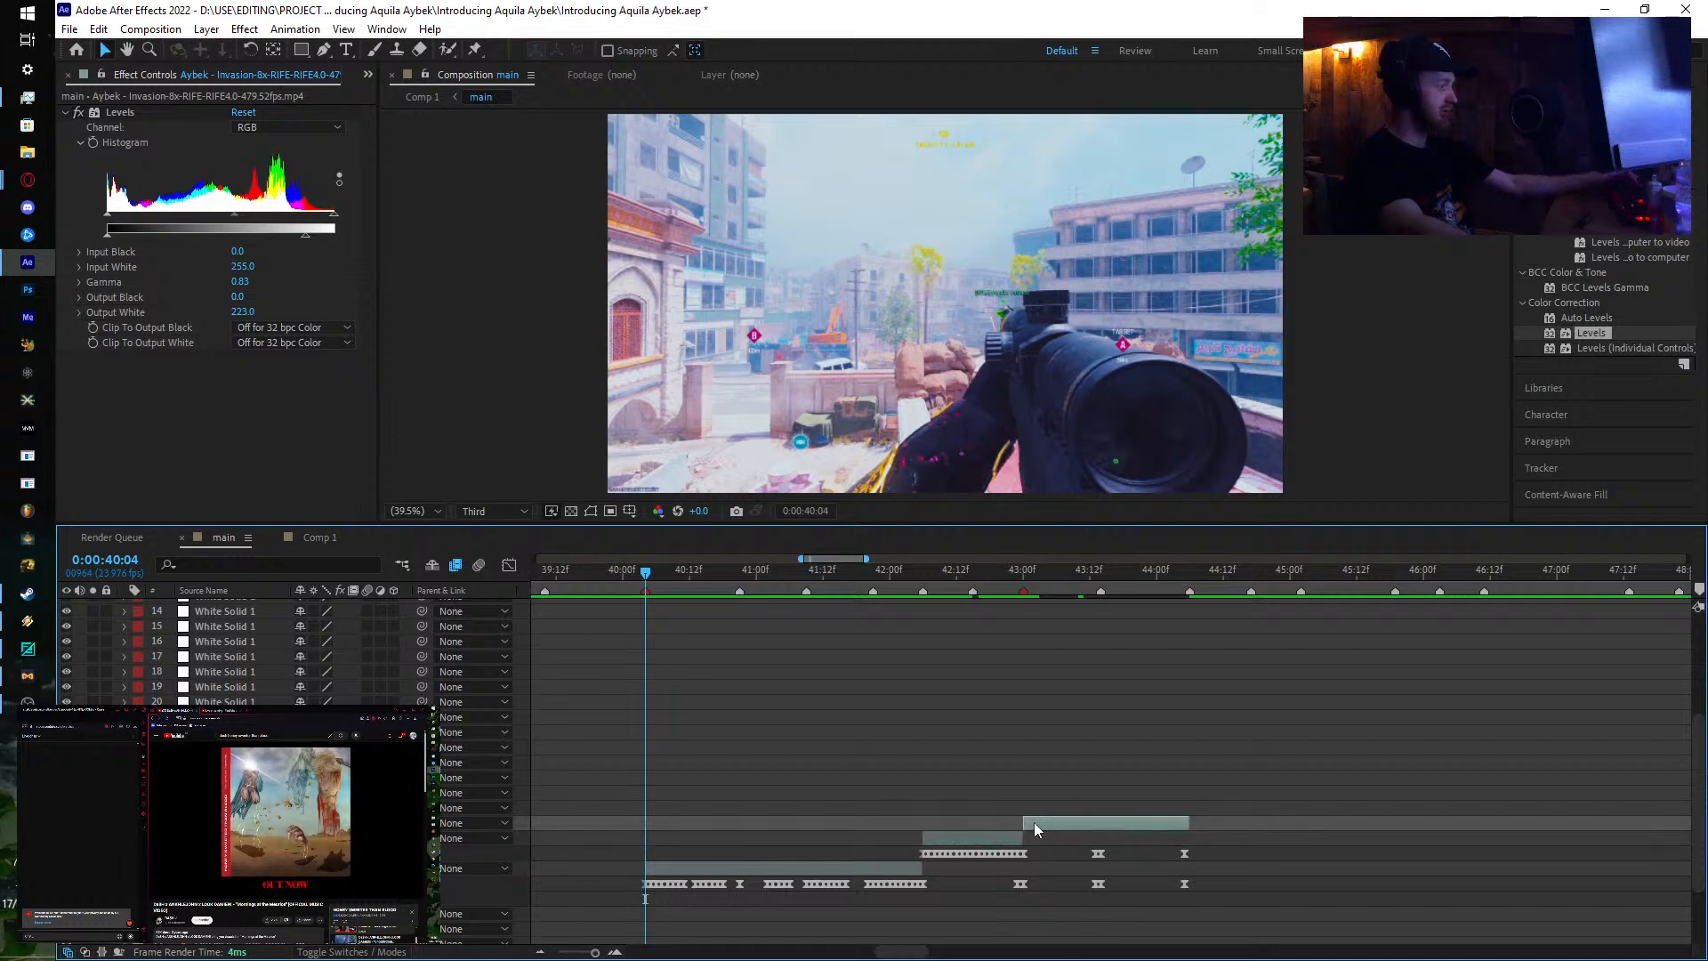
{"action": "key", "text": "u"}
{"action": "left_click_drag", "start_coordinate": [989, 833], "coordinate": [616, 840]}
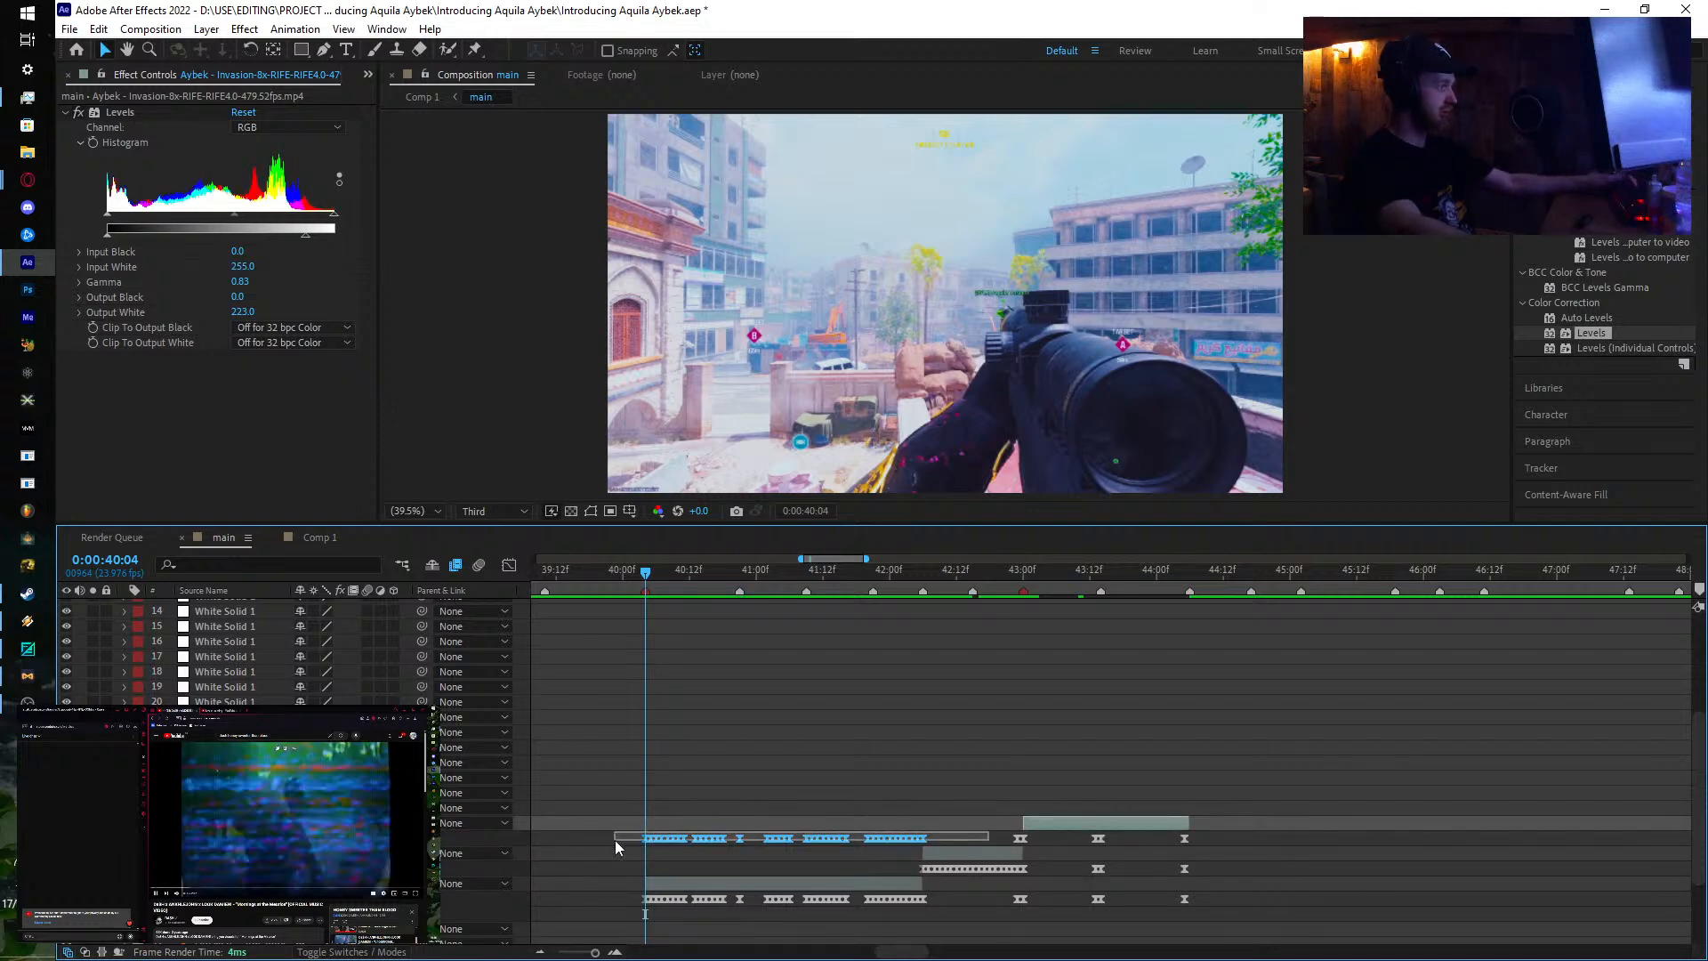
{"action": "key", "text": "Delete"}
Step: In Comp 1, end the work area at 0:00:45:21 and preview it
{"action": "left_click", "coordinate": [316, 537]}
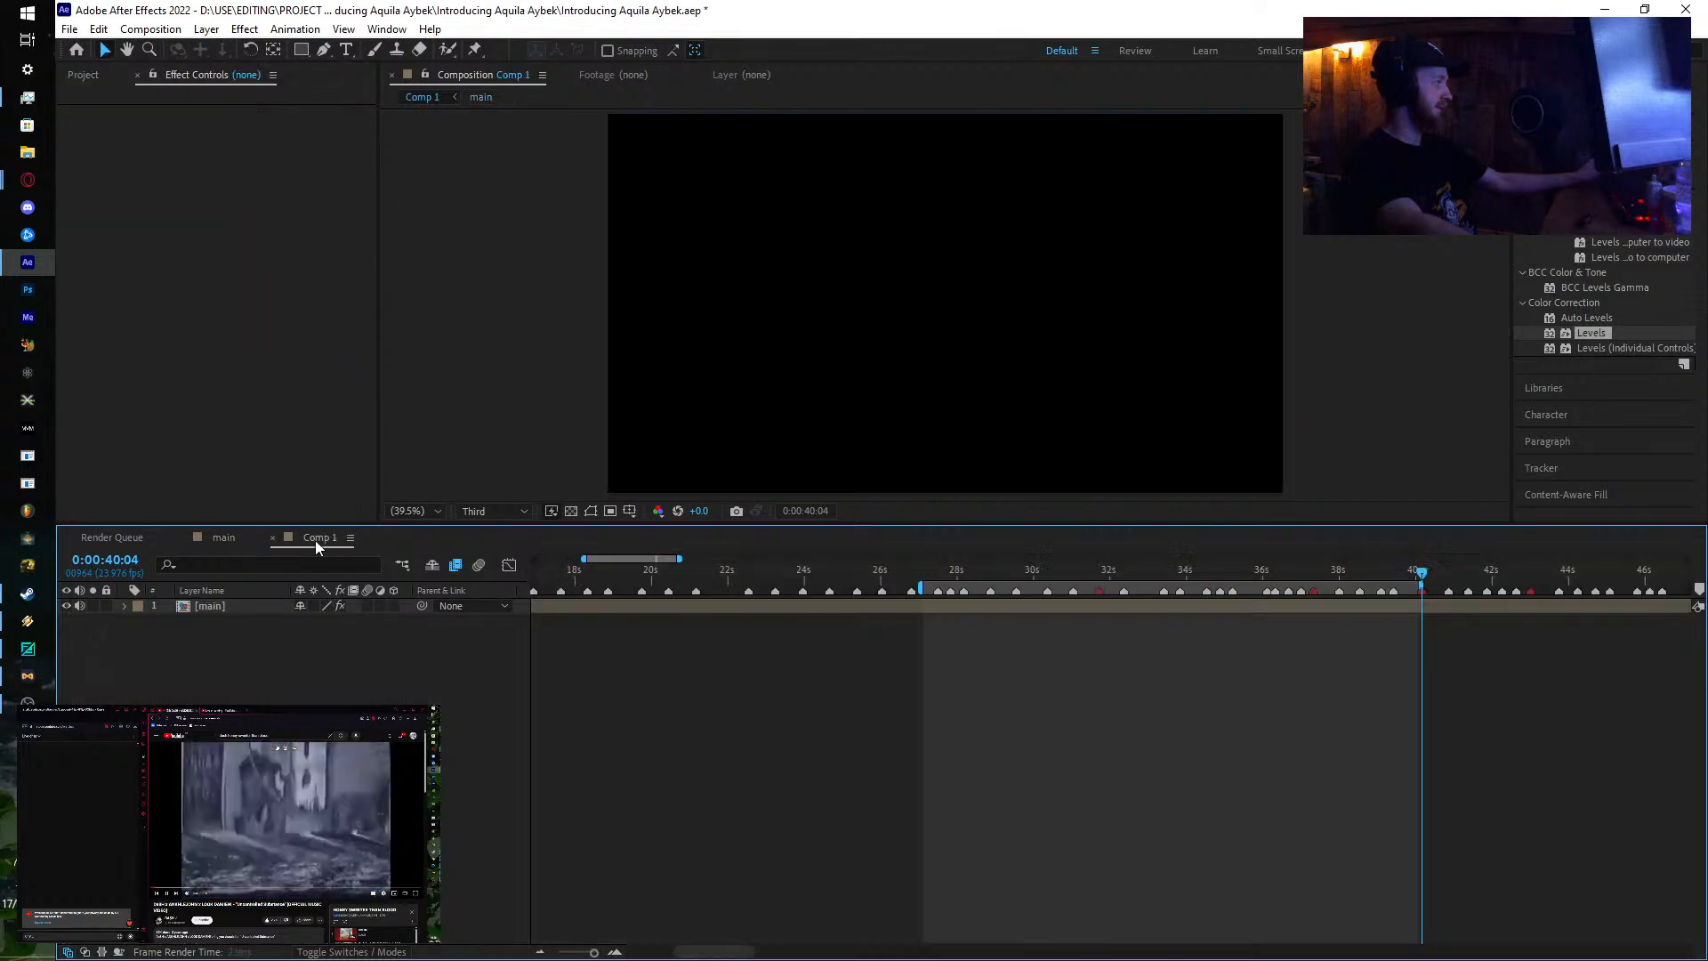
{"action": "left_click_drag", "start_coordinate": [959, 605], "coordinate": [1147, 601]}
{"action": "key", "text": "n"}
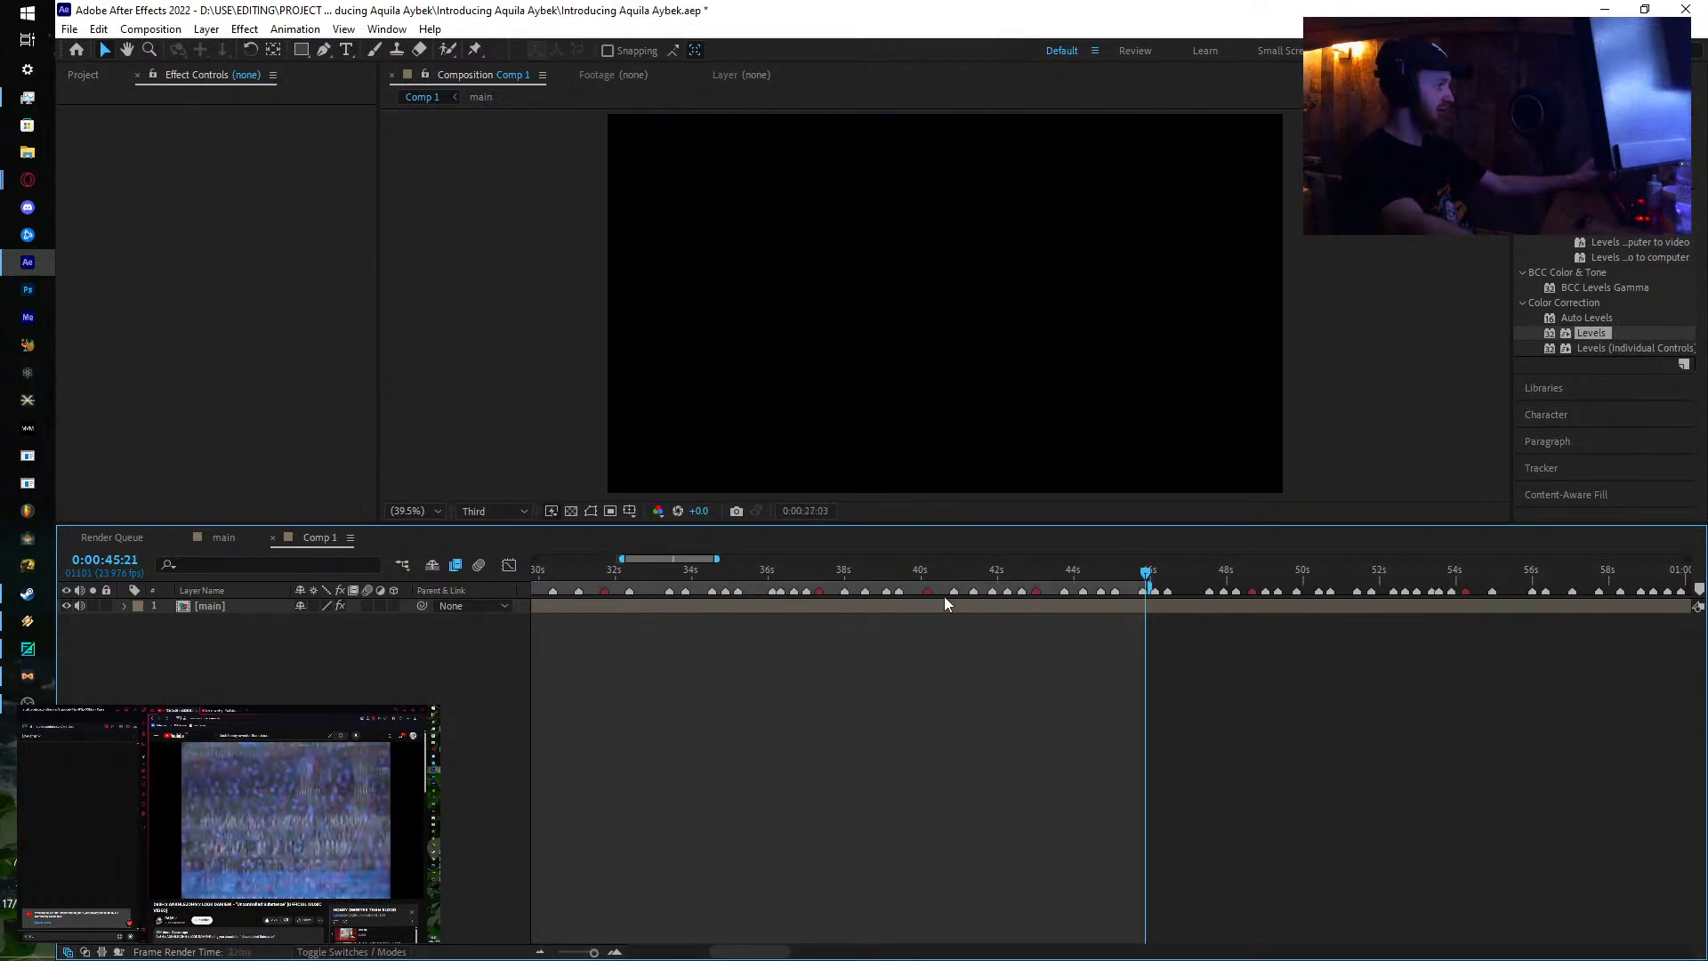
{"action": "key", "text": "space"}
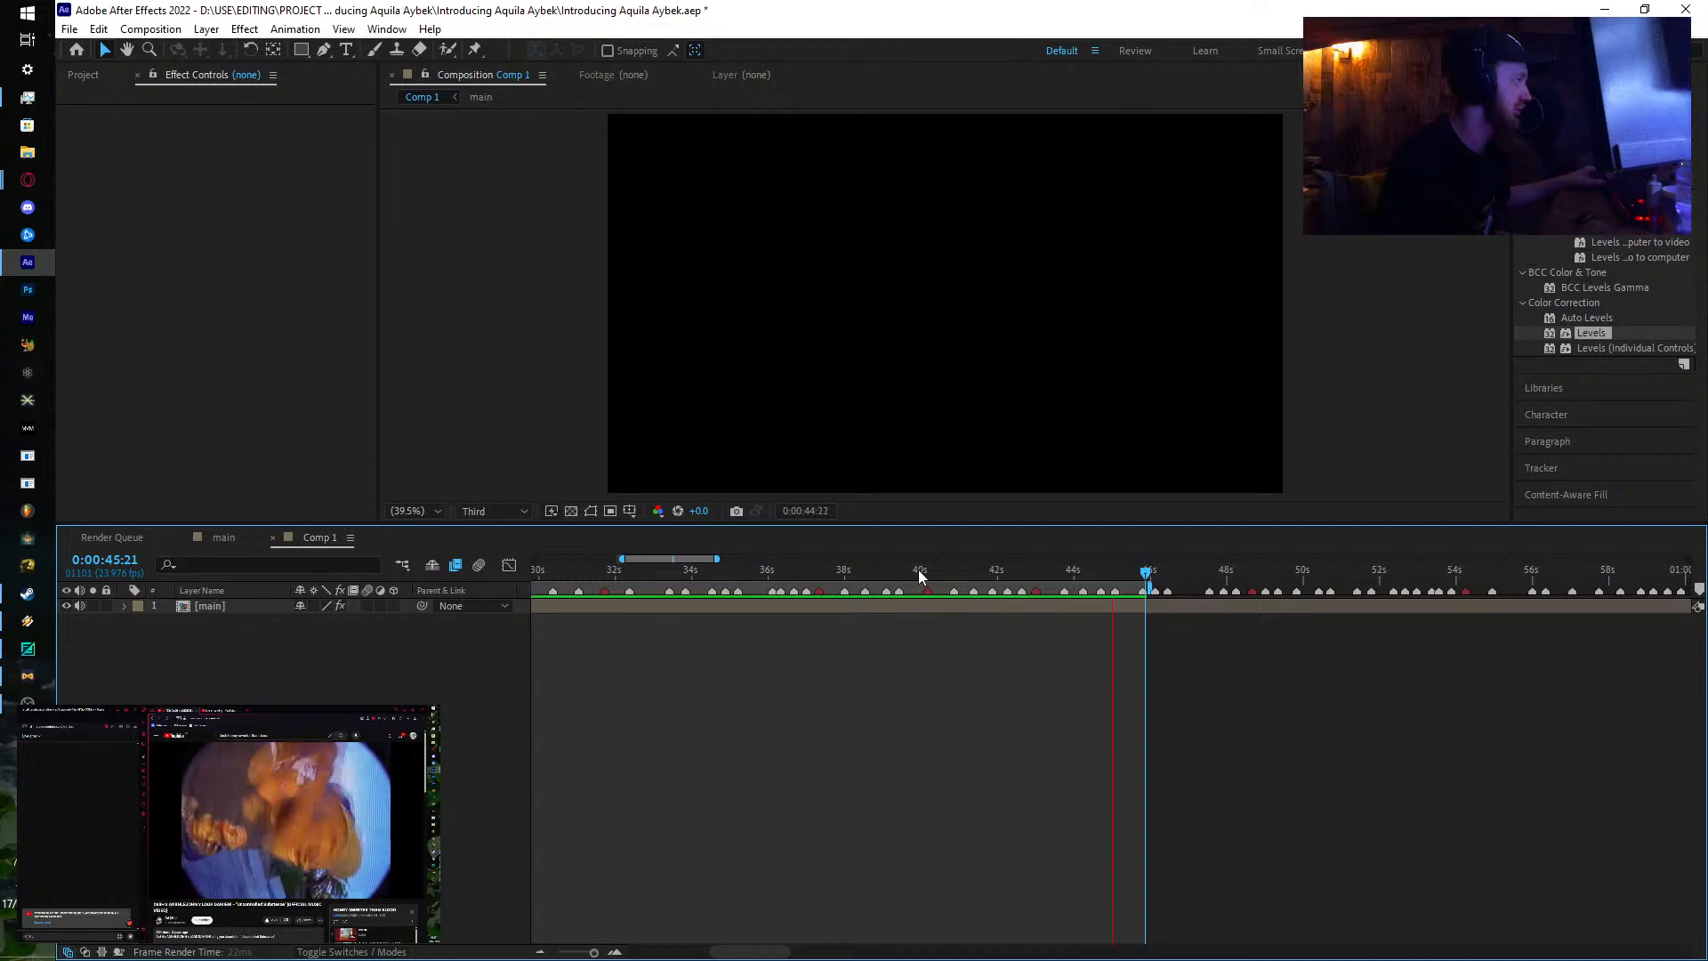
Step: Pause the background browser video, start the Comp 1 work area at 0:00:36:21 and preview the section
{"action": "left_click", "coordinate": [917, 570]}
{"action": "left_click", "coordinate": [176, 782]}
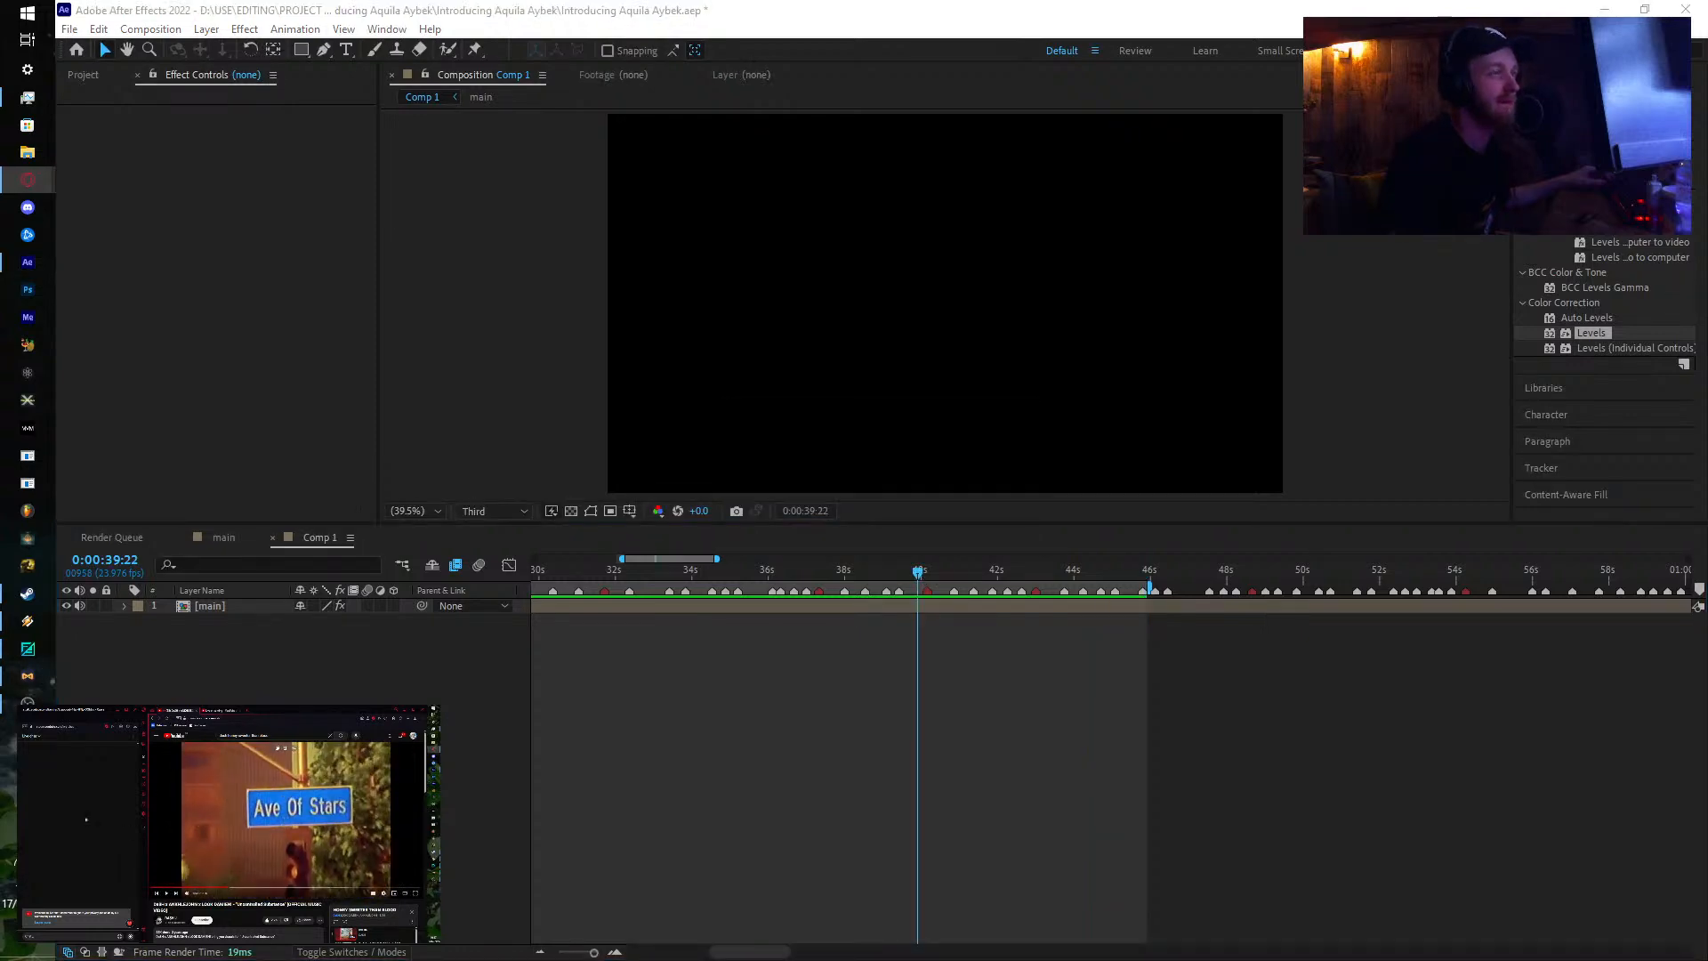
{"action": "left_click_drag", "start_coordinate": [917, 573], "coordinate": [801, 584]}
{"action": "key", "text": "b"}
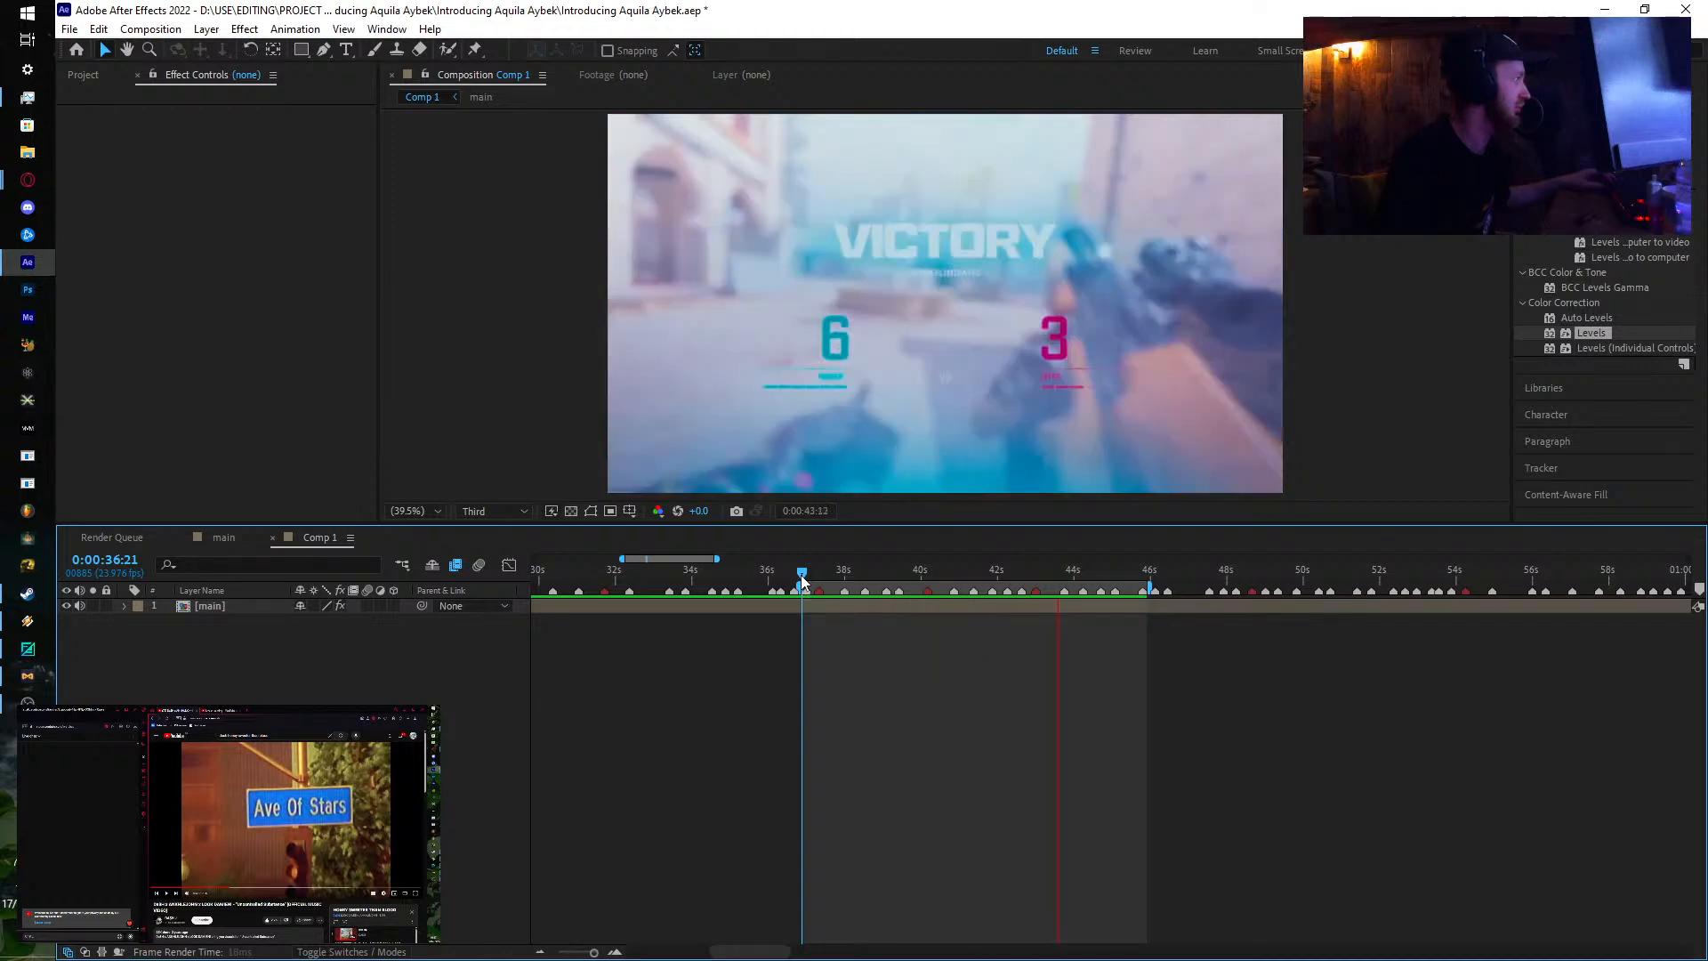
Step: In the main composition, paste the keyframed S_DissolveShake effect onto the last gameplay clip at 0:00:42:23
{"action": "left_click", "coordinate": [225, 538]}
{"action": "left_click_drag", "start_coordinate": [861, 573], "coordinate": [1027, 655]}
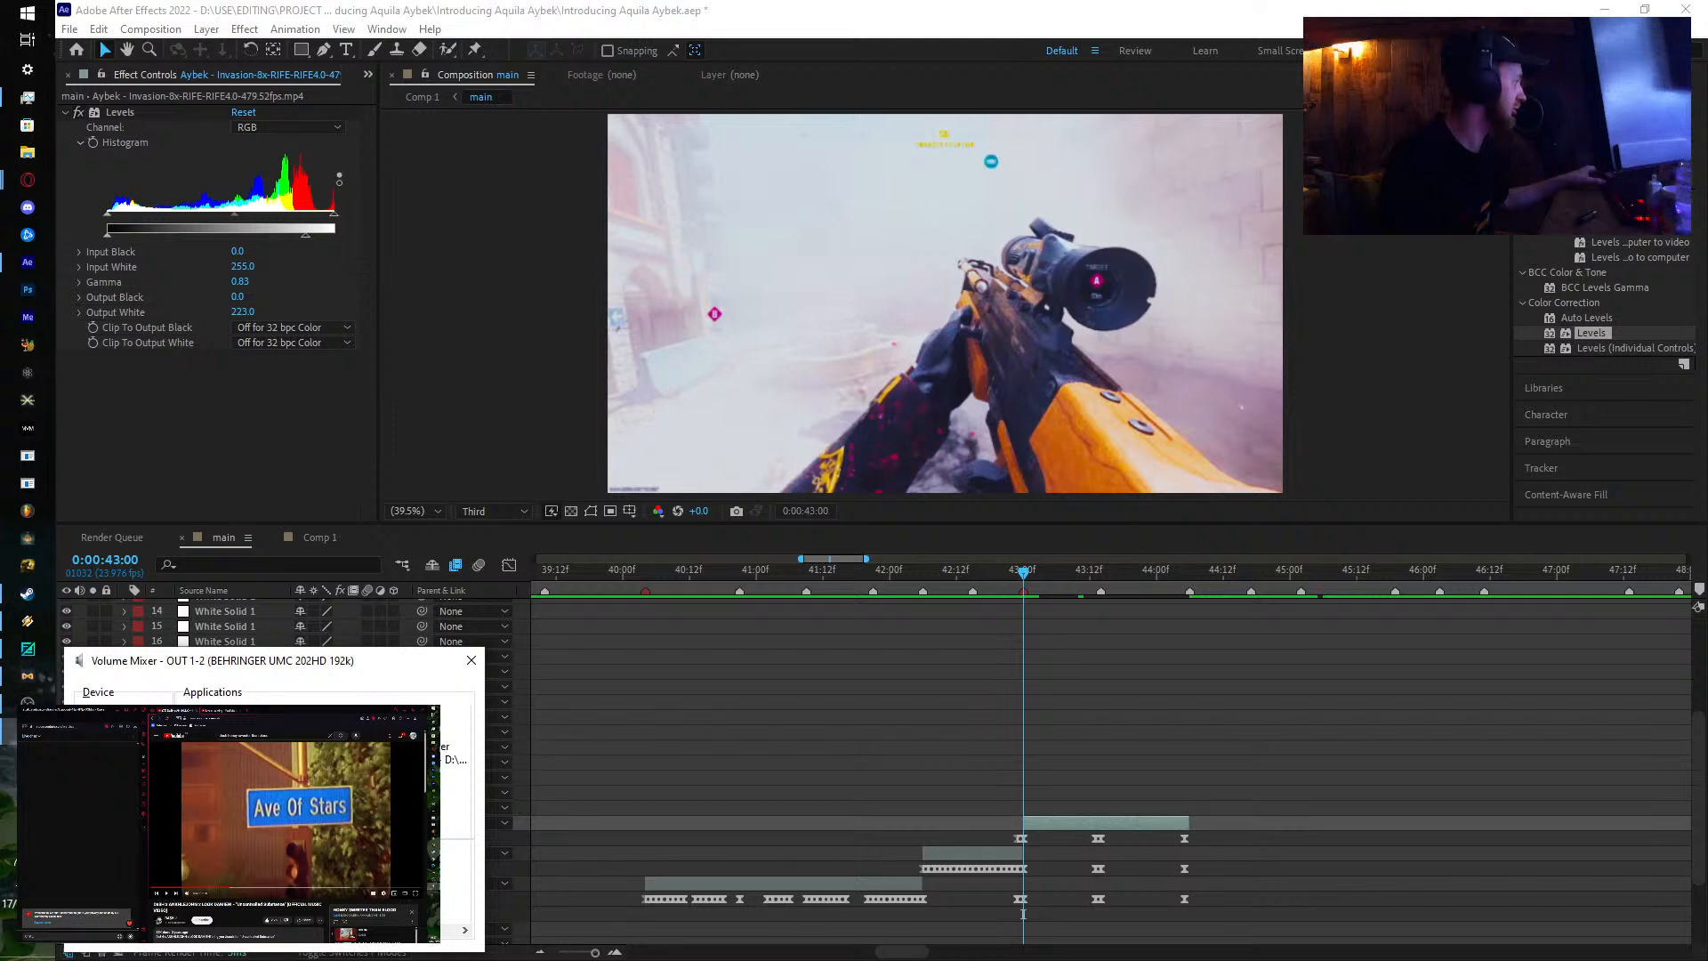
{"action": "left_click_drag", "start_coordinate": [756, 576], "coordinate": [1017, 616]}
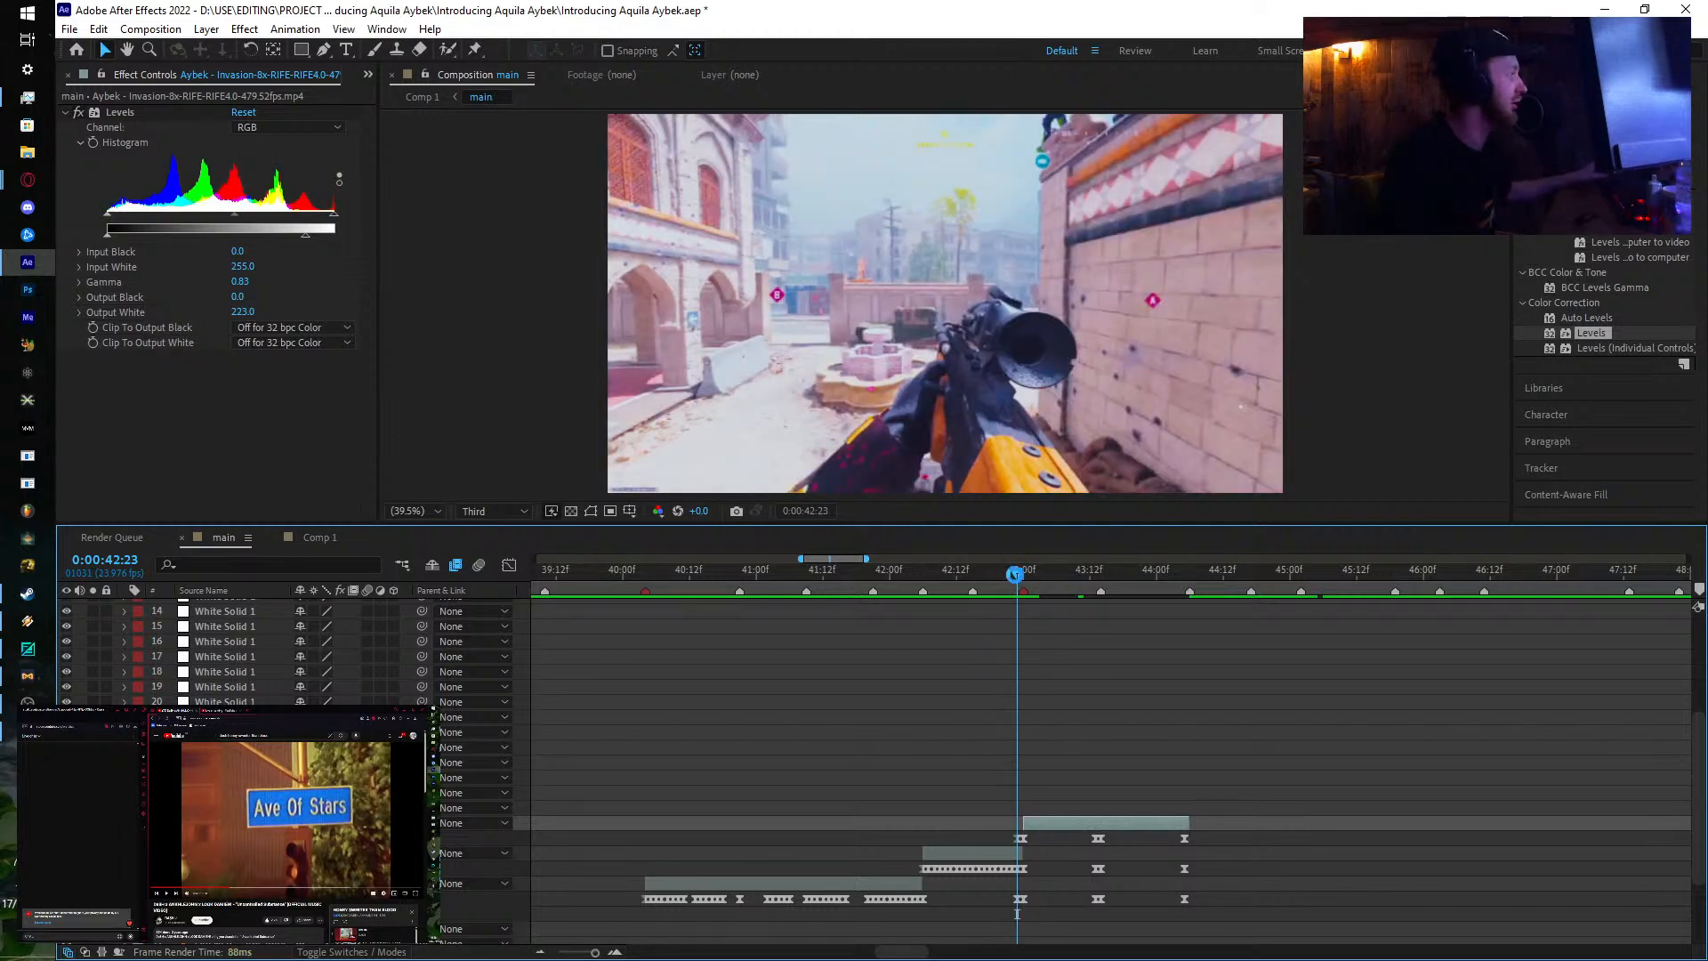
{"action": "key", "text": "ctrl+v"}
Step: Duplicate a White Solid 1 flash layer twice, starting one copy at 0:00:40:04 and the other at 0:00:40:03
{"action": "left_click_drag", "start_coordinate": [1012, 577], "coordinate": [645, 589]}
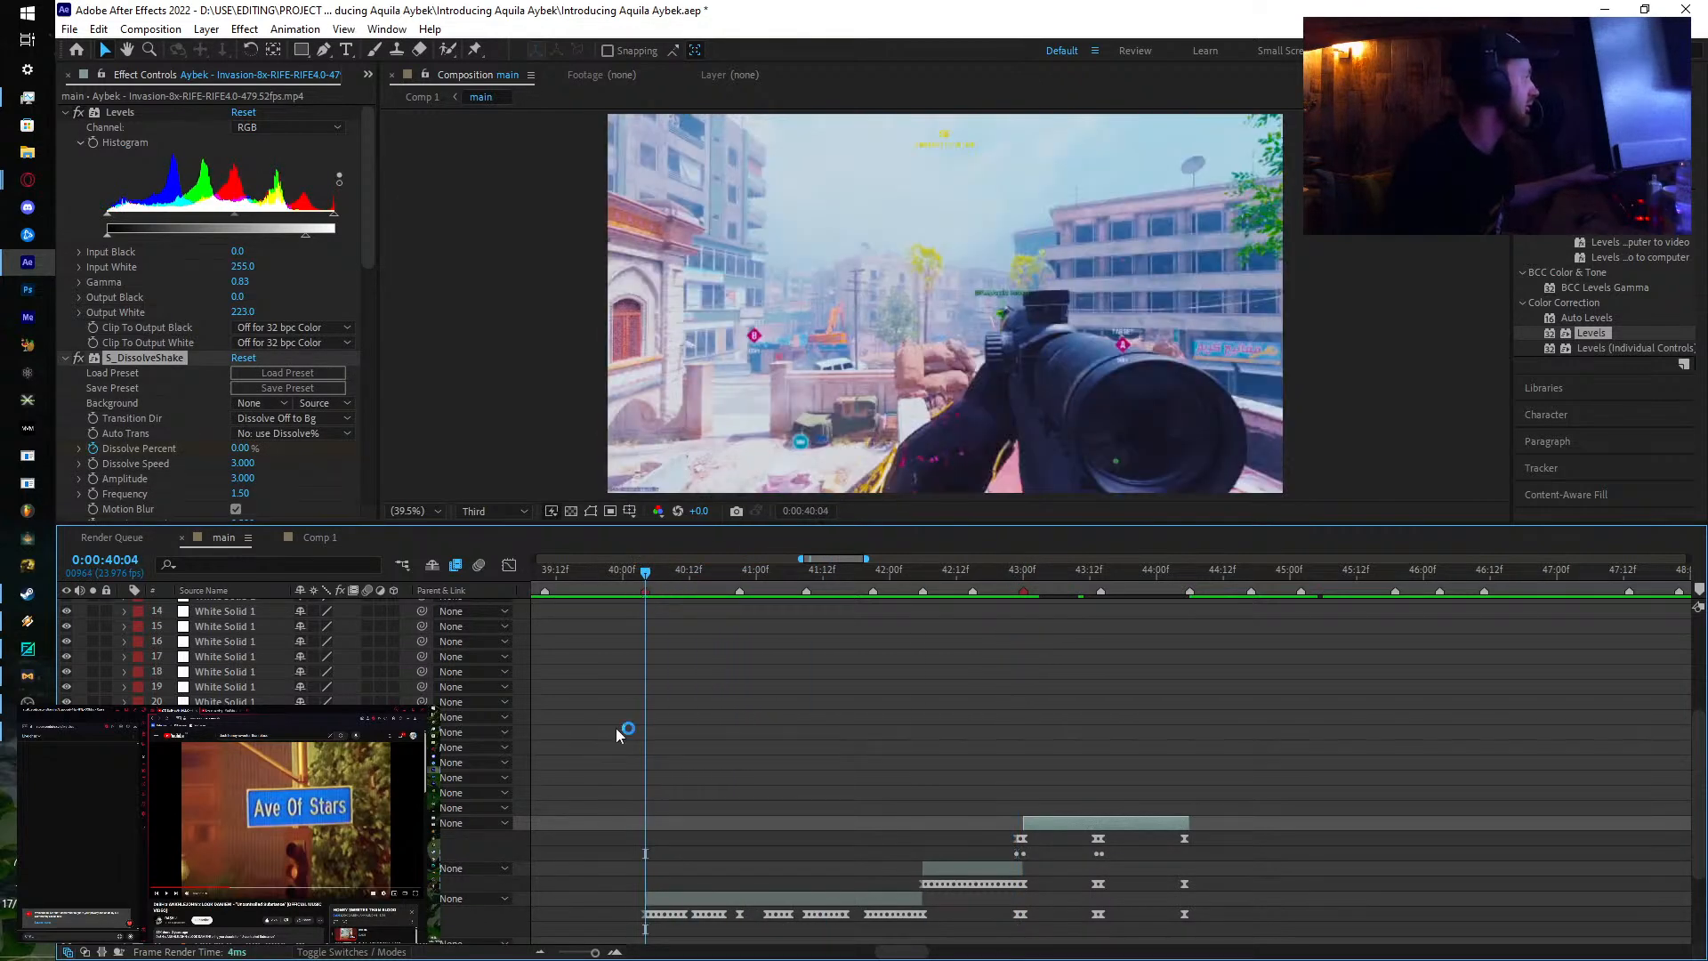
{"action": "scroll", "coordinate": [589, 771], "scroll_direction": "up", "scroll_amount": 5}
{"action": "scroll", "coordinate": [545, 817], "scroll_direction": "down", "scroll_amount": 3}
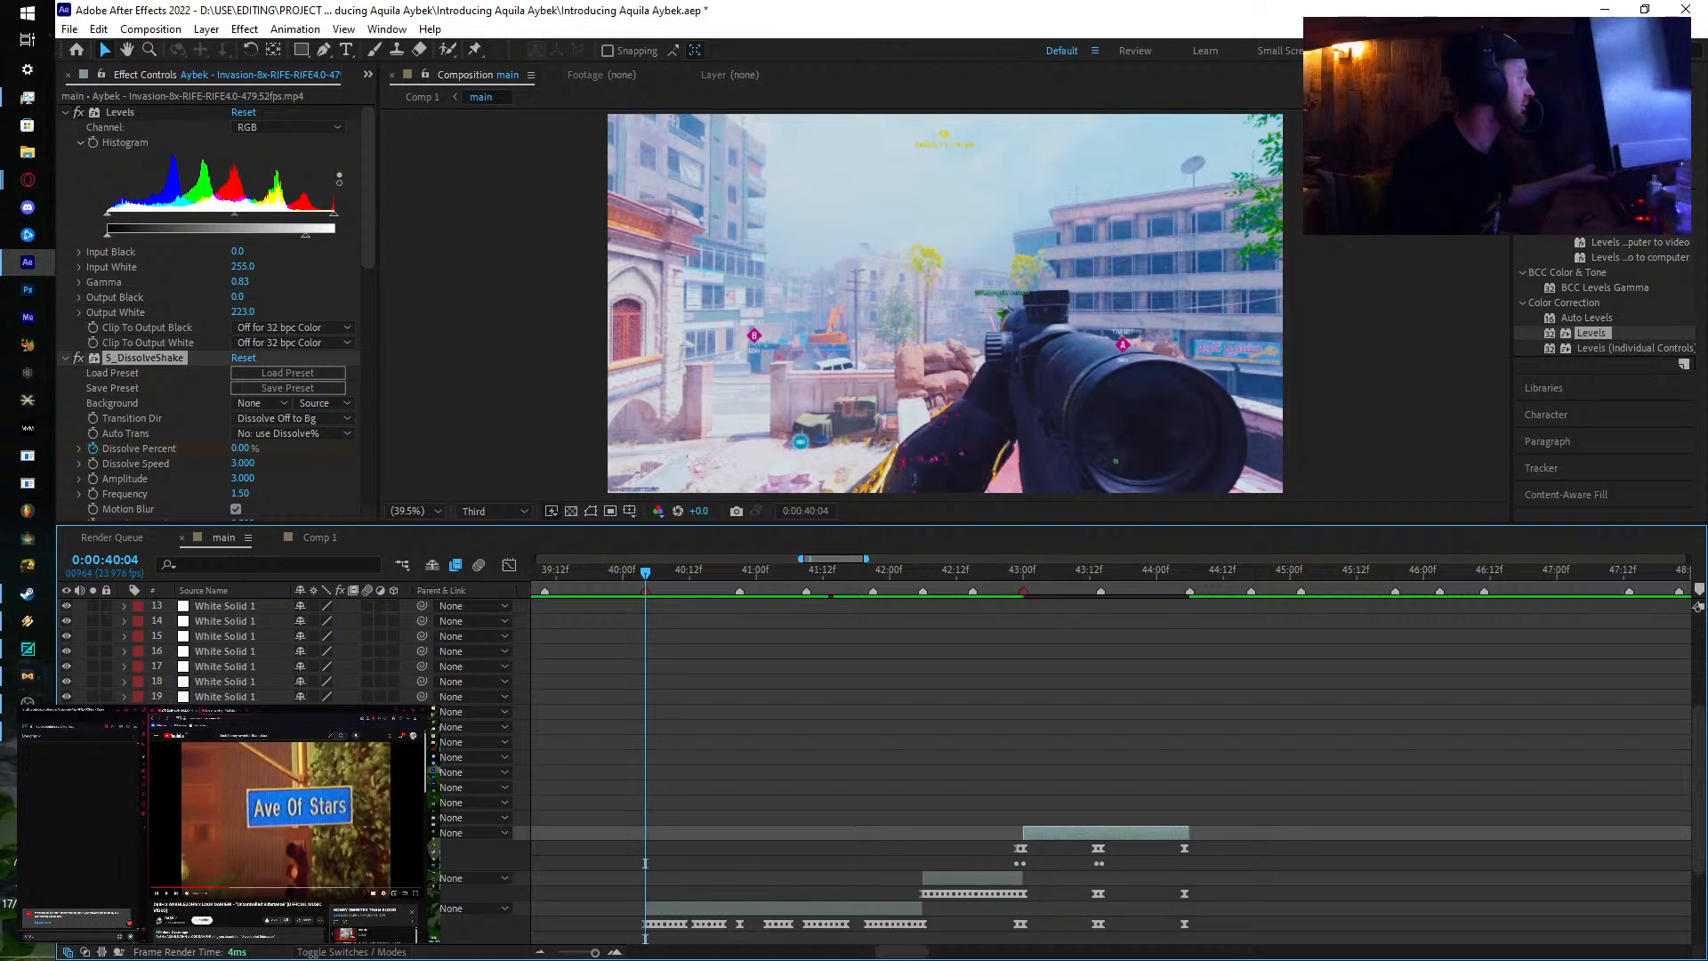
{"action": "left_click", "coordinate": [225, 803]}
{"action": "key", "text": "ctrl+d"}
{"action": "key", "text": "bracketleft"}
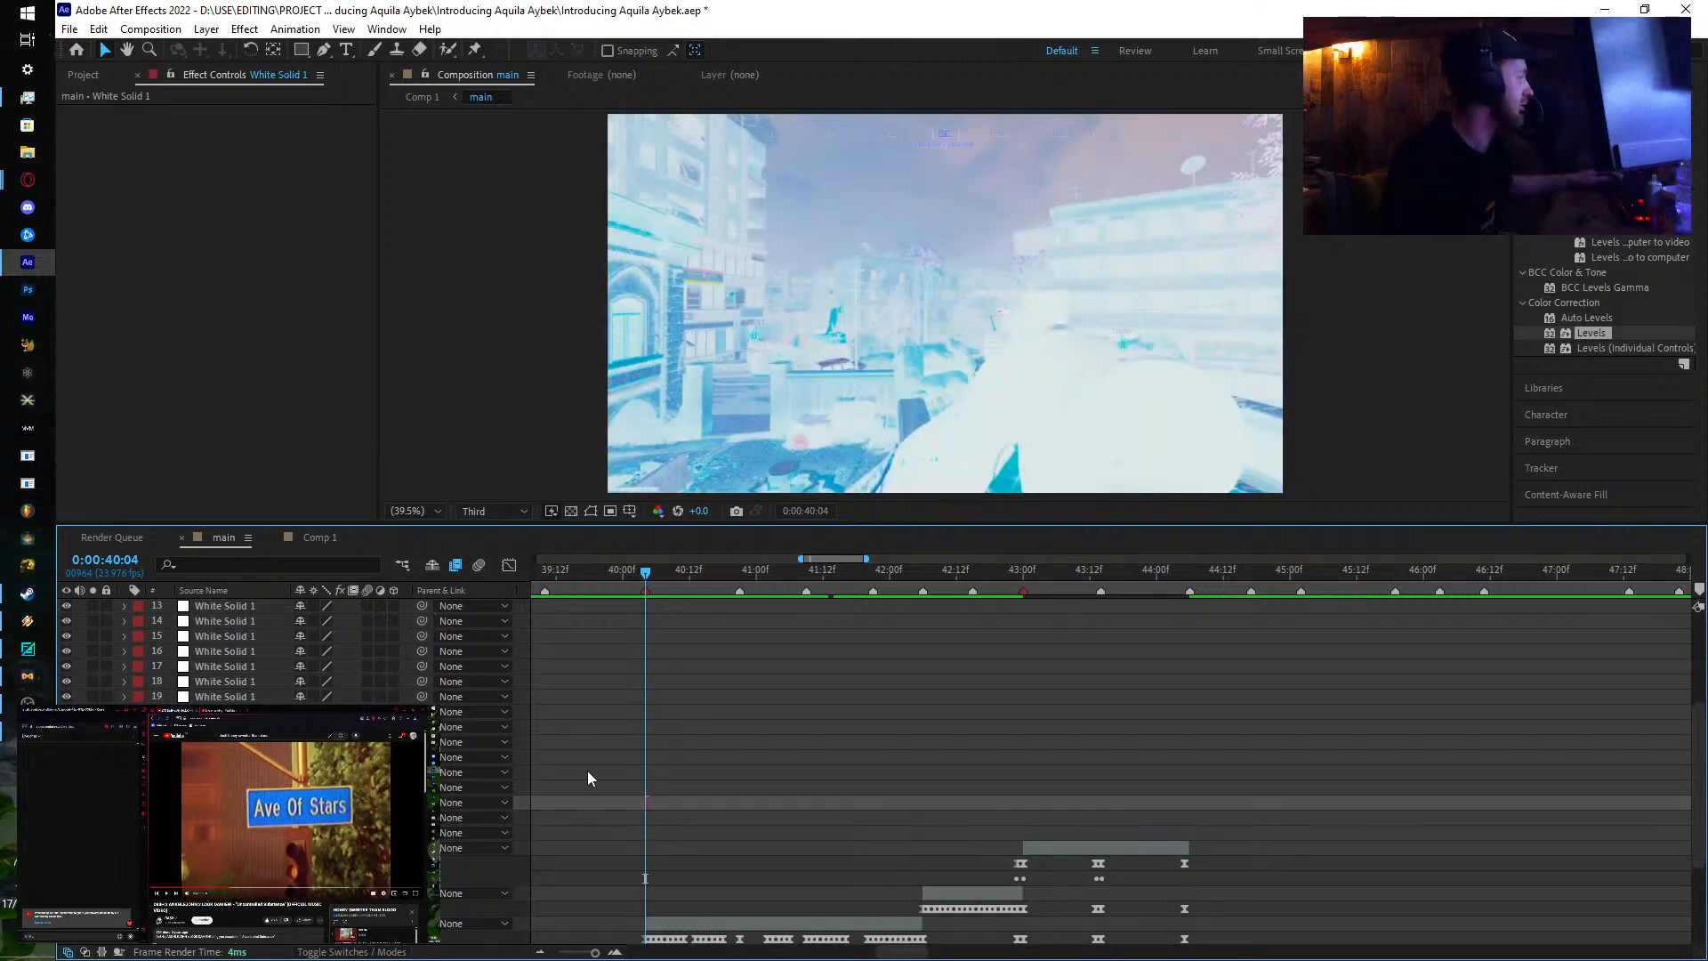
{"action": "key", "text": "Page_Up"}
{"action": "key", "text": "ctrl+d"}
{"action": "key", "text": "bracketleft"}
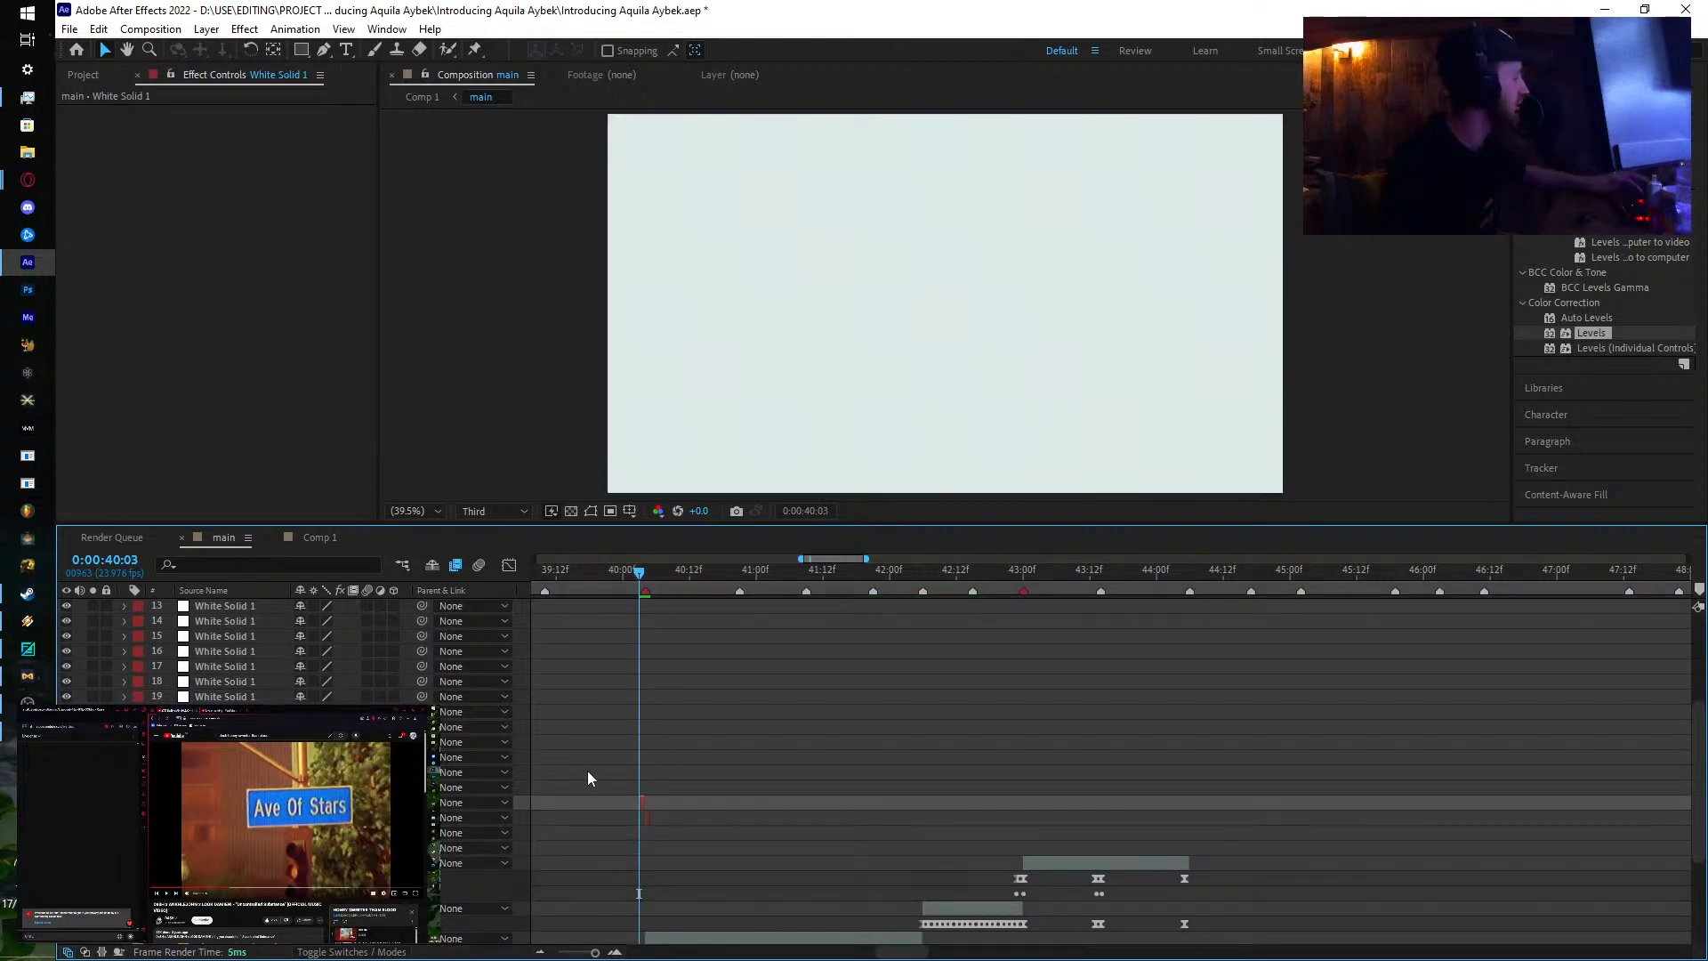
Step: Place another duplicate of the white solid flash layer at the cut at 0:00:43:00
{"action": "key", "text": "Page_Down"}
{"action": "left_click_drag", "start_coordinate": [685, 584], "coordinate": [1023, 696]}
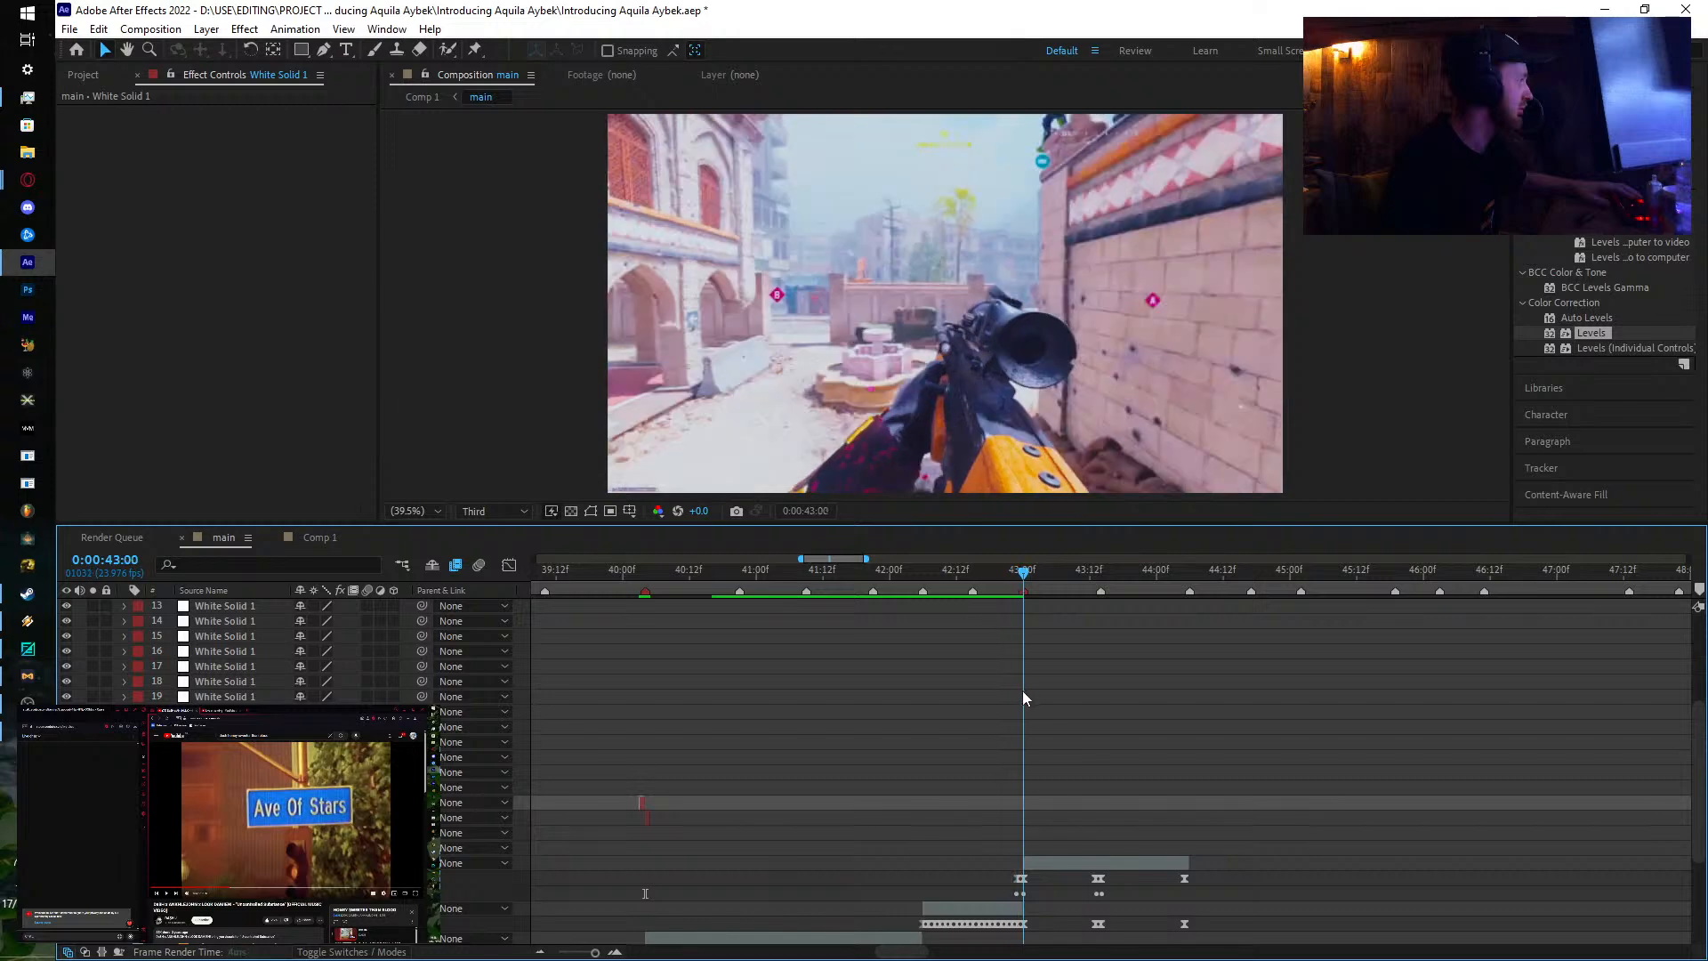
{"action": "key", "text": "ctrl+shift+d"}
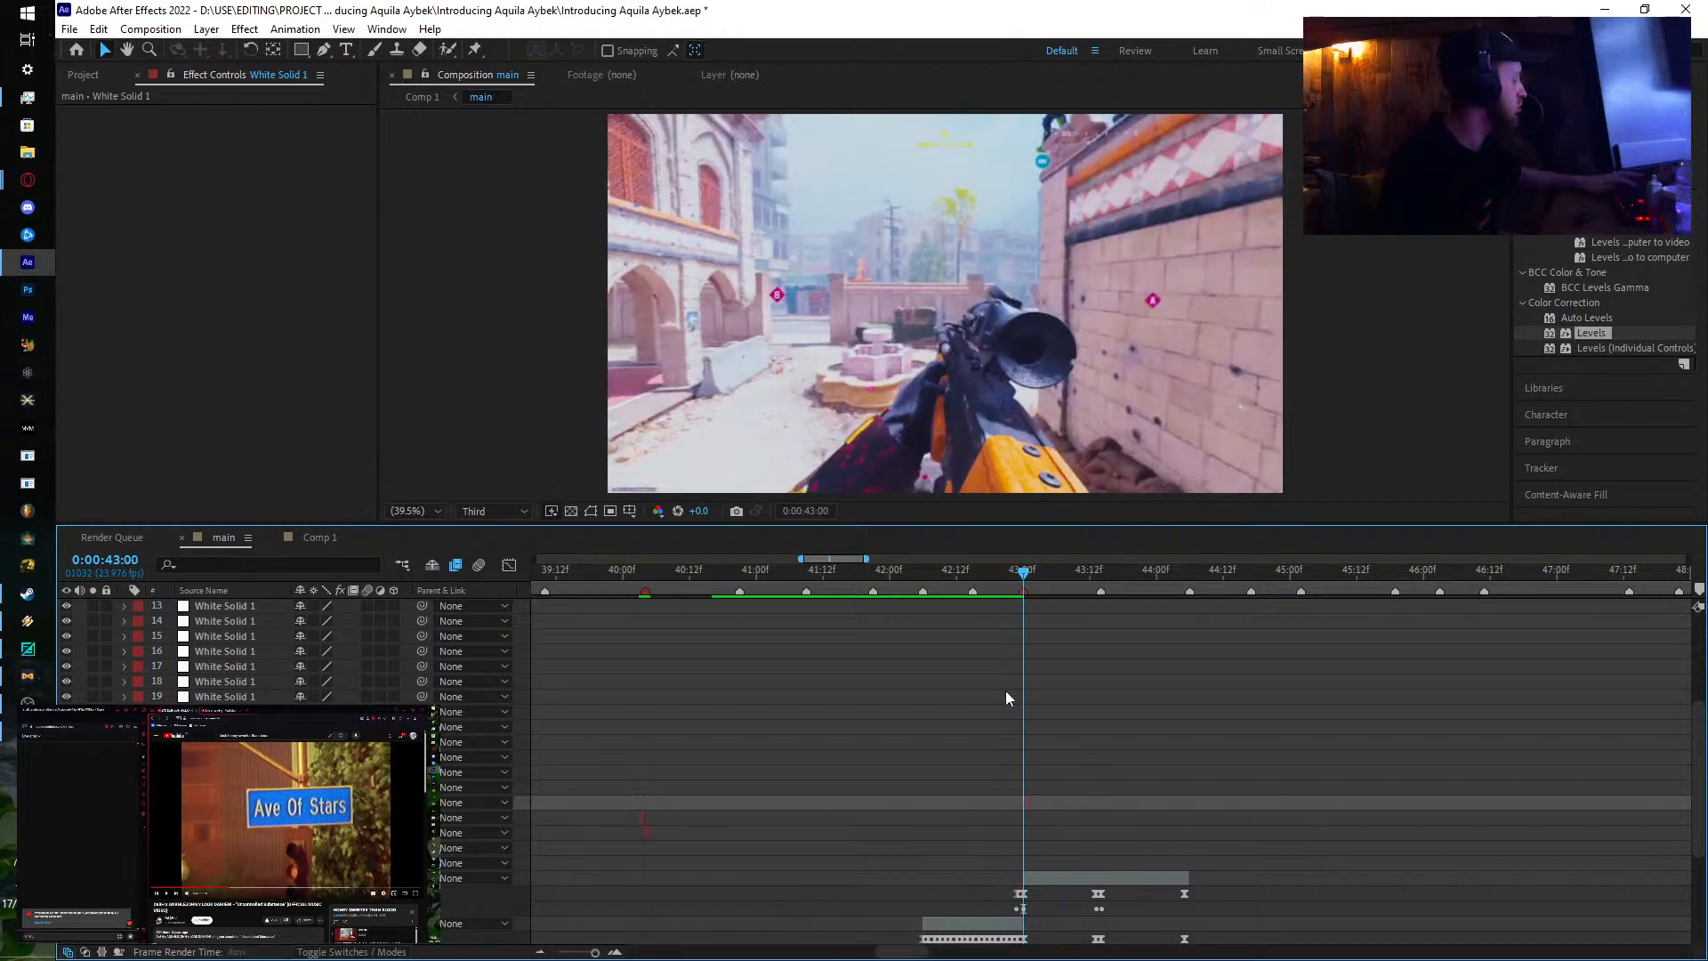
Step: Add two more white solid duplicates at the end of the last clip, starting at 0:00:44:05 and 0:00:44:06
{"action": "left_click_drag", "start_coordinate": [1023, 578], "coordinate": [1184, 691]}
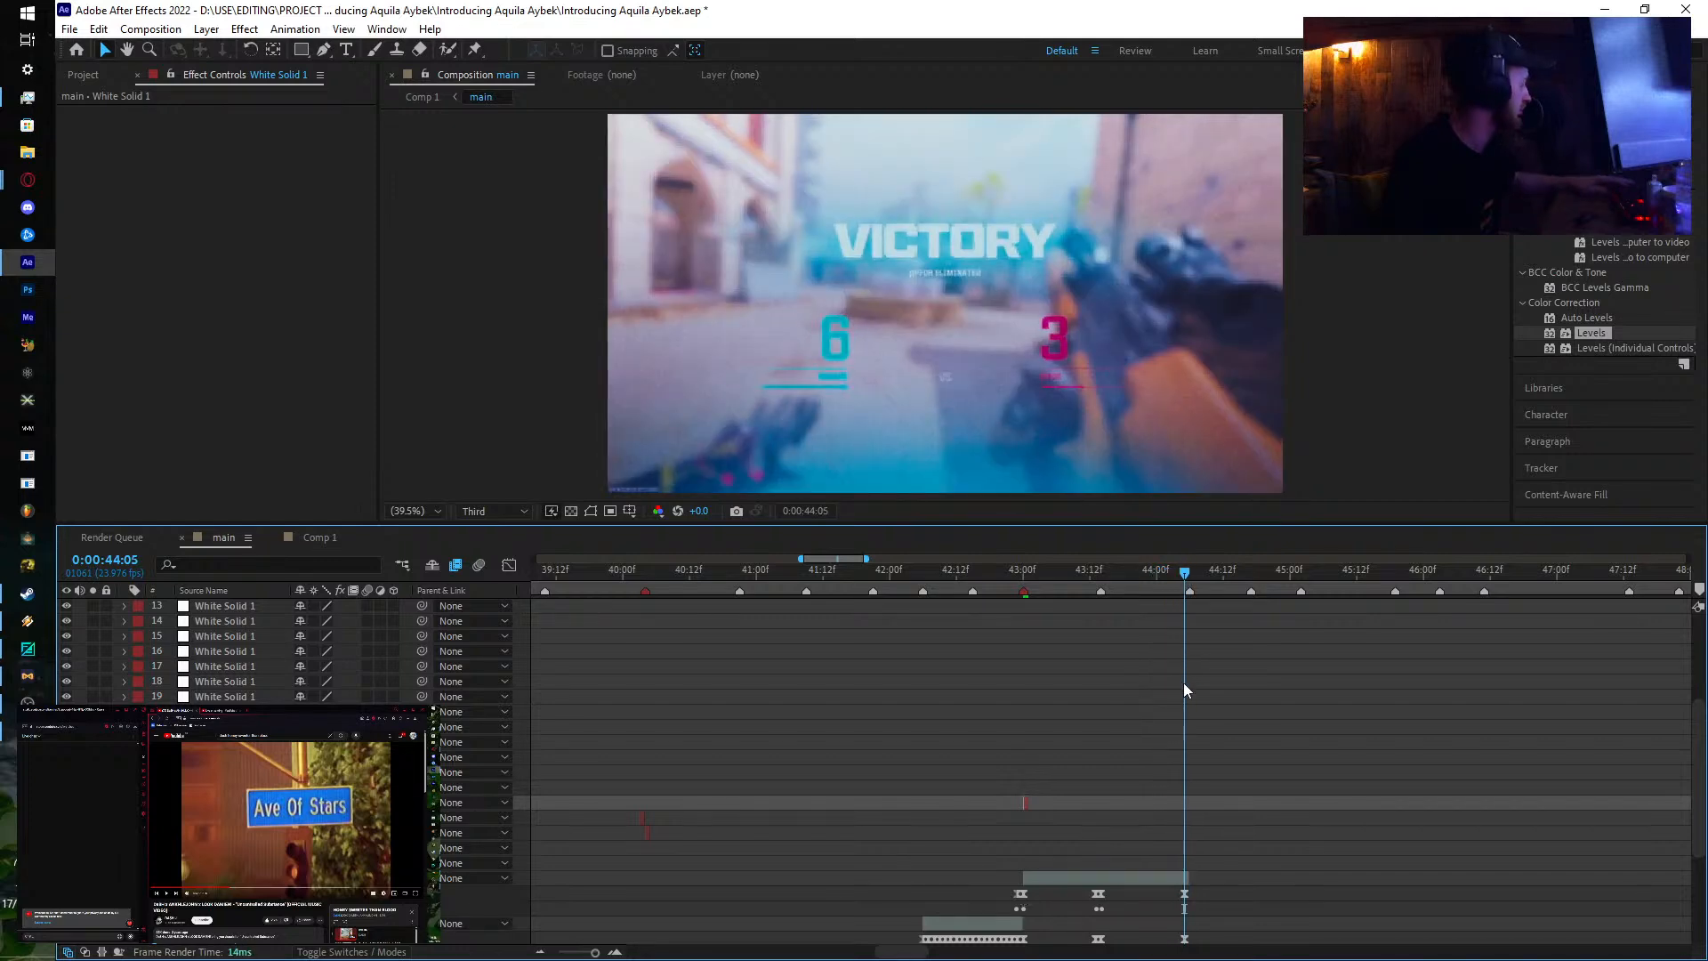
{"action": "key", "text": "ctrl+shift+d"}
{"action": "key", "text": "Page_Down"}
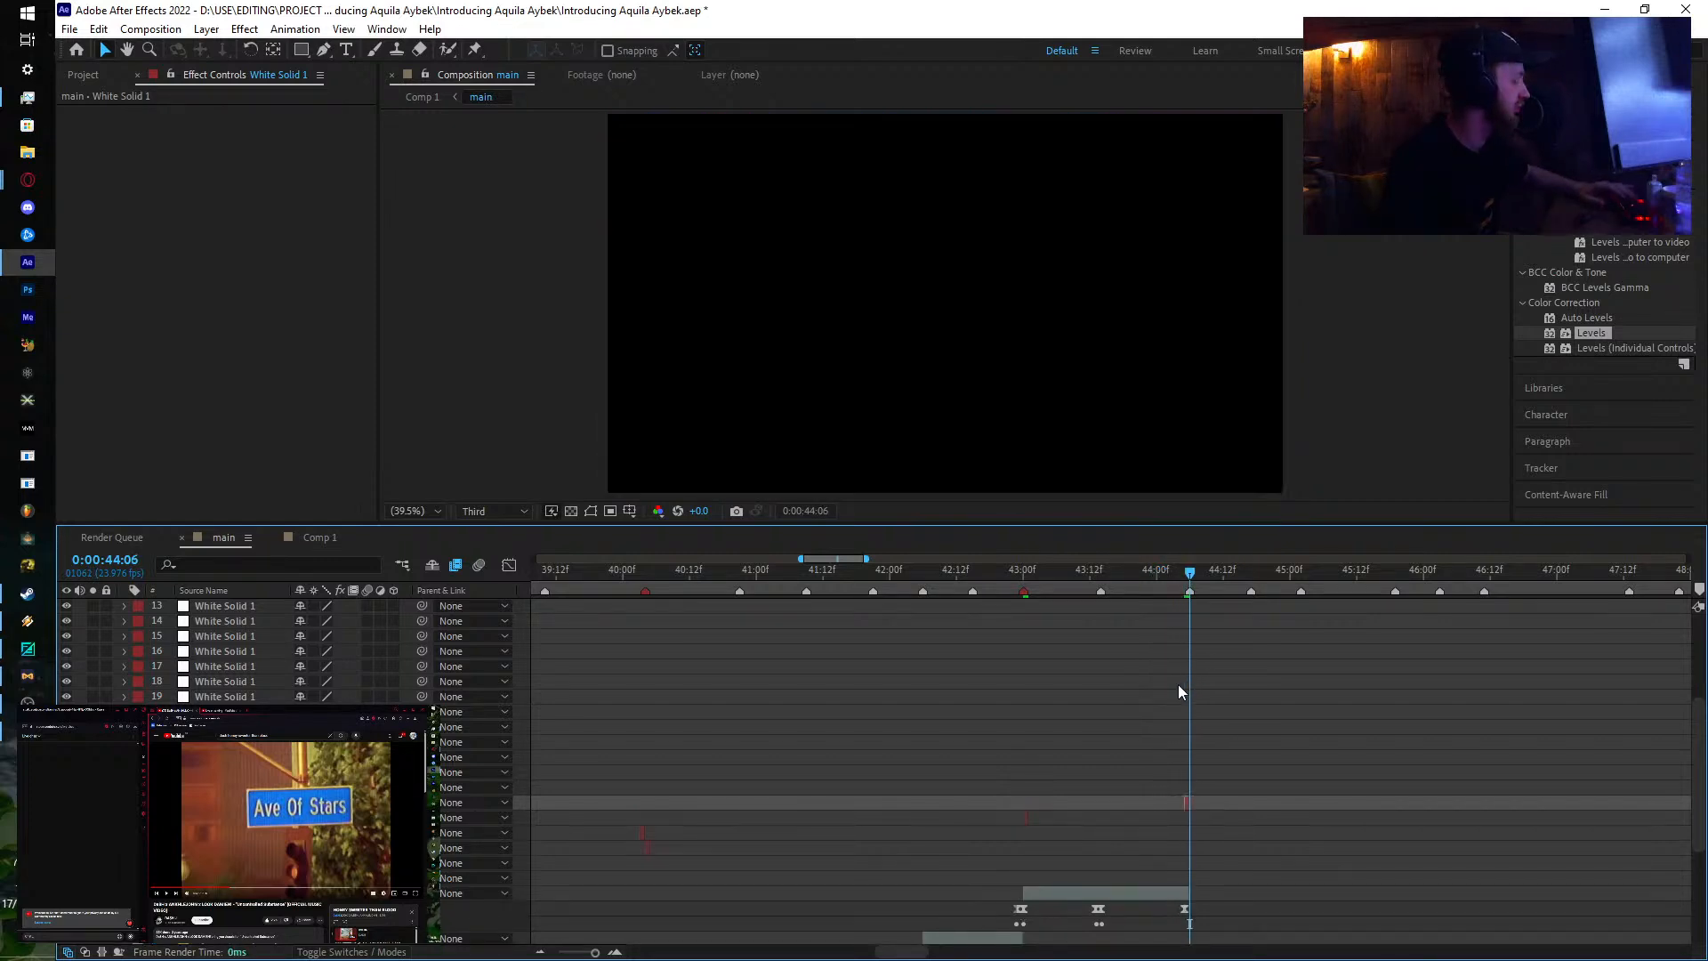
{"action": "key", "text": "ctrl+d"}
{"action": "key", "text": "bracketleft"}
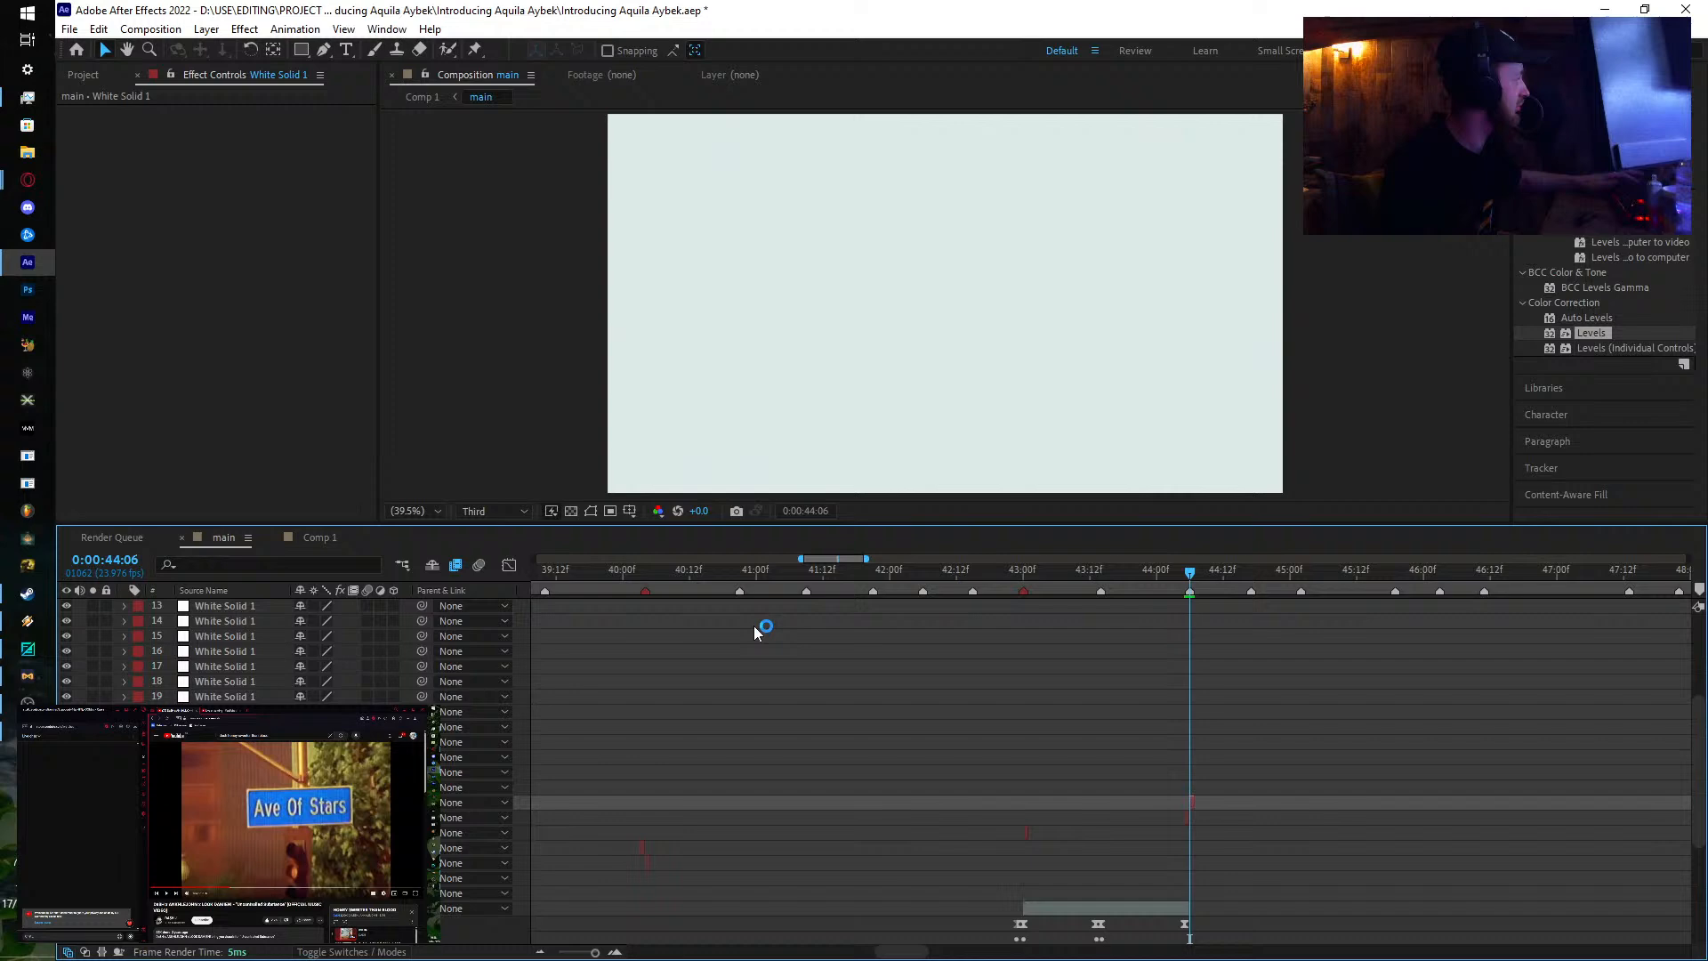
Step: Preview the work area in Comp 1 to check the flashes and shake, and return to the main composition
{"action": "left_click", "coordinate": [316, 537]}
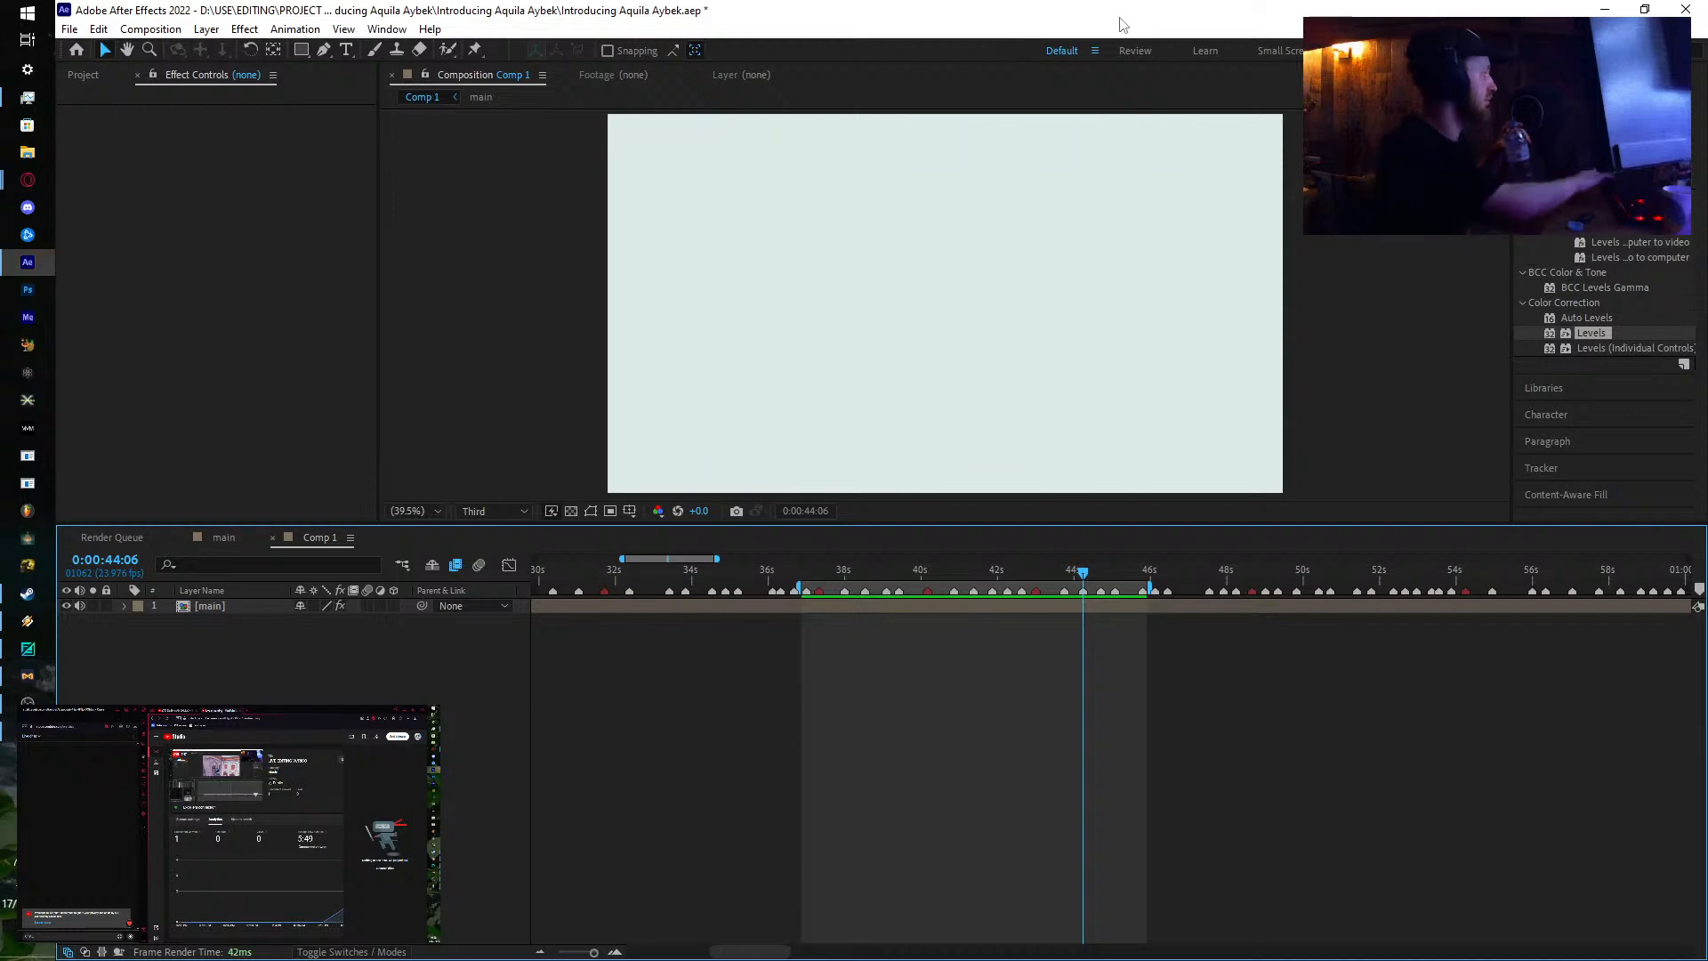
{"action": "key", "text": "space"}
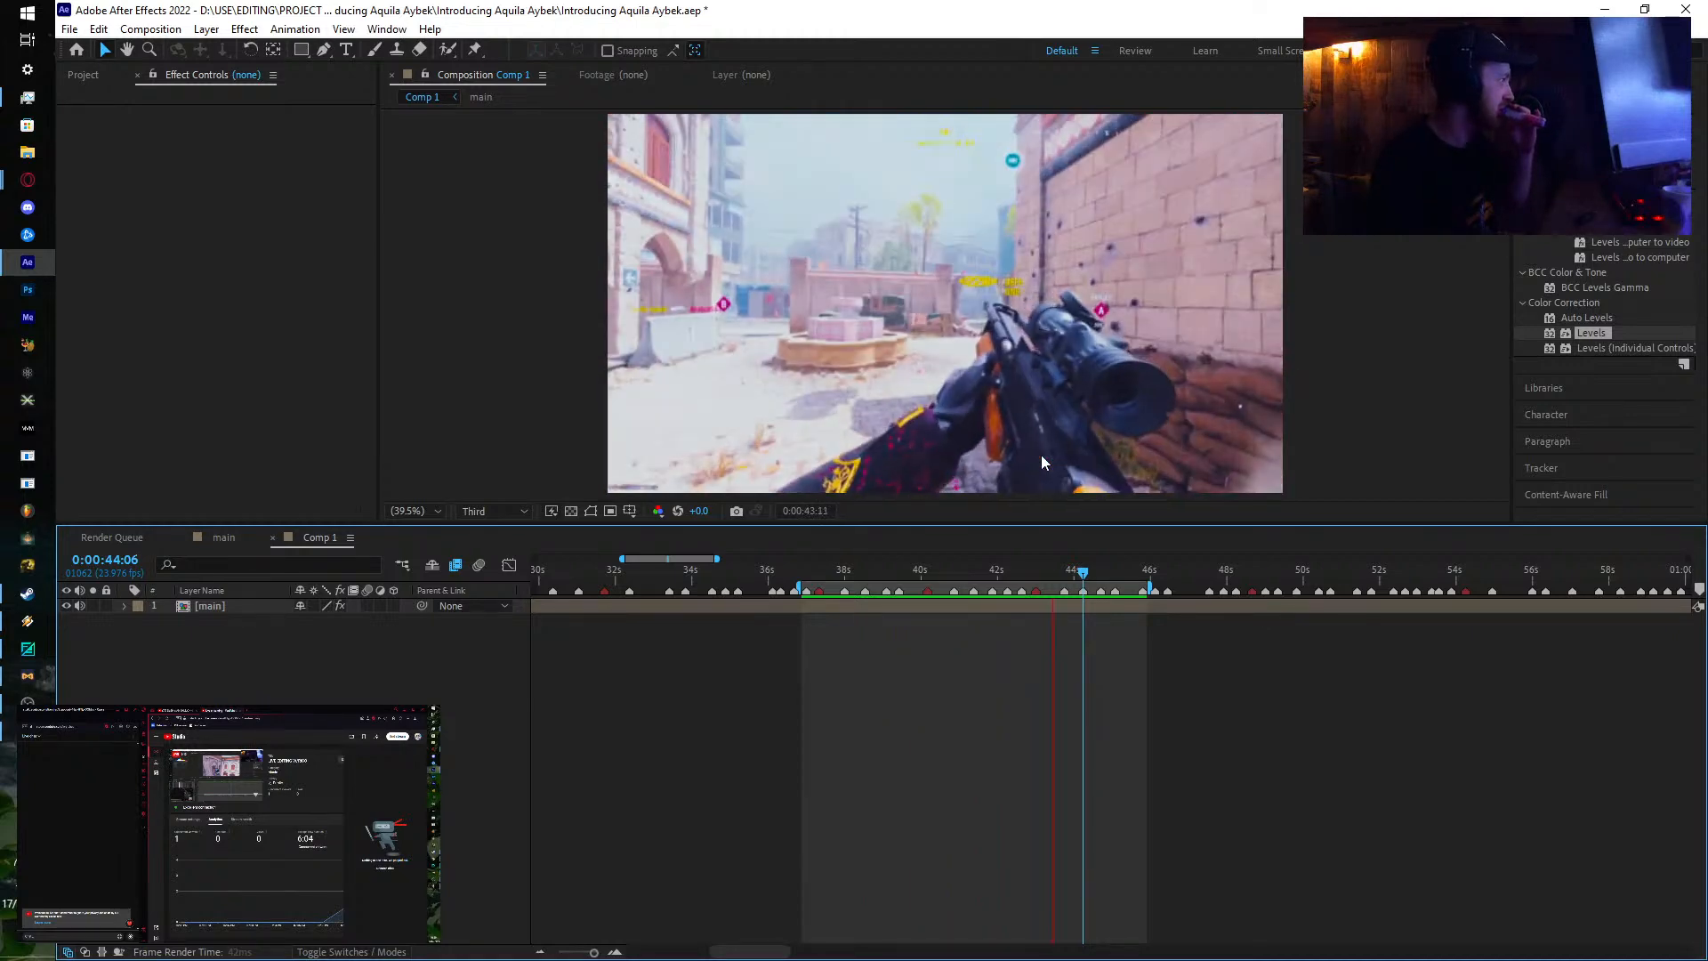
{"action": "left_click", "coordinate": [222, 539]}
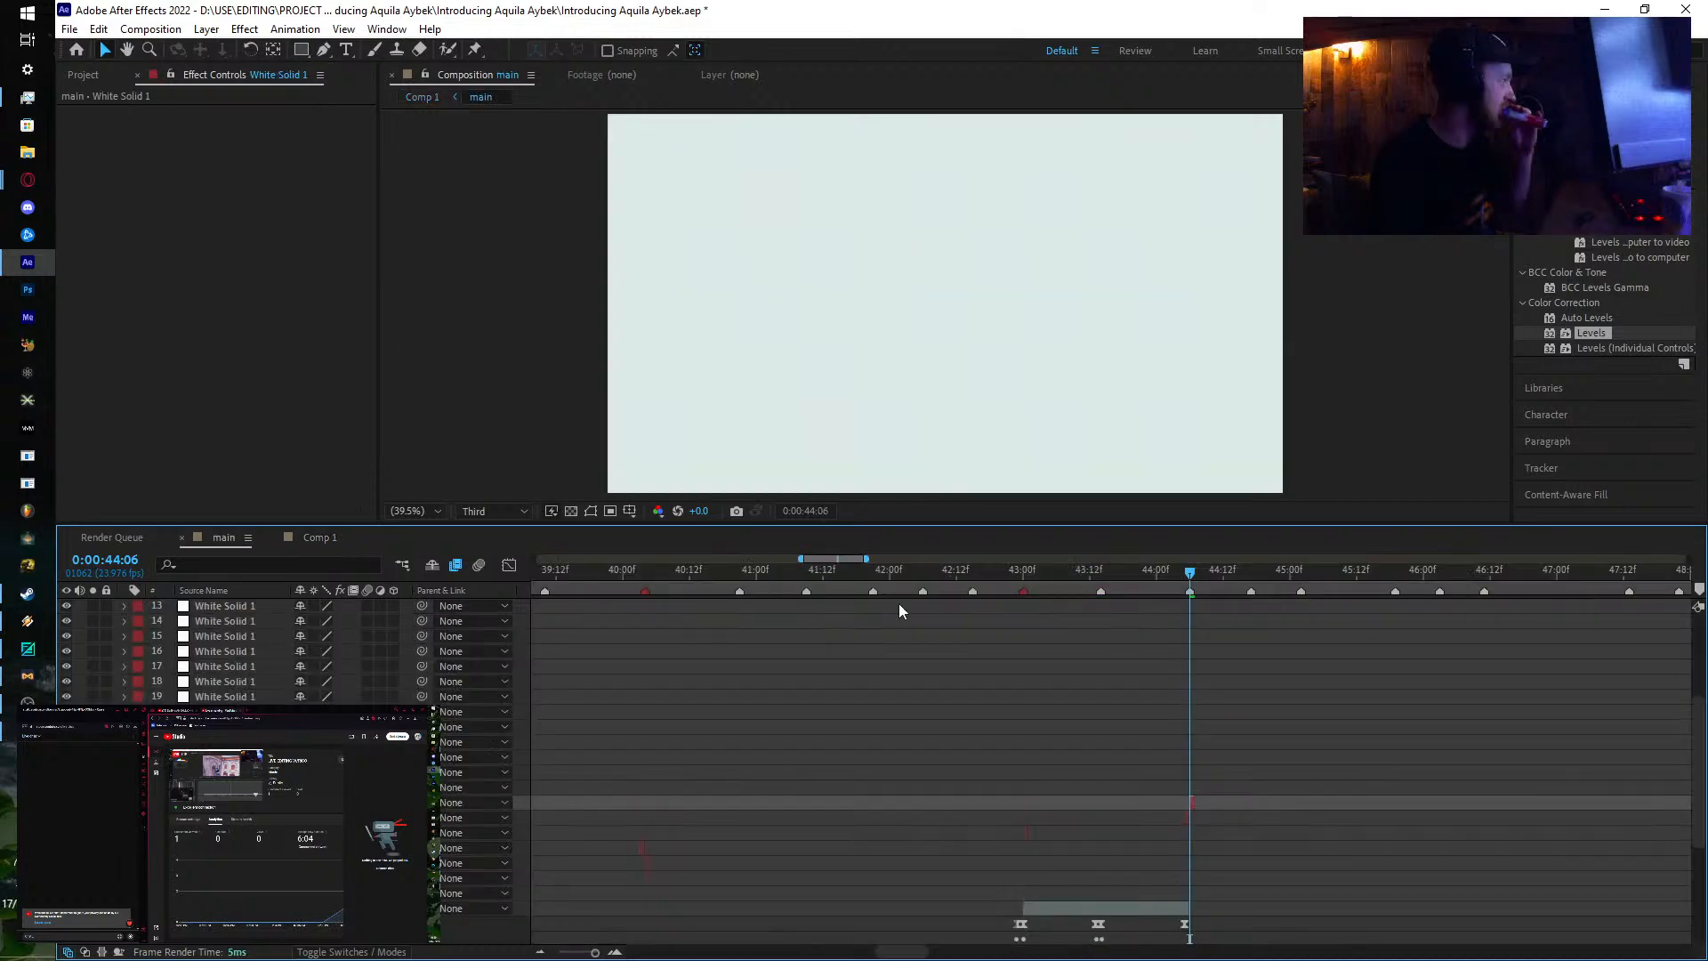
Step: Play back and scrub the main composition around the cuts between 0:00:42:00 and 0:00:44:06
{"action": "left_click_drag", "start_coordinate": [963, 581], "coordinate": [1091, 601]}
{"action": "key", "text": "space"}
{"action": "left_click", "coordinate": [825, 570]}
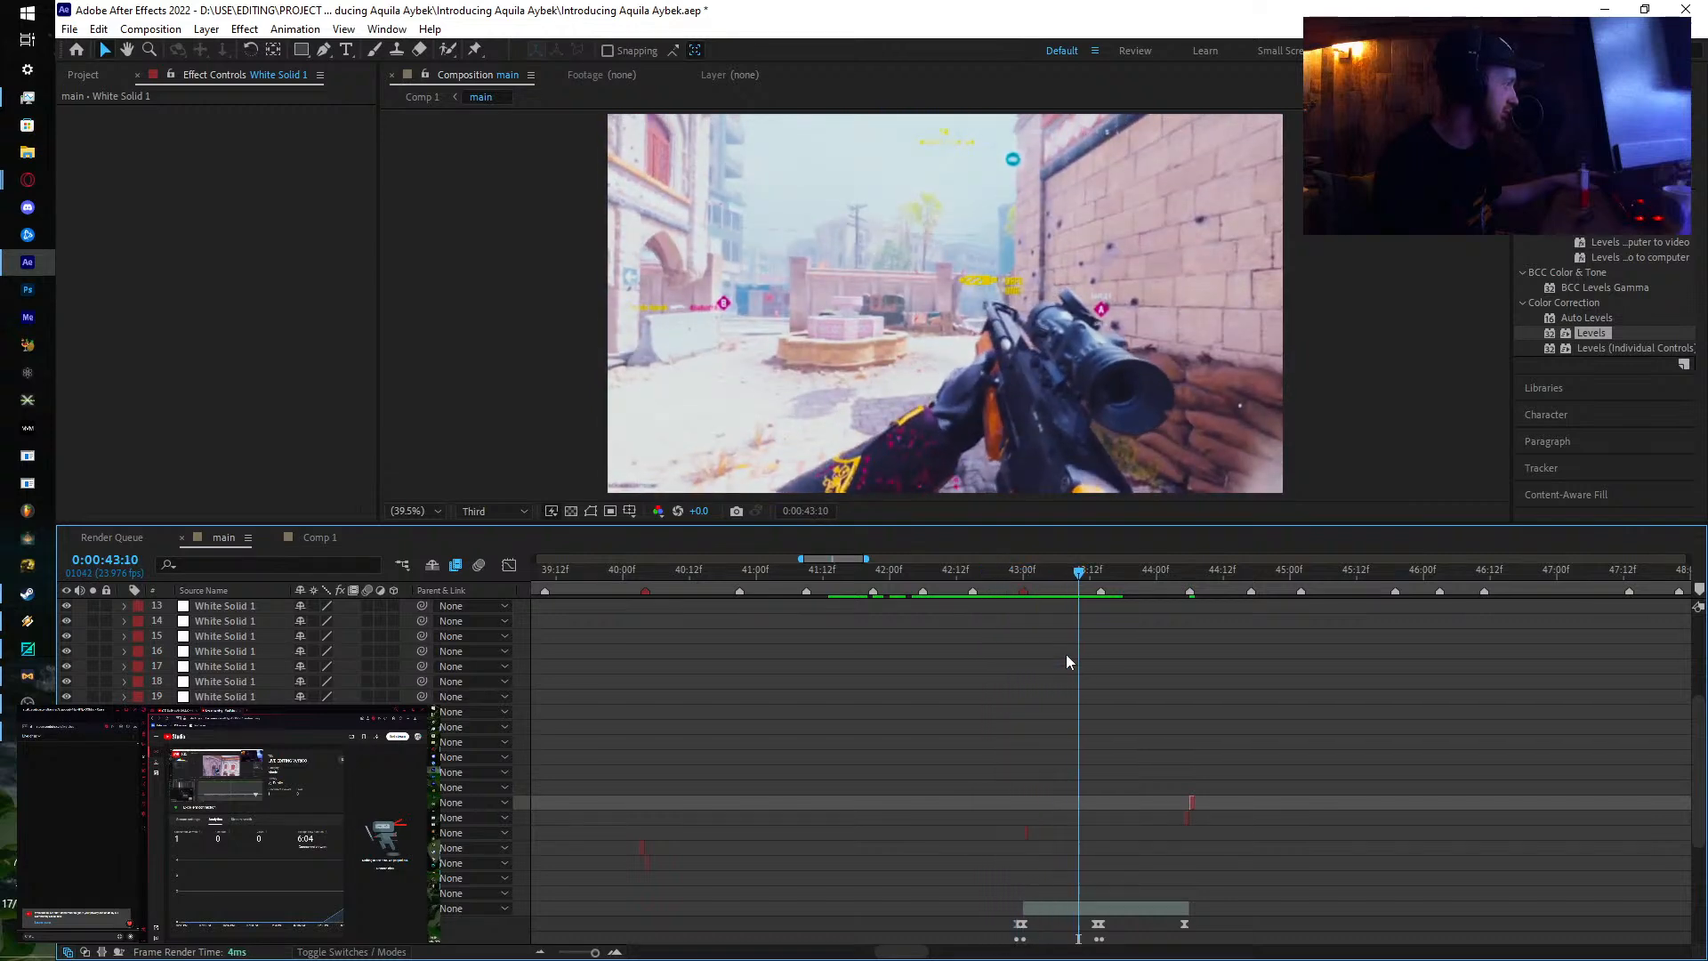
{"action": "left_click", "coordinate": [1012, 573]}
{"action": "scroll", "coordinate": [961, 708], "scroll_direction": "down", "scroll_amount": 5}
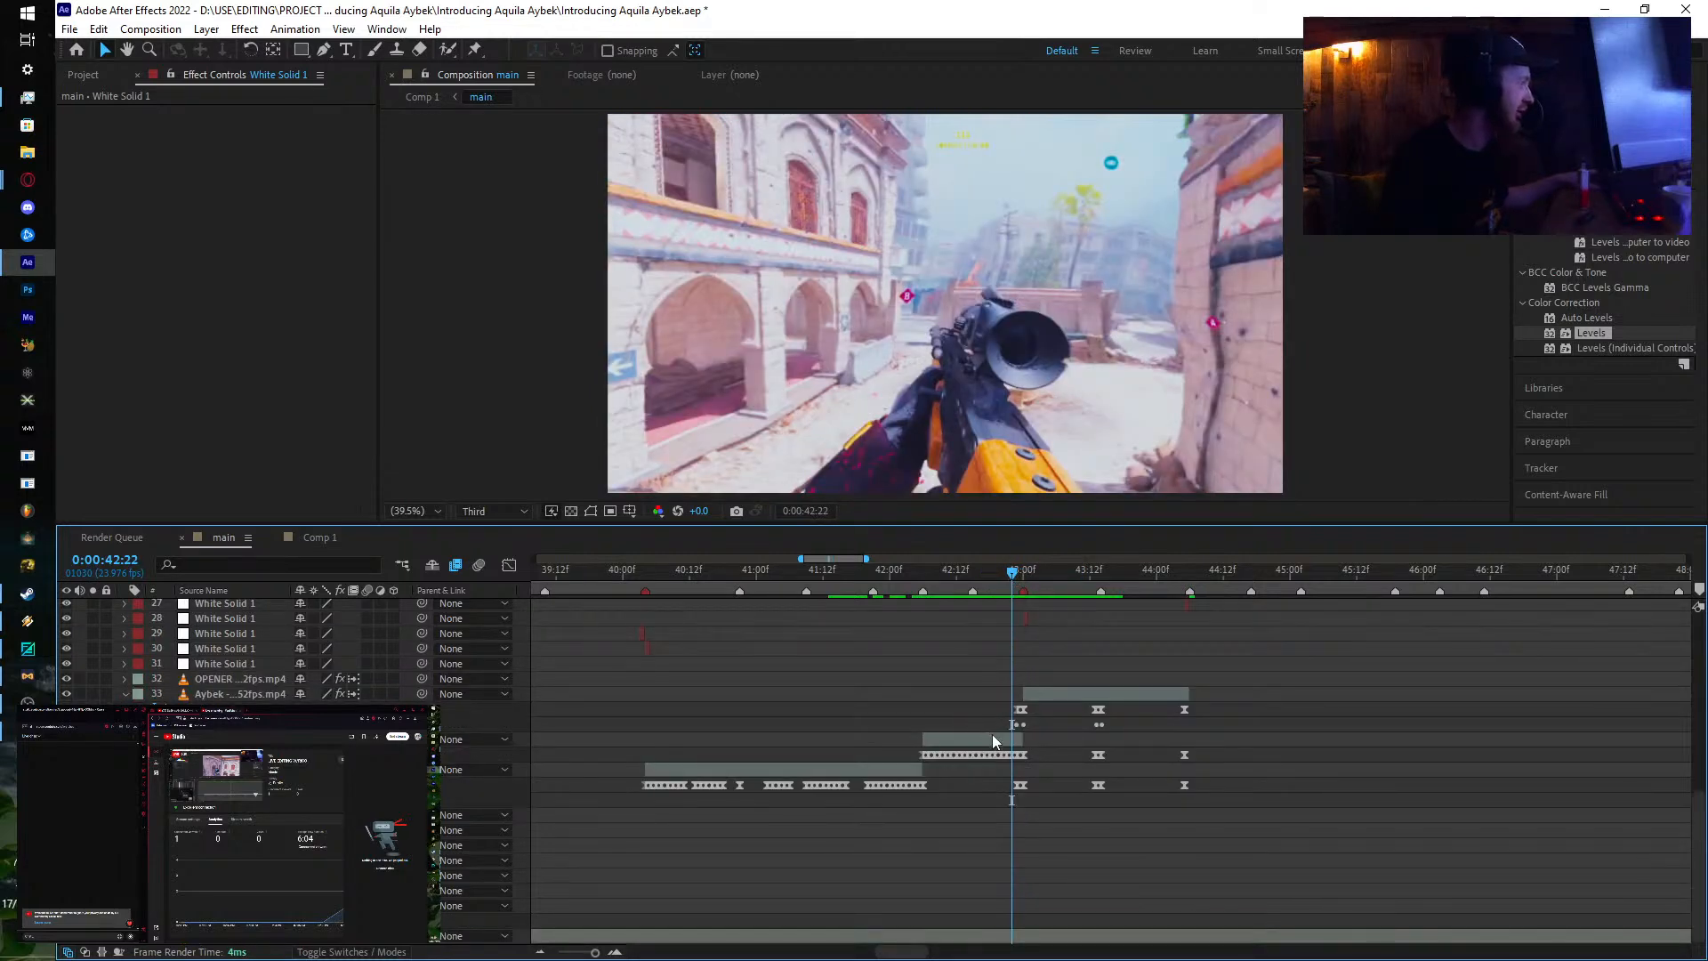
Step: Retime the frames at 0:00:42:19 and 0:00:42:18 in the time-remapped clip that ends at 0:00:43:00
{"action": "left_click", "coordinate": [992, 740]}
{"action": "key", "text": "Page_Up"}
{"action": "key", "text": "Page_Up"}
{"action": "key", "text": "Page_Up"}
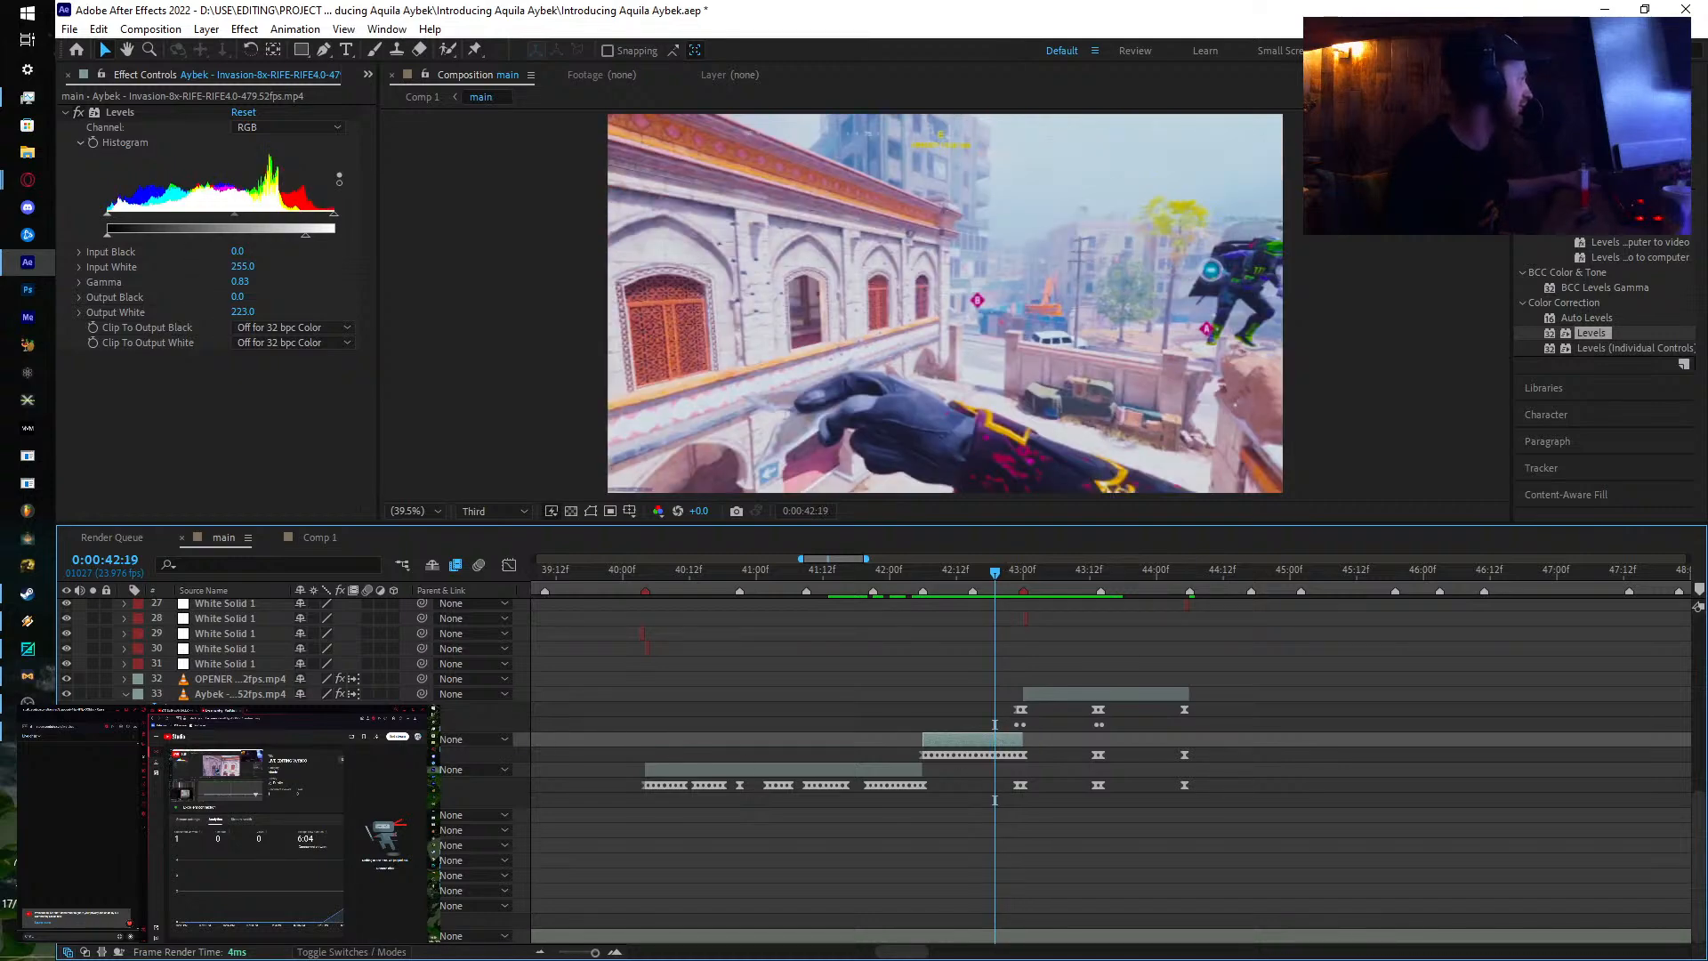
{"action": "key", "text": "space"}
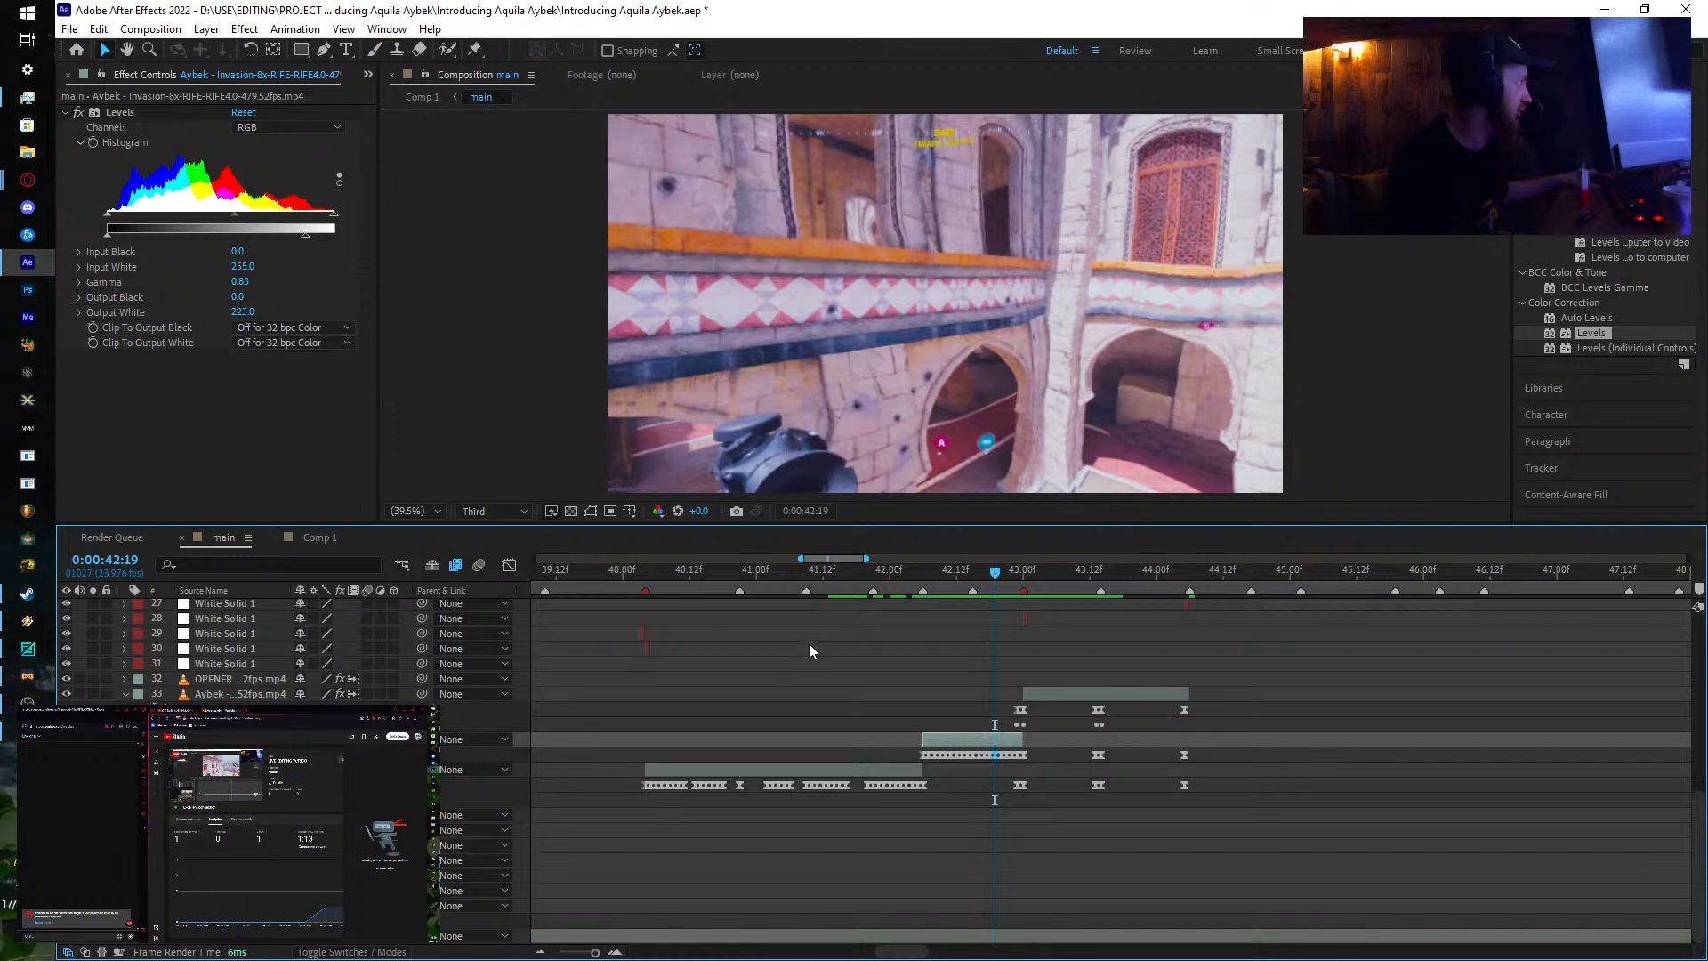
{"action": "left_click_drag", "start_coordinate": [995, 583], "coordinate": [989, 582]}
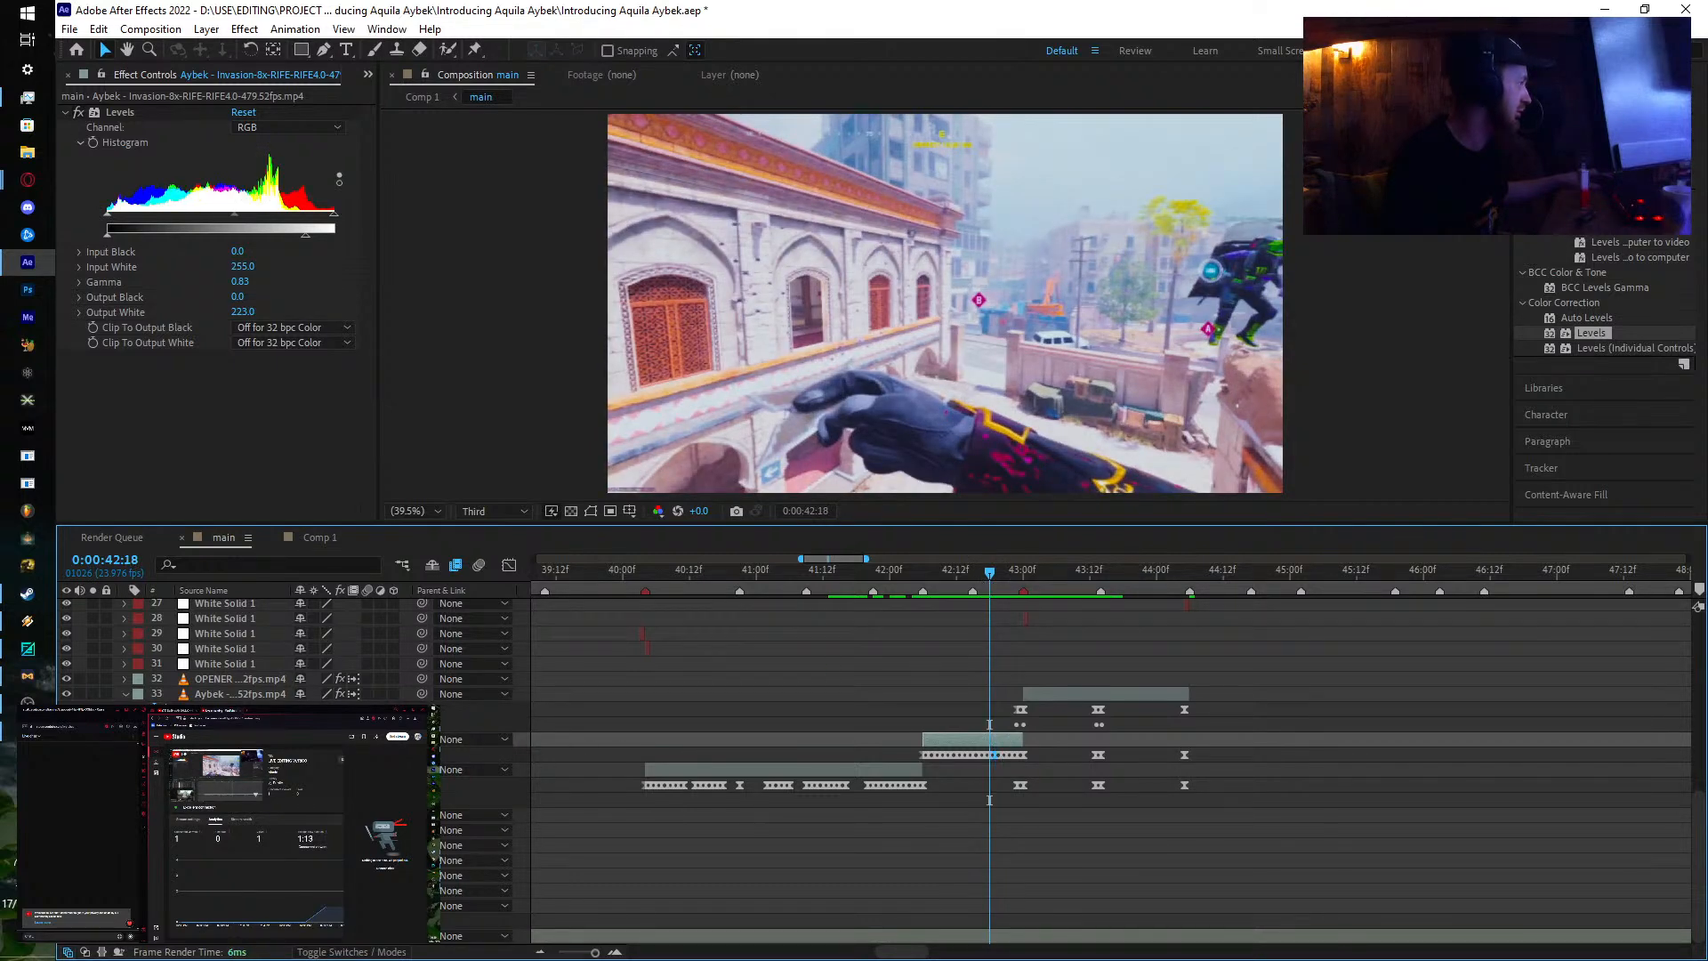
{"action": "left_click_drag", "start_coordinate": [319, 755], "coordinate": [761, 772]}
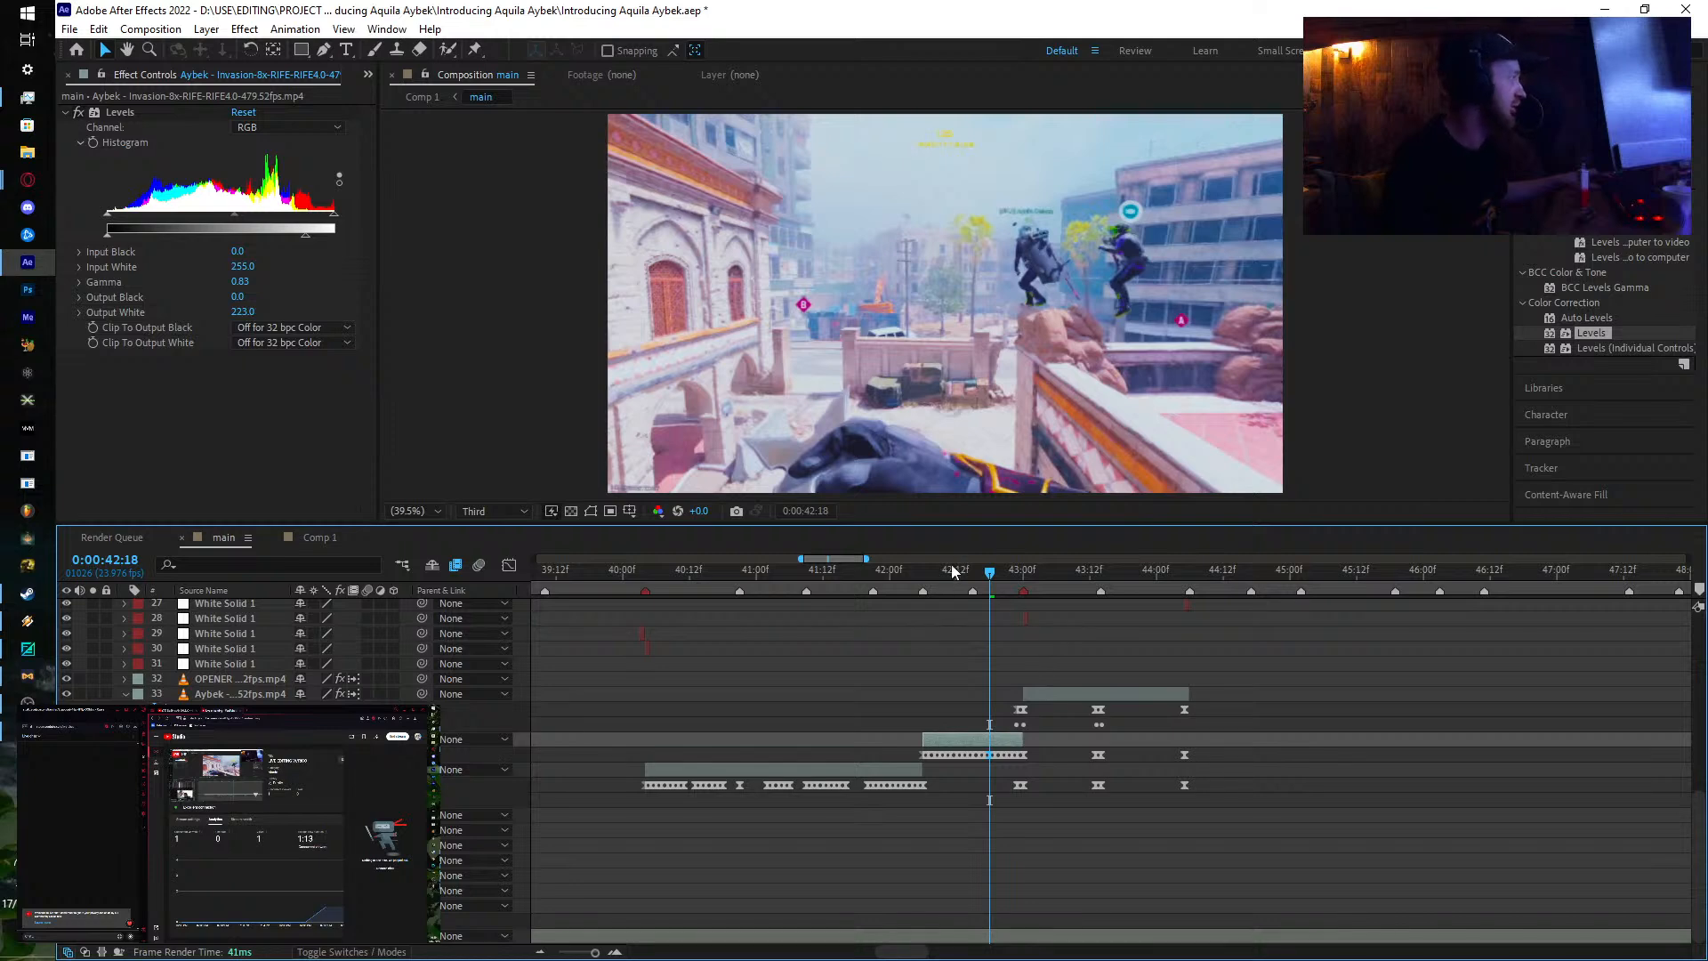
Step: Preview the retimed cut in the main composition and in Comp 1
{"action": "left_click_drag", "start_coordinate": [915, 574], "coordinate": [1089, 634]}
{"action": "key", "text": "space"}
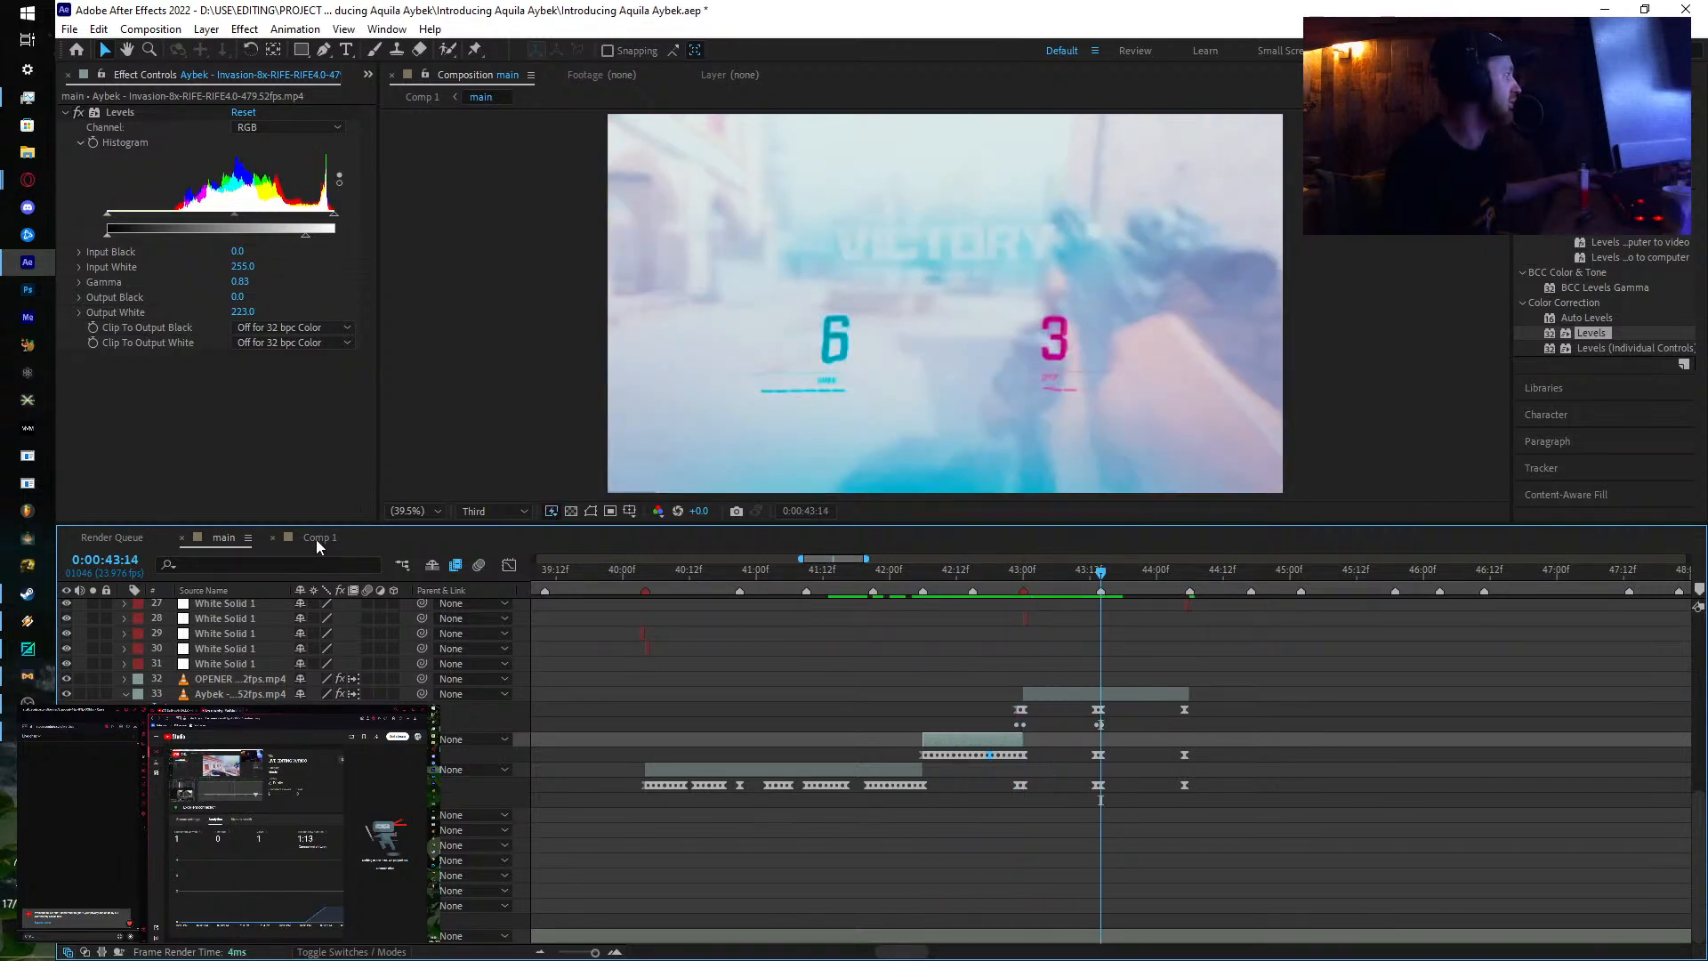
{"action": "left_click", "coordinate": [331, 539]}
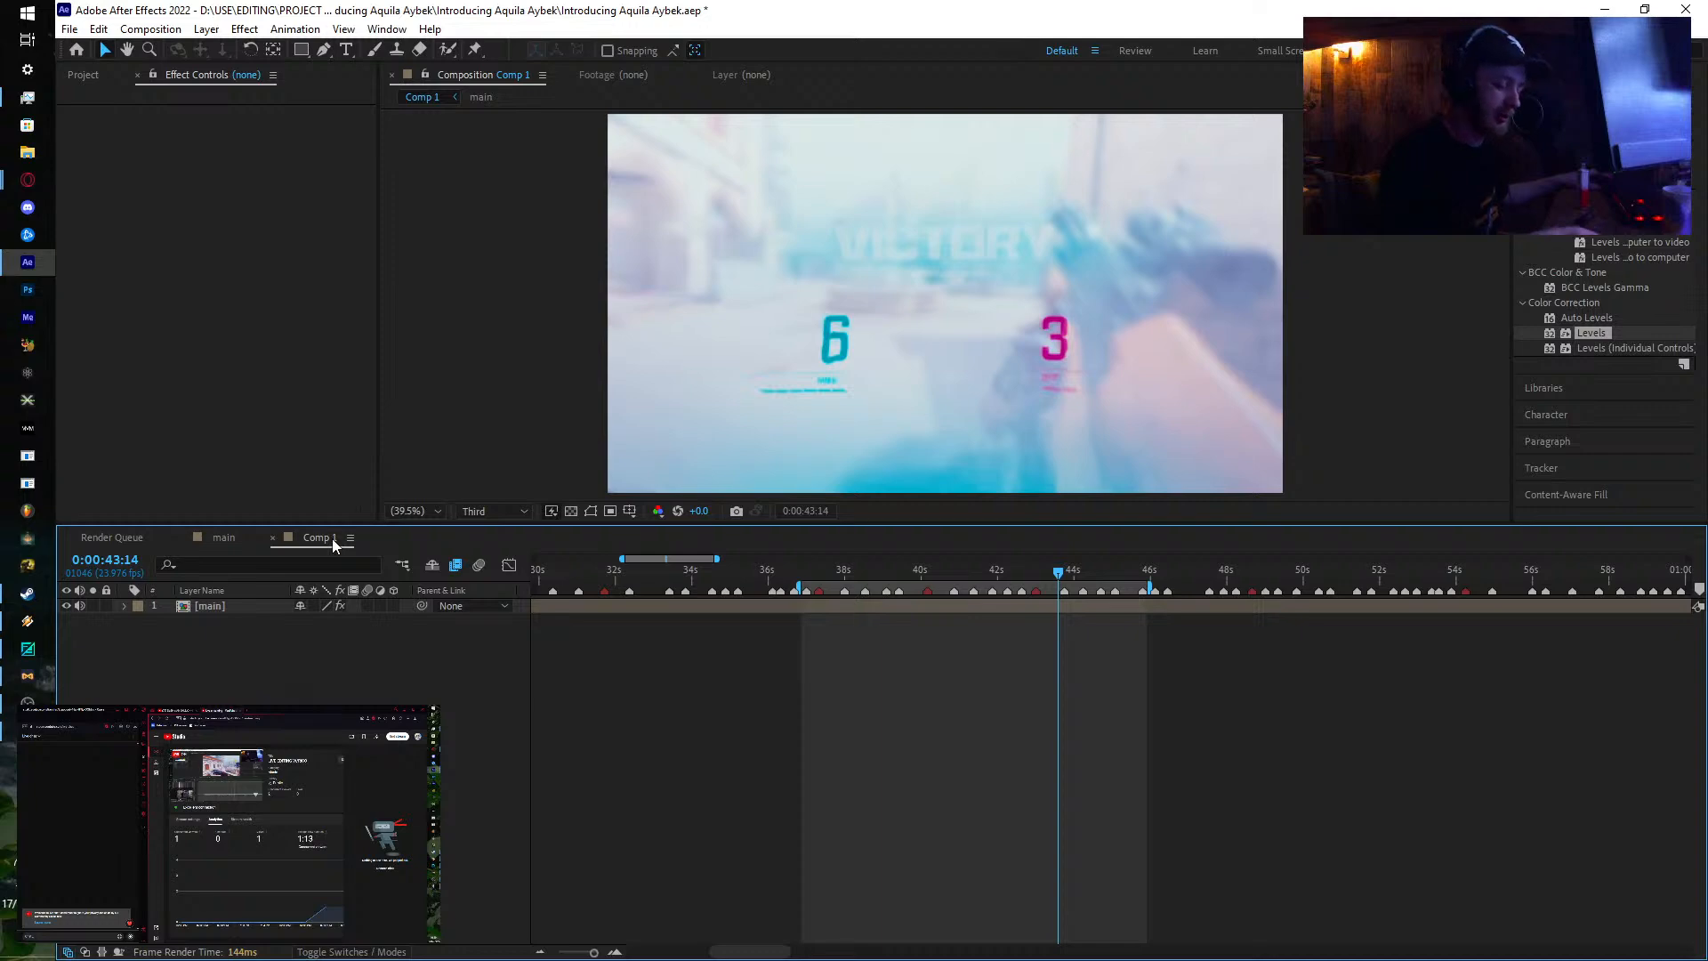
{"action": "key", "text": "space"}
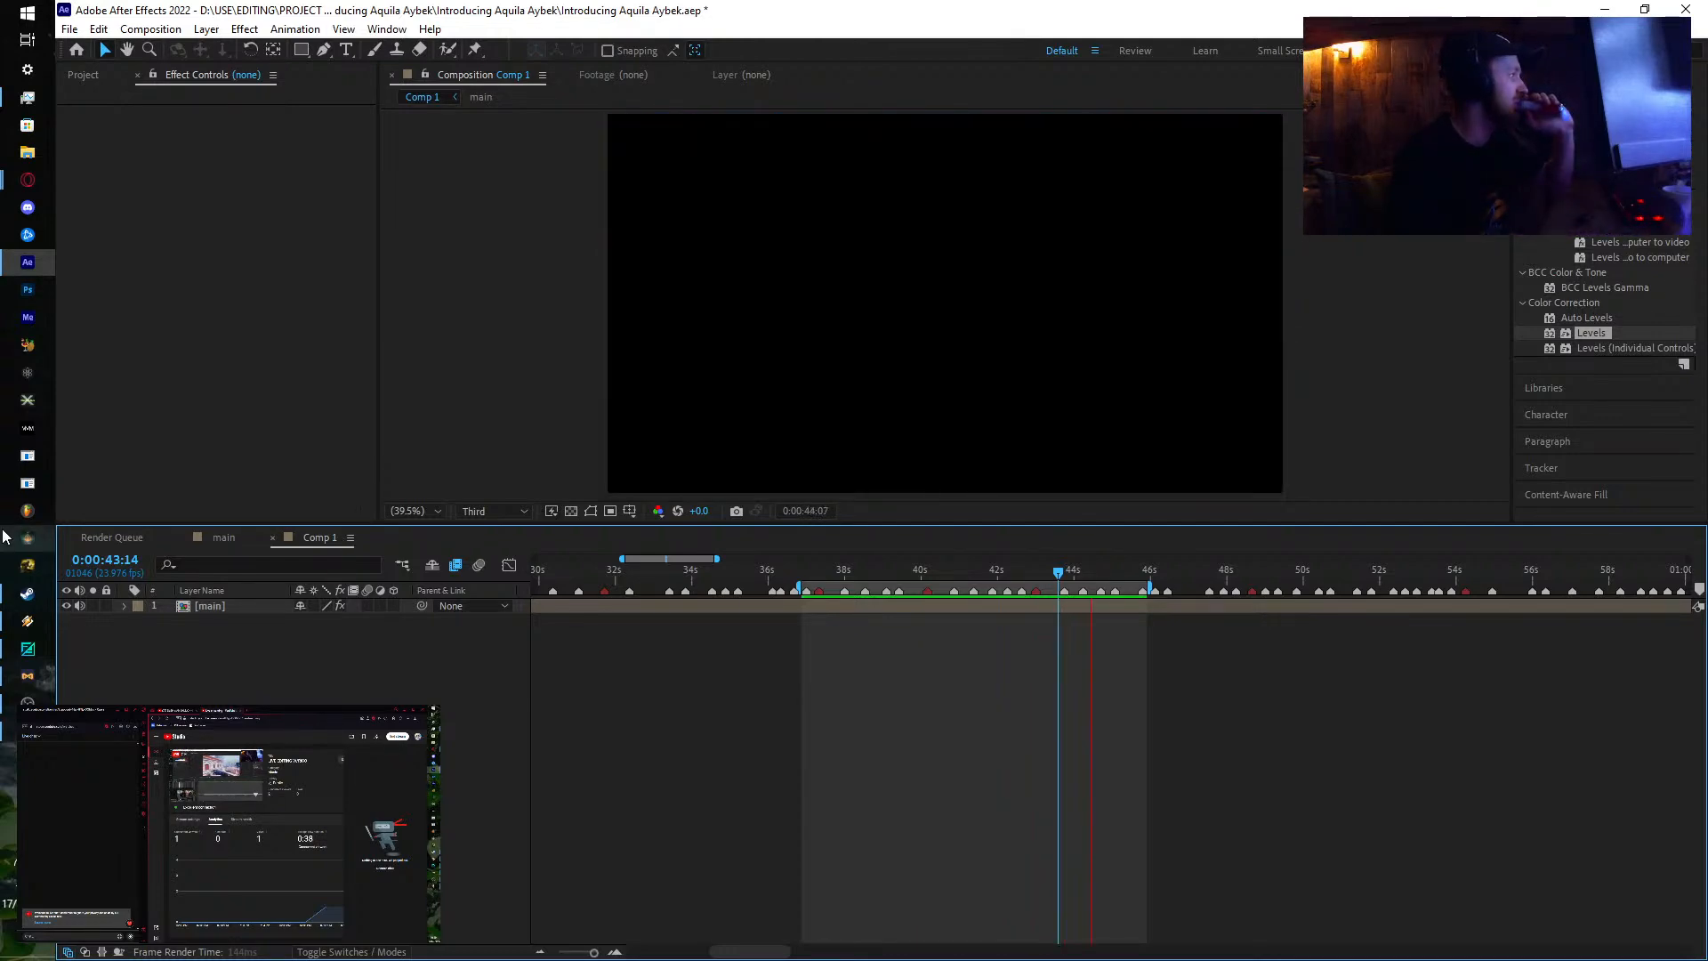
Step: Apply the Bulge effect to the clip ending at 0:00:43:00 in the main composition, with the time at 0:00:42:23
{"action": "left_click", "coordinate": [223, 537]}
{"action": "left_click_drag", "start_coordinate": [962, 575], "coordinate": [1020, 596]}
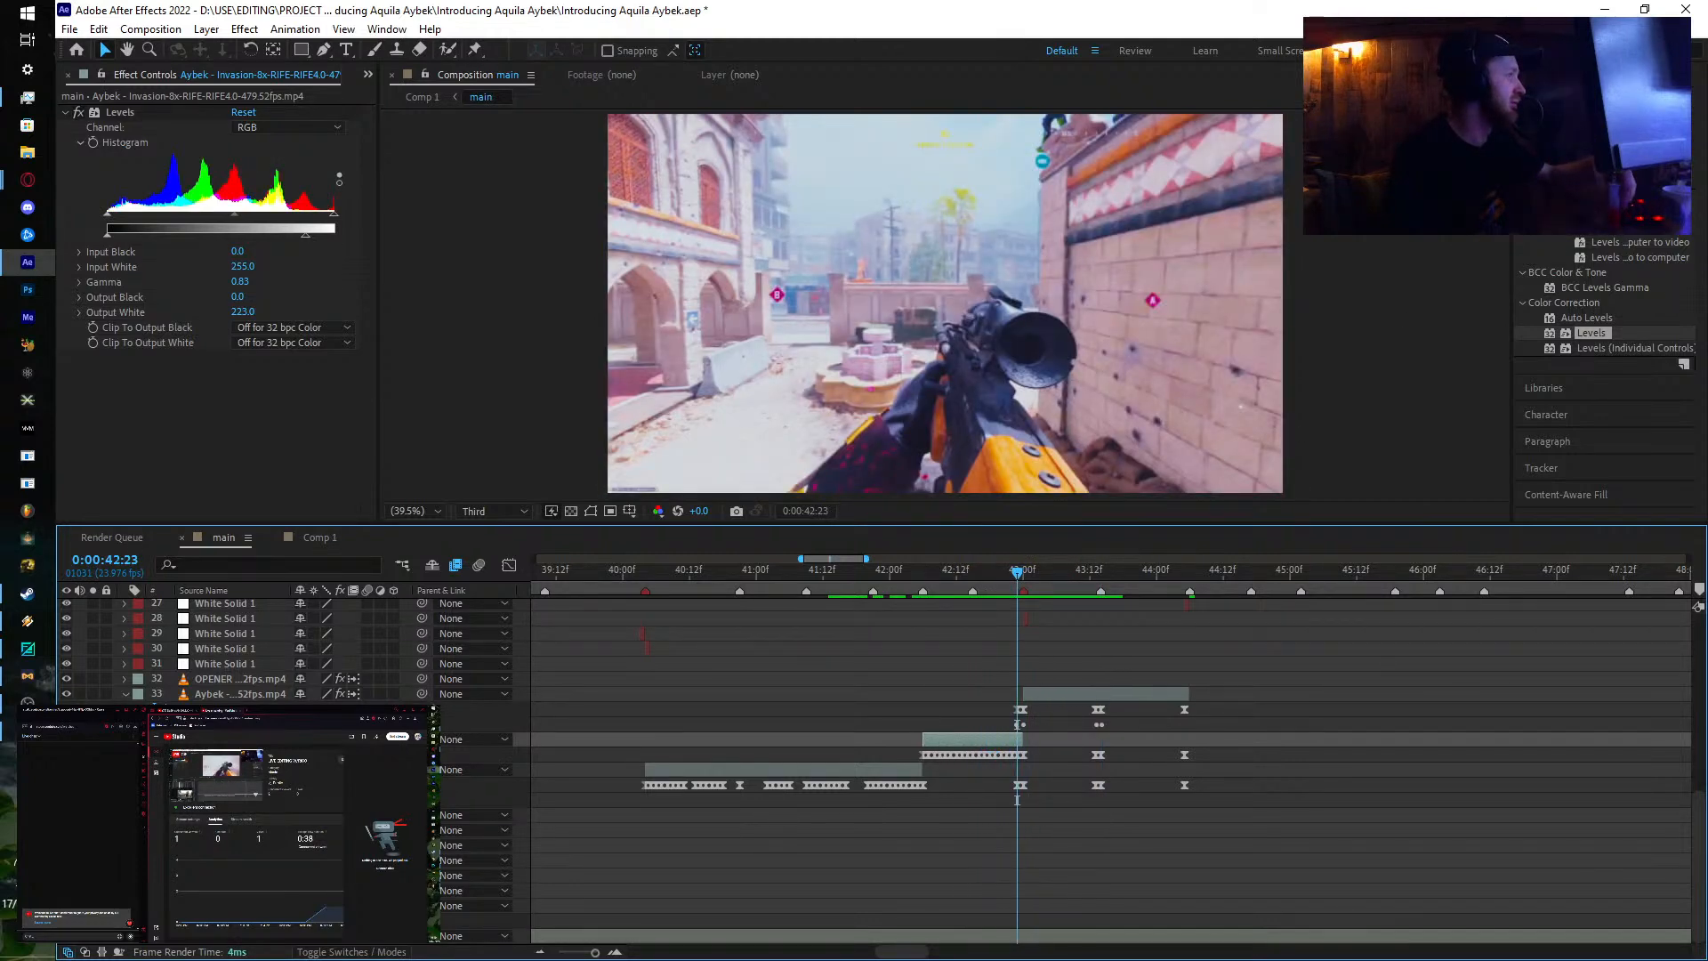
{"action": "left_click", "coordinate": [1596, 178]}
{"action": "type", "text": "rsmb"}
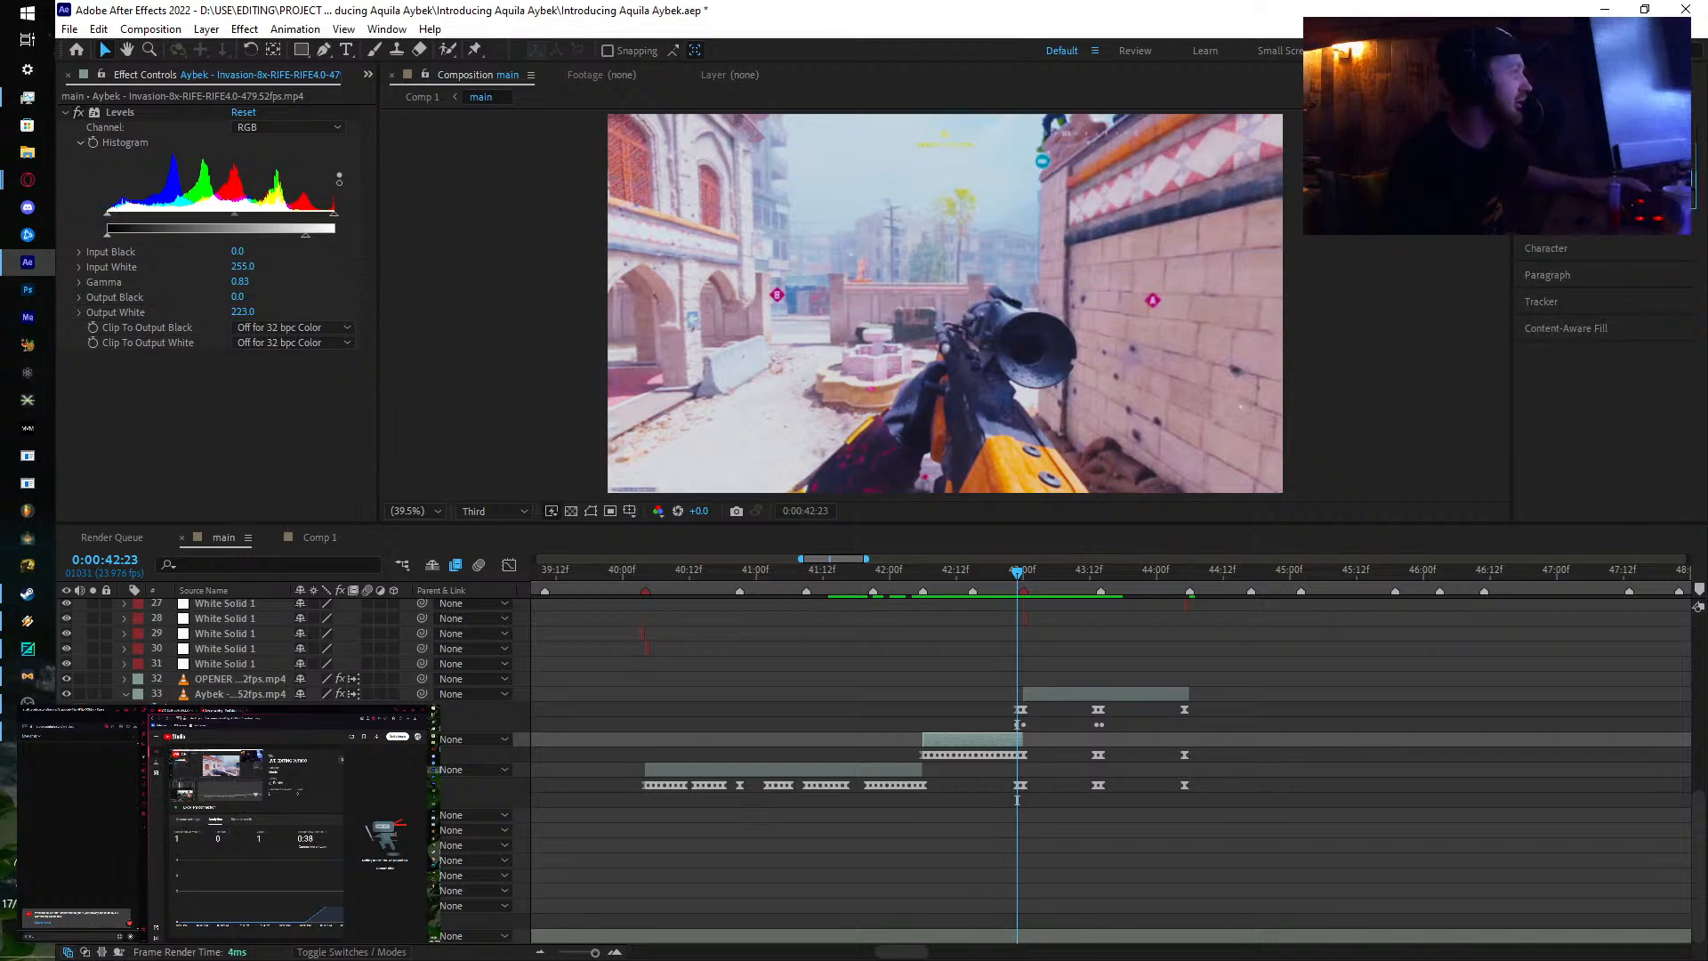
{"action": "key", "text": "BackSpace"}
{"action": "type", "text": "ge"}
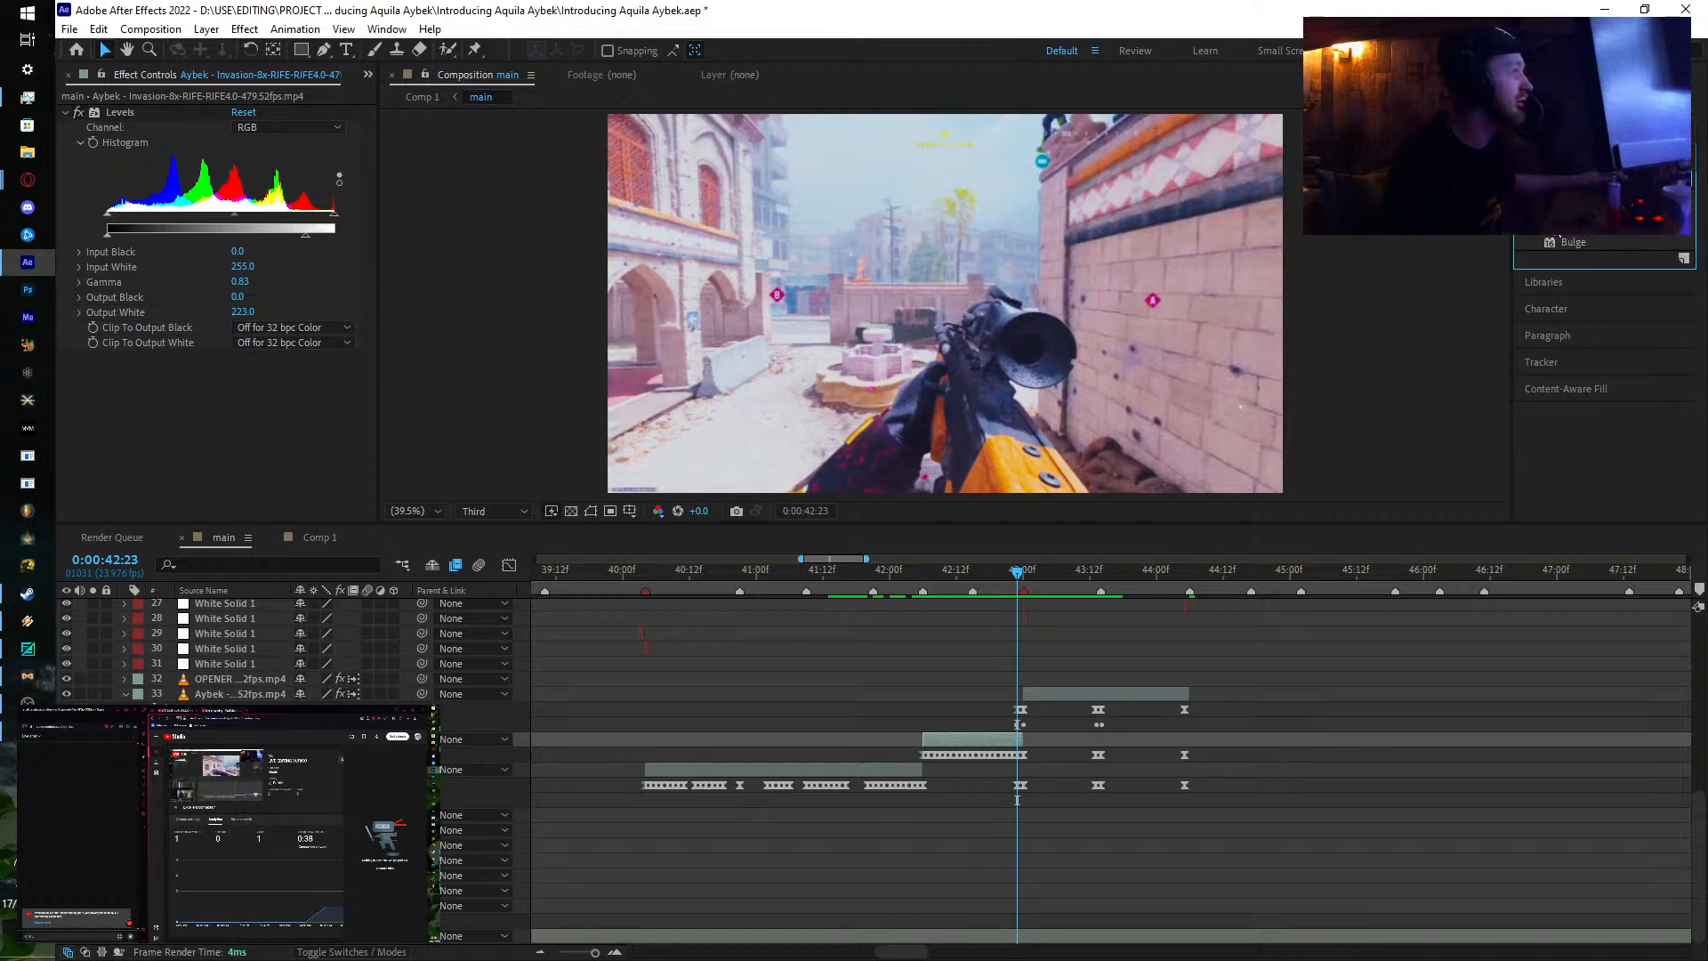
{"action": "double_click", "coordinate": [1576, 244]}
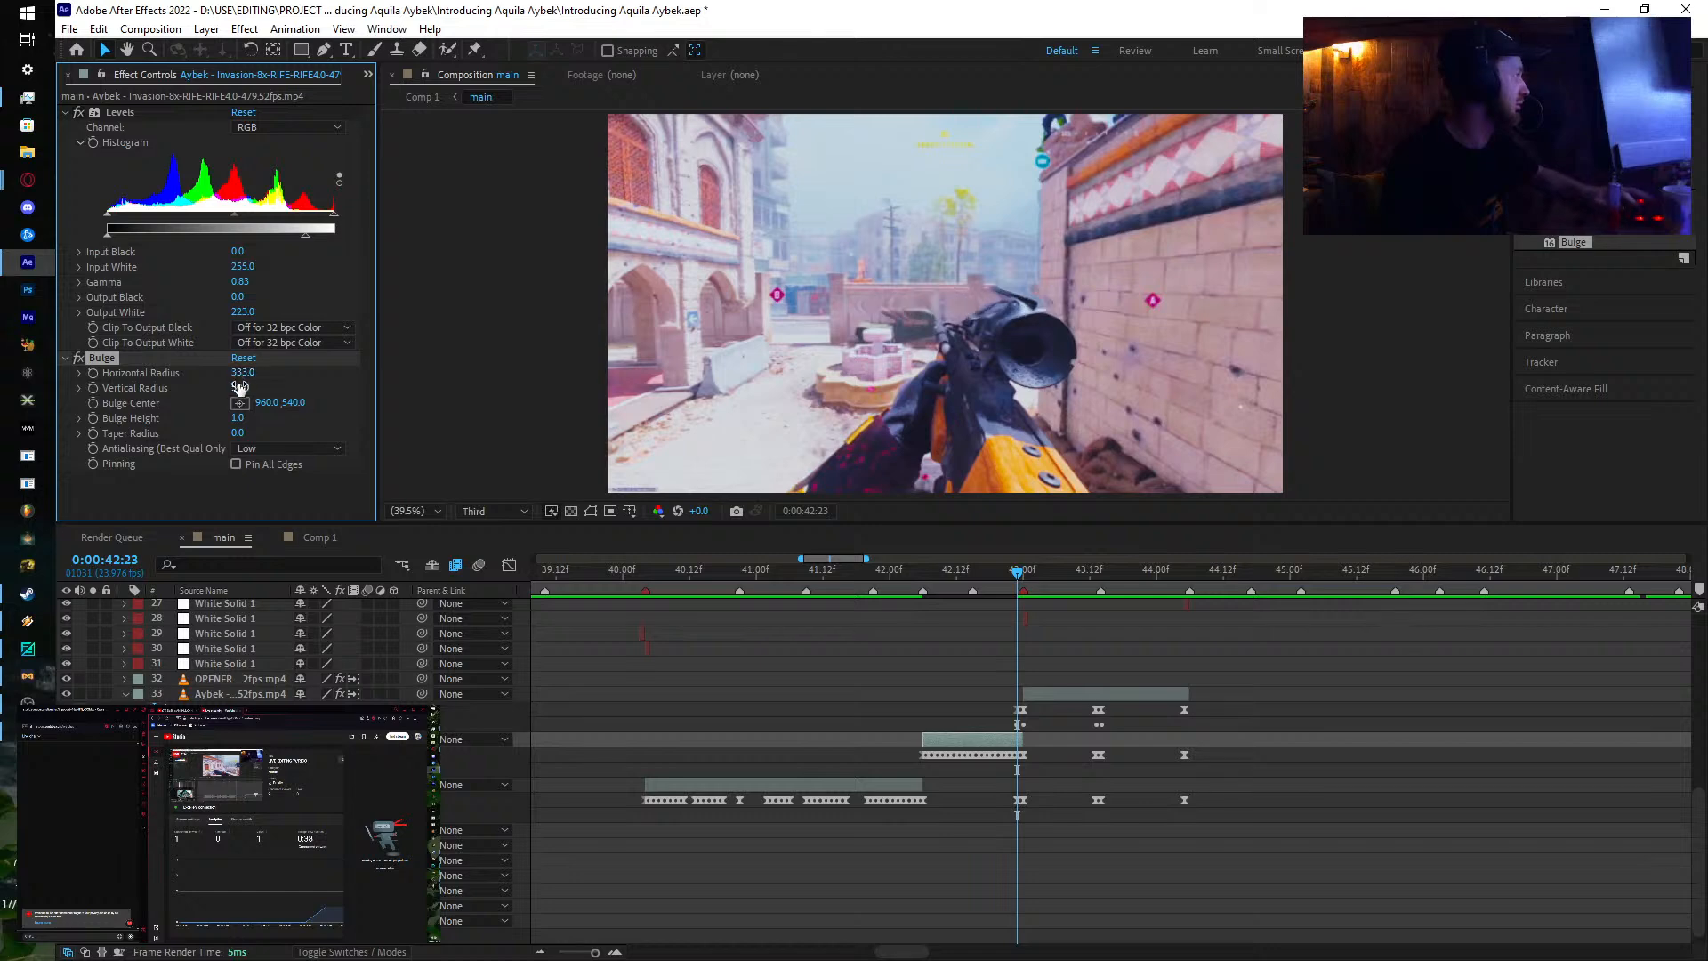
Step: Centre the Bulge at 963.7, 538.7 and set its horizontal radius to 772, vertical radius to 474 and height to -2.1
{"action": "left_click", "coordinate": [239, 402]}
{"action": "left_click", "coordinate": [952, 308]}
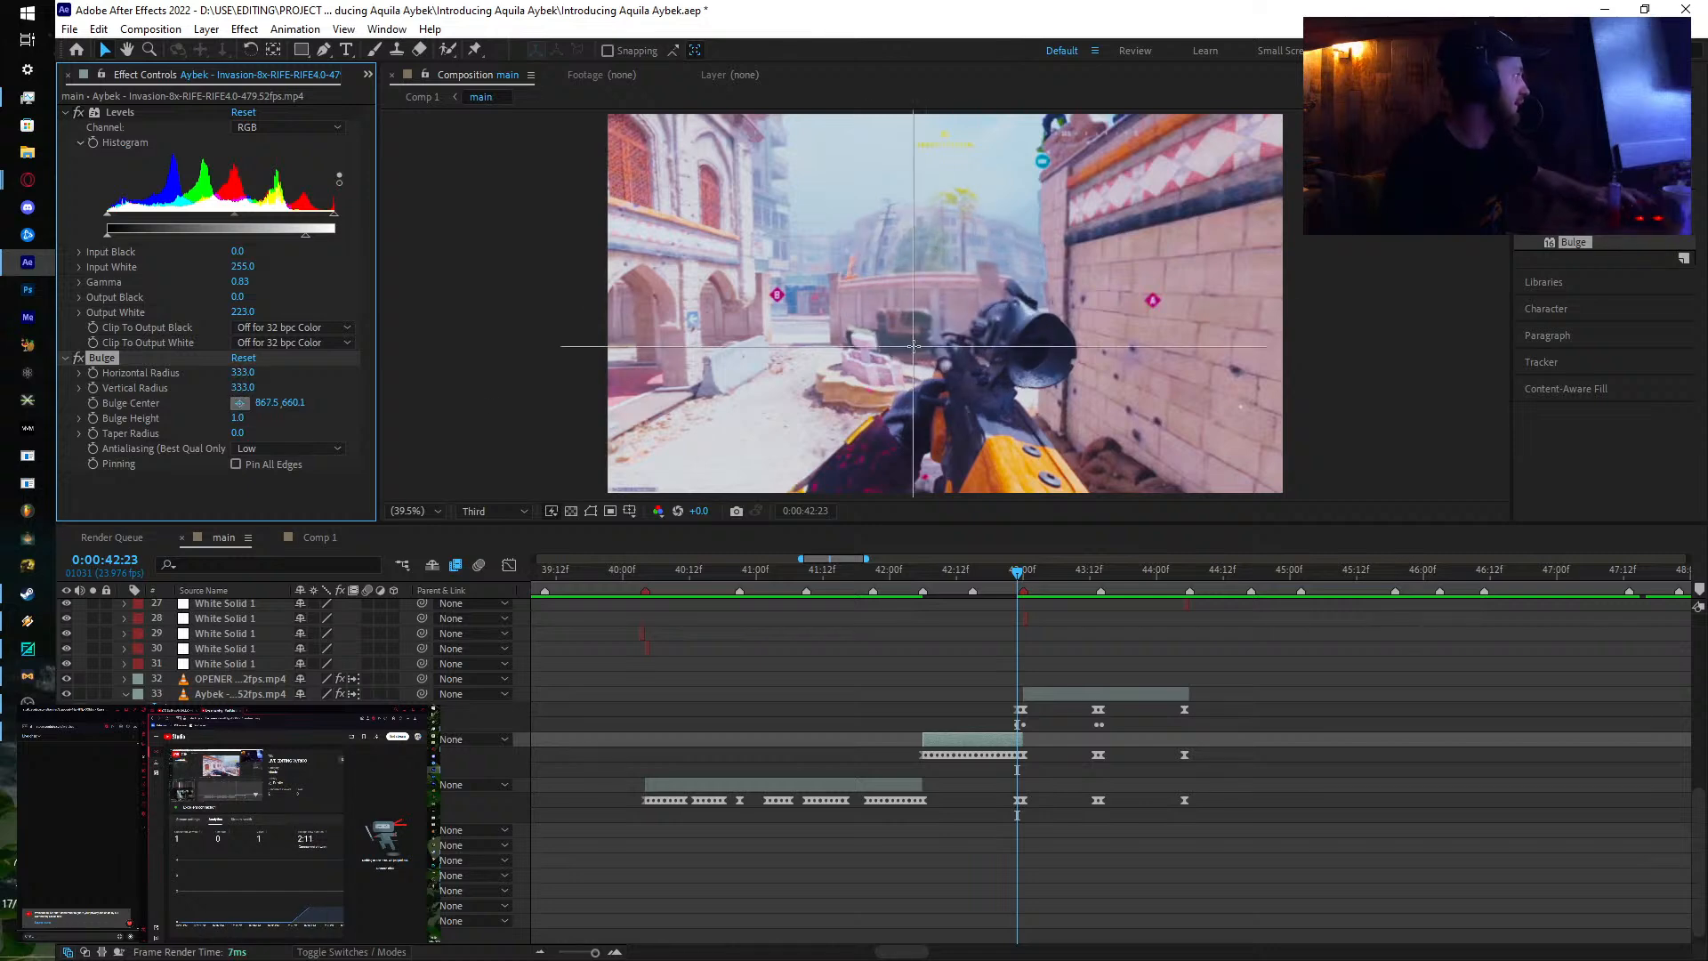
{"action": "left_click", "coordinate": [946, 303]}
{"action": "left_click_drag", "start_coordinate": [239, 418], "coordinate": [365, 386]}
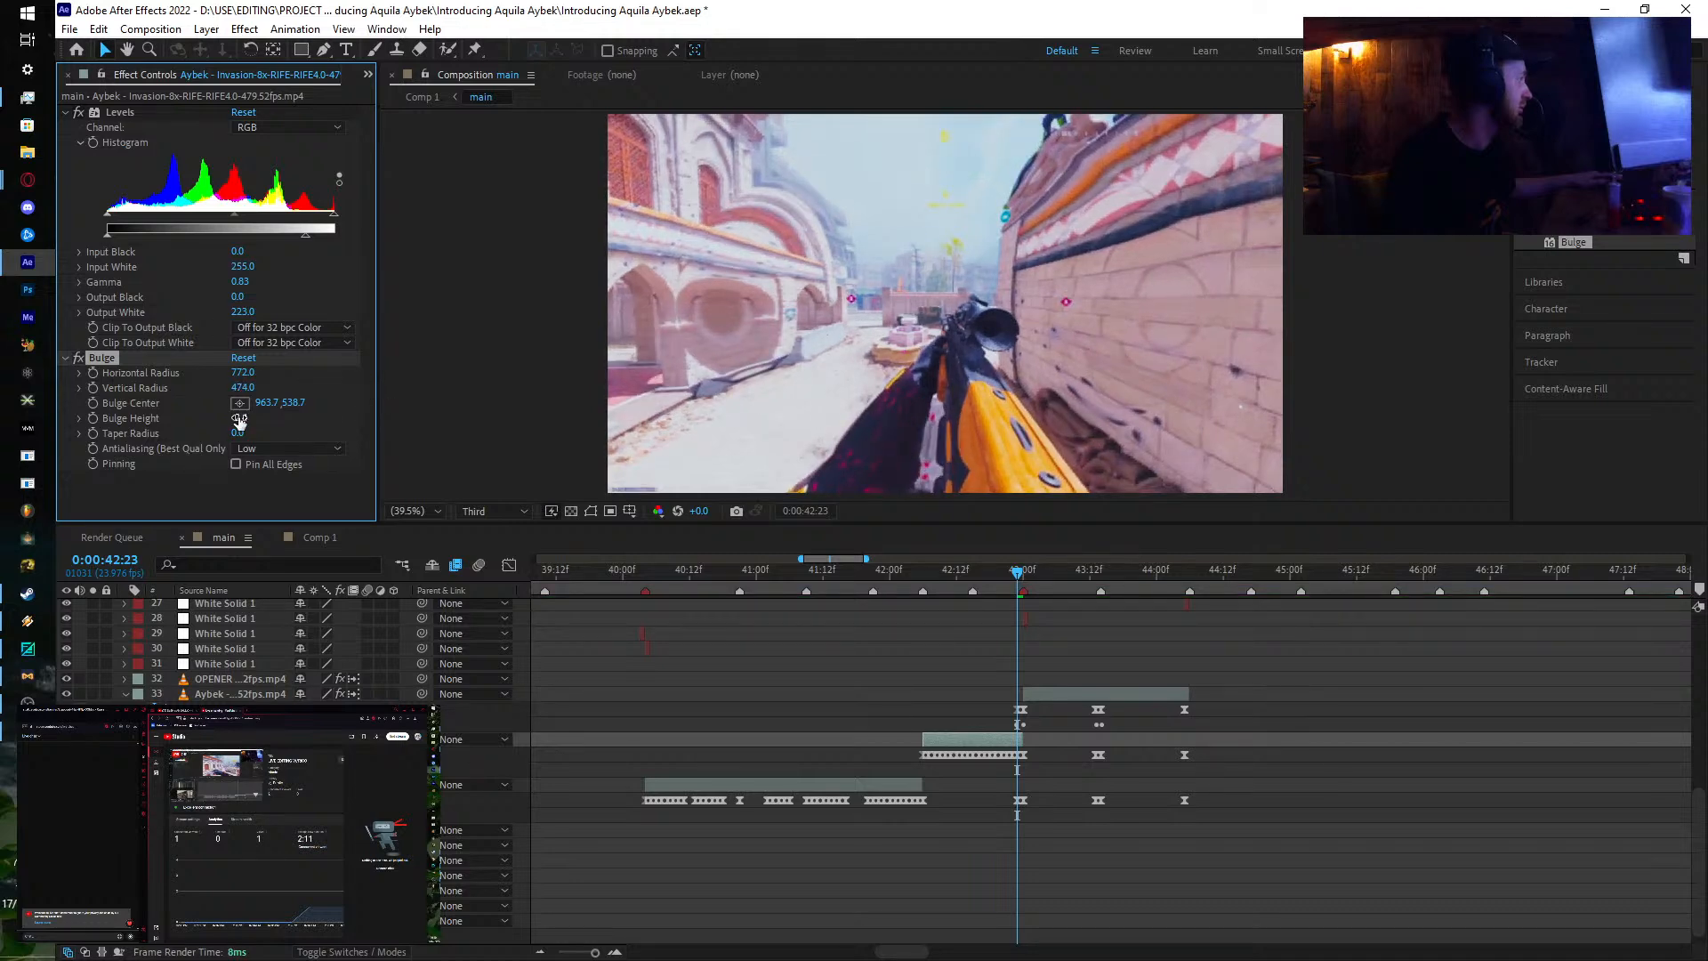
{"action": "left_click_drag", "start_coordinate": [241, 422], "coordinate": [172, 444]}
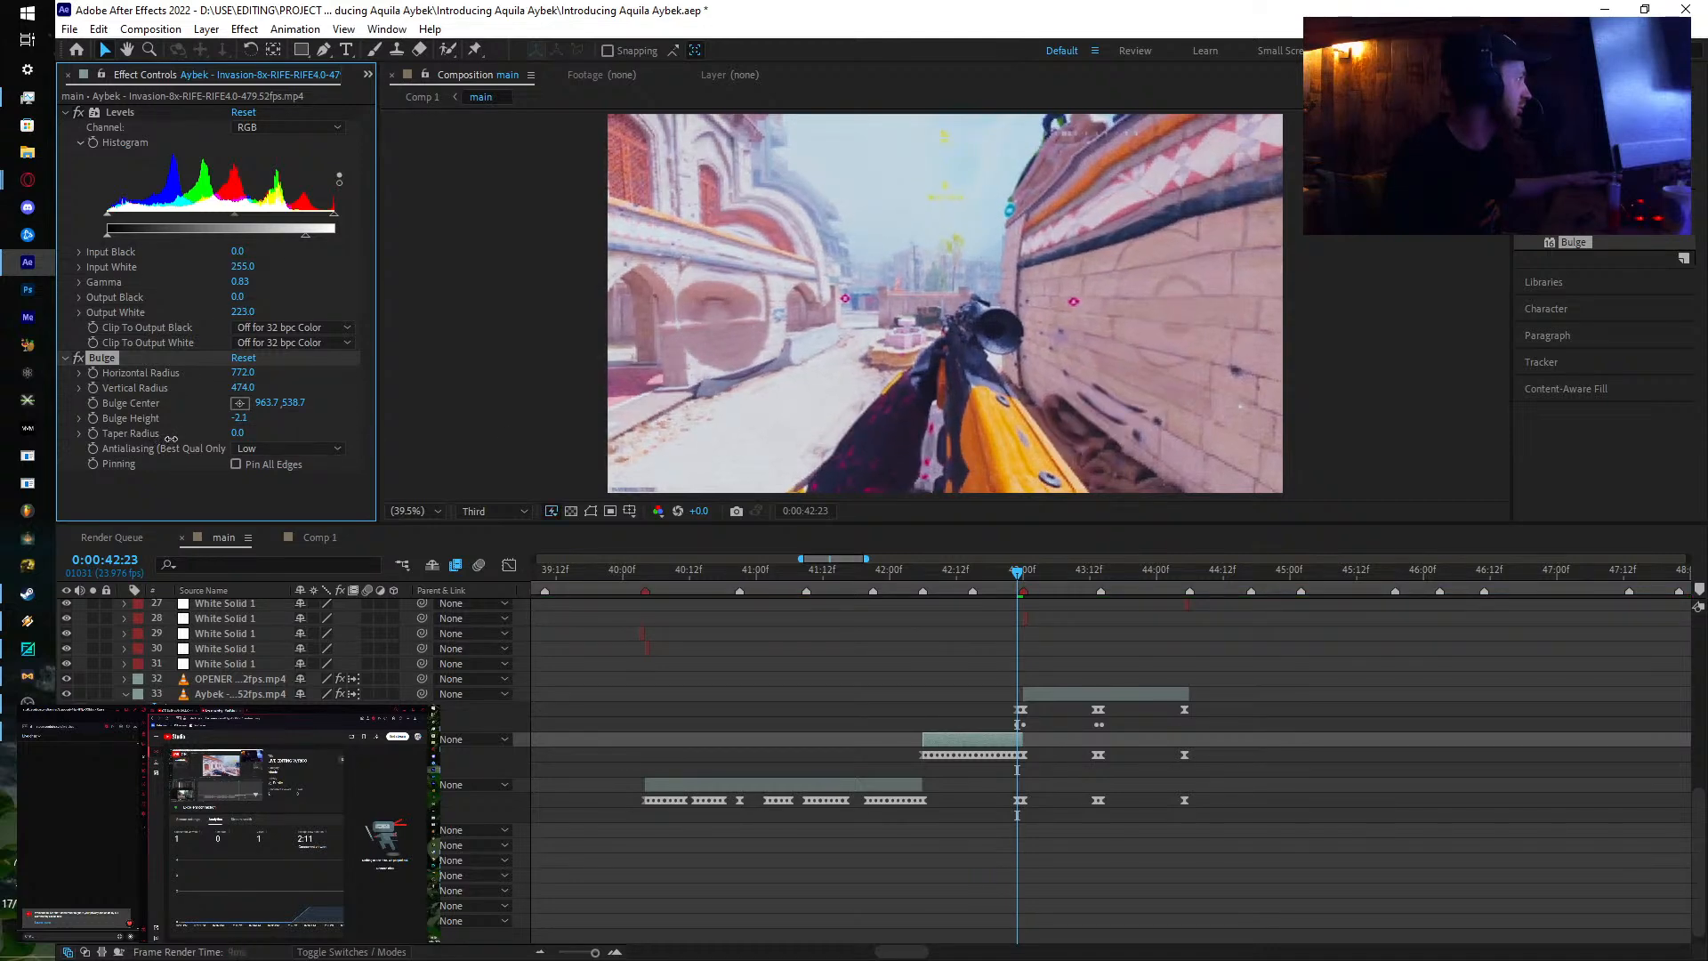
Step: Set the Bulge horizontal radius to 1052 and vertical radius to 572, pin all edges, and set the height to 0
{"action": "left_click_drag", "start_coordinate": [240, 372], "coordinate": [475, 391]}
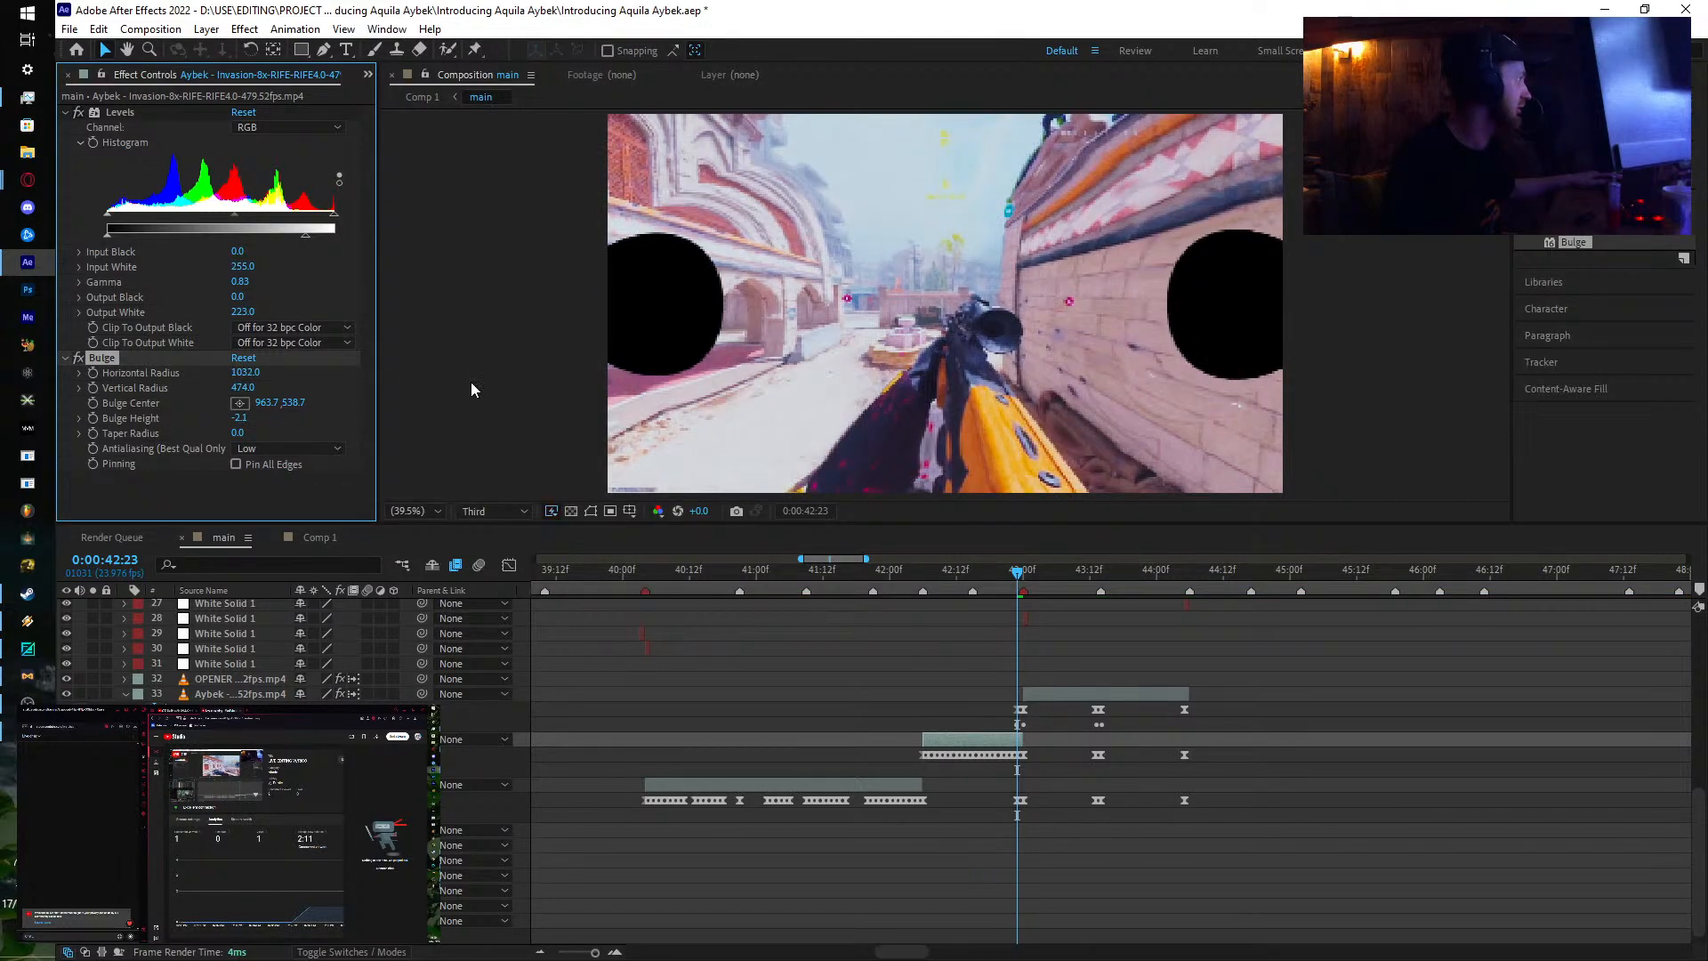
{"action": "left_click_drag", "start_coordinate": [245, 388], "coordinate": [331, 394]}
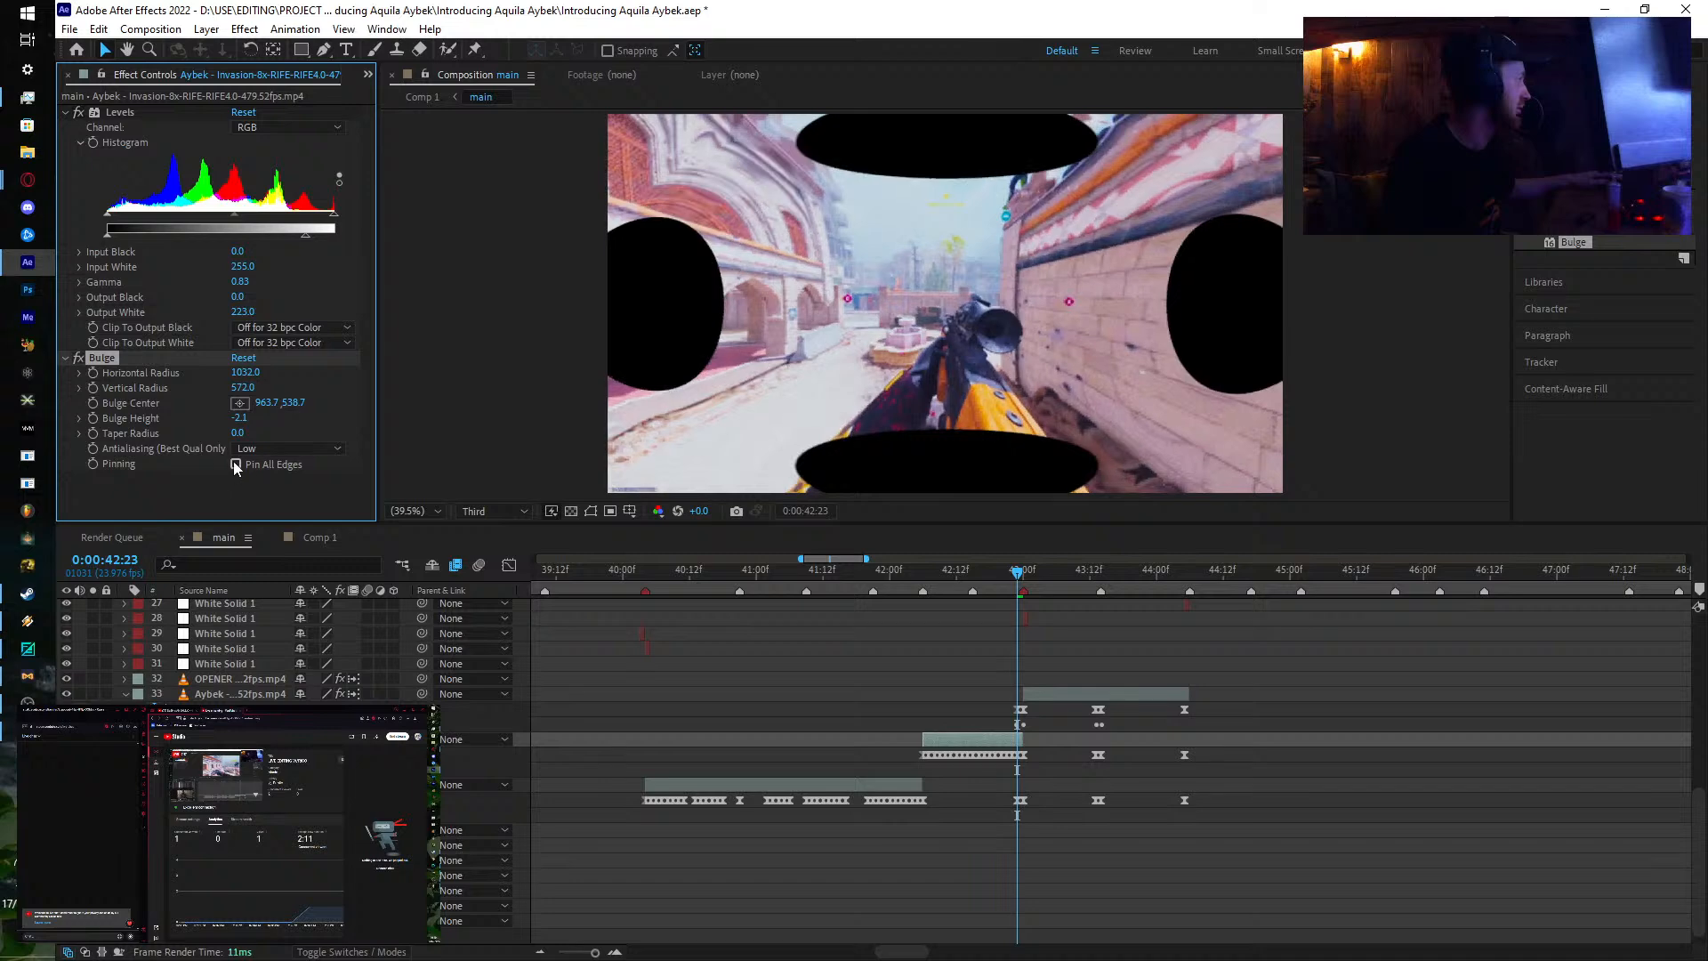
{"action": "left_click", "coordinate": [237, 465]}
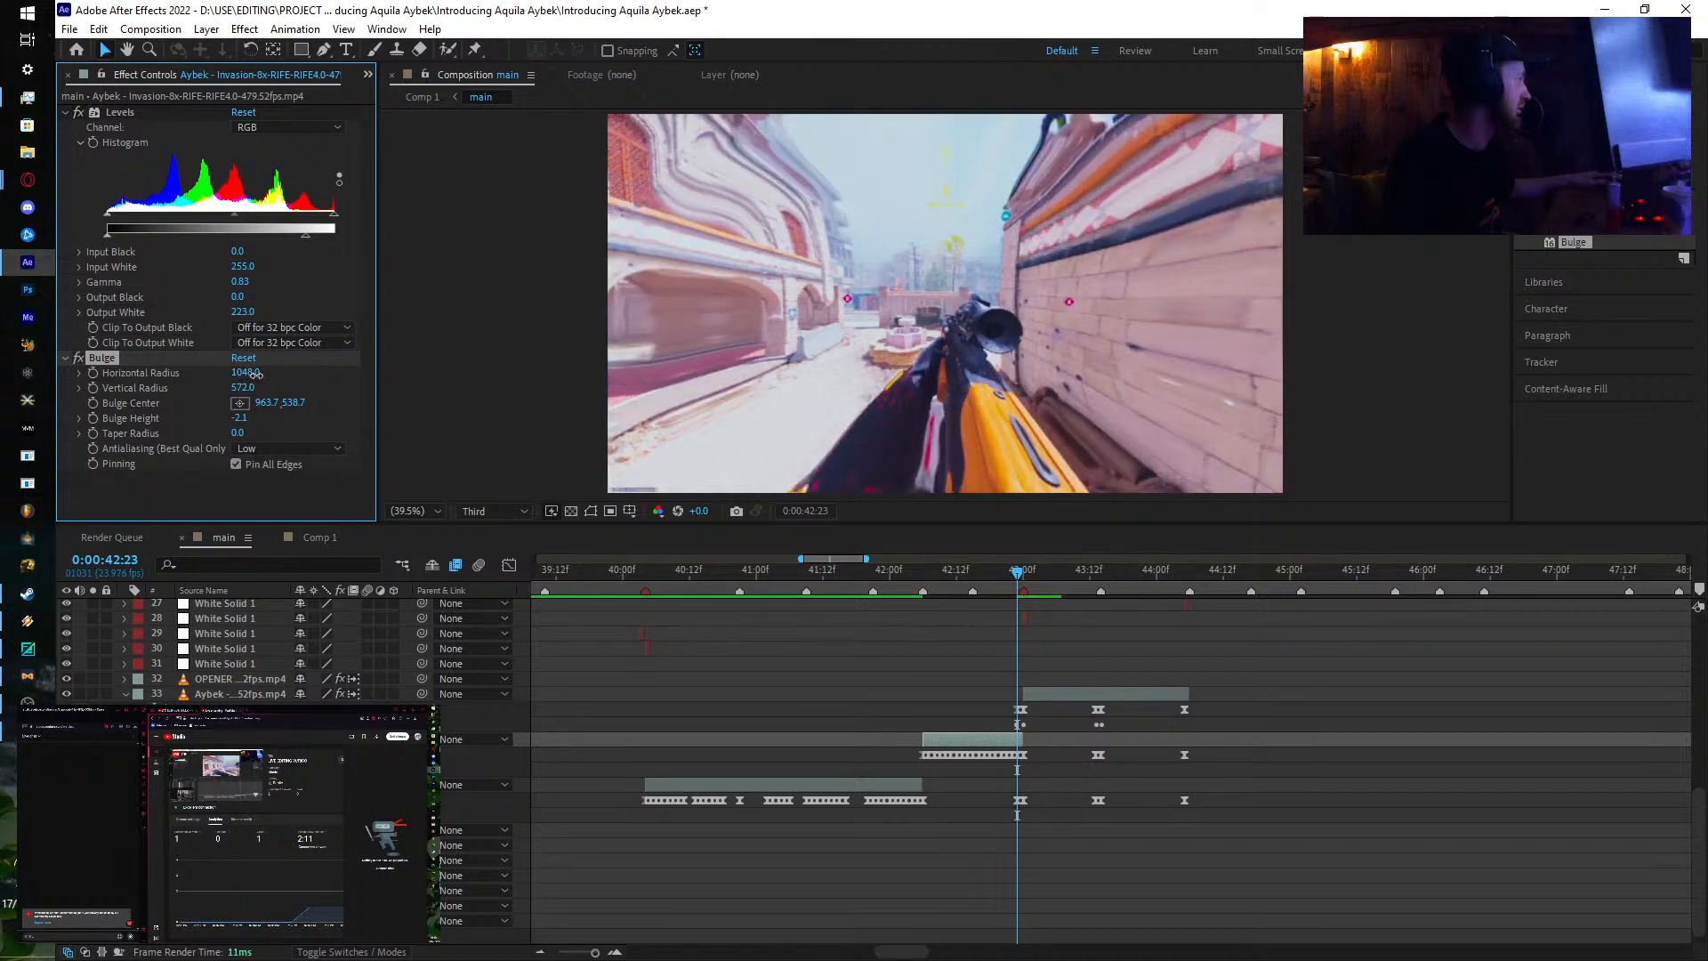
{"action": "left_click_drag", "start_coordinate": [255, 374], "coordinate": [359, 423]}
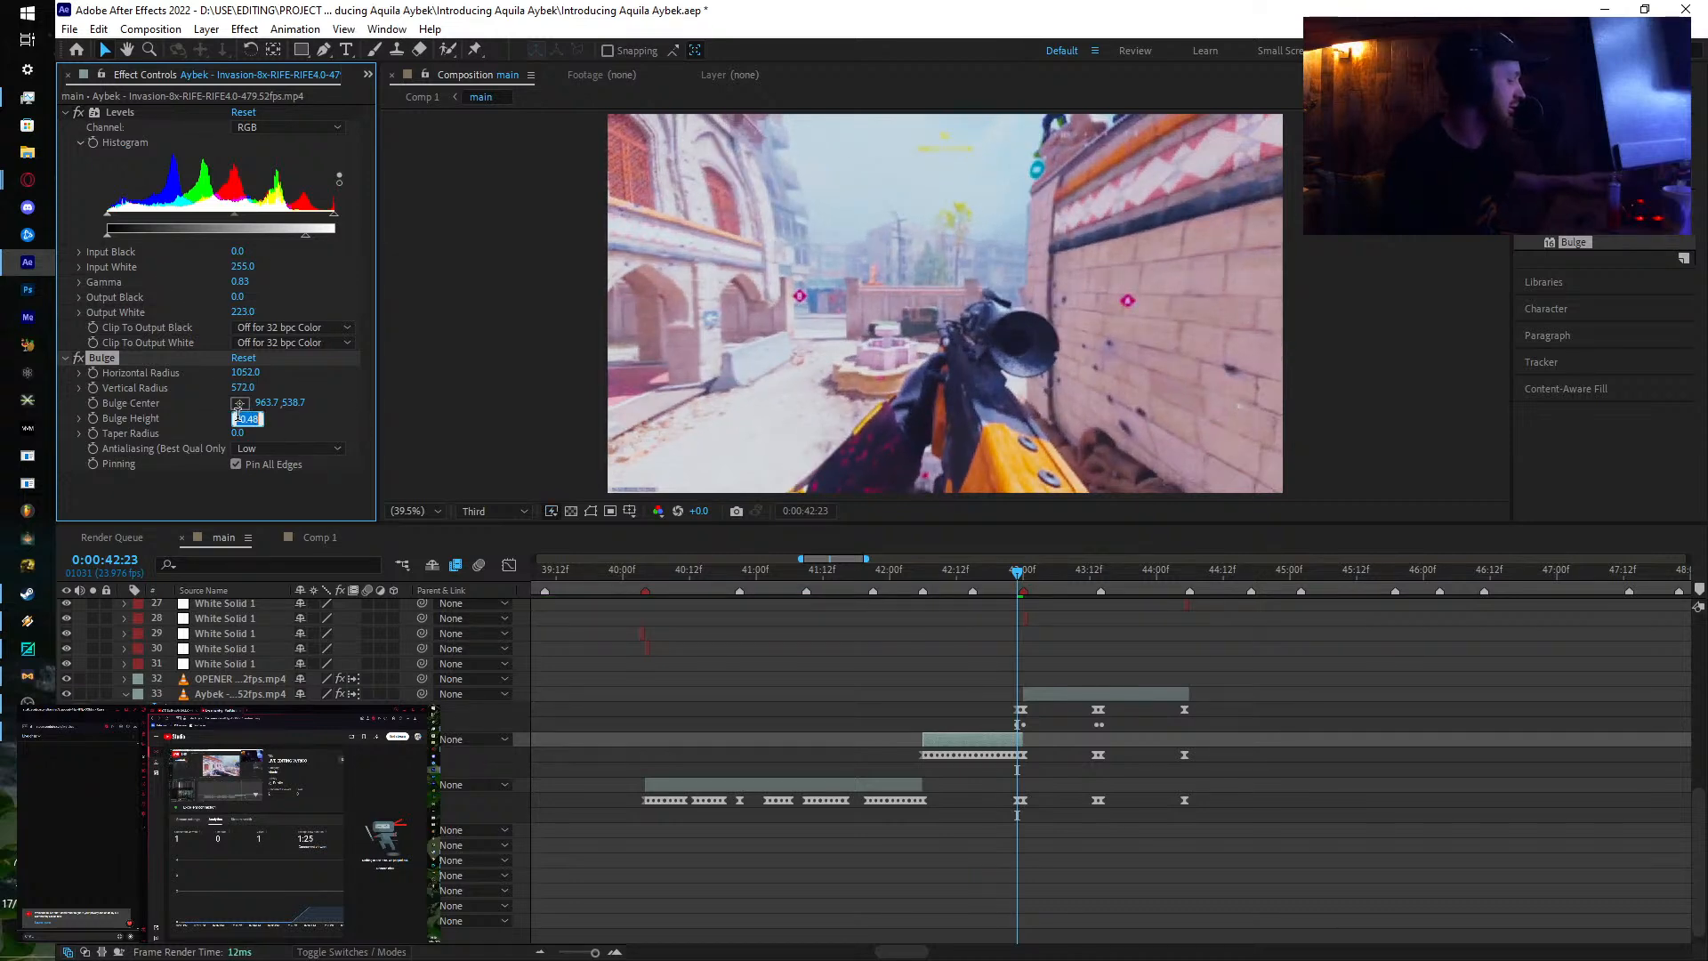
Step: Start animating Bulge Height with a keyframe of 0 at 0:00:42:20
{"action": "left_click", "coordinate": [1018, 580]}
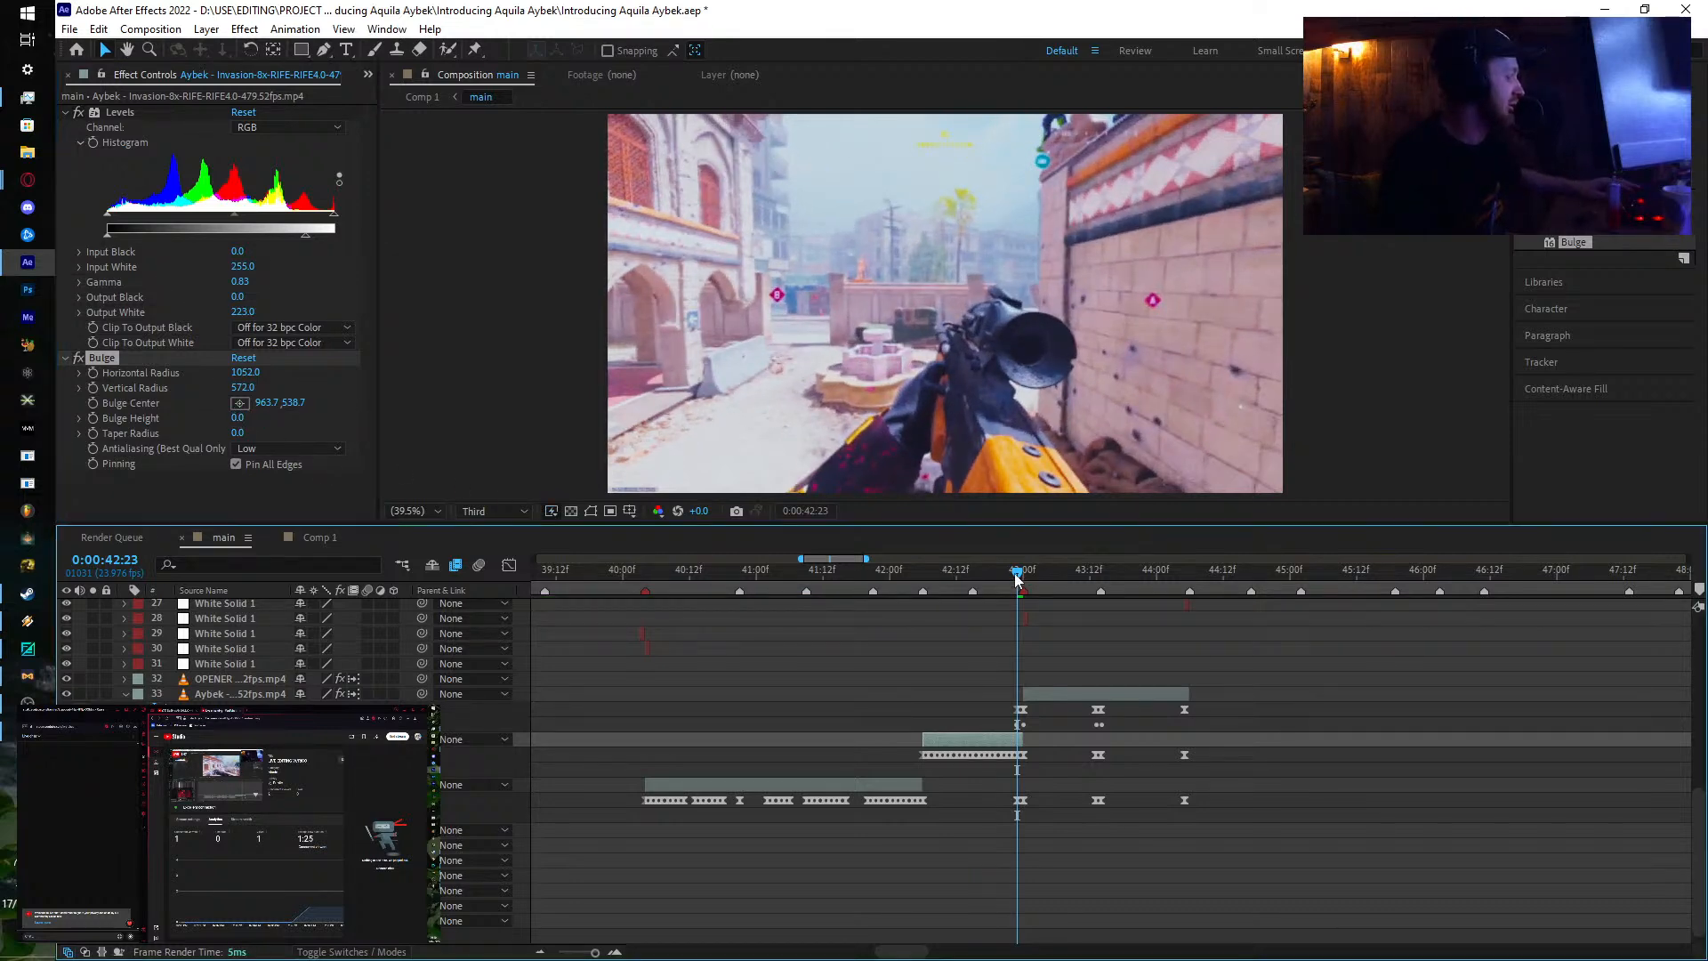
{"action": "key", "text": "Page_Up"}
{"action": "key", "text": "Page_Up"}
{"action": "key", "text": "Page_Up"}
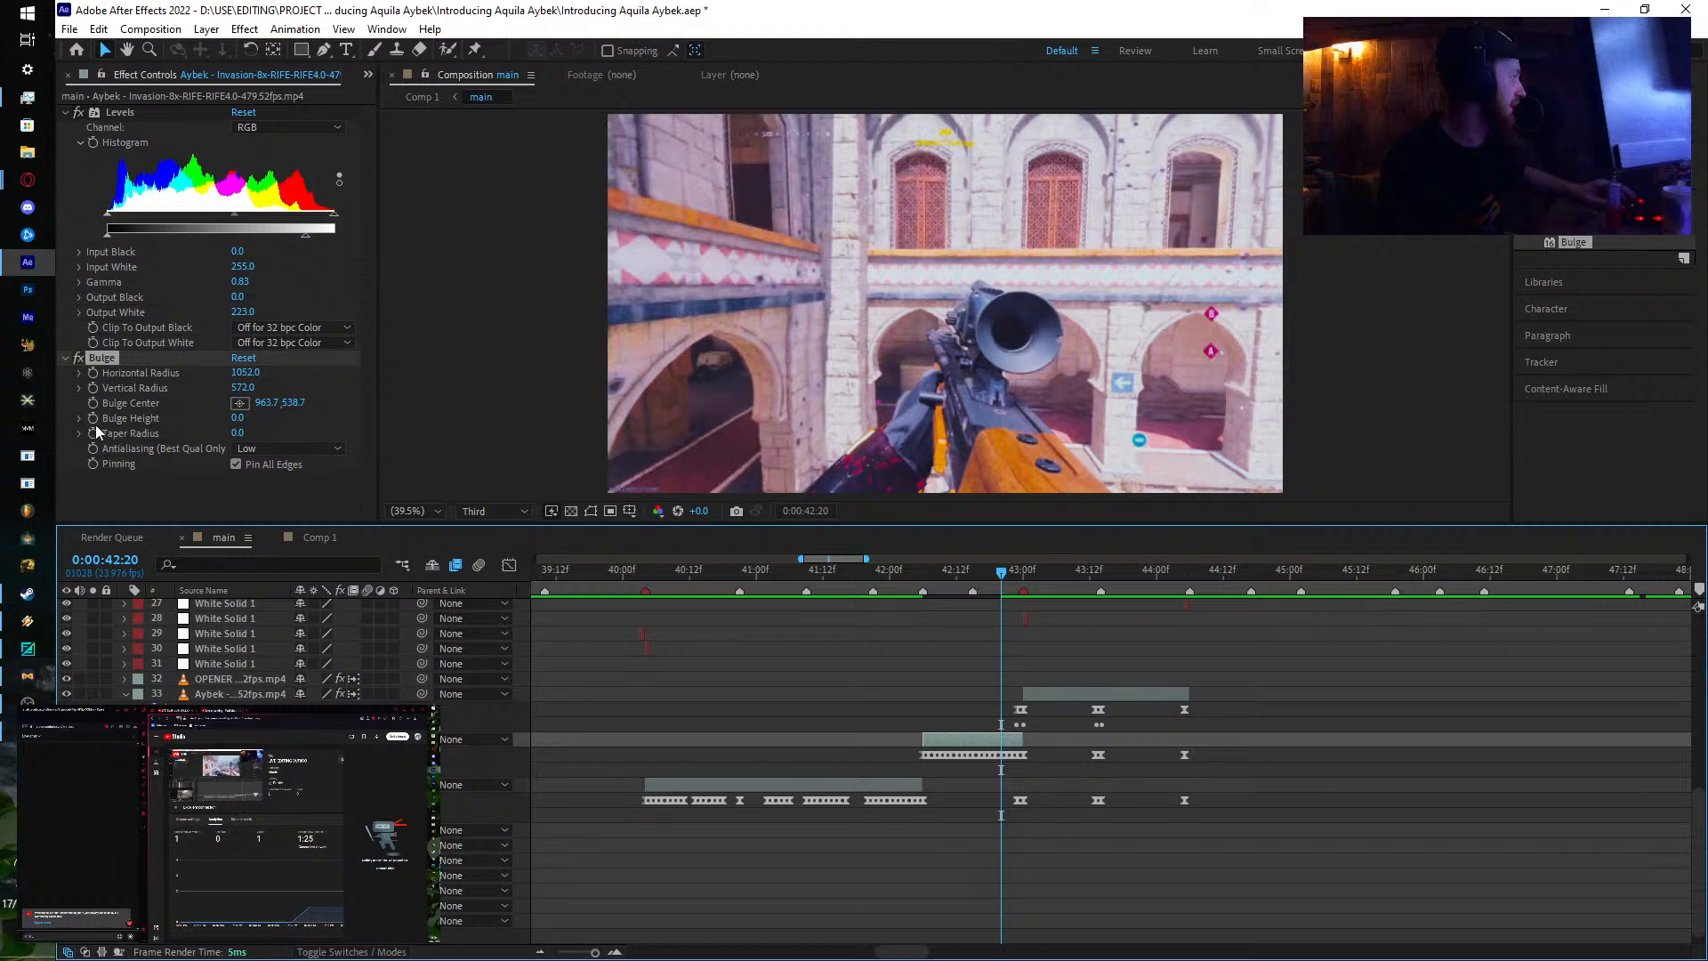
{"action": "left_click", "coordinate": [94, 419]}
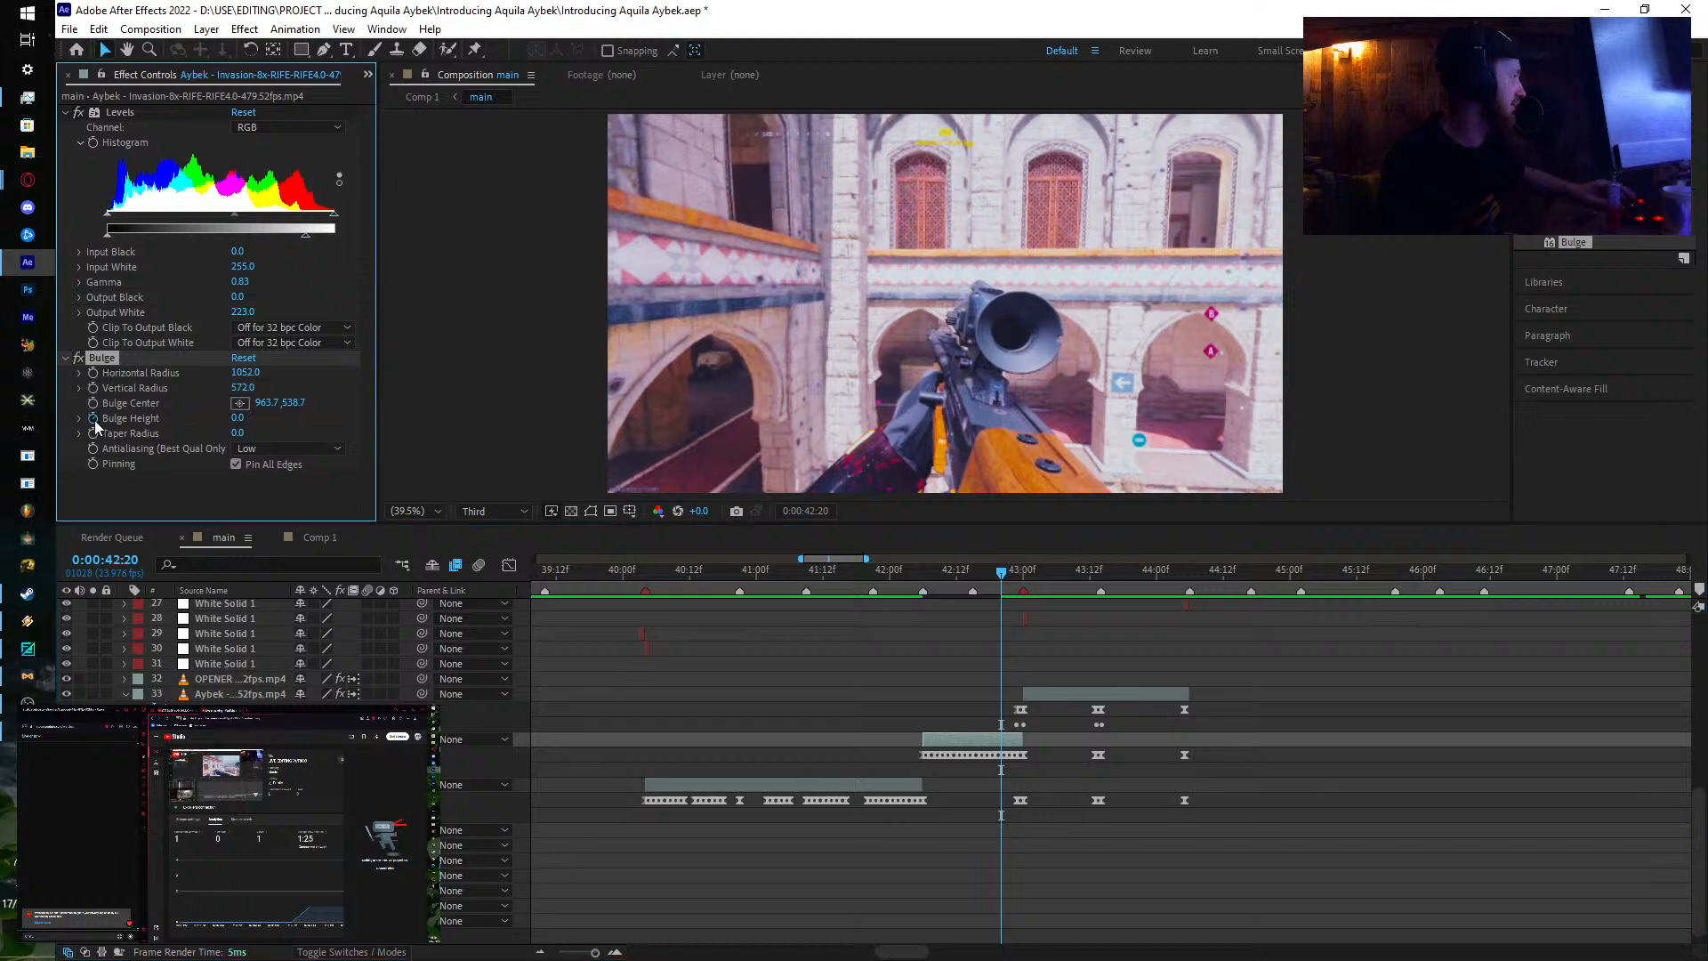
Step: Add a Bulge Height keyframe of -2.6 at 0:00:42:23, one frame before the cut
{"action": "left_click", "coordinate": [1004, 580]}
{"action": "key", "text": "Page_Down"}
{"action": "key", "text": "Page_Down"}
{"action": "key", "text": "Page_Down"}
{"action": "key", "text": "Page_Down"}
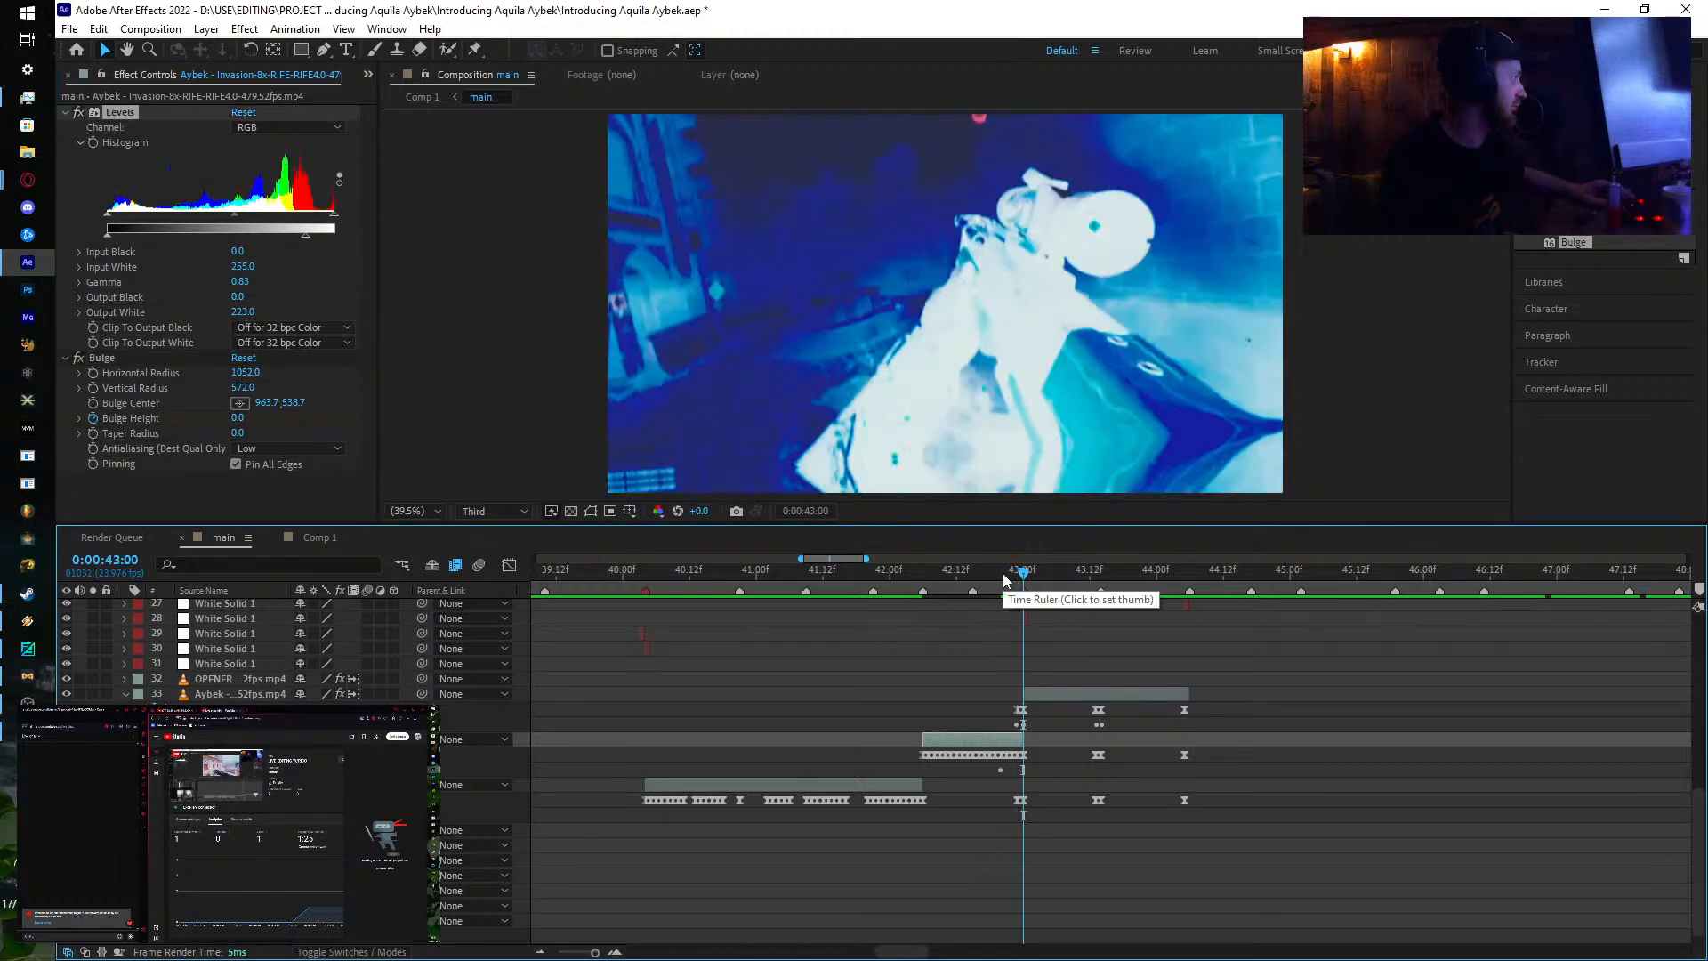
{"action": "key", "text": "Page_Up"}
{"action": "left_click_drag", "start_coordinate": [233, 424], "coordinate": [57, 477]}
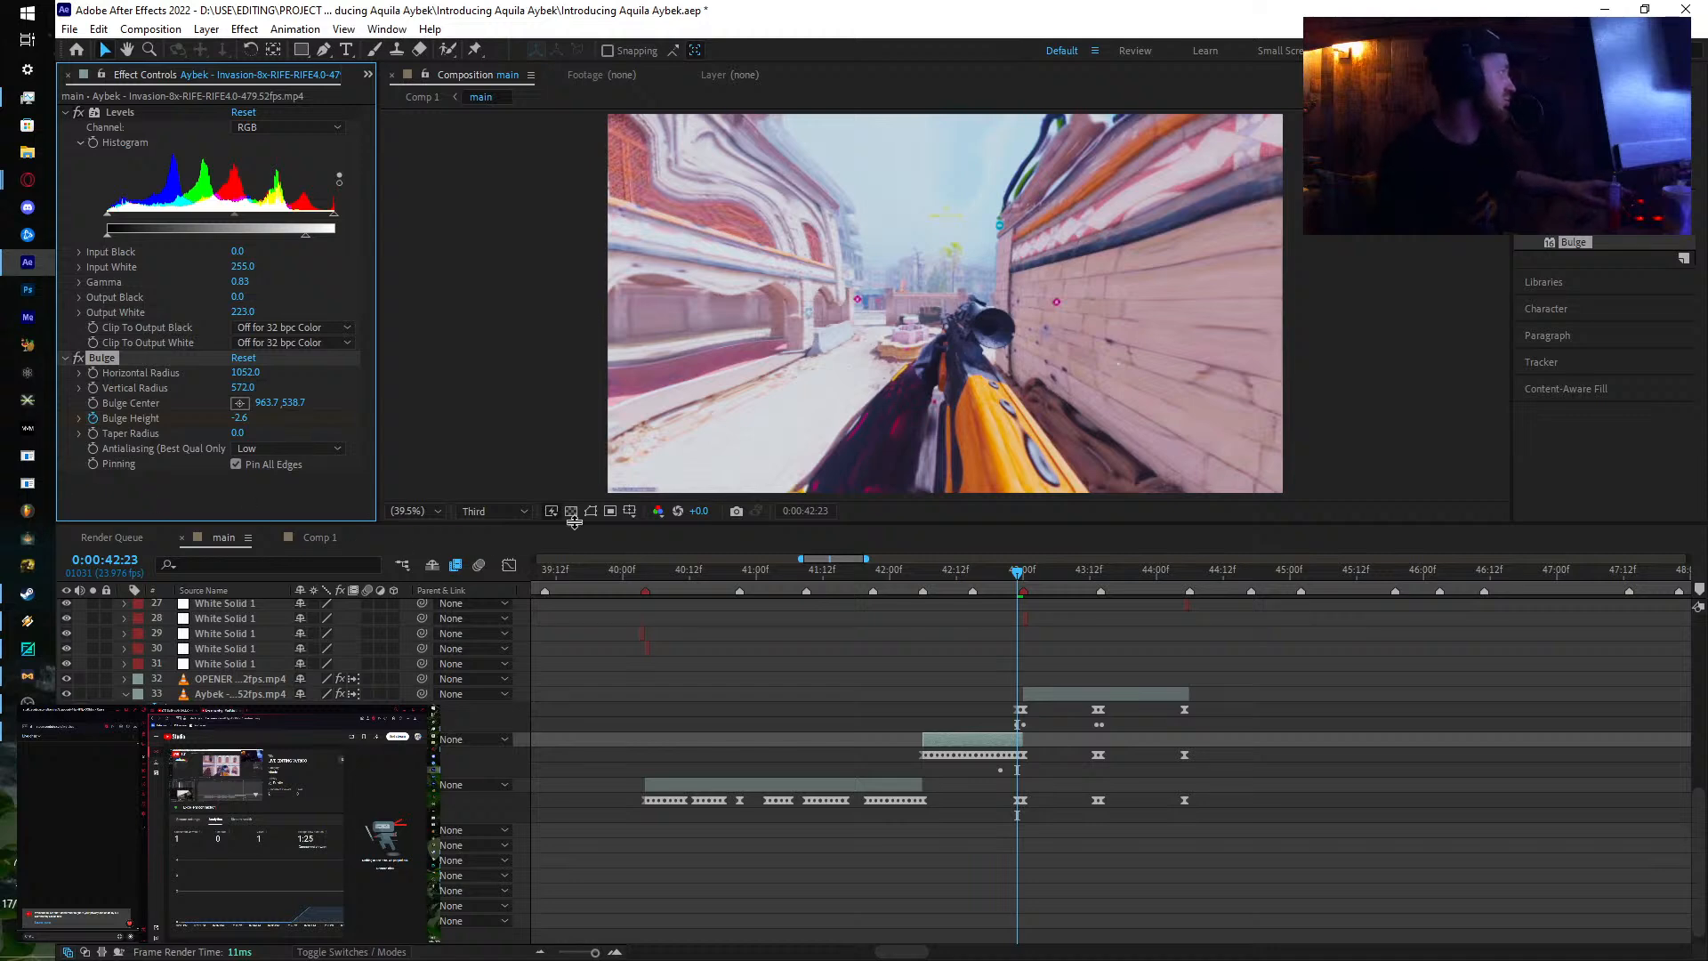
Step: Ease both Bulge Height keyframes and display their value curve in the graph editor
{"action": "left_click_drag", "start_coordinate": [963, 578], "coordinate": [1038, 588]}
{"action": "scroll", "coordinate": [1028, 774], "scroll_direction": "up", "scroll_amount": 1}
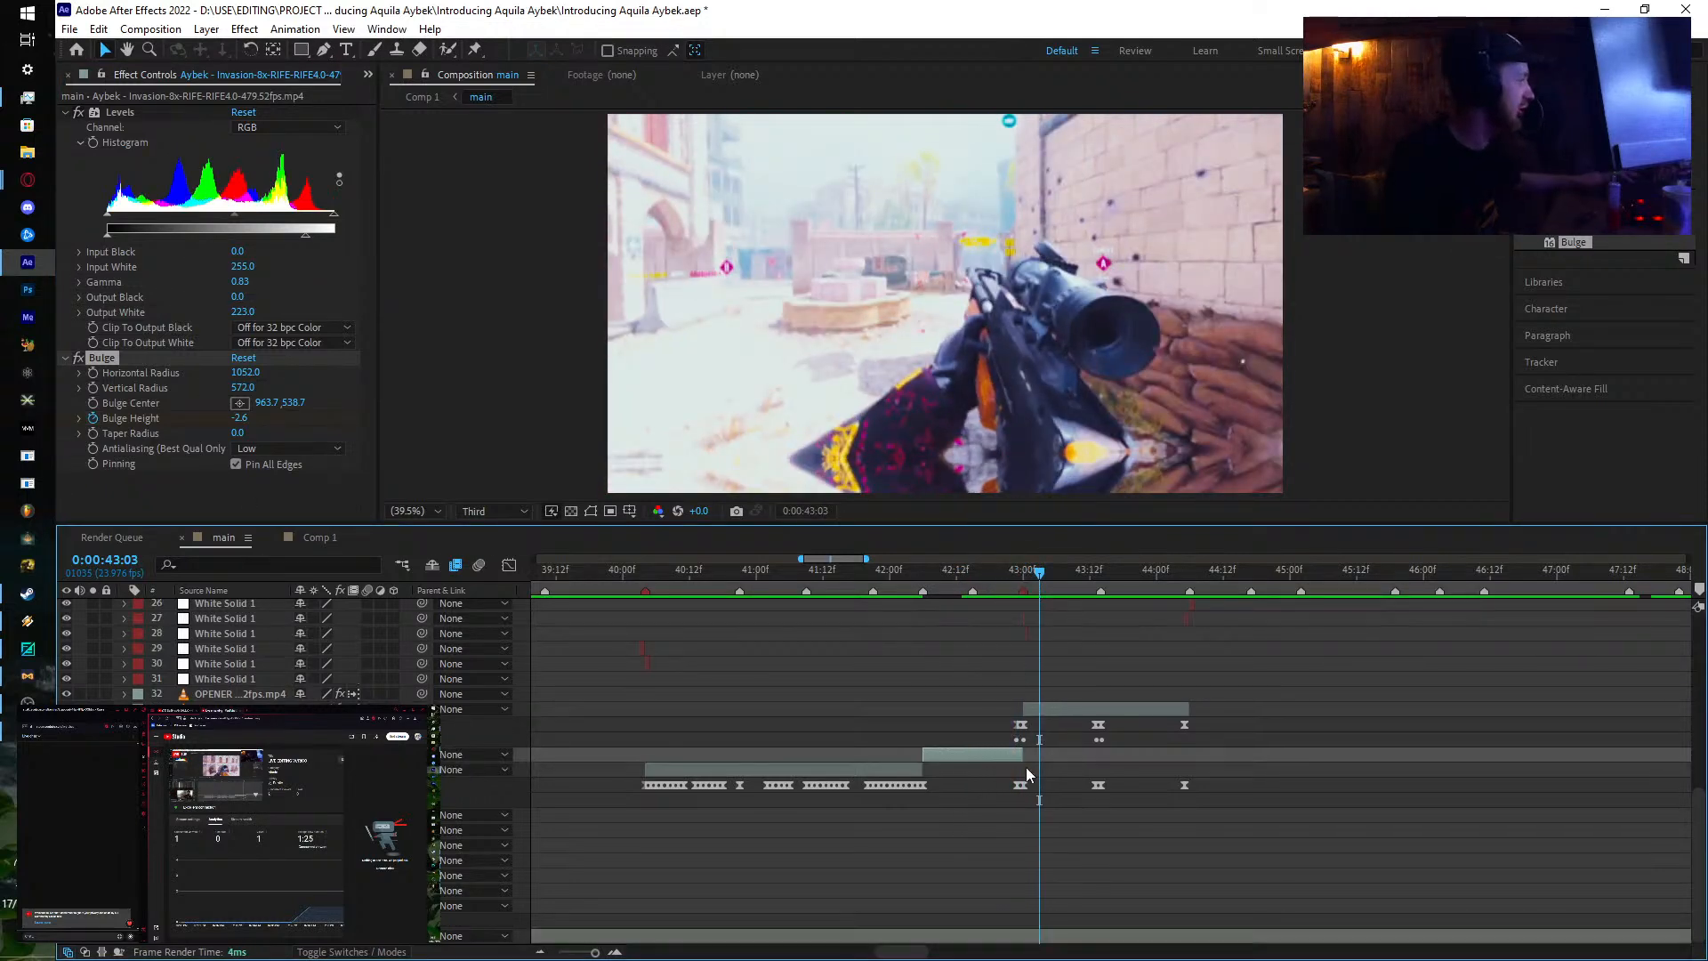
{"action": "key", "text": "u"}
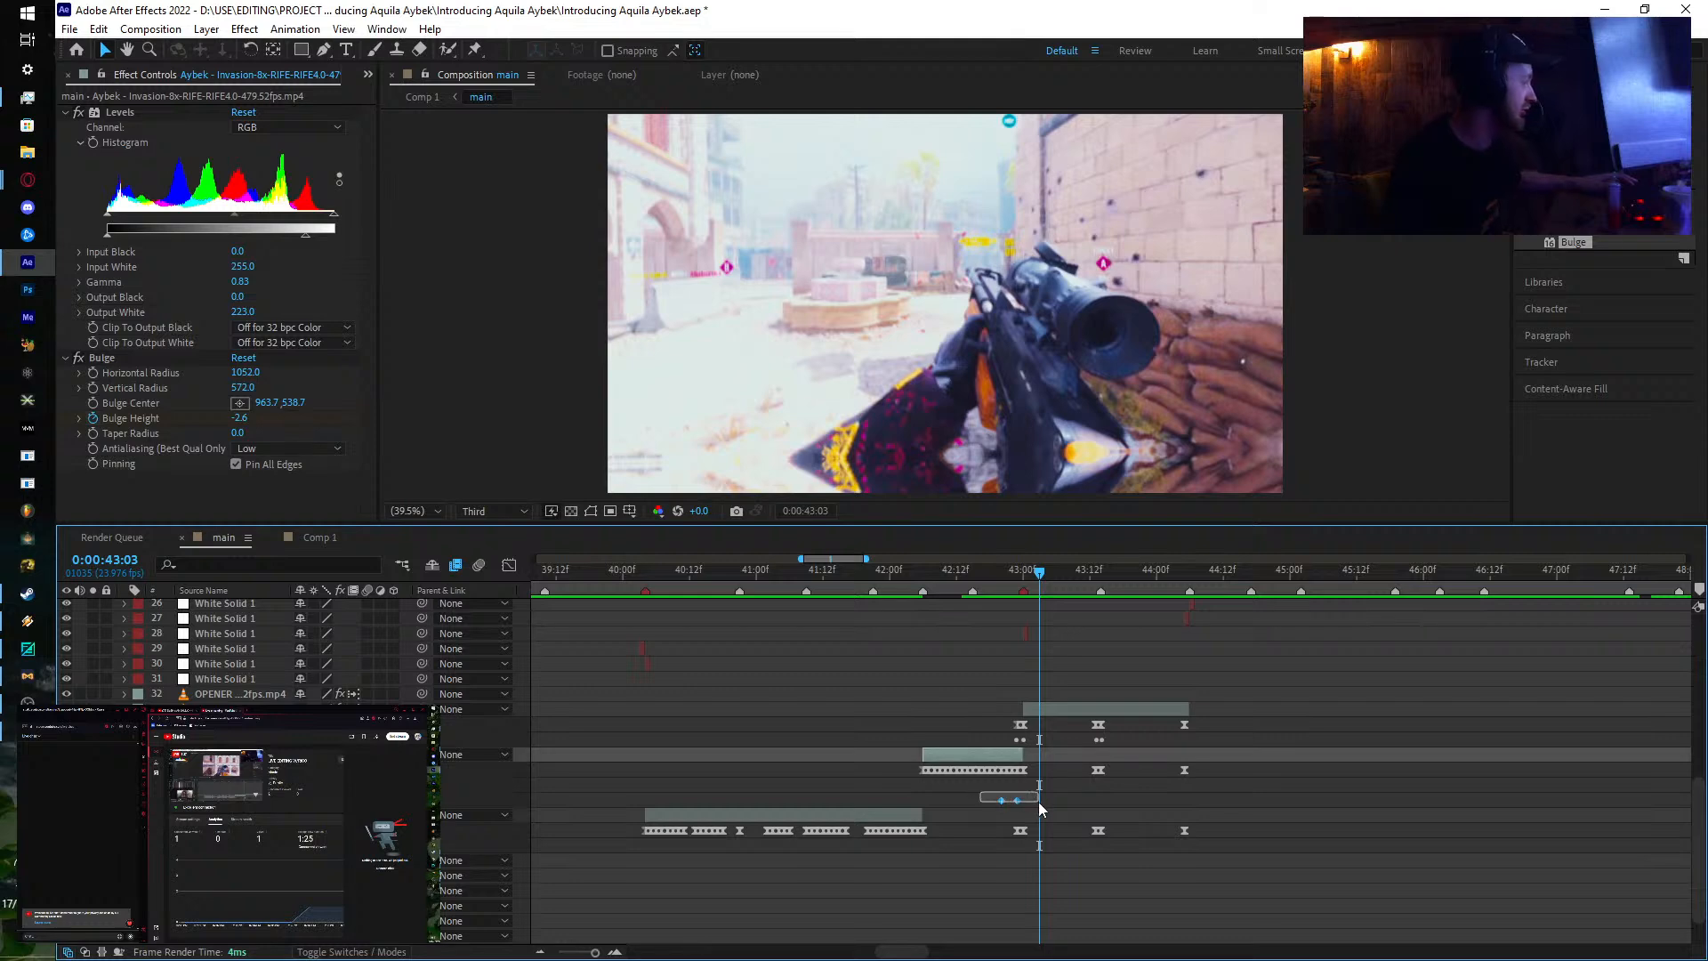
{"action": "left_click", "coordinate": [185, 711]}
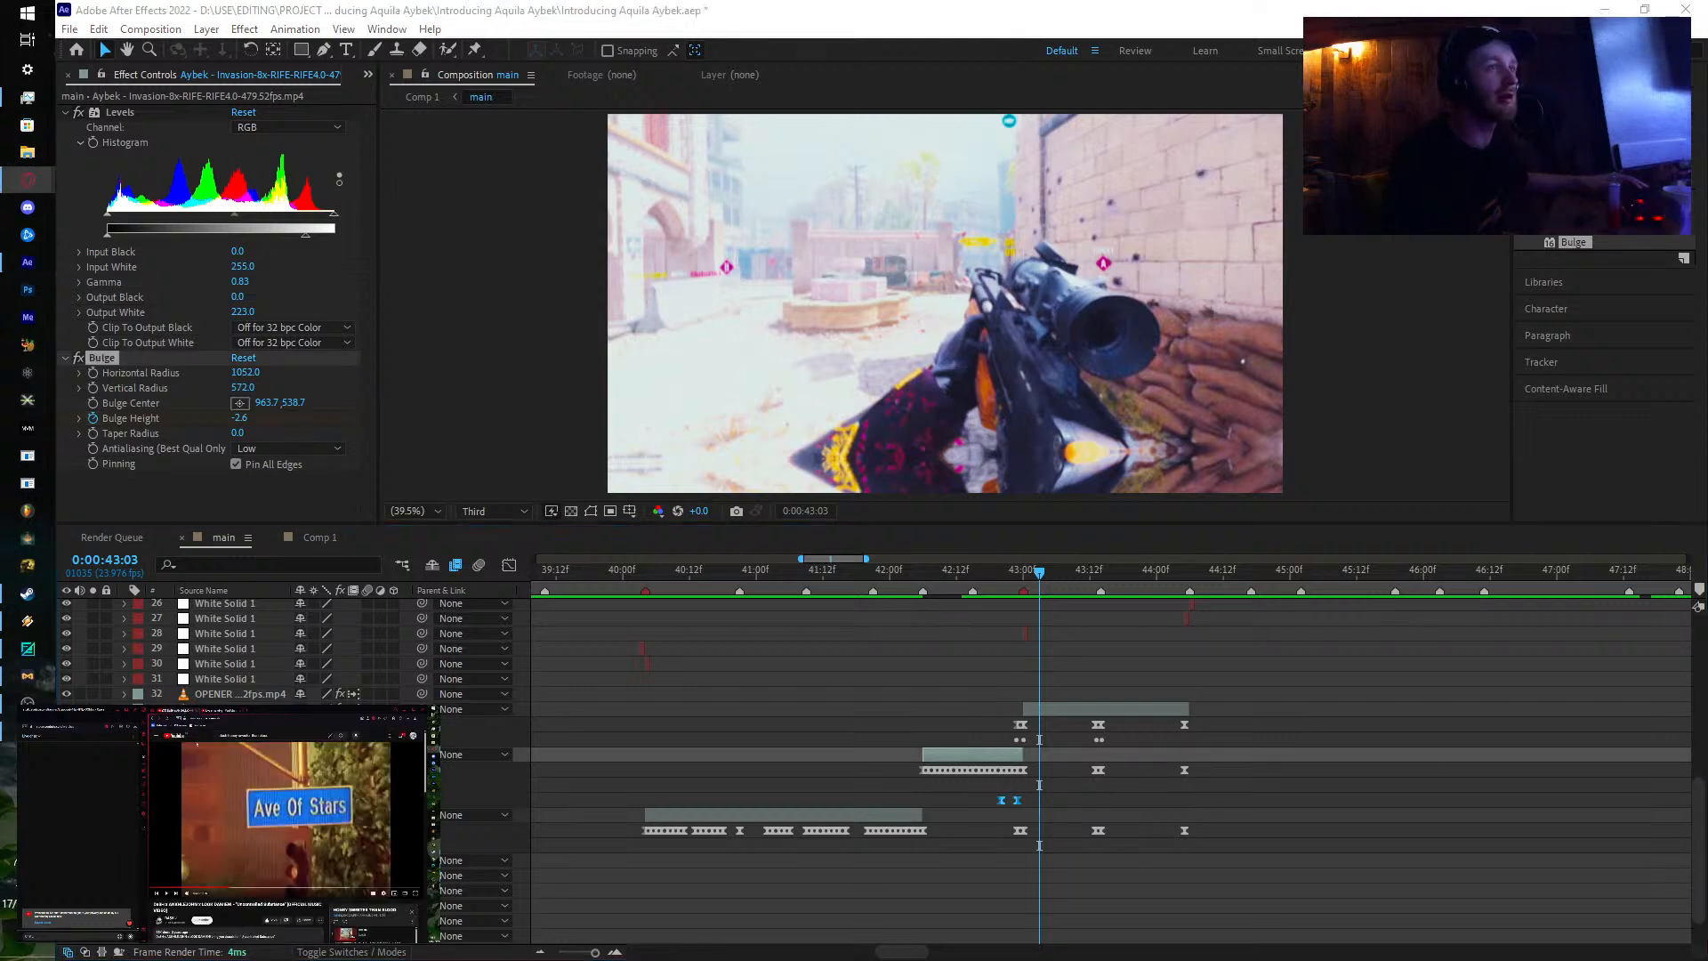
{"action": "left_click", "coordinate": [508, 566]}
{"action": "left_click", "coordinate": [1023, 937]}
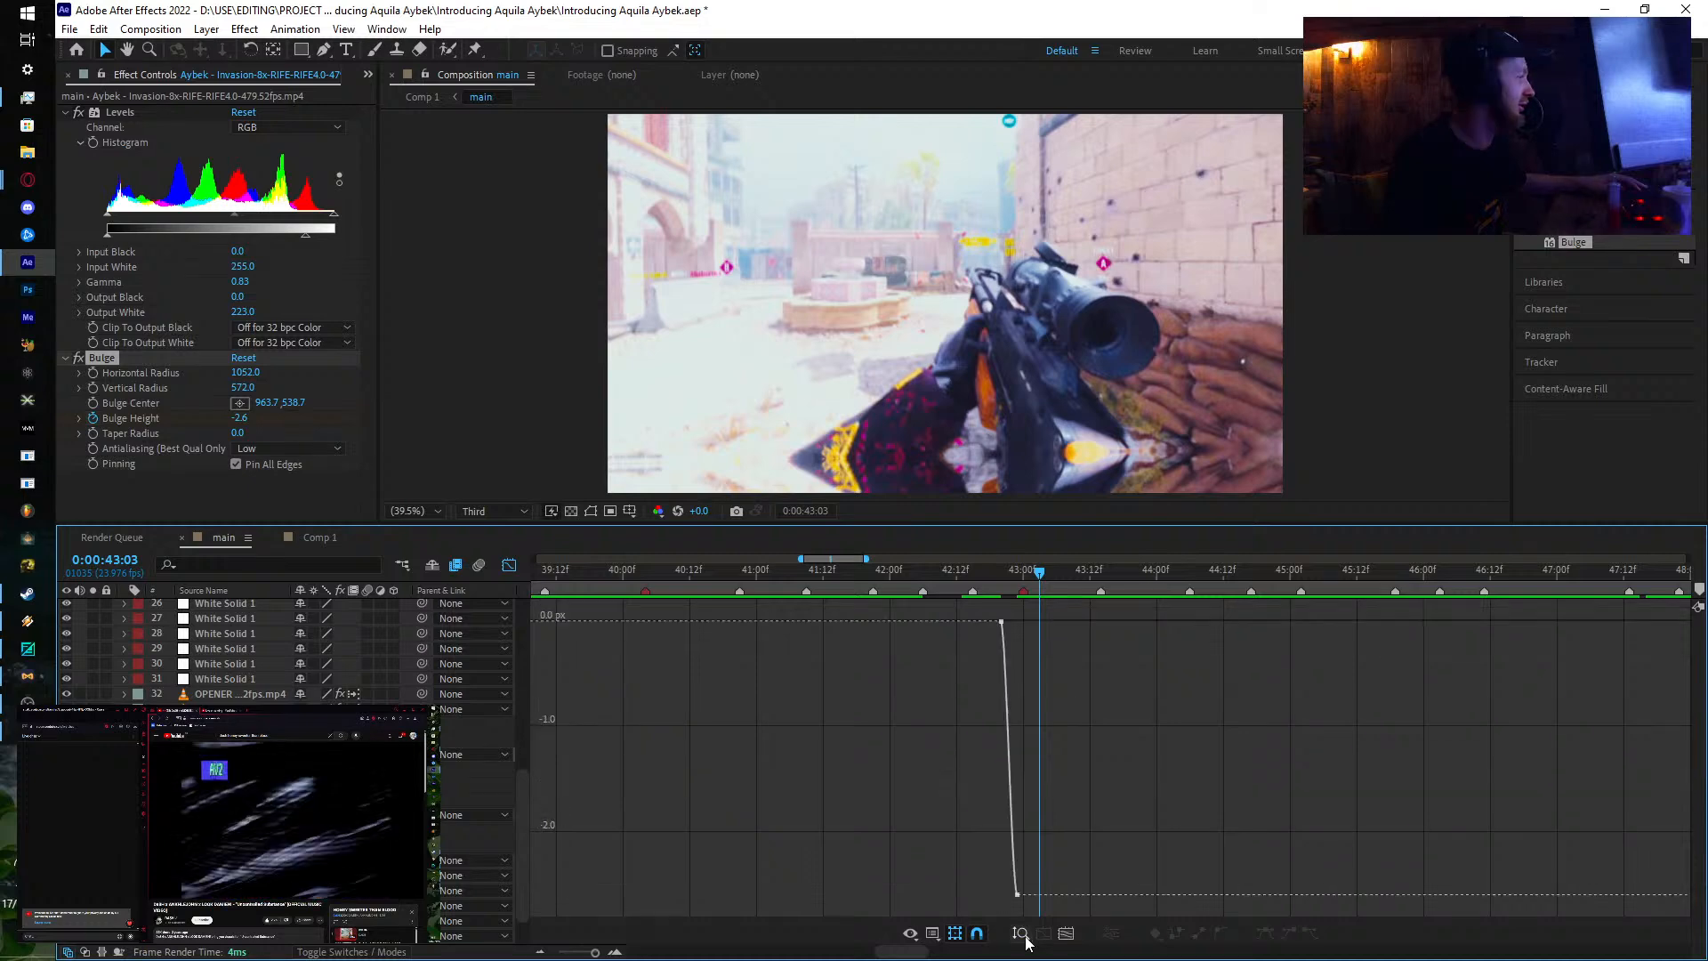
Step: Reshape the Bulge Height curve with its keyframe handles so it starts gently and drops steeply towards 0:00:42:23
{"action": "scroll", "coordinate": [1041, 811], "scroll_direction": "up", "scroll_amount": 3}
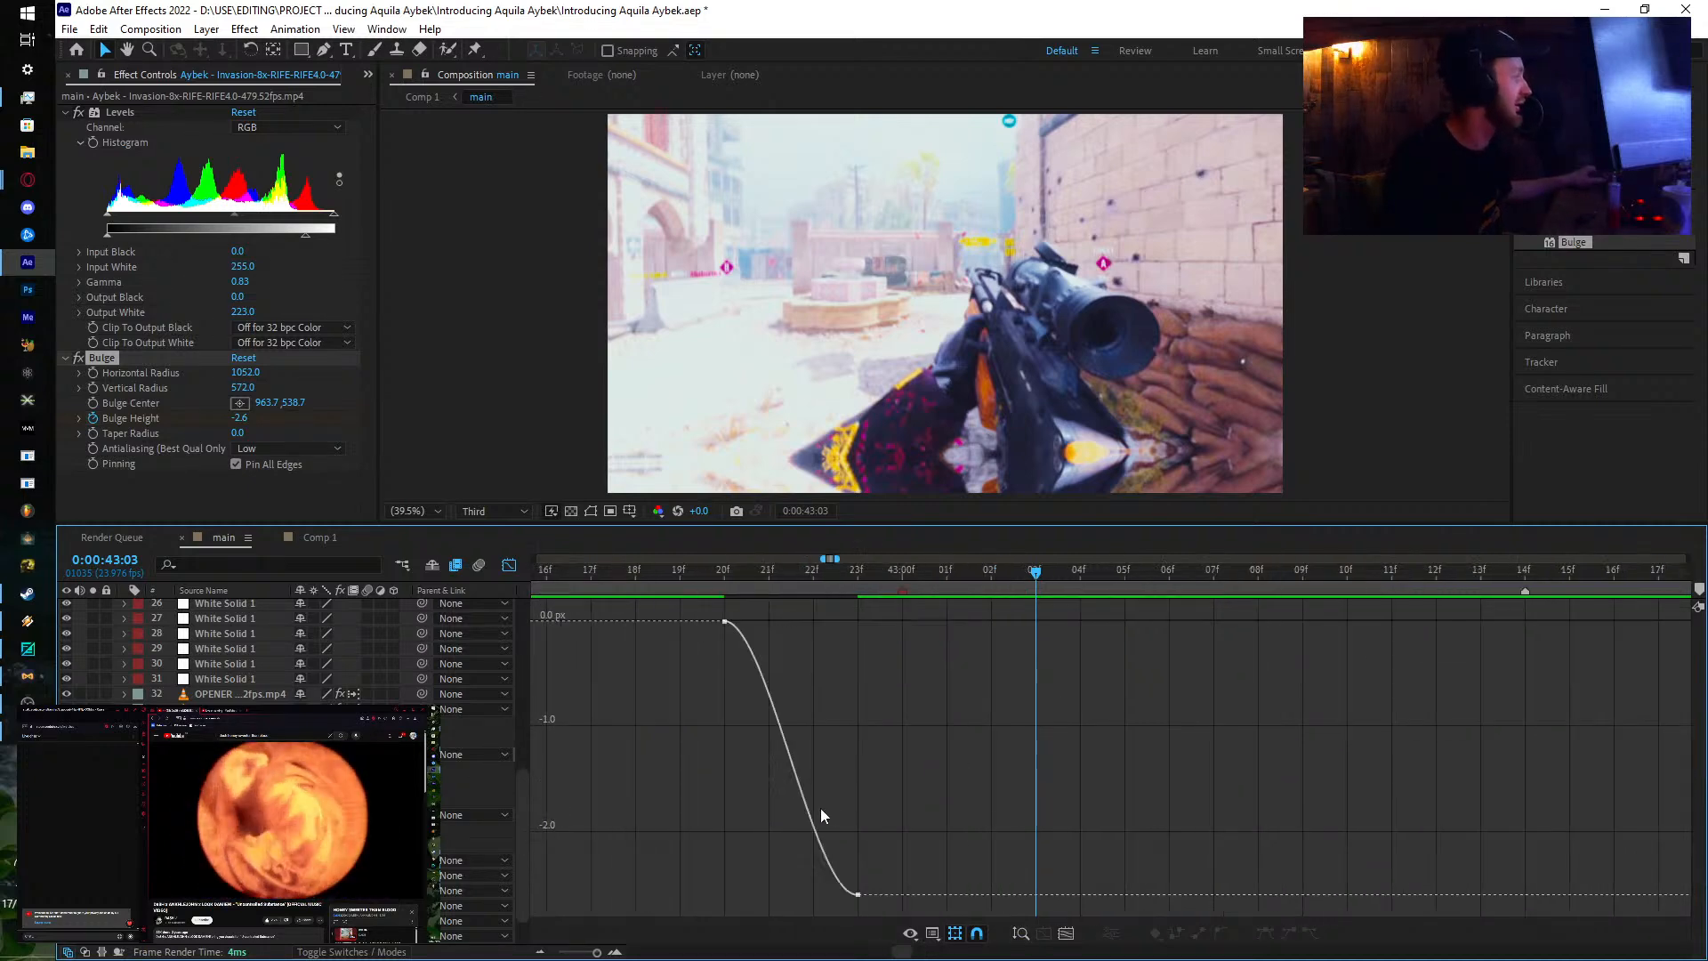
{"action": "left_click", "coordinate": [729, 641]}
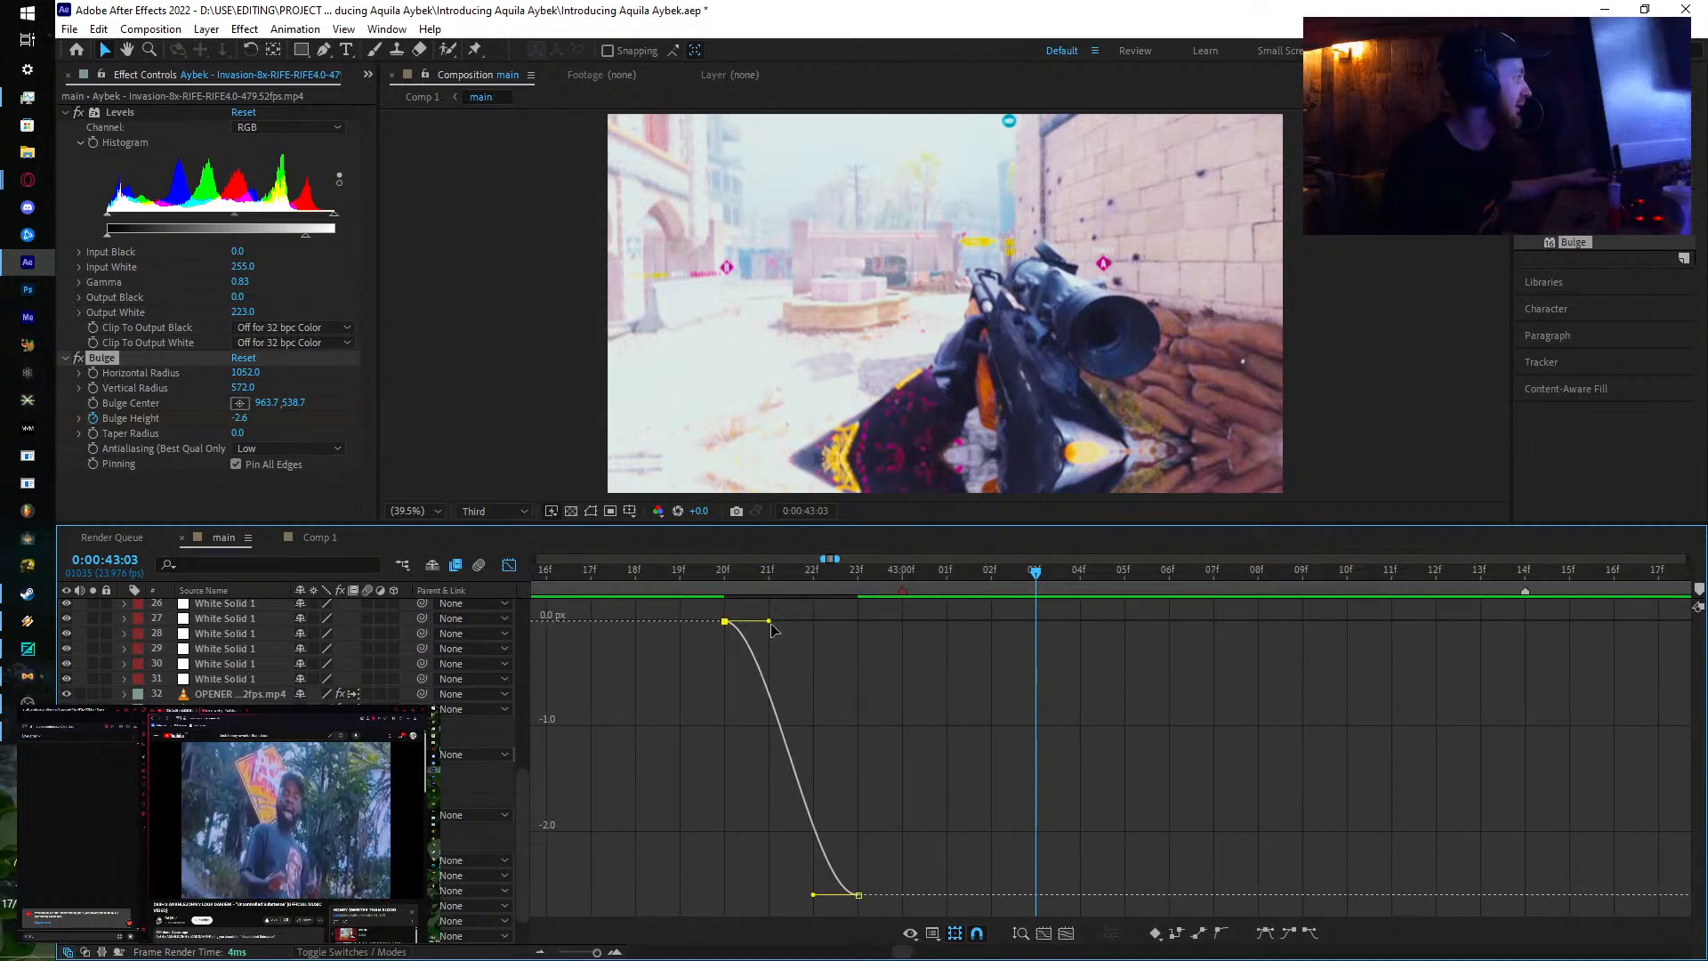
{"action": "left_click_drag", "start_coordinate": [770, 622], "coordinate": [858, 621]}
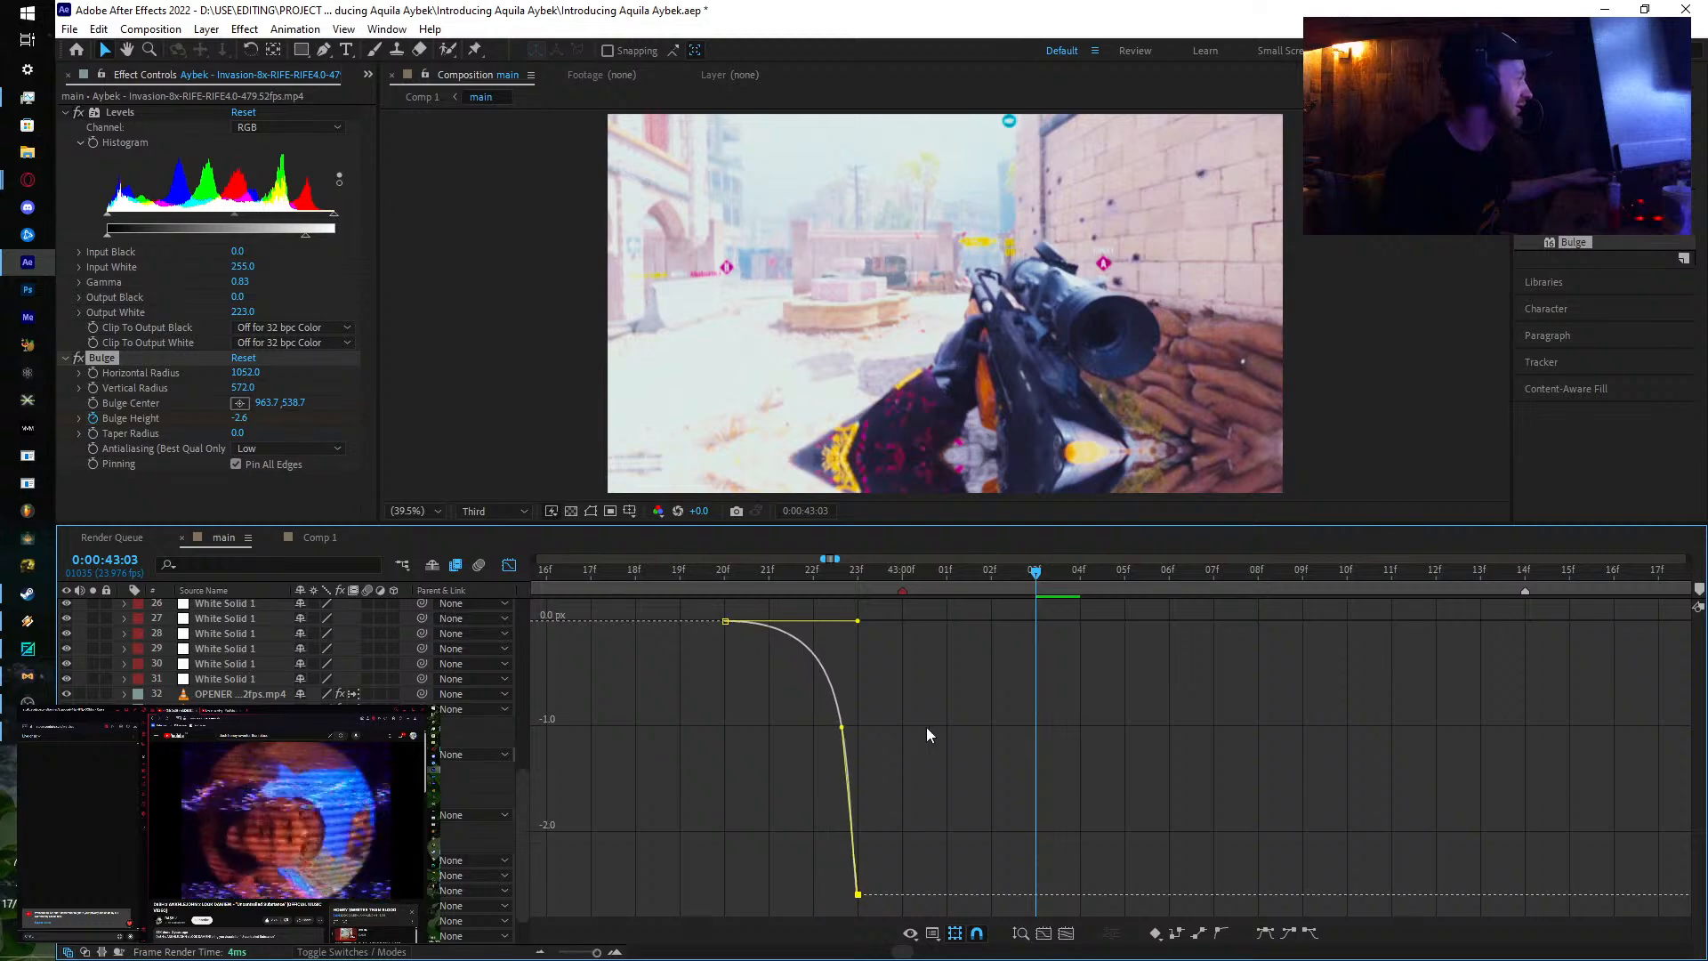
Step: Preview the Bulge animation in the main composition and Comp 1, and return to 0:00:40:04
{"action": "key", "text": "space"}
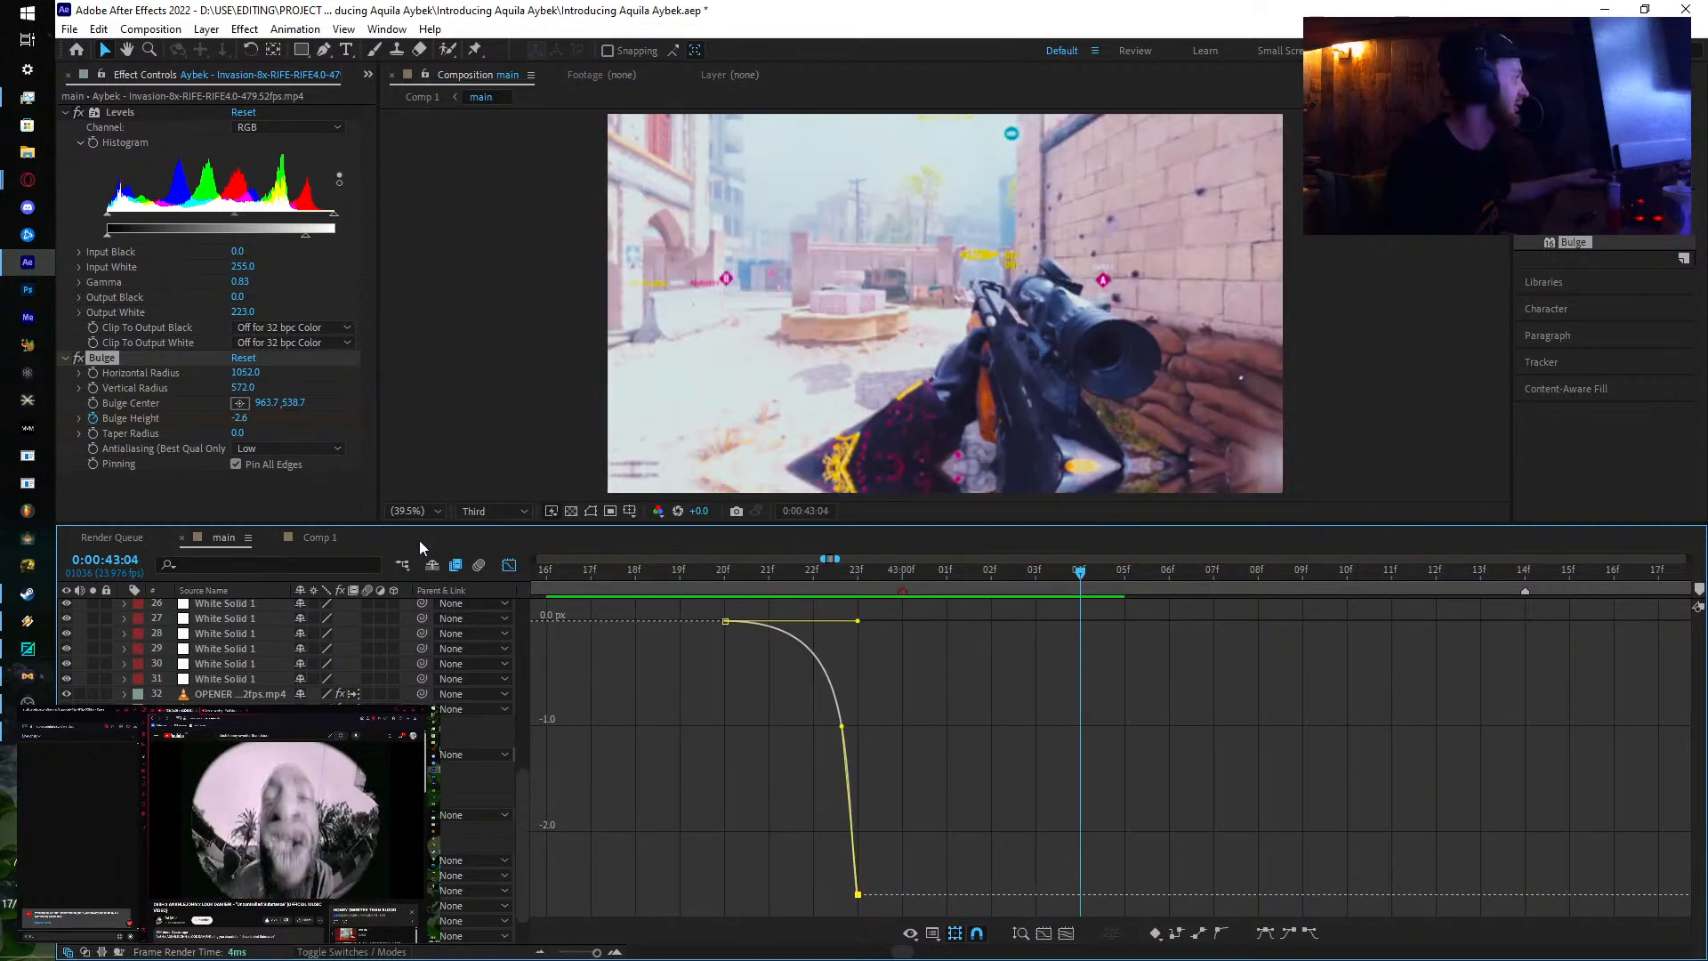
{"action": "left_click", "coordinate": [320, 538]}
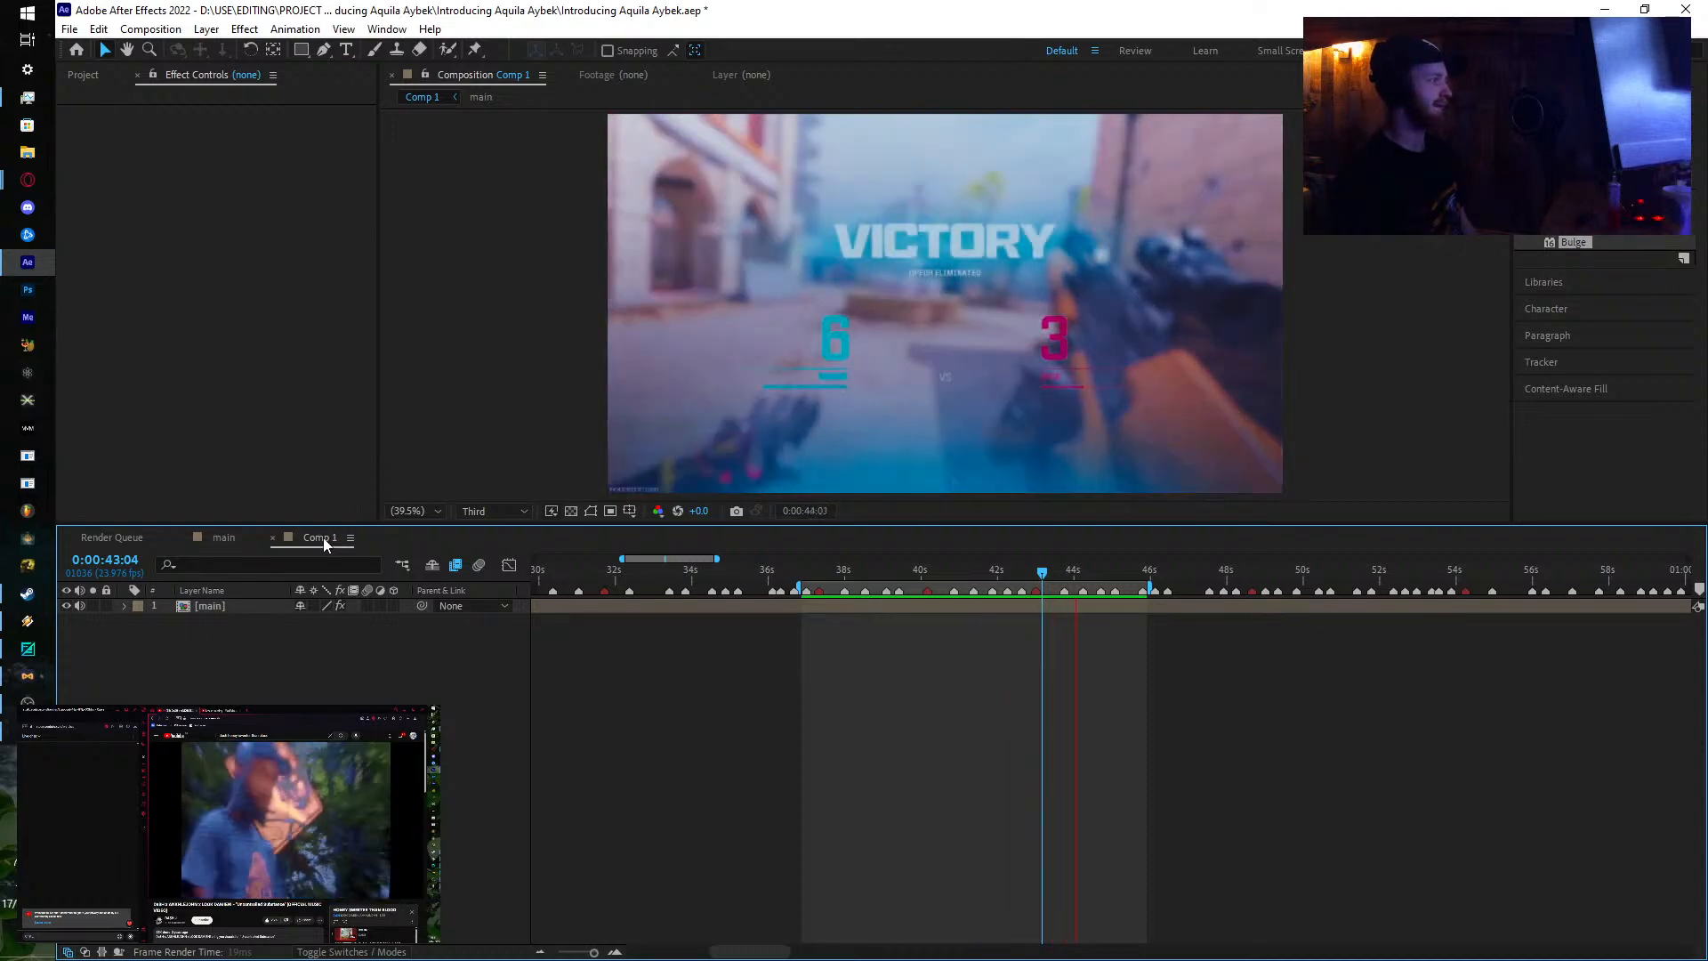
{"action": "left_click", "coordinate": [928, 572]}
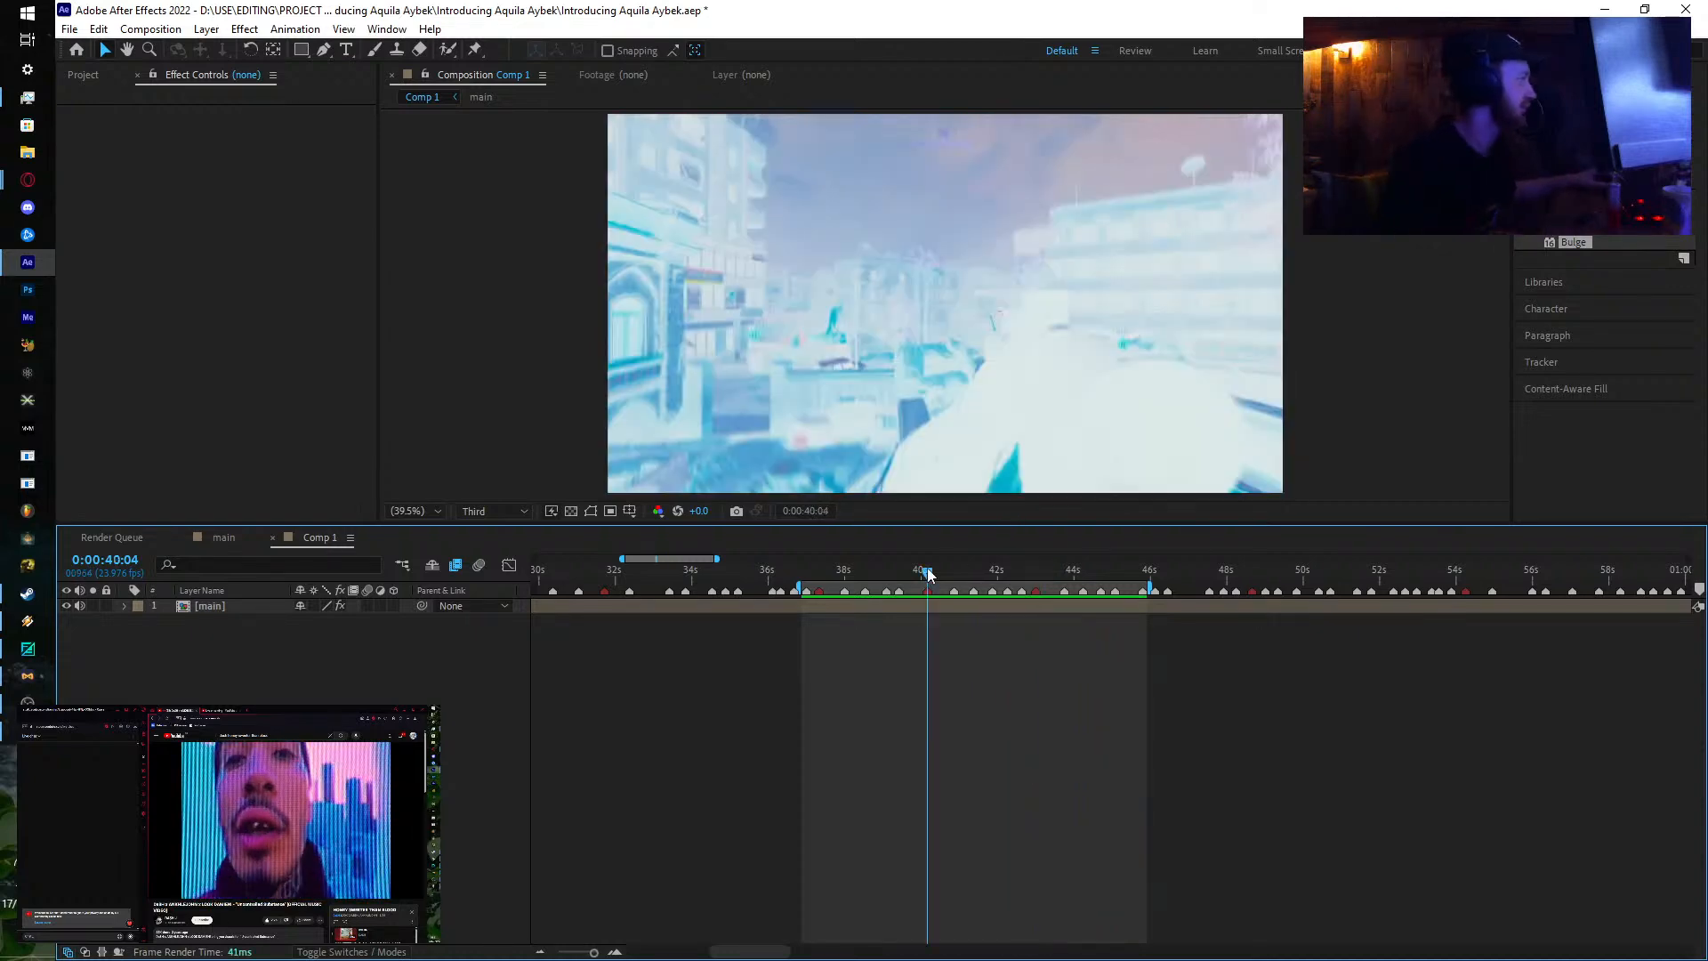
Step: Return to the main composition, hide the graph editor and collapse the expanded properties of the clip layers
{"action": "left_click", "coordinate": [222, 537]}
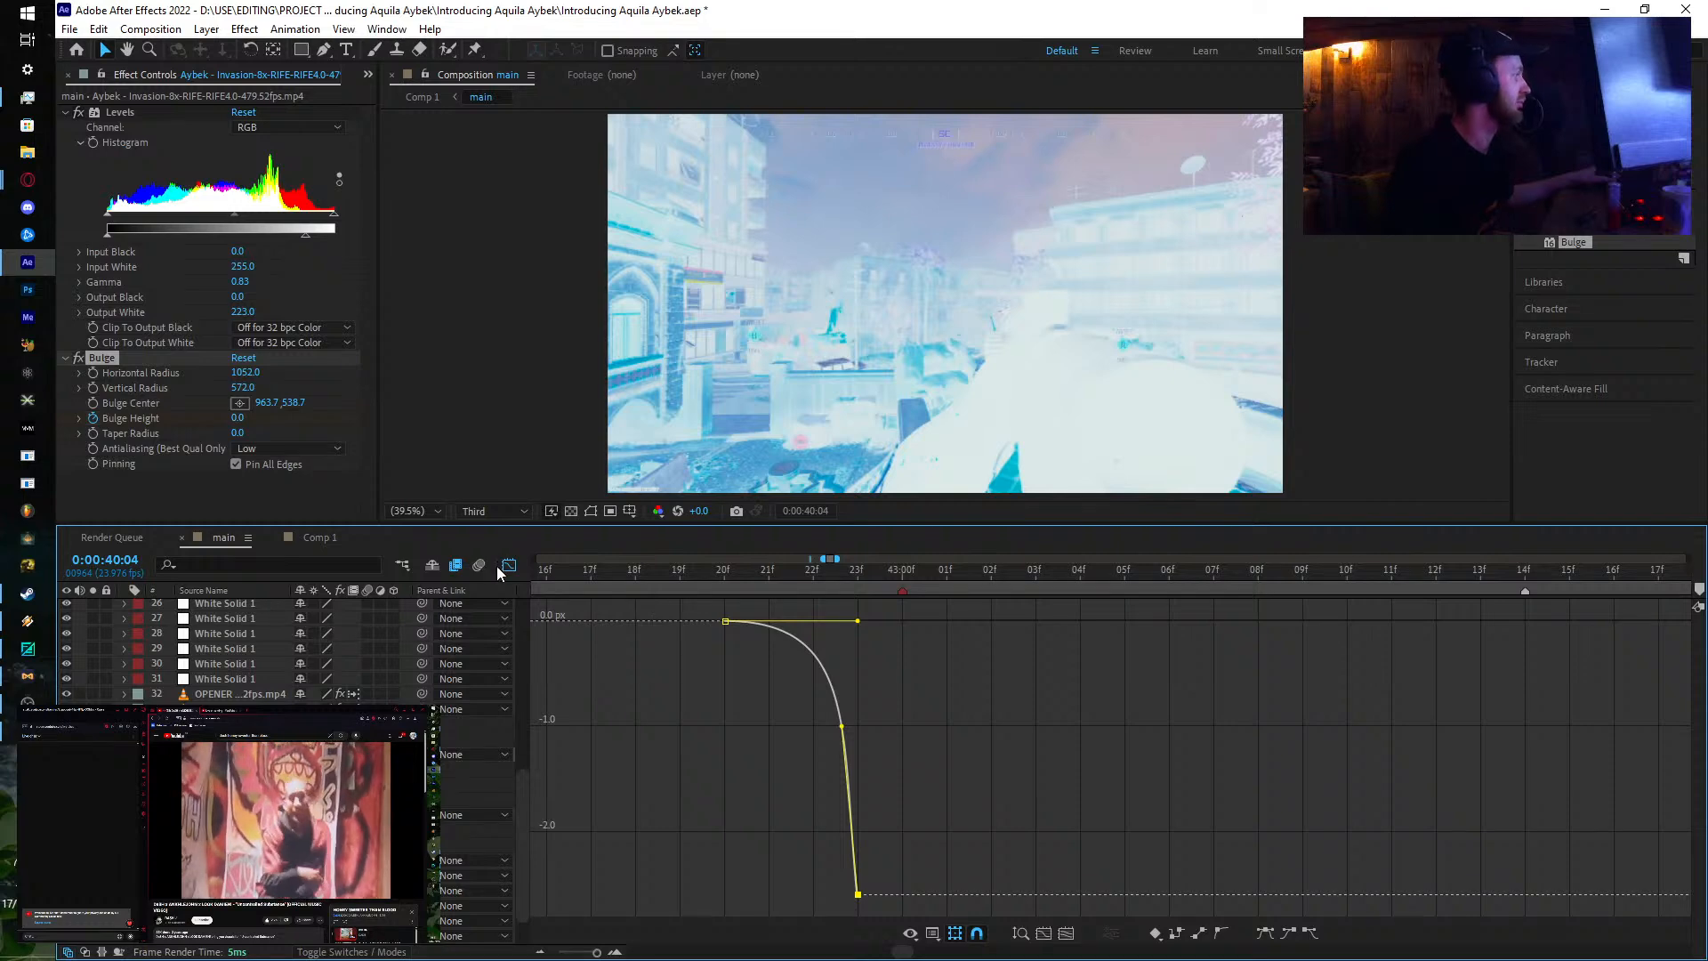
{"action": "left_click", "coordinate": [506, 568]}
{"action": "left_click", "coordinate": [112, 729]}
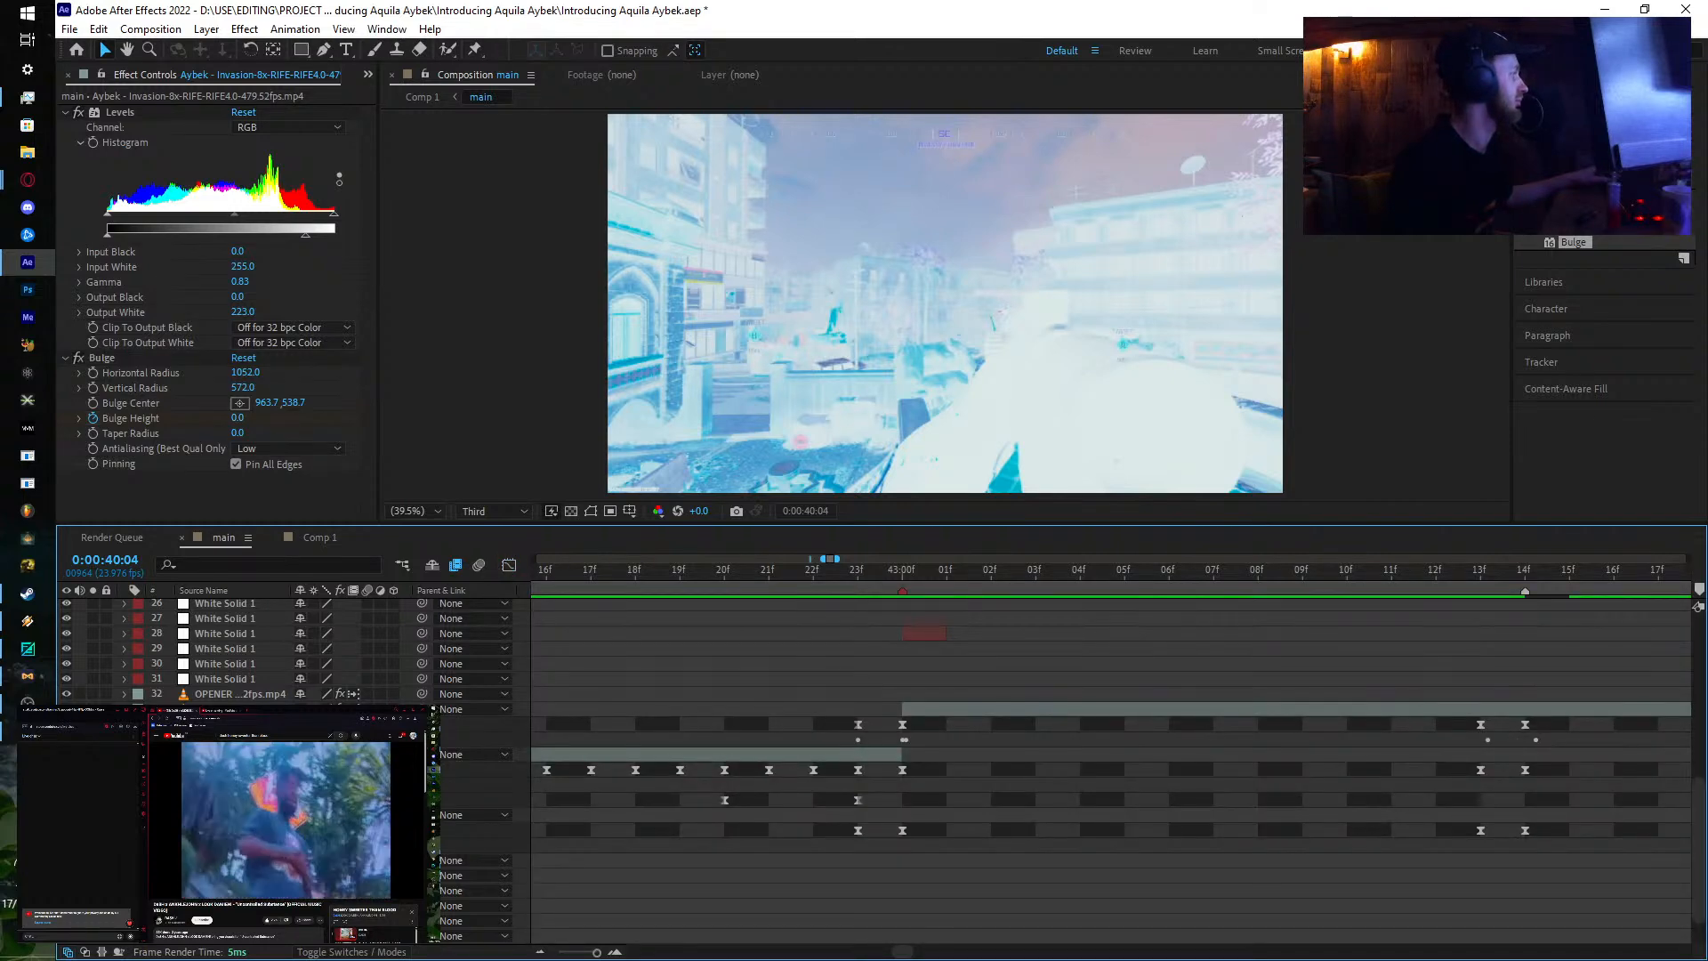
{"action": "left_click", "coordinate": [124, 708]}
{"action": "left_click", "coordinate": [124, 725]}
{"action": "left_click", "coordinate": [124, 769]}
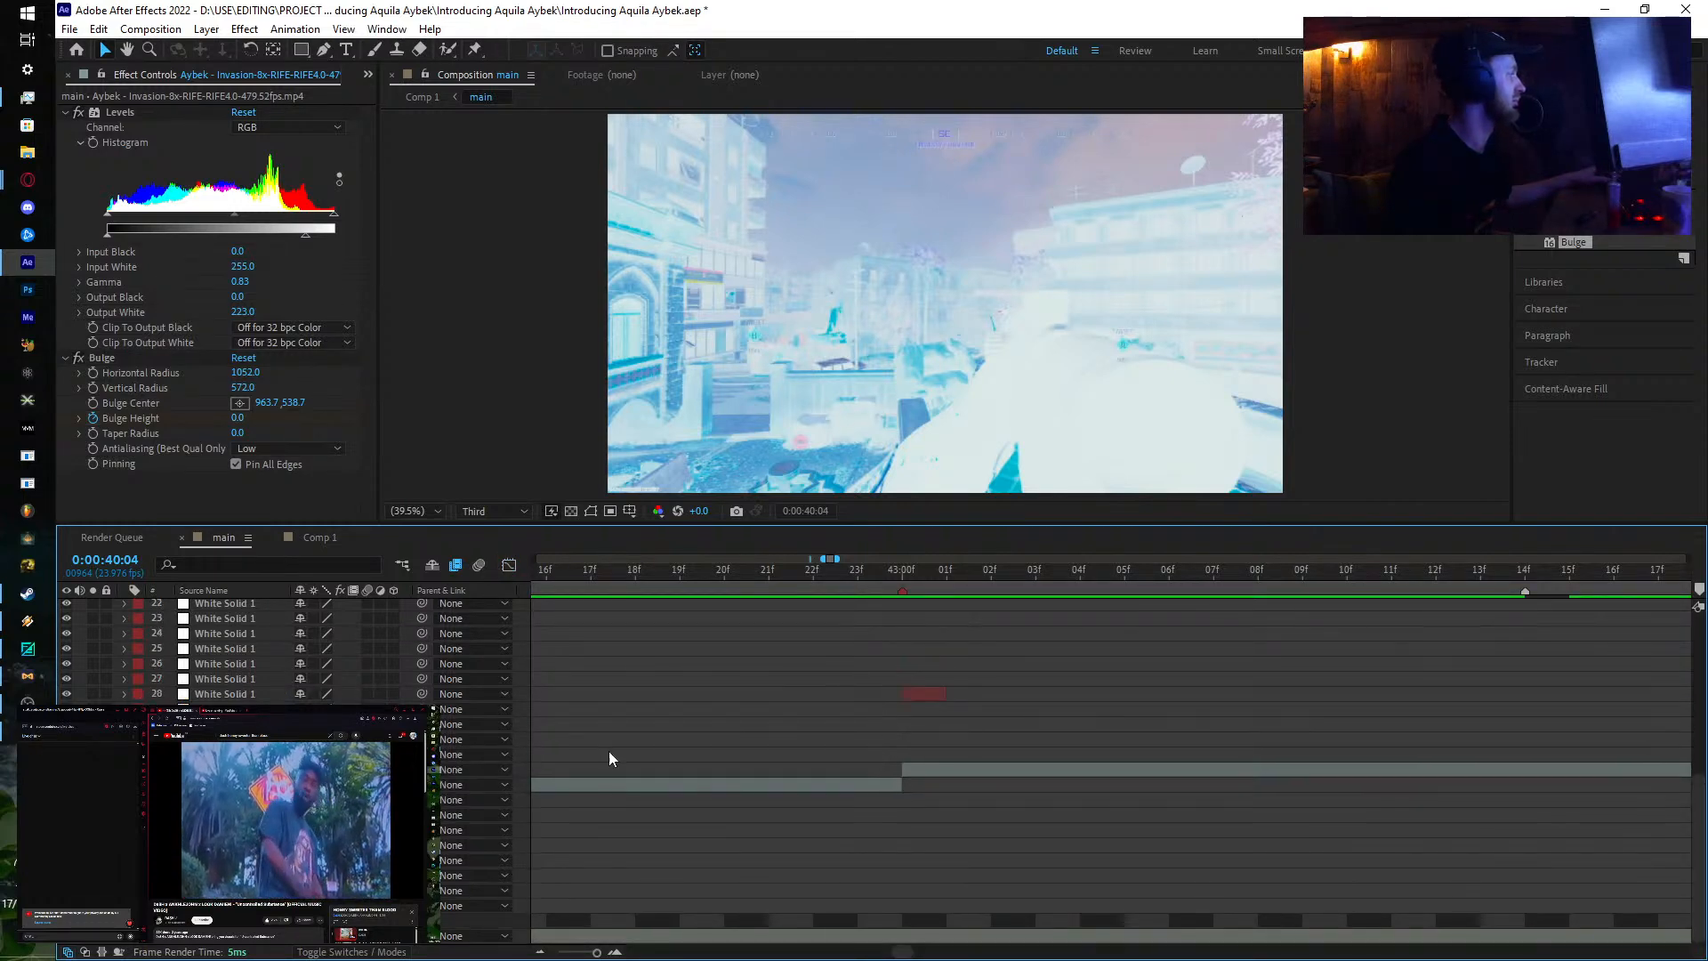
Step: Preview the Bulge transition and the following clip in the main composition, starting from 0:00:42:18
{"action": "left_click", "coordinate": [637, 575]}
{"action": "key", "text": "minus"}
{"action": "key", "text": "minus"}
{"action": "key", "text": "minus"}
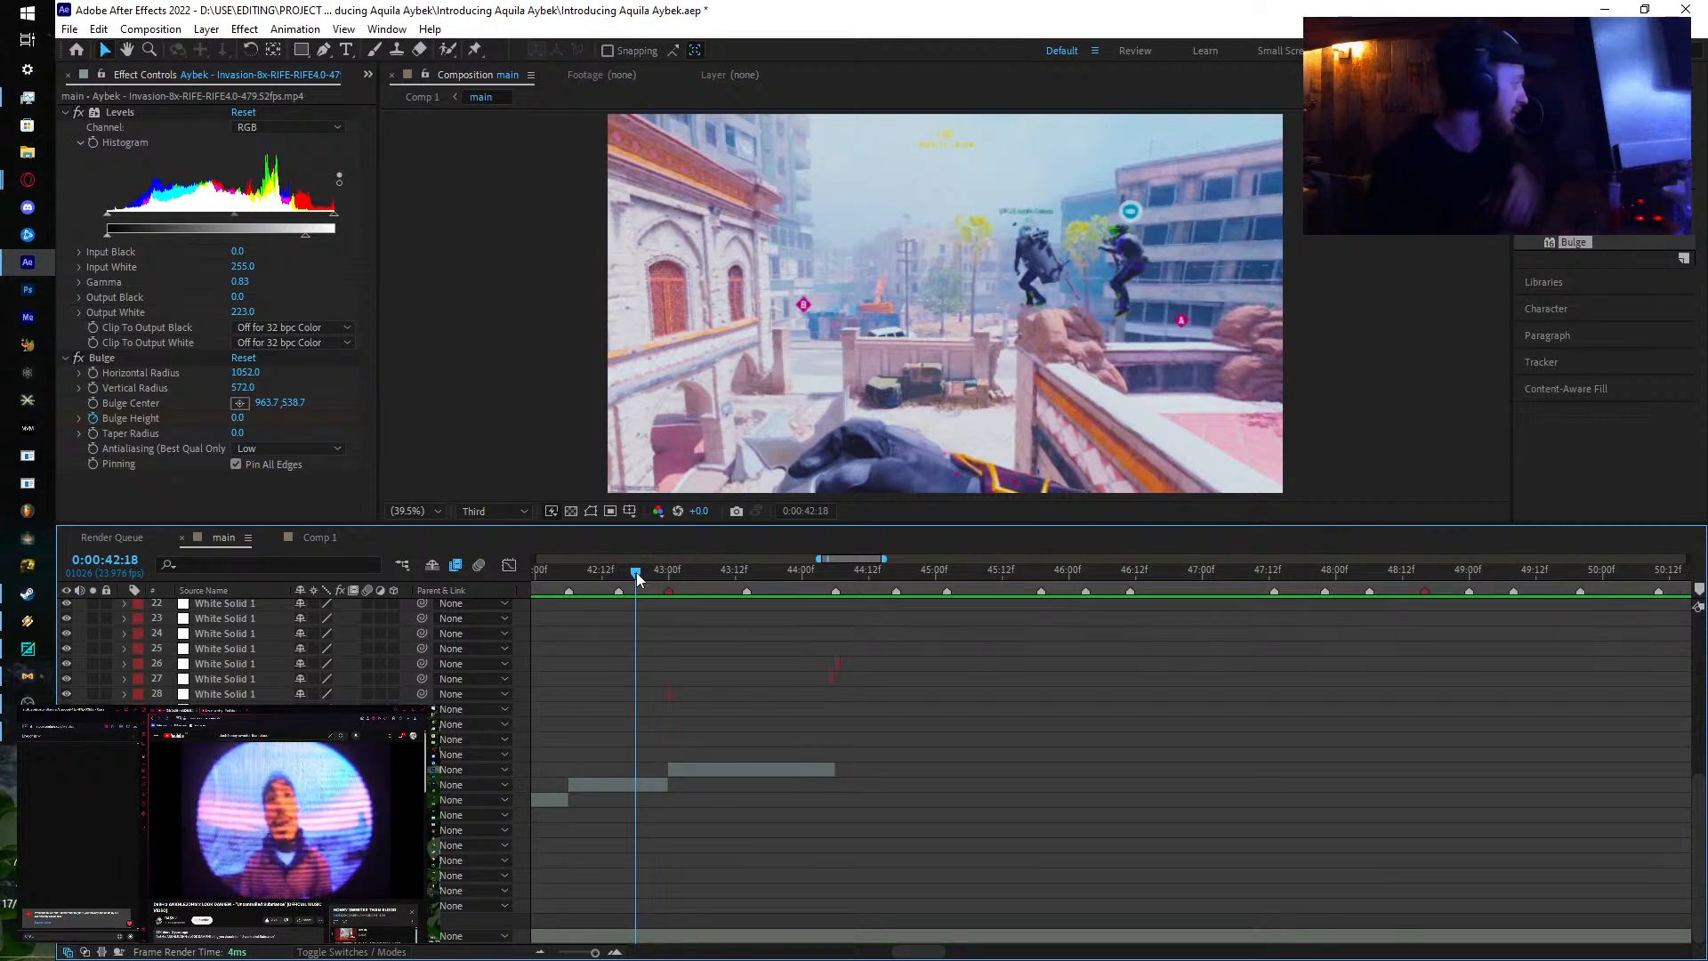
{"action": "key", "text": "space"}
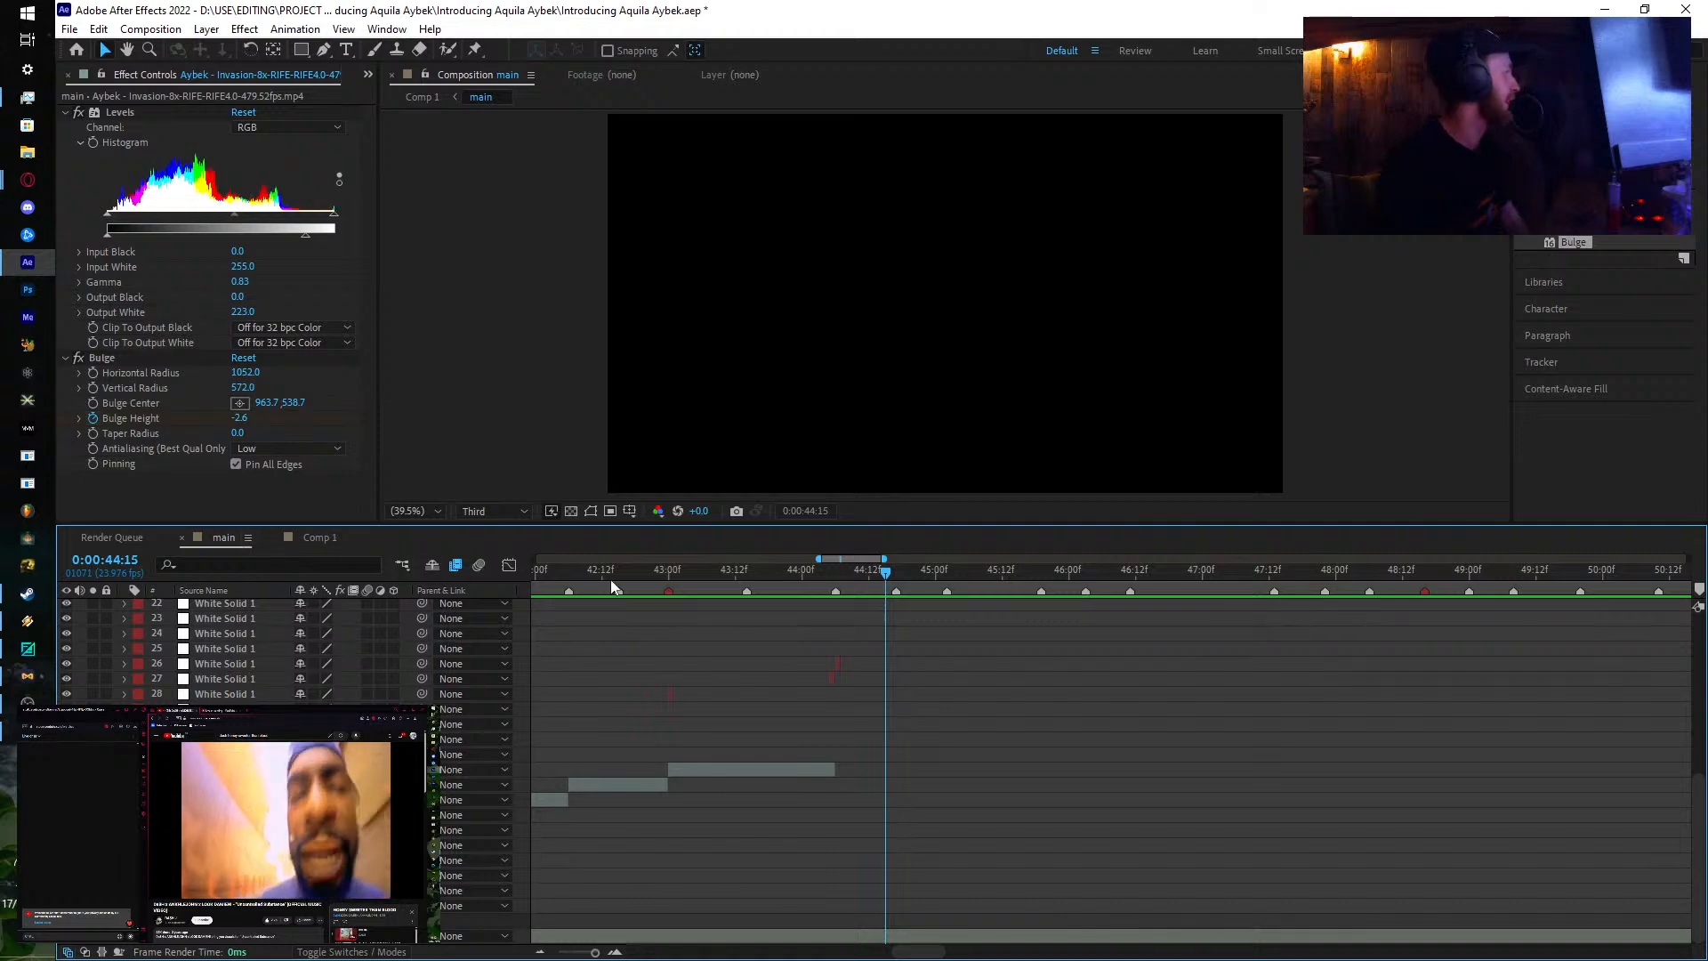
Step: Add the Aybek - Invasion-8x-RIFE-RIFE4.0-479.52fps.mp4 footage to the main composition, starting at 0:00:45:02
{"action": "left_click_drag", "start_coordinate": [717, 577], "coordinate": [841, 582]}
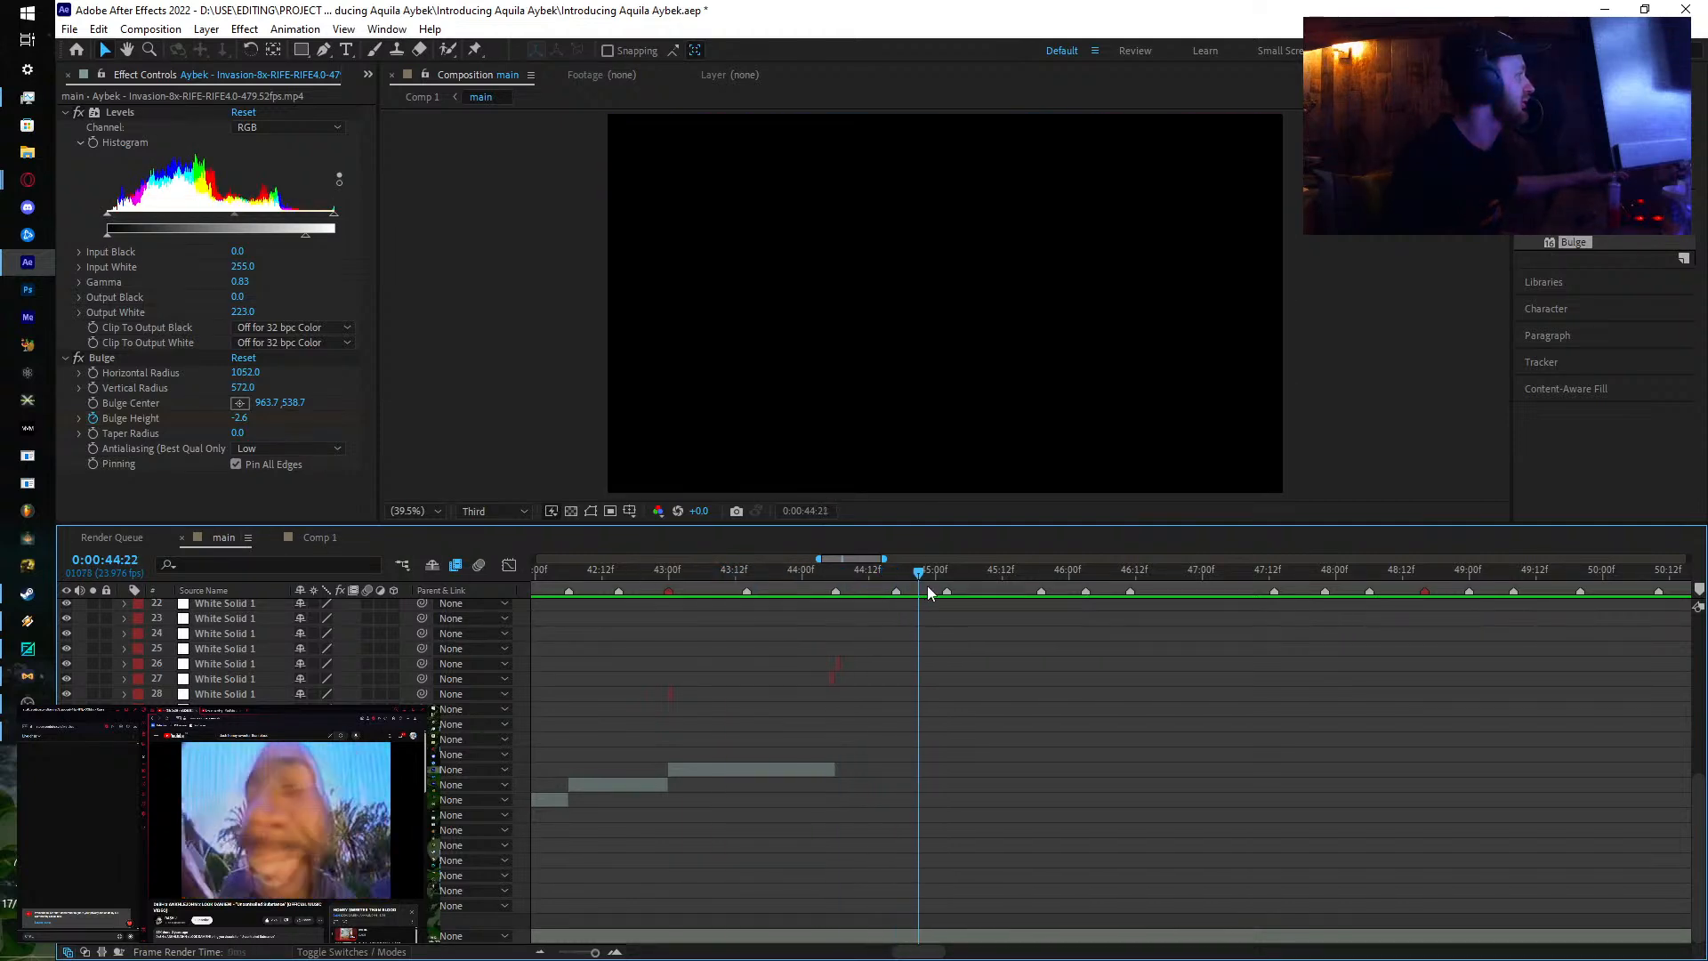
{"action": "left_click", "coordinate": [368, 75]}
{"action": "left_click", "coordinate": [391, 98]}
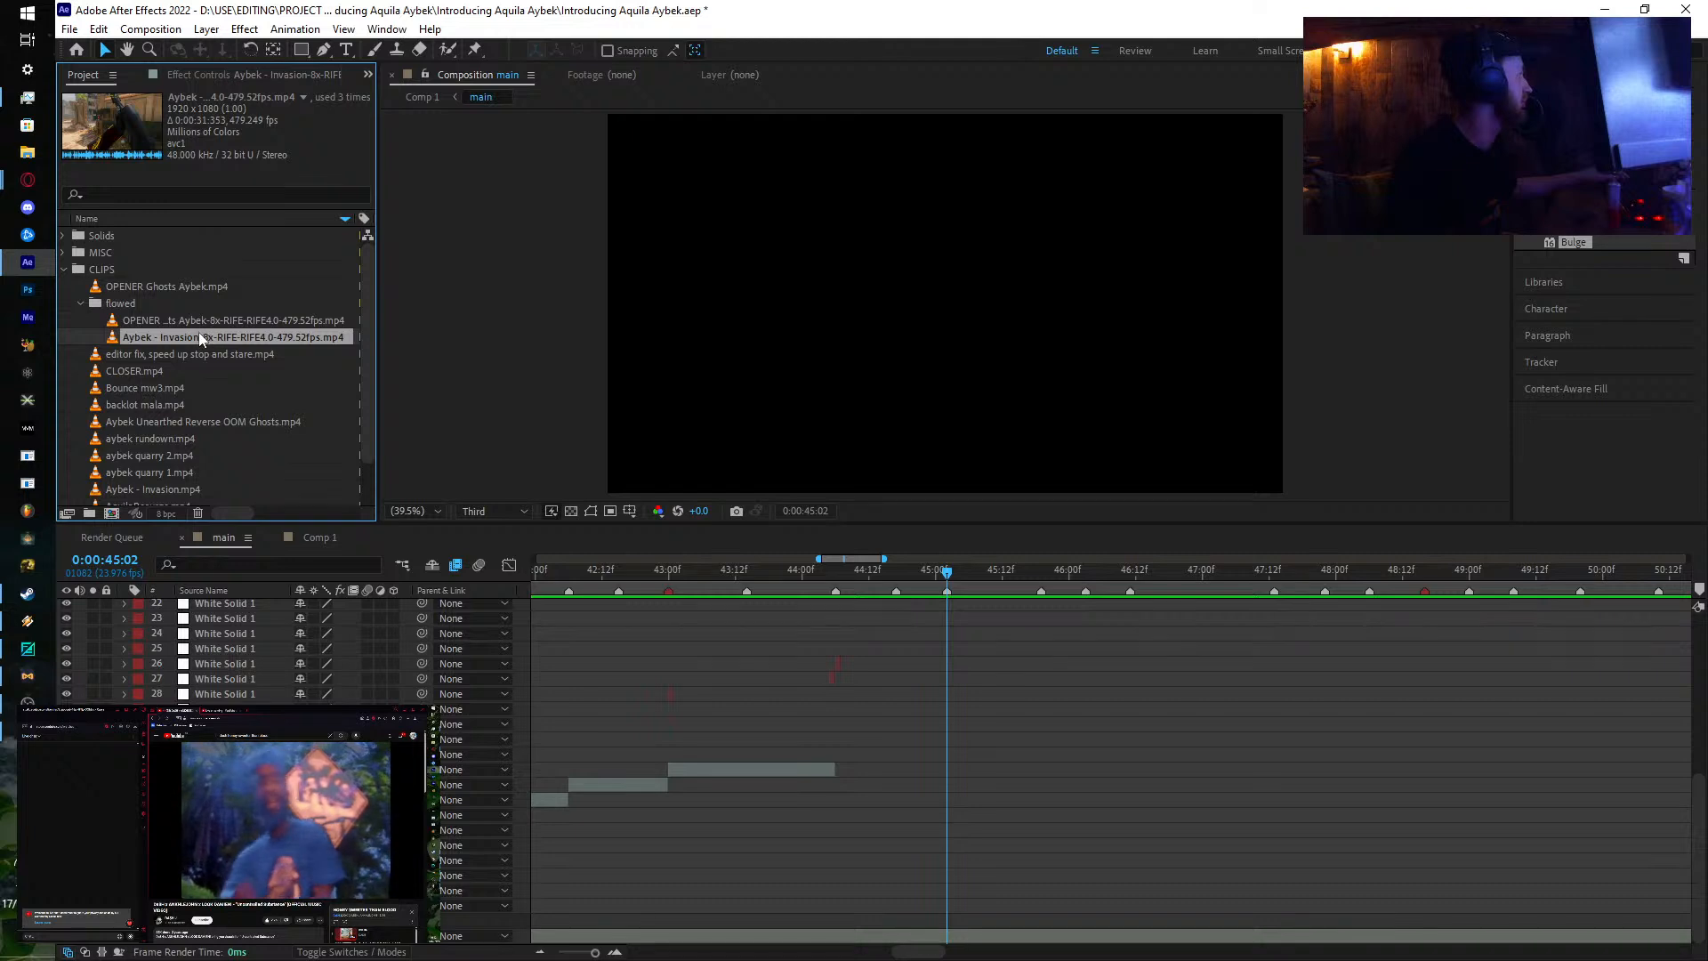
{"action": "left_click_drag", "start_coordinate": [209, 335], "coordinate": [948, 761]}
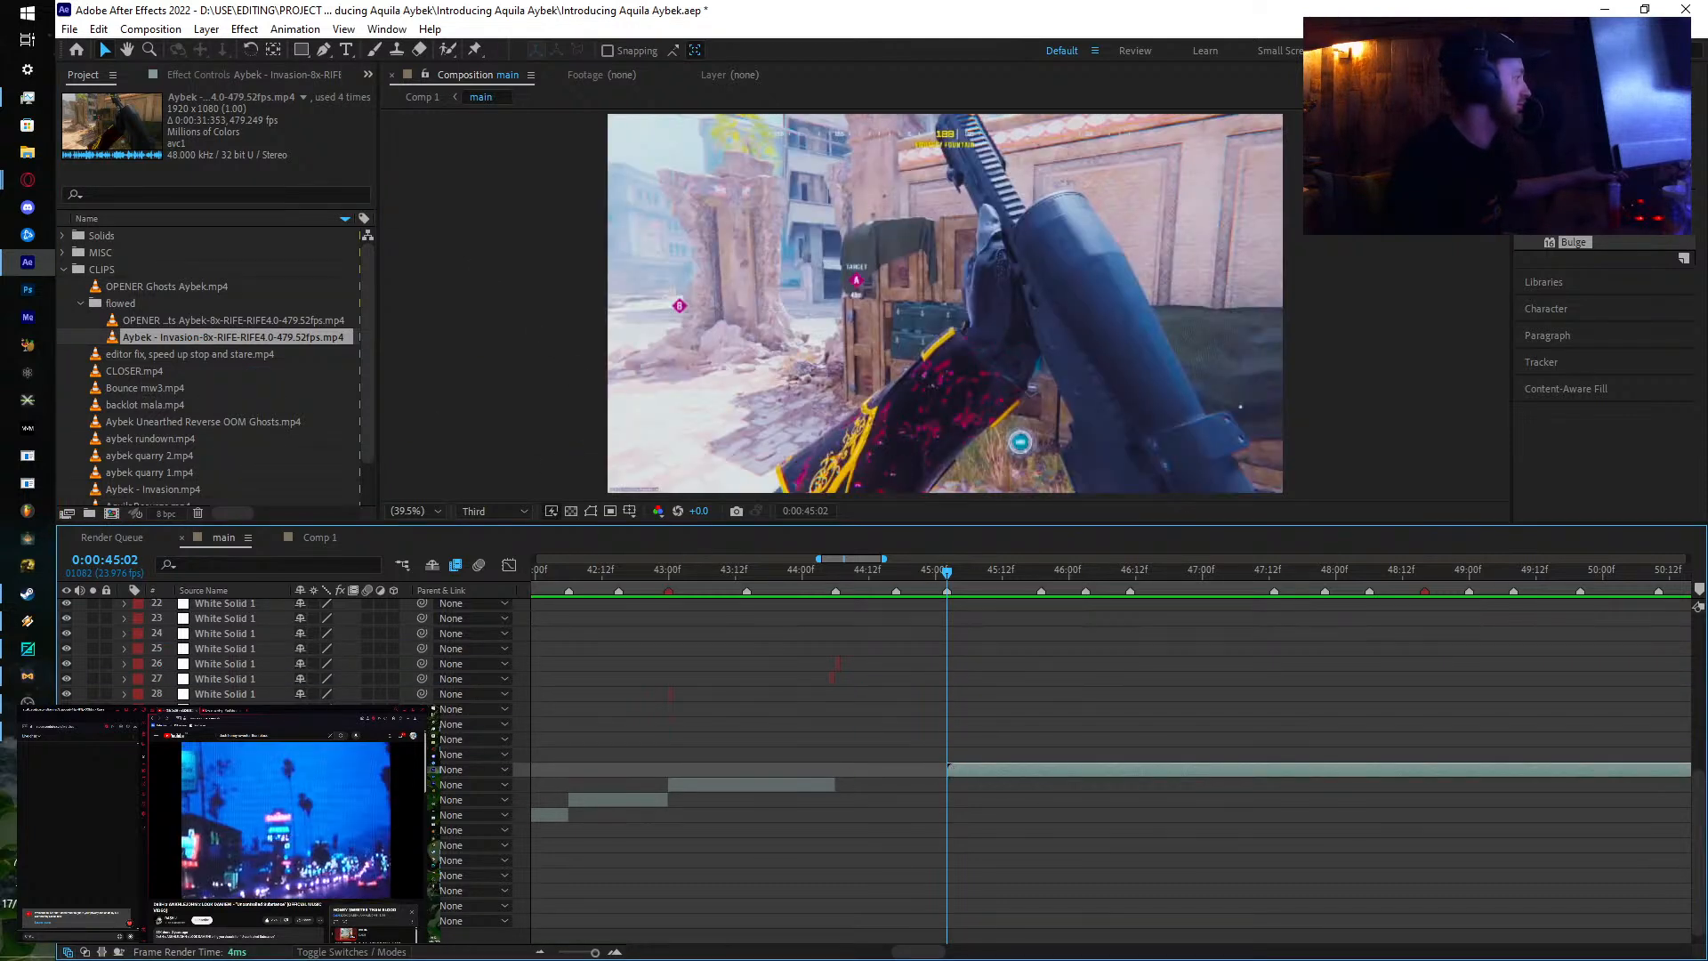
Step: Enable time remapping on the new clip and advance its first keyframe at 0:00:45:02 to a moment further into the footage
{"action": "scroll", "coordinate": [1124, 801], "scroll_direction": "up", "scroll_amount": 1}
{"action": "scroll", "coordinate": [781, 781], "scroll_direction": "right", "scroll_amount": 5}
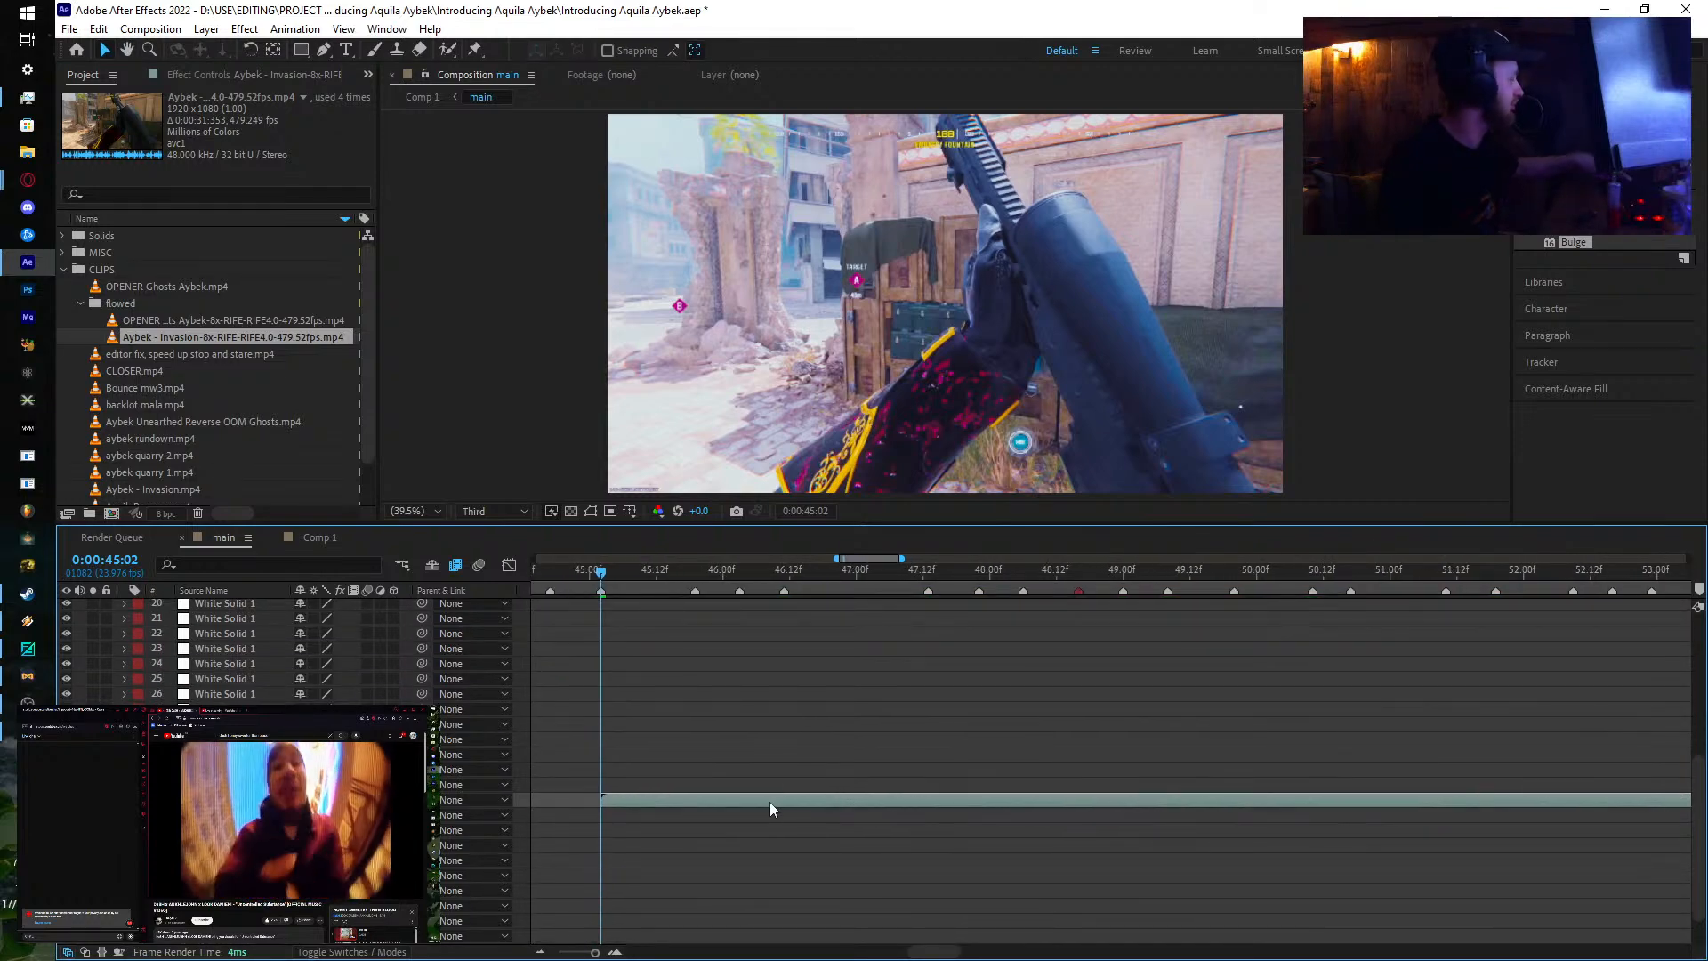
{"action": "key", "text": "ctrl+alt+t"}
{"action": "left_click_drag", "start_coordinate": [322, 814], "coordinate": [1387, 765]}
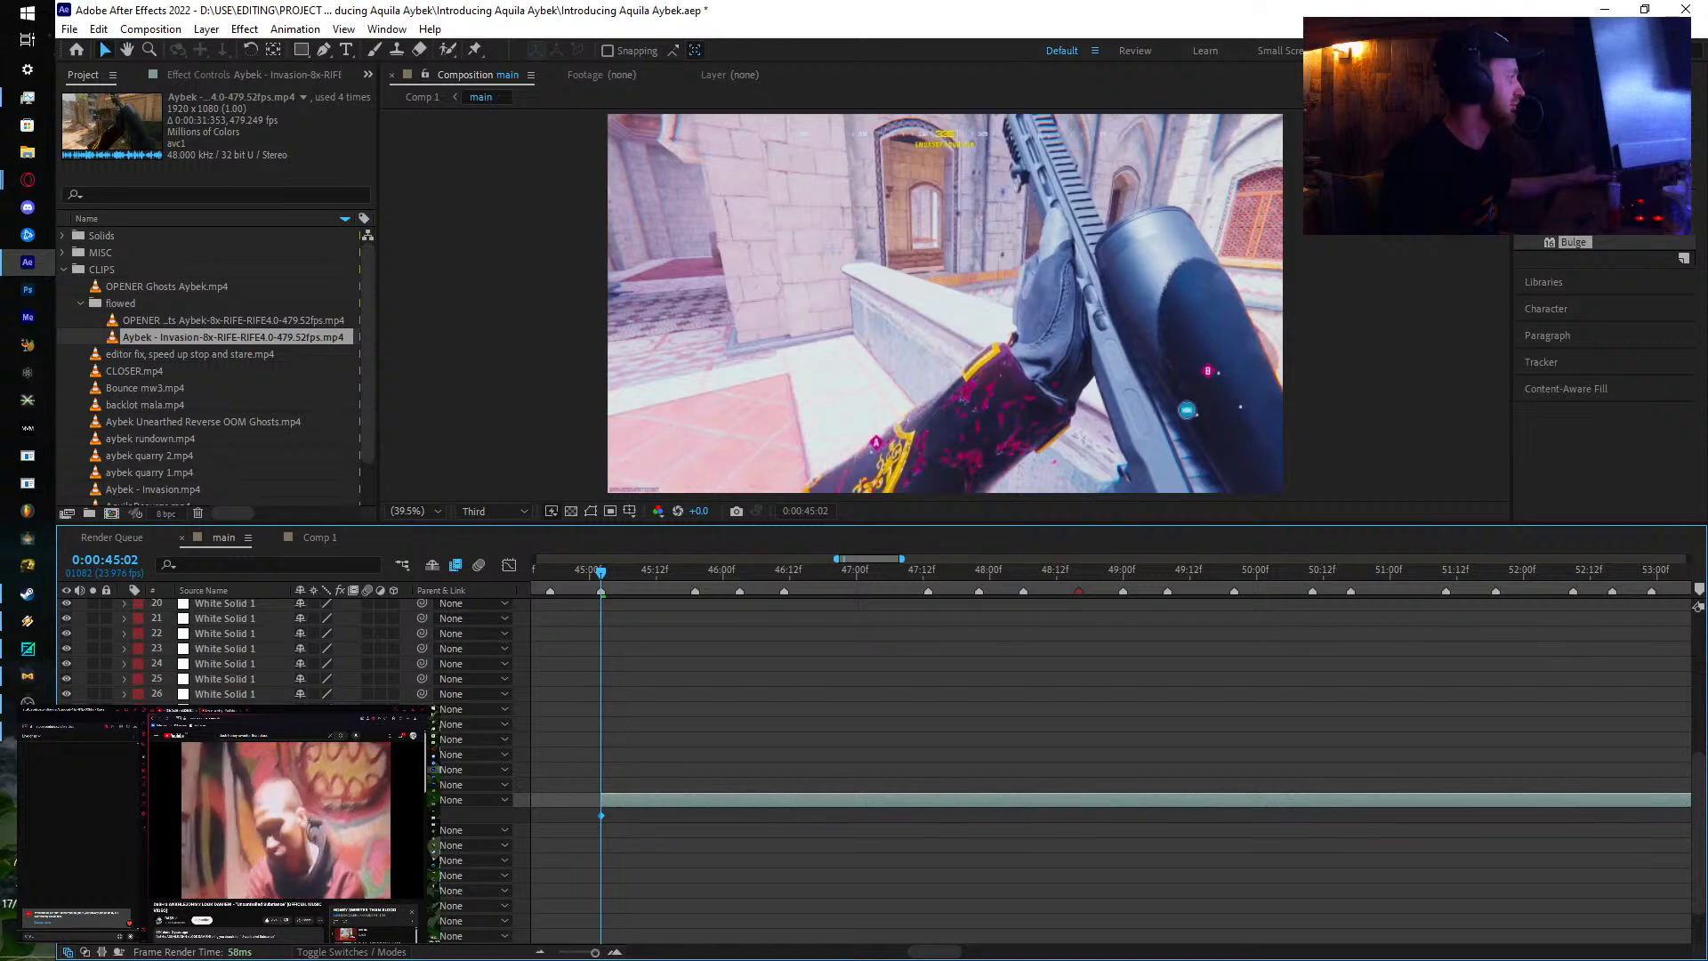
{"action": "left_click_drag", "start_coordinate": [322, 814], "coordinate": [462, 823]}
Step: Add time-remap keyframes at 0:00:45:18 and 0:00:45:19, ending on the rifle close-up and cutting ahead in the final-kill footage one frame on
{"action": "left_click_drag", "start_coordinate": [595, 566], "coordinate": [695, 616]}
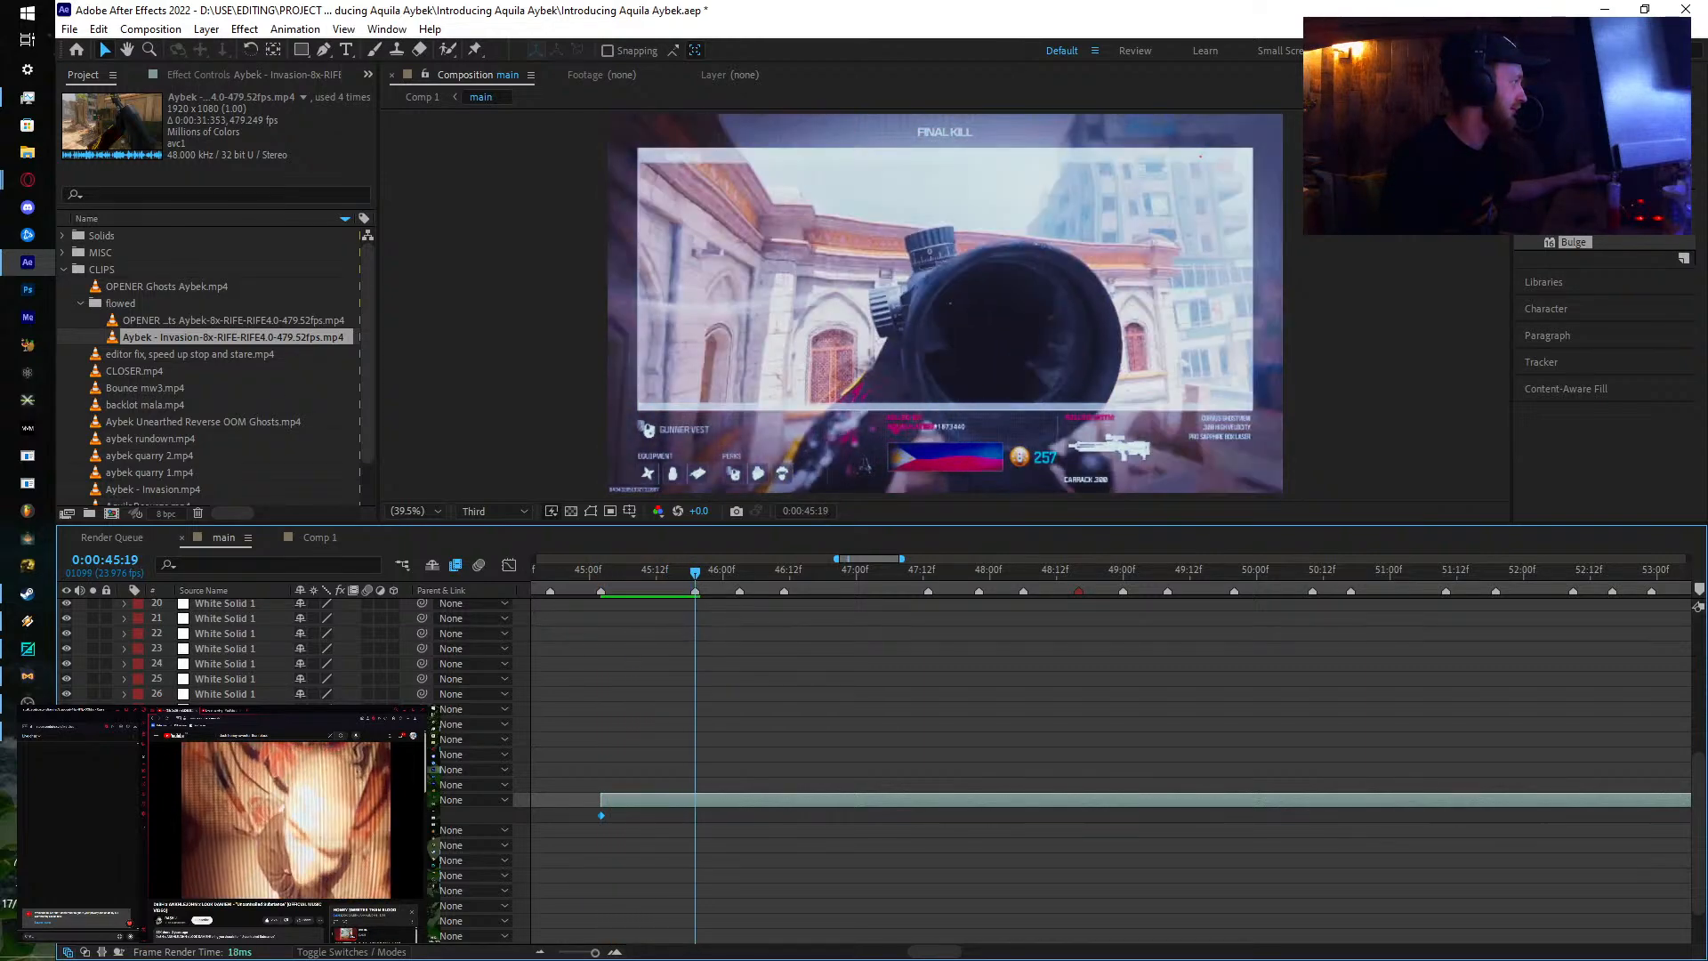
{"action": "left_click_drag", "start_coordinate": [325, 815], "coordinate": [432, 813]}
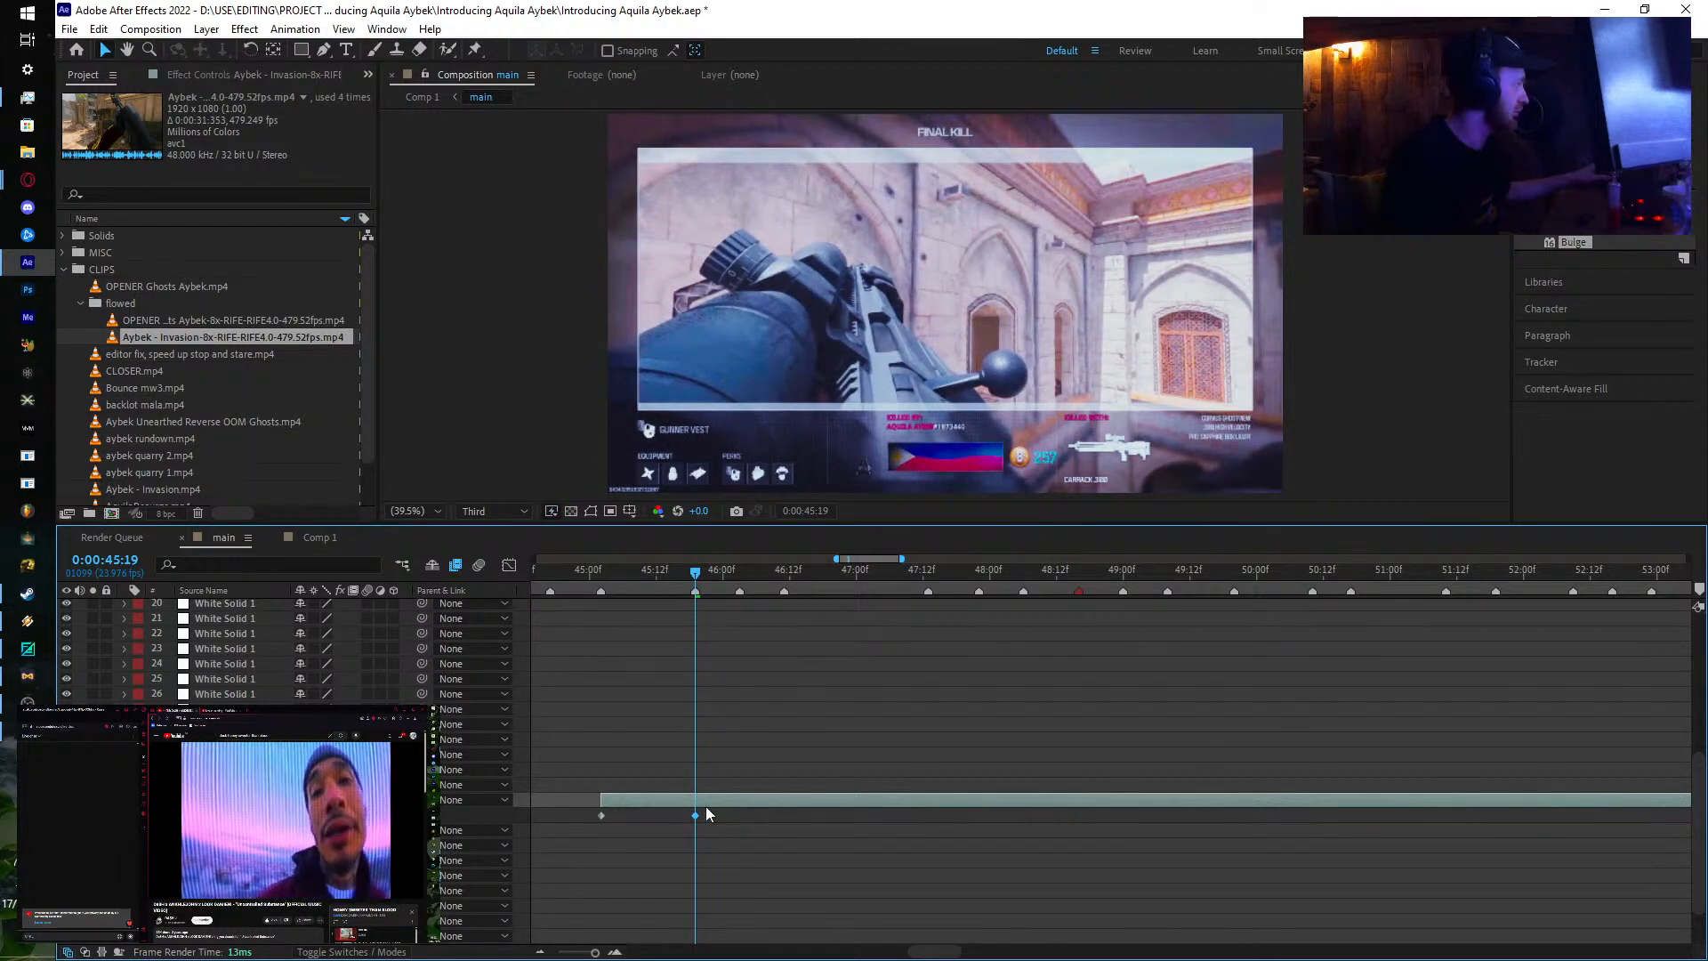
{"action": "left_click_drag", "start_coordinate": [694, 816], "coordinate": [686, 819]}
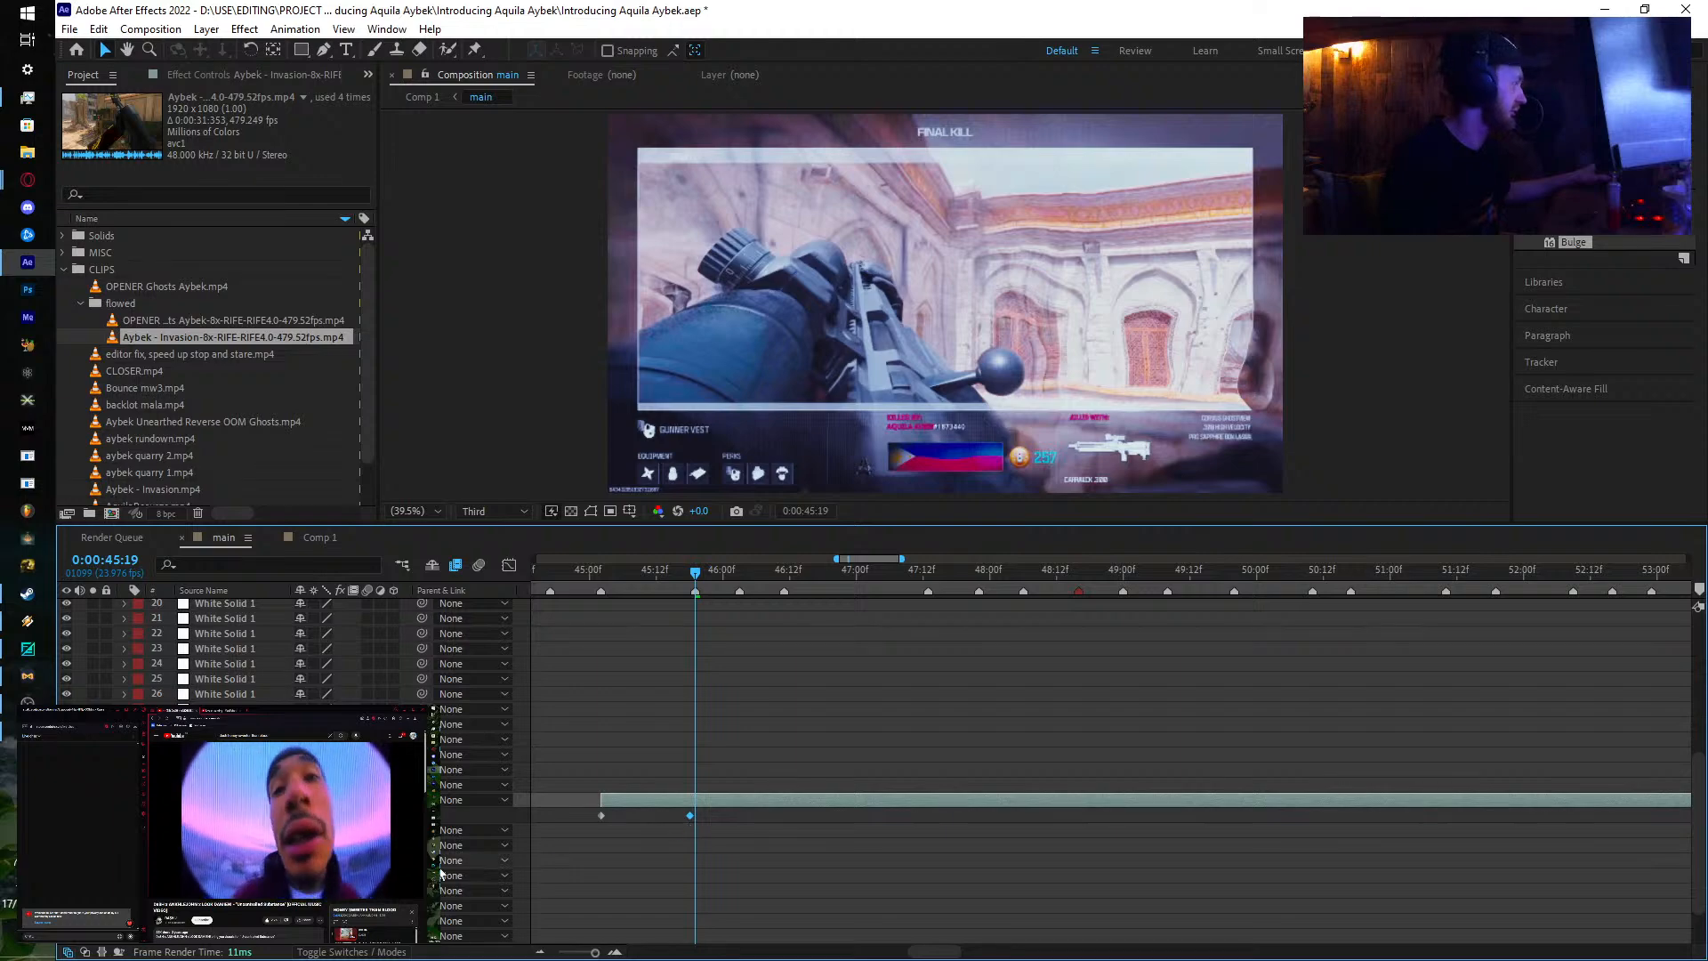
{"action": "left_click_drag", "start_coordinate": [326, 816], "coordinate": [485, 835]}
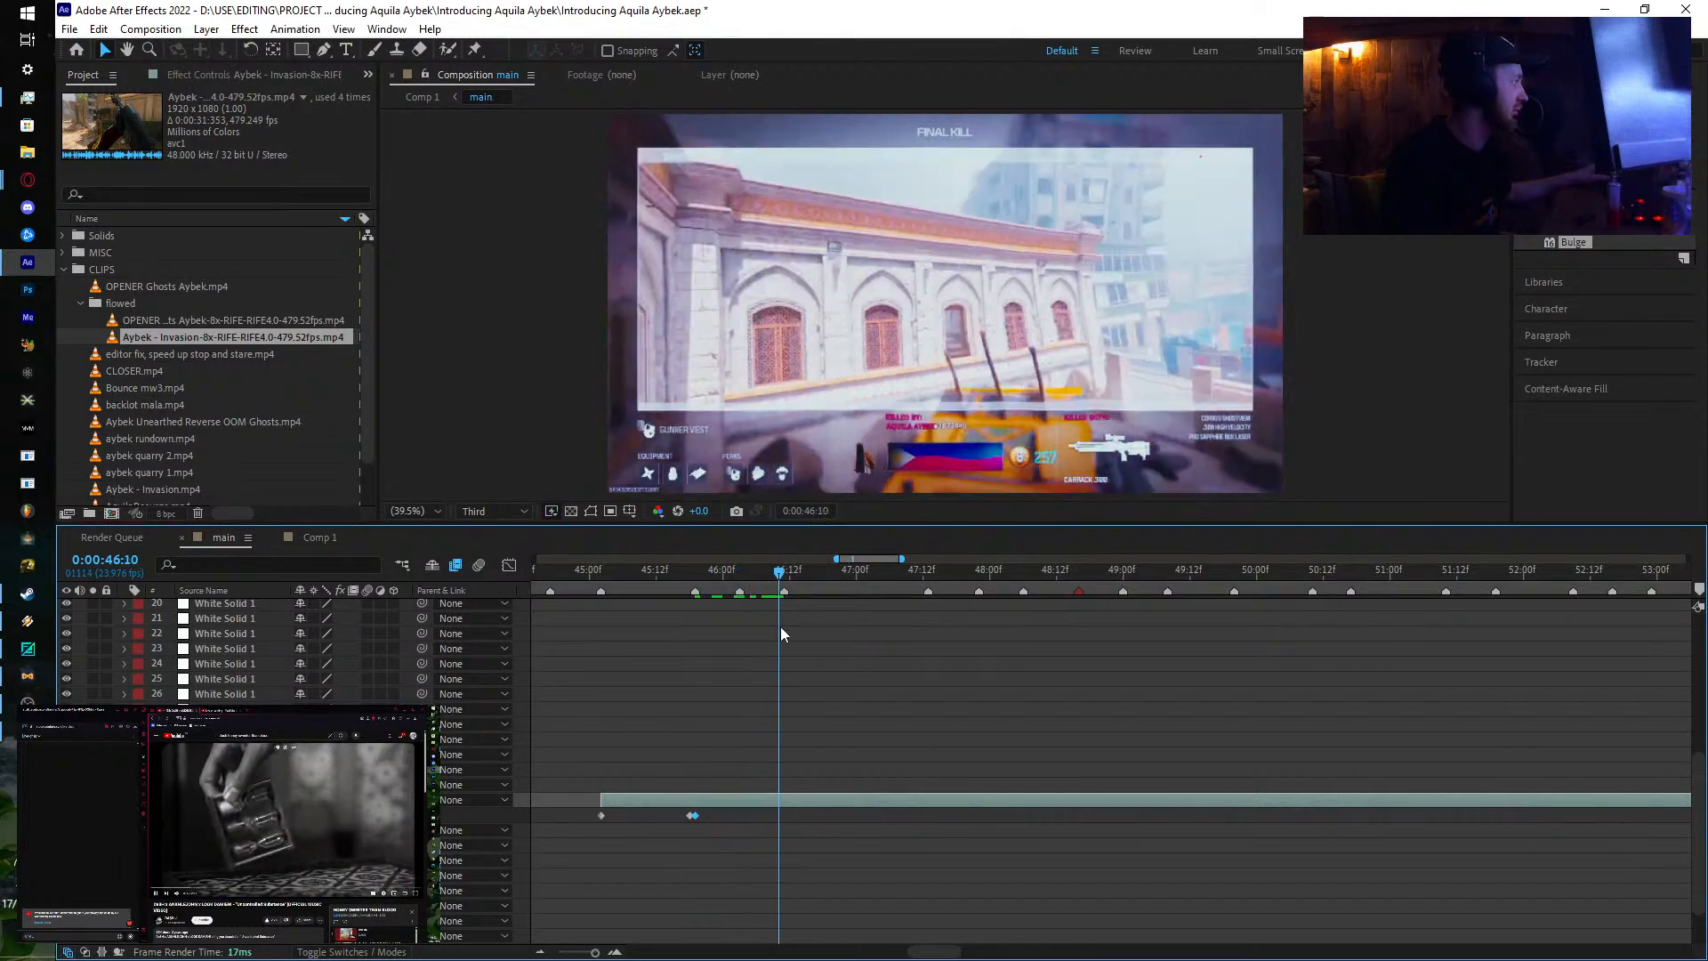
Step: Add time-remap keyframes at 0:00:46:10 on the two airborne enemies and at 0:00:46:11 on the scoped-rifle moment
{"action": "left_click_drag", "start_coordinate": [317, 815], "coordinate": [408, 816]}
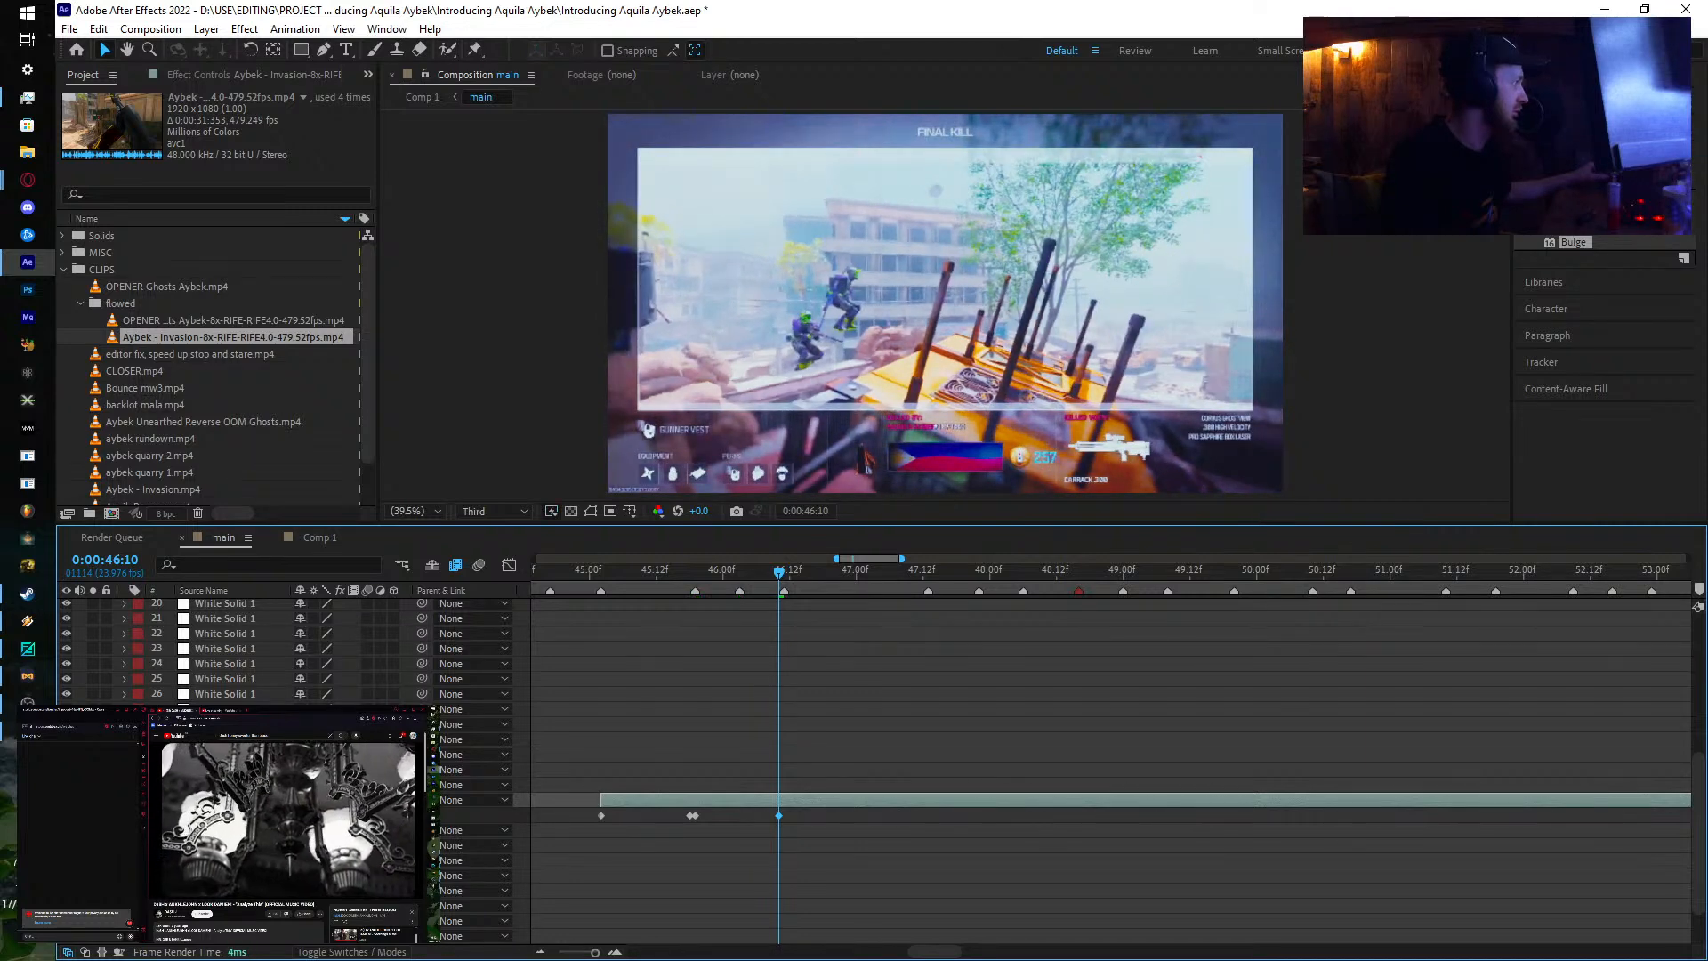
{"action": "left_click_drag", "start_coordinate": [780, 574], "coordinate": [785, 576]}
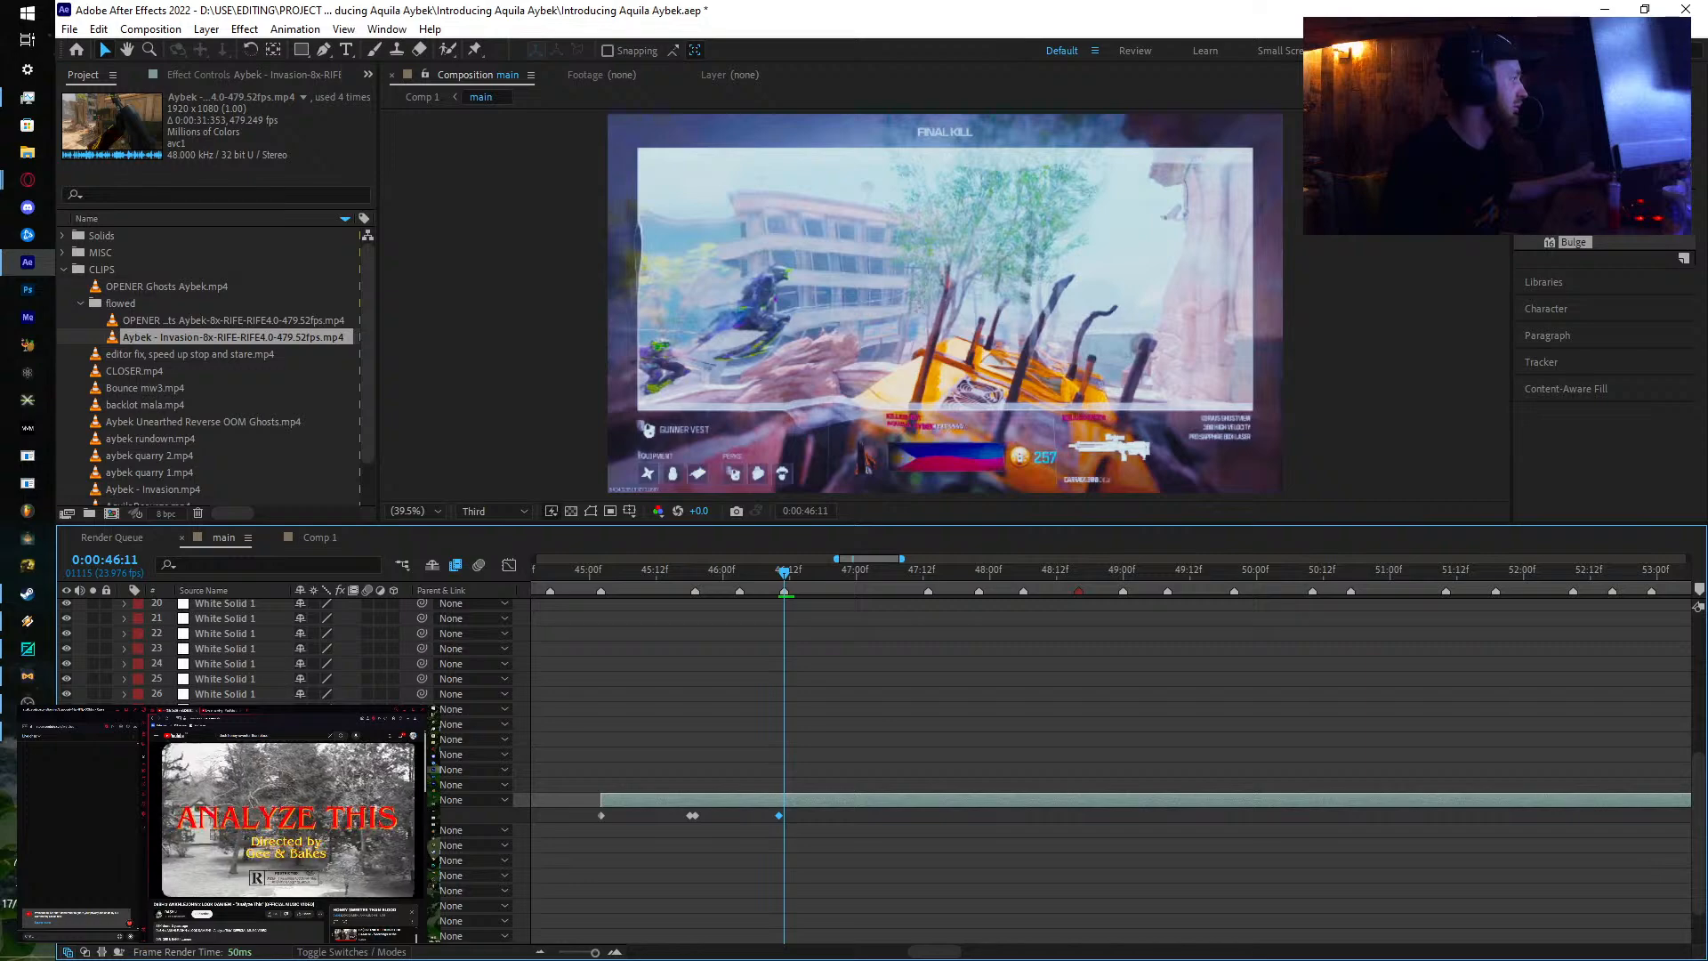
{"action": "left_click_drag", "start_coordinate": [322, 816], "coordinate": [391, 808]}
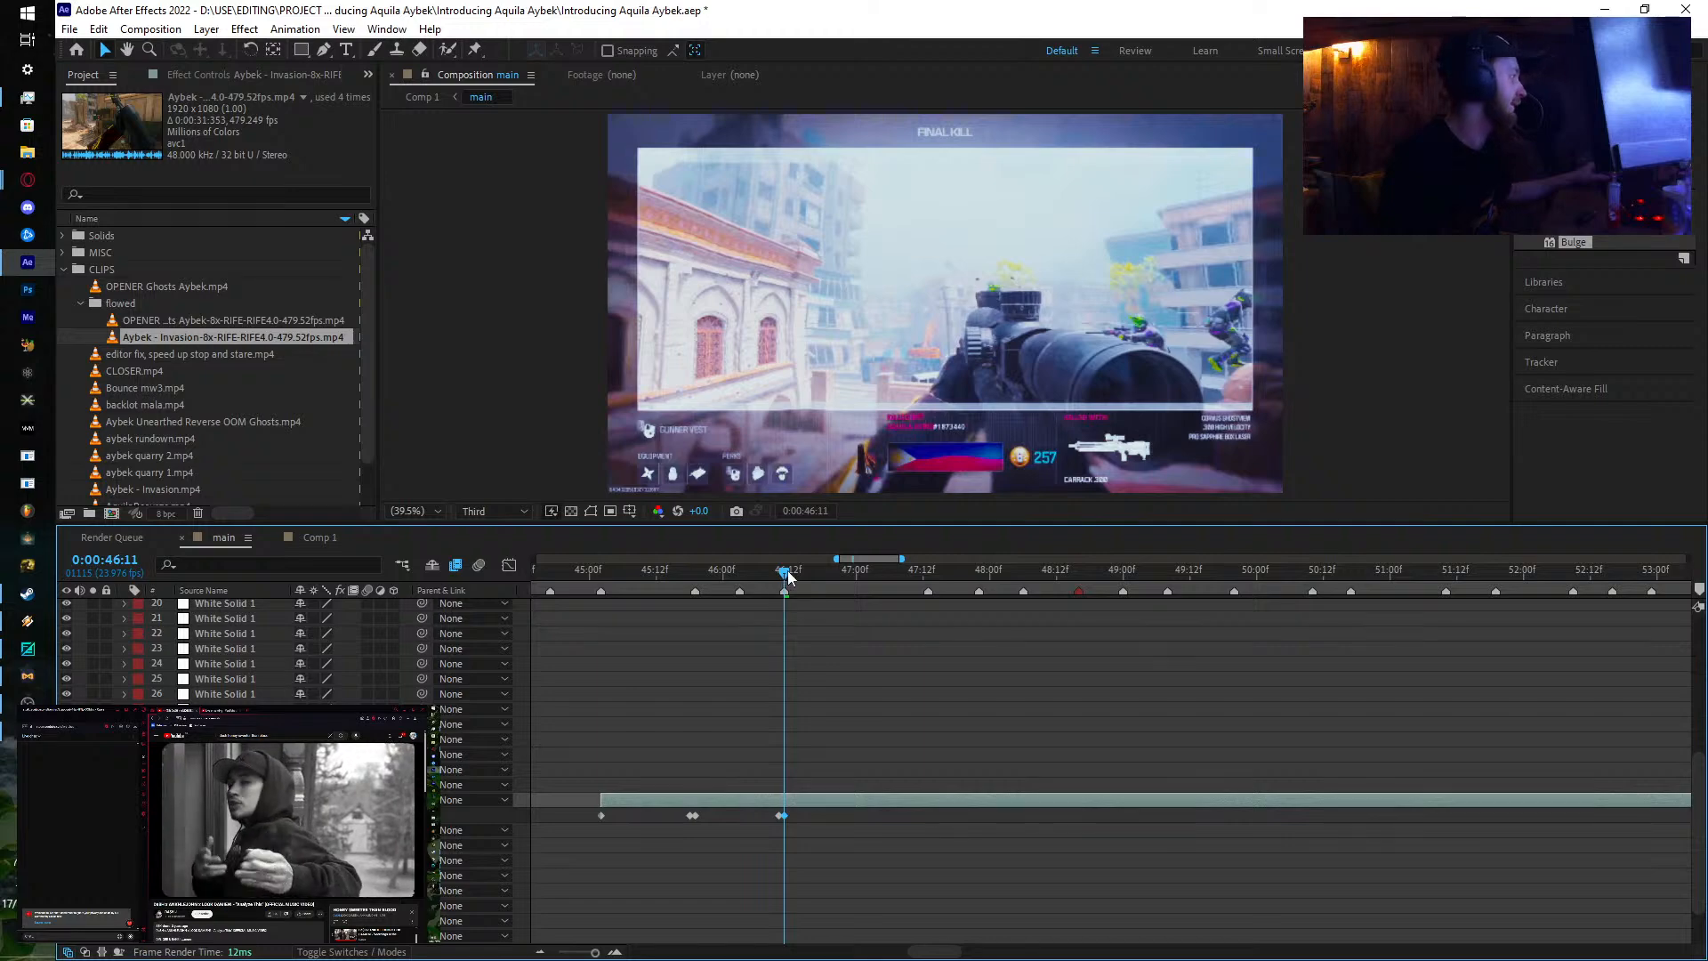
Step: Add time-remap keyframes at 0:00:47:12 on the rifle close-up and at 0:00:47:13 on the view of the stone archway
{"action": "left_click_drag", "start_coordinate": [788, 577], "coordinate": [915, 607]}
{"action": "left_click_drag", "start_coordinate": [328, 815], "coordinate": [739, 796]}
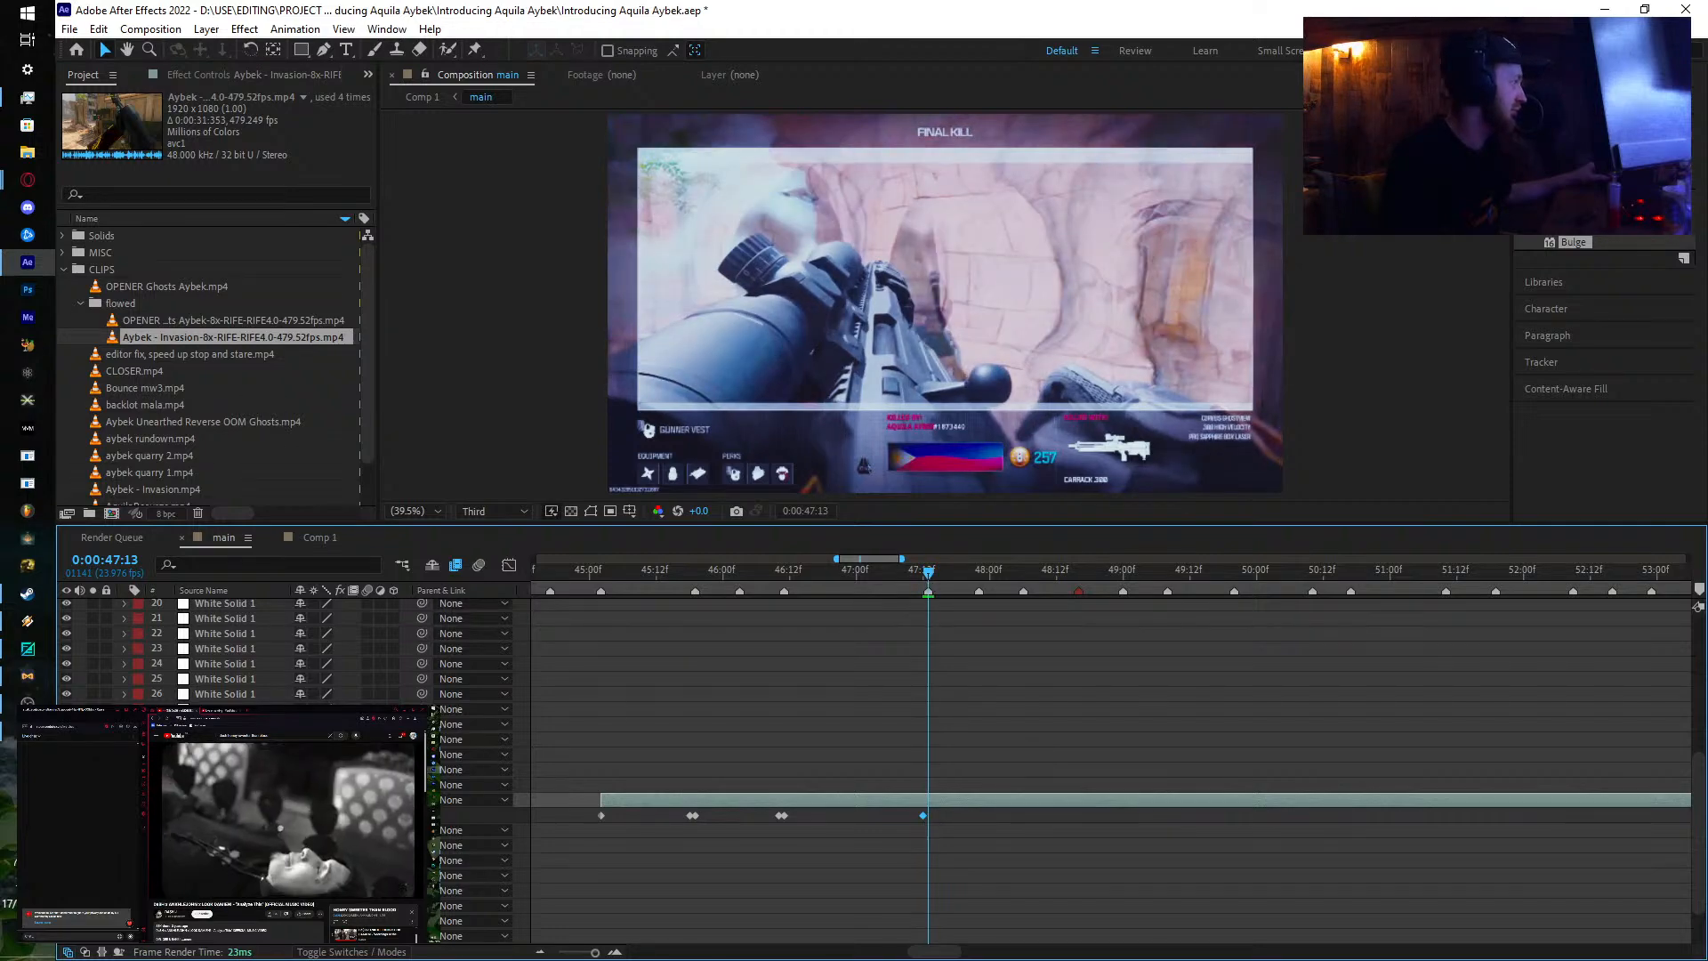
{"action": "left_click_drag", "start_coordinate": [313, 815], "coordinate": [513, 821]}
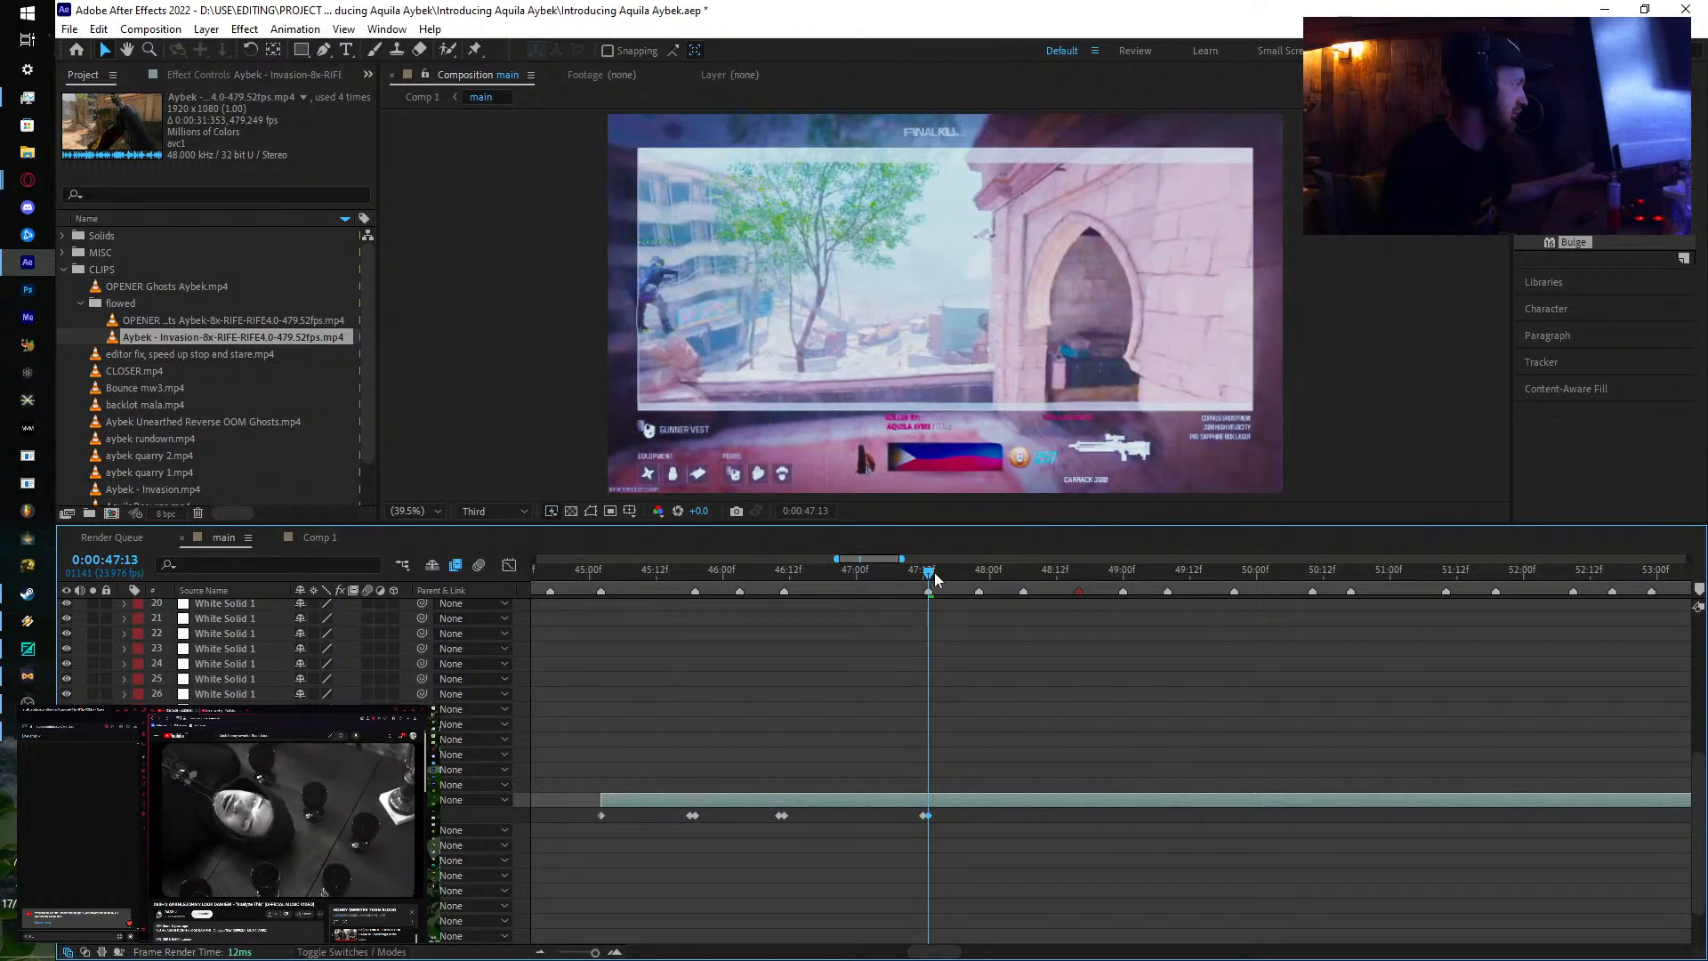
Step: Add time-remap keyframes one frame apart at 0:00:48:15 and 0:00:48:16, jumping from the courtyard view to the bright scoped-rifle shot
{"action": "left_click_drag", "start_coordinate": [934, 579], "coordinate": [1075, 660]}
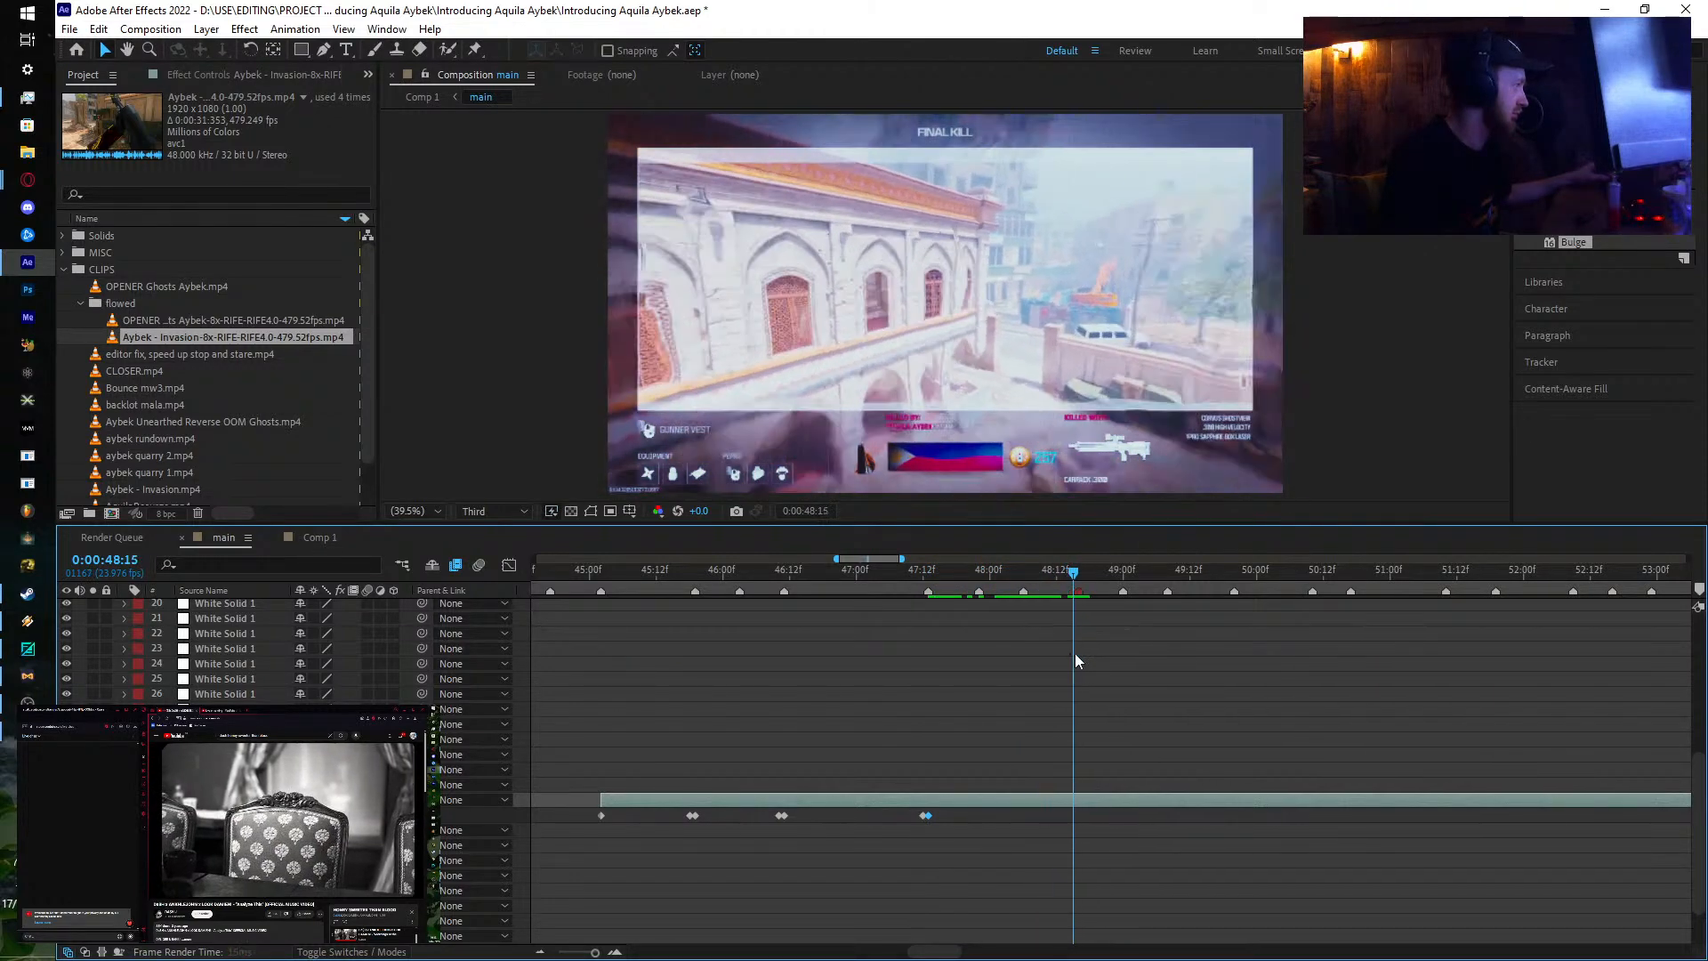
{"action": "left_click_drag", "start_coordinate": [322, 815], "coordinate": [978, 836]}
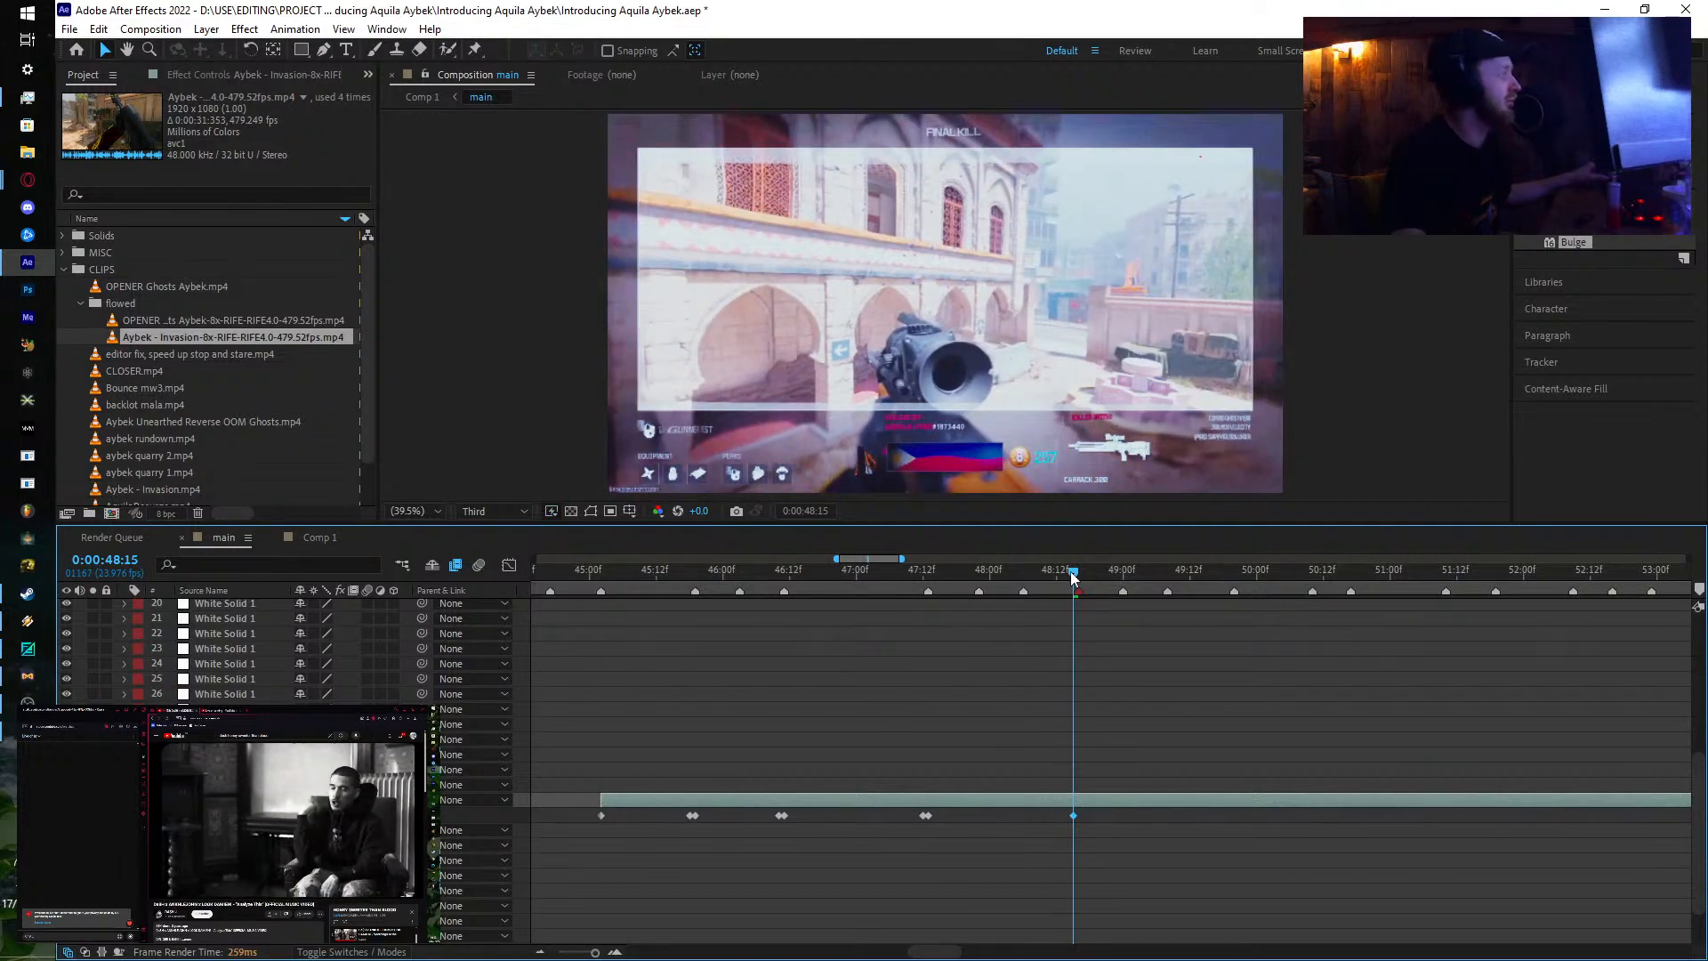
{"action": "key", "text": "Page_Down"}
{"action": "left_click_drag", "start_coordinate": [322, 815], "coordinate": [388, 815]}
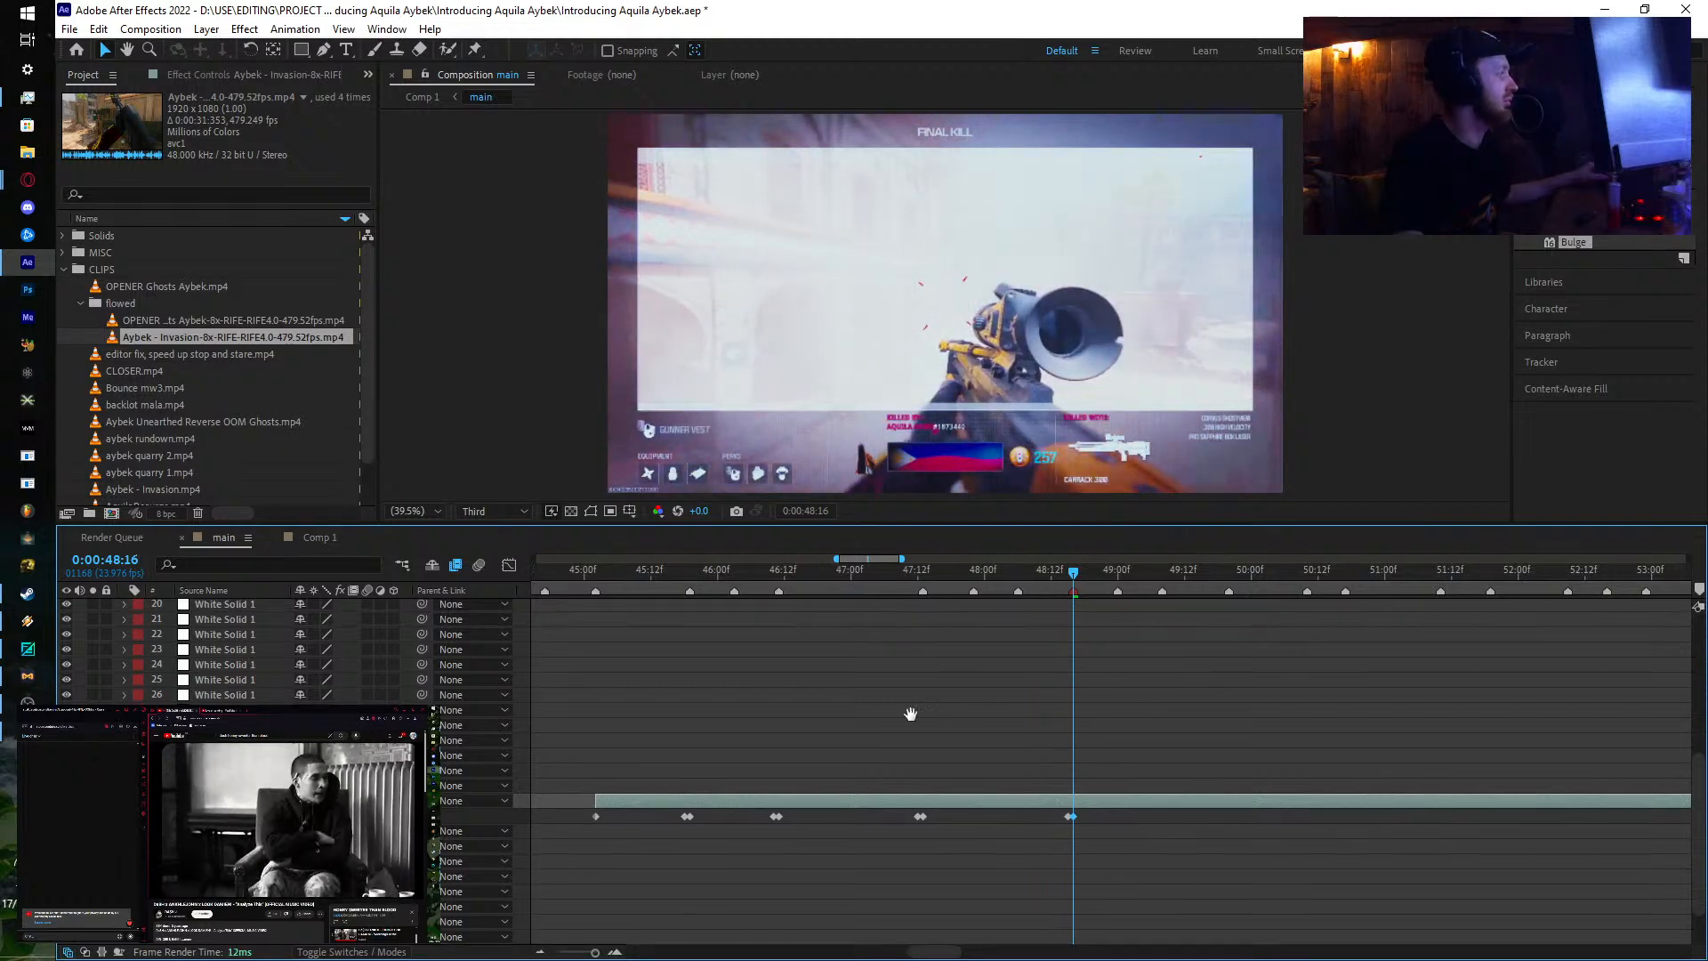
Step: Play the section for the next beat and add time-remap keyframes at 0:00:49:07 and 0:00:49:08, jumping within the rifle shot facing the fountain
{"action": "scroll", "coordinate": [792, 714], "scroll_direction": "right", "scroll_amount": 3}
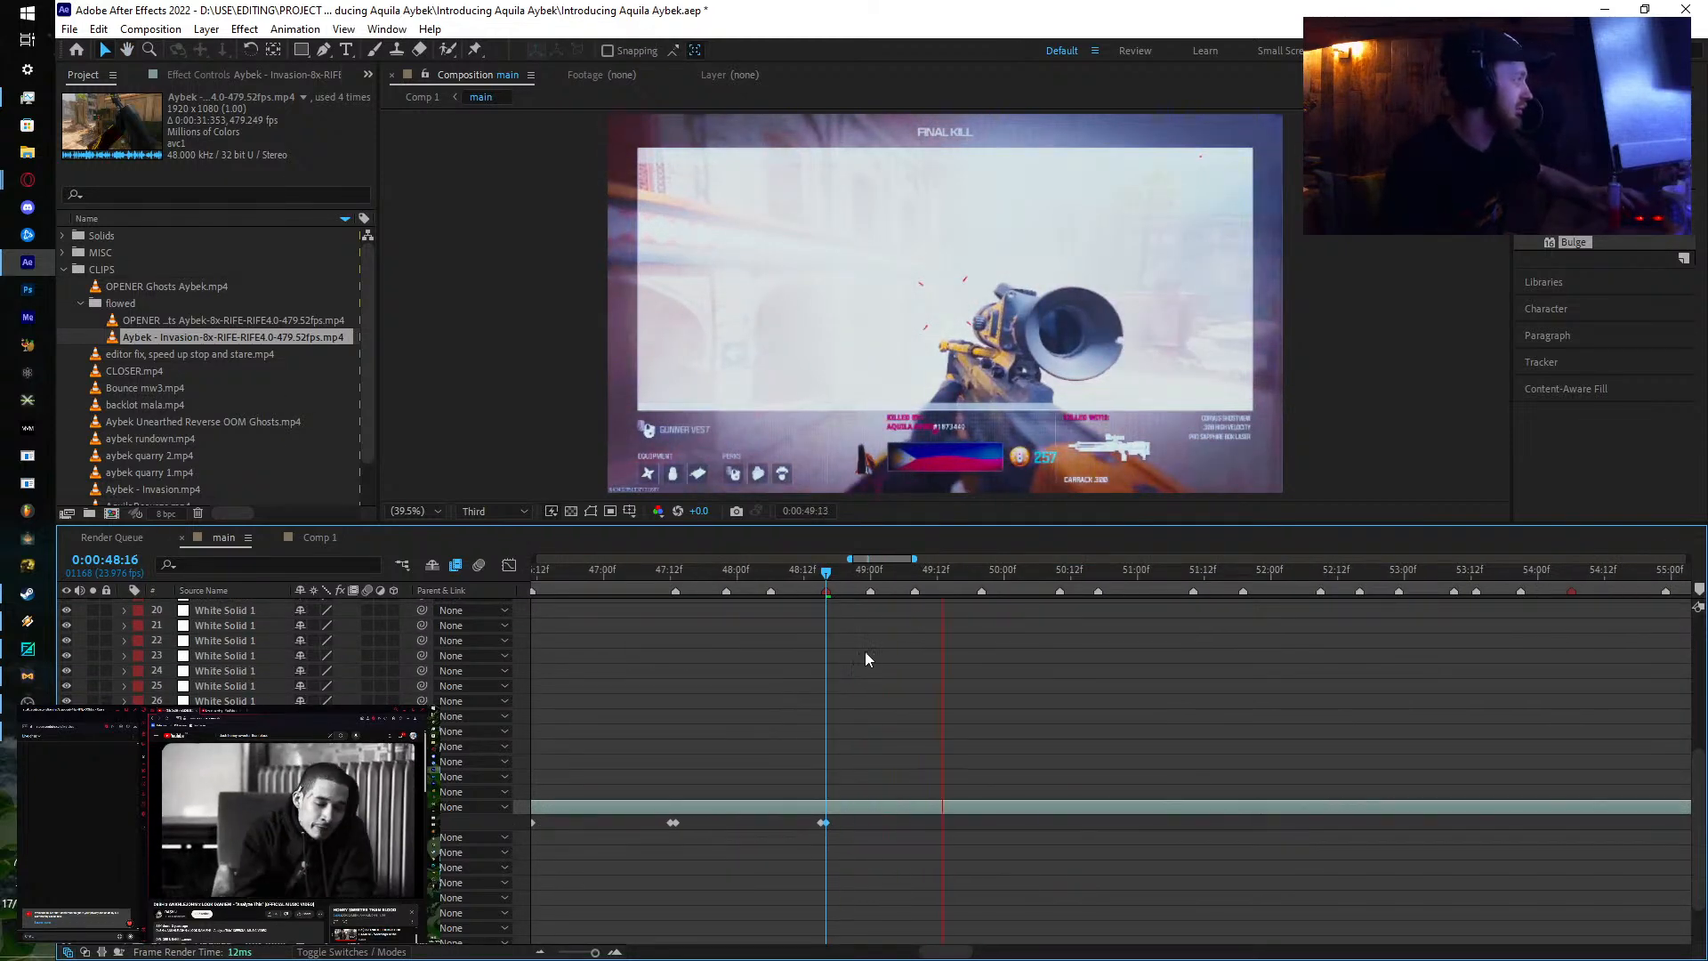
{"action": "key", "text": "space"}
{"action": "key", "text": "space"}
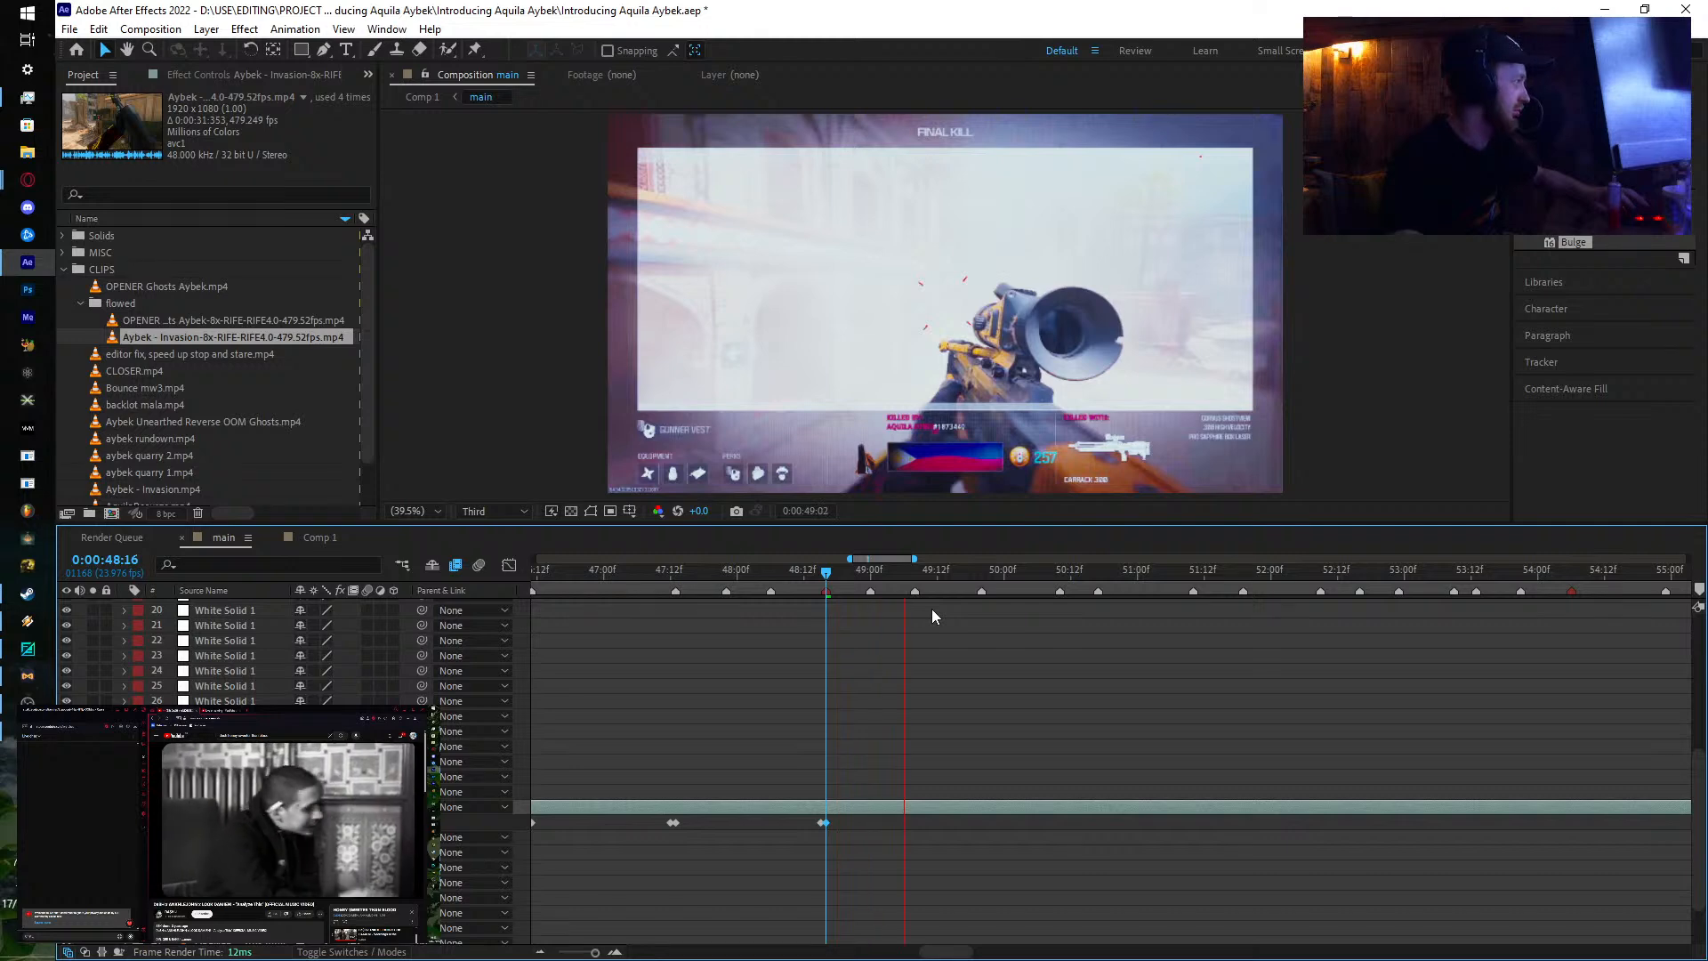
{"action": "key", "text": "space"}
{"action": "left_click", "coordinate": [688, 573]}
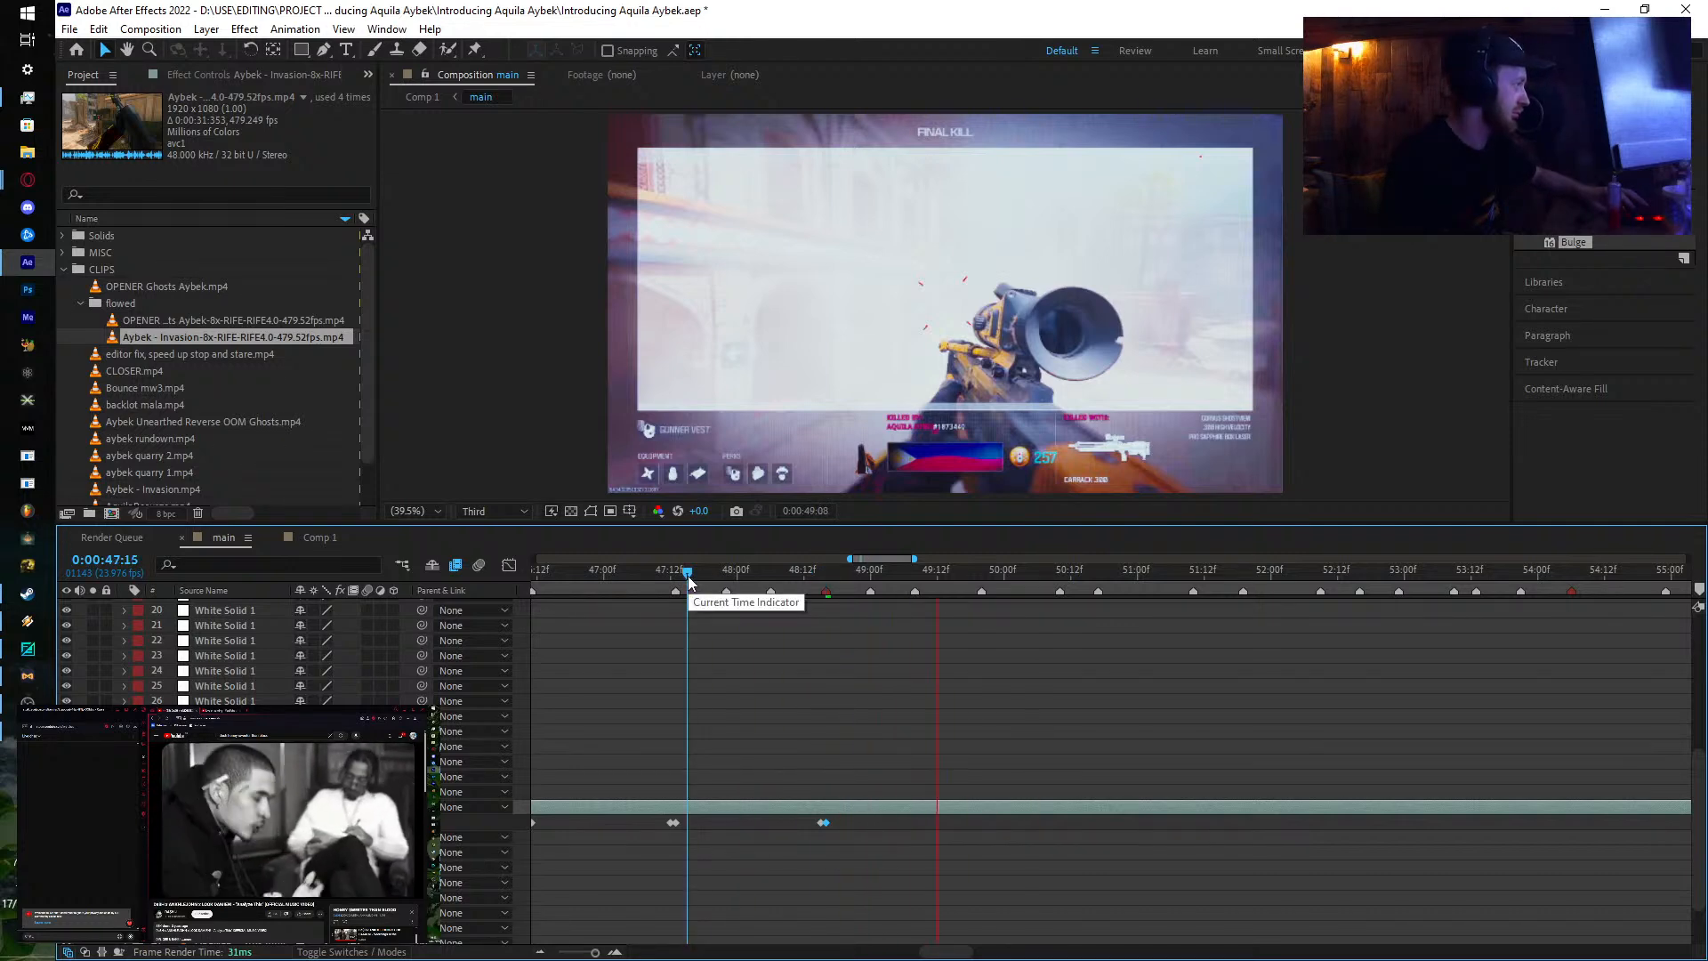
{"action": "key", "text": "space"}
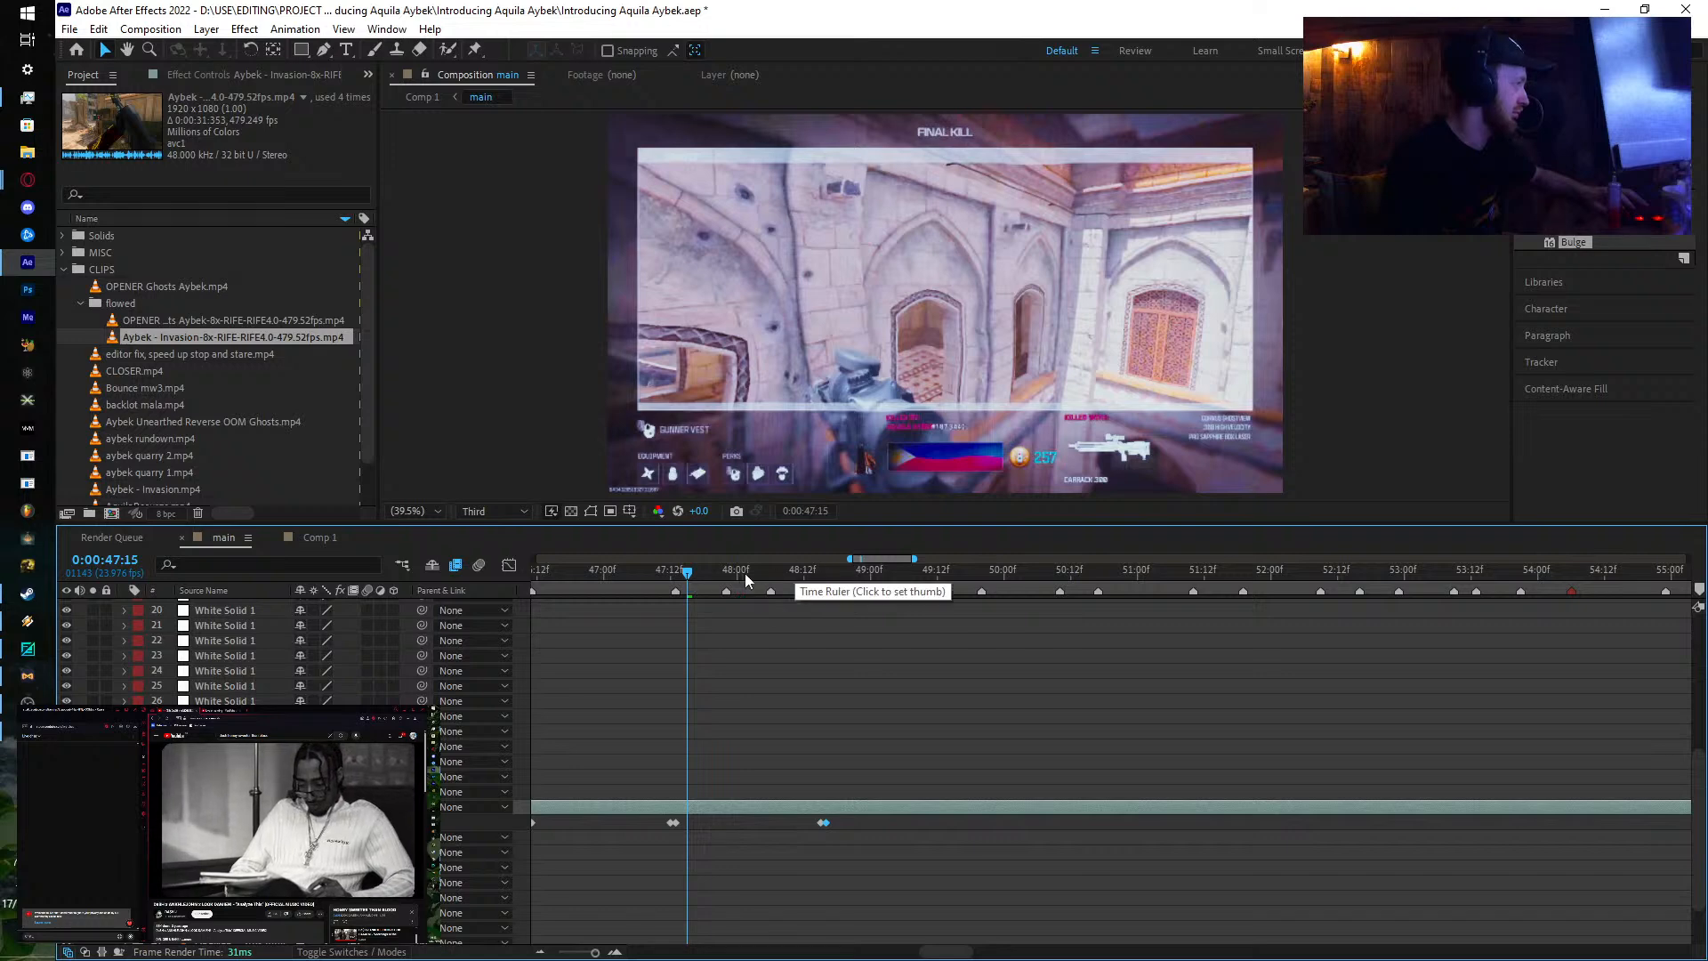
{"action": "left_click_drag", "start_coordinate": [744, 573], "coordinate": [915, 596]}
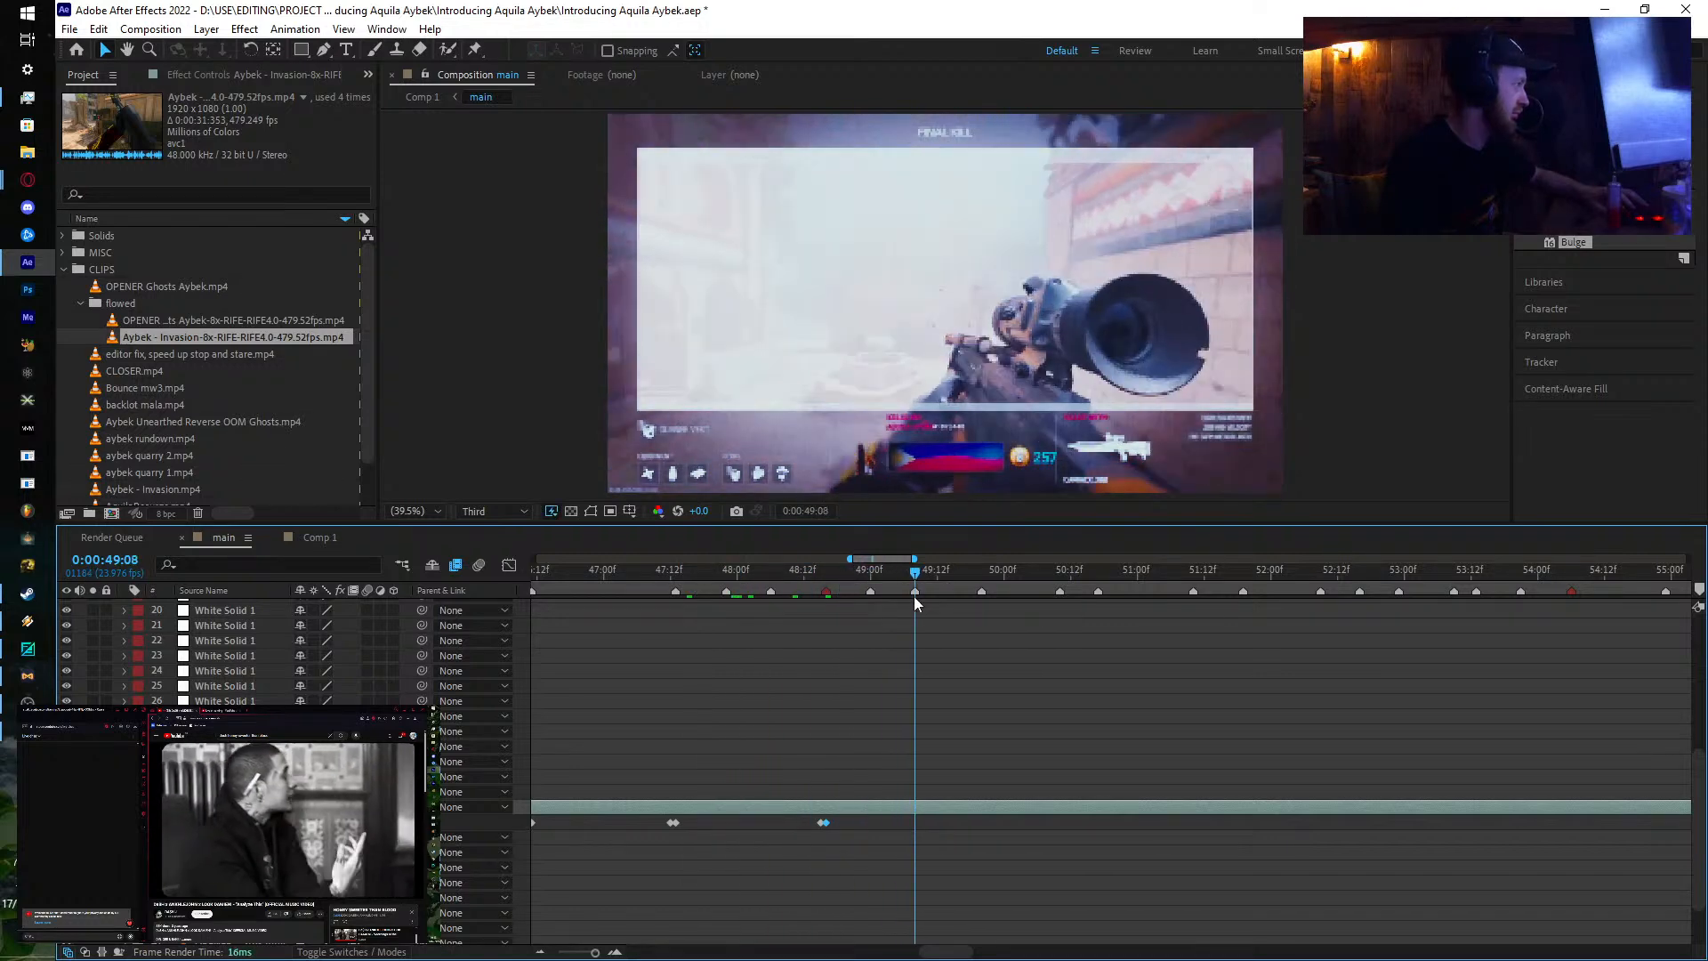
{"action": "left_click_drag", "start_coordinate": [325, 823], "coordinate": [1603, 674]}
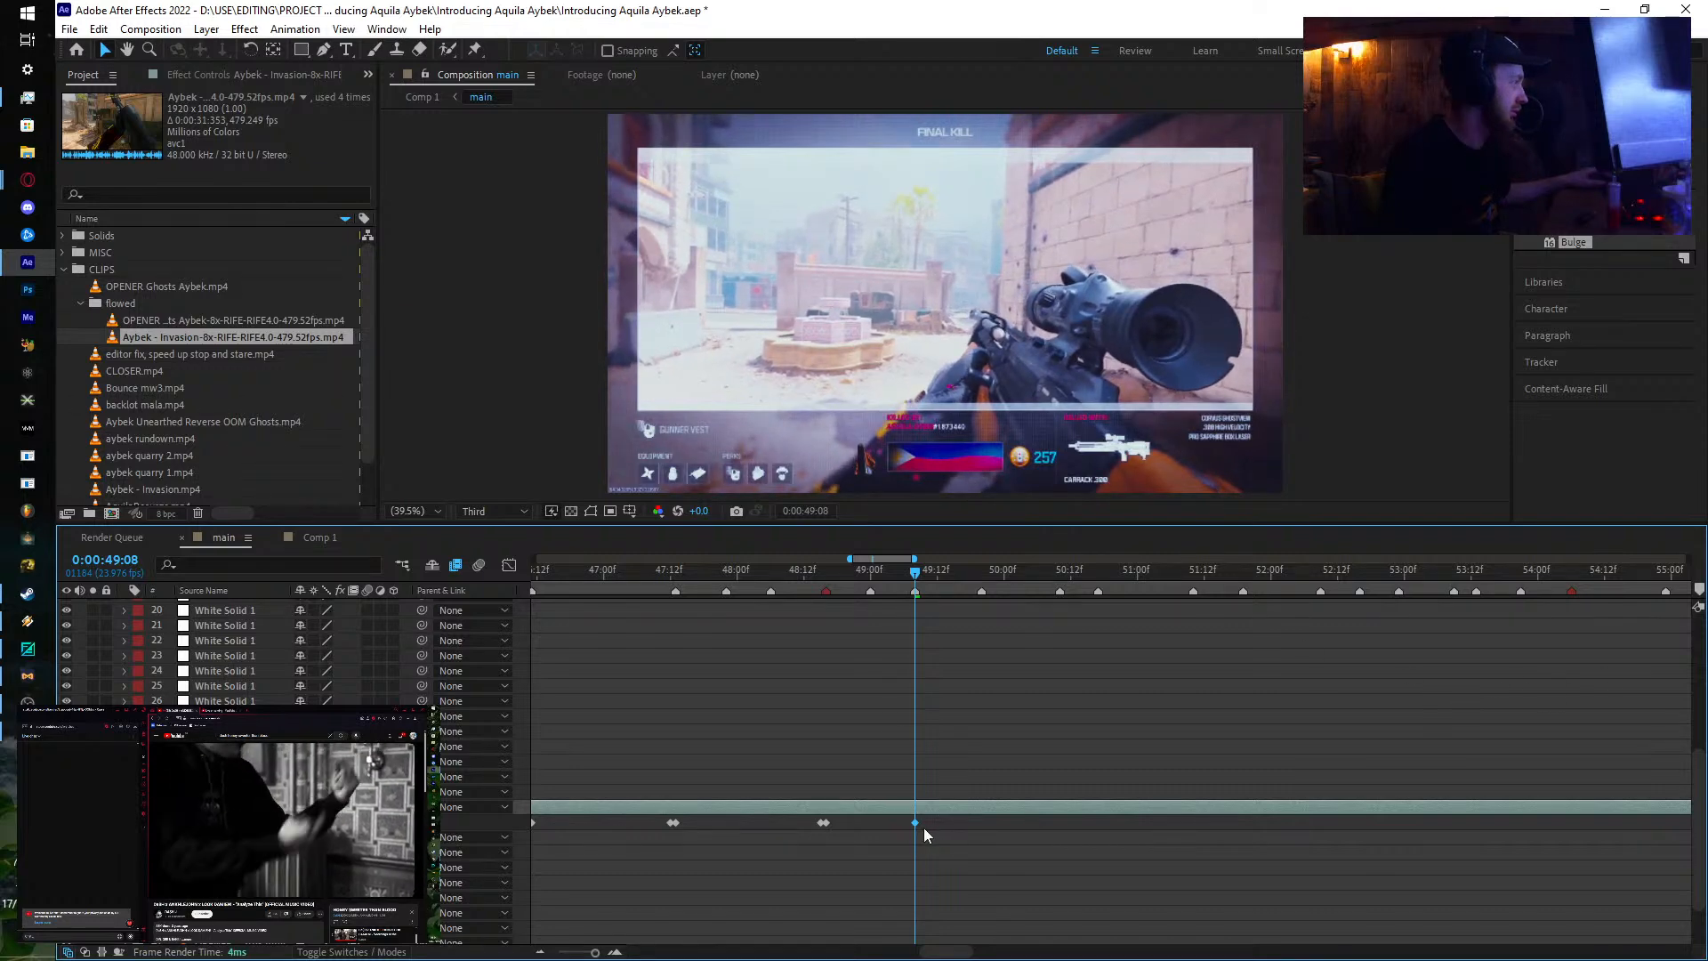
{"action": "left_click_drag", "start_coordinate": [325, 823], "coordinate": [447, 849]}
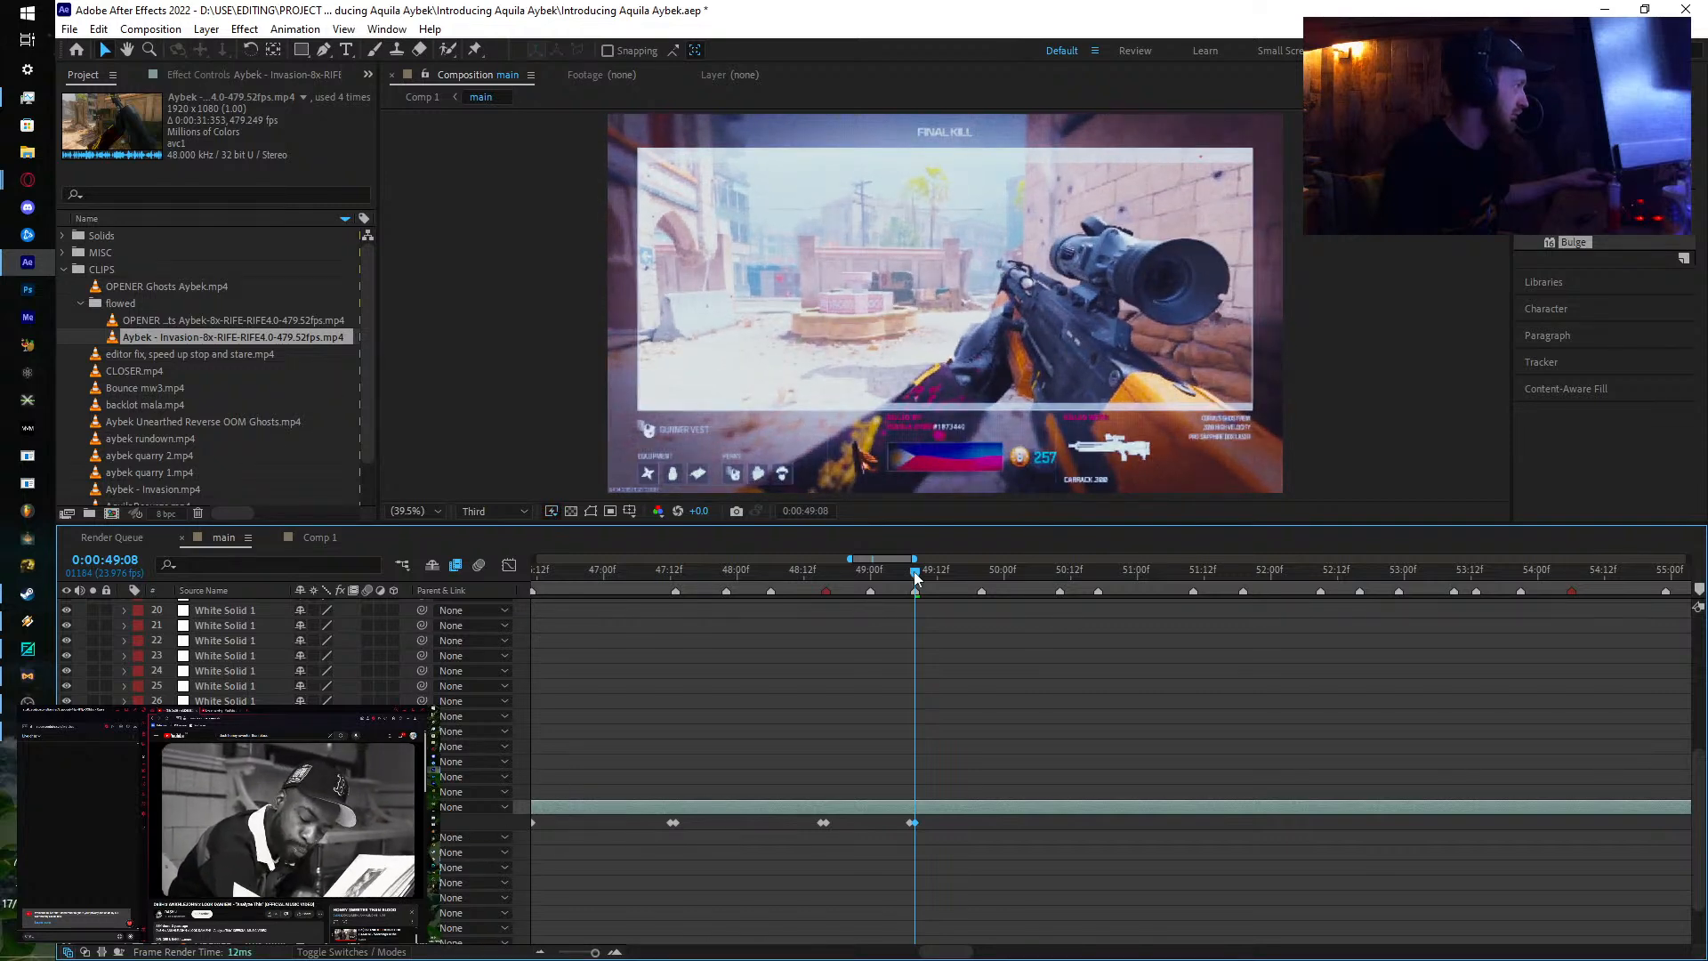
Step: Add time-remap keyframes at 0:00:50:14 and 0:00:50:16, with the last one advanced to the tiled balcony view
{"action": "left_click_drag", "start_coordinate": [916, 576], "coordinate": [1096, 573]}
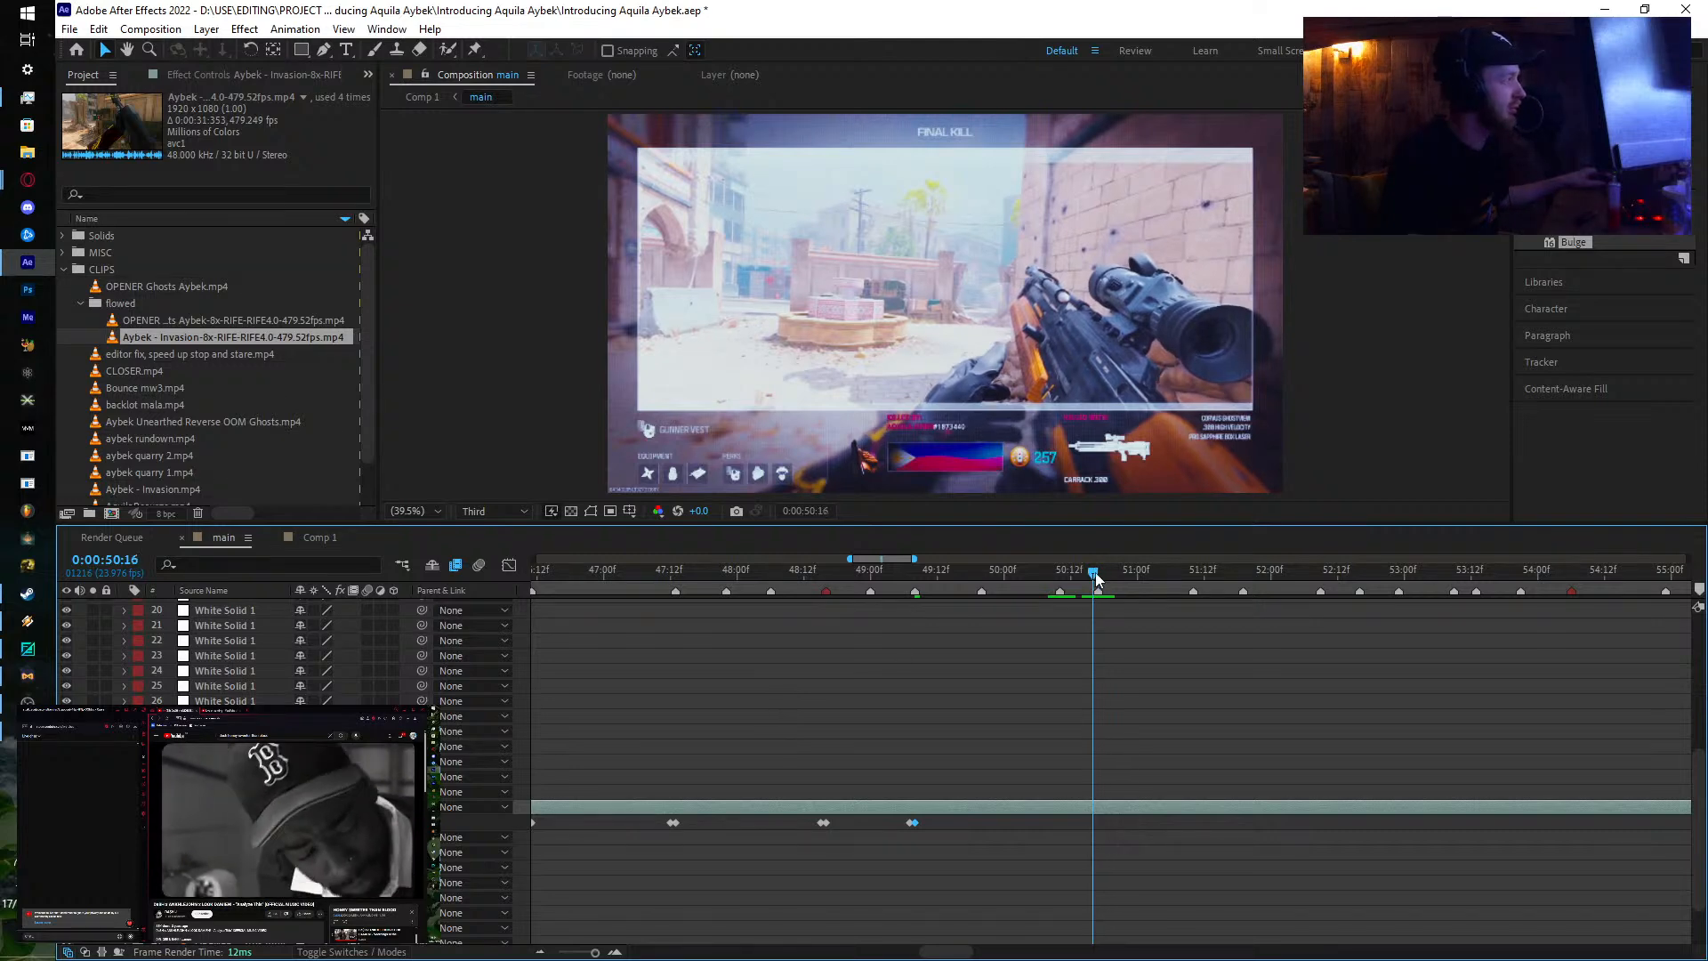
{"action": "key", "text": "ctrl+v"}
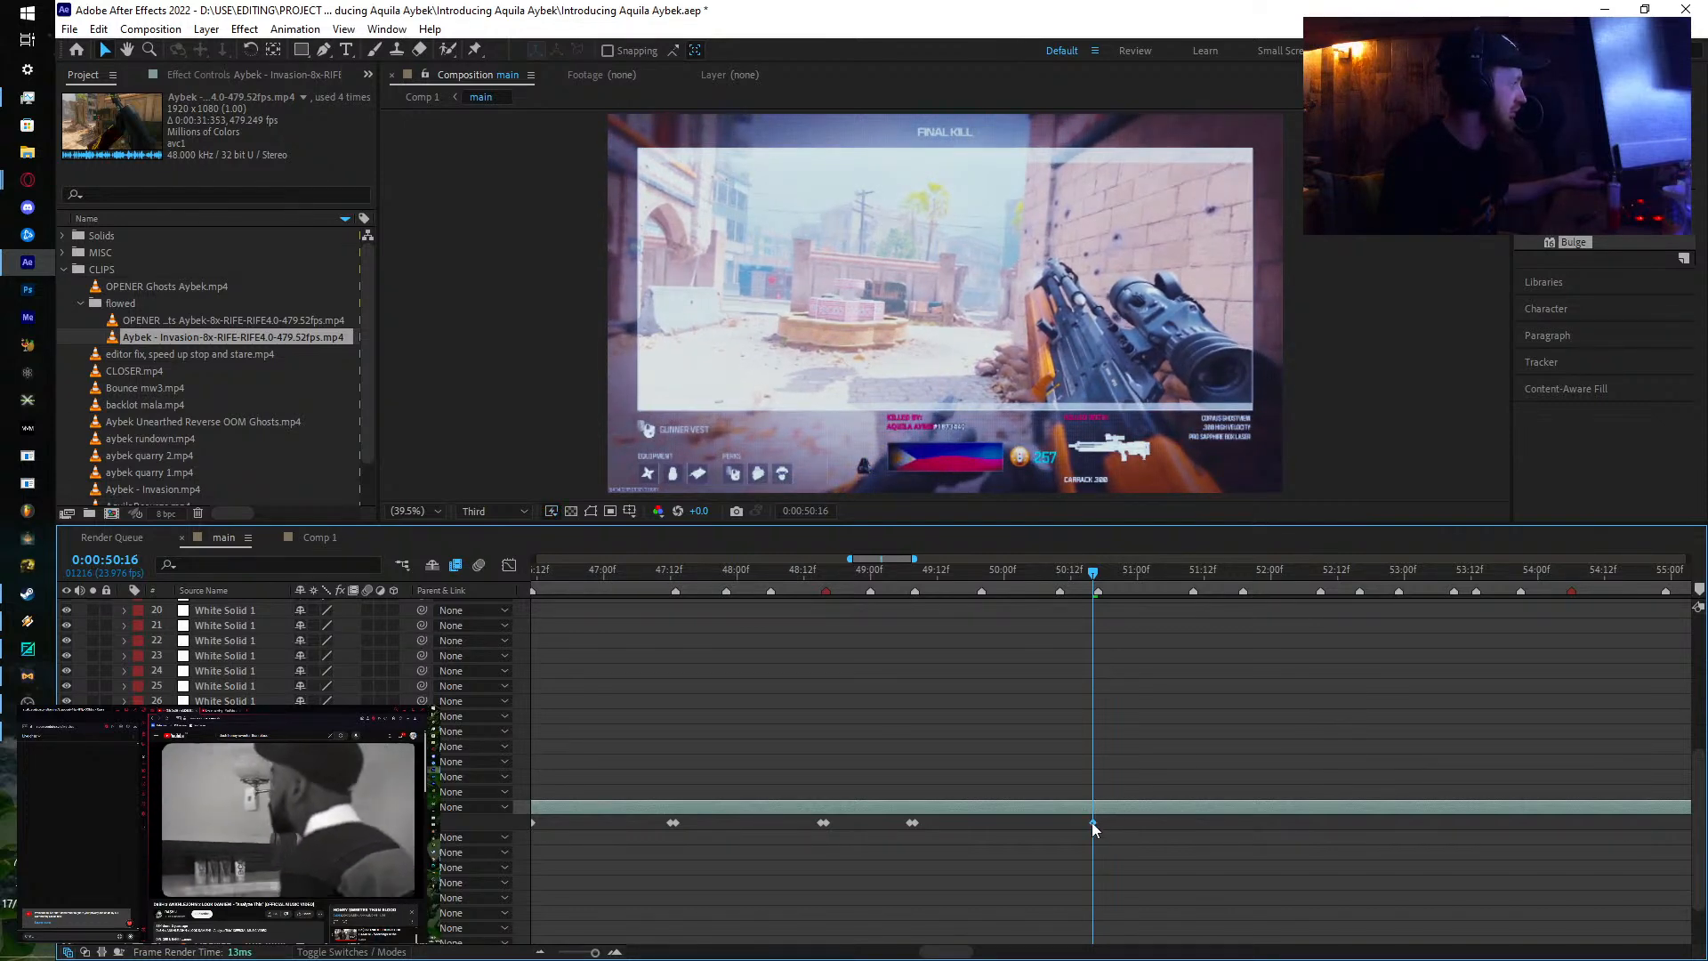
{"action": "left_click_drag", "start_coordinate": [1089, 824], "coordinate": [1083, 828]}
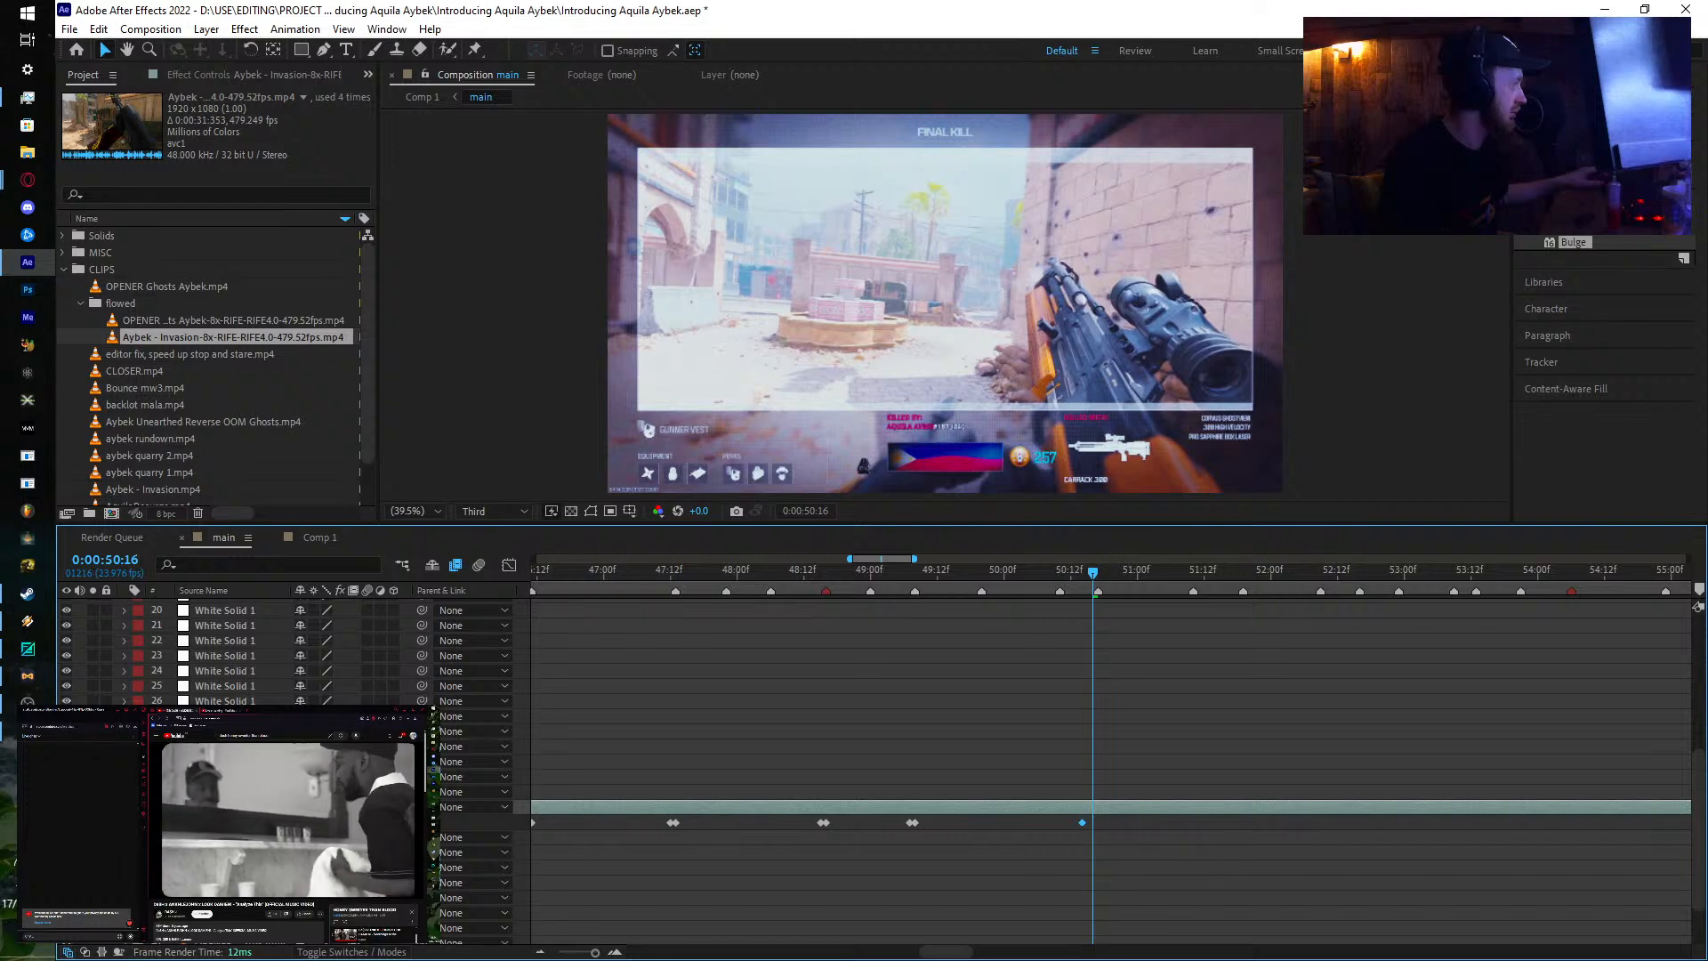
{"action": "left_click_drag", "start_coordinate": [313, 823], "coordinate": [392, 824]}
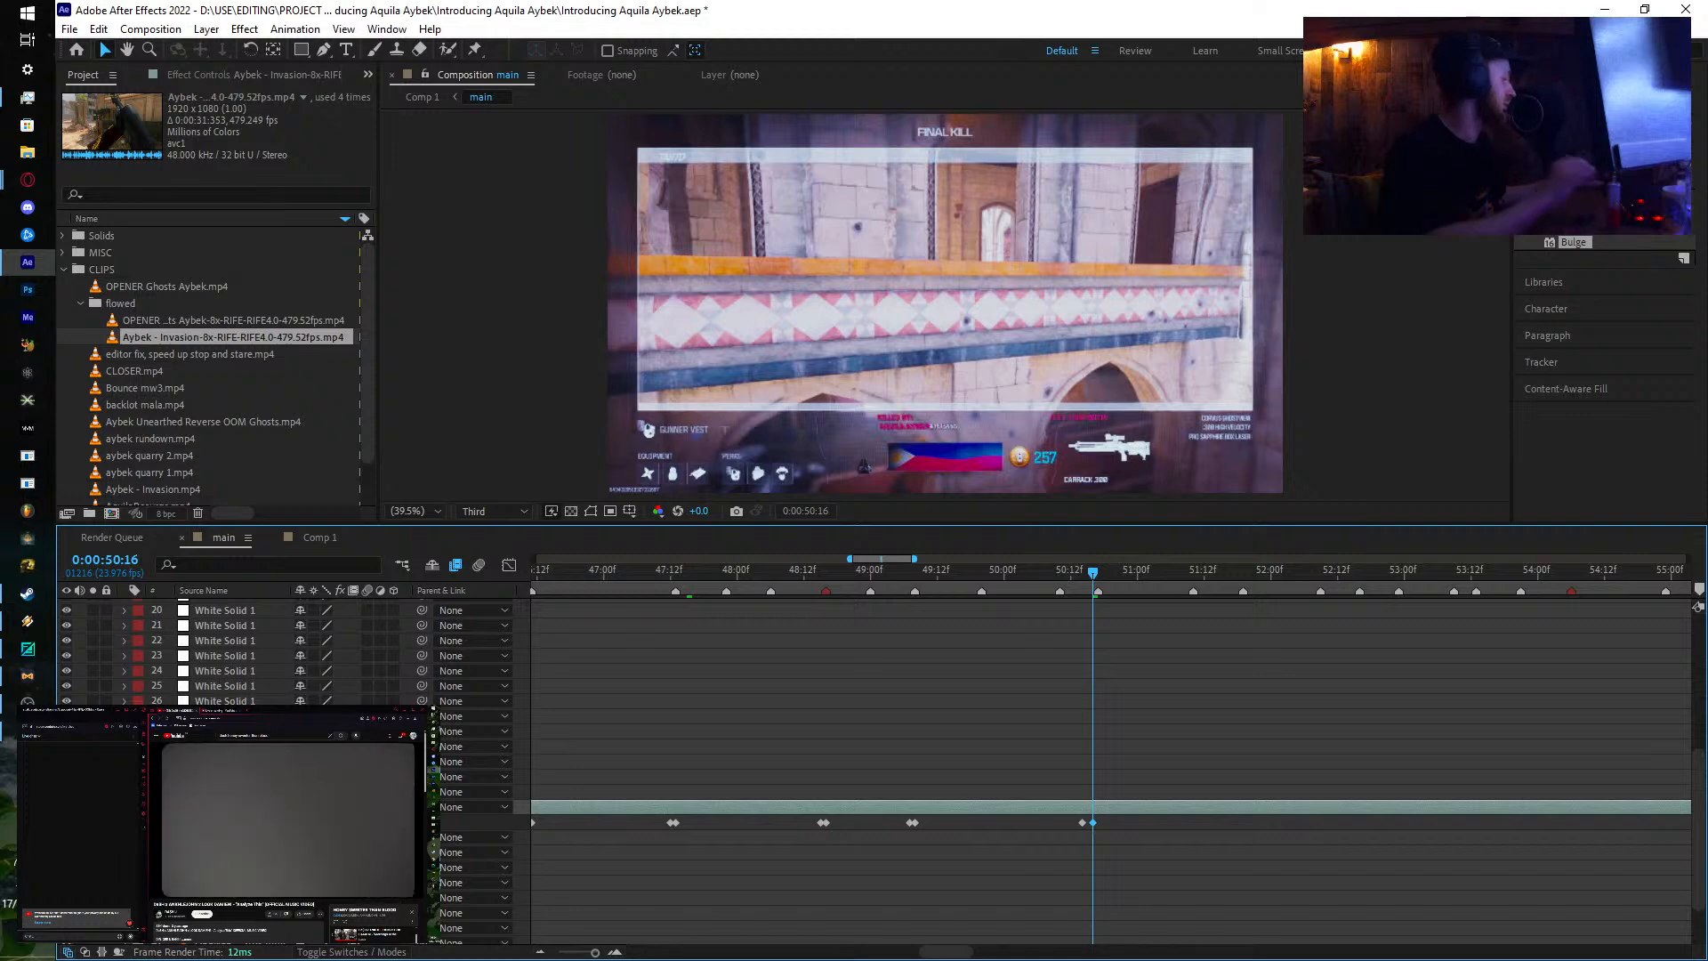
Step: Trim the end of the time-remapped clip at 0:00:50:16 and move the playhead past it to 0:00:50:21
{"action": "key", "text": "alt+]"}
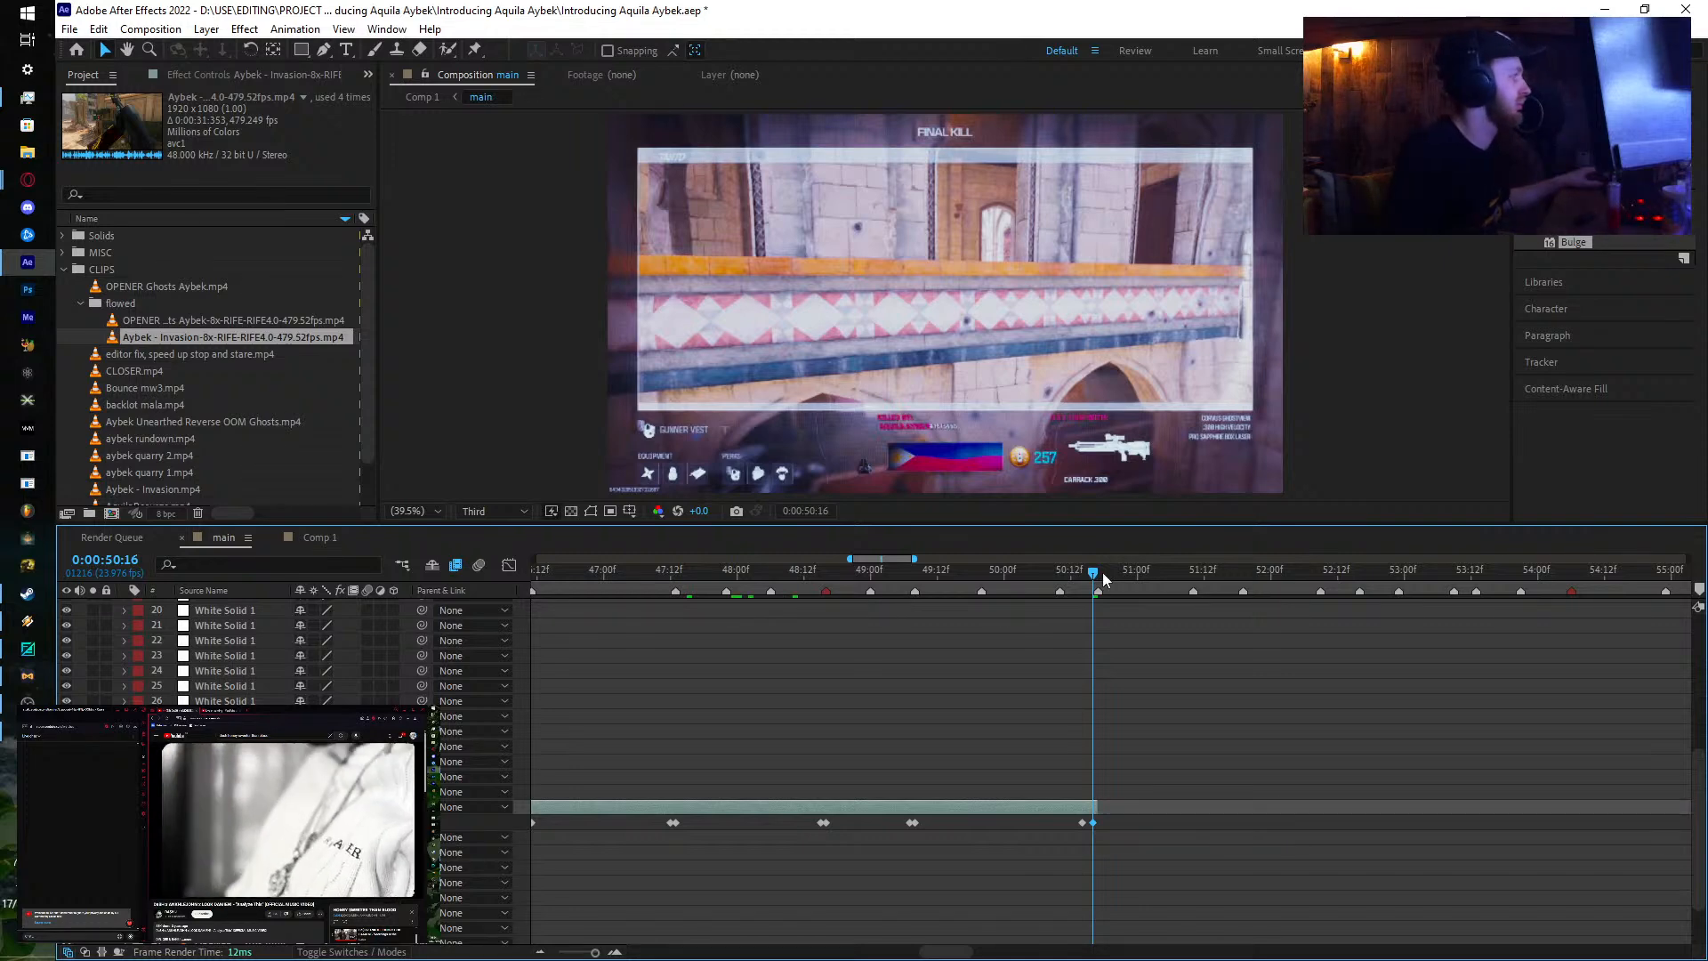
{"action": "left_click_drag", "start_coordinate": [1061, 580], "coordinate": [1123, 583]}
{"action": "left_click_drag", "start_coordinate": [922, 793], "coordinate": [1247, 769]}
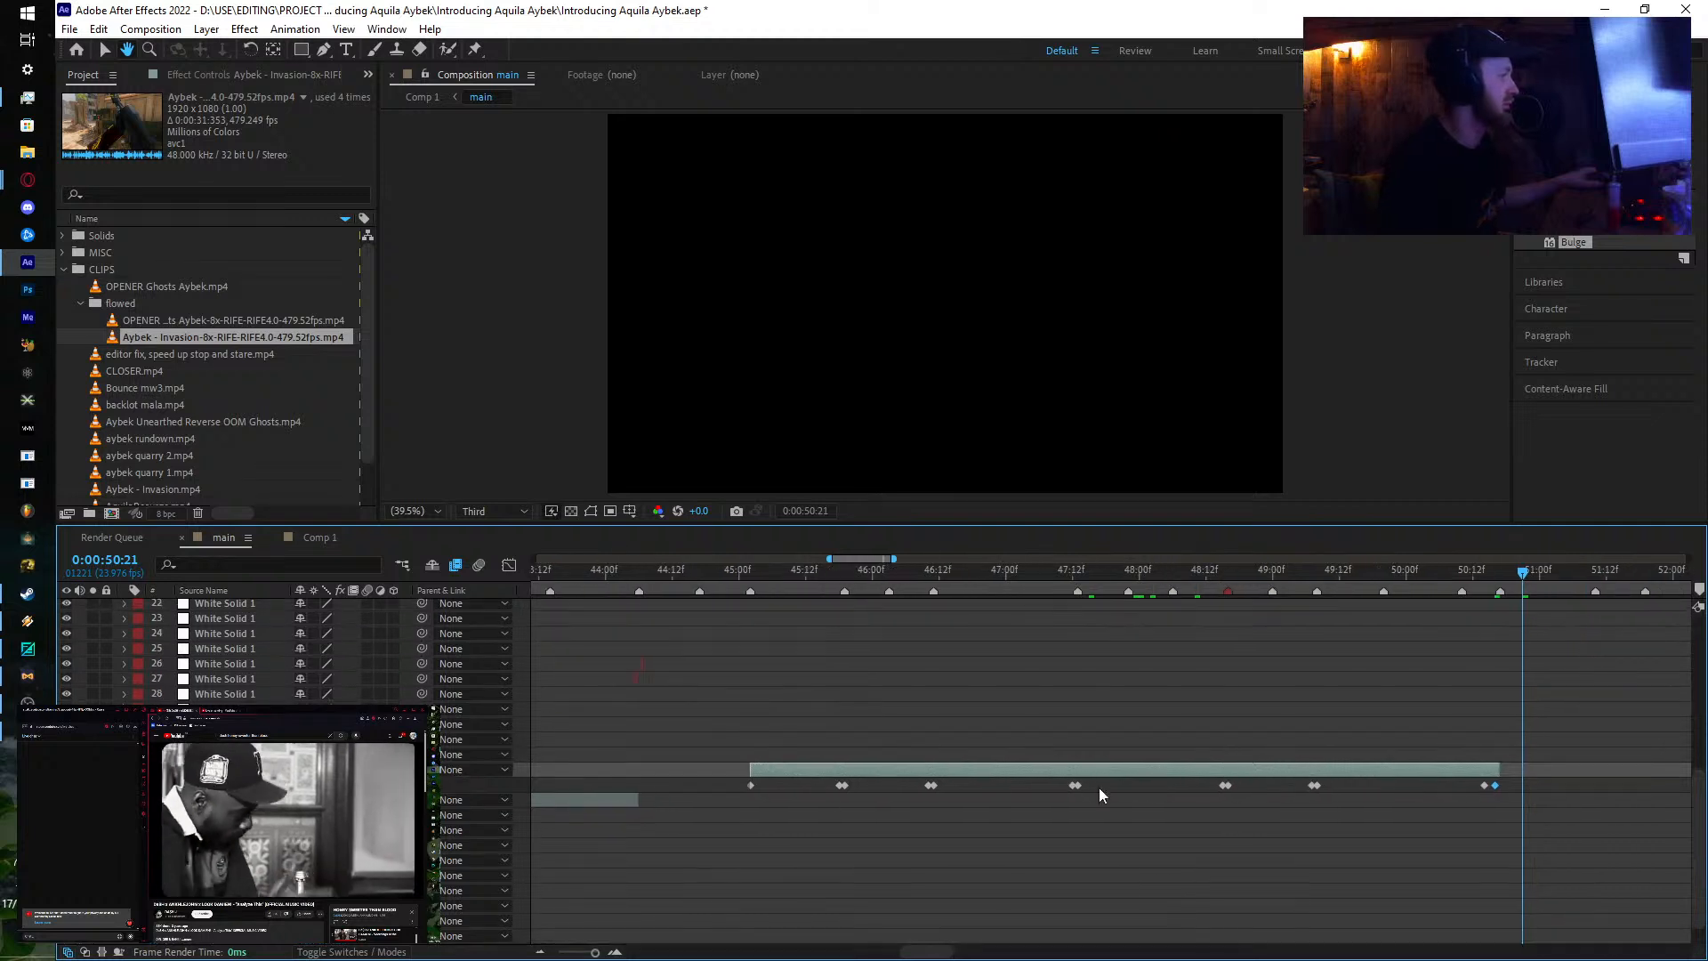
Step: Apply Easy Ease to all time-remap keyframes of the clip and open their value curve in the Graph Editor
{"action": "left_click_drag", "start_coordinate": [734, 777], "coordinate": [1621, 856]}
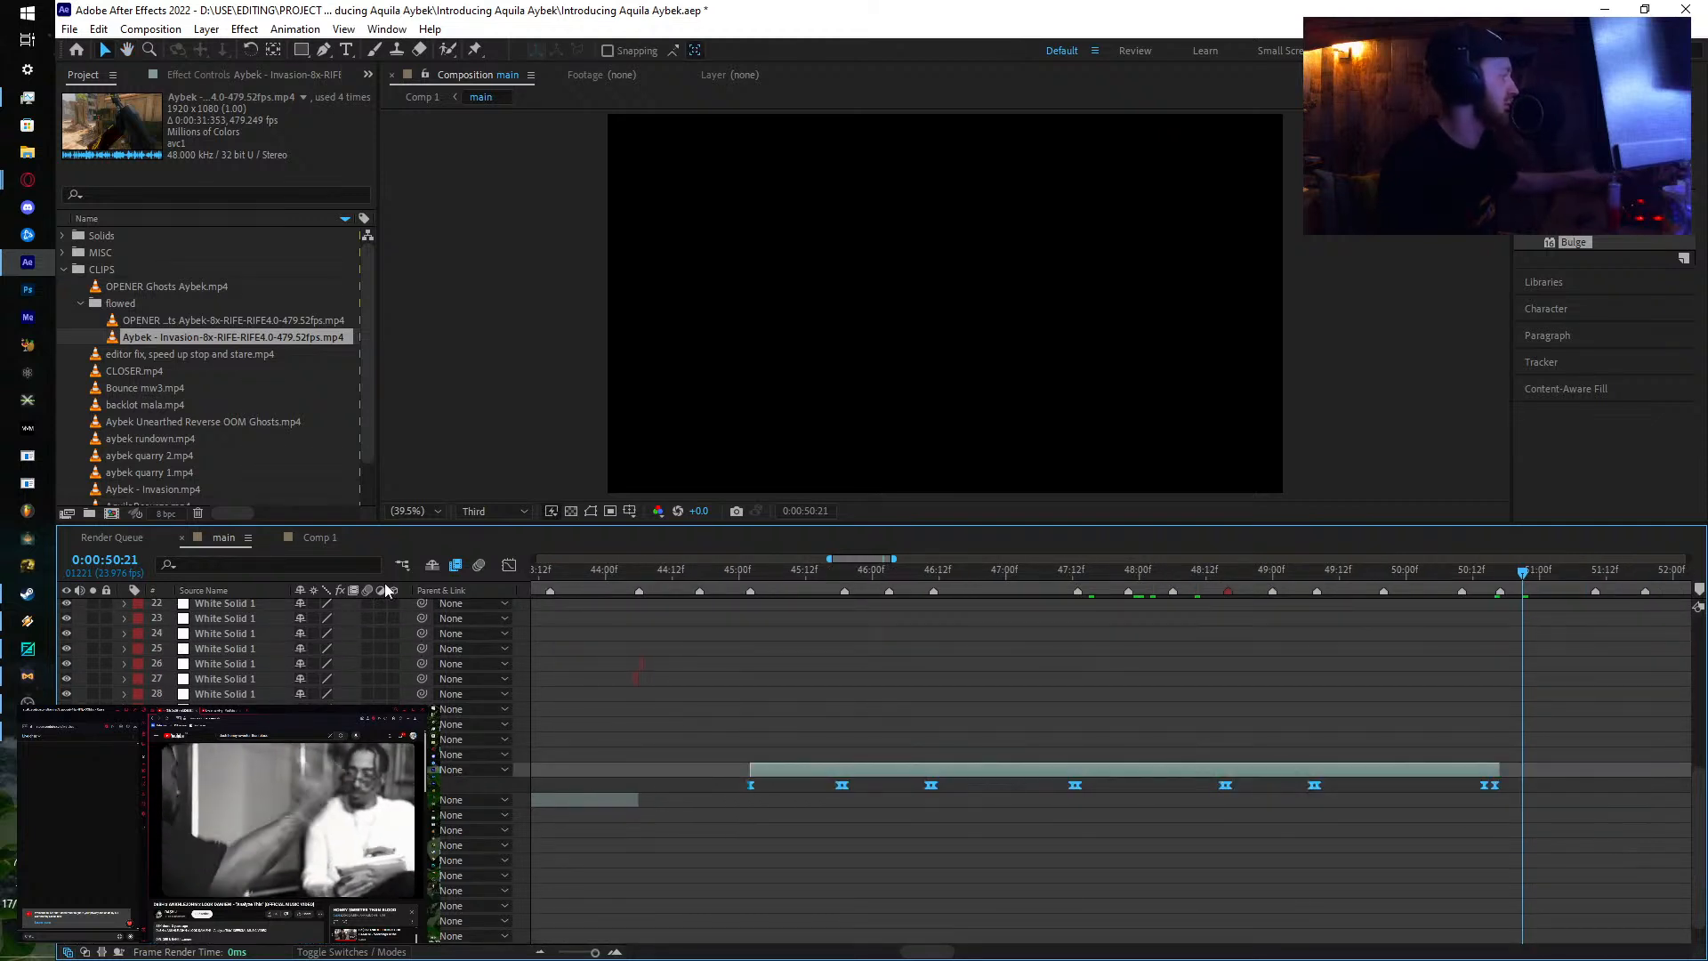
{"action": "left_click", "coordinate": [509, 566]}
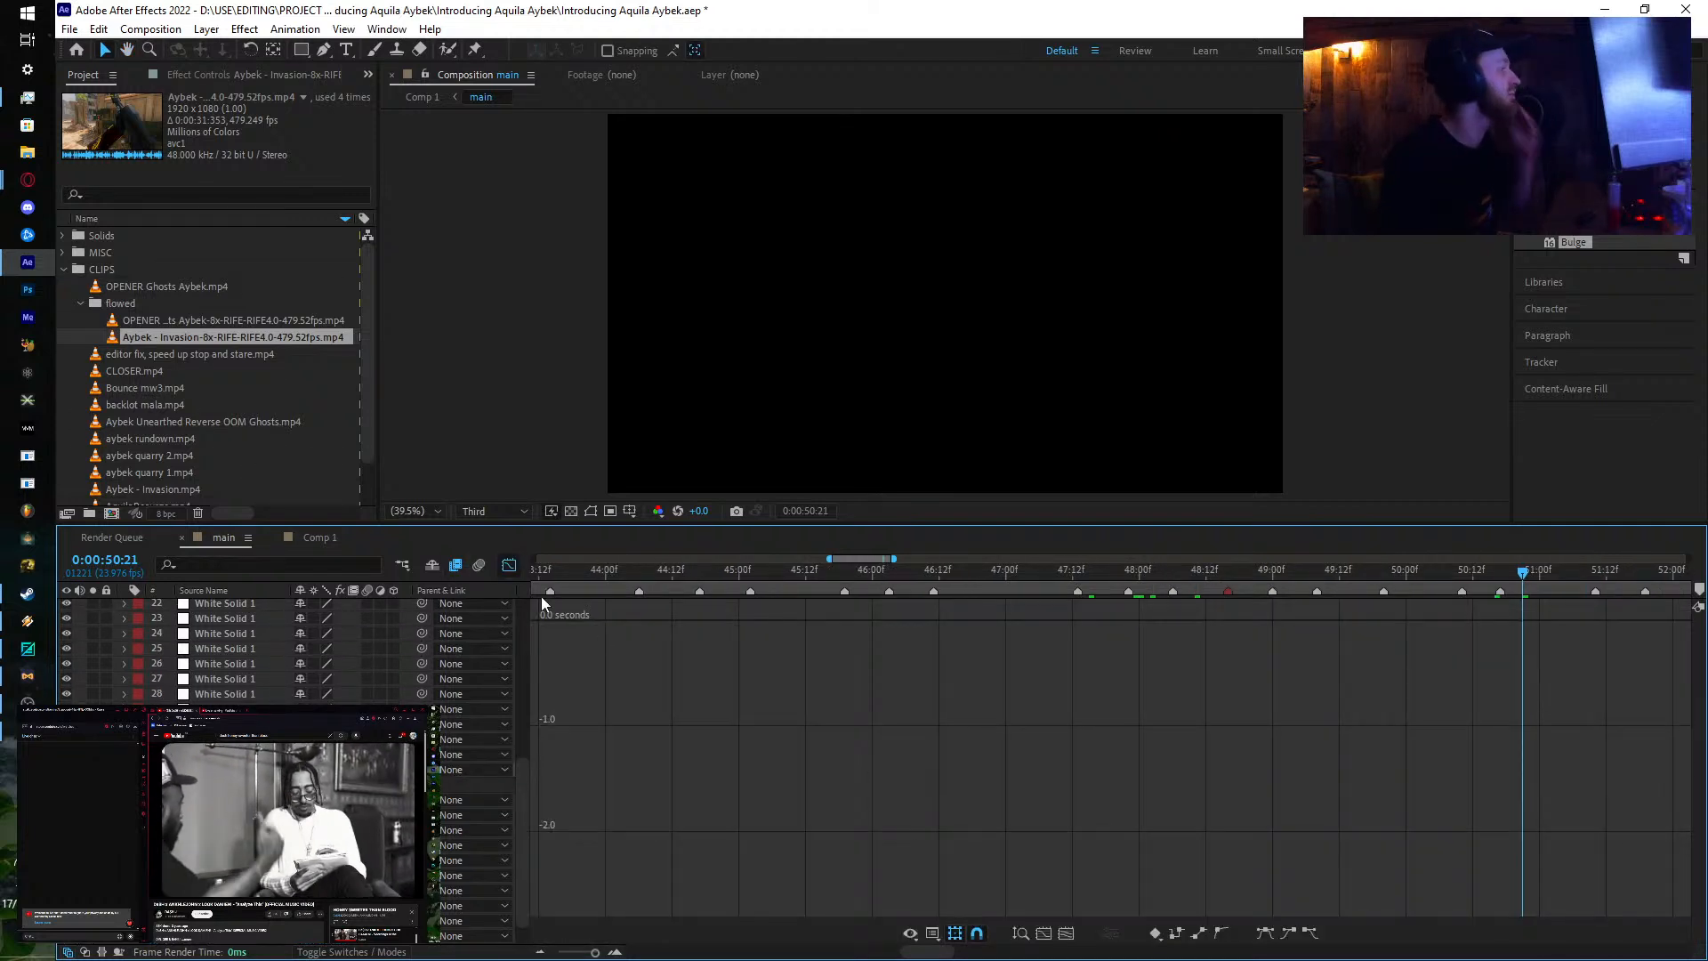
{"action": "left_click", "coordinate": [1025, 931]}
{"action": "scroll", "coordinate": [692, 867], "scroll_direction": "up", "scroll_amount": 3}
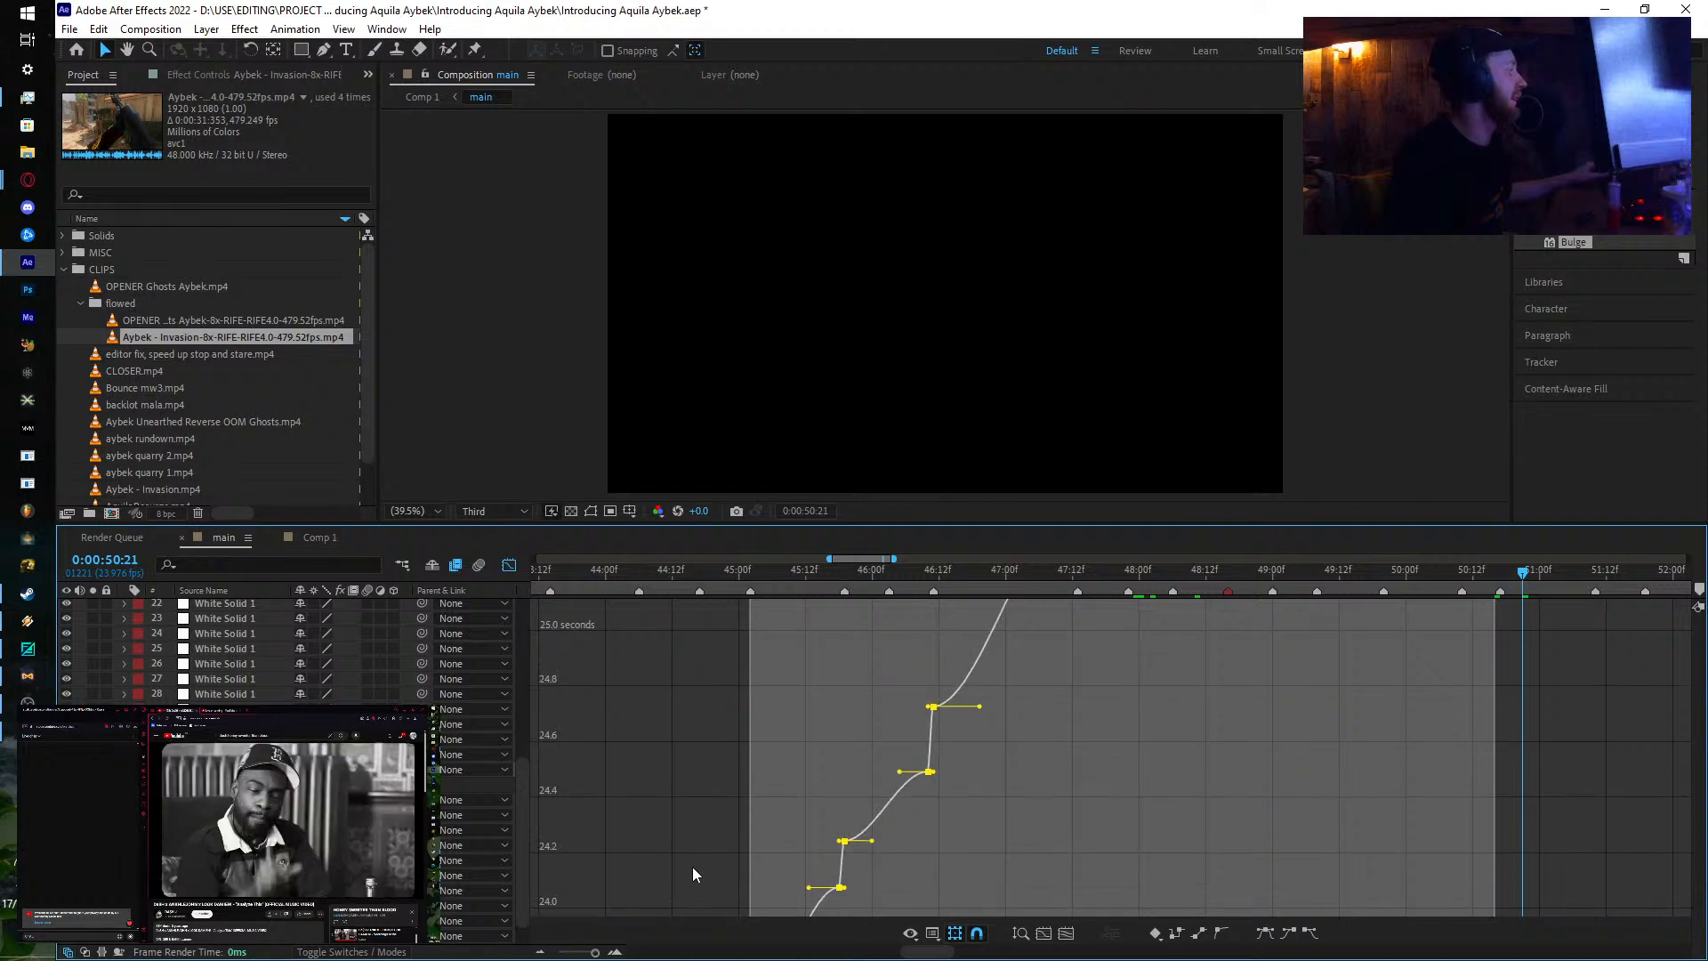
Step: Reshape the time-remap curve leaving the clip's first keyframe so it rises steeply and flattens towards the next keyframe
{"action": "scroll", "coordinate": [693, 867], "scroll_direction": "down", "scroll_amount": 2}
{"action": "scroll", "coordinate": [739, 884], "scroll_direction": "up", "scroll_amount": 3}
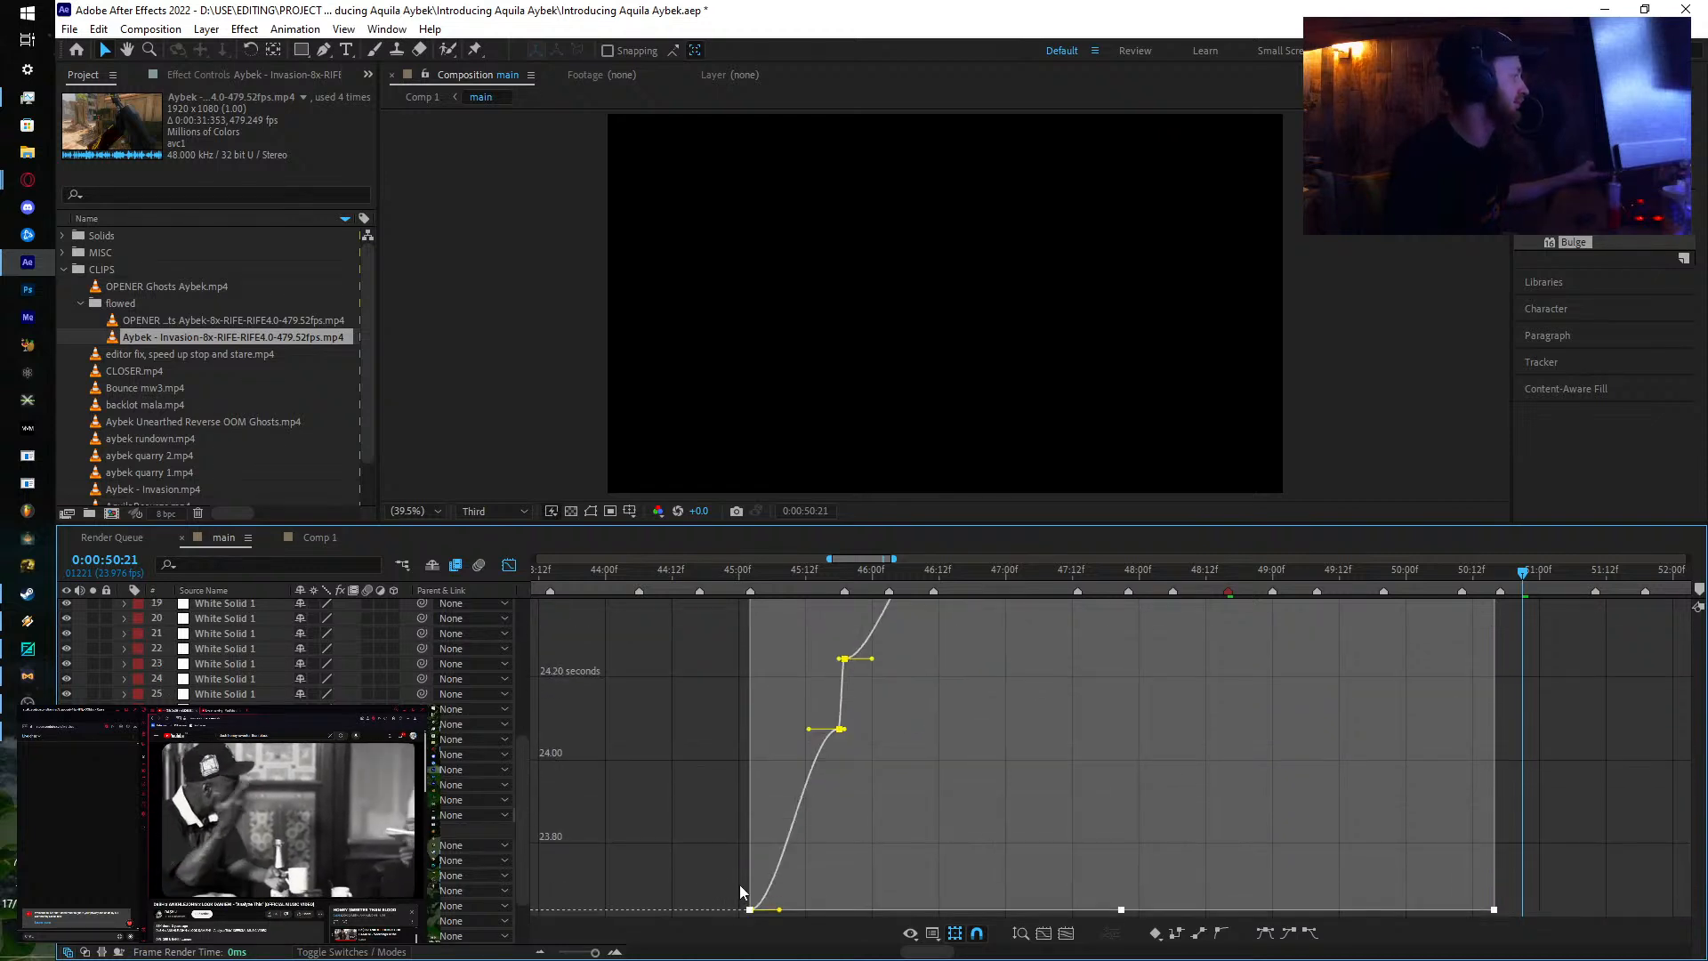
{"action": "scroll", "coordinate": [745, 858], "scroll_direction": "up", "scroll_amount": 1}
{"action": "left_click", "coordinate": [713, 841]}
{"action": "left_click", "coordinate": [754, 874]}
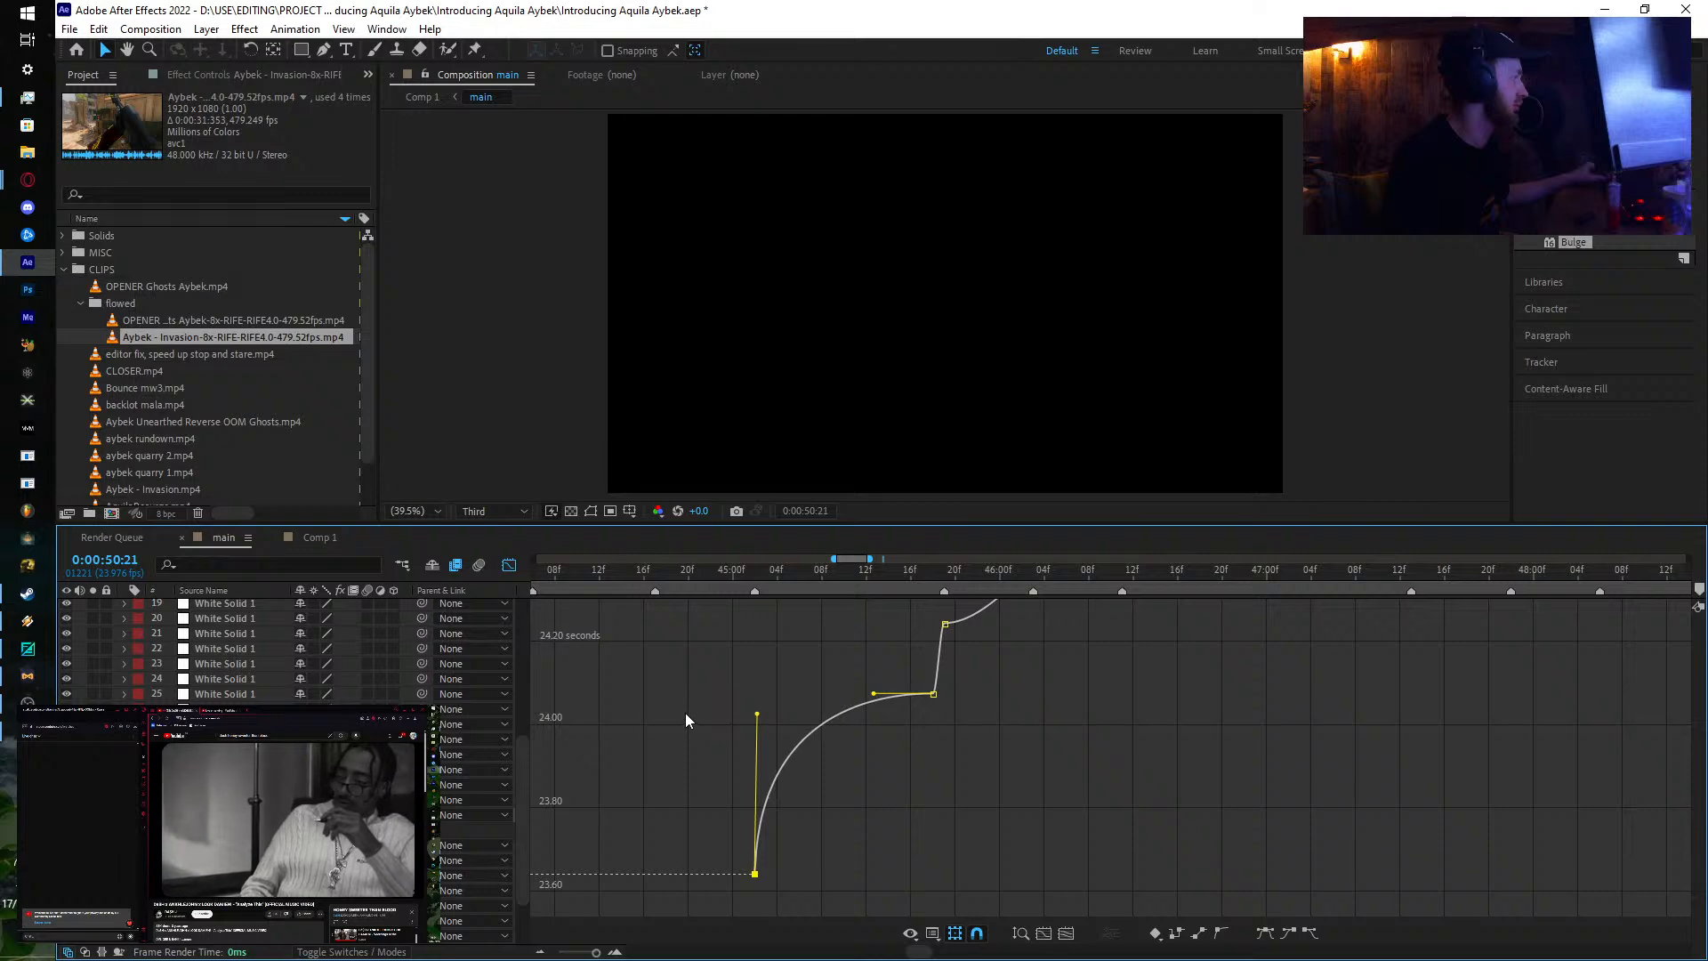
Step: Pull the outgoing handle of the time-remap keyframe at 0:00:45:19 almost straight up for a fast start that slows down
{"action": "left_click_drag", "start_coordinate": [660, 578], "coordinate": [978, 712]}
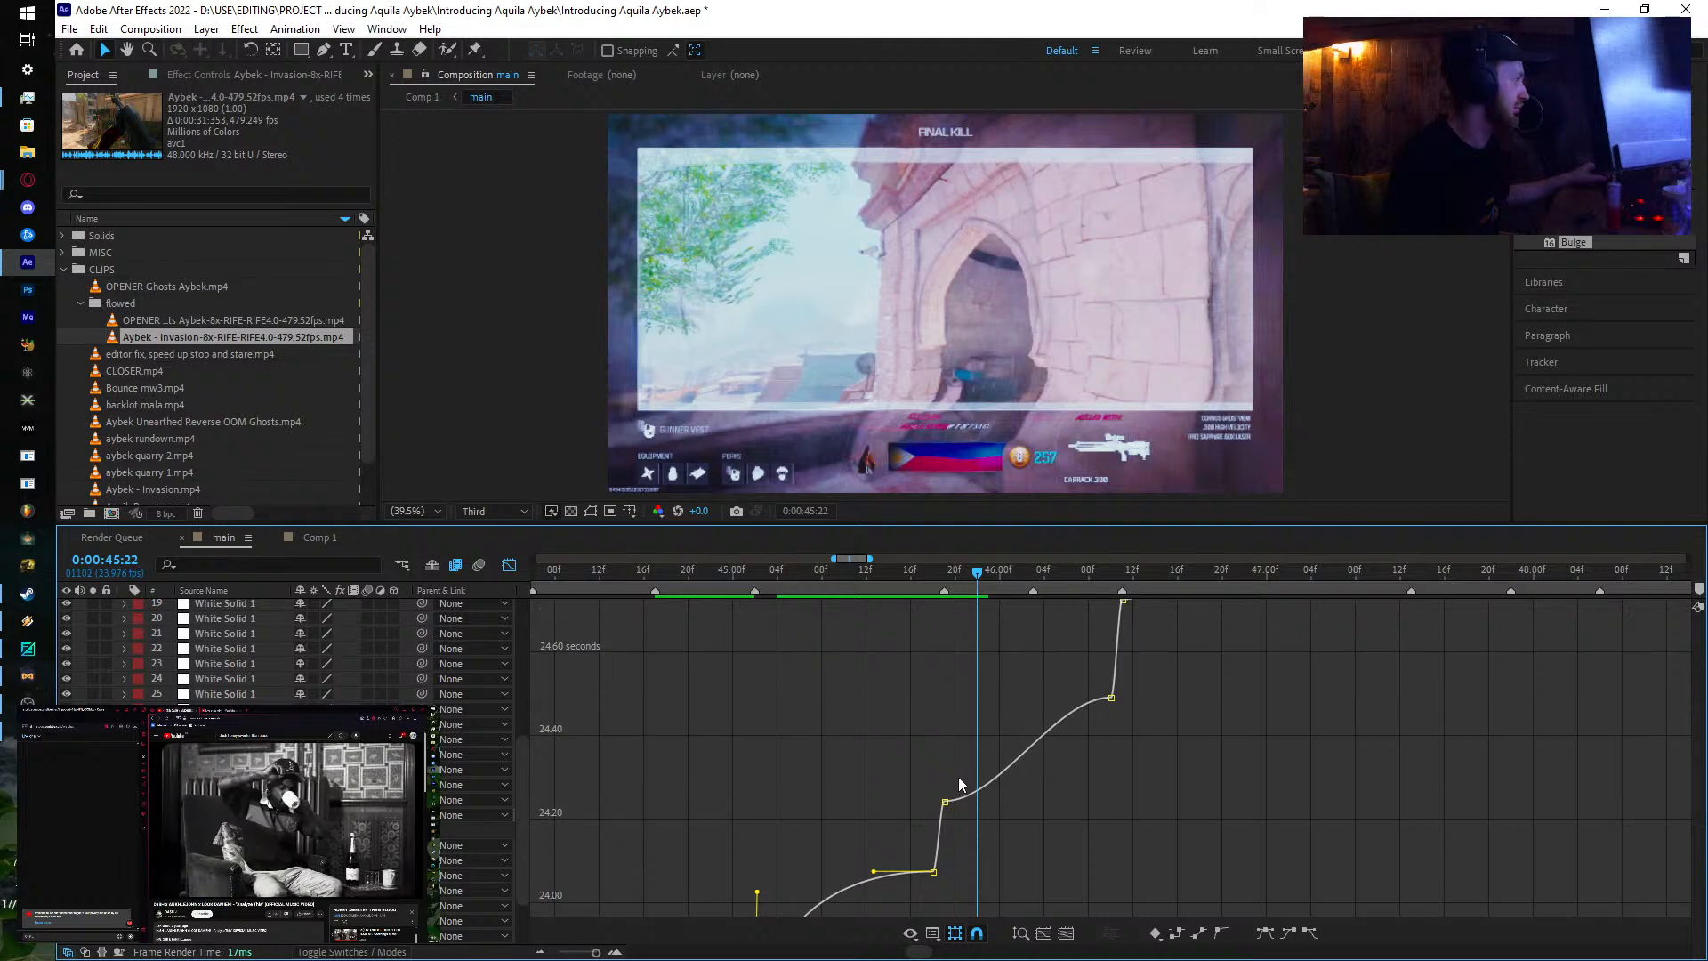
{"action": "left_click", "coordinate": [944, 801]}
{"action": "left_click_drag", "start_coordinate": [1000, 801], "coordinate": [923, 696]}
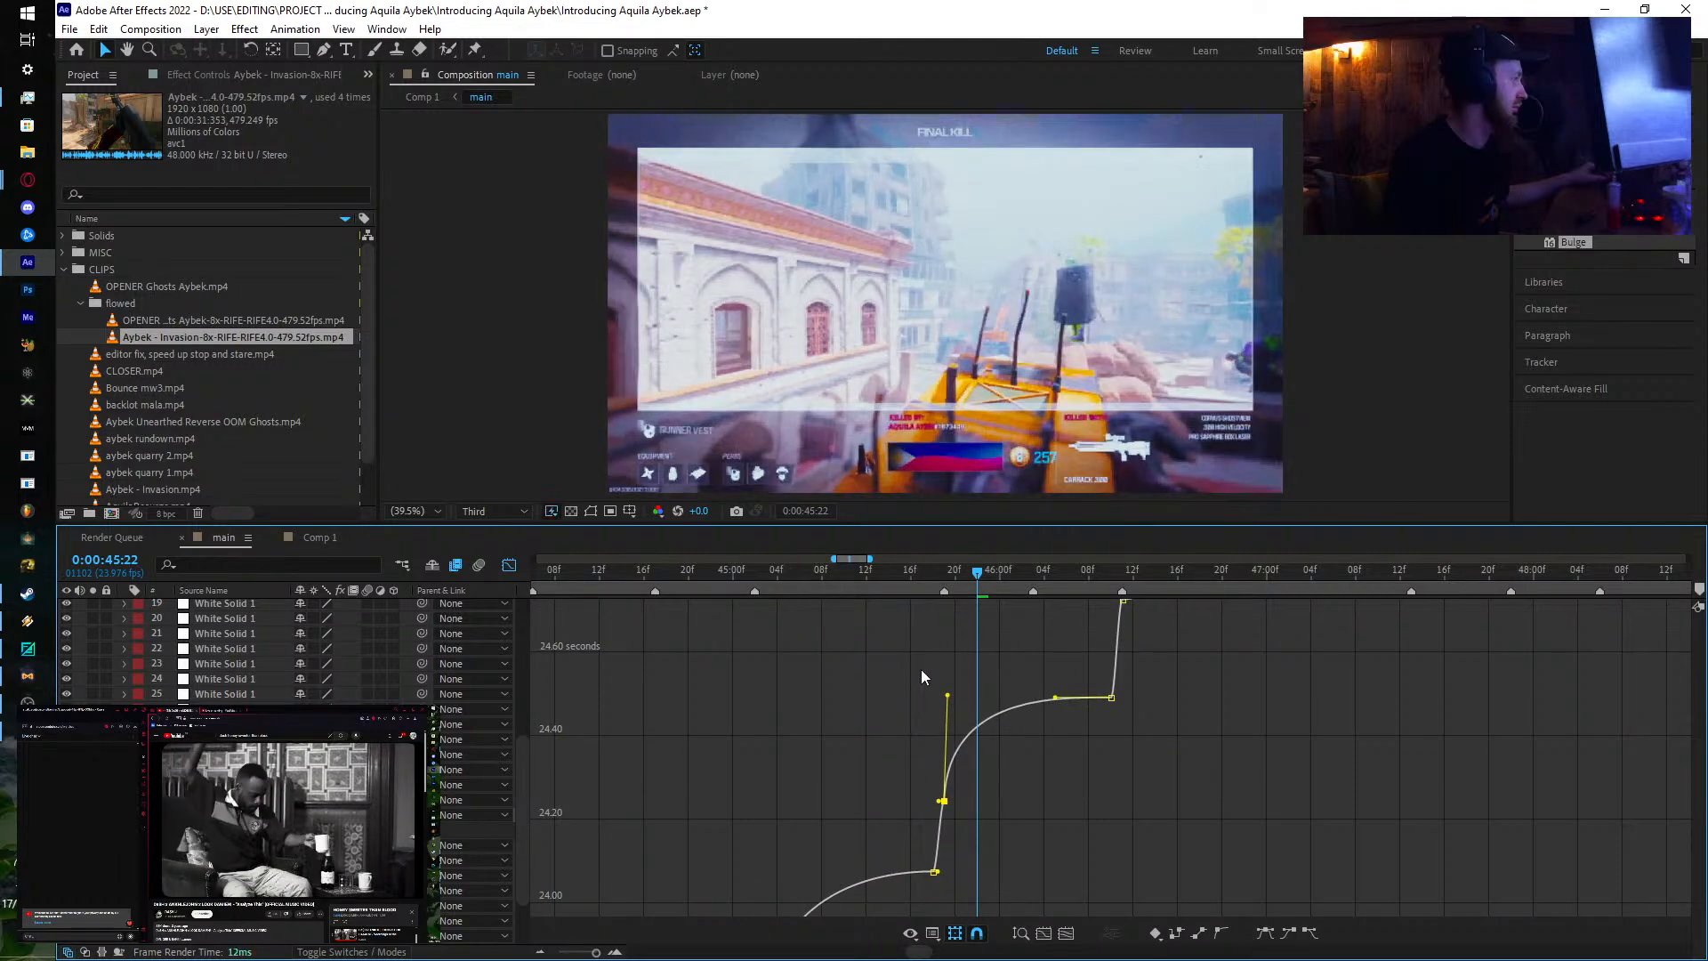
Step: Steepen the time-remap curve leaving the keyframe at 0:00:46:11 so the speed bursts there and eases out
{"action": "left_click_drag", "start_coordinate": [886, 578], "coordinate": [1123, 594]}
{"action": "scroll", "coordinate": [1110, 729], "scroll_direction": "up", "scroll_amount": 4}
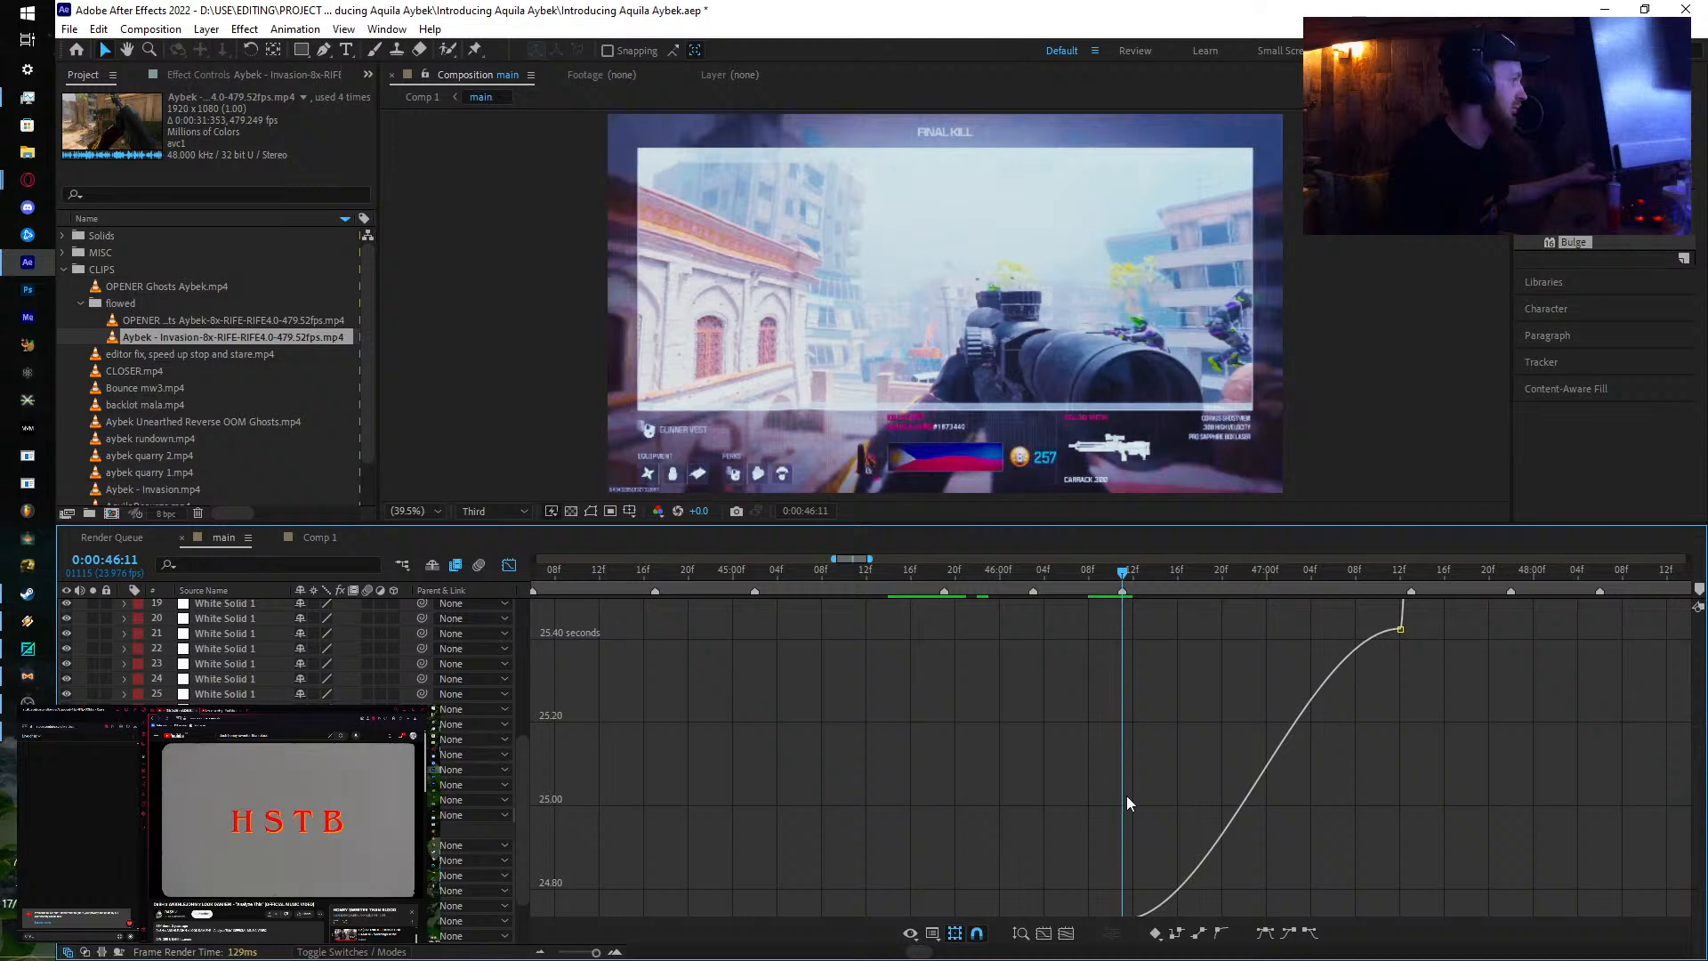
{"action": "scroll", "coordinate": [1127, 797], "scroll_direction": "down", "scroll_amount": 1}
{"action": "left_click", "coordinate": [1123, 878]}
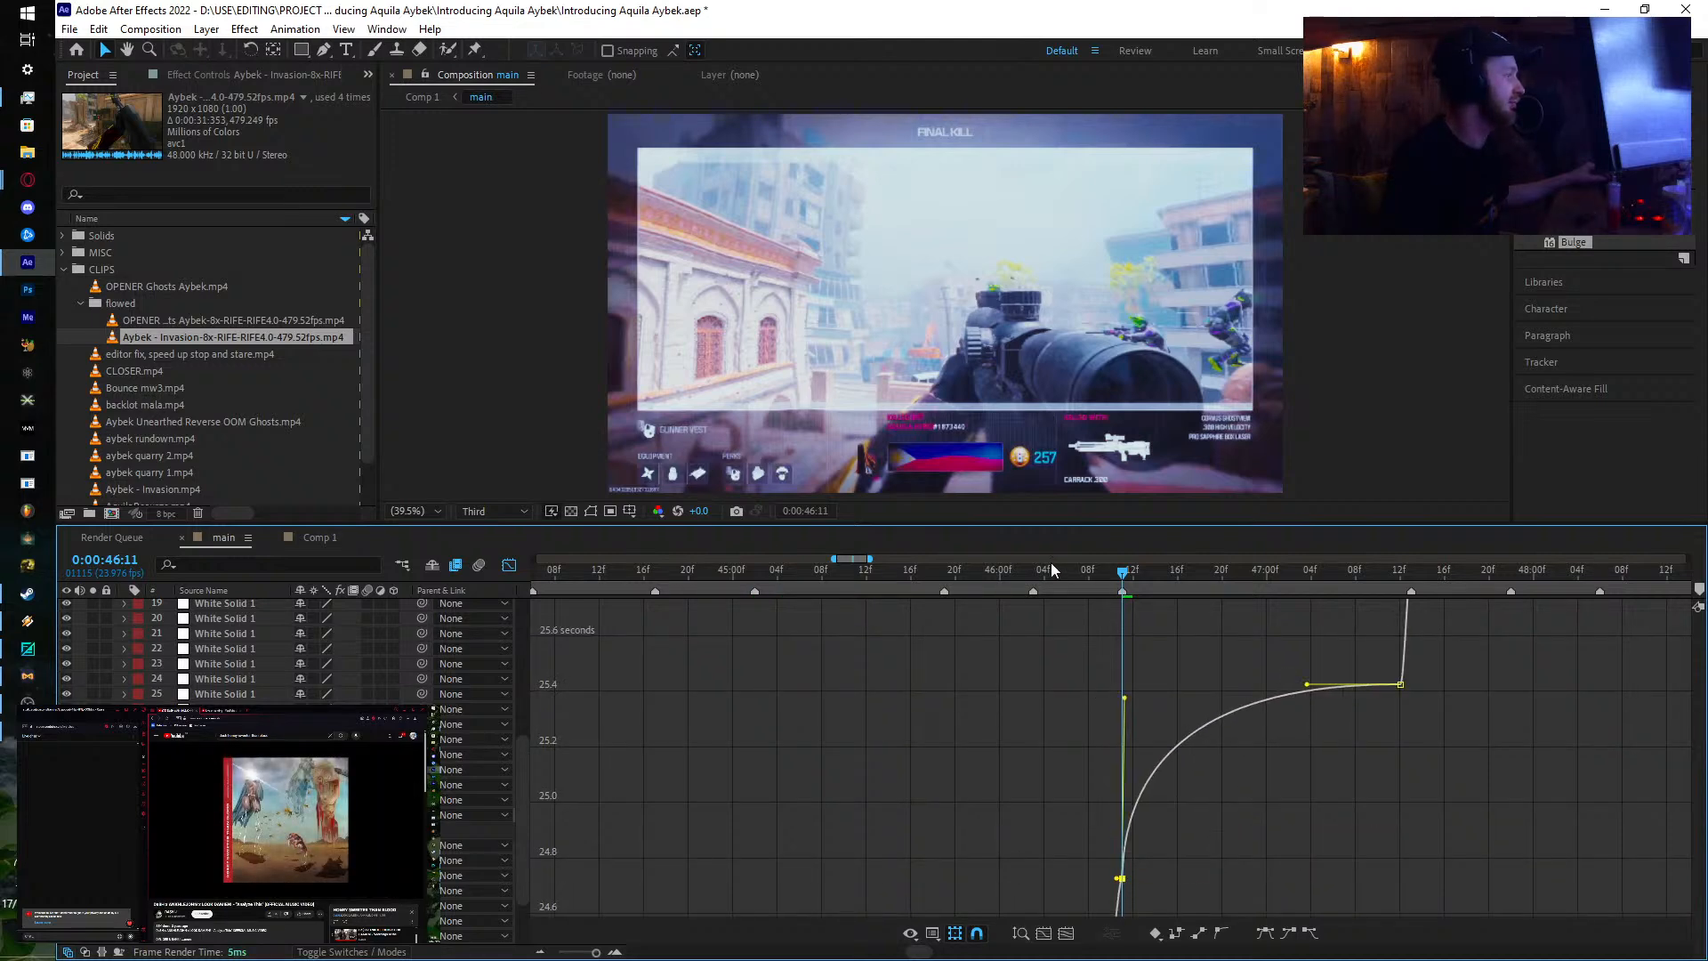
Step: Review the preceding ramp and raise the outgoing handle of the time-remap keyframe at 0:00:47:13 nearly vertically
{"action": "left_click_drag", "start_coordinate": [1051, 569], "coordinate": [787, 808]}
{"action": "scroll", "coordinate": [867, 781], "scroll_direction": "up", "scroll_amount": 3}
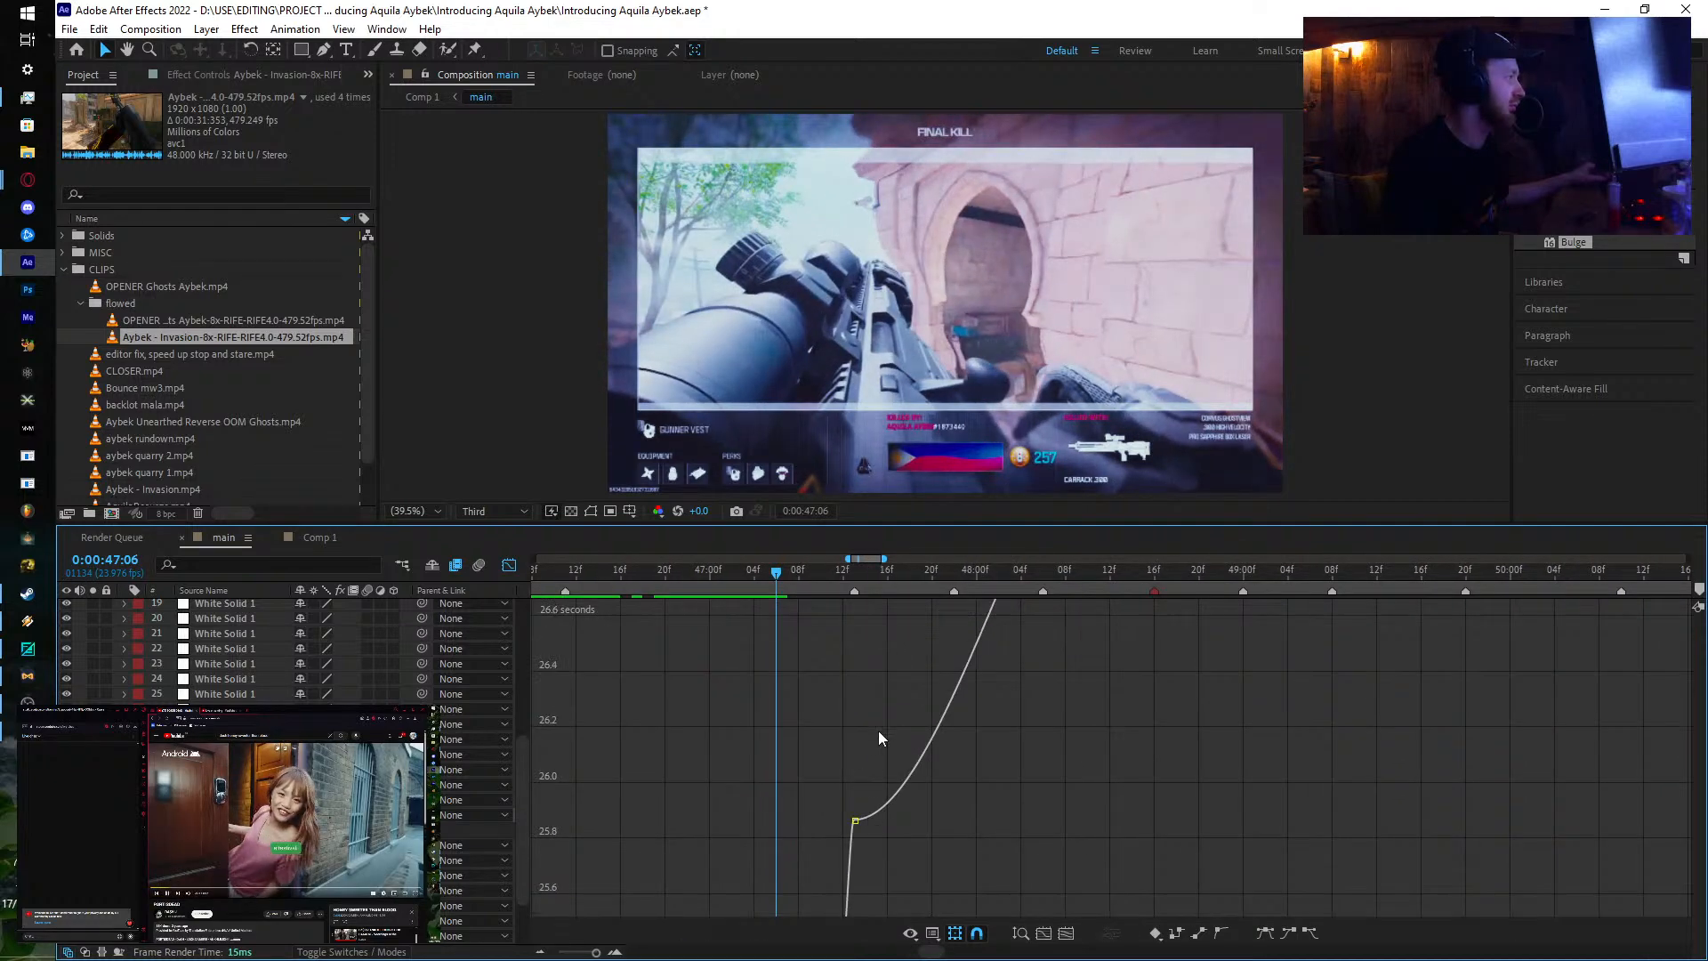
{"action": "scroll", "coordinate": [895, 697], "scroll_direction": "down", "scroll_amount": 1}
{"action": "left_click_drag", "start_coordinate": [850, 753], "coordinate": [960, 665]}
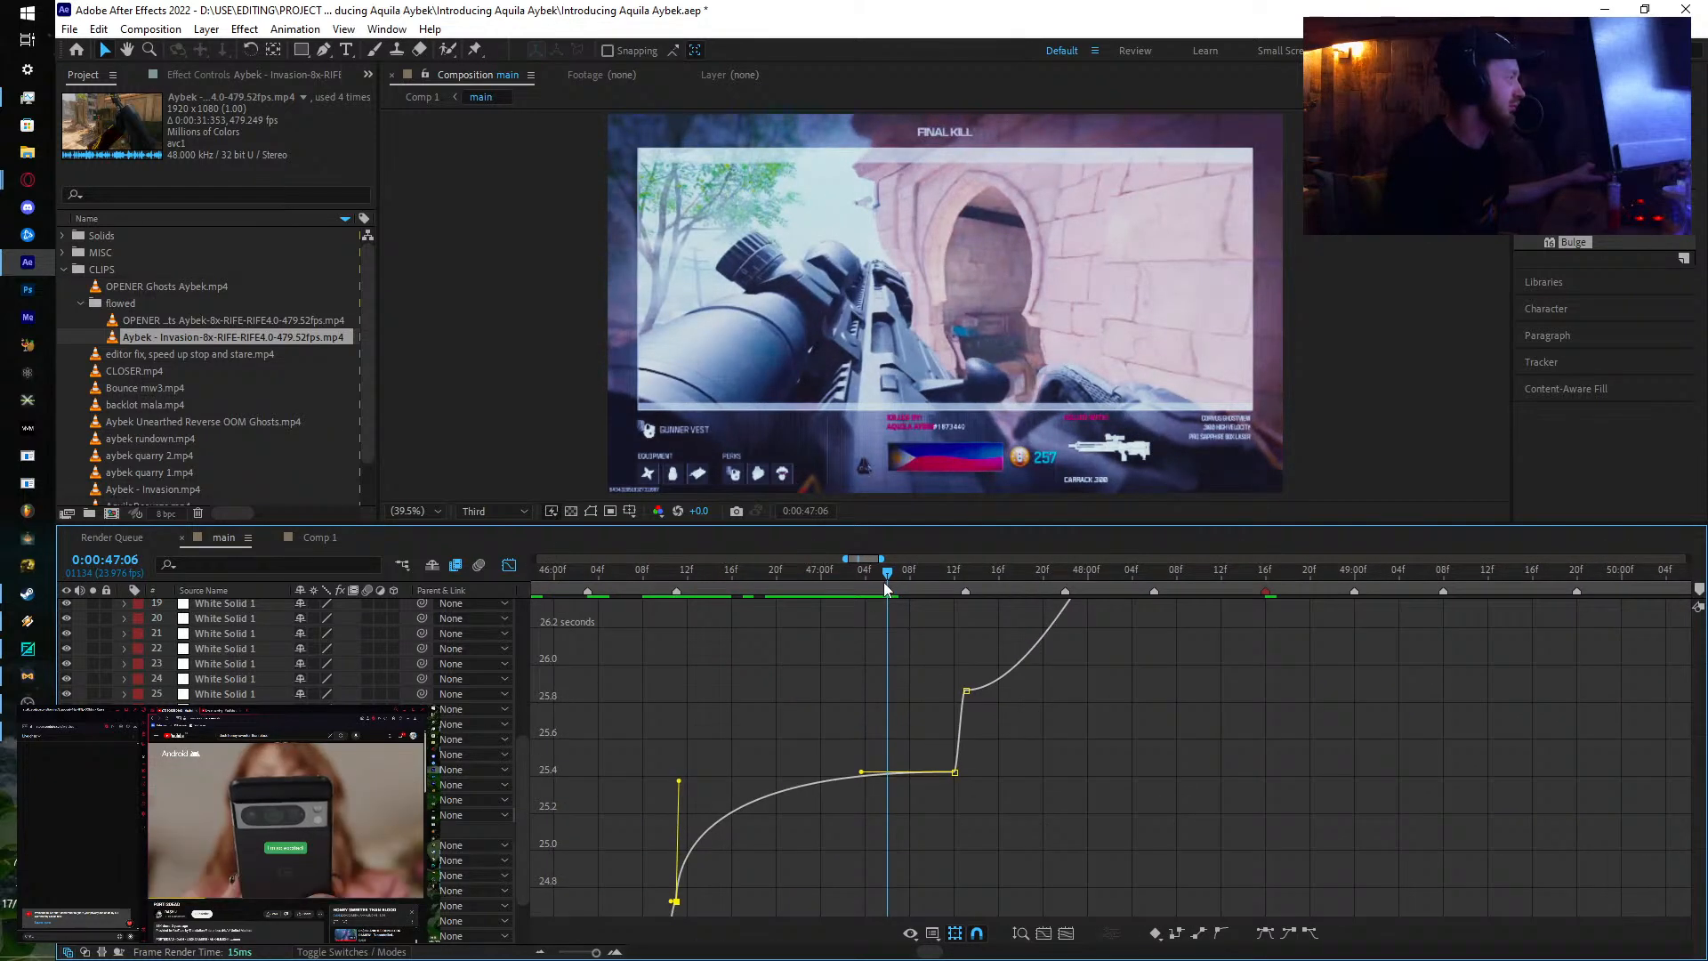
{"action": "left_click_drag", "start_coordinate": [886, 584], "coordinate": [1025, 588]}
{"action": "scroll", "coordinate": [1030, 701], "scroll_direction": "up", "scroll_amount": 3}
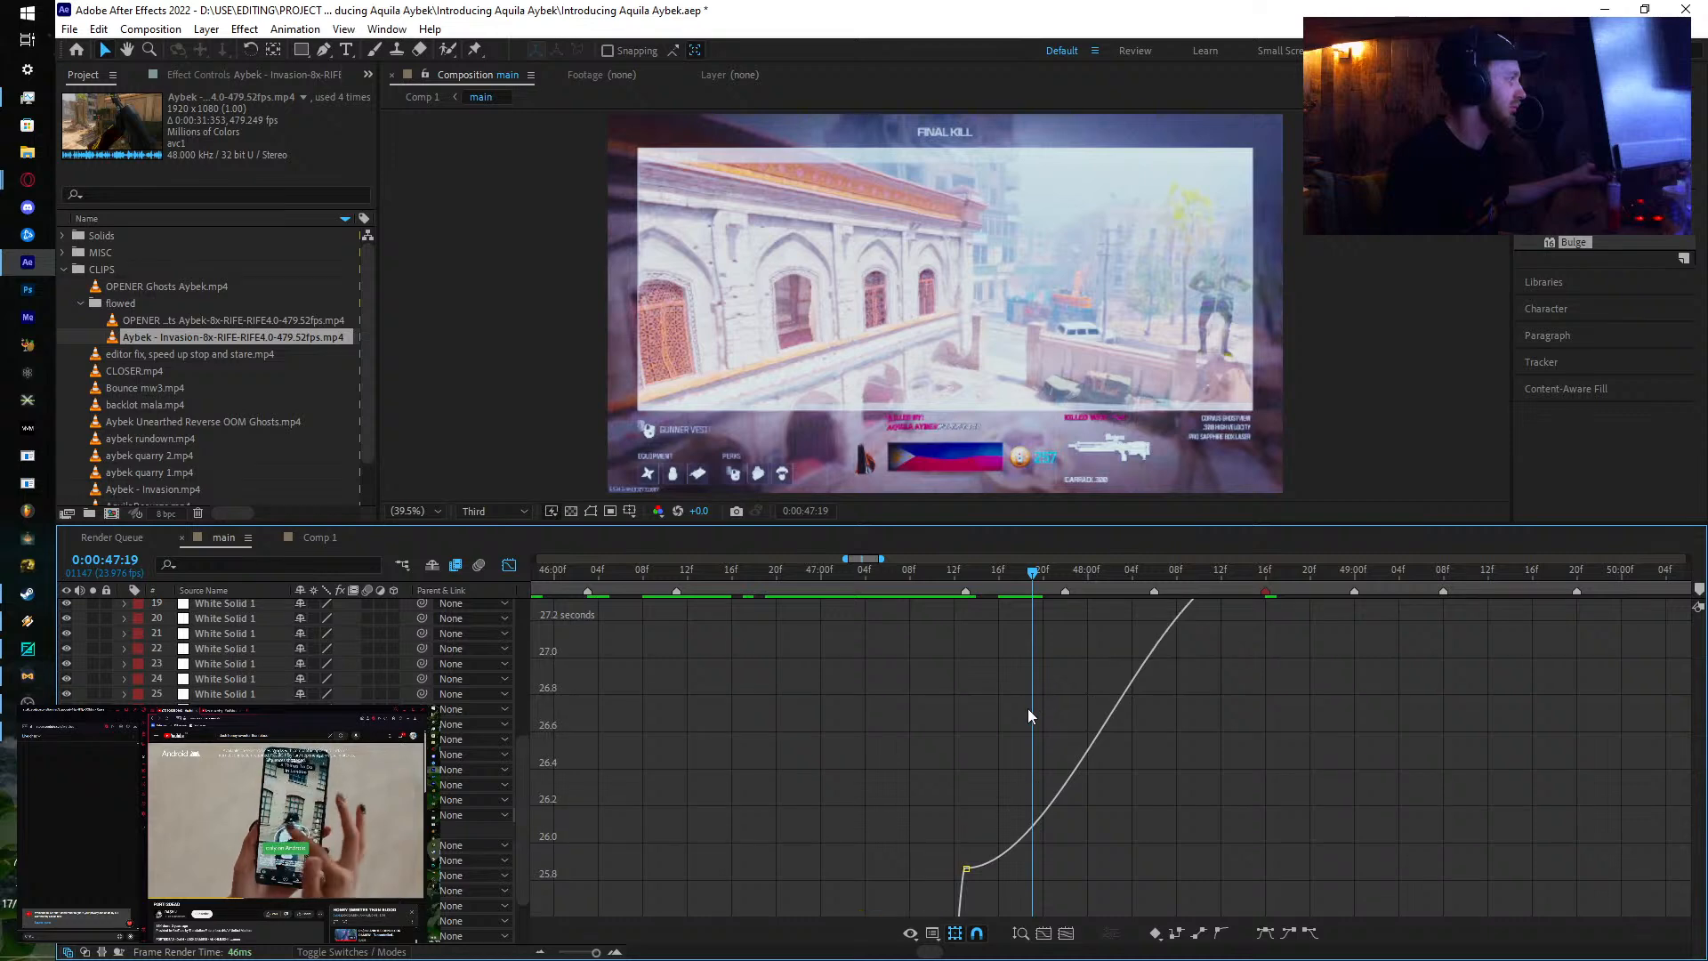
{"action": "scroll", "coordinate": [1027, 708], "scroll_direction": "up", "scroll_amount": 1}
{"action": "scroll", "coordinate": [1028, 708], "scroll_direction": "down", "scroll_amount": 1}
{"action": "scroll", "coordinate": [1023, 720], "scroll_direction": "up", "scroll_amount": 1}
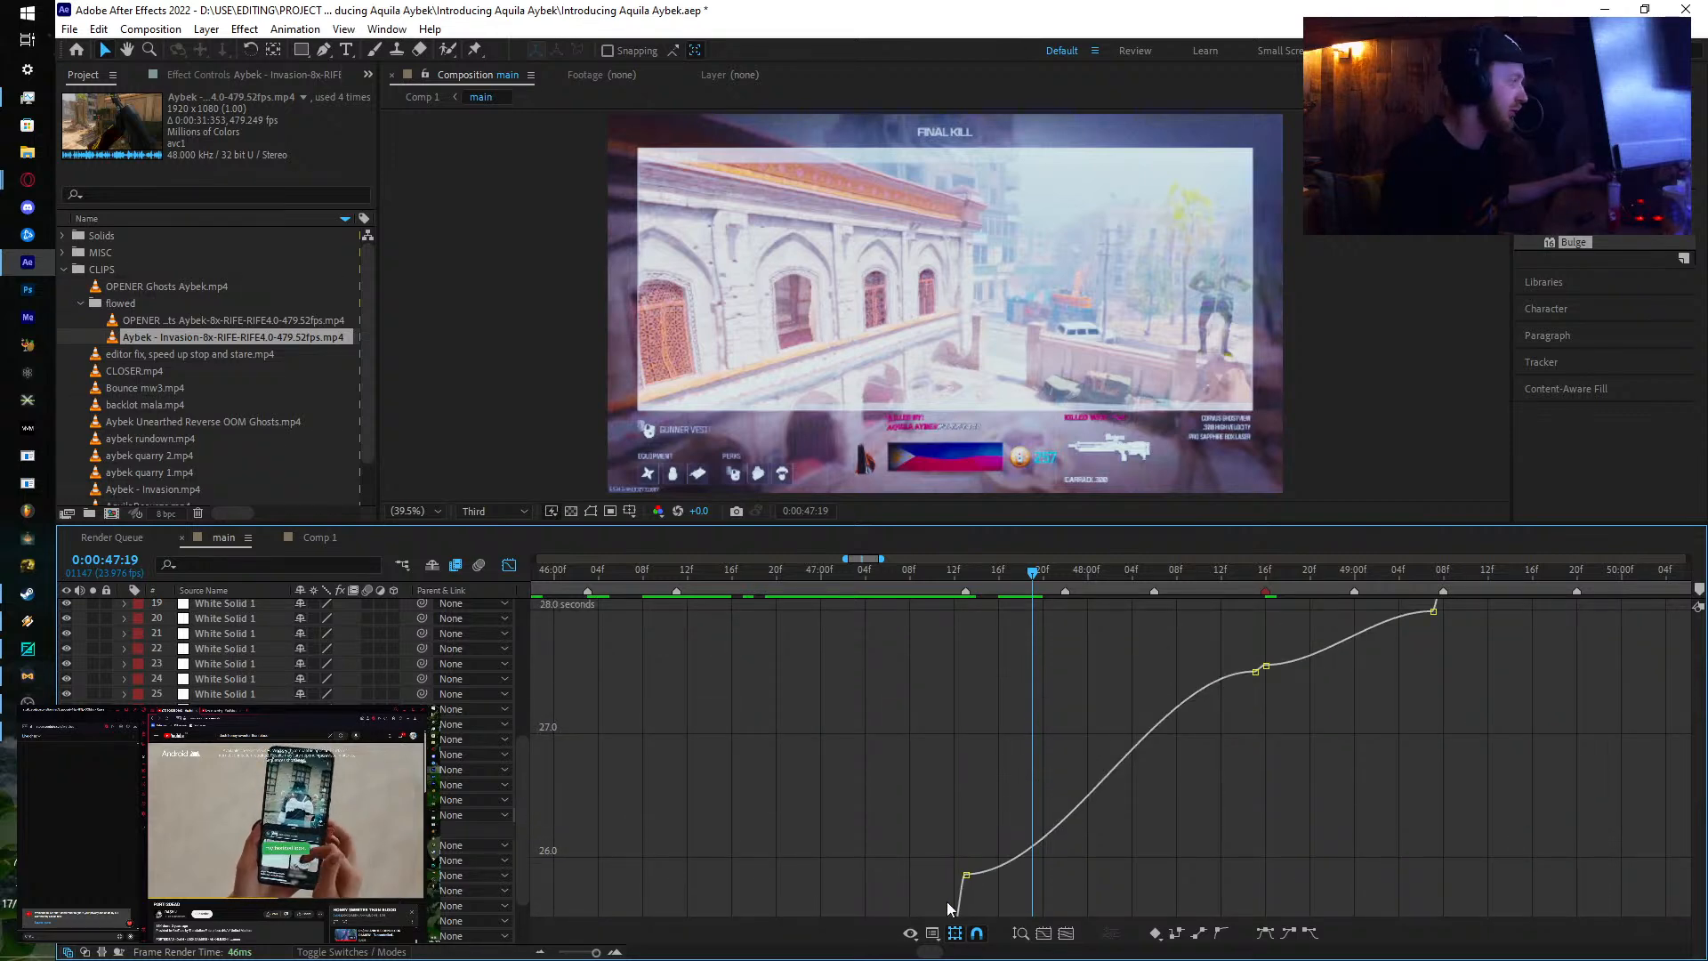
{"action": "left_click", "coordinate": [966, 875]}
{"action": "left_click_drag", "start_coordinate": [1066, 871], "coordinate": [956, 682]}
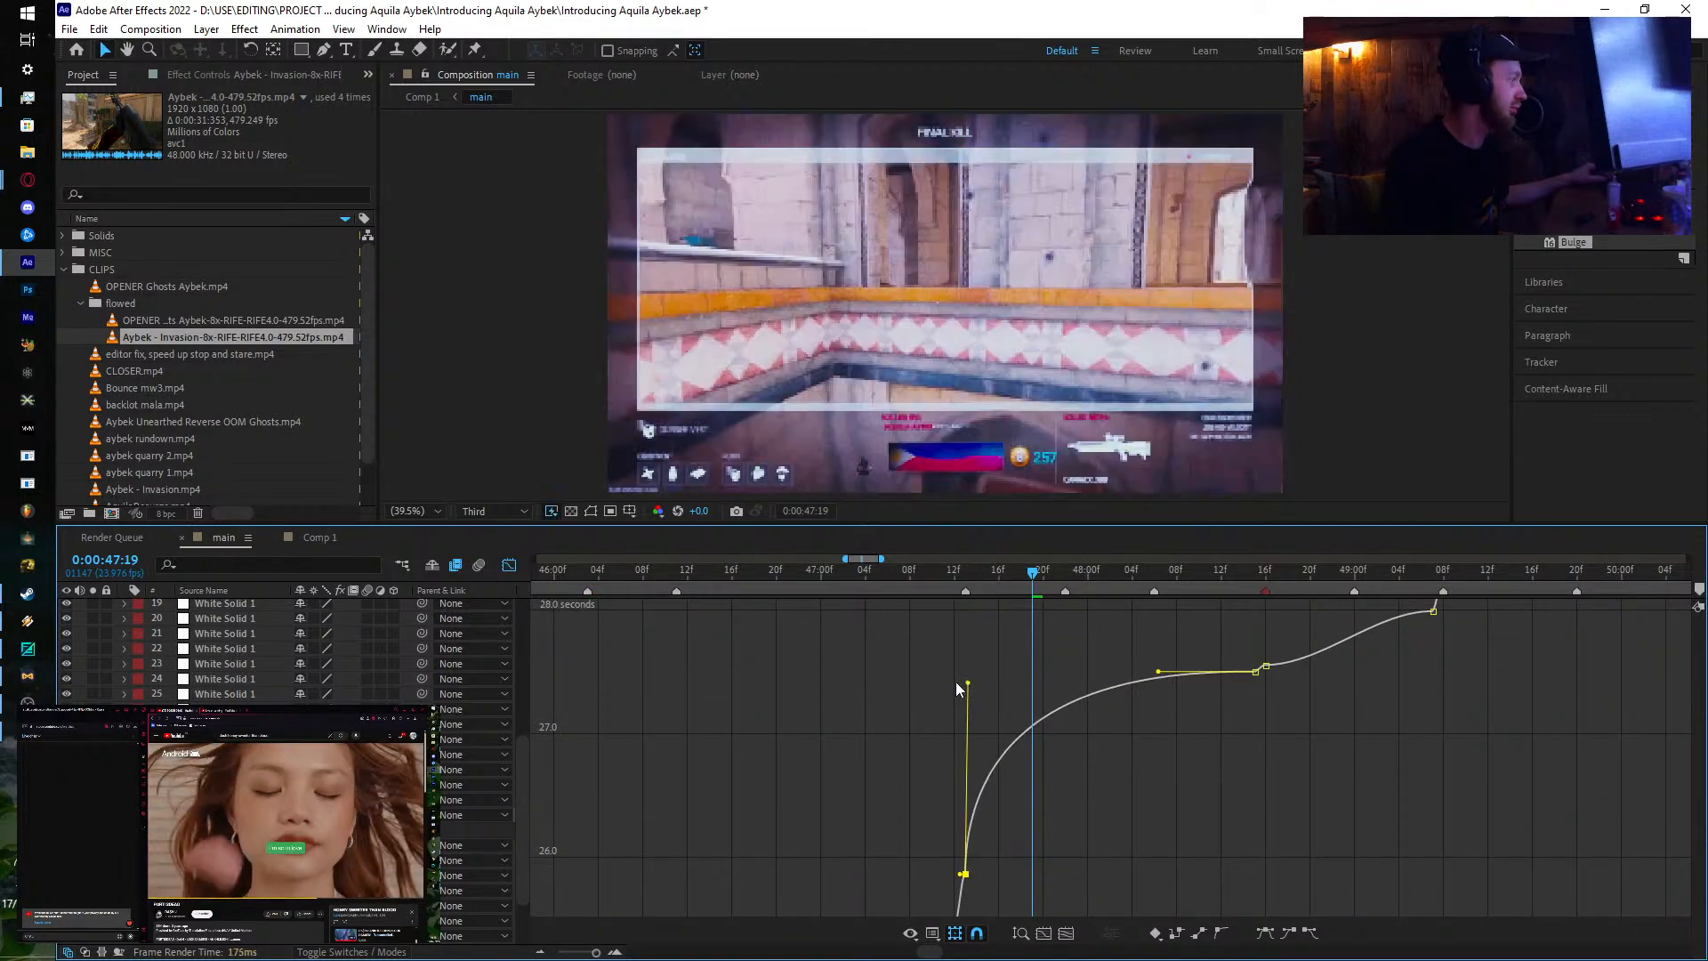
Step: Pull the incoming handle of the time-remap keyframe at 0:00:48:15 steeply down so the clip accelerates into it, then check the ramp
{"action": "left_click_drag", "start_coordinate": [872, 573], "coordinate": [998, 574]}
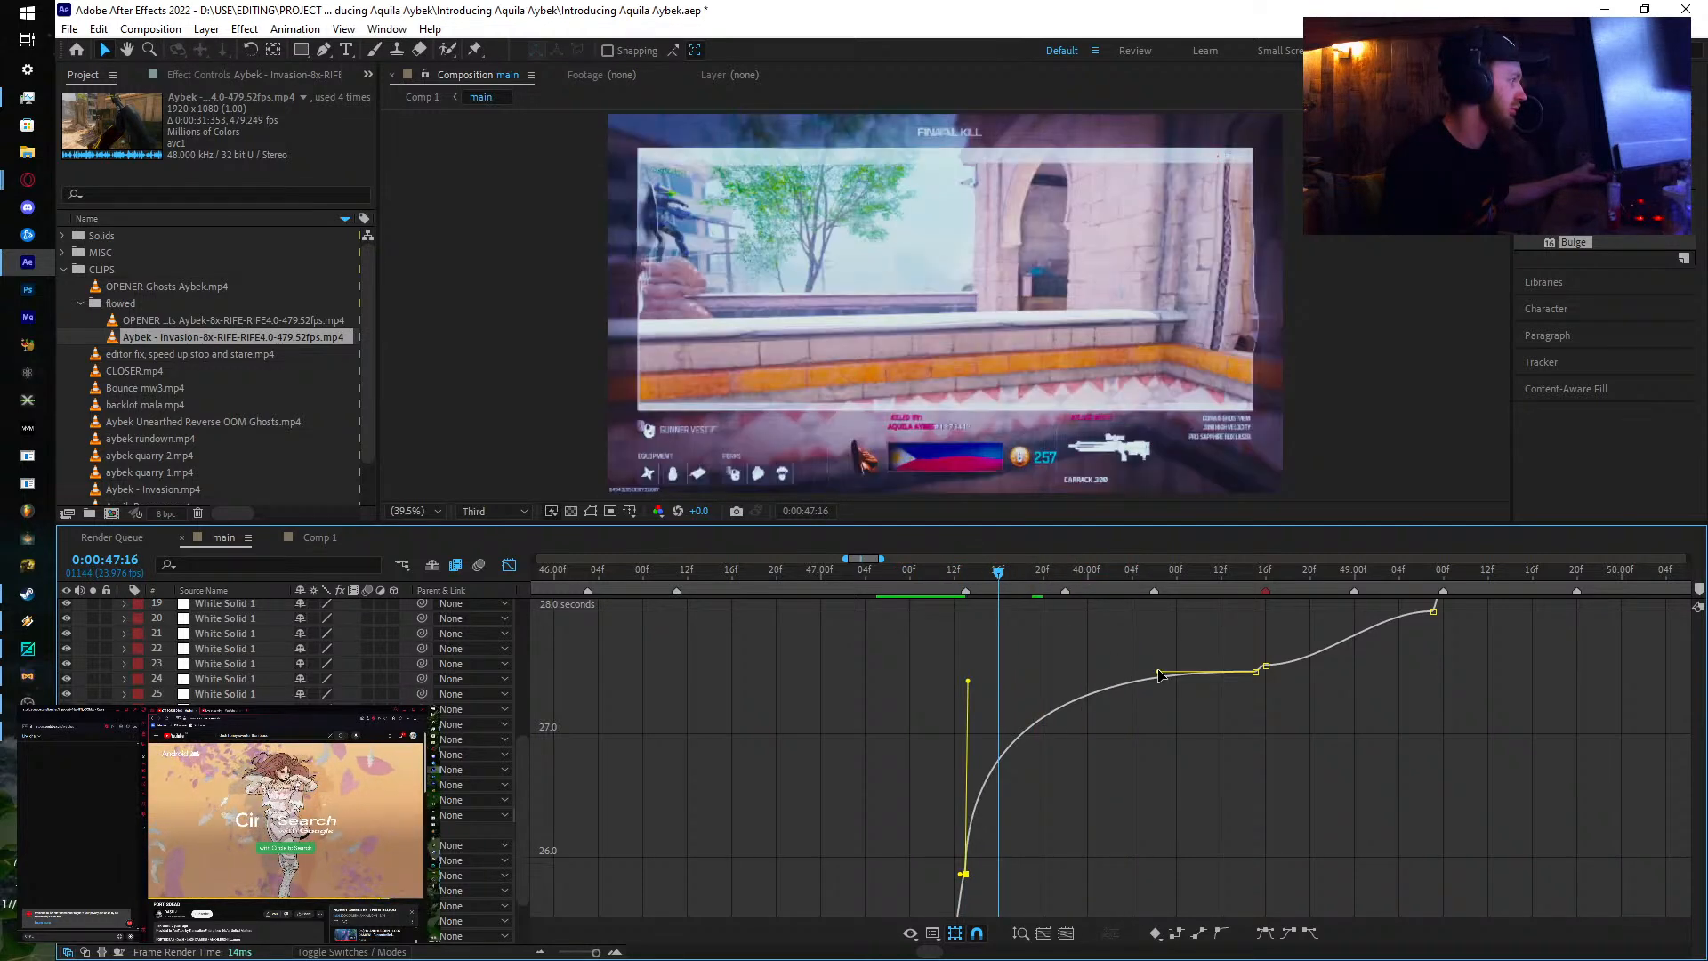
{"action": "left_click_drag", "start_coordinate": [1159, 675], "coordinate": [1322, 835]}
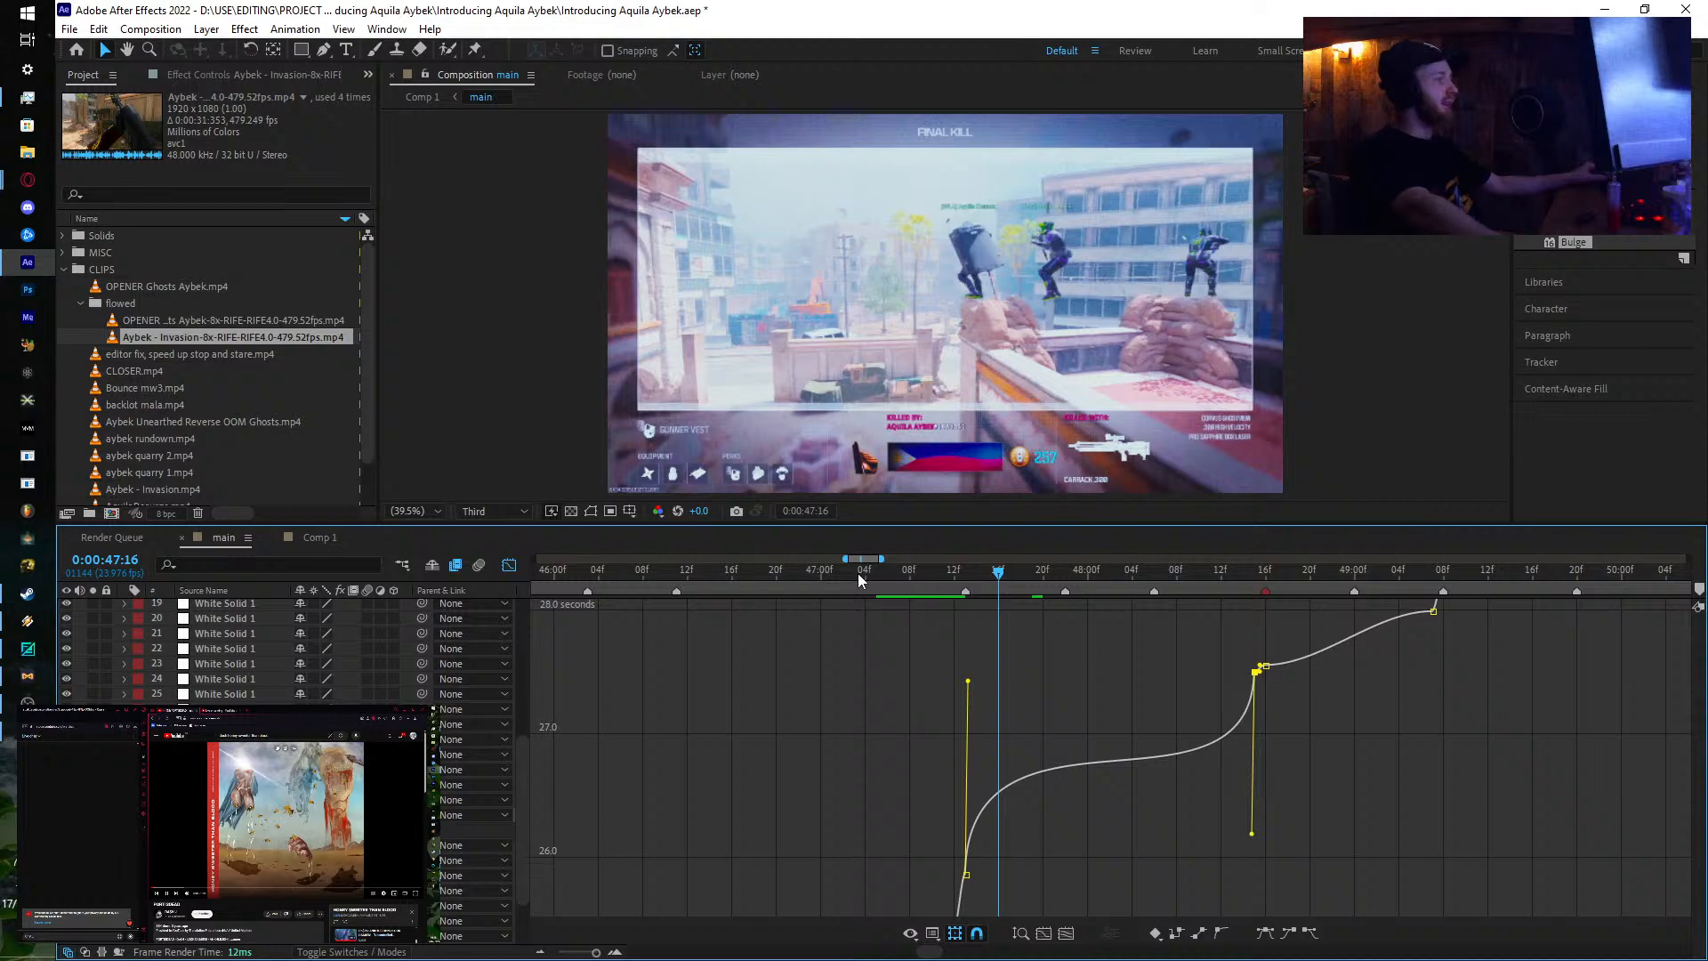
{"action": "left_click_drag", "start_coordinate": [858, 573], "coordinate": [968, 596]}
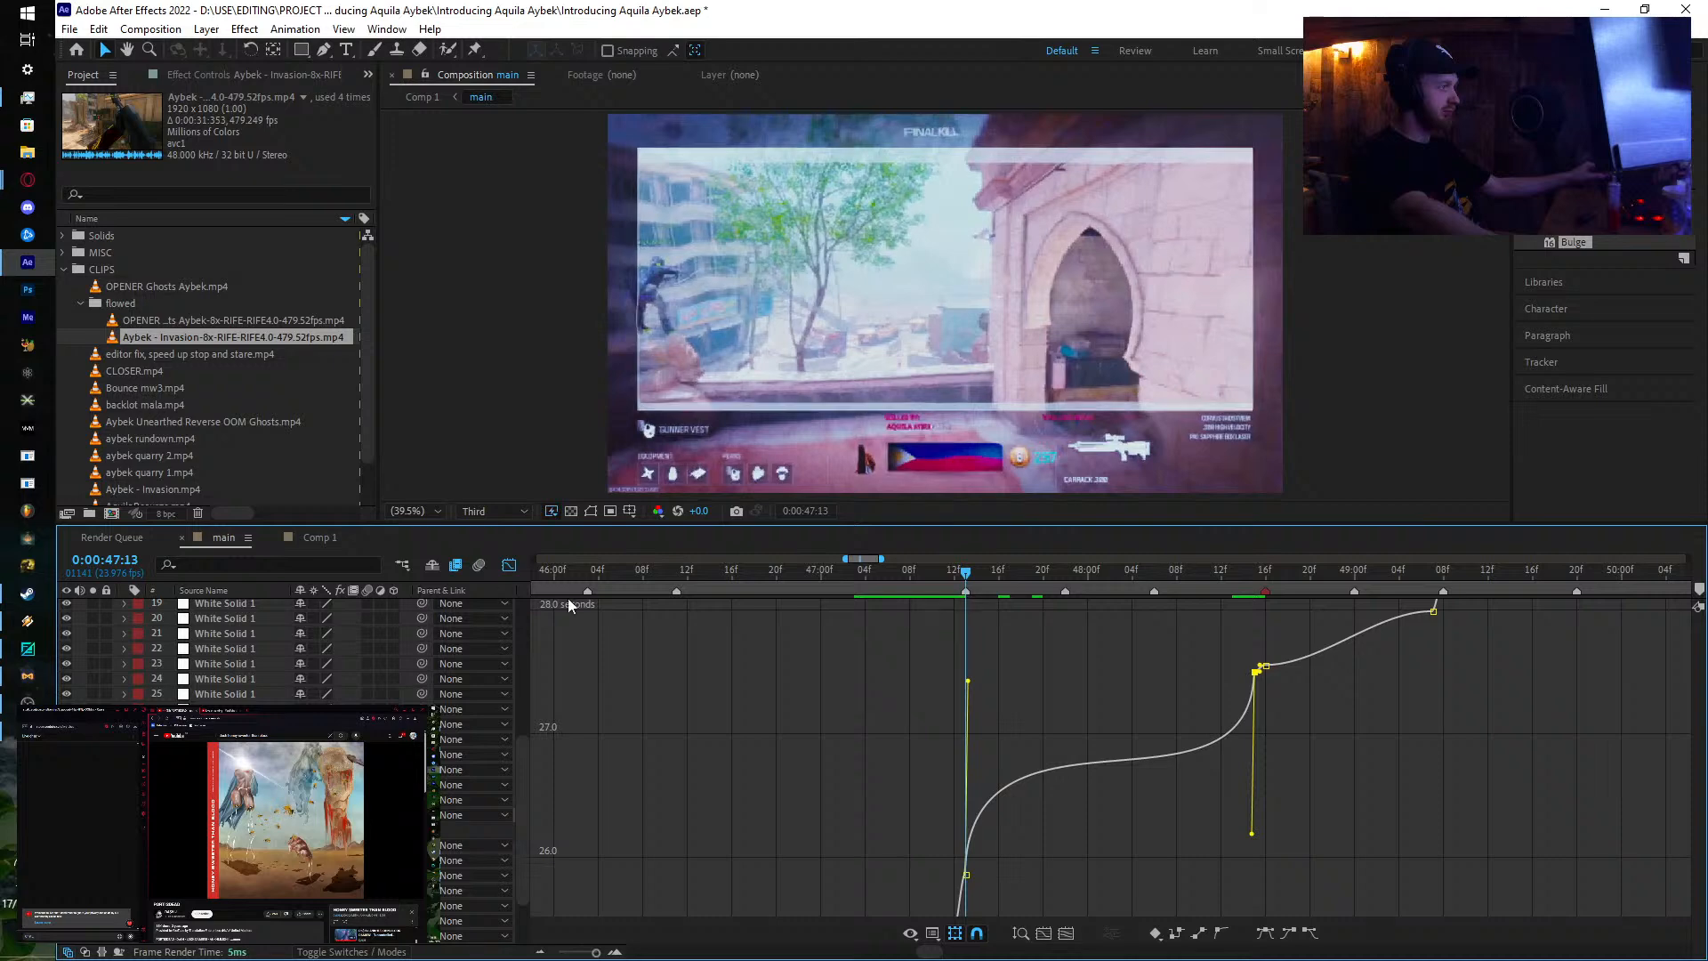
Step: Return to the layer bars and add time-remap keyframes at 0:00:47:14 and 0:00:47:15, adjusting their source times within the arched-window building shot
{"action": "left_click", "coordinate": [508, 566]}
{"action": "left_click", "coordinate": [976, 814]}
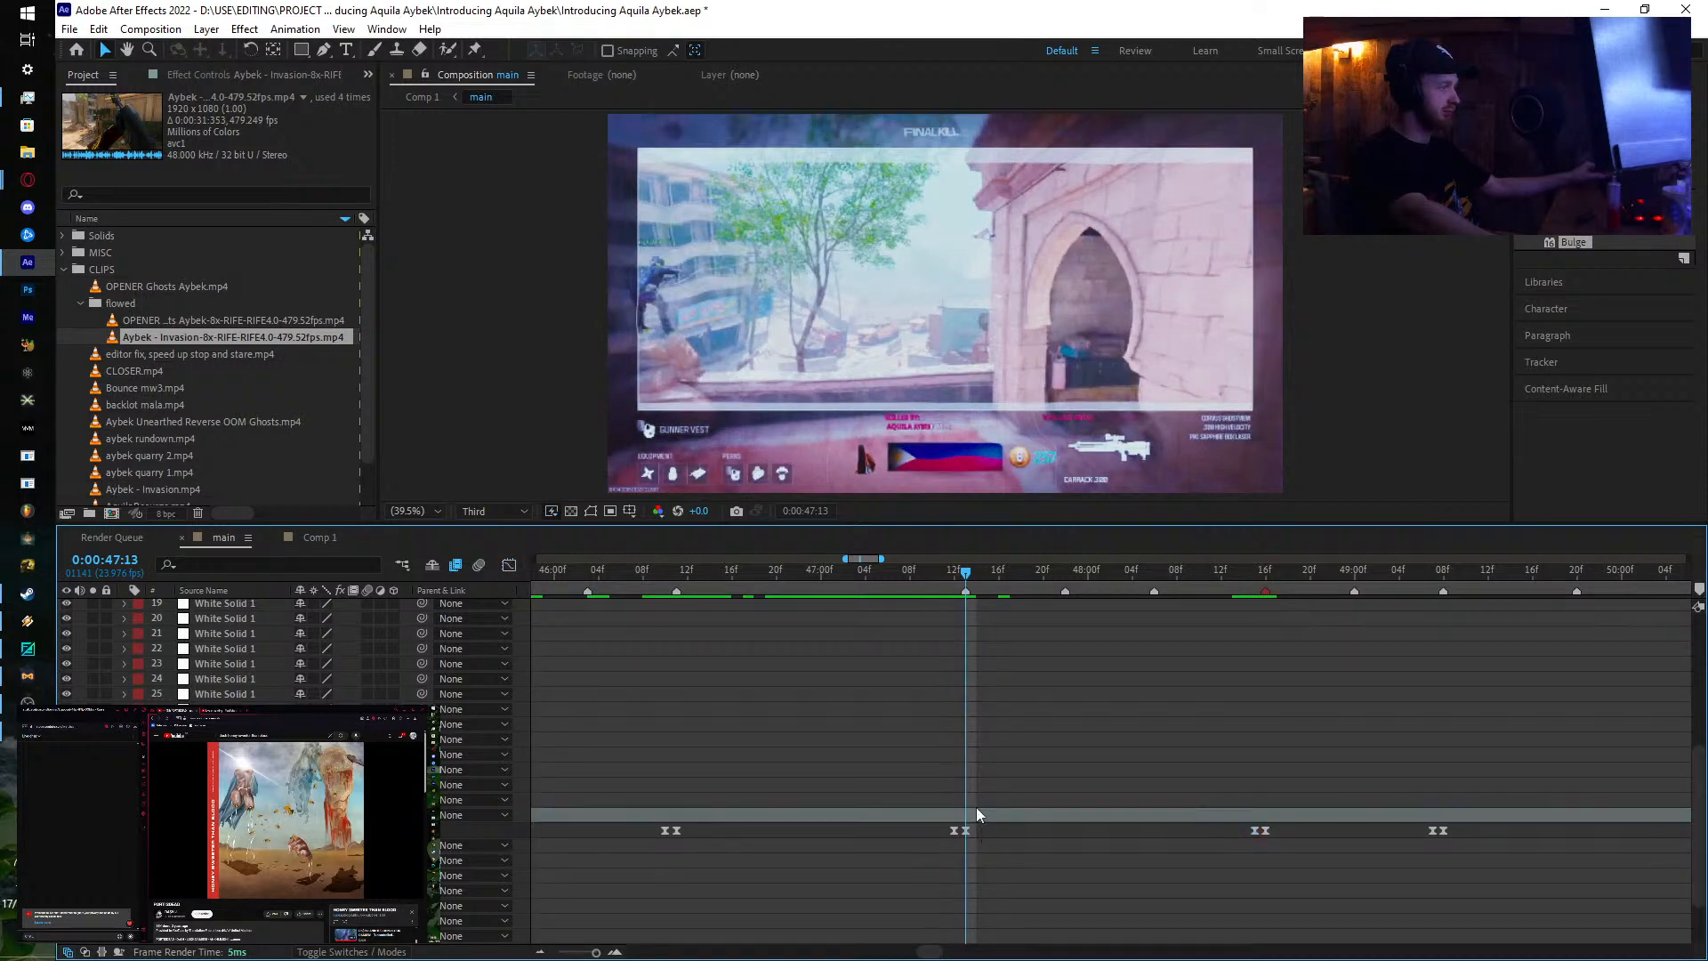
{"action": "left_click", "coordinate": [973, 570]}
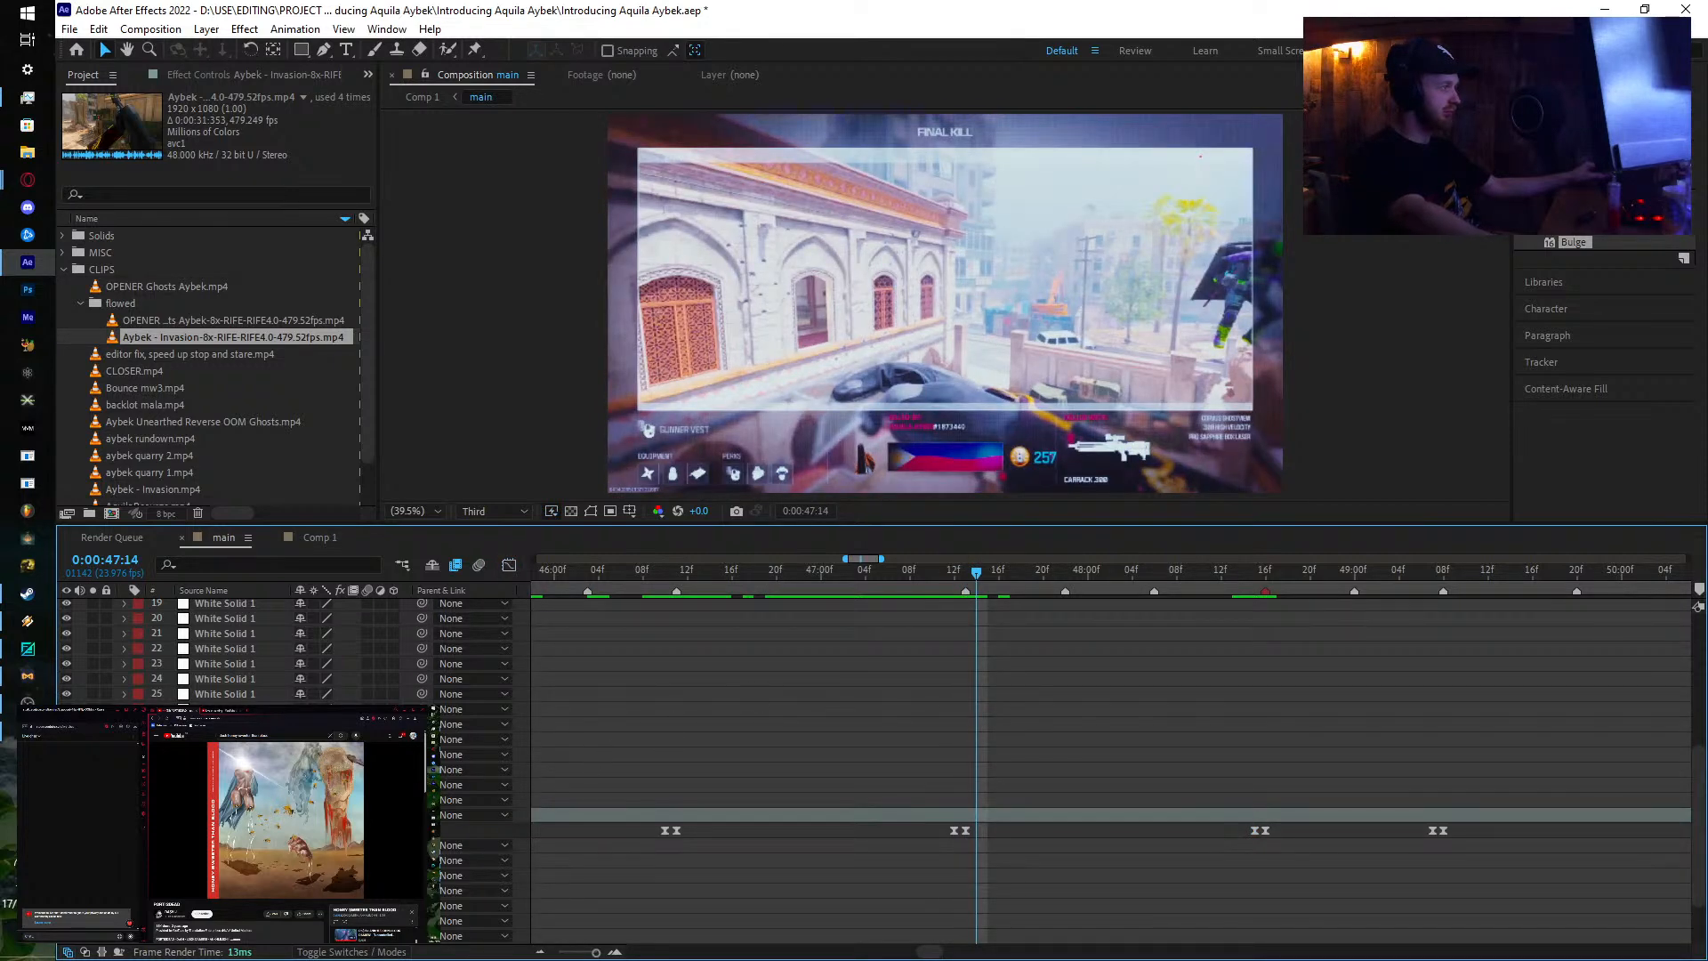
{"action": "left_click_drag", "start_coordinate": [320, 830], "coordinate": [347, 830]}
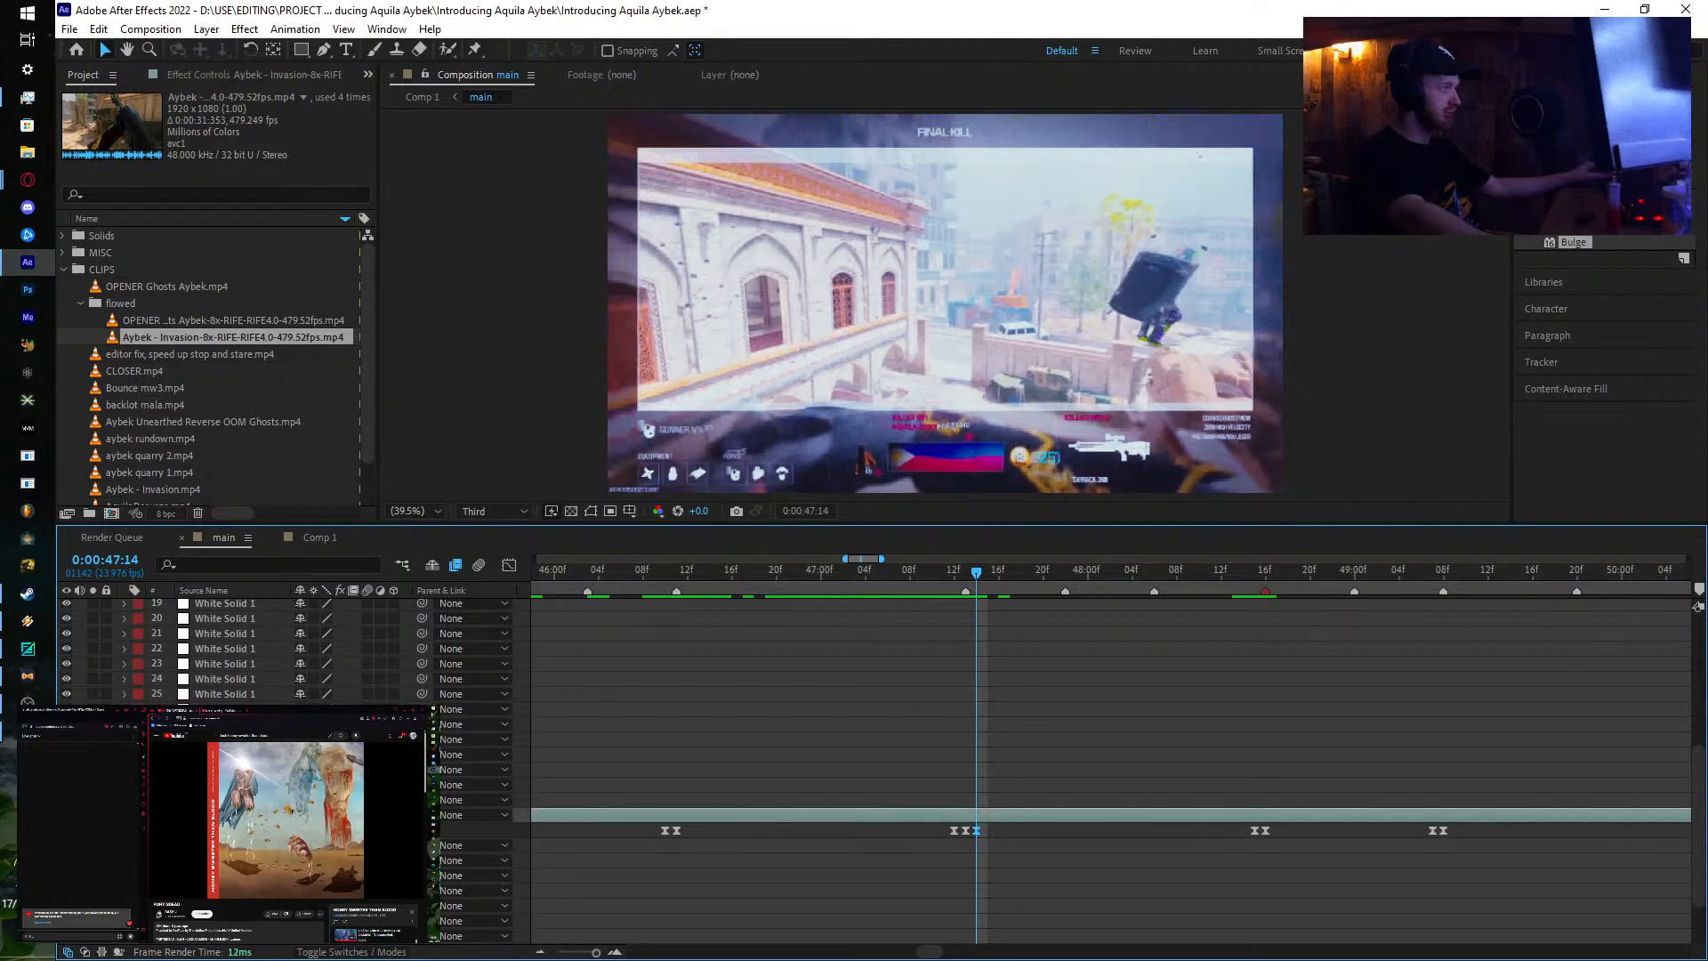
{"action": "left_click_drag", "start_coordinate": [909, 570], "coordinate": [989, 580]}
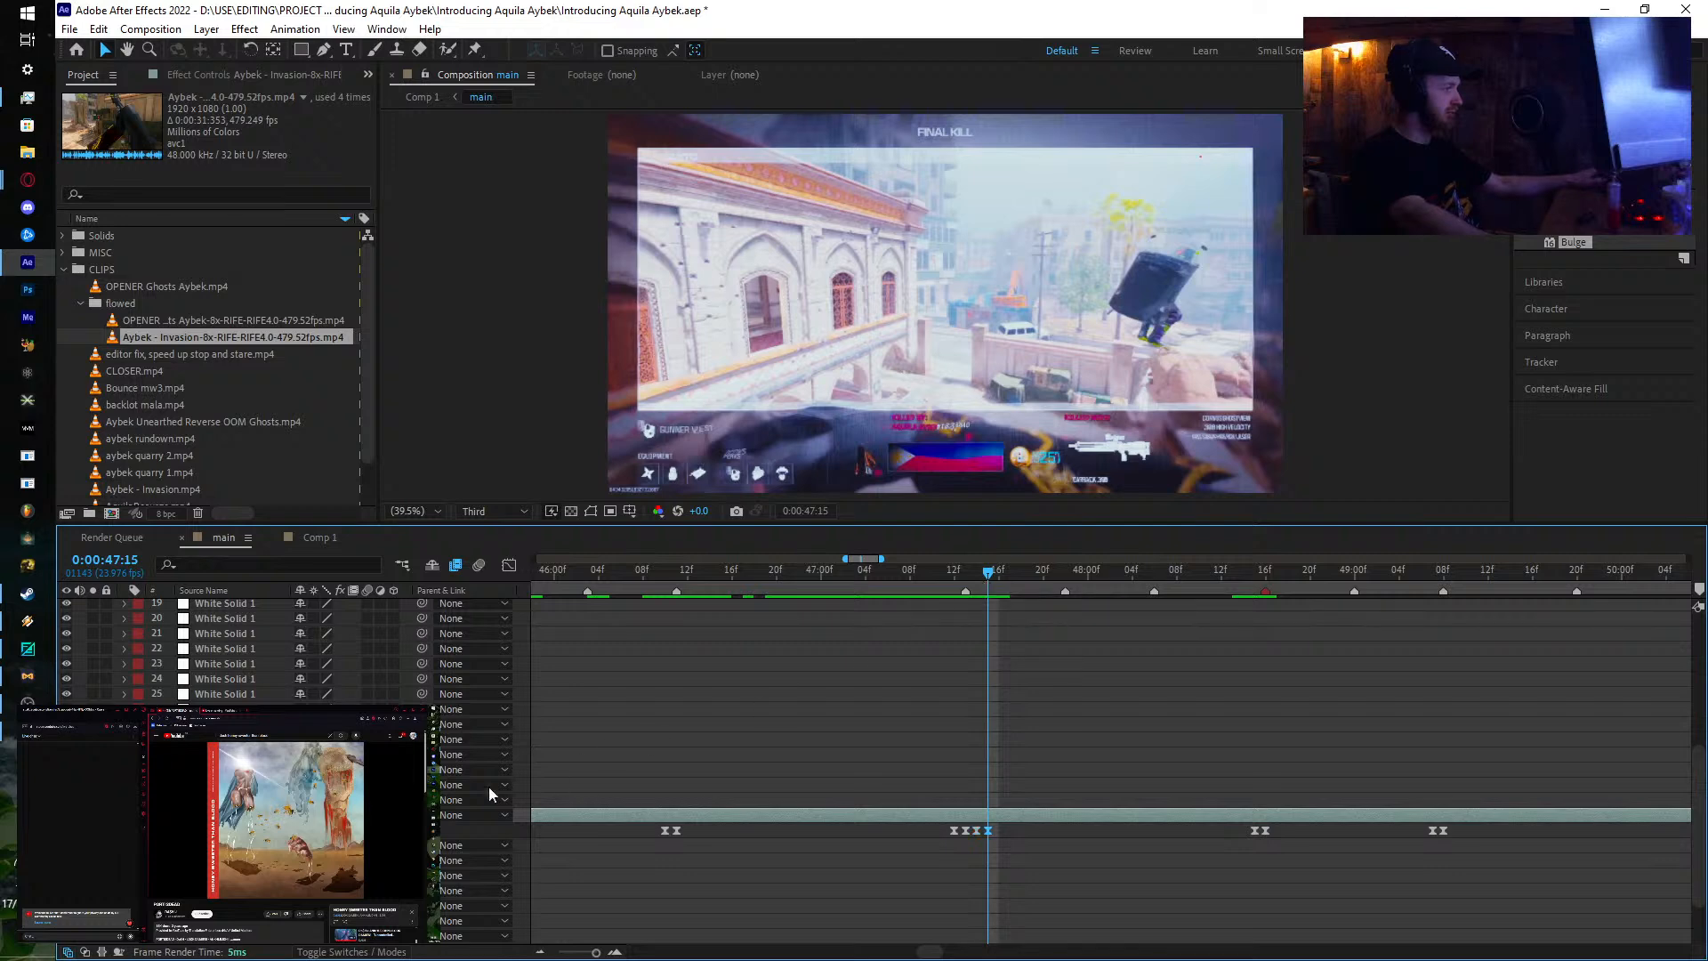
{"action": "left_click_drag", "start_coordinate": [352, 830], "coordinate": [360, 830]}
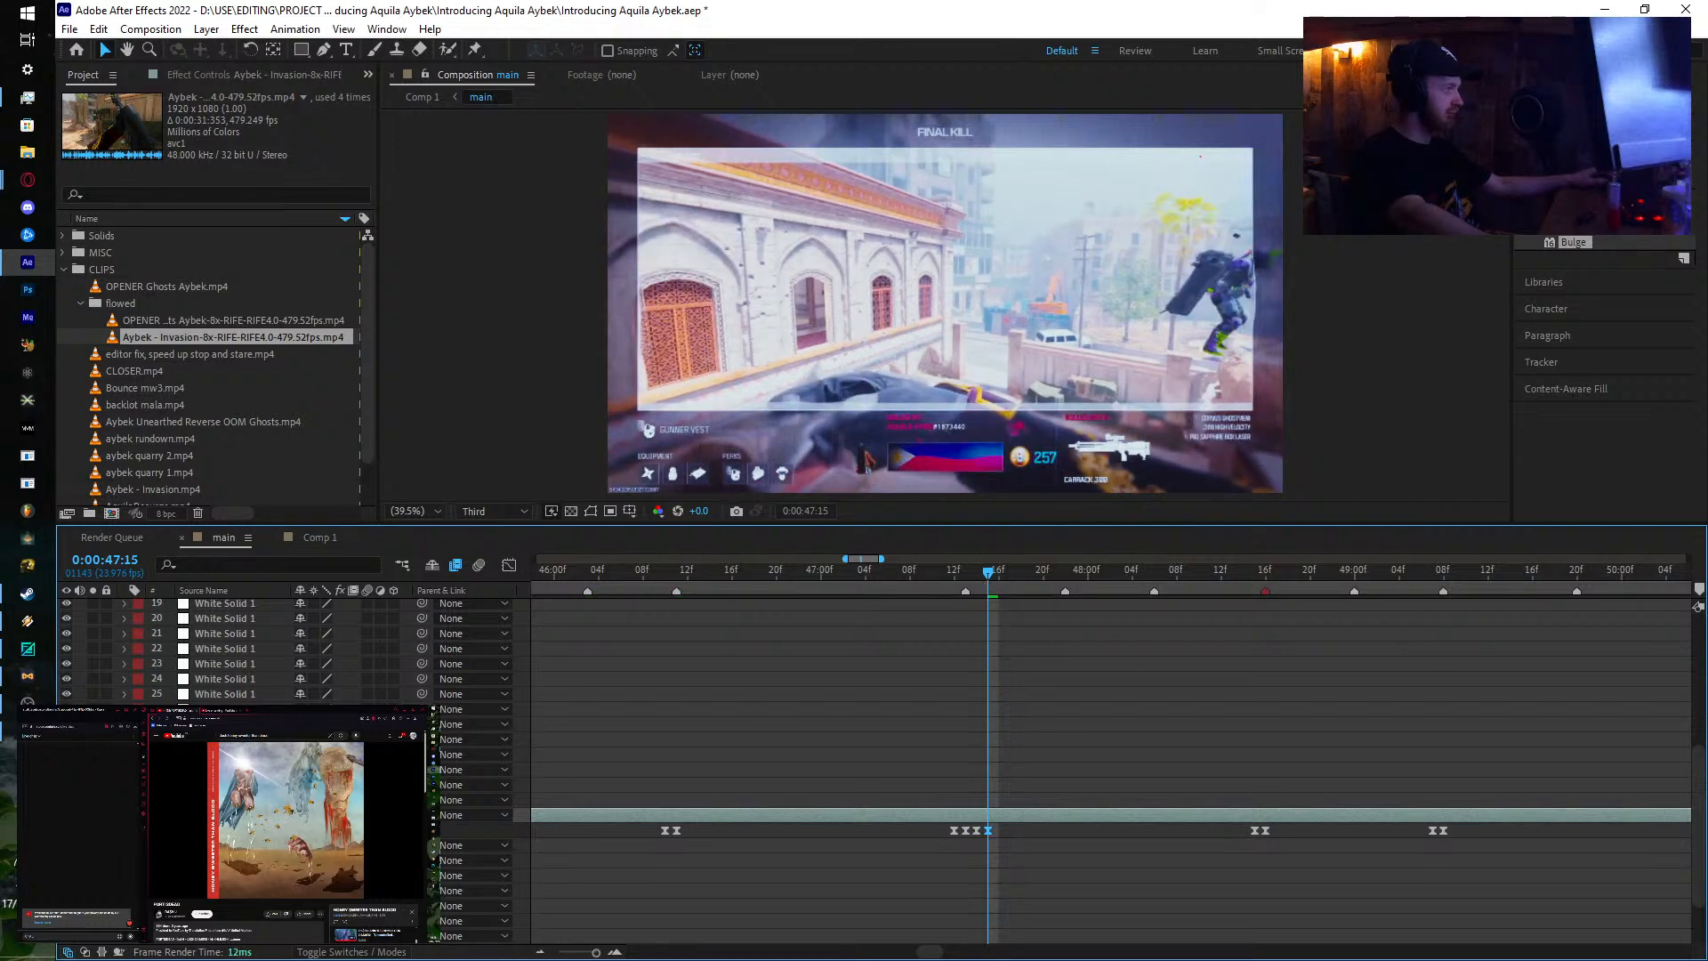
Step: Add a time-remap keyframe on every frame from 0:00:47:16 to 0:00:47:21, holding the arched-window building shot almost frozen
{"action": "left_click", "coordinate": [996, 576]}
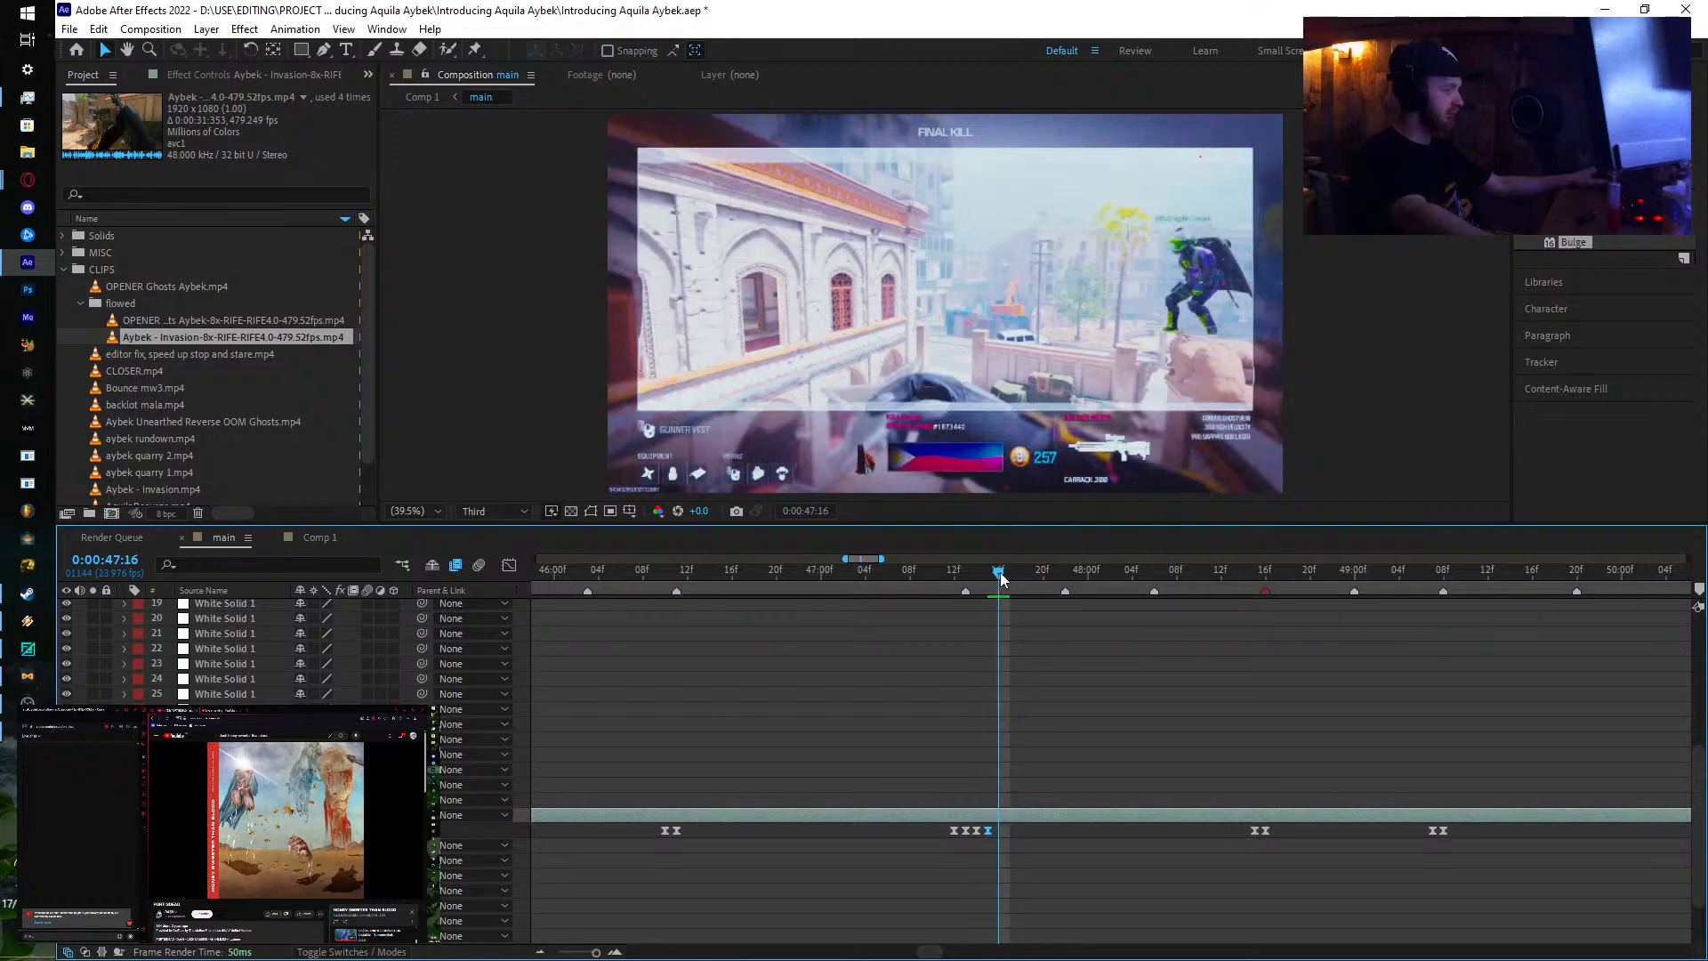
{"action": "key", "text": "ctrl+v"}
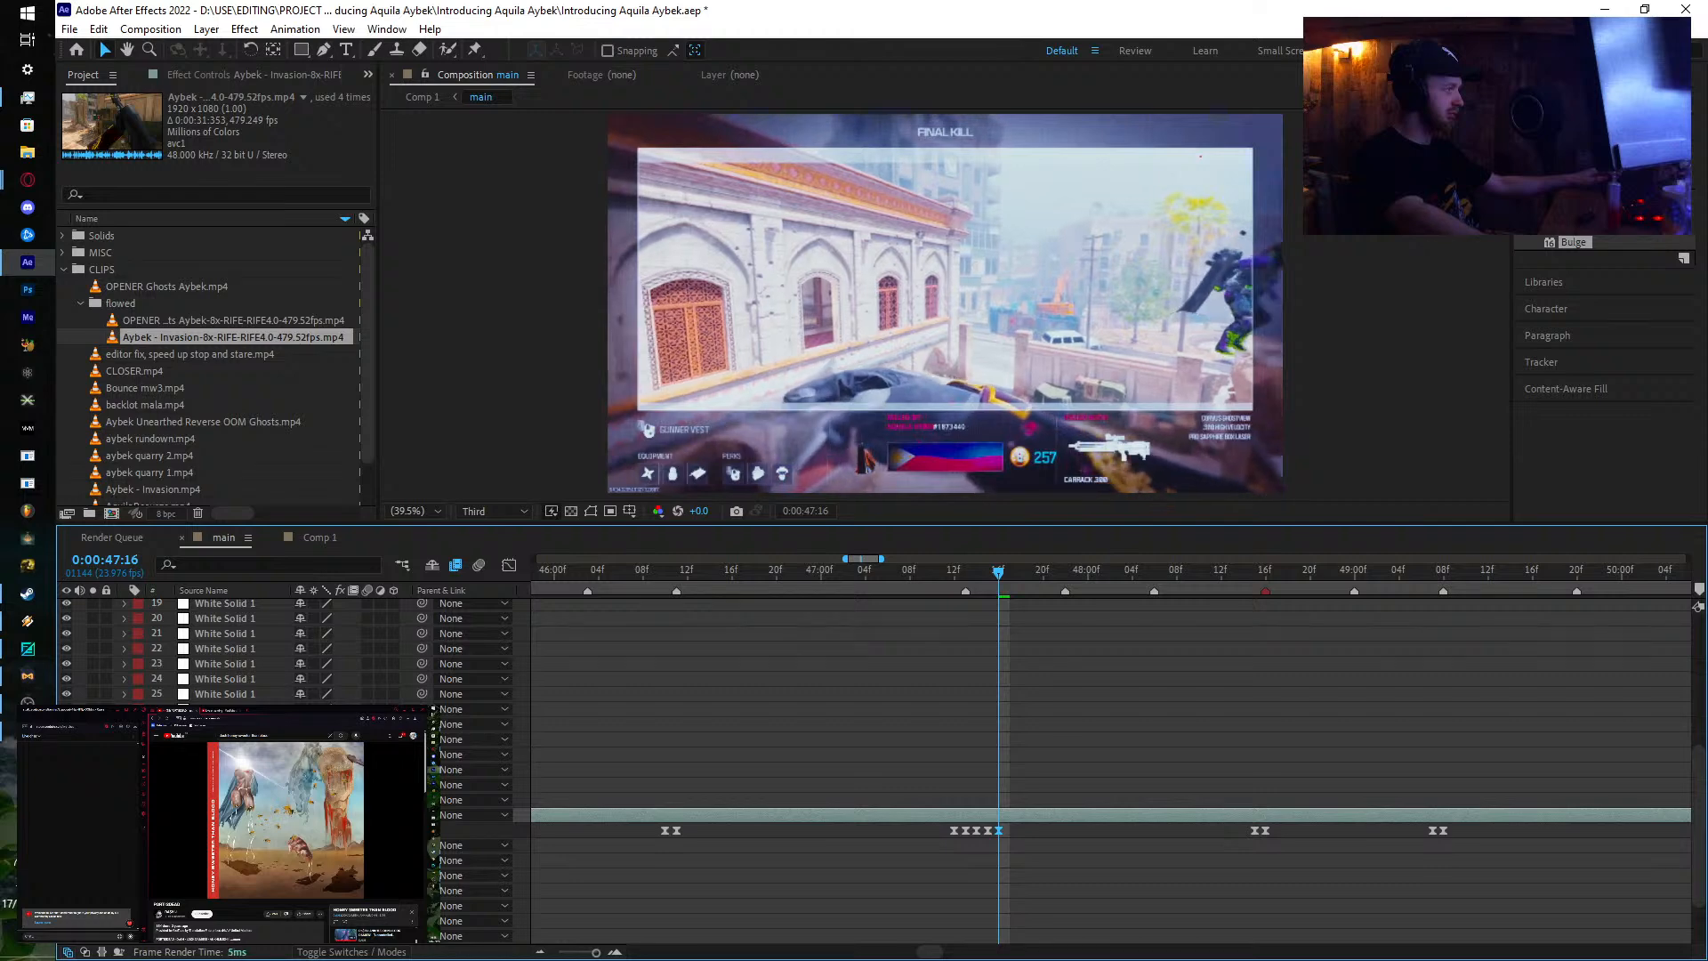
{"action": "key", "text": "Page_Down"}
{"action": "key", "text": "ctrl+v"}
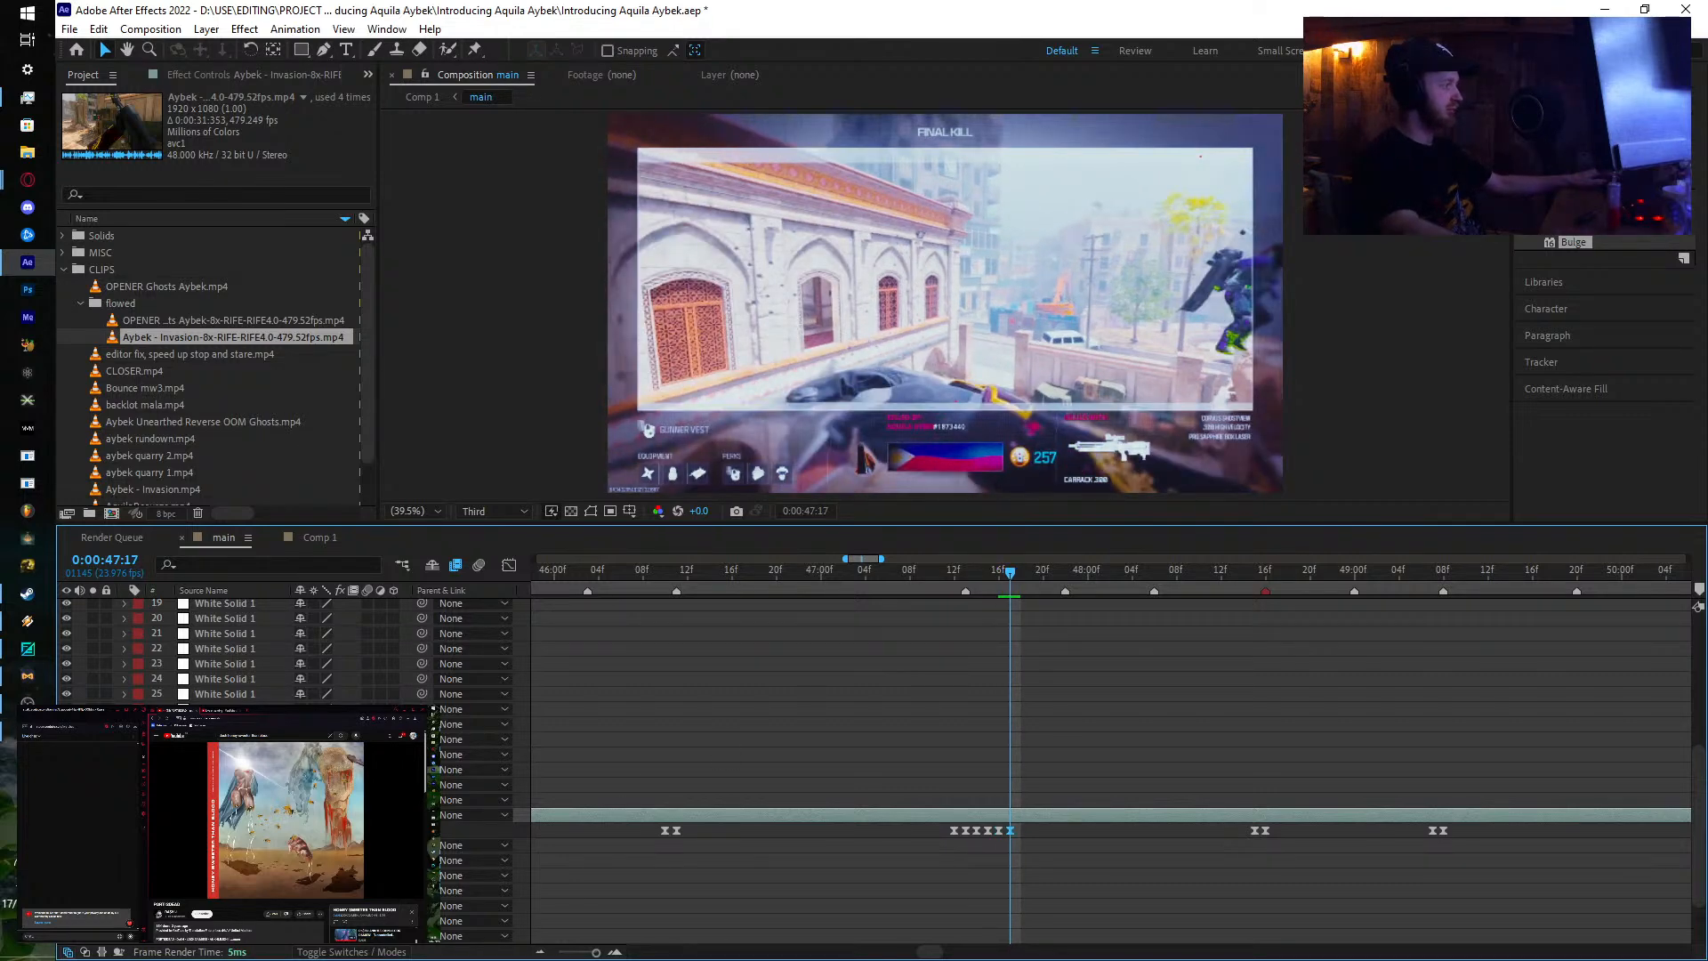
{"action": "key", "text": "Page_Down"}
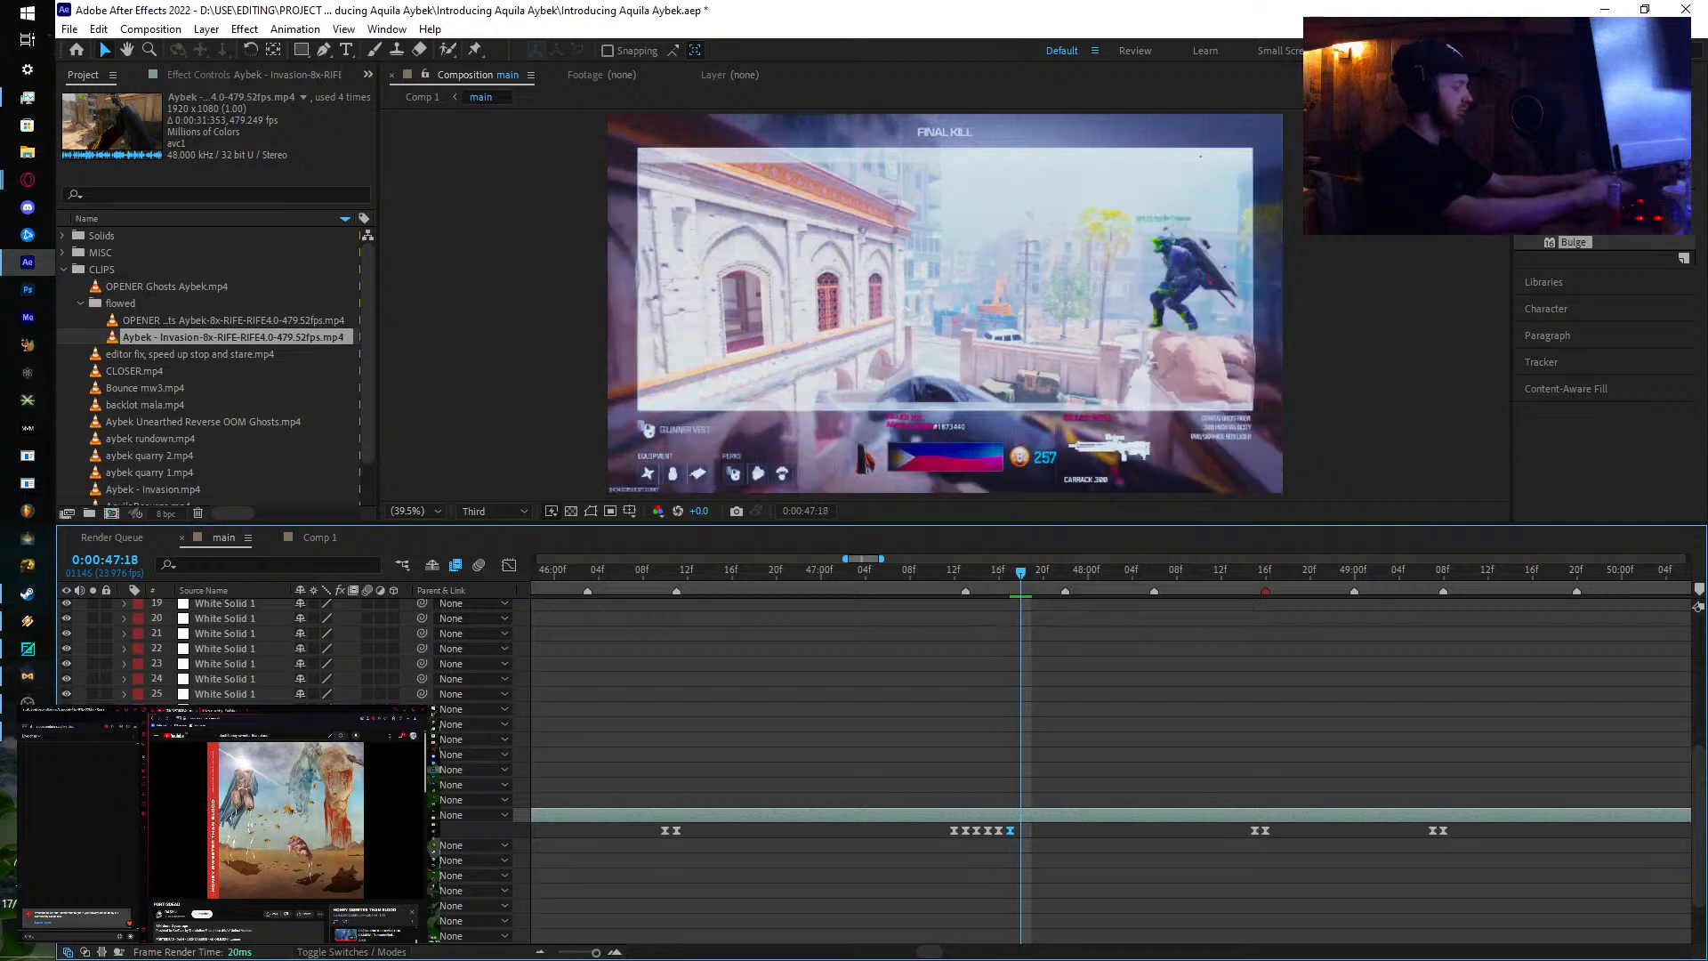
{"action": "key", "text": "ctrl+v"}
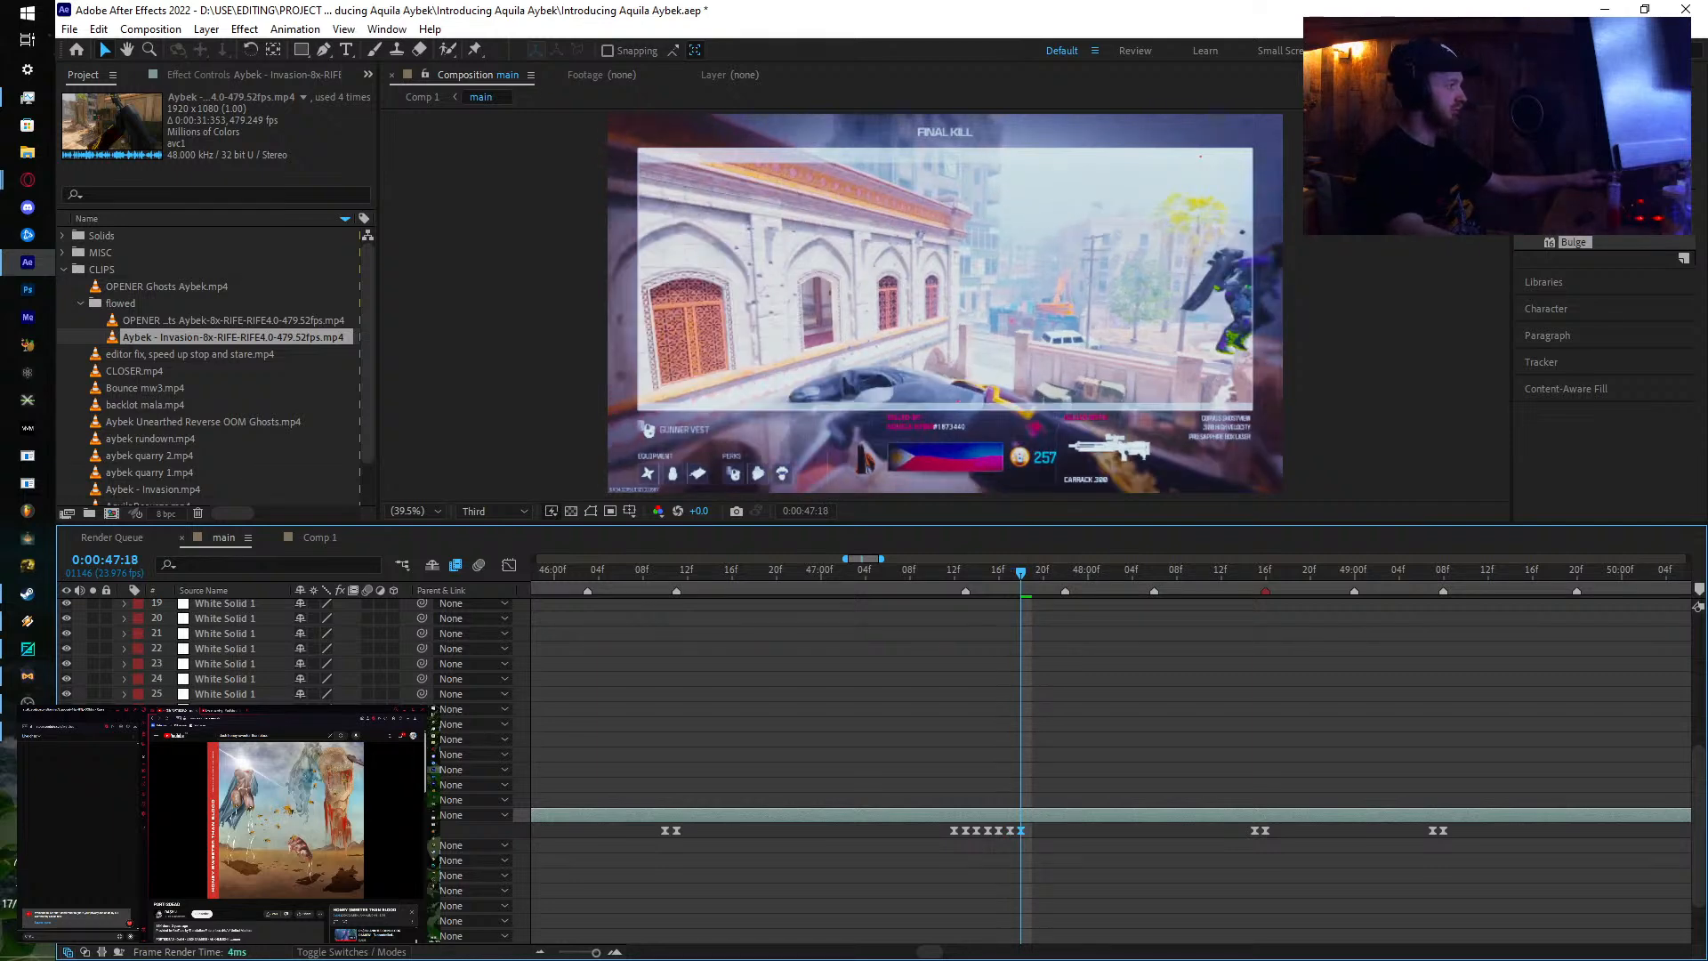
{"action": "key", "text": "Page_Down"}
{"action": "key", "text": "ctrl+v"}
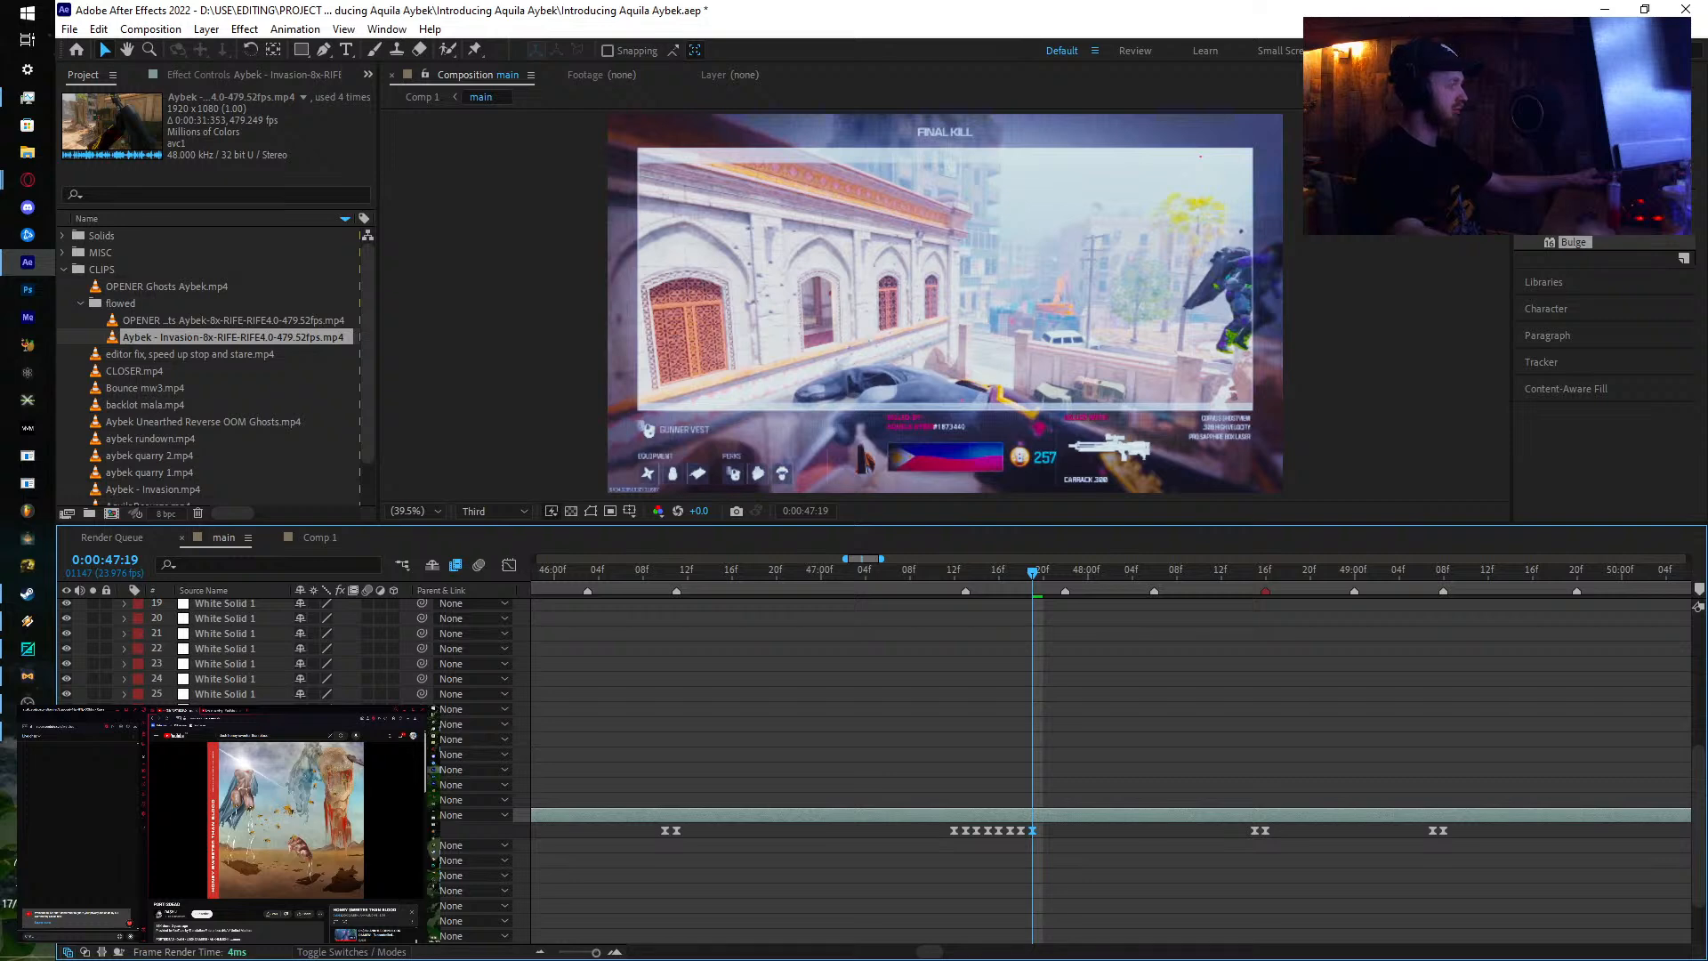
{"action": "key", "text": "Page_Down"}
{"action": "key", "text": "ctrl+v"}
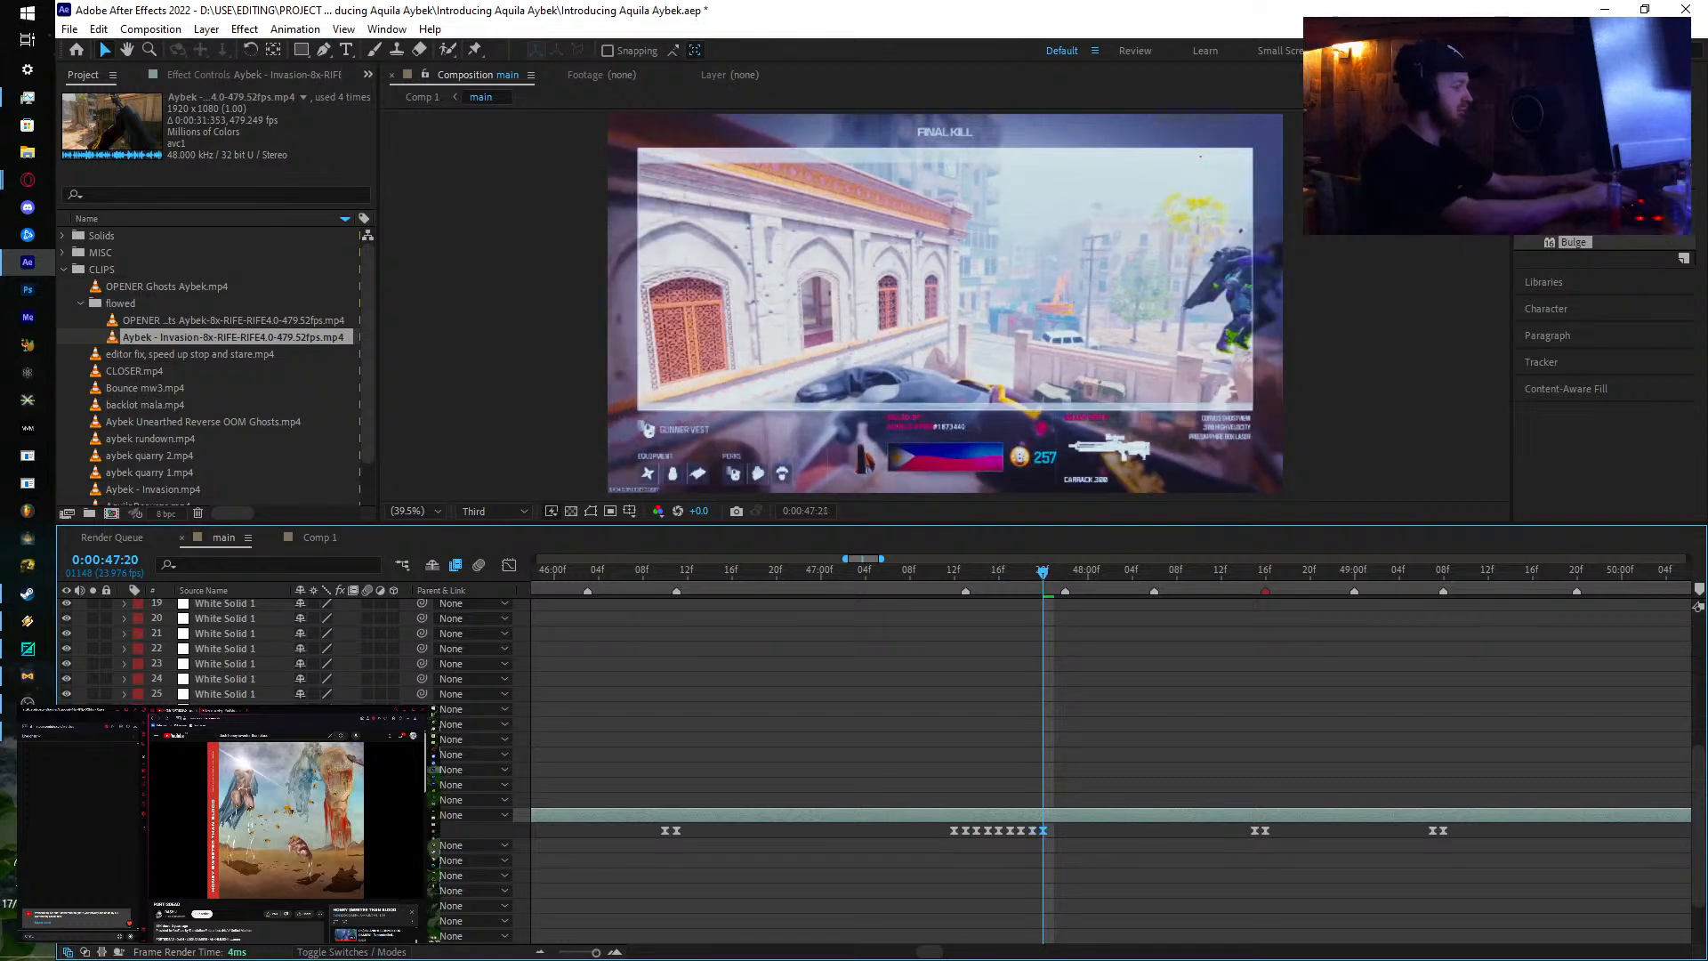
{"action": "key", "text": "Page_Down"}
{"action": "key", "text": "ctrl+v"}
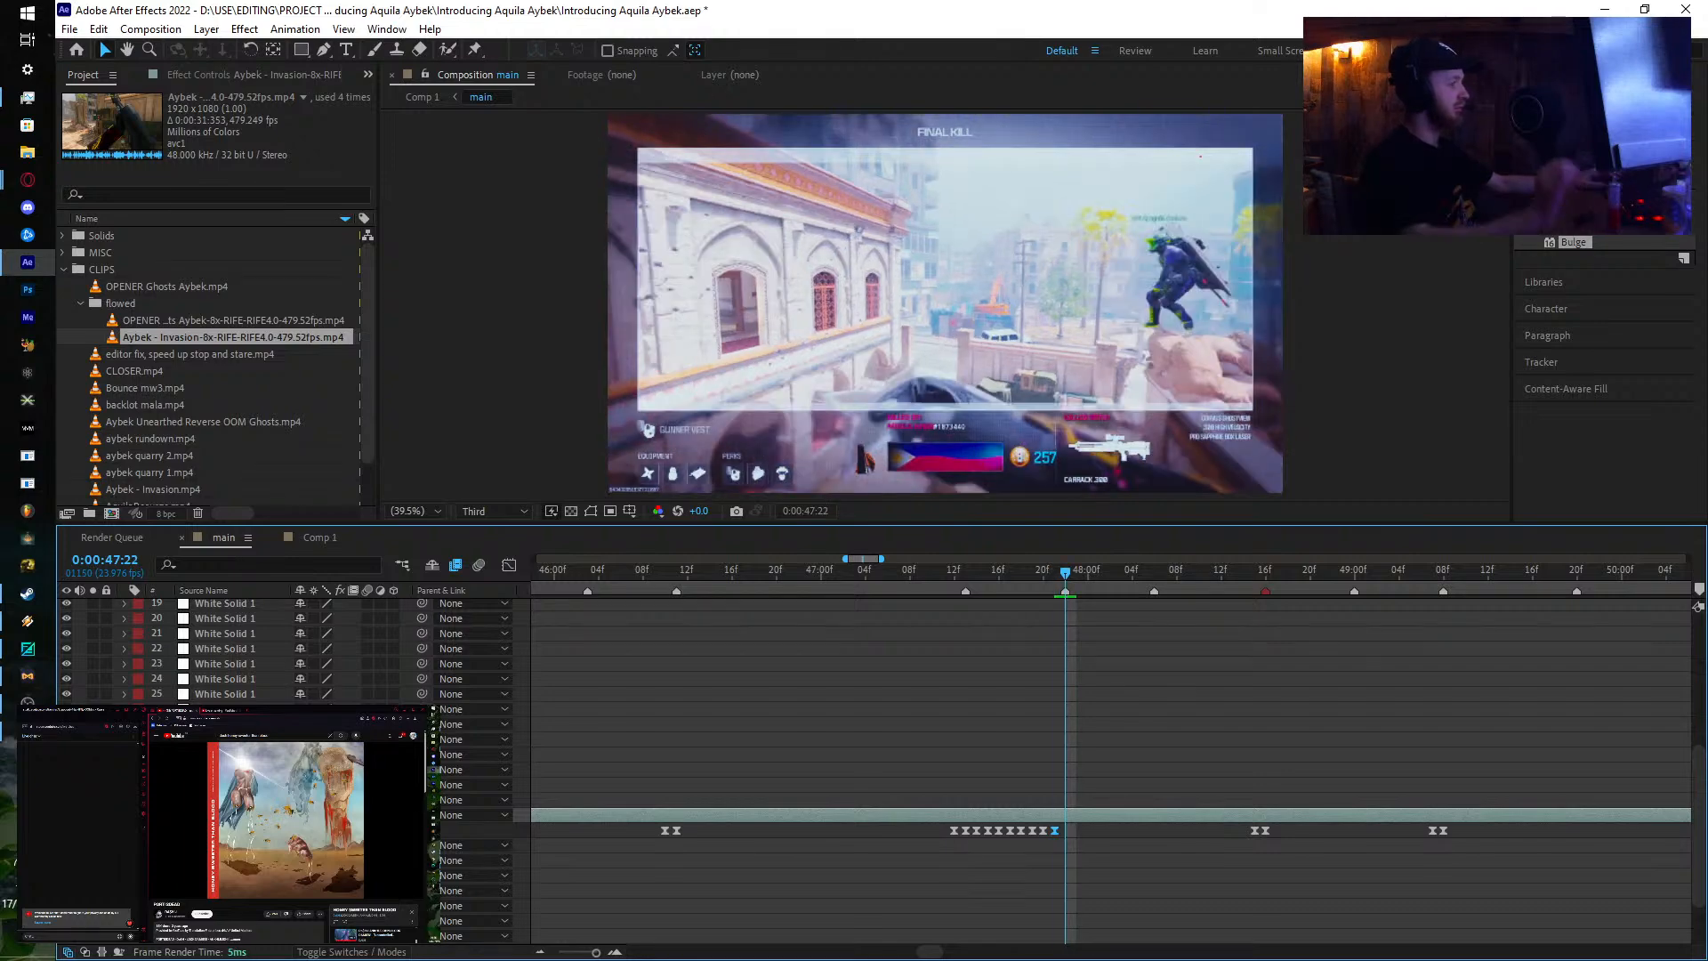
Step: Add a time-remap keyframe at 0:00:47:22 and advance its source time to the tiled balcony view
{"action": "left_click_drag", "start_coordinate": [325, 829], "coordinate": [431, 829]}
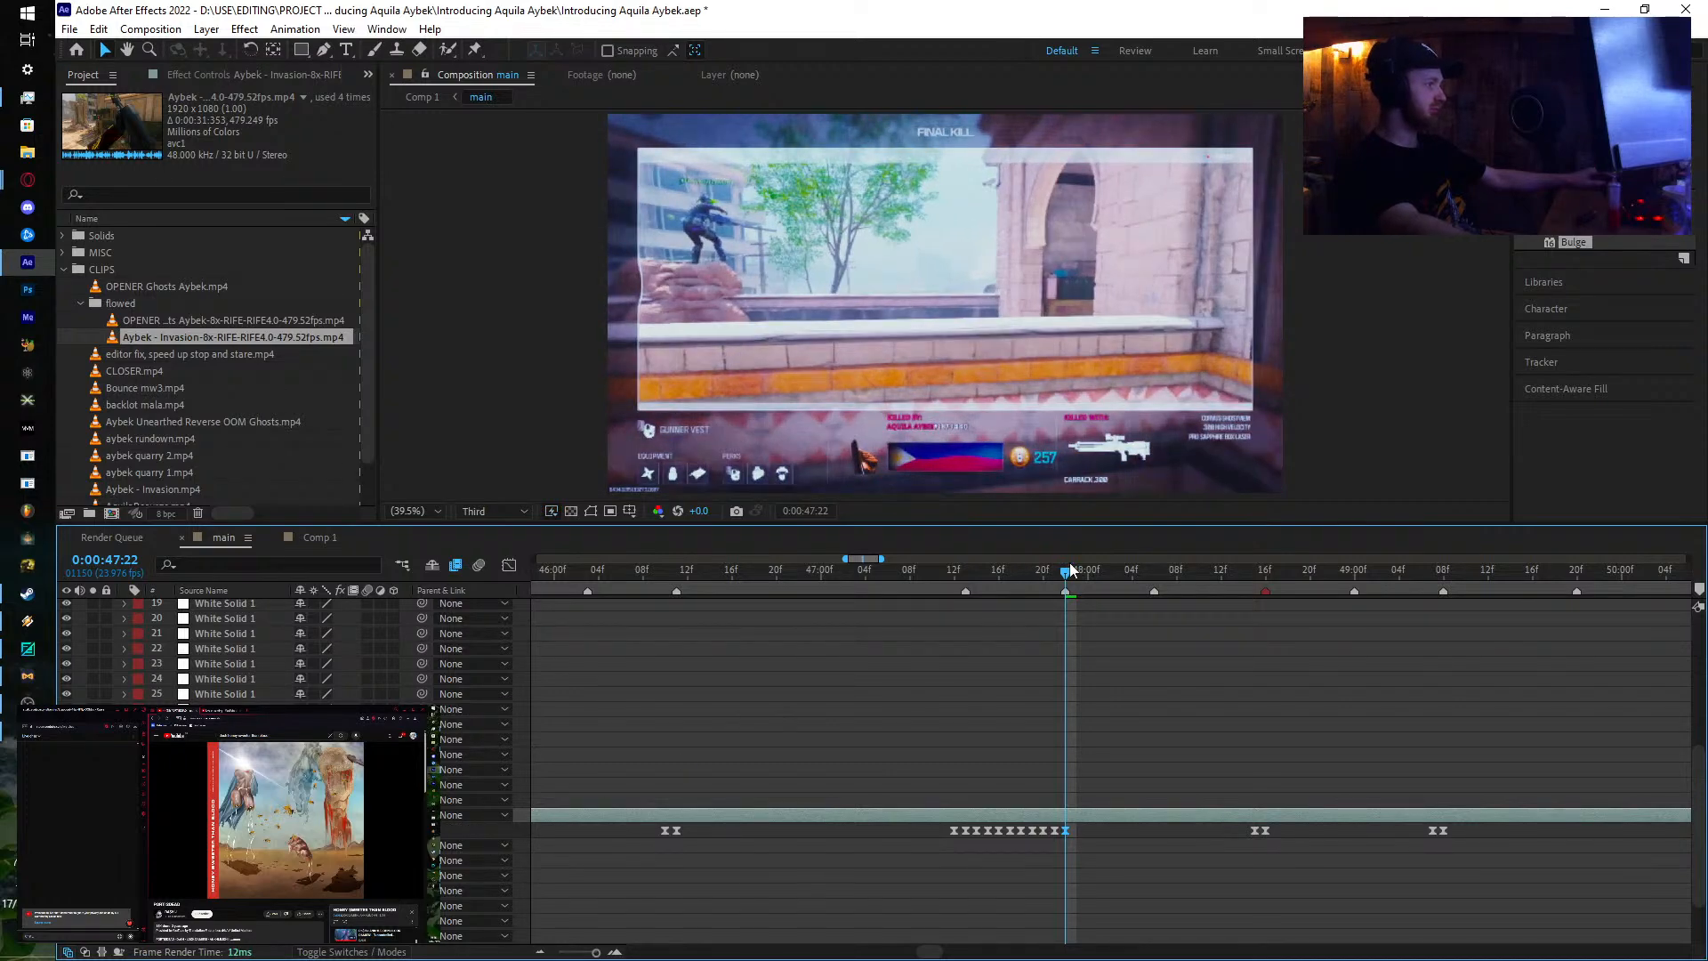
{"action": "mouse_move", "coordinate": [1075, 565]}
{"action": "left_mouse_down"}
{"action": "mouse_move", "coordinate": [1263, 574]}
{"action": "mouse_move", "coordinate": [1274, 591]}
{"action": "mouse_move", "coordinate": [1099, 627]}
{"action": "mouse_move", "coordinate": [1087, 591]}
{"action": "left_mouse_up"}
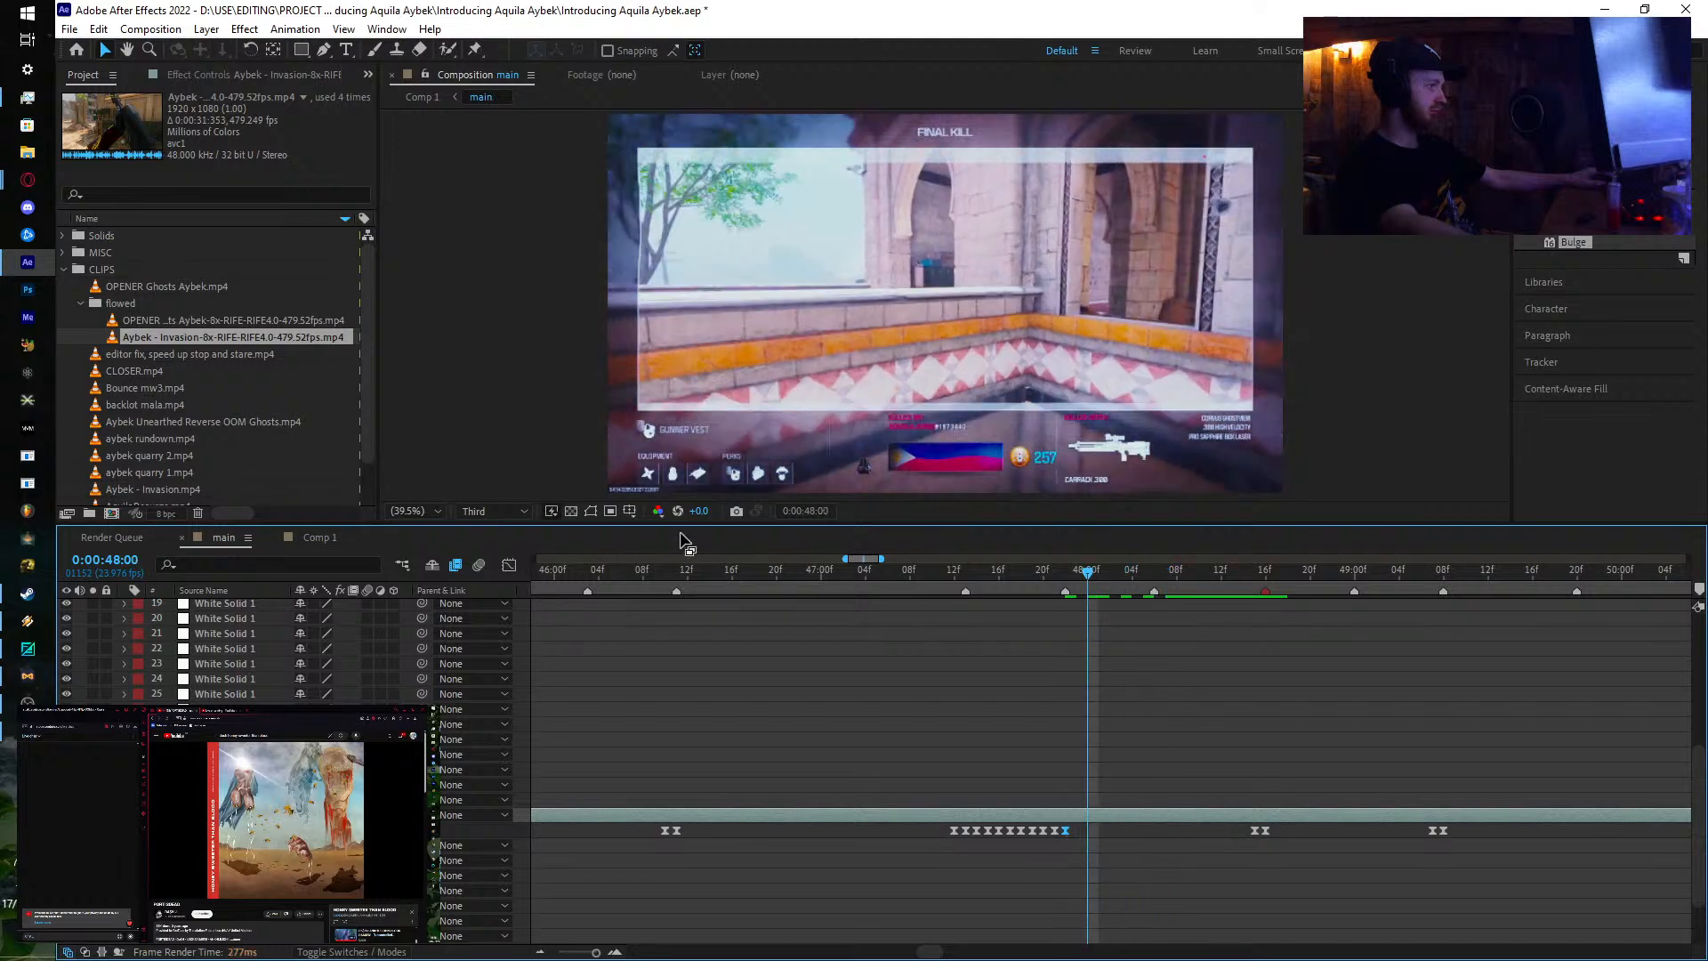
{"action": "left_click", "coordinate": [1063, 571]}
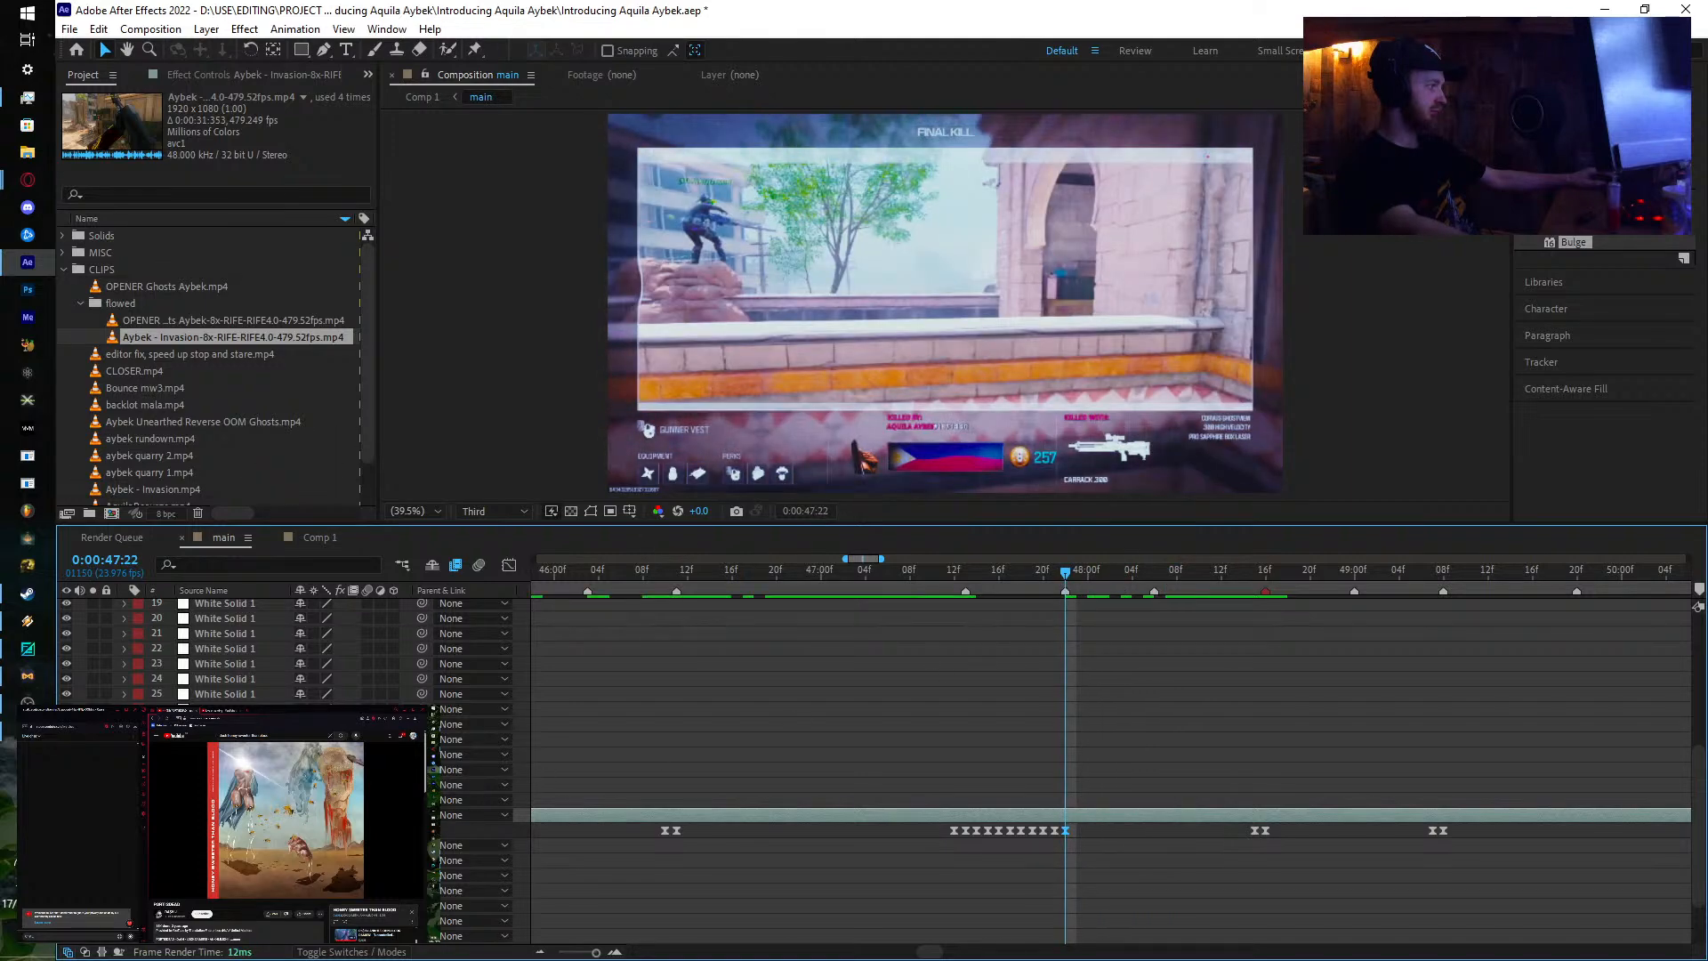
{"action": "left_click_drag", "start_coordinate": [318, 830], "coordinate": [493, 843]}
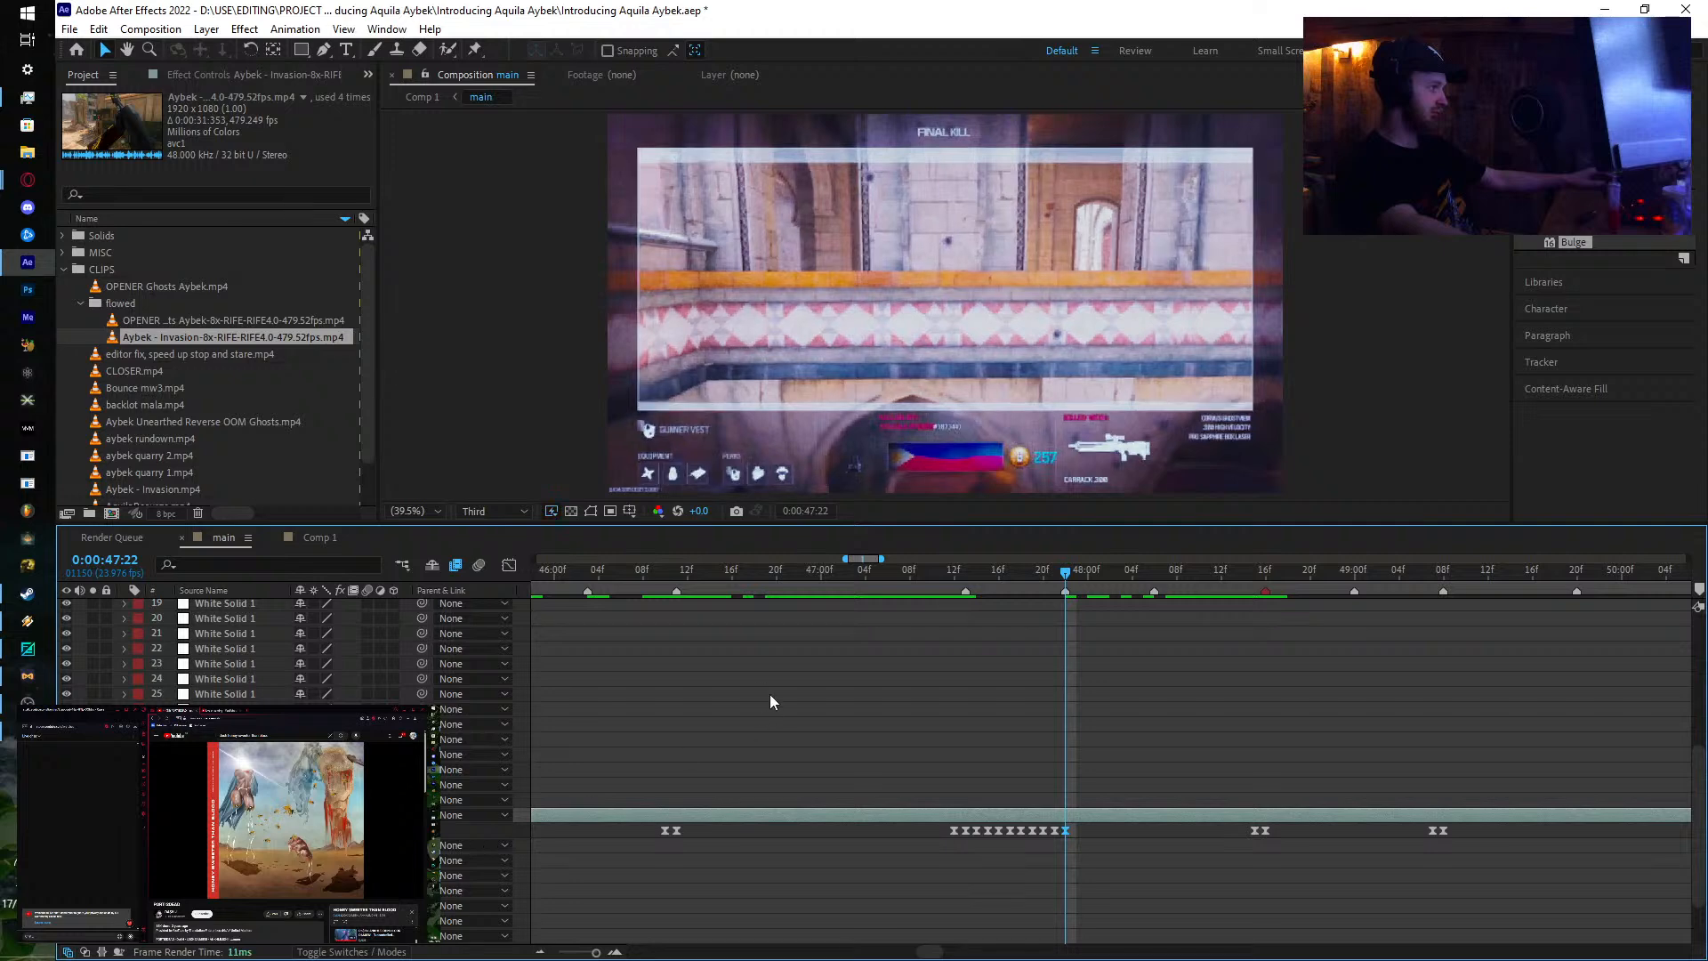
Step: In the graph, pull the outgoing time-remap handle at 0:00:47:22 steeply upward, shorten the incoming handle at 0:00:48:15, and preview the ramp
{"action": "left_click", "coordinate": [509, 566]}
{"action": "scroll", "coordinate": [1101, 722], "scroll_direction": "up", "scroll_amount": 2}
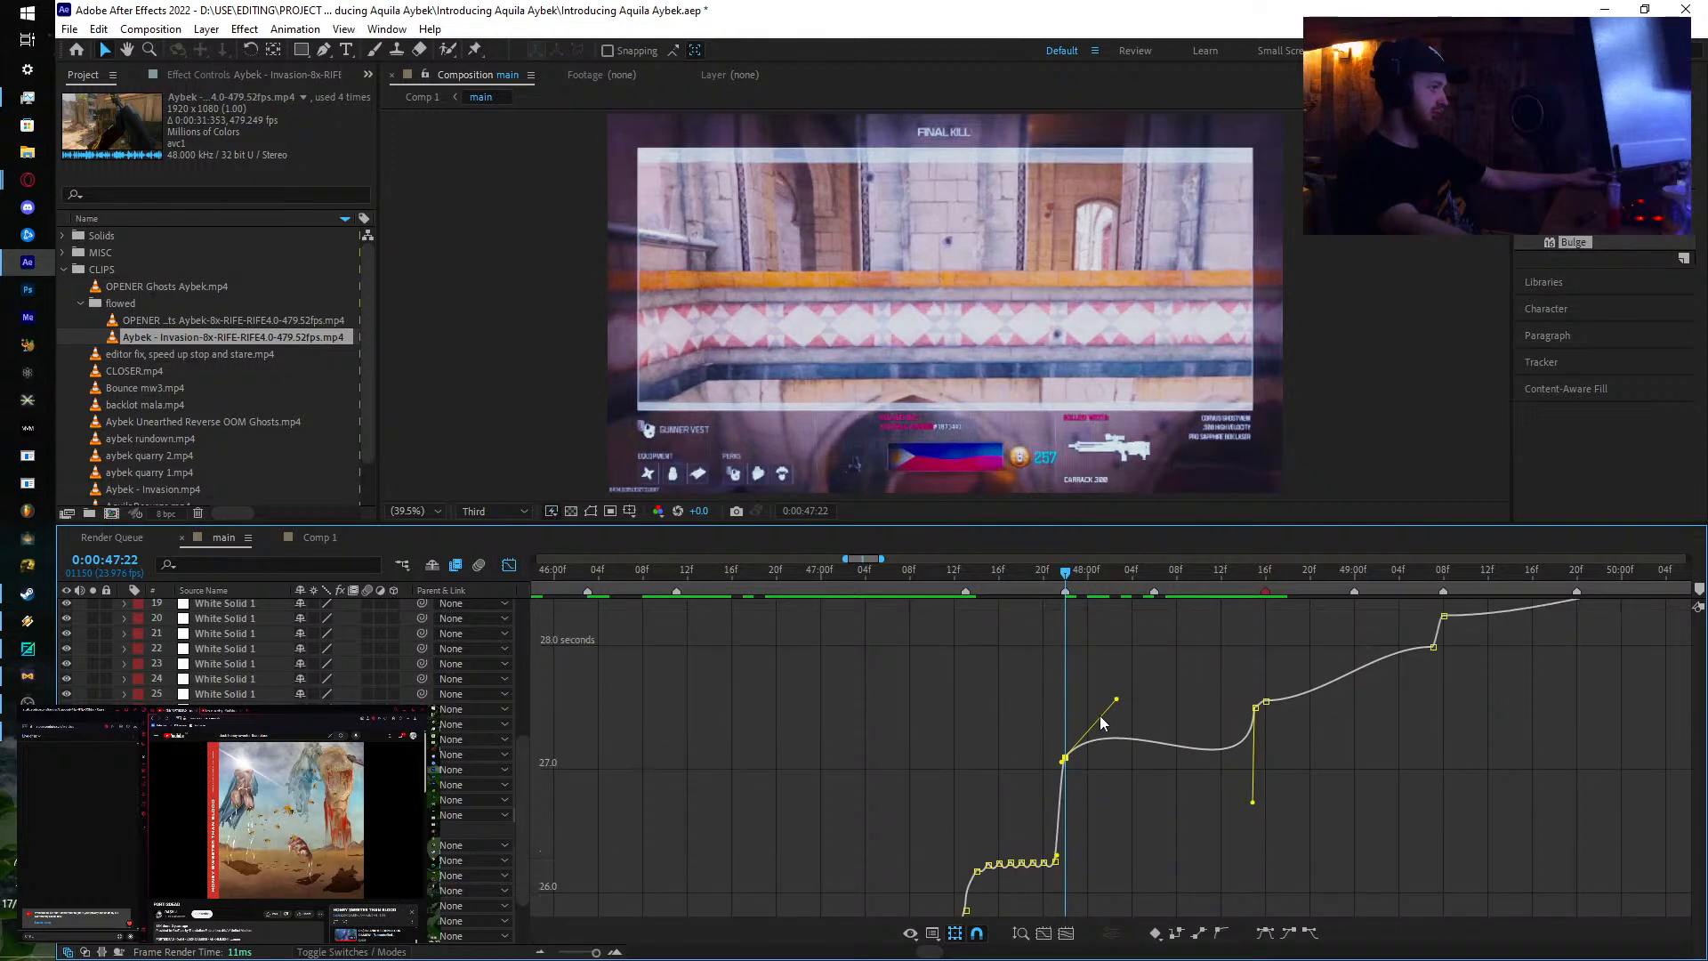
{"action": "left_click_drag", "start_coordinate": [1117, 703], "coordinate": [1046, 709]}
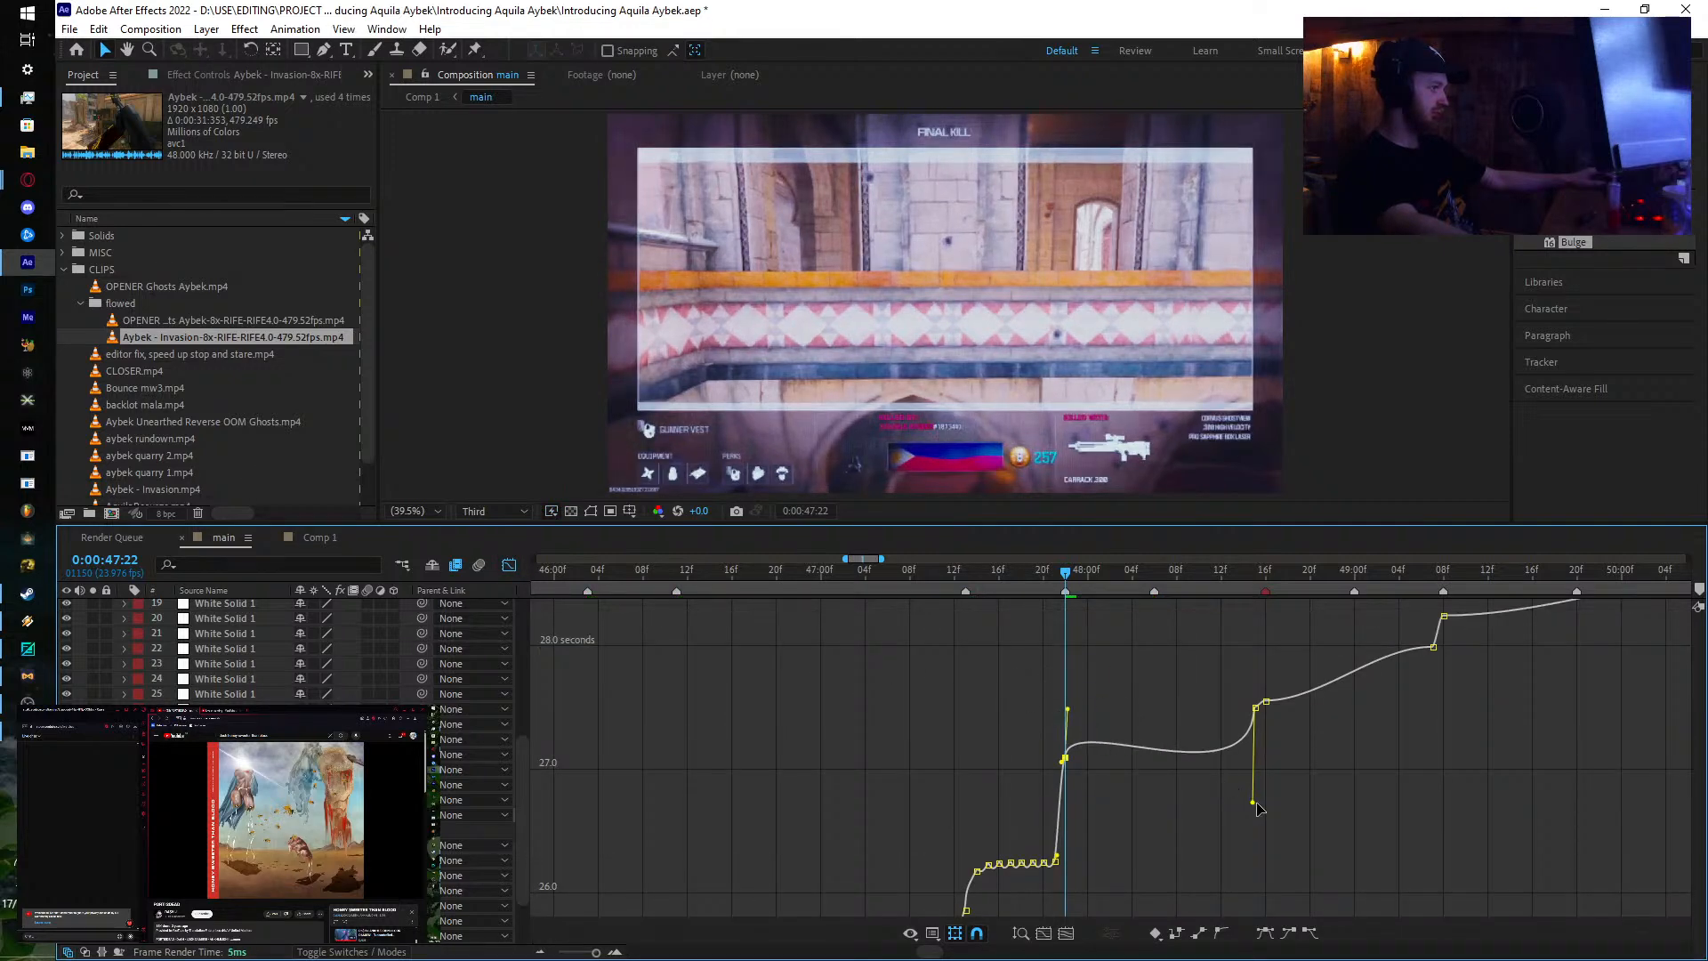
{"action": "left_click_drag", "start_coordinate": [1257, 808], "coordinate": [1288, 755]}
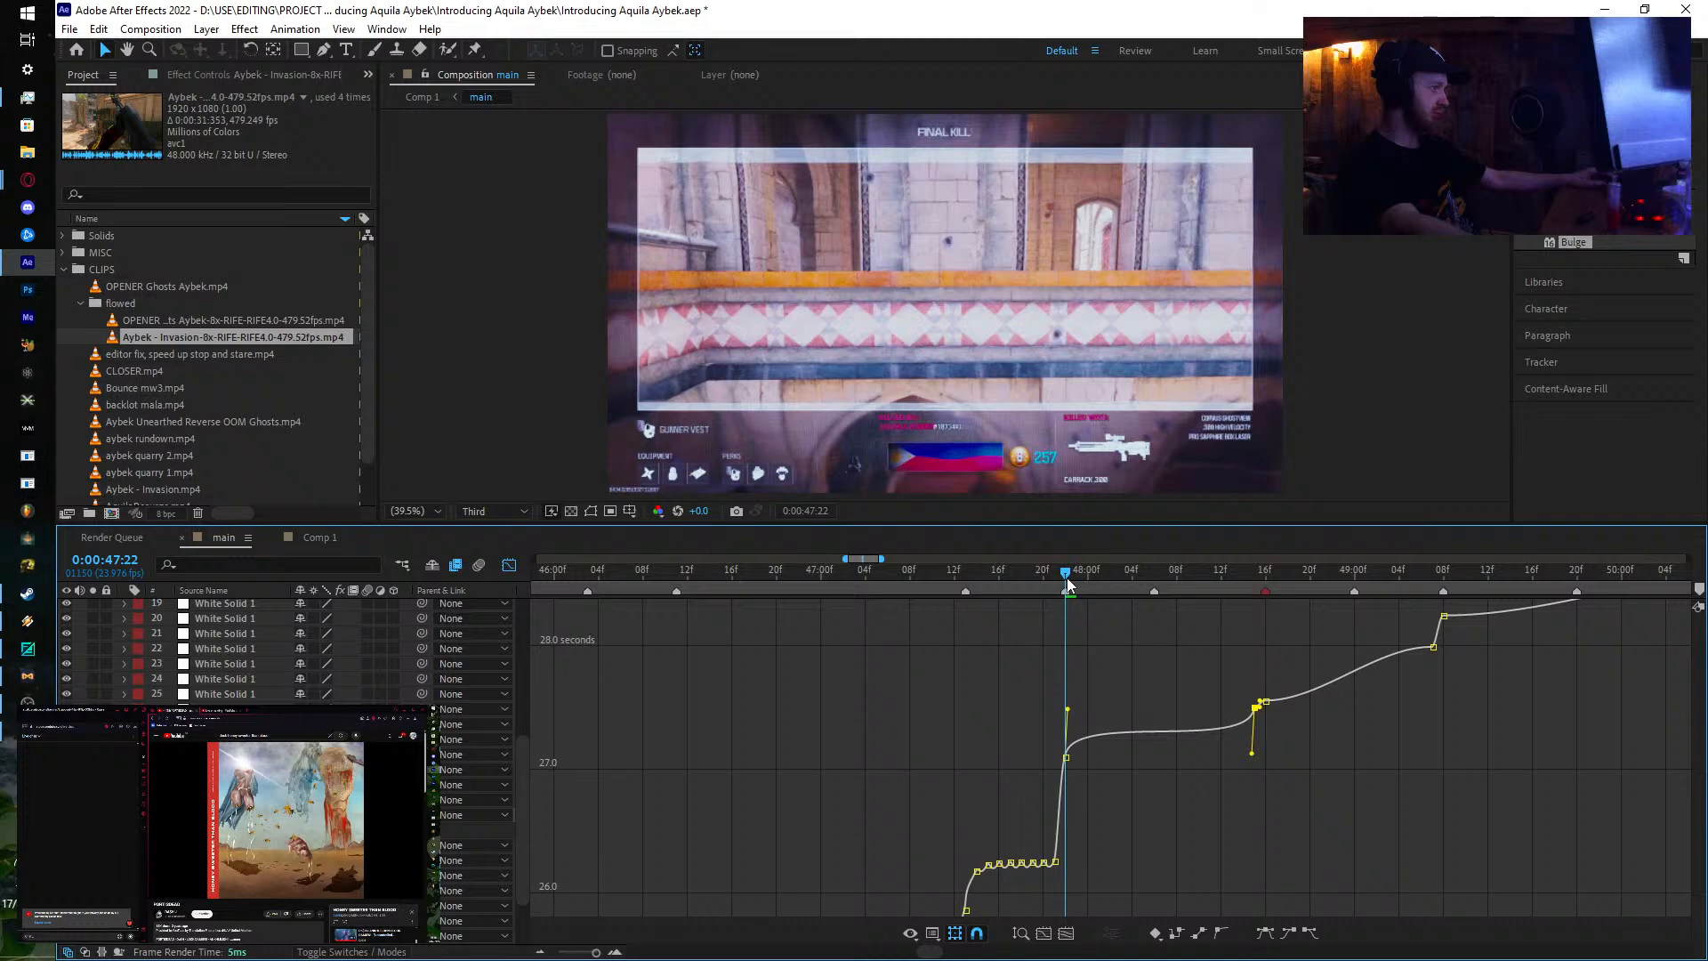
{"action": "key", "text": "space"}
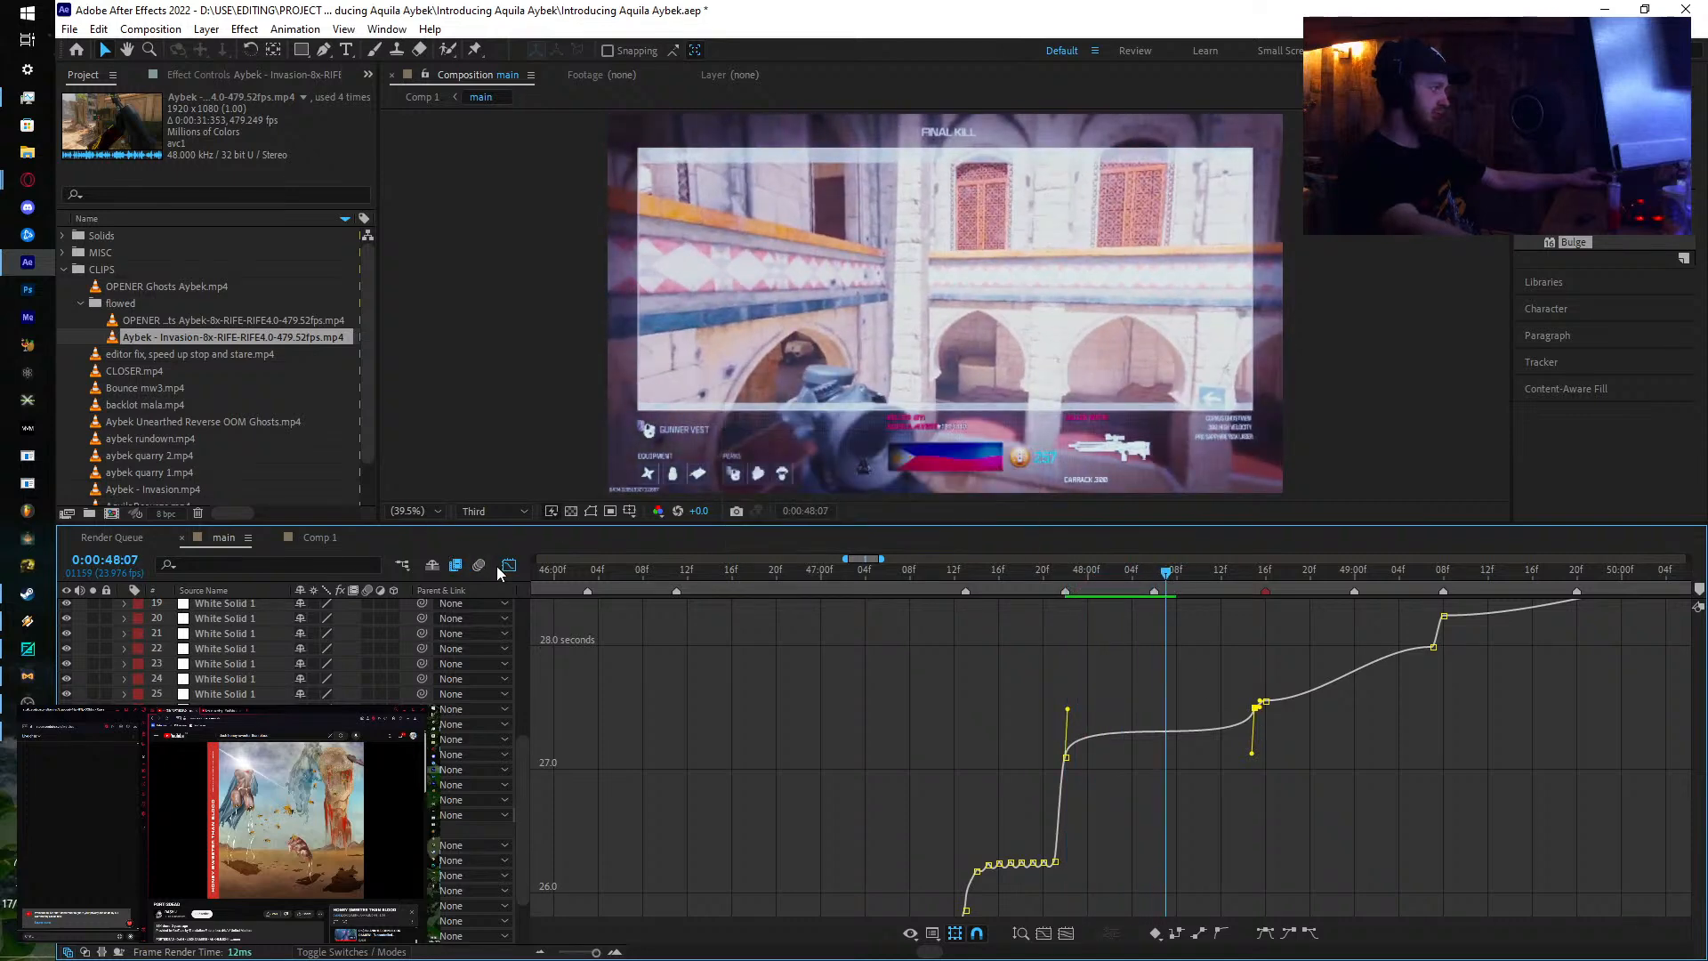
Step: Pull the outgoing handle of the time-remap keyframe at 0:00:48:16 steeply upward for a fast start, and check the ramp
{"action": "left_click", "coordinate": [500, 569]}
{"action": "left_click_drag", "start_coordinate": [1160, 573], "coordinate": [1398, 576]}
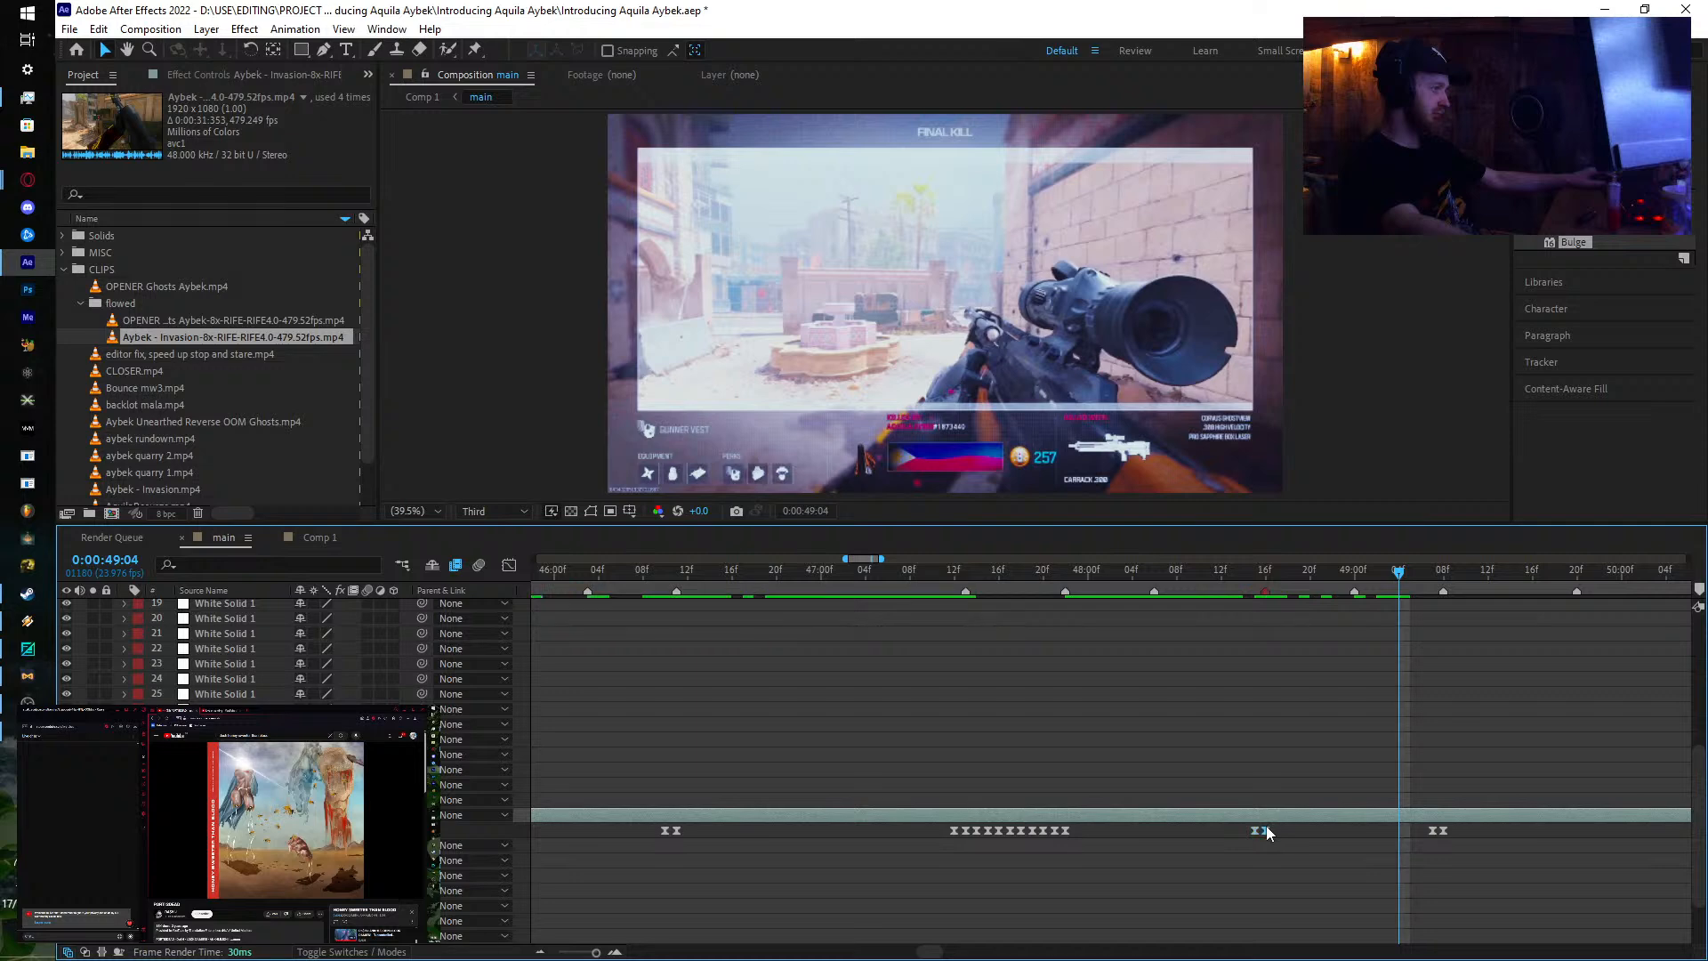
{"action": "left_click", "coordinate": [509, 568]}
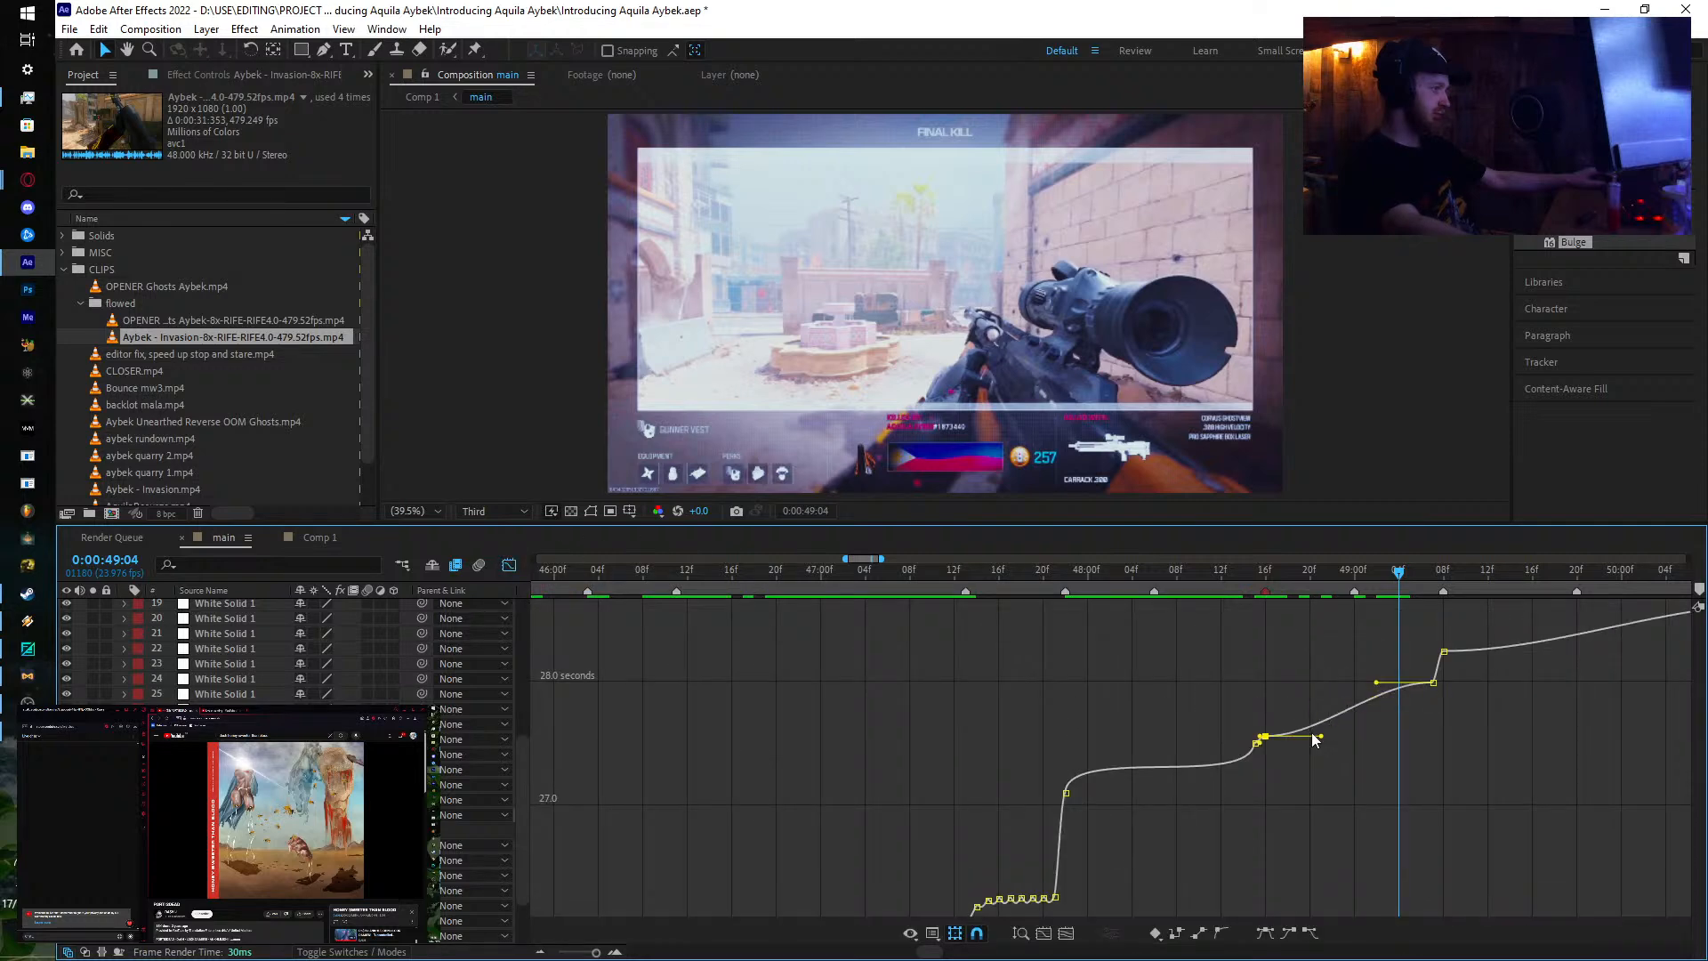
{"action": "left_click_drag", "start_coordinate": [1321, 756], "coordinate": [1268, 642]}
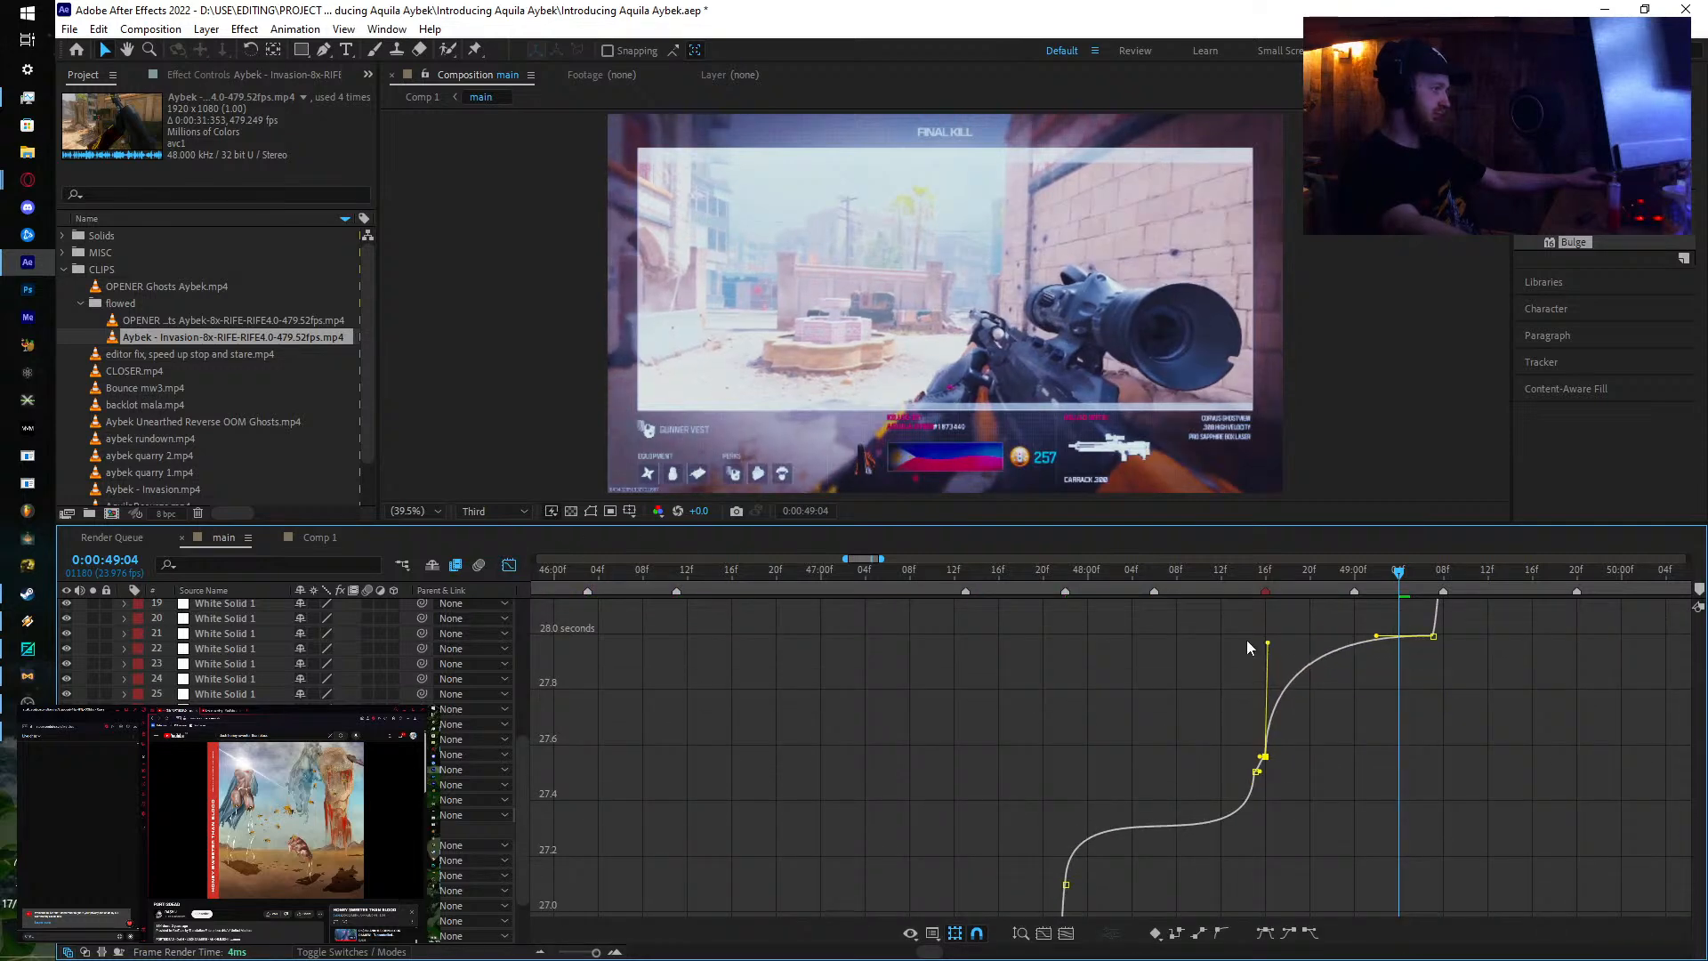
{"action": "left_click_drag", "start_coordinate": [1198, 576], "coordinate": [1416, 597]}
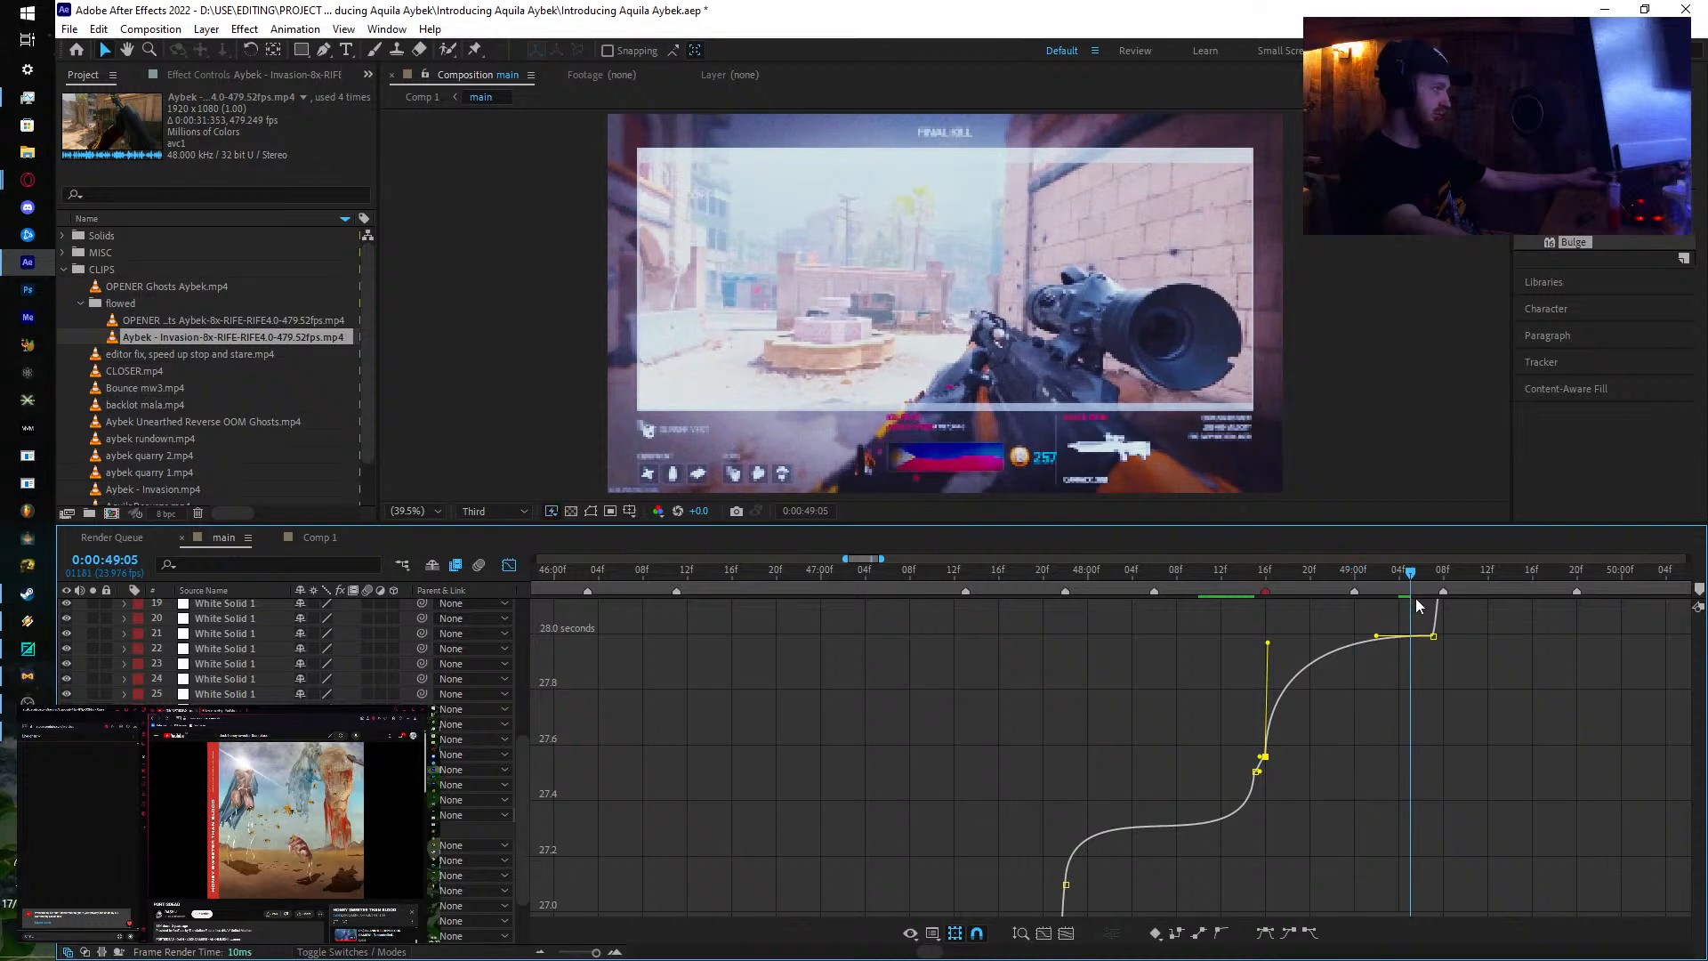
Step: Pull the outgoing handle of the time-remap keyframe at 0:00:49:08 steeply upward, then check playback through 0:00:50:08
{"action": "left_click_drag", "start_coordinate": [1364, 679], "coordinate": [794, 917]}
{"action": "scroll", "coordinate": [992, 735], "scroll_direction": "up", "scroll_amount": 2}
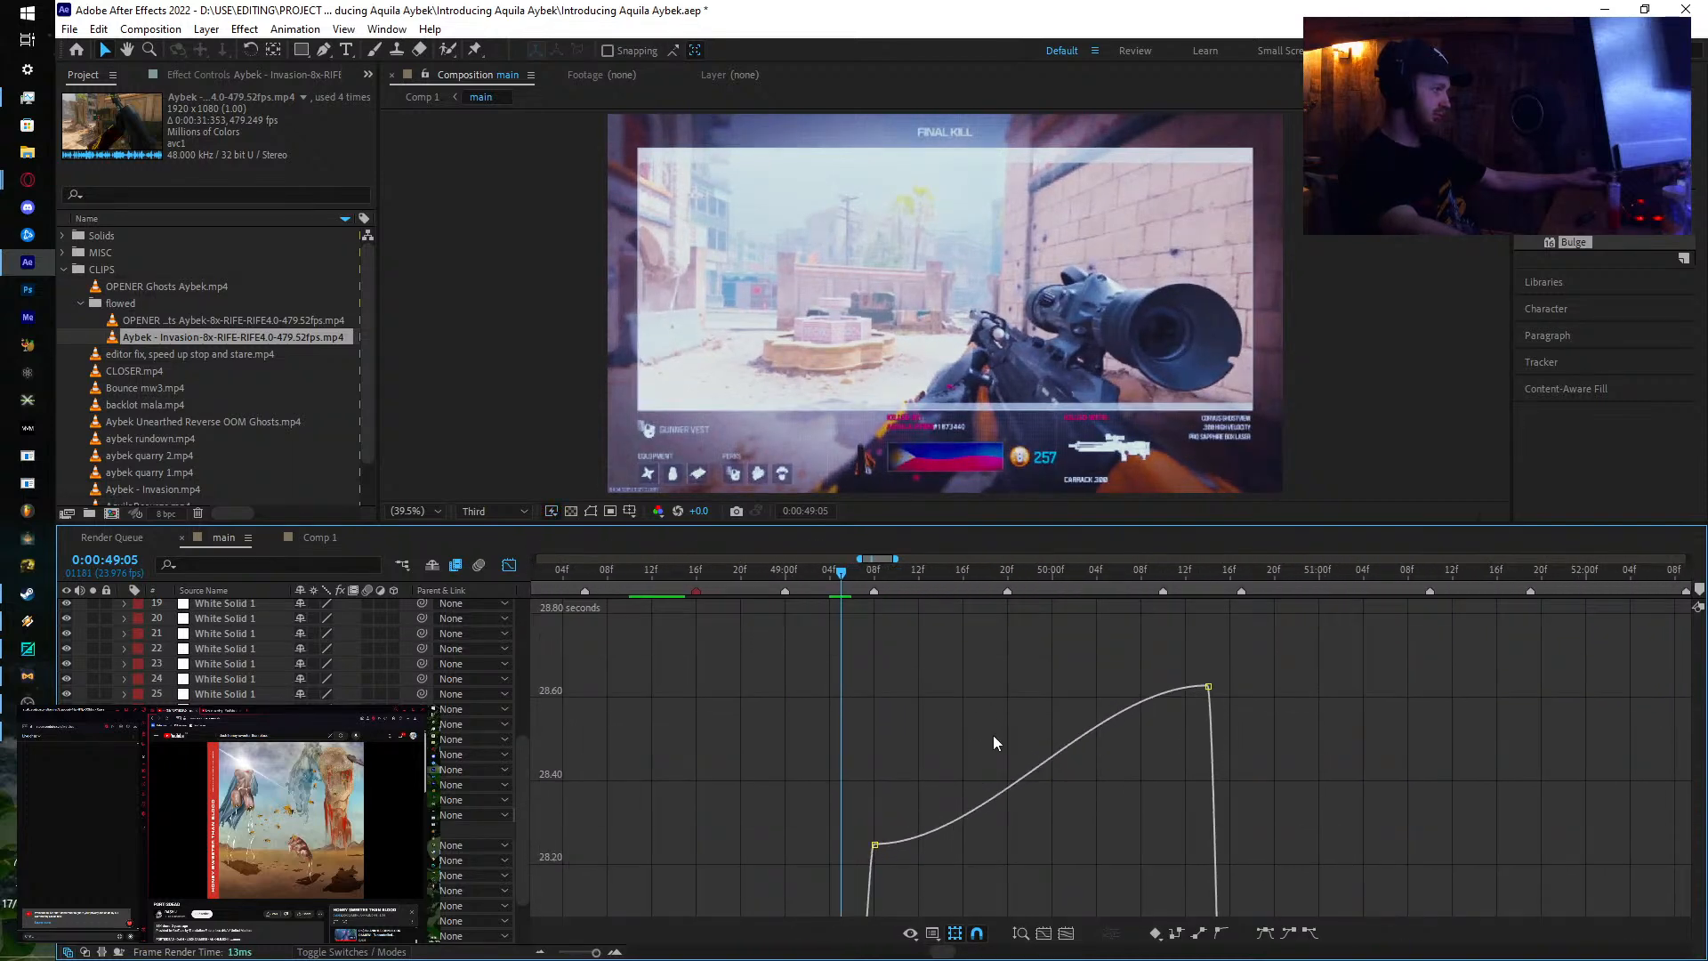
{"action": "left_click", "coordinate": [876, 845]}
{"action": "left_click_drag", "start_coordinate": [983, 846], "coordinate": [818, 678]}
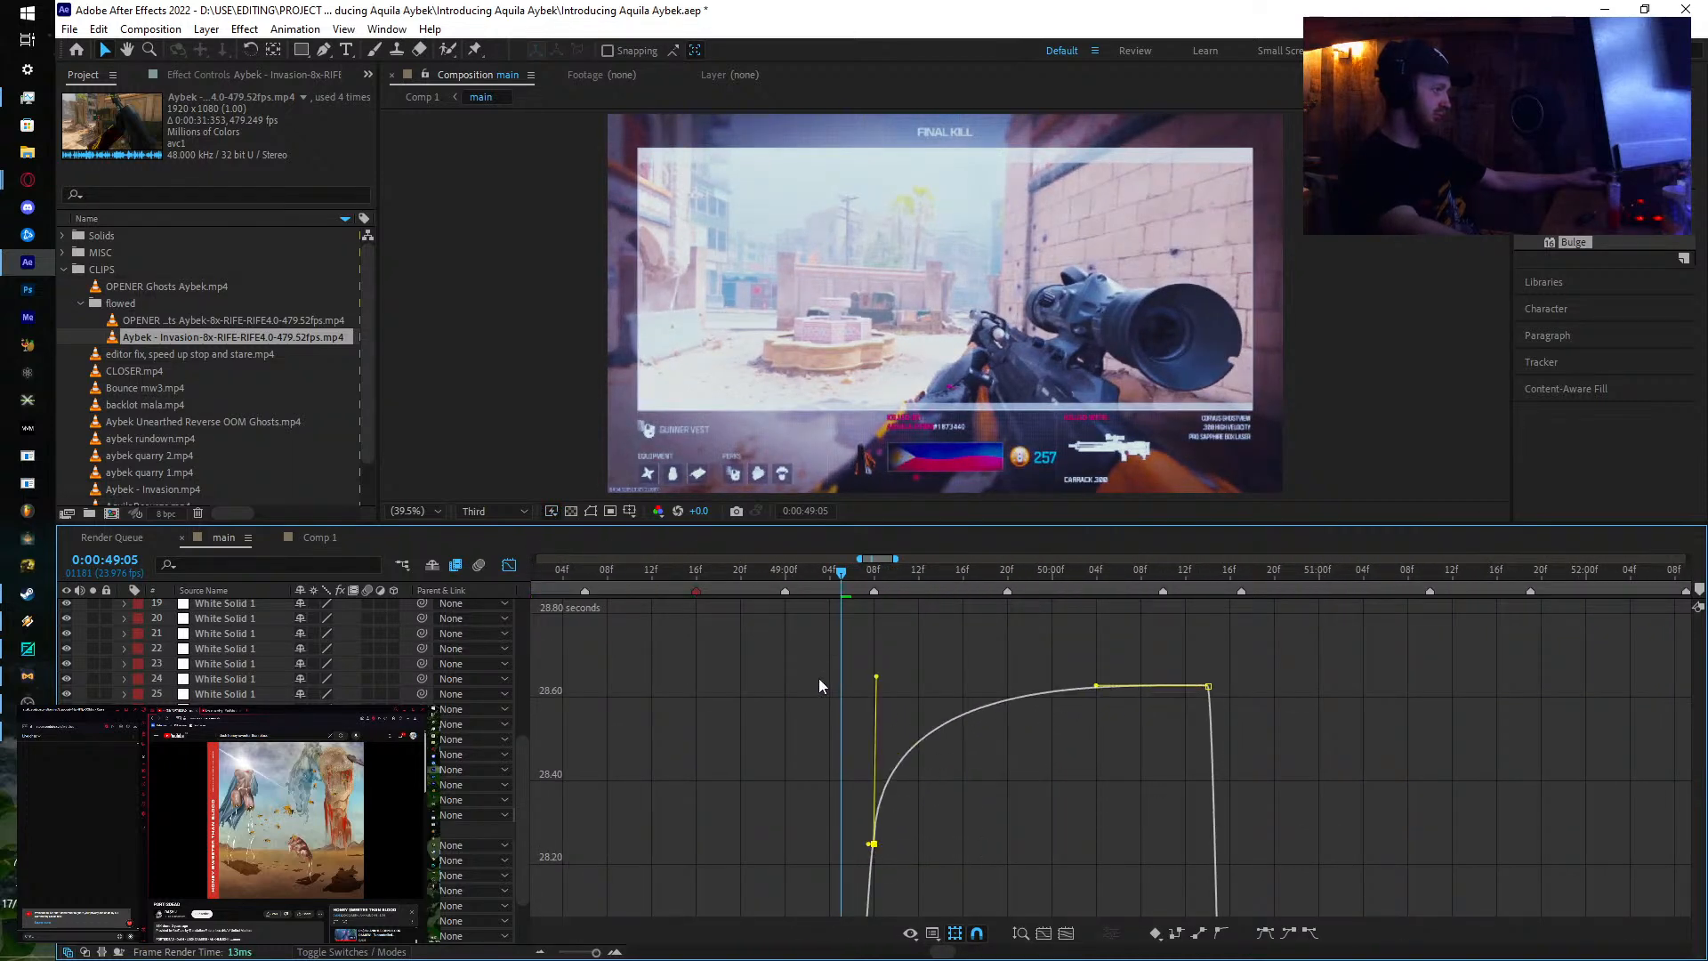
{"action": "left_click_drag", "start_coordinate": [842, 572], "coordinate": [1143, 587]}
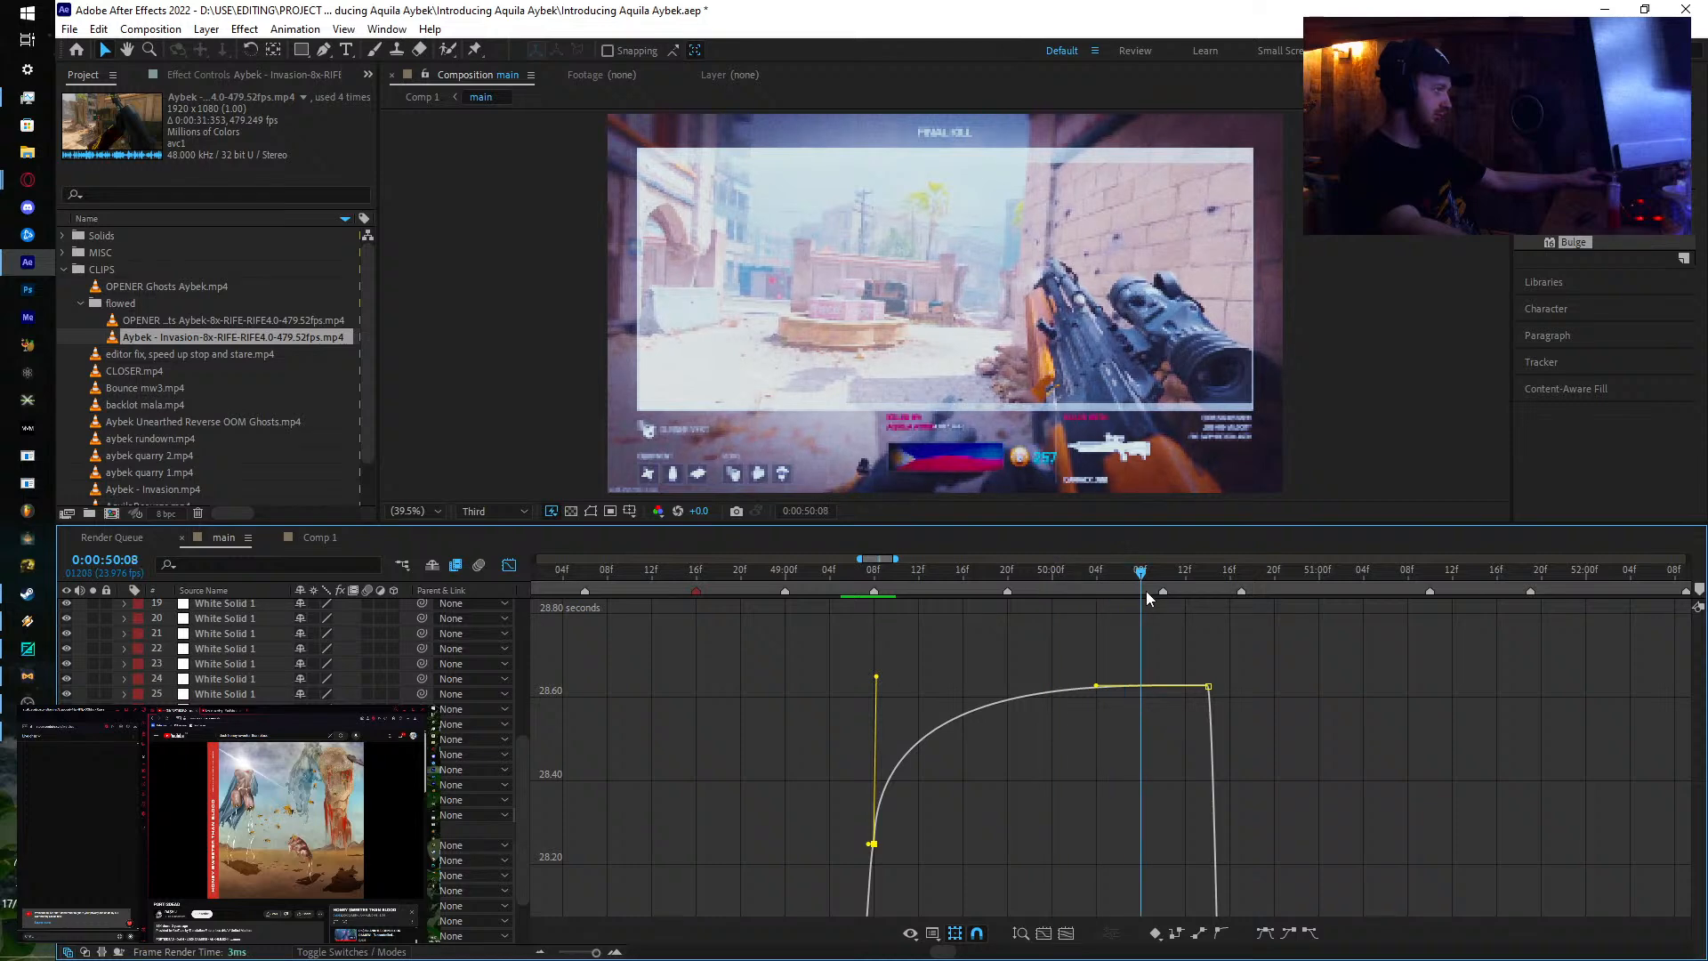
Step: Set the end of the work area in Comp 1 to 0:00:51:07, then return to the main composition
{"action": "left_click", "coordinate": [318, 538]}
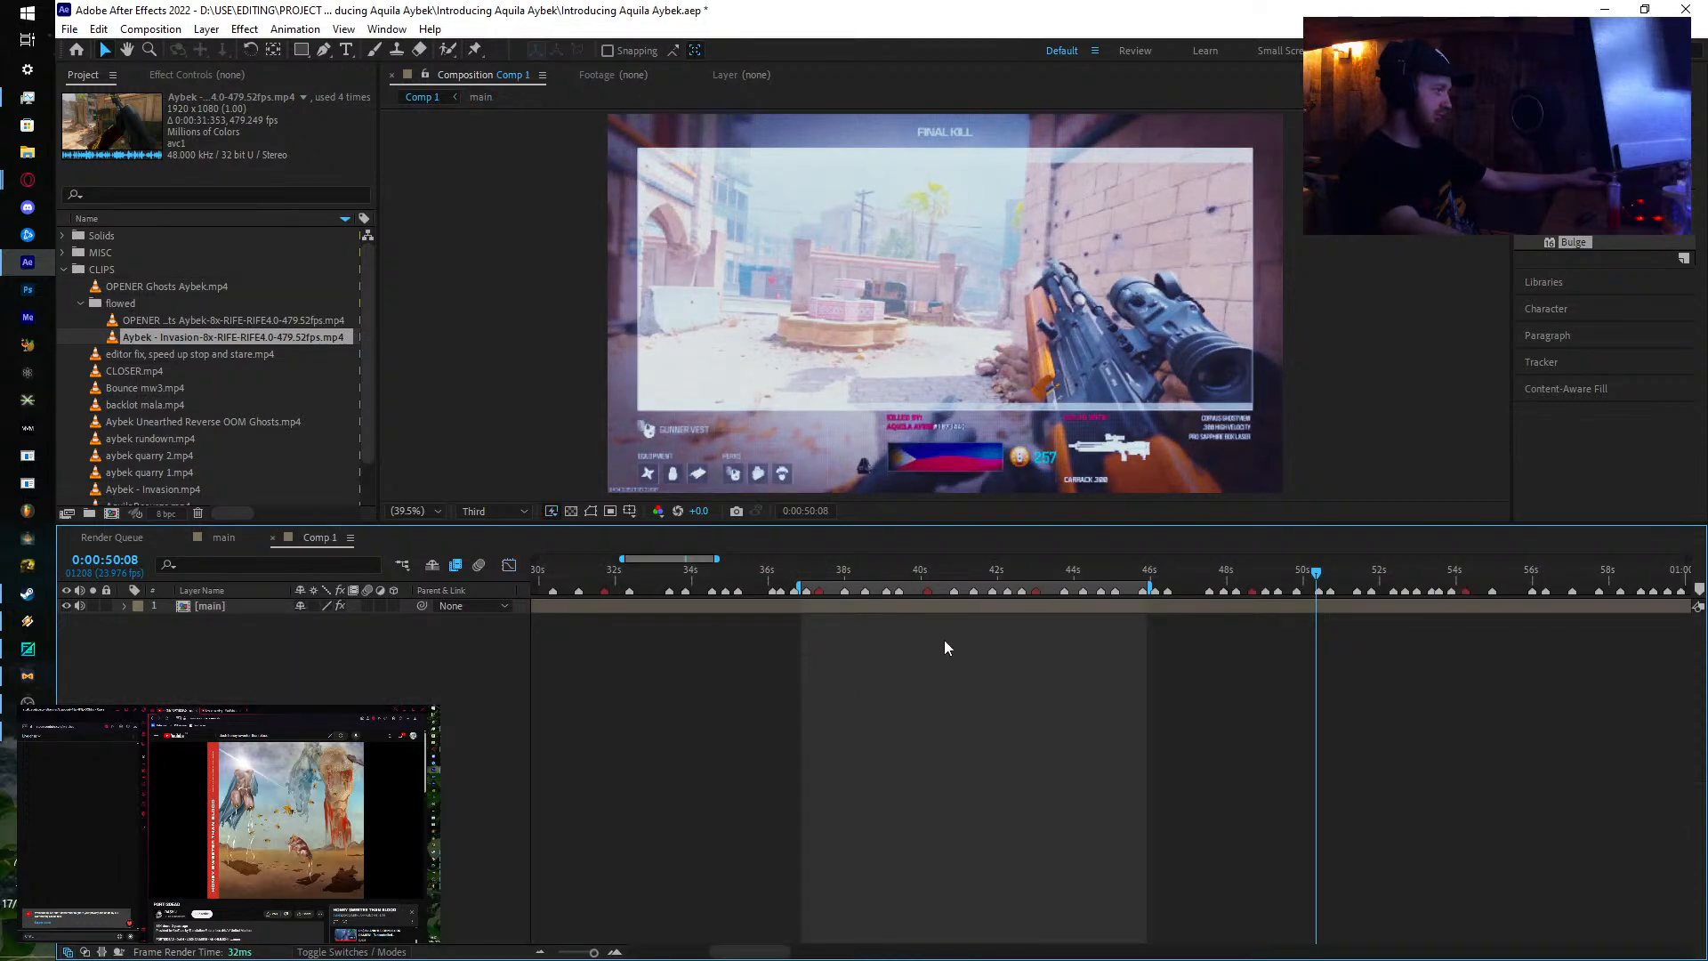
{"action": "left_click_drag", "start_coordinate": [1317, 574], "coordinate": [1353, 574]}
{"action": "key", "text": "n"}
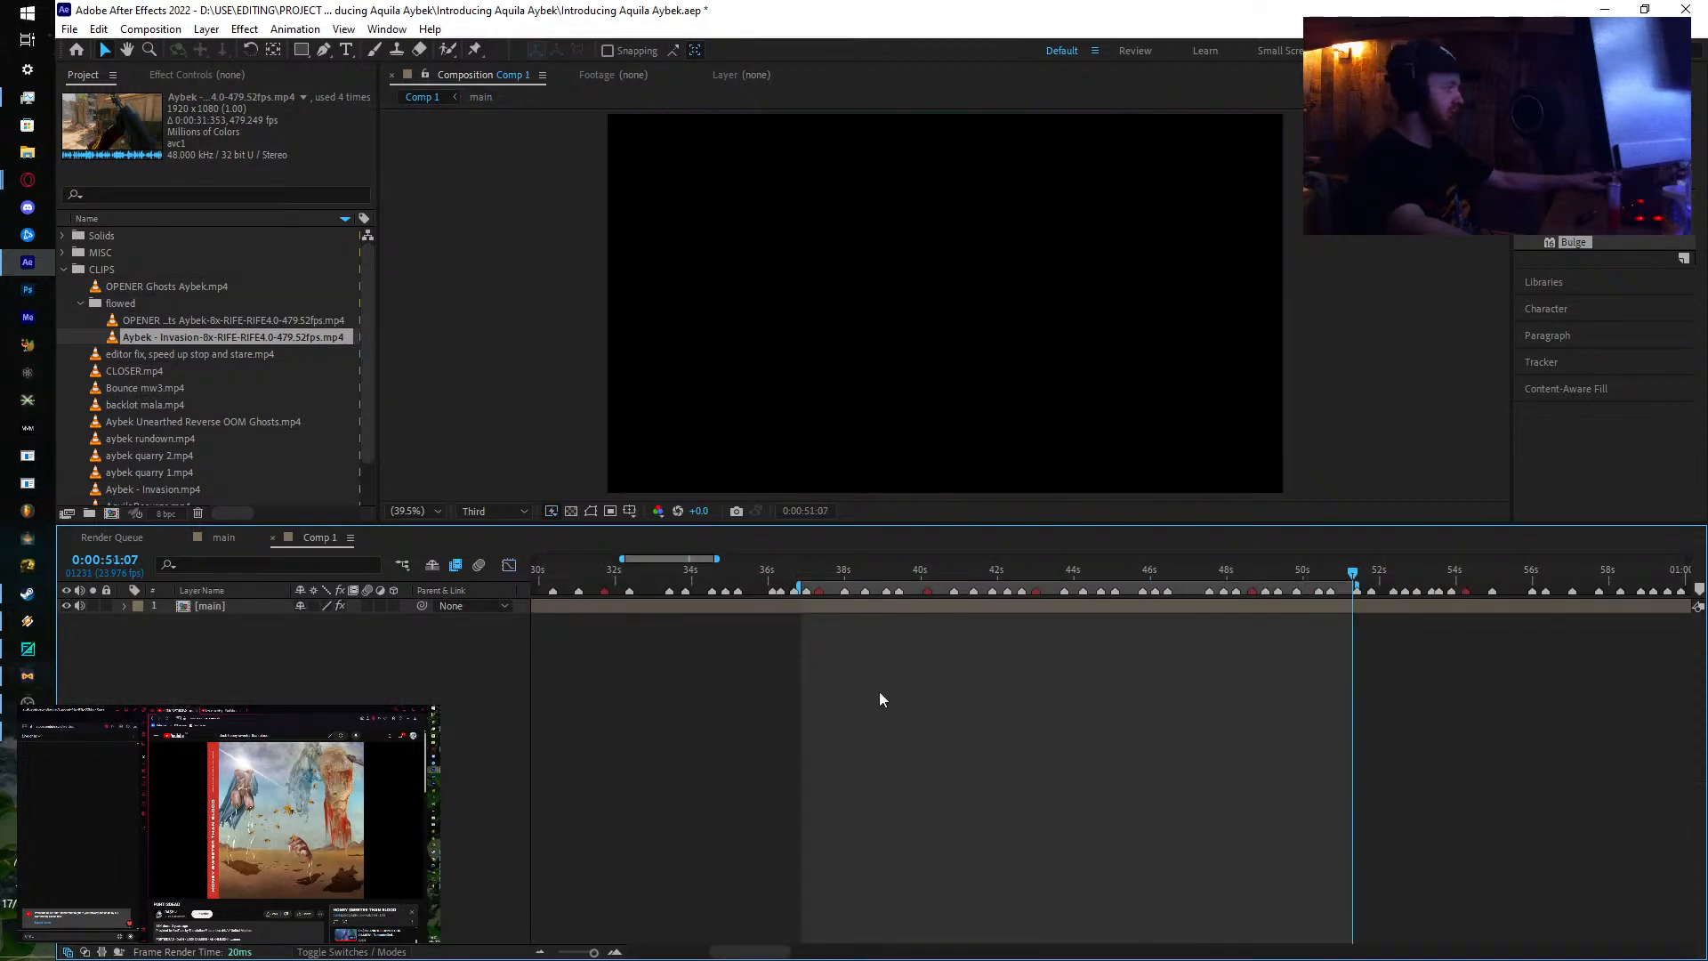
{"action": "left_click", "coordinate": [222, 538]}
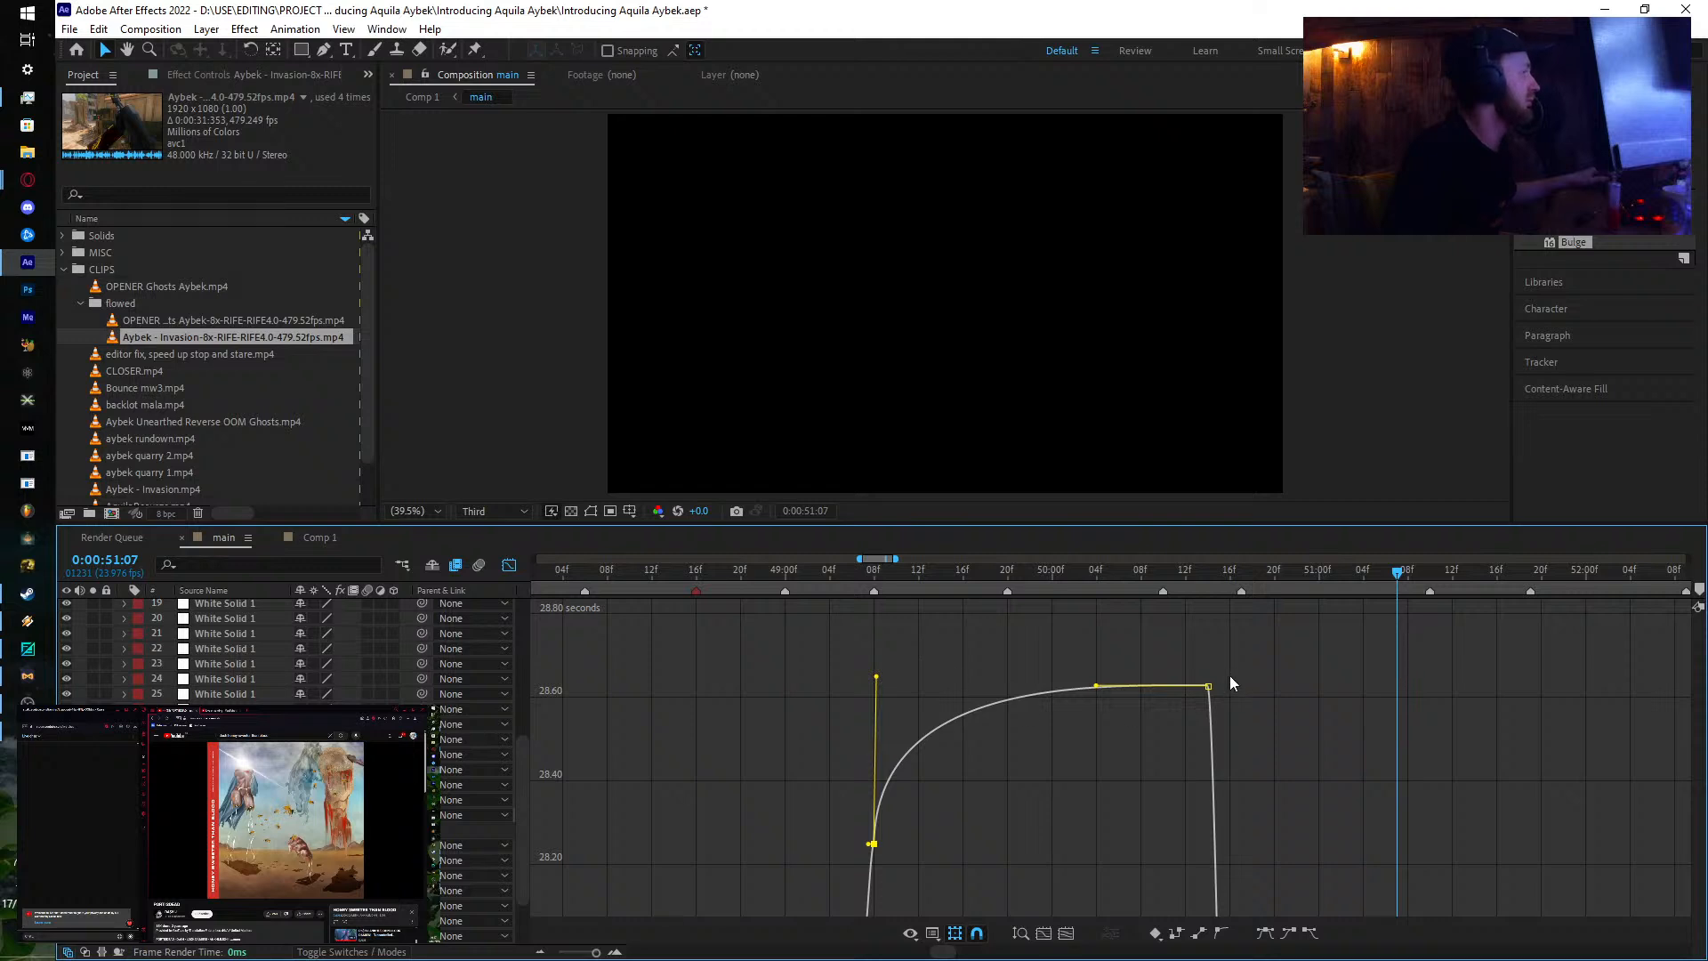
Step: Lengthen the outgoing time-remap handle at 0:00:50:14 horizontally and steepen the incoming handle at 0:00:50:16, then check the clip's end
{"action": "left_click", "coordinate": [1208, 686]}
{"action": "left_click_drag", "start_coordinate": [1215, 686], "coordinate": [1229, 685]}
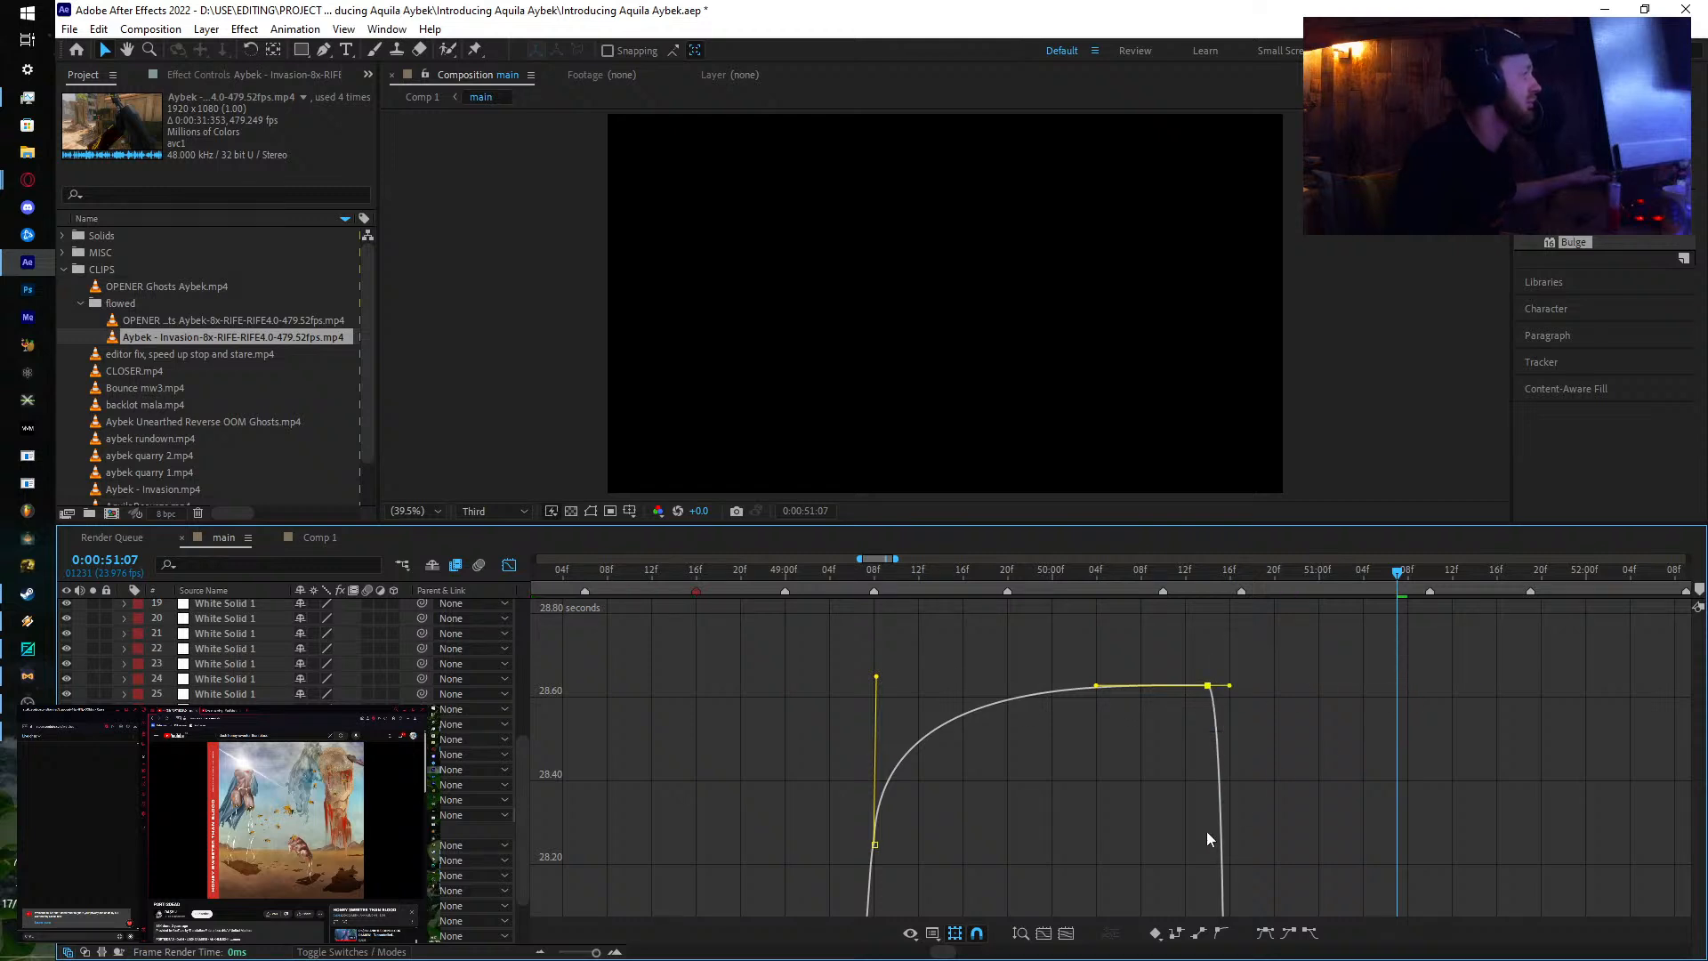
{"action": "scroll", "coordinate": [1199, 856], "scroll_direction": "down", "scroll_amount": 3}
{"action": "scroll", "coordinate": [1192, 863], "scroll_direction": "down", "scroll_amount": 3}
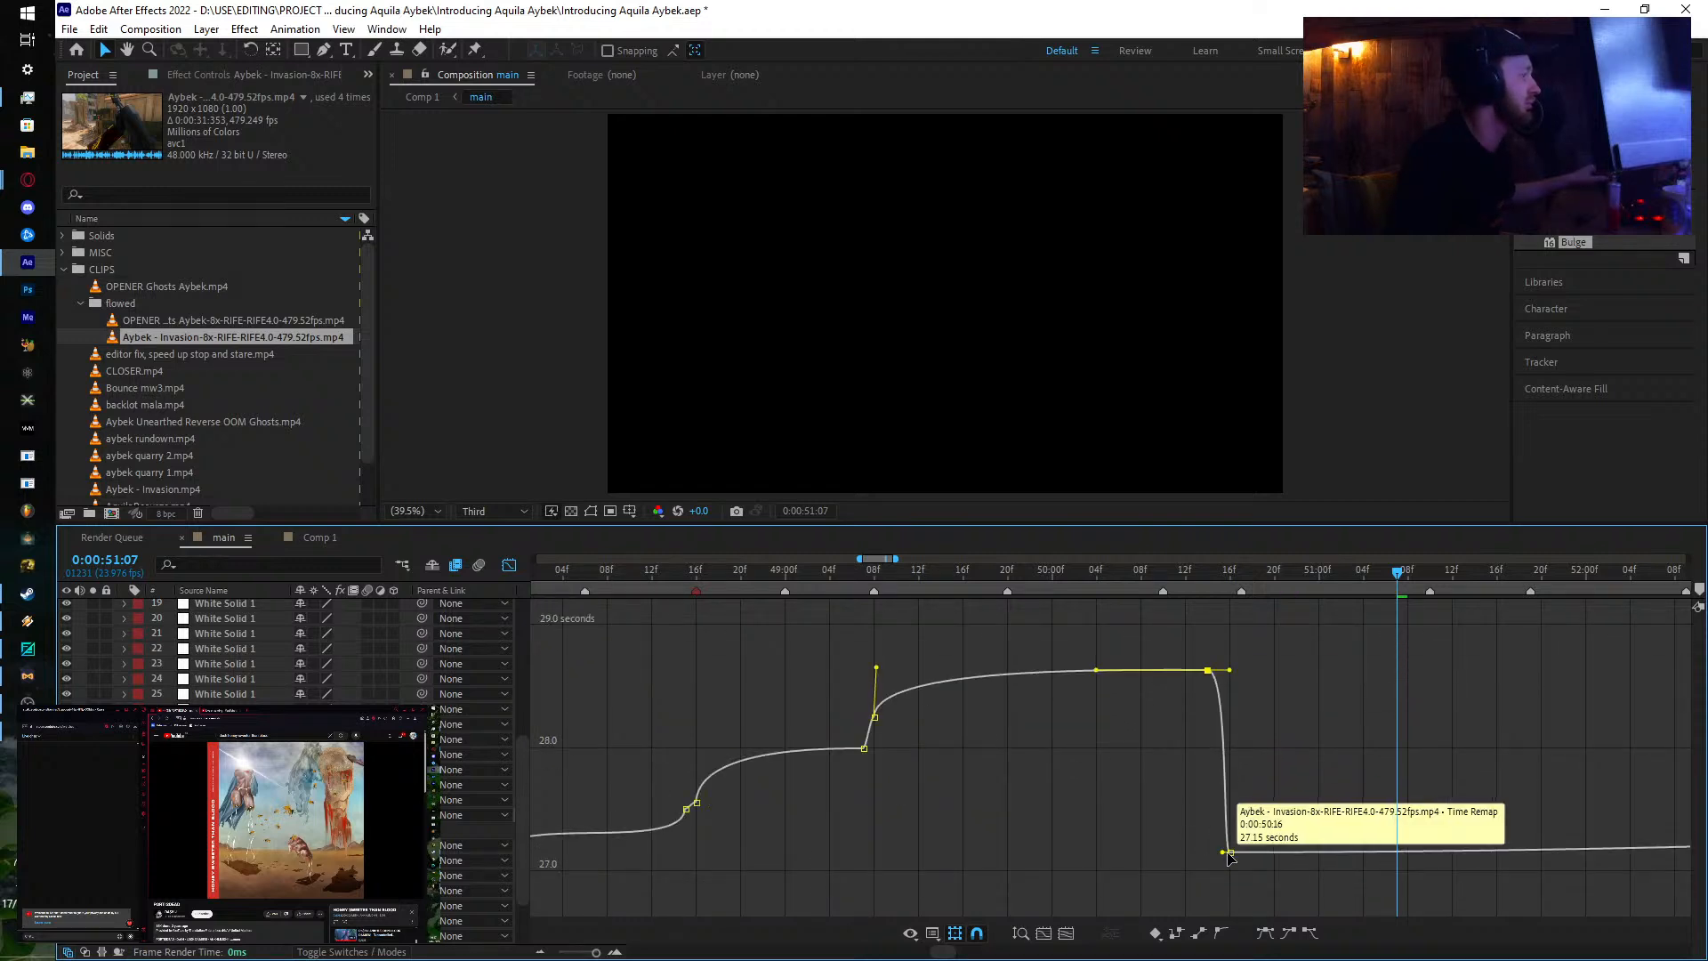
{"action": "scroll", "coordinate": [1227, 858], "scroll_direction": "down", "scroll_amount": 2}
{"action": "scroll", "coordinate": [1227, 858], "scroll_direction": "up", "scroll_amount": 2}
{"action": "scroll", "coordinate": [1227, 855], "scroll_direction": "up", "scroll_amount": 3}
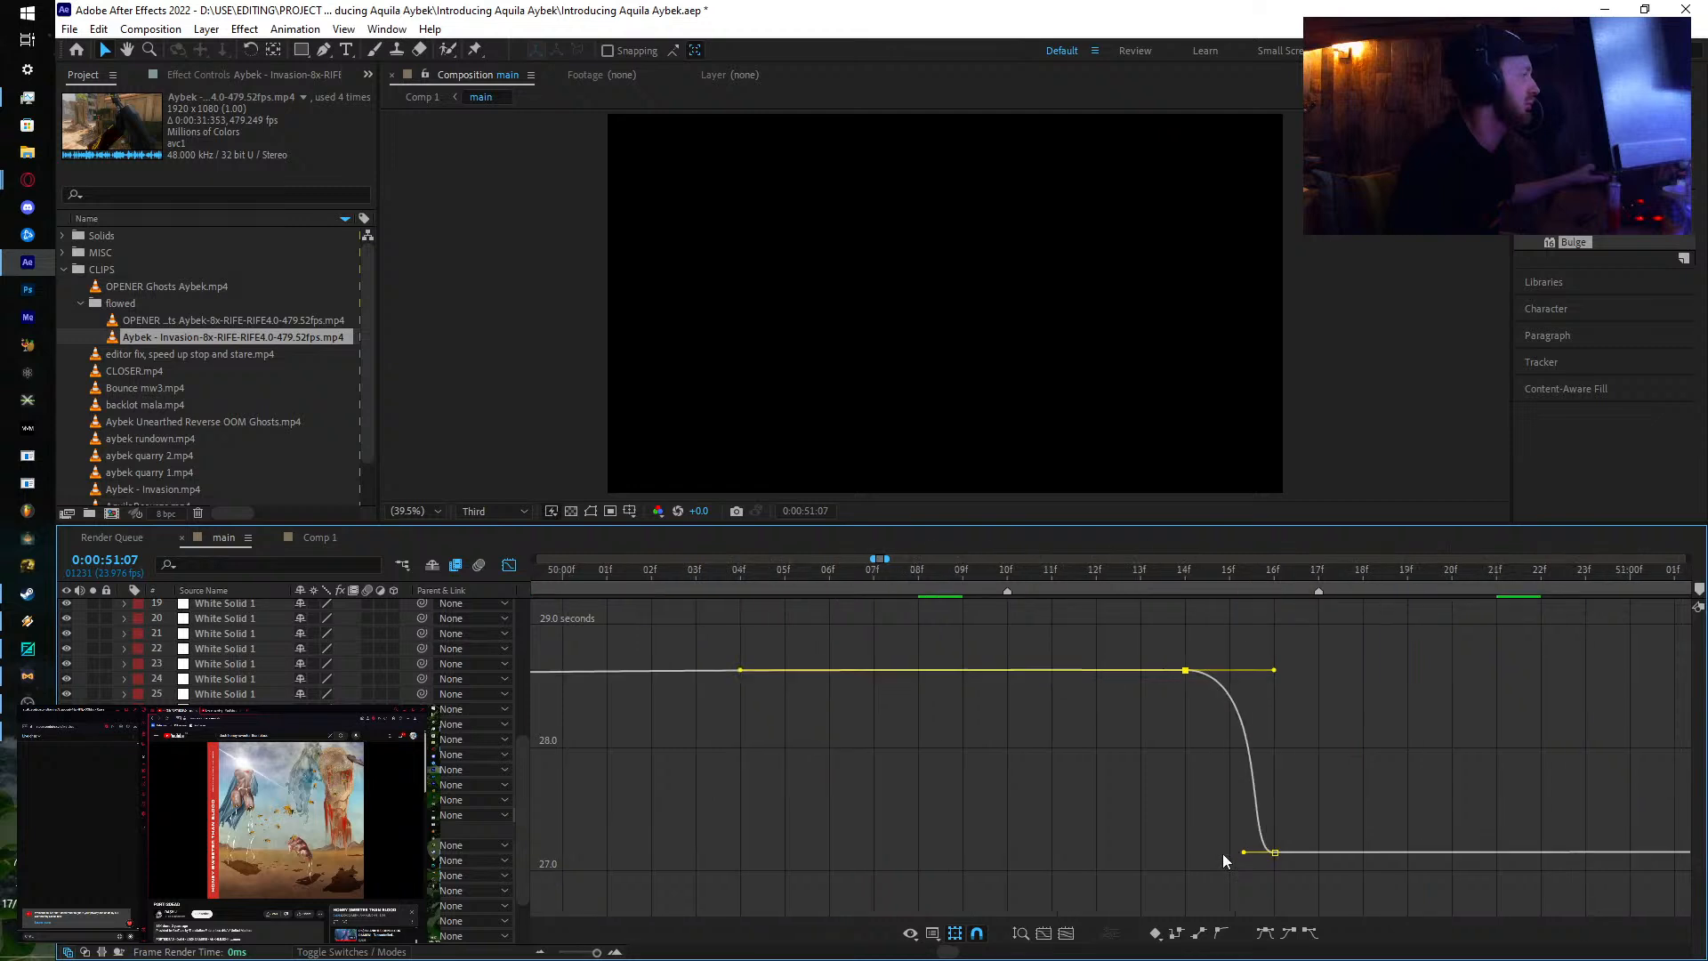
{"action": "left_click_drag", "start_coordinate": [1244, 852], "coordinate": [1263, 809]}
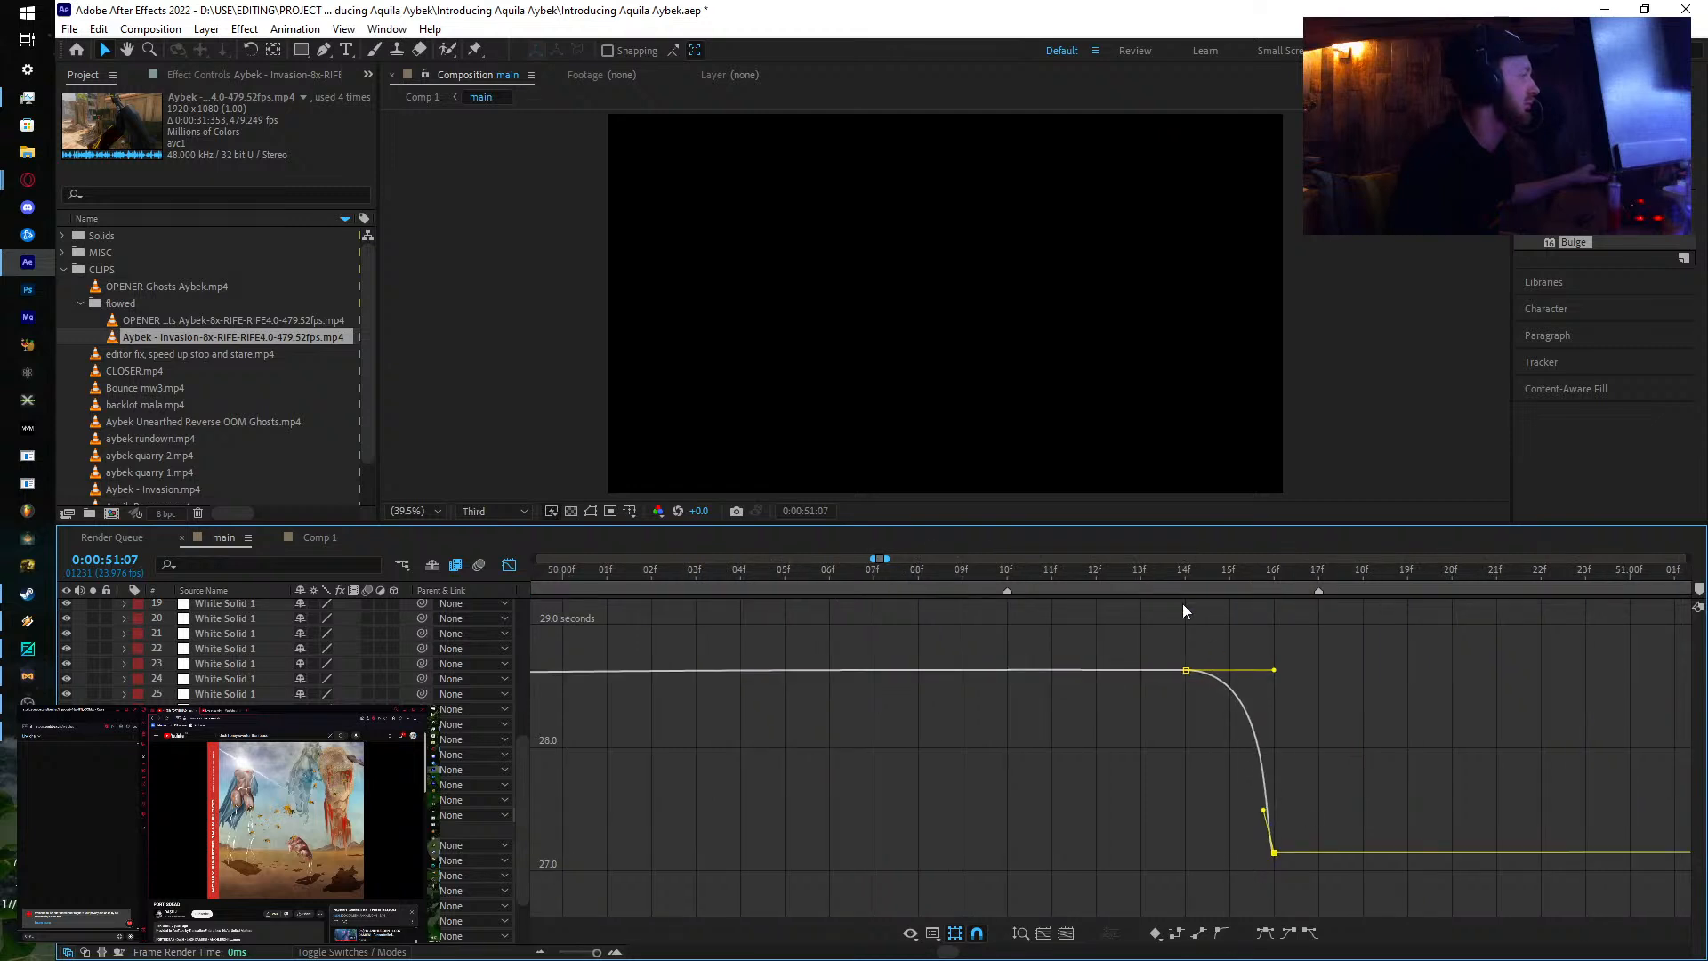
{"action": "left_click_drag", "start_coordinate": [1012, 580], "coordinate": [1363, 587]}
{"action": "left_click", "coordinate": [322, 541]}
{"action": "left_click", "coordinate": [223, 537]}
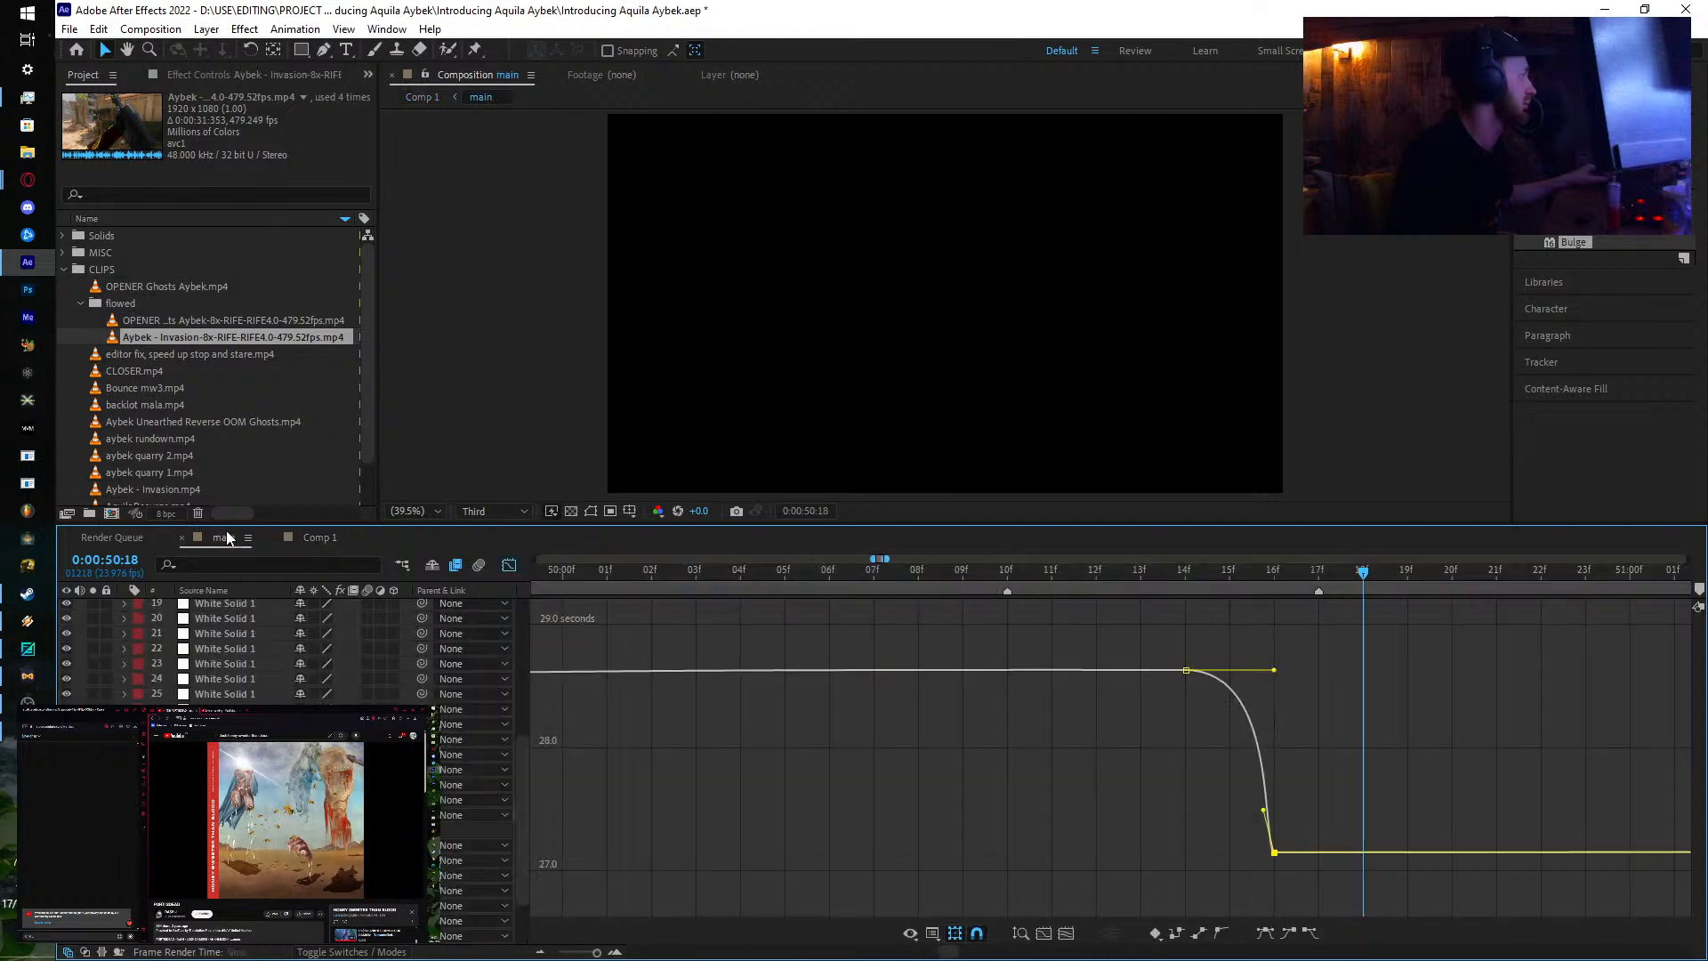
Step: Return to the layer bars and split the Invasion clip at 0:00:48:16
{"action": "left_click", "coordinate": [508, 566]}
{"action": "left_click_drag", "start_coordinate": [923, 705], "coordinate": [975, 740]}
{"action": "key", "text": "minus"}
{"action": "key", "text": "minus"}
{"action": "key", "text": "minus"}
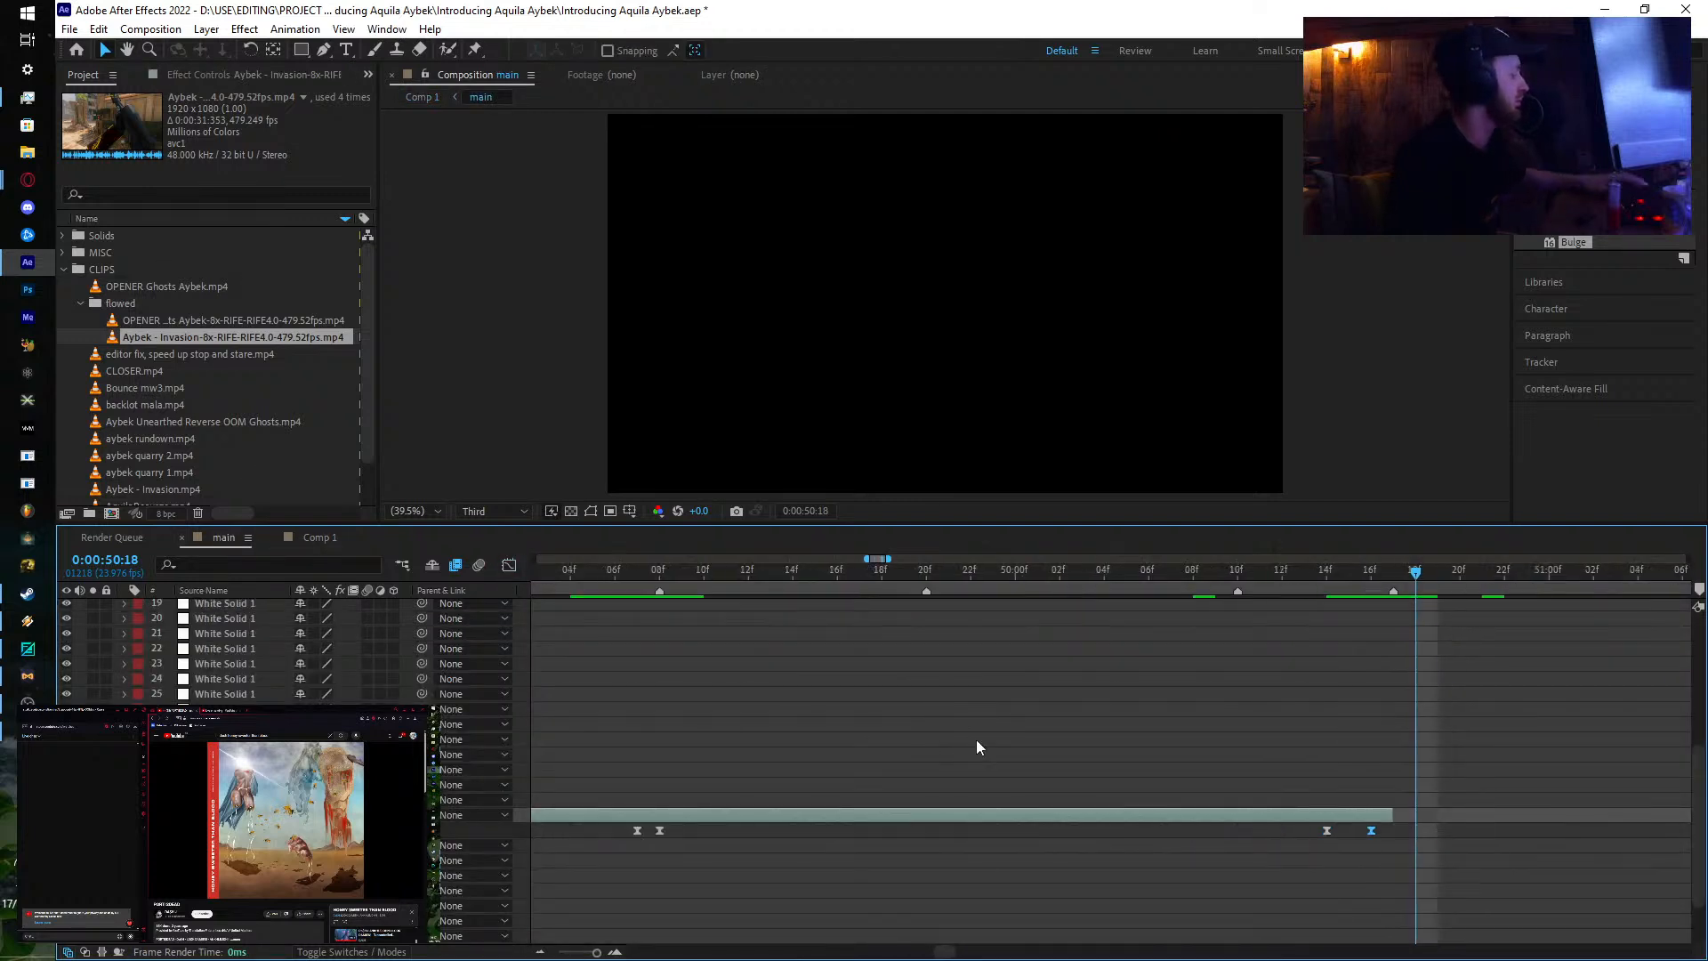
{"action": "left_click", "coordinate": [1137, 590]}
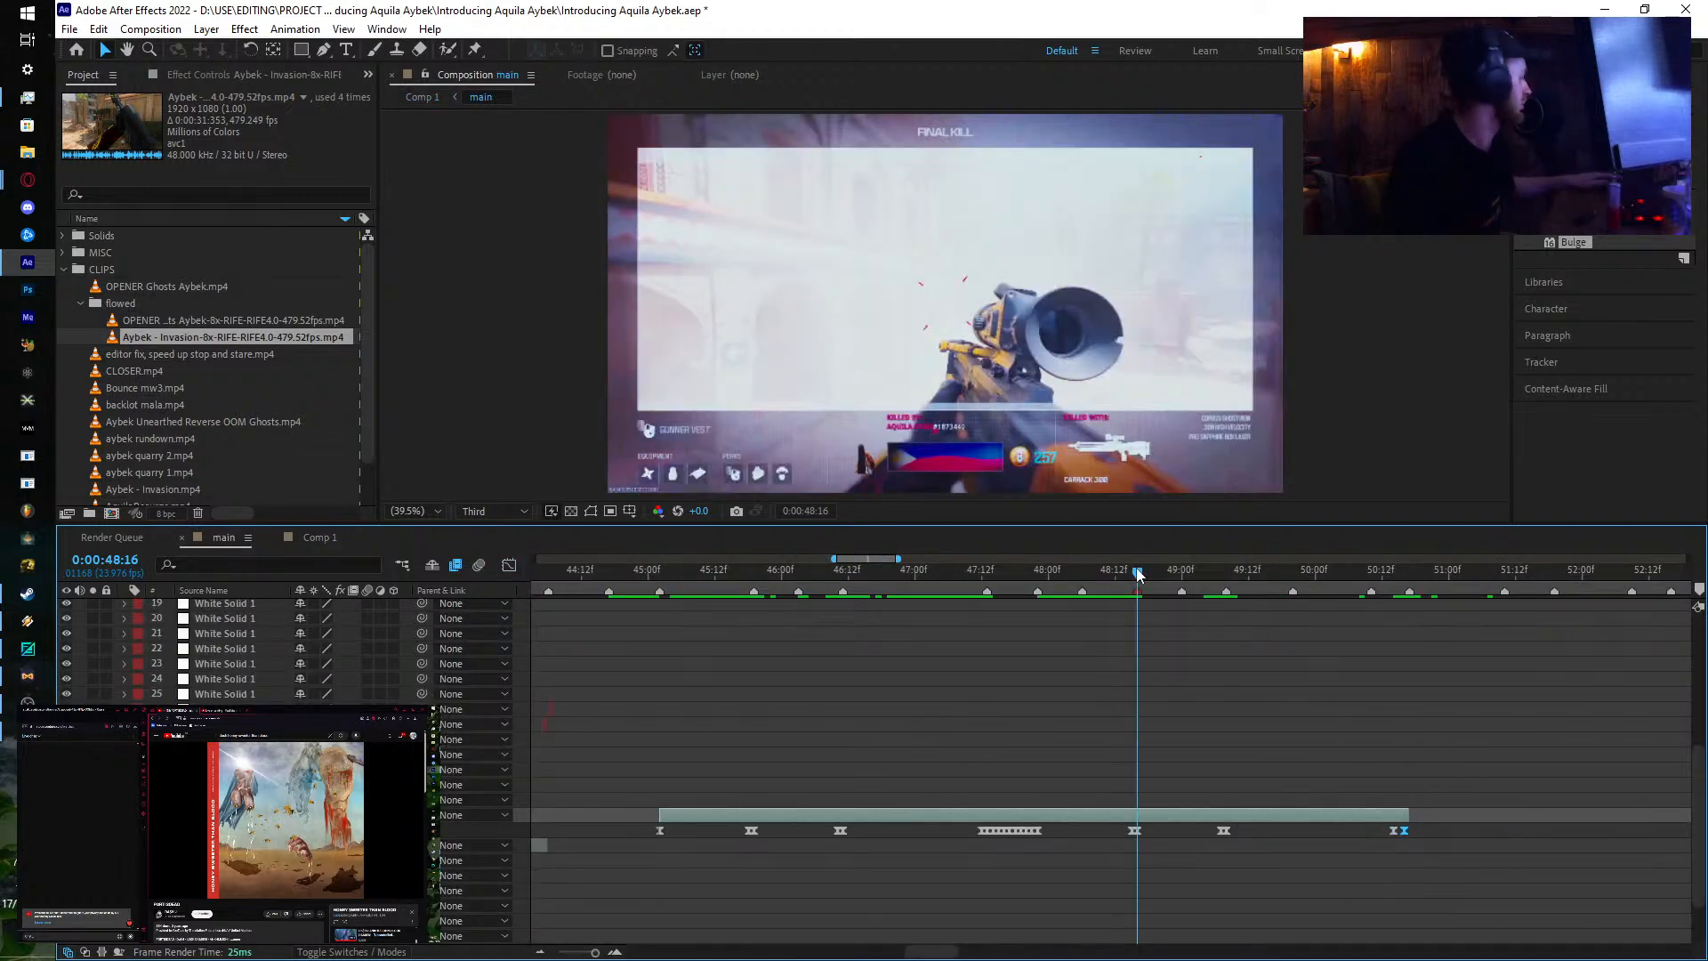
{"action": "key", "text": "ctrl+shift+d"}
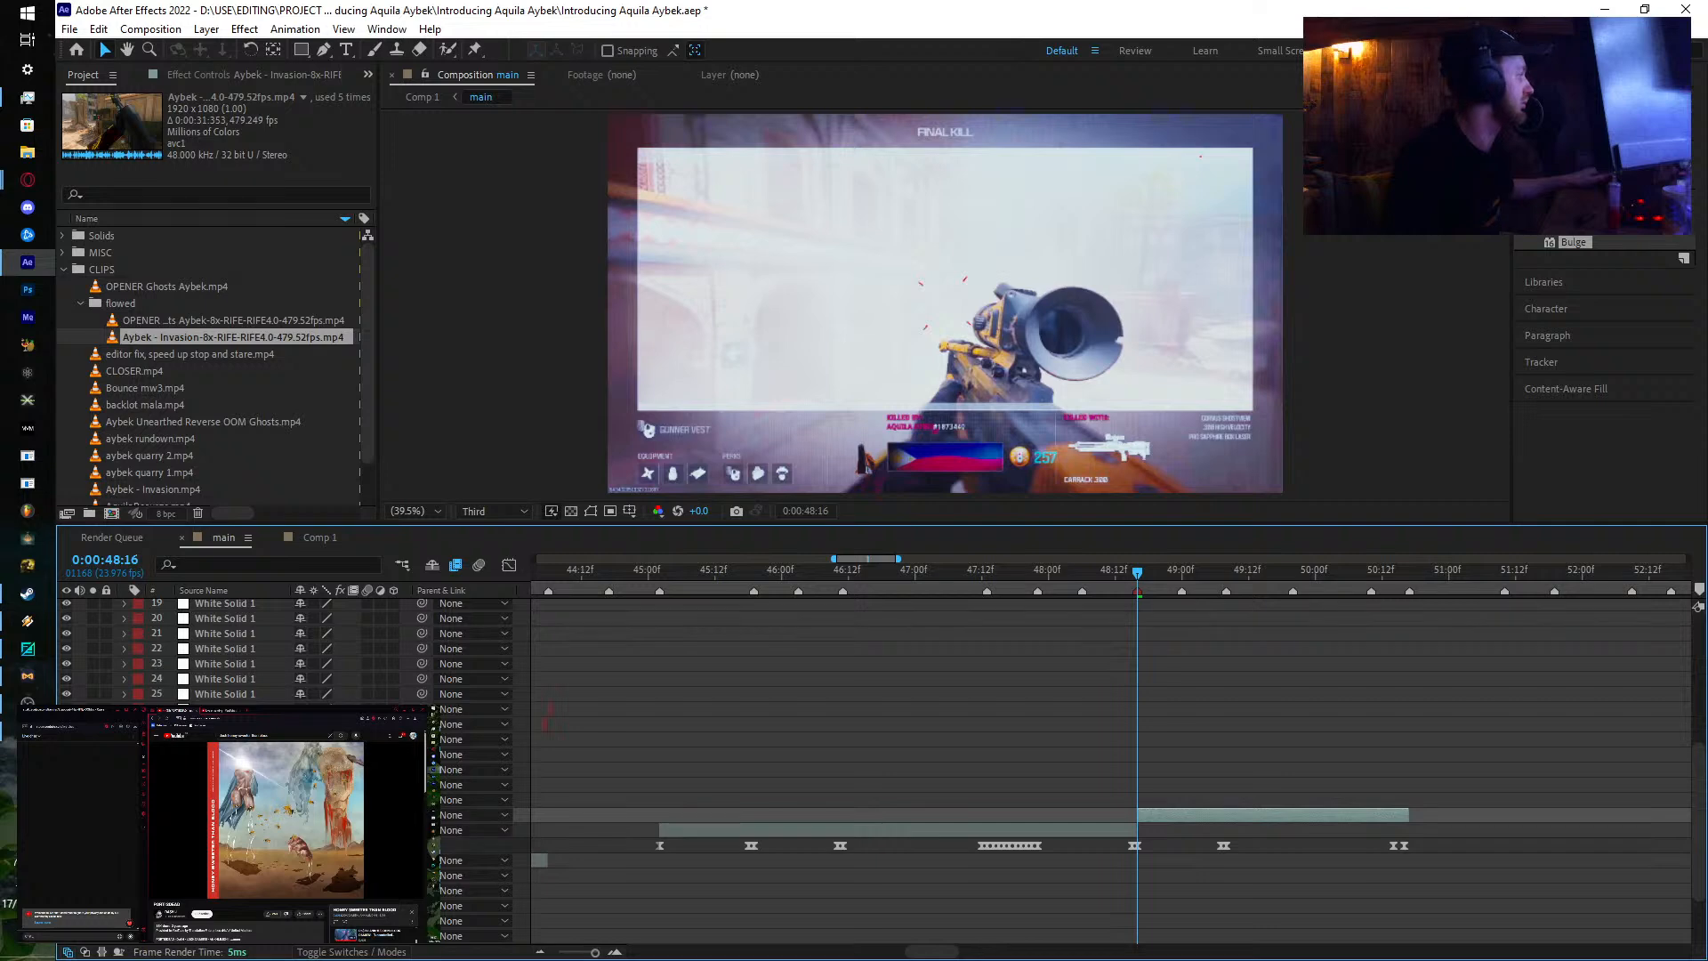
{"action": "key", "text": "F4"}
Step: Step through the frames from 0:00:47:22 to 0:00:48:08 to examine the speed of the balcony shot
{"action": "left_click_drag", "start_coordinate": [1138, 583], "coordinate": [1037, 720]}
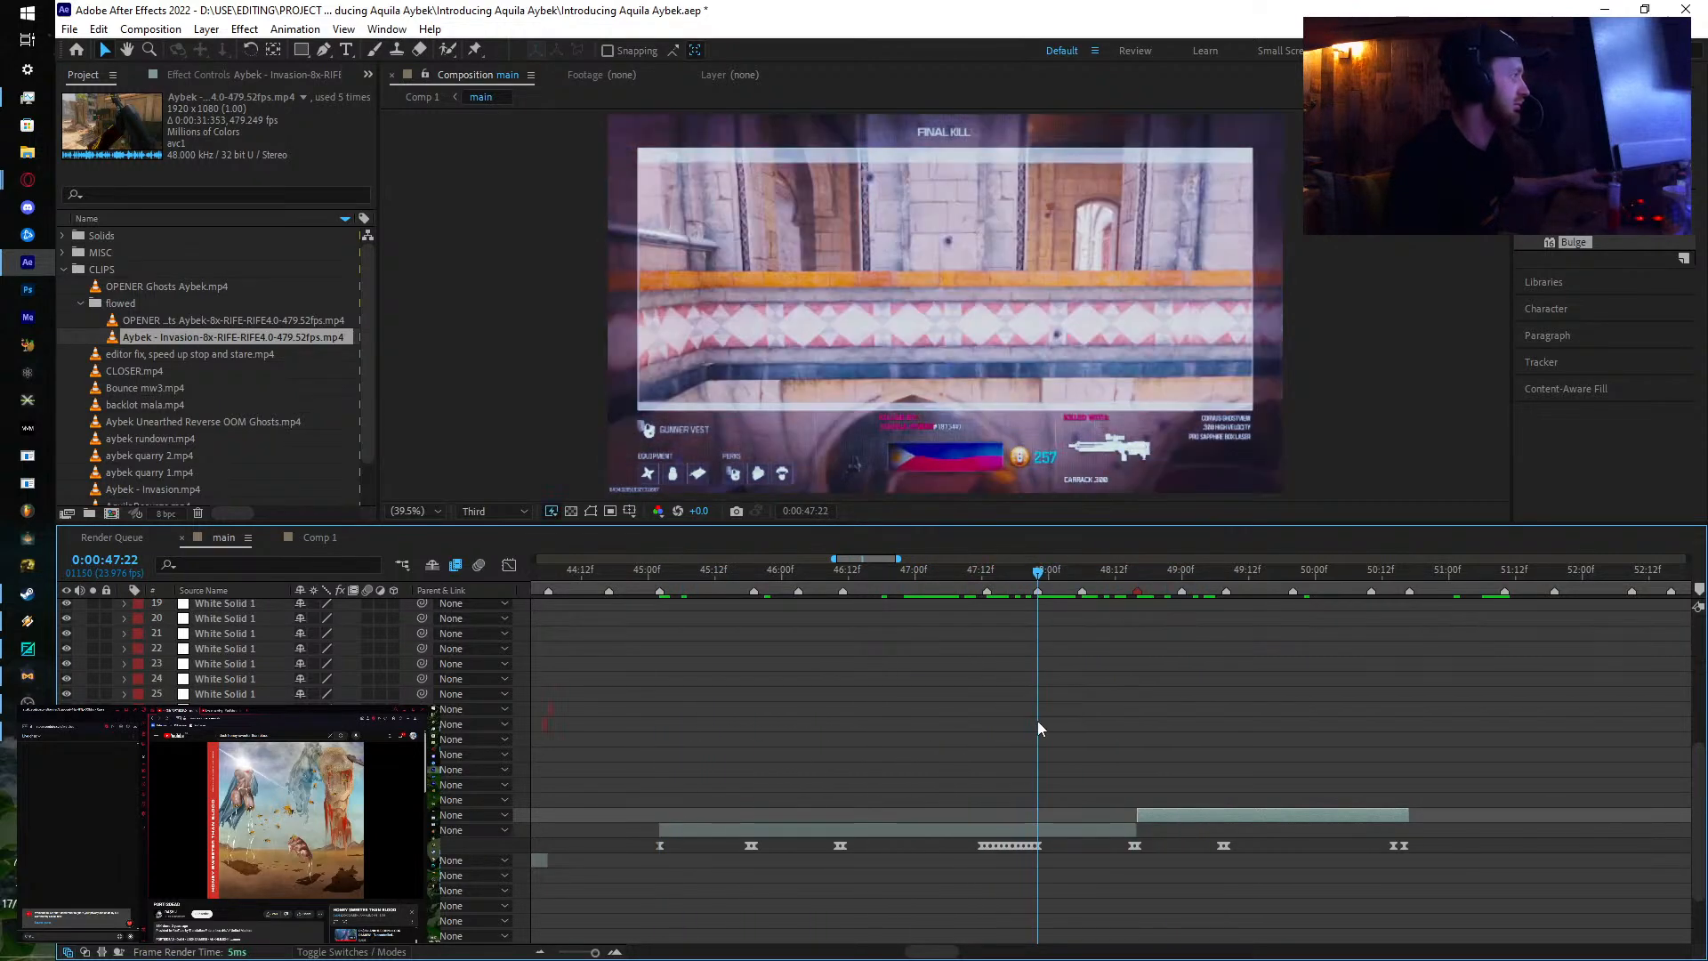
{"action": "key", "text": "Page_Down"}
{"action": "key", "text": "Page_Down"}
{"action": "key", "text": "Page_Down"}
{"action": "key", "text": "Page_Down"}
{"action": "key", "text": "Page_Down"}
{"action": "key", "text": "Page_Down"}
{"action": "key", "text": "Page_Down"}
{"action": "key", "text": "Page_Down"}
{"action": "key", "text": "Page_Down"}
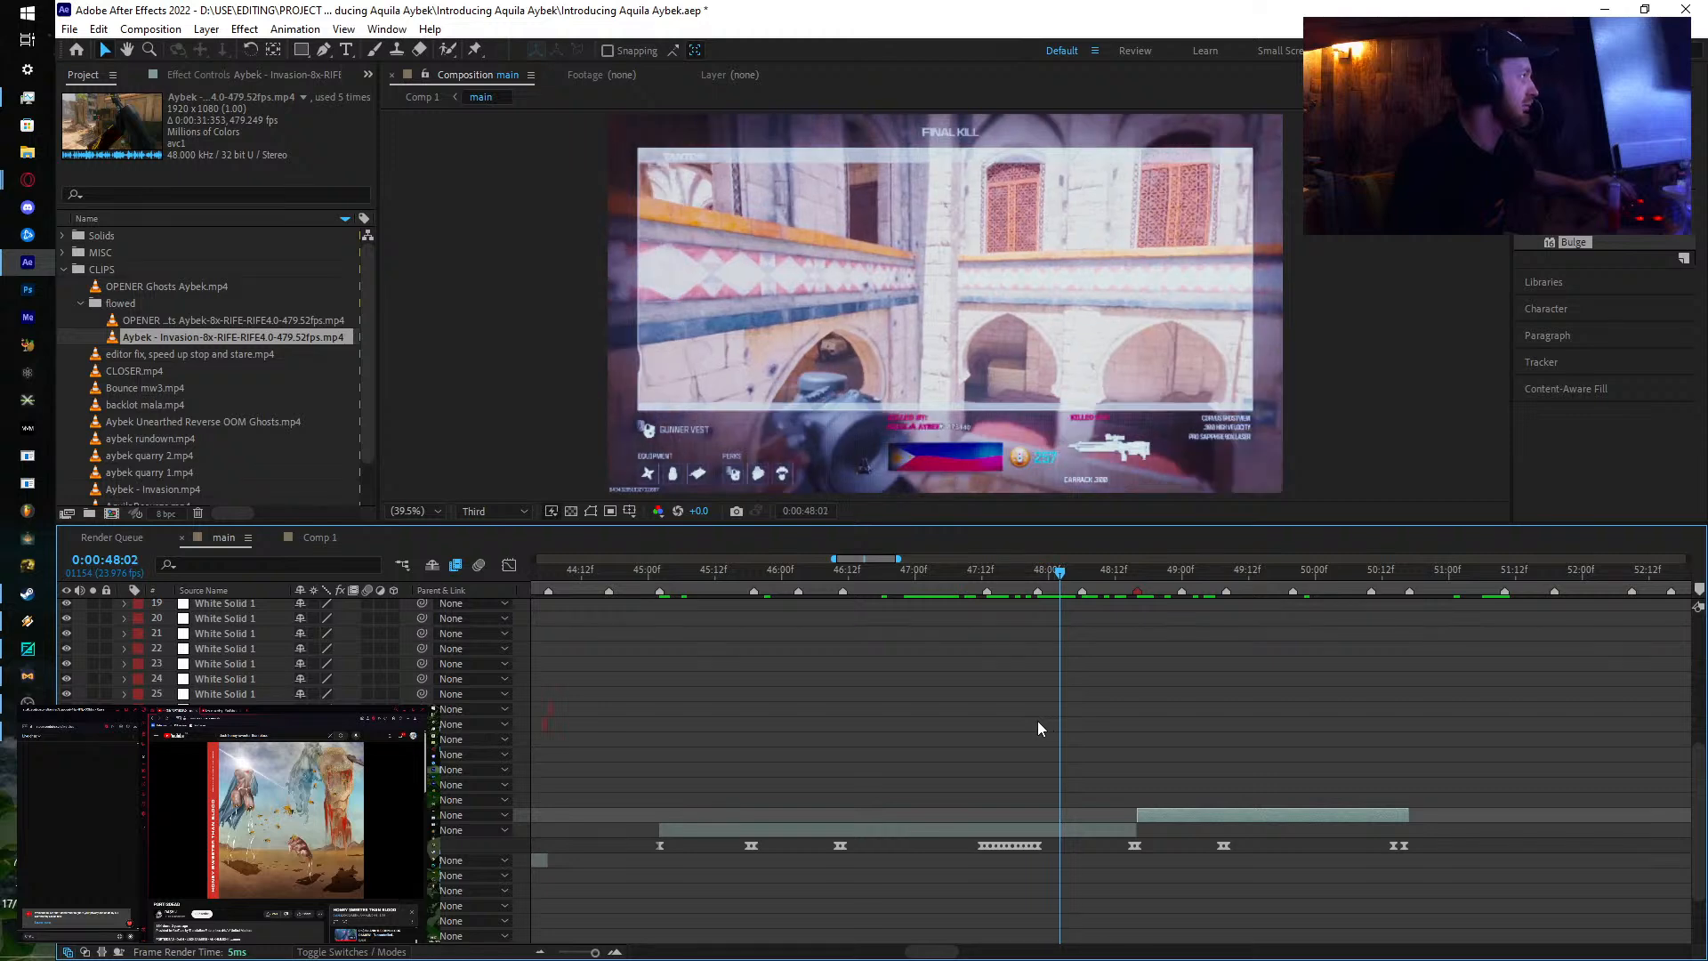
{"action": "key", "text": "Page_Down"}
{"action": "key", "text": "Page_Down"}
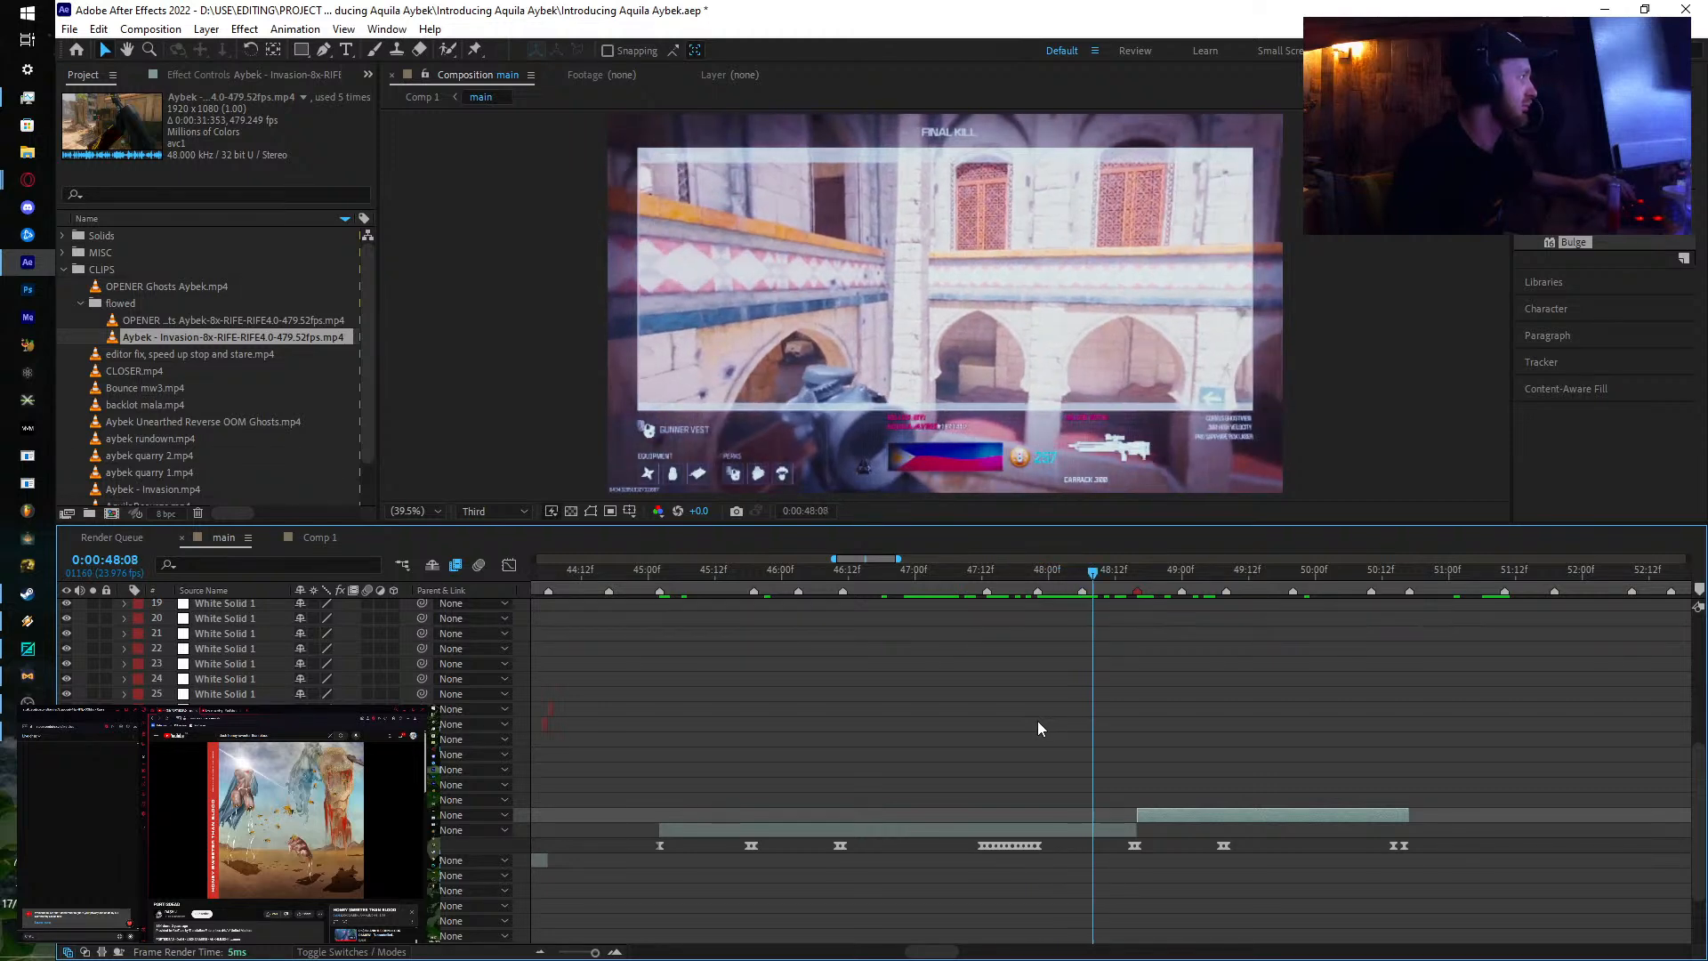
{"action": "key", "text": "Page_Up"}
{"action": "key", "text": "Page_Up"}
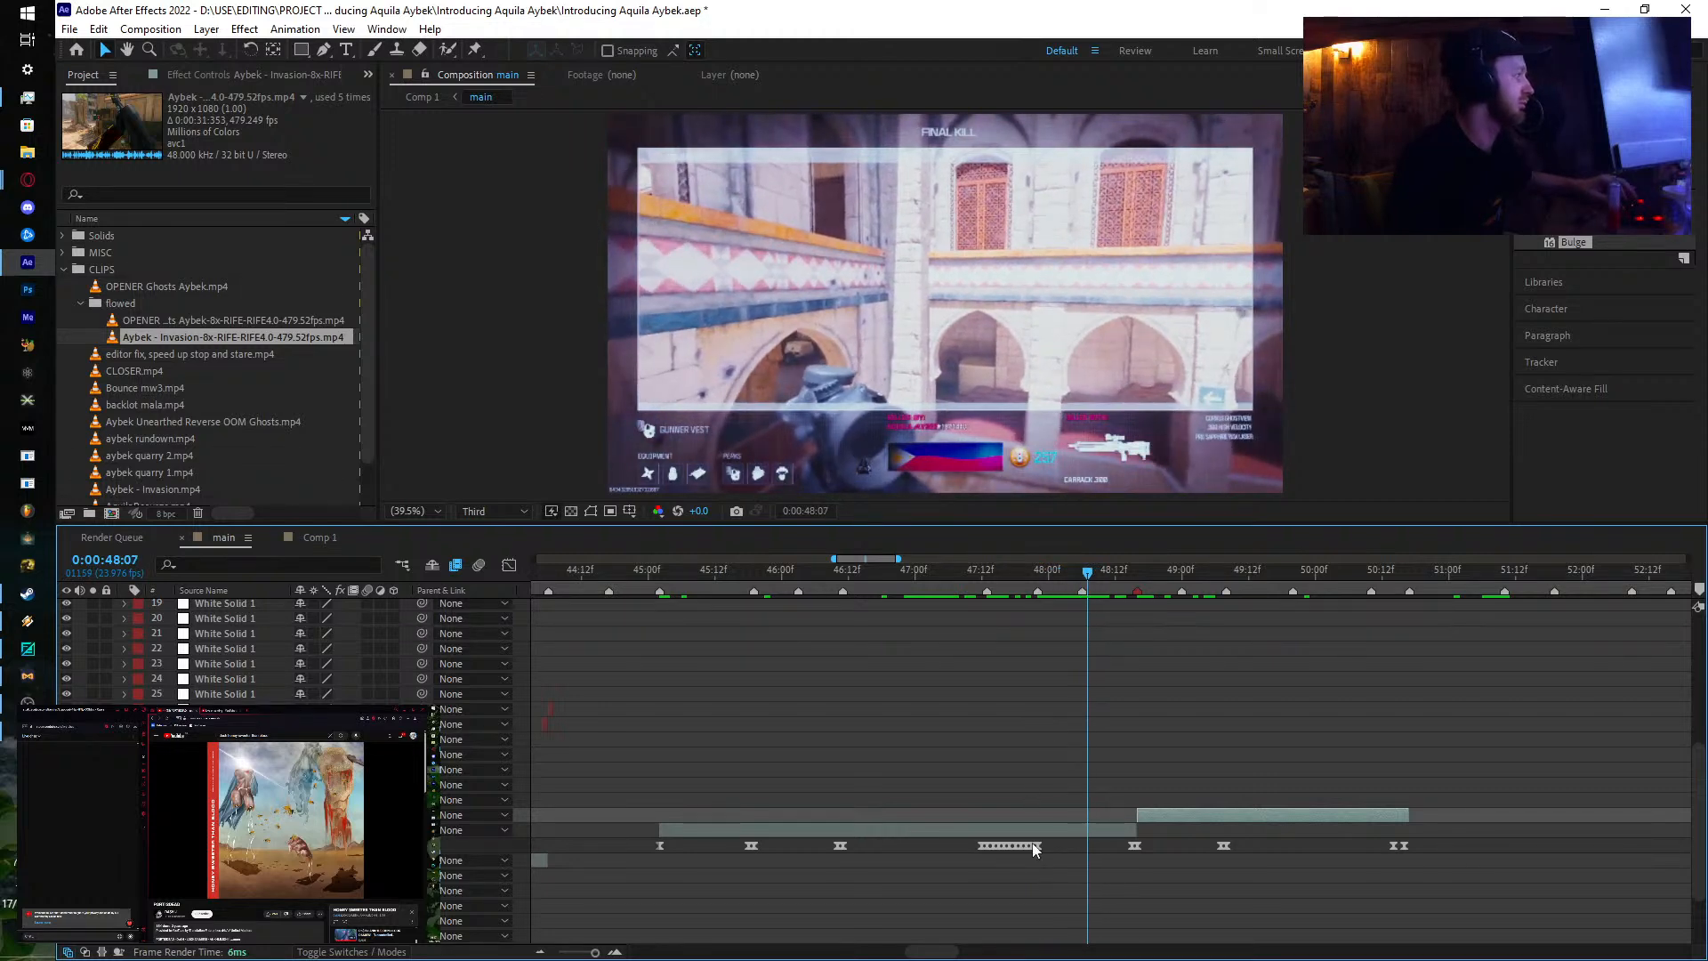
Step: Slightly shorten the outgoing time-remap handle at 0:00:47:22 and the incoming handle at 0:00:48:15 in the graph
{"action": "left_click", "coordinate": [1037, 845]}
{"action": "left_click", "coordinate": [507, 568]}
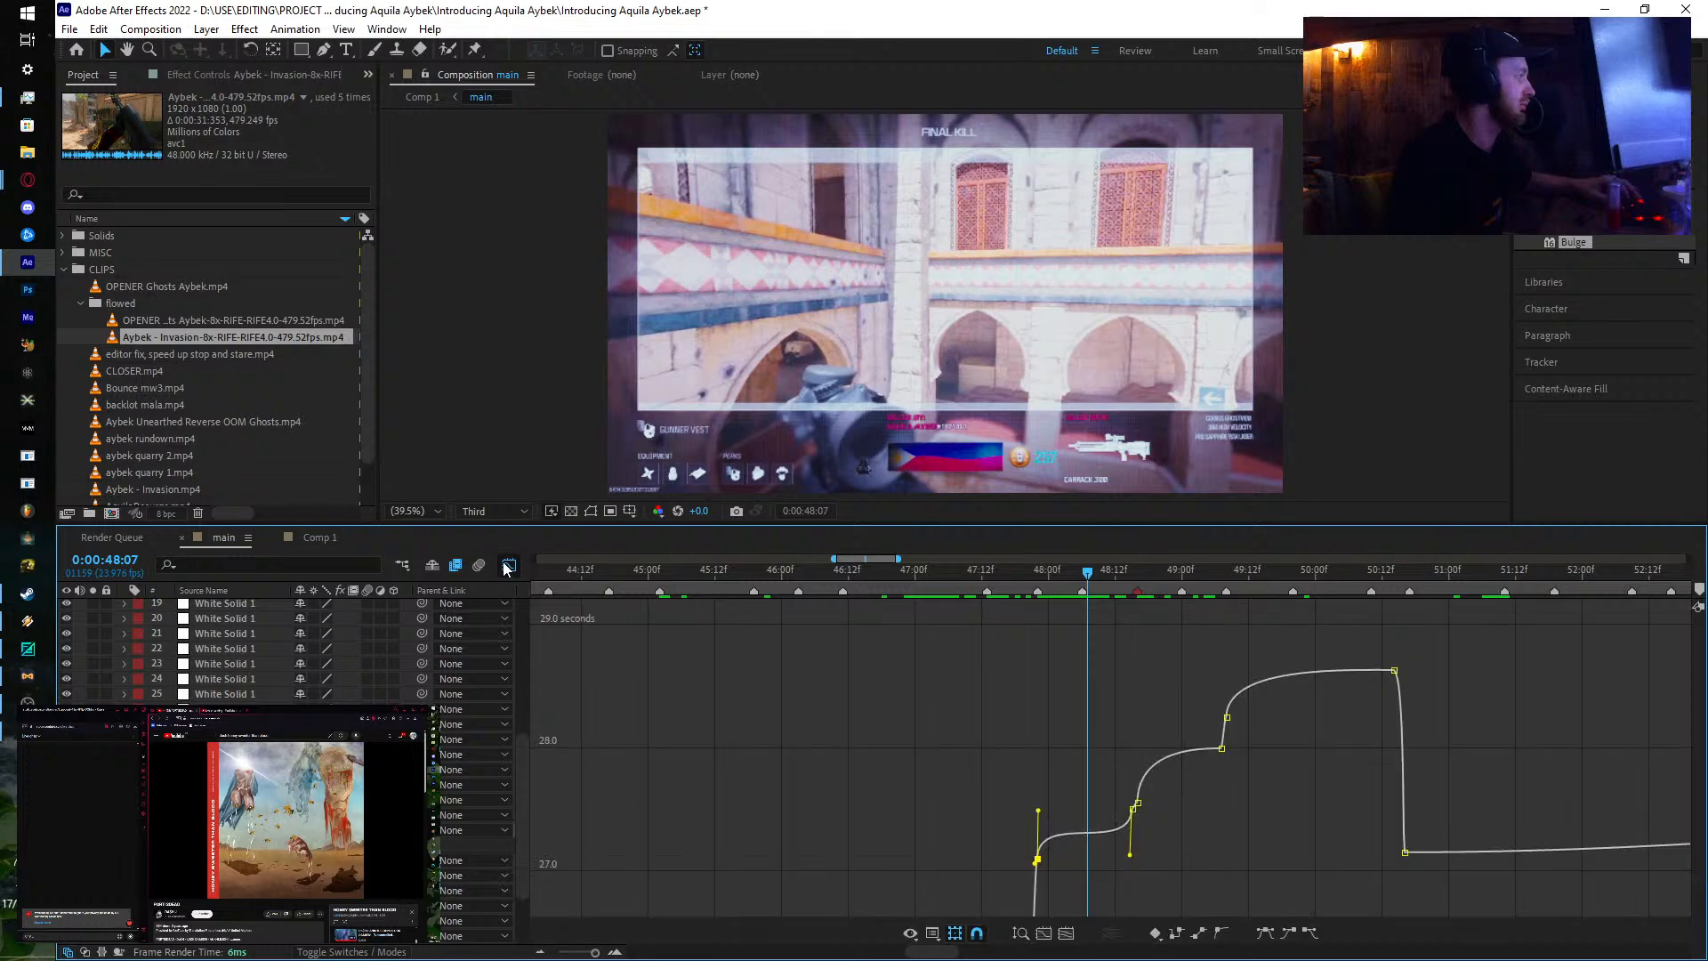
{"action": "key", "text": "="}
{"action": "scroll", "coordinate": [929, 794], "scroll_direction": "up", "scroll_amount": 2}
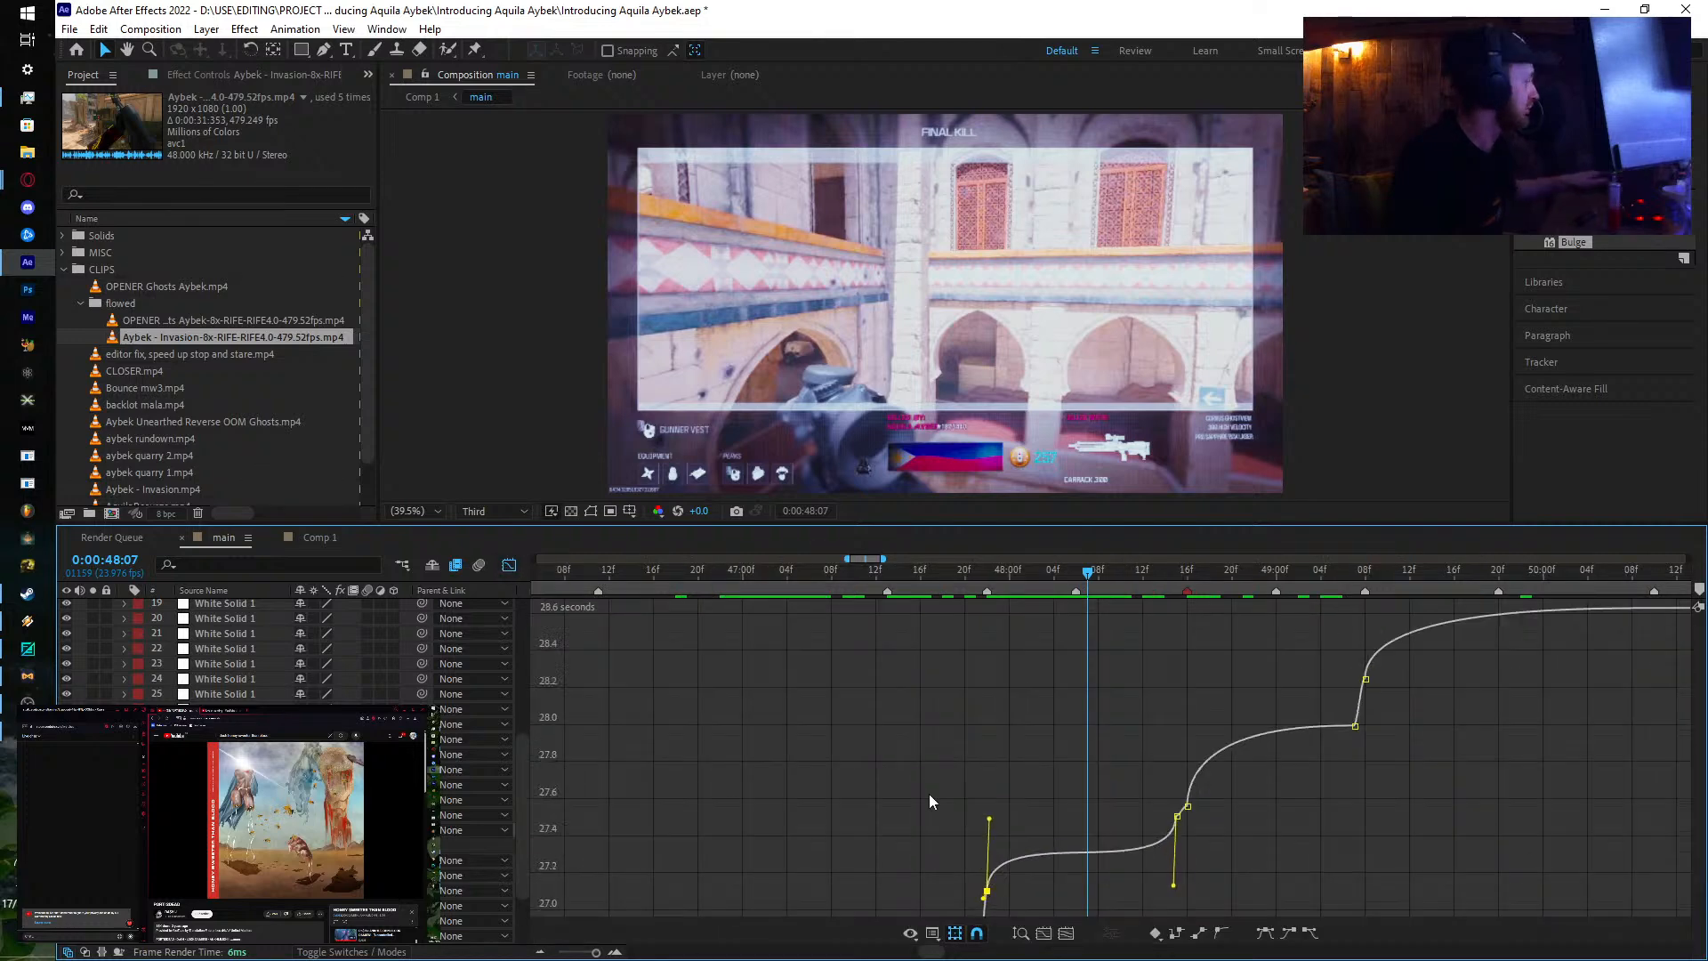
{"action": "scroll", "coordinate": [929, 793], "scroll_direction": "down", "scroll_amount": 2}
{"action": "left_click_drag", "start_coordinate": [990, 762], "coordinate": [988, 773]}
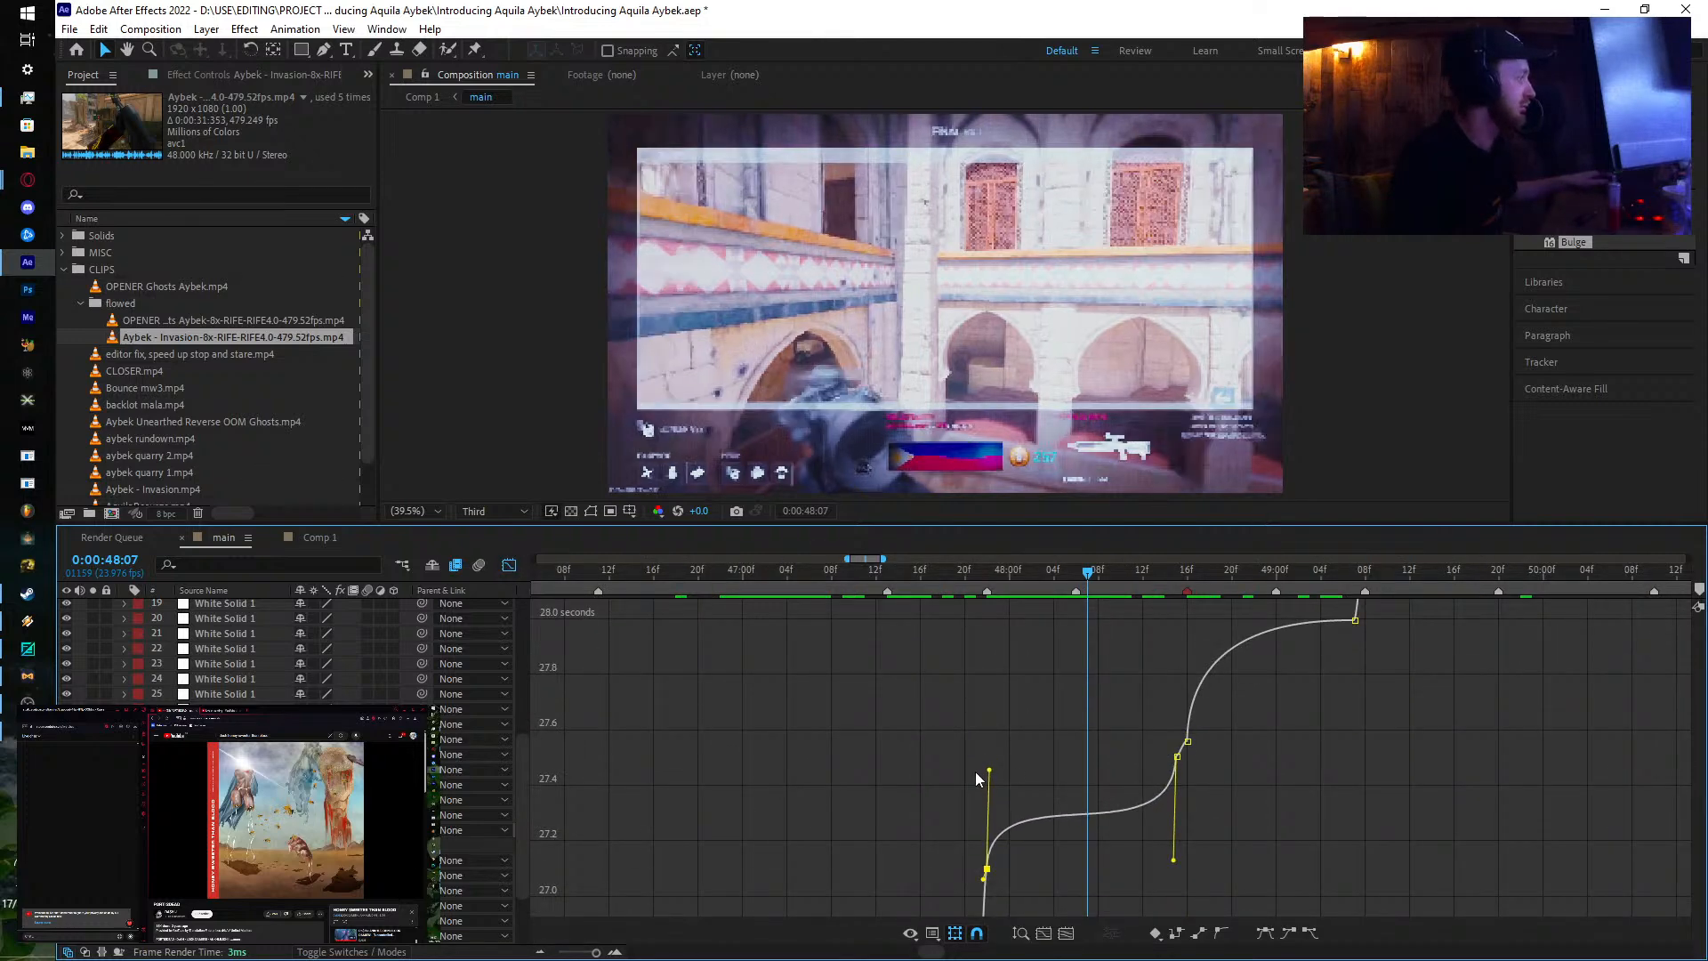
{"action": "left_click_drag", "start_coordinate": [1173, 861], "coordinate": [1173, 854]}
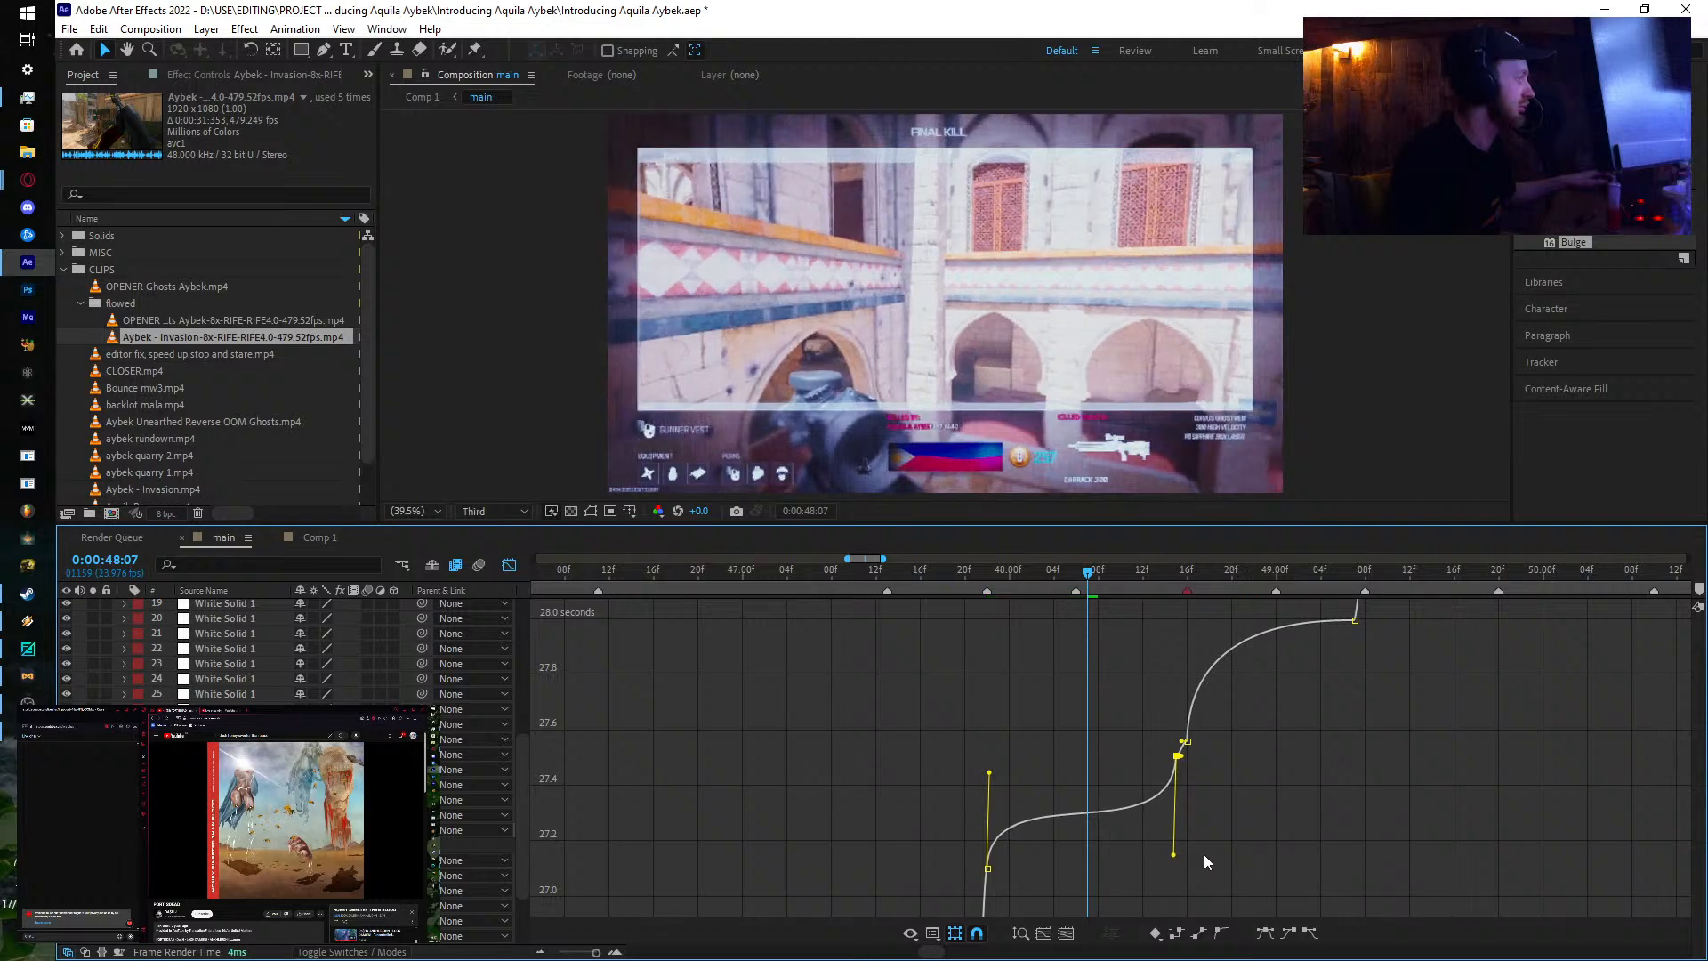
{"action": "key", "text": "Page_Up"}
{"action": "key", "text": "Page_Up"}
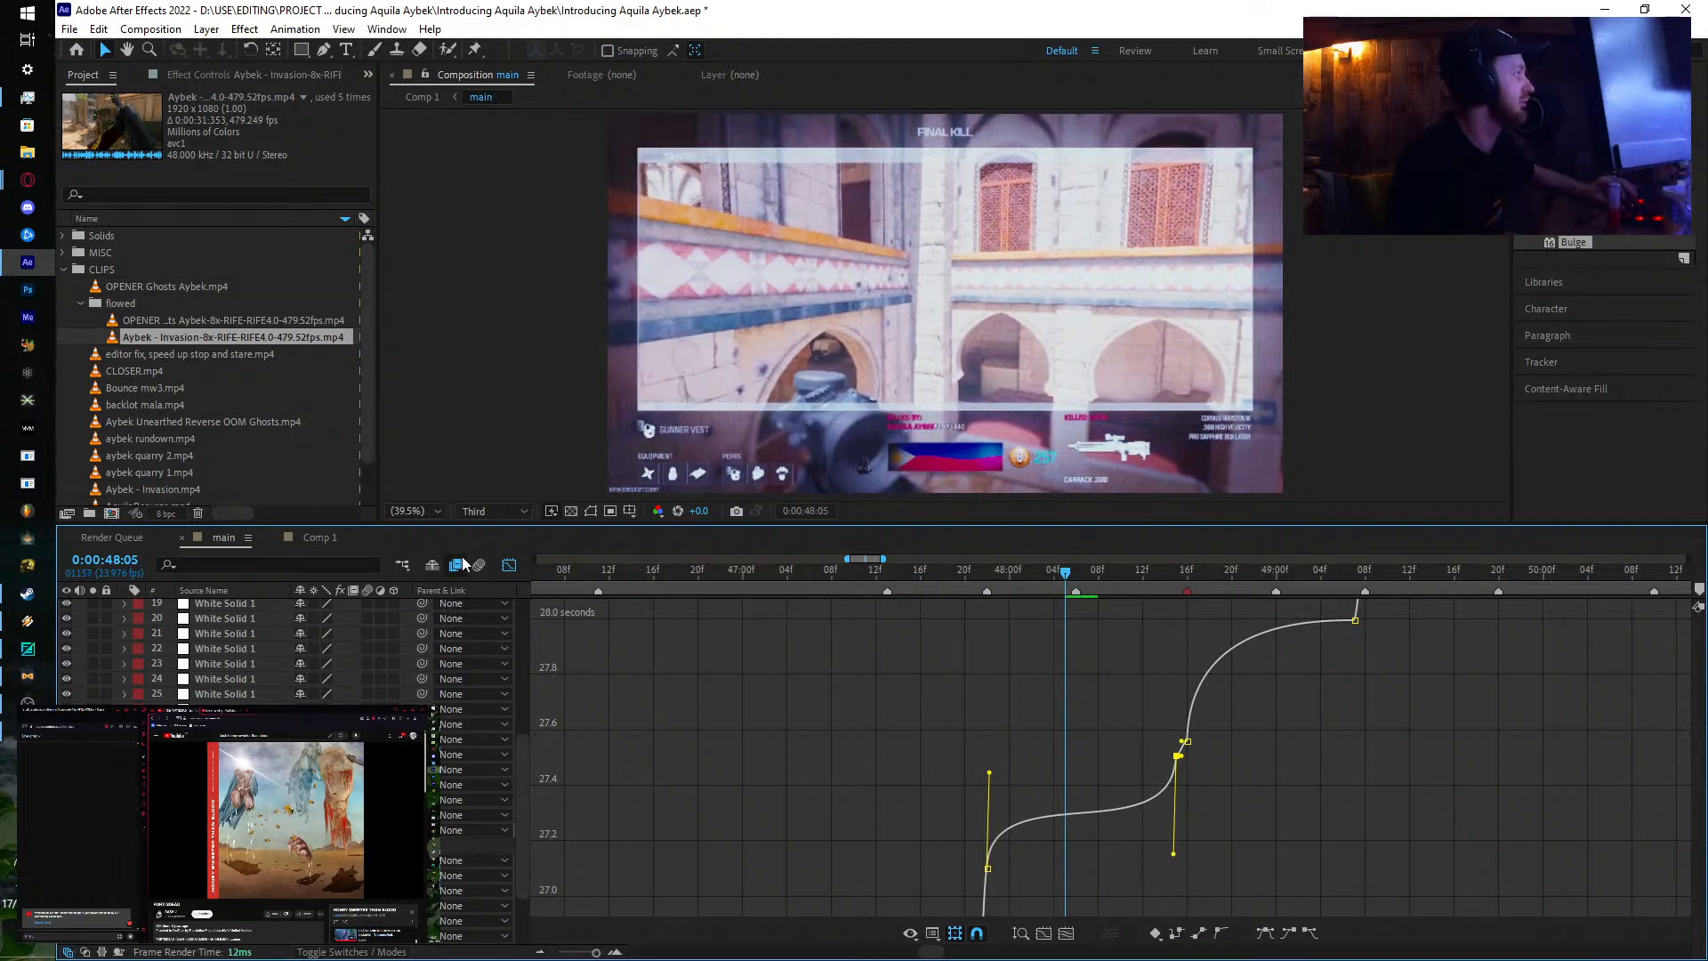
Step: Return to the layer bars, paste S_DissolveShake and Exposure onto the segment after the 0:00:48:16 cut, and go to the clip's start at 0:00:45:02
{"action": "left_click", "coordinate": [513, 567]}
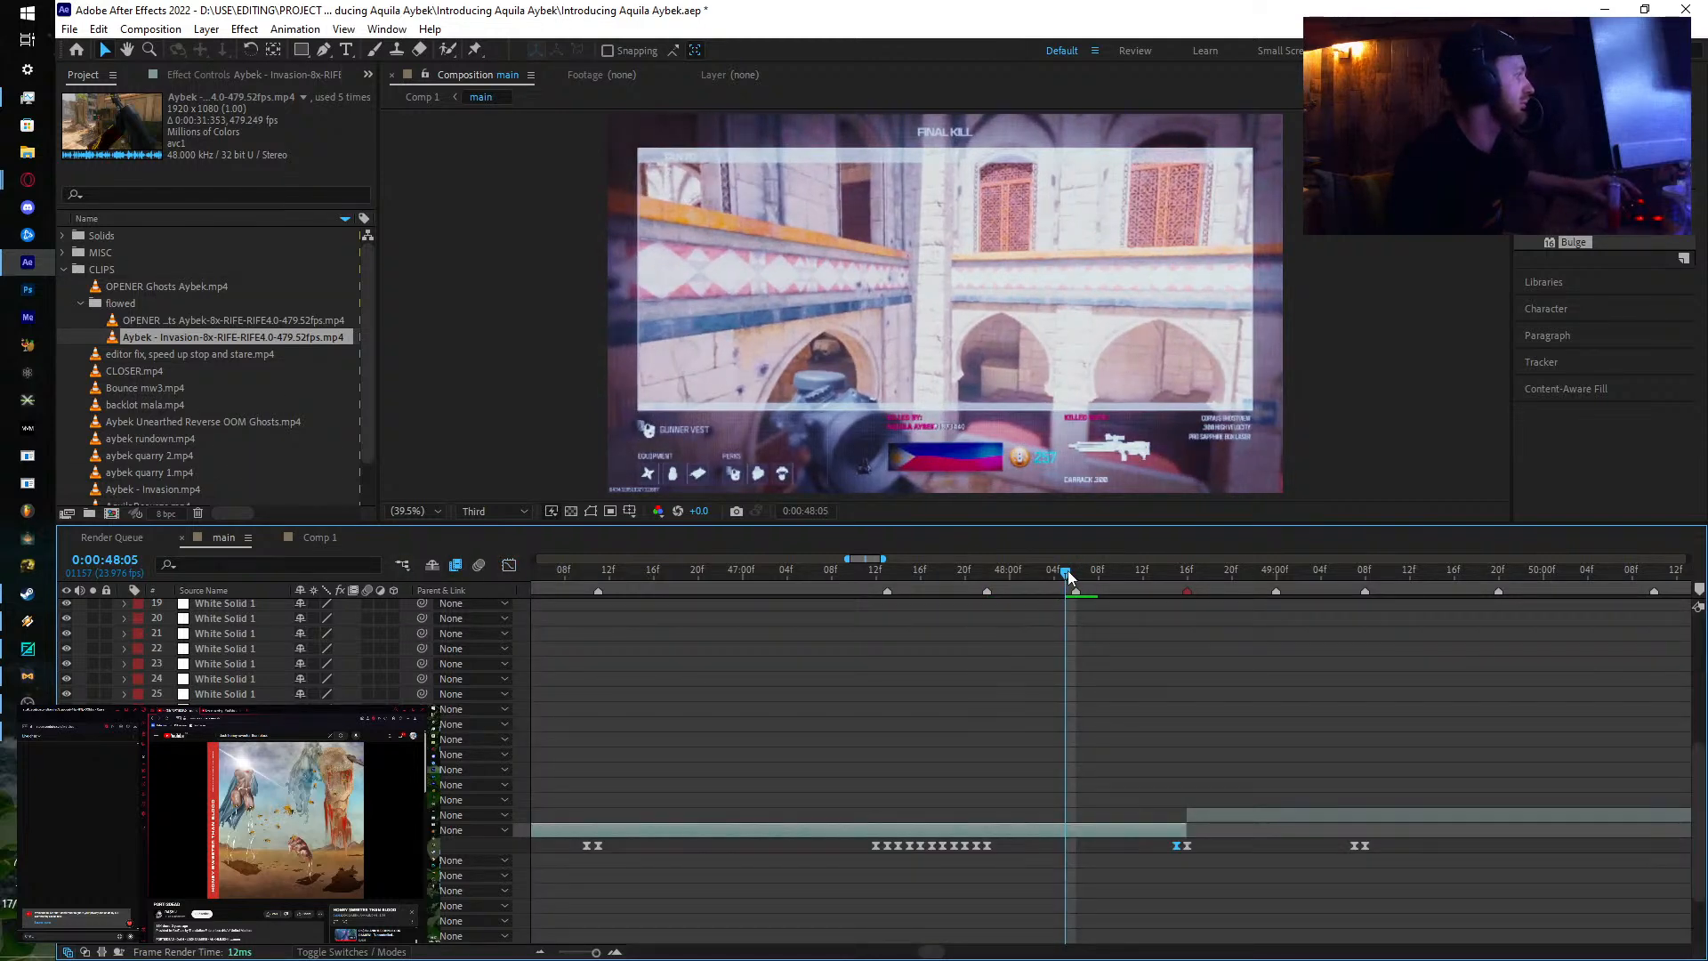
{"action": "left_click_drag", "start_coordinate": [1068, 574], "coordinate": [1179, 574]}
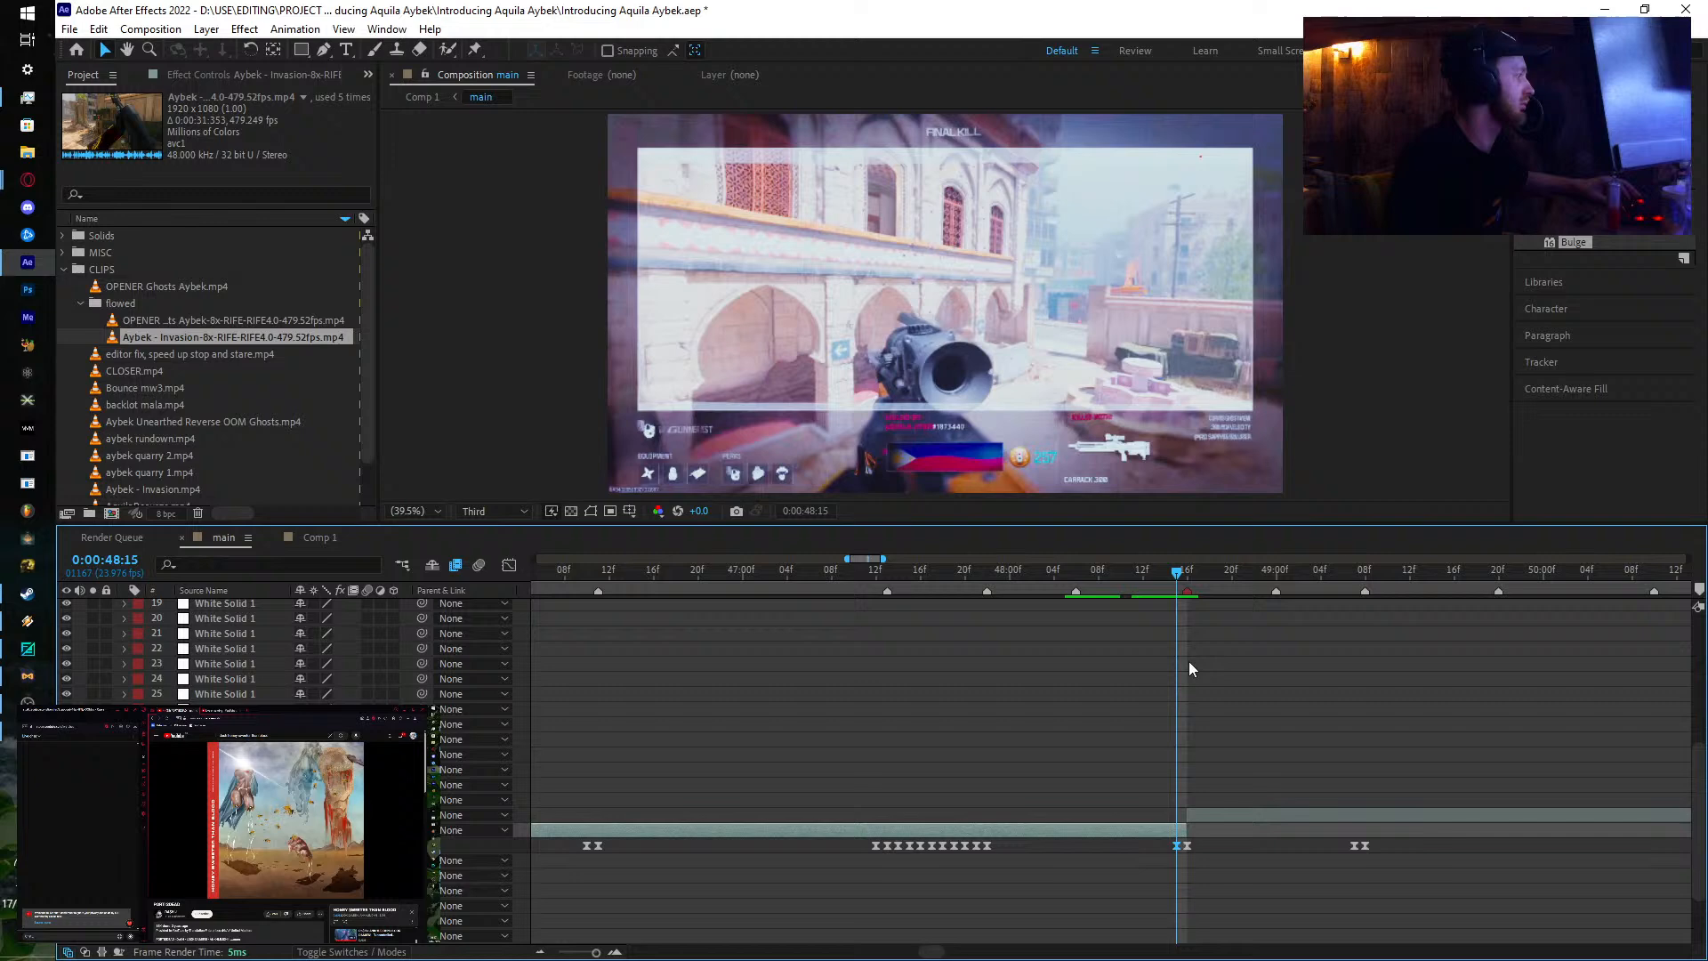
{"action": "left_click", "coordinate": [1193, 815]}
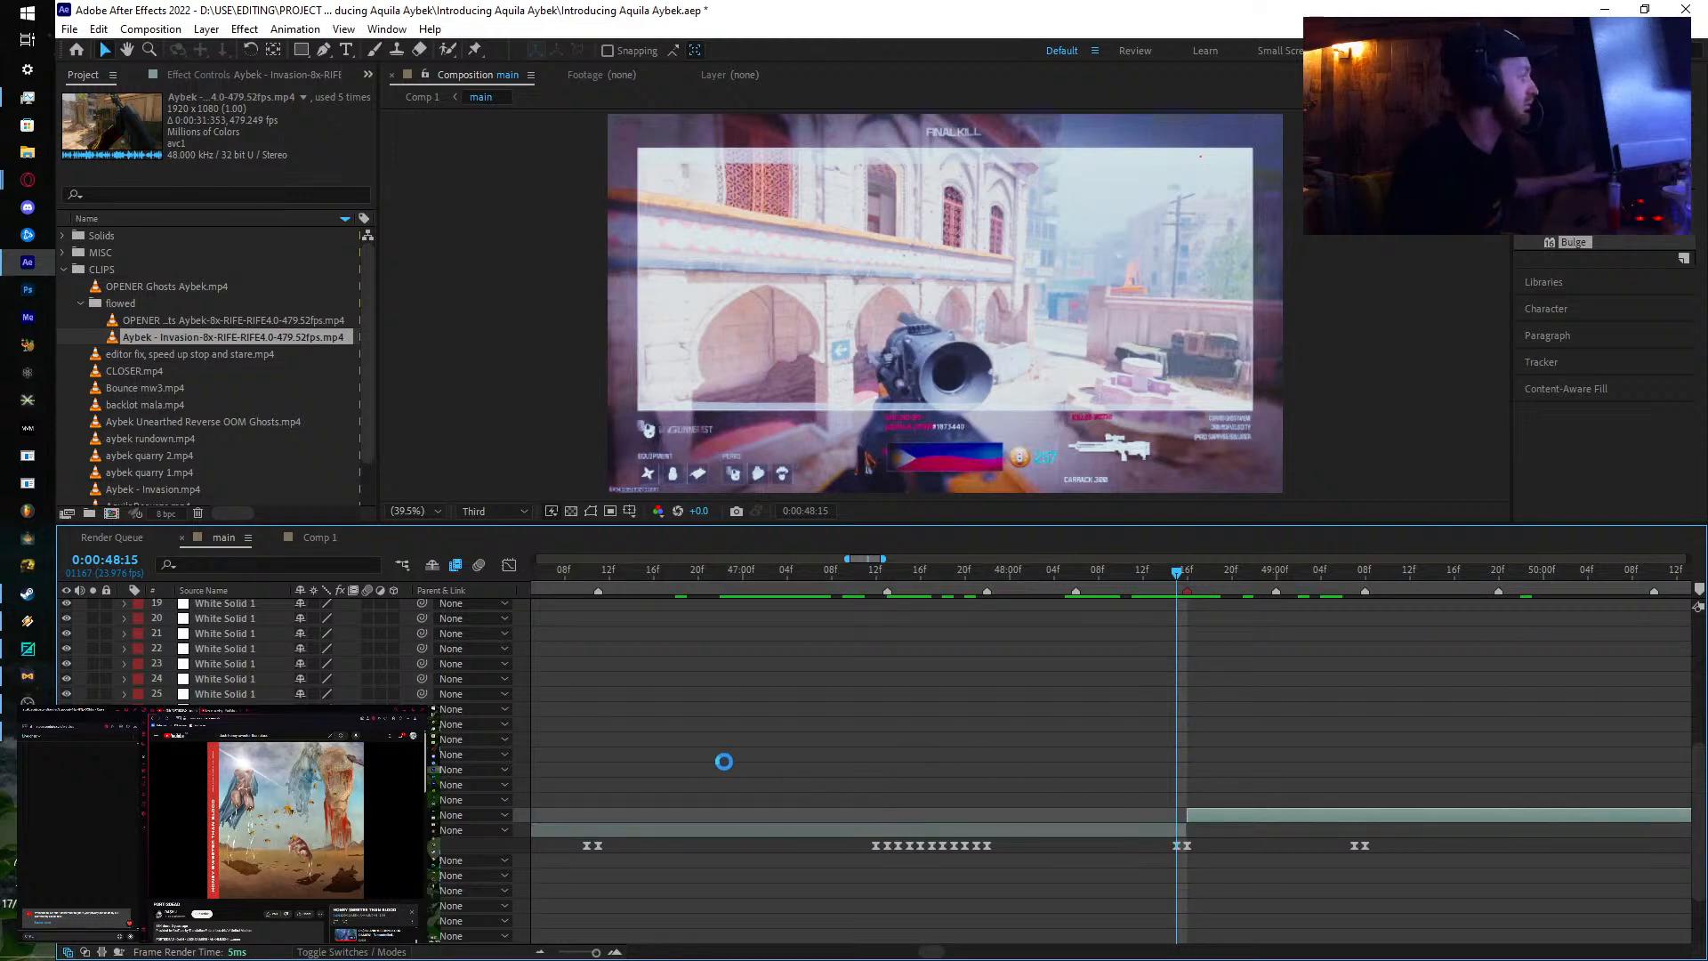
{"action": "key", "text": "ctrl+v"}
{"action": "left_click_drag", "start_coordinate": [701, 761], "coordinate": [1316, 690]}
{"action": "left_click", "coordinate": [847, 577]}
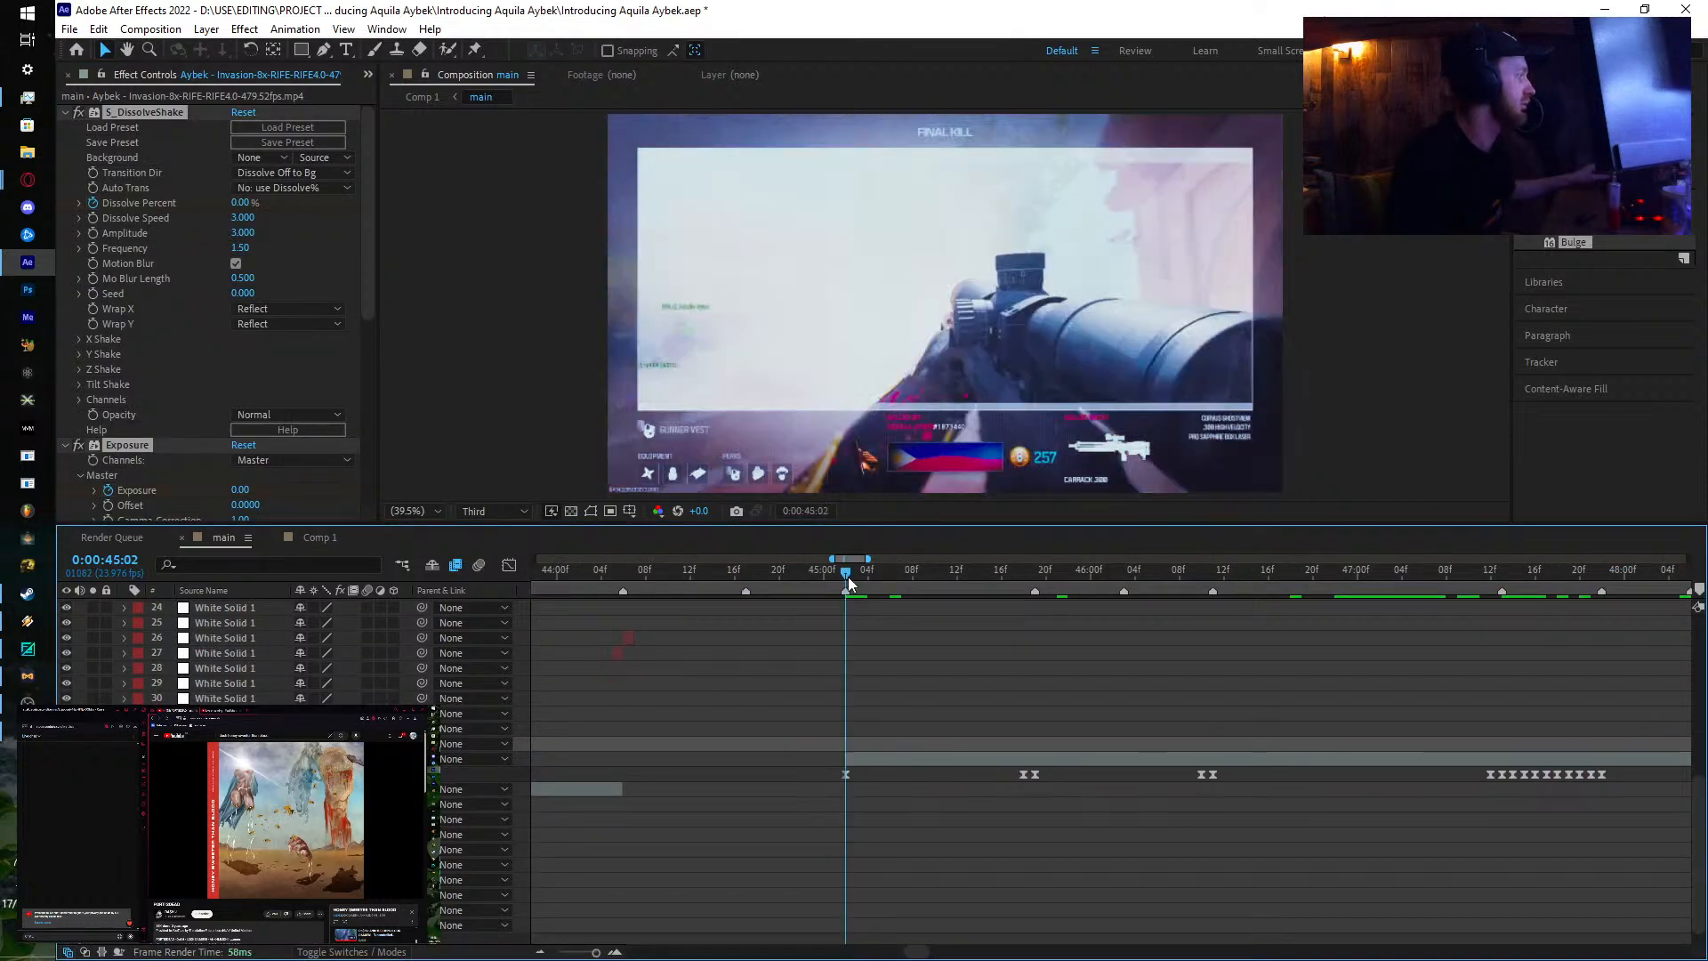
Step: Adjust the Invasion clip's time-remap value at 0:00:45:03 and 0:00:45:04, adding a keyframe at each frame
{"action": "left_click_drag", "start_coordinate": [847, 577], "coordinate": [859, 598]}
{"action": "left_click", "coordinate": [877, 755]}
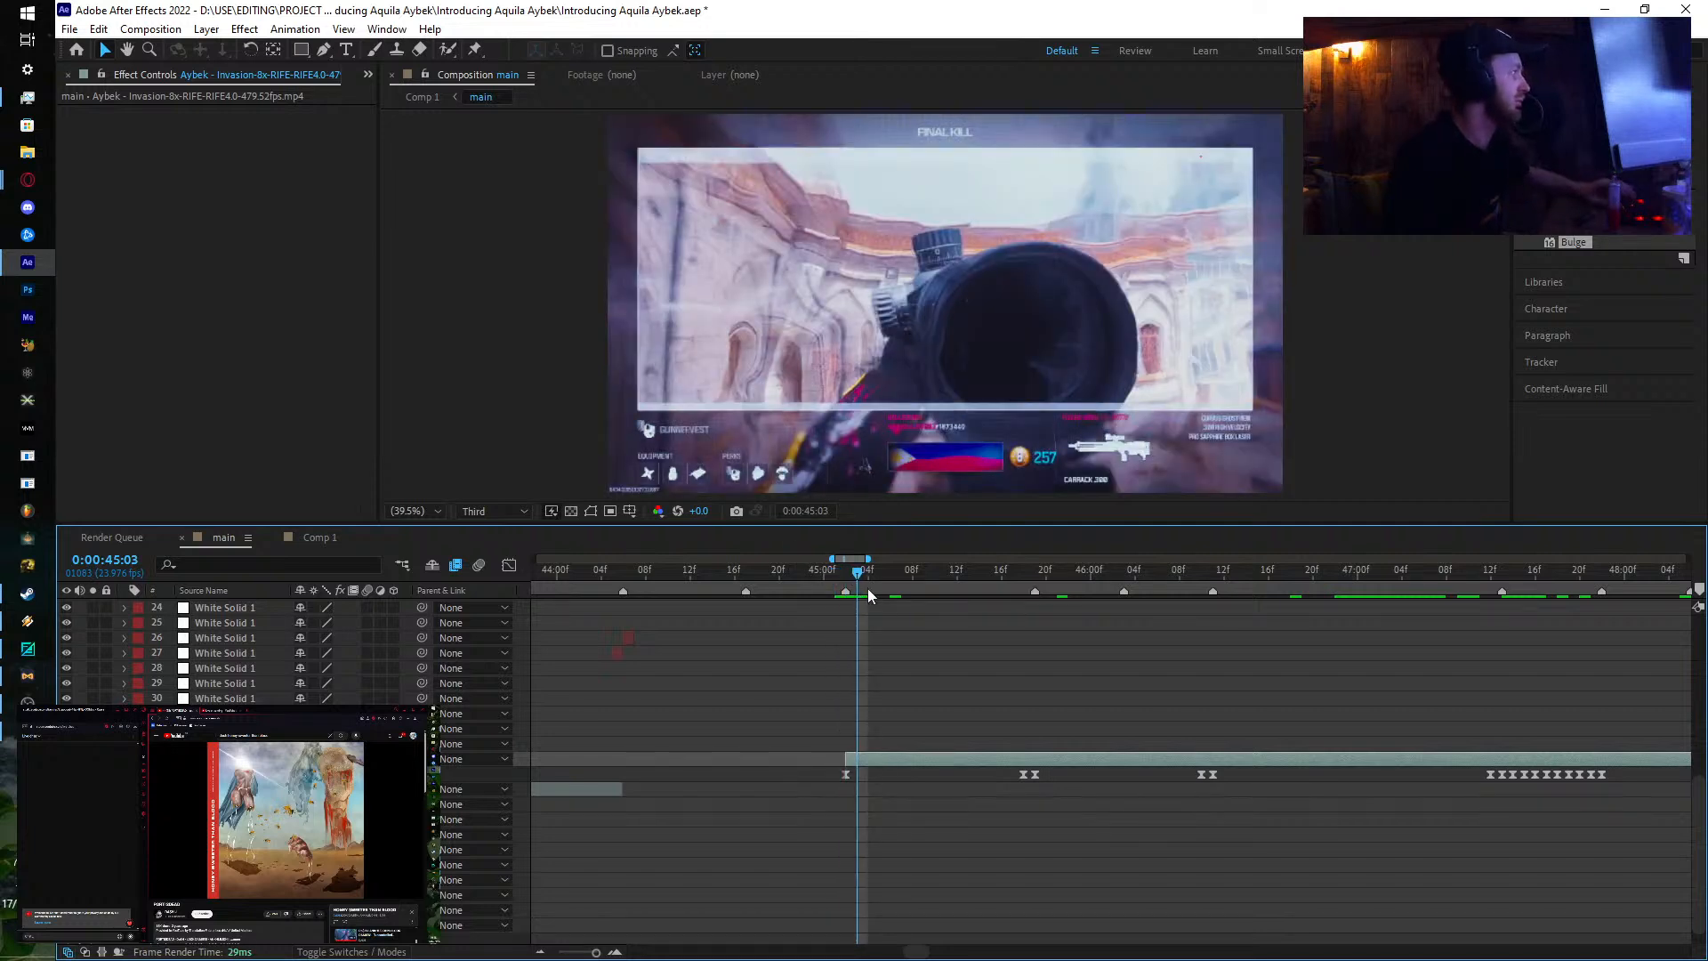
{"action": "left_click", "coordinate": [80, 774]}
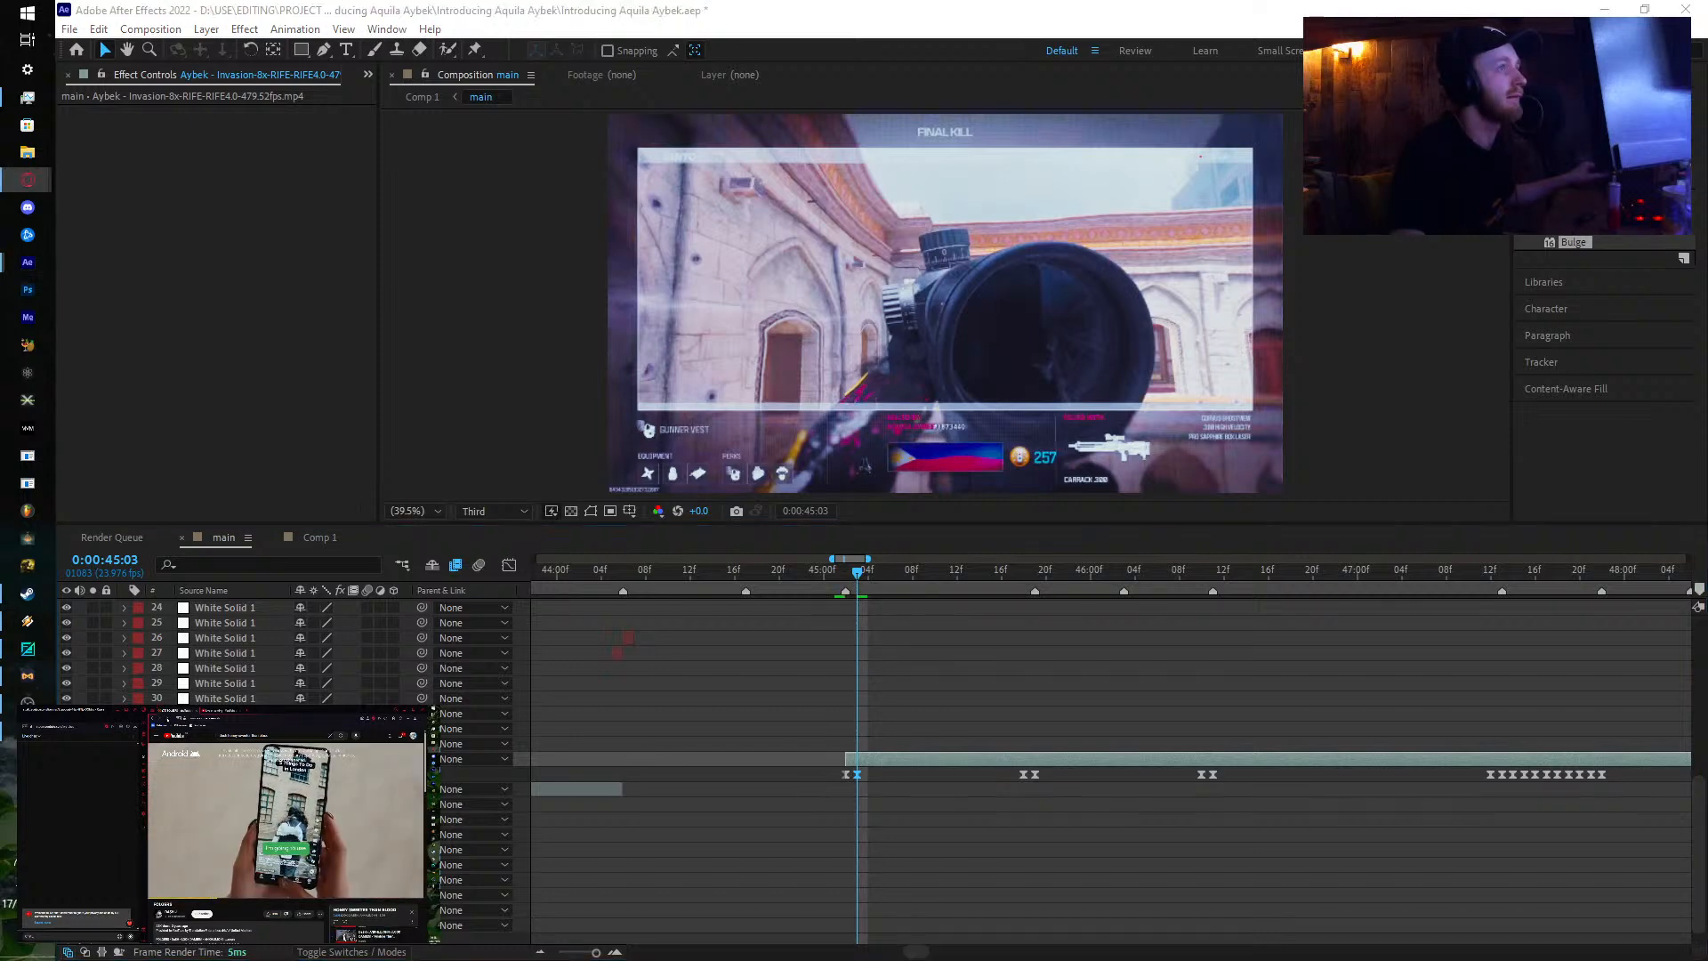
{"action": "left_click_drag", "start_coordinate": [856, 575], "coordinate": [867, 576]}
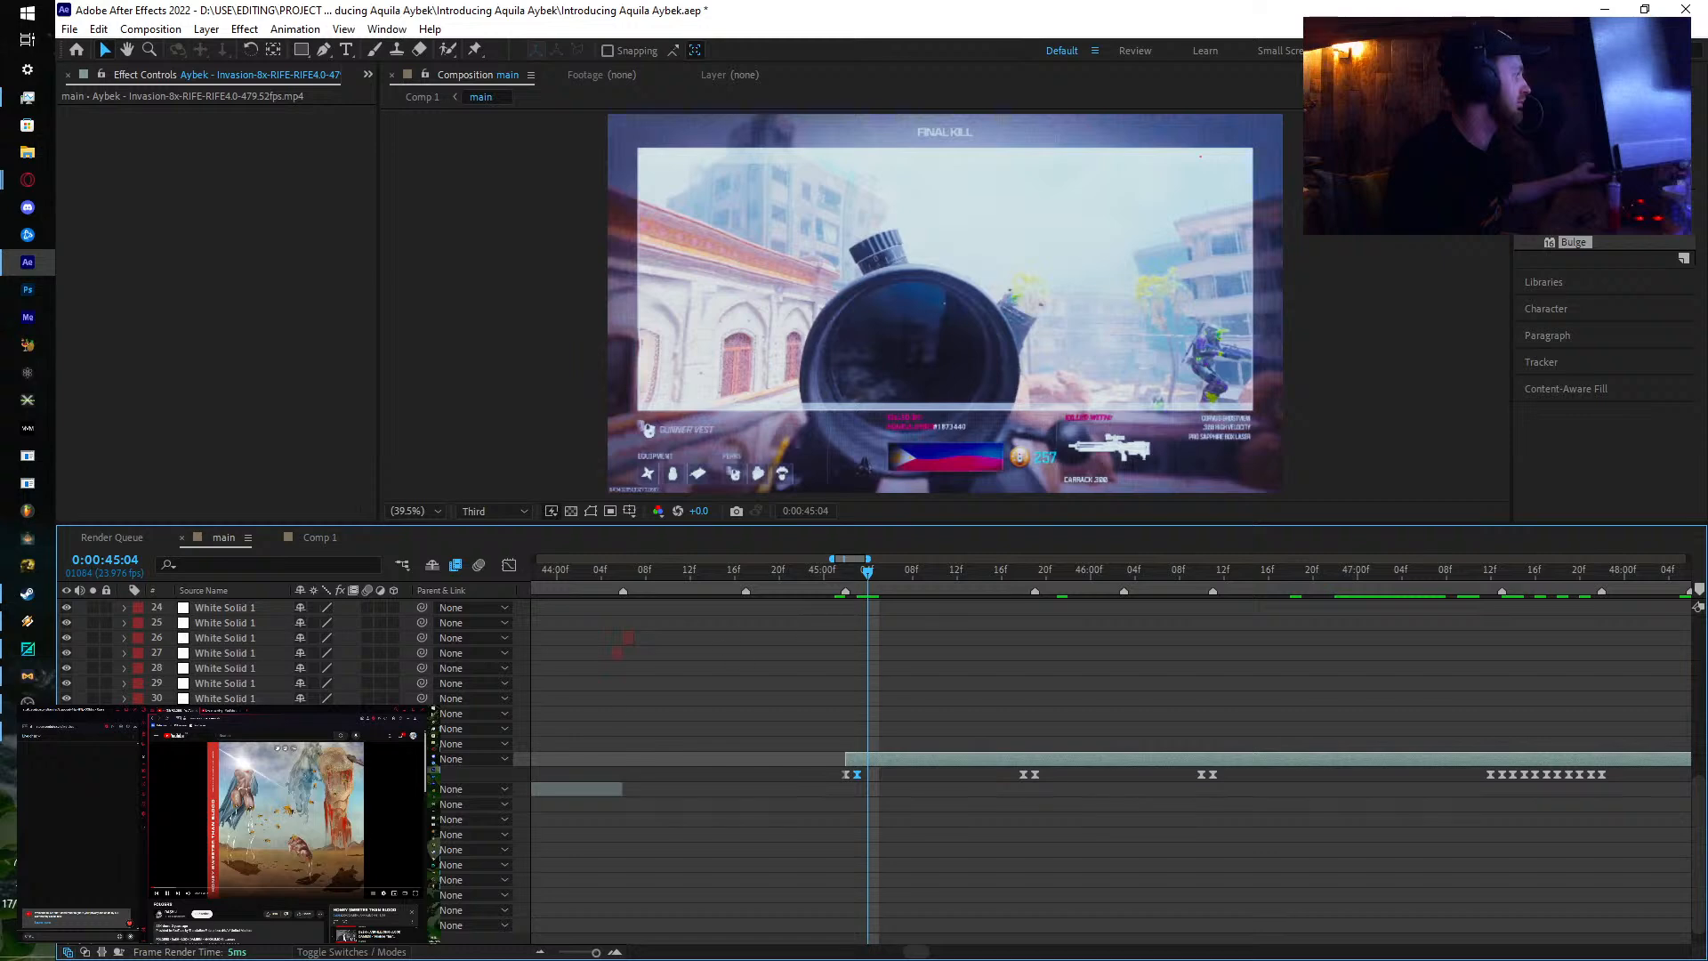
{"action": "key", "text": "Page_Down"}
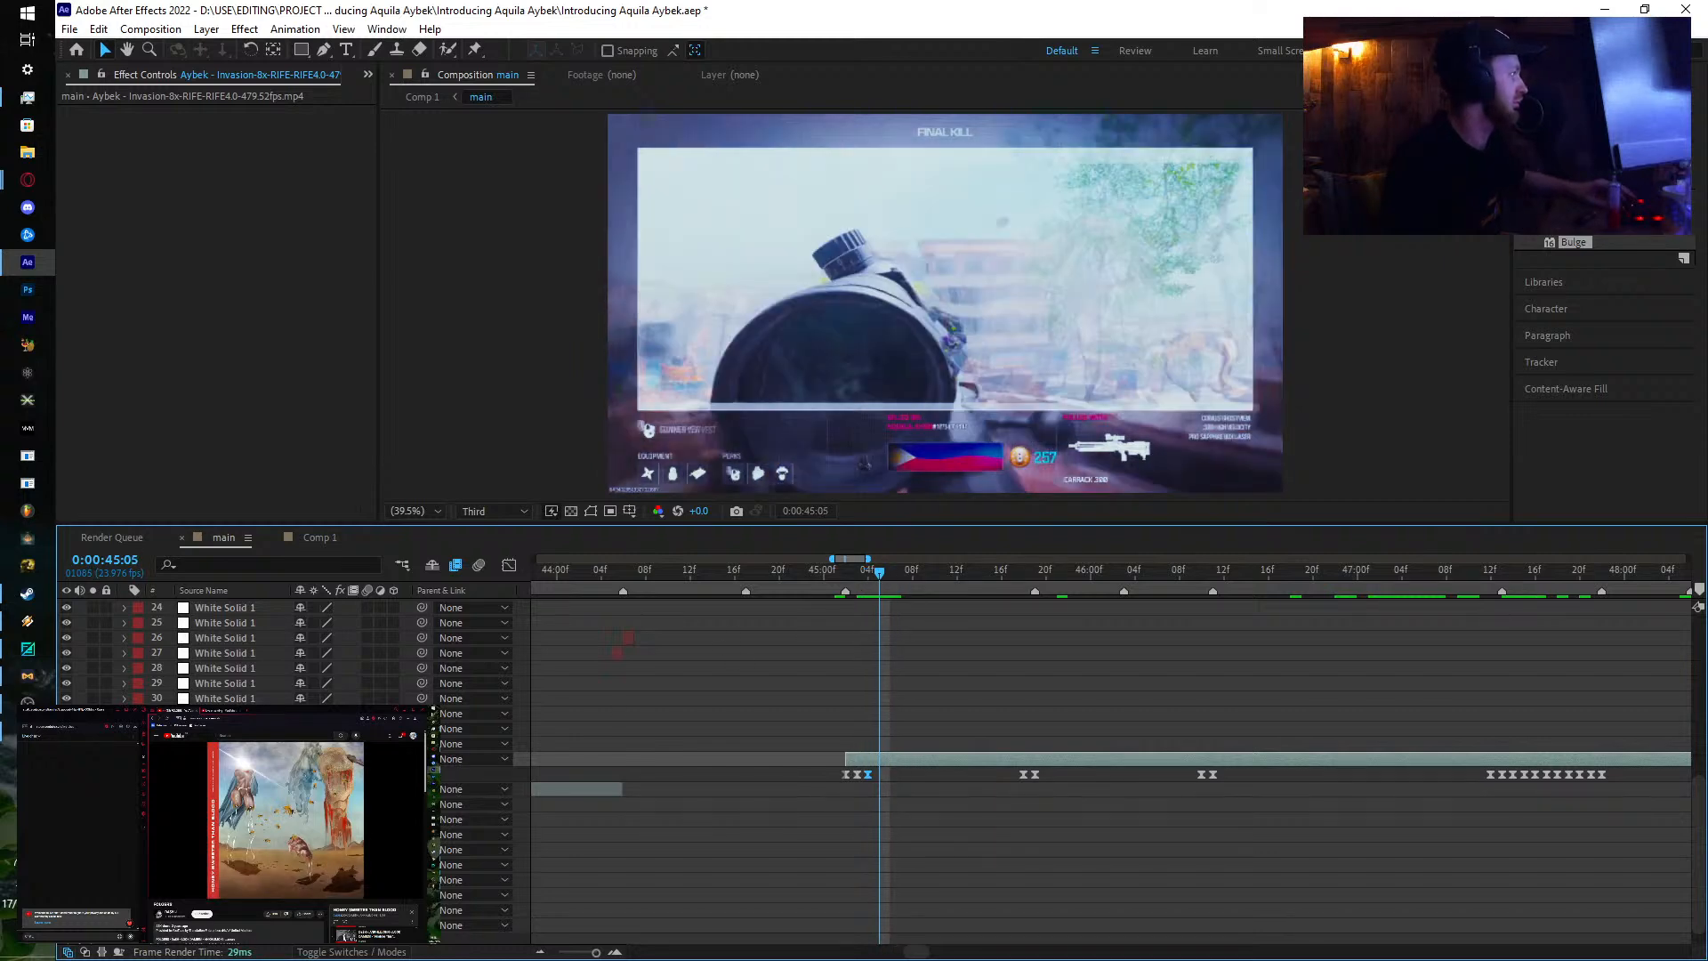
Step: Adjust the time-remap value frame by frame from 0:00:45:05 to 0:00:45:08, keyframing each frame
{"action": "left_click_drag", "start_coordinate": [320, 774], "coordinate": [334, 774]}
{"action": "key", "text": "Page_Down"}
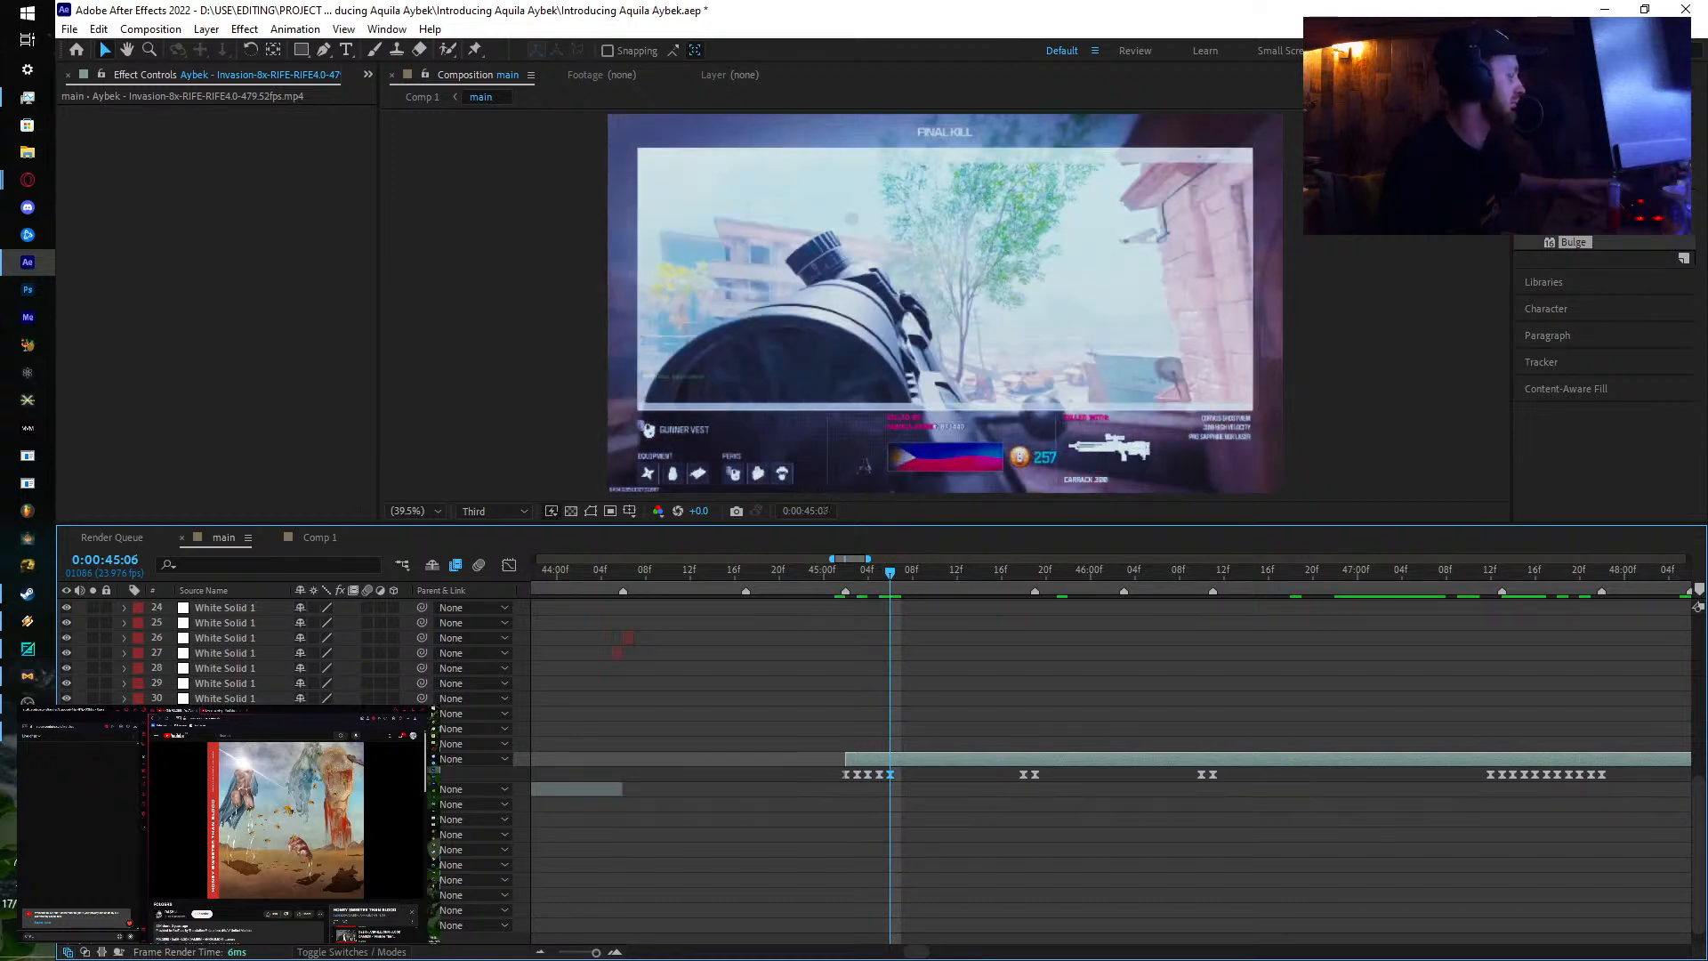
{"action": "key", "text": "Page_Down"}
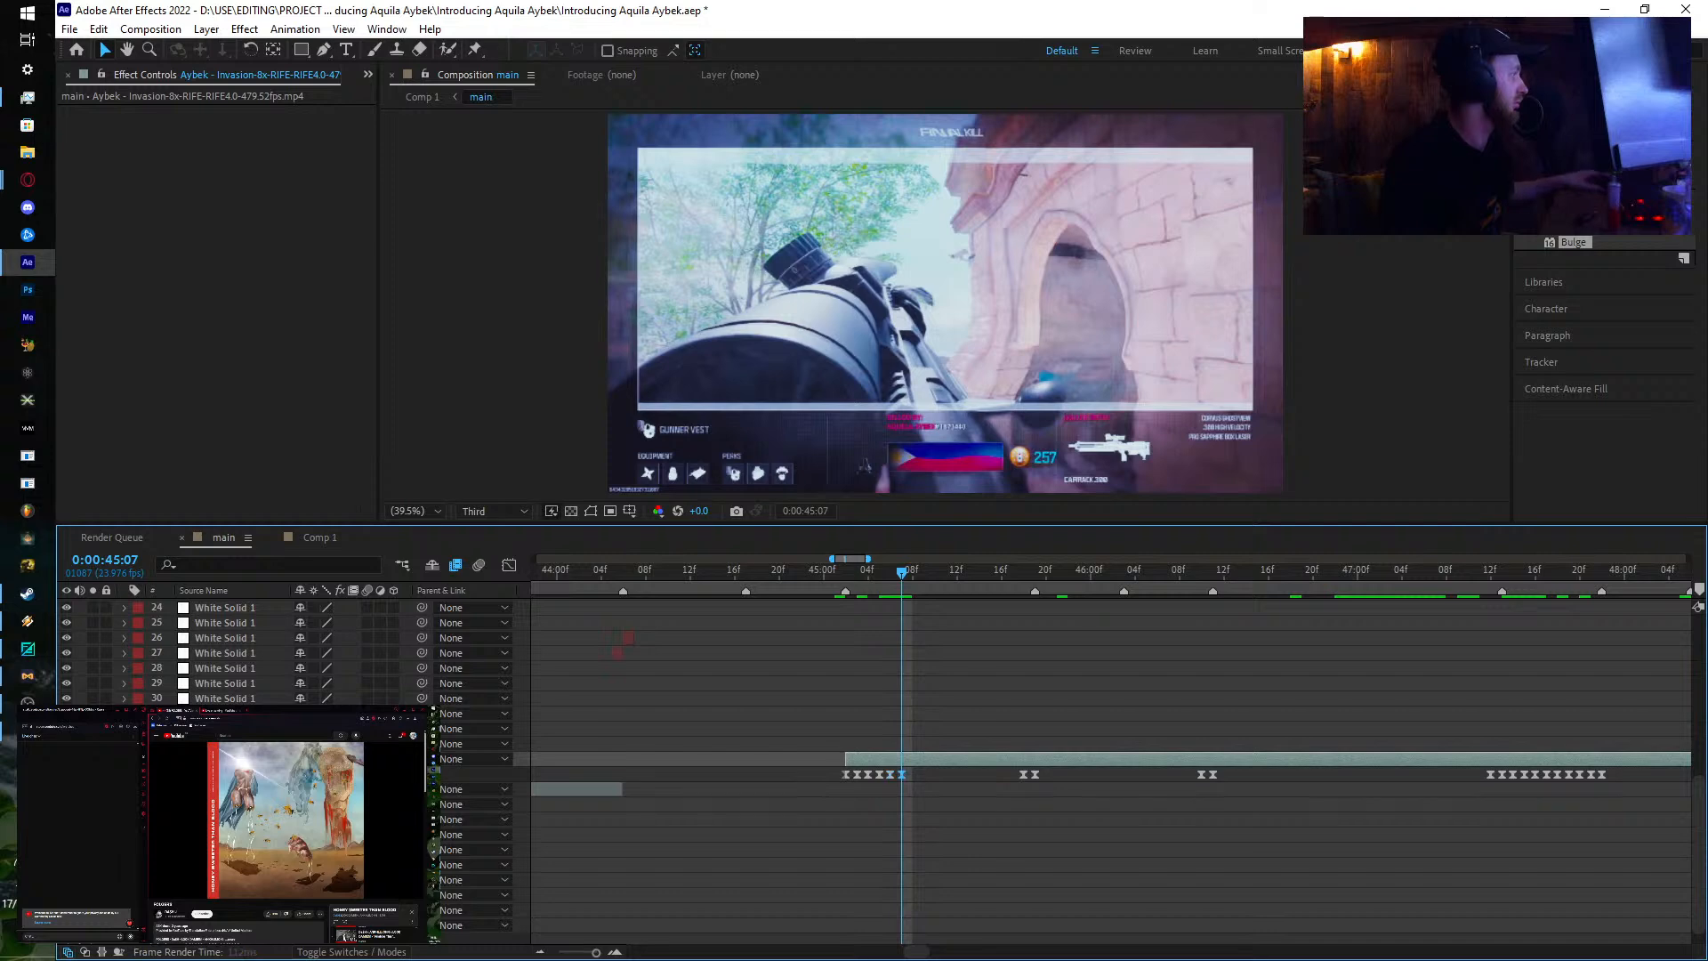
{"action": "left_click_drag", "start_coordinate": [322, 774], "coordinate": [370, 774]}
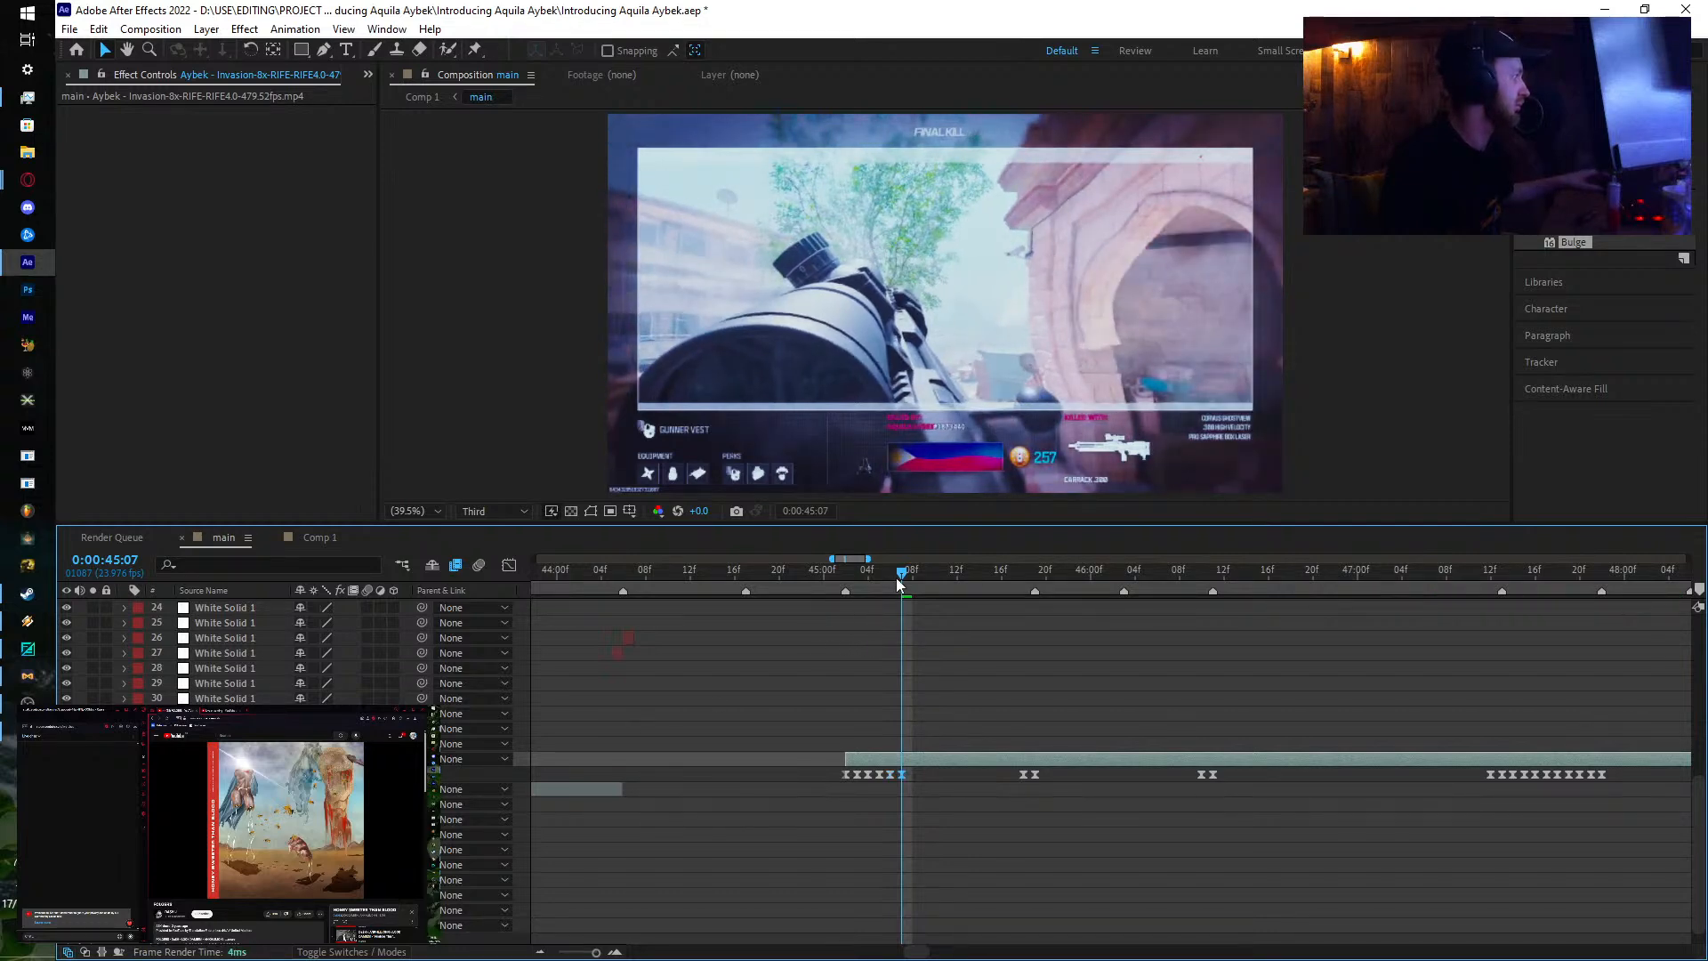
{"action": "left_click_drag", "start_coordinate": [895, 578], "coordinate": [910, 582]}
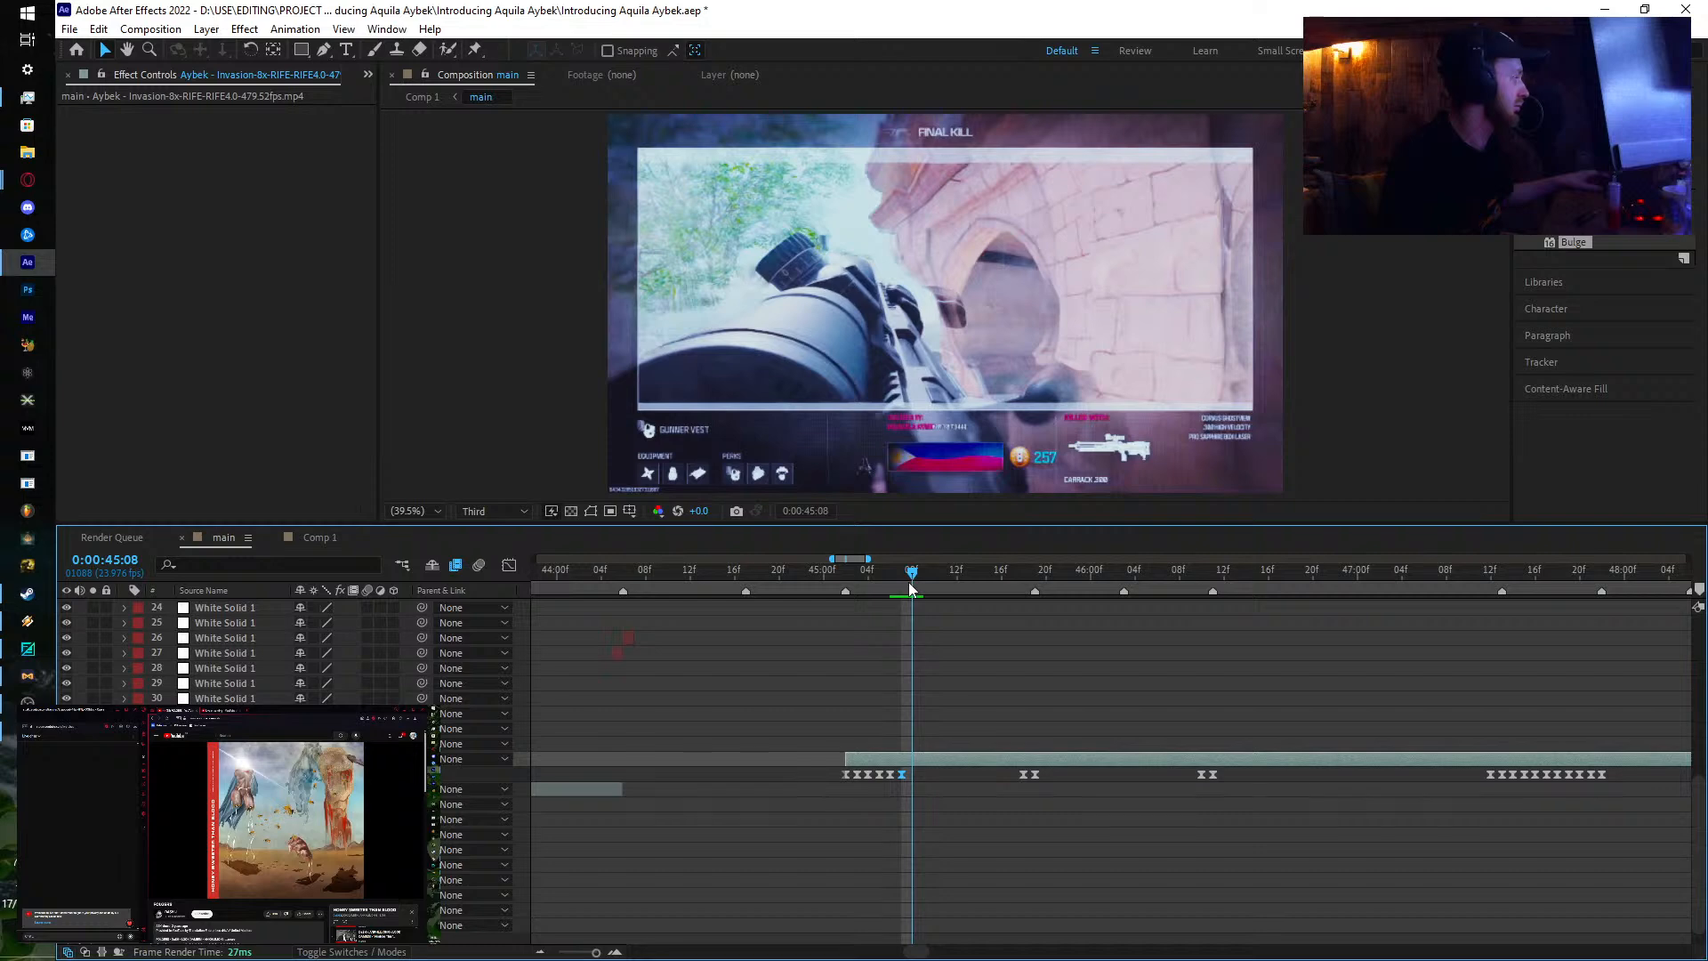
{"action": "left_click_drag", "start_coordinate": [363, 774], "coordinate": [383, 773]}
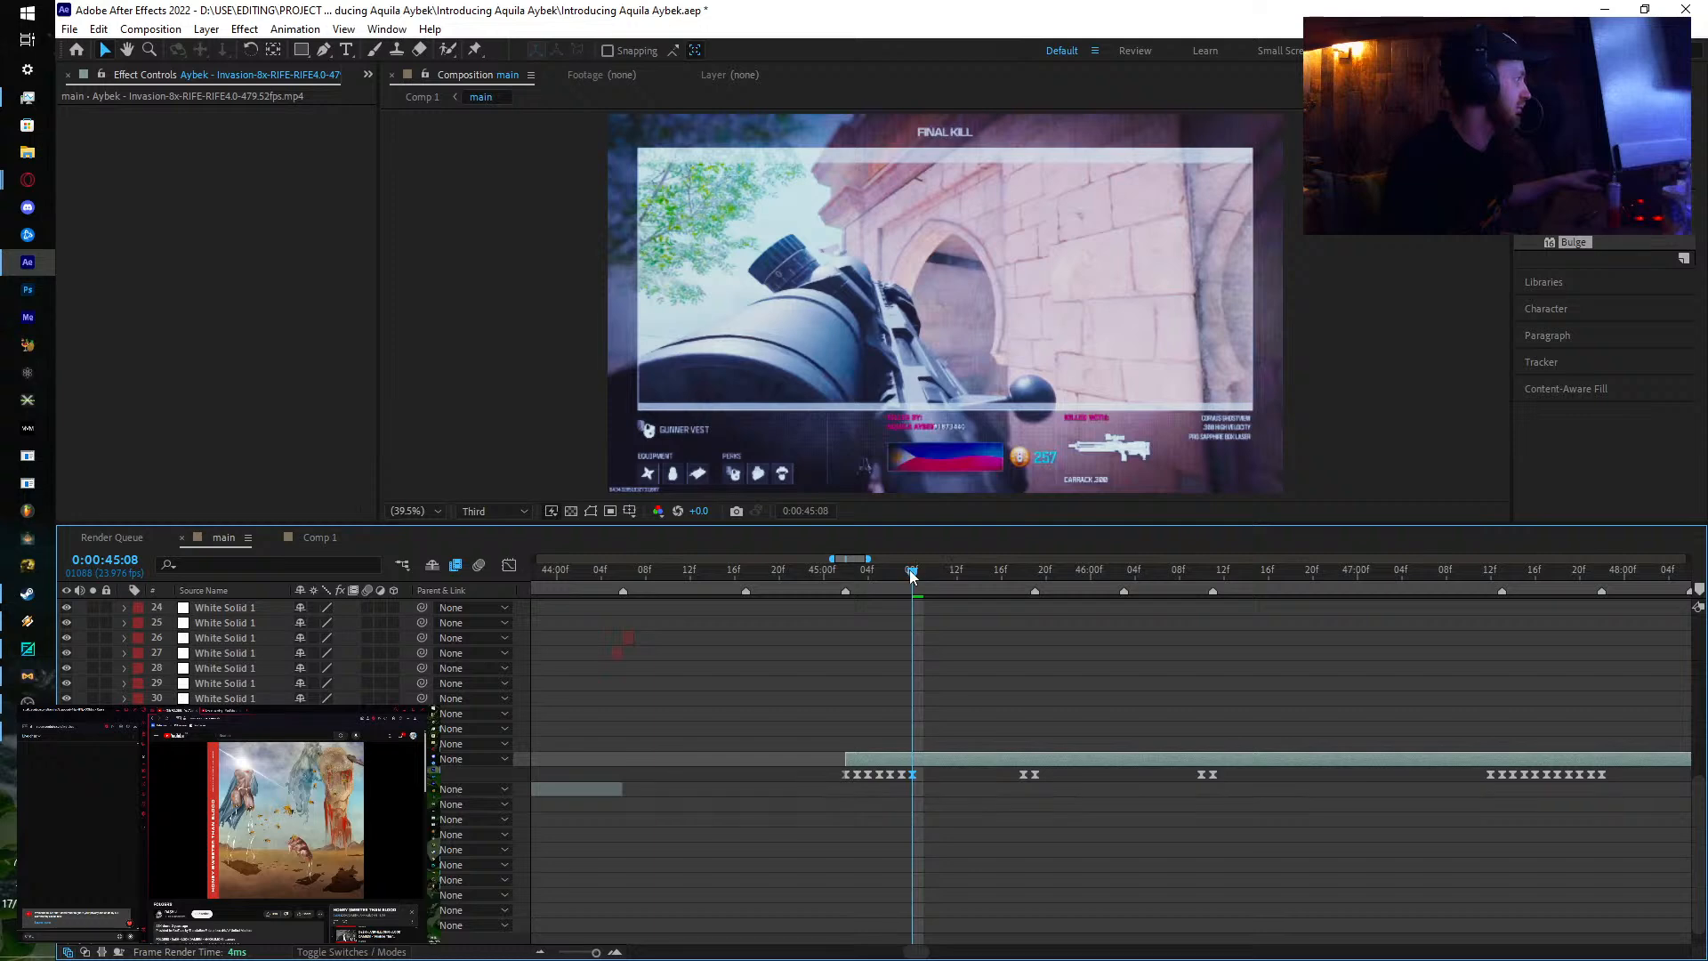
Step: Add adjusted time-remap keyframes at 0:00:45:11, 0:00:45:12 and 0:00:45:13, stepping between the frames to compare their motion
{"action": "left_click_drag", "start_coordinate": [910, 576], "coordinate": [946, 576]}
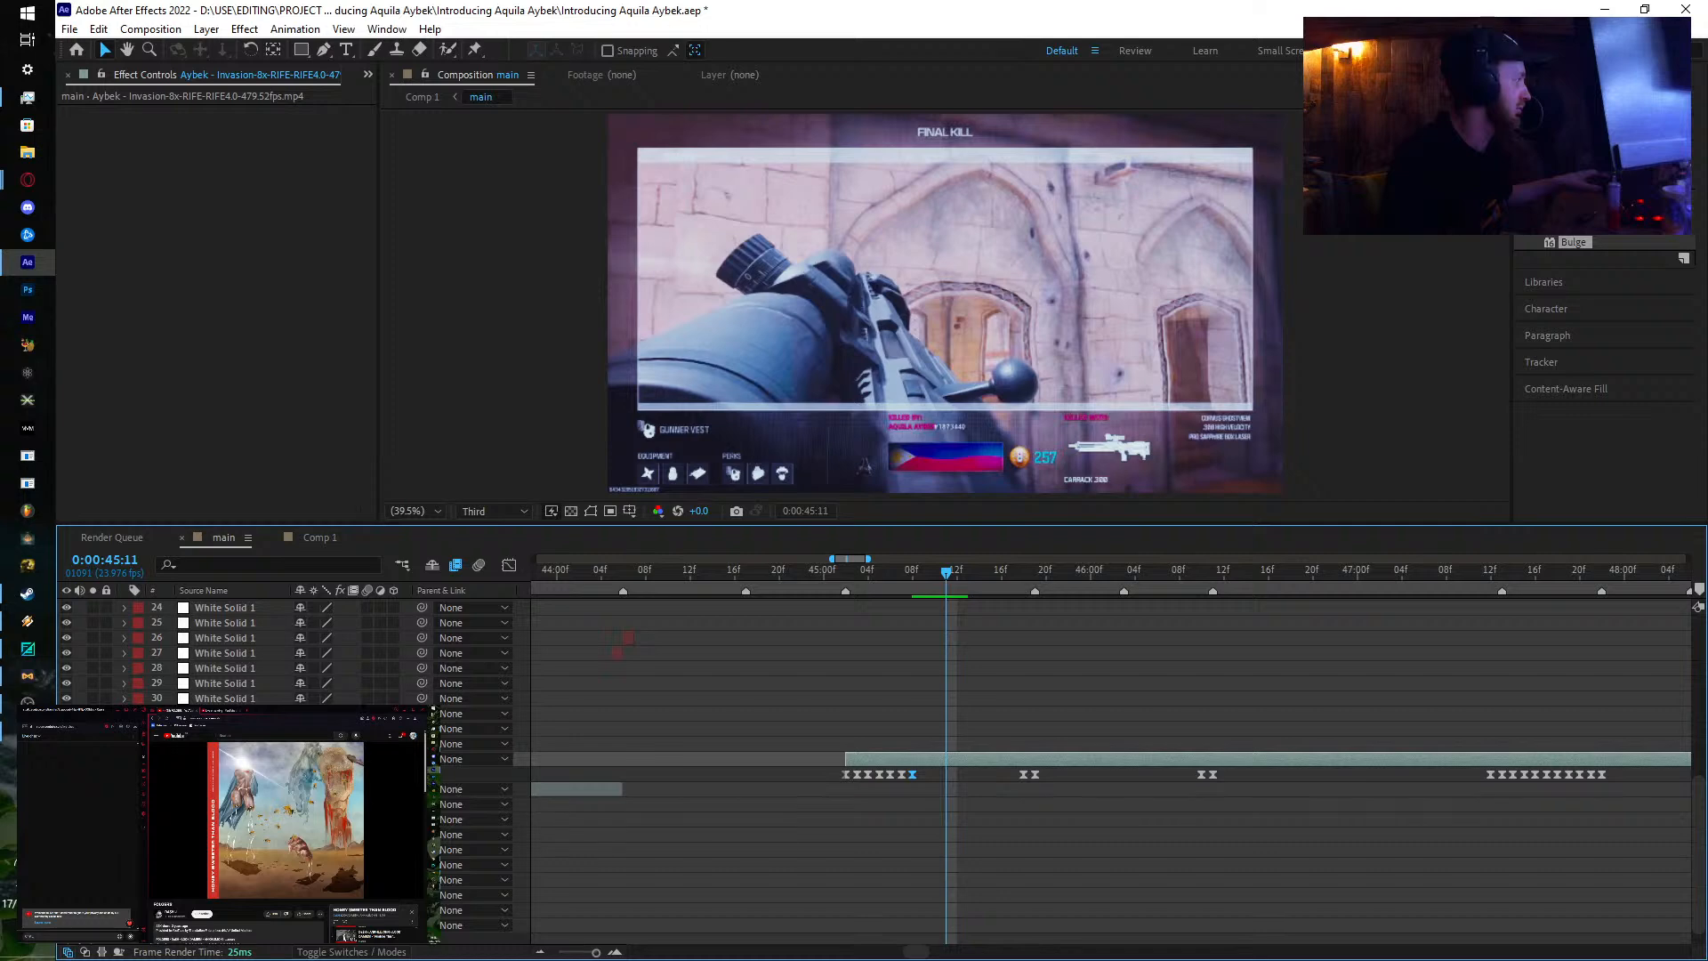
{"action": "key", "text": "Page_Down"}
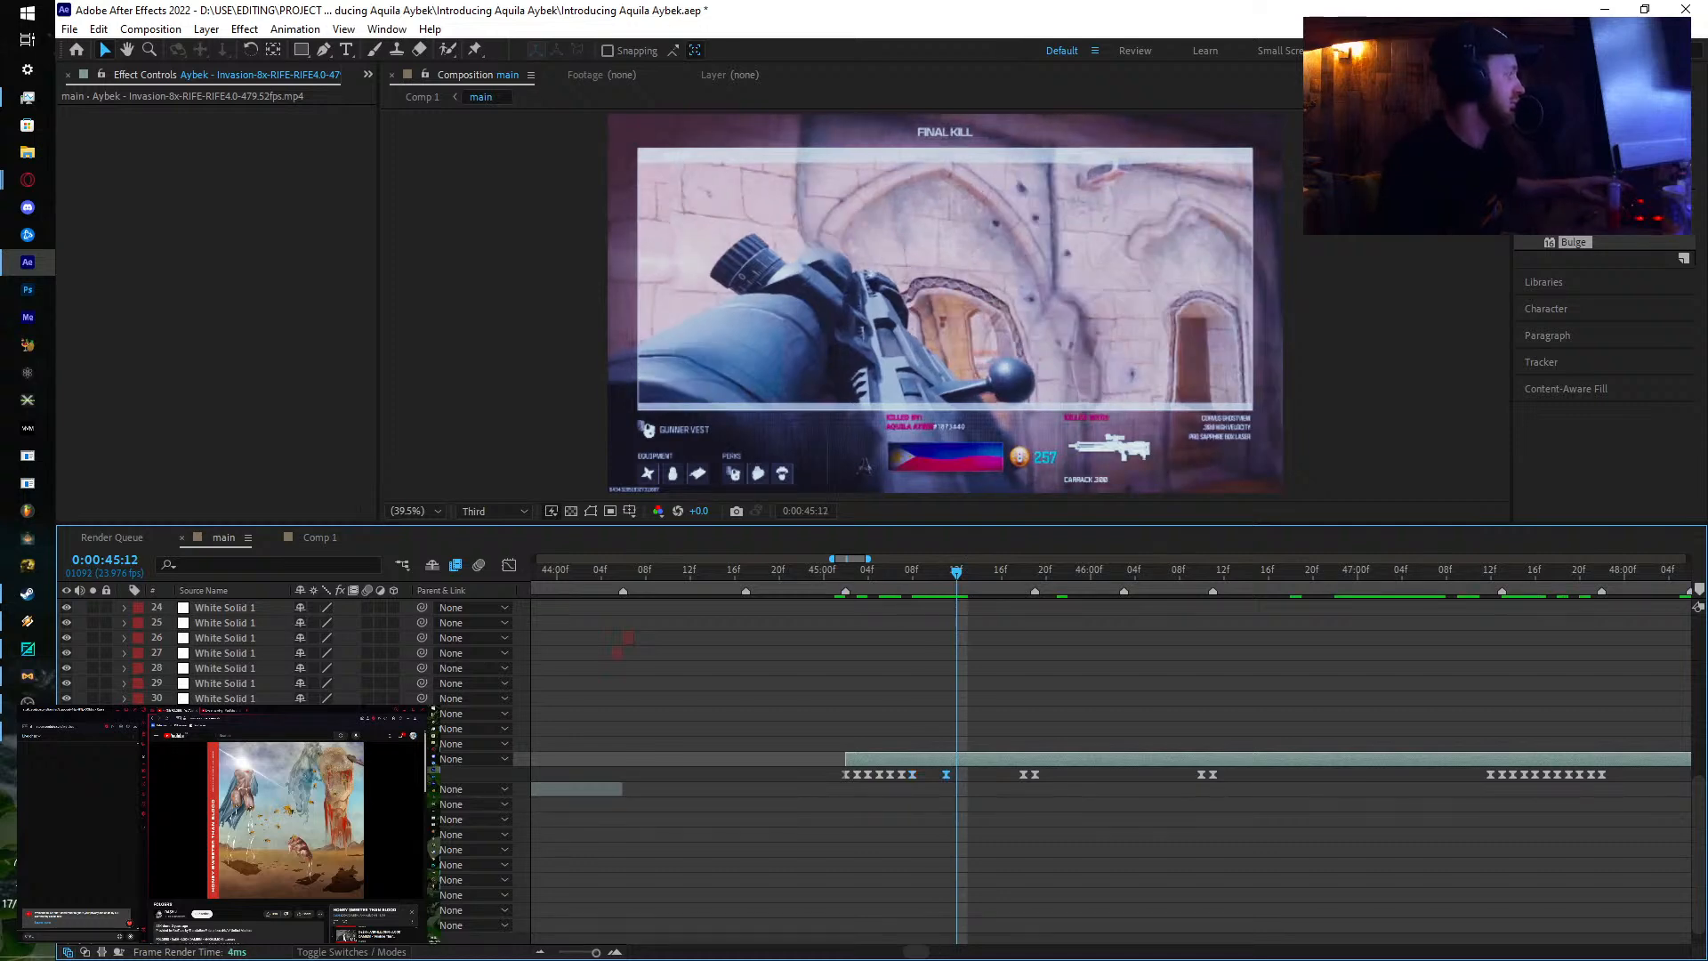
{"action": "key", "text": "ctrl+v"}
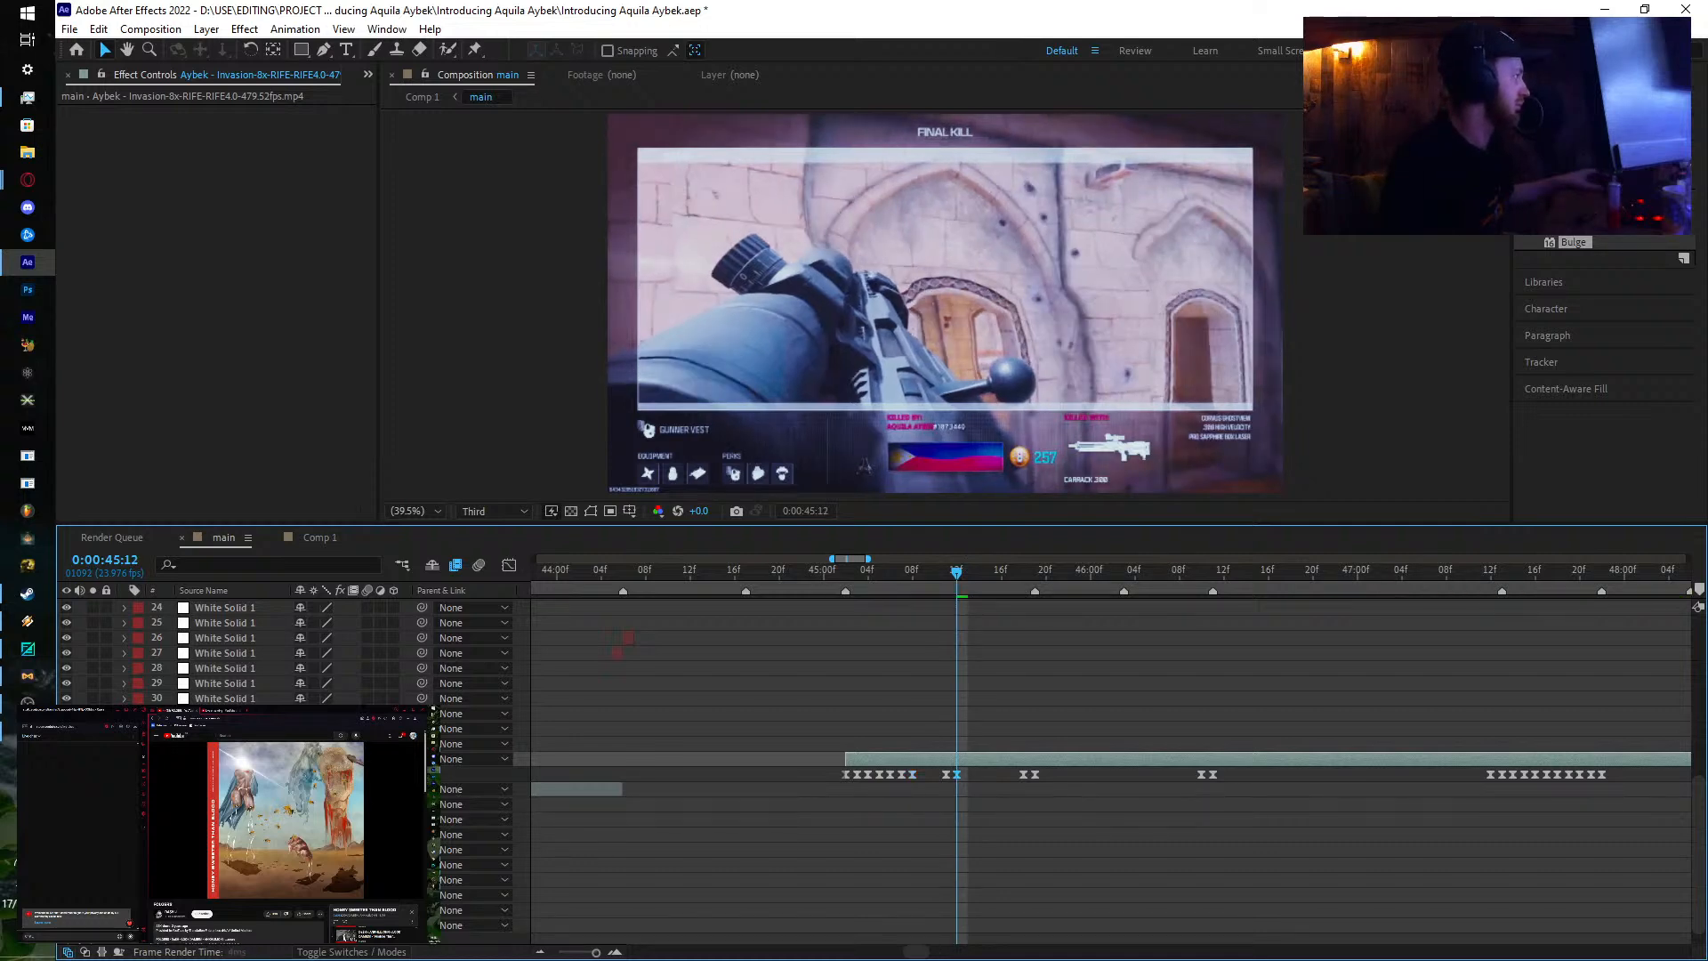
{"action": "key", "text": "Page_Down"}
{"action": "key", "text": "Page_Up"}
{"action": "key", "text": "Page_Up"}
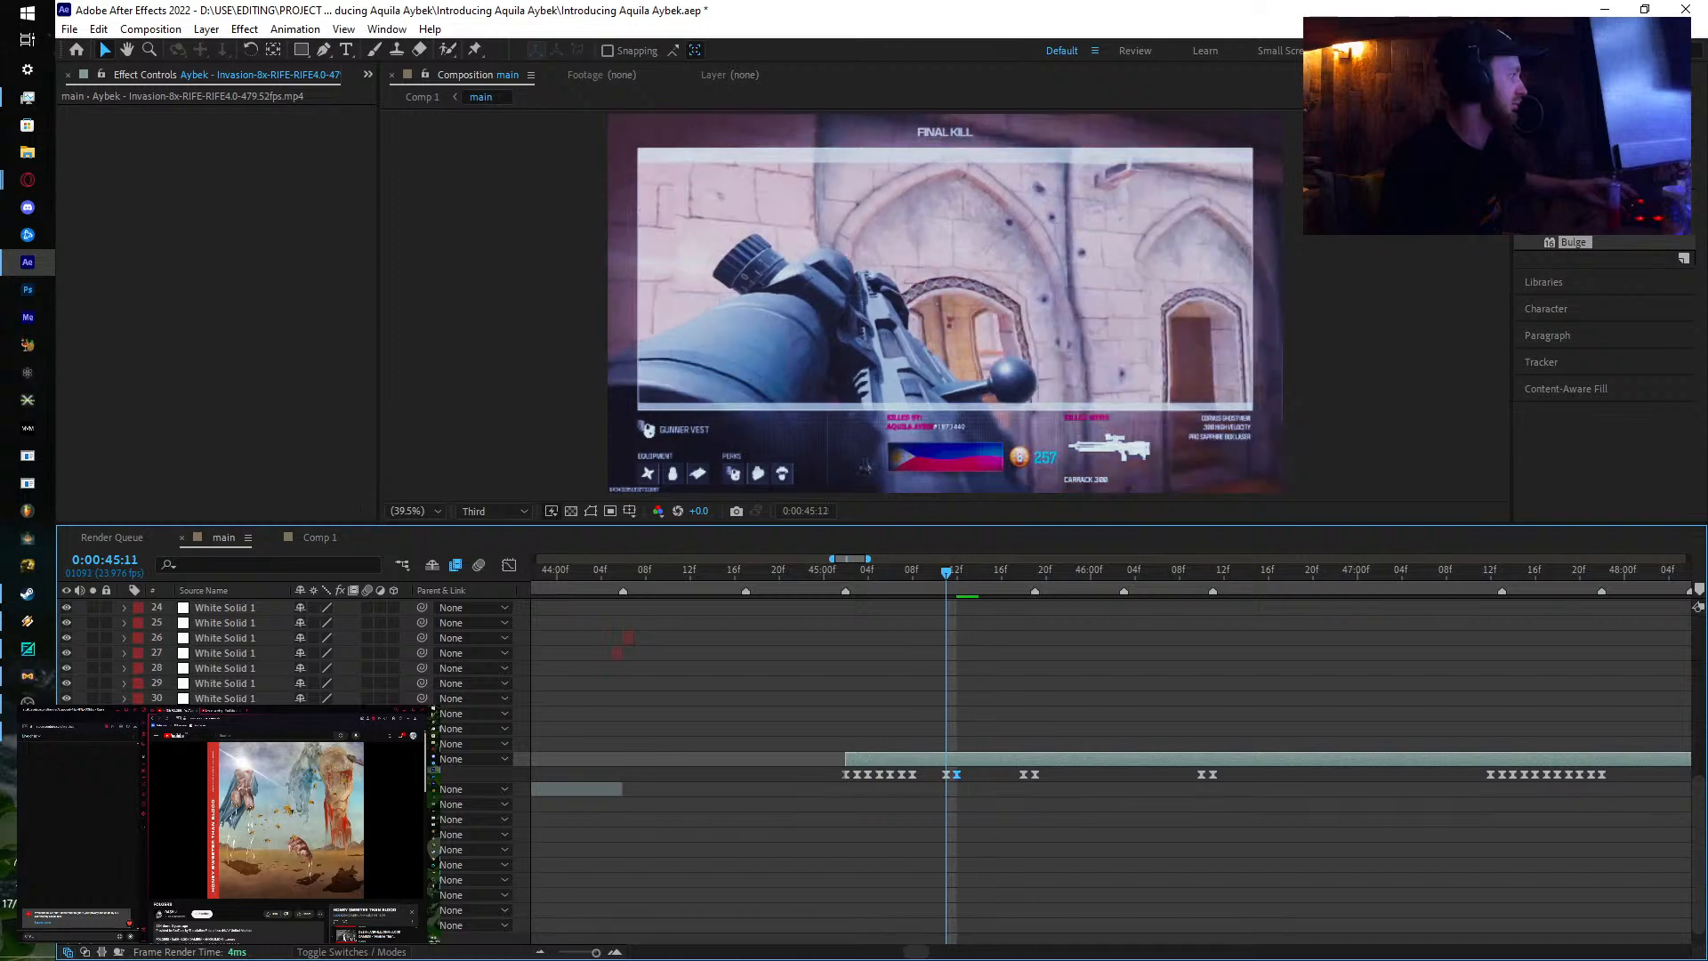
{"action": "key", "text": "Page_Down"}
{"action": "key", "text": "Page_Down"}
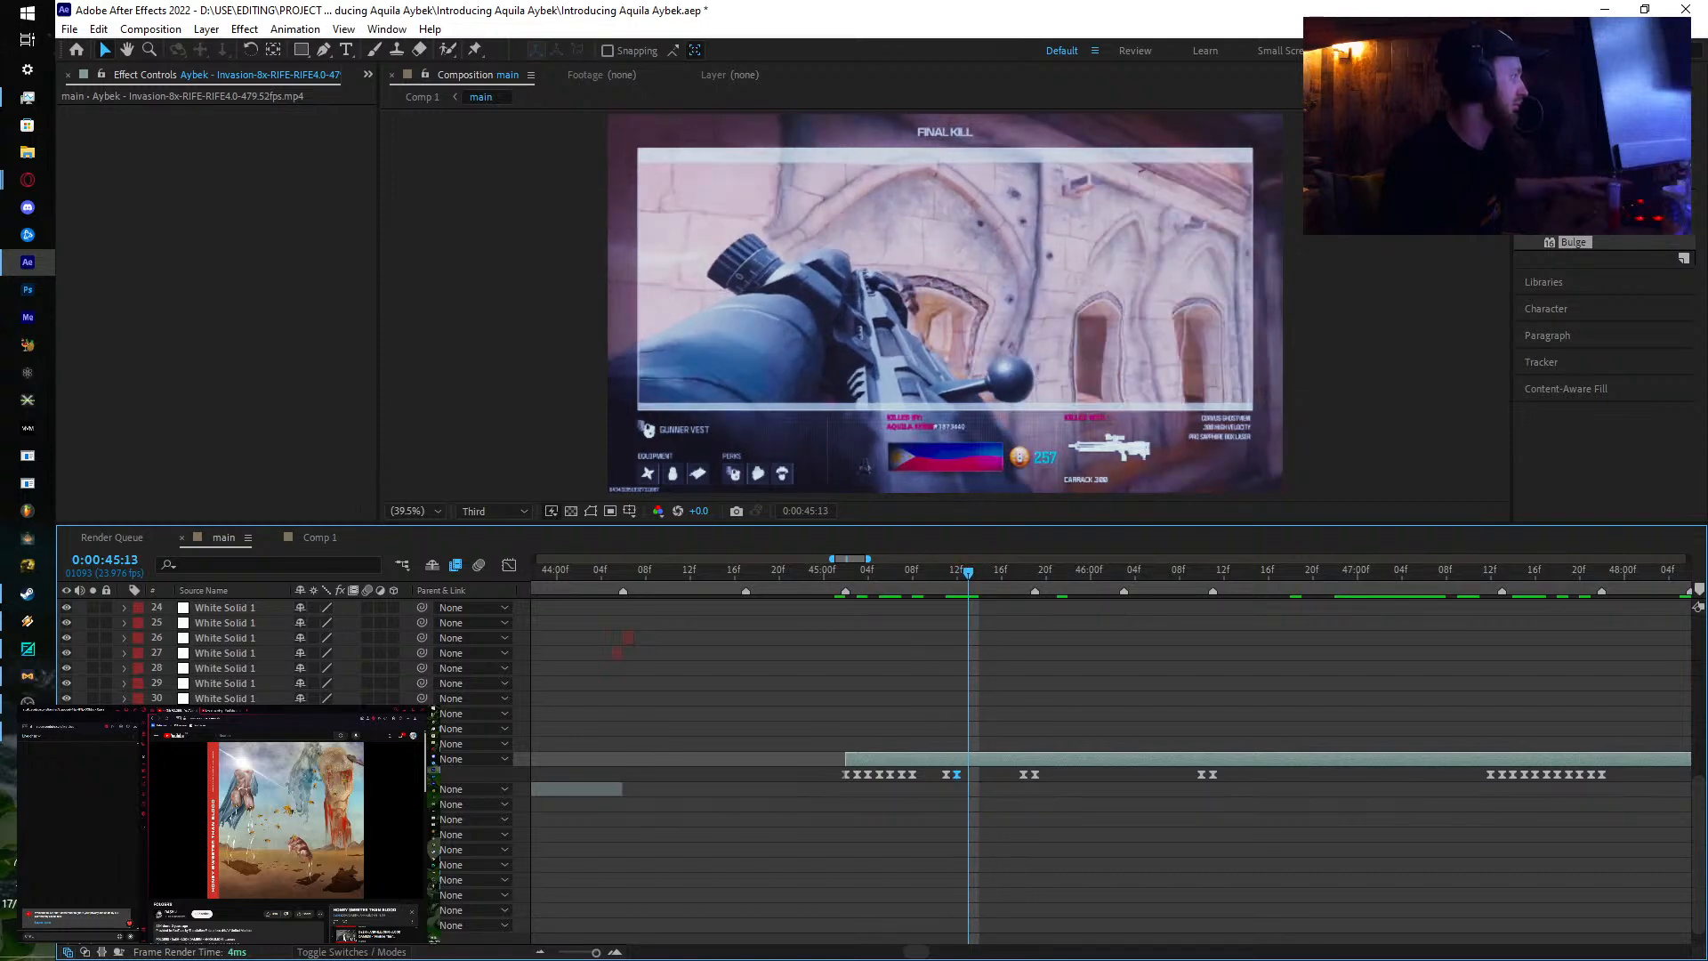
{"action": "key", "text": "ctrl+v"}
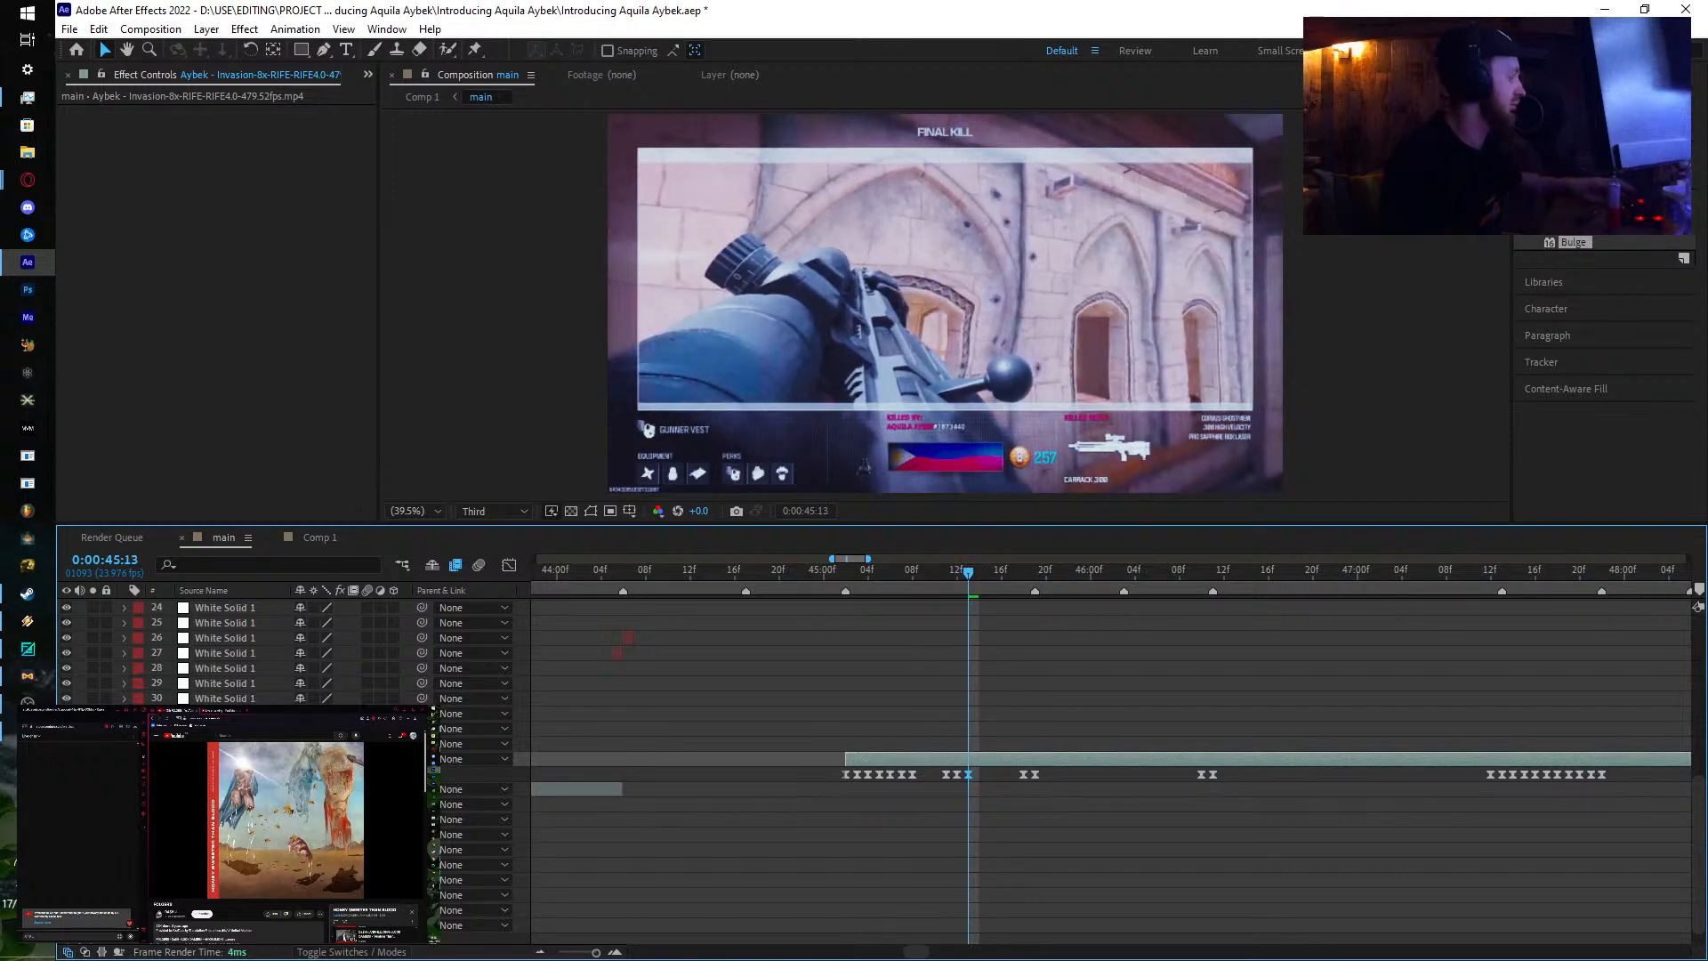
Step: Review the motion over the new keyframes, then set adjusted time-remap values at 0:00:45:14 and 0:00:45:15
{"action": "key", "text": "Page_Up"}
{"action": "key", "text": "Page_Up"}
{"action": "key", "text": "Page_Up"}
{"action": "key", "text": "Page_Down"}
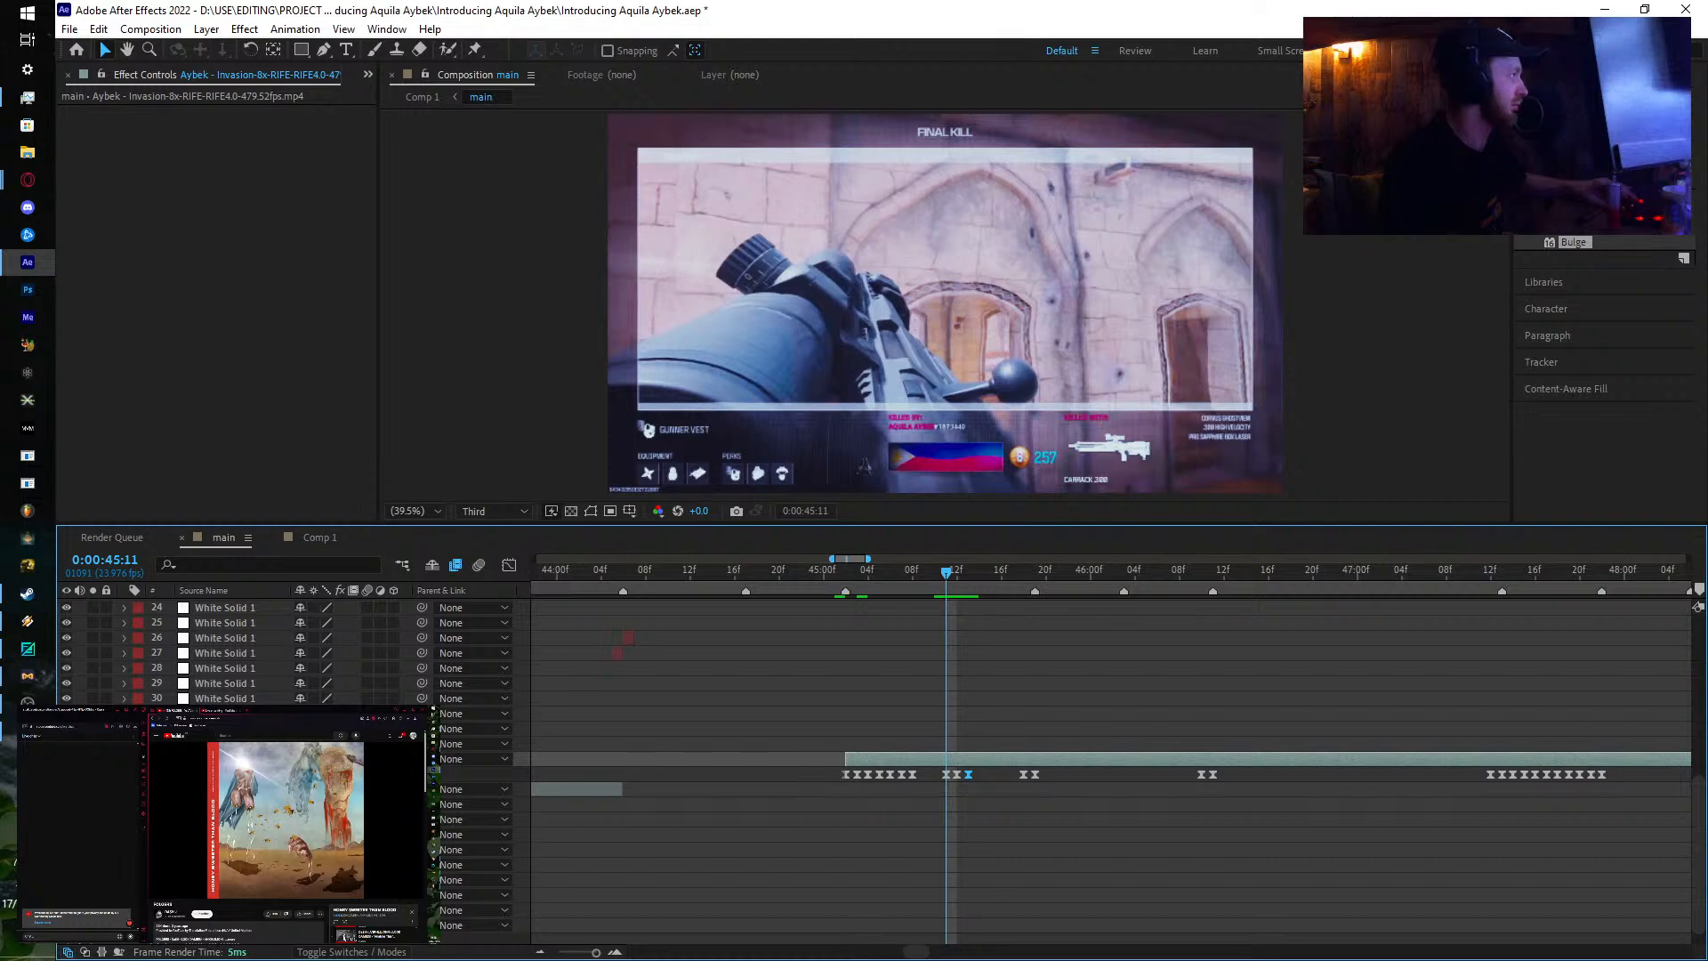
{"action": "key", "text": "Page_Down"}
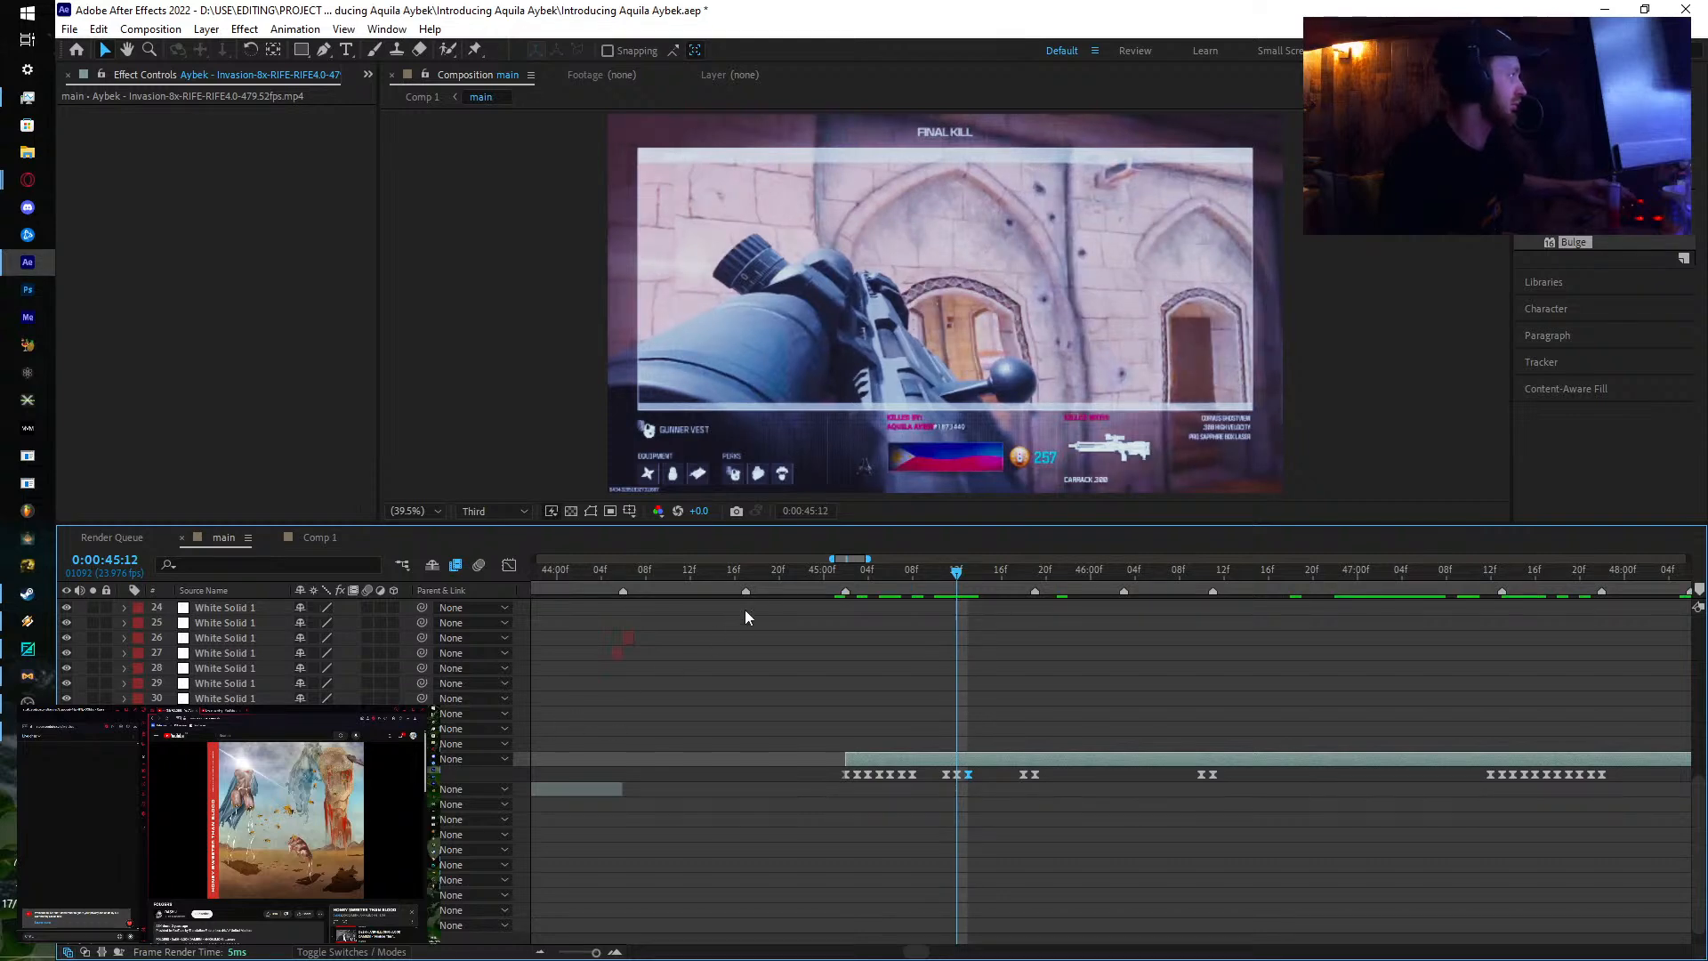
{"action": "left_click_drag", "start_coordinate": [801, 577], "coordinate": [978, 655]}
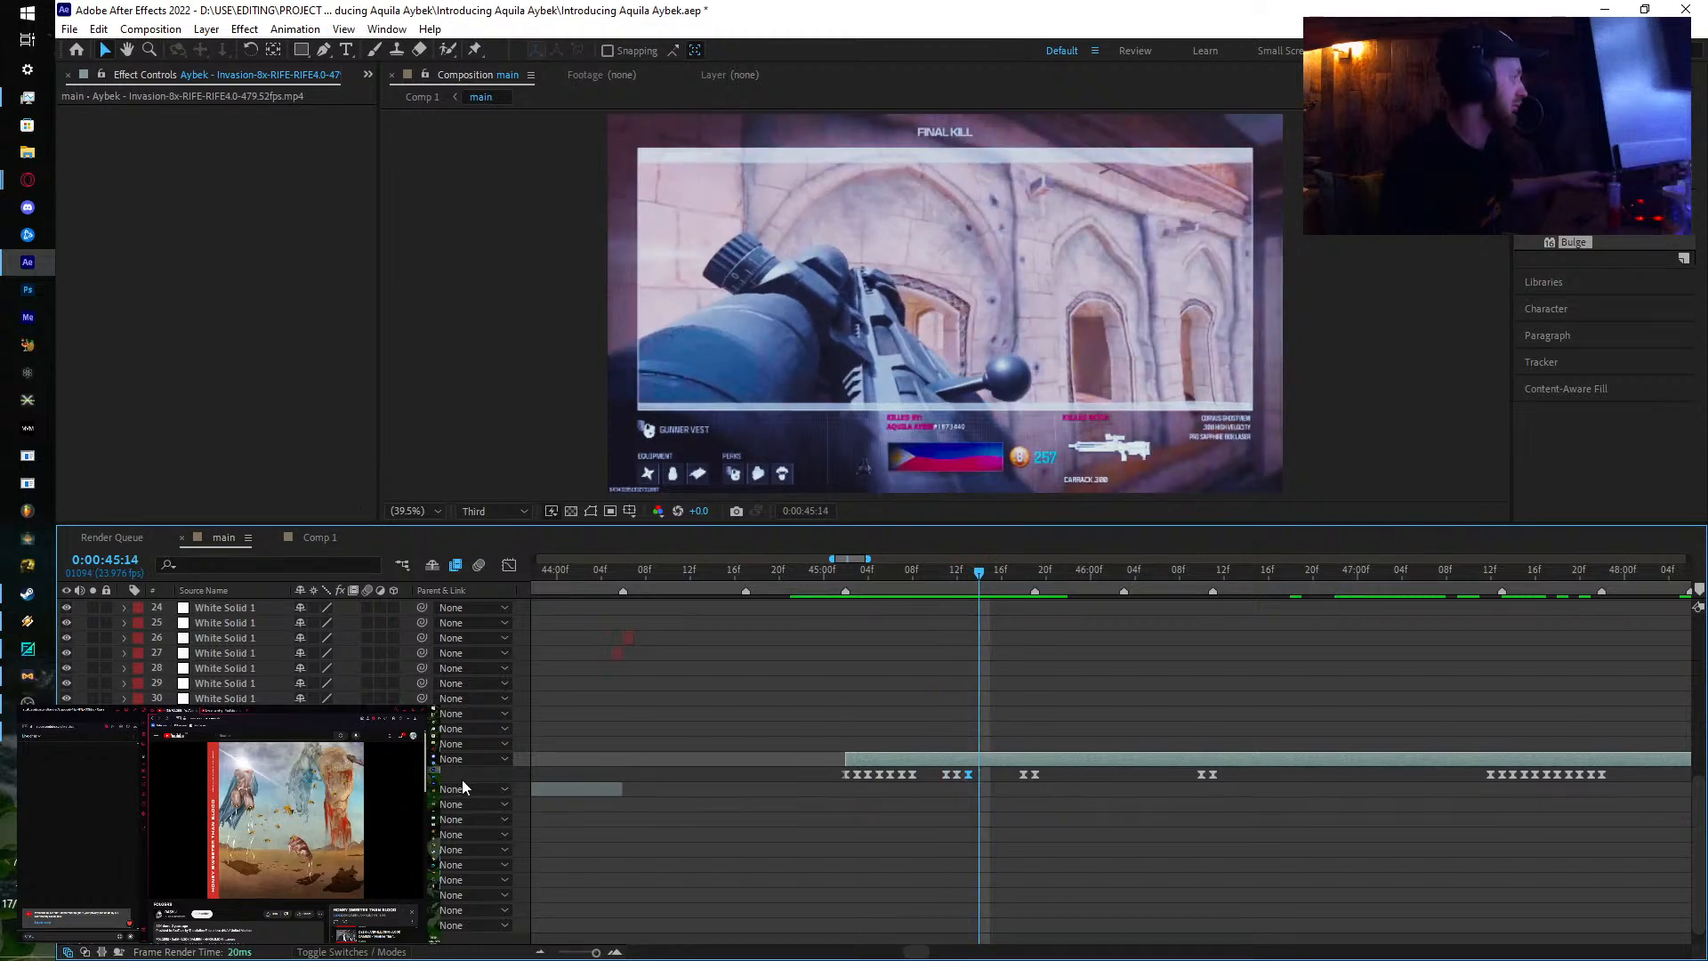
{"action": "left_click_drag", "start_coordinate": [462, 780], "coordinate": [441, 780]}
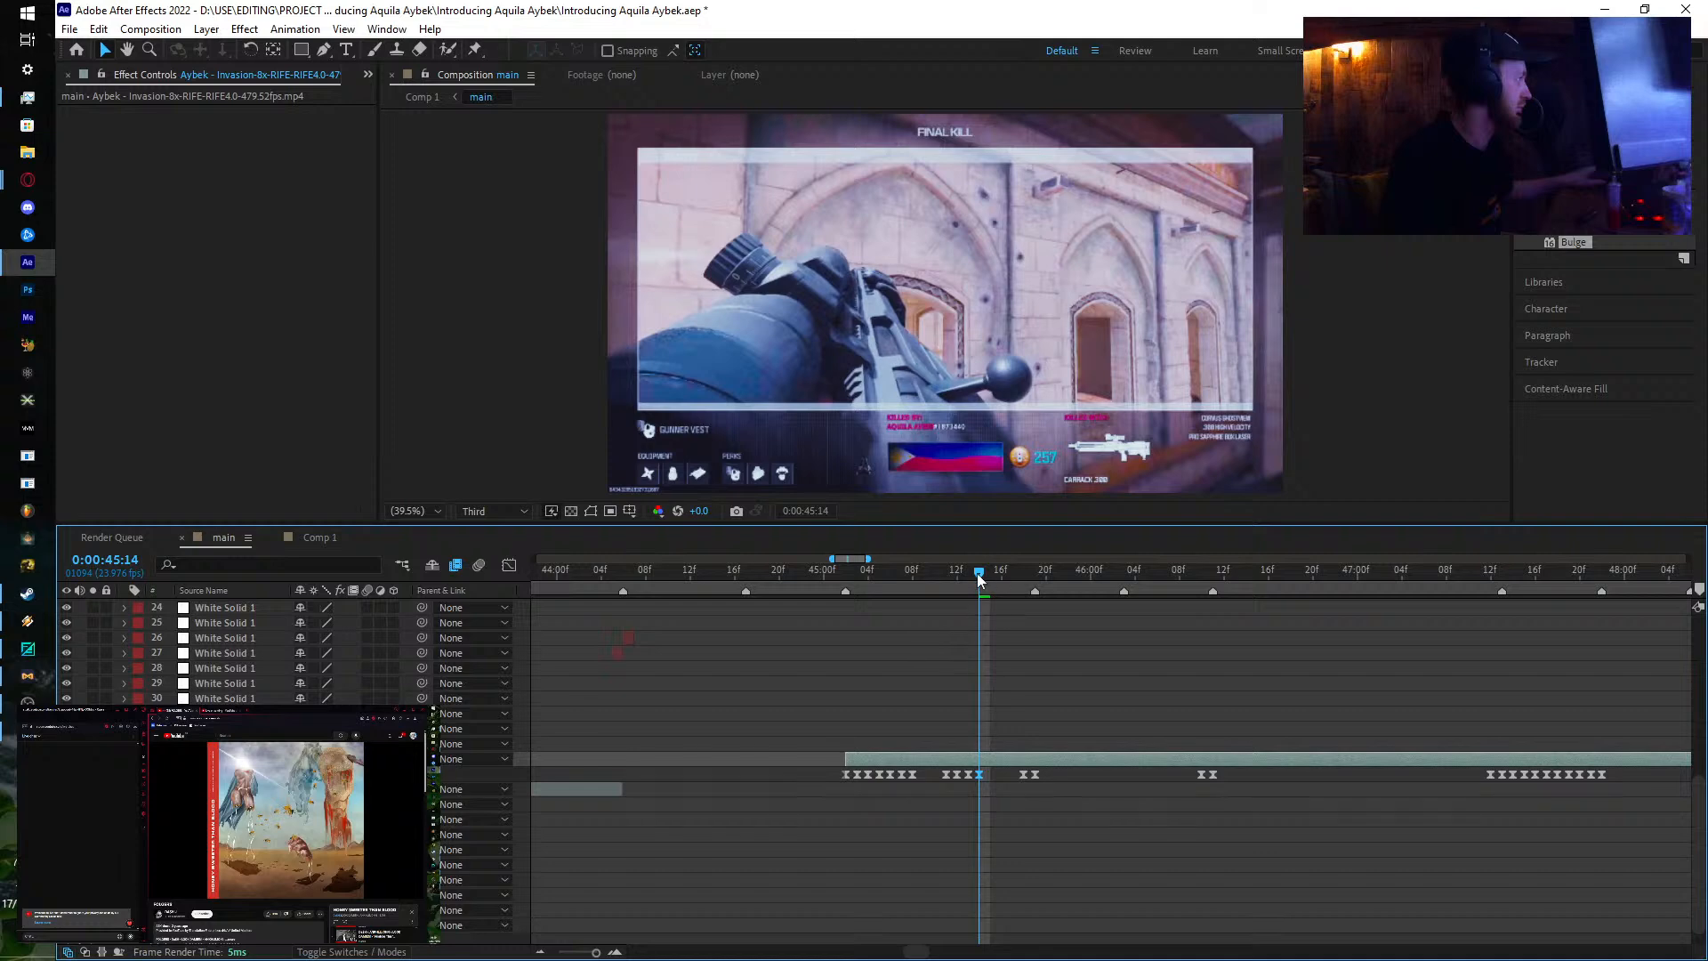
{"action": "left_click_drag", "start_coordinate": [980, 579], "coordinate": [990, 579]}
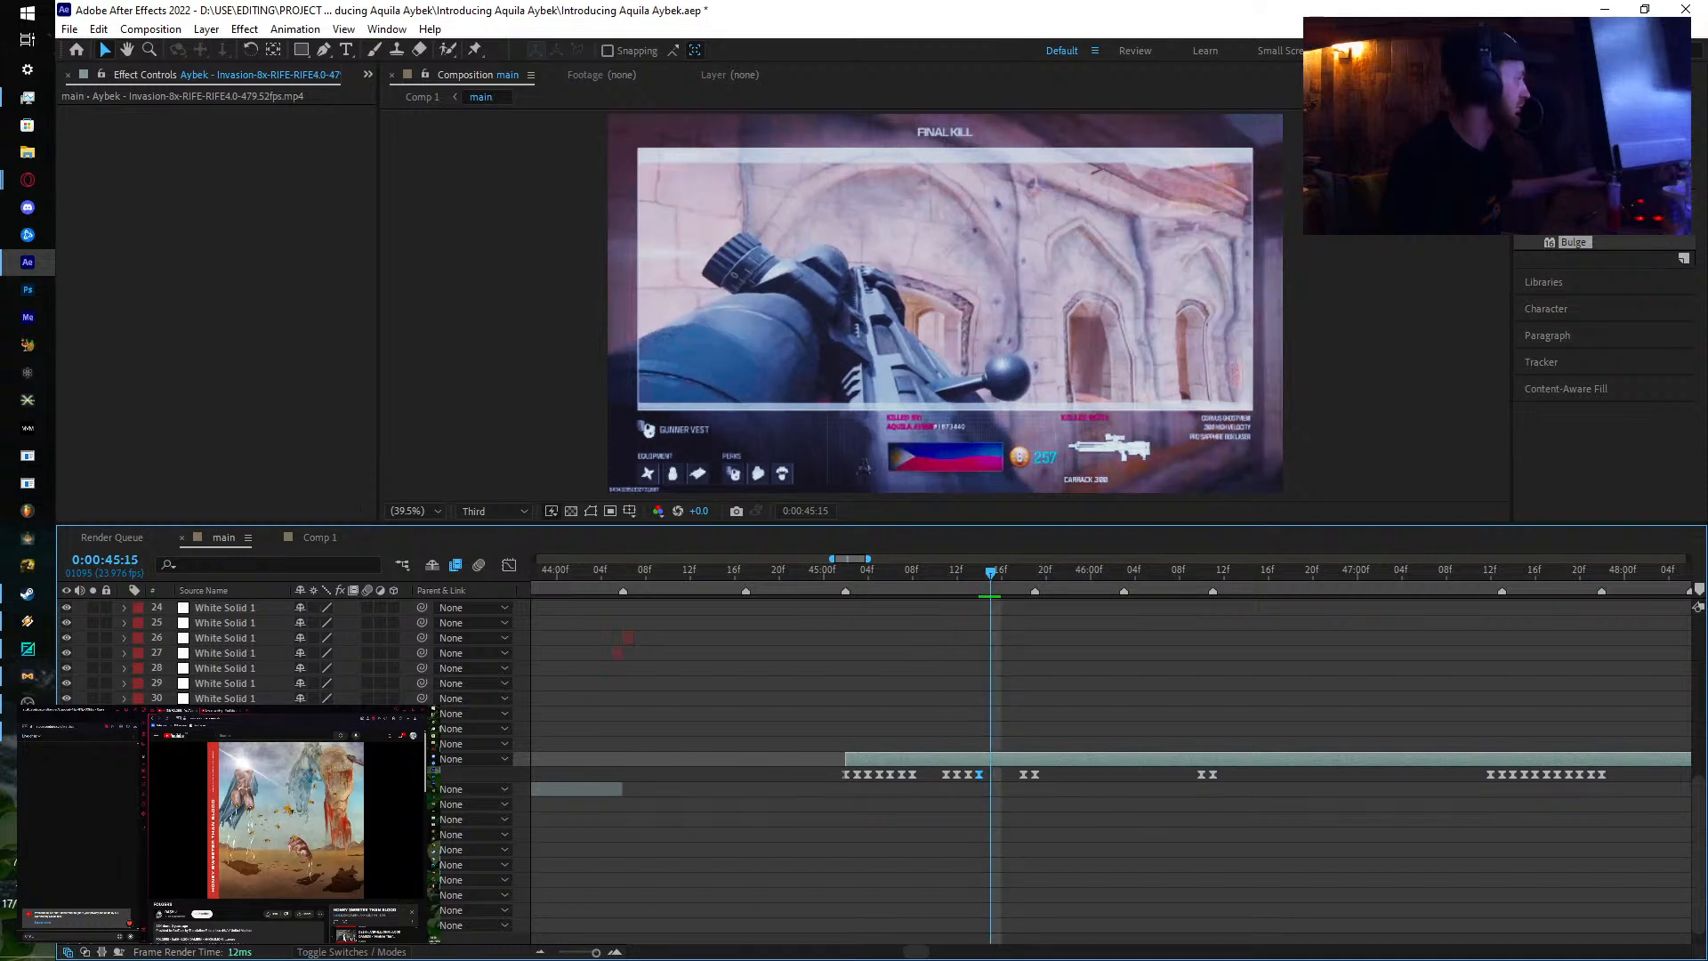
{"action": "left_click_drag", "start_coordinate": [327, 774], "coordinate": [274, 774]}
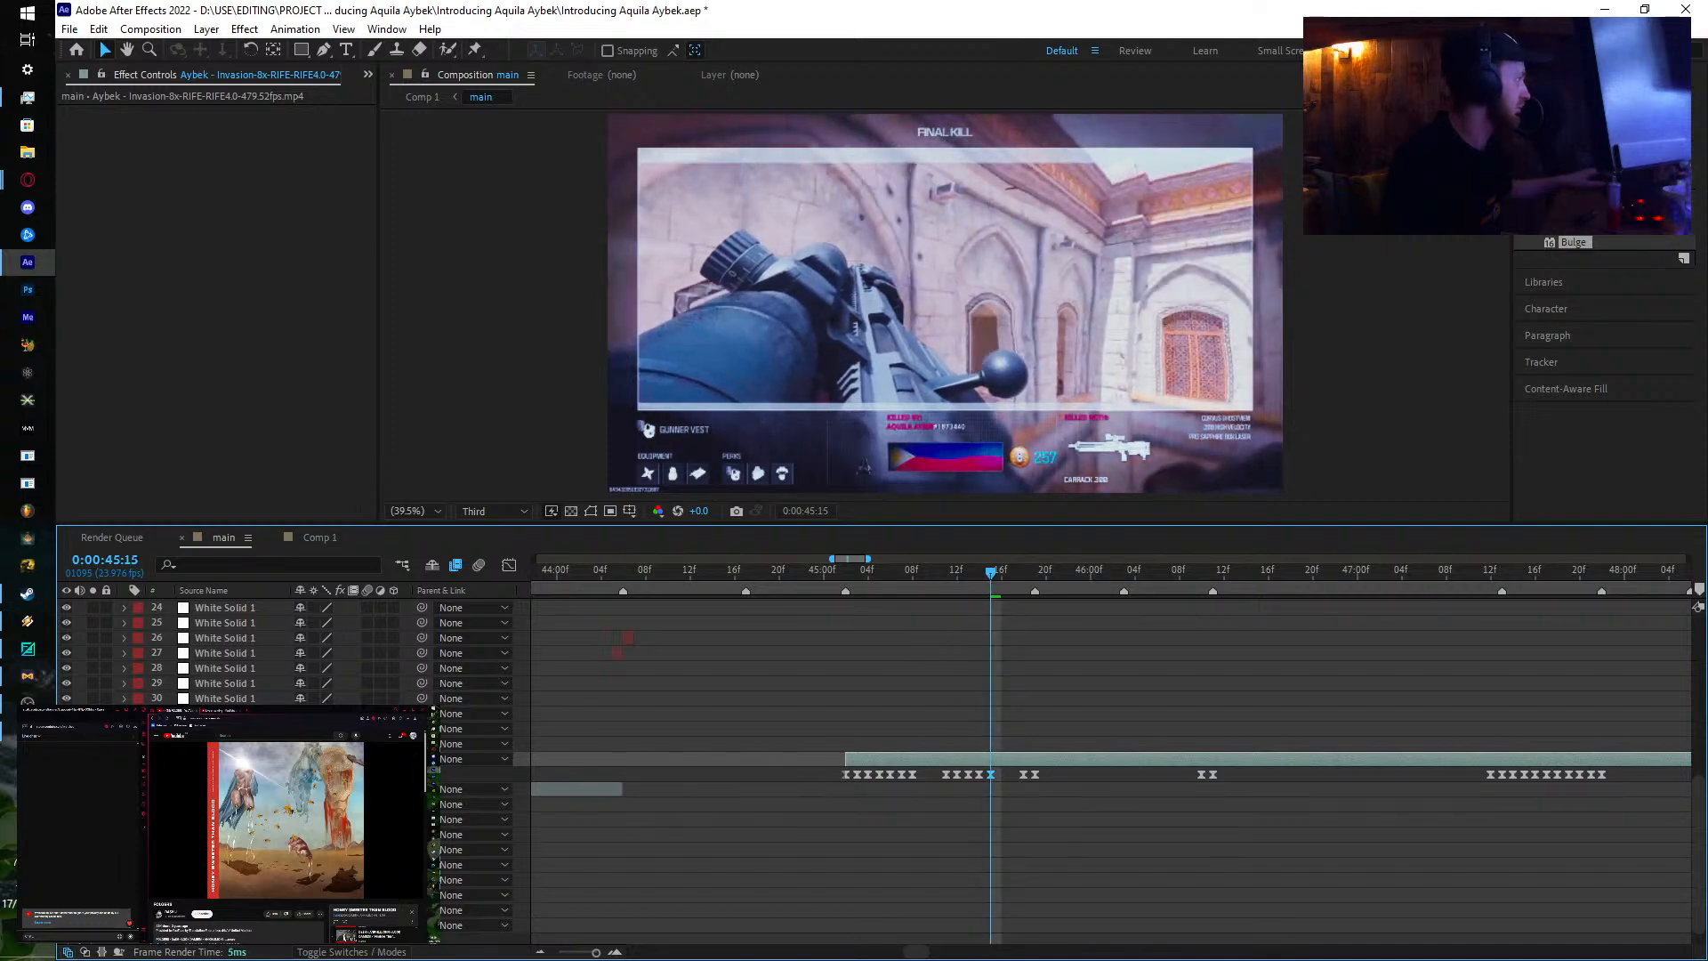
{"action": "left_click_drag", "start_coordinate": [993, 579], "coordinate": [990, 579]}
{"action": "left_click_drag", "start_coordinate": [328, 774], "coordinate": [315, 774]}
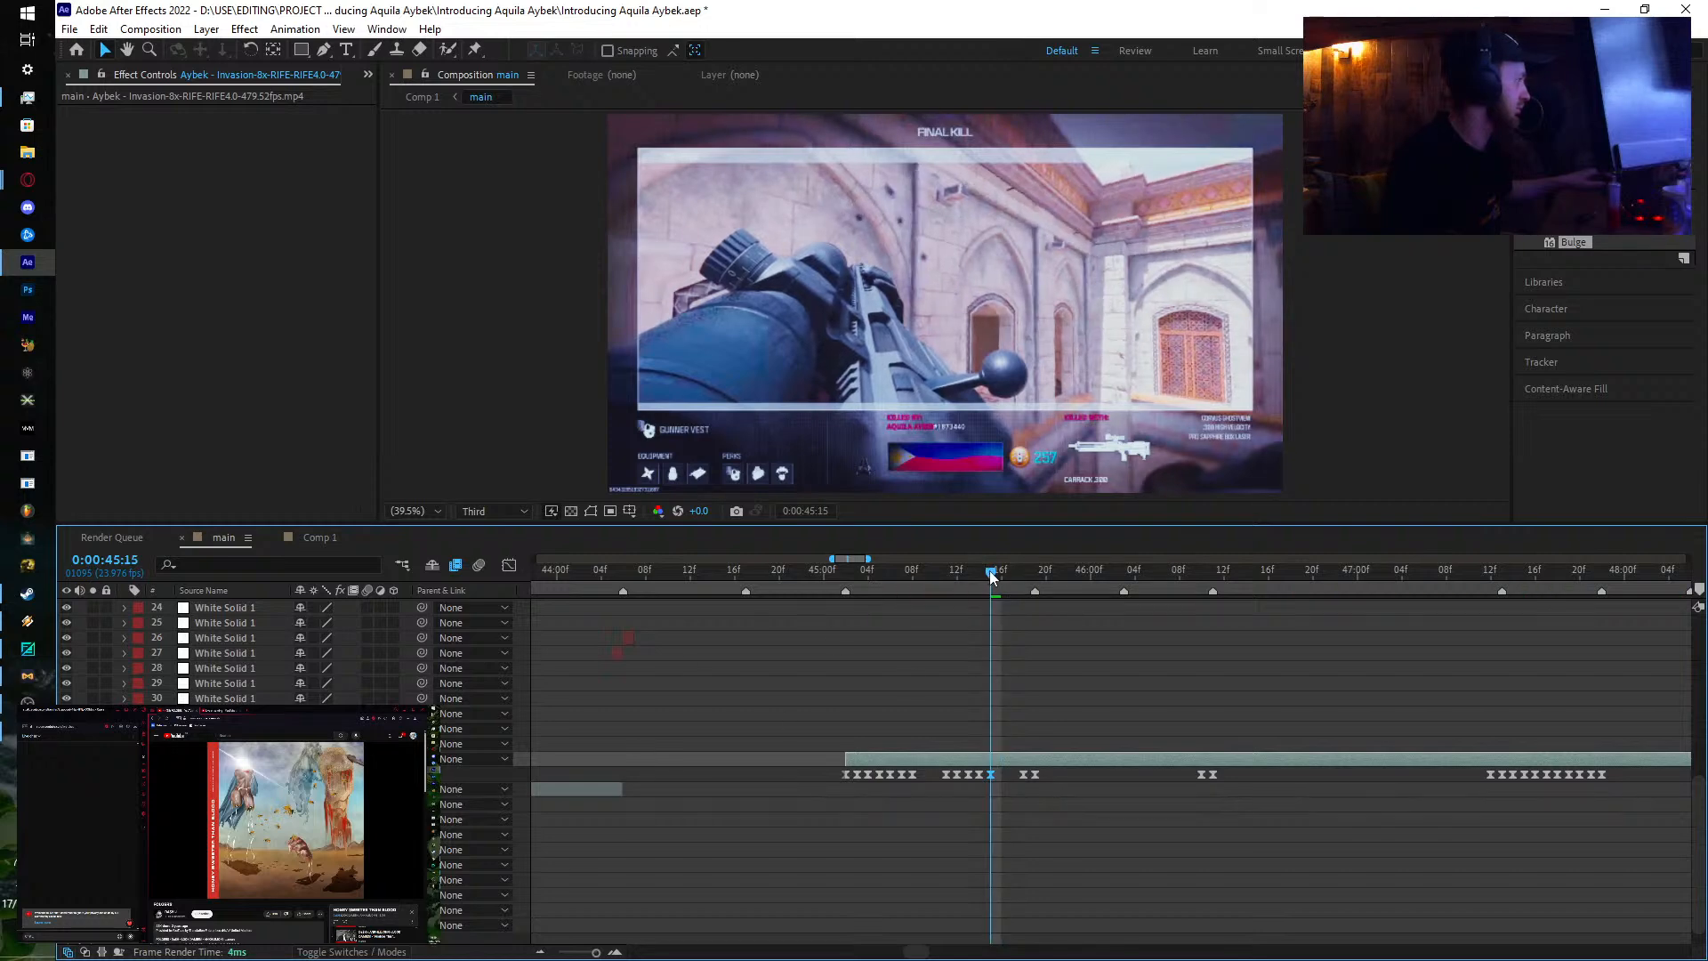
Step: Try to replace the time-remap keyframe at 0:00:45:18 with a copy of the 0:00:45:15 keyframe at 0:00:45:16
{"action": "left_click_drag", "start_coordinate": [992, 577], "coordinate": [1013, 765]}
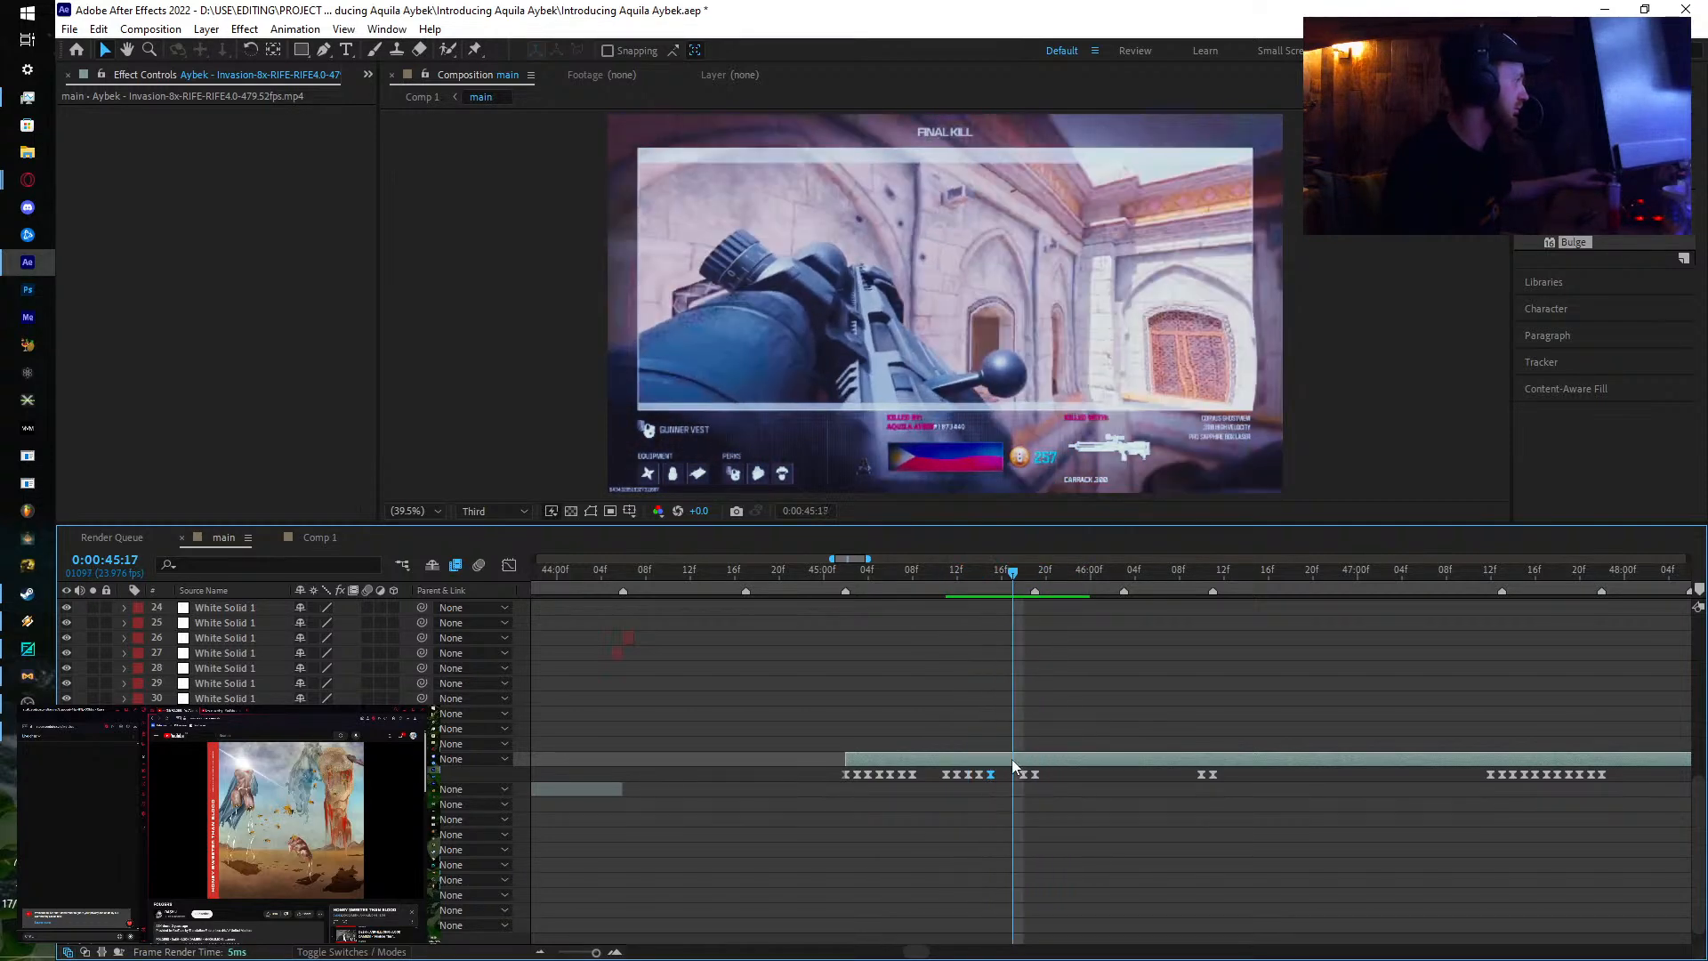
{"action": "left_click", "coordinate": [1024, 774]}
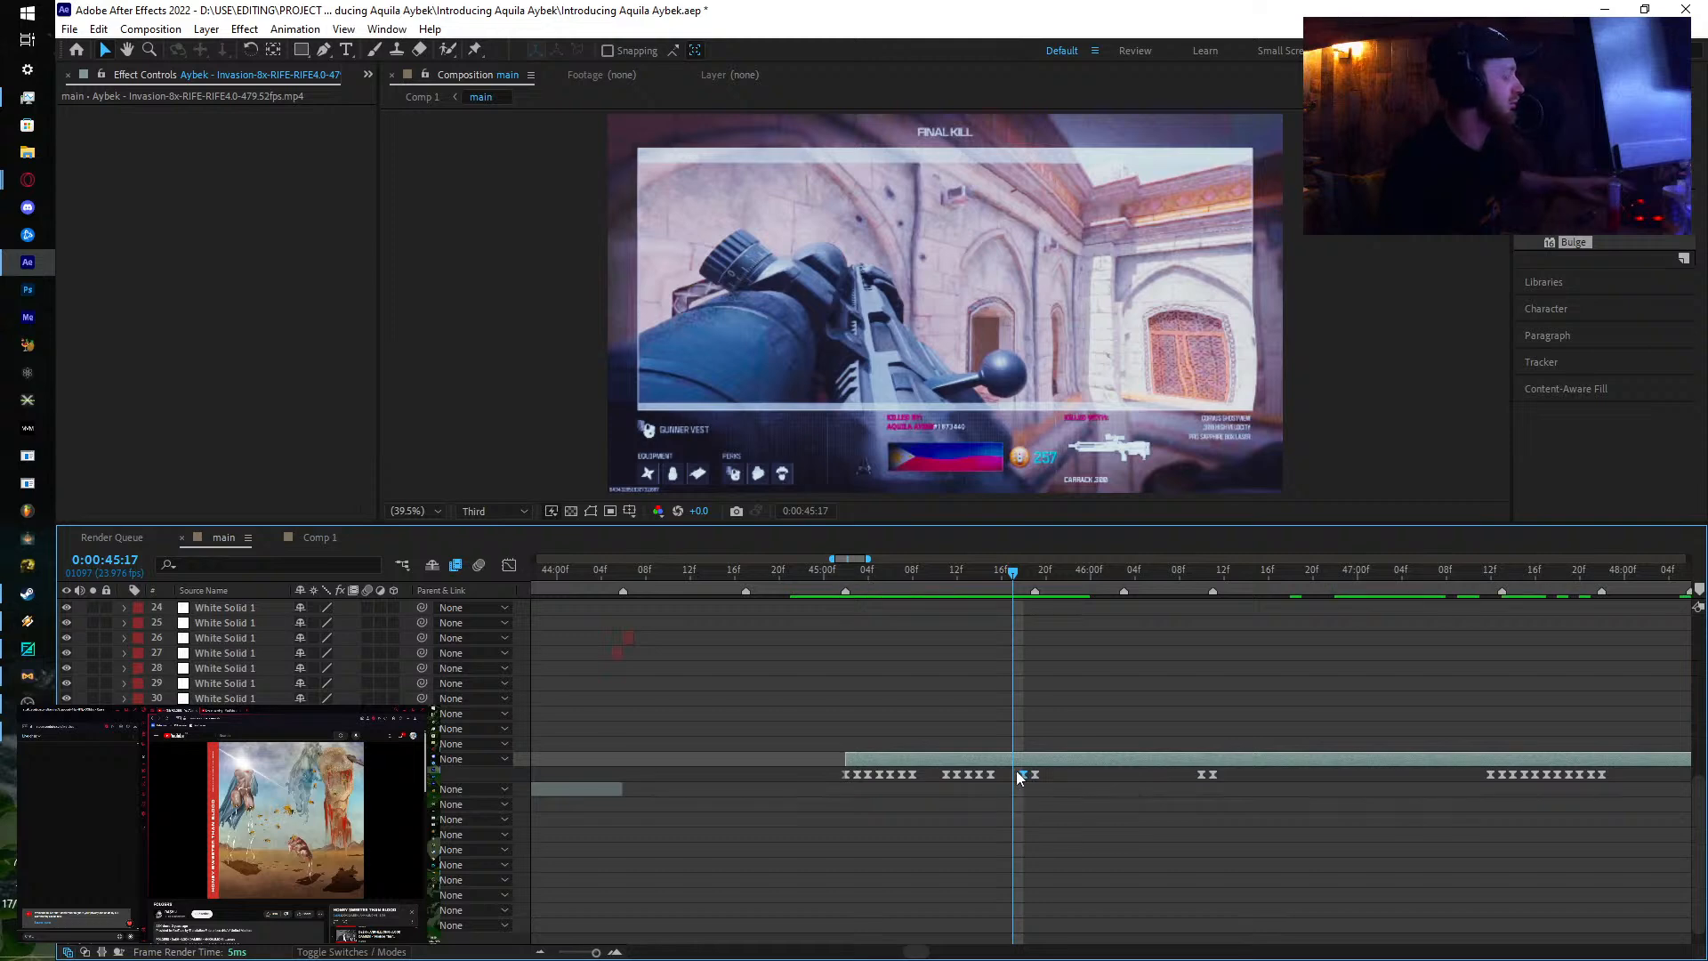
{"action": "left_click", "coordinate": [984, 574]}
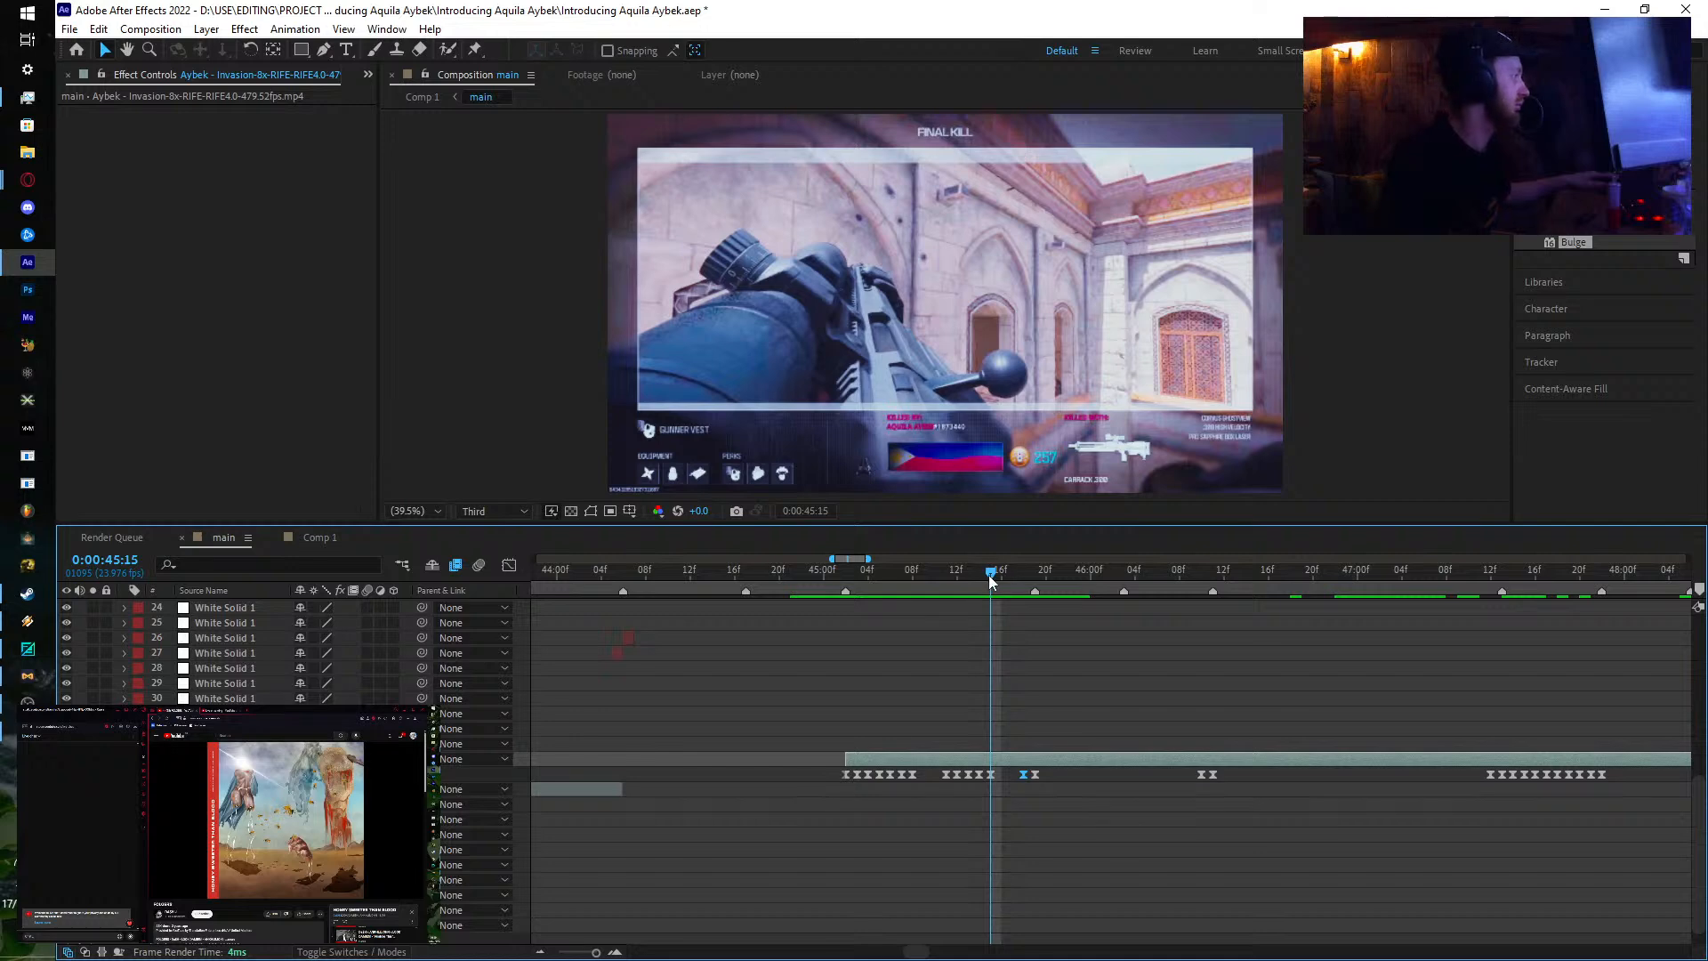
{"action": "mouse_move", "coordinate": [990, 573]}
{"action": "left_mouse_down"}
{"action": "mouse_move", "coordinate": [1023, 573]}
{"action": "mouse_move", "coordinate": [1000, 590]}
{"action": "left_mouse_up"}
{"action": "key", "text": "Delete"}
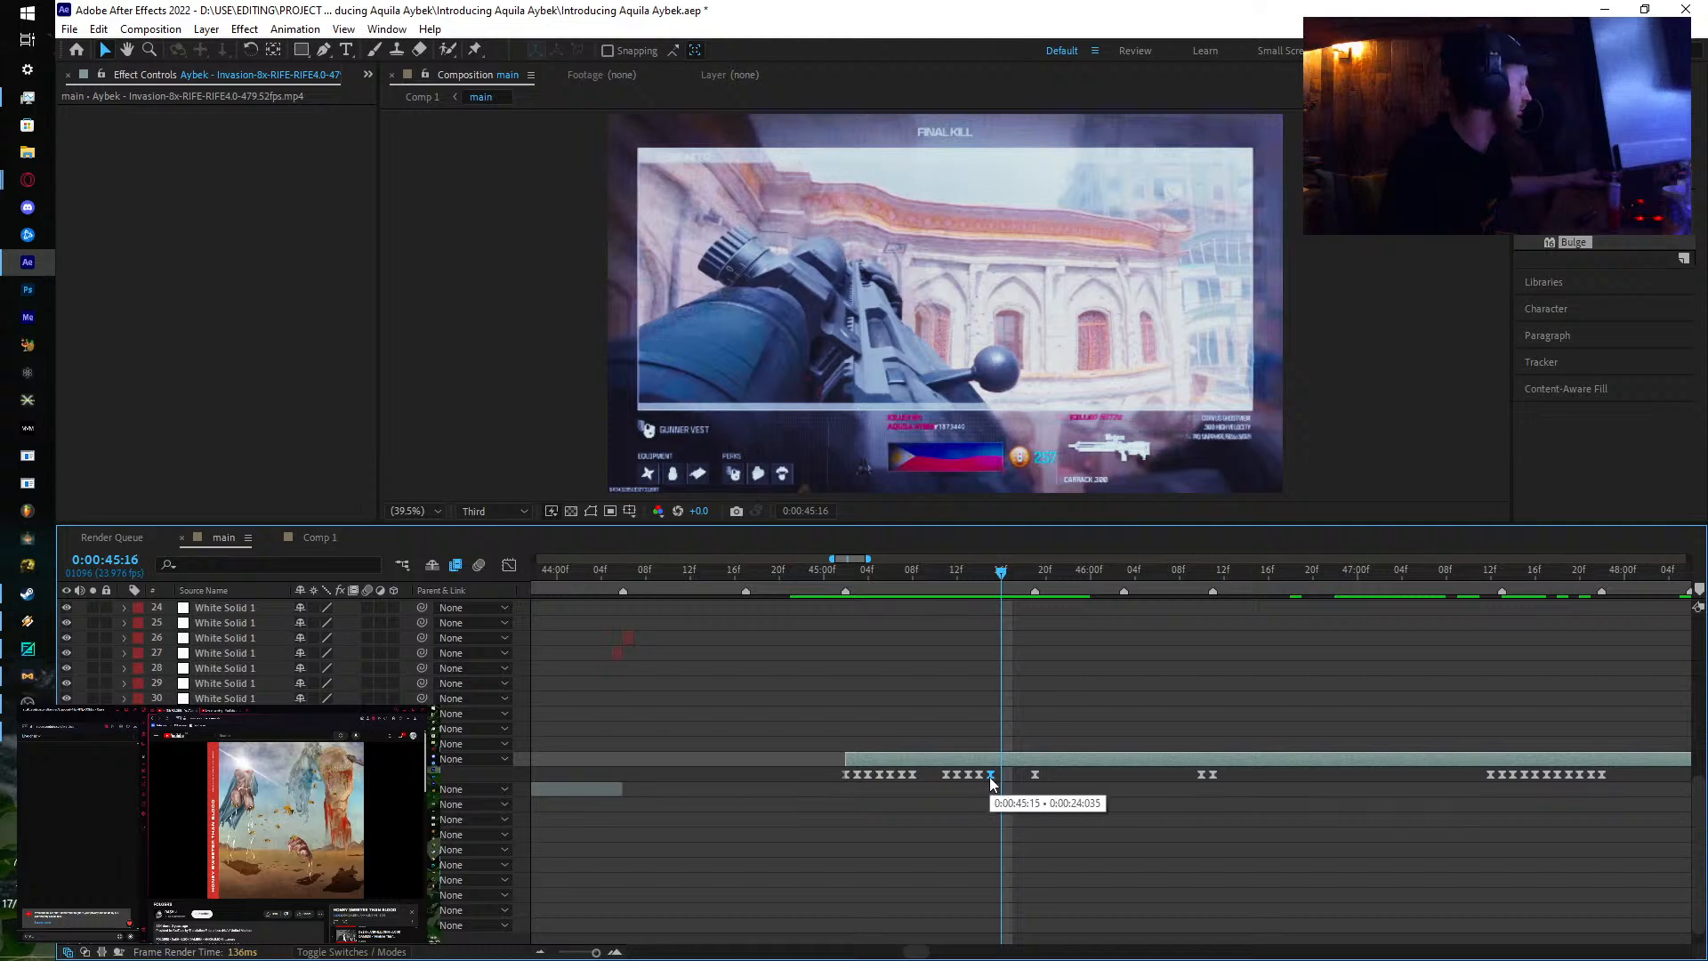
{"action": "key", "text": "ctrl+v"}
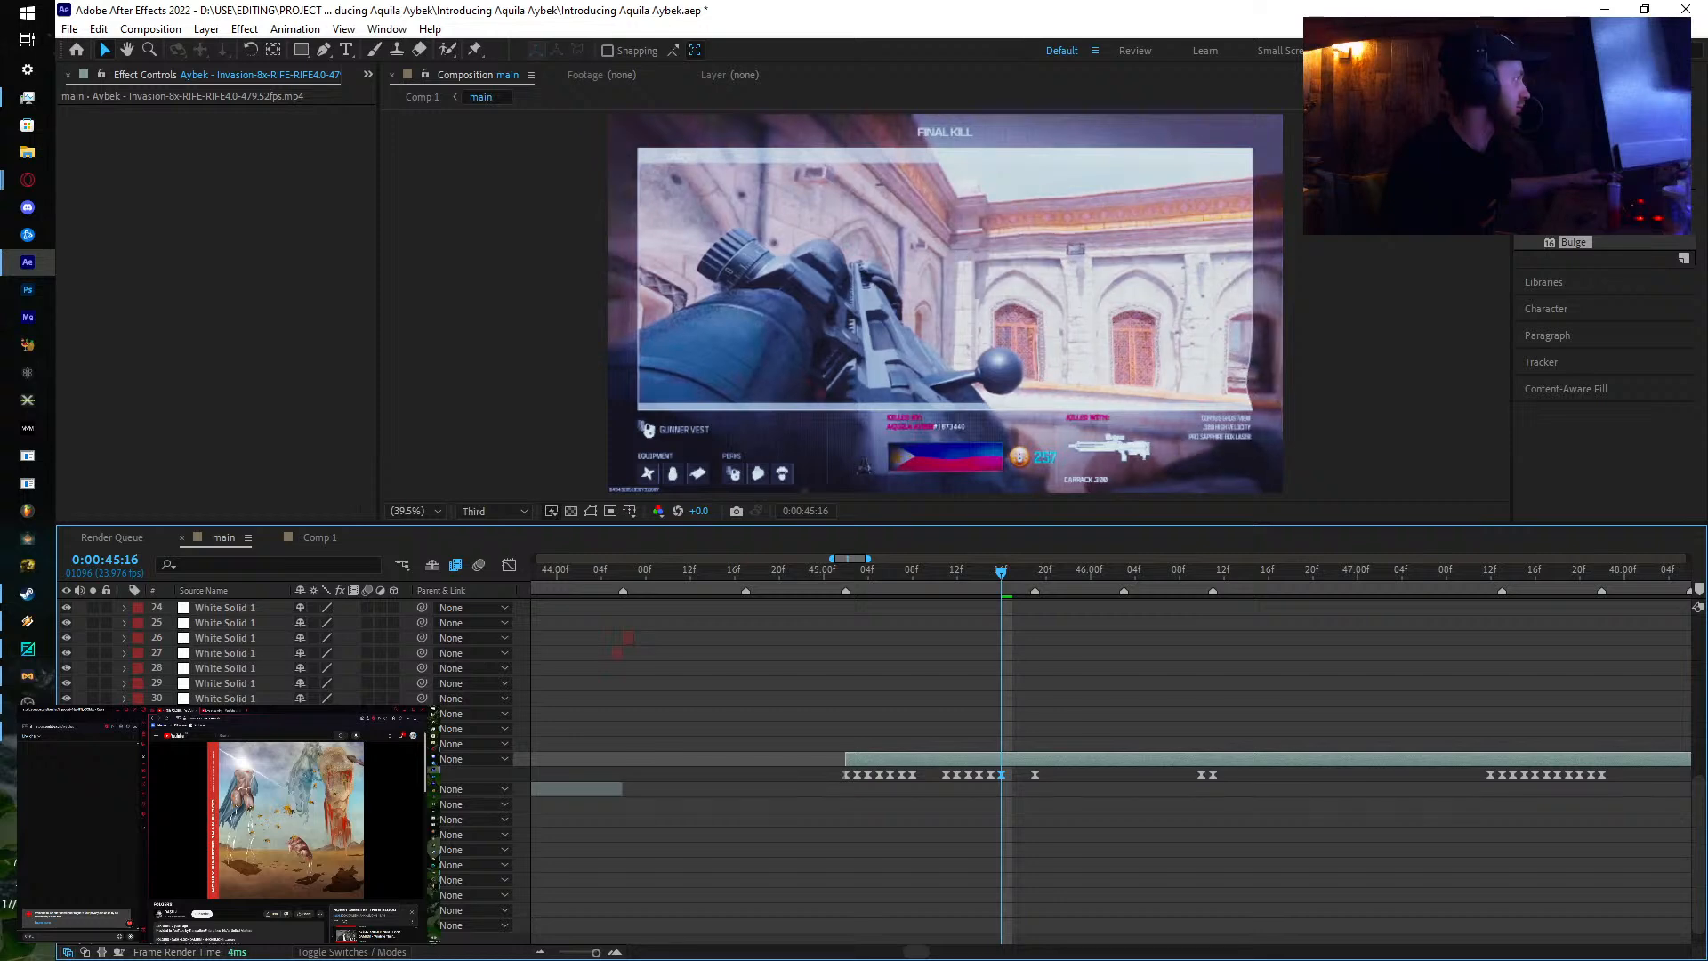
{"action": "key", "text": "Page_Down"}
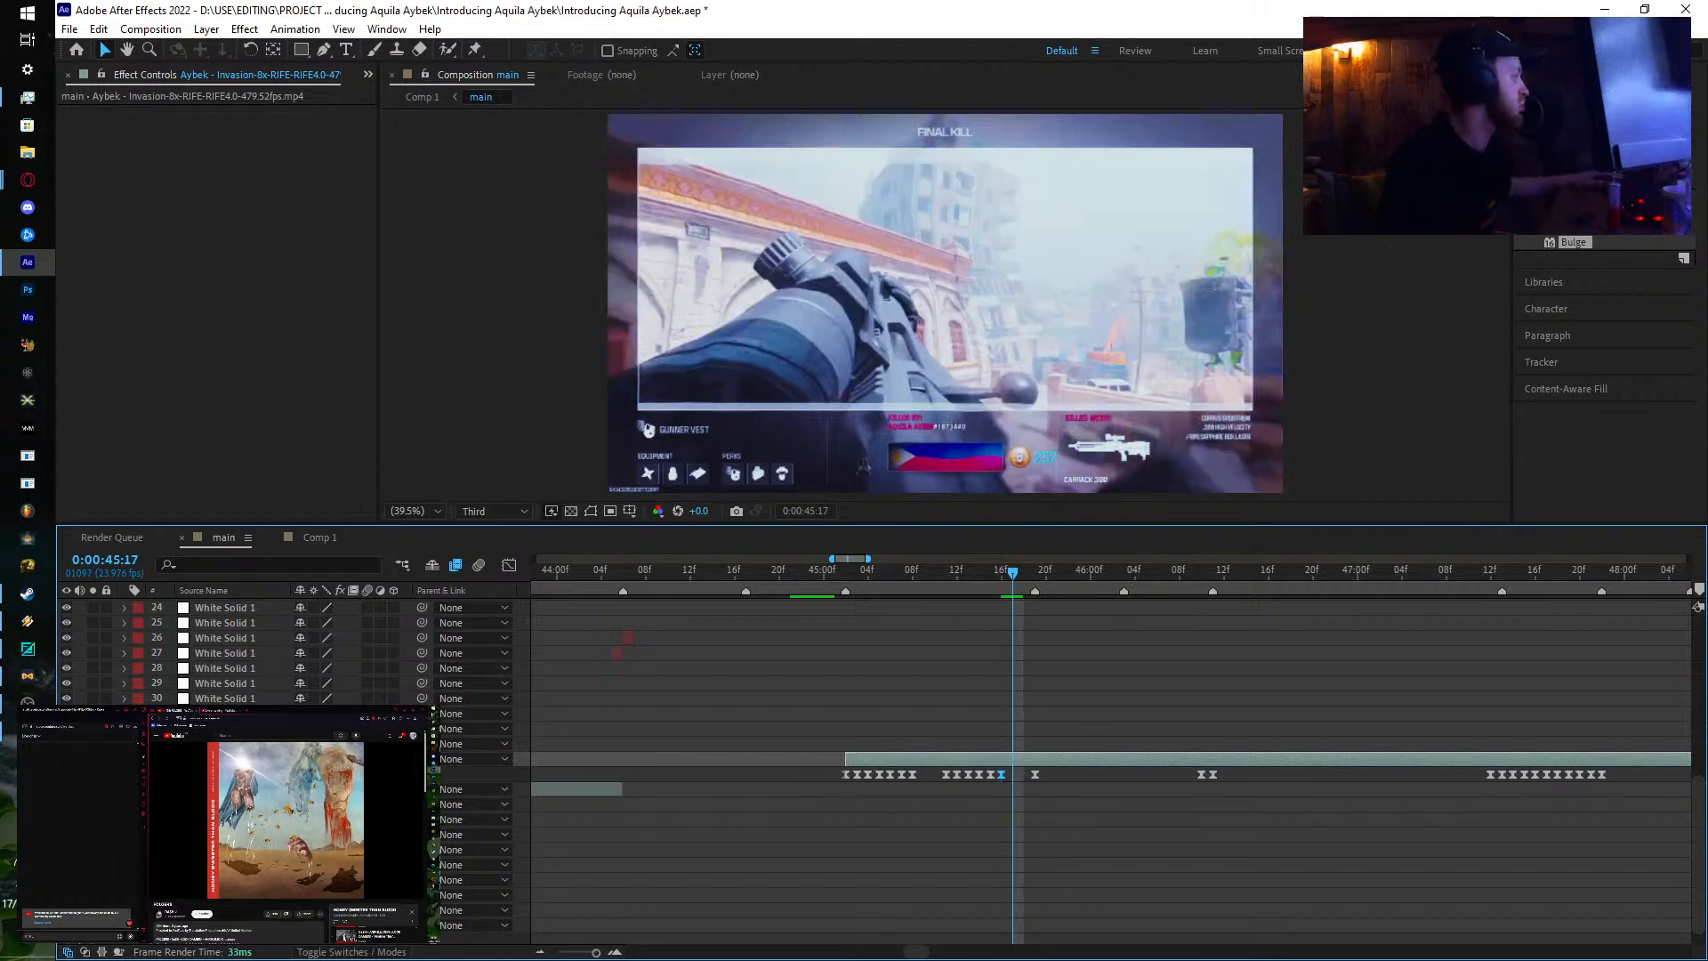
{"action": "key", "text": "Page_Up"}
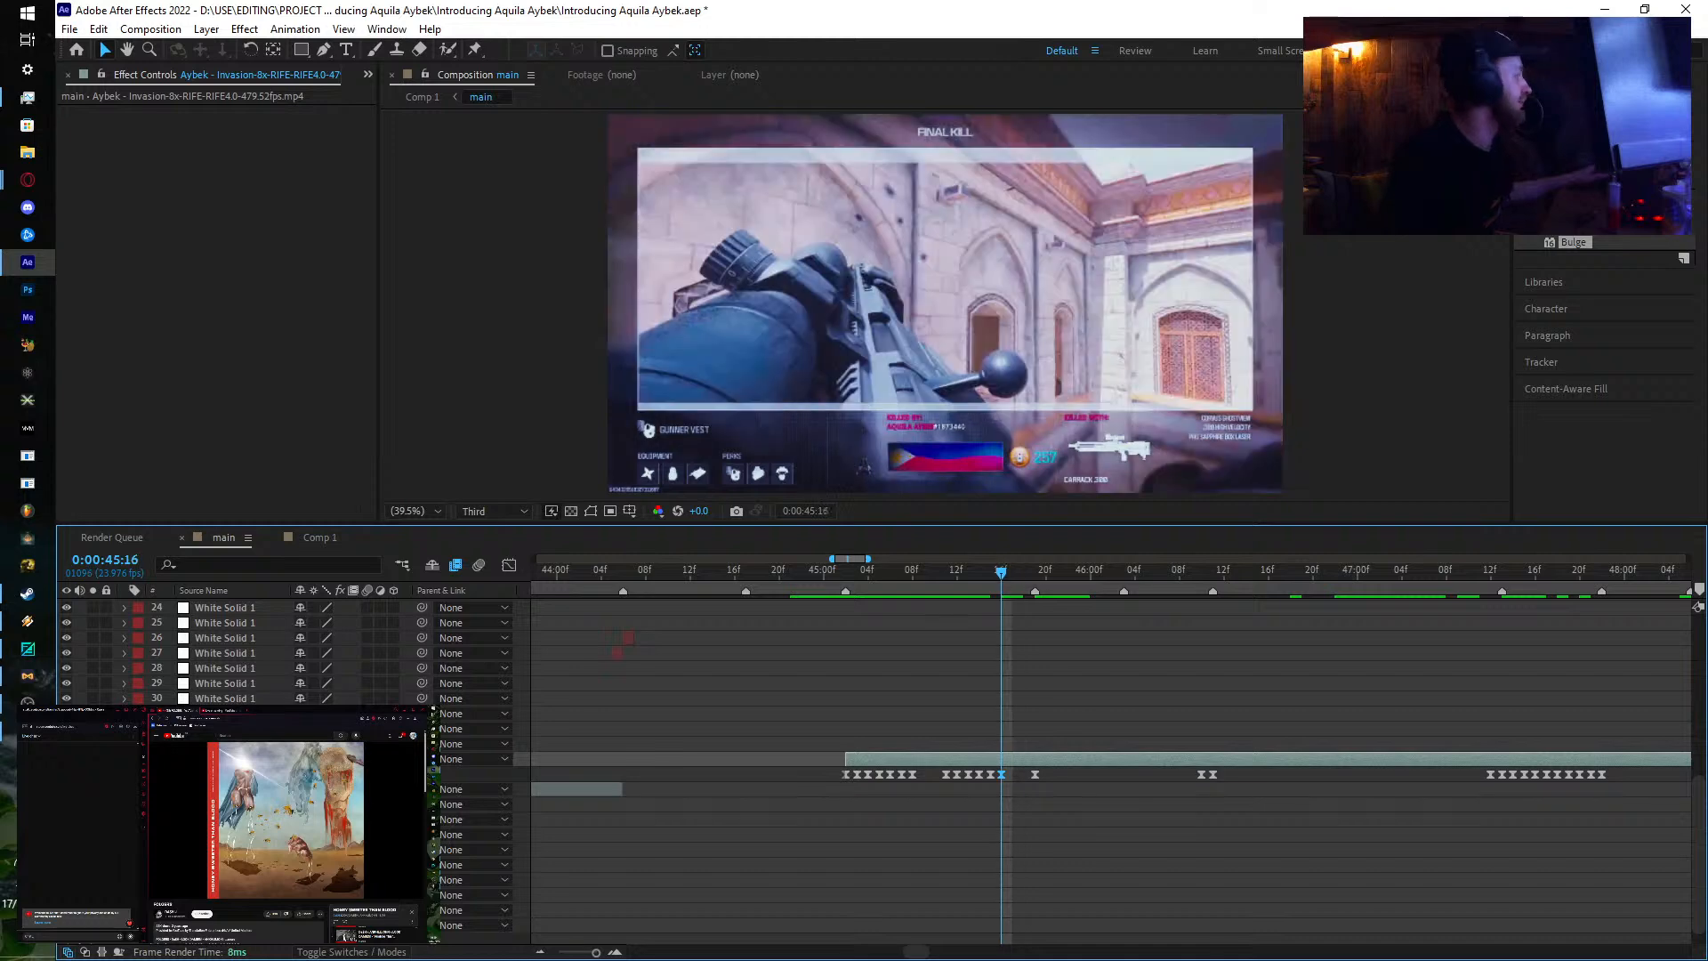
{"action": "key", "text": "ctrl+z"}
Step: Delete the time-remap keyframe at 0:00:45:15 and go to 0:00:45:18
{"action": "key", "text": "Page_Down"}
{"action": "key", "text": "Page_Down"}
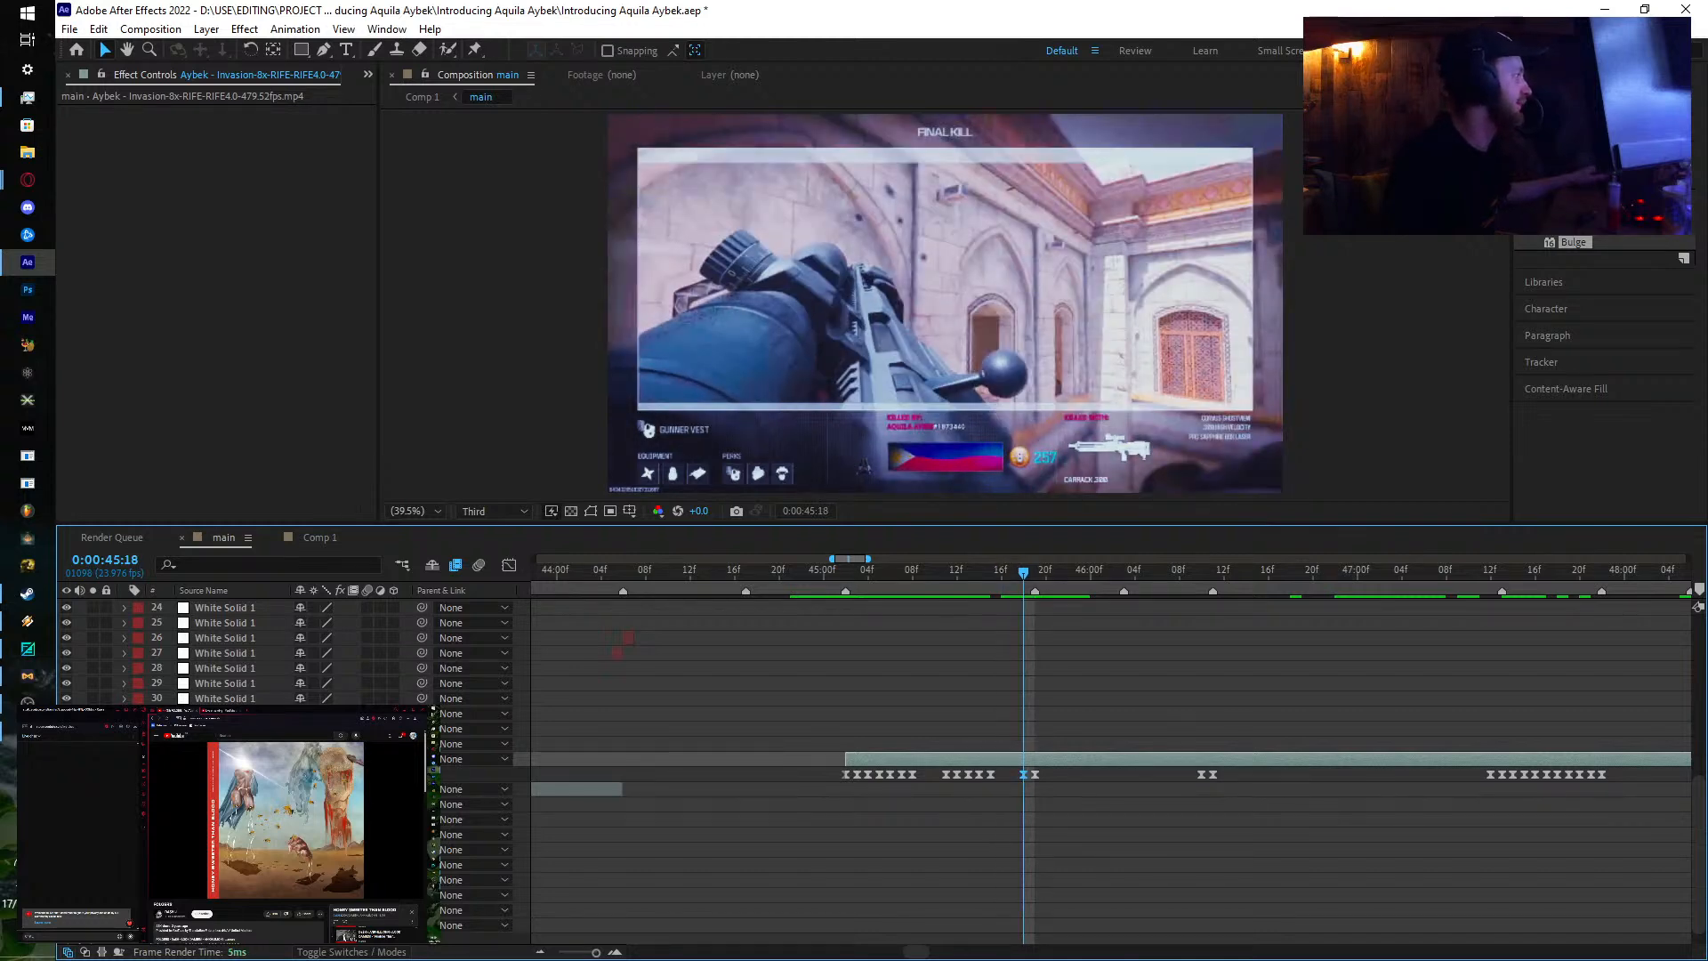
{"action": "key", "text": "Delete"}
Step: Examine the time-remap curve around the 0:00:45:14 keyframe in the graph and scrub ahead to 0:00:46:10
{"action": "left_click", "coordinate": [979, 774]}
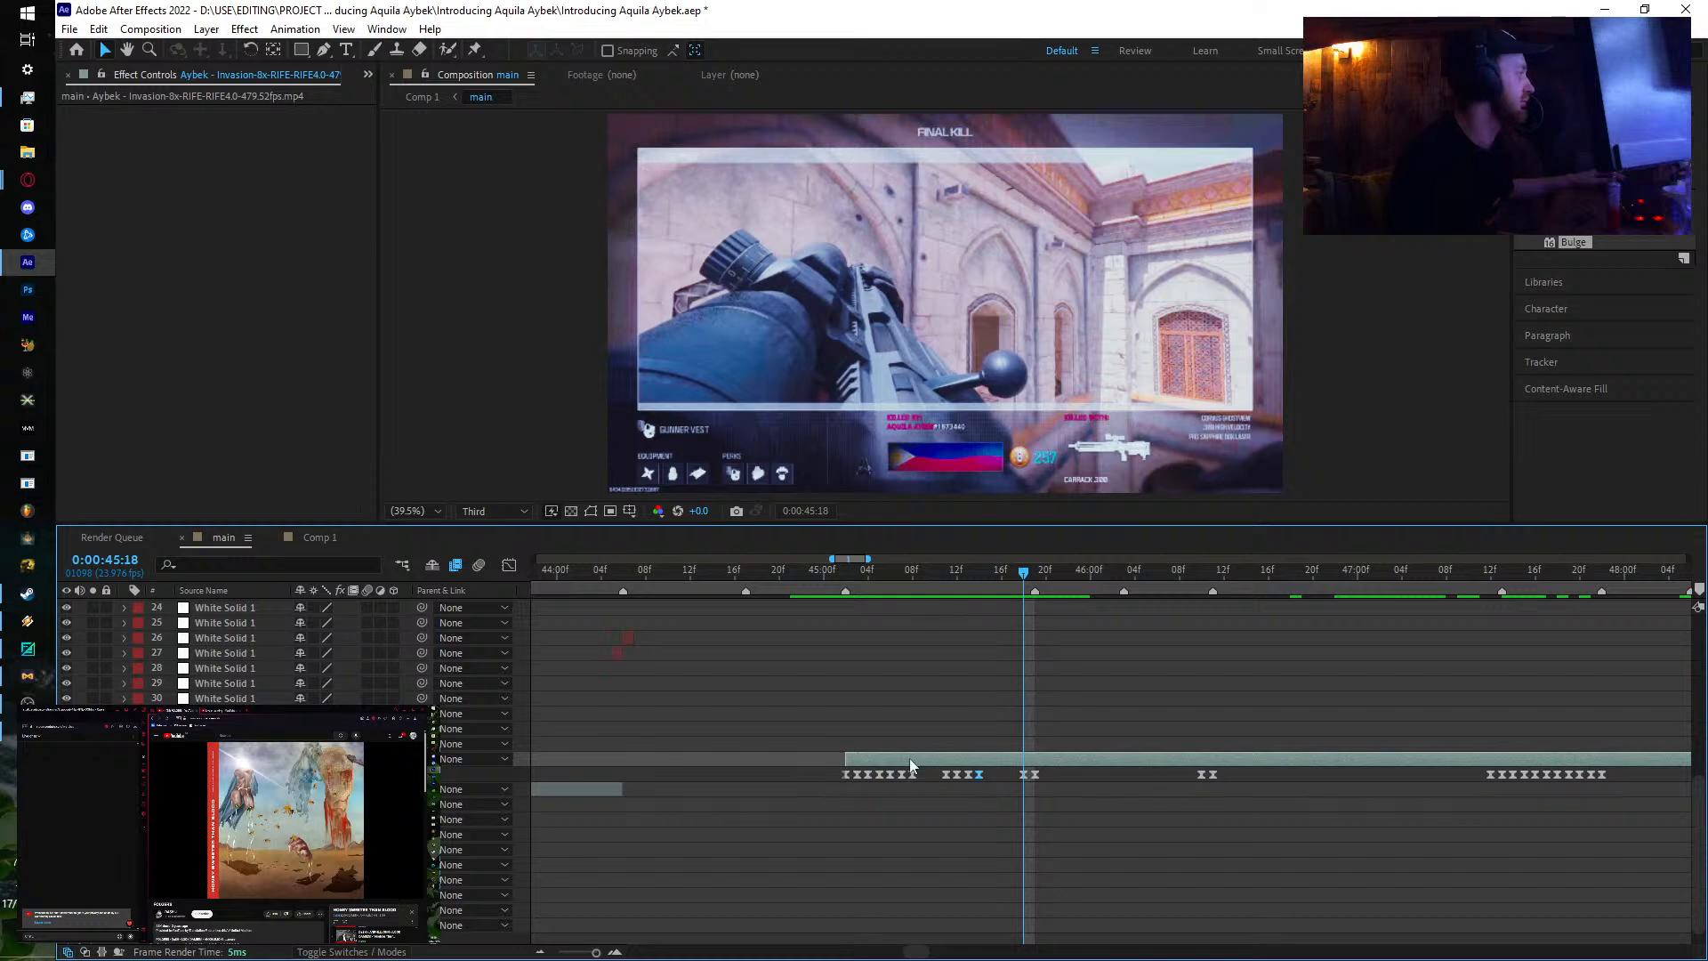
{"action": "left_click", "coordinate": [507, 569]}
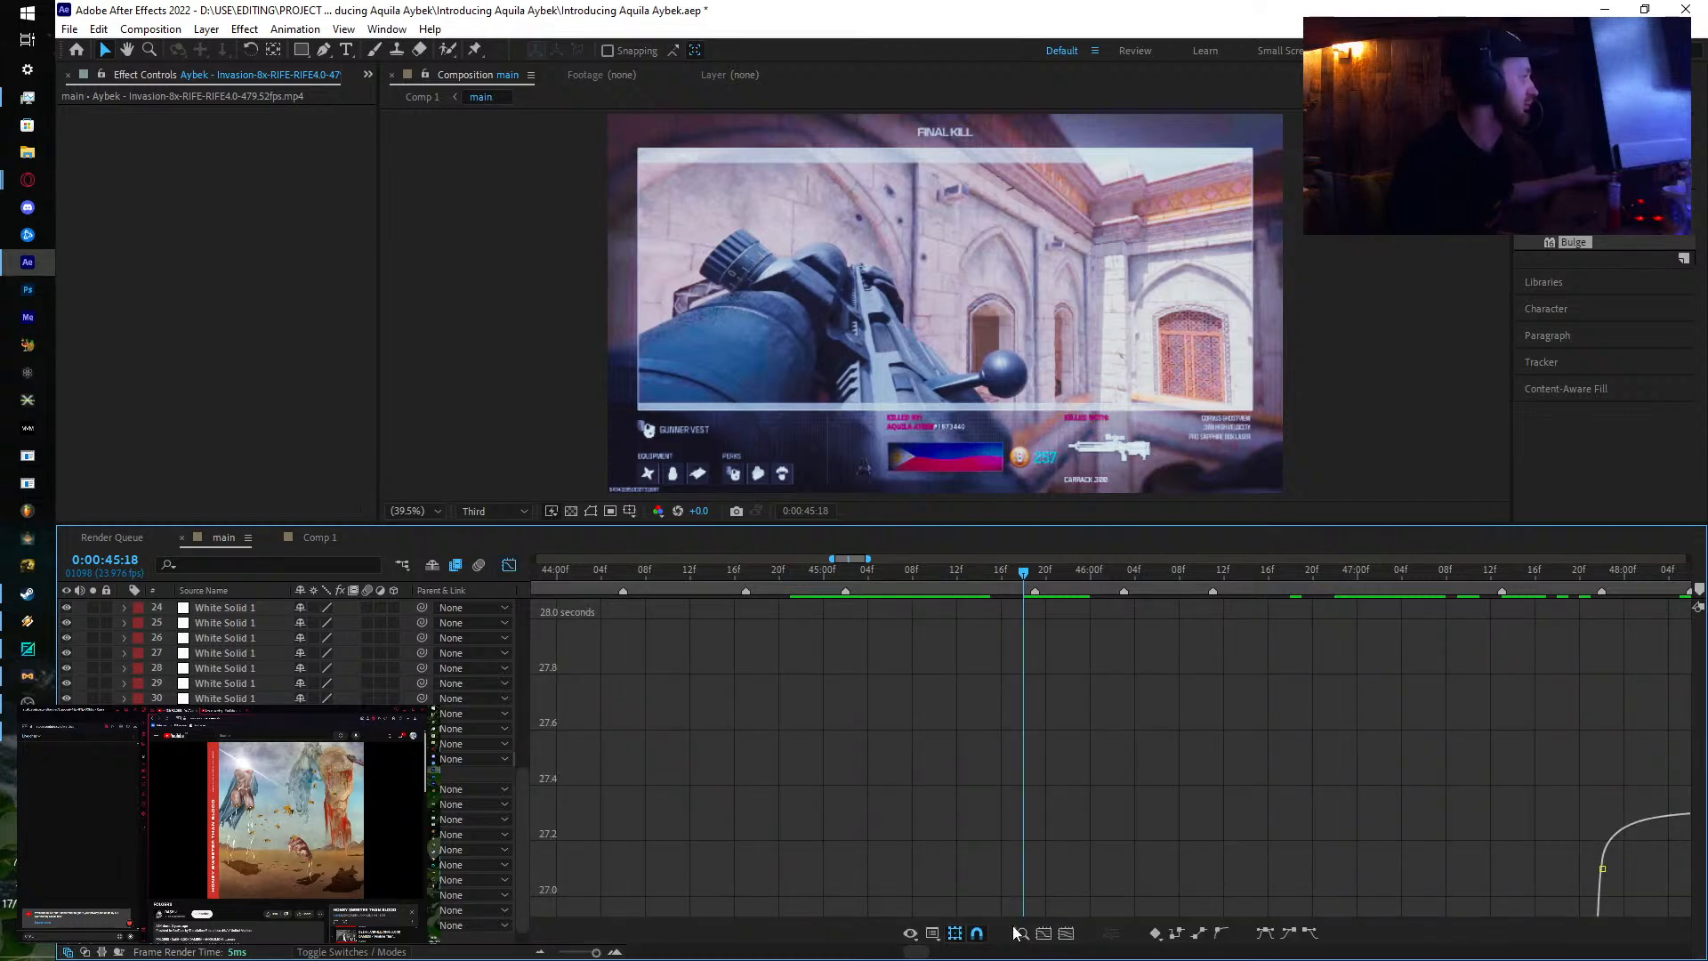
{"action": "left_click", "coordinate": [1014, 931]}
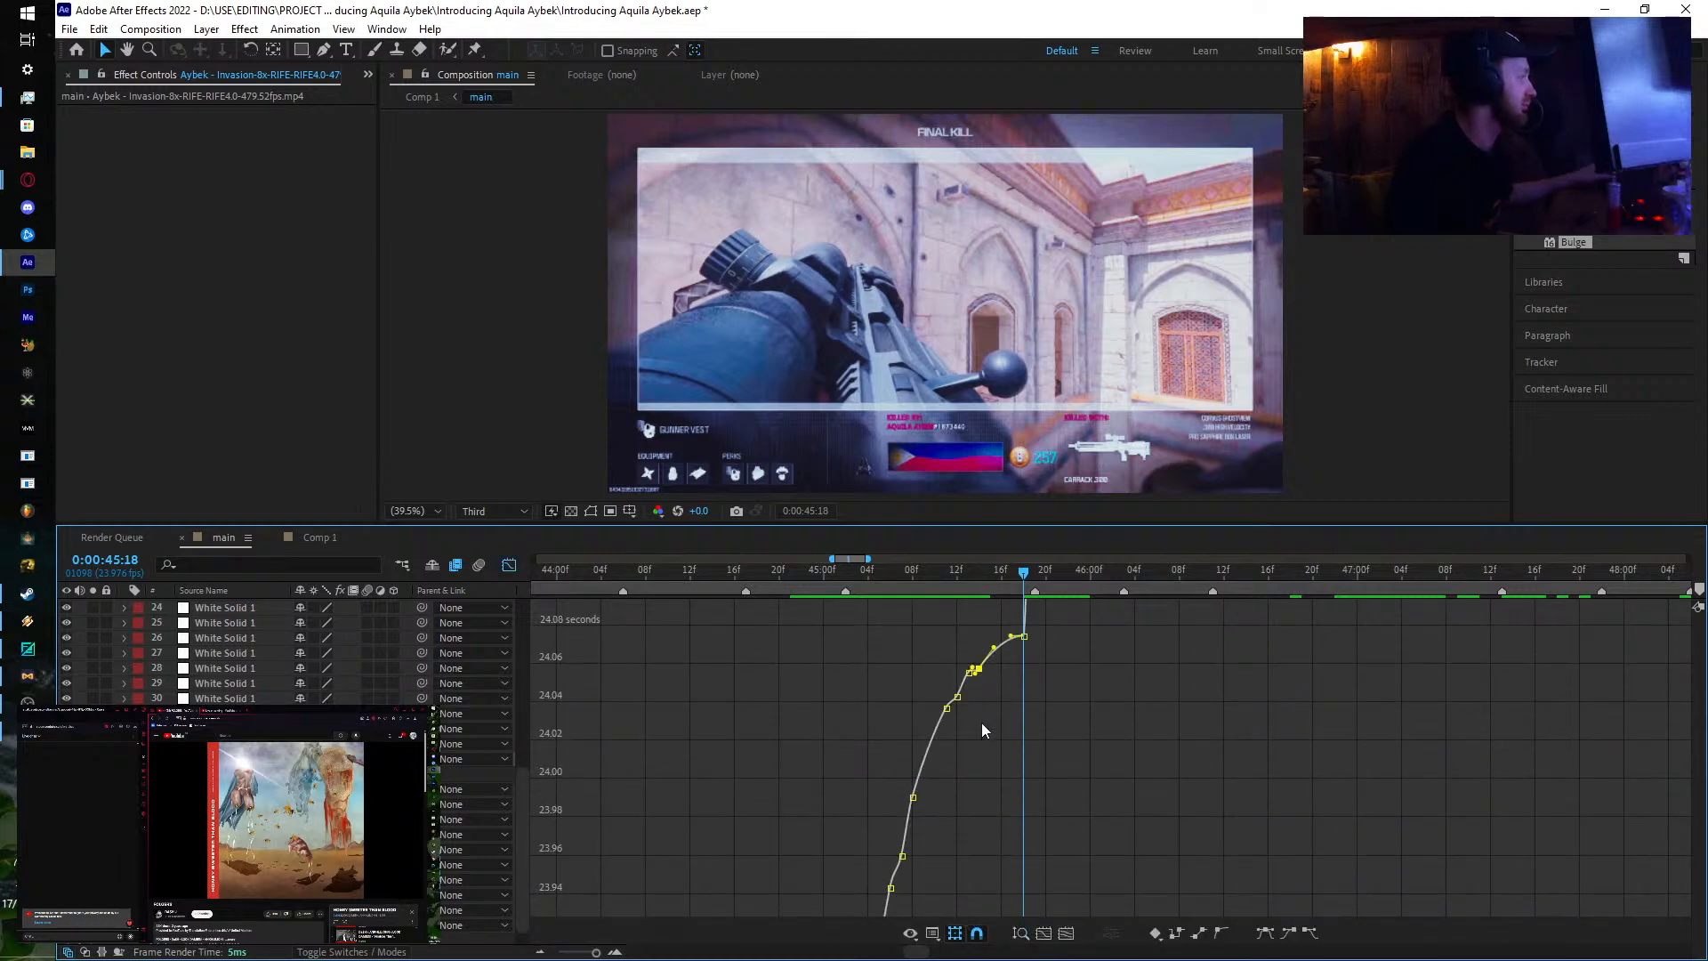
{"action": "scroll", "coordinate": [982, 730], "scroll_direction": "up", "scroll_amount": 2}
{"action": "left_click_drag", "start_coordinate": [968, 583], "coordinate": [1203, 669]}
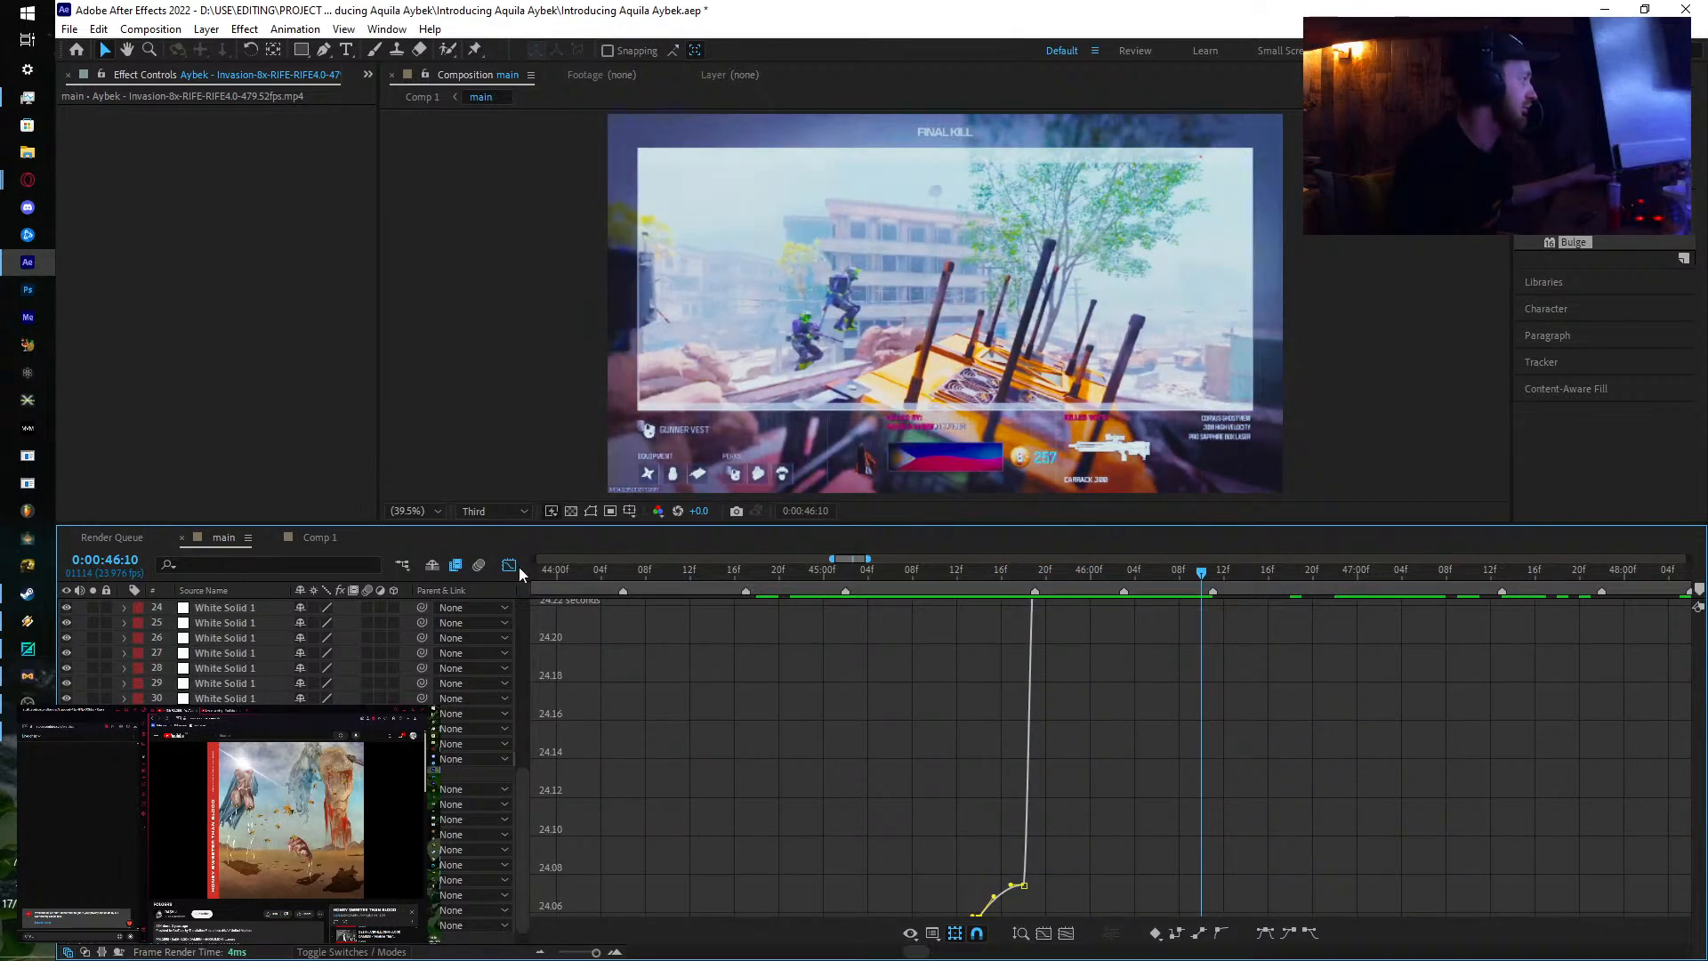
Step: Return to the layer bars and place the playhead on the keyframe at 0:00:45:18
{"action": "left_click", "coordinate": [508, 540]}
{"action": "left_click_drag", "start_coordinate": [1025, 577], "coordinate": [1022, 639]}
{"action": "left_click_drag", "start_coordinate": [992, 771], "coordinate": [920, 782]}
{"action": "left_click", "coordinate": [1023, 757]}
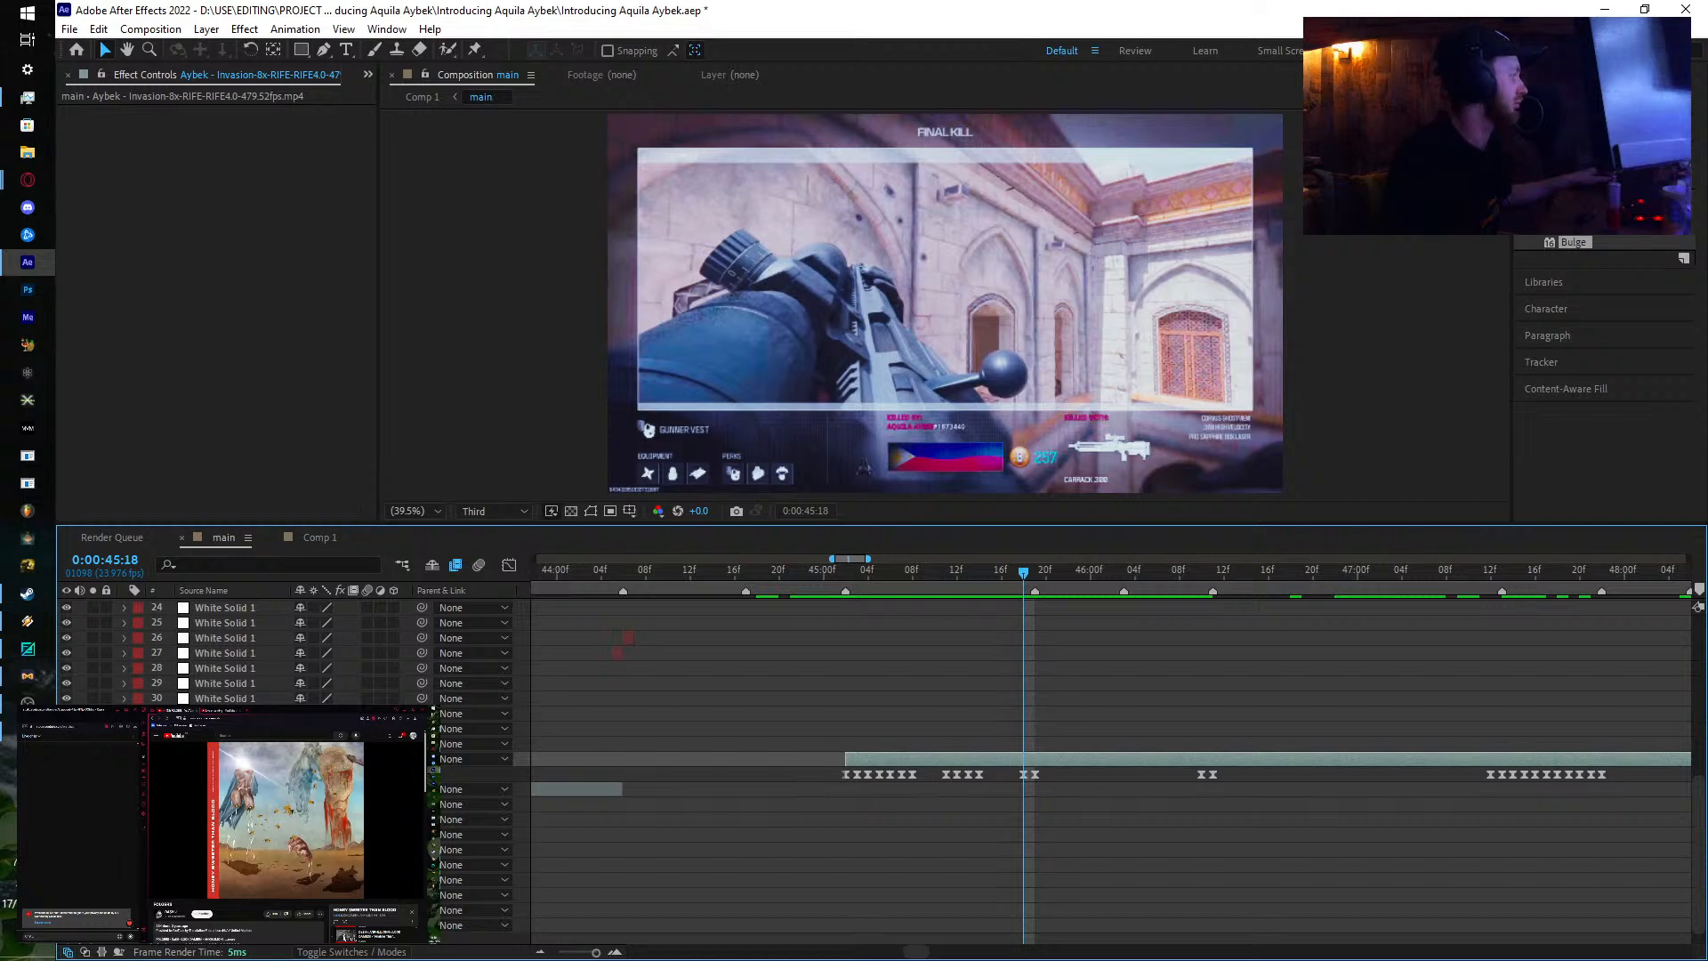
Step: Add time-remap keyframes to the gameplay clip at 0:00:45:15 and 0:00:45:16, adjusting the source time of each
{"action": "left_click_drag", "start_coordinate": [847, 568], "coordinate": [991, 574]}
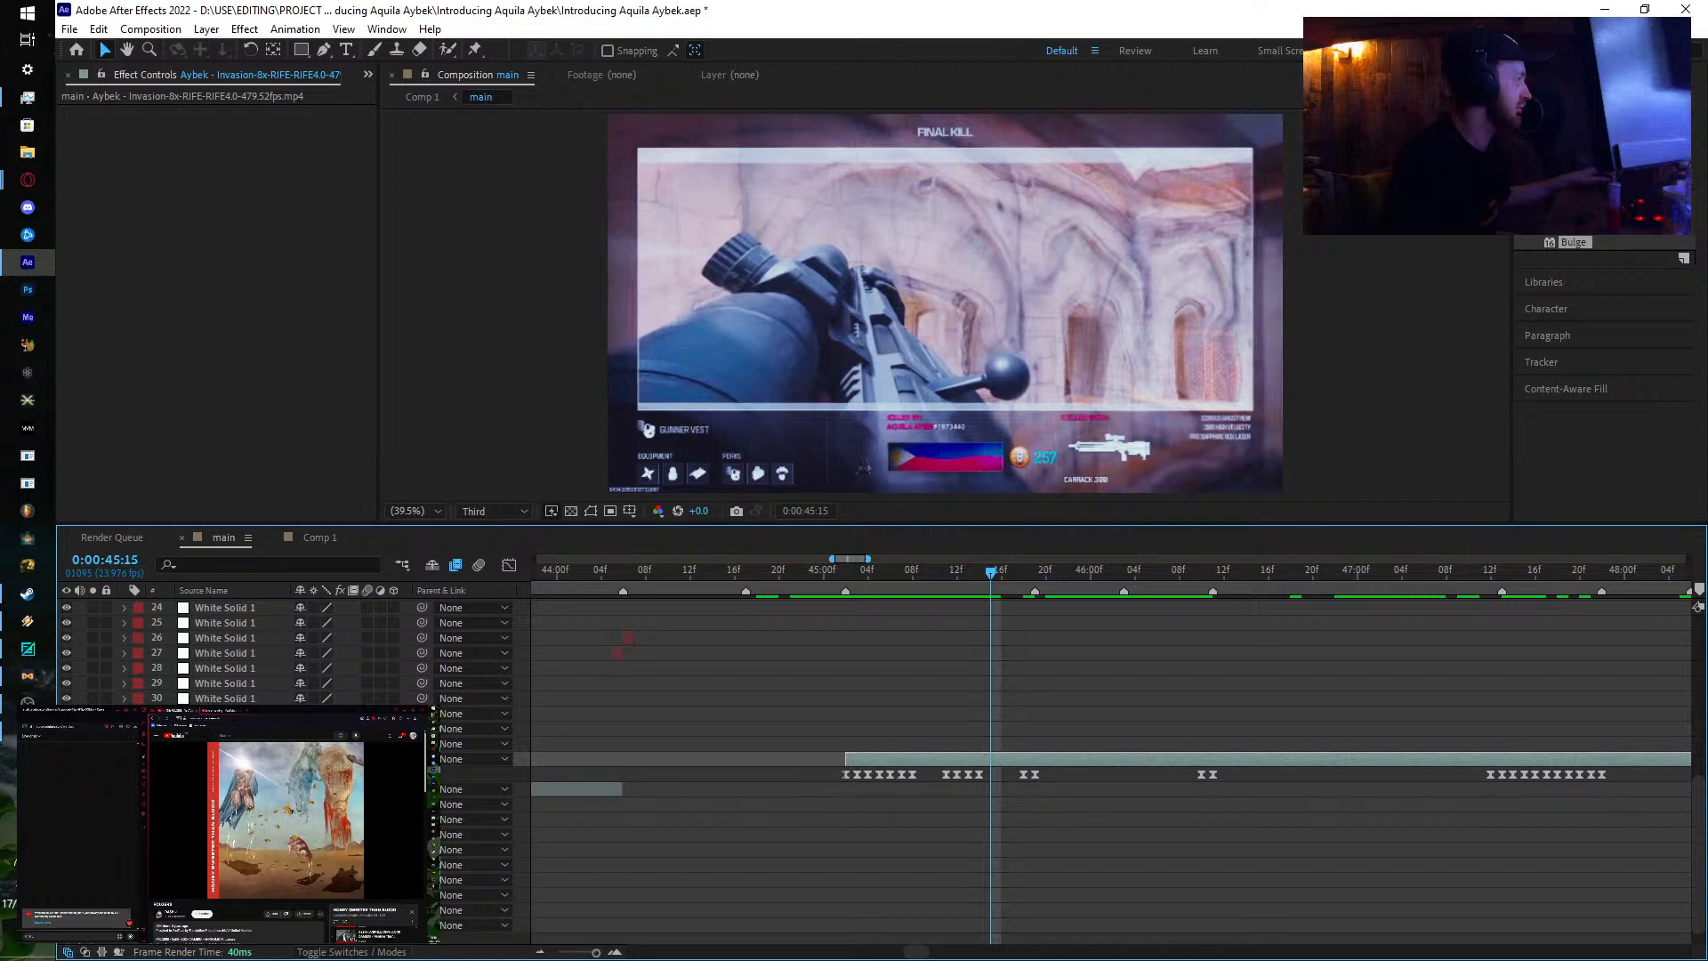
{"action": "left_click_drag", "start_coordinate": [319, 774], "coordinate": [338, 774]}
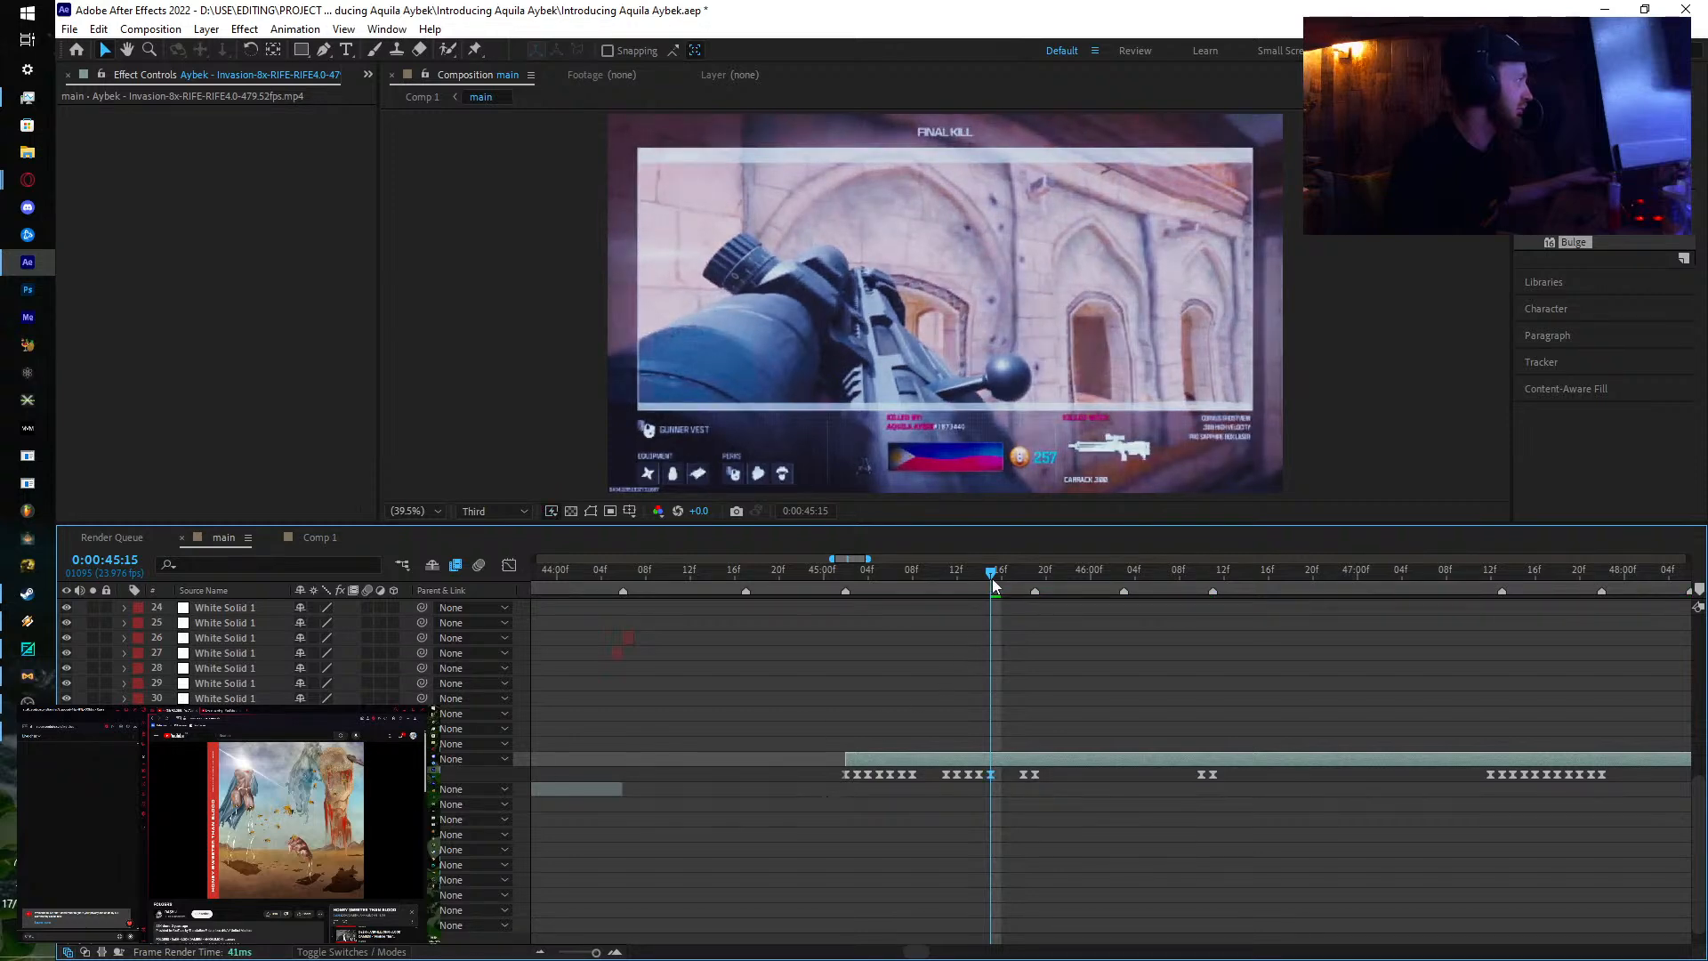
{"action": "left_click_drag", "start_coordinate": [997, 579], "coordinate": [1000, 575]}
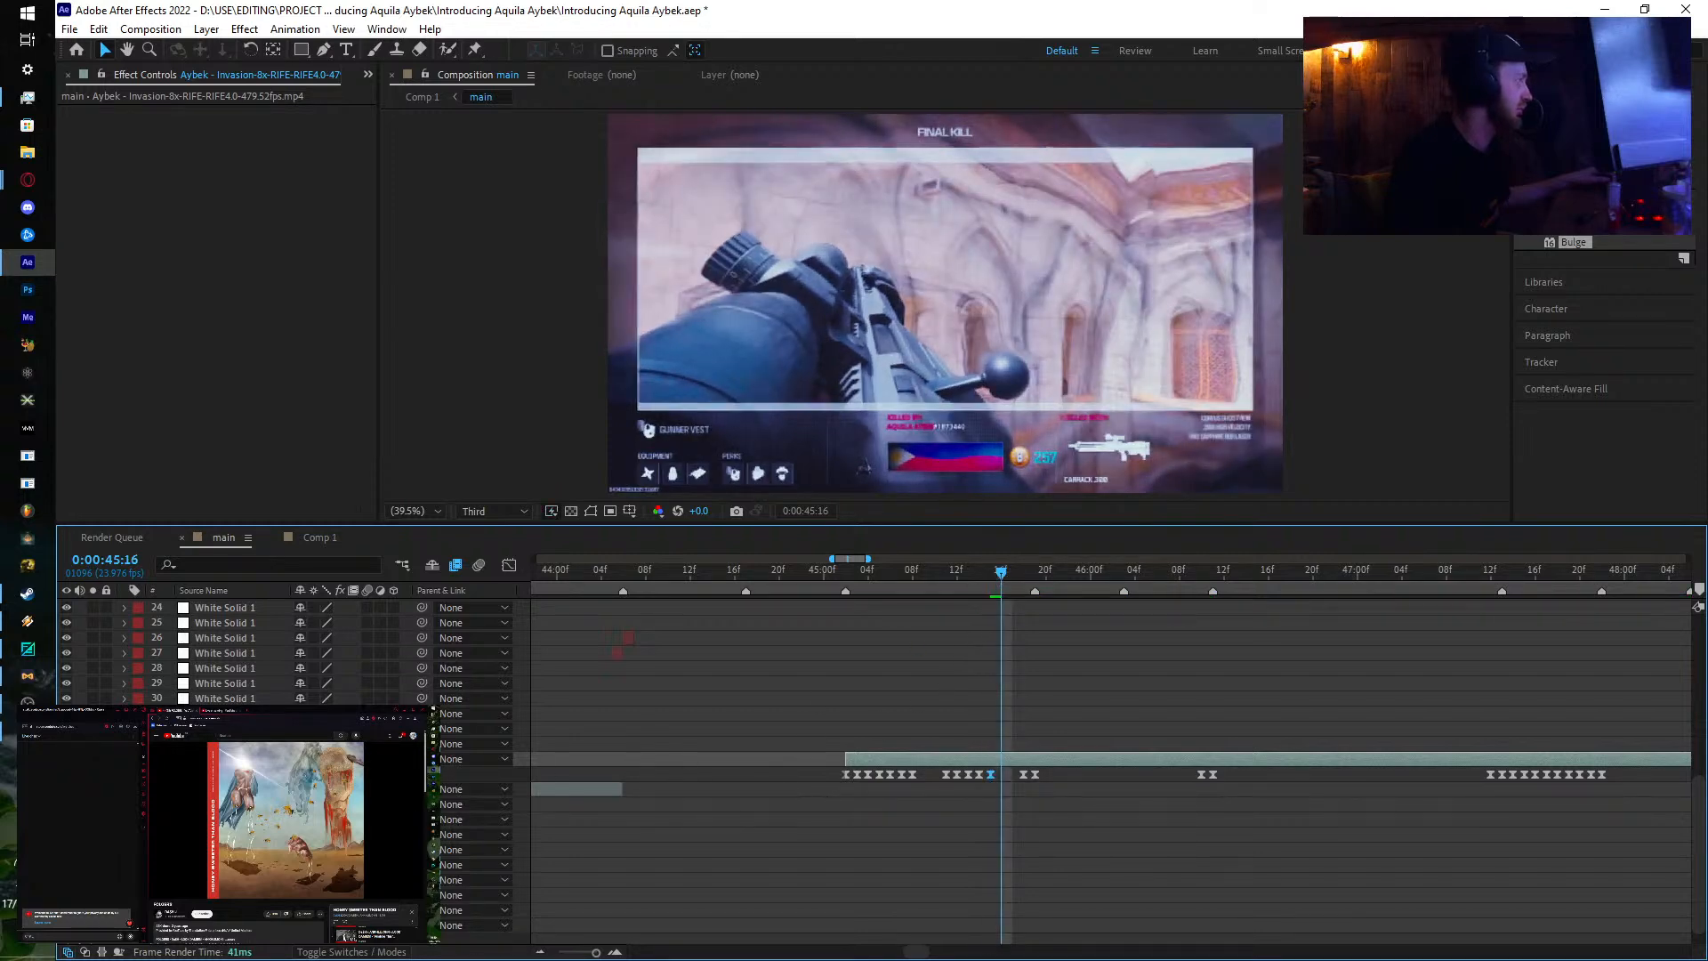
{"action": "left_click_drag", "start_coordinate": [318, 774], "coordinate": [336, 774]}
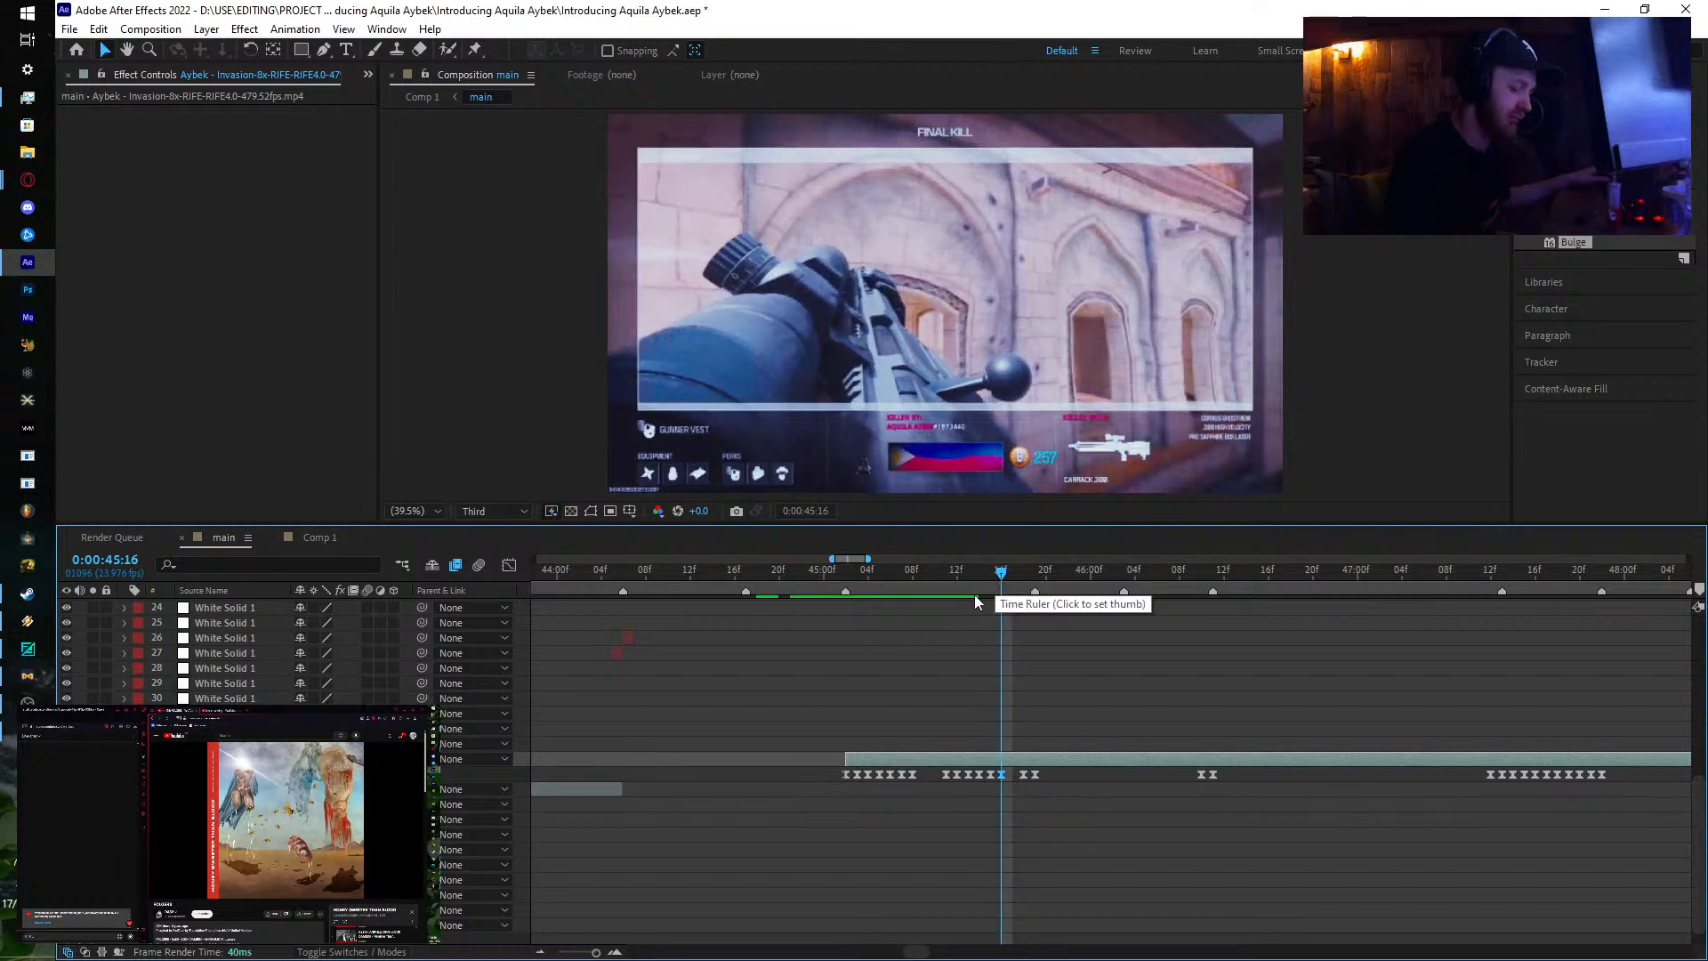
{"action": "left_click_drag", "start_coordinate": [318, 774], "coordinate": [333, 774]}
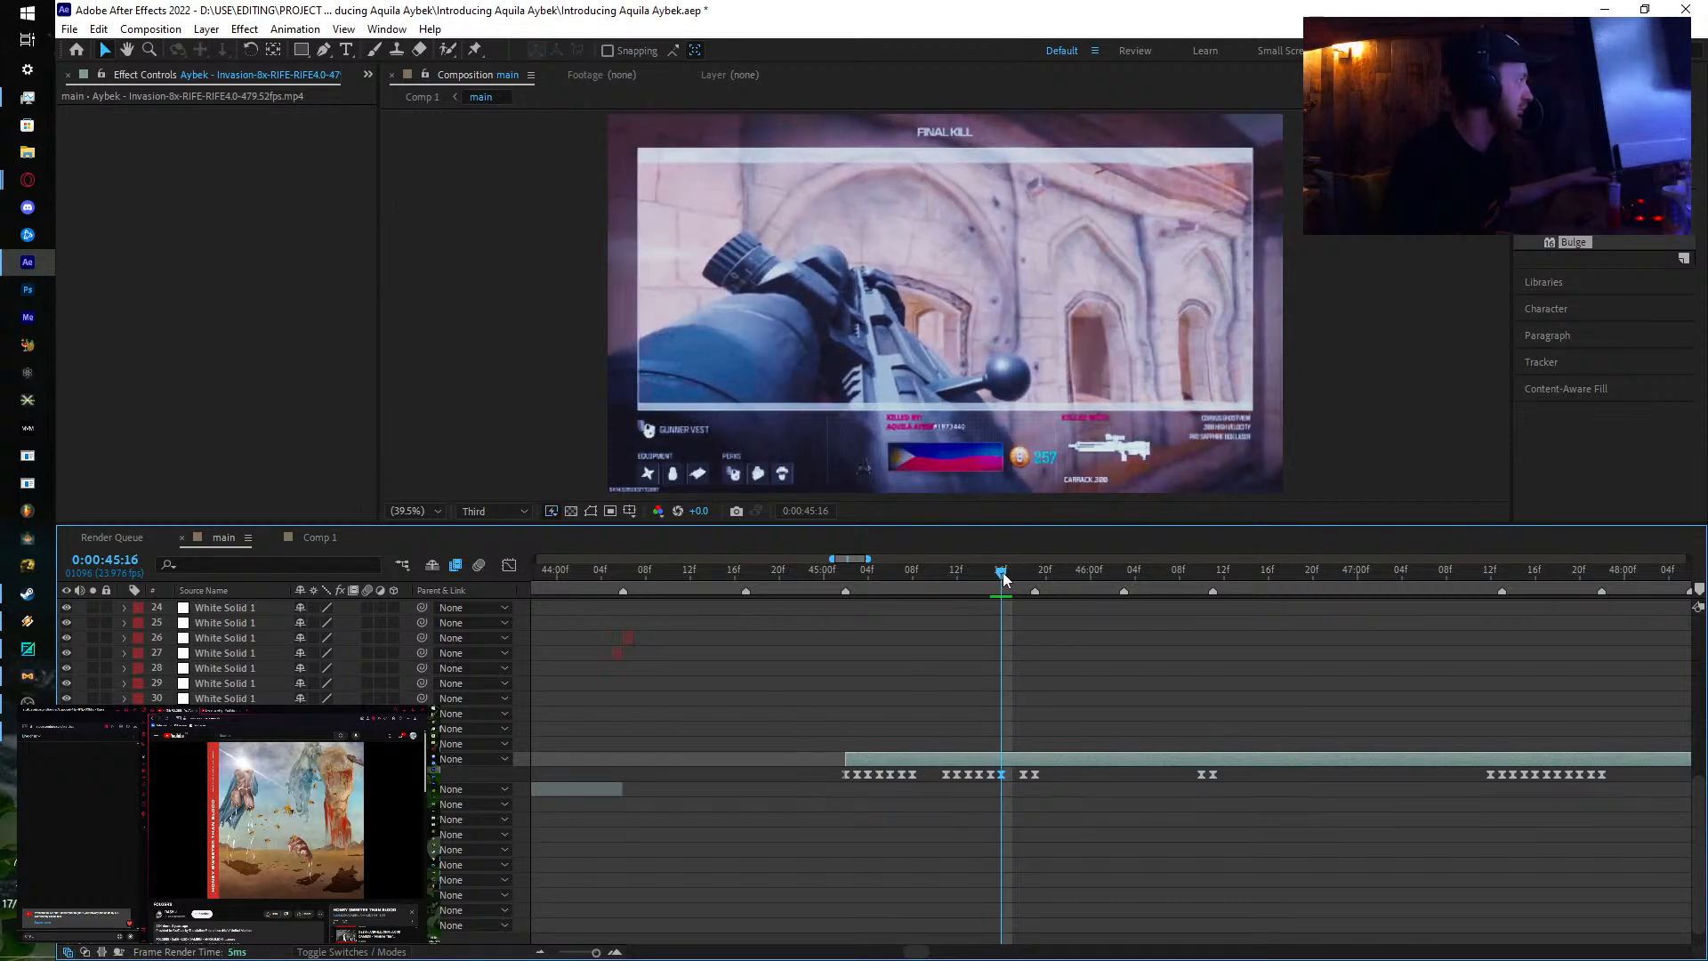
Step: Add a time-remap keyframe at 0:00:45:17, check the frames around it and select the keyframe at 0:00:45:19
{"action": "left_click_drag", "start_coordinate": [1004, 579], "coordinate": [1012, 579]}
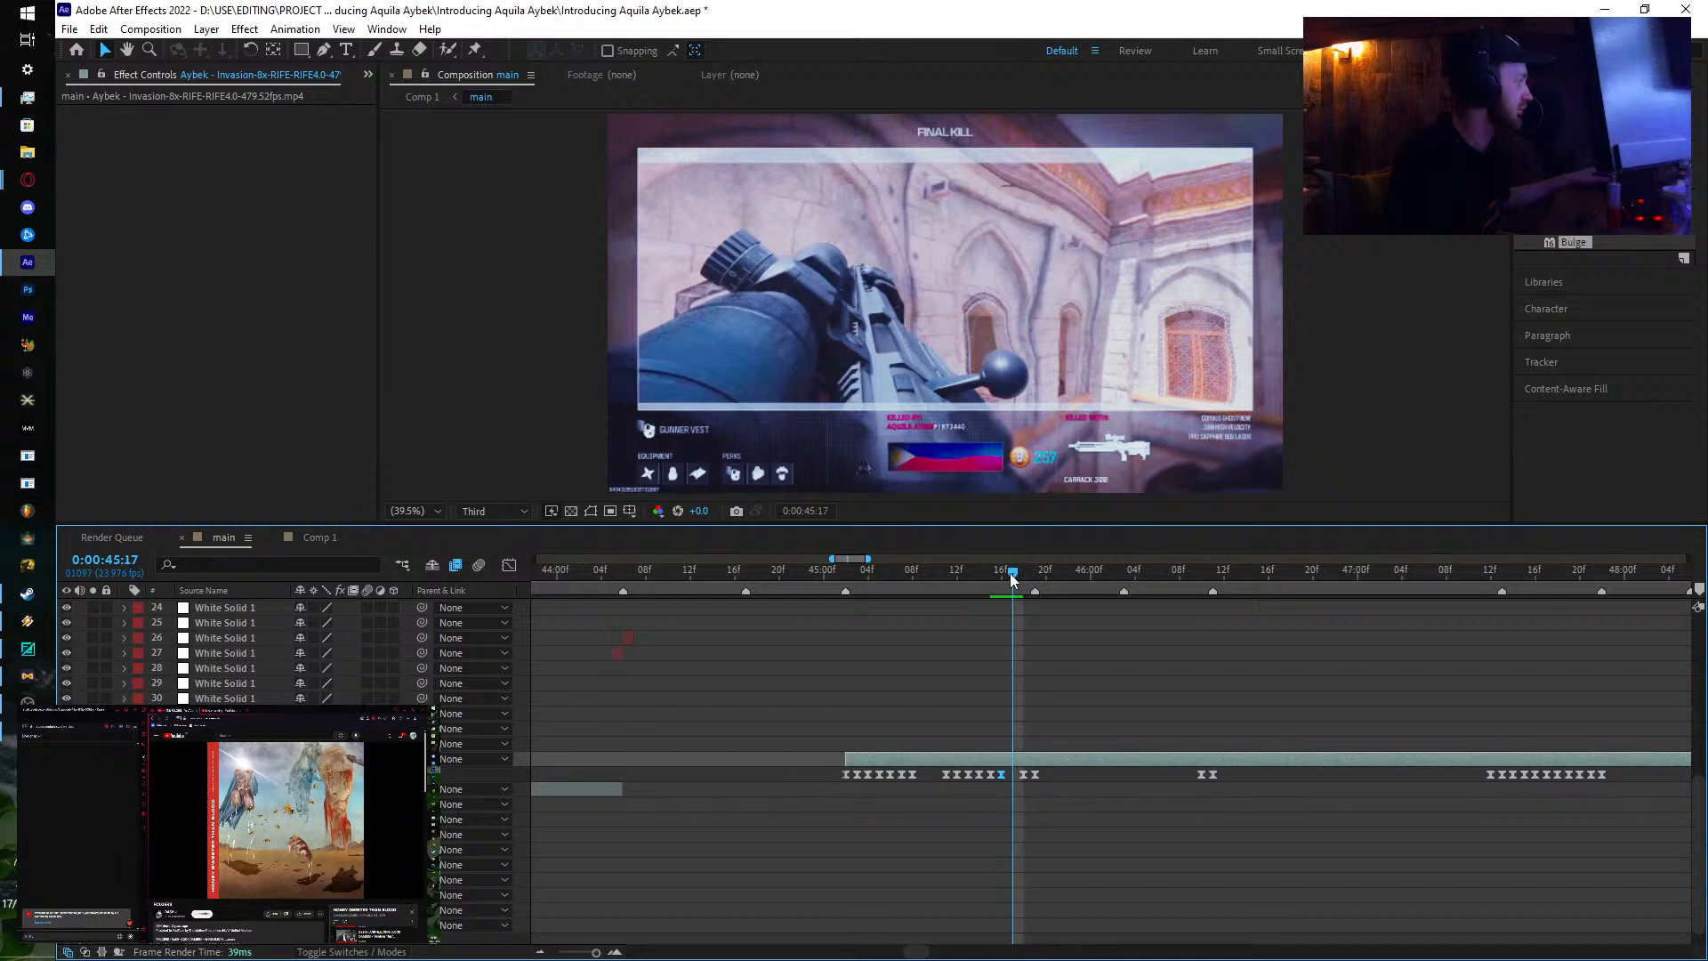
{"action": "key", "text": "ctrl+v"}
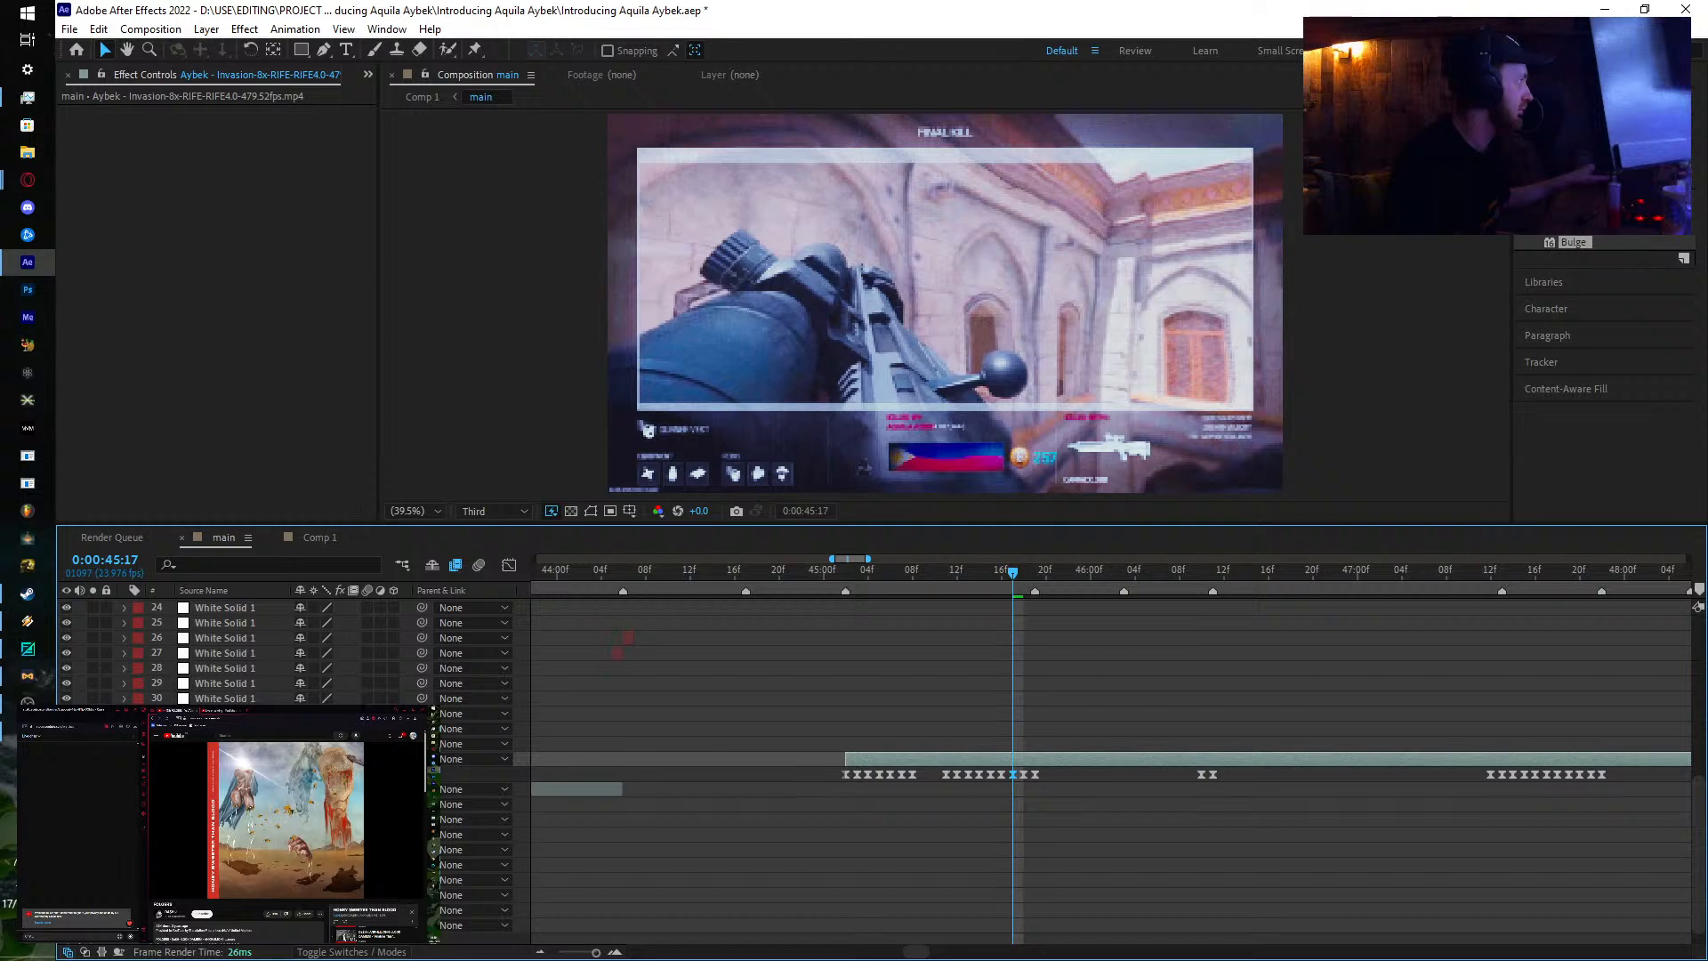
{"action": "left_click_drag", "start_coordinate": [1012, 583], "coordinate": [1021, 582]}
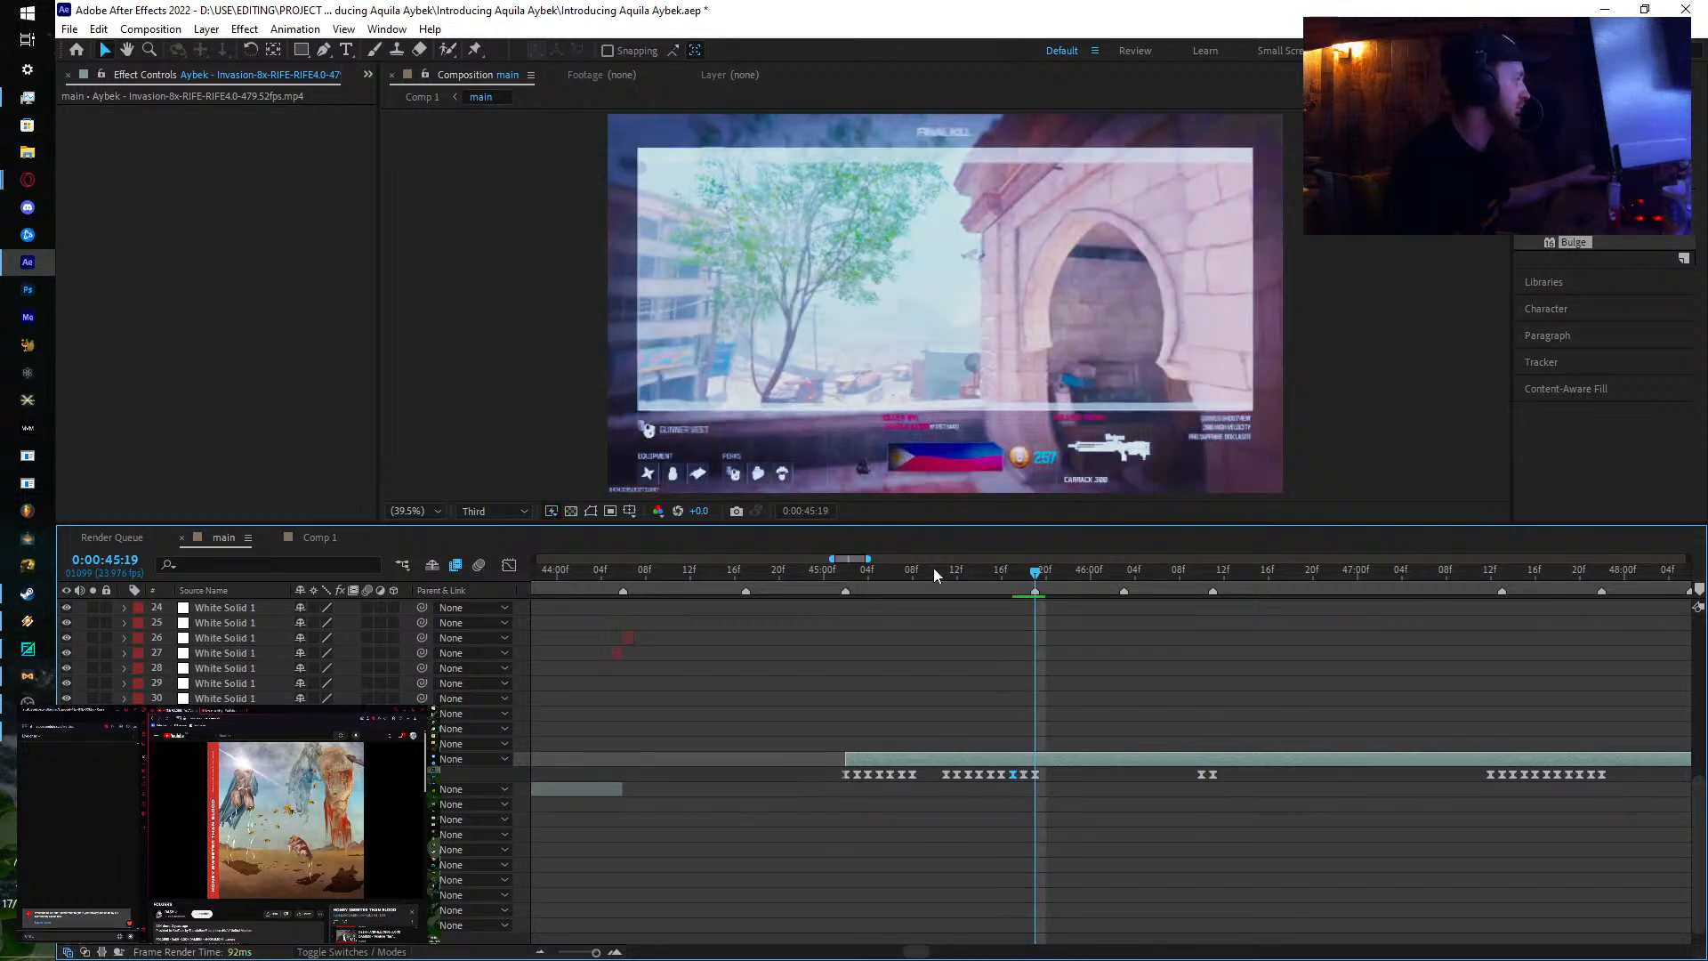
{"action": "left_click", "coordinate": [980, 576]}
{"action": "left_click_drag", "start_coordinate": [984, 579], "coordinate": [1034, 650]}
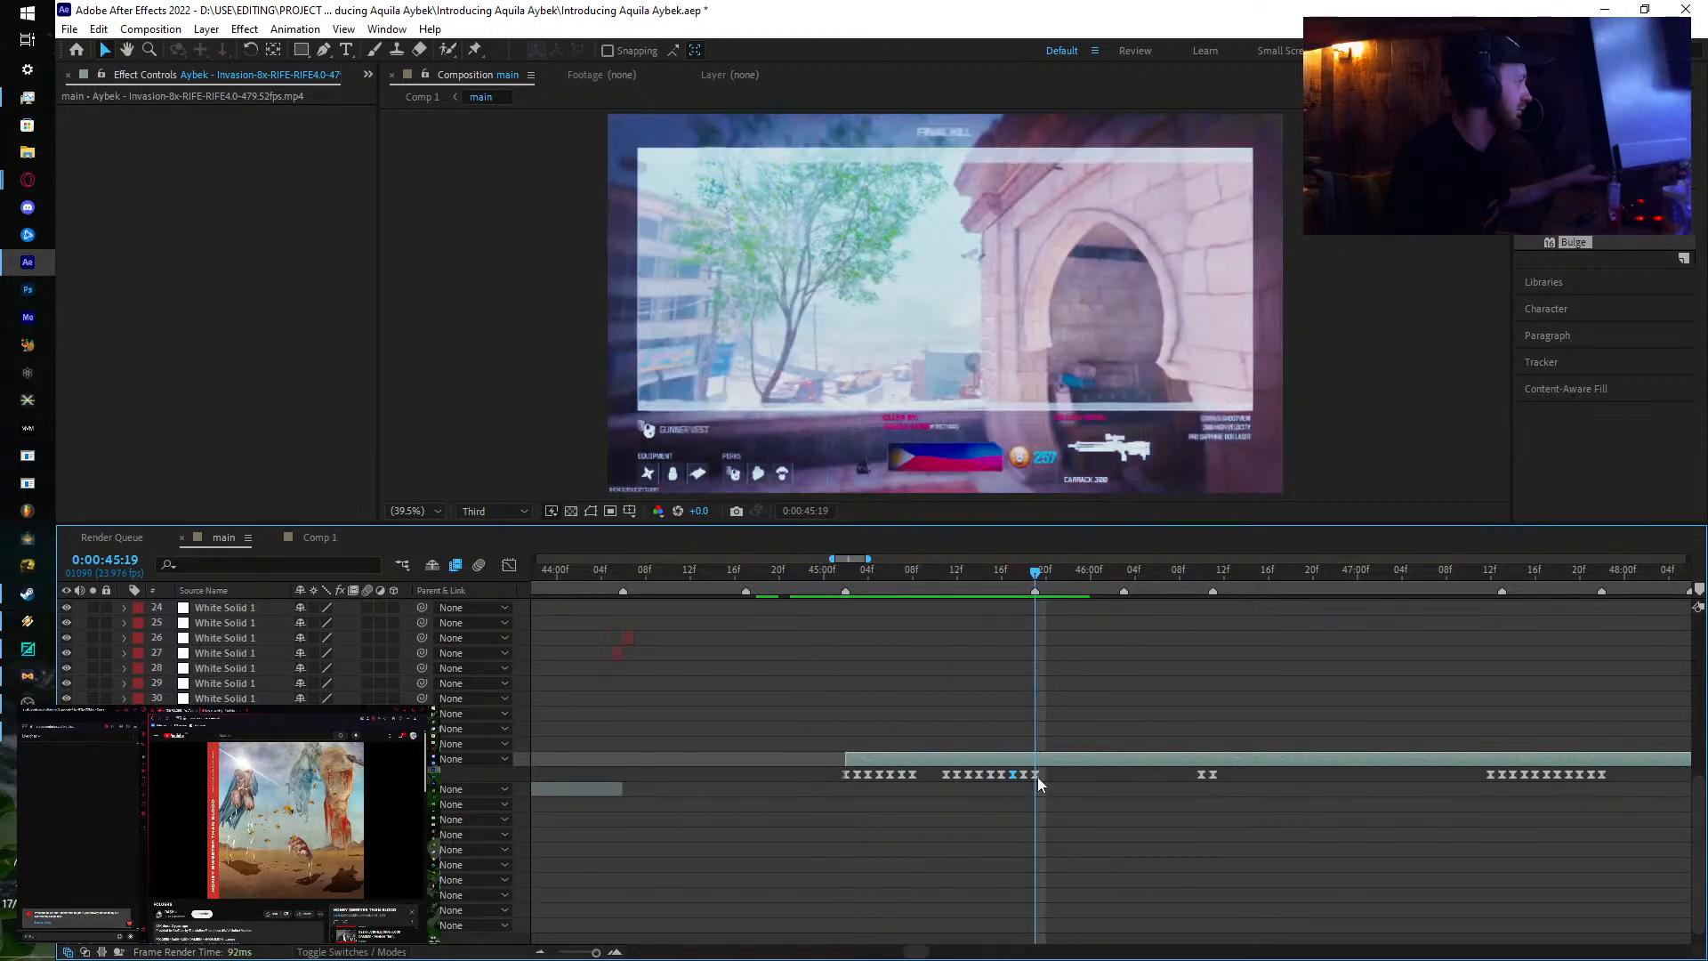
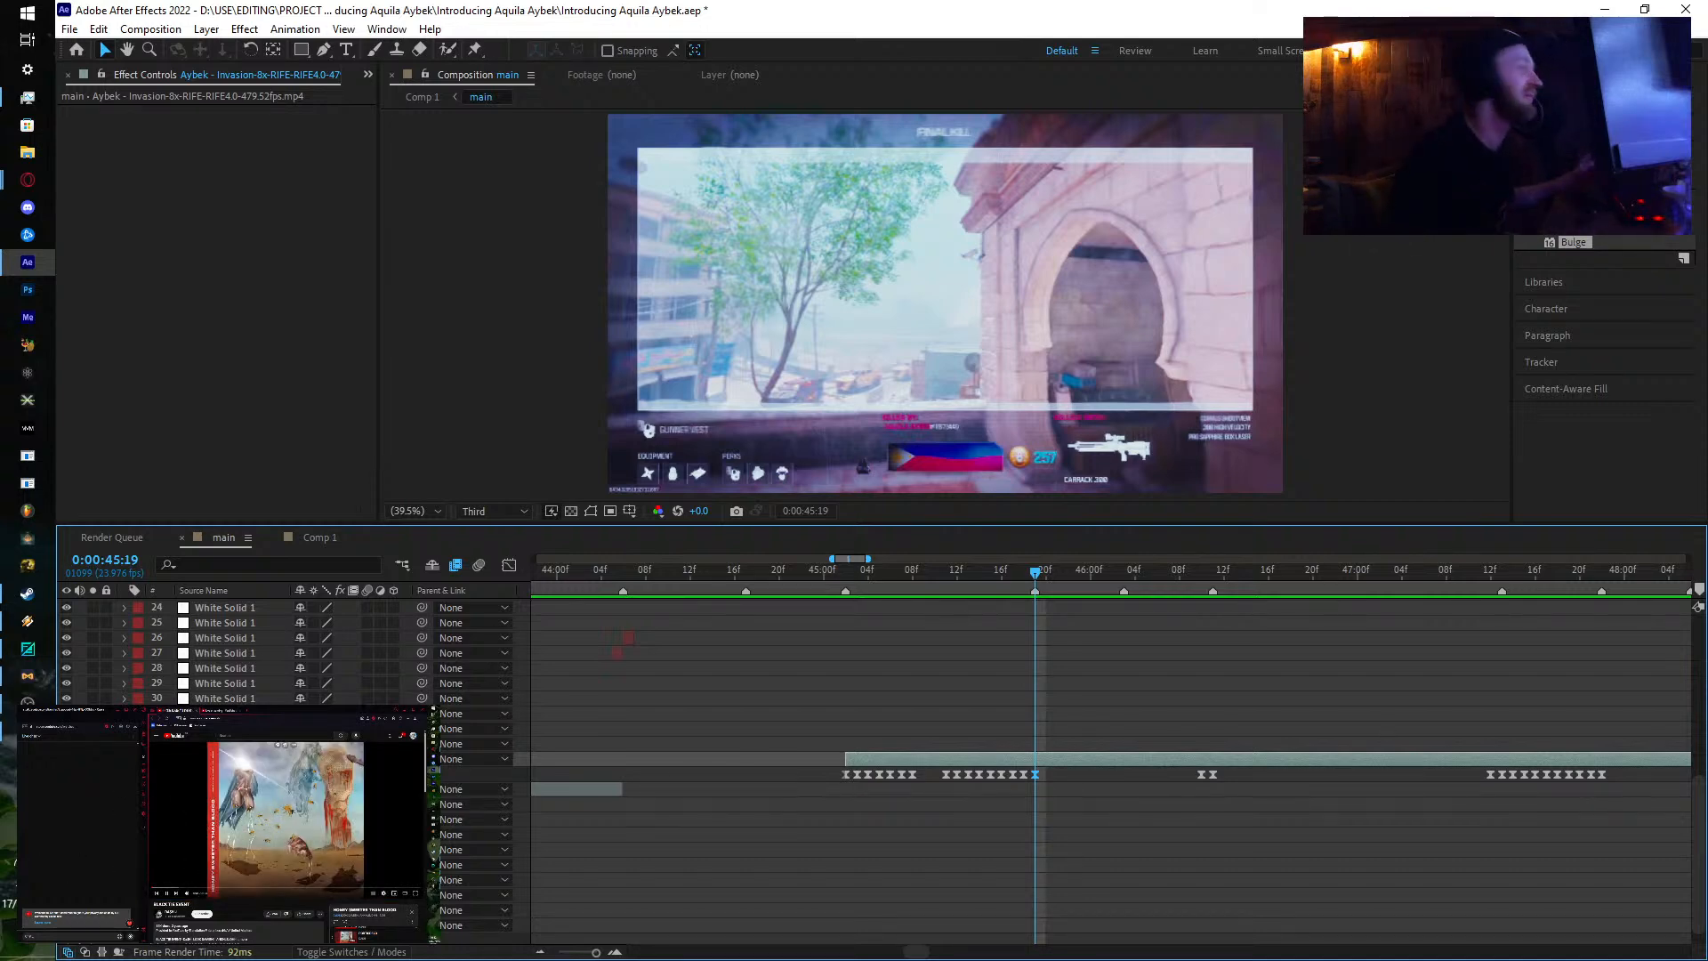
{"action": "left_click", "coordinate": [220, 710]}
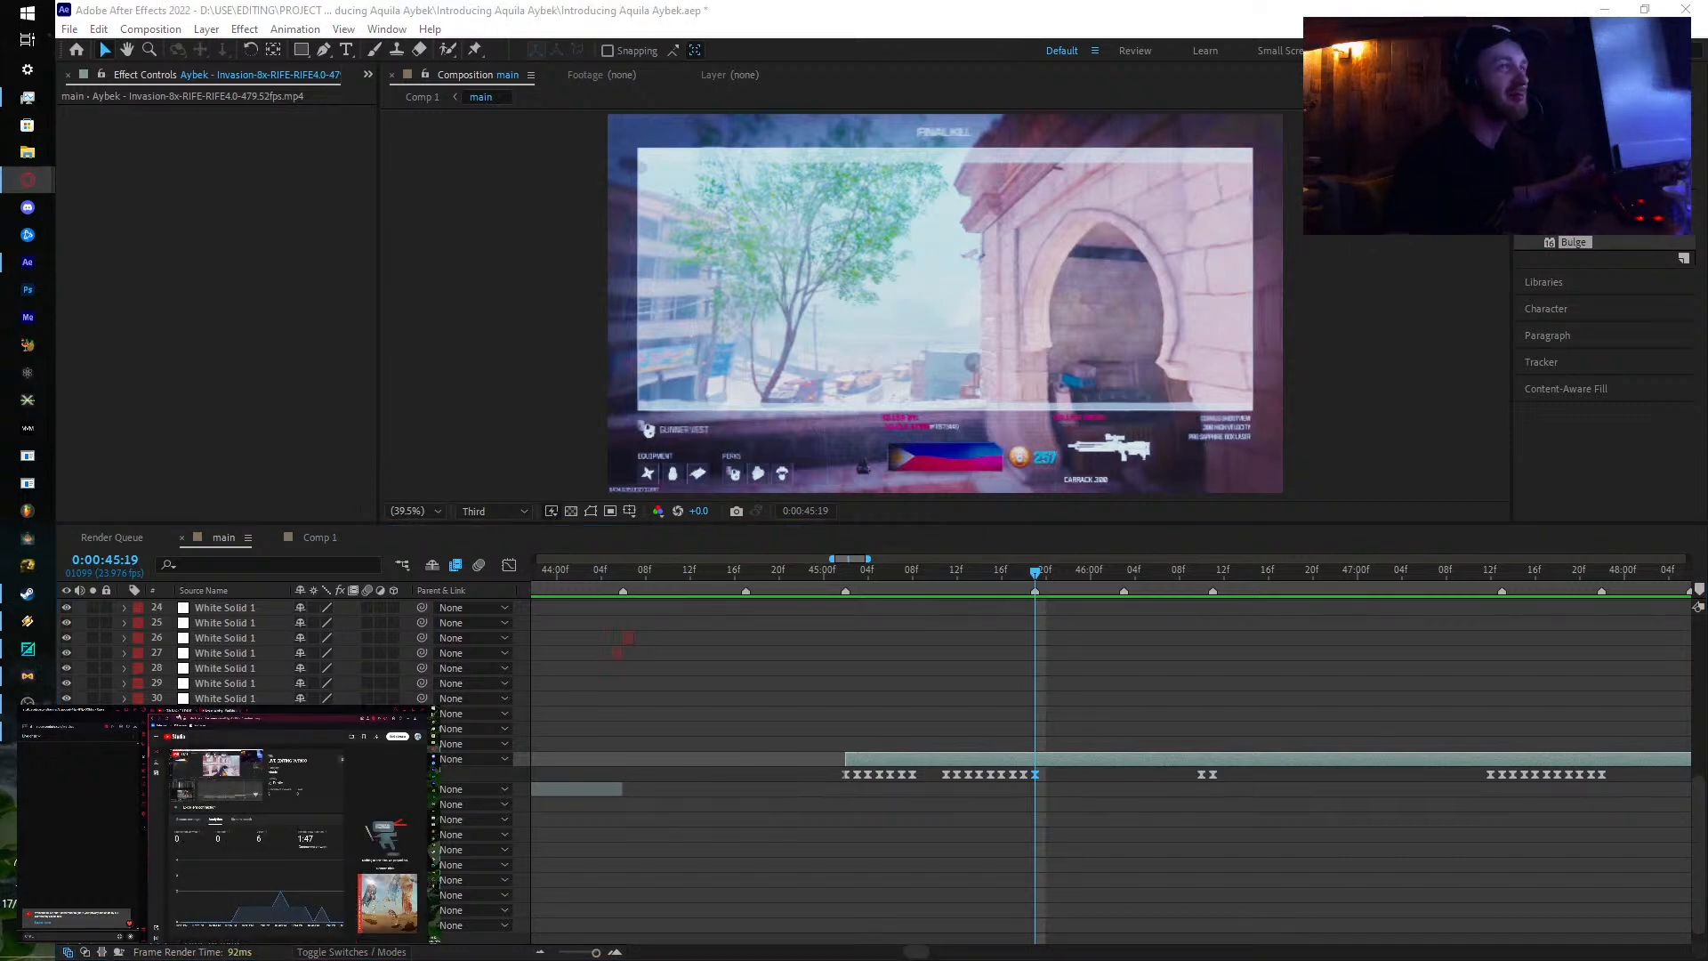
{"action": "left_click", "coordinate": [178, 712]}
{"action": "left_click", "coordinate": [1035, 578]}
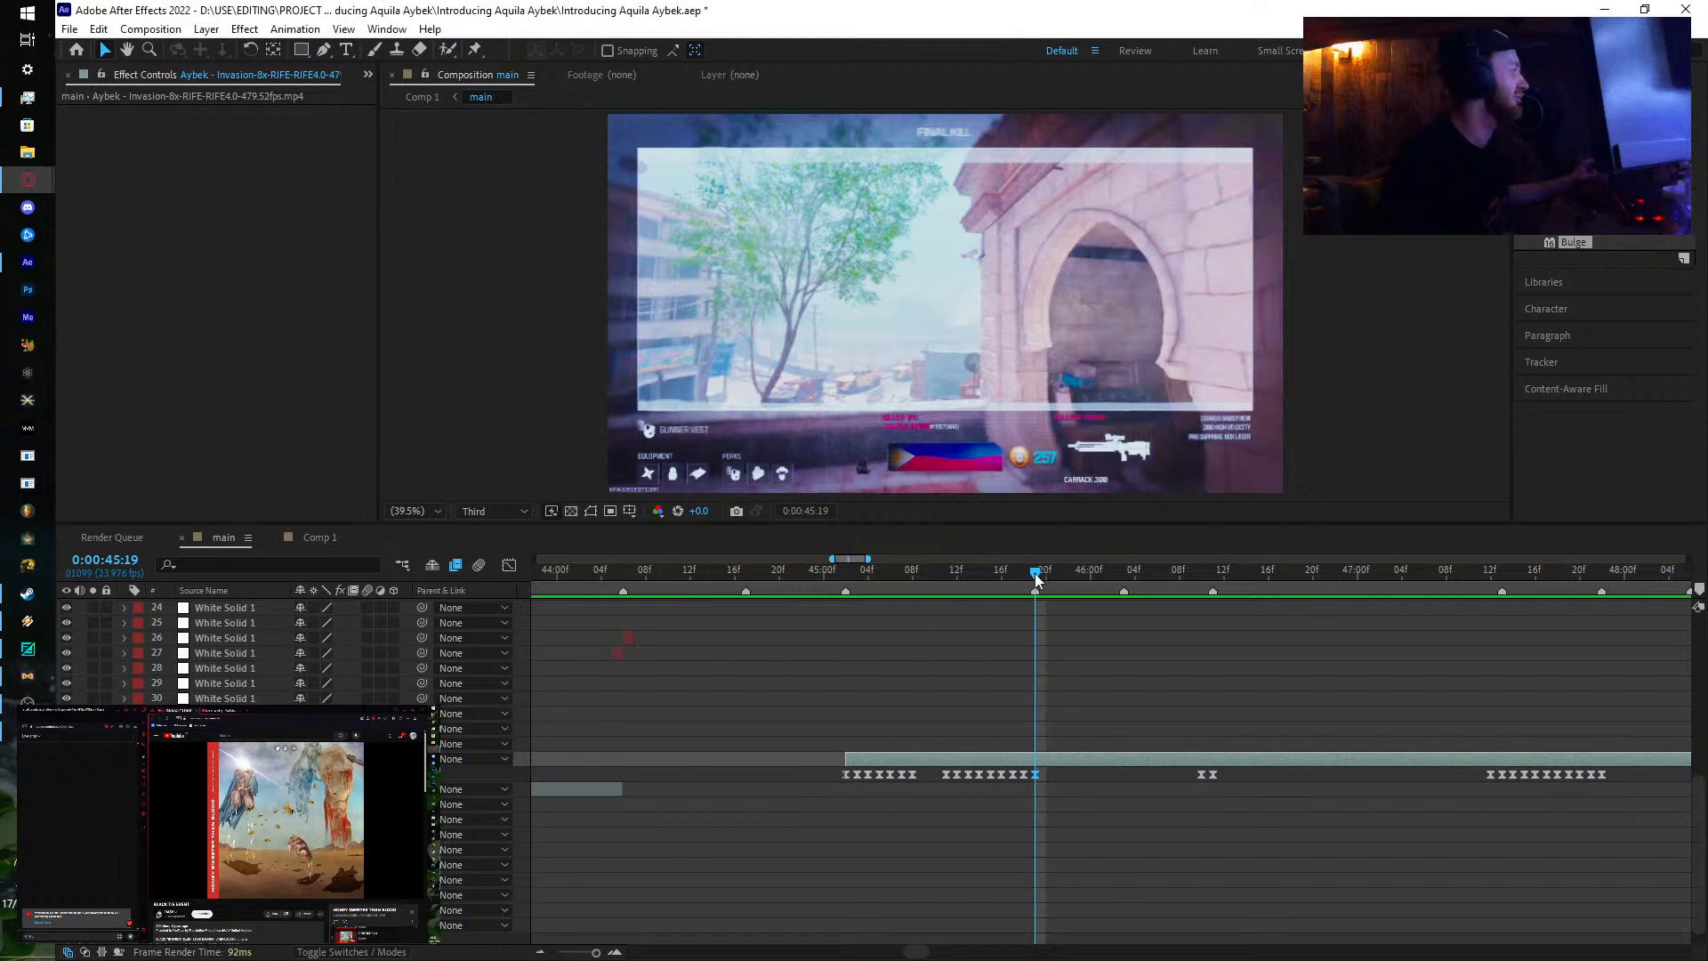
Step: Add time-remap keyframes with adjusted source times at 0:00:45:20, 0:00:45:21 and 0:00:45:22
{"action": "mouse_move", "coordinate": [1036, 578]}
{"action": "left_mouse_down"}
{"action": "mouse_move", "coordinate": [994, 578]}
{"action": "mouse_move", "coordinate": [1112, 588]}
{"action": "mouse_move", "coordinate": [1038, 600]}
{"action": "mouse_move", "coordinate": [1193, 611]}
{"action": "mouse_move", "coordinate": [1044, 628]}
{"action": "left_mouse_up"}
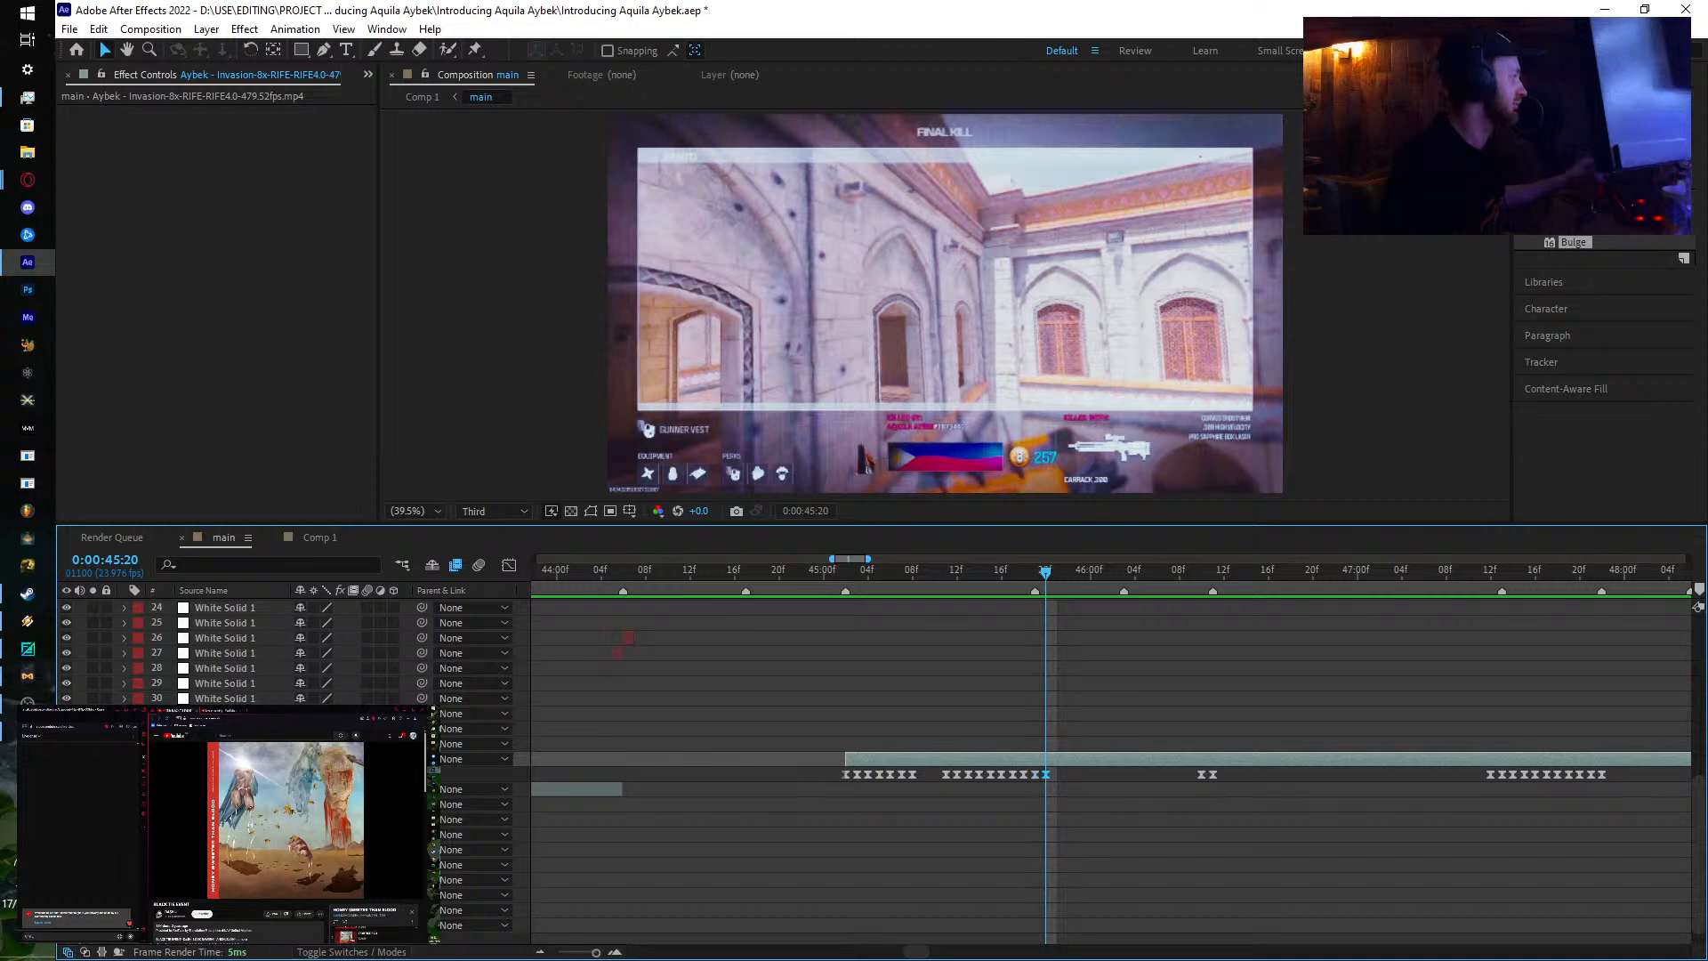
{"action": "key", "text": "Page_Down"}
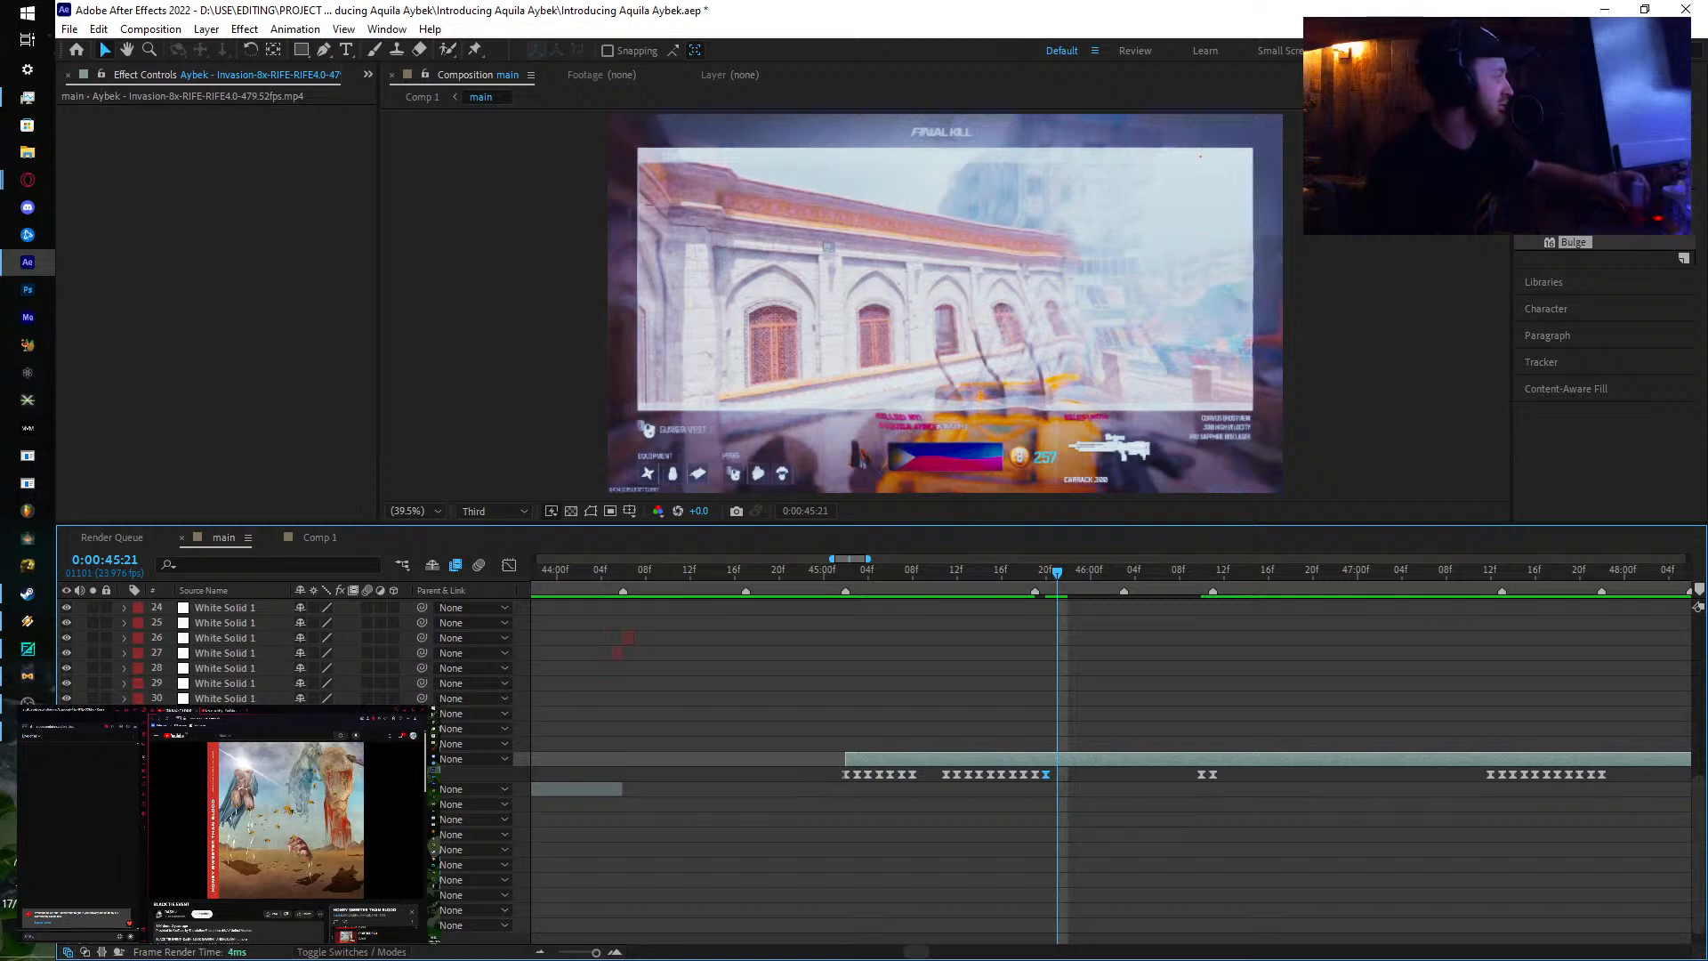
{"action": "left_click_drag", "start_coordinate": [322, 774], "coordinate": [338, 773]}
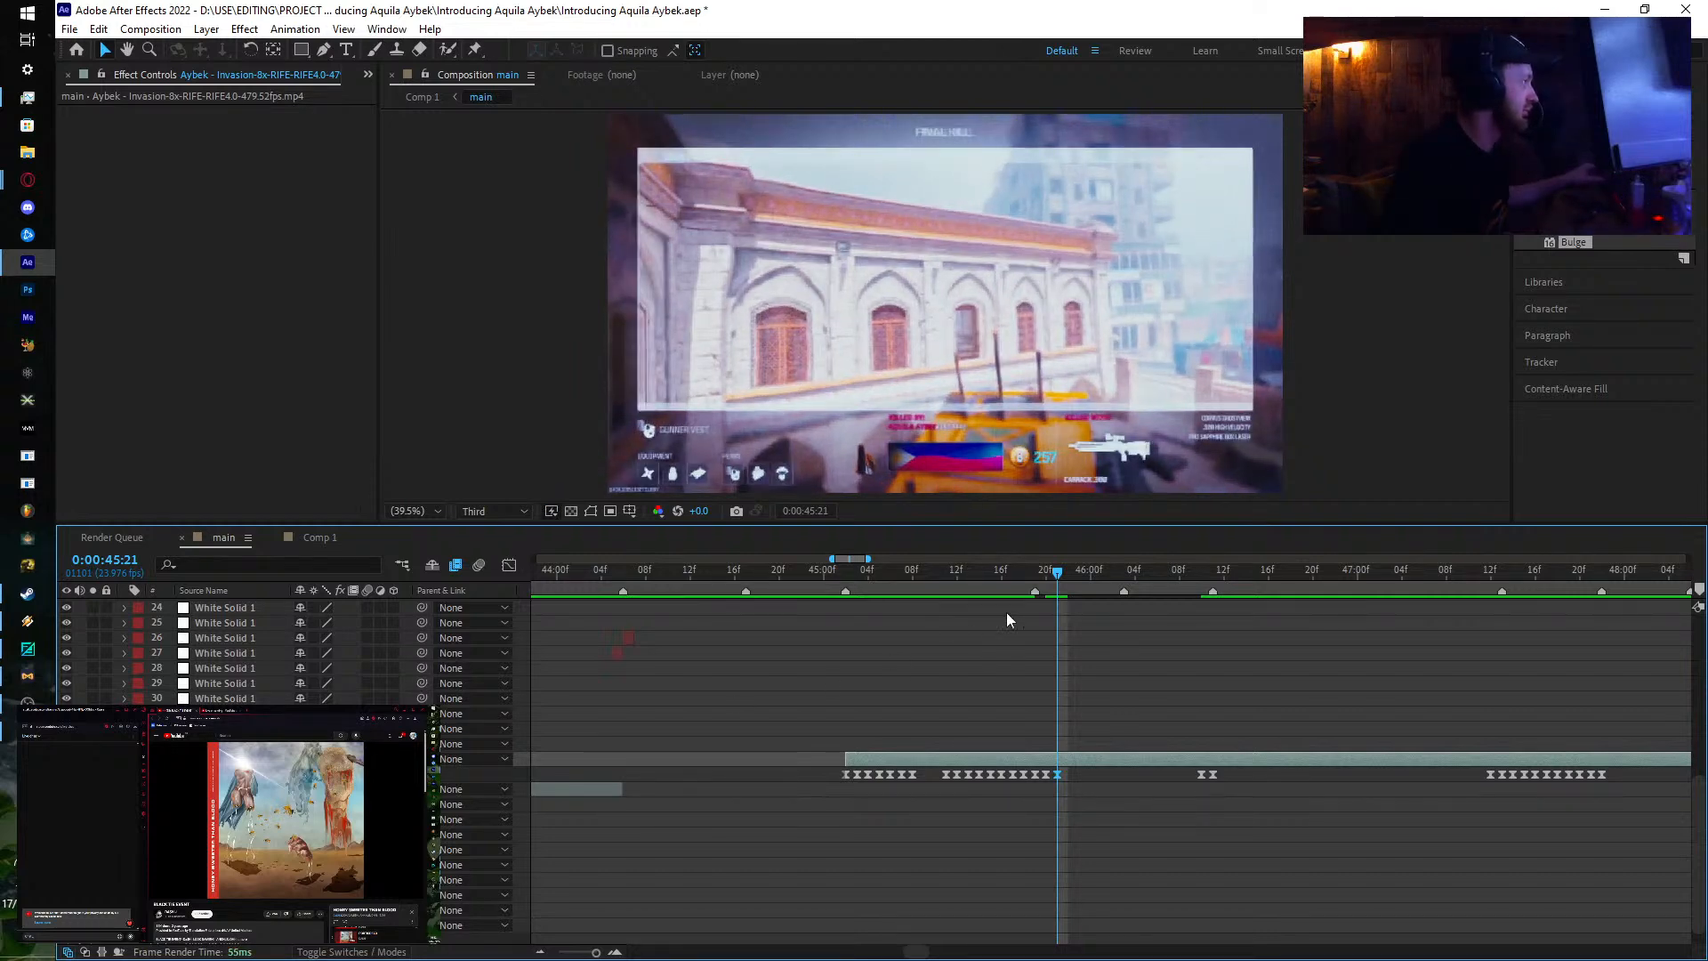
{"action": "left_click_drag", "start_coordinate": [1057, 577], "coordinate": [1067, 576]}
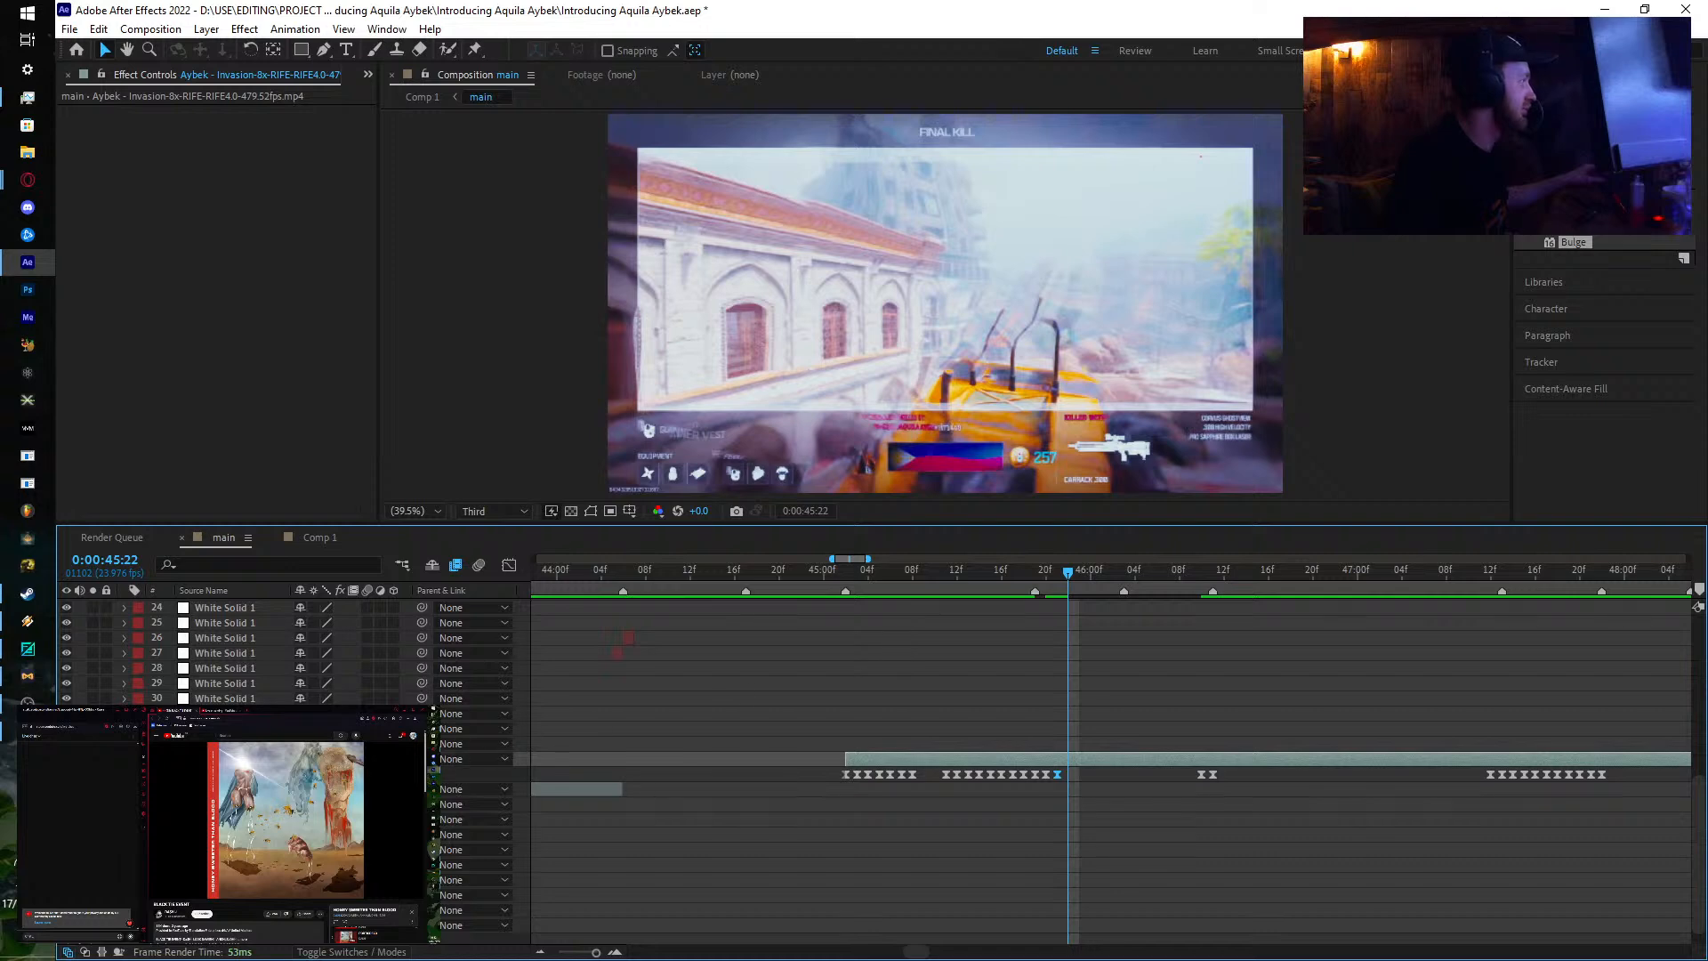
{"action": "left_click_drag", "start_coordinate": [322, 774], "coordinate": [340, 774]}
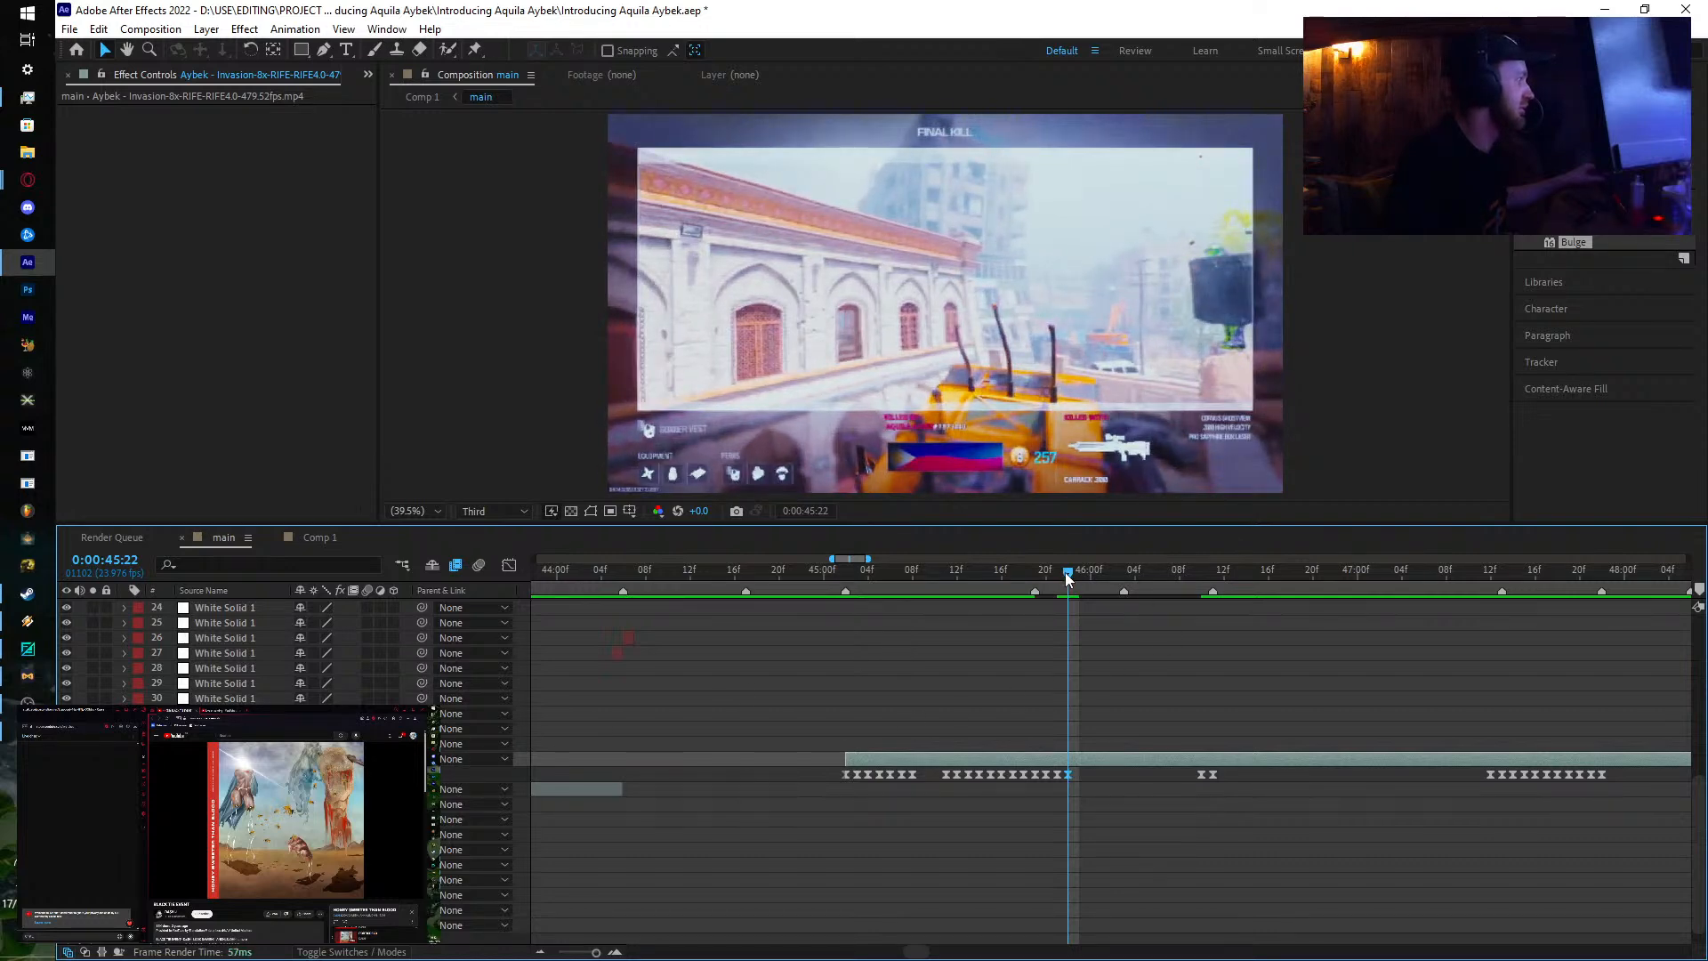
Step: Continue the frame-by-frame time-remap keyframes with adjusted source times from 0:00:45:23 through 0:00:46:02
{"action": "left_click_drag", "start_coordinate": [1067, 577], "coordinate": [1079, 576]}
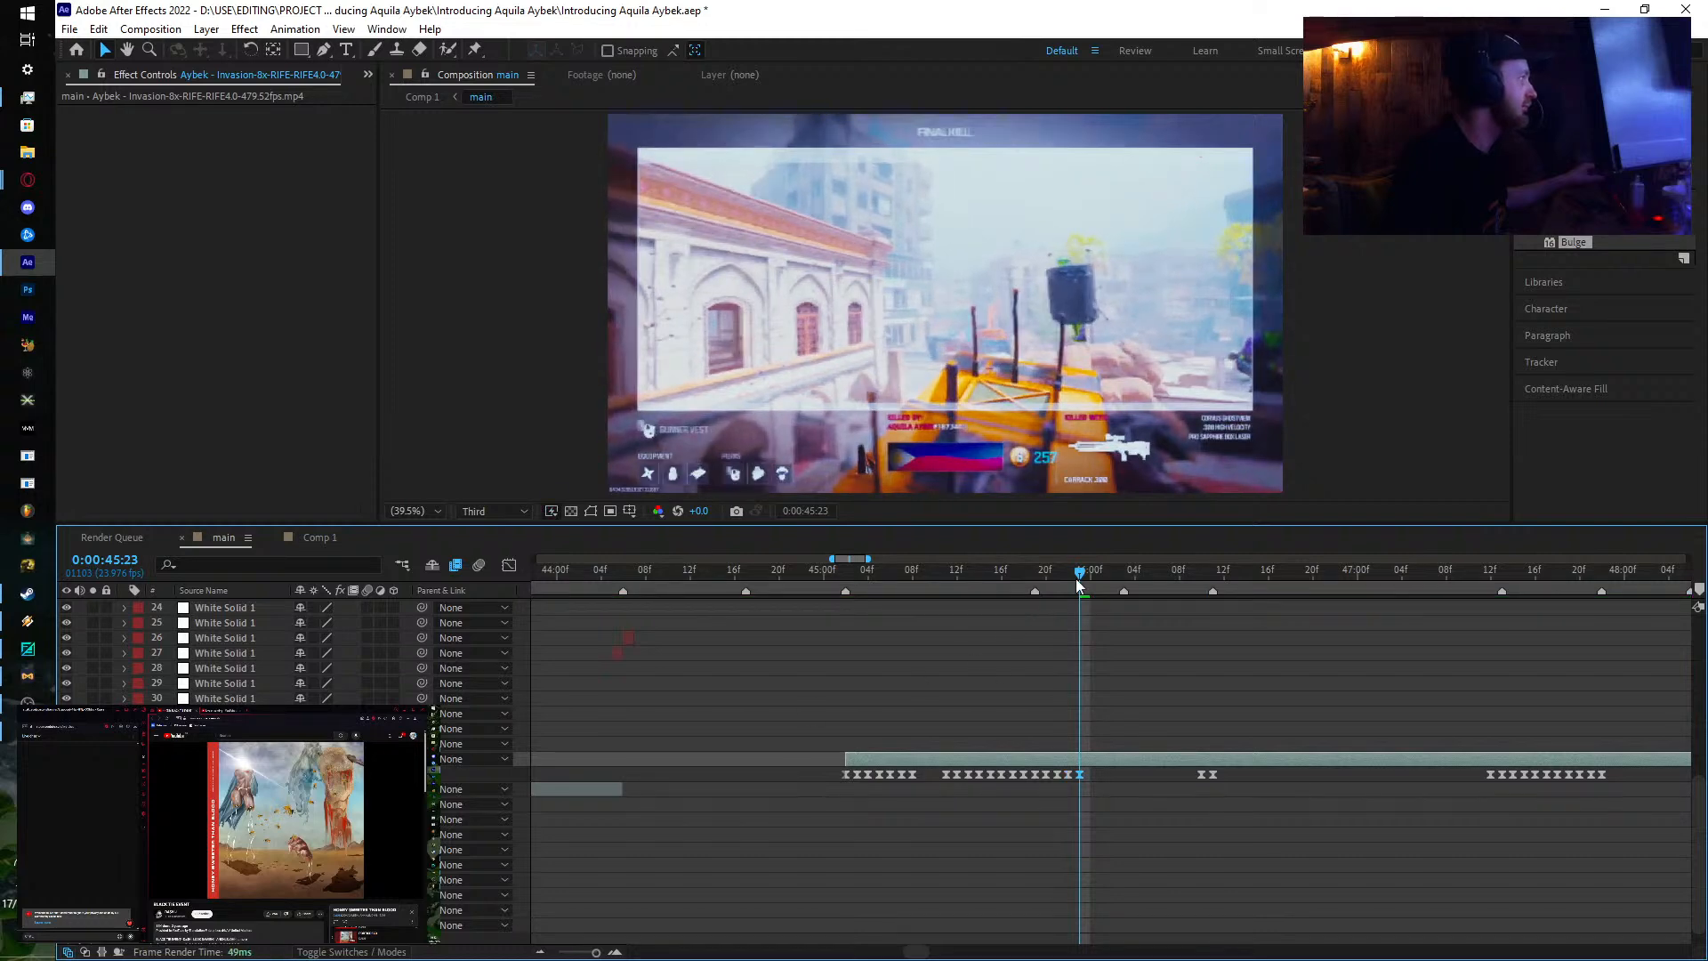
{"action": "left_click_drag", "start_coordinate": [1078, 578], "coordinate": [1089, 578]}
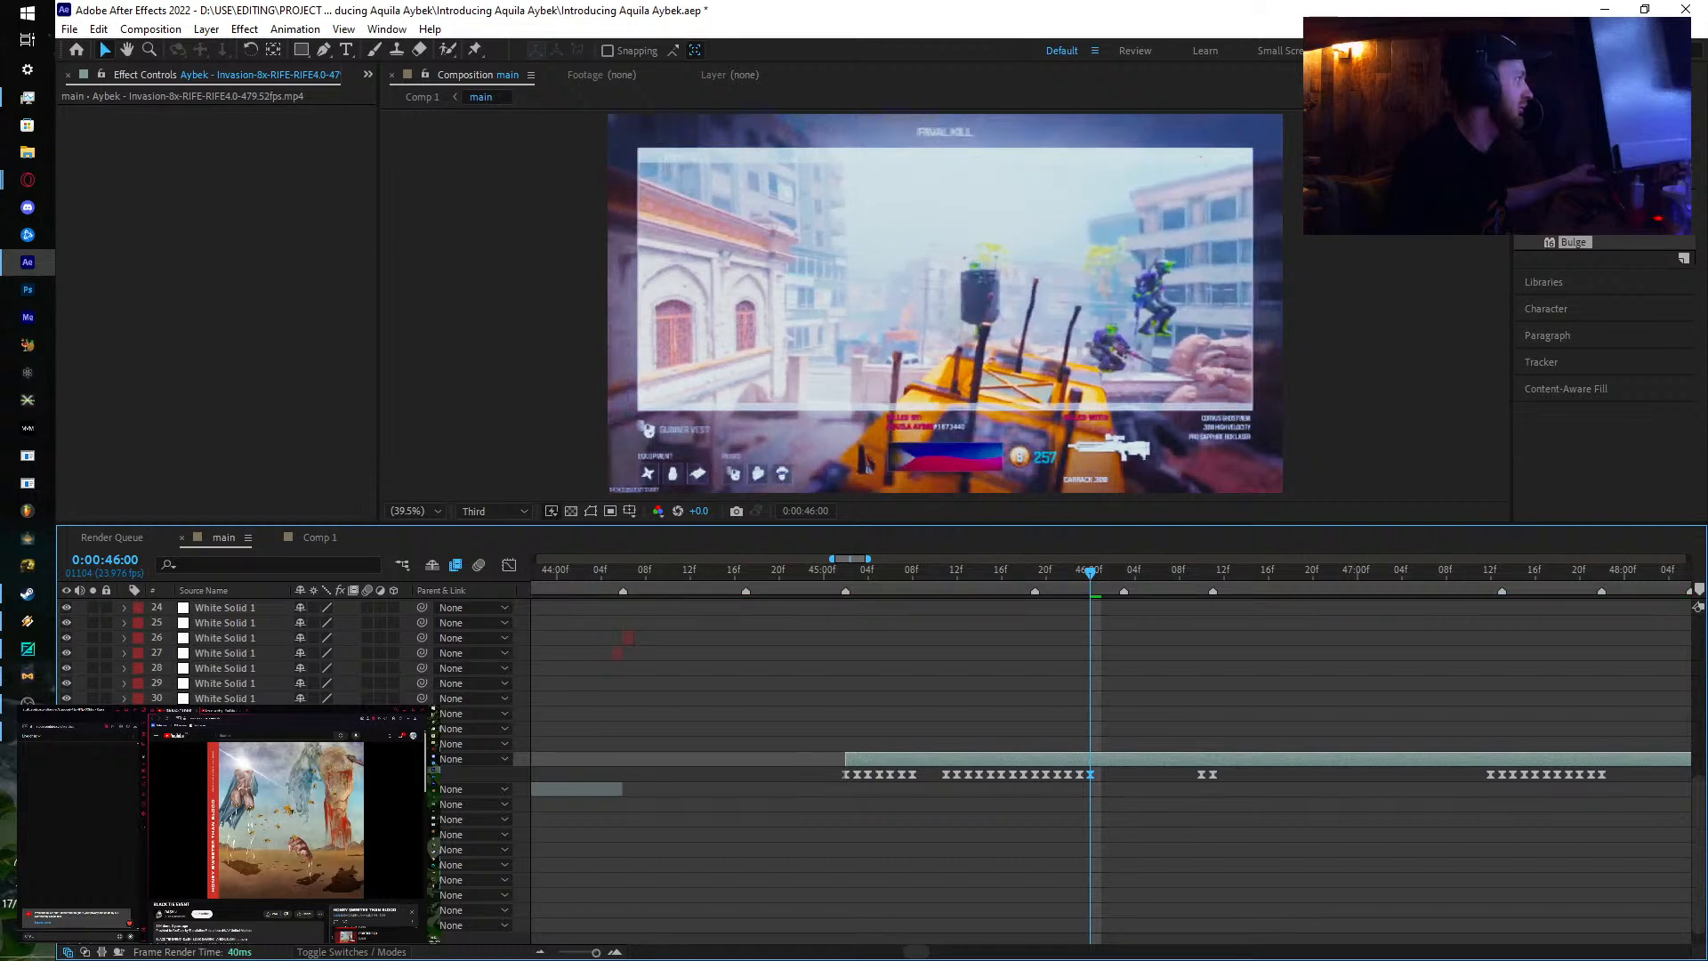
{"action": "left_click_drag", "start_coordinate": [1094, 578], "coordinate": [1101, 574]}
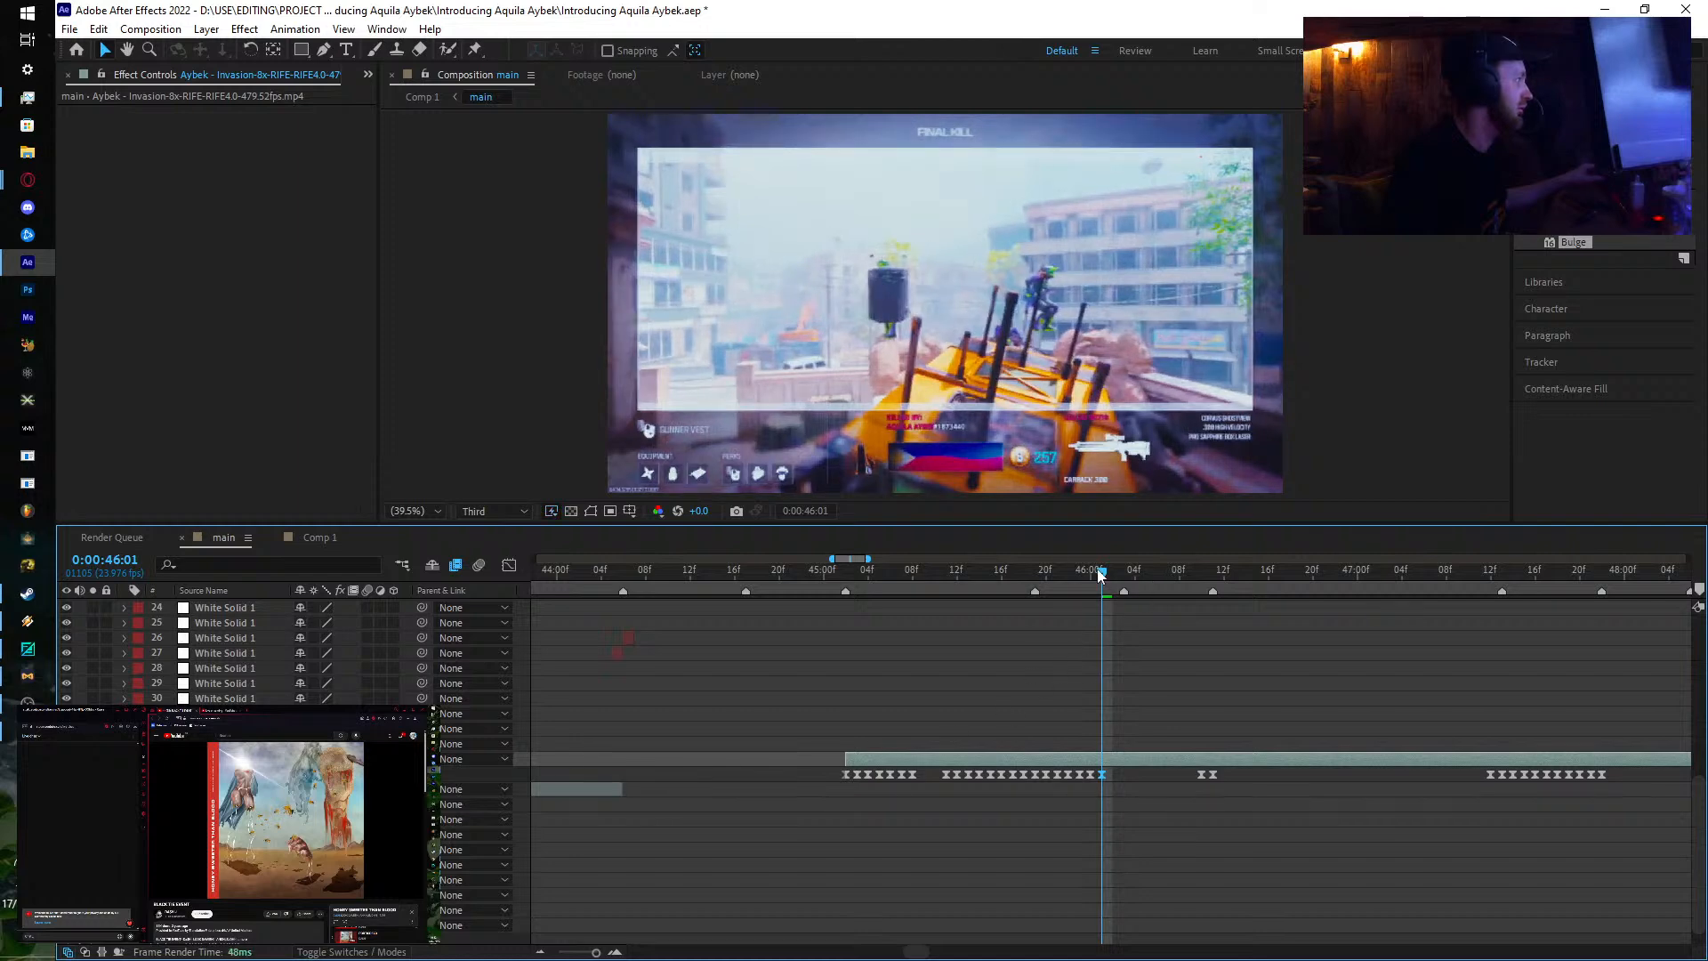
{"action": "left_click_drag", "start_coordinate": [1103, 580], "coordinate": [1108, 580]}
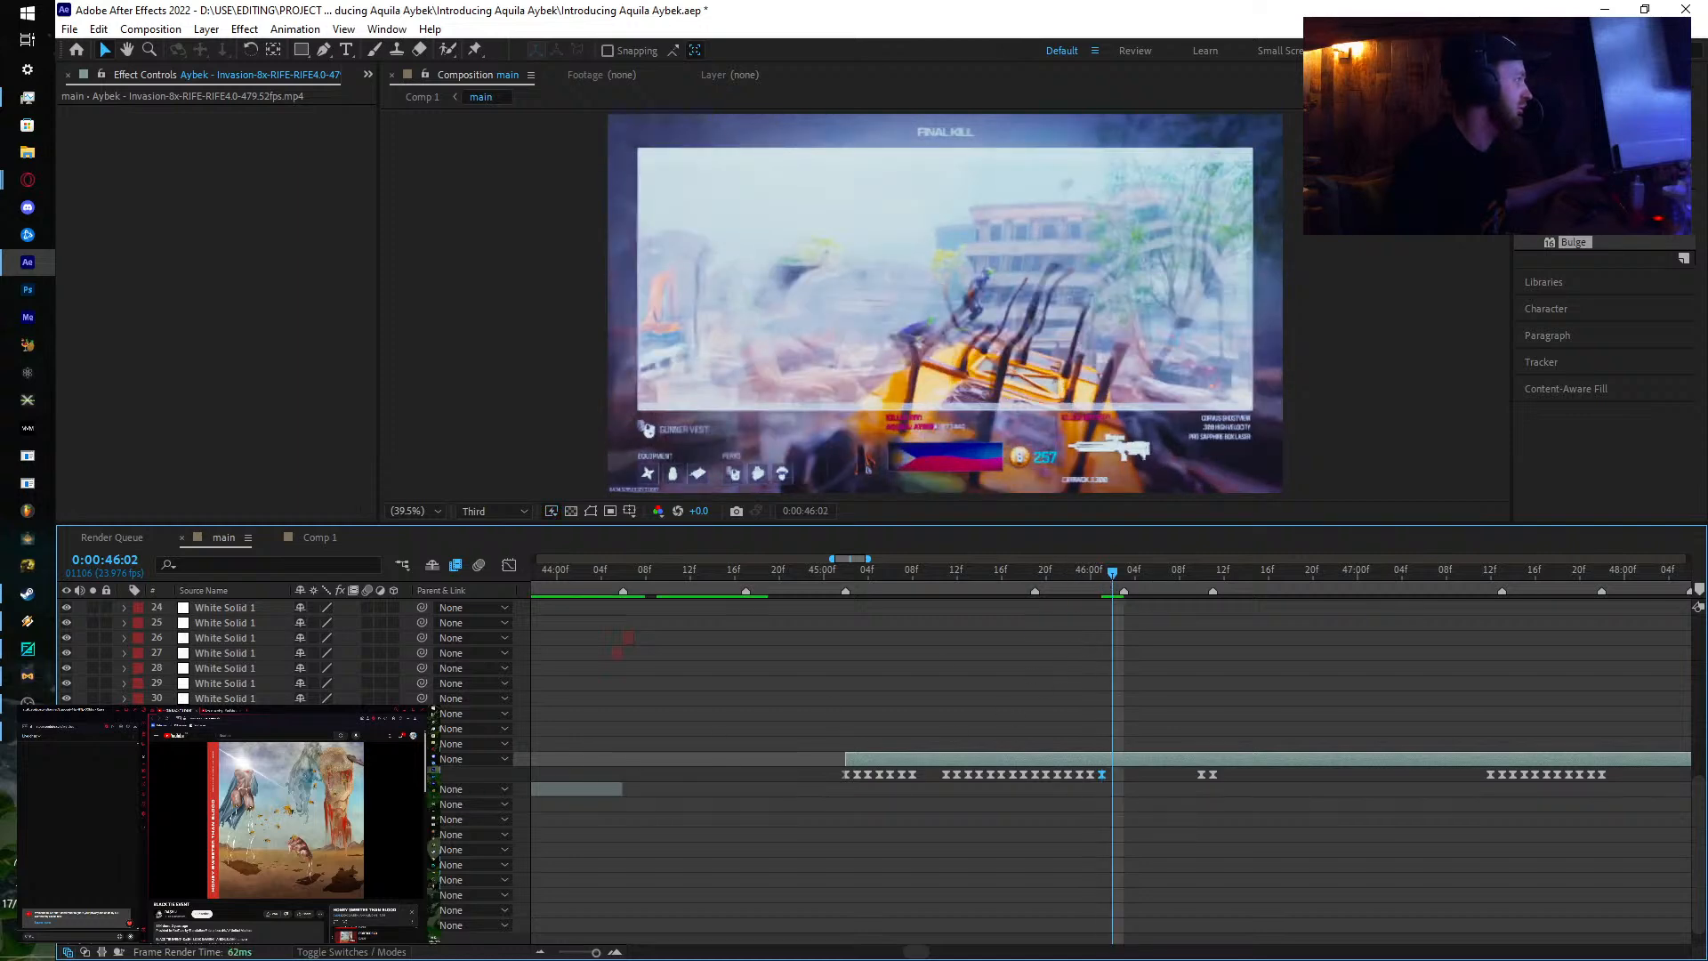
{"action": "left_click_drag", "start_coordinate": [311, 774], "coordinate": [361, 774]}
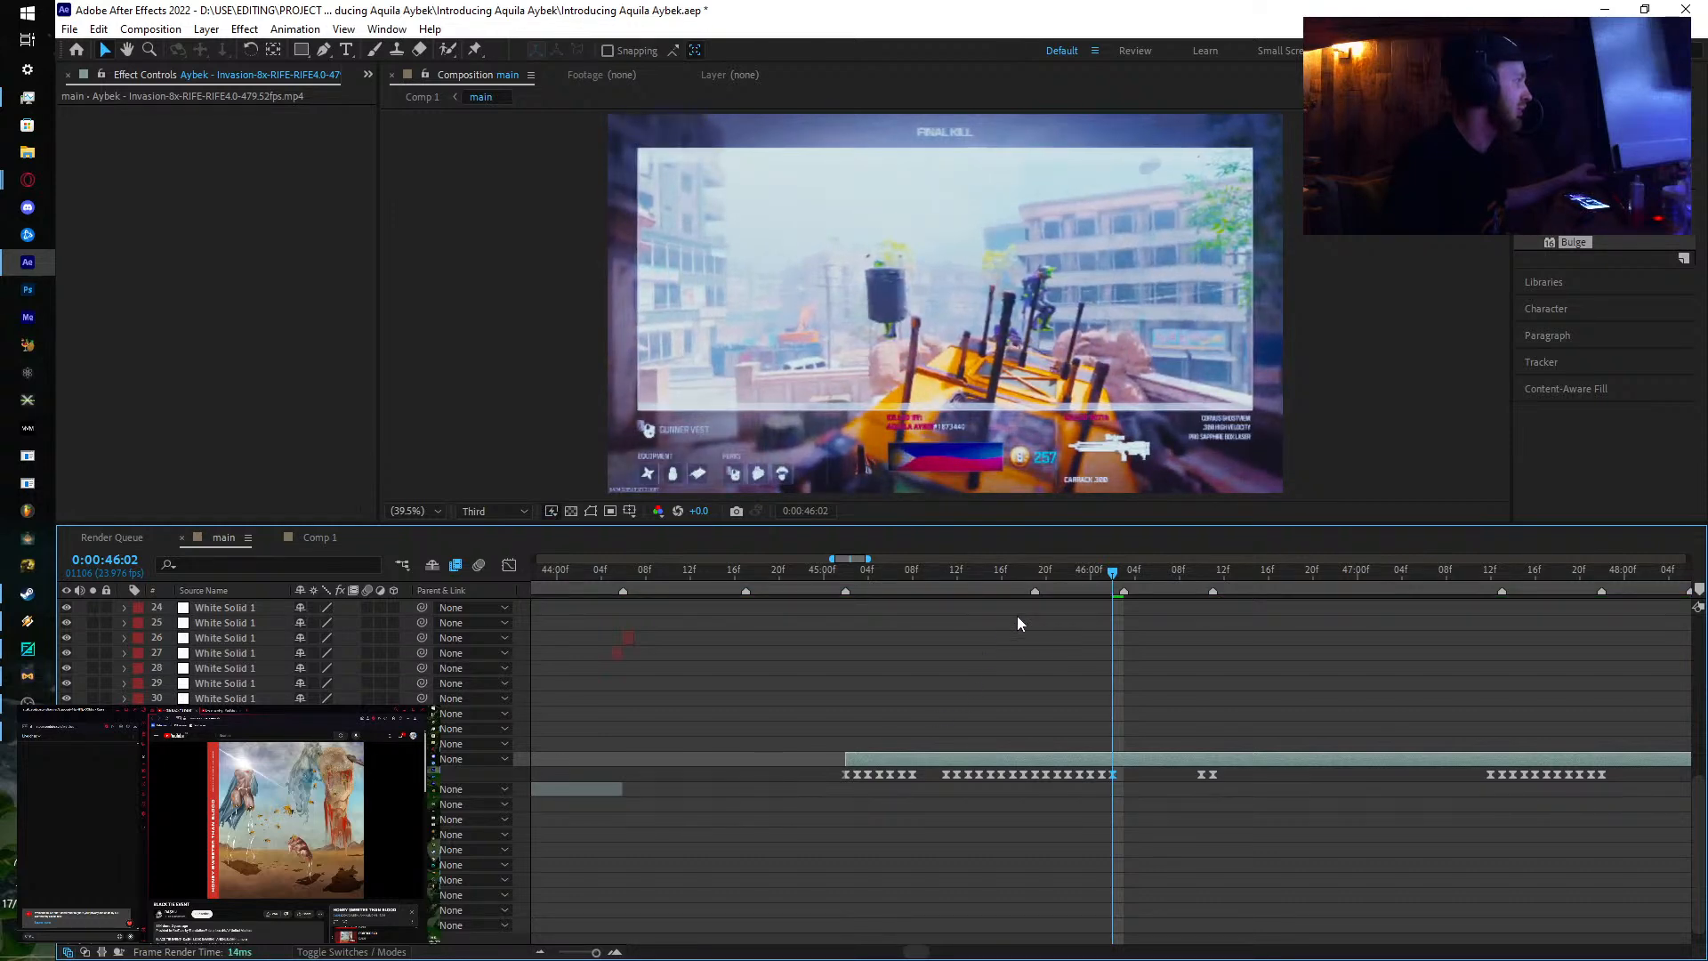
Step: Add time-remap keyframes at 0:00:46:03 and 0:00:46:04, advancing the clip's source time at each
{"action": "left_click_drag", "start_coordinate": [1115, 569], "coordinate": [1124, 576]}
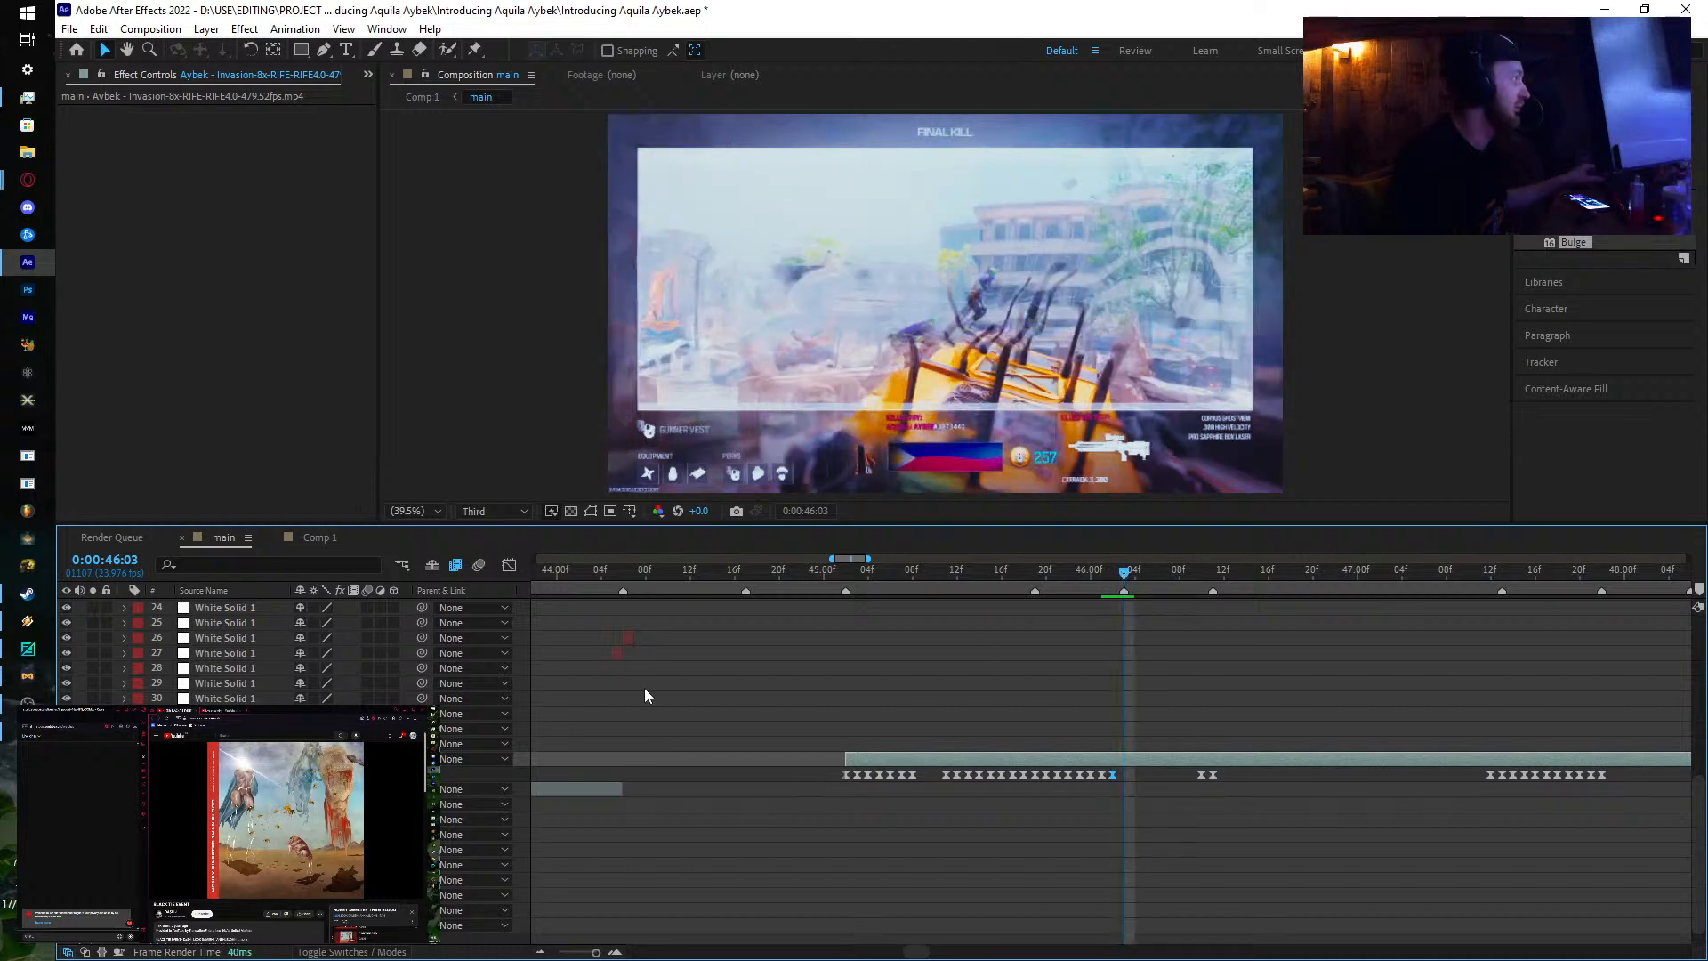
{"action": "left_click_drag", "start_coordinate": [322, 774], "coordinate": [356, 774]}
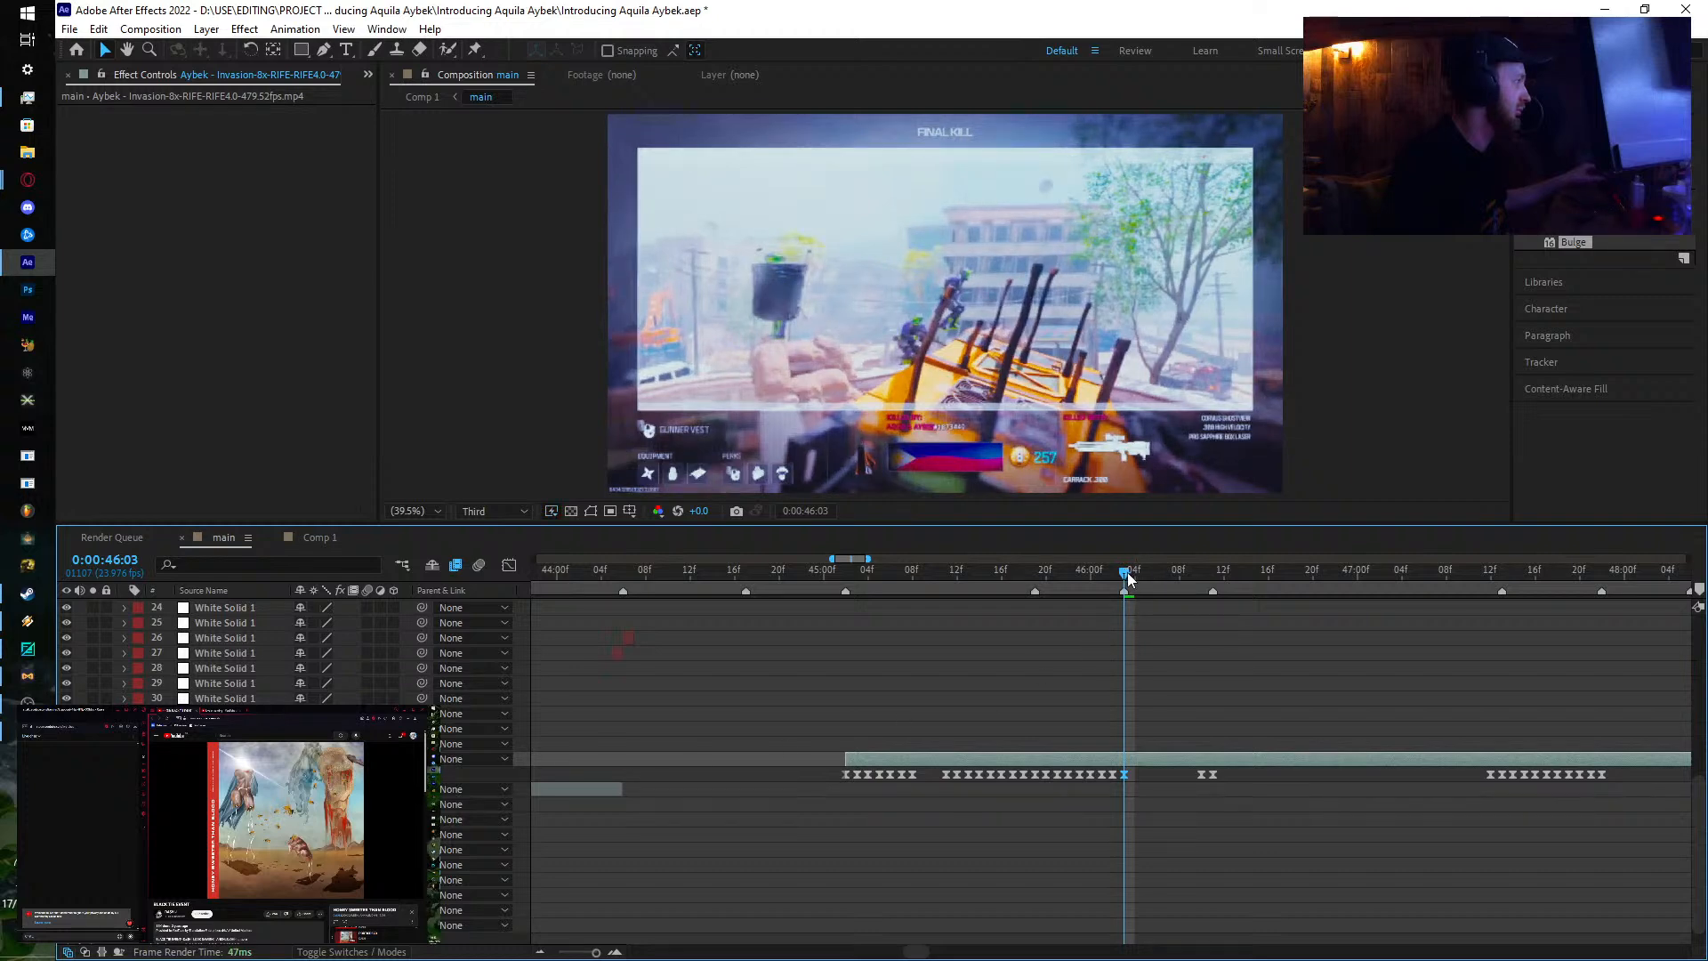
{"action": "left_click_drag", "start_coordinate": [1128, 579], "coordinate": [1135, 576]}
{"action": "left_click_drag", "start_coordinate": [322, 774], "coordinate": [379, 774]}
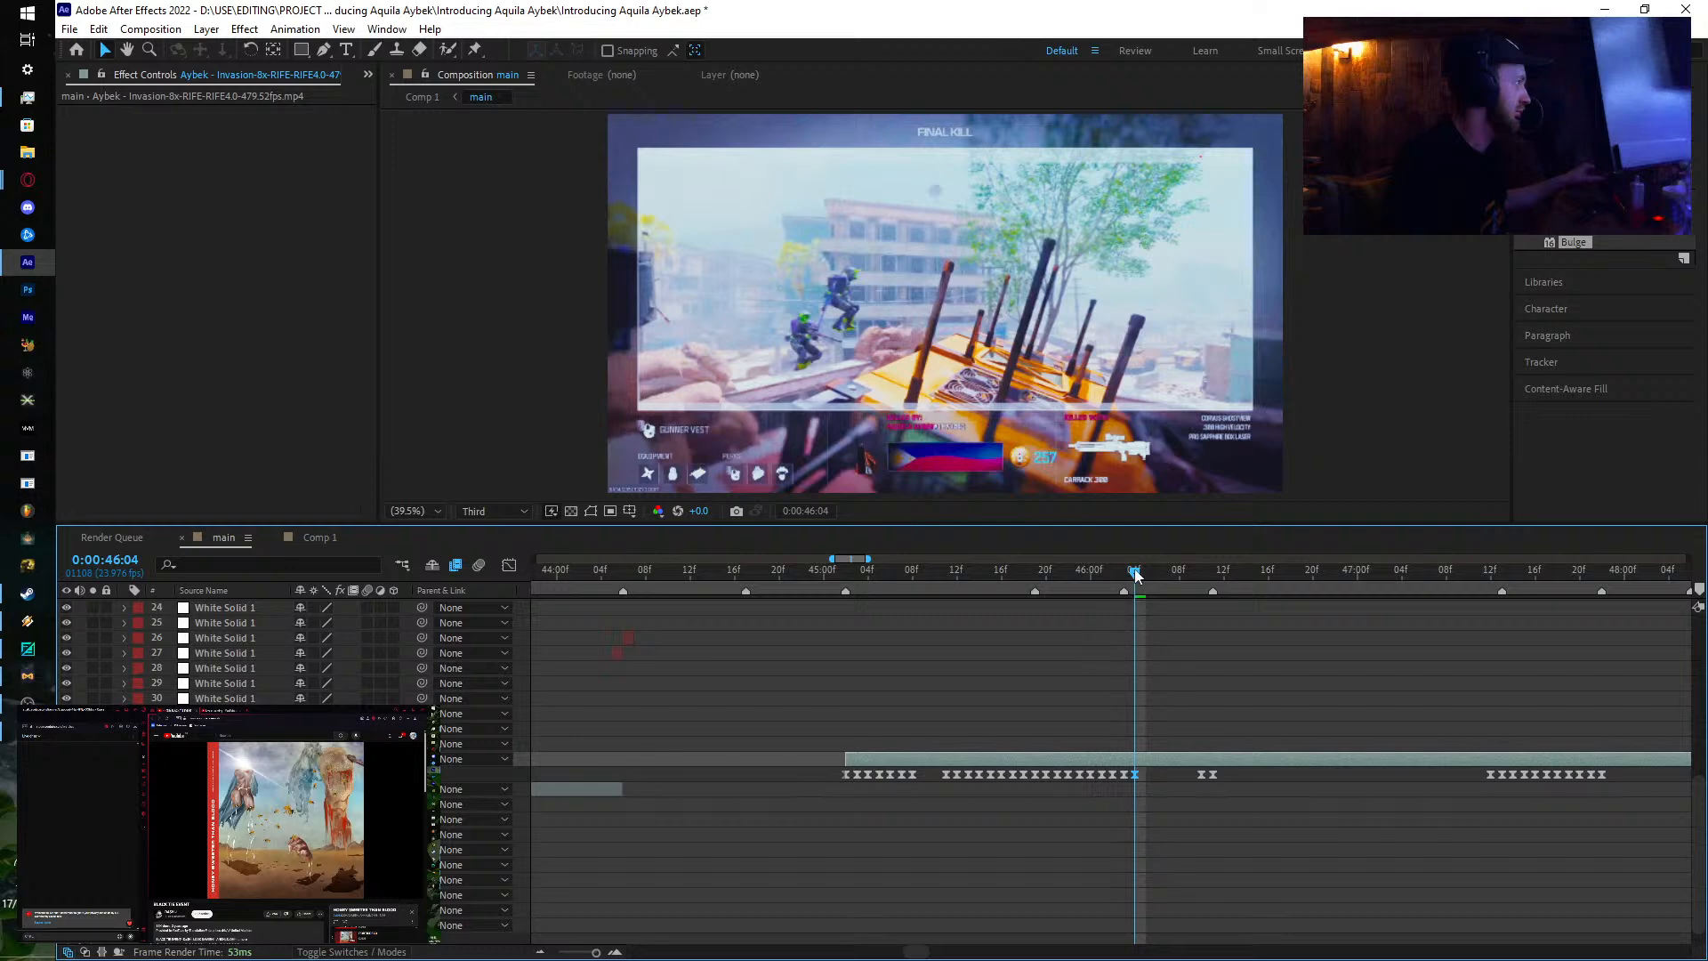
Step: Delete the time-remap keyframe at 0:00:46:02 and shift the following two keyframes one frame earlier
{"action": "mouse_move", "coordinate": [1135, 574]}
{"action": "left_mouse_down"}
{"action": "mouse_move", "coordinate": [1070, 582]}
{"action": "mouse_move", "coordinate": [1112, 593]}
{"action": "left_mouse_up"}
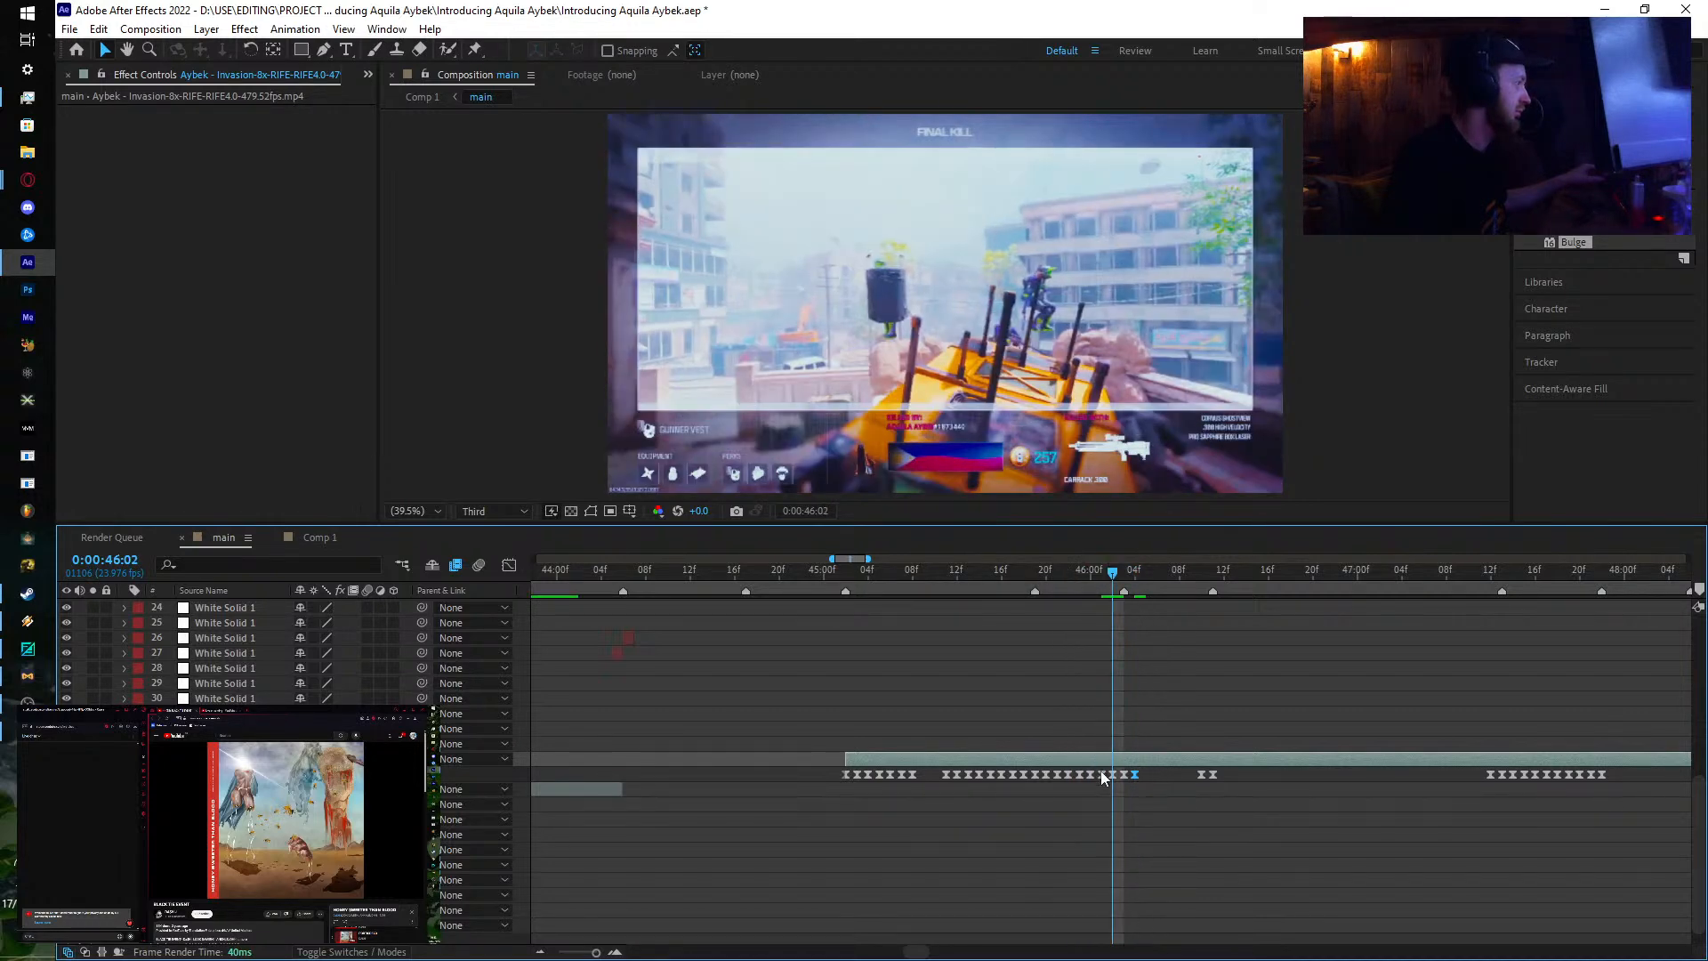
{"action": "key", "text": "Delete"}
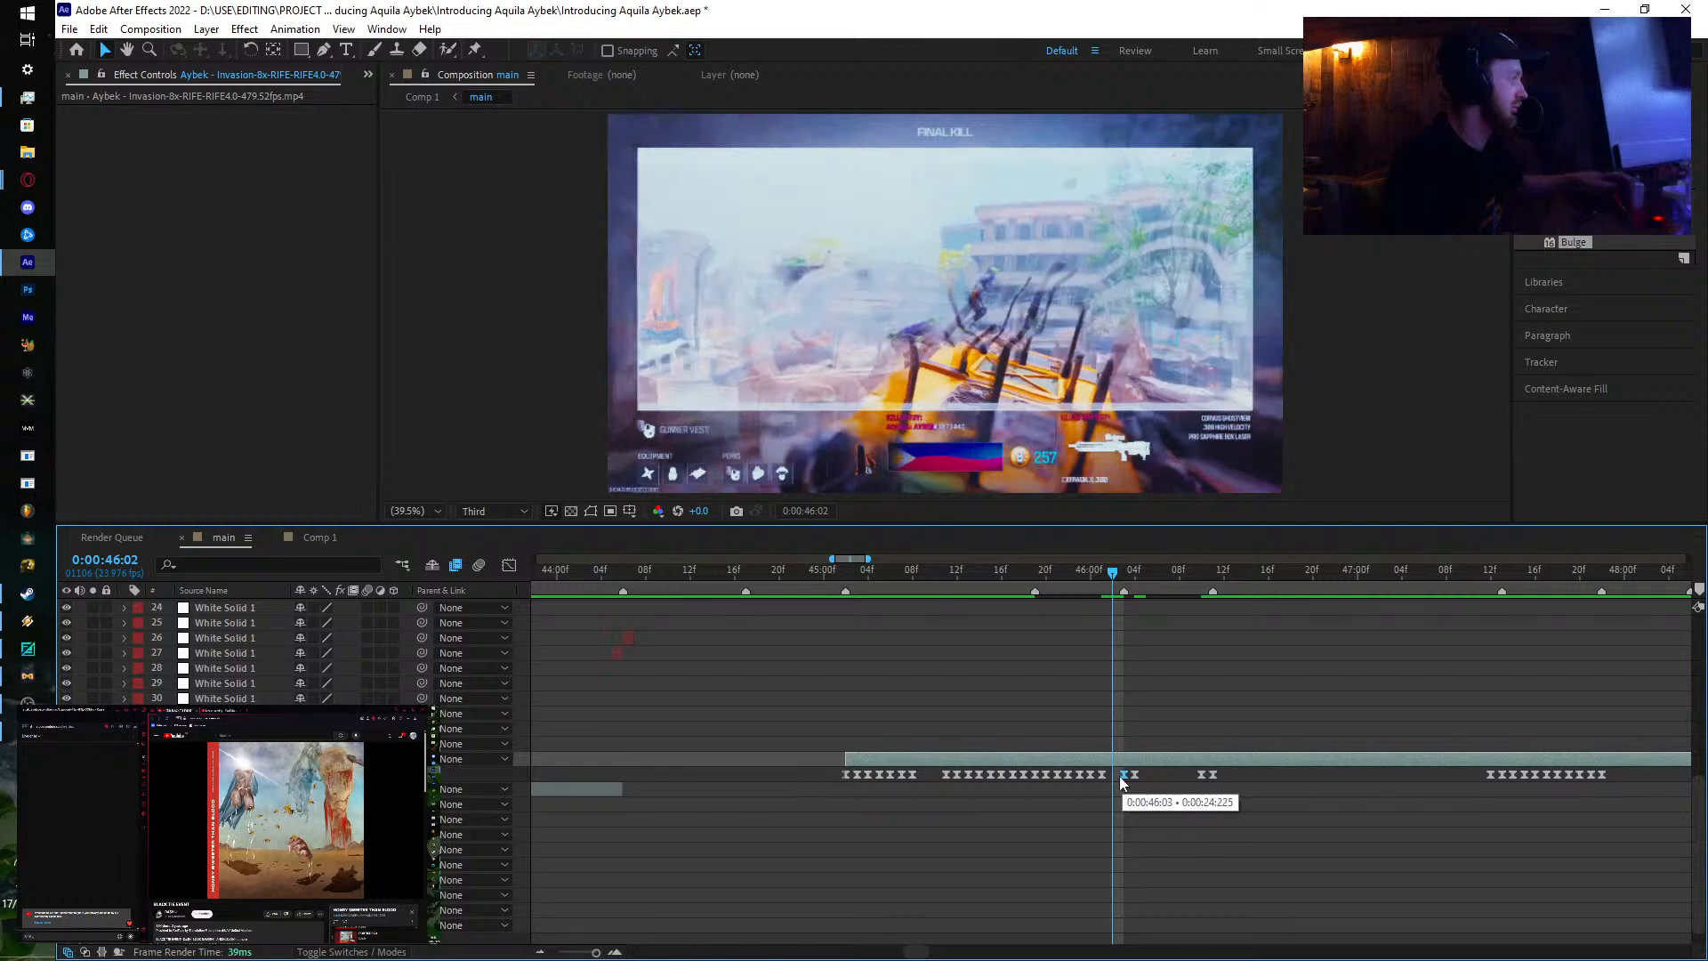
{"action": "left_click_drag", "start_coordinate": [1125, 776], "coordinate": [1124, 777]}
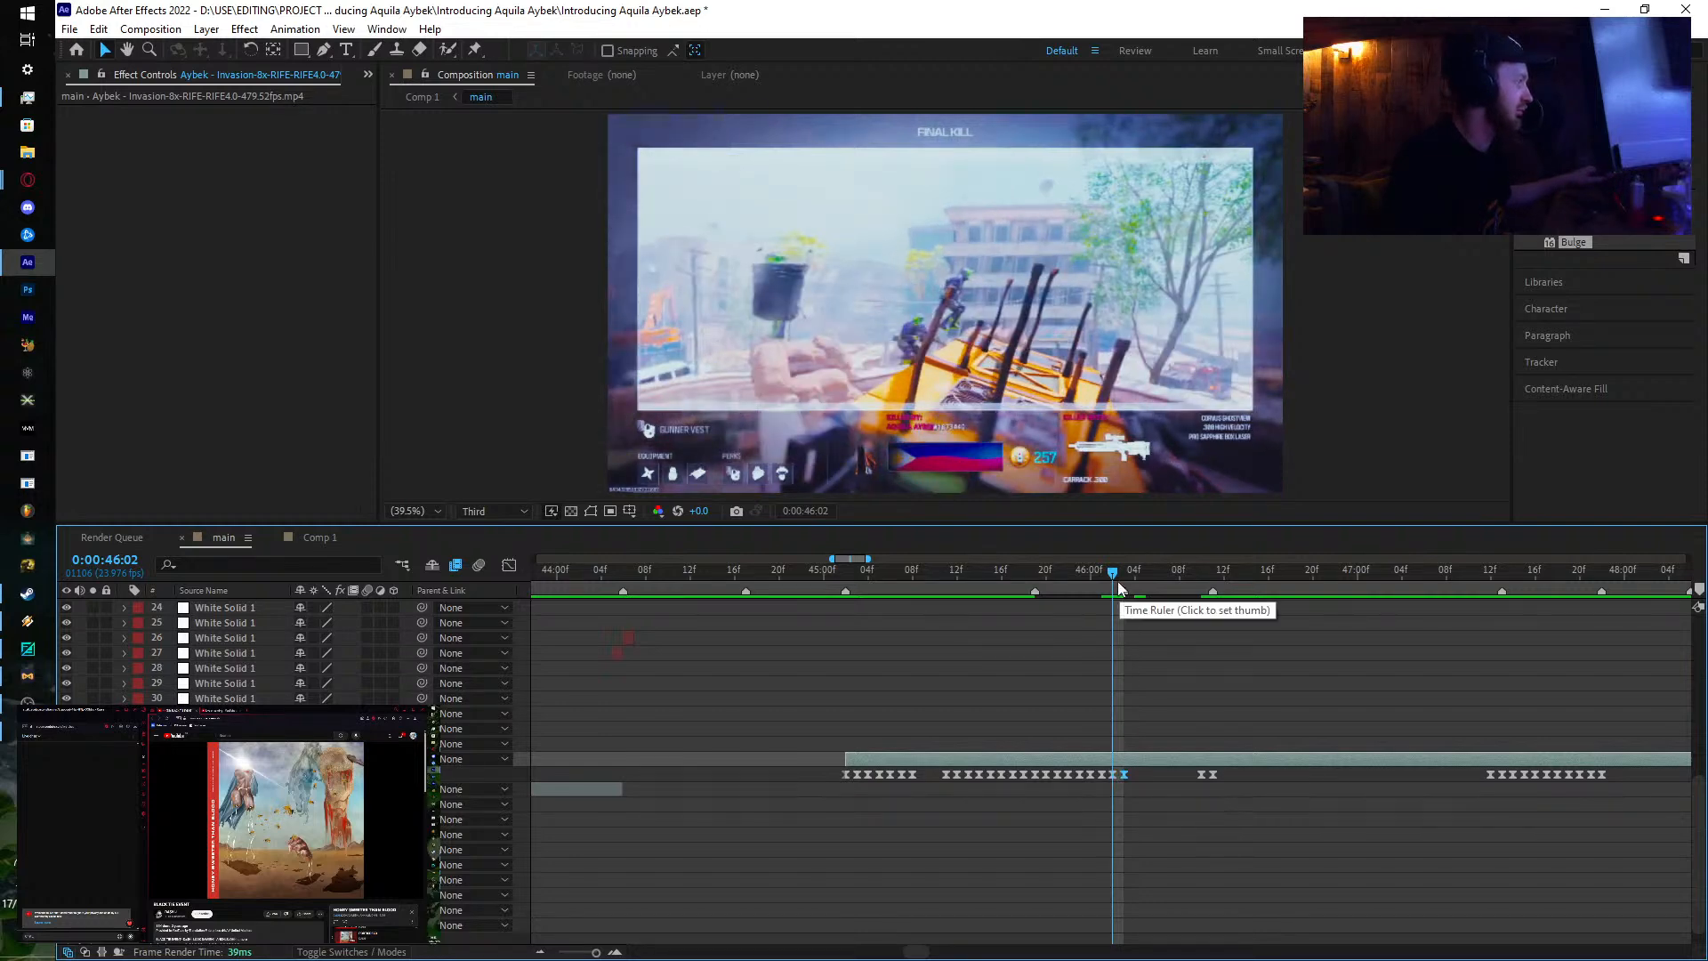
Step: Add time-remap keyframes at 0:00:46:04, 0:00:46:05 and 0:00:46:06, checking the following frame before returning to 0:00:46:06
{"action": "left_click_drag", "start_coordinate": [1115, 574], "coordinate": [1136, 583]}
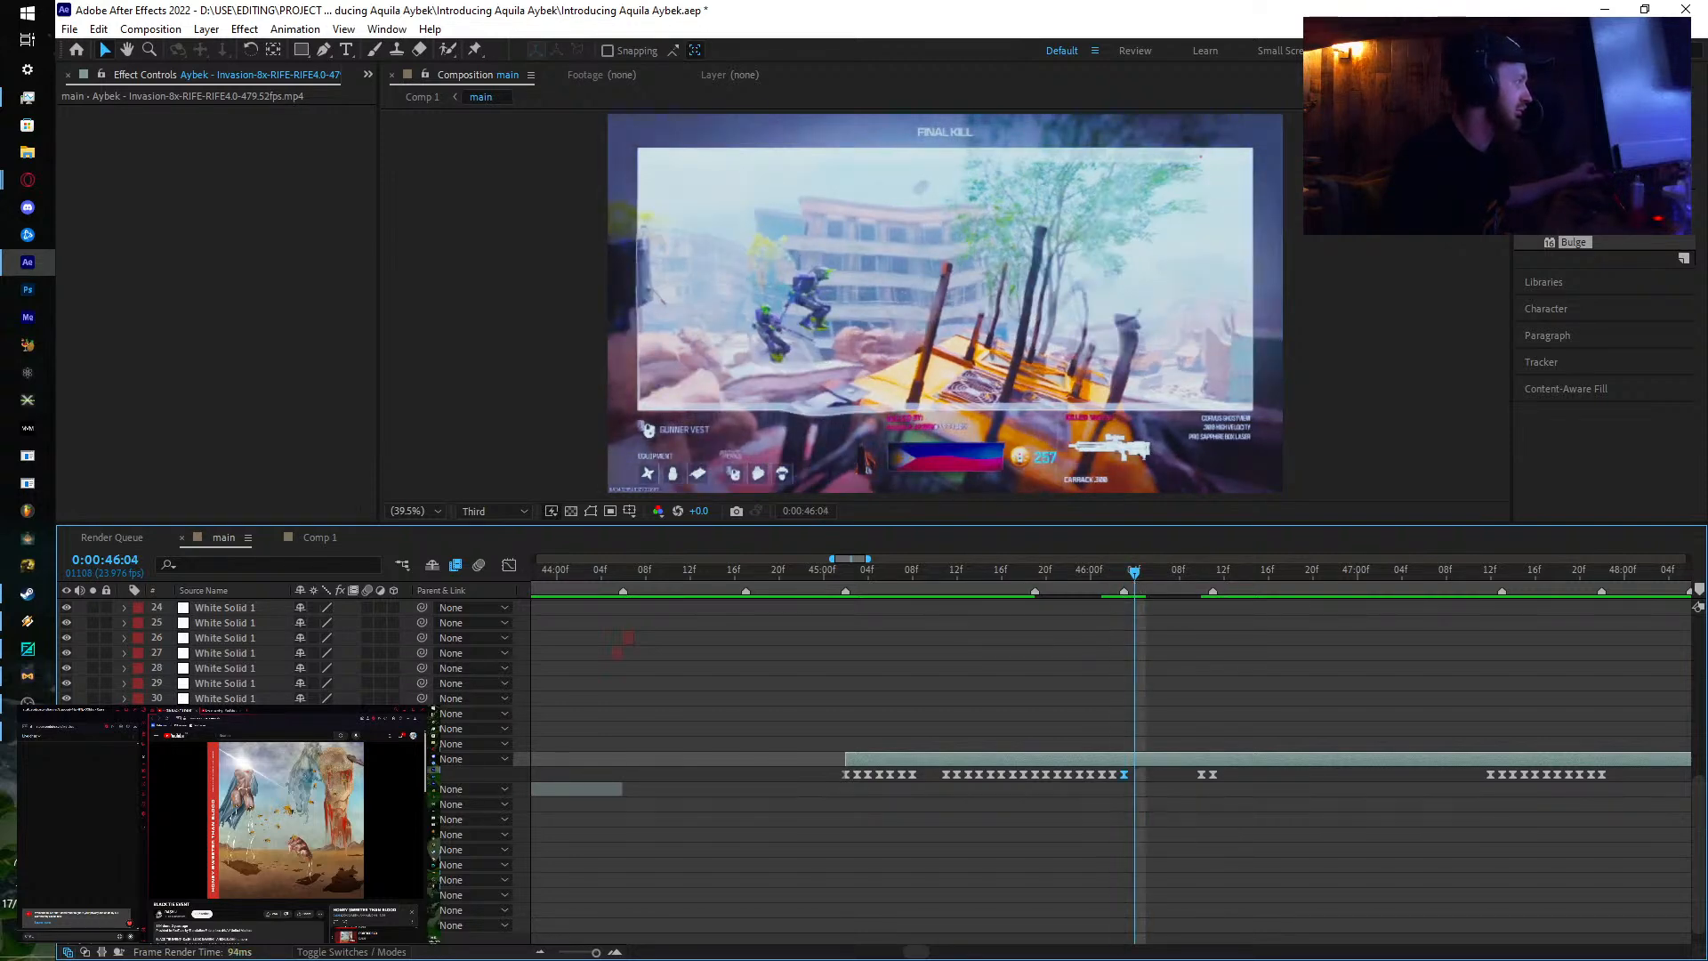
{"action": "left_click_drag", "start_coordinate": [322, 775], "coordinate": [337, 775]}
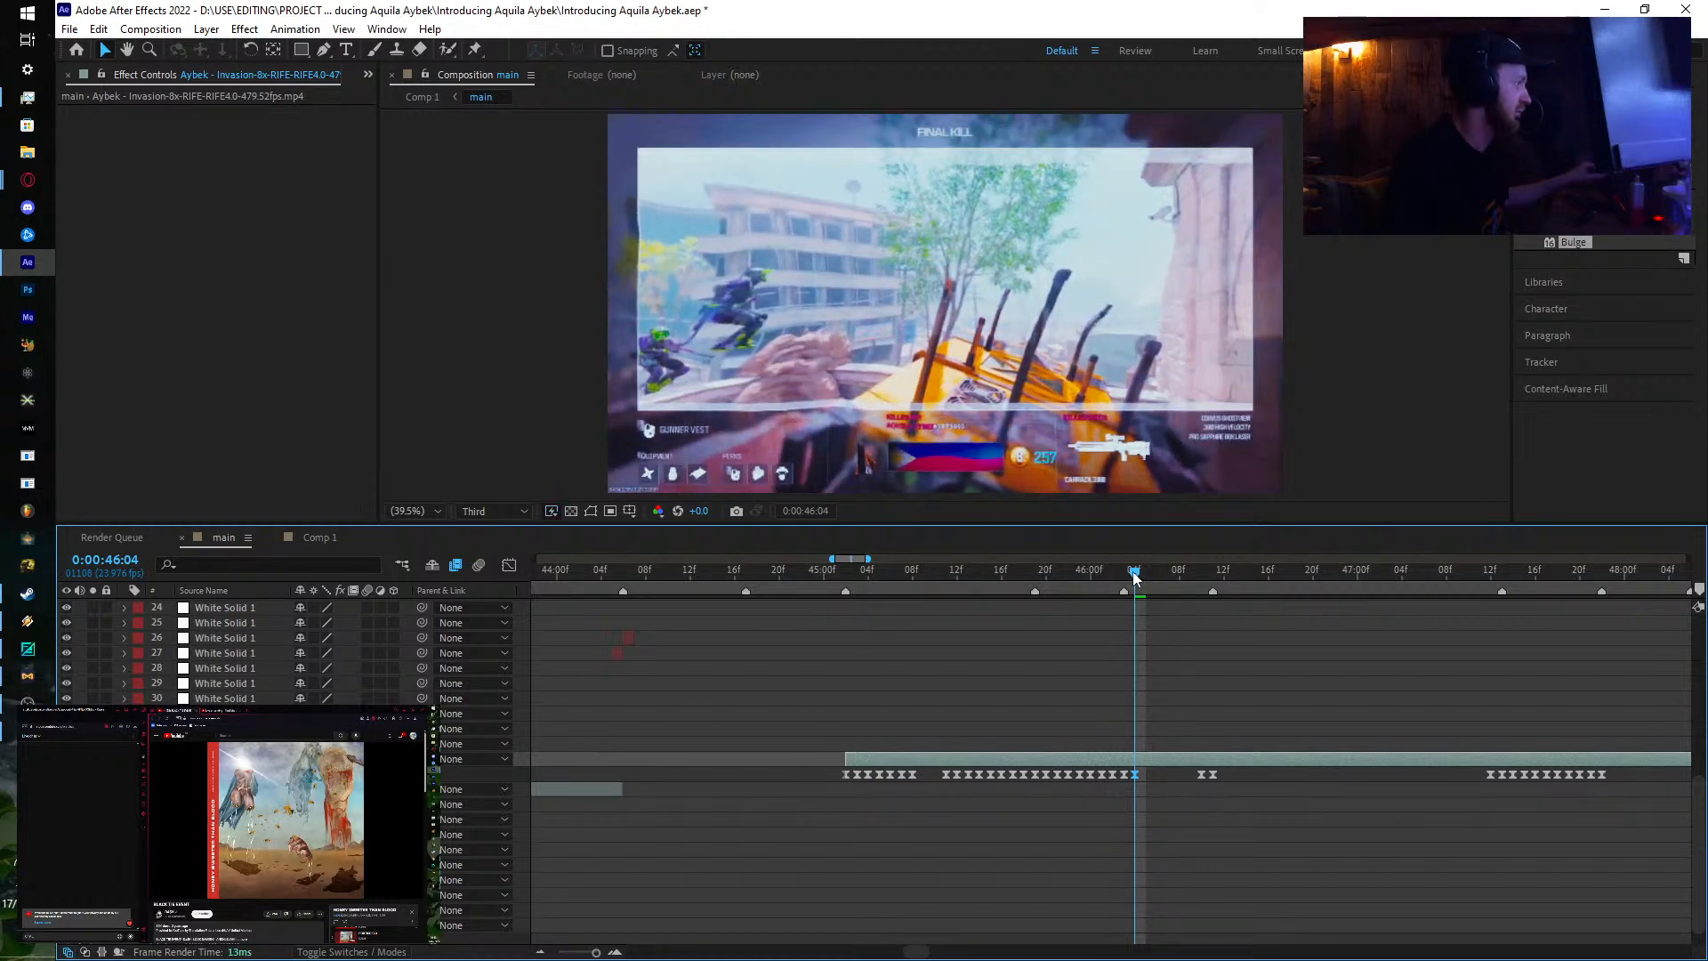
{"action": "left_click_drag", "start_coordinate": [1134, 576], "coordinate": [1144, 577]}
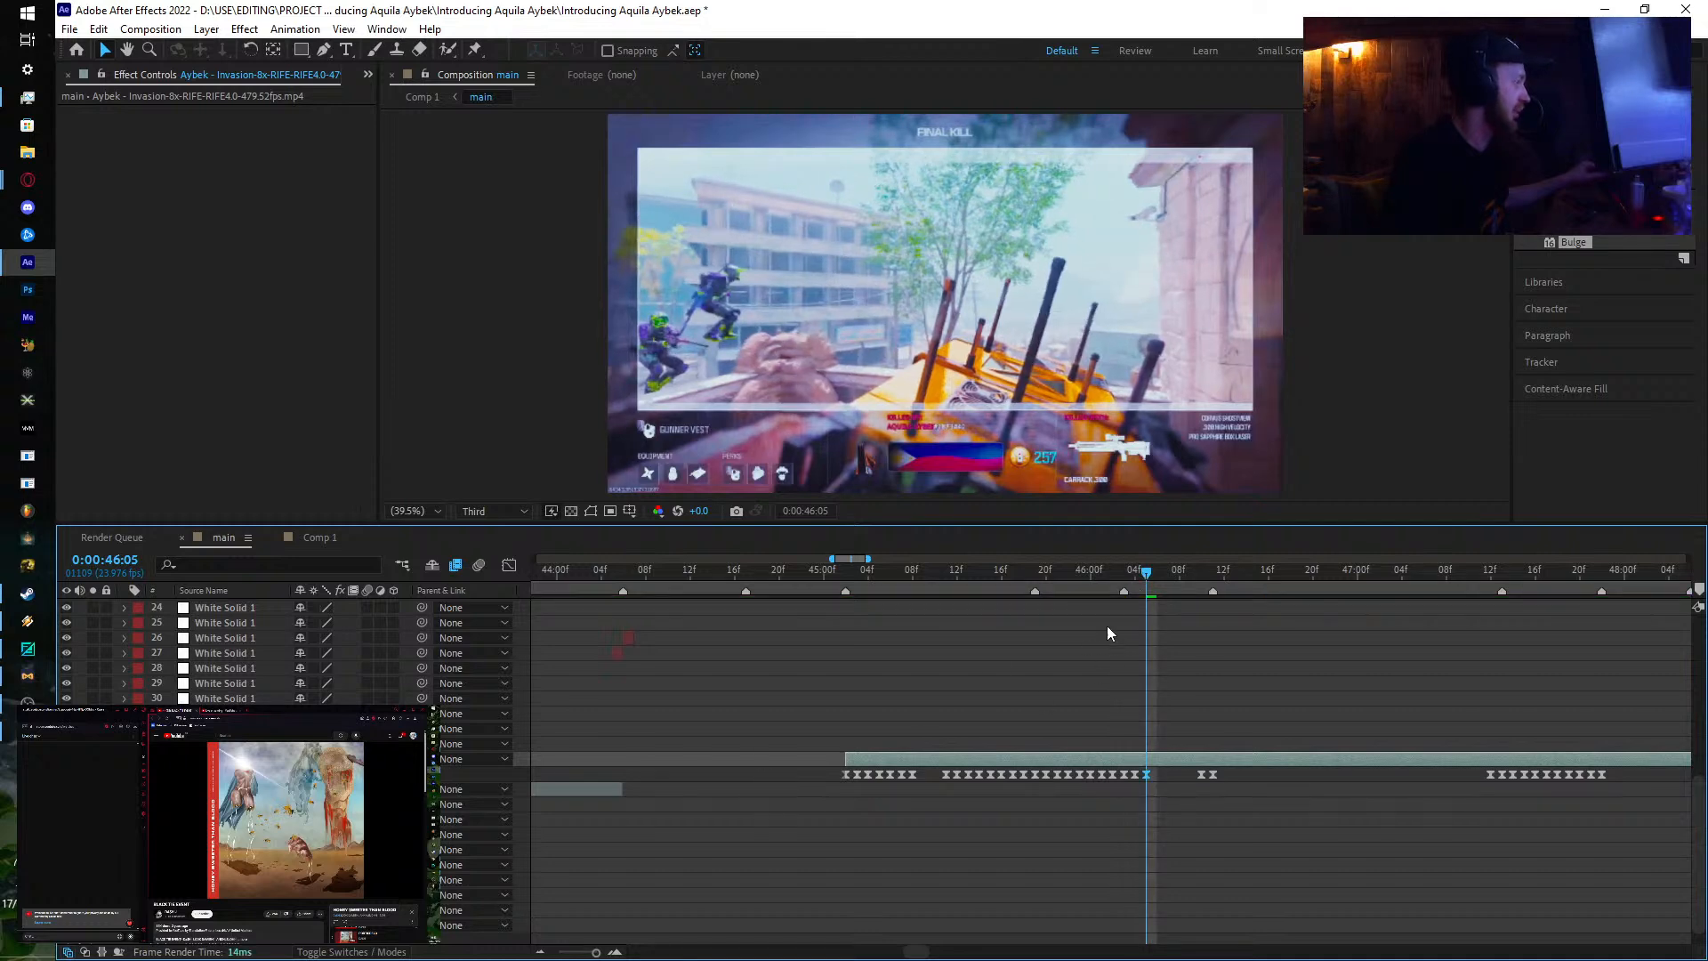
{"action": "left_click_drag", "start_coordinate": [1146, 576], "coordinate": [1156, 578]}
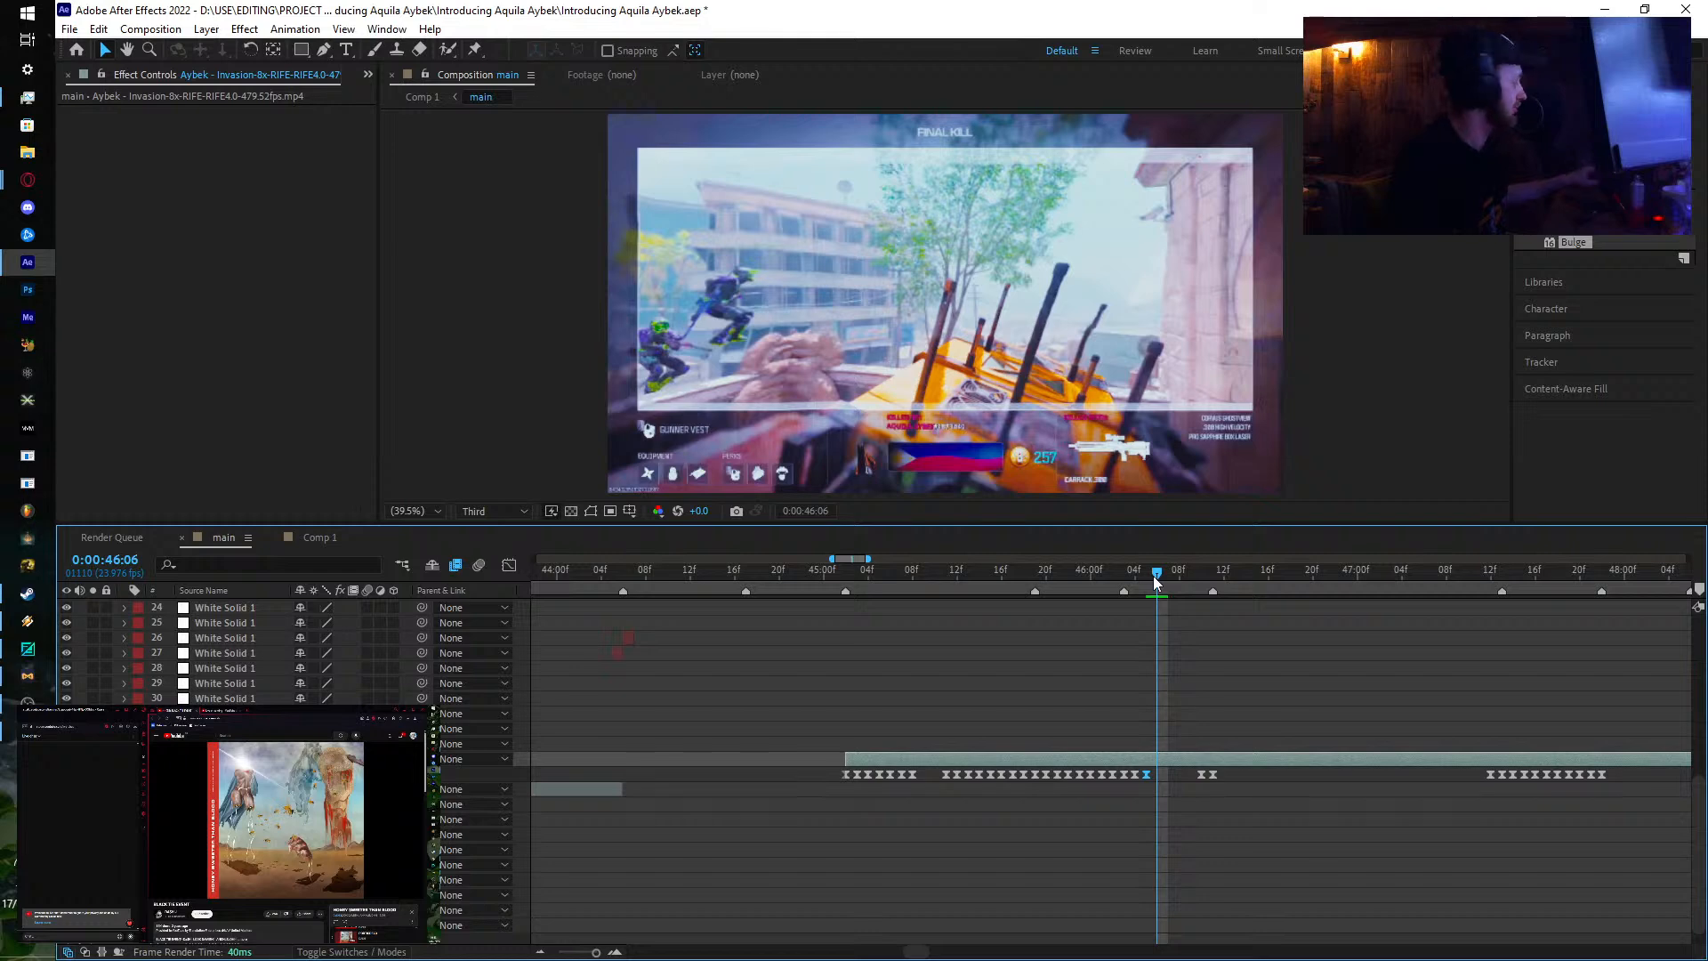
{"action": "key", "text": "ctrl+v"}
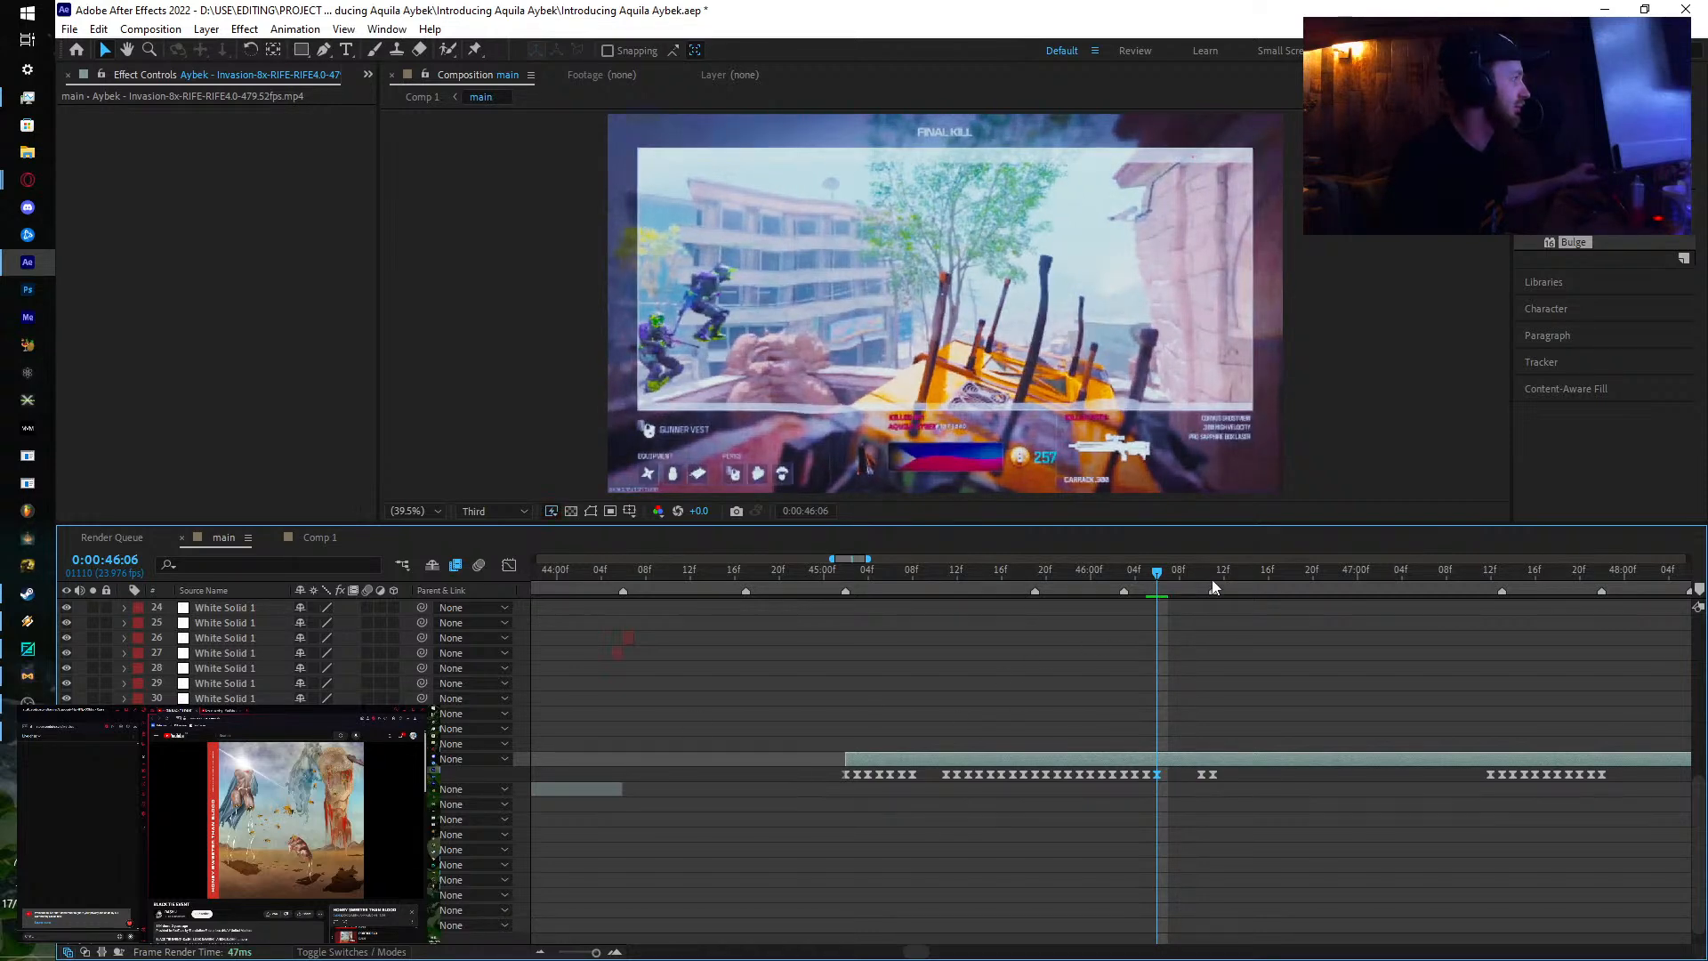
{"action": "key", "text": "Page_Down"}
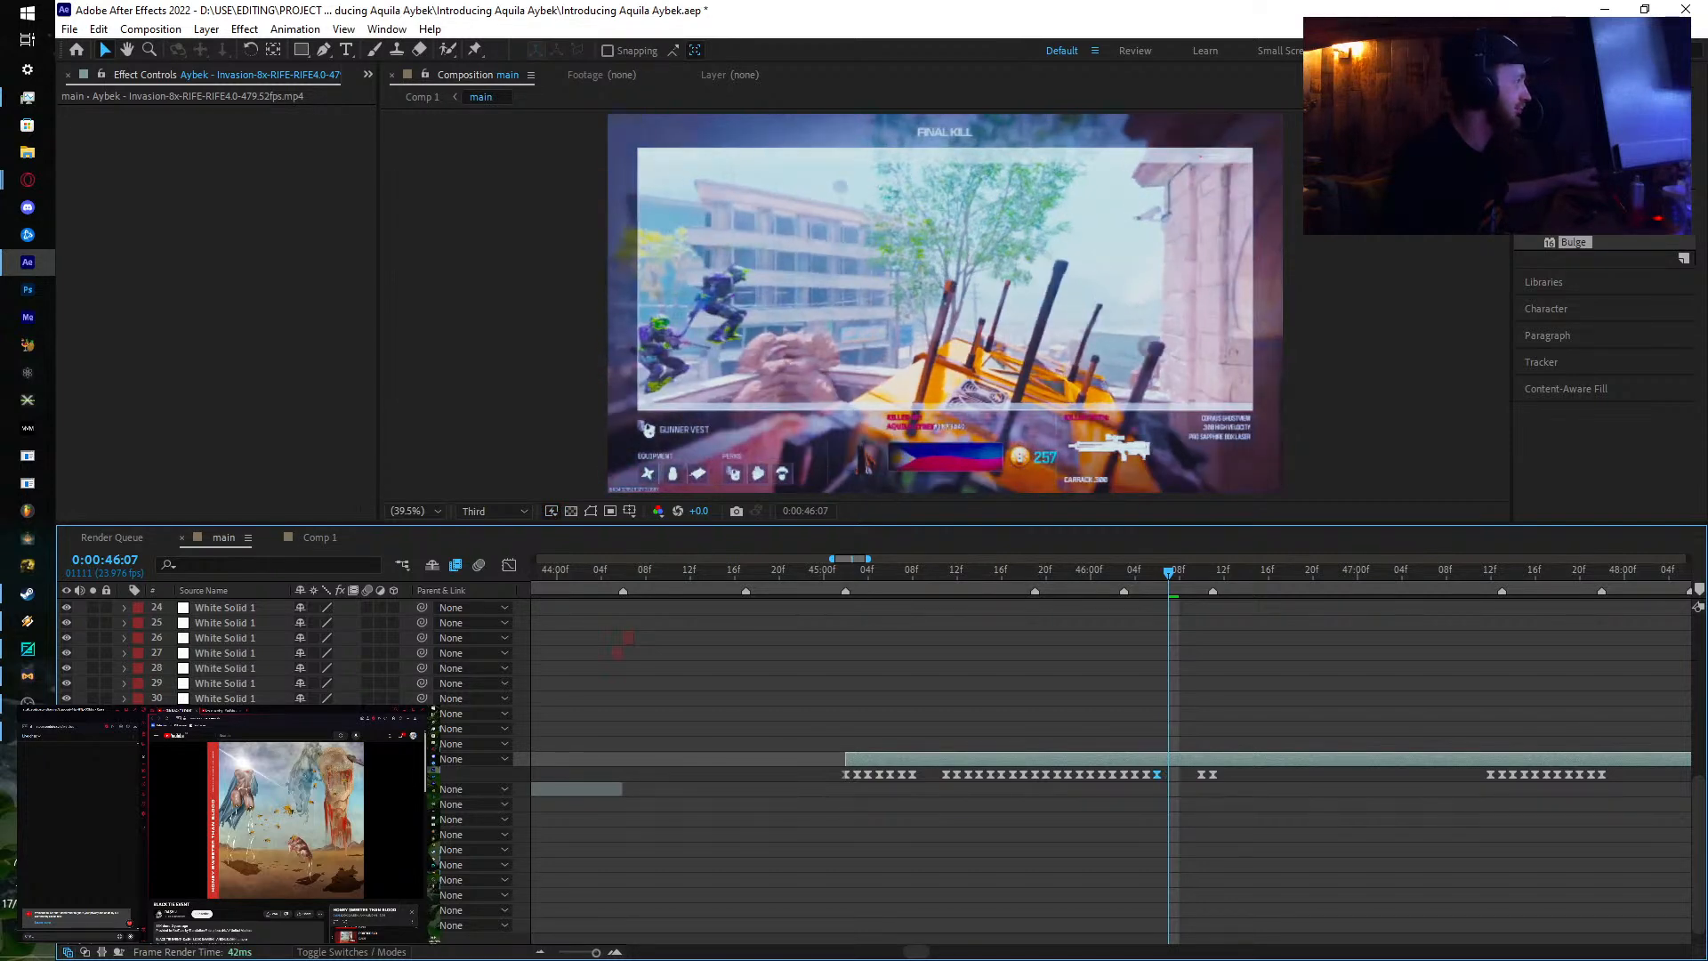
{"action": "key", "text": "Page_Up"}
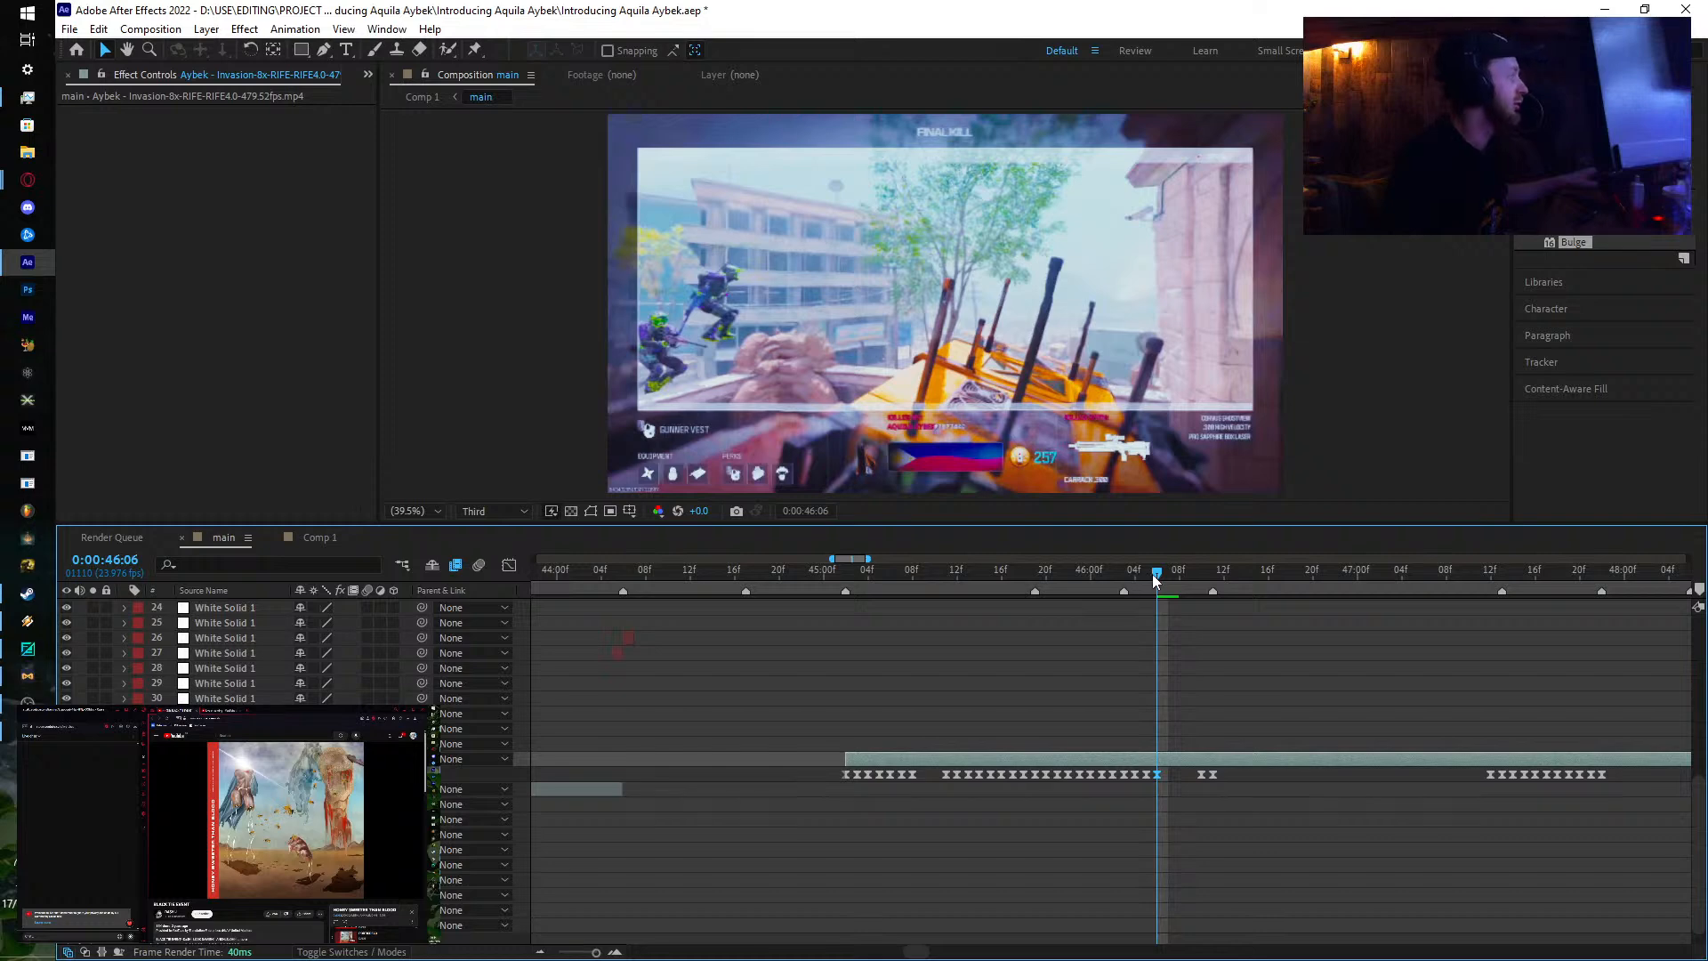
Step: Advance the clip's source time at 0:00:46:06 and add a time-remap keyframe with a later source time at 0:00:46:07
{"action": "left_click_drag", "start_coordinate": [1151, 574], "coordinate": [1152, 577]}
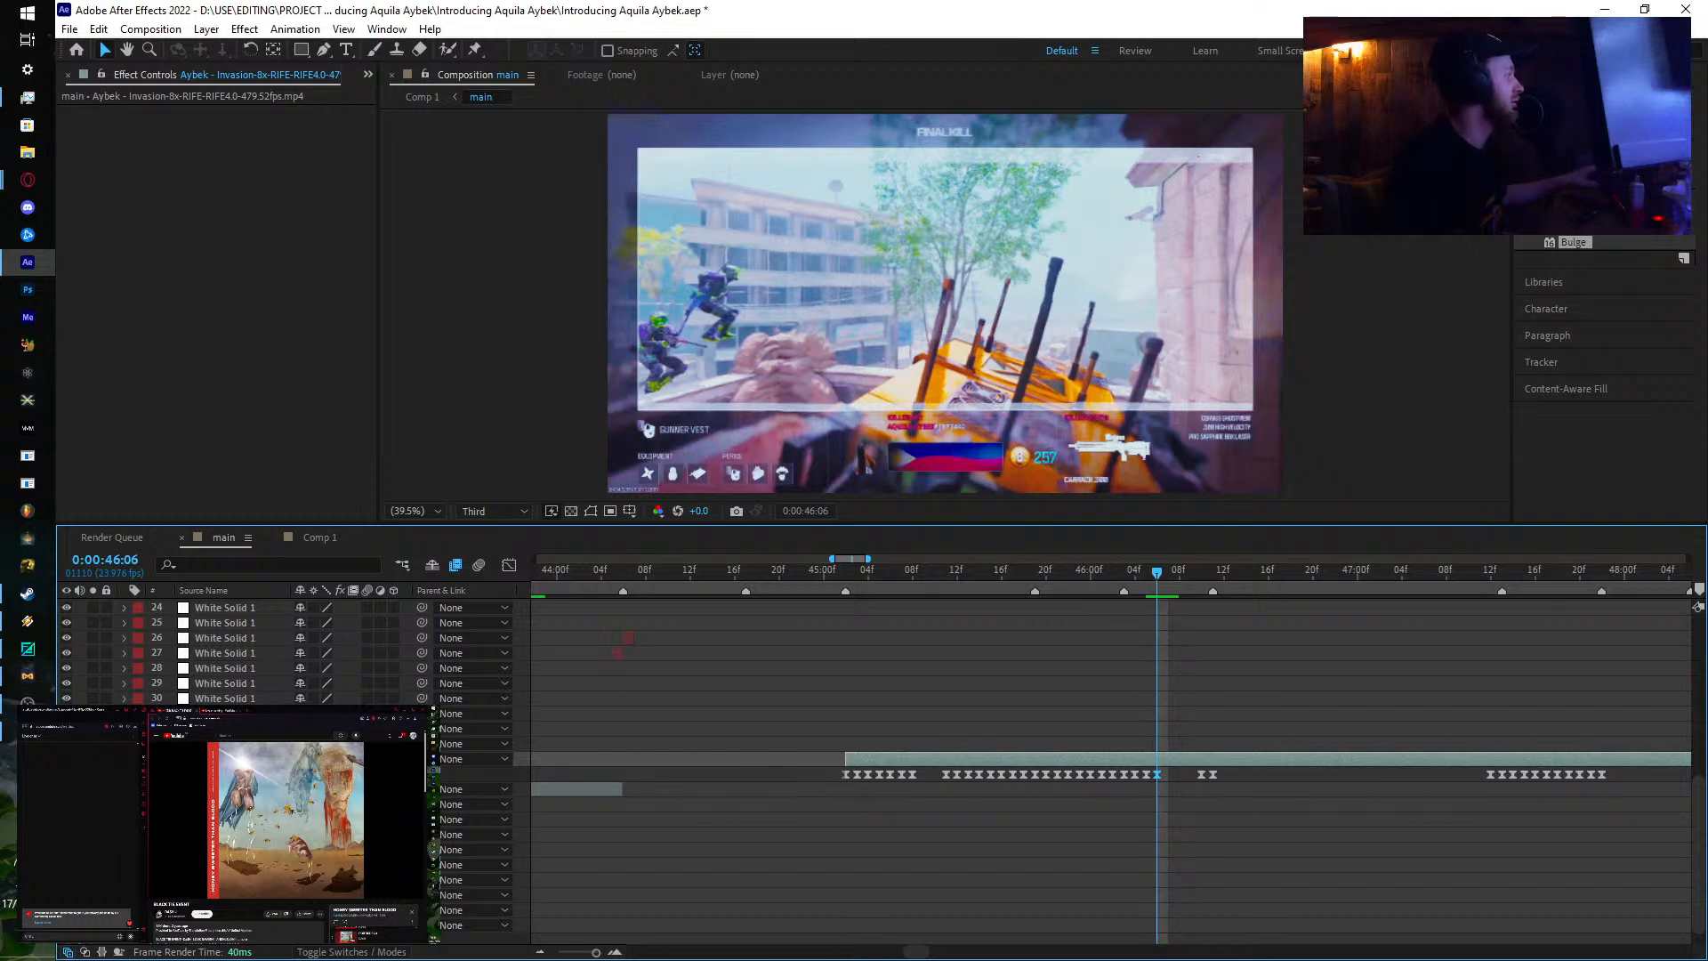
{"action": "left_click_drag", "start_coordinate": [324, 774], "coordinate": [353, 774]}
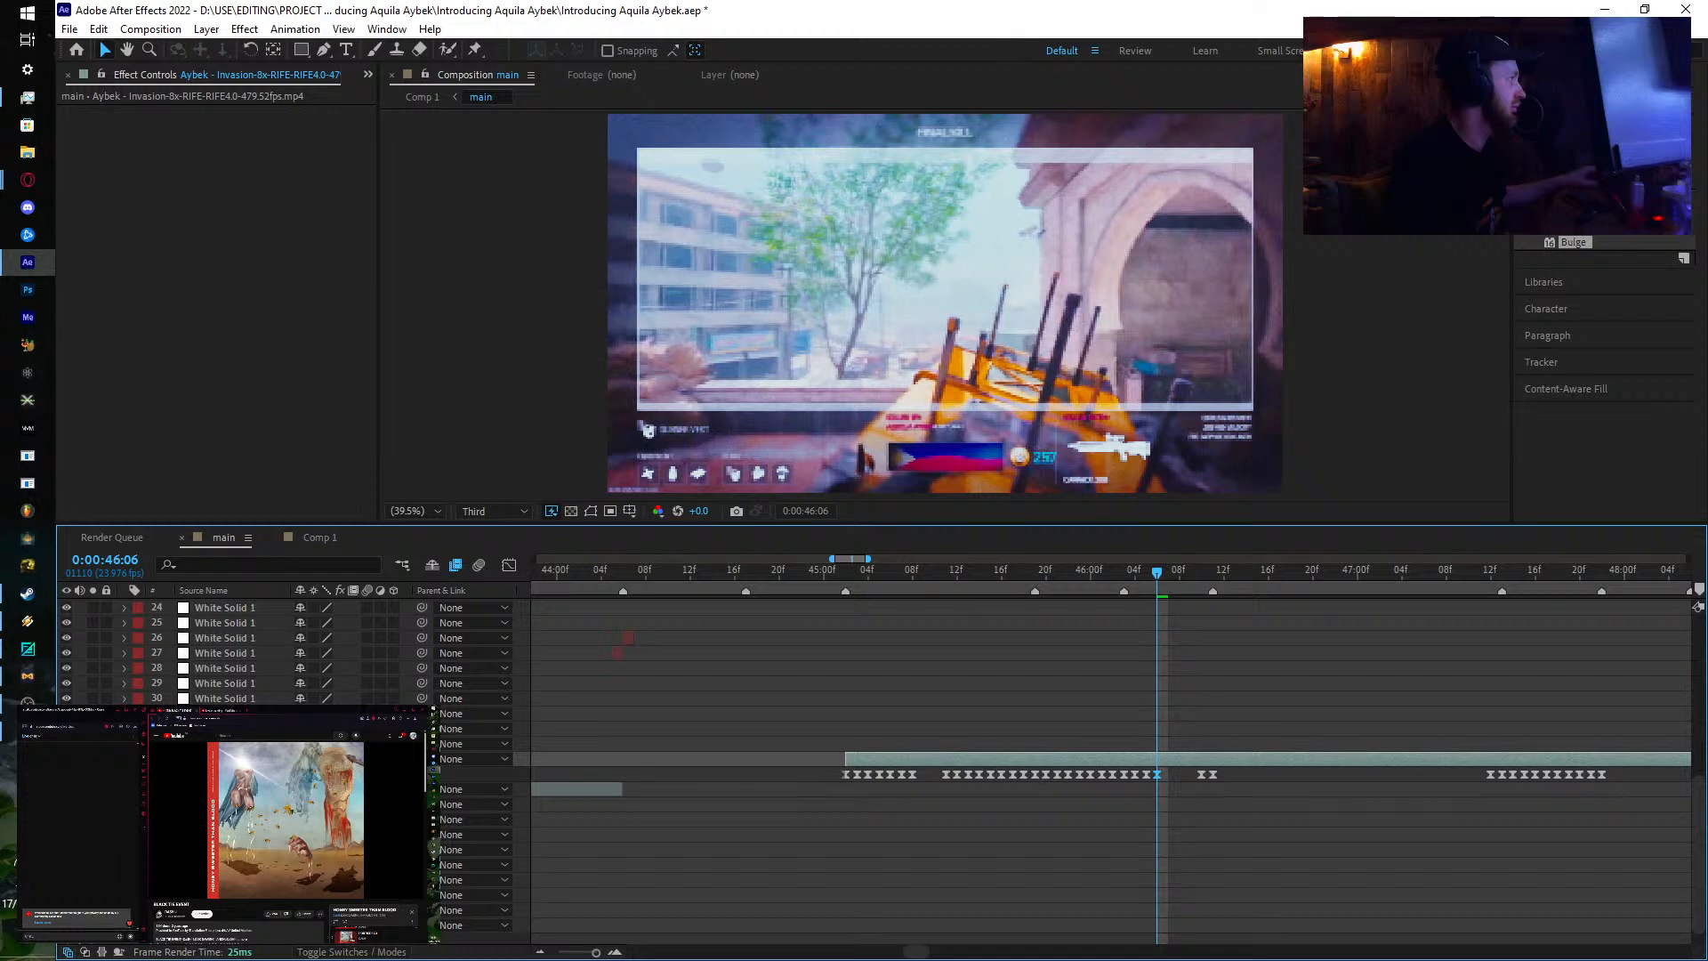
{"action": "left_click", "coordinate": [1163, 571]}
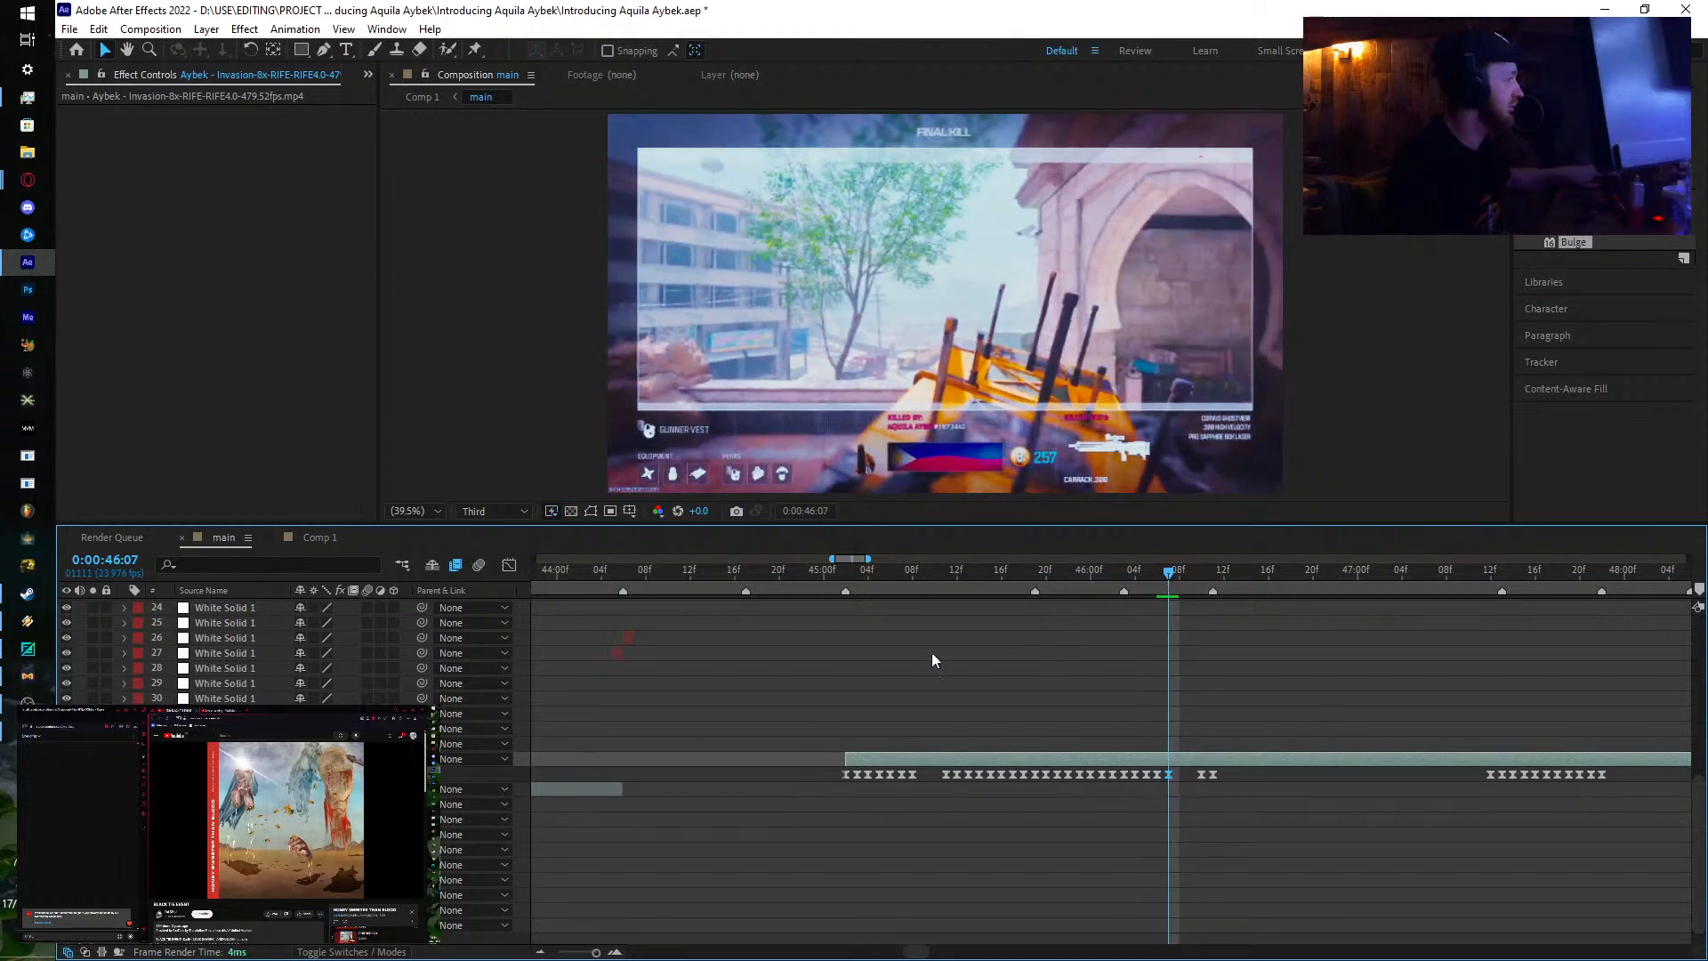
{"action": "left_click_drag", "start_coordinate": [320, 774], "coordinate": [341, 774]}
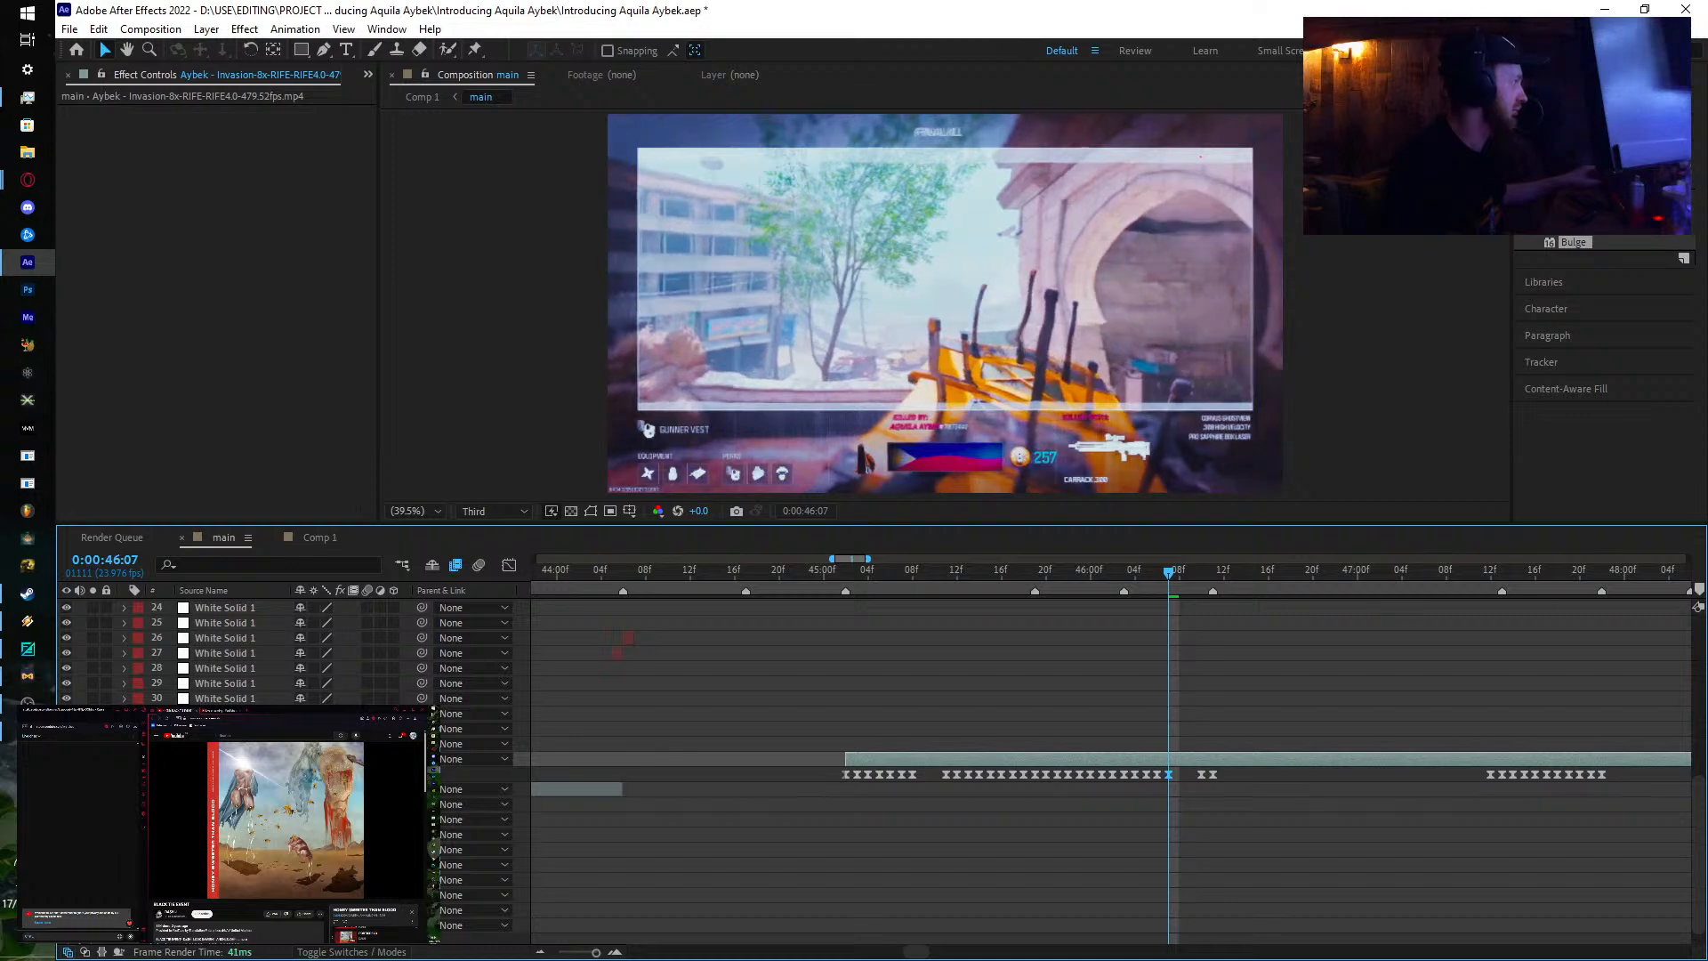
Step: Add time-remap keyframes at 0:00:46:08 and 0:00:46:09, comparing neighbouring frames, and move on to the keyframe at 0:00:46:10
{"action": "left_click", "coordinate": [1160, 576]}
{"action": "left_click", "coordinate": [1167, 578]}
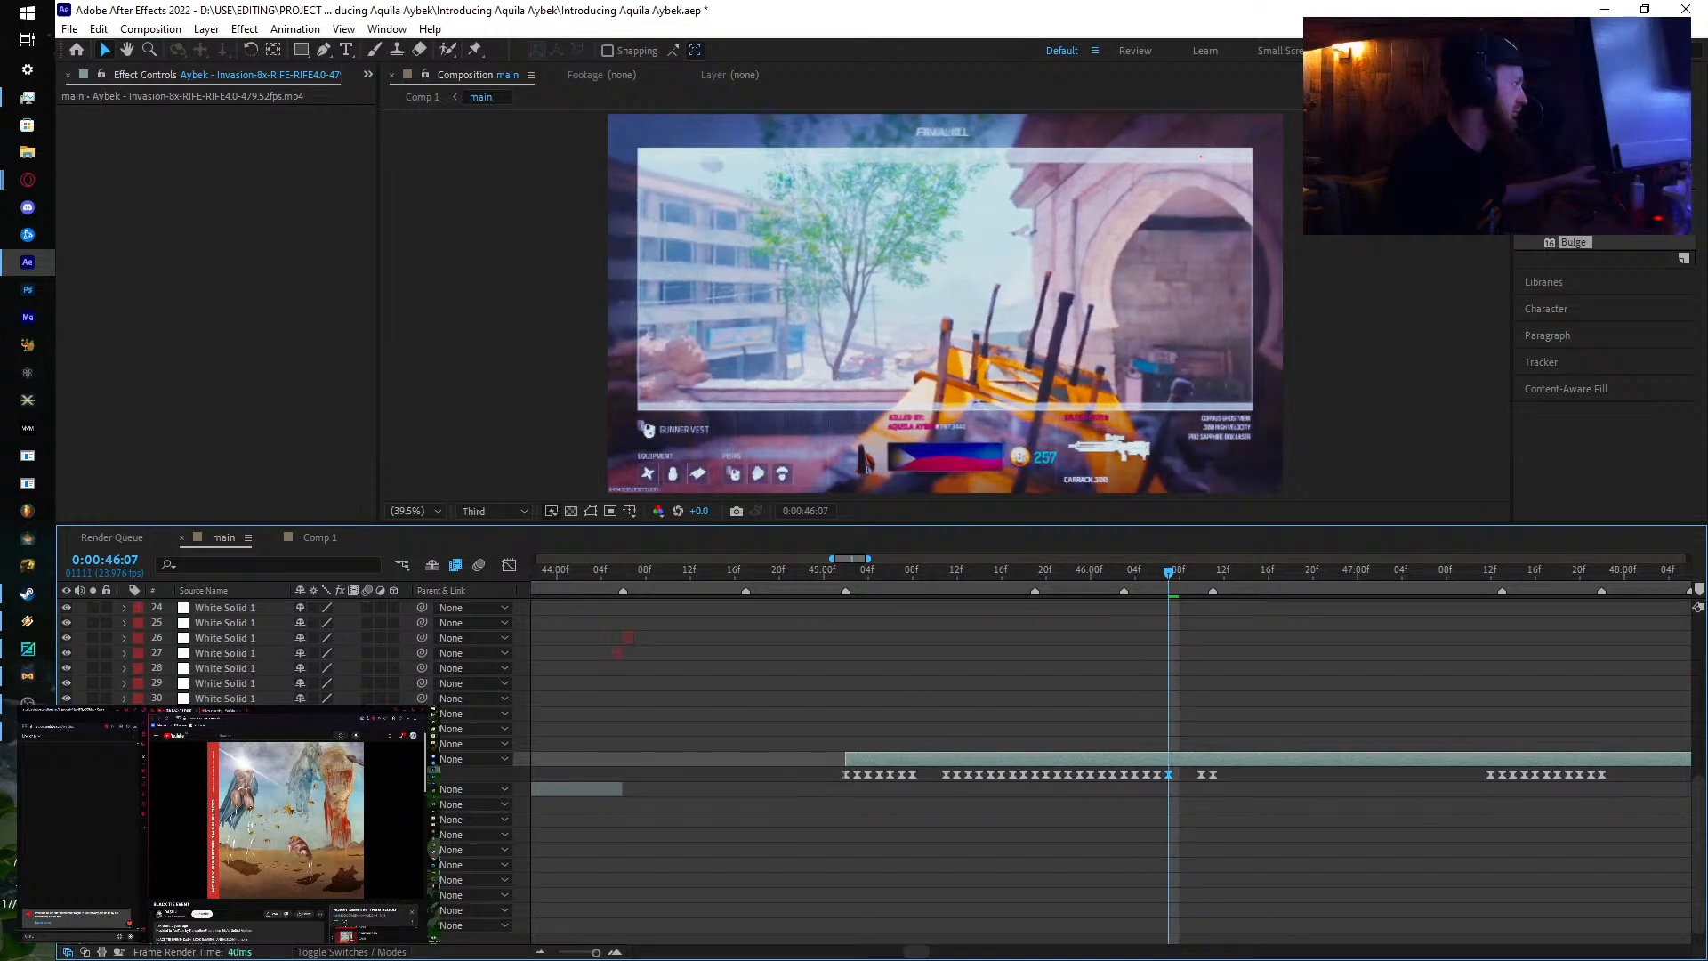
{"action": "left_click", "coordinate": [1175, 577]}
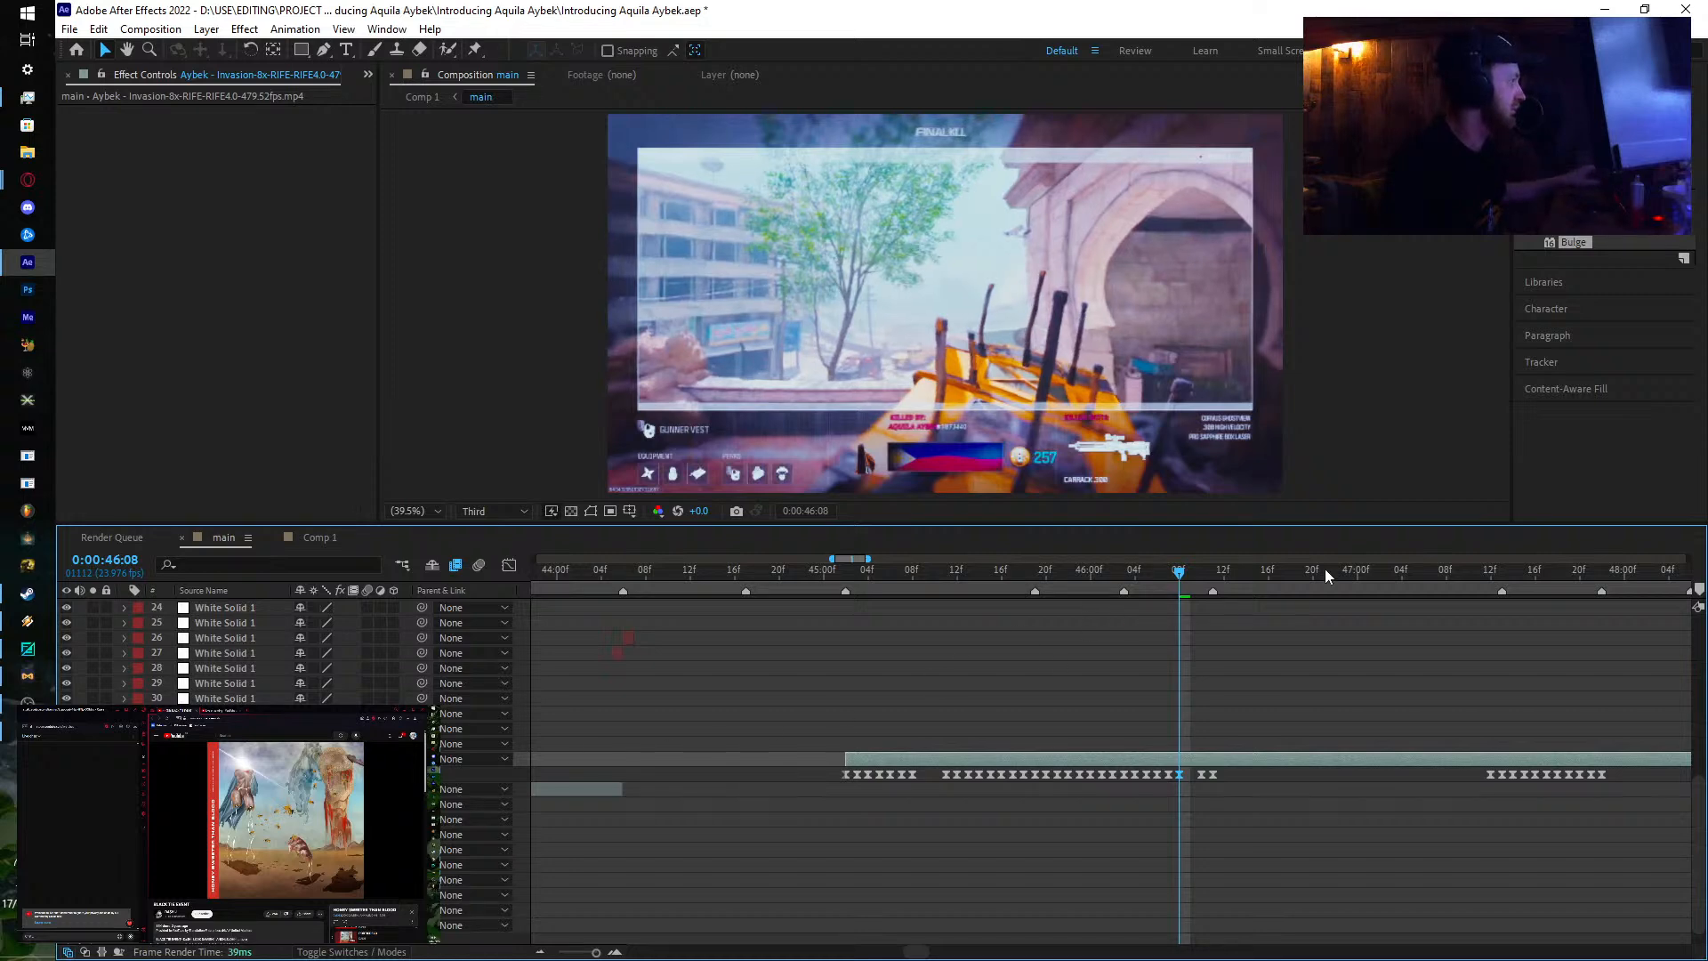
{"action": "left_click", "coordinate": [1182, 573]}
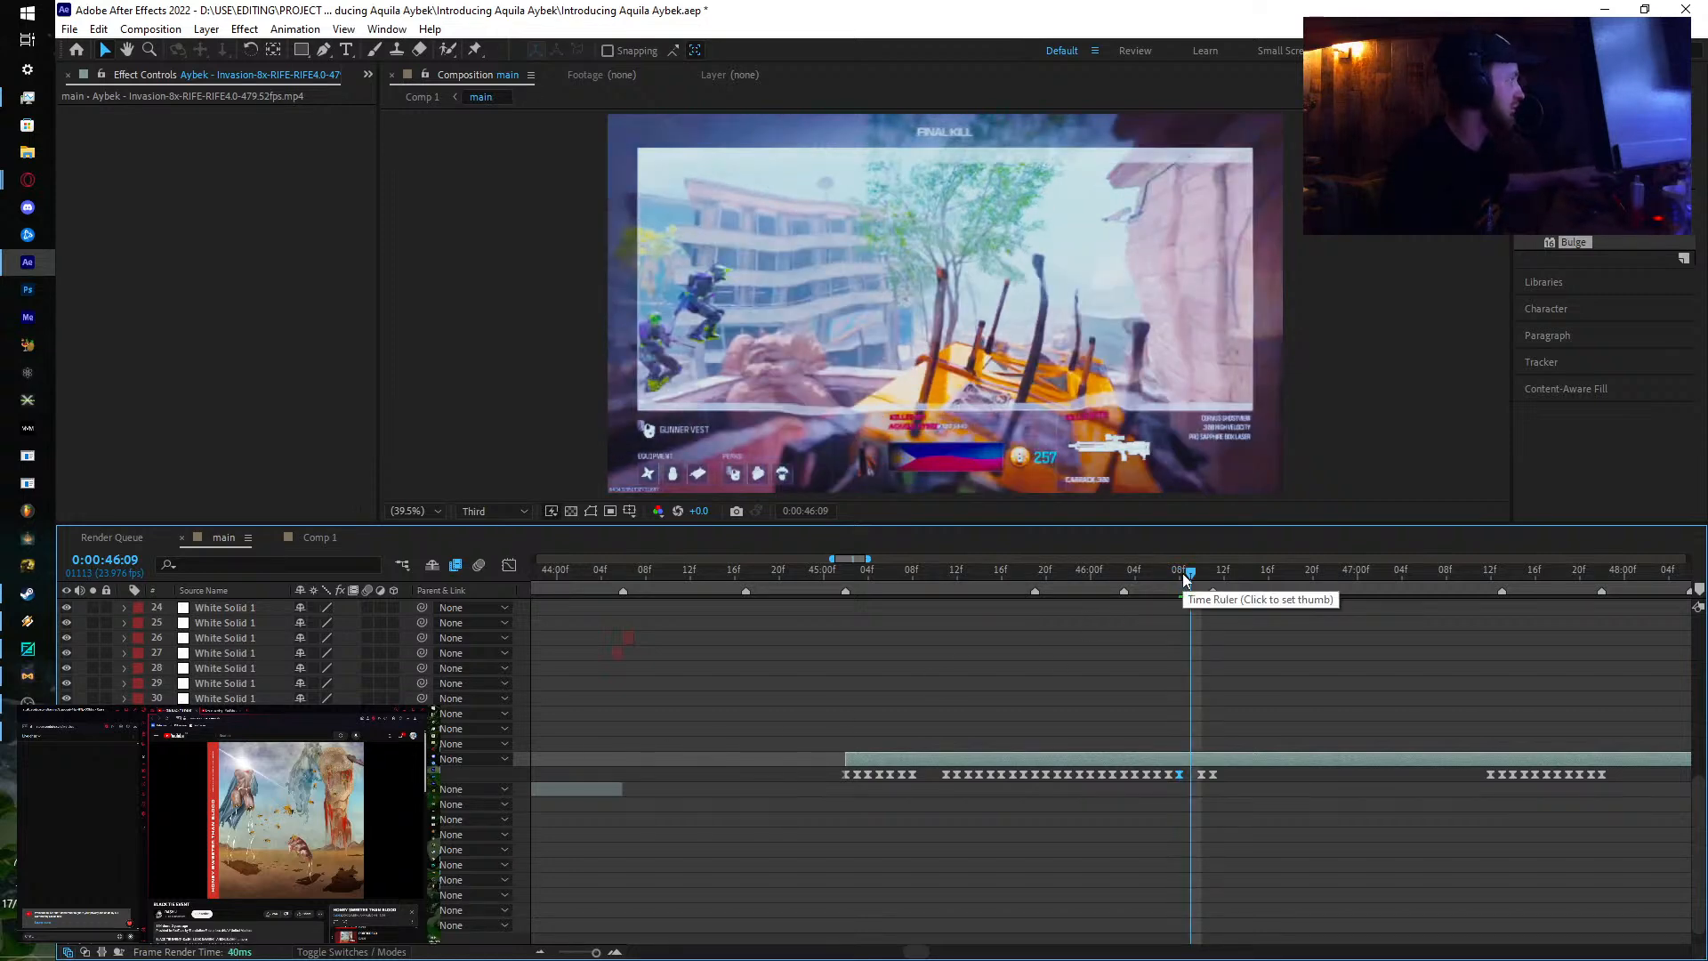
{"action": "key", "text": "ctrl+v"}
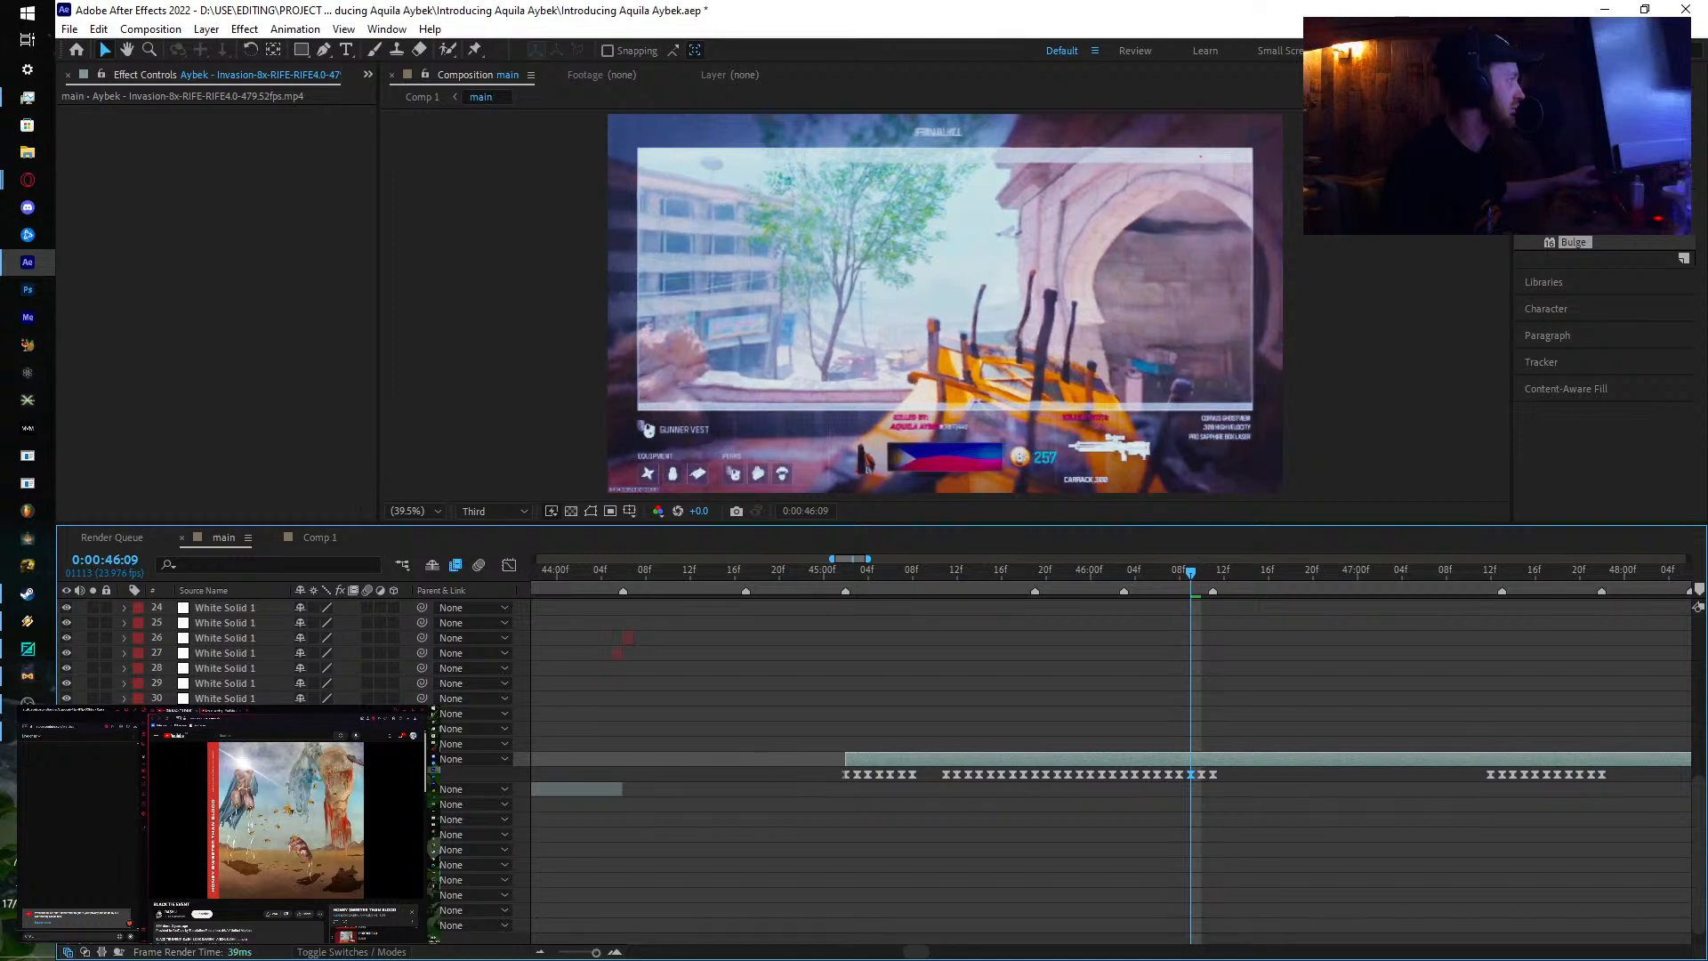
{"action": "left_click", "coordinate": [1197, 577]}
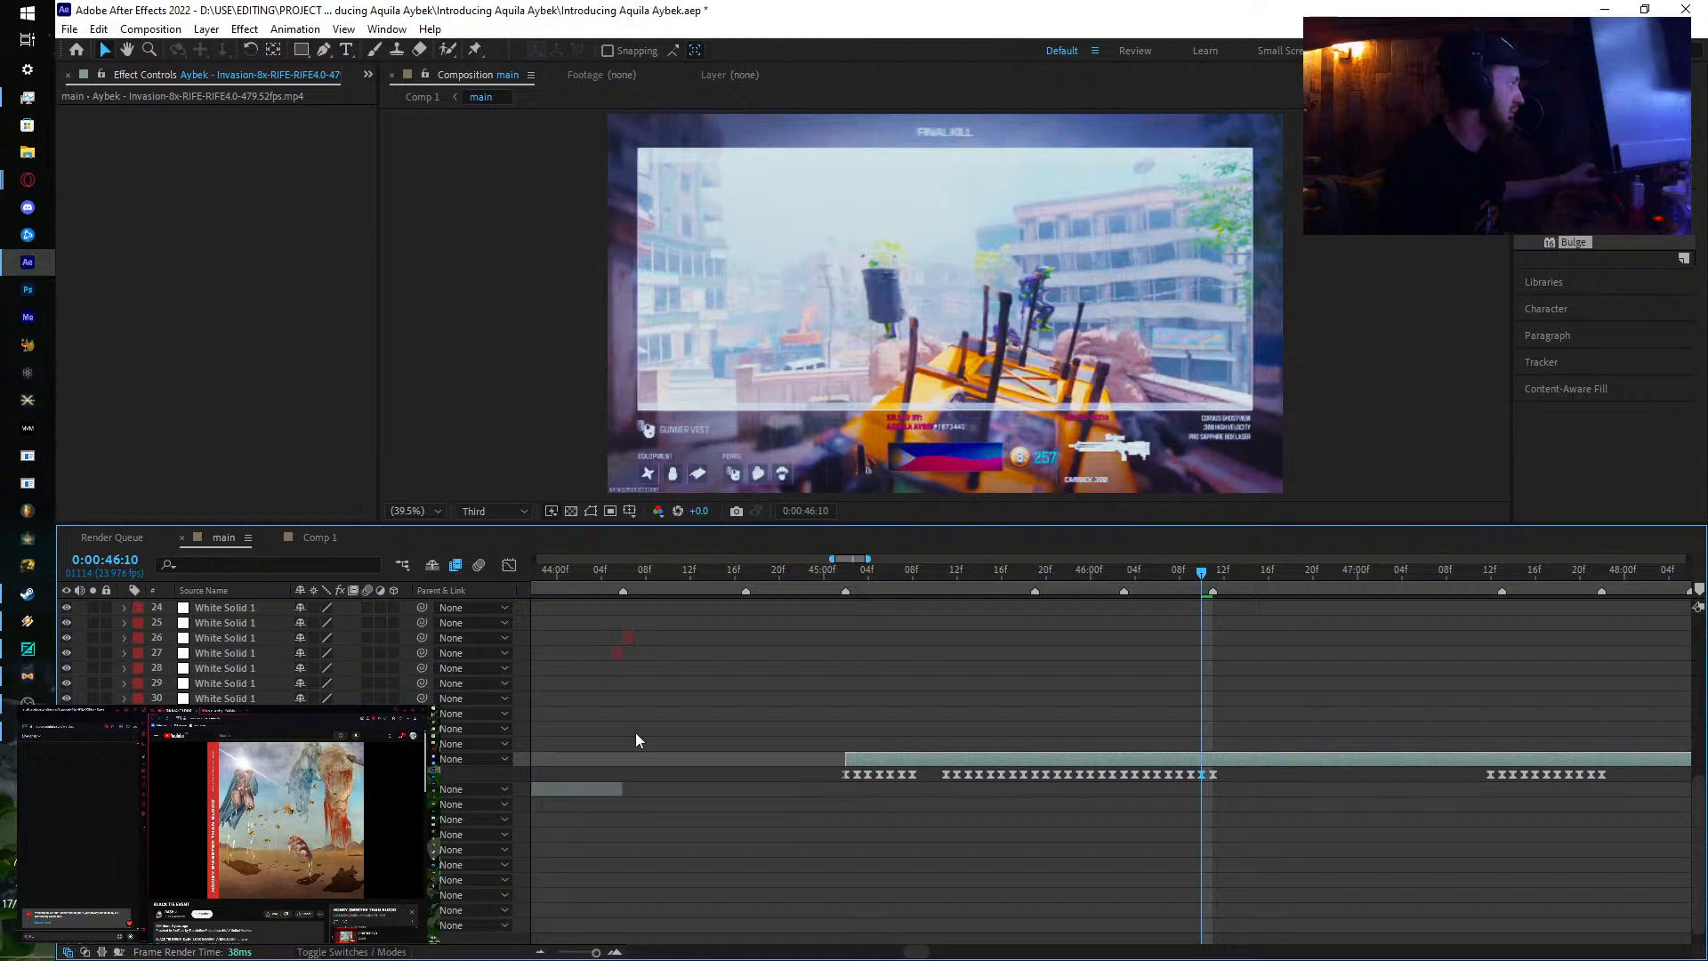
Step: Review the time-remapped motion frame by frame from 0:00:45:17 to 0:00:46:09
{"action": "left_click_drag", "start_coordinate": [1079, 573], "coordinate": [1016, 667]}
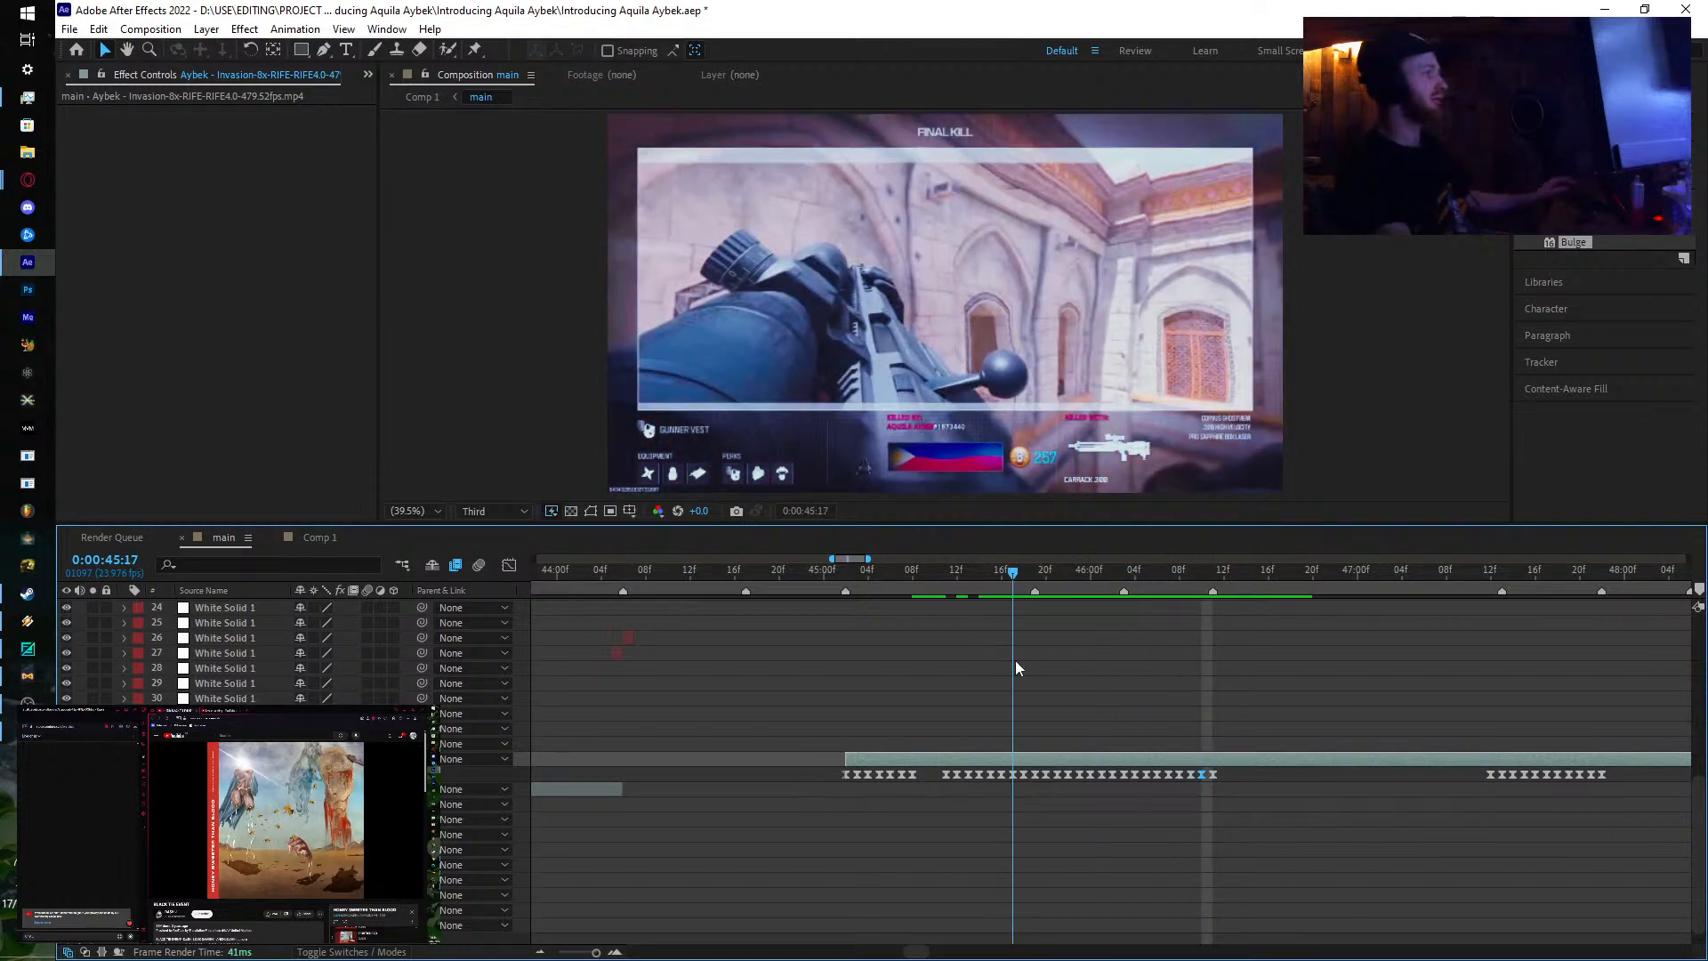
{"action": "key", "text": "Page_Down"}
{"action": "key", "text": "Page_Down"}
{"action": "key", "text": "Page_Down"}
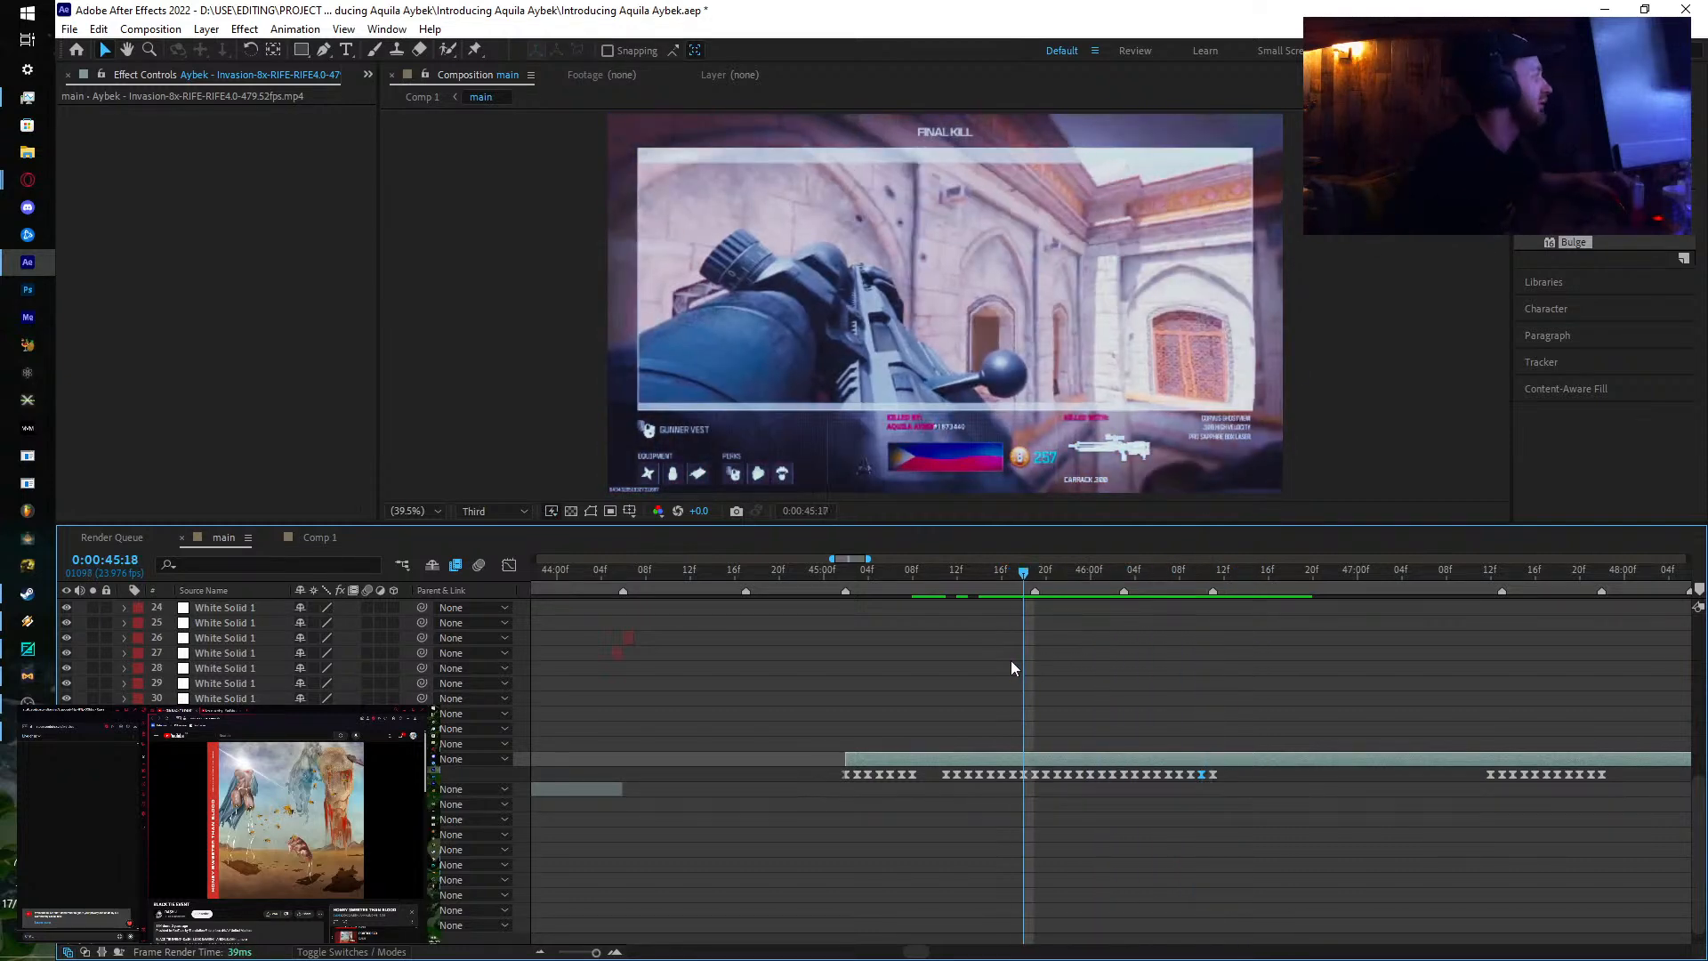
{"action": "key", "text": "Page_Down"}
{"action": "key", "text": "Page_Down"}
{"action": "key", "text": "Page_Down"}
{"action": "key", "text": "Page_Down"}
{"action": "key", "text": "Page_Down"}
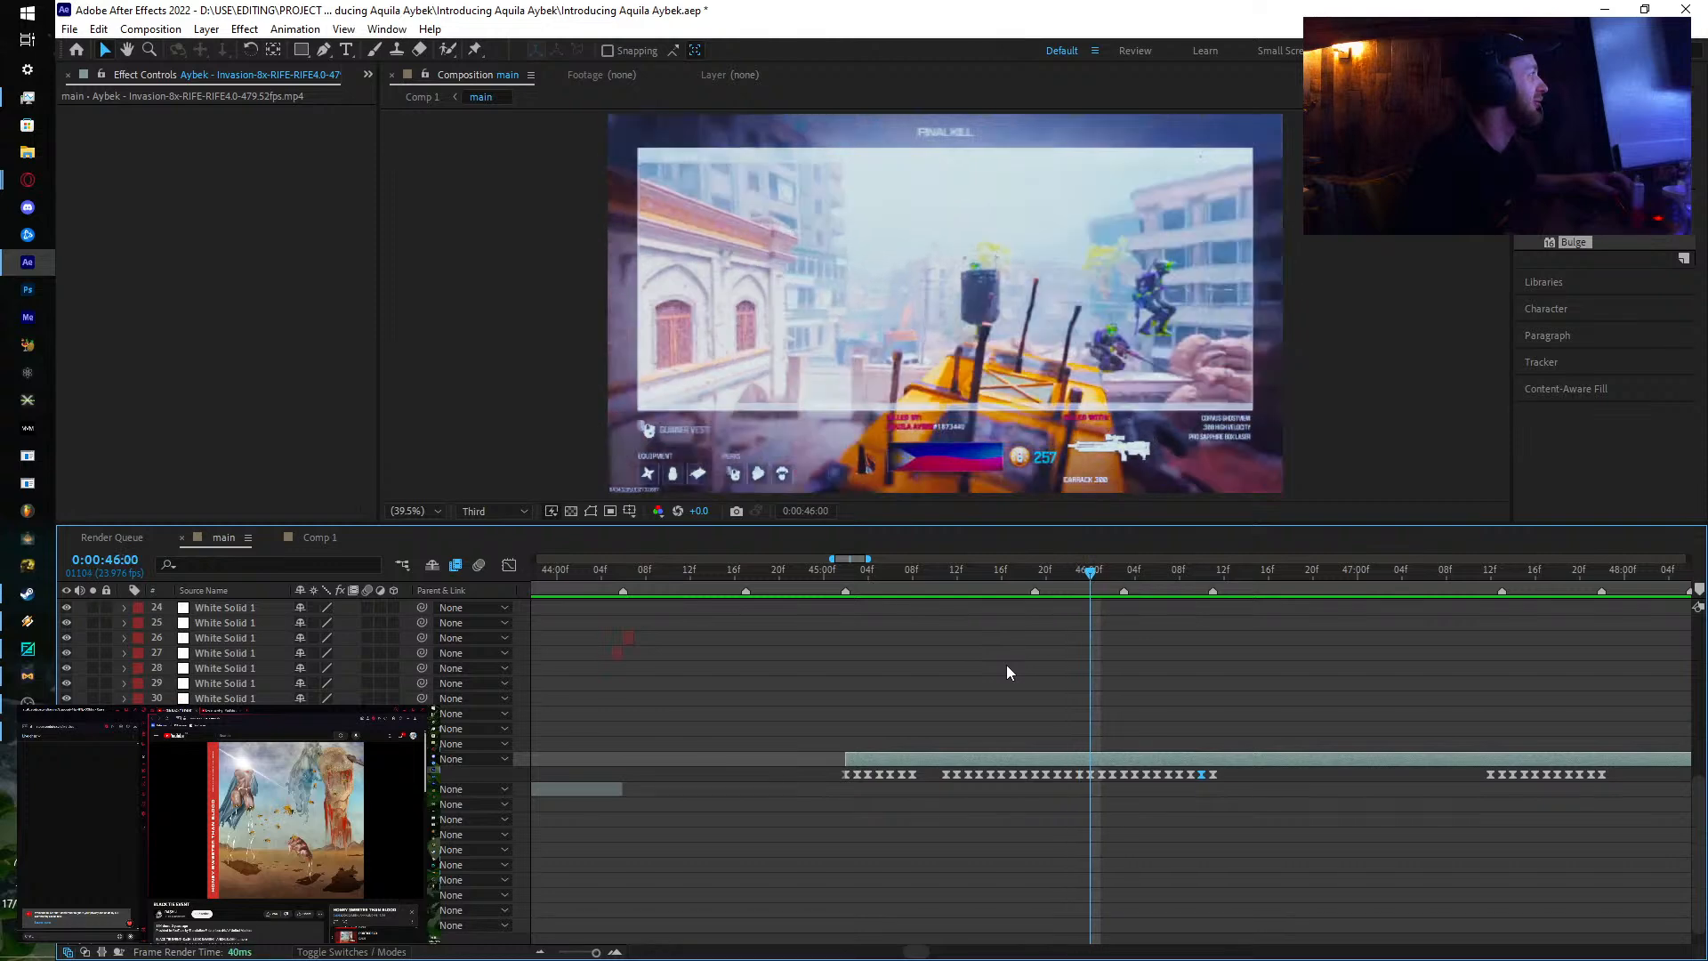
{"action": "key", "text": "Page_Down"}
{"action": "key", "text": "Page_Down"}
{"action": "key", "text": "Page_Down"}
{"action": "key", "text": "Page_Down"}
{"action": "key", "text": "Page_Down"}
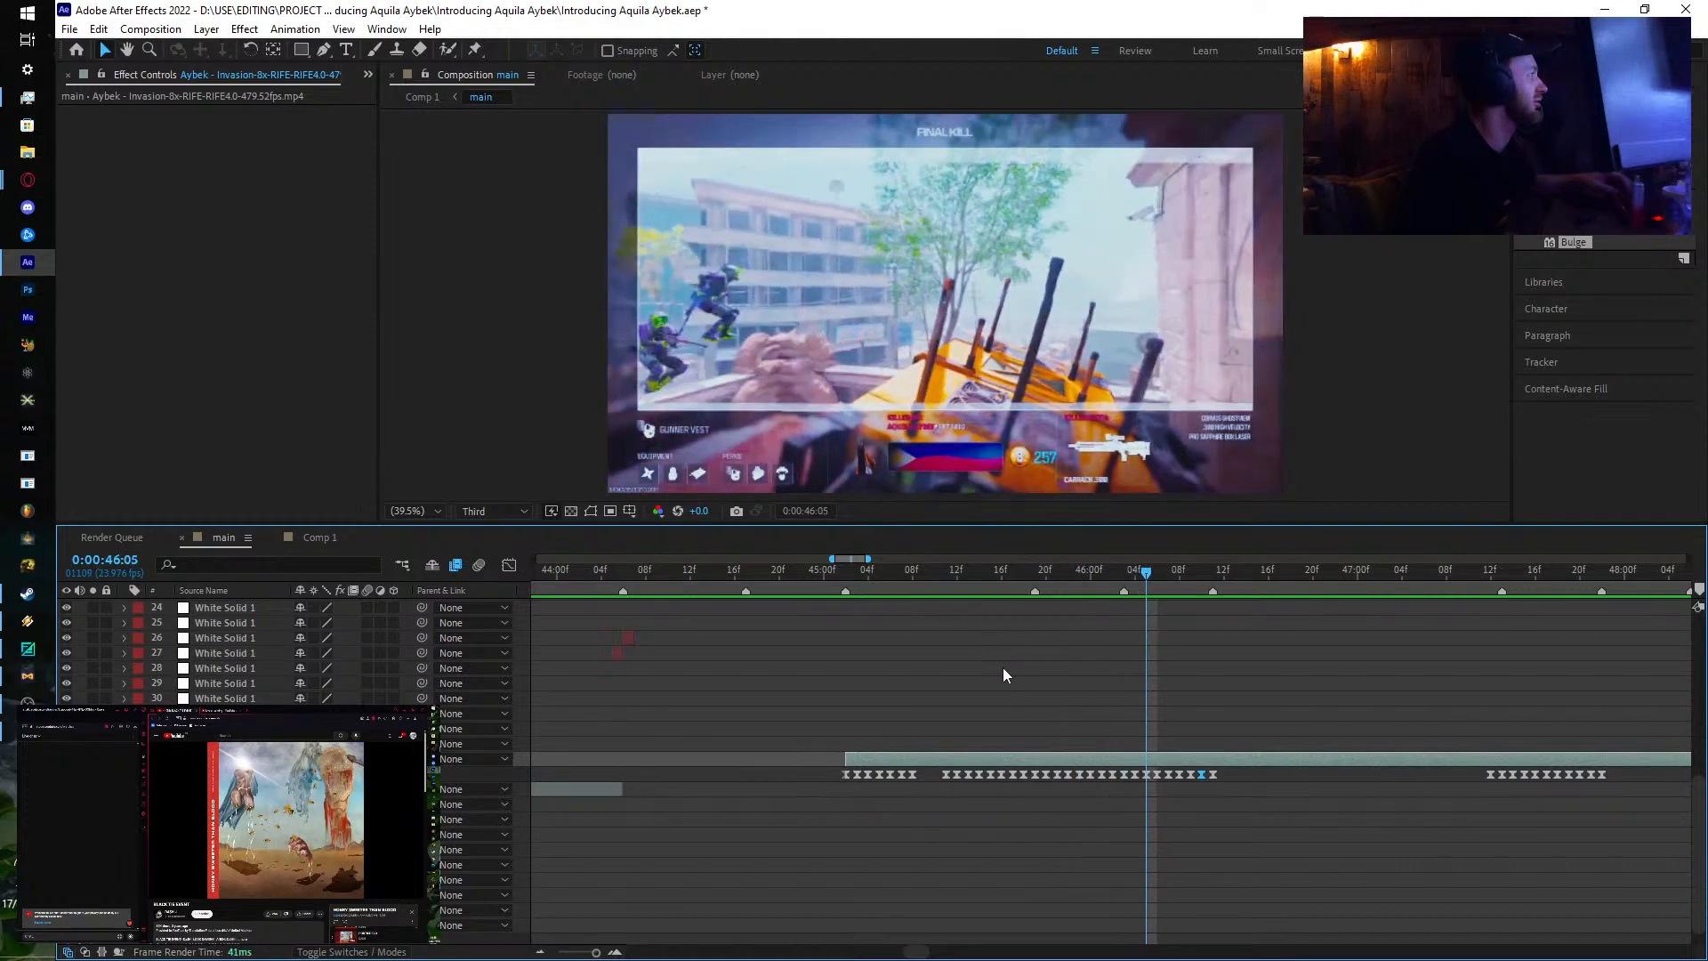
{"action": "key", "text": "Page_Down"}
{"action": "key", "text": "Page_Down"}
{"action": "key", "text": "Page_Down"}
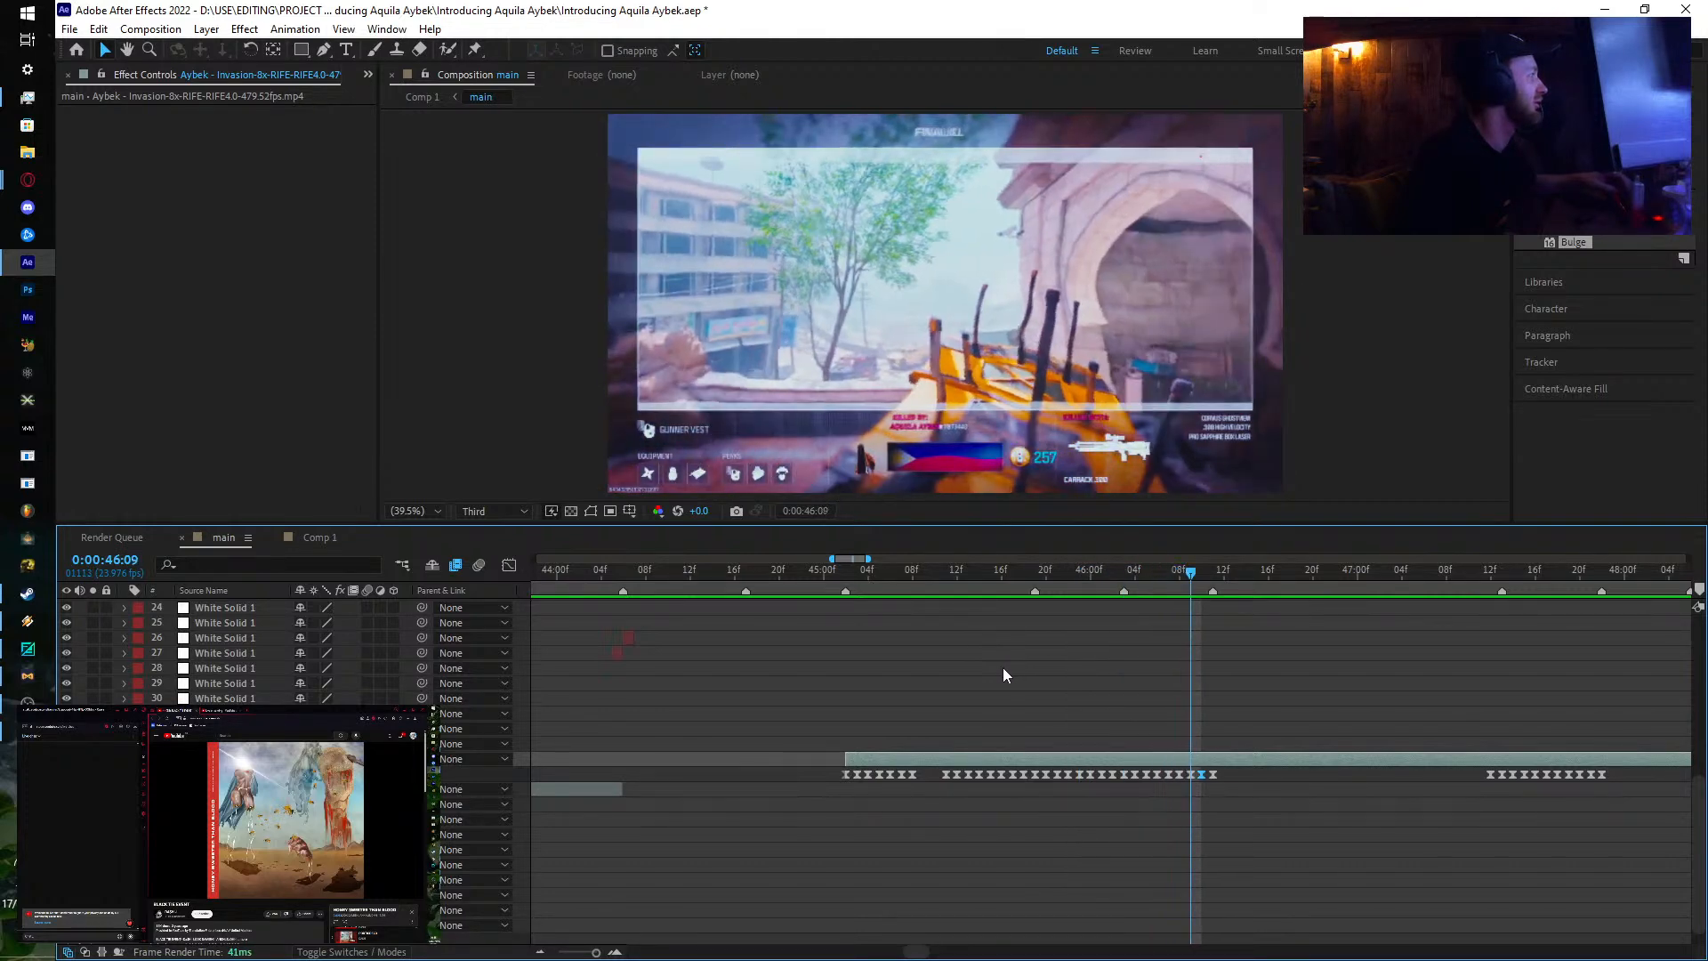
Step: Delete the time-remap keyframes from 0:00:46:10 back through 0:00:46:04, keeping the one at 0:00:46:03
{"action": "key", "text": "Delete"}
{"action": "key", "text": "Delete"}
{"action": "left_click", "coordinate": [1180, 773]}
{"action": "key", "text": "Delete"}
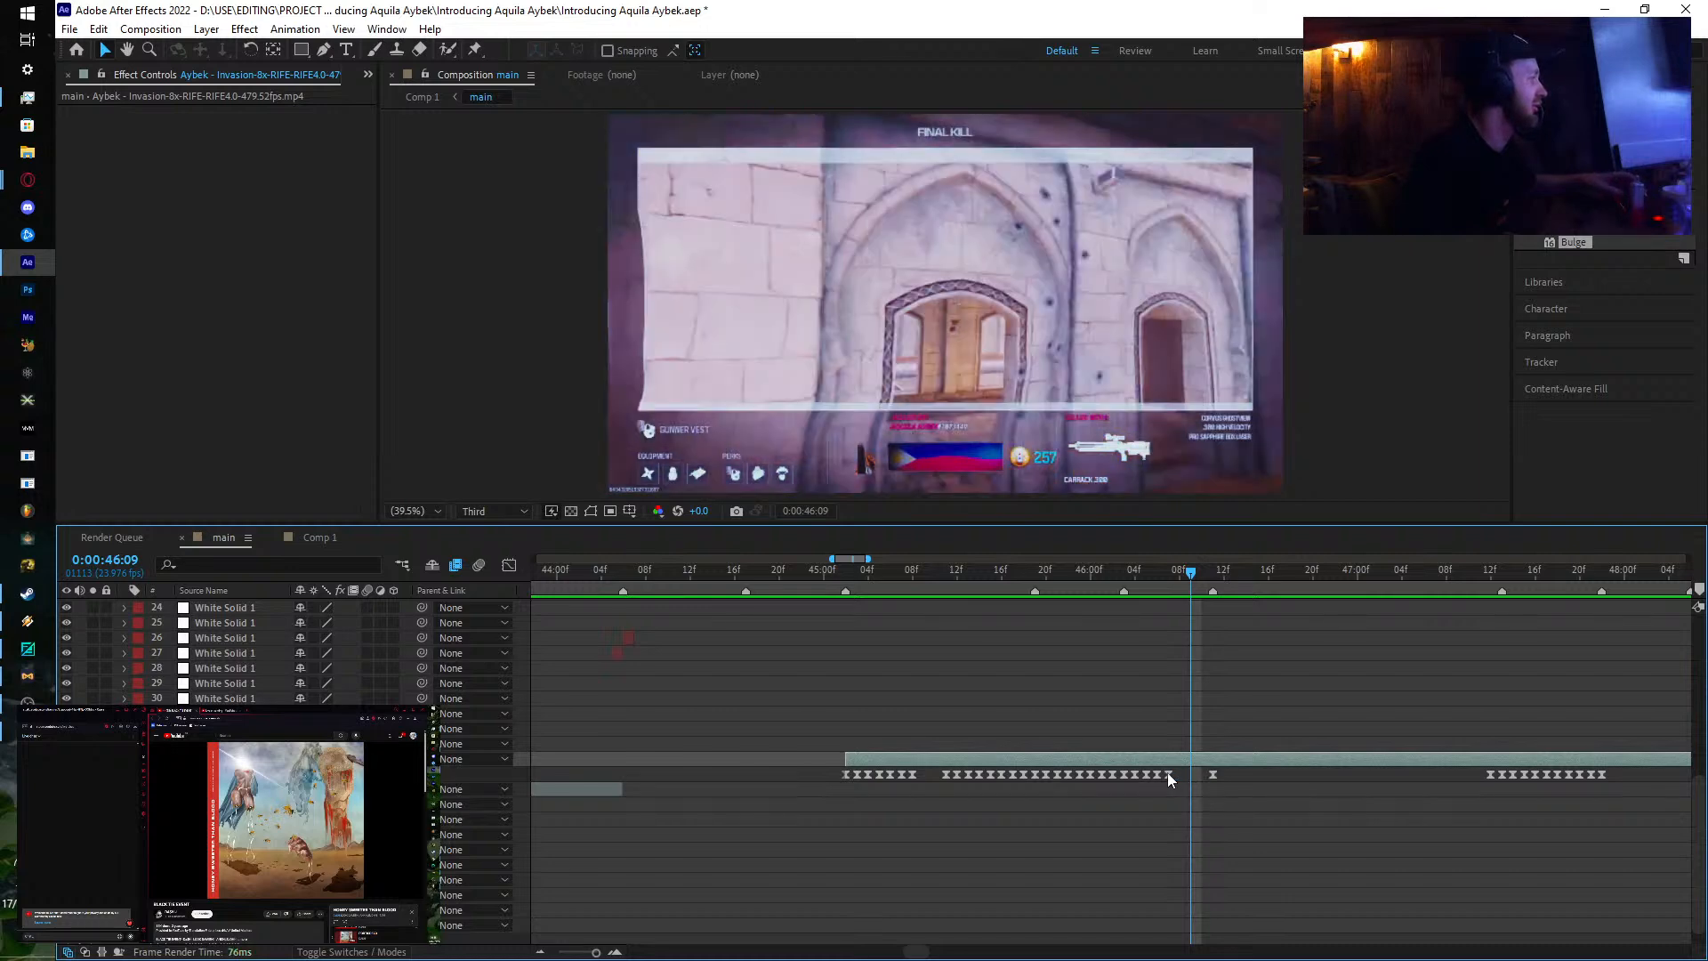
{"action": "key", "text": "Delete"}
{"action": "left_click", "coordinate": [1156, 772]}
{"action": "key", "text": "Delete"}
{"action": "left_click", "coordinate": [1145, 774]}
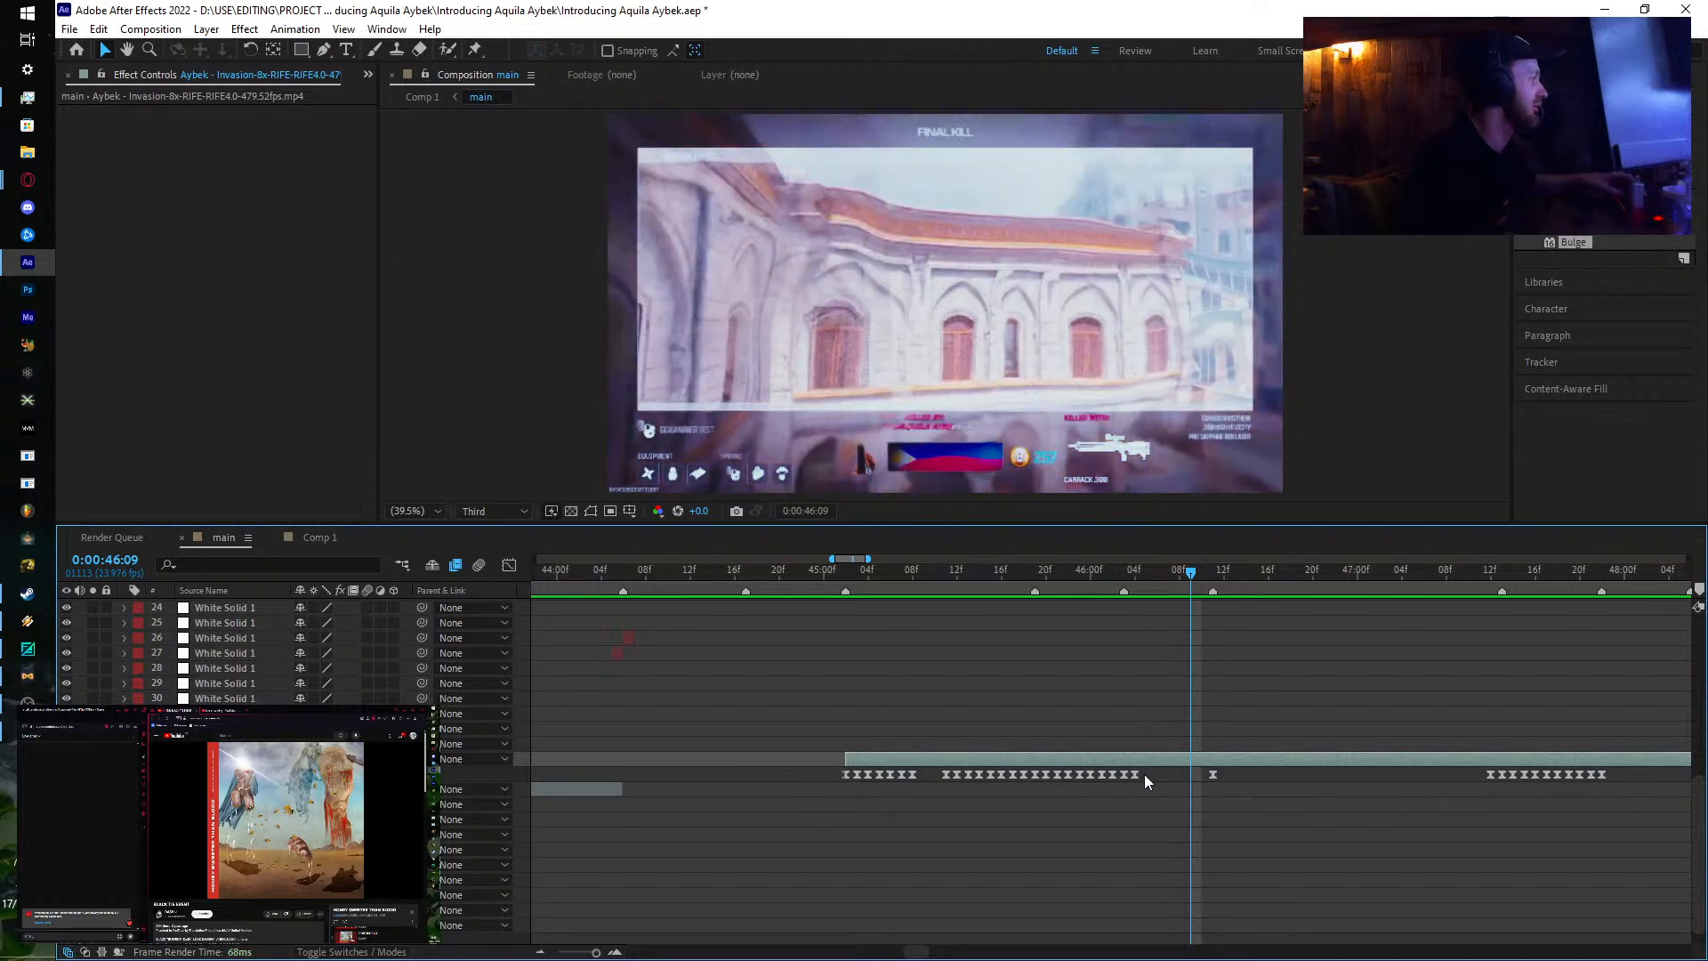
{"action": "key", "text": "Delete"}
{"action": "left_click", "coordinate": [1123, 574]}
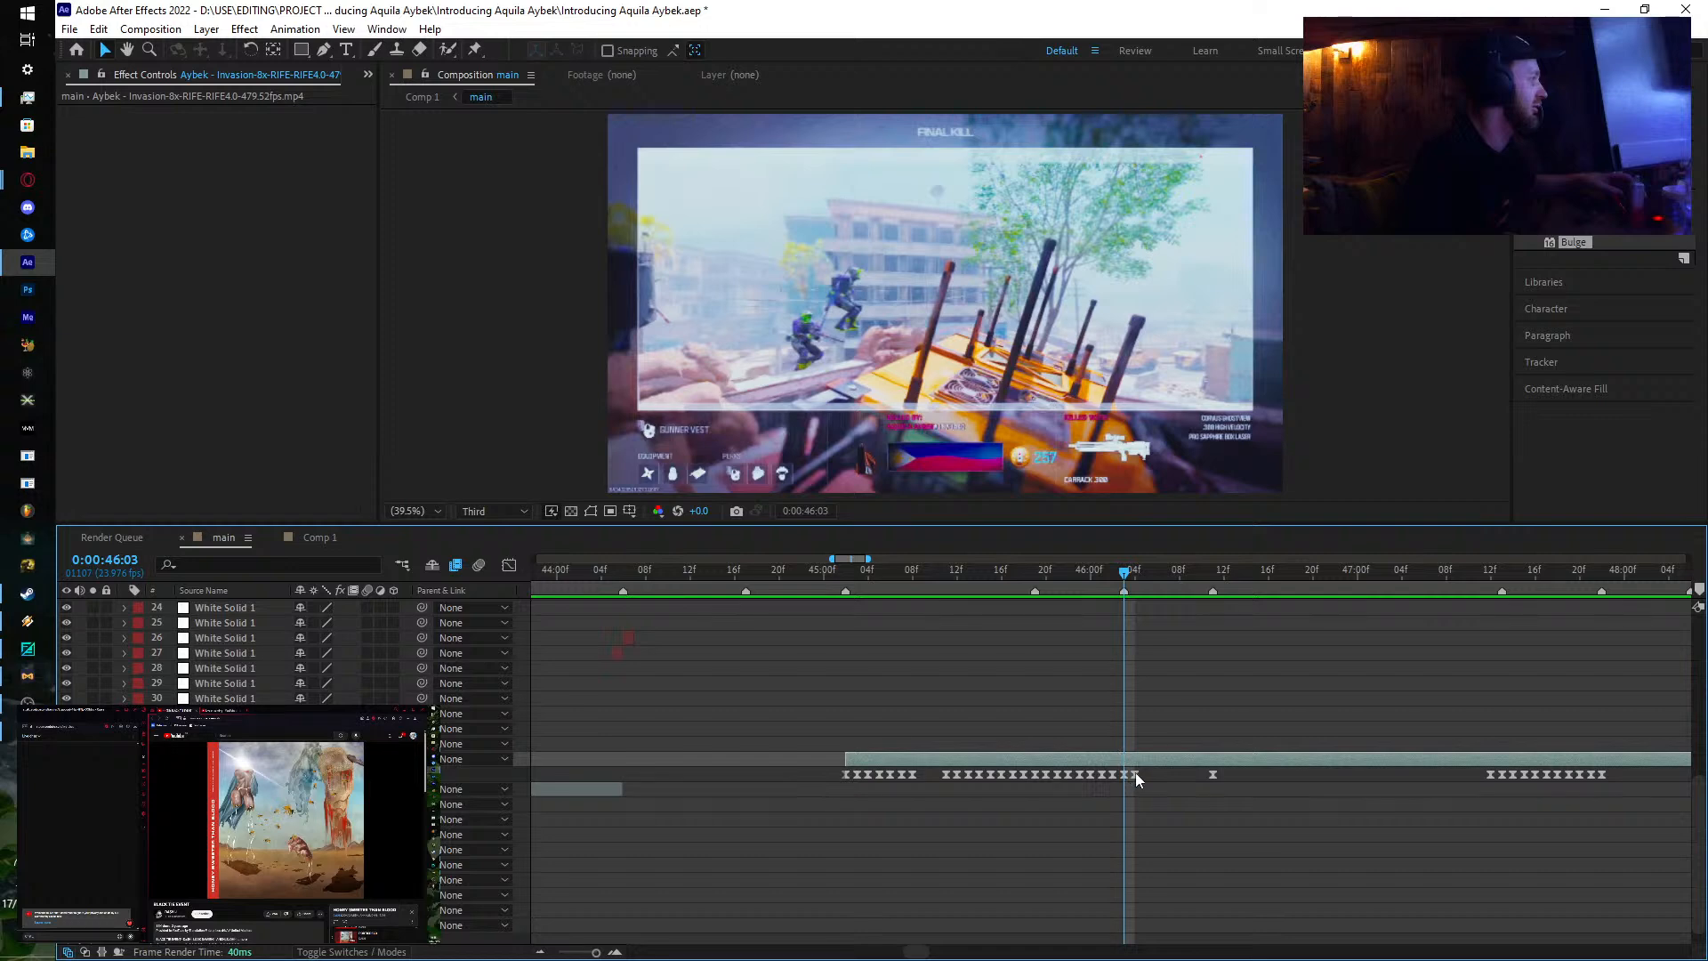
{"action": "left_click", "coordinate": [1124, 774]}
Step: Examine the time-remap value graph between 0:00:46:03 and 0:00:46:11 and scrub through that section
{"action": "left_click", "coordinate": [507, 565]}
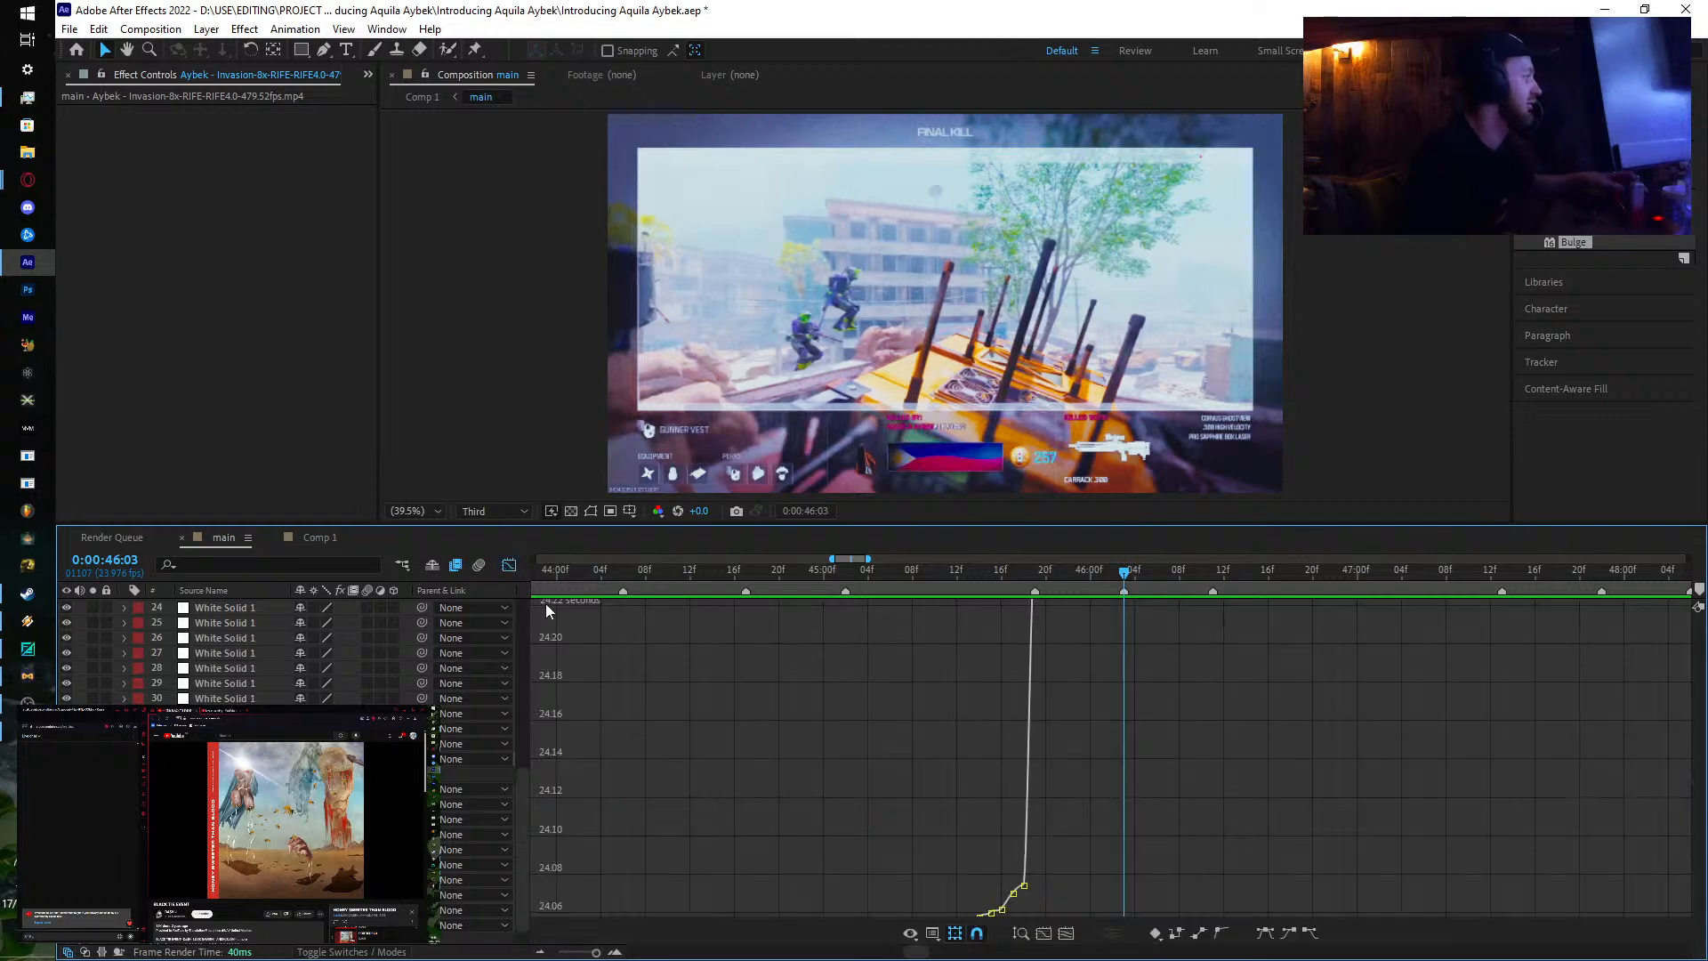
{"action": "scroll", "coordinate": [1151, 852], "scroll_direction": "up", "scroll_amount": 3}
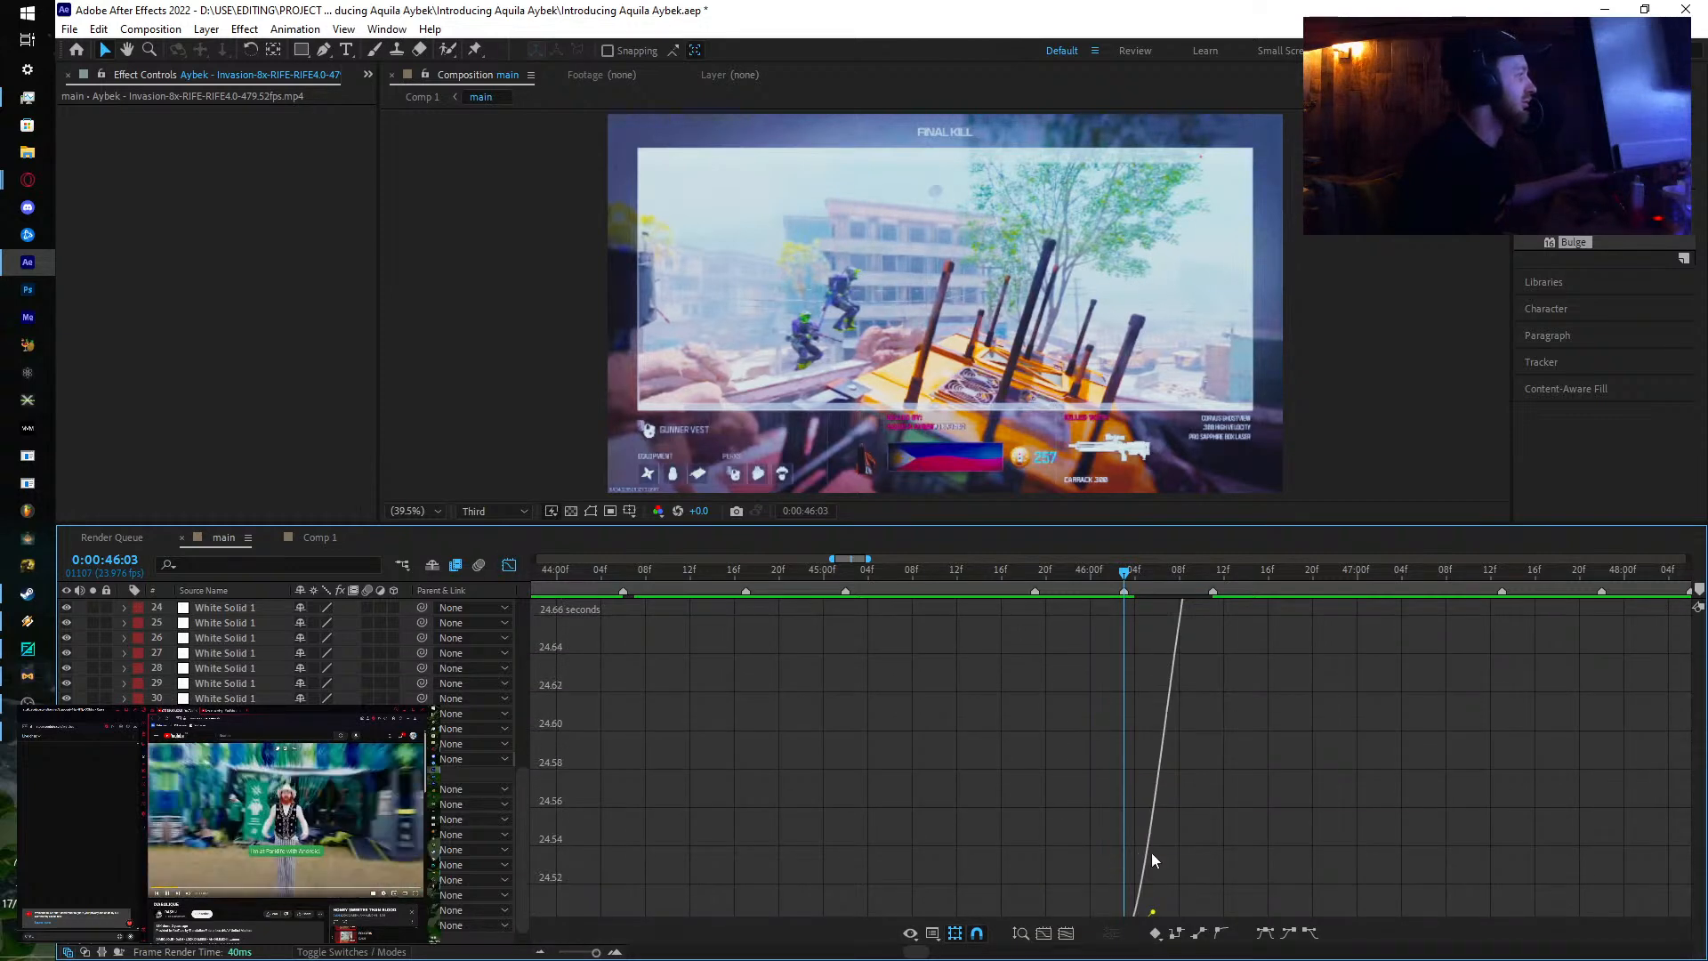
{"action": "scroll", "coordinate": [1151, 852], "scroll_direction": "down", "scroll_amount": 5}
{"action": "left_click_drag", "start_coordinate": [1153, 865], "coordinate": [1070, 809]}
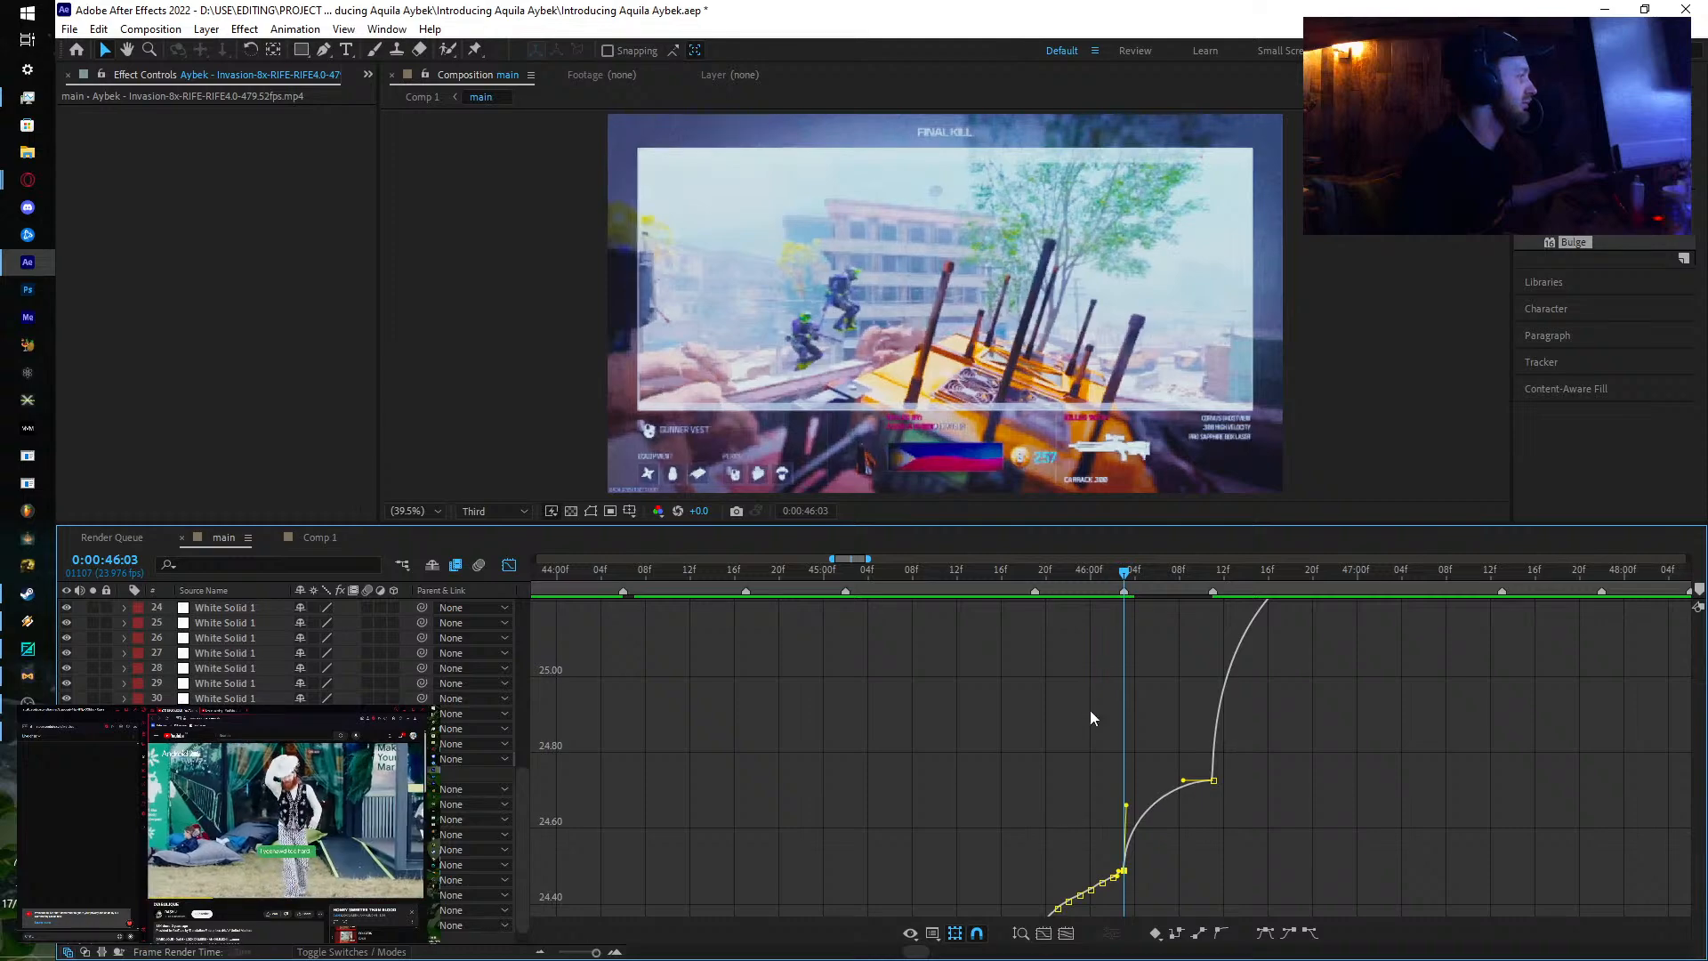
{"action": "left_click_drag", "start_coordinate": [1124, 573], "coordinate": [1209, 628]}
{"action": "left_click", "coordinate": [509, 565]}
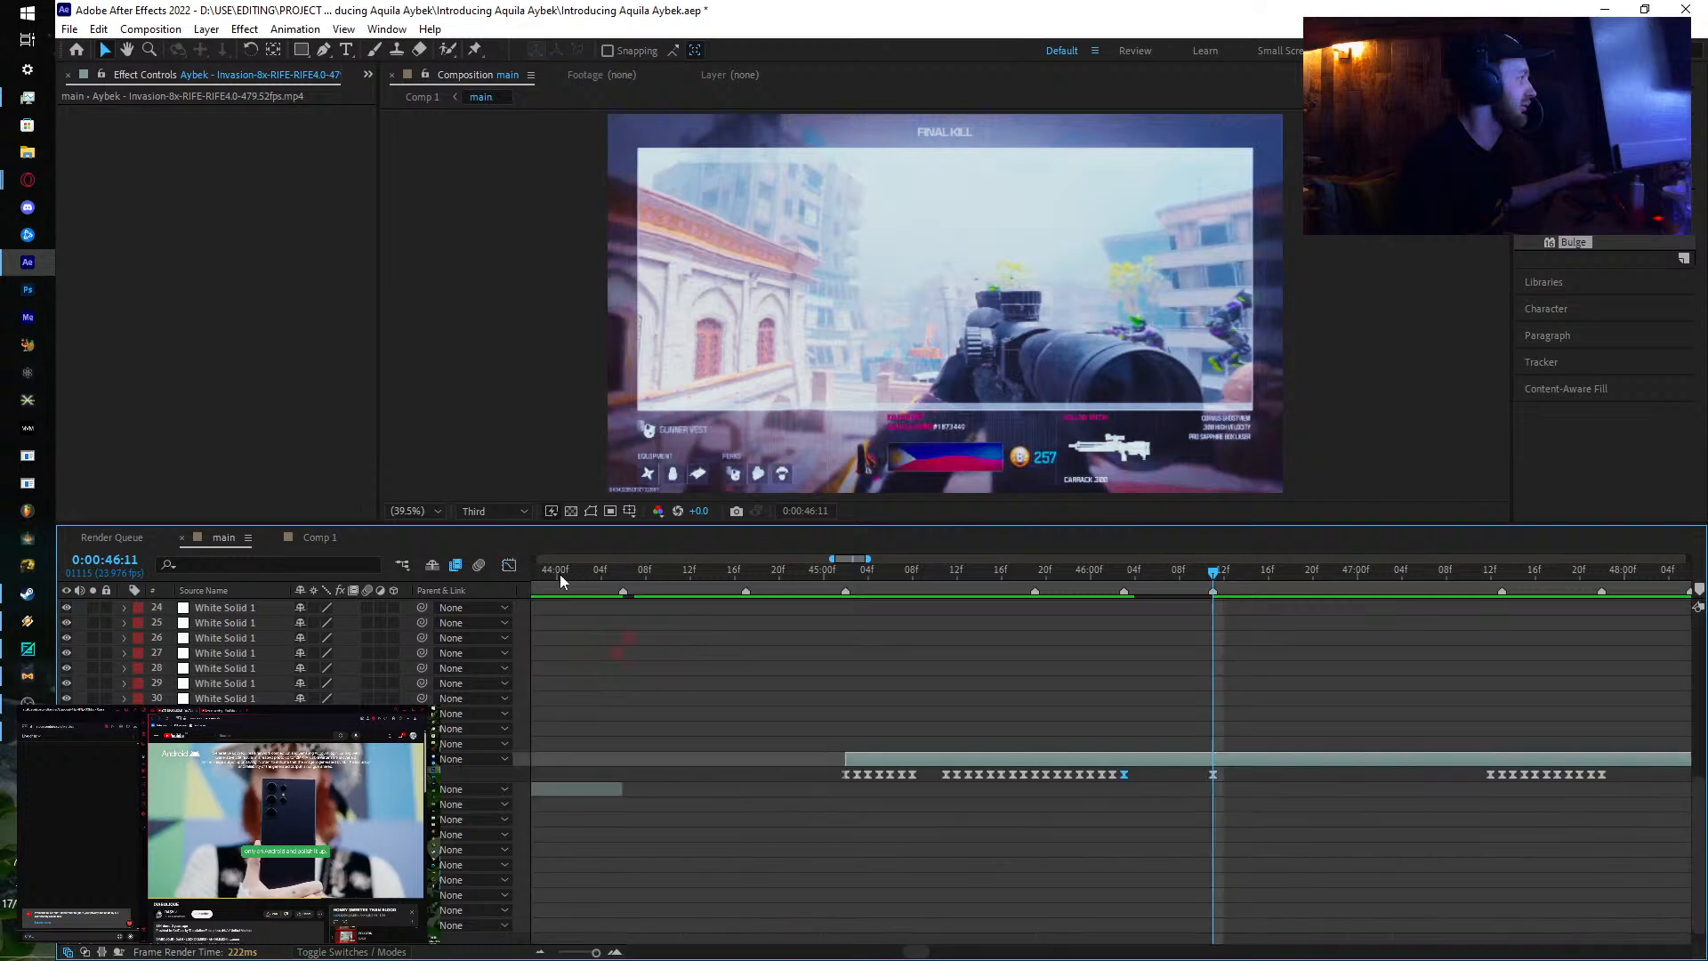
Step: Paste the 0:00:46:03 time-remap keyframe at 0:00:46:10 and adjust its source time to a slightly later moment
{"action": "left_click", "coordinate": [1123, 569]}
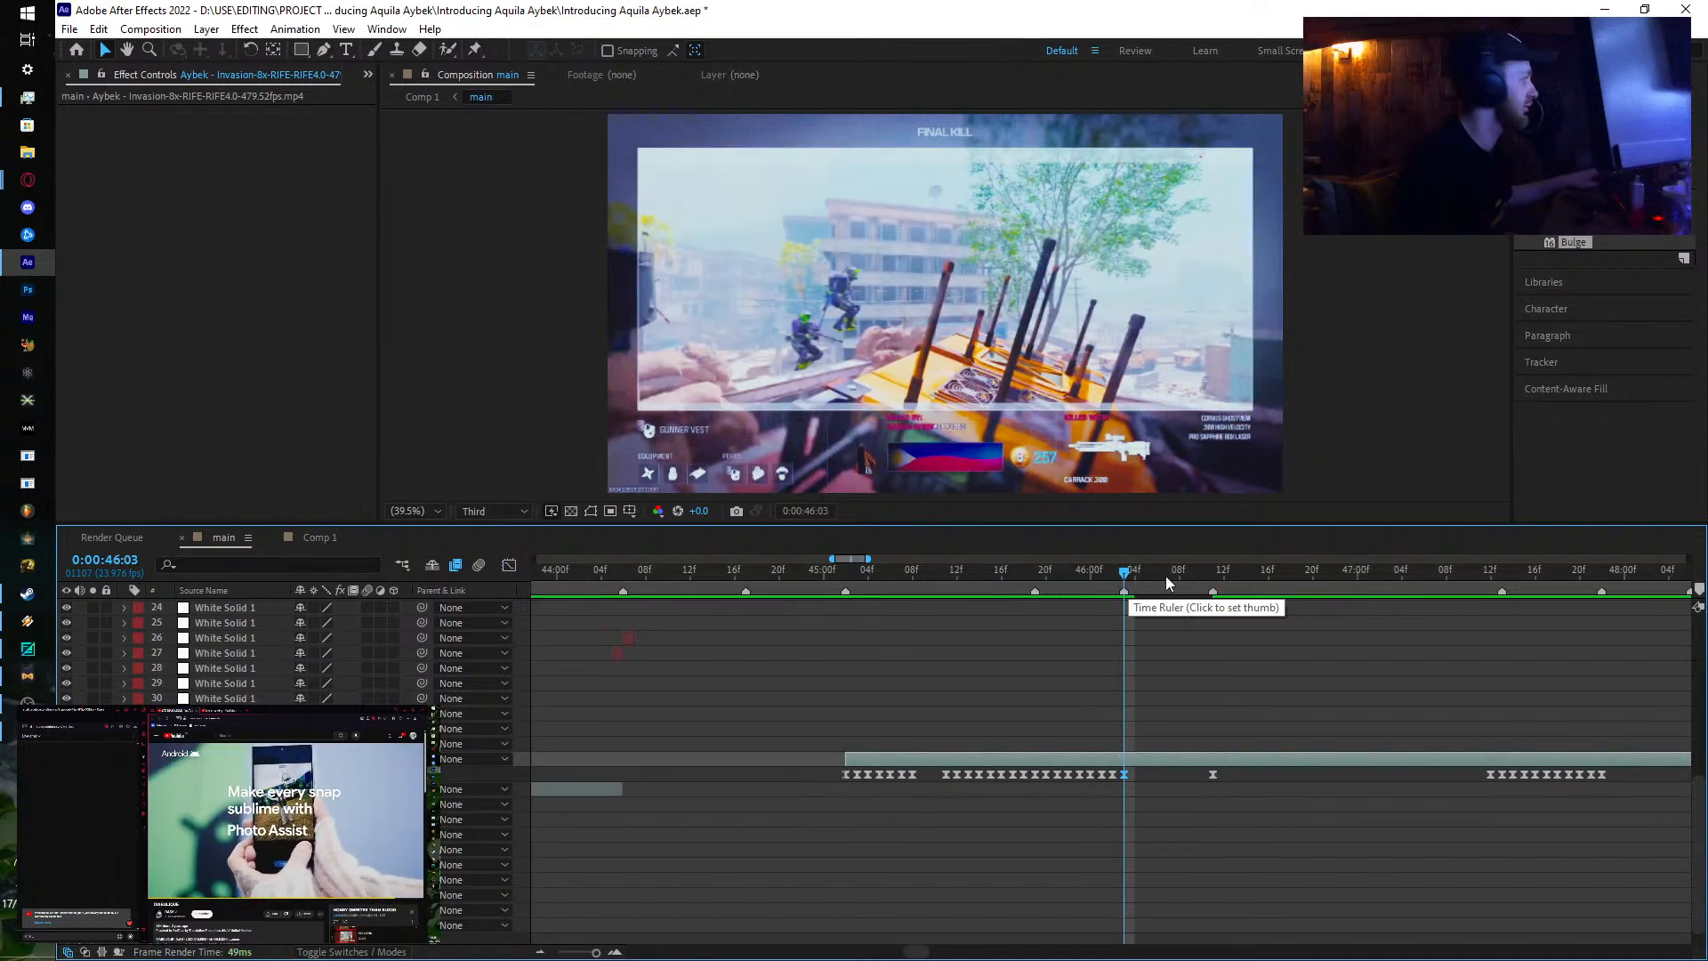
{"action": "mouse_move", "coordinate": [1165, 575]}
{"action": "left_mouse_down"}
{"action": "mouse_move", "coordinate": [1212, 577]}
{"action": "mouse_move", "coordinate": [1198, 578]}
{"action": "left_mouse_up"}
{"action": "key", "text": "ctrl+v"}
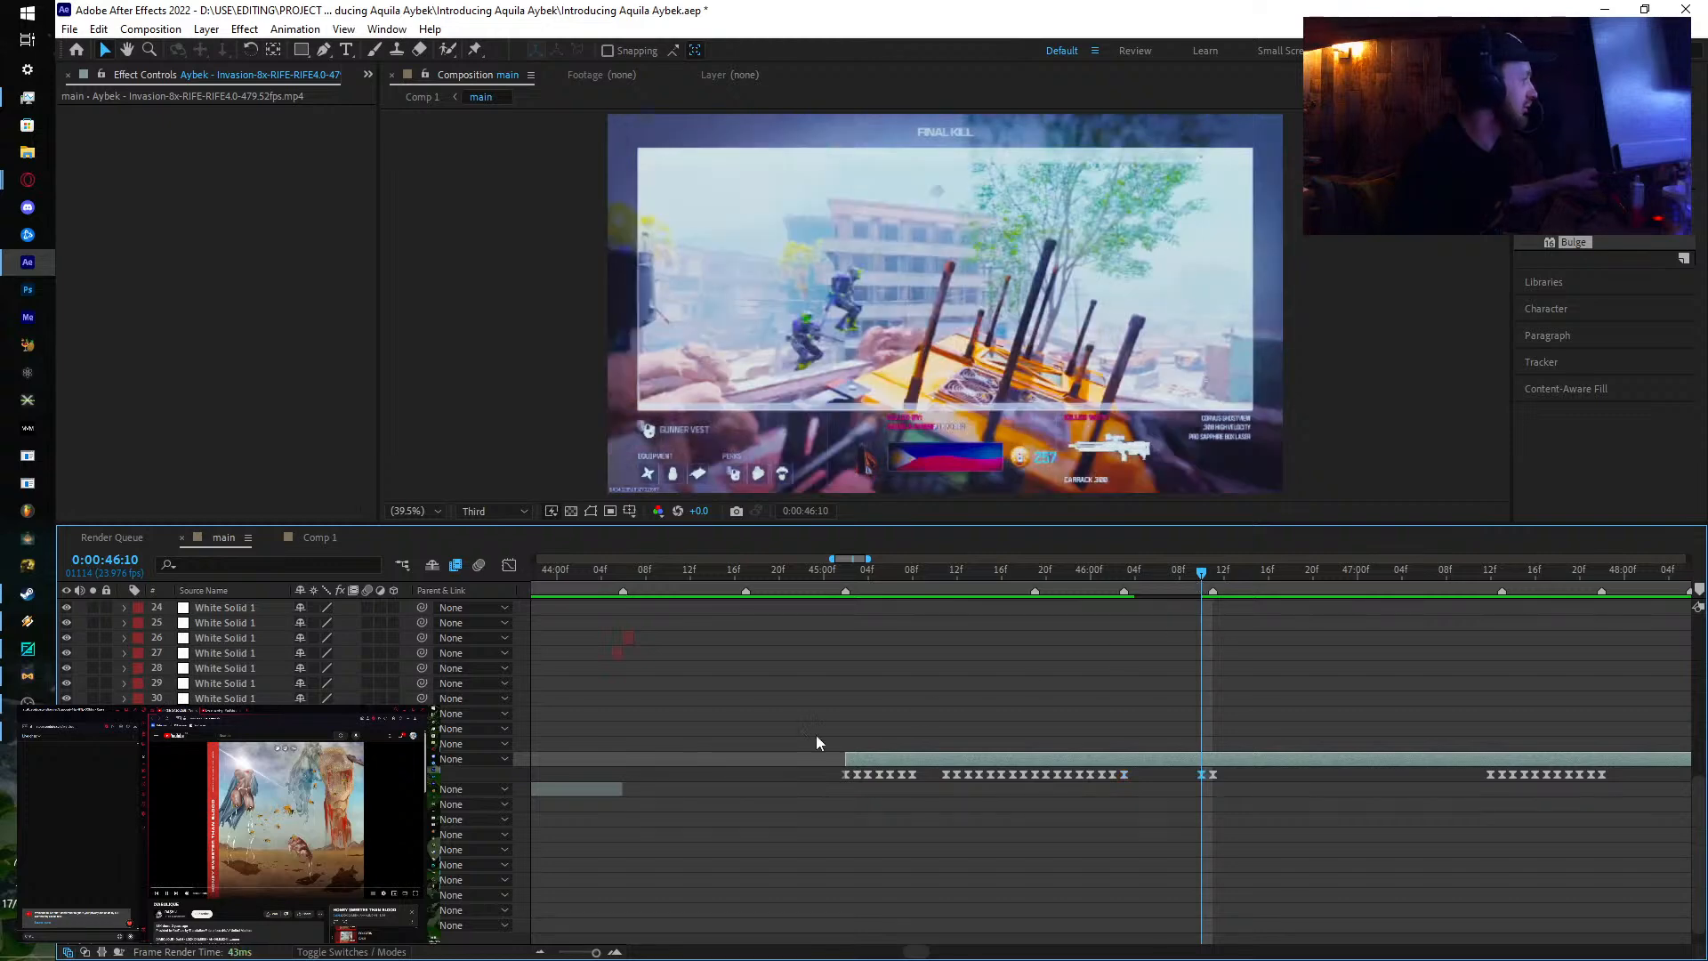
{"action": "left_click_drag", "start_coordinate": [322, 774], "coordinate": [599, 771]}
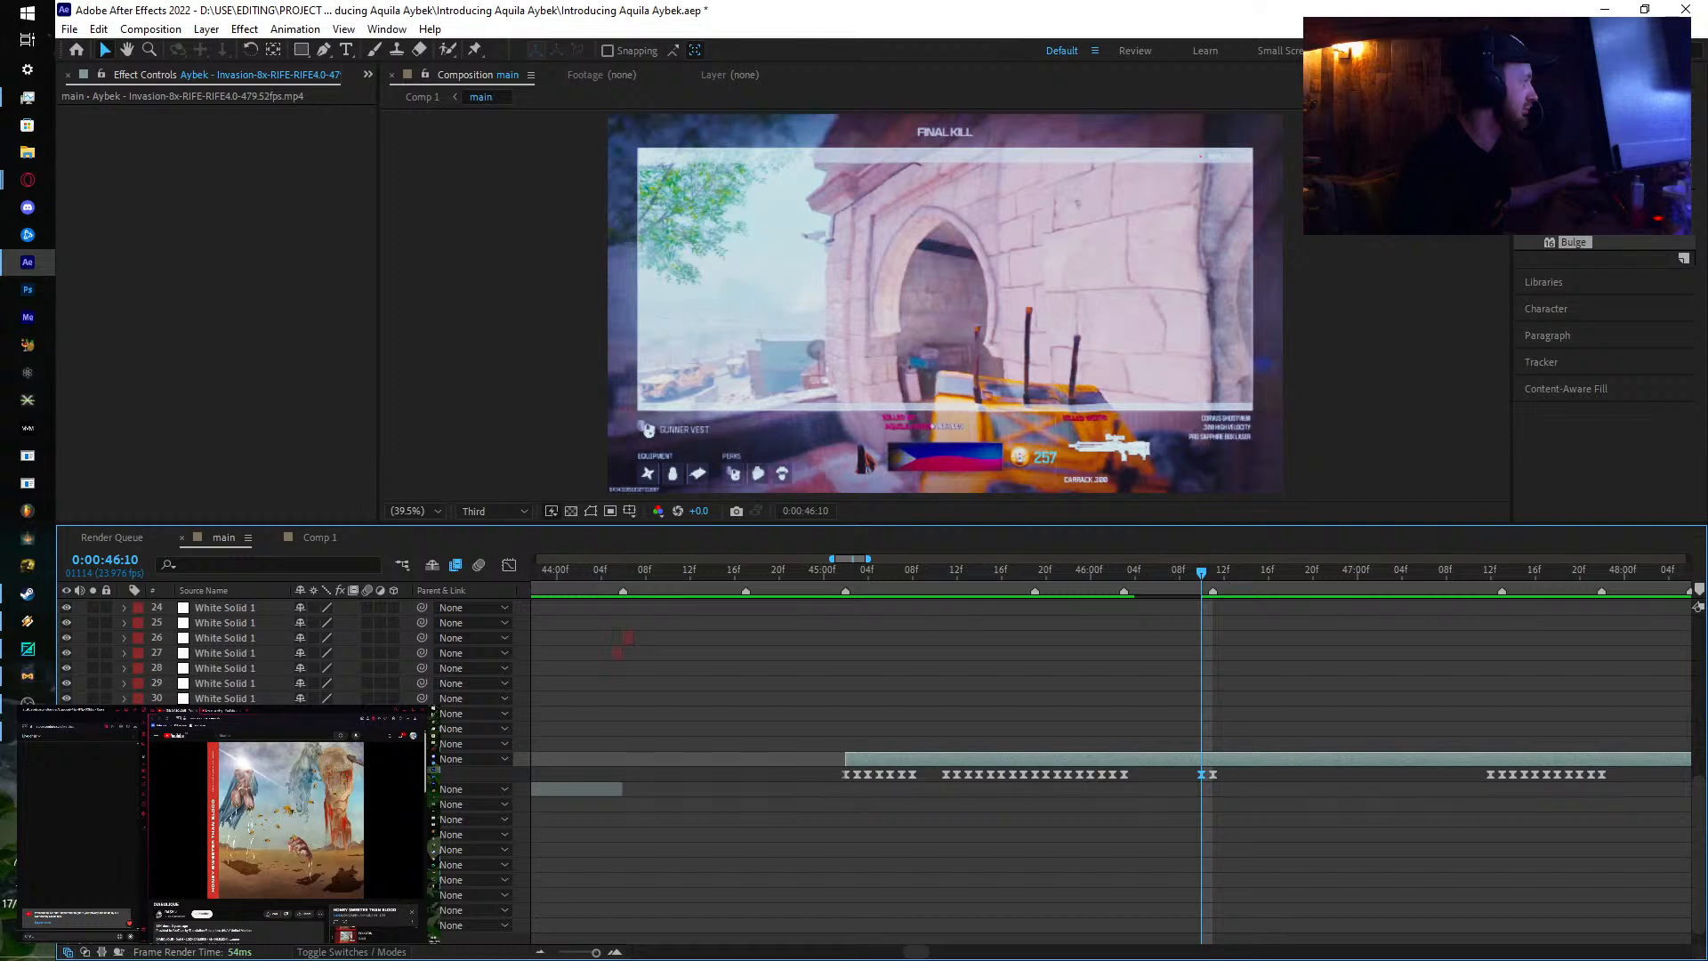
{"action": "mouse_move", "coordinate": [322, 774]}
{"action": "left_mouse_down"}
{"action": "mouse_move", "coordinate": [365, 774]}
{"action": "mouse_move", "coordinate": [312, 774]}
{"action": "left_mouse_up"}
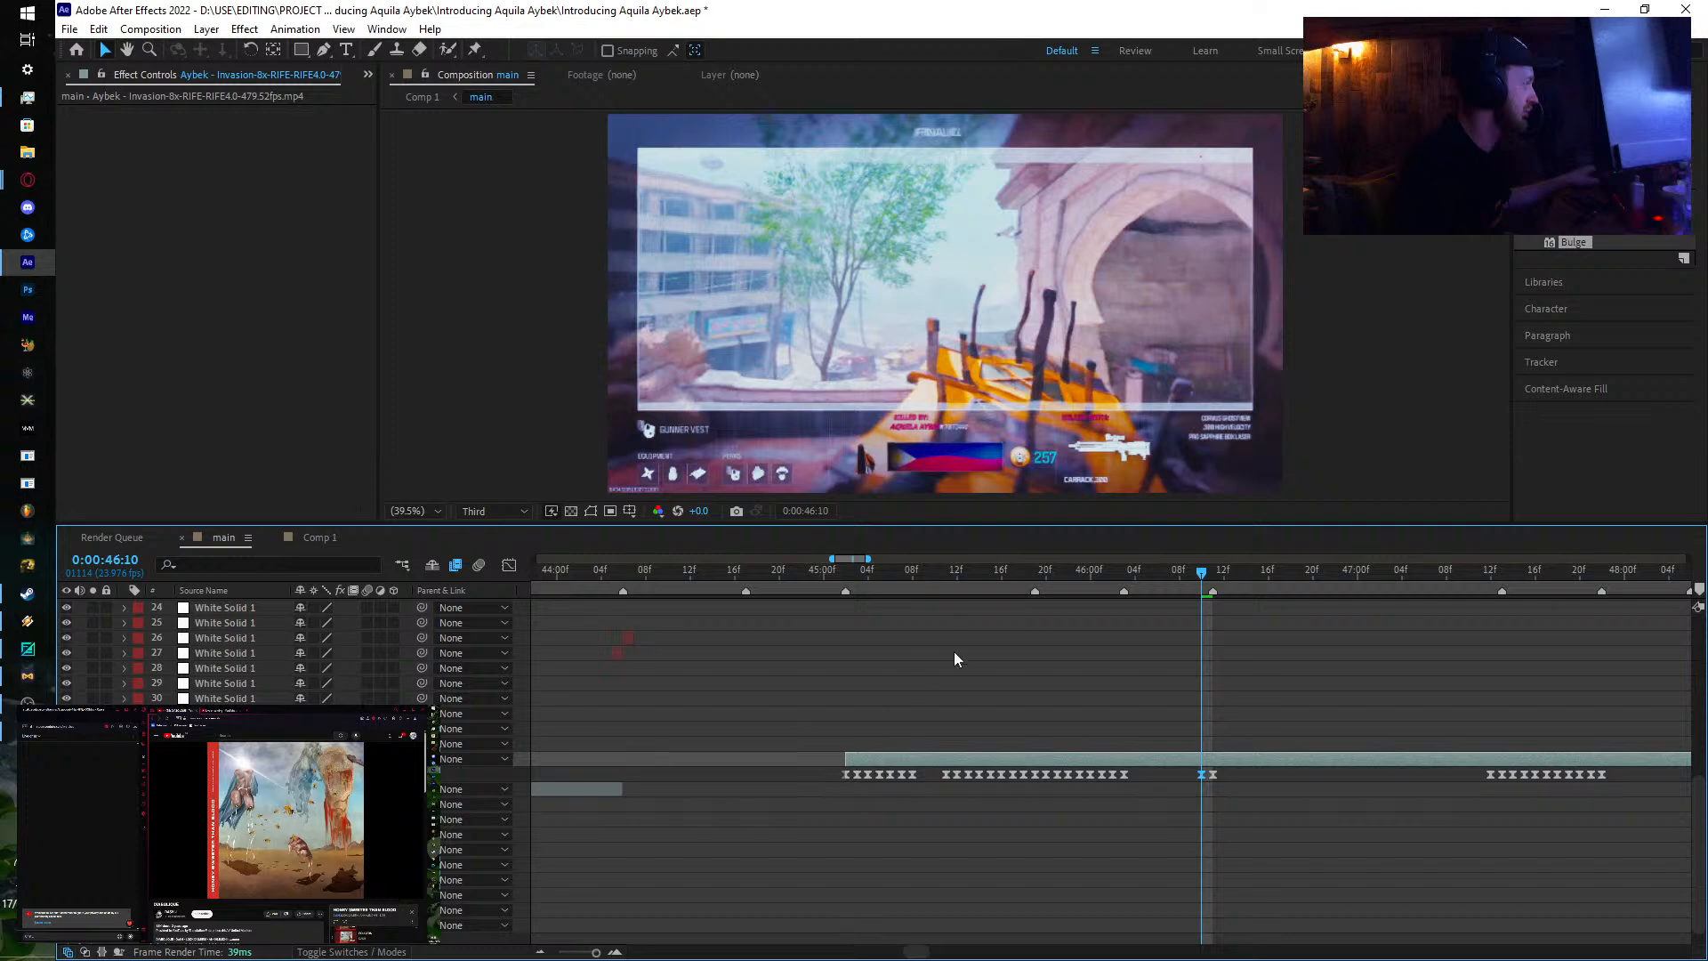
Step: Smooth the value graph by shortening the outgoing handle at 0:00:46:03 and flattening the incoming handle at 0:00:46:10, then preview the motion
{"action": "left_click", "coordinate": [509, 565]}
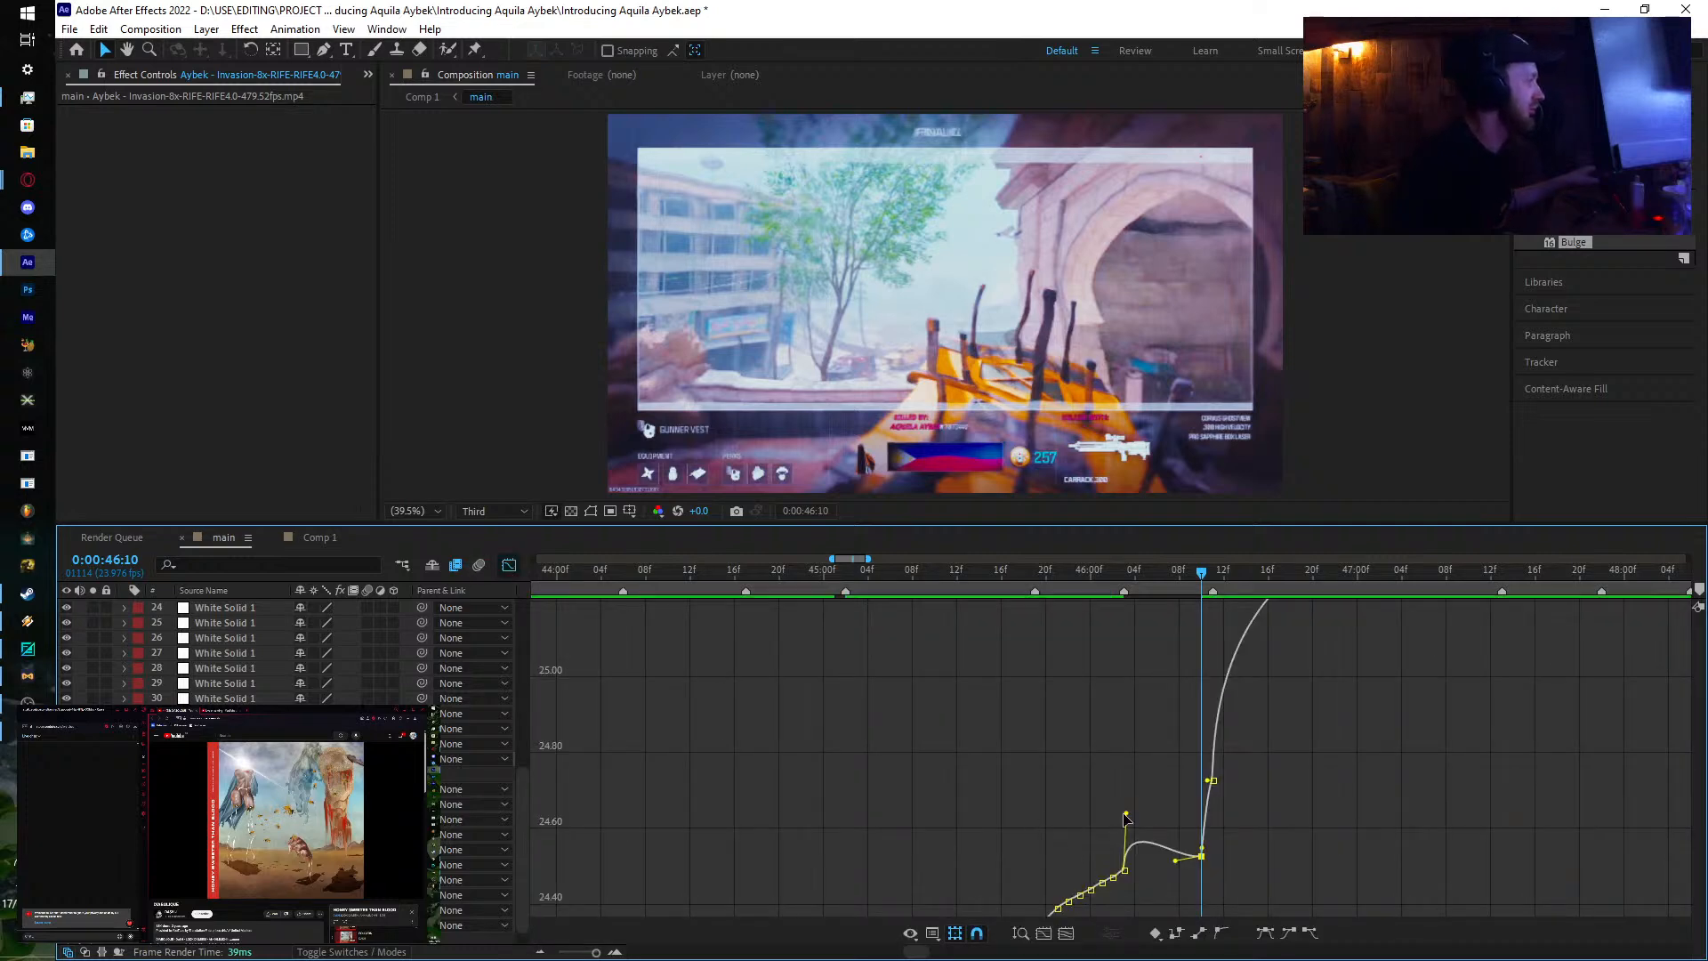
{"action": "scroll", "coordinate": [1130, 810], "scroll_direction": "up", "scroll_amount": 3}
{"action": "scroll", "coordinate": [1142, 739], "scroll_direction": "up", "scroll_amount": 2}
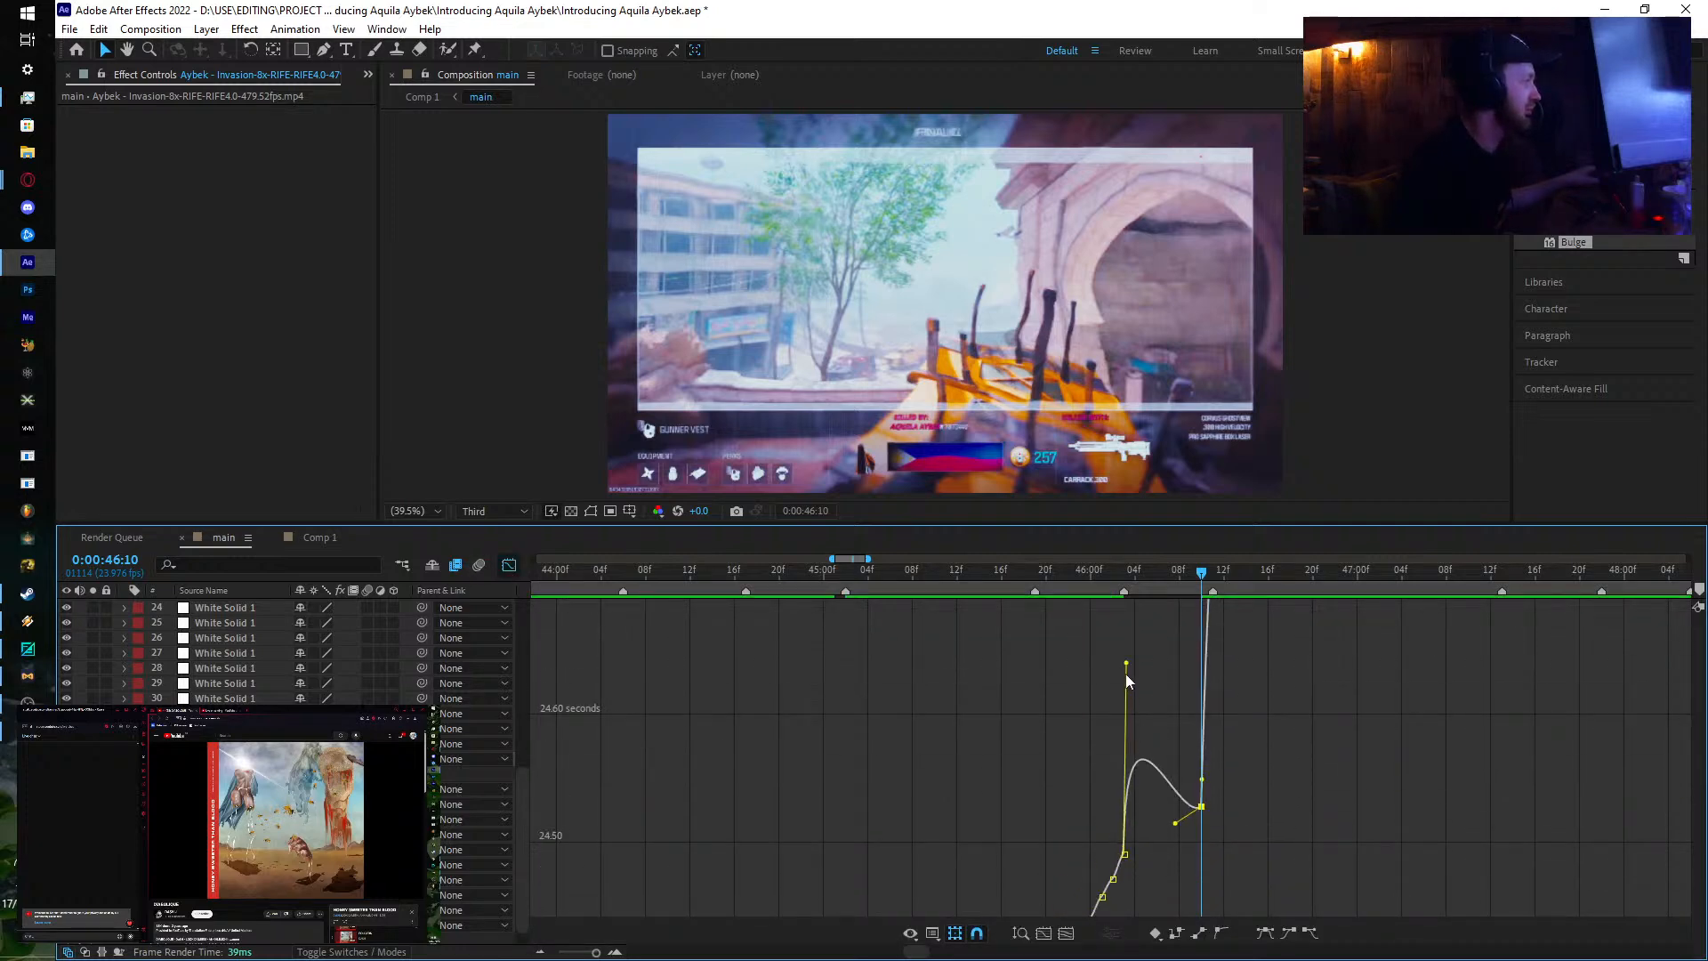
{"action": "left_click_drag", "start_coordinate": [1127, 663], "coordinate": [1126, 757]}
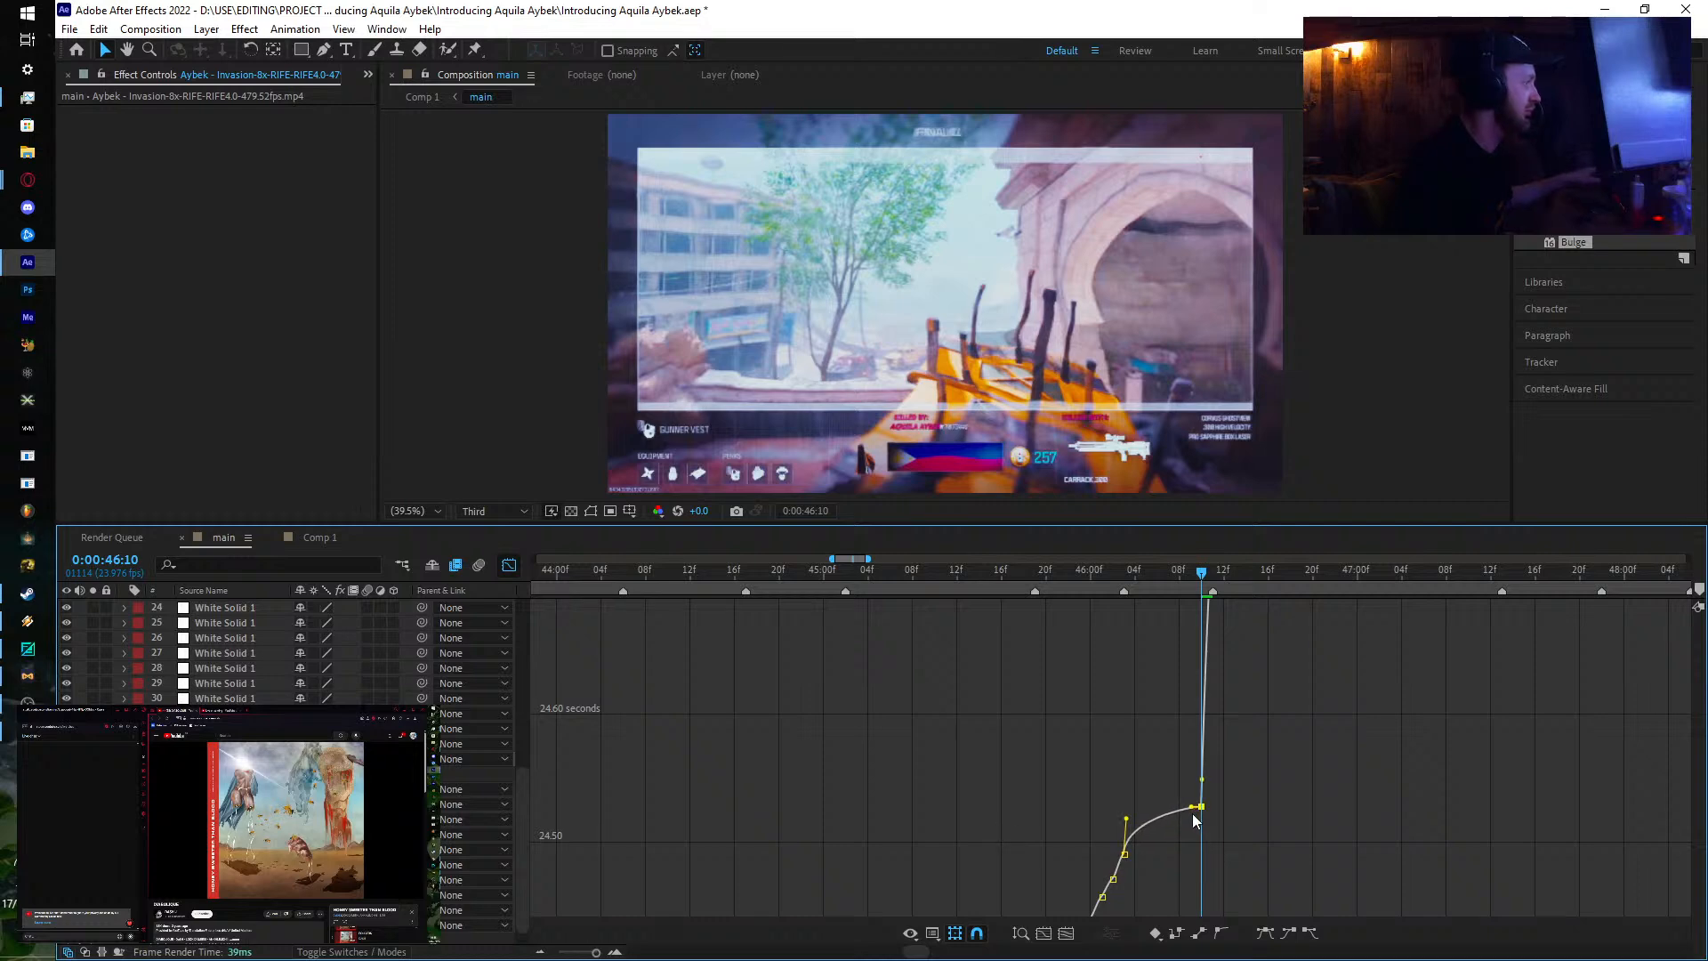
{"action": "left_click_drag", "start_coordinate": [1030, 580], "coordinate": [1288, 652]}
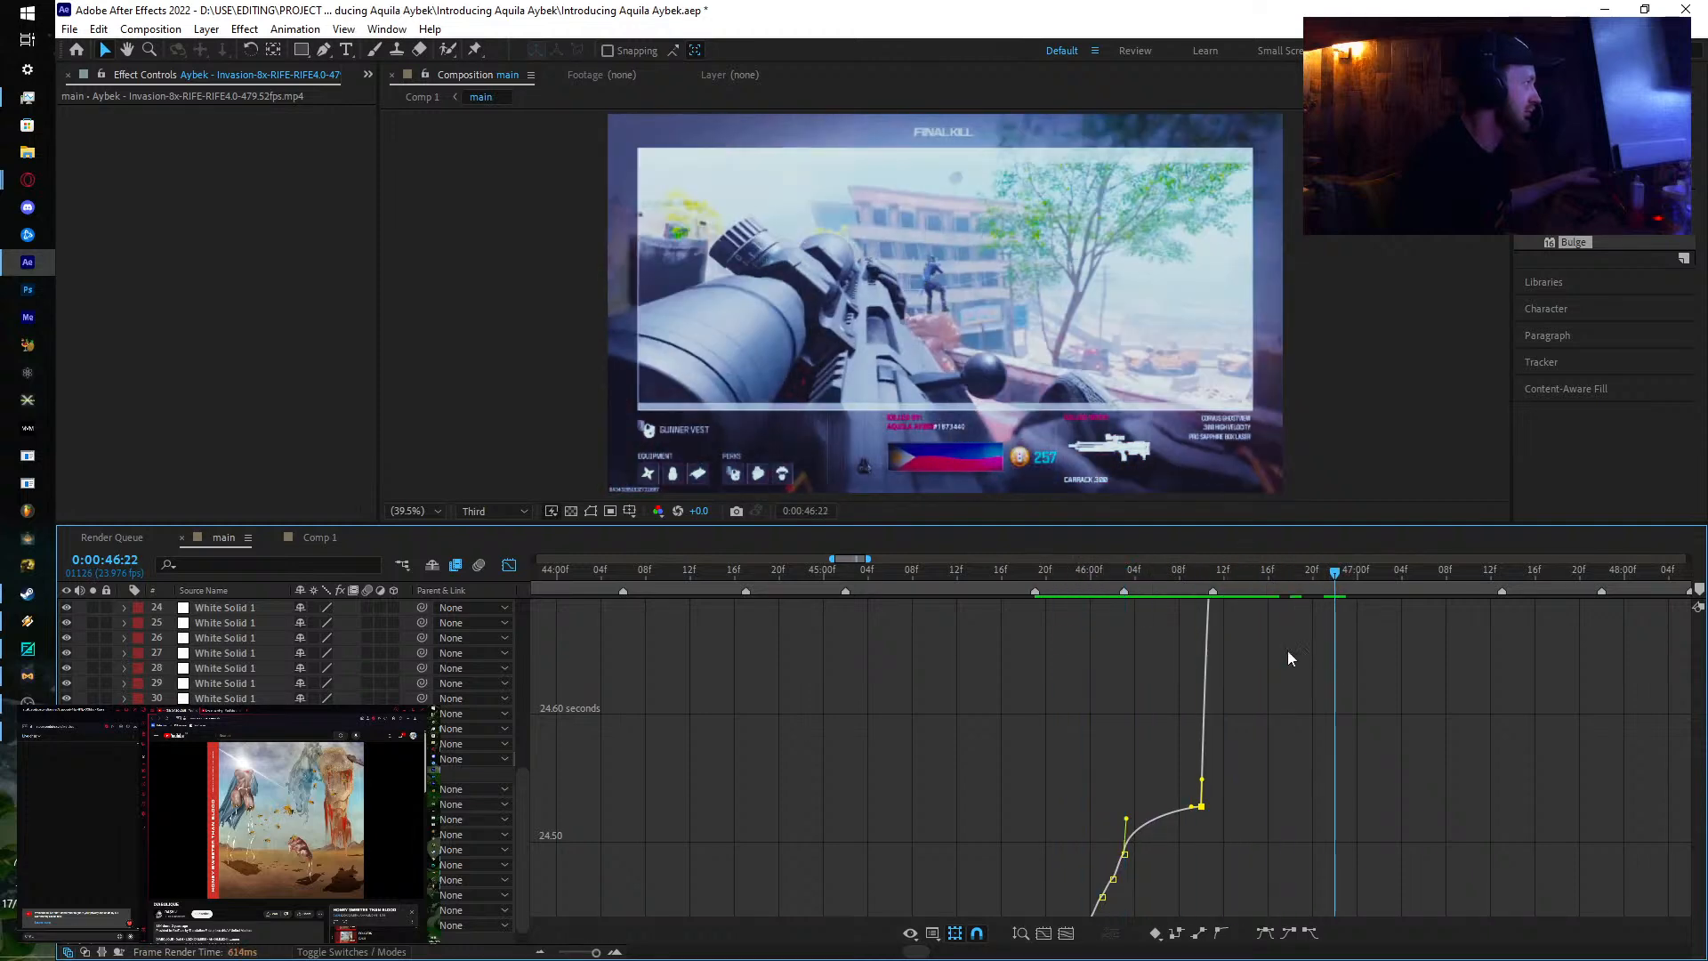
Step: Delete the time-remap keyframes from 0:00:45:20 through 0:00:46:03, leaving a gap between 0:00:45:19 and 0:00:46:10
{"action": "left_click", "coordinate": [507, 566]}
{"action": "left_click", "coordinate": [1201, 773]}
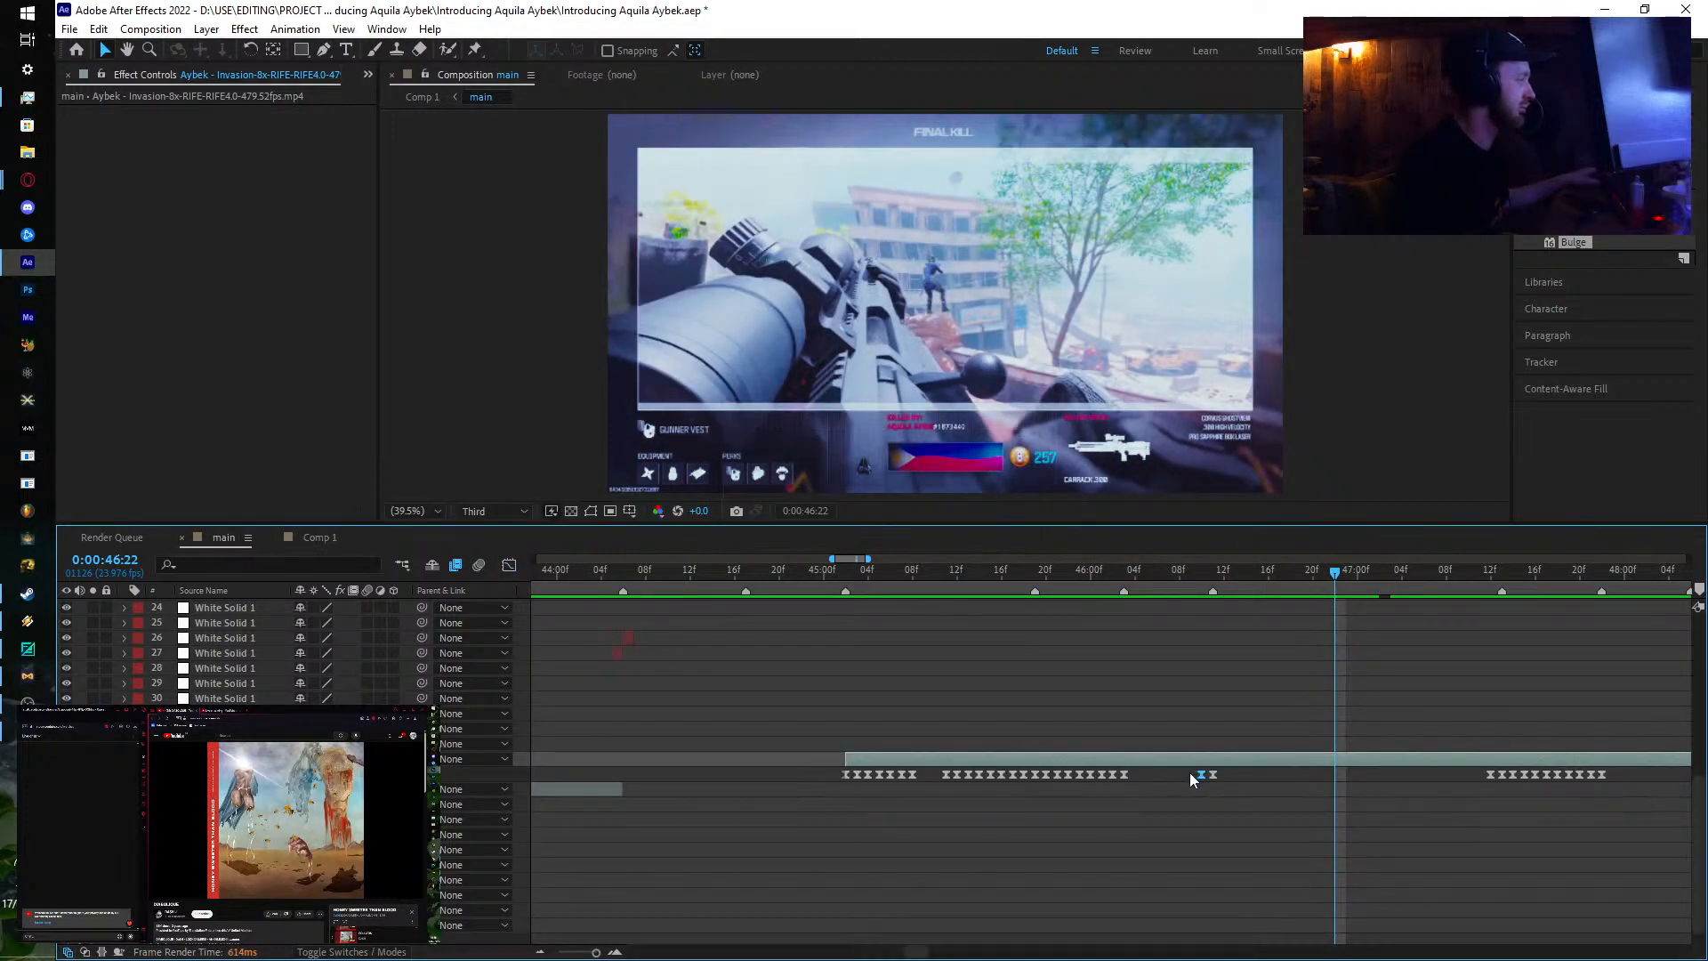
{"action": "left_click_drag", "start_coordinate": [957, 571], "coordinate": [1088, 628]}
{"action": "left_click_drag", "start_coordinate": [1136, 772], "coordinate": [1040, 792]}
{"action": "left_click", "coordinate": [1036, 577]}
{"action": "key", "text": "Delete"}
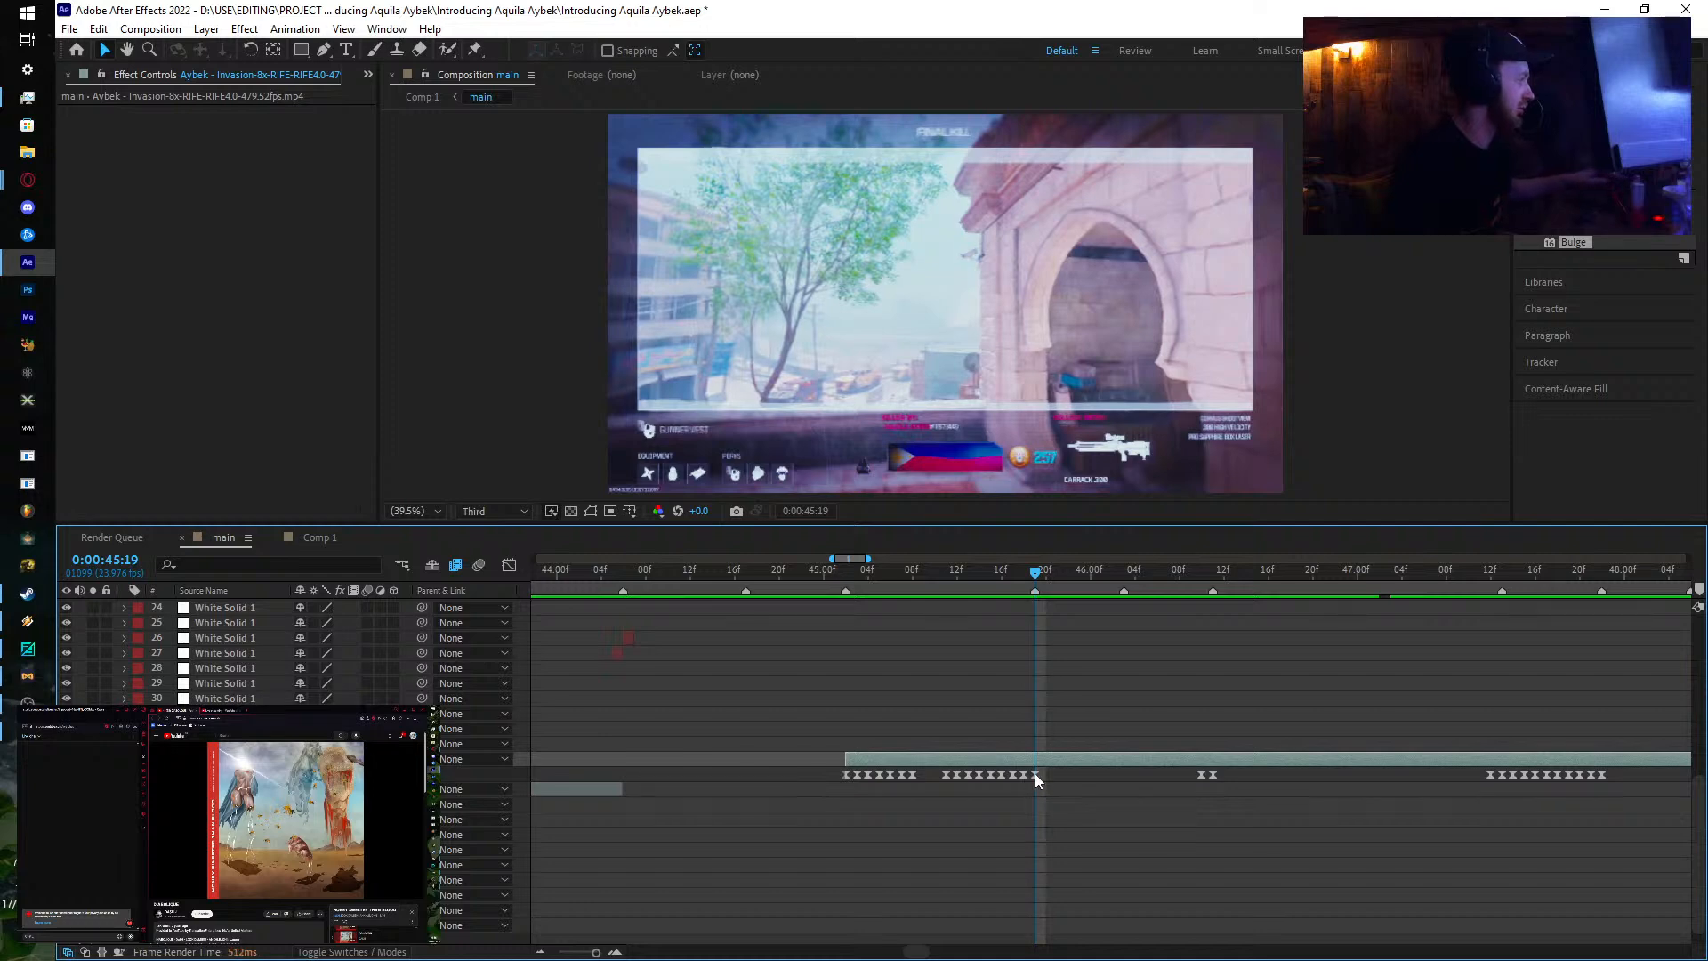
Step: Shape the speed ramp by shortening the outgoing handle at 0:00:45:19 and steepening the incoming handle at 0:00:46:10, then preview it
{"action": "left_click", "coordinate": [509, 567]}
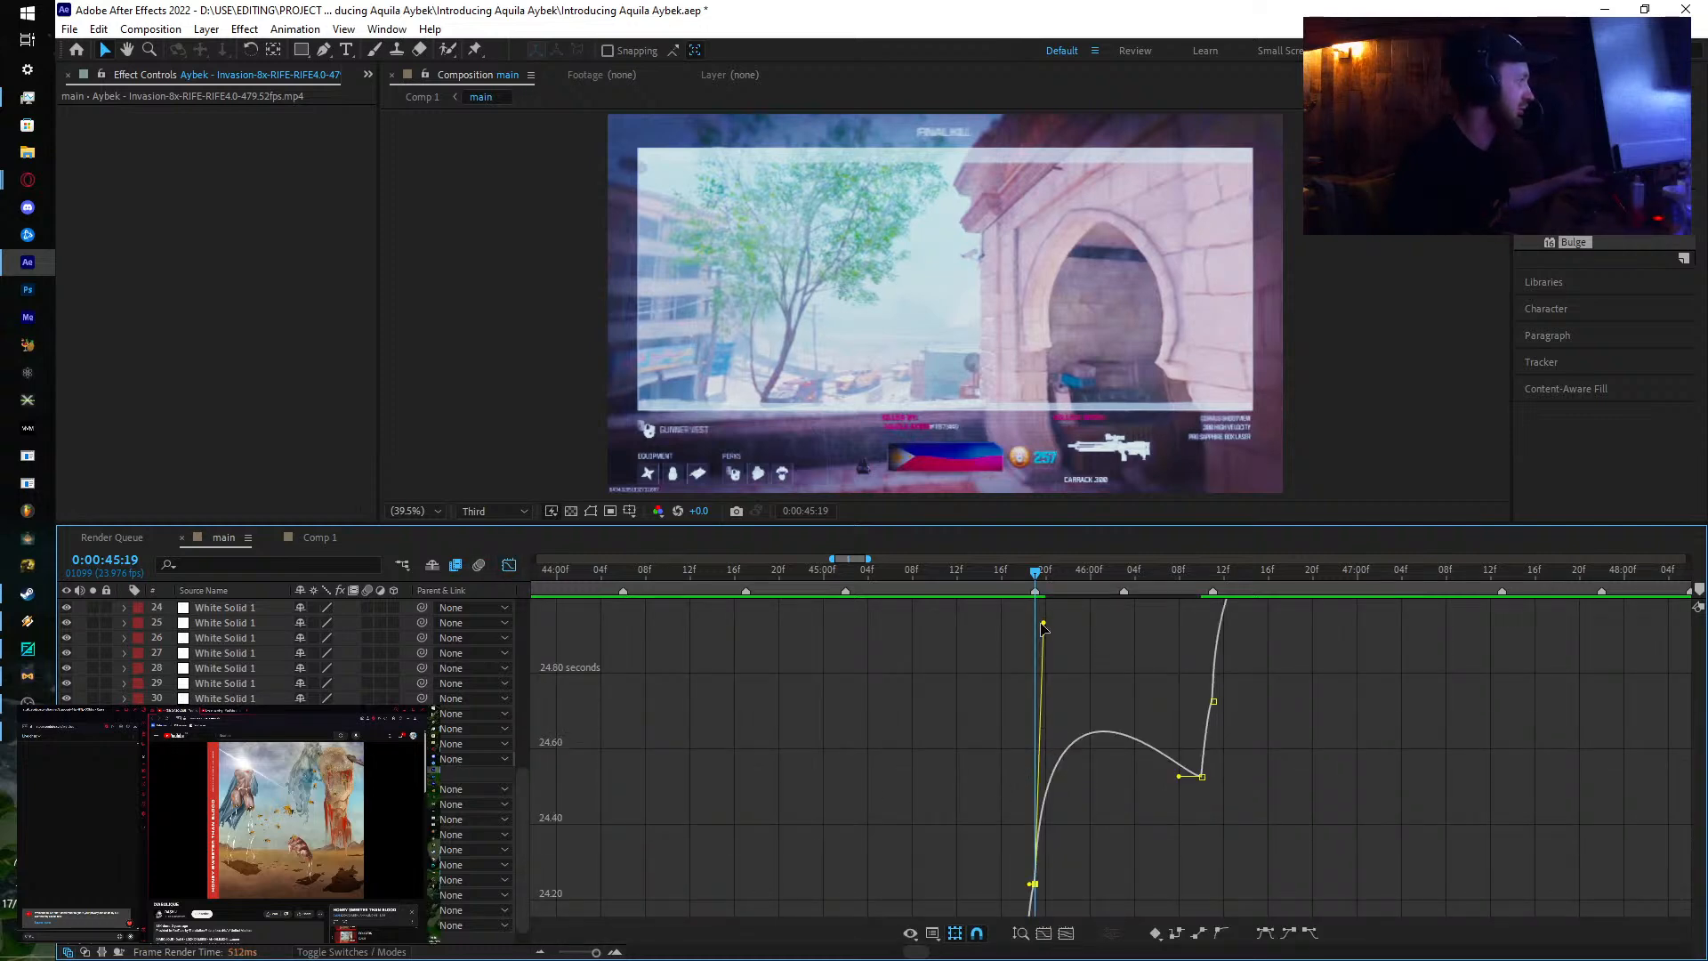
{"action": "left_click_drag", "start_coordinate": [1044, 626], "coordinate": [979, 788]}
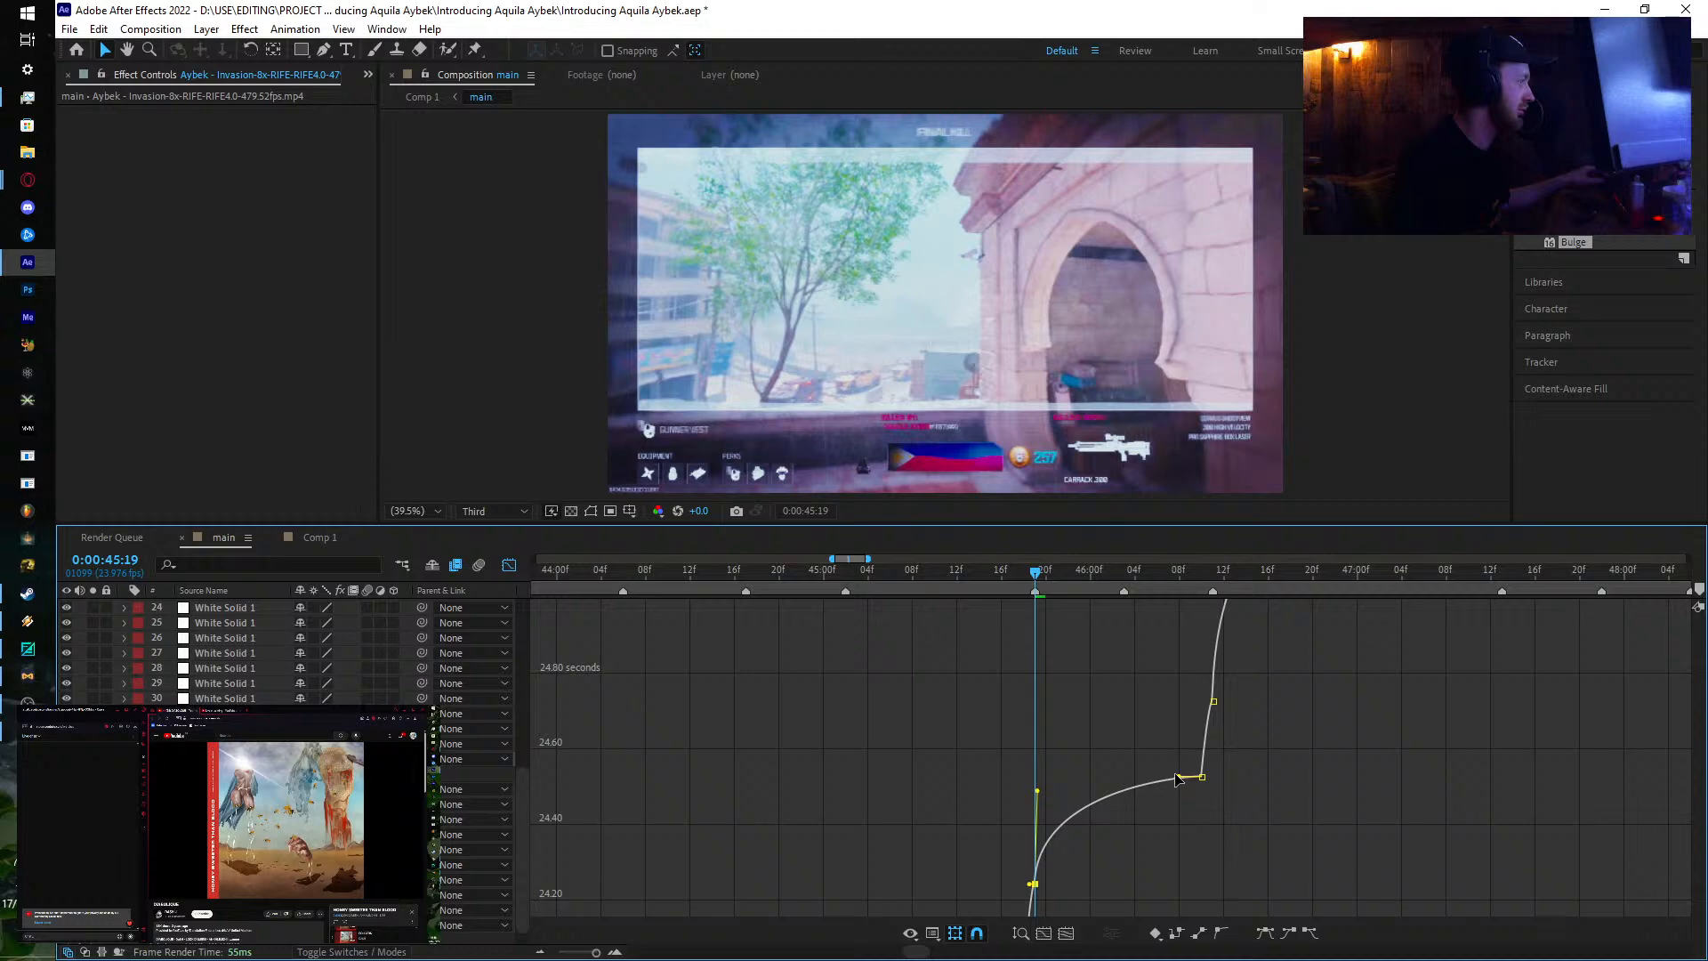
{"action": "left_click_drag", "start_coordinate": [1176, 778], "coordinate": [1239, 857]}
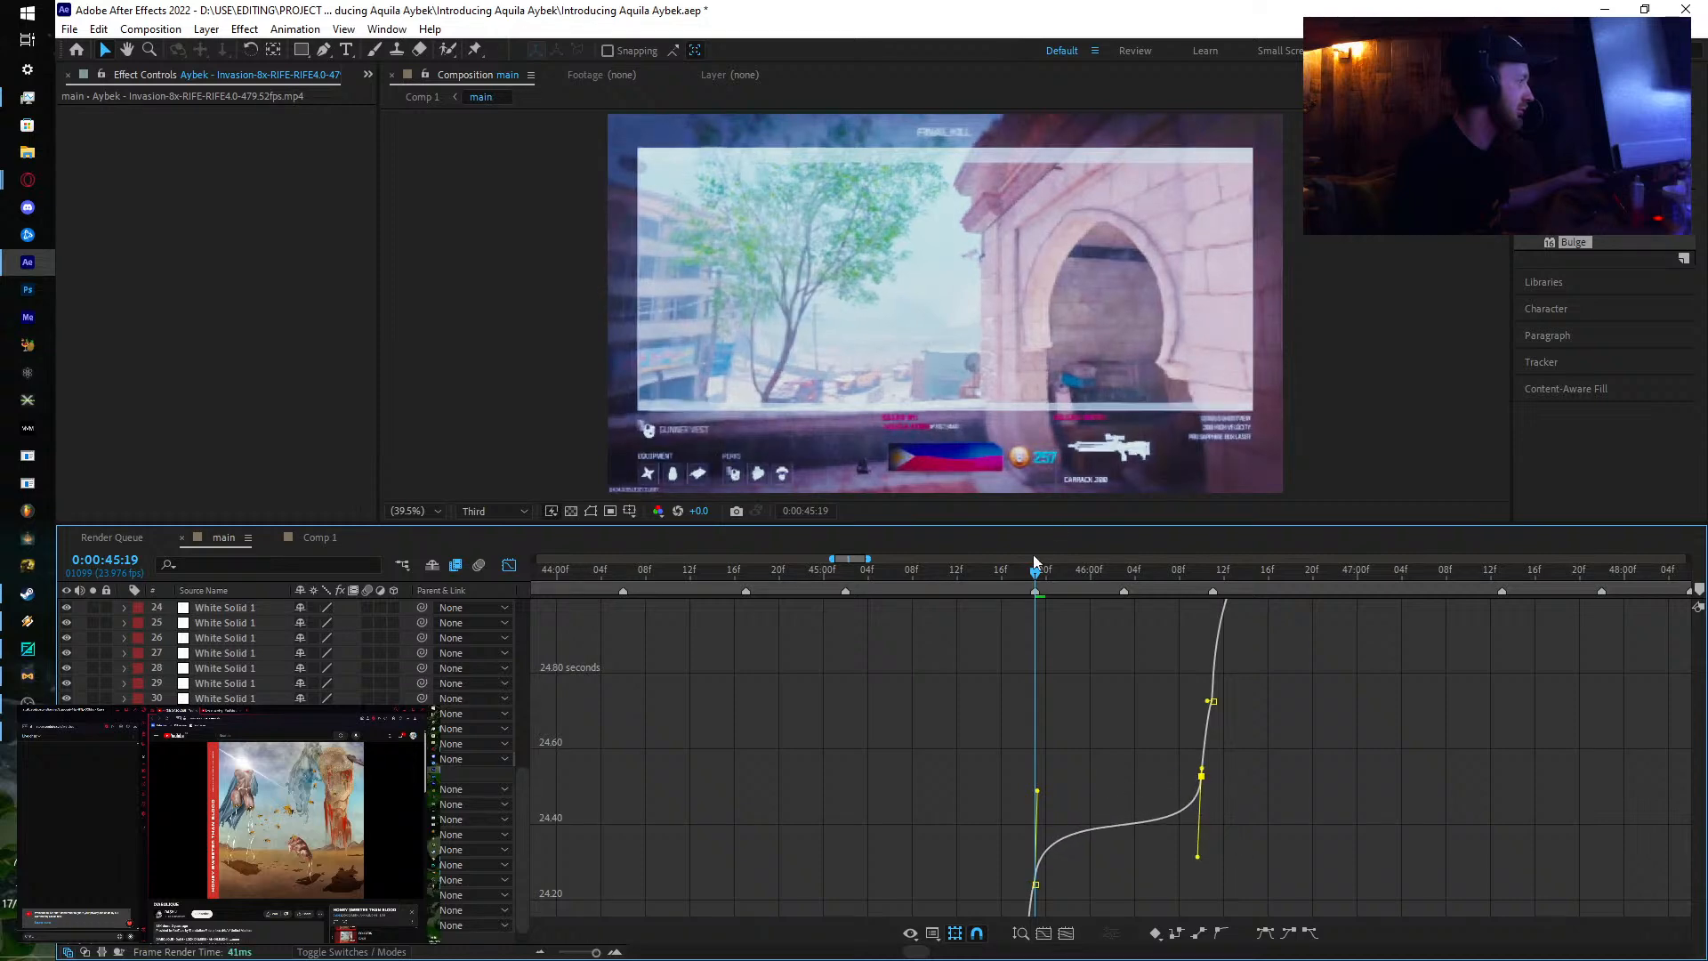
{"action": "left_click_drag", "start_coordinate": [1053, 578], "coordinate": [1379, 647]}
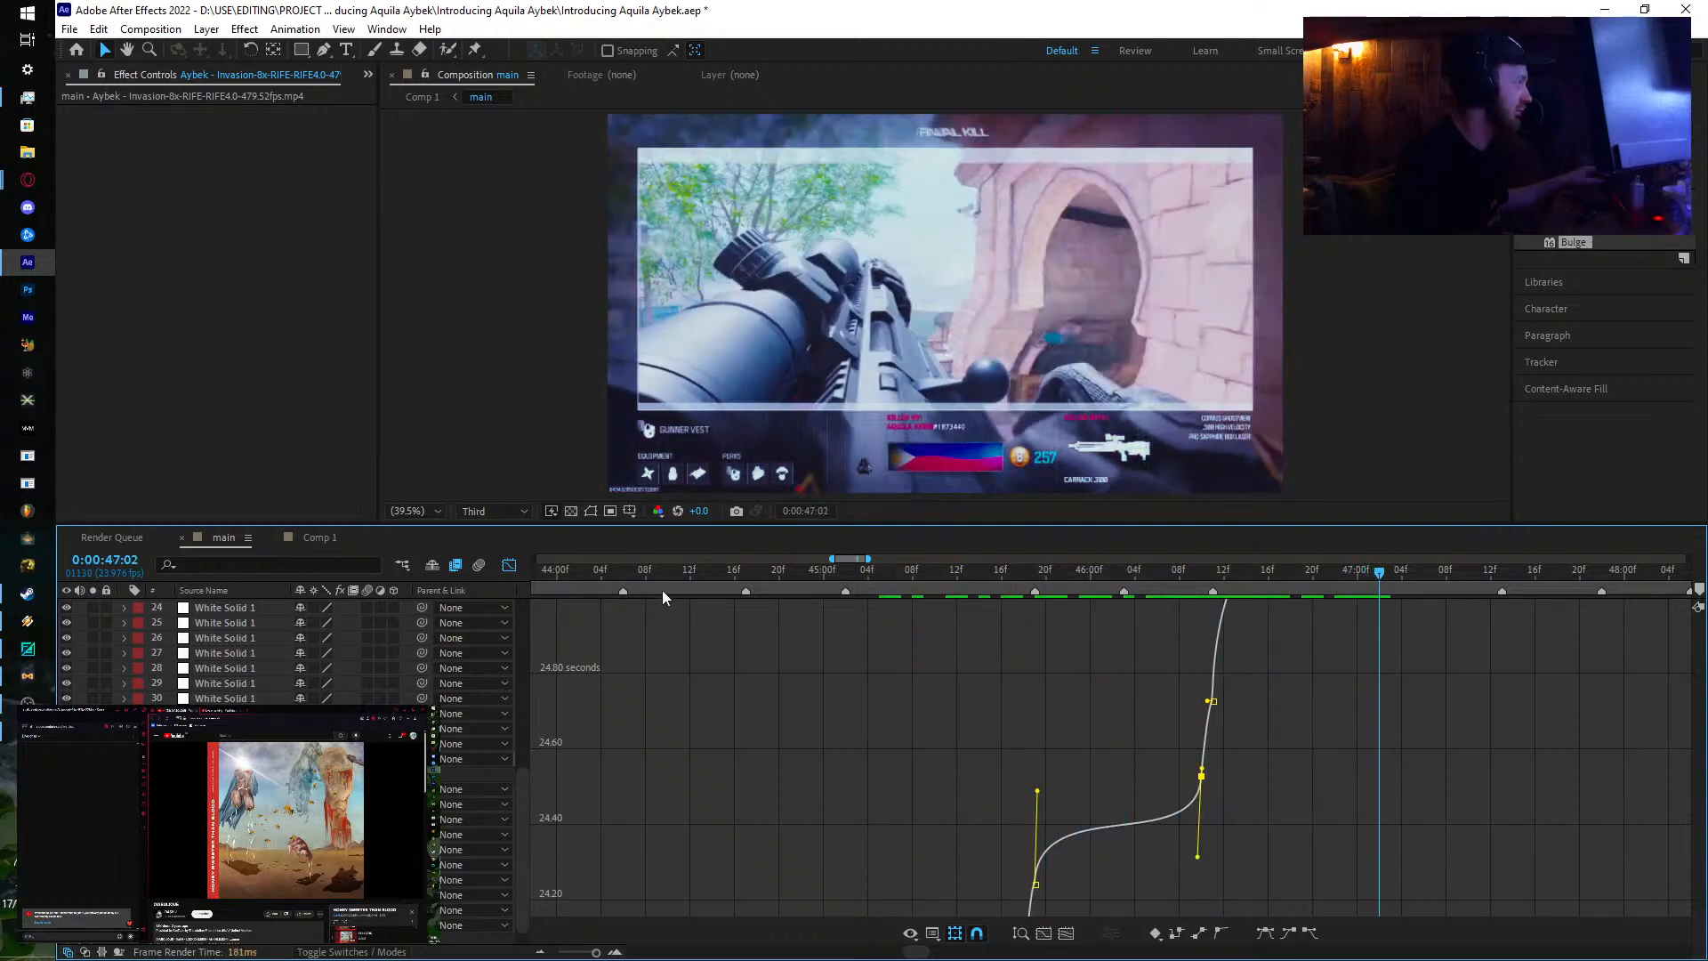
Step: Close the graph view and review the cuts up to 0:00:49:00, then preview the montage in Comp 1
{"action": "left_click", "coordinate": [507, 566]}
{"action": "scroll", "coordinate": [766, 686], "scroll_direction": "right", "scroll_amount": 3}
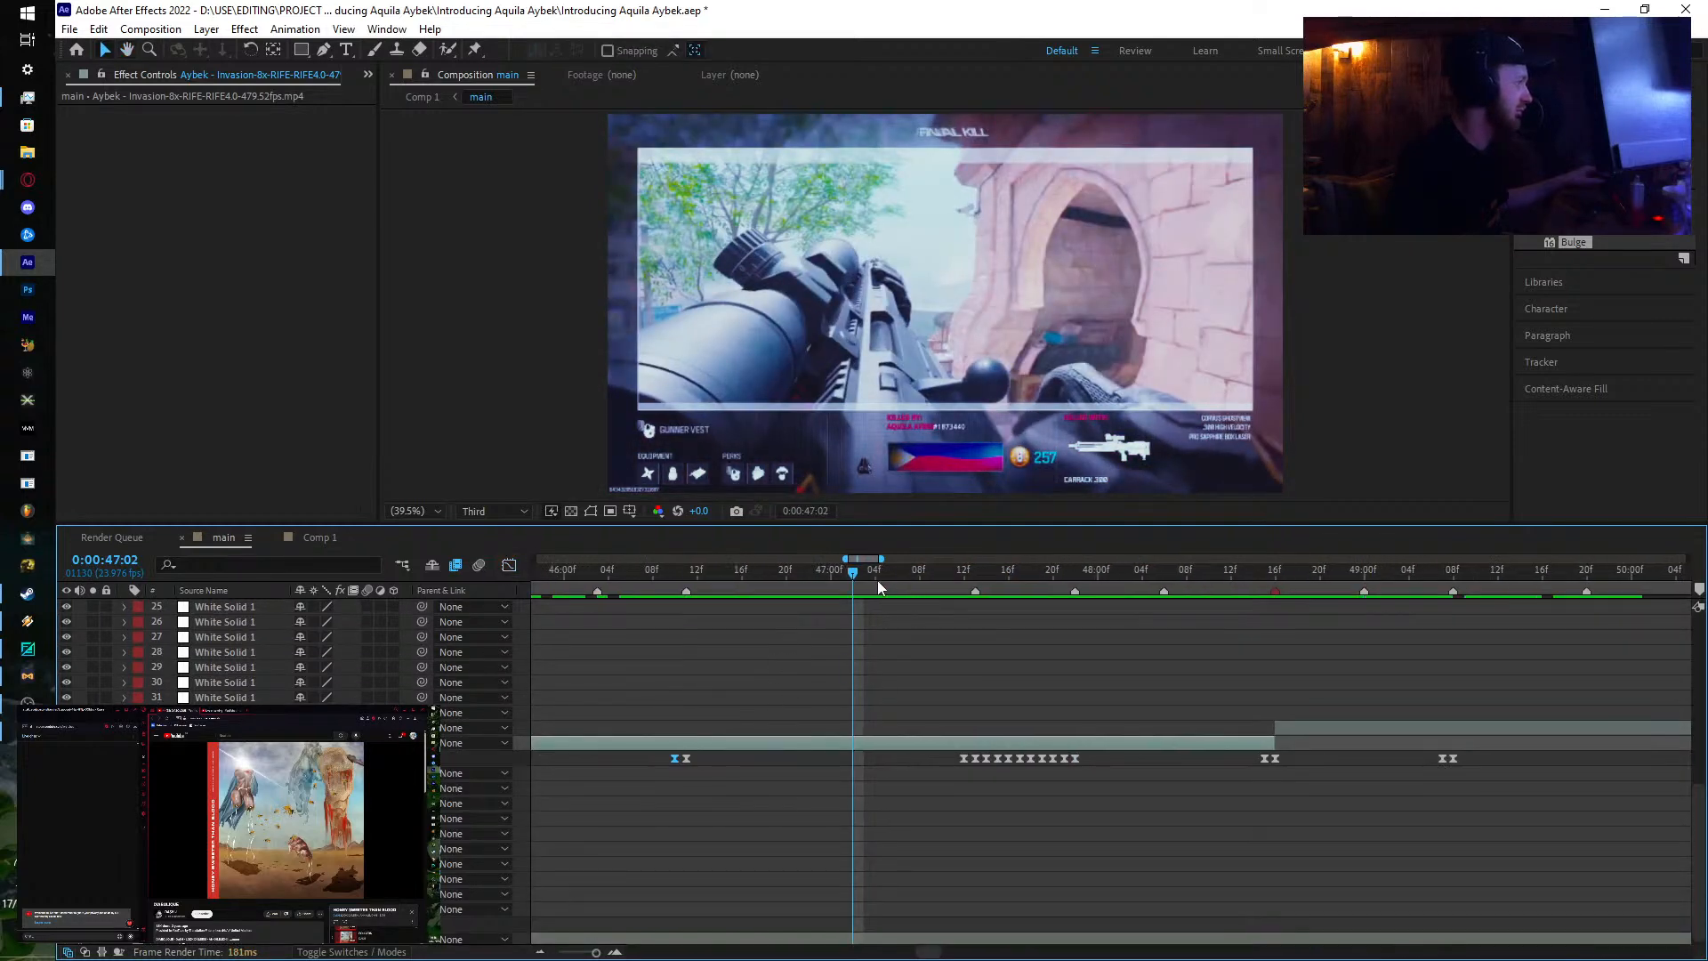
{"action": "left_click_drag", "start_coordinate": [871, 578], "coordinate": [1364, 617]}
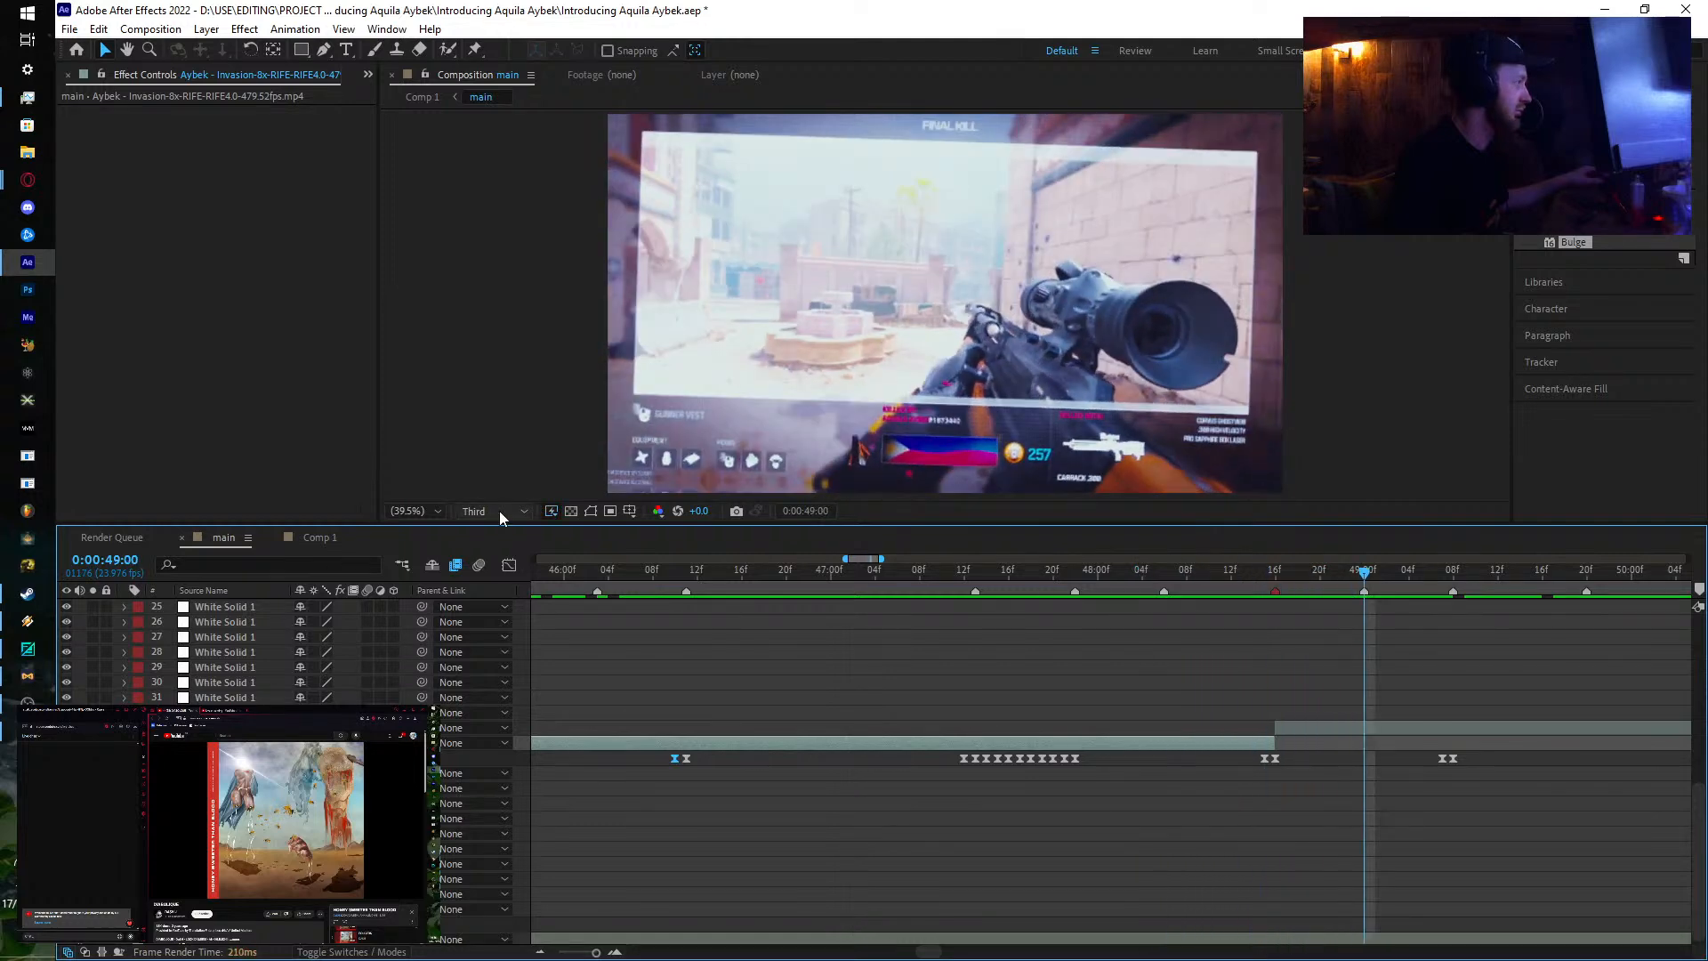
{"action": "left_click", "coordinate": [313, 541]}
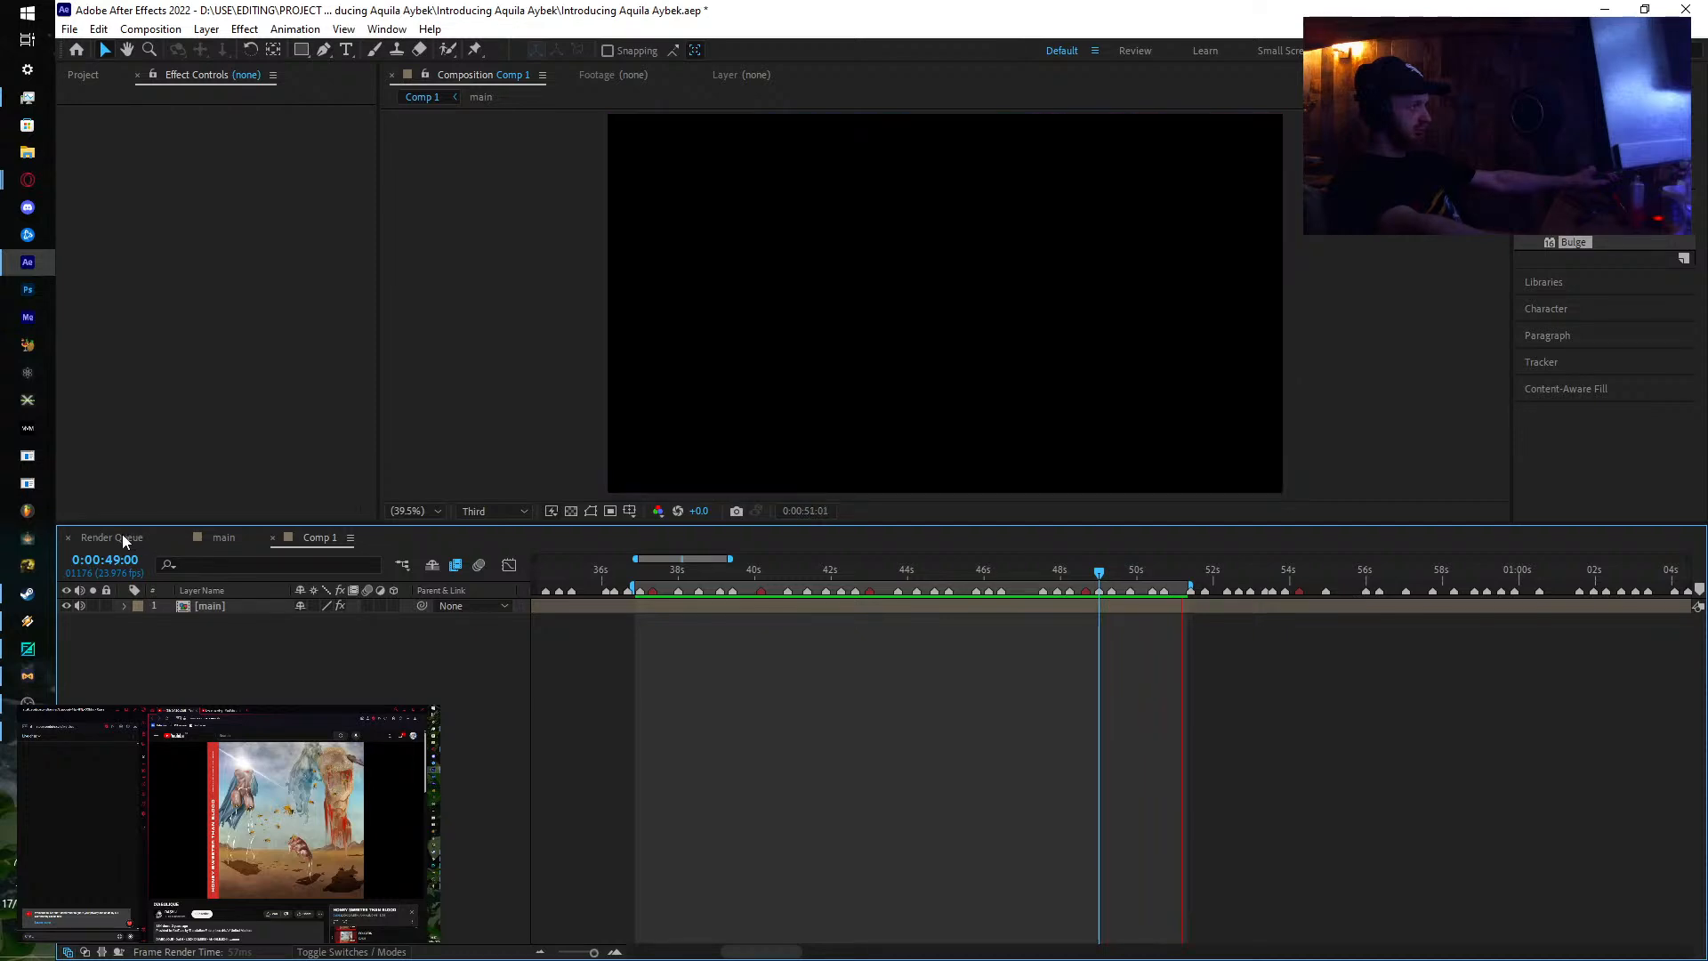
{"action": "left_click", "coordinate": [217, 534]}
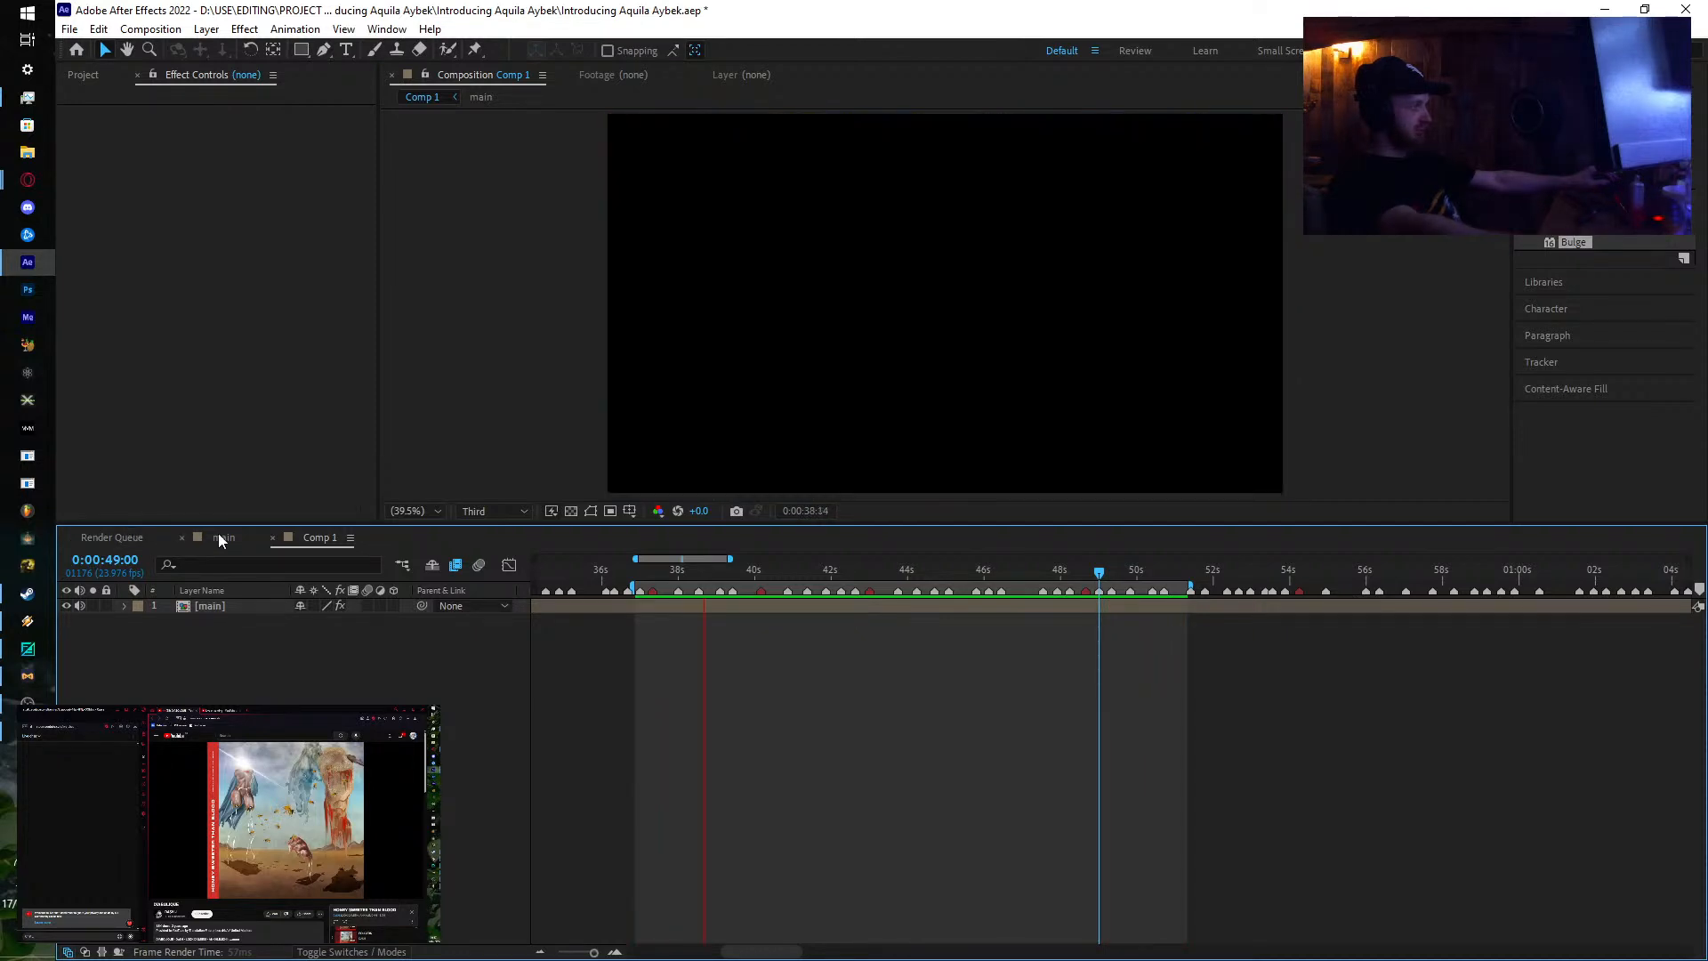
Step: Trim the clip's start to 0:00:46:11 and delete its time-remap keyframes before that frame
{"action": "left_click_drag", "start_coordinate": [655, 572], "coordinate": [1355, 736]}
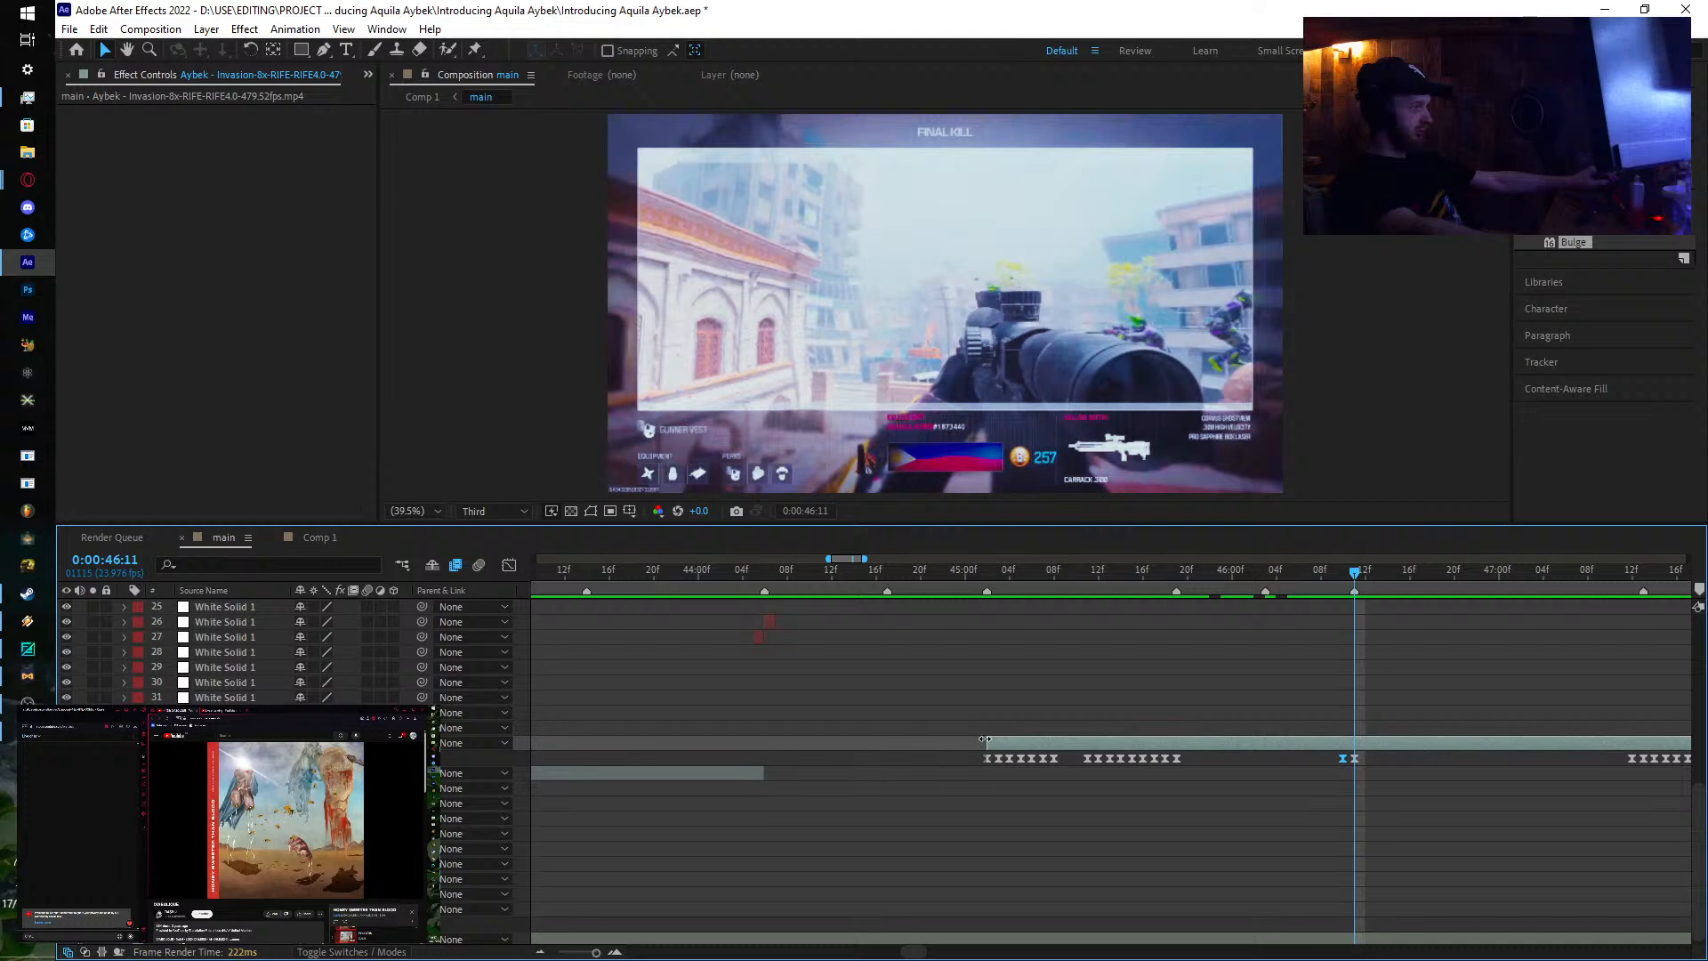
{"action": "left_click_drag", "start_coordinate": [984, 739], "coordinate": [1347, 757]}
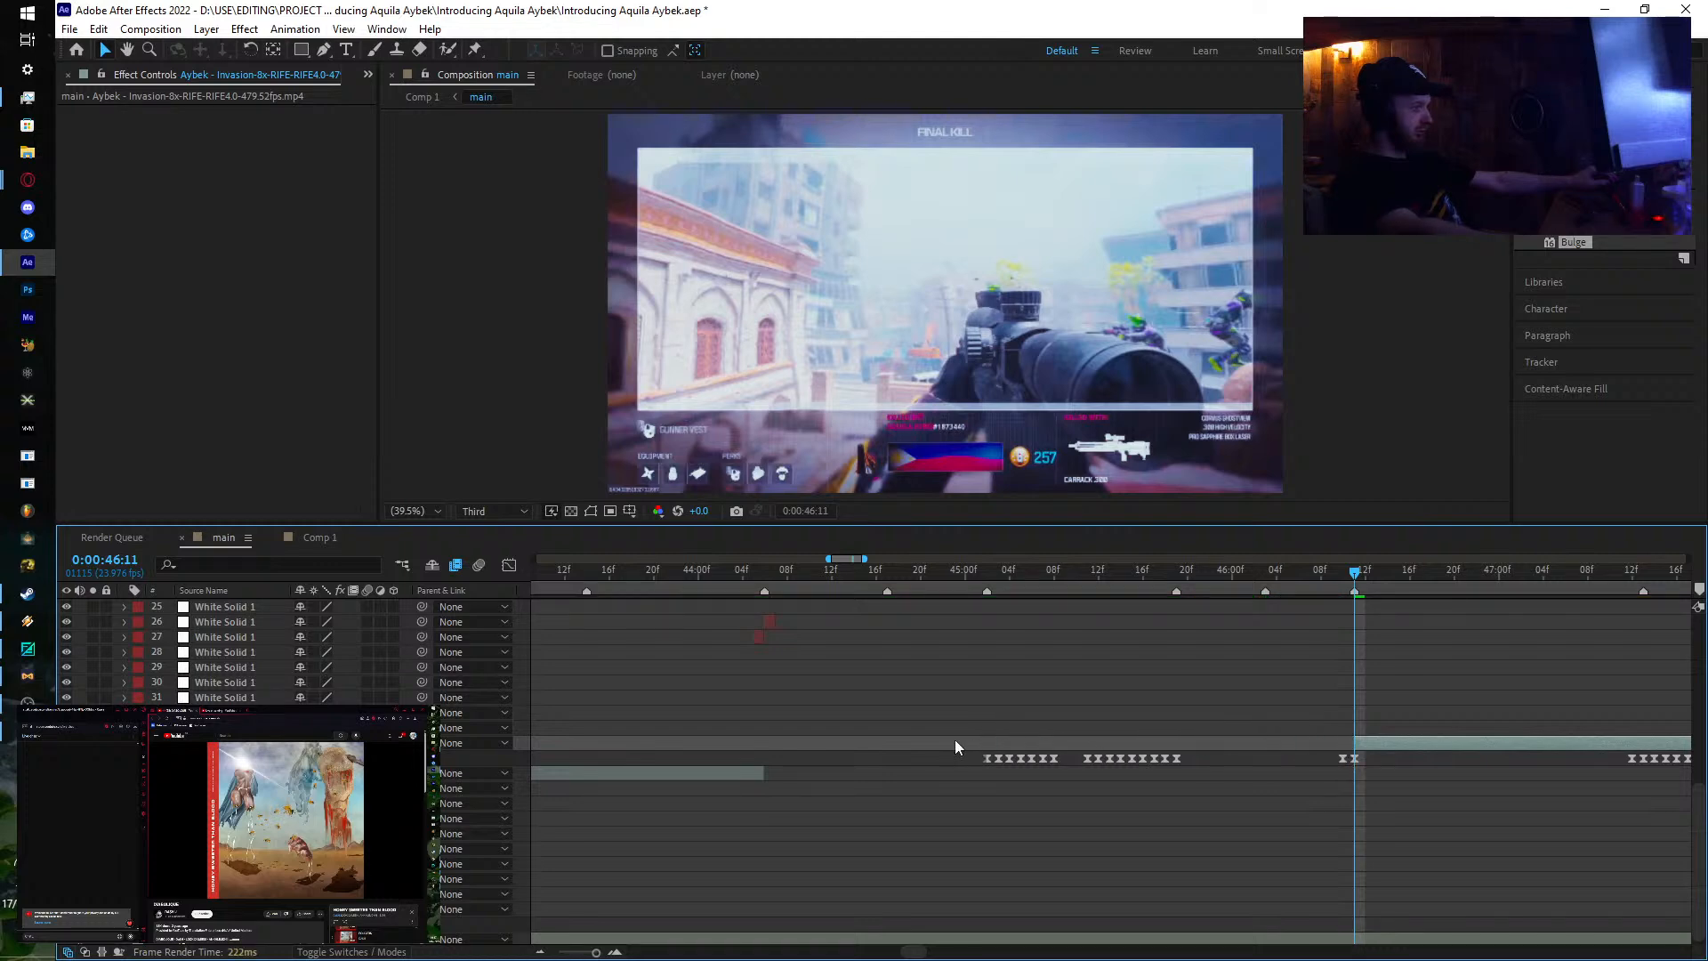
{"action": "left_click_drag", "start_coordinate": [946, 757], "coordinate": [935, 836]}
{"action": "key", "text": "Delete"}
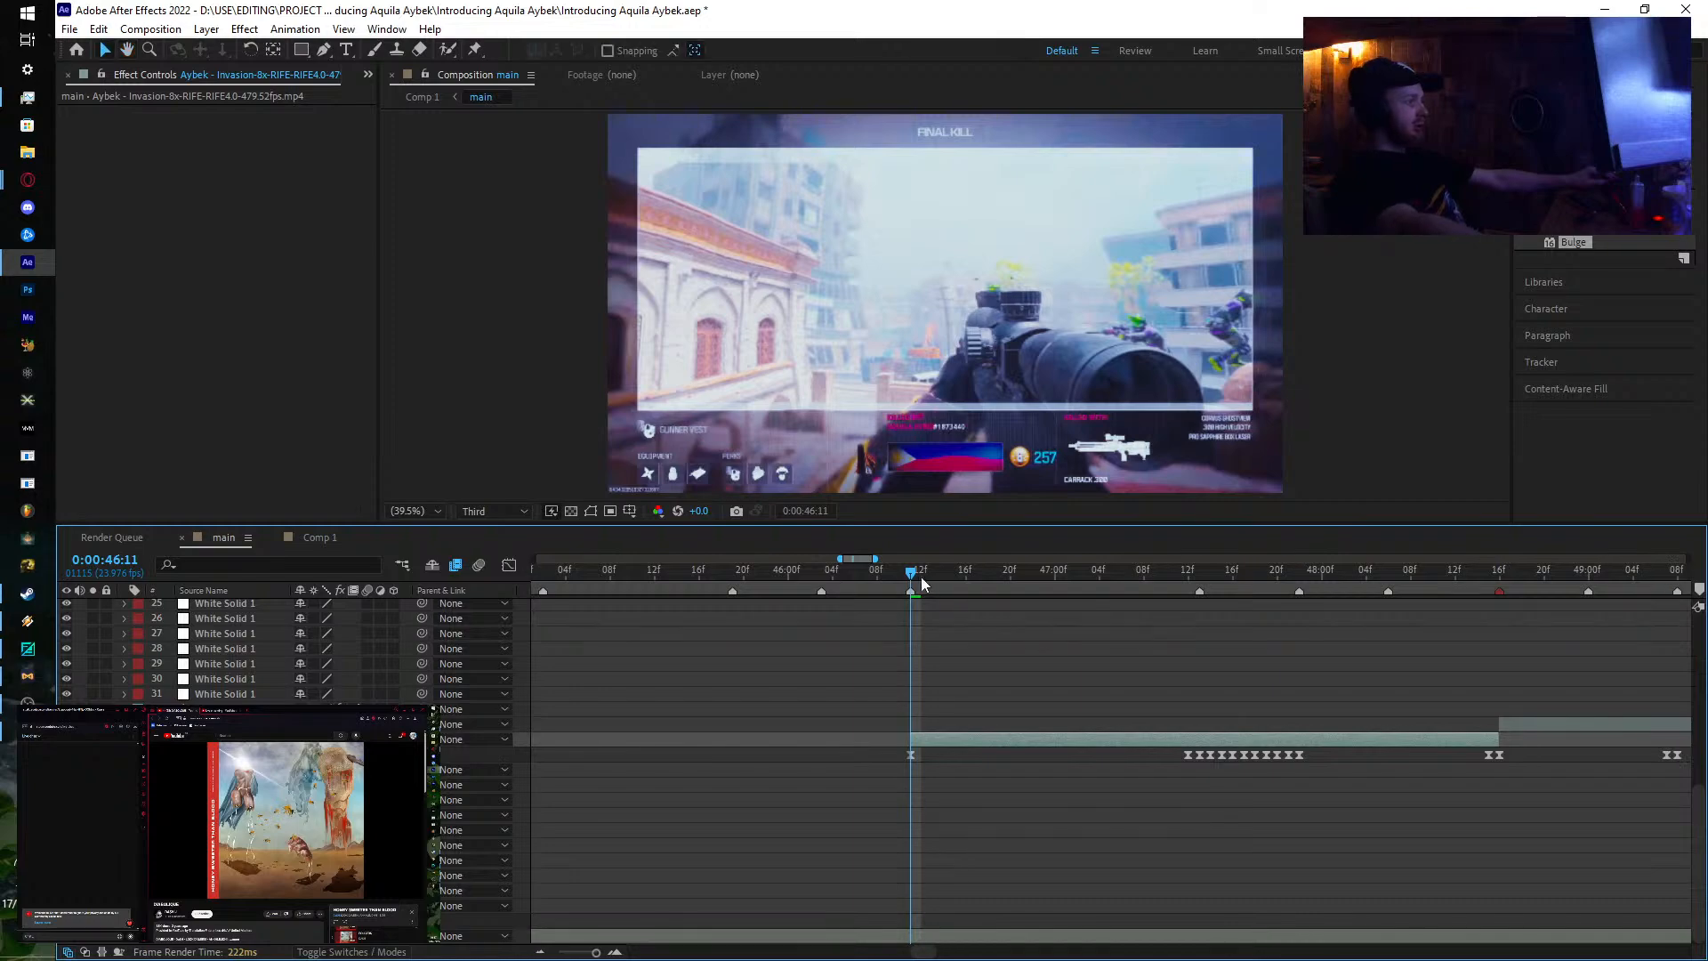
Step: Set the S_DissolveShake seed to 0.050 on the gameplay clip that starts at 0:00:48:16
{"action": "left_click_drag", "start_coordinate": [914, 577], "coordinate": [1491, 647]}
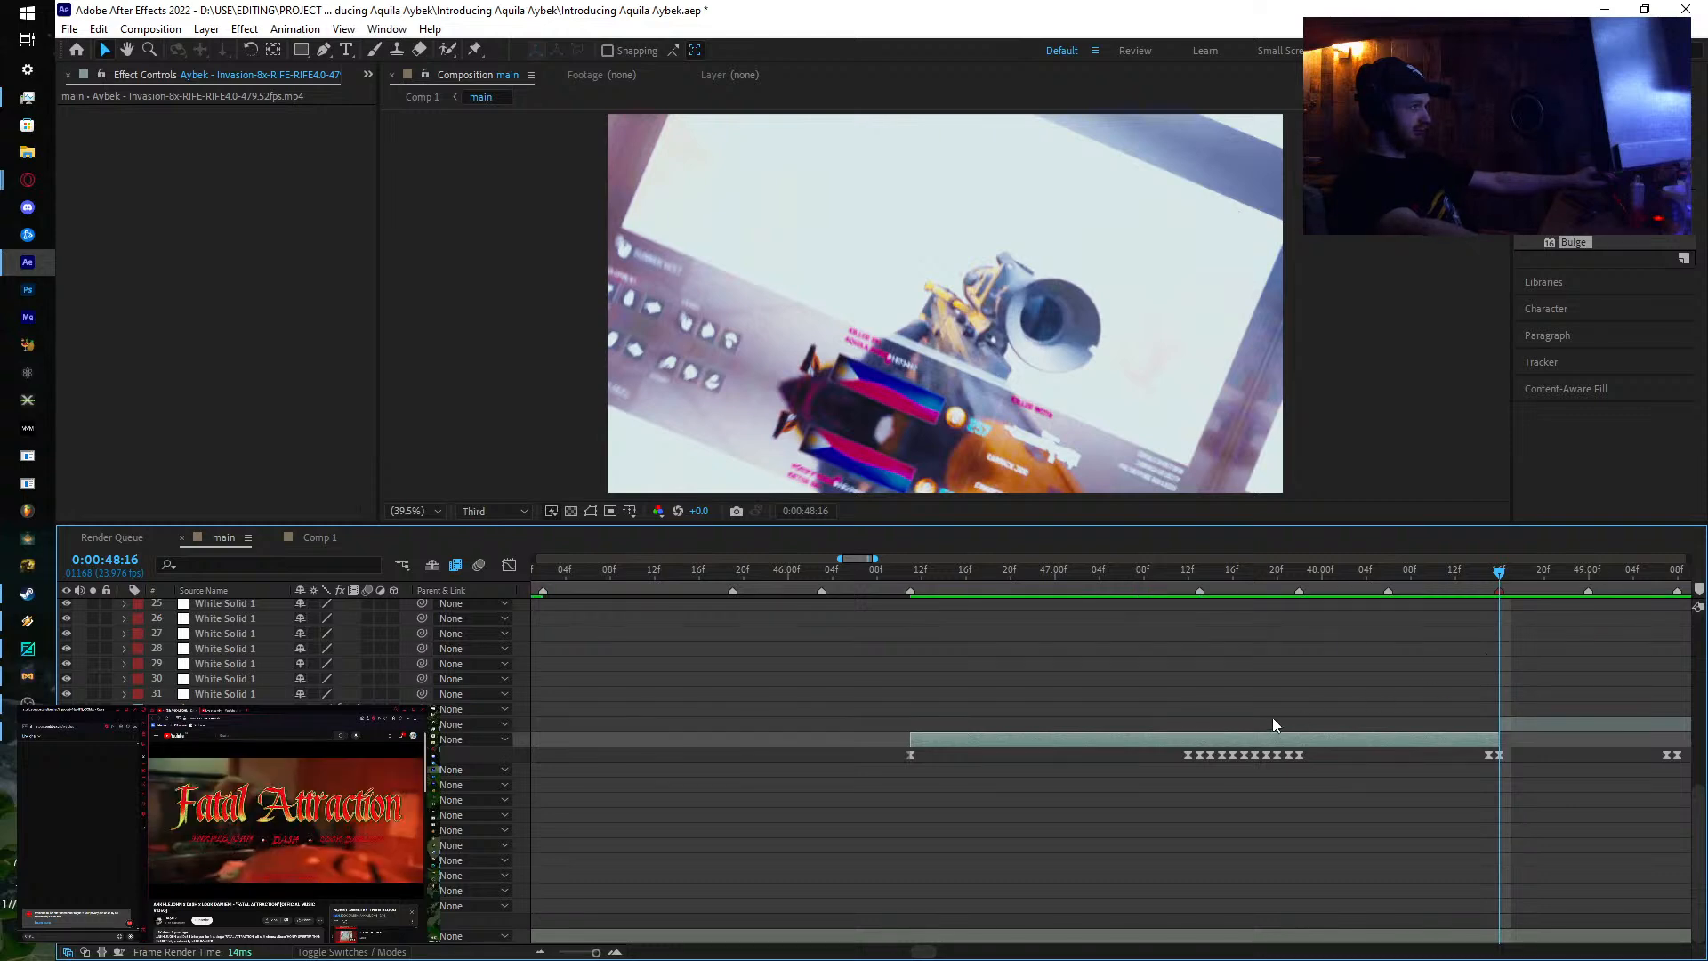
{"action": "left_click", "coordinate": [1593, 722]}
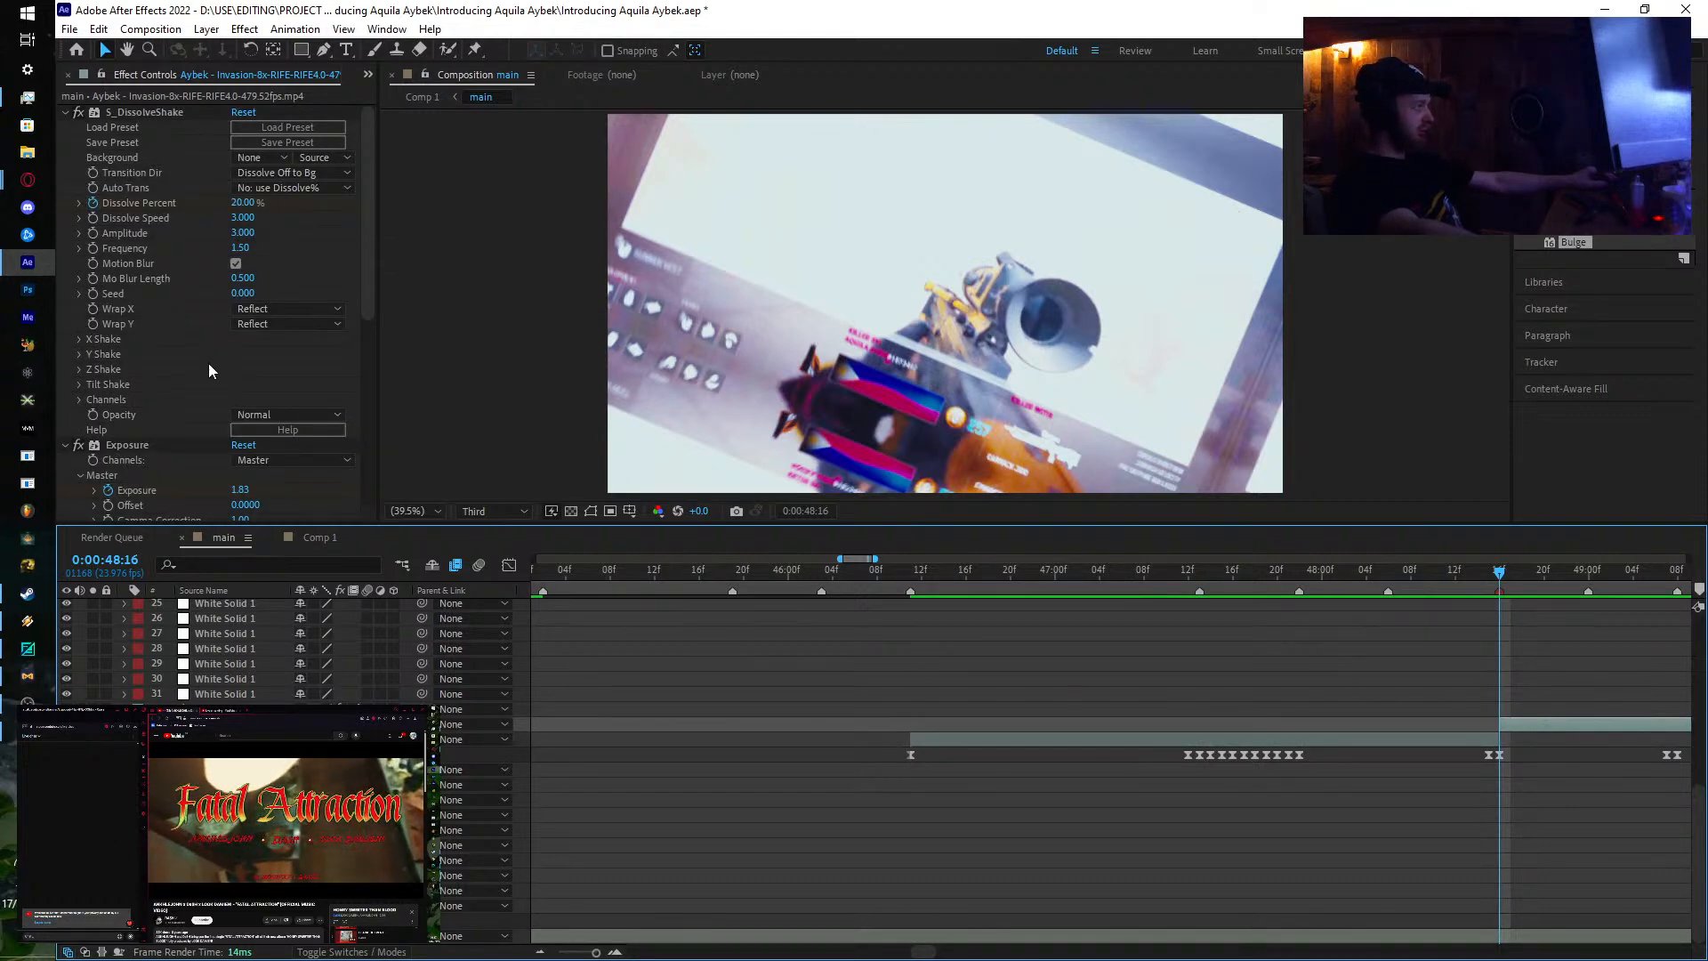
{"action": "scroll", "coordinate": [211, 370], "scroll_direction": "down", "scroll_amount": 2}
{"action": "scroll", "coordinate": [211, 368], "scroll_direction": "up", "scroll_amount": 2}
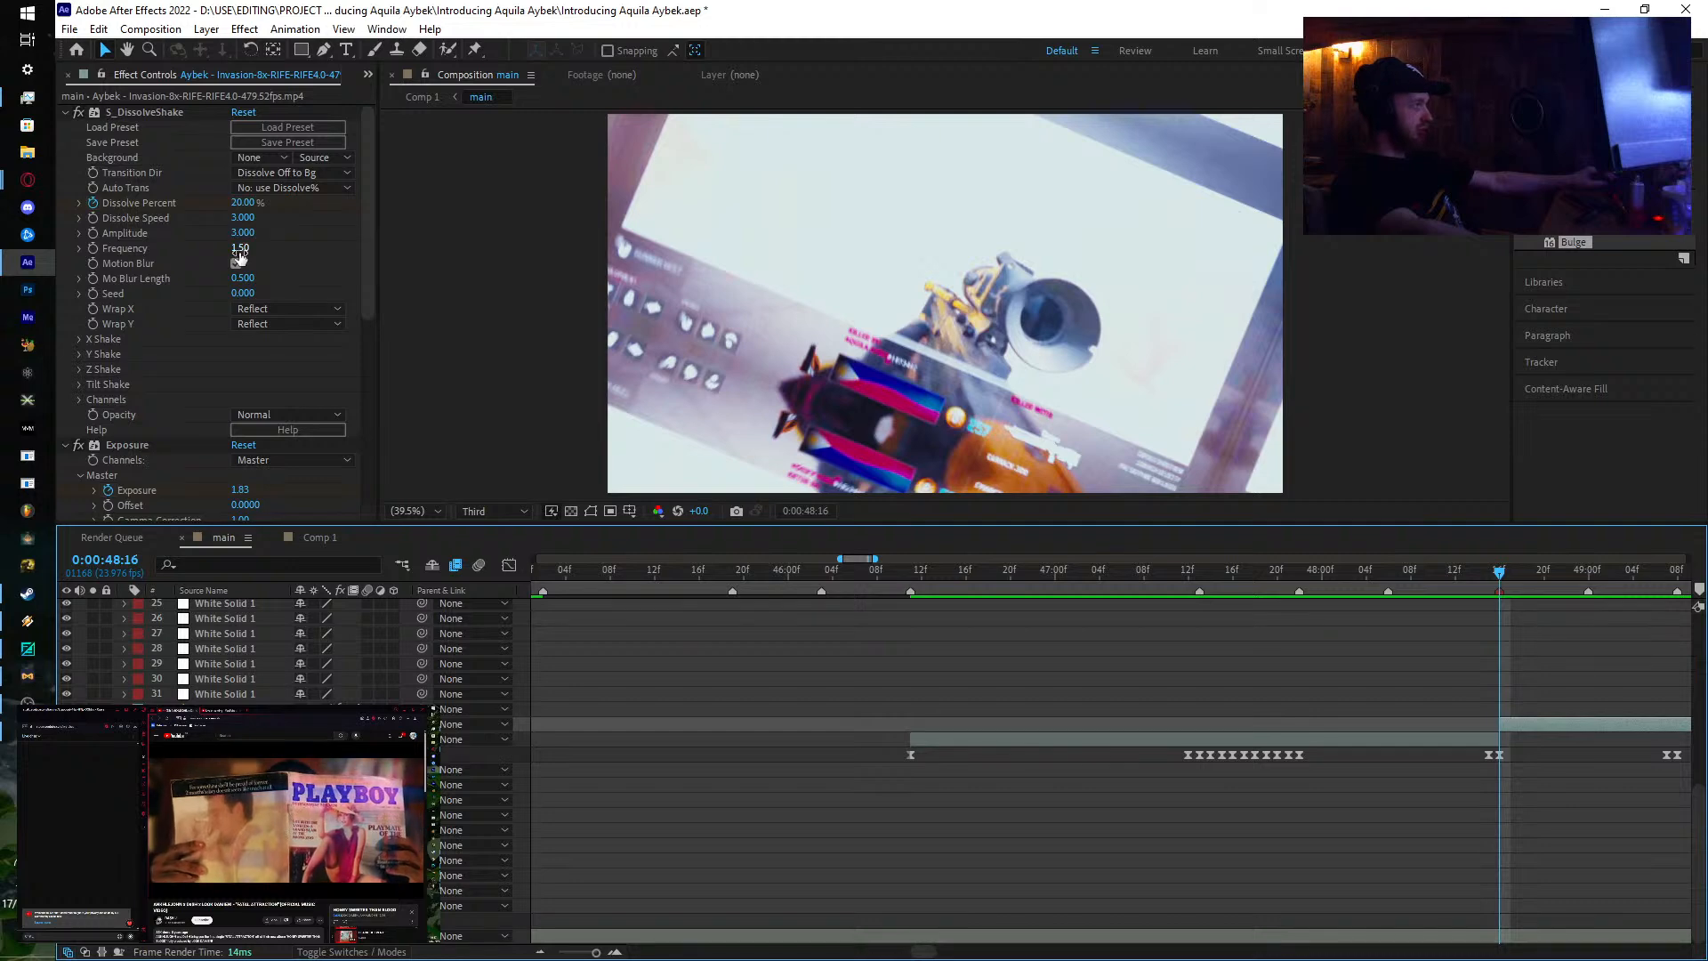
{"action": "left_click", "coordinate": [242, 279]}
{"action": "left_click", "coordinate": [243, 292]}
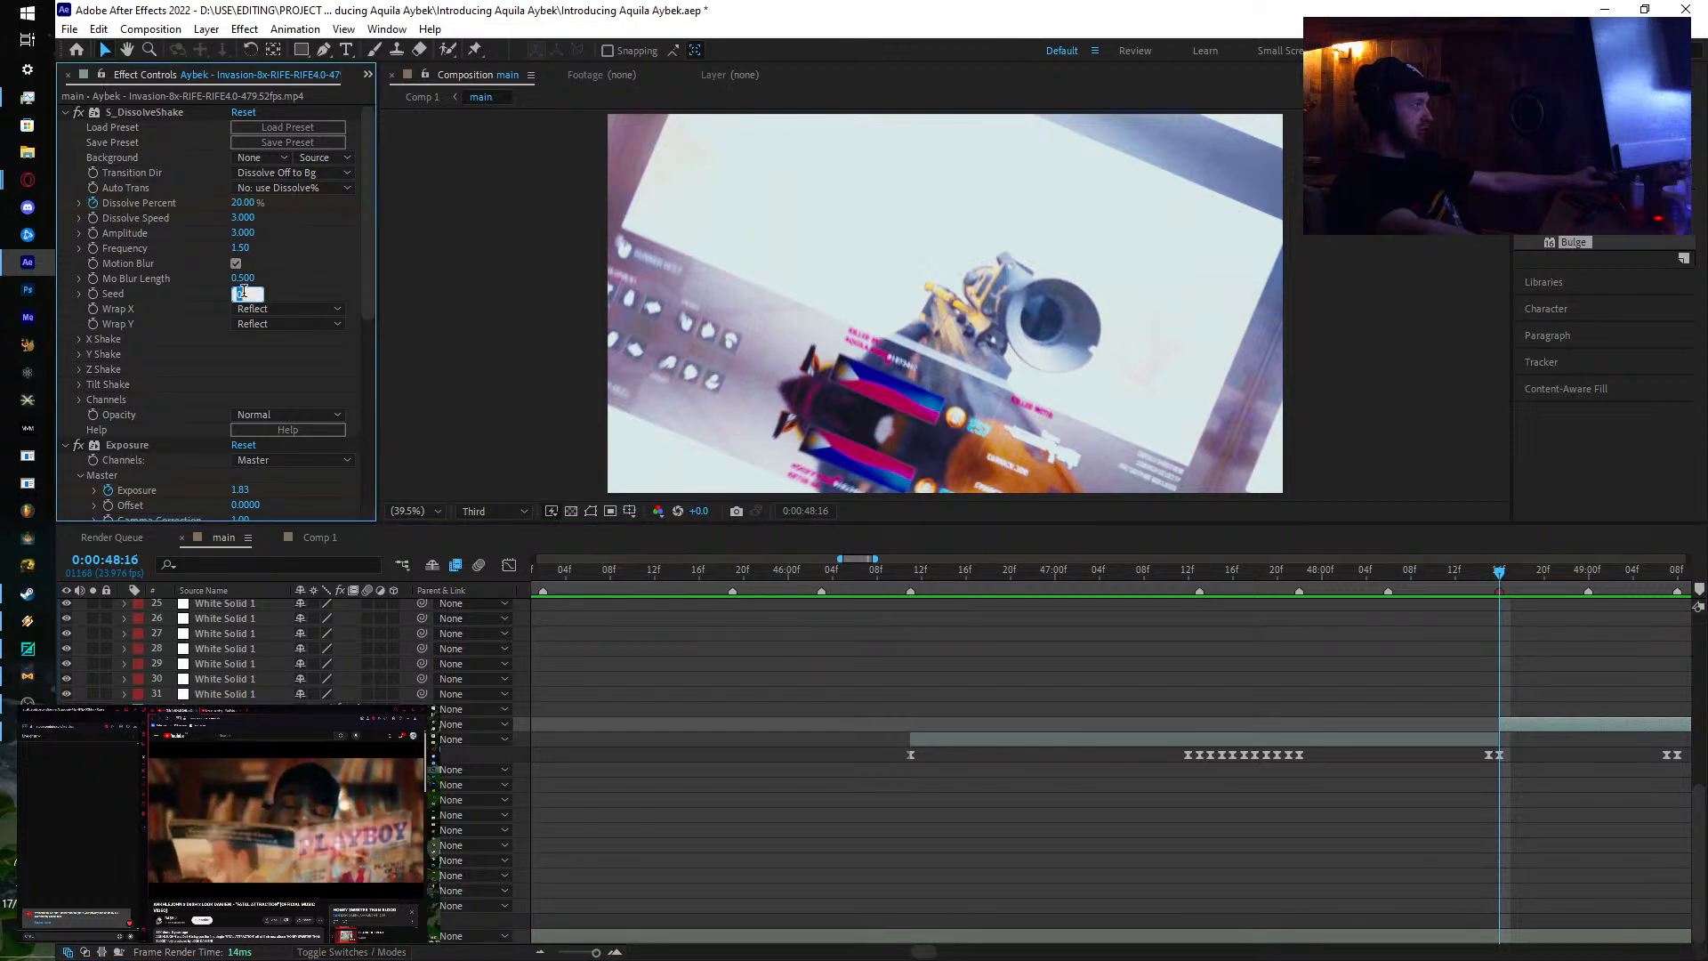
{"action": "type", "text": "0.02"}
{"action": "key", "text": "Return"}
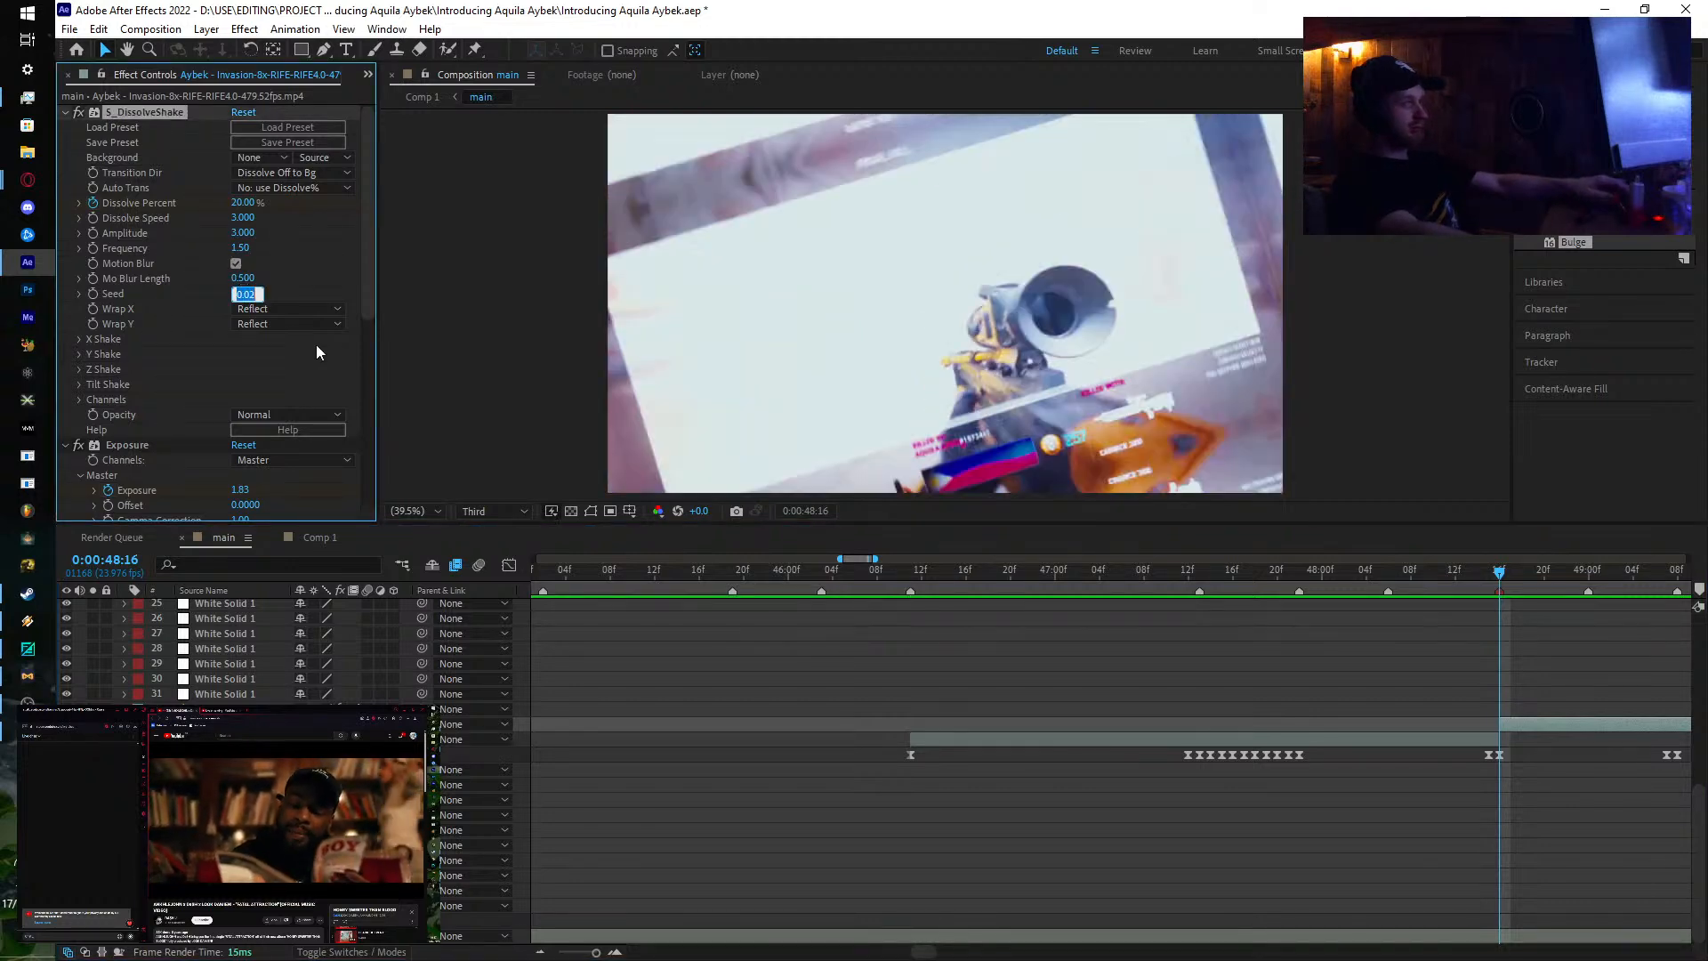
{"action": "left_click_drag", "start_coordinate": [197, 894], "coordinate": [203, 895]}
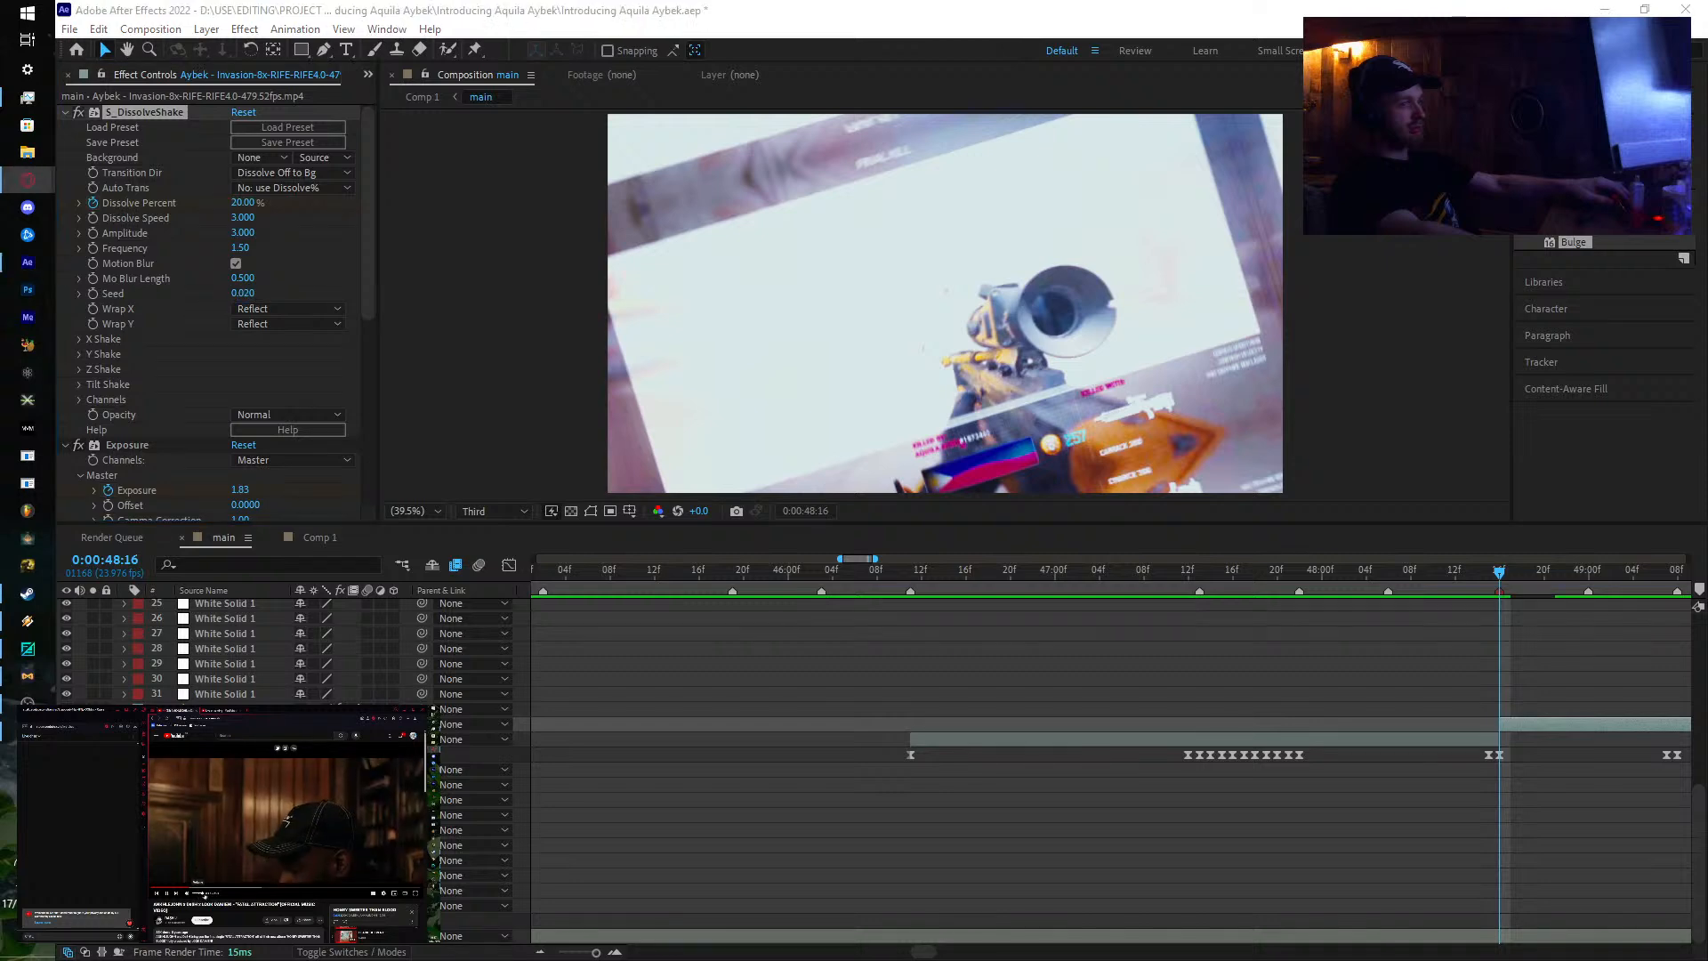
{"action": "left_click", "coordinate": [243, 292]}
{"action": "key", "text": "Up"}
{"action": "key", "text": "Up"}
{"action": "key", "text": "Up"}
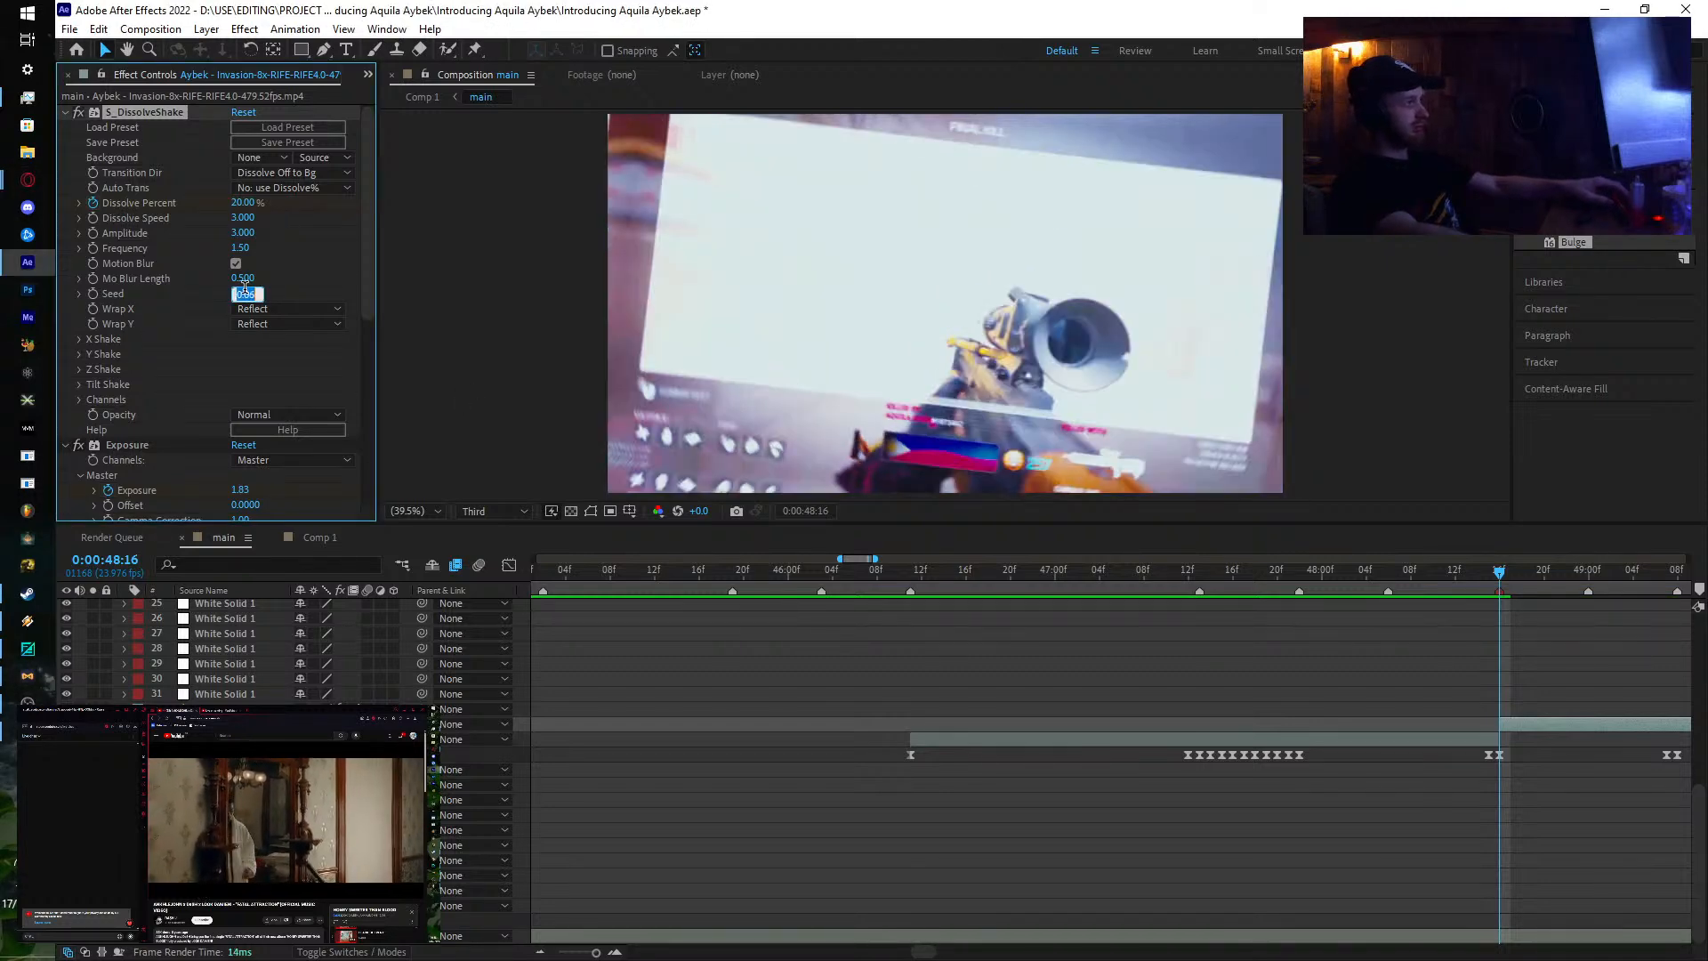
{"action": "key", "text": "Down"}
Step: Place duplicates of the White Solid 1 flash layer at 0:00:46:11 and one frame earlier at 0:00:46:10
{"action": "left_click_drag", "start_coordinate": [1539, 630], "coordinate": [1340, 609]}
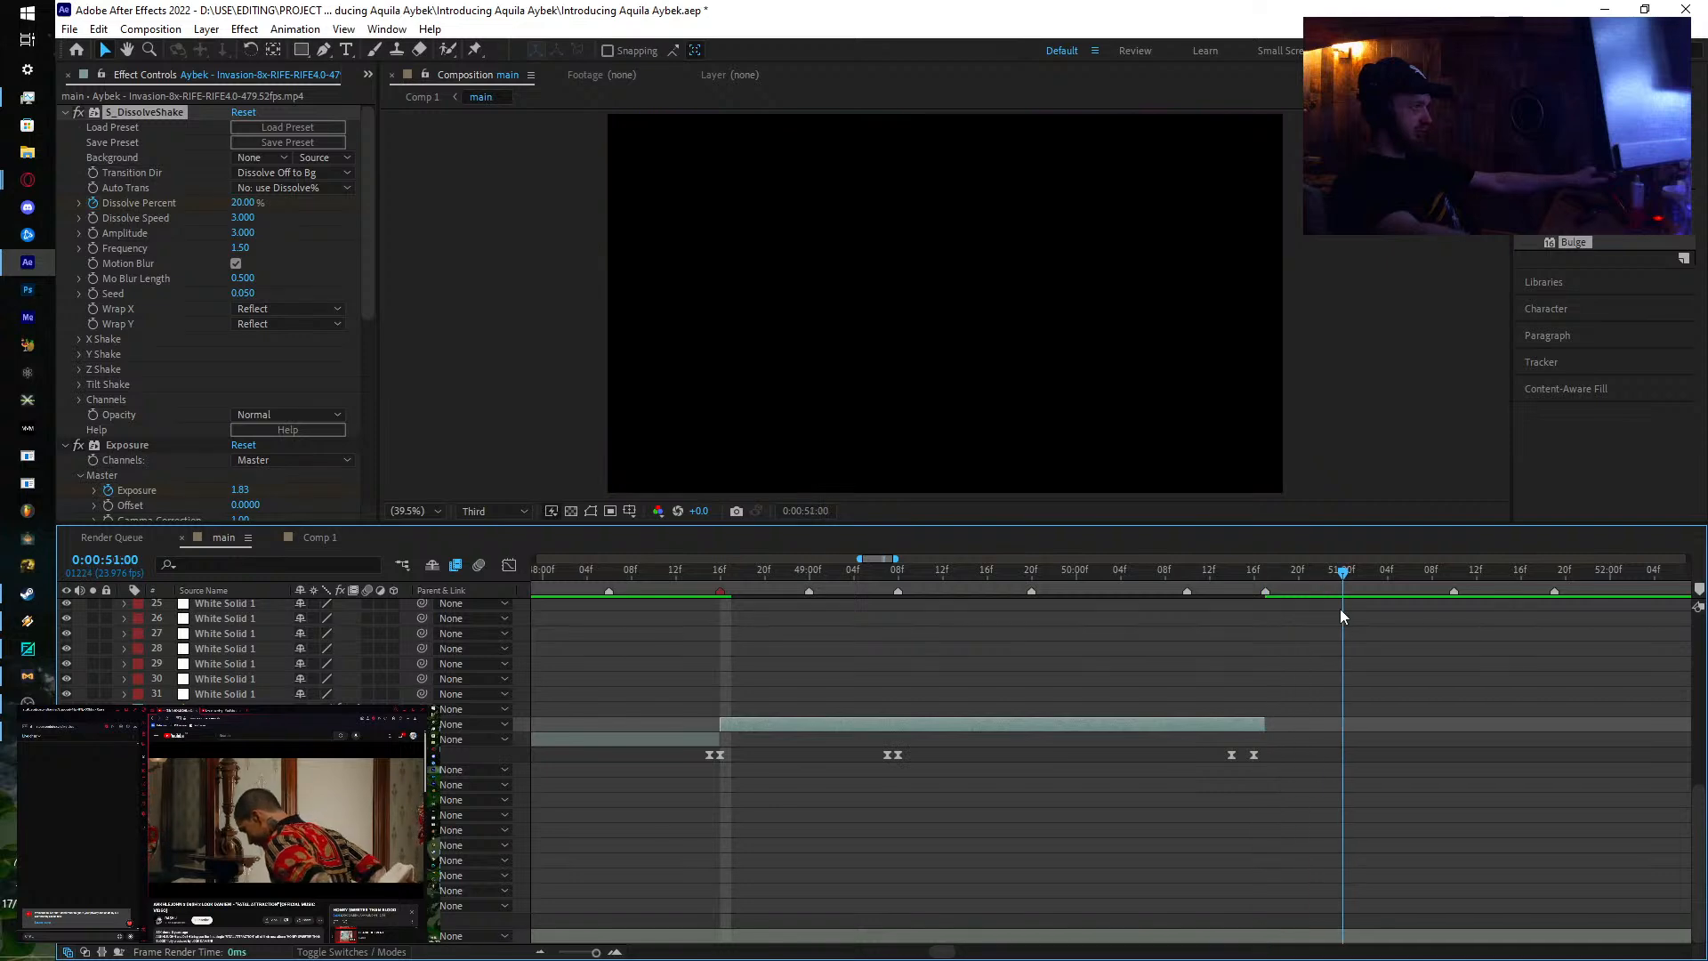
{"action": "left_click", "coordinate": [123, 739]}
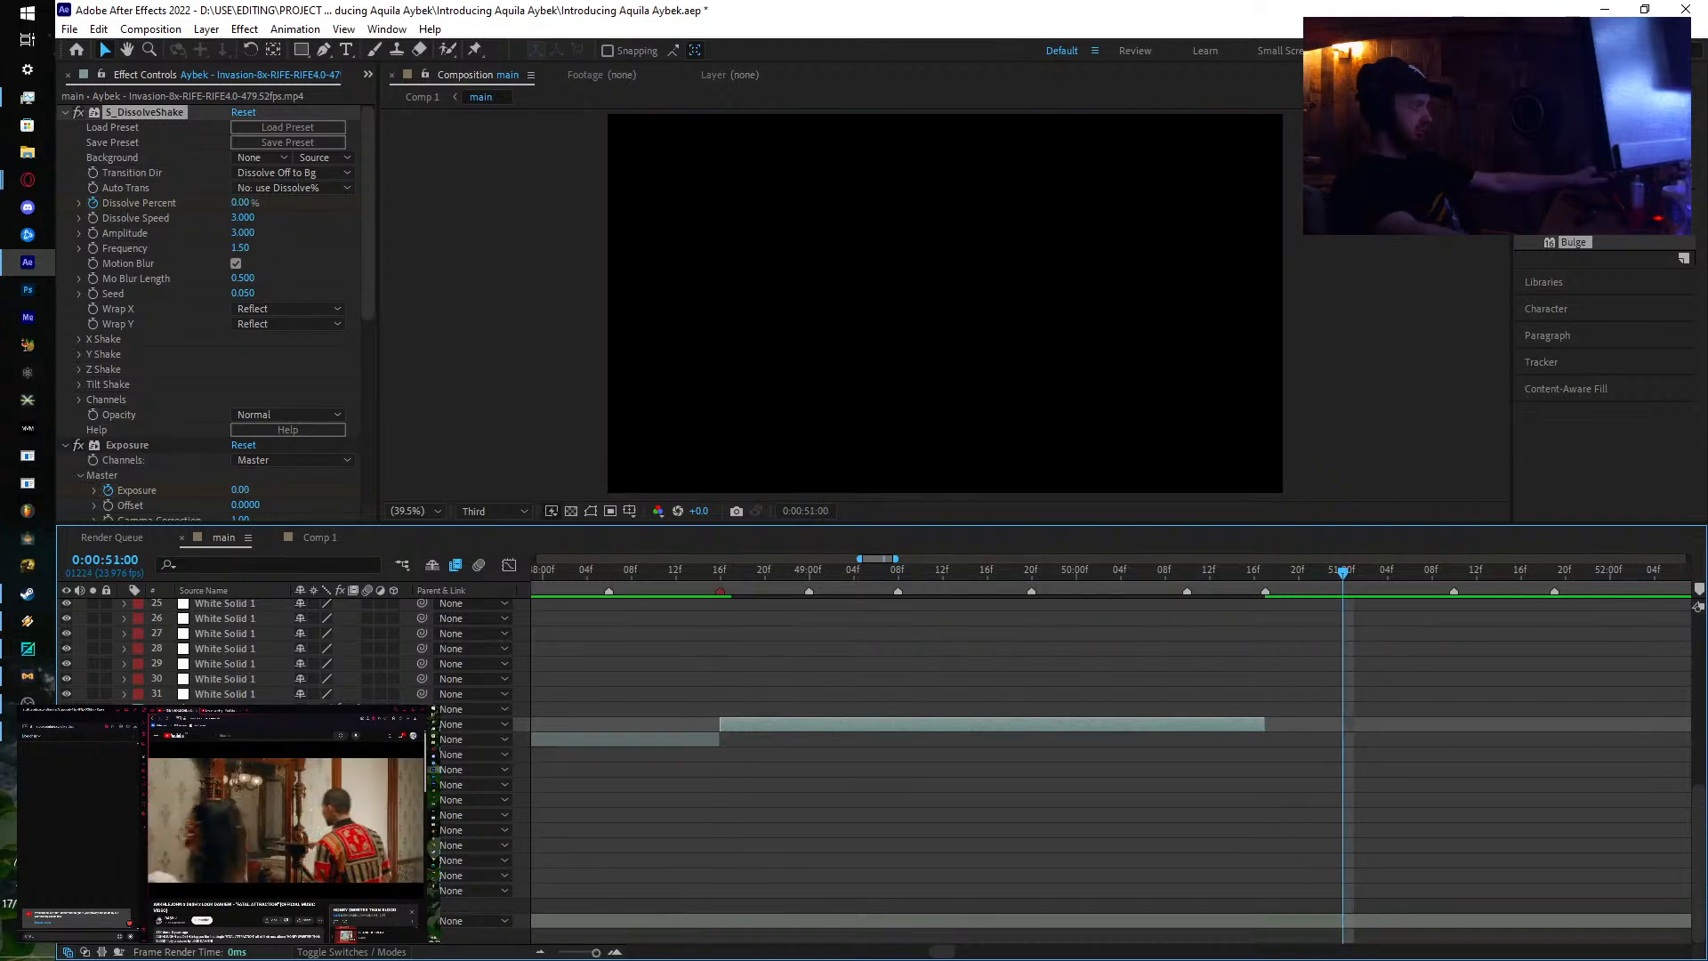
{"action": "left_click_drag", "start_coordinate": [900, 799], "coordinate": [1439, 807]}
{"action": "left_click", "coordinate": [669, 567]}
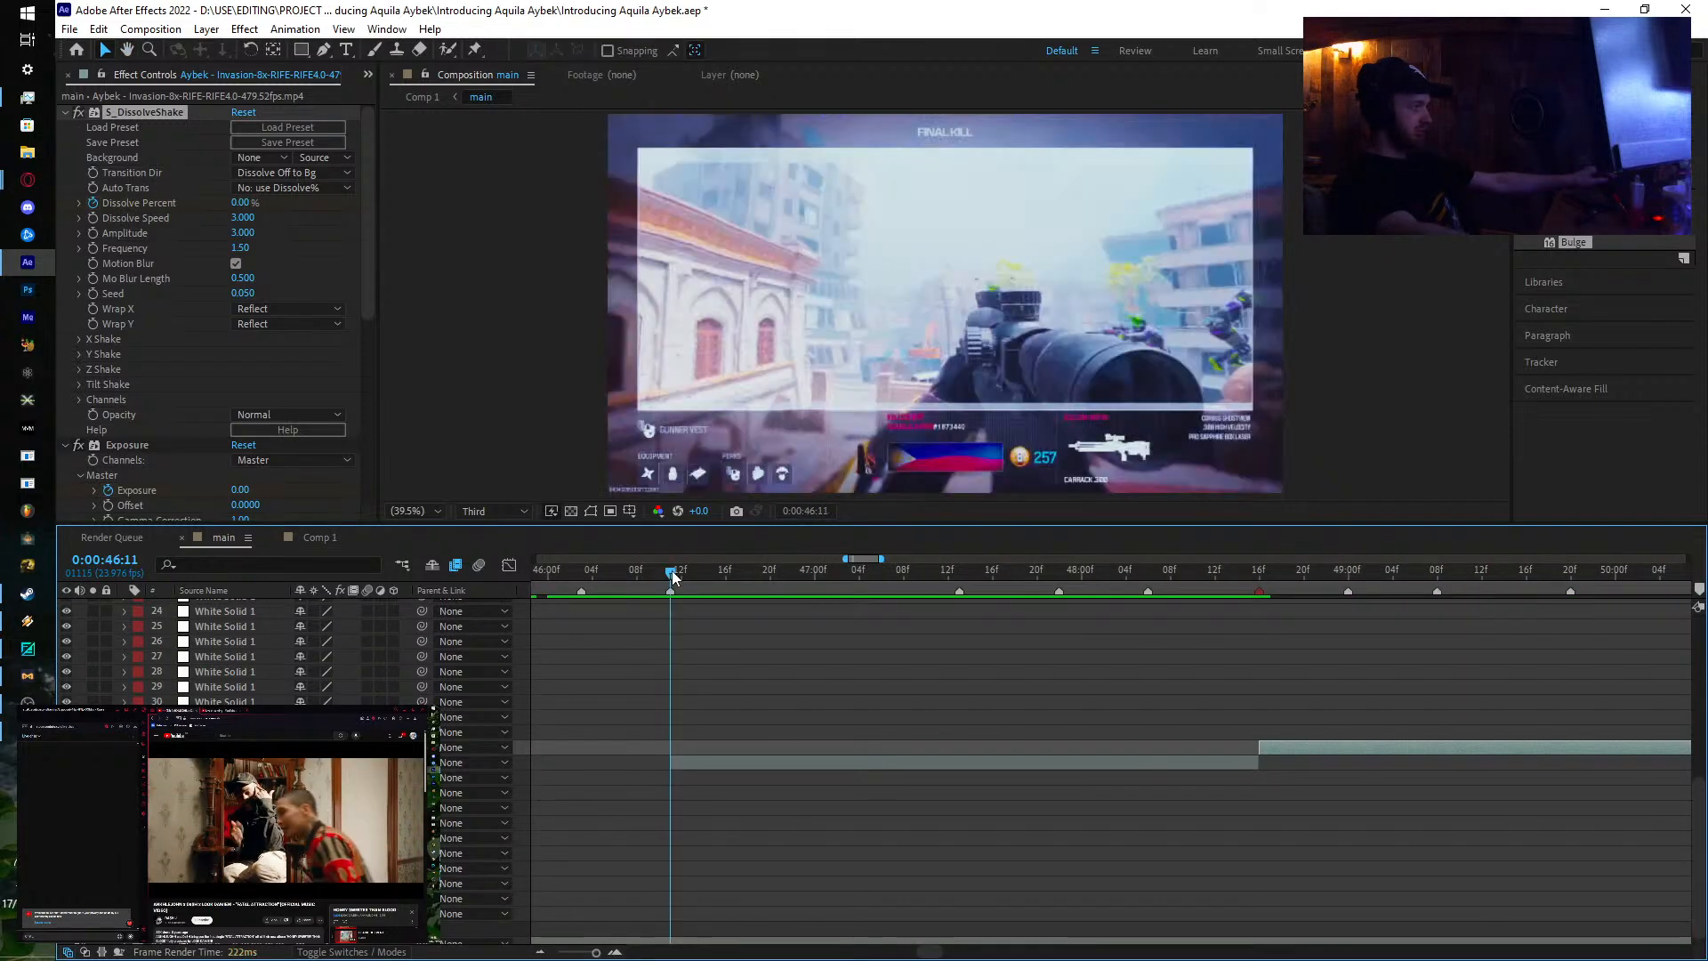
{"action": "scroll", "coordinate": [695, 765], "scroll_direction": "up", "scroll_amount": 7}
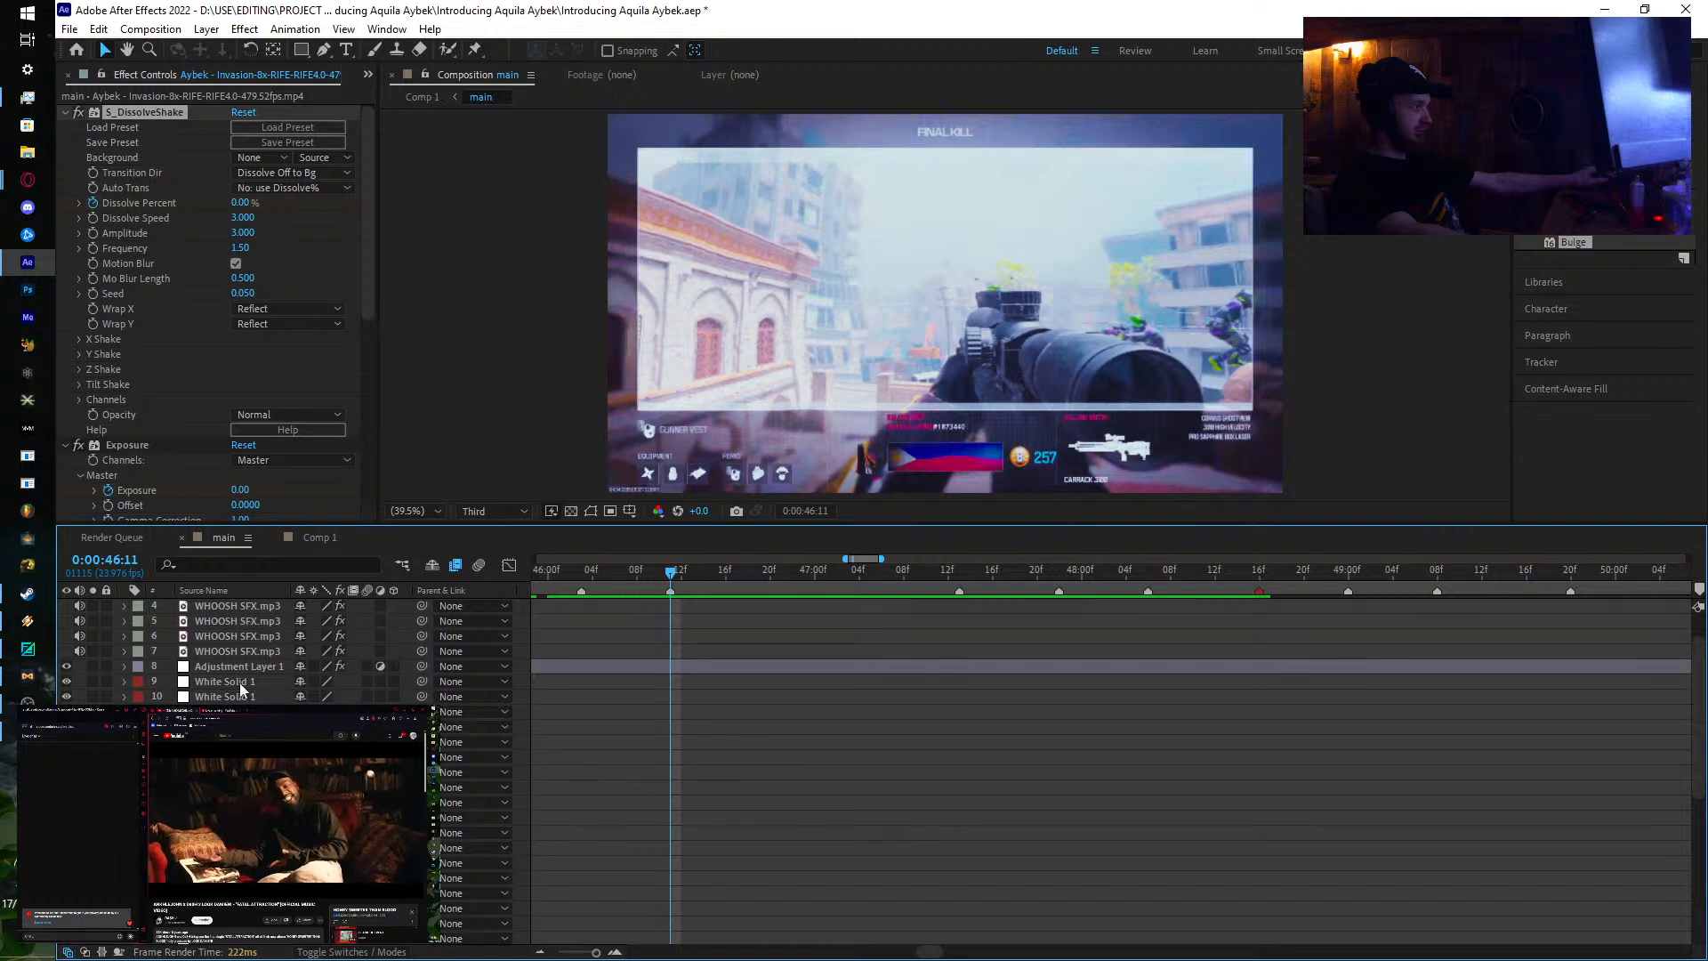
{"action": "left_click", "coordinate": [241, 685]}
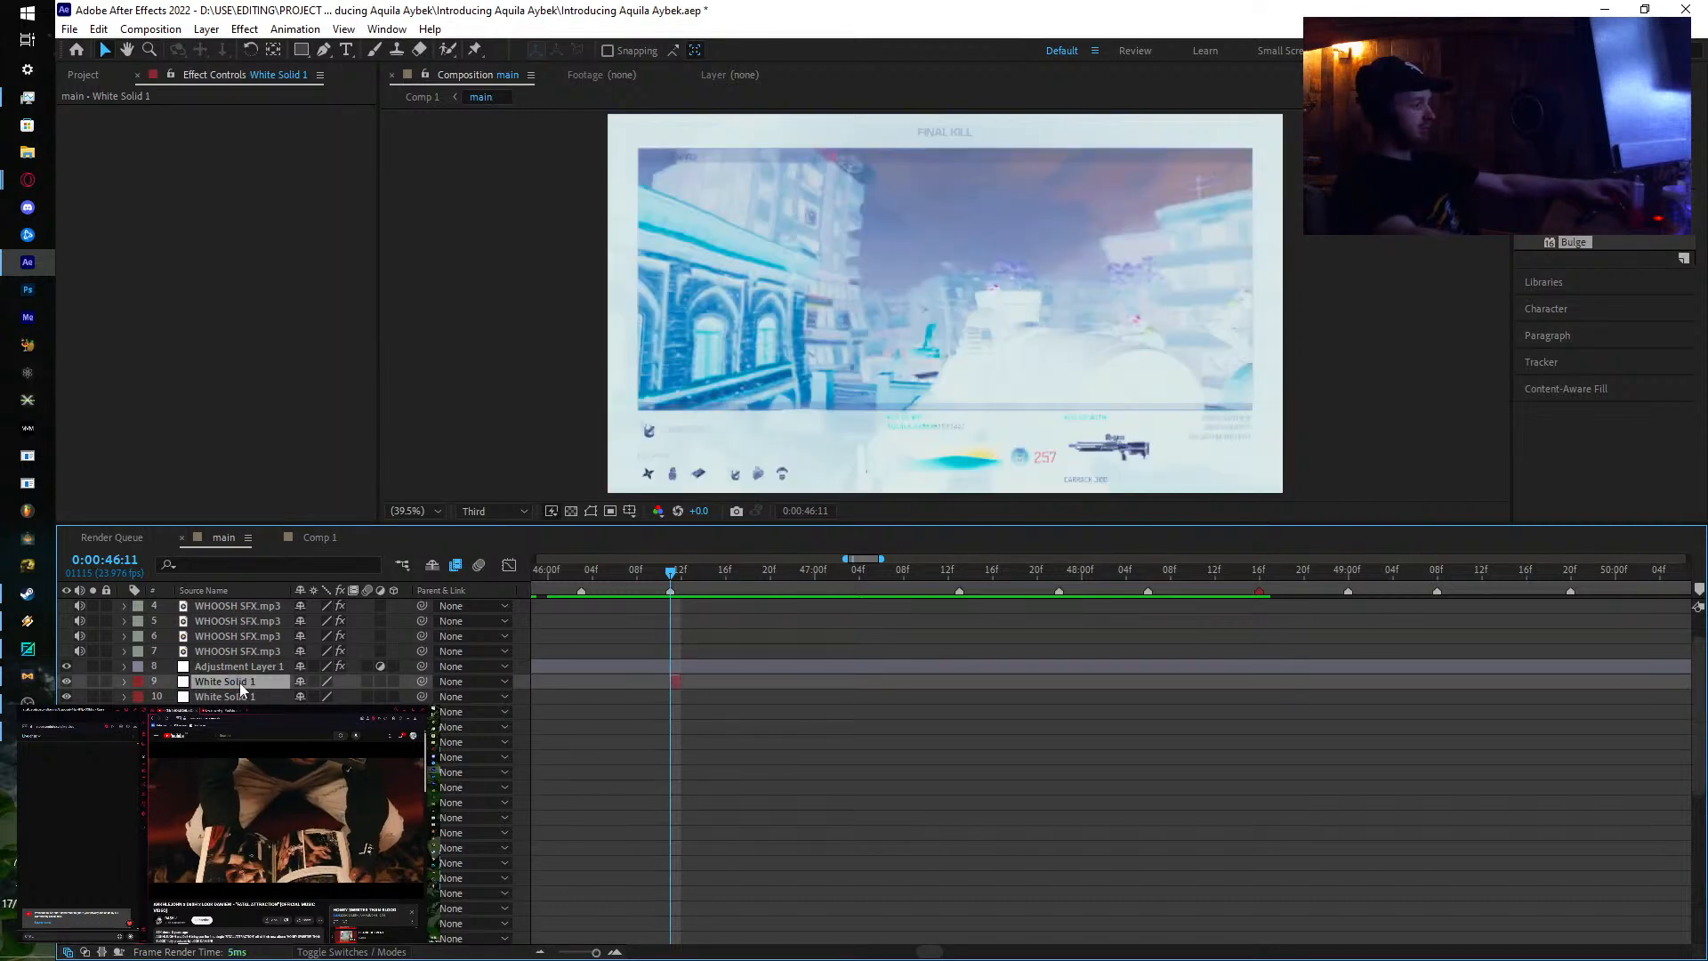
{"action": "key", "text": "Page_Up"}
{"action": "key", "text": "bracketleft"}
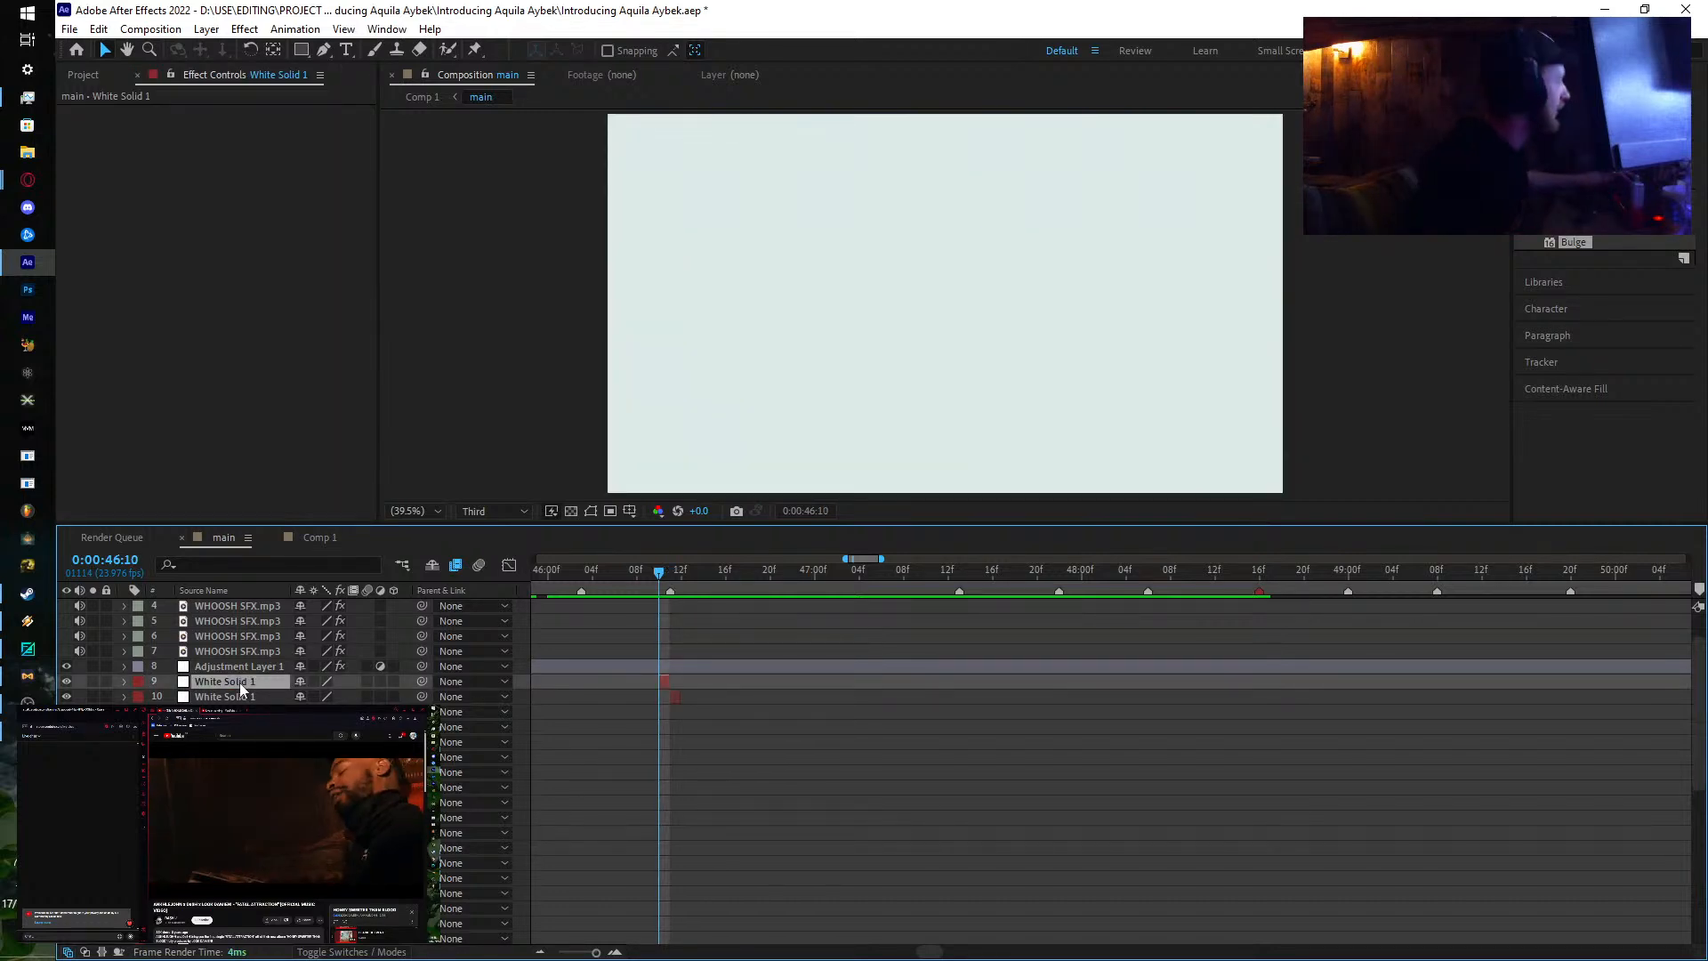
Step: Place further White Solid 1 flash duplicates at the beat markers at 0:00:48:16 and 0:00:49:08
{"action": "left_click_drag", "start_coordinate": [663, 572], "coordinate": [1262, 678]}
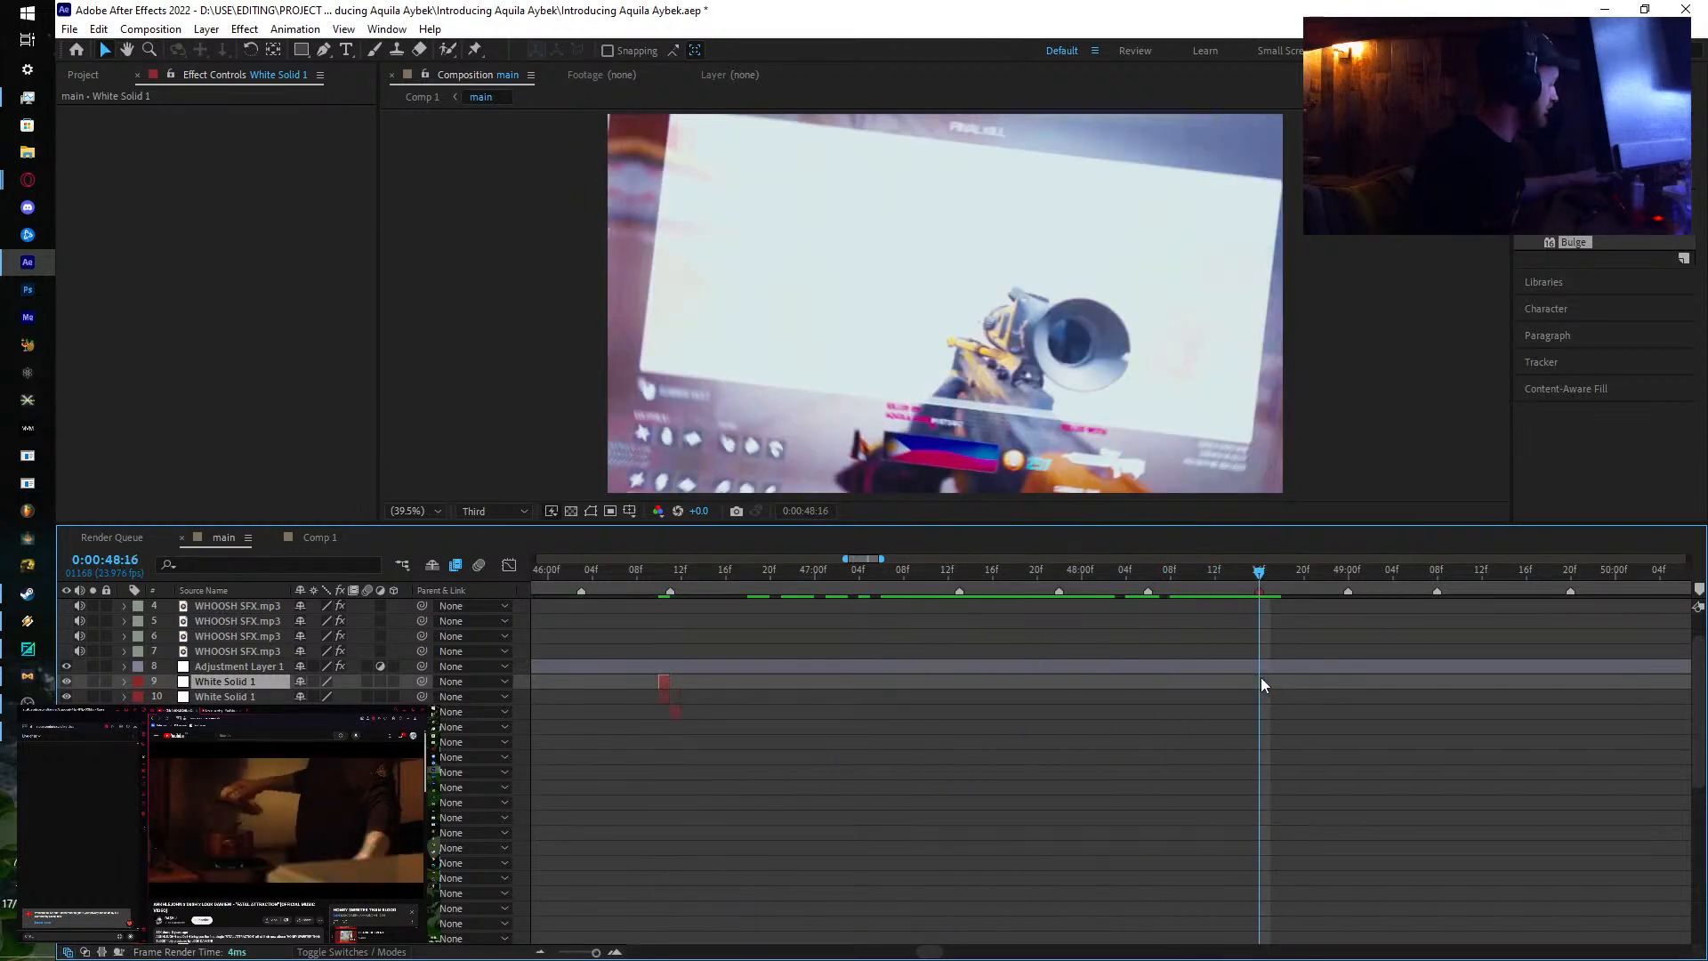
{"action": "key", "text": "["}
{"action": "left_click_drag", "start_coordinate": [1480, 679], "coordinate": [1108, 673]}
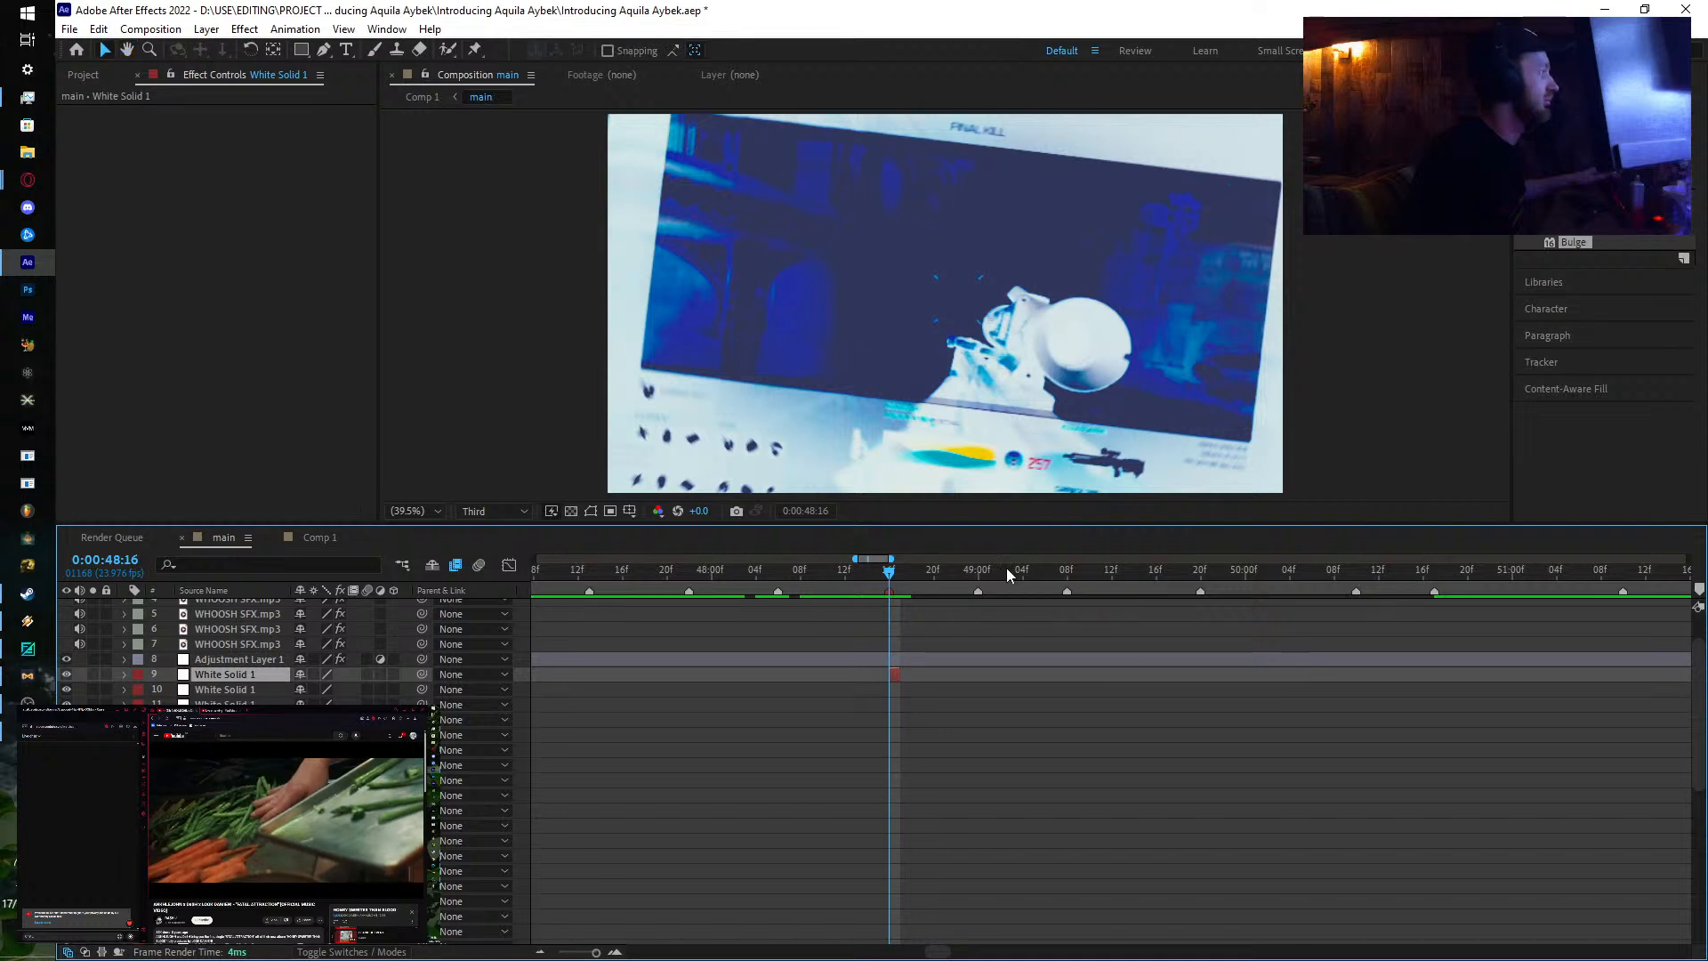
{"action": "left_click_drag", "start_coordinate": [1006, 568], "coordinate": [1070, 584]}
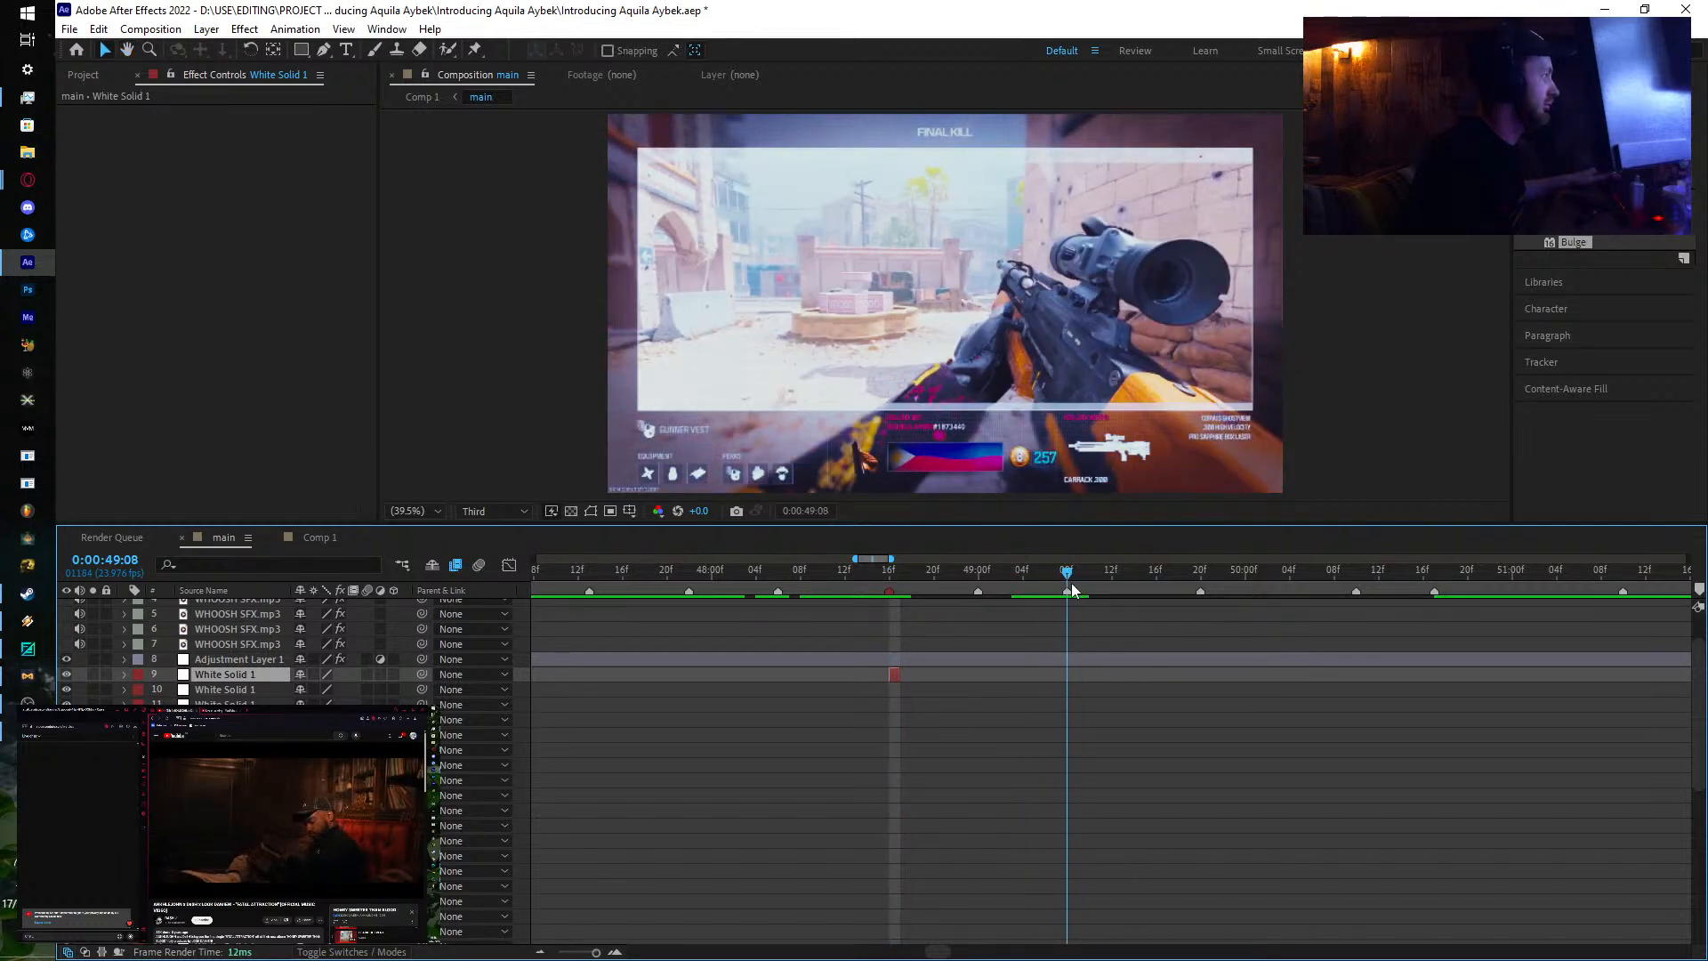
{"action": "key", "text": "["}
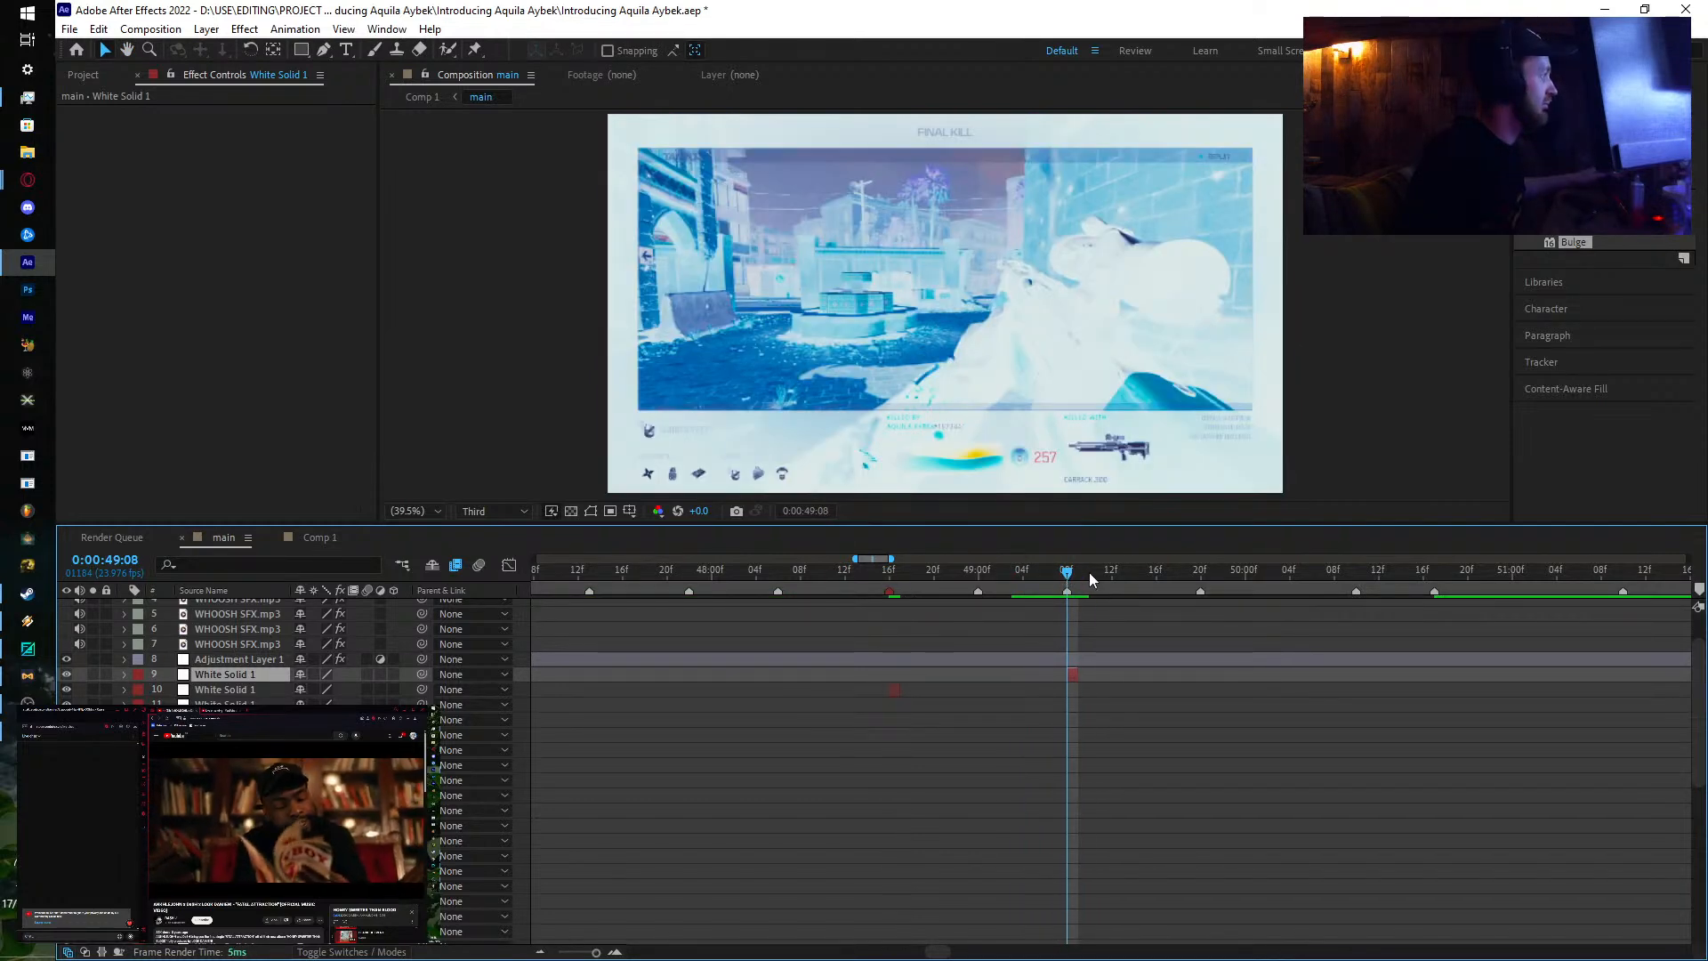
Step: Place two White Solid 1 flash duplicates at the end of the last clip, at 0:00:50:16 and 0:00:50:17
{"action": "left_click_drag", "start_coordinate": [1089, 573], "coordinate": [1428, 617]}
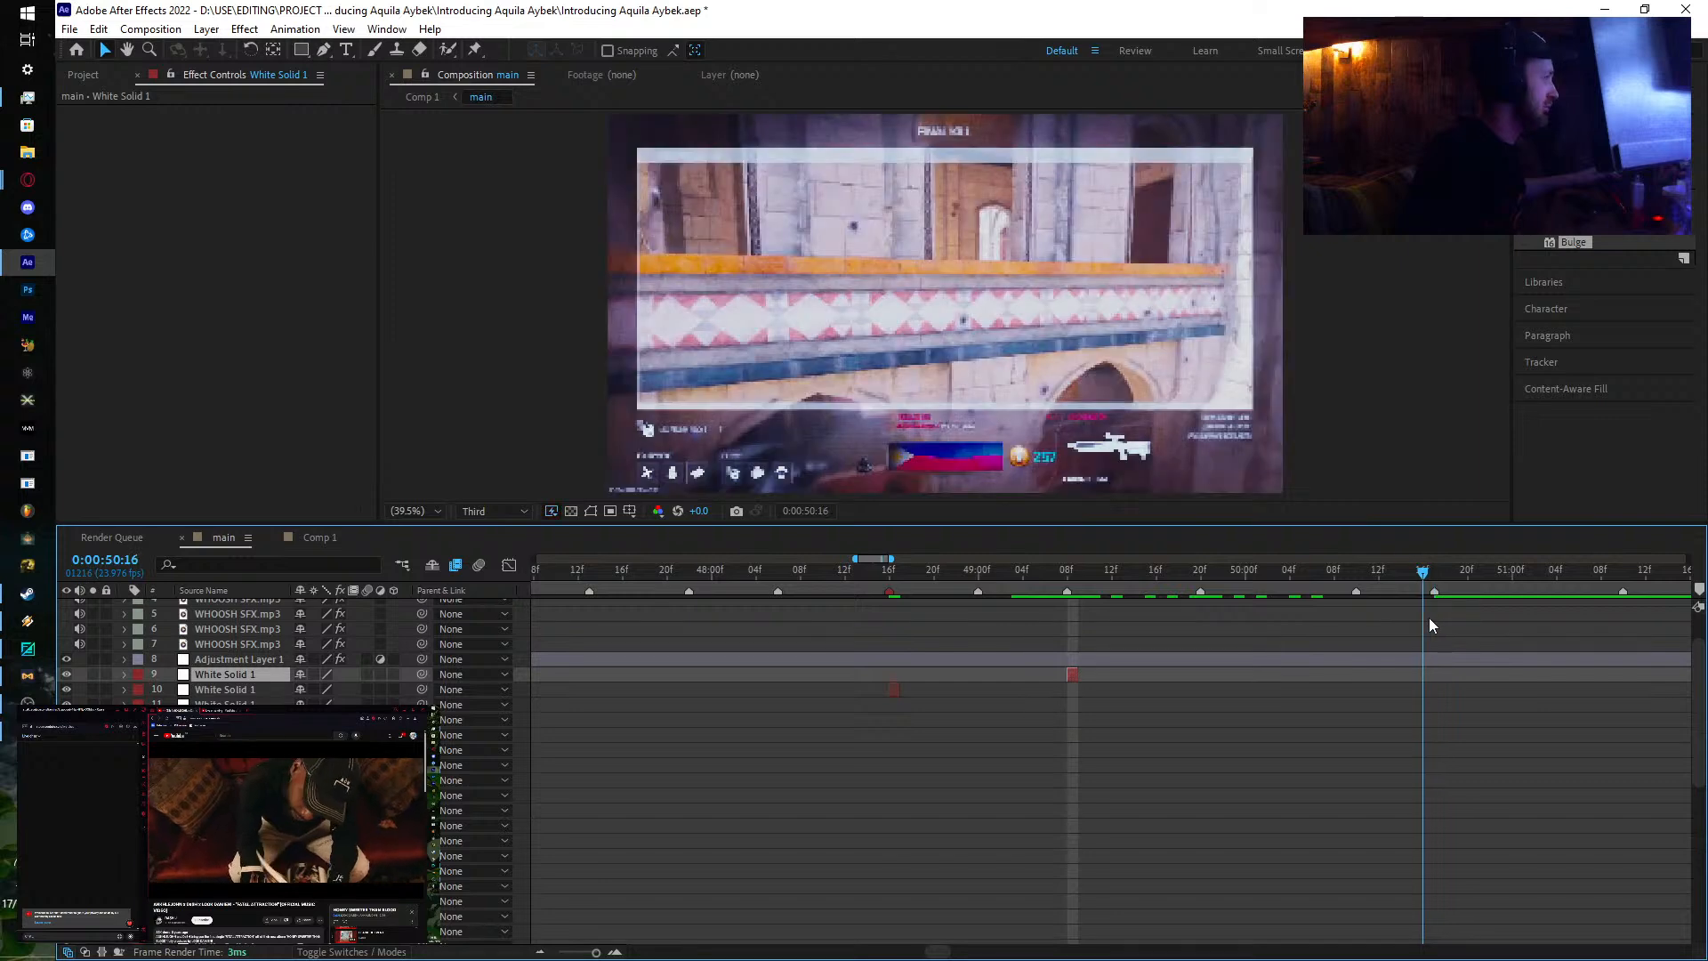
{"action": "key", "text": "["}
{"action": "key", "text": "Page_Down"}
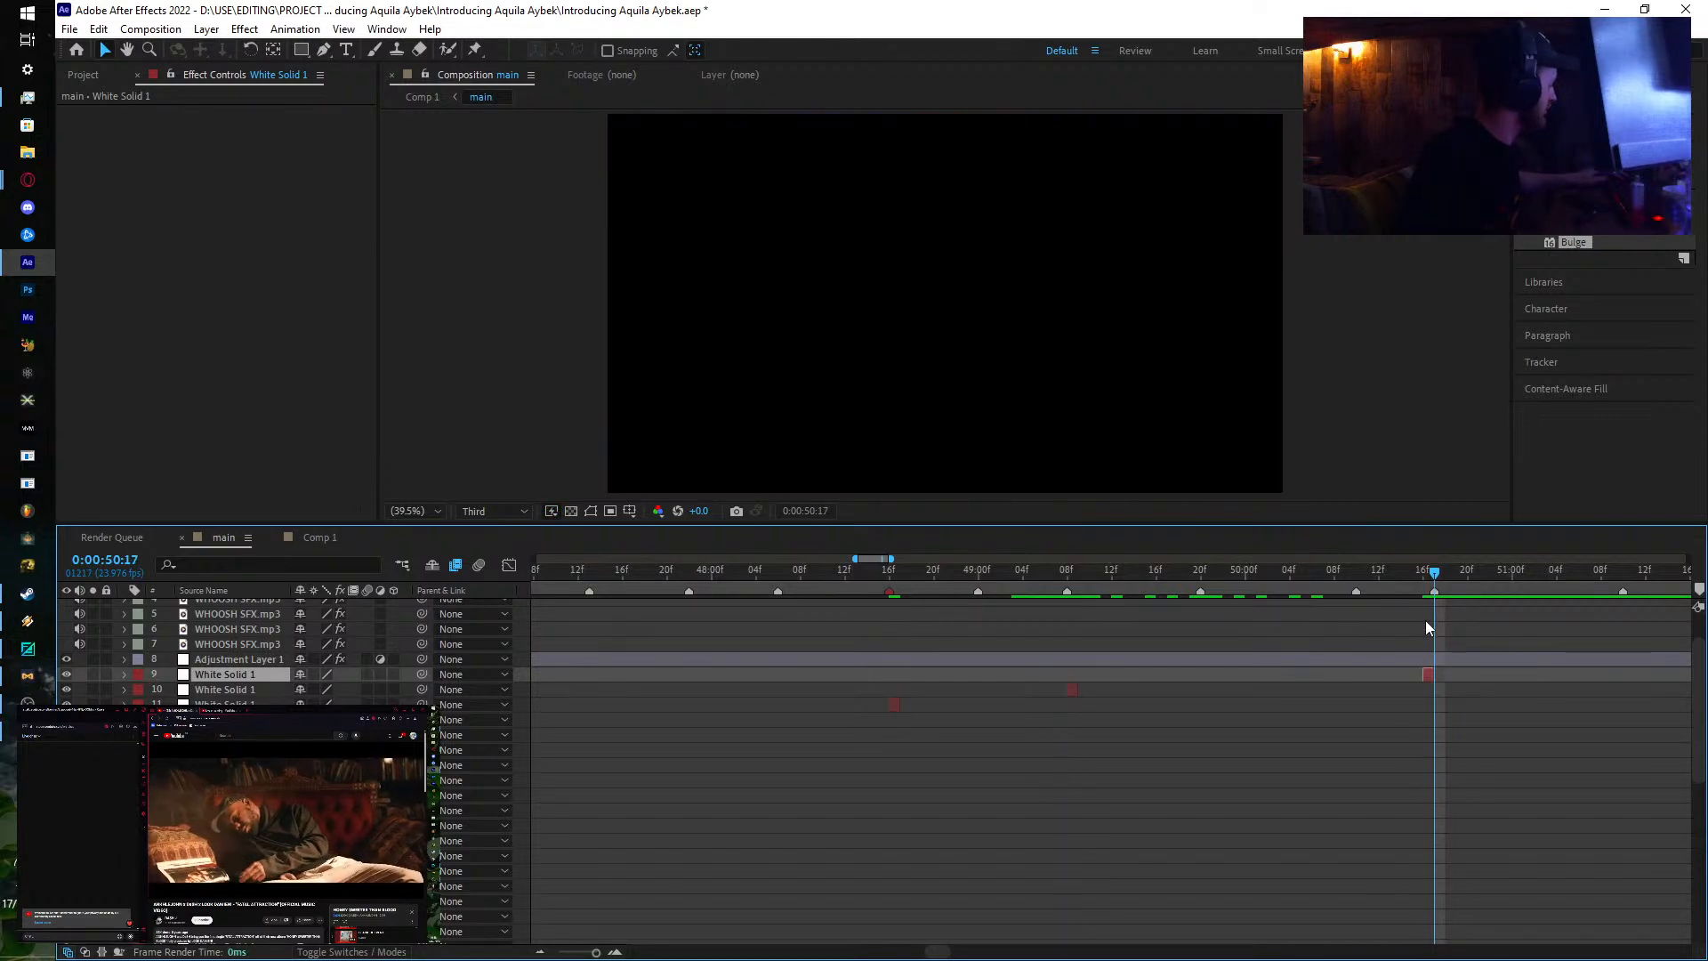
{"action": "key", "text": "["}
Step: Preview the montage with the new flashes in Comp 1 and save the project
{"action": "left_click", "coordinate": [318, 538]}
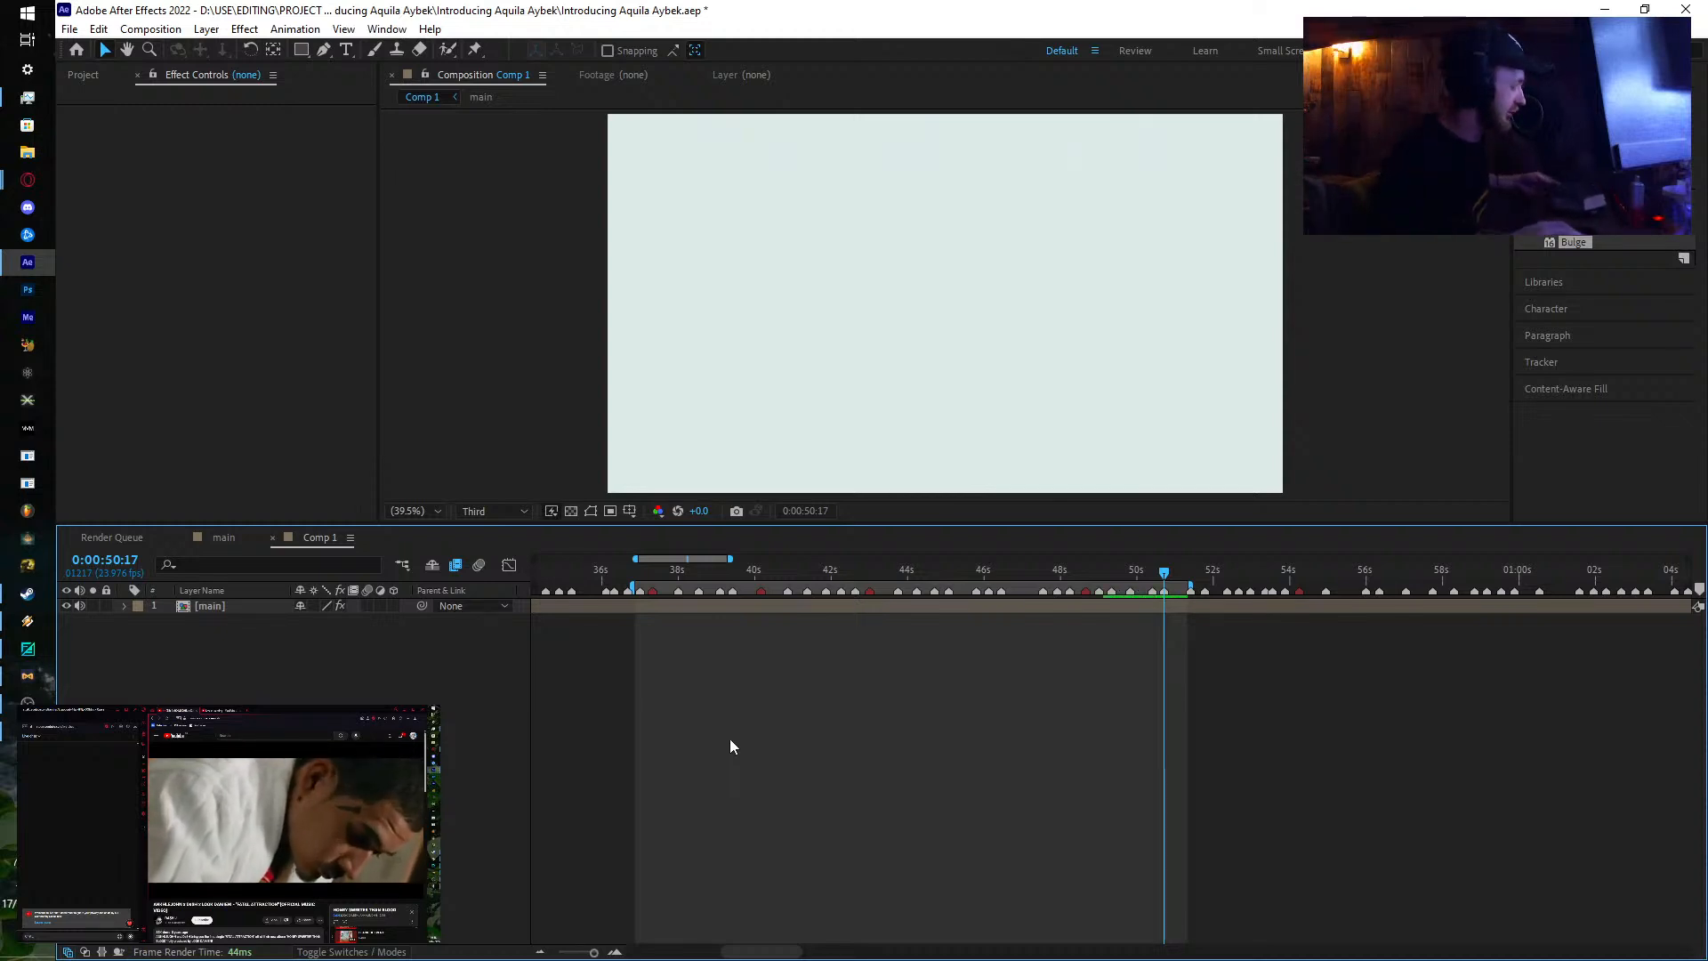
{"action": "left_click", "coordinate": [228, 712]}
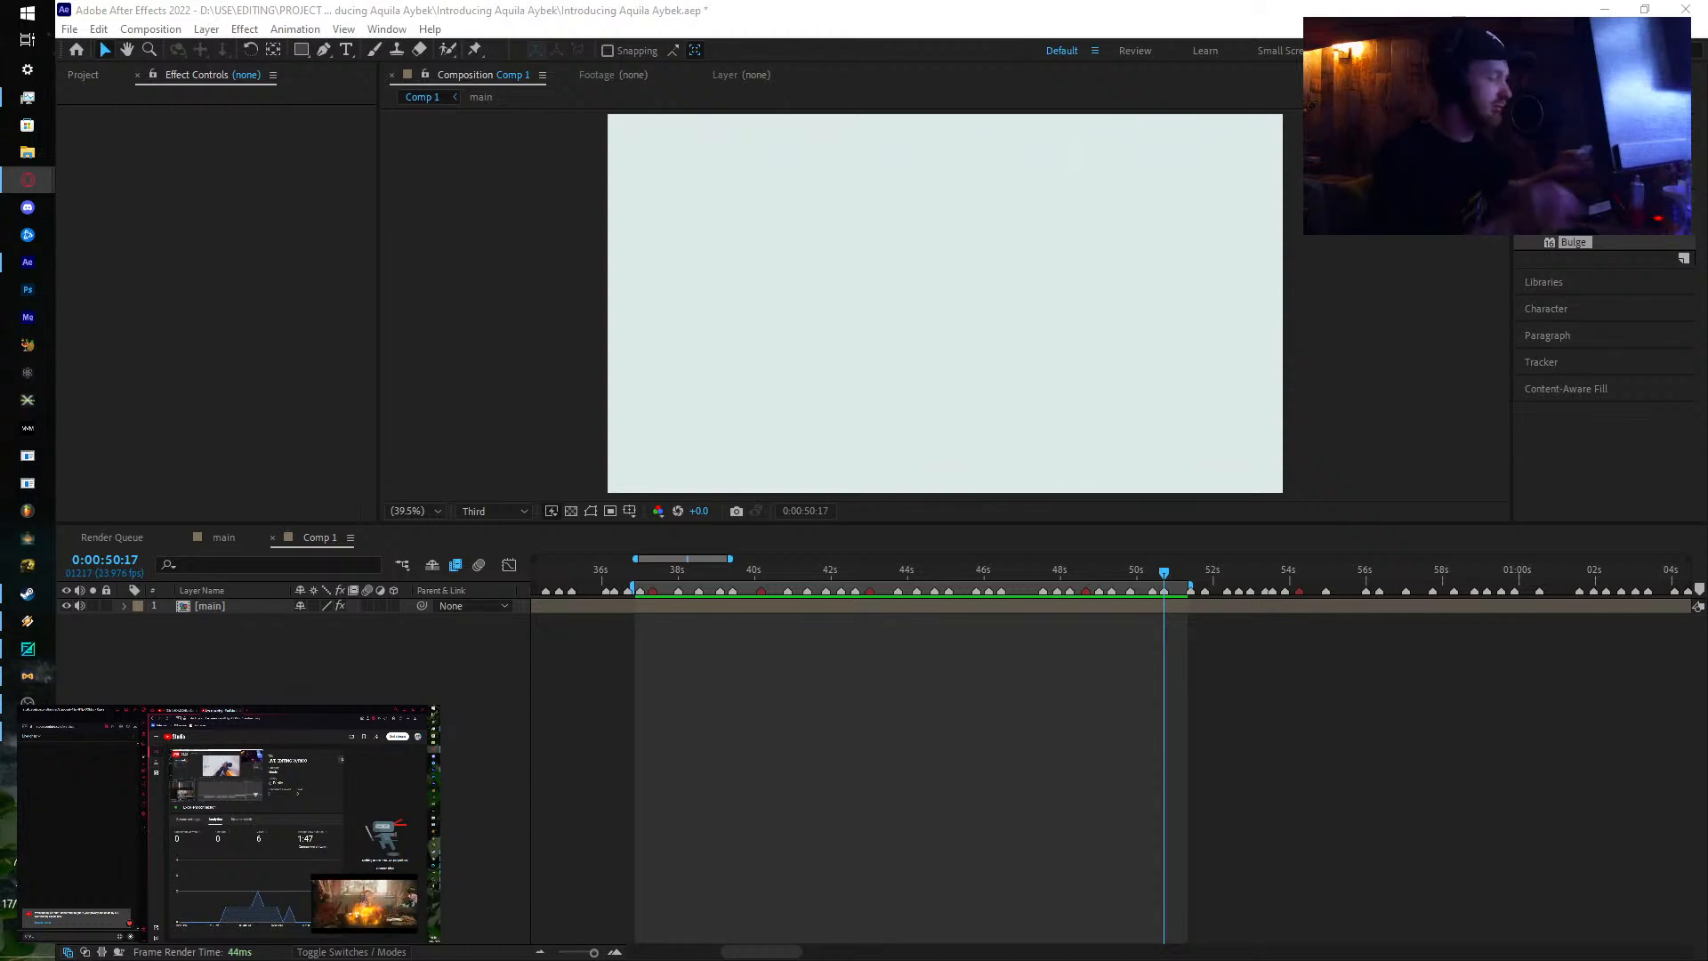
{"action": "left_click", "coordinate": [69, 28]}
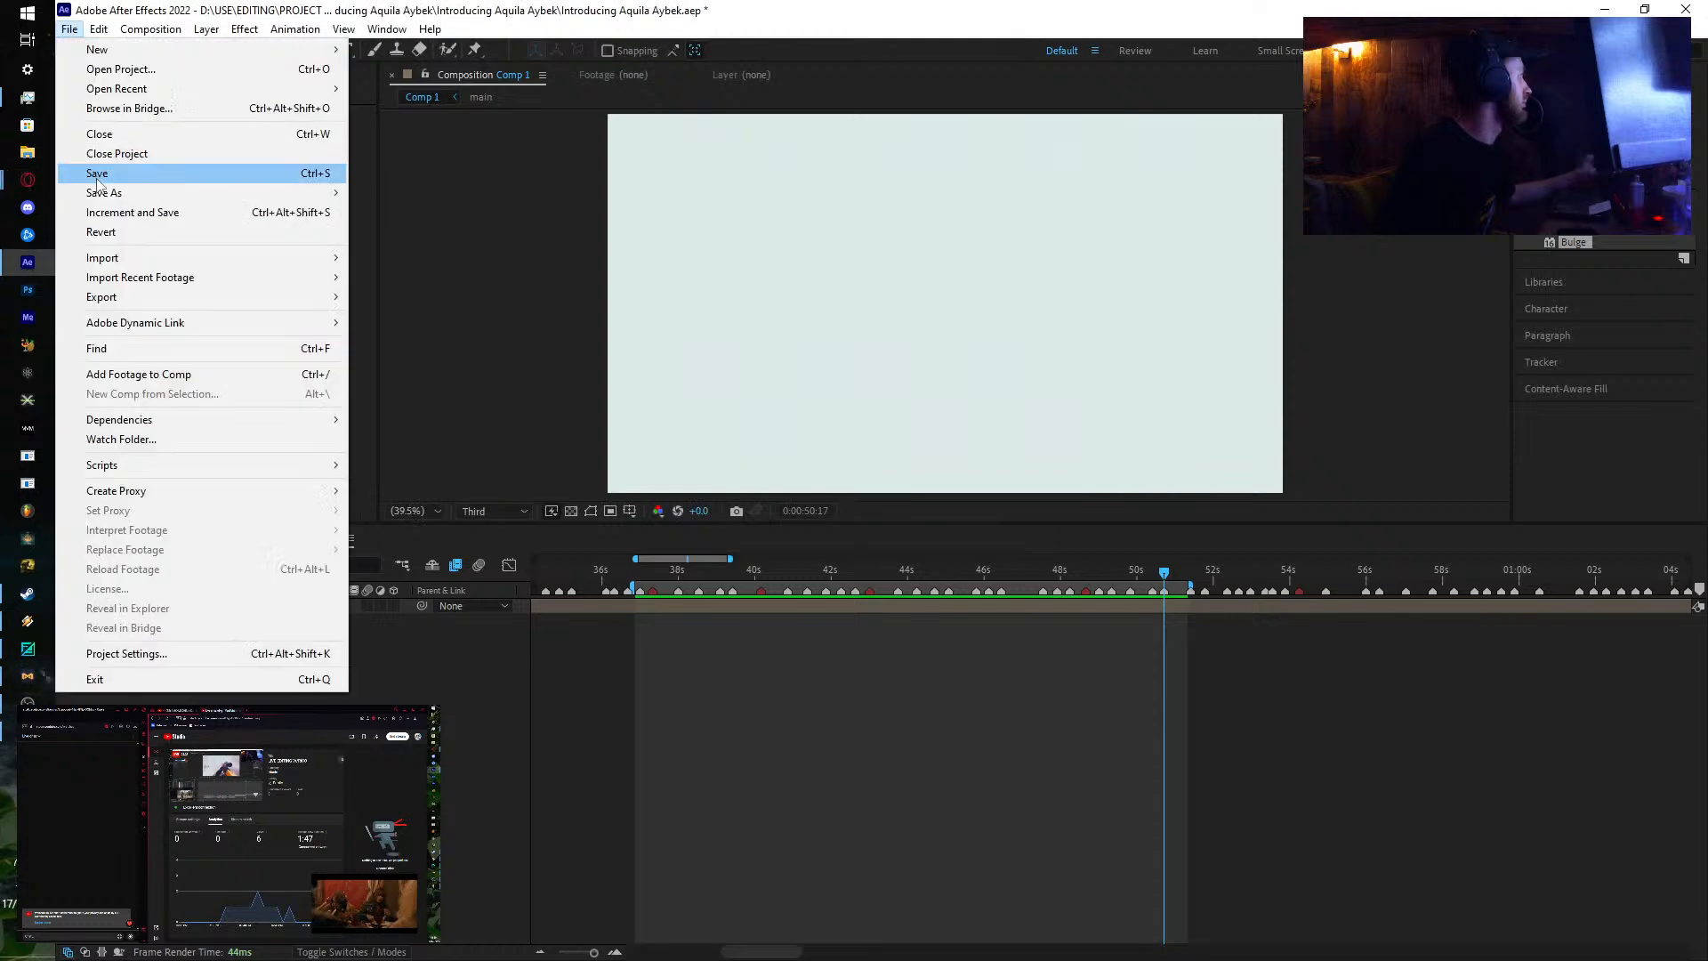
{"action": "left_click", "coordinate": [99, 178]}
Step: Review the Comp 1 footage up to 0:00:49:04
{"action": "left_click", "coordinate": [238, 537]}
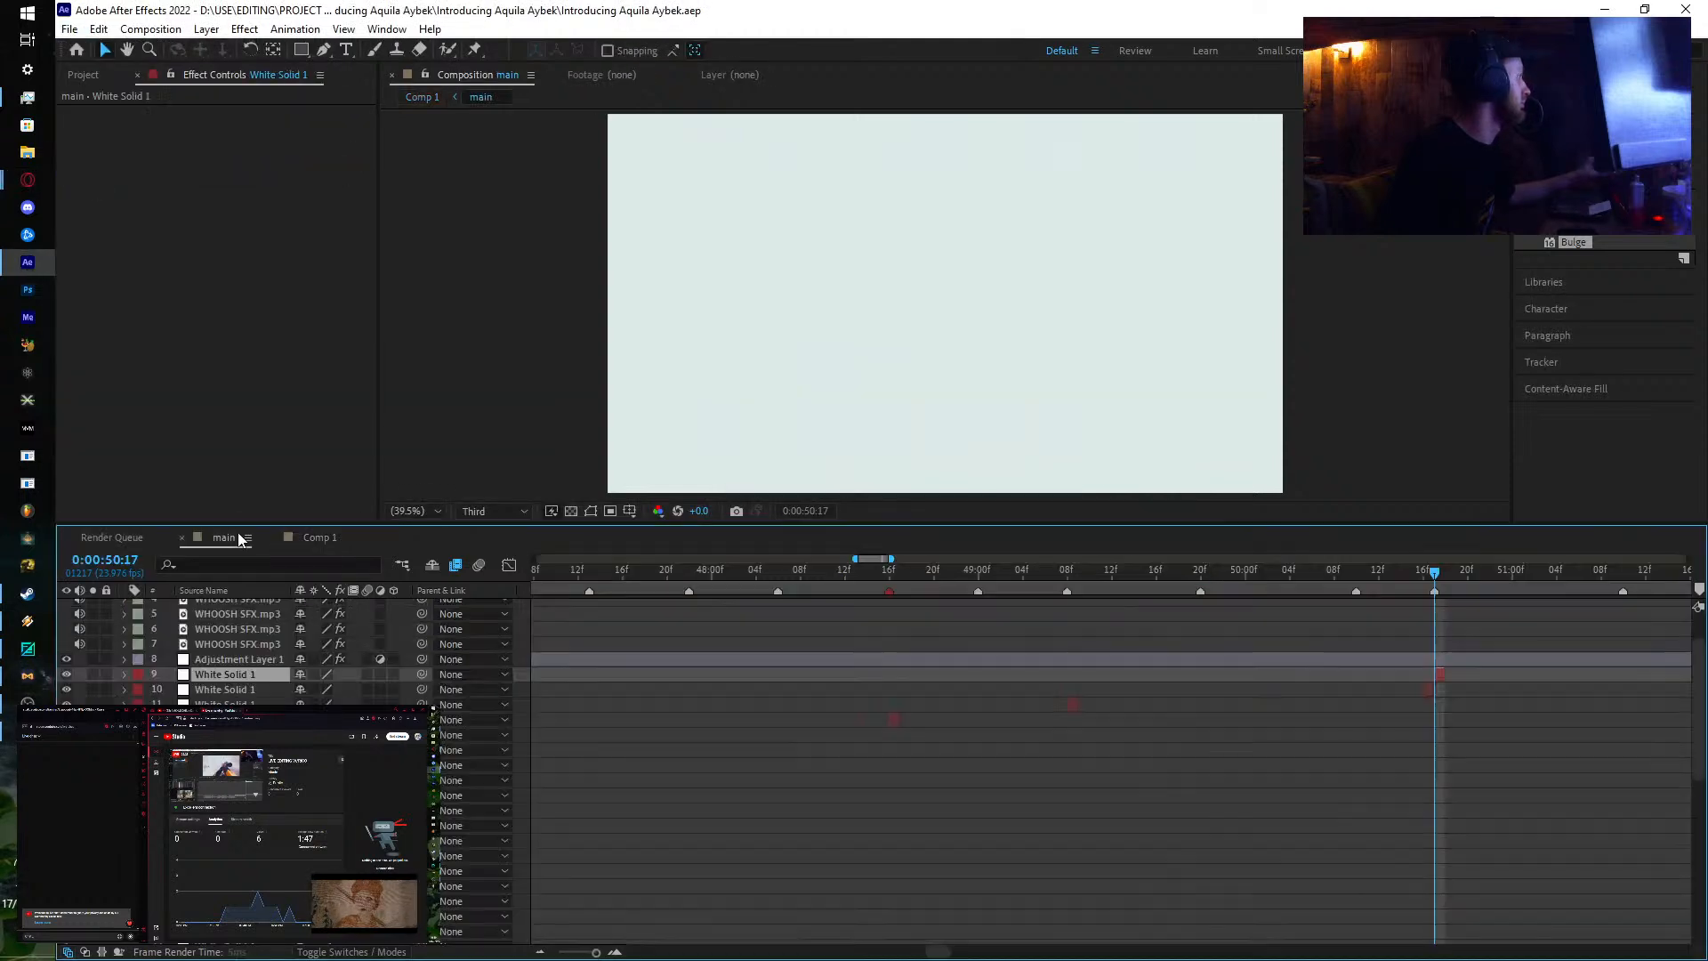
{"action": "left_click", "coordinate": [316, 537]}
{"action": "left_click_drag", "start_coordinate": [745, 569], "coordinate": [1105, 588]}
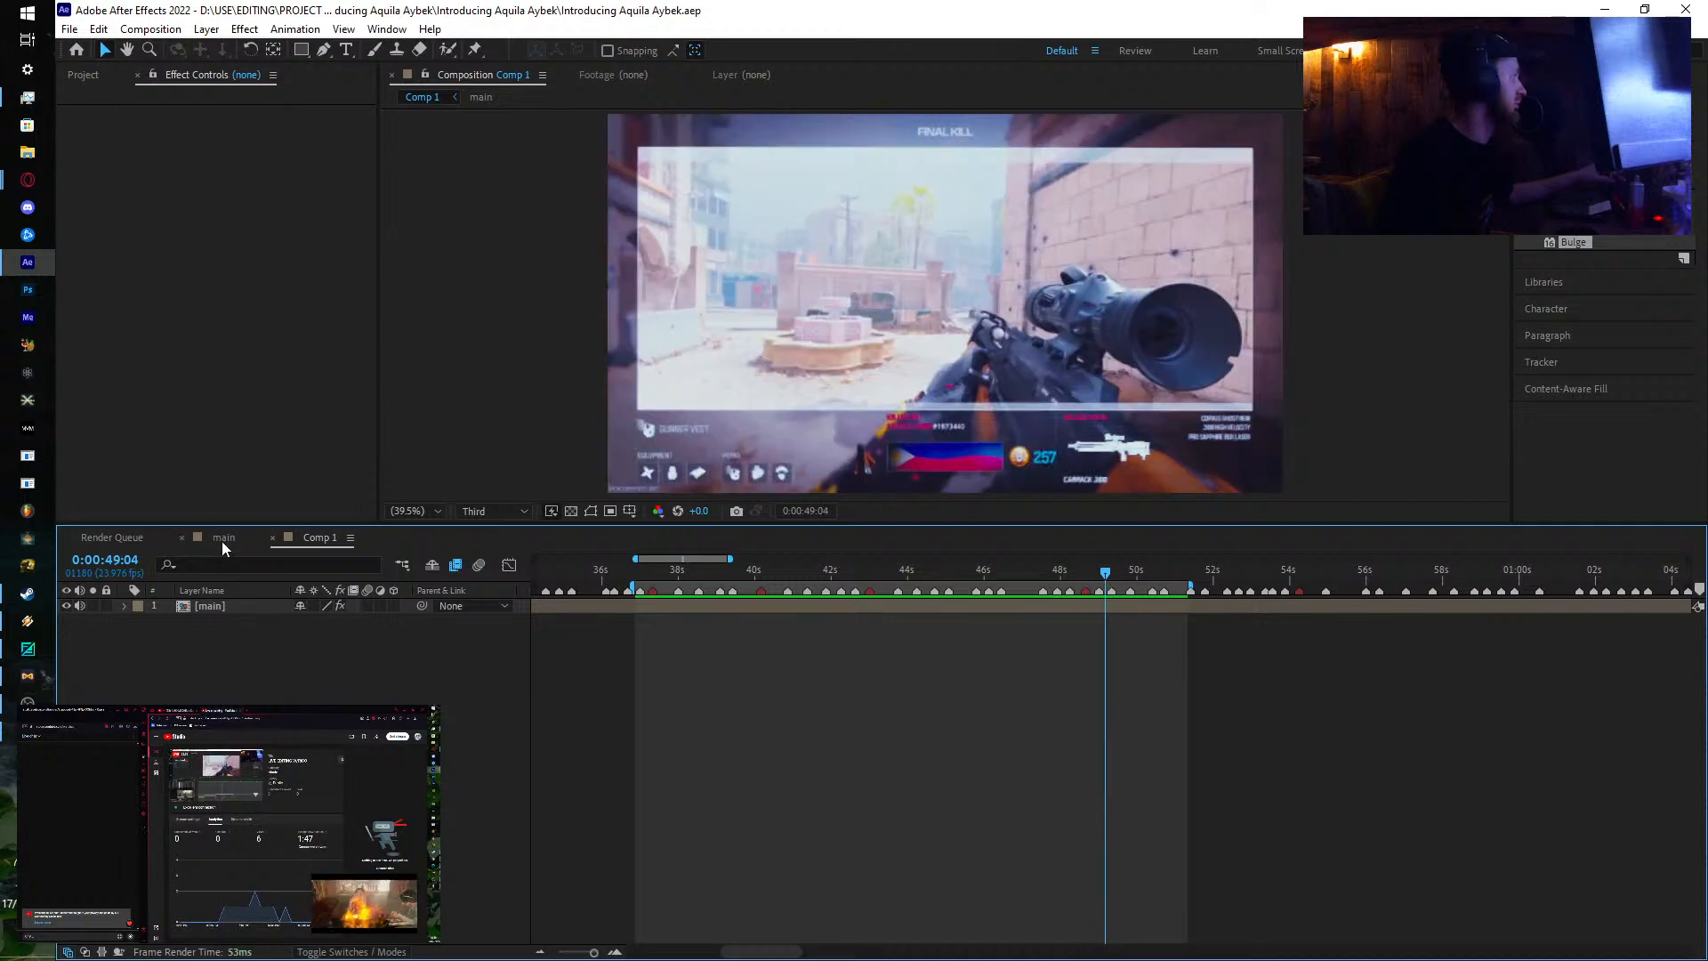
Step: Open the main composition and preview the montage up to the beat marker at 0:00:43:00
{"action": "left_click", "coordinate": [222, 537]}
{"action": "scroll", "coordinate": [801, 776], "scroll_direction": "up", "scroll_amount": 2}
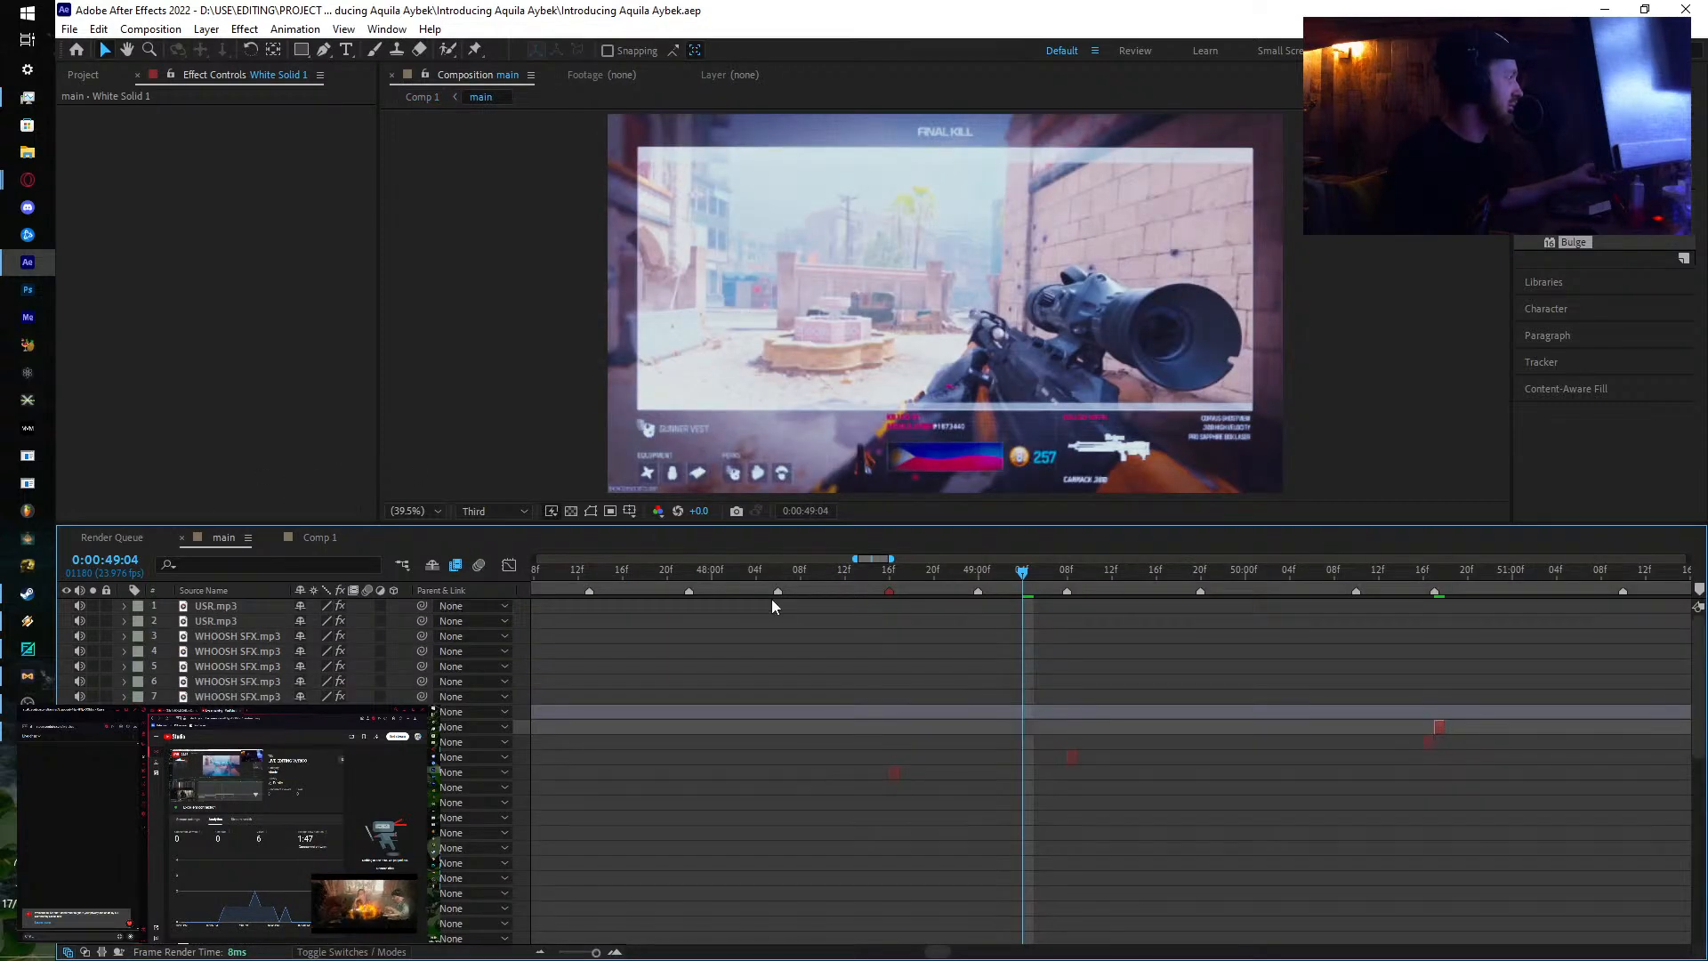
{"action": "left_click_drag", "start_coordinate": [755, 580], "coordinate": [786, 631]}
{"action": "key", "text": "space"}
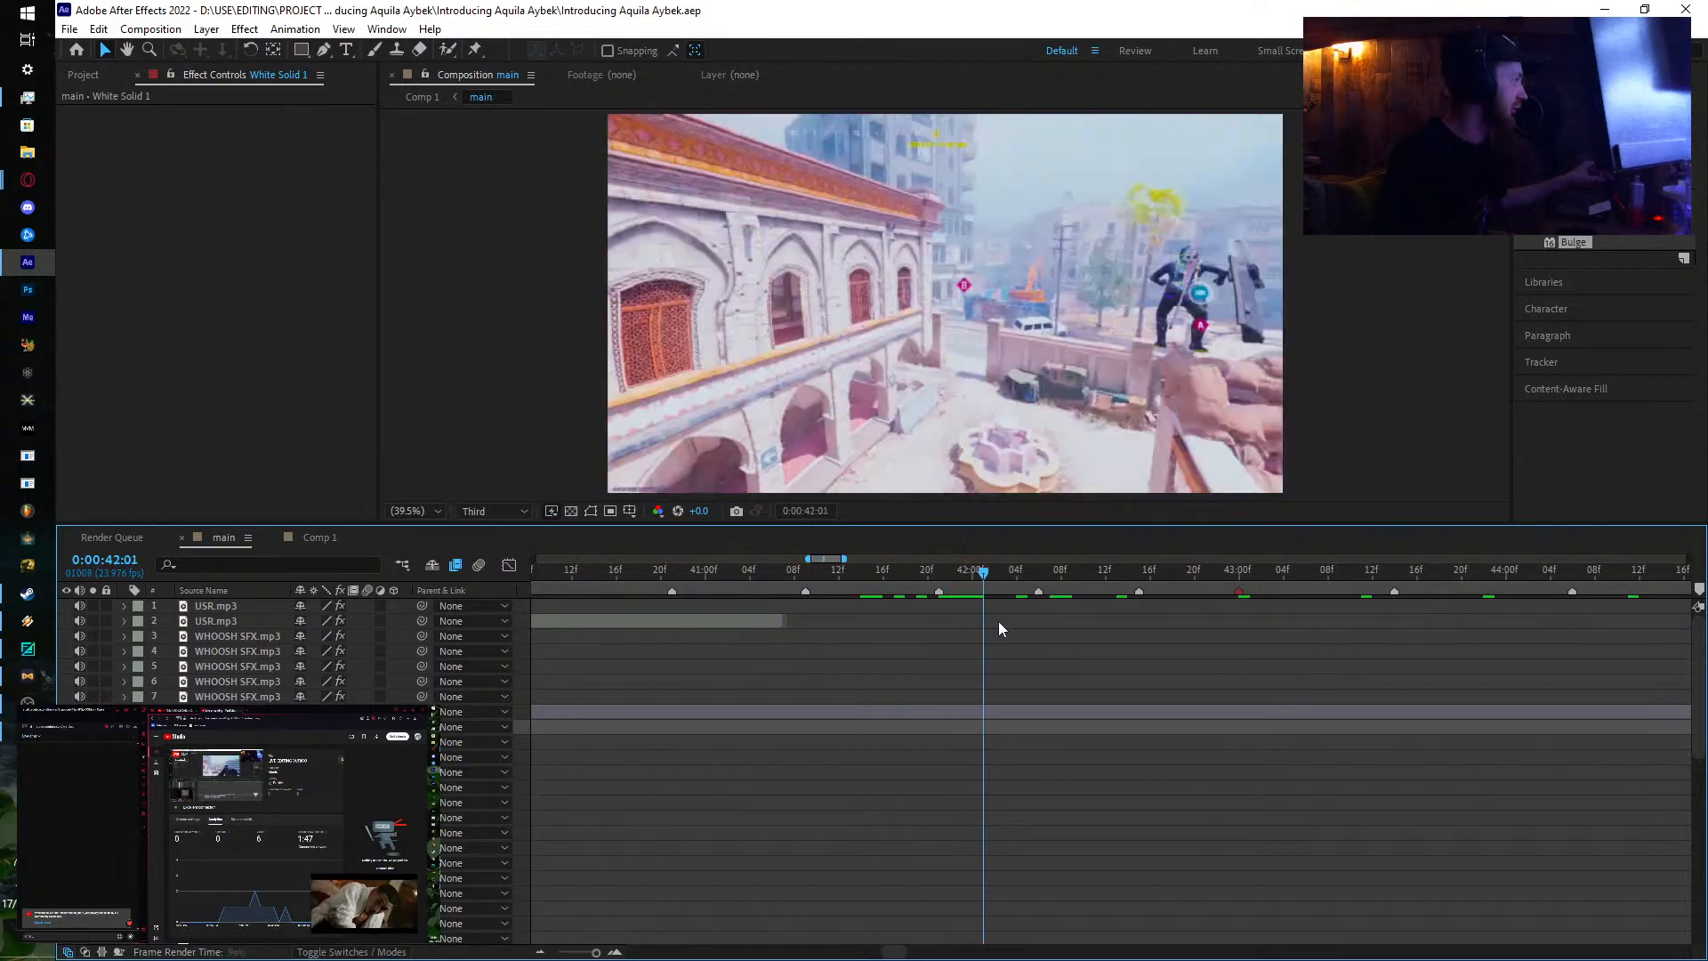
{"action": "key", "text": "space"}
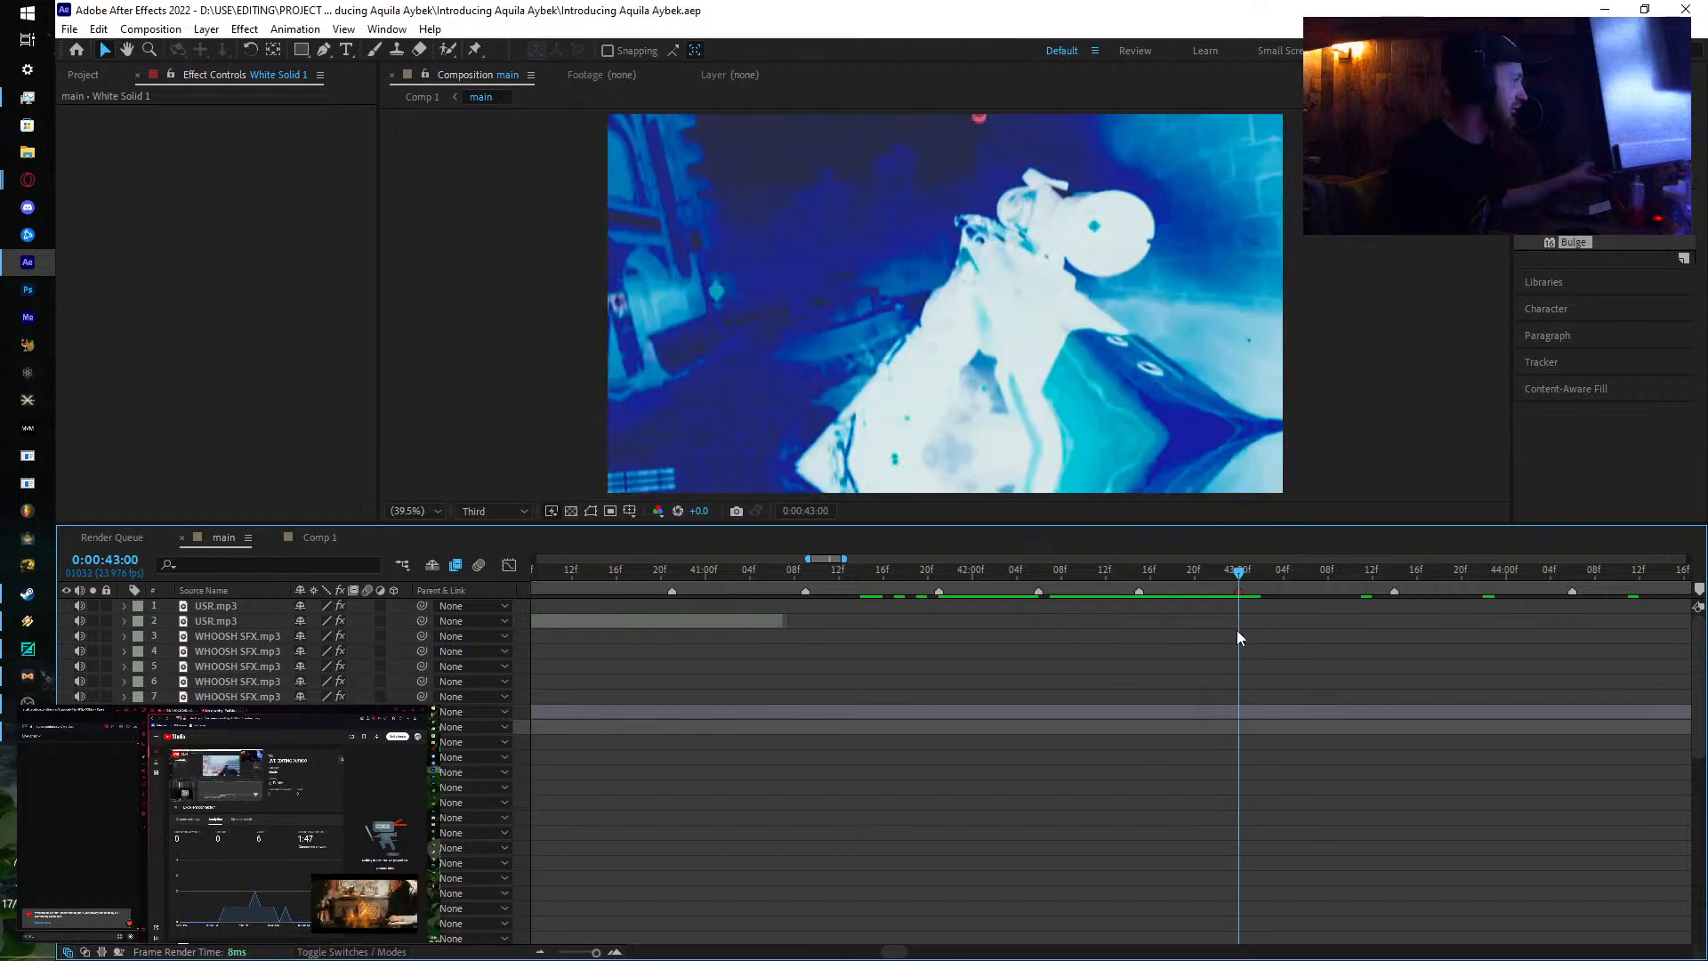
Step: Add a copy of the WHOOSH SFX.mp3 layer and align its layer marker with the beat marker at 0:00:43:00
{"action": "left_click", "coordinate": [589, 619]}
{"action": "left_click", "coordinate": [221, 638]}
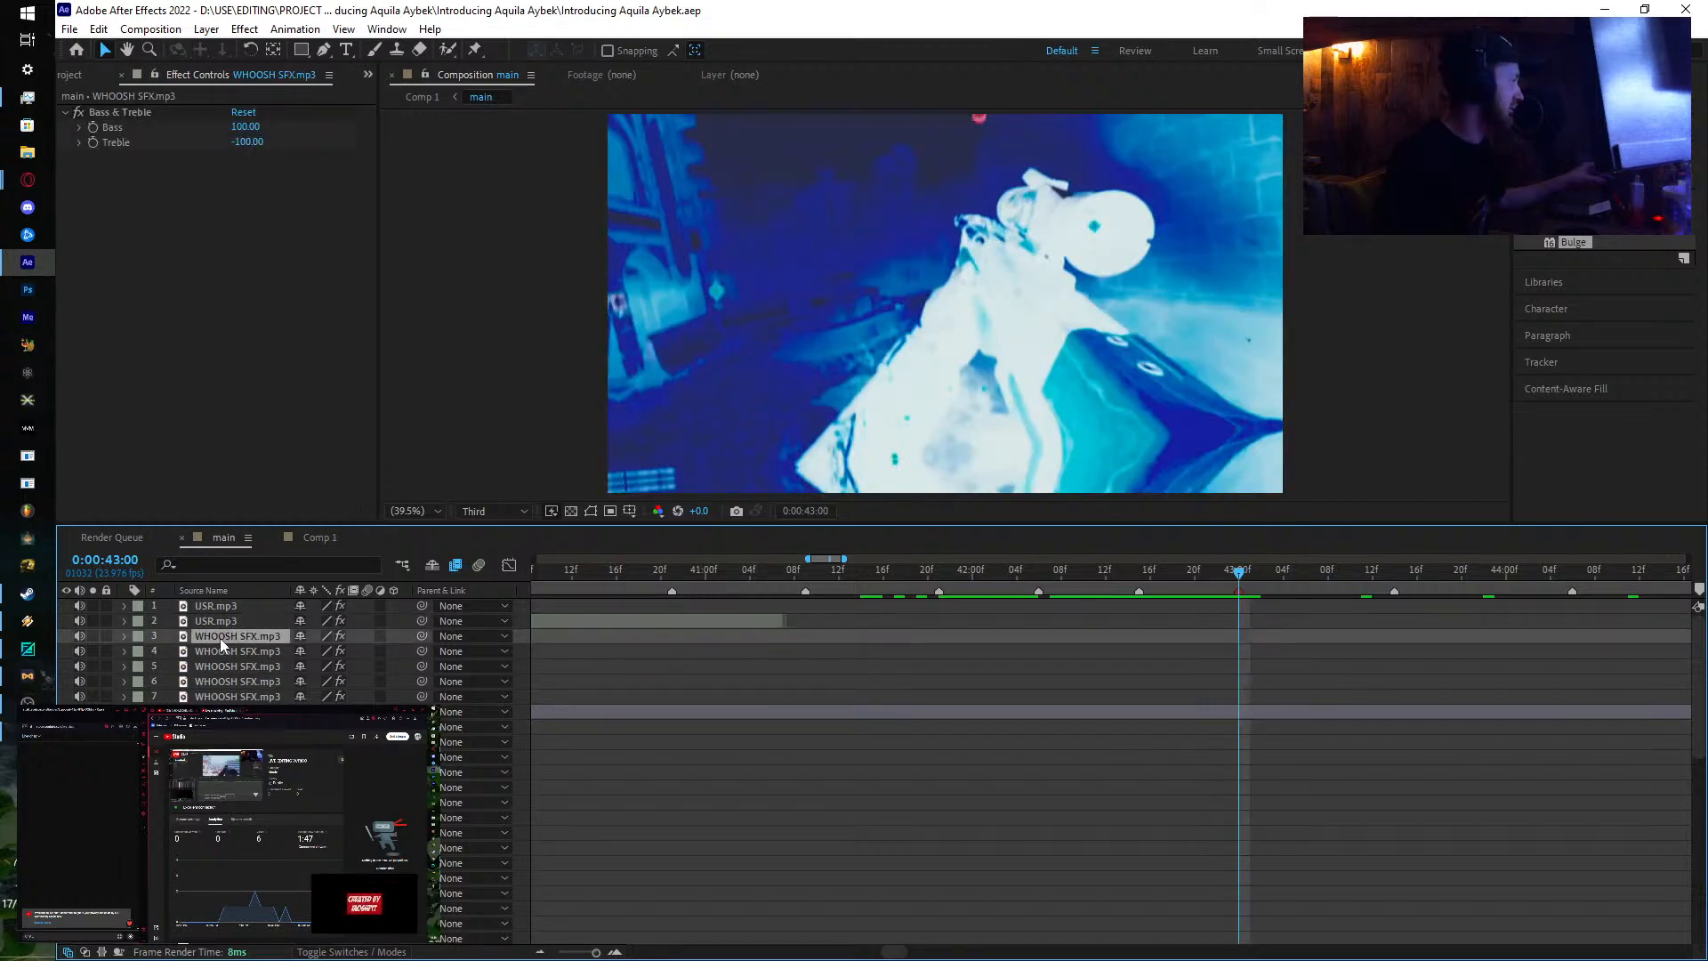
{"action": "key", "text": "ctrl+v"}
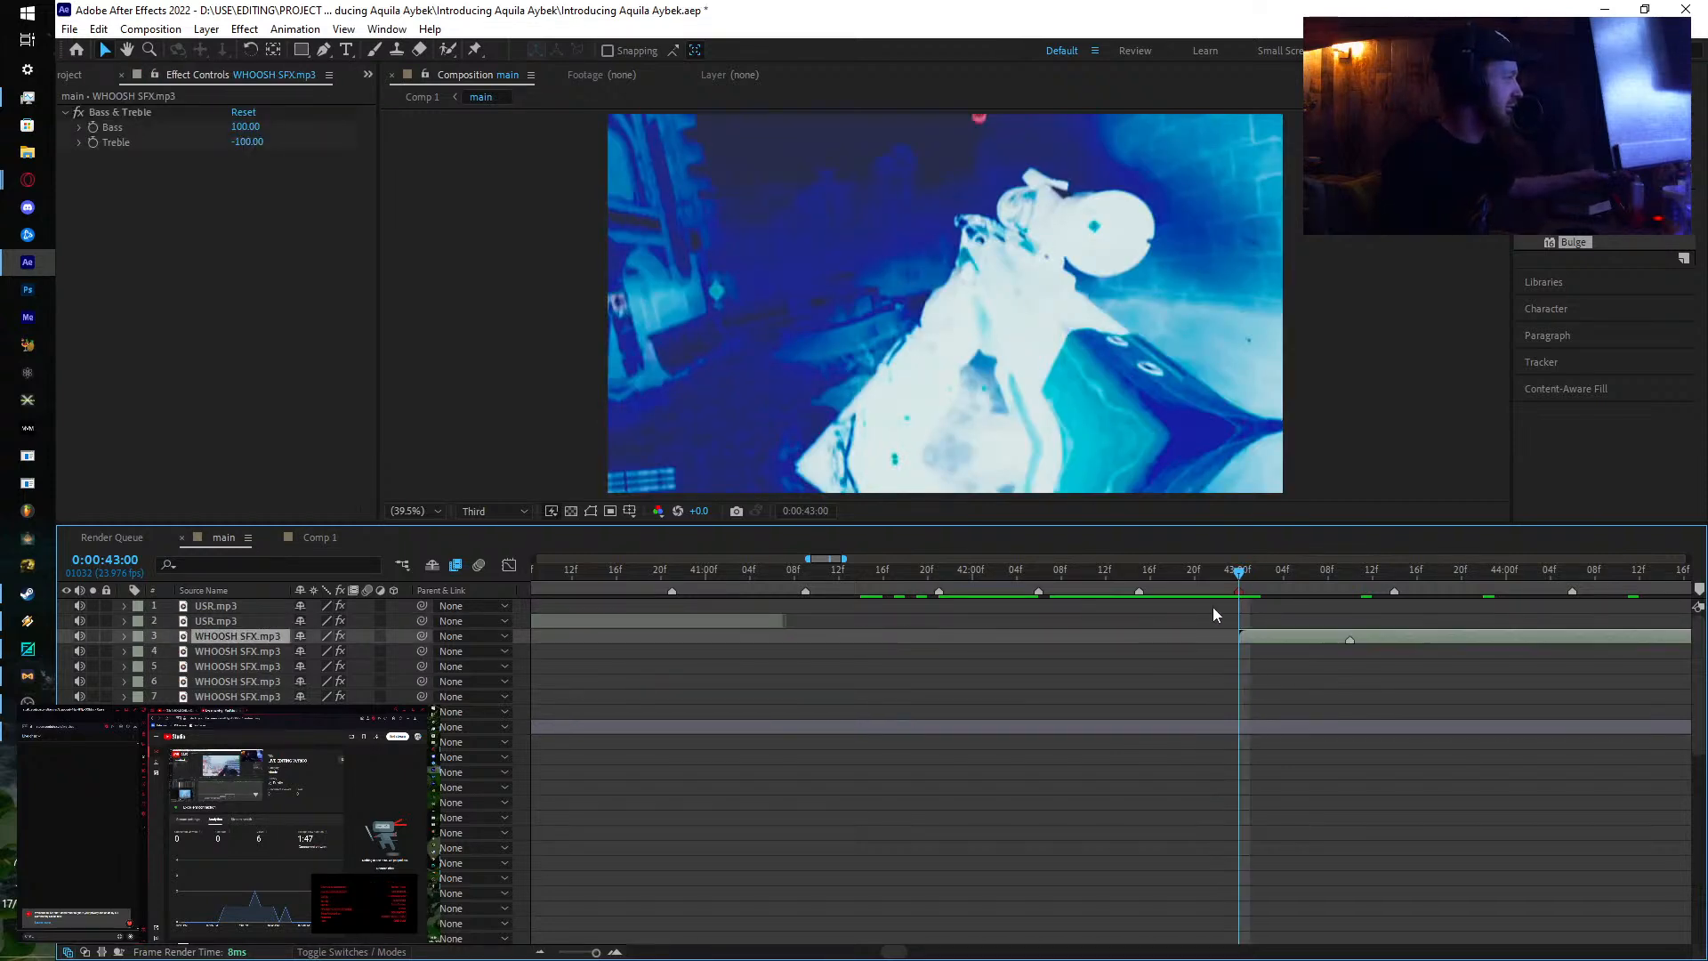
{"action": "left_click_drag", "start_coordinate": [1392, 640], "coordinate": [1283, 653]}
{"action": "left_click_drag", "start_coordinate": [1298, 712], "coordinate": [853, 723]}
{"action": "mouse_move", "coordinate": [703, 575]}
{"action": "left_mouse_down"}
{"action": "mouse_move", "coordinate": [843, 575]}
{"action": "mouse_move", "coordinate": [701, 589]}
{"action": "left_mouse_up"}
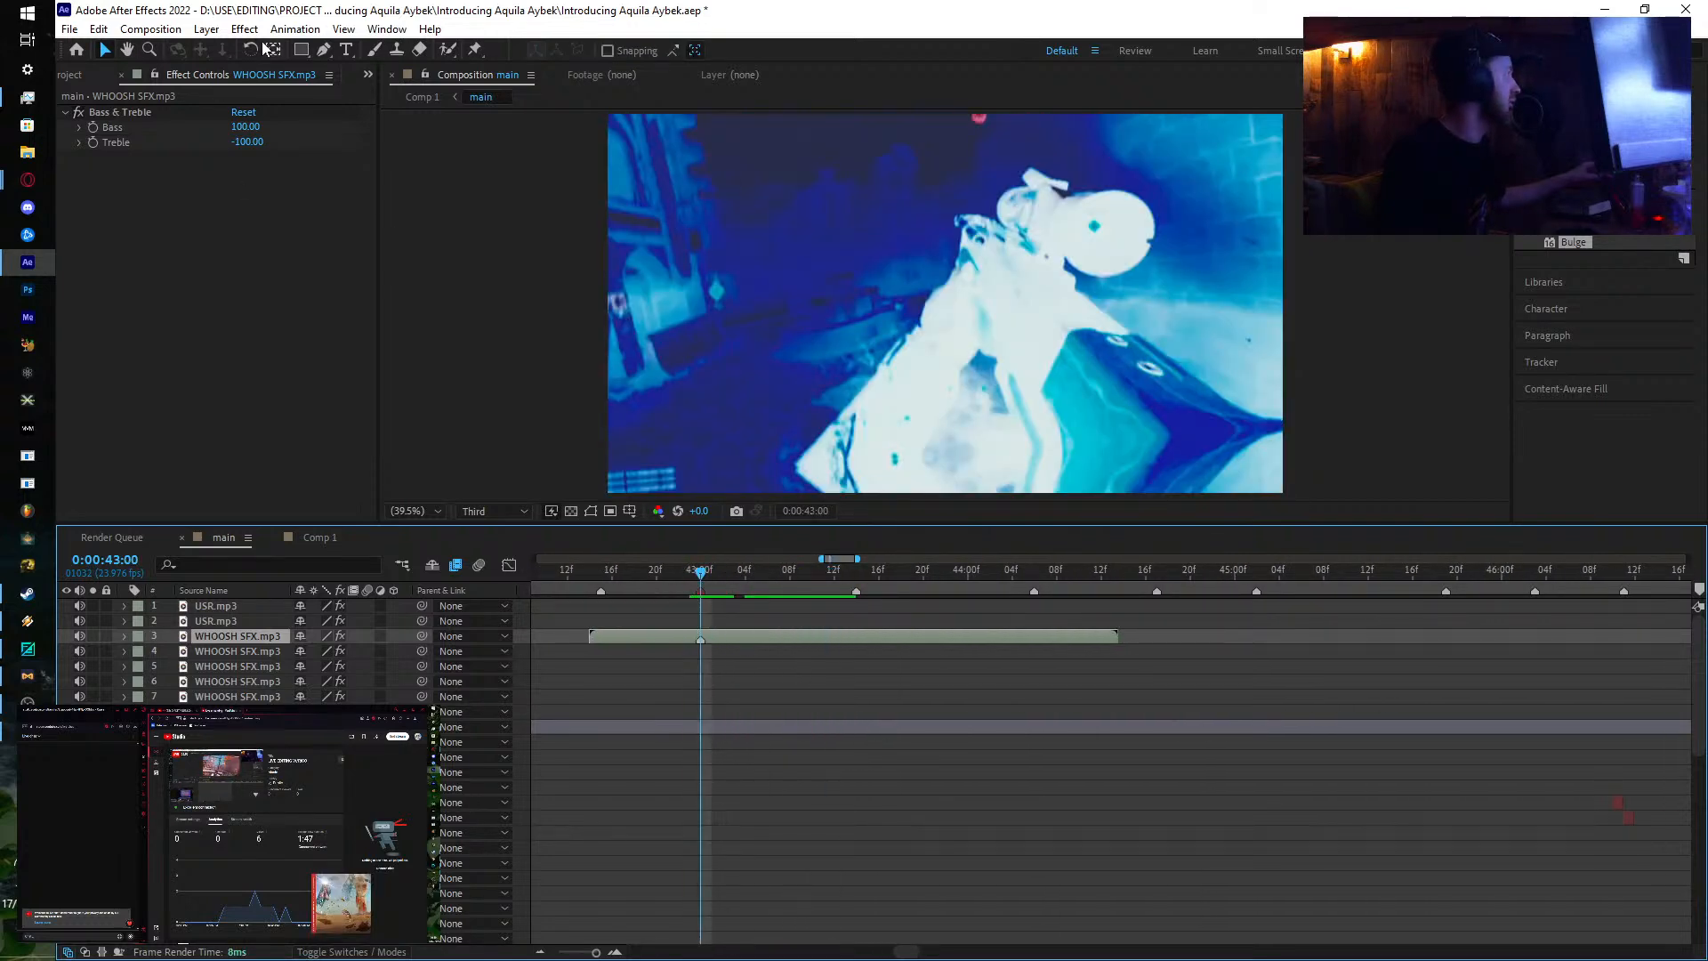
Step: Import the MW3 Gunsounds-20240223T174540Z-001 folder into the project from the Sounds folder of the editing RESOURCES
{"action": "left_click", "coordinate": [71, 75]}
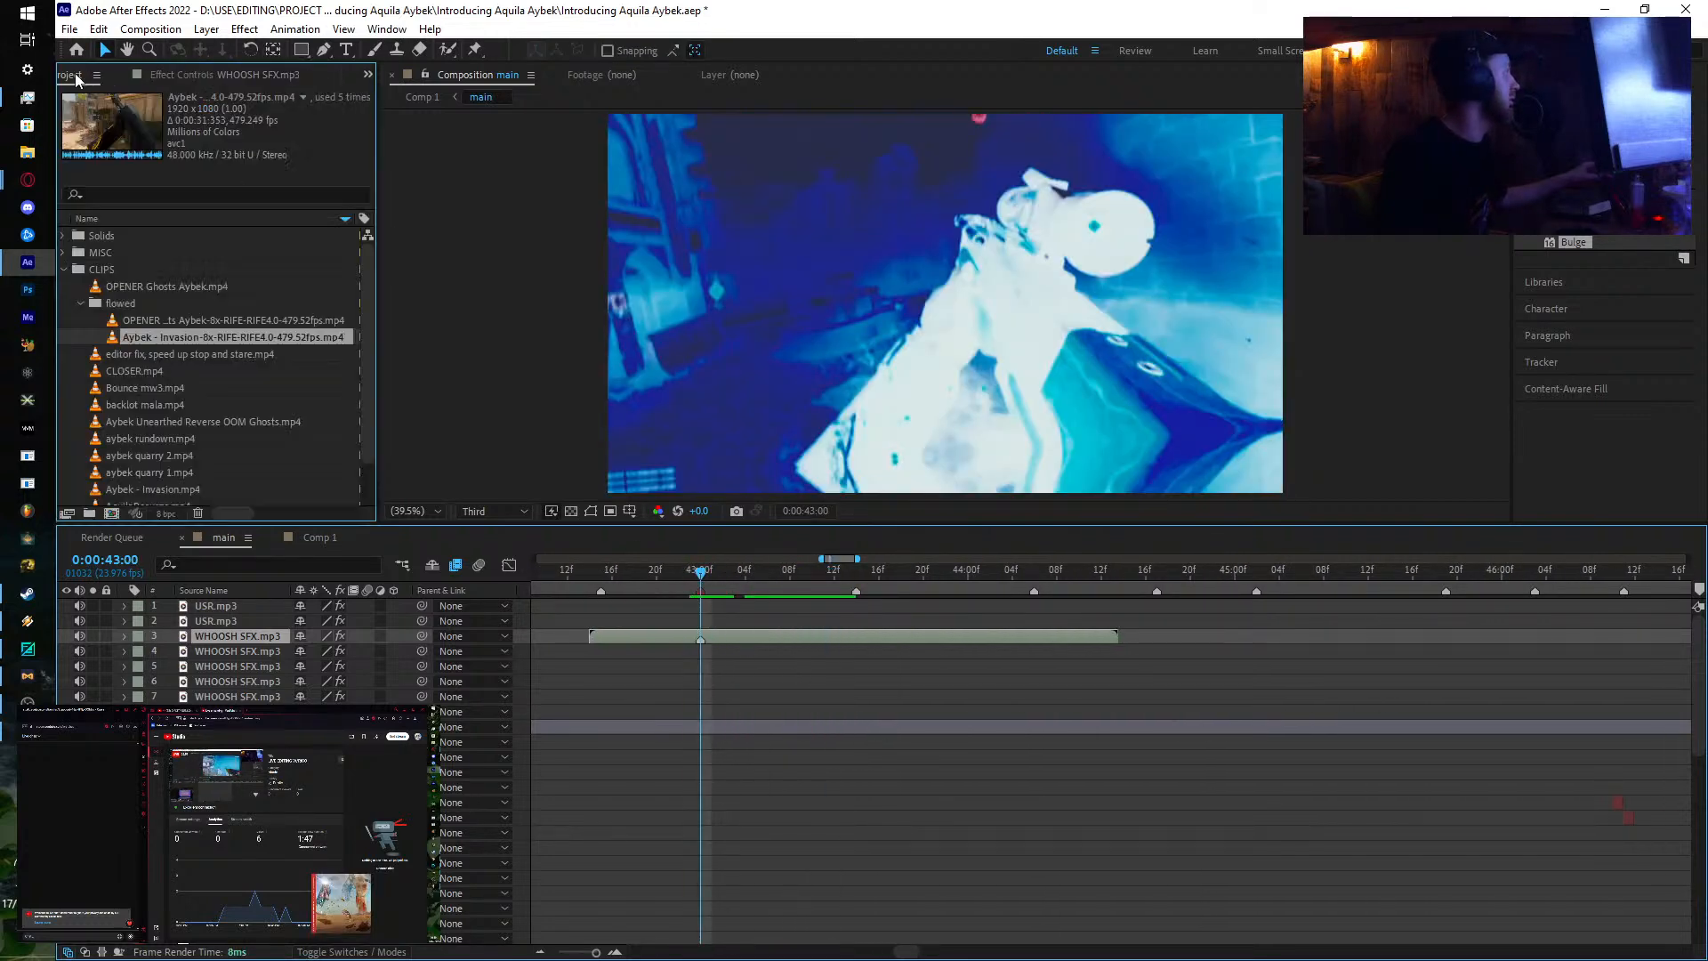
{"action": "left_click", "coordinate": [64, 268]}
{"action": "double_click", "coordinate": [115, 382]}
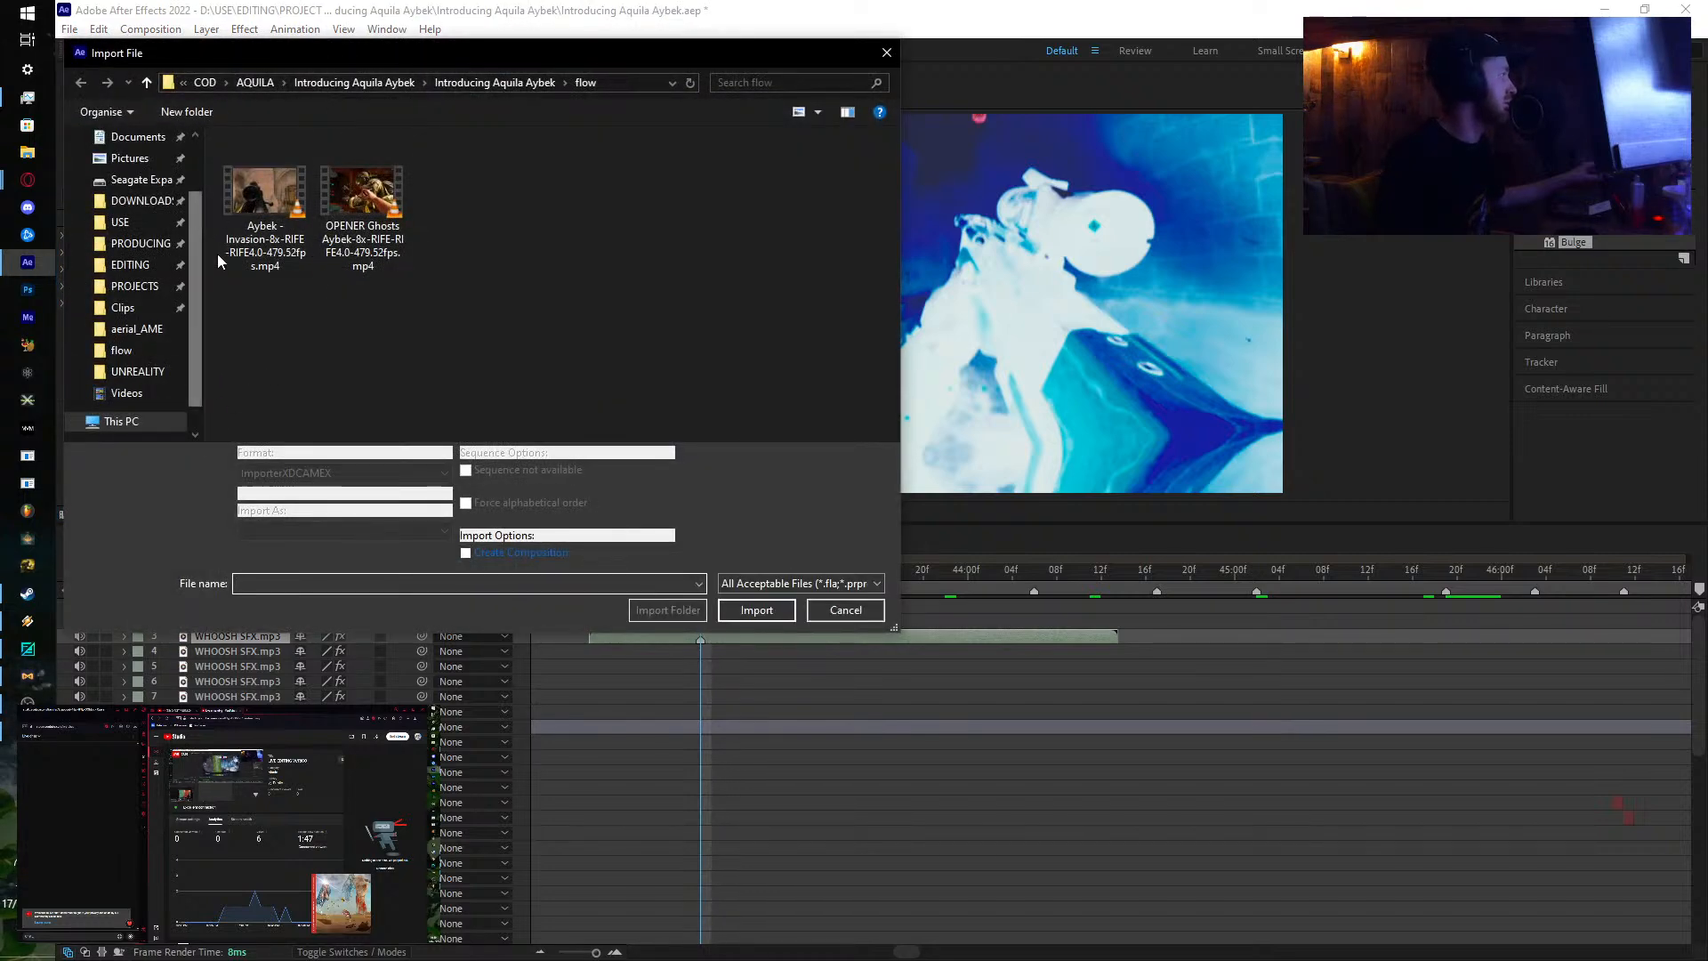
{"action": "left_click", "coordinate": [206, 82]}
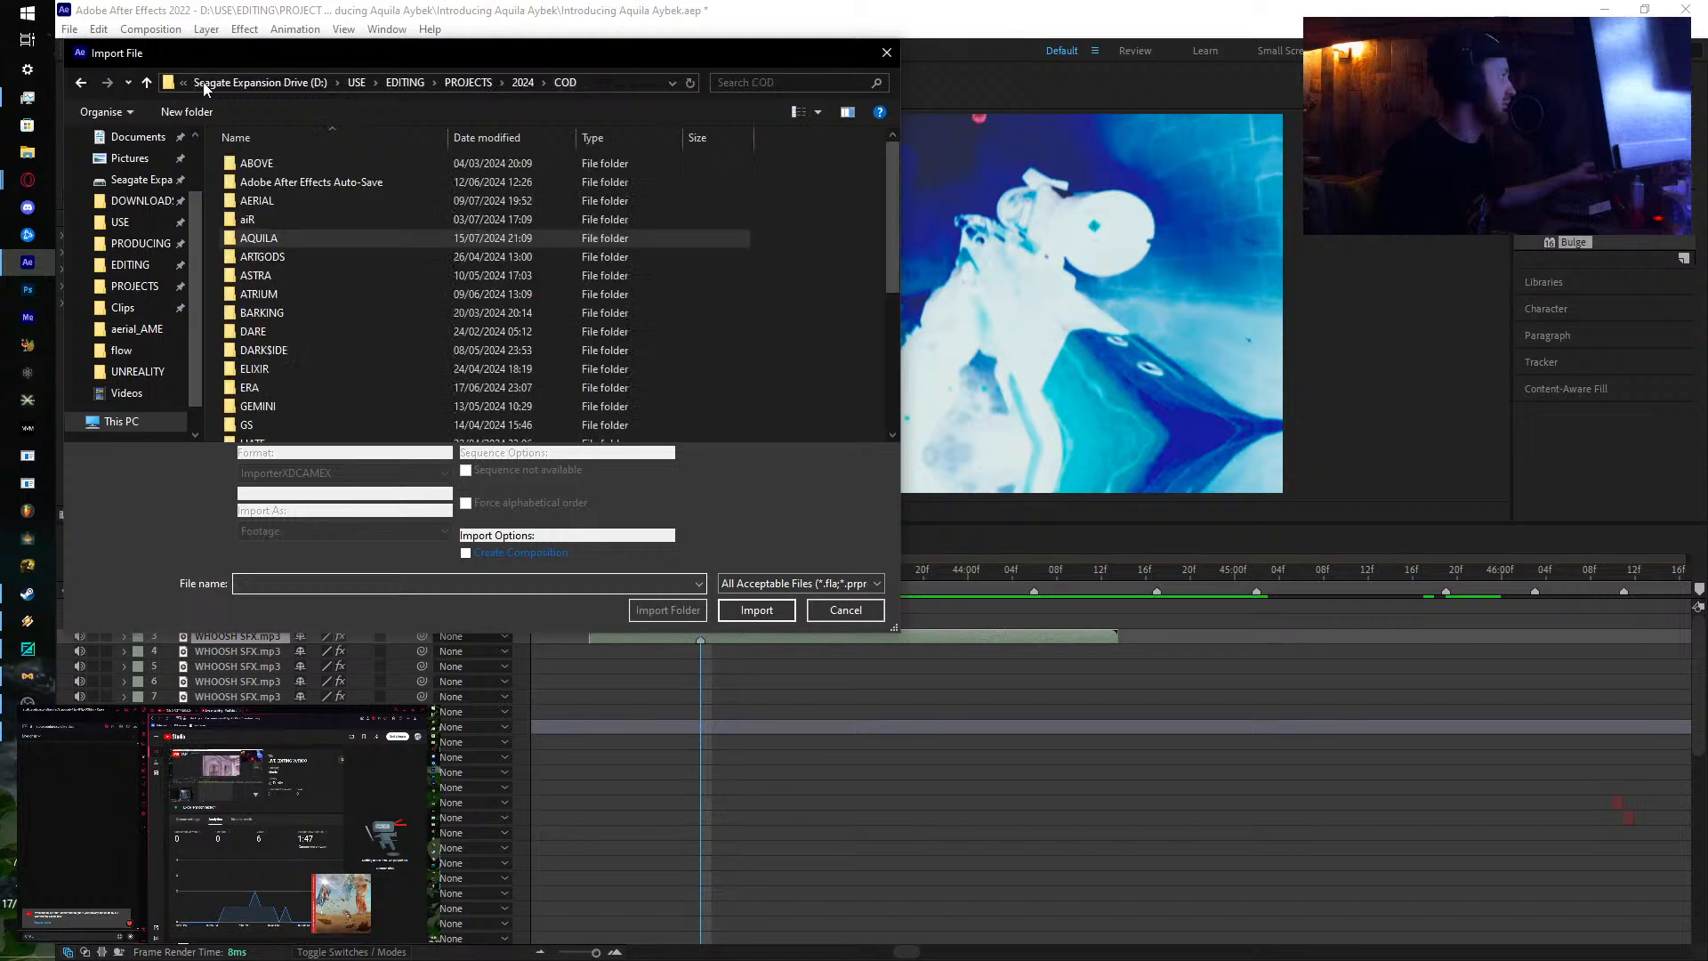
{"action": "left_click", "coordinate": [407, 82]}
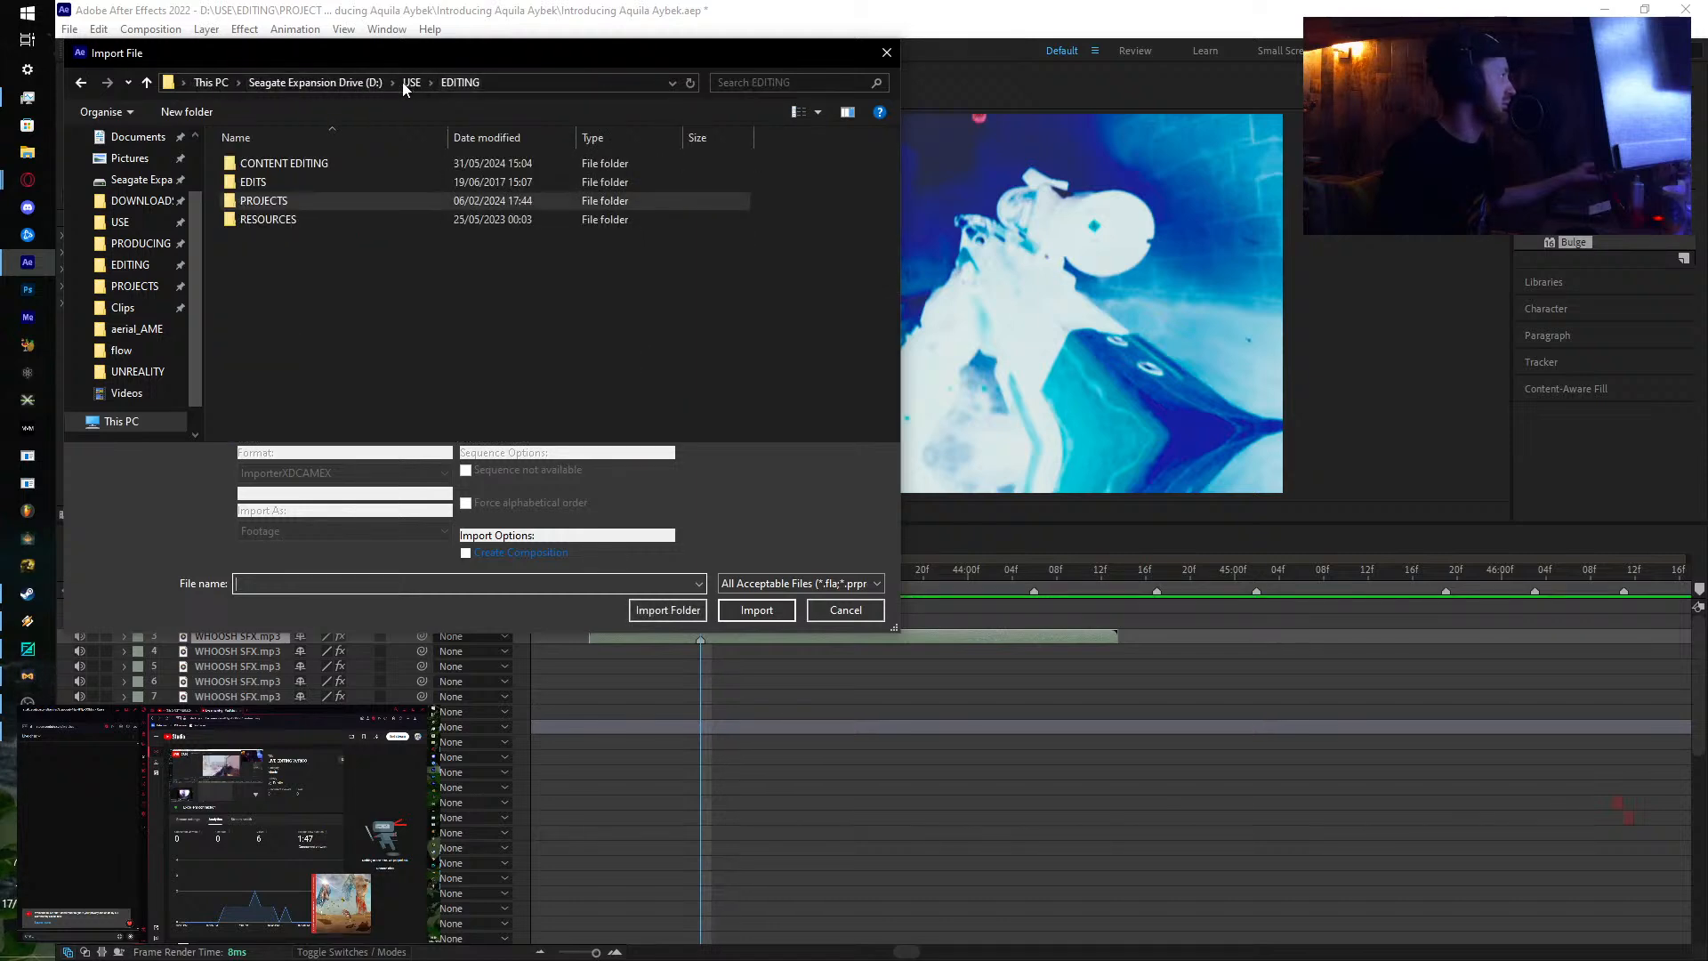
{"action": "double_click", "coordinate": [329, 219]}
{"action": "double_click", "coordinate": [329, 218]}
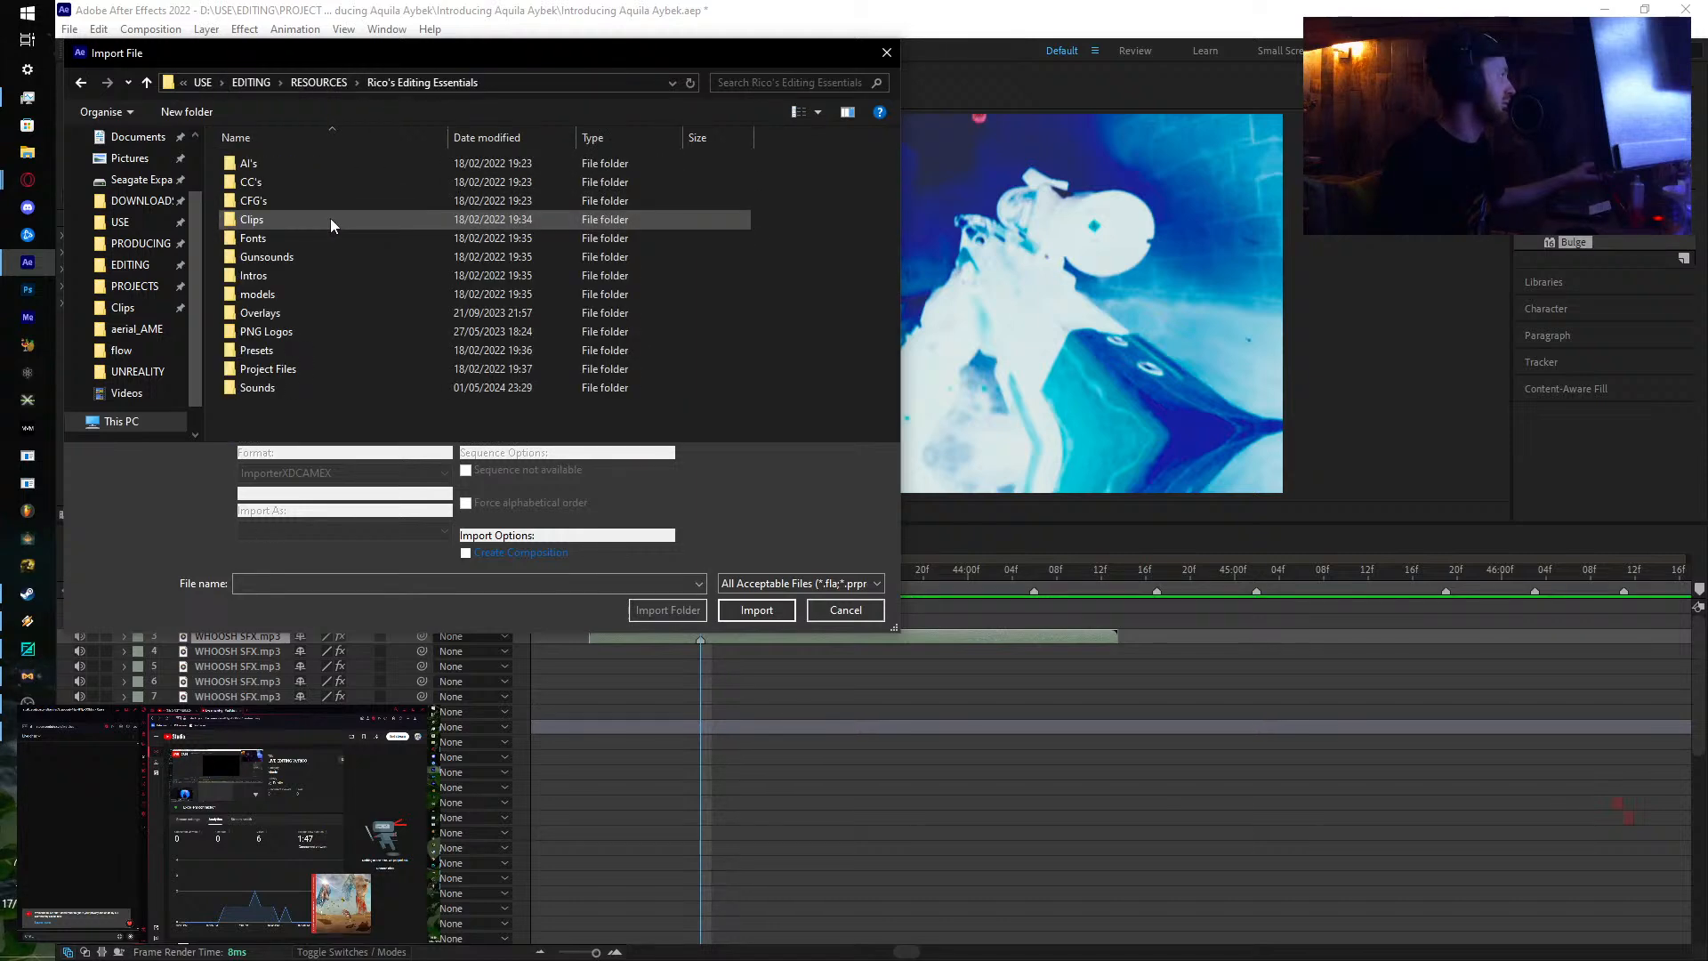
{"action": "double_click", "coordinate": [302, 387]}
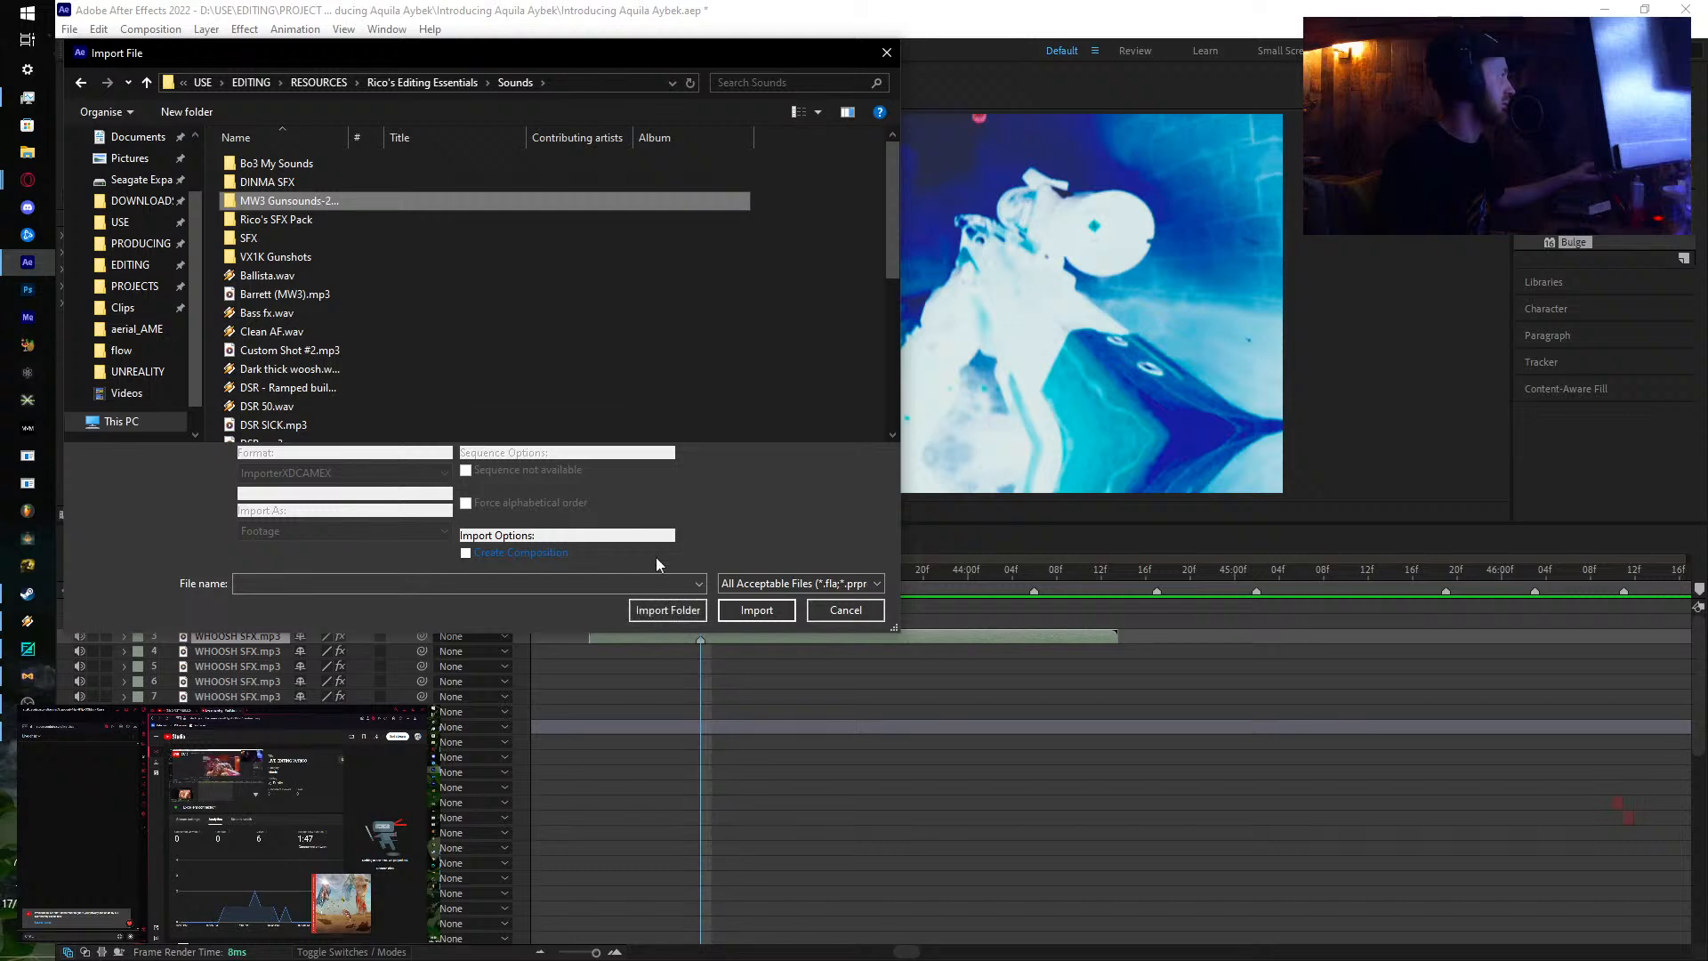
{"action": "left_click", "coordinate": [665, 607]}
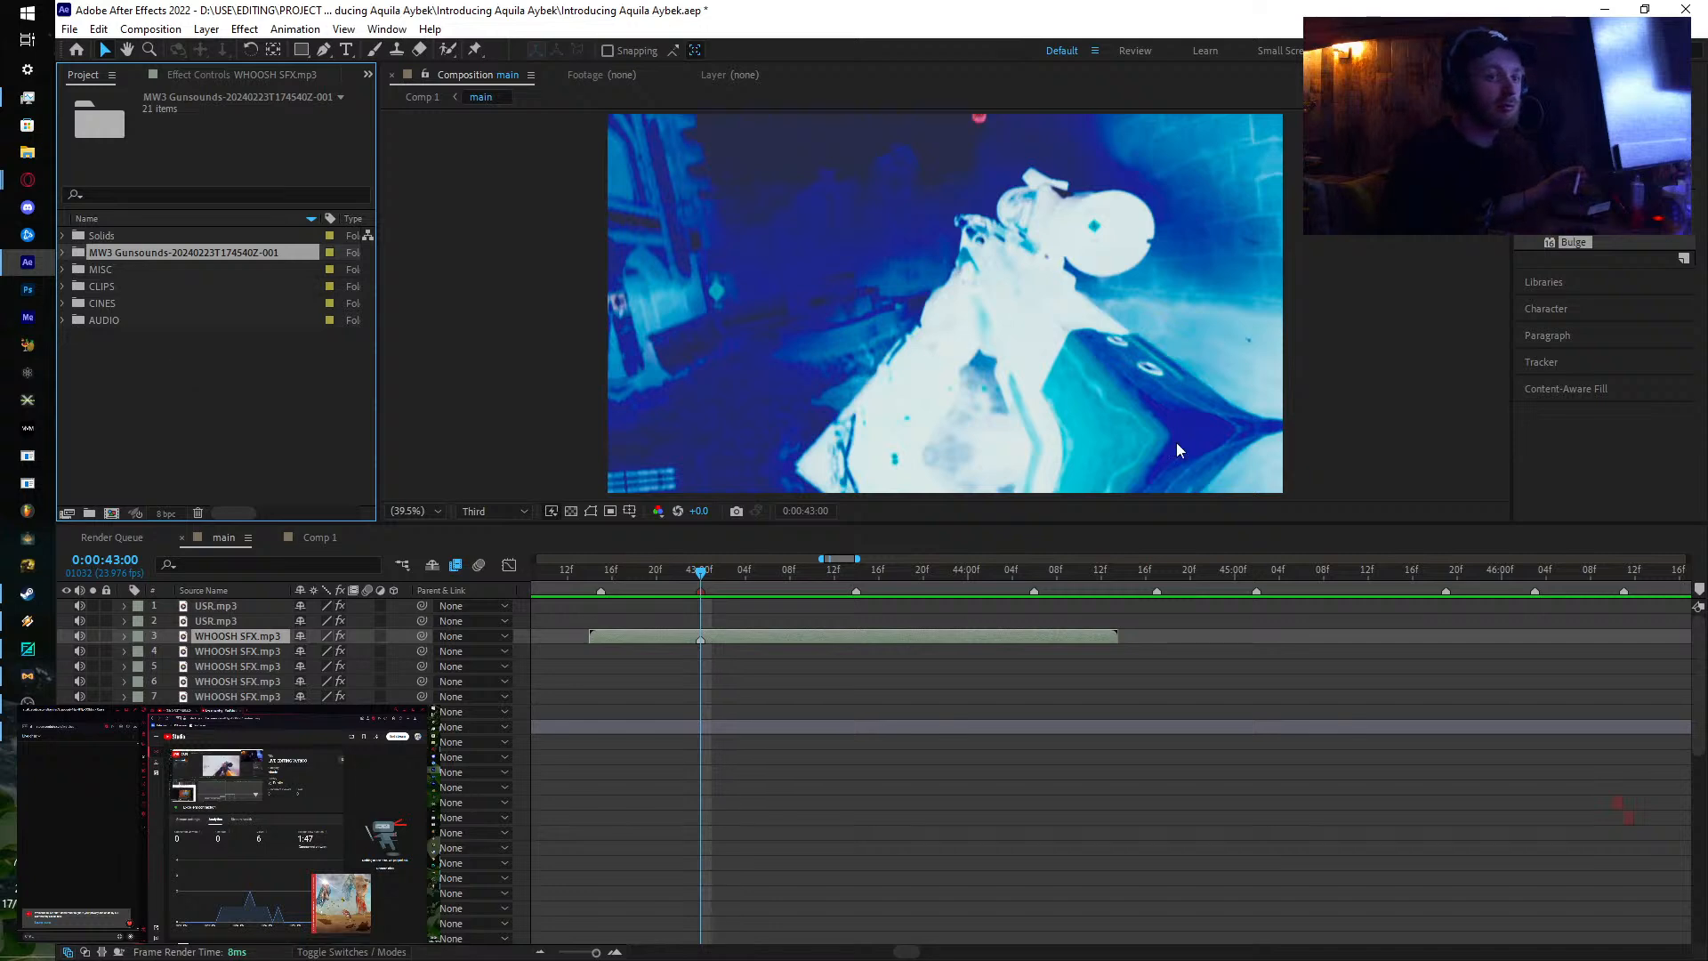
{"action": "left_click", "coordinate": [340, 903]}
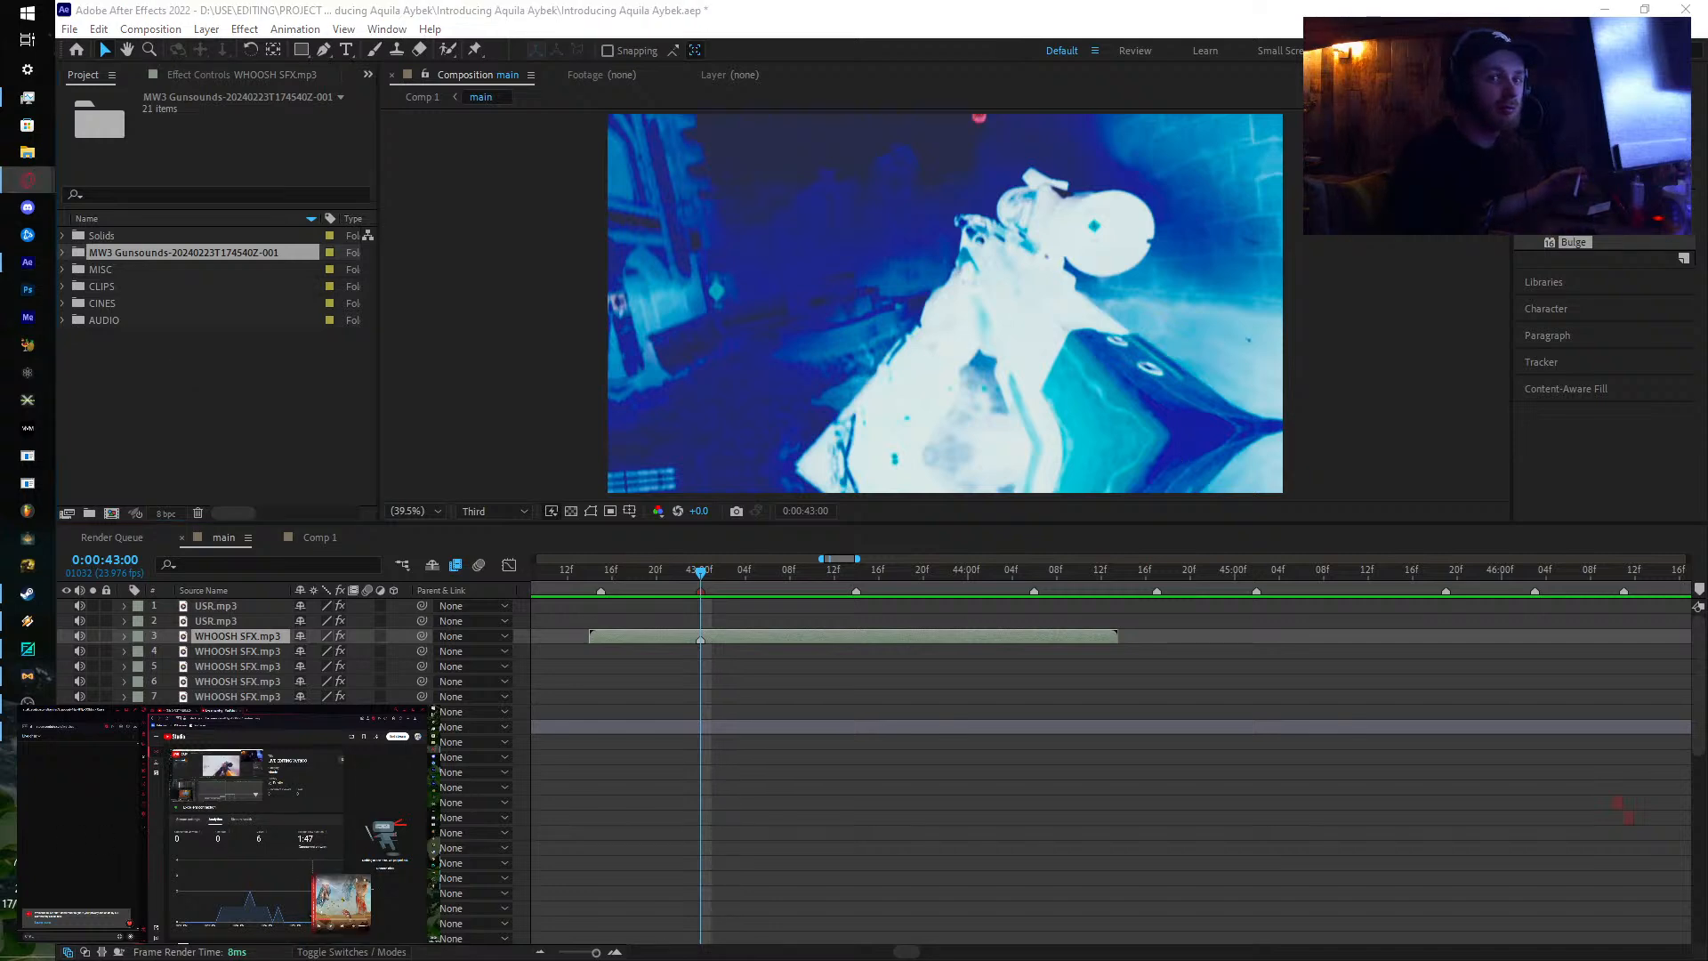
Step: Move the MW3 Gunsounds-20240223T174540Z-001 folder into the project's AUDIO folder and collapse Rico's SFX Pack
{"action": "left_click", "coordinate": [434, 860]}
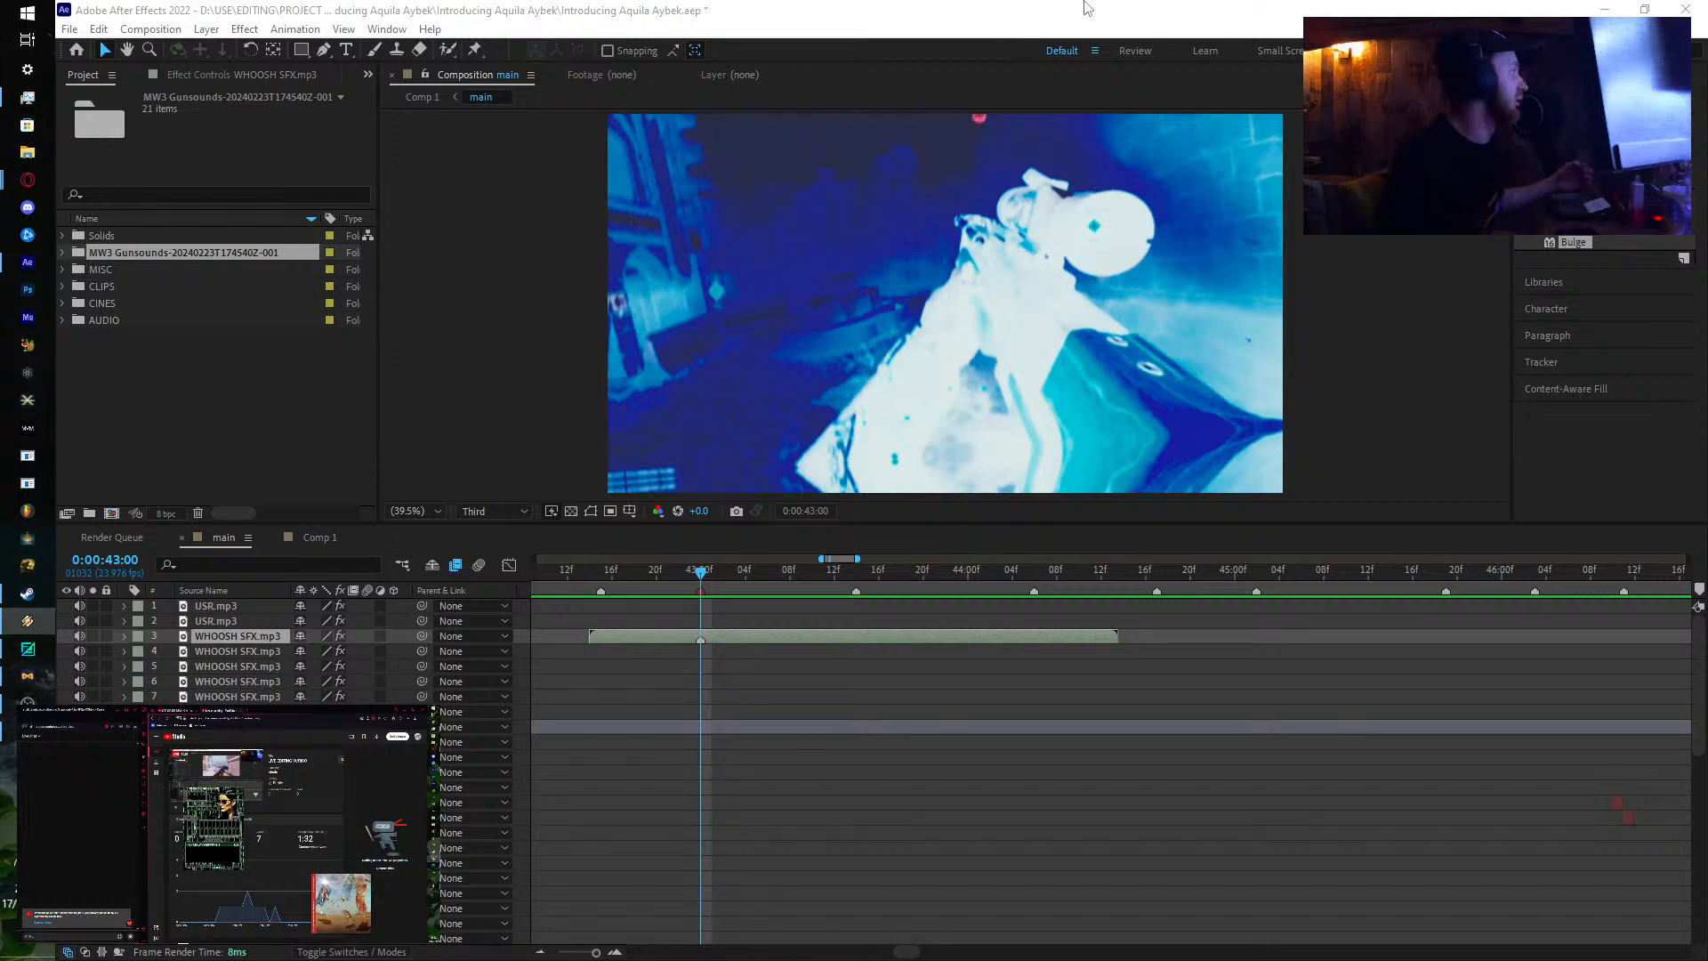
{"action": "left_click", "coordinate": [865, 15]}
{"action": "left_click", "coordinate": [703, 574]}
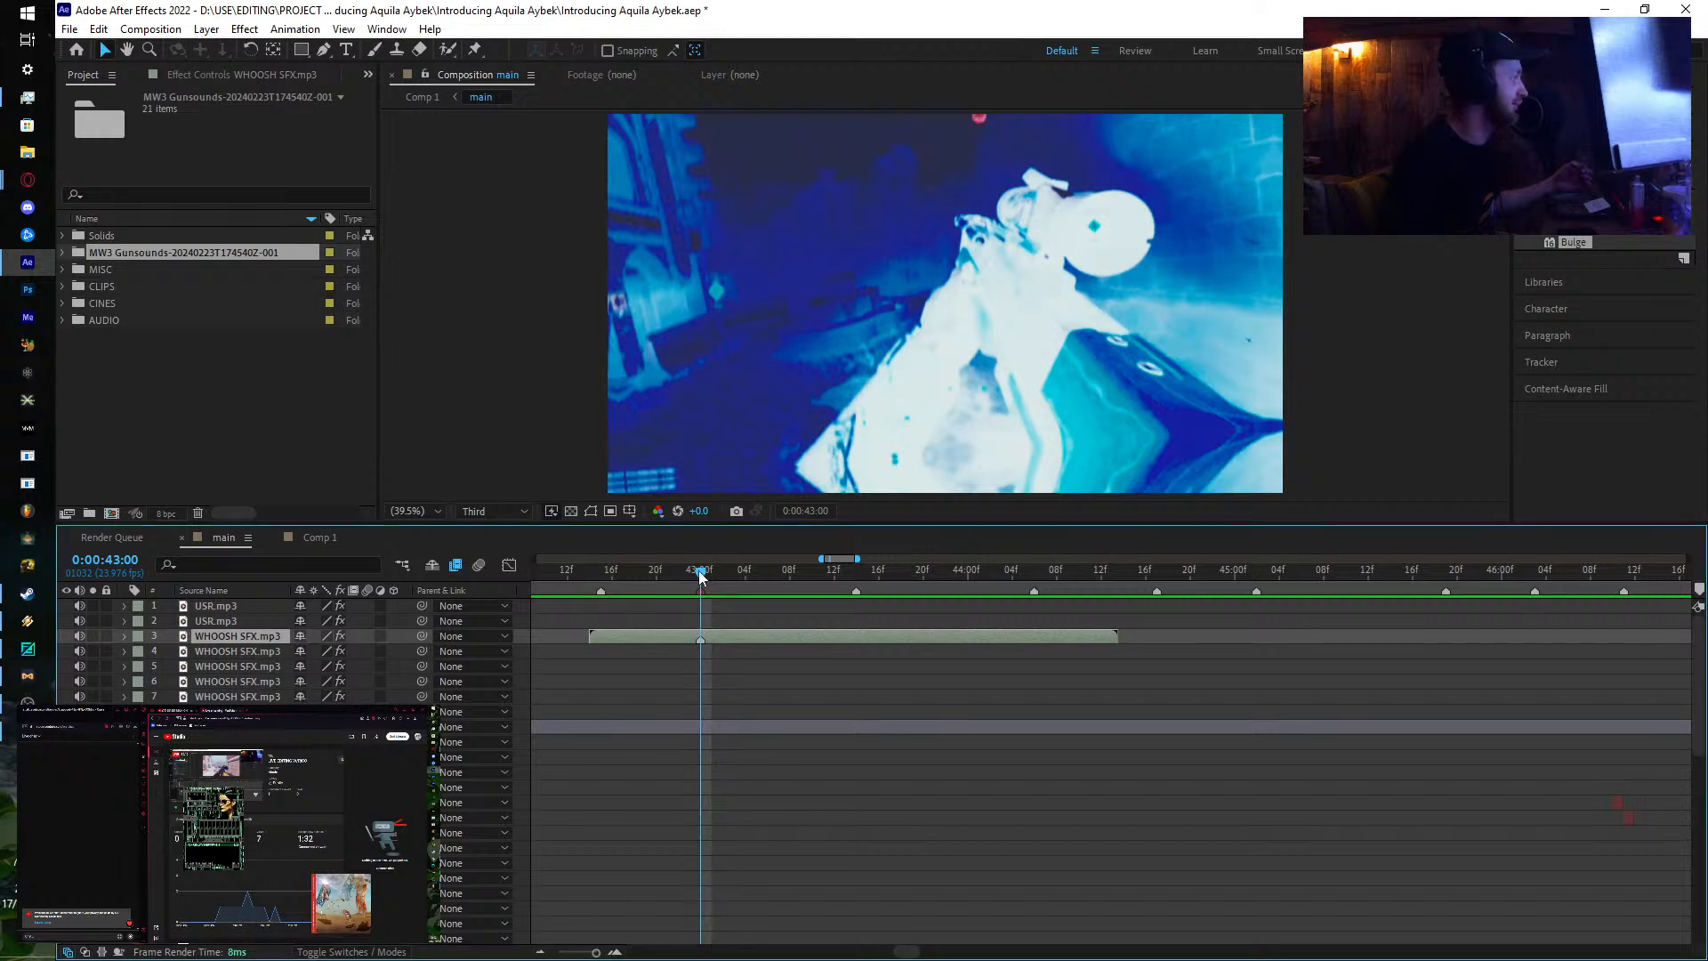
{"action": "left_click_drag", "start_coordinate": [112, 253], "coordinate": [116, 323]}
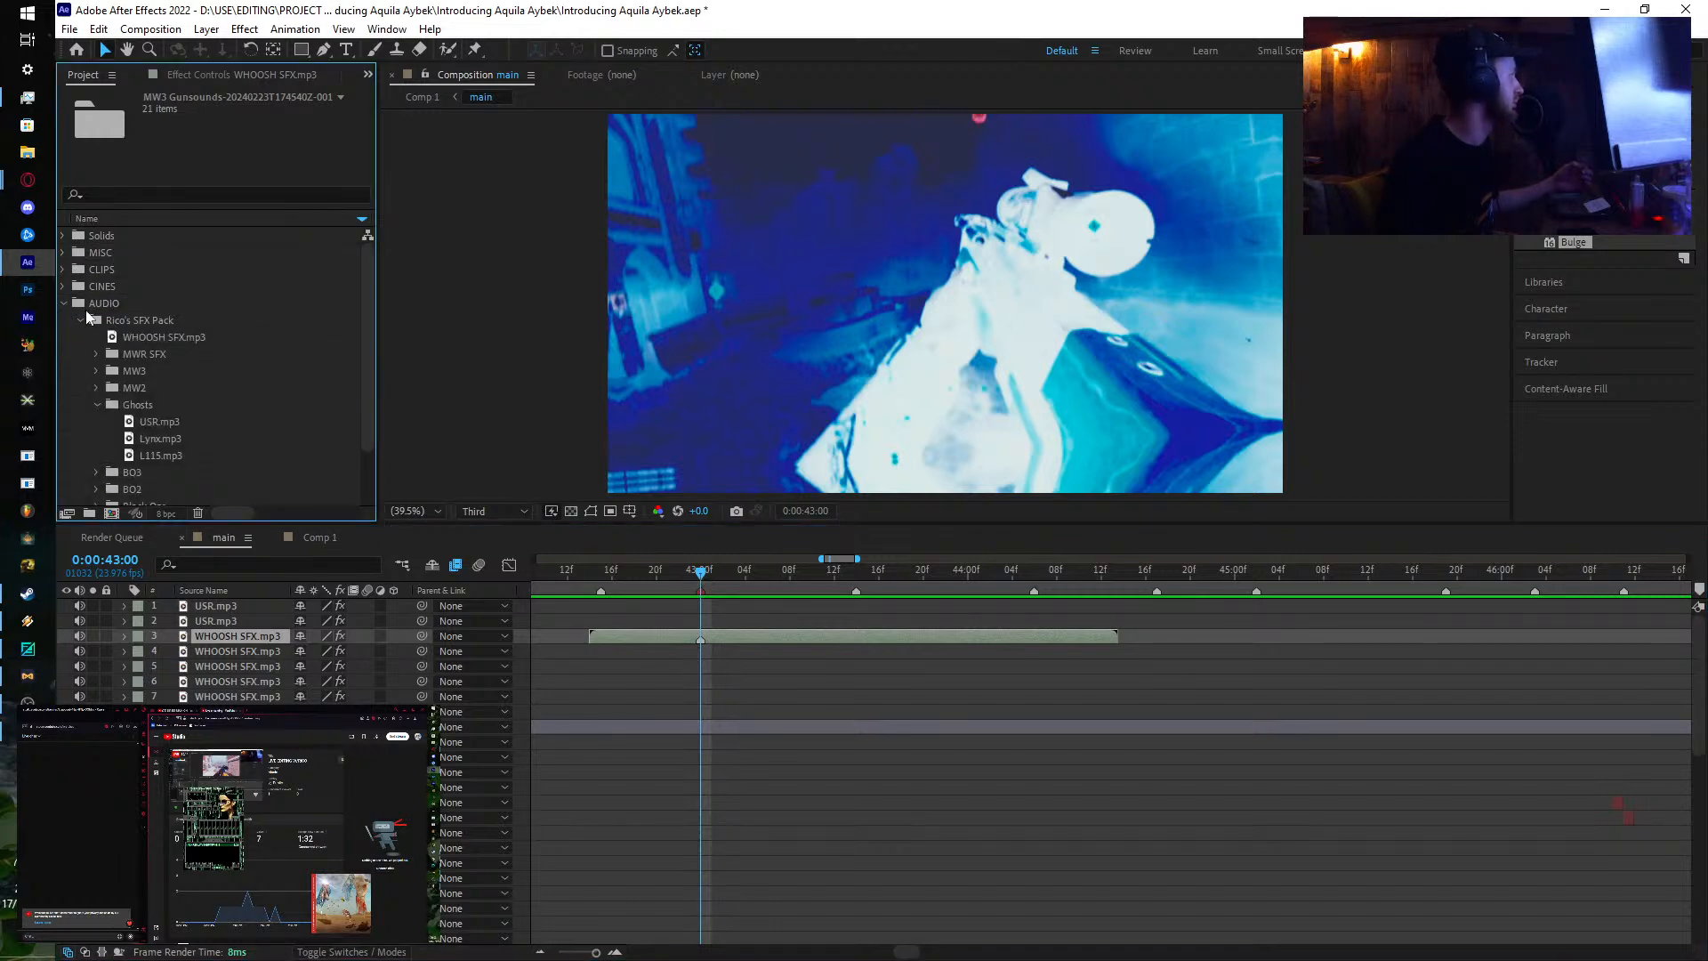
{"action": "left_click", "coordinate": [80, 322]}
{"action": "left_click", "coordinate": [81, 338]}
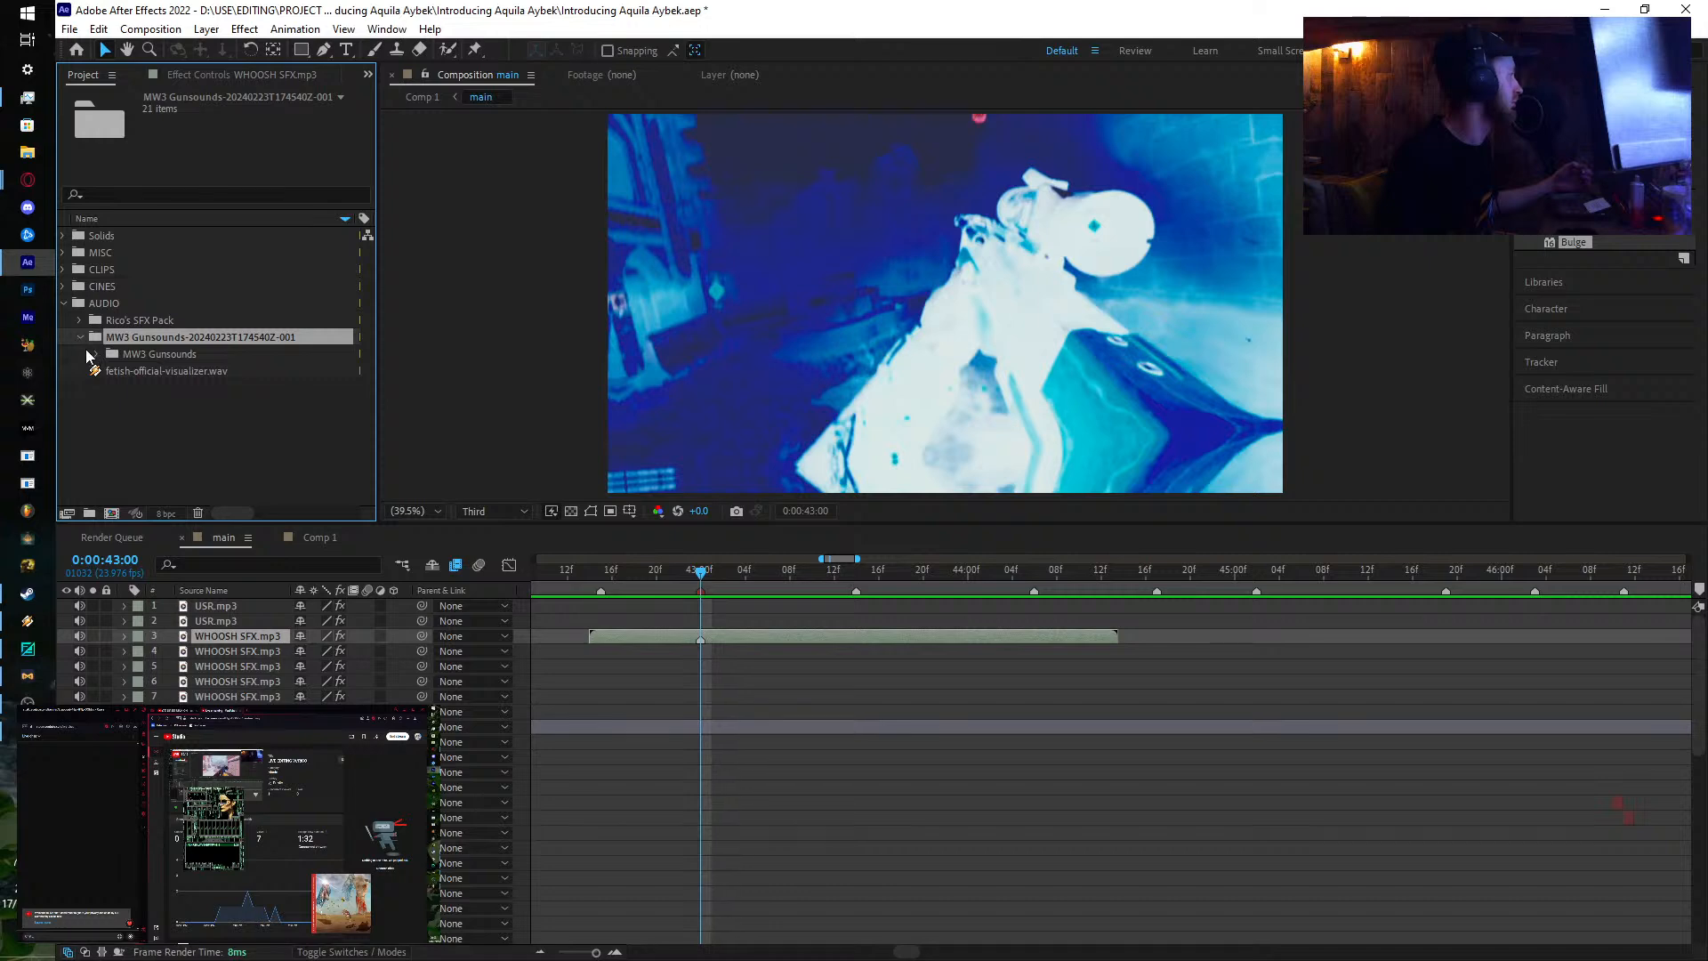
Step: Add Carrack.wav from the MW3 Gunsounds folder to the main timeline as layer 3, starting at 0:00:43:00
{"action": "left_click", "coordinate": [94, 354]}
{"action": "left_click", "coordinate": [113, 371]}
{"action": "scroll", "coordinate": [114, 372], "scroll_direction": "down", "scroll_amount": 3}
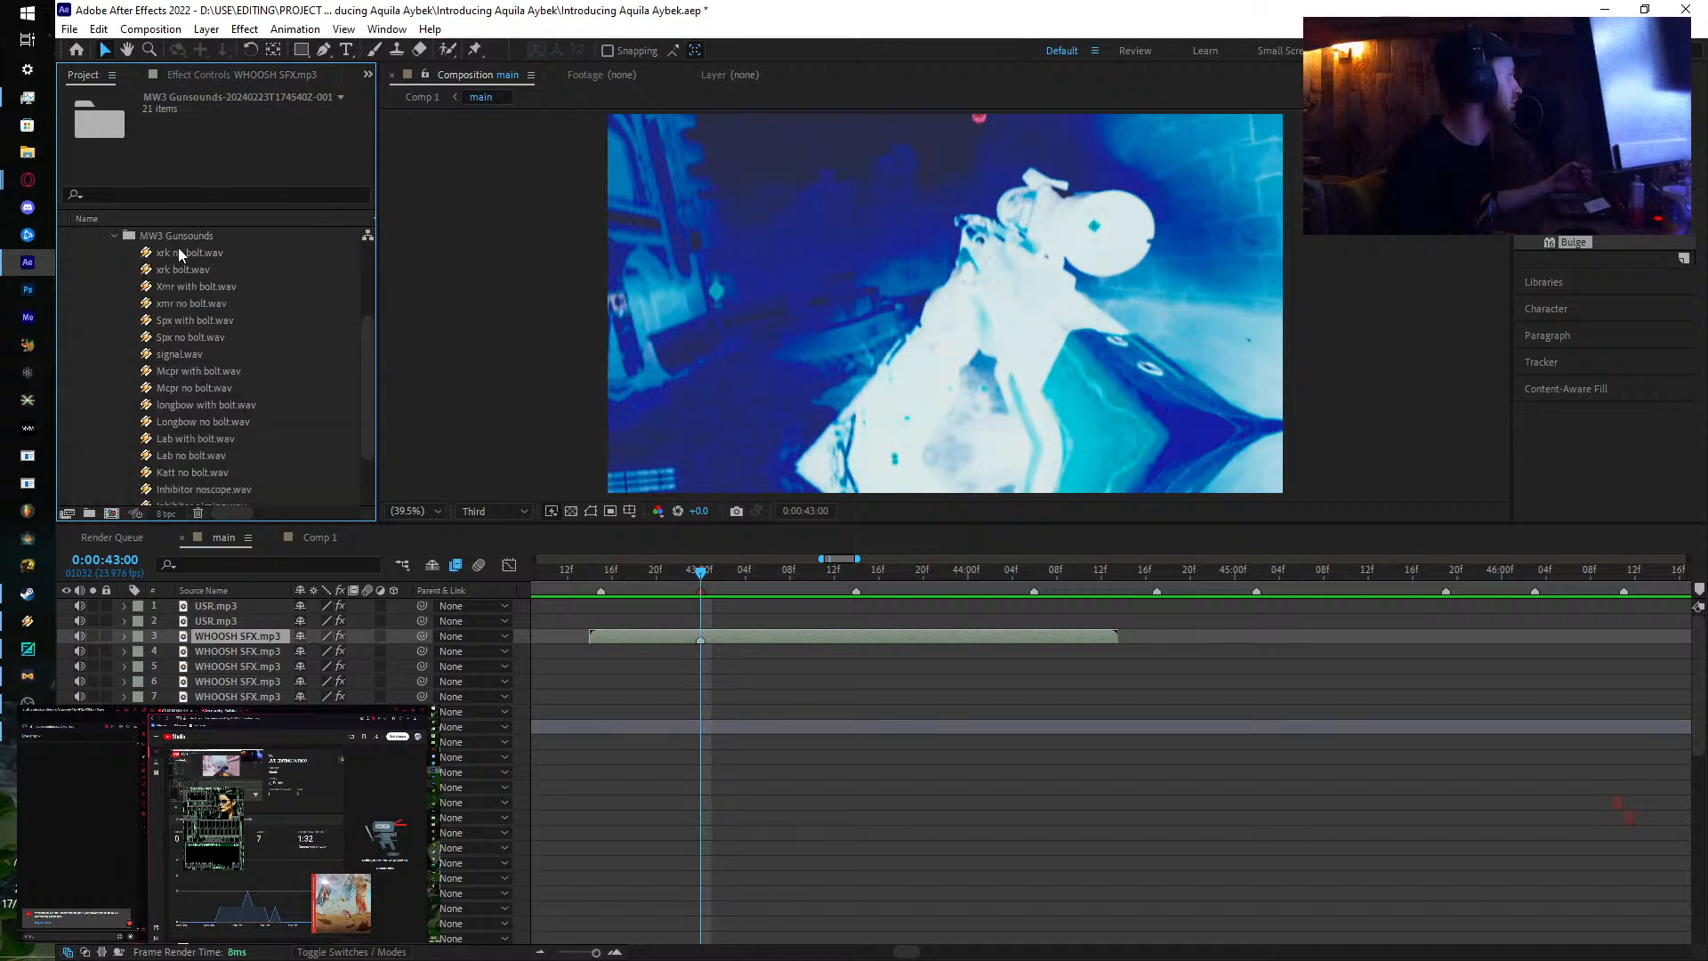
{"action": "scroll", "coordinate": [180, 430], "scroll_direction": "down", "scroll_amount": 2}
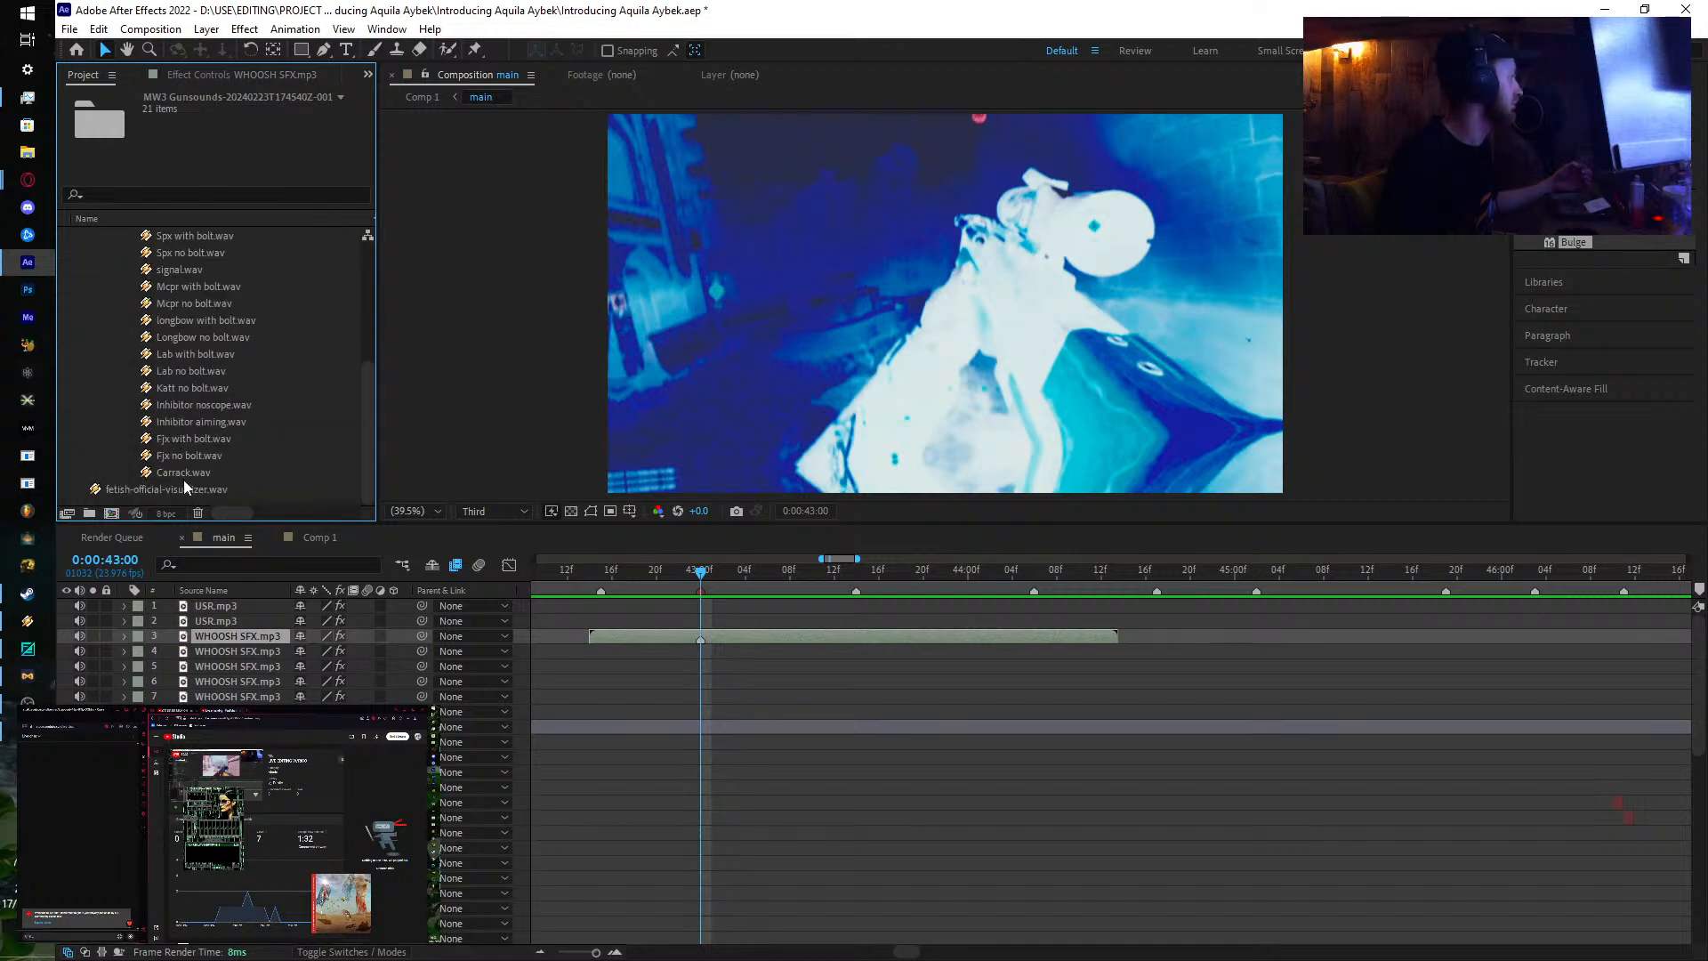
{"action": "left_click_drag", "start_coordinate": [183, 477], "coordinate": [700, 628]}
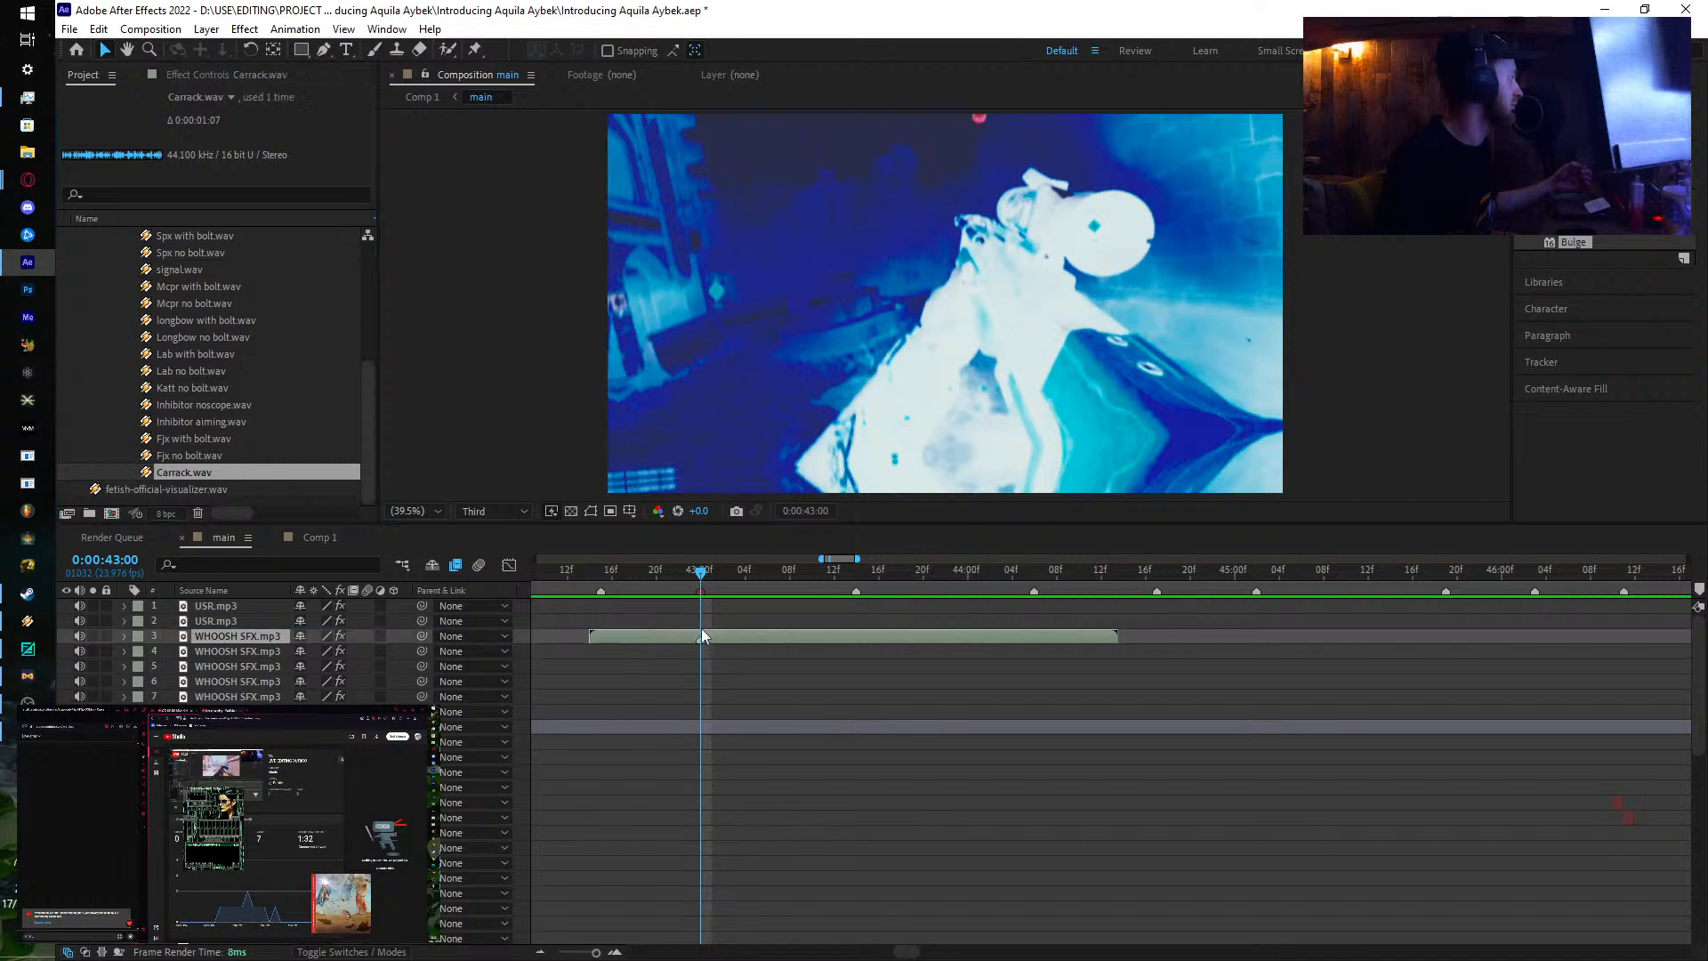
Step: Apply the Bass & Treble effect to the Carrack.wav layer with Bass 100 and Treble -100, and preview the sound
{"action": "left_click", "coordinate": [1583, 180]}
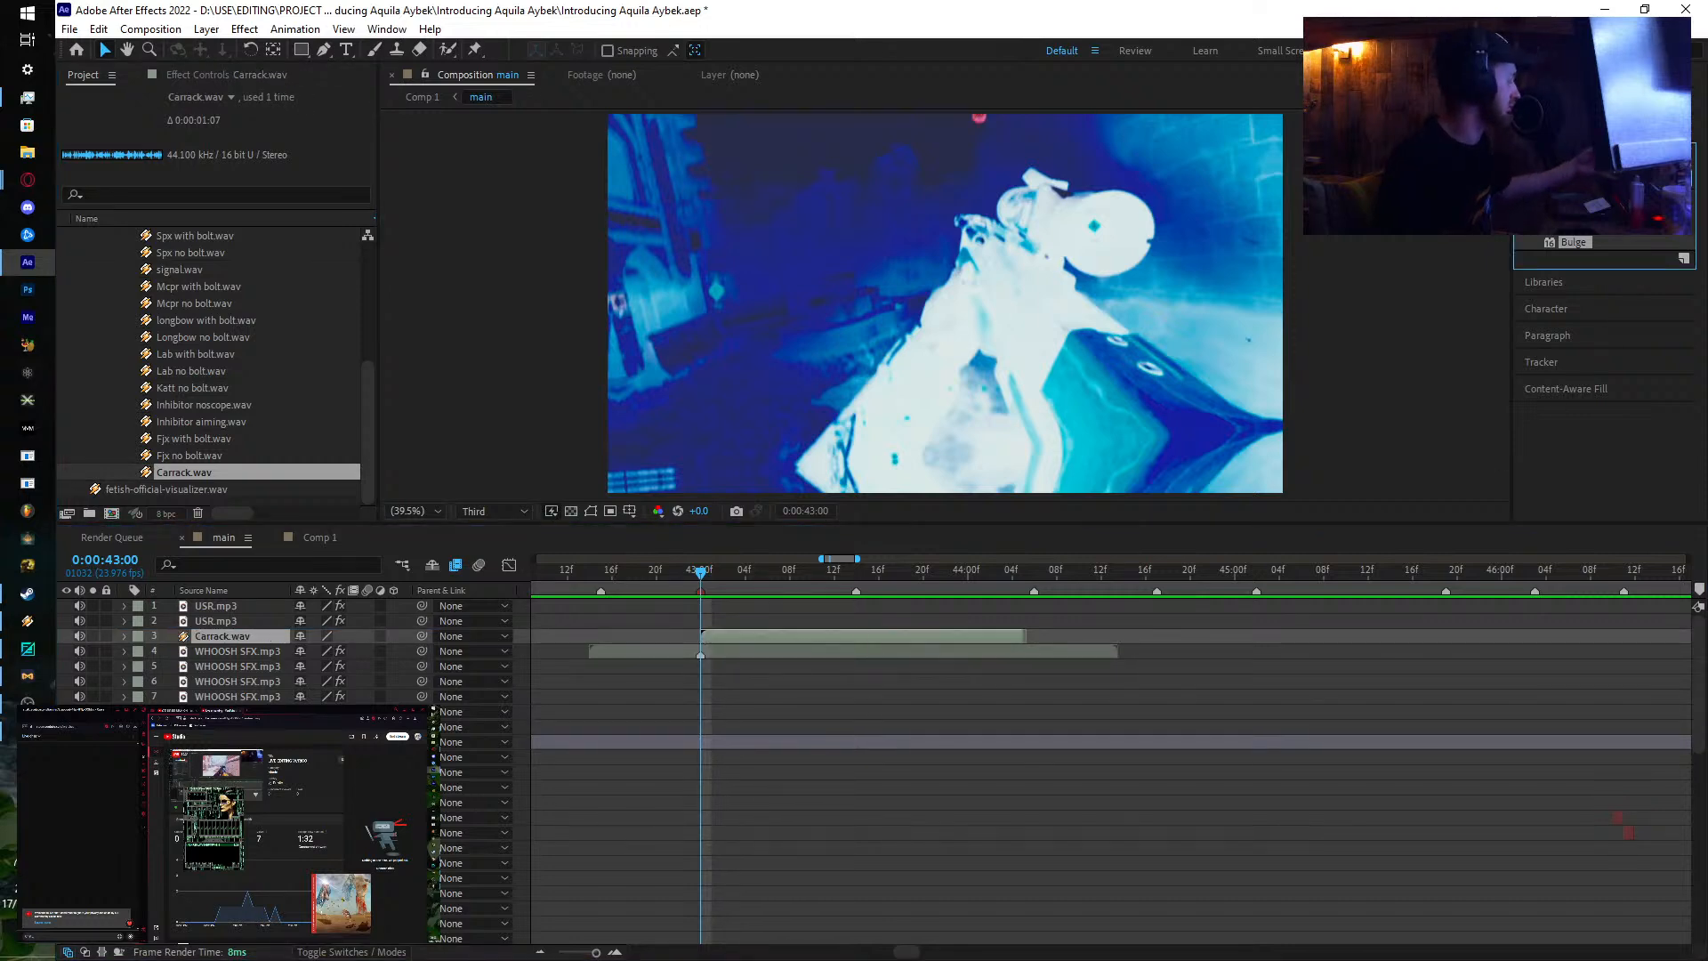
{"action": "type", "text": "bass"}
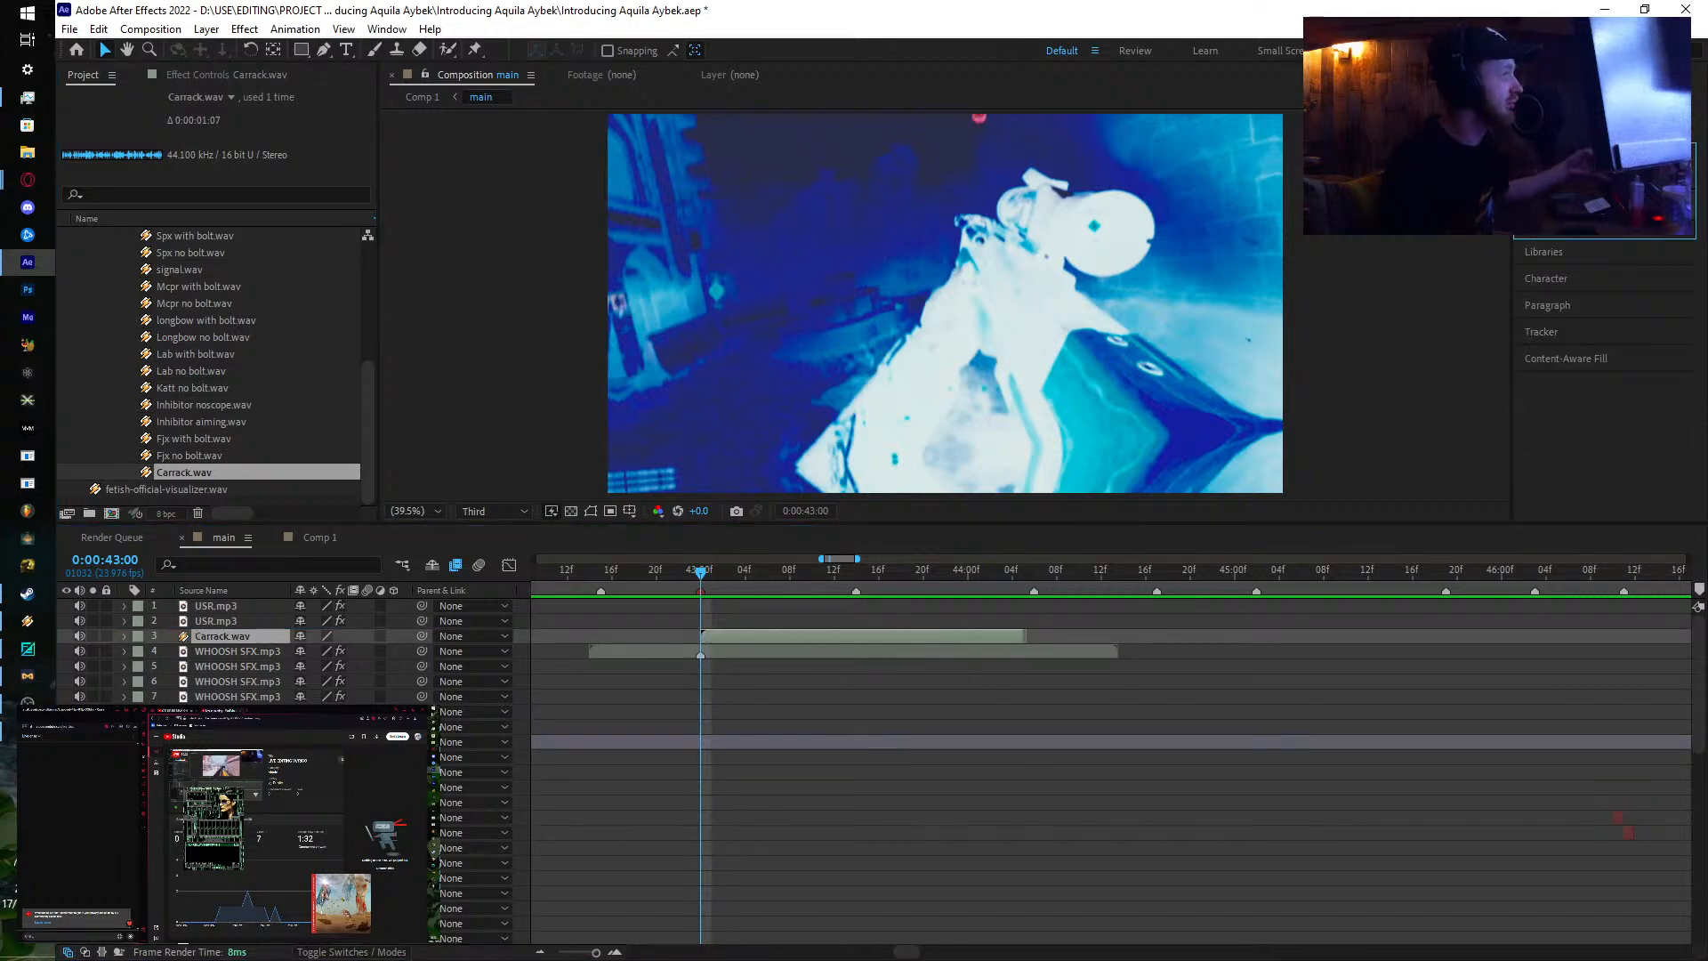
{"action": "double_click", "coordinate": [1590, 211]}
{"action": "left_click_drag", "start_coordinate": [234, 131], "coordinate": [423, 154]}
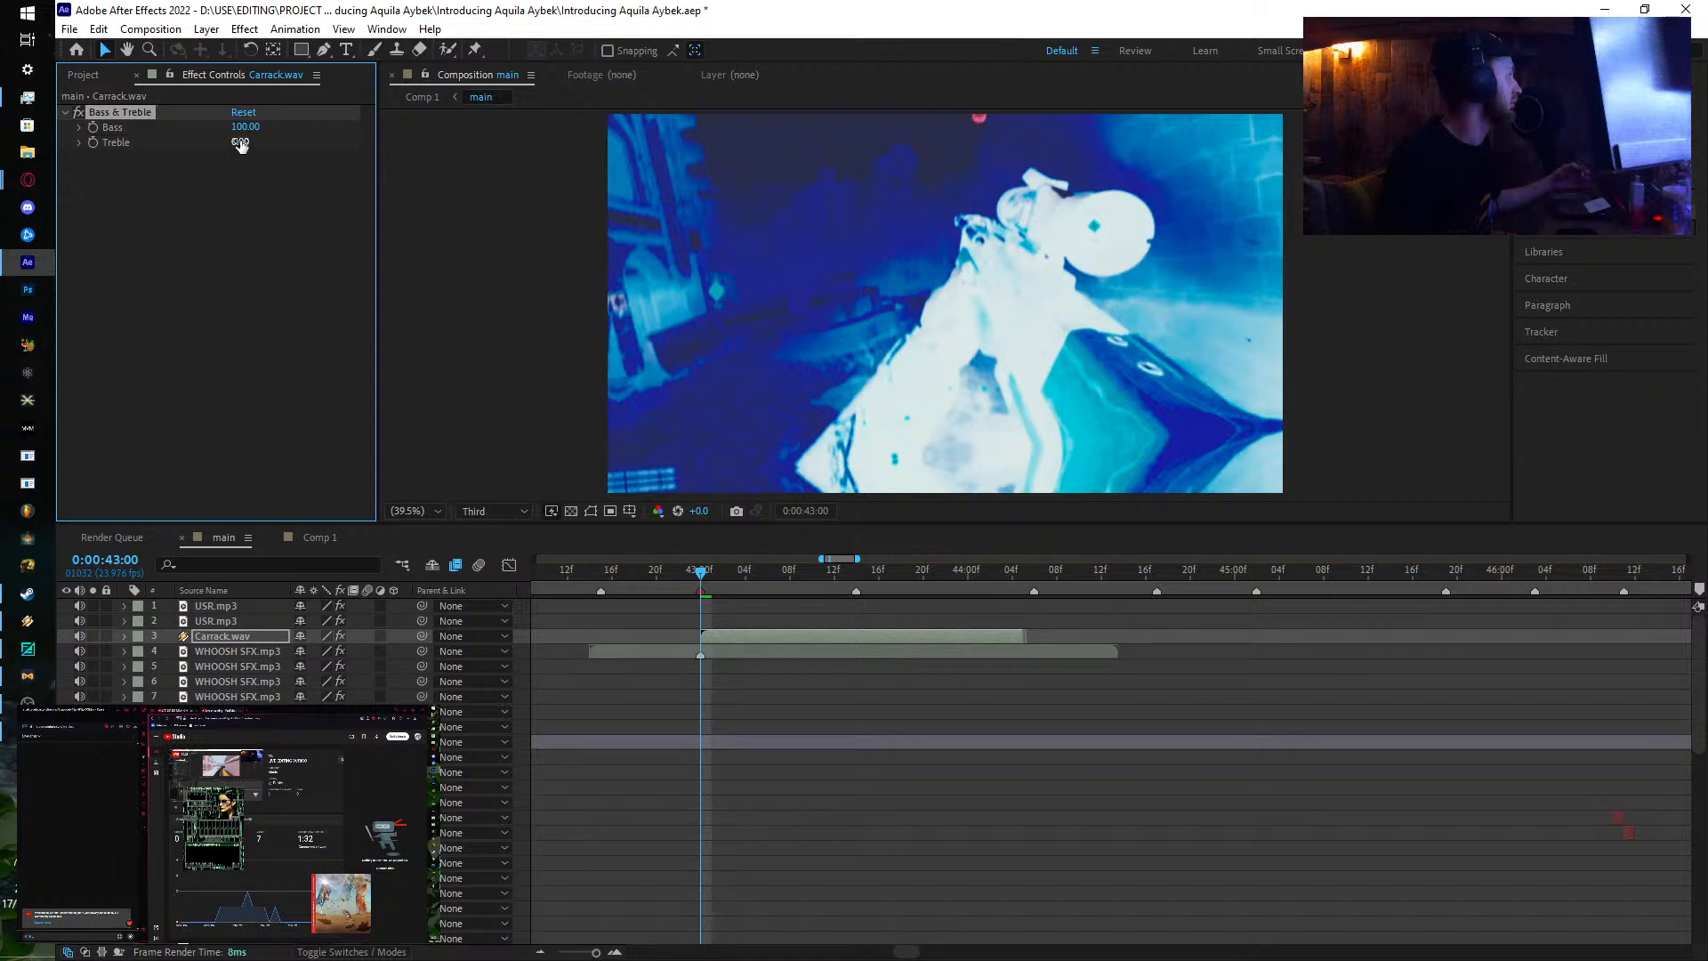
{"action": "left_click", "coordinate": [718, 630]}
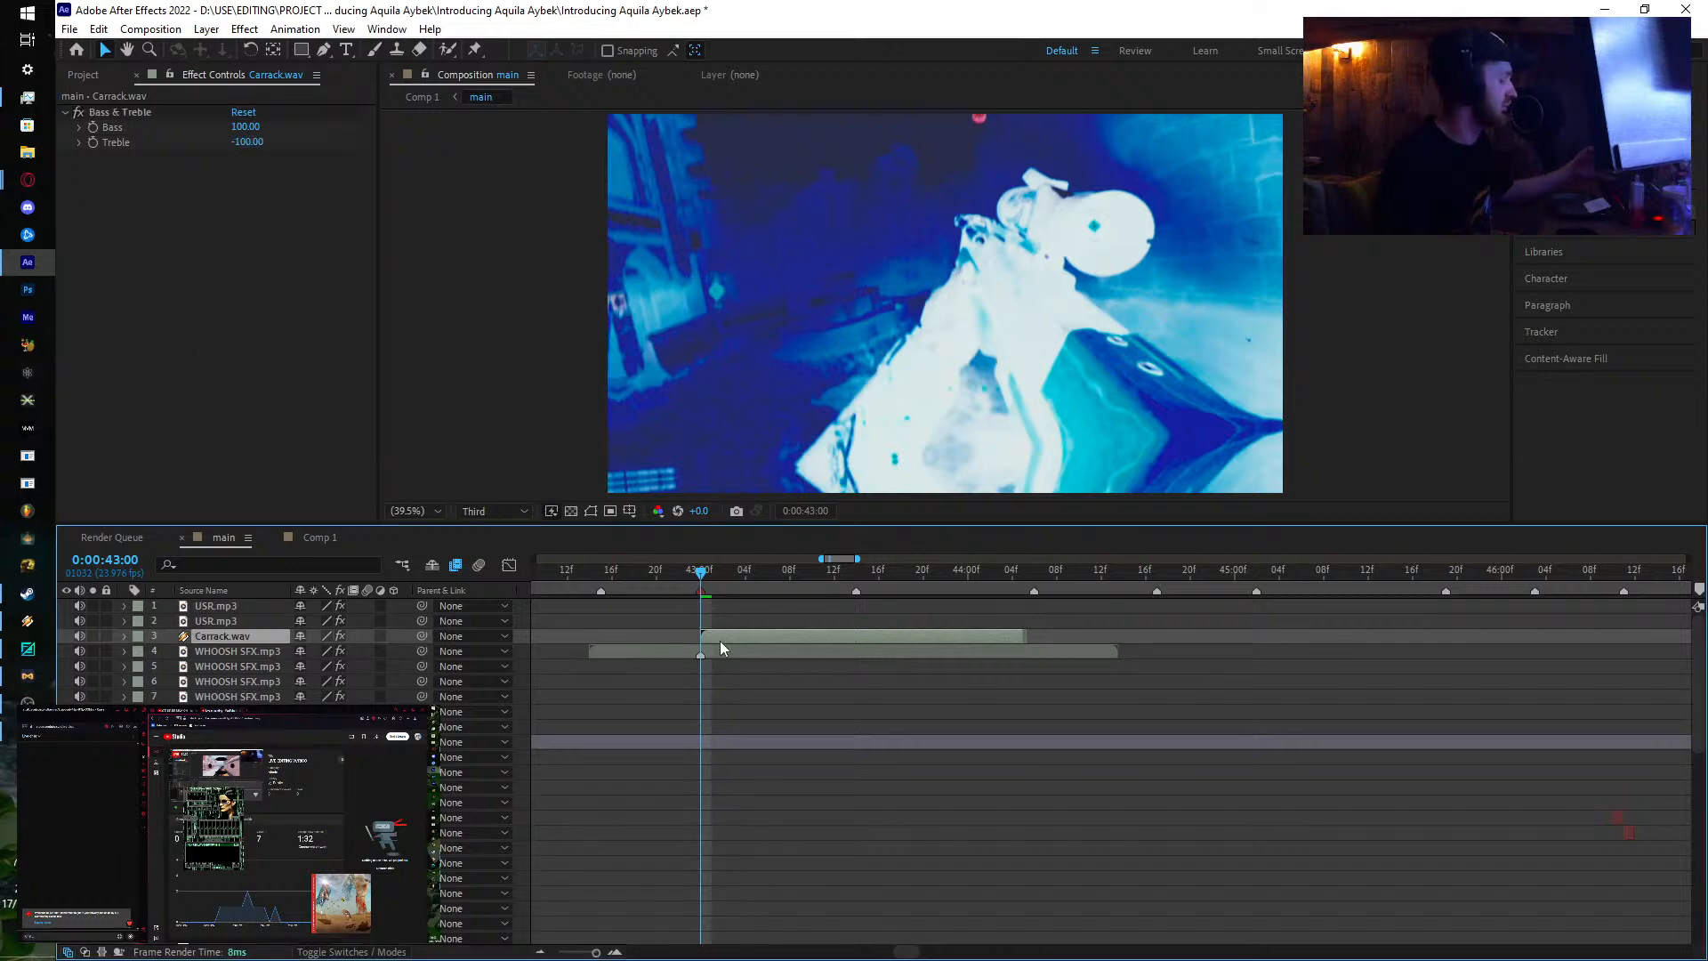
{"action": "key", "text": "space"}
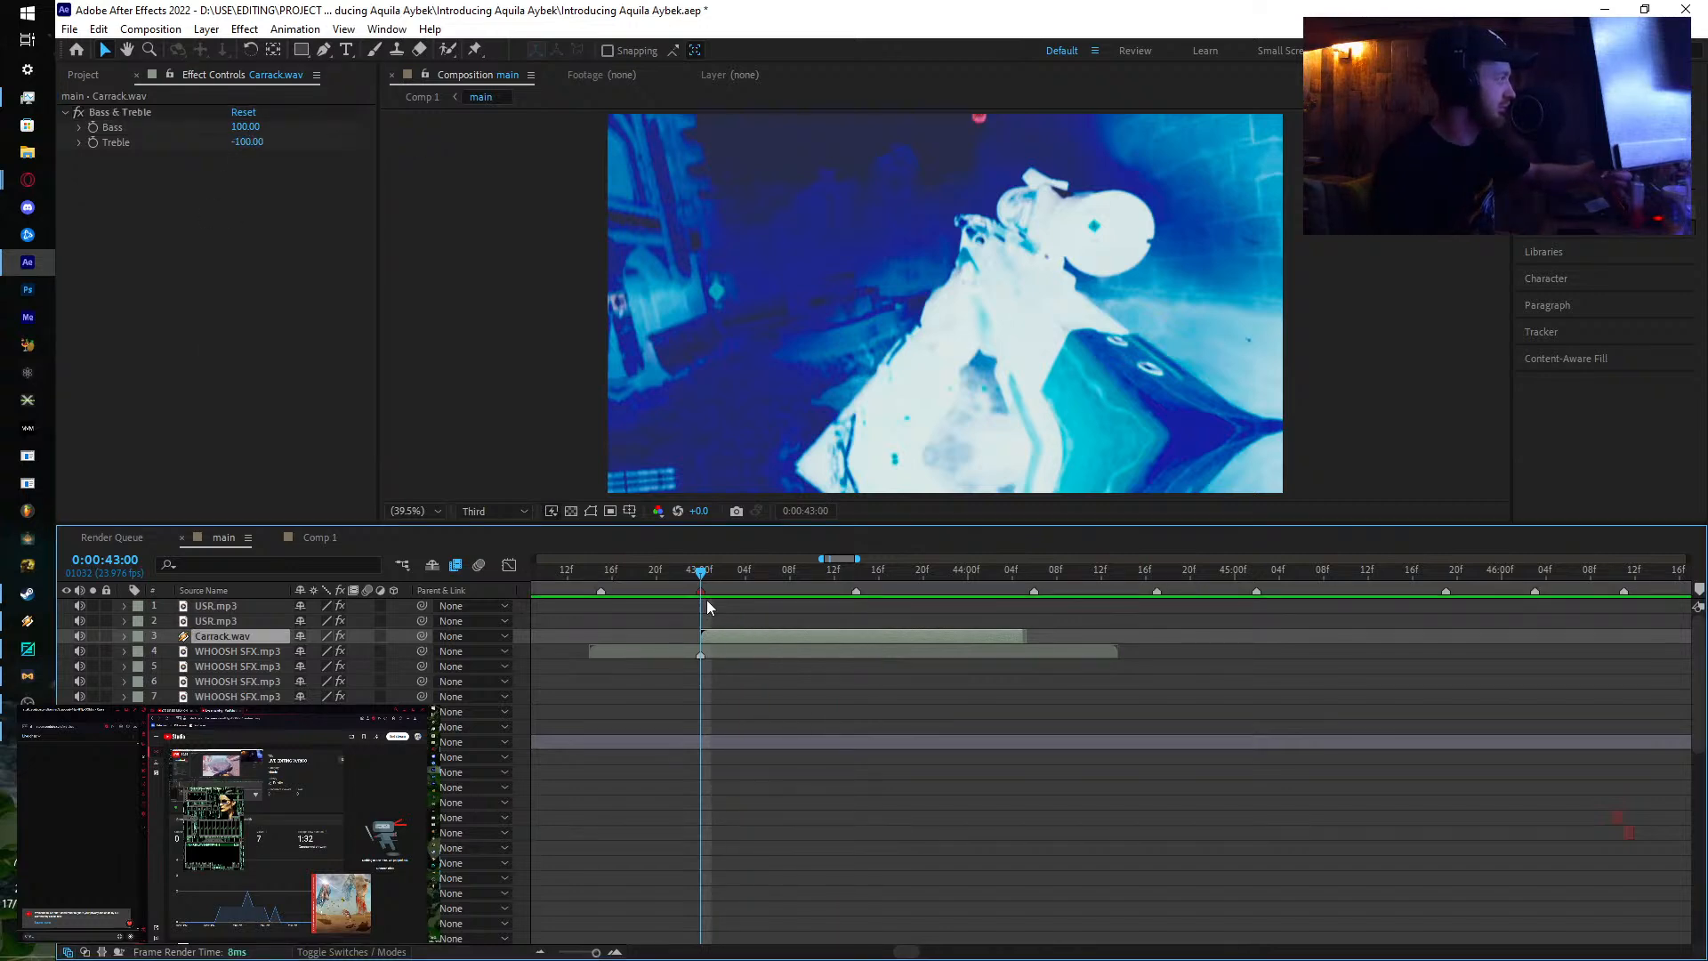
Step: Duplicate the top WHOOSH SFX.mp3 layer and place the copy so that its marker falls at 0:00:48:16
{"action": "left_click_drag", "start_coordinate": [1000, 578], "coordinate": [1274, 585]}
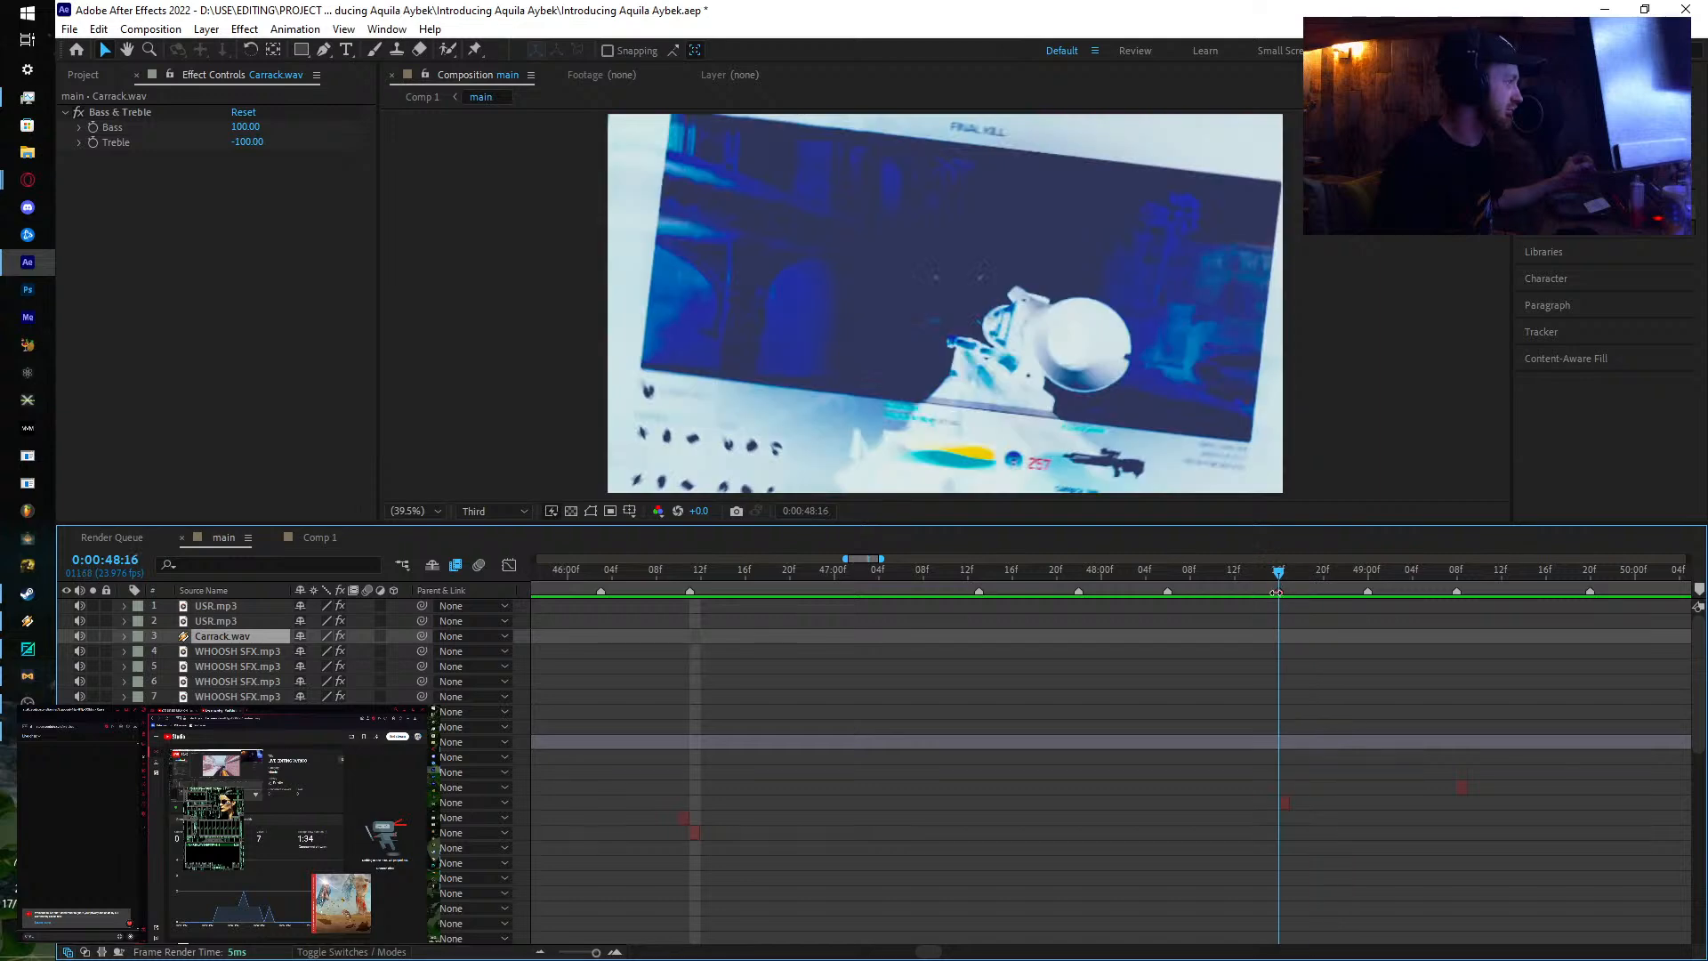
{"action": "left_click", "coordinate": [220, 653]}
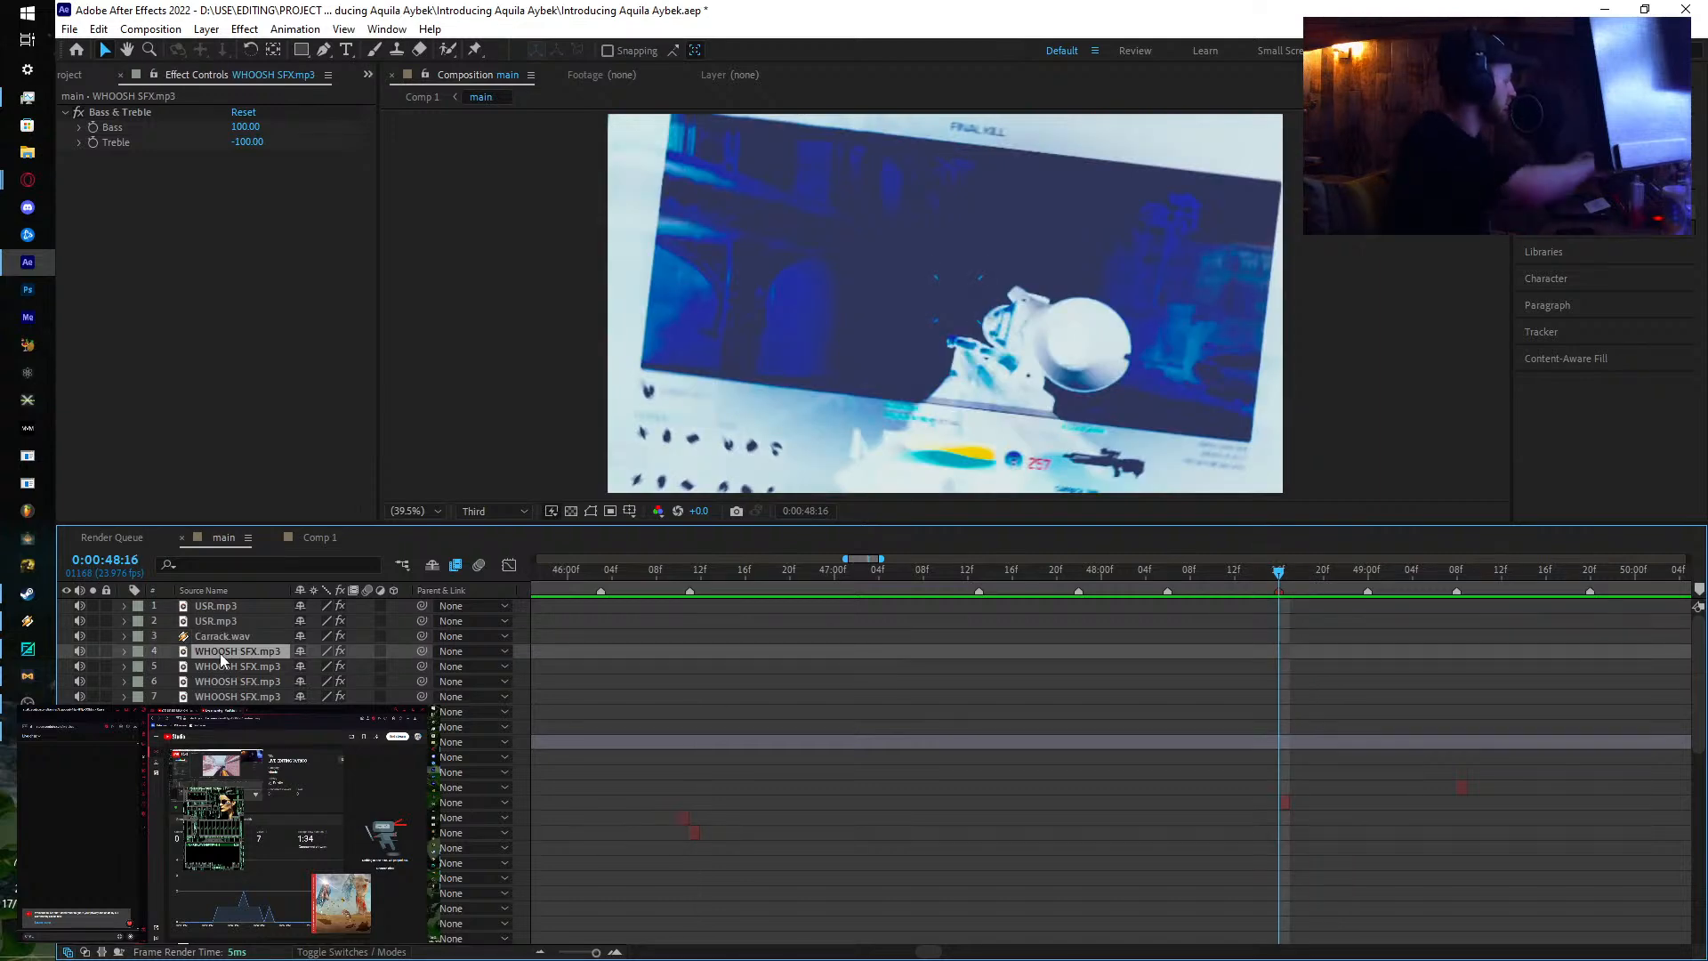
{"action": "key", "text": "ctrl+d"}
{"action": "key", "text": "["}
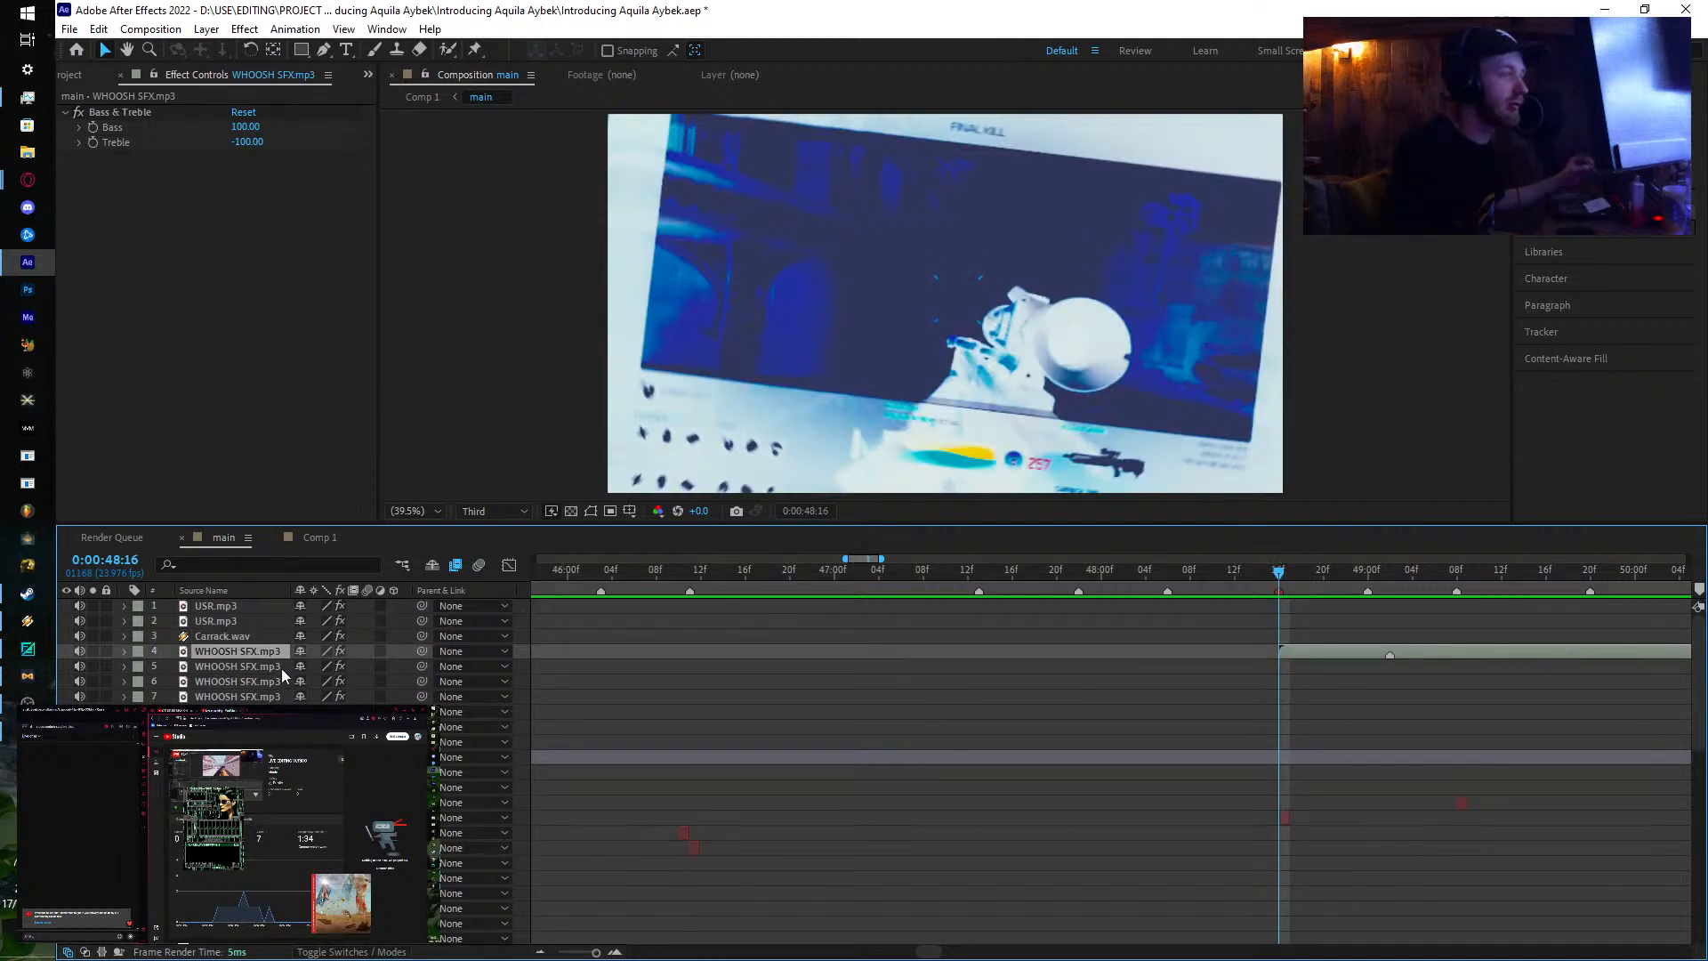
{"action": "left_click_drag", "start_coordinate": [1304, 655], "coordinate": [1196, 654]}
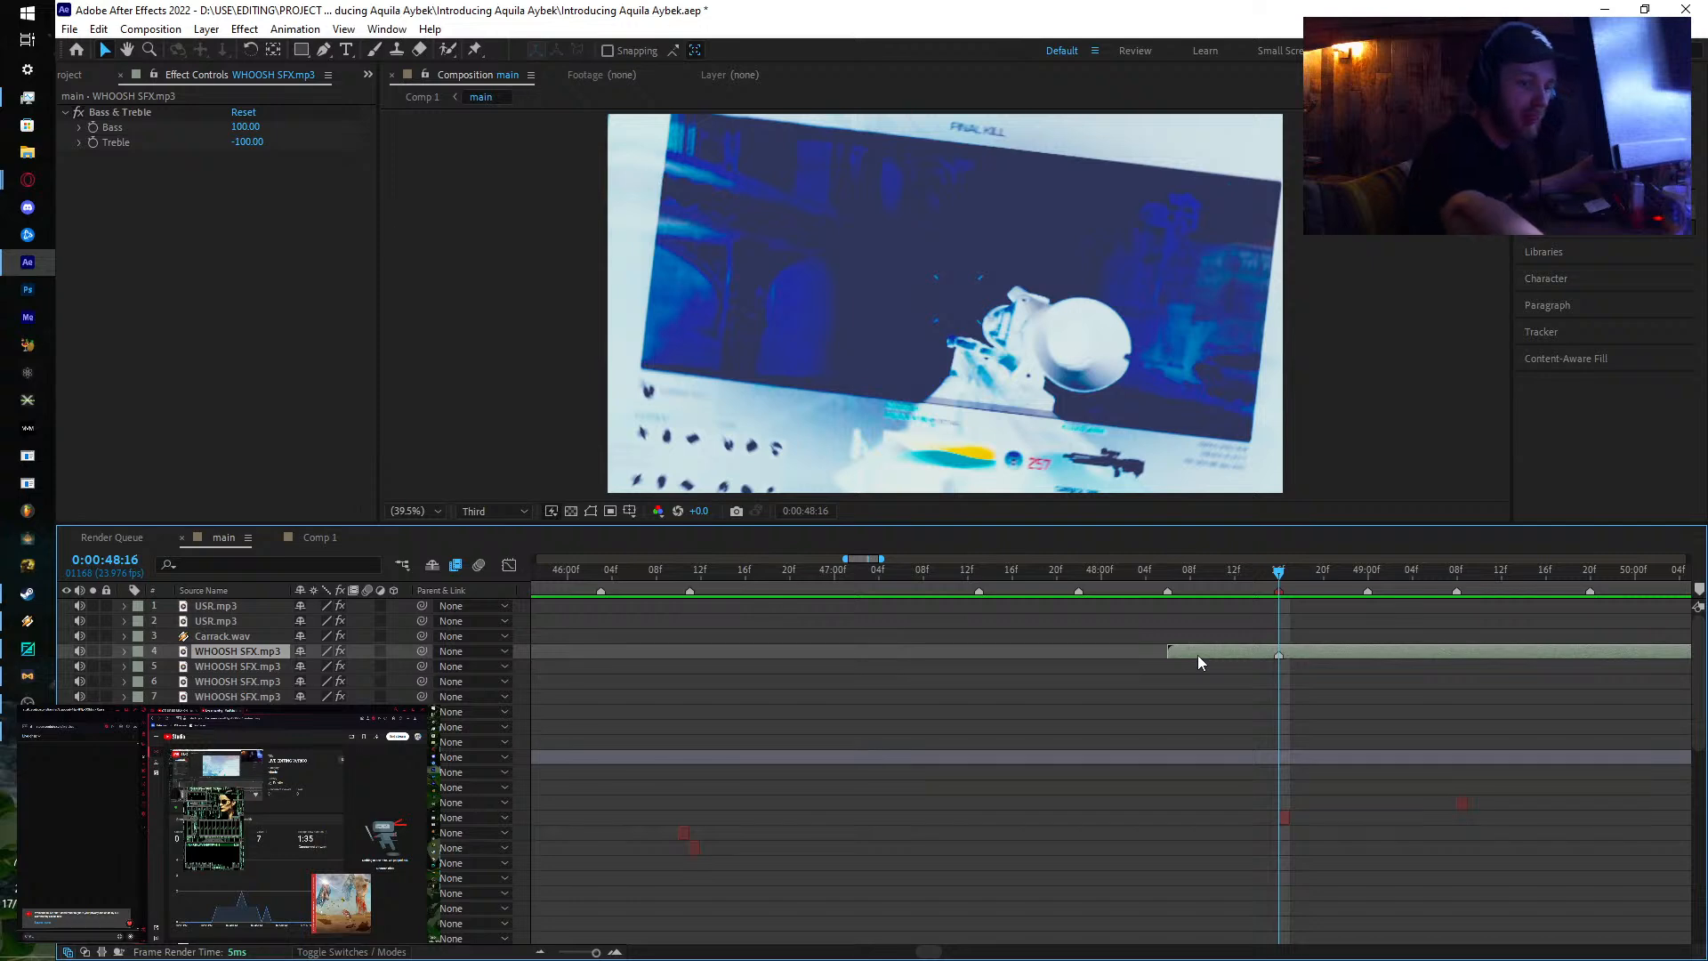
{"action": "key", "text": "XF86AudioPlay"}
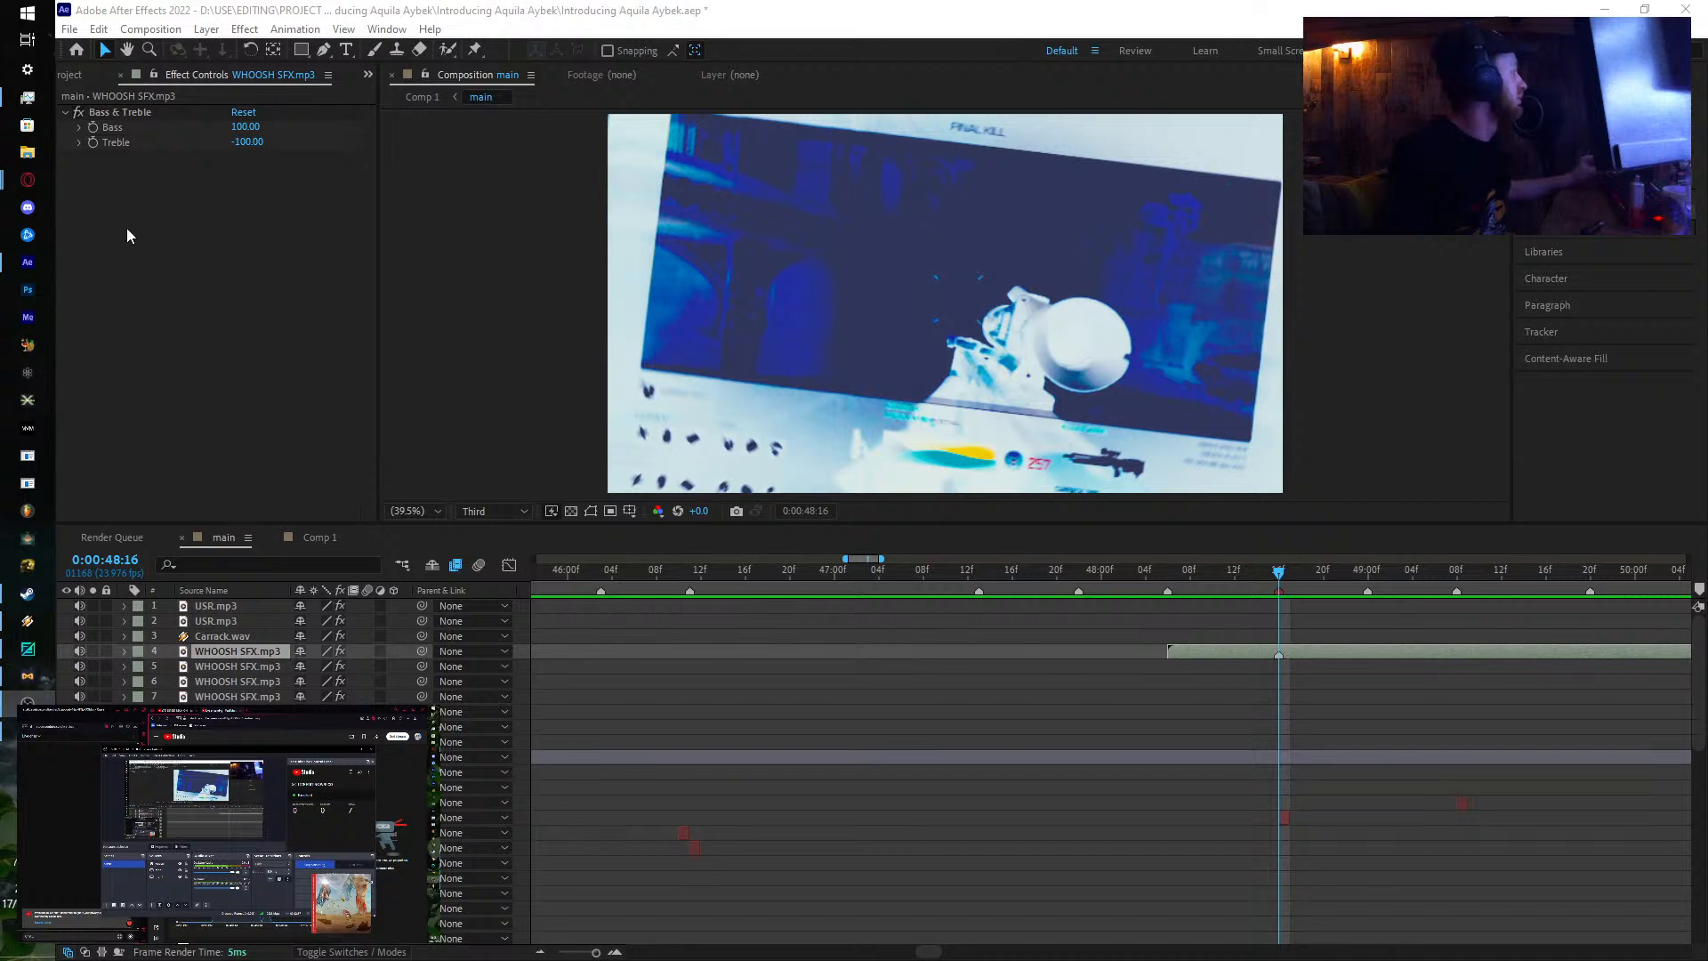
Step: Duplicate the Carrack.wav layer and start the copy at 0:00:48:16
{"action": "left_click", "coordinate": [228, 637]}
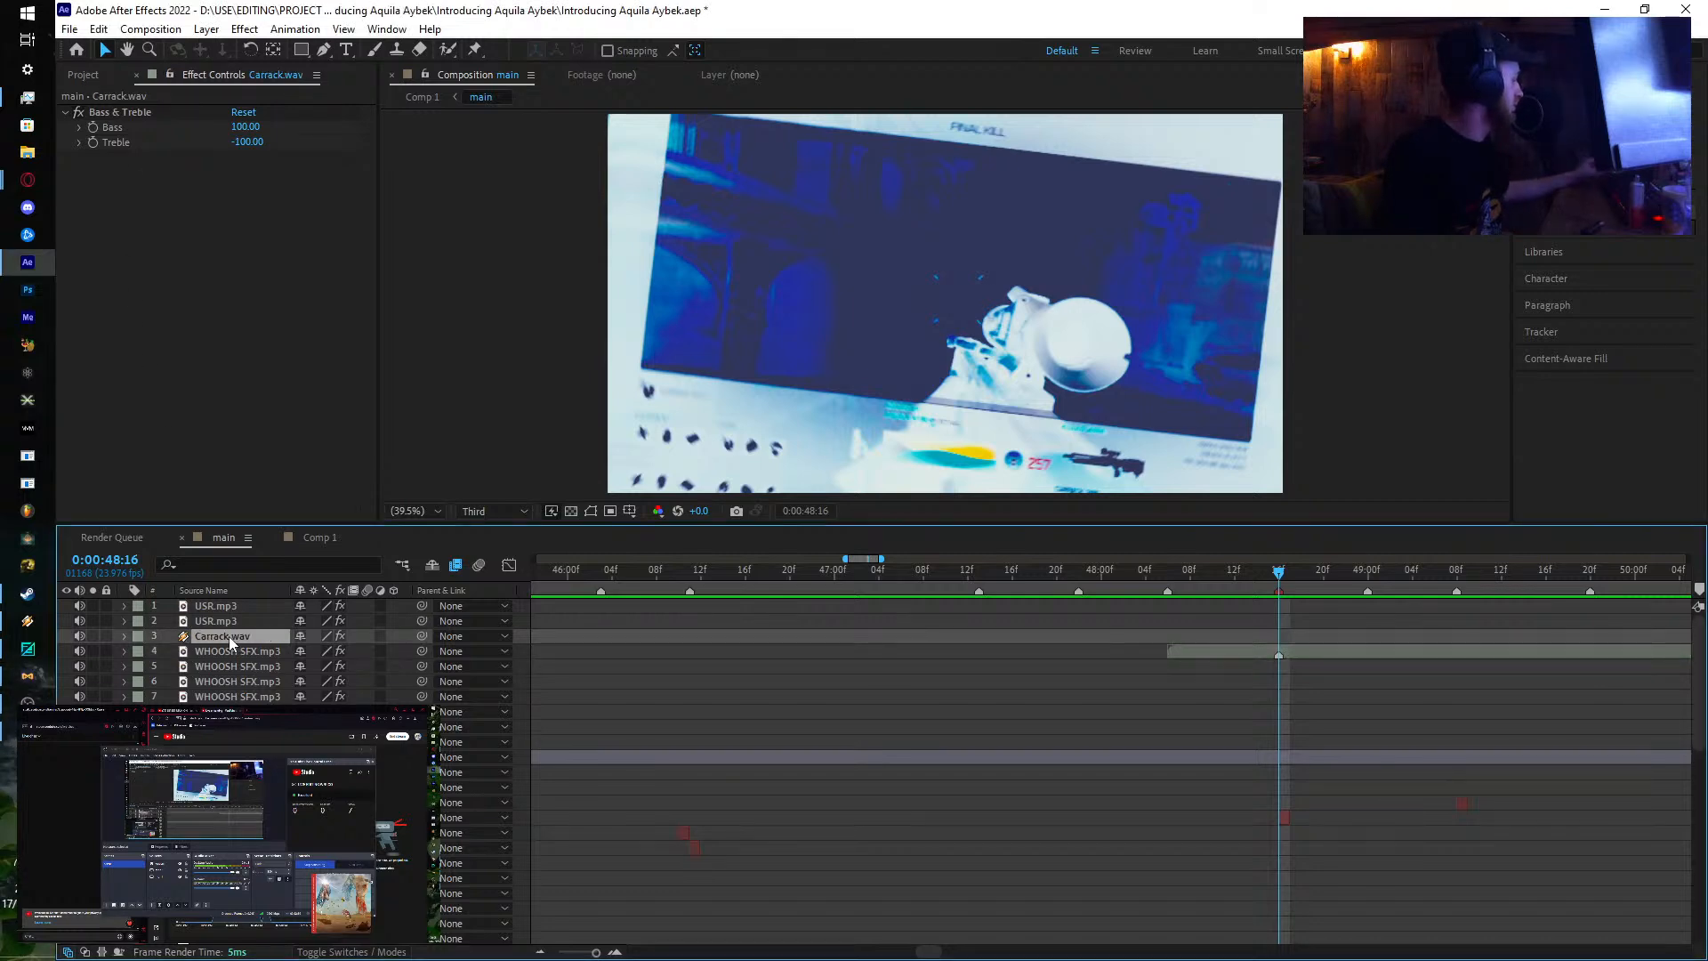
{"action": "key", "text": "ctrl+d"}
{"action": "key", "text": "["}
{"action": "left_click_drag", "start_coordinate": [1369, 697], "coordinate": [854, 694]}
{"action": "left_click_drag", "start_coordinate": [764, 574], "coordinate": [1130, 572]}
Step: Start the Comp 1 work area at 0:00:27:00
{"action": "left_click", "coordinate": [322, 539]}
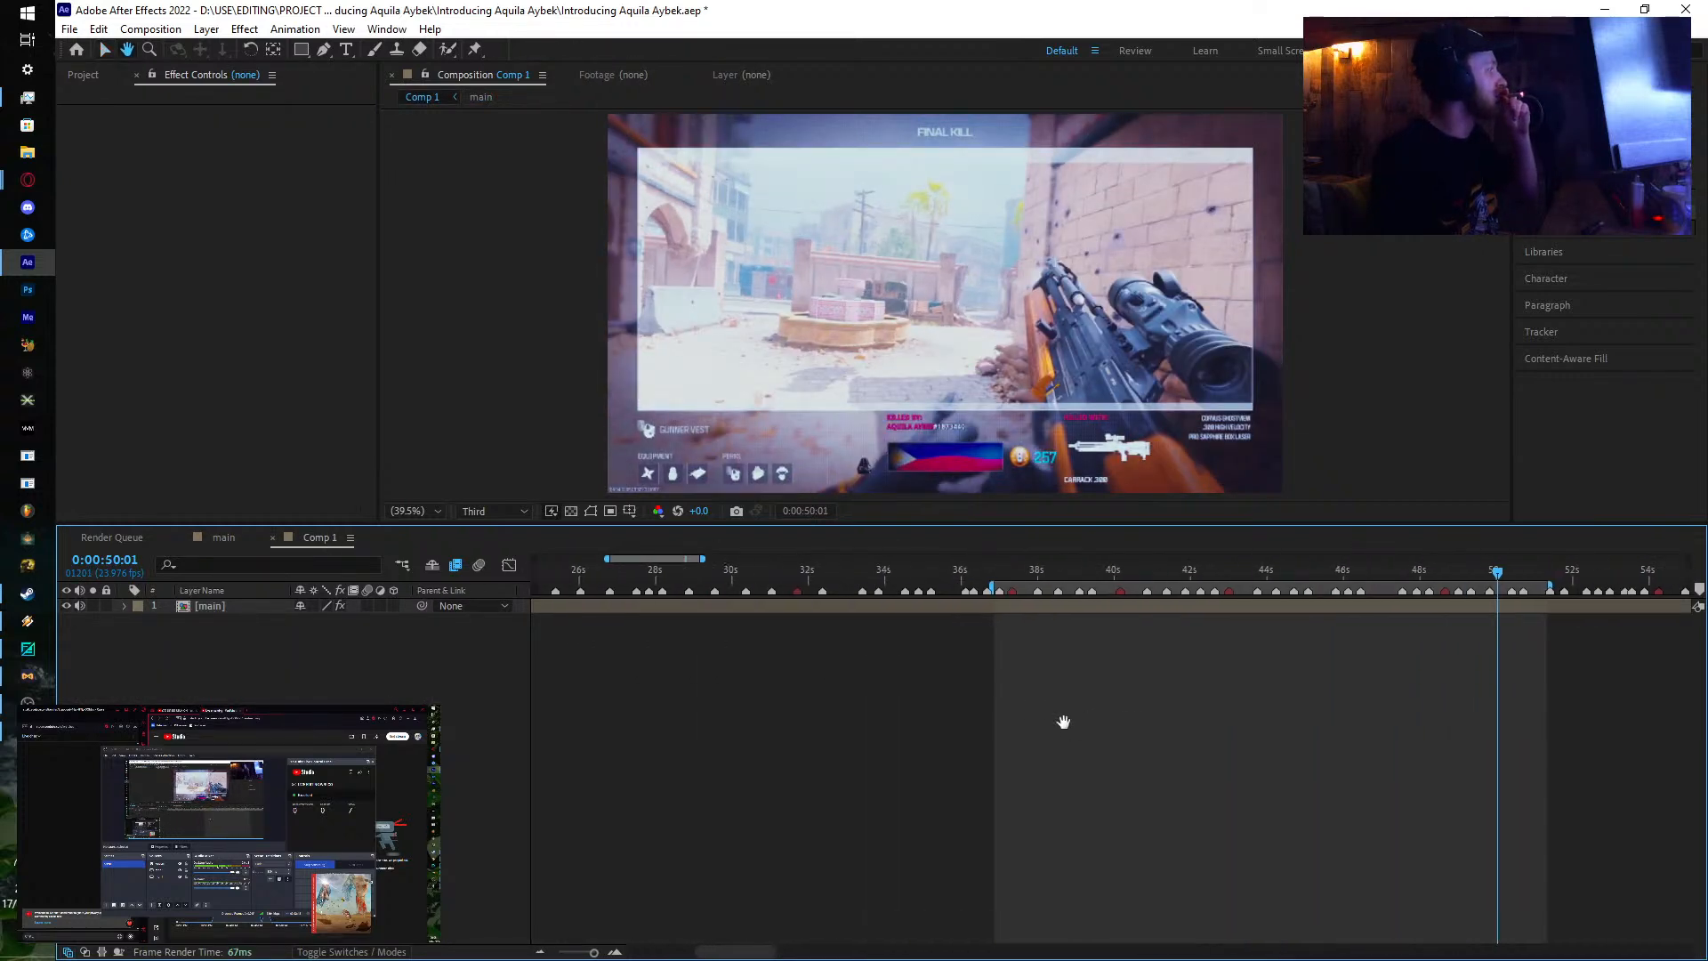
{"action": "left_click_drag", "start_coordinate": [663, 574], "coordinate": [644, 575]}
{"action": "left_click_drag", "start_coordinate": [694, 711], "coordinate": [812, 709]}
{"action": "left_click_drag", "start_coordinate": [760, 577], "coordinate": [642, 588]}
{"action": "left_click_drag", "start_coordinate": [562, 725], "coordinate": [824, 728]}
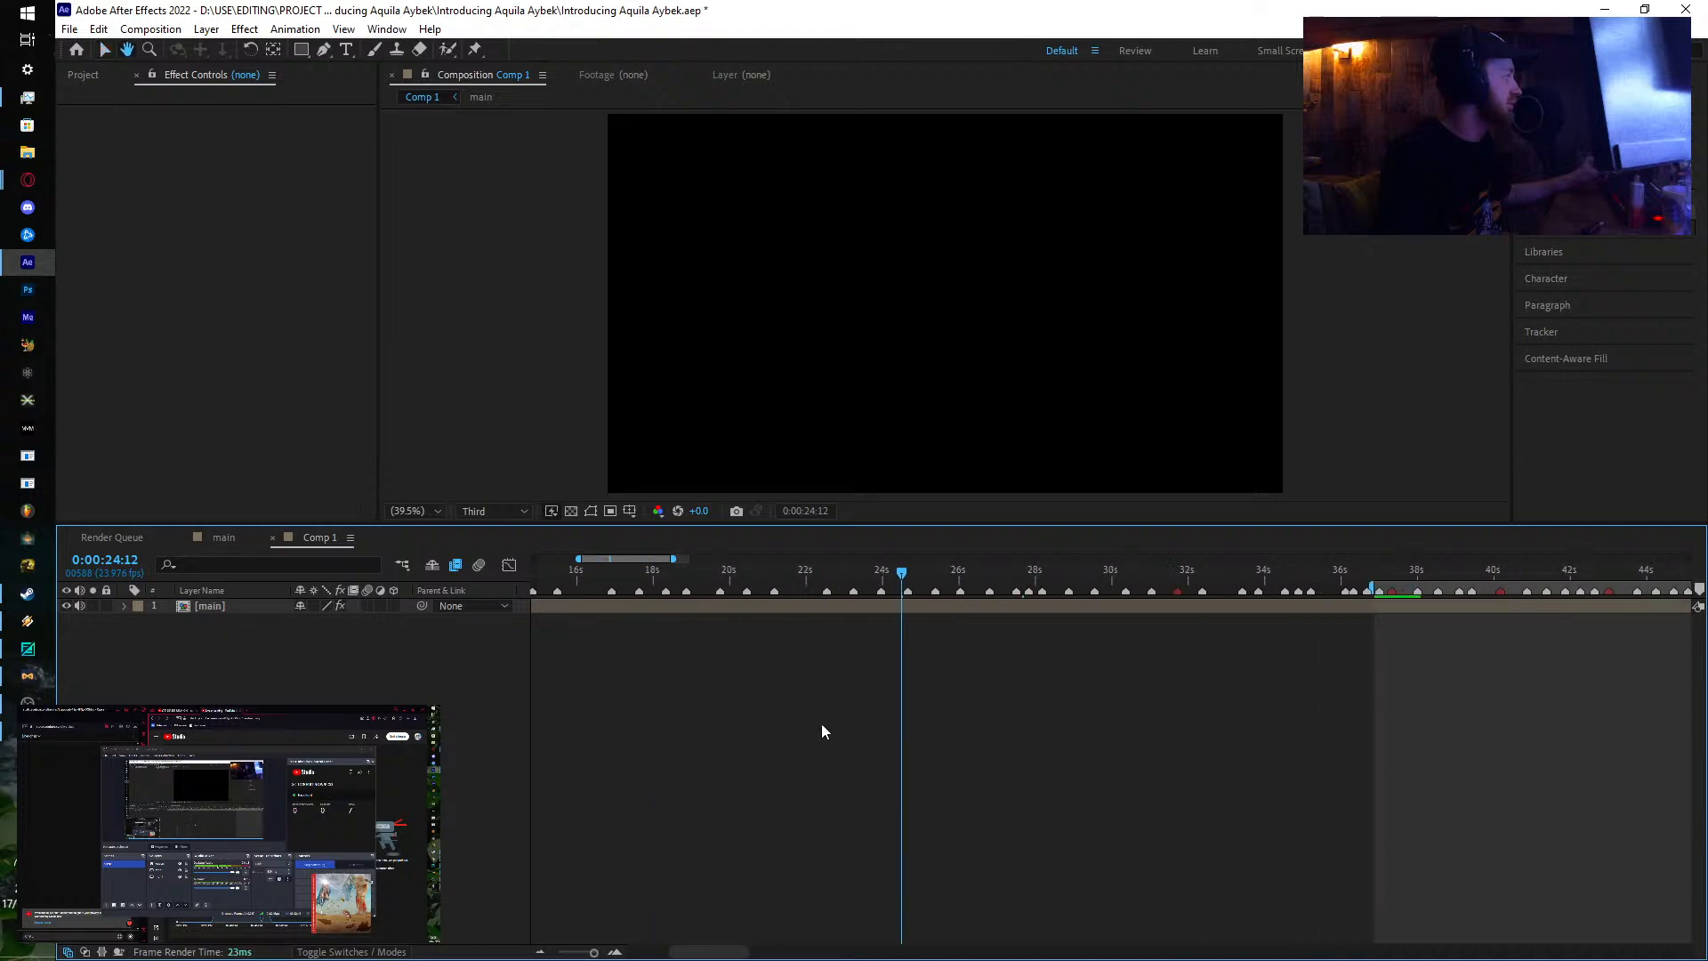
{"action": "left_click", "coordinate": [746, 580]}
{"action": "left_click_drag", "start_coordinate": [1039, 578], "coordinate": [998, 576]}
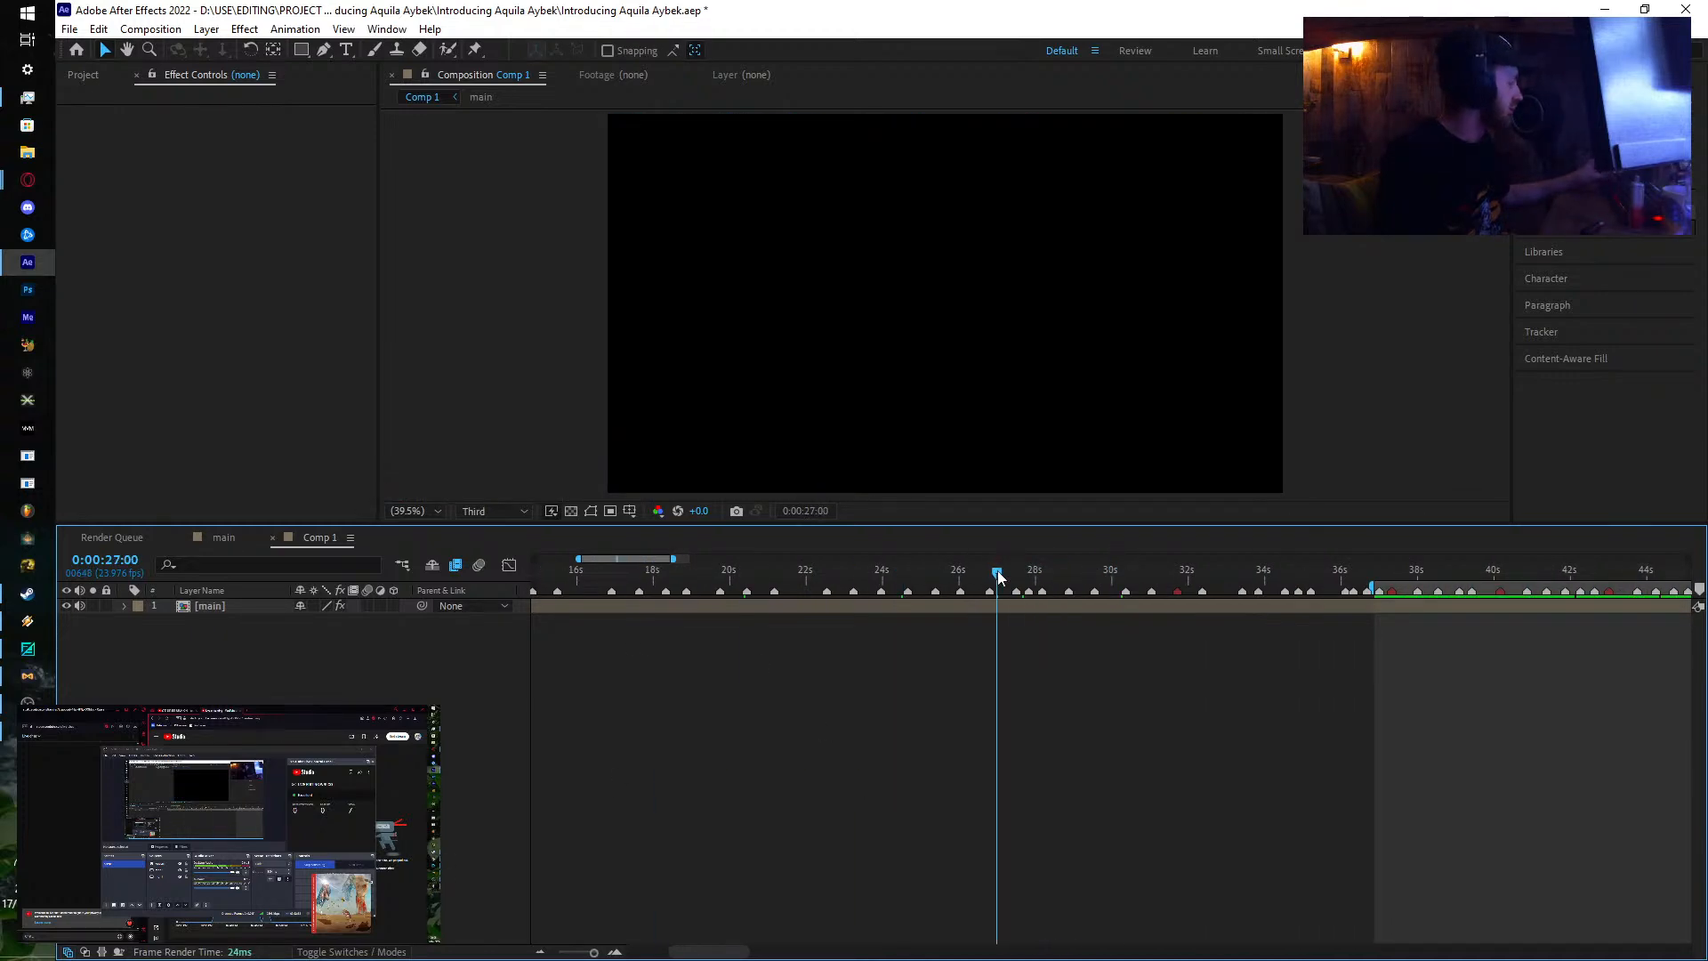
{"action": "key", "text": "b"}
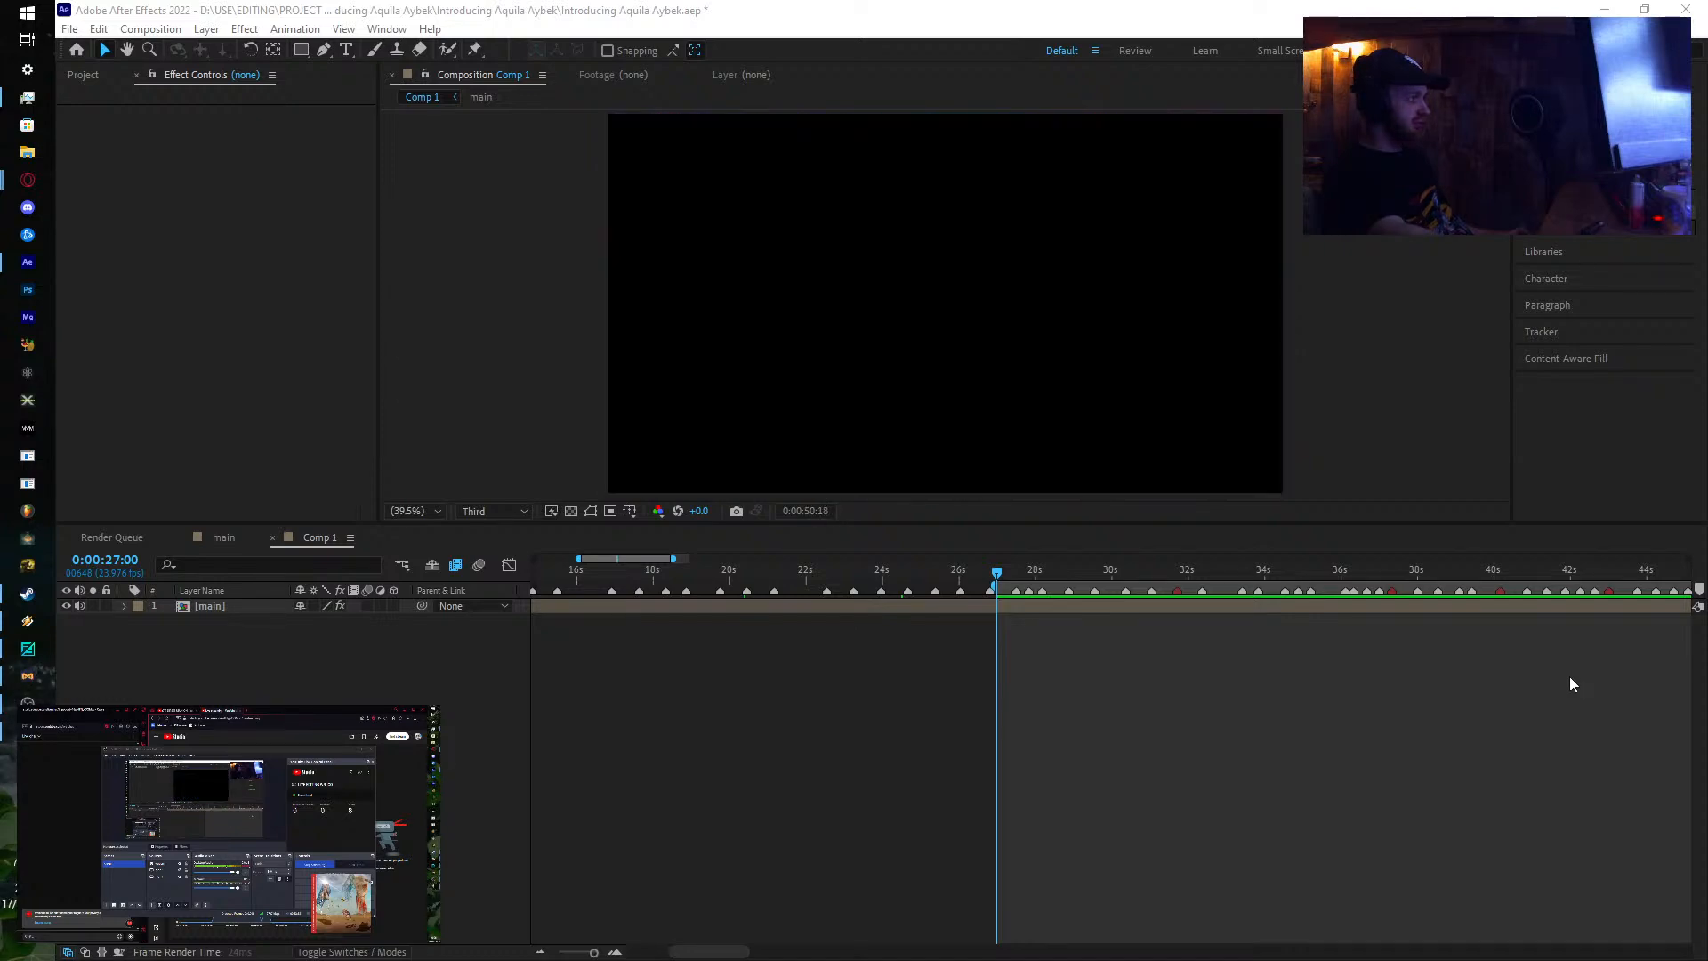
Step: Review the Comp 1 playback, checking the gameplay frames at 0:00:38:06 and 0:00:32:12
{"action": "left_click_drag", "start_coordinate": [1252, 714], "coordinate": [923, 725]}
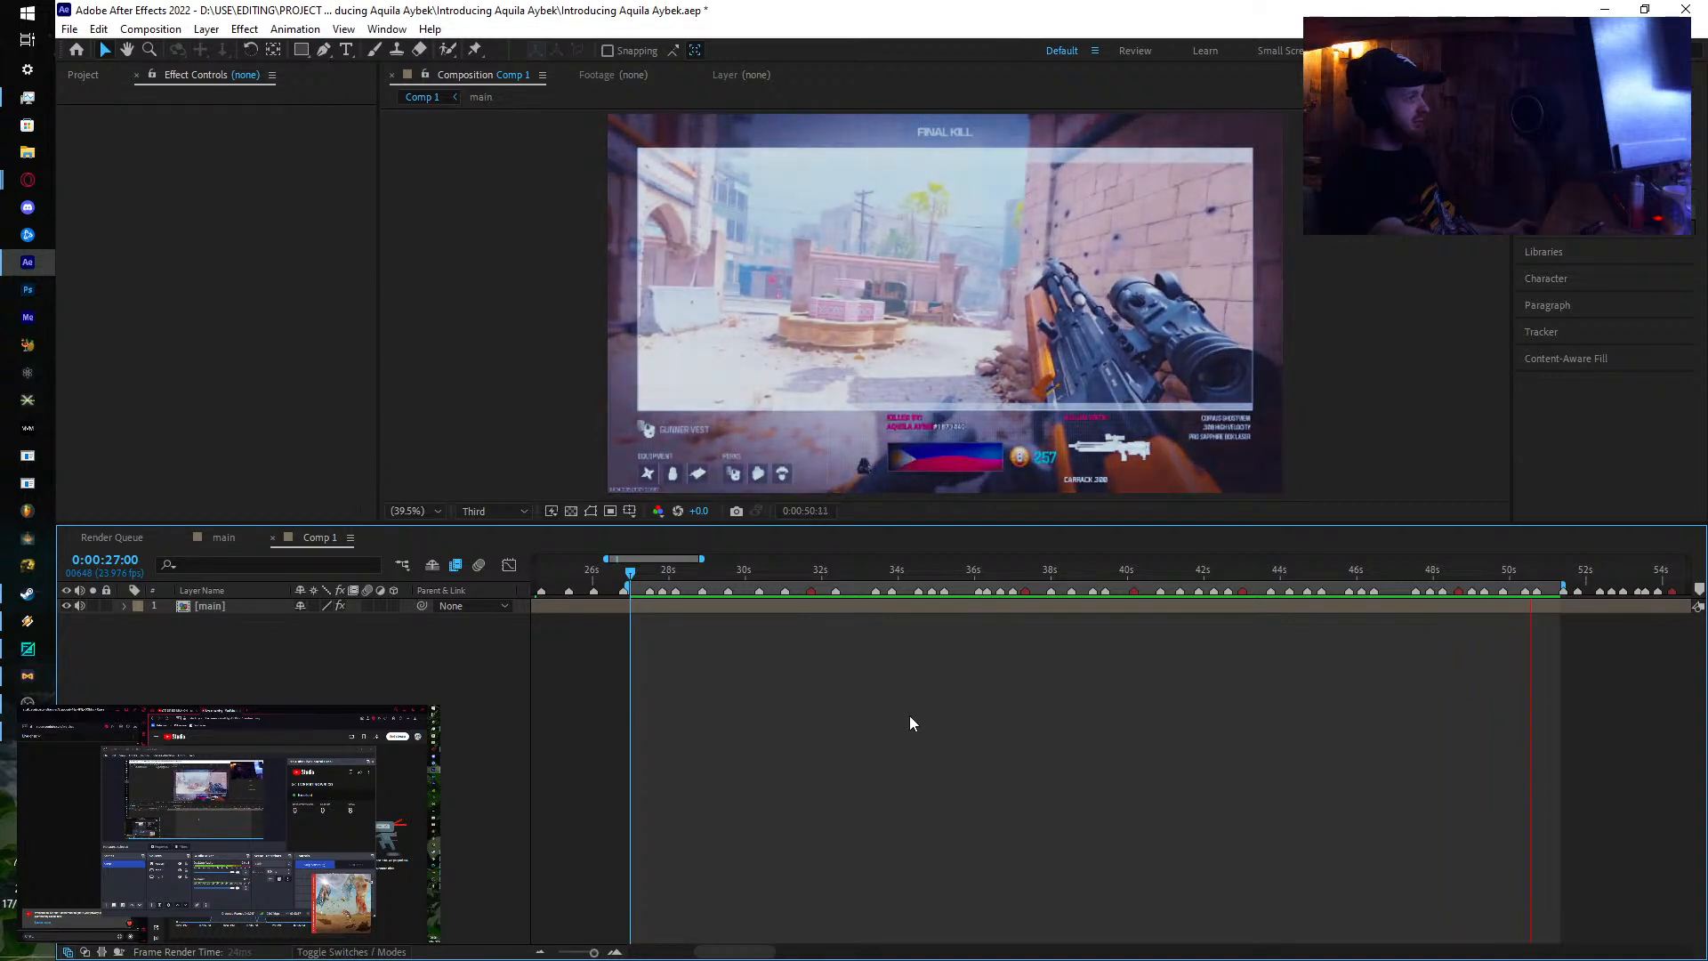
{"action": "left_click", "coordinate": [1061, 574]}
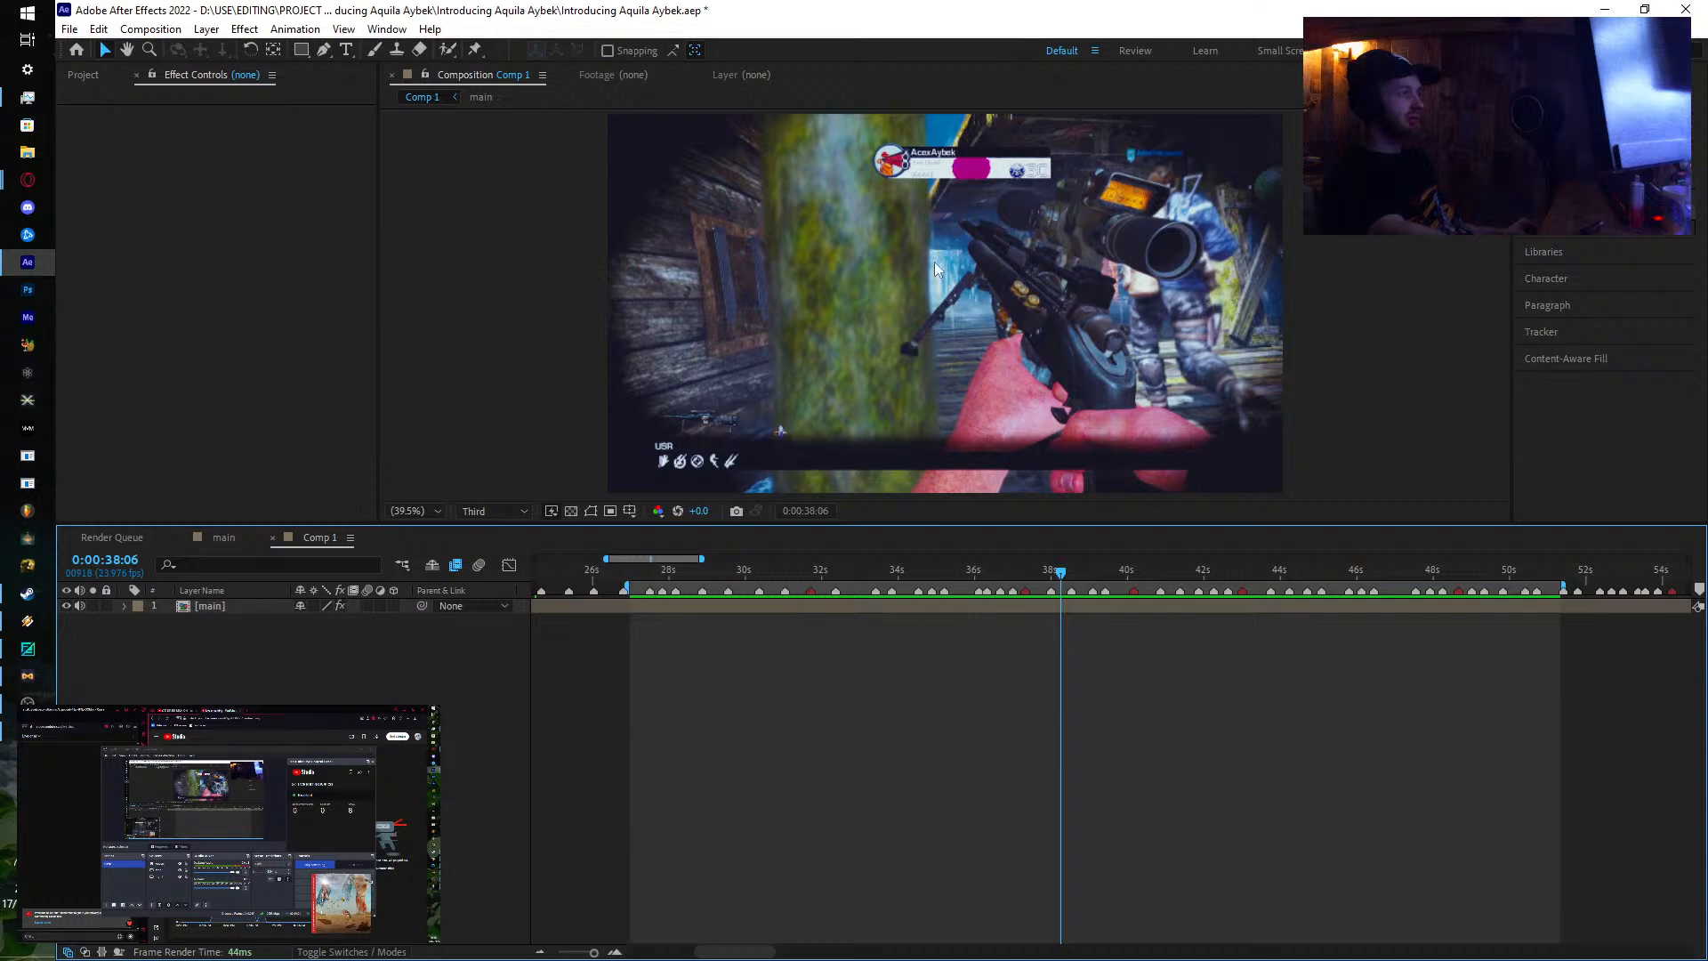
{"action": "left_click_drag", "start_coordinate": [1015, 571], "coordinate": [841, 590]}
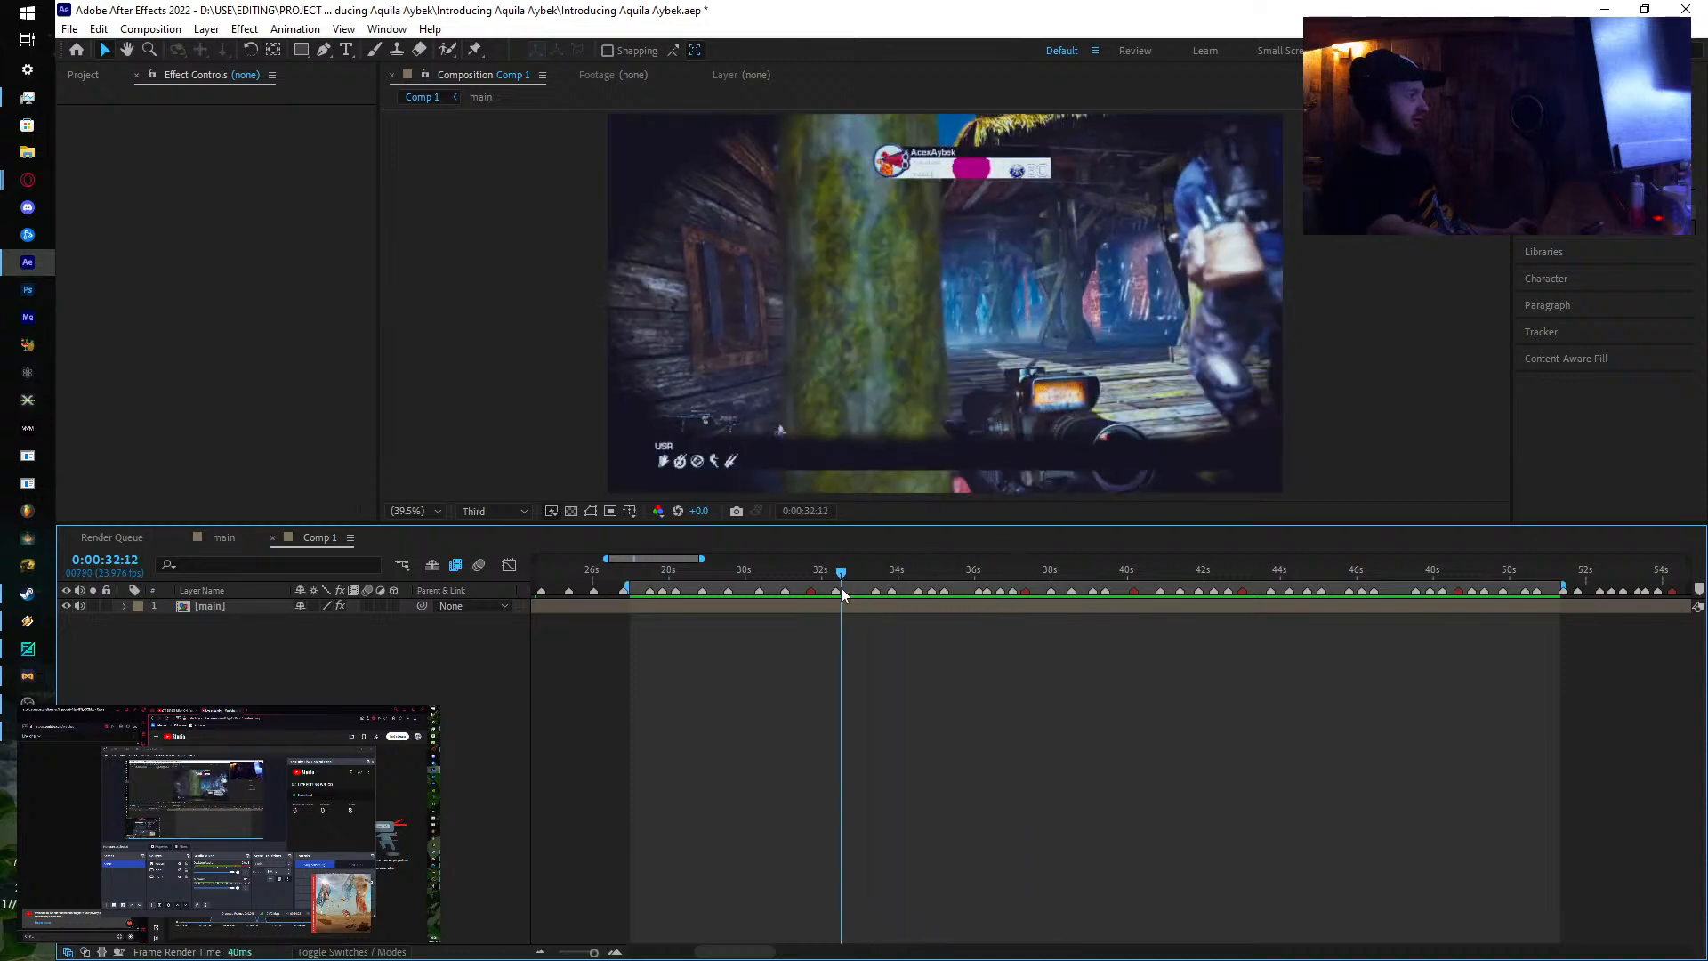
Step: Examine the last Invasion clip in the main composition, revealing its keyframes and checking the footage up to 0:00:50:22
{"action": "left_click", "coordinate": [222, 537]}
{"action": "left_click", "coordinate": [754, 573]}
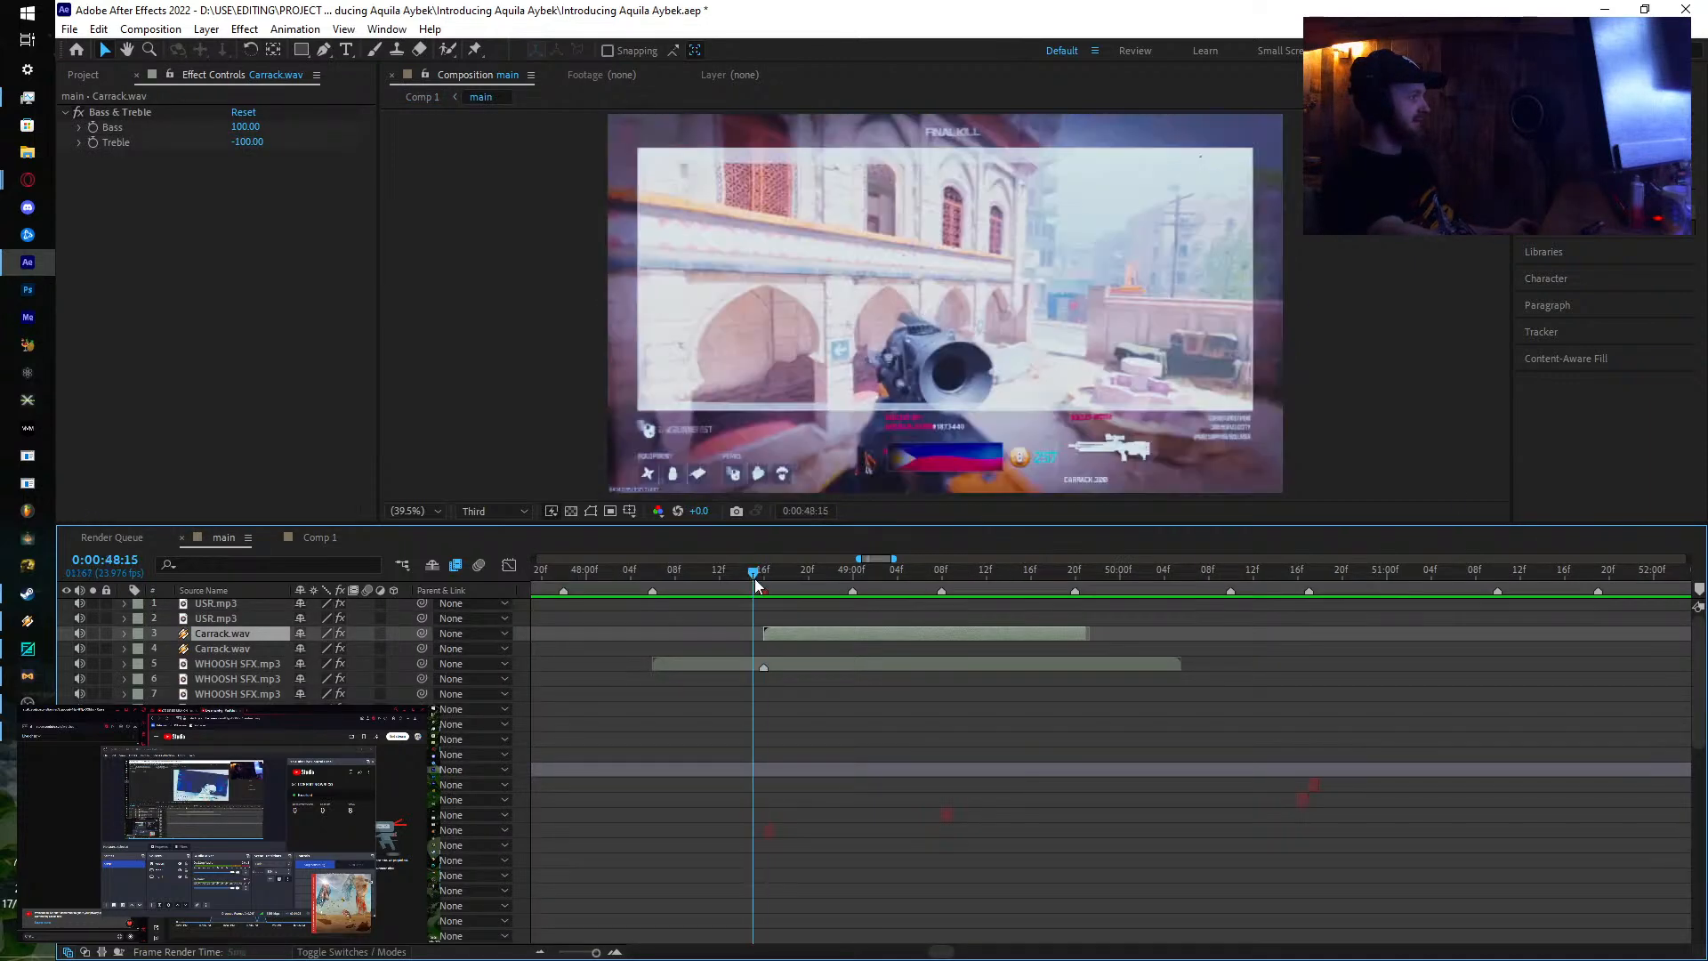
{"action": "left_click_drag", "start_coordinate": [776, 590], "coordinate": [1287, 589]}
{"action": "scroll", "coordinate": [1046, 841], "scroll_direction": "down", "scroll_amount": 10}
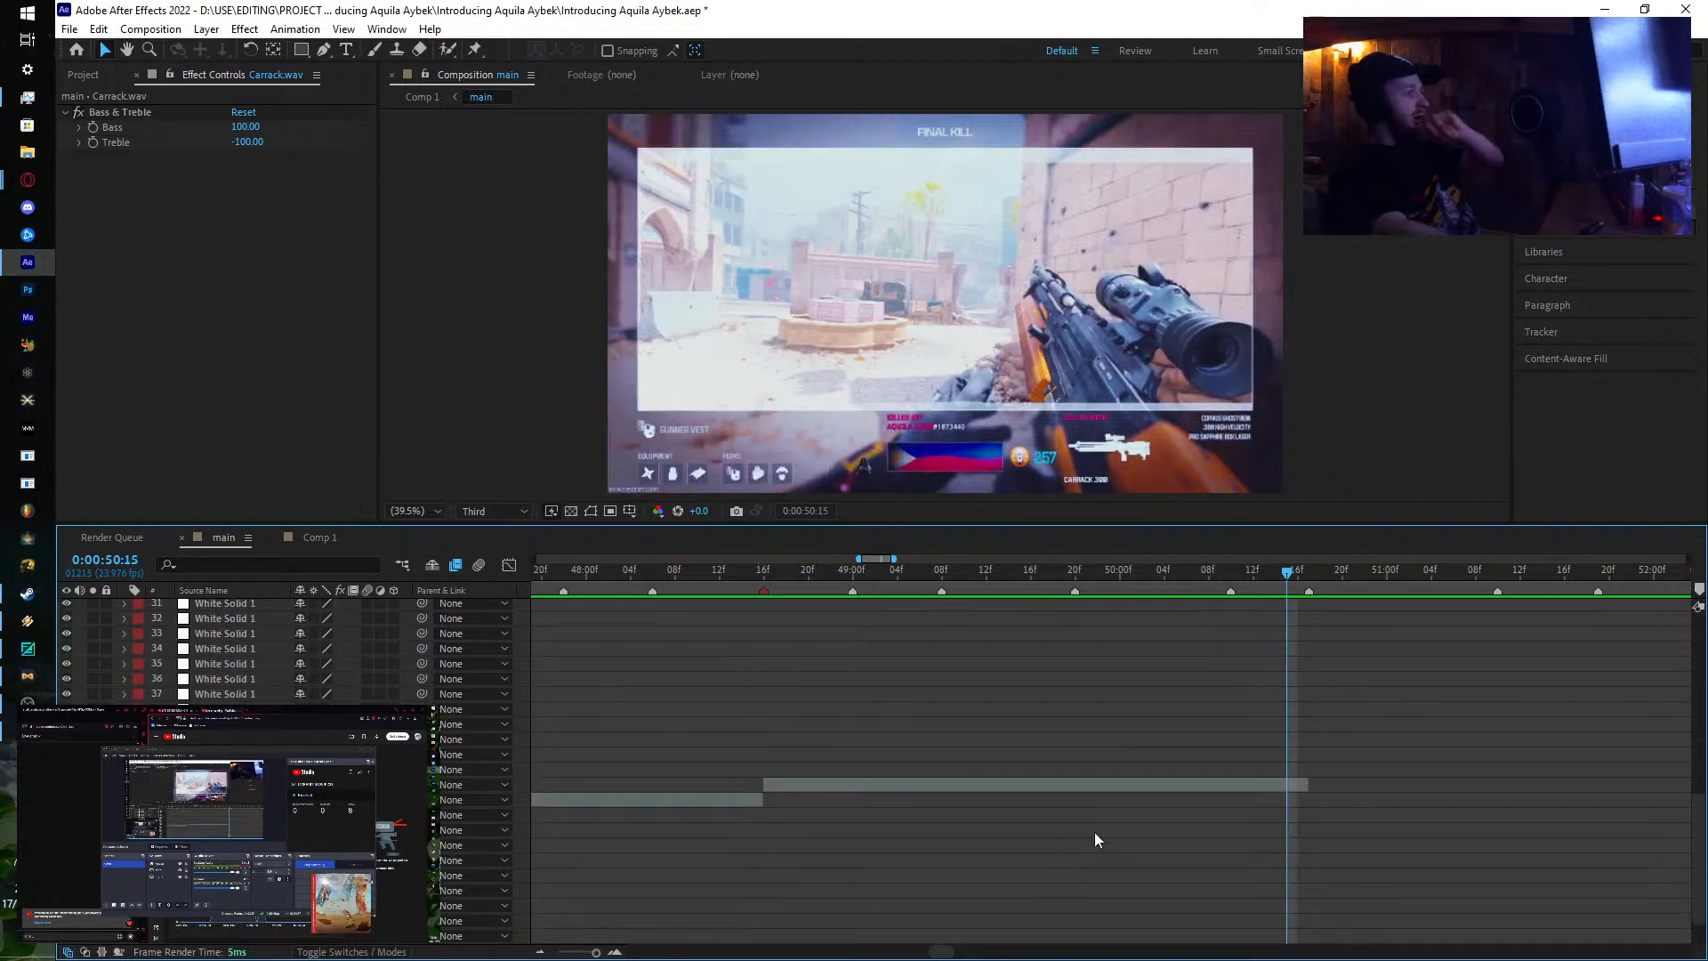
{"action": "left_click", "coordinate": [1112, 783]}
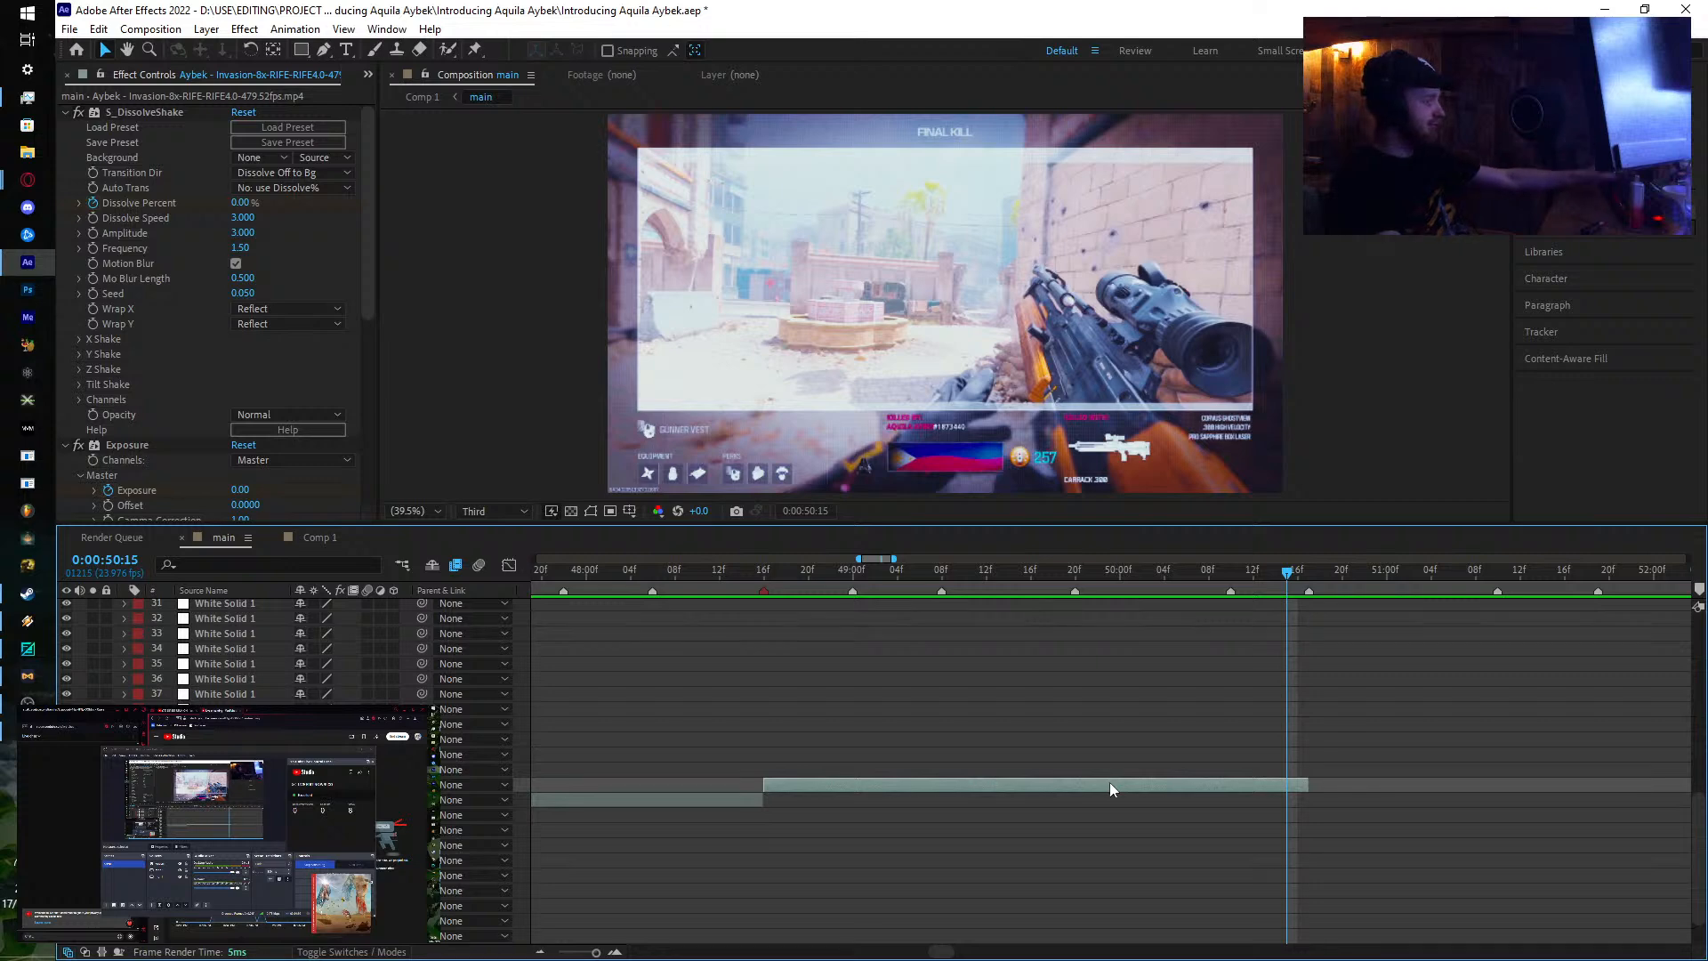
{"action": "key", "text": "u"}
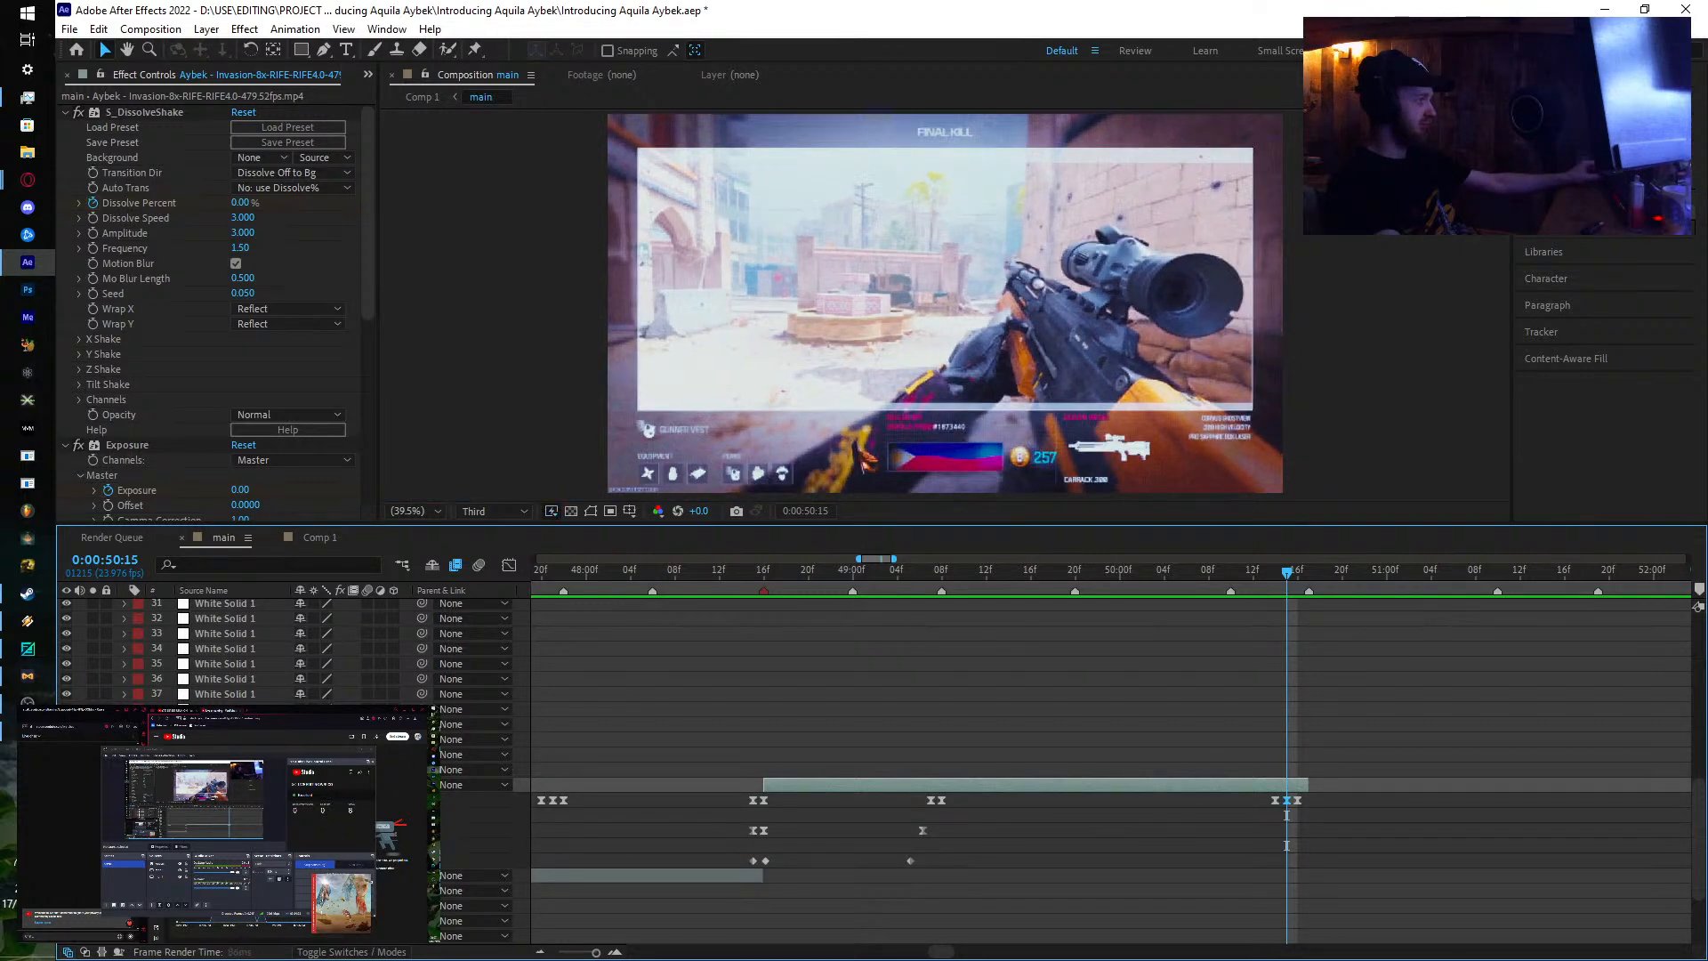
{"action": "left_click", "coordinate": [1220, 576]}
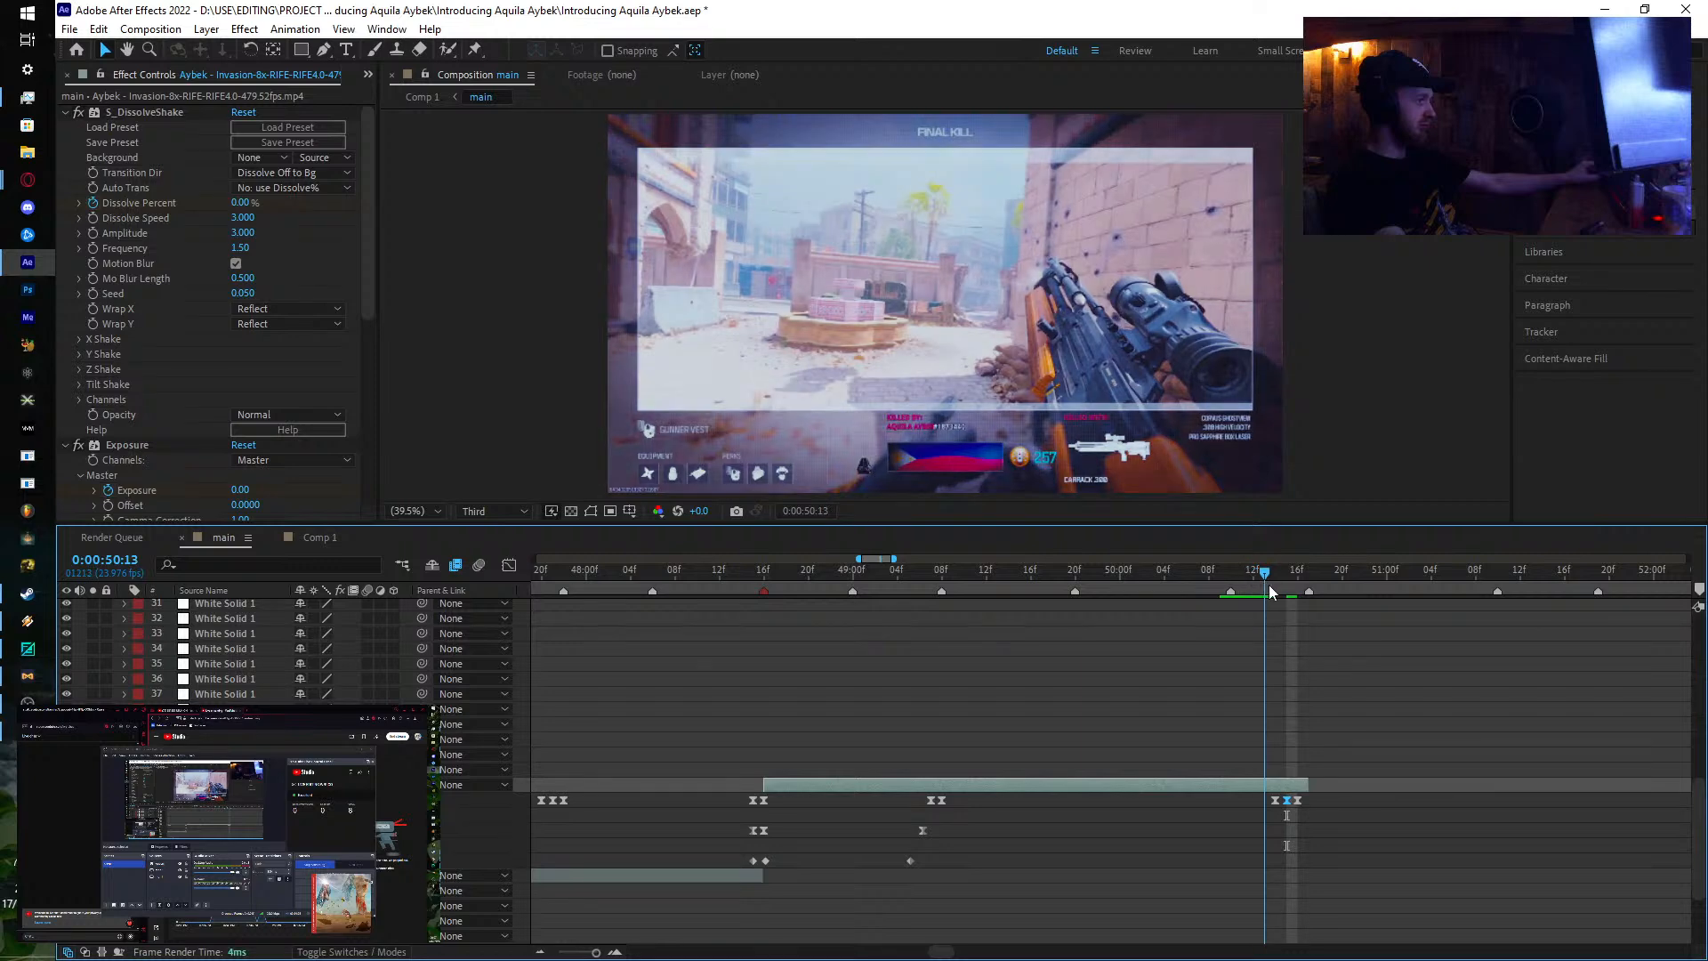
{"action": "left_click", "coordinate": [1075, 580]}
{"action": "left_click_drag", "start_coordinate": [1080, 580], "coordinate": [1358, 606]}
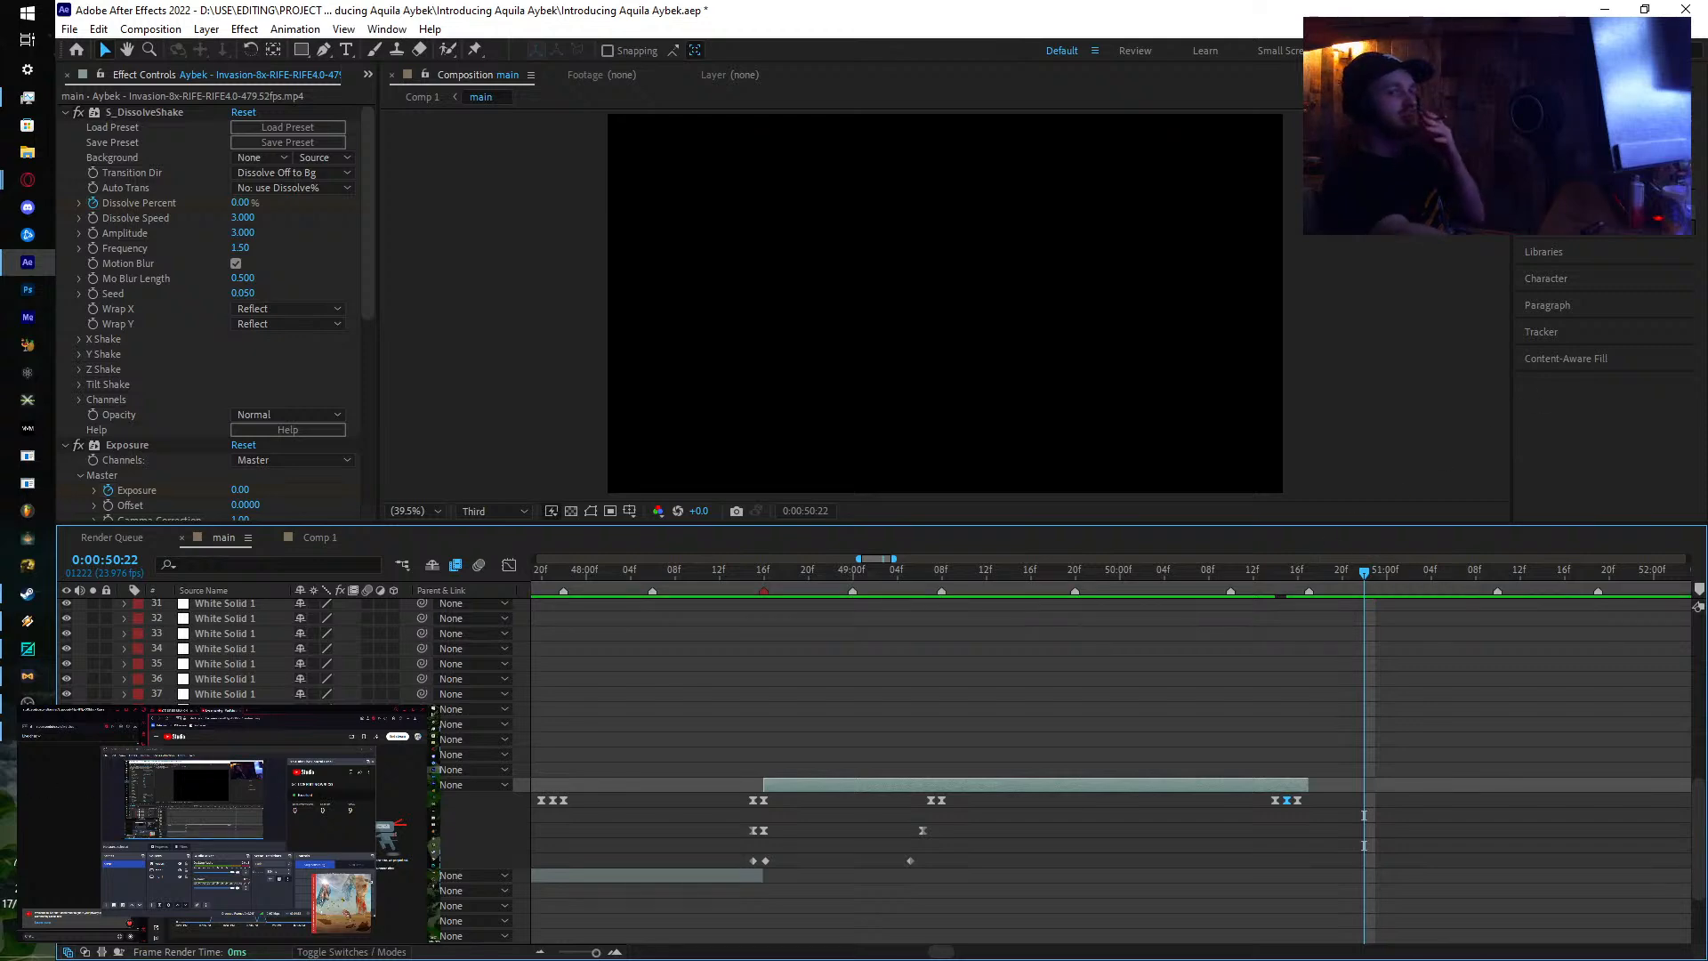
Step: Browse in File Explorer from the UNREALITY folder up to JULY and into the CHRBM X NORTH > ALLGOOD folder
{"action": "key", "text": "super+e"}
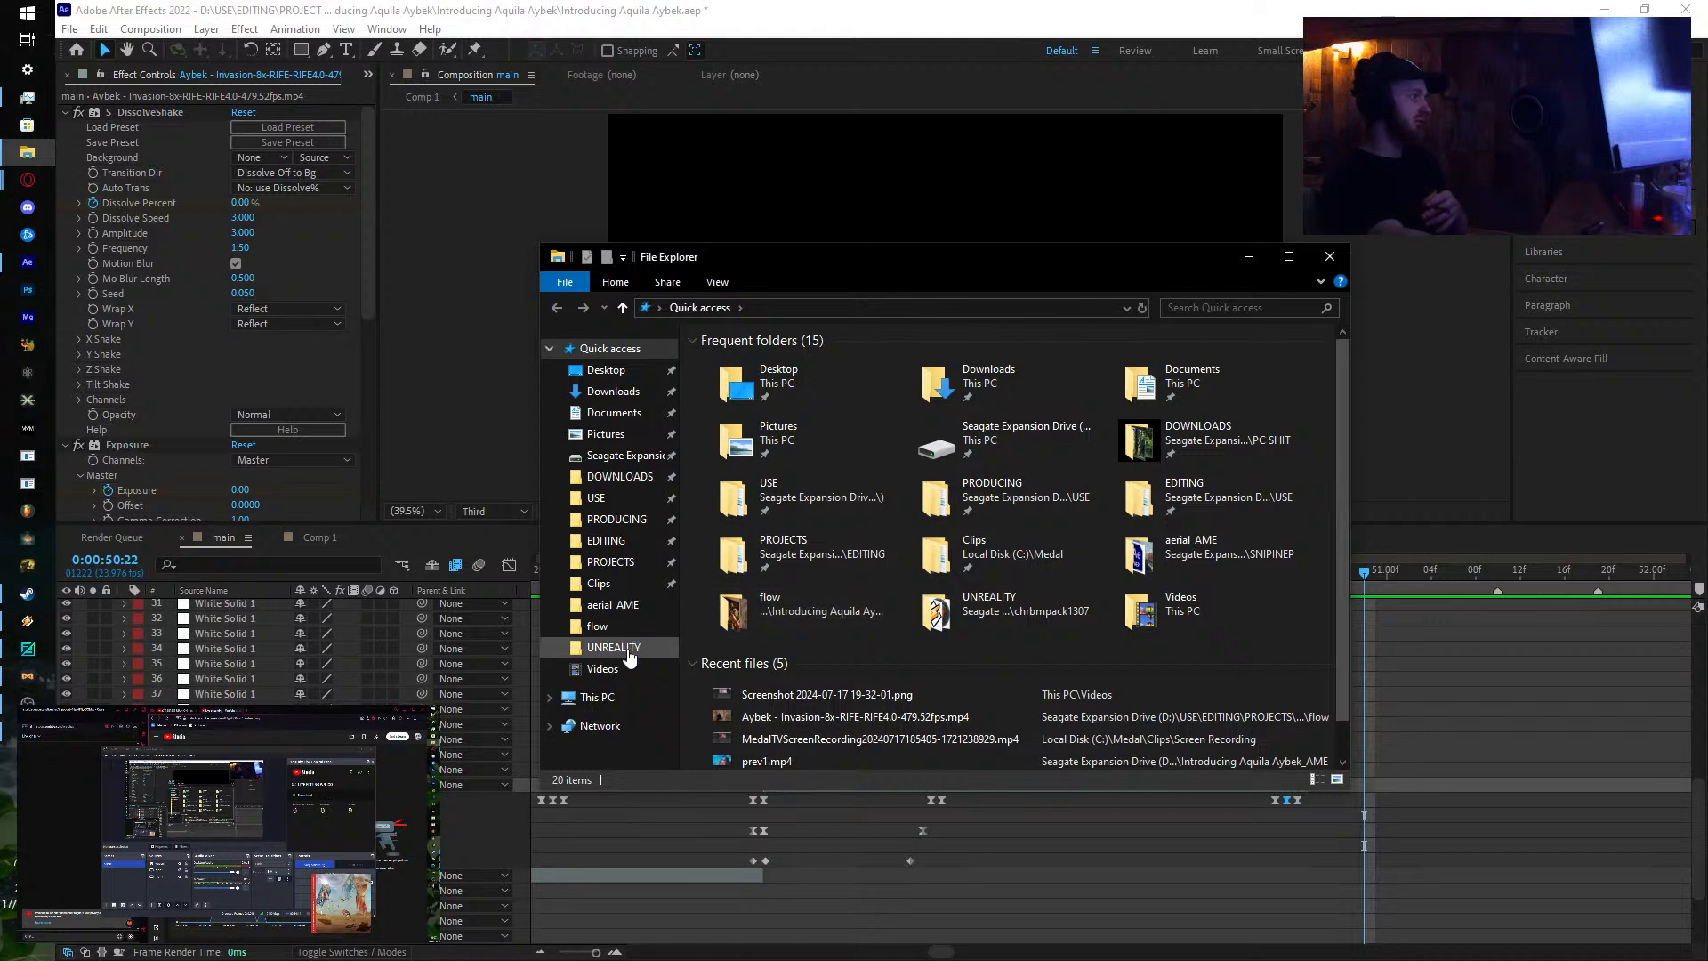
{"action": "left_click", "coordinate": [604, 648]}
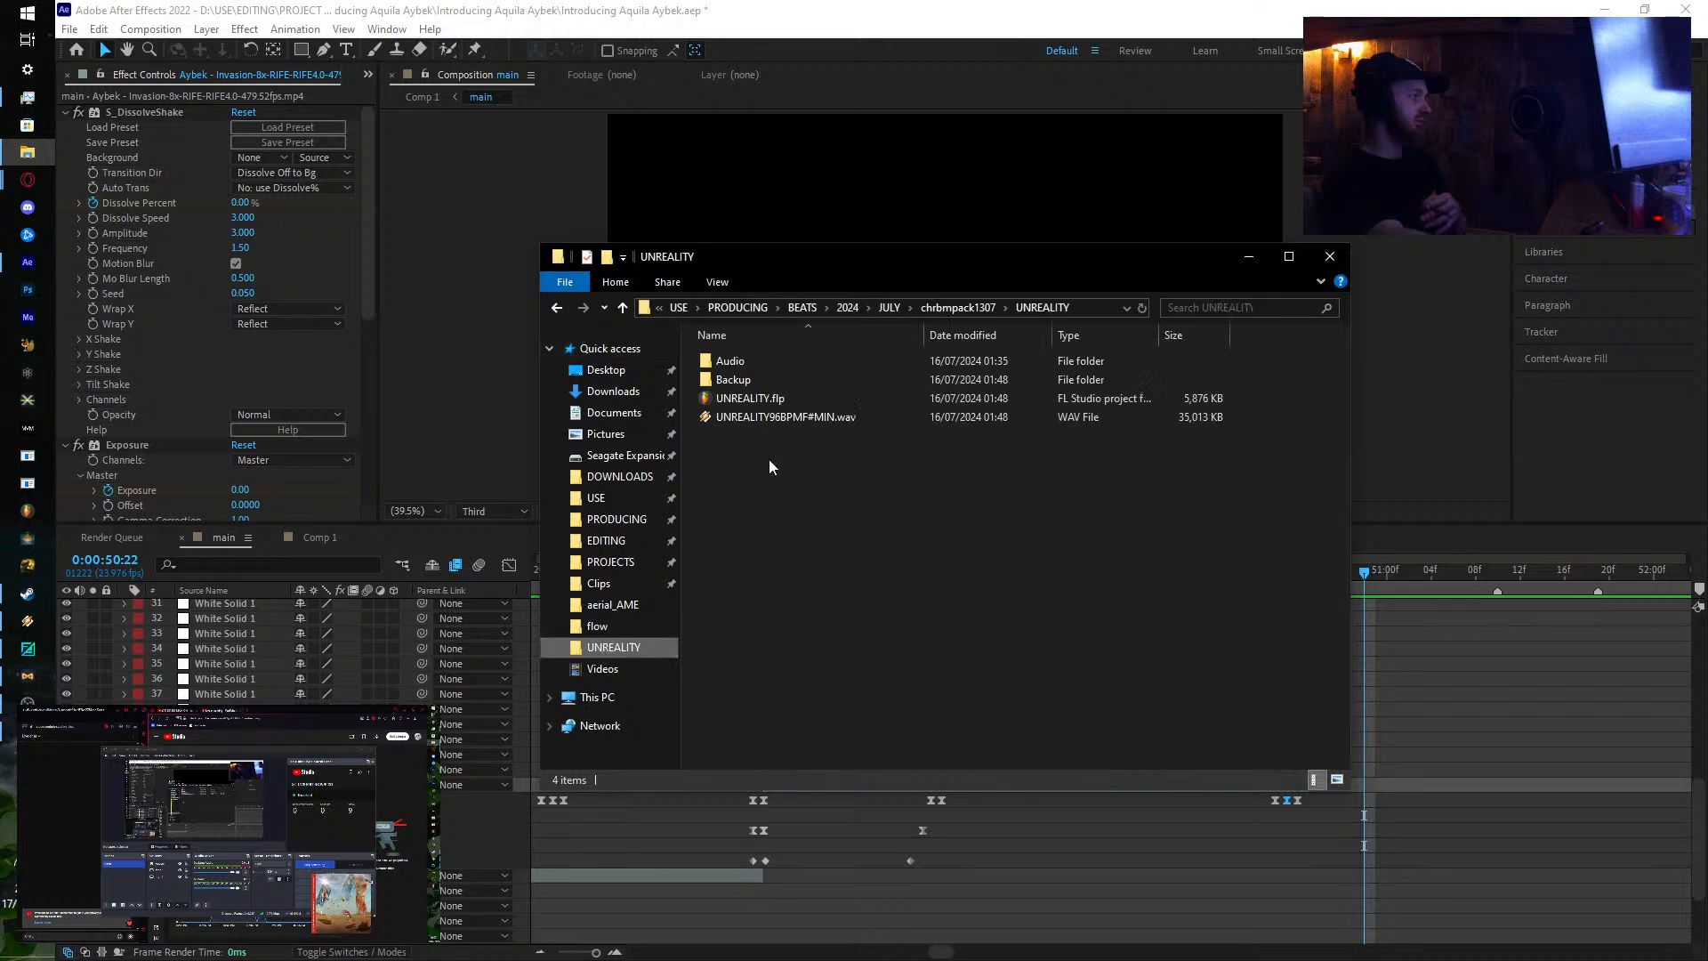
{"action": "left_click", "coordinate": [947, 307]}
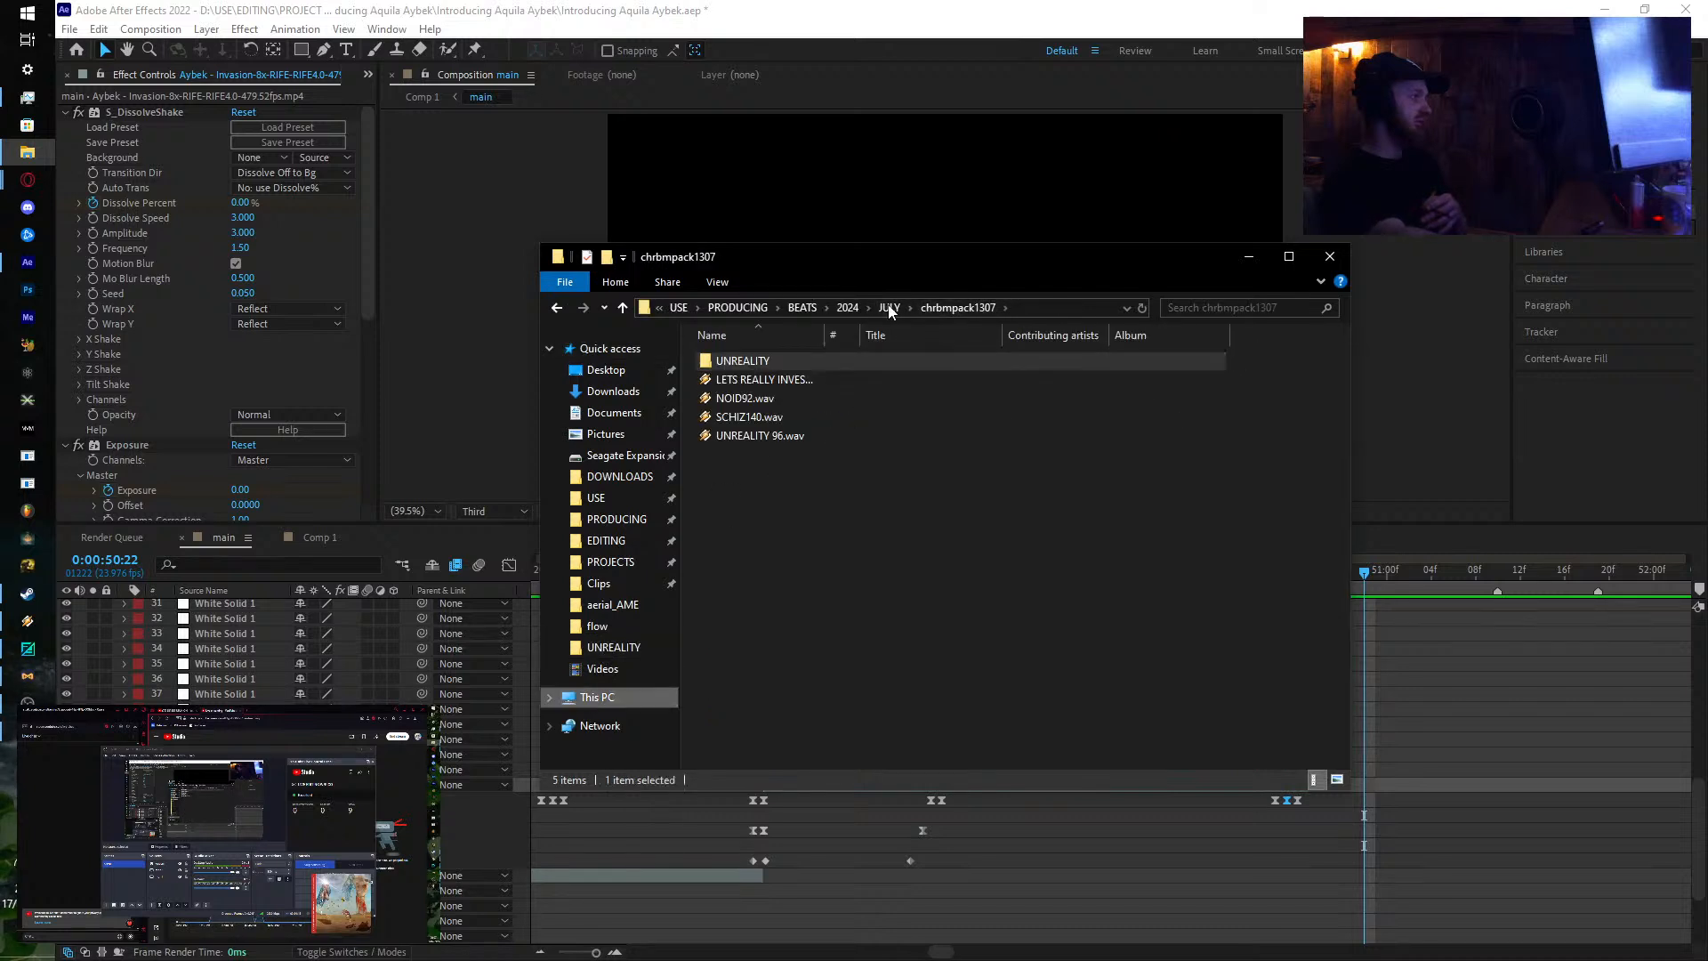
{"action": "left_click", "coordinate": [889, 306]}
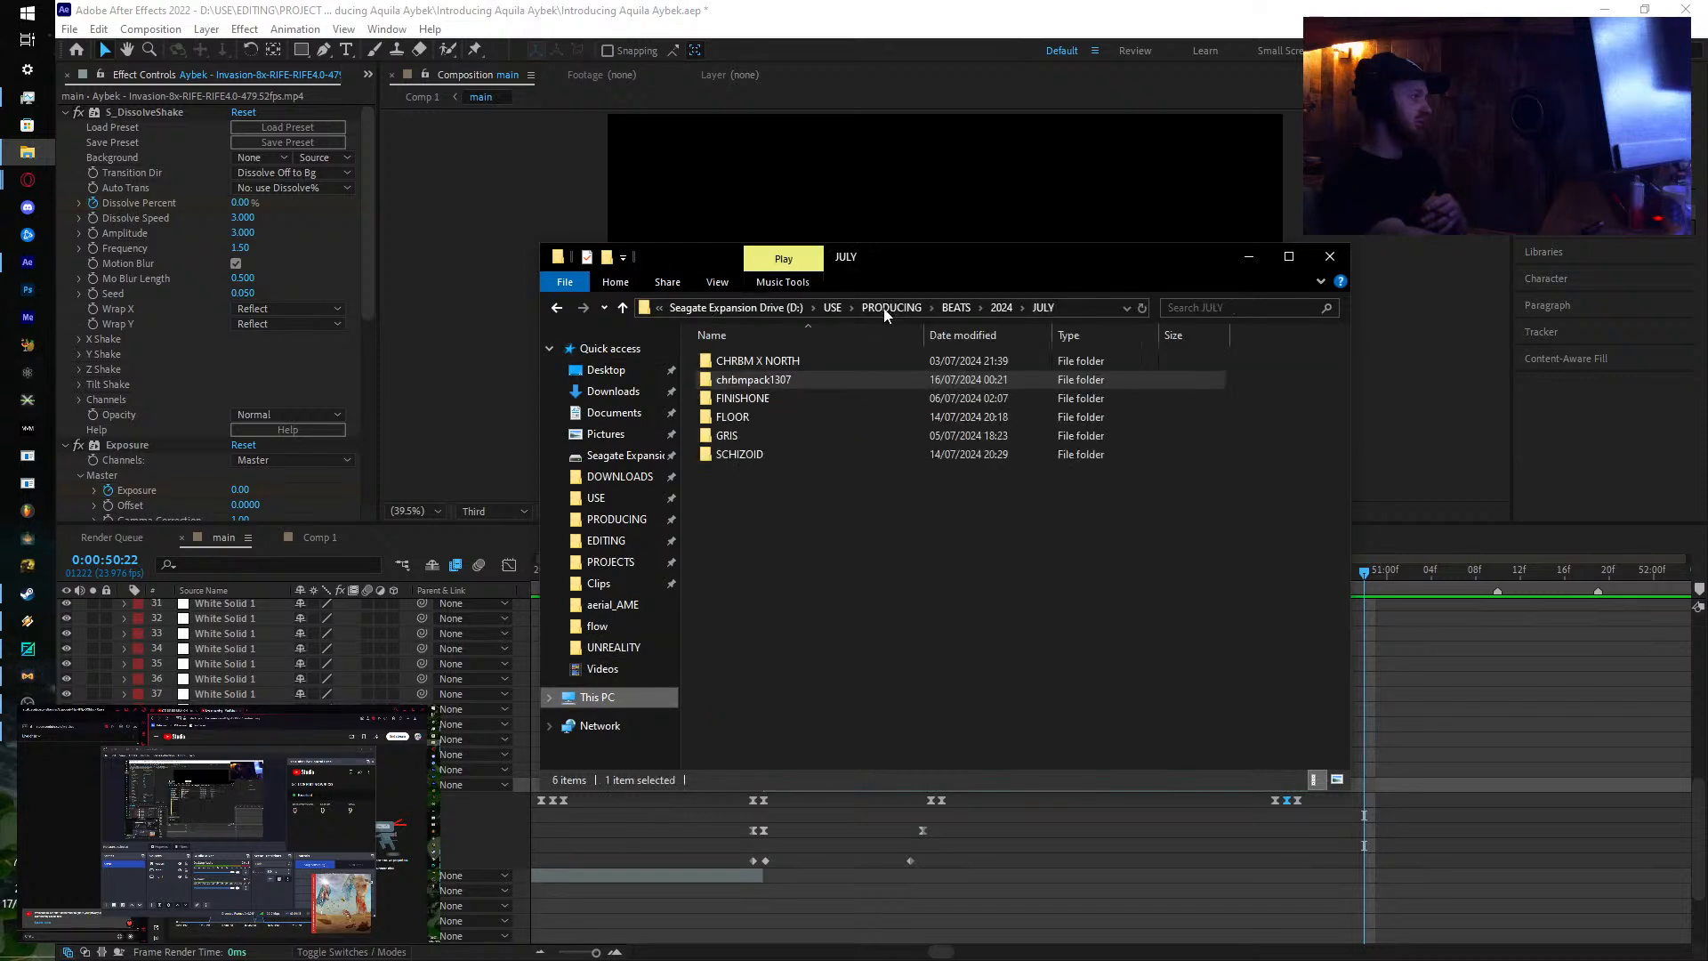
{"action": "double_click", "coordinate": [818, 363]}
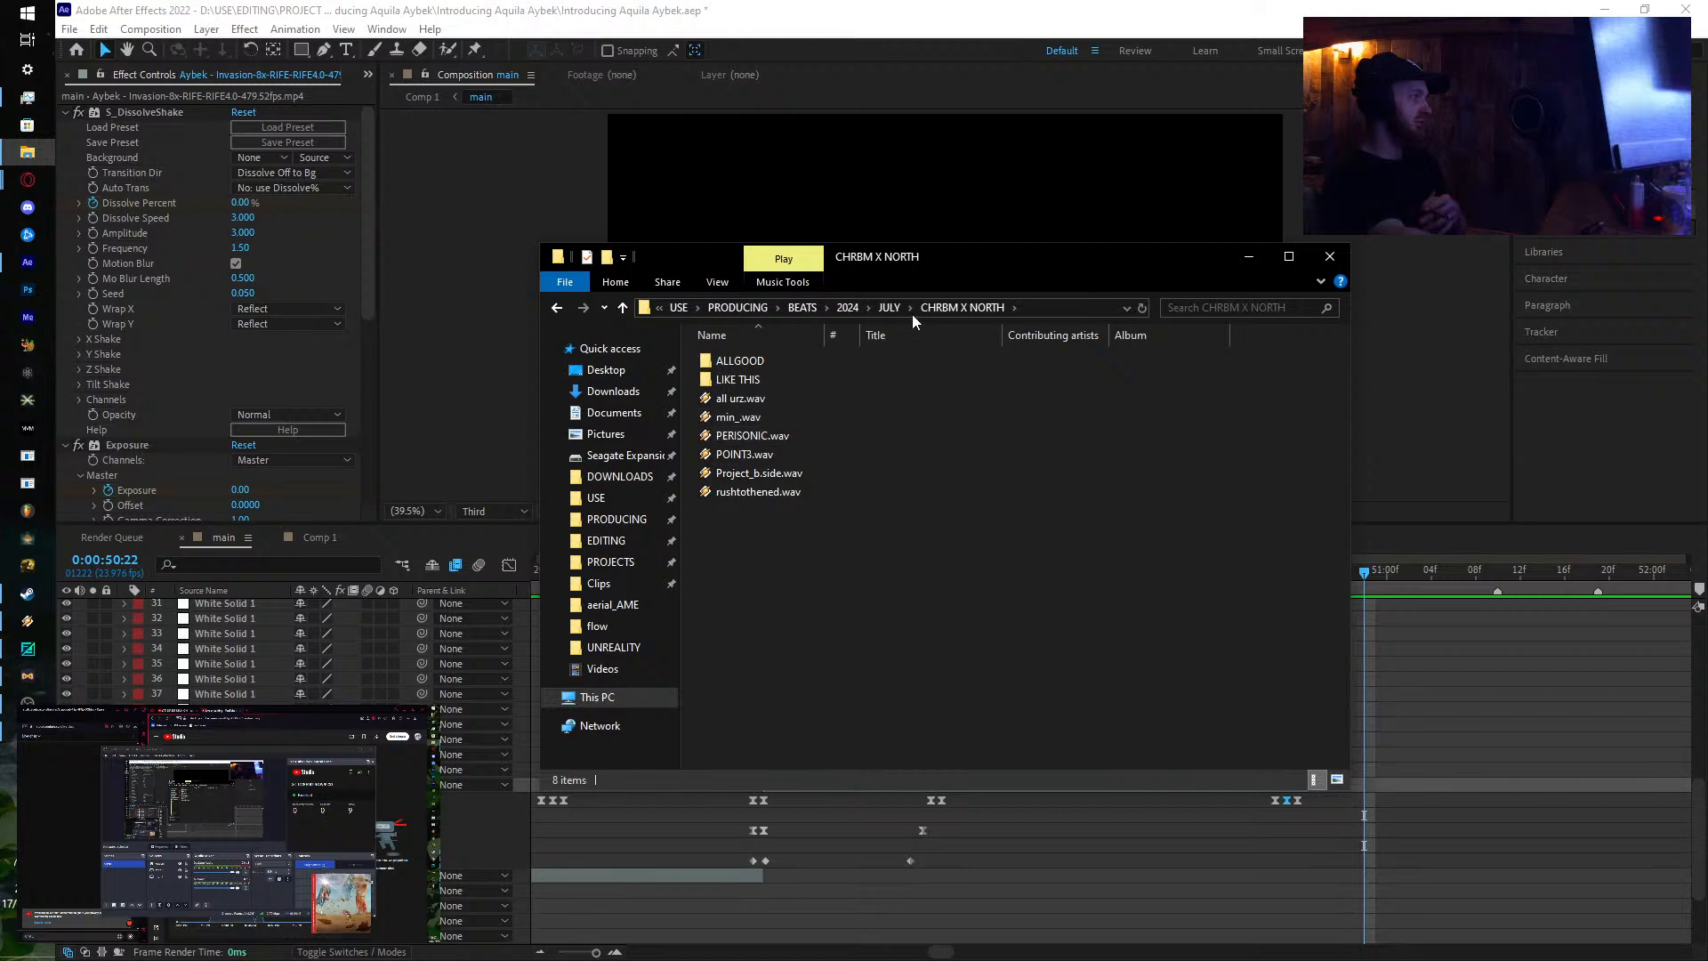
{"action": "double_click", "coordinate": [819, 363]}
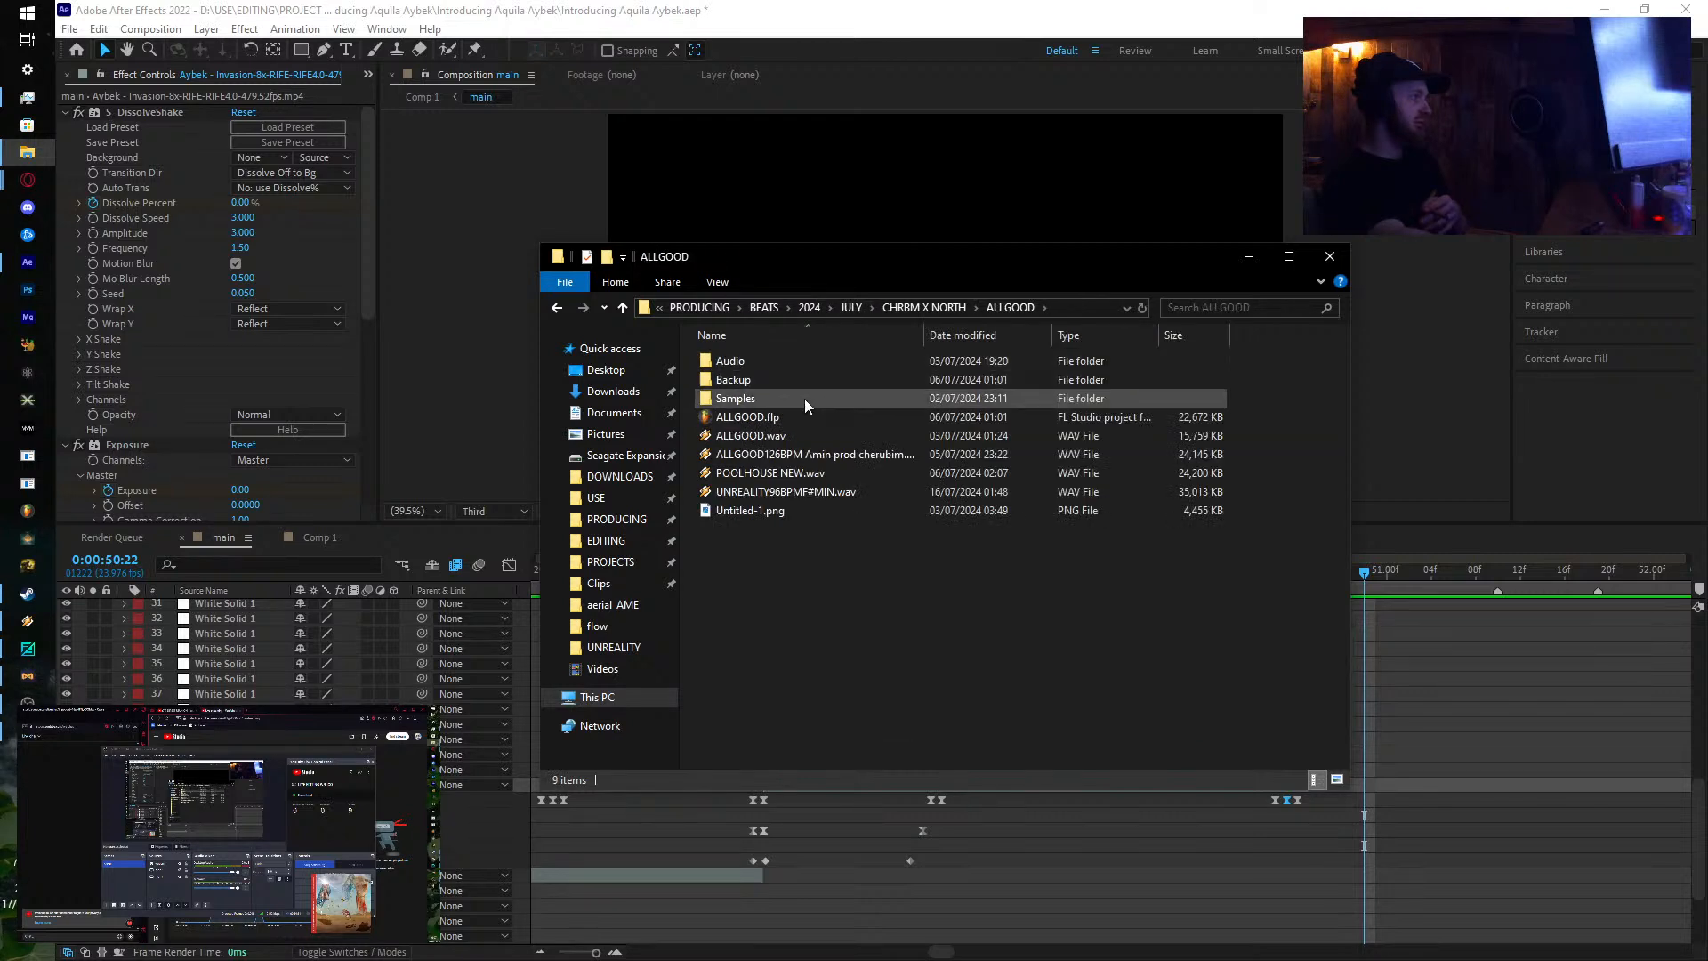
Step: Select the ALLGOOD126BPM, POOLHOUSE NEW and UNREALITY96BPMF#MIN WAV files in the ALLGOOD folder
{"action": "left_click", "coordinate": [788, 454]}
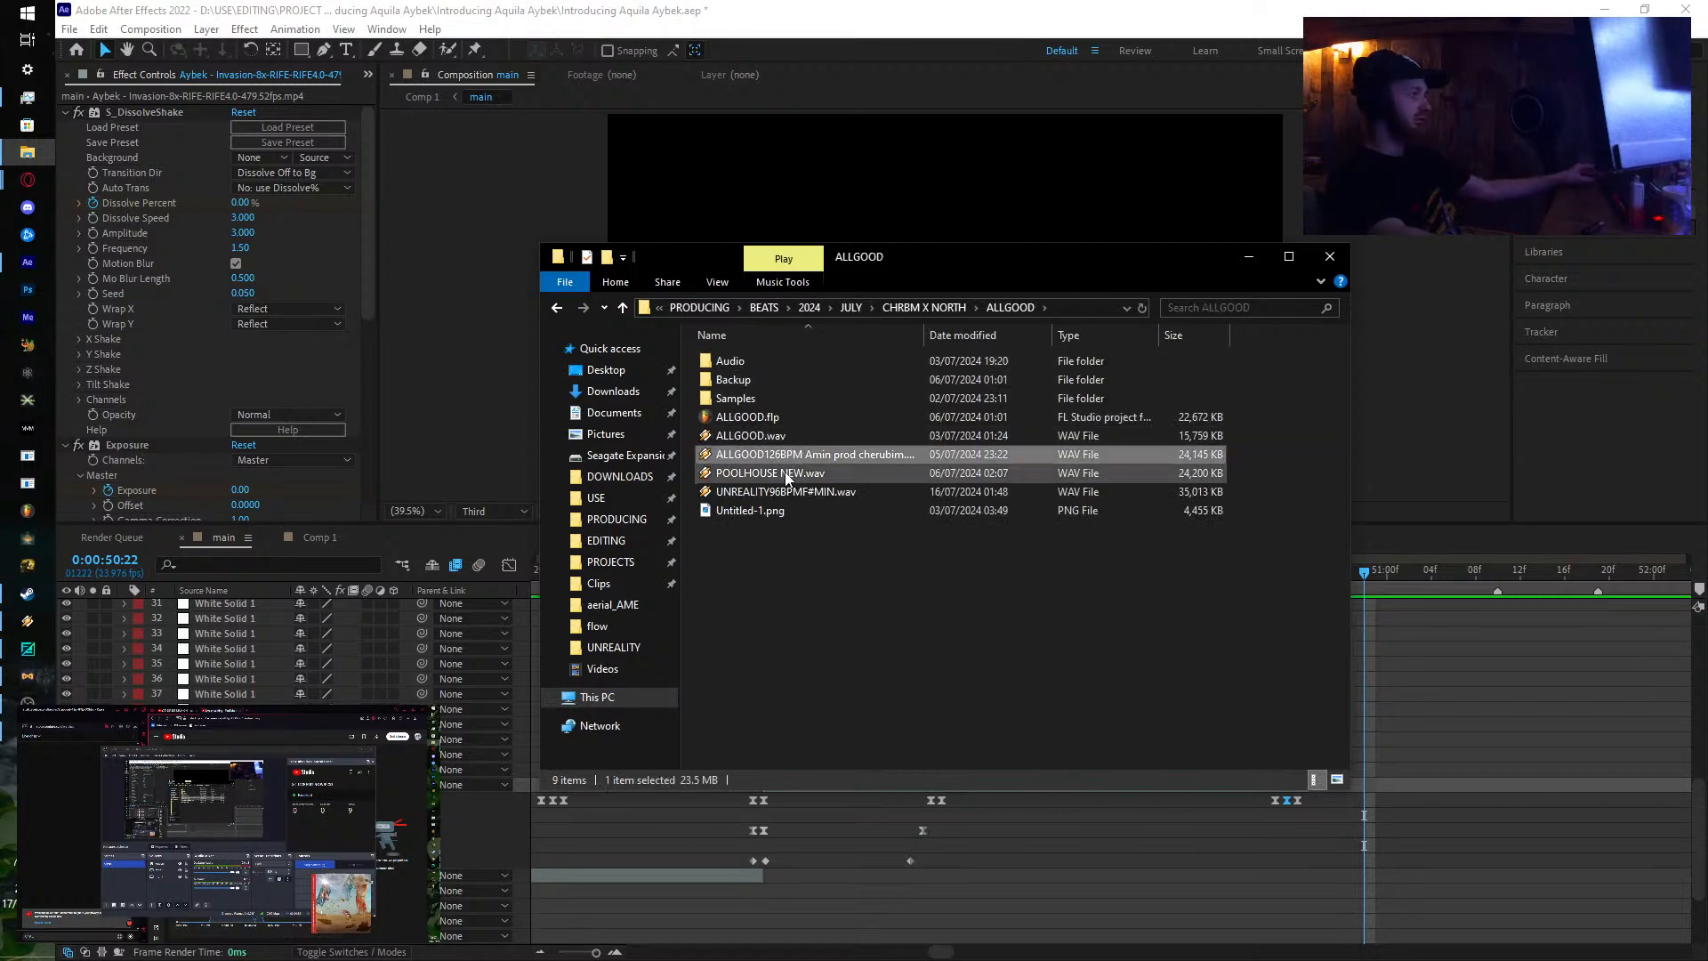
{"action": "left_click", "coordinate": [789, 472], "text": "ctrl"}
{"action": "left_click", "coordinate": [789, 492], "text": "ctrl"}
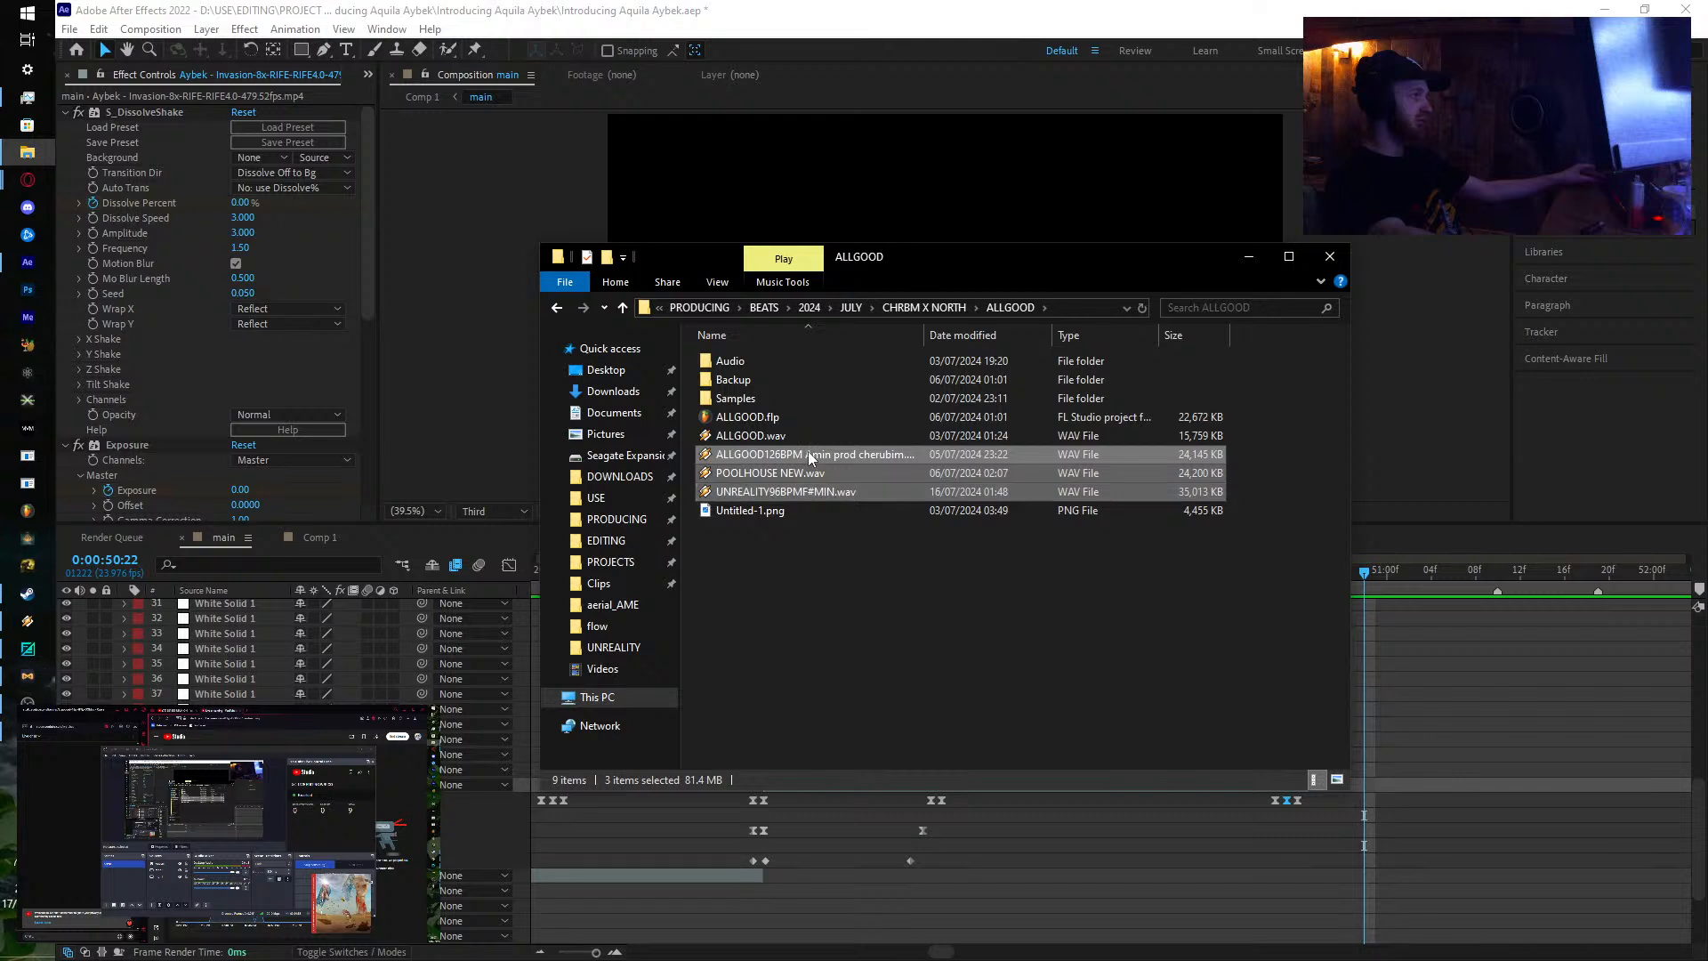
{"action": "right_click", "coordinate": [698, 454]}
{"action": "left_click", "coordinate": [643, 464]}
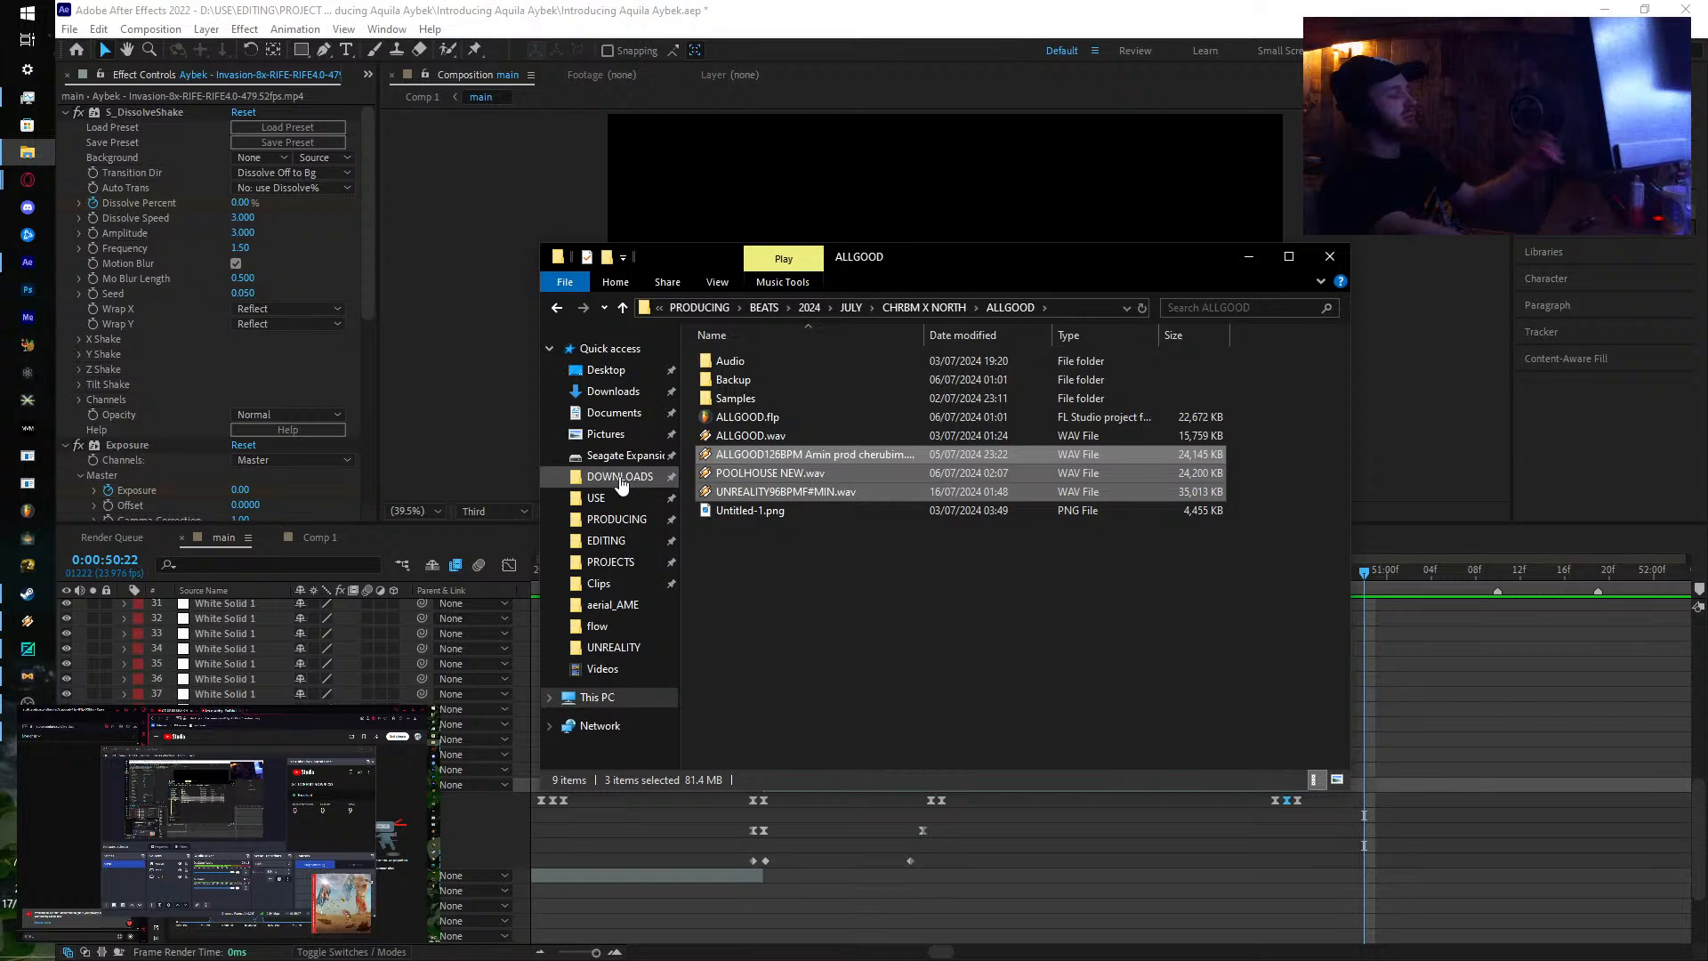
Step: Switch back to After Effects, save the Introducing Aquila Aybek project and close the program
{"action": "left_click", "coordinate": [715, 55]}
{"action": "left_click_drag", "start_coordinate": [900, 564], "coordinate": [1165, 580]}
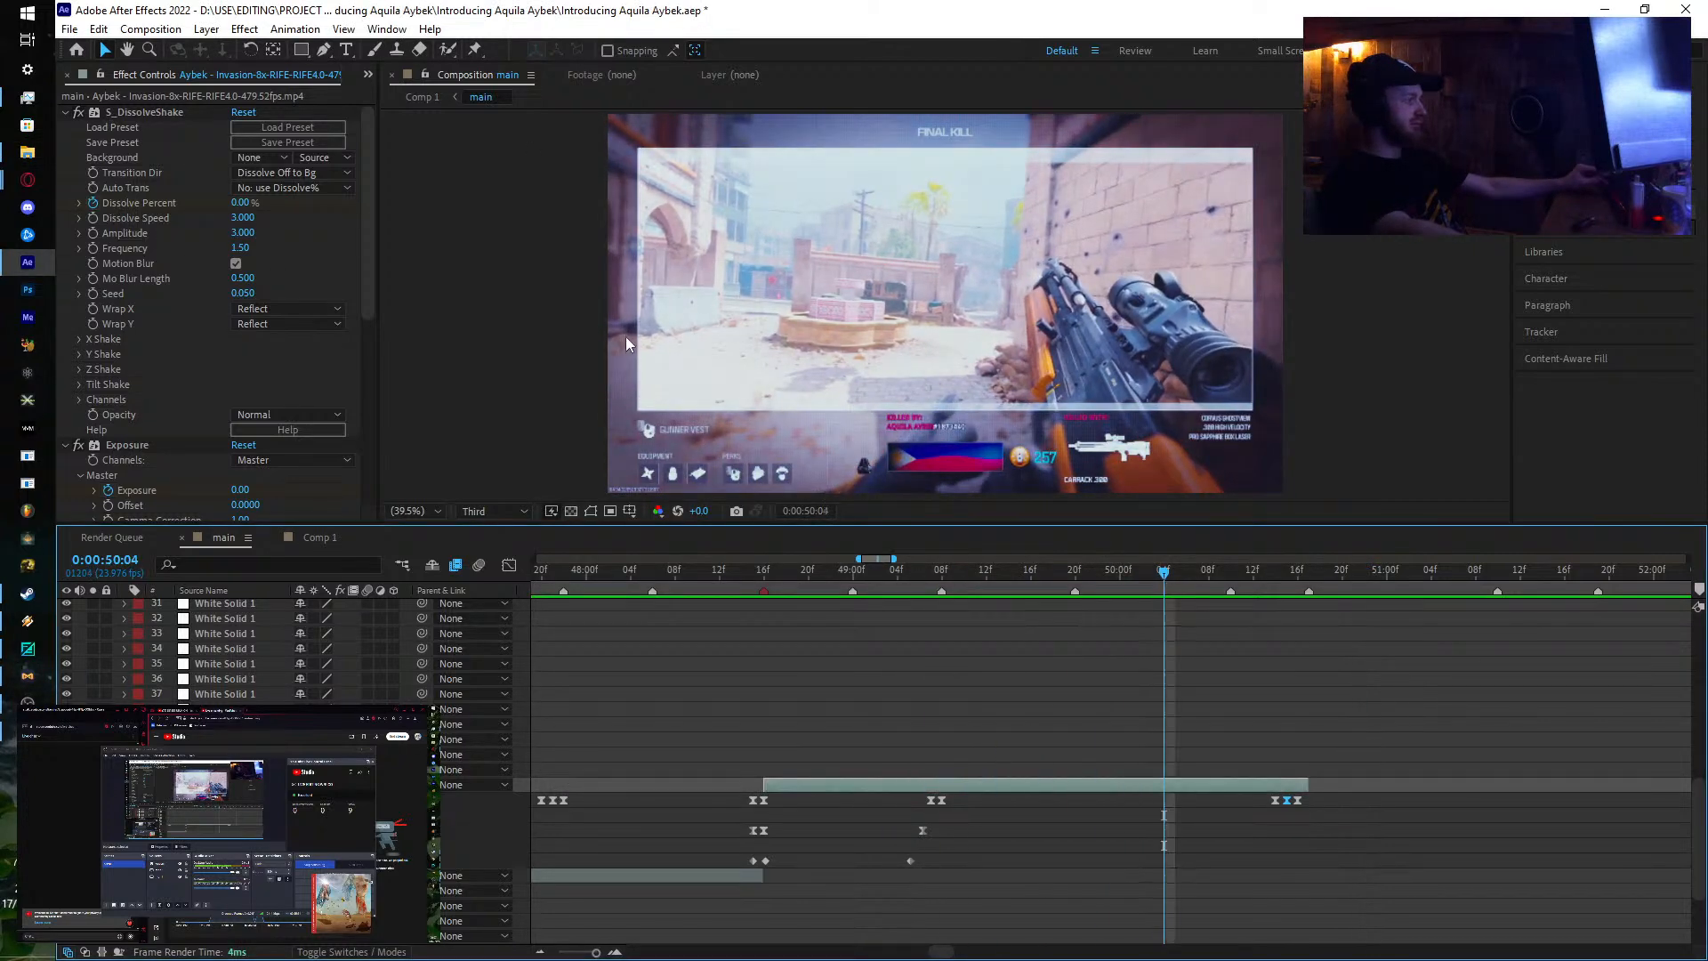
{"action": "left_click", "coordinate": [68, 28]}
{"action": "left_click", "coordinate": [114, 172]}
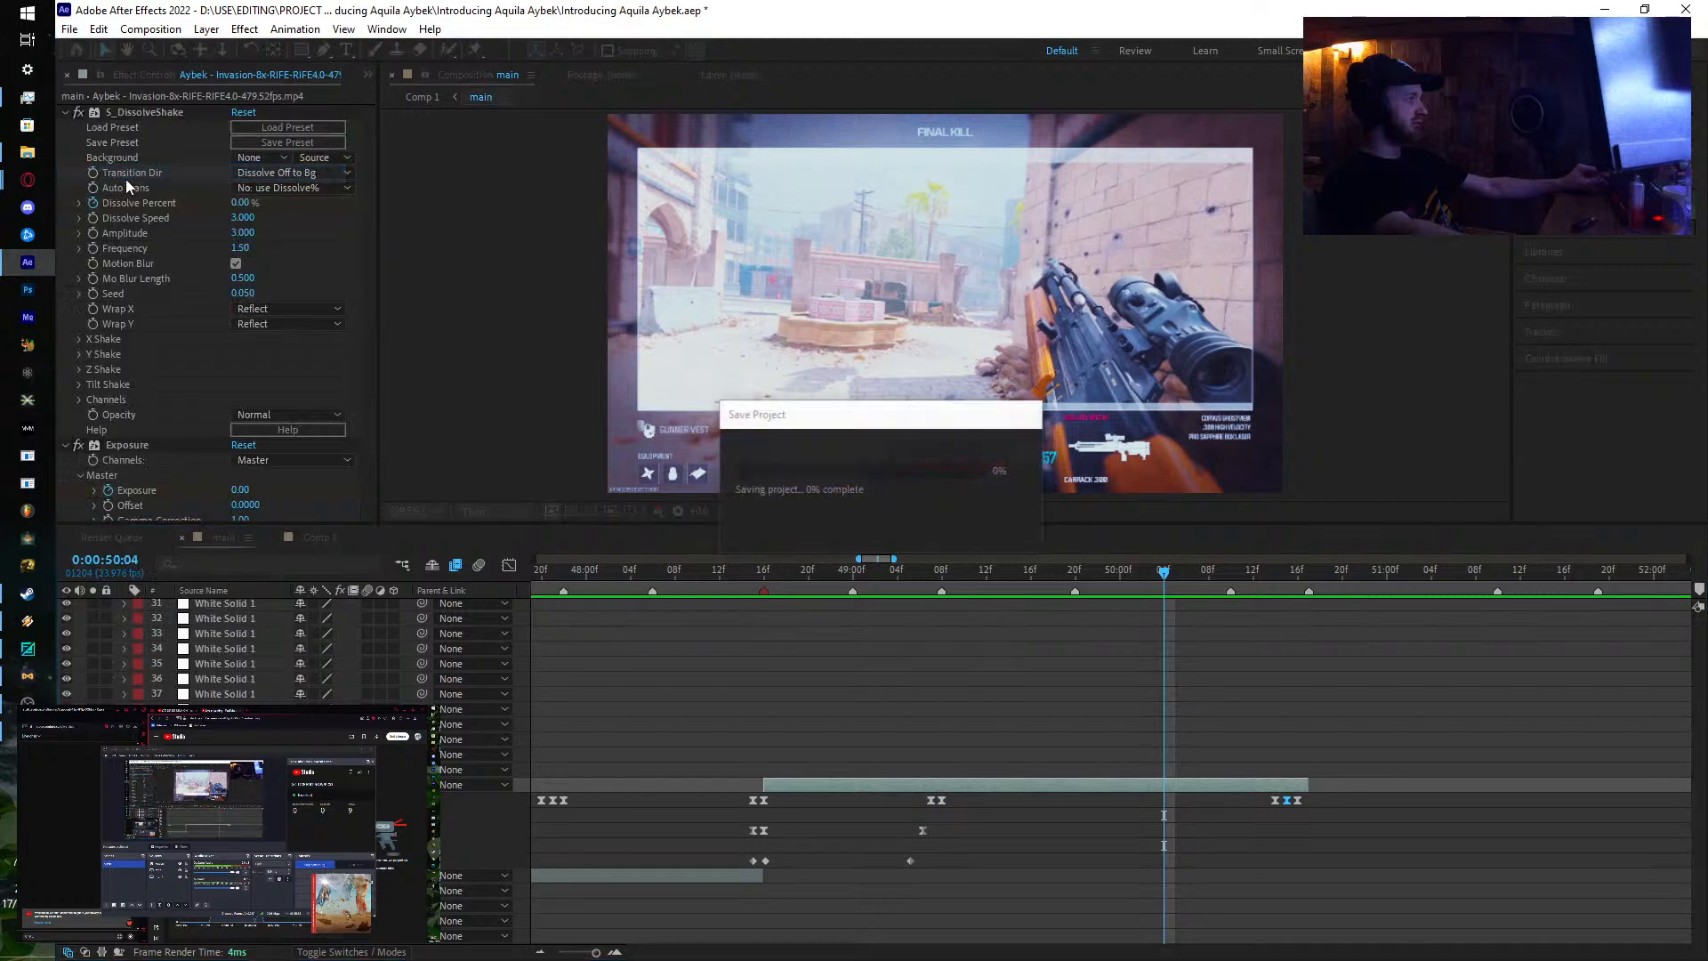
{"action": "left_click", "coordinate": [1686, 11]}
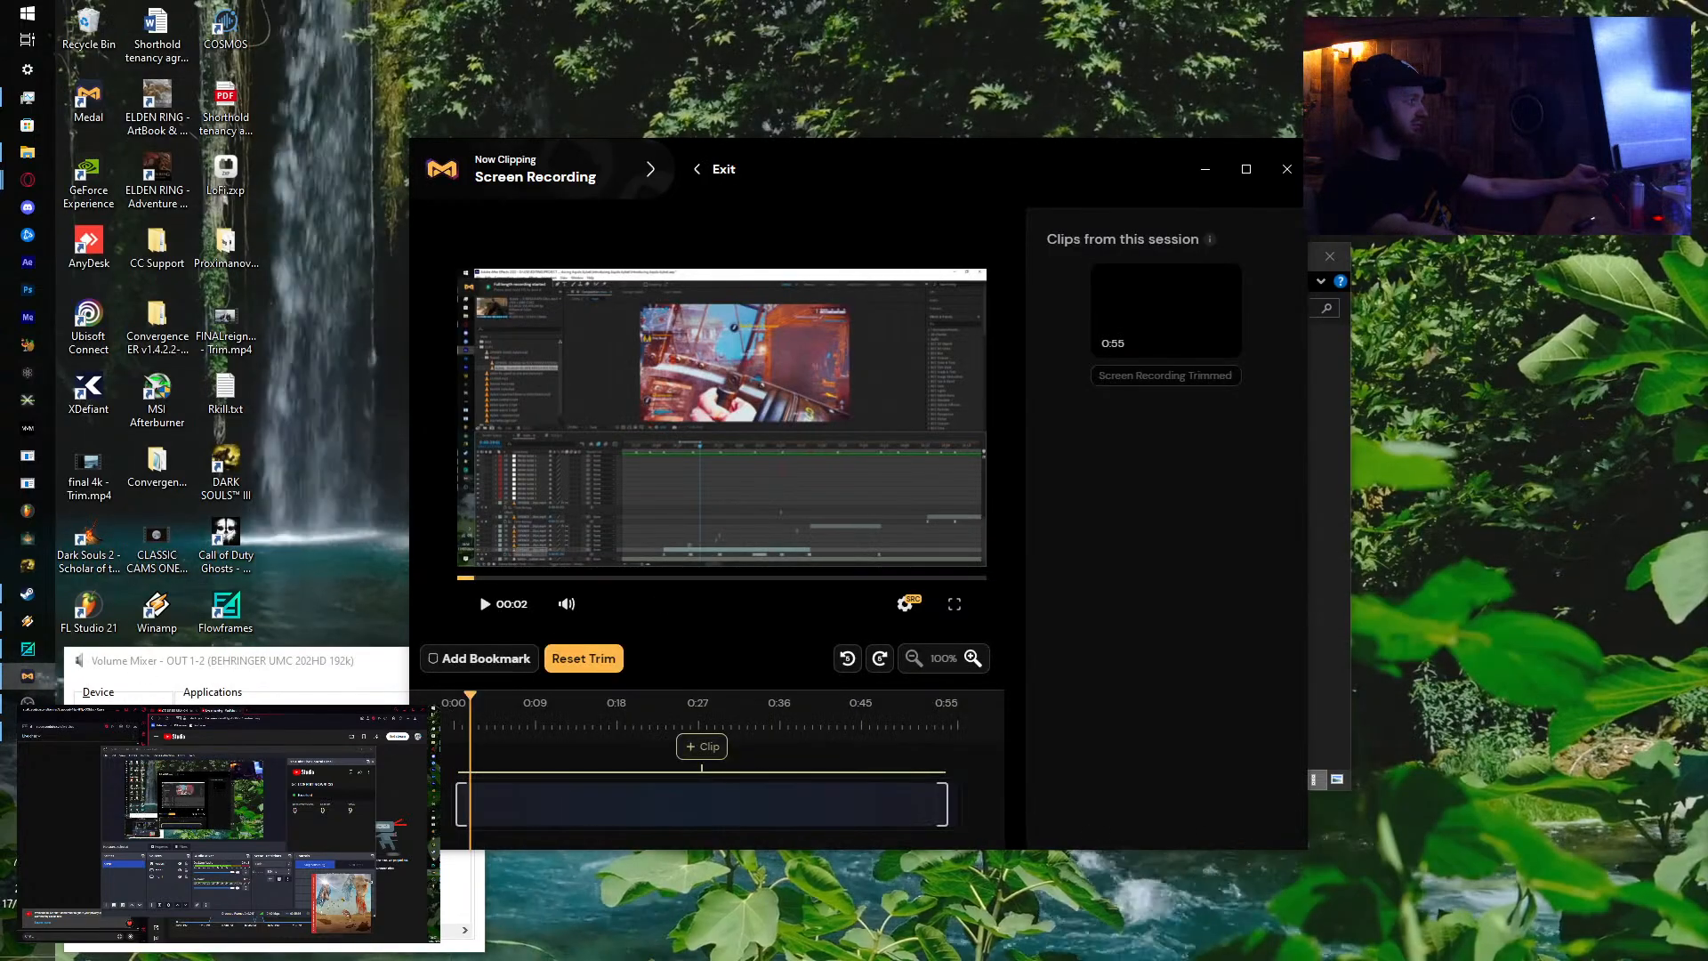
Step: Hide the desktop icons
{"action": "right_click", "coordinate": [353, 389]}
{"action": "mouse_move", "coordinate": [331, 407]}
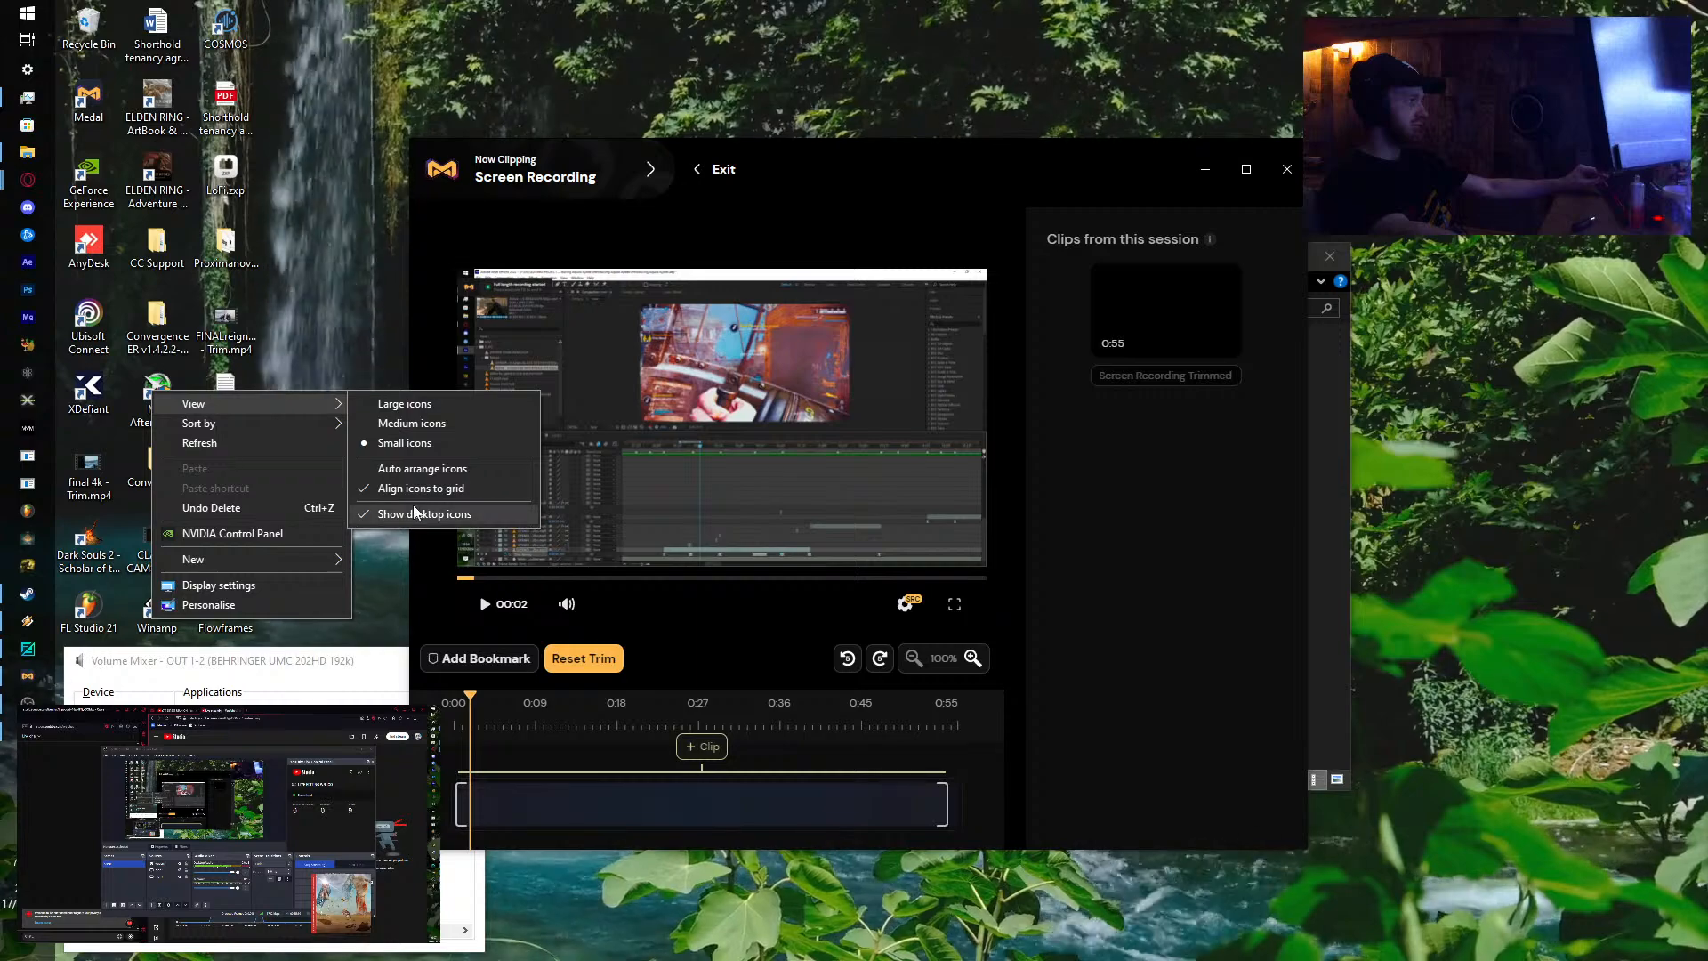
{"action": "left_click", "coordinate": [424, 515]}
Step: Switch to Flowframes and load aybek quarry 1.mp4 from the Introducing Aquila Aybek folder as the input video
{"action": "left_click", "coordinate": [27, 649]}
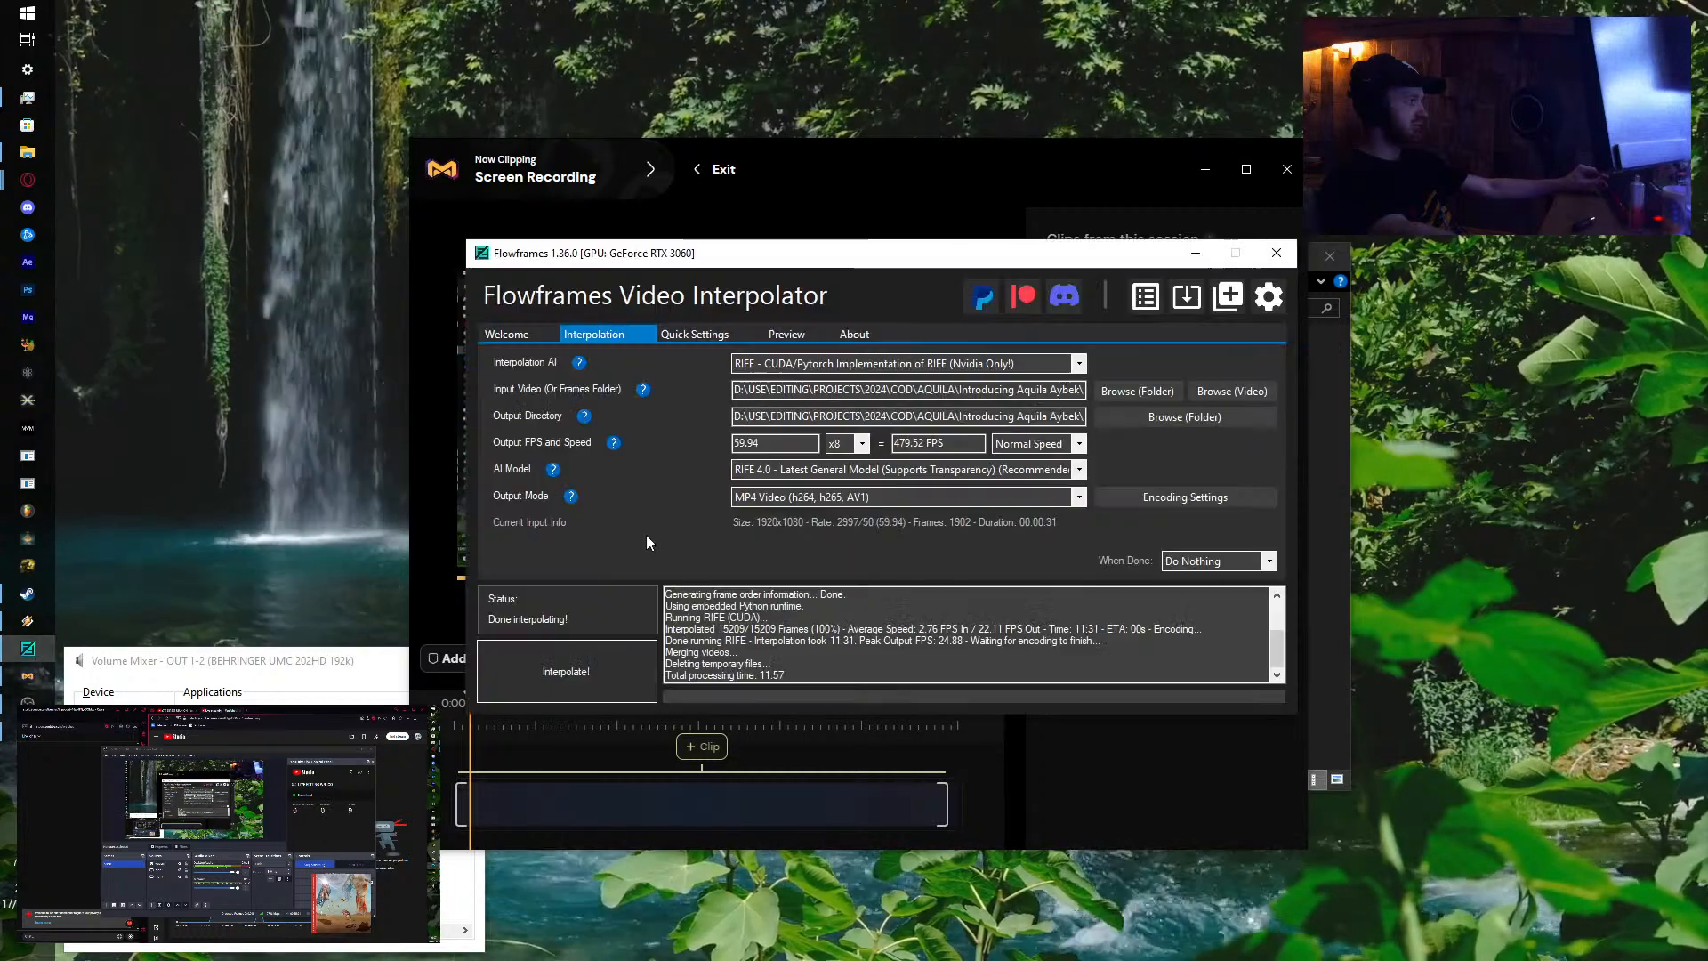
{"action": "left_click", "coordinate": [1228, 392]}
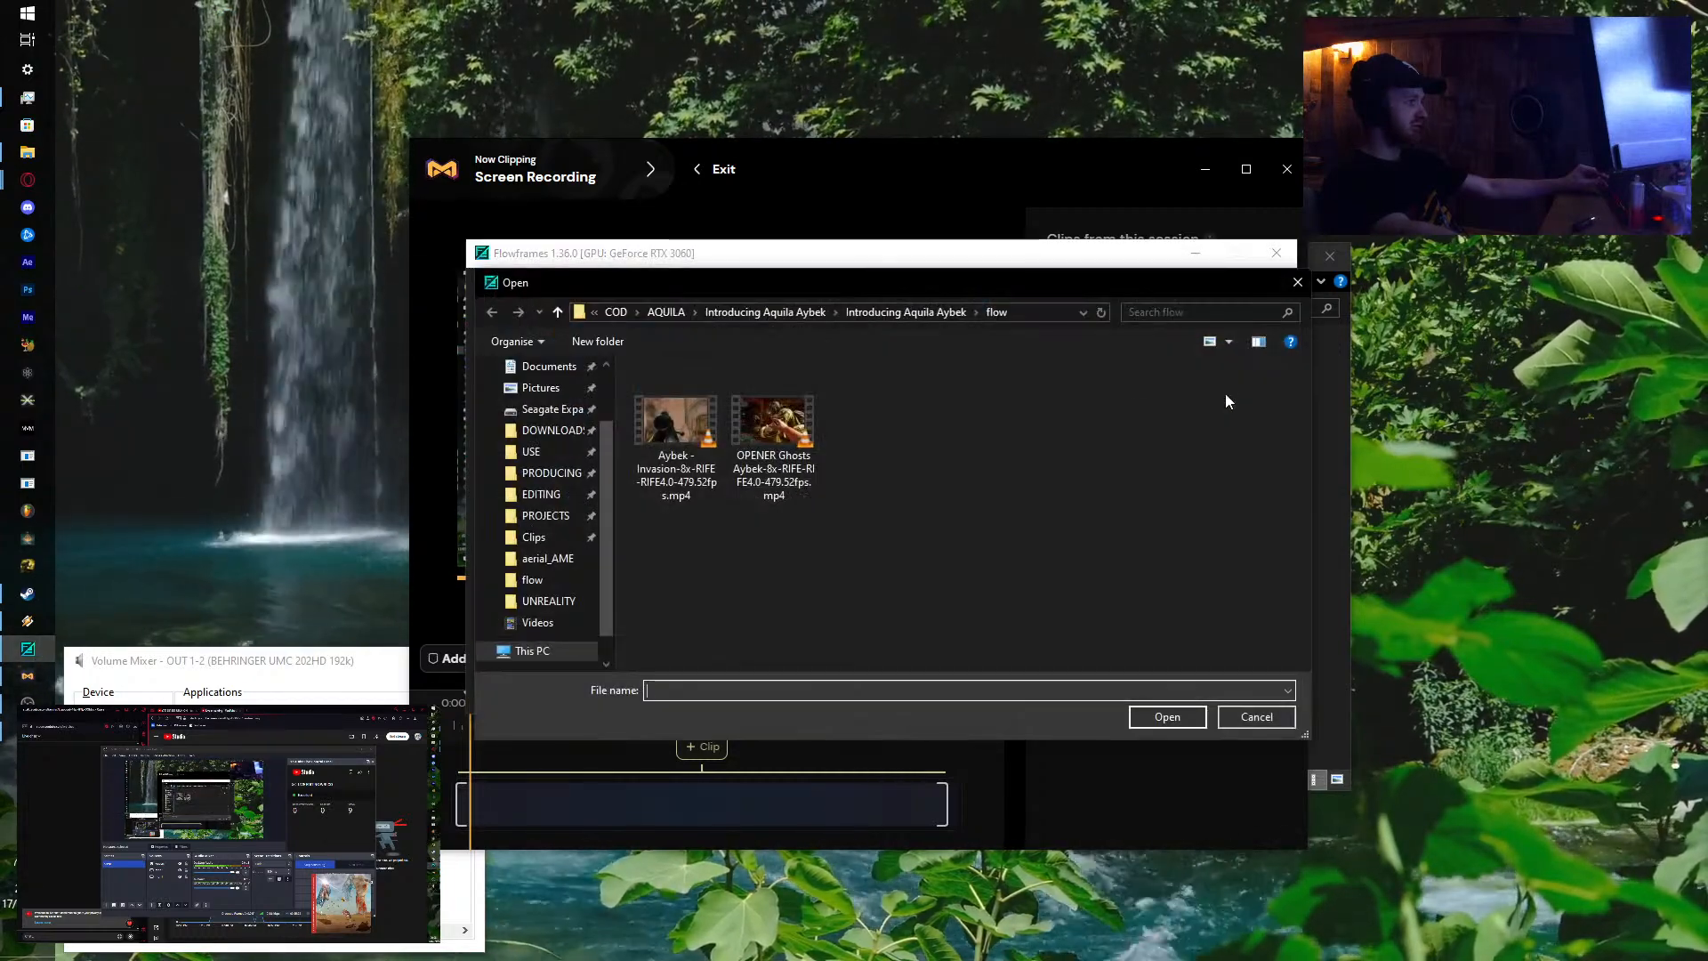
{"action": "left_click", "coordinate": [866, 313]}
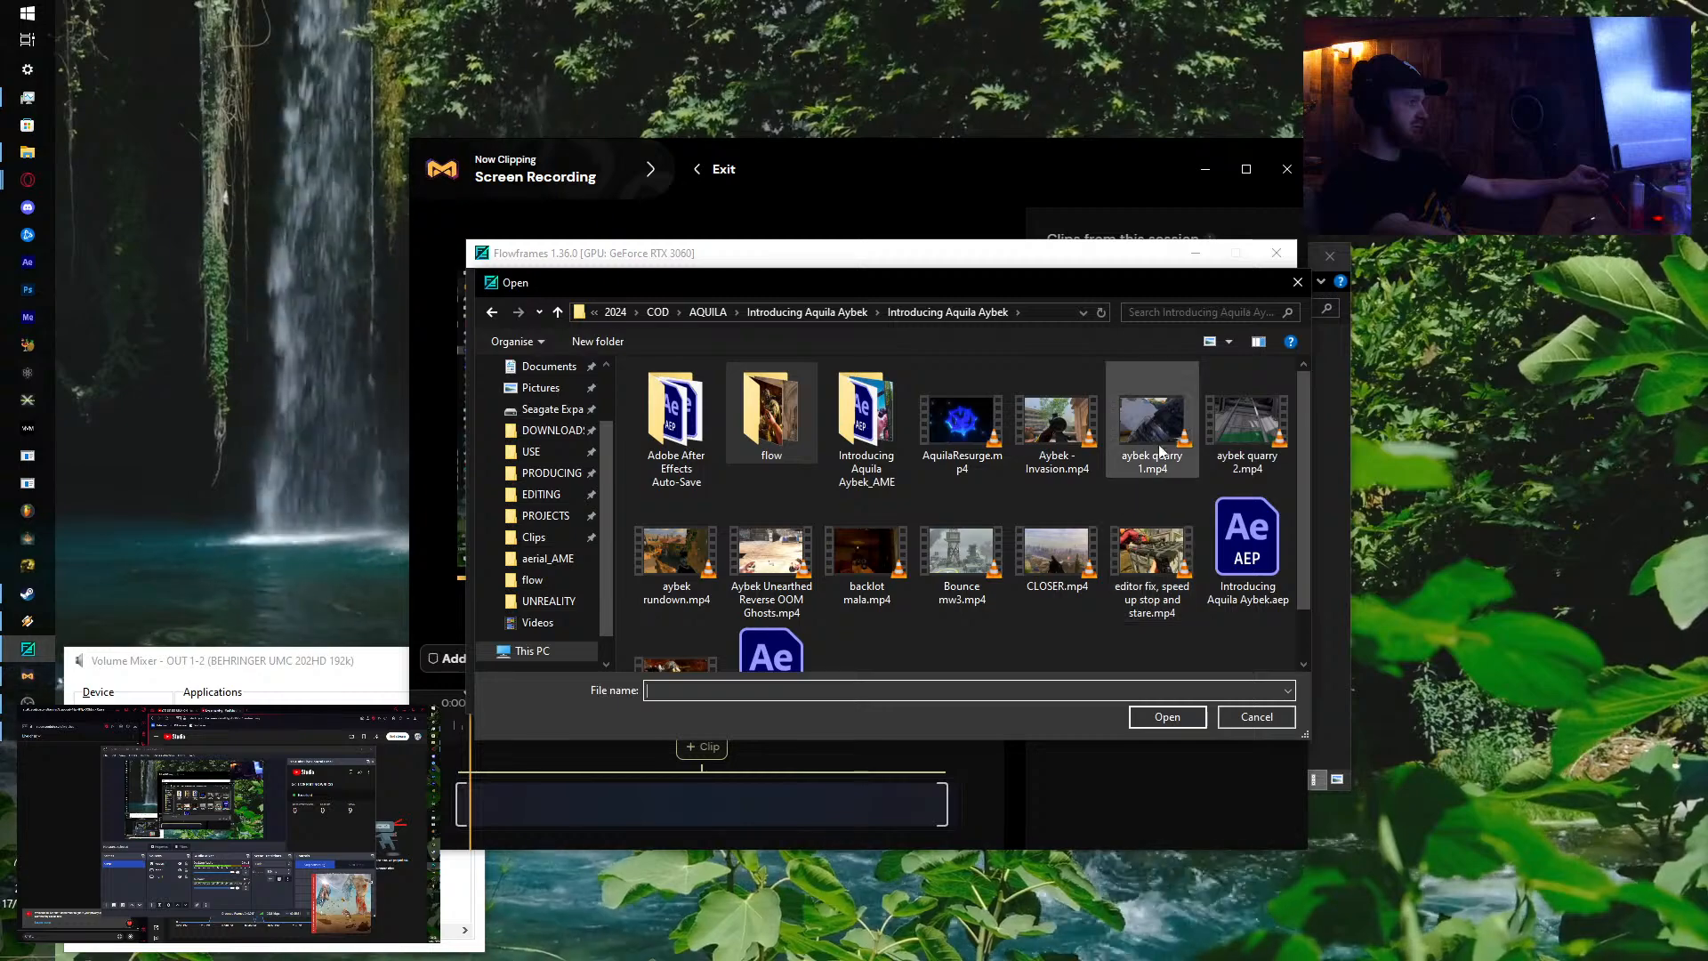
{"action": "double_click", "coordinate": [1150, 423]}
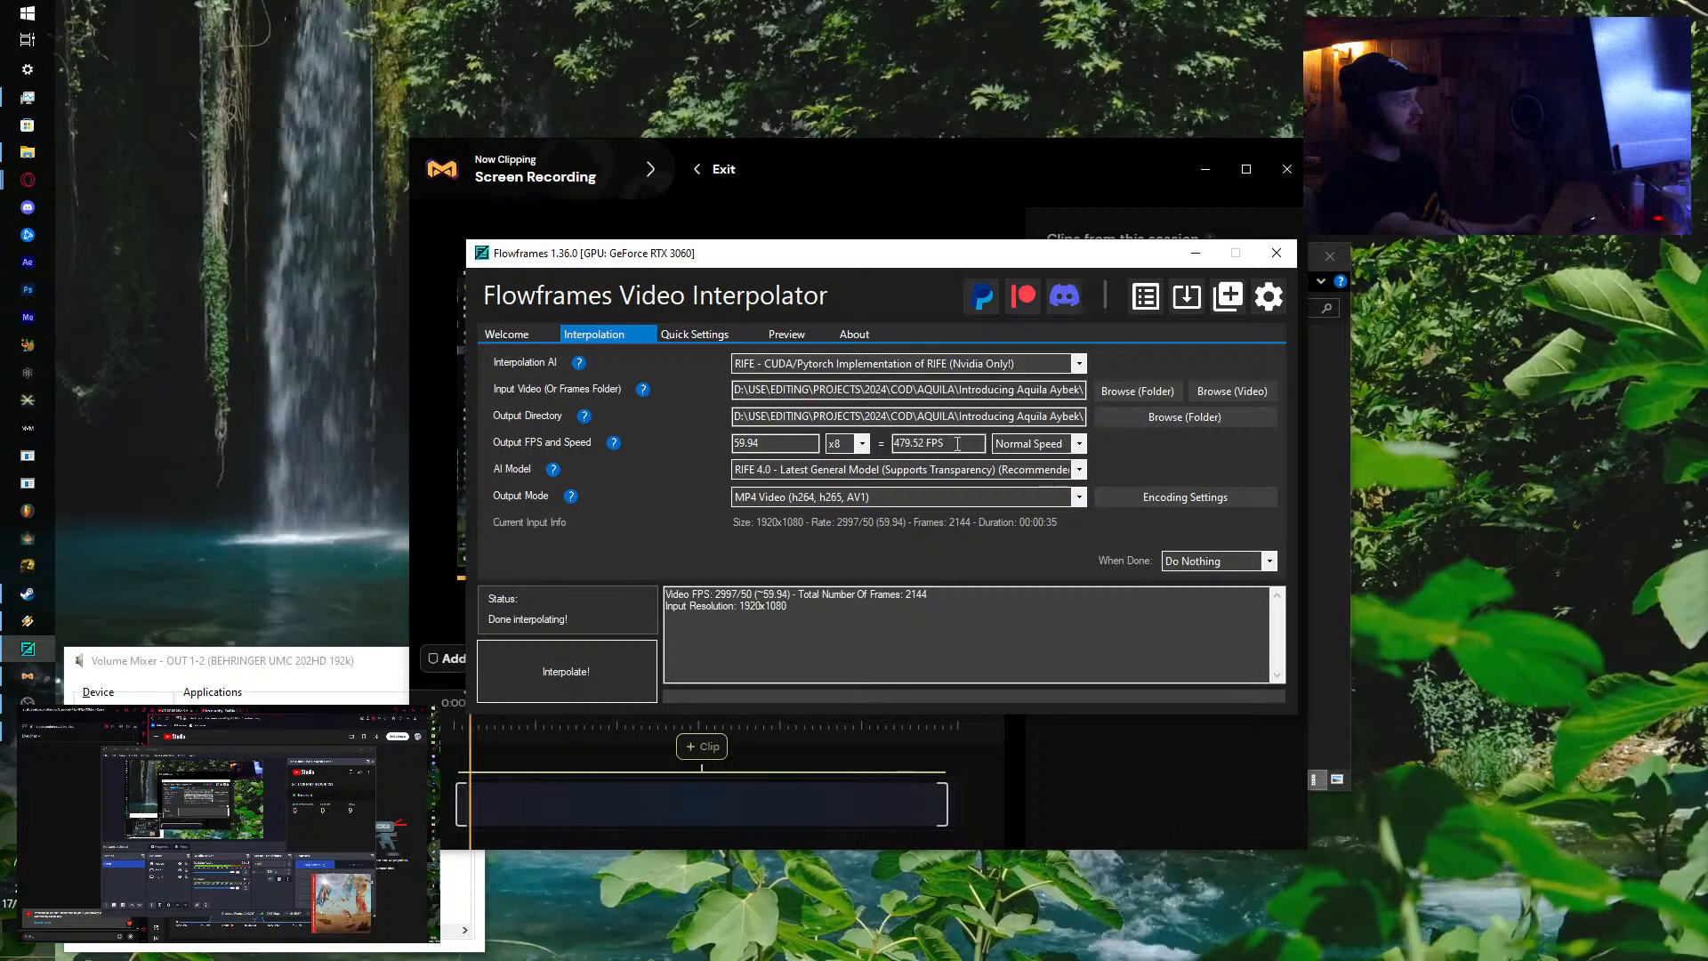
Step: Set the project's flow folder as the output directory and start the interpolation
{"action": "left_click", "coordinate": [1124, 423]}
{"action": "double_click", "coordinate": [773, 410]}
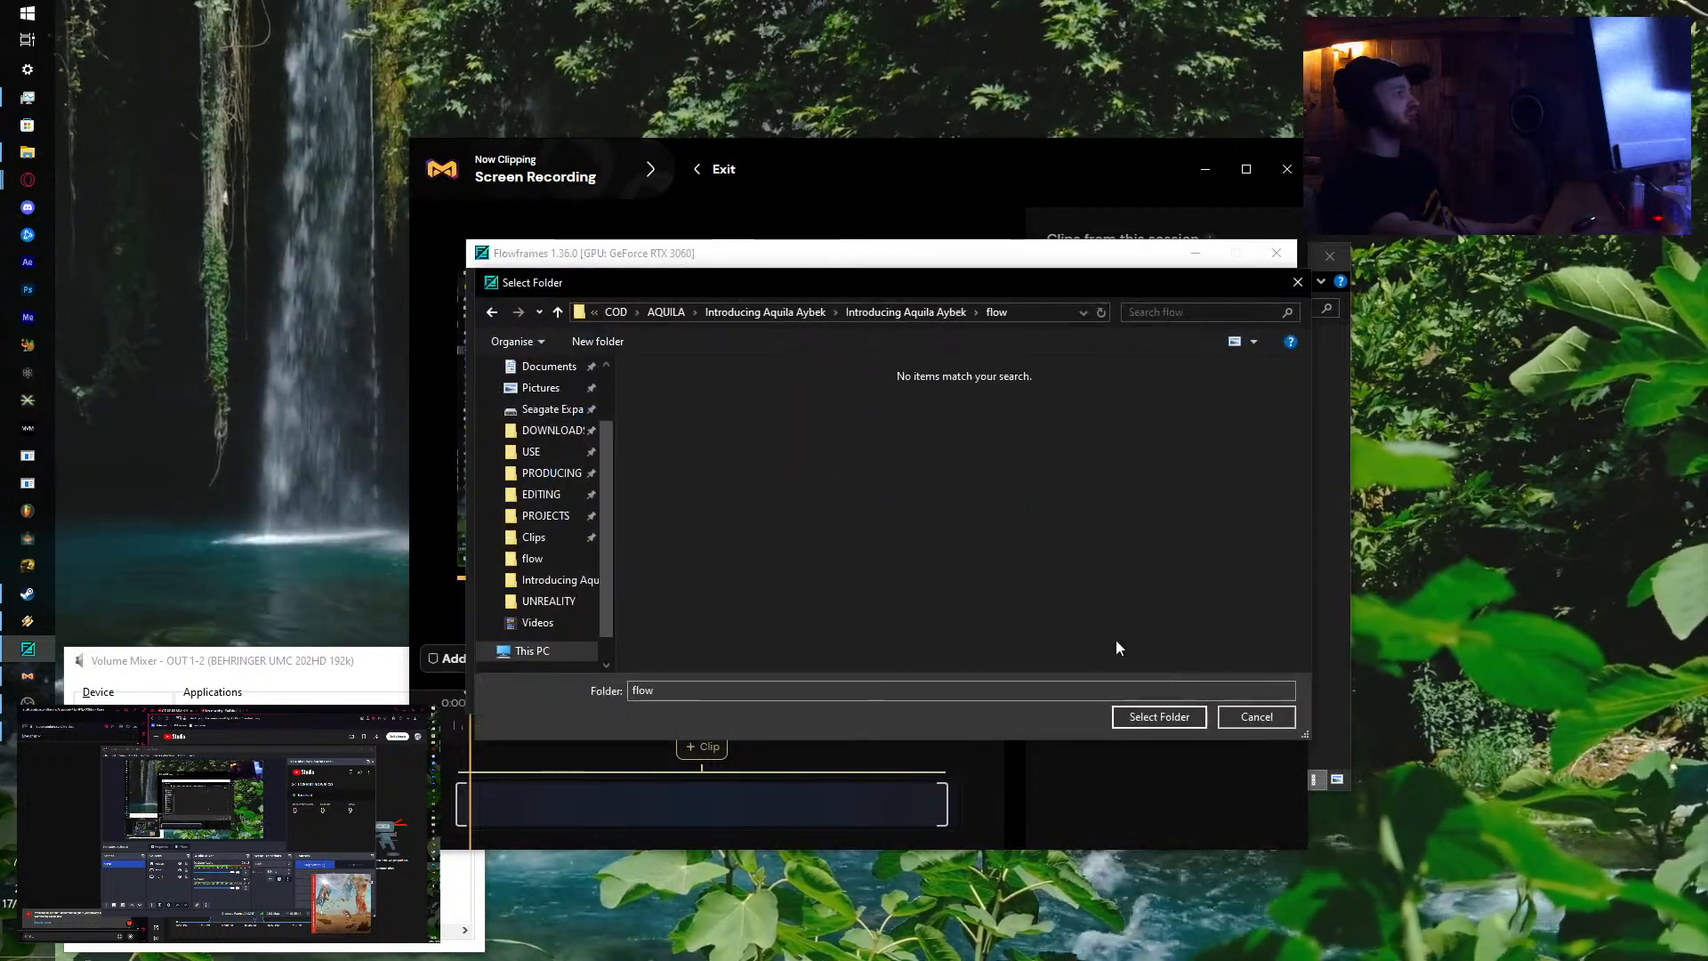
{"action": "left_click", "coordinate": [1157, 715]}
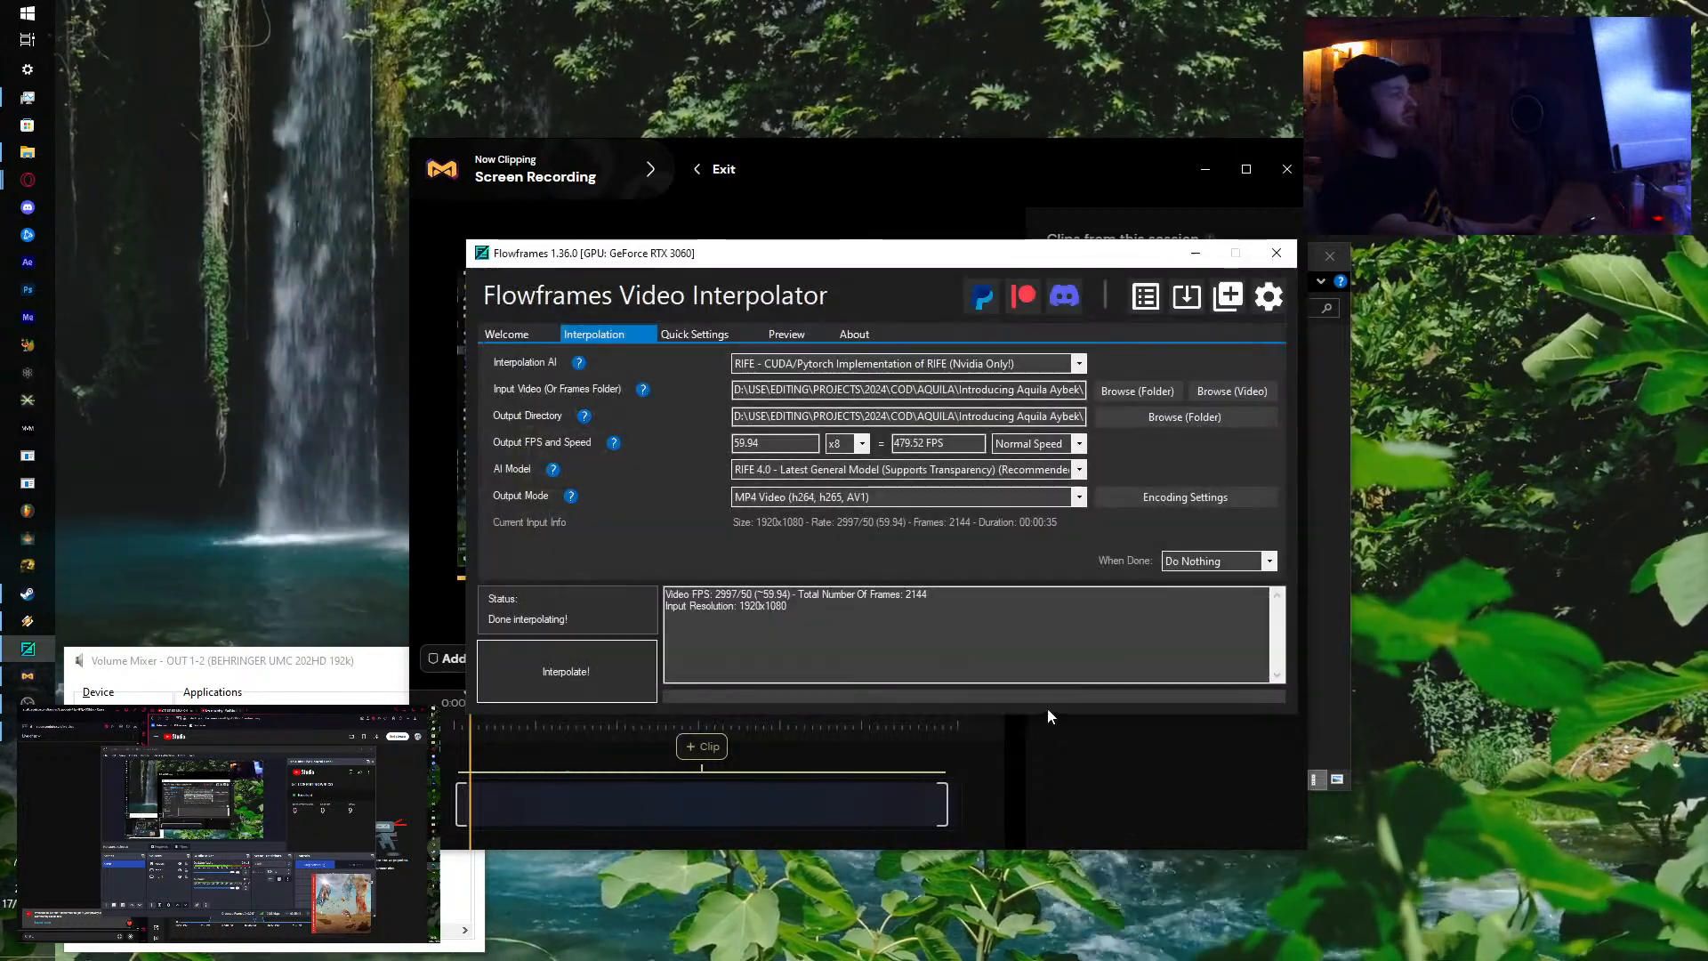
{"action": "left_click", "coordinate": [616, 671]}
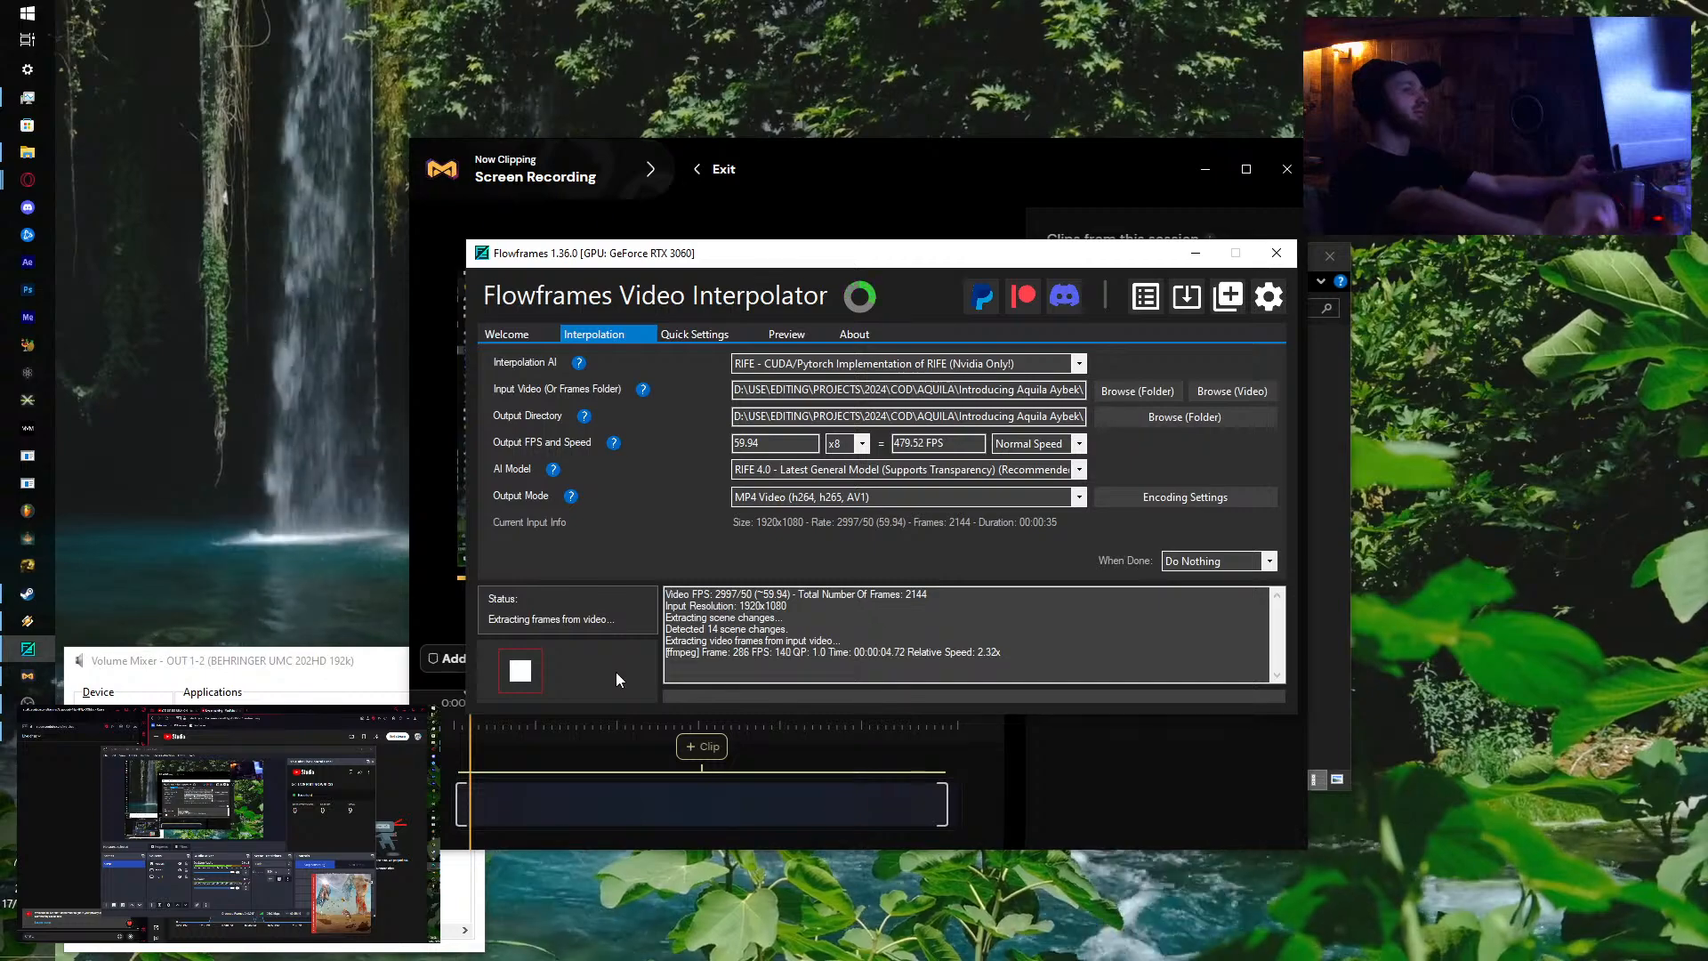
Step: Minimize the Screen Recording clip editor and close the Volume Mixer and Steam windows, leaving Flowframes open
{"action": "left_click", "coordinate": [1205, 169]}
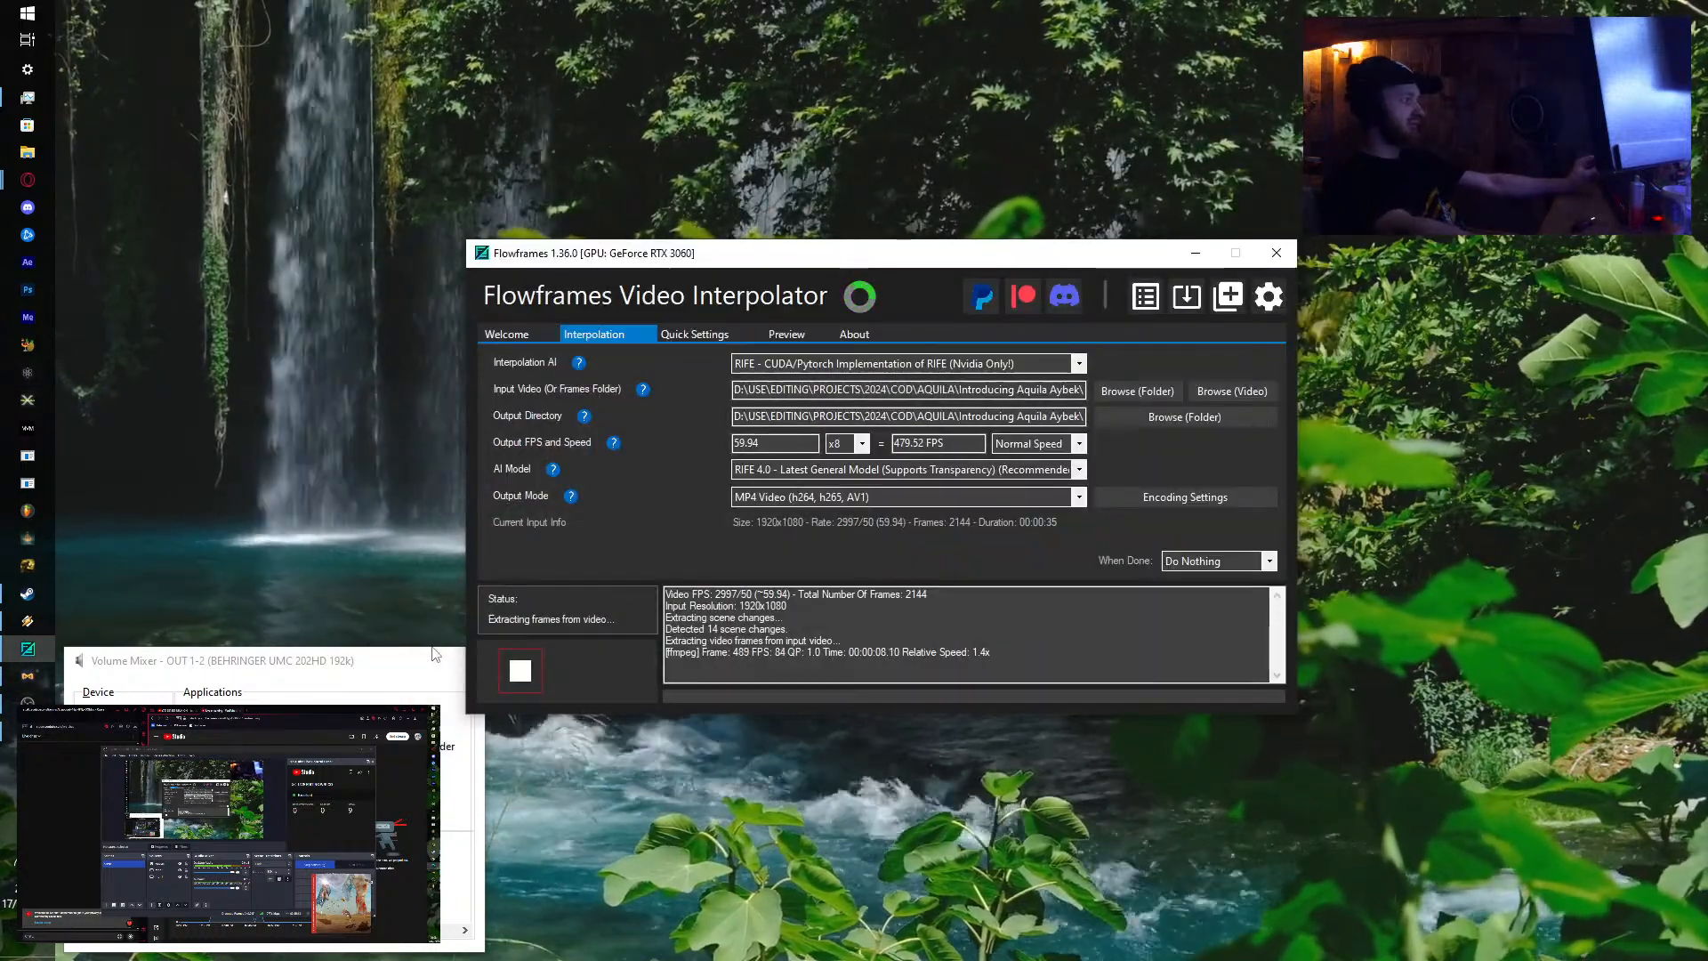
{"action": "left_click", "coordinate": [461, 659]}
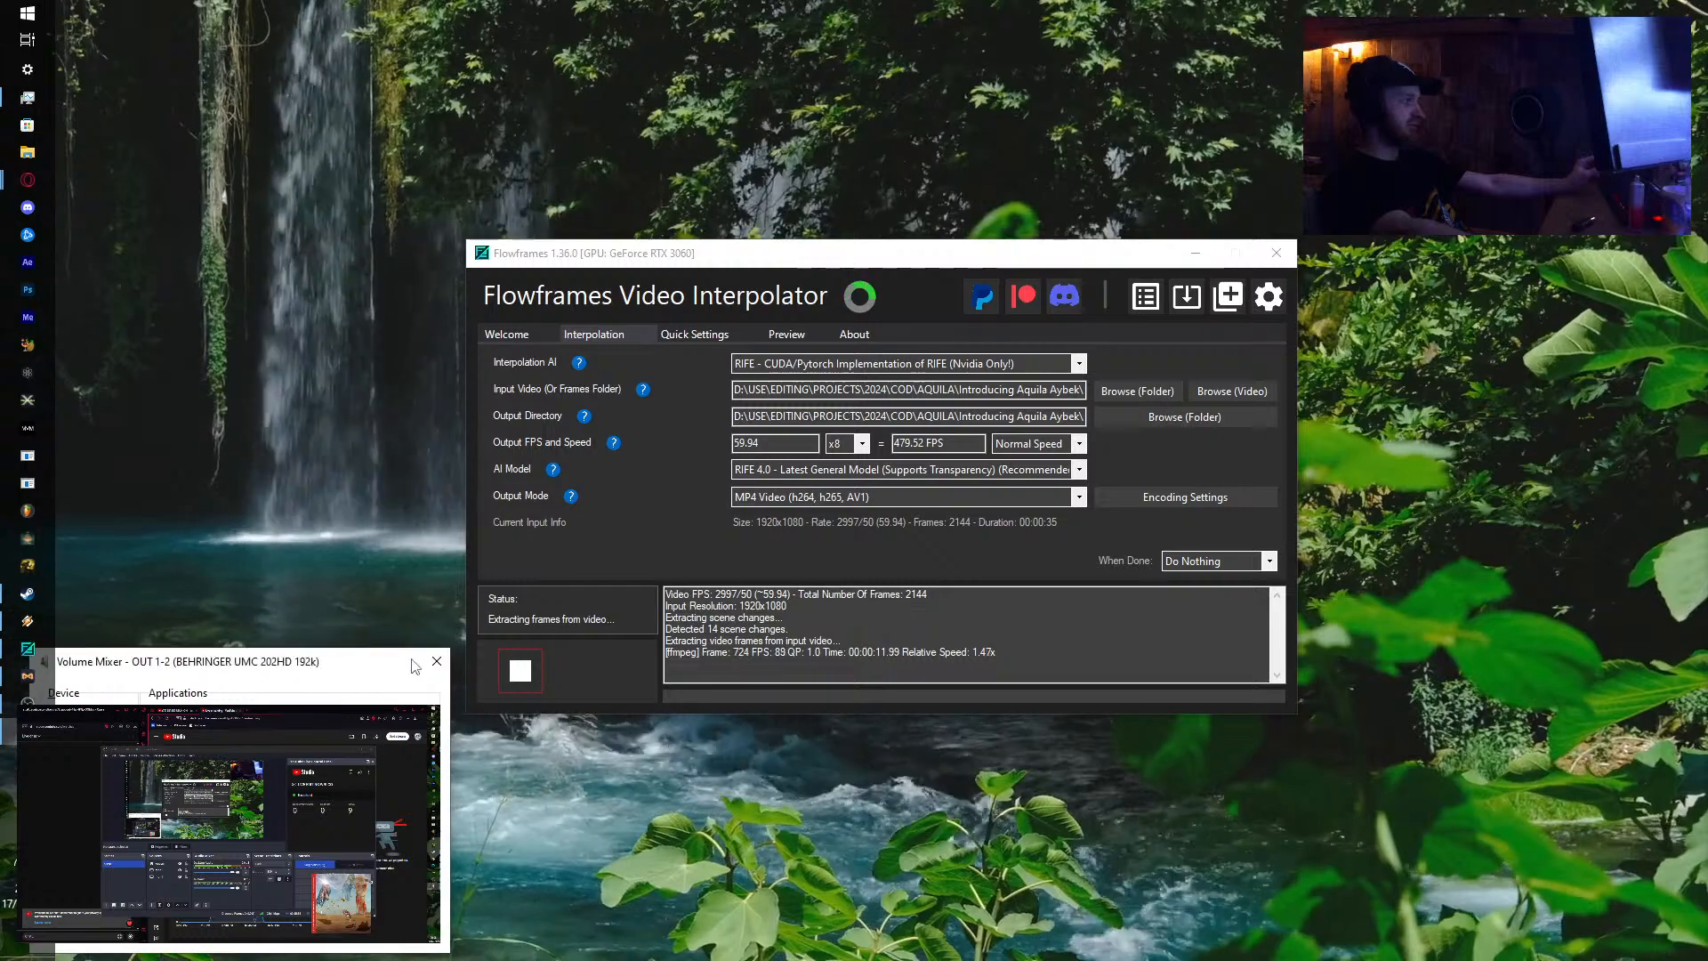
{"action": "left_click", "coordinate": [460, 660]}
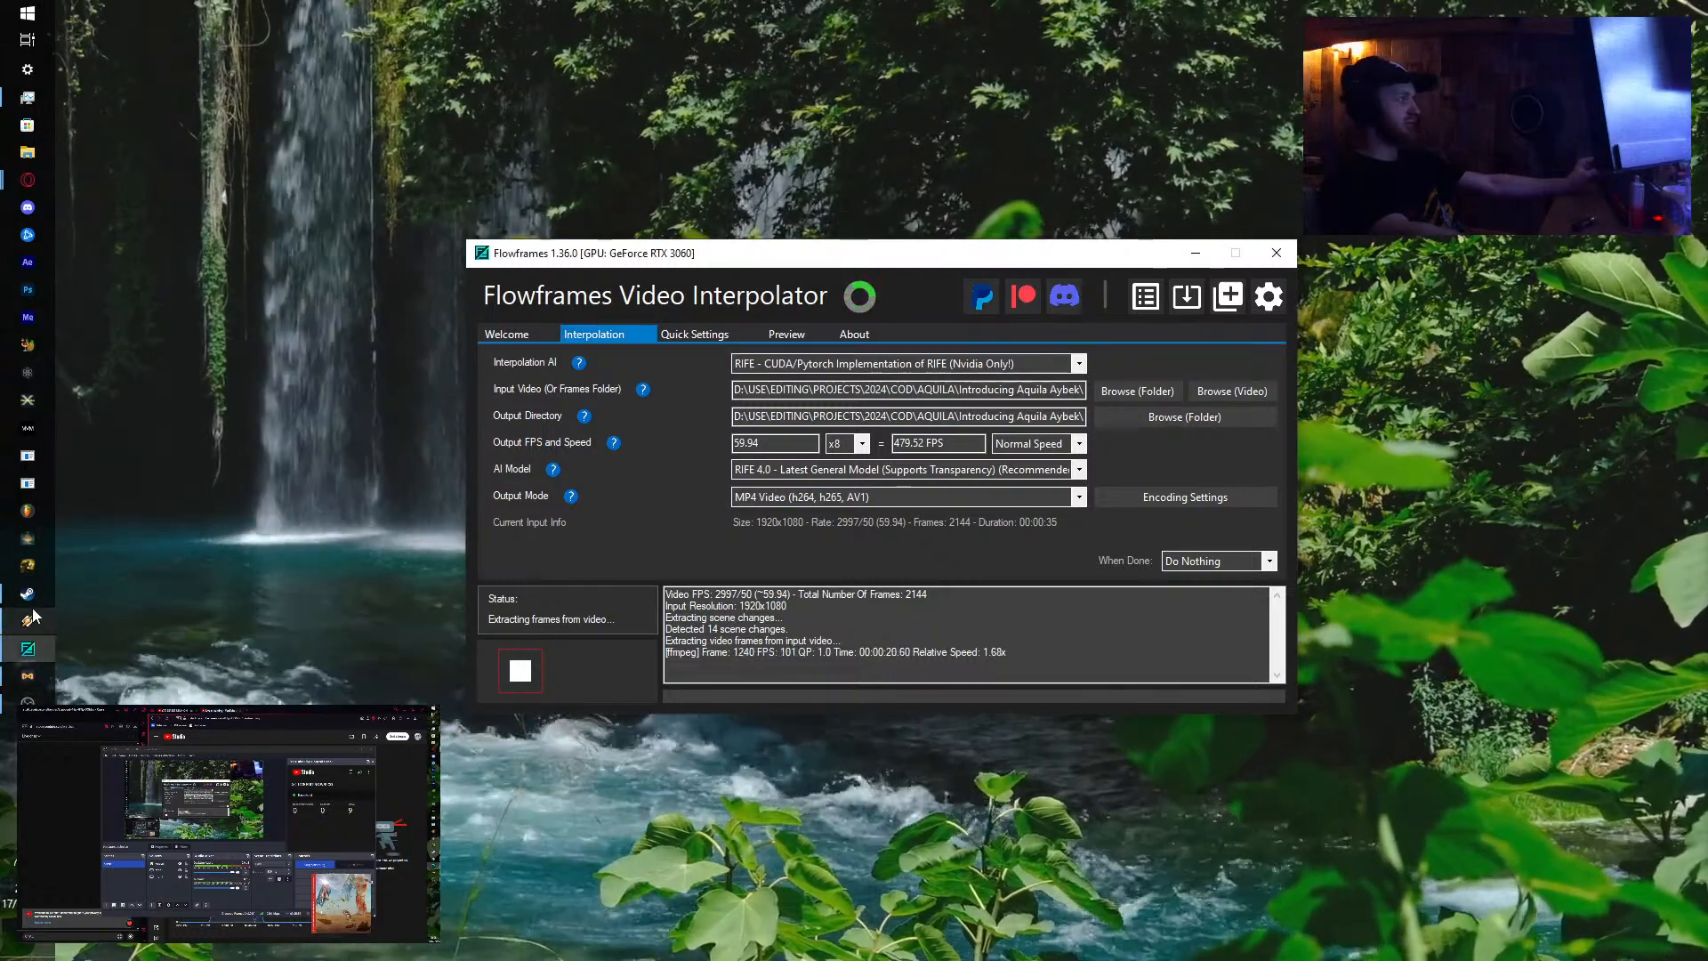
{"action": "mouse_move", "coordinate": [27, 593]}
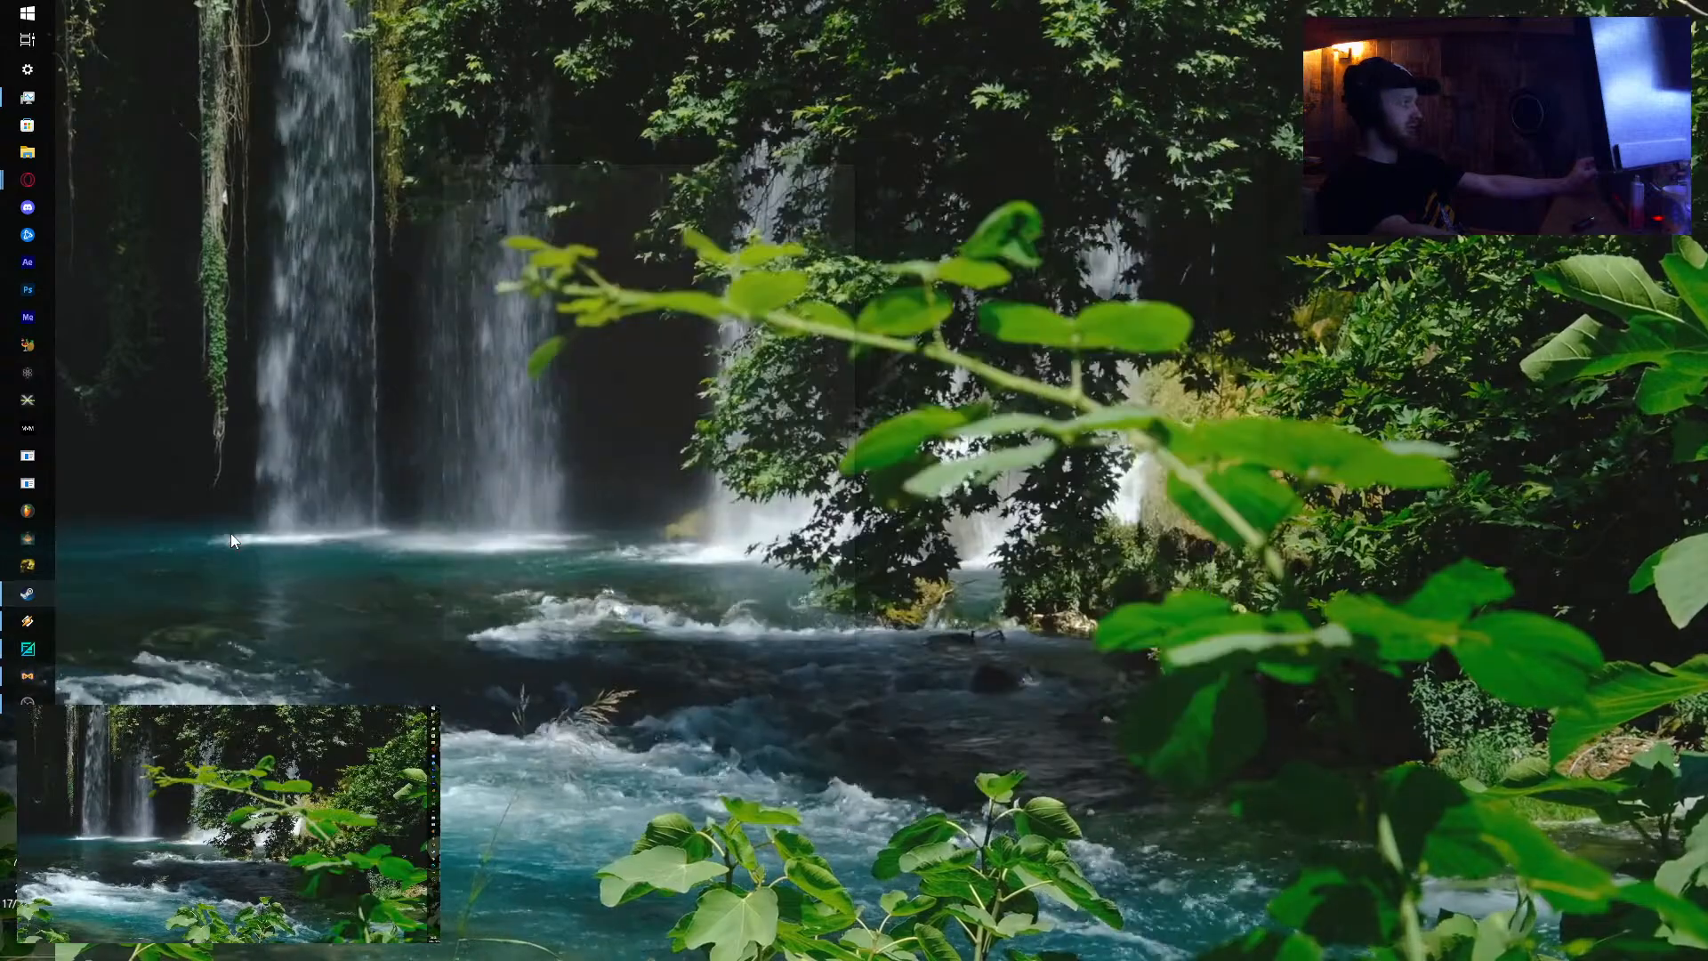
{"action": "left_click", "coordinate": [232, 538]}
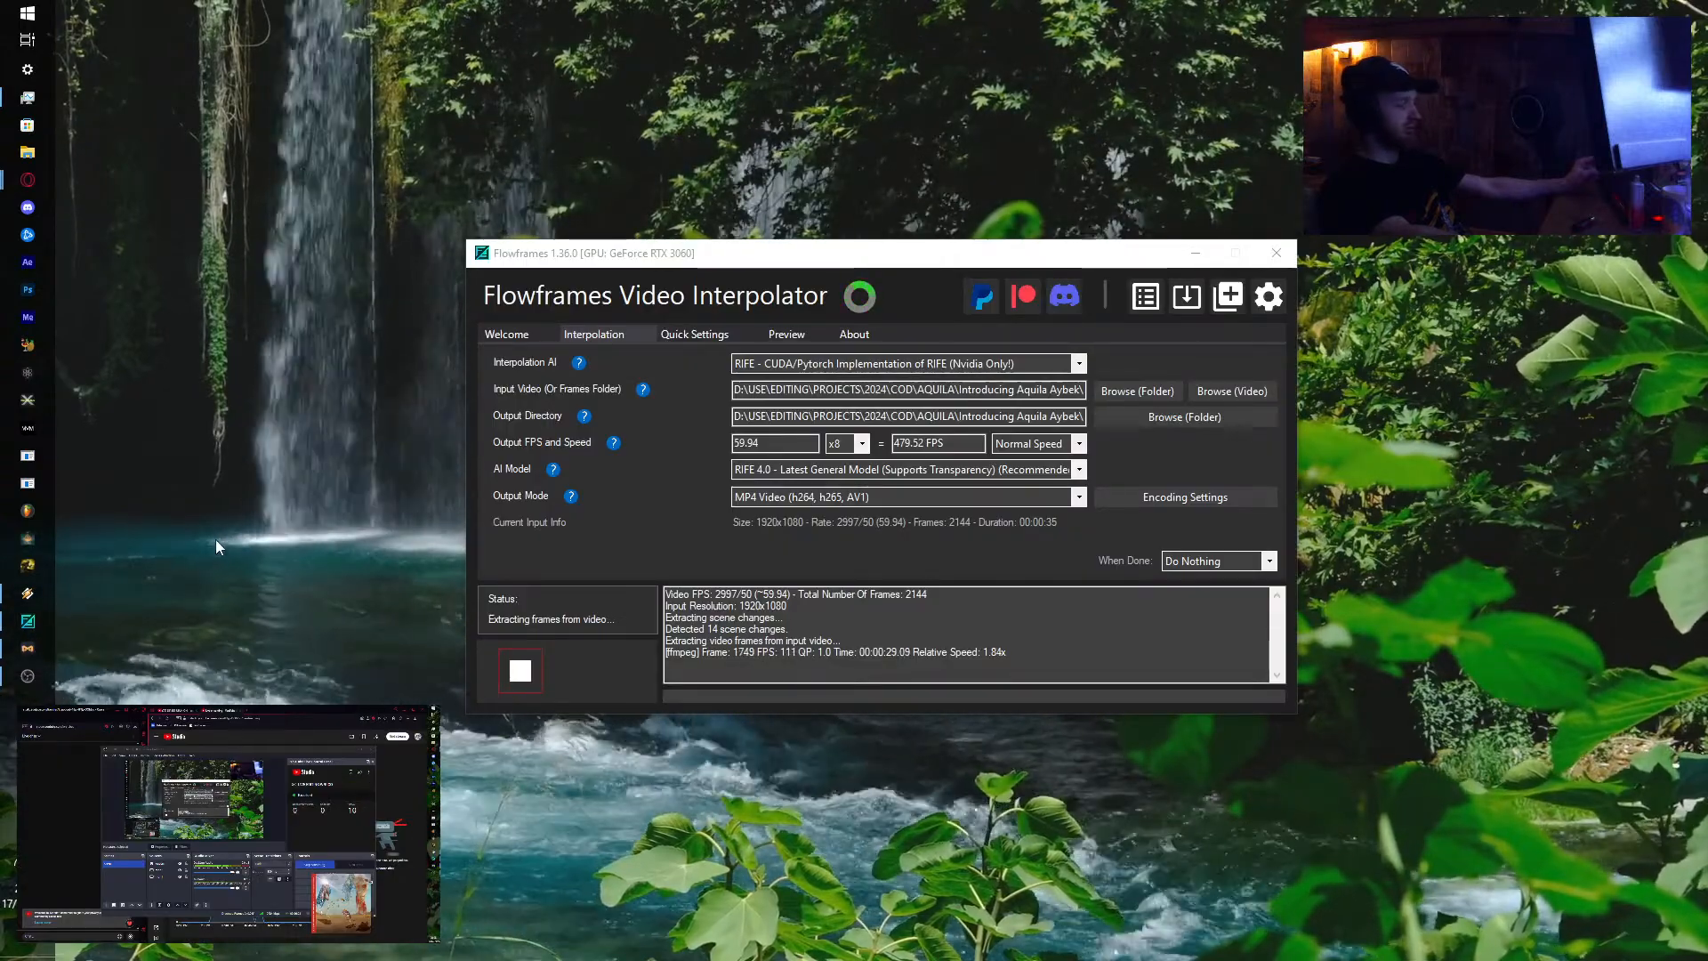
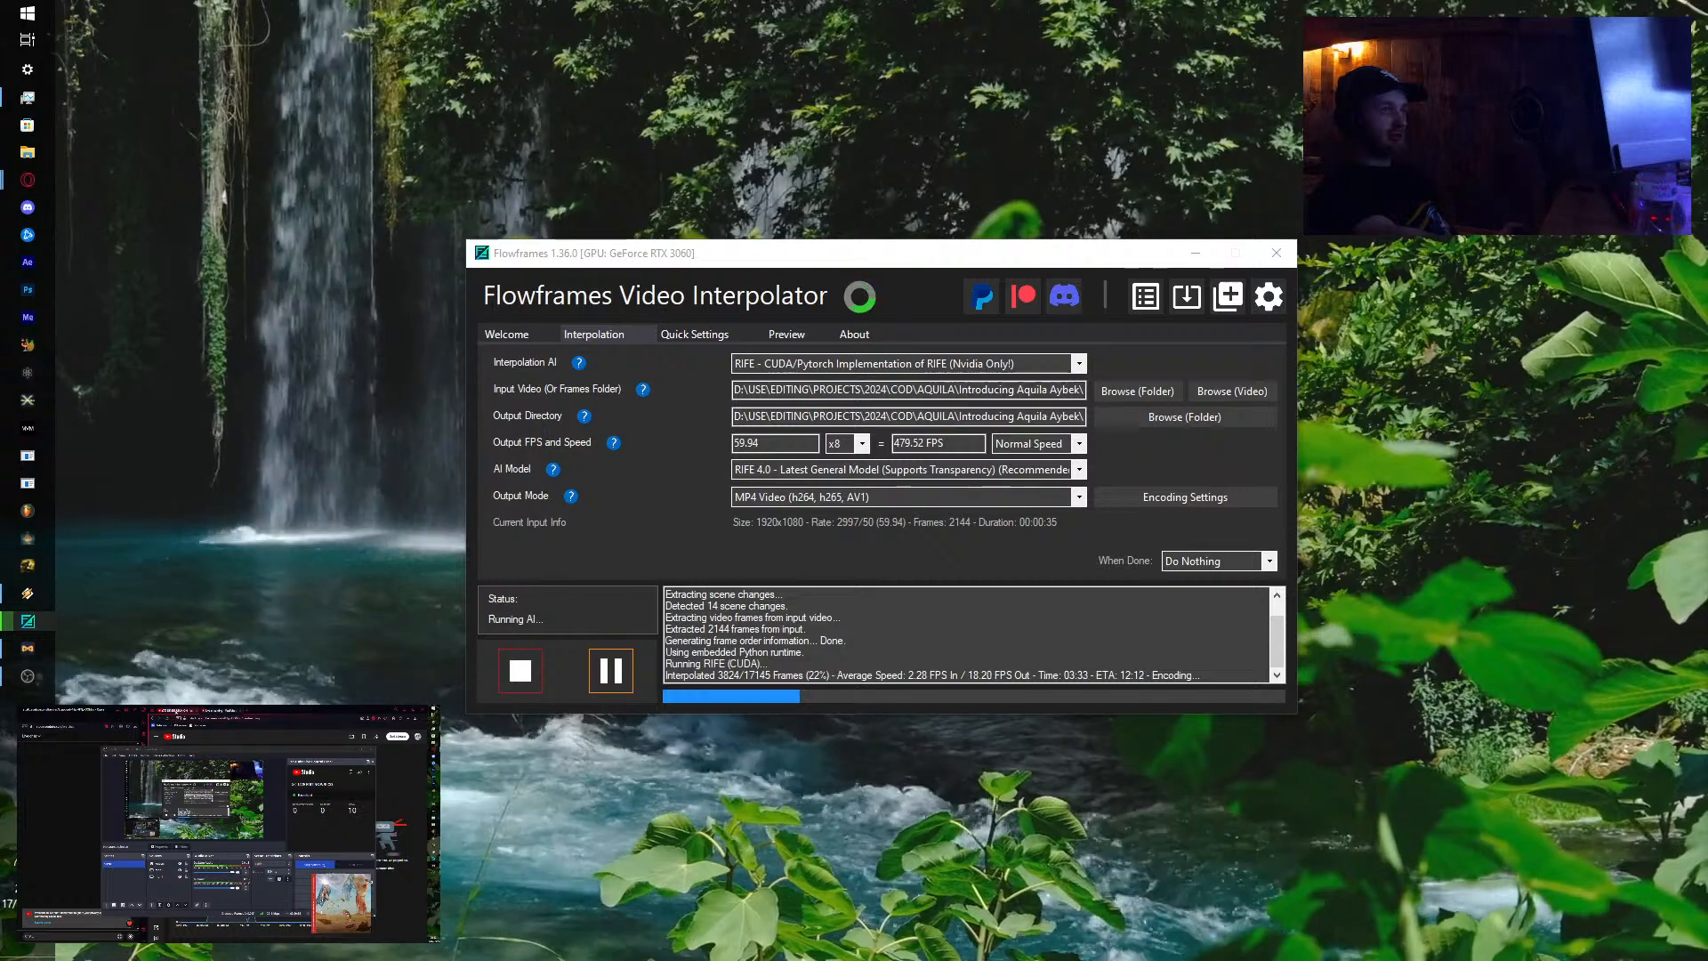
Step: Bring the browser to the main screen and play the YouTube video "You Must 'SACRIFICE' Someone To Manifest" in its page instead of picture-in-picture
{"action": "left_click_drag", "start_coordinate": [240, 711], "coordinate": [471, 13]}
{"action": "left_click", "coordinate": [207, 13]}
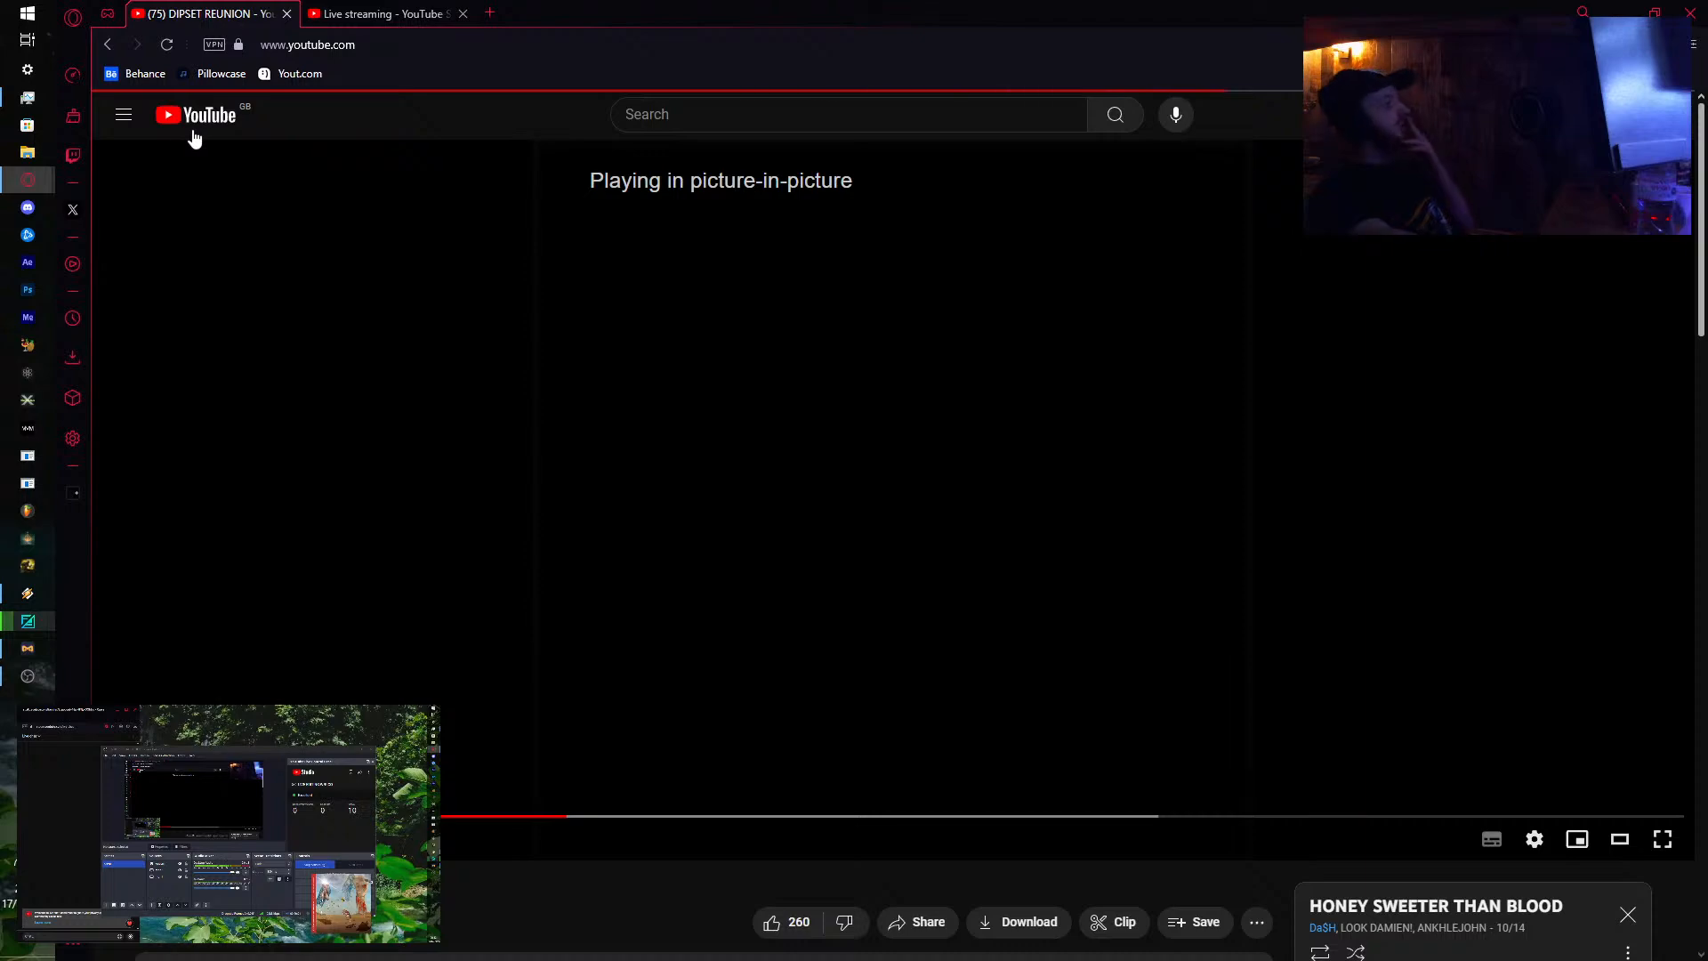
{"action": "left_click", "coordinate": [200, 134]}
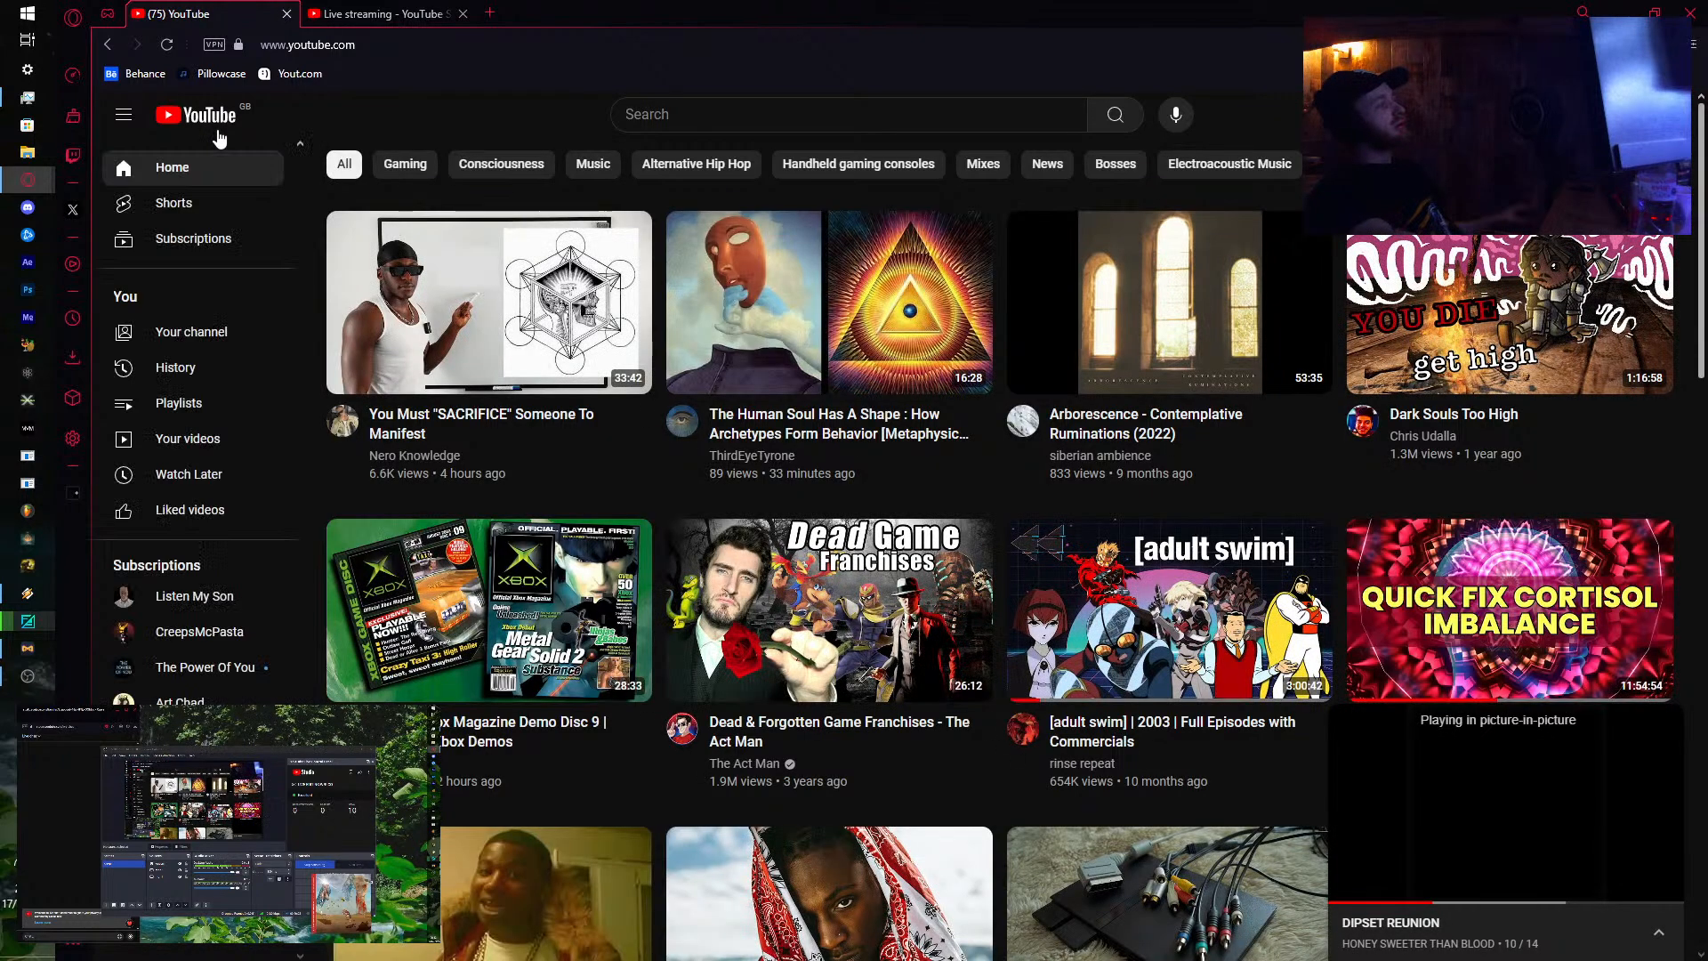
{"action": "left_click", "coordinate": [469, 315]}
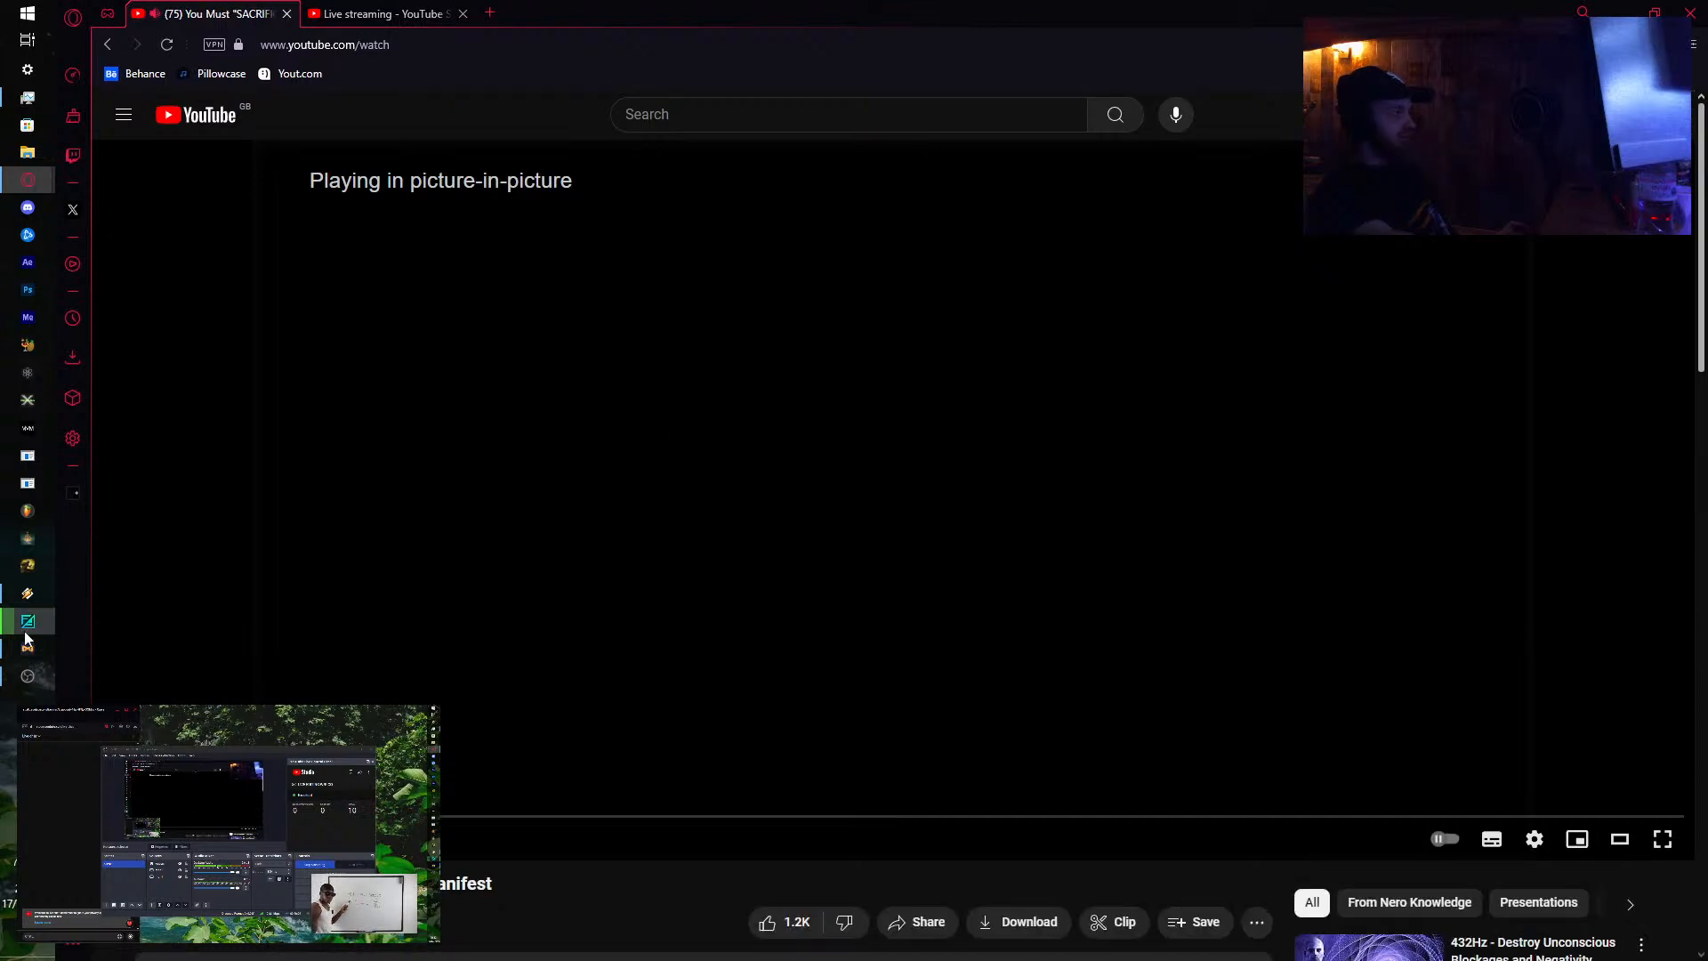
{"action": "left_click", "coordinate": [324, 884]}
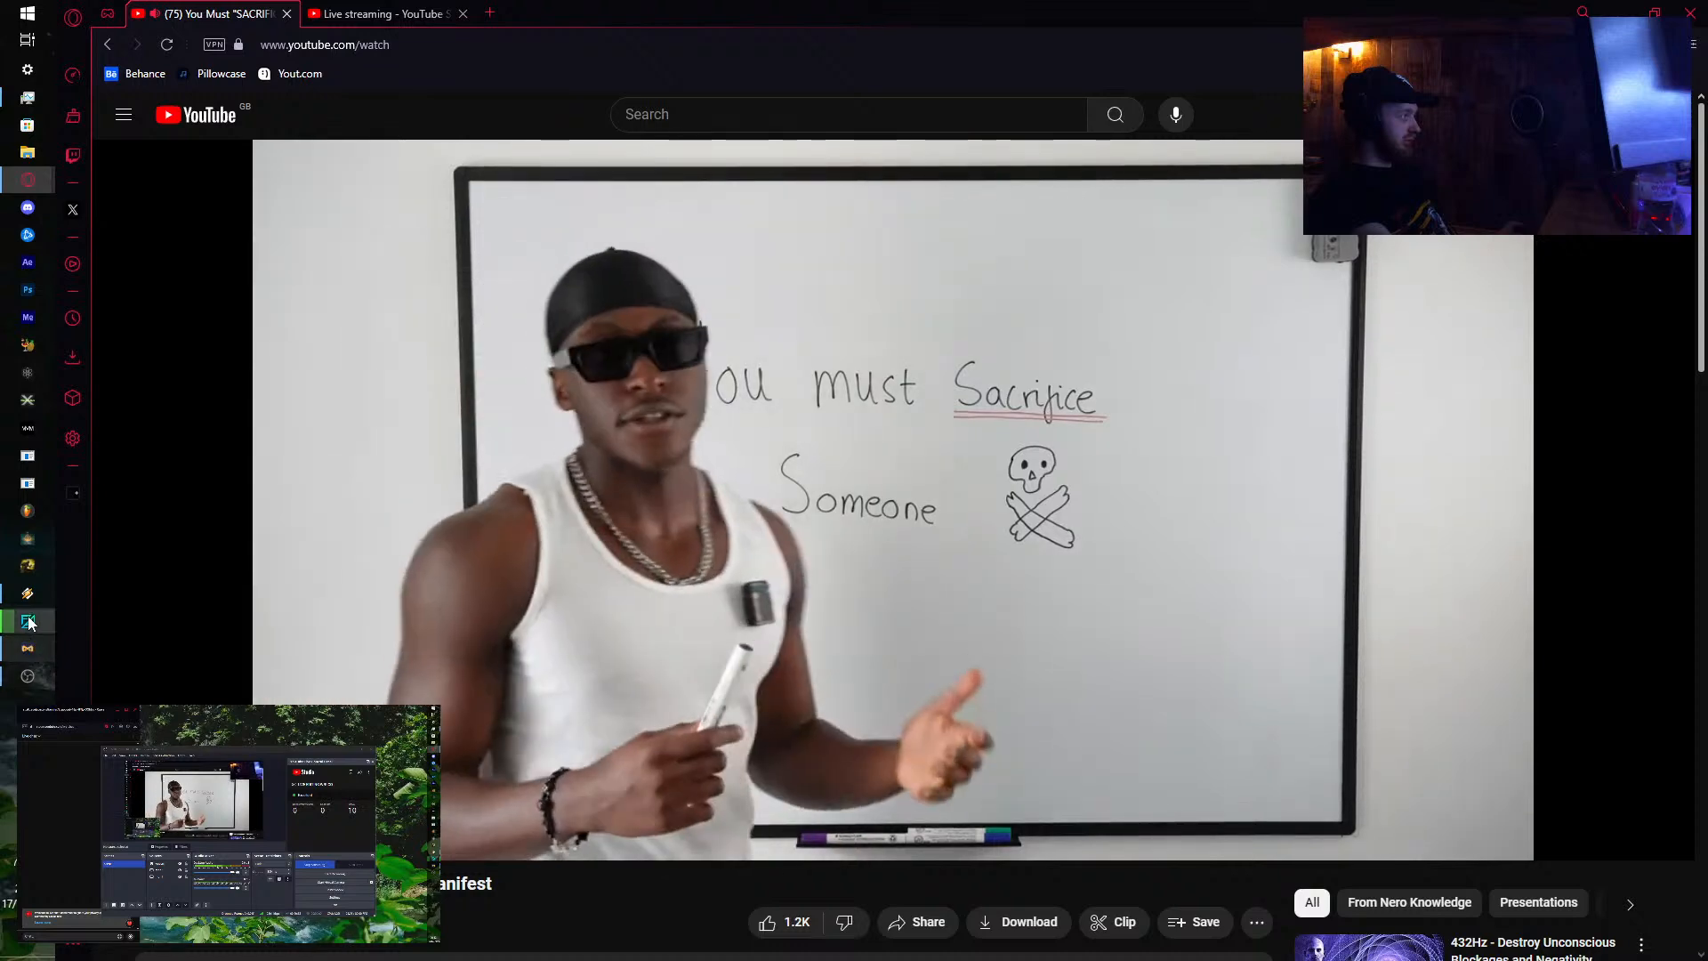
Step: Close the Winamp window and move the browser back to the second screen
{"action": "mouse_move", "coordinate": [28, 593]}
{"action": "left_click", "coordinate": [234, 539]}
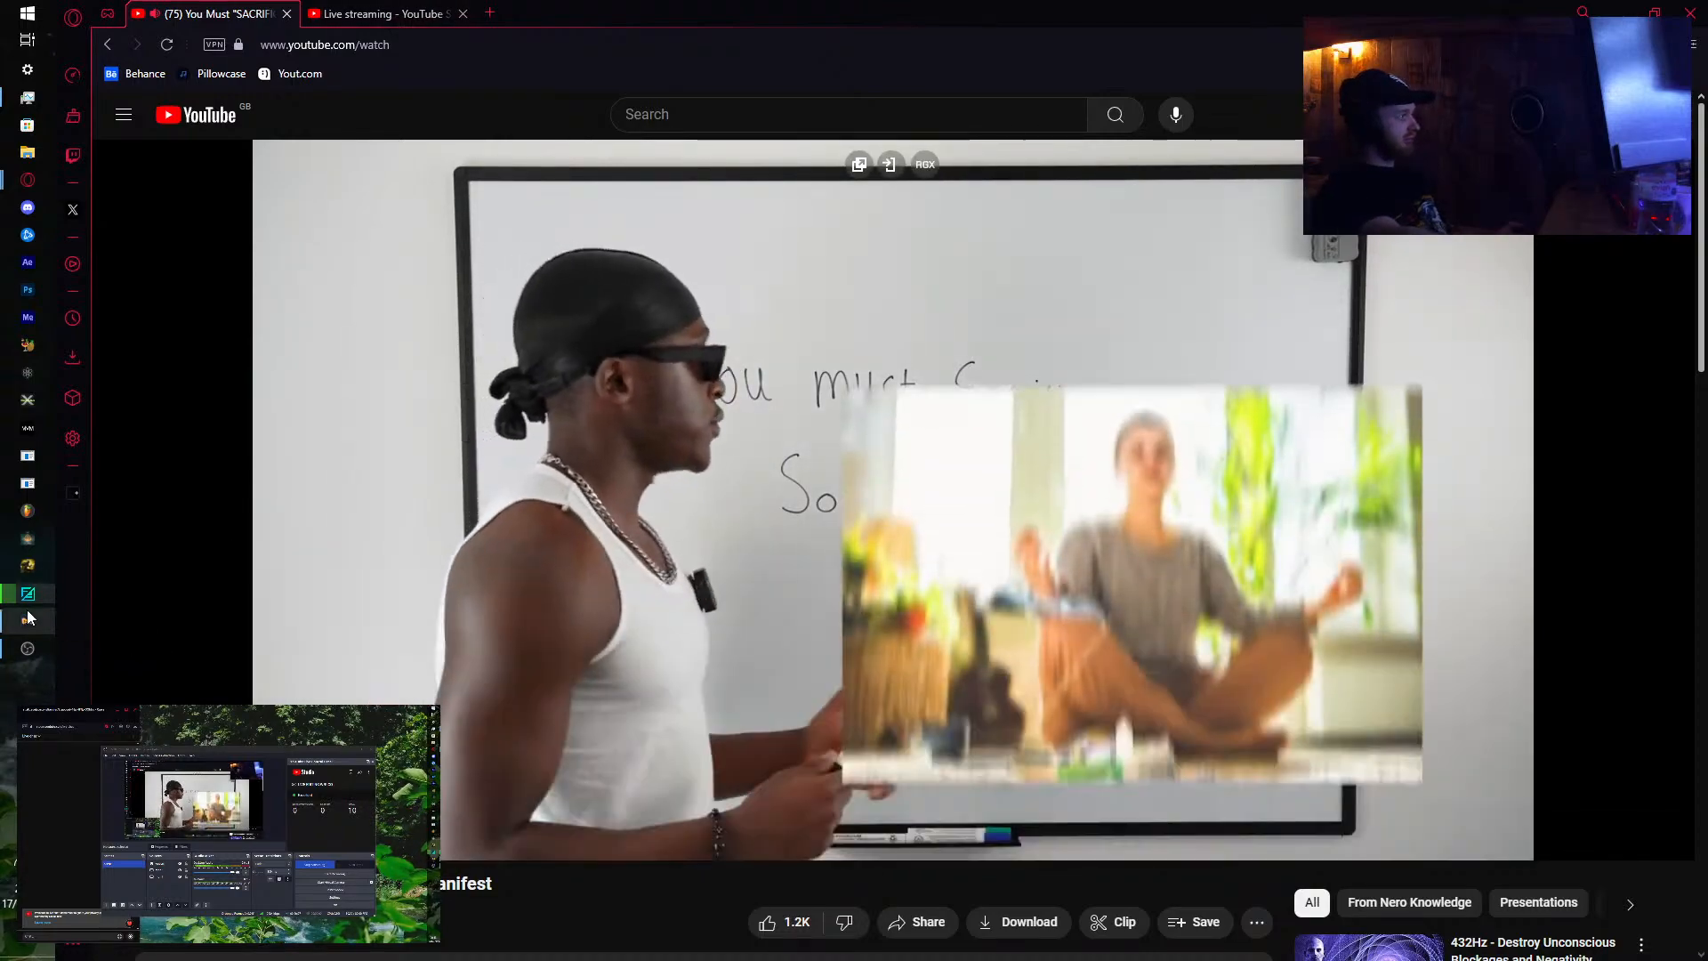
{"action": "left_click_drag", "start_coordinate": [723, 18], "coordinate": [1707, 289]}
{"action": "left_click_drag", "start_coordinate": [184, 753], "coordinate": [185, 707]}
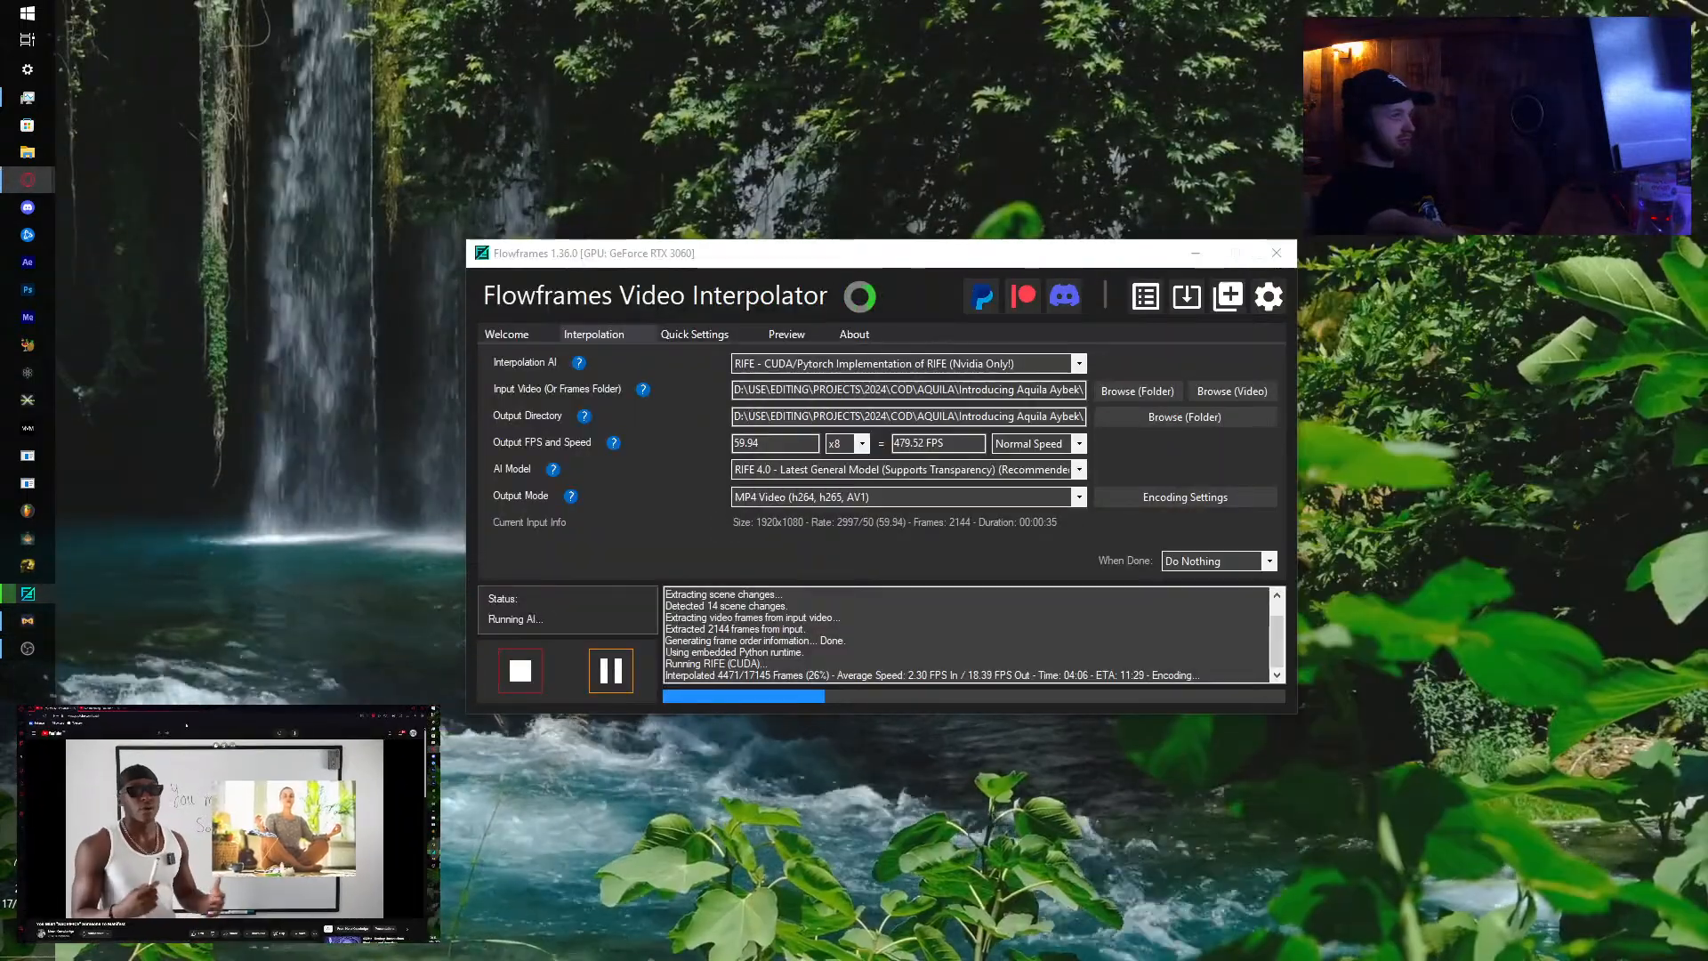
Step: Put the video in an enlarged picture-in-picture window on the main screen and arrange it beside the Flowframes window
{"action": "left_click", "coordinate": [220, 745]}
{"action": "left_click_drag", "start_coordinate": [359, 904], "coordinate": [323, 222]}
{"action": "left_click_drag", "start_coordinate": [680, 252], "coordinate": [989, 431]}
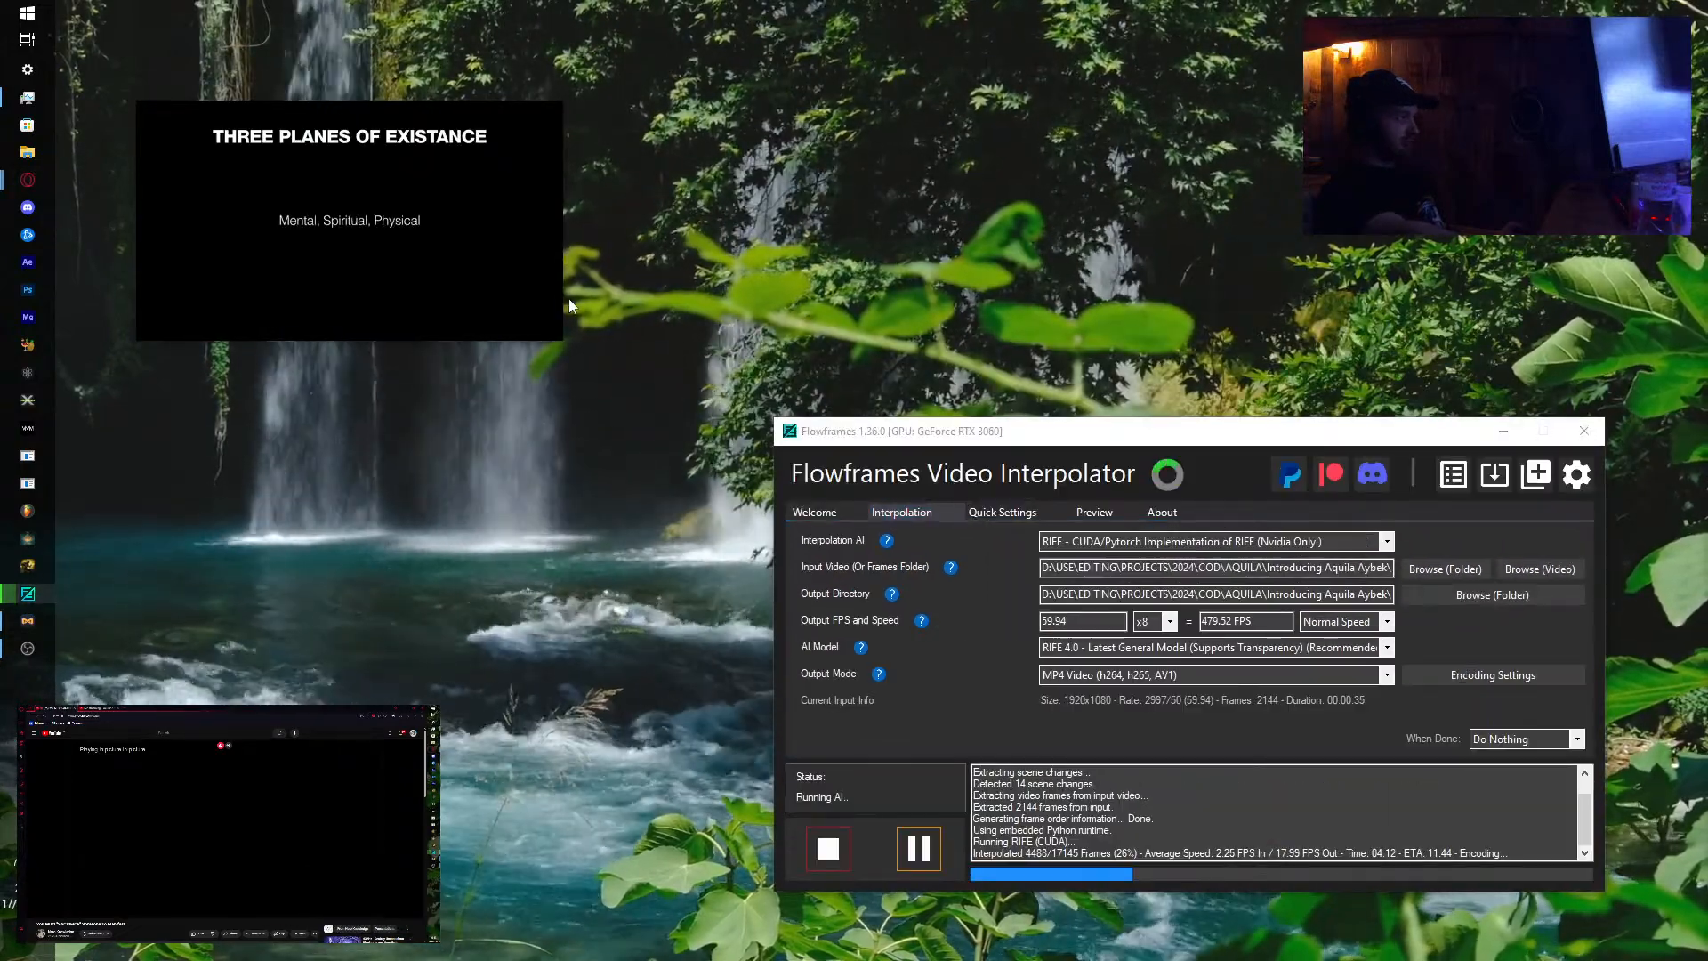
{"action": "left_click_drag", "start_coordinate": [562, 339], "coordinate": [703, 473]}
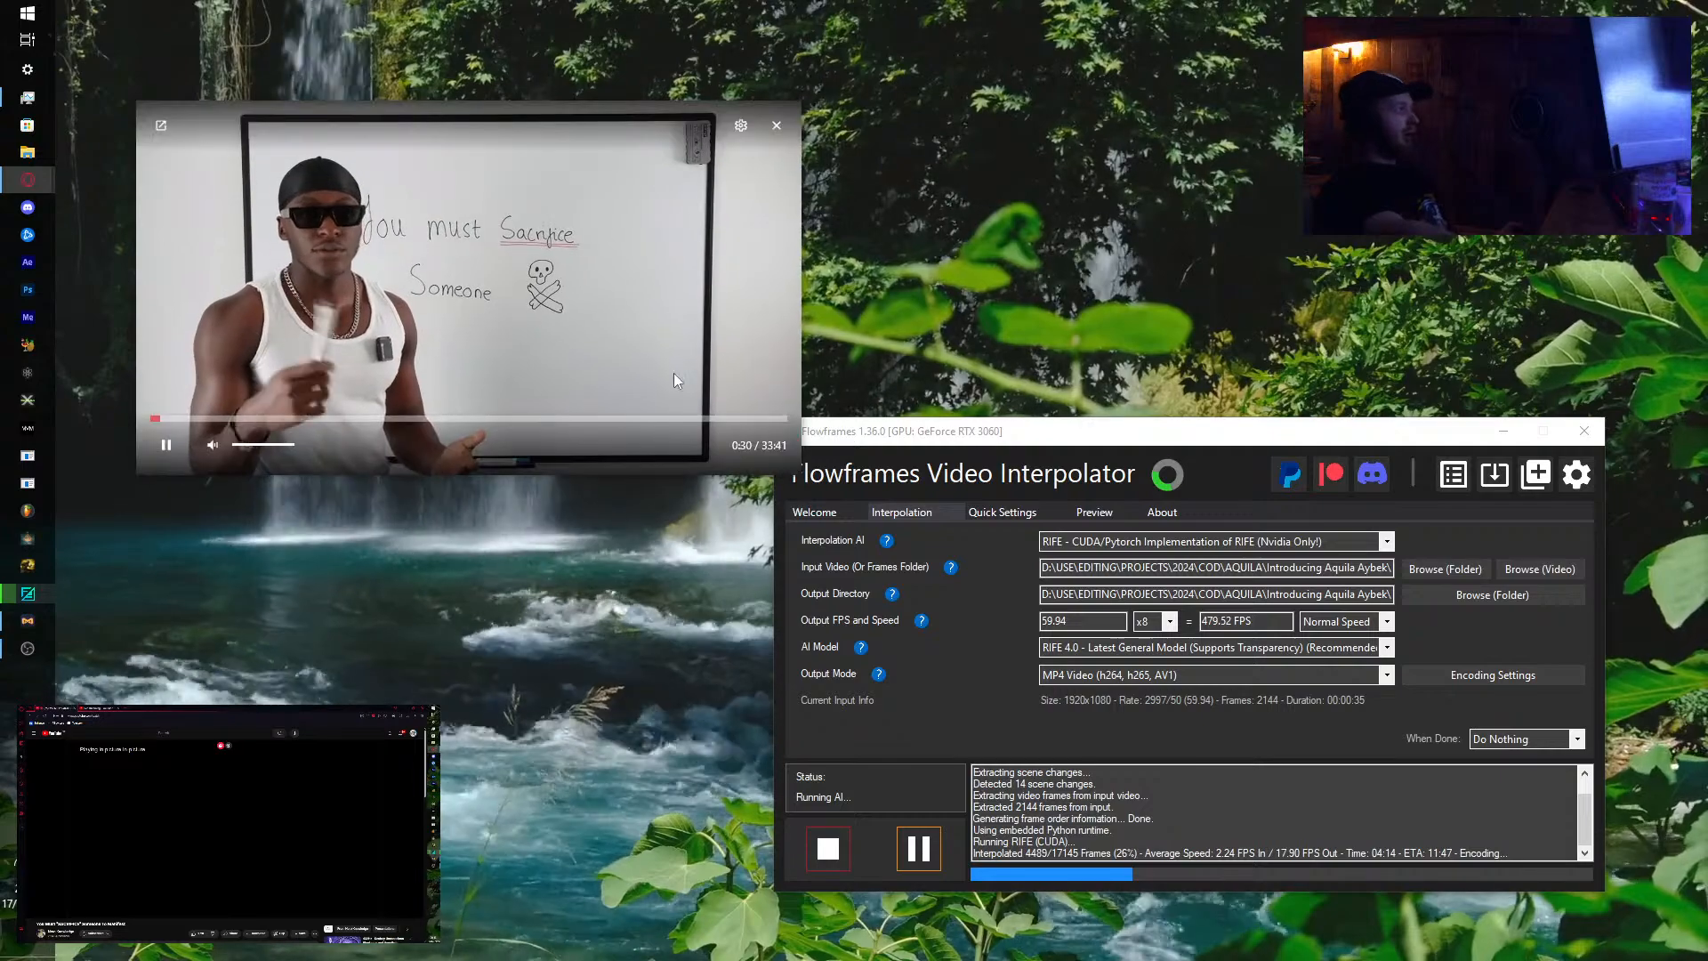
{"action": "left_click_drag", "start_coordinate": [643, 305], "coordinate": [599, 489]}
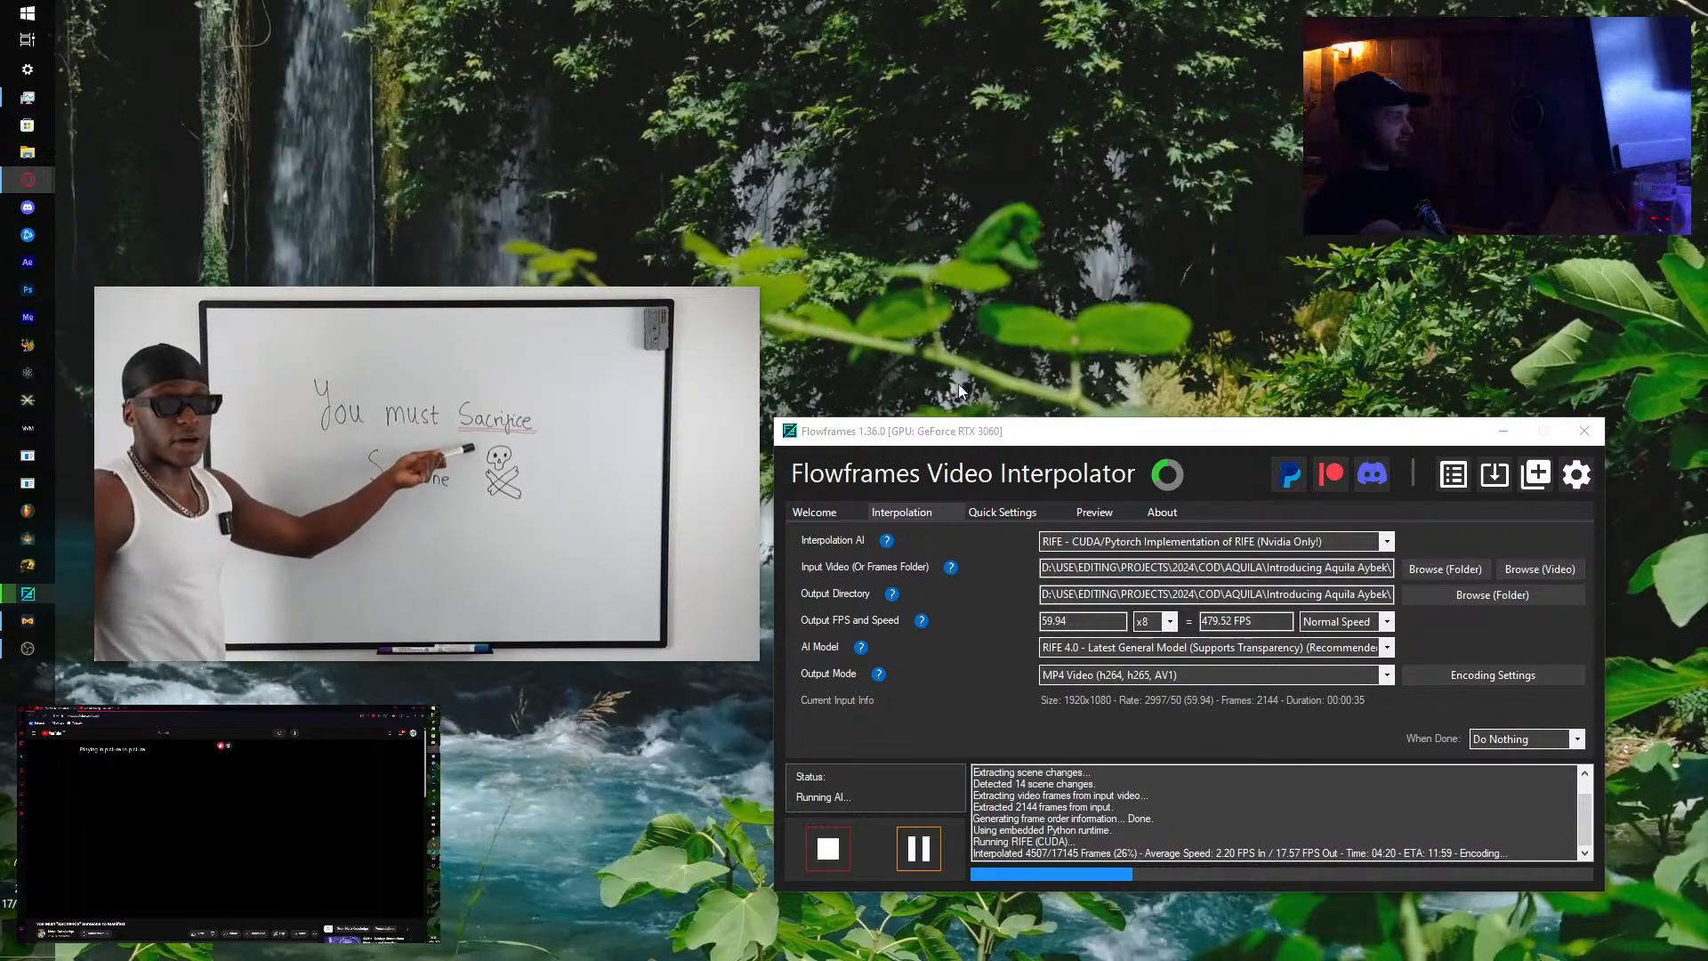
Step: Raise the Flowframes window beside the video and snap the browser to the right half of the second screen with another window alongside
{"action": "left_click_drag", "start_coordinate": [970, 431], "coordinate": [974, 280]}
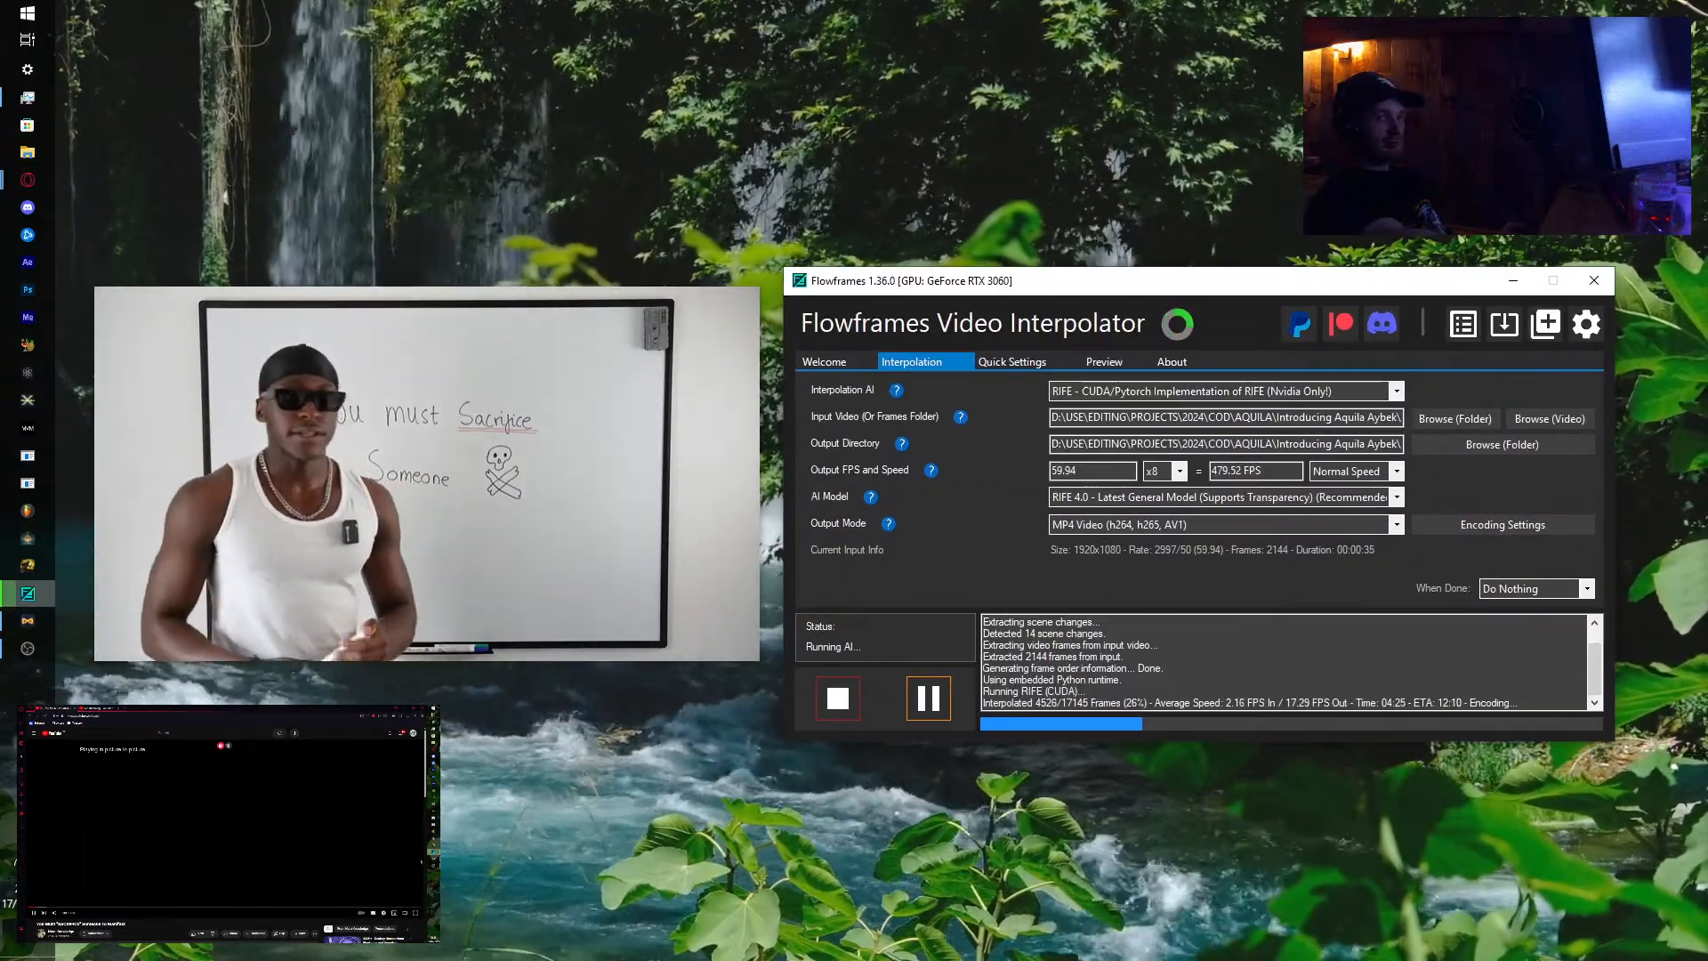
{"action": "left_click", "coordinate": [433, 866]}
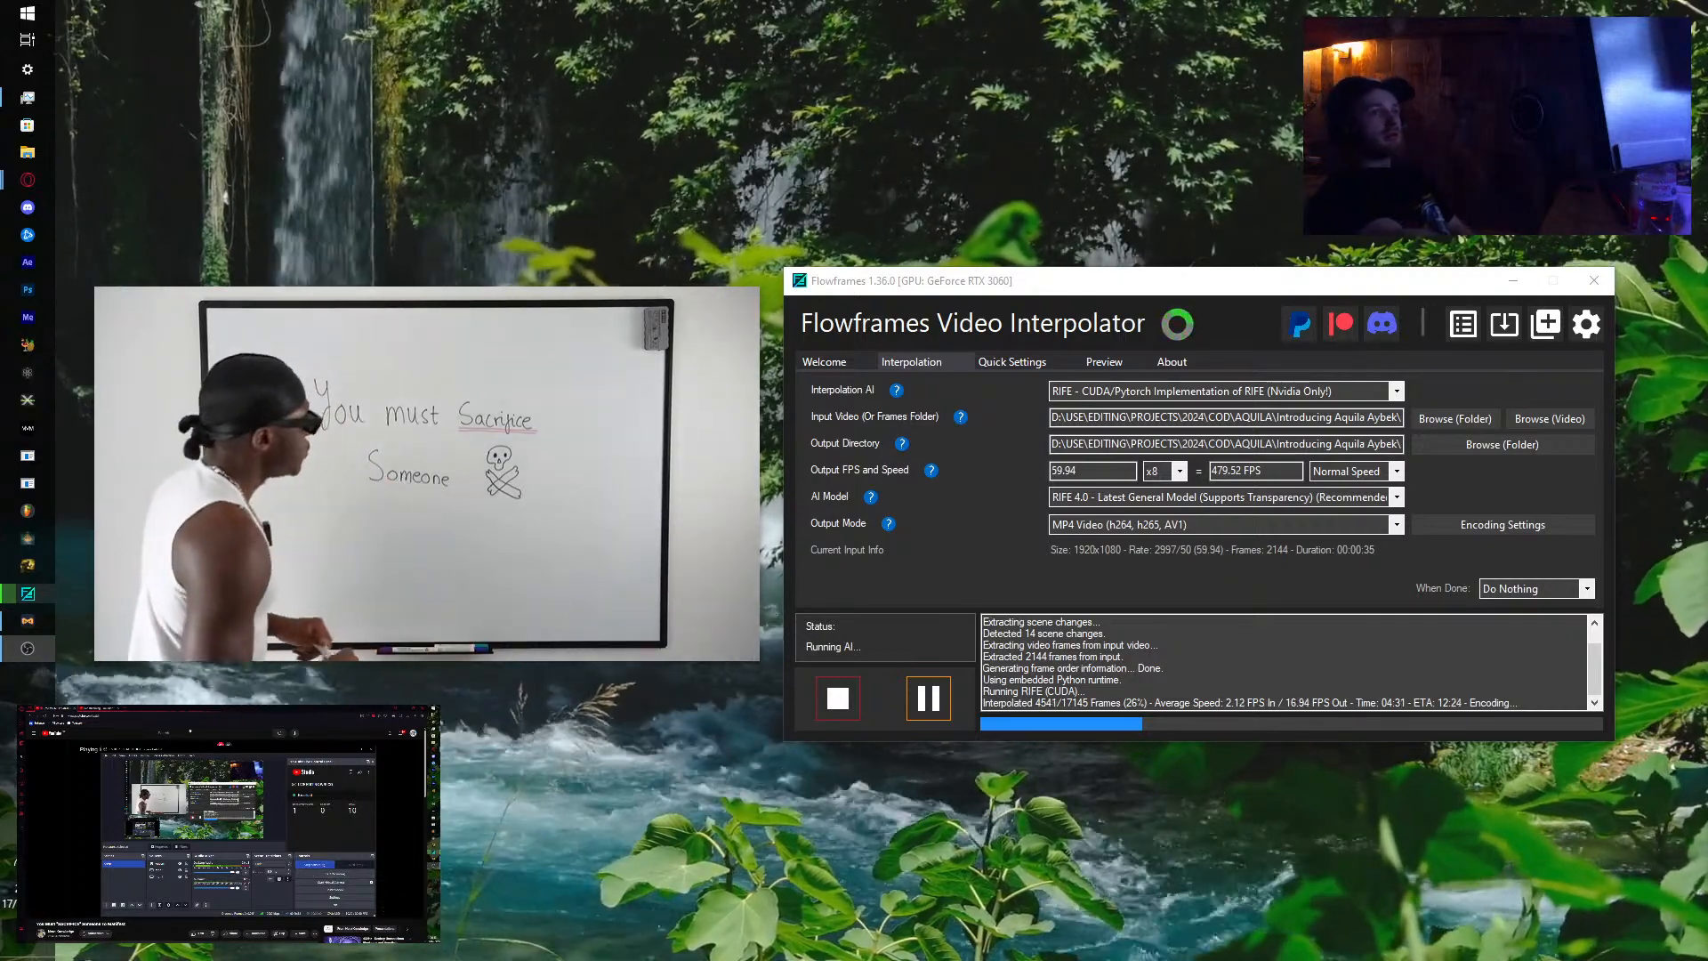
{"action": "left_click", "coordinate": [425, 800]}
{"action": "key", "text": "super+Right"}
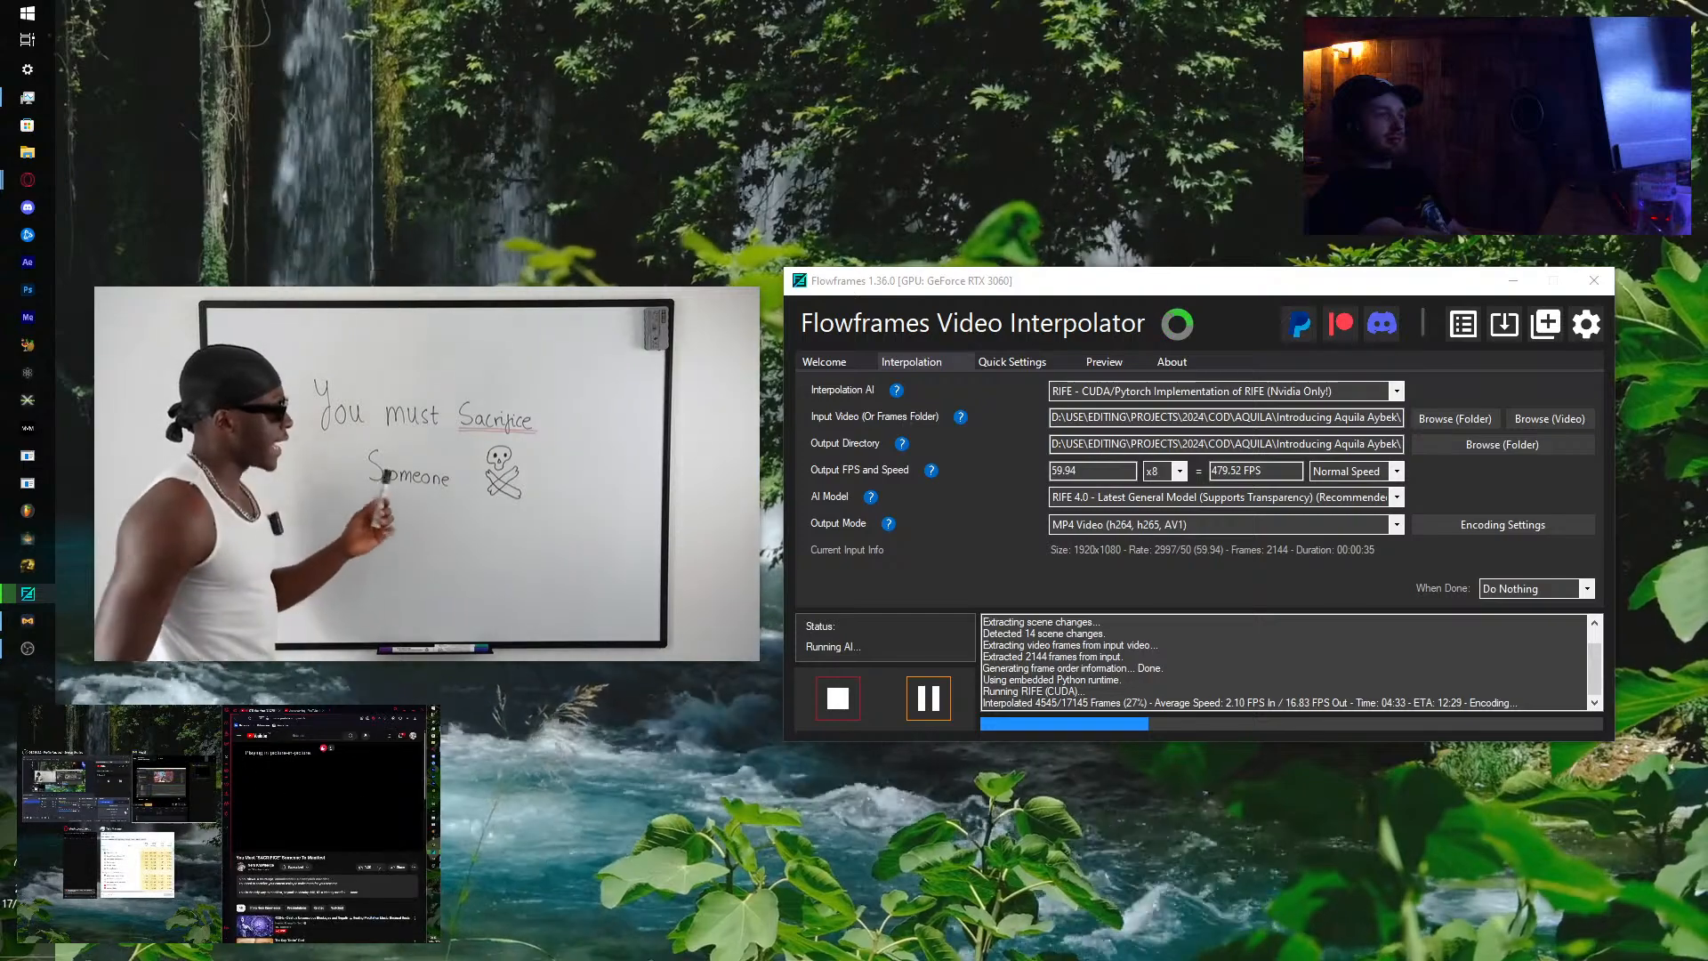
{"action": "left_click", "coordinate": [80, 865]}
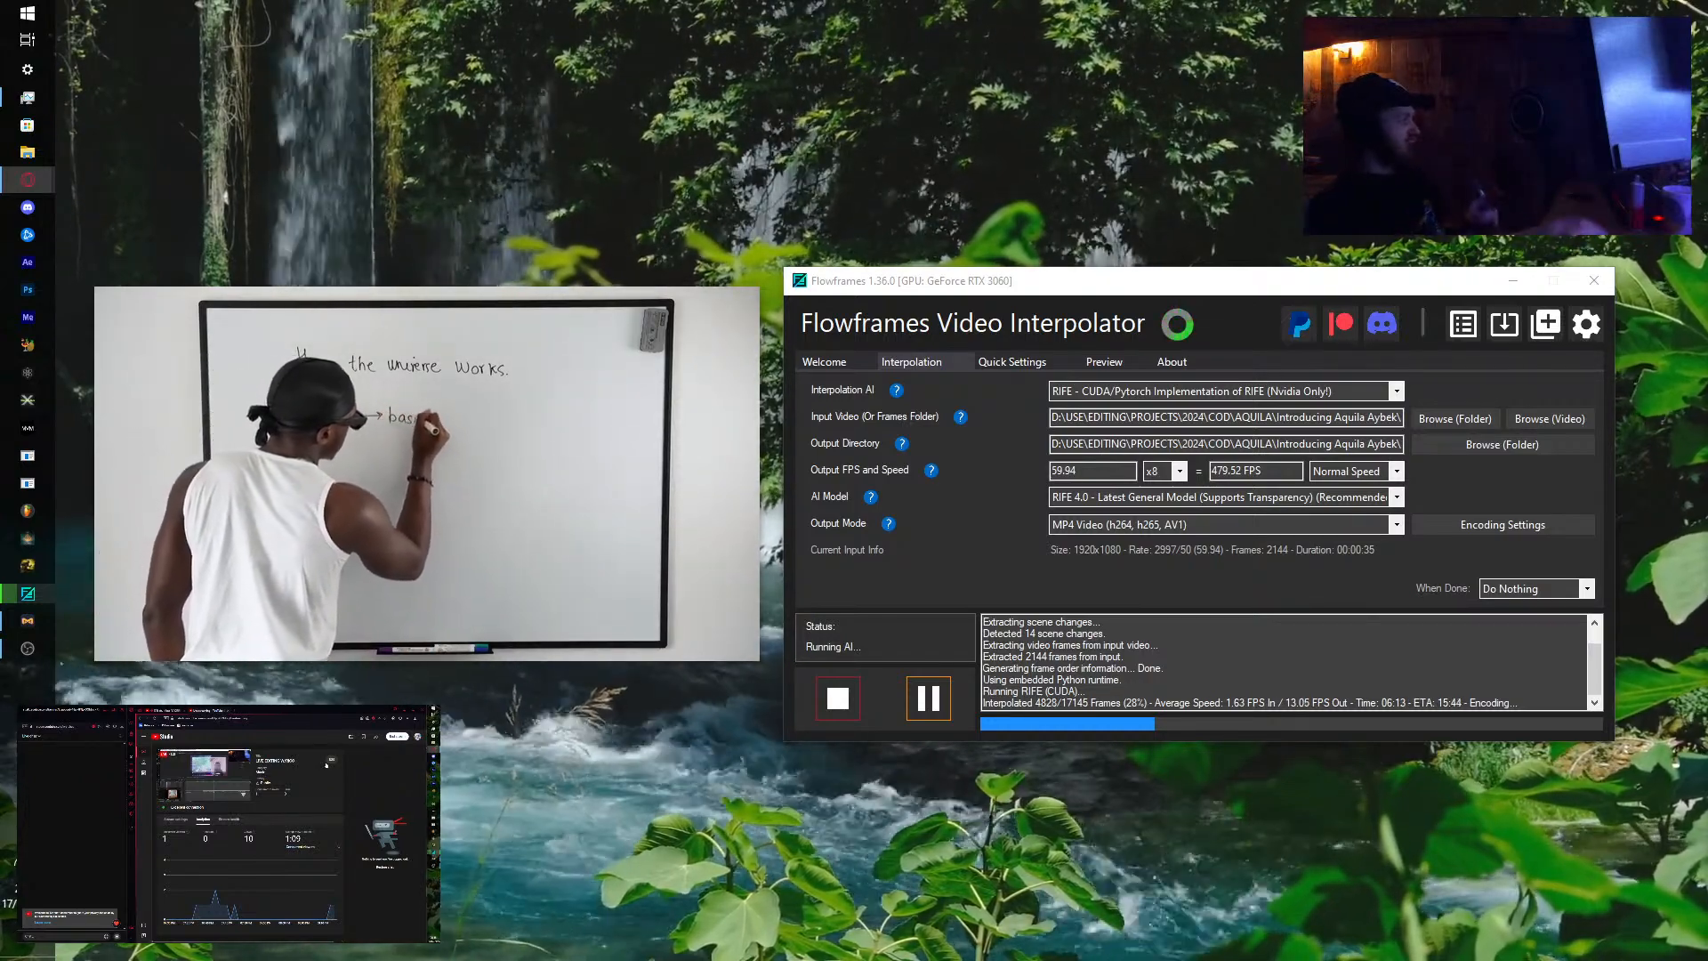
Step: Check the Volume Mixer and close it
{"action": "mouse_move", "coordinate": [243, 537]}
{"action": "left_click_drag", "start_coordinate": [277, 633], "coordinate": [326, 642]}
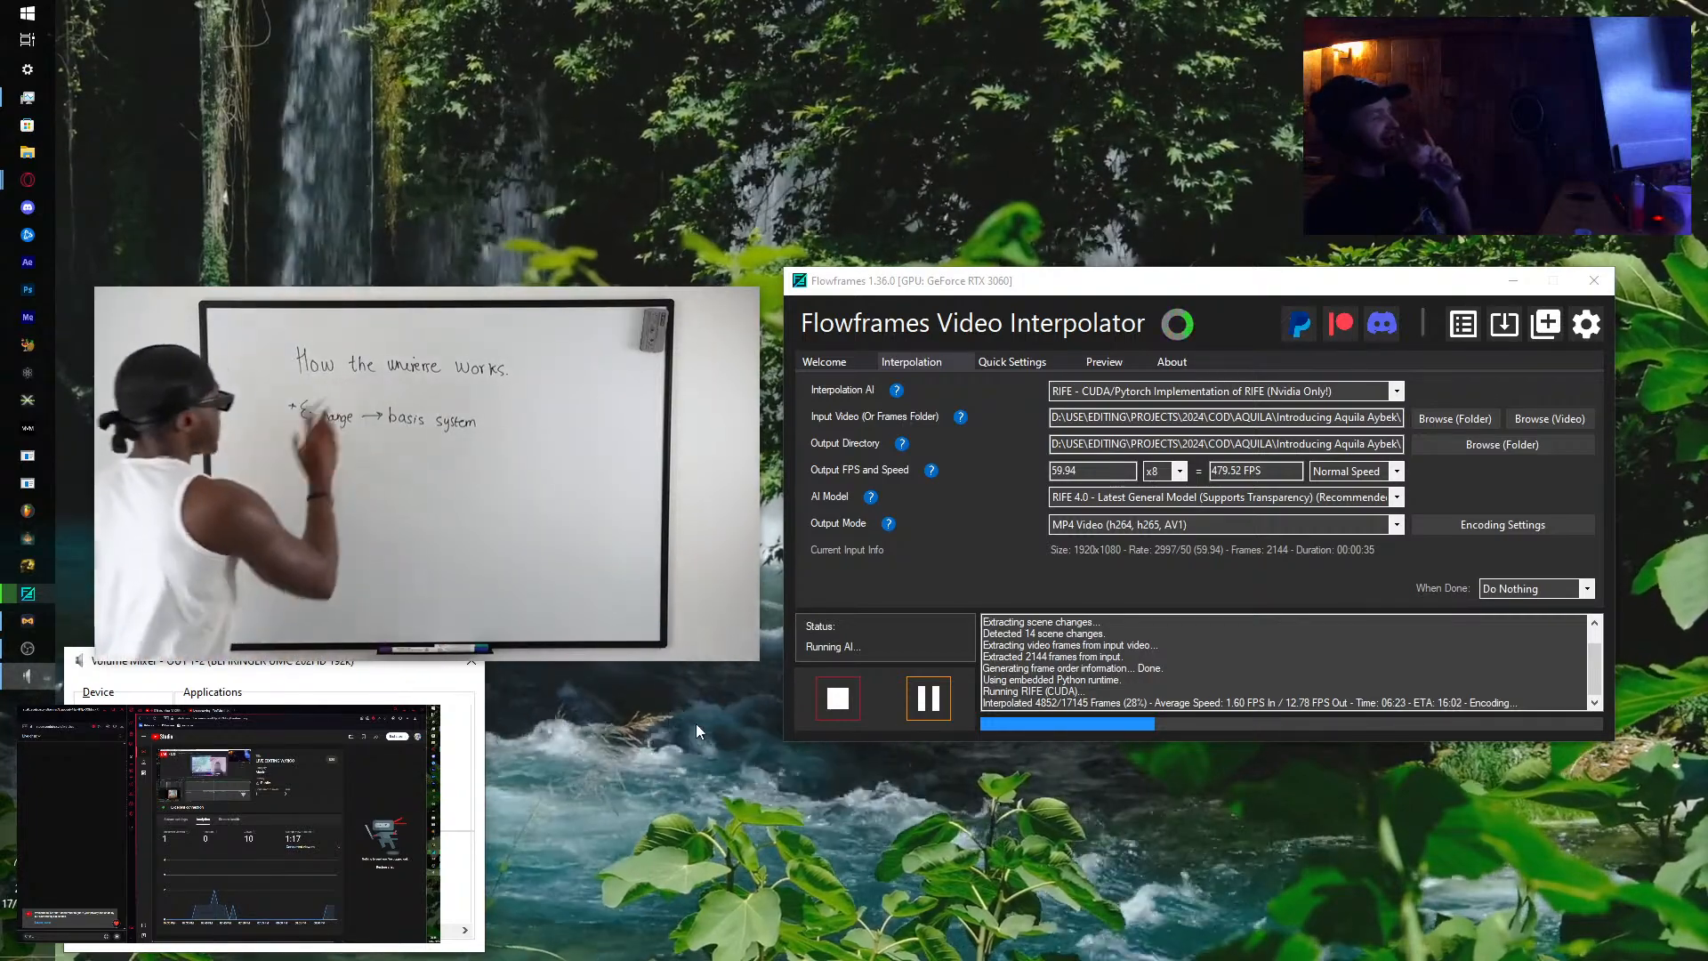
{"action": "left_click", "coordinate": [460, 669]}
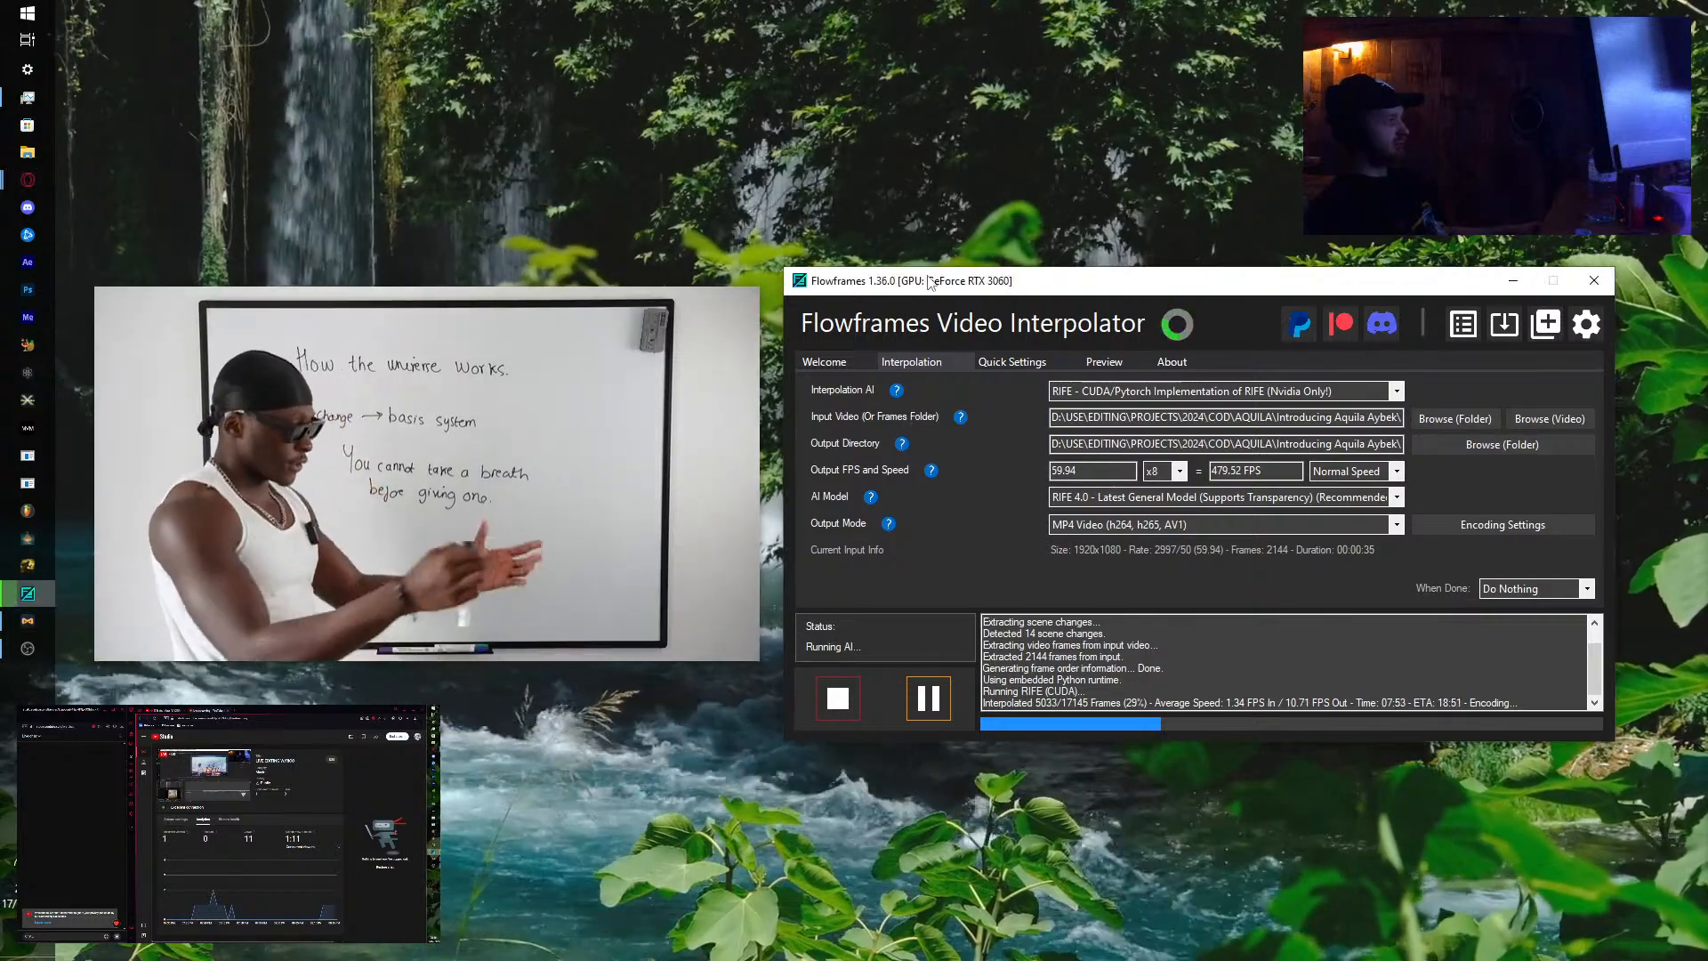
Step: Reposition the Flowframes window and the picture-in-picture video so they sit side by side with a small gap
{"action": "left_click_drag", "start_coordinate": [931, 283], "coordinate": [933, 259]}
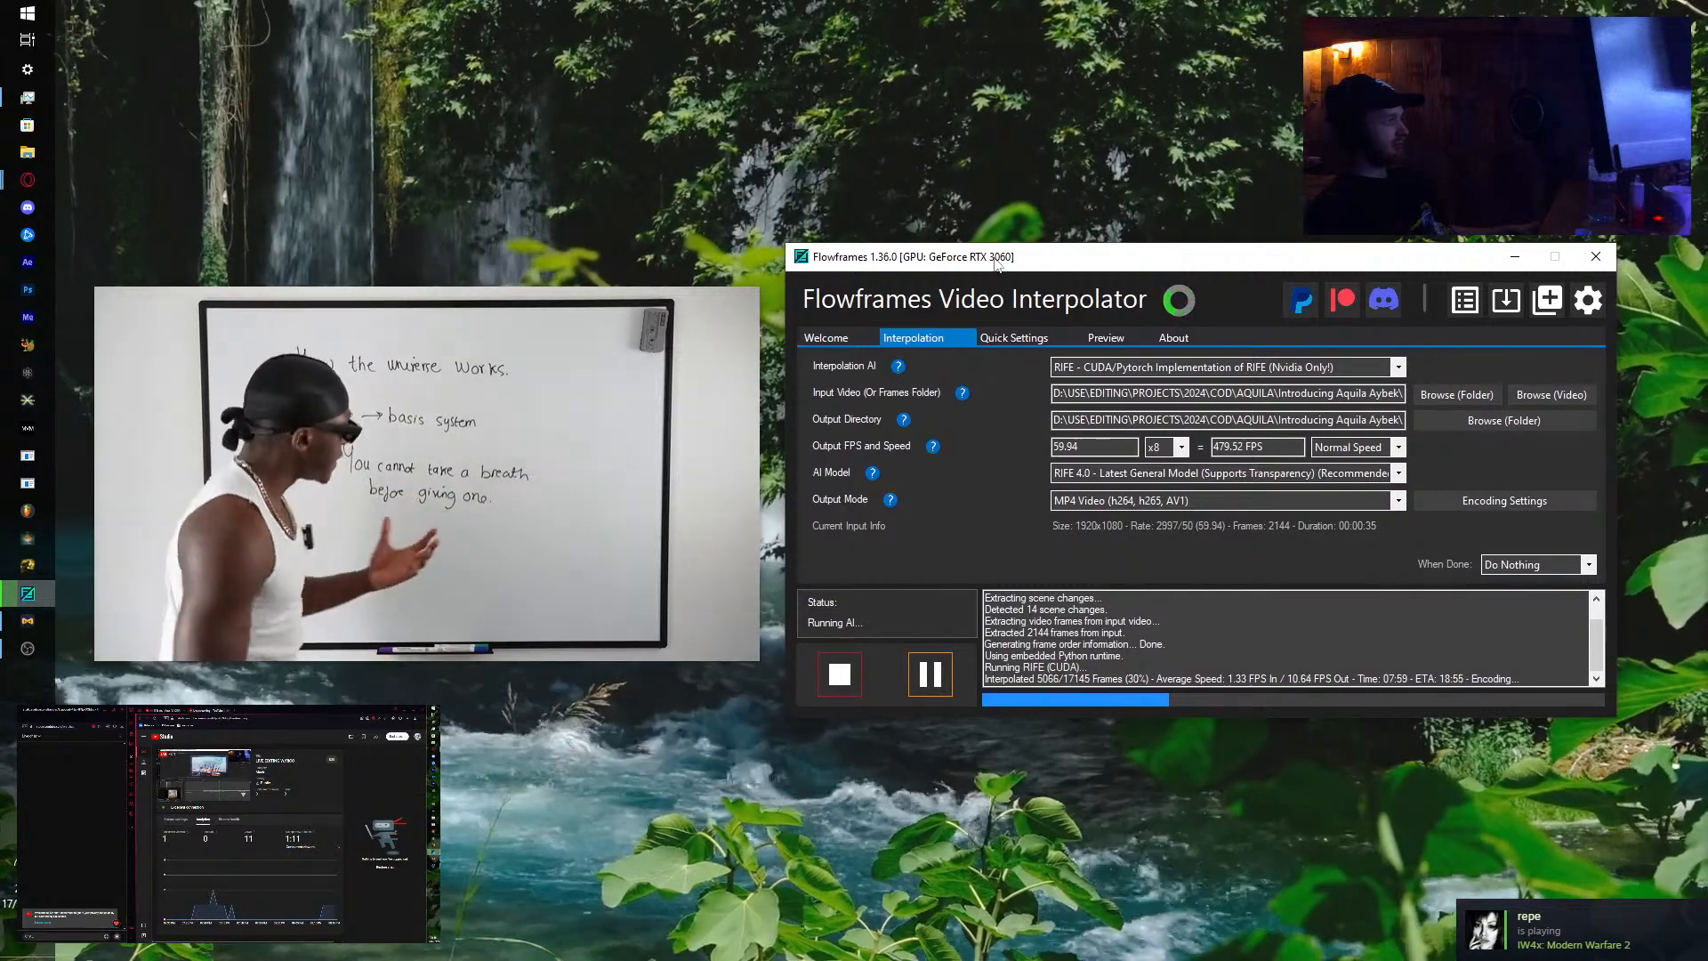
{"action": "left_click_drag", "start_coordinate": [998, 259], "coordinate": [1023, 262]}
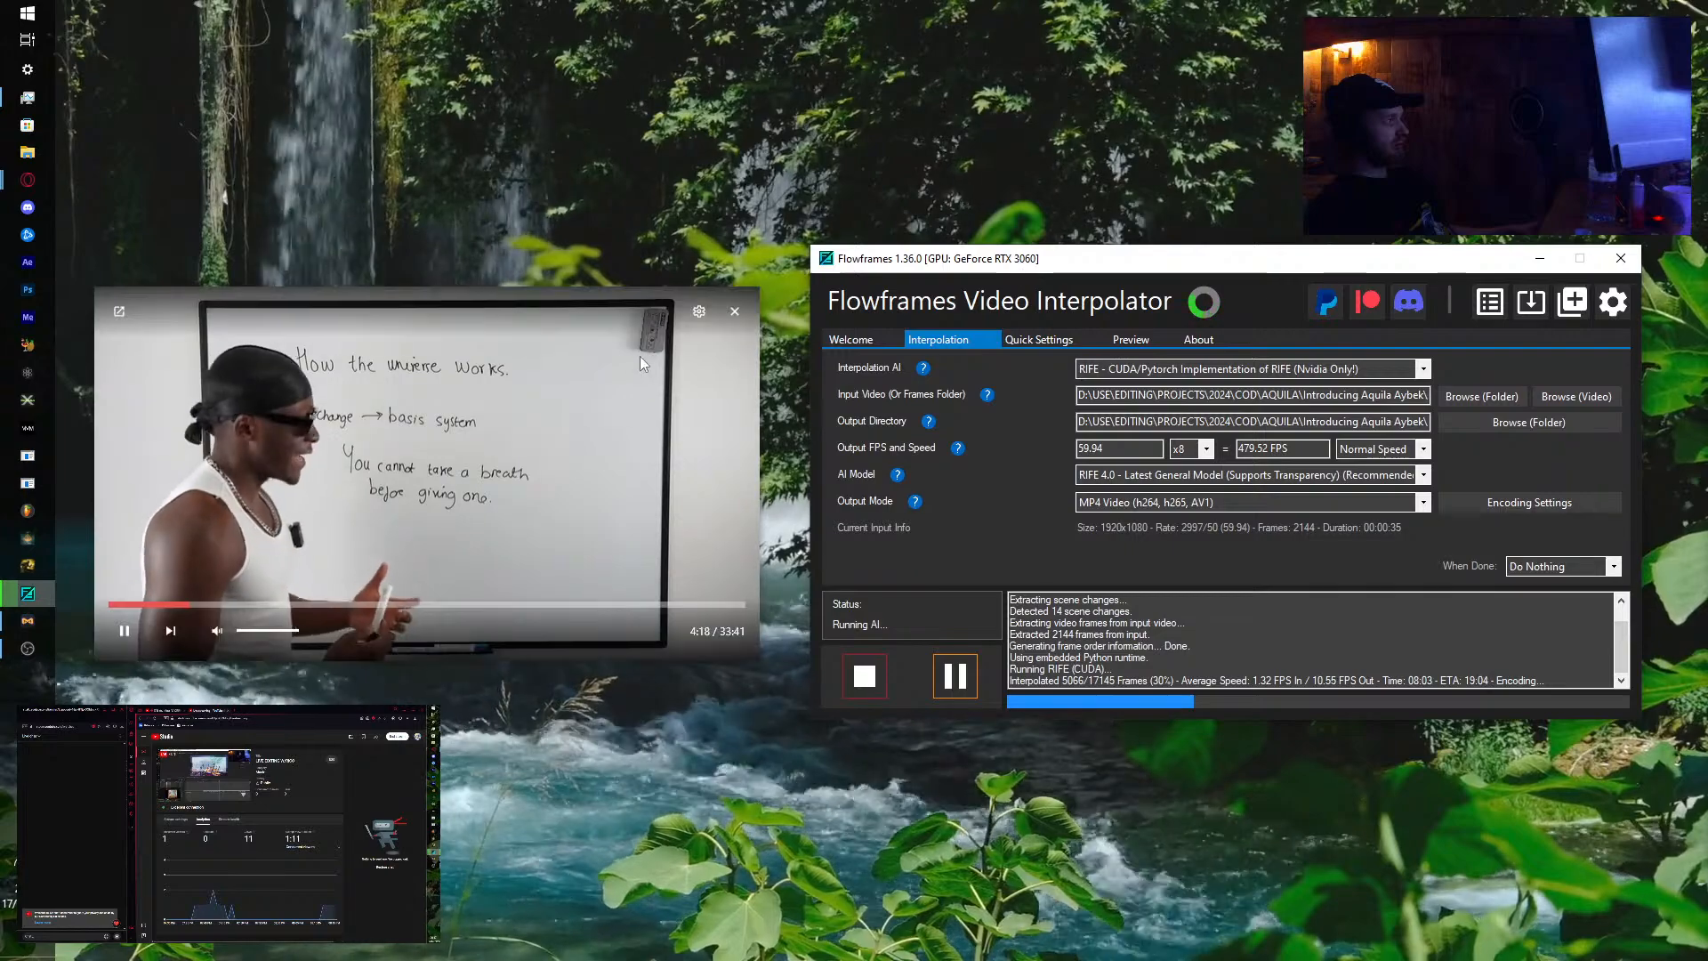
{"action": "left_click_drag", "start_coordinate": [638, 356], "coordinate": [646, 358]}
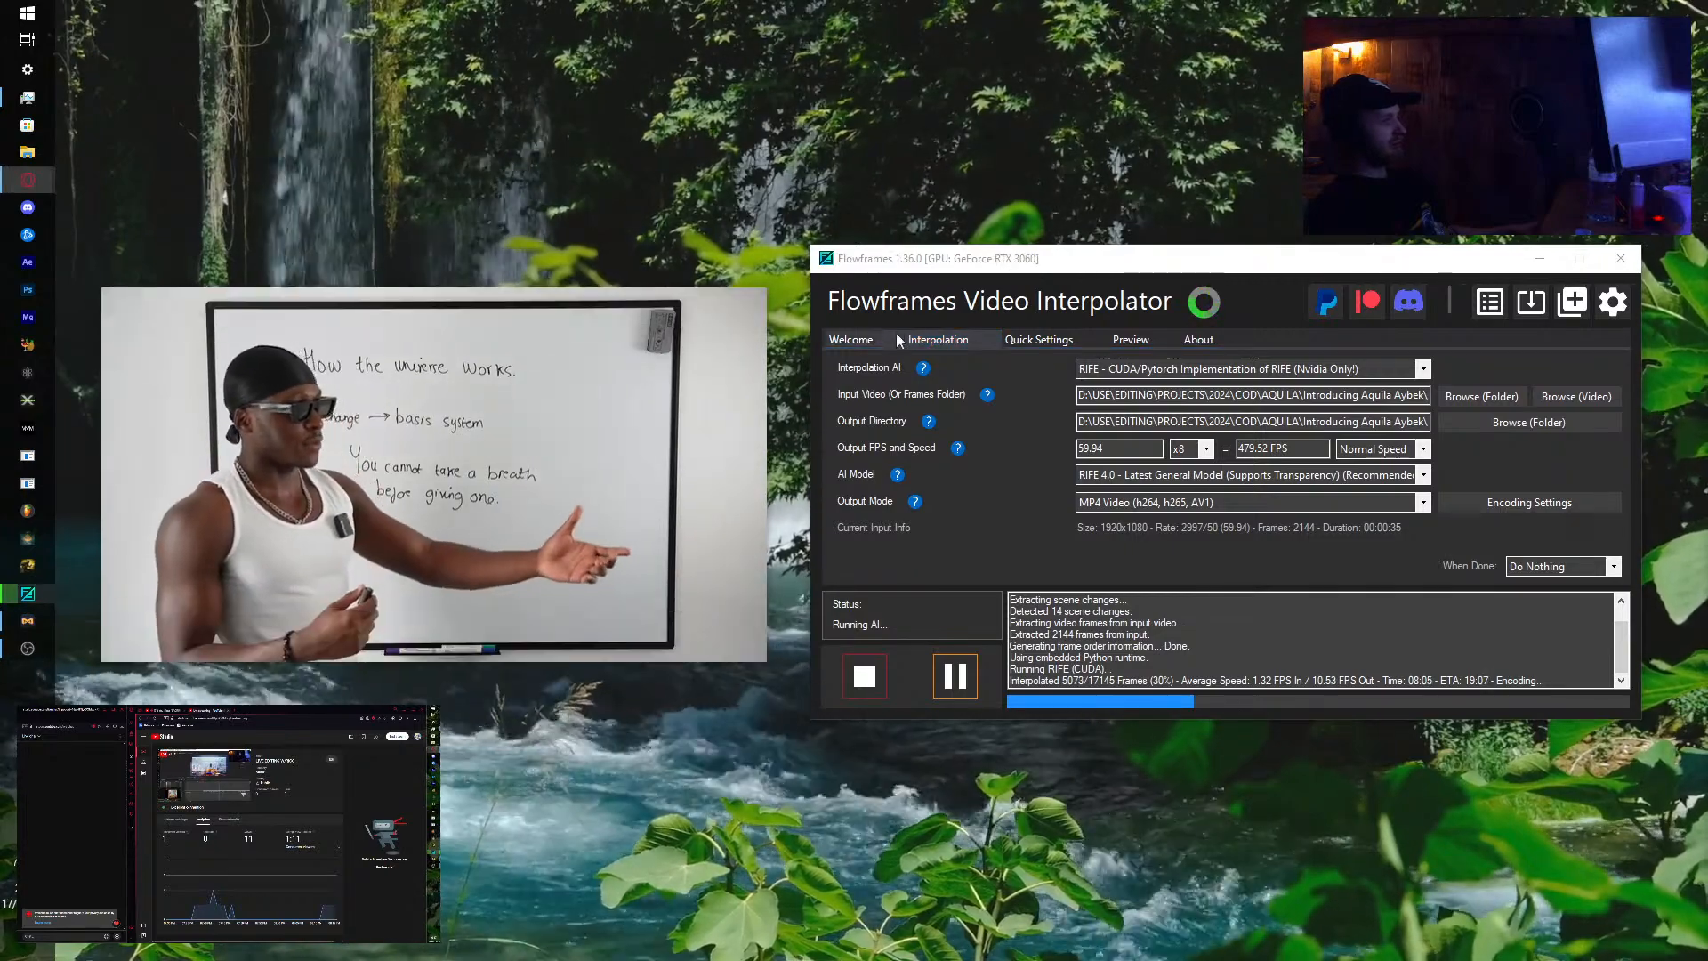
{"action": "left_click_drag", "start_coordinate": [942, 259], "coordinate": [952, 256]}
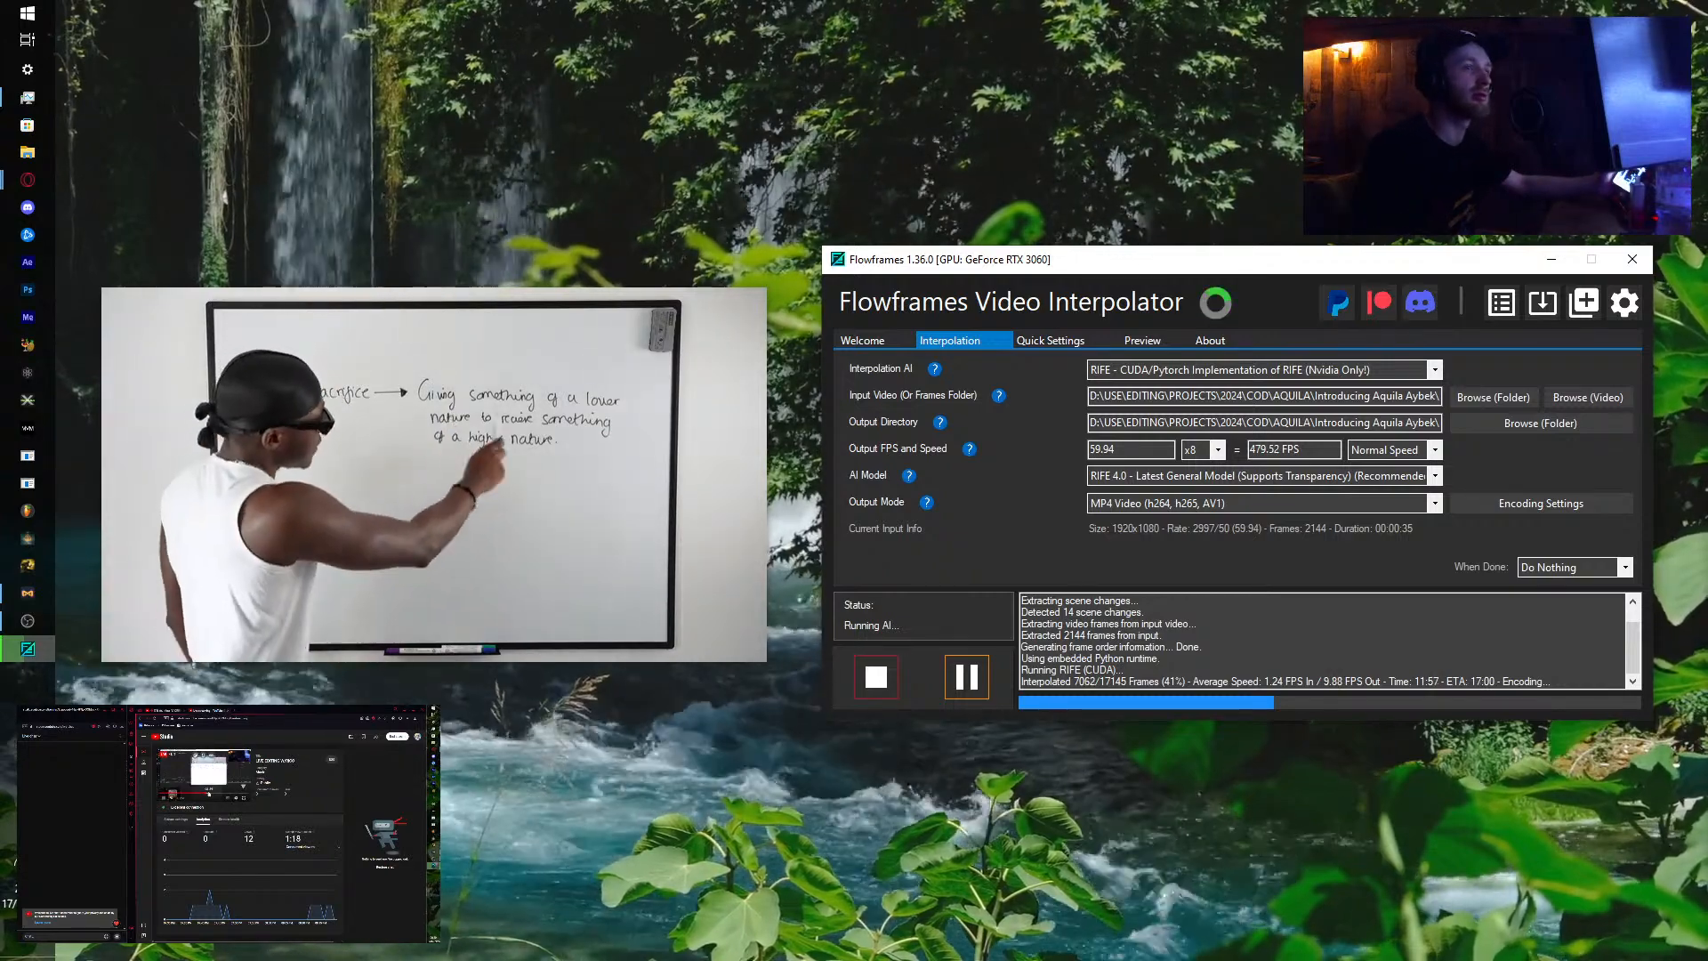
Step: Pause the picture-in-picture video at 12:09 and resume its playback
{"action": "left_click", "coordinate": [248, 793]}
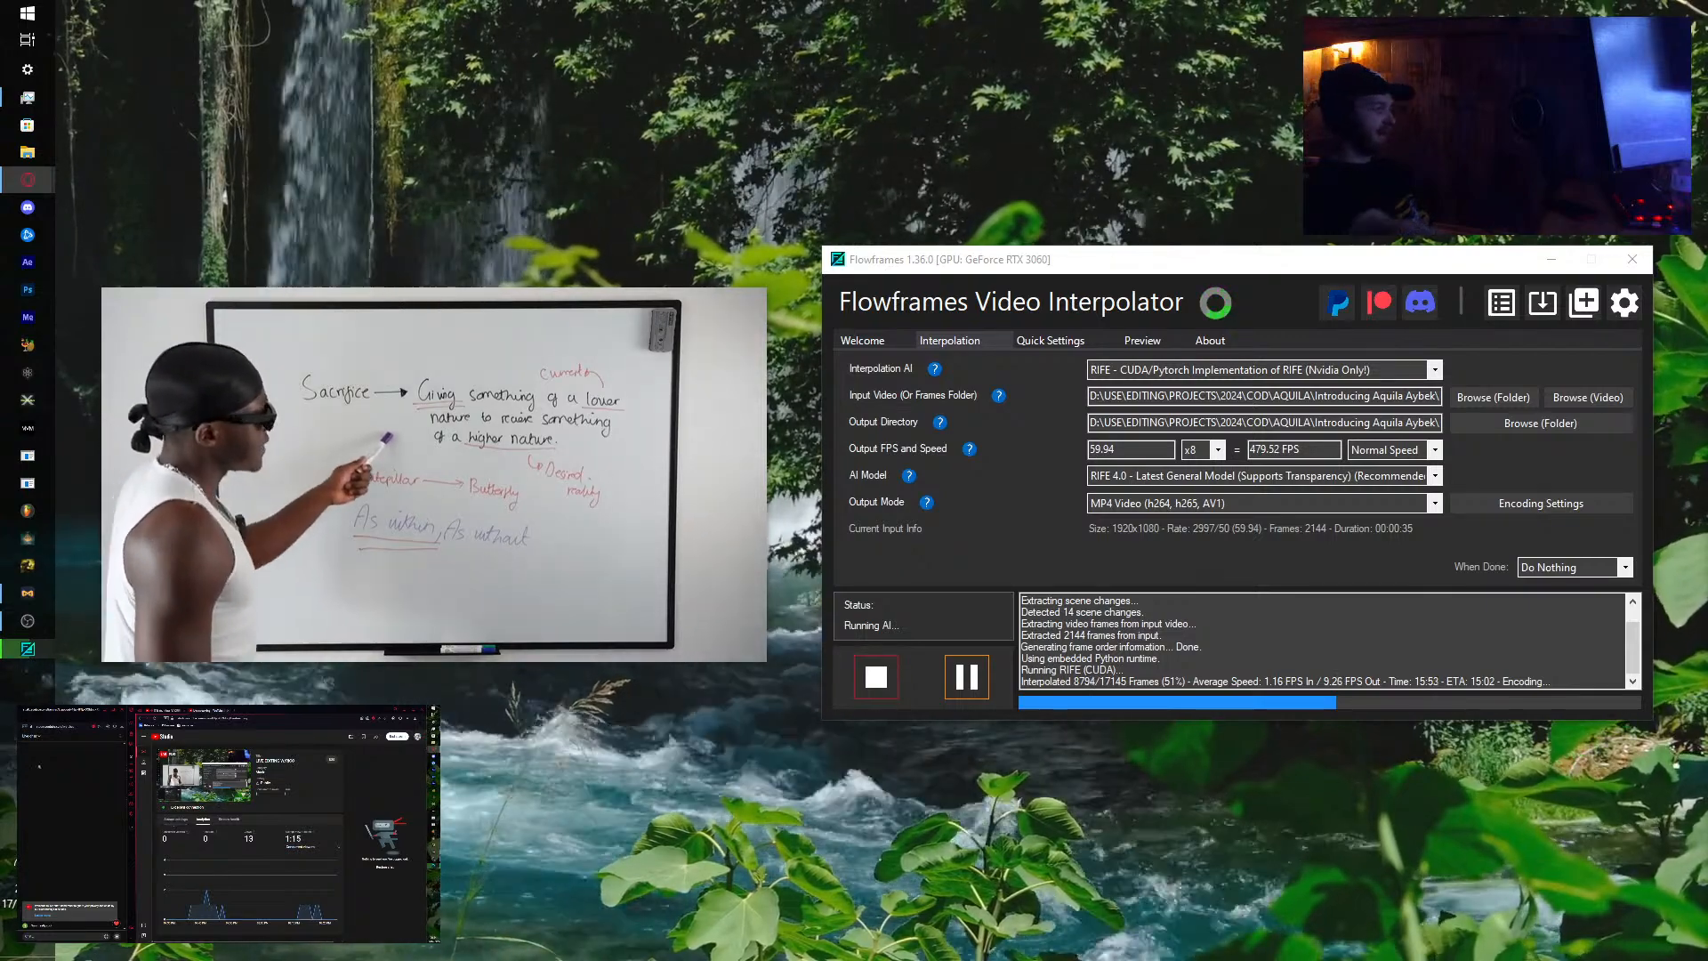
{"action": "left_click", "coordinate": [225, 518]}
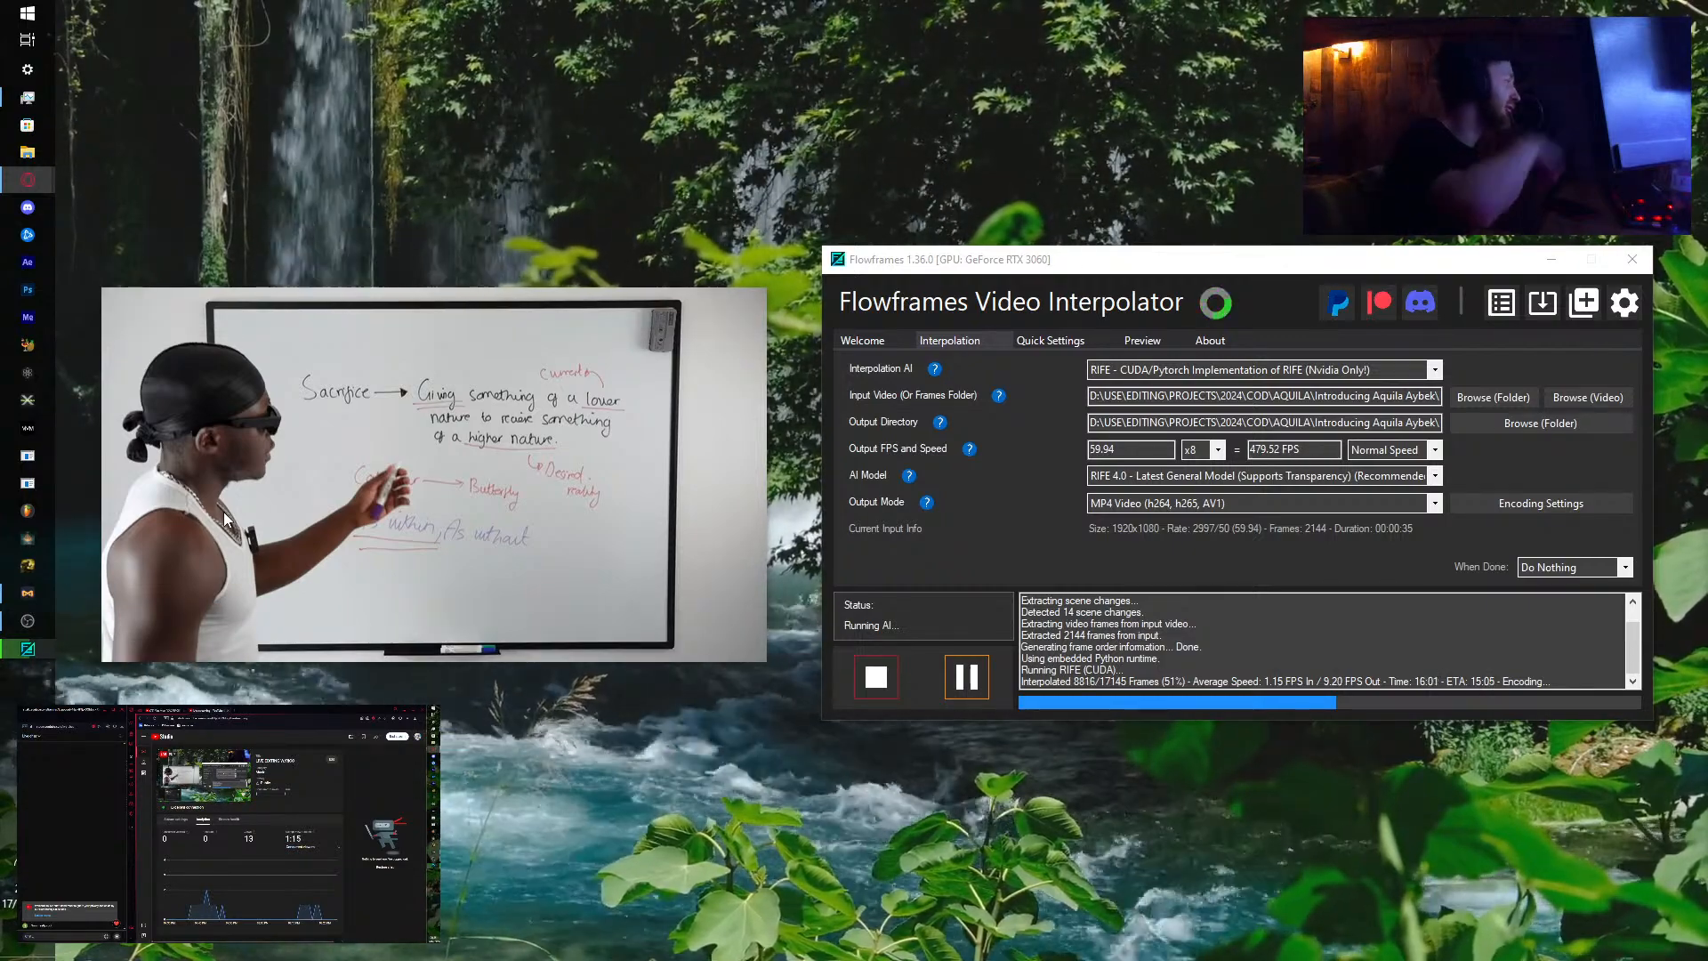
{"action": "mouse_move", "coordinate": [249, 500]}
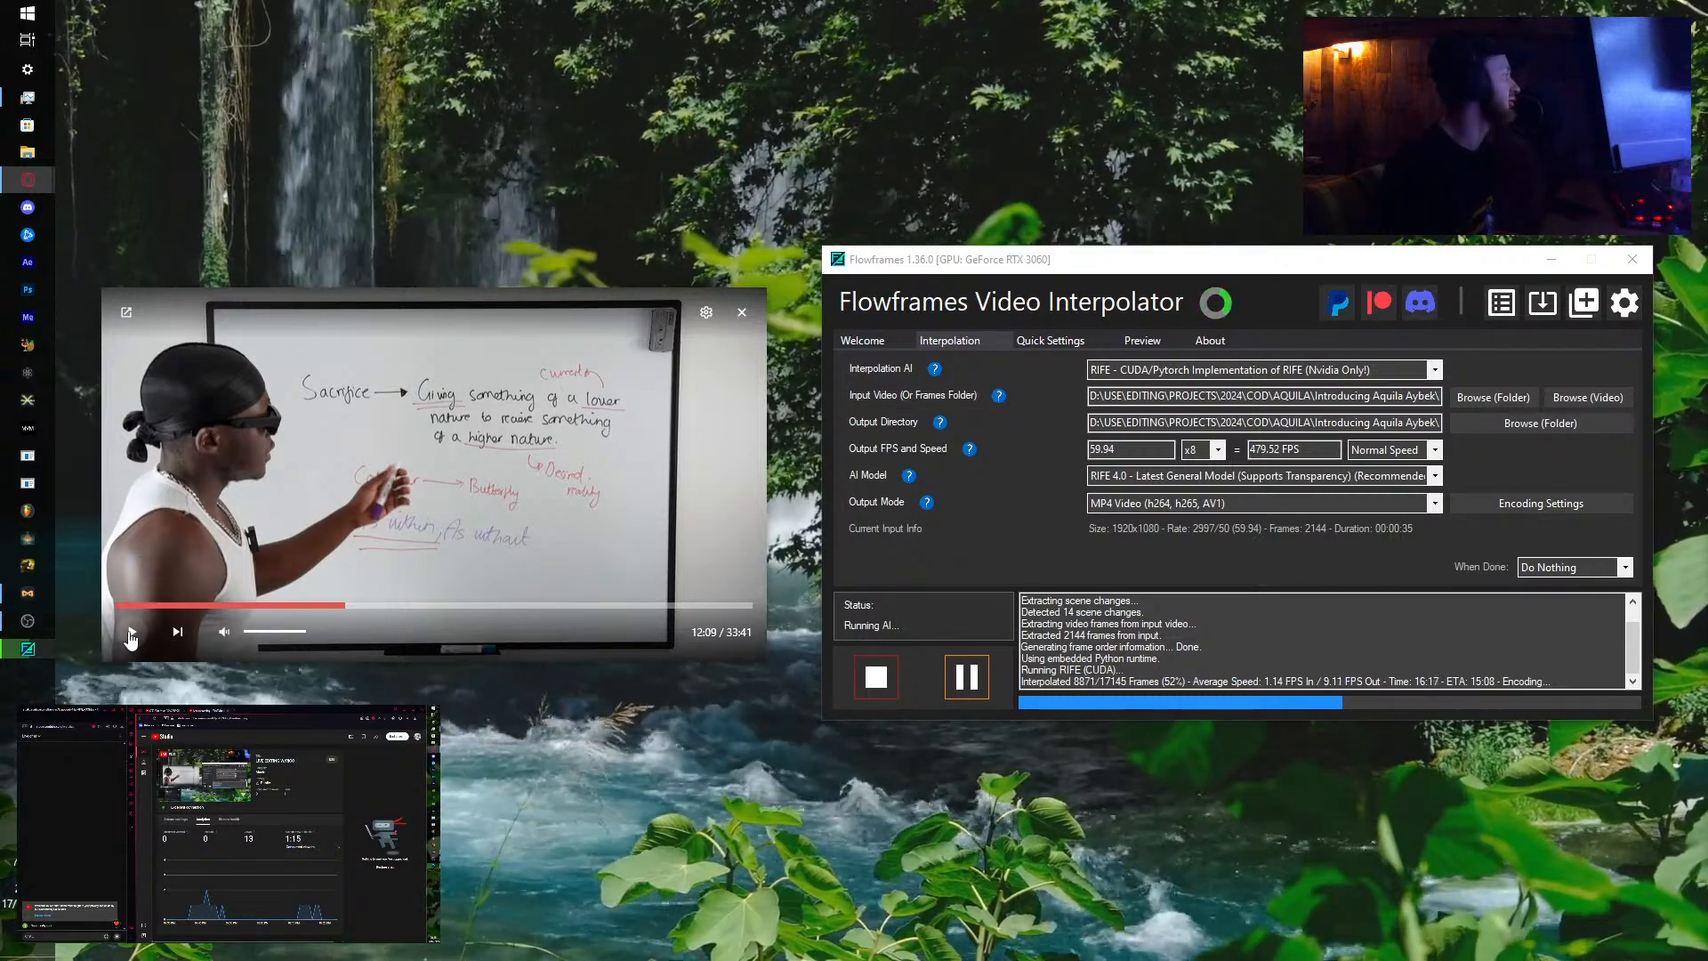
{"action": "left_click", "coordinate": [131, 633]}
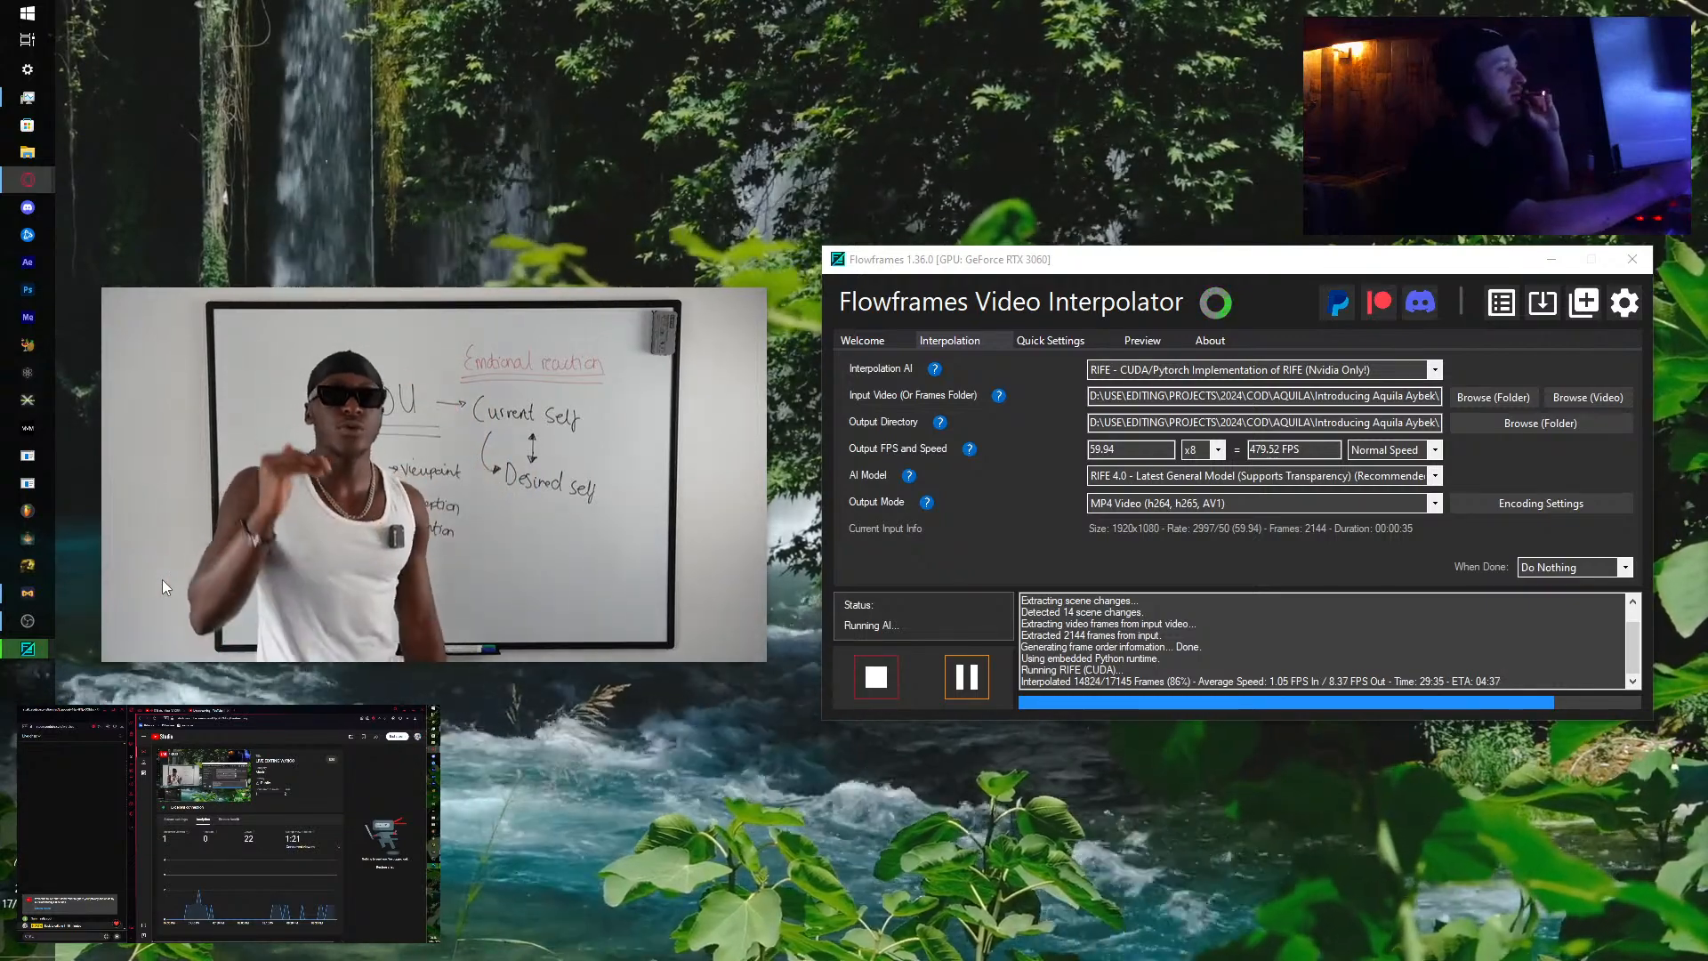
Step: Search the web for "hang in there" in a new tab, show the image results and open the hanging kitten picture
{"action": "left_click", "coordinate": [236, 711]}
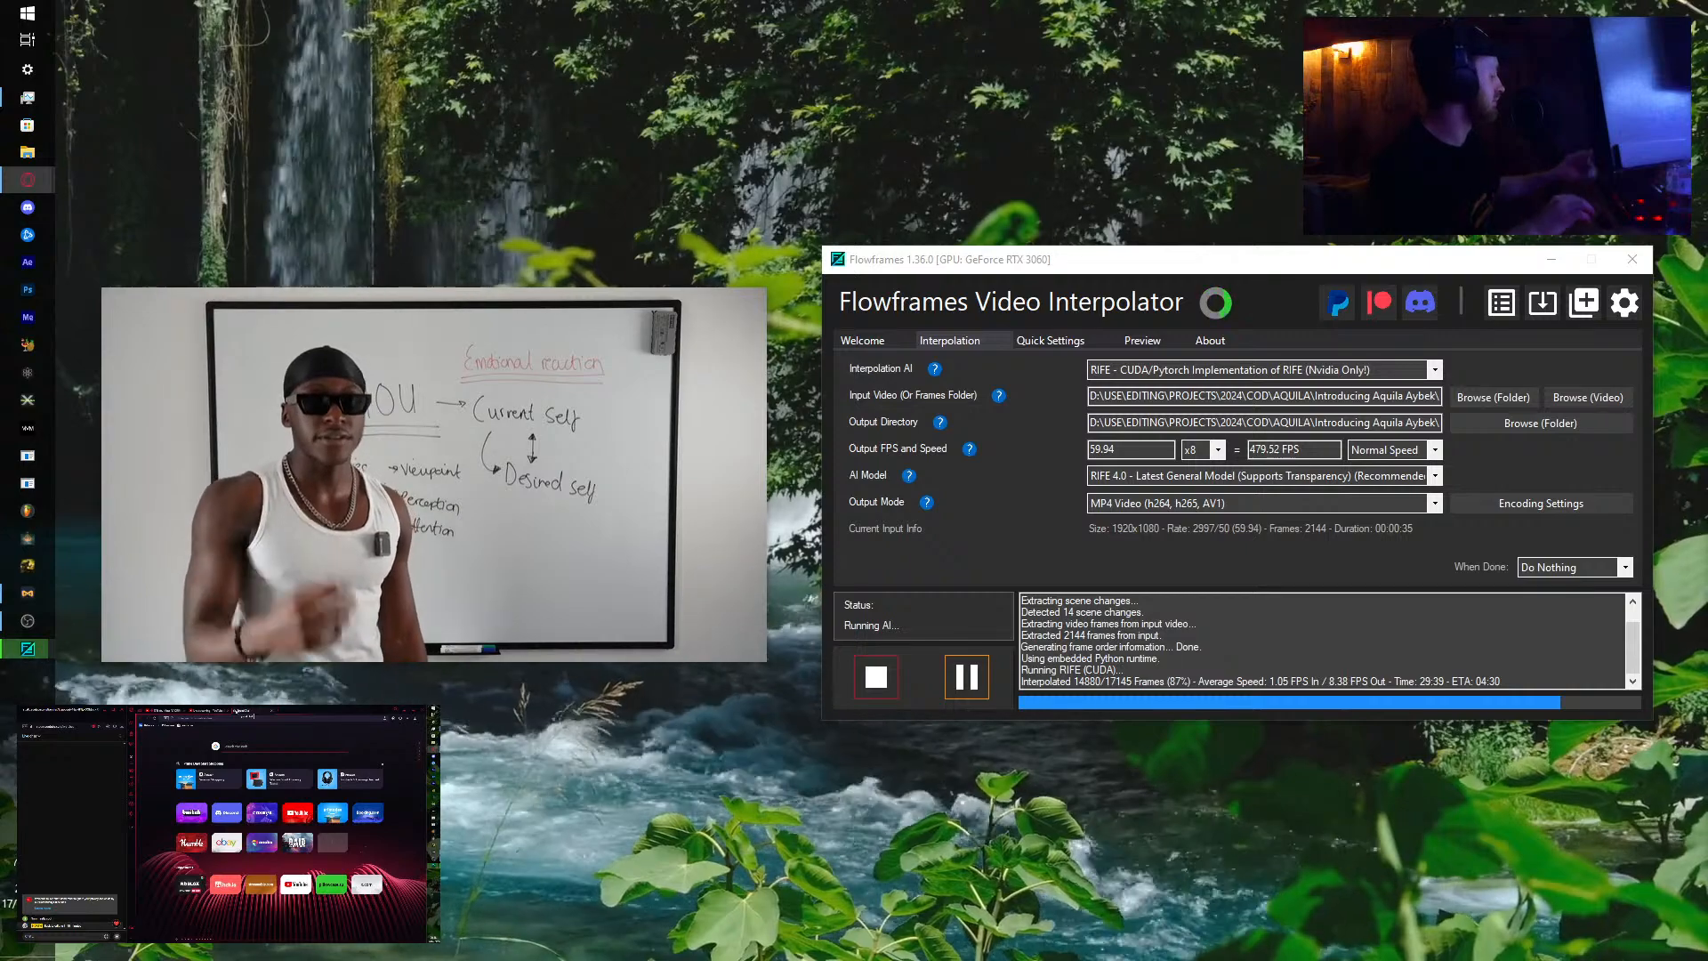
{"action": "type", "text": "hand in there"}
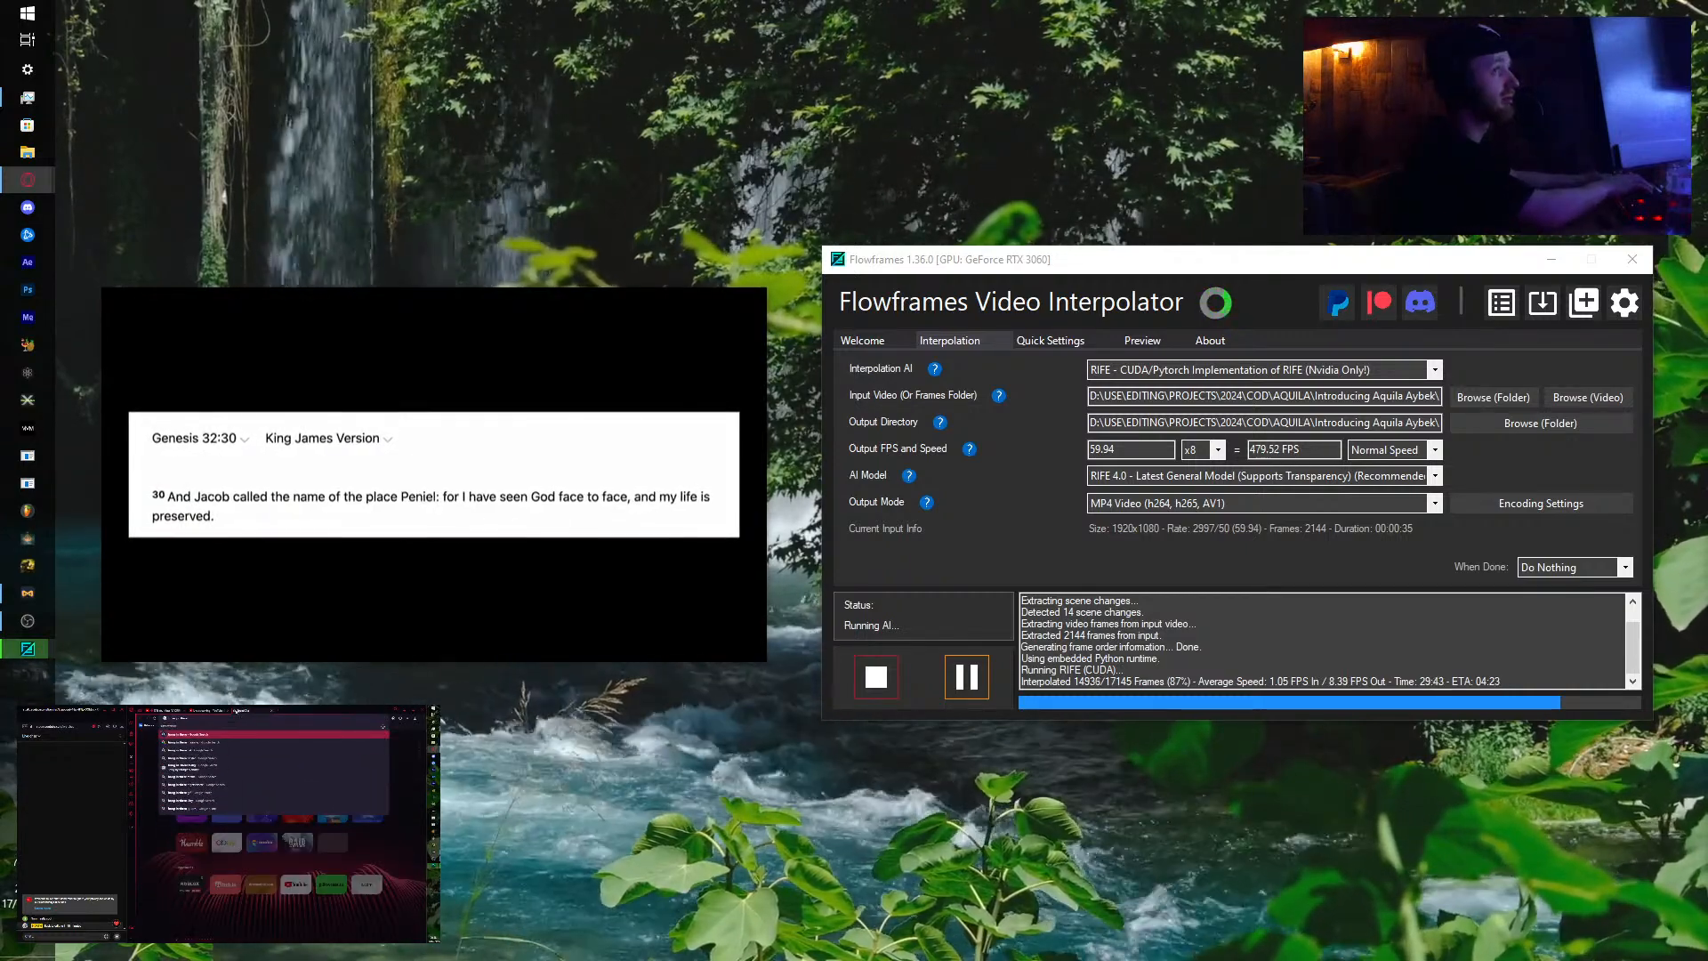
{"action": "key", "text": "Down"}
{"action": "key", "text": "Down"}
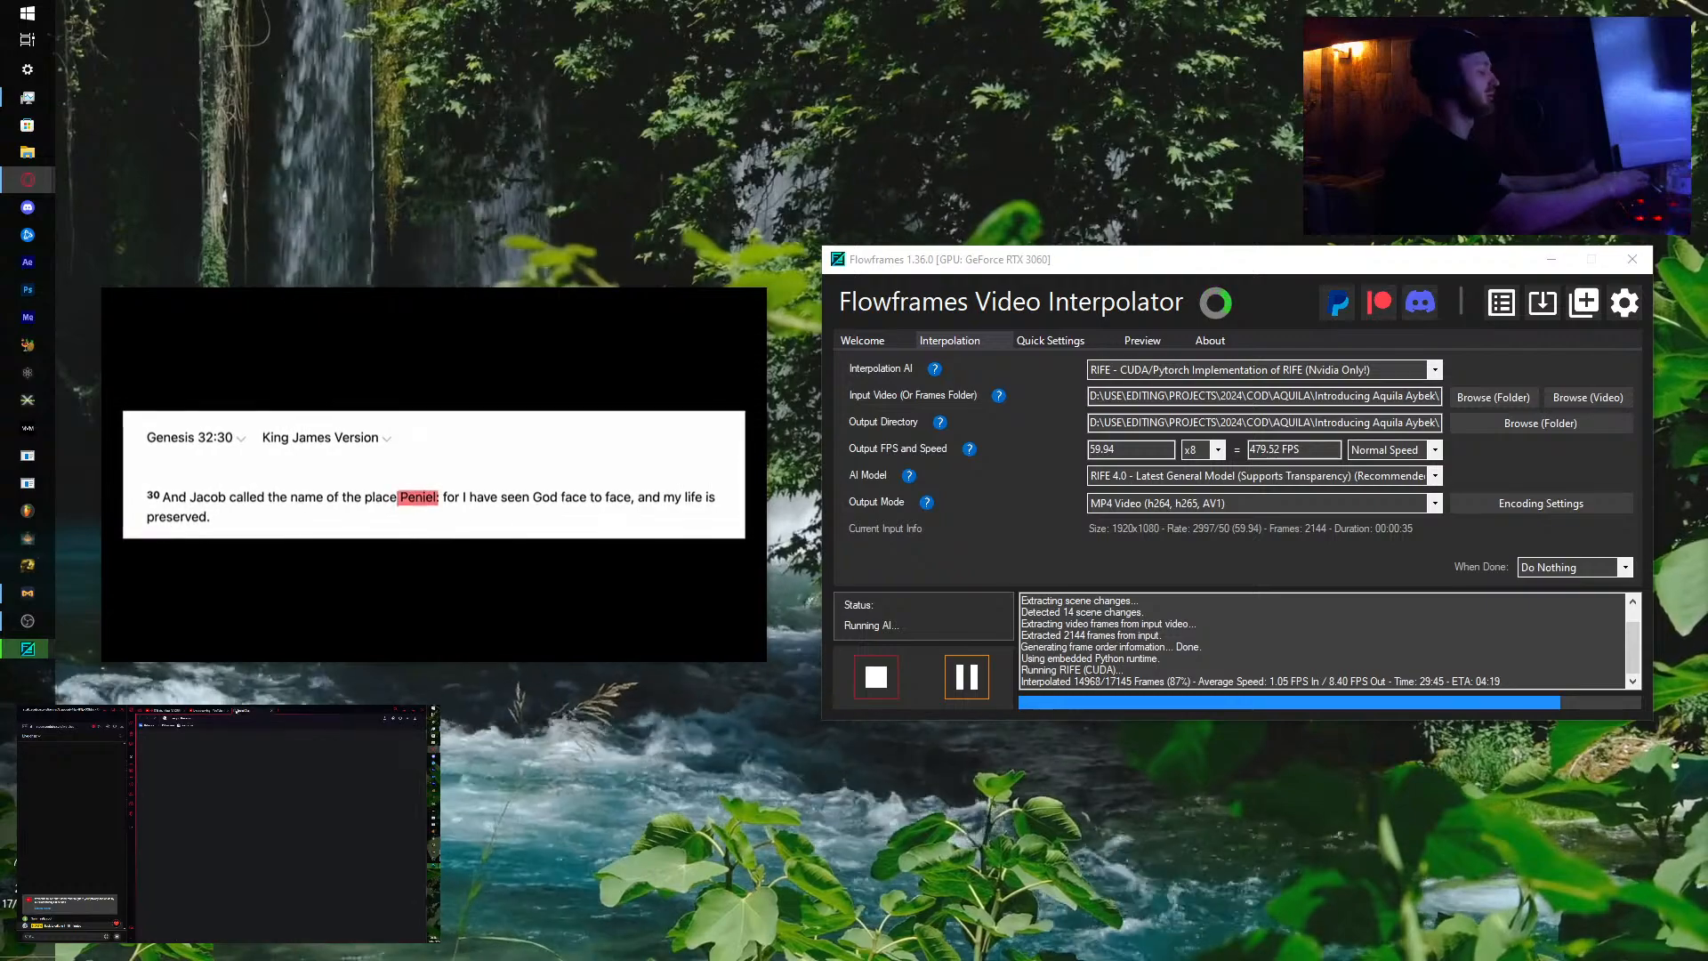
{"action": "key", "text": "Return"}
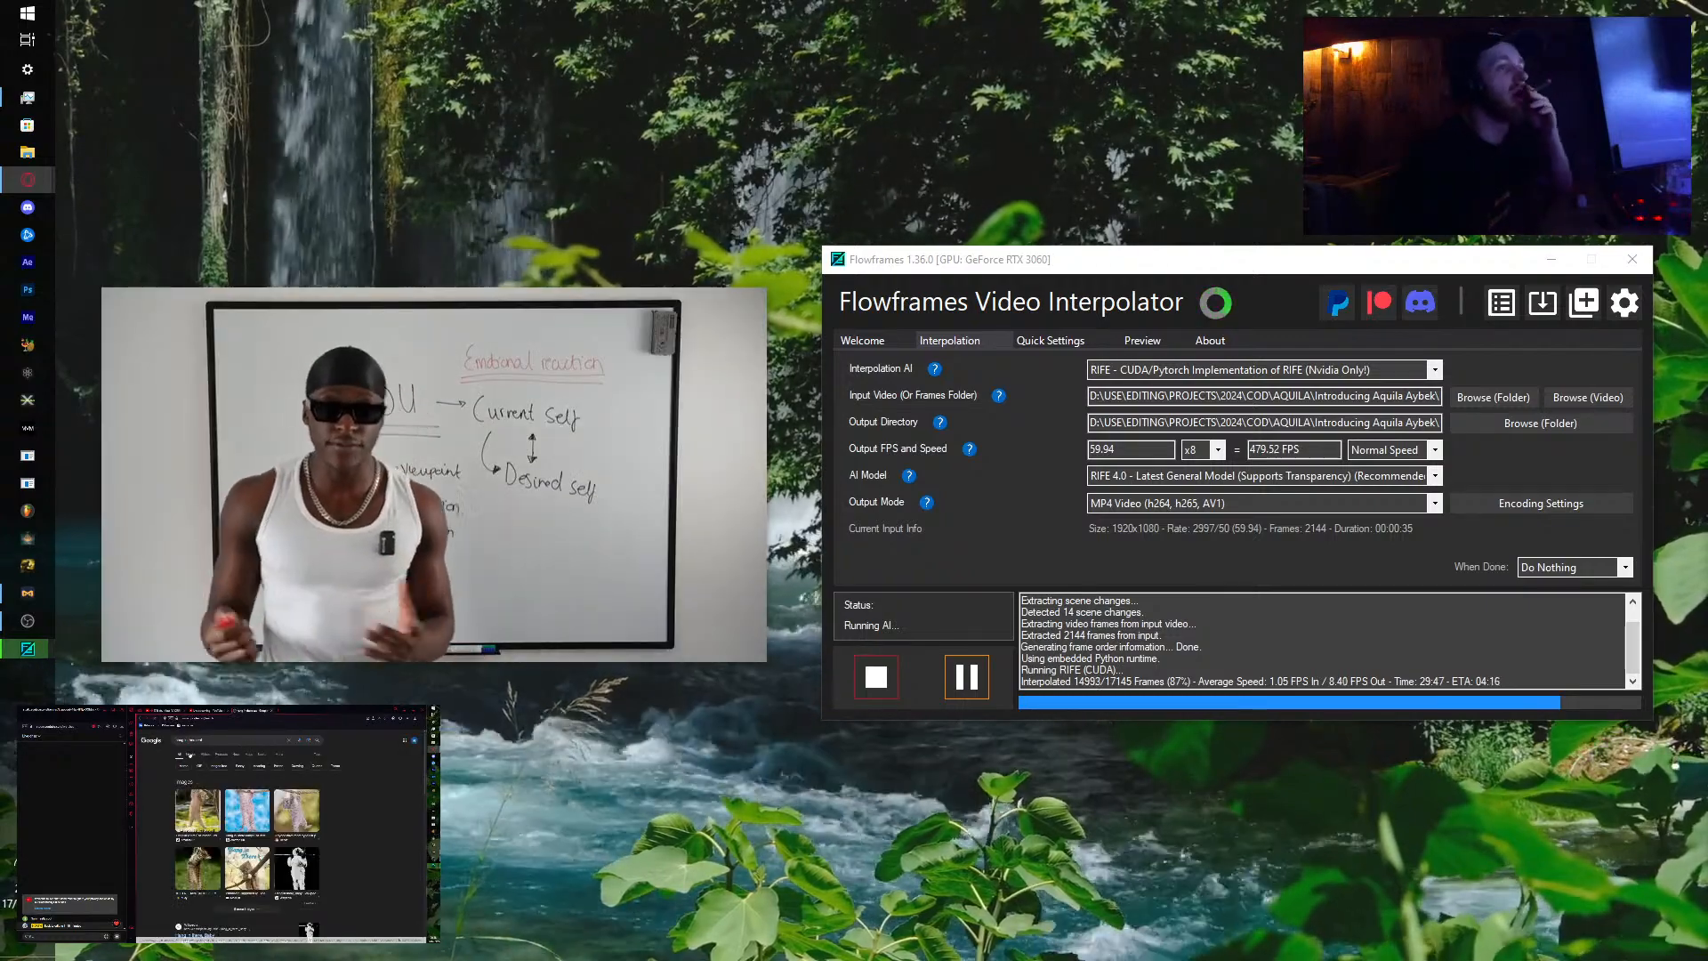
{"action": "left_click", "coordinate": [189, 754]}
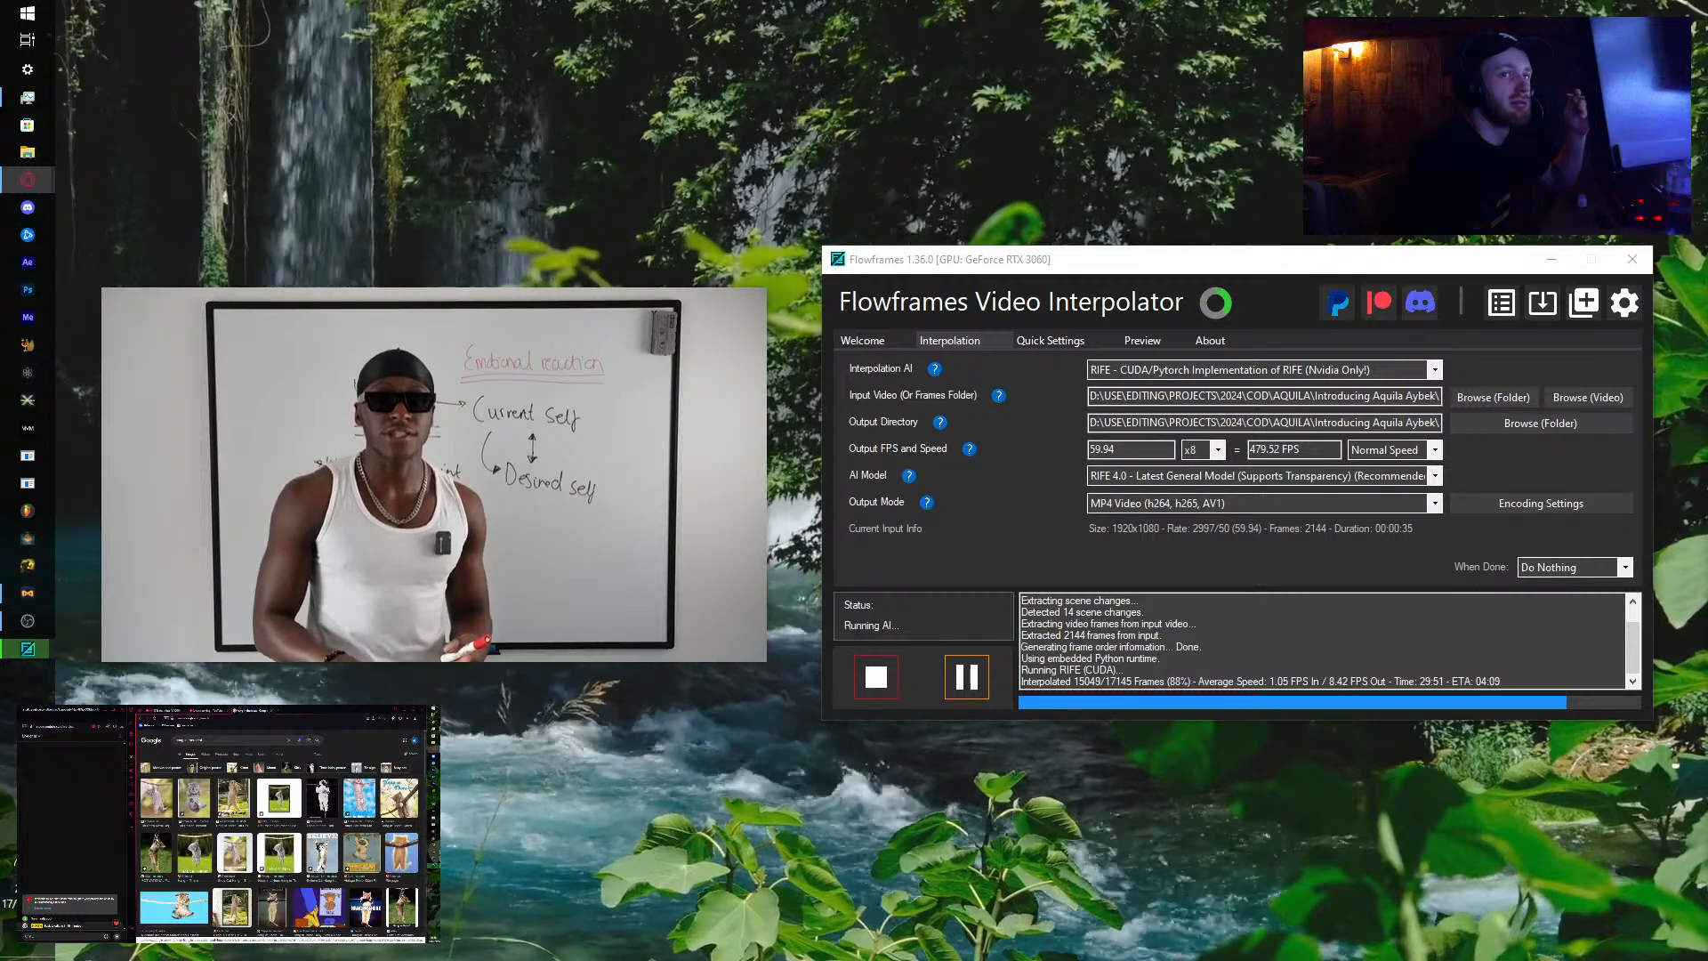
{"action": "left_click", "coordinate": [360, 798]}
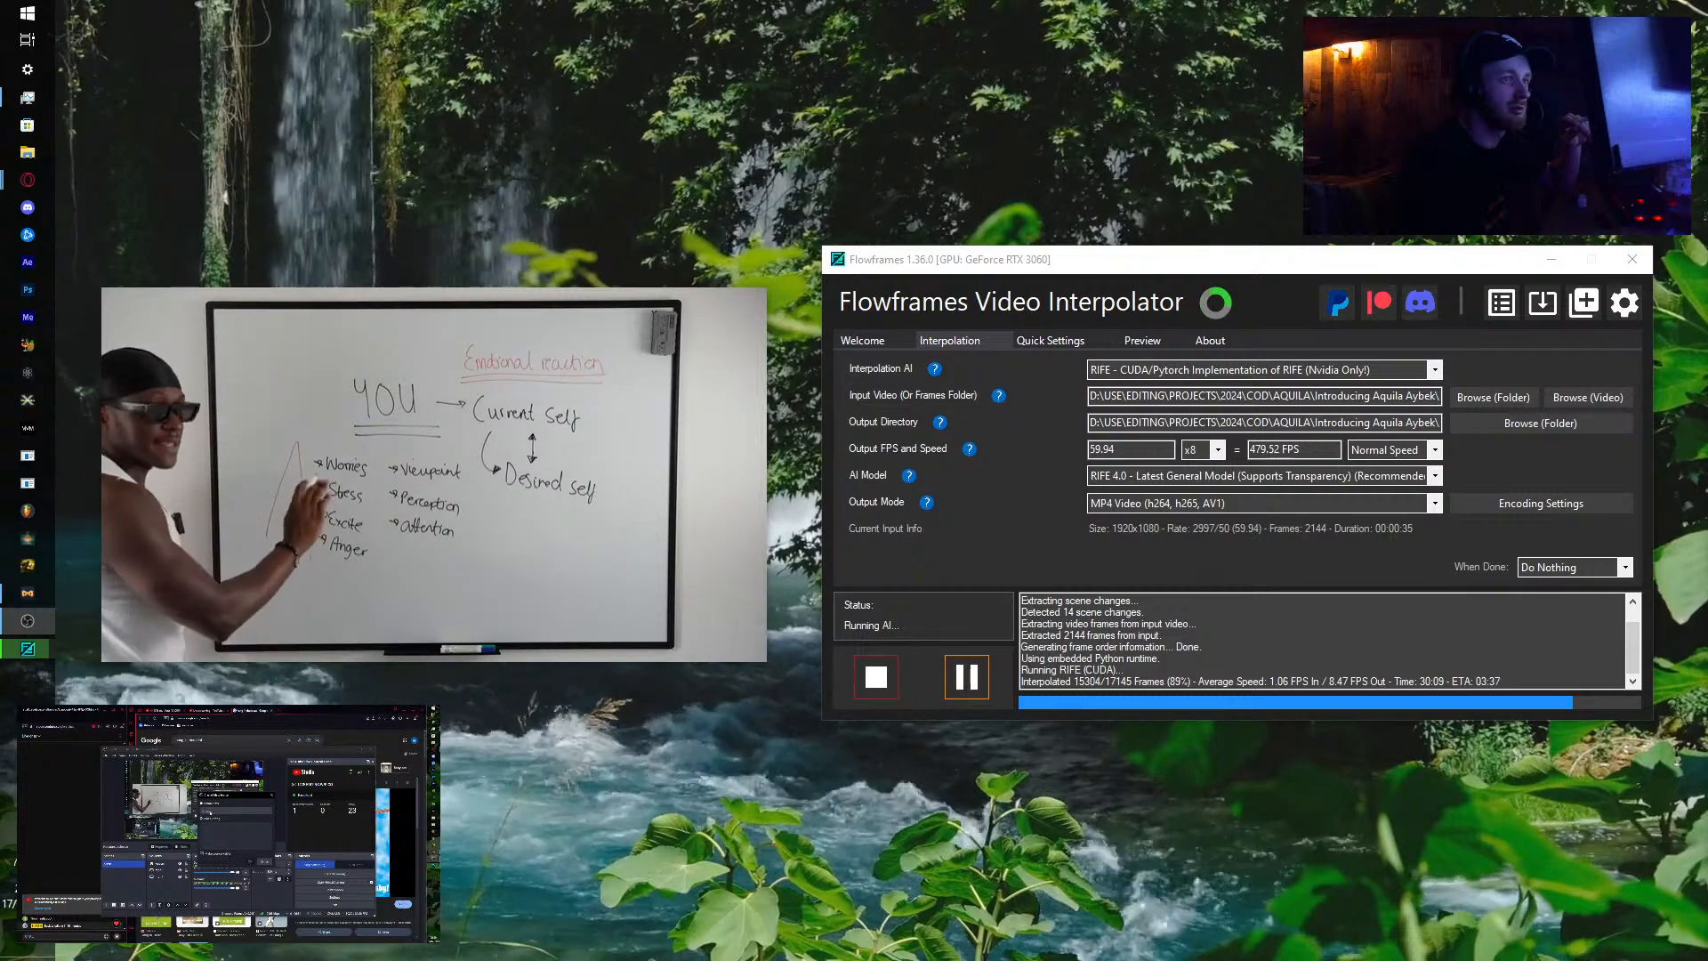
Step: Open a File Explorer window and move it to the second screen
{"action": "key", "text": "super+e"}
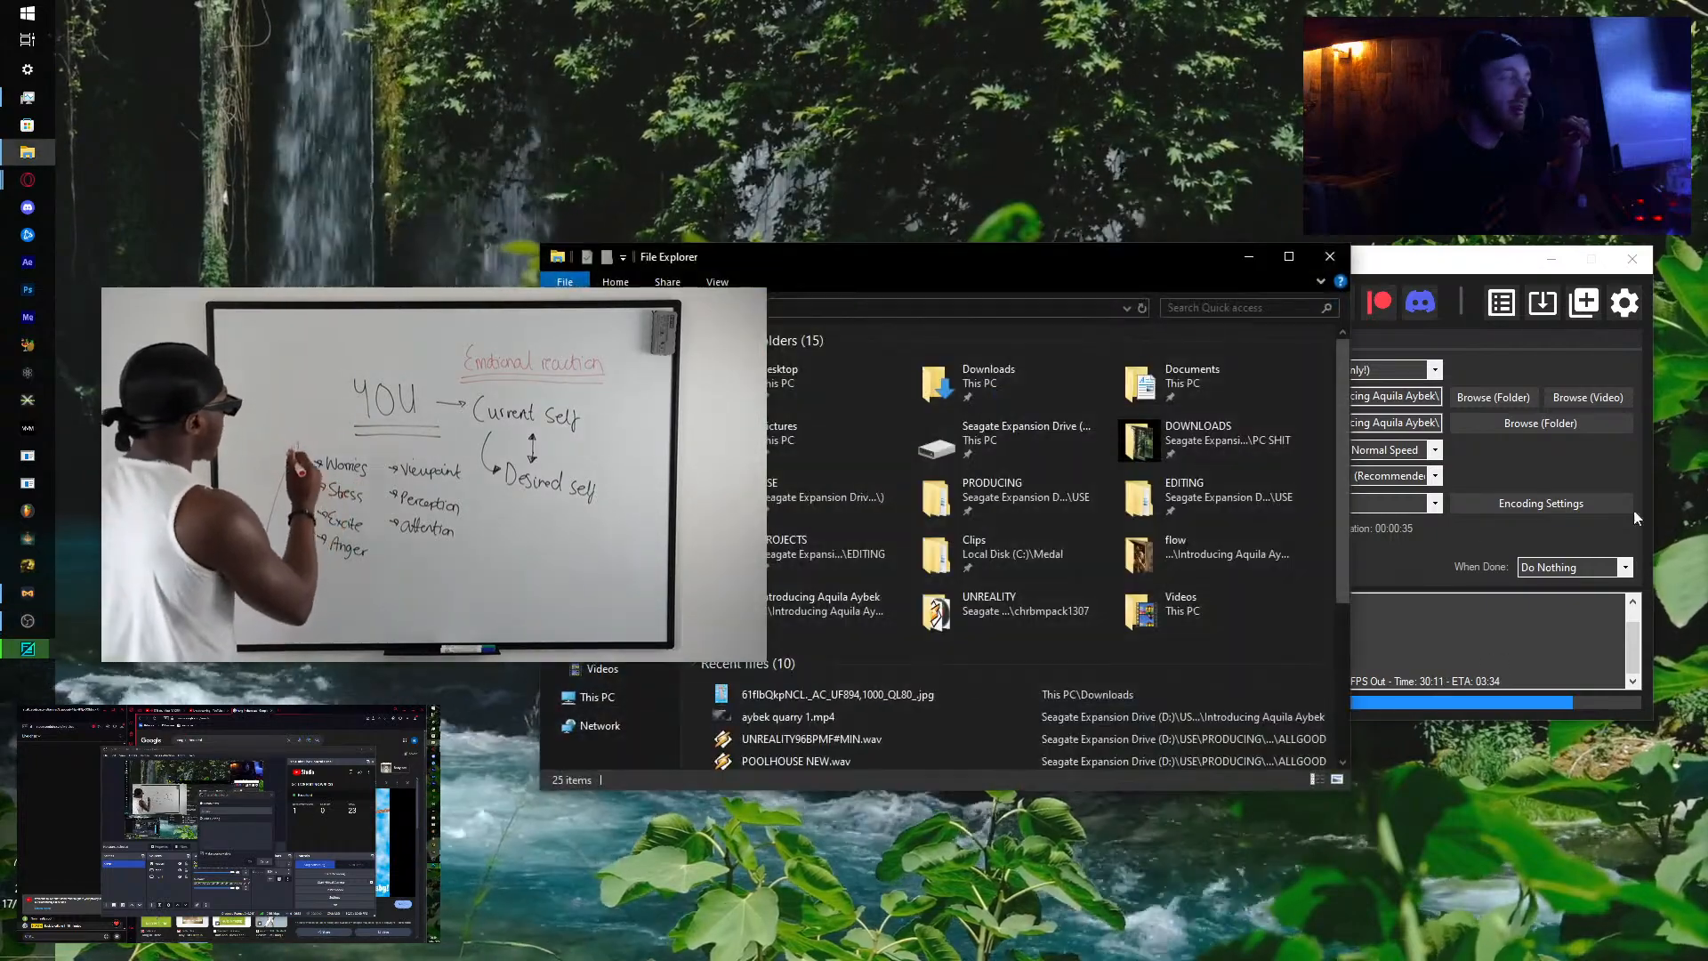
{"action": "left_click_drag", "start_coordinate": [979, 258], "coordinate": [1707, 267]}
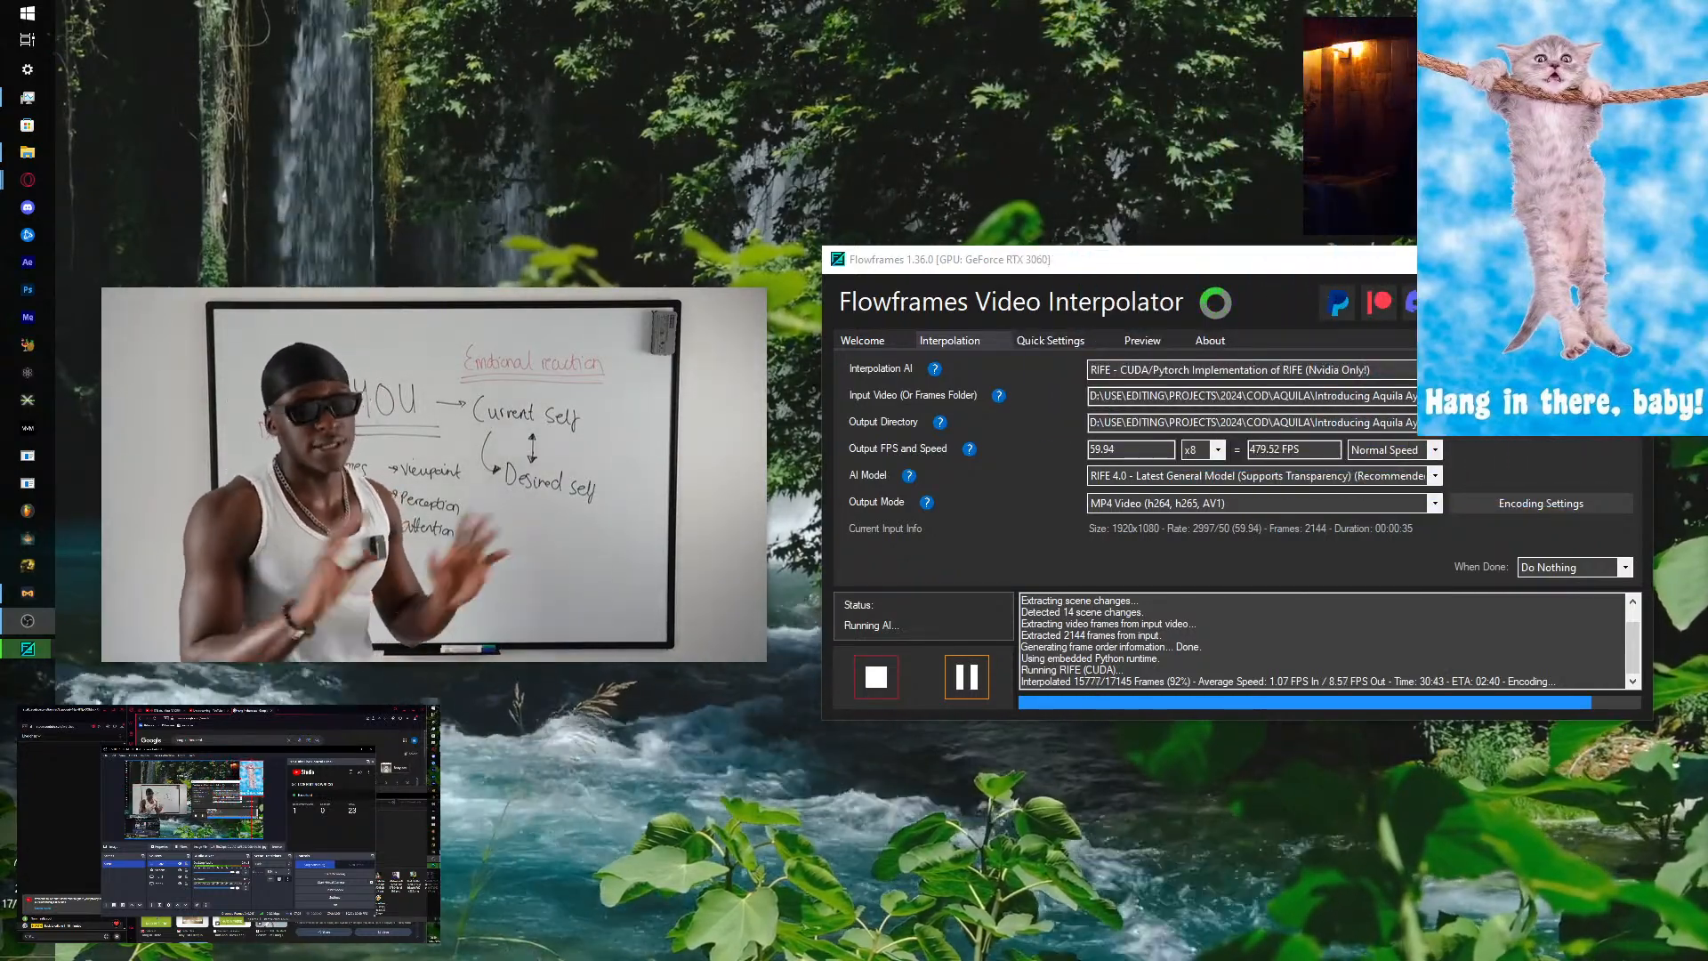
Step: Pause the video at 26:37 and continue playing it
{"action": "mouse_move", "coordinate": [444, 627]}
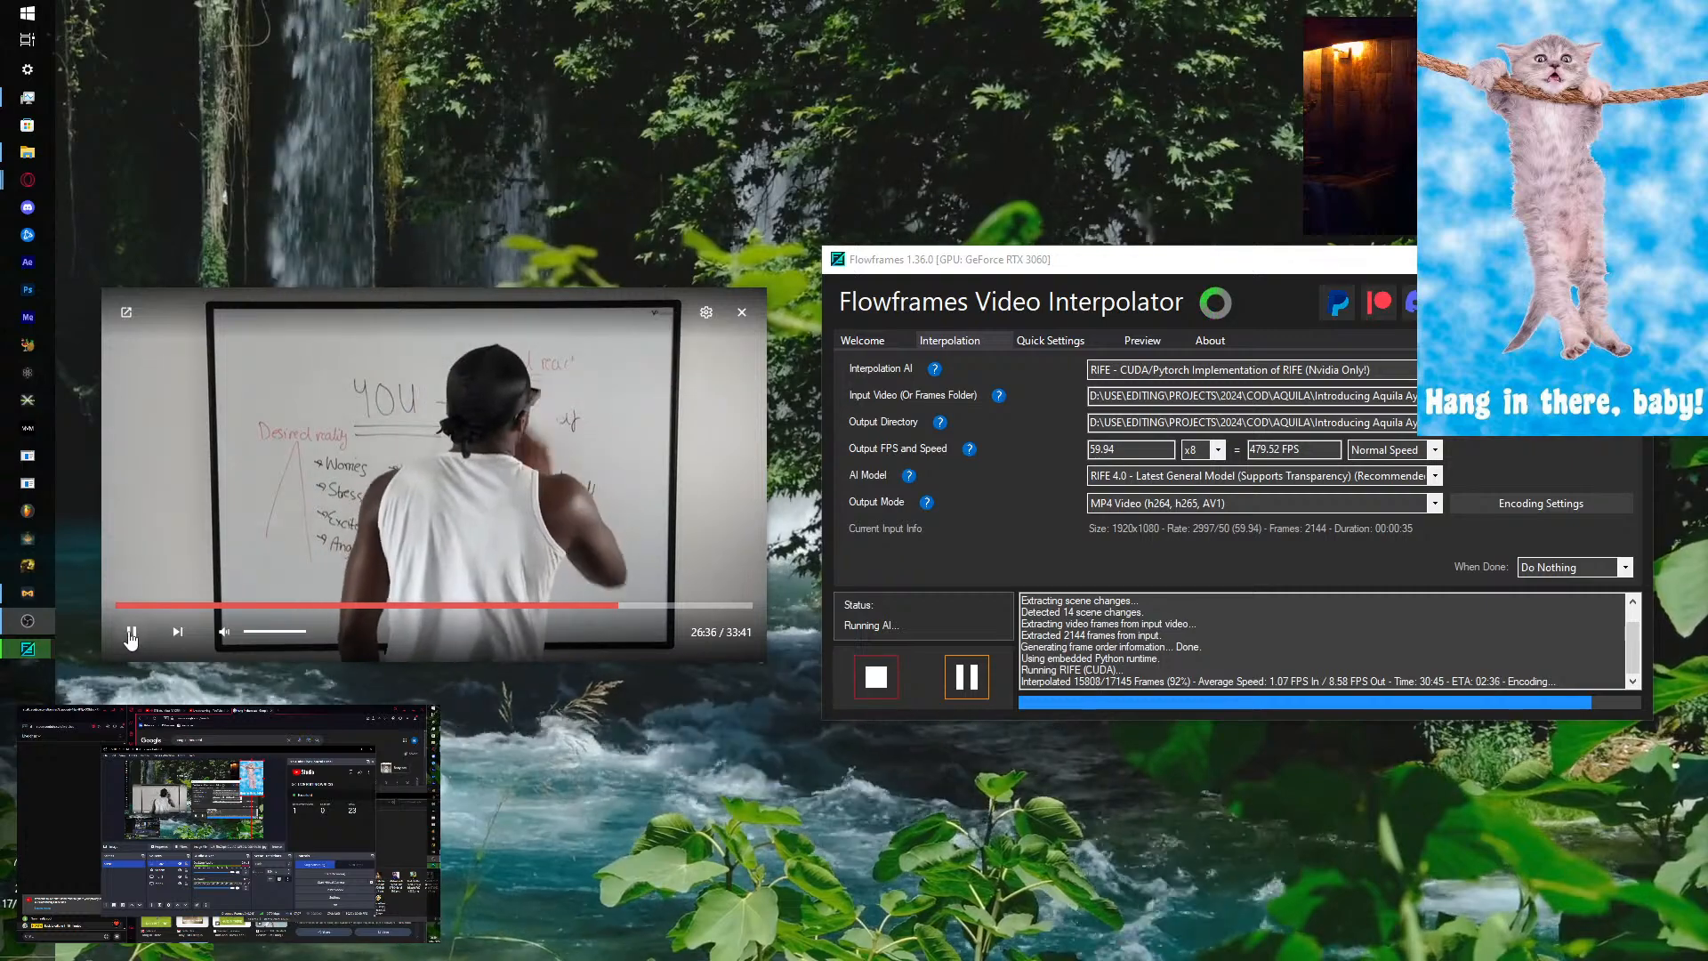
{"action": "left_click", "coordinate": [131, 631]}
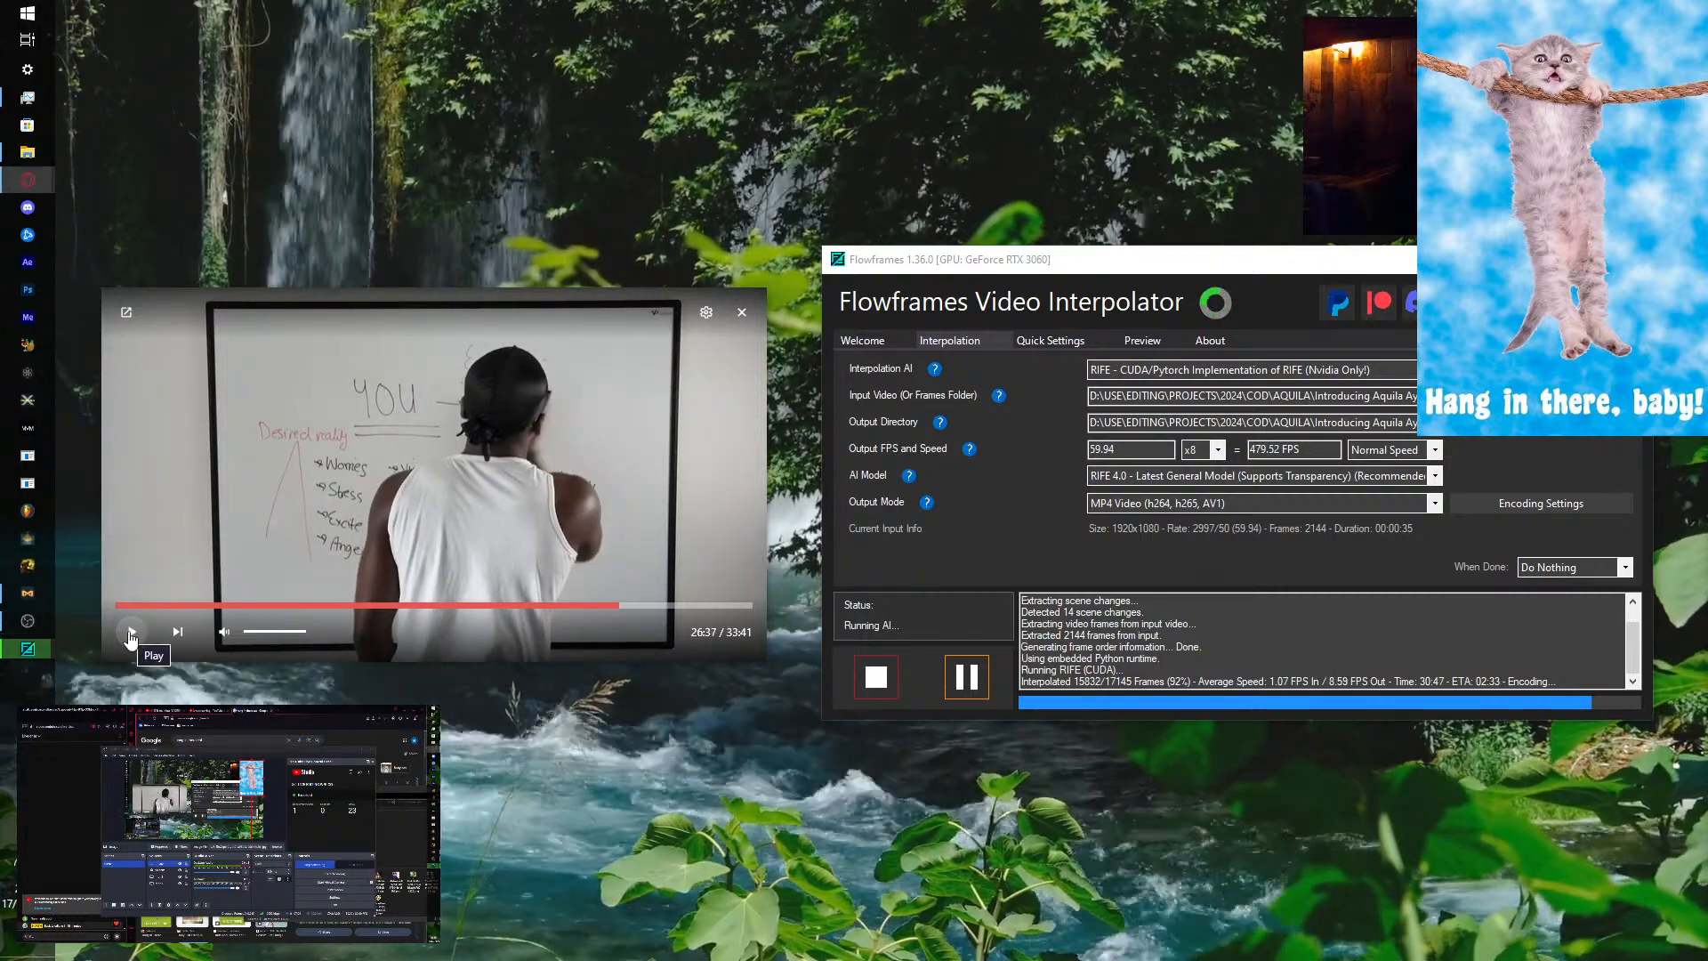
{"action": "left_click", "coordinate": [131, 632]}
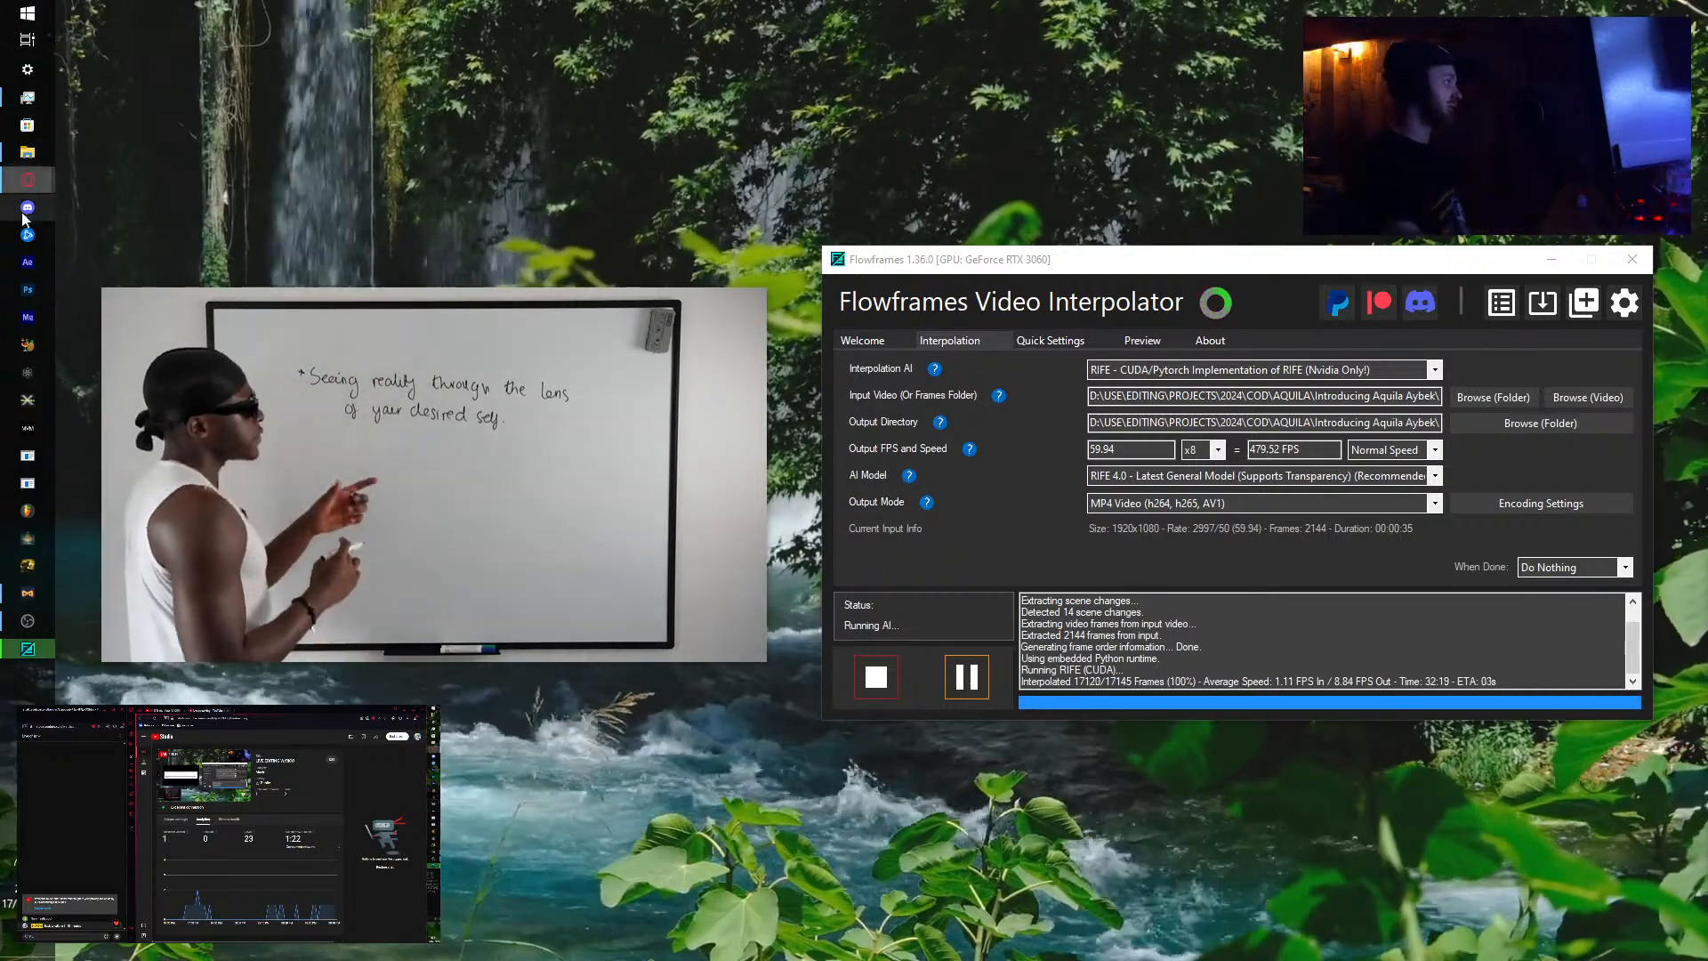
Step: Launch Adobe After Effects 2022 and dismiss the Animation Composer thank-you message
{"action": "left_click", "coordinate": [28, 264]}
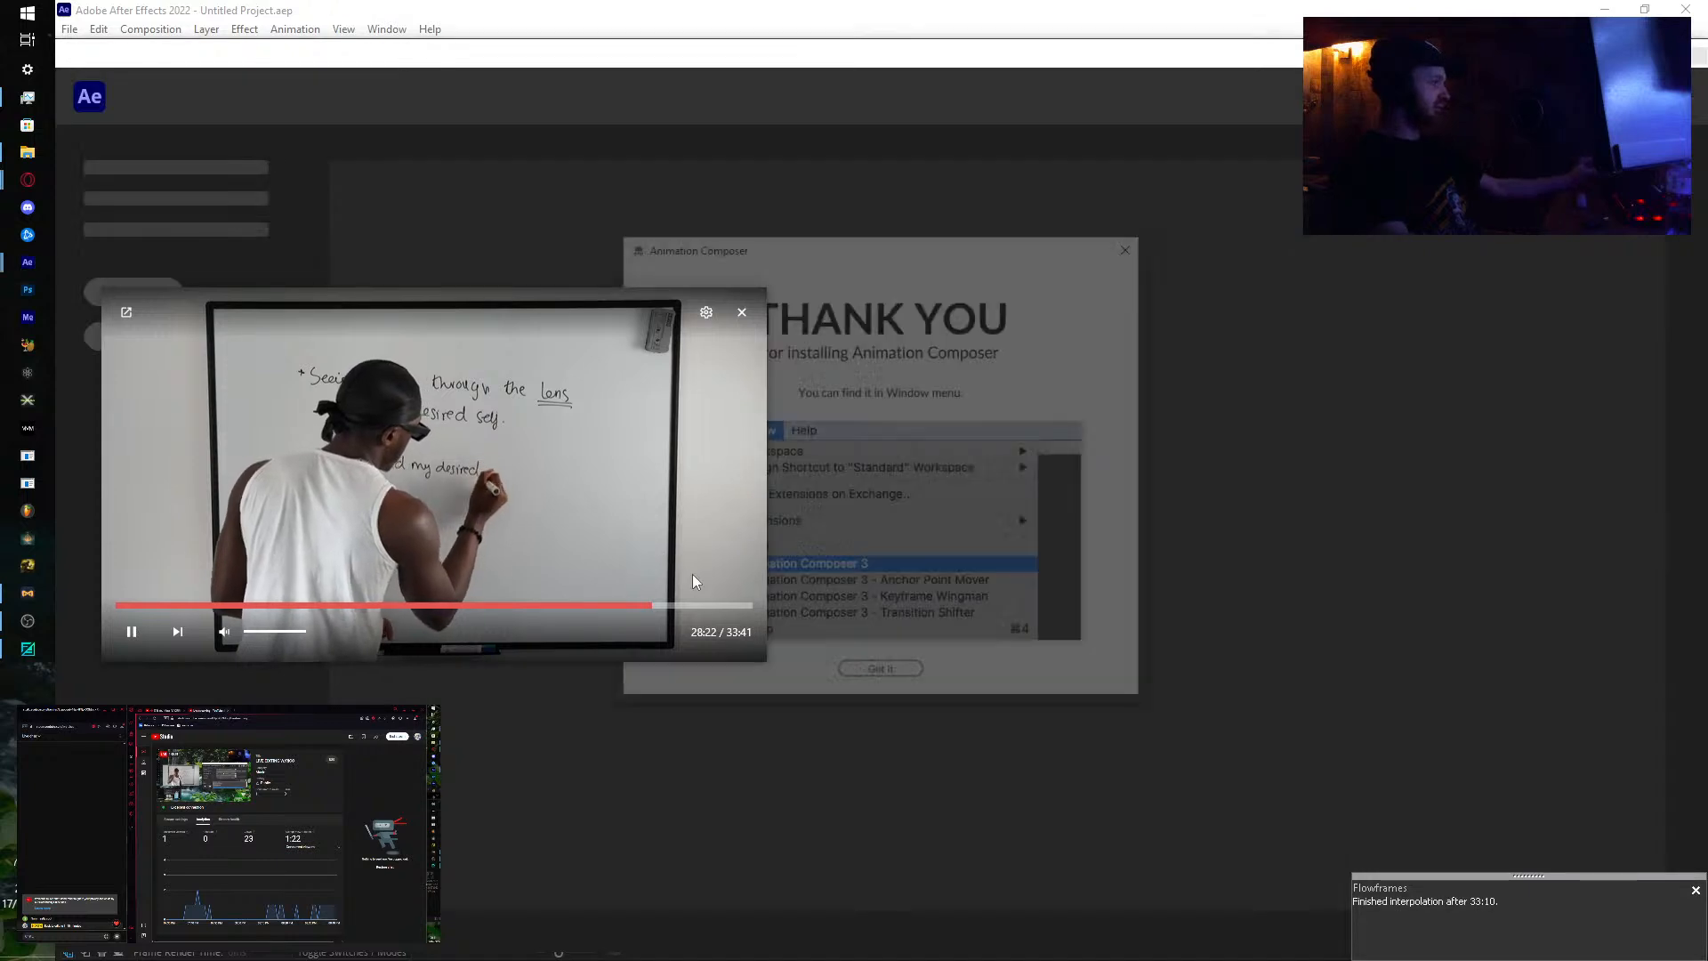
{"action": "key", "text": "Return"}
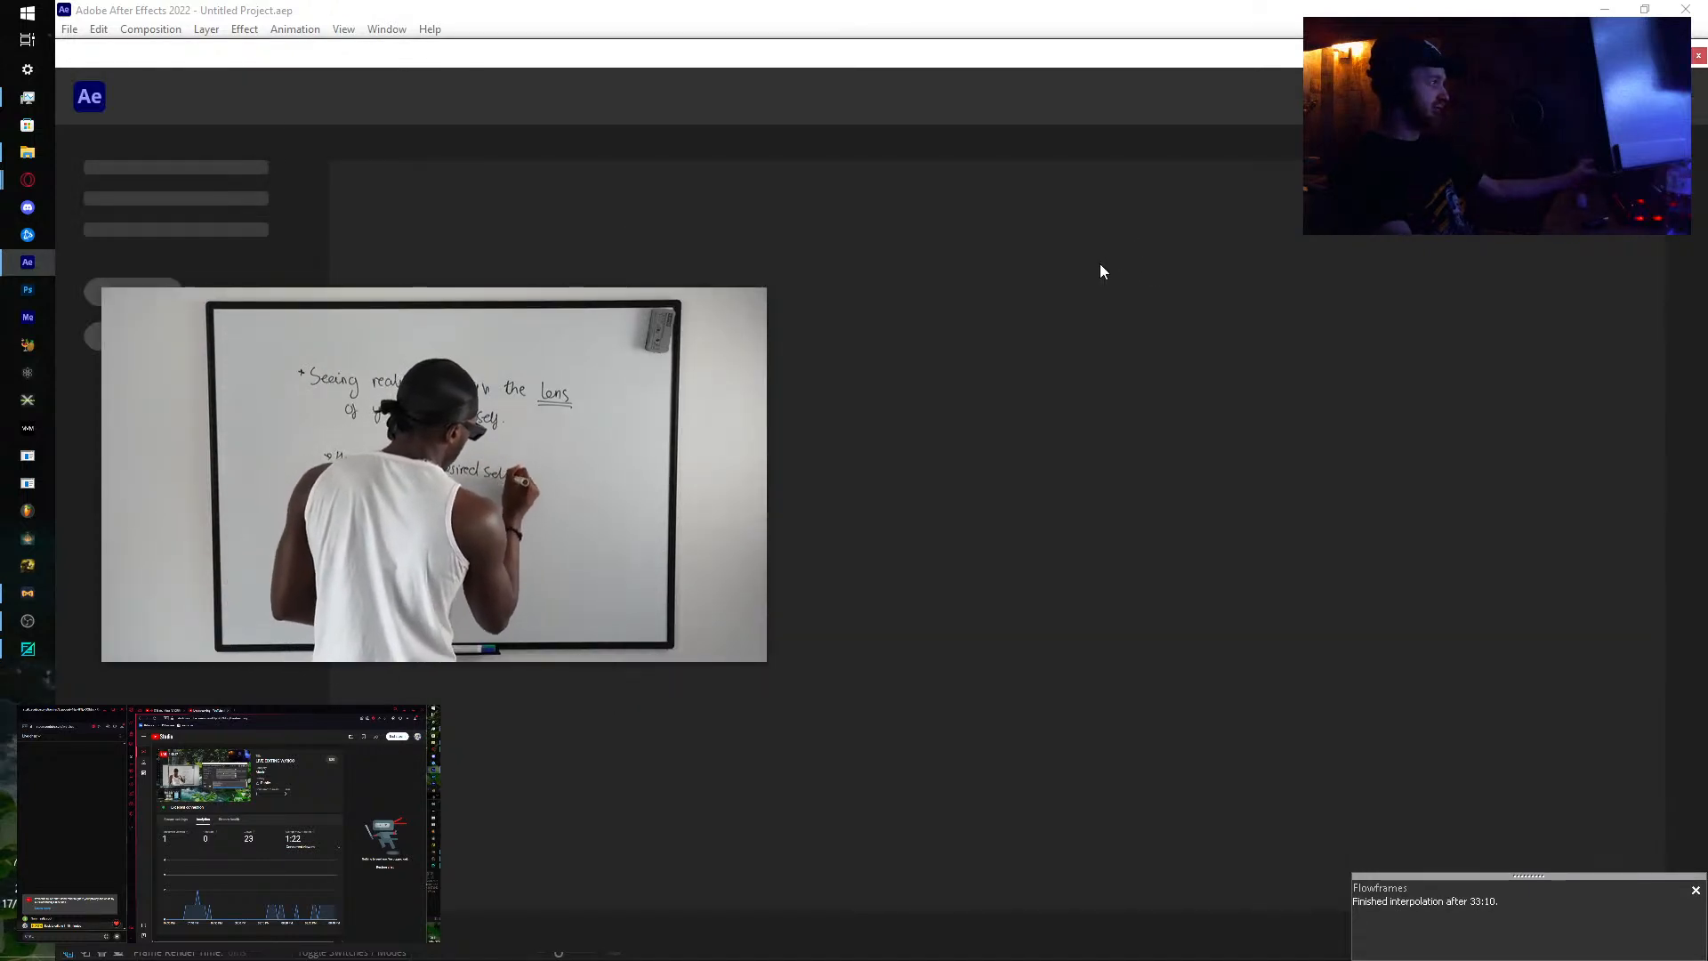
Step: Shrink the picture-in-picture video and move it to the lower right corner of the main screen
{"action": "left_click_drag", "start_coordinate": [519, 493], "coordinate": [1288, 713]}
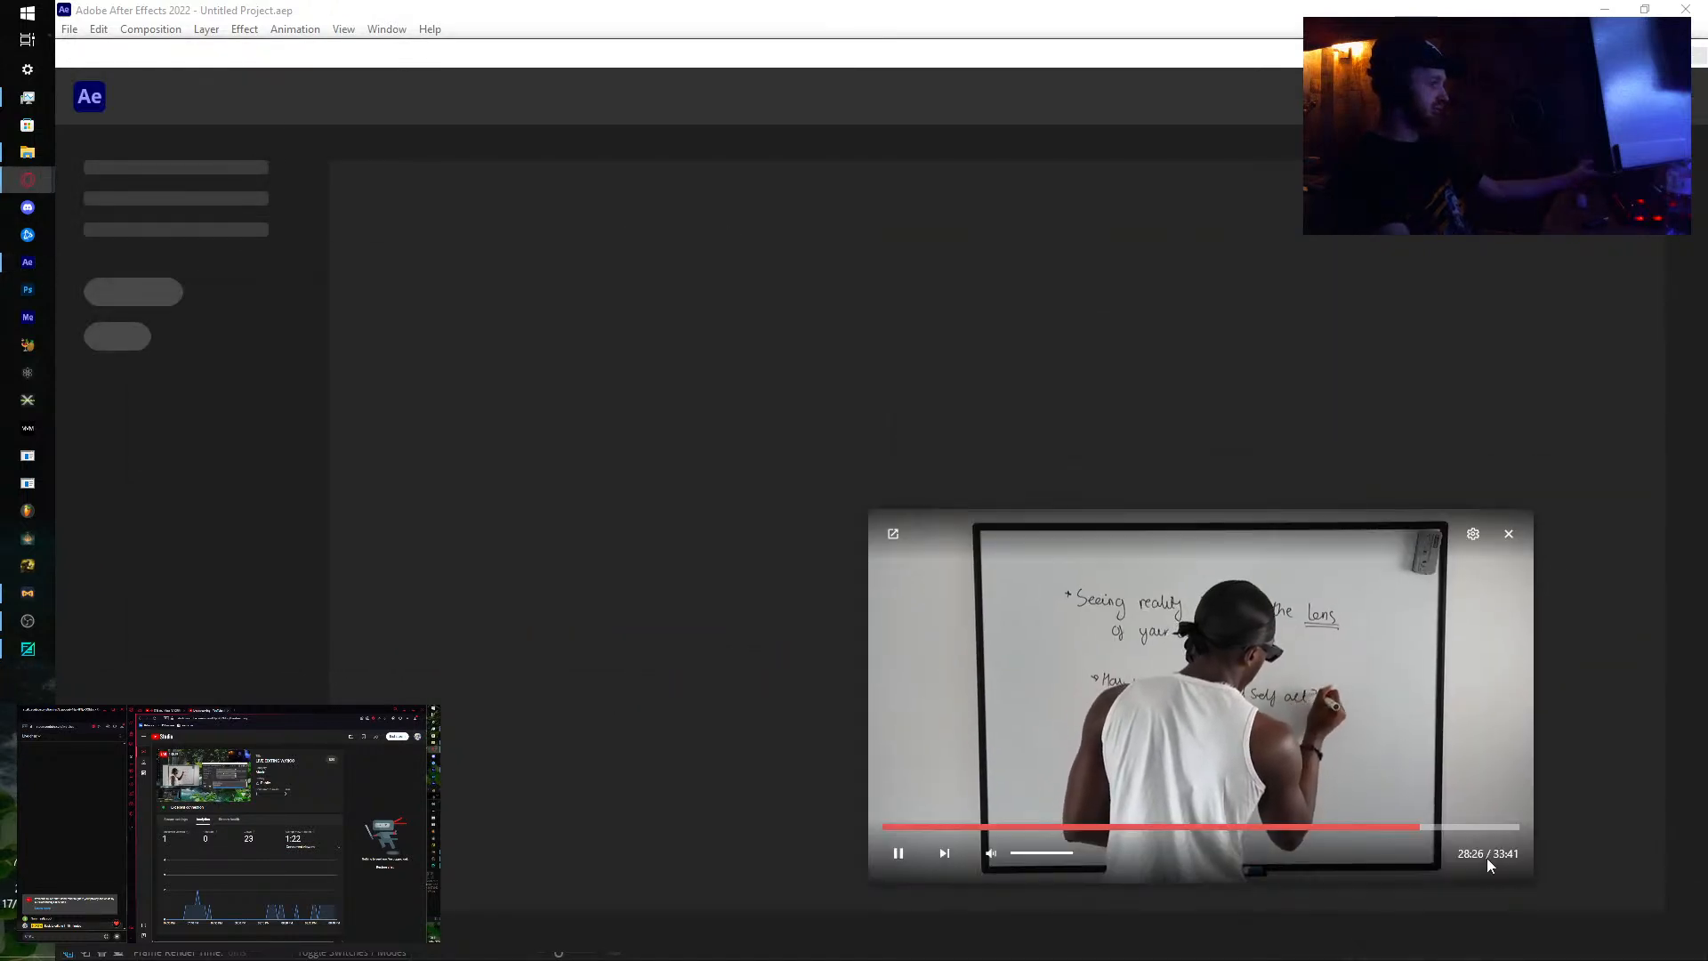
{"action": "left_click_drag", "start_coordinate": [1524, 880], "coordinate": [1365, 782]}
{"action": "left_click_drag", "start_coordinate": [1123, 669], "coordinate": [1401, 763]}
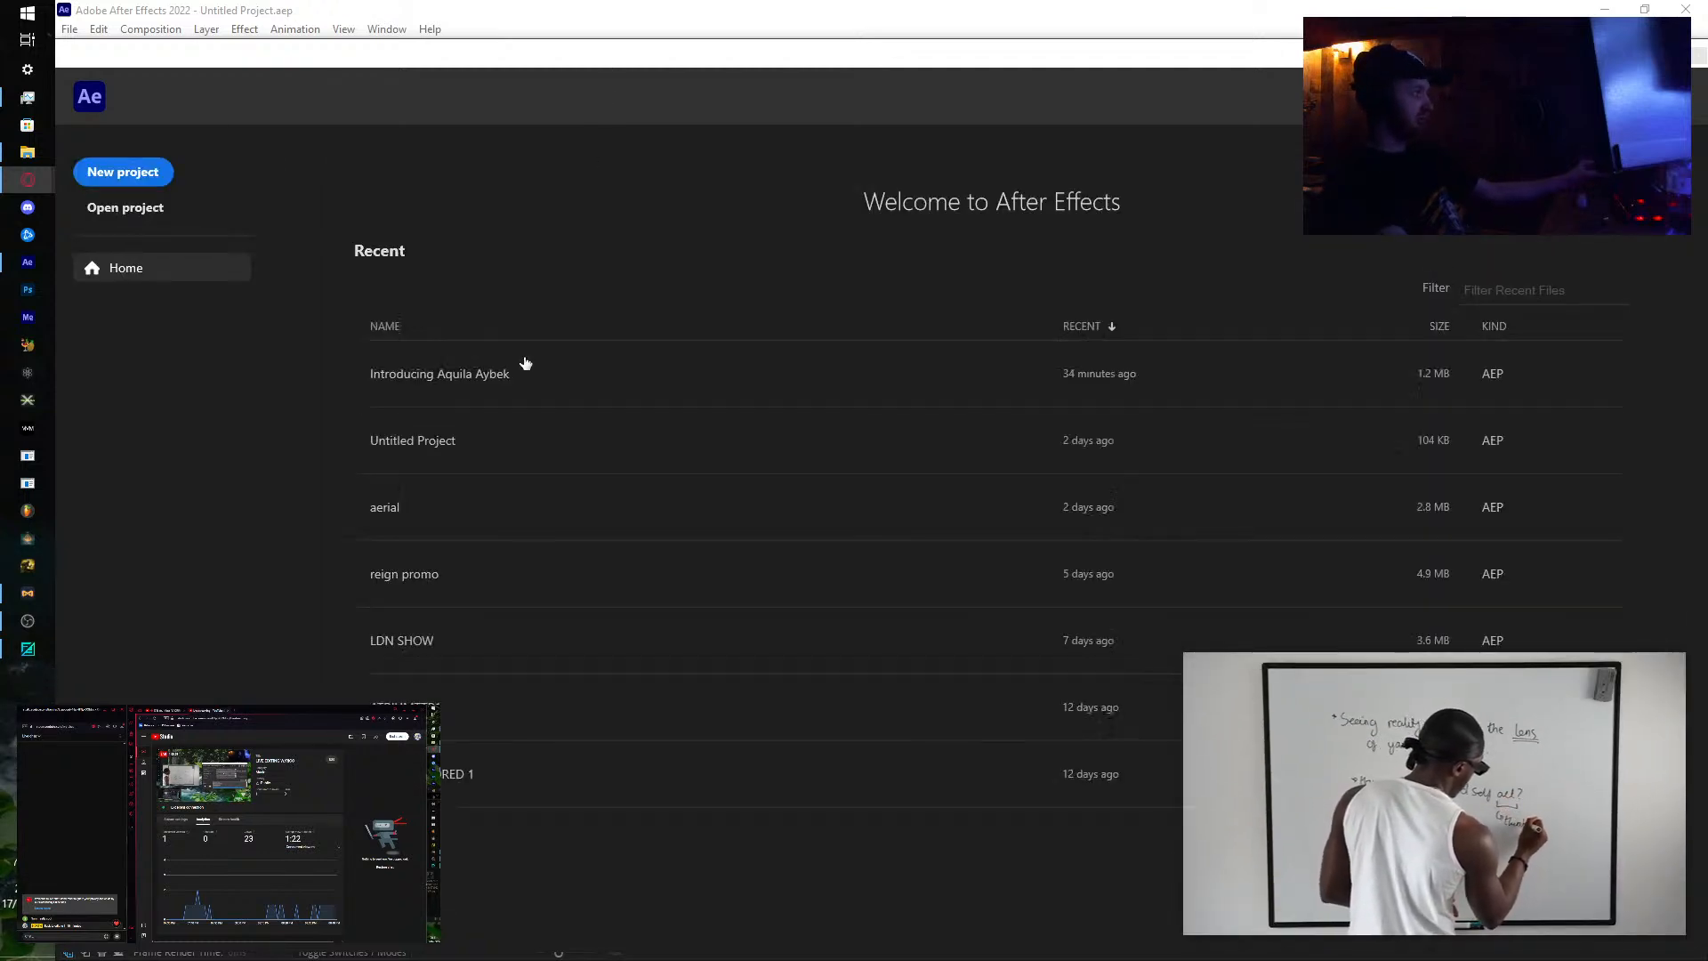
Step: Open the recent project "Introducing Aquila Aybek" and shift the main composition's preview to the left in its viewer
{"action": "left_click", "coordinate": [523, 367]}
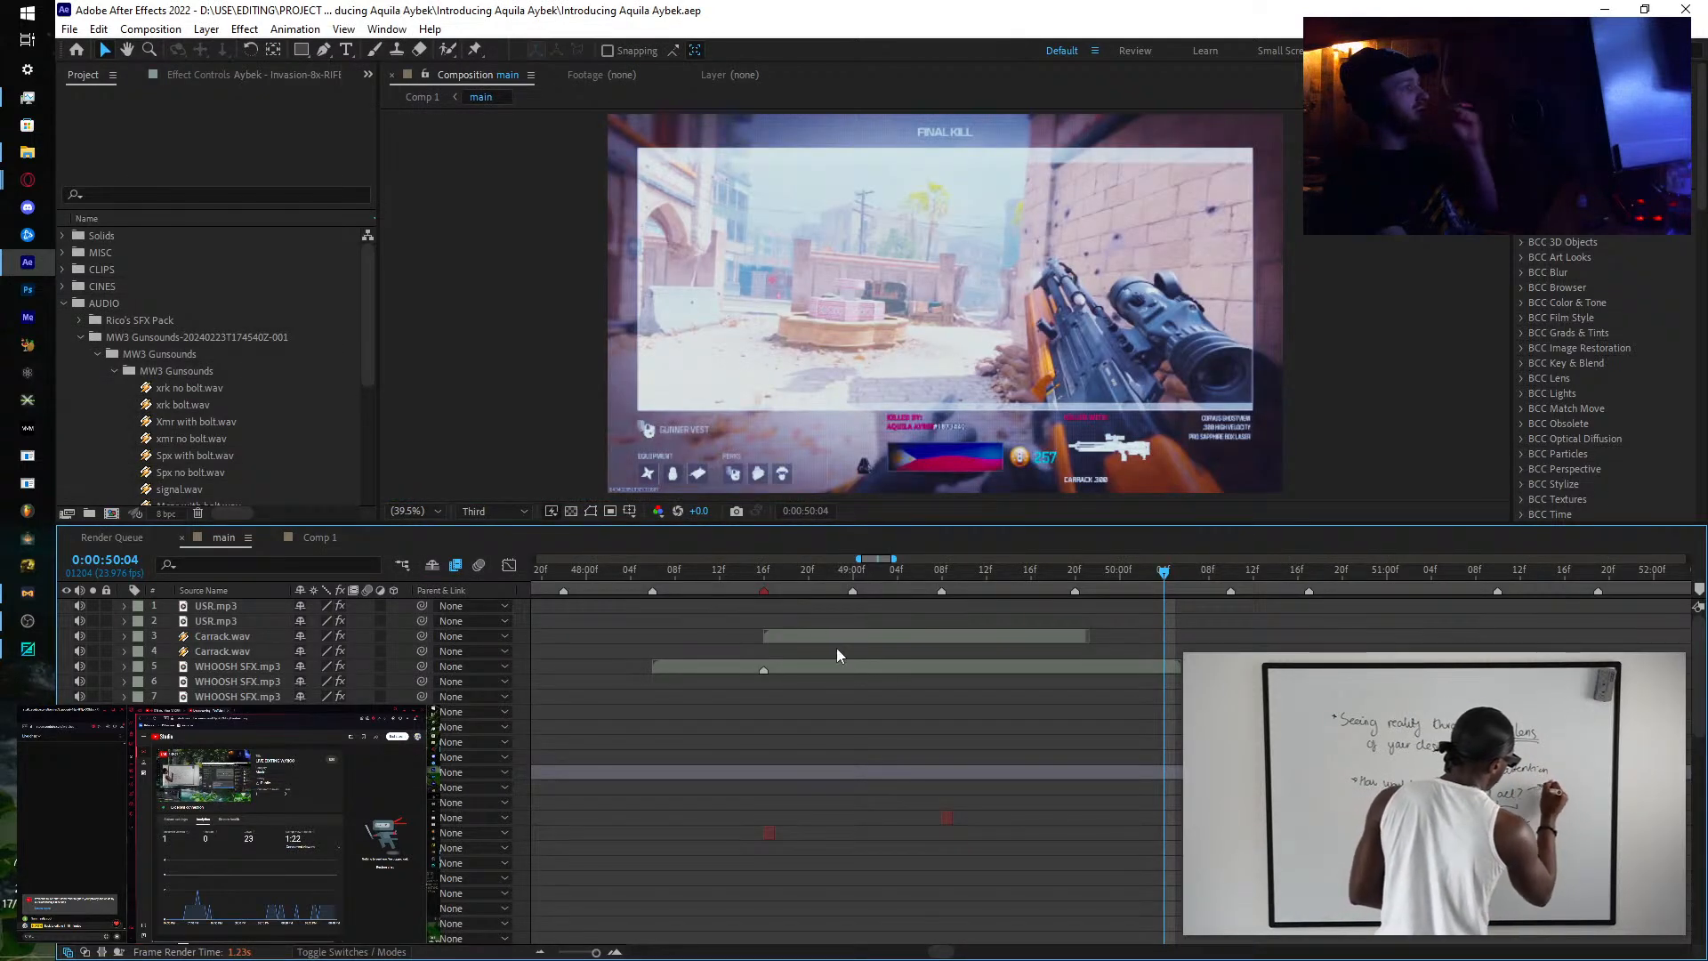
{"action": "mouse_move", "coordinate": [1230, 699]}
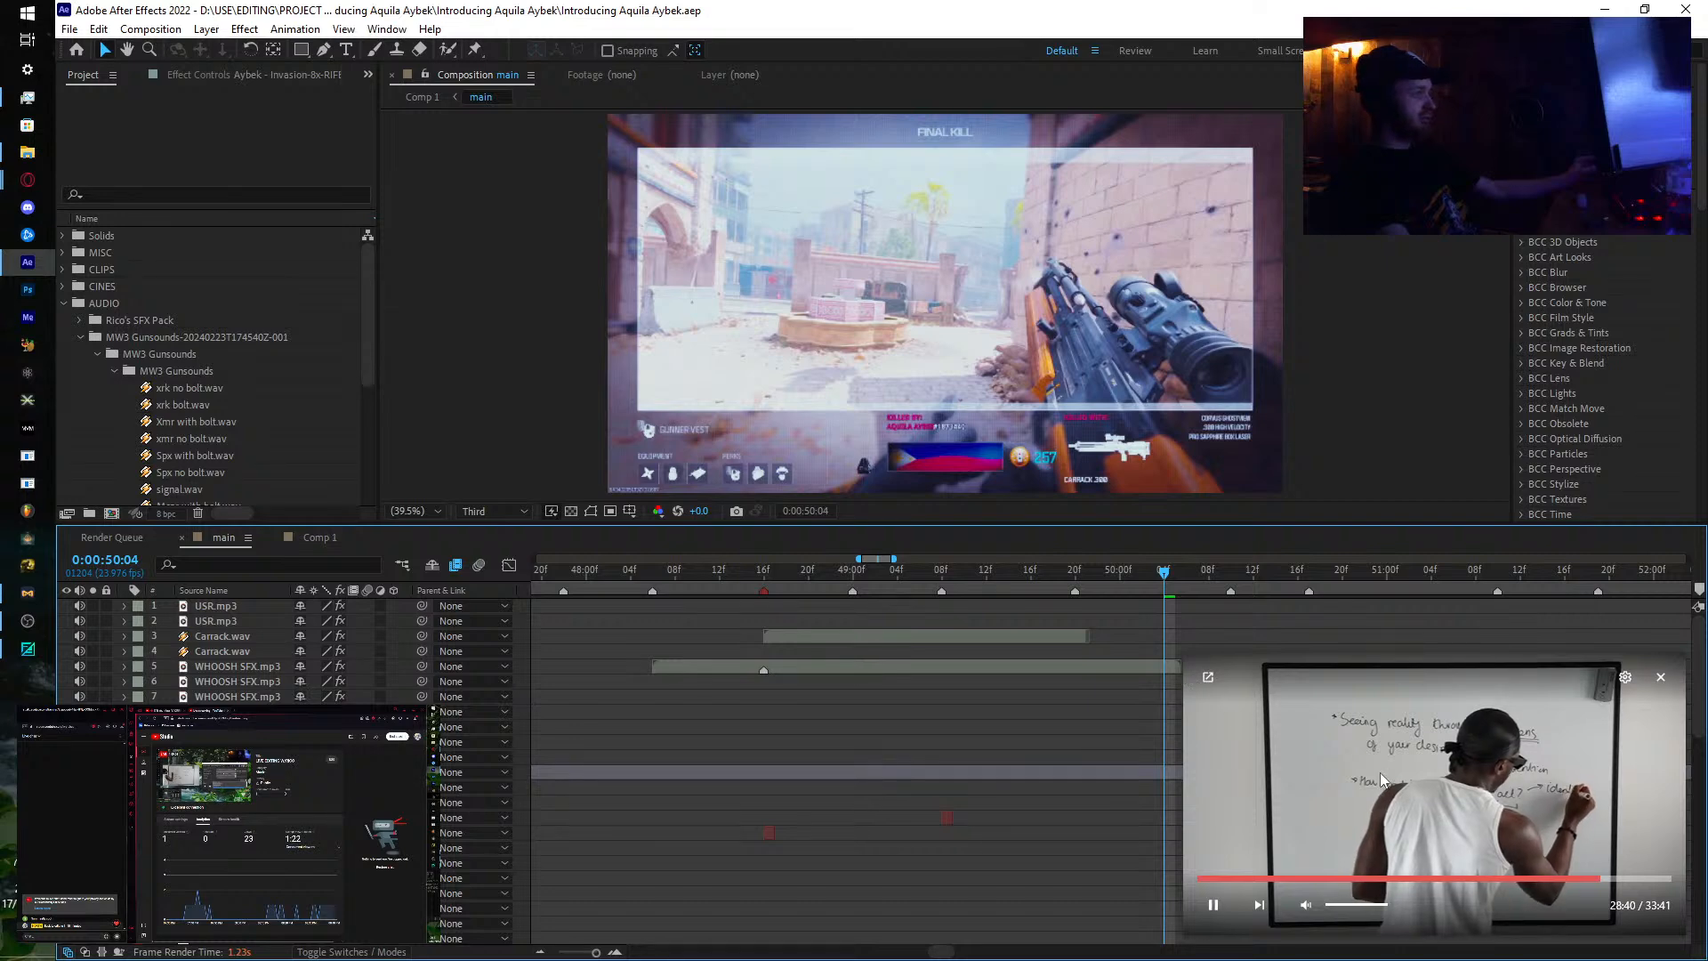
{"action": "left_click_drag", "start_coordinate": [947, 290], "coordinate": [739, 291]}
Step: Skip the picture-in-picture video forward and back to settle playback at about 29:10
{"action": "left_click_drag", "start_coordinate": [1490, 878], "coordinate": [1574, 557]}
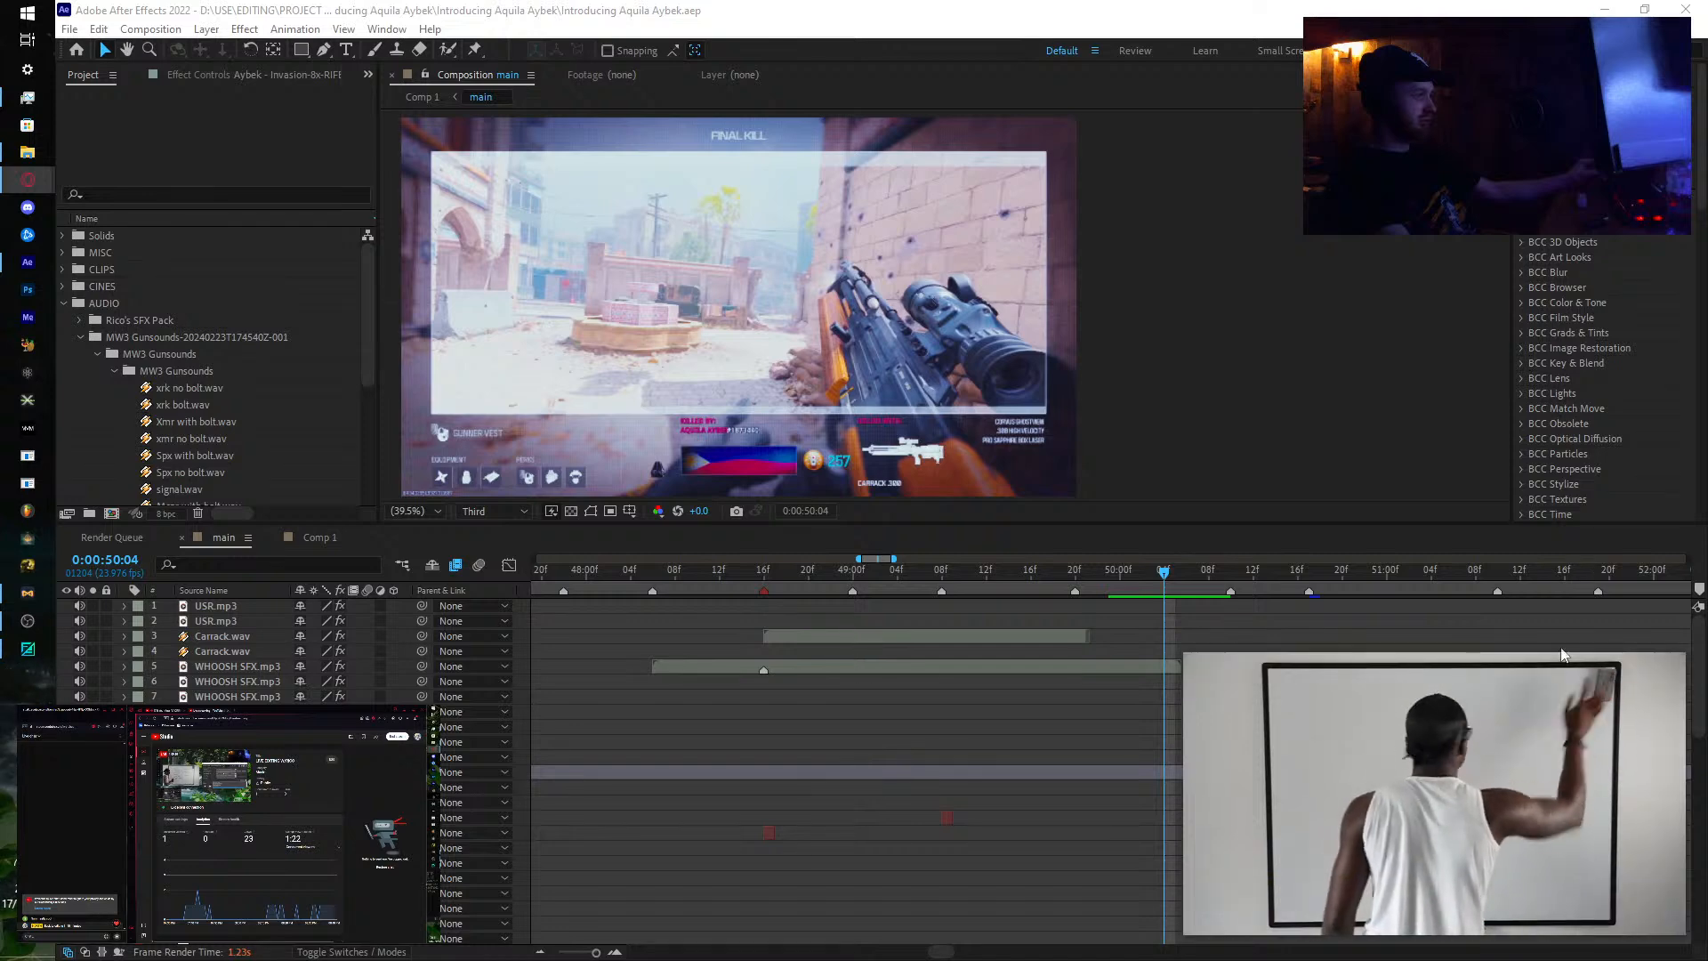
{"action": "left_click", "coordinate": [1561, 878]}
{"action": "left_click_drag", "start_coordinate": [1563, 885], "coordinate": [1614, 888]}
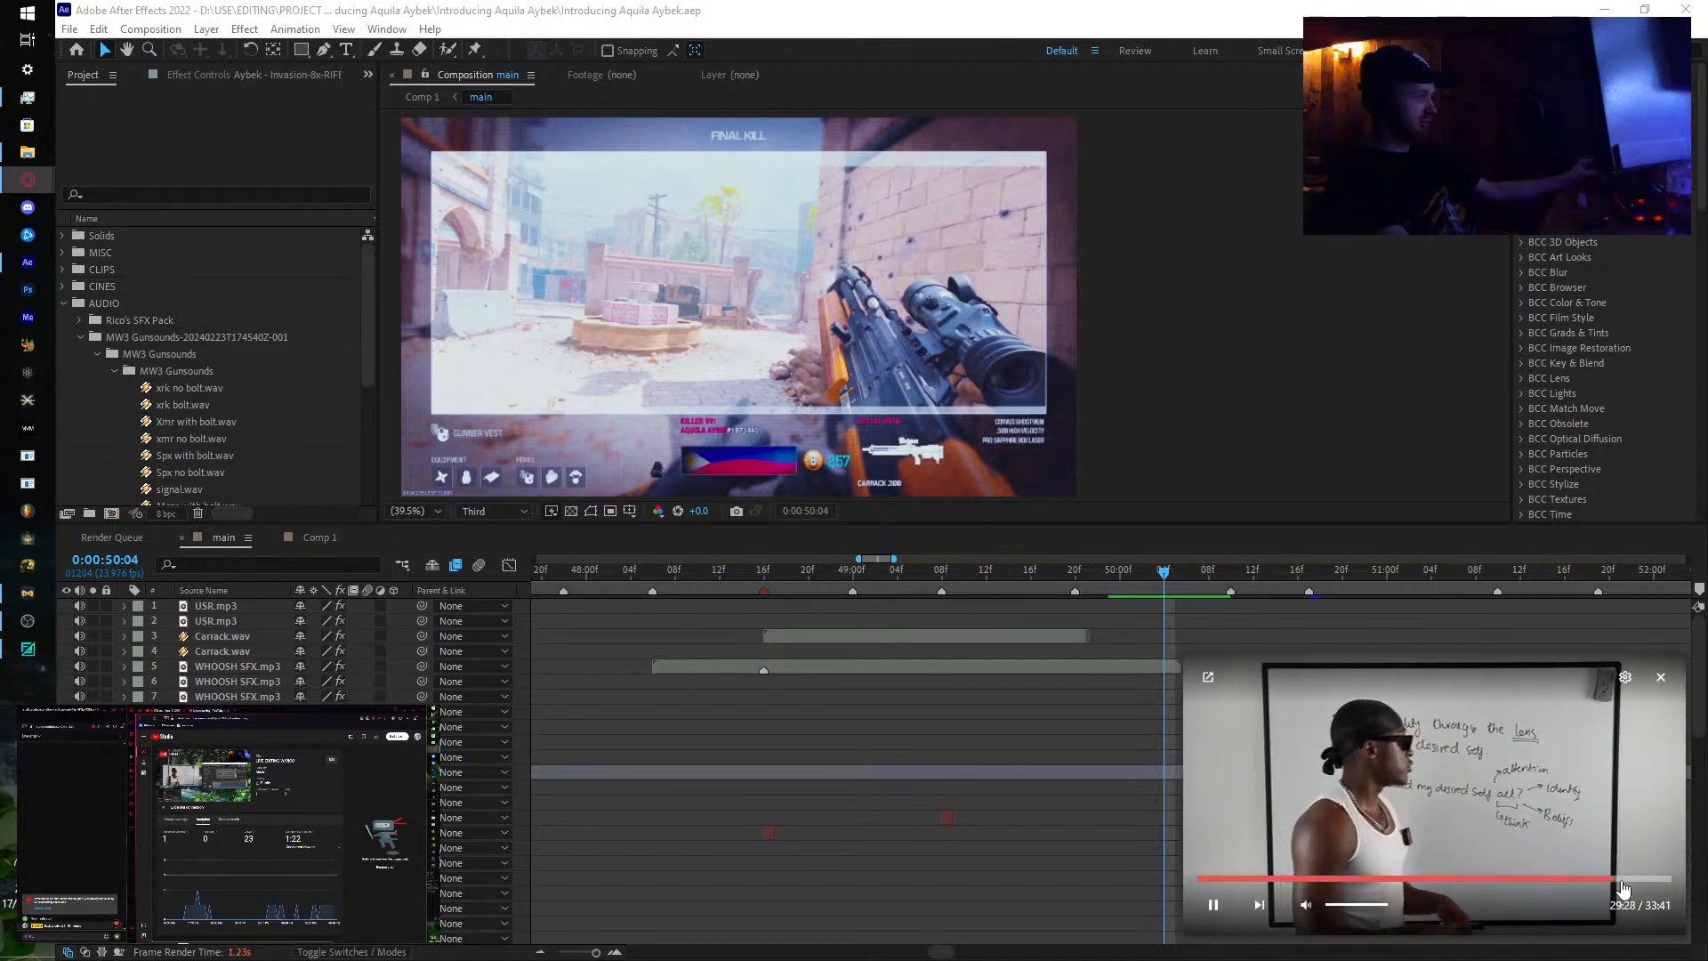
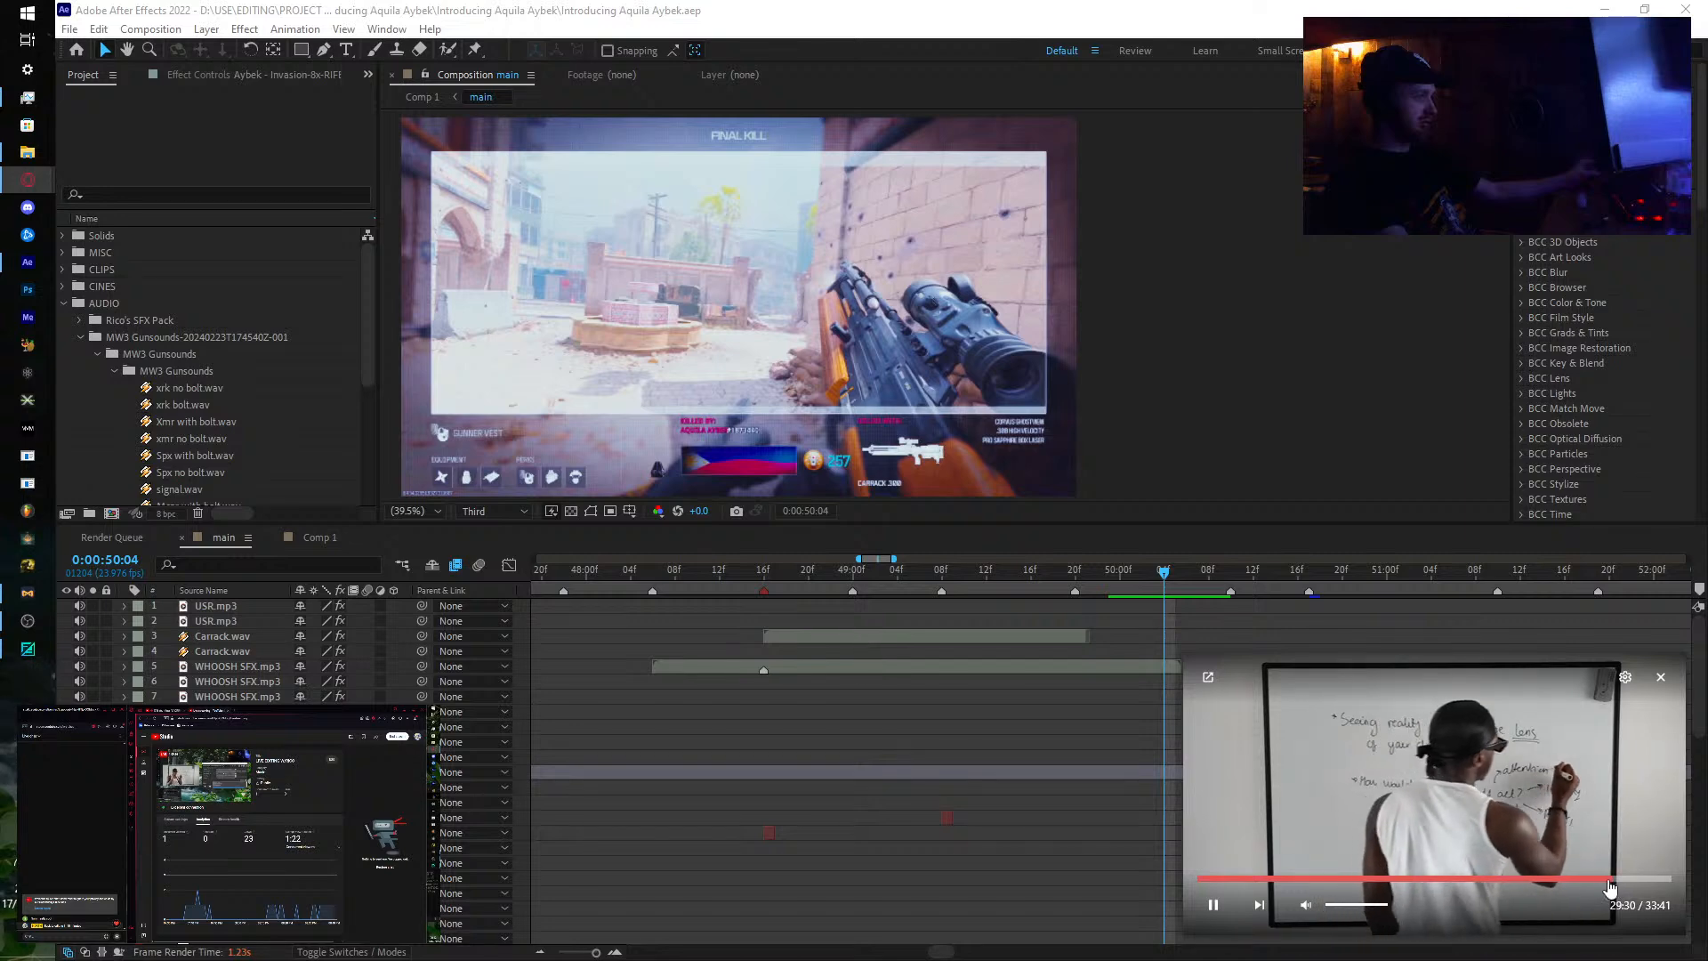
{"action": "left_click", "coordinate": [1607, 882]}
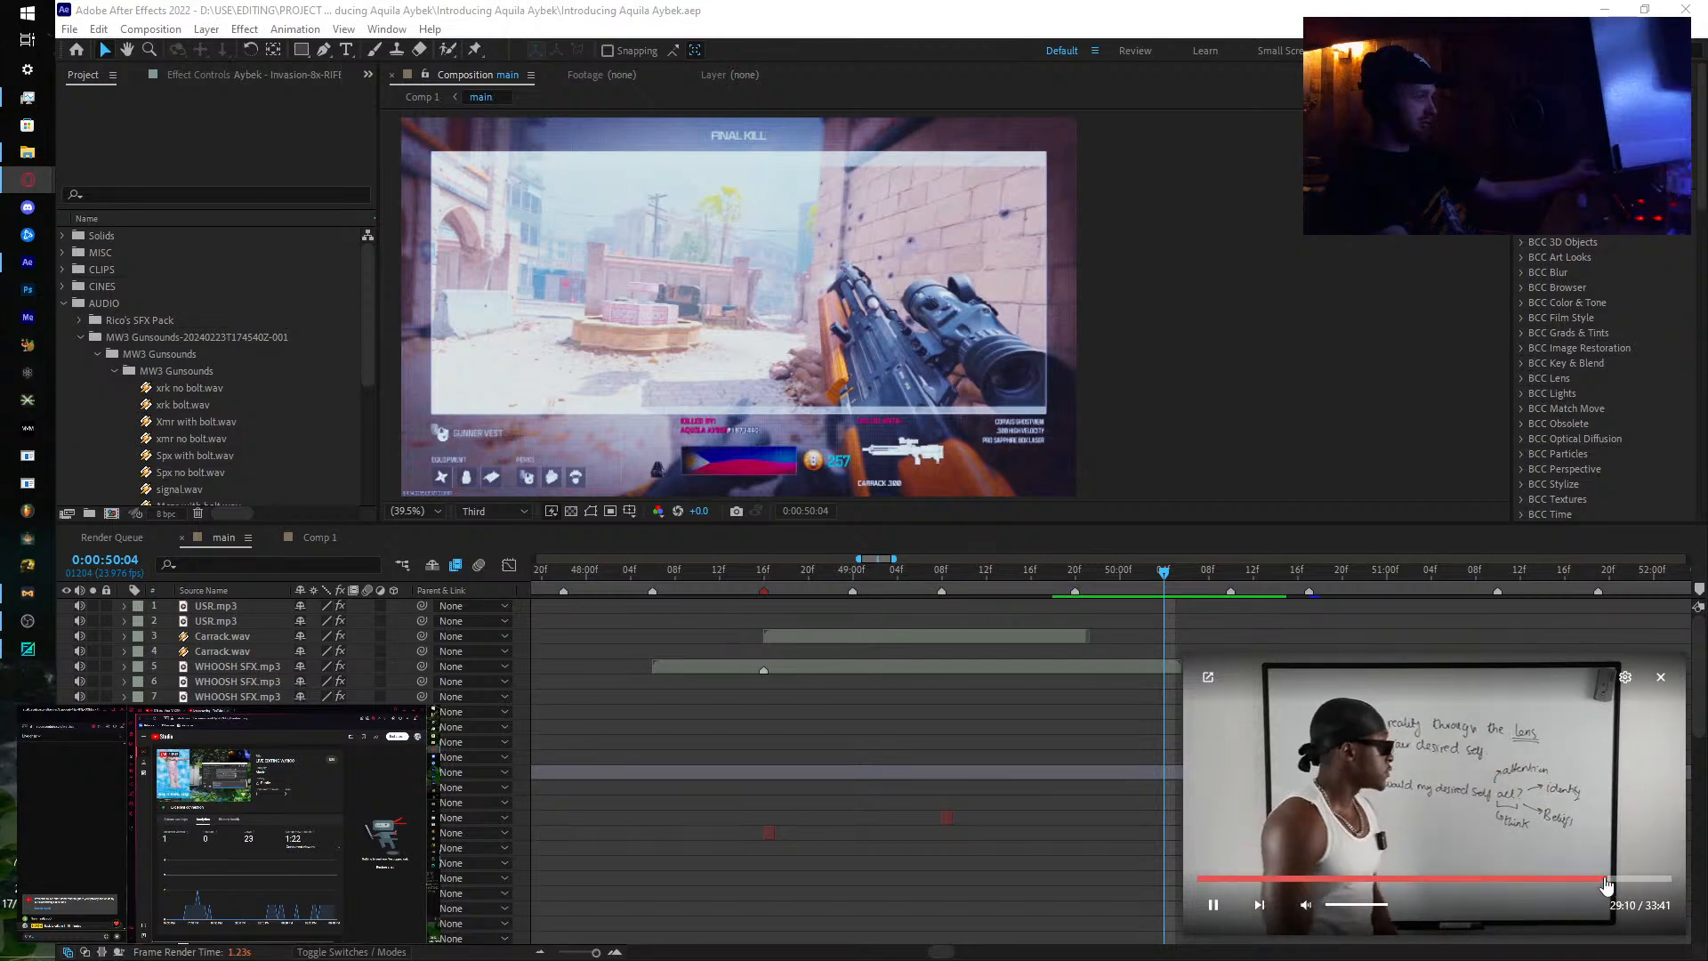
Step: Place the picture-in-picture video beside the composition preview, shrink it to fit the empty viewer area, and return to the main composition
{"action": "left_click_drag", "start_coordinate": [1549, 845], "coordinate": [1448, 376]}
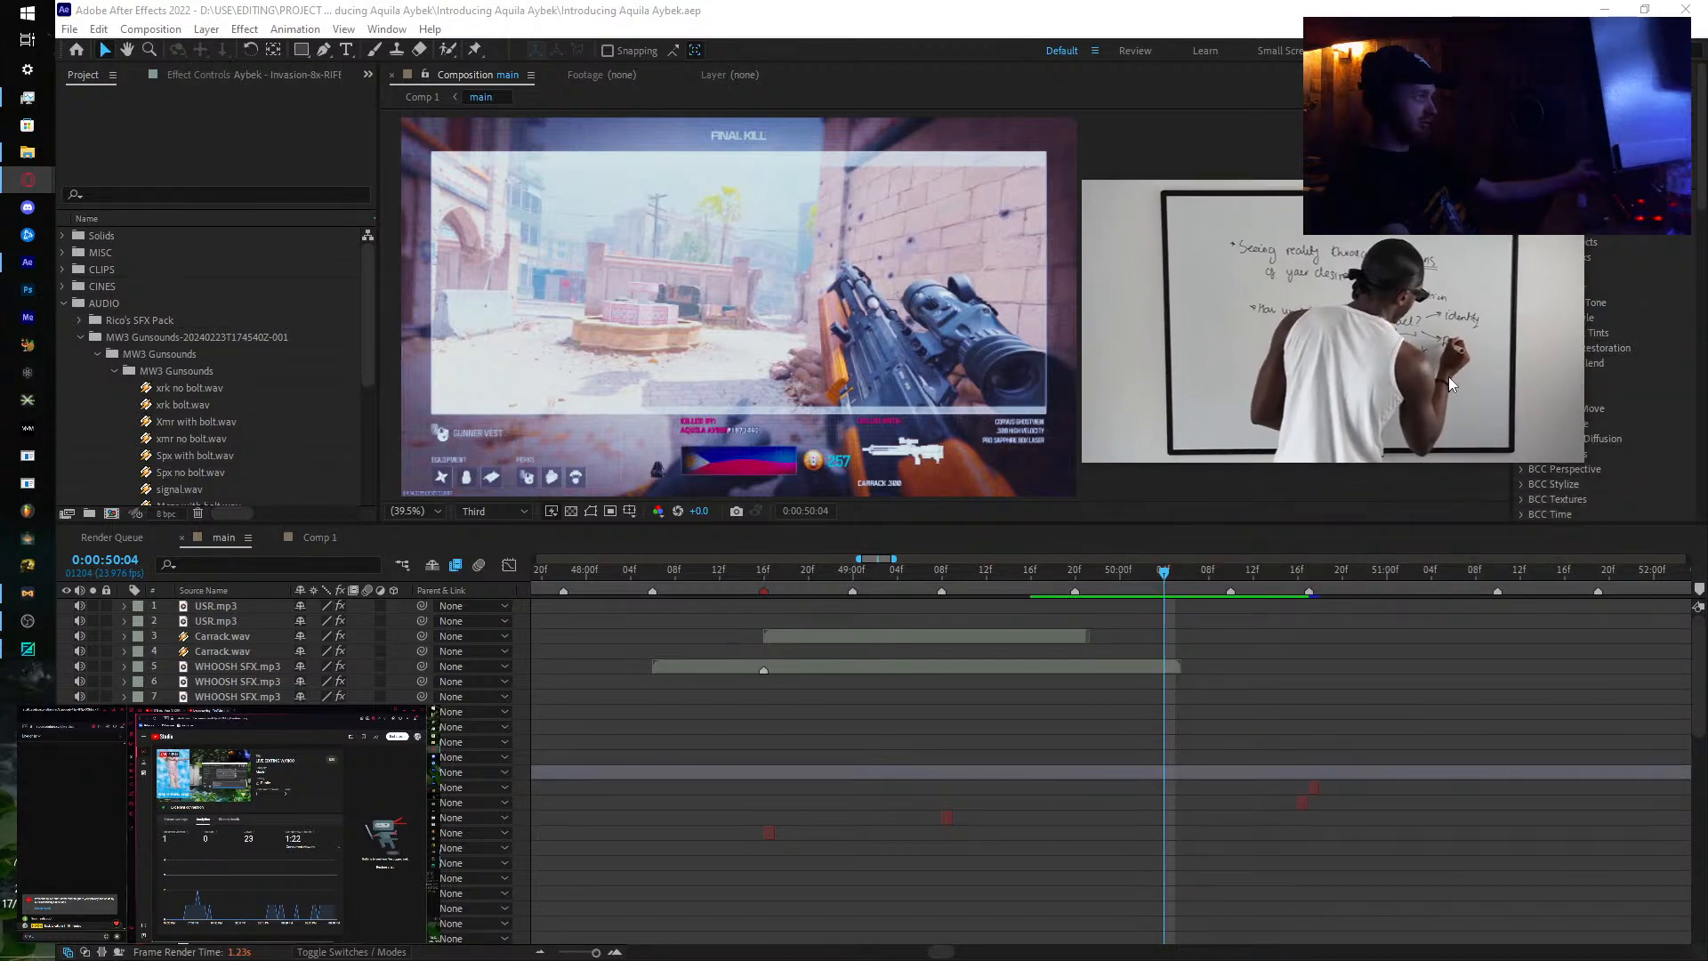
{"action": "left_click_drag", "start_coordinate": [1582, 182], "coordinate": [1494, 231]}
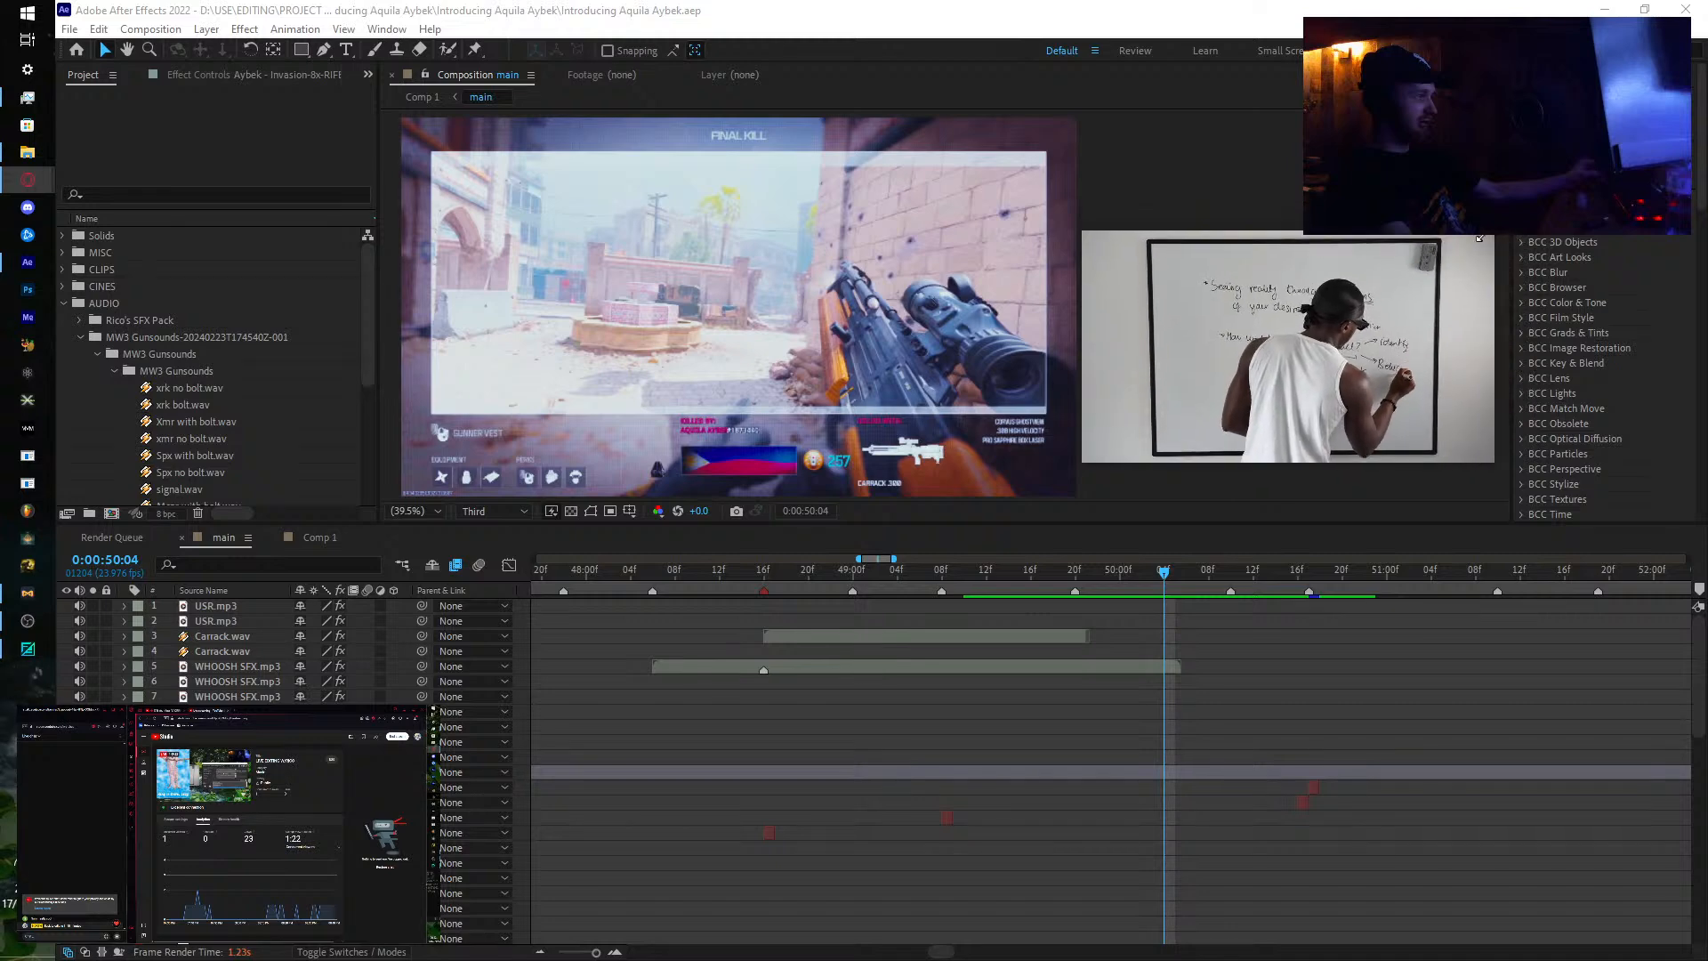
{"action": "left_click_drag", "start_coordinate": [1423, 316], "coordinate": [1428, 332]}
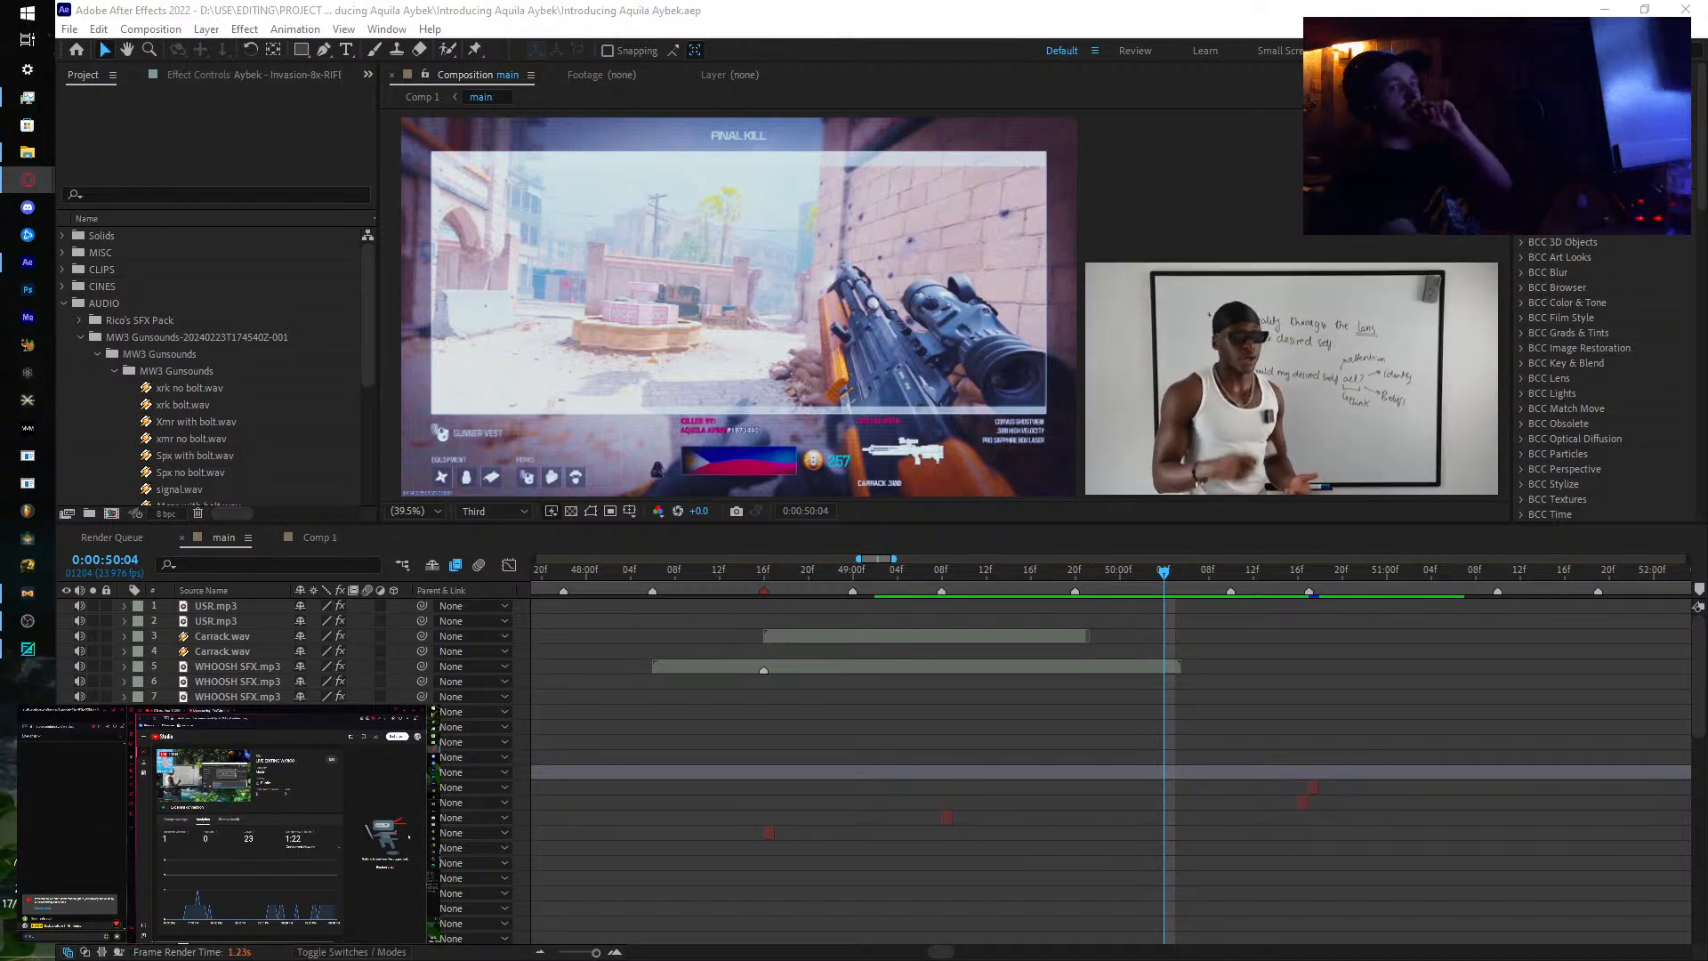
{"action": "key", "text": "alt+Tab"}
{"action": "left_click", "coordinate": [433, 858]}
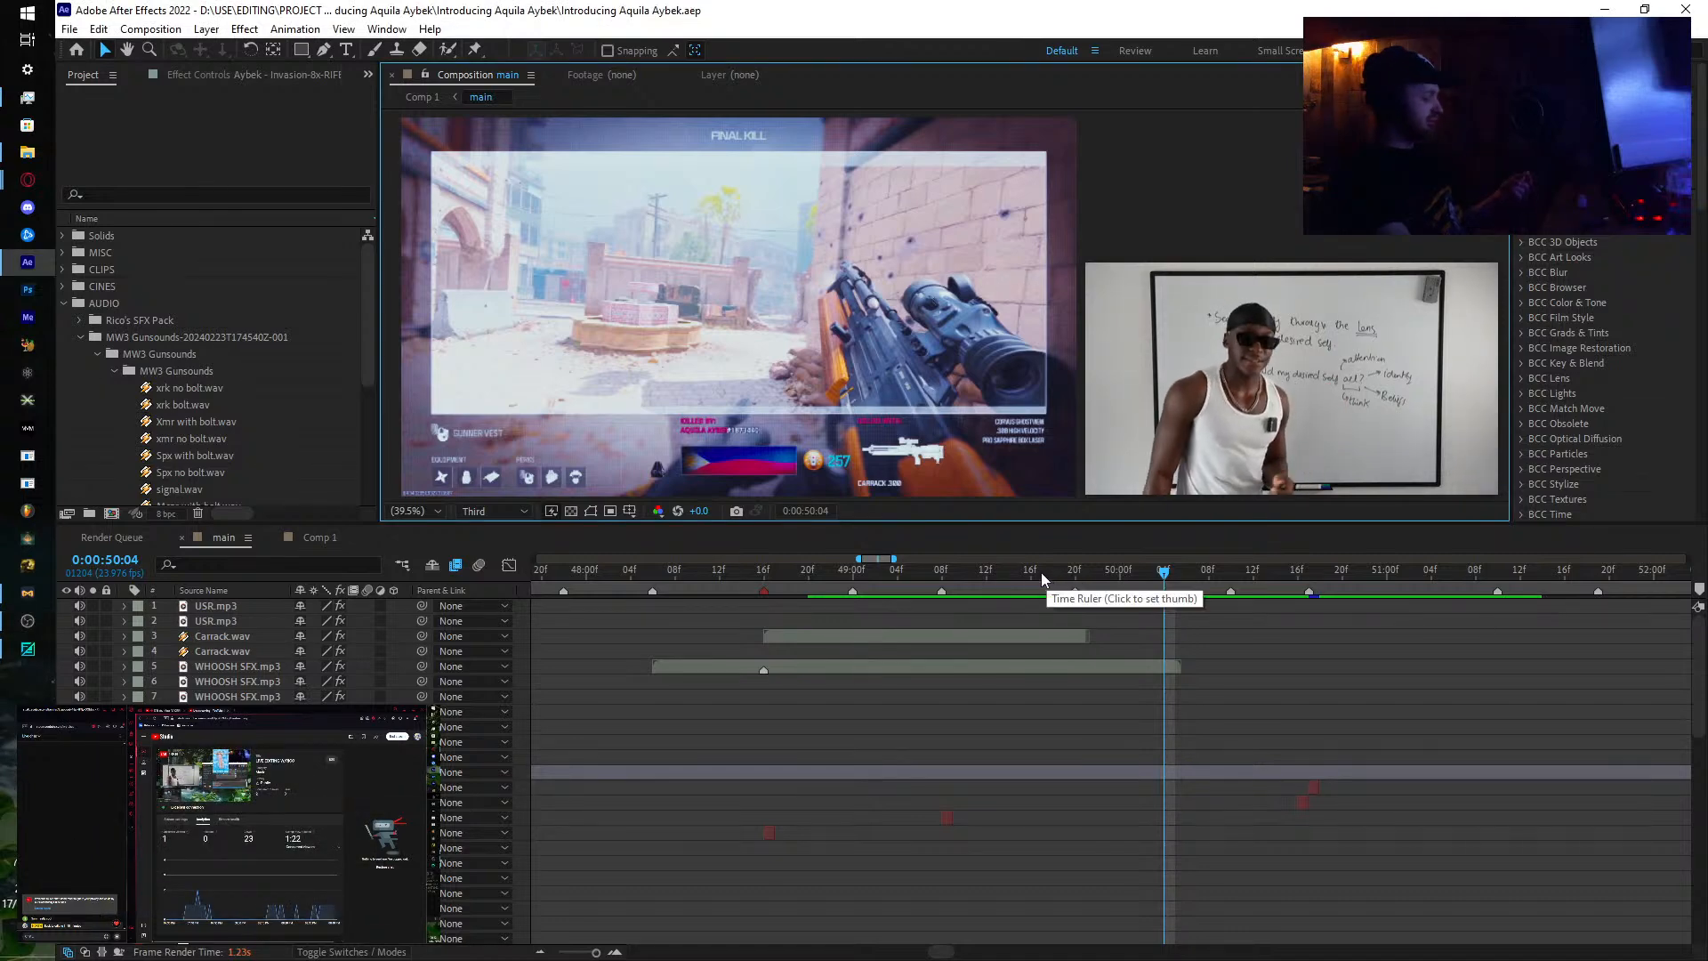
Step: Import aybek quarry 1-8x-RIFE-RIFE4.0-479.52fps.mp4 from the flow folder and file it in the flowed folder under CLIPS
{"action": "scroll", "coordinate": [1009, 792], "scroll_direction": "down", "scroll_amount": 10}
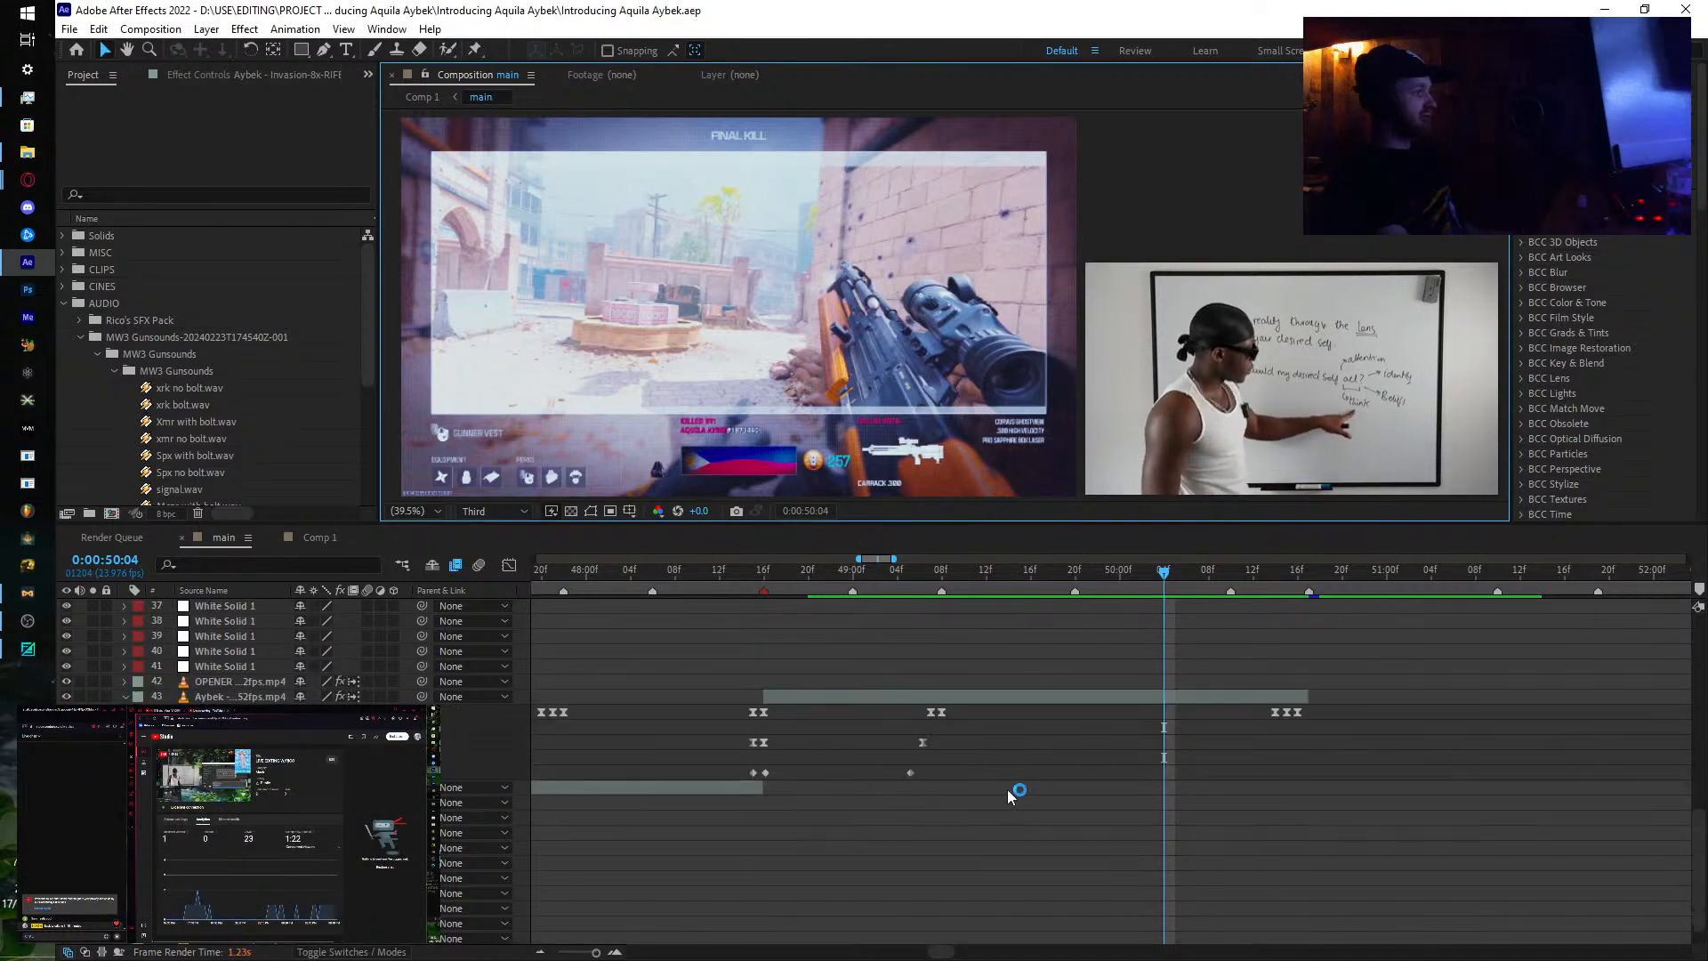
{"action": "left_click", "coordinate": [80, 337]}
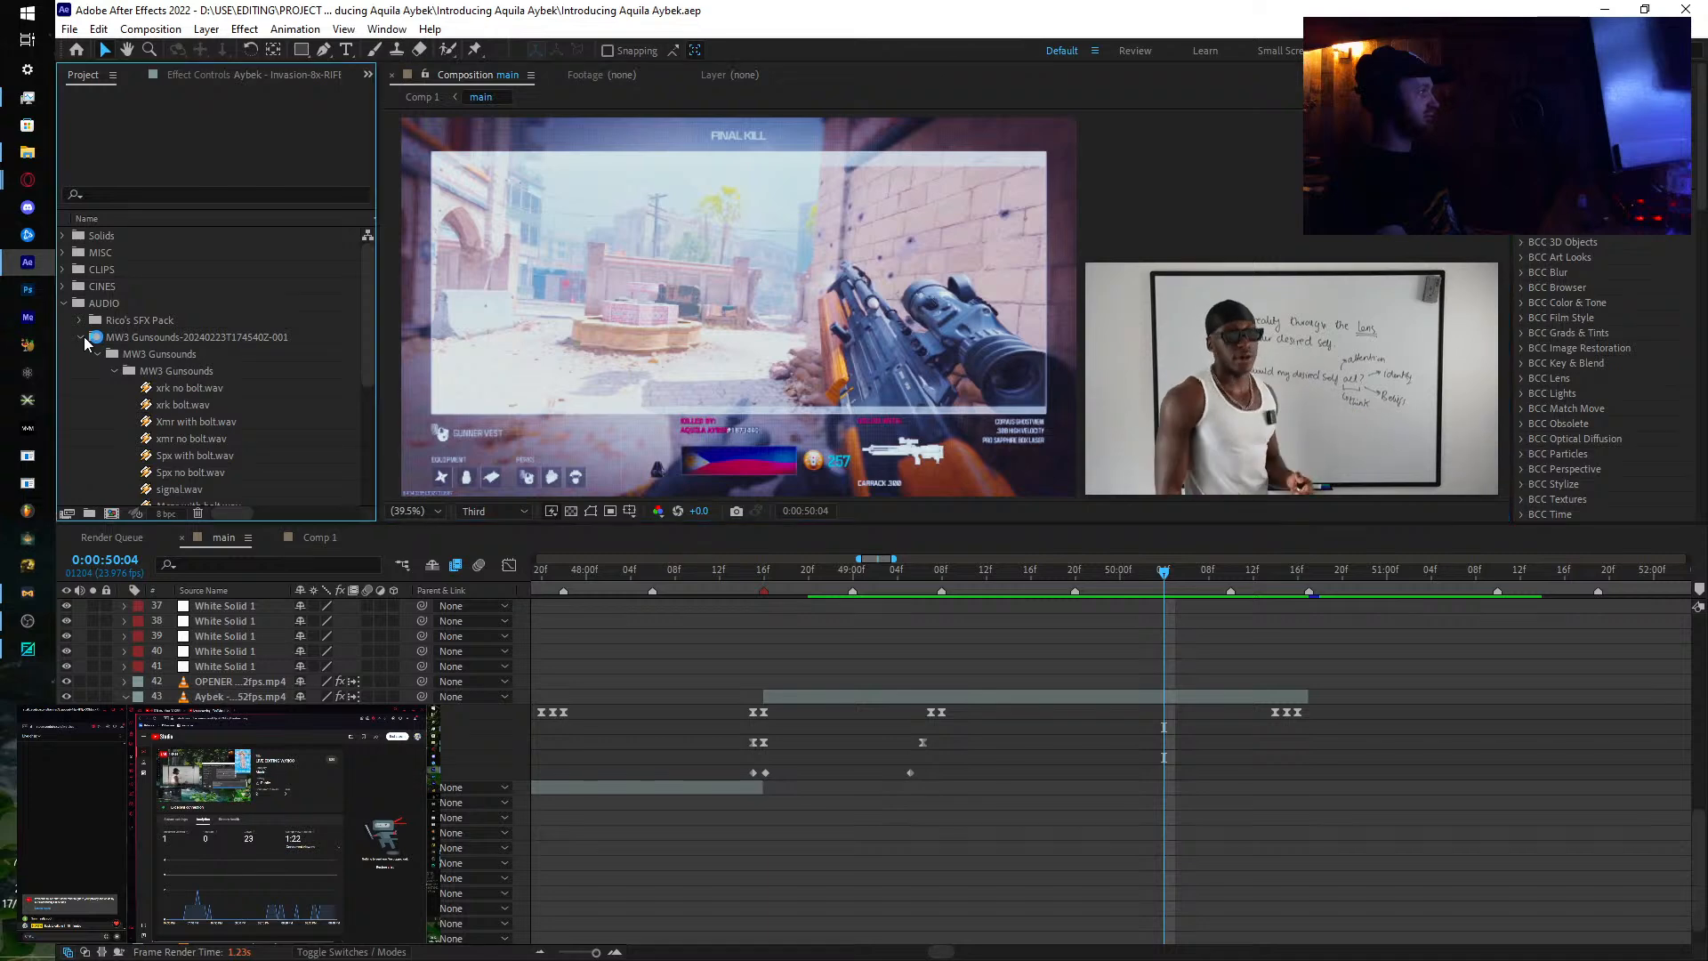
{"action": "left_click", "coordinate": [64, 303]}
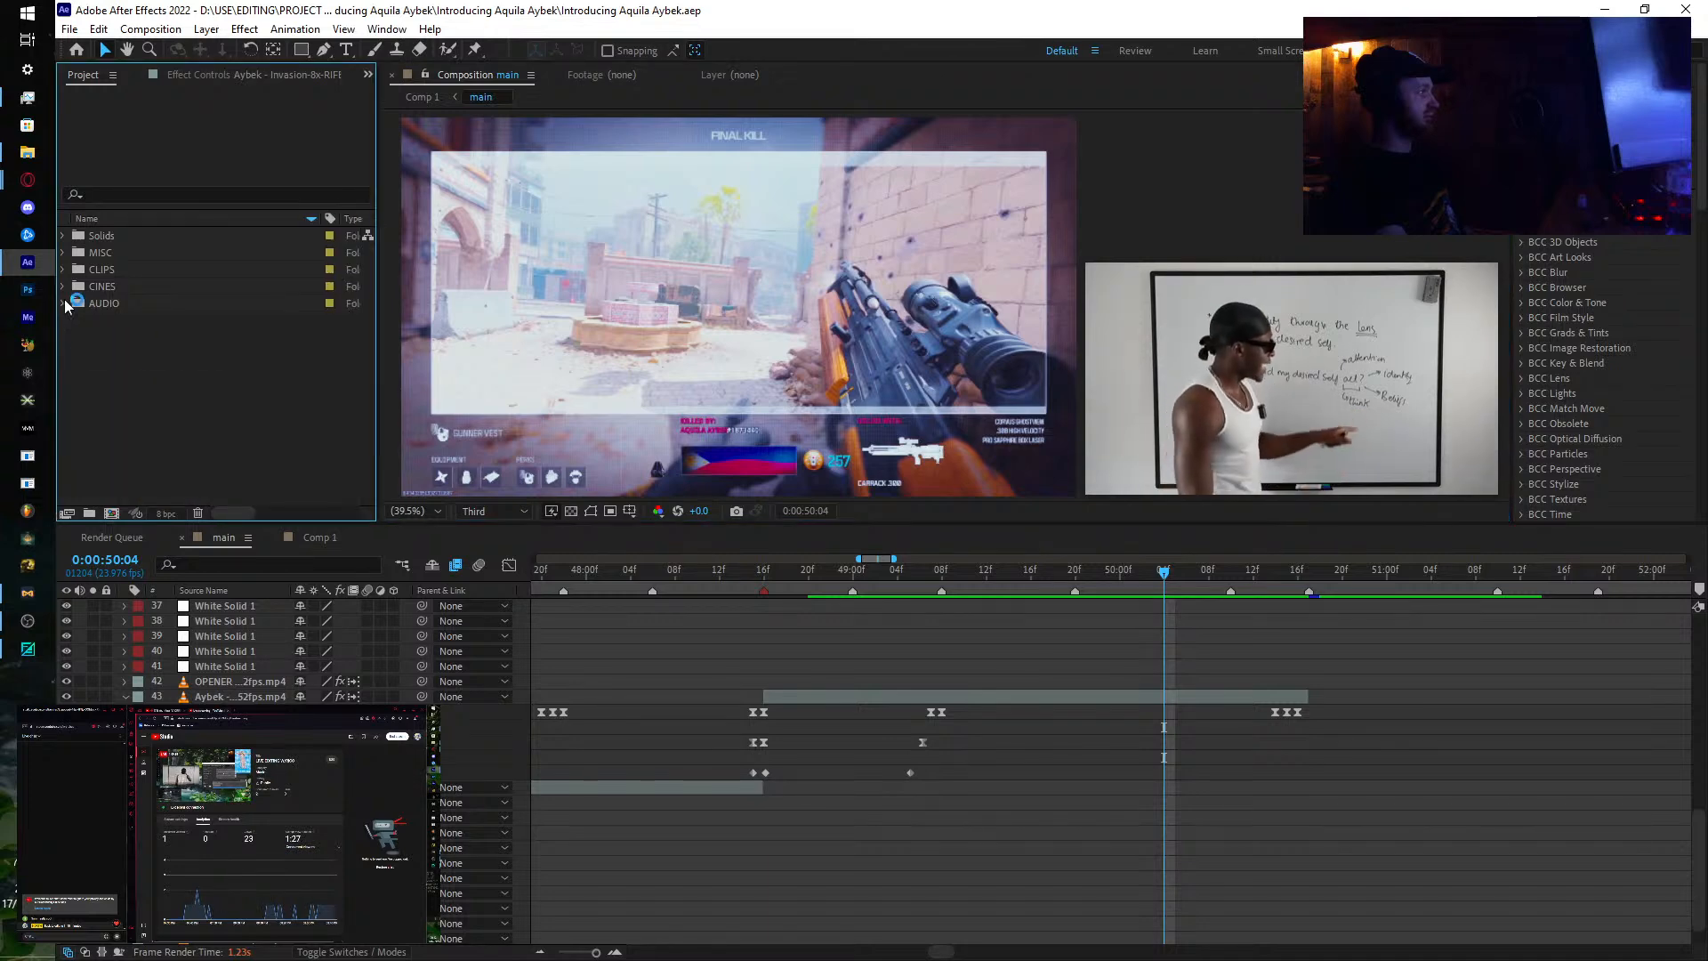
{"action": "double_click", "coordinate": [124, 411]}
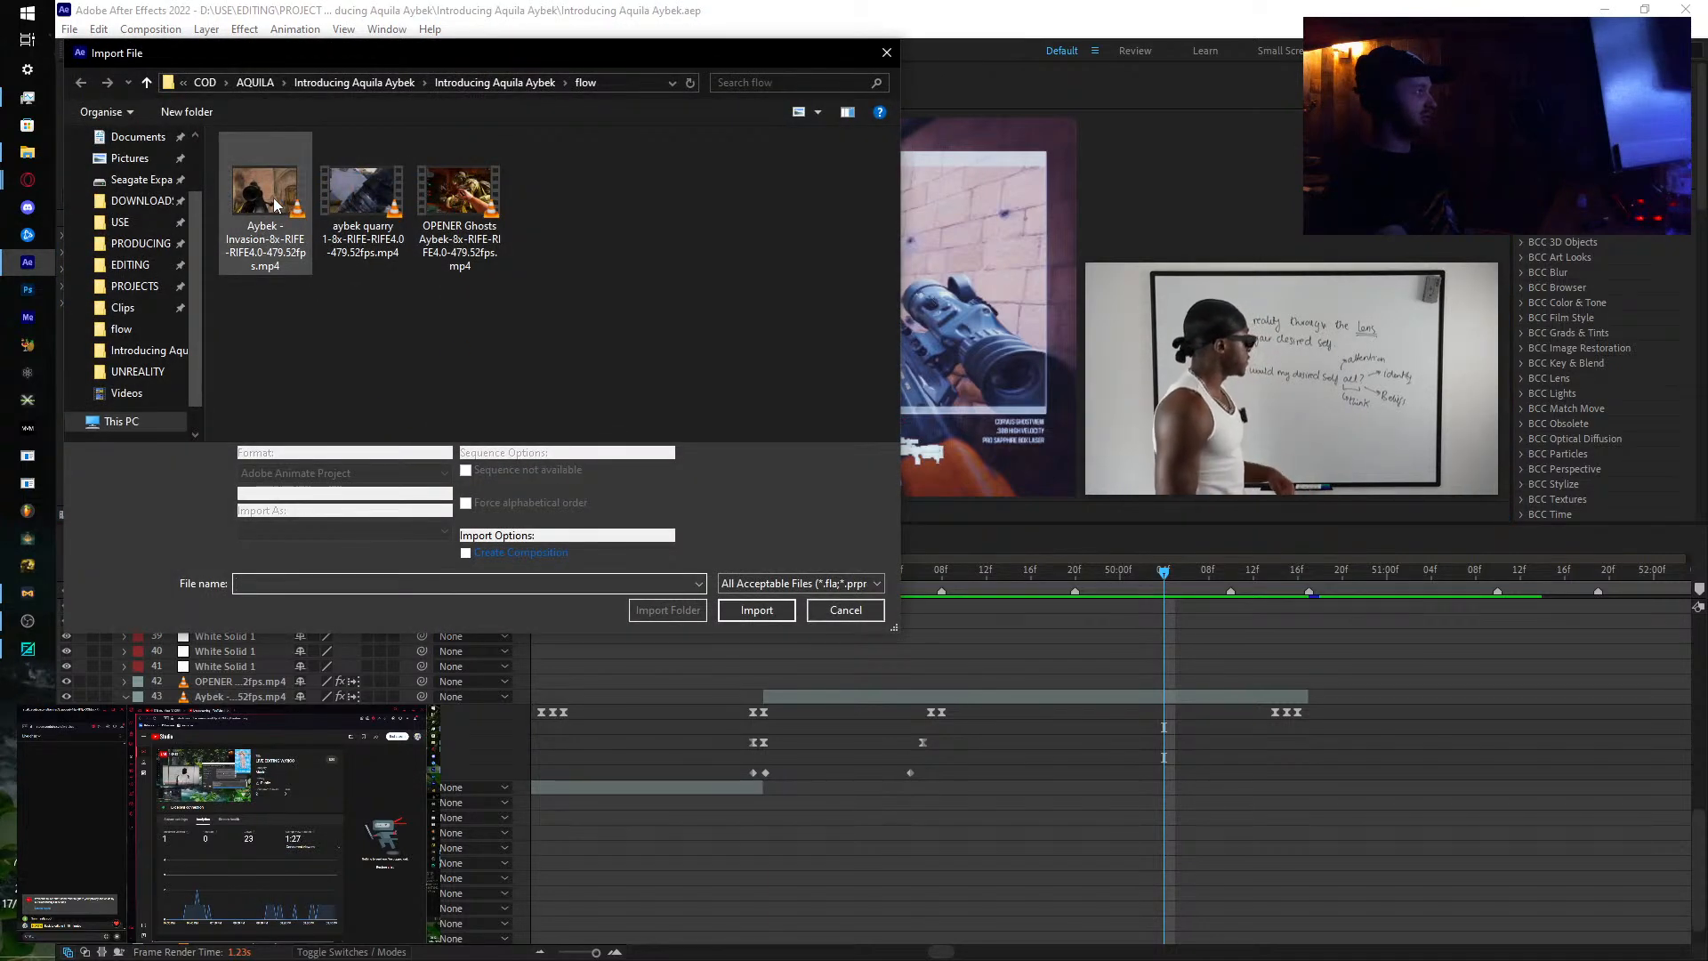
{"action": "left_click", "coordinate": [354, 185]}
{"action": "double_click", "coordinate": [354, 185]}
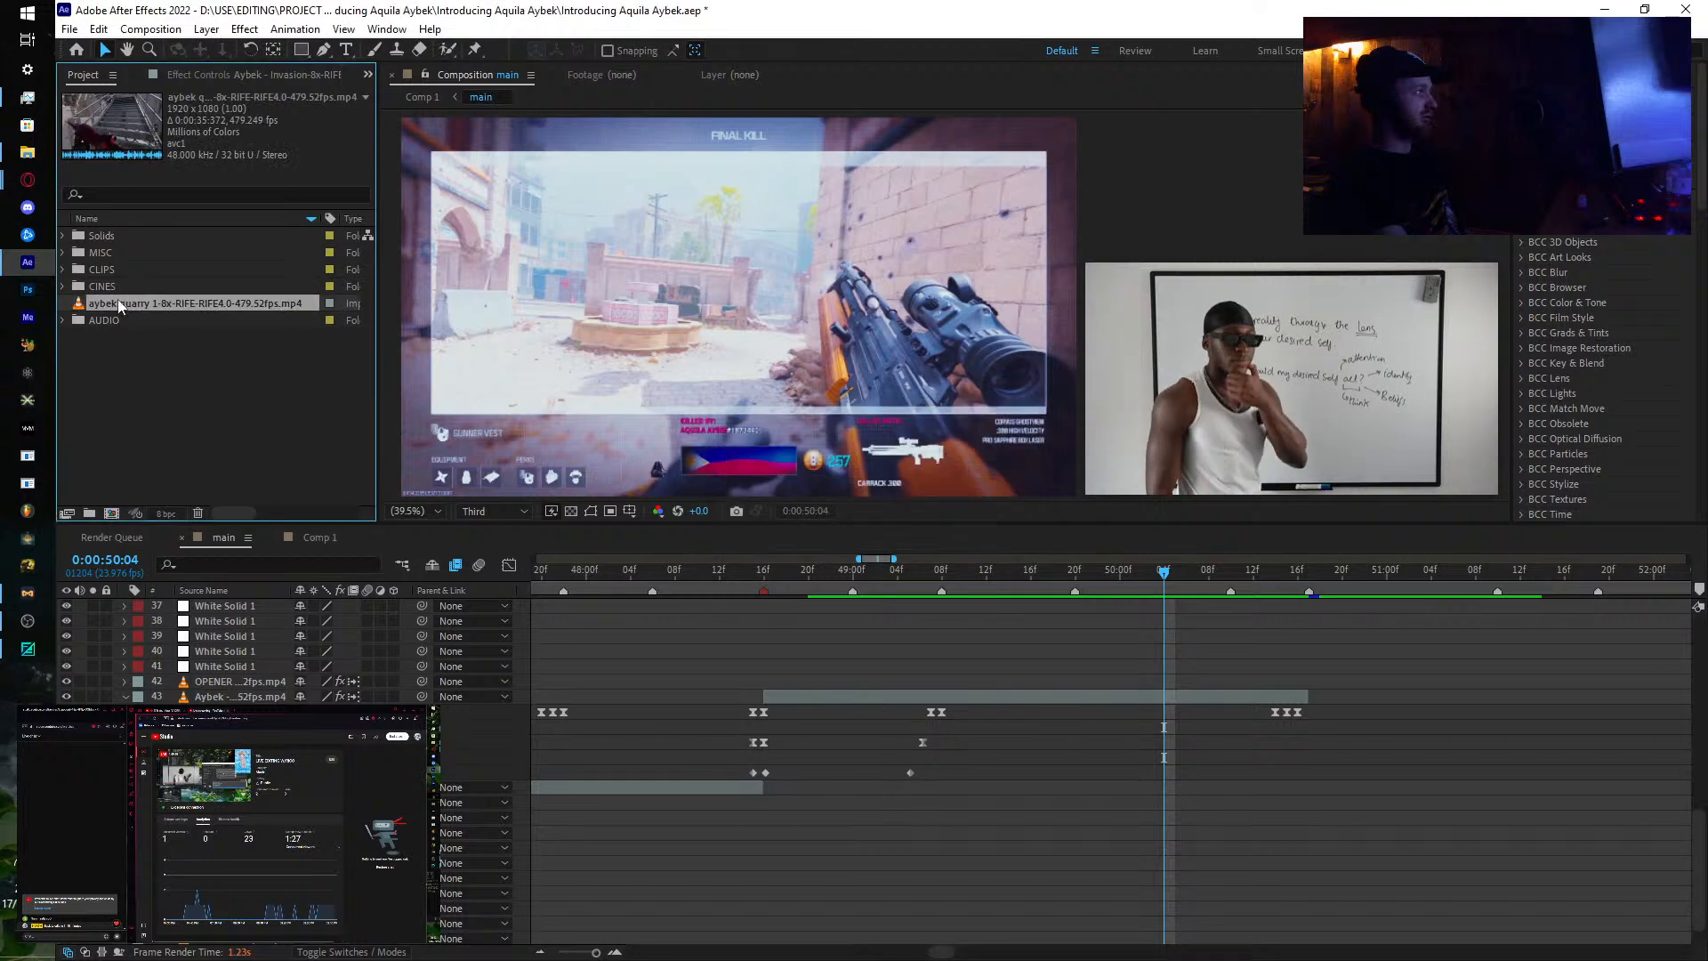
{"action": "mouse_move", "coordinate": [121, 287]}
{"action": "left_mouse_down"}
{"action": "mouse_move", "coordinate": [131, 269]}
{"action": "mouse_move", "coordinate": [131, 304]}
{"action": "left_mouse_up"}
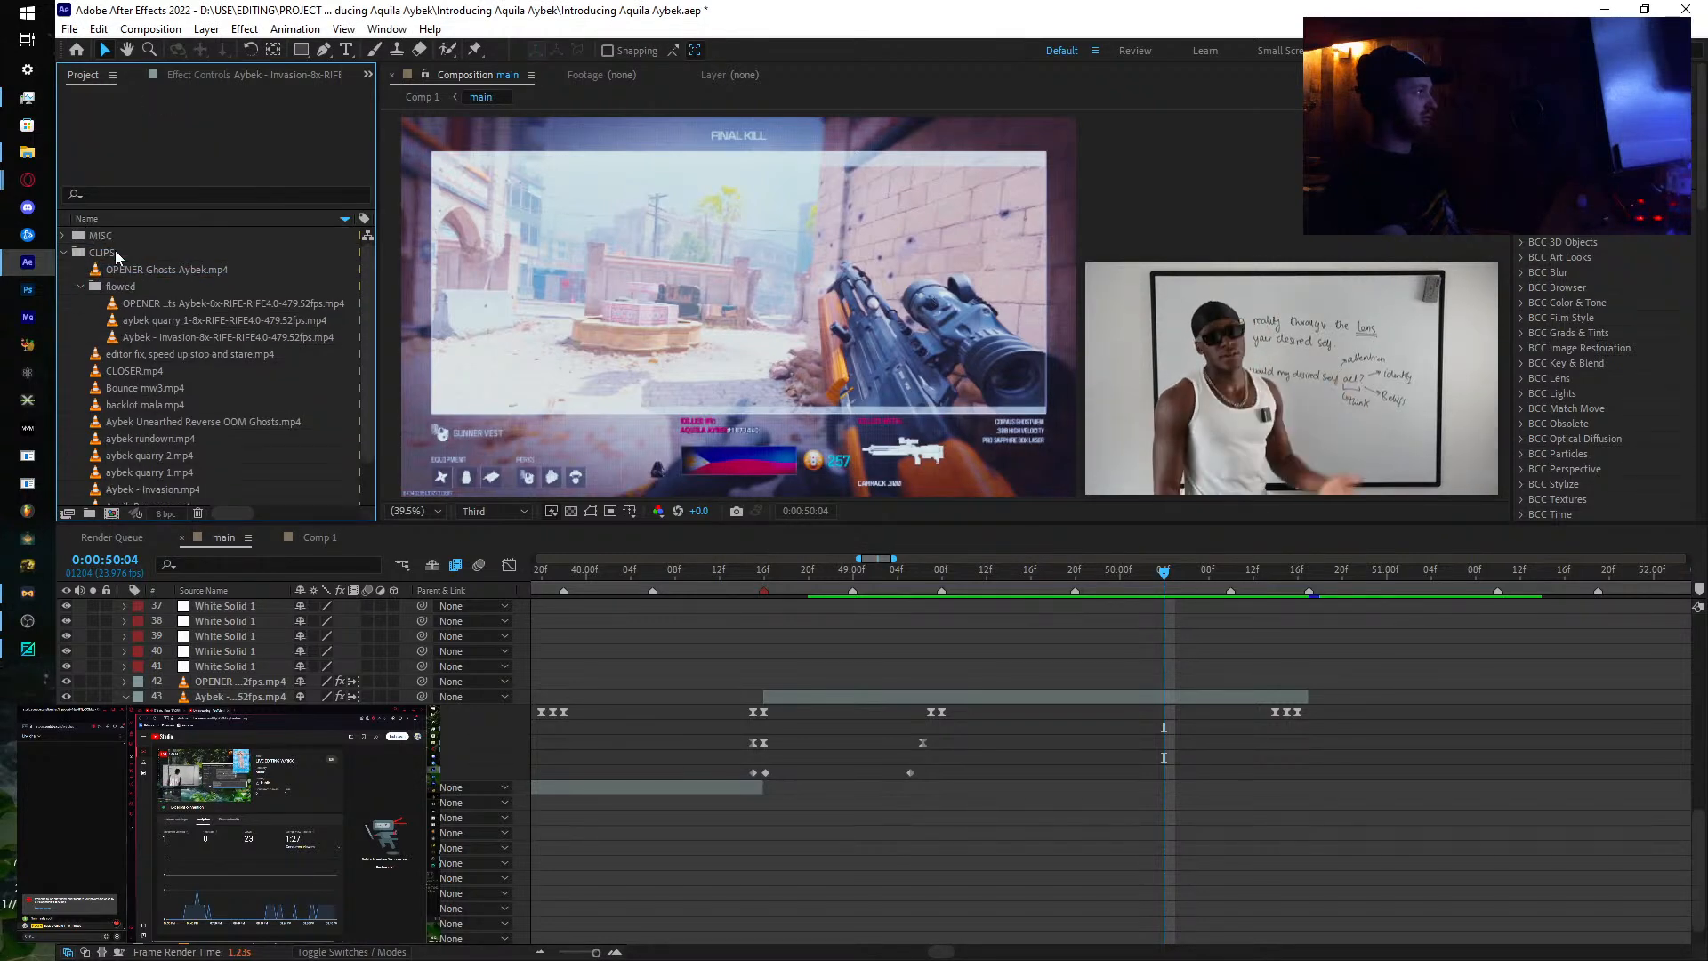
{"action": "left_click", "coordinate": [138, 320]}
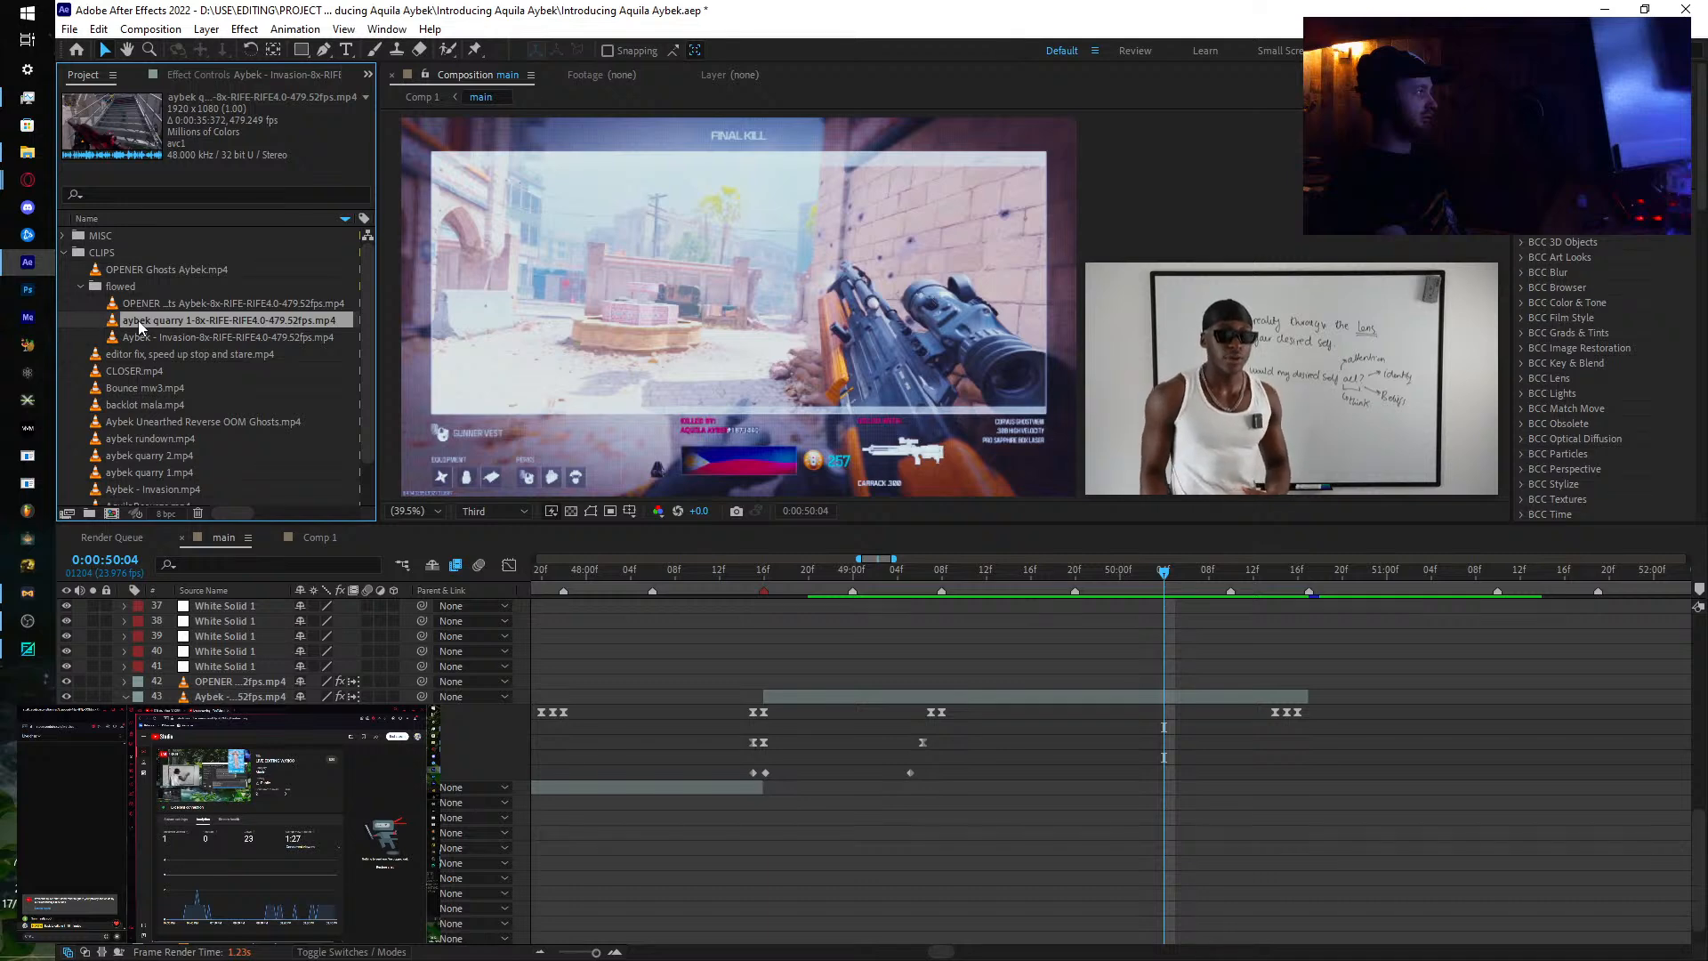
Step: Play the main composition from 0:00:50:17, where the Invasion clip ends, to review the following empty section
{"action": "left_click_drag", "start_coordinate": [1334, 846], "coordinate": [668, 883]}
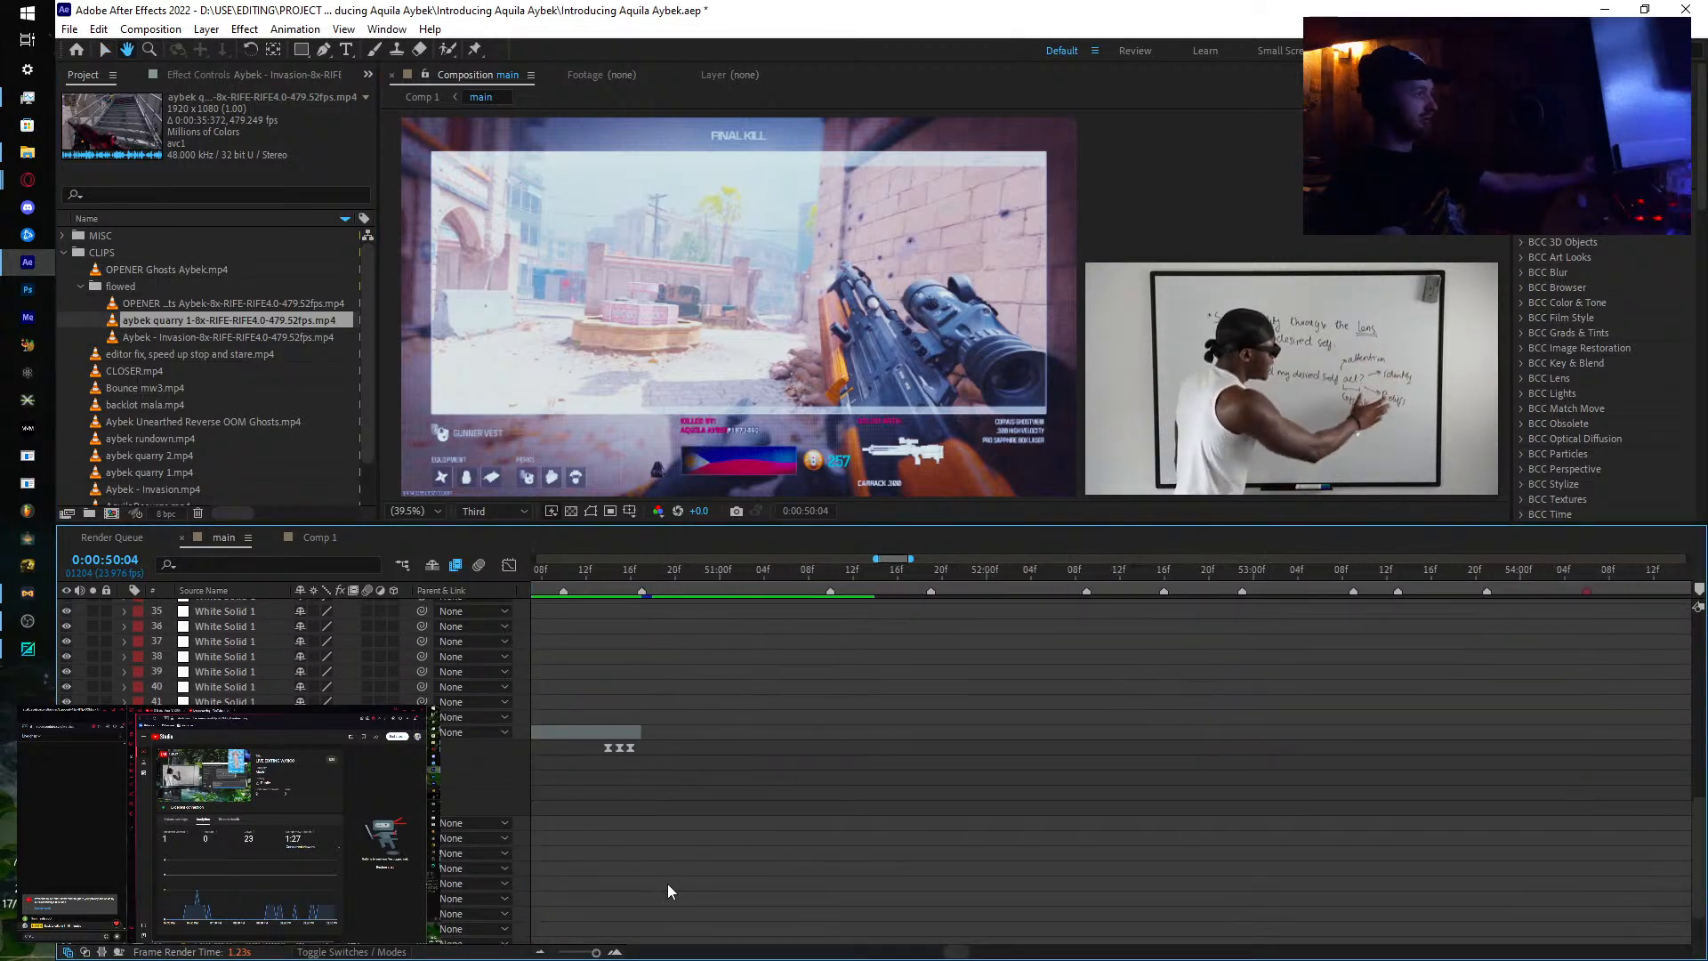
{"action": "left_click", "coordinate": [644, 569]}
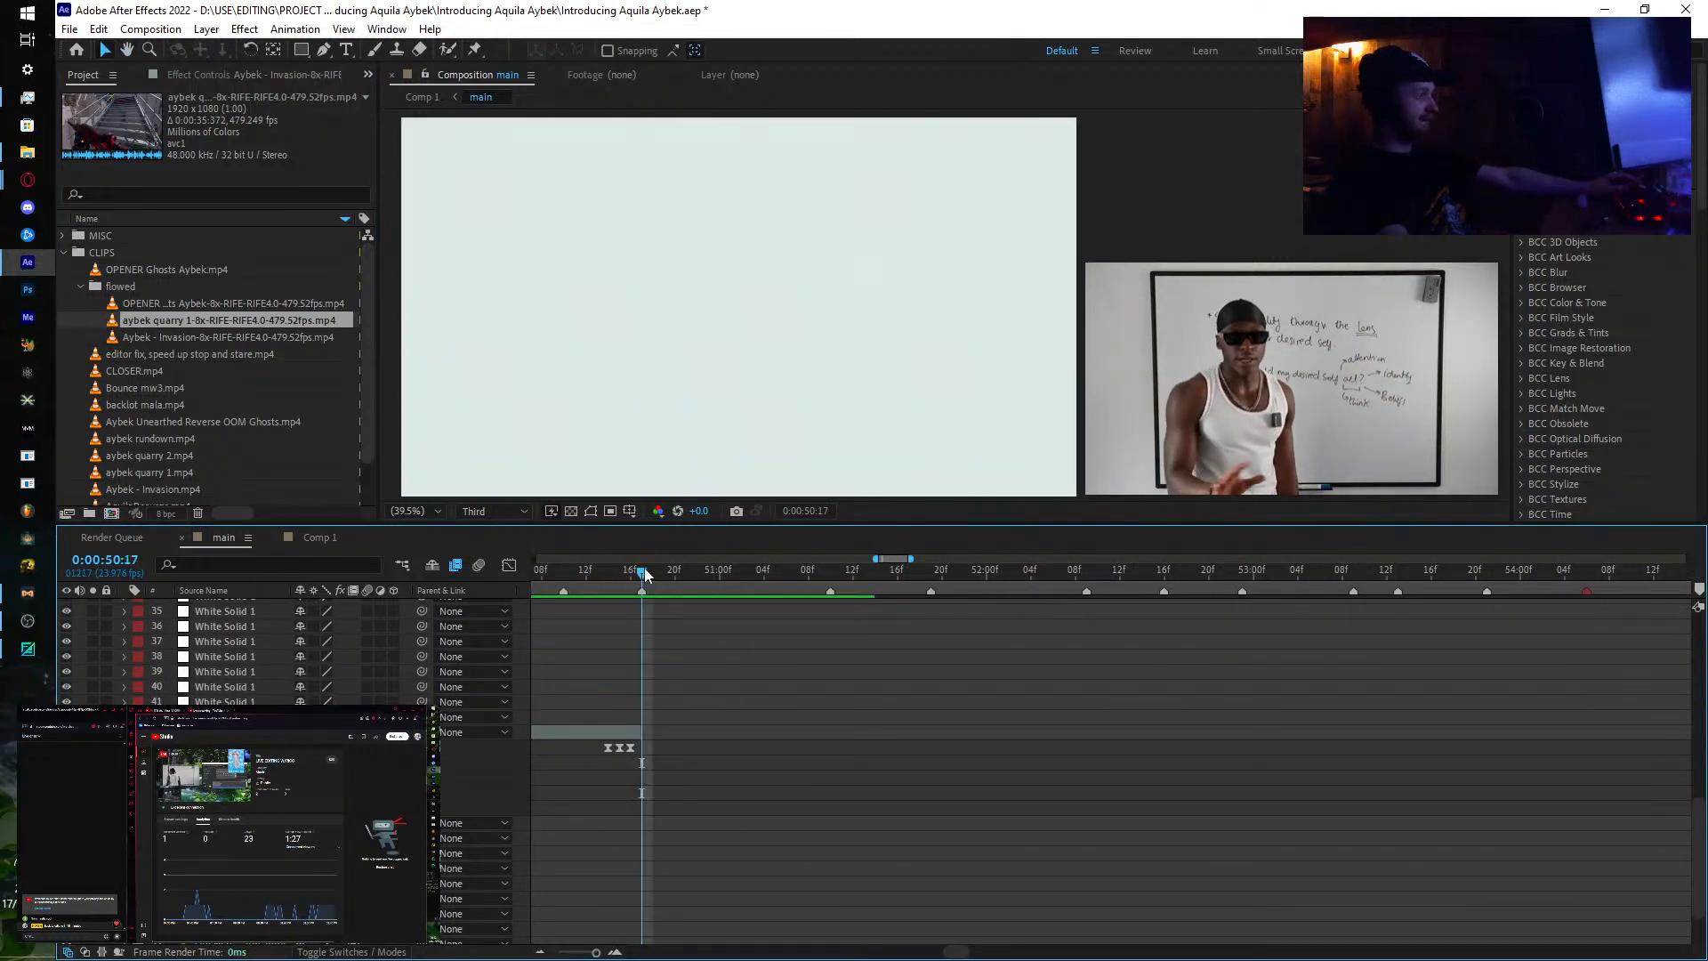
{"action": "key", "text": "minus"}
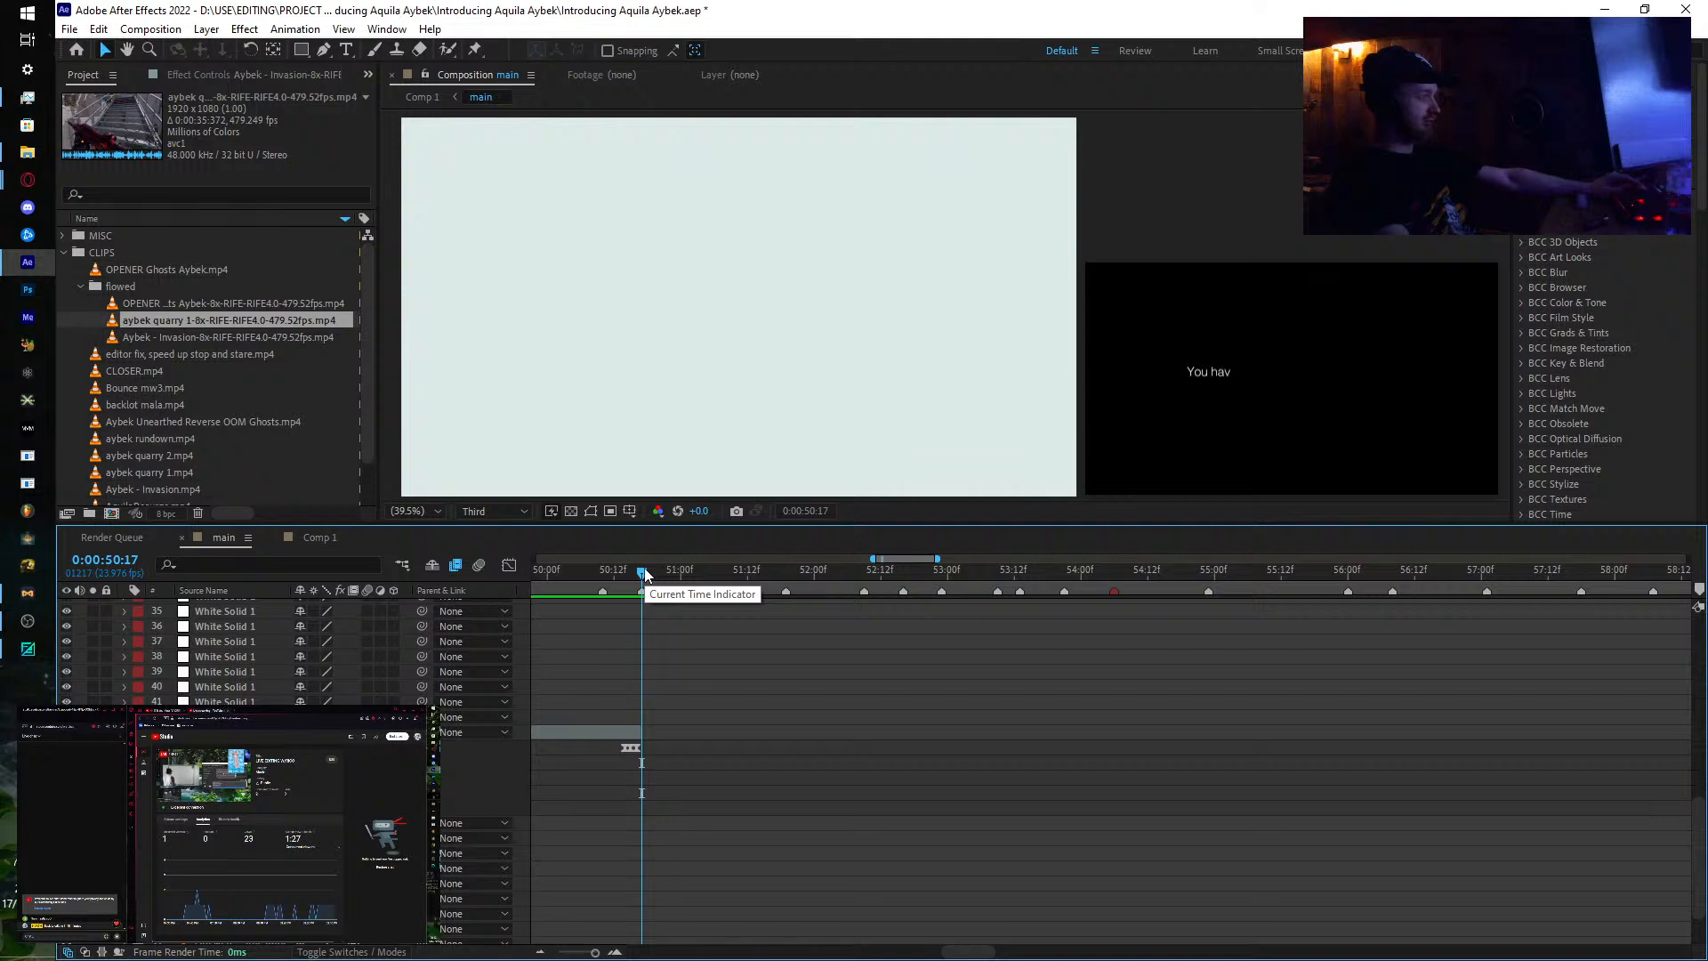
{"action": "key", "text": "space"}
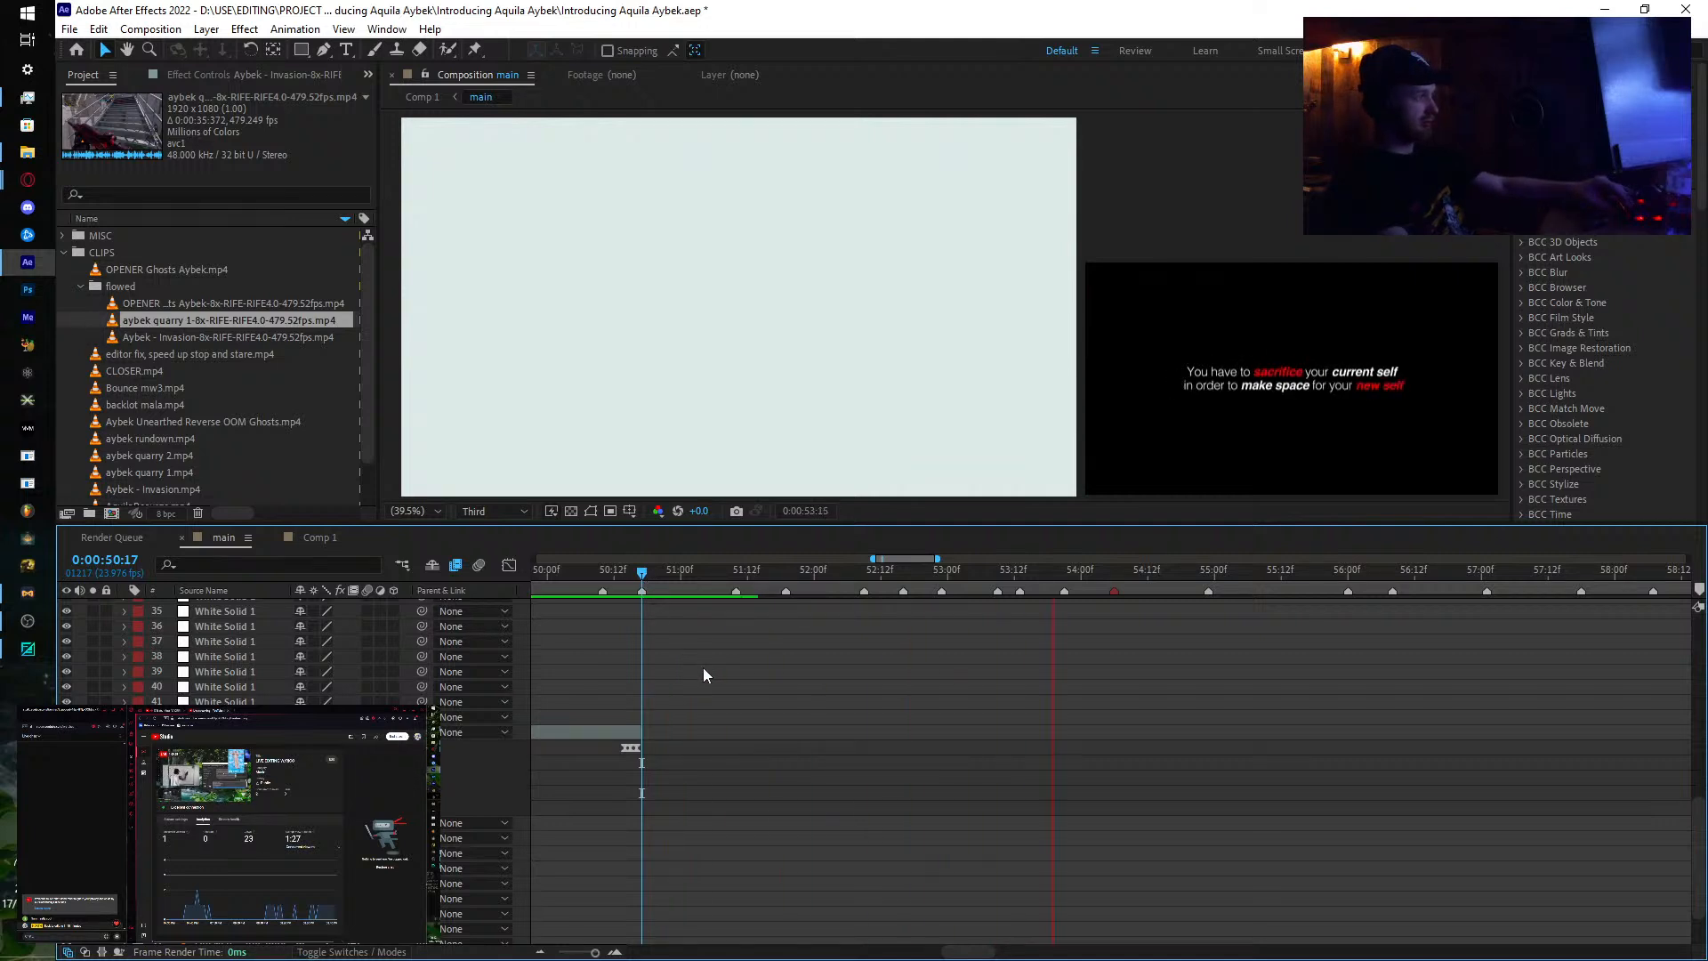
Step: Add the interpolated aybek quarry 1 clip to the main timeline so that it starts at 0:00:51:10
{"action": "left_click", "coordinate": [736, 577]}
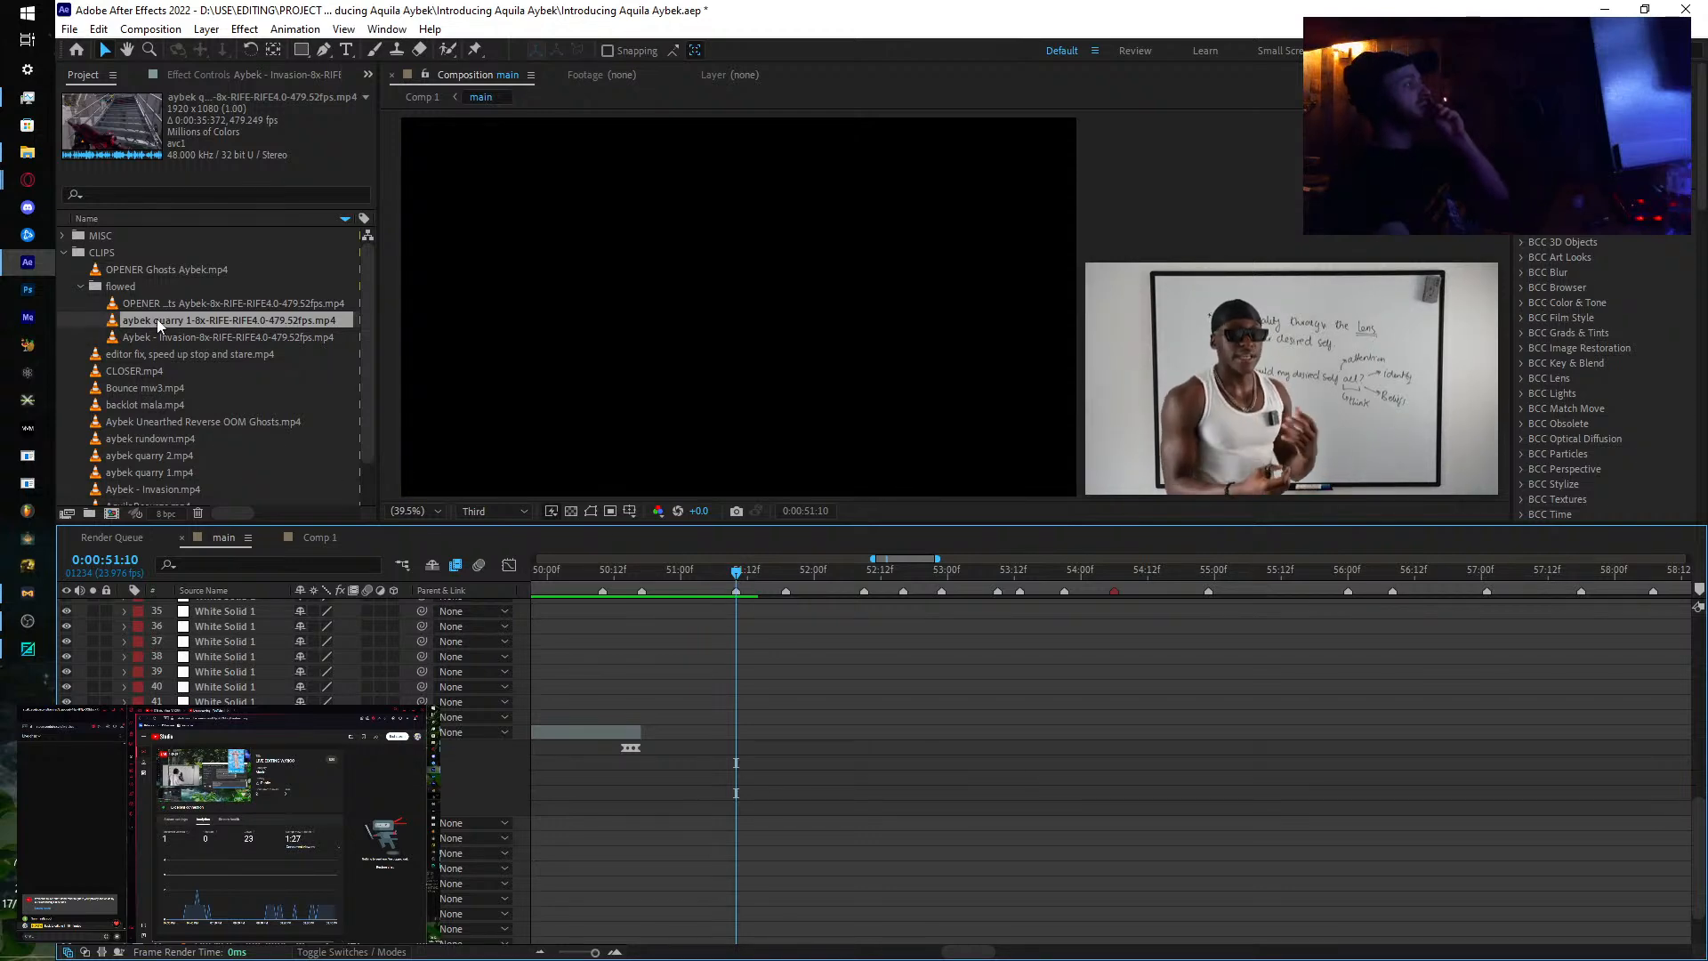
{"action": "left_click_drag", "start_coordinate": [156, 318], "coordinate": [718, 779]}
{"action": "left_click_drag", "start_coordinate": [843, 739], "coordinate": [855, 728]}
Step: Collapse the expanded properties of all layers in the main composition and clear the layer selection
{"action": "left_click", "coordinate": [124, 747]}
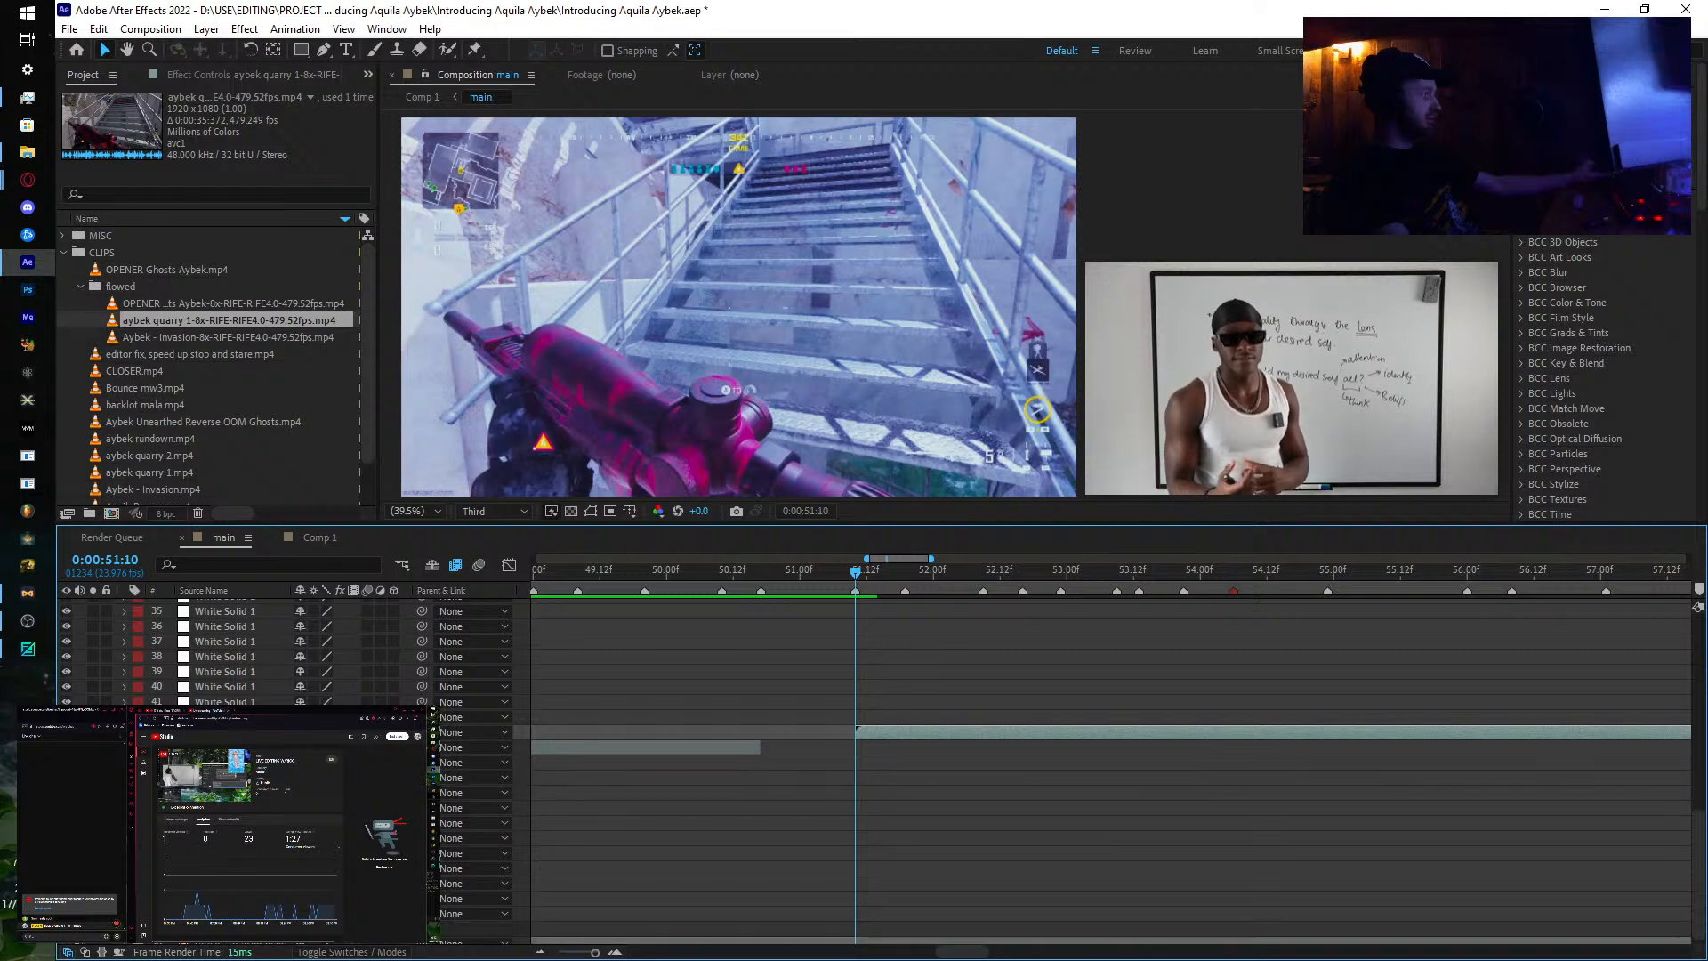
{"action": "left_click", "coordinate": [224, 838]}
{"action": "key", "text": "ctrl+a"}
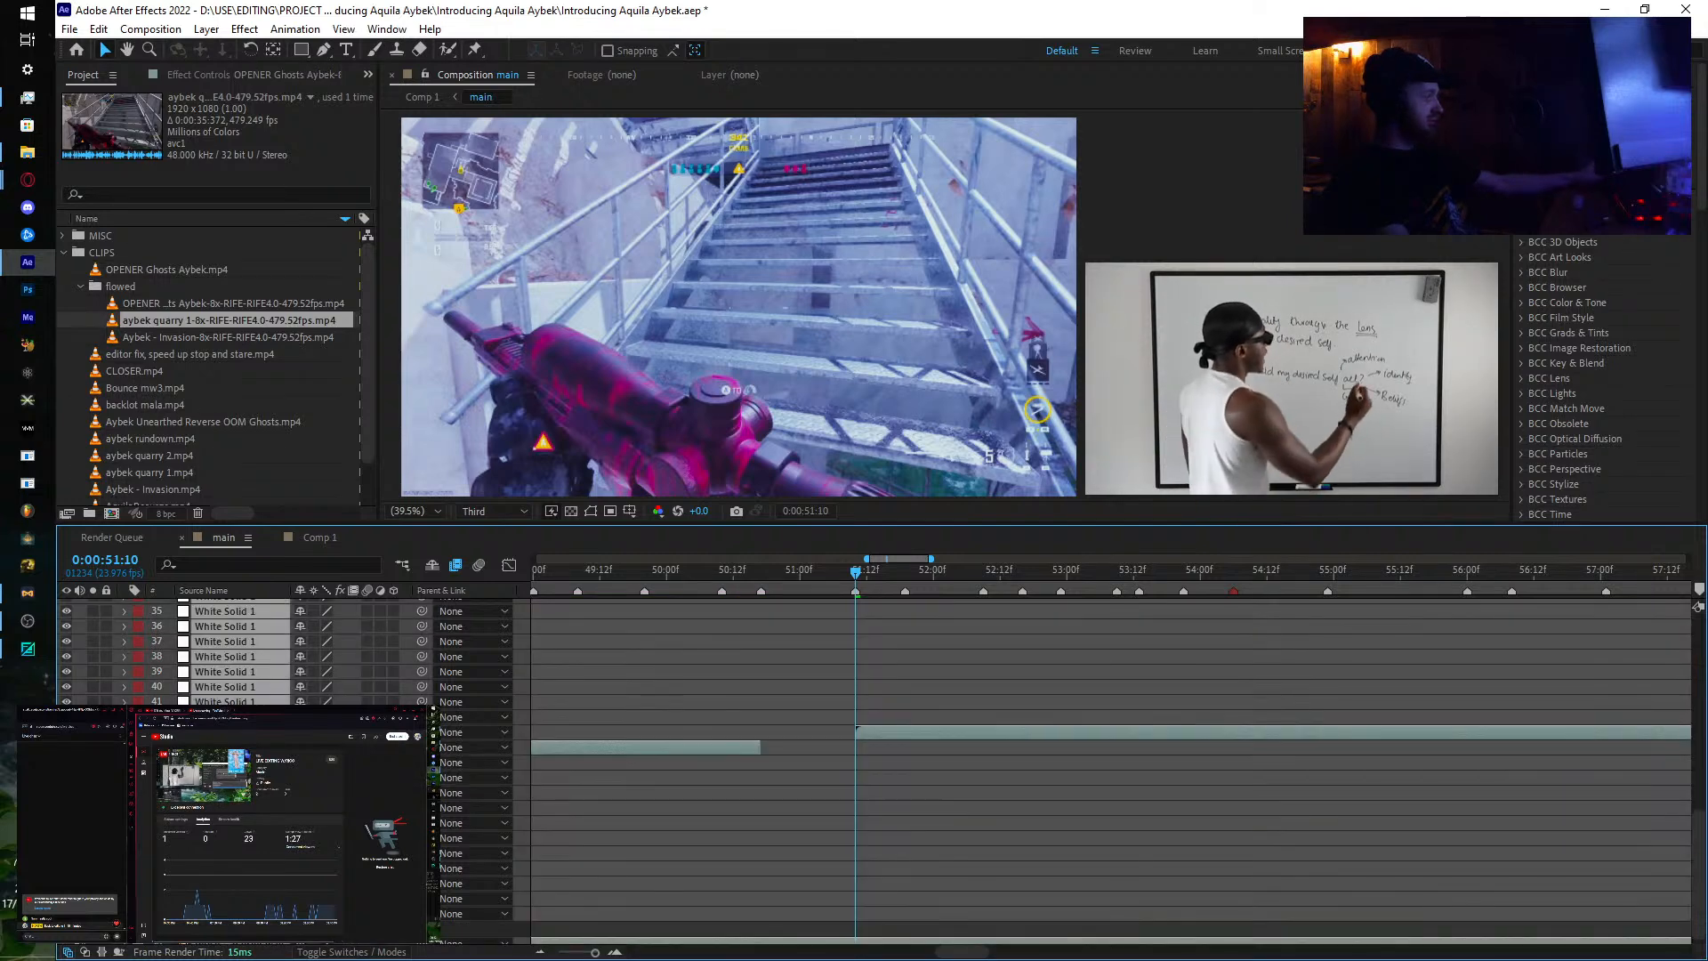
{"action": "key", "text": "u"}
{"action": "left_click", "coordinate": [782, 799]}
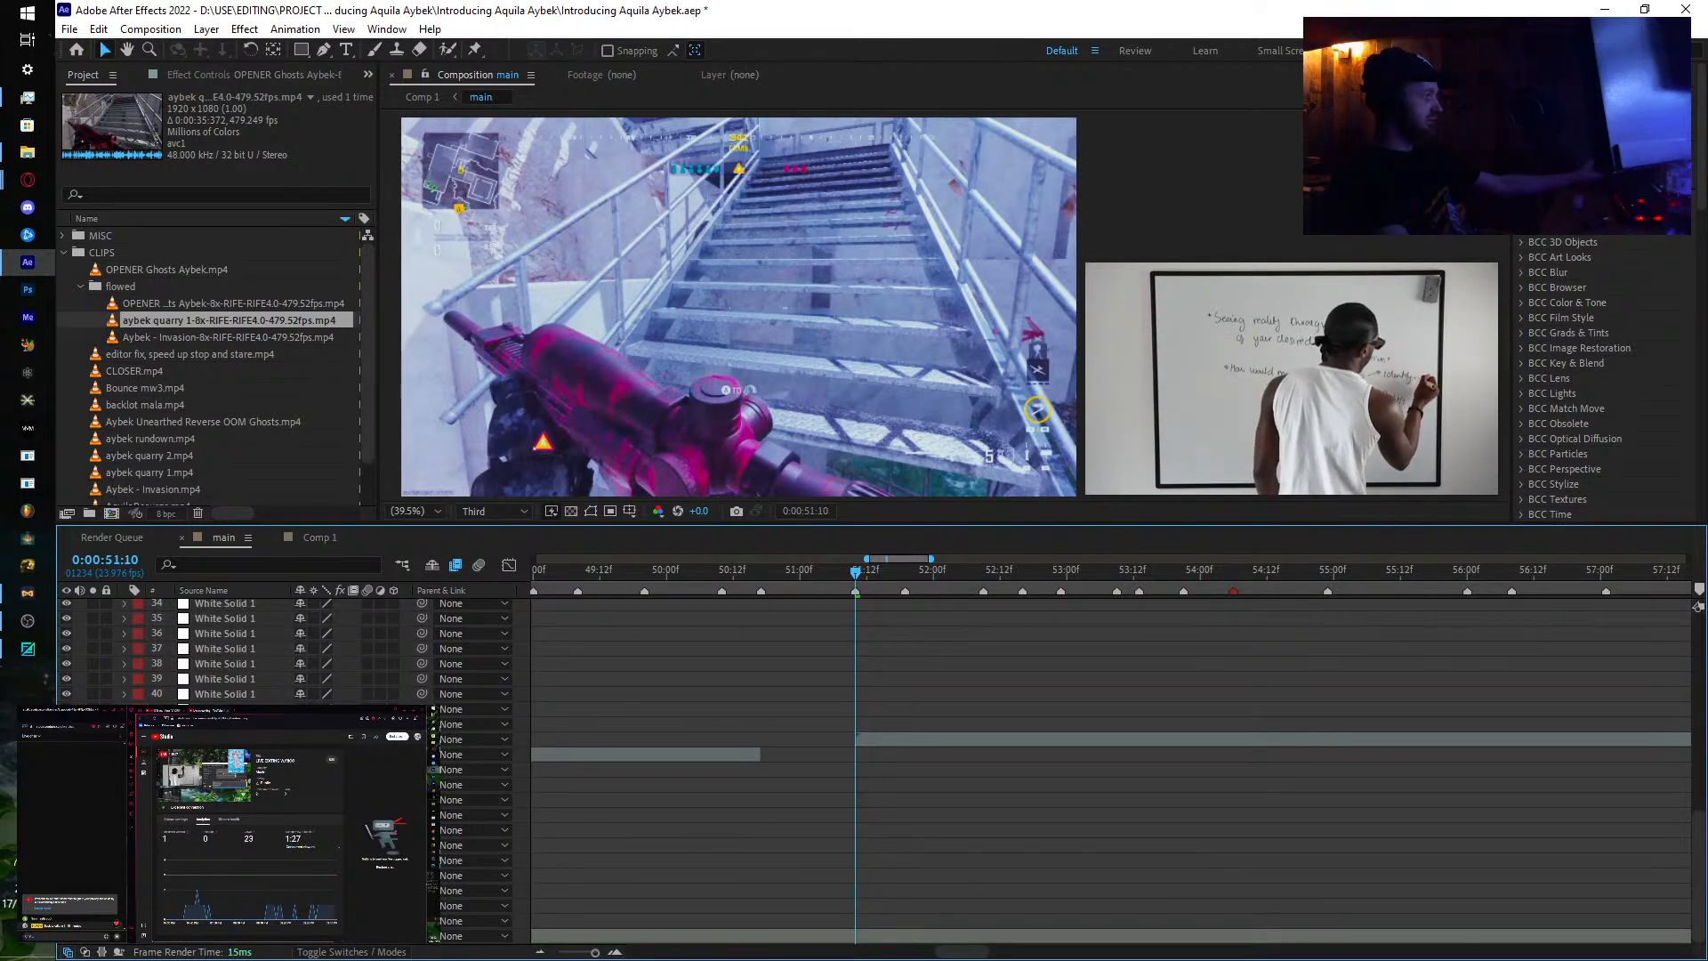
Step: Move the aybek quarry 1 layer up one place in the stack and the OPENER Ghosts Aybek layer below the other clip layers
{"action": "left_click", "coordinate": [854, 739]}
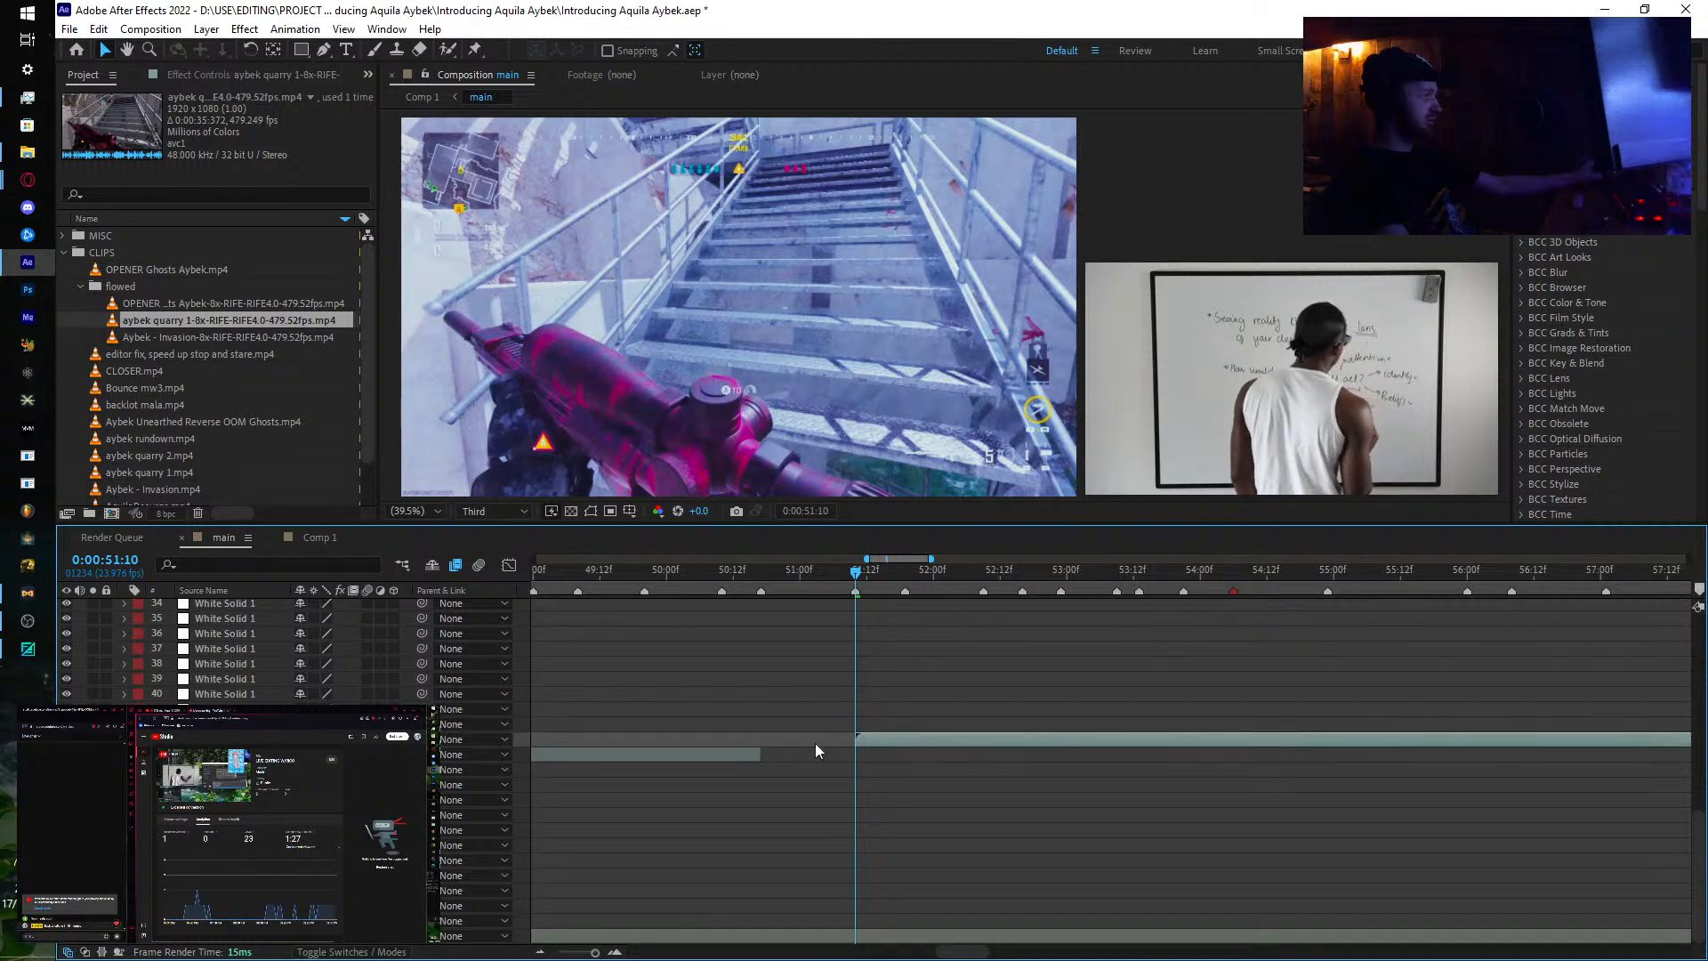
{"action": "left_click_drag", "start_coordinate": [890, 740], "coordinate": [889, 719]}
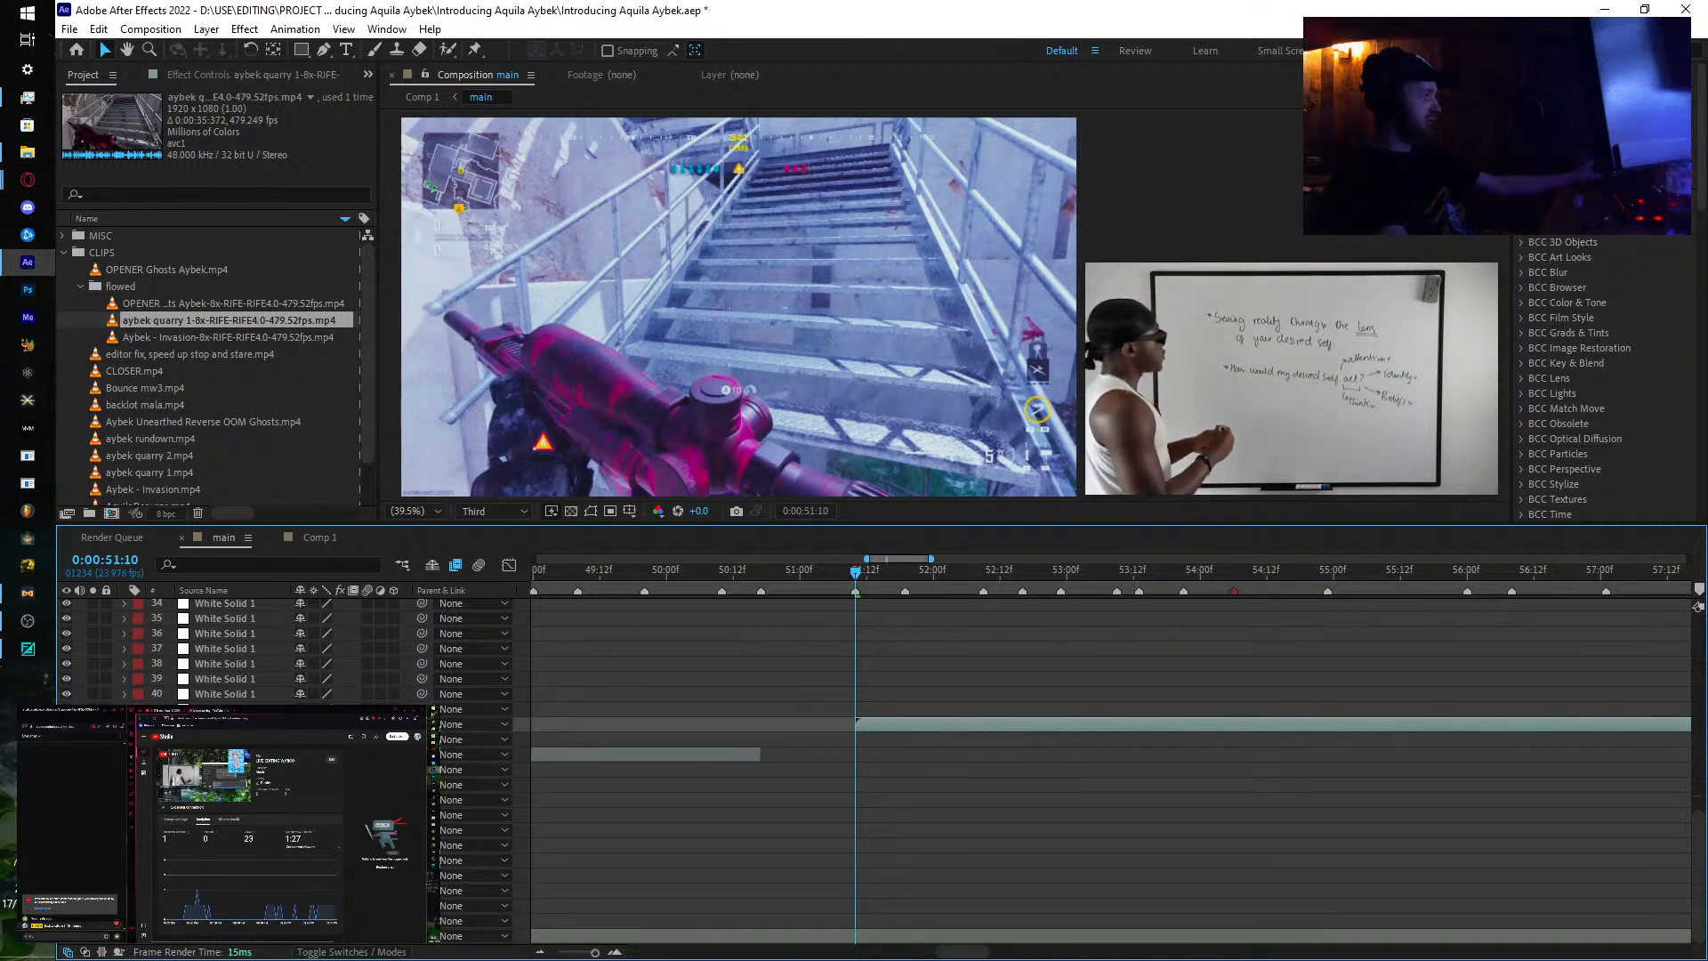
{"action": "left_click", "coordinate": [889, 739]}
{"action": "scroll", "coordinate": [990, 783], "scroll_direction": "left", "scroll_amount": 10}
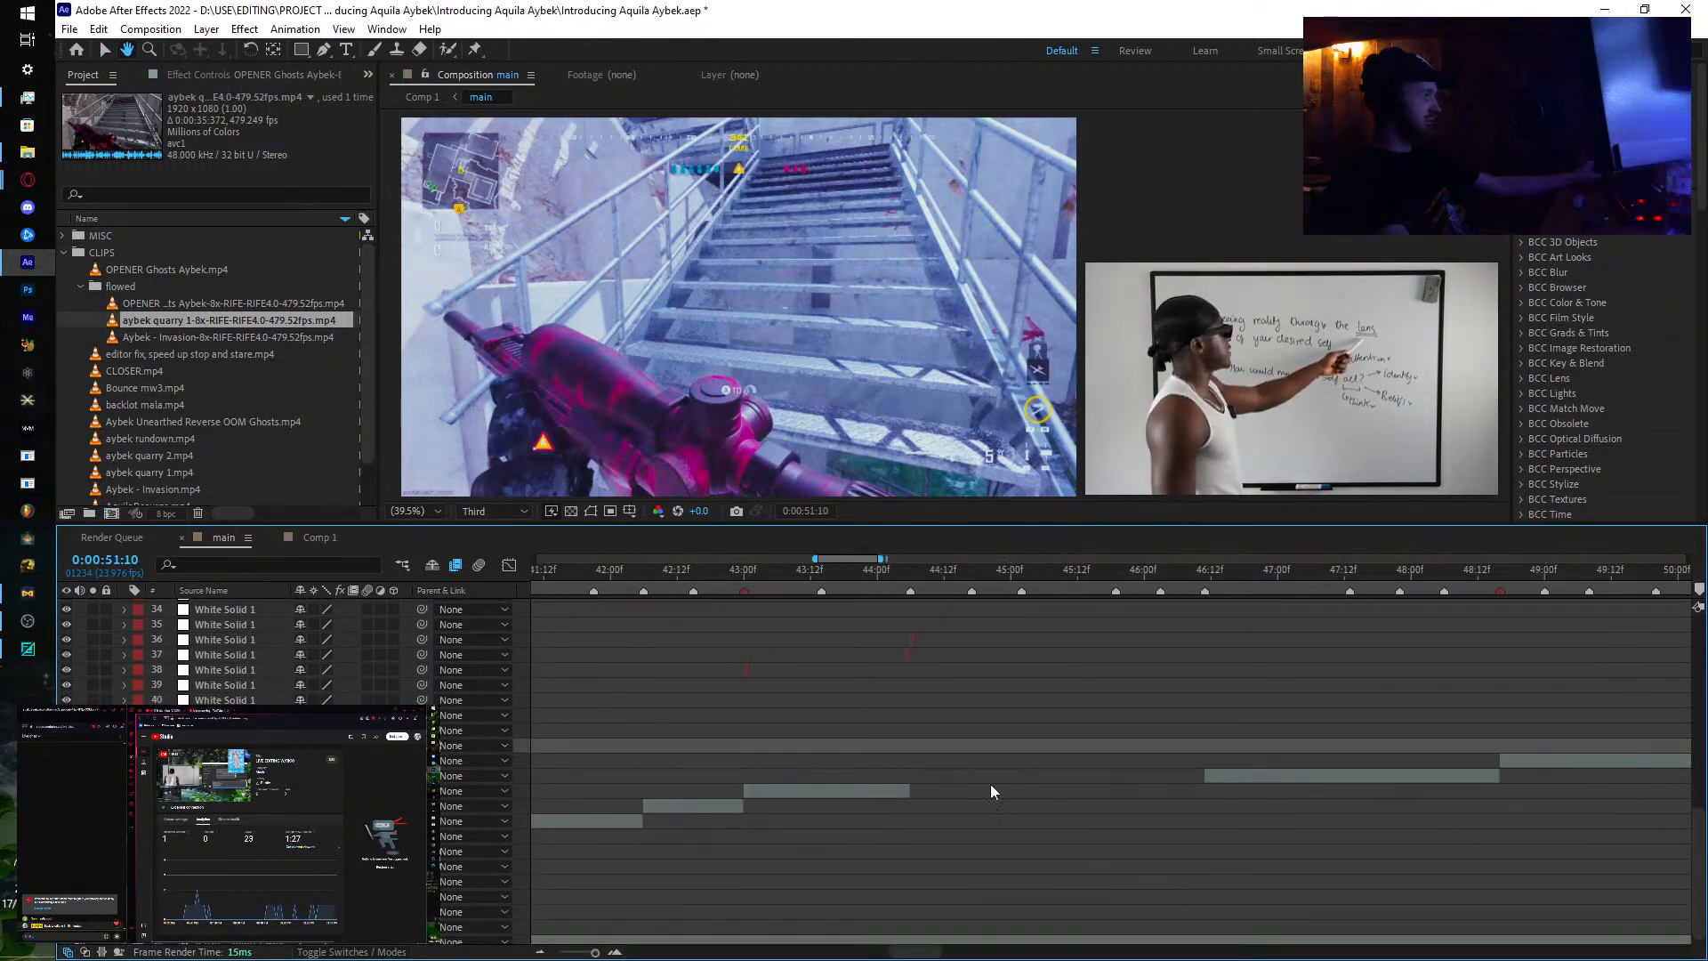
{"action": "scroll", "coordinate": [877, 846], "scroll_direction": "right", "scroll_amount": 4}
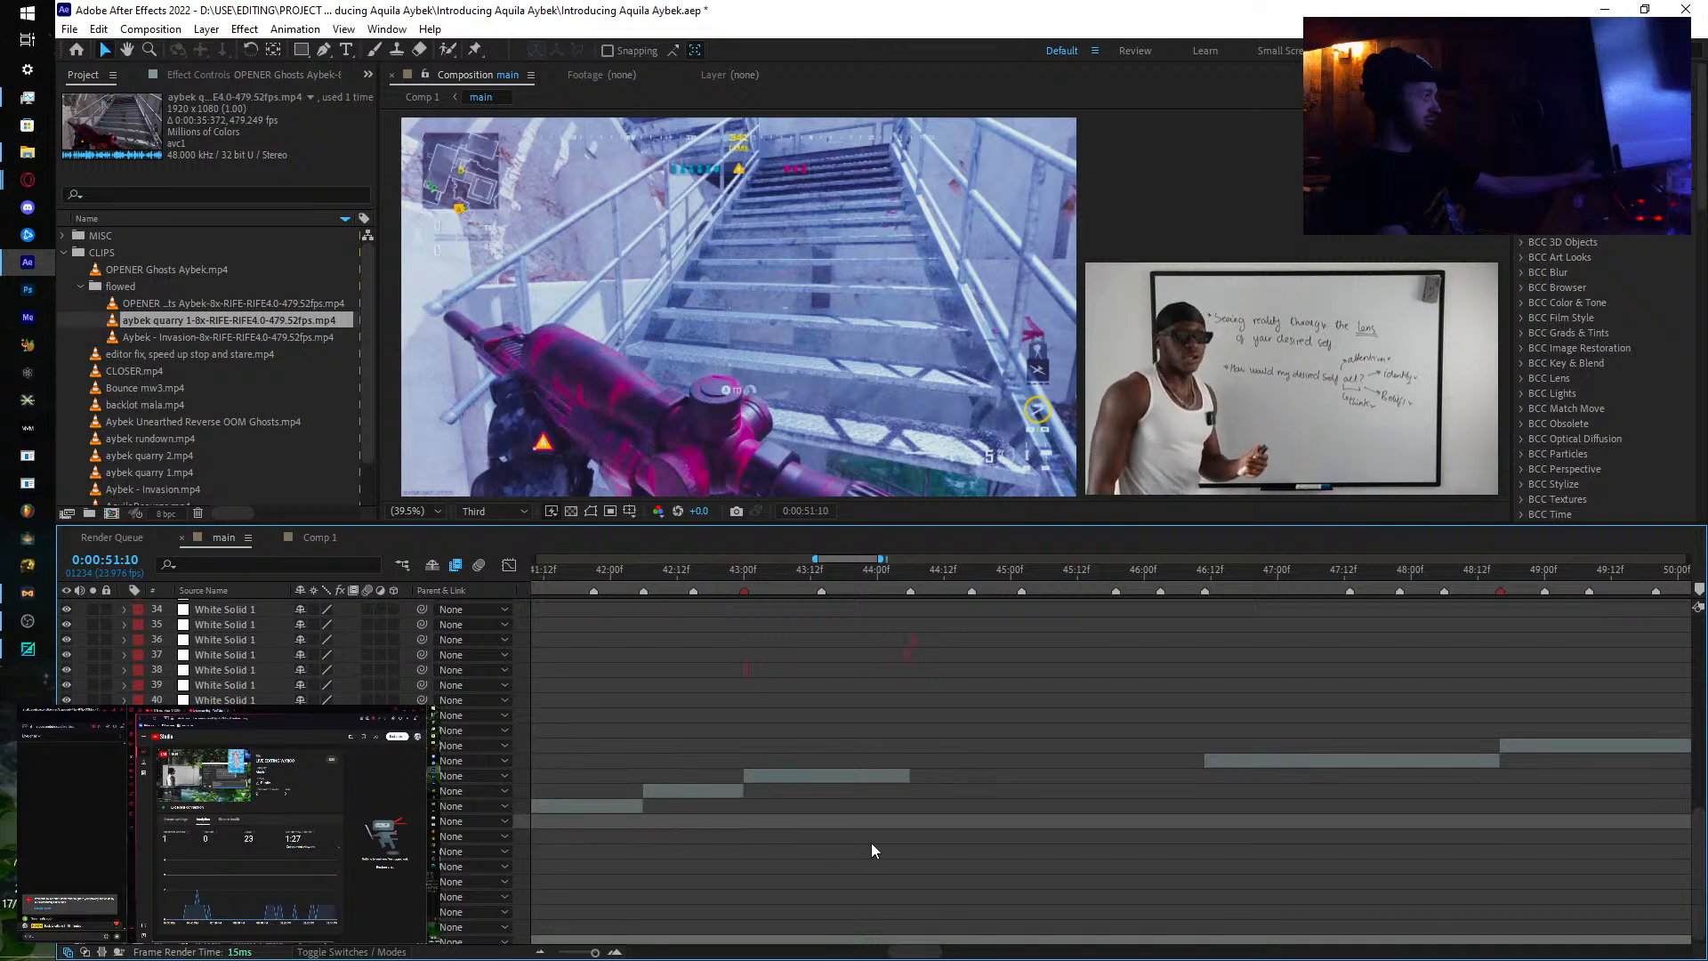
{"action": "scroll", "coordinate": [1083, 831], "scroll_direction": "right", "scroll_amount": 8}
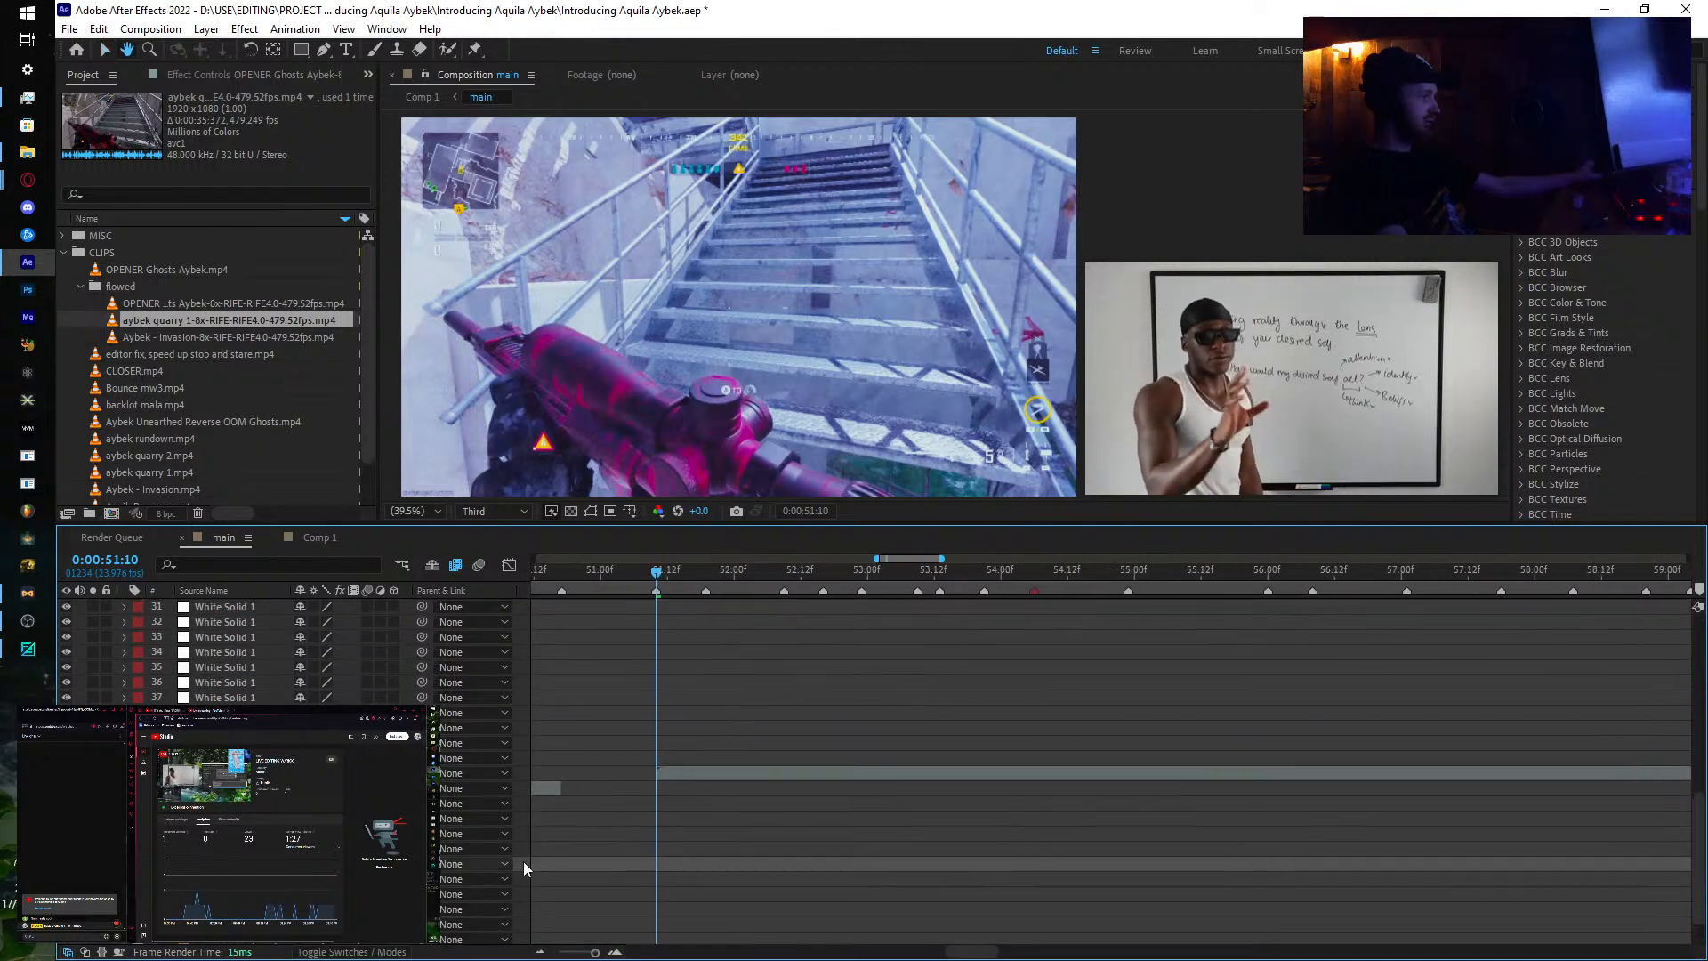
Step: Confirm the Time Stretch settings for the aybek quarry 1 layer and enable time remapping on it
{"action": "left_click", "coordinate": [850, 776]}
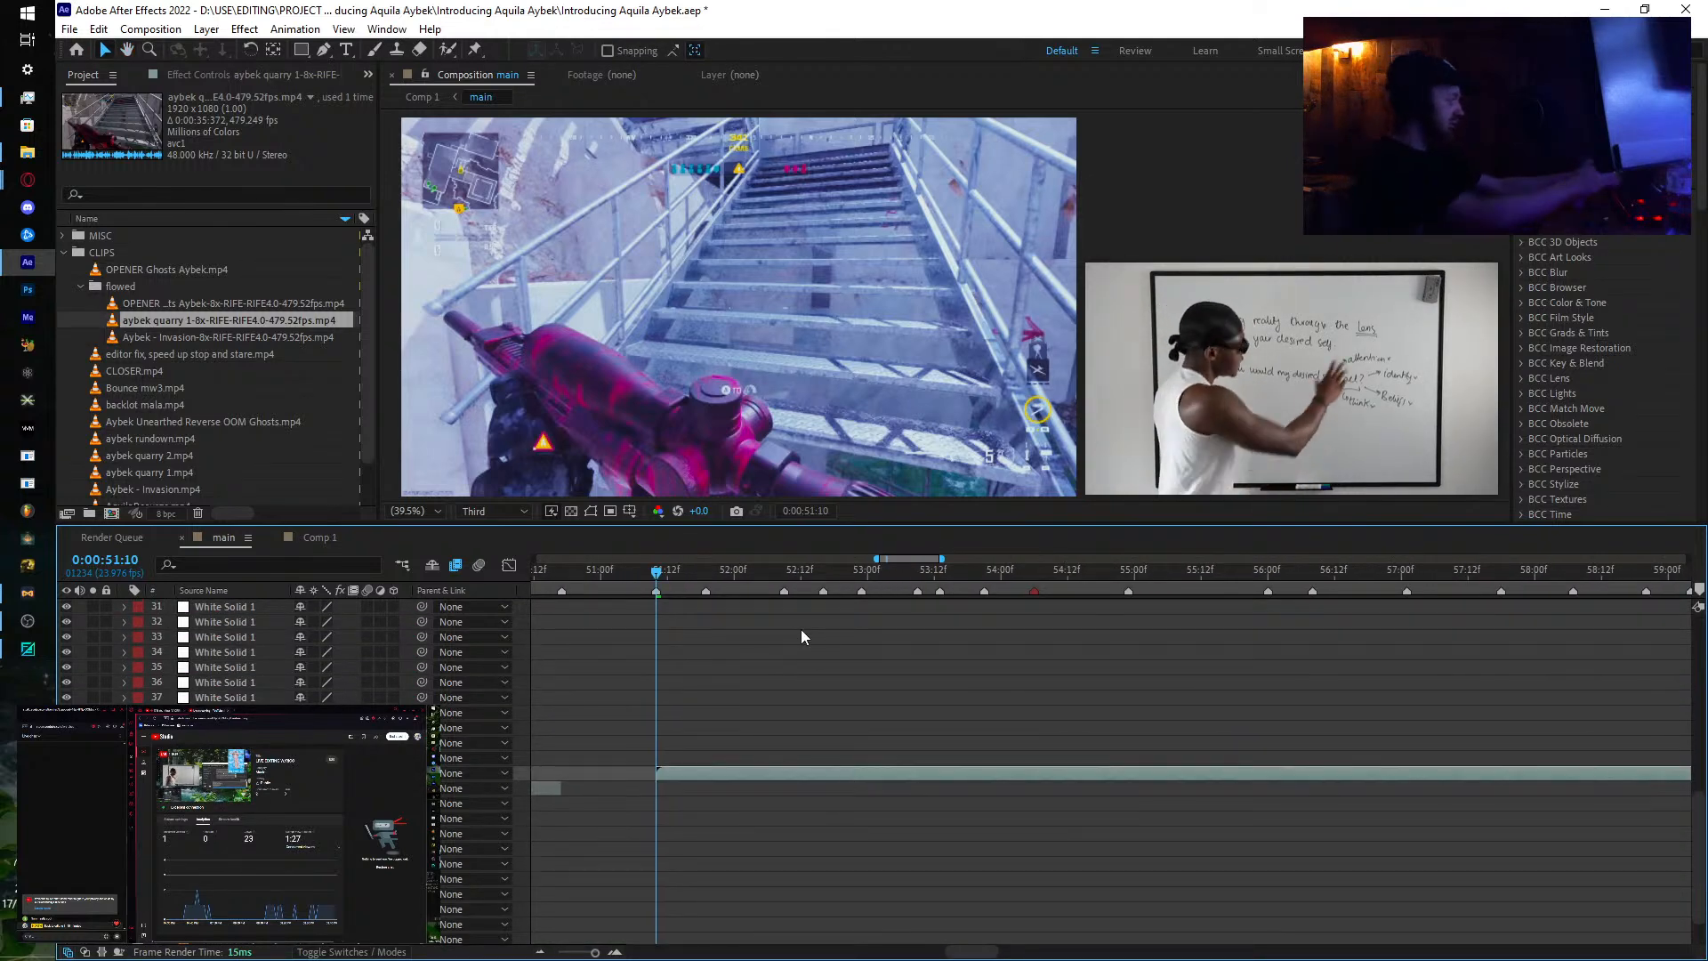
{"action": "right_click", "coordinate": [774, 767]}
{"action": "mouse_move", "coordinate": [836, 339]}
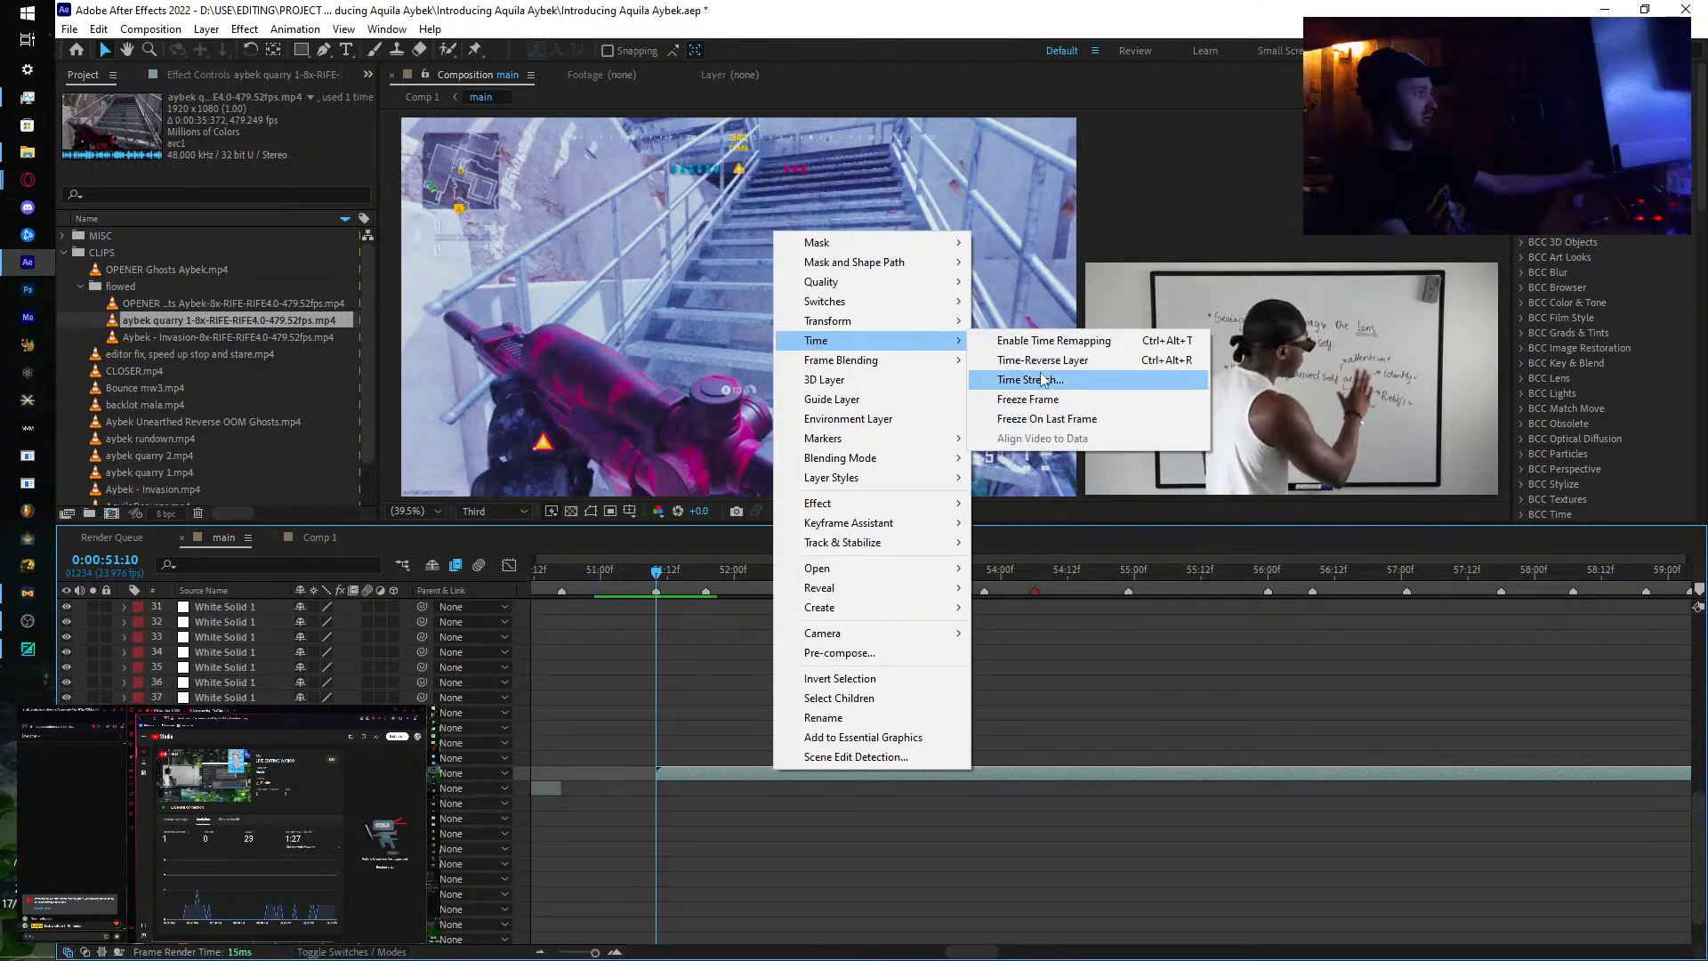
{"action": "left_click", "coordinate": [1039, 372]}
{"action": "key", "text": "Return"}
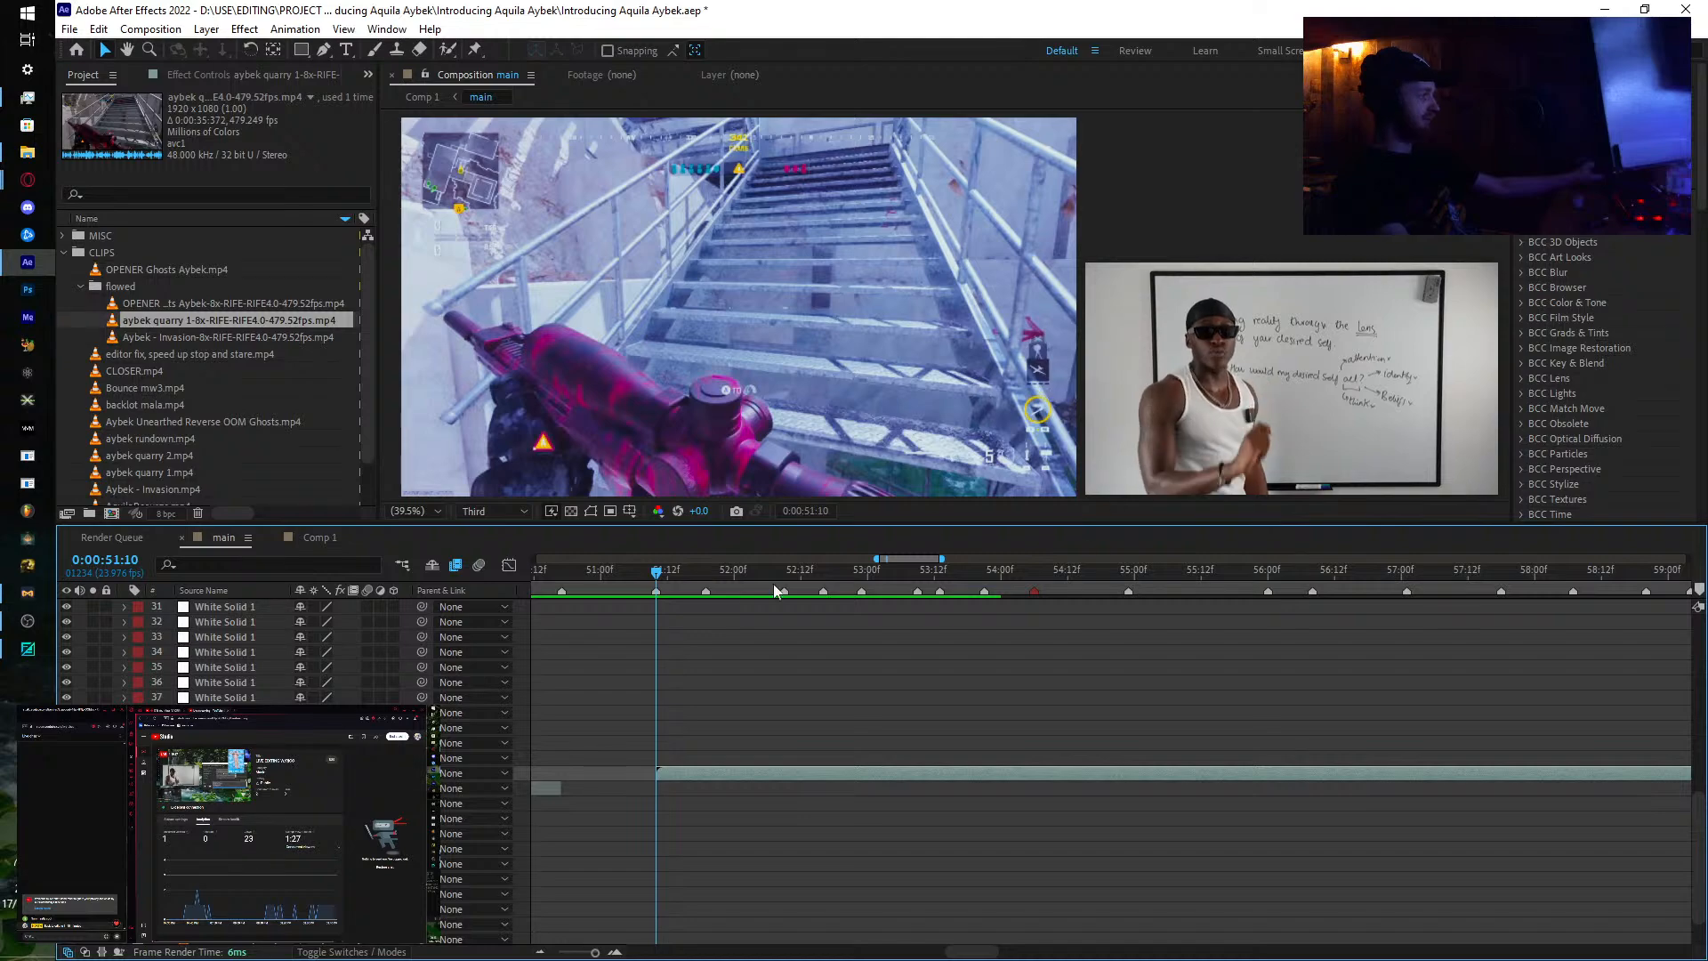
{"action": "key", "text": "ctrl+alt+t"}
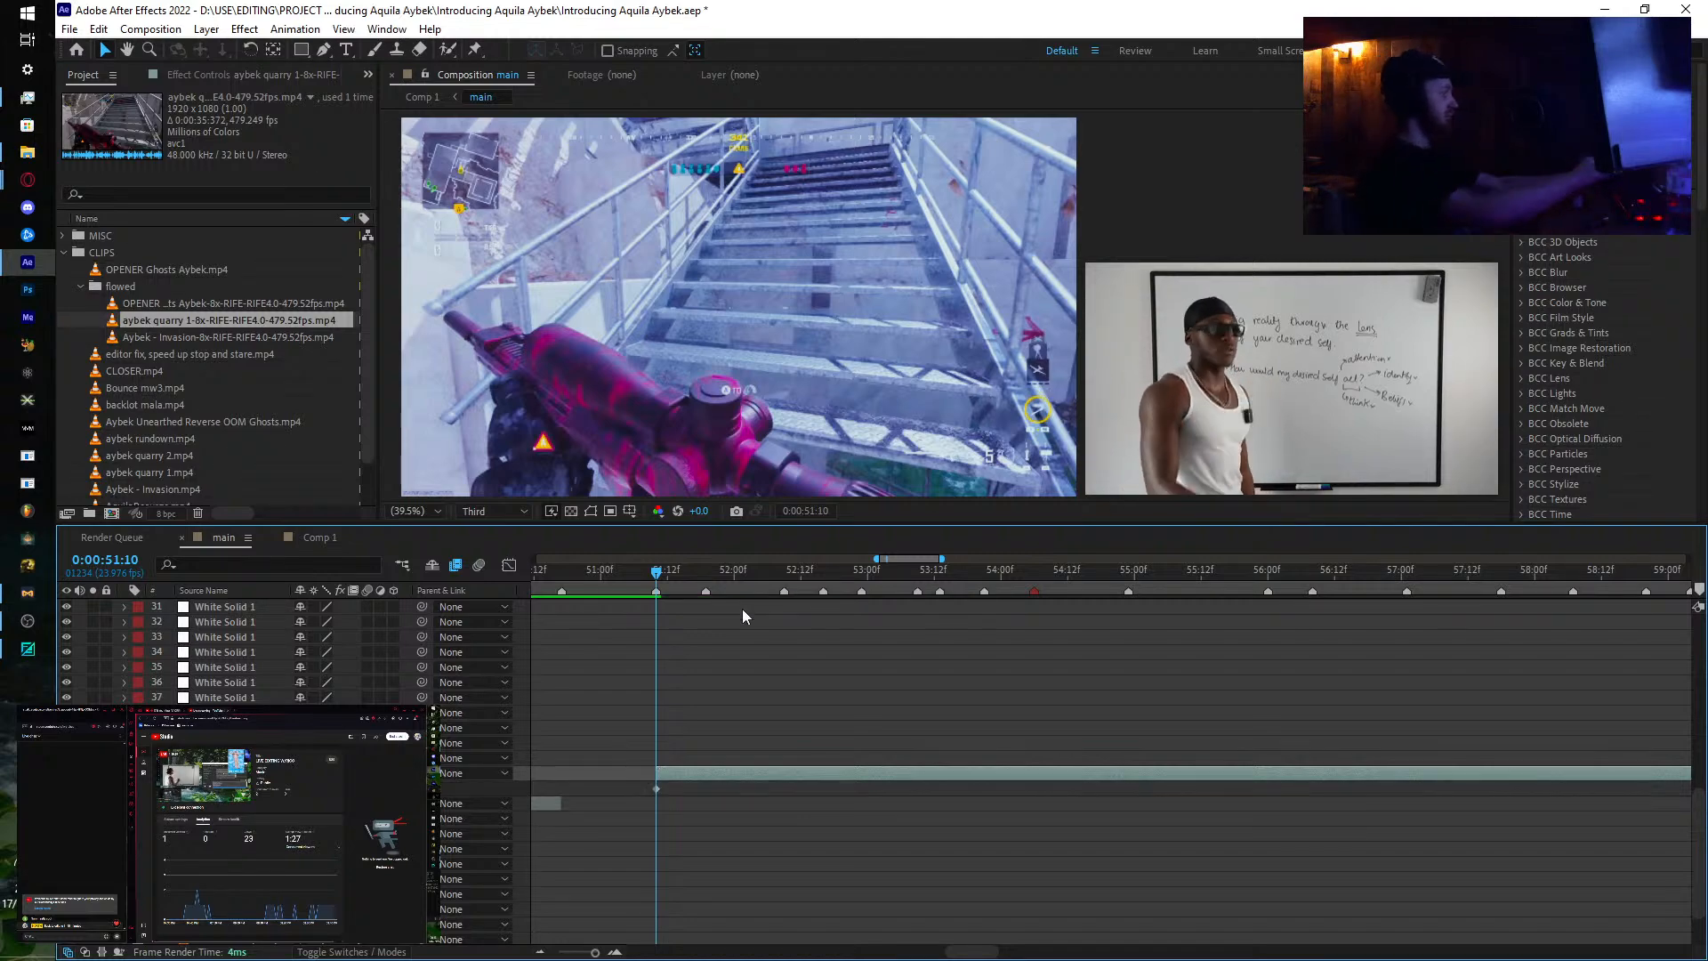
Step: Adjust the aybek quarry 1 layer's time remap value at 0:00:51:10 to start on the weapon-handling moment beside the yellow building
{"action": "left_click_drag", "start_coordinate": [322, 788], "coordinate": [1361, 729]}
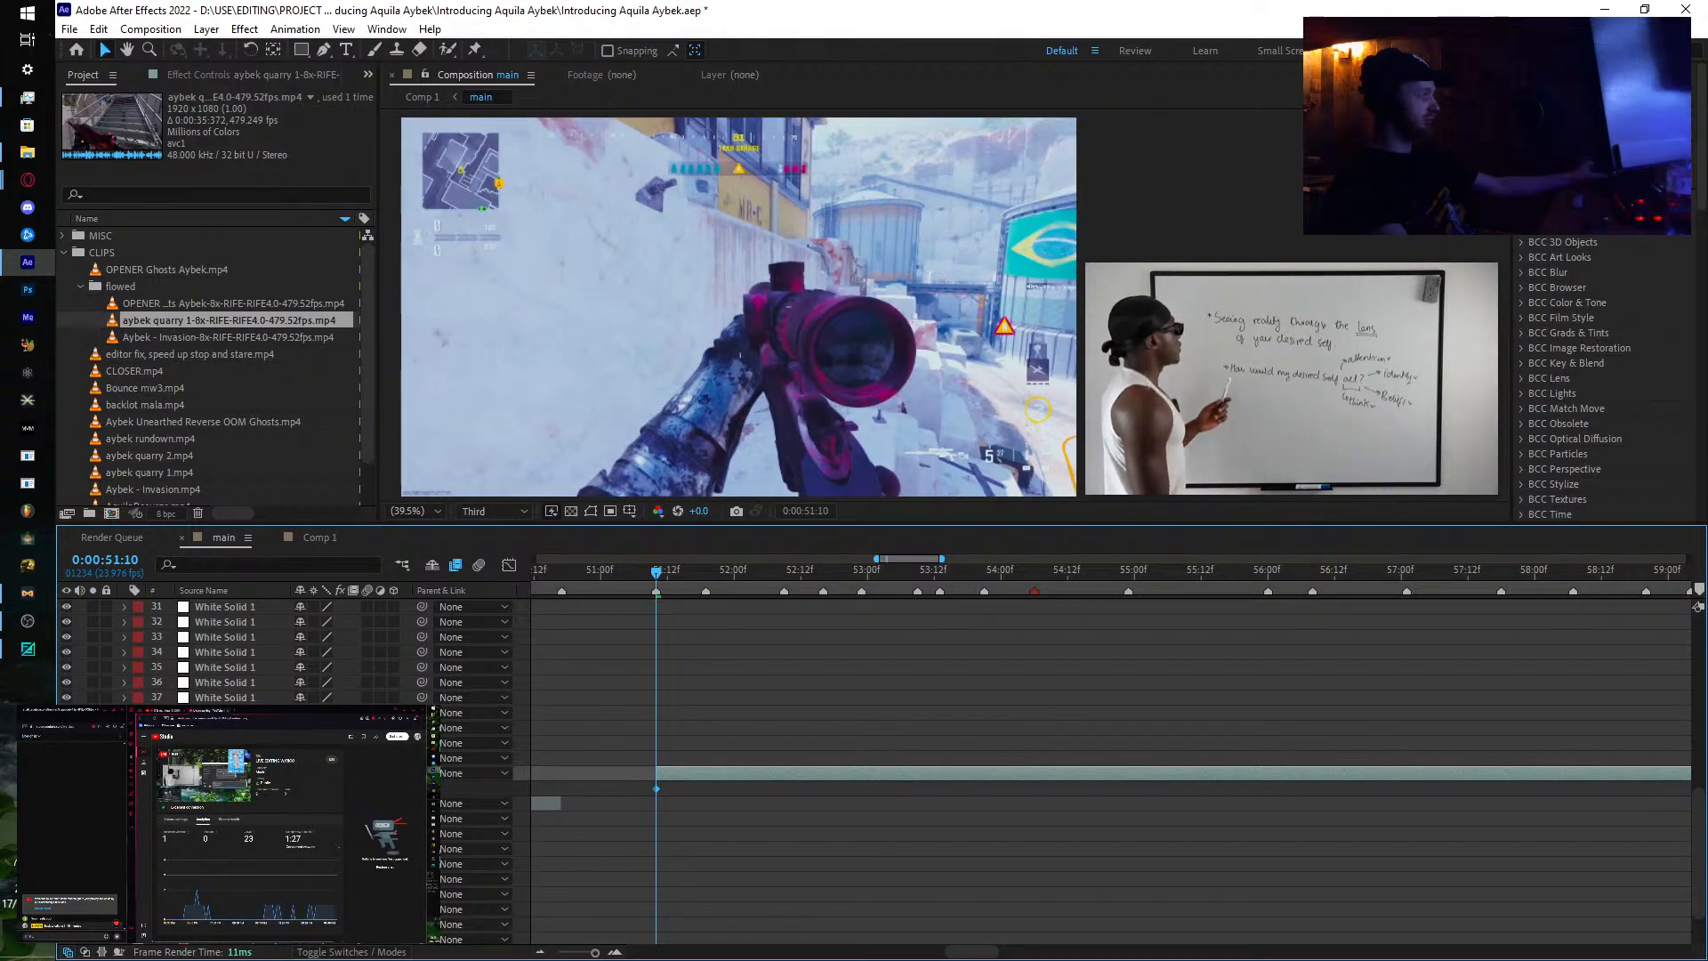
{"action": "left_click_drag", "start_coordinate": [324, 789], "coordinate": [639, 729]}
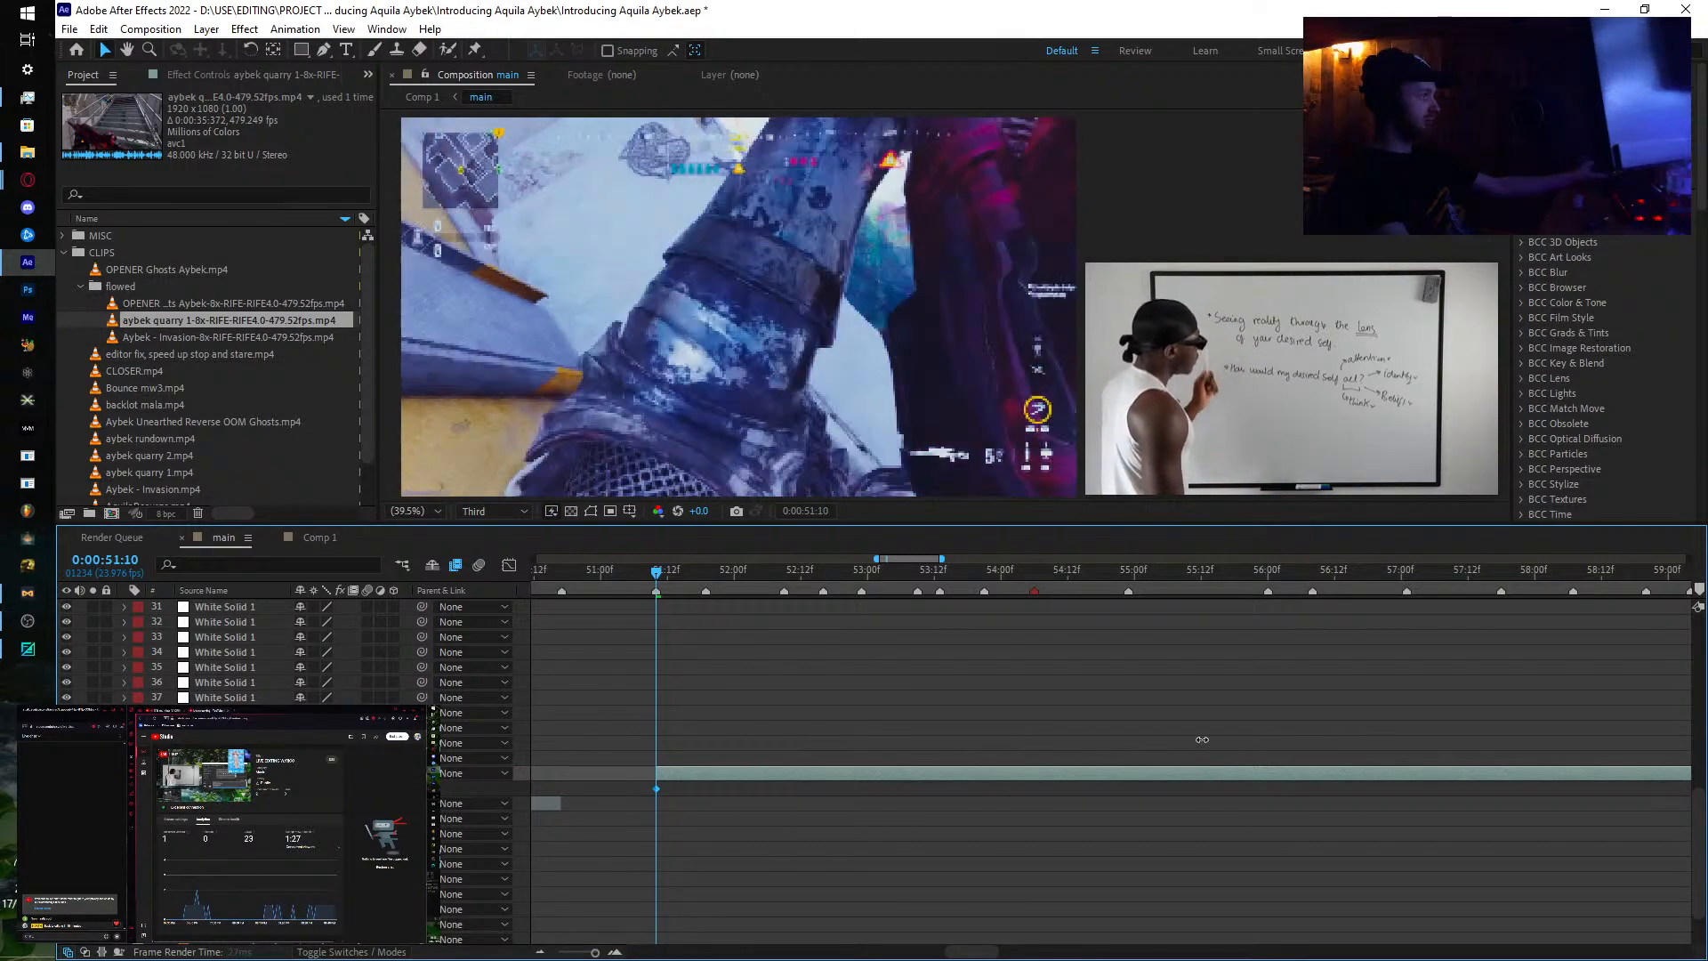
{"action": "left_click_drag", "start_coordinate": [325, 788], "coordinate": [1545, 700]}
{"action": "left_click_drag", "start_coordinate": [327, 788], "coordinate": [1178, 744]}
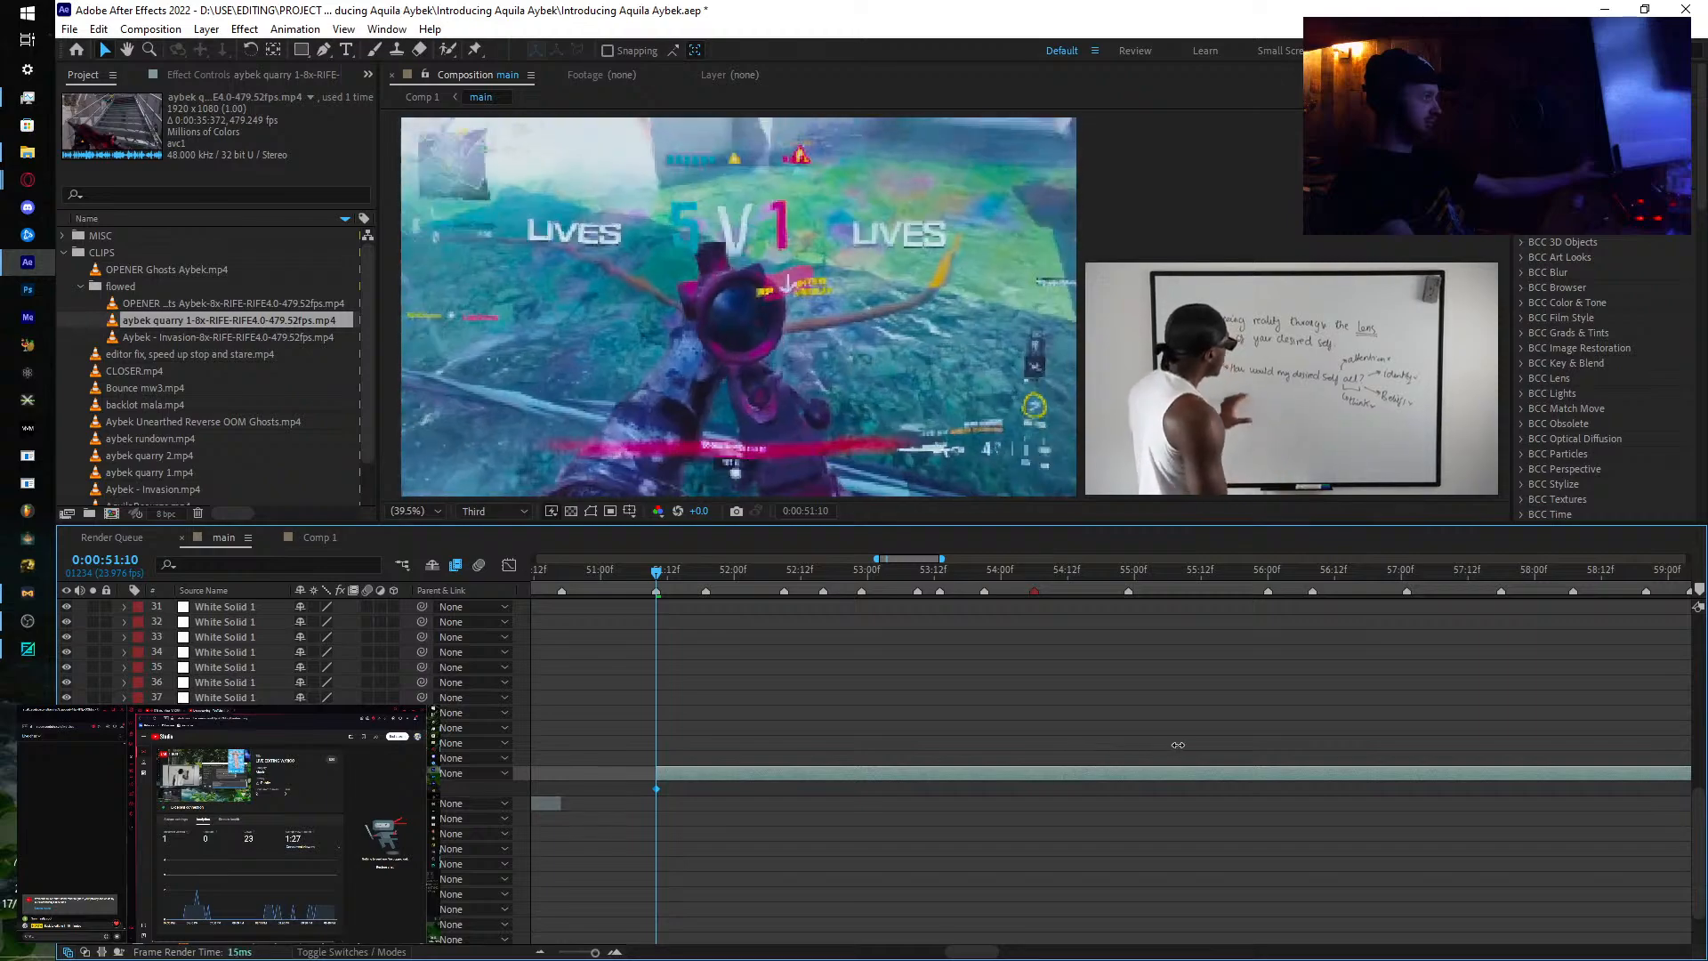
{"action": "left_click_drag", "start_coordinate": [1011, 767], "coordinate": [27, 803]}
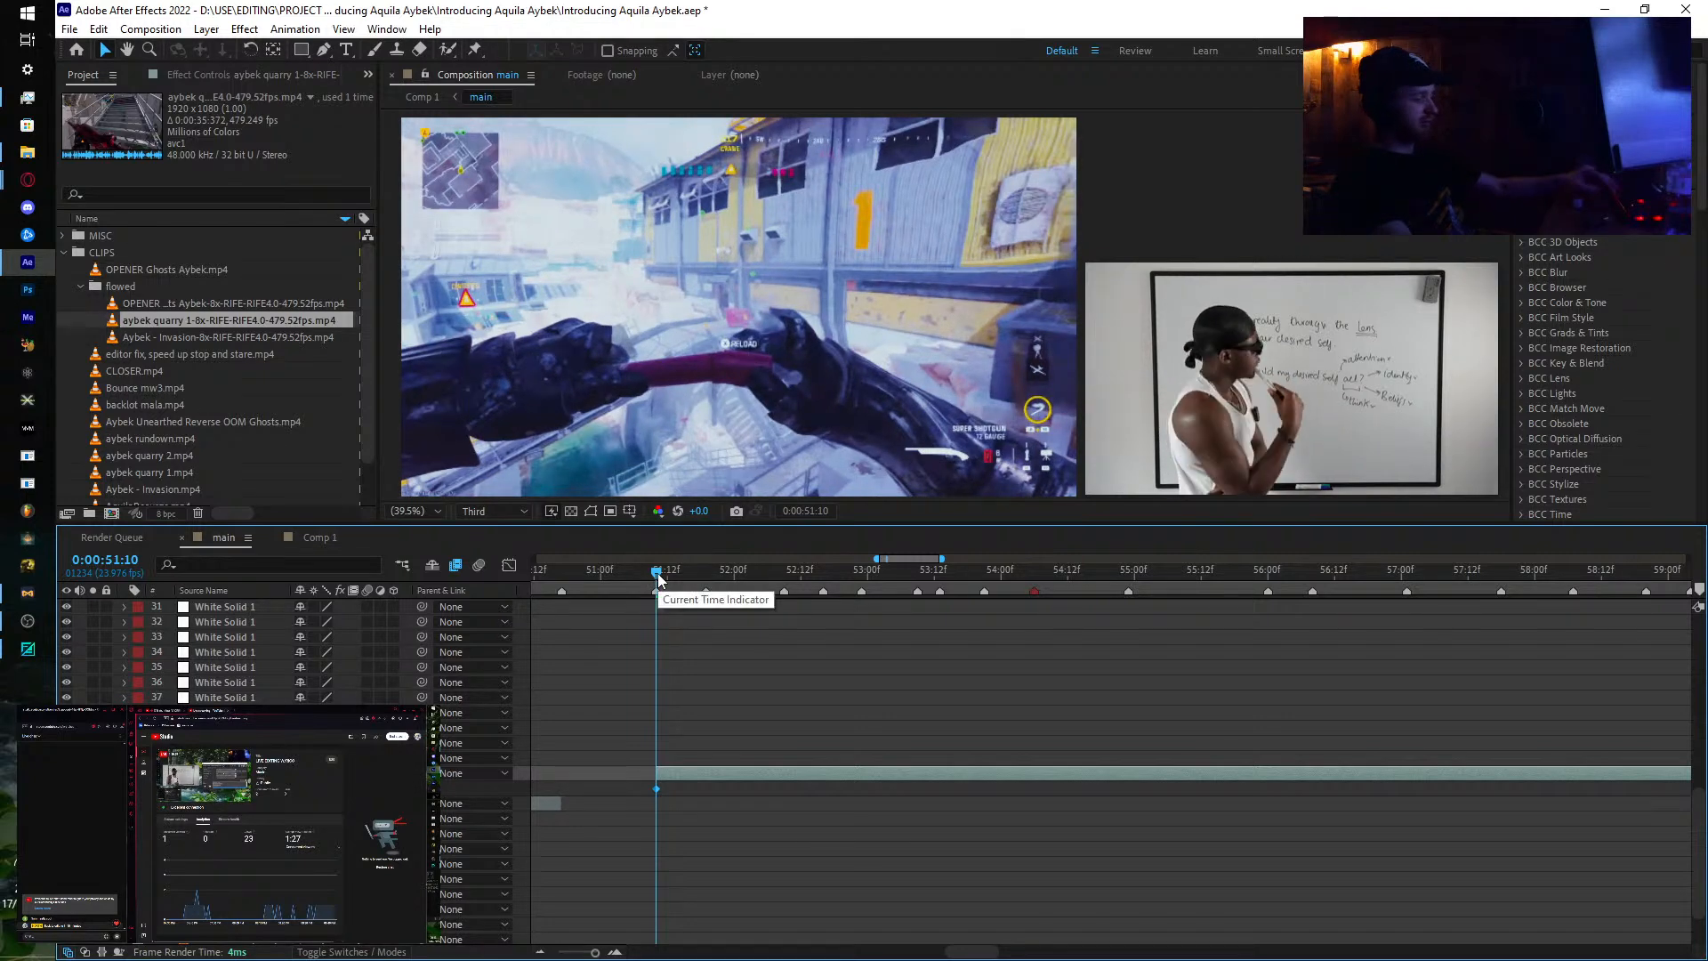
Step: Add time remap keyframes to the aybek quarry 1 layer at 0:00:51:18 and 0:00:51:19, jumping to the close view of the blue-and-yellow wall
{"action": "left_click_drag", "start_coordinate": [659, 579], "coordinate": [702, 575]}
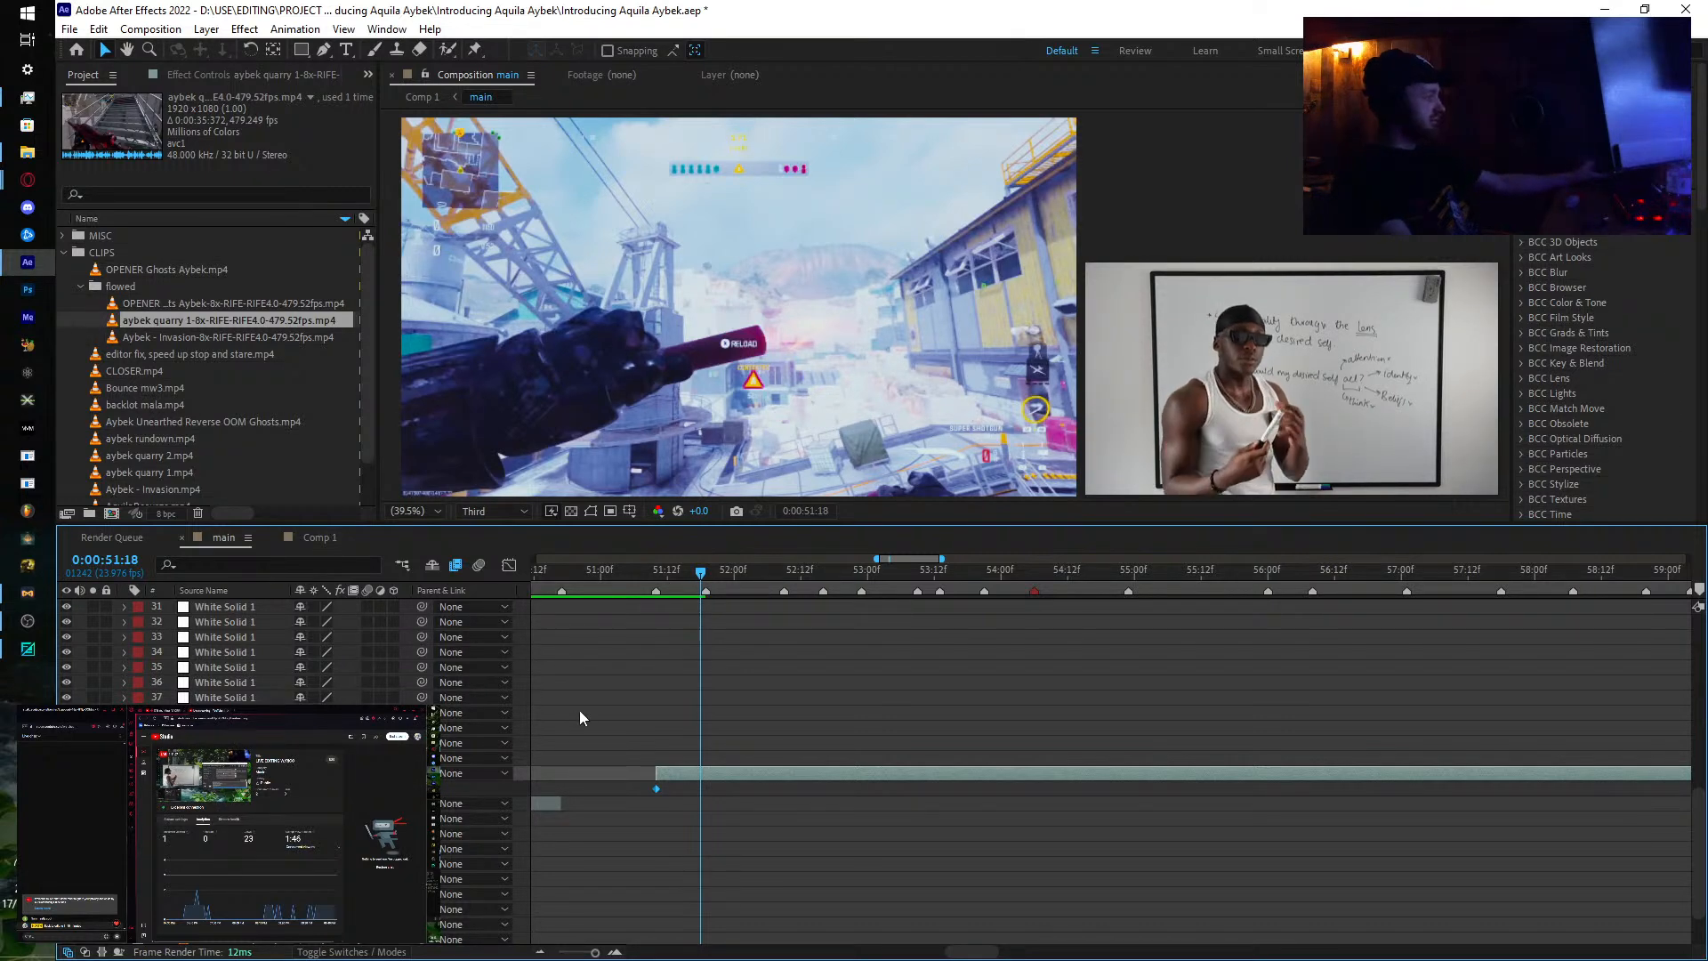
{"action": "key", "text": "Return"}
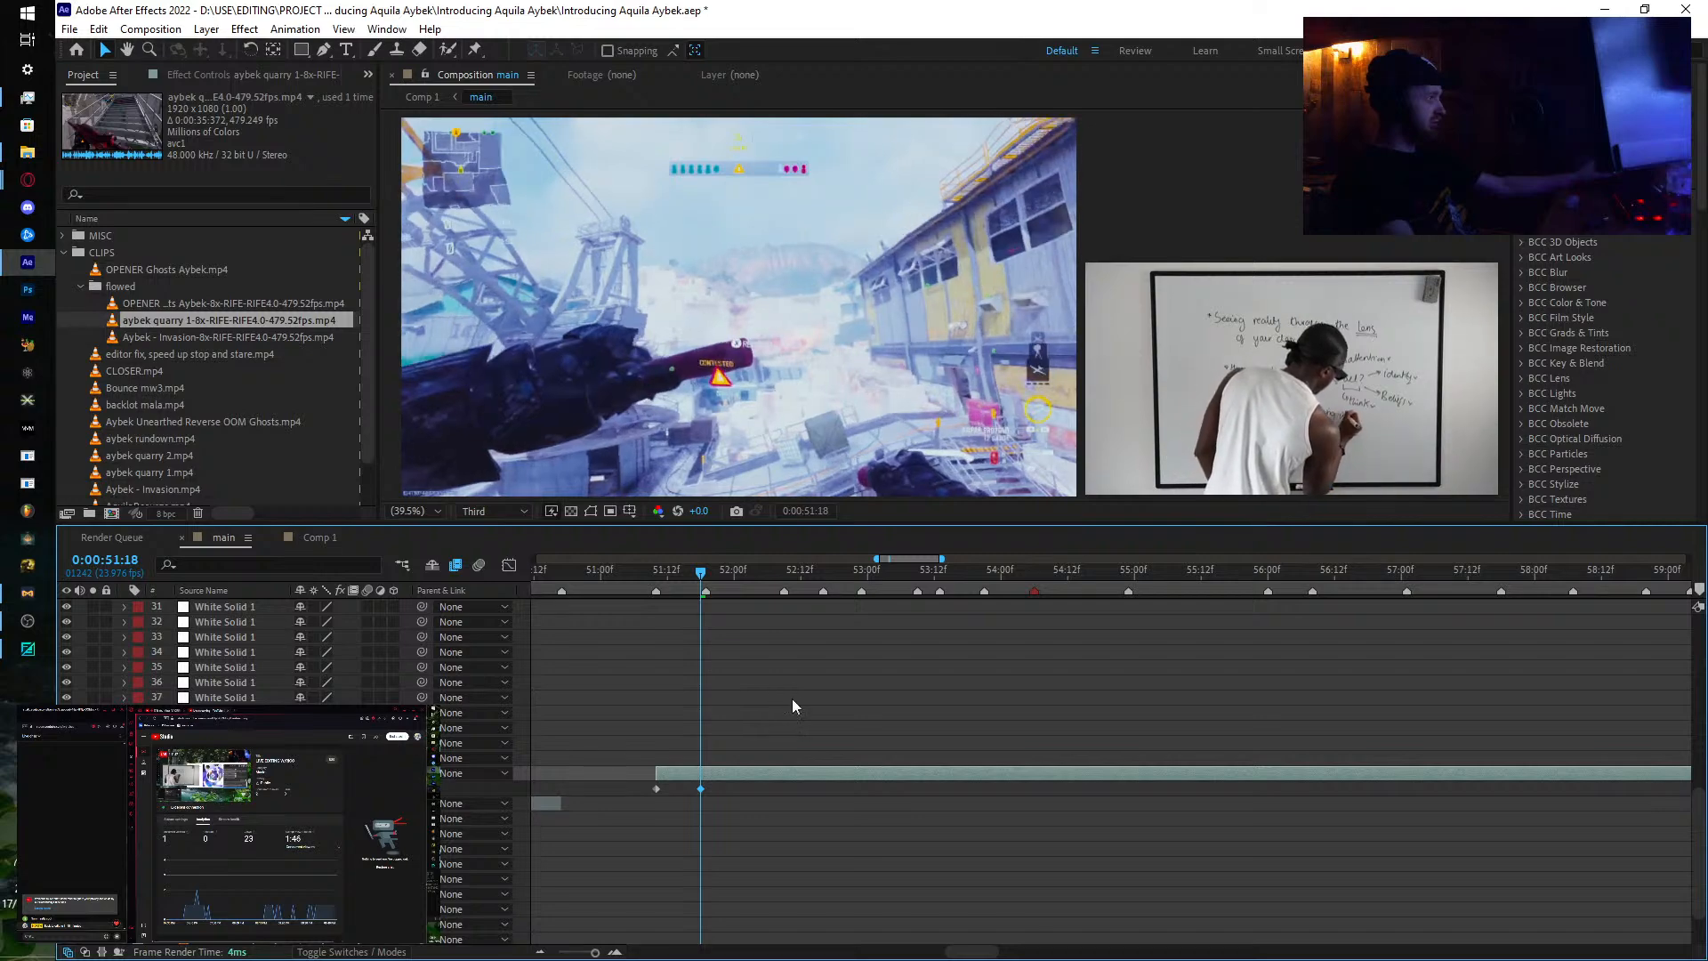
{"action": "left_click_drag", "start_coordinate": [699, 577], "coordinate": [704, 578]}
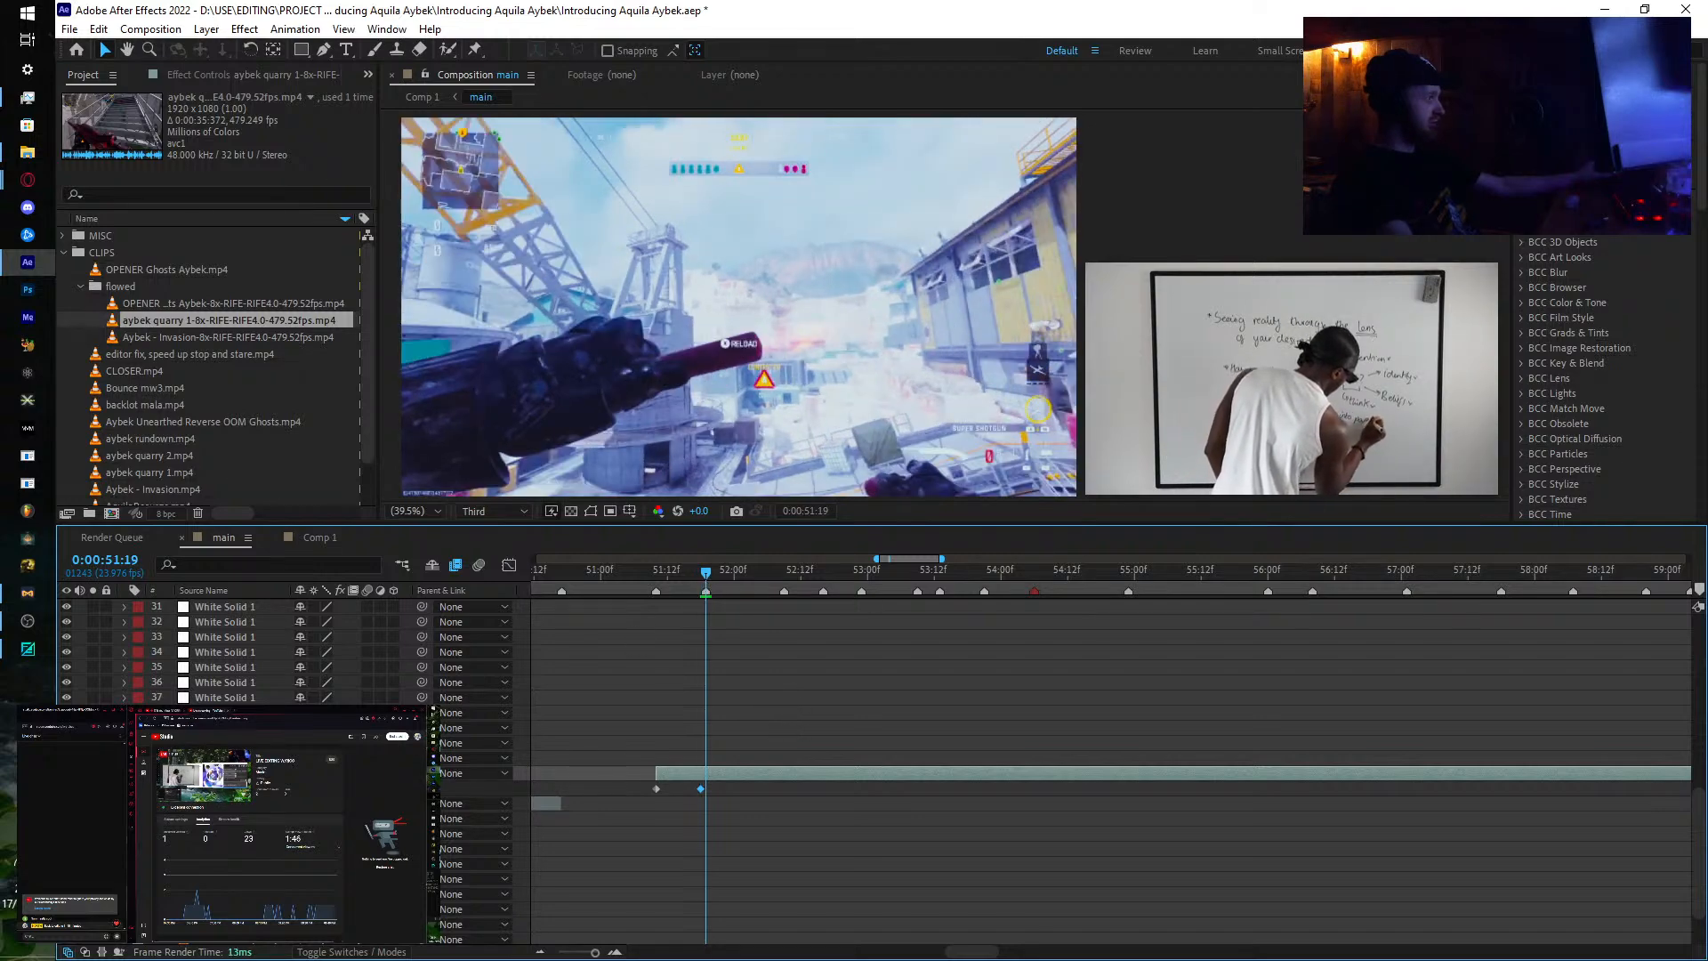
{"action": "left_click_drag", "start_coordinate": [325, 789], "coordinate": [481, 808]}
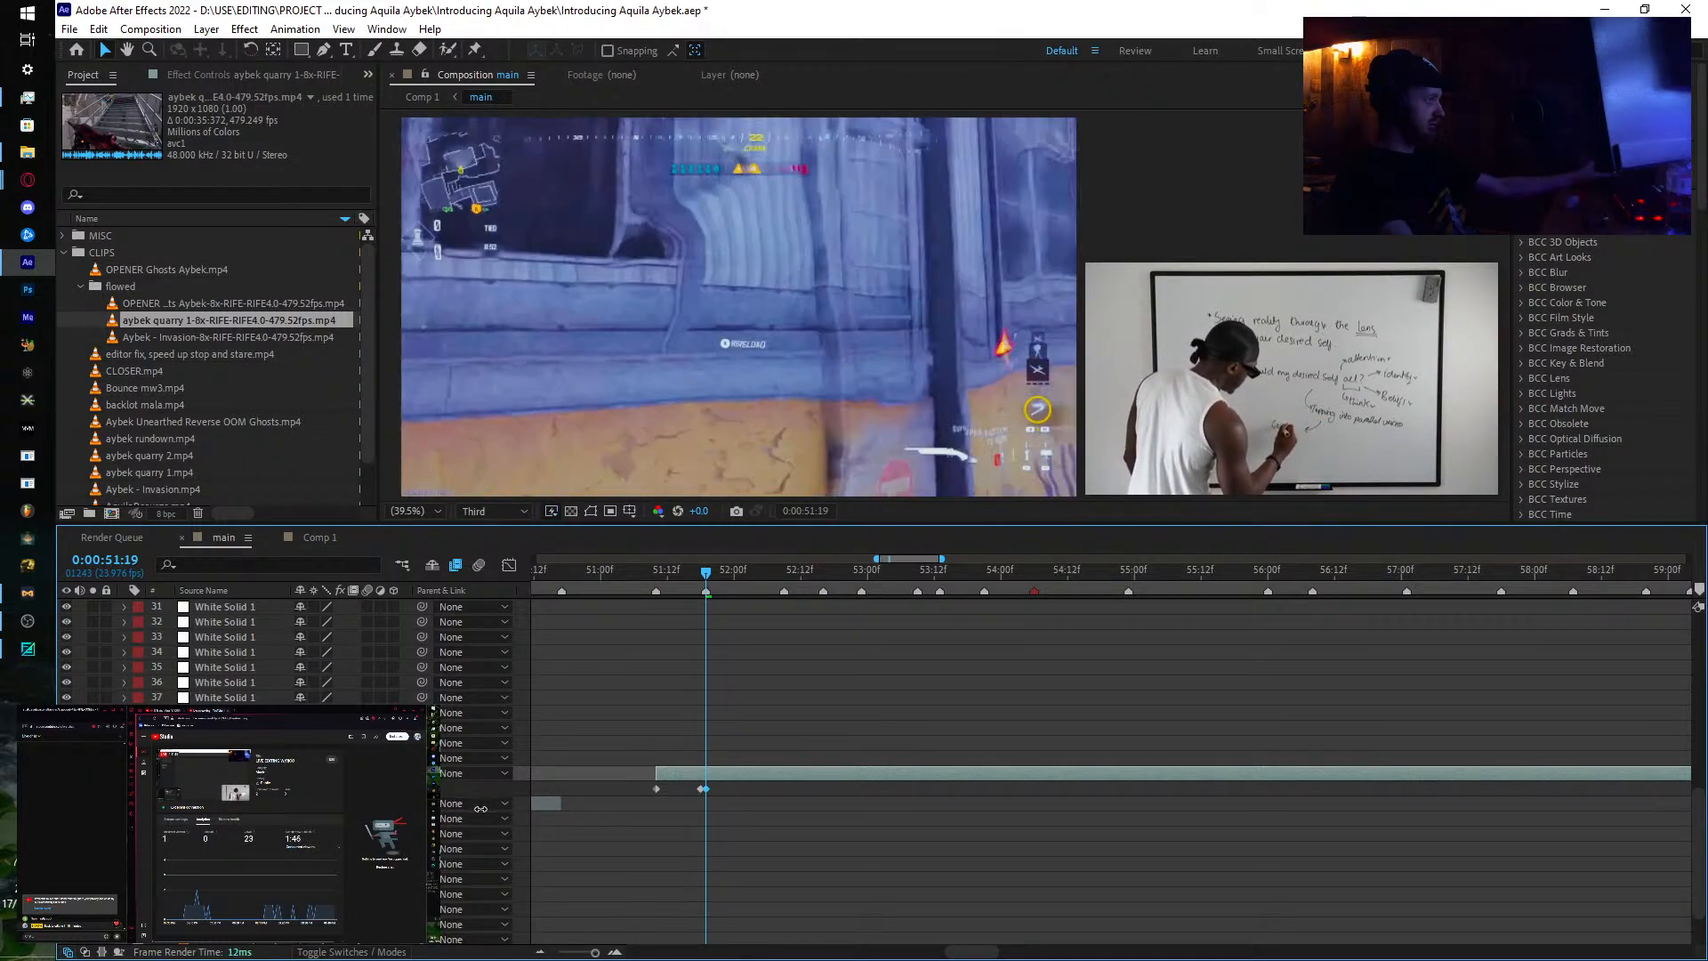
Step: Add time remap keyframes at 0:00:52:08 on the crane and Brazilian flag view and at 0:00:52:09 on the weapon view beside the building
{"action": "left_click_drag", "start_coordinate": [703, 585], "coordinate": [783, 610]}
{"action": "key", "text": "Page_Up"}
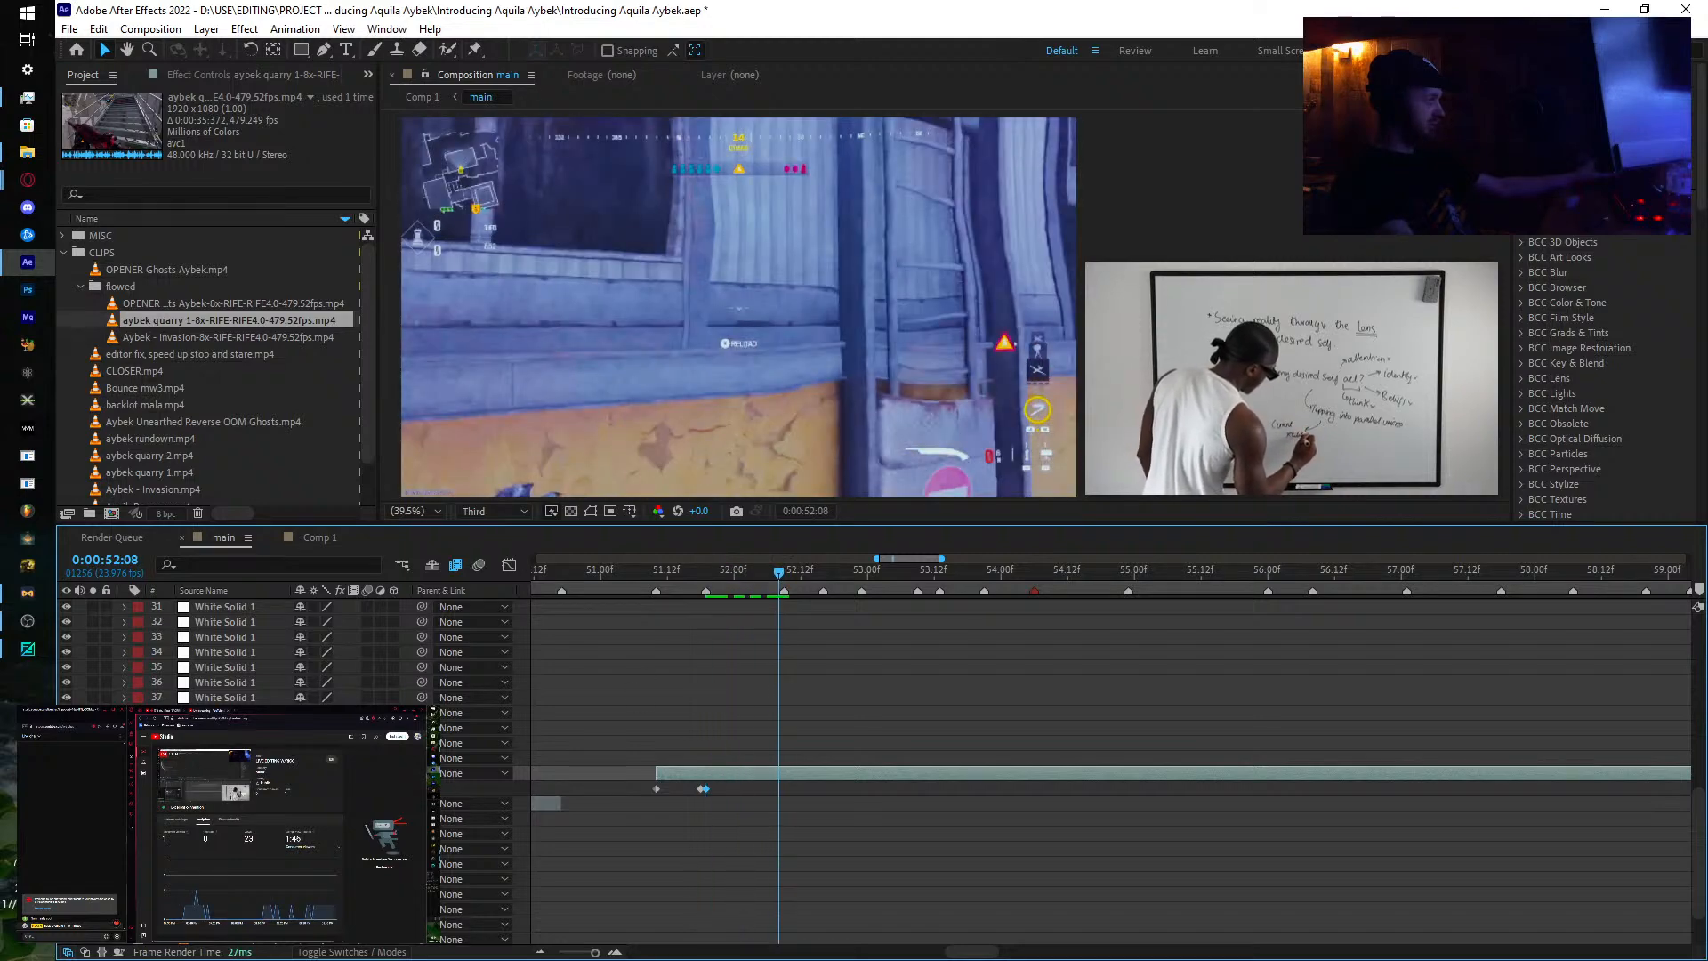
{"action": "left_click_drag", "start_coordinate": [318, 789], "coordinate": [697, 770]}
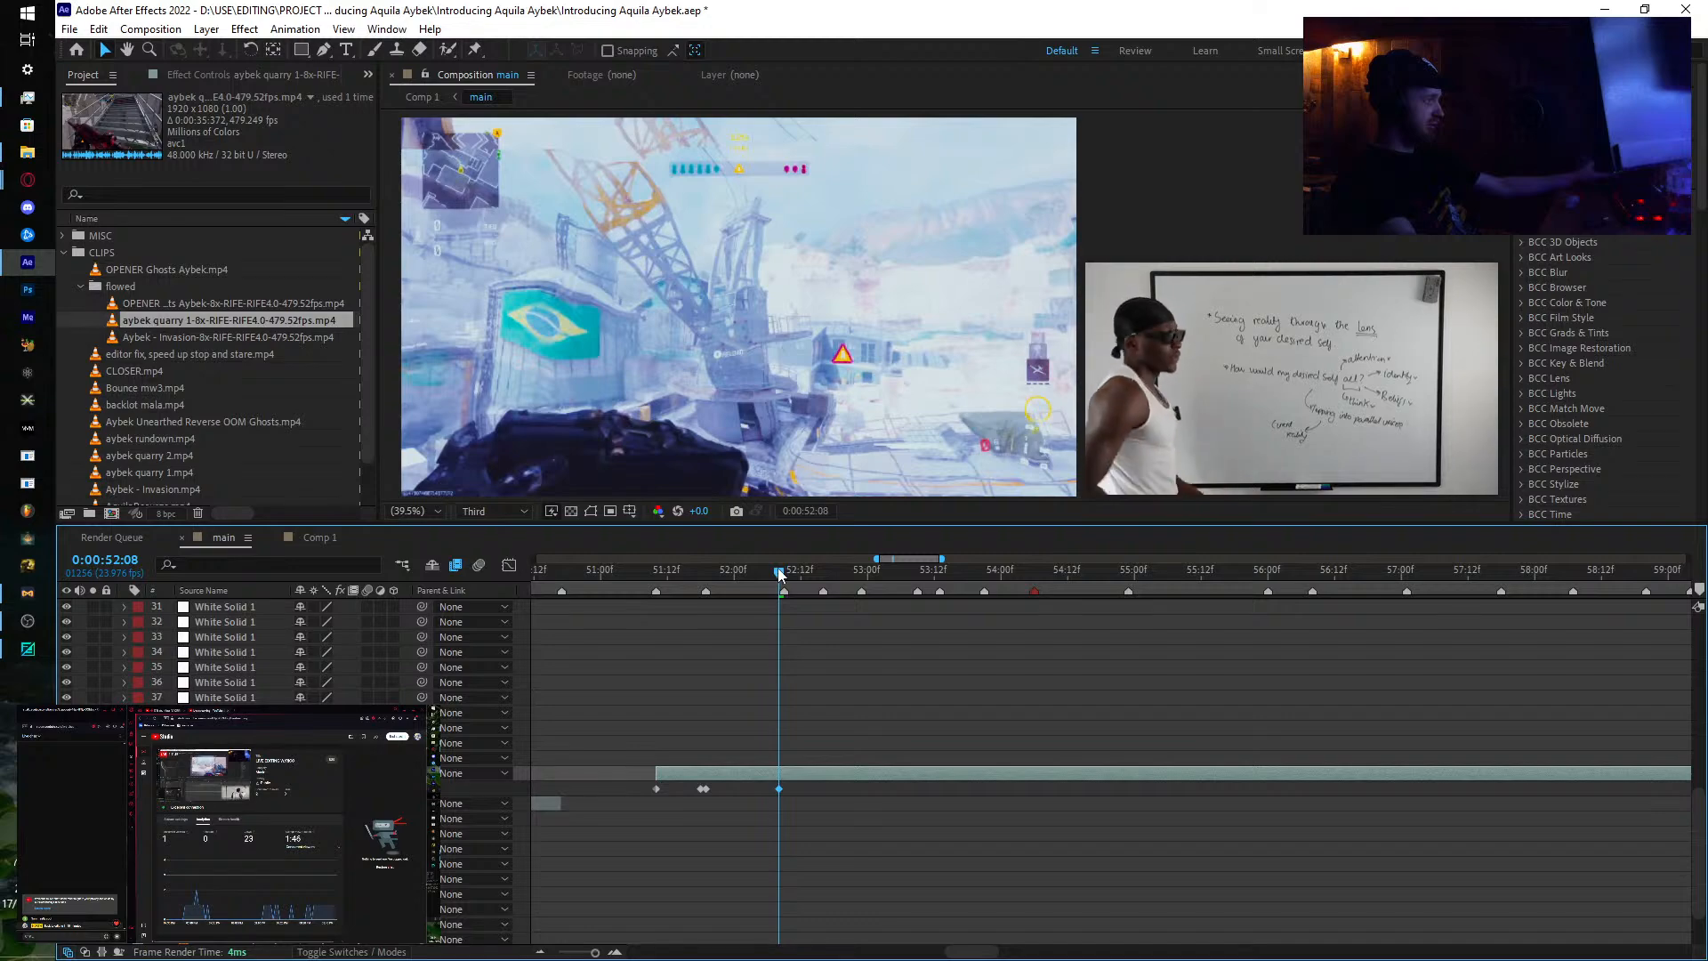
{"action": "left_click_drag", "start_coordinate": [779, 573], "coordinate": [785, 575]}
{"action": "left_click_drag", "start_coordinate": [318, 789], "coordinate": [773, 788]}
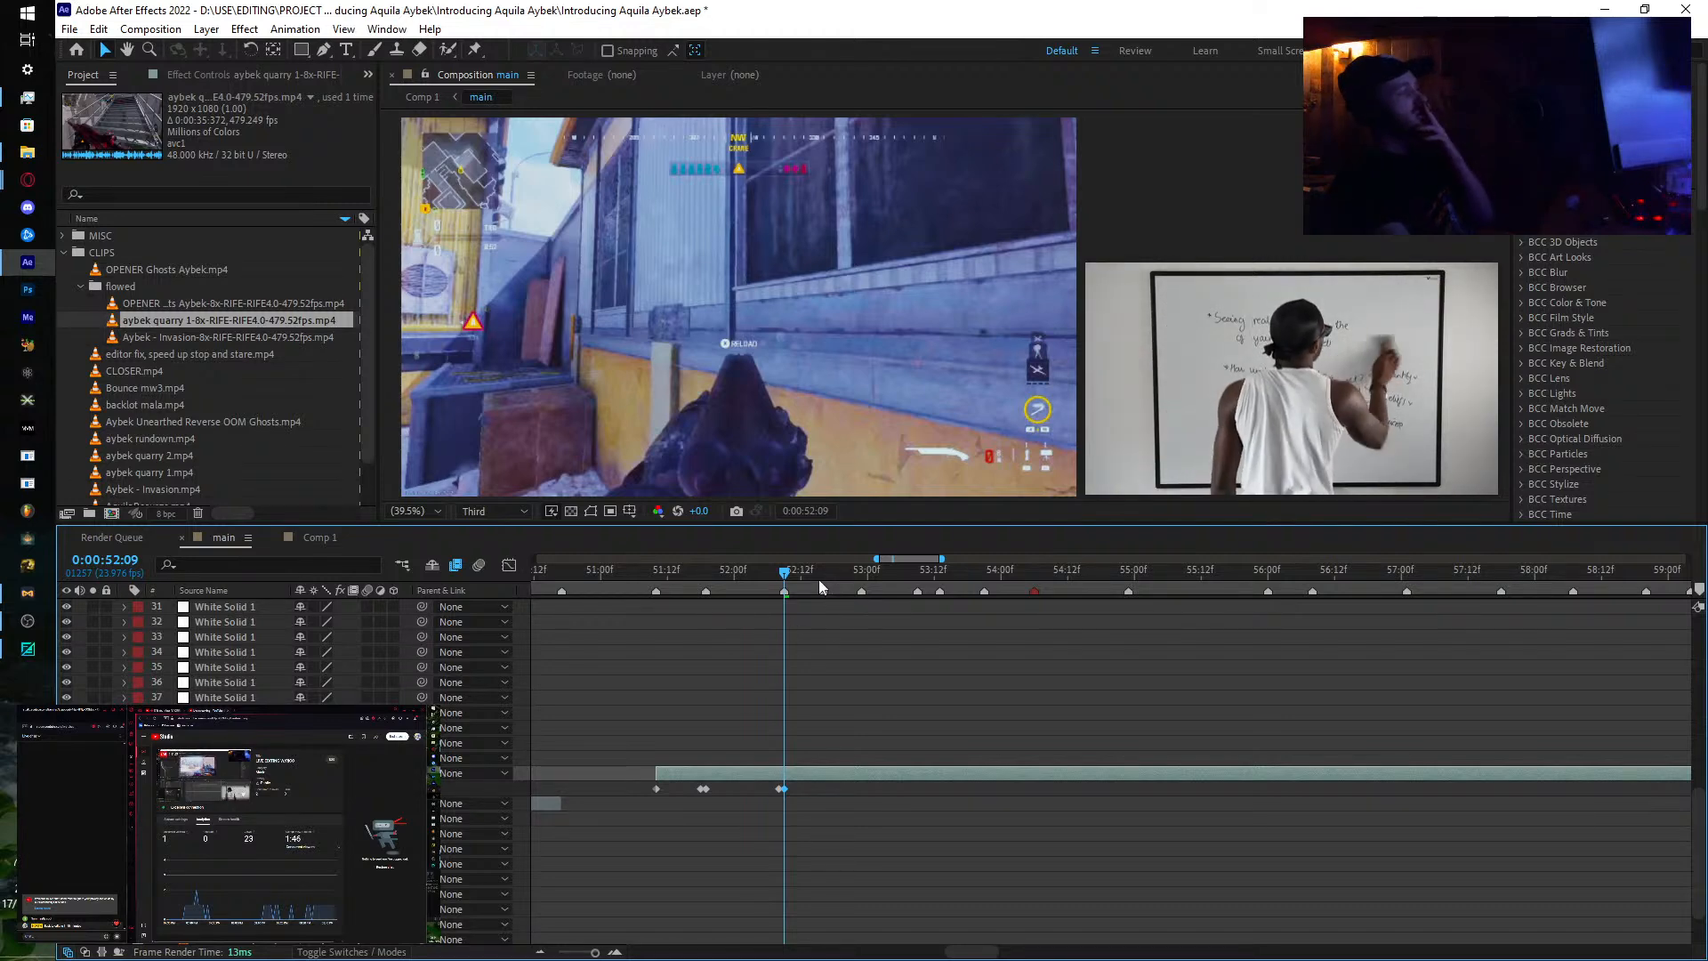
Step: Add time remap keyframes at 0:00:52:22 on the shotgun view by the ladder and at 0:00:52:23 facing the yellow building's number 1
{"action": "left_click_drag", "start_coordinate": [785, 576], "coordinate": [861, 582]}
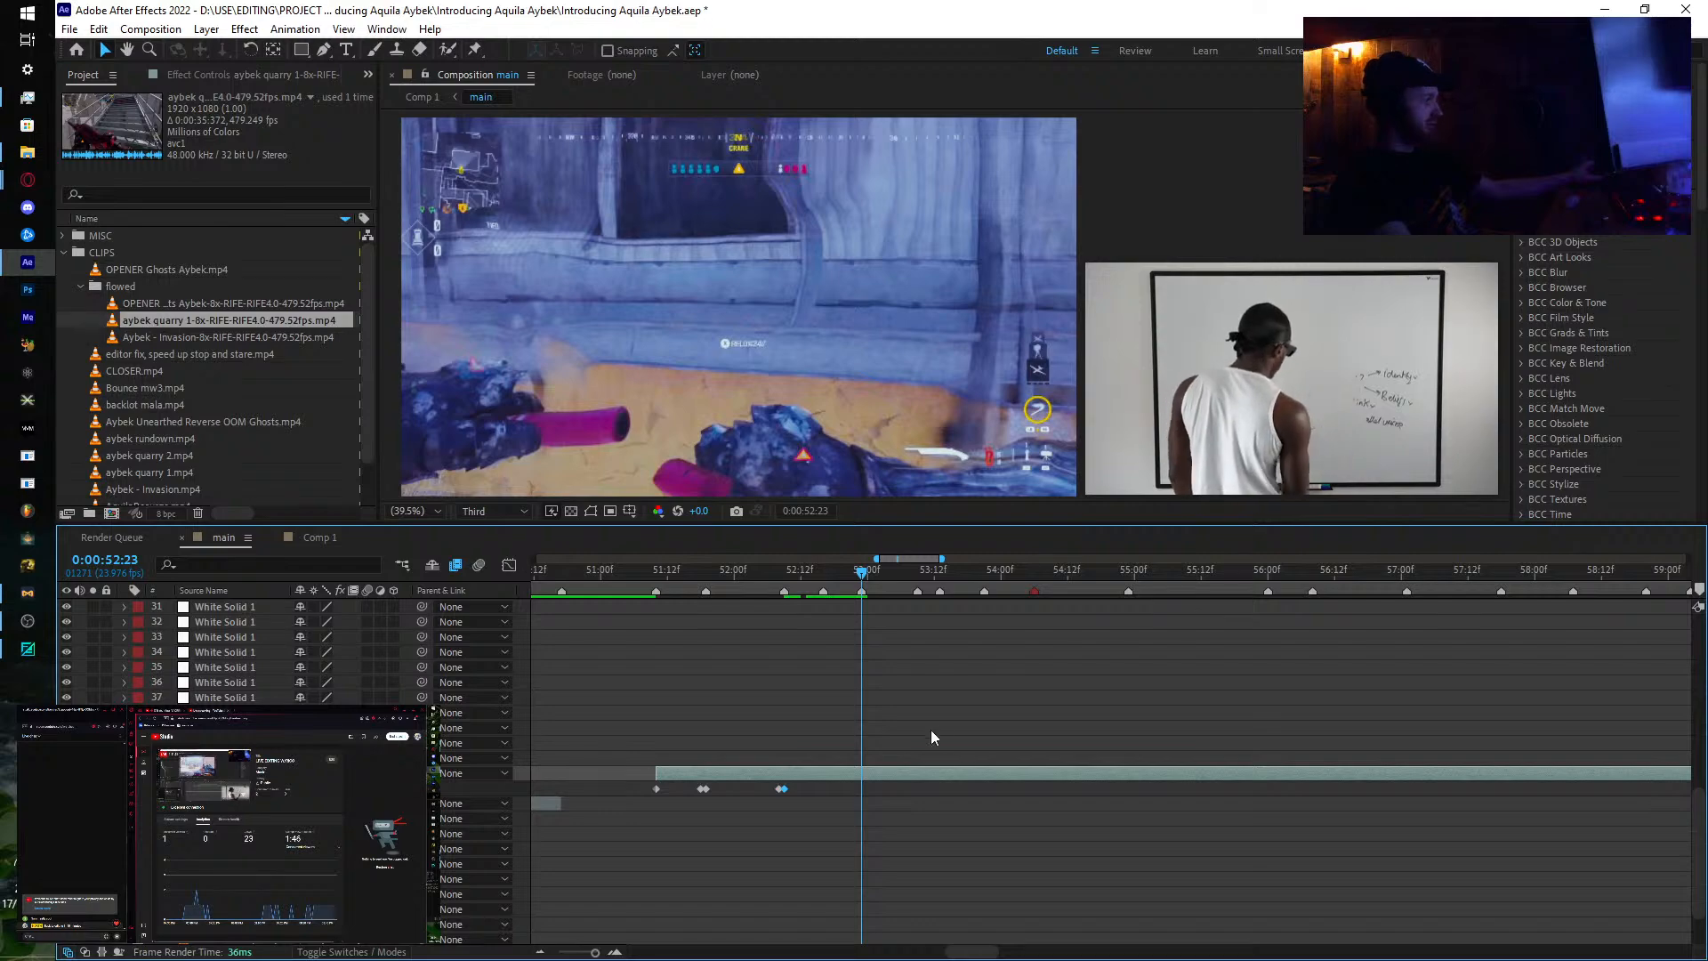
{"action": "key", "text": "Page_Up"}
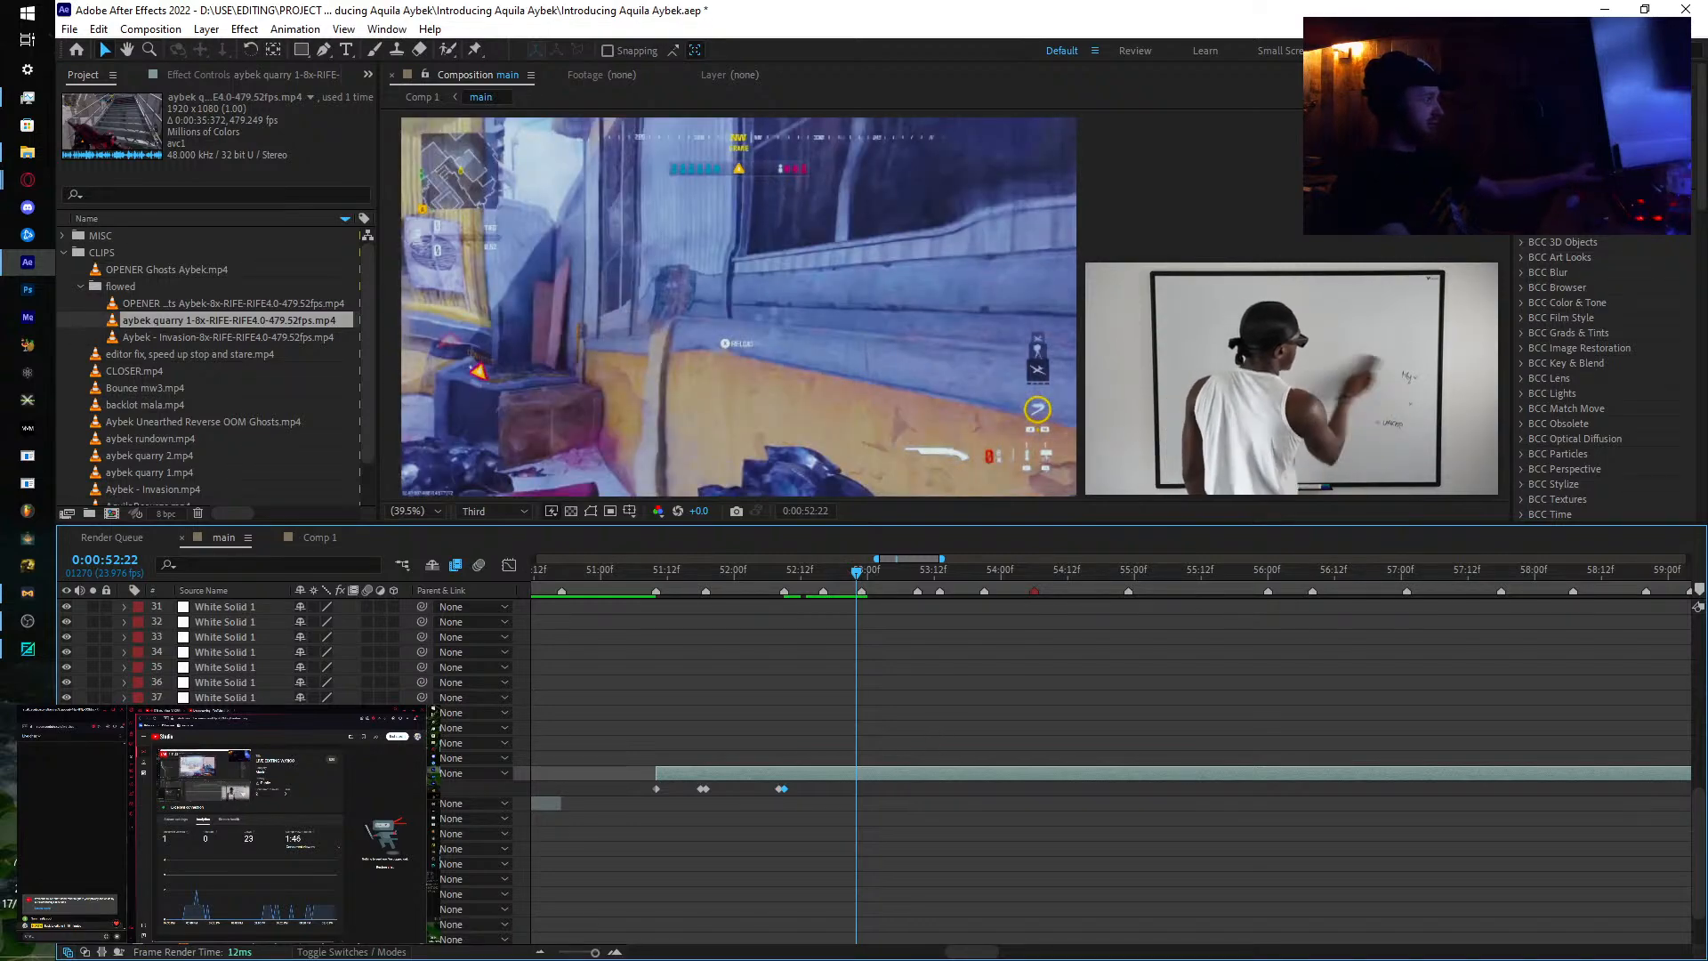
{"action": "left_click_drag", "start_coordinate": [322, 789], "coordinate": [574, 773]}
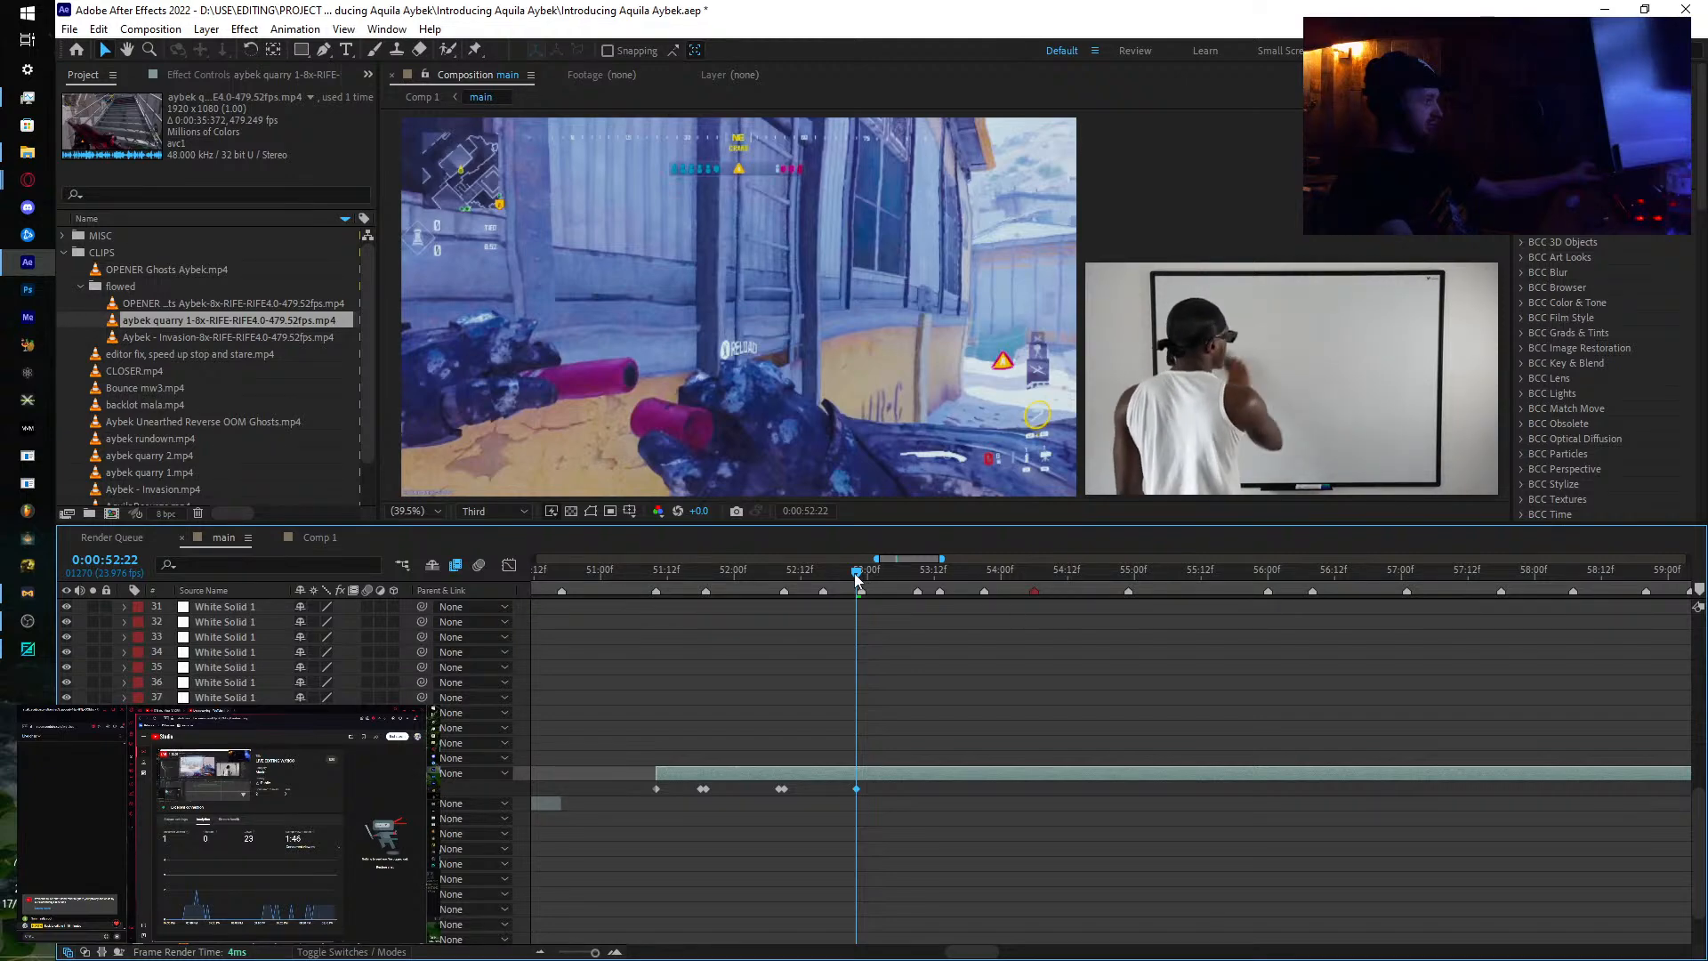
{"action": "key", "text": "Page_Down"}
{"action": "left_click_drag", "start_coordinate": [322, 789], "coordinate": [1418, 709]}
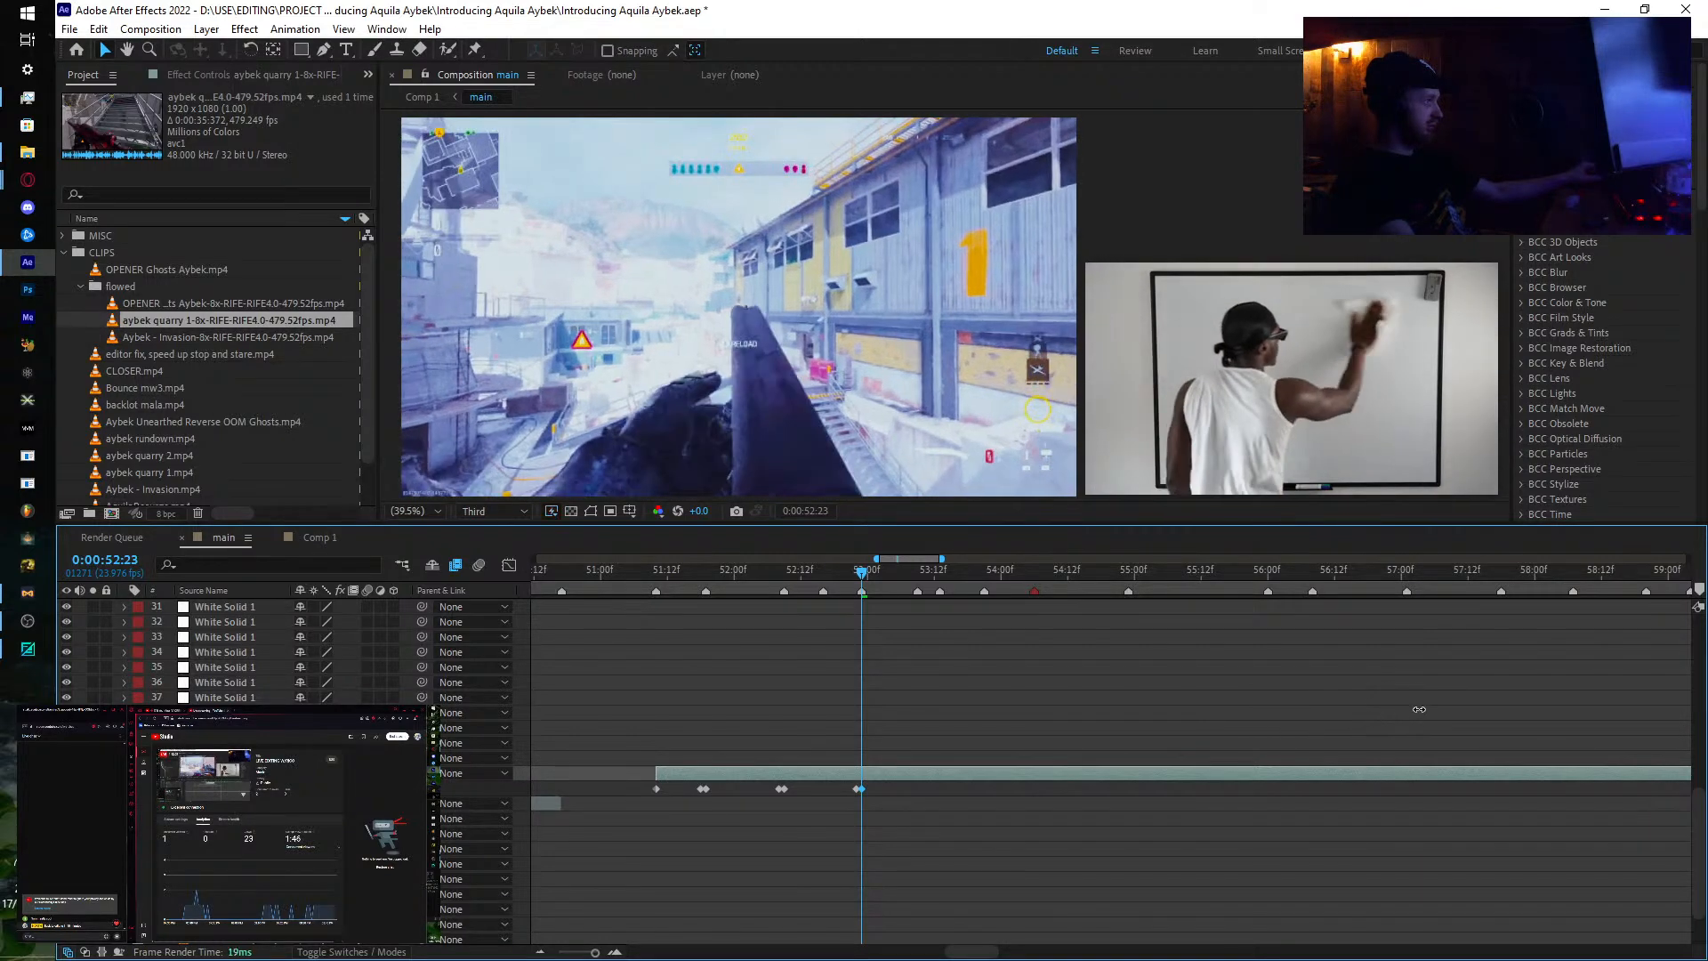
Step: Set a time remap keyframe on the low weapon view facing the stacked crates and place it on the beat marker at 0:00:53:21
{"action": "left_click_drag", "start_coordinate": [859, 574], "coordinate": [939, 574]}
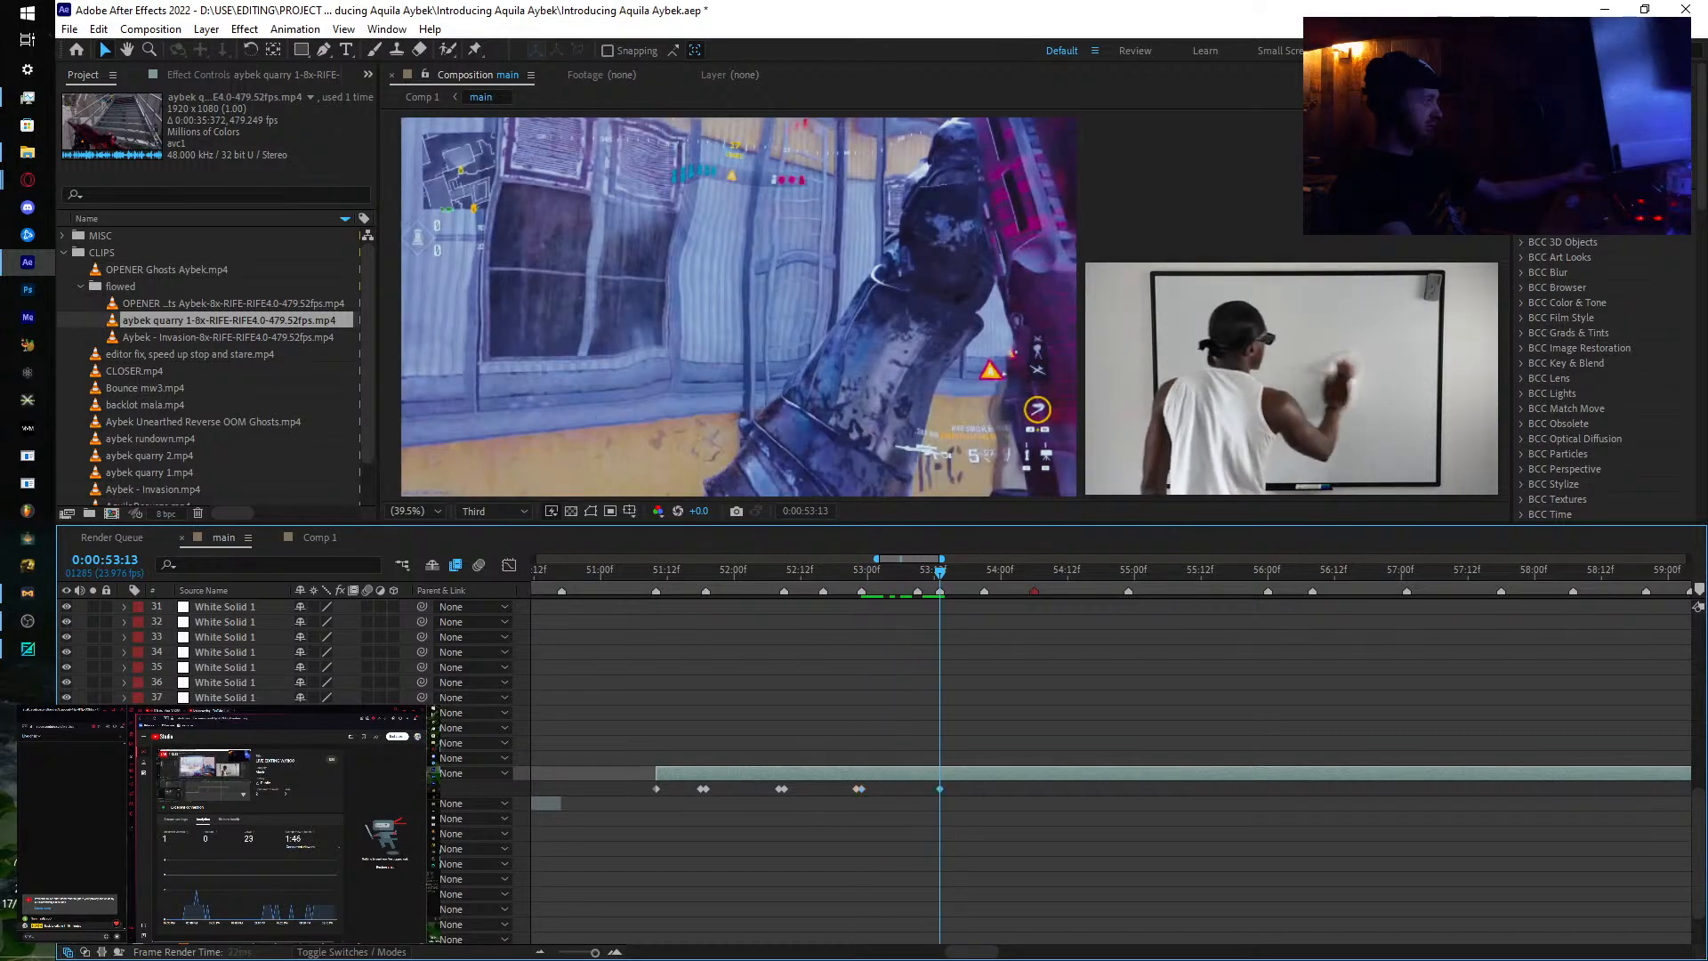
{"action": "left_click_drag", "start_coordinate": [311, 788], "coordinate": [1420, 806]}
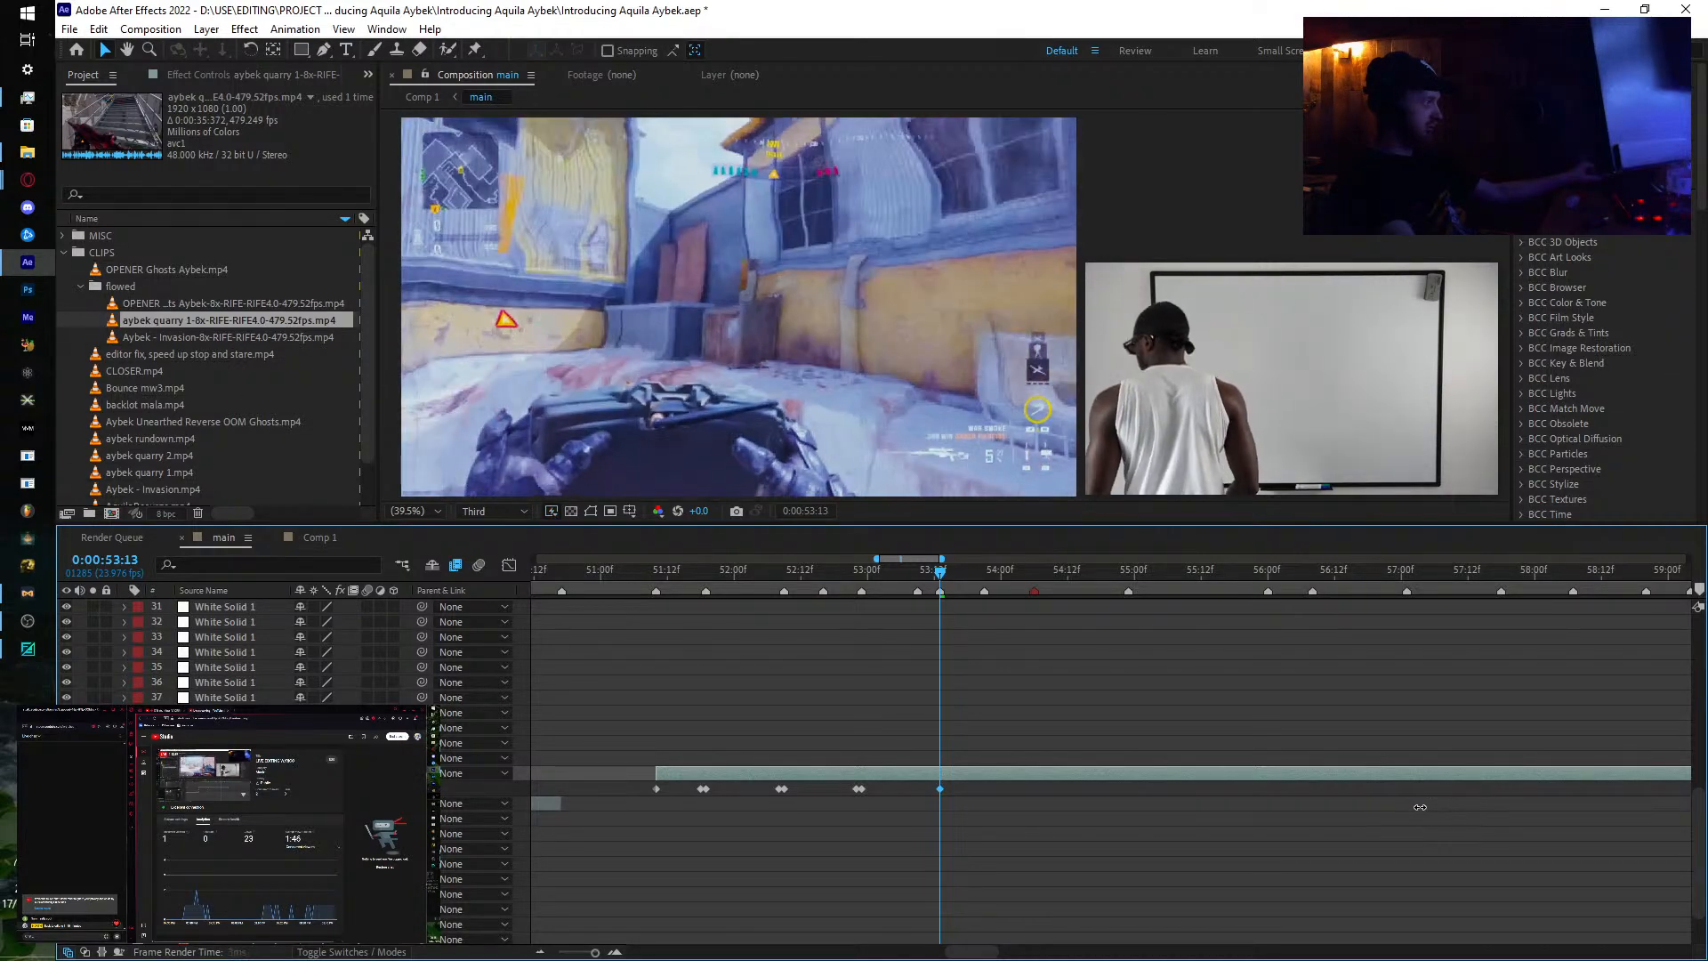
{"action": "left_click", "coordinate": [935, 572]}
{"action": "left_click_drag", "start_coordinate": [941, 790], "coordinate": [936, 789]}
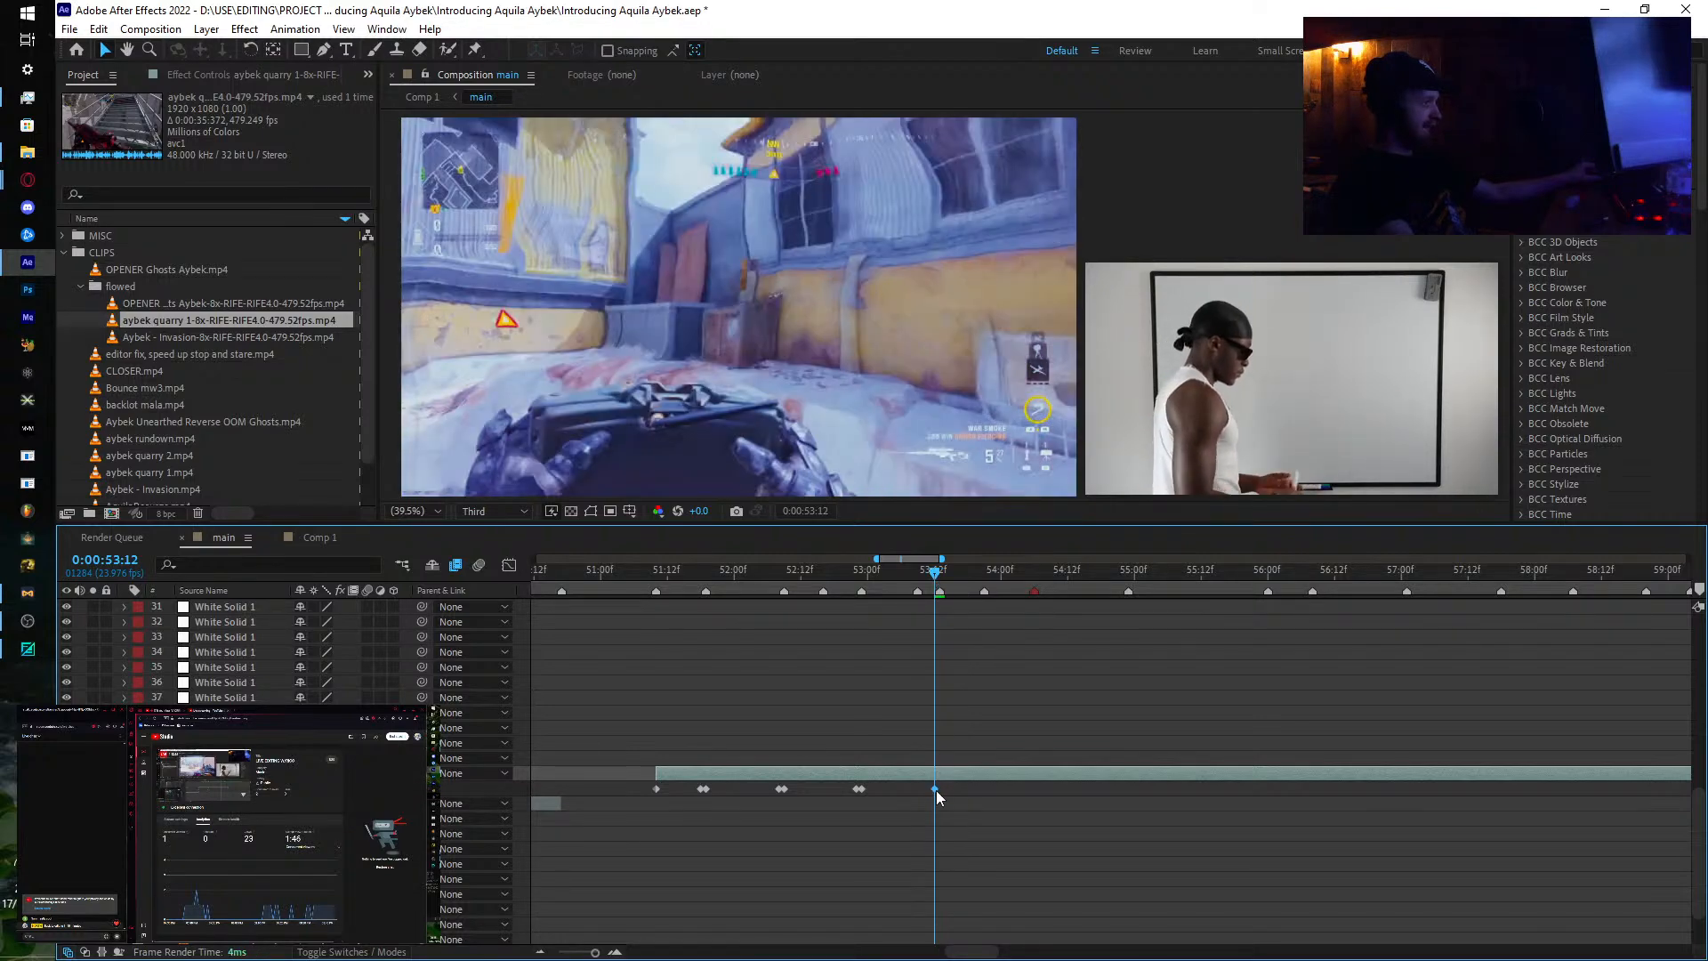
{"action": "left_click_drag", "start_coordinate": [935, 578], "coordinate": [939, 643]}
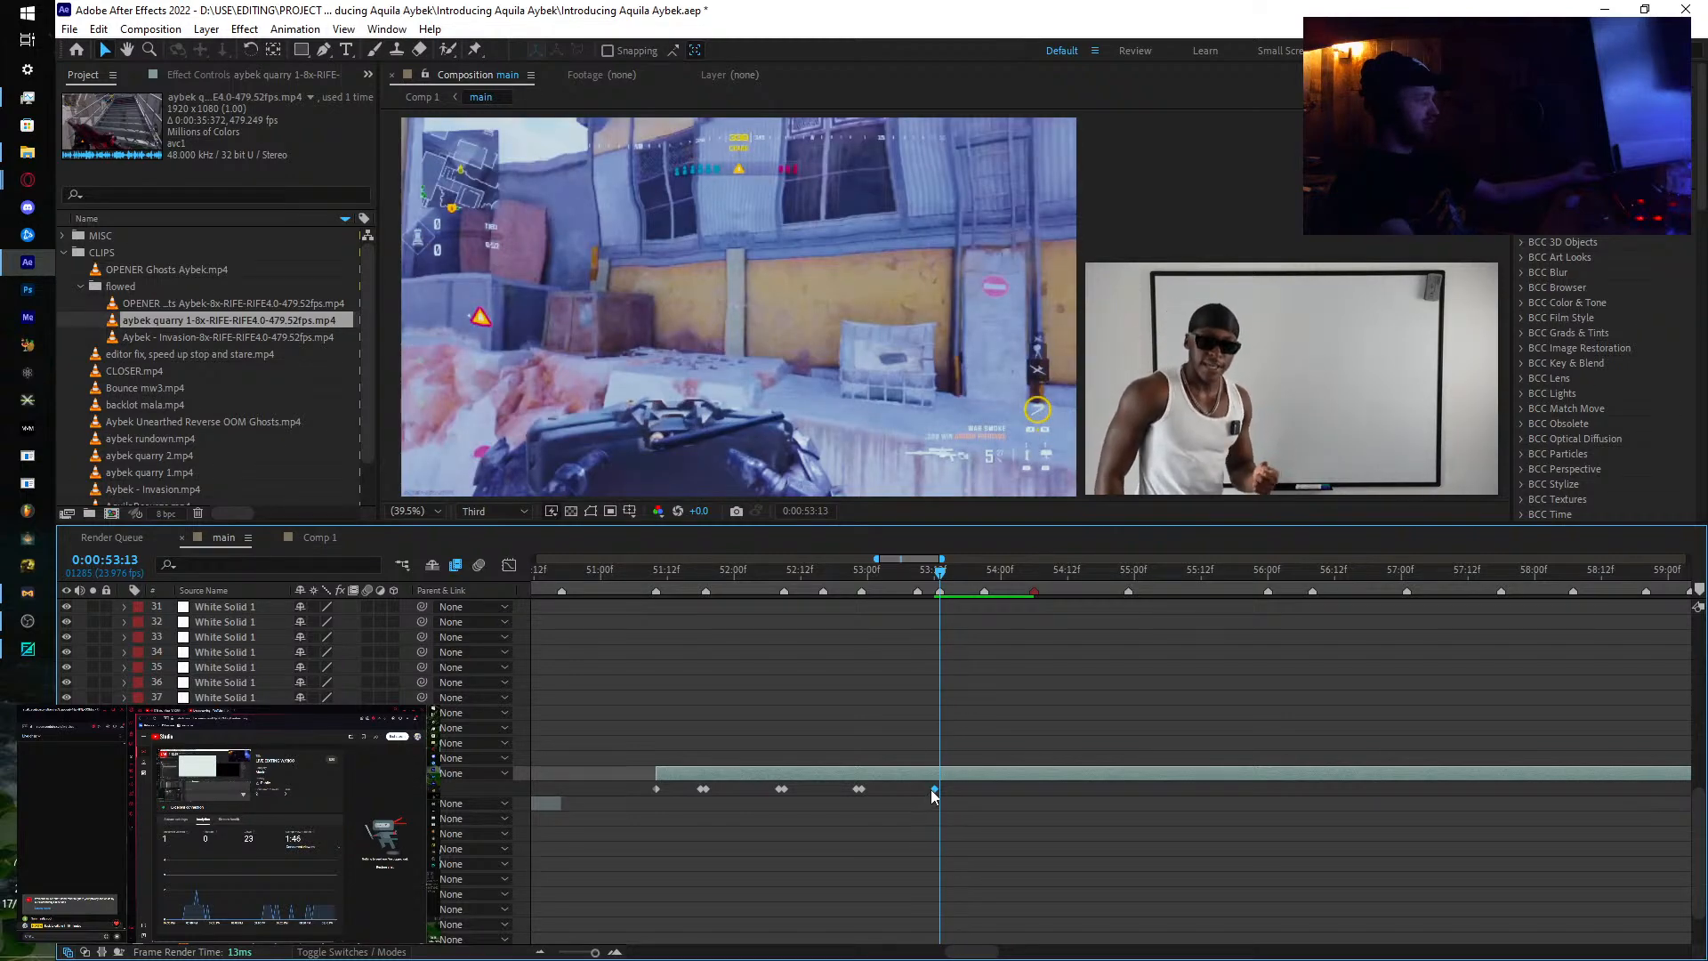
{"action": "left_click_drag", "start_coordinate": [932, 788], "coordinate": [967, 788]}
{"action": "left_click_drag", "start_coordinate": [975, 569], "coordinate": [984, 576]}
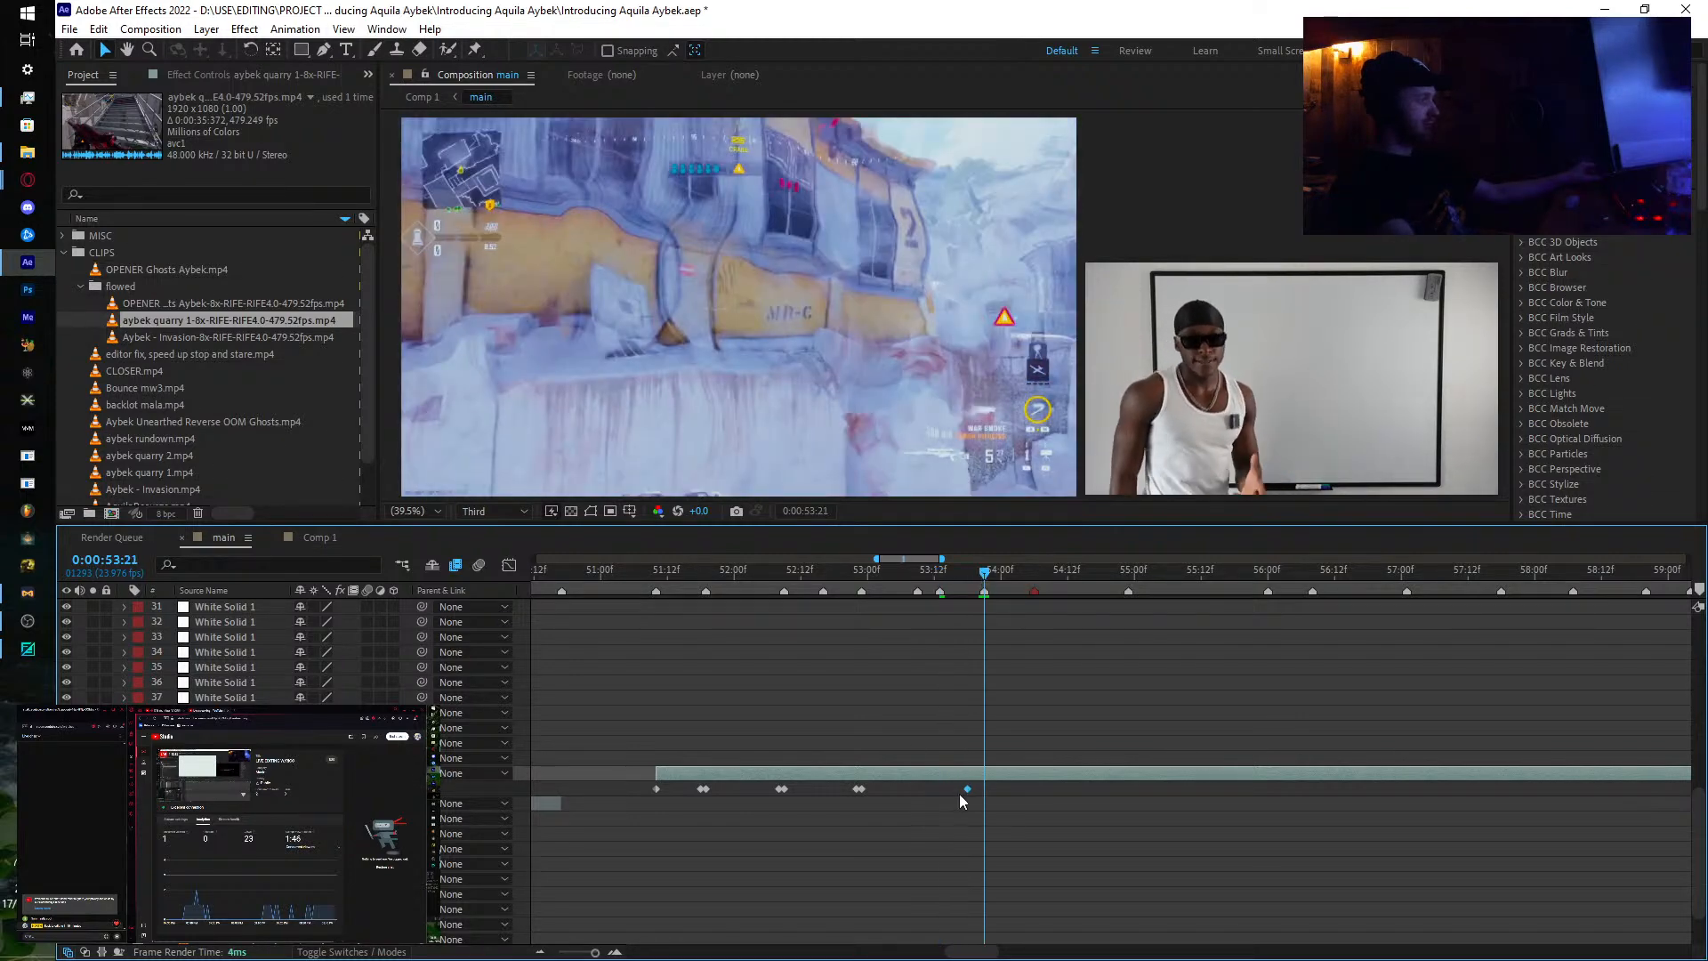
{"action": "left_click_drag", "start_coordinate": [967, 788], "coordinate": [982, 787]}
Step: Add time remap keyframes at 0:00:54:05 on the bridge and tower view and at 0:00:54:06 on the raised sniper scope shot
{"action": "left_click_drag", "start_coordinate": [982, 587], "coordinate": [1031, 600]}
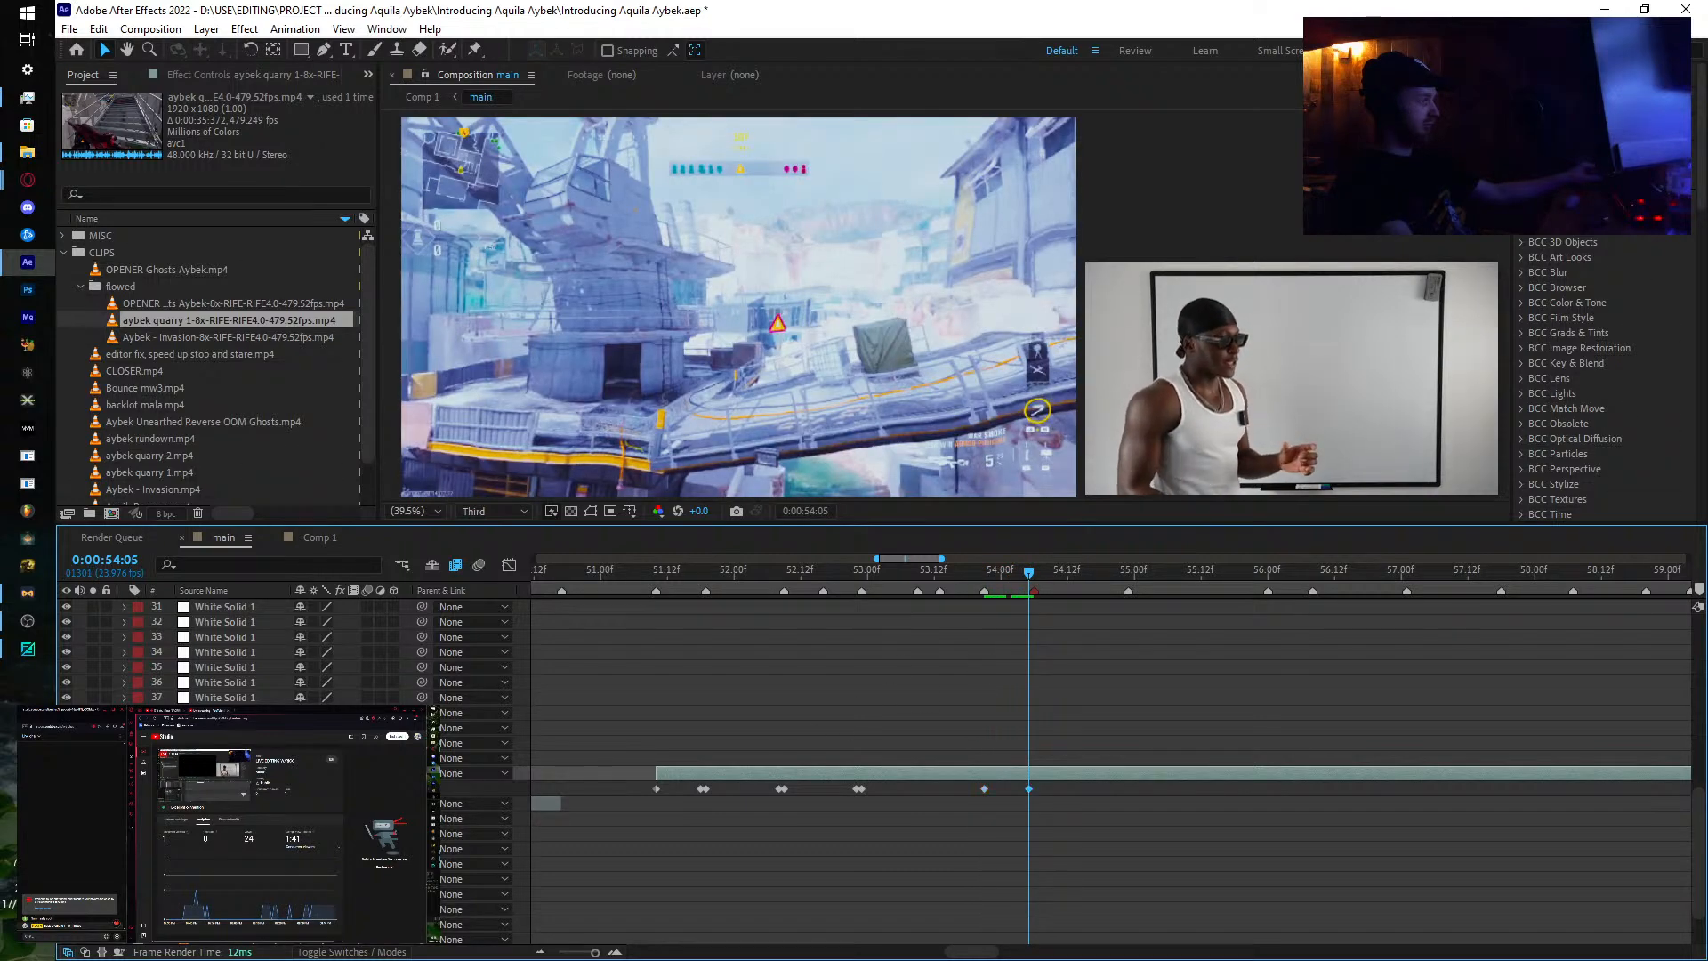
{"action": "left_click_drag", "start_coordinate": [322, 789], "coordinate": [287, 789]}
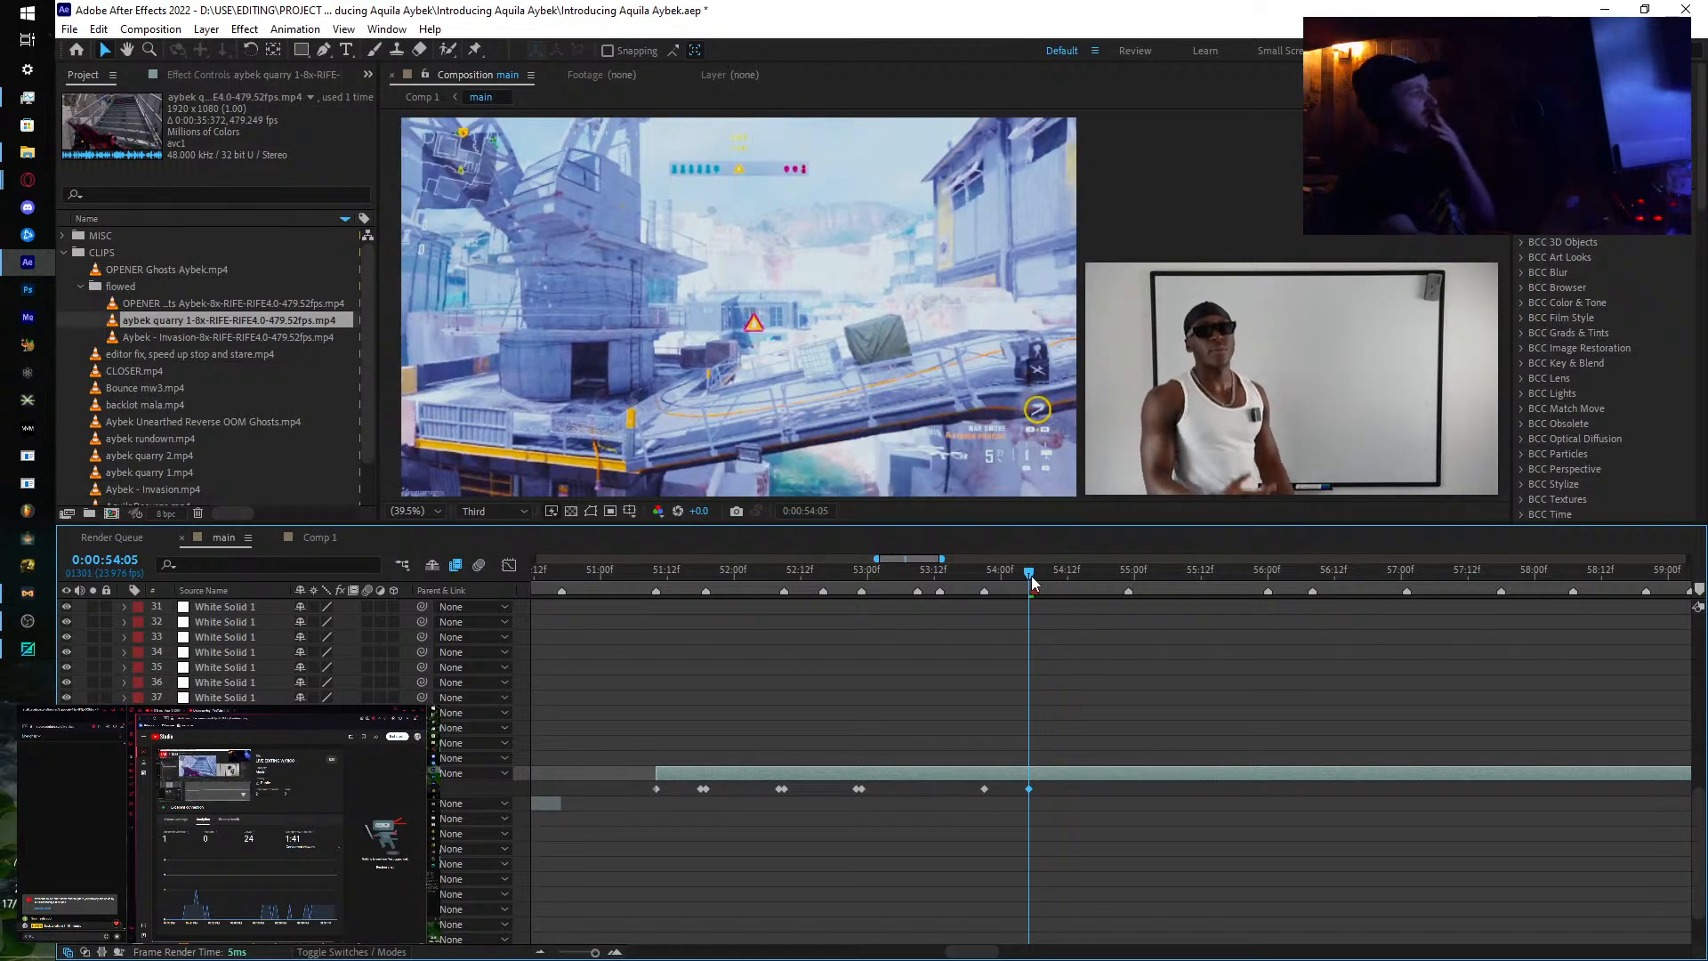
{"action": "left_click_drag", "start_coordinate": [1033, 580], "coordinate": [1035, 582]}
{"action": "left_click", "coordinate": [216, 789]}
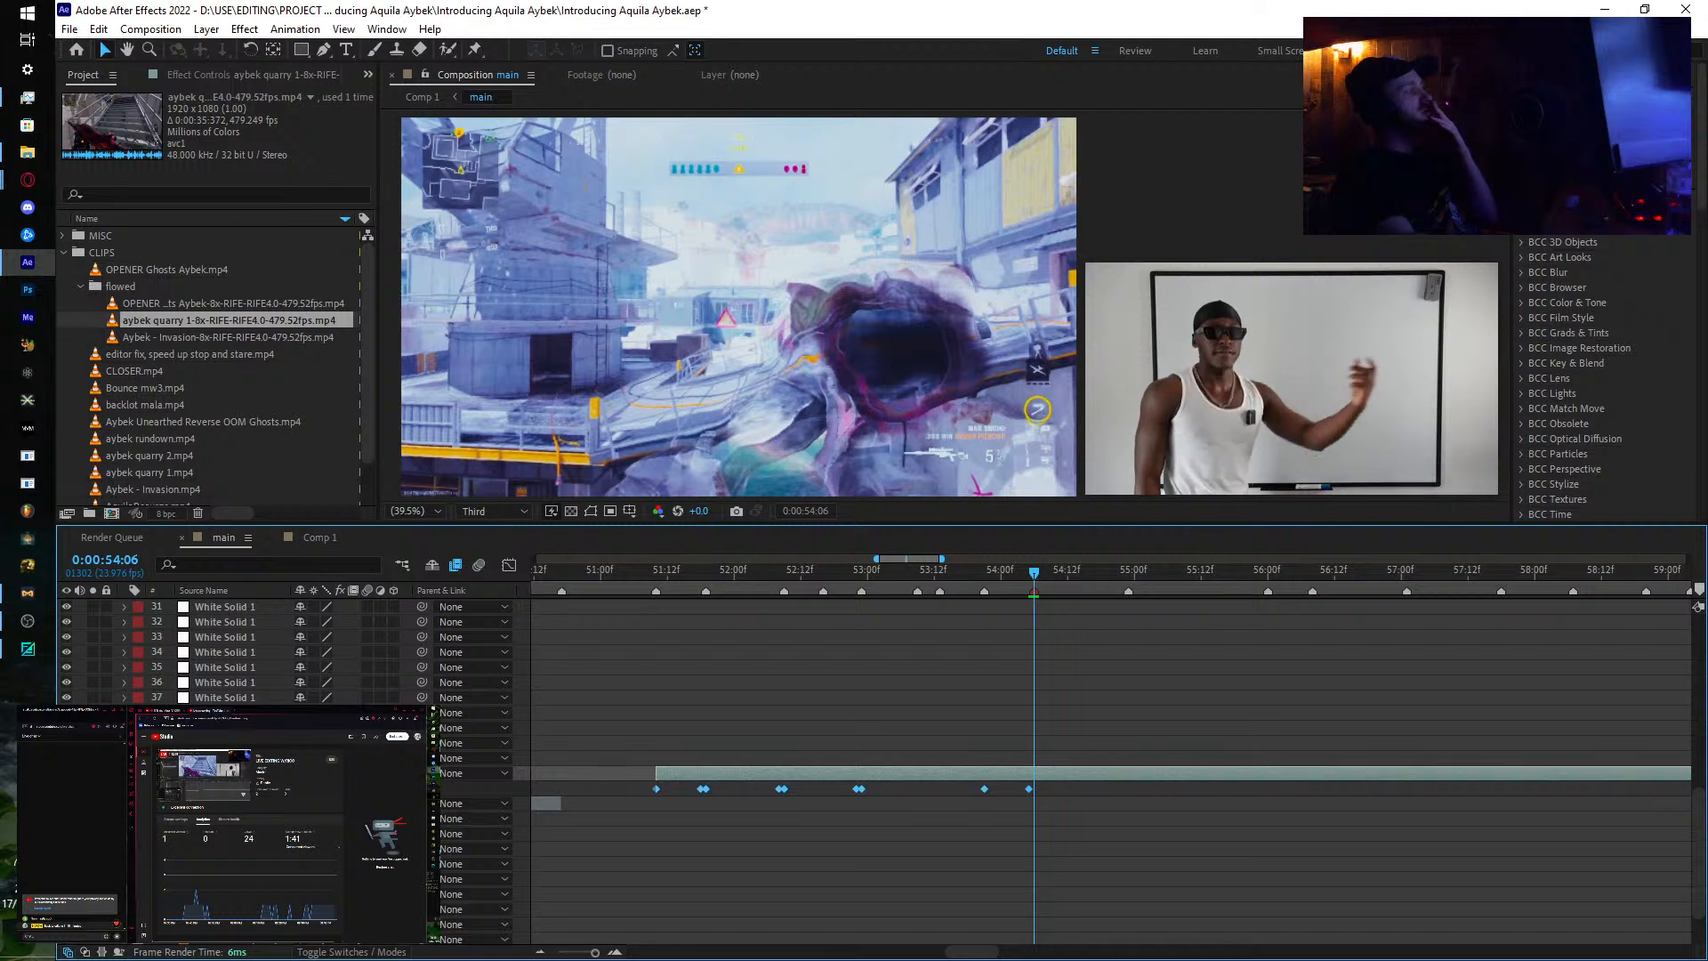
{"action": "left_click_drag", "start_coordinate": [285, 789], "coordinate": [325, 789]}
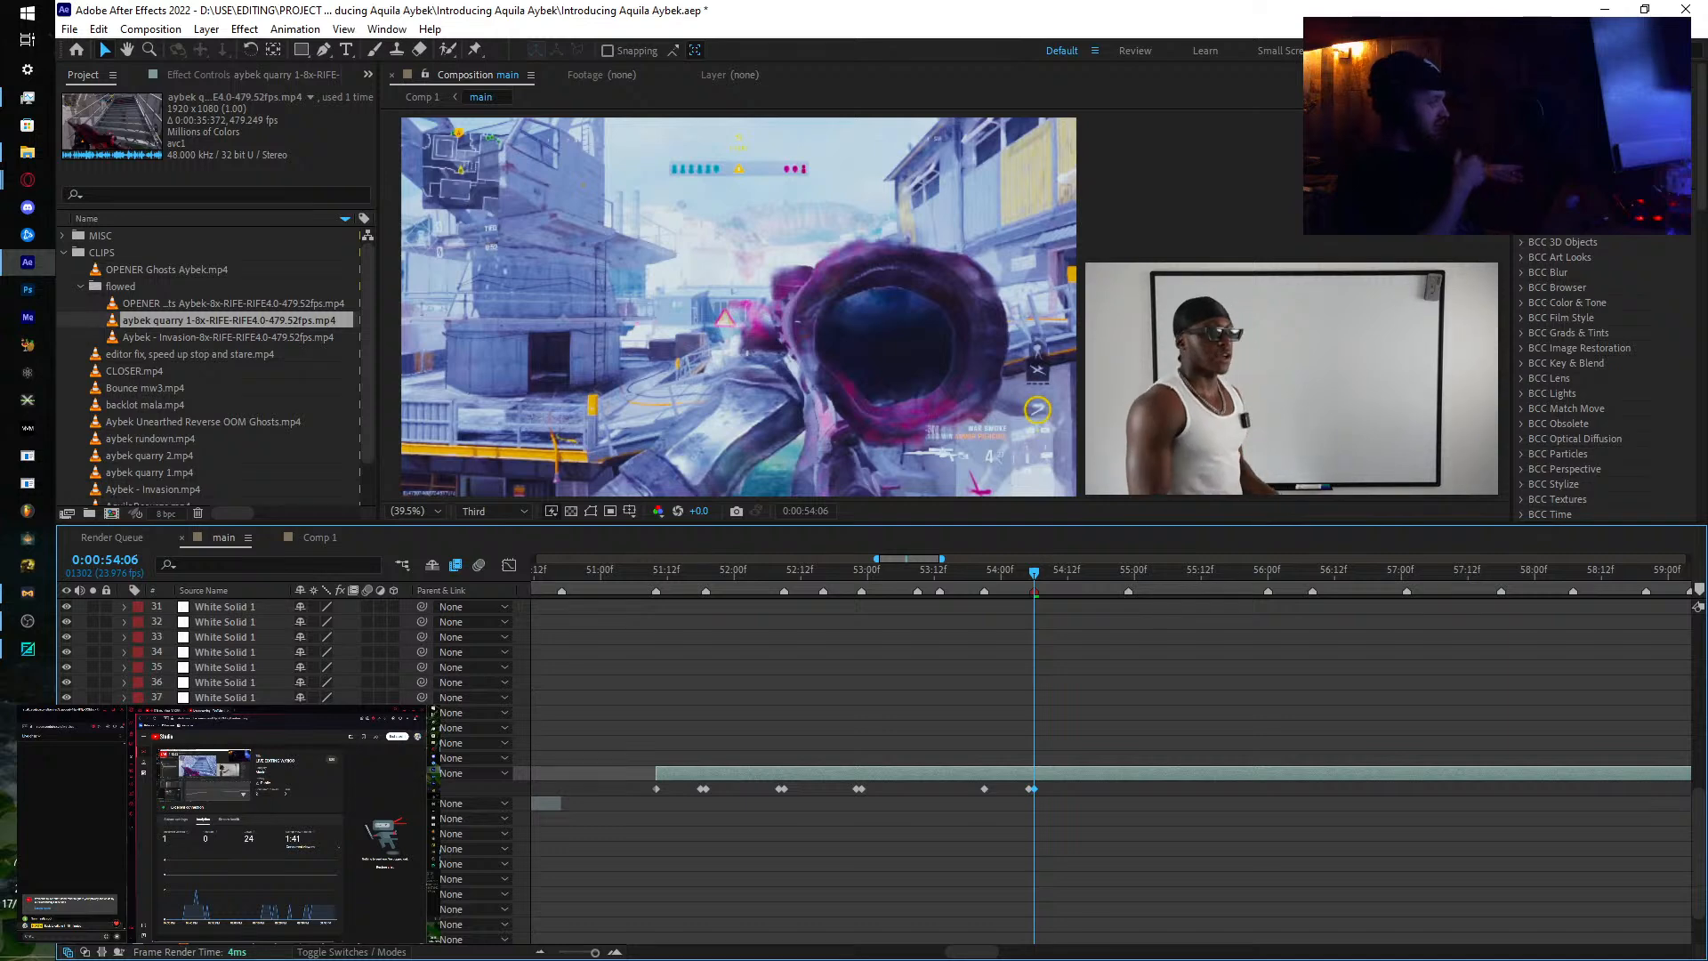
{"action": "left_click_drag", "start_coordinate": [326, 789], "coordinate": [318, 789]}
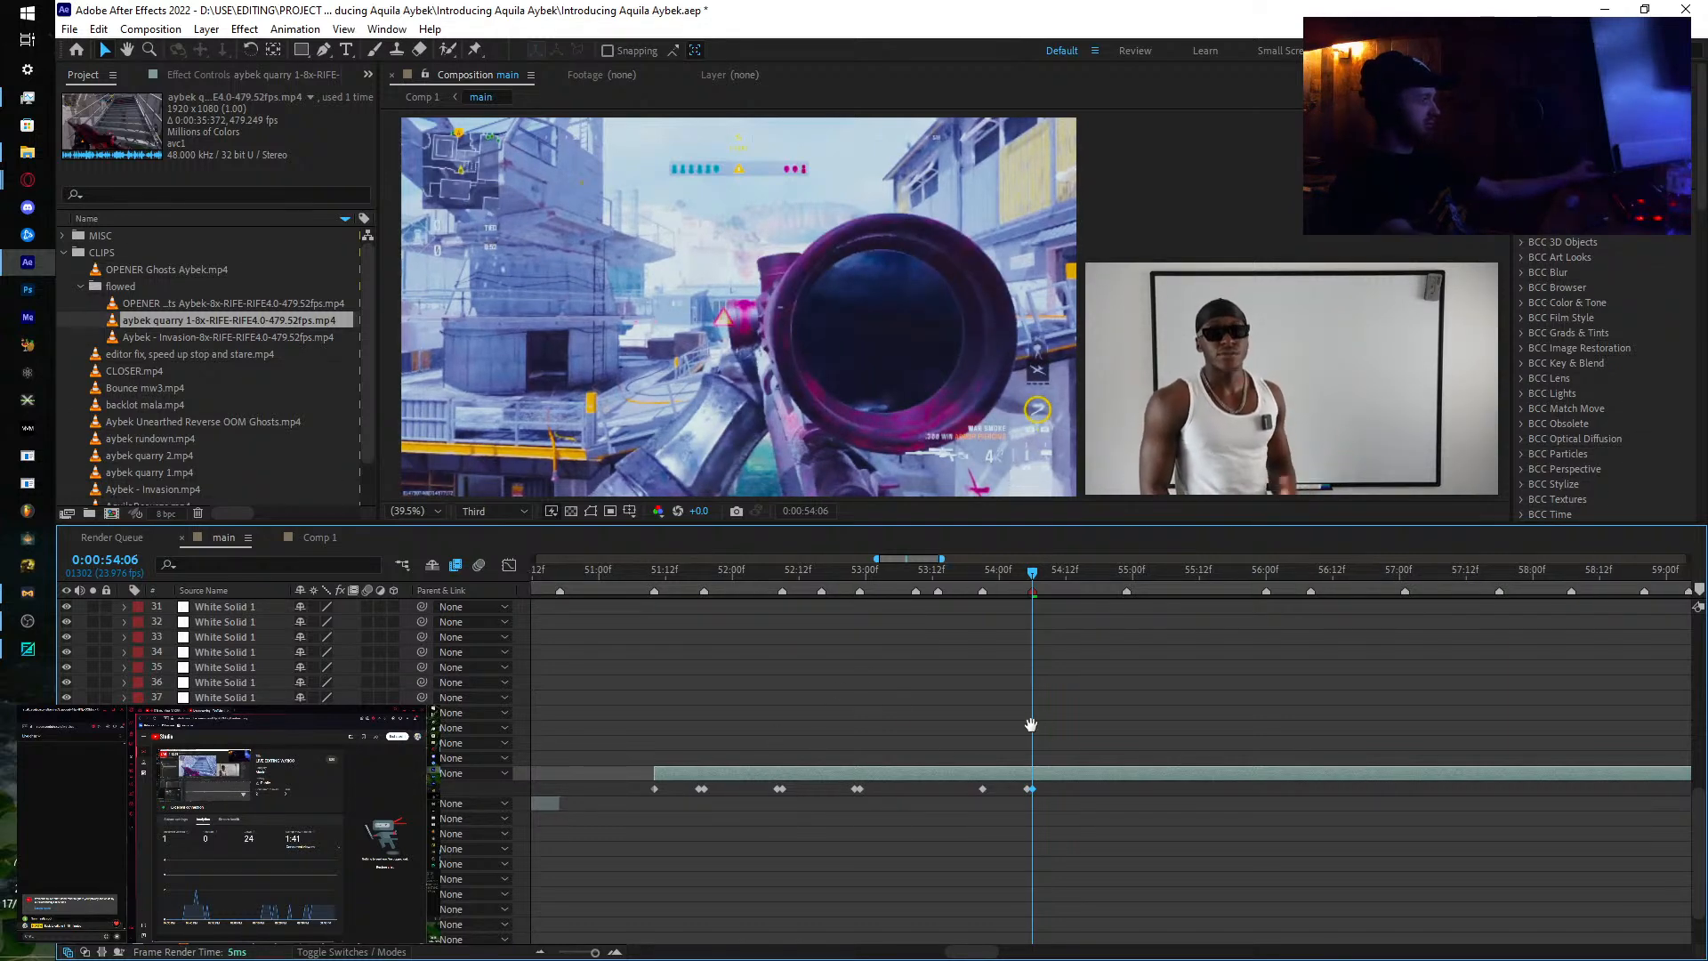
Step: Add time remap keyframes at 0:00:54:22 on the lowered sniper view and at 0:00:54:23 on the Final Kill replay
{"action": "left_click_drag", "start_coordinate": [1030, 724], "coordinate": [780, 755]}
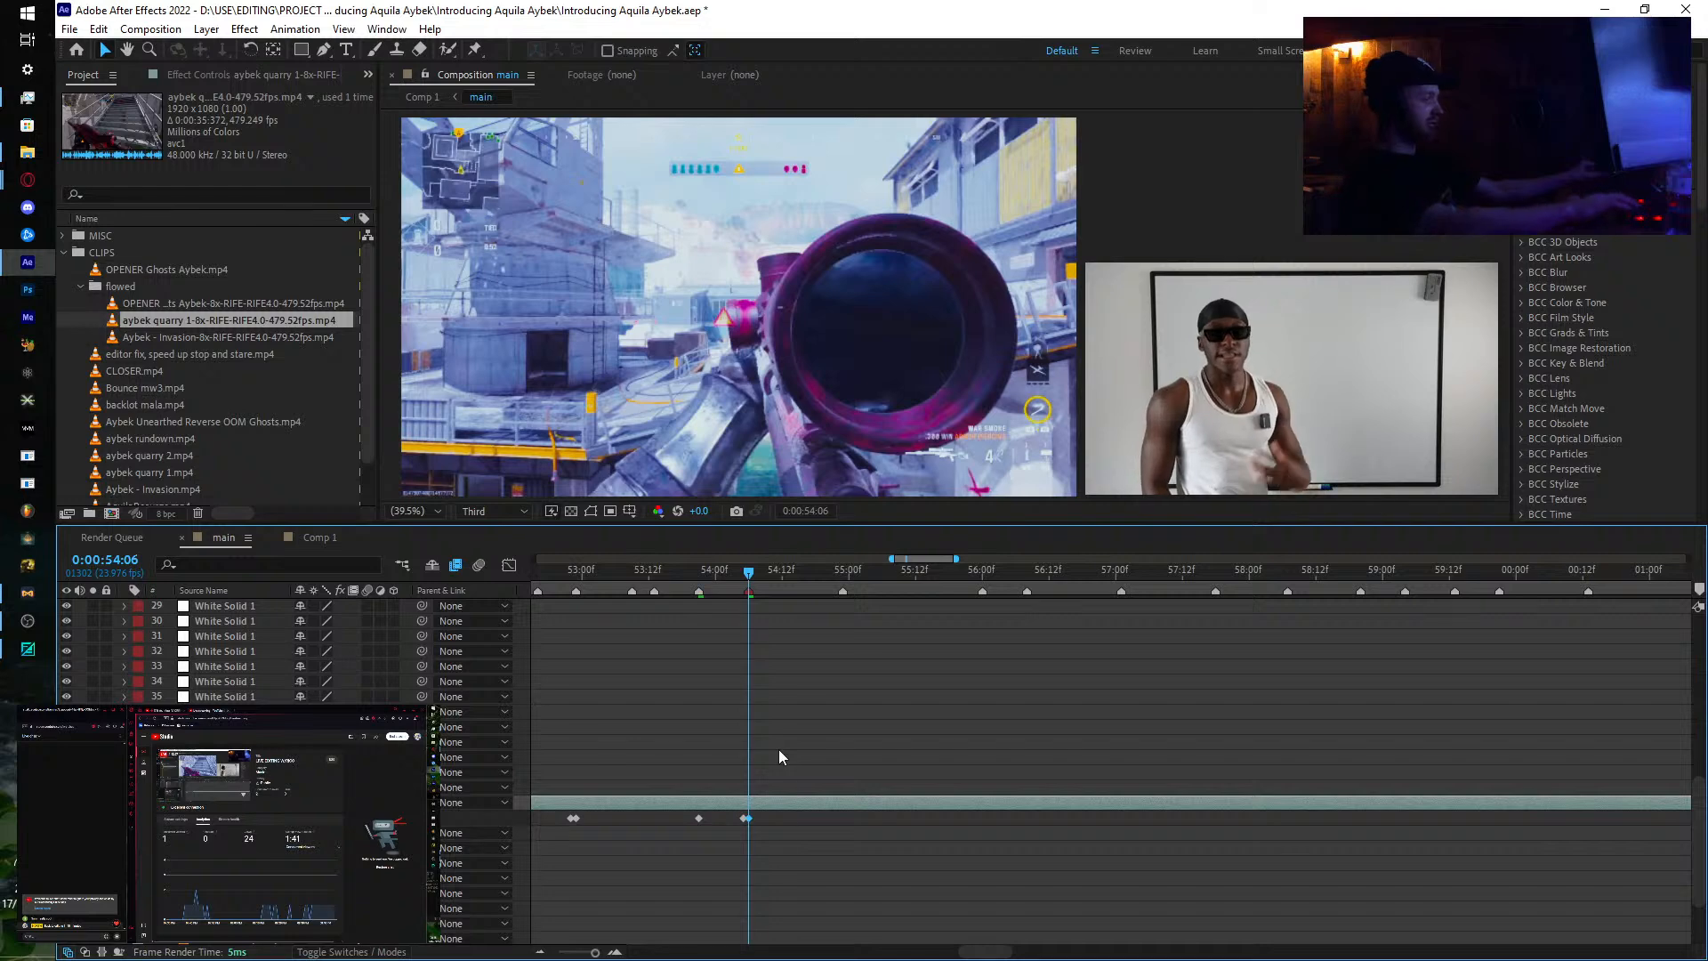
{"action": "key", "text": "space"}
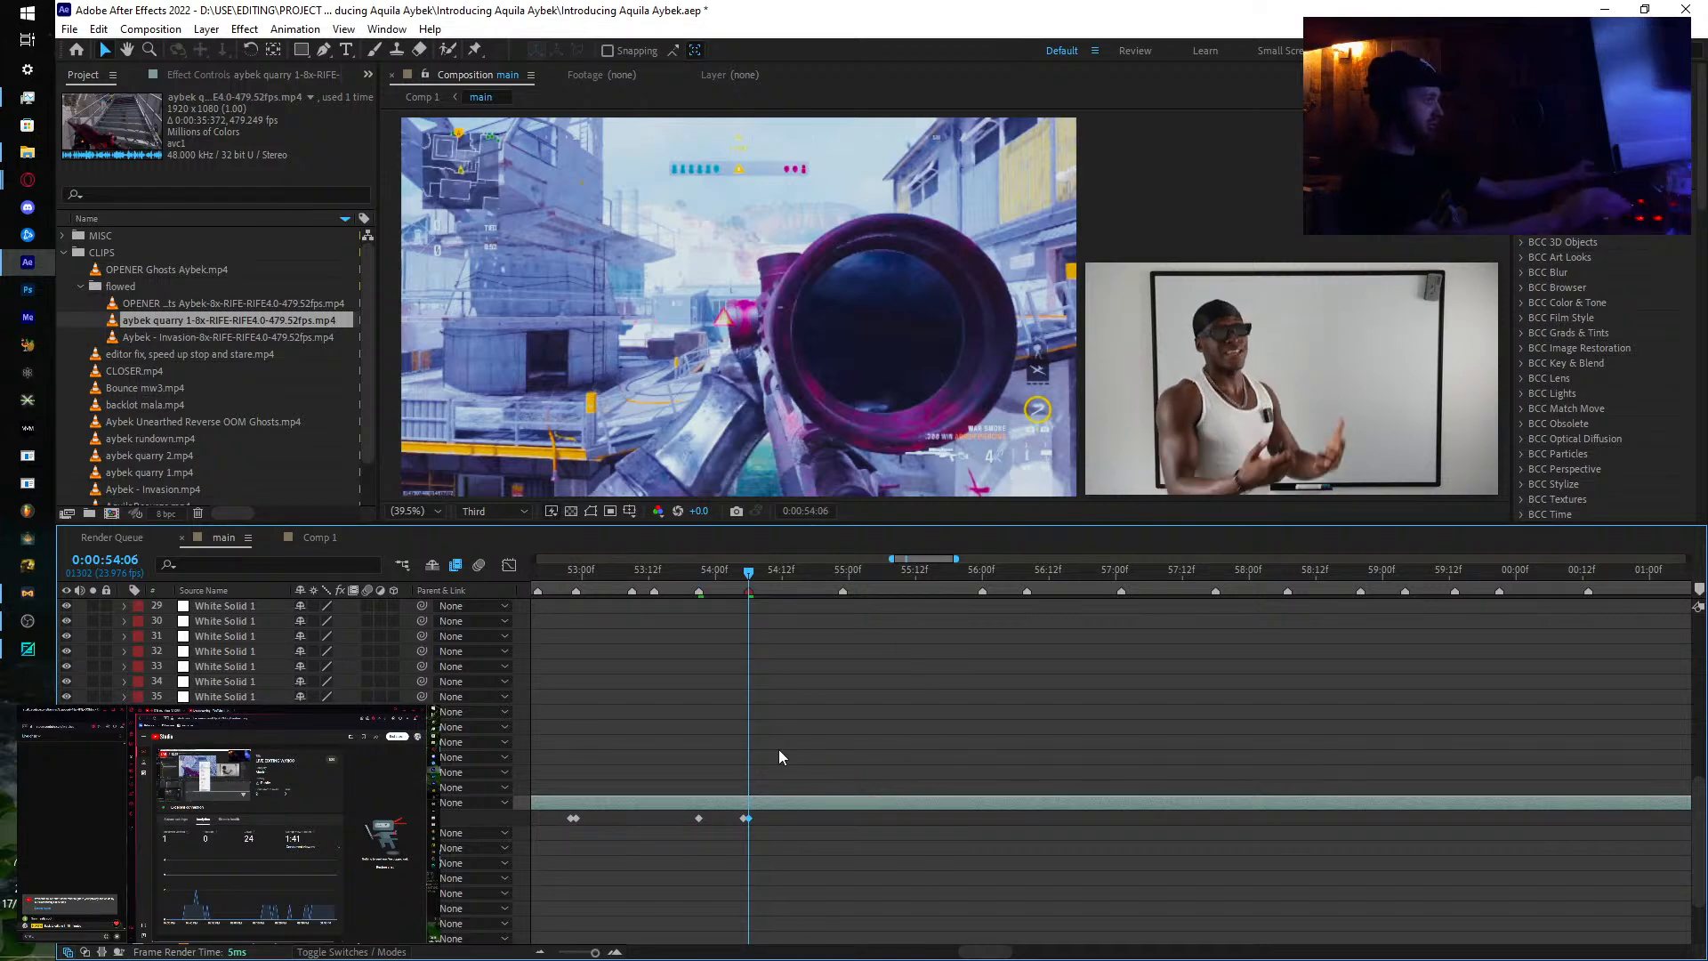
{"action": "key", "text": "space"}
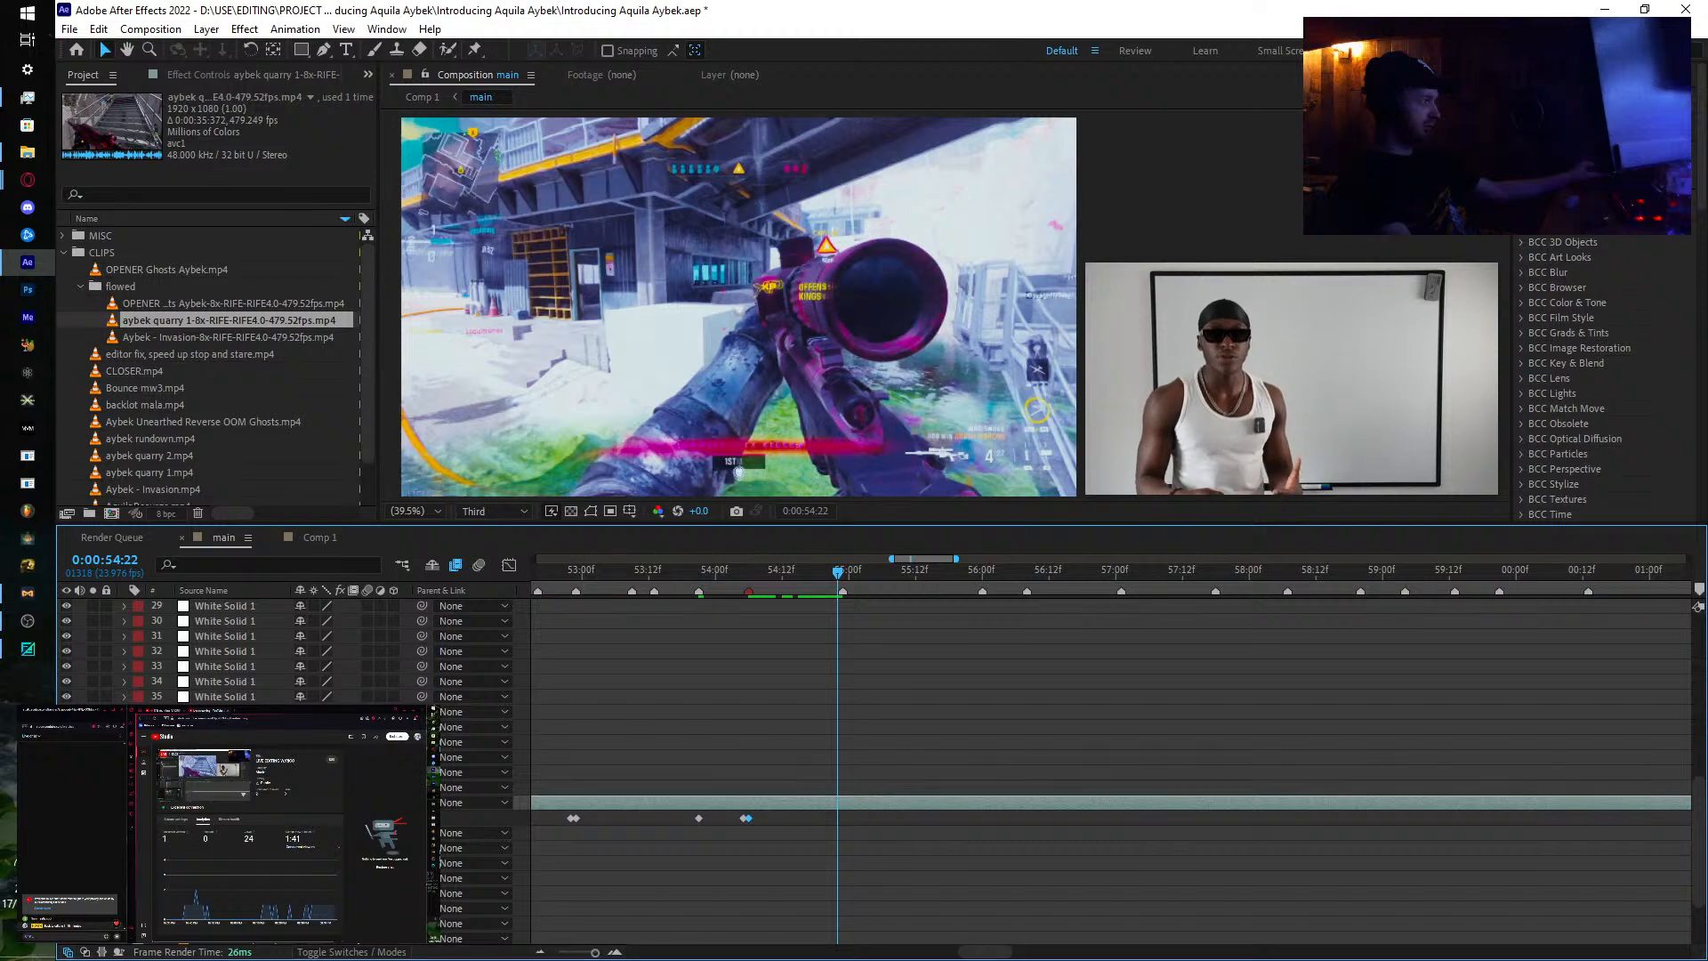
{"action": "left_click_drag", "start_coordinate": [317, 818], "coordinate": [425, 818]}
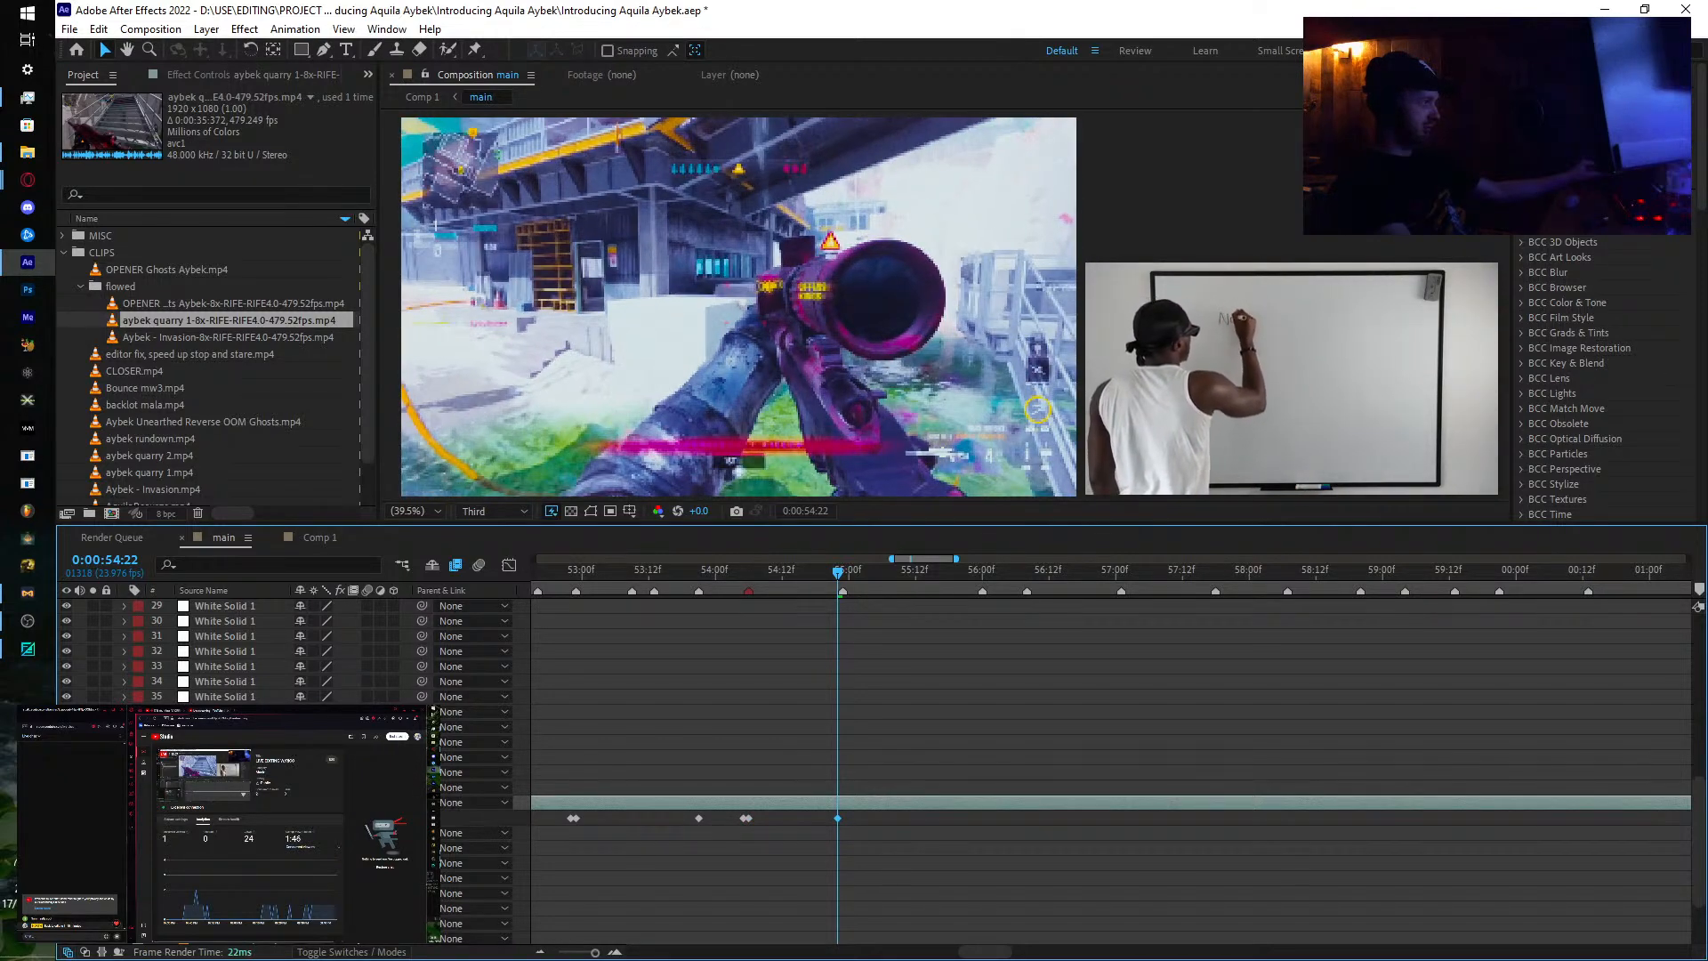
{"action": "left_click_drag", "start_coordinate": [837, 578], "coordinate": [843, 584]}
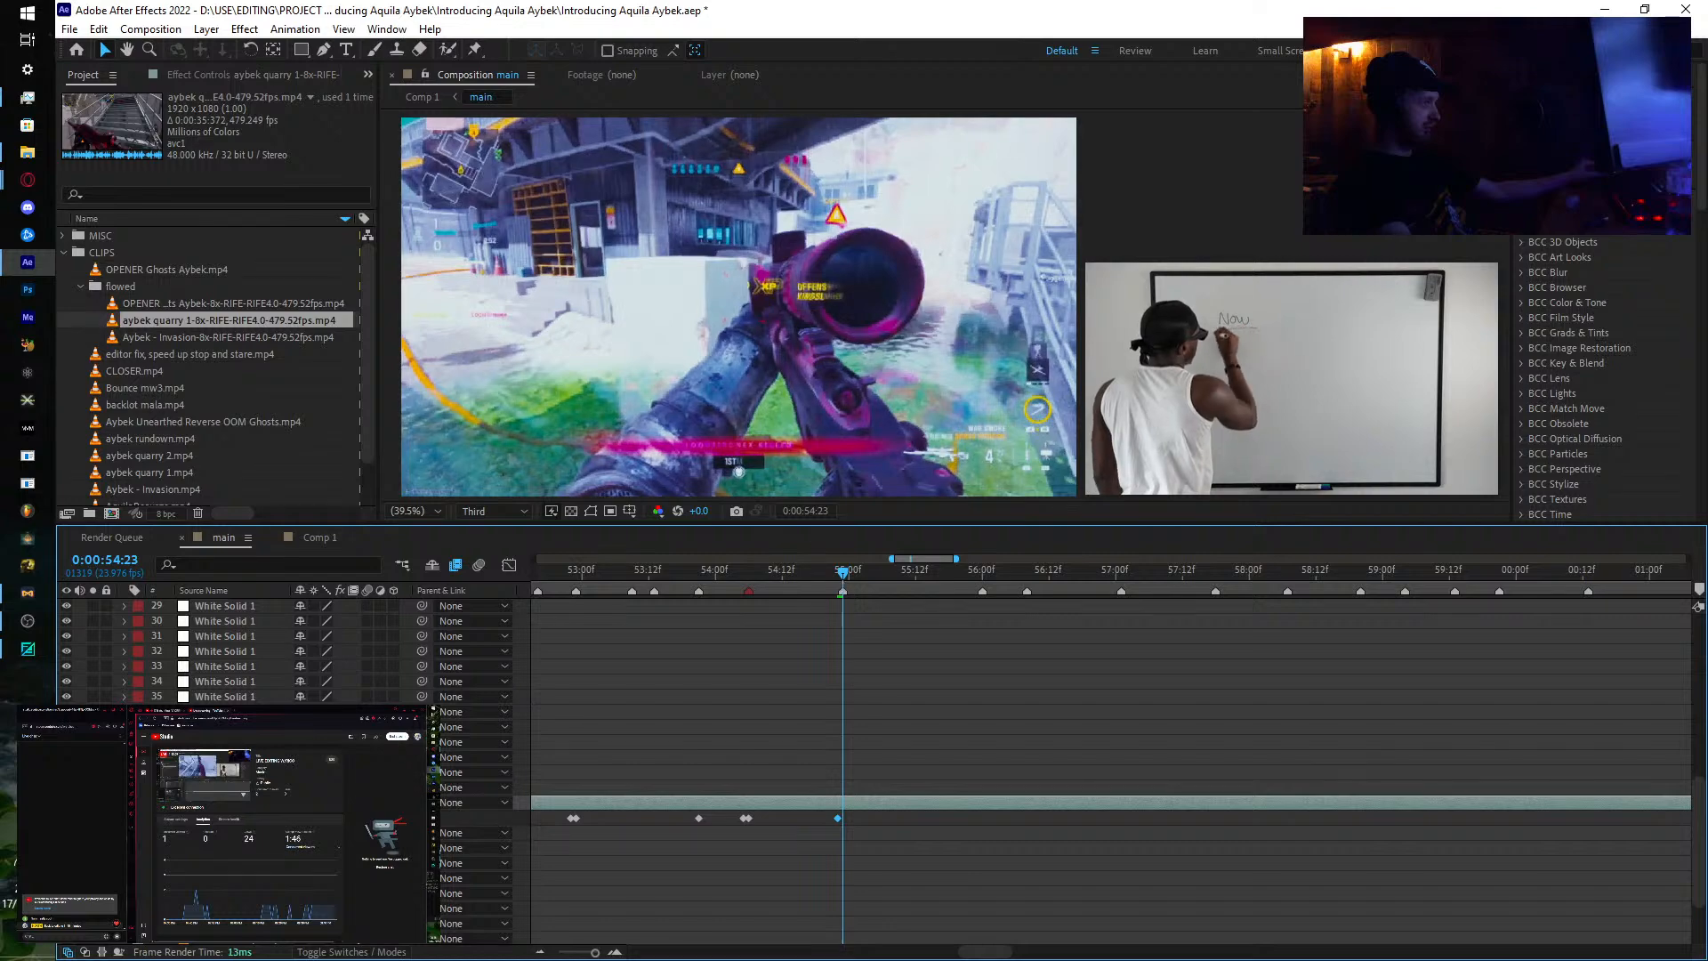
{"action": "left_click_drag", "start_coordinate": [316, 817], "coordinate": [932, 673]}
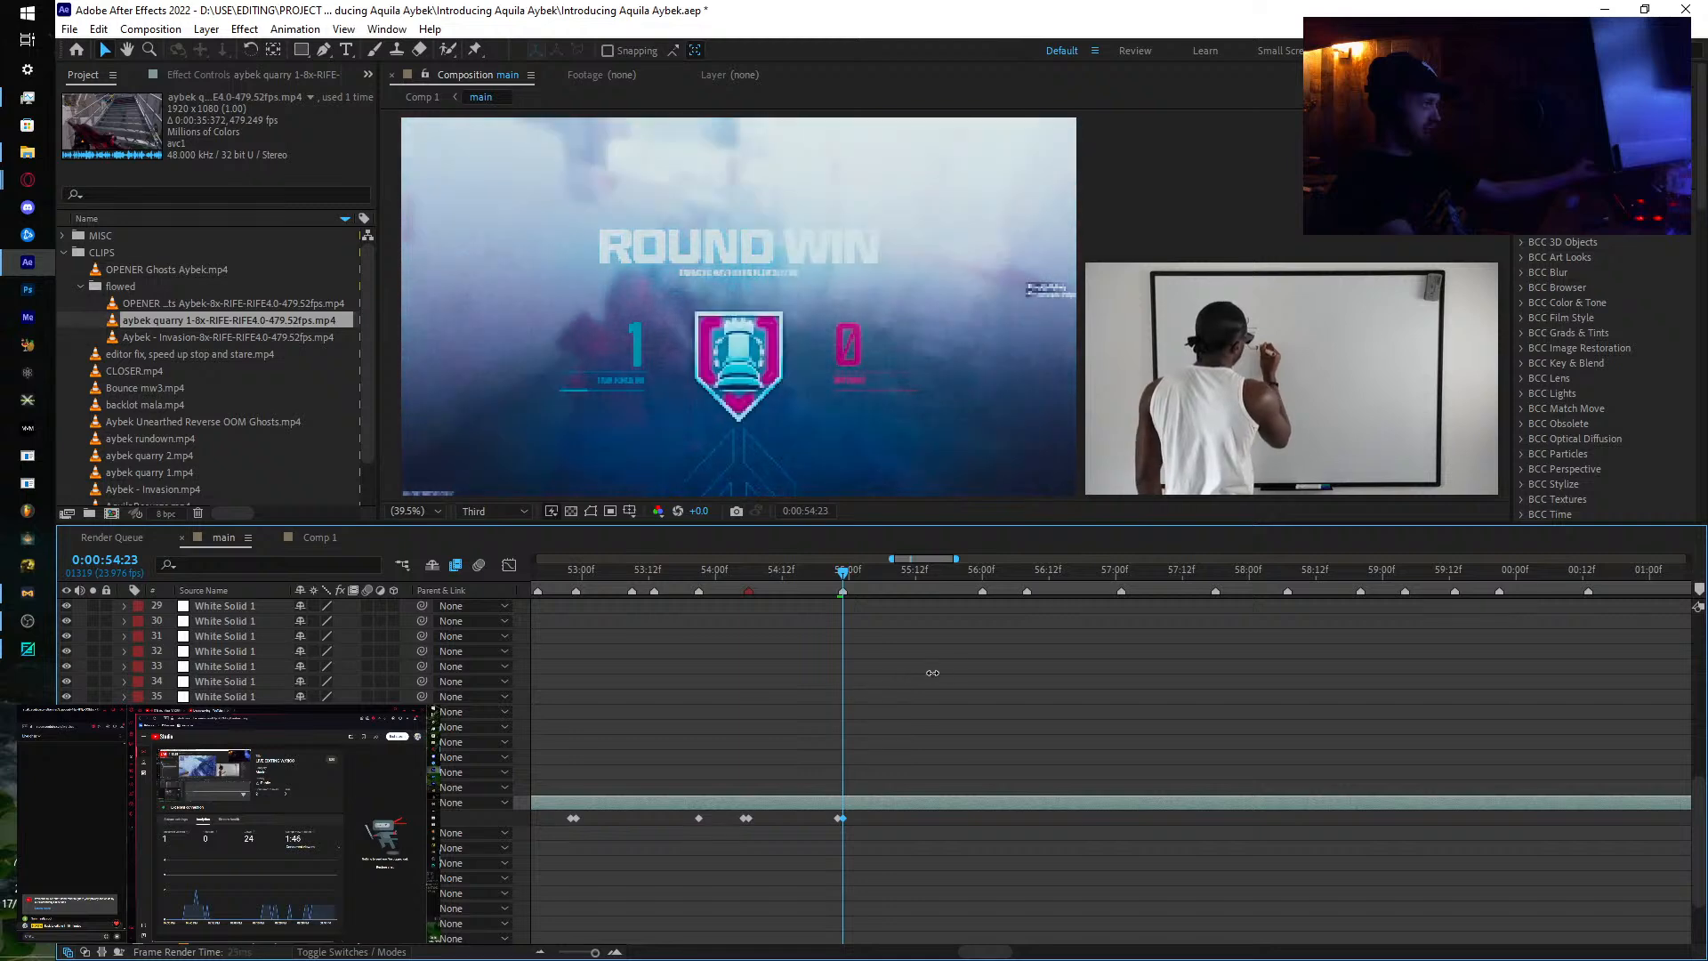
{"action": "left_click_drag", "start_coordinate": [1336, 684], "coordinate": [1387, 681]}
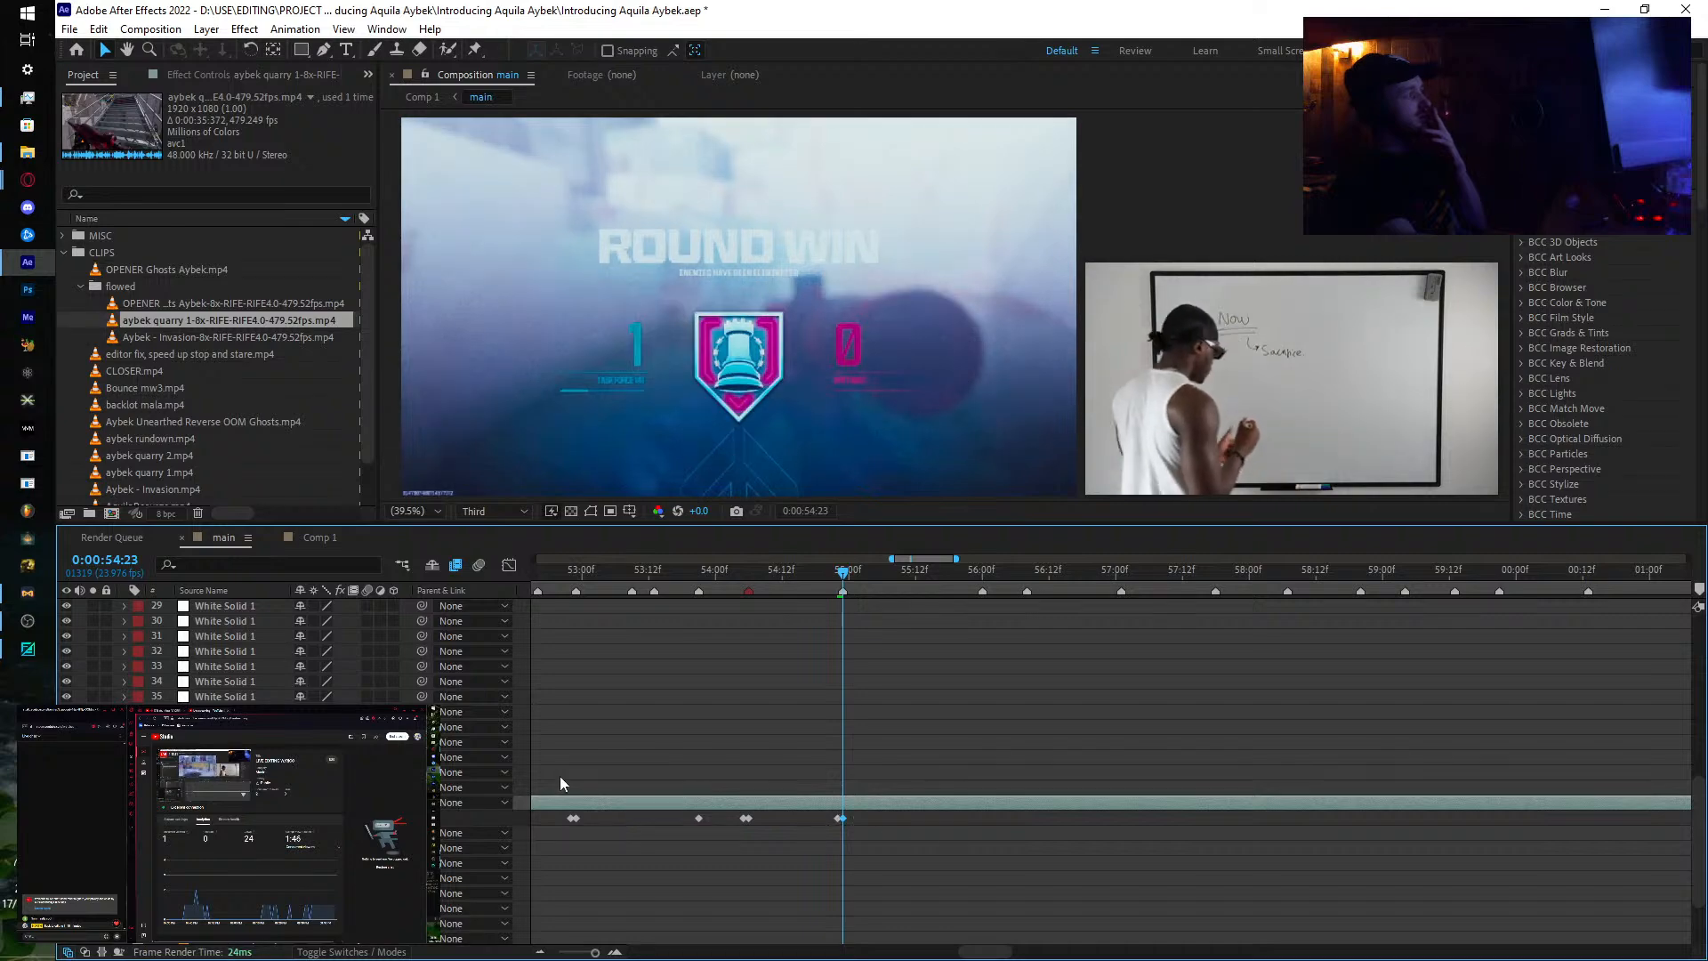
{"action": "left_click_drag", "start_coordinate": [329, 819], "coordinate": [491, 820]}
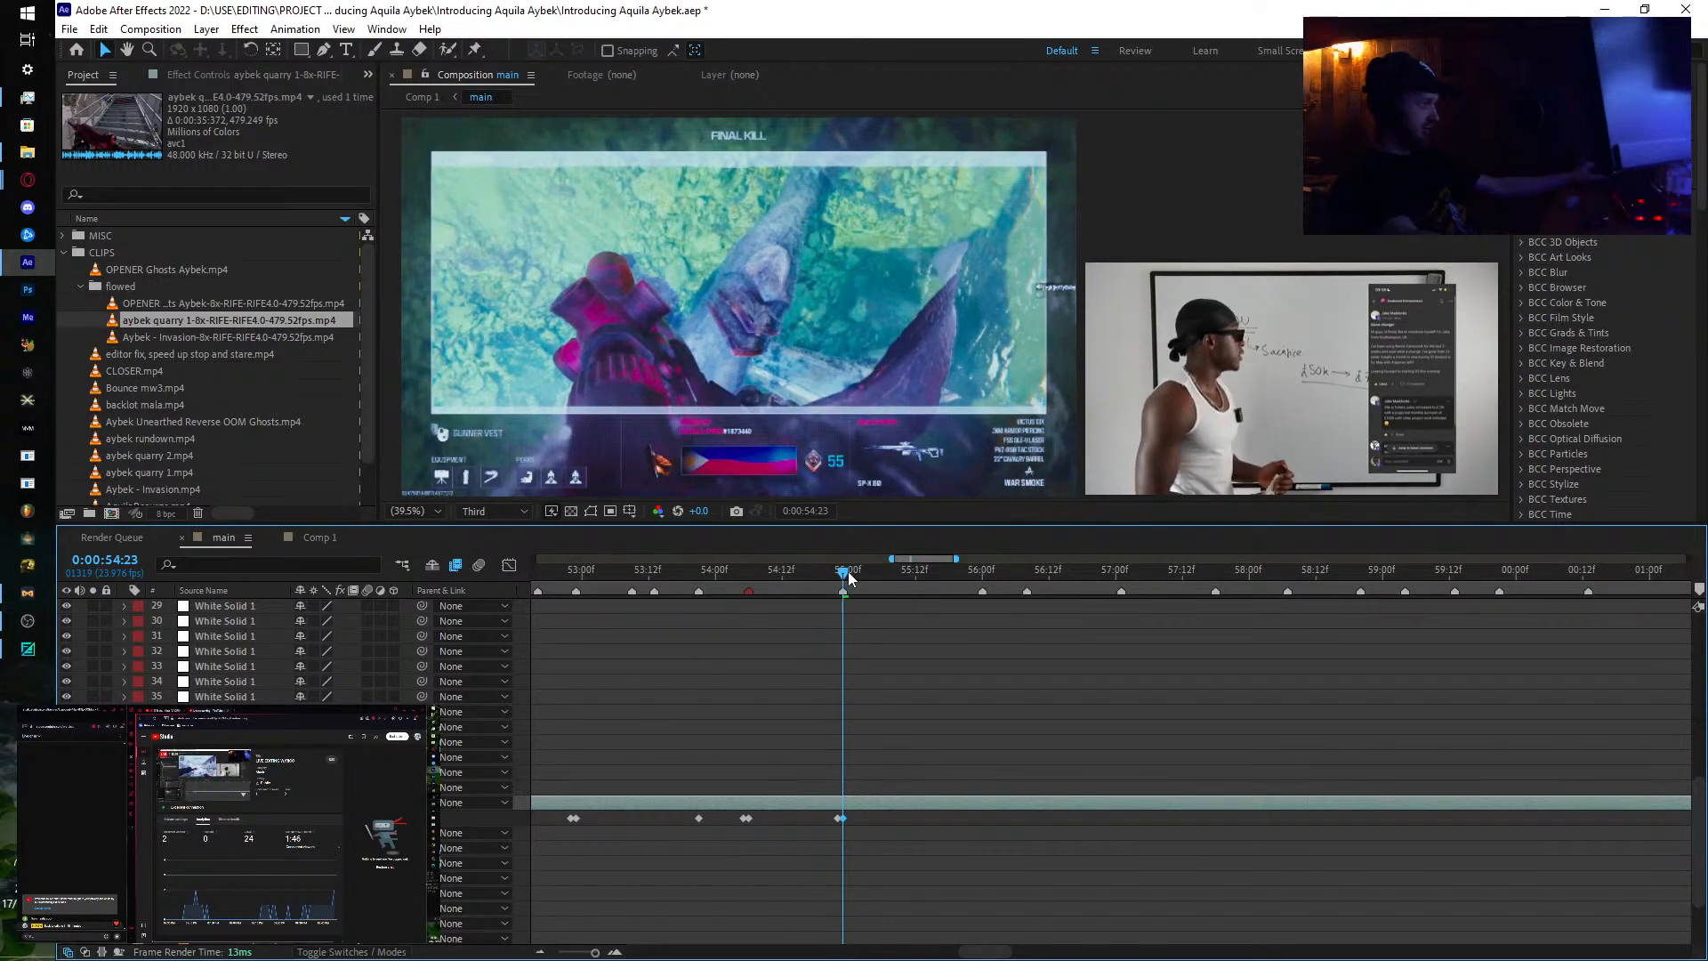
Step: Extend the Final Kill replay with a keyframe two frames before 0:00:55:23, and add one at 0:00:55:23 on the replay's weapon-handling moment
{"action": "left_click_drag", "start_coordinate": [847, 571], "coordinate": [981, 596]}
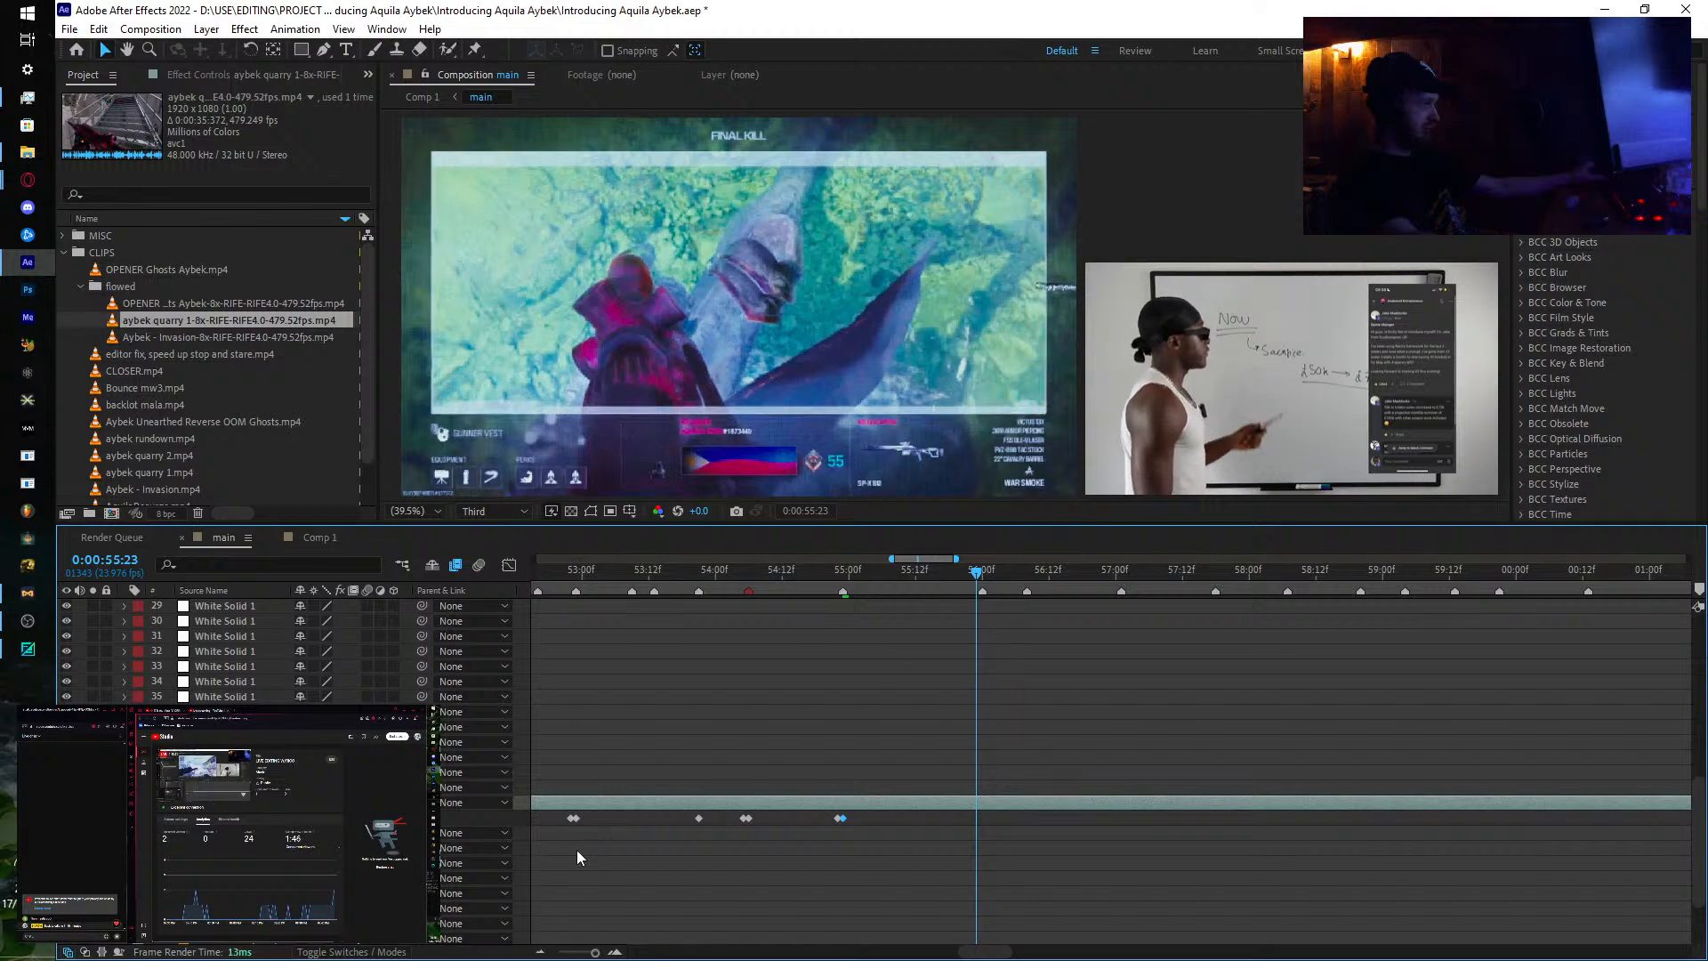
{"action": "key", "text": "ctrl+v"}
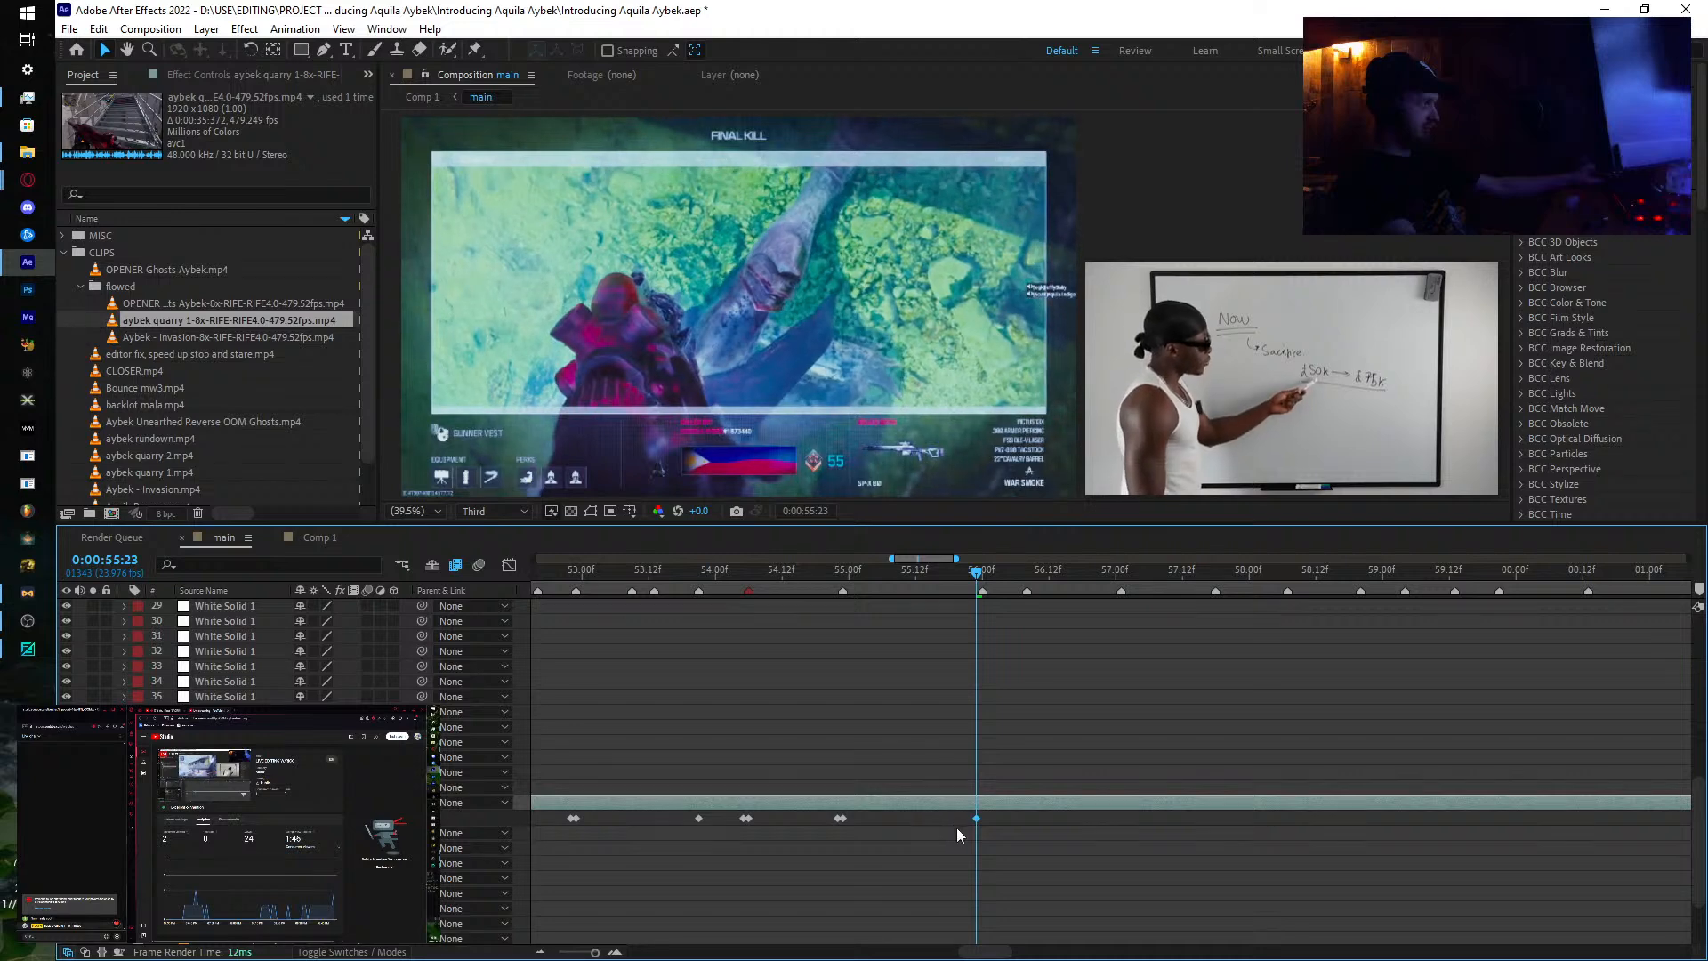
{"action": "left_click_drag", "start_coordinate": [973, 818], "coordinate": [967, 820]}
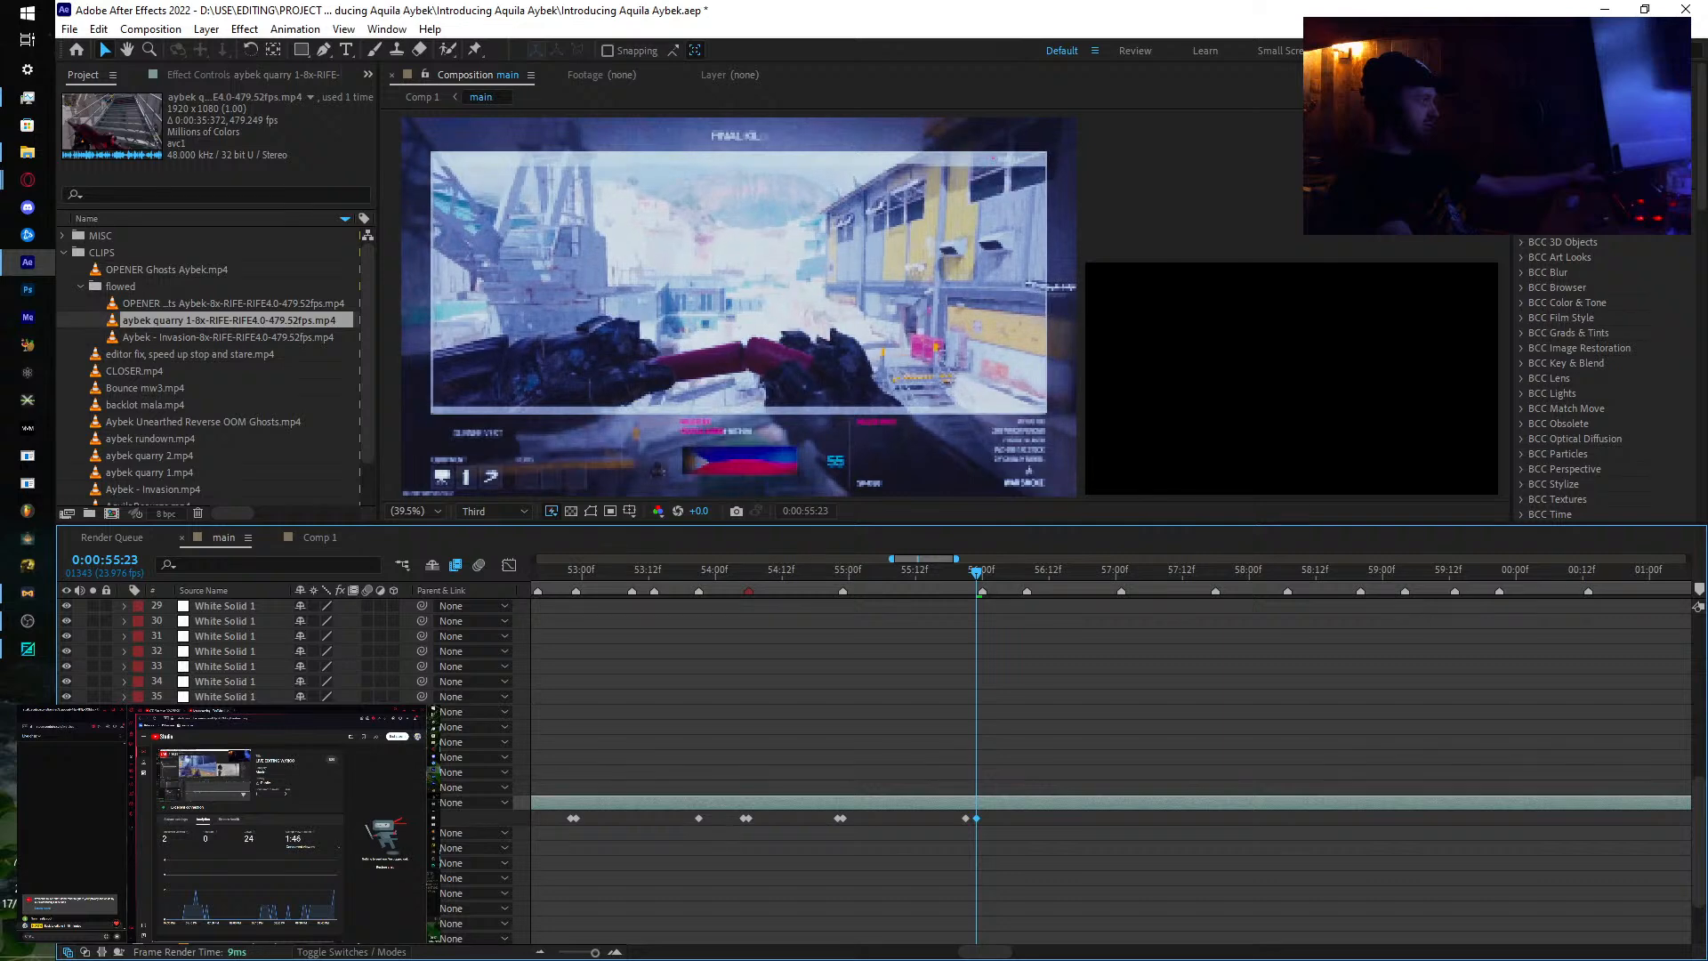
Step: Switch to YouTube in the browser and open a music video from the Liked videos playlist
{"action": "mouse_move", "coordinate": [1236, 419]}
{"action": "left_click", "coordinate": [1110, 288]}
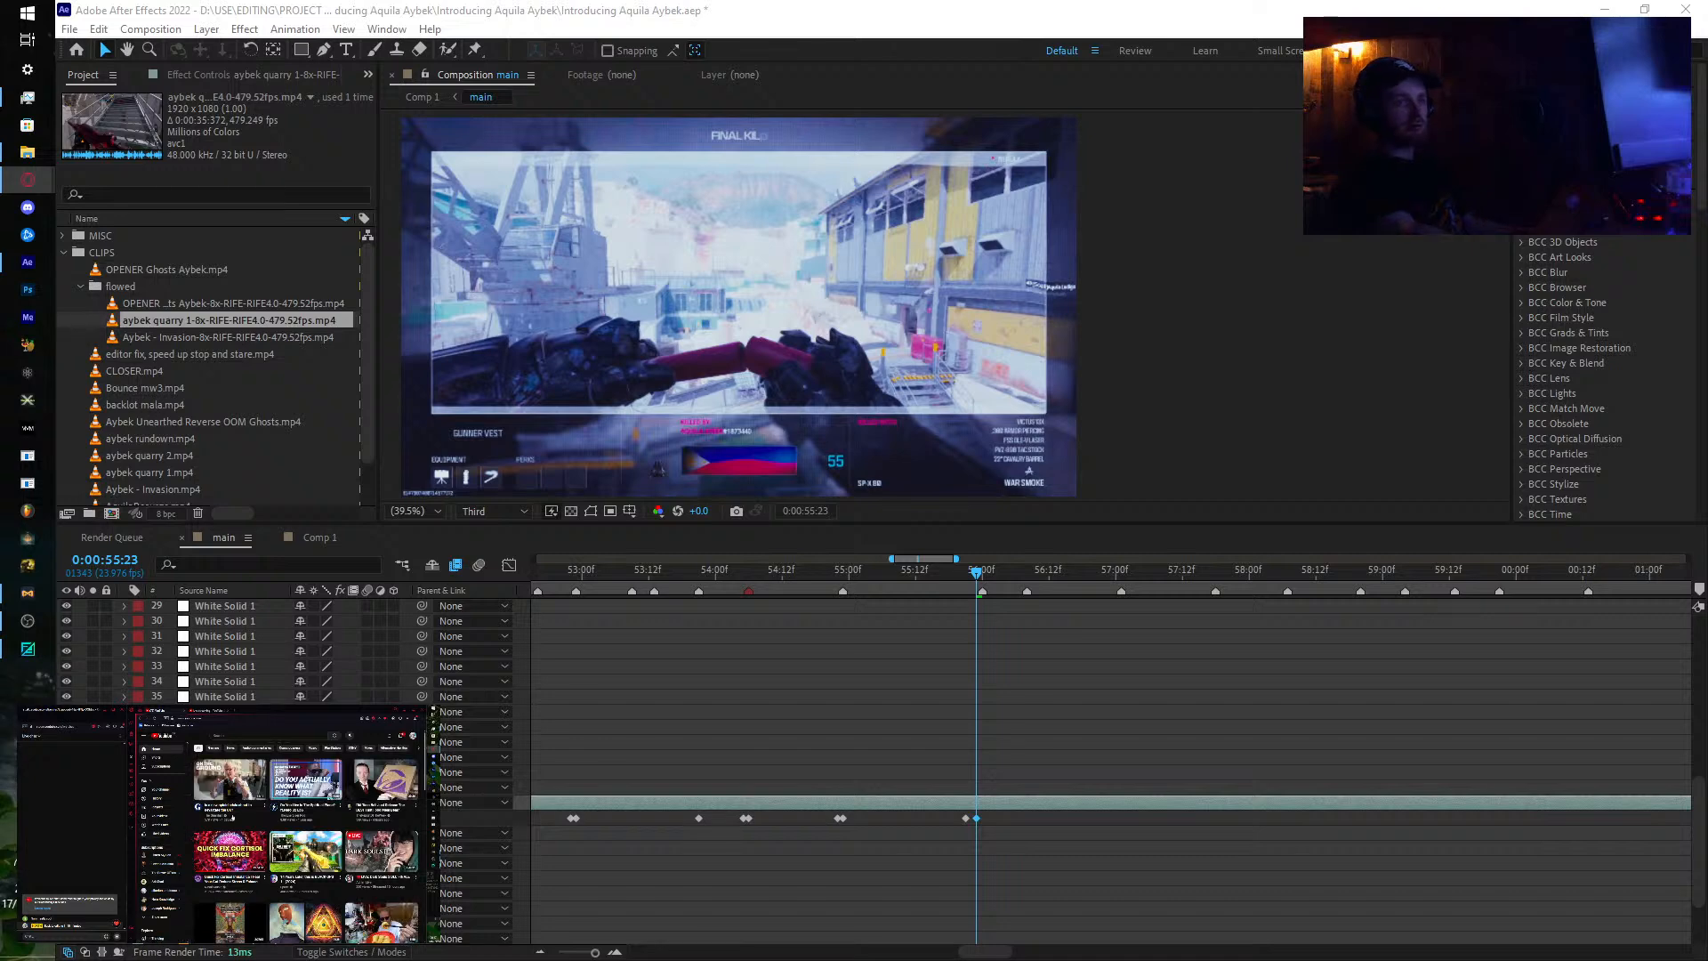
{"action": "left_click", "coordinate": [154, 836]}
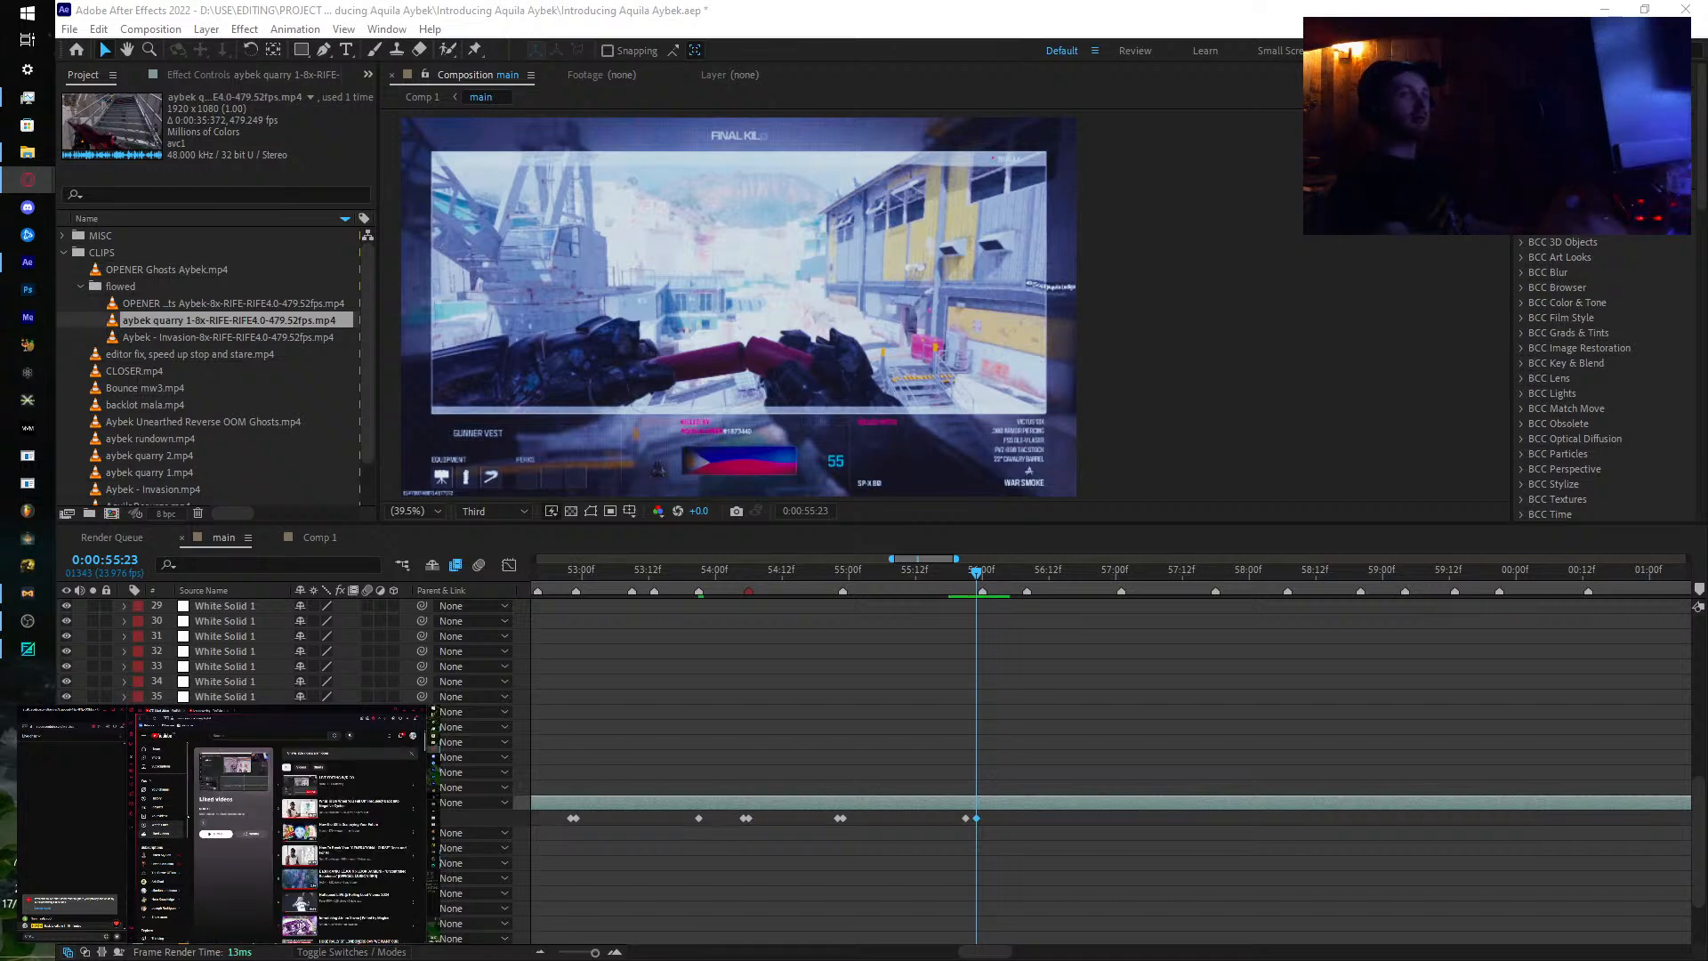
{"action": "scroll", "coordinate": [330, 874], "scroll_direction": "down", "scroll_amount": 8}
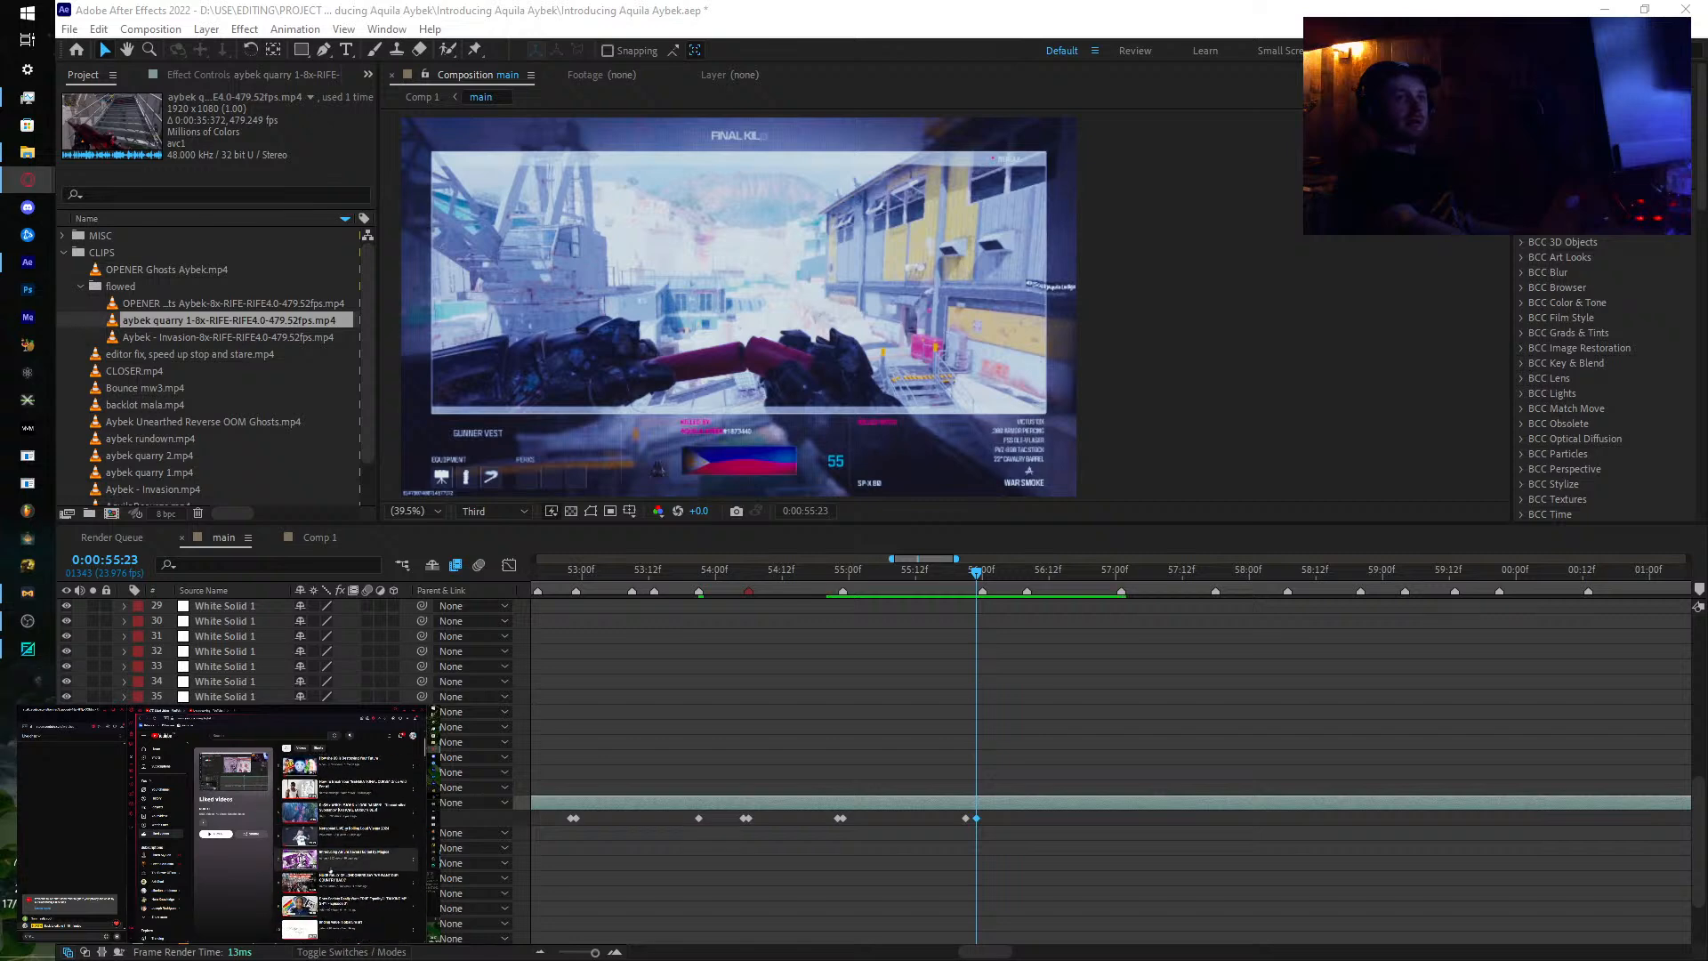
{"action": "scroll", "coordinate": [329, 874], "scroll_direction": "down", "scroll_amount": 10}
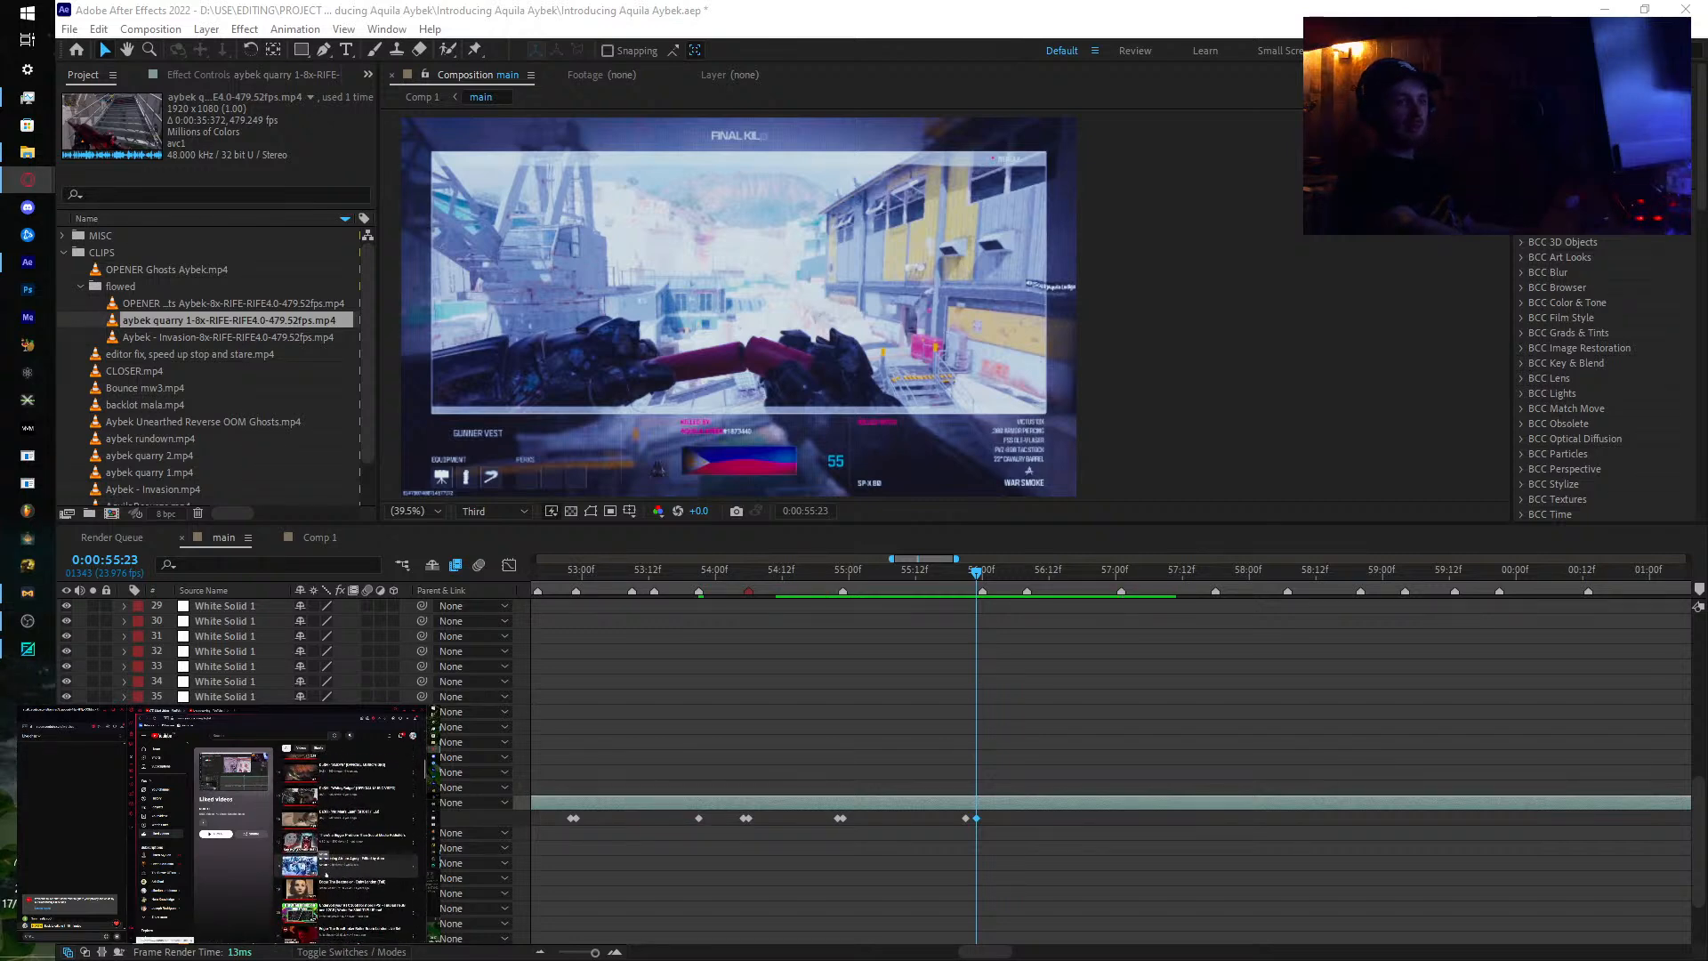
{"action": "scroll", "coordinate": [329, 873], "scroll_direction": "down", "scroll_amount": 10}
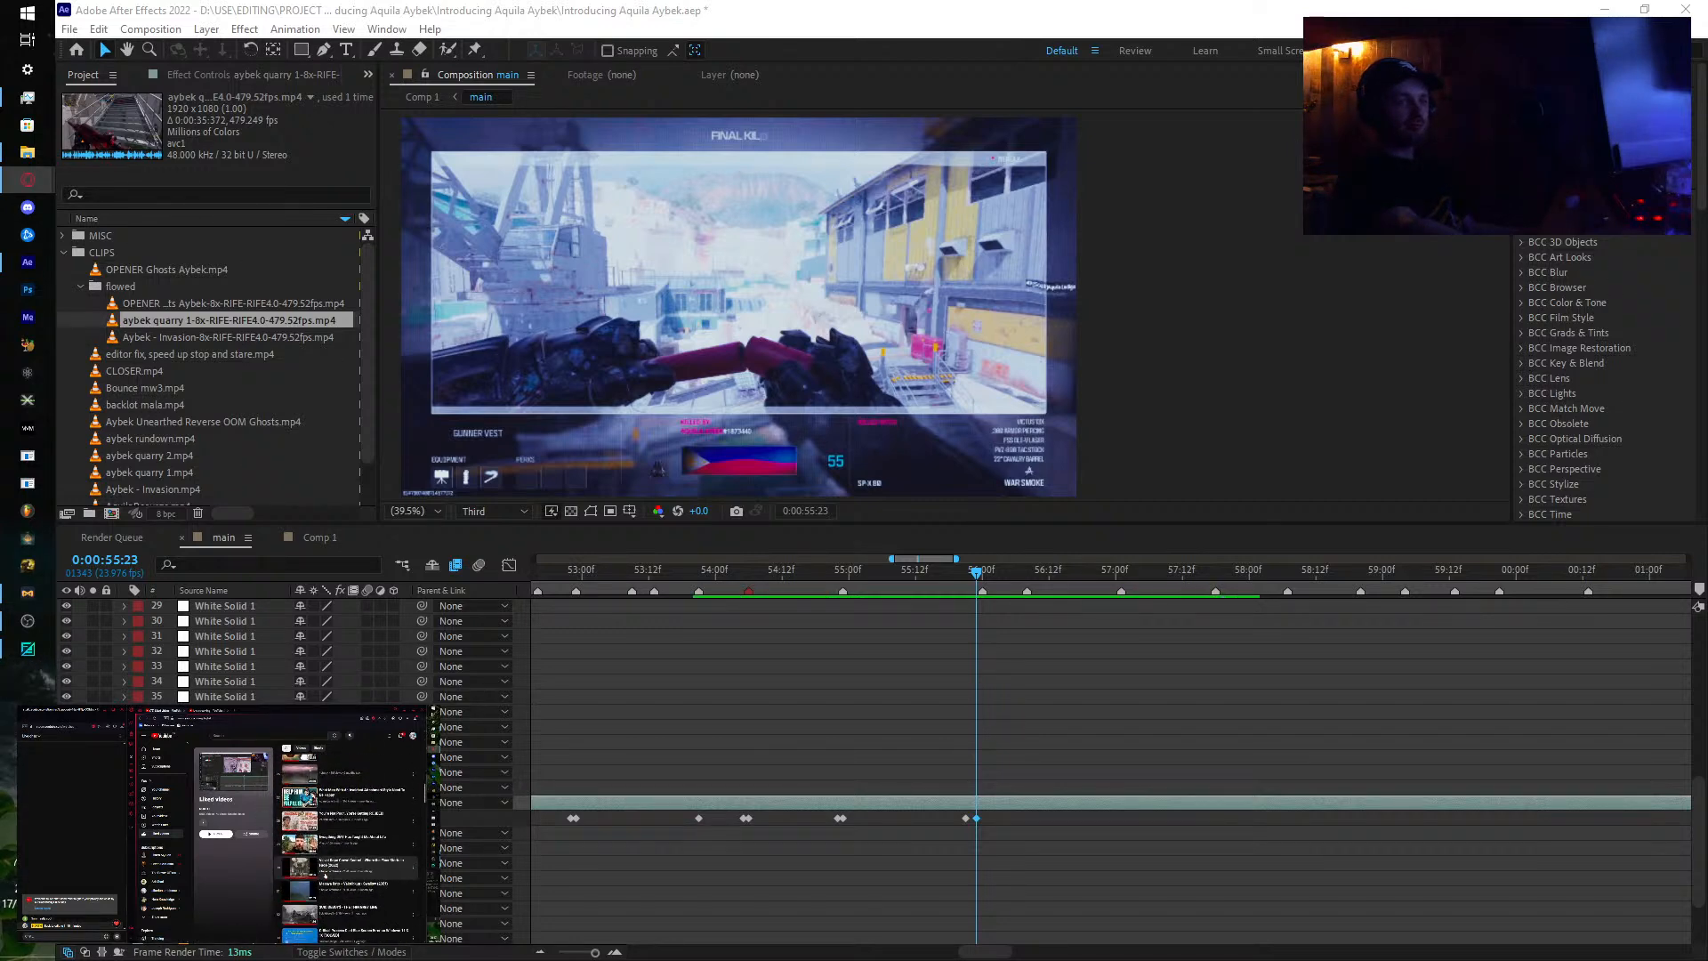
{"action": "scroll", "coordinate": [329, 873], "scroll_direction": "down", "scroll_amount": 5}
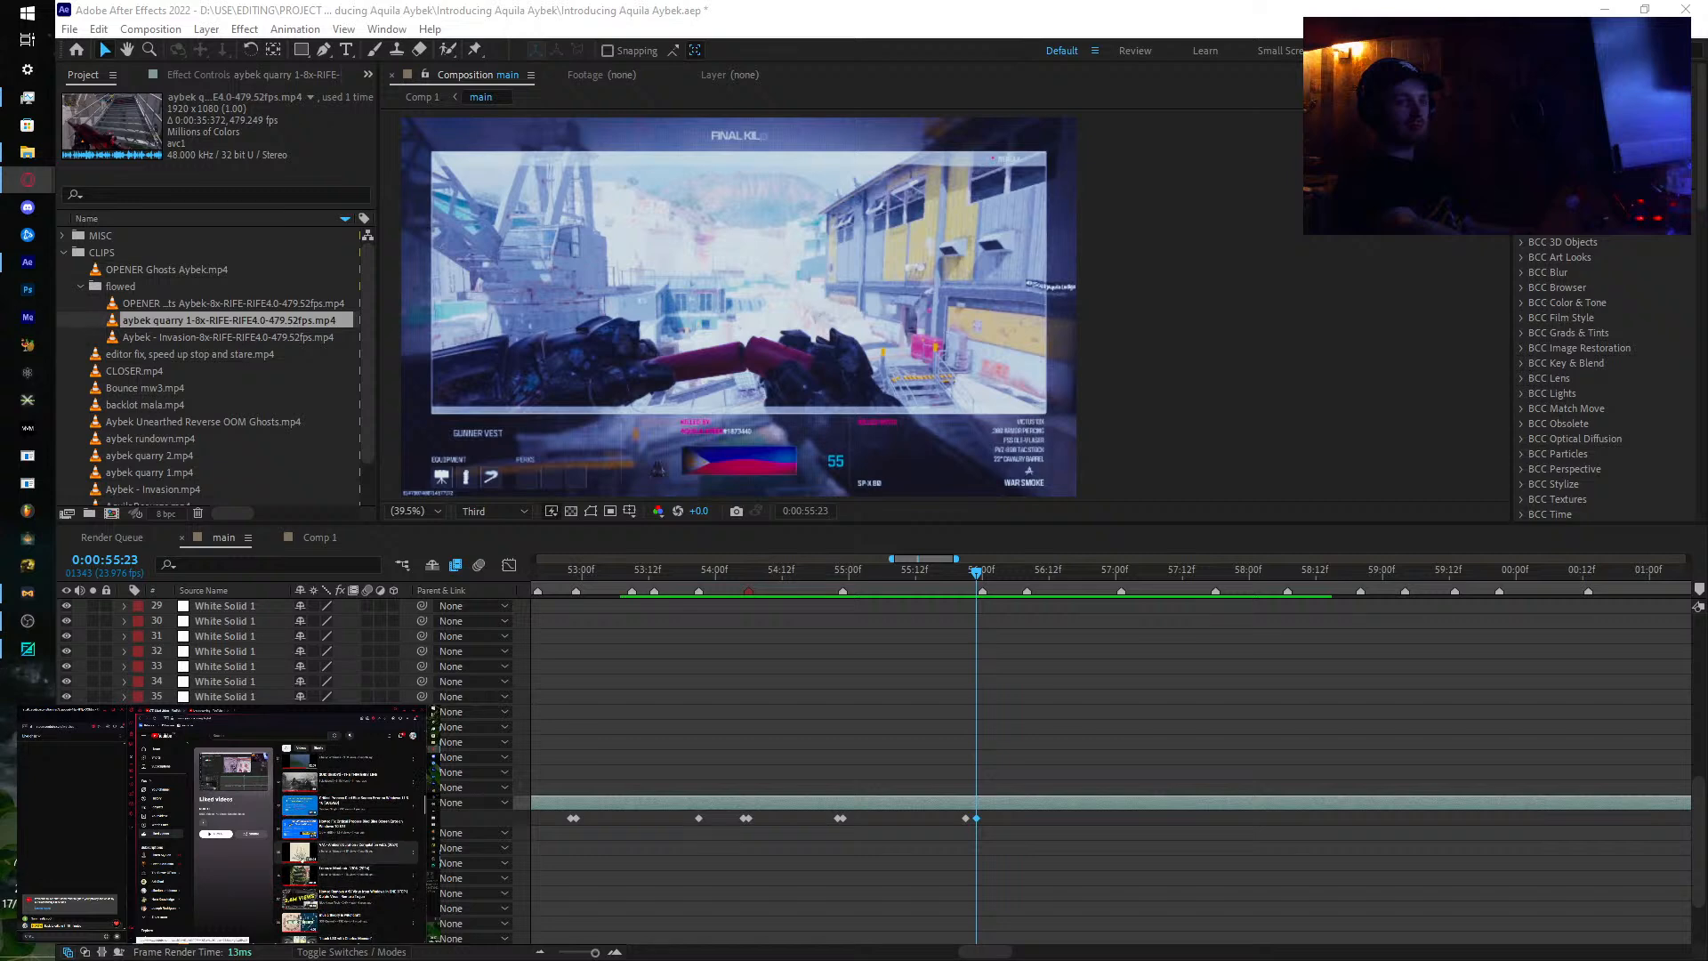
{"action": "left_click", "coordinate": [301, 859]}
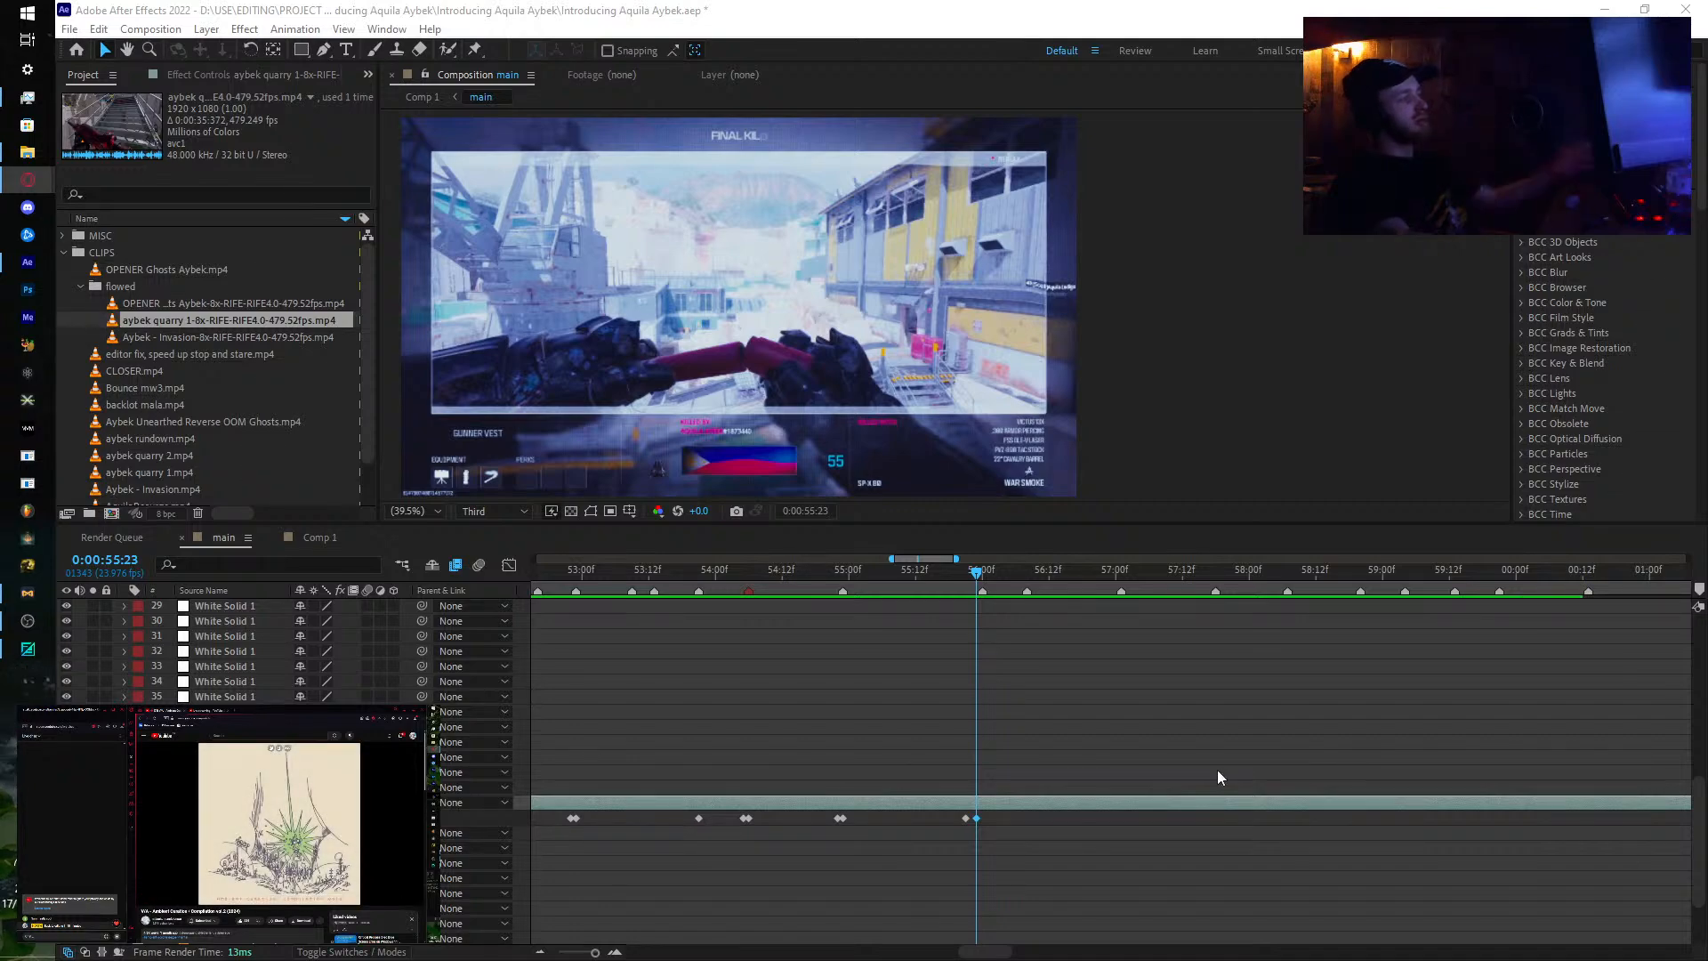
Step: Add time remap keyframes at 0:00:57:00 on the replay's yellow building view and at 0:00:57:01 on the close view of the windowed wooden wall
{"action": "left_click_drag", "start_coordinate": [837, 570], "coordinate": [1118, 580]}
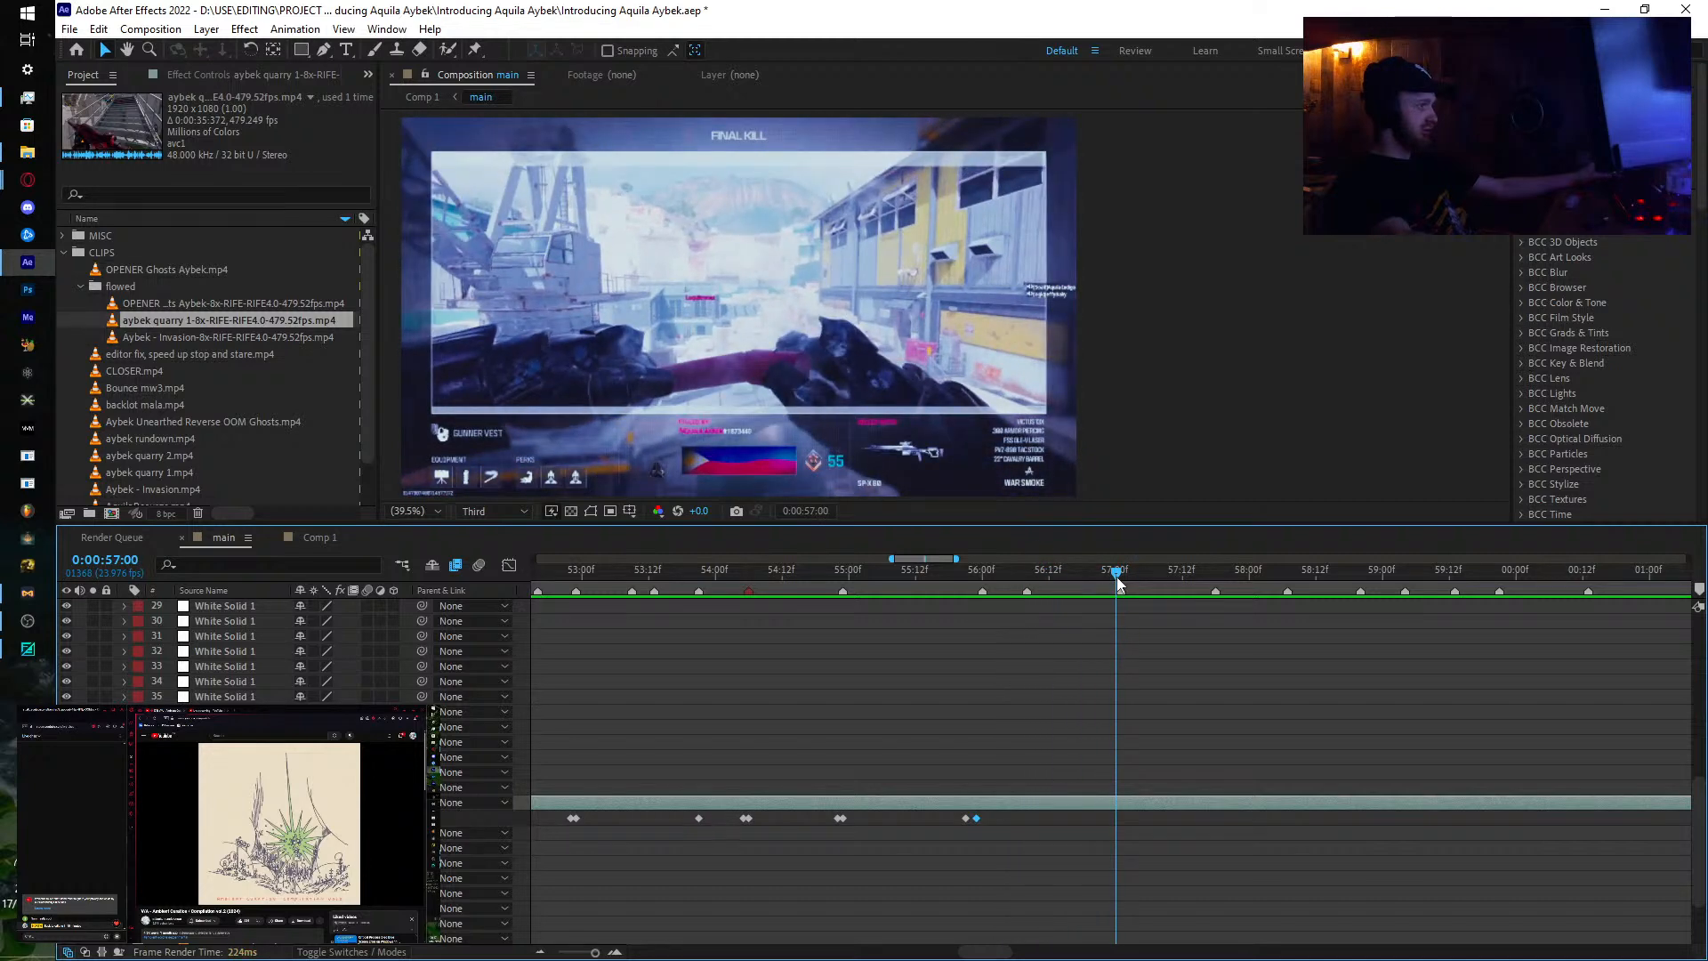
{"action": "left_click_drag", "start_coordinate": [322, 817], "coordinate": [670, 792]}
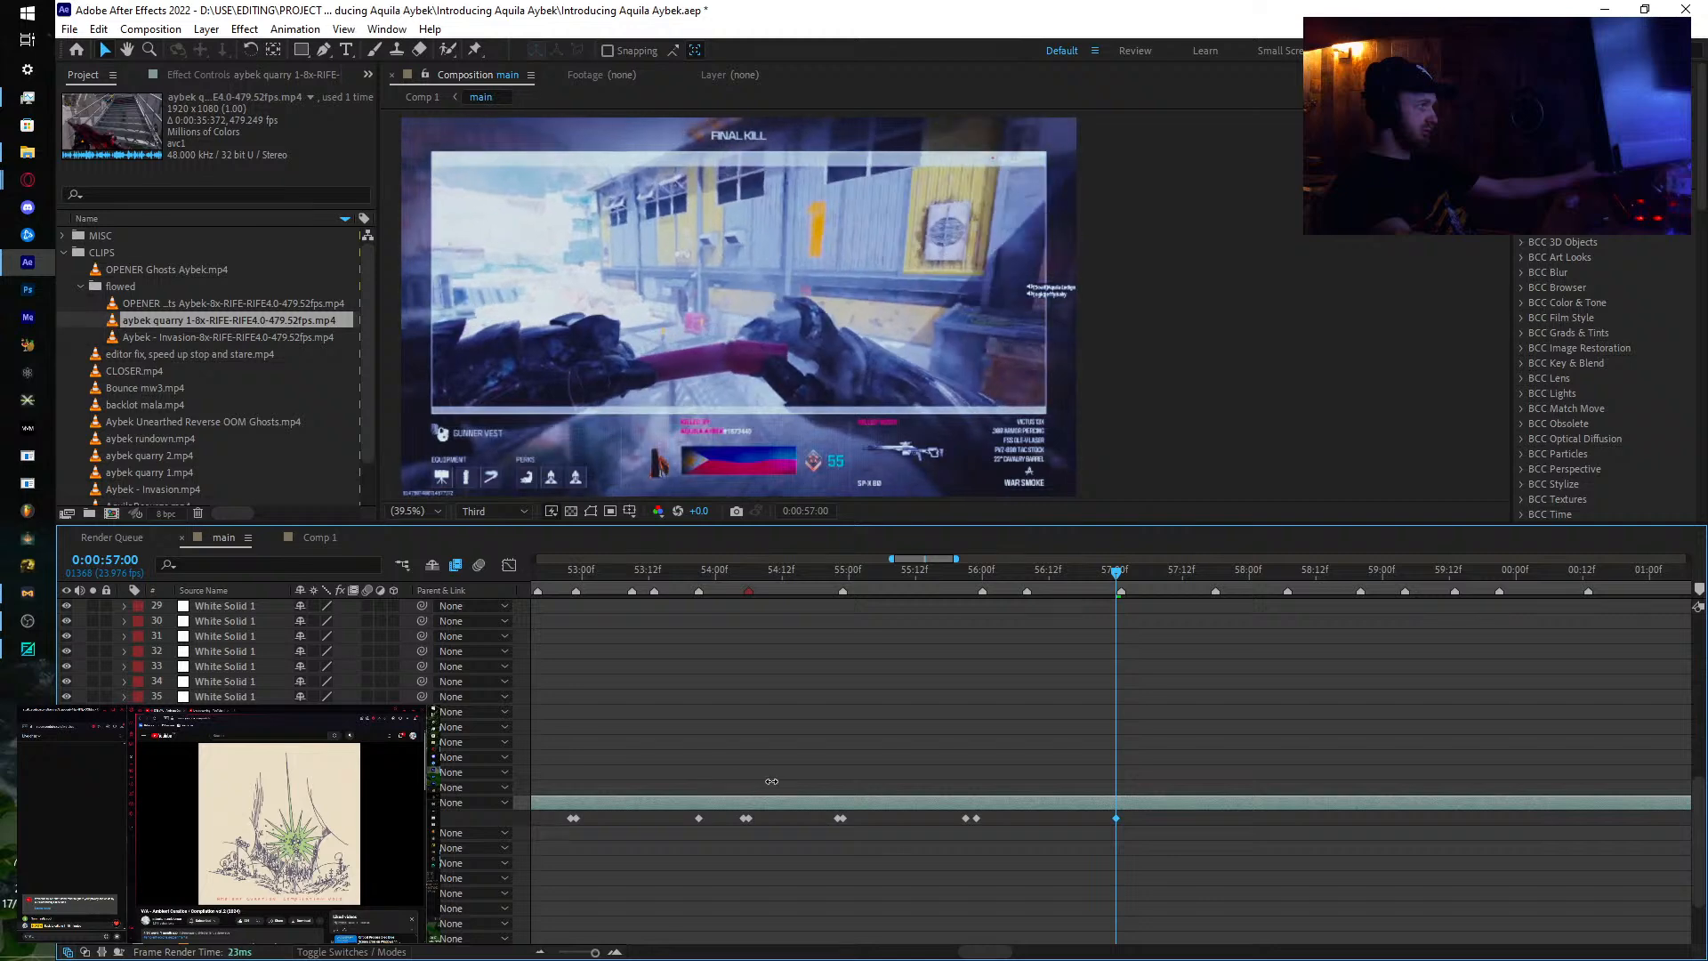
{"action": "left_click_drag", "start_coordinate": [866, 774], "coordinate": [1020, 761]}
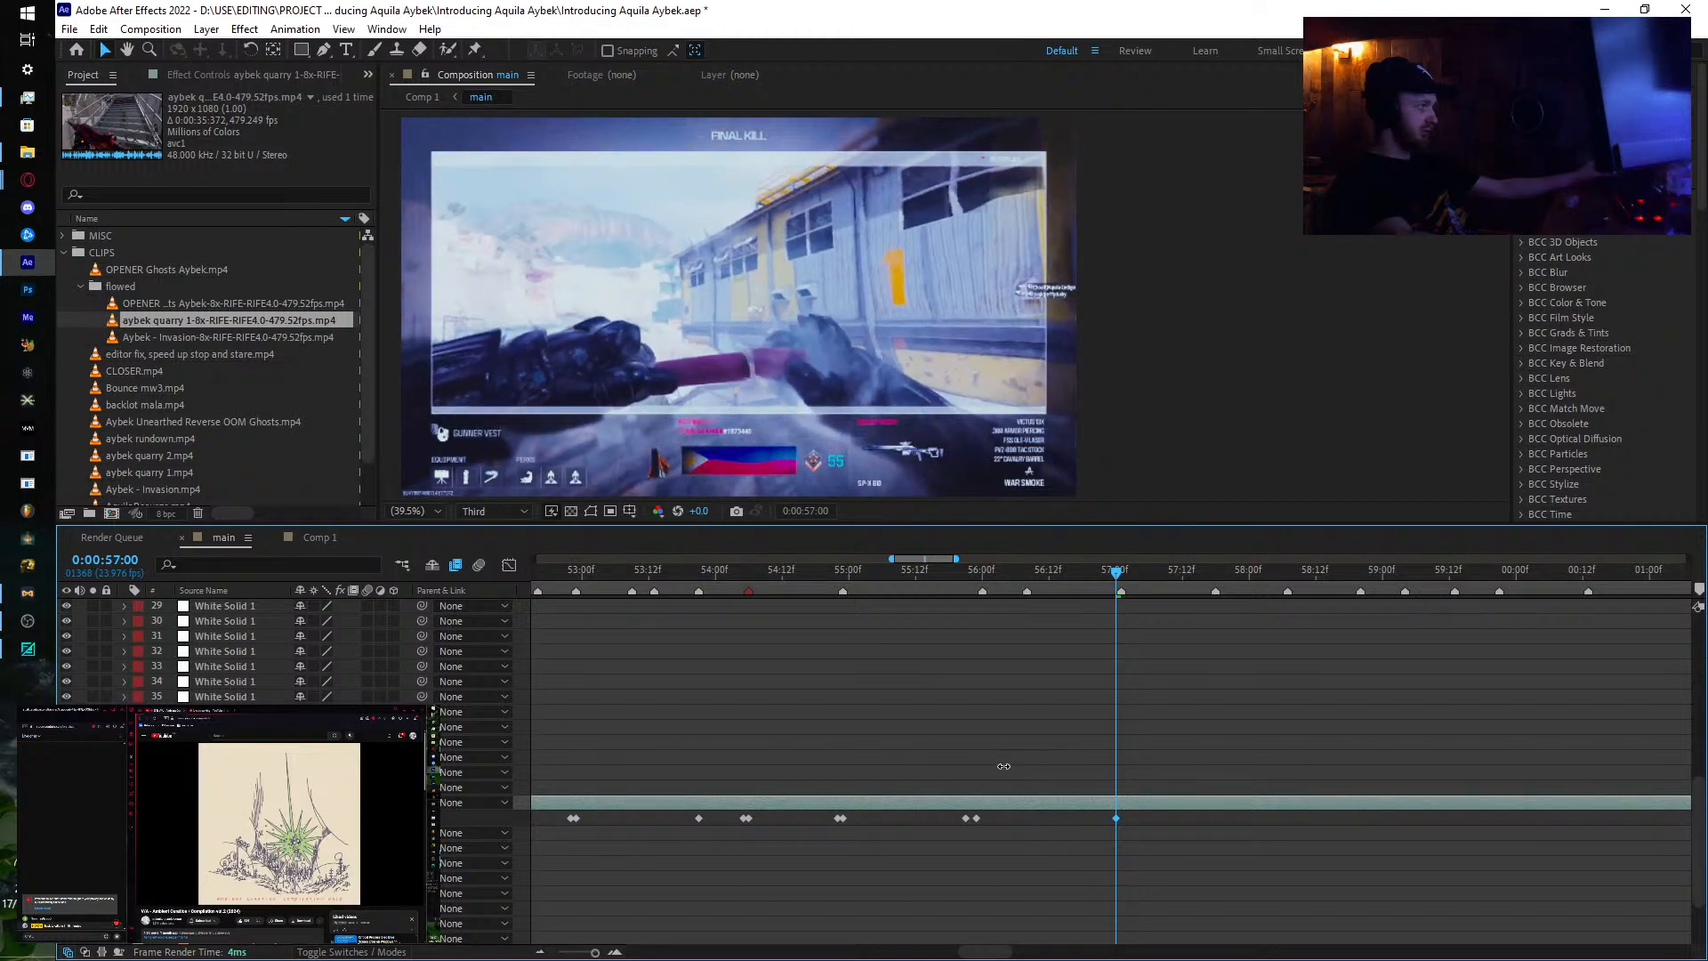
{"action": "left_click_drag", "start_coordinate": [978, 579], "coordinate": [1118, 642]}
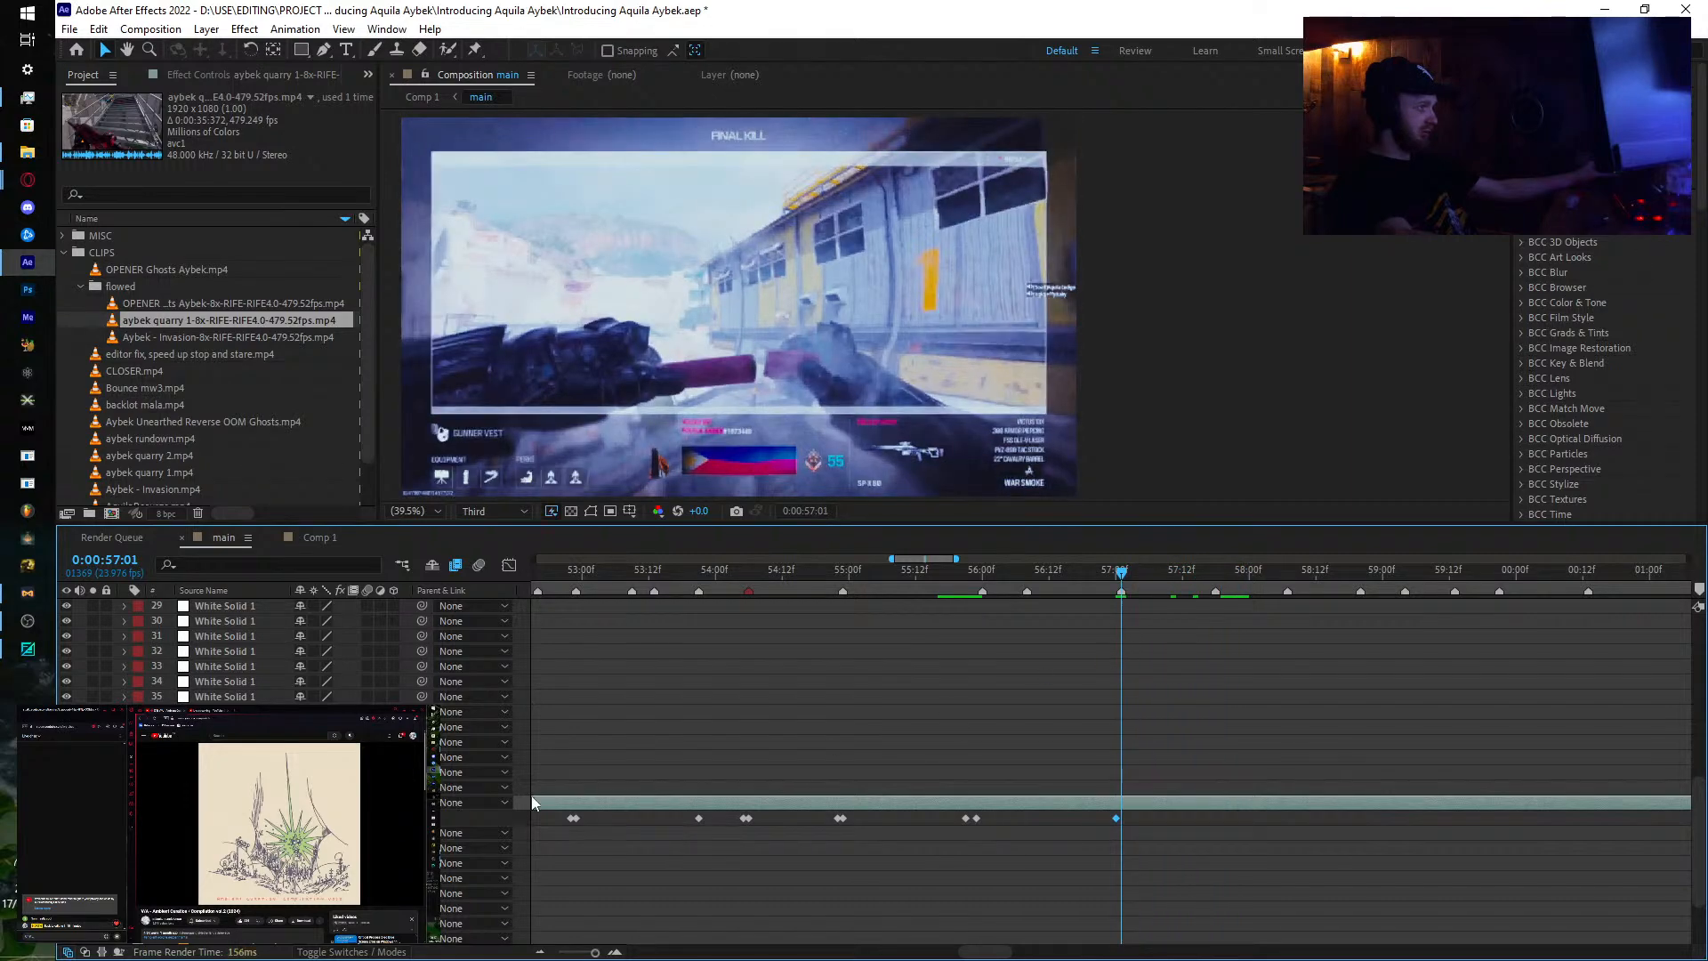
{"action": "left_click_drag", "start_coordinate": [313, 818], "coordinate": [583, 801]}
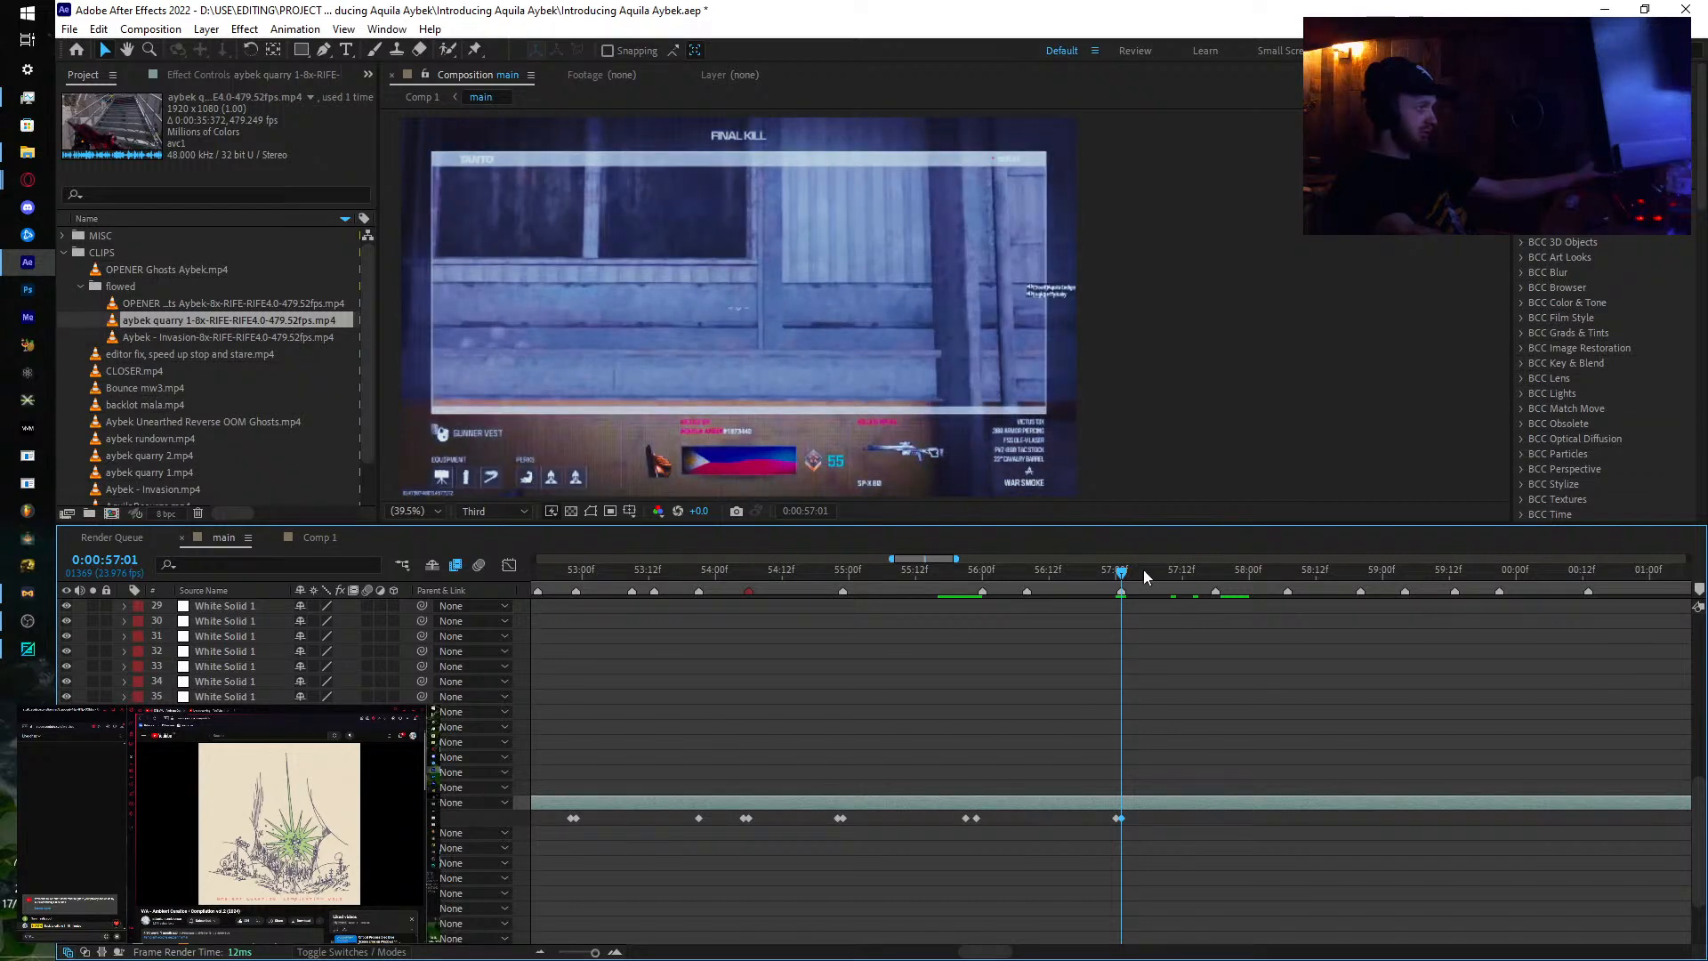
Step: Preview the following section and set the label of the beat marker at 0:00:59:21 to Red
{"action": "scroll", "coordinate": [943, 723], "scroll_direction": "right", "scroll_amount": 5}
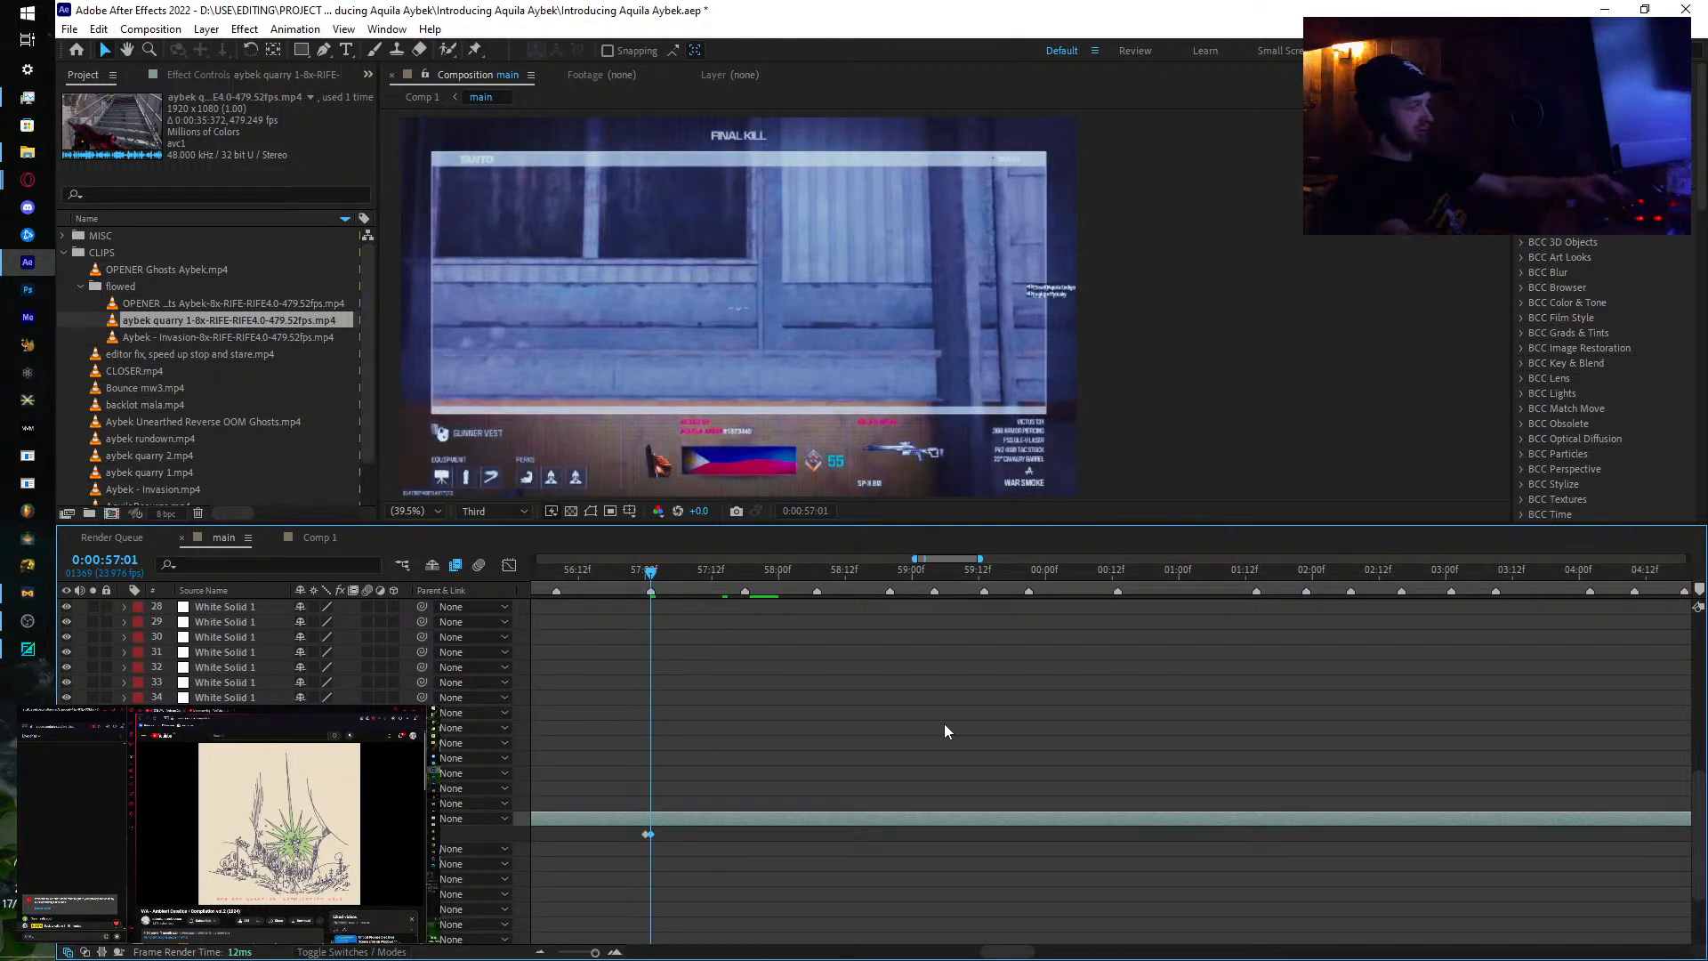
{"action": "key", "text": "space"}
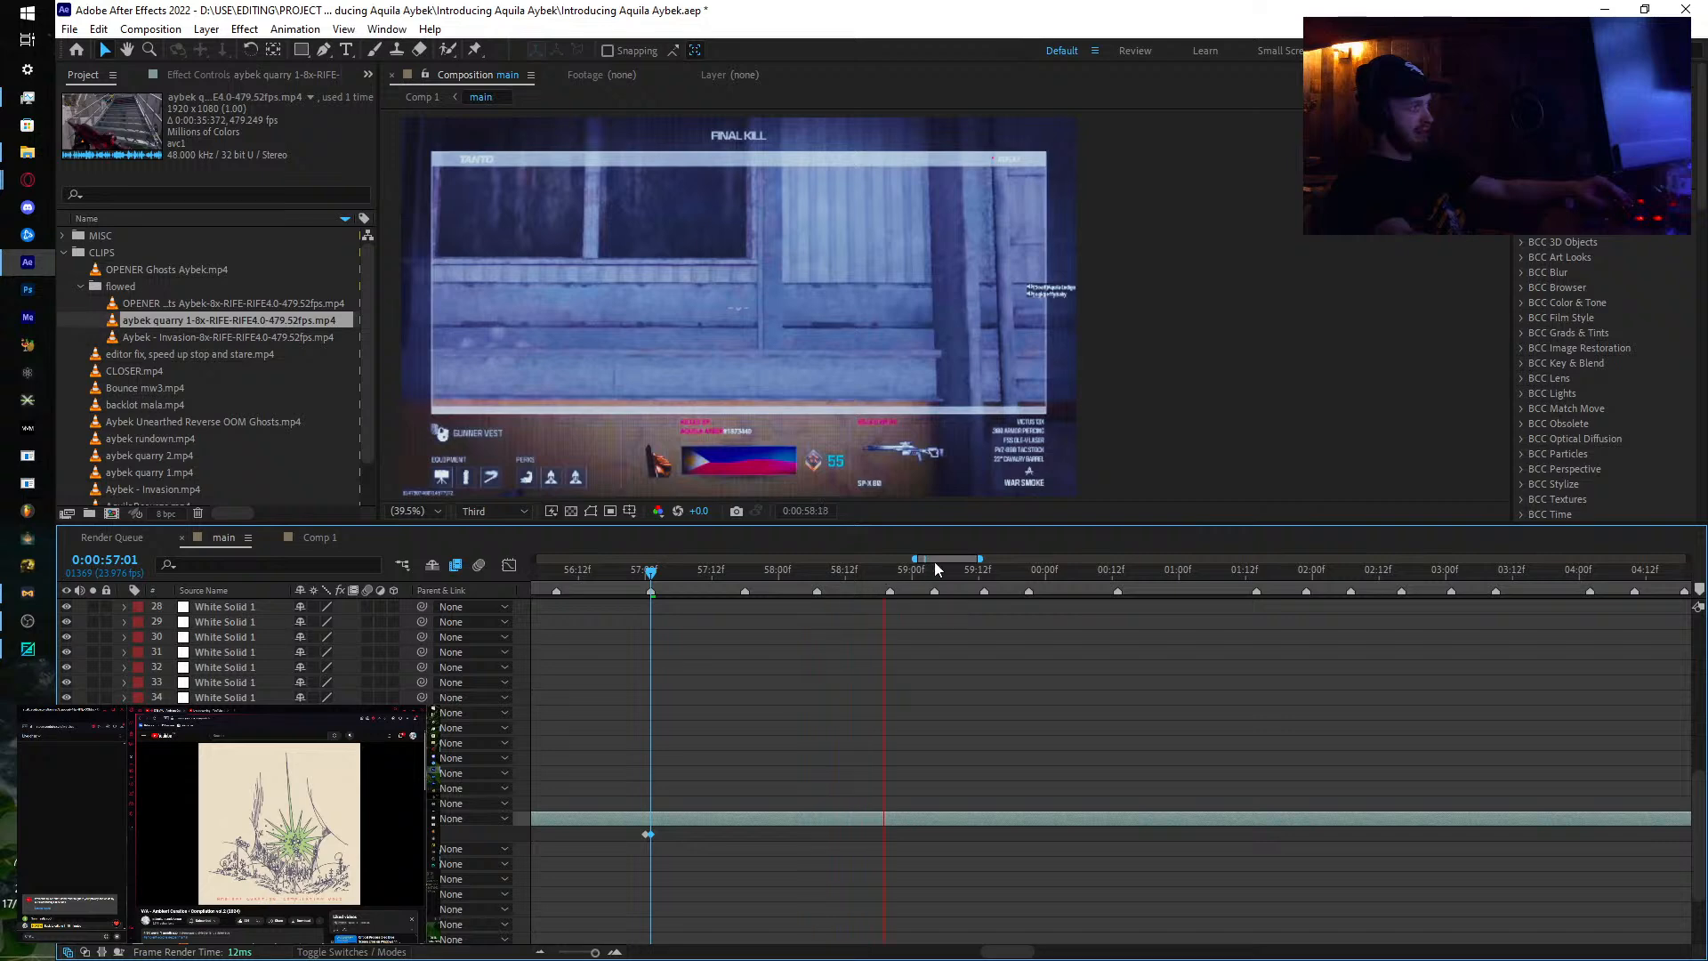
{"action": "left_click", "coordinate": [1034, 570]}
{"action": "right_click", "coordinate": [1029, 590]}
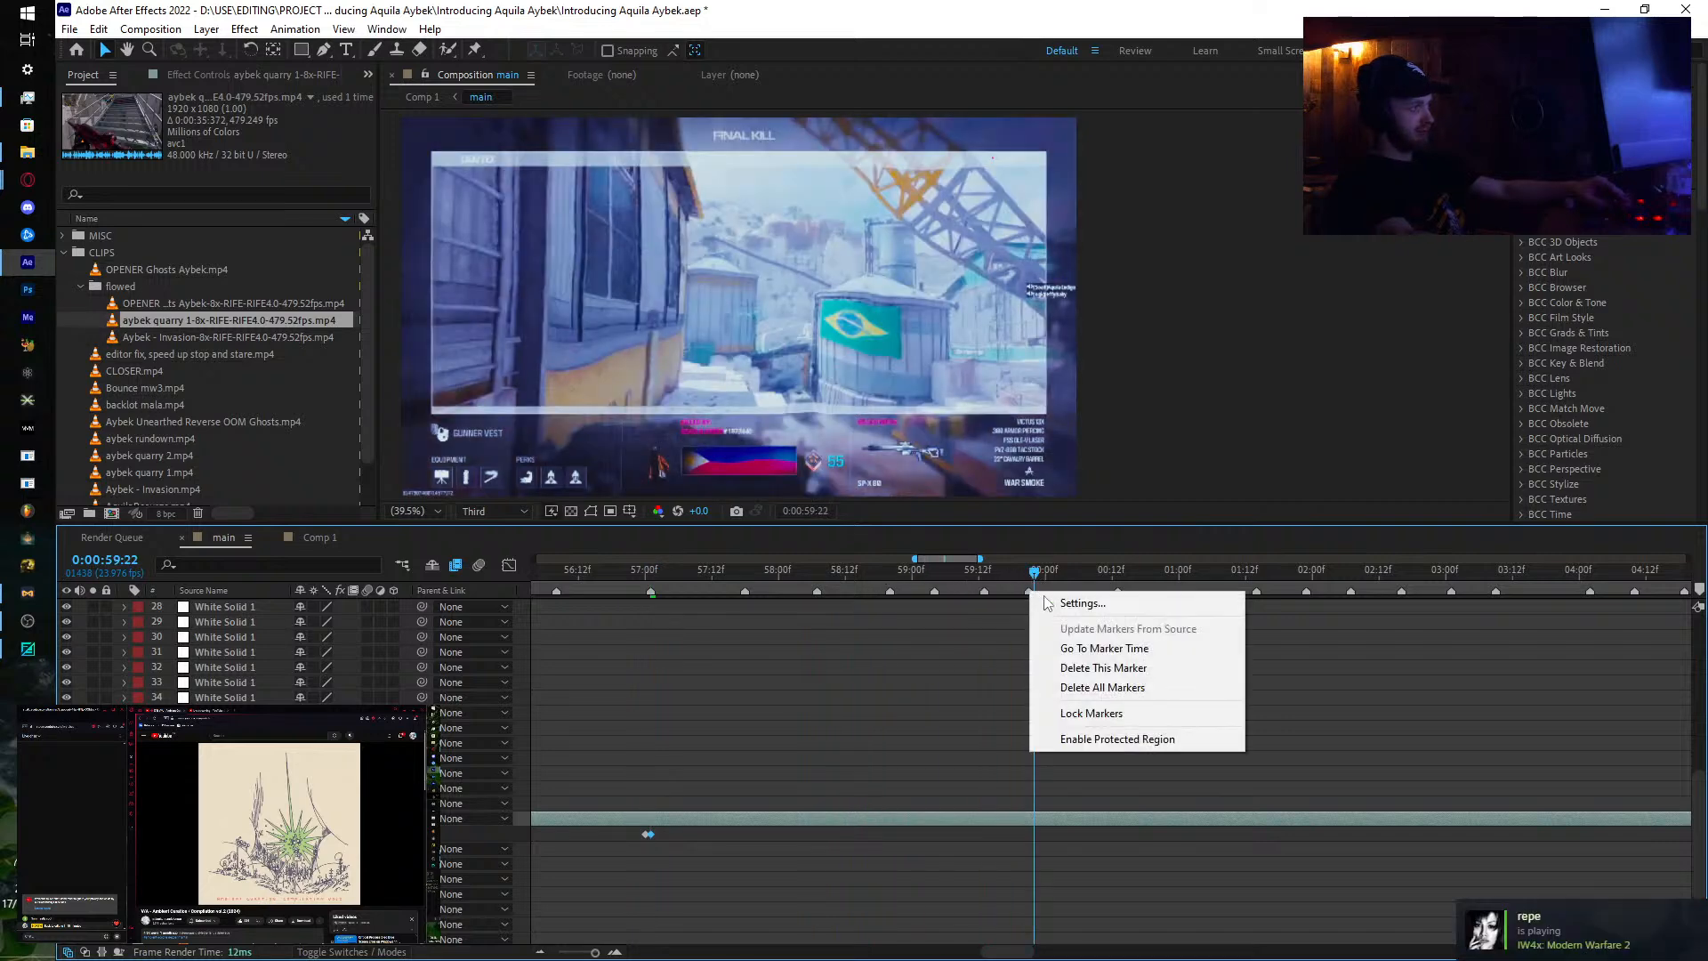
{"action": "left_click", "coordinate": [1068, 602]}
{"action": "left_click", "coordinate": [828, 529]}
{"action": "left_click", "coordinate": [815, 568]}
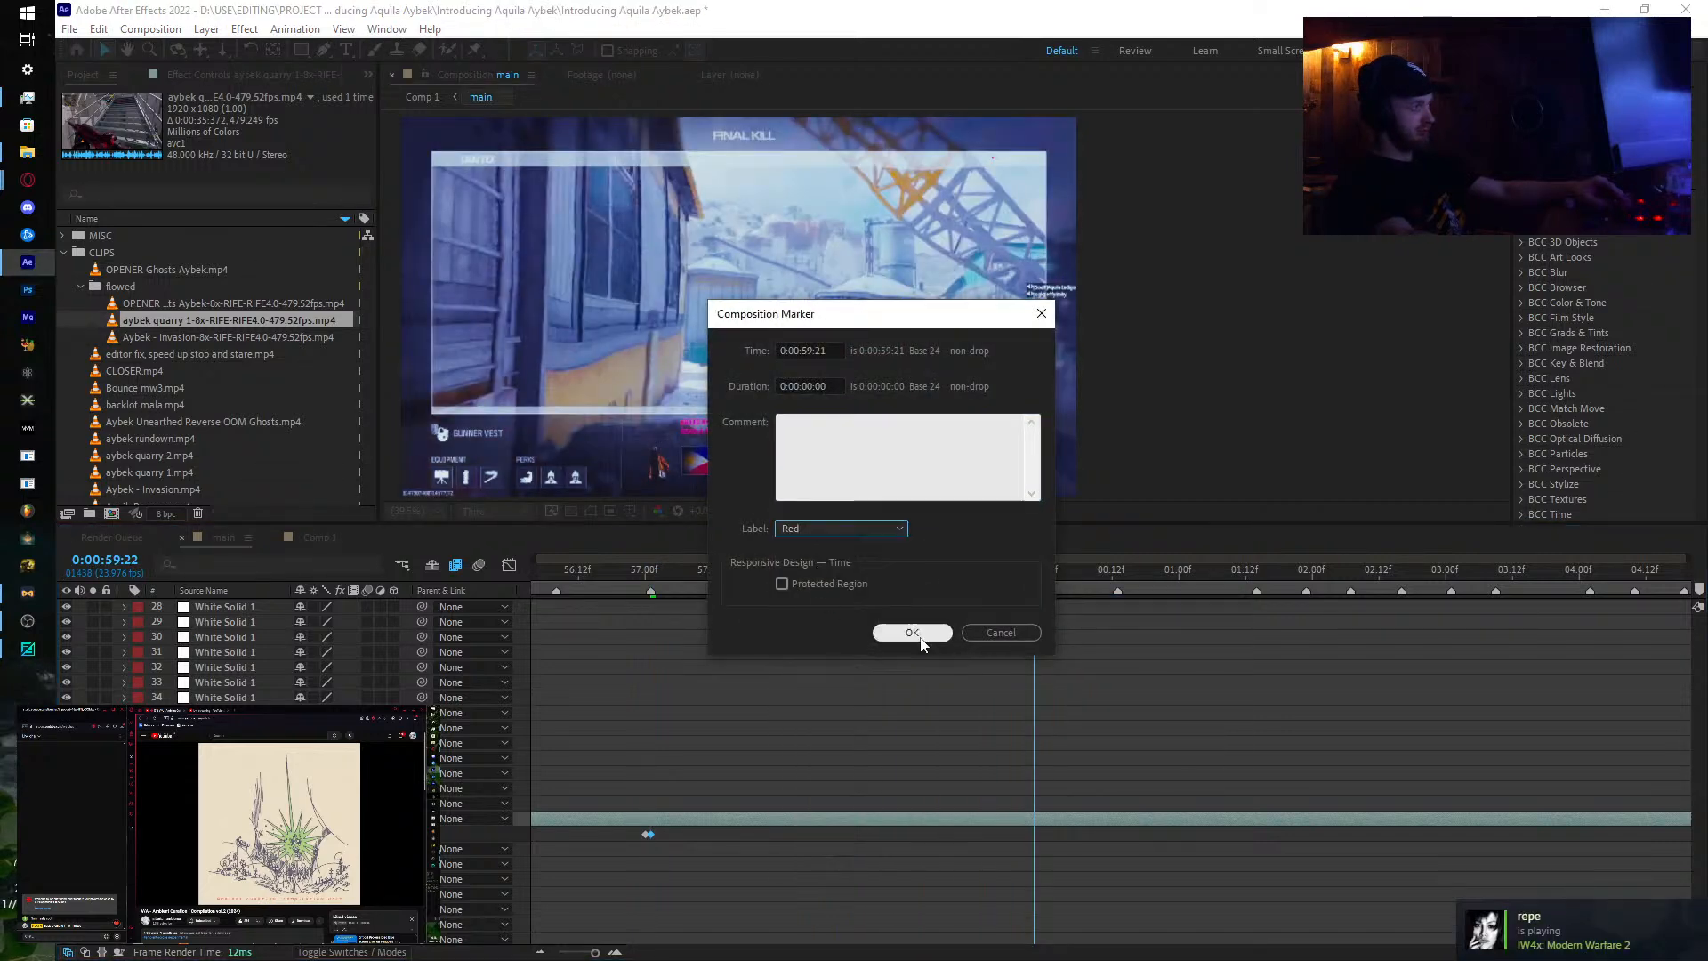
{"action": "left_click", "coordinate": [912, 632]}
Step: Retime the keyframes at 0:00:54:06 and 0:00:54:22 to the Final Kill replay's raised sniper scope and its scope view beneath the bridge
{"action": "left_click_drag", "start_coordinate": [643, 576], "coordinate": [568, 587]}
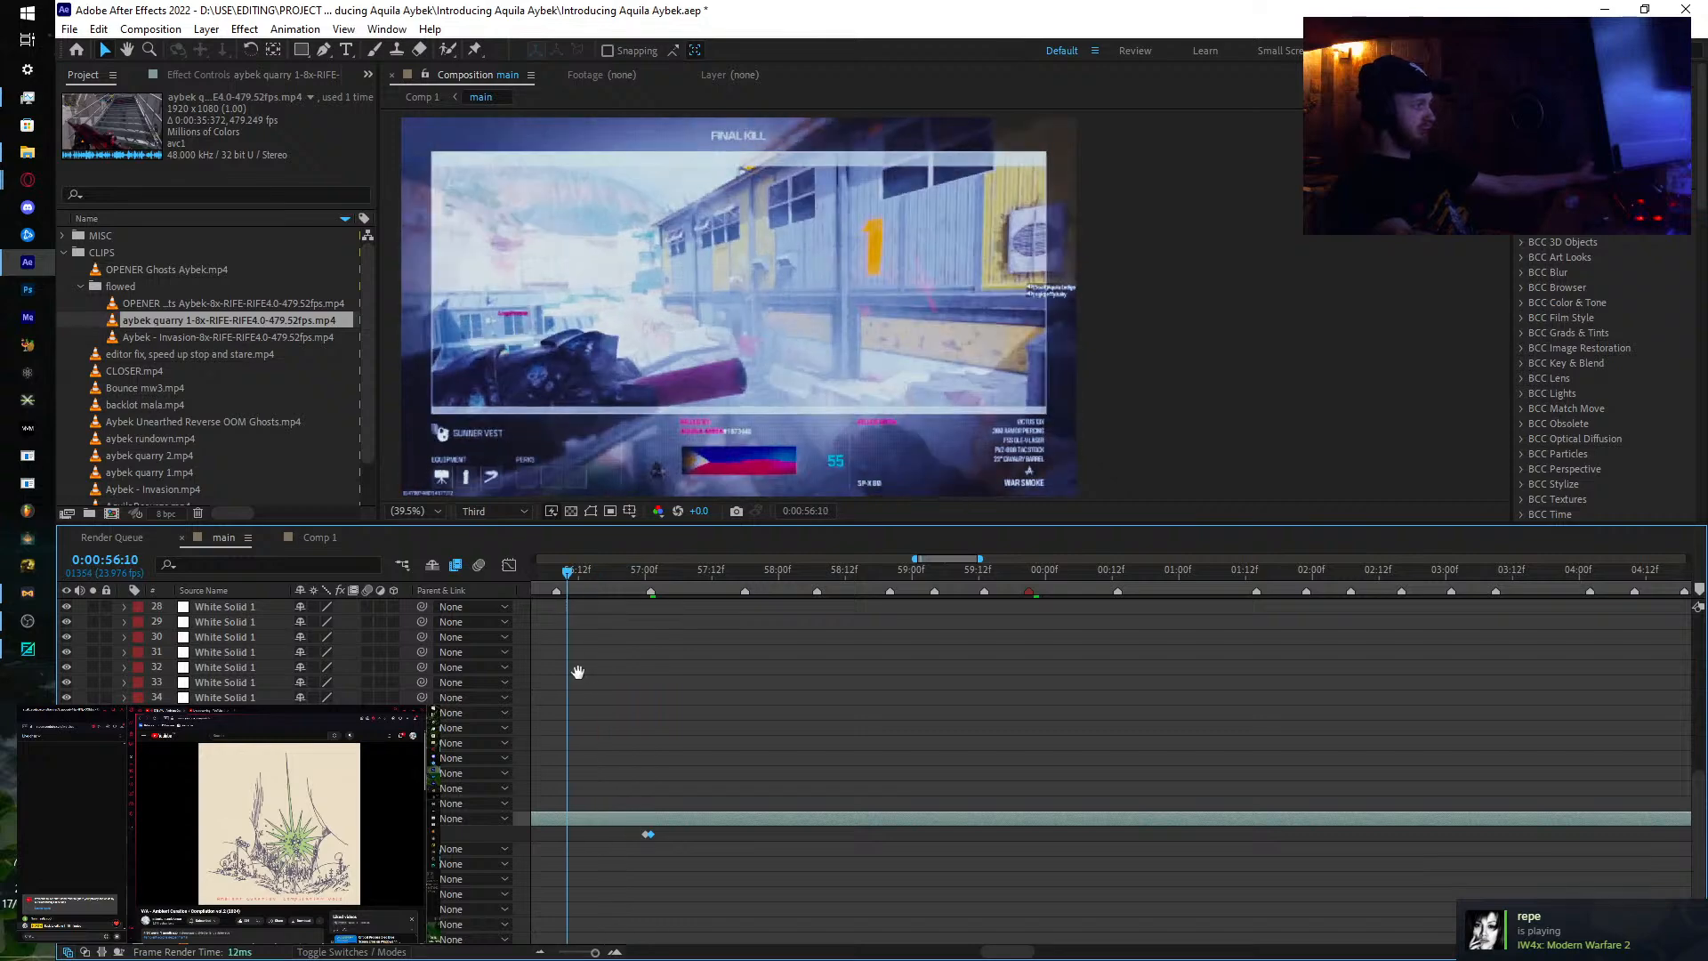
{"action": "left_click_drag", "start_coordinate": [577, 673], "coordinate": [795, 686]}
{"action": "left_click_drag", "start_coordinate": [646, 585], "coordinate": [729, 633]}
{"action": "key", "text": "minus"}
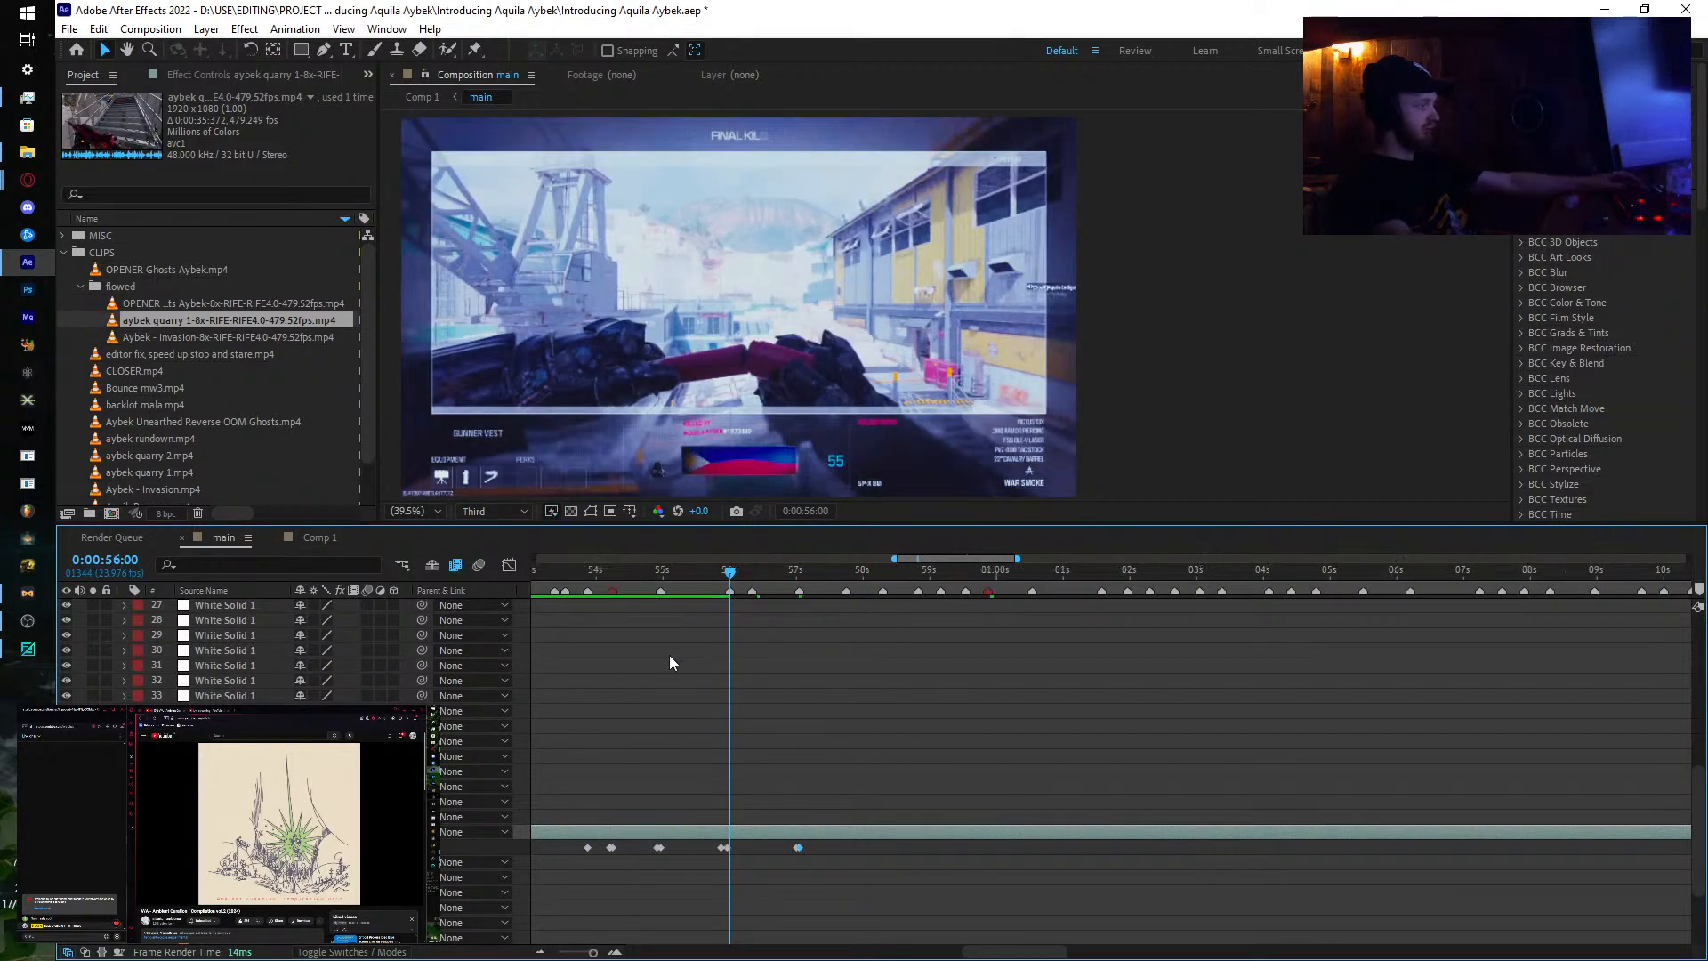
{"action": "left_click_drag", "start_coordinate": [647, 582], "coordinate": [612, 574]}
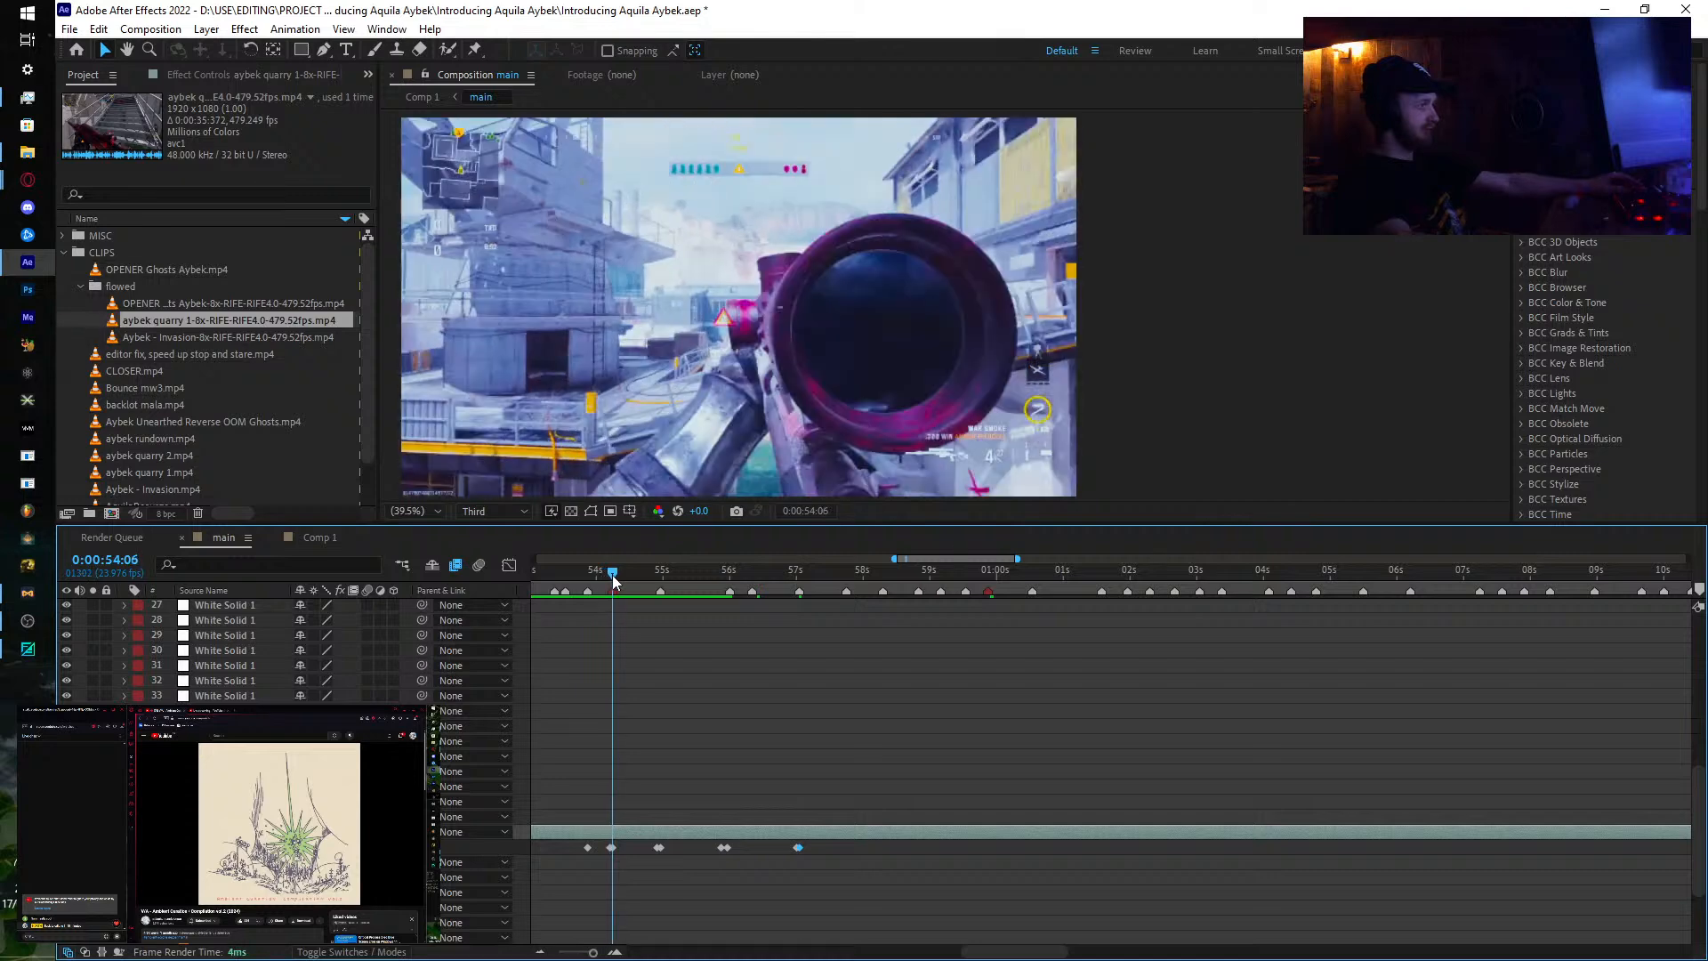
{"action": "key", "text": "equal"}
{"action": "key", "text": "equal"}
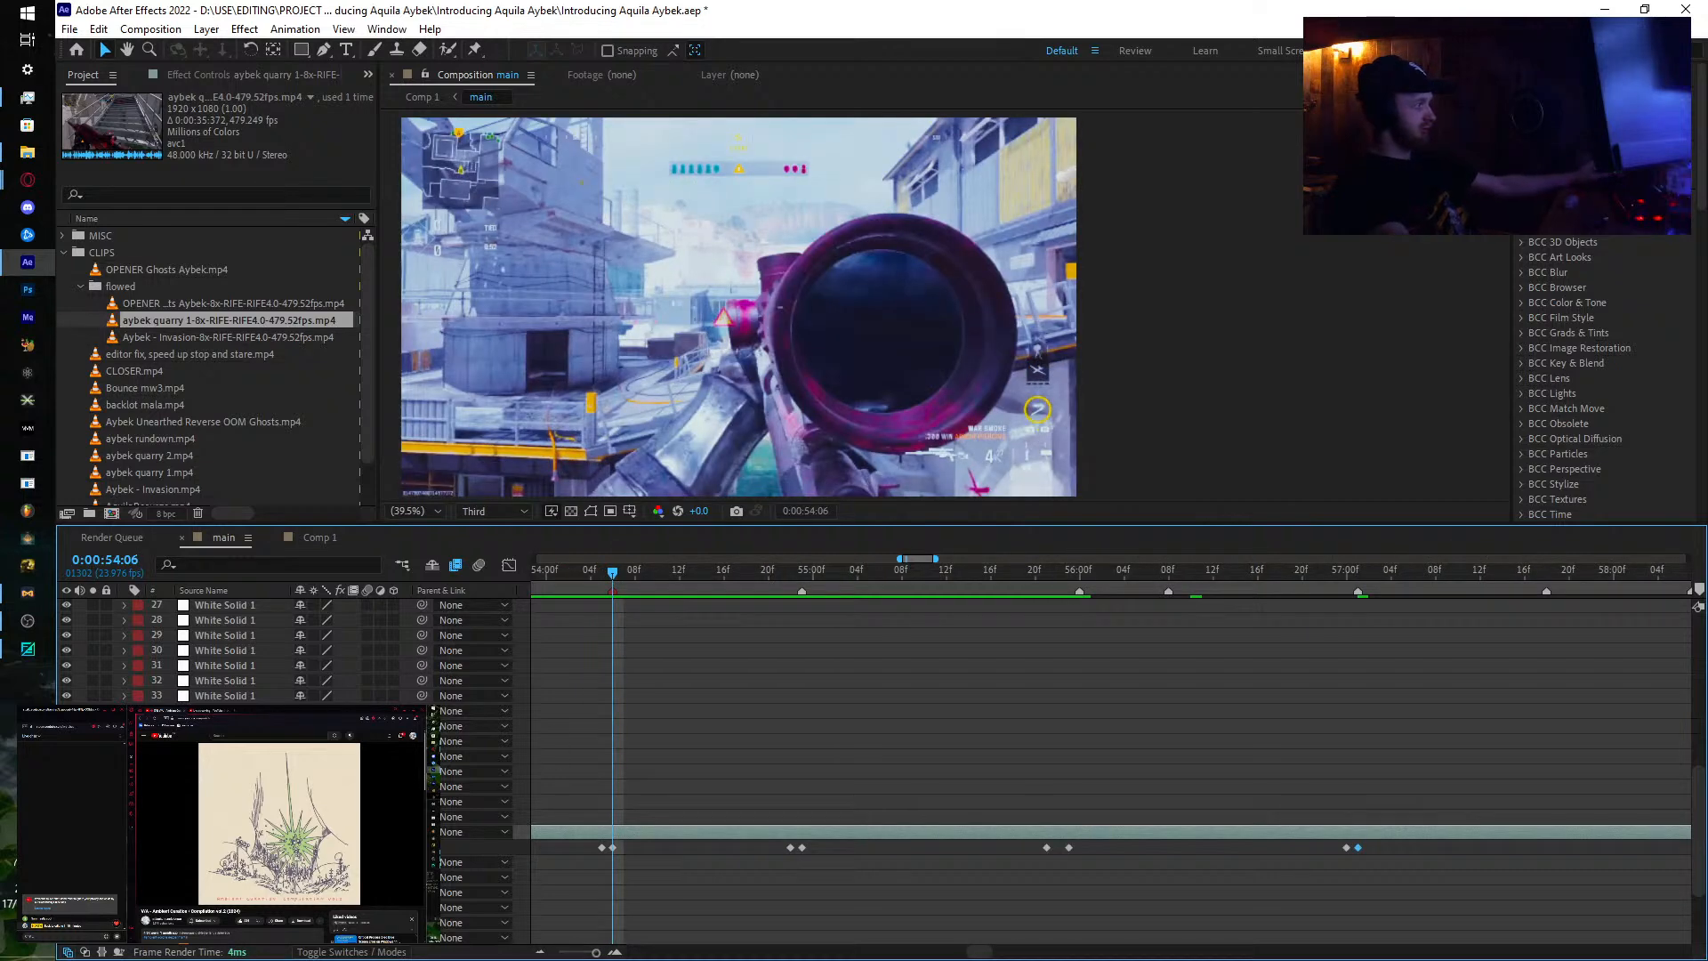
{"action": "left_click_drag", "start_coordinate": [320, 847], "coordinate": [881, 807]}
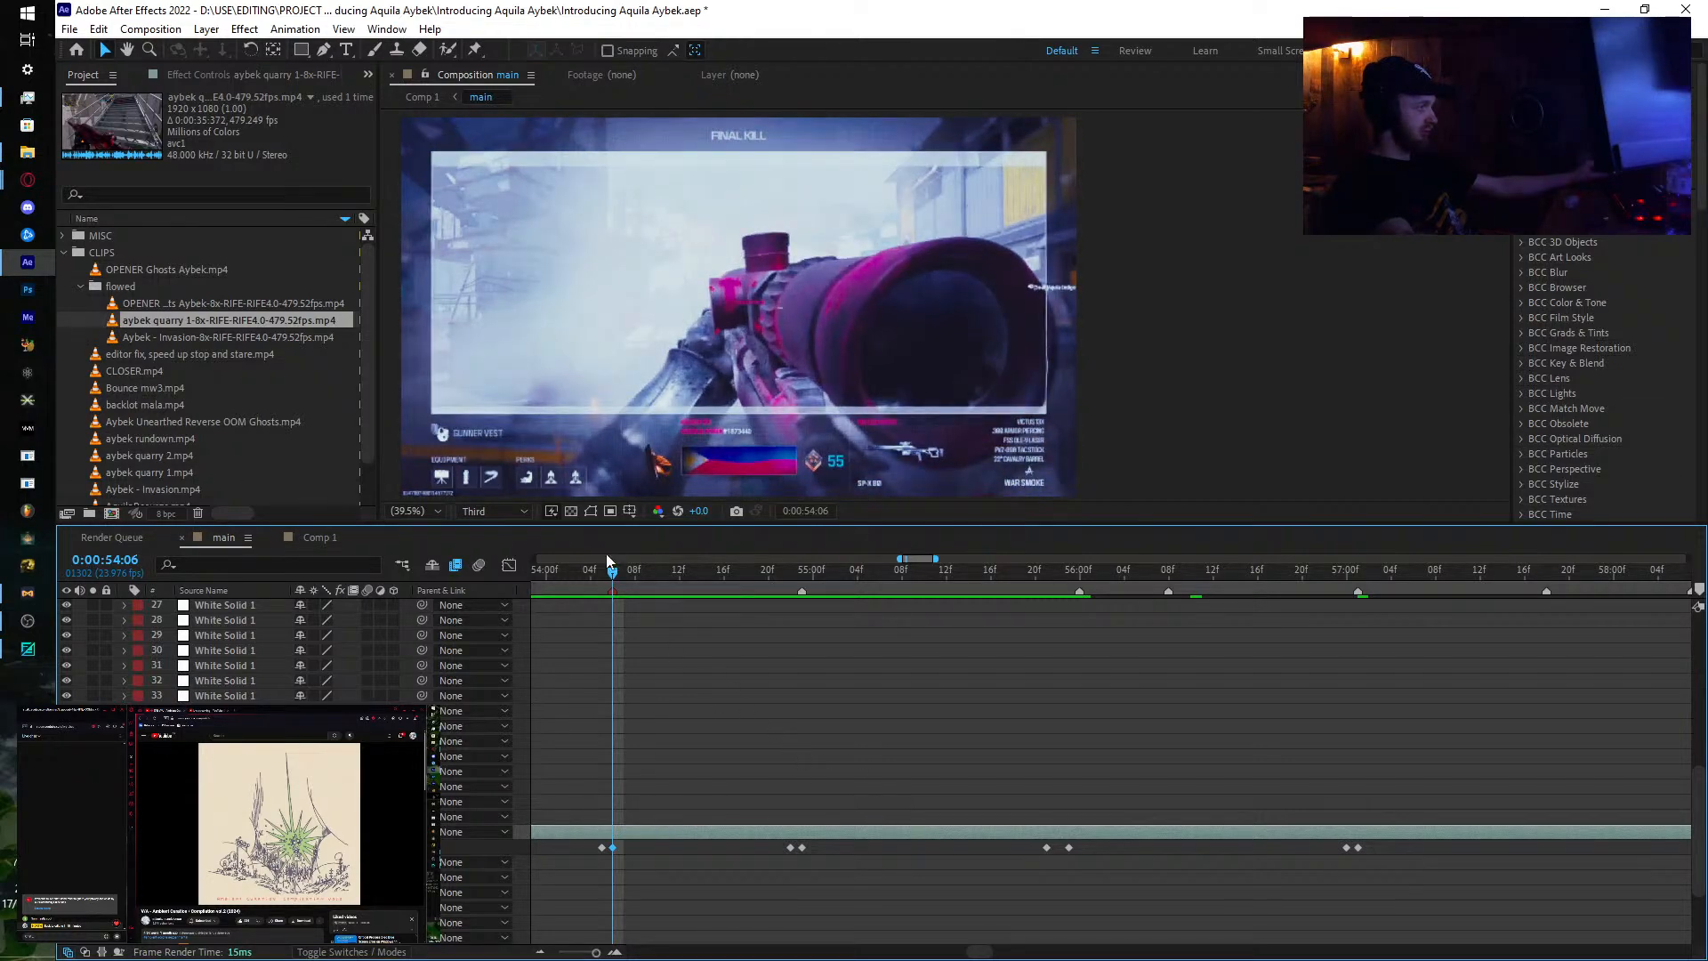
{"action": "left_click_drag", "start_coordinate": [608, 560], "coordinate": [794, 594]}
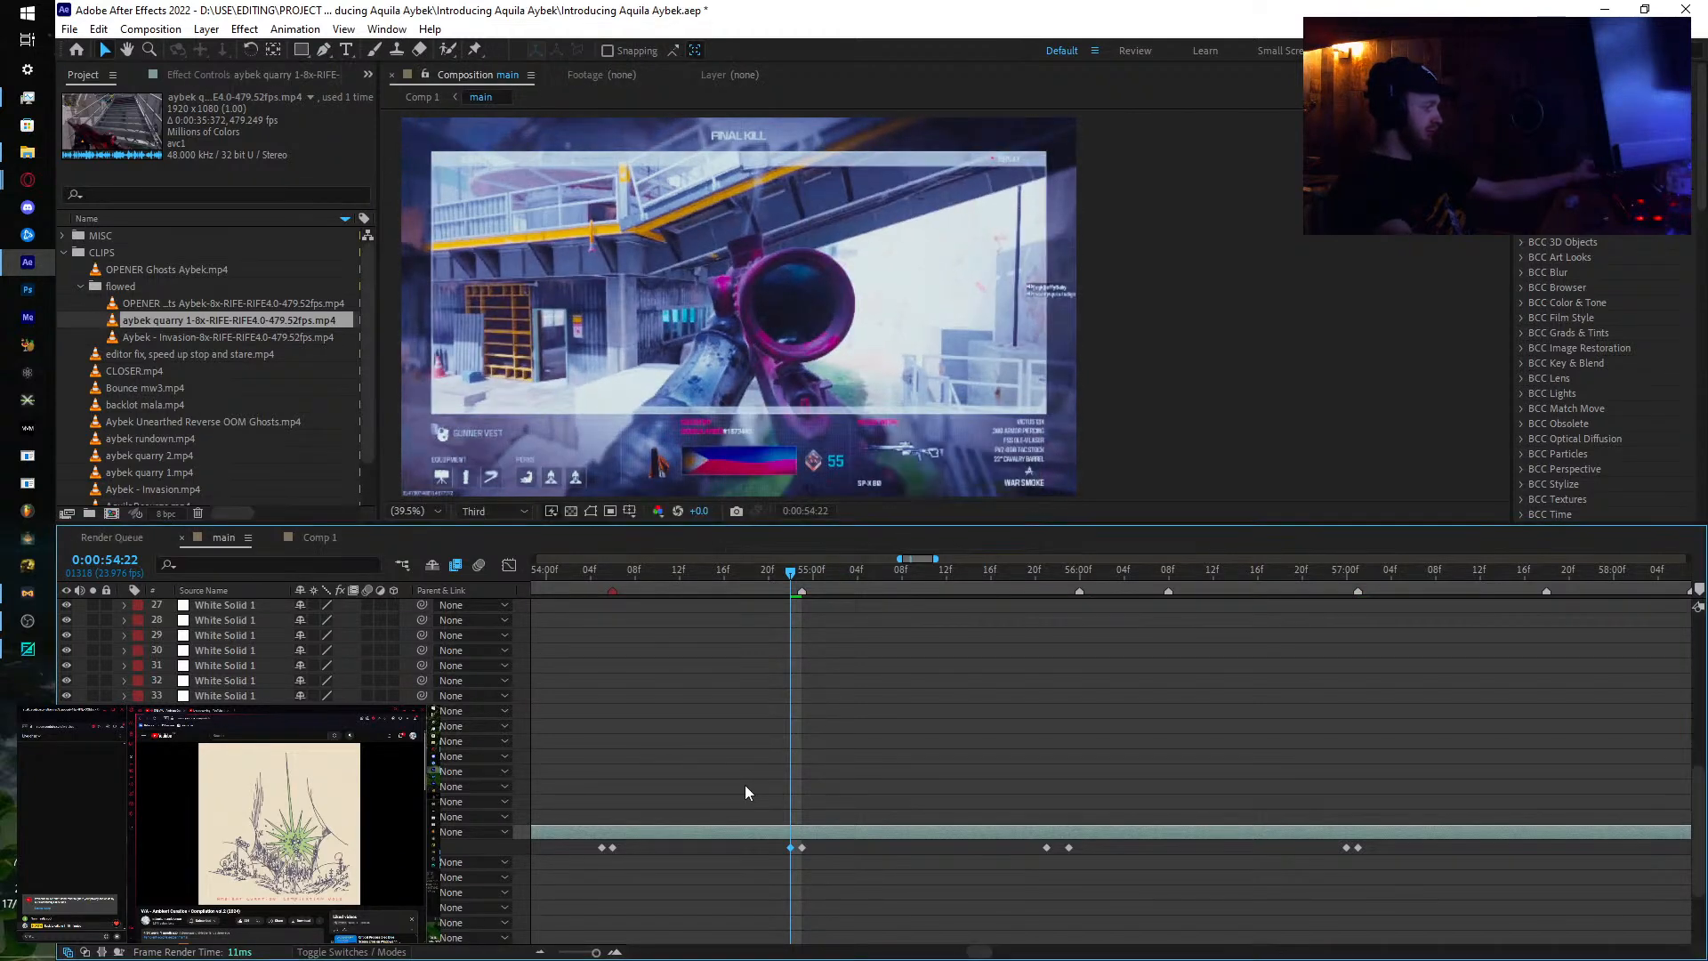
Step: Set a time remap keyframe on the gloved hands in front of the wooden wall and place it one frame before 0:00:57:18
{"action": "scroll", "coordinate": [830, 862], "scroll_direction": "right", "scroll_amount": 4}
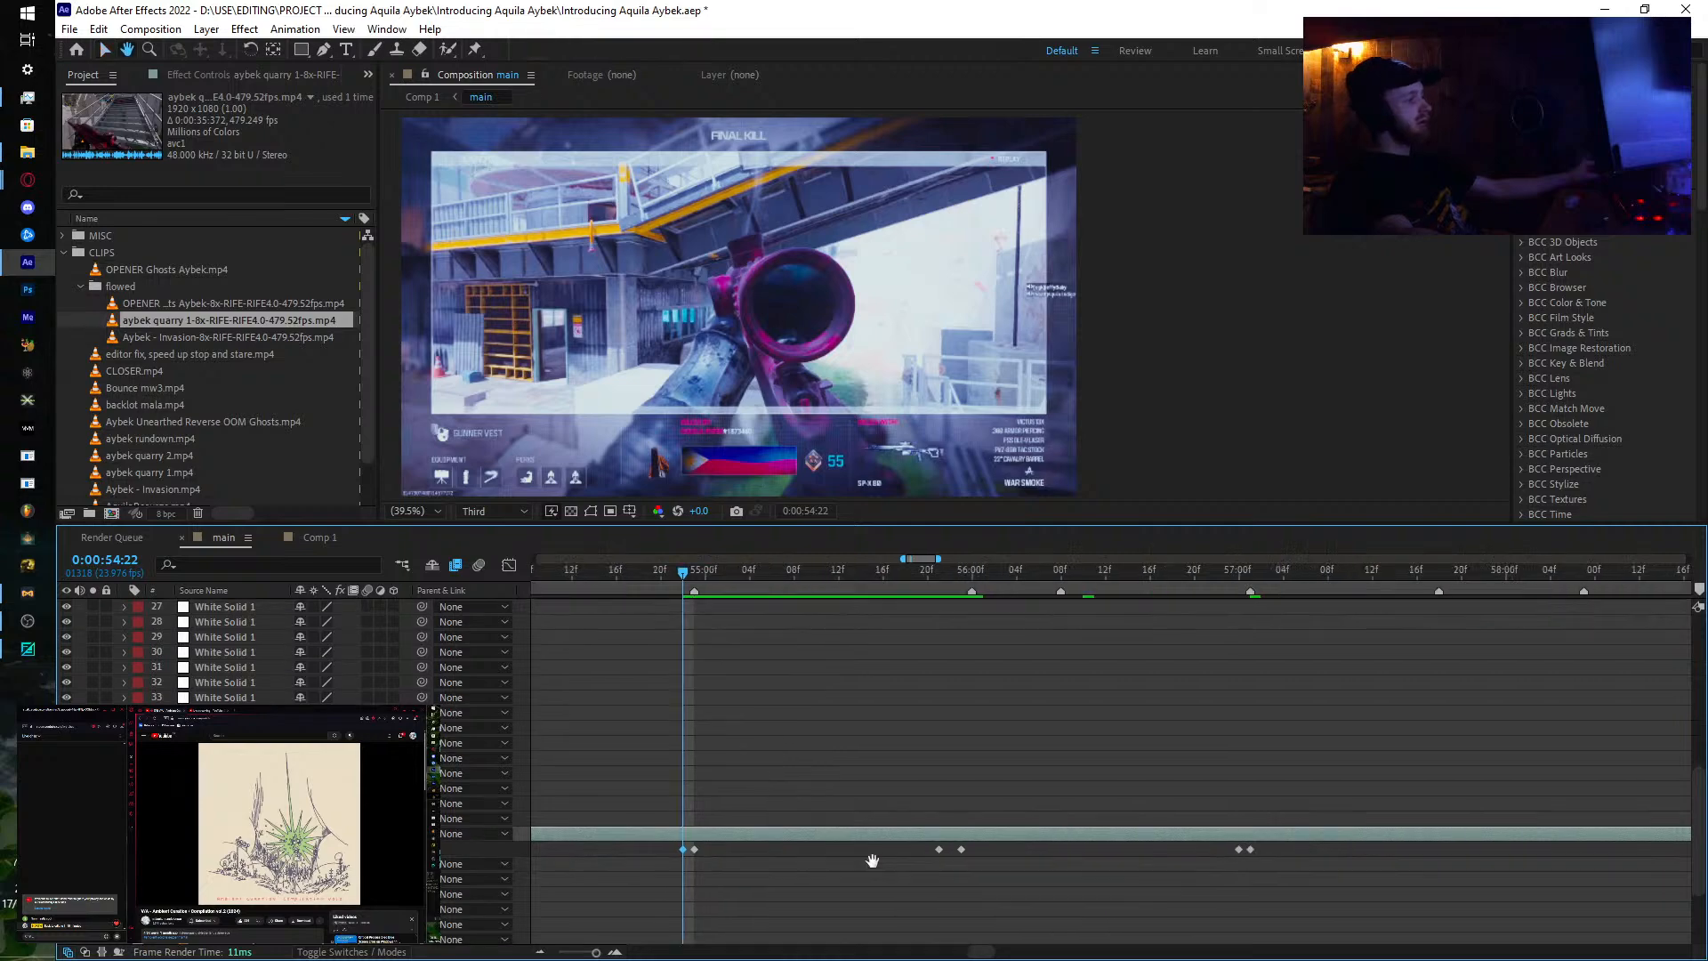
{"action": "key", "text": "minus"}
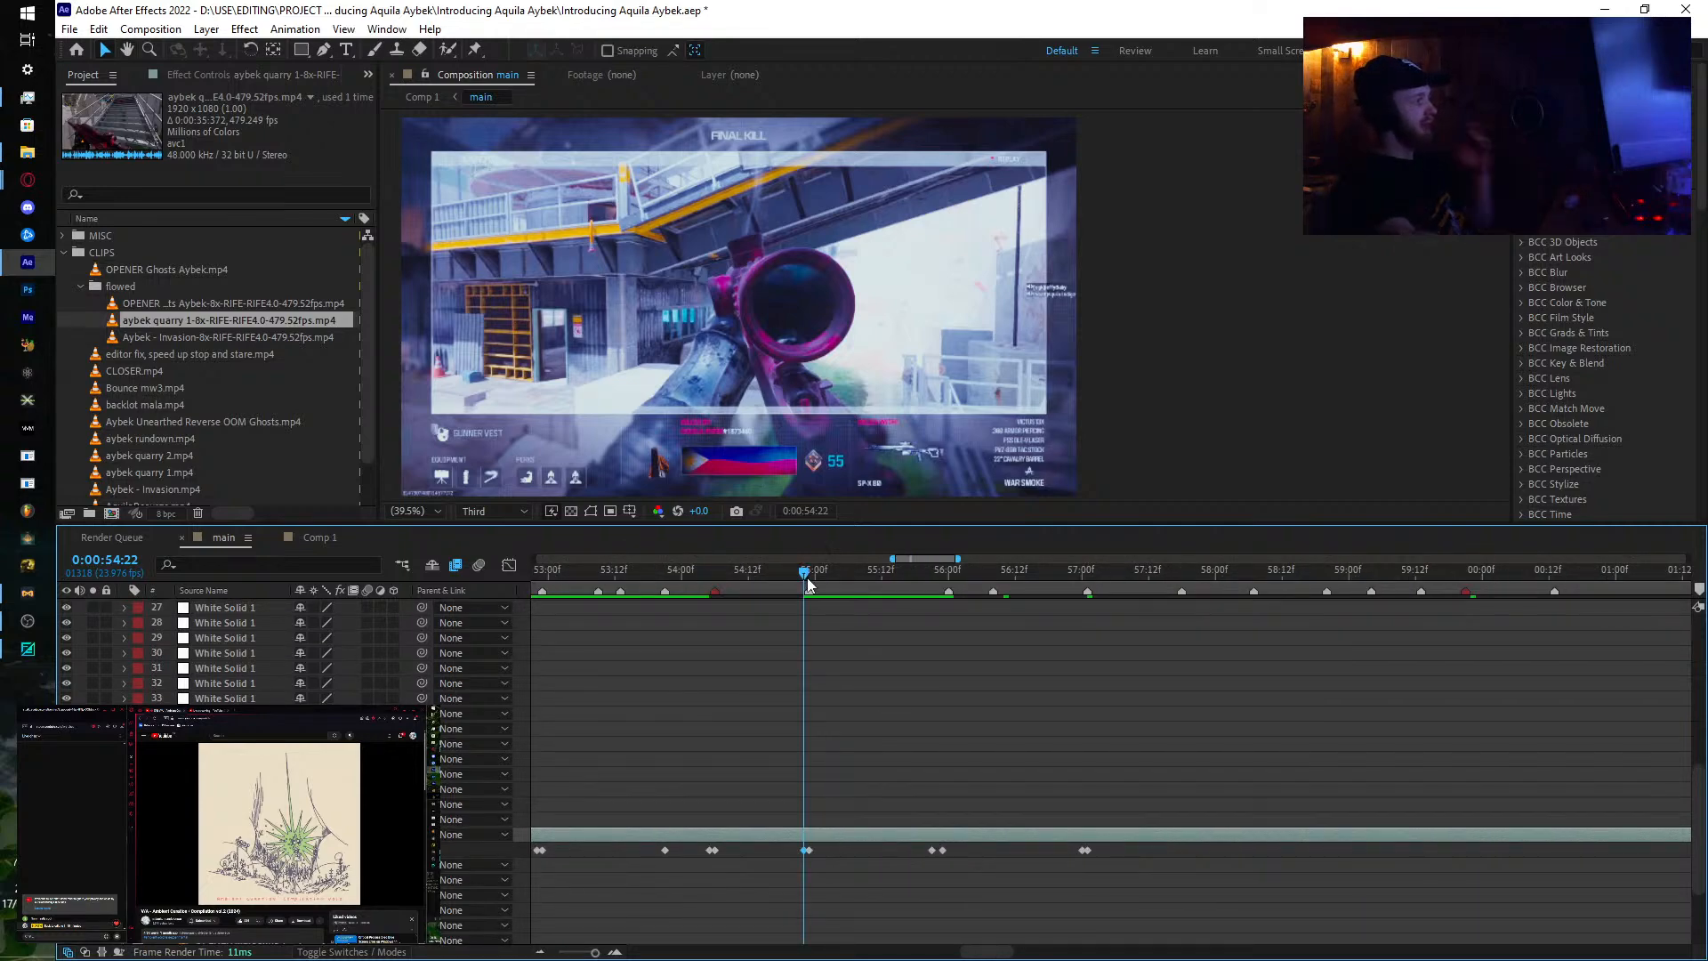
{"action": "left_click_drag", "start_coordinate": [808, 578], "coordinate": [1179, 714]}
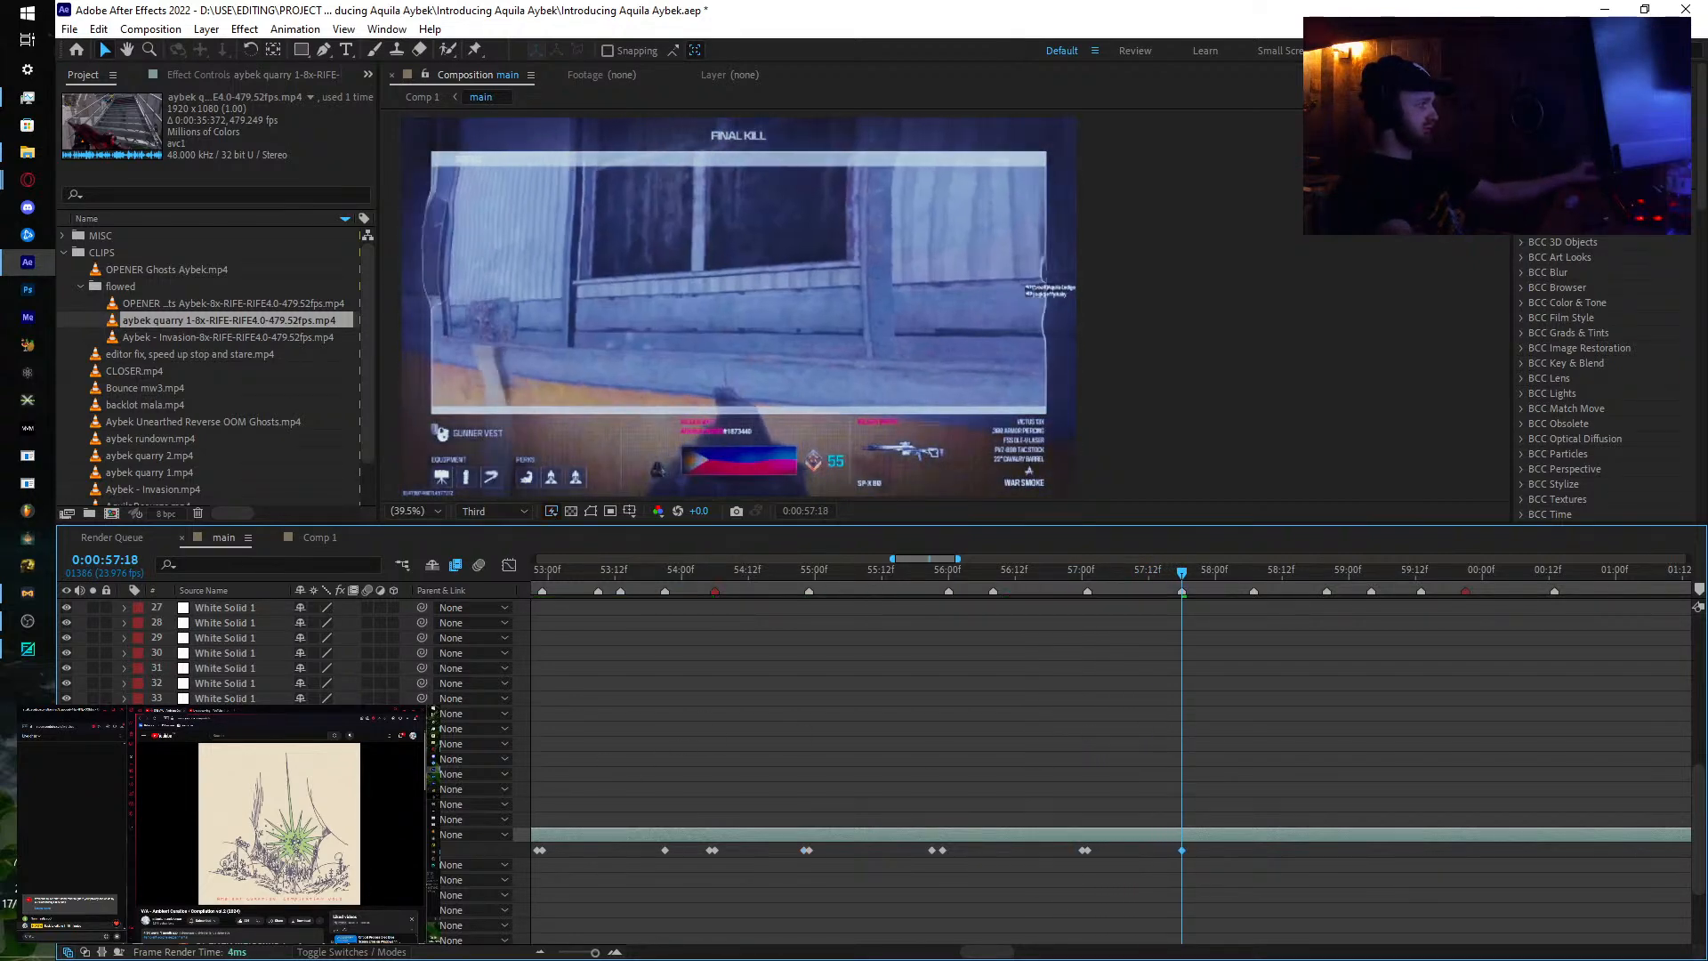
{"action": "left_click_drag", "start_coordinate": [356, 851], "coordinate": [977, 839]}
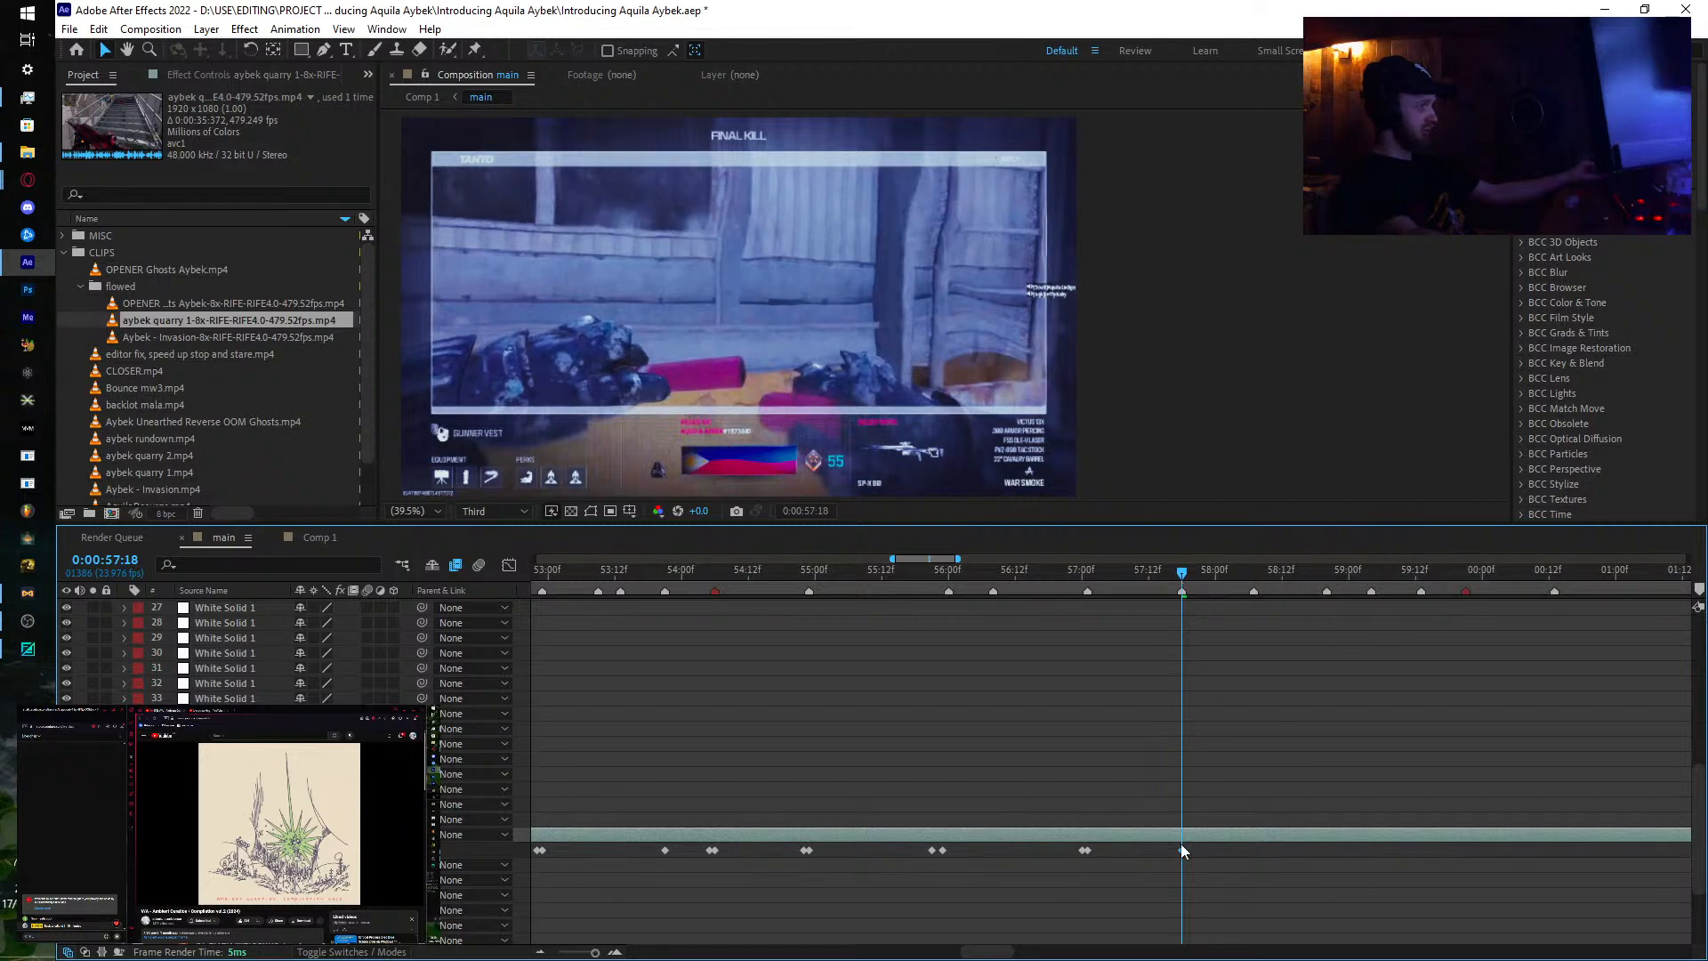
{"action": "left_click_drag", "start_coordinate": [1180, 848], "coordinate": [1176, 850]}
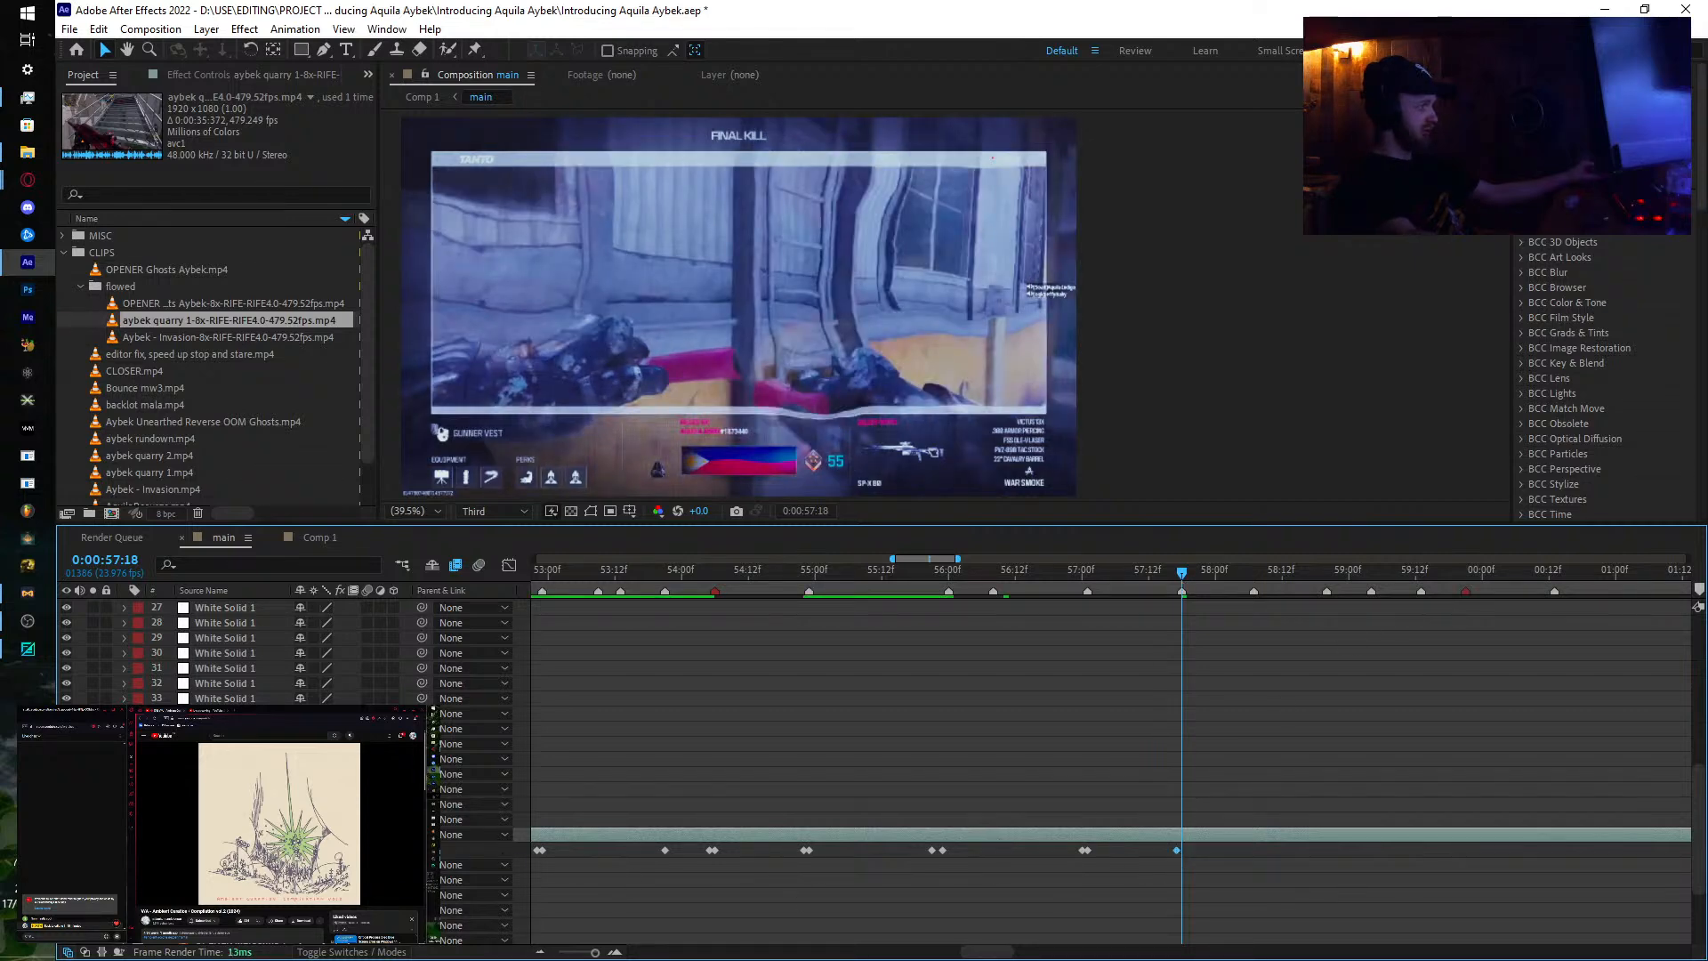
Step: Add time remap keyframes at 0:00:57:18 on the yellow number 1 building and at 0:00:58:07 on the raised weapon beside that building
{"action": "left_click_drag", "start_coordinate": [313, 850], "coordinate": [432, 857]}
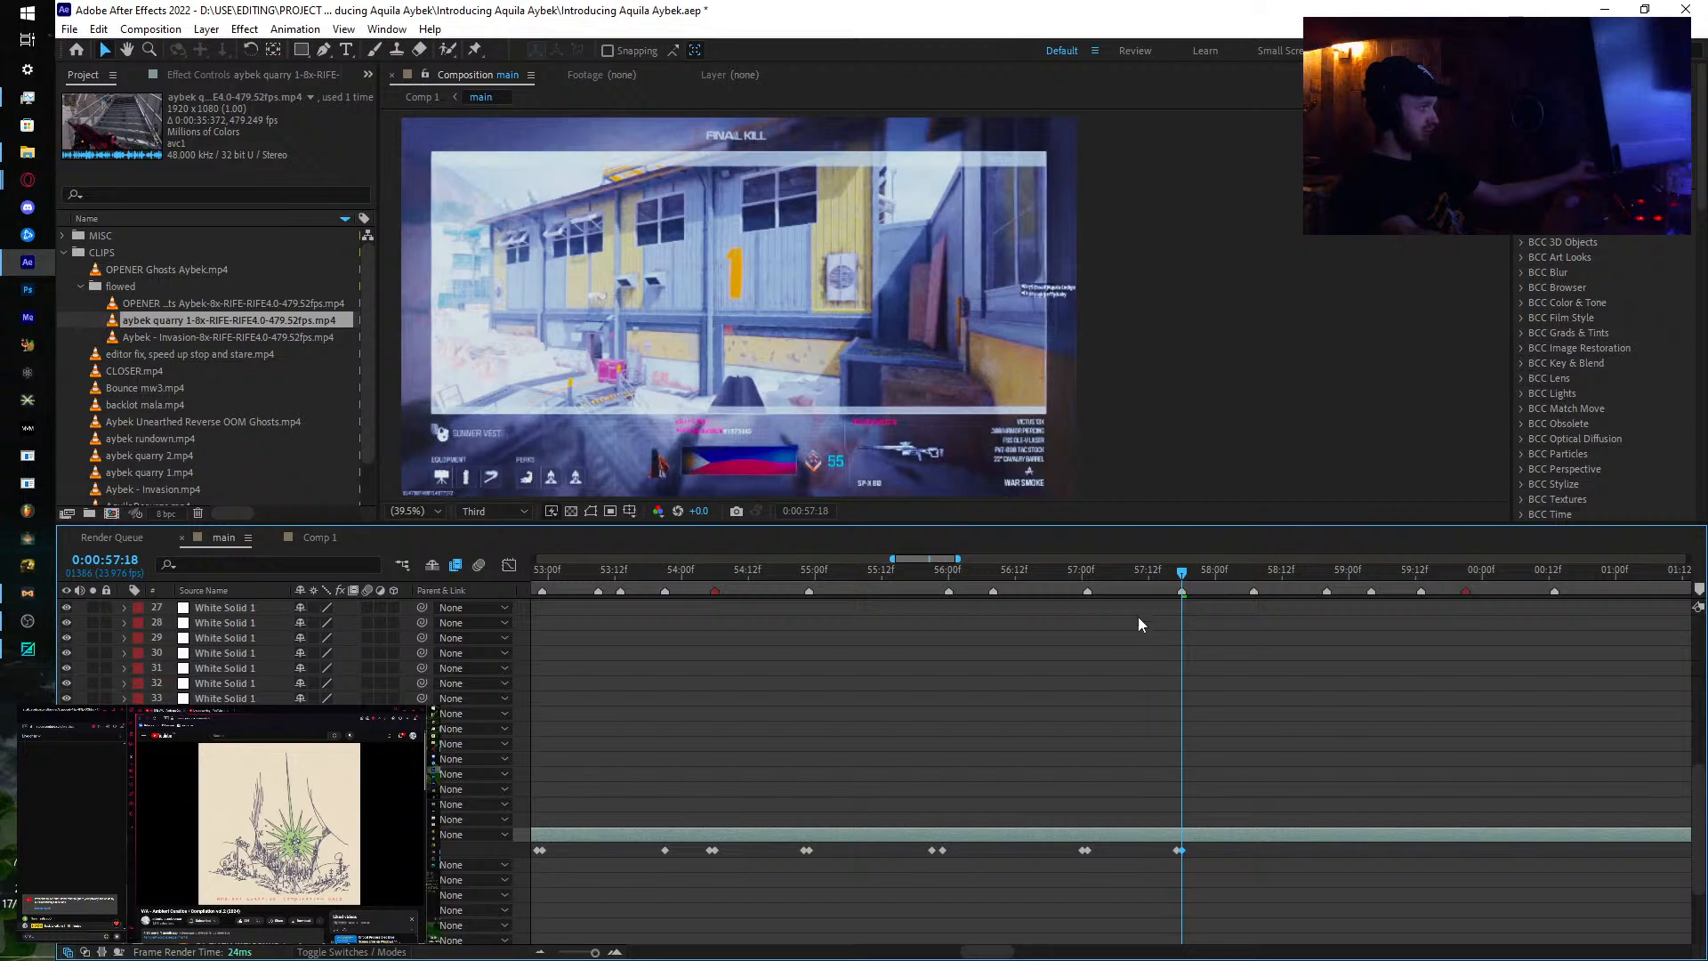
{"action": "left_click_drag", "start_coordinate": [432, 857], "coordinate": [485, 852]}
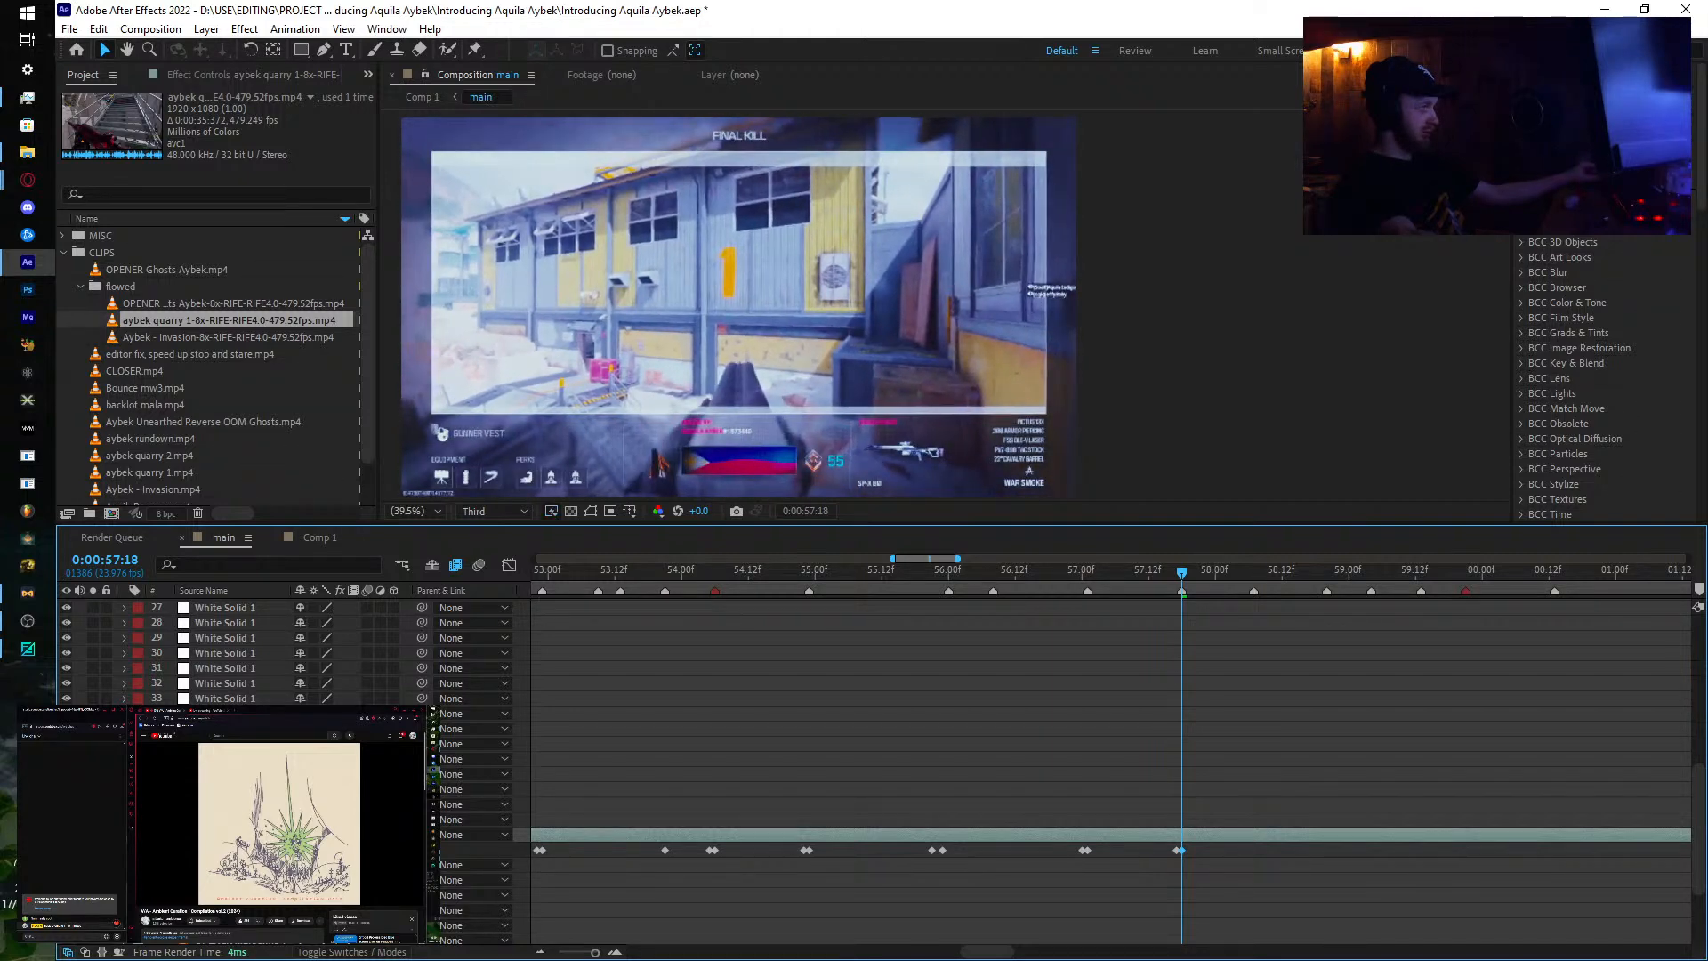
{"action": "left_click_drag", "start_coordinate": [1181, 574], "coordinate": [1255, 624]}
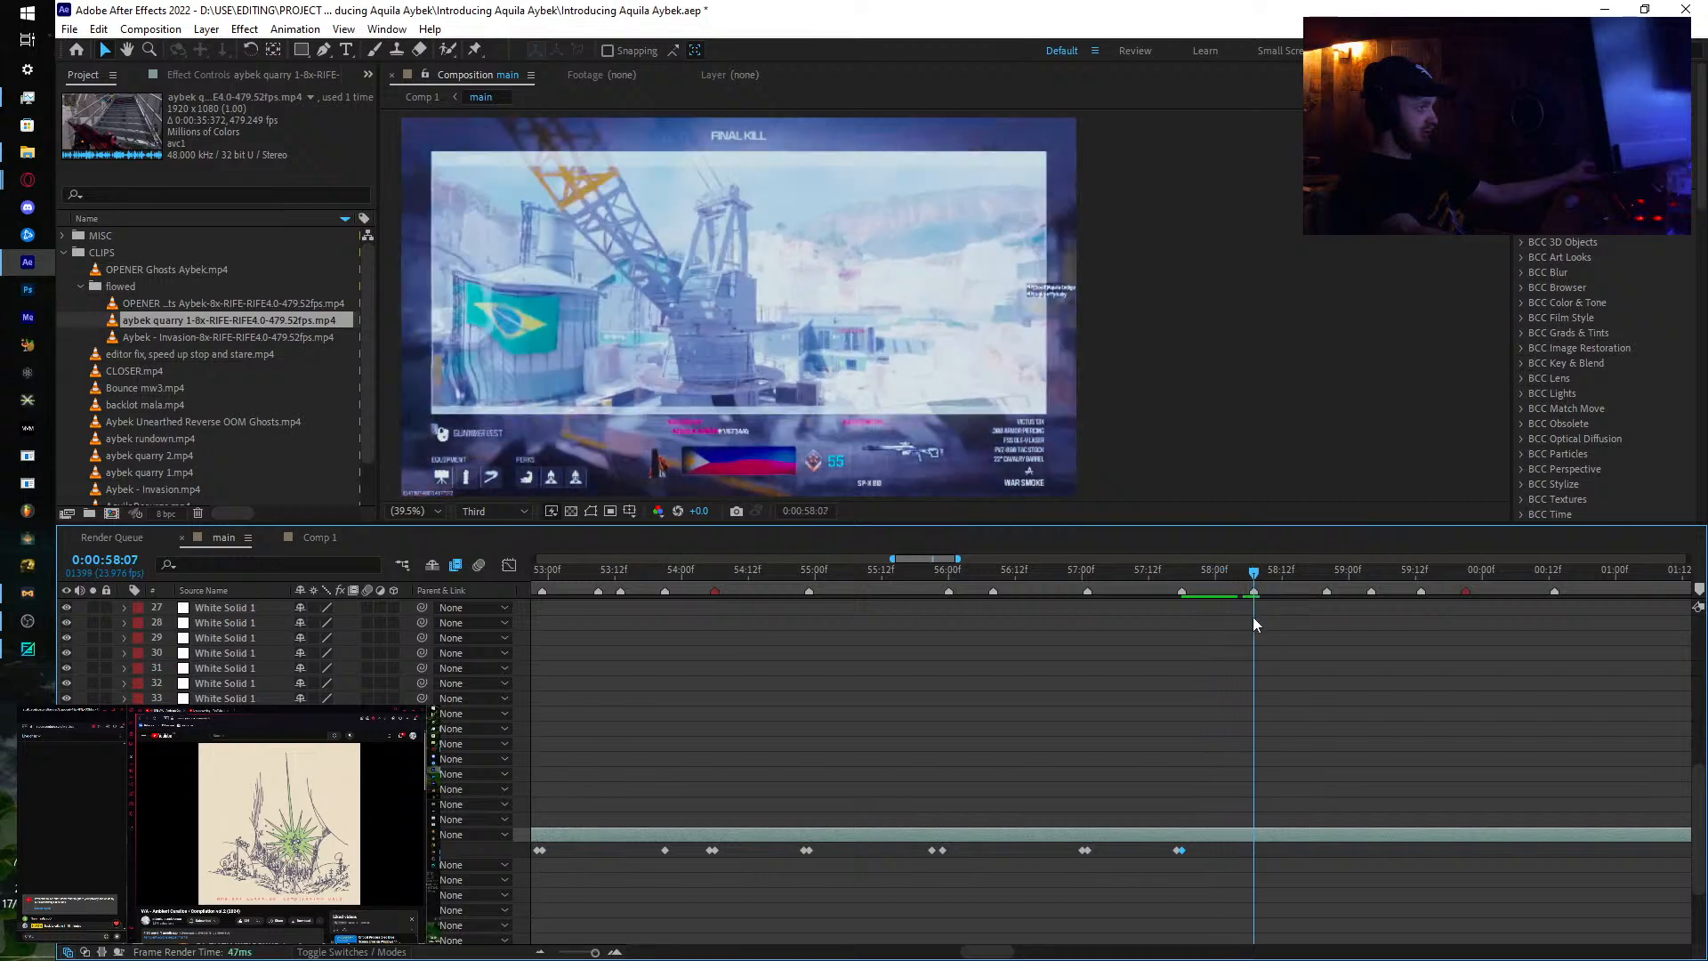
{"action": "left_click_drag", "start_coordinate": [322, 849], "coordinate": [725, 834]}
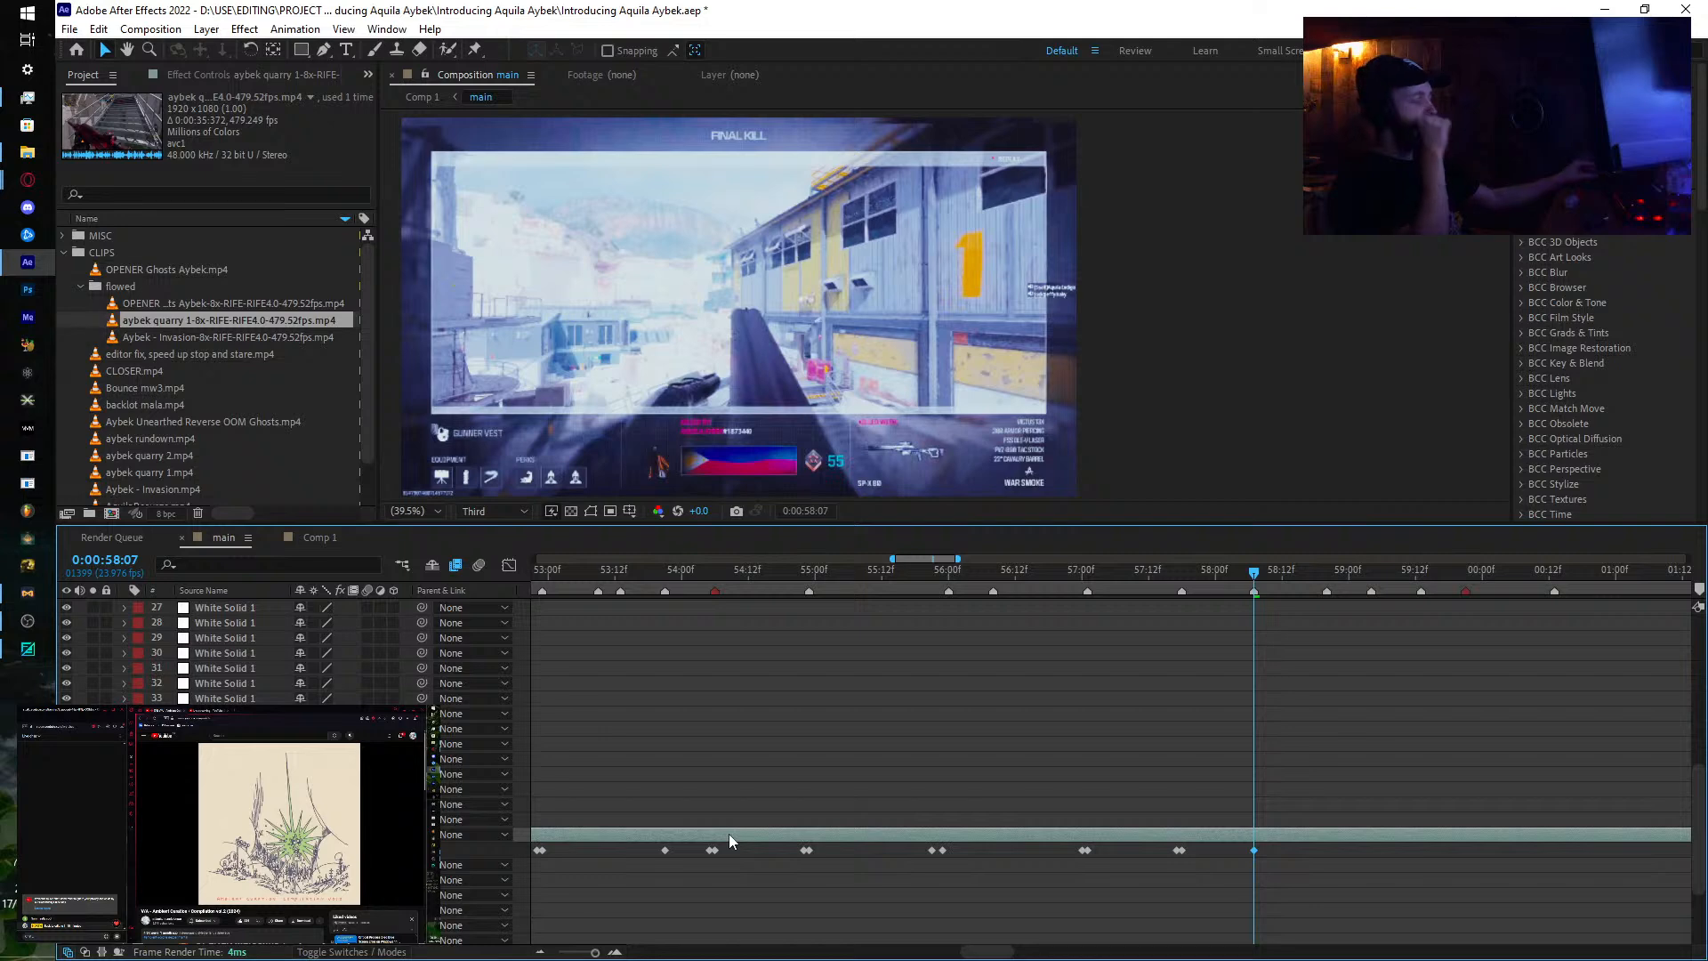
Step: Place a keyframe on the upright magenta rifle one frame before 0:00:59:04, and add one at 0:00:59:04 on the forward-pointing sniper scope
{"action": "left_click_drag", "start_coordinate": [1169, 582], "coordinate": [1368, 606]}
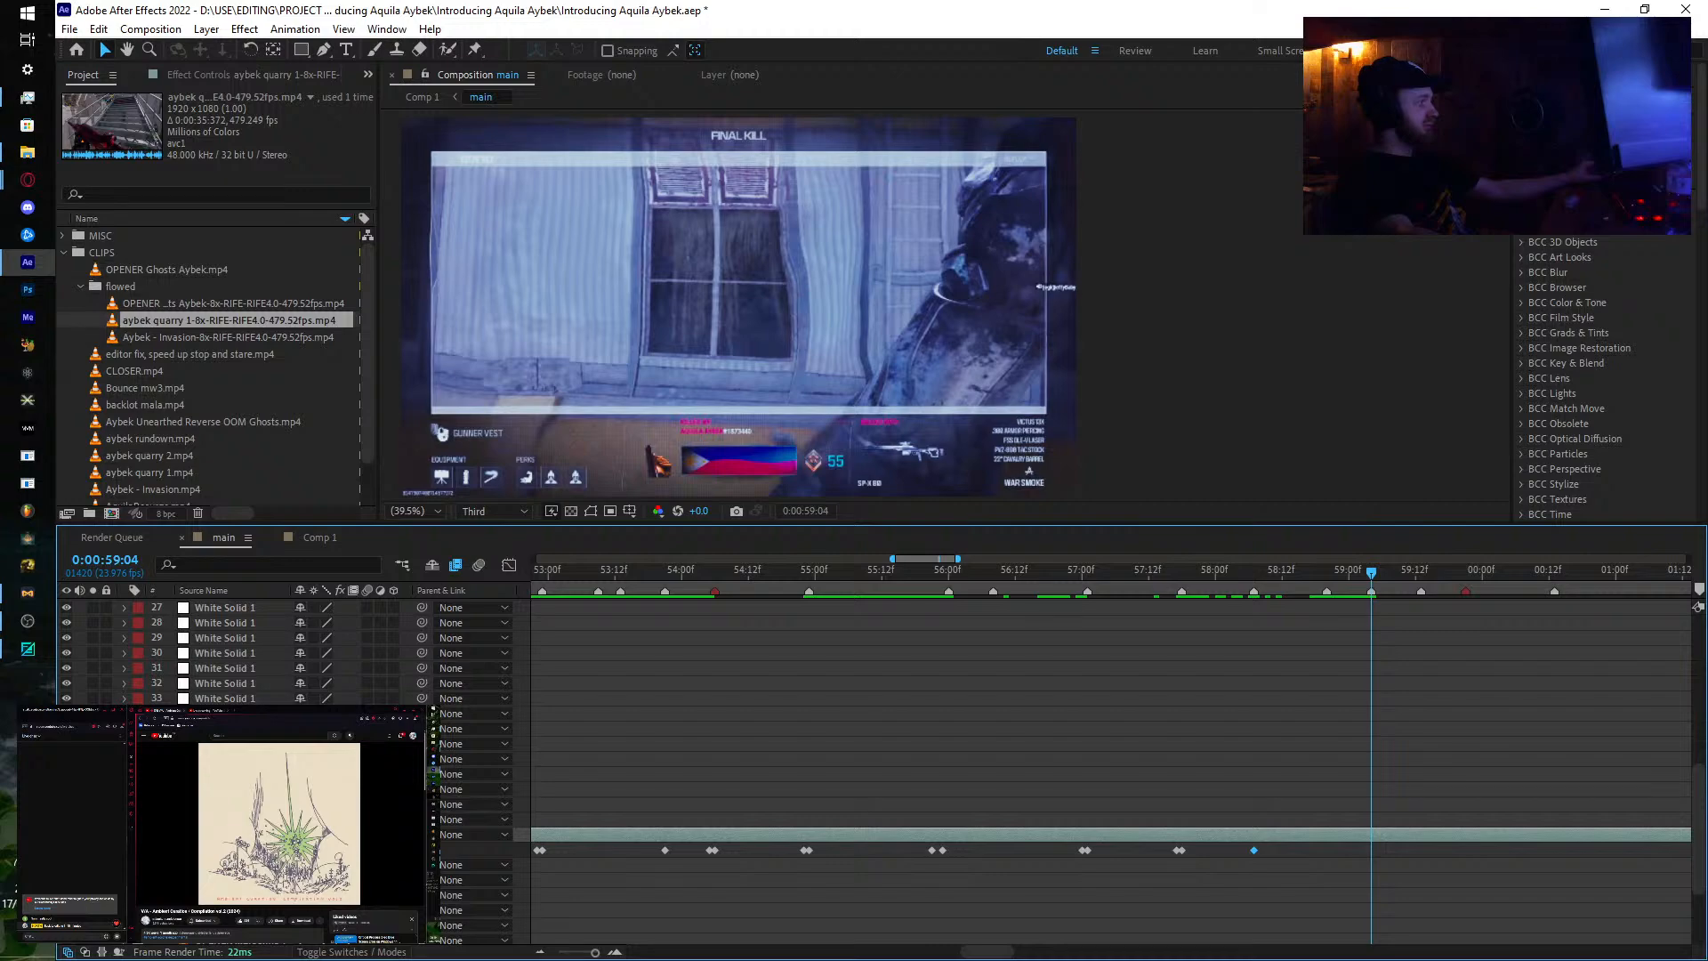
{"action": "left_click_drag", "start_coordinate": [313, 849], "coordinate": [424, 849]}
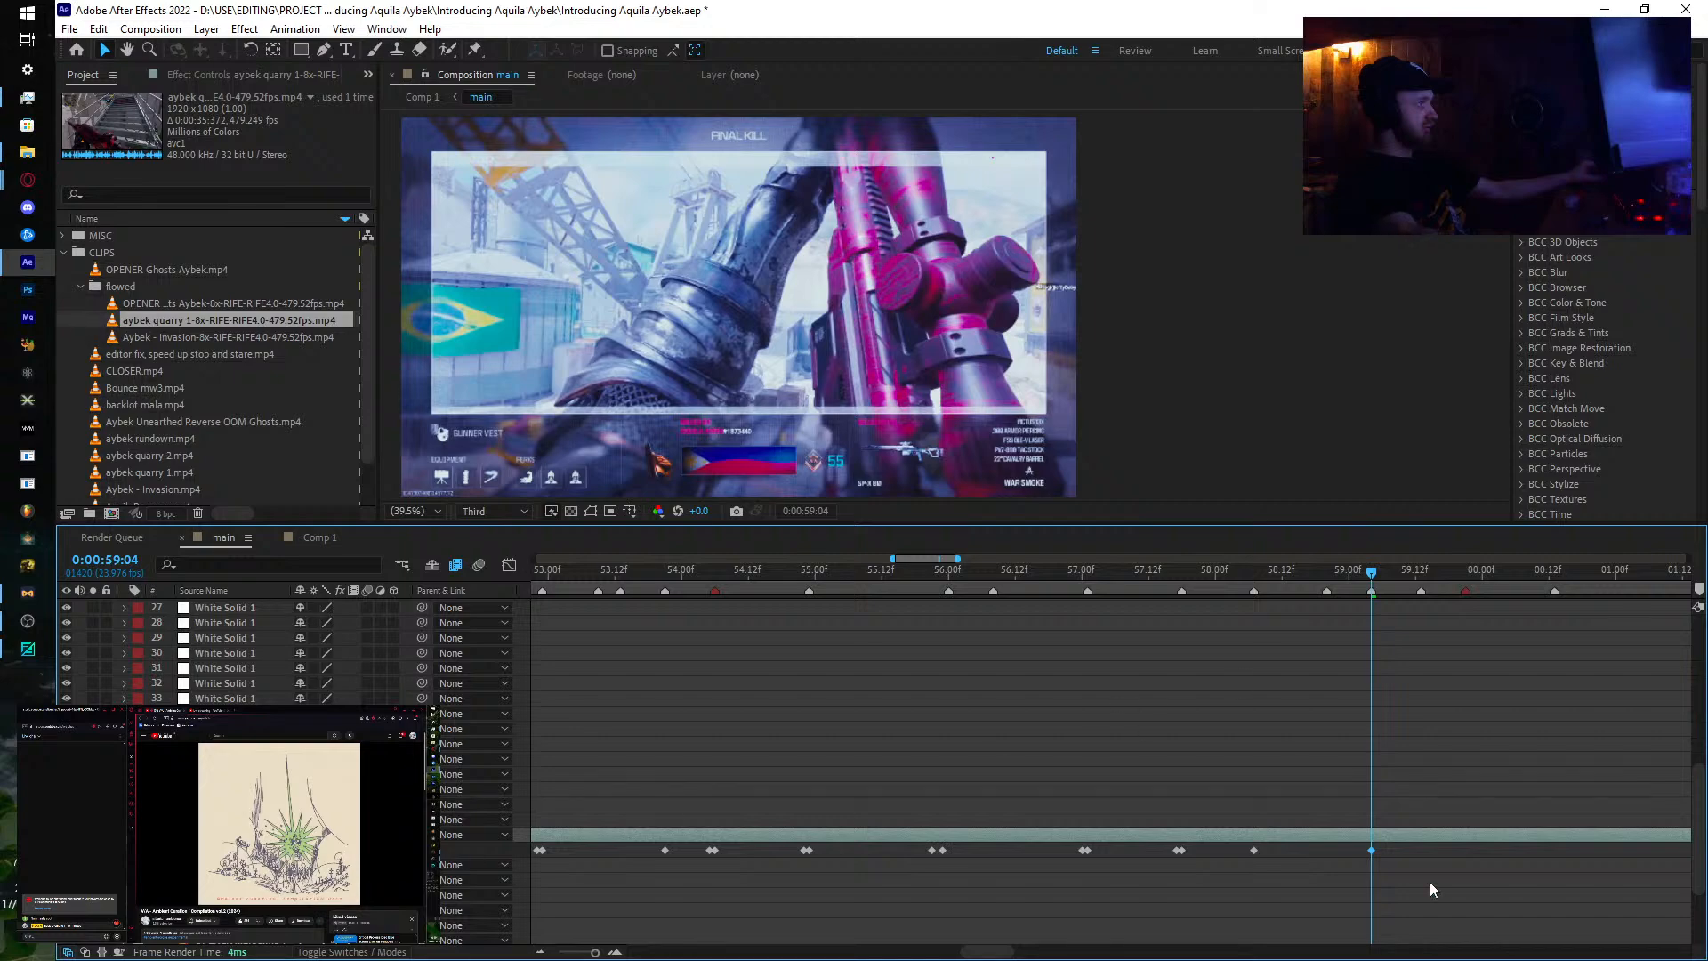
{"action": "left_click_drag", "start_coordinate": [1371, 850], "coordinate": [1365, 849]}
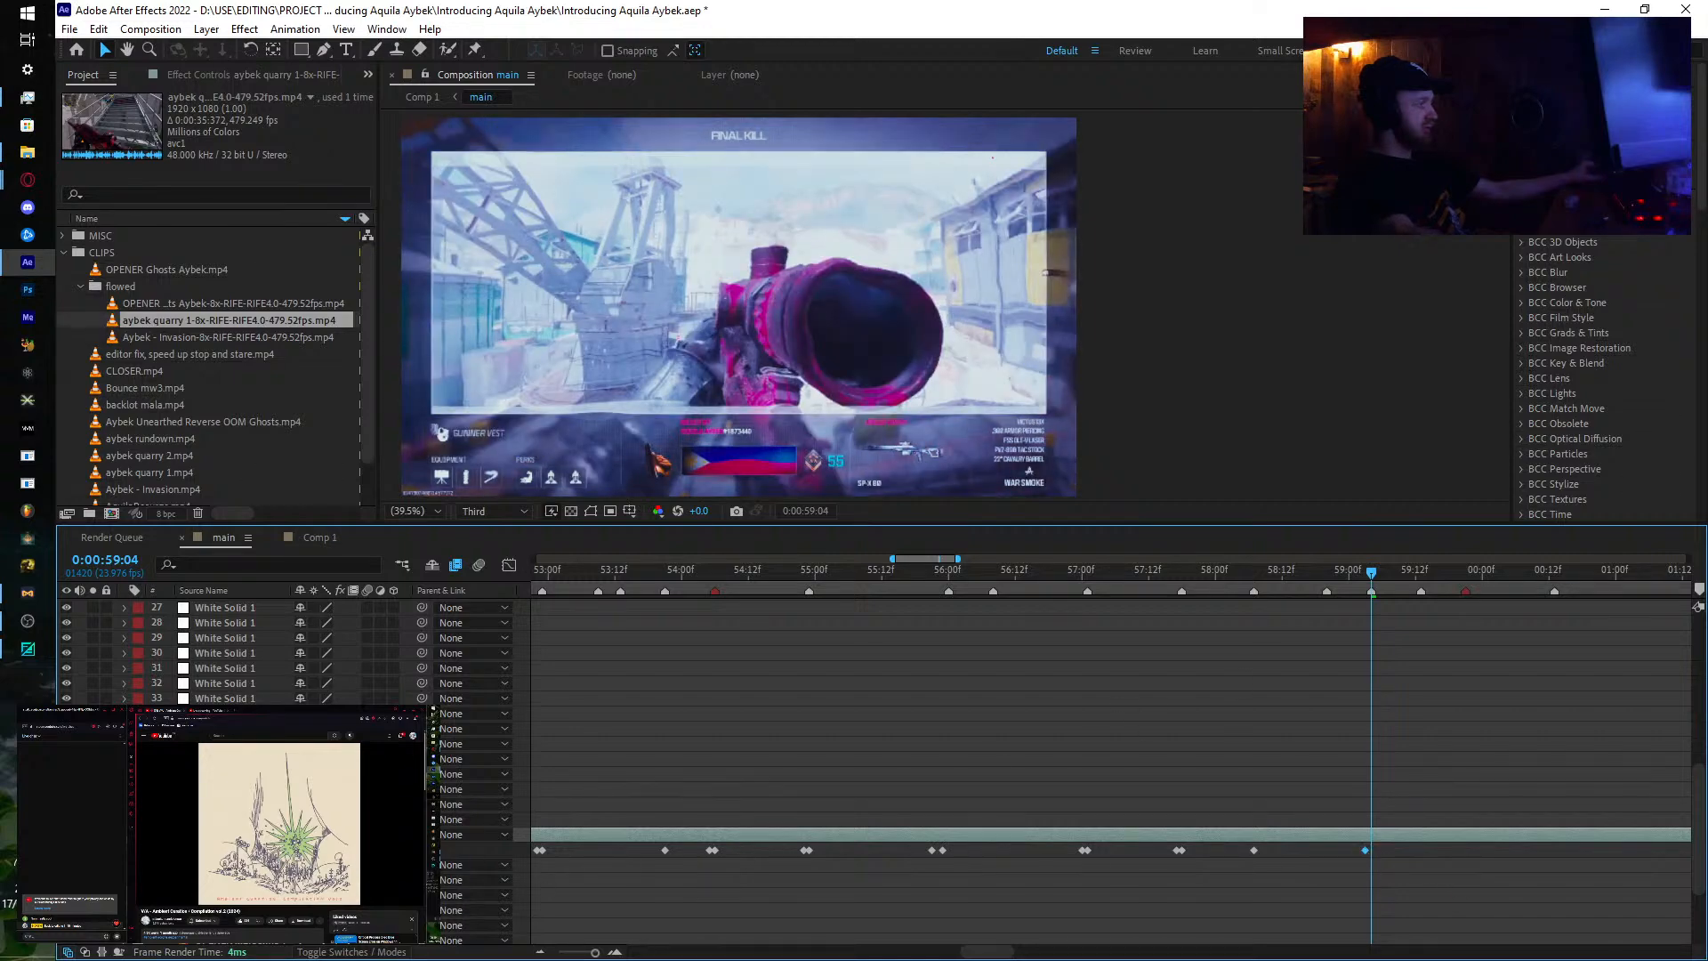
{"action": "left_click_drag", "start_coordinate": [330, 849], "coordinate": [431, 848]}
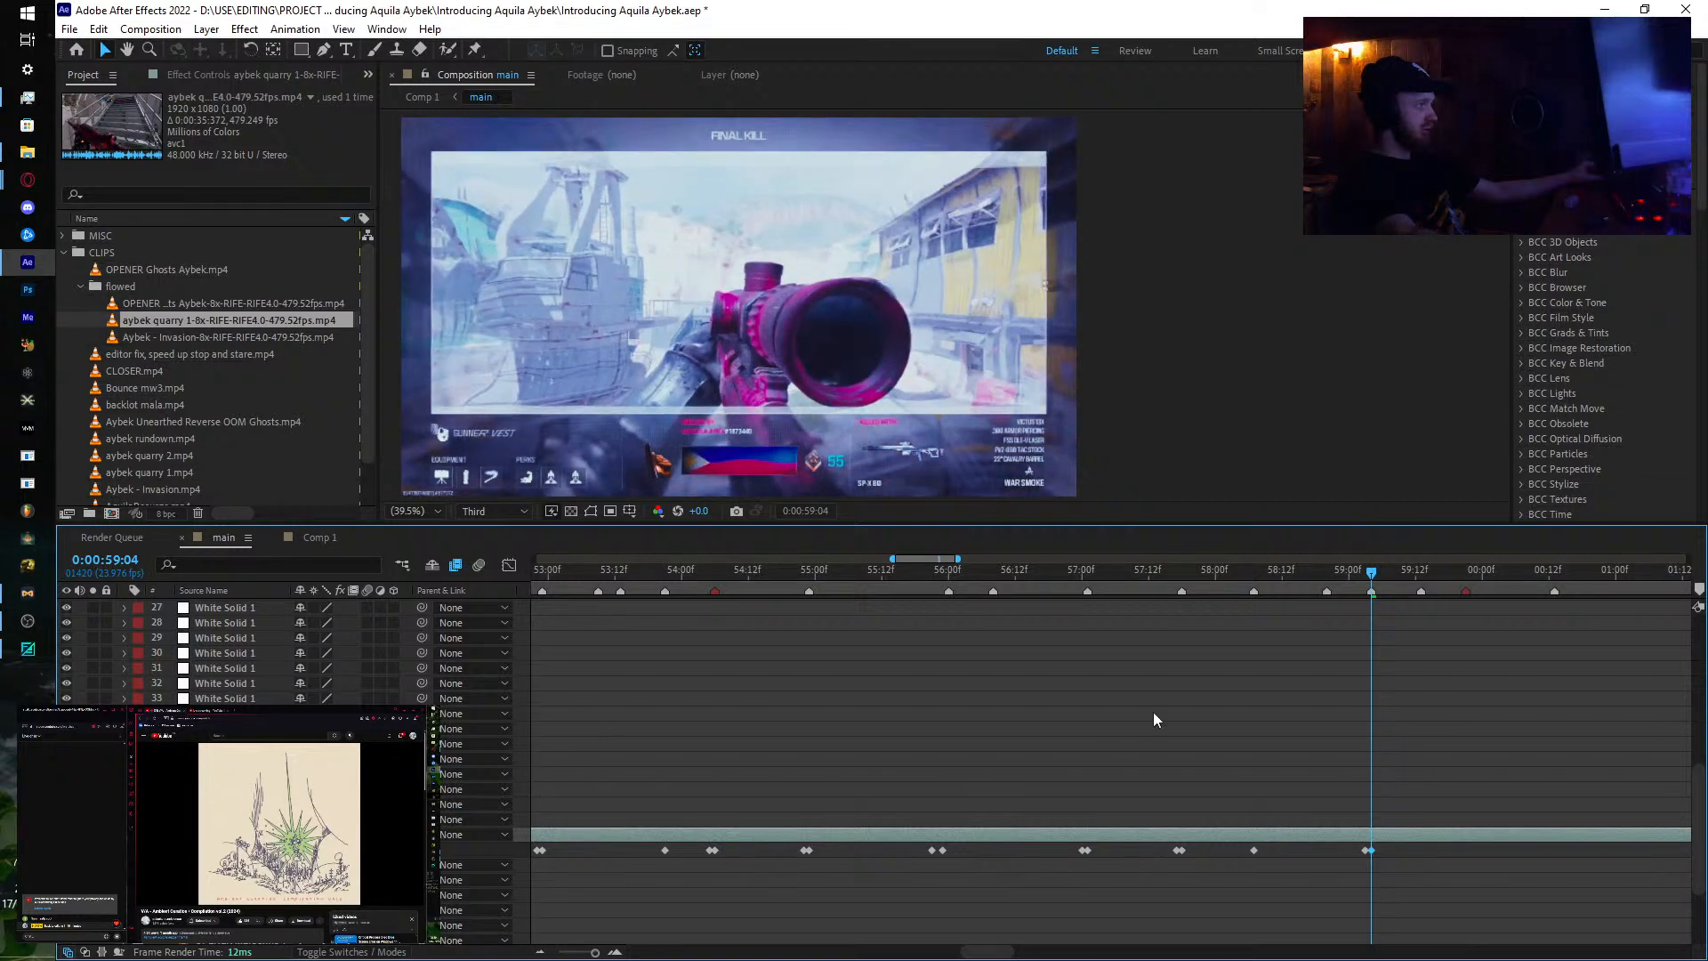
Step: Add time remap keyframes at 0:00:59:13 on the yellow number 1 building and at 0:00:59:20 on the crane beside the Brazilian flag tank
{"action": "left_click_drag", "start_coordinate": [1381, 581], "coordinate": [1423, 603]}
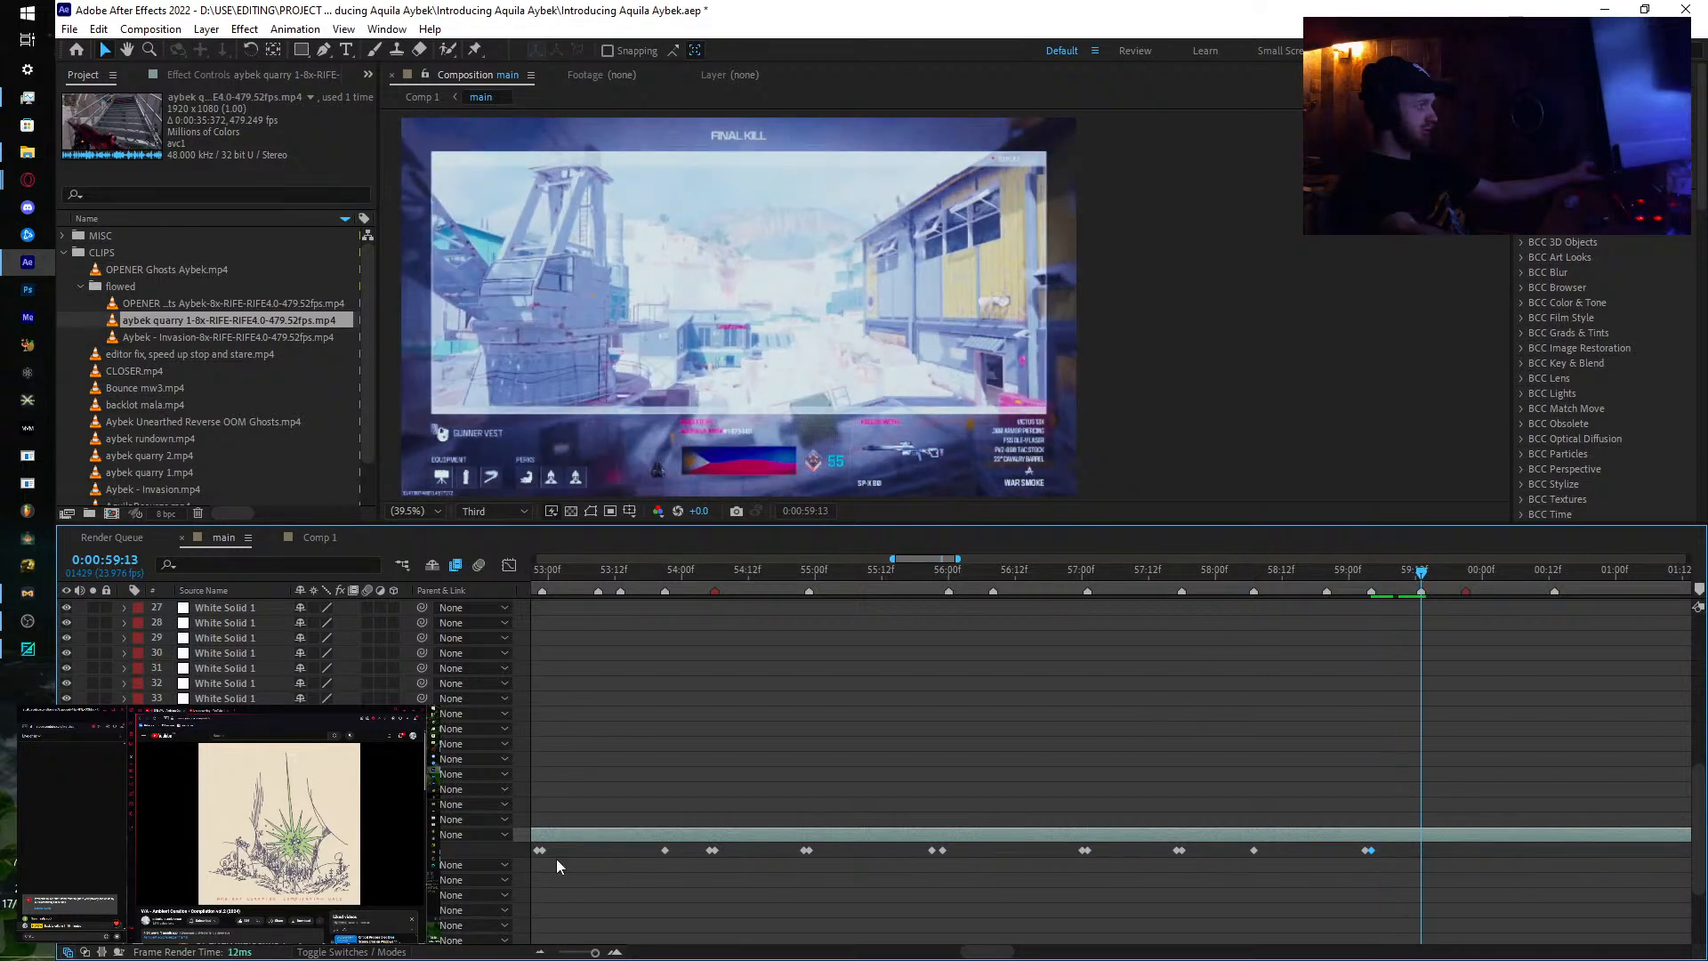
{"action": "left_click_drag", "start_coordinate": [311, 850], "coordinate": [508, 837]}
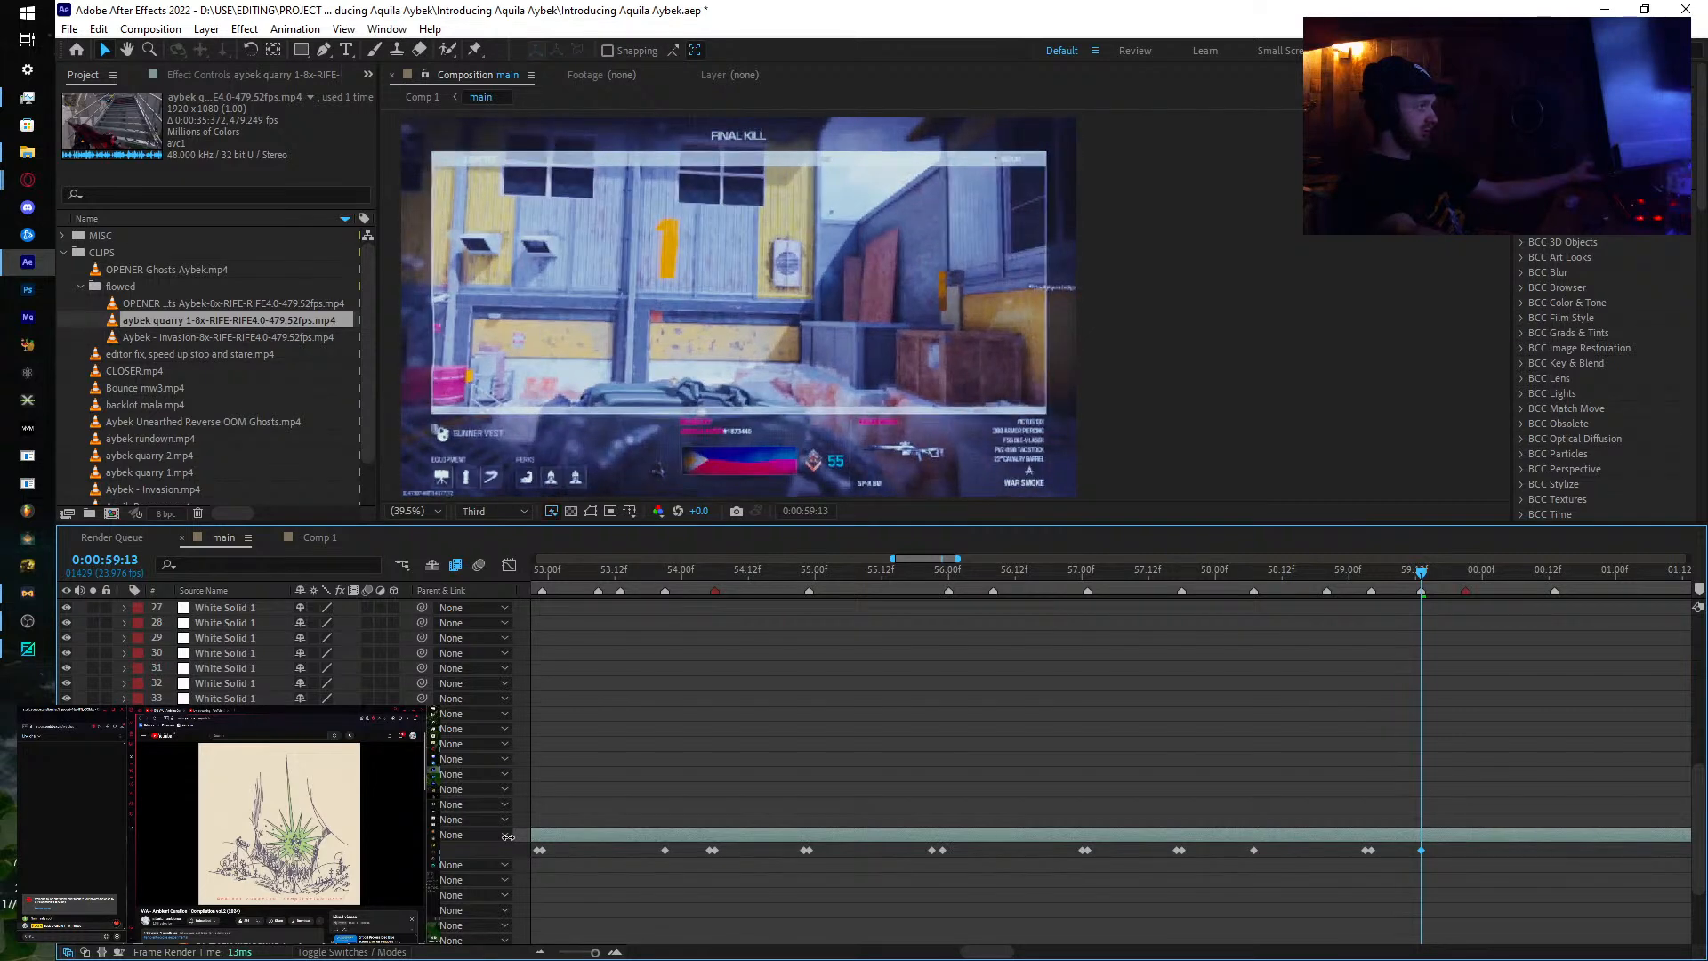
{"action": "left_click_drag", "start_coordinate": [1420, 574], "coordinate": [1465, 605]}
{"action": "left_click_drag", "start_coordinate": [312, 850], "coordinate": [602, 862]}
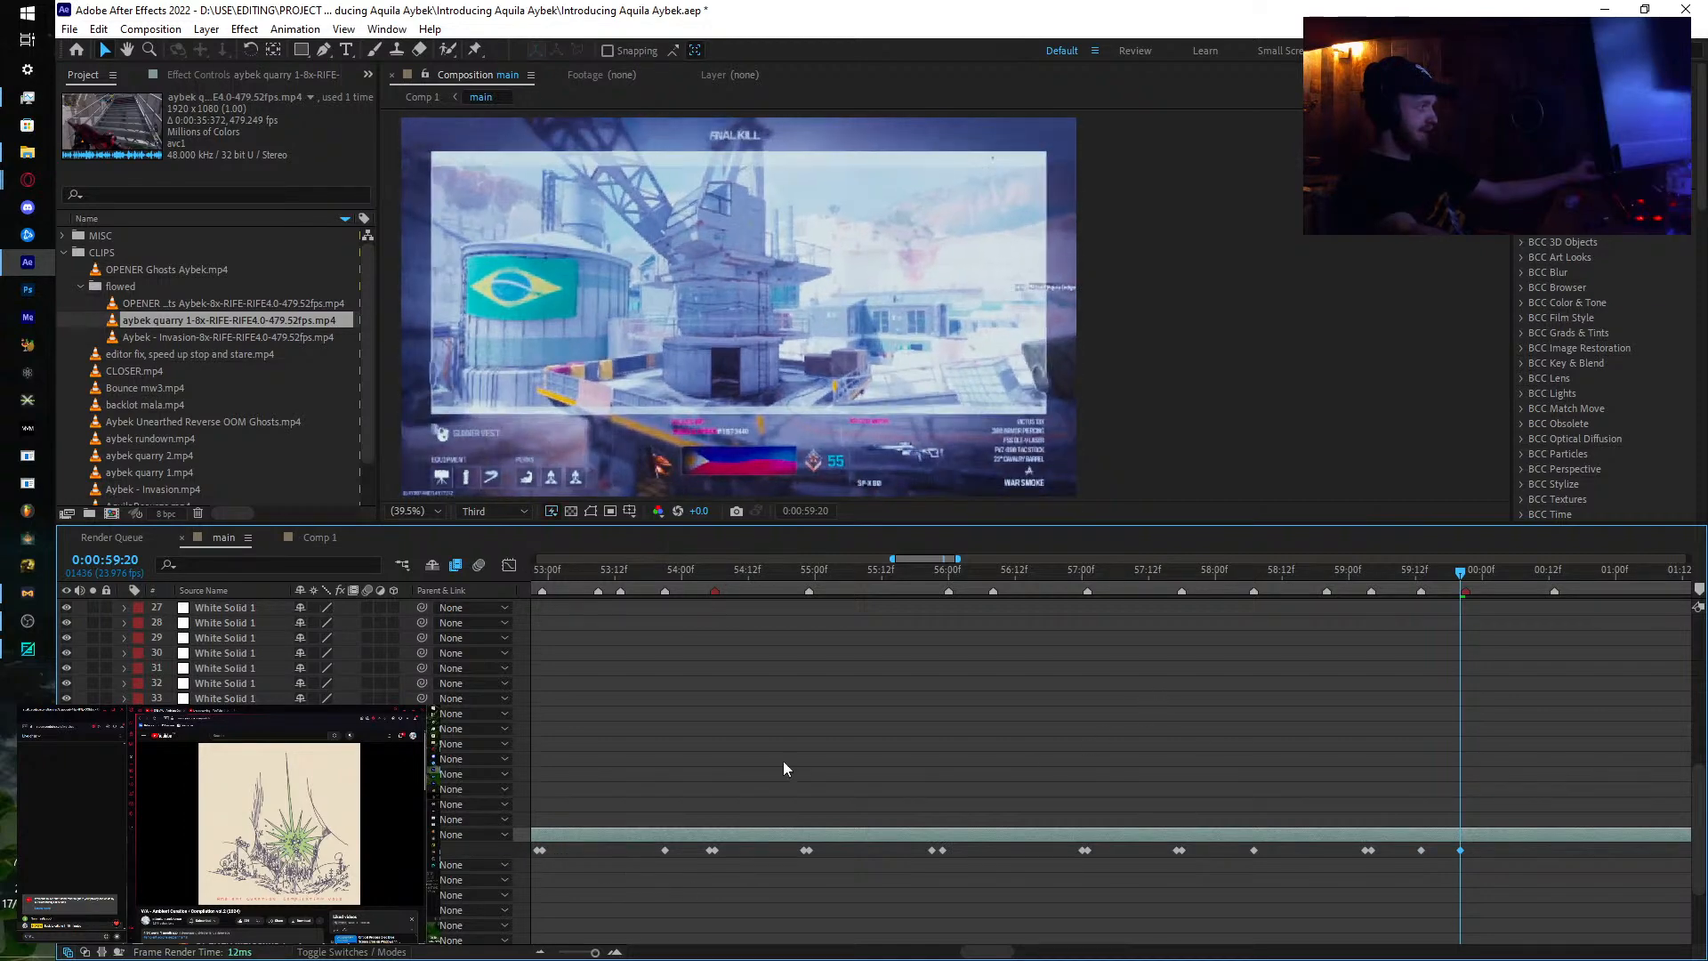
Step: Add time remap keyframes at 0:00:59:21 on the large magenta scope and at 0:01:00:13 on the scope before the yellow-railed walkway
{"action": "left_click_drag", "start_coordinate": [1462, 578], "coordinate": [1465, 578]}
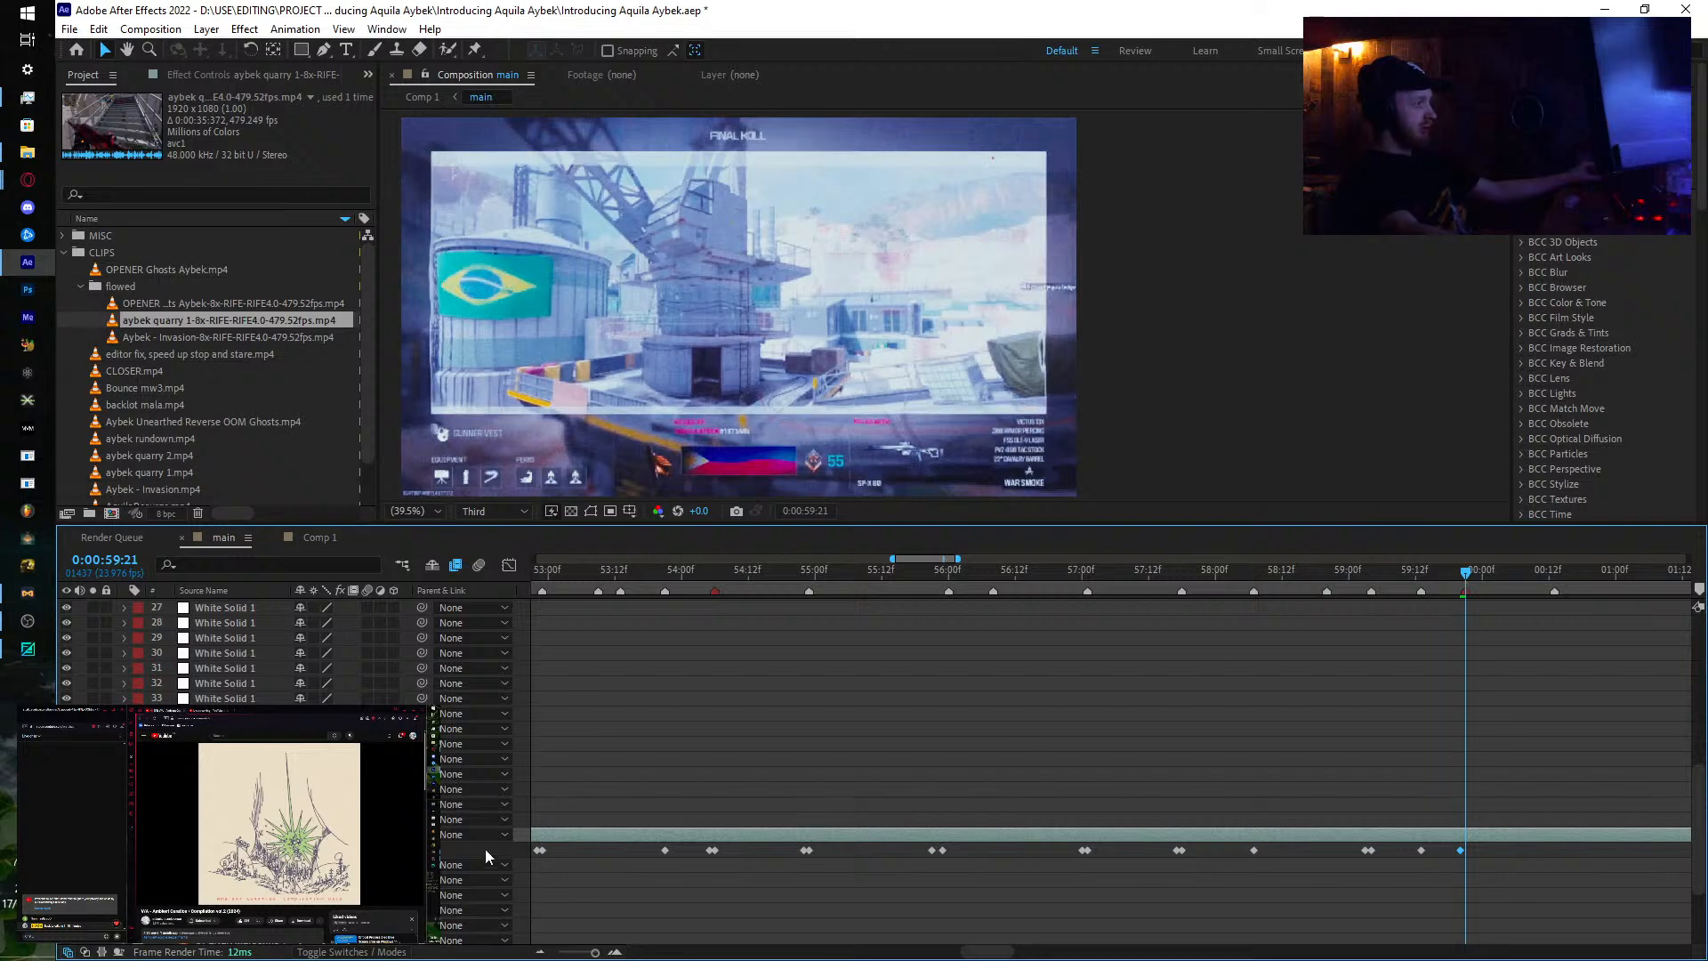
{"action": "left_click_drag", "start_coordinate": [313, 850], "coordinate": [403, 851]}
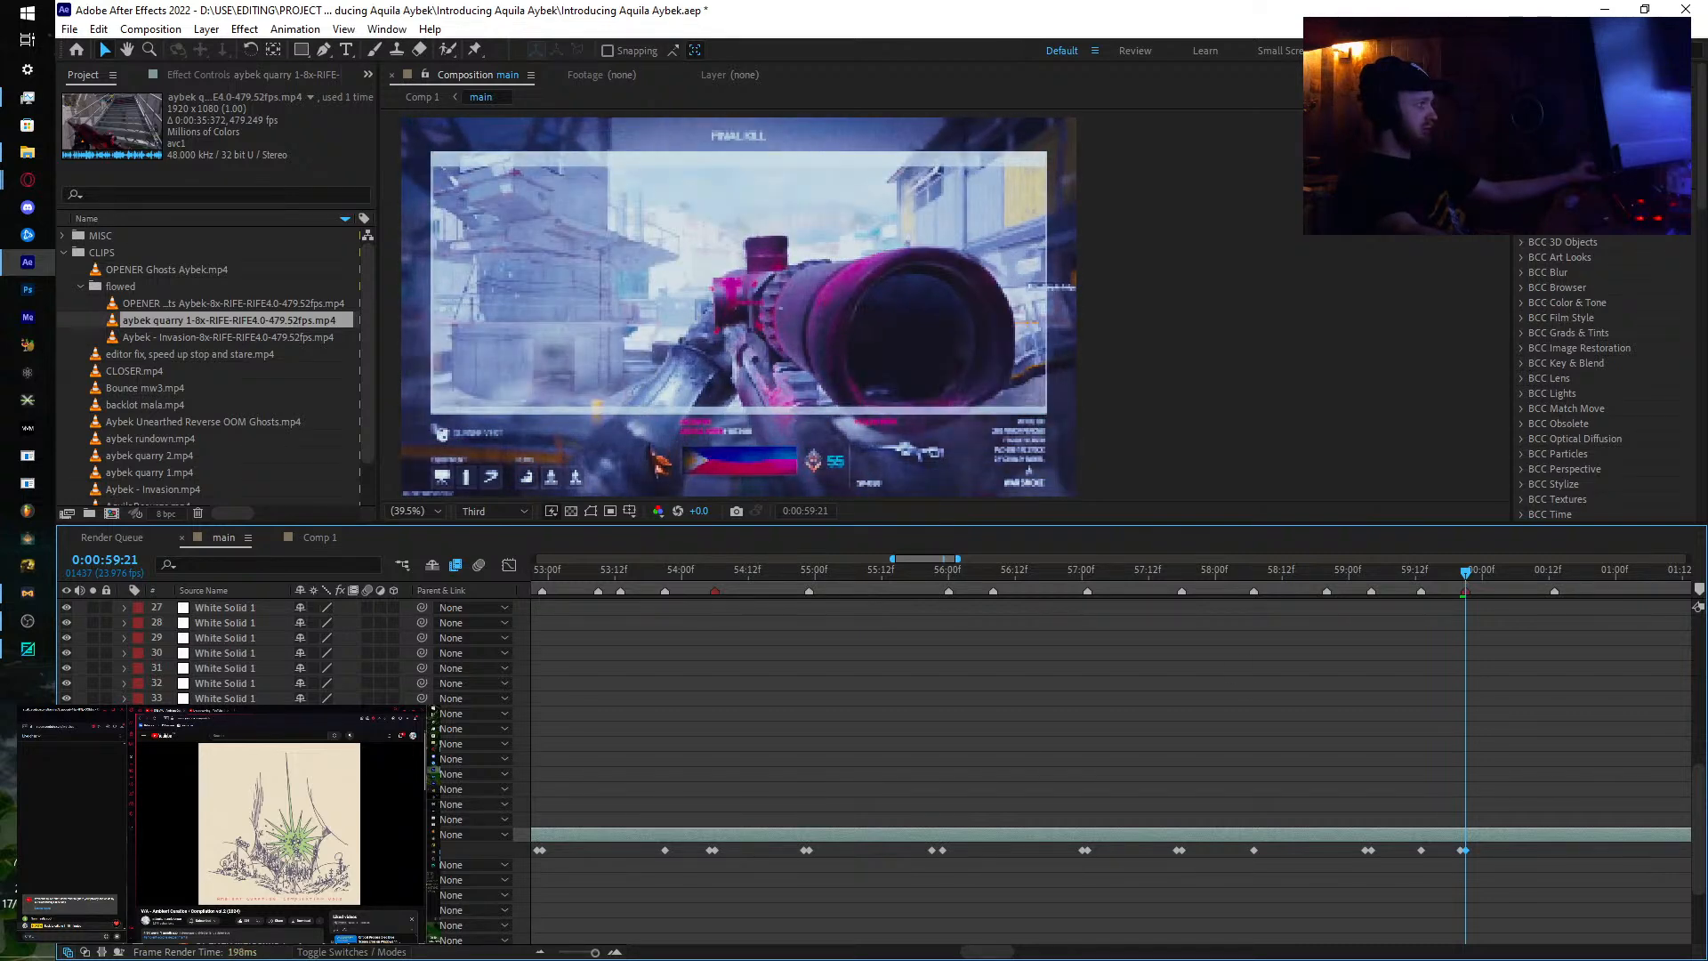
{"action": "scroll", "coordinate": [1158, 747], "scroll_direction": "right", "scroll_amount": 5}
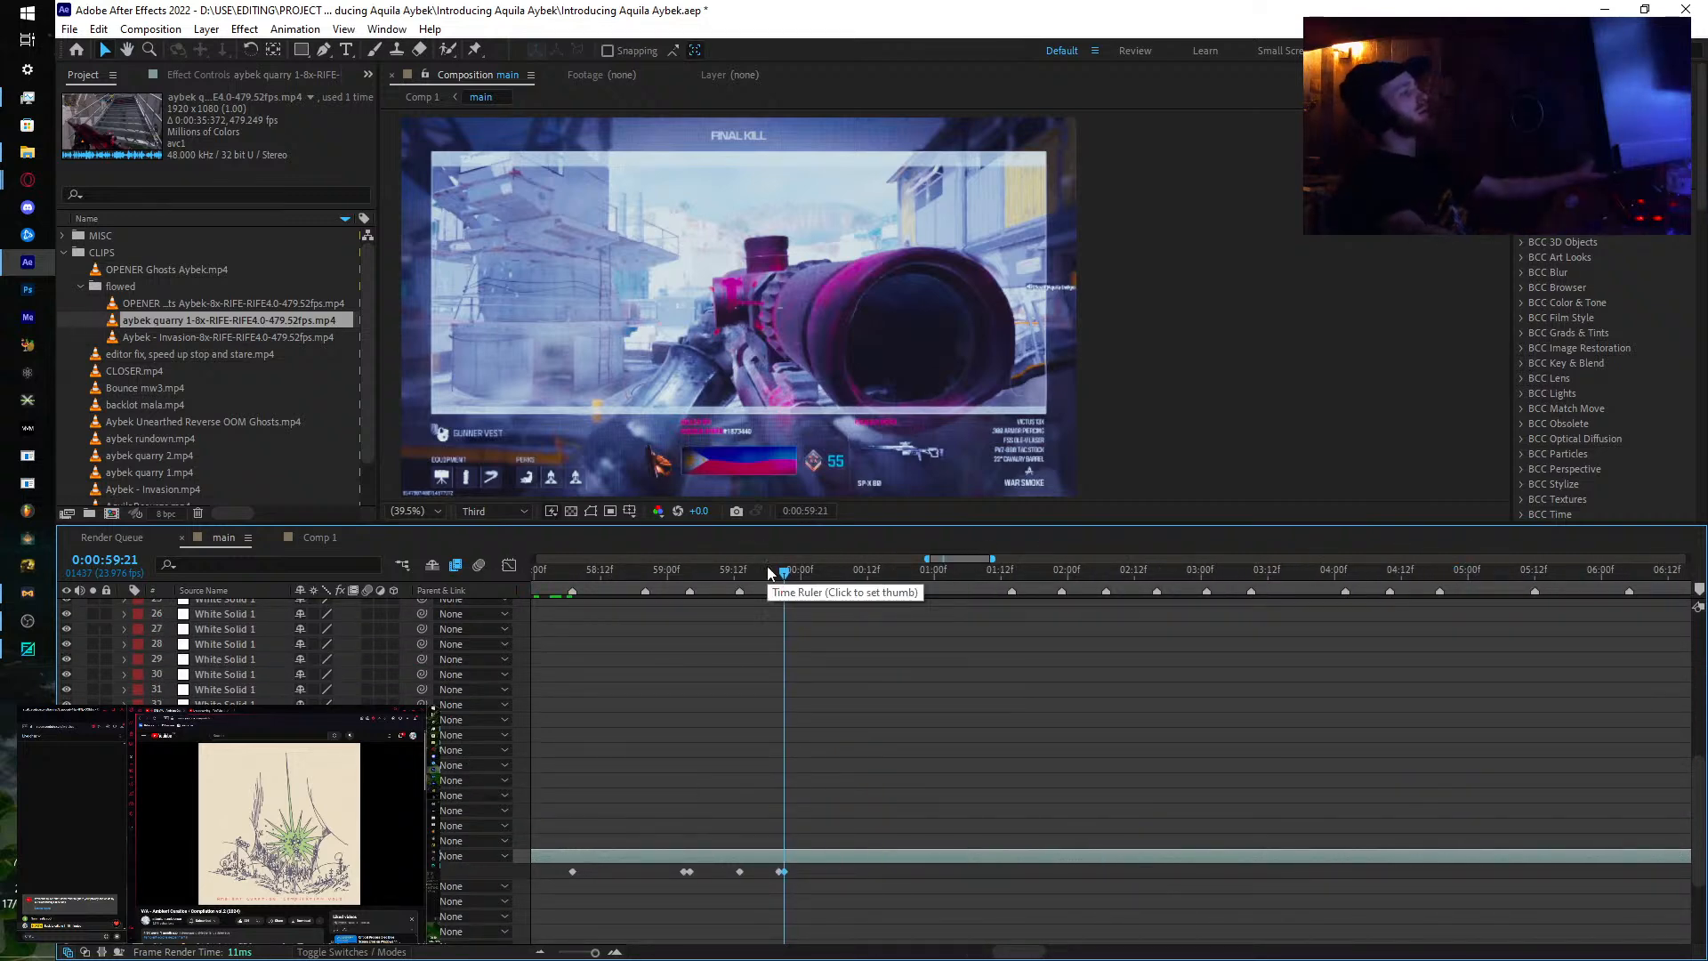
{"action": "left_click_drag", "start_coordinate": [782, 570], "coordinate": [872, 572]}
{"action": "left_click_drag", "start_coordinate": [324, 871], "coordinate": [598, 843]}
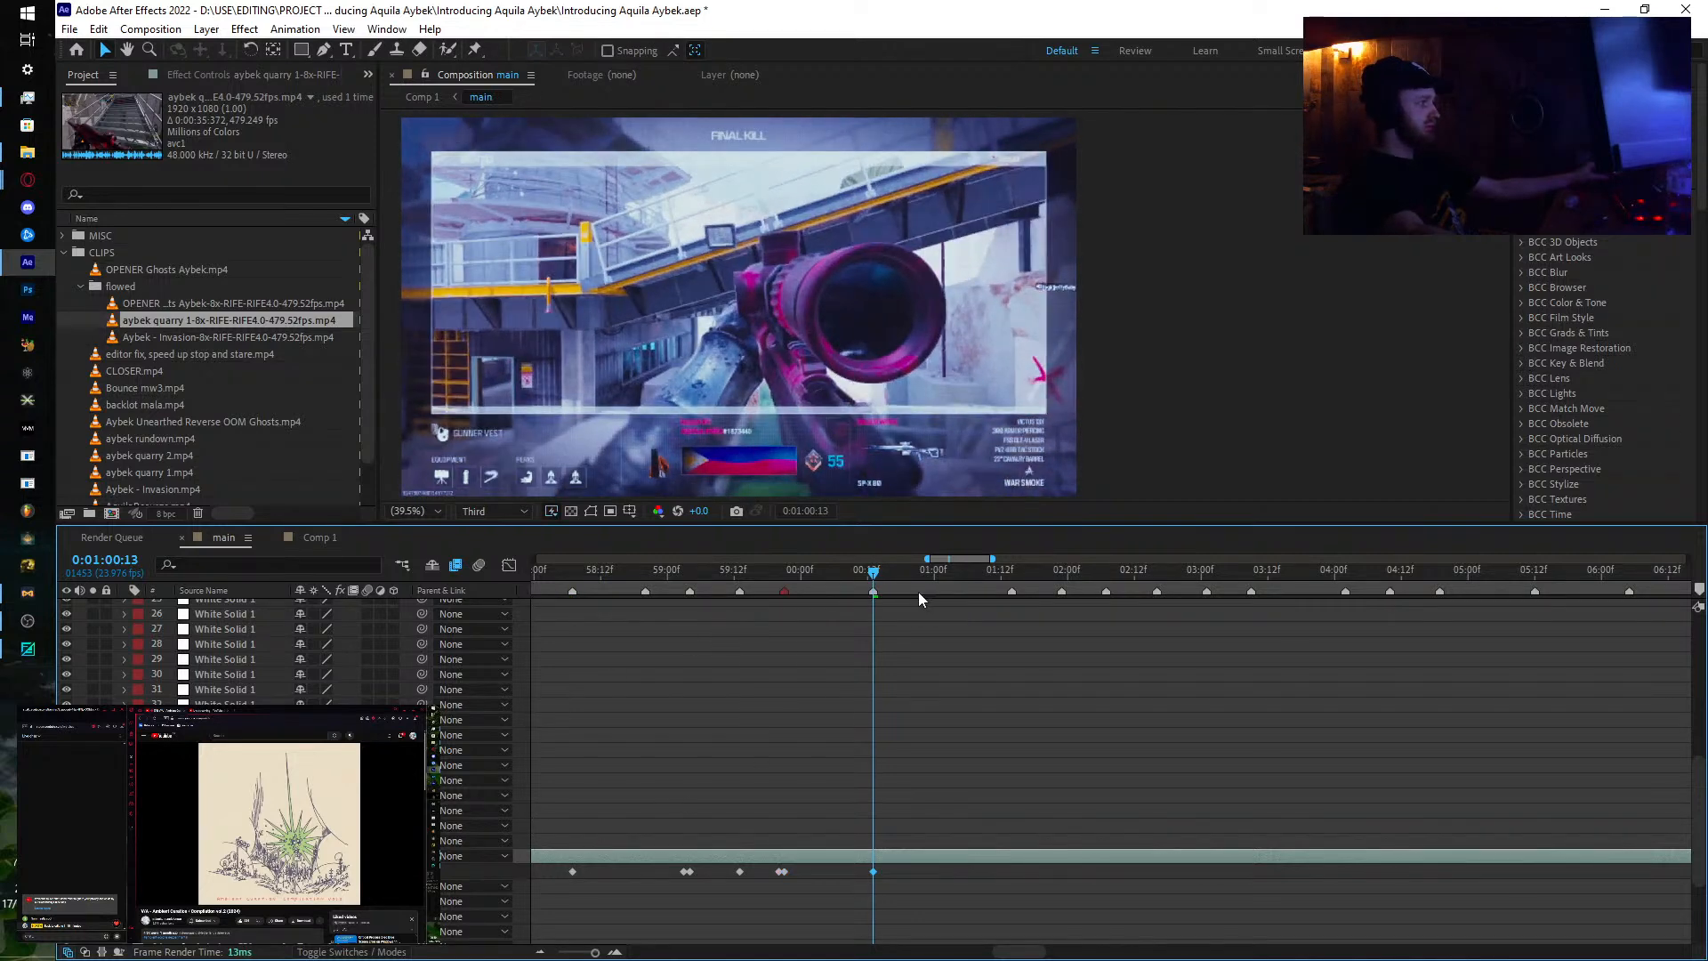
Step: Add a time remap keyframe at 0:01:01:13 on the scoped rifle above the green water and trim the clip's end there
{"action": "left_click", "coordinate": [1007, 571]}
{"action": "left_click_drag", "start_coordinate": [325, 871], "coordinate": [450, 809]}
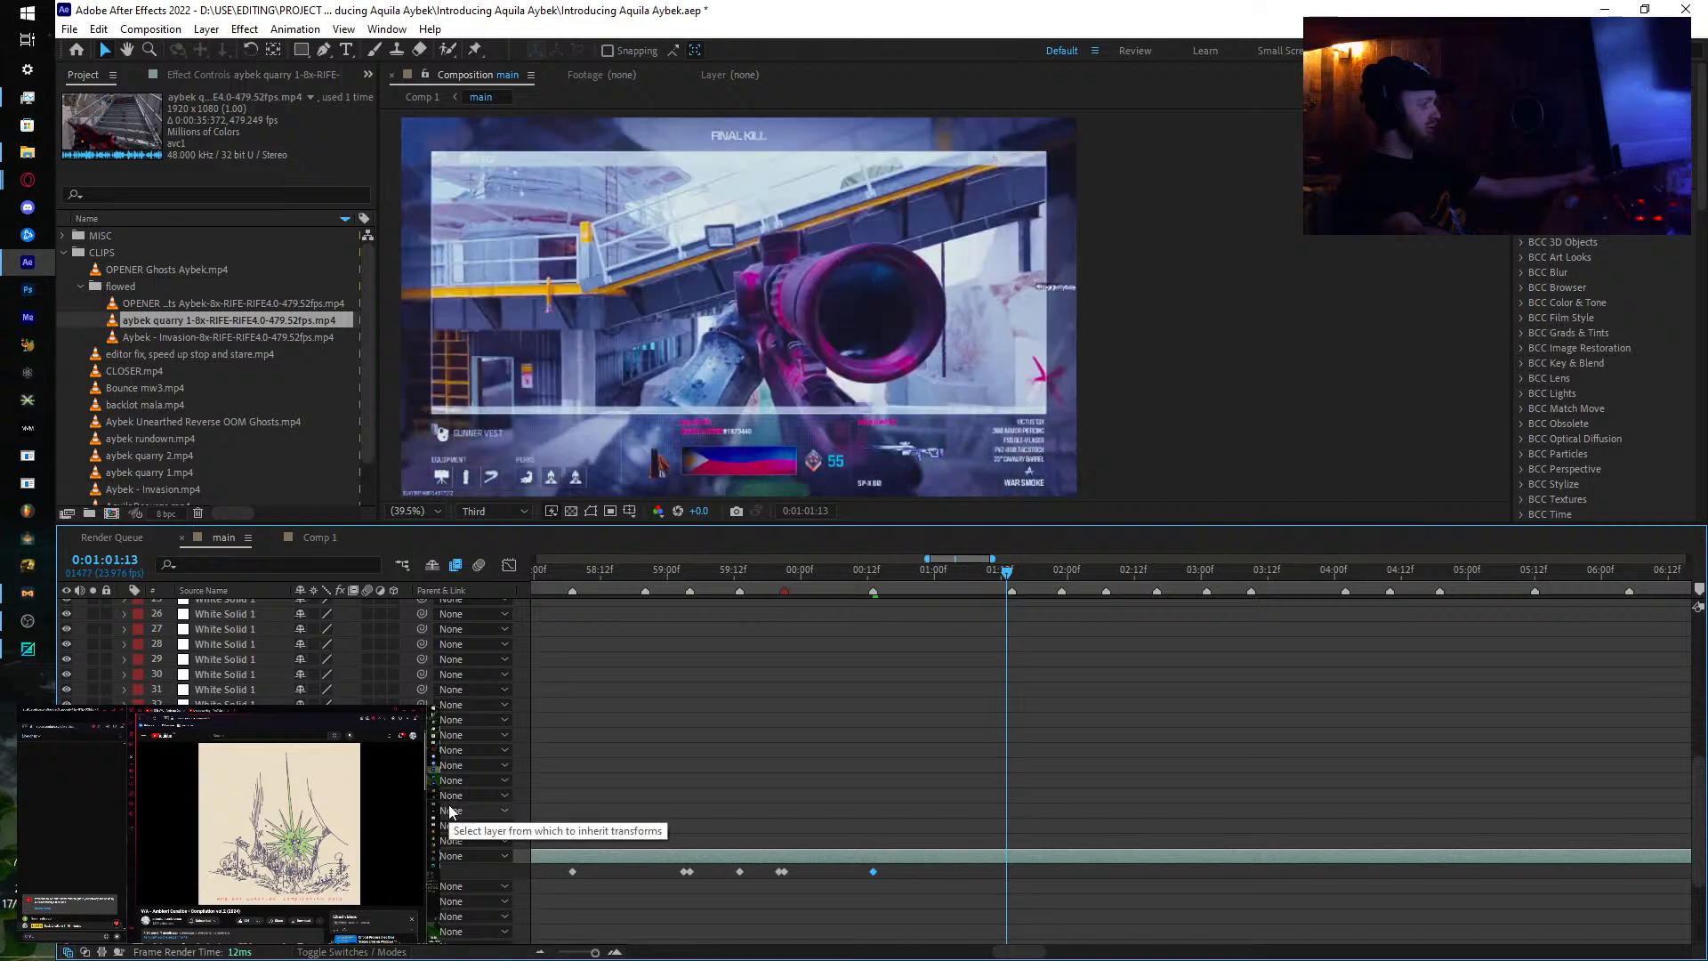
{"action": "left_click_drag", "start_coordinate": [325, 871], "coordinate": [590, 833]}
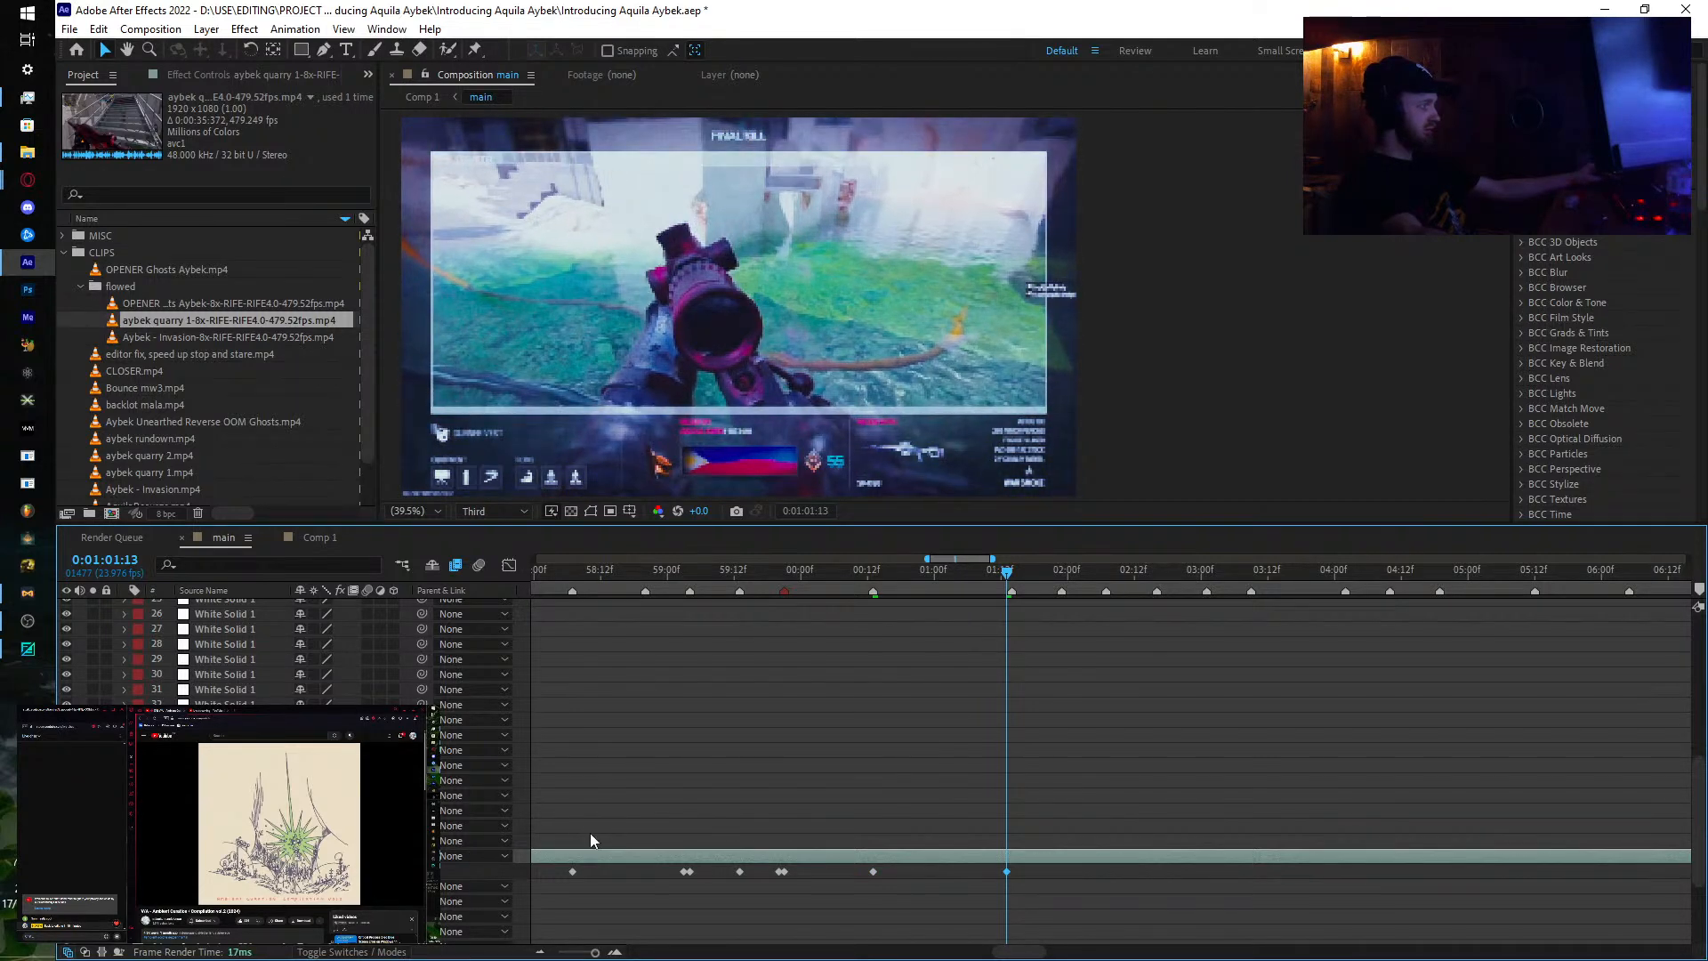
{"action": "key", "text": "alt+bracketright"}
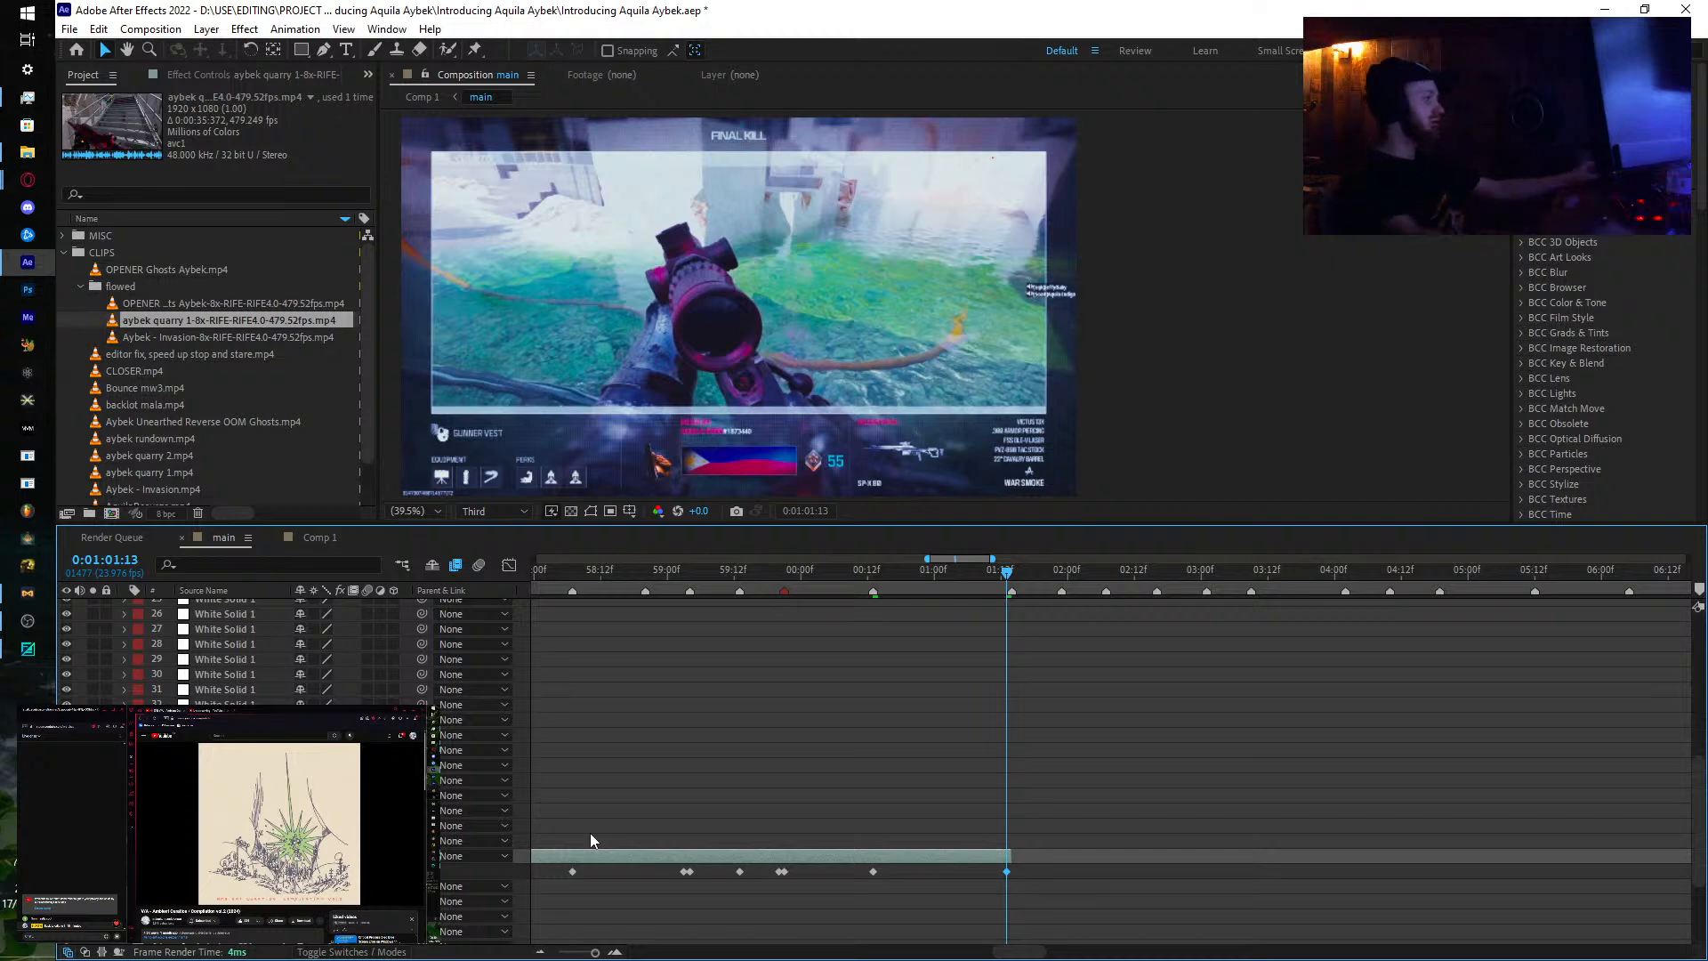
Step: Apply Easy Ease to all time remap keyframes of the aybek quarry 1 clip
{"action": "key", "text": "minus"}
{"action": "scroll", "coordinate": [1166, 744], "scroll_direction": "down", "scroll_amount": 2}
{"action": "scroll", "coordinate": [1166, 743], "scroll_direction": "left", "scroll_amount": 6}
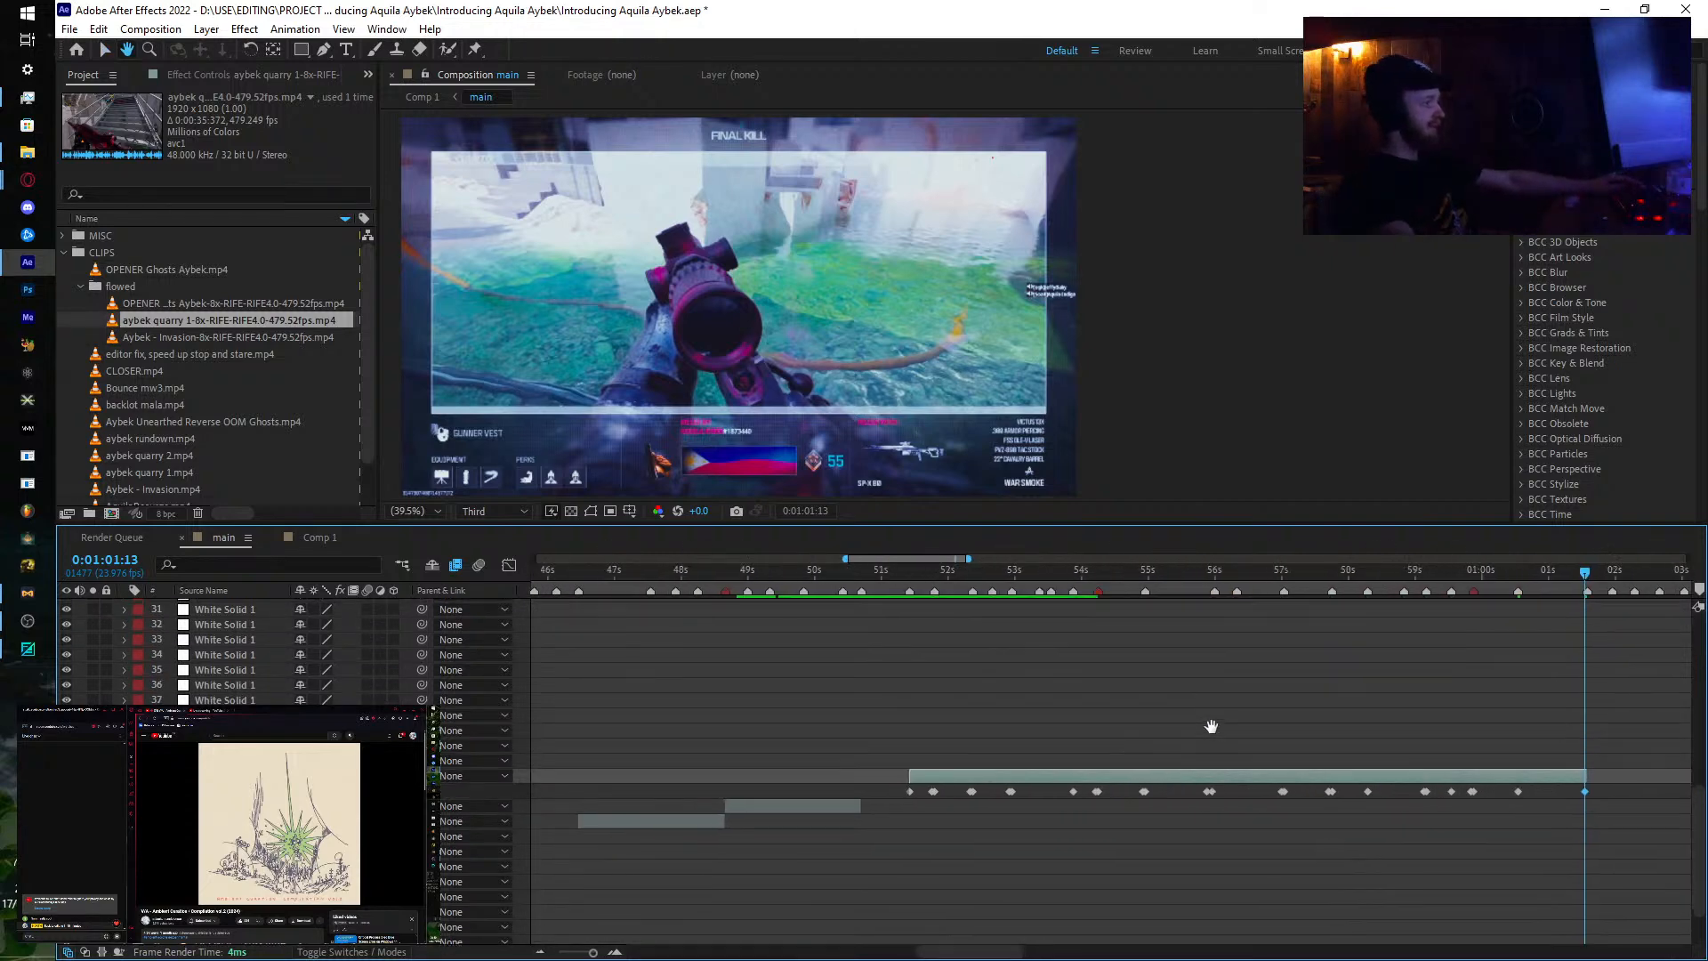
{"action": "scroll", "coordinate": [1071, 732], "scroll_direction": "right", "scroll_amount": 2}
{"action": "key", "text": "equal"}
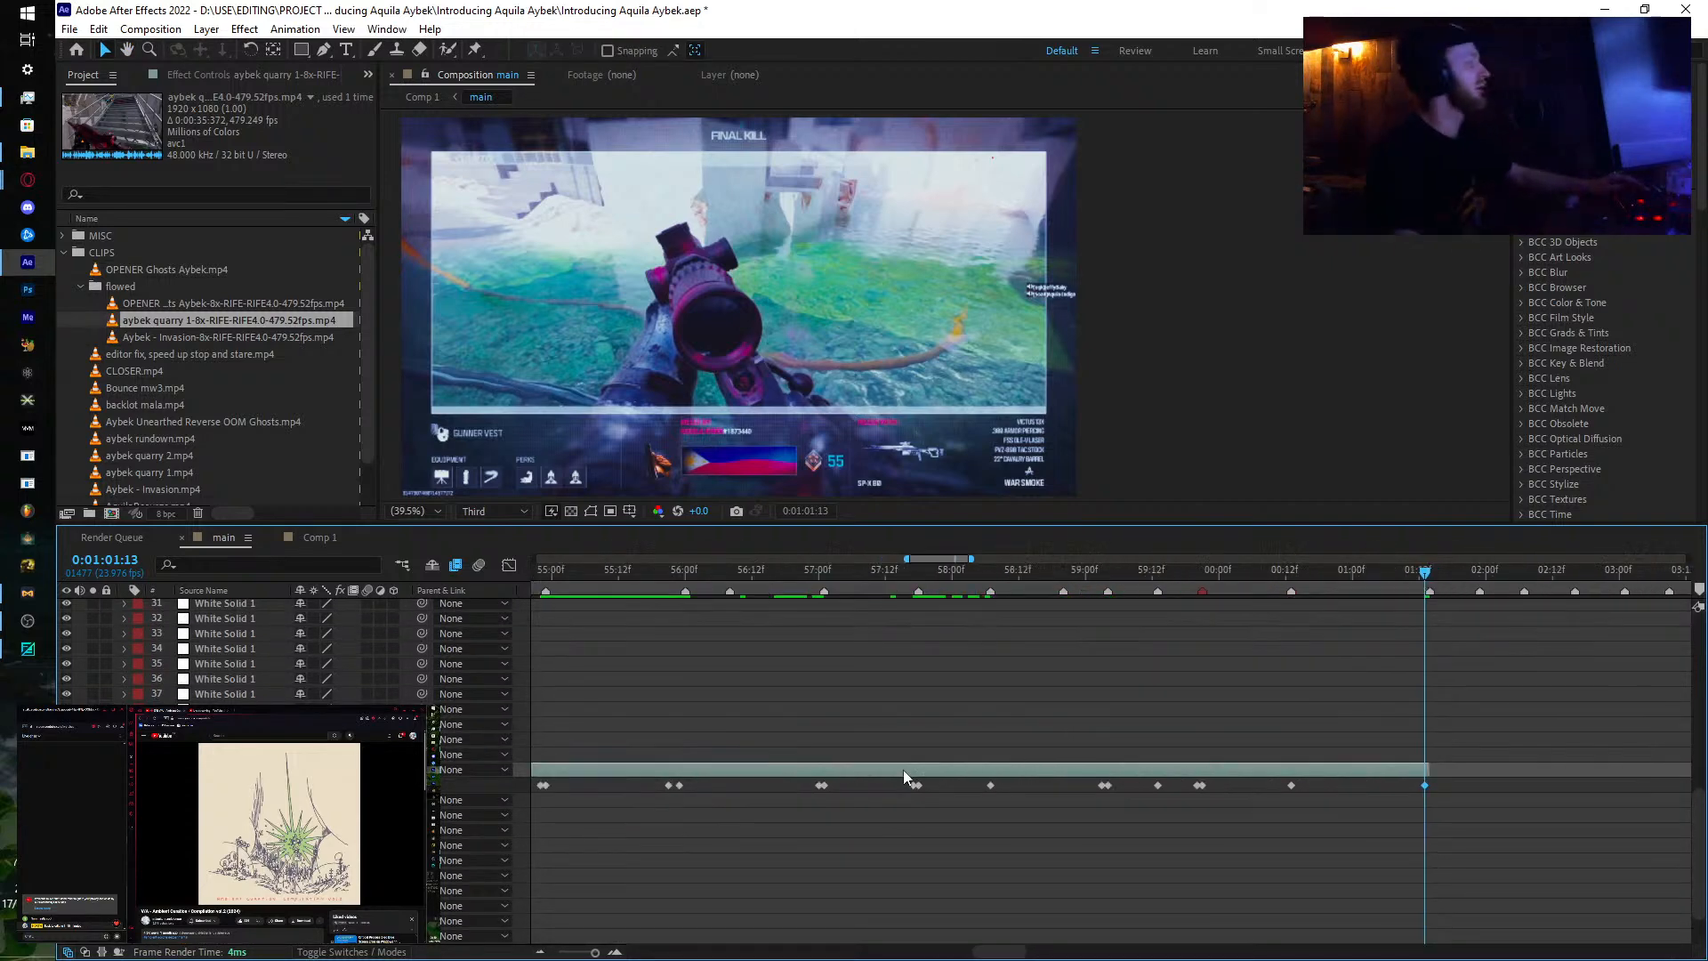
{"action": "left_click_drag", "start_coordinate": [1084, 789], "coordinate": [1498, 760]}
{"action": "key", "text": "minus"}
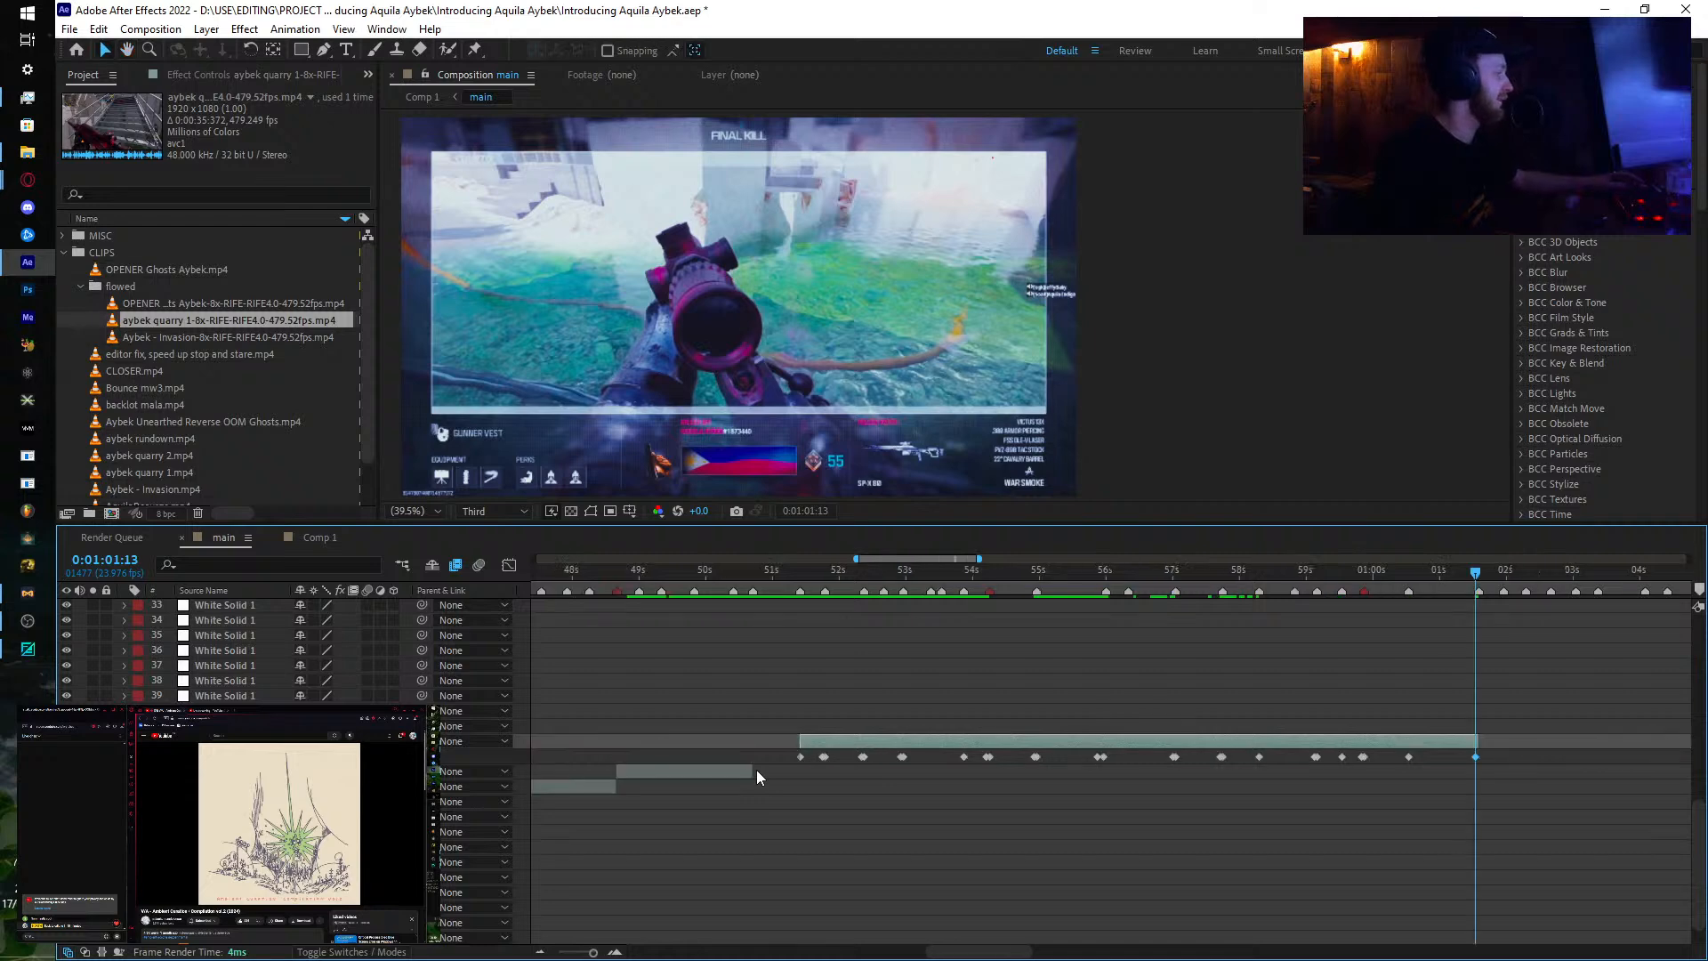
{"action": "left_click_drag", "start_coordinate": [774, 750], "coordinate": [1500, 813]}
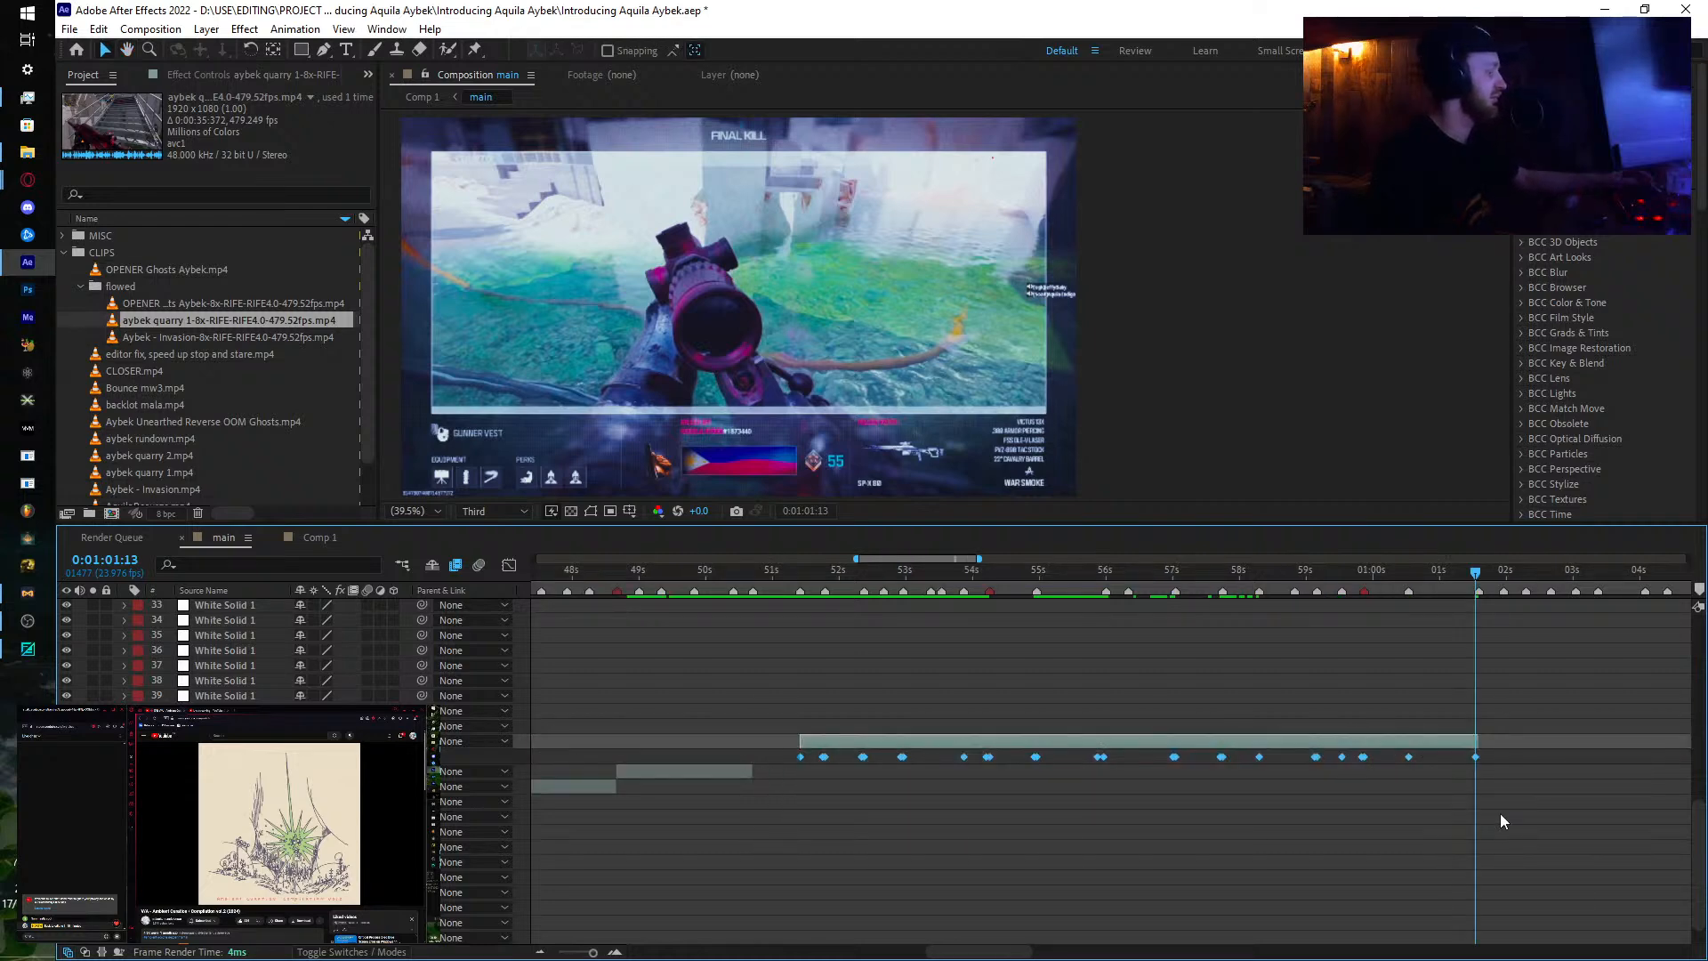
{"action": "key", "text": "F9"}
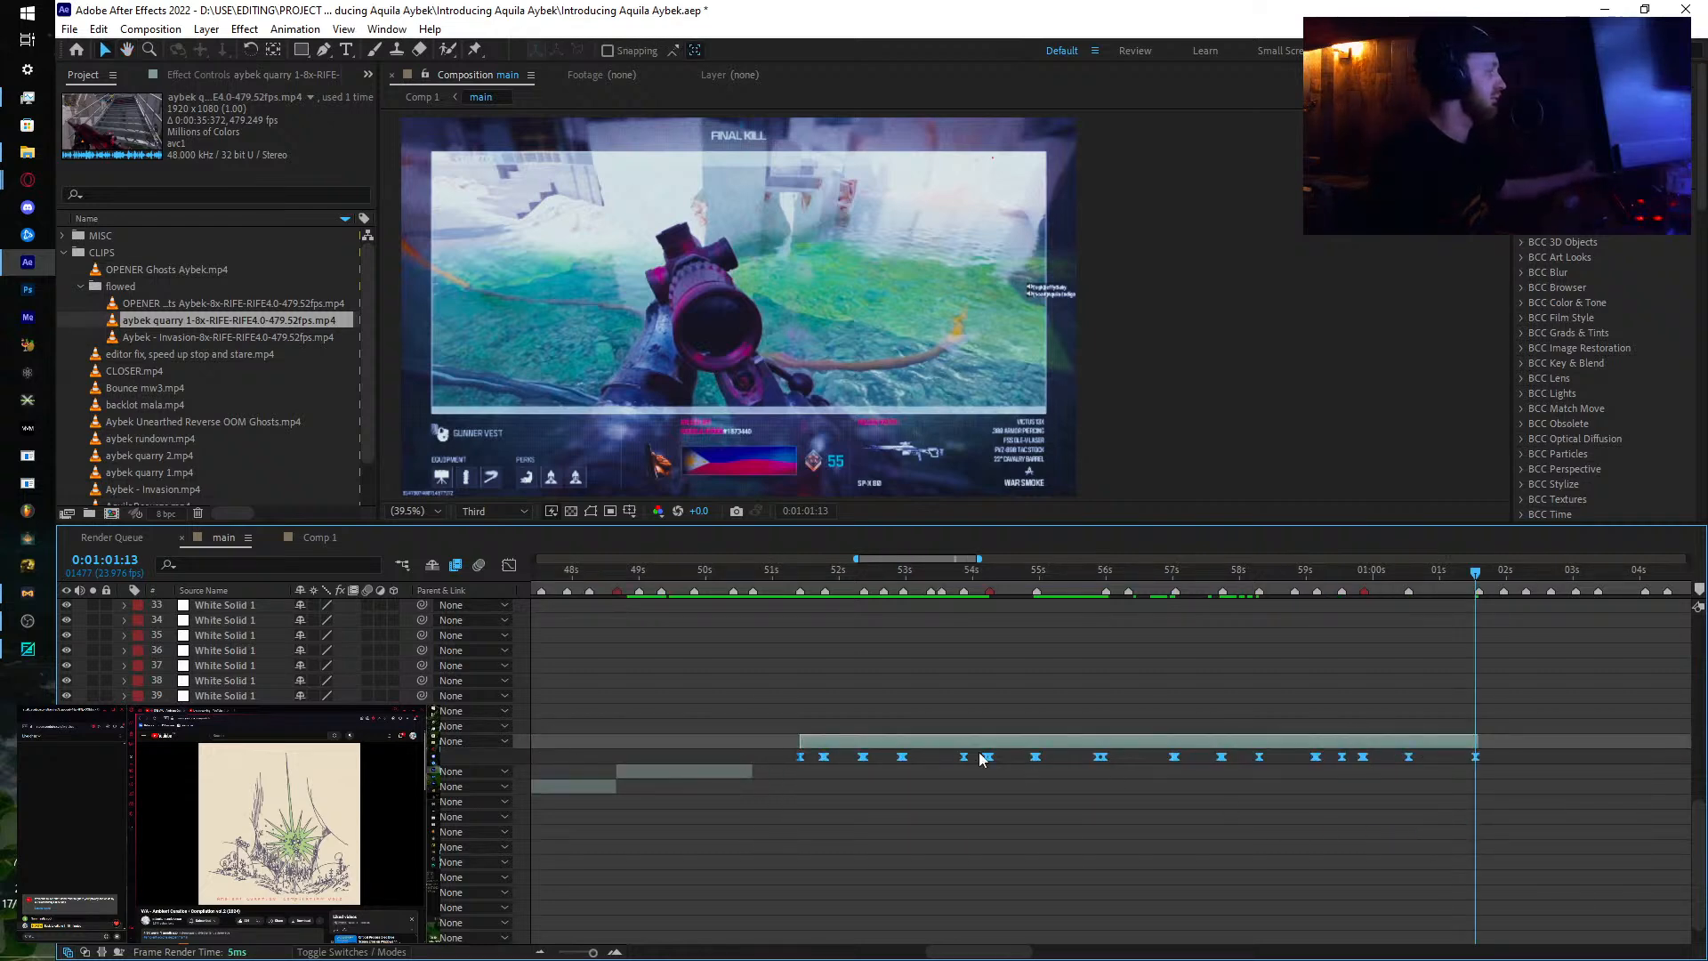
Step: Show the clip's time remap curve in the graph editor, framed around its first keyframe at 0:00:51:10
{"action": "left_click", "coordinate": [799, 574]}
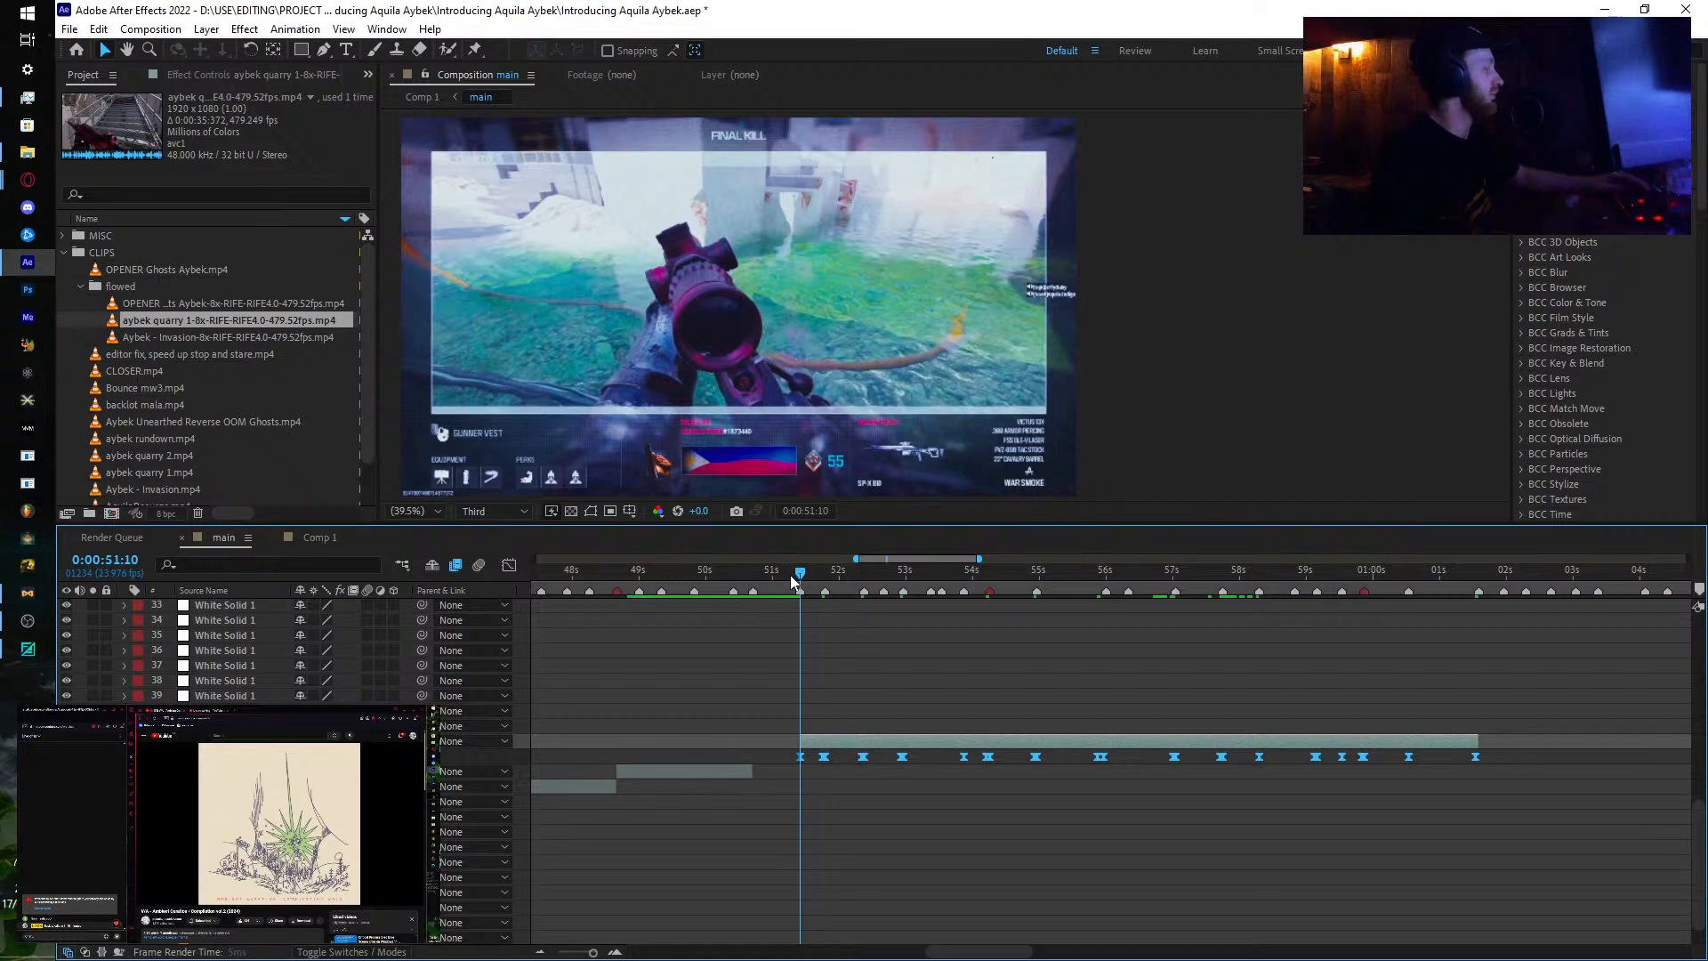
{"action": "key", "text": "equal"}
{"action": "key", "text": "equal"}
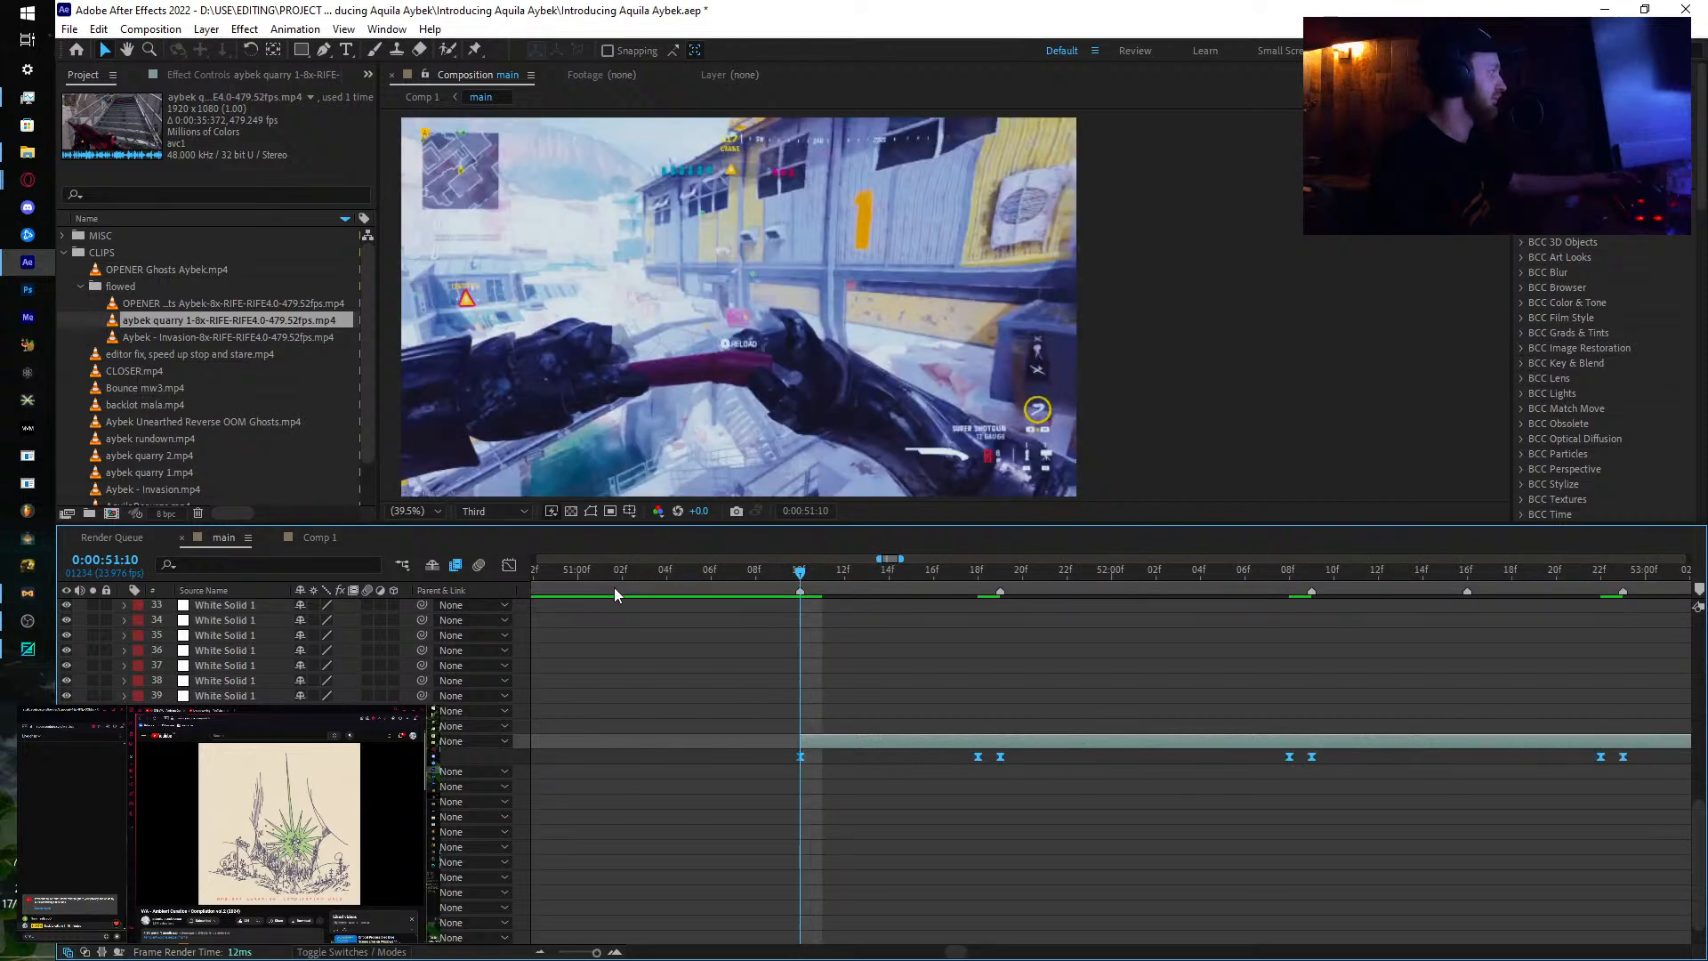
{"action": "left_click", "coordinate": [507, 567]}
{"action": "left_click", "coordinate": [1025, 939]}
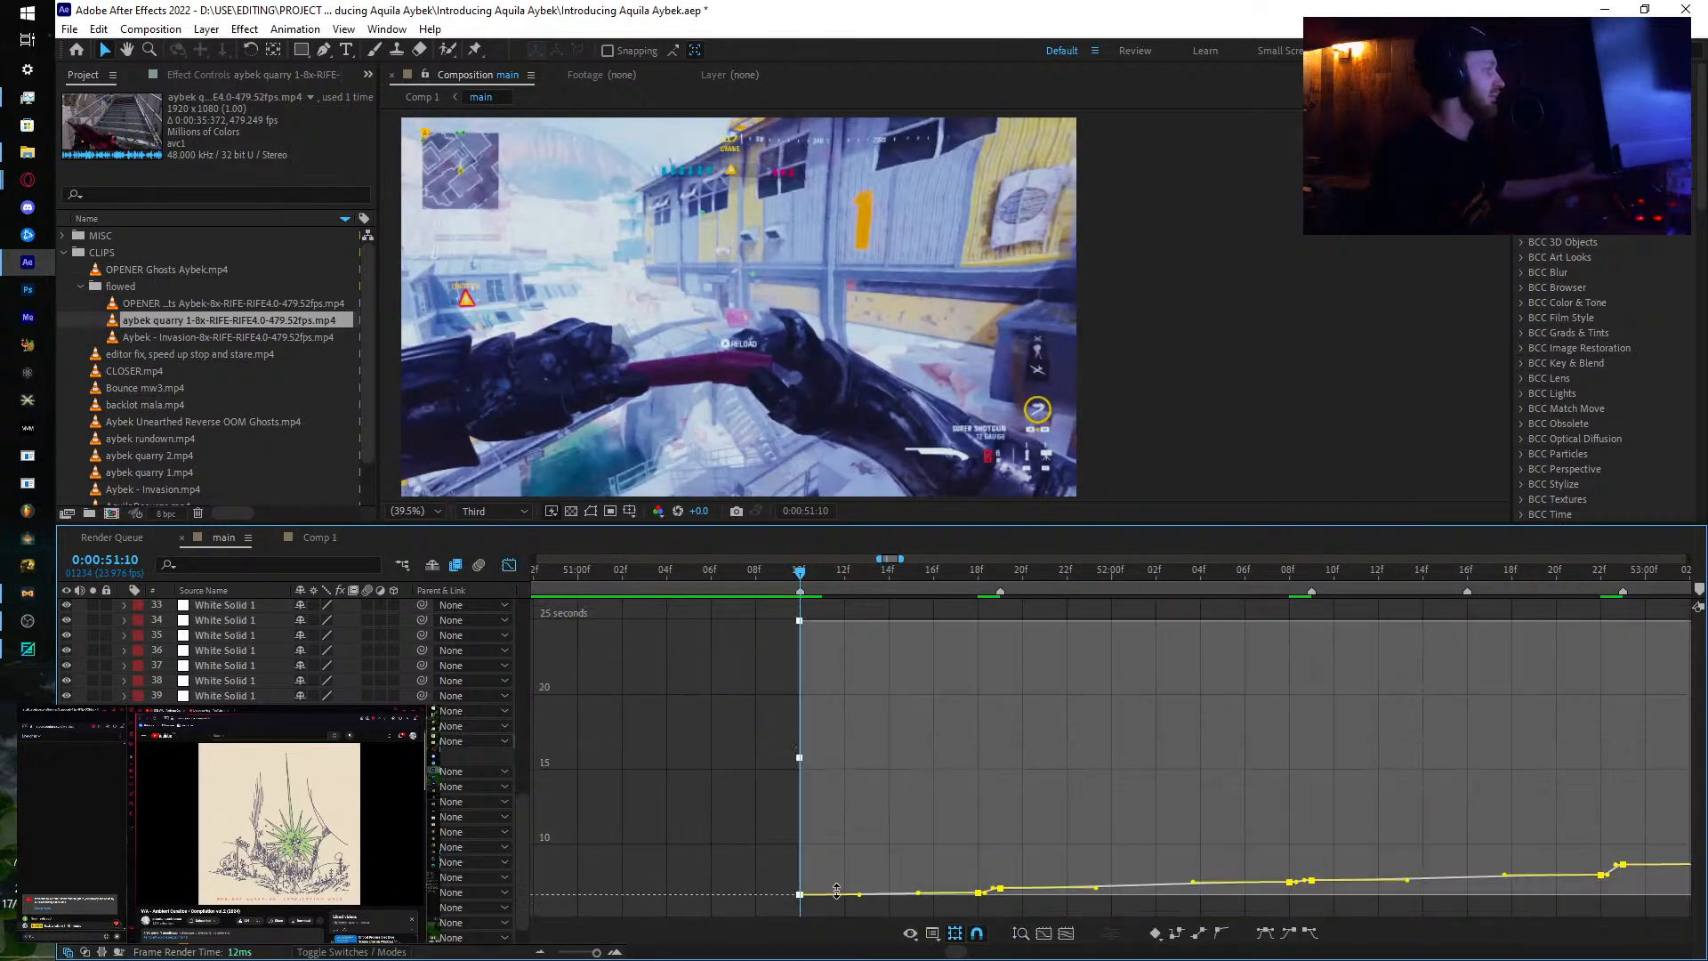
{"action": "scroll", "coordinate": [838, 889], "scroll_direction": "up", "scroll_amount": 5}
{"action": "scroll", "coordinate": [837, 892], "scroll_direction": "down", "scroll_amount": 6}
{"action": "scroll", "coordinate": [827, 840], "scroll_direction": "up", "scroll_amount": 3}
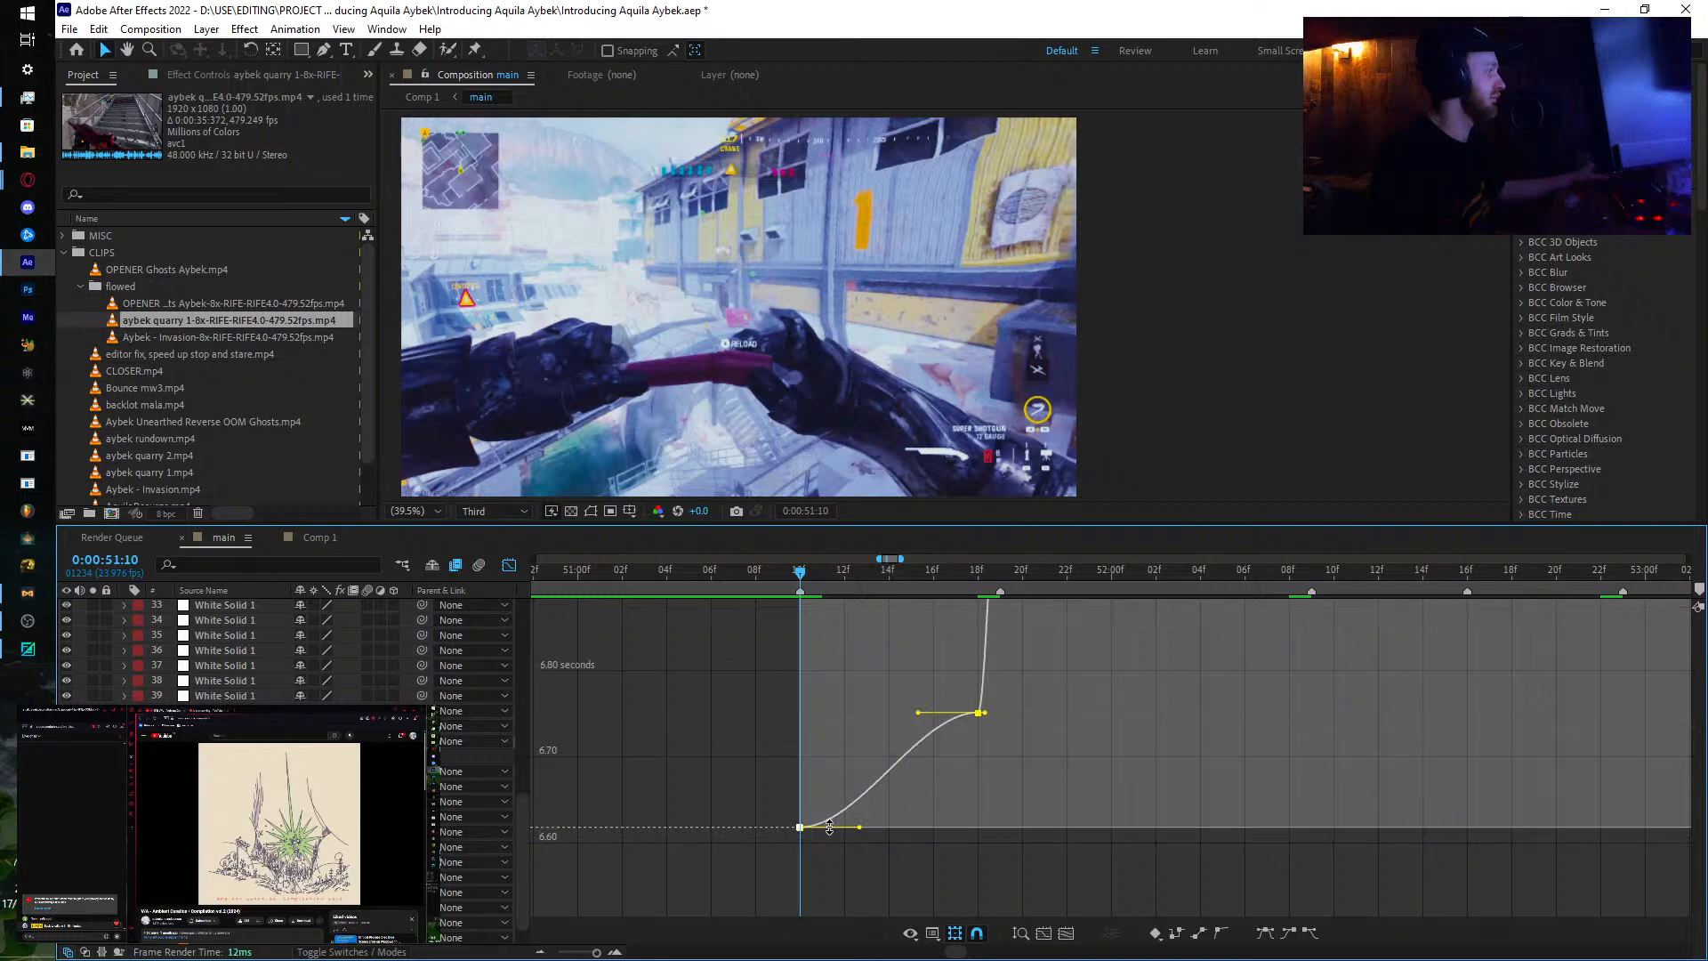
Step: Steepen the outgoing ease handle at 0:00:51:10 so the curve starts fast and slows into the keyframe at 0:00:51:18
{"action": "left_click", "coordinate": [767, 772]}
{"action": "mouse_move", "coordinate": [803, 831]}
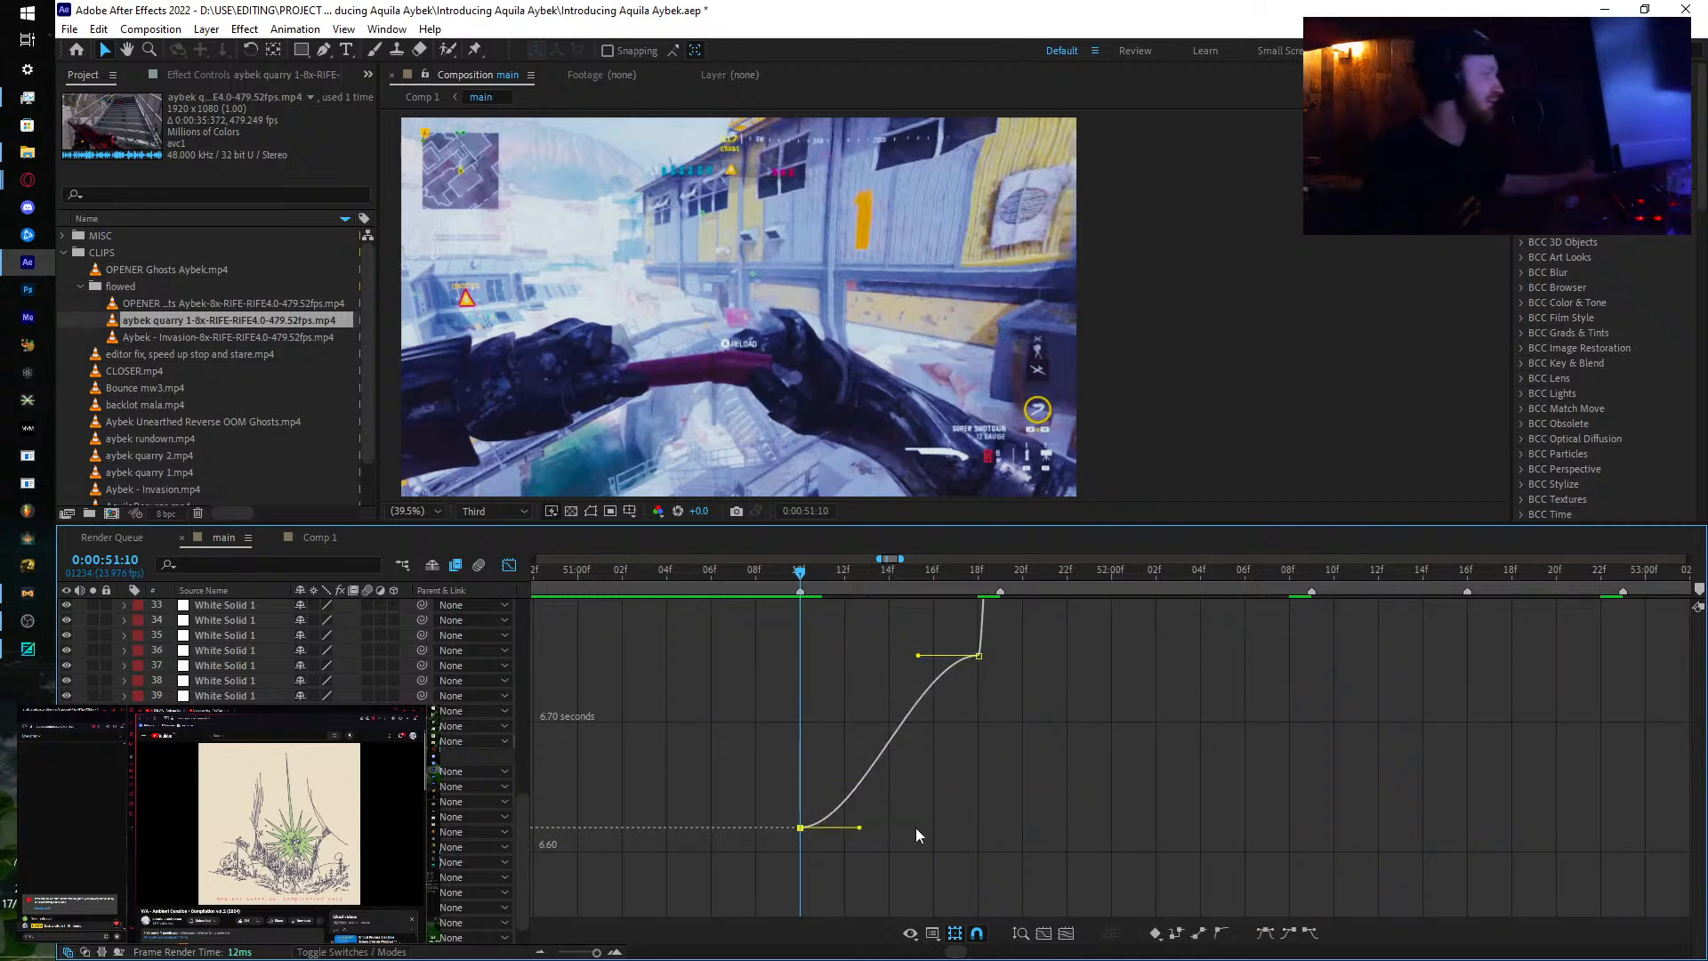
{"action": "left_click_drag", "start_coordinate": [859, 829], "coordinate": [769, 671]}
{"action": "left_click_drag", "start_coordinate": [784, 571], "coordinate": [985, 659]}
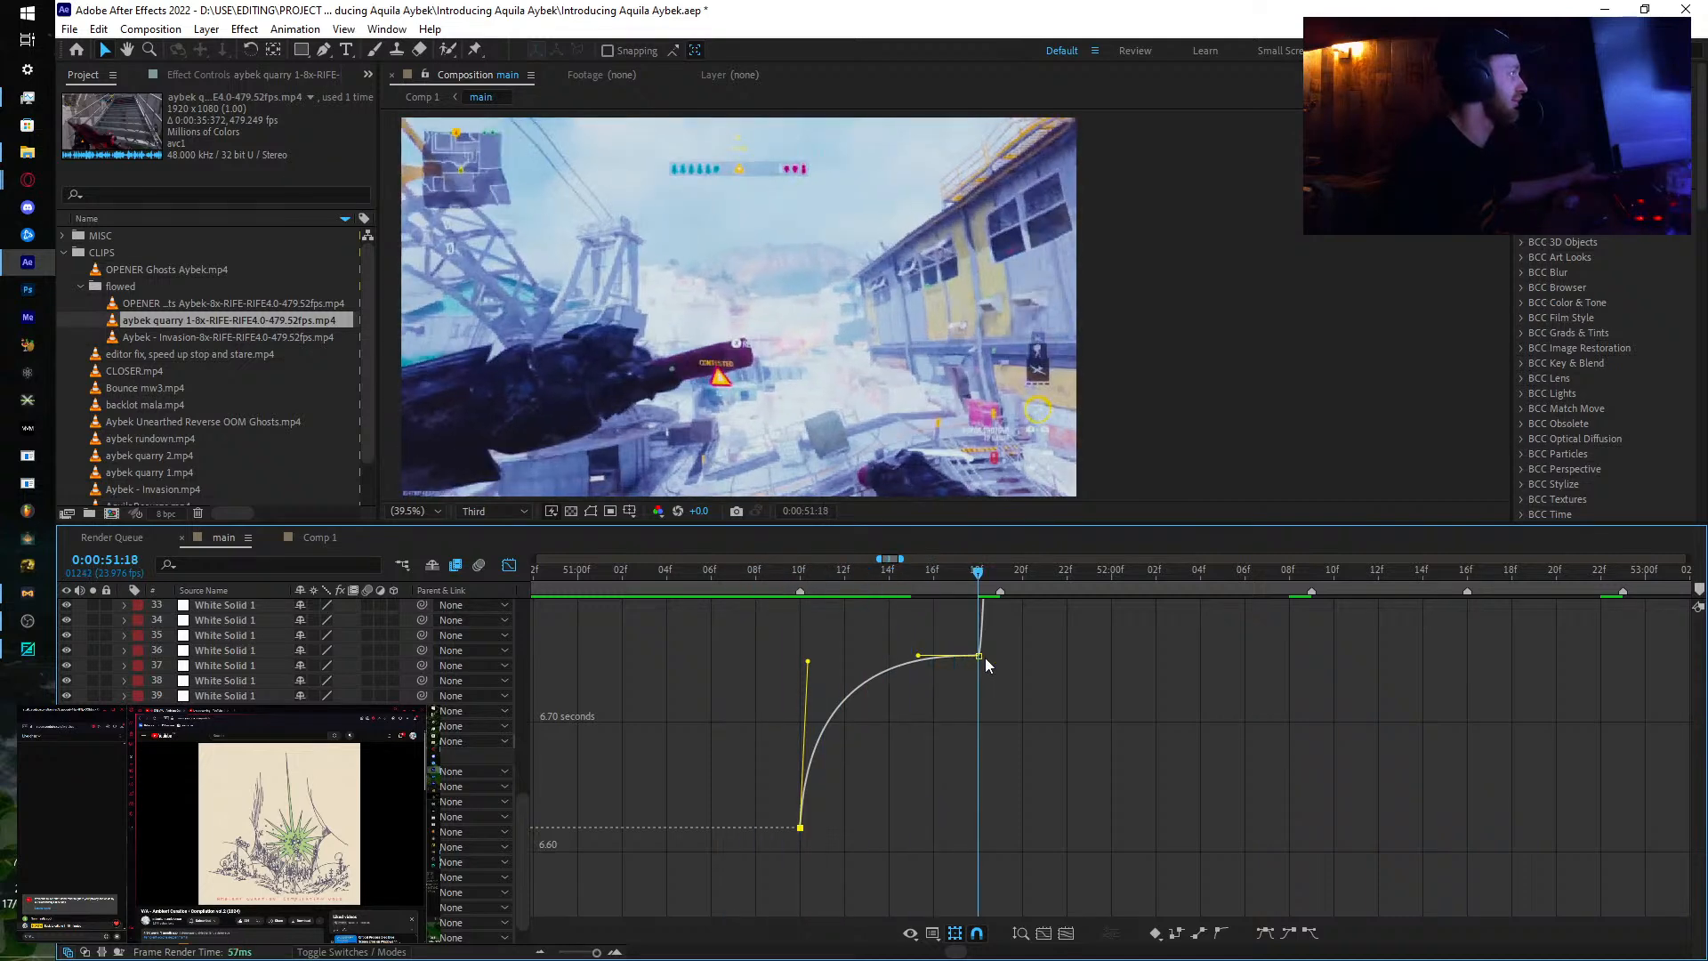
Step: Steepen the outgoing ease handle of the keyframe at 0:00:51:19 for a fast start, and return to 0:00:51:08
{"action": "scroll", "coordinate": [1022, 731], "scroll_direction": "up", "scroll_amount": 5}
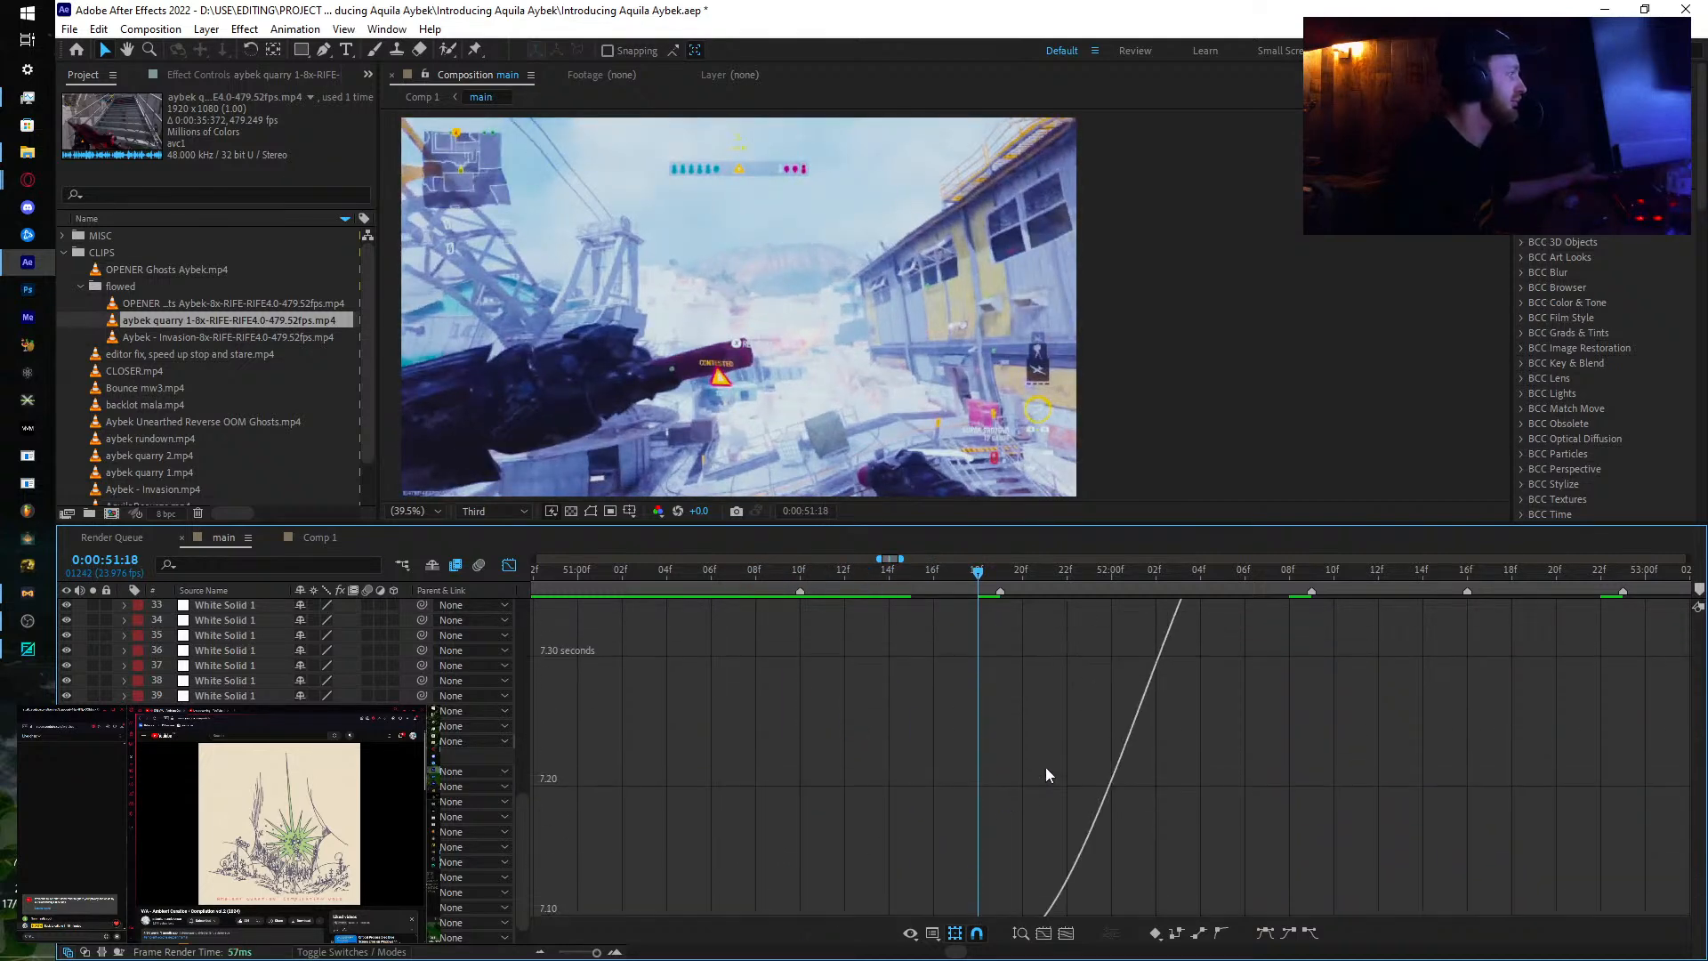
{"action": "scroll", "coordinate": [1046, 768], "scroll_direction": "down", "scroll_amount": 2}
{"action": "left_click", "coordinate": [1001, 849]}
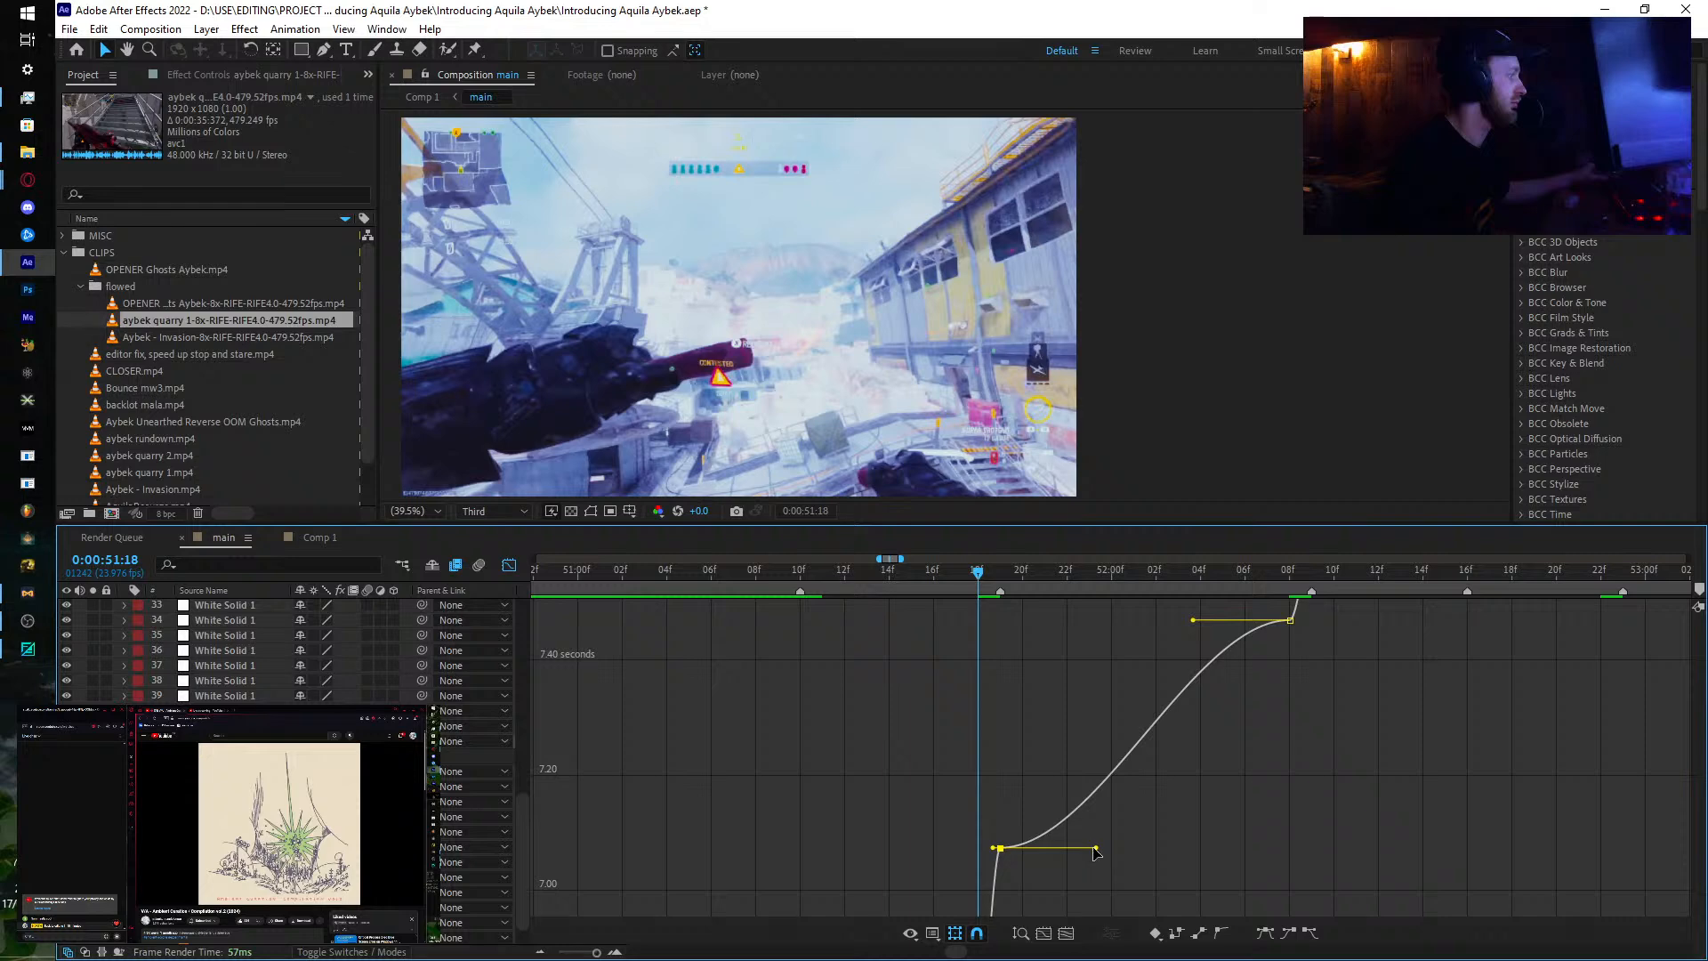
{"action": "left_click_drag", "start_coordinate": [1096, 849], "coordinate": [947, 641]}
{"action": "left_click_drag", "start_coordinate": [983, 574], "coordinate": [763, 588]}
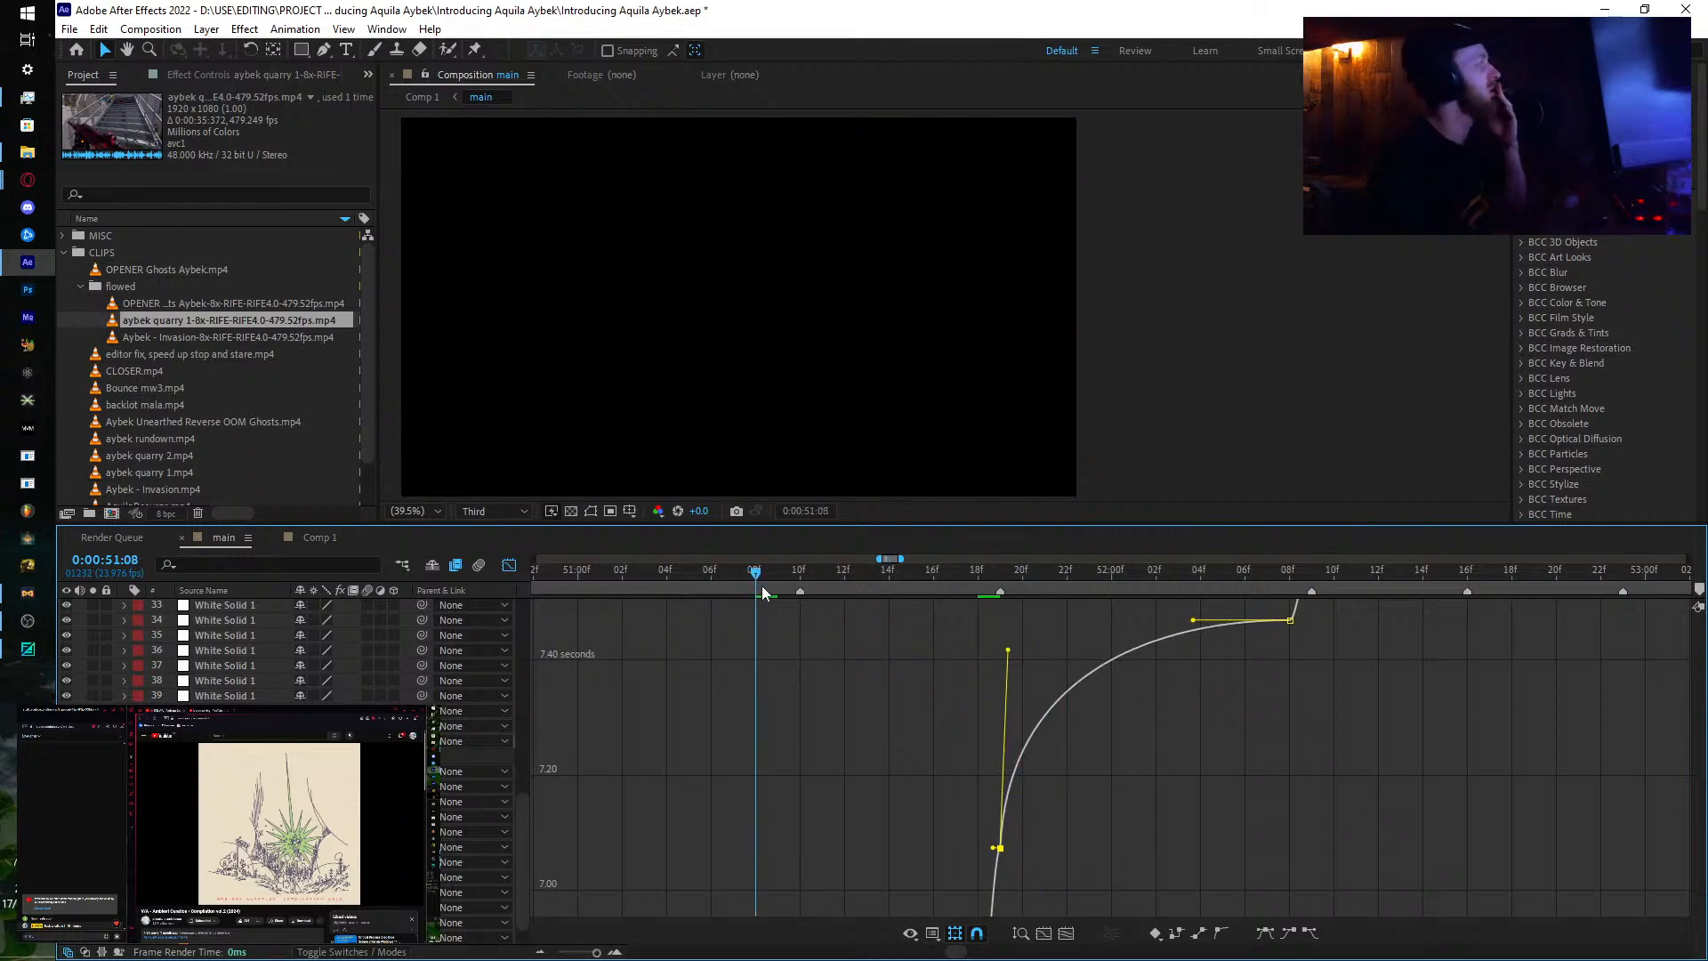
Step: Purge the cache, clearing the disk cache for all versions, and return to the project
{"action": "left_click", "coordinate": [103, 29]}
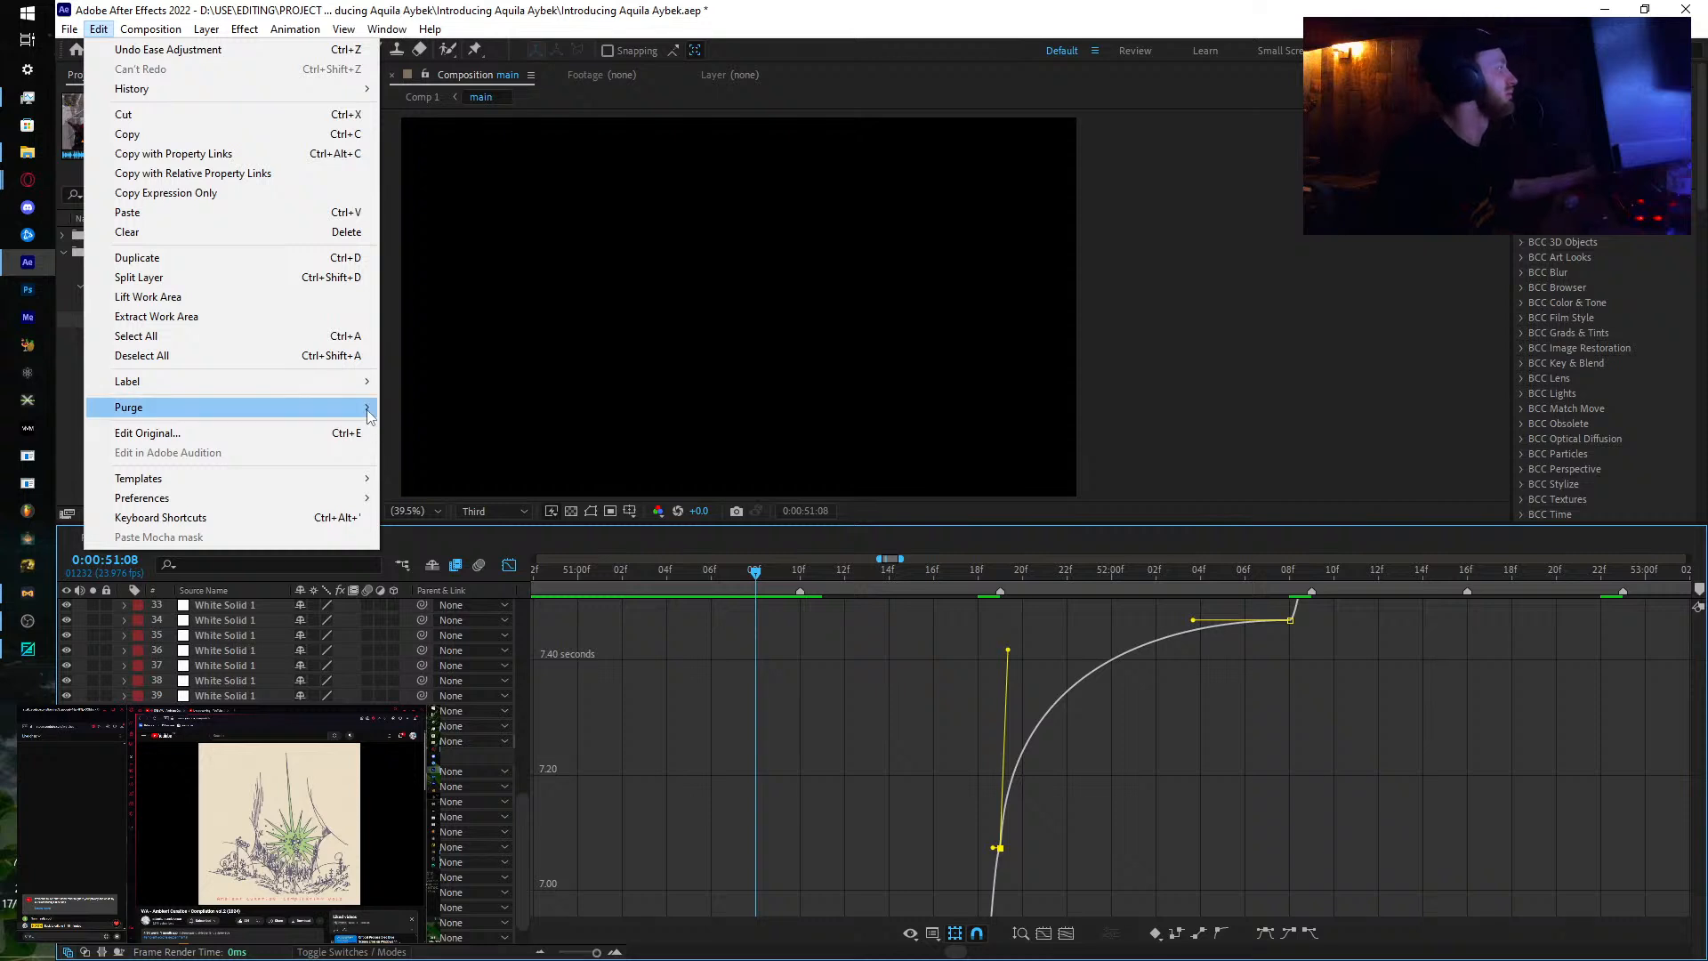
{"action": "mouse_move", "coordinate": [369, 411]}
{"action": "left_click", "coordinate": [498, 407]}
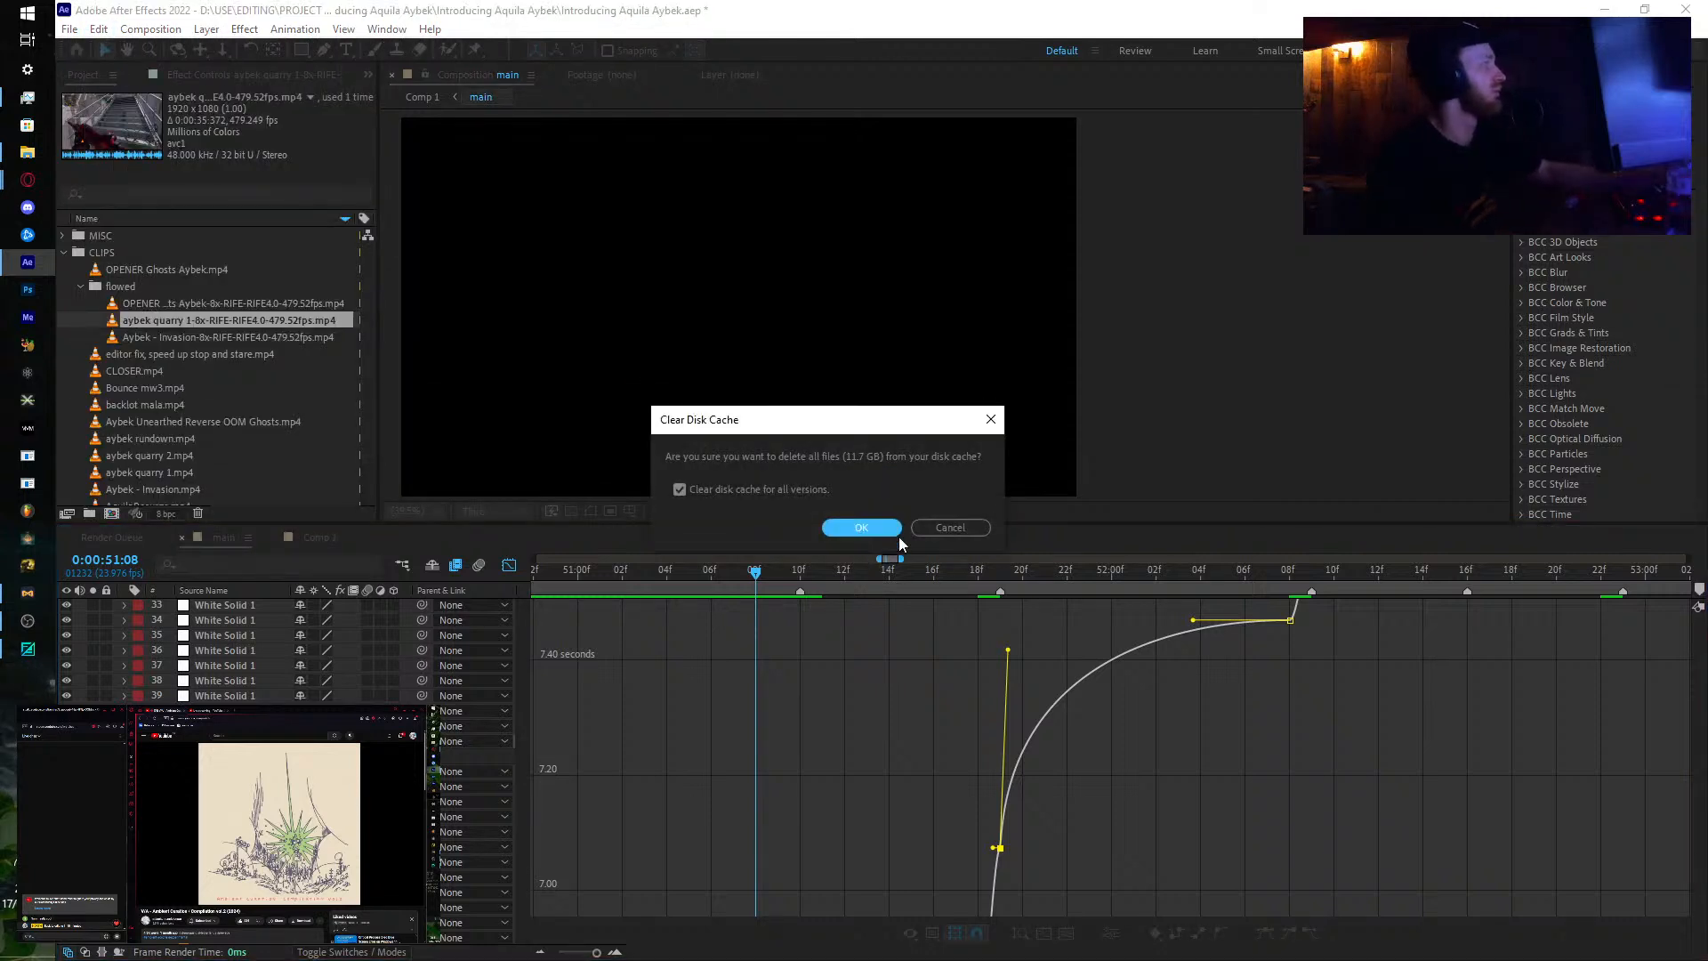
{"action": "left_click", "coordinate": [861, 528]}
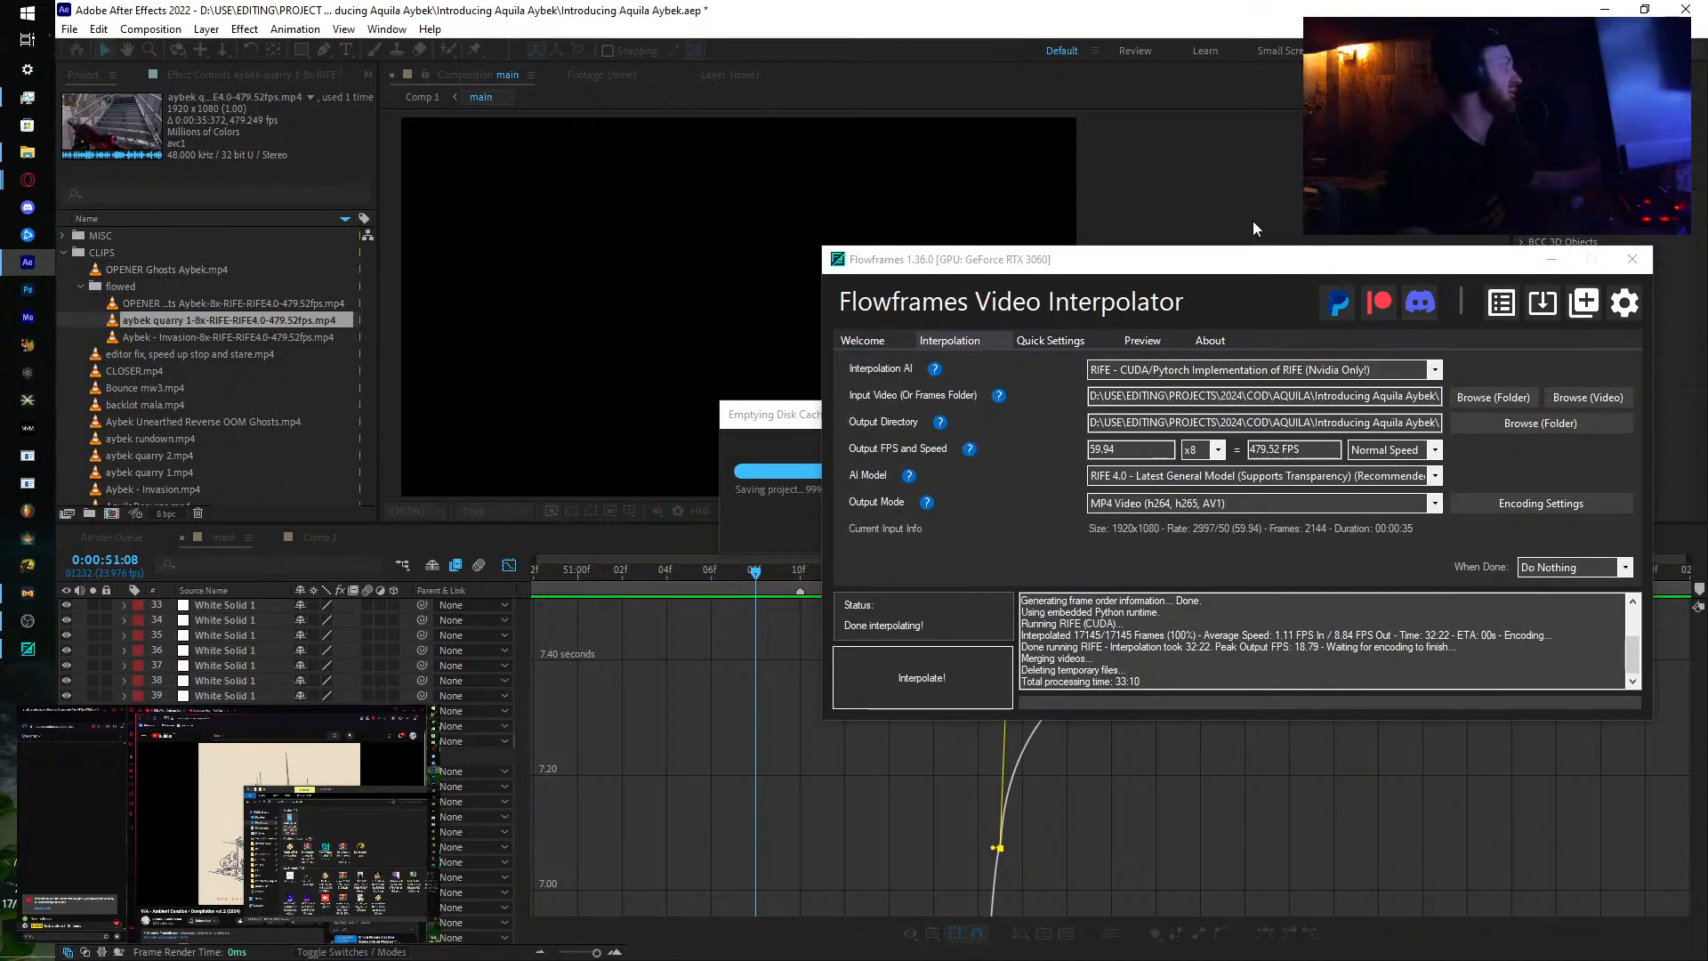
{"action": "left_click", "coordinate": [912, 17]}
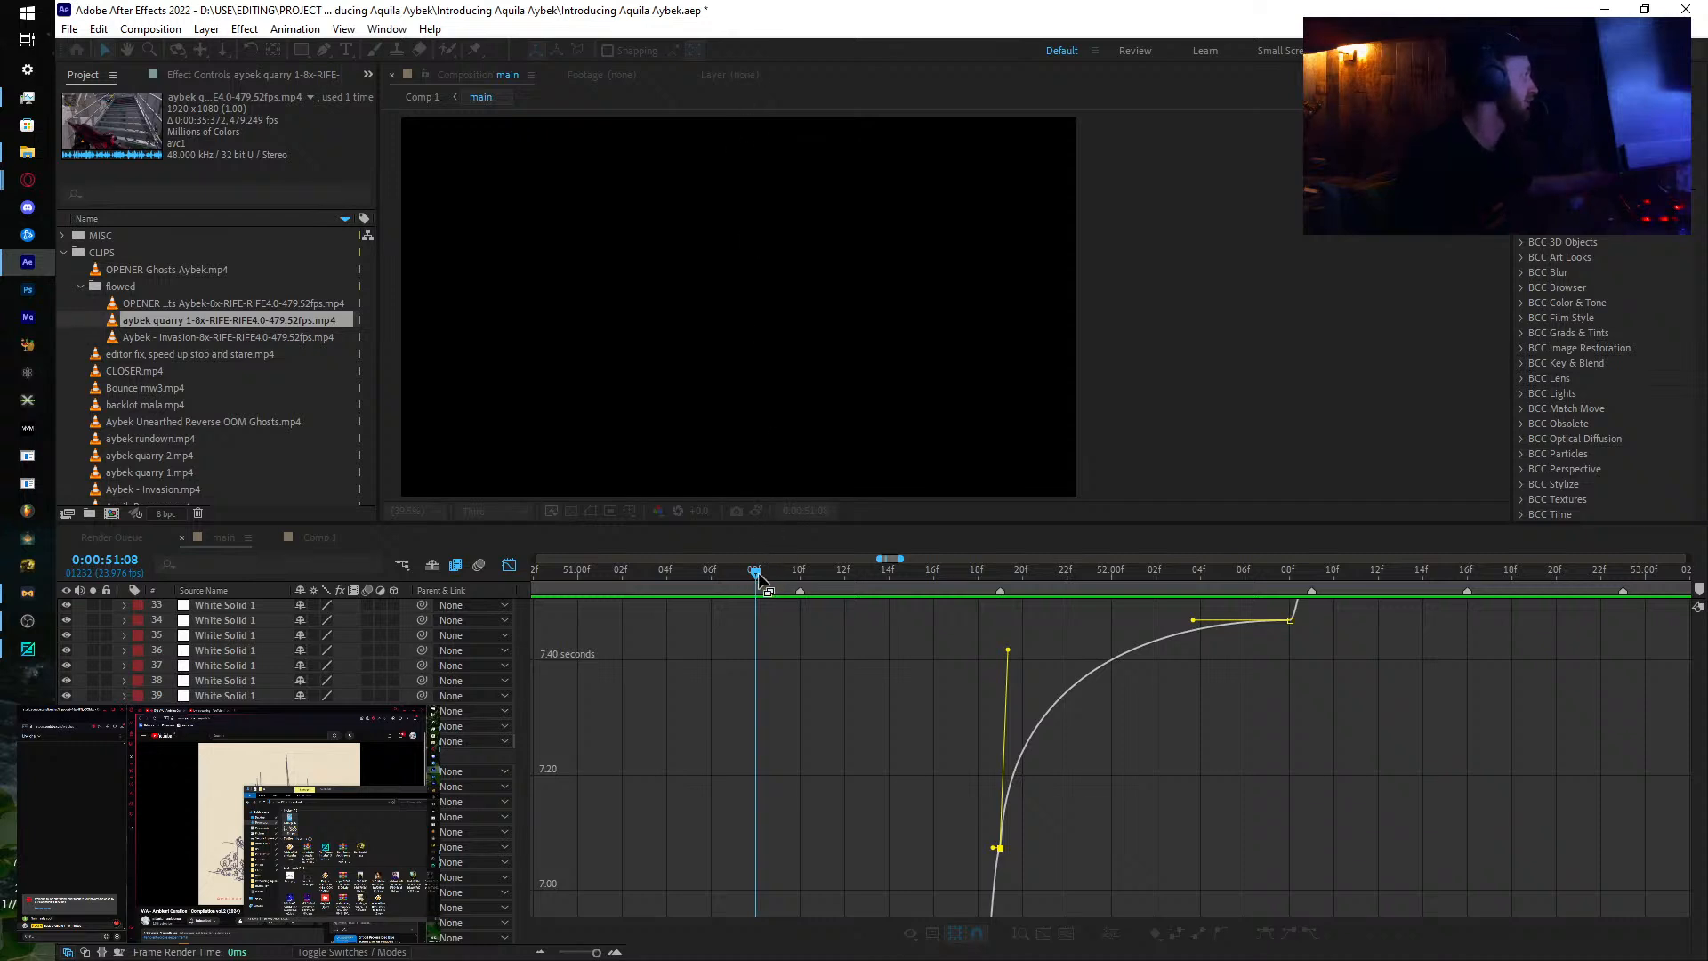
Step: Scrub through the eased section and steepen the outgoing ease handle of the keyframe at 0:00:52:09
{"action": "left_click_drag", "start_coordinate": [756, 575], "coordinate": [1252, 572]}
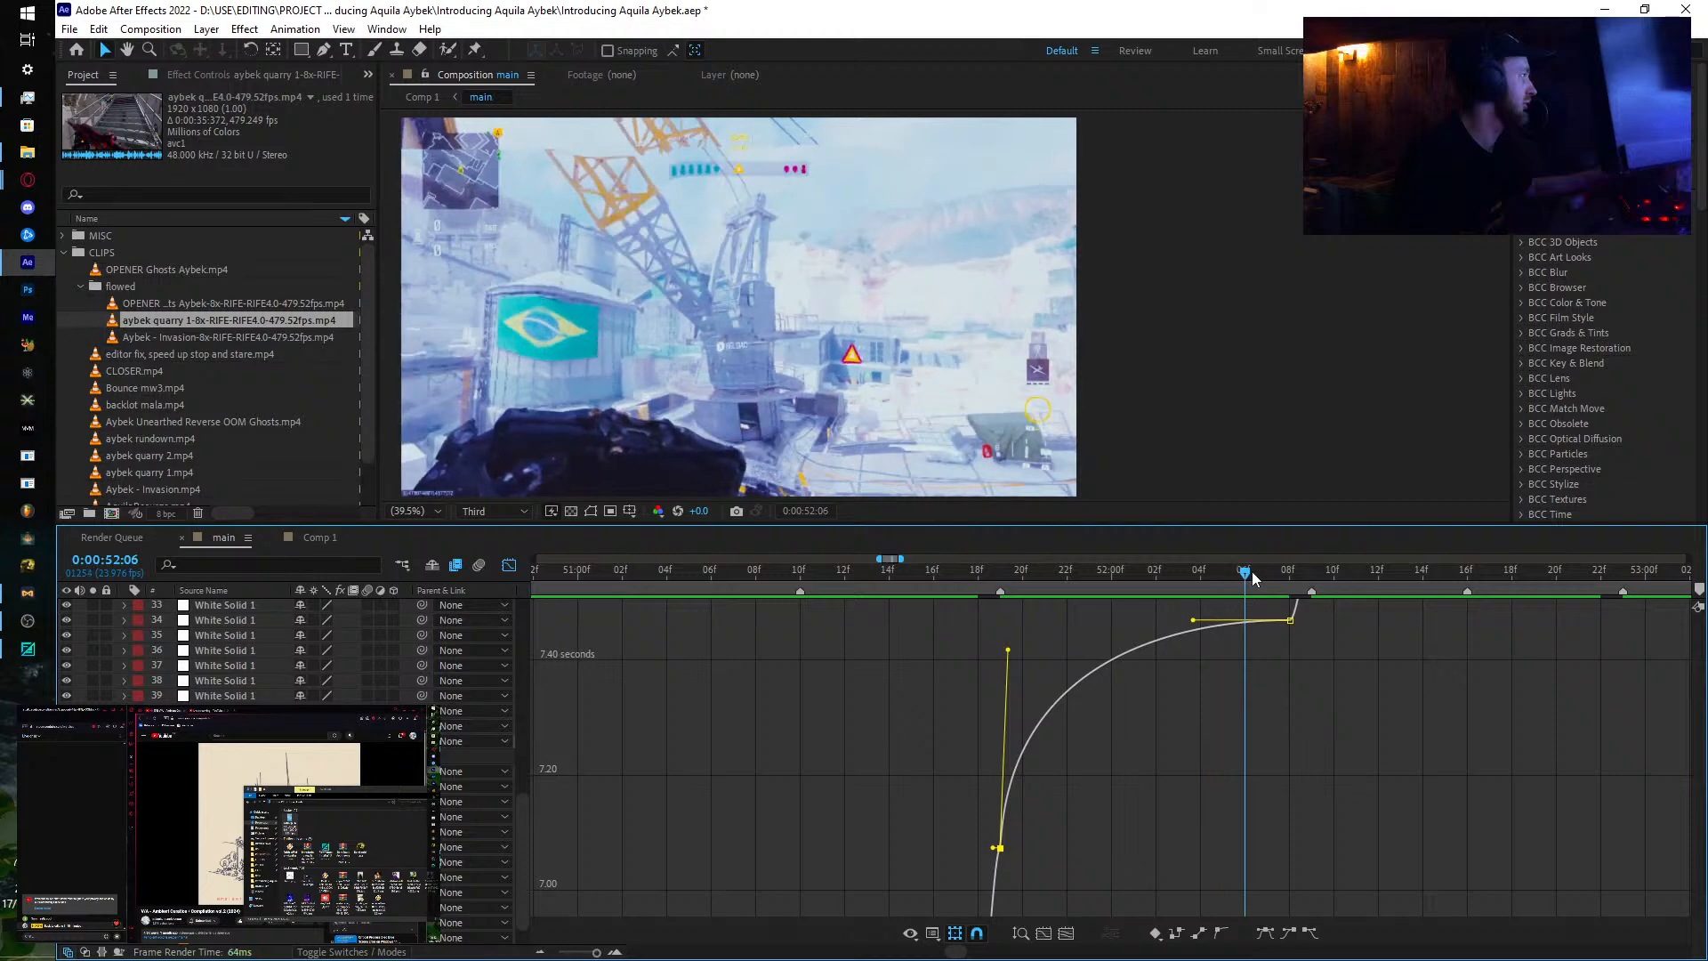
{"action": "left_click_drag", "start_coordinate": [1196, 739], "coordinate": [918, 903]}
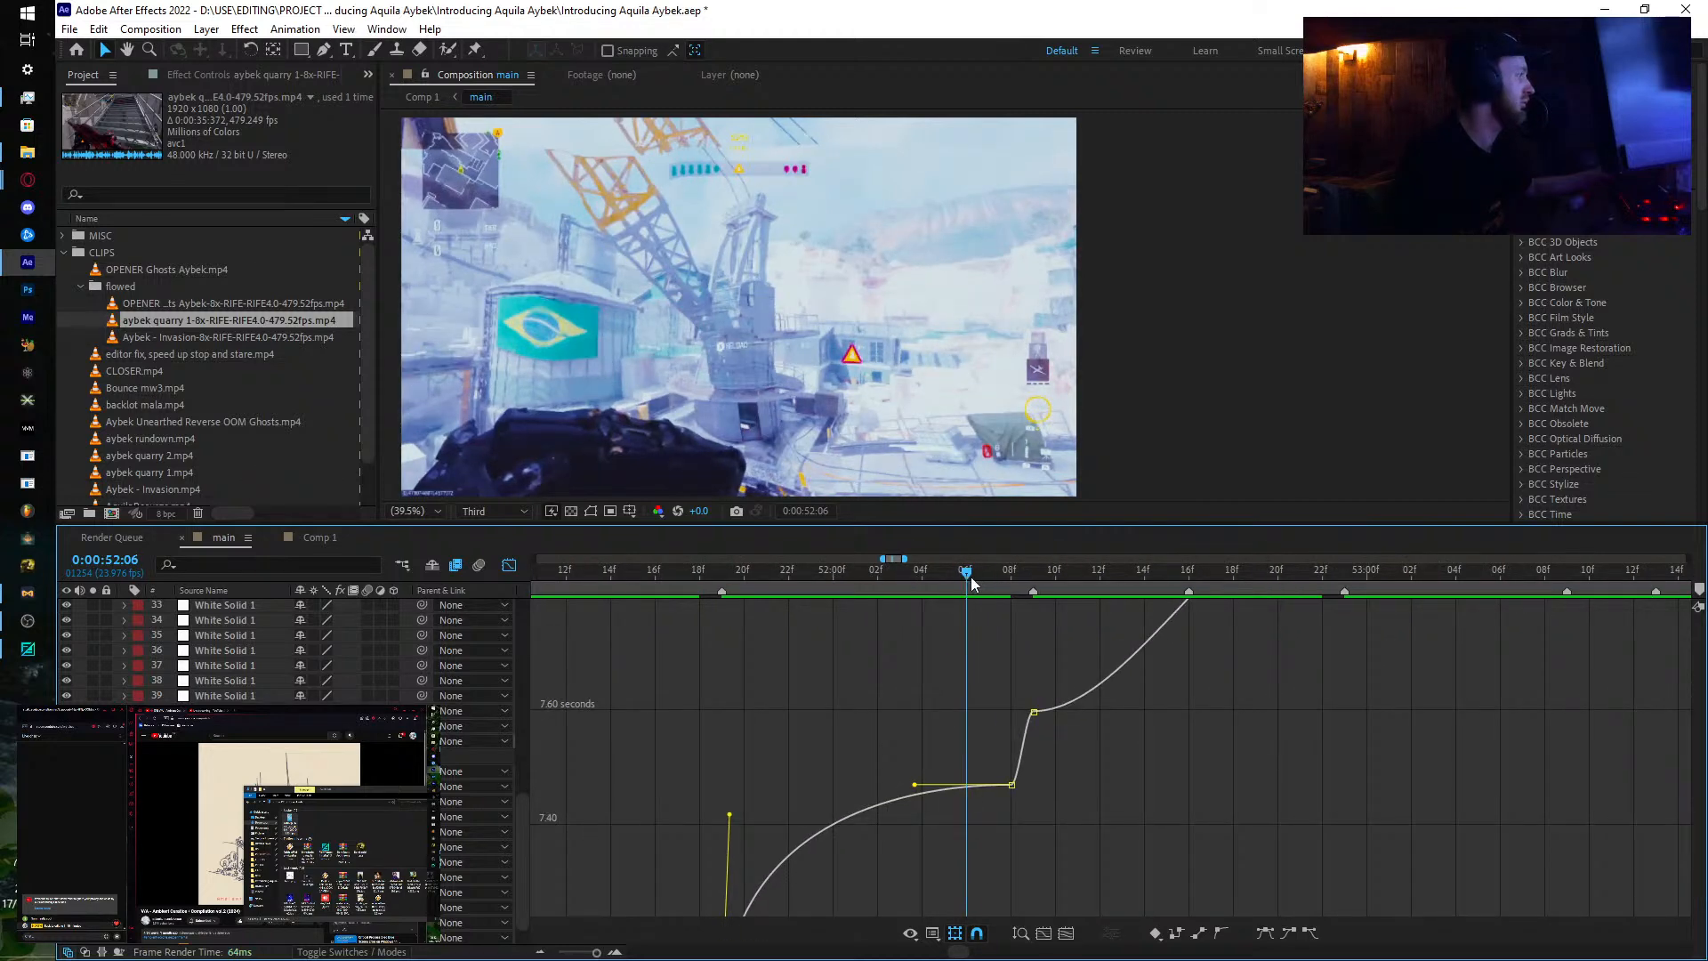
{"action": "left_click_drag", "start_coordinate": [970, 580], "coordinate": [1061, 584]}
{"action": "left_click_drag", "start_coordinate": [1231, 690], "coordinate": [1006, 825]}
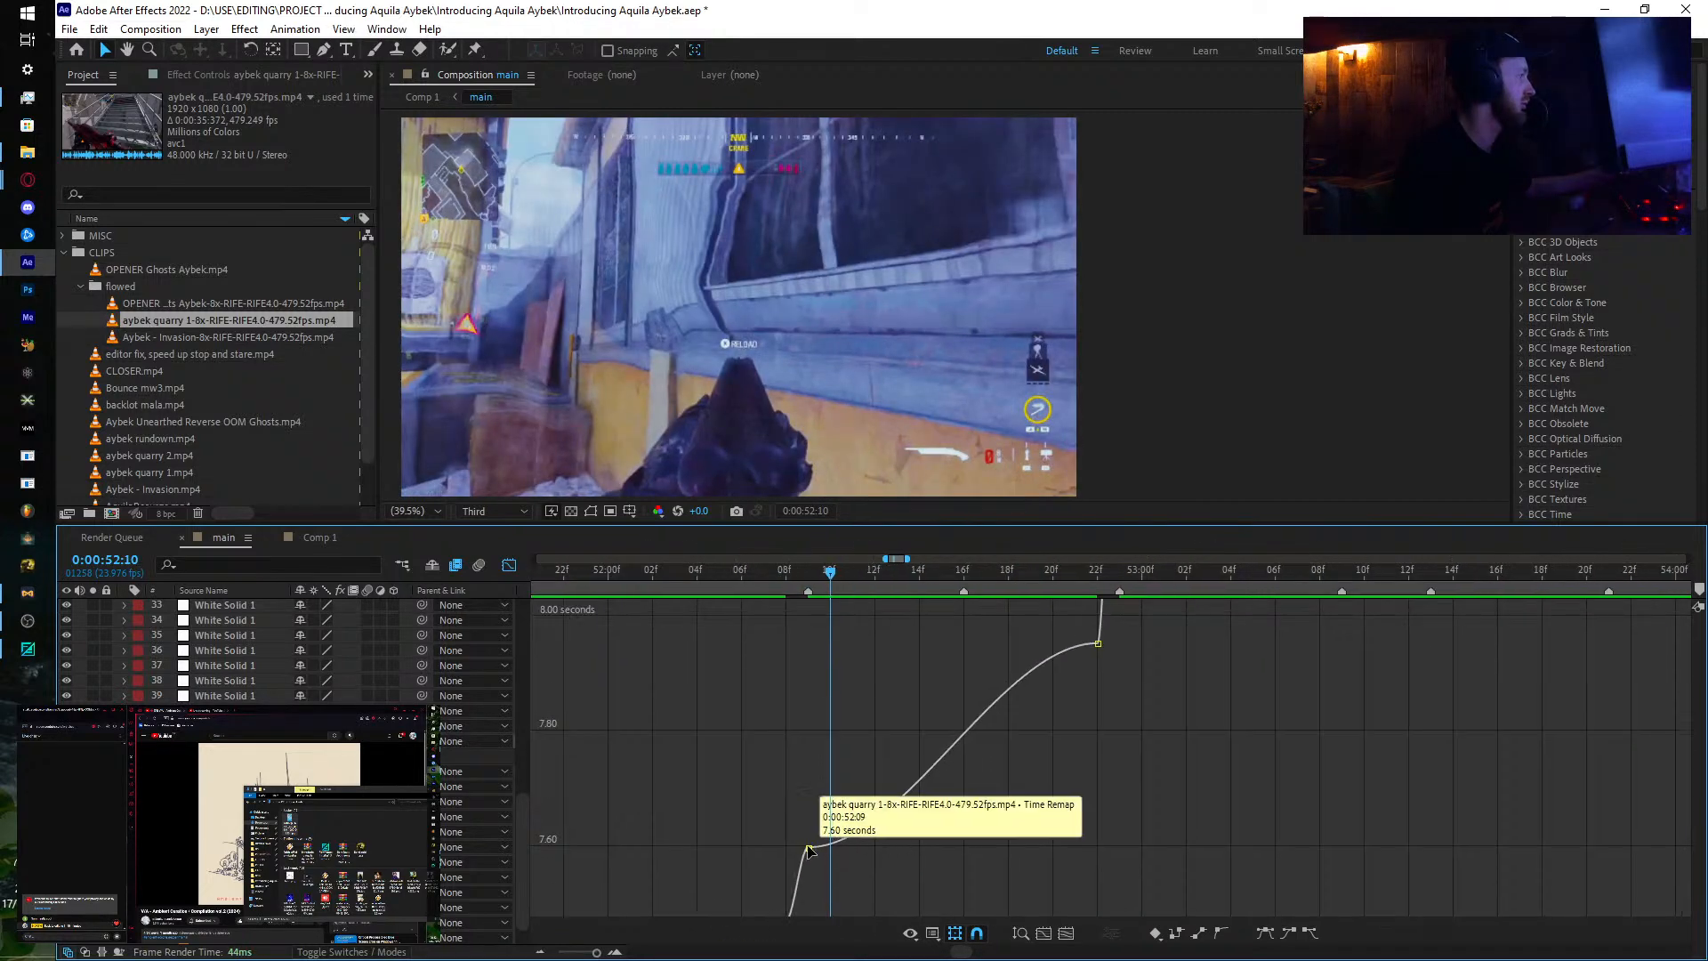
{"action": "left_click", "coordinate": [808, 849]}
{"action": "left_click_drag", "start_coordinate": [903, 847], "coordinate": [815, 668]}
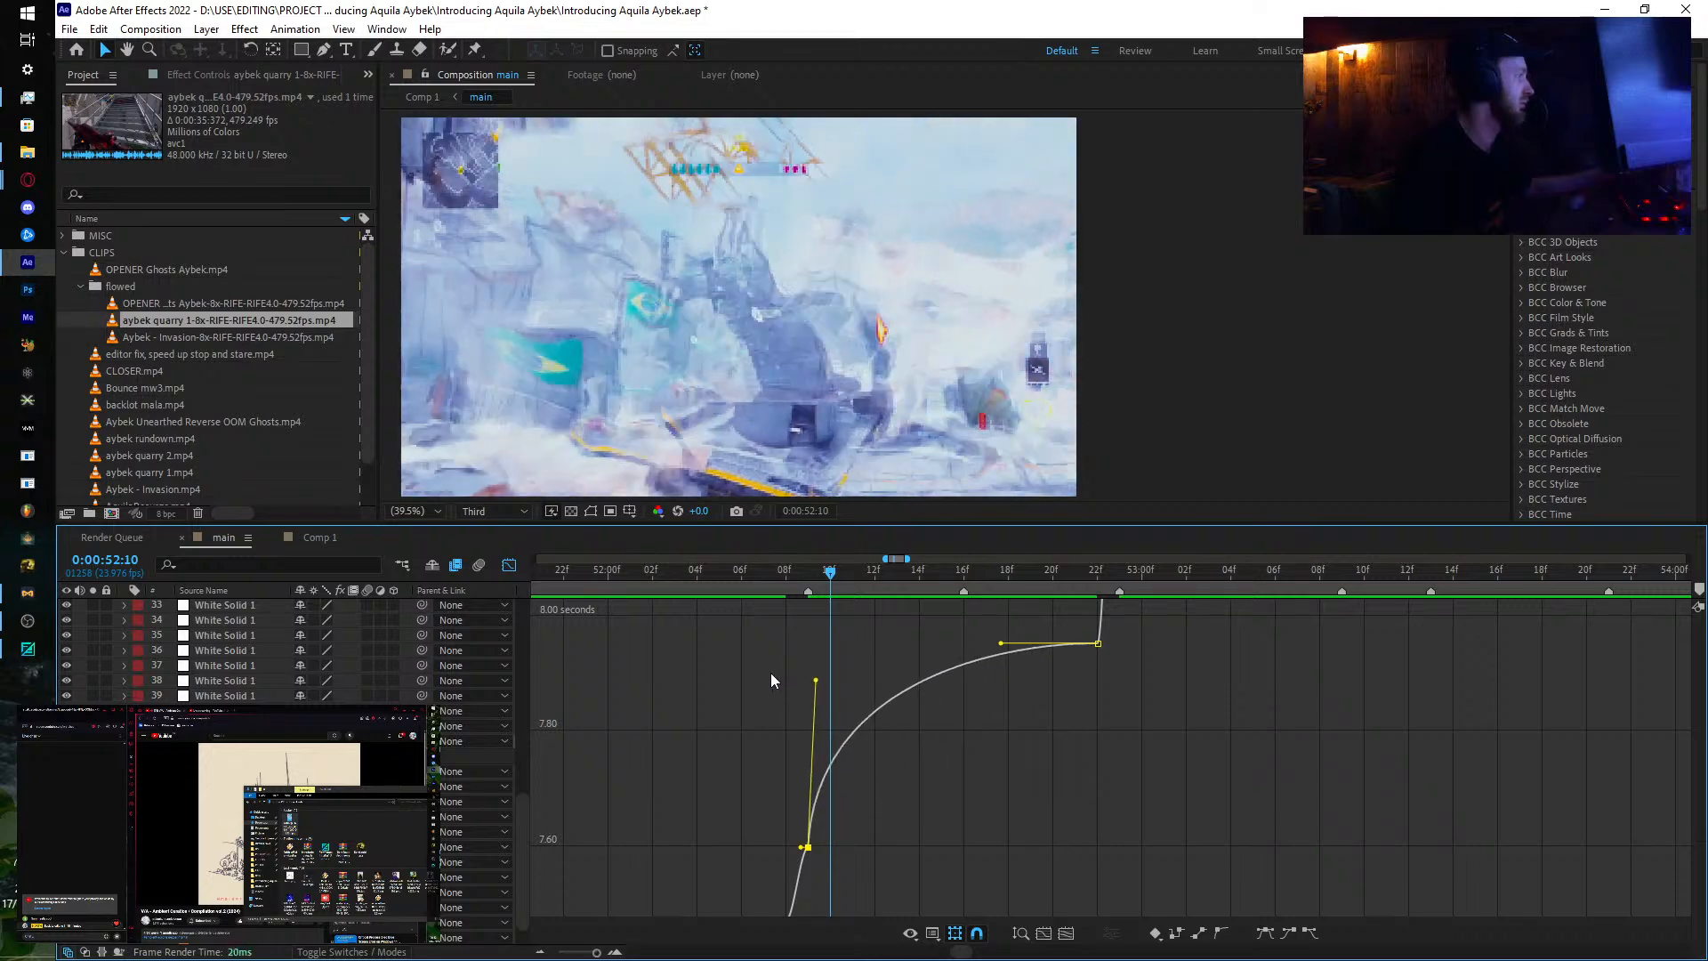
Step: Scrub to 0:00:52:22 and steepen the outgoing ease handle of the Time Remap keyframe at 0:00:52:23 for a fast start
{"action": "left_click", "coordinate": [787, 574]}
{"action": "left_click_drag", "start_coordinate": [787, 579], "coordinate": [823, 810]}
{"action": "scroll", "coordinate": [823, 810], "scroll_direction": "up", "scroll_amount": 2}
{"action": "scroll", "coordinate": [820, 809], "scroll_direction": "up", "scroll_amount": 5}
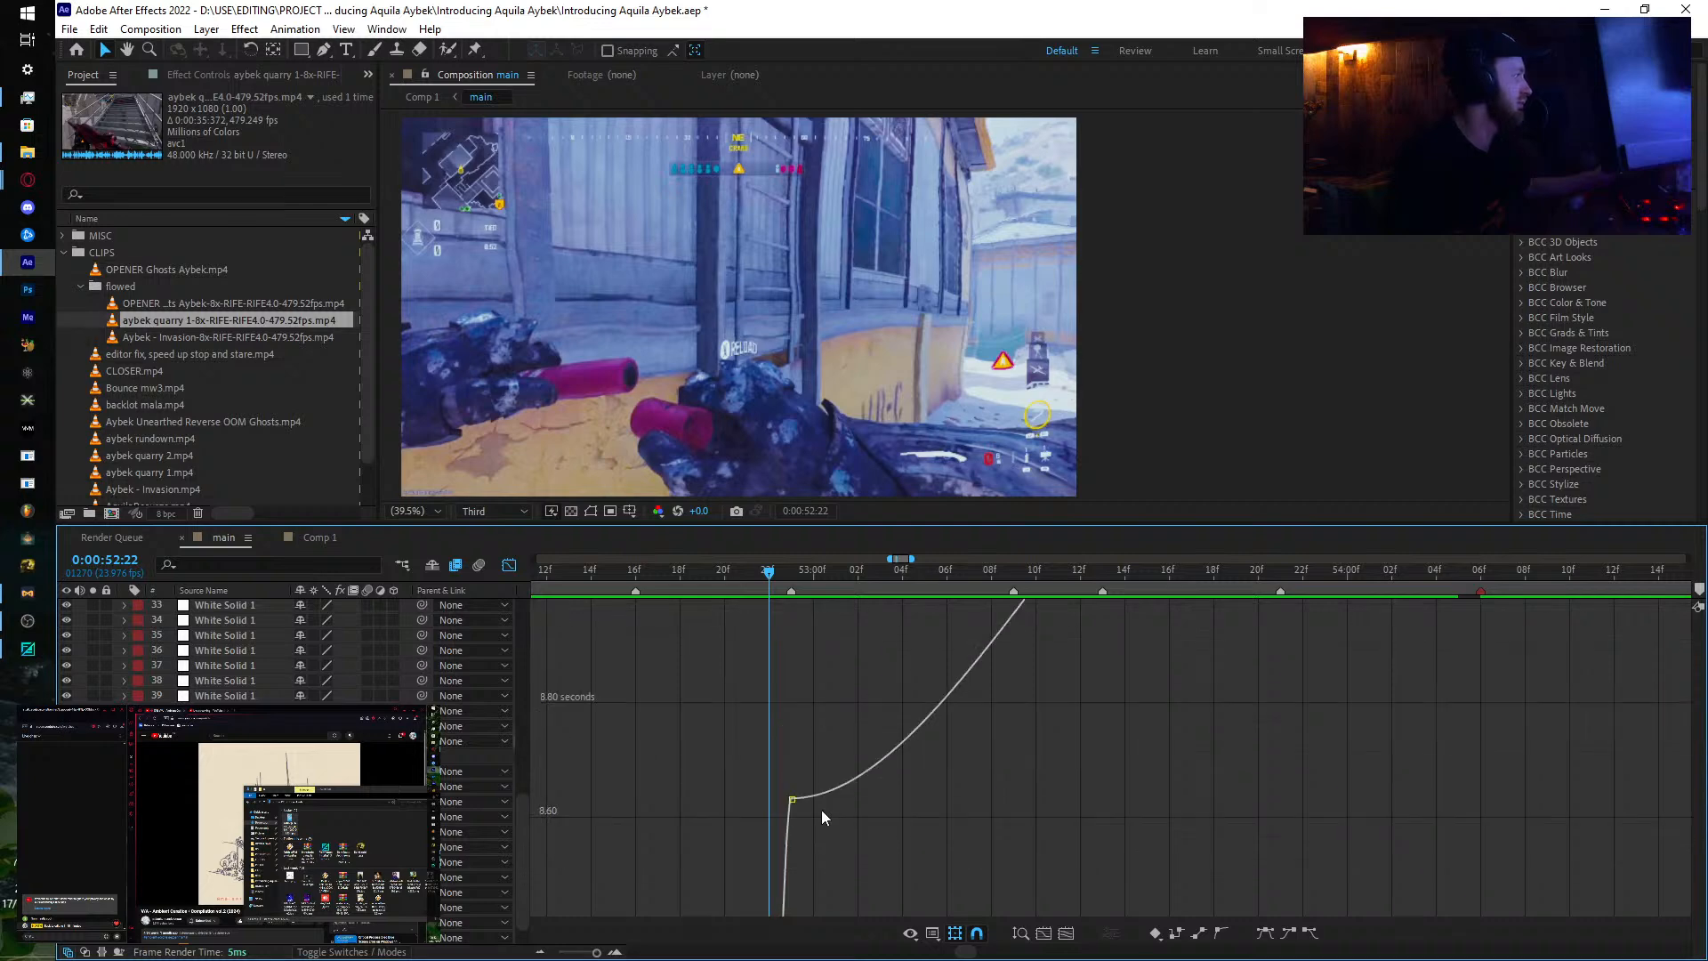
{"action": "scroll", "coordinate": [836, 795], "scroll_direction": "down", "scroll_amount": 3, "text": "alt"}
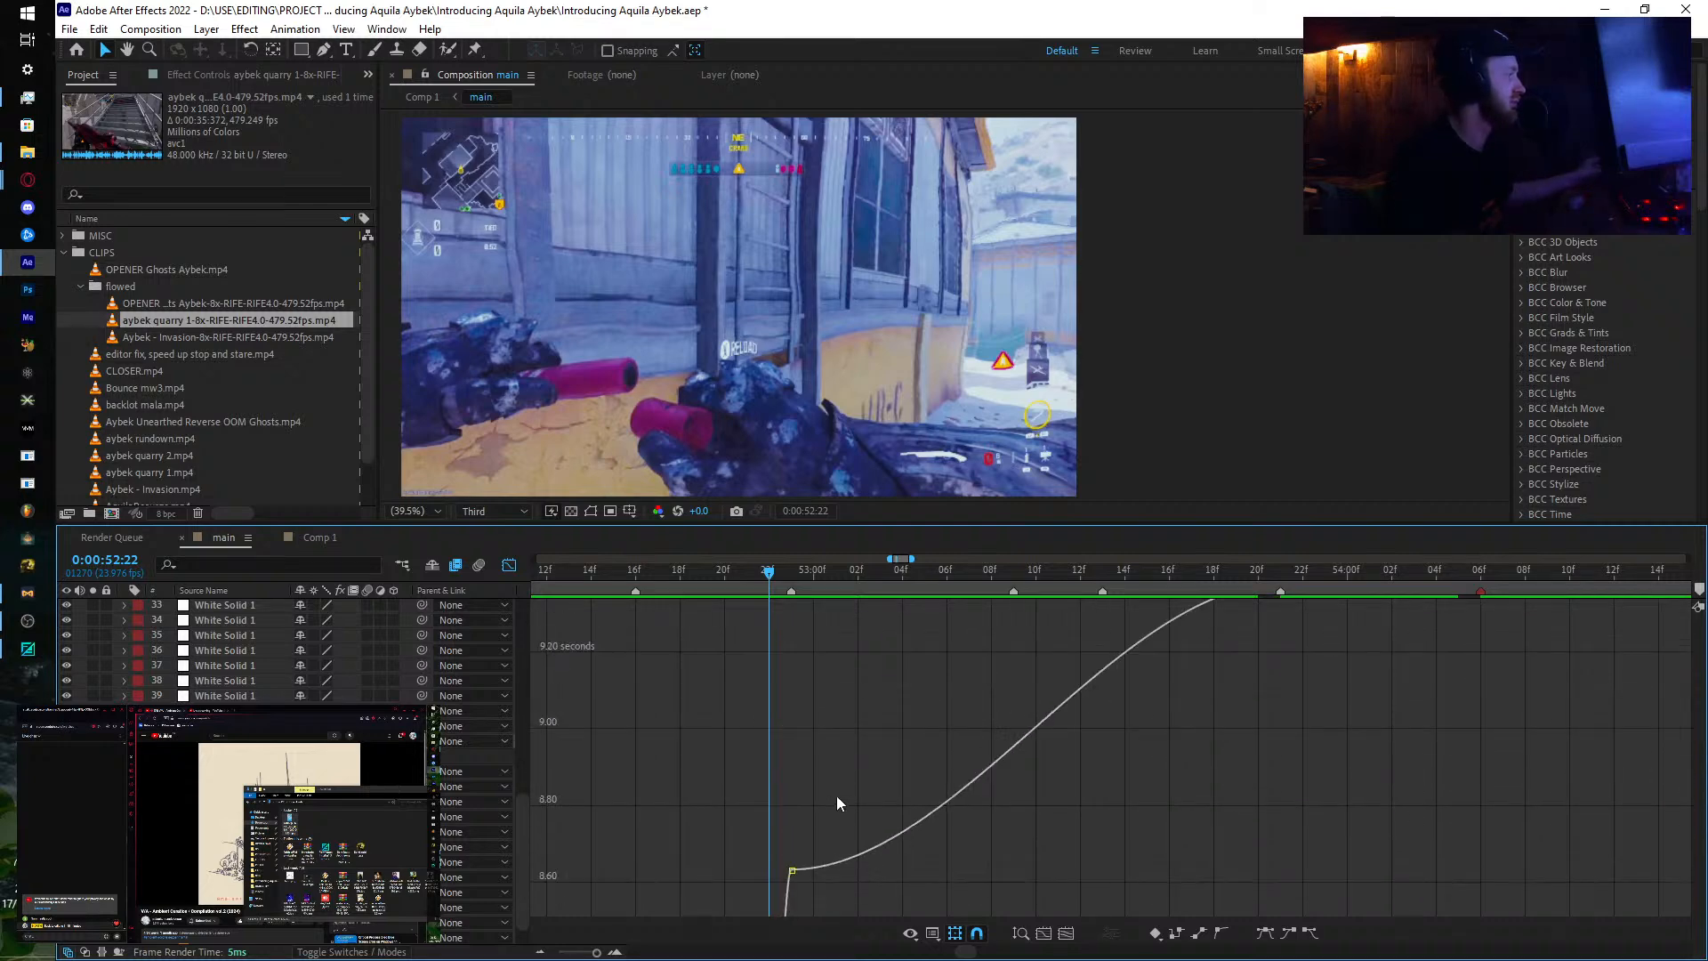
{"action": "left_click", "coordinate": [814, 906]}
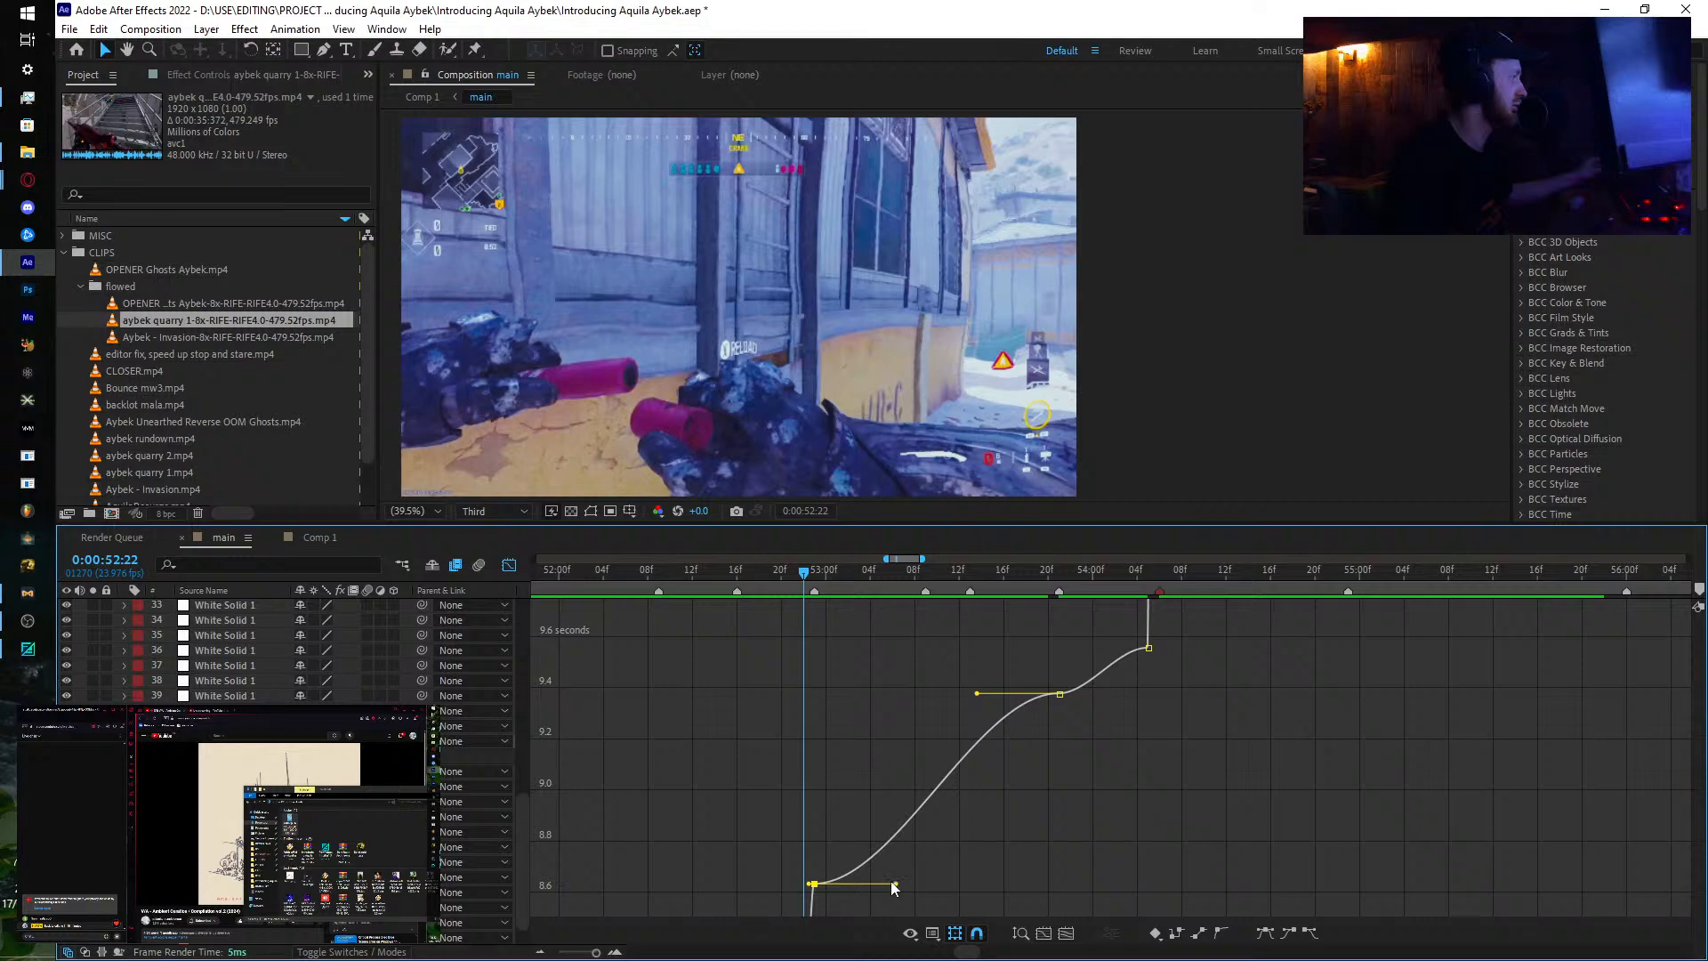
{"action": "left_click_drag", "start_coordinate": [893, 885], "coordinate": [832, 774]}
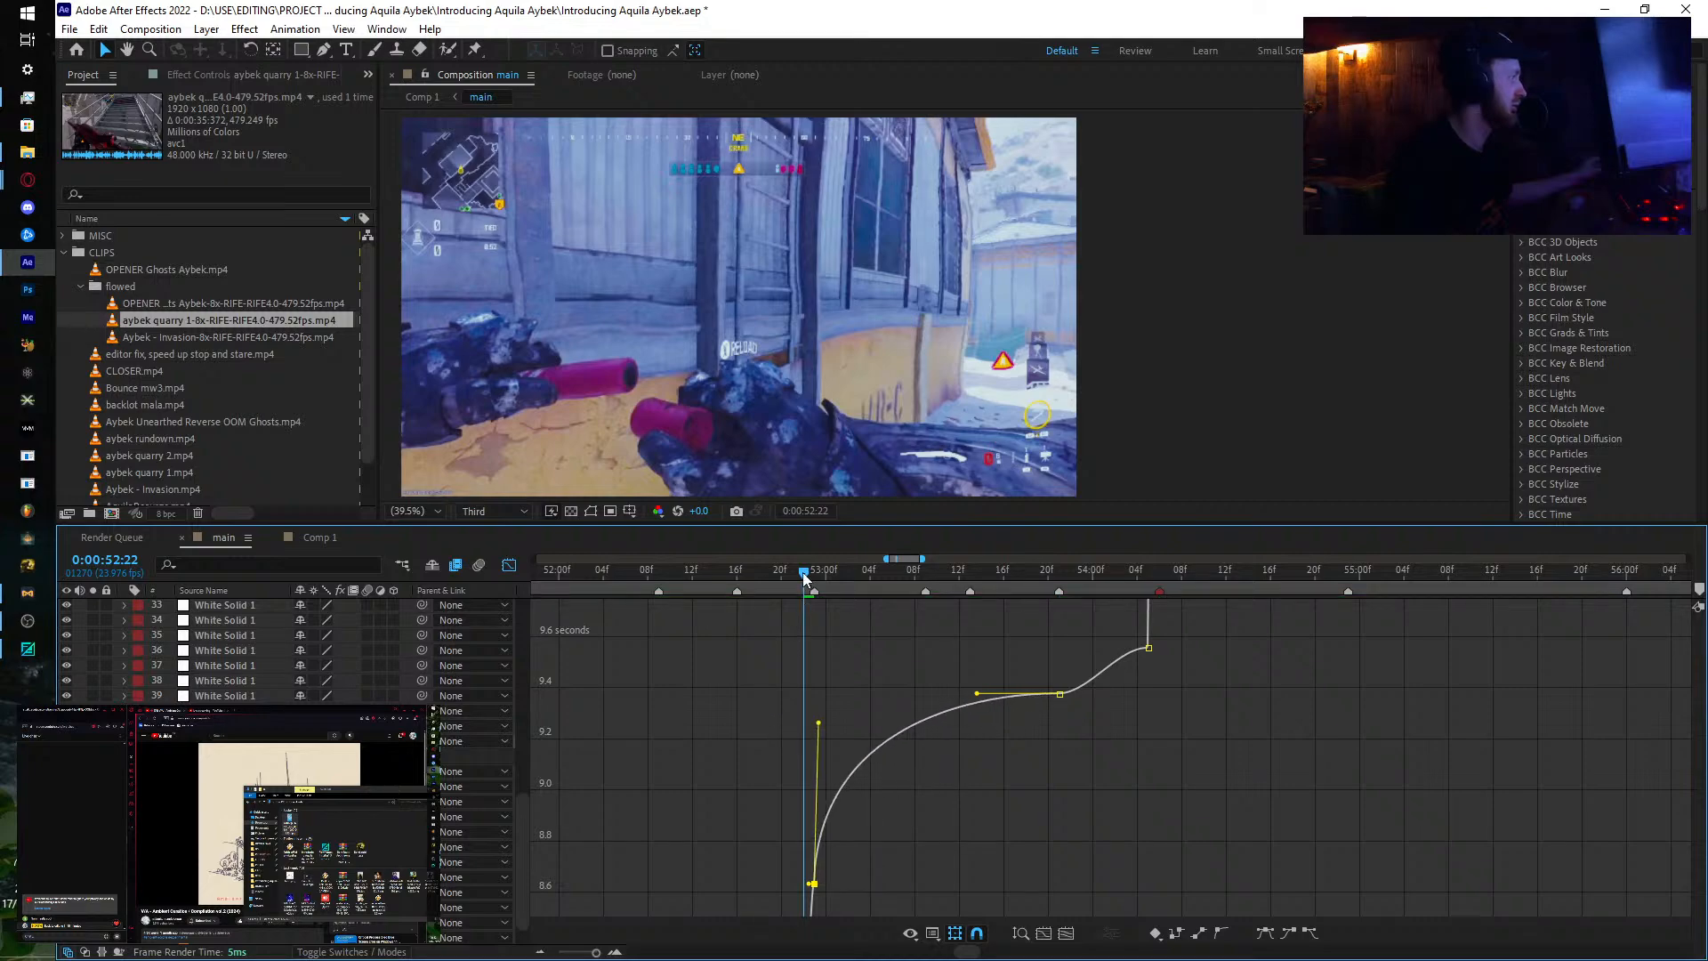
Step: Shorten the incoming ease handle of the keyframe at 0:00:53:21 and steepen the incoming handle of the keyframe at 0:00:54:05
{"action": "key", "text": "space"}
{"action": "left_click_drag", "start_coordinate": [962, 609], "coordinate": [1114, 729]}
{"action": "left_click", "coordinate": [1059, 693]}
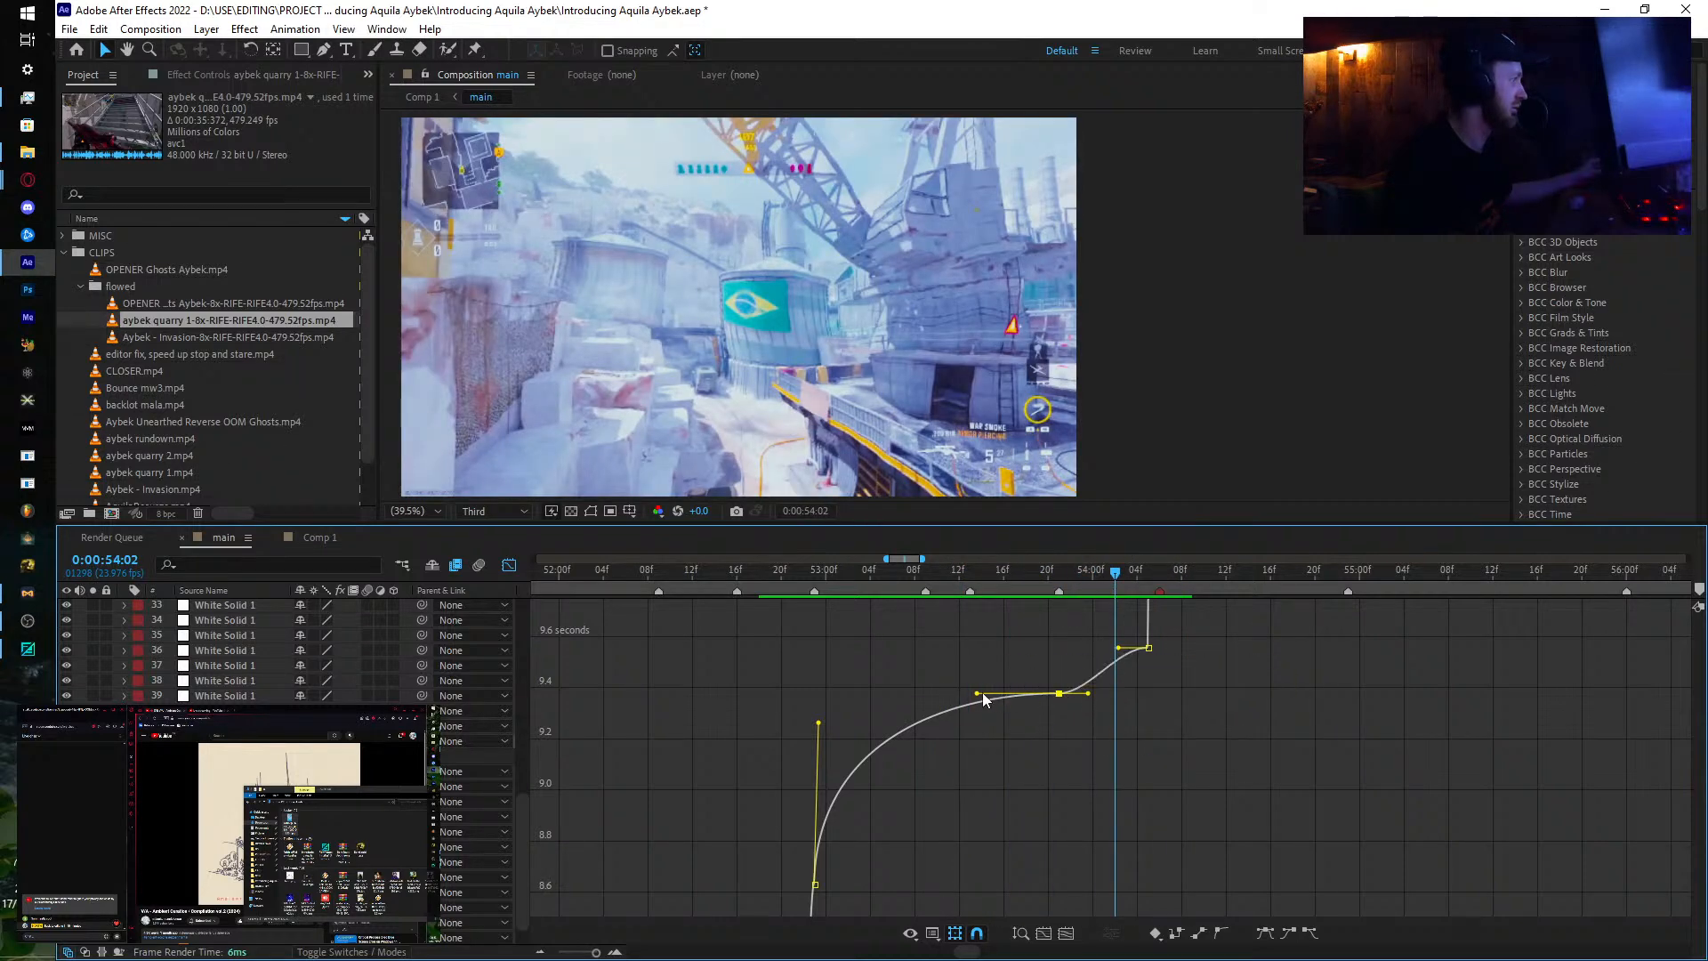
{"action": "left_click_drag", "start_coordinate": [976, 693], "coordinate": [996, 694]}
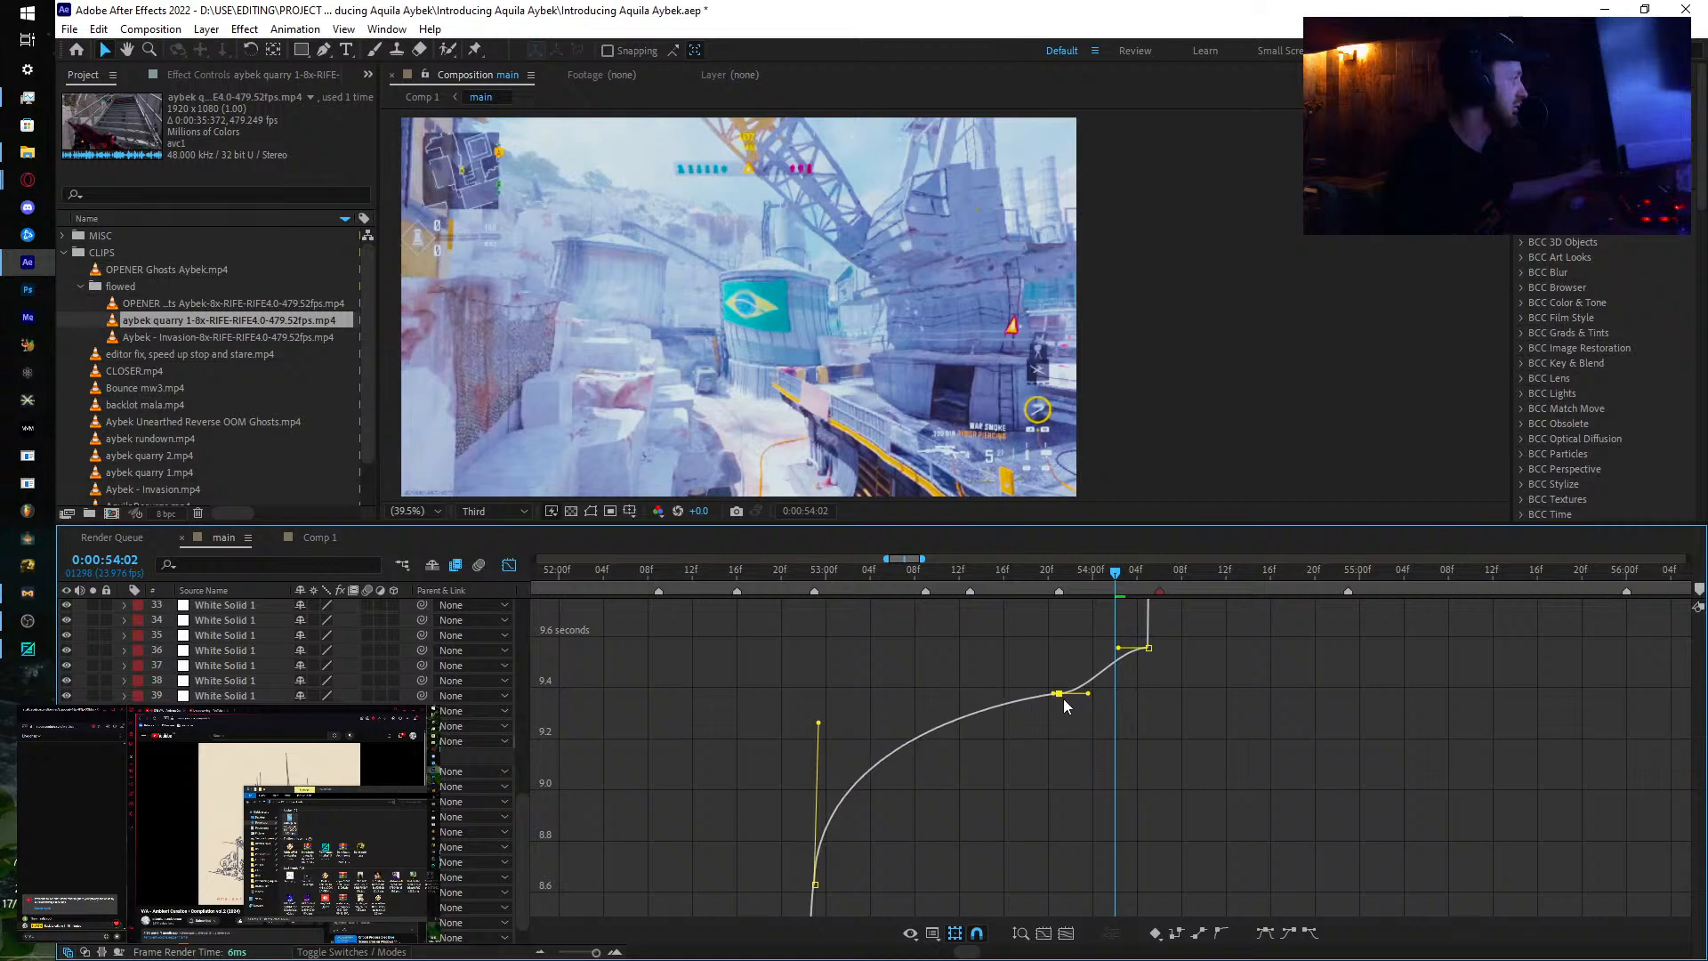
{"action": "left_click_drag", "start_coordinate": [825, 577], "coordinate": [1095, 744]}
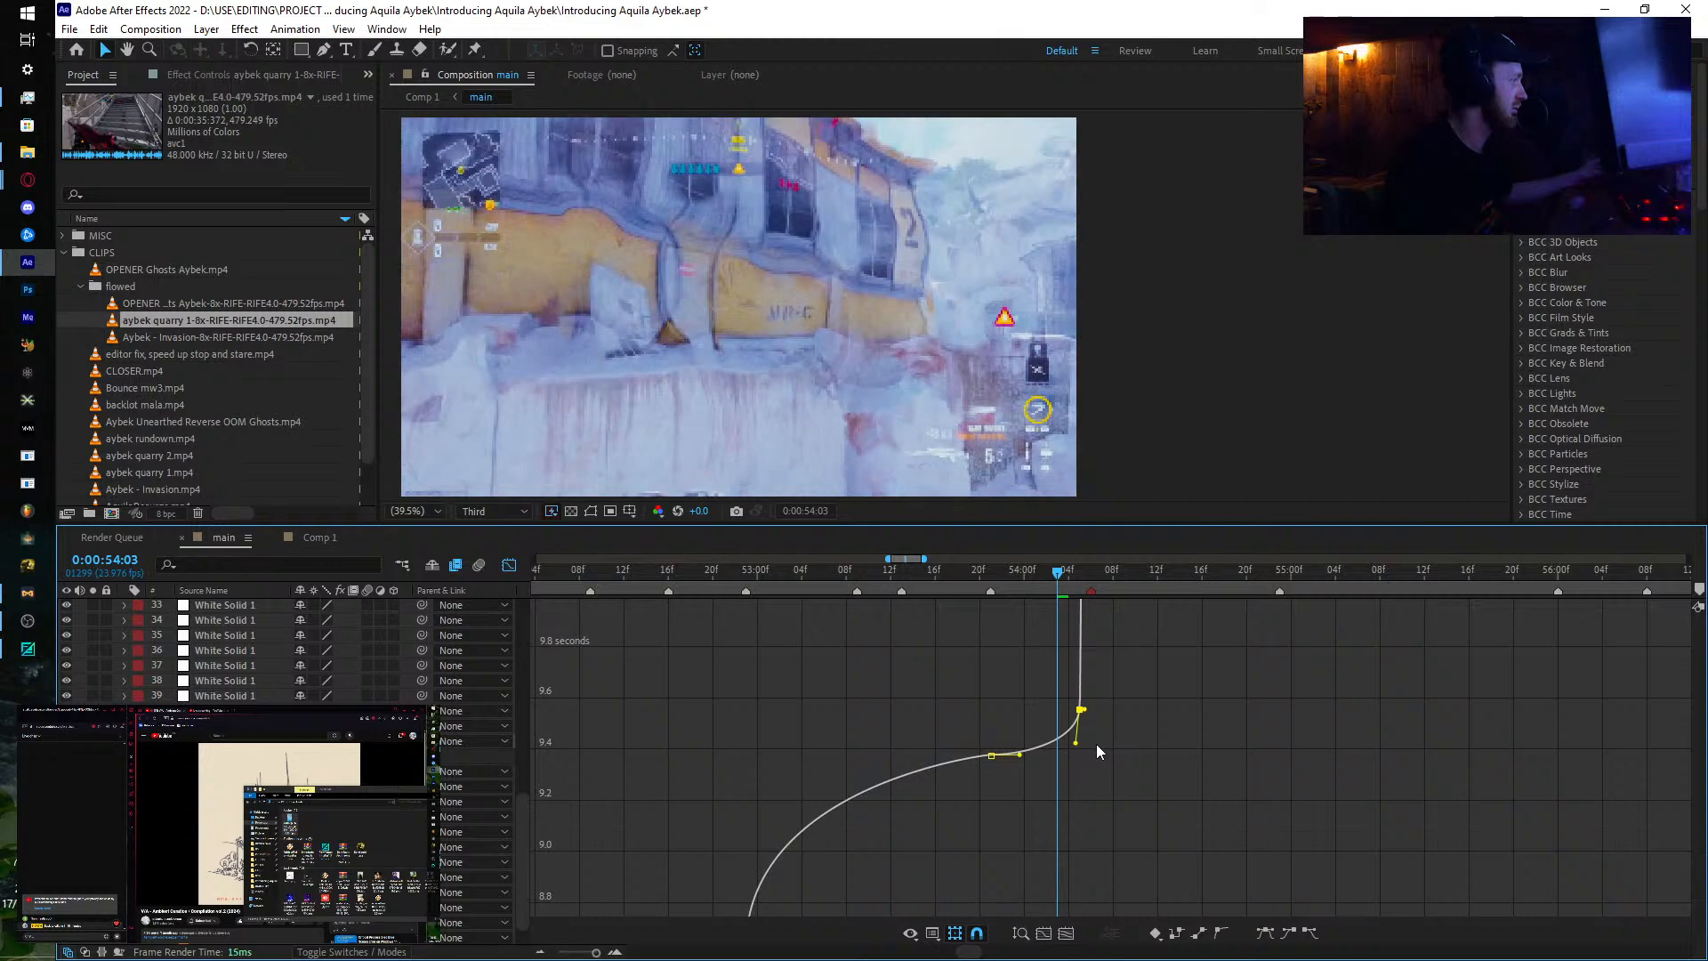
Step: Scrub to 0:00:54:10 and steepen the outgoing ease handle of the keyframe at 0:00:54:06 so the curve starts fast
{"action": "left_click", "coordinate": [957, 576]}
{"action": "left_click_drag", "start_coordinate": [973, 582], "coordinate": [1130, 726]}
{"action": "scroll", "coordinate": [1130, 726], "scroll_direction": "up", "scroll_amount": 20}
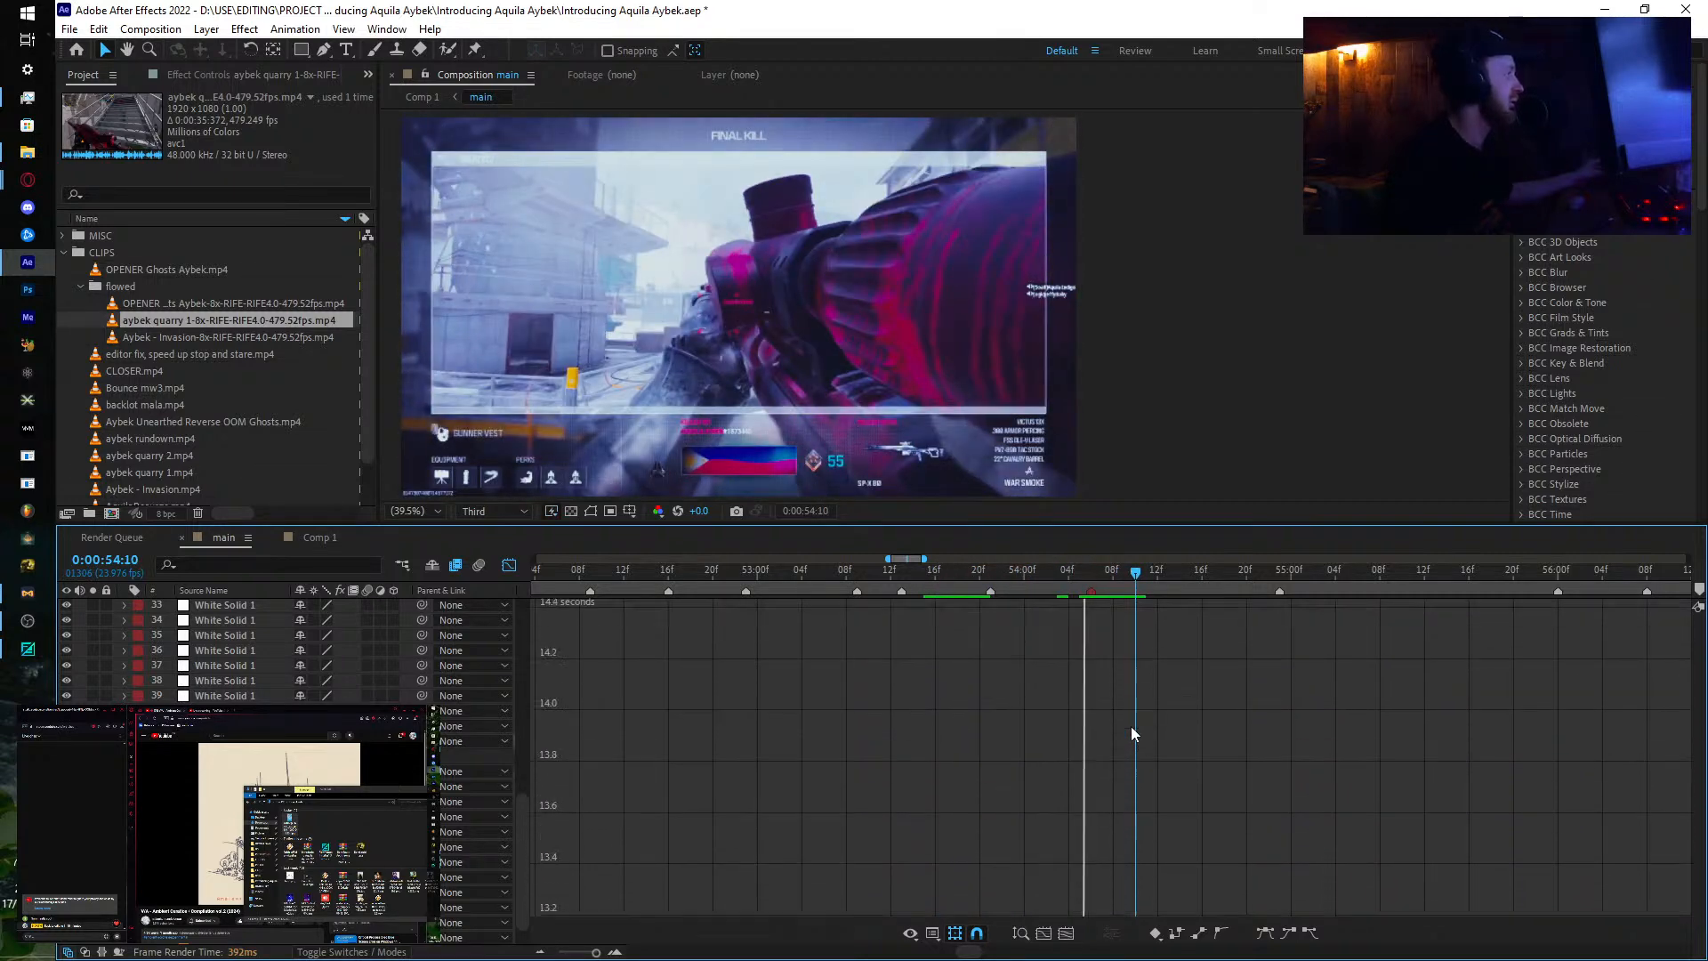
{"action": "scroll", "coordinate": [1130, 726], "scroll_direction": "up", "scroll_amount": 12}
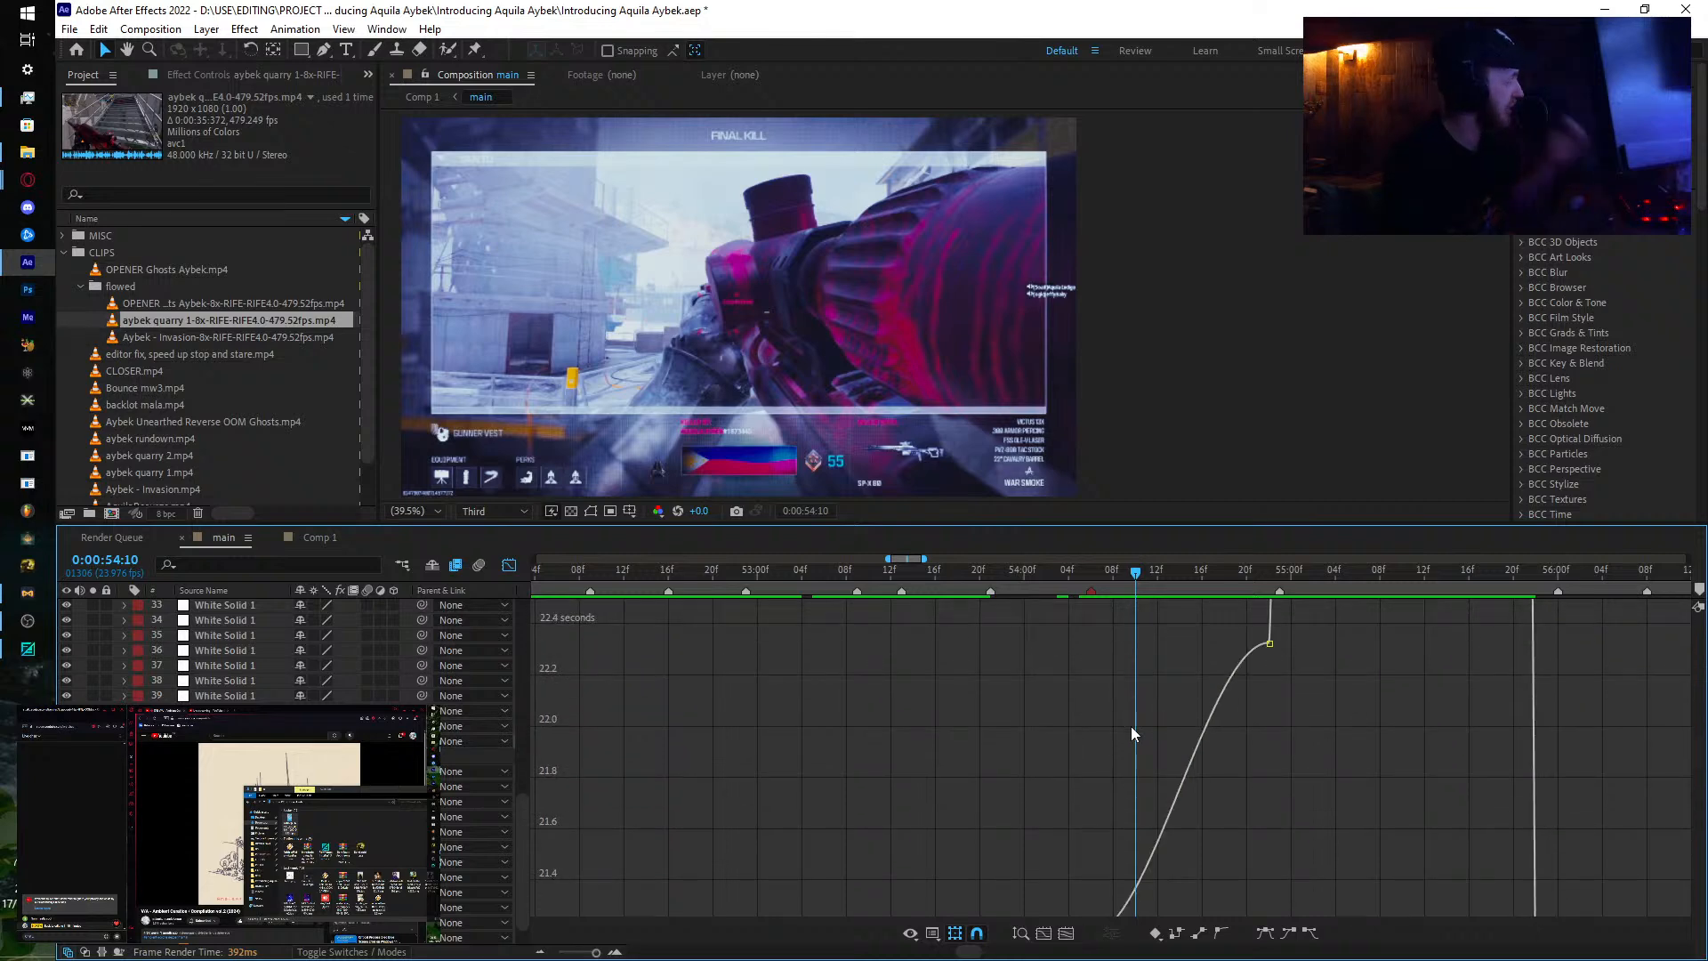
{"action": "scroll", "coordinate": [1135, 744], "scroll_direction": "down", "scroll_amount": 2}
{"action": "left_click", "coordinate": [1089, 869]}
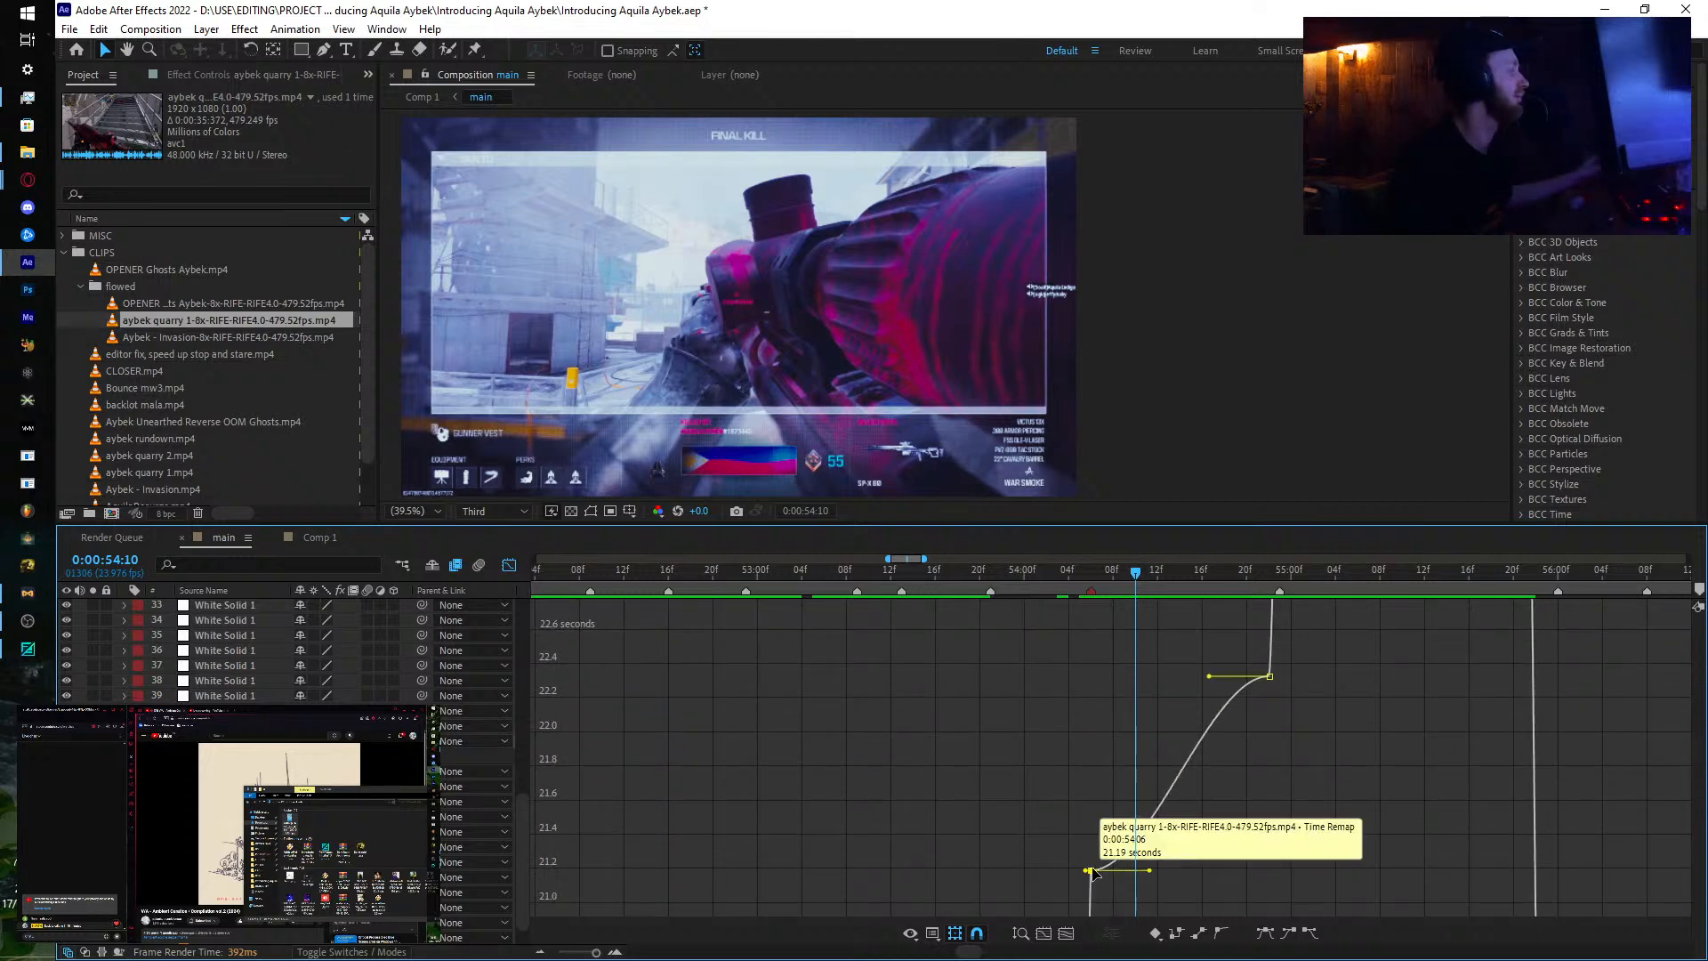
{"action": "left_click_drag", "start_coordinate": [1089, 869], "coordinate": [1094, 687]}
{"action": "key", "text": "space"}
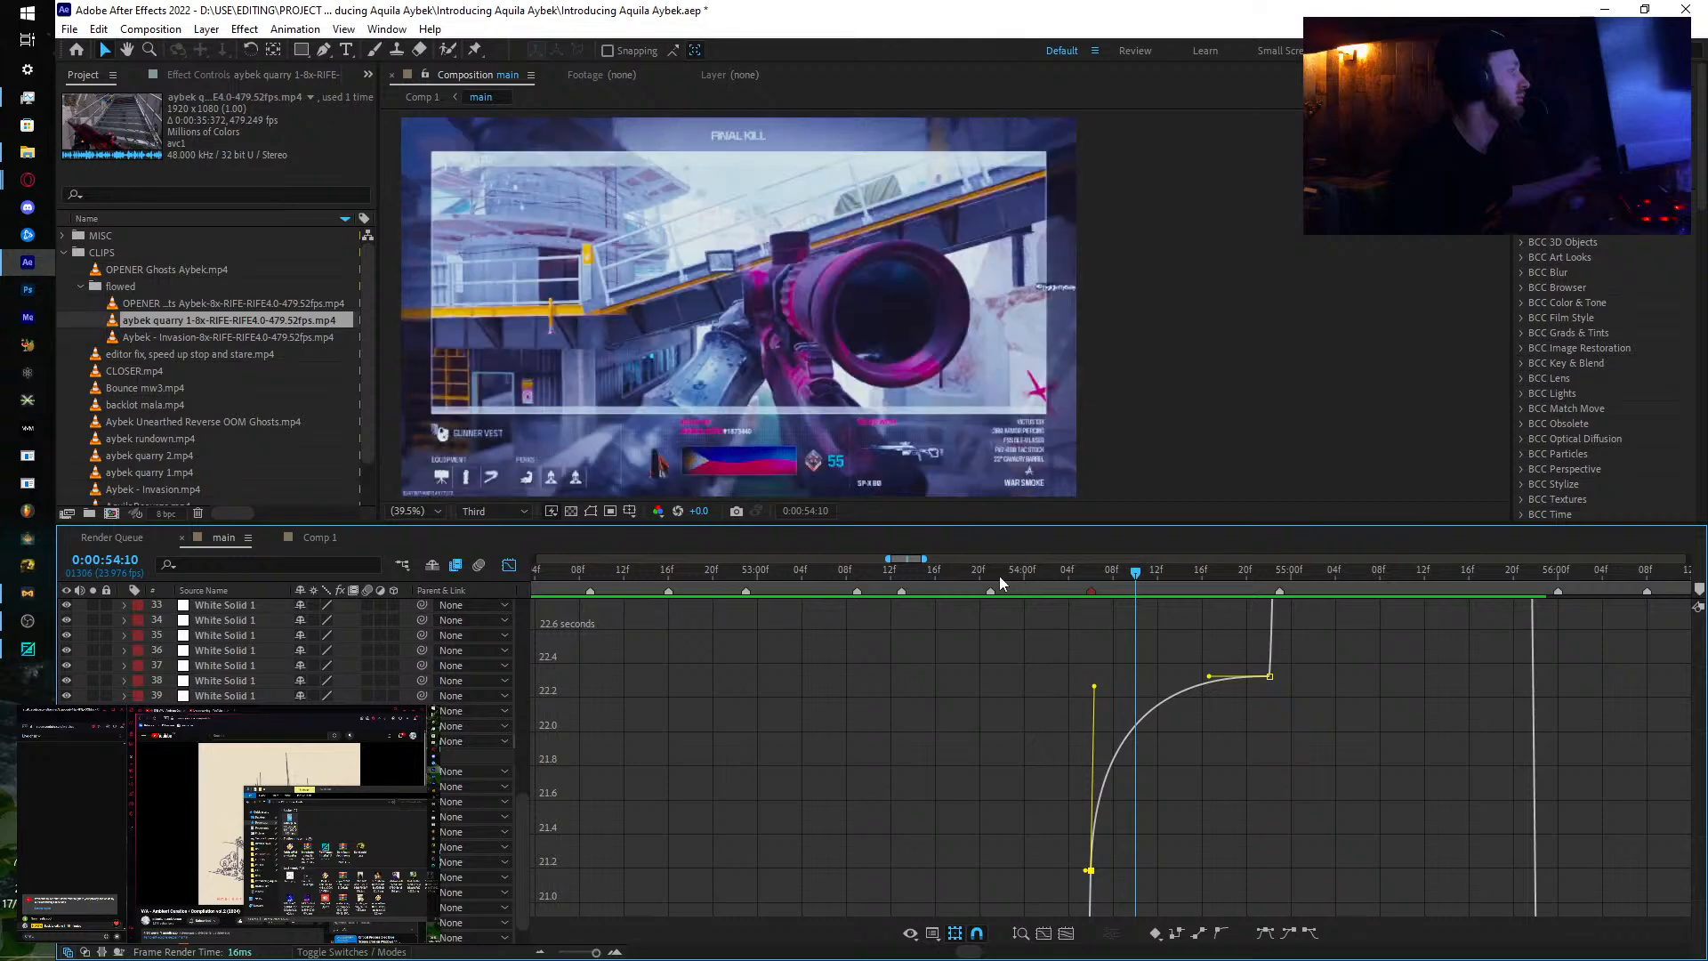
Step: Scrub to 0:00:54:18 and steepen the outgoing ease handle of the keyframe at 0:00:54:23 for a fast start
{"action": "key", "text": "space"}
{"action": "left_click_drag", "start_coordinate": [1139, 597], "coordinate": [930, 779]}
{"action": "scroll", "coordinate": [943, 787], "scroll_direction": "up", "scroll_amount": 3}
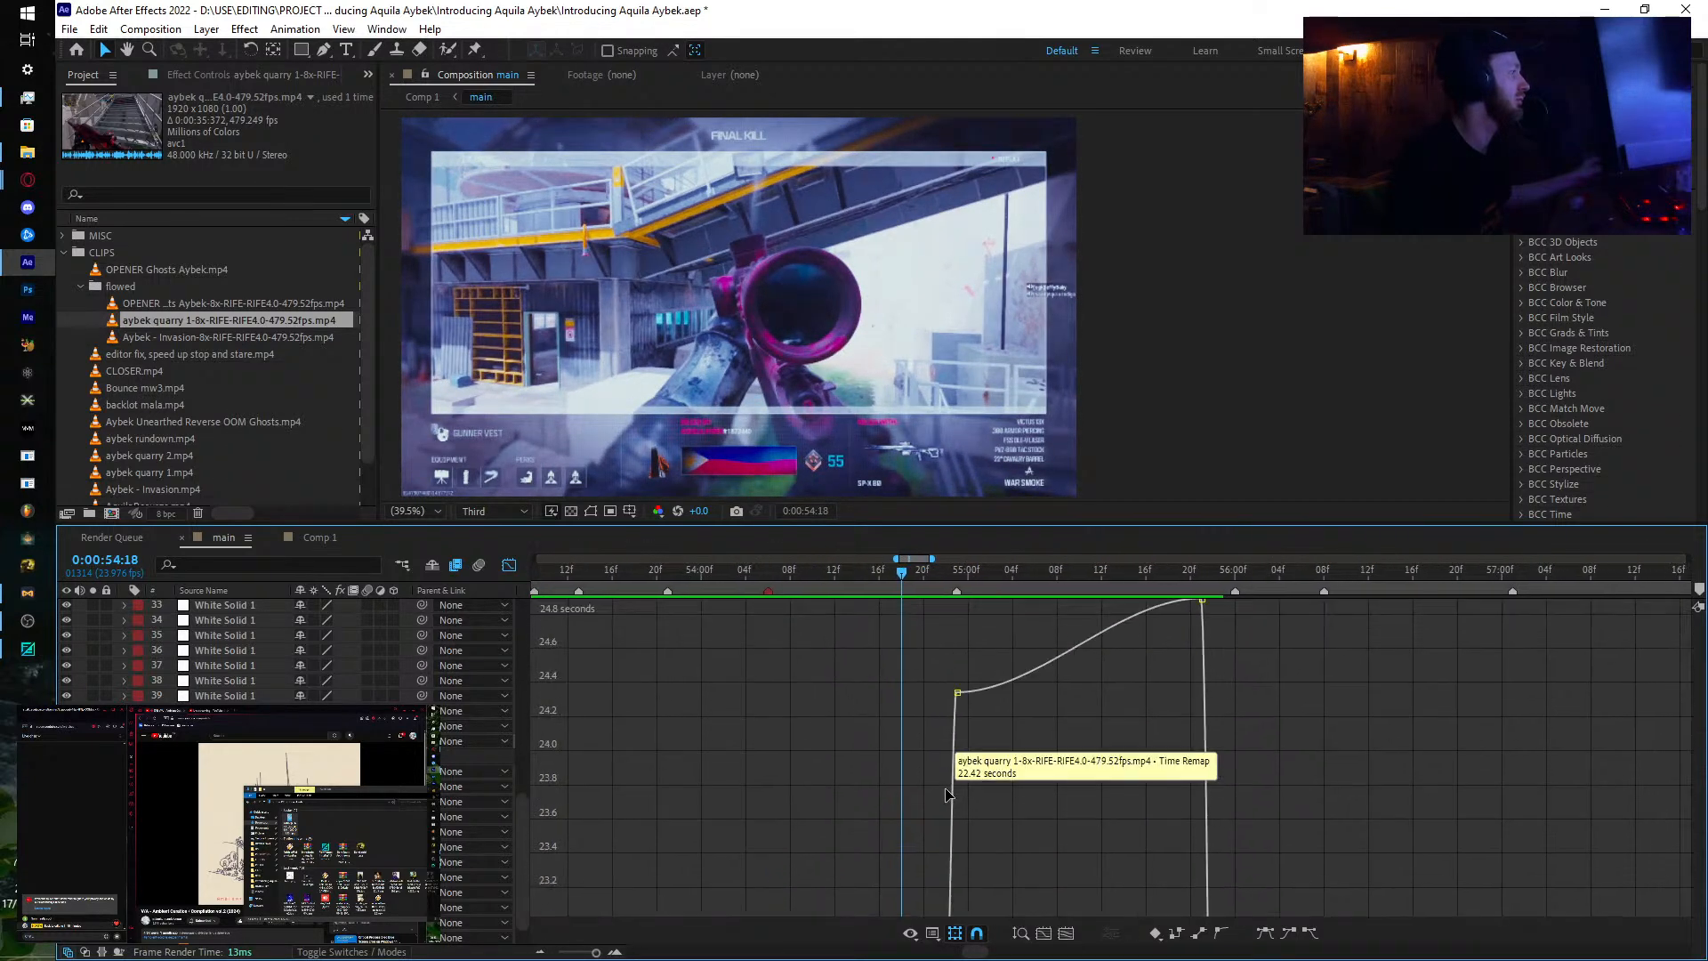
{"action": "scroll", "coordinate": [996, 759], "scroll_direction": "up", "scroll_amount": 2}
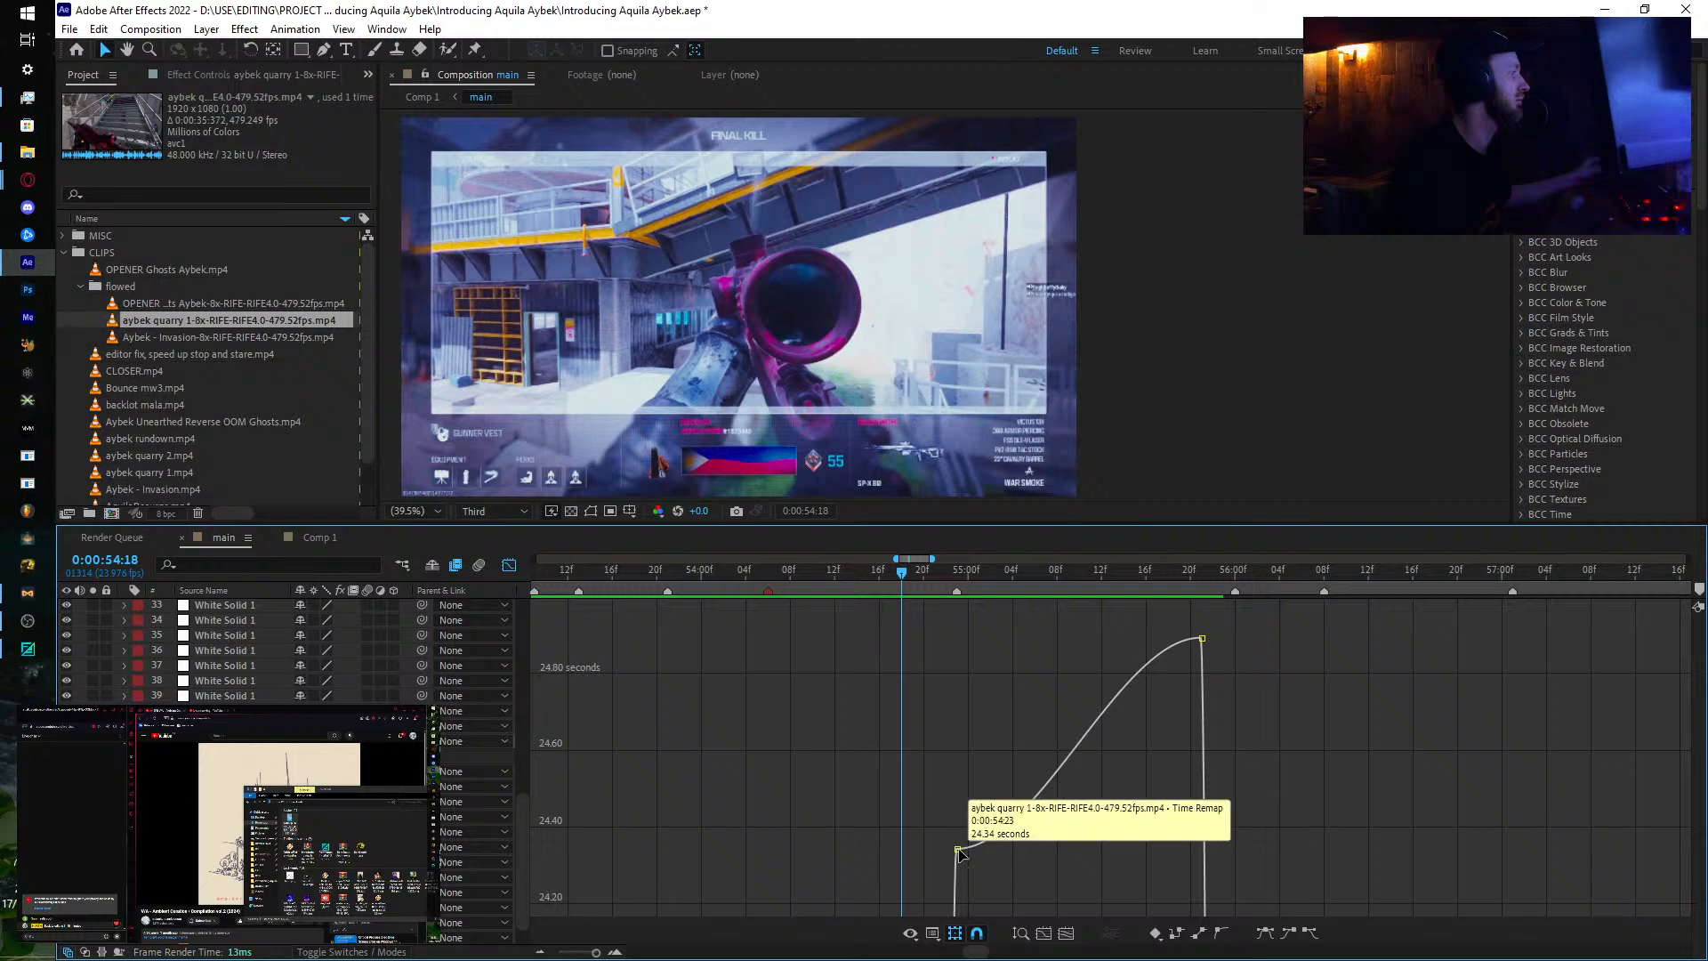
{"action": "left_click", "coordinate": [956, 848]}
{"action": "left_click_drag", "start_coordinate": [1039, 850], "coordinate": [917, 668]}
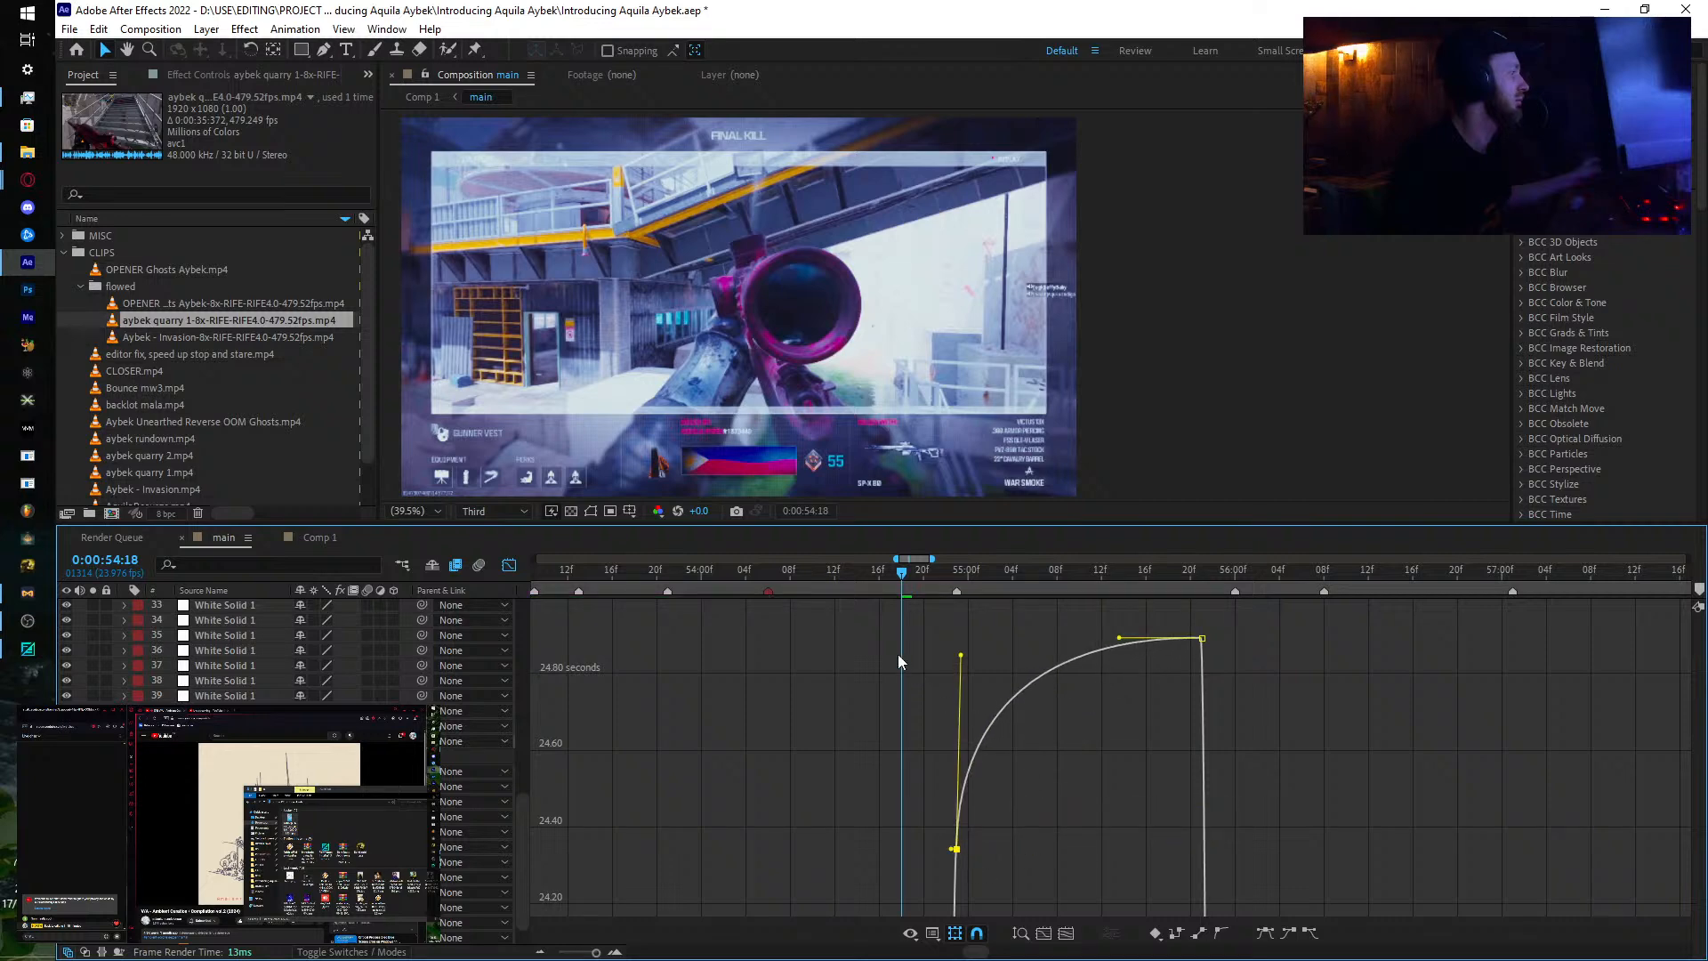
Step: Scrub to 0:00:55:22 and lengthen the outgoing ease handle of the keyframe at 0:00:55:21 to soften the start of the rewind
{"action": "left_click_drag", "start_coordinate": [899, 578], "coordinate": [1208, 606]}
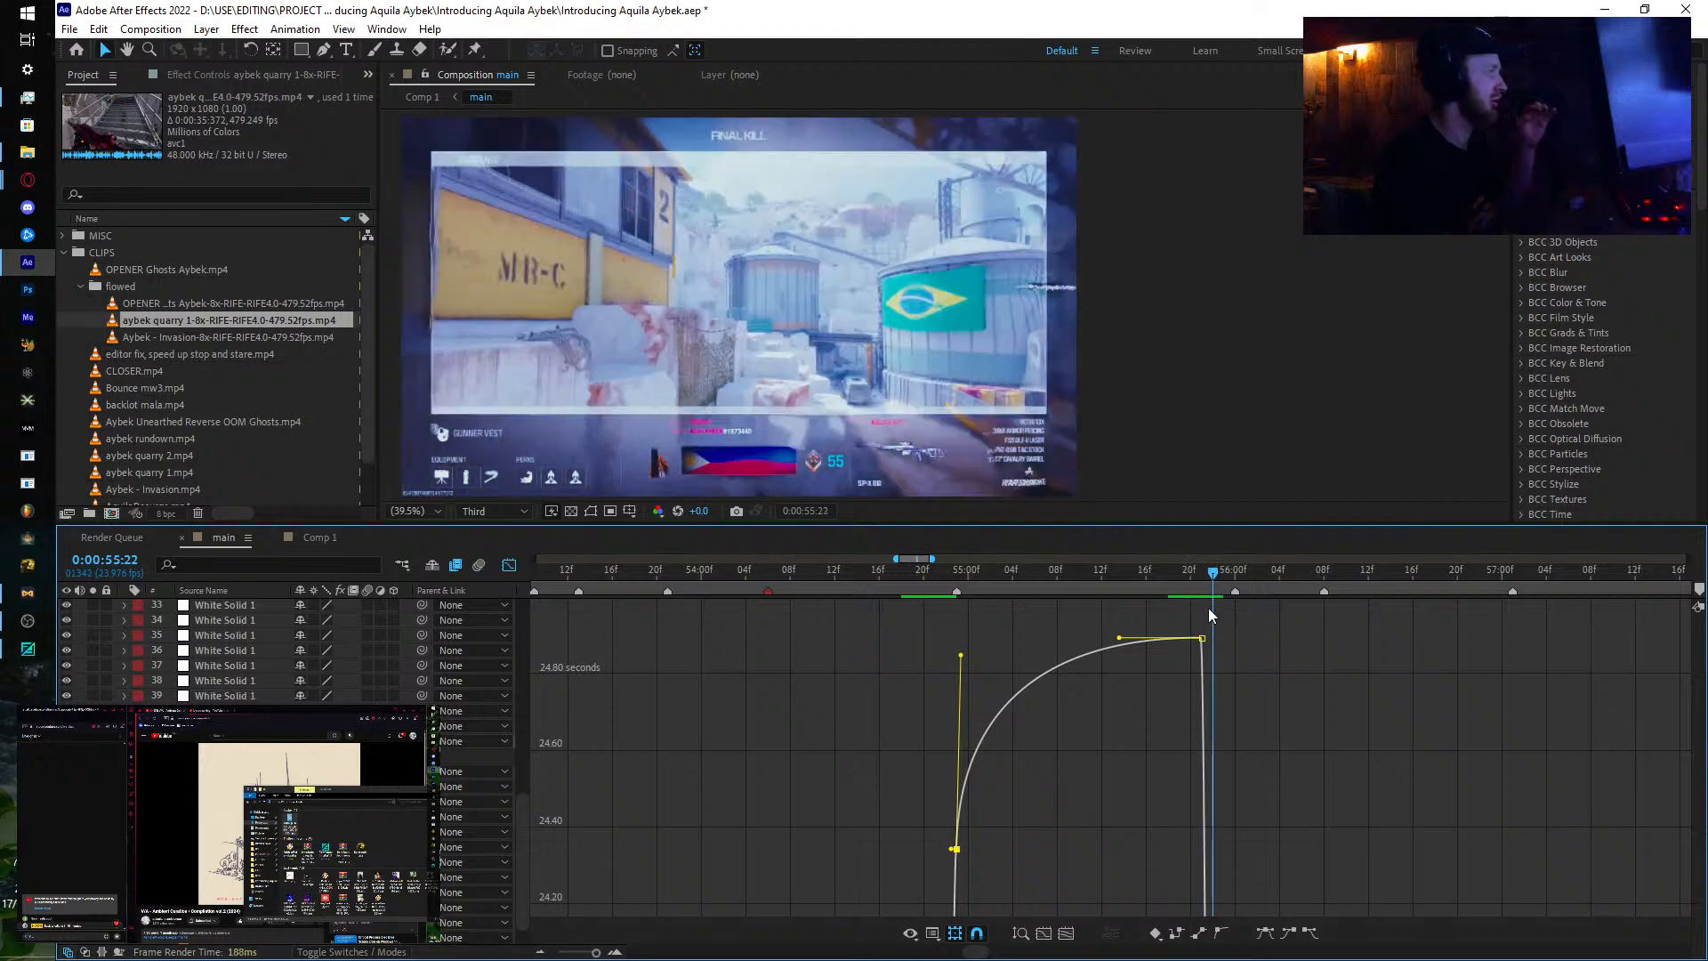
{"action": "mouse_move", "coordinate": [1204, 639]}
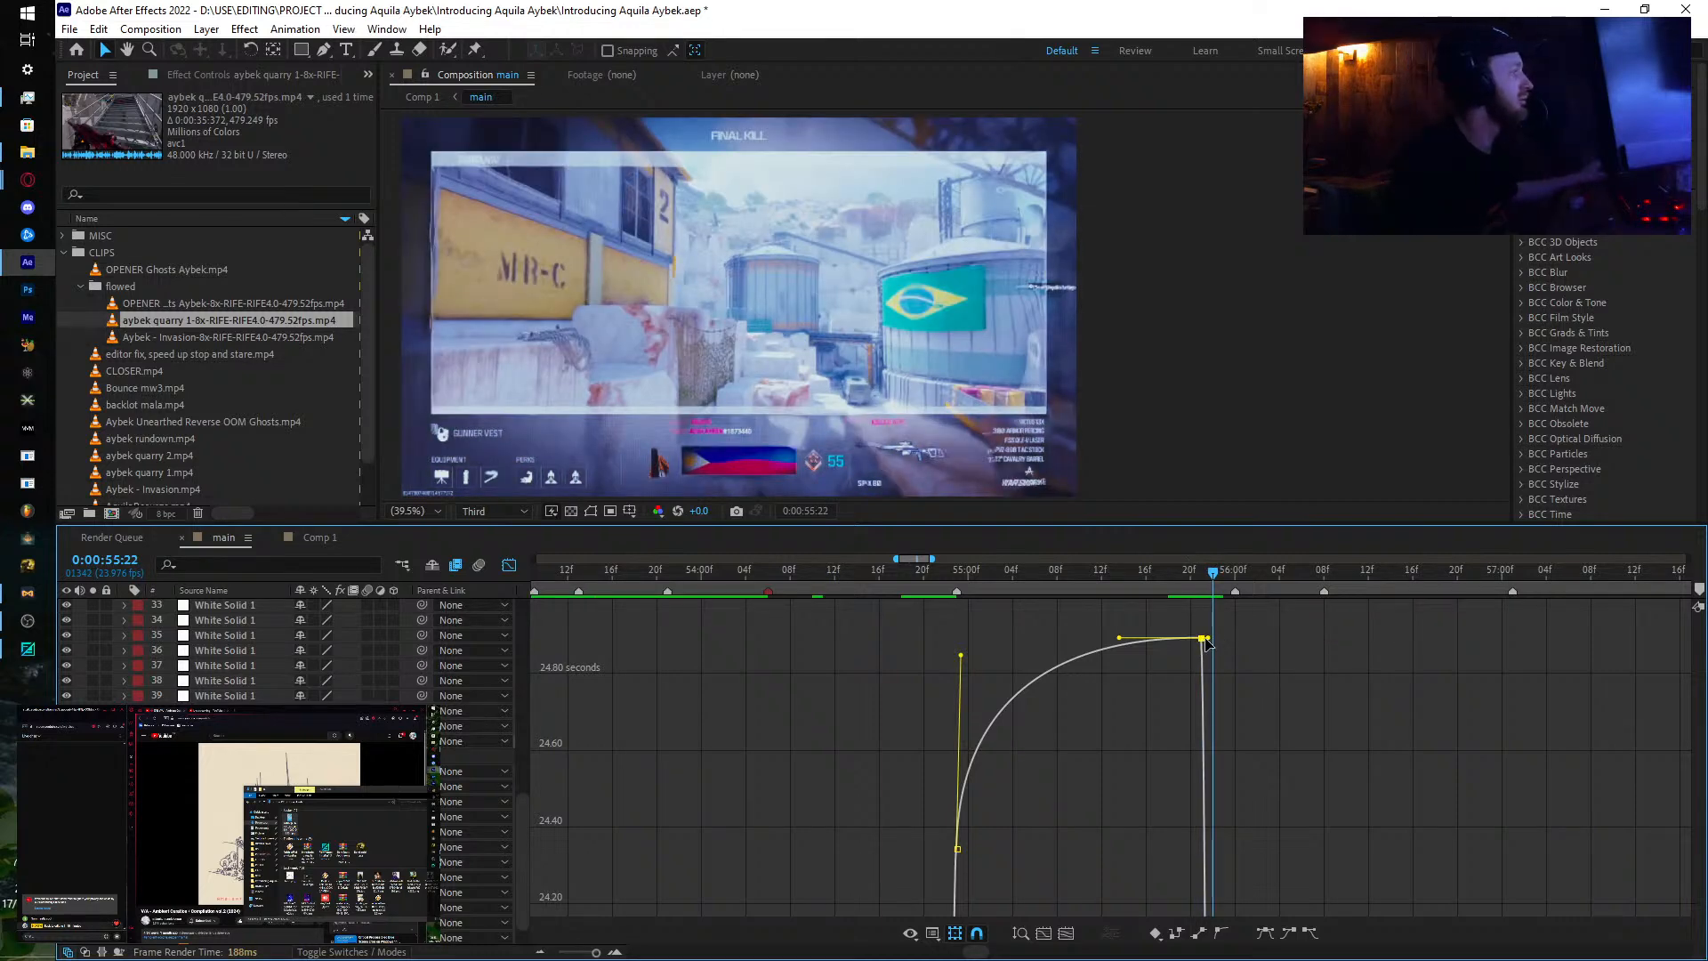
{"action": "left_click_drag", "start_coordinate": [1208, 638], "coordinate": [1219, 638]}
{"action": "scroll", "coordinate": [1217, 770], "scroll_direction": "down", "scroll_amount": 2}
{"action": "scroll", "coordinate": [1203, 792], "scroll_direction": "down", "scroll_amount": 3}
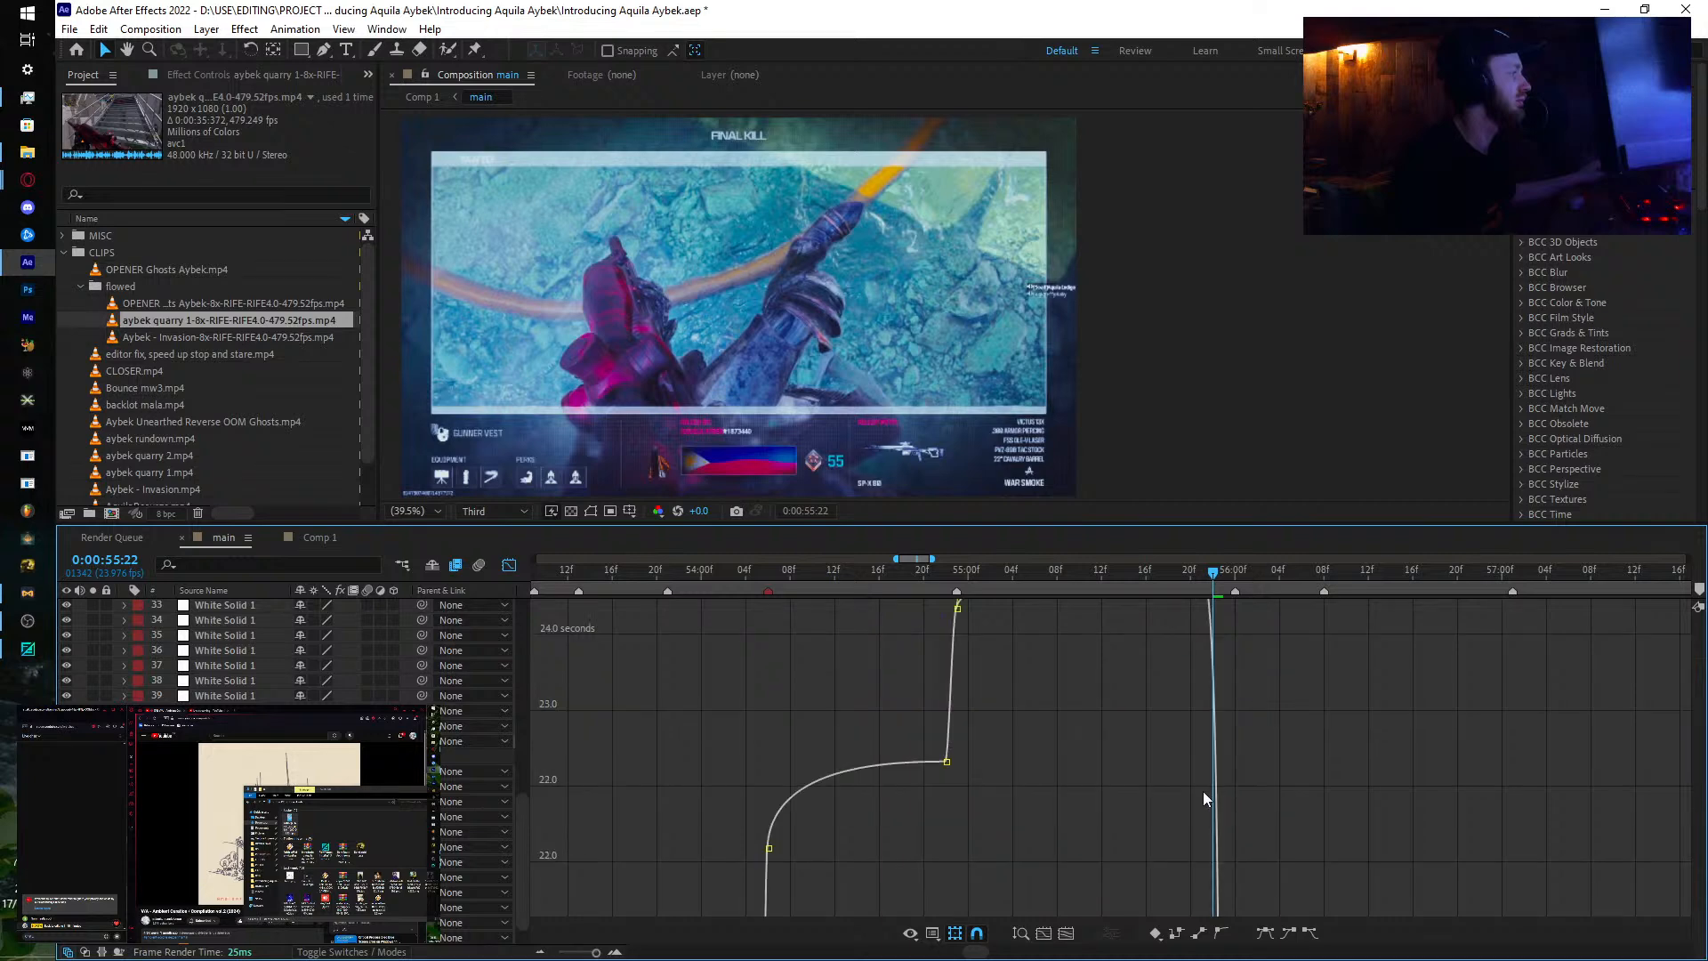
{"action": "scroll", "coordinate": [1203, 791], "scroll_direction": "down", "scroll_amount": 4}
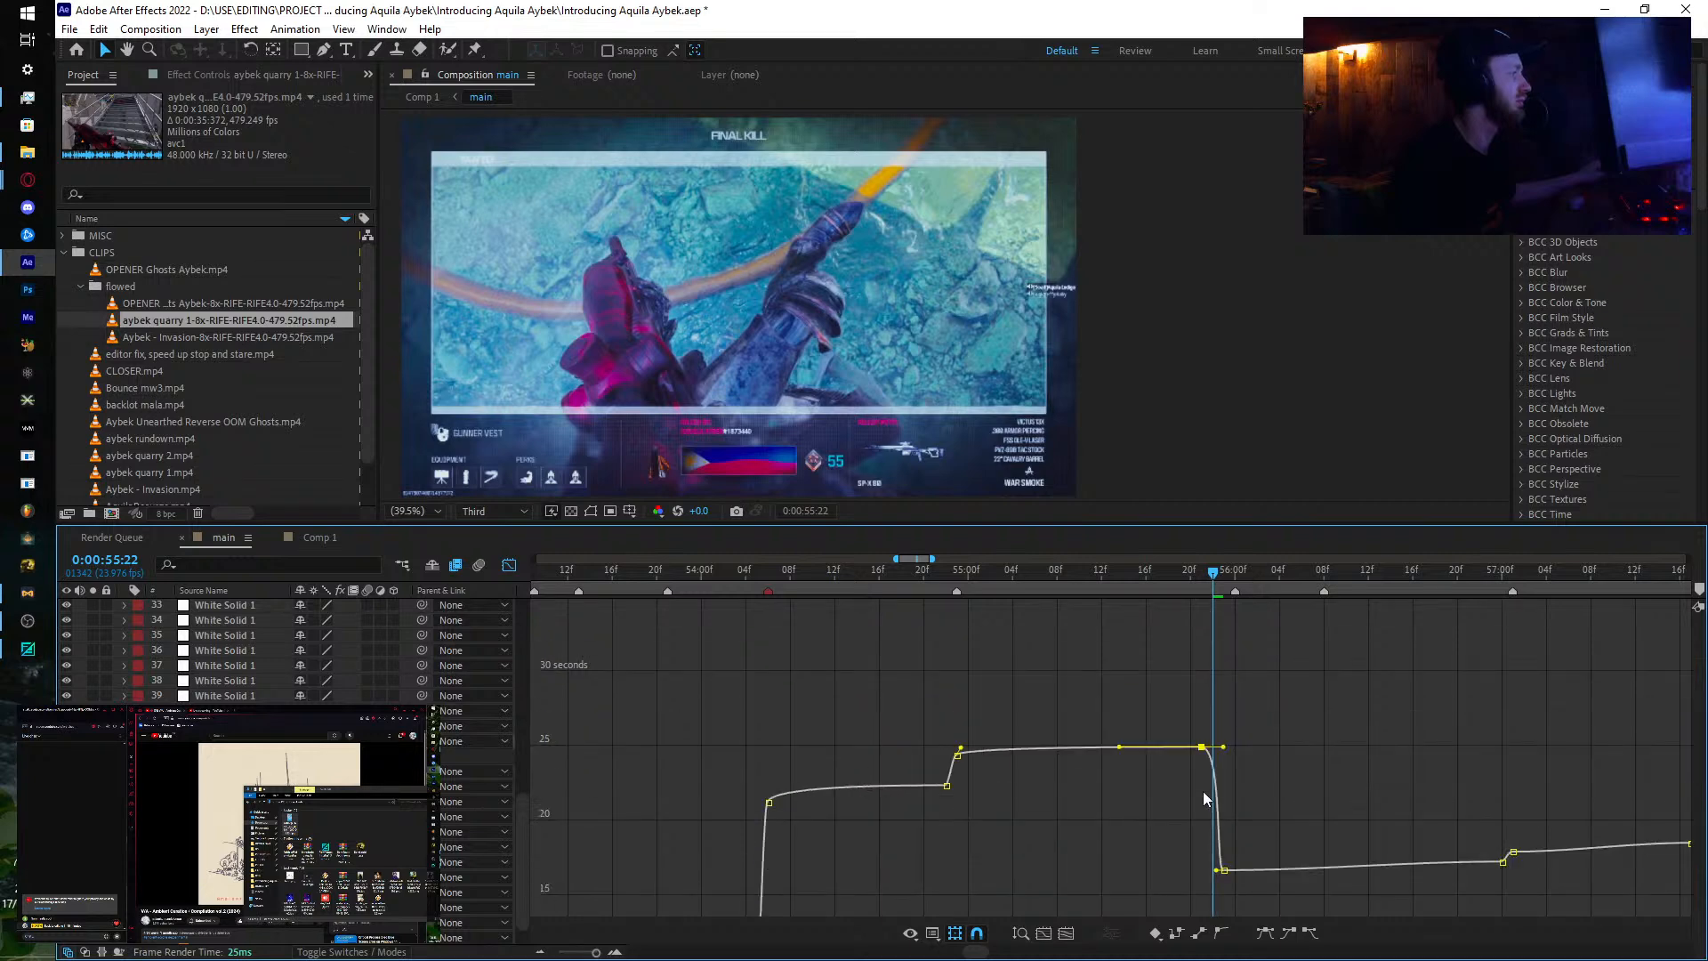
Step: Level the incoming ease handle of the keyframe at 0:00:55:23 and scrub through the rewind to 0:00:56:00
{"action": "left_click", "coordinate": [1227, 867]}
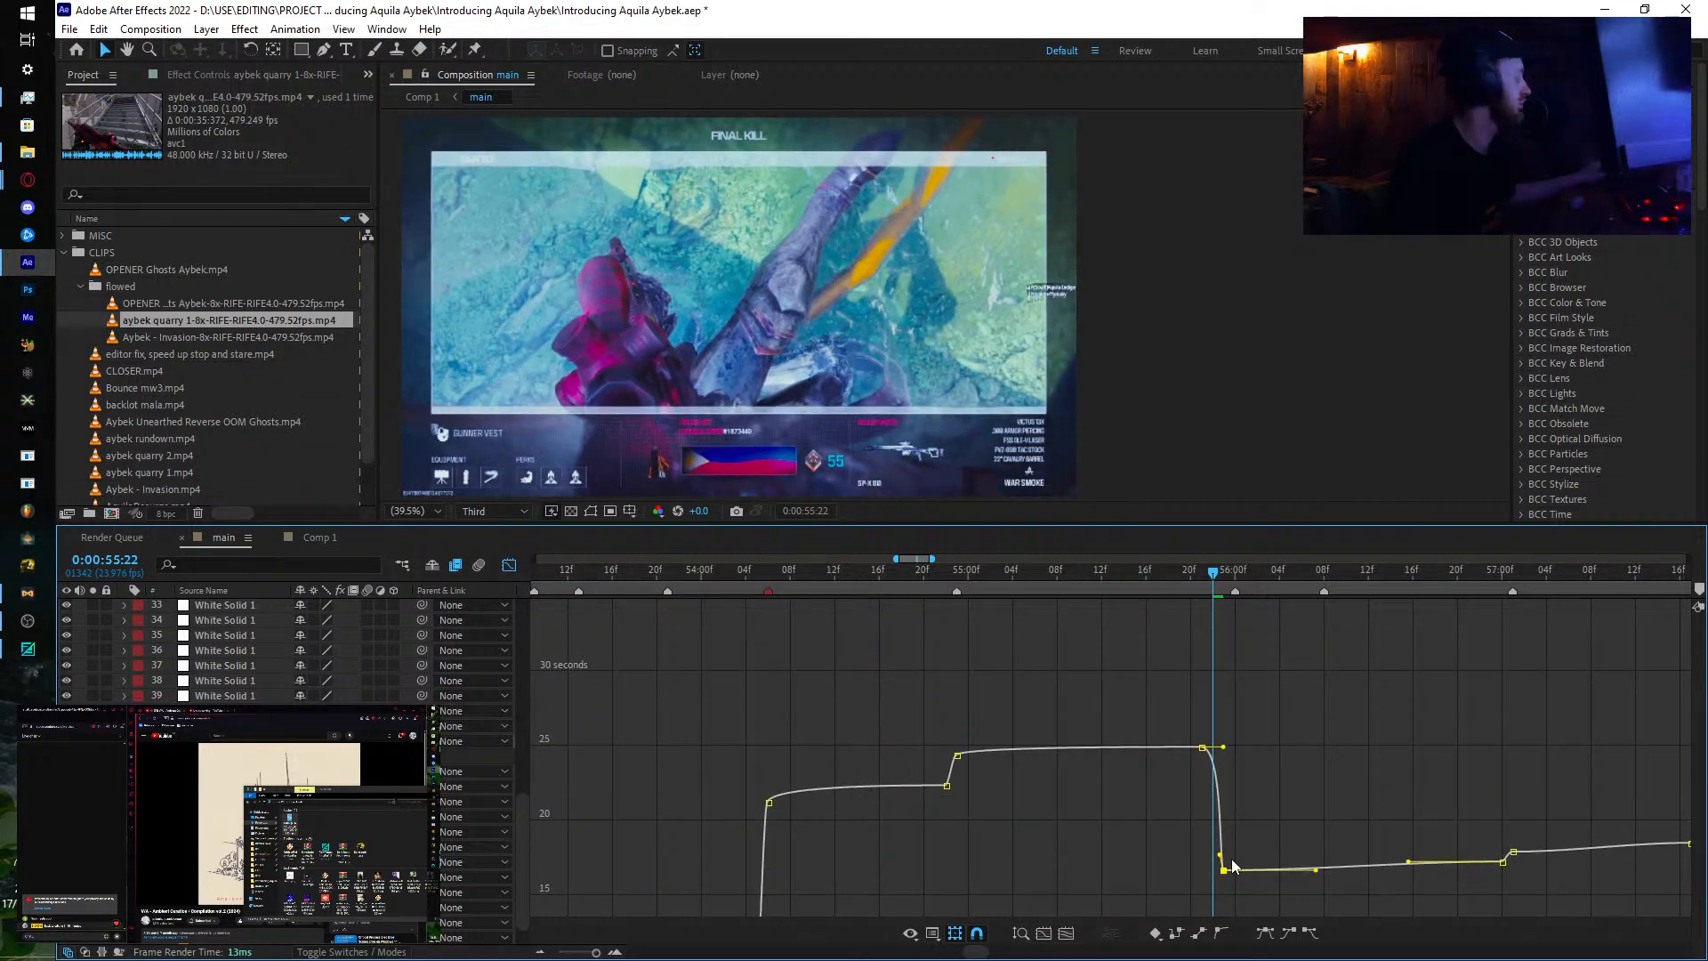
{"action": "scroll", "coordinate": [1232, 865], "scroll_direction": "up", "scroll_amount": 4}
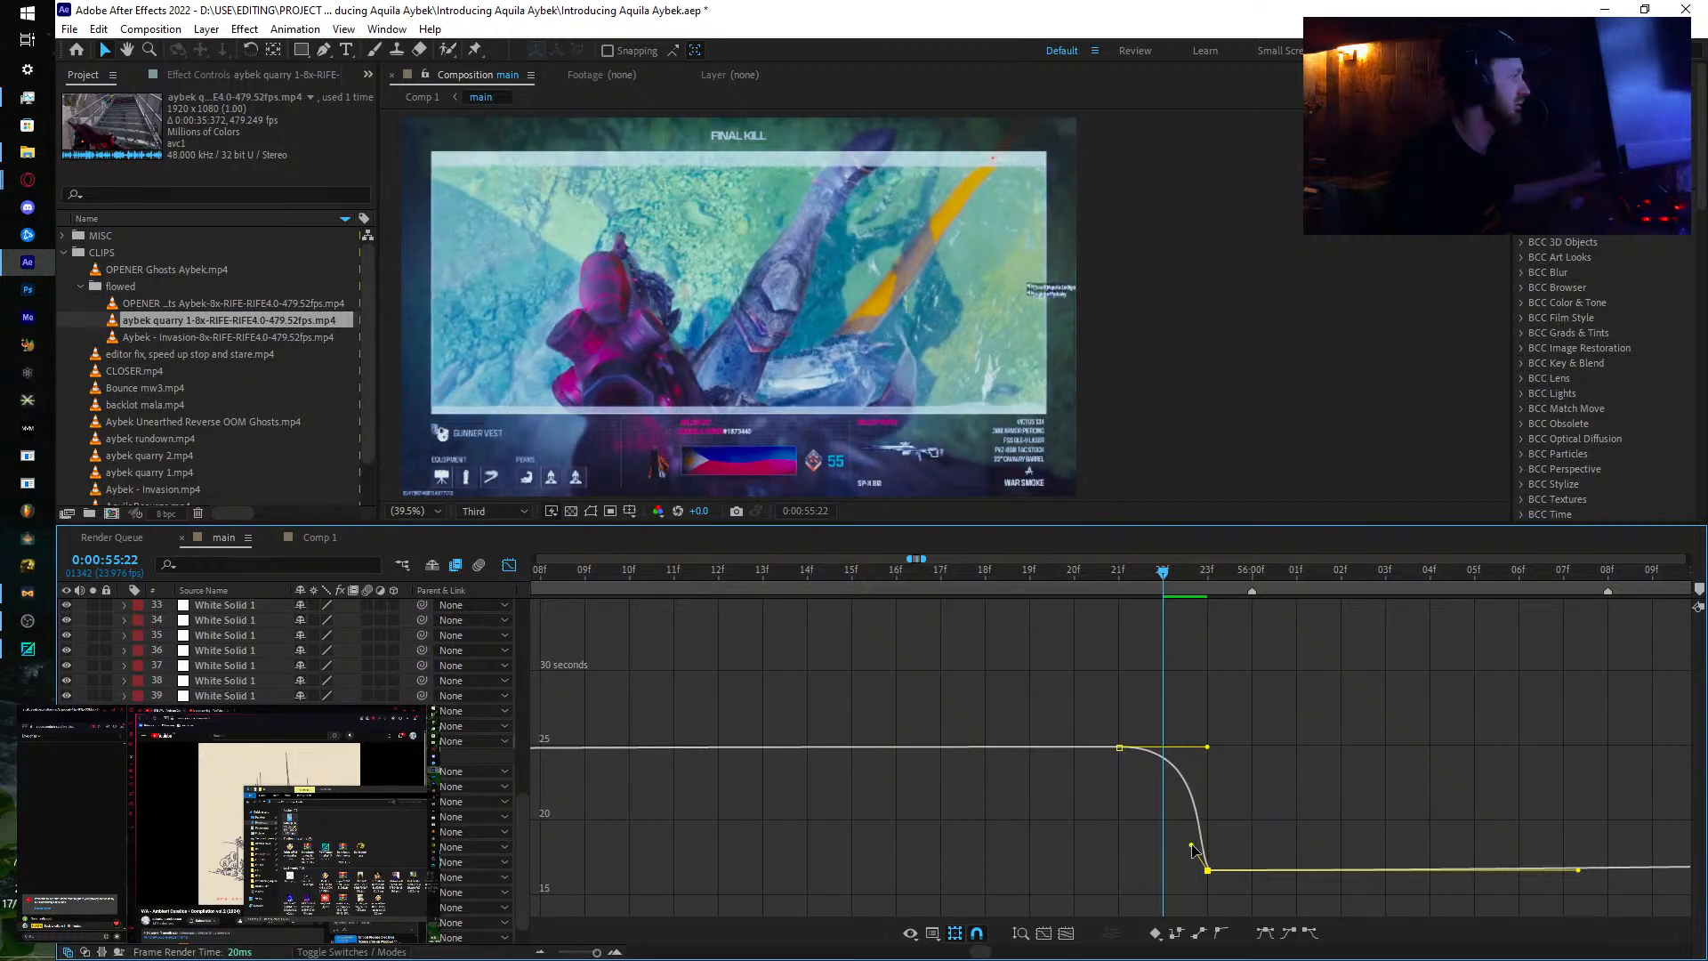
{"action": "mouse_move", "coordinate": [1192, 847]}
{"action": "left_mouse_down"}
{"action": "mouse_move", "coordinate": [1155, 867]}
{"action": "mouse_move", "coordinate": [1190, 870]}
{"action": "left_mouse_up"}
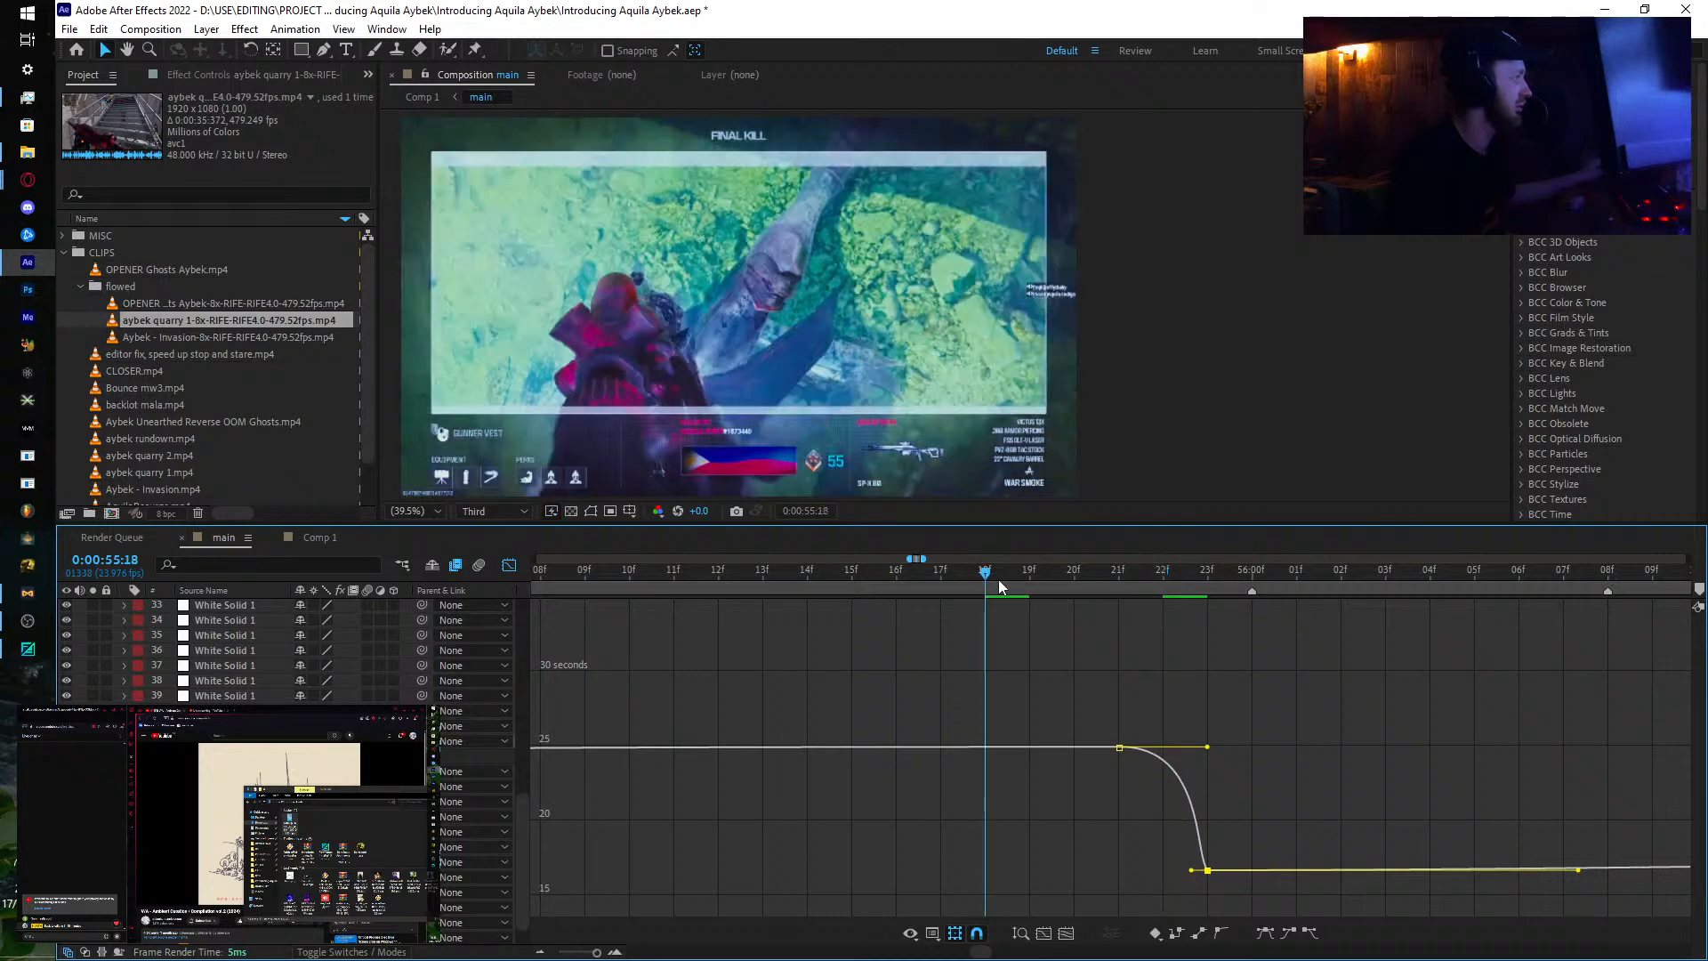
{"action": "left_click_drag", "start_coordinate": [998, 579], "coordinate": [1252, 622]}
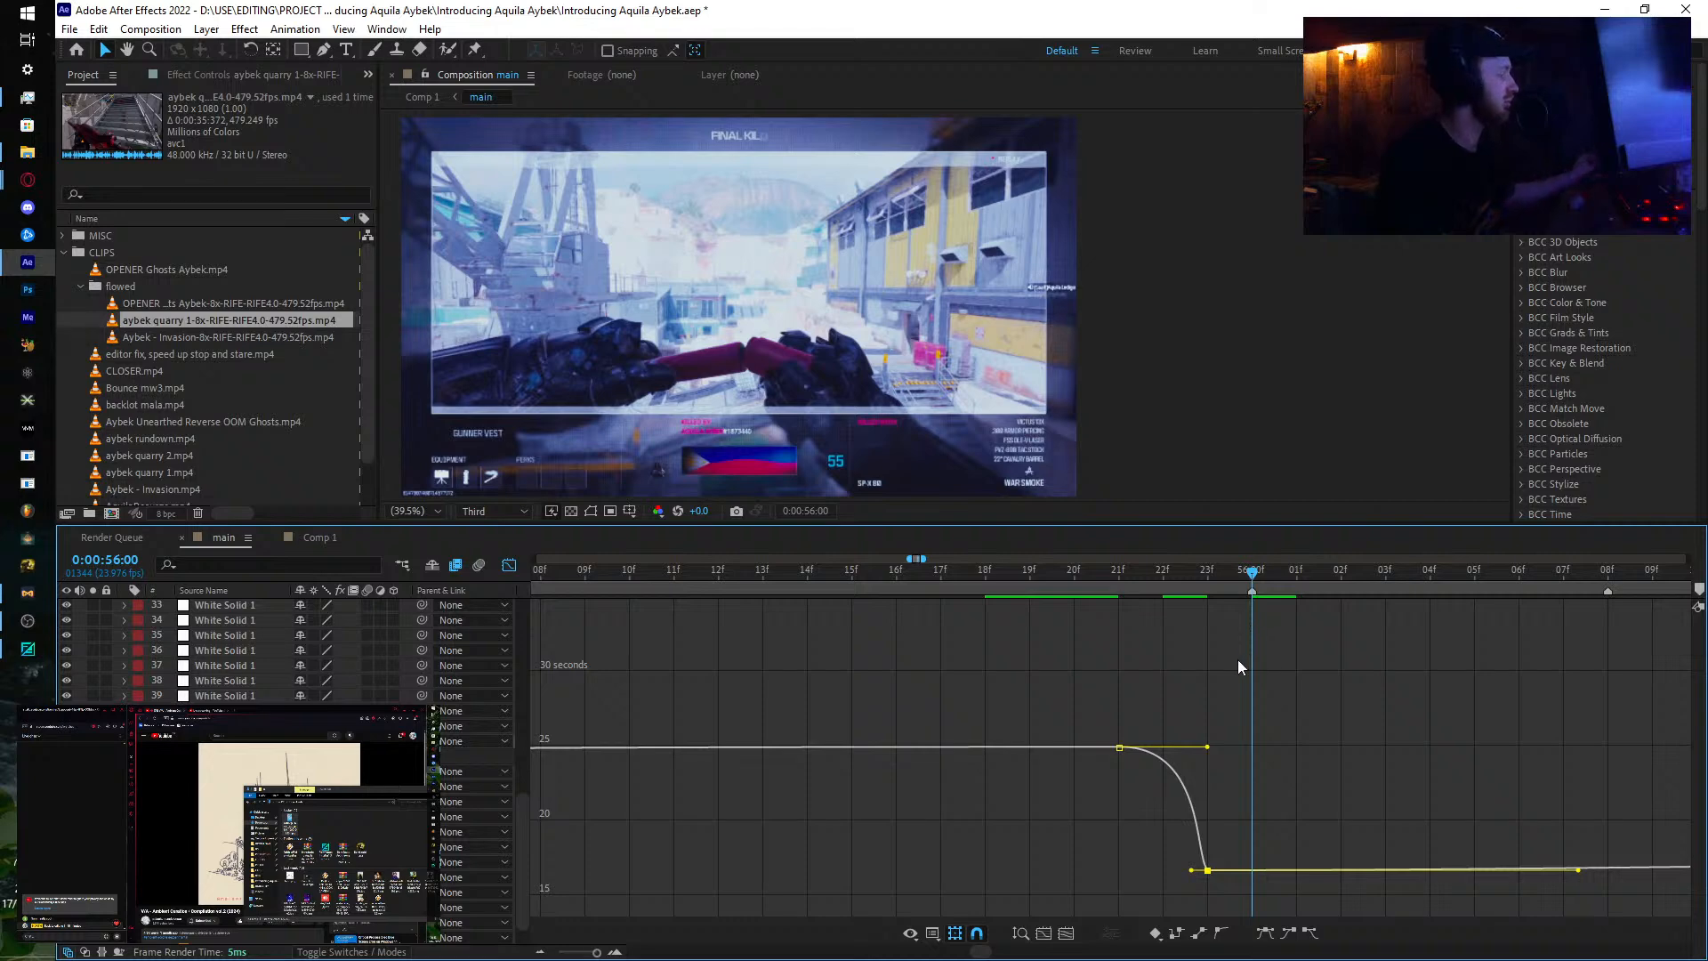
Step: Steepen the outgoing ease handle of the keyframe at 0:00:55:23 so the curve starts fast and slows into the next keyframe
{"action": "scroll", "coordinate": [1349, 738], "scroll_direction": "down", "scroll_amount": 3}
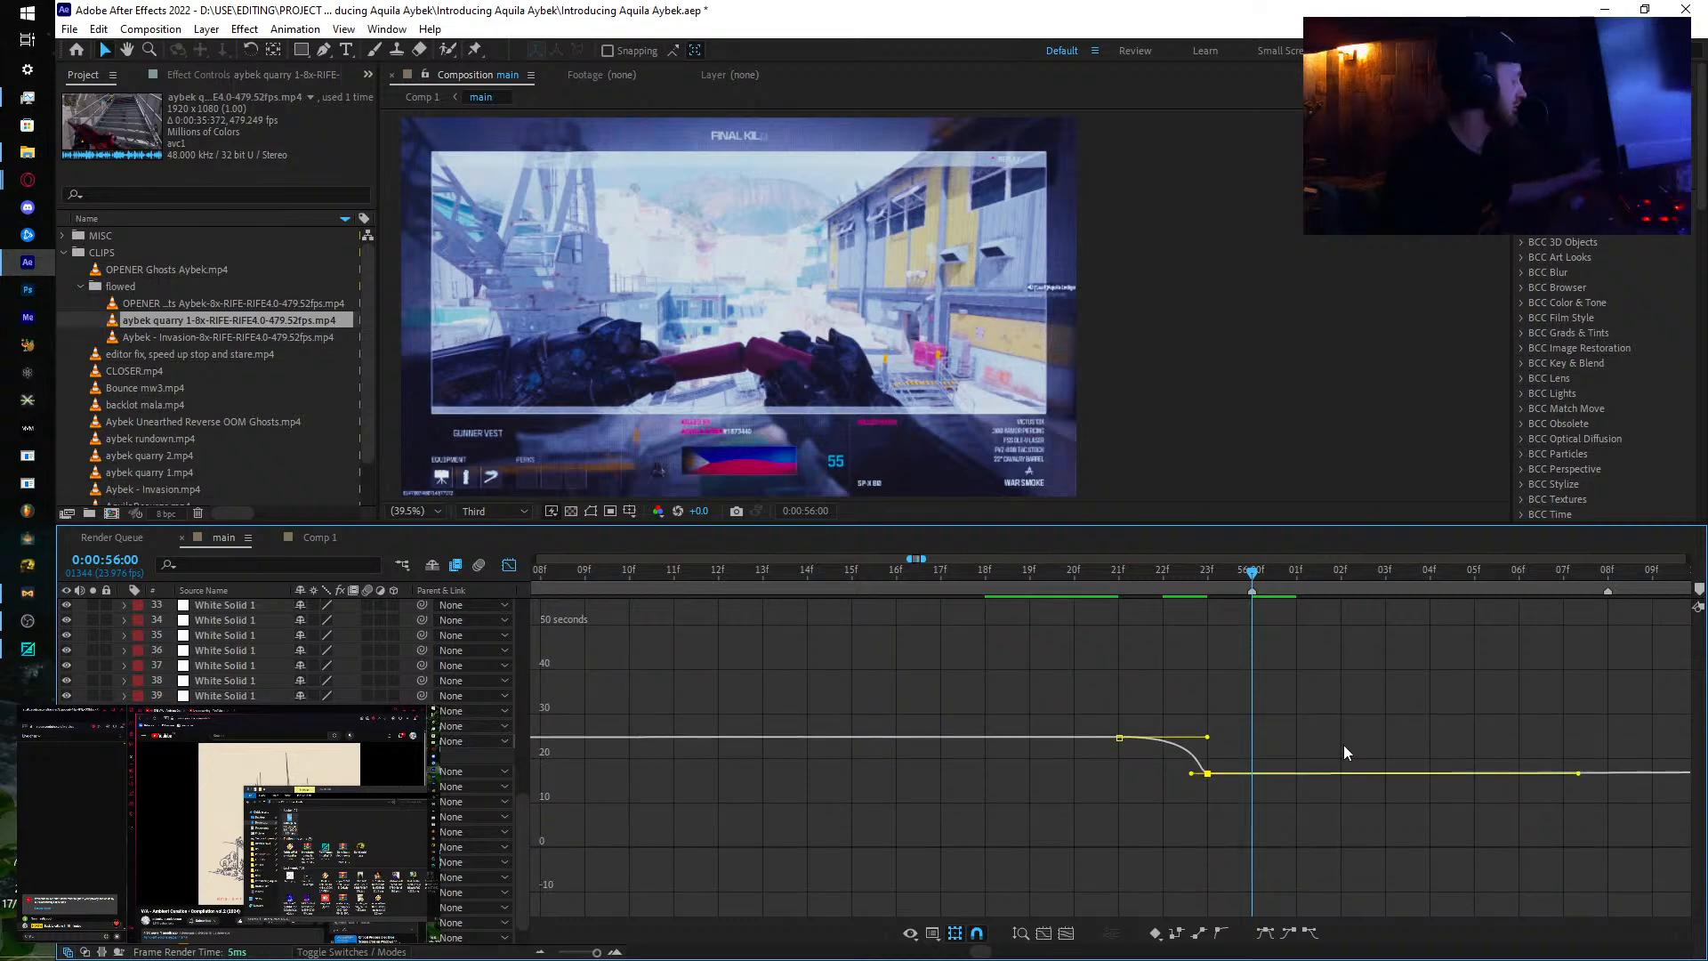
{"action": "scroll", "coordinate": [1343, 745], "scroll_direction": "down", "scroll_amount": 6}
{"action": "left_click_drag", "start_coordinate": [1343, 745], "coordinate": [989, 692]}
{"action": "scroll", "coordinate": [995, 765], "scroll_direction": "up", "scroll_amount": 10}
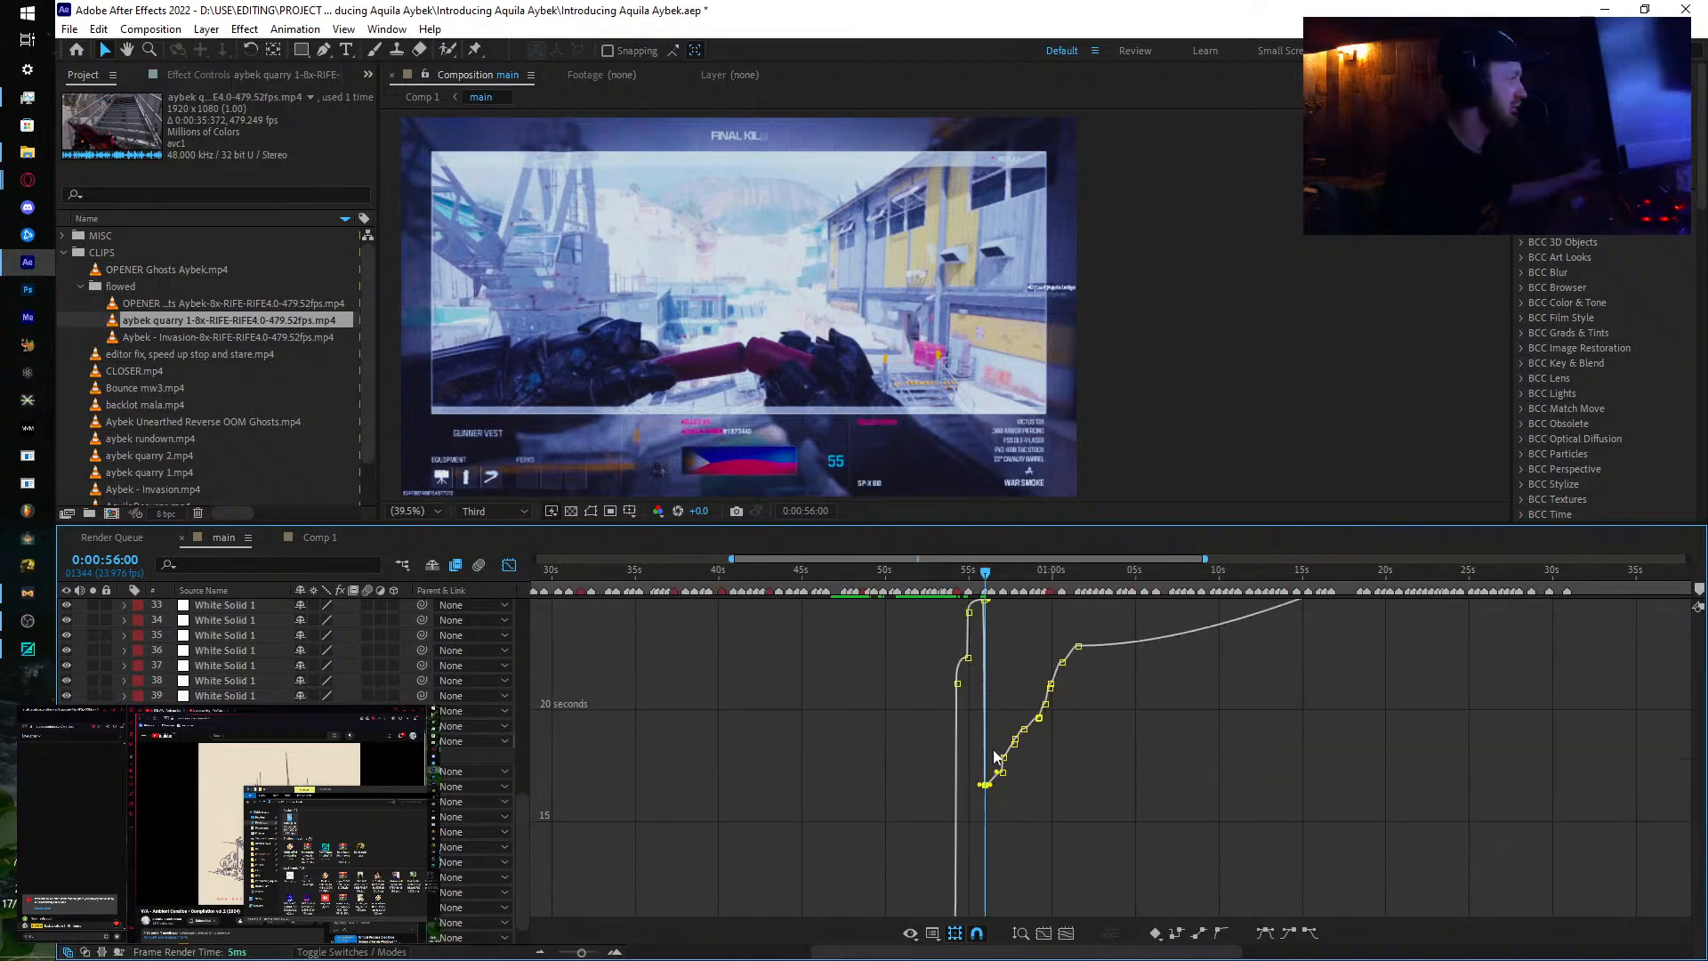
{"action": "scroll", "coordinate": [995, 778], "scroll_direction": "up", "scroll_amount": 2}
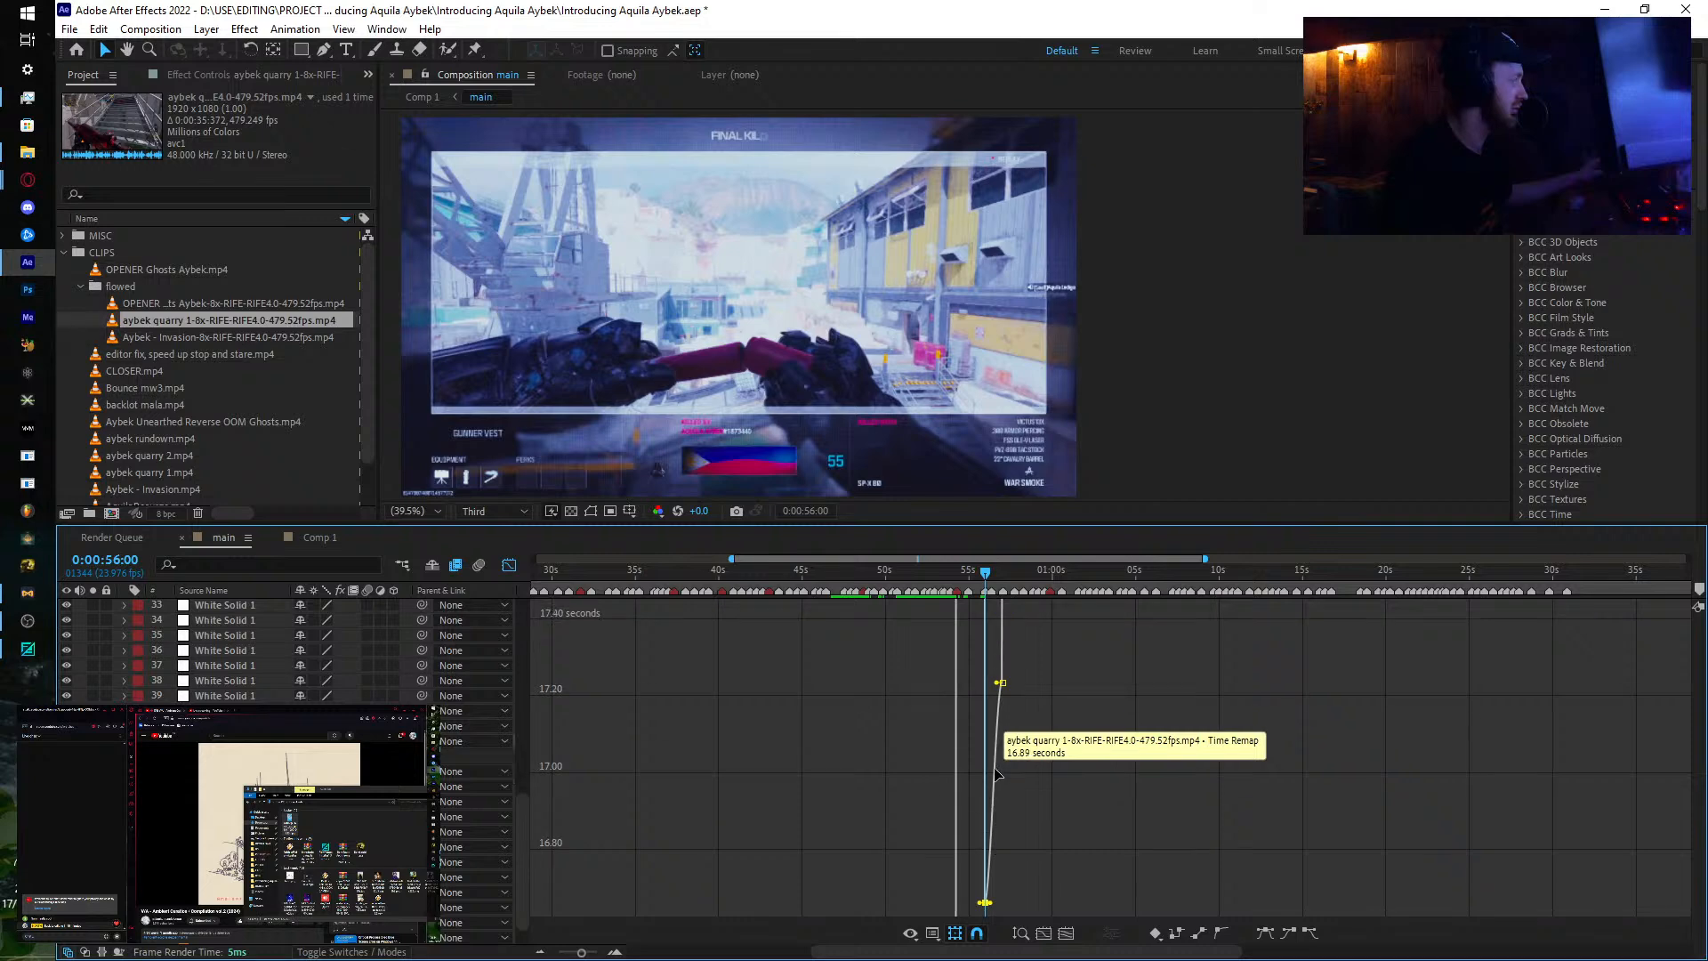
{"action": "scroll", "coordinate": [995, 774], "scroll_direction": "up", "scroll_amount": 10}
{"action": "key", "text": "F9"}
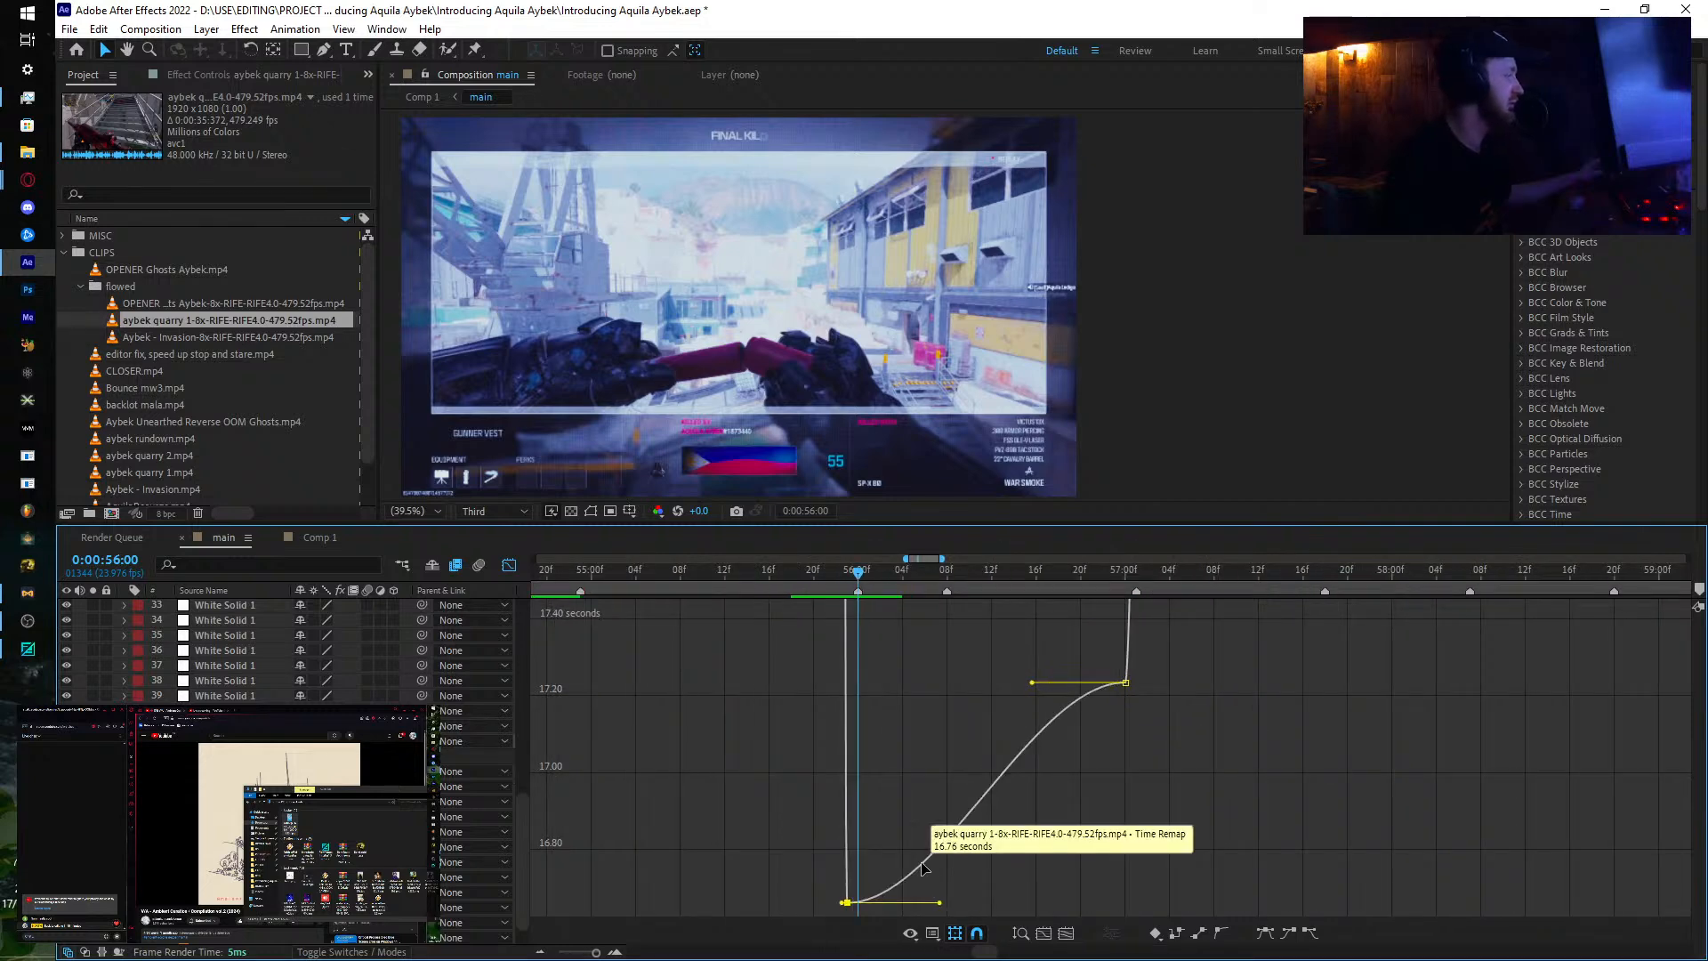
{"action": "left_click_drag", "start_coordinate": [937, 898], "coordinate": [857, 729]}
{"action": "left_click", "coordinate": [847, 902]}
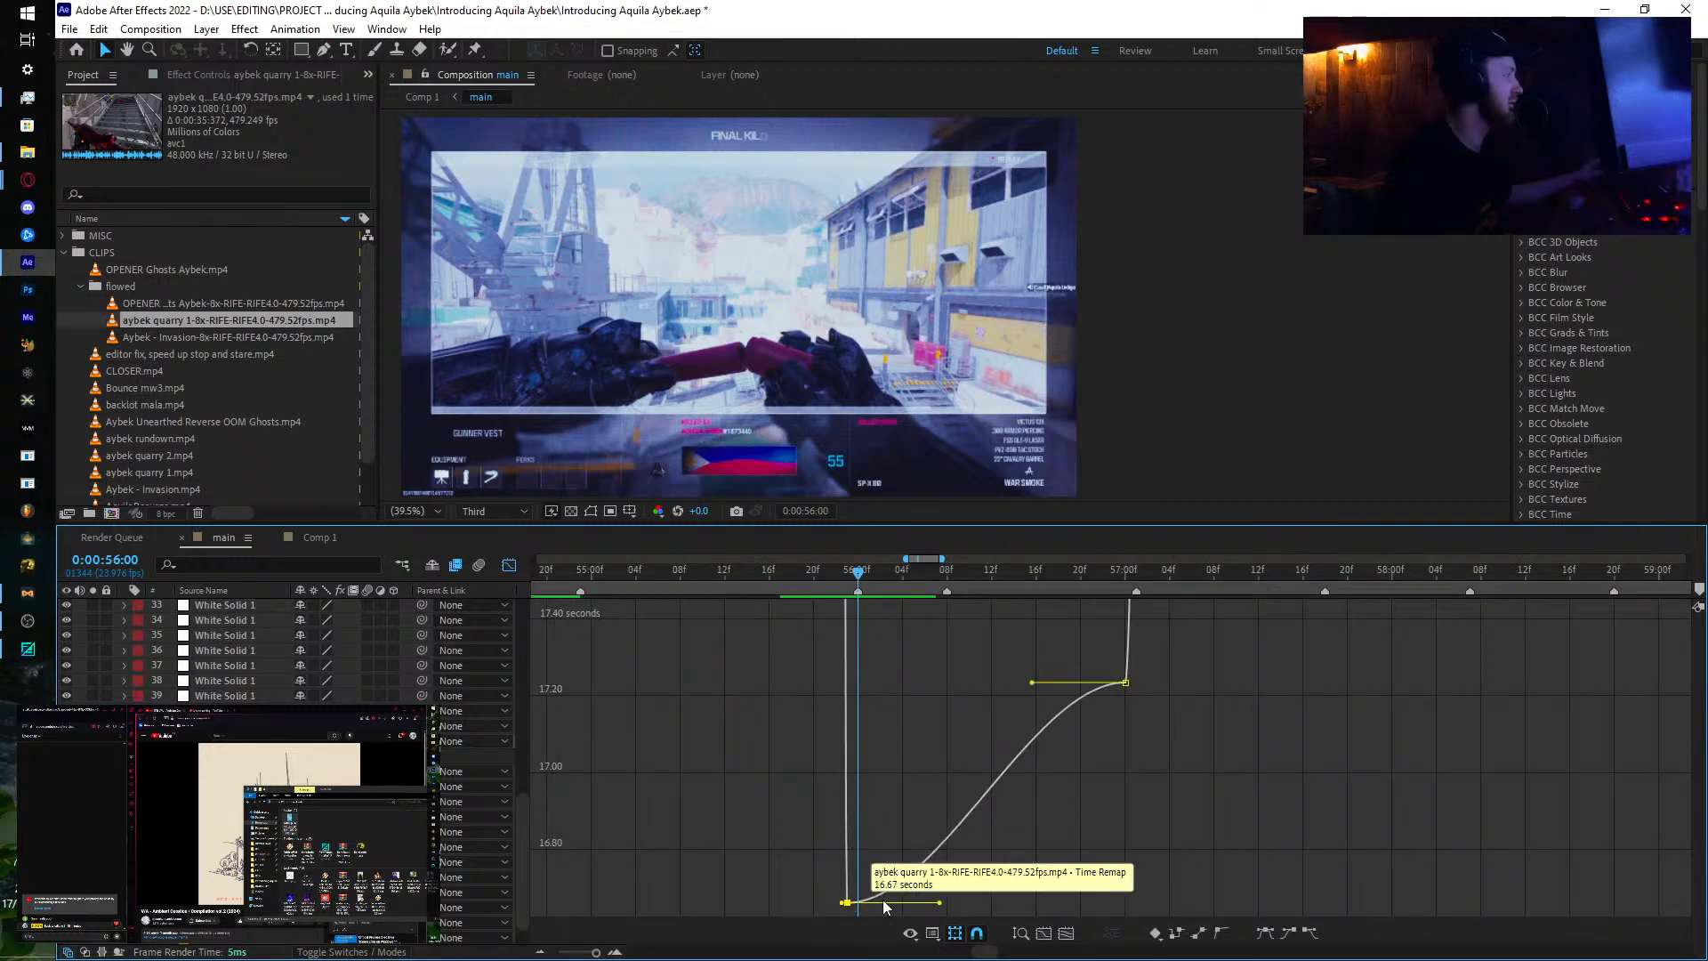
{"action": "left_click_drag", "start_coordinate": [941, 904], "coordinate": [851, 708]}
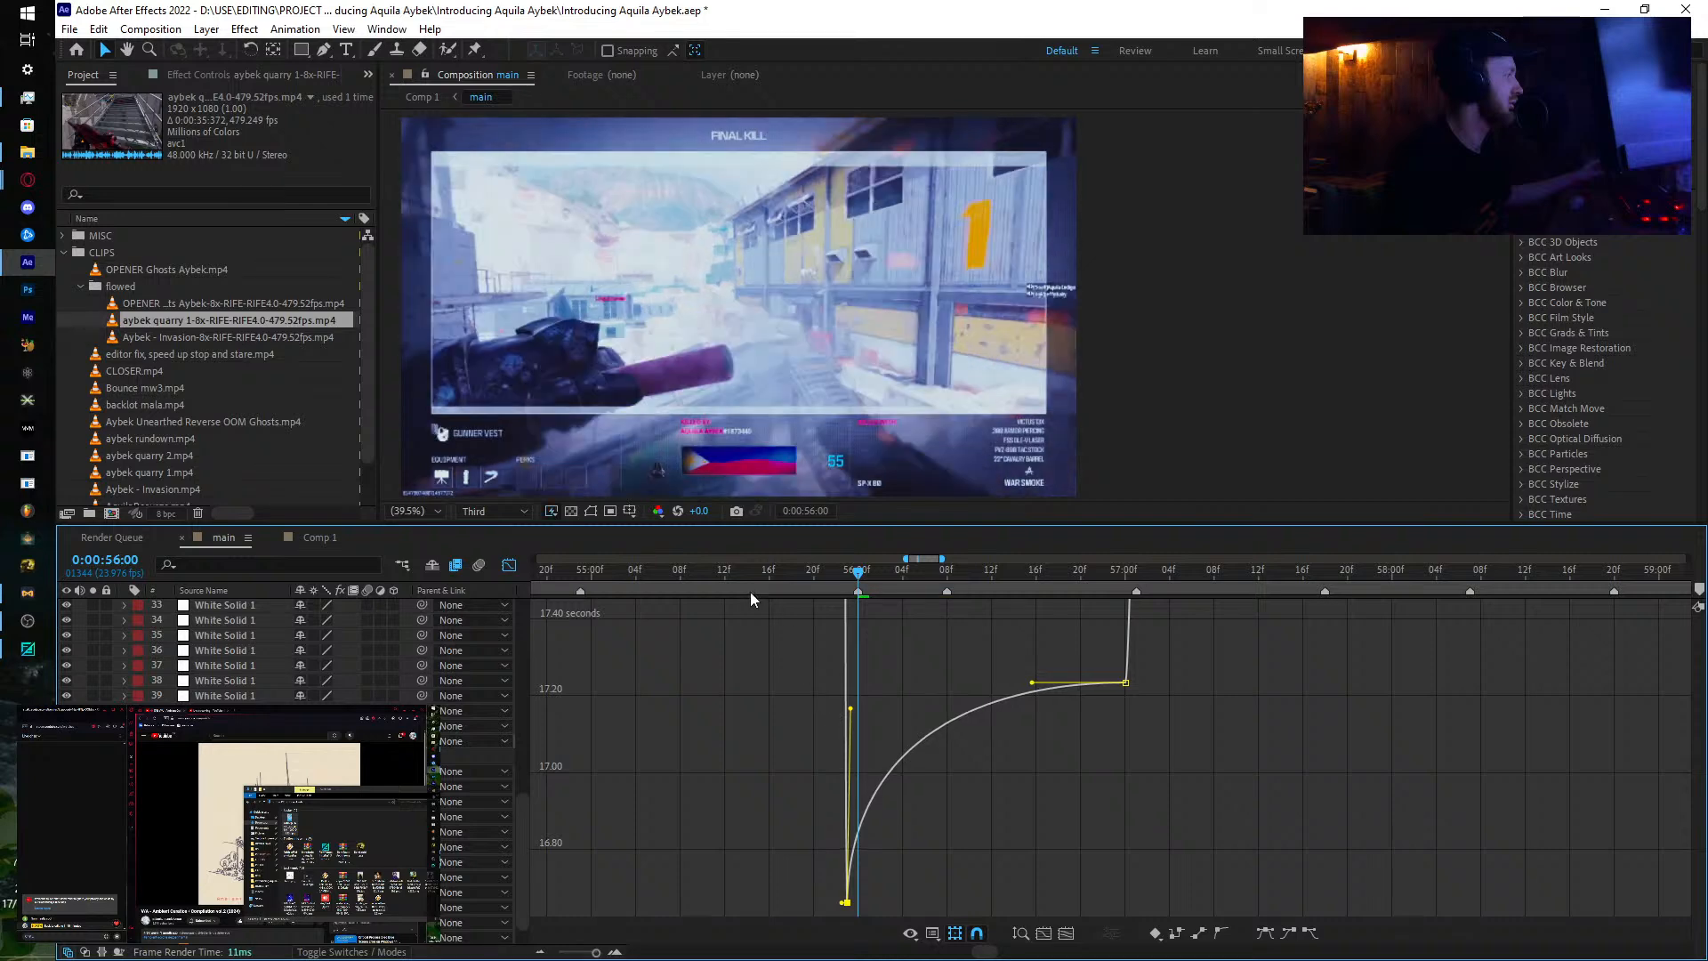
Step: Scrub to 0:00:57:02 and steepen the outgoing ease handle of the keyframe at 0:00:57:01
{"action": "left_click_drag", "start_coordinate": [671, 574], "coordinate": [1144, 590]}
{"action": "scroll", "coordinate": [1142, 681], "scroll_direction": "up", "scroll_amount": 5}
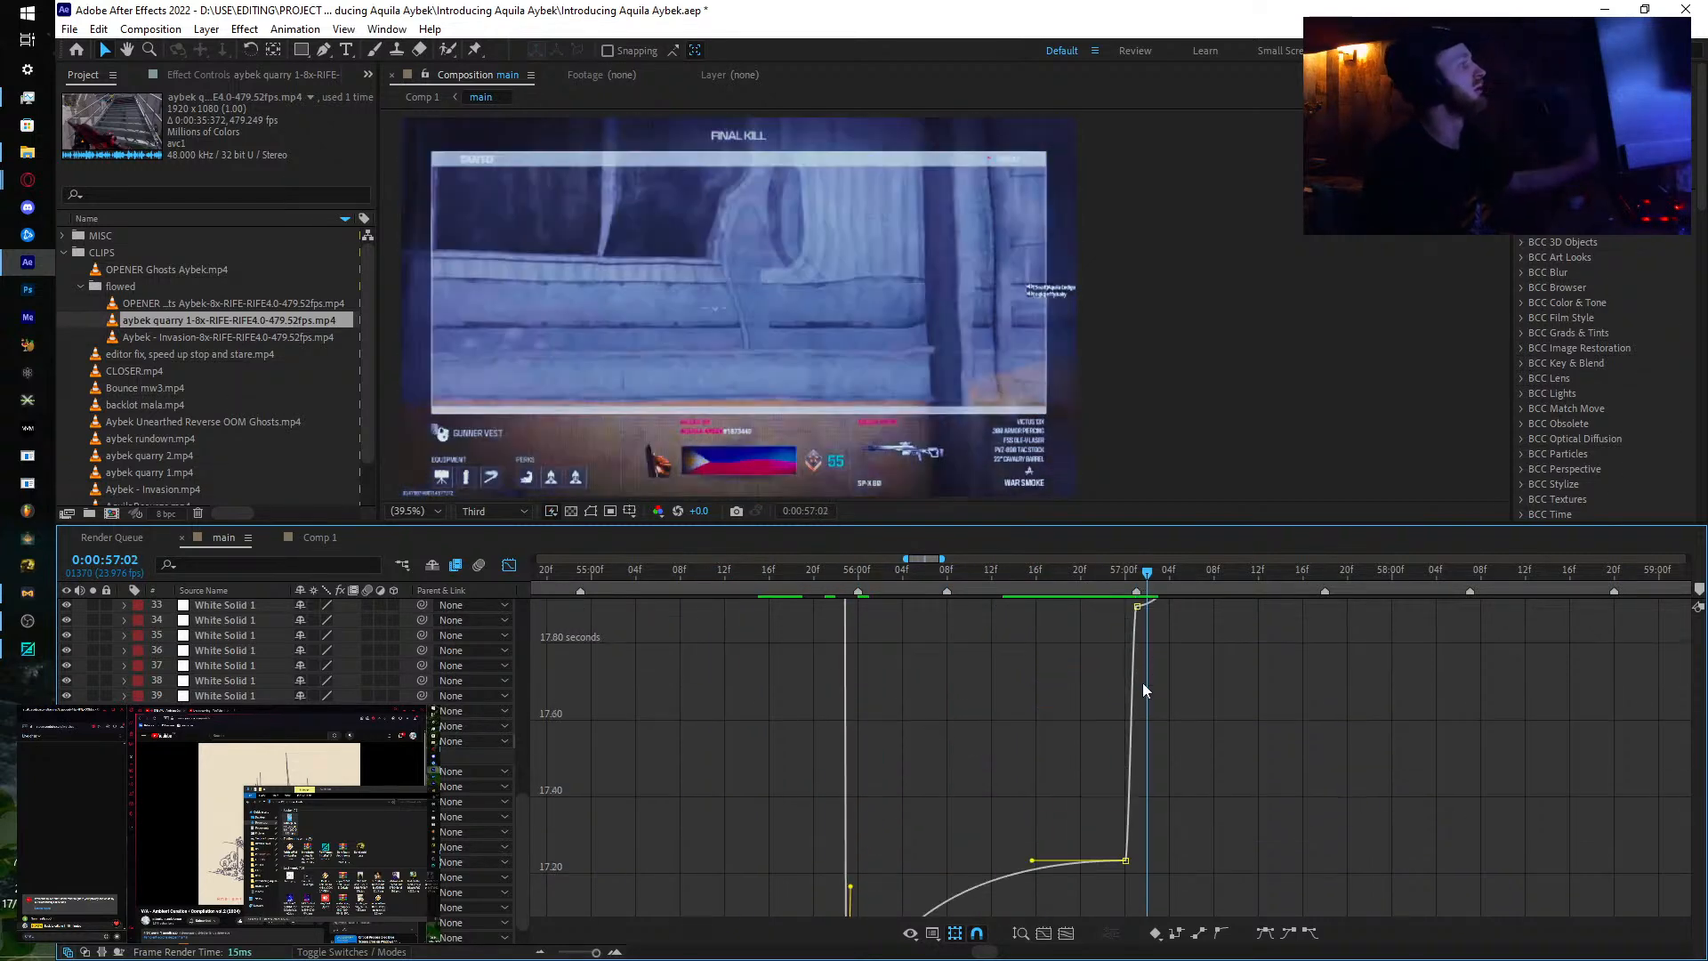
{"action": "scroll", "coordinate": [1139, 703], "scroll_direction": "up", "scroll_amount": 3}
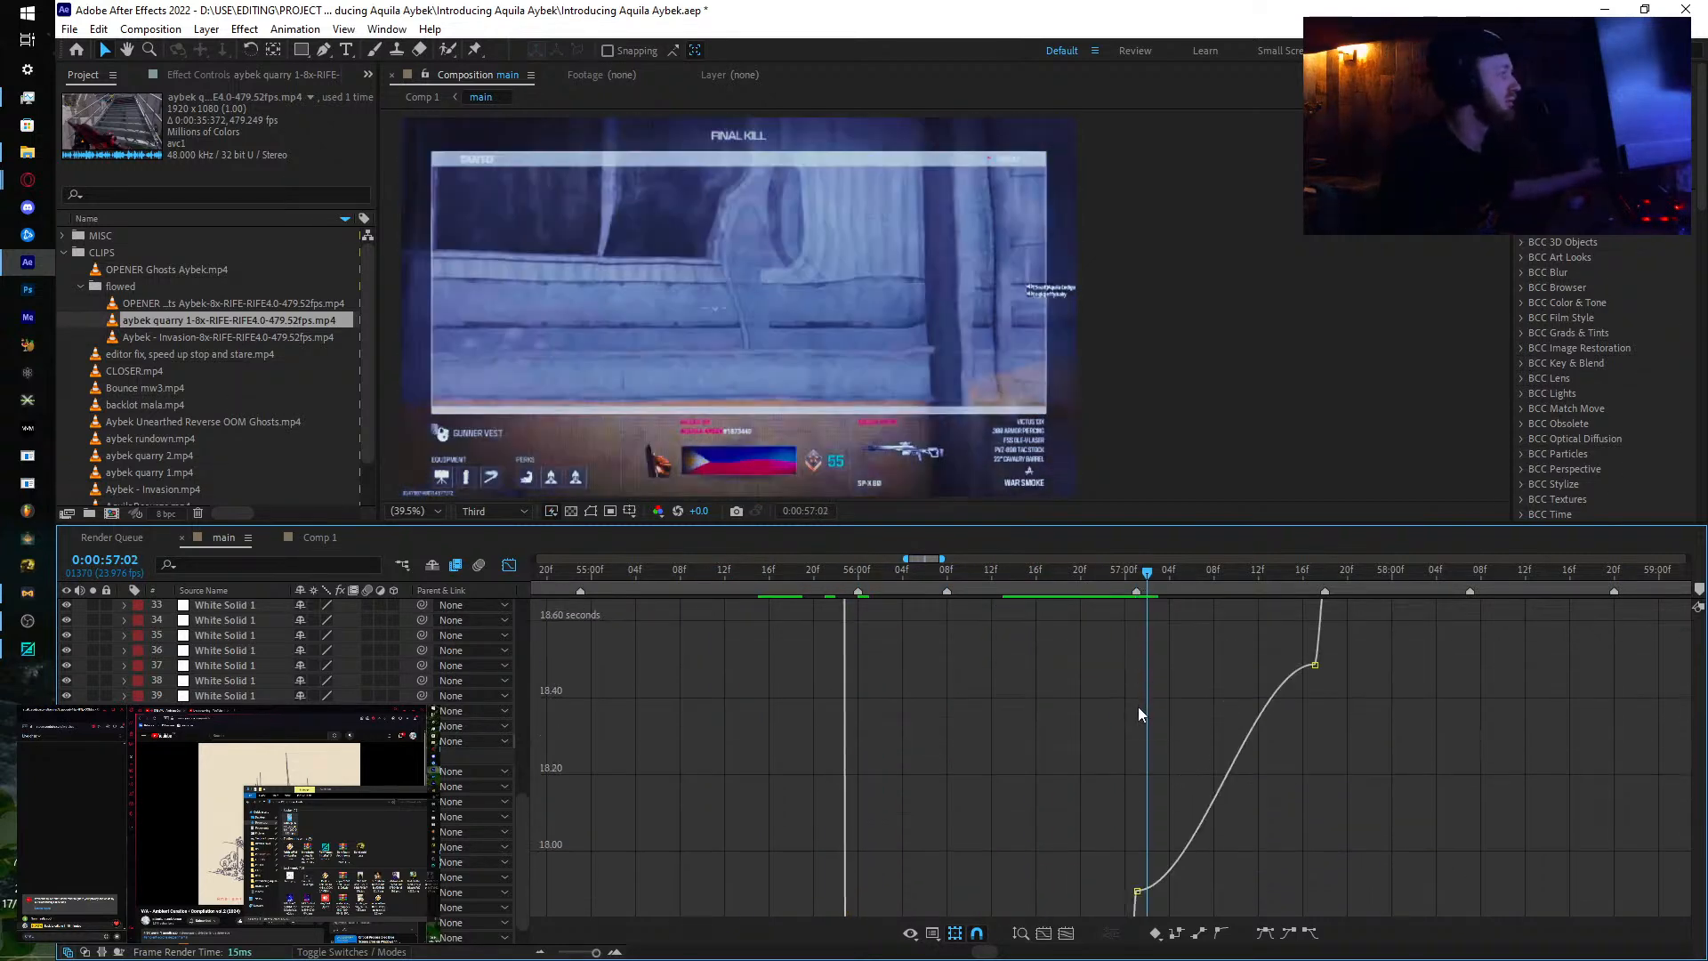
{"action": "left_click", "coordinate": [1137, 890]}
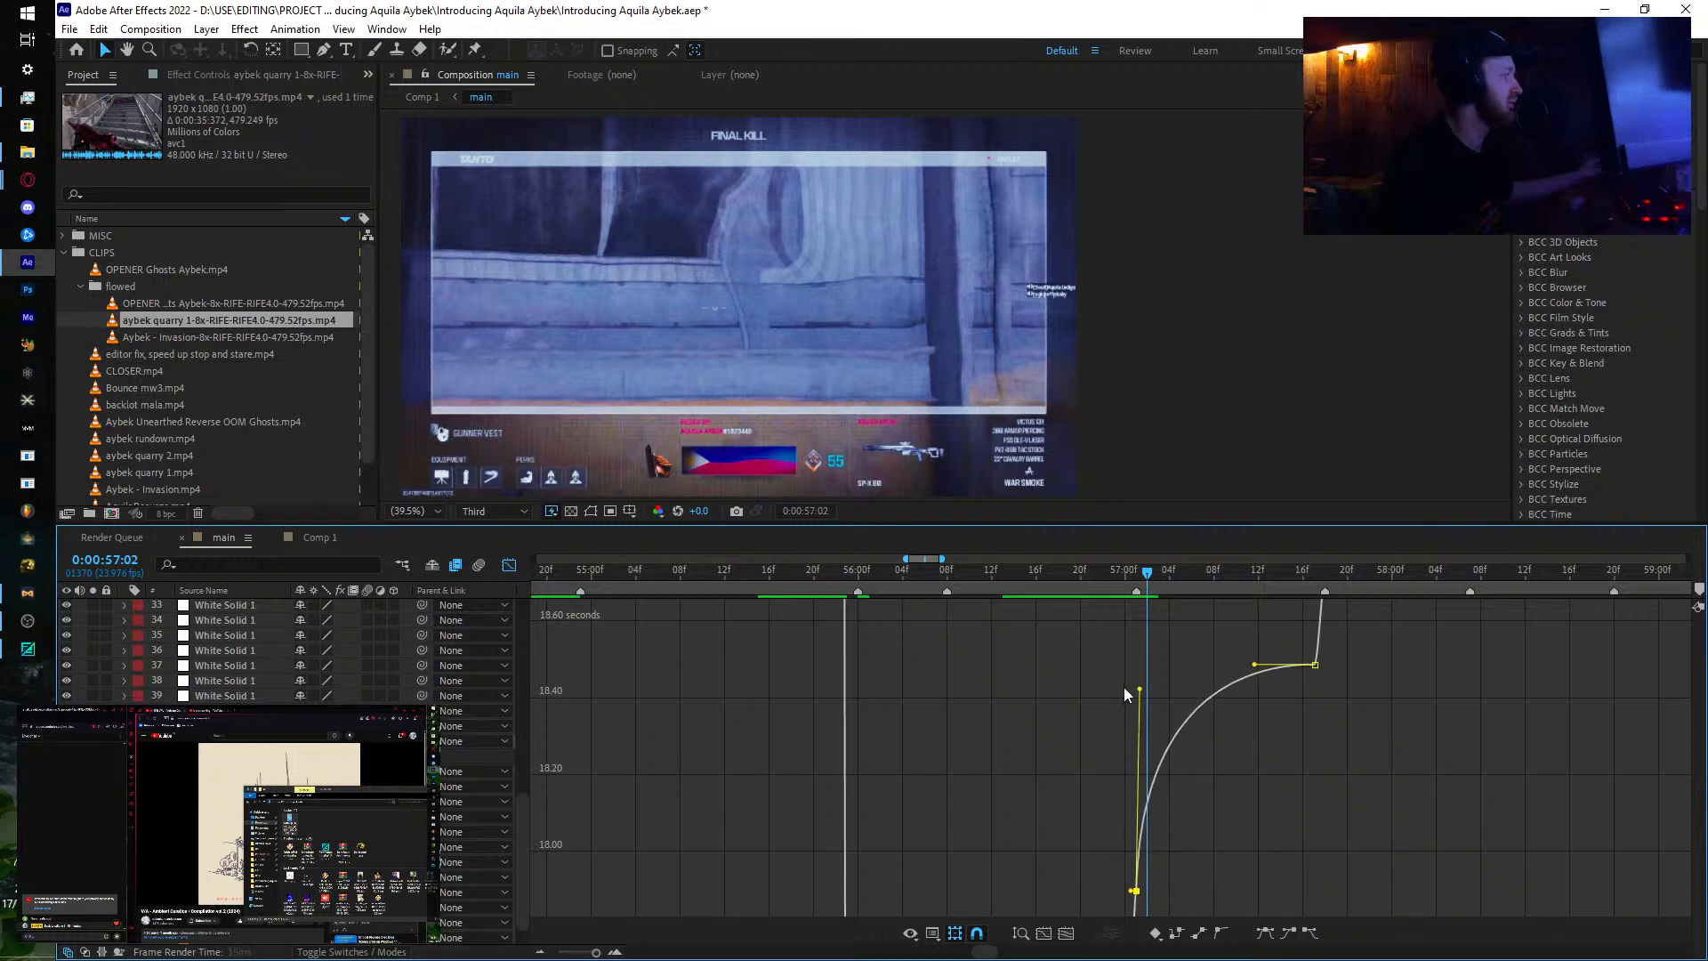
{"action": "left_click_drag", "start_coordinate": [1124, 688], "coordinate": [1122, 679]}
Step: Scrub to 0:00:57:17 and steepen the outgoing ease handle of the keyframe at 0:00:57:18 for a fast start
{"action": "left_click_drag", "start_coordinate": [1002, 569], "coordinate": [1308, 601]}
{"action": "scroll", "coordinate": [1326, 697], "scroll_direction": "up", "scroll_amount": 5}
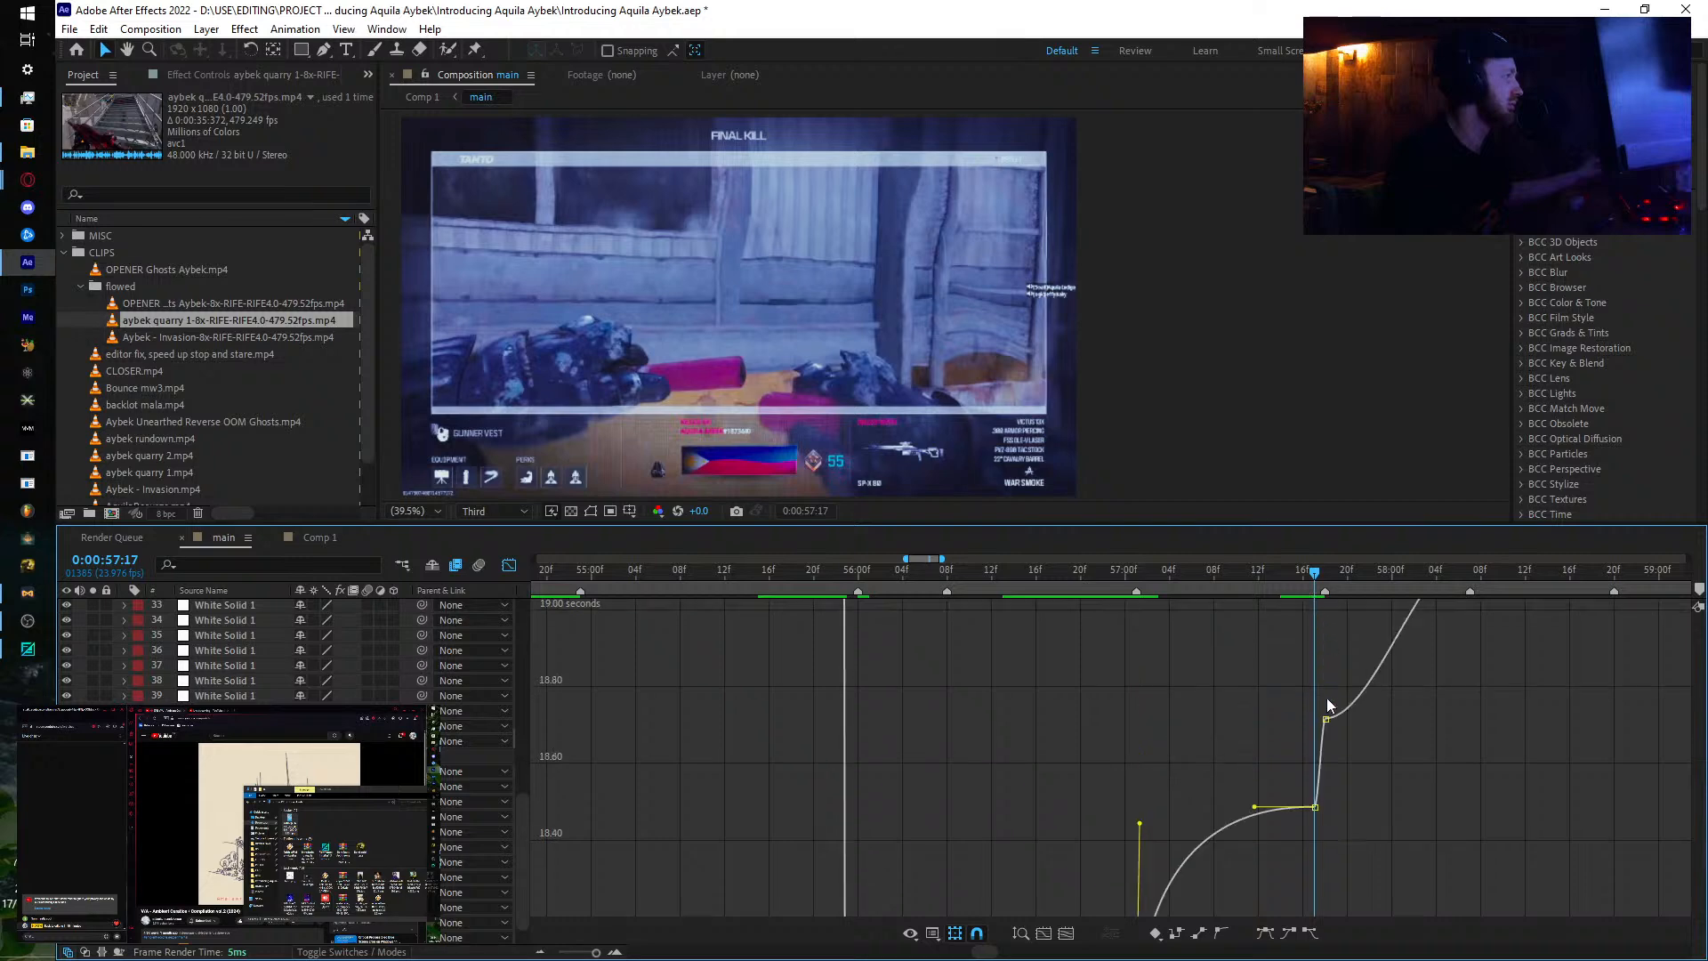
{"action": "left_click", "coordinate": [1327, 863]}
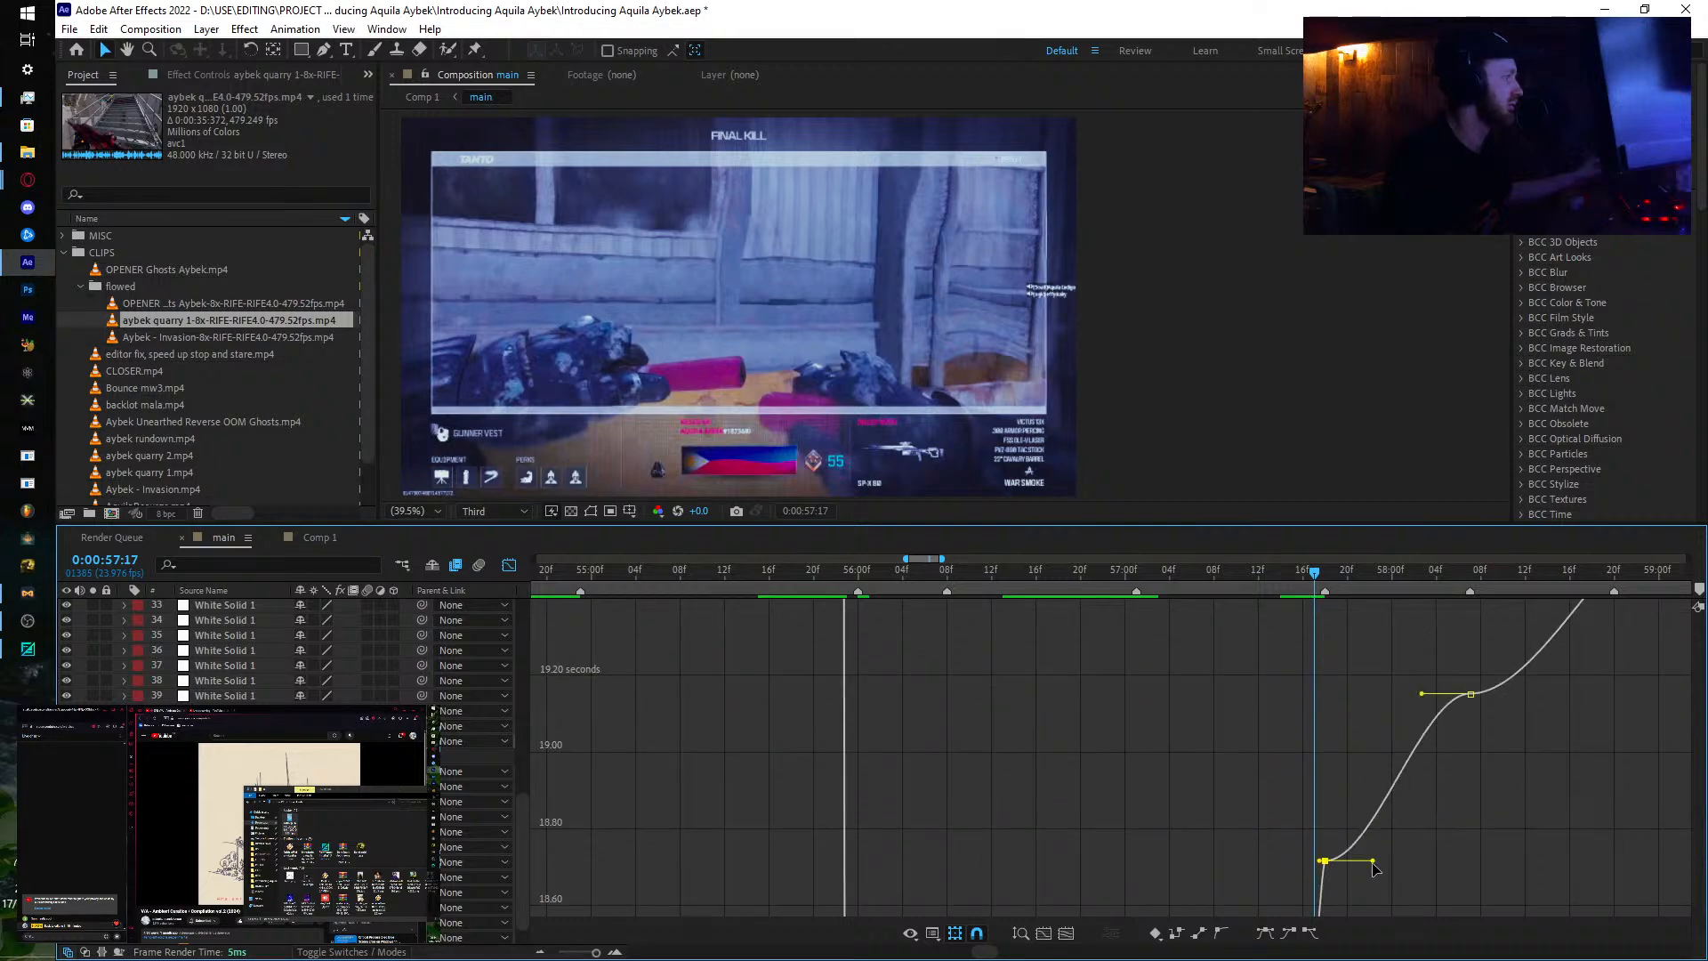
{"action": "left_click_drag", "start_coordinate": [1317, 574], "coordinate": [1502, 574]}
Step: Steepen the outgoing ease handle of the keyframe at 0:00:58:07 and scrub through the section to 0:00:59:02
{"action": "left_click_drag", "start_coordinate": [1449, 643], "coordinate": [1032, 821]}
{"action": "left_click", "coordinate": [1054, 871]}
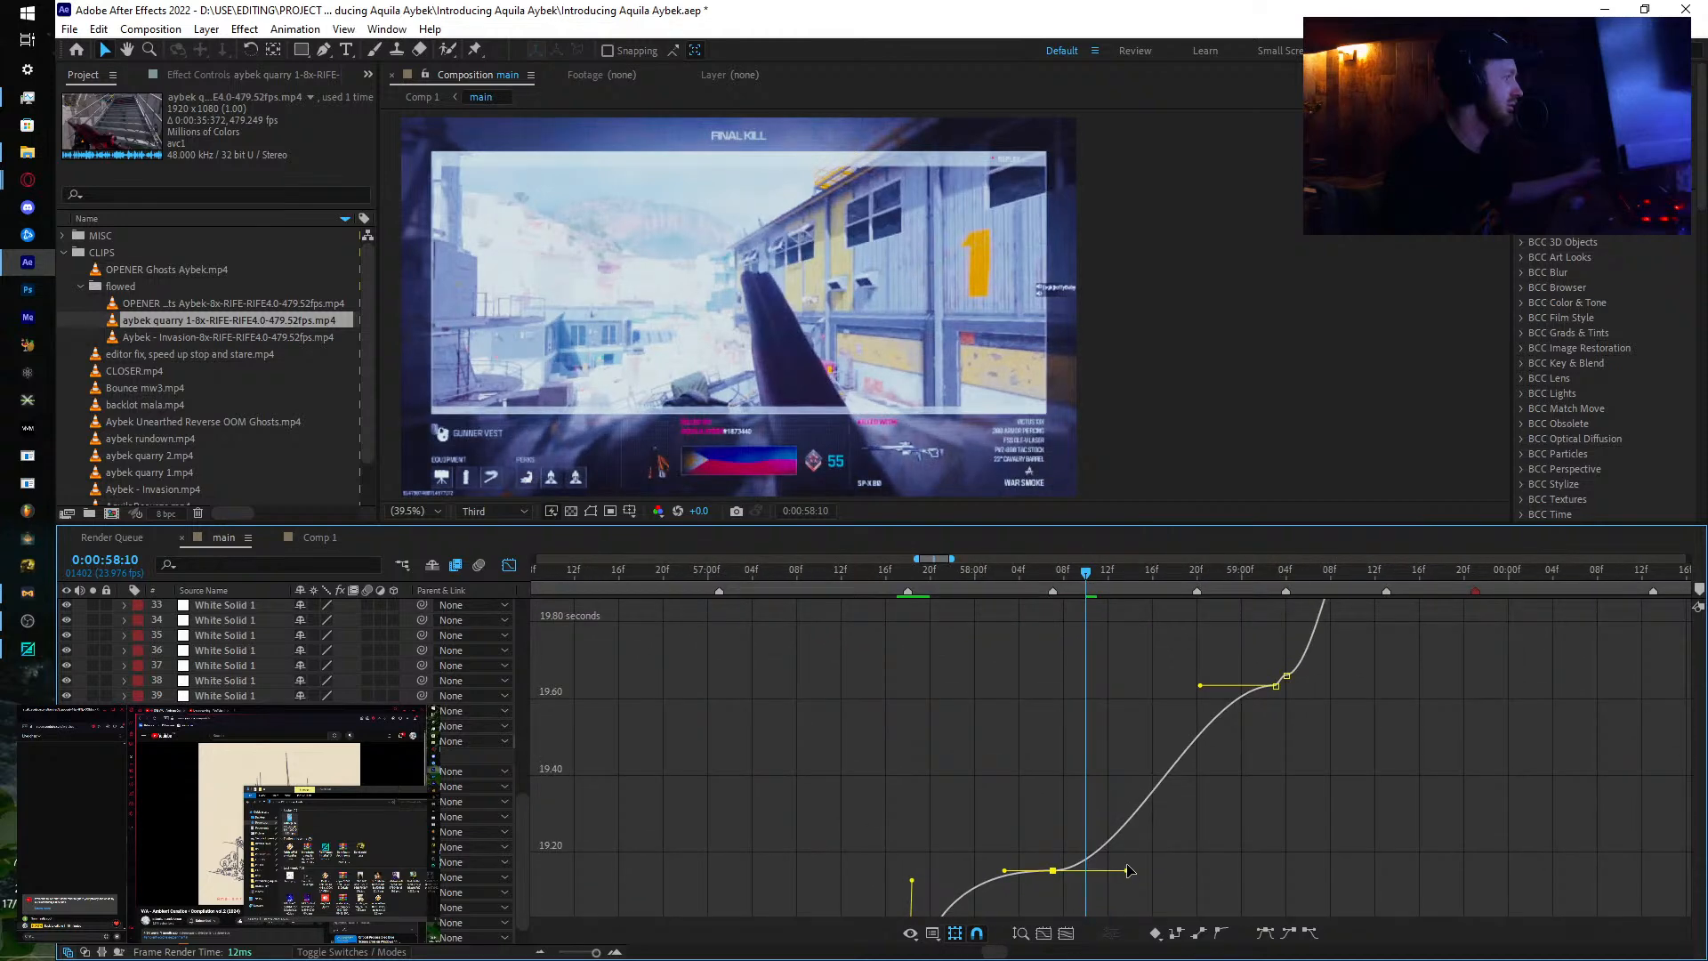
{"action": "left_click_drag", "start_coordinate": [1128, 871], "coordinate": [1014, 693]}
{"action": "left_click_drag", "start_coordinate": [881, 579], "coordinate": [1011, 808]}
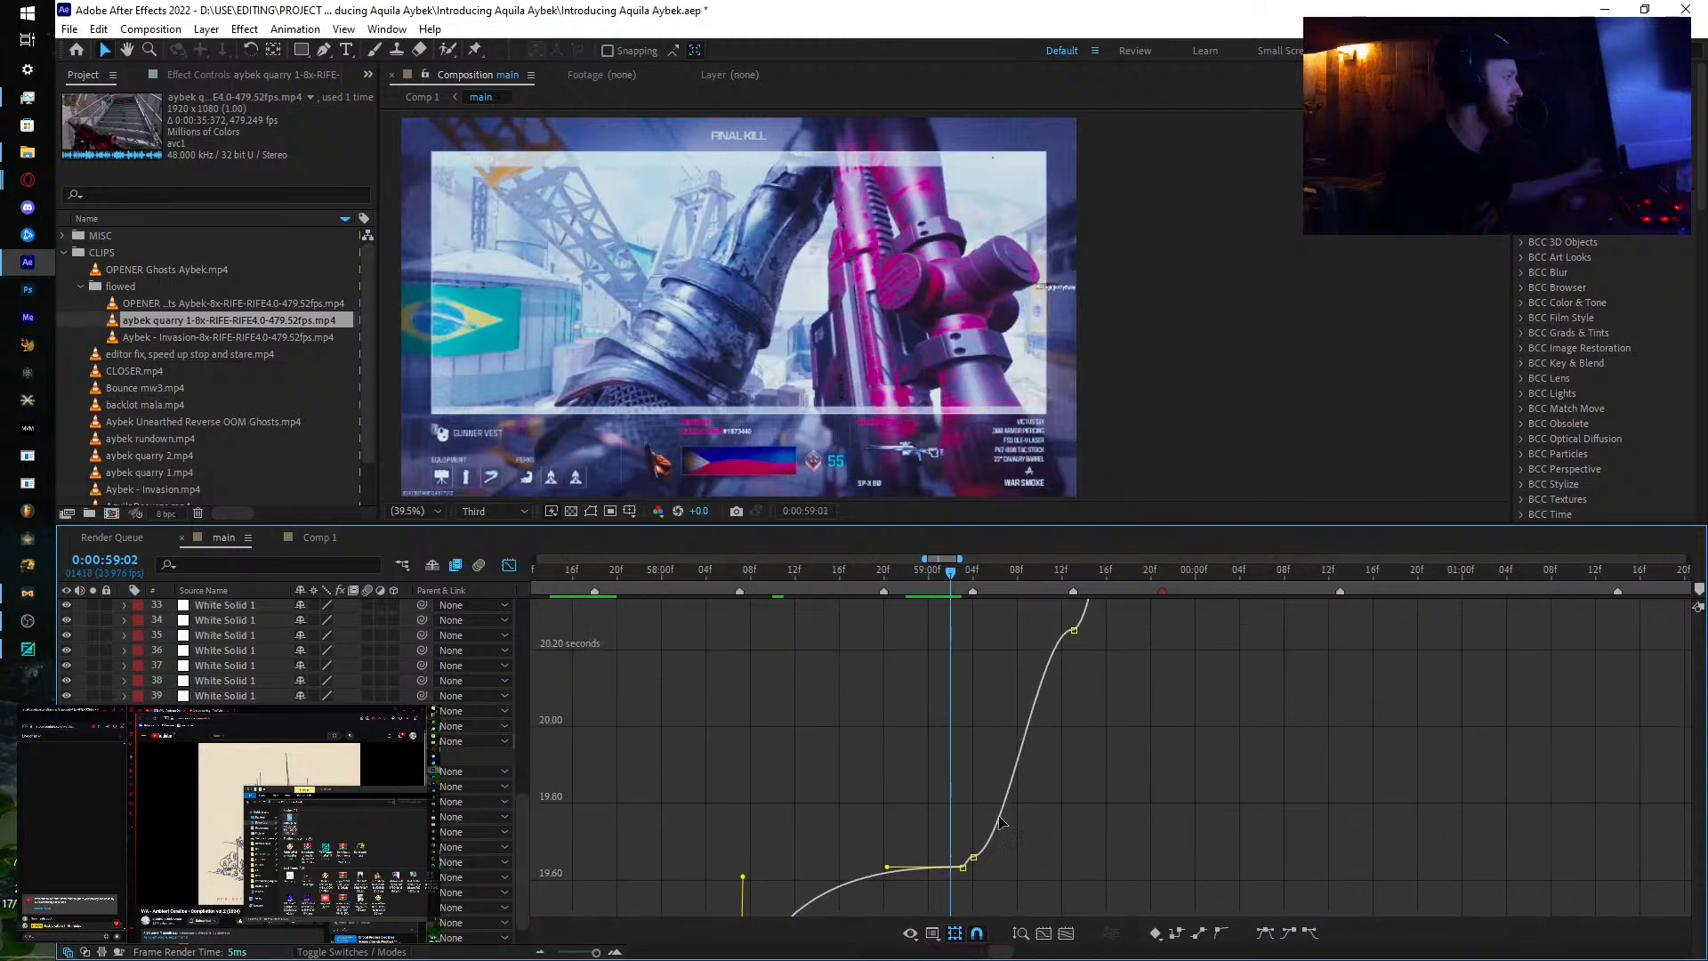
Step: Steepen the outgoing ease handle of the keyframe at 0:00:59:04 for a fast start and scrub through to 0:00:59:17
{"action": "left_click", "coordinate": [972, 859]}
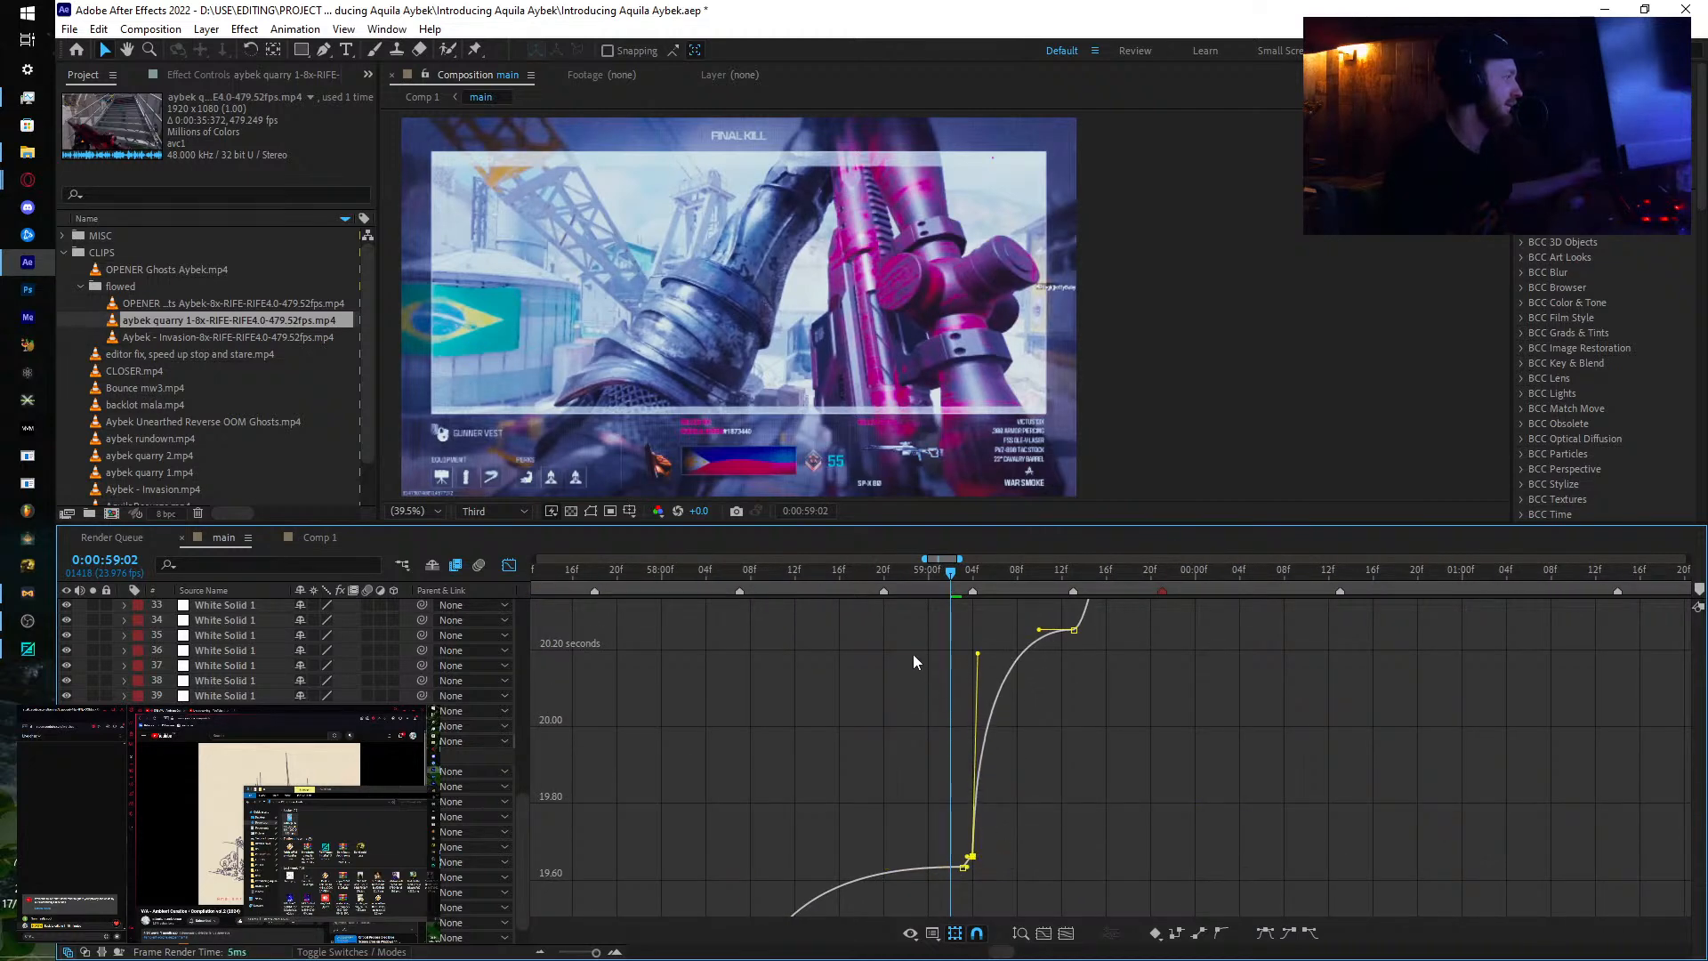
{"action": "left_click_drag", "start_coordinate": [961, 580], "coordinate": [1073, 595]}
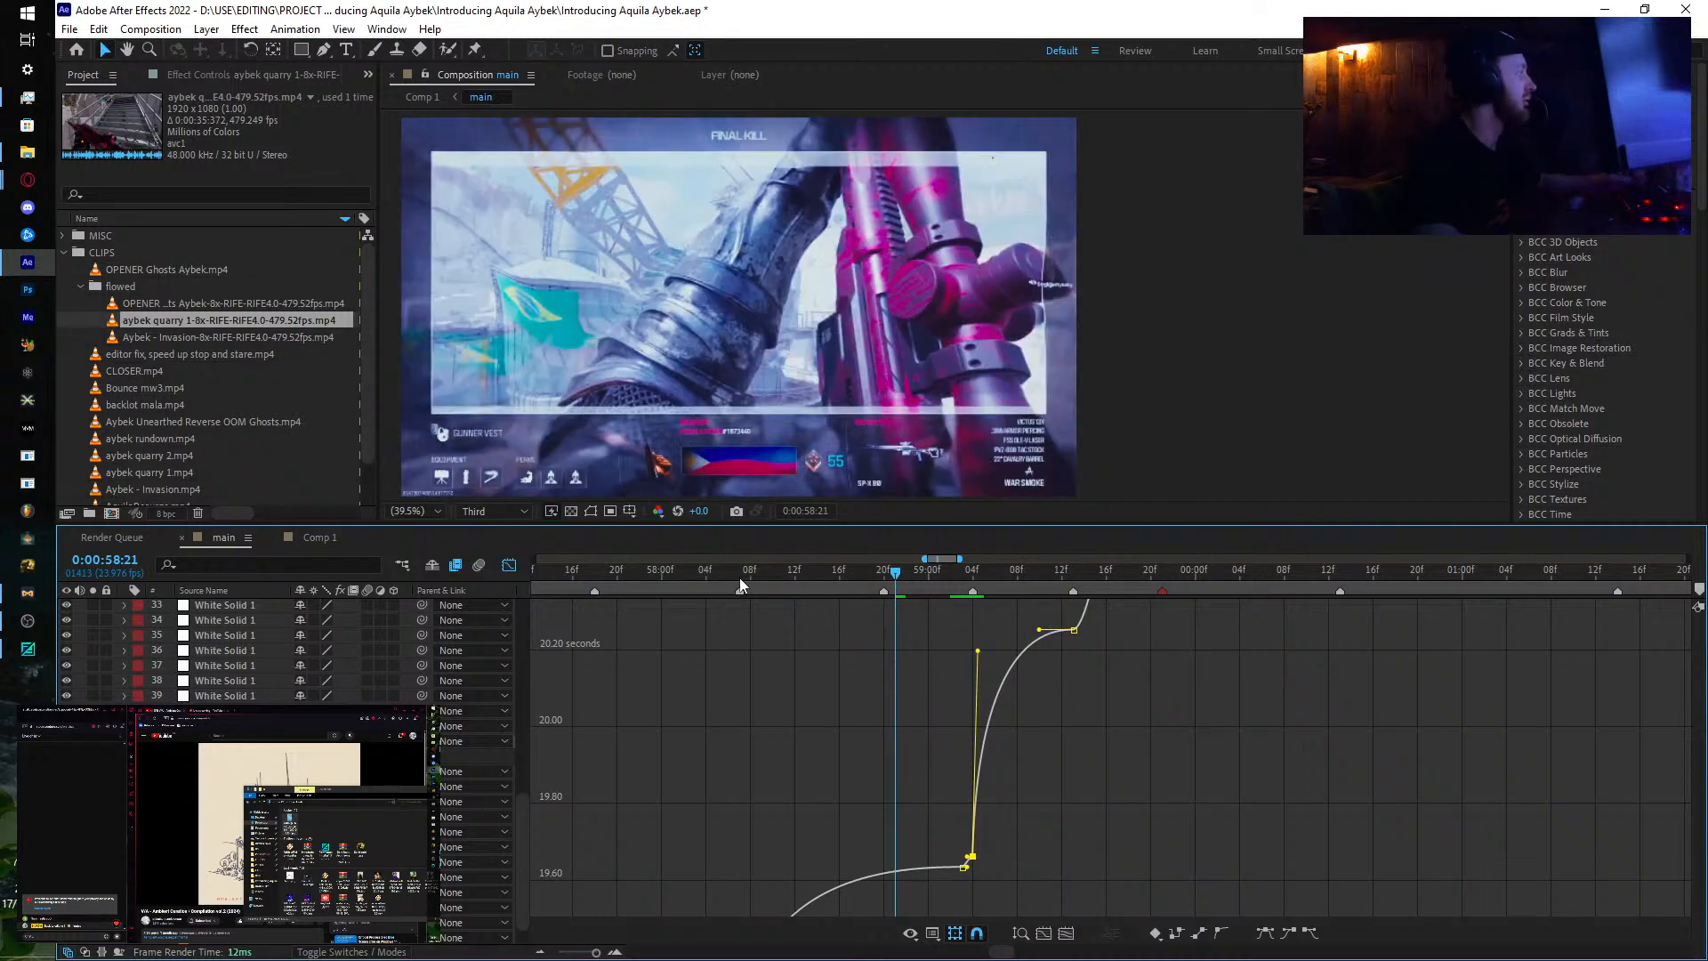
{"action": "left_click_drag", "start_coordinate": [741, 583], "coordinate": [1119, 611]}
{"action": "scroll", "coordinate": [1119, 717], "scroll_direction": "up", "scroll_amount": 3}
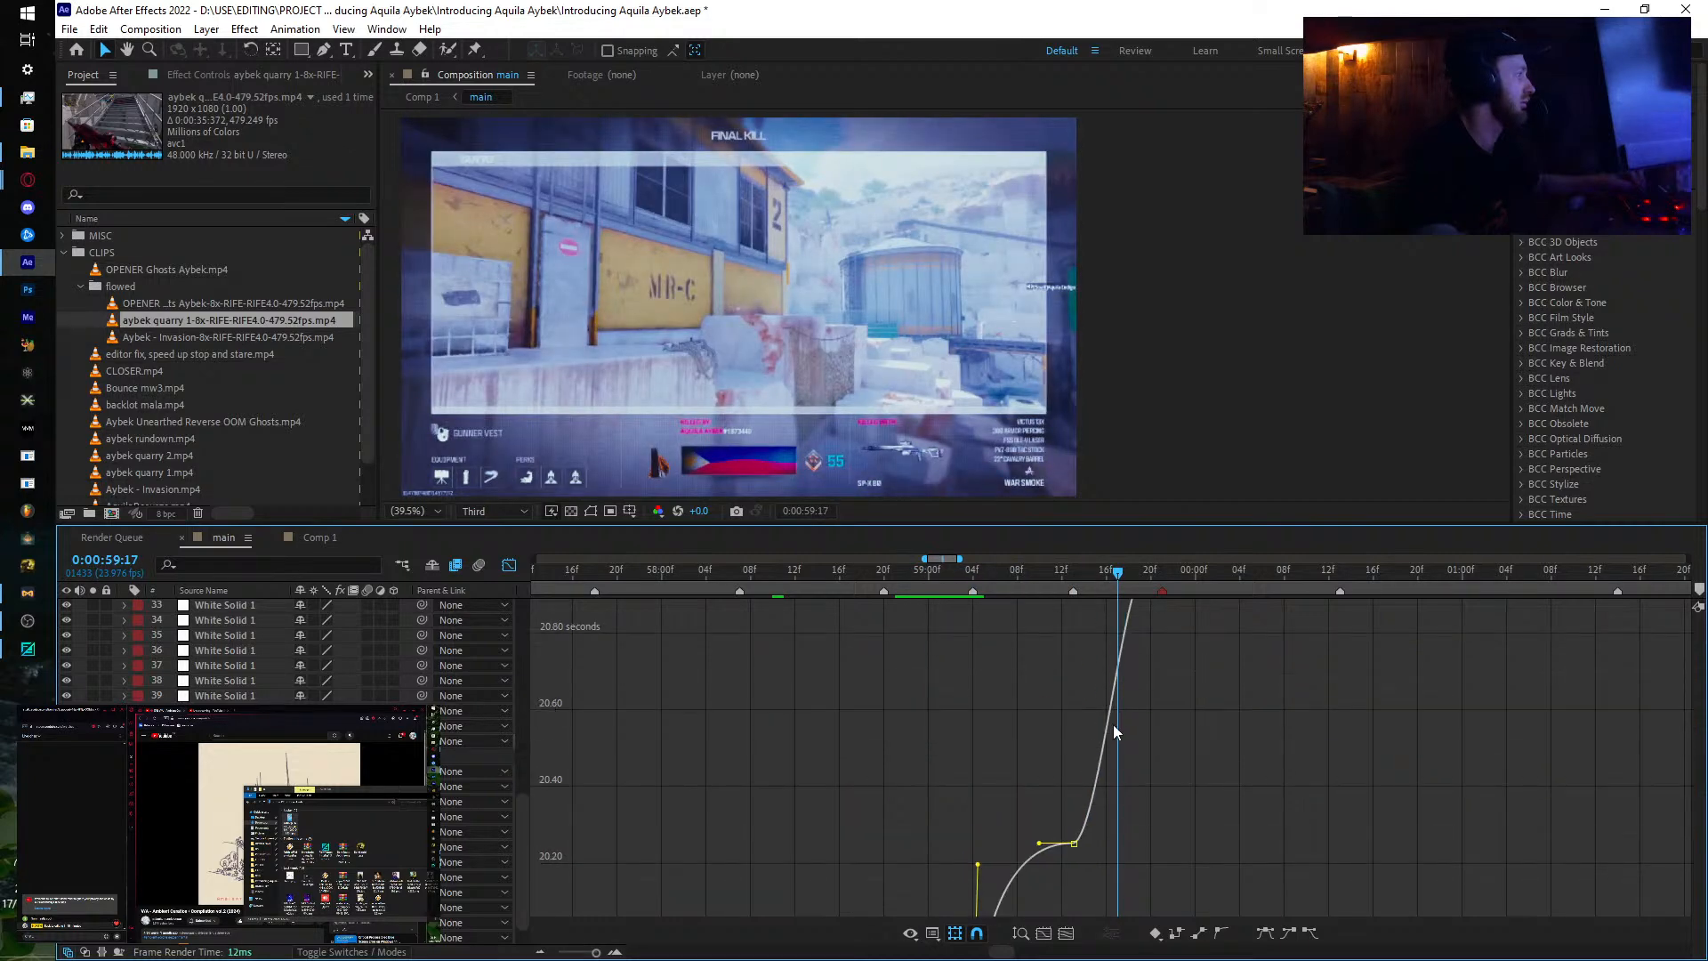
Step: Steepen the incoming ease handle of the keyframe at 0:00:59:20 so the curve speeds up into it, and scrub to 0:01:00:00
{"action": "scroll", "coordinate": [1099, 752], "scroll_direction": "down", "scroll_amount": 3}
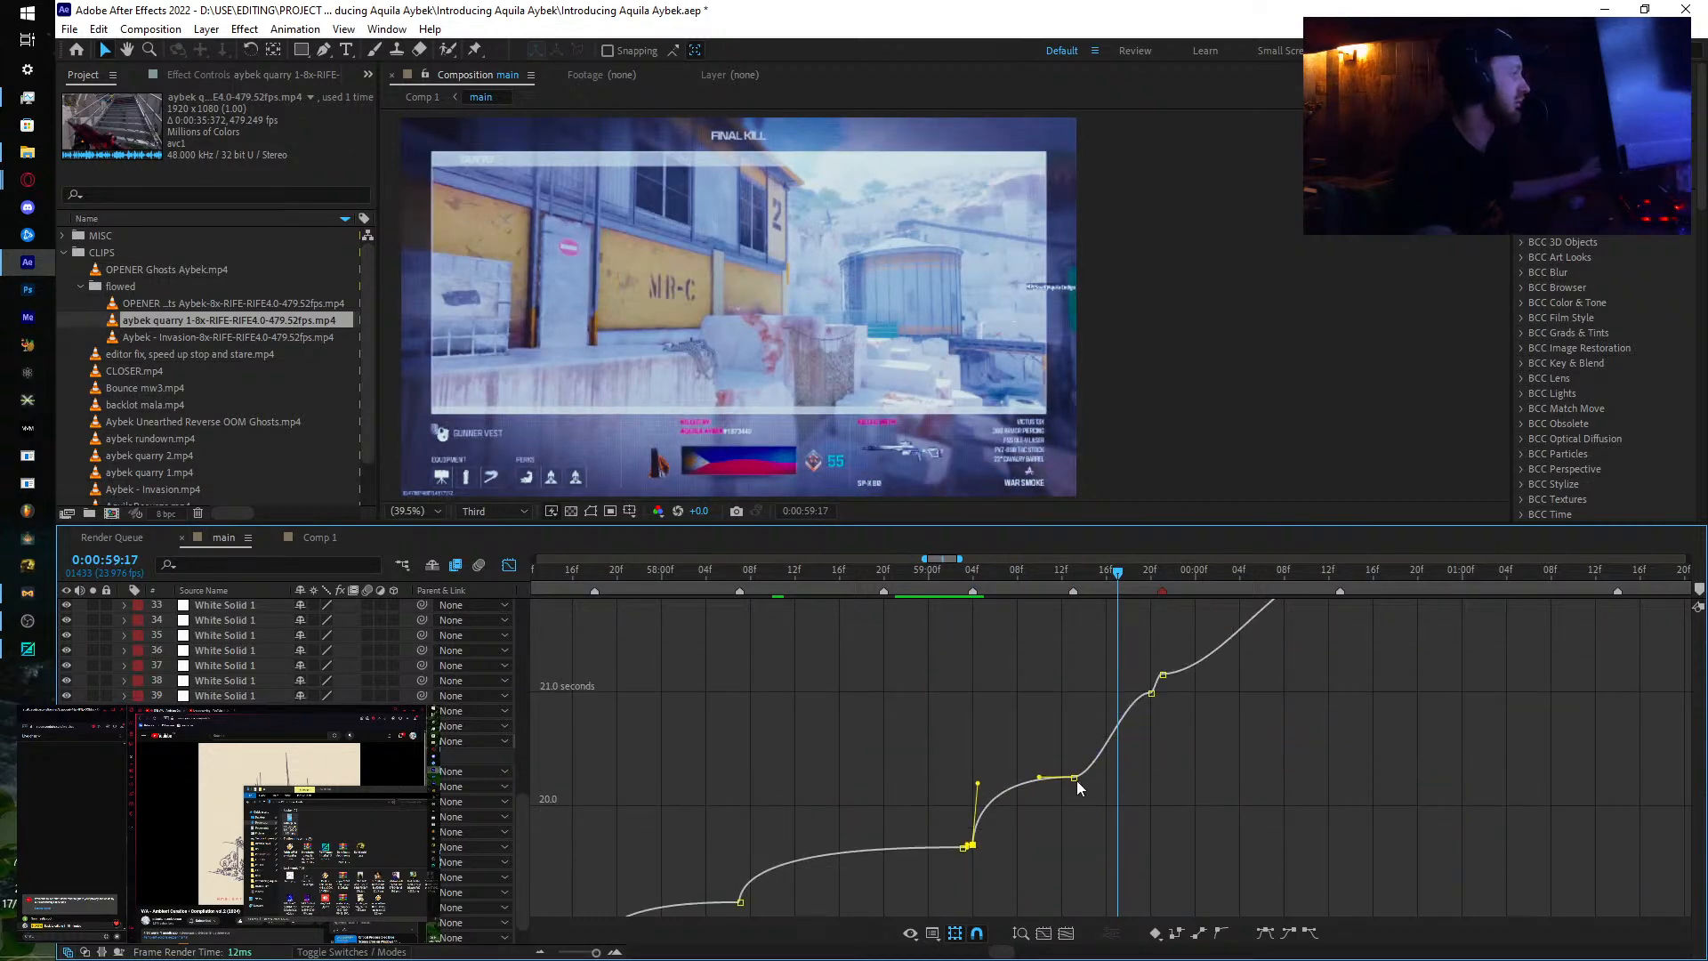
{"action": "left_click", "coordinate": [1075, 779]}
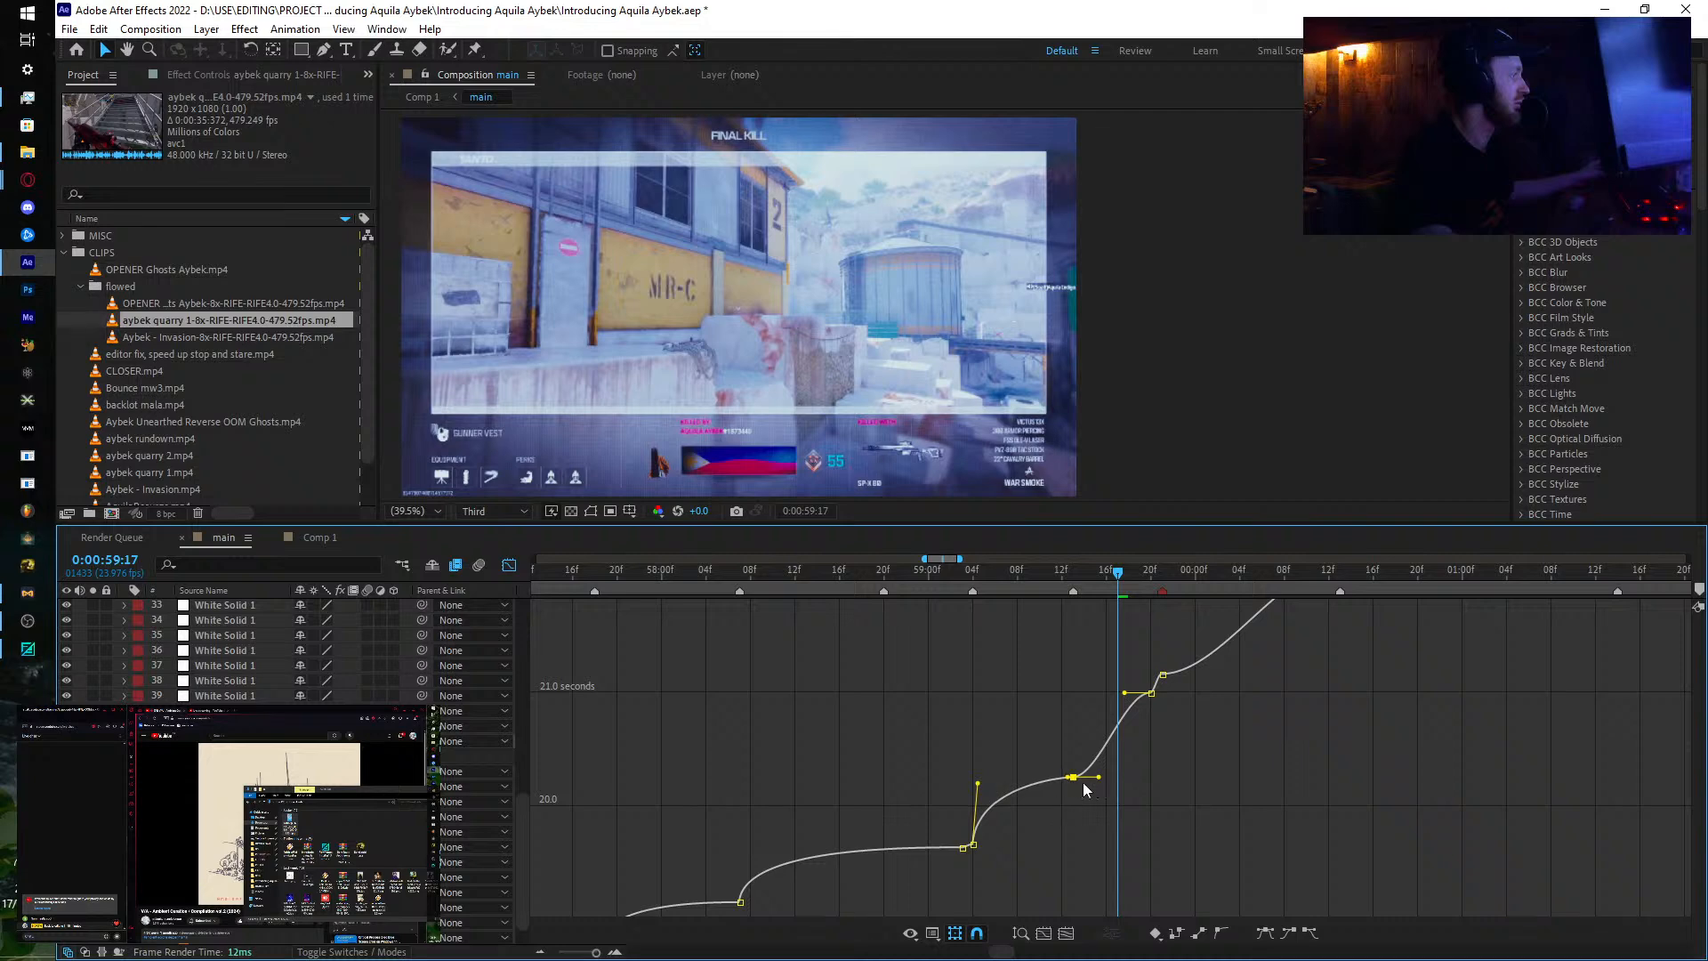
{"action": "left_click_drag", "start_coordinate": [1100, 779], "coordinate": [1171, 755]}
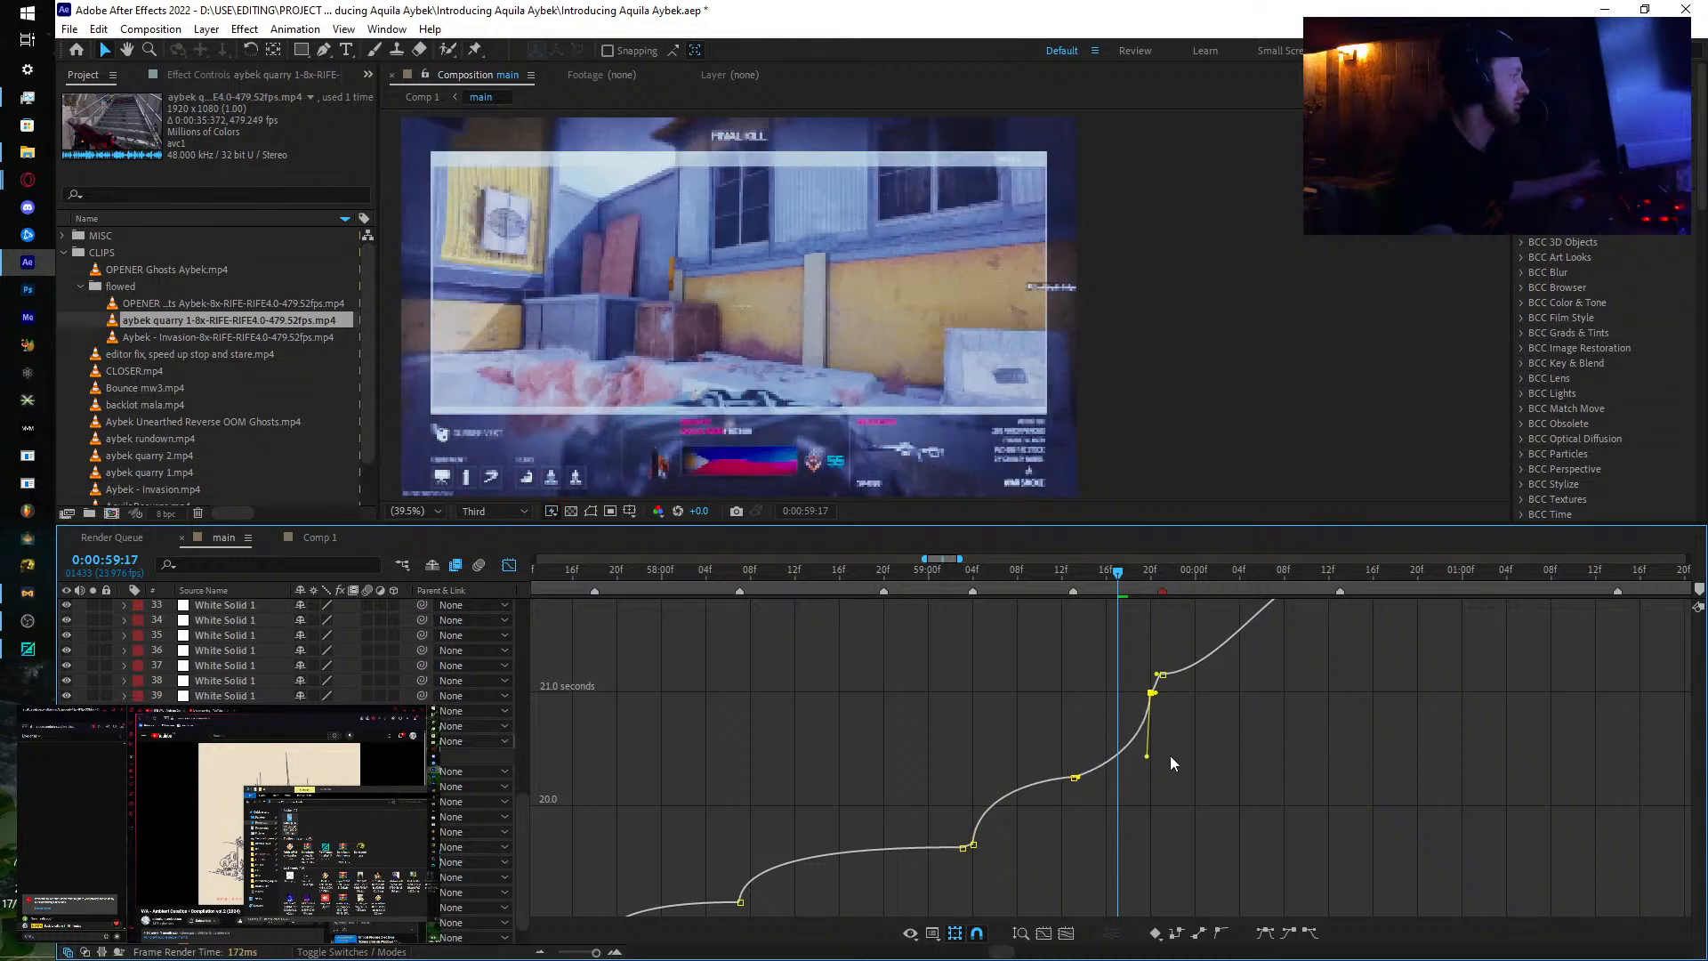
{"action": "left_click", "coordinate": [1032, 578]}
{"action": "left_click_drag", "start_coordinate": [1037, 587], "coordinate": [1193, 617]}
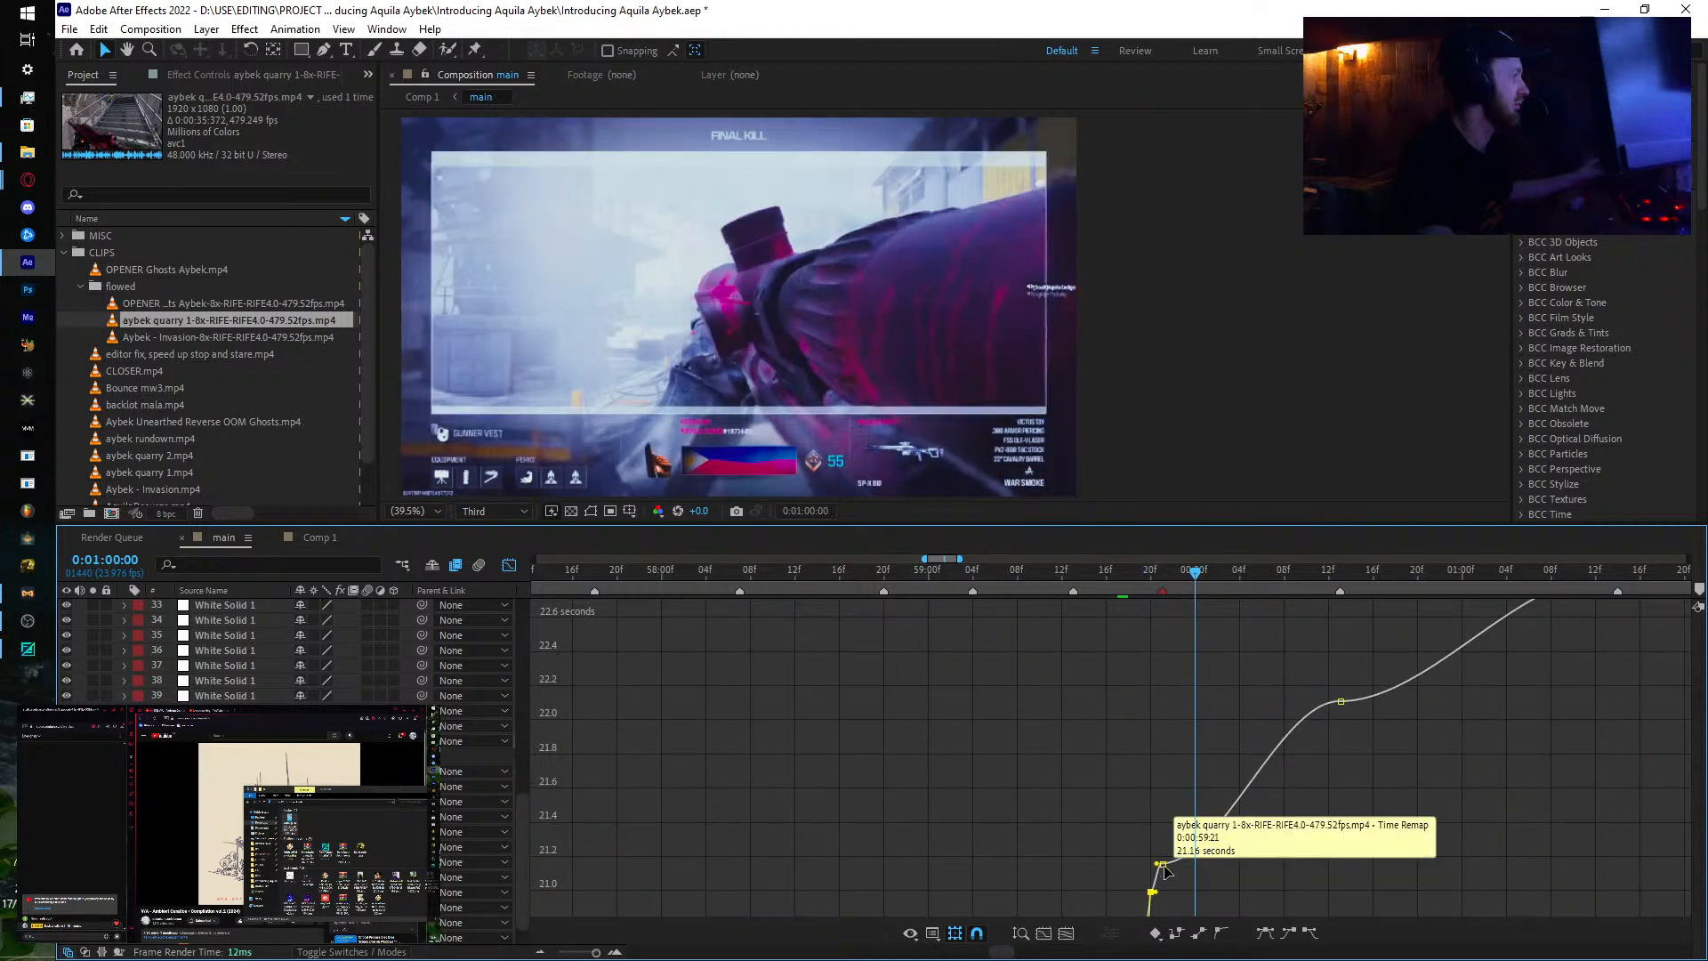
Step: Steepen the outgoing ease handle of the keyframe at 0:00:59:21 and scrub on to 0:01:00:10
{"action": "left_click_drag", "start_coordinate": [1162, 863], "coordinate": [1092, 703]}
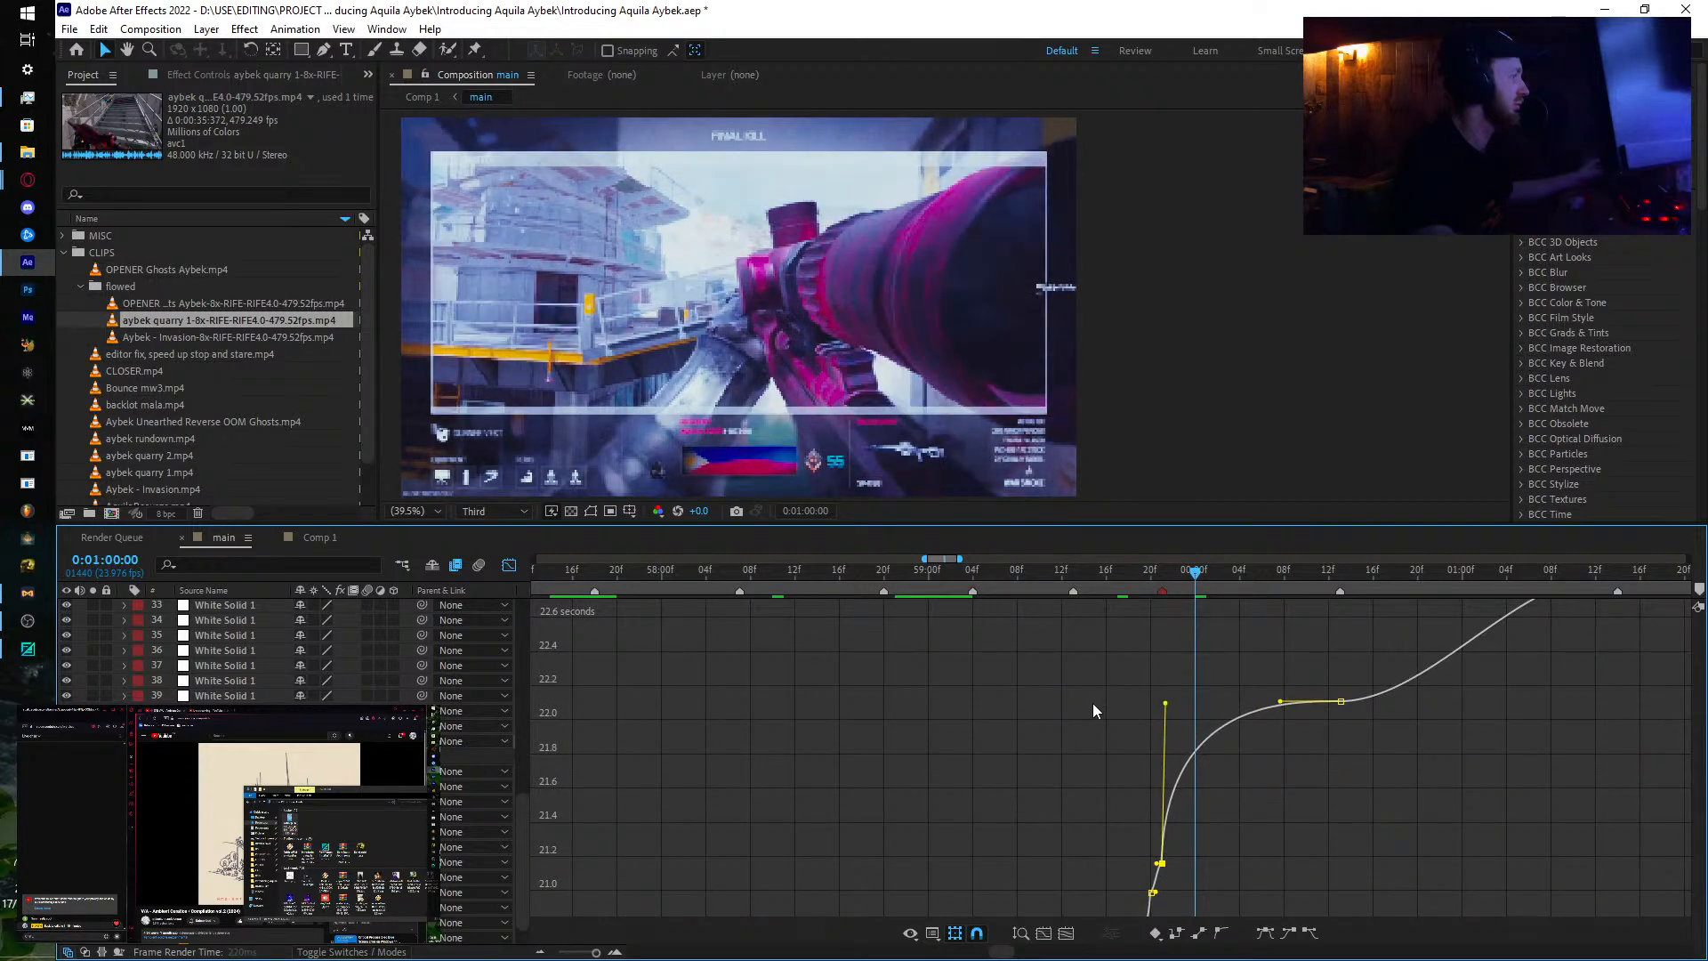
{"action": "left_click_drag", "start_coordinate": [1110, 579], "coordinate": [1306, 607]}
{"action": "left_click_drag", "start_coordinate": [1336, 685], "coordinate": [1074, 805]}
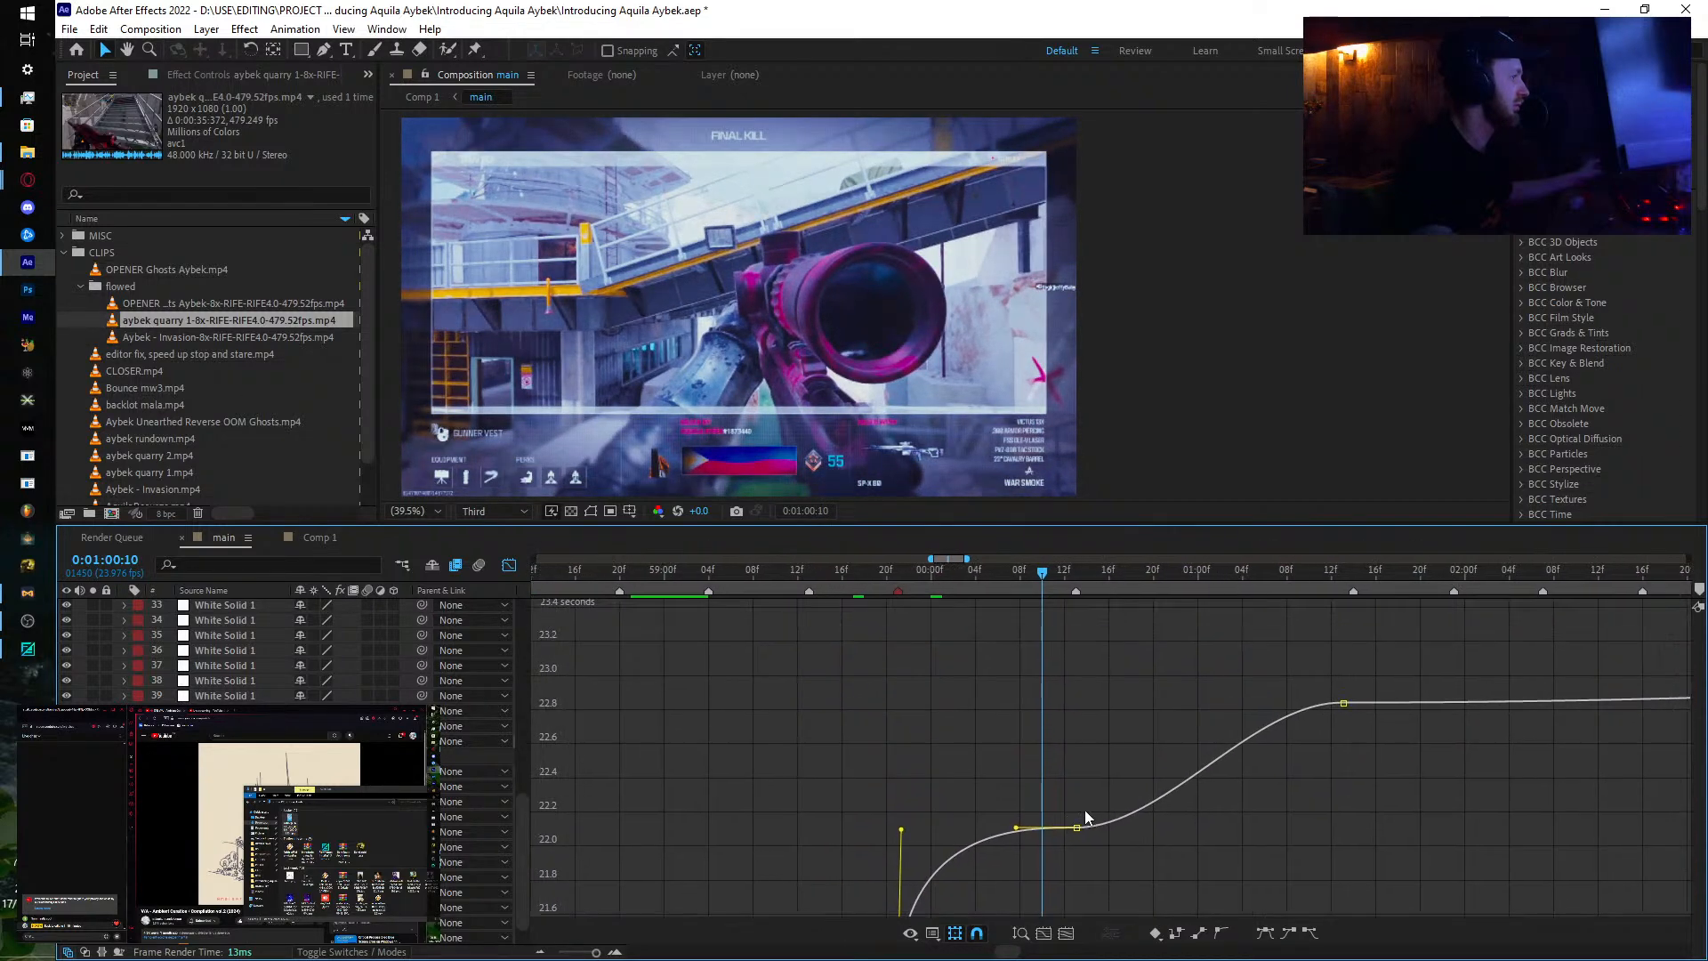
Step: Select the keyframe at 0:01:00:13, leave the graph view for the layer bars, and scrub to 0:01:01:07
{"action": "left_click", "coordinate": [1077, 837]}
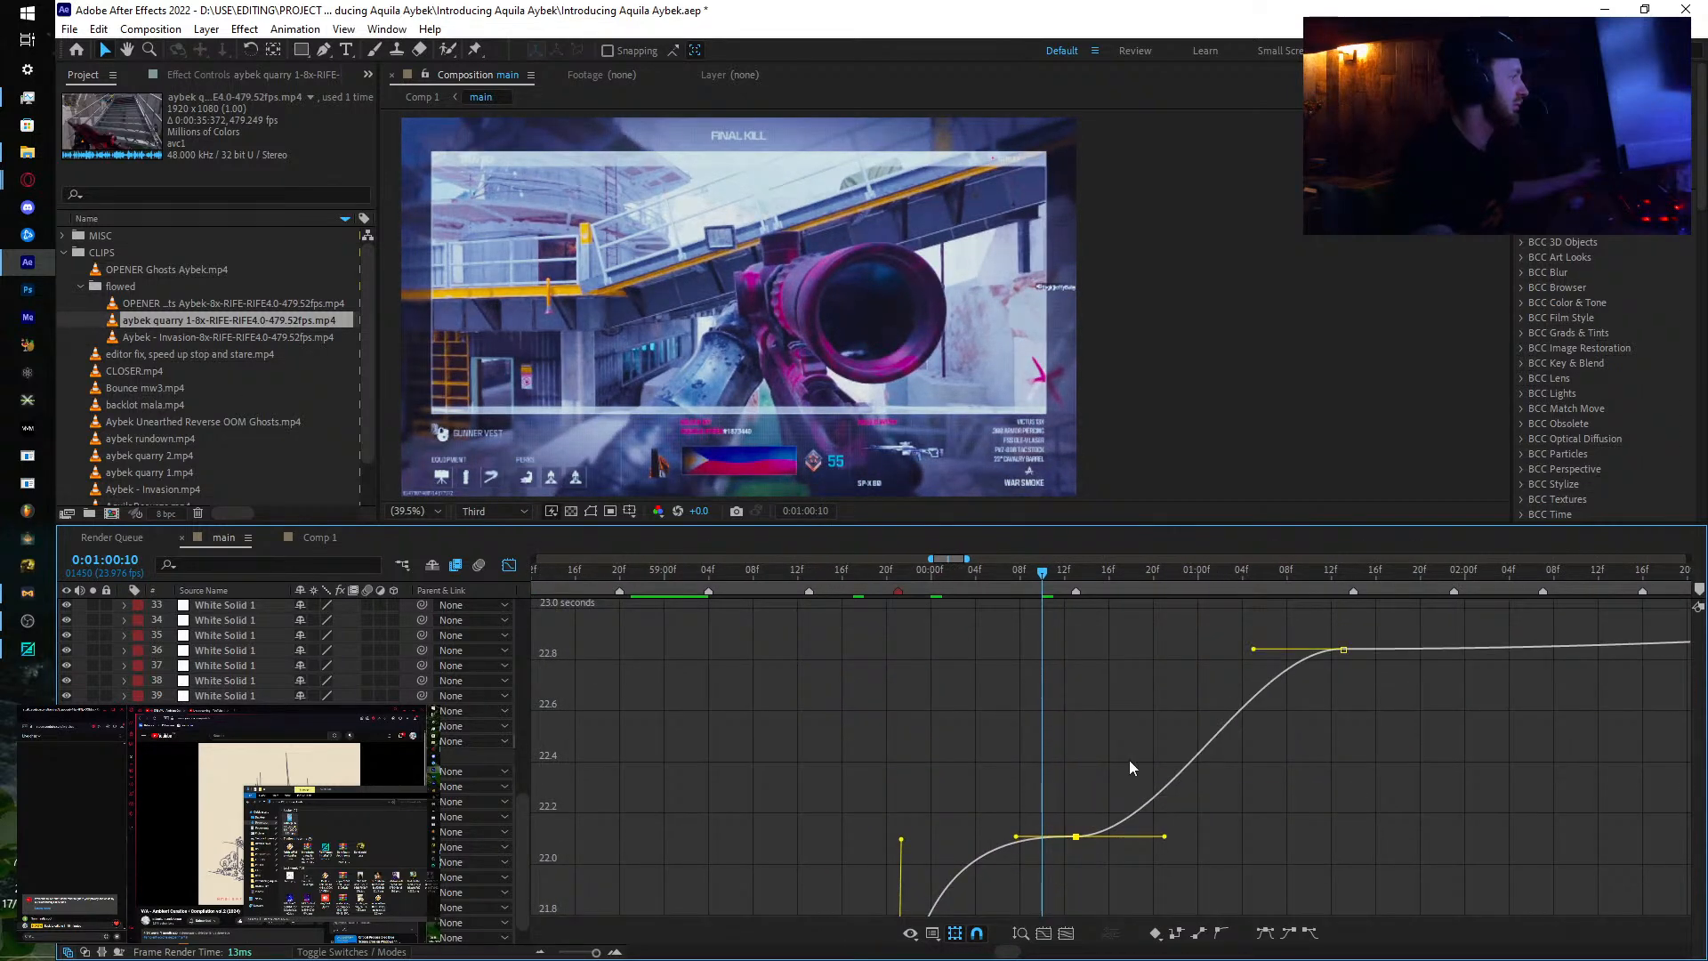
{"action": "left_click_drag", "start_coordinate": [1039, 577], "coordinate": [1264, 587]}
{"action": "left_click", "coordinate": [516, 565]}
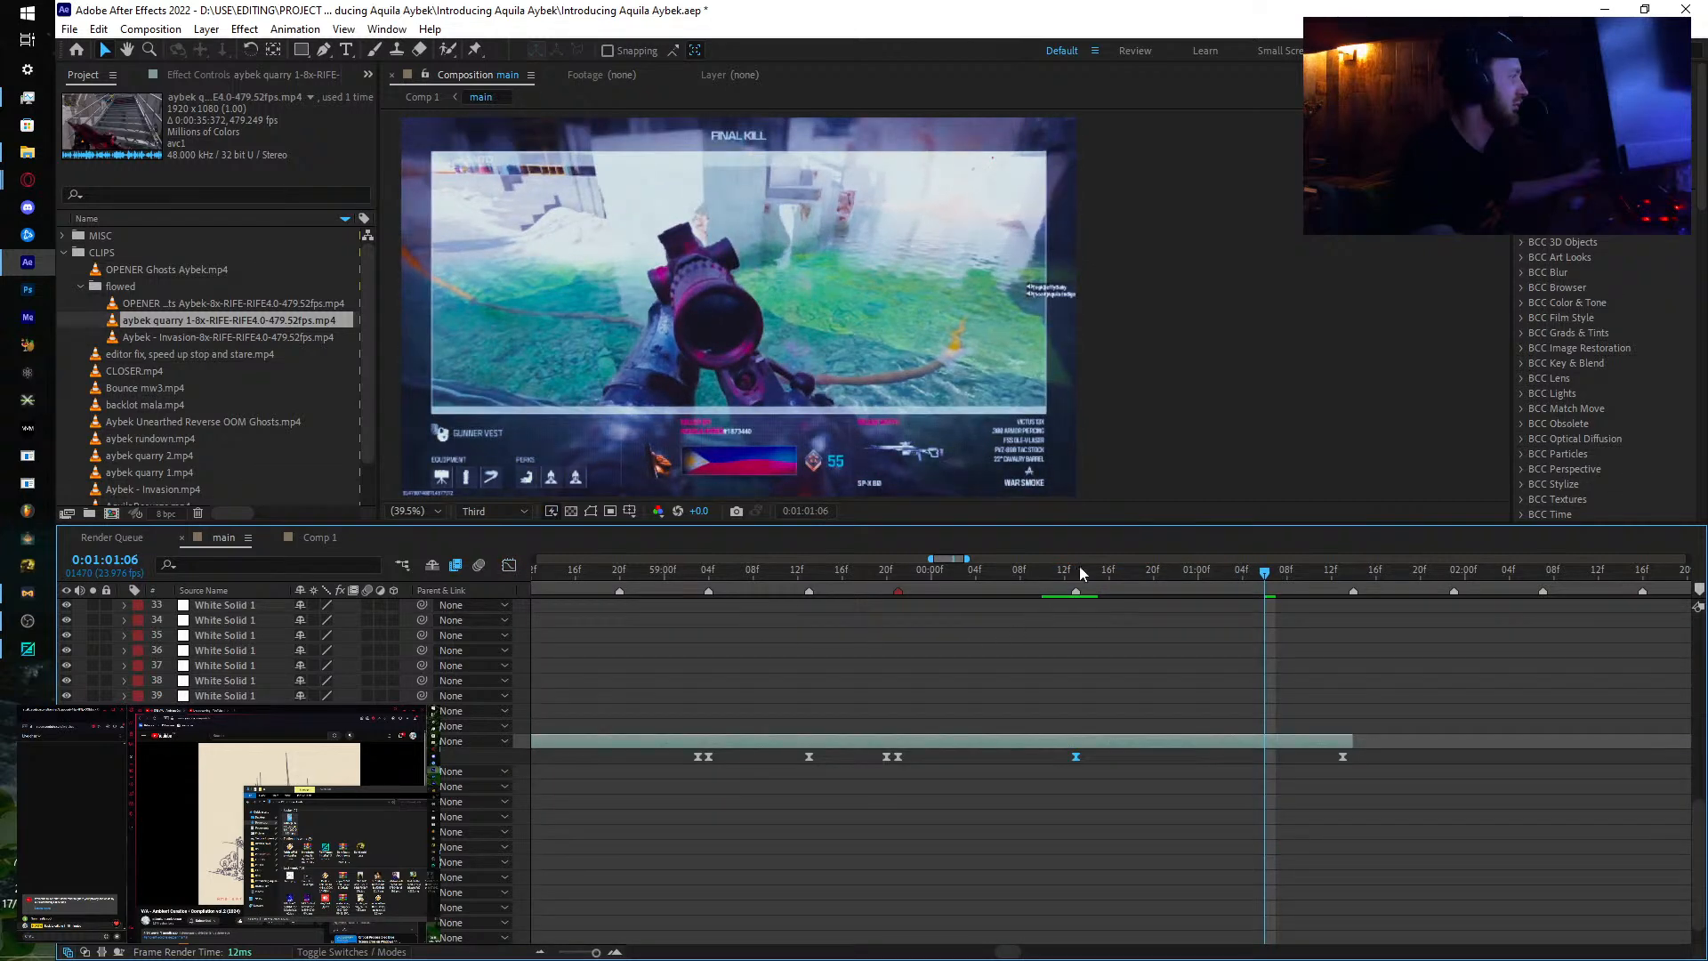
{"action": "left_click_drag", "start_coordinate": [1076, 570], "coordinate": [1275, 594]}
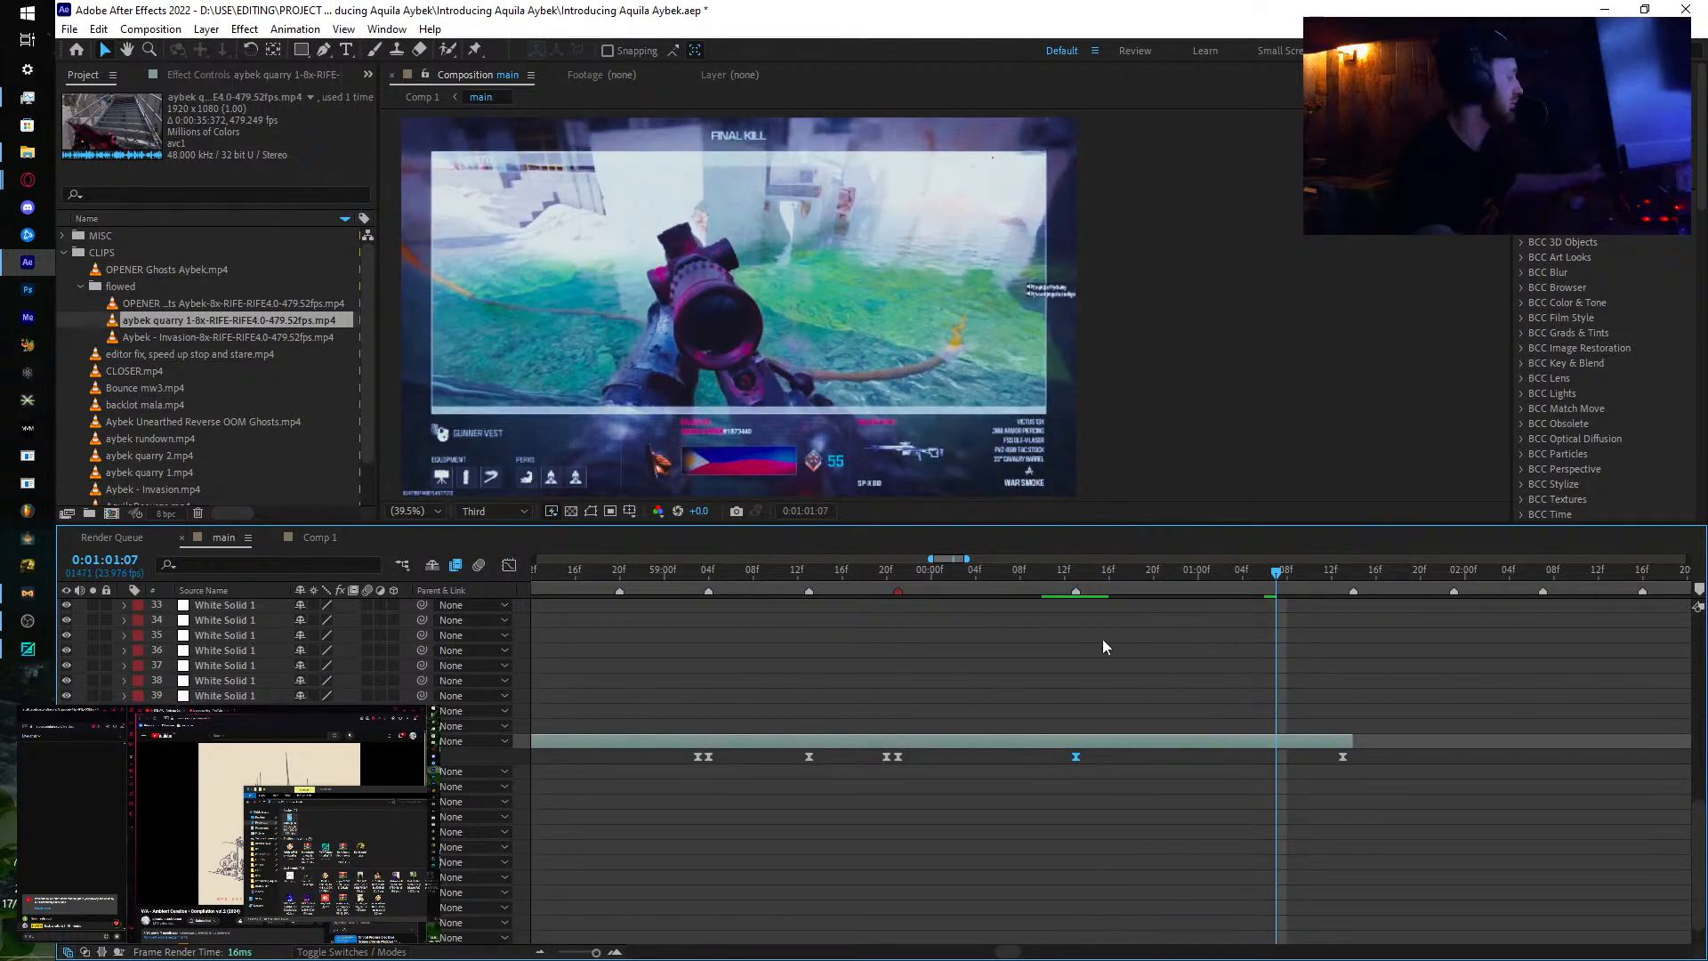
Step: Split the aybek quarry 1 layer at 0:00:59:21
{"action": "key", "text": "minus"}
{"action": "left_click", "coordinate": [1087, 574]}
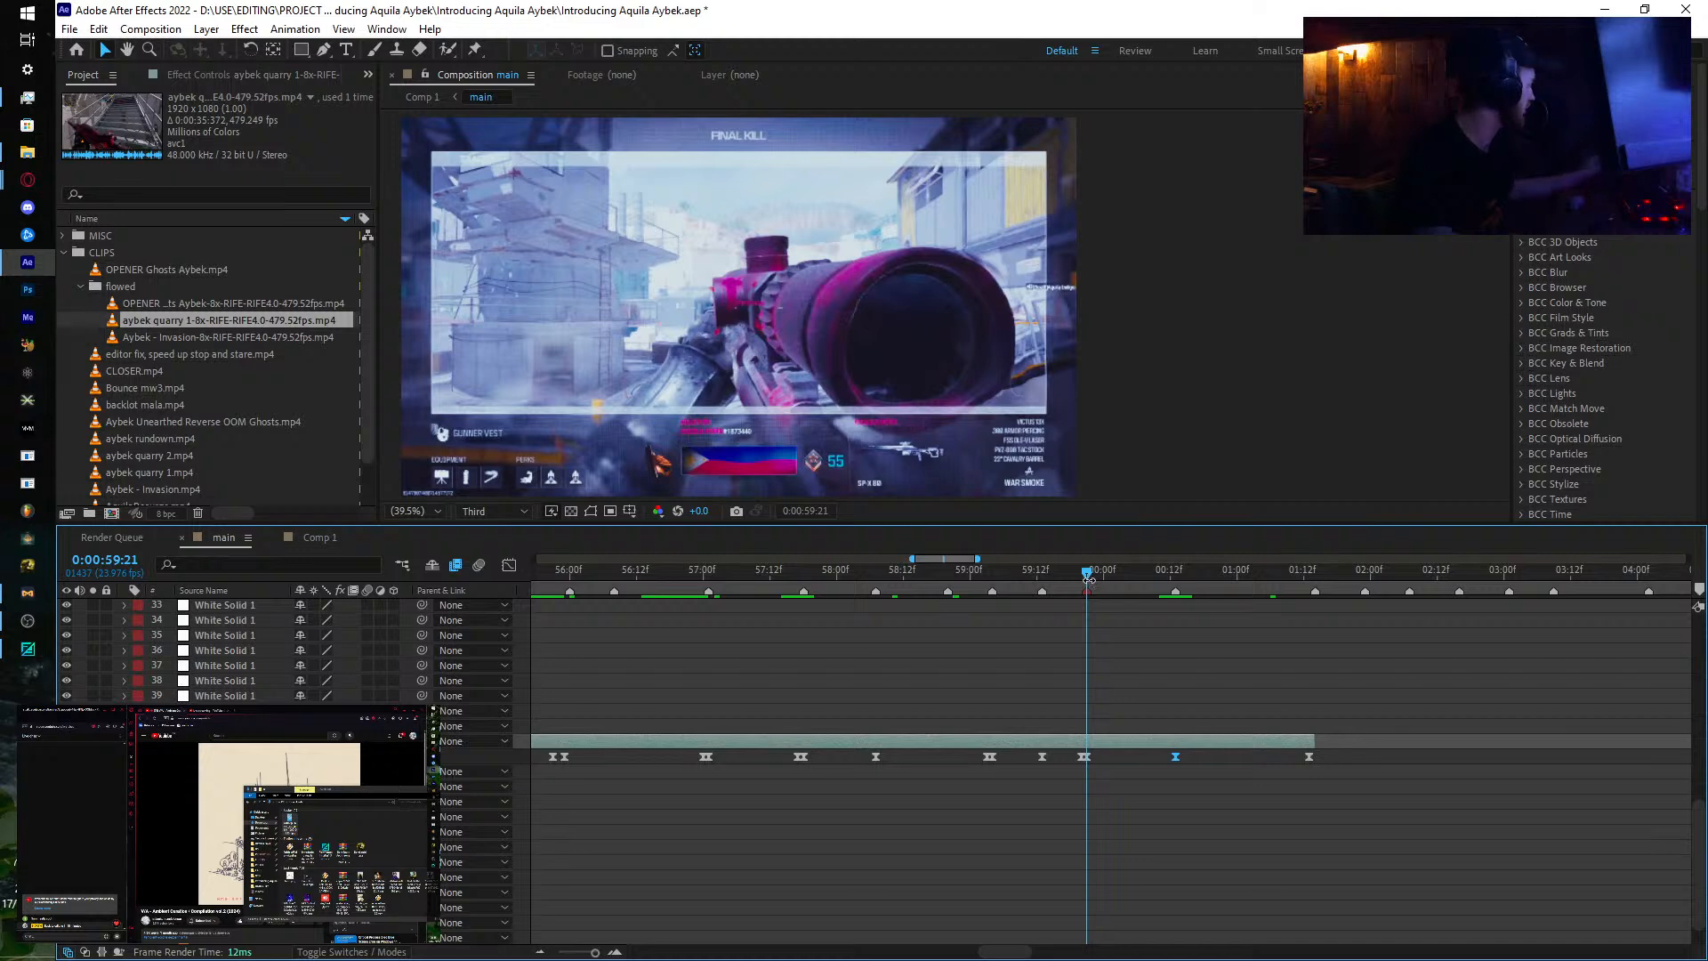
{"action": "key", "text": "ctrl+shift+d"}
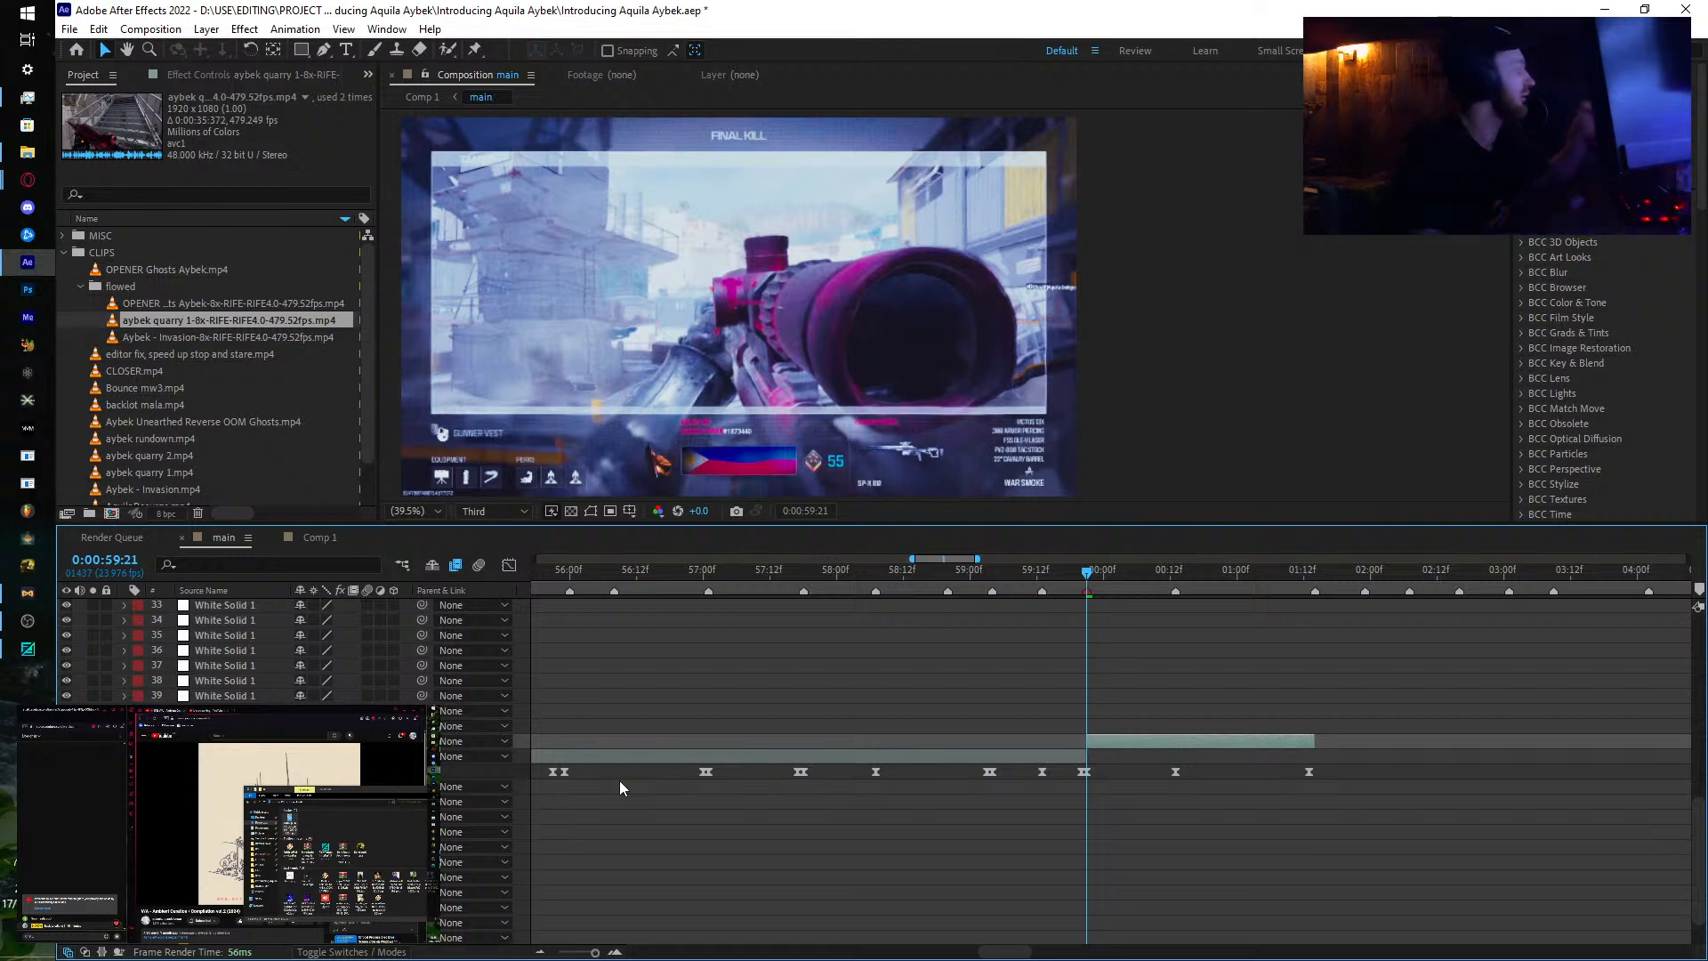
Step: Return to the clip's start at 0:00:51:10 and add time-remap keyframes on each frame from 0:00:51:11 to 0:00:51:14
{"action": "left_click_drag", "start_coordinate": [949, 678], "coordinate": [1406, 692]}
{"action": "left_click_drag", "start_coordinate": [639, 571], "coordinate": [647, 577]}
{"action": "key", "text": "equal"}
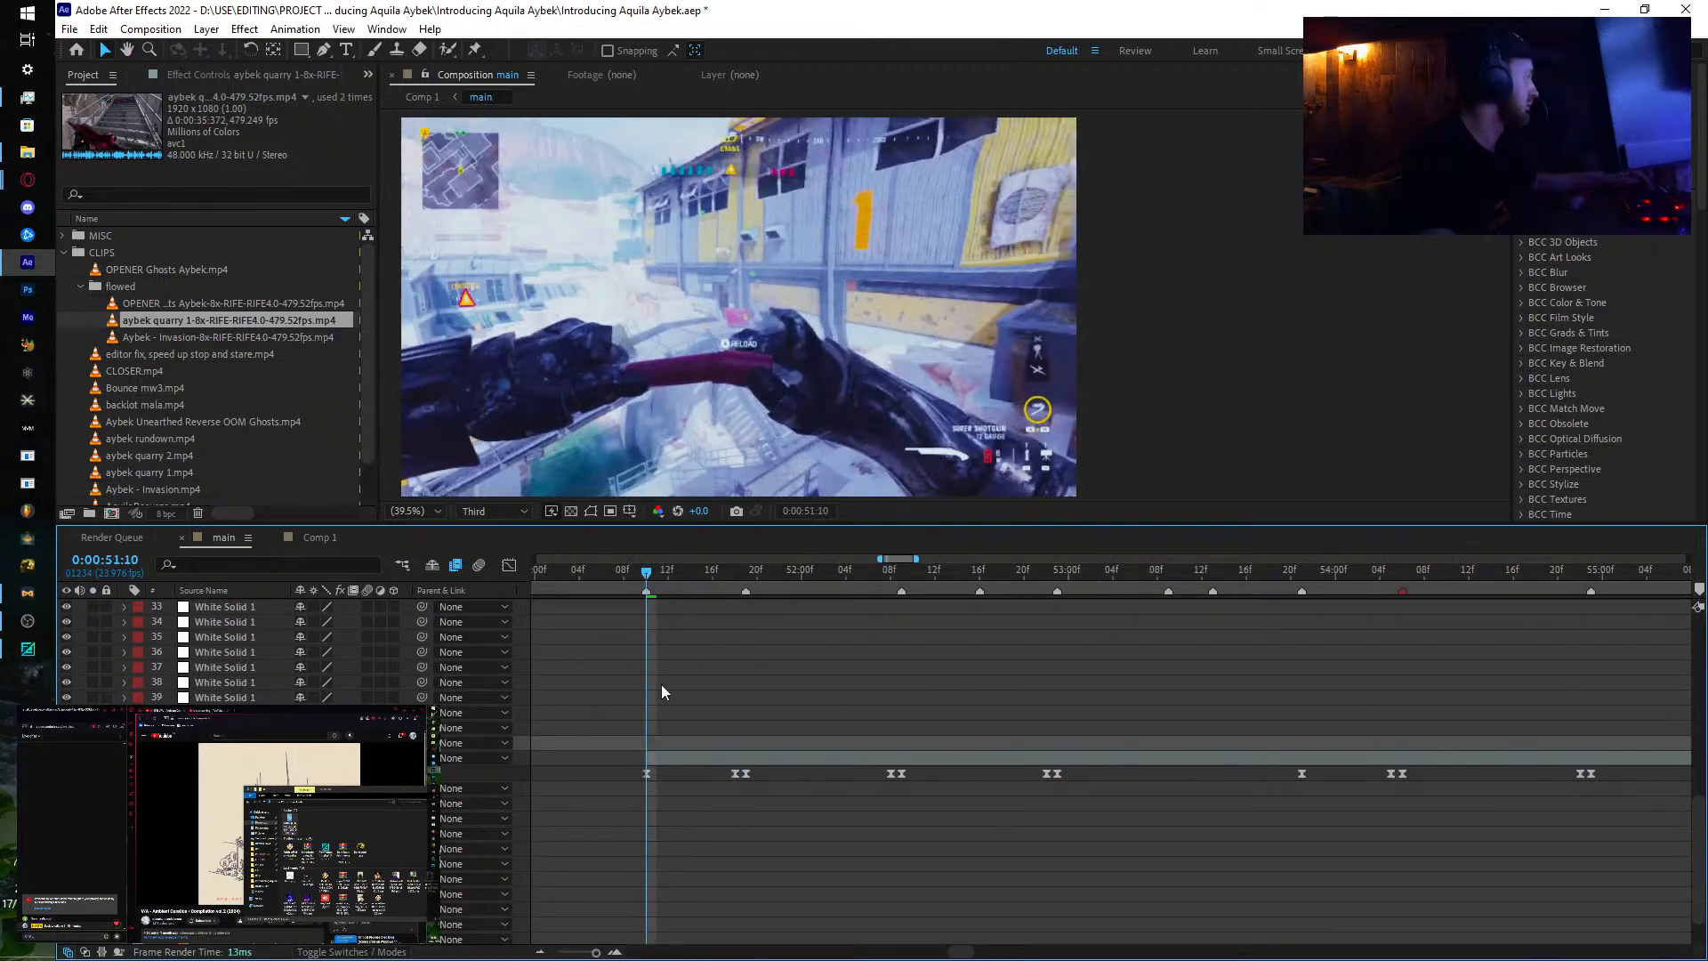
{"action": "left_click", "coordinate": [669, 757]}
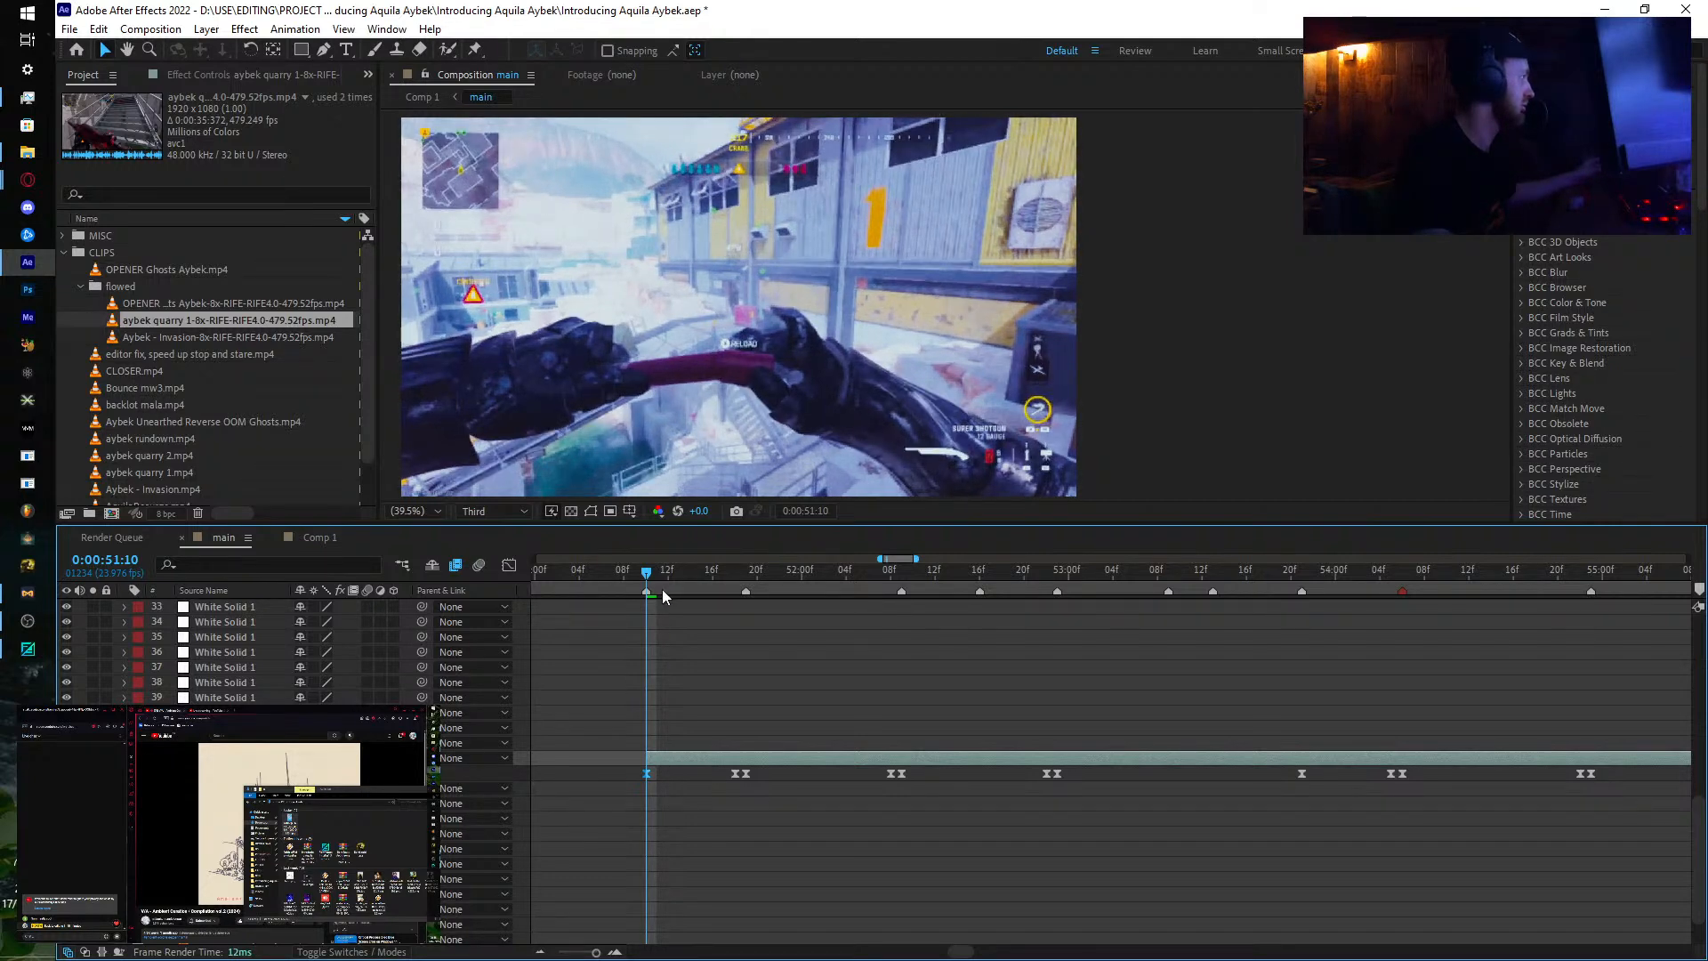
{"action": "left_click_drag", "start_coordinate": [646, 578], "coordinate": [654, 583]}
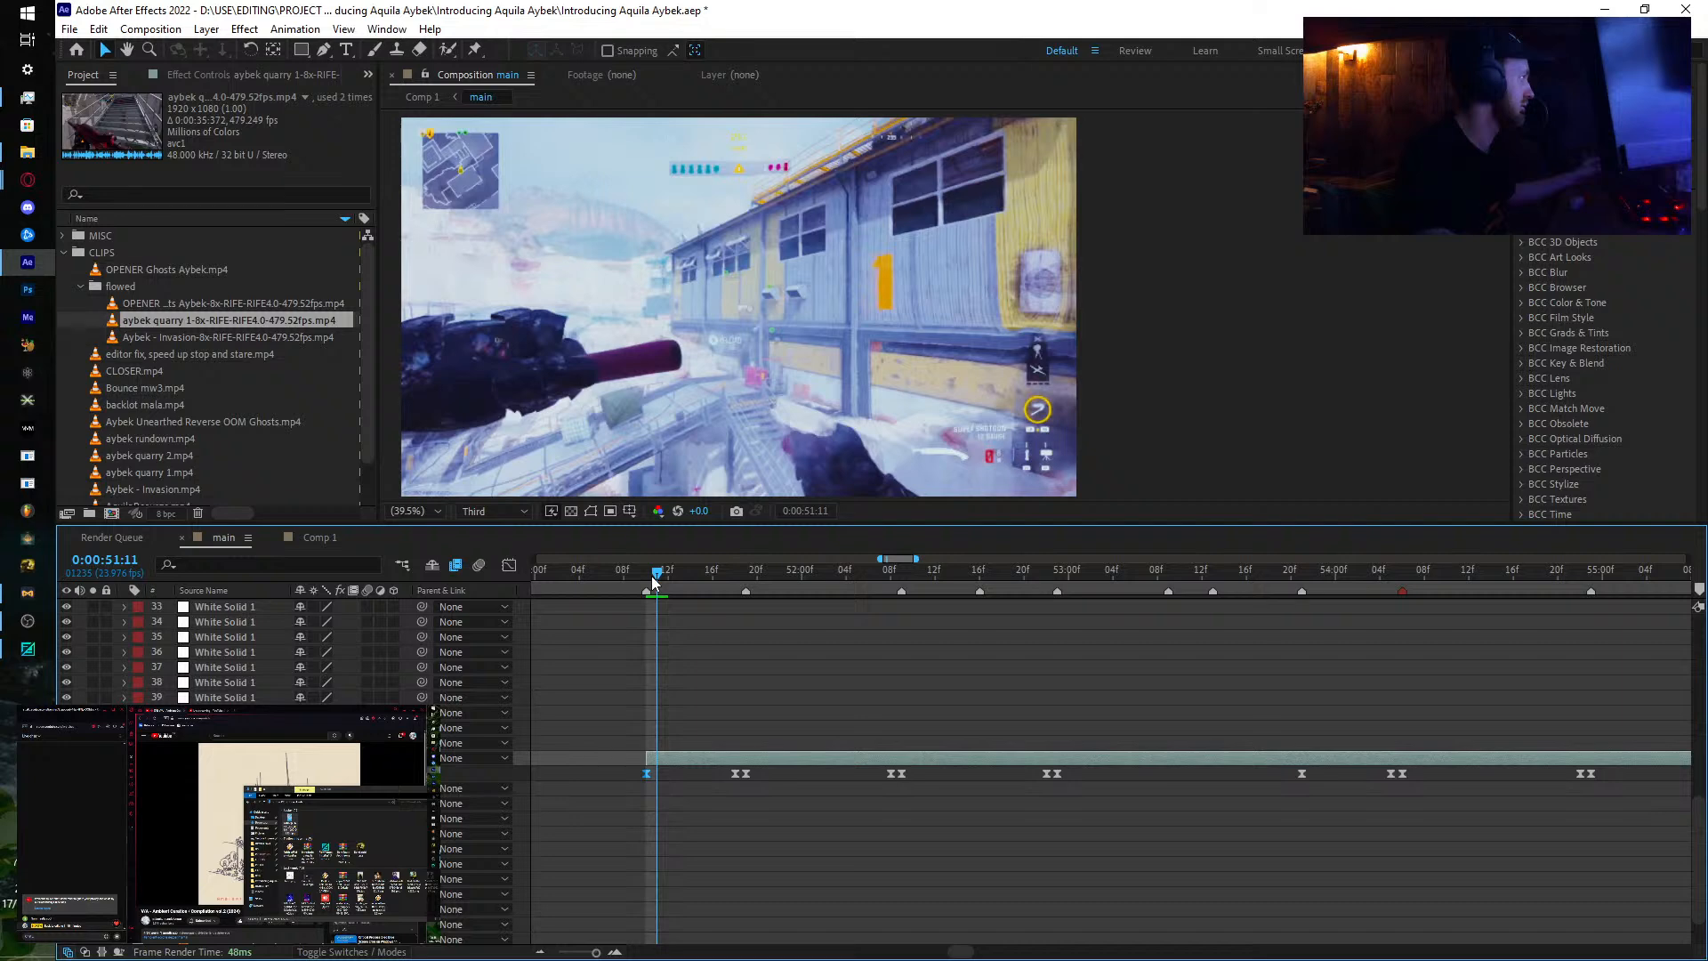
{"action": "key", "text": "n"}
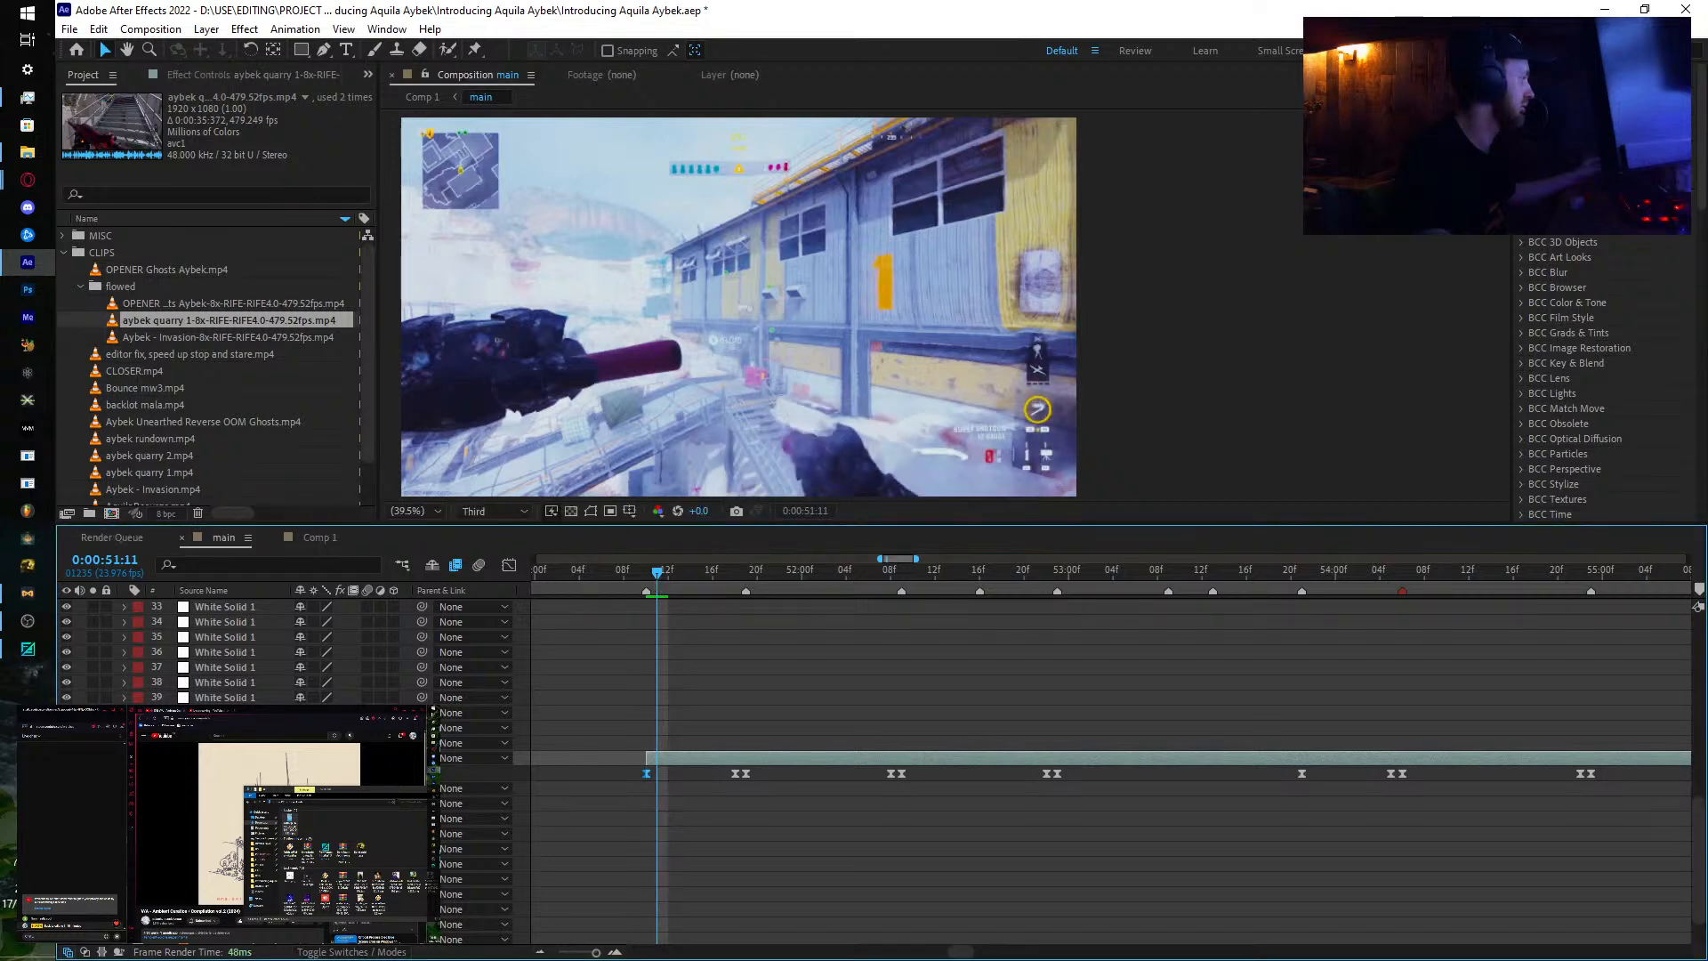
{"action": "key", "text": "Page_Down"}
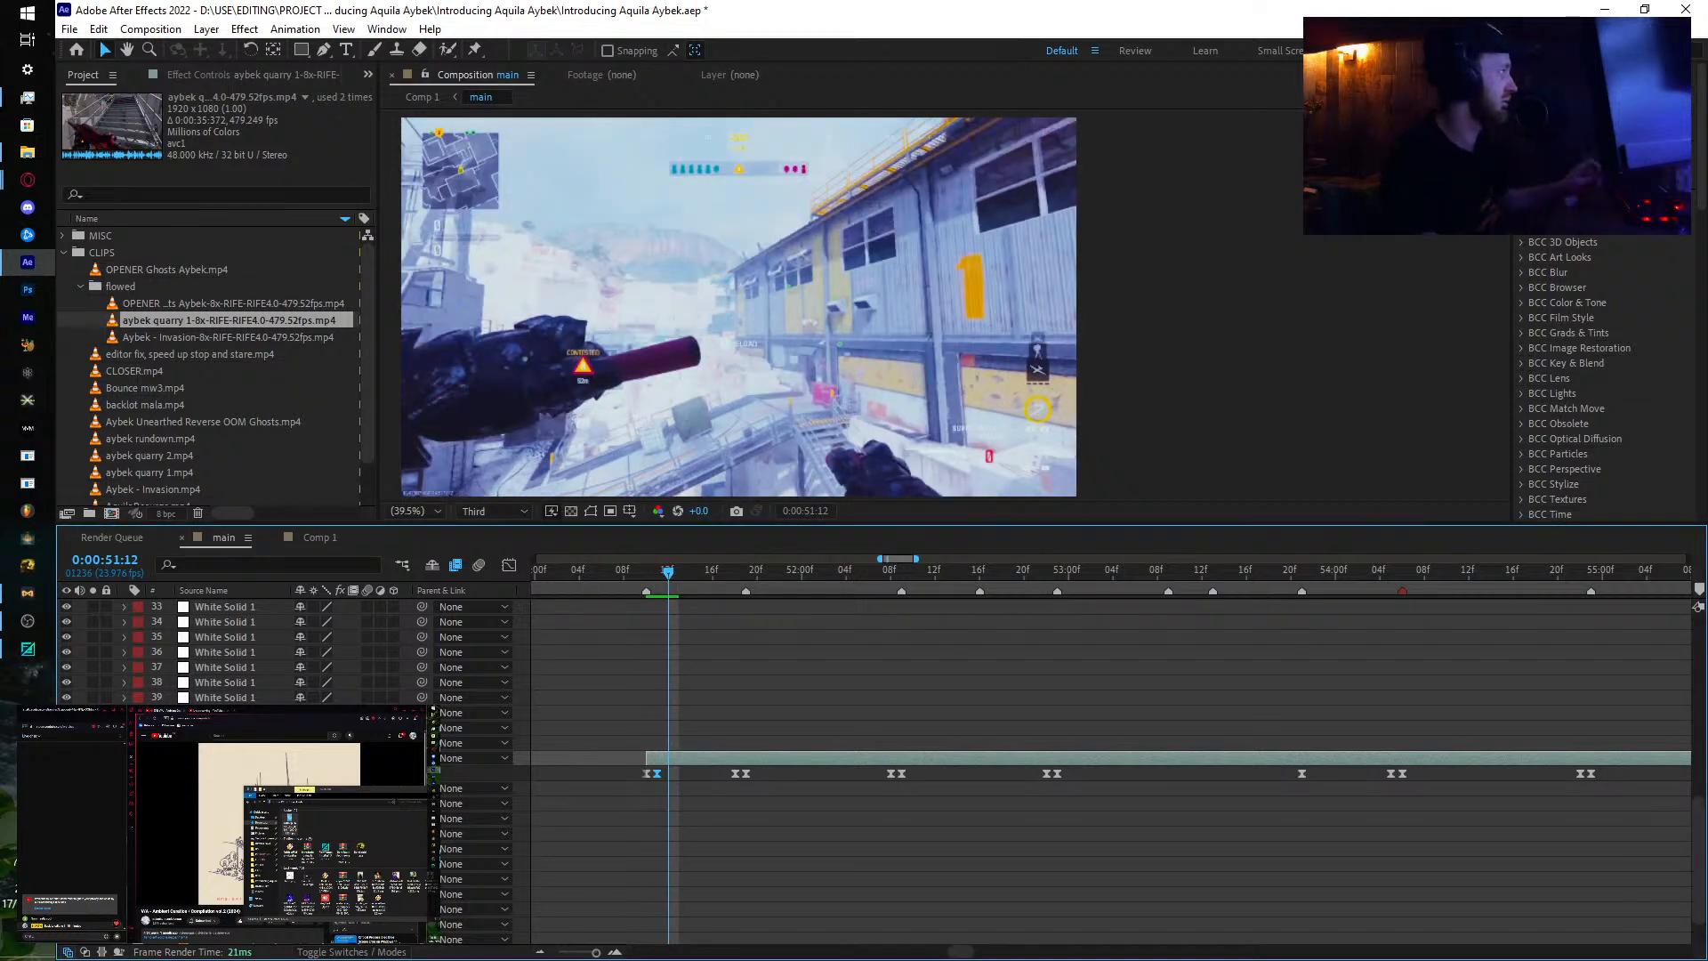
{"action": "key", "text": "ctrl+v"}
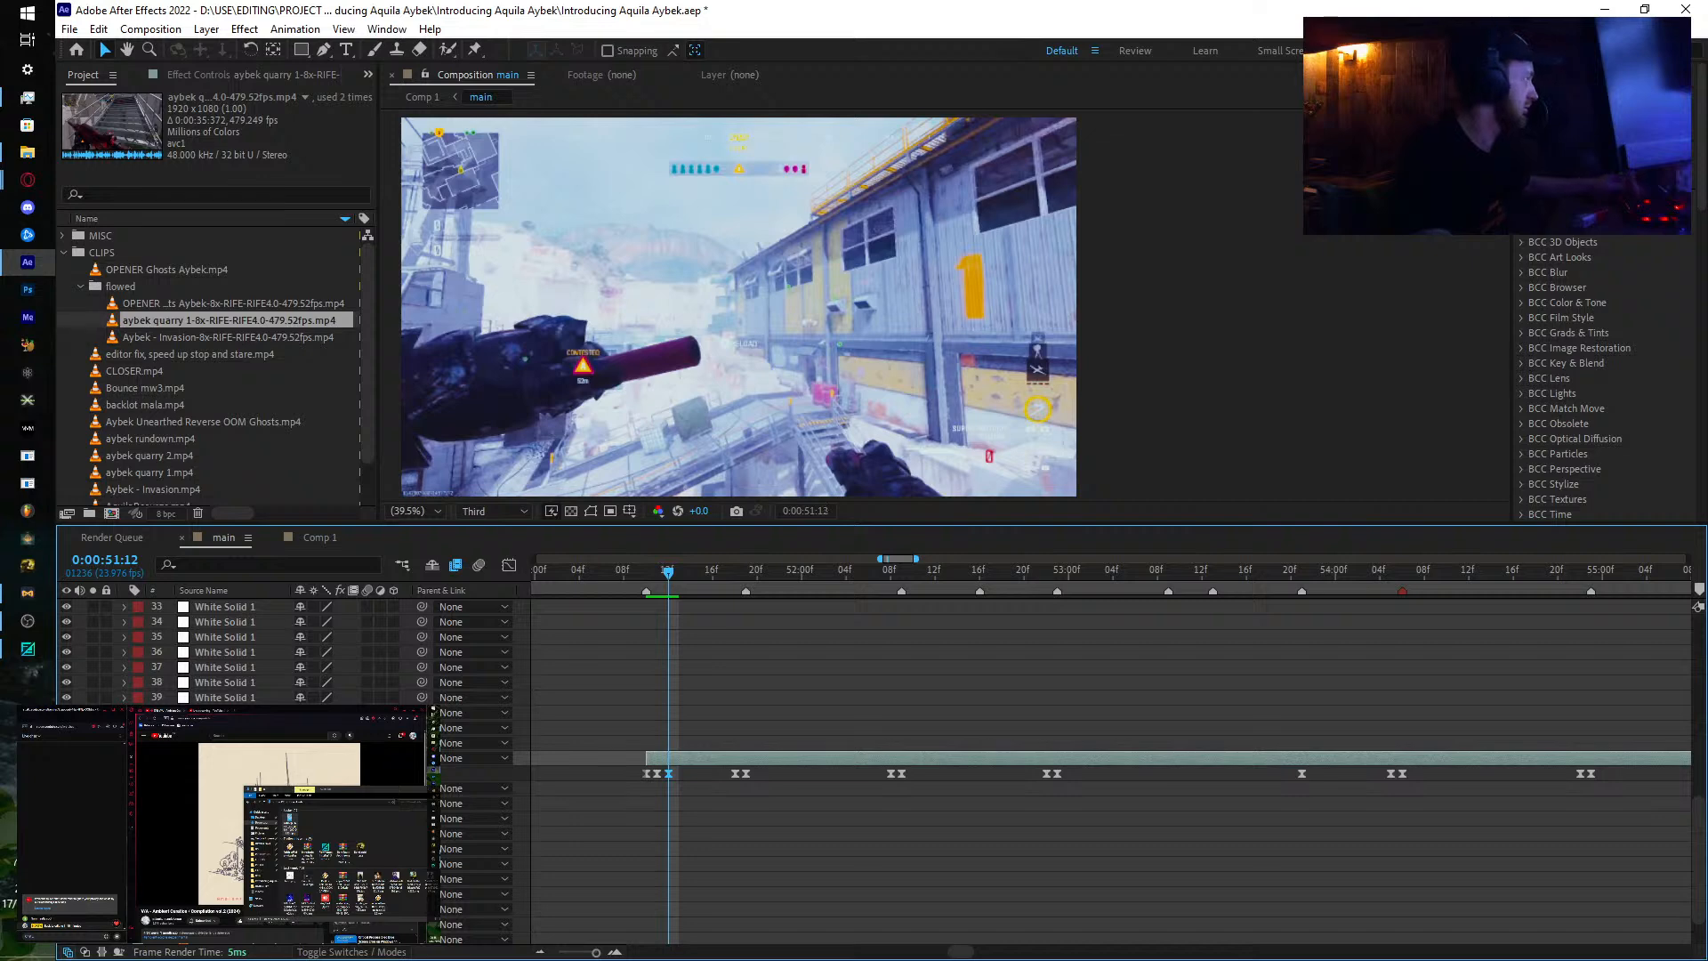
{"action": "key", "text": "Page_Down"}
{"action": "key", "text": "Page_Down"}
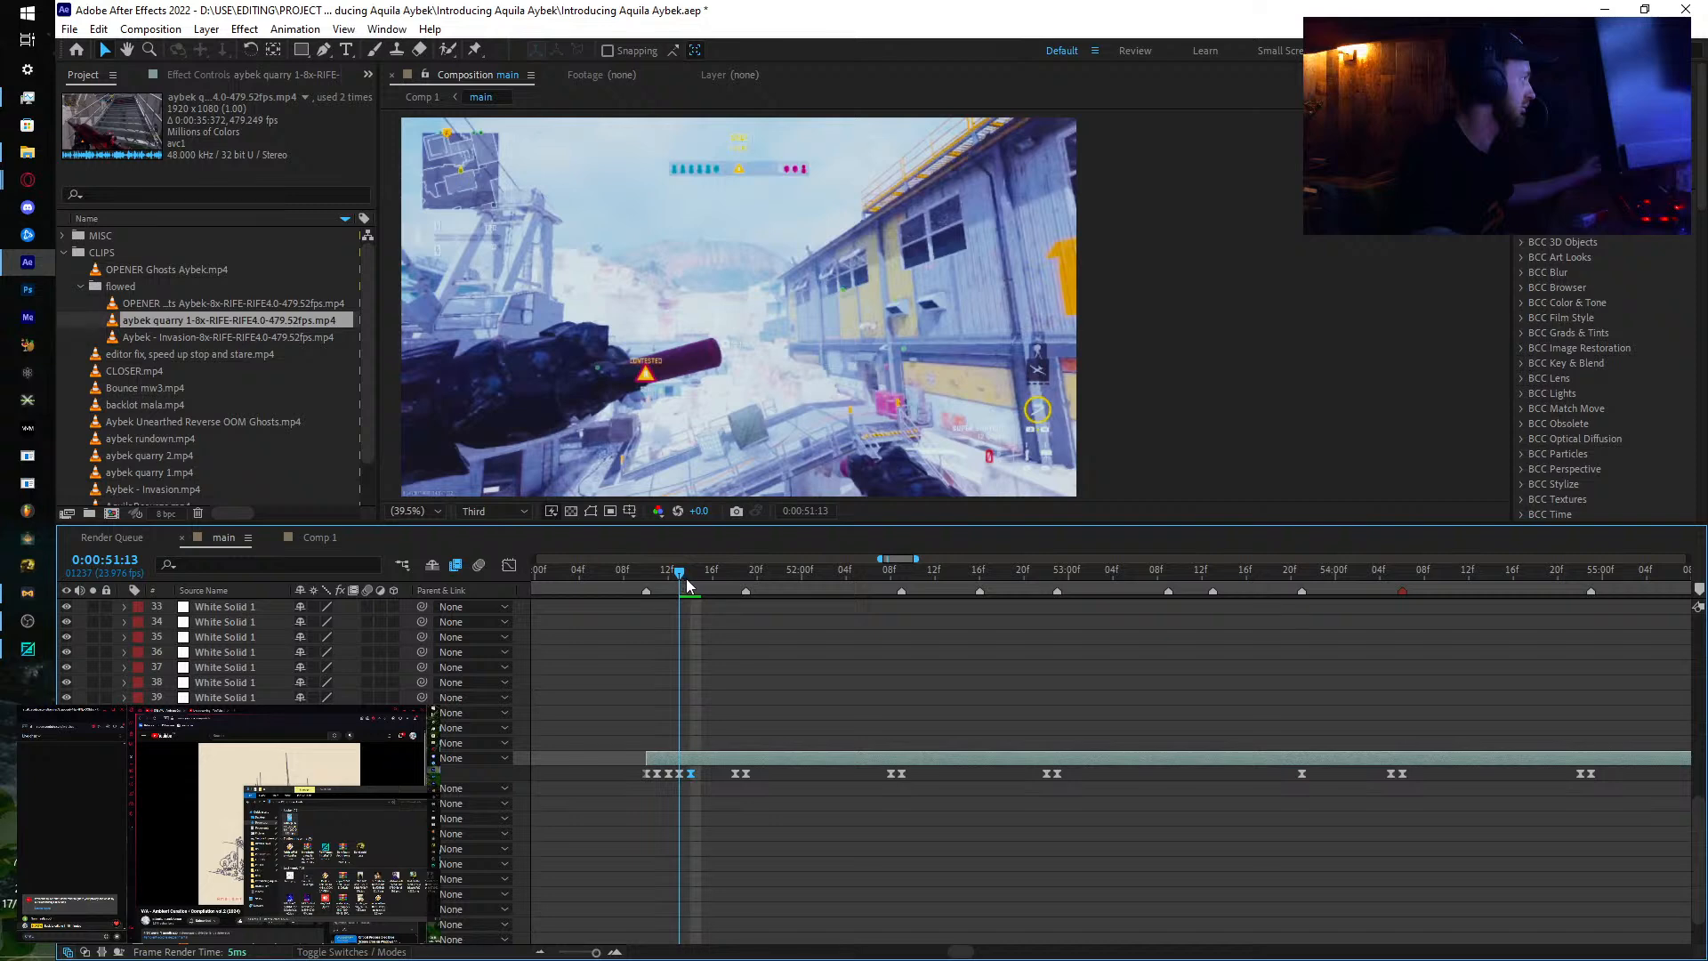
Step: Add time-remap keyframes on each frame from 0:00:51:15 to 0:00:51:17 and step through the frames to check the motion
{"action": "left_click_drag", "start_coordinate": [692, 579], "coordinate": [699, 580]}
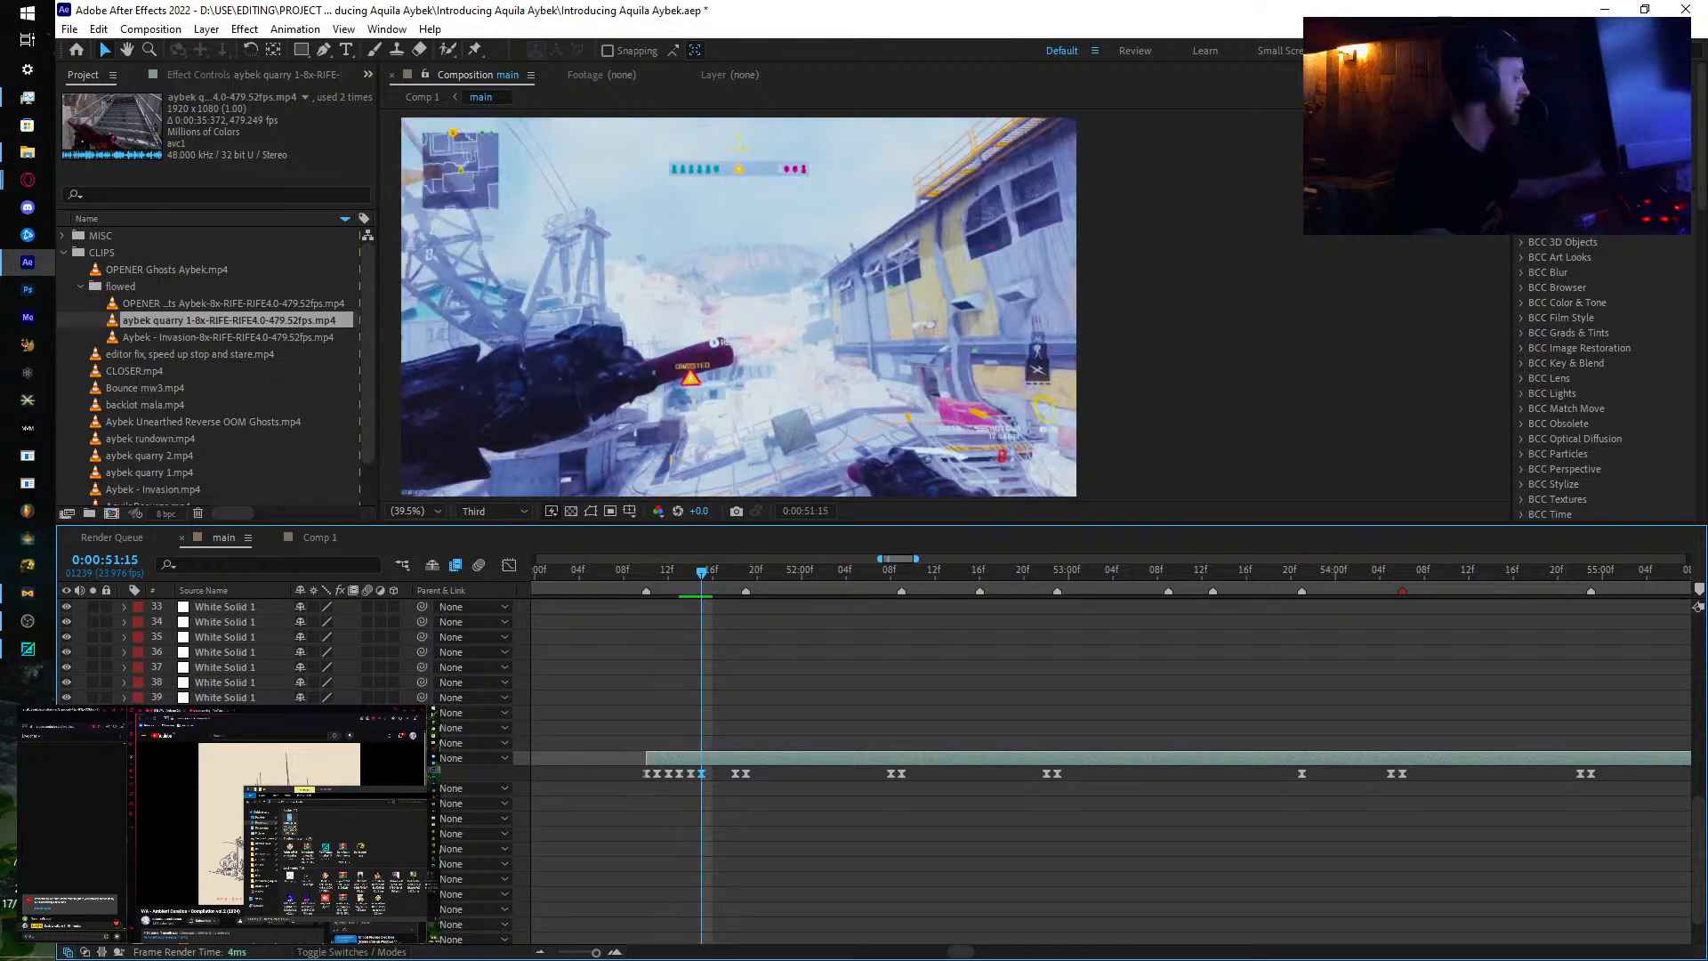
{"action": "key", "text": "Page_Down"}
{"action": "key", "text": "Page_Down"}
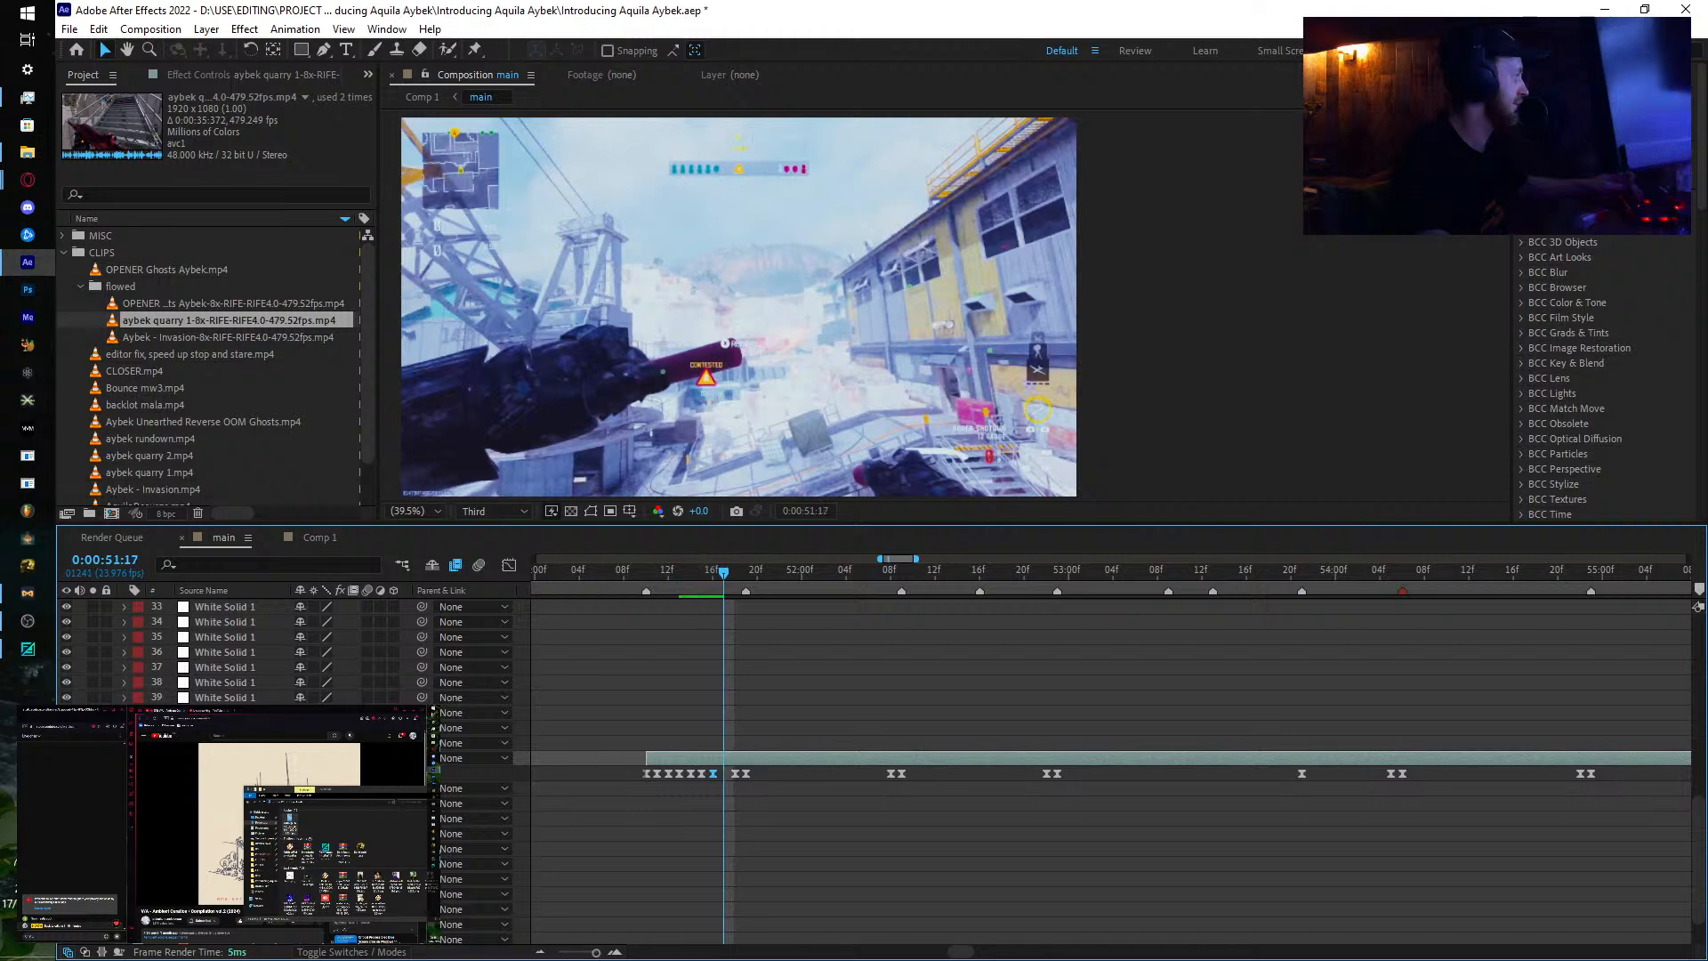
{"action": "key", "text": "Page_Down"}
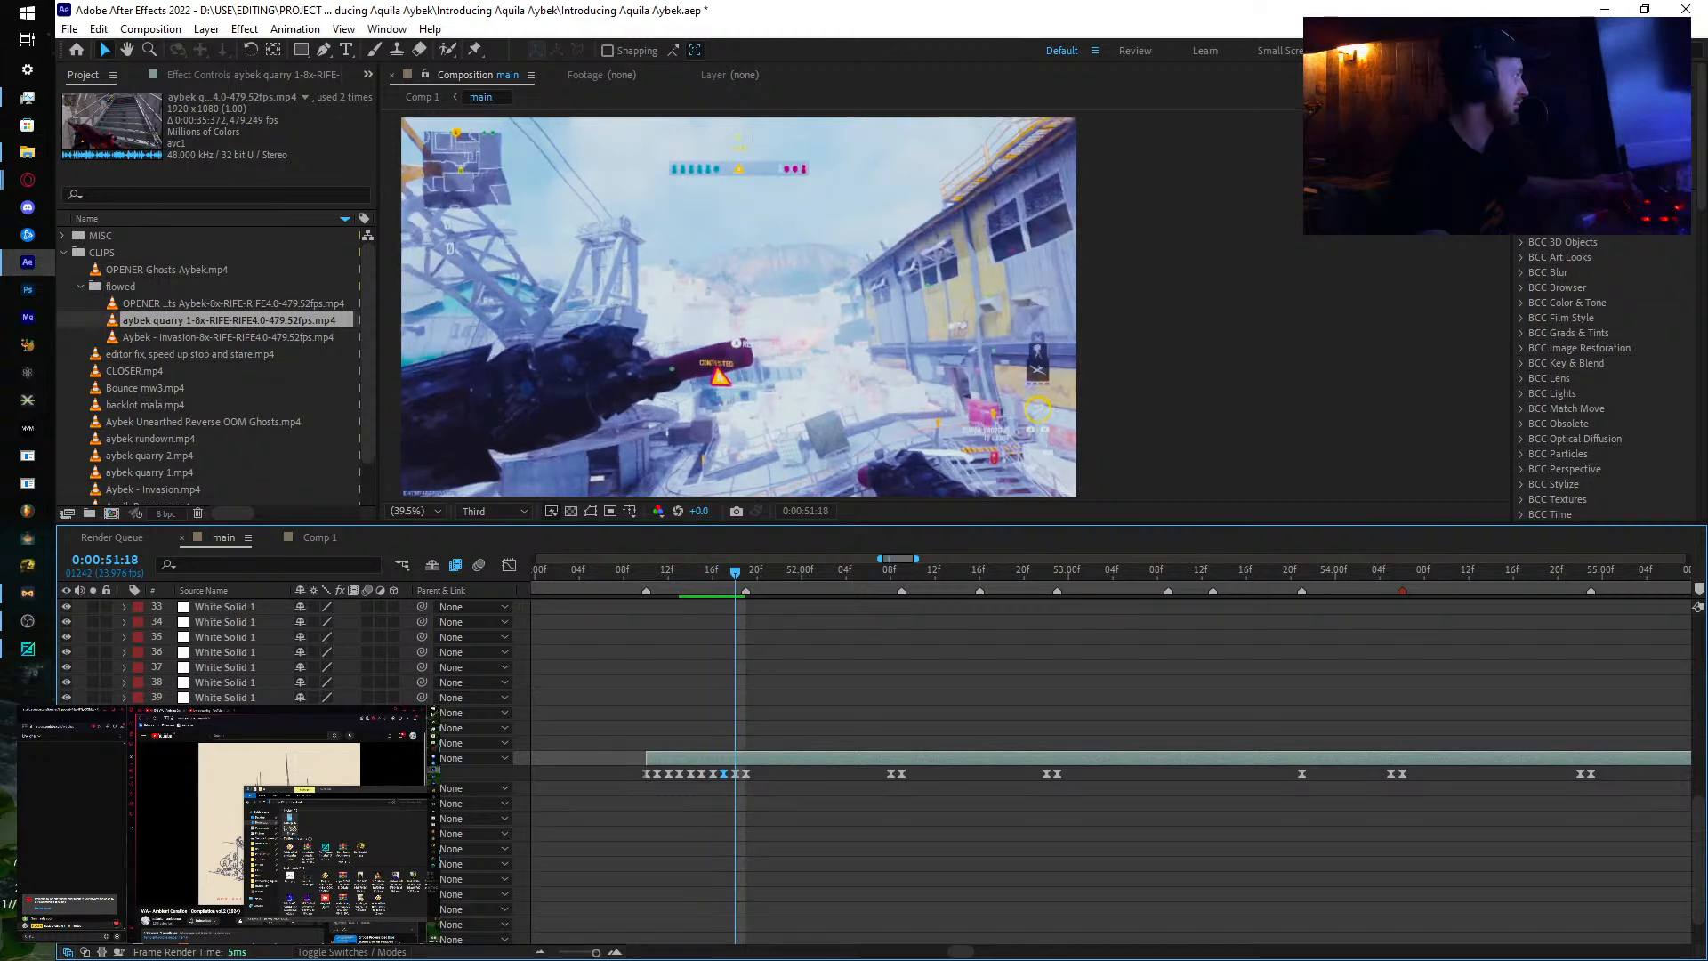
{"action": "key", "text": "Page_Down"}
{"action": "key", "text": "Page_Up"}
{"action": "key", "text": "Page_Up"}
{"action": "key", "text": "Page_Up"}
{"action": "key", "text": "Page_Up"}
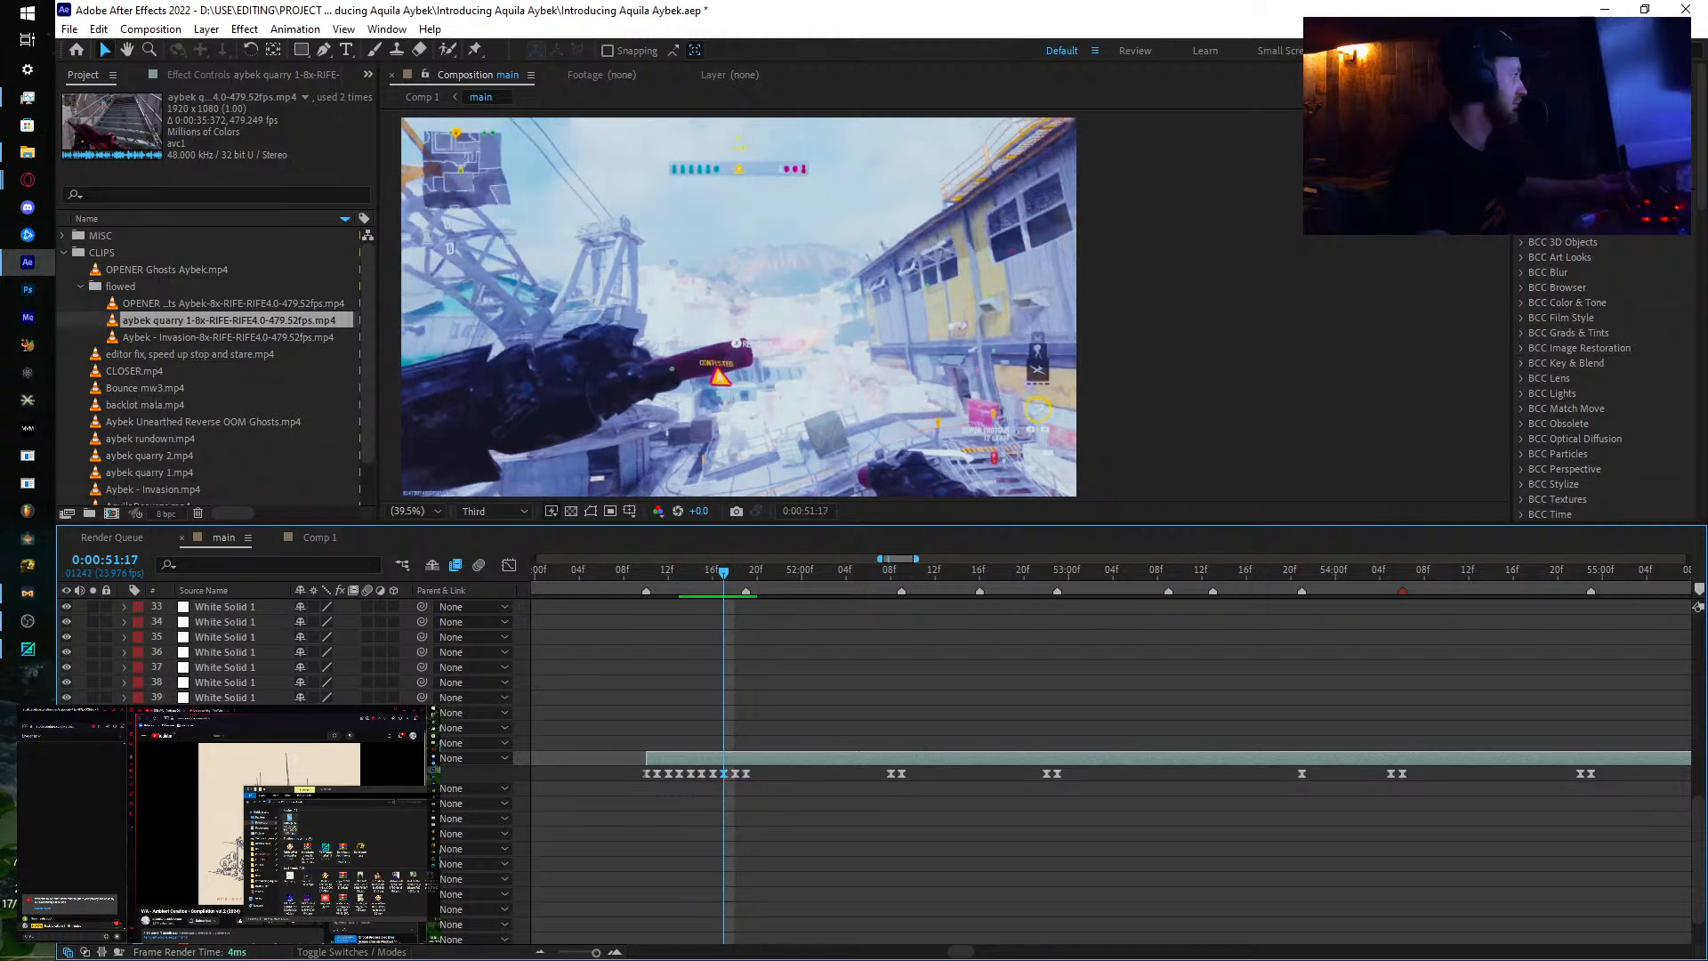
{"action": "key", "text": "Page_Down"}
{"action": "key", "text": "Page_Down"}
{"action": "key", "text": "Page_Down"}
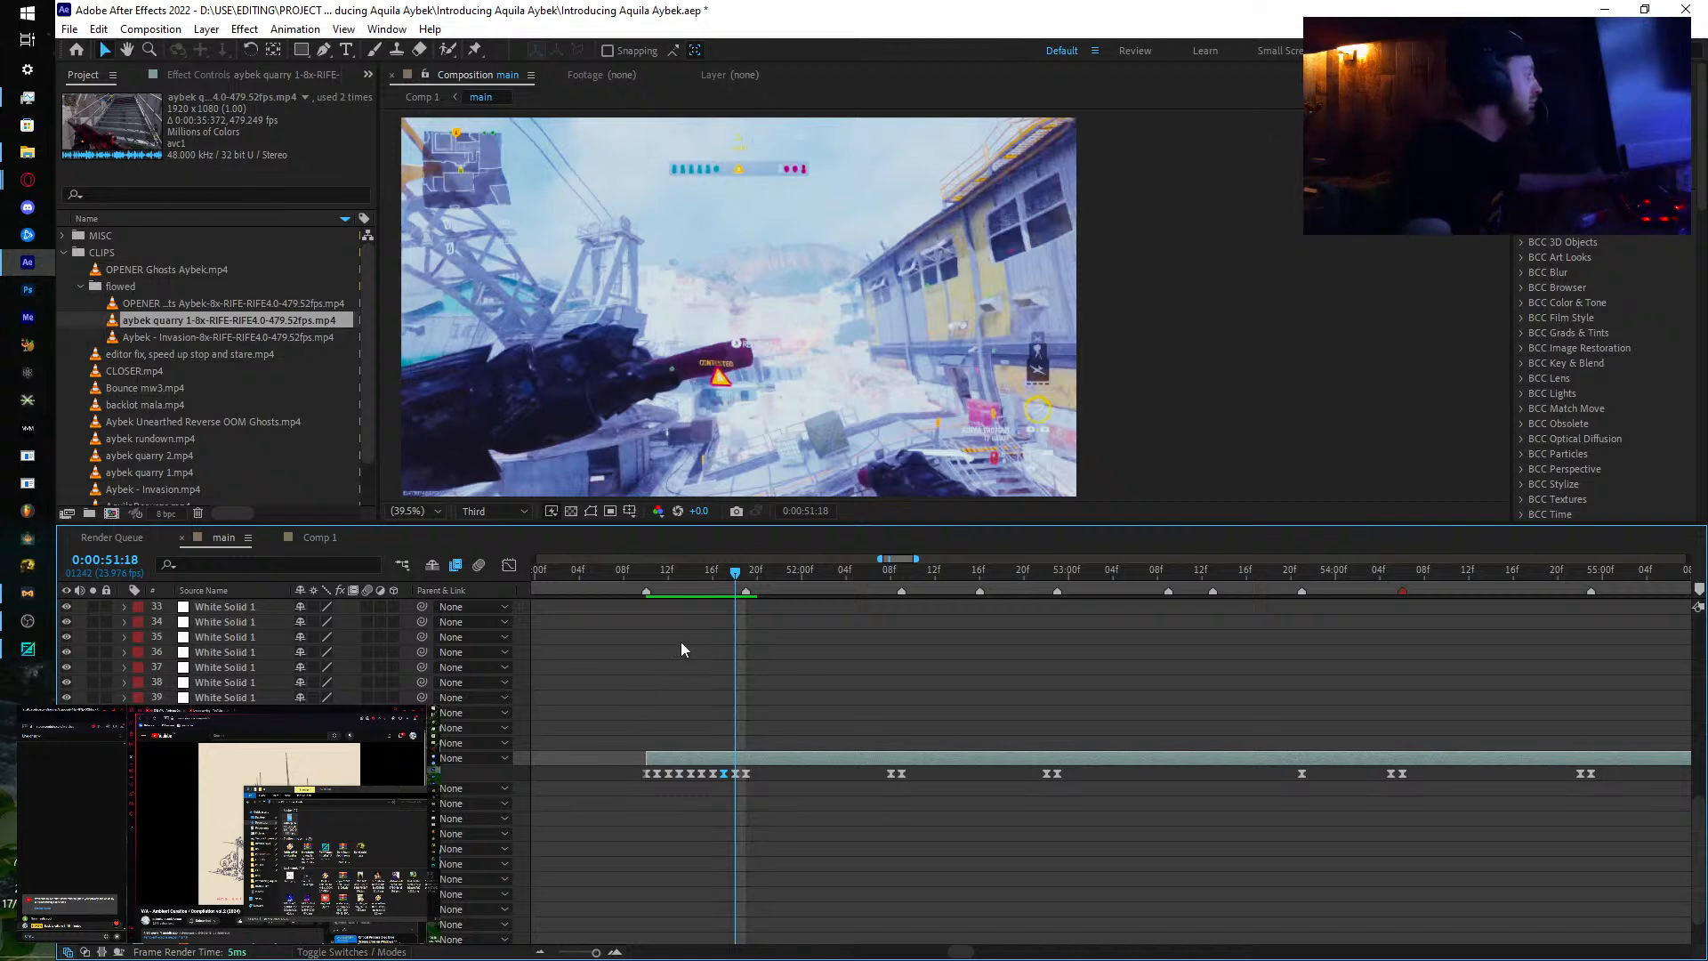
Step: Duplicate the aybek quarry 1 layer and trim the copy to run from 0:00:51:16 through 0:00:51:18
{"action": "left_click_drag", "start_coordinate": [733, 578], "coordinate": [715, 777]}
{"action": "key", "text": "ctrl+d"}
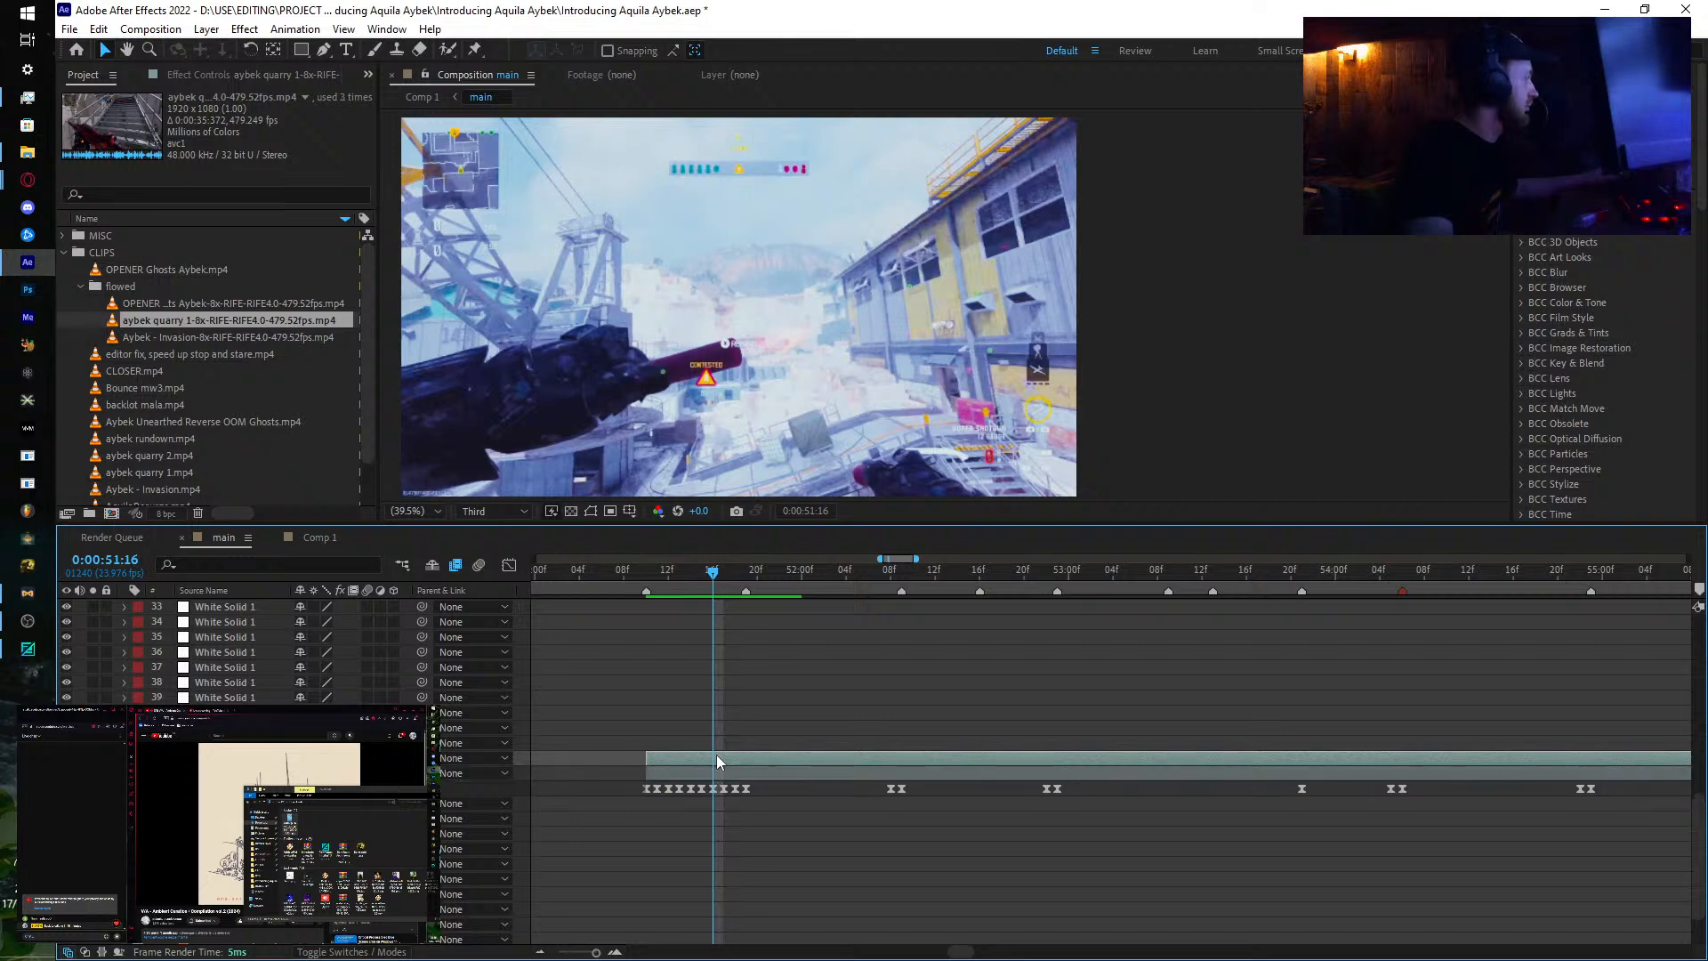
{"action": "key", "text": "Page_Down"}
{"action": "key", "text": "Page_Down"}
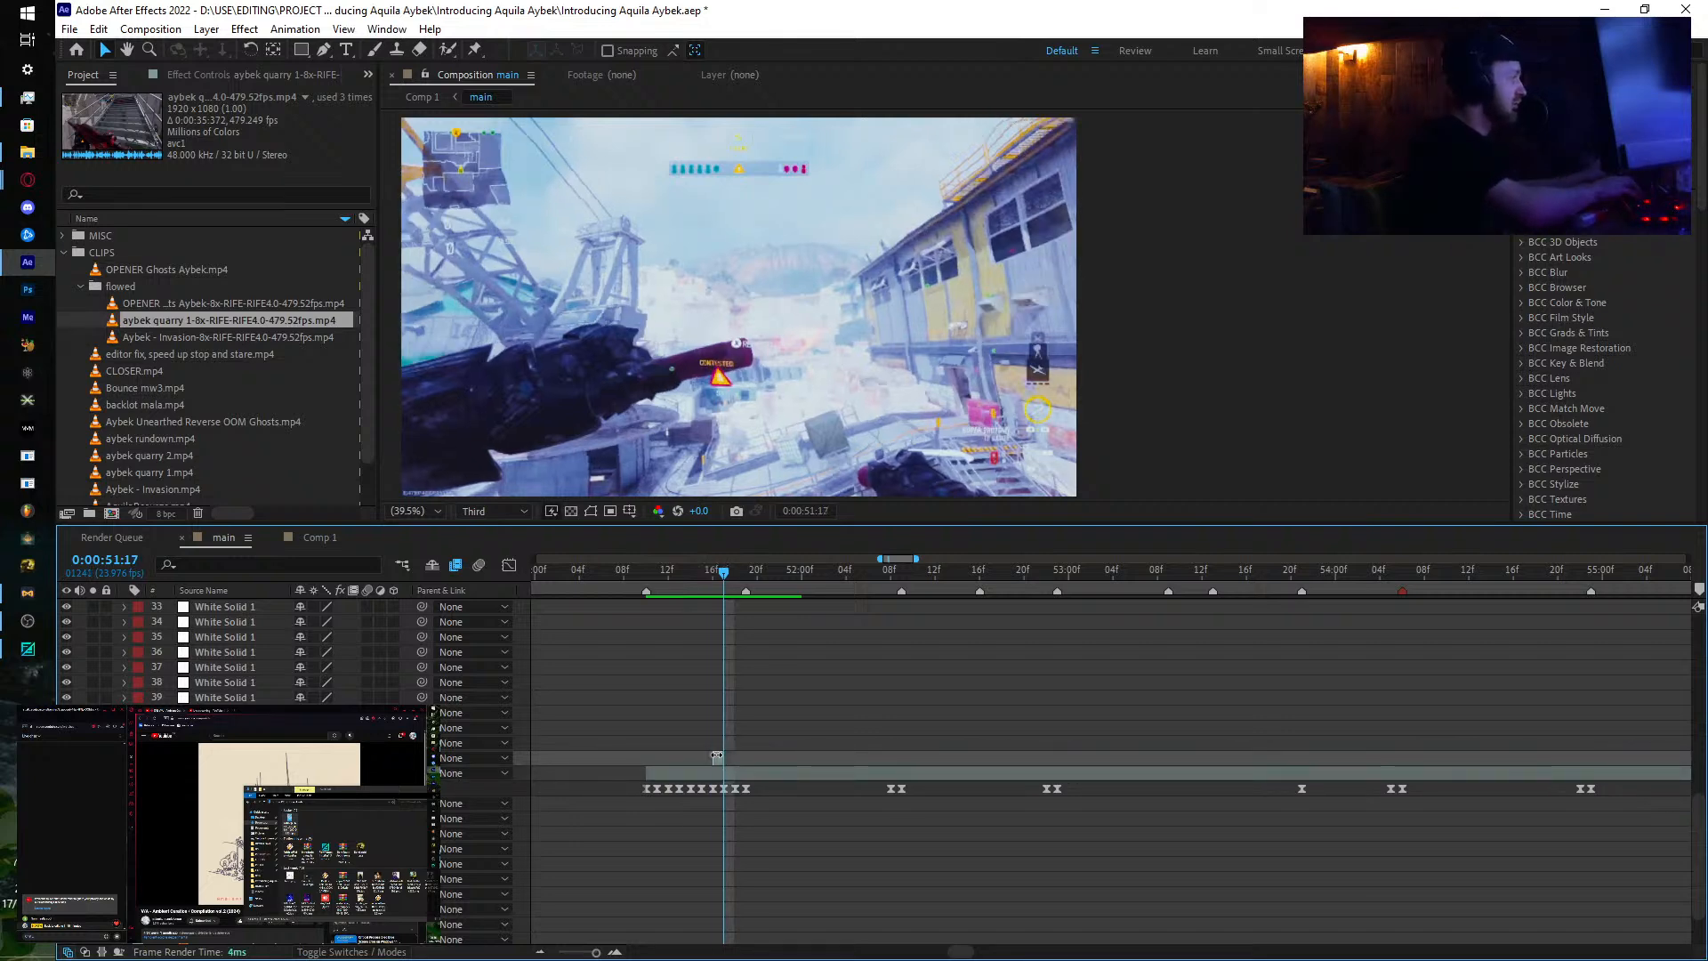
{"action": "key", "text": "alt+]"}
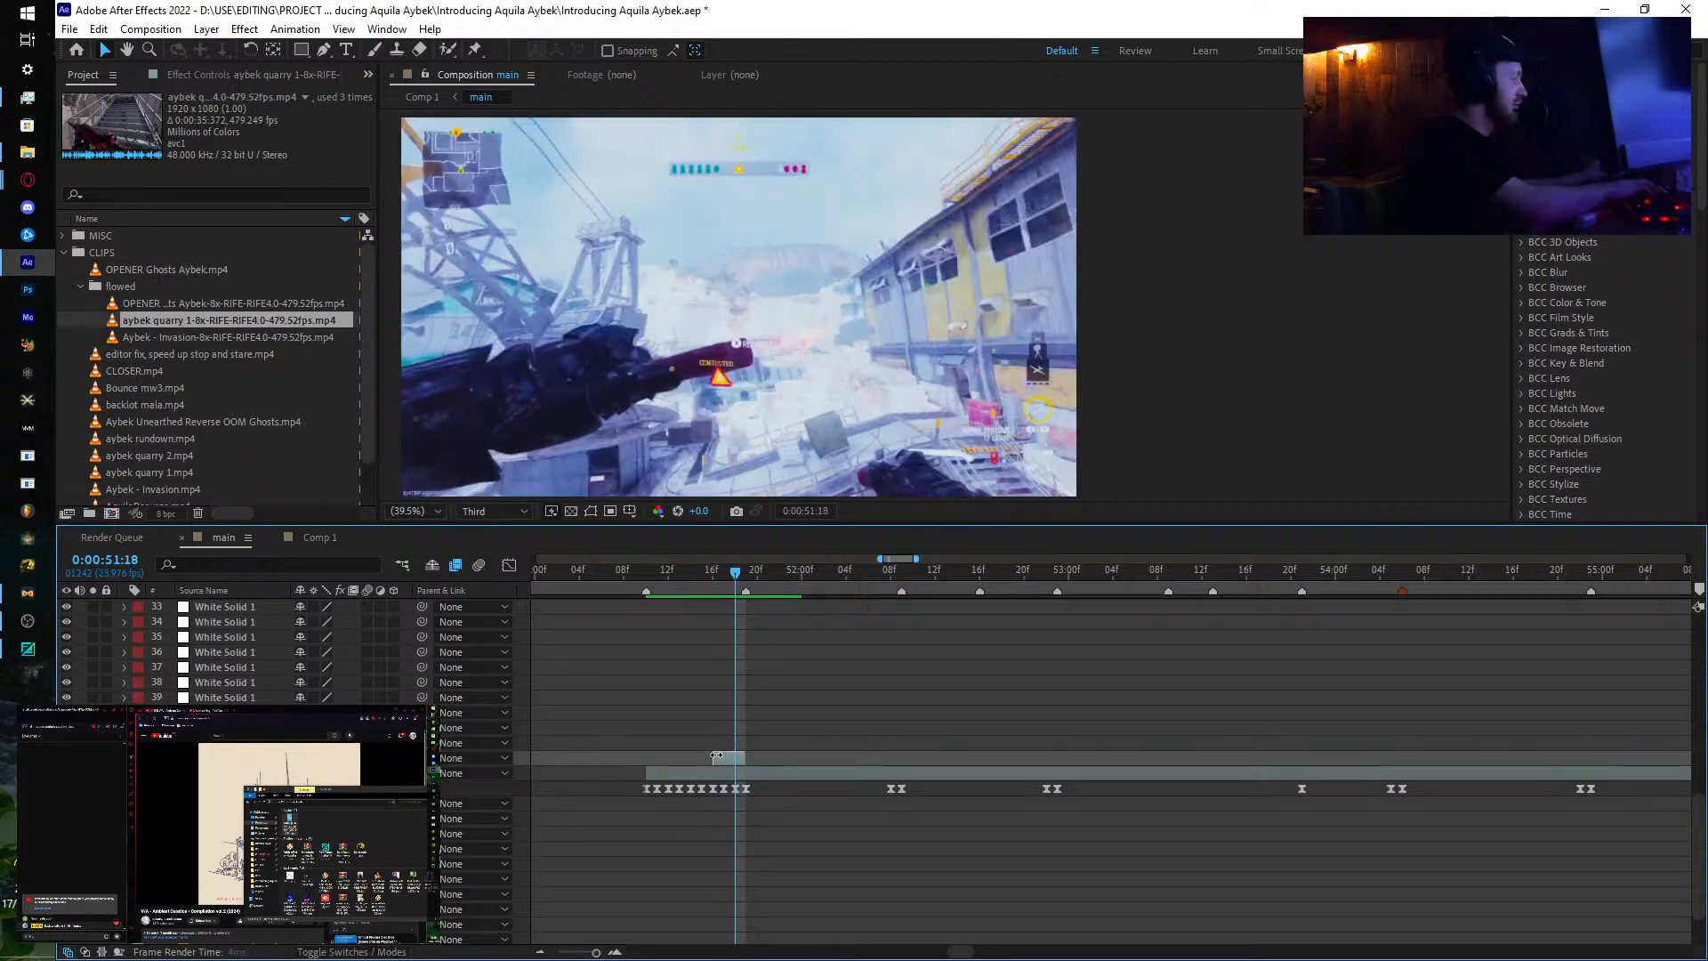
Step: Step frame by frame between 0:00:51:15 and 0:00:51:20 to check how the short duplicate plays over the original
{"action": "key", "text": "Page_Up"}
{"action": "key", "text": "Page_Up"}
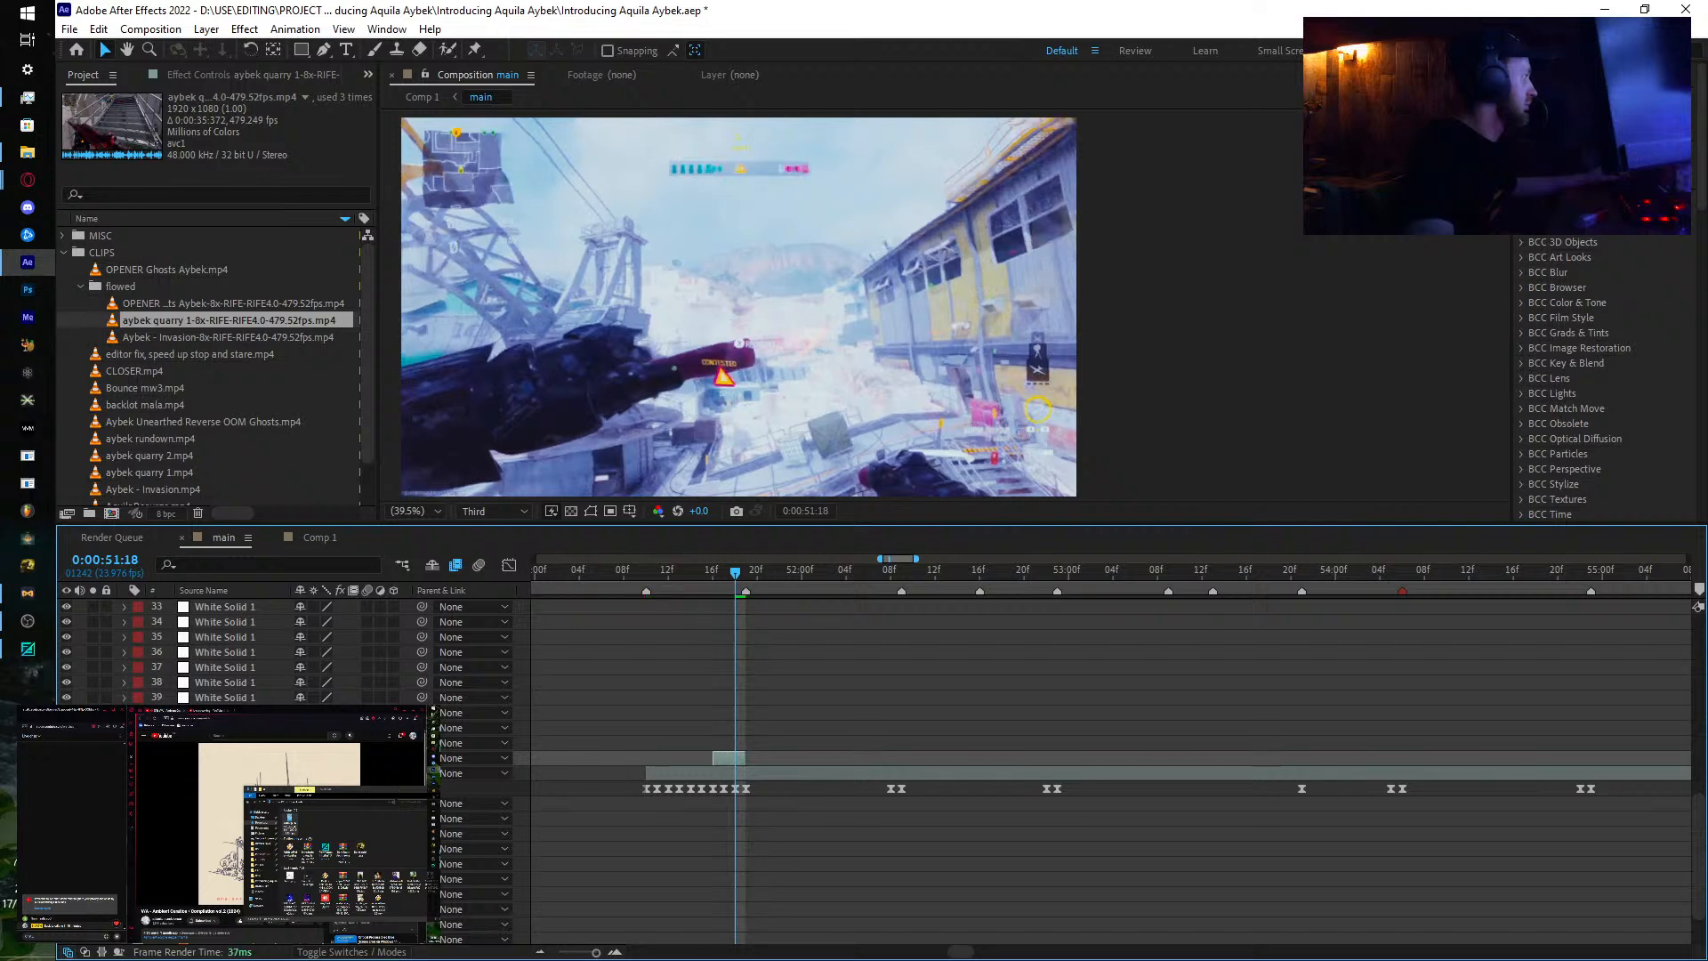
{"action": "key", "text": "Page_Up"}
{"action": "key", "text": "Page_Up"}
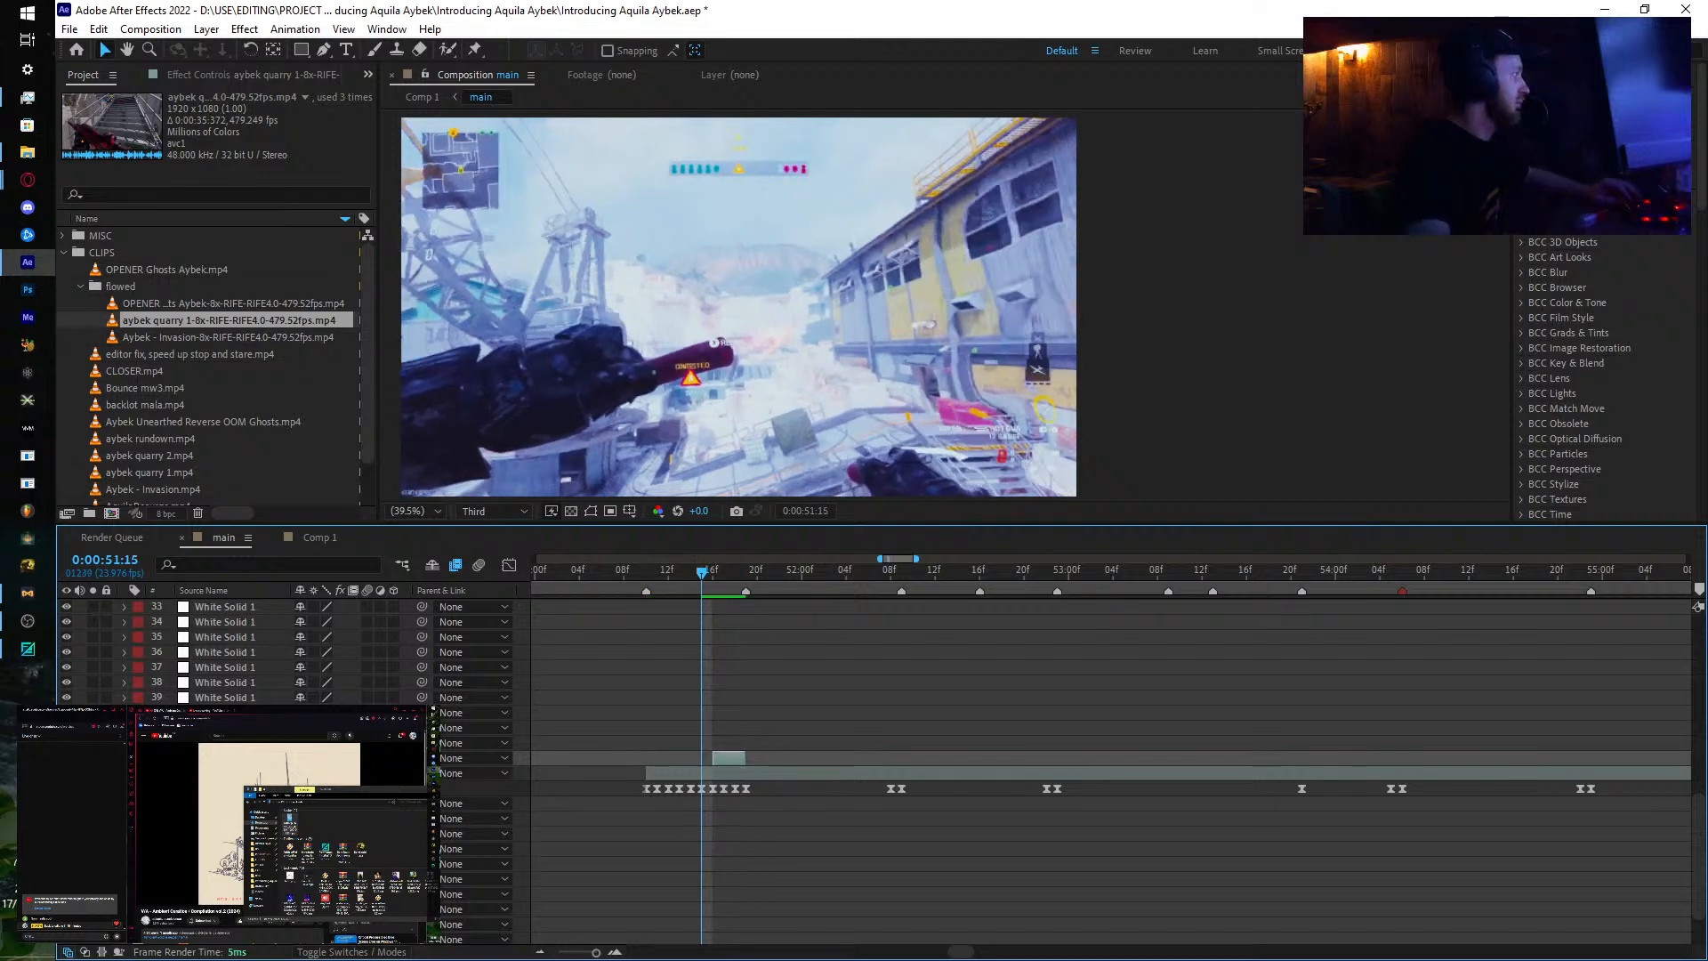
{"action": "key", "text": "Page_Down"}
{"action": "key", "text": "Page_Down"}
{"action": "key", "text": "Page_Down"}
{"action": "key", "text": "Page_Down"}
{"action": "key", "text": "Page_Down"}
{"action": "key", "text": "Page_Down"}
{"action": "key", "text": "Page_Down"}
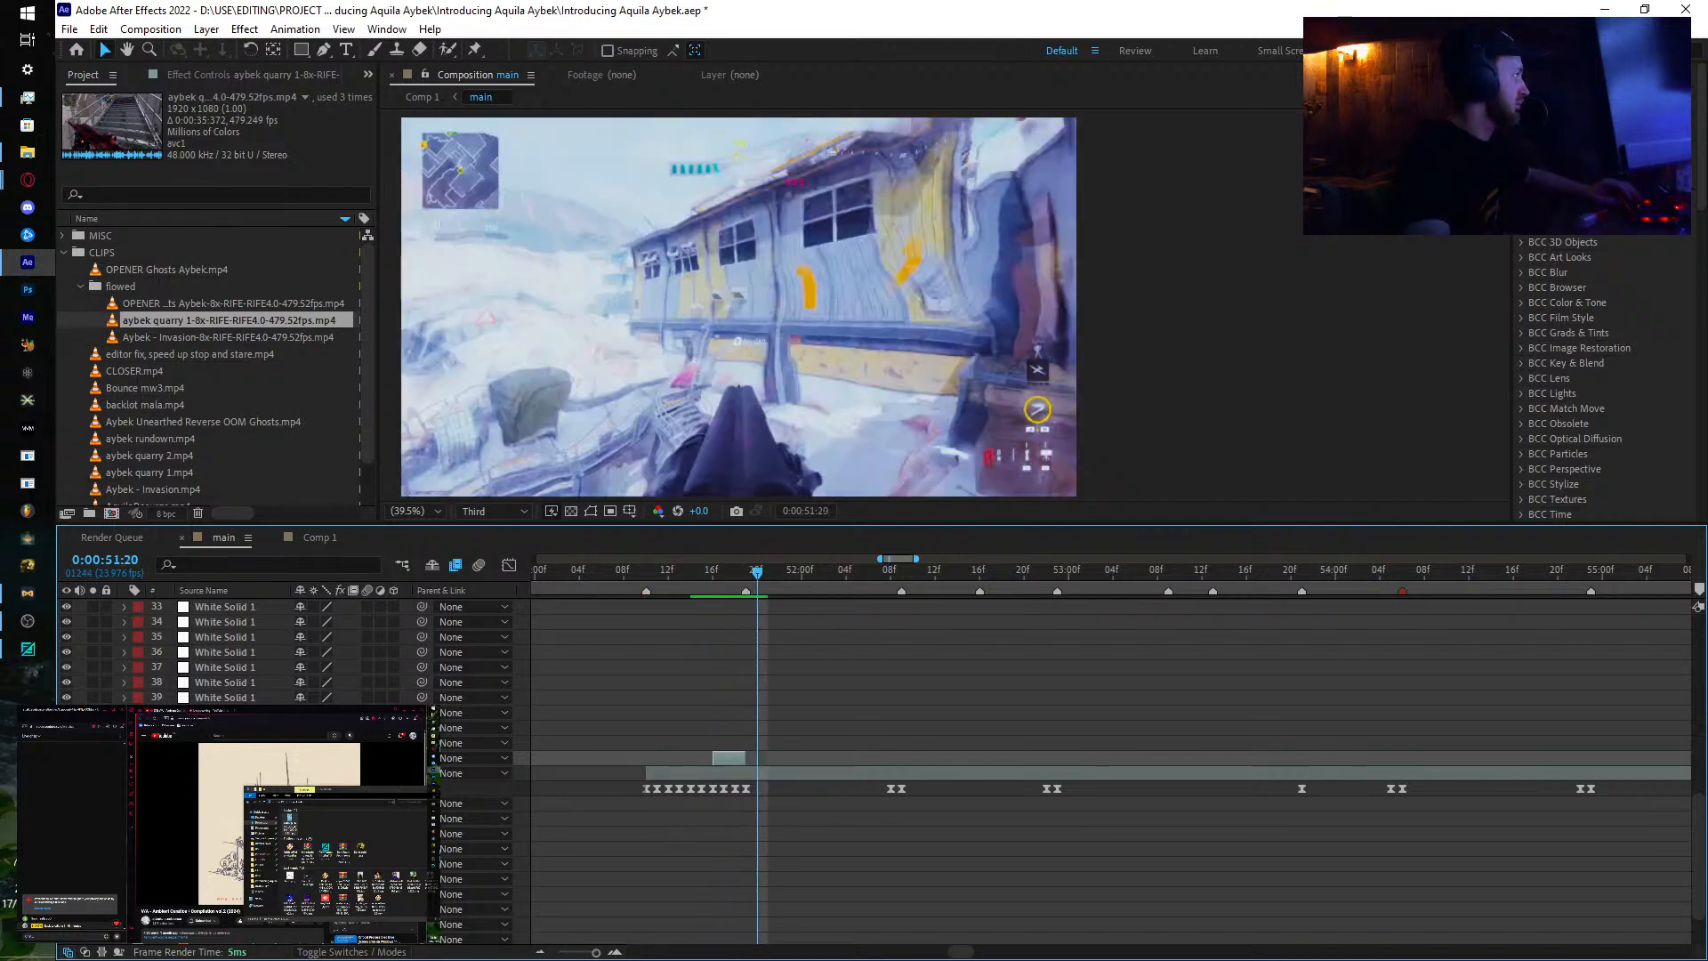
{"action": "key", "text": "Page_Up"}
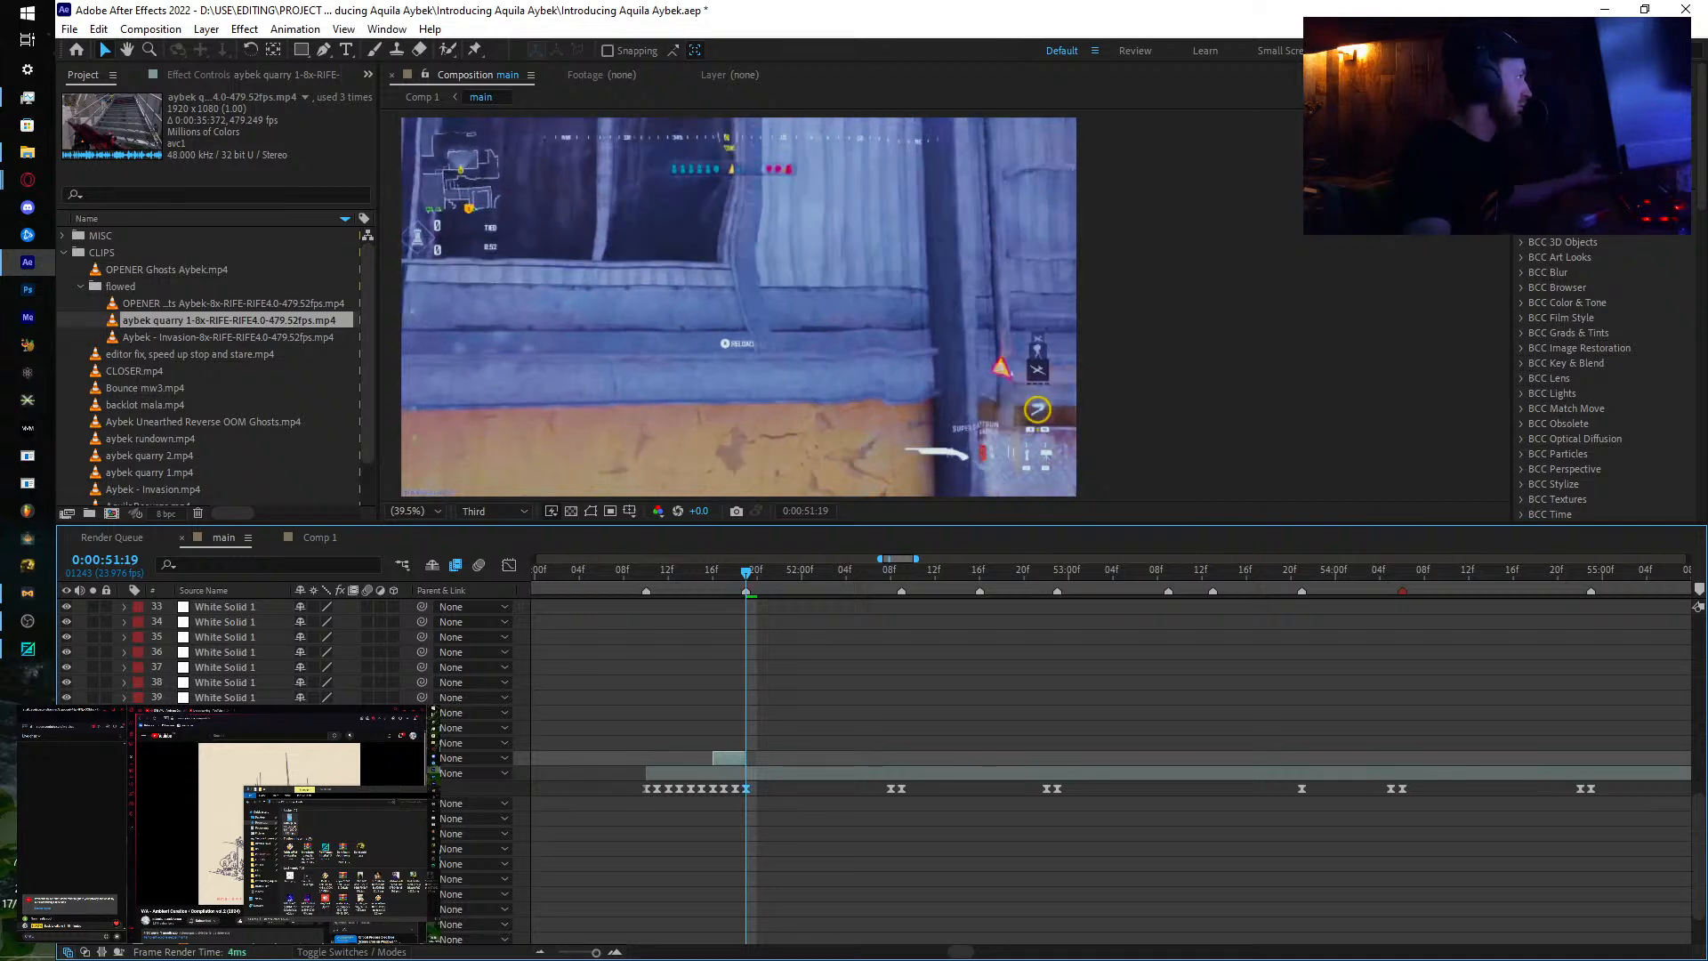
Step: Select the original aybek quarry 1 layer and add adjusted time-remap keyframes on each frame from 0:00:51:20 to 0:00:51:23
{"action": "key", "text": "ctrl+Down"}
{"action": "key", "text": "Page_Down"}
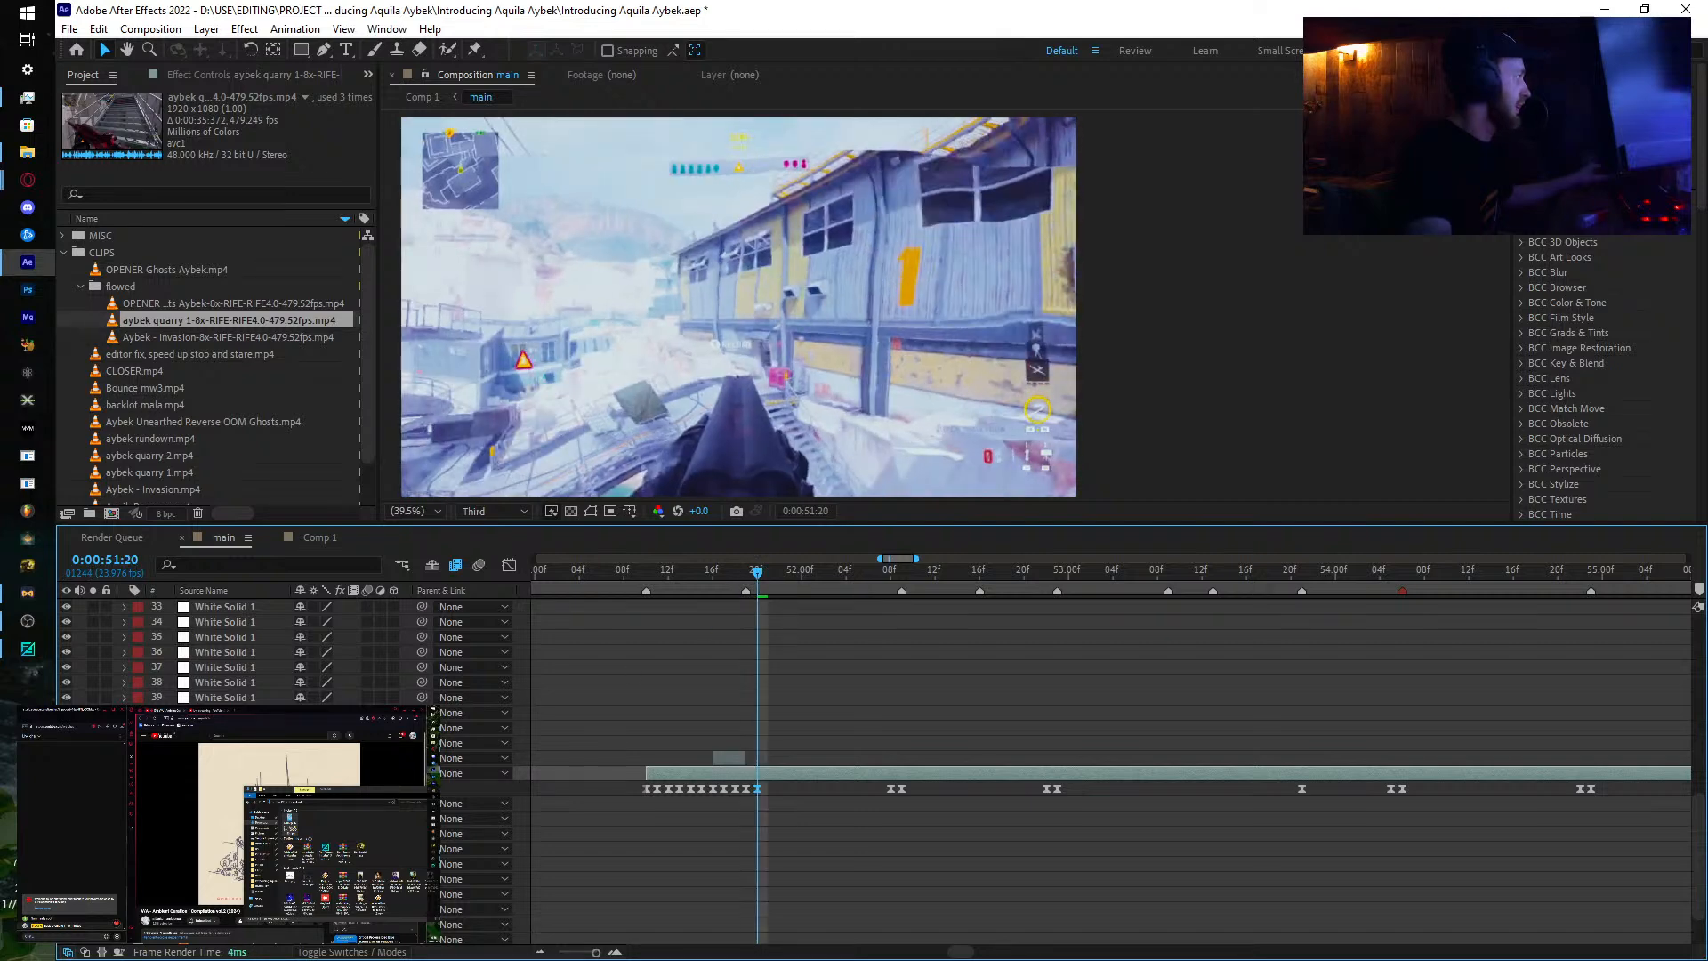
{"action": "key", "text": "Page_Down"}
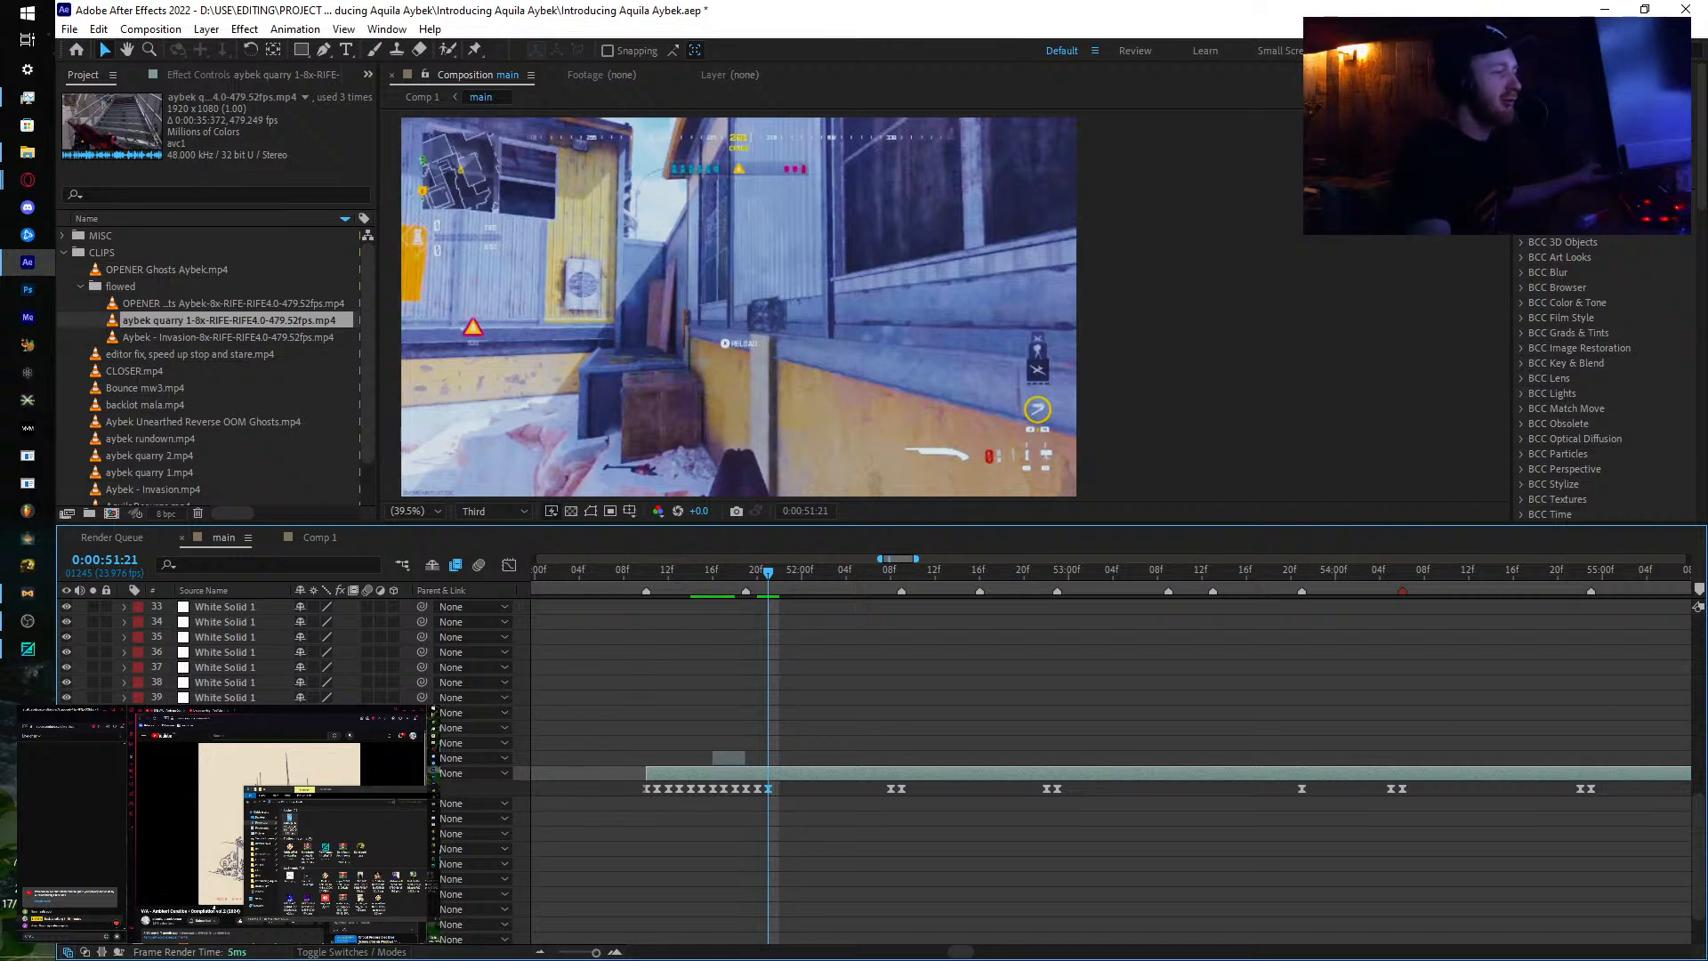
{"action": "left_click", "coordinate": [186, 900]}
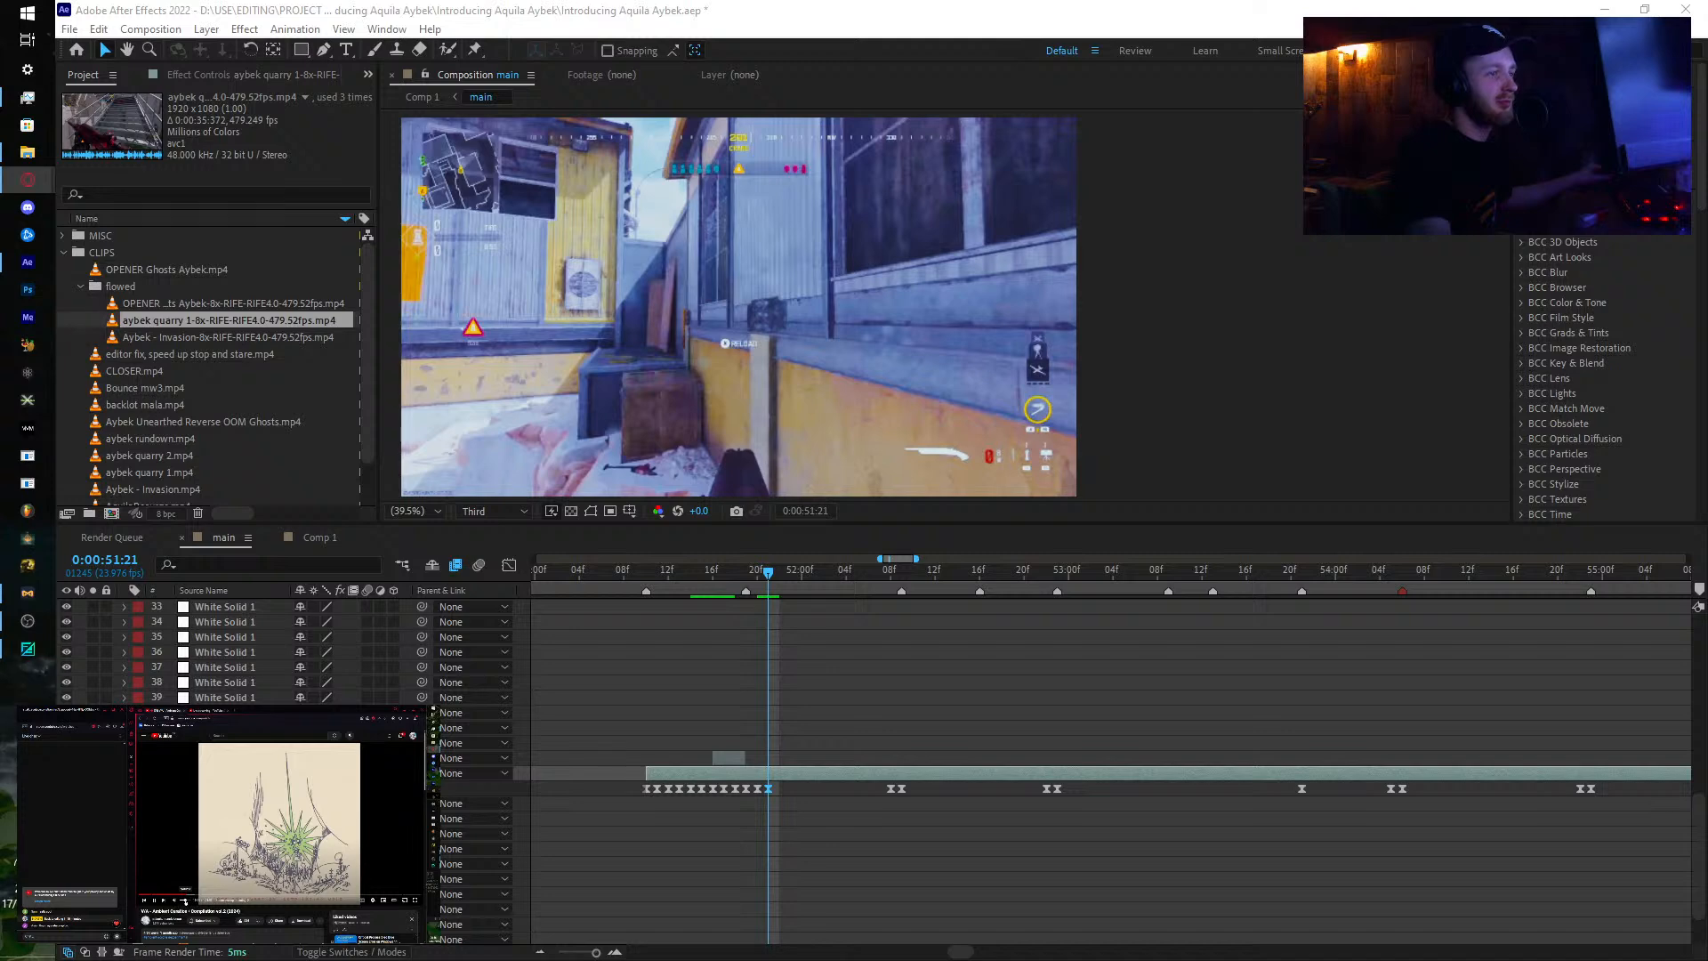
{"action": "left_click", "coordinate": [772, 576]}
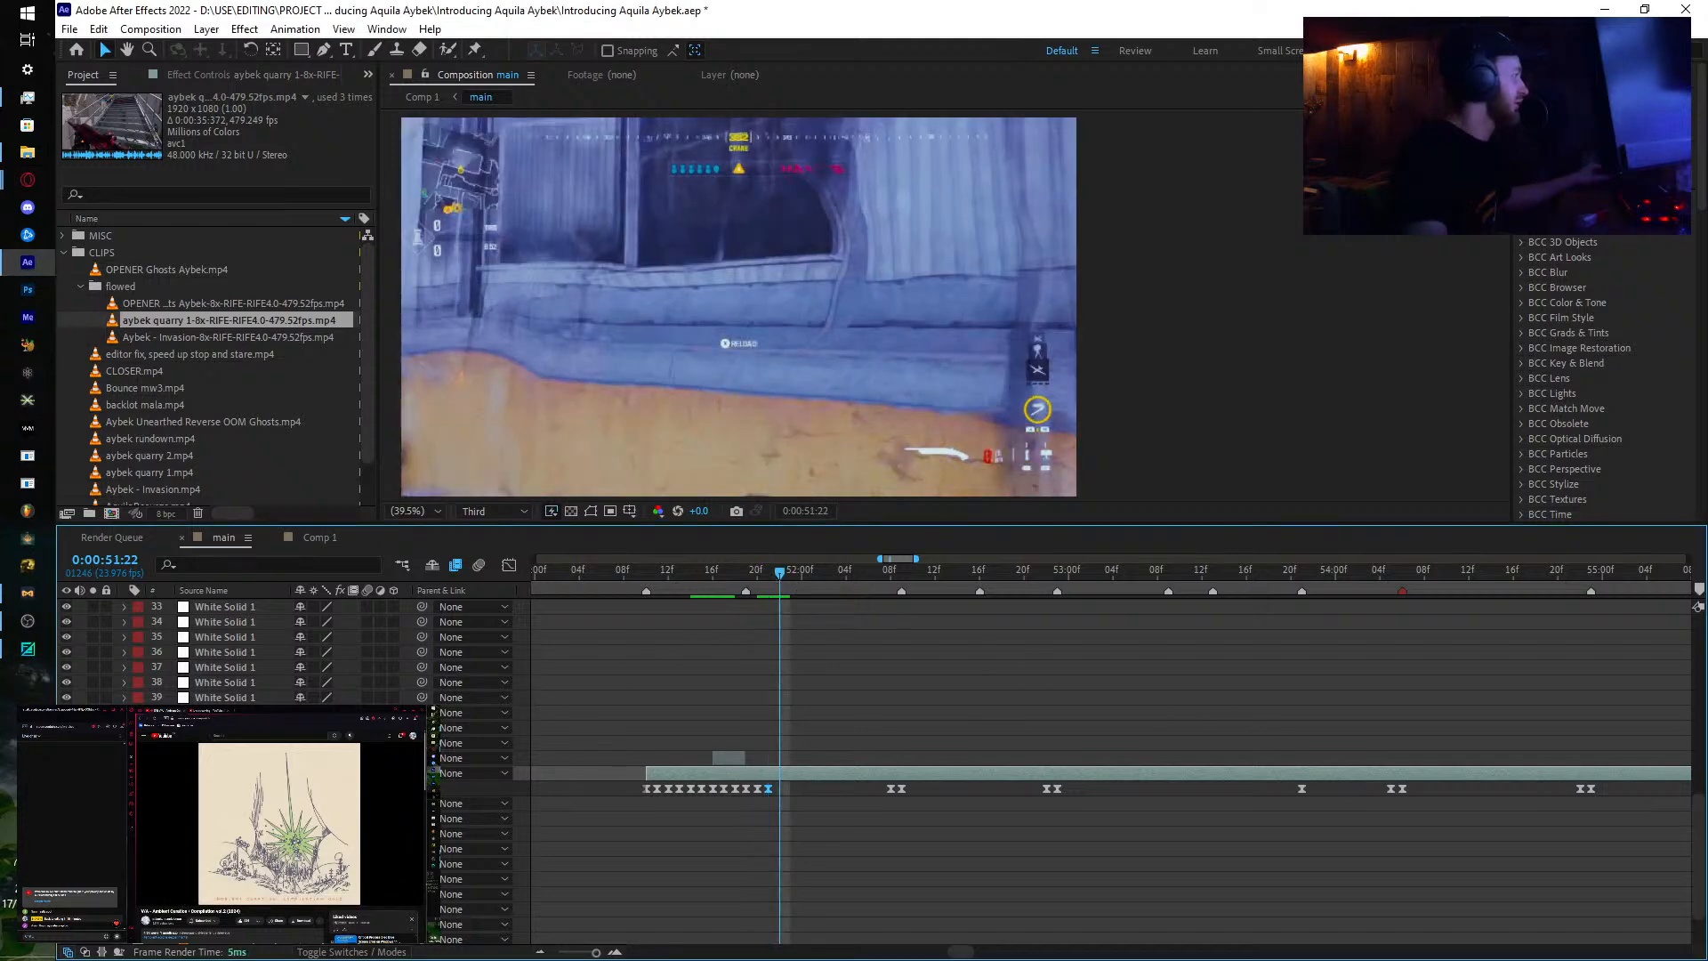
{"action": "key", "text": "alt+Right"}
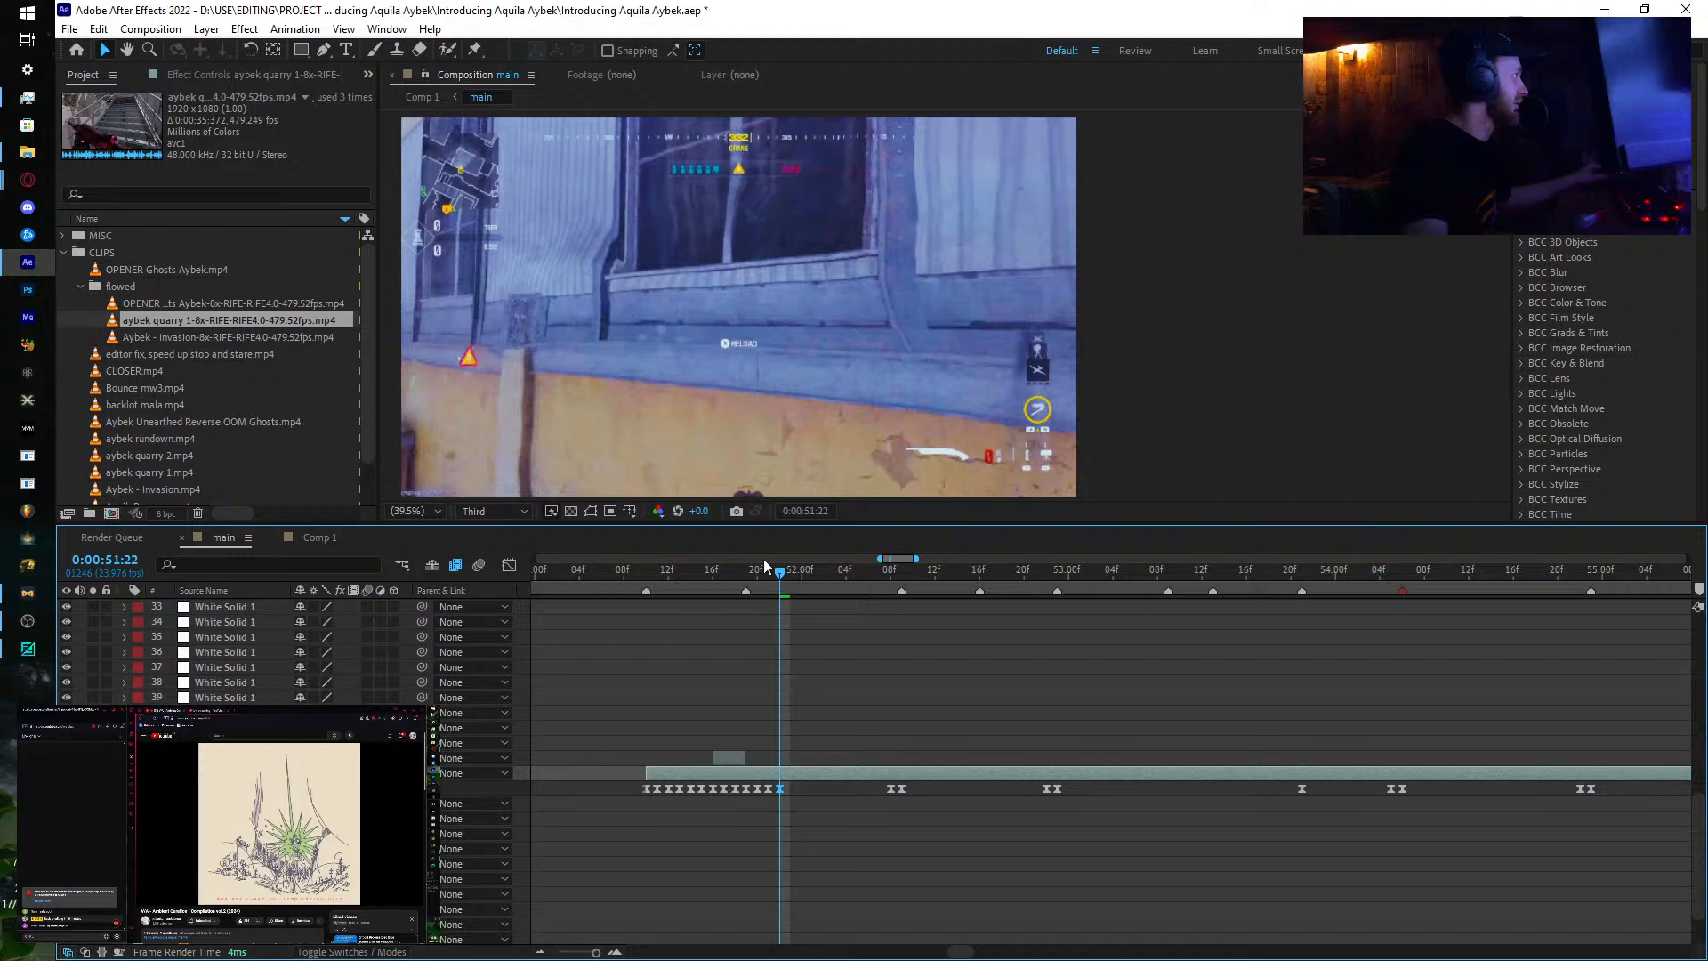
{"action": "key", "text": "Page_Down"}
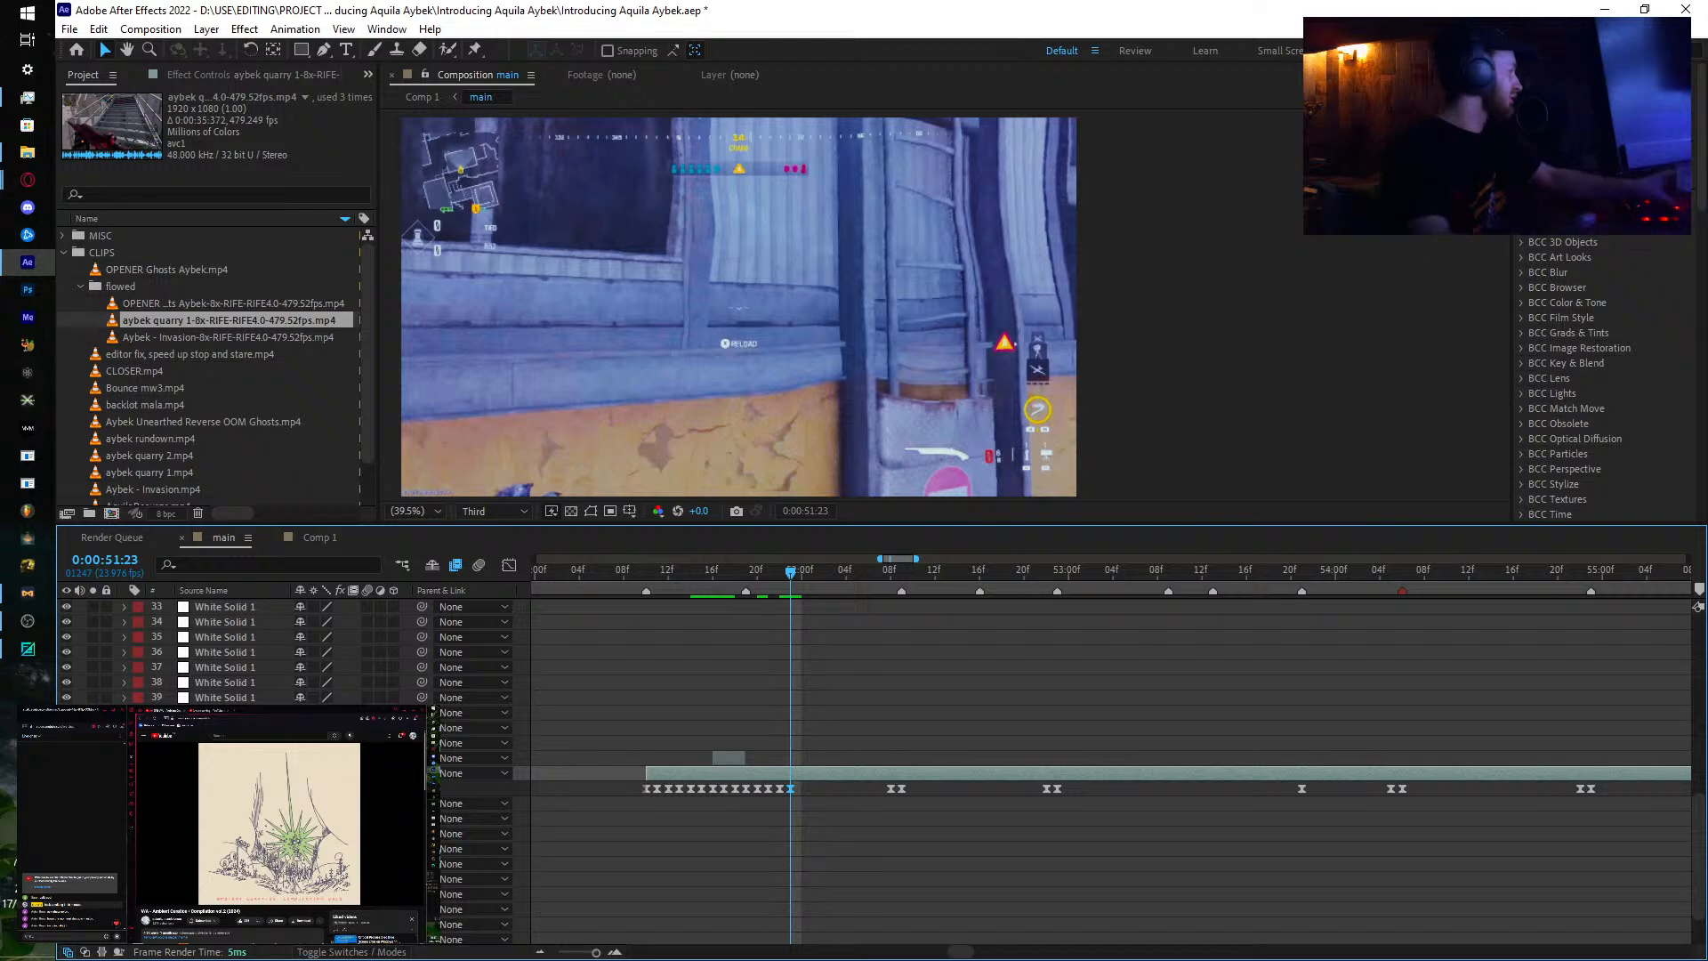
Step: Add time-remap keyframes on each frame from 0:00:52:00 to 0:00:52:03, retiming the source footage at every frame
{"action": "left_click", "coordinate": [794, 576]}
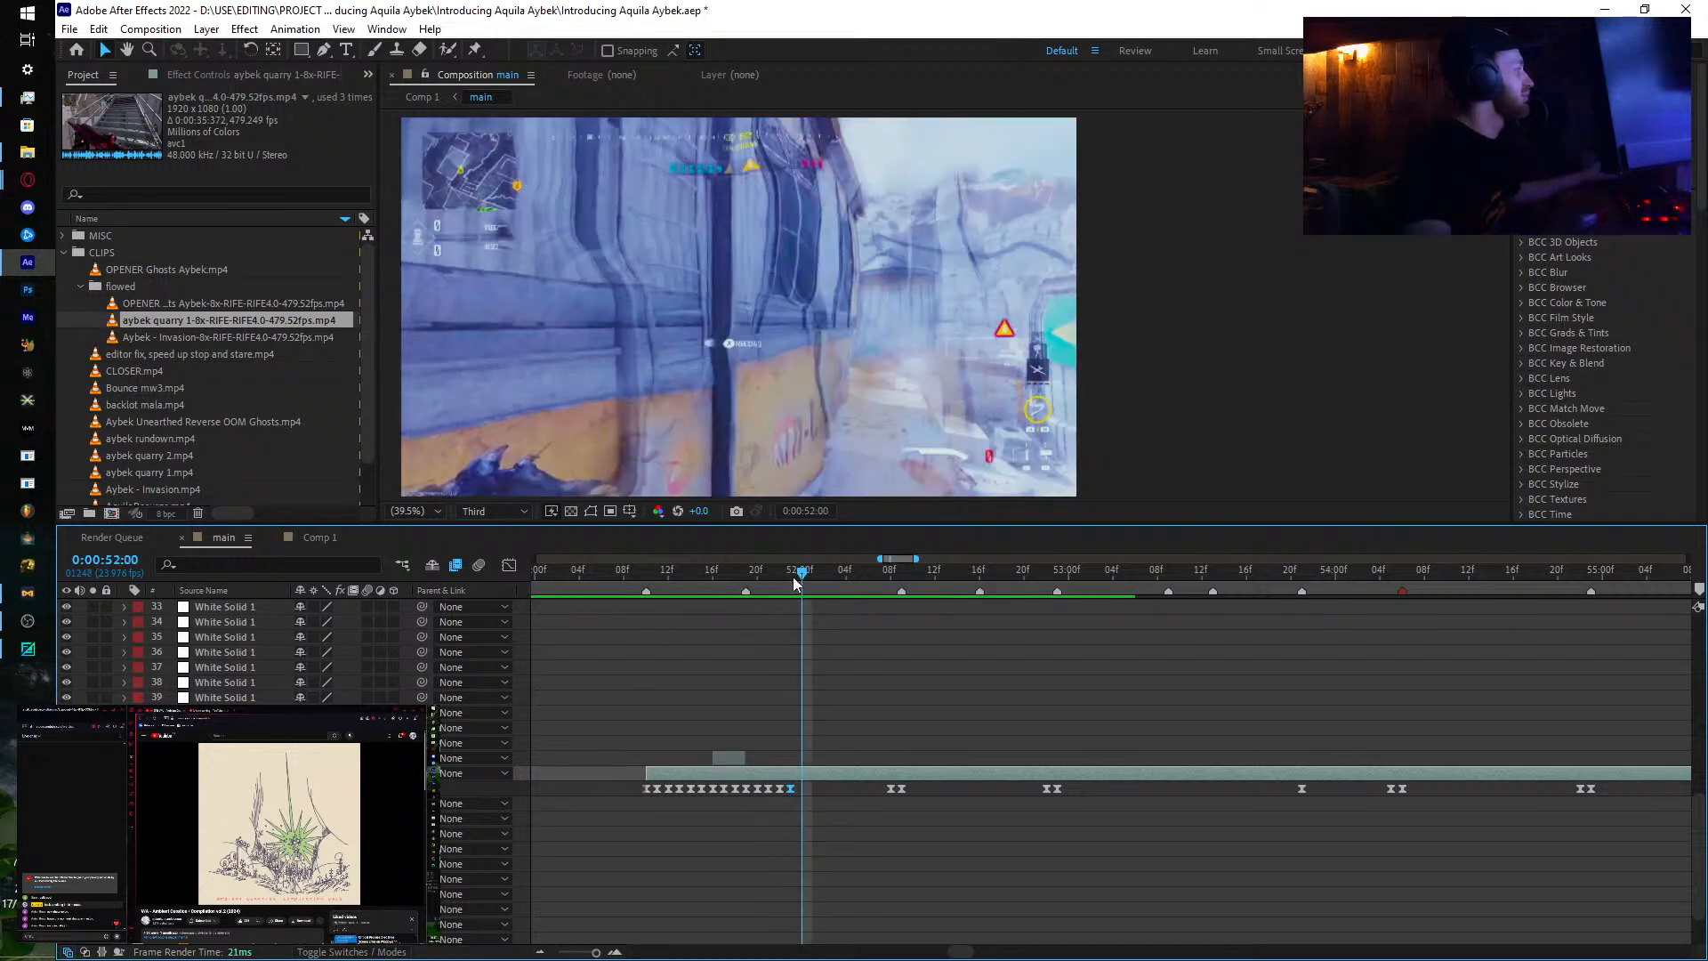
{"action": "left_click_drag", "start_coordinate": [320, 789], "coordinate": [288, 788]}
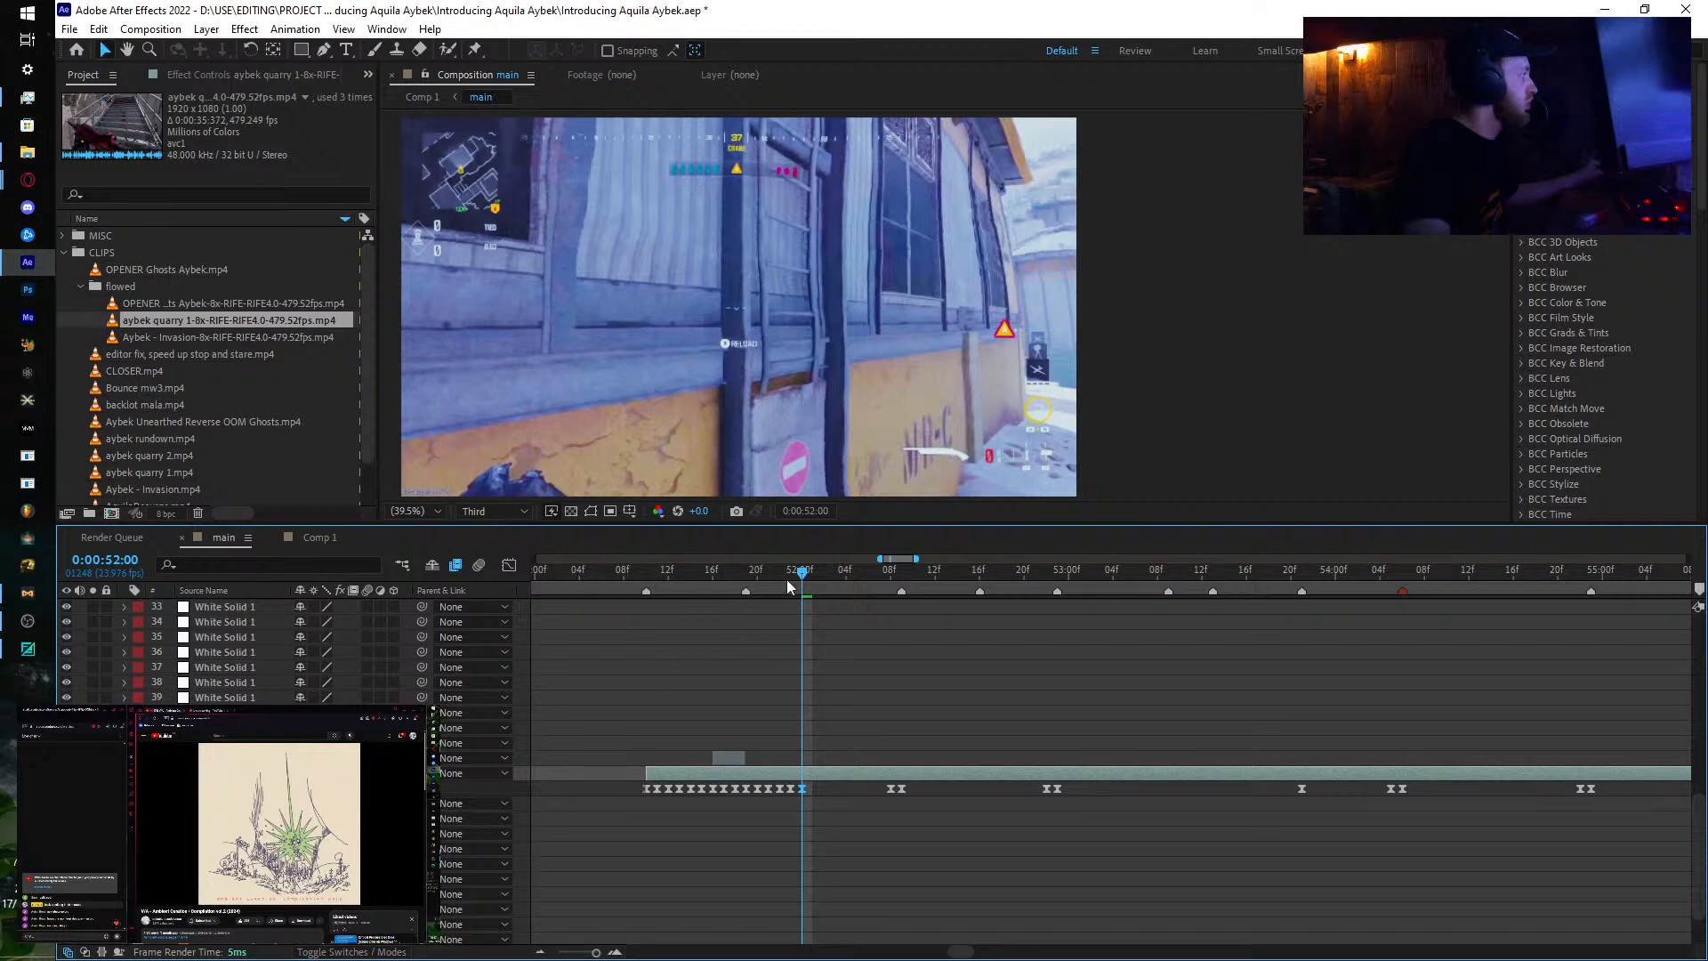
{"action": "left_click_drag", "start_coordinate": [803, 579], "coordinate": [810, 580]}
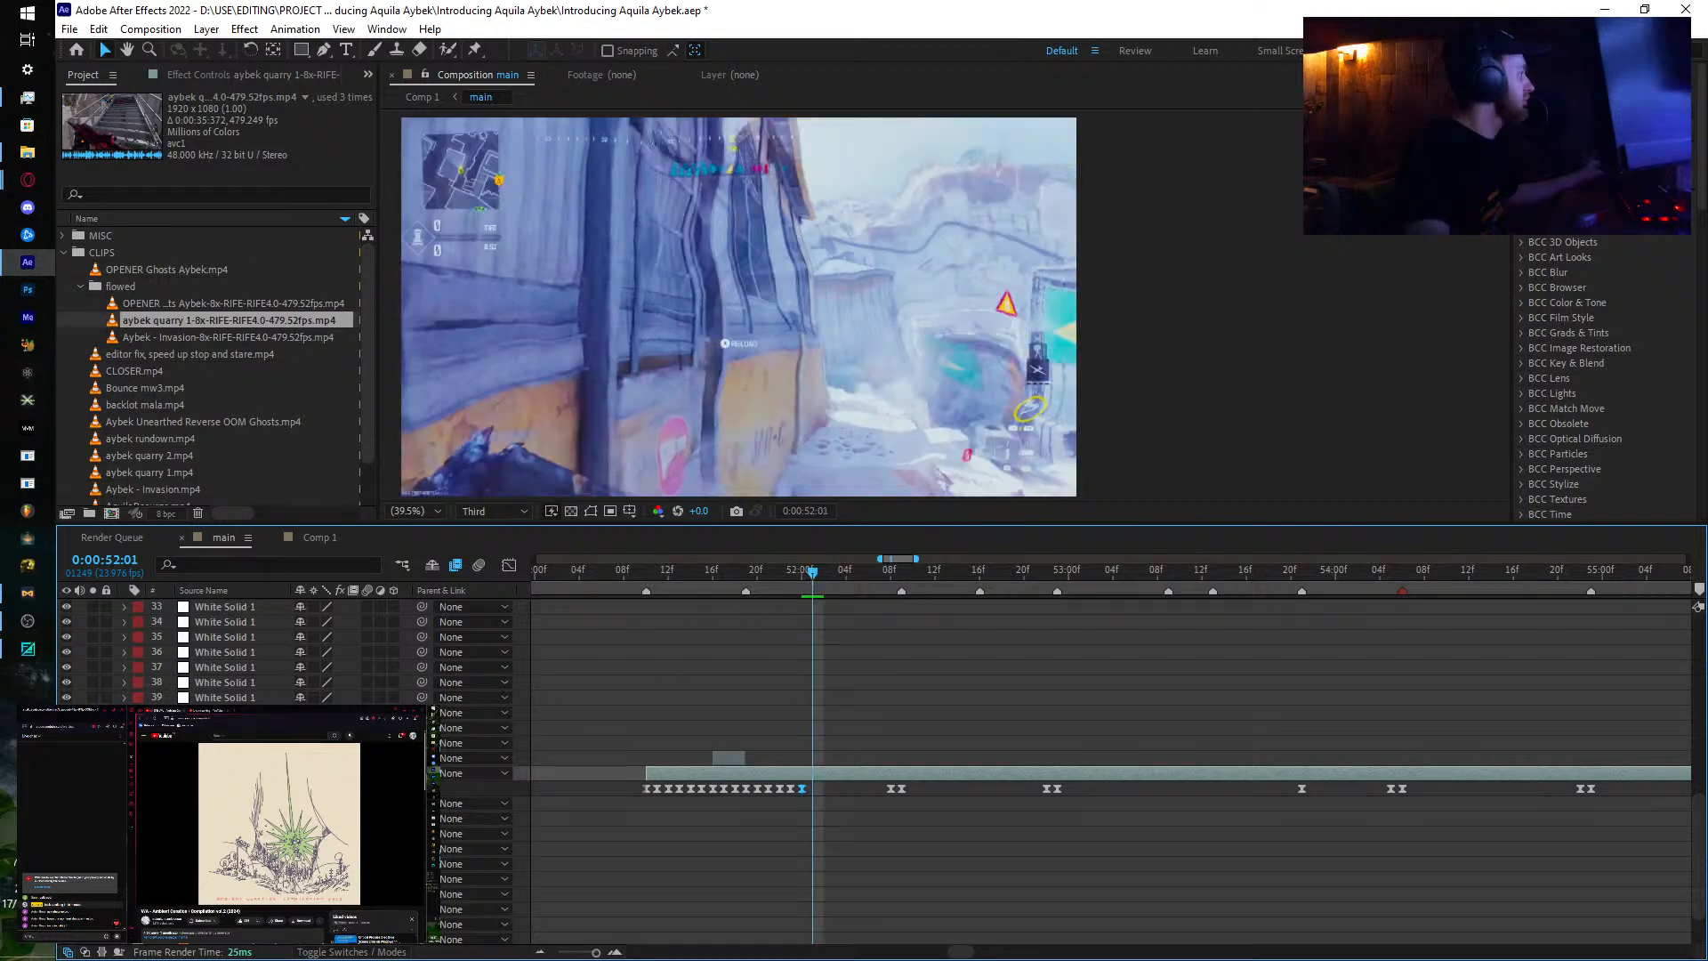
{"action": "left_click_drag", "start_coordinate": [311, 788], "coordinate": [299, 788]}
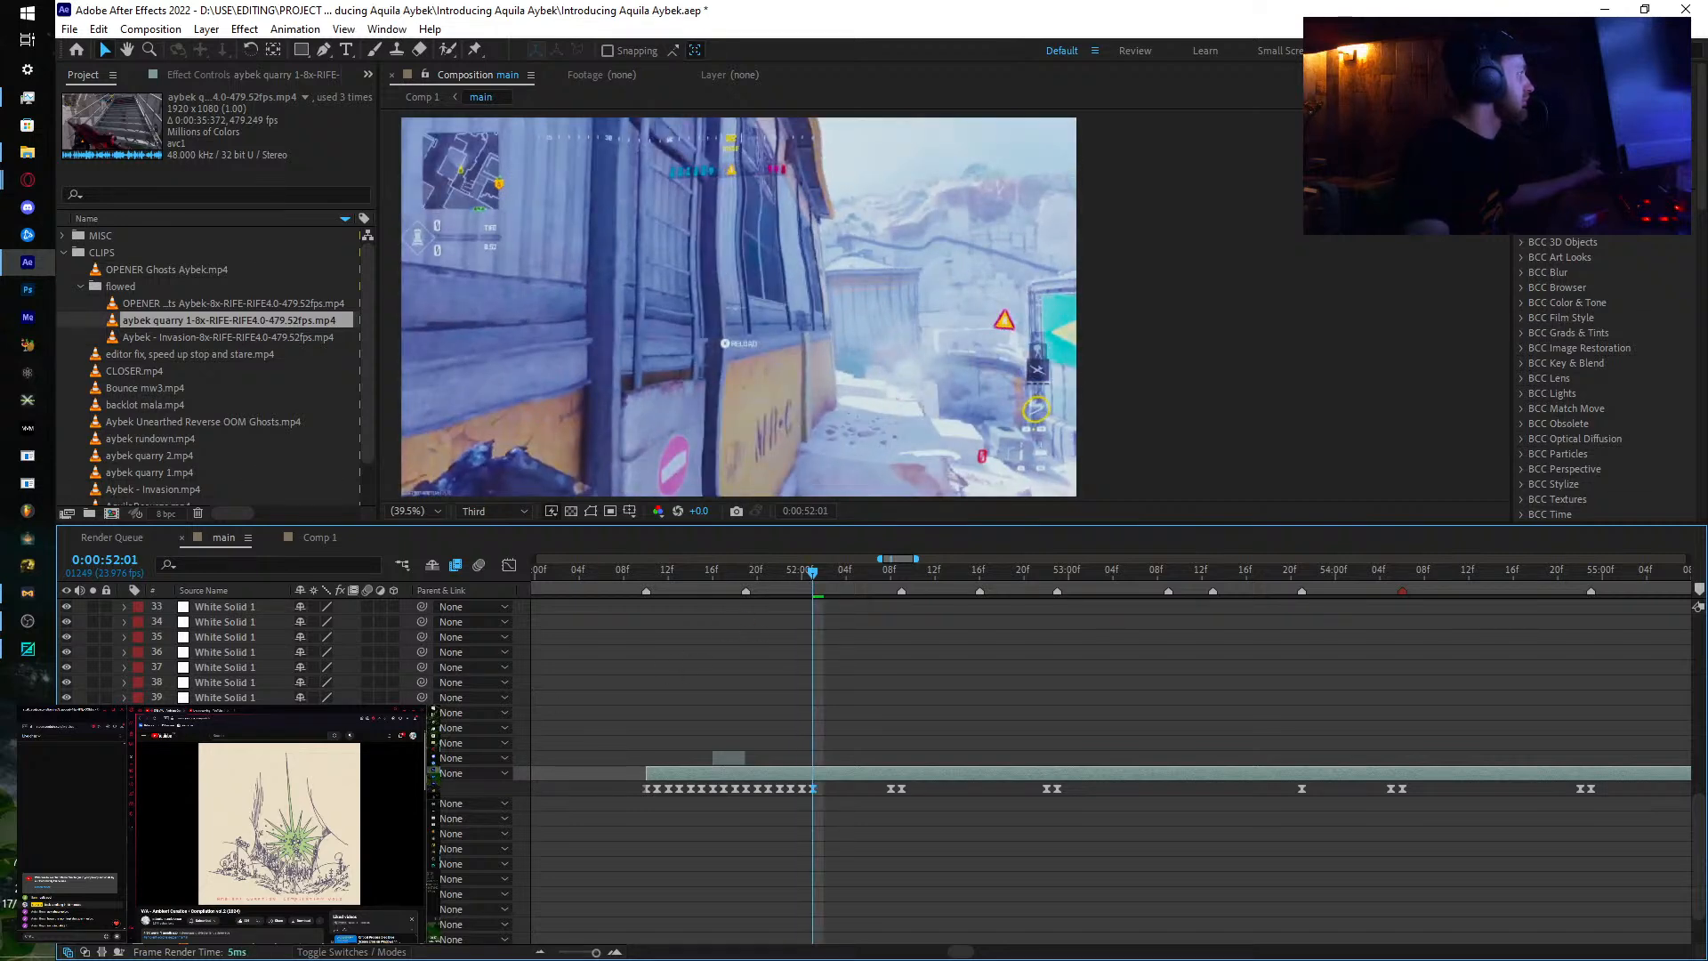
{"action": "left_click_drag", "start_coordinate": [817, 576], "coordinate": [824, 577]}
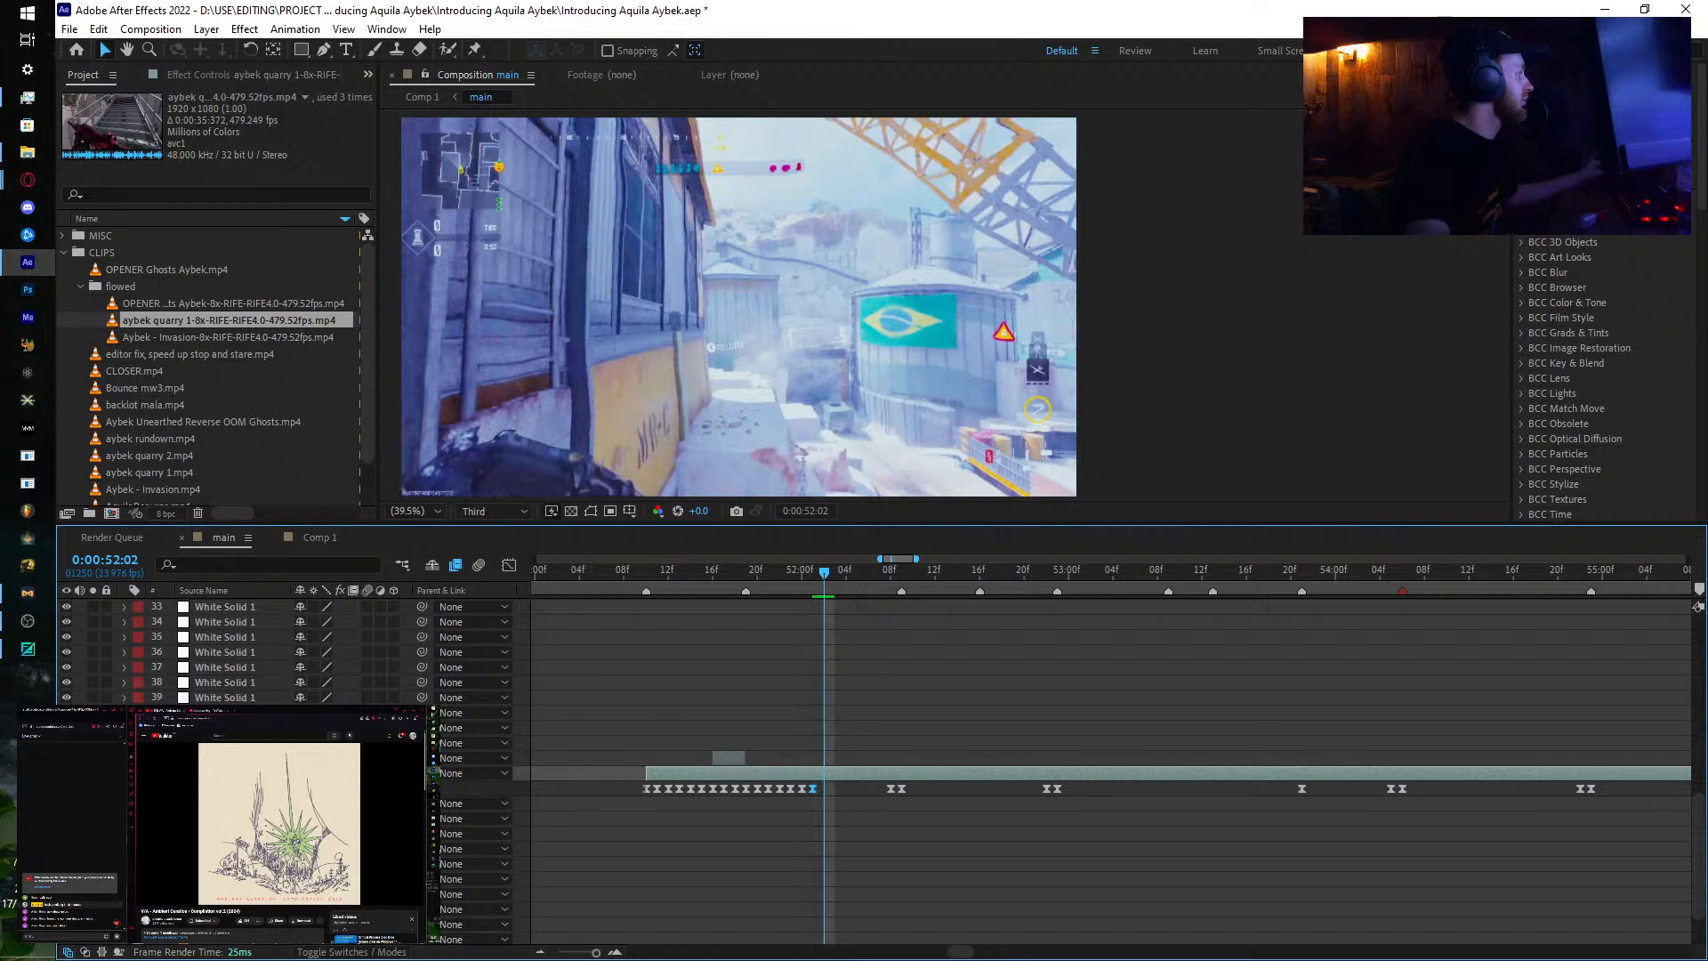
{"action": "key", "text": "Page_Down"}
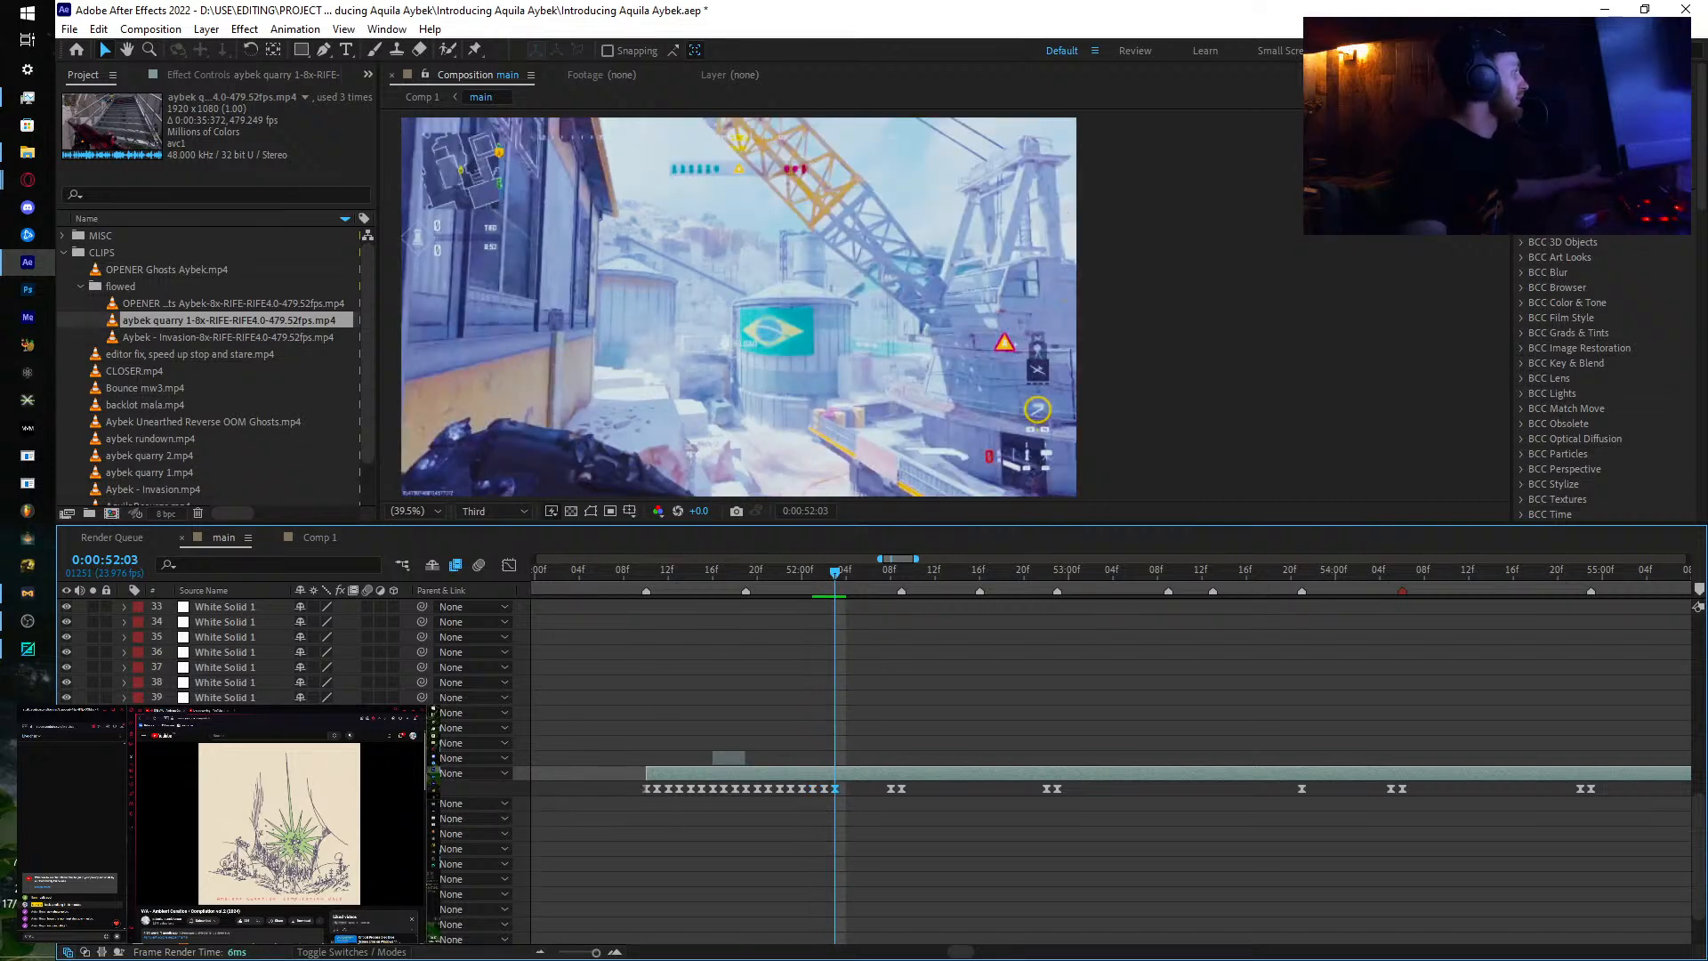
Step: Add time-remap keyframes at 0:00:52:04 and 0:00:52:05 and shift their values to a later source moment
{"action": "key", "text": "Page_Down"}
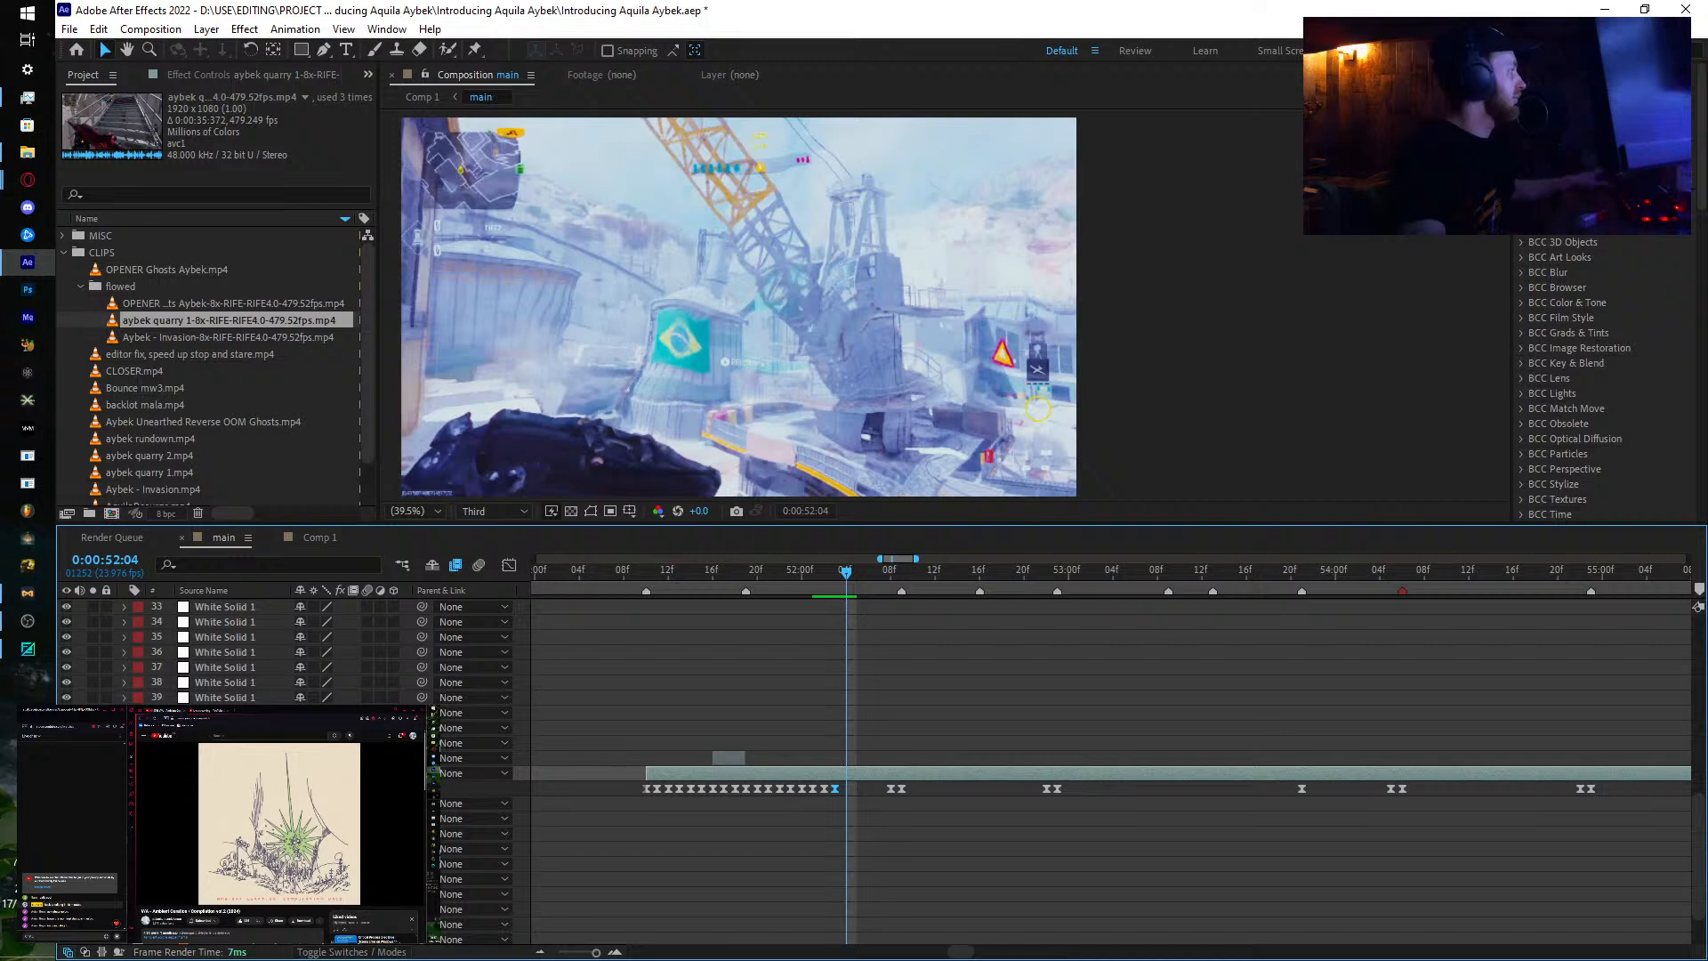
{"action": "key", "text": "ctrl+v"}
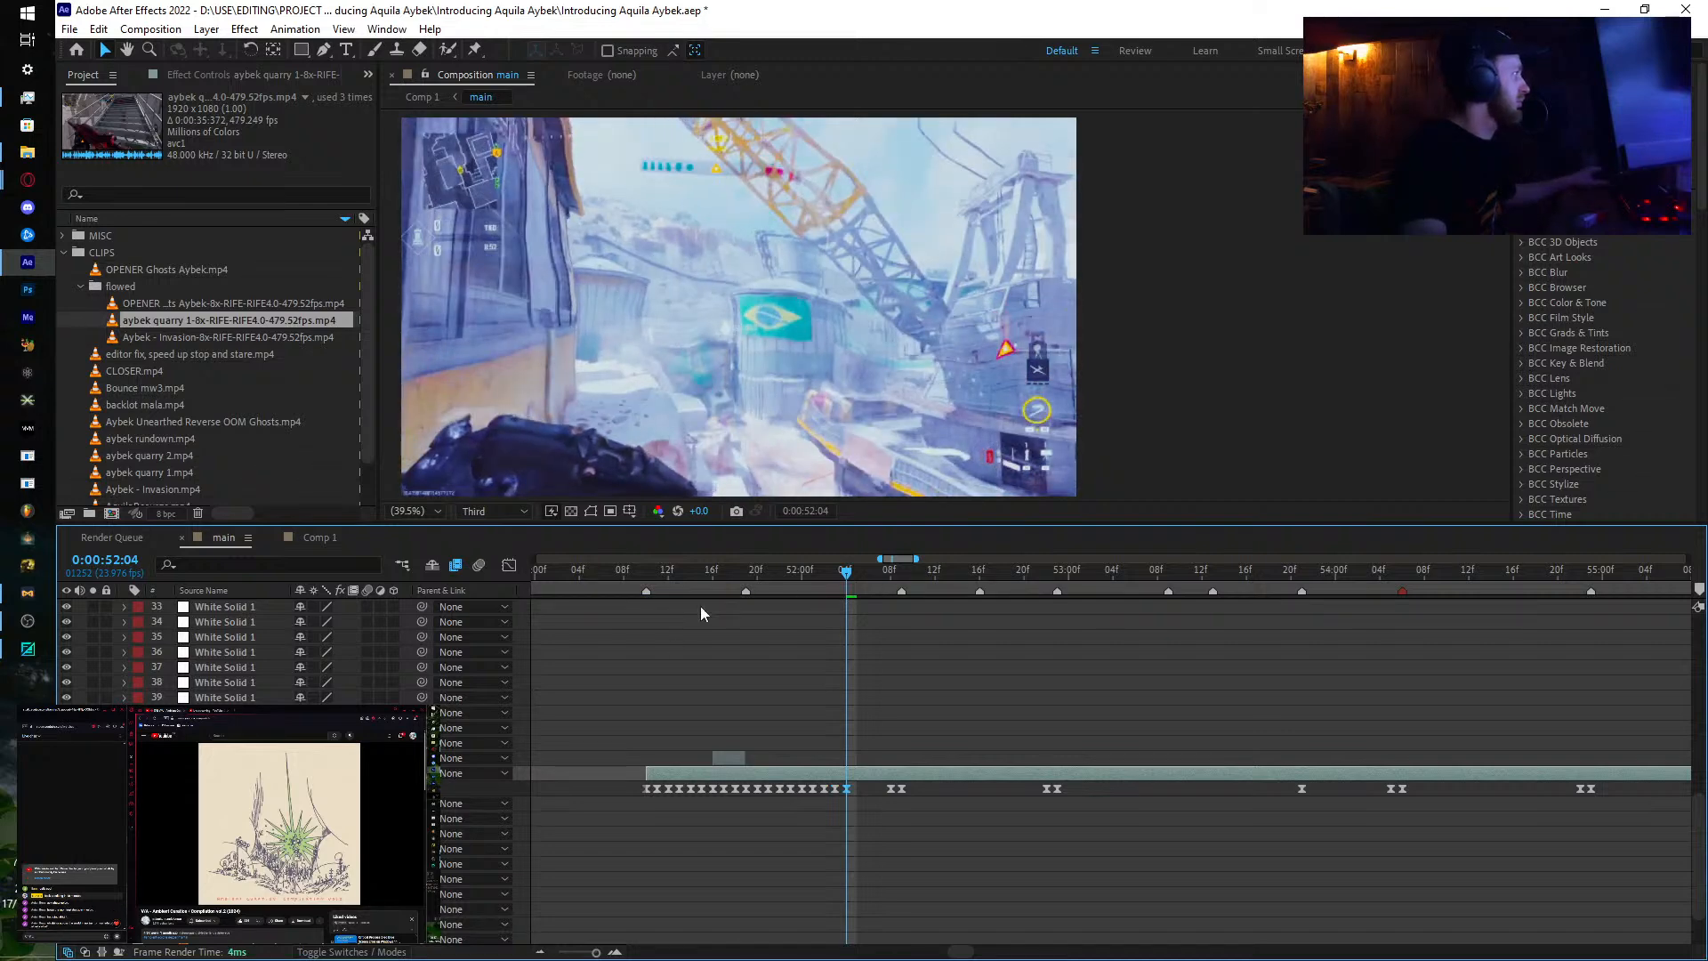
{"action": "left_click_drag", "start_coordinate": [845, 572], "coordinate": [846, 576]}
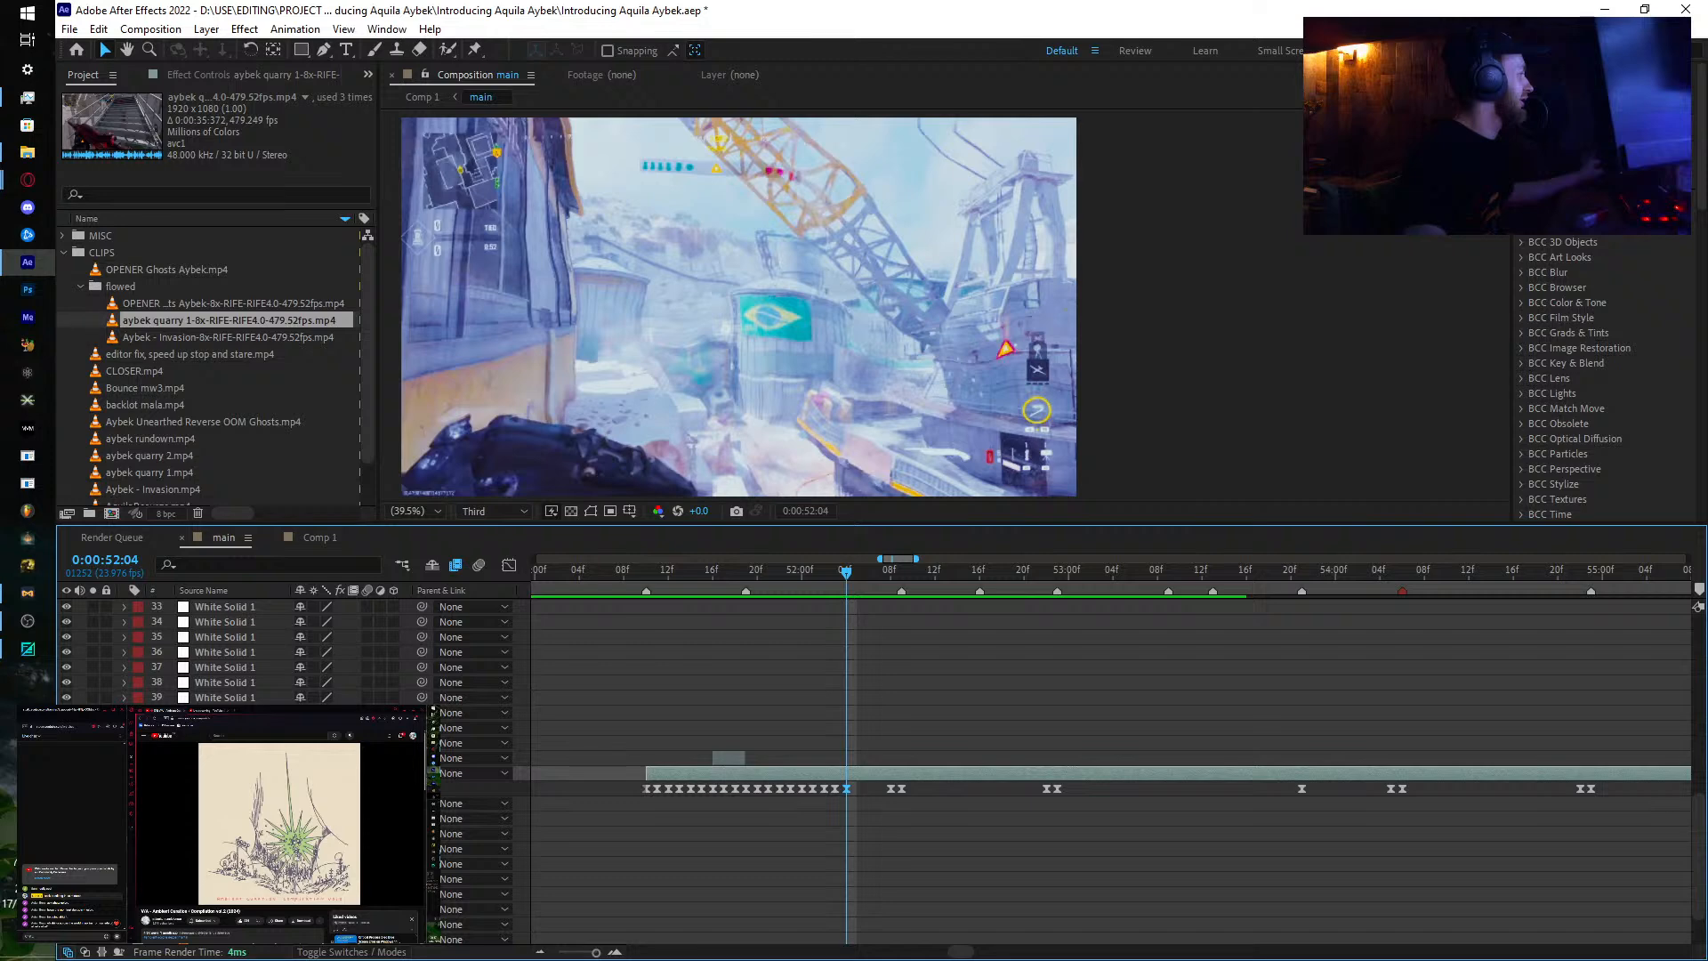
{"action": "mouse_move", "coordinate": [313, 788]}
{"action": "left_mouse_down"}
{"action": "mouse_move", "coordinate": [342, 789]}
{"action": "mouse_move", "coordinate": [326, 788]}
{"action": "left_mouse_up"}
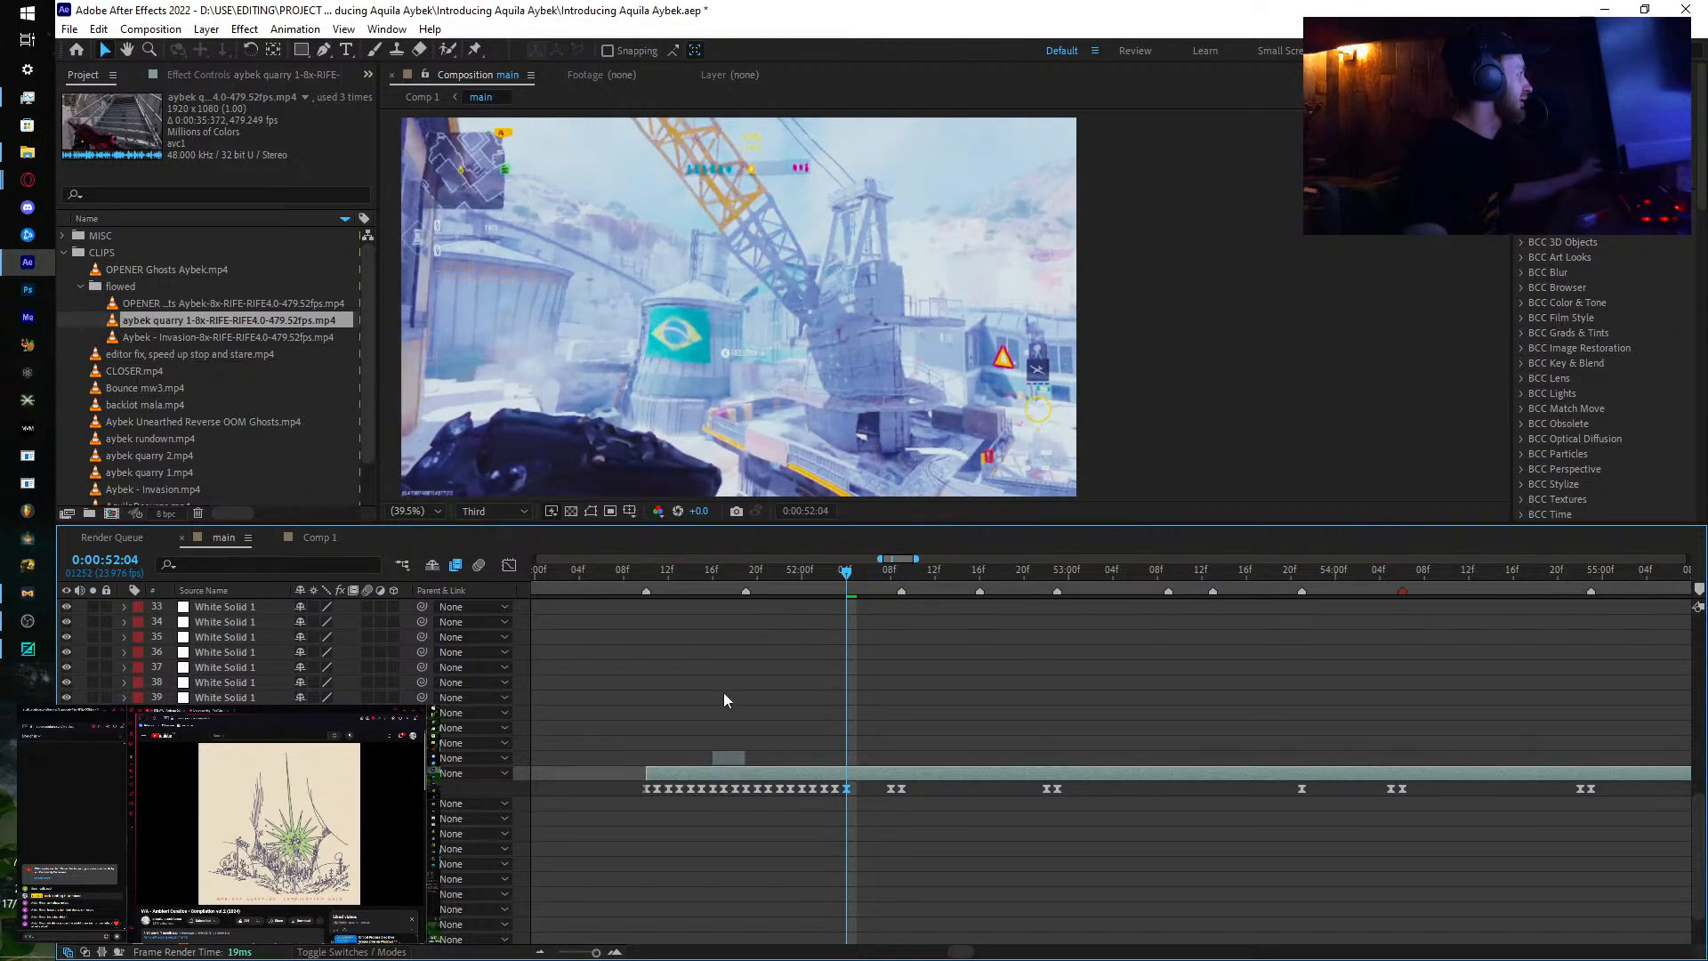
{"action": "left_click", "coordinate": [853, 577]}
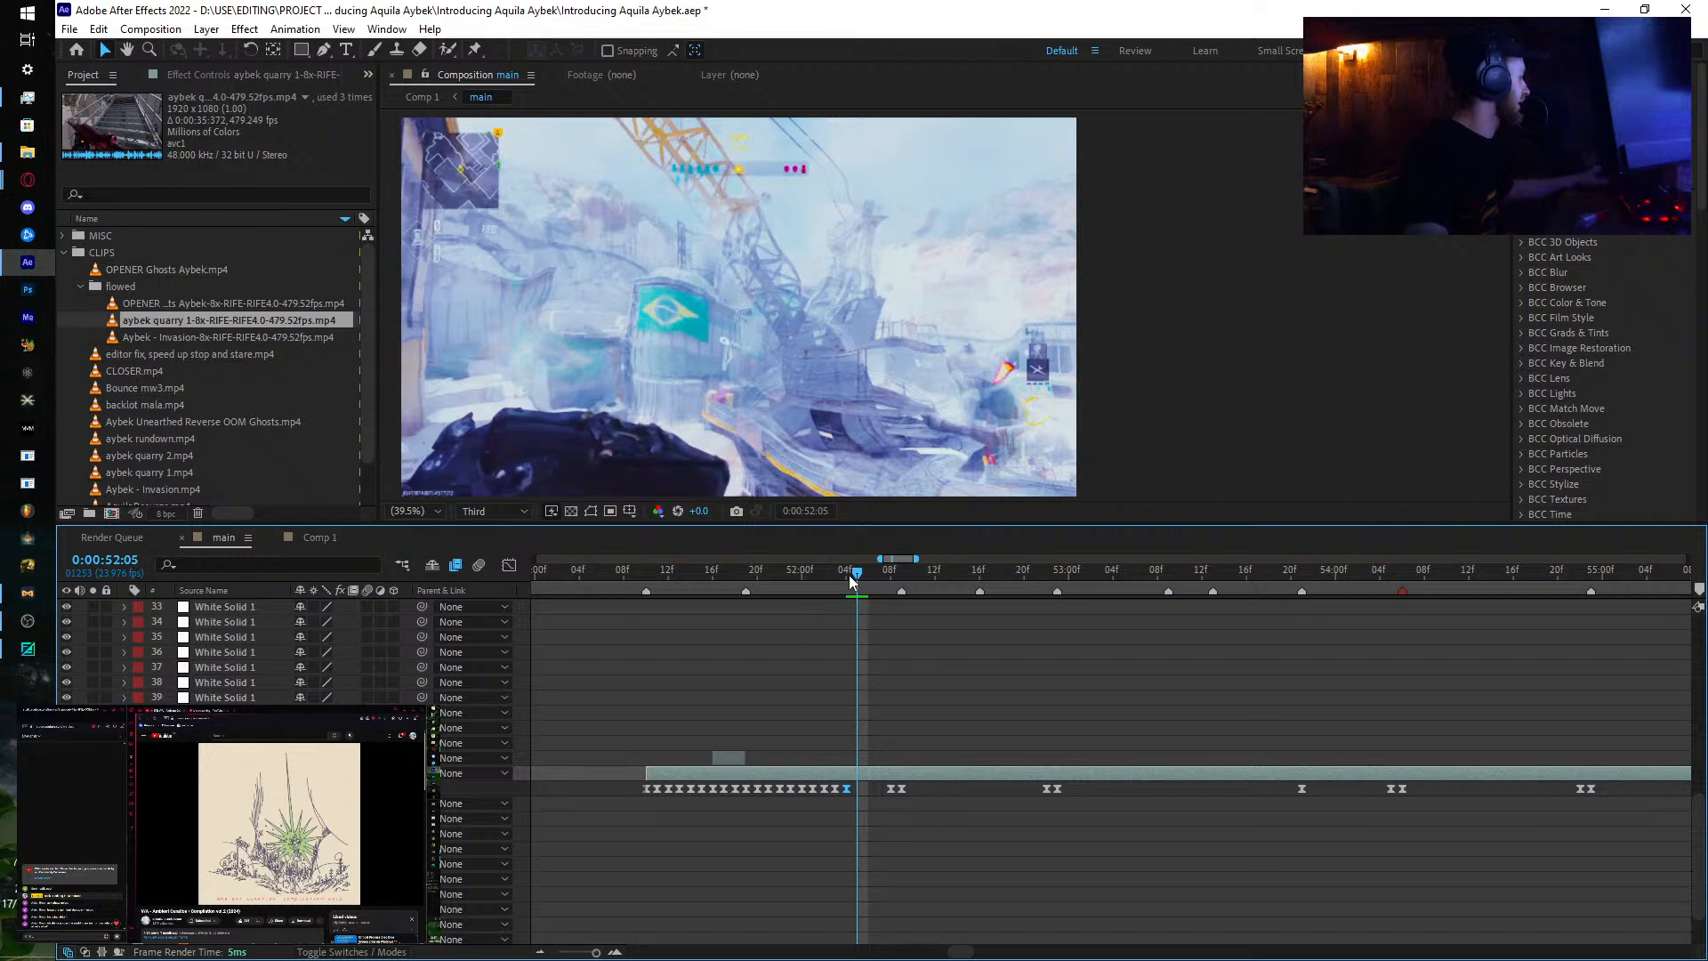
{"action": "key", "text": "ctrl+v"}
{"action": "left_click_drag", "start_coordinate": [313, 788], "coordinate": [333, 788]}
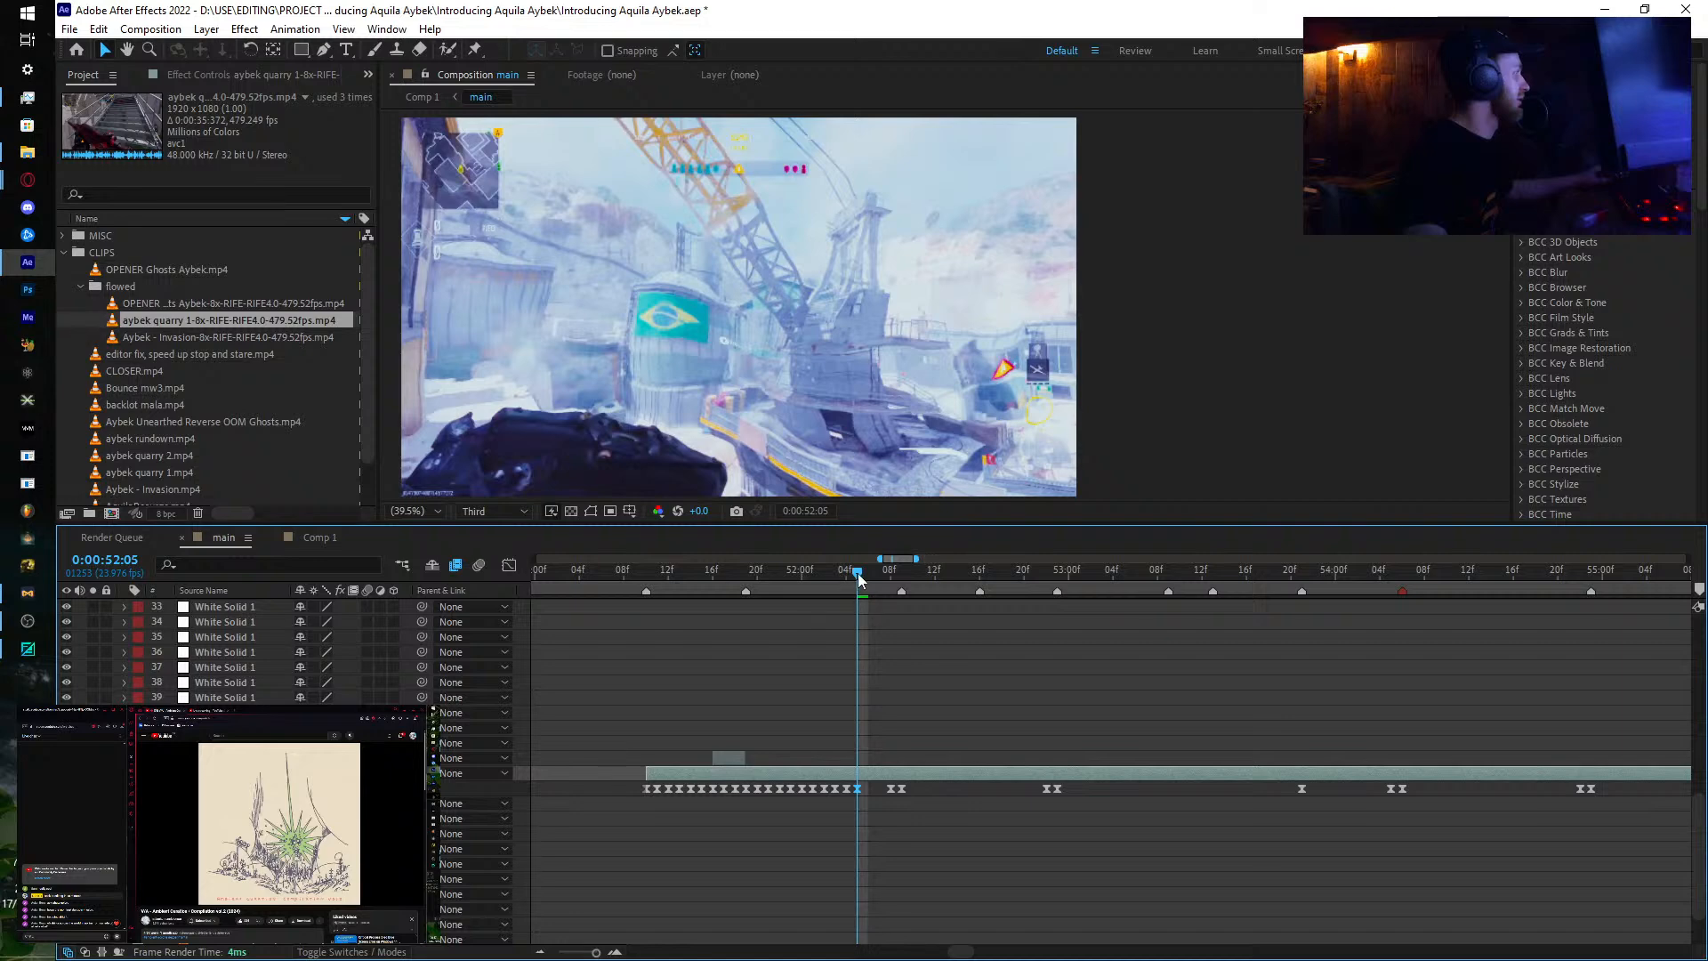
Step: Add time-remap keyframes at 0:00:52:06 and 0:00:52:07 and adjust the source time of each
{"action": "left_click_drag", "start_coordinate": [860, 579], "coordinate": [869, 579]}
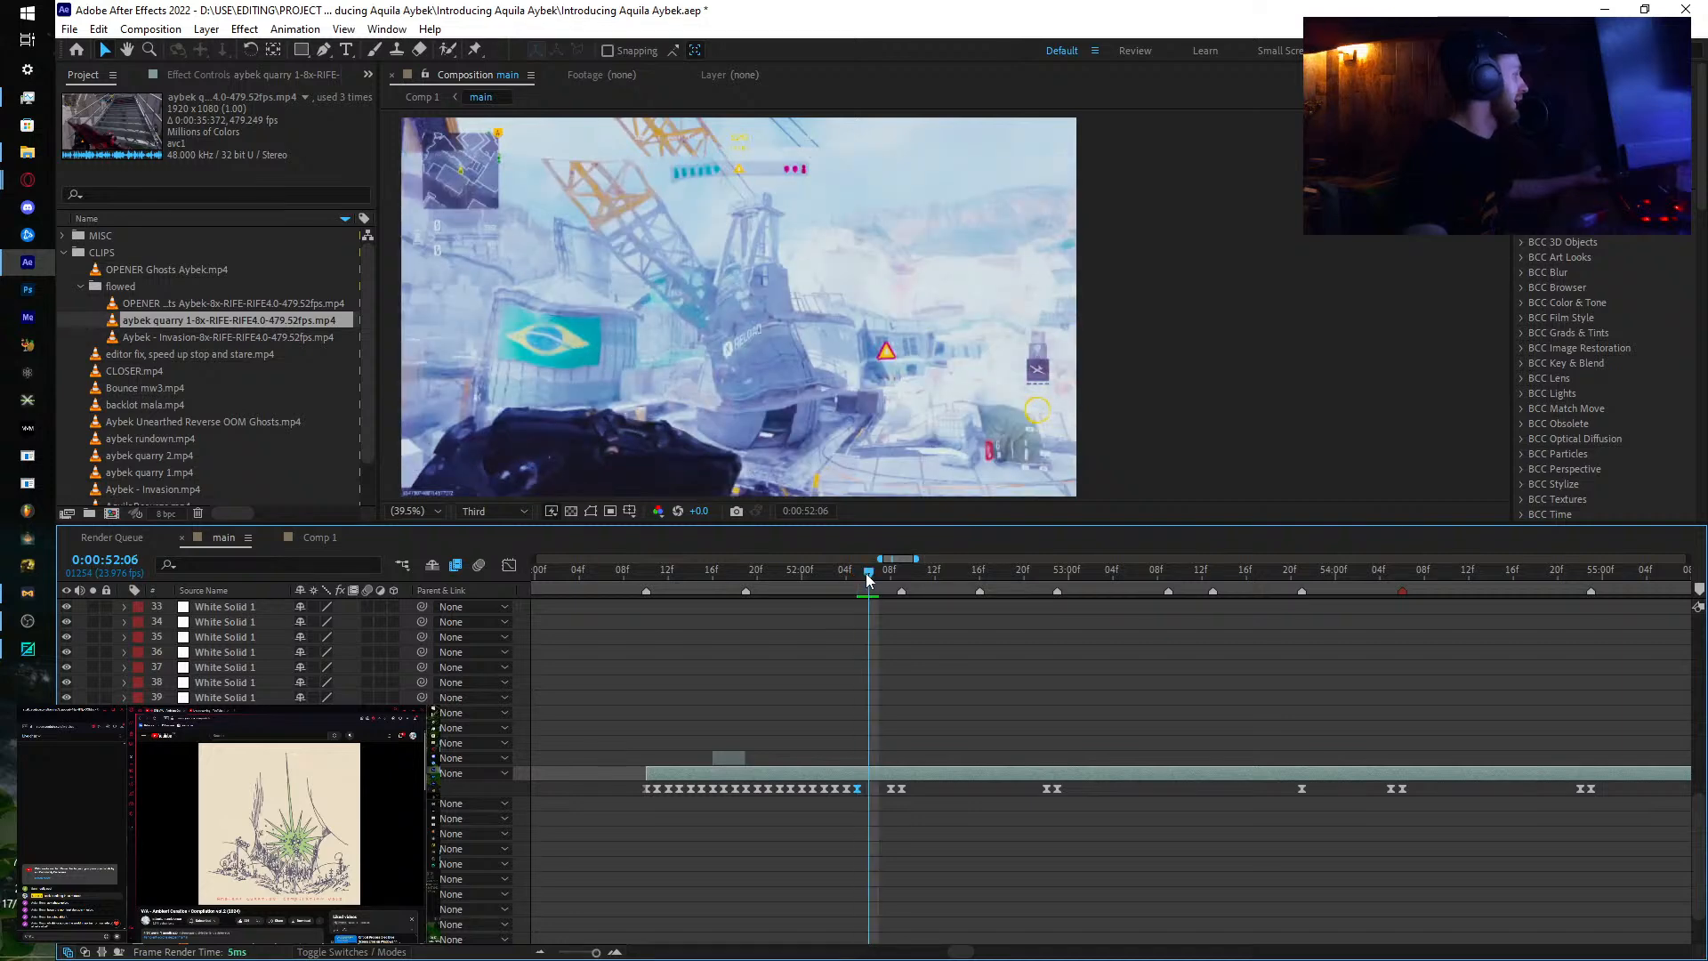
{"action": "key", "text": "ctrl+v"}
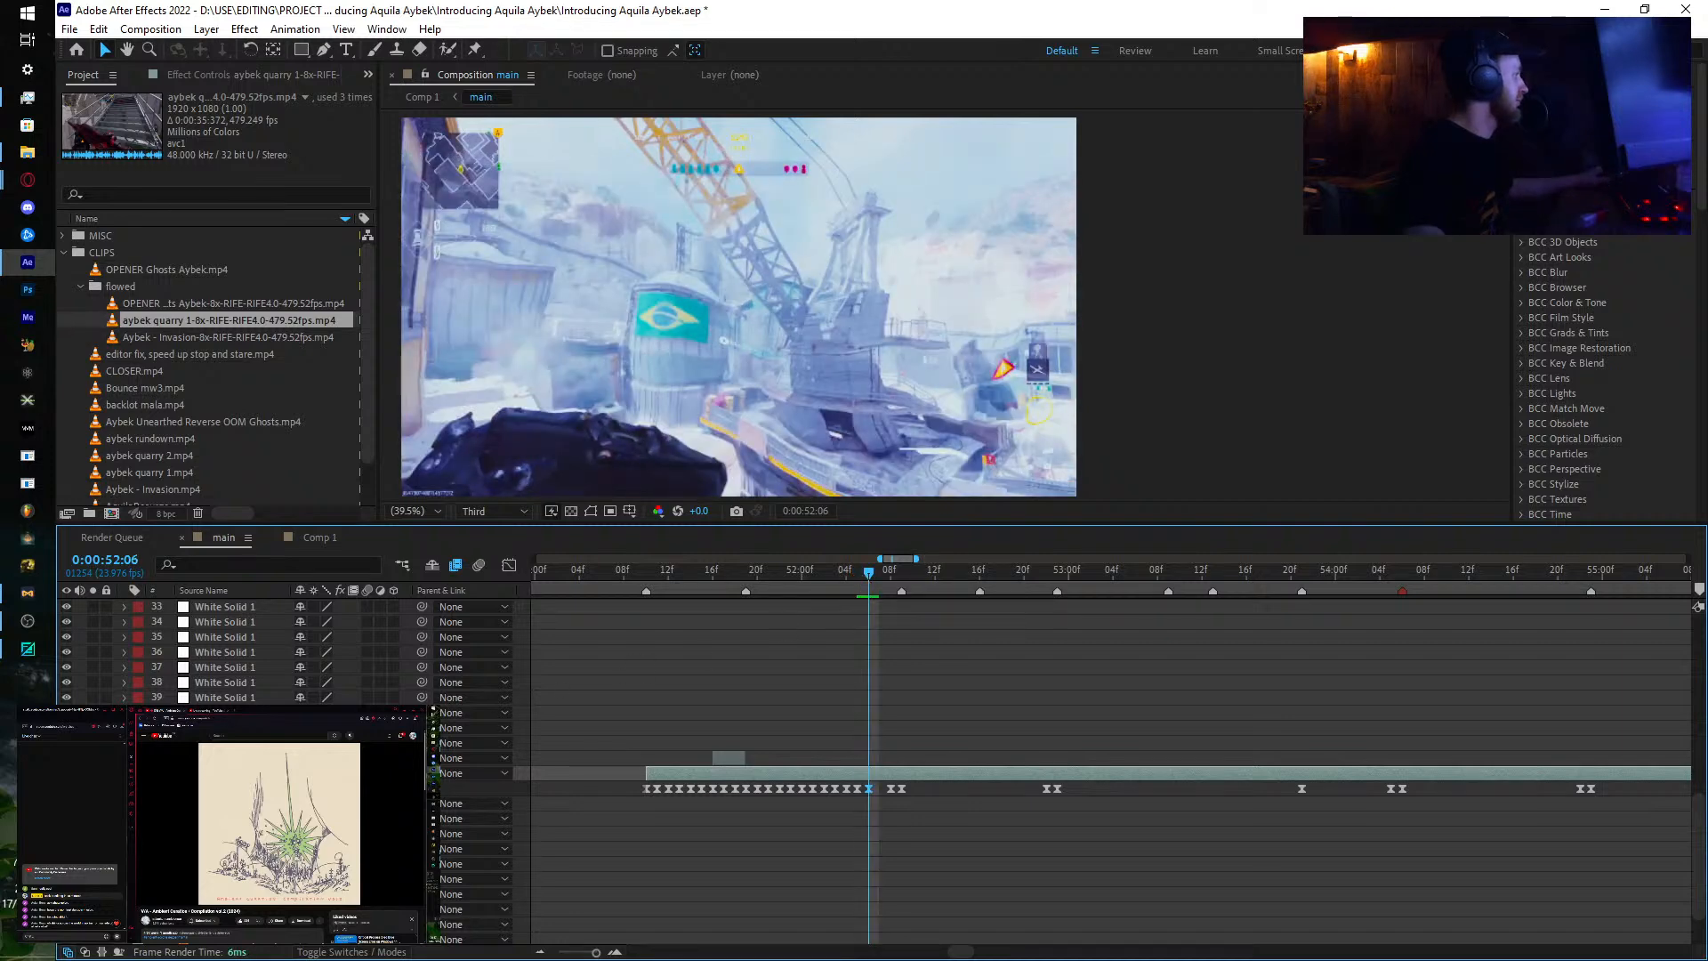
{"action": "left_click_drag", "start_coordinate": [327, 789], "coordinate": [337, 788]}
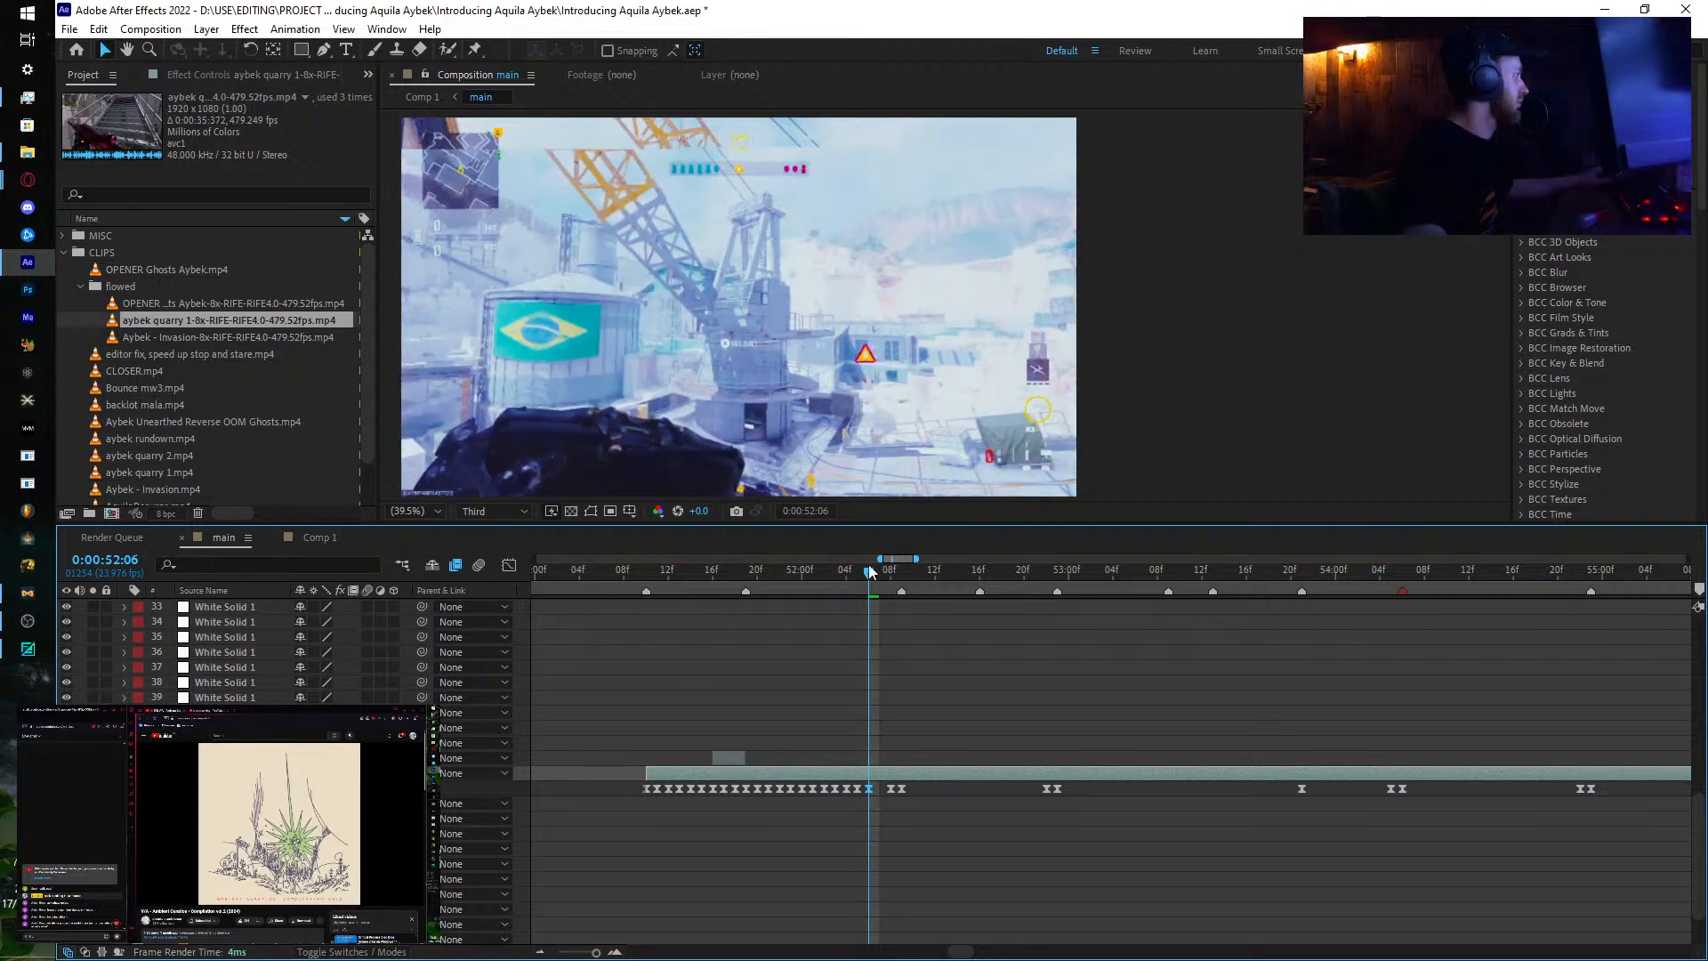
{"action": "mouse_move", "coordinate": [869, 579]}
{"action": "left_mouse_down"}
{"action": "mouse_move", "coordinate": [813, 580]}
{"action": "mouse_move", "coordinate": [904, 578]}
{"action": "mouse_move", "coordinate": [879, 580]}
{"action": "left_mouse_up"}
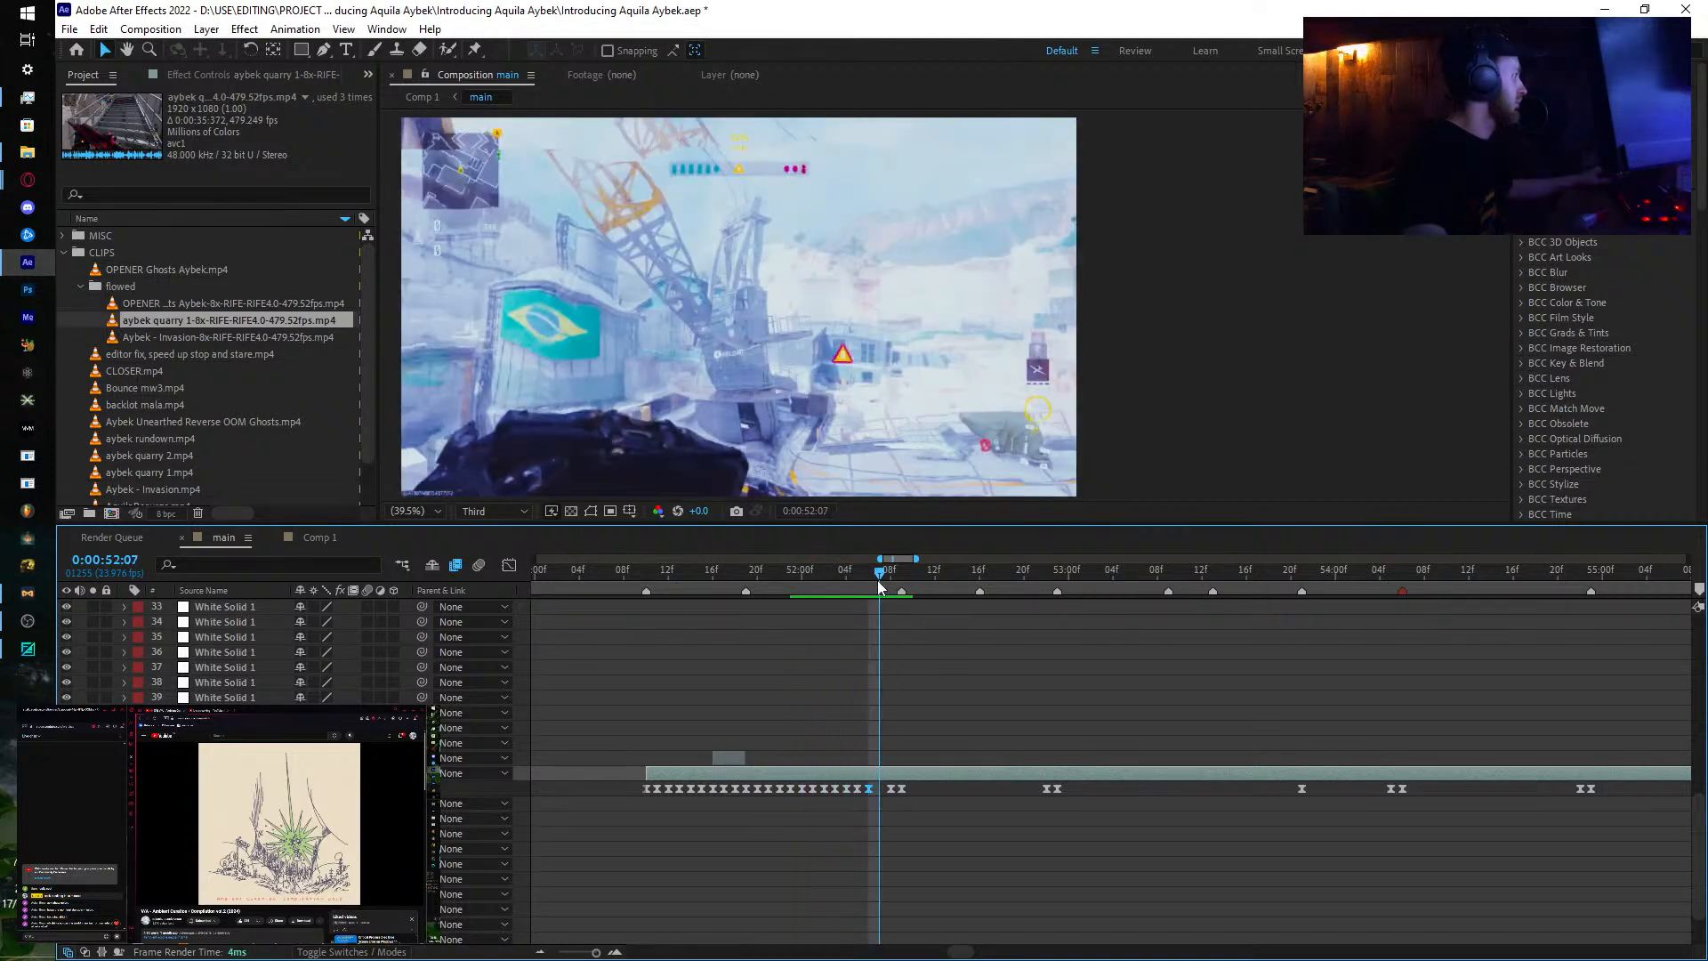
{"action": "key", "text": "ctrl+v"}
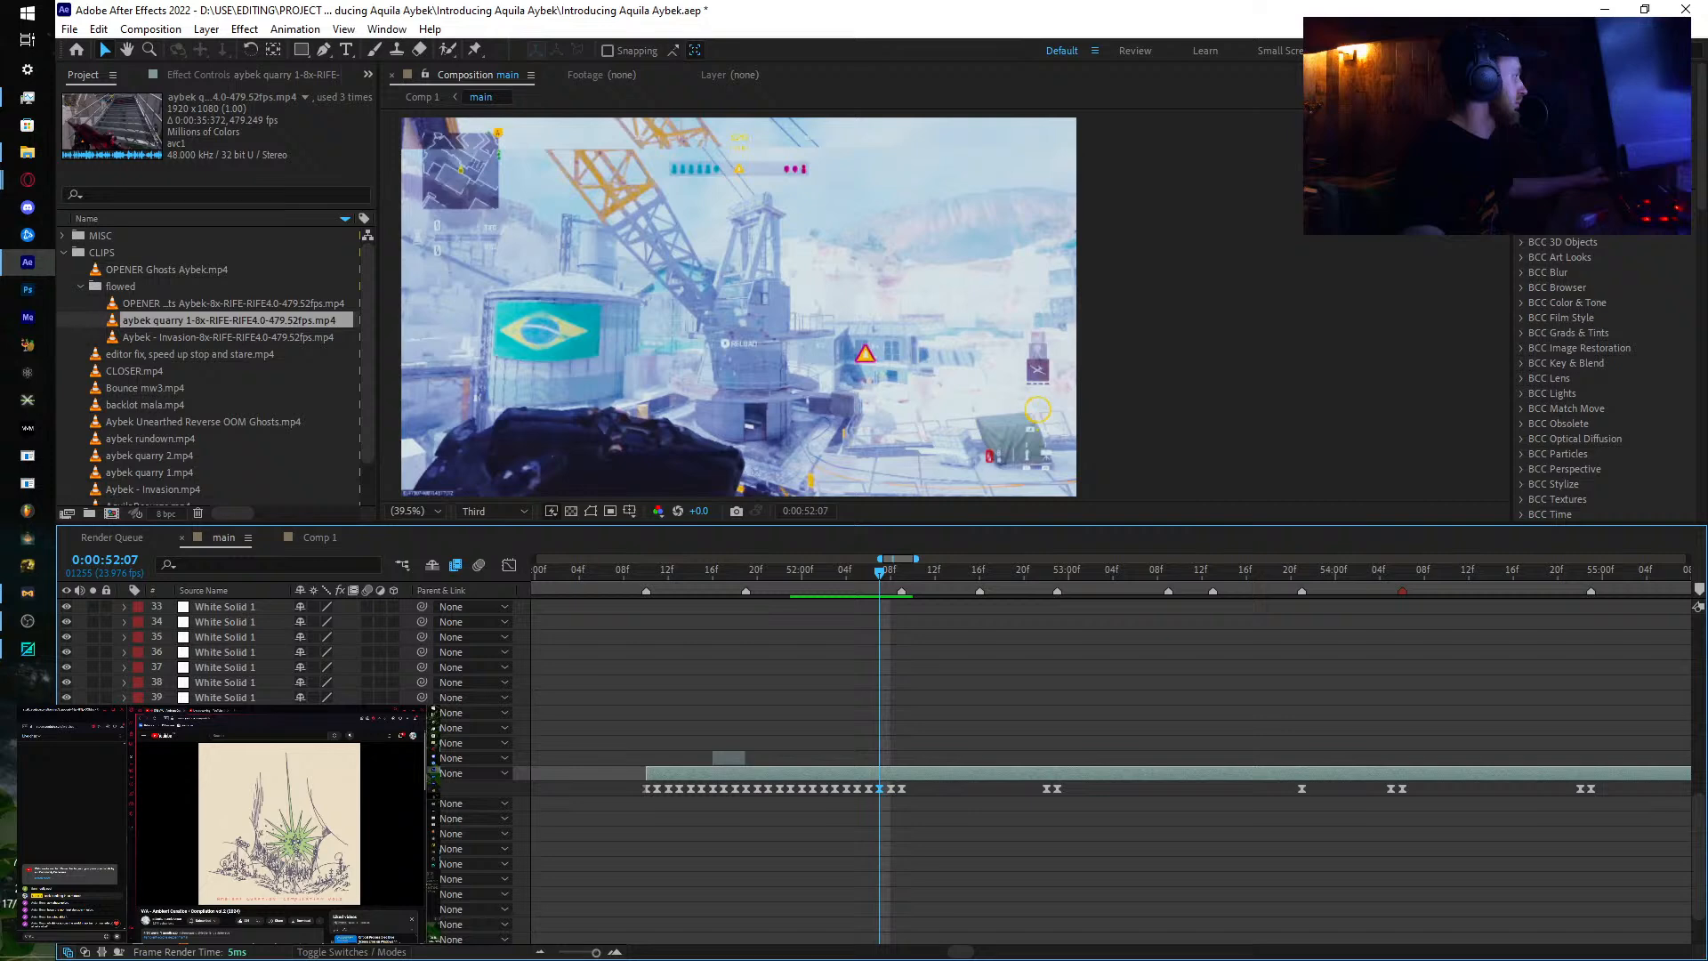
{"action": "left_click_drag", "start_coordinate": [320, 788], "coordinate": [292, 788]}
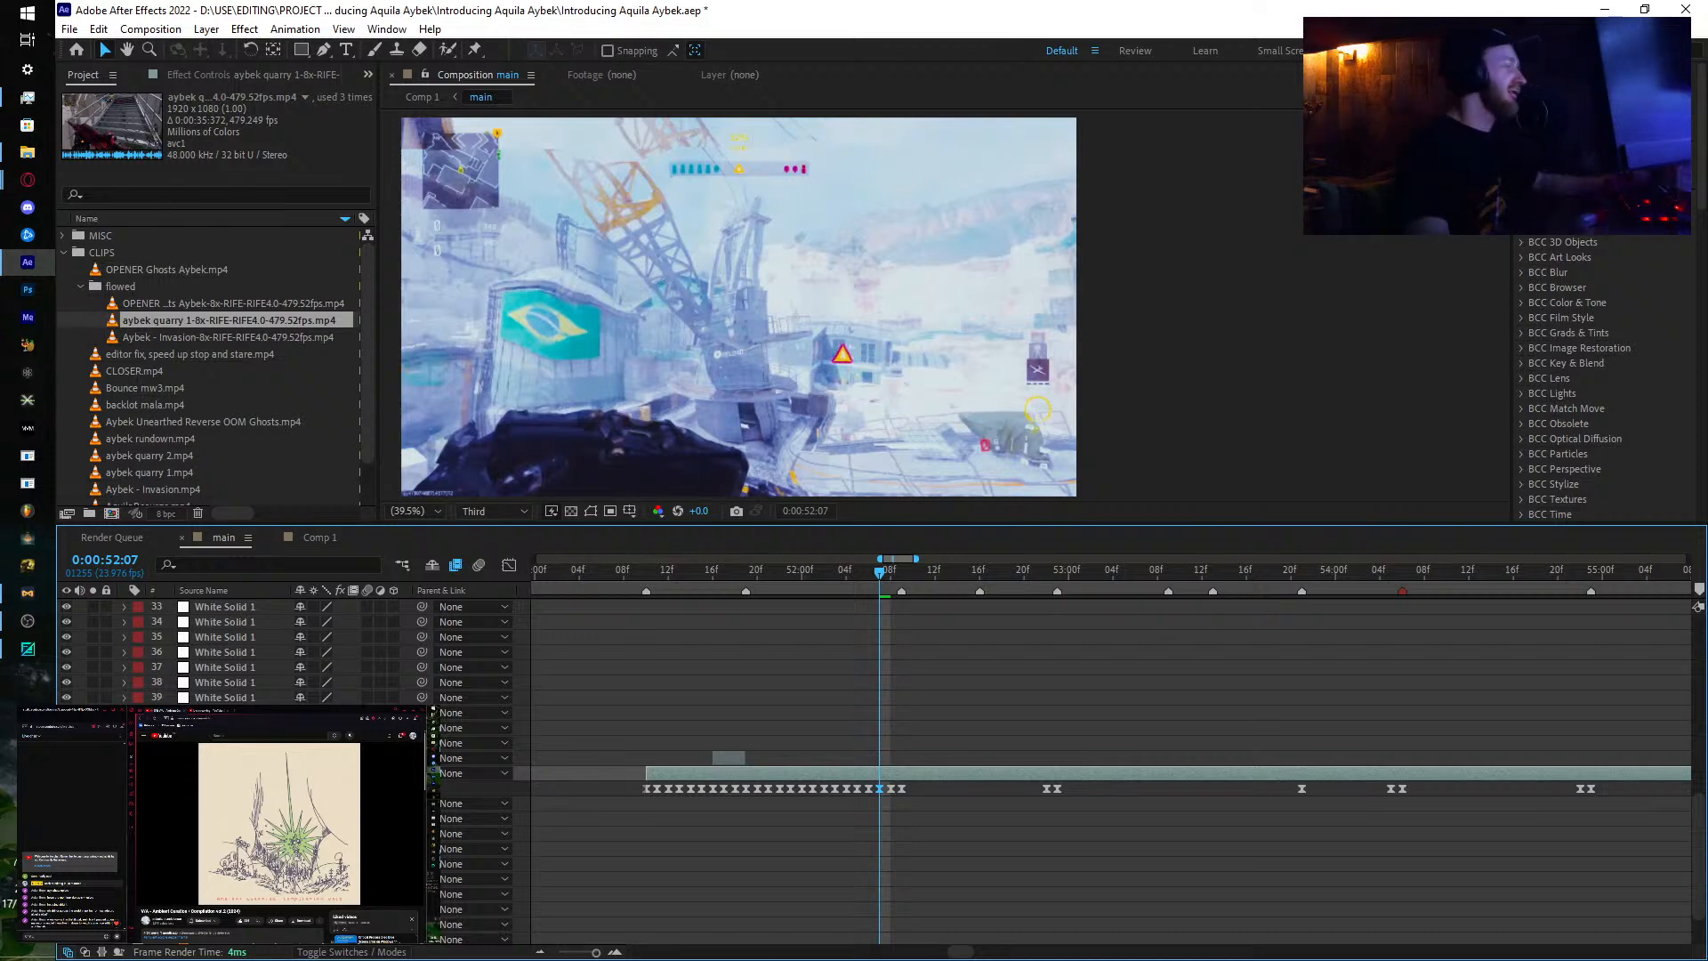
Step: Add time-remap keyframes at 0:00:52:10 and 0:00:52:11, then readjust the source time of the 0:00:52:10 keyframe
{"action": "left_click_drag", "start_coordinate": [667, 583], "coordinate": [901, 605]}
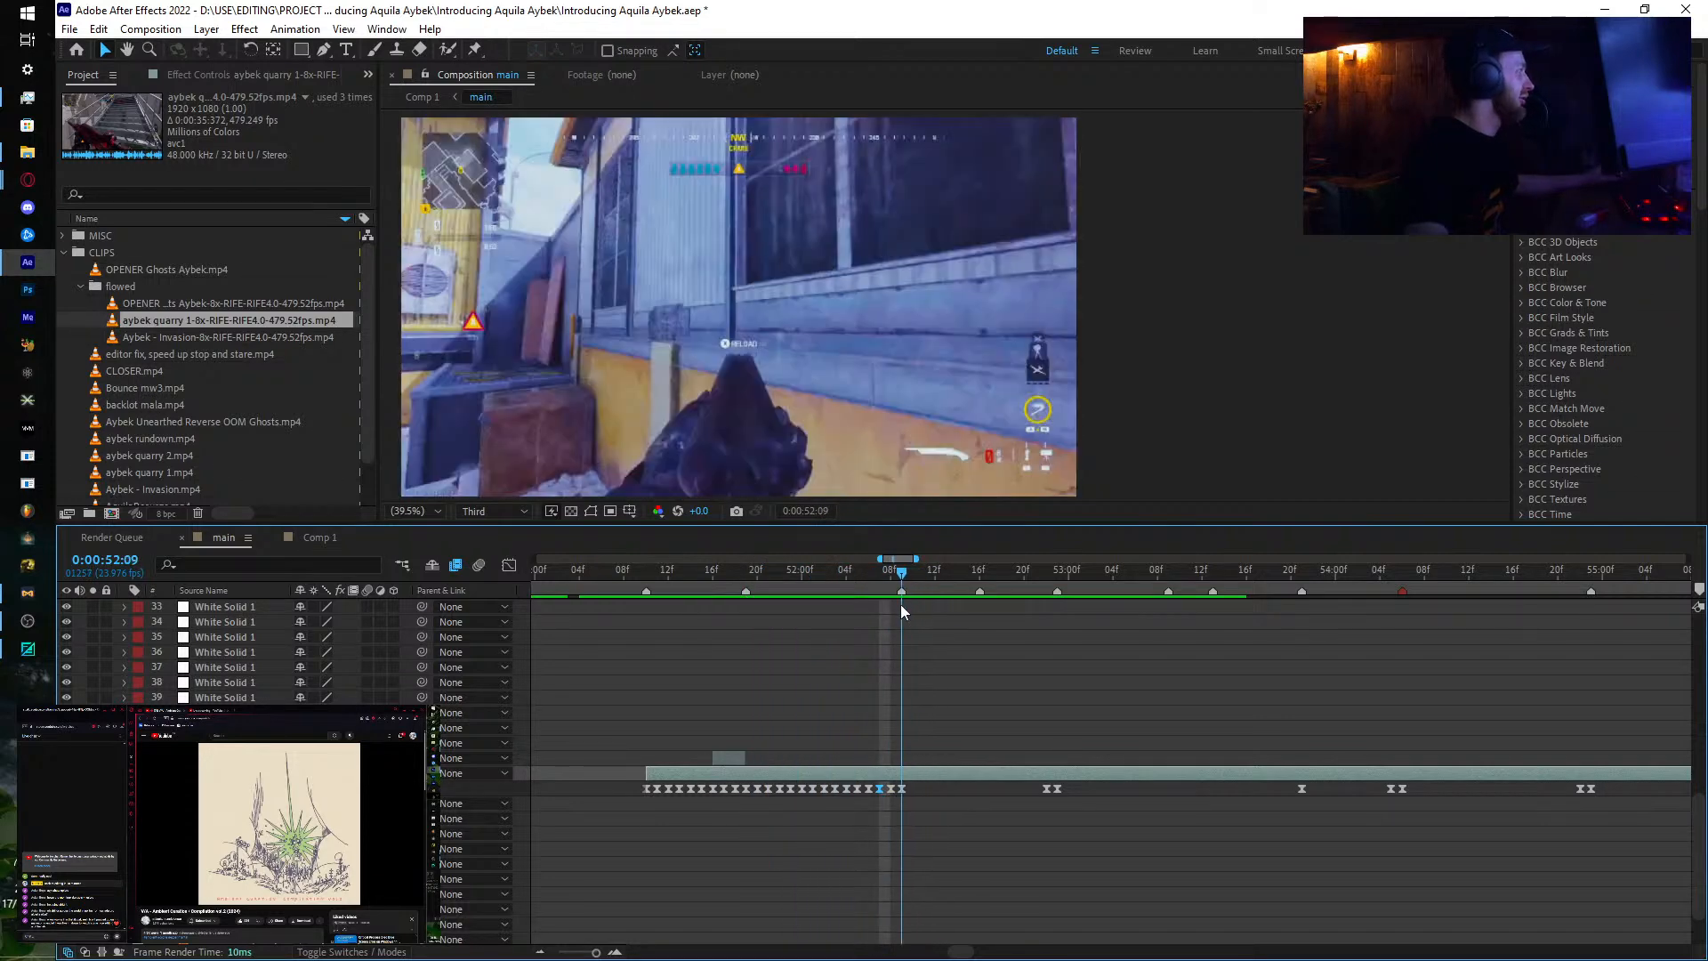
{"action": "left_click", "coordinate": [907, 572]}
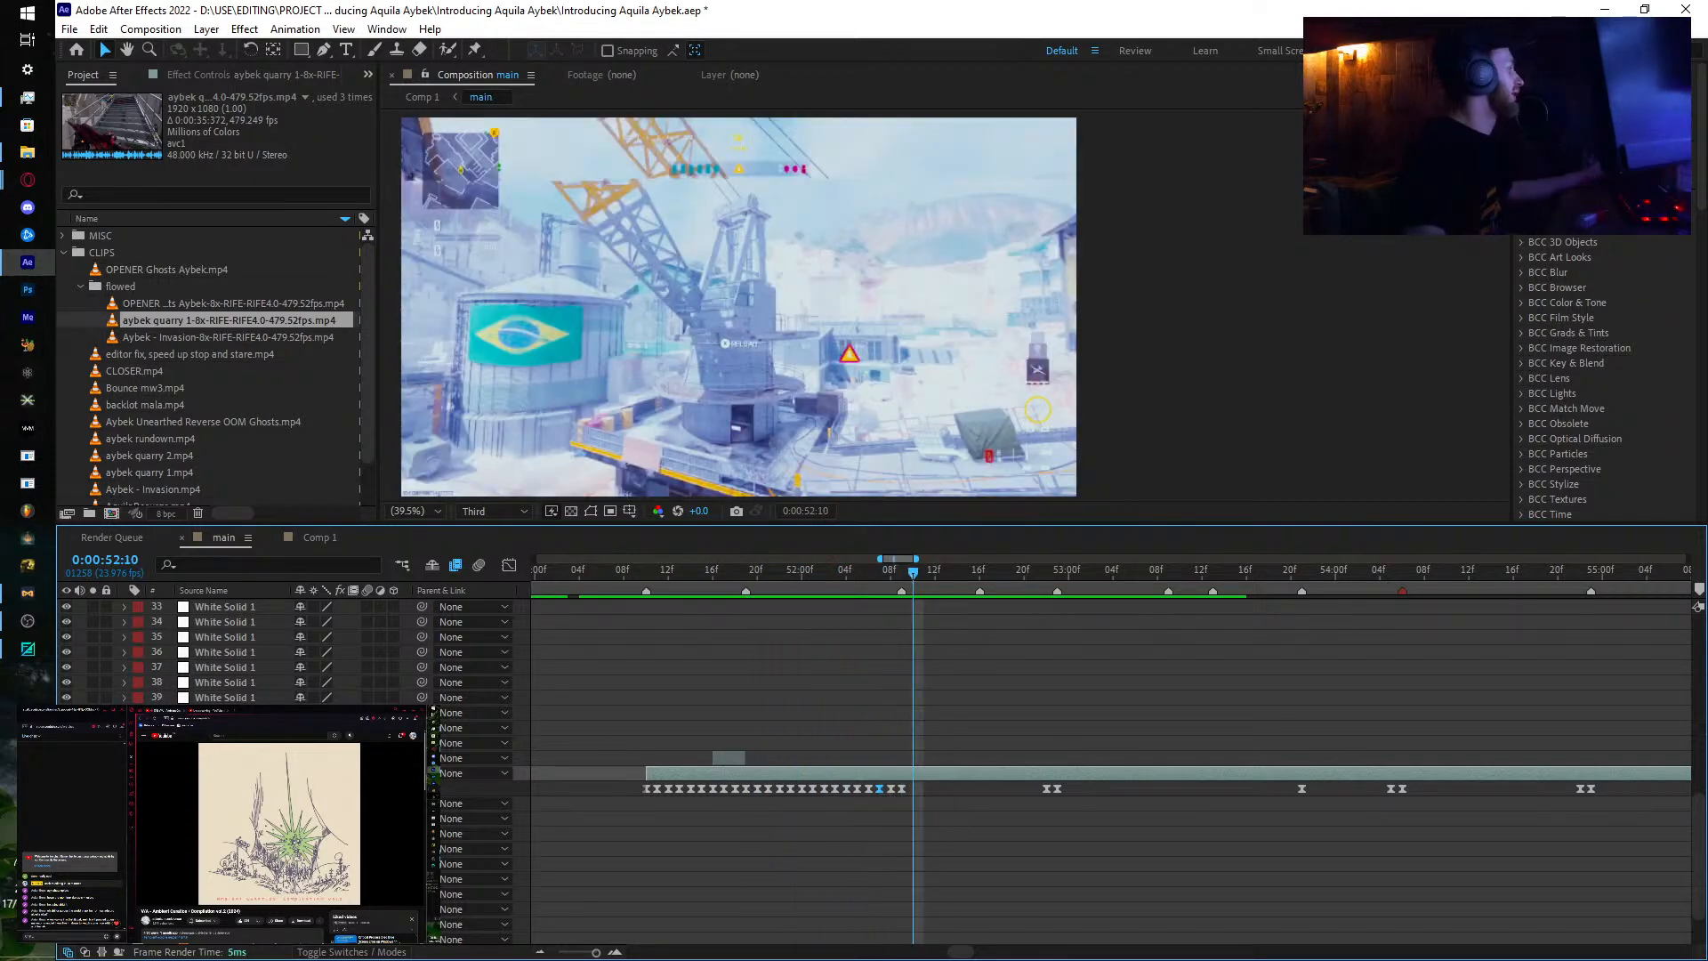
{"action": "left_click_drag", "start_coordinate": [310, 788], "coordinate": [387, 788]}
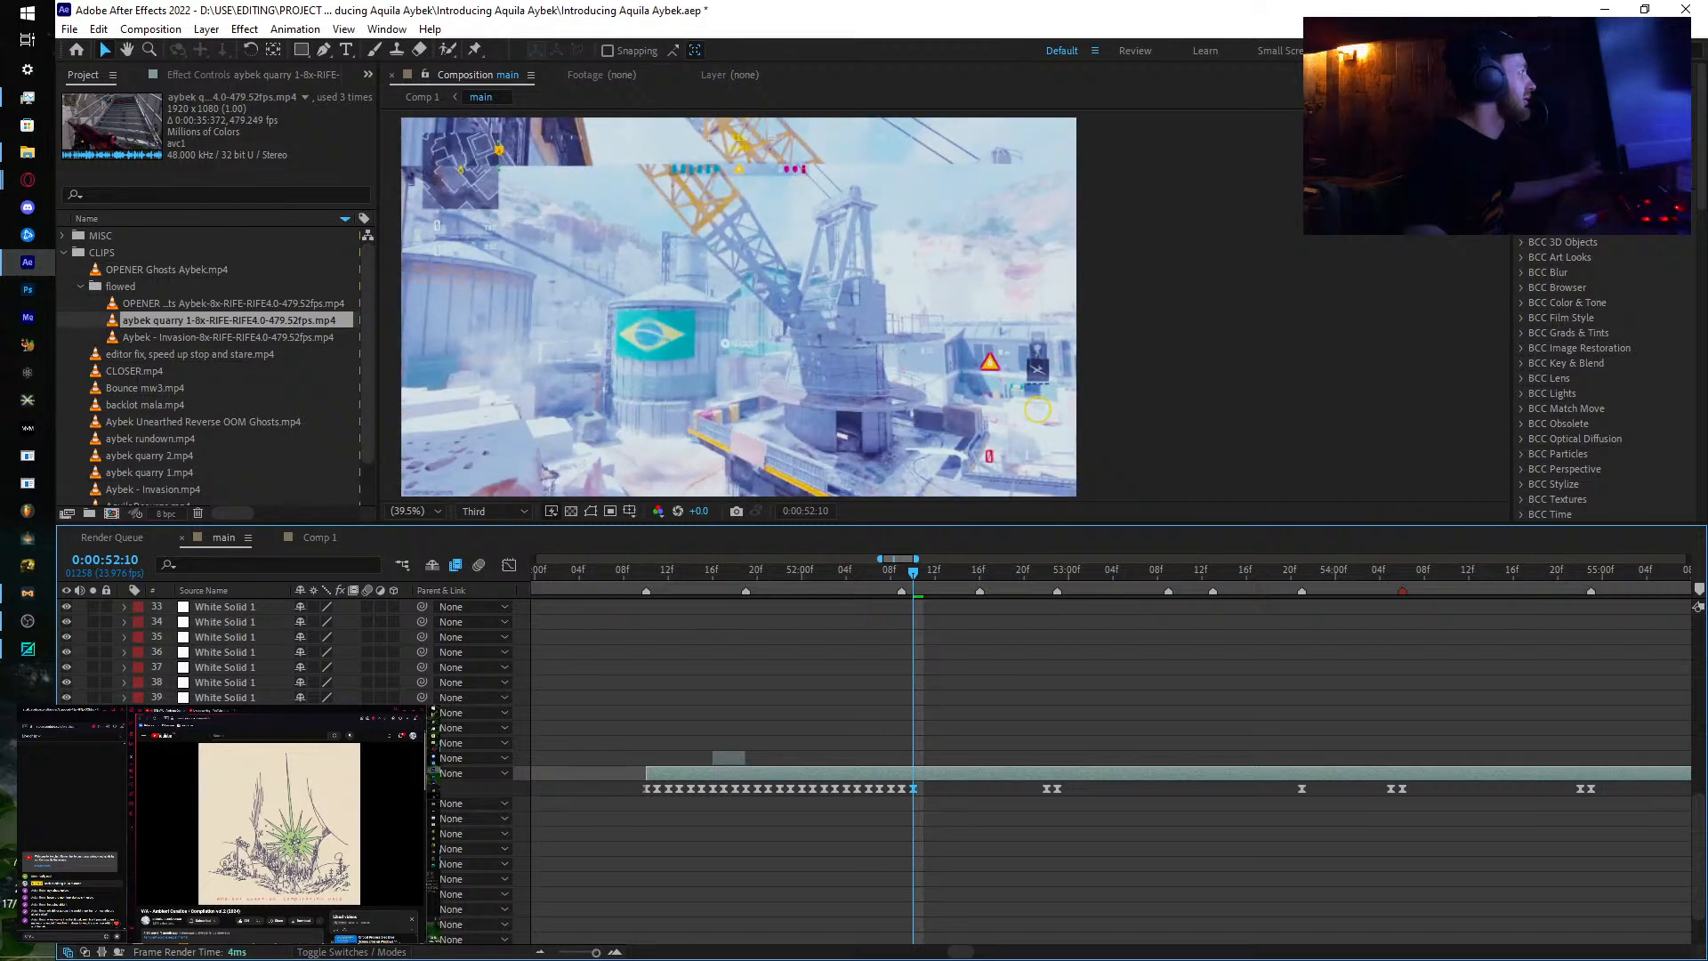
{"action": "left_click", "coordinate": [923, 573]}
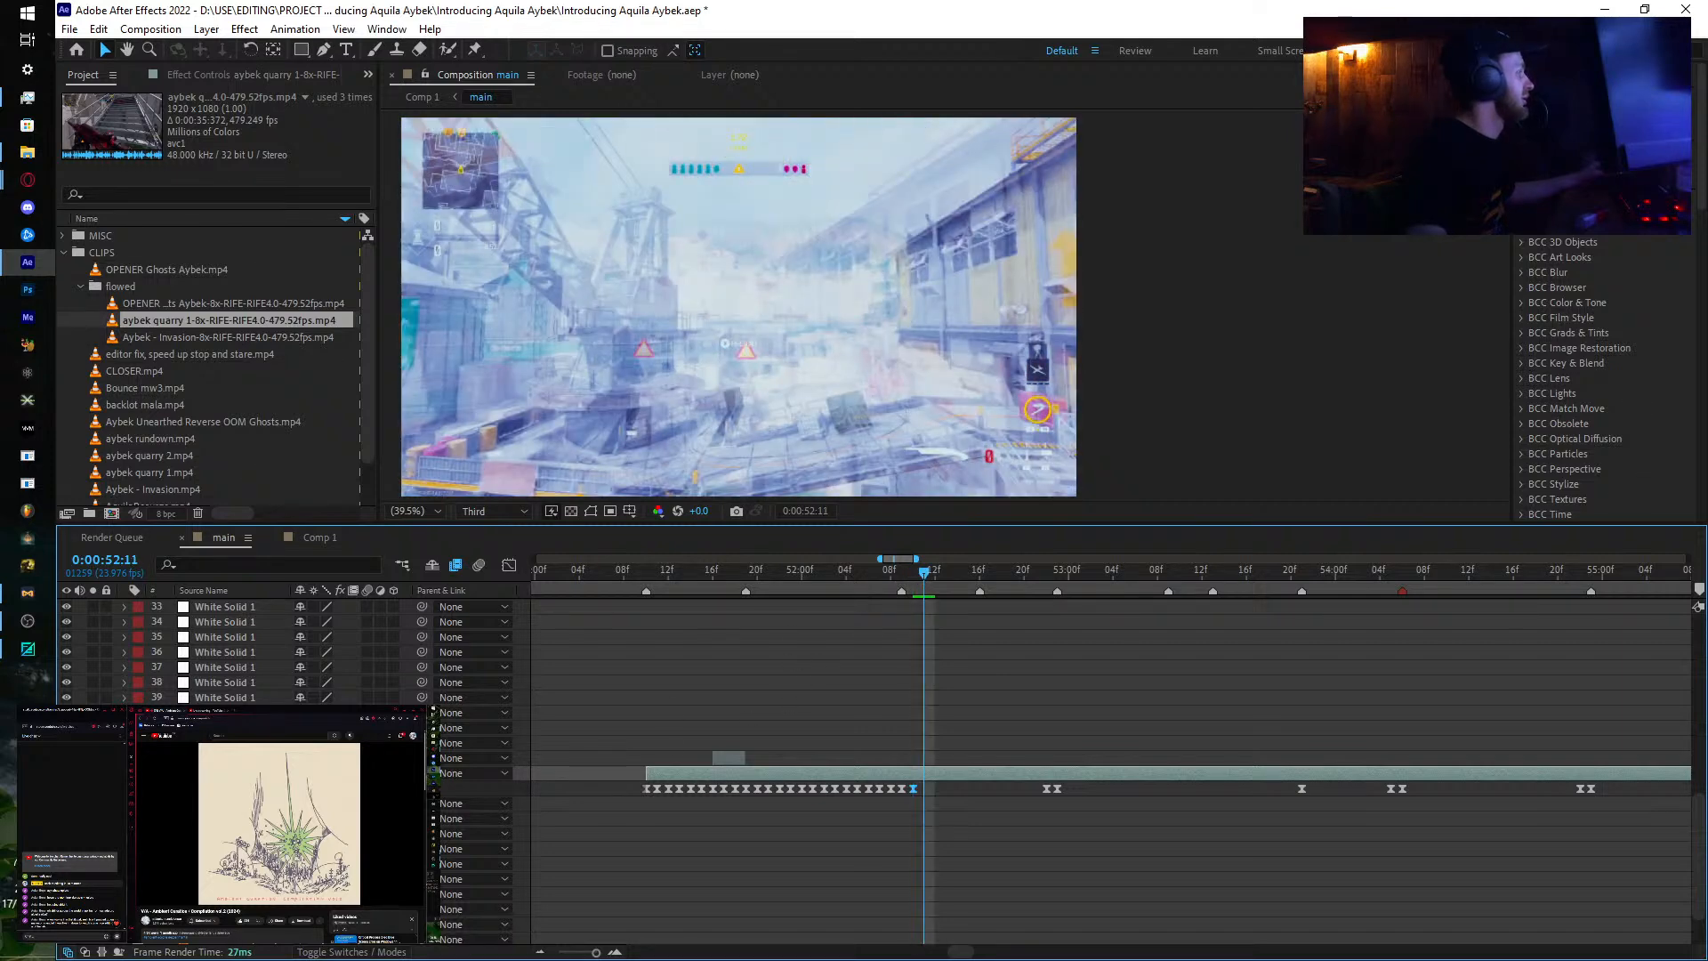
{"action": "mouse_move", "coordinate": [310, 788]}
{"action": "left_mouse_down"}
{"action": "mouse_move", "coordinate": [379, 789]}
{"action": "mouse_move", "coordinate": [322, 788]}
{"action": "left_mouse_up"}
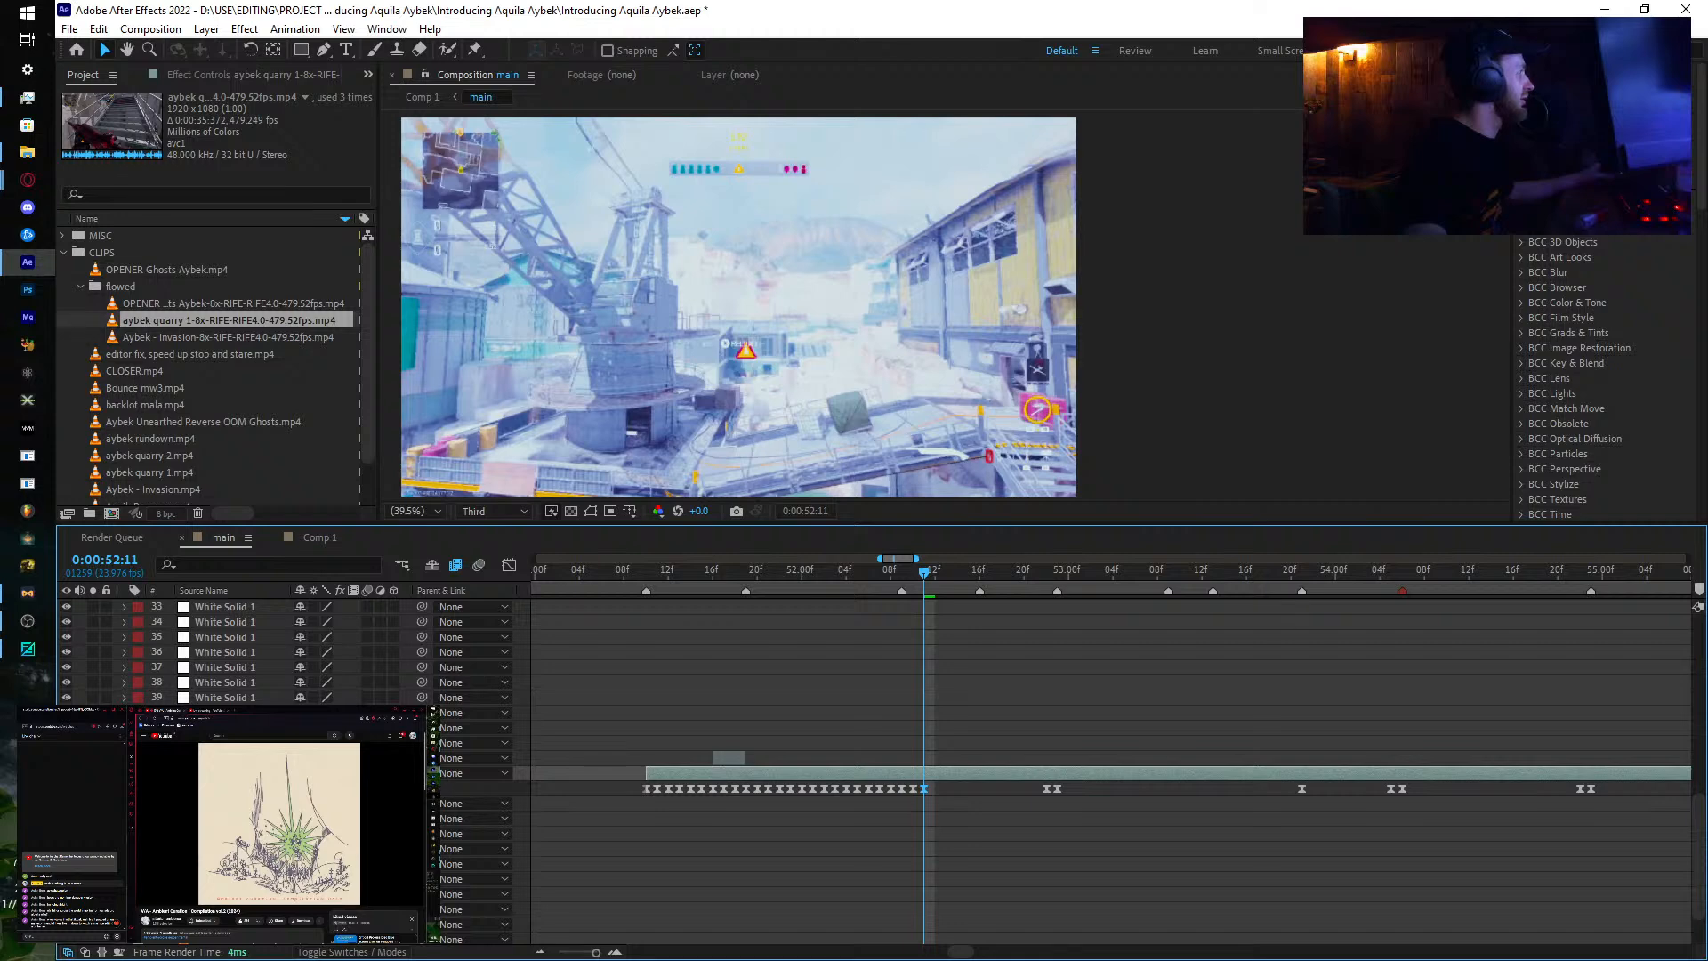
{"action": "left_click", "coordinate": [909, 572]}
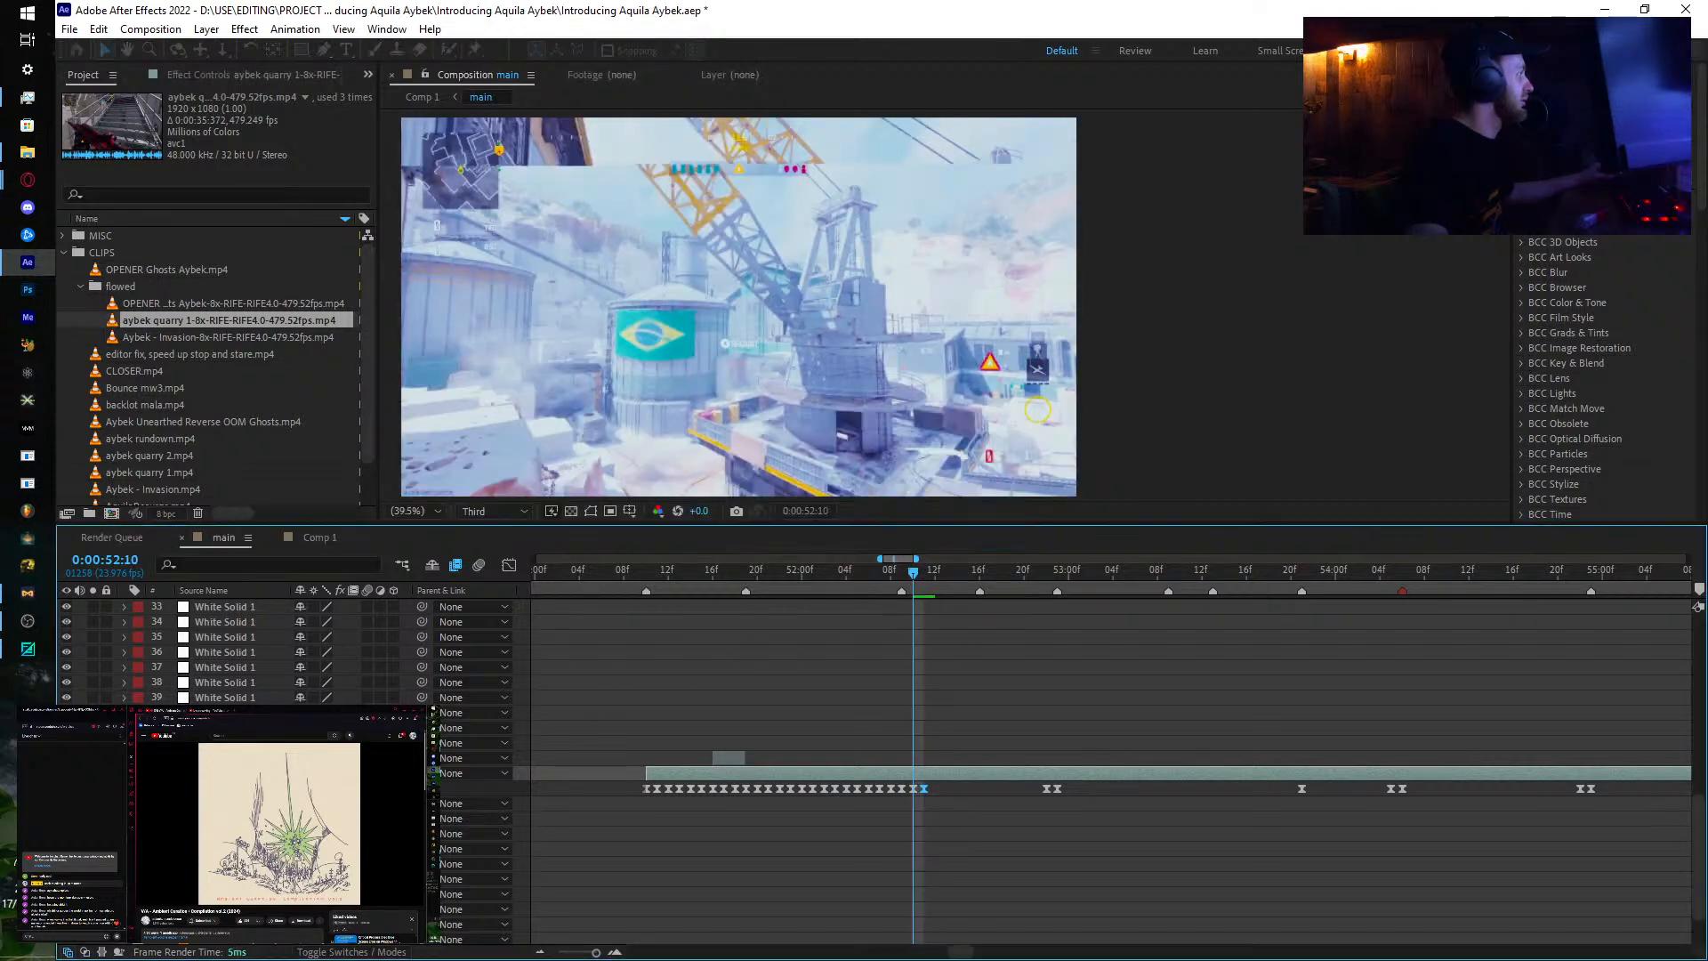
{"action": "left_click_drag", "start_coordinate": [310, 788], "coordinate": [332, 788]}
Step: Add time-remap keyframes on each frame from 0:00:52:12 to 0:00:52:14, adjusting the source time as the clip advances
{"action": "mouse_move", "coordinate": [916, 572]}
{"action": "left_mouse_down"}
{"action": "mouse_move", "coordinate": [897, 573]}
{"action": "mouse_move", "coordinate": [935, 578]}
{"action": "left_mouse_up"}
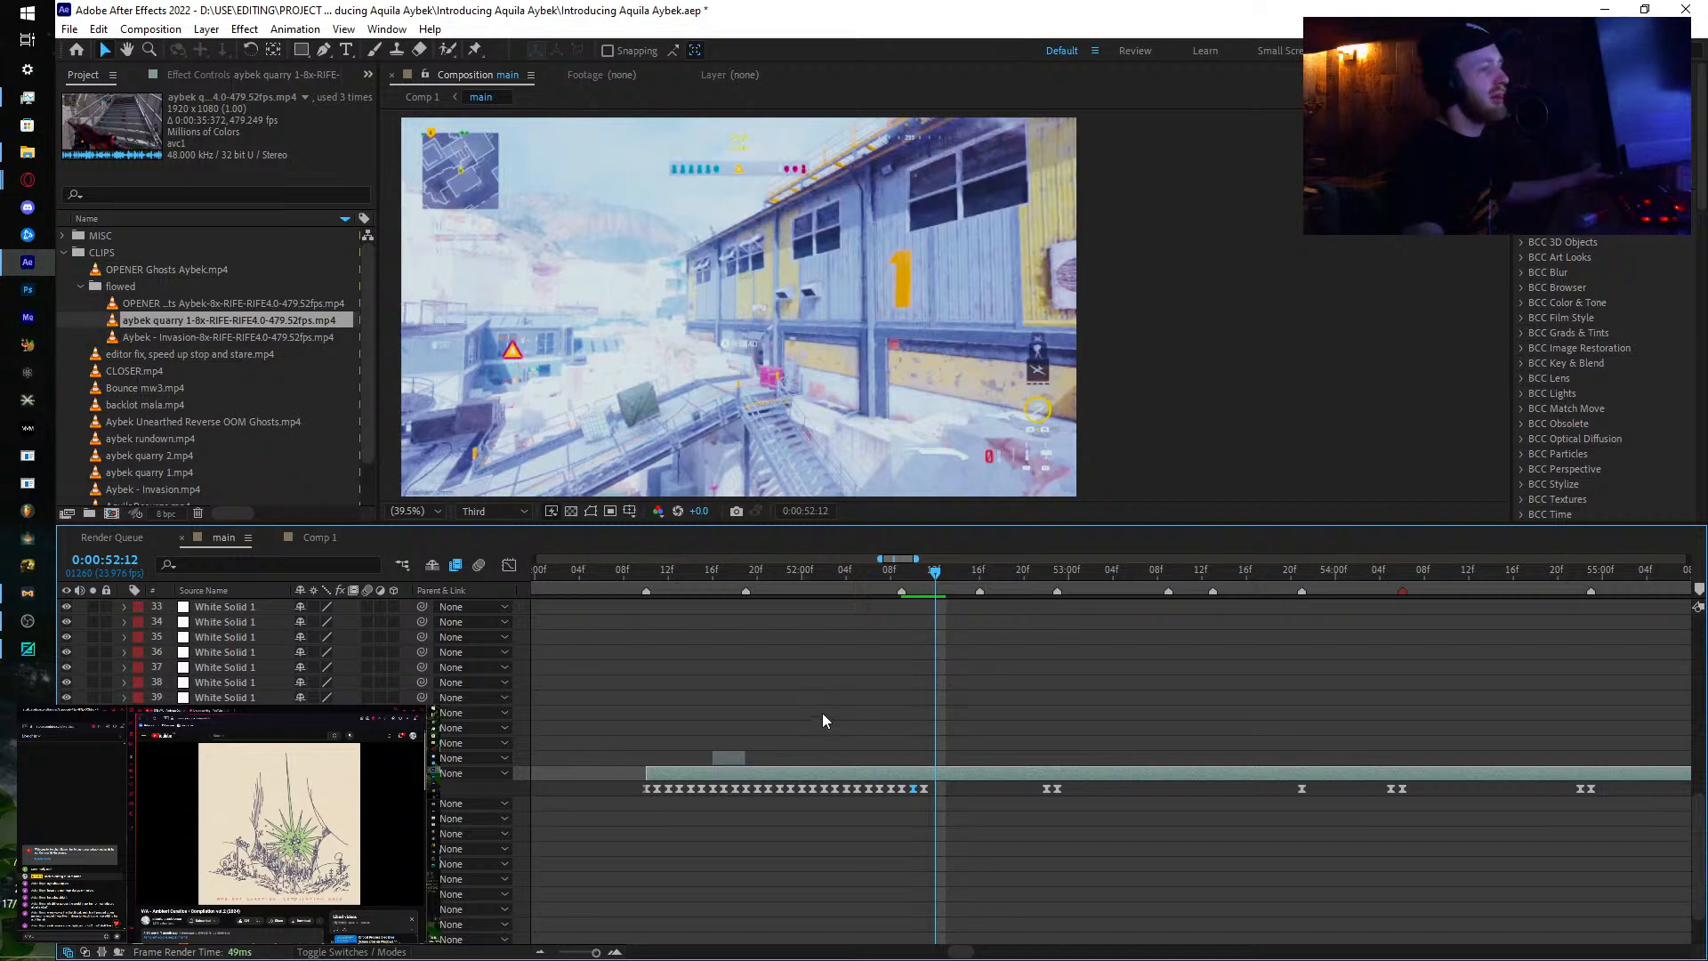
{"action": "left_click_drag", "start_coordinate": [322, 788], "coordinate": [338, 788]}
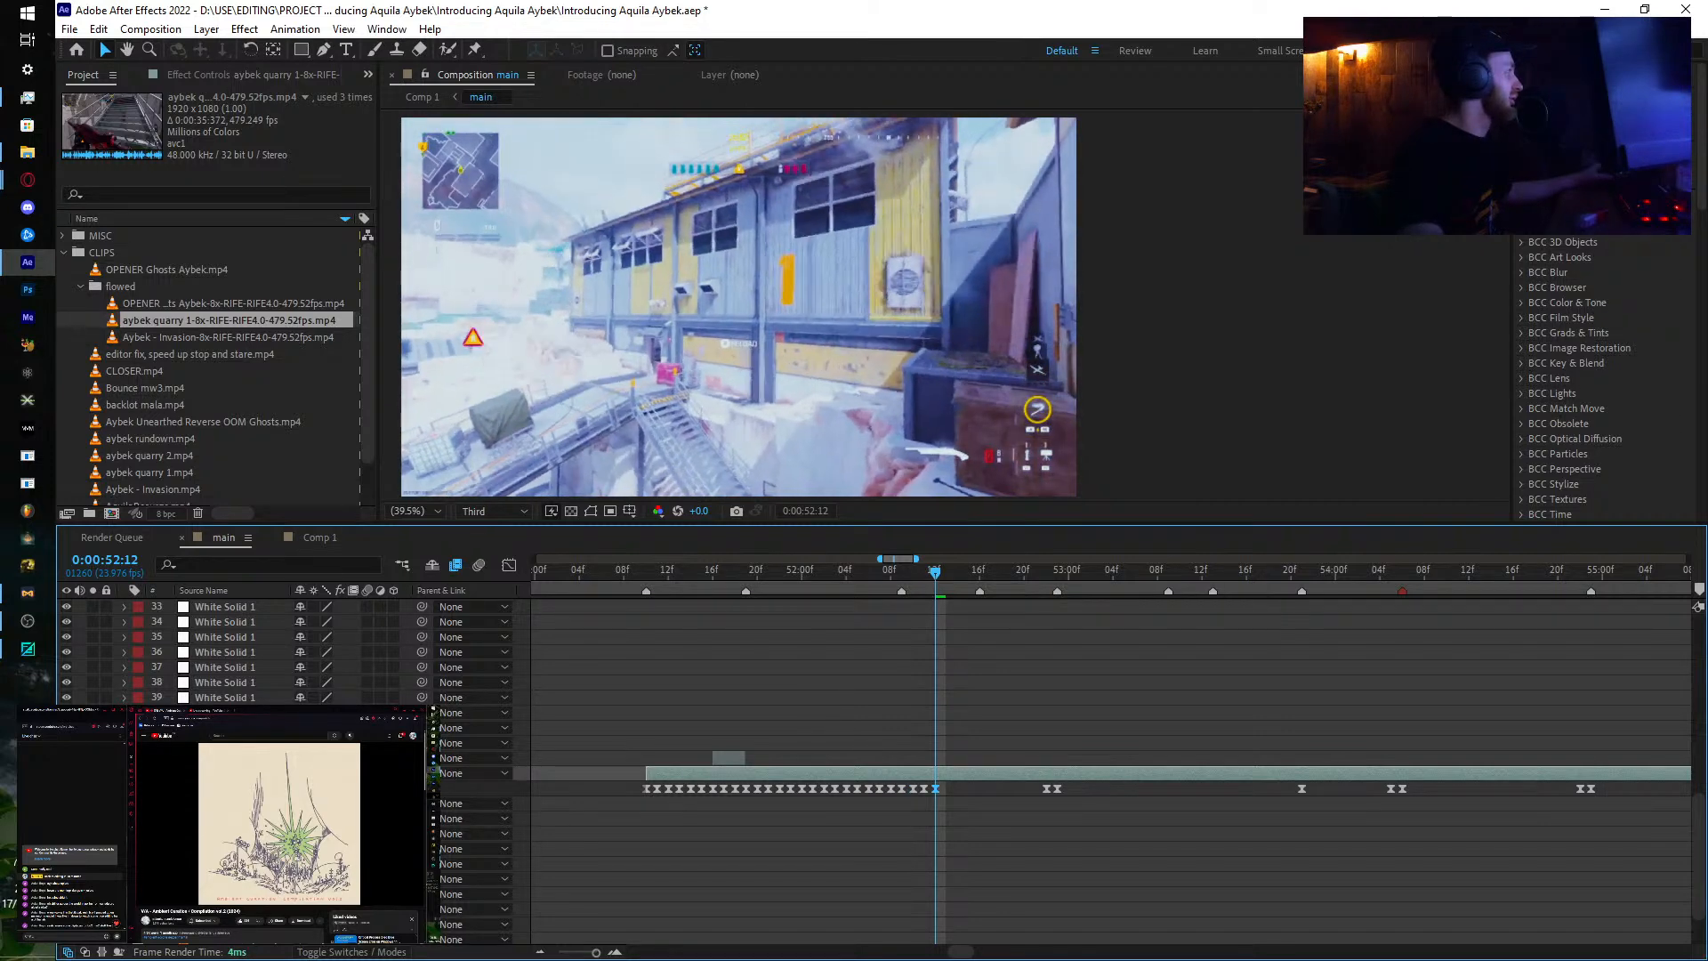
{"action": "left_click_drag", "start_coordinate": [934, 577], "coordinate": [943, 578]}
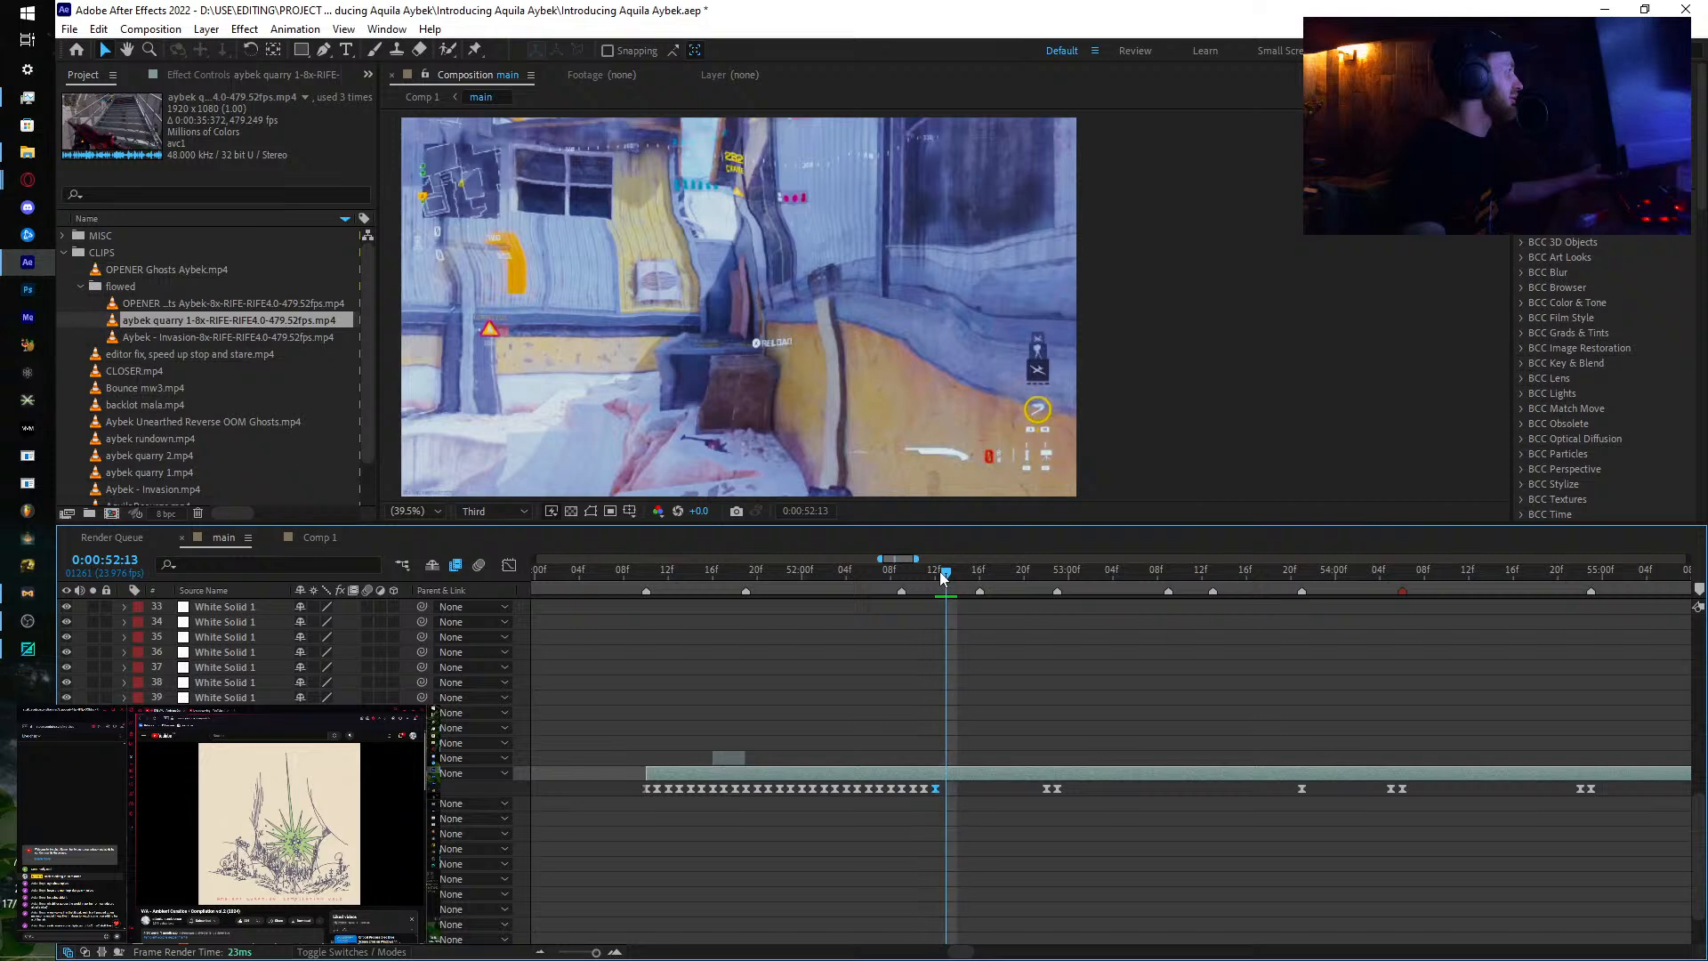
{"action": "left_click_drag", "start_coordinate": [322, 789], "coordinate": [331, 788]}
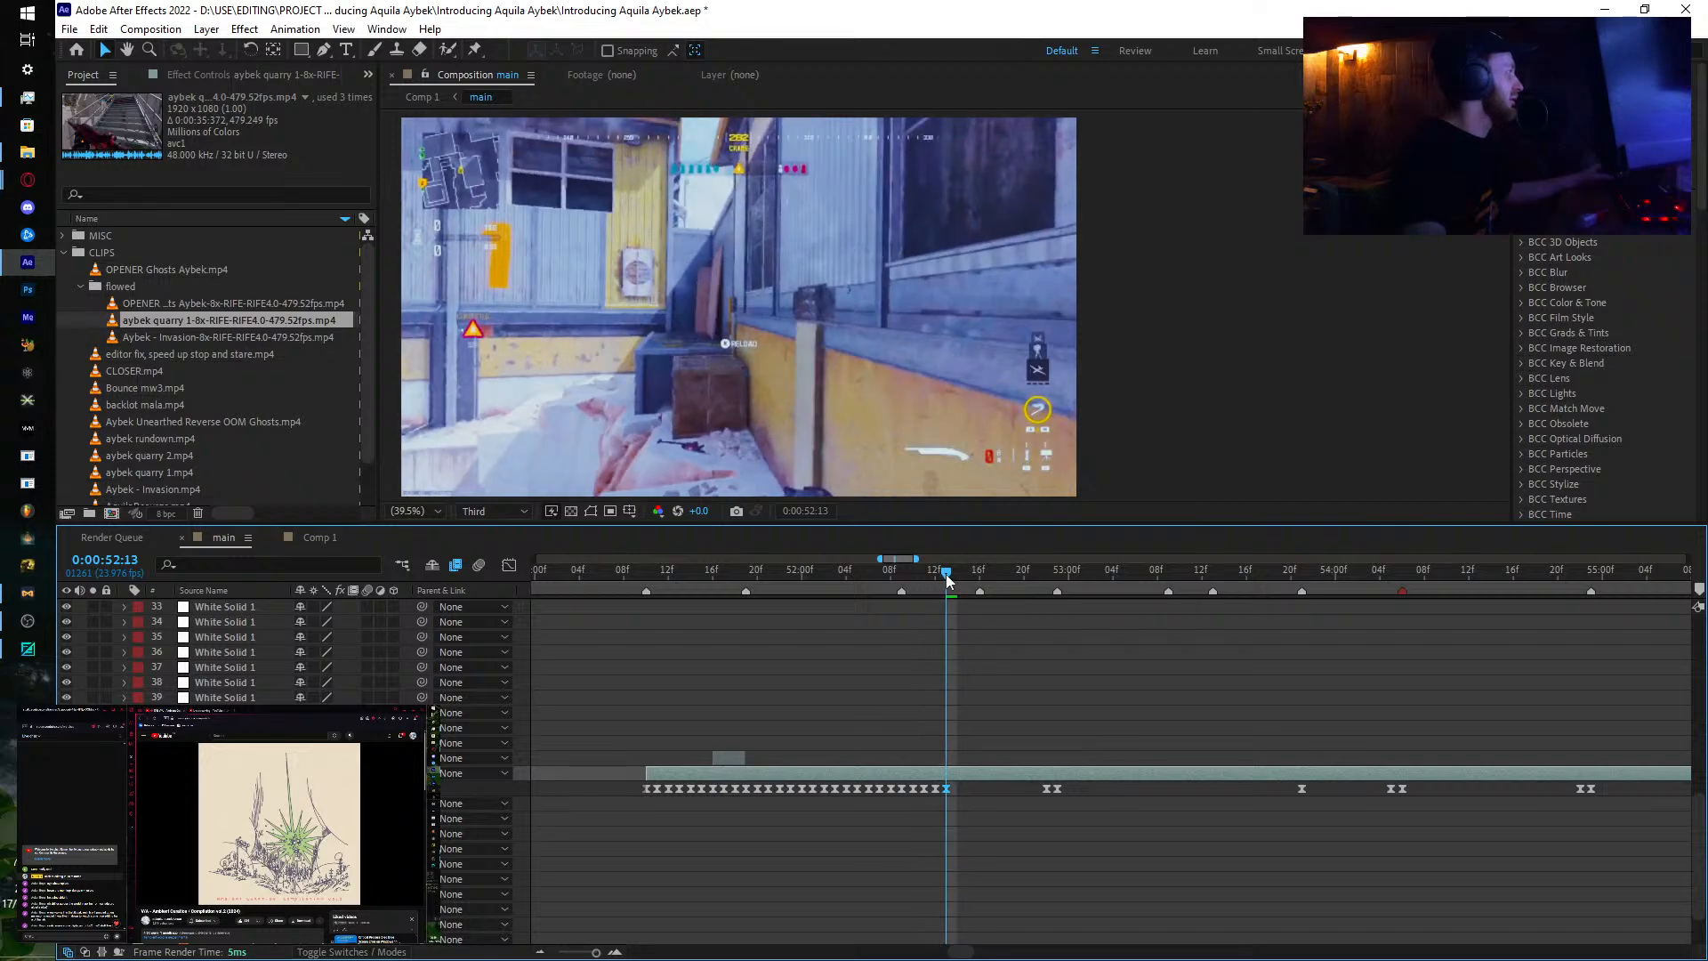
{"action": "left_click_drag", "start_coordinate": [946, 579], "coordinate": [957, 578]}
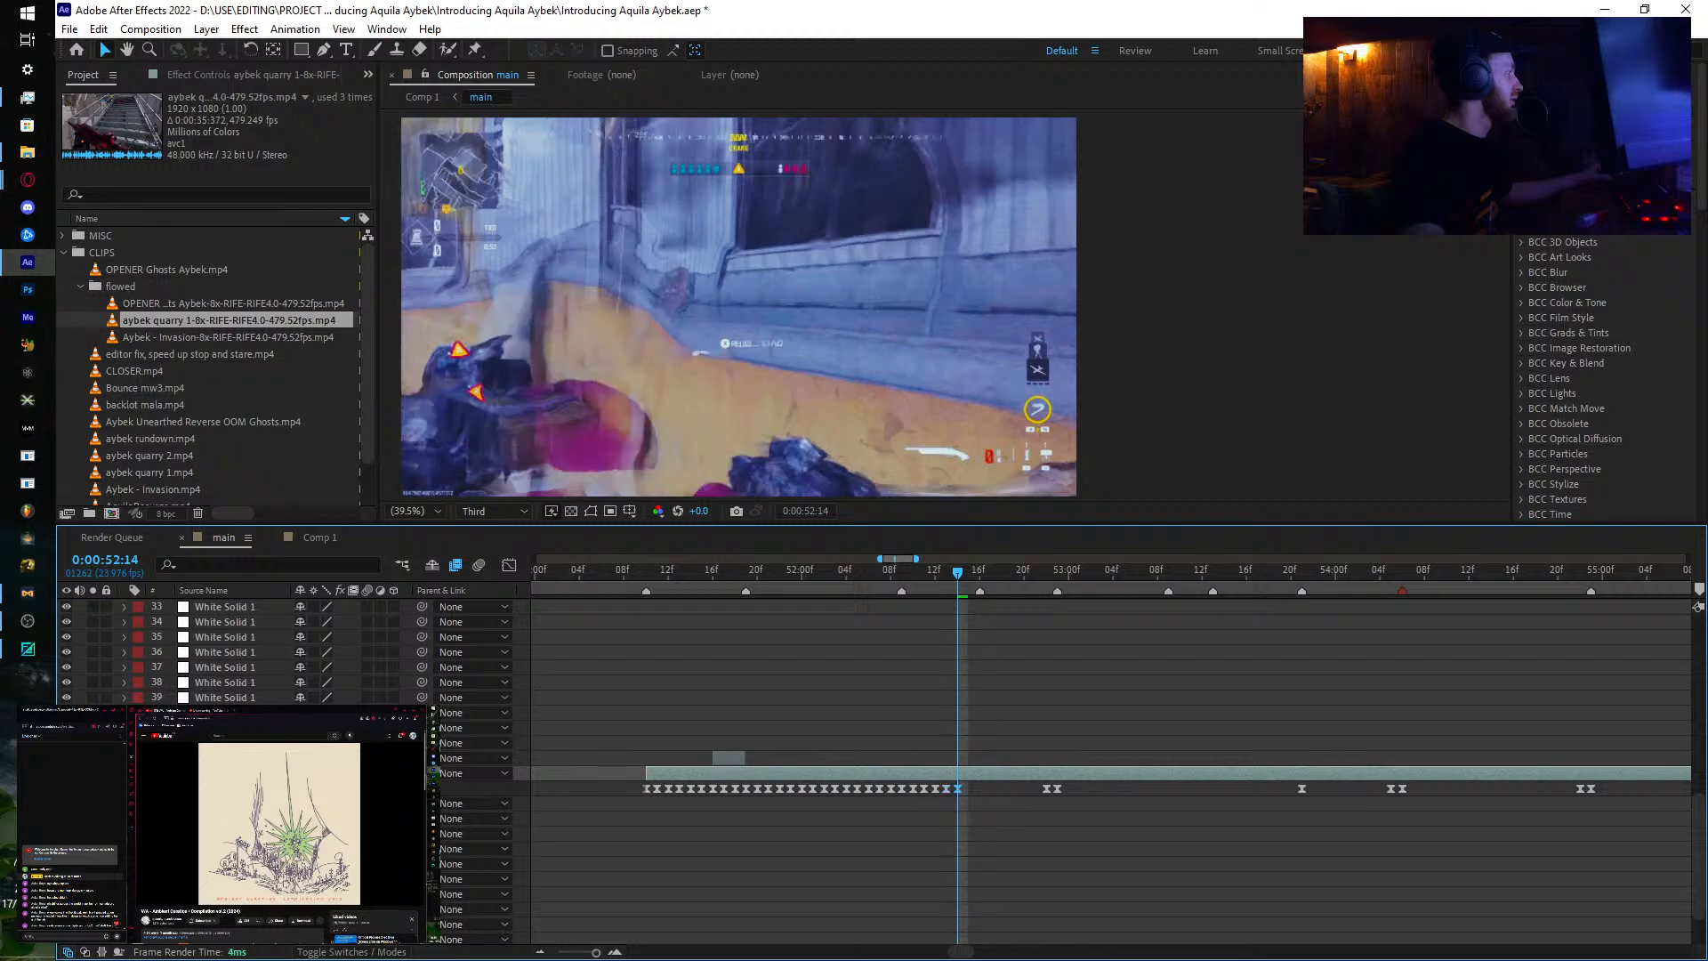
Step: Shift the source time of the 0:00:52:14 keyframe and continue the frame-by-frame time-remap keyframes through 0:00:52:18
{"action": "left_click_drag", "start_coordinate": [322, 788], "coordinate": [333, 788]}
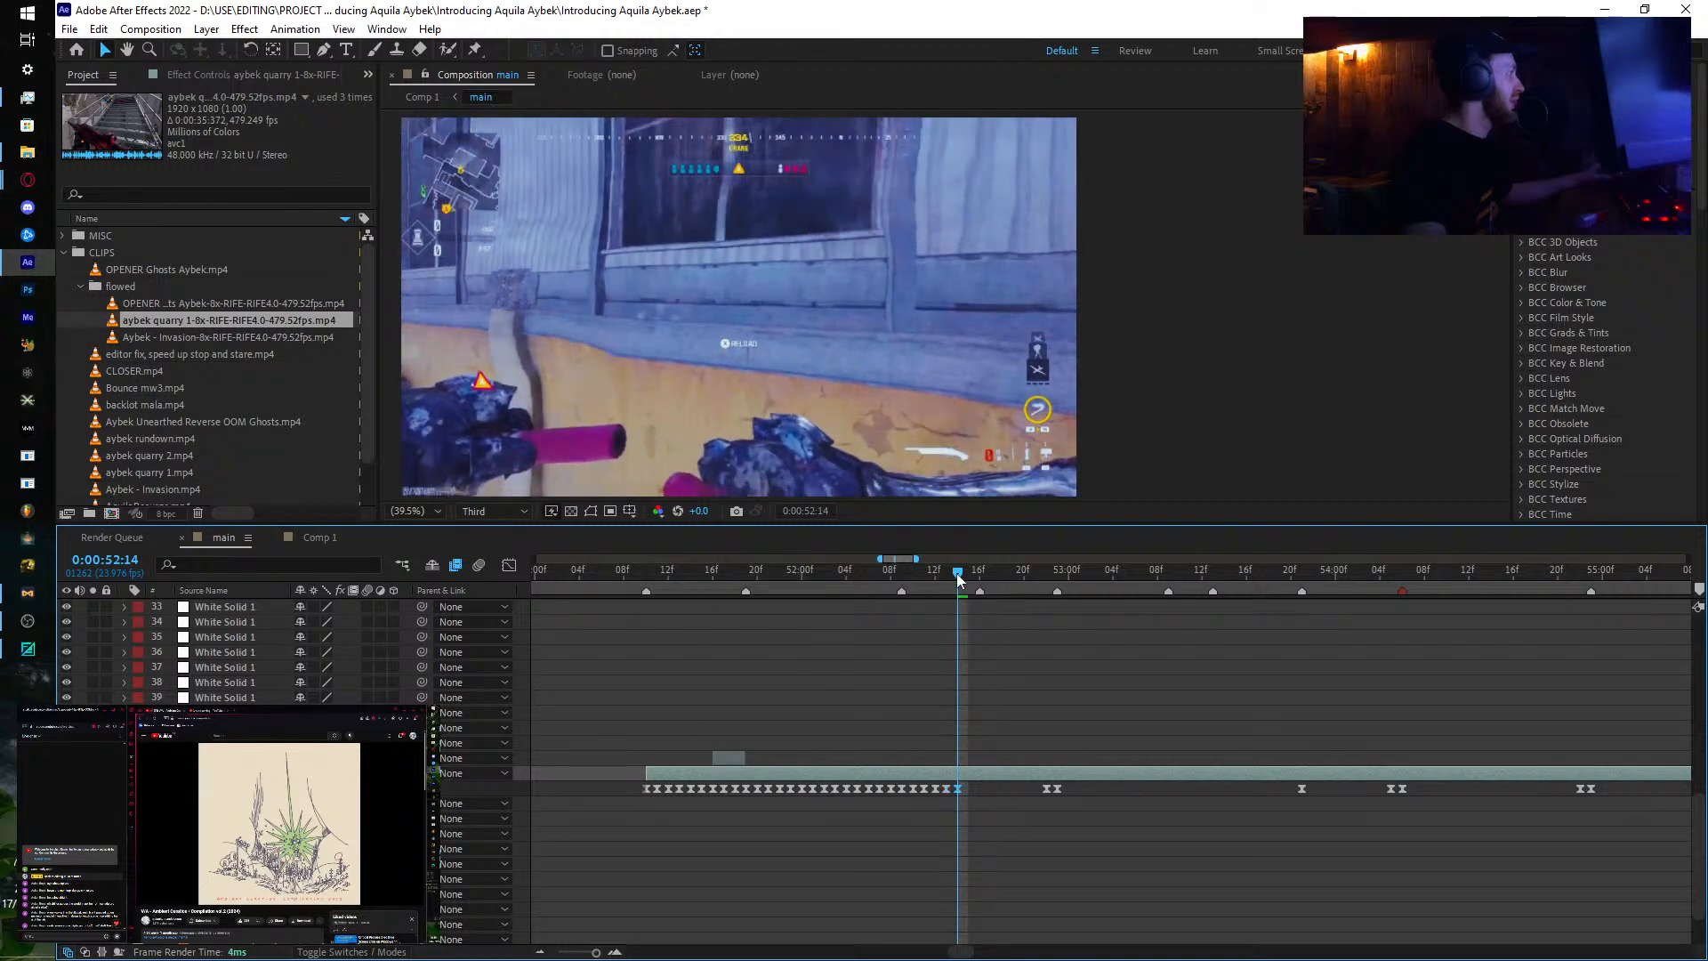
{"action": "left_click_drag", "start_coordinate": [962, 581], "coordinate": [979, 577]}
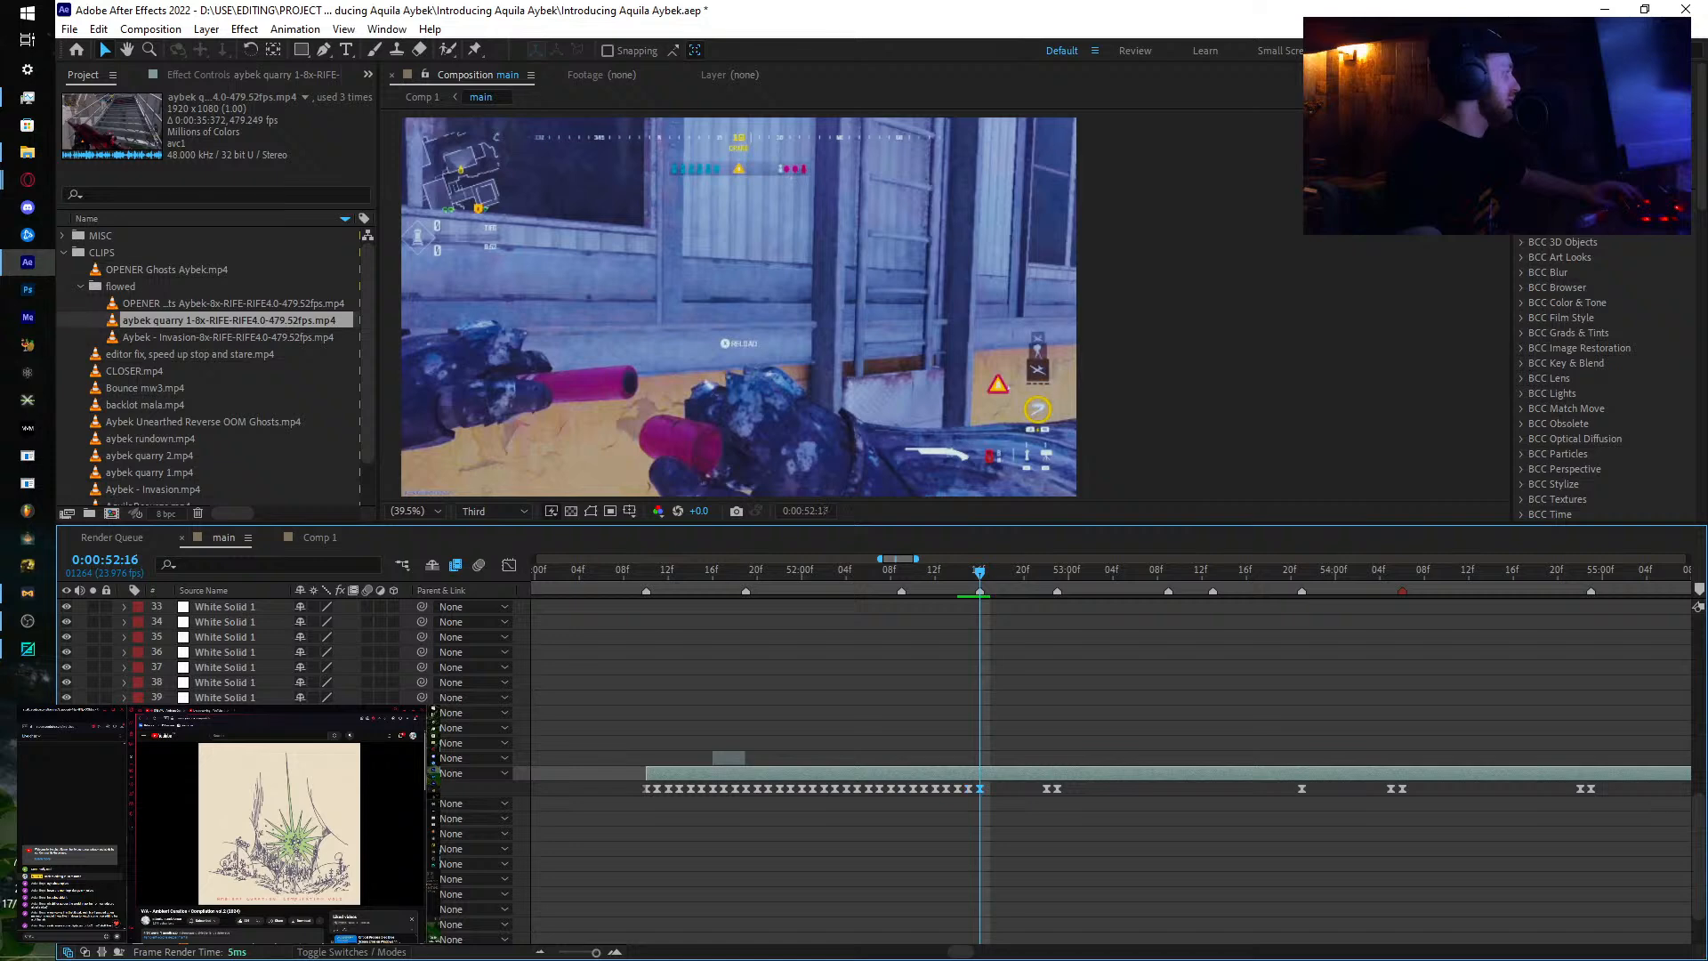
{"action": "key", "text": "Page_Down"}
{"action": "key", "text": "ctrl+v"}
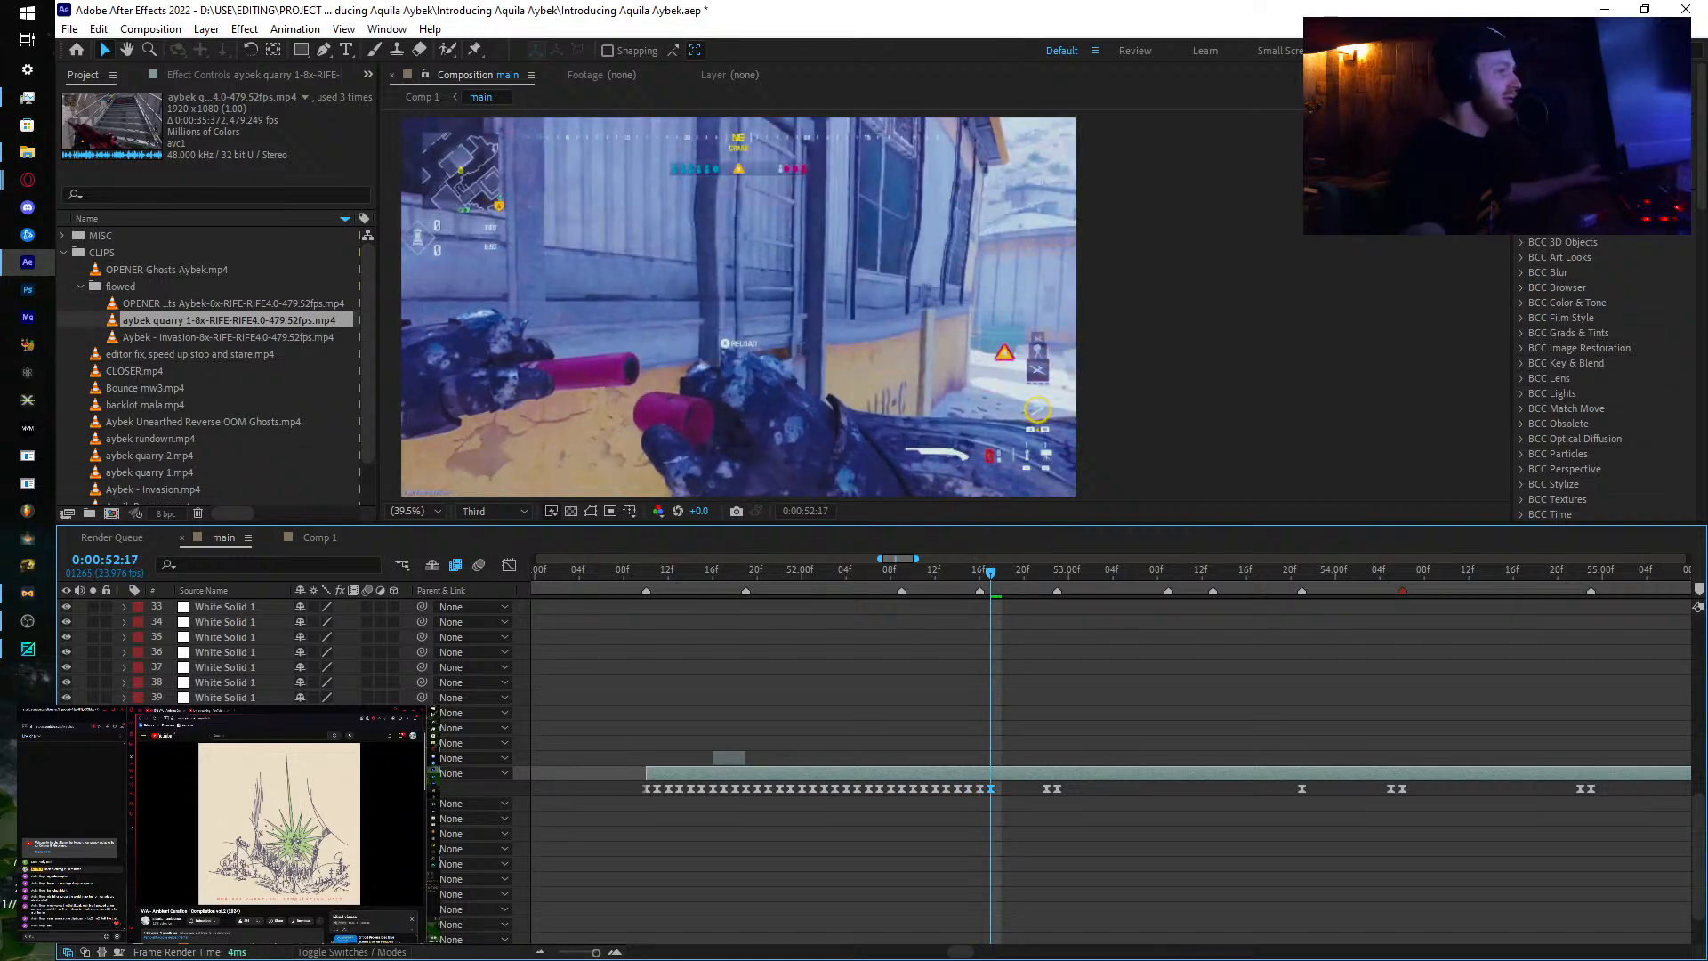
{"action": "key", "text": "Page_Down"}
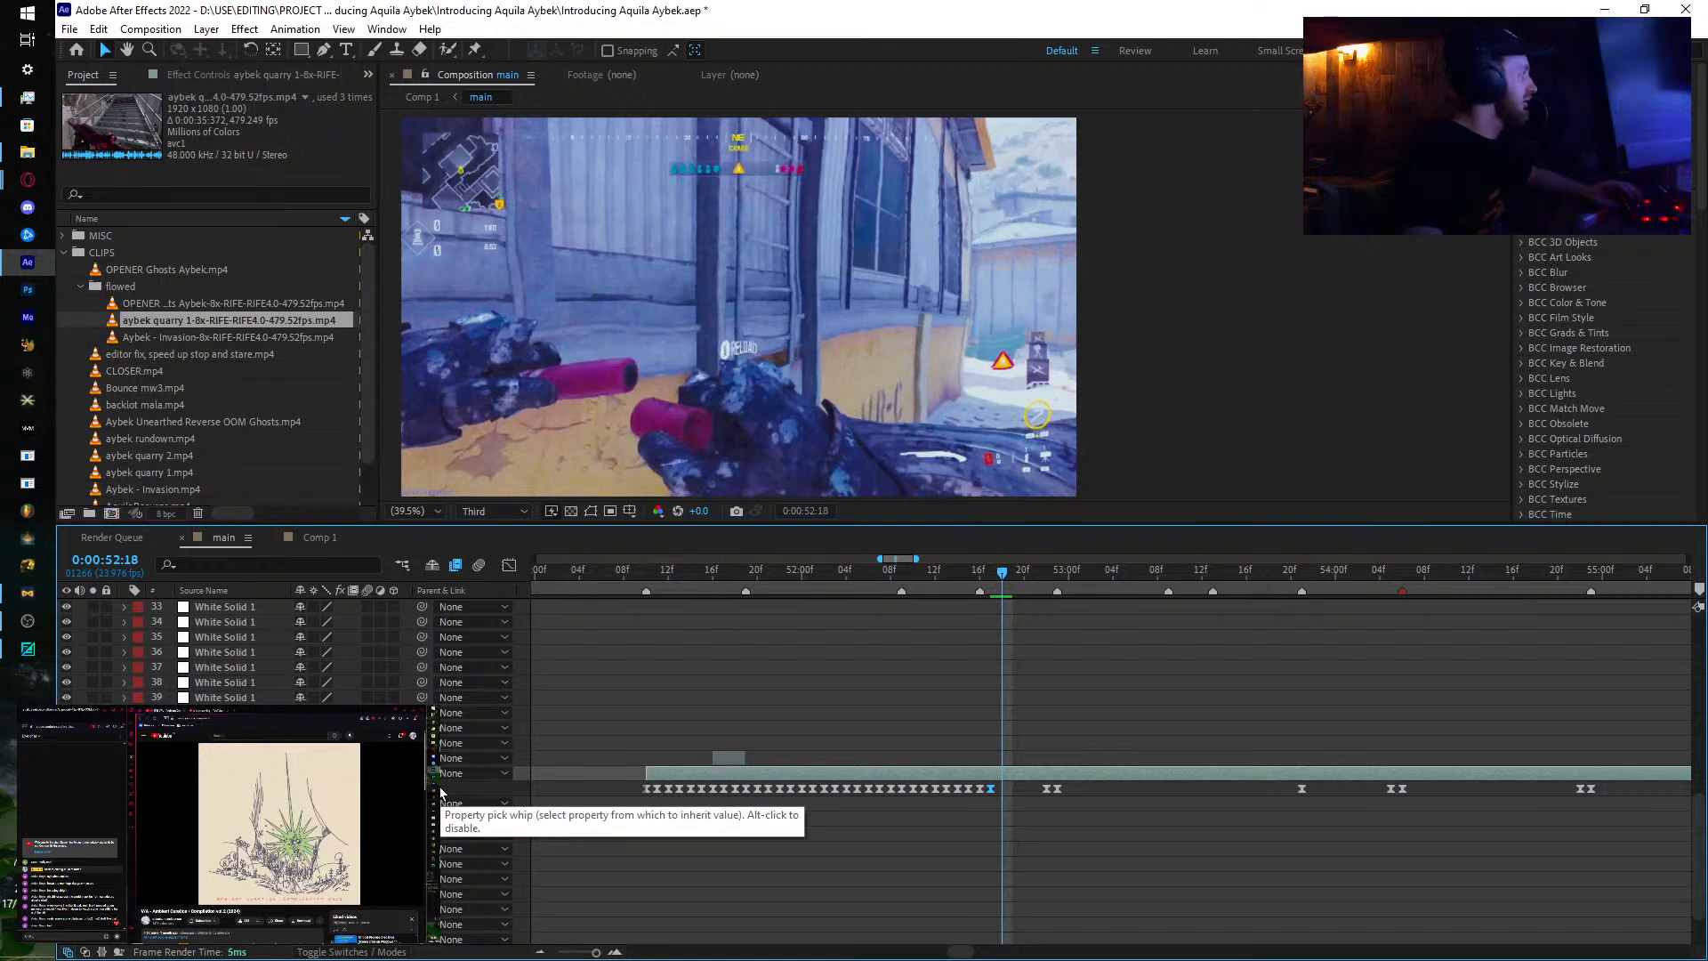
{"action": "key", "text": "Page_Down"}
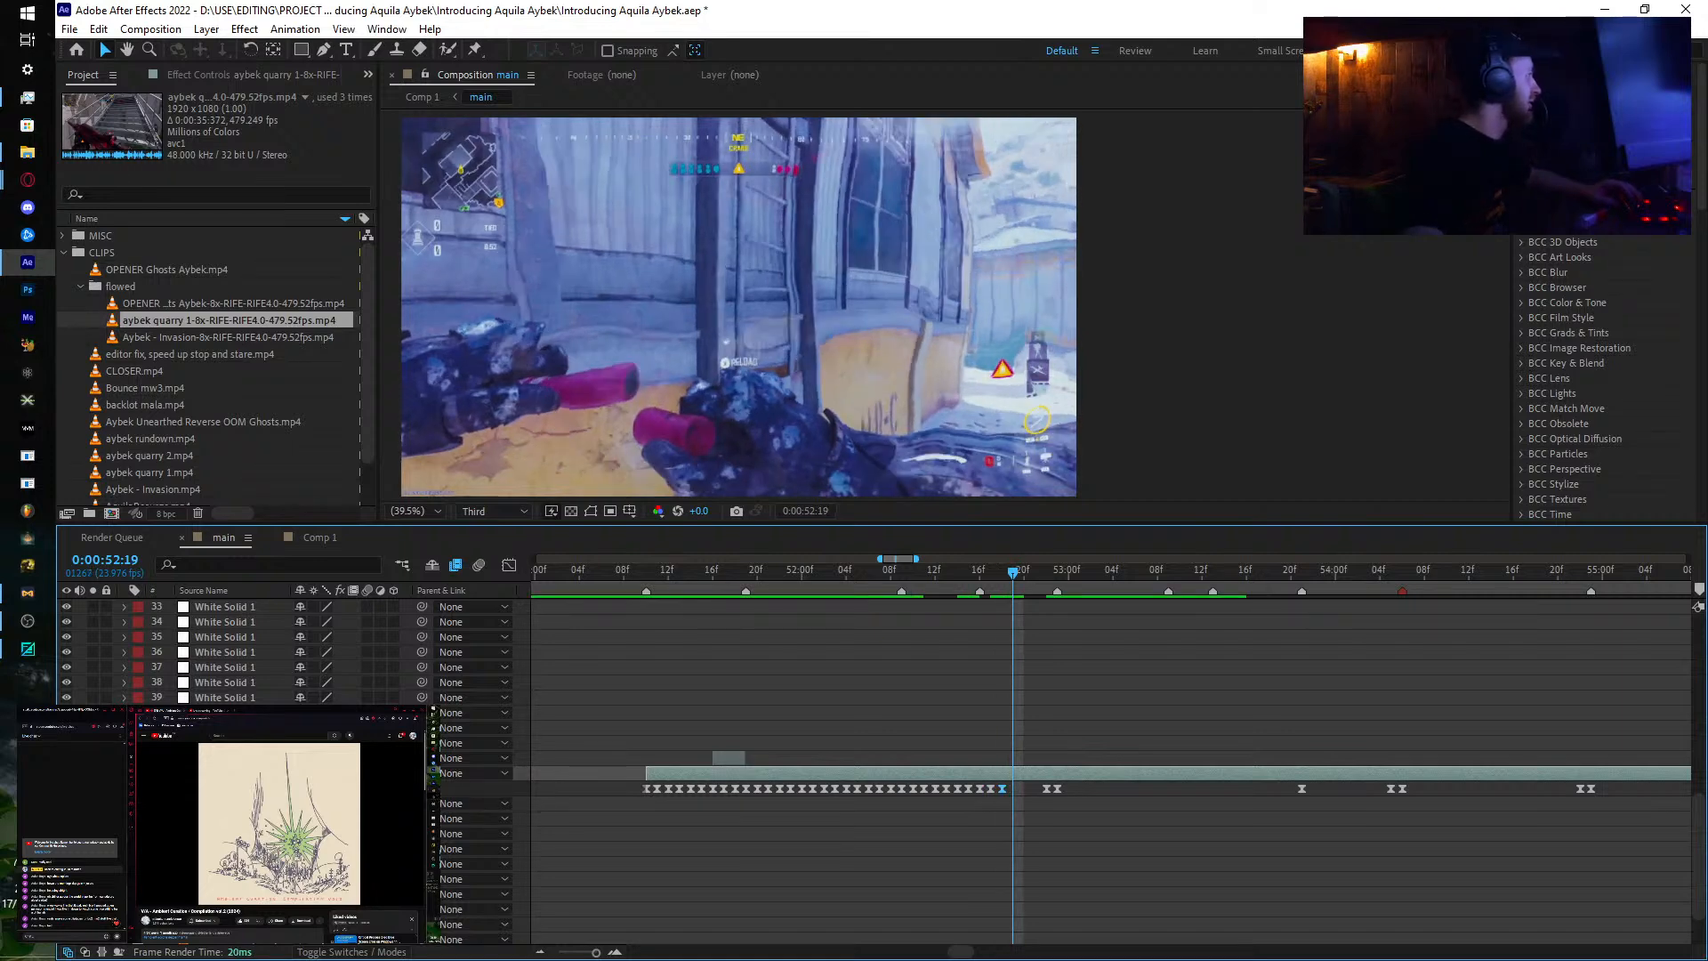
{"action": "key", "text": "ctrl+v"}
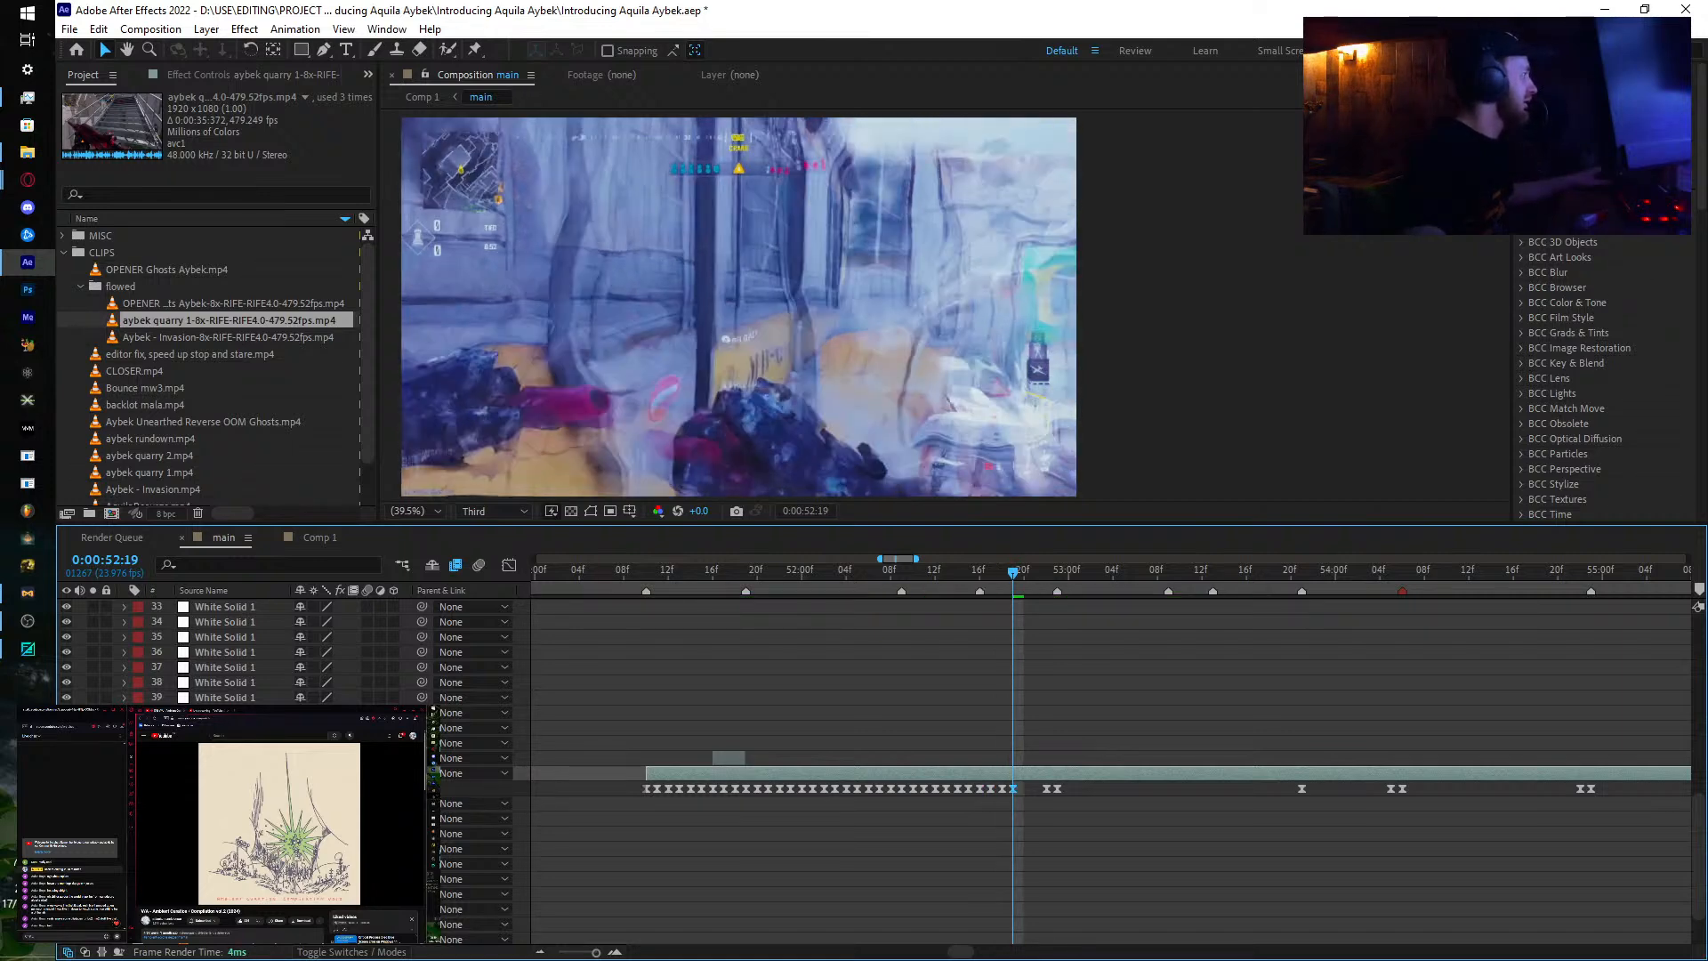
{"action": "key", "text": "ctrl+z"}
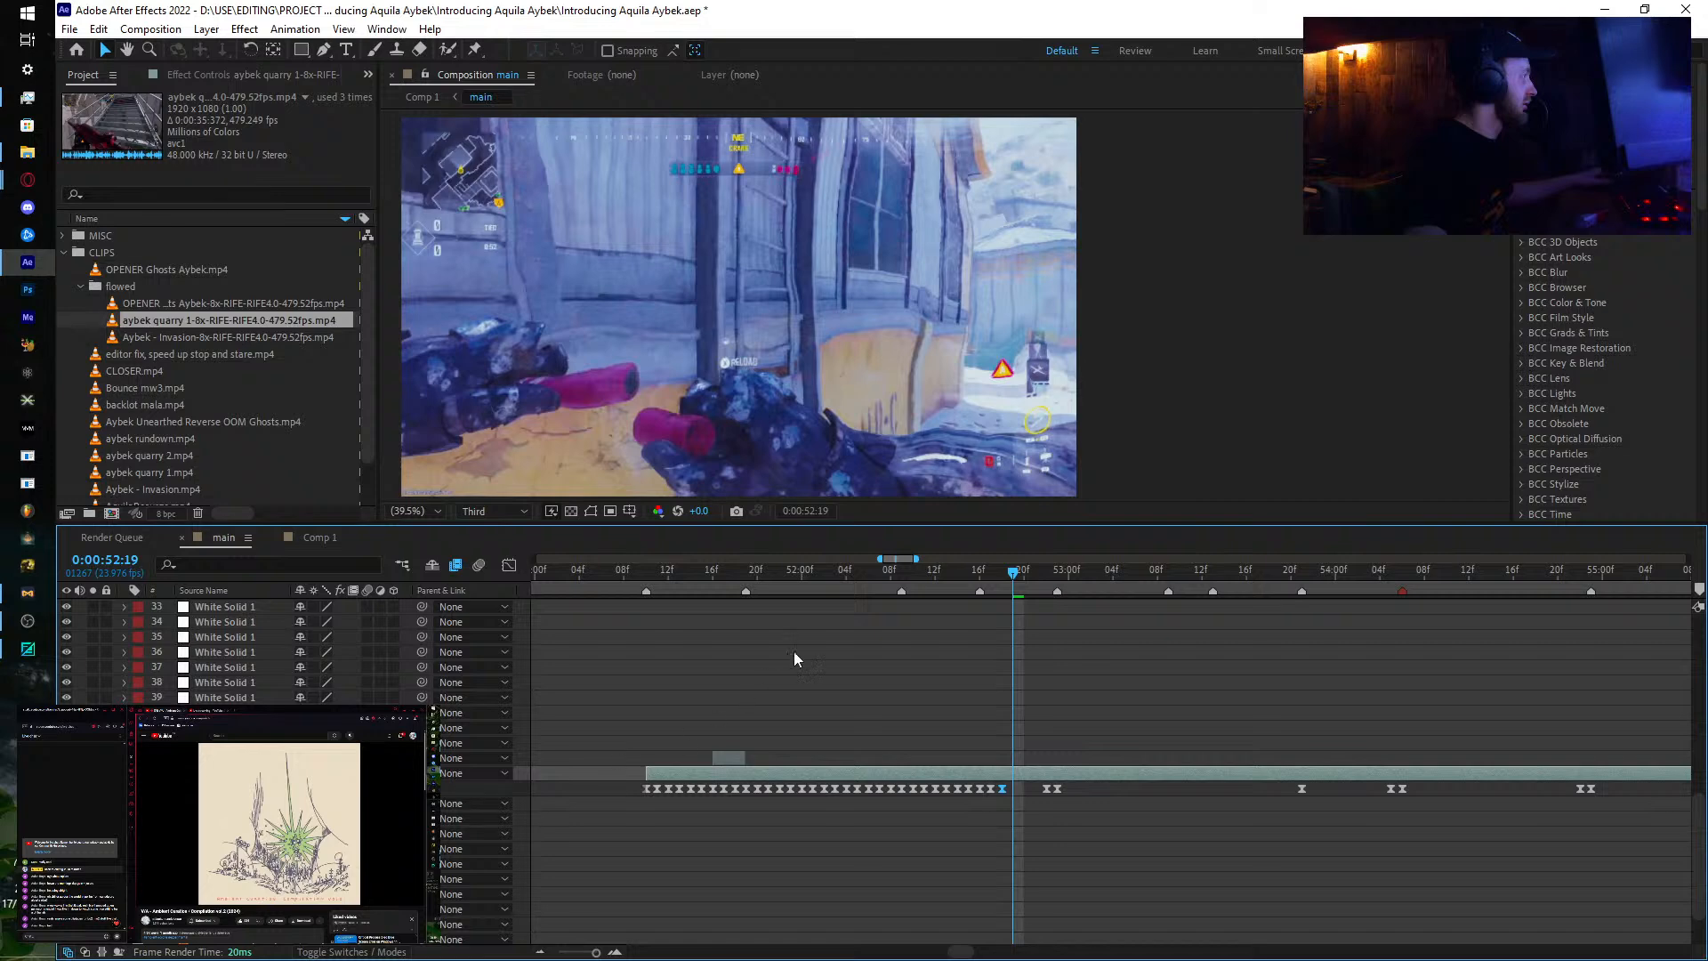
Step: Split the aybek quarry 1 layer at 0:00:52:18 and again at 0:00:52:23
{"action": "left_click", "coordinate": [1000, 574]}
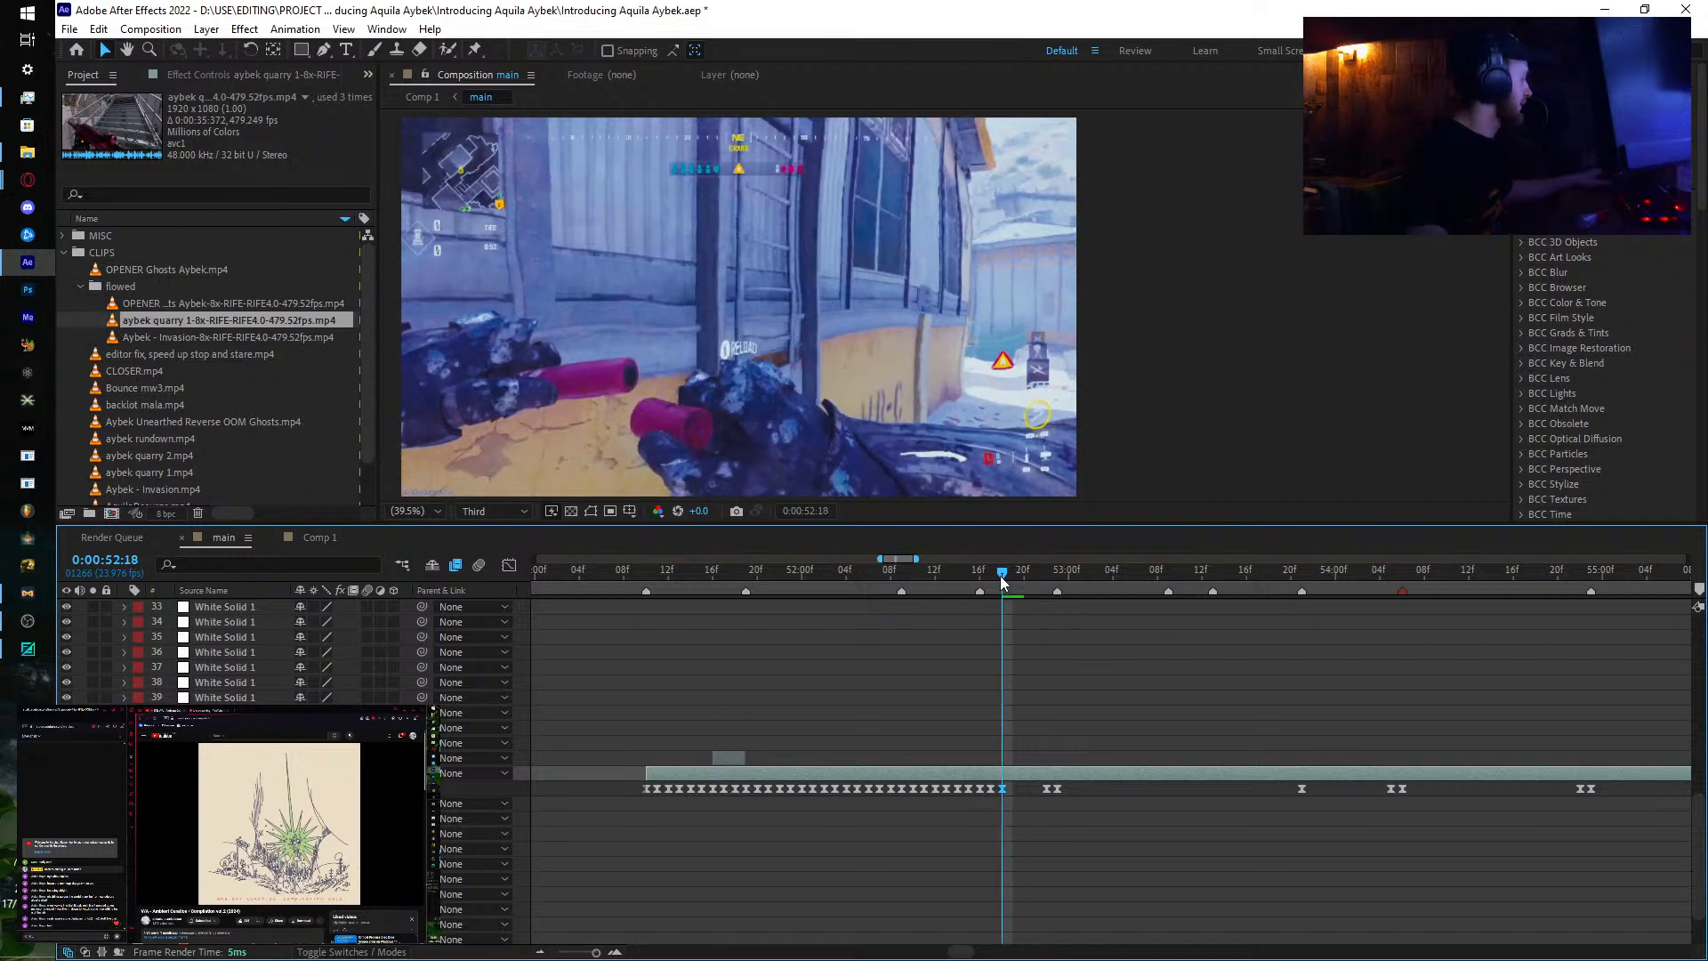
{"action": "key", "text": "ctrl+shift+d"}
{"action": "left_click", "coordinate": [1057, 574]}
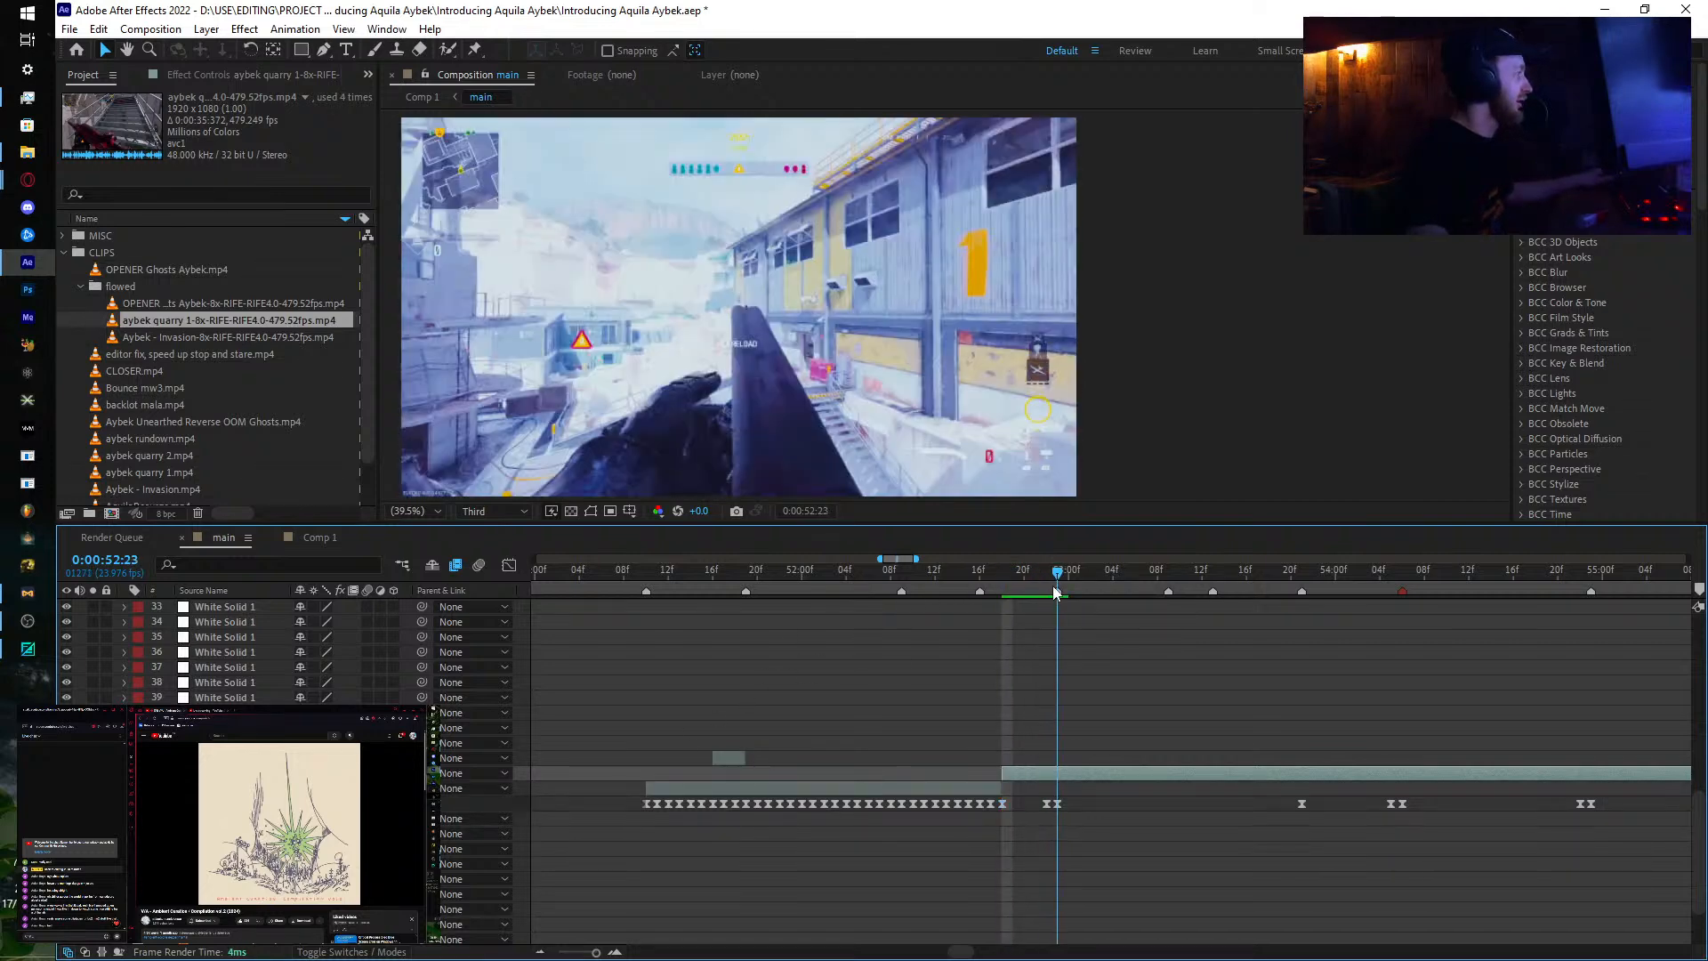
{"action": "key", "text": "ctrl+shift+d"}
{"action": "left_click", "coordinate": [1009, 580]}
{"action": "left_click", "coordinate": [1005, 580]}
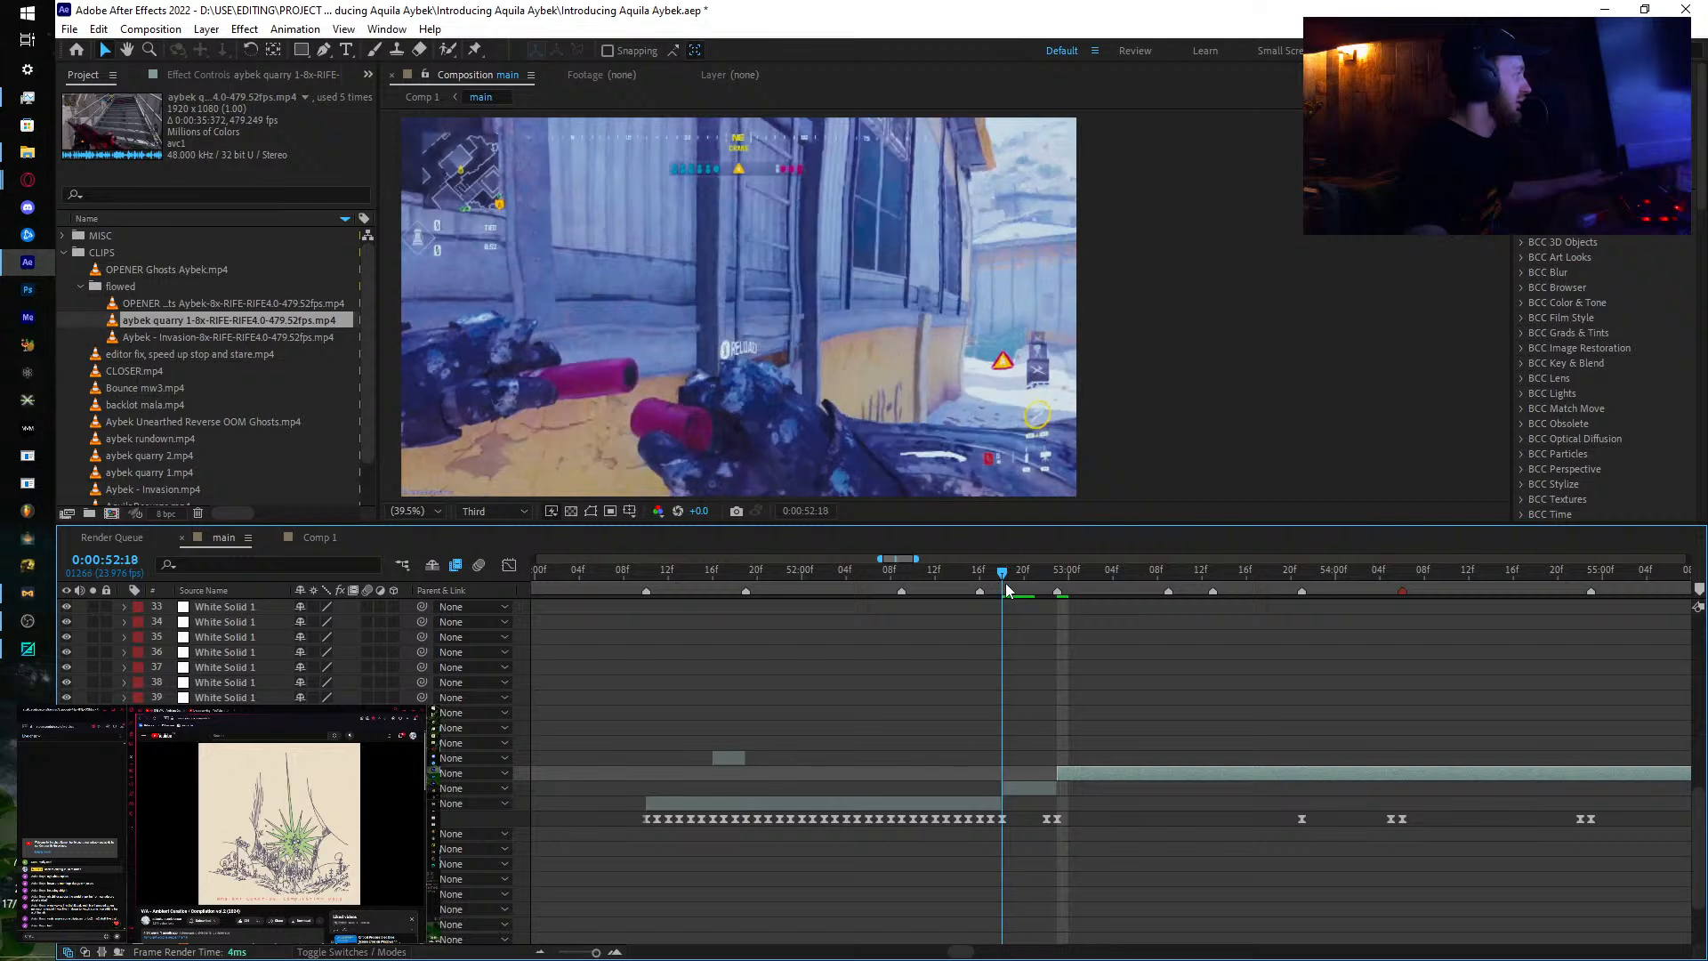
Step: Reveal the keyframes of the short middle segment and delete its time-remap keyframes before 0:00:52:18
{"action": "left_click", "coordinate": [1023, 789]}
{"action": "key", "text": "u"}
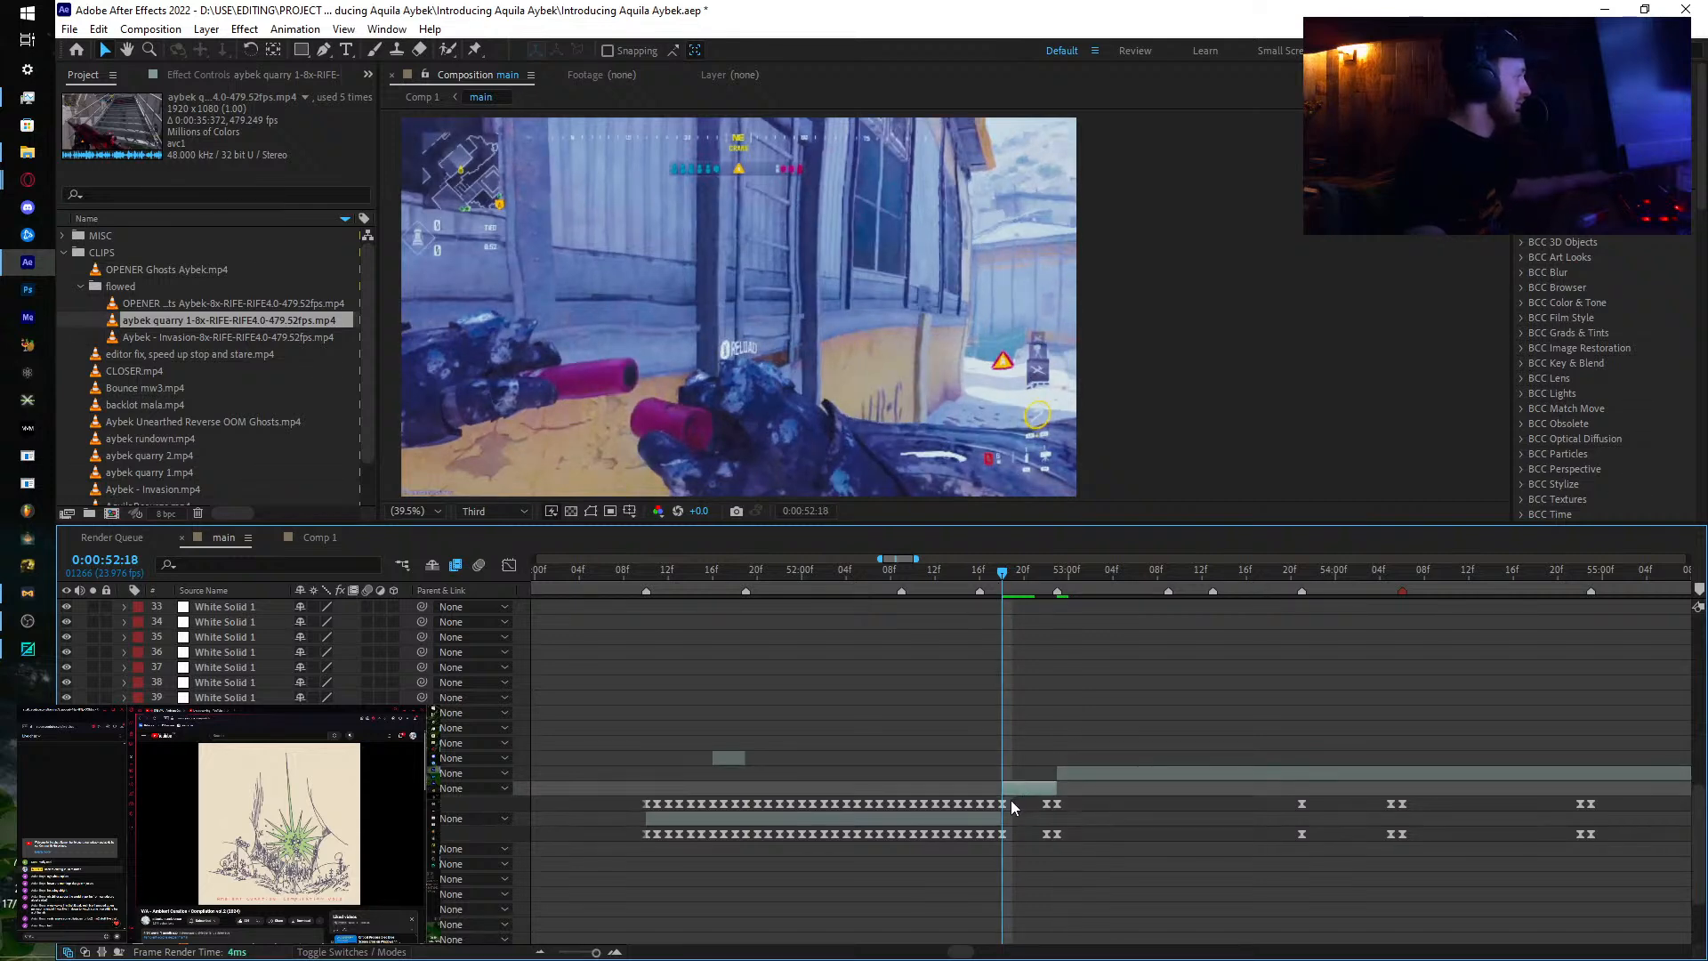
{"action": "left_click_drag", "start_coordinate": [611, 804], "coordinate": [1003, 809]}
{"action": "key", "text": "Delete"}
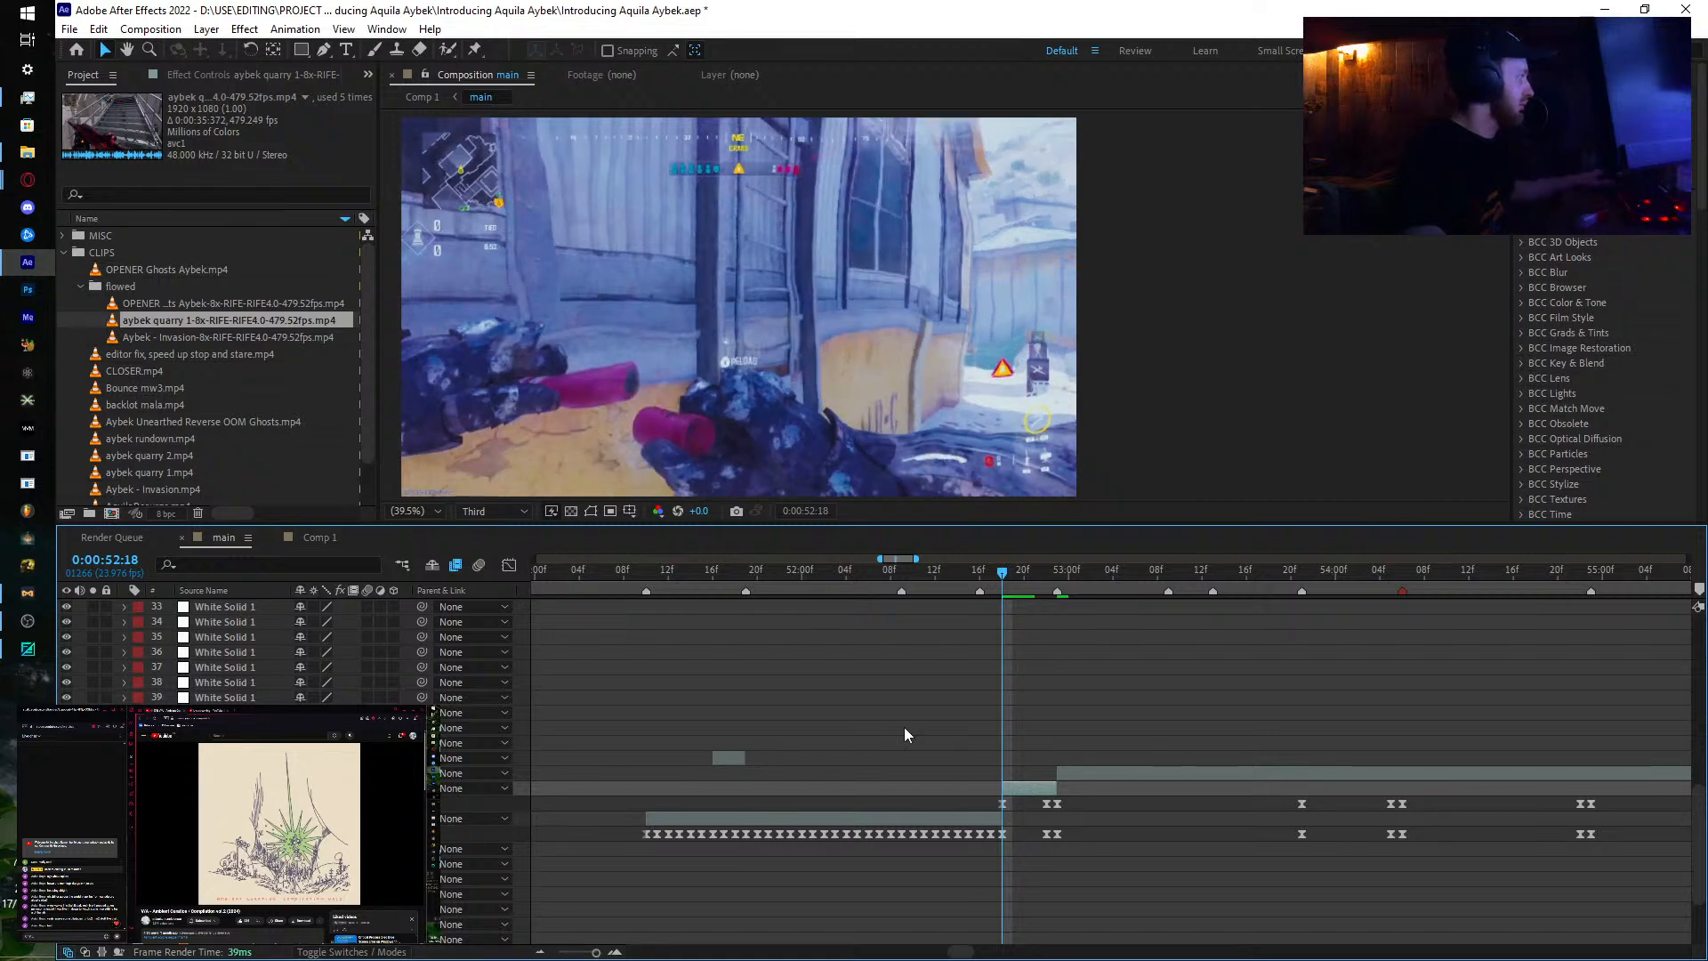
Step: Add time-remap keyframes at 0:00:52:19 and 0:00:52:20 on the middle segment, advancing the source time
{"action": "key", "text": "Page_Down"}
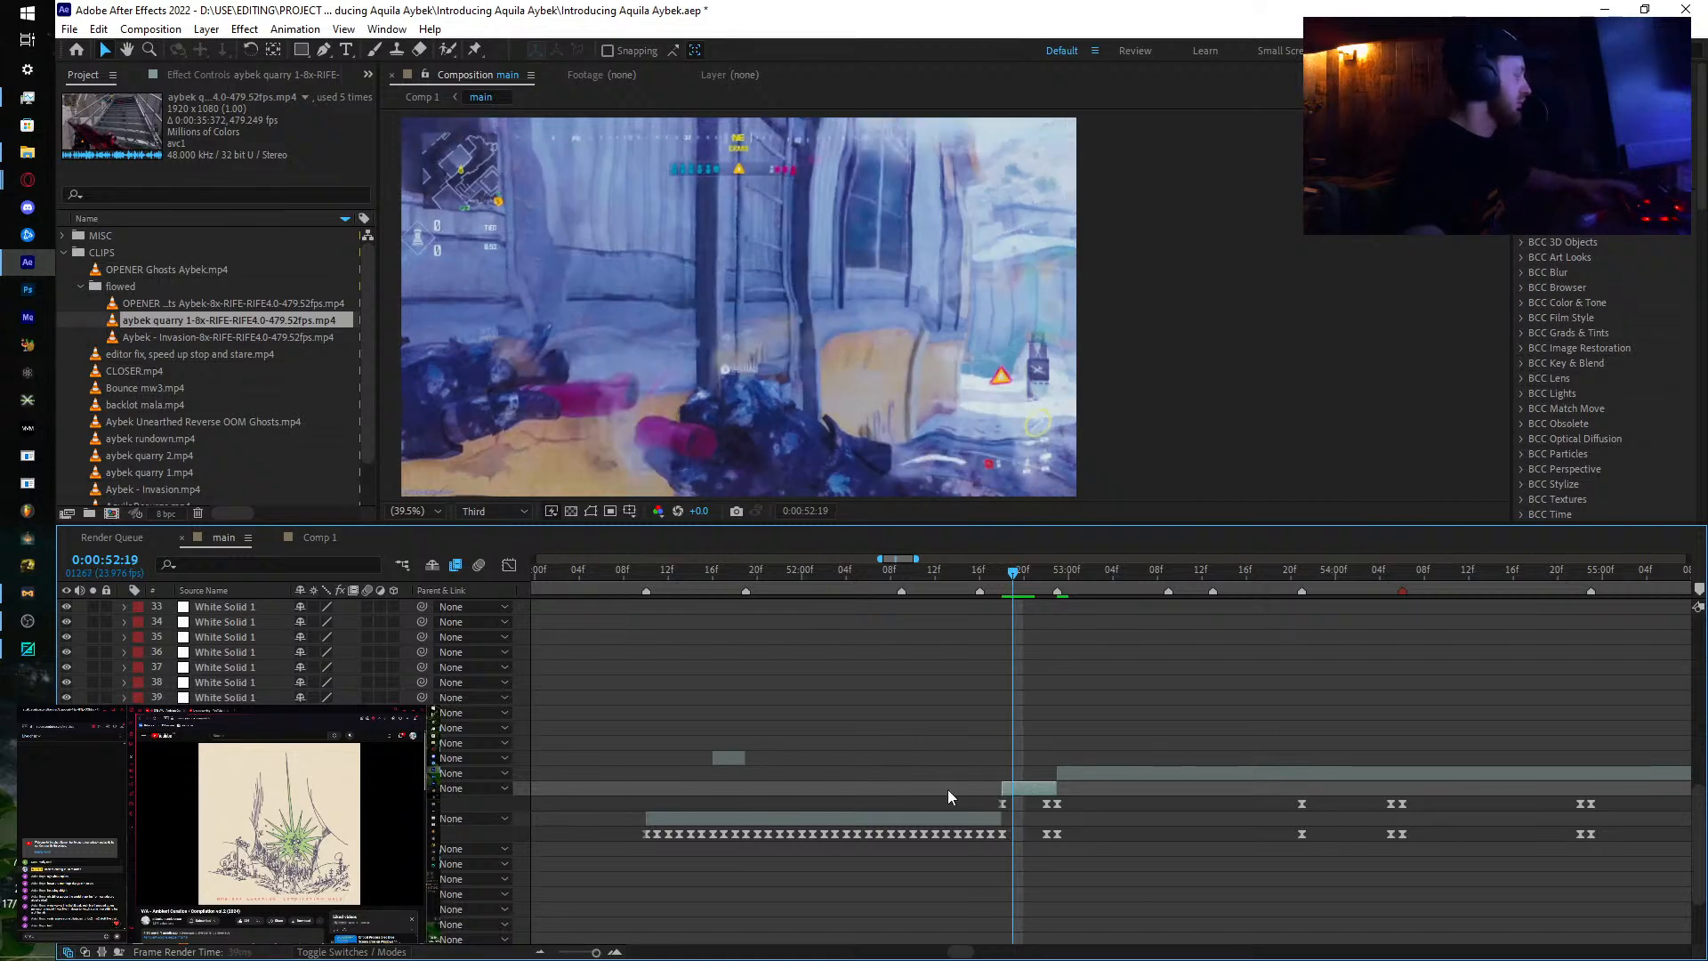
{"action": "left_click", "coordinate": [1003, 803]}
{"action": "key", "text": "ctrl+v"}
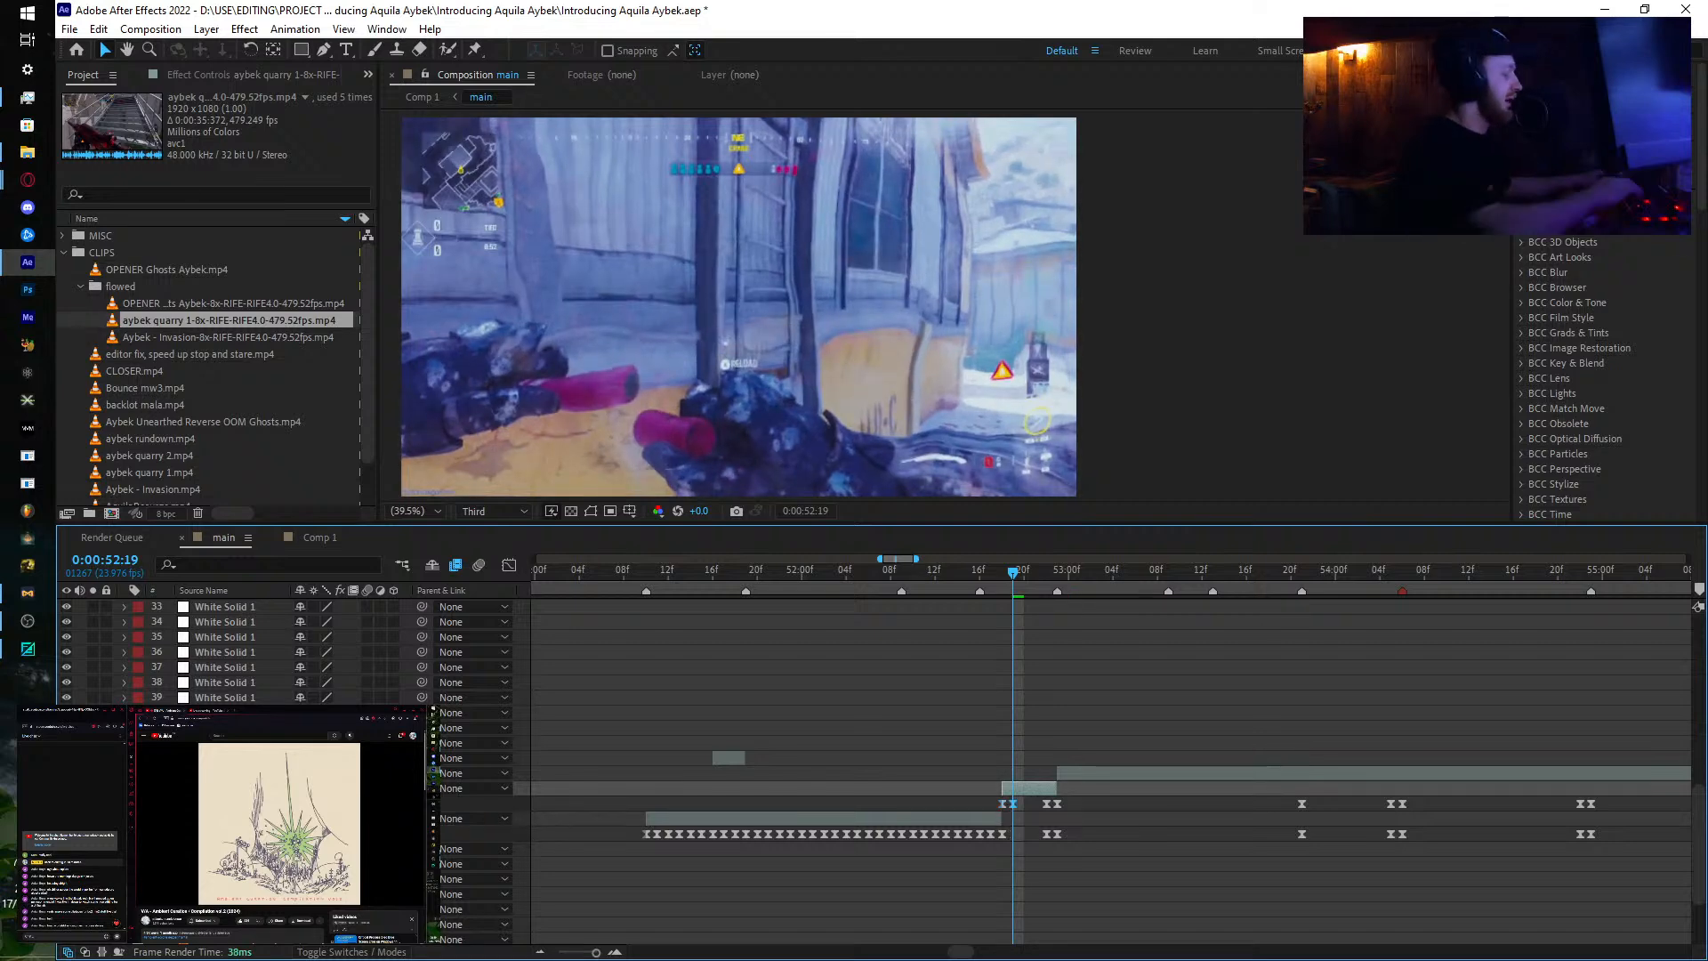
{"action": "key", "text": "Page_Down"}
{"action": "key", "text": "ctrl+v"}
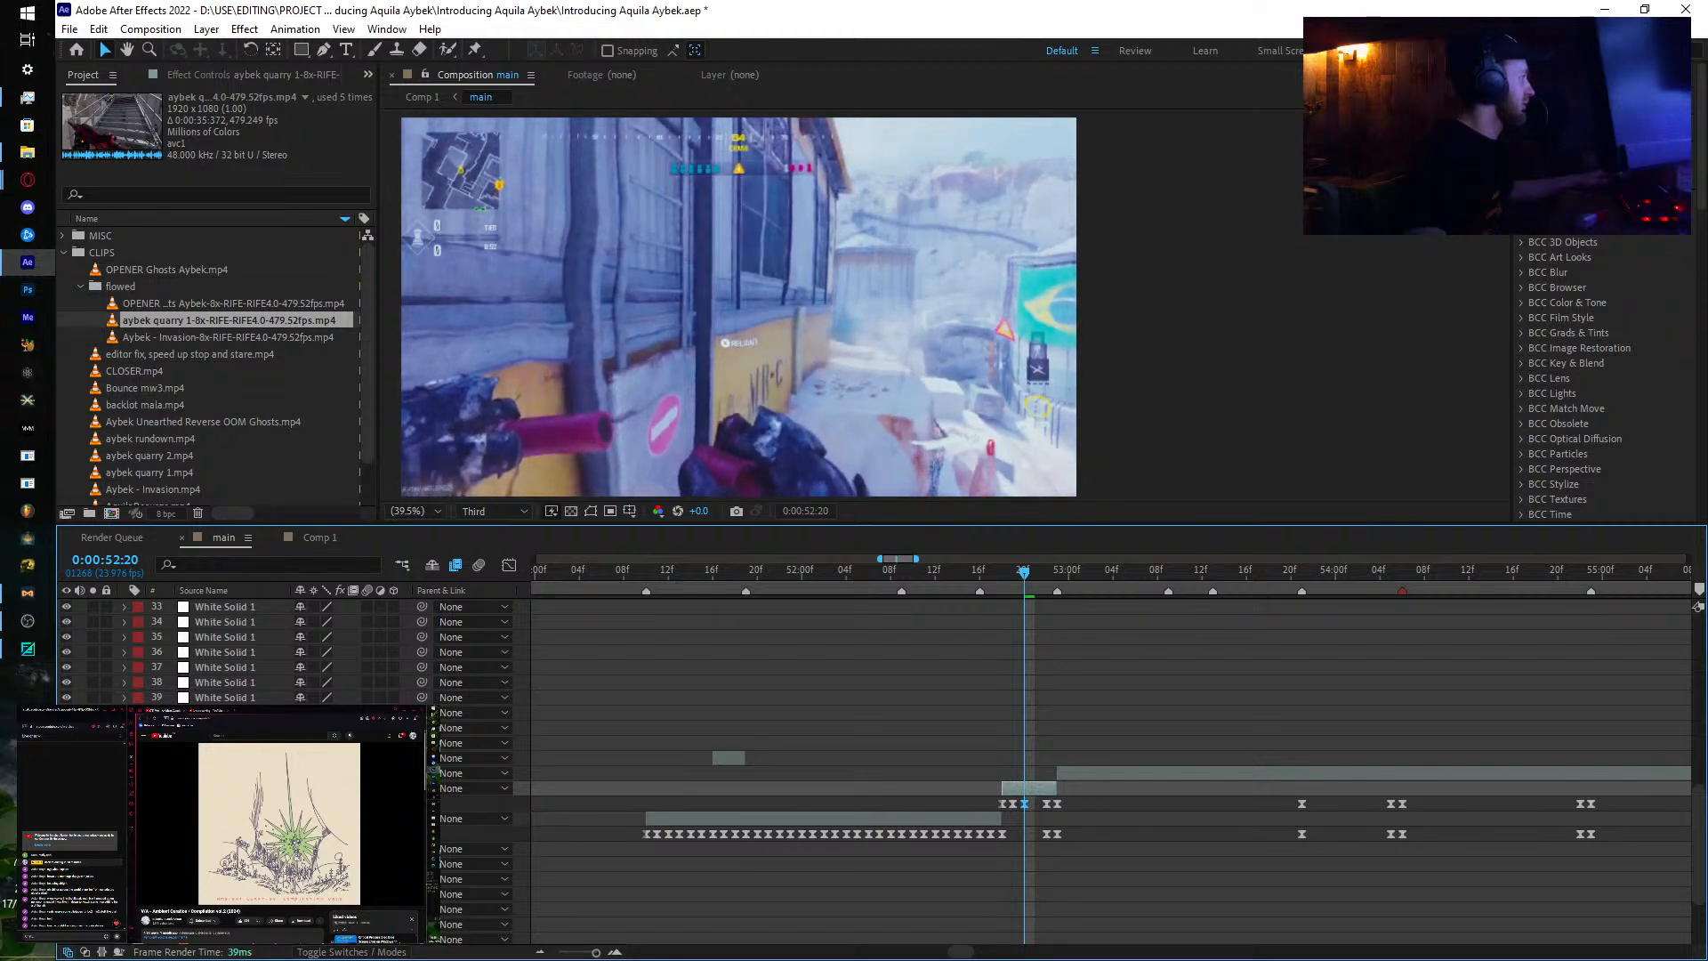
Step: Readjust the source time at 0:00:52:19 and 0:00:52:20, and extend the middle segment's frame-by-frame retiming through 0:00:52:22
{"action": "left_click_drag", "start_coordinate": [1022, 582], "coordinate": [1013, 587]}
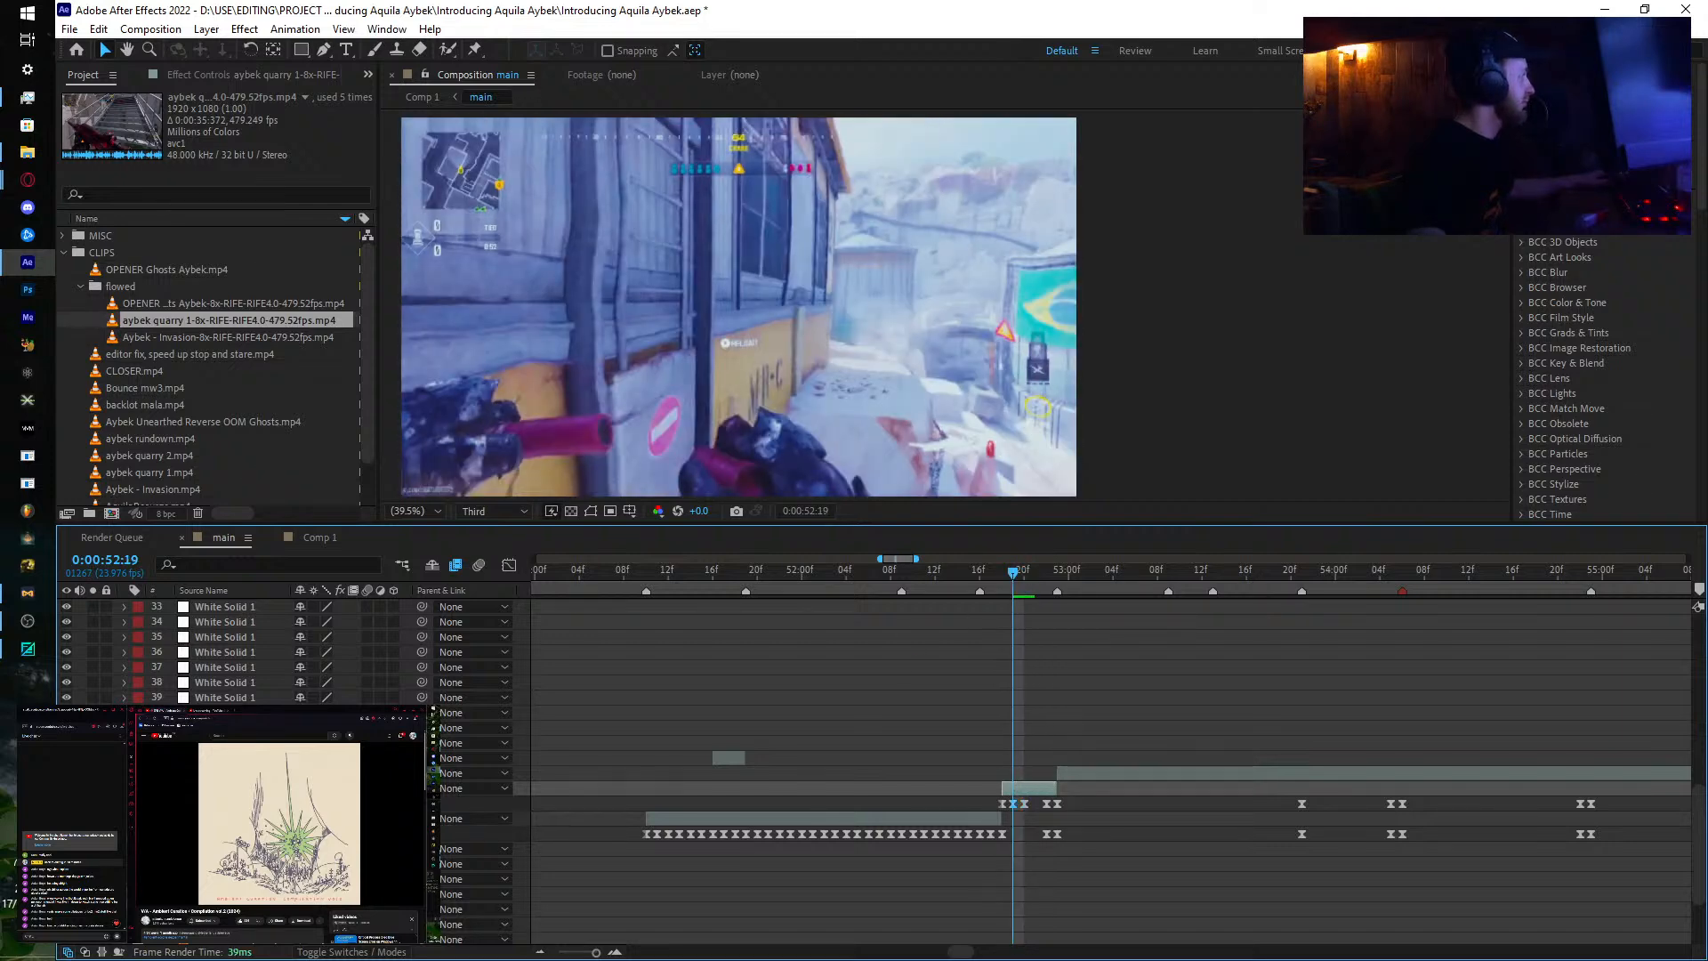
{"action": "left_click", "coordinate": [516, 804]}
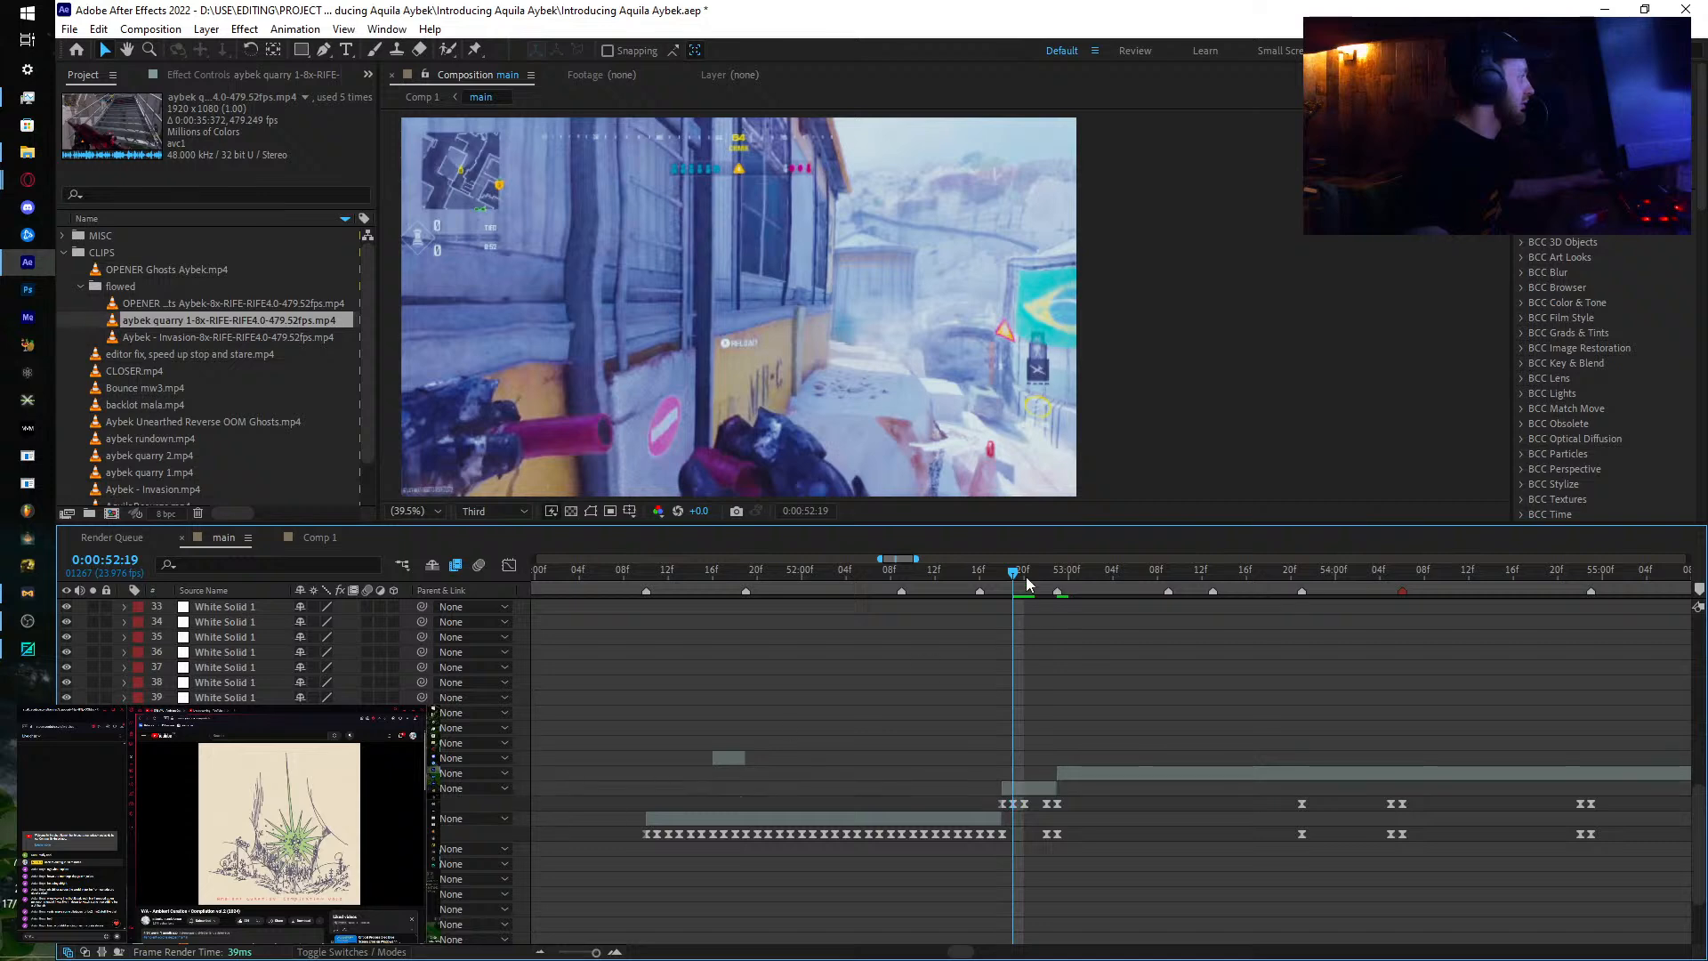
{"action": "left_click_drag", "start_coordinate": [1012, 578], "coordinate": [1023, 579]}
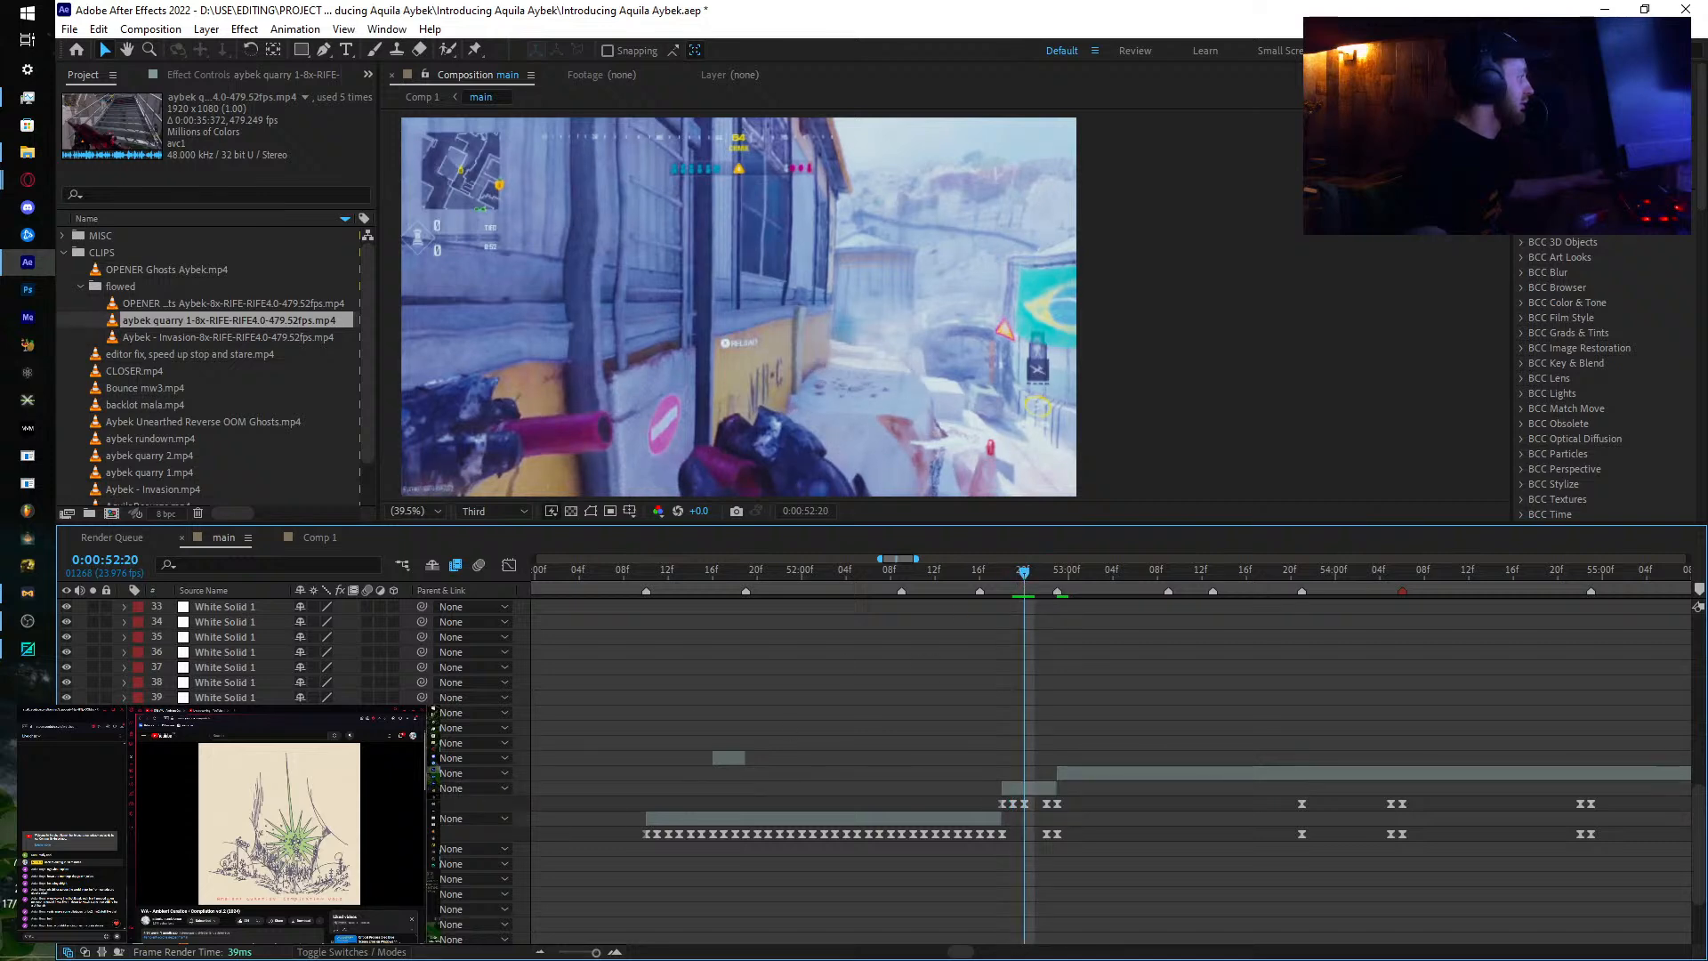
{"action": "left_click_drag", "start_coordinate": [313, 804], "coordinate": [320, 804]}
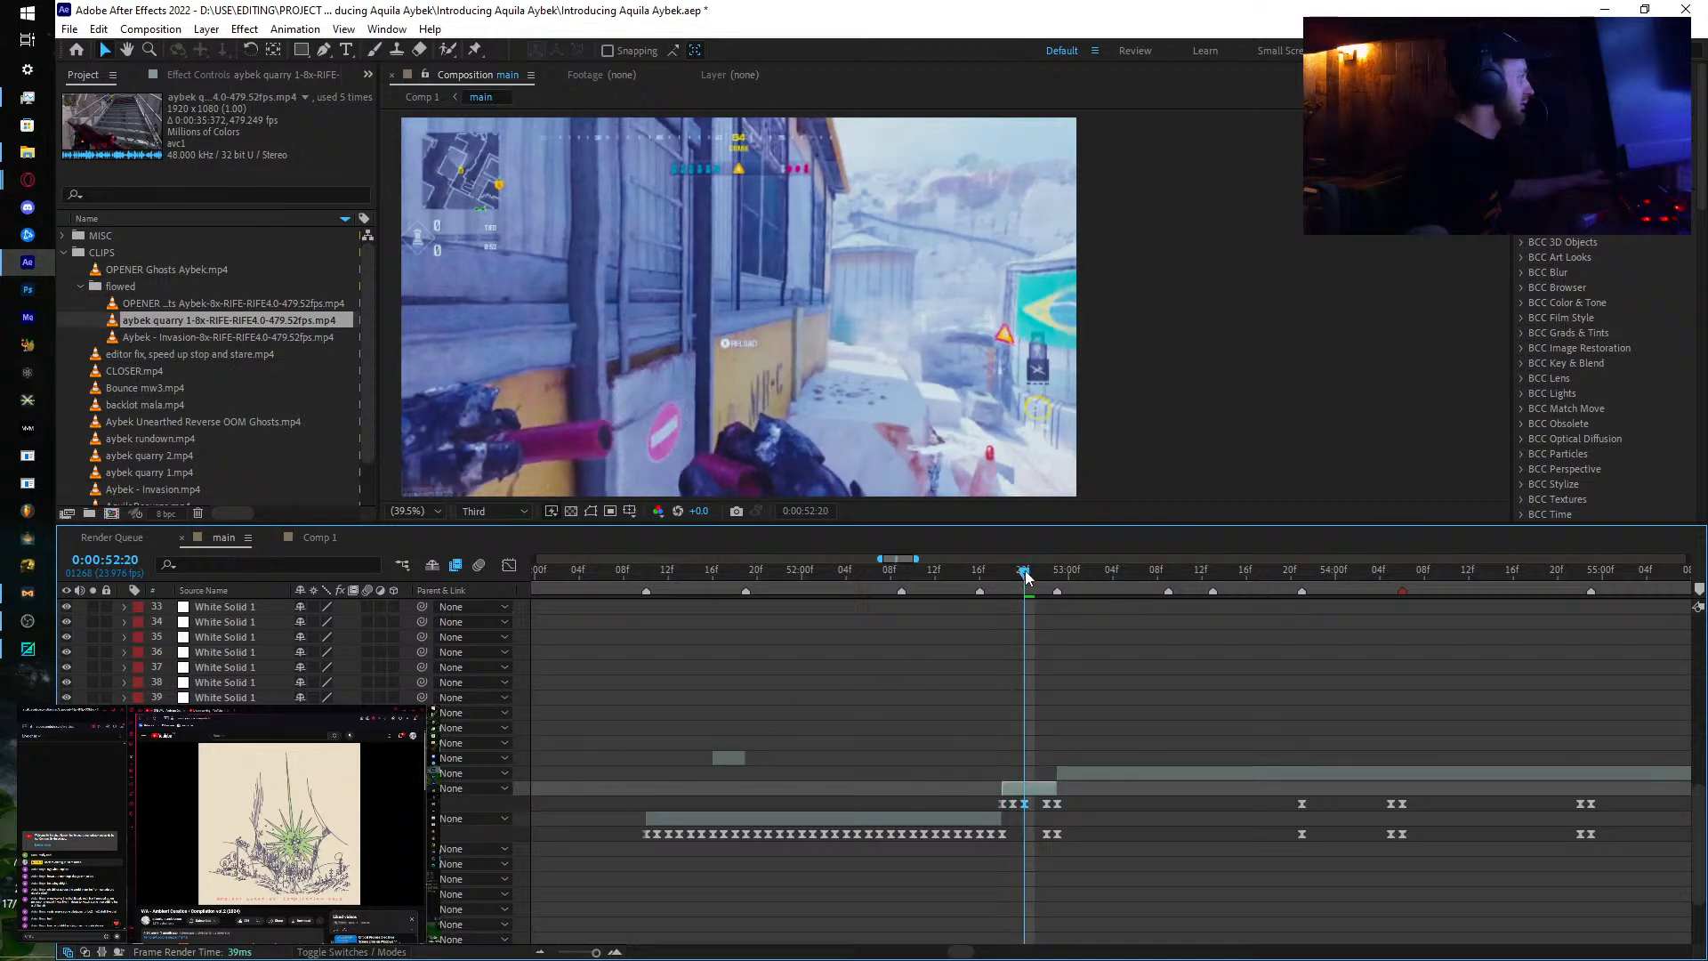
{"action": "left_click_drag", "start_coordinate": [1026, 576], "coordinate": [1035, 576]}
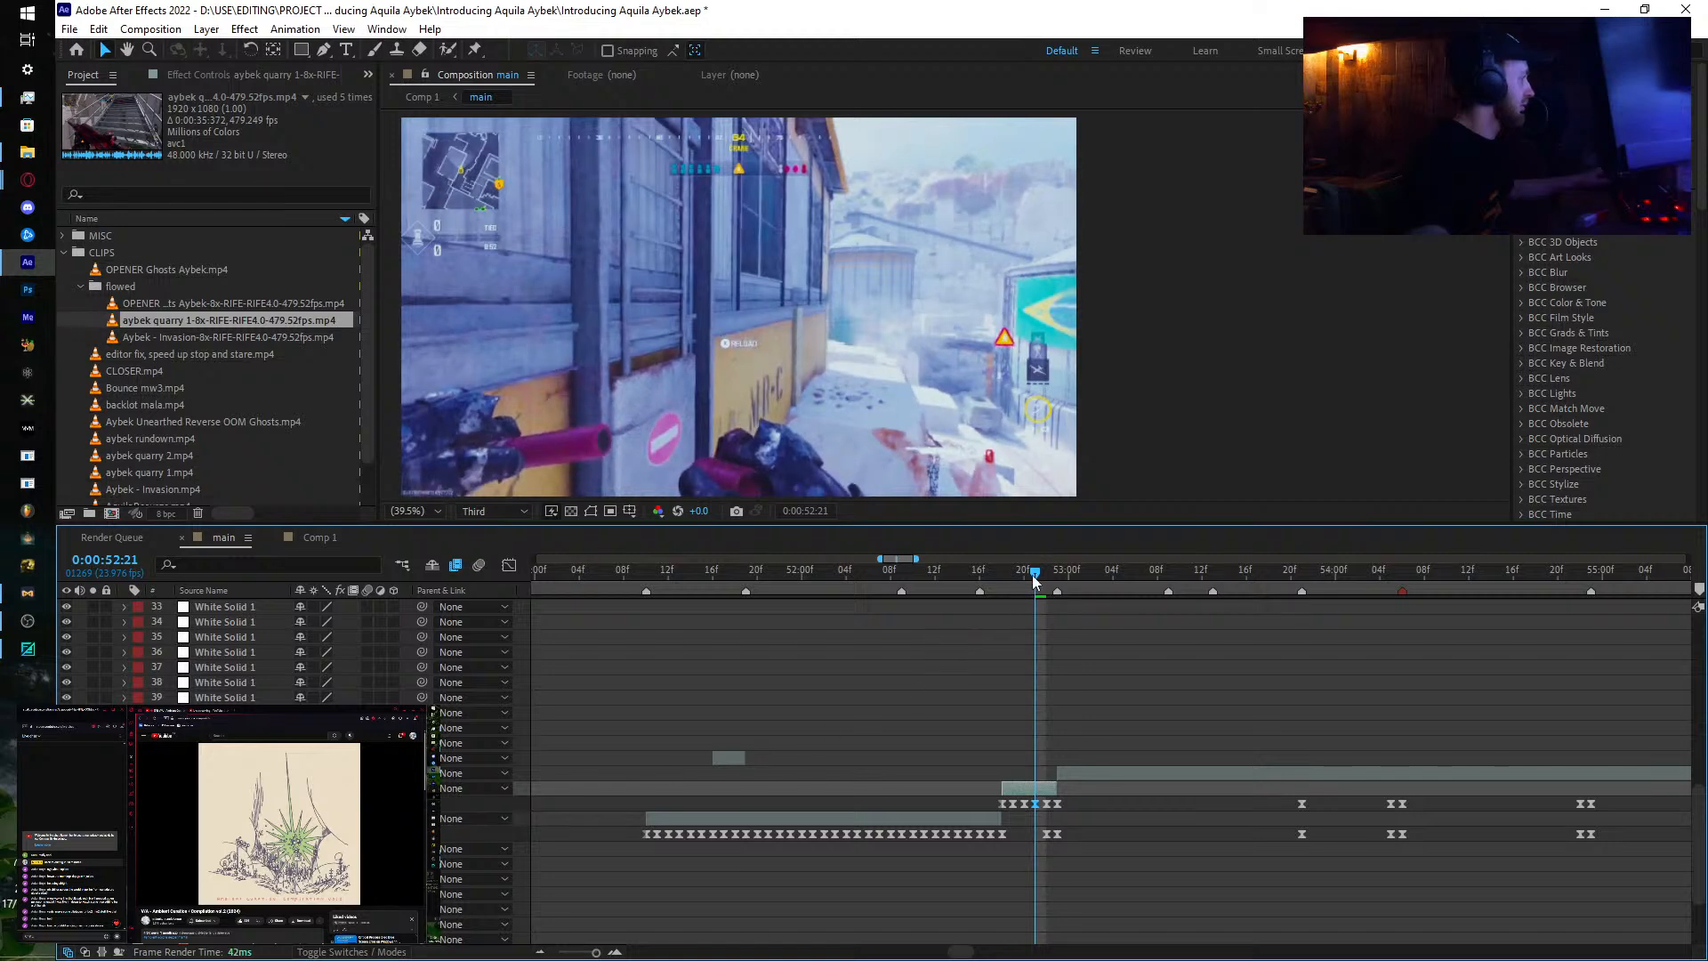
{"action": "left_click_drag", "start_coordinate": [1034, 577], "coordinate": [1046, 576]}
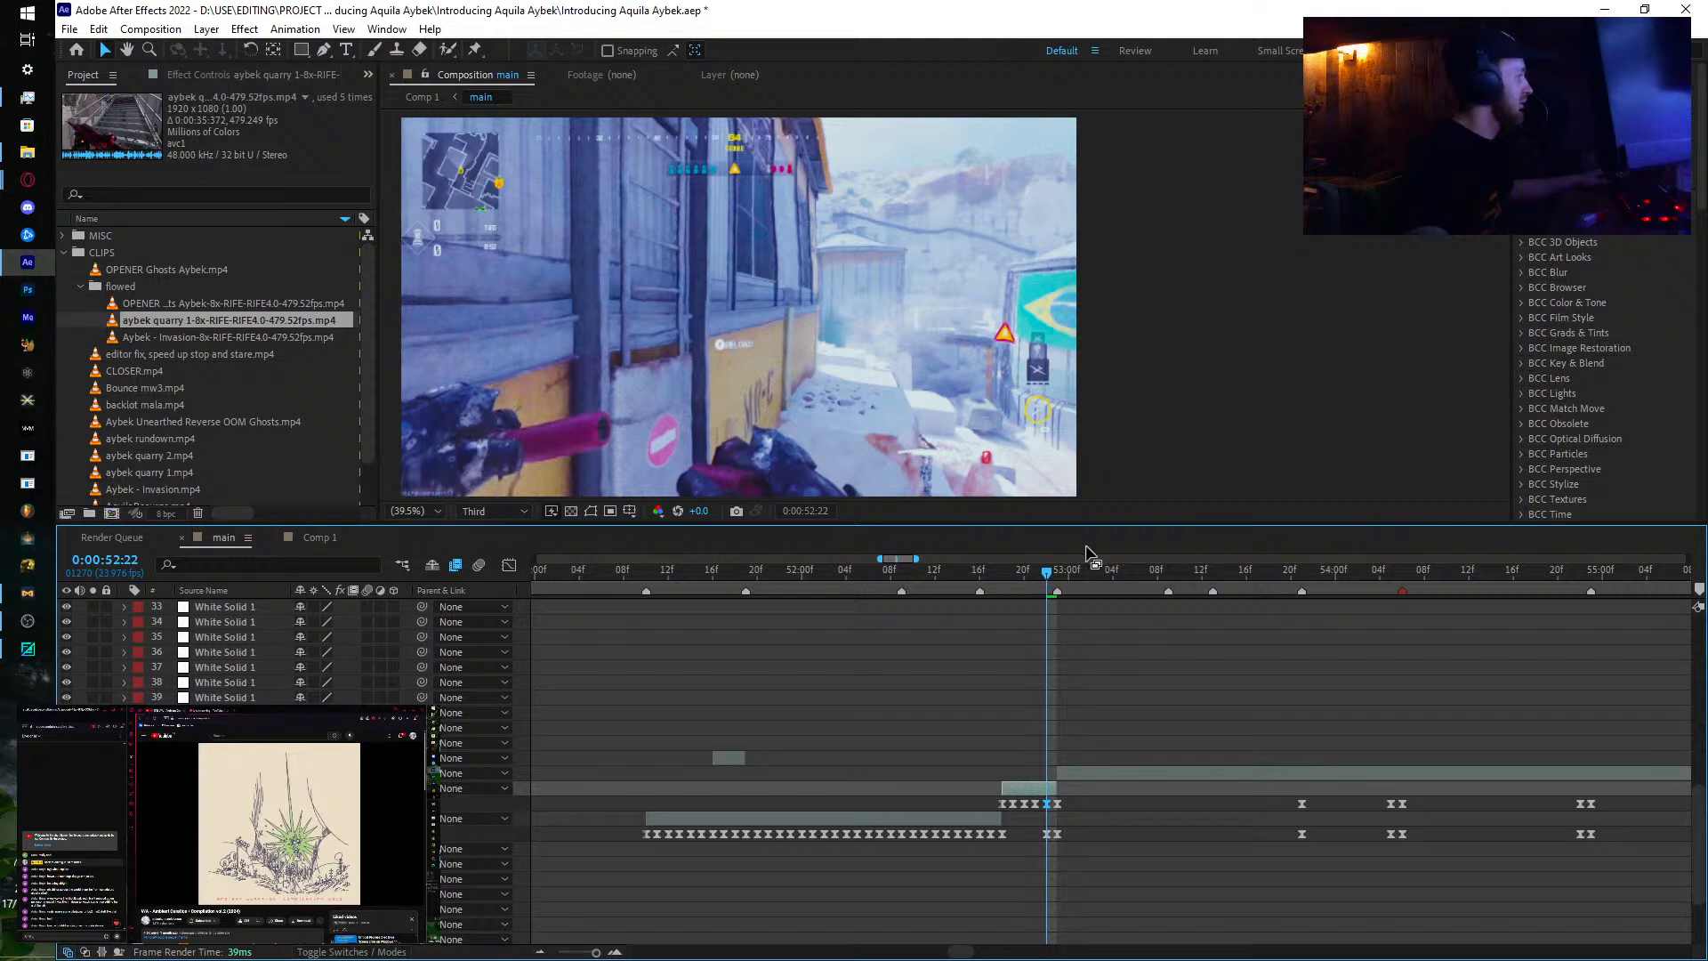
Step: Preview the retimed section and delete the short clip segment between 0:00:52:18 and 0:00:52:23
{"action": "key", "text": "space"}
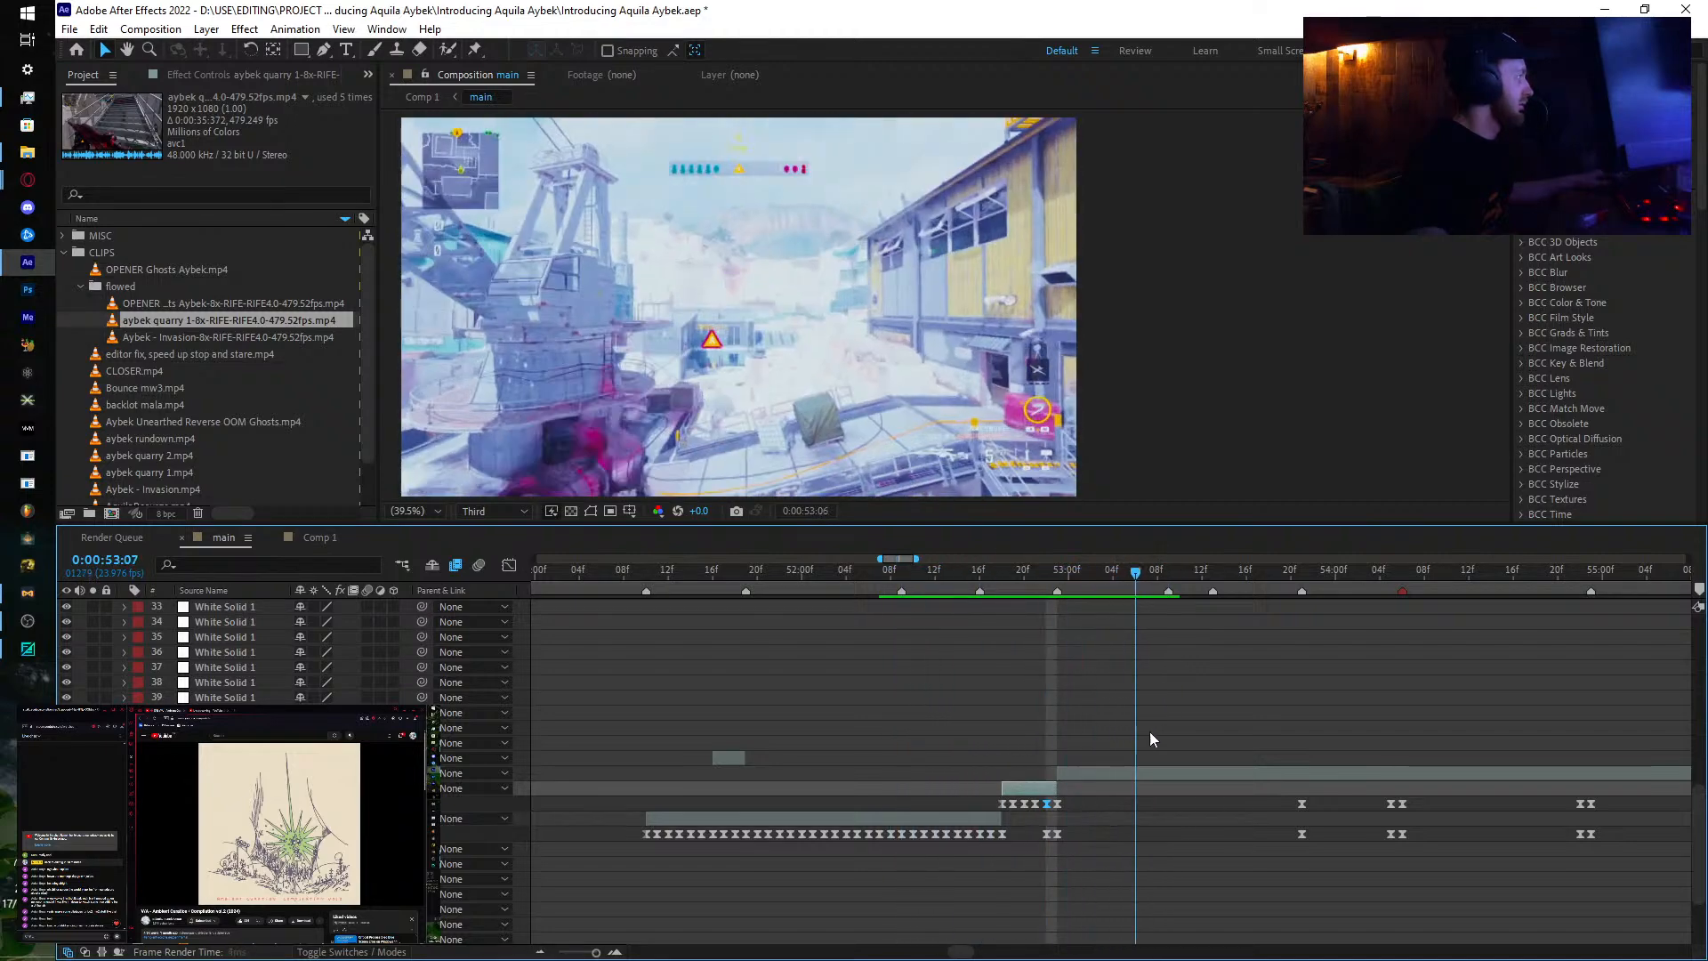
{"action": "left_click_drag", "start_coordinate": [1222, 738], "coordinate": [959, 778]}
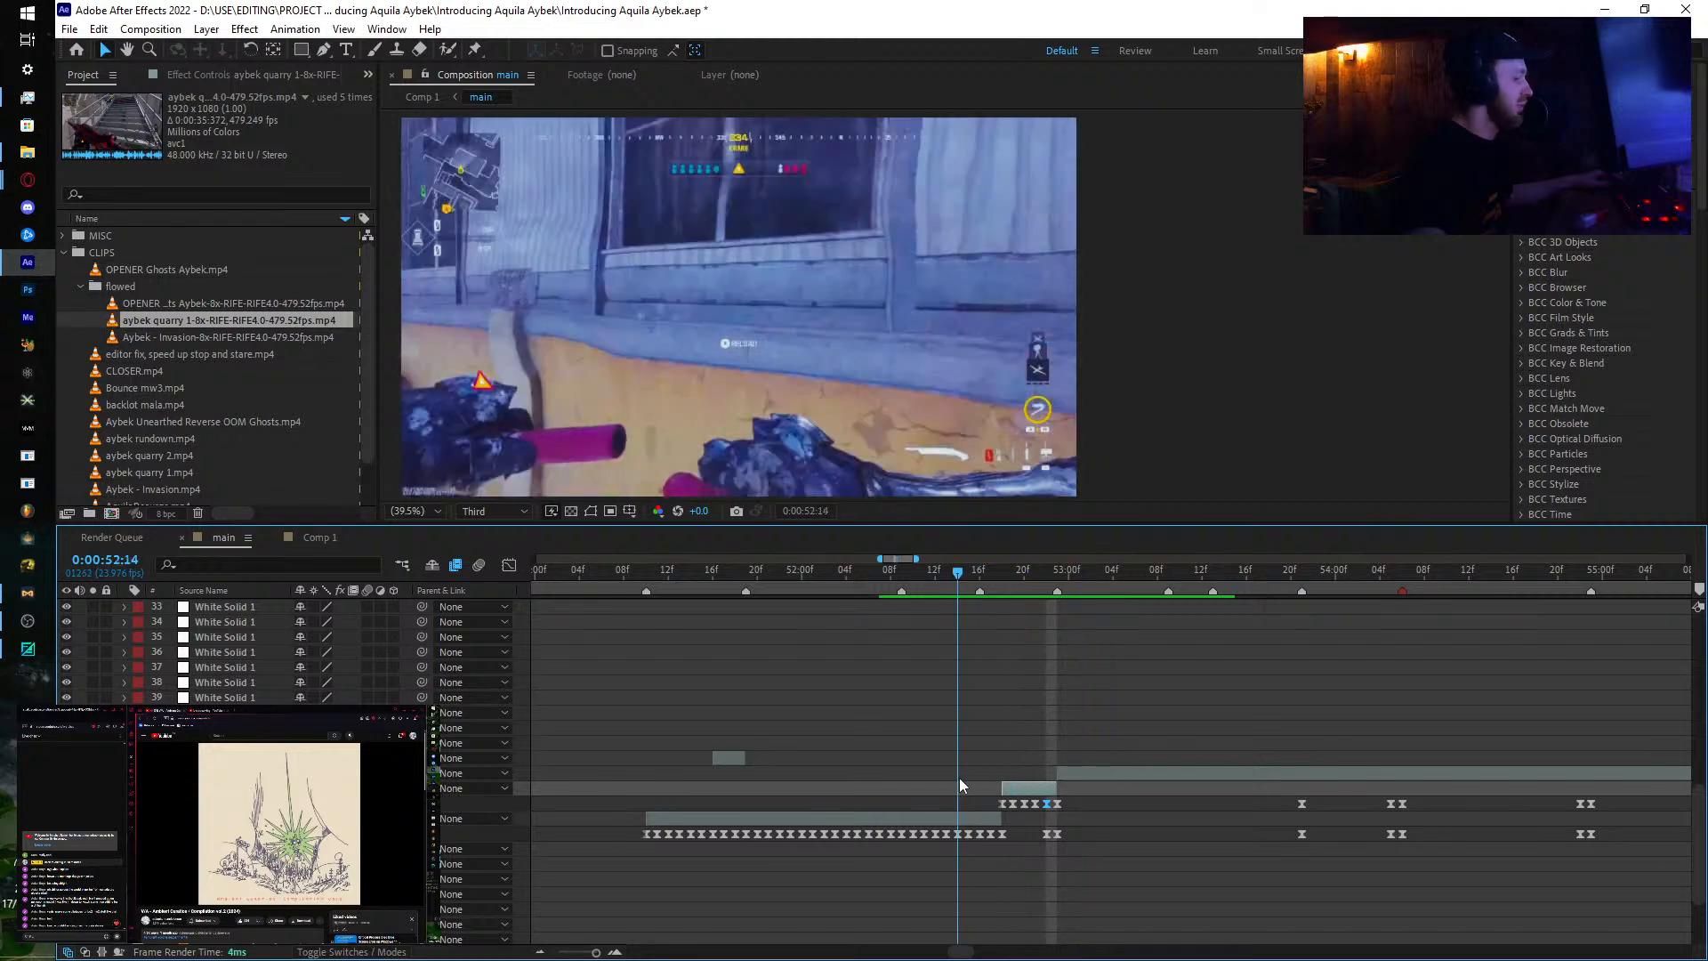
{"action": "left_click_drag", "start_coordinate": [931, 570], "coordinate": [1035, 605]}
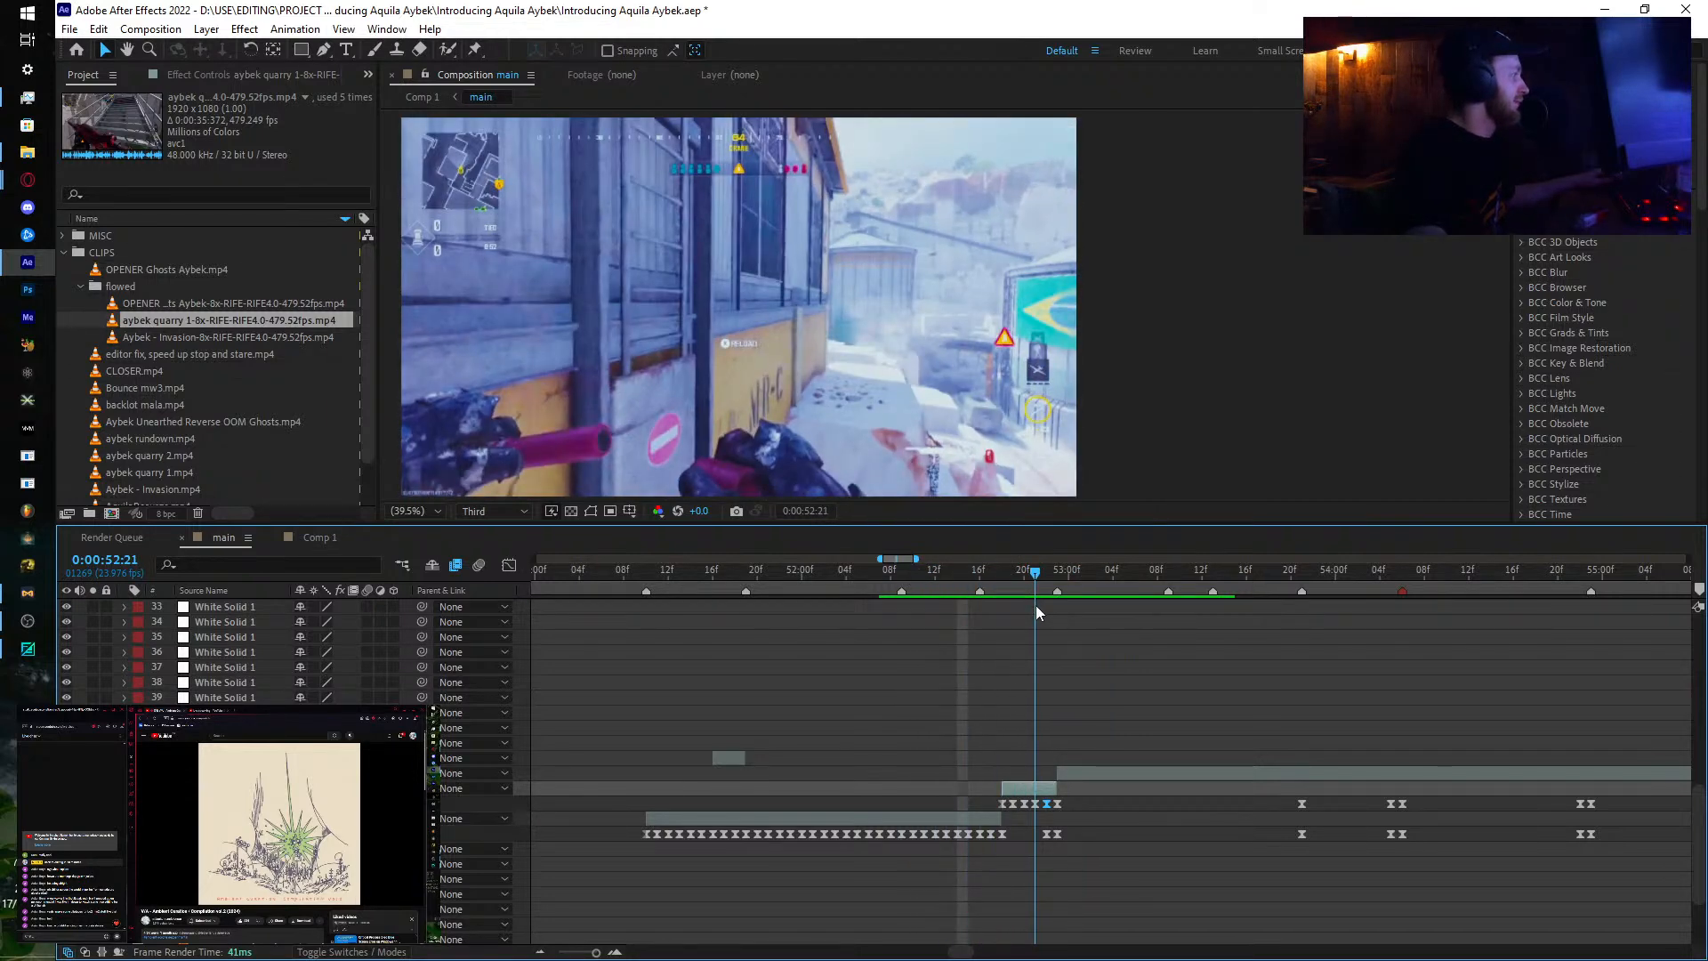
{"action": "left_click", "coordinate": [1012, 783]}
{"action": "key", "text": "Delete"}
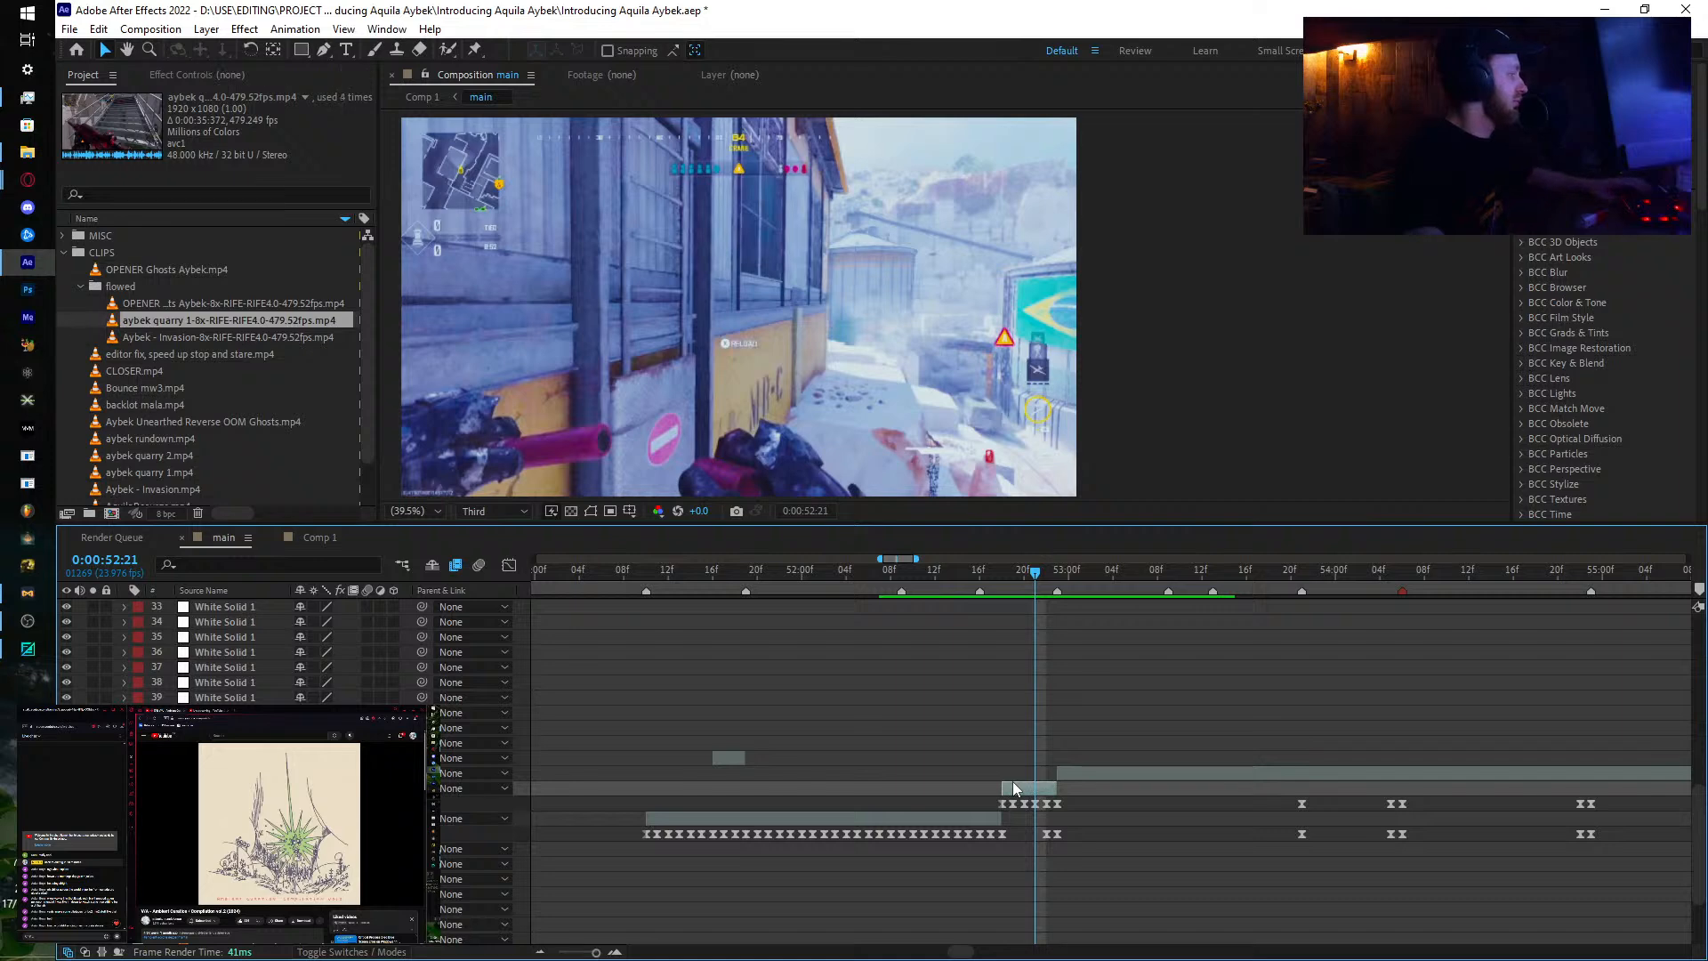
Step: Undo the quarry clip's split at 0:00:52:18 so it runs as one layer up to 0:00:52:23, and go to 0:00:52:13
{"action": "left_click", "coordinate": [982, 580]}
{"action": "left_click_drag", "start_coordinate": [1002, 788], "coordinate": [1055, 789]}
{"action": "left_click_drag", "start_coordinate": [982, 580], "coordinate": [938, 604]}
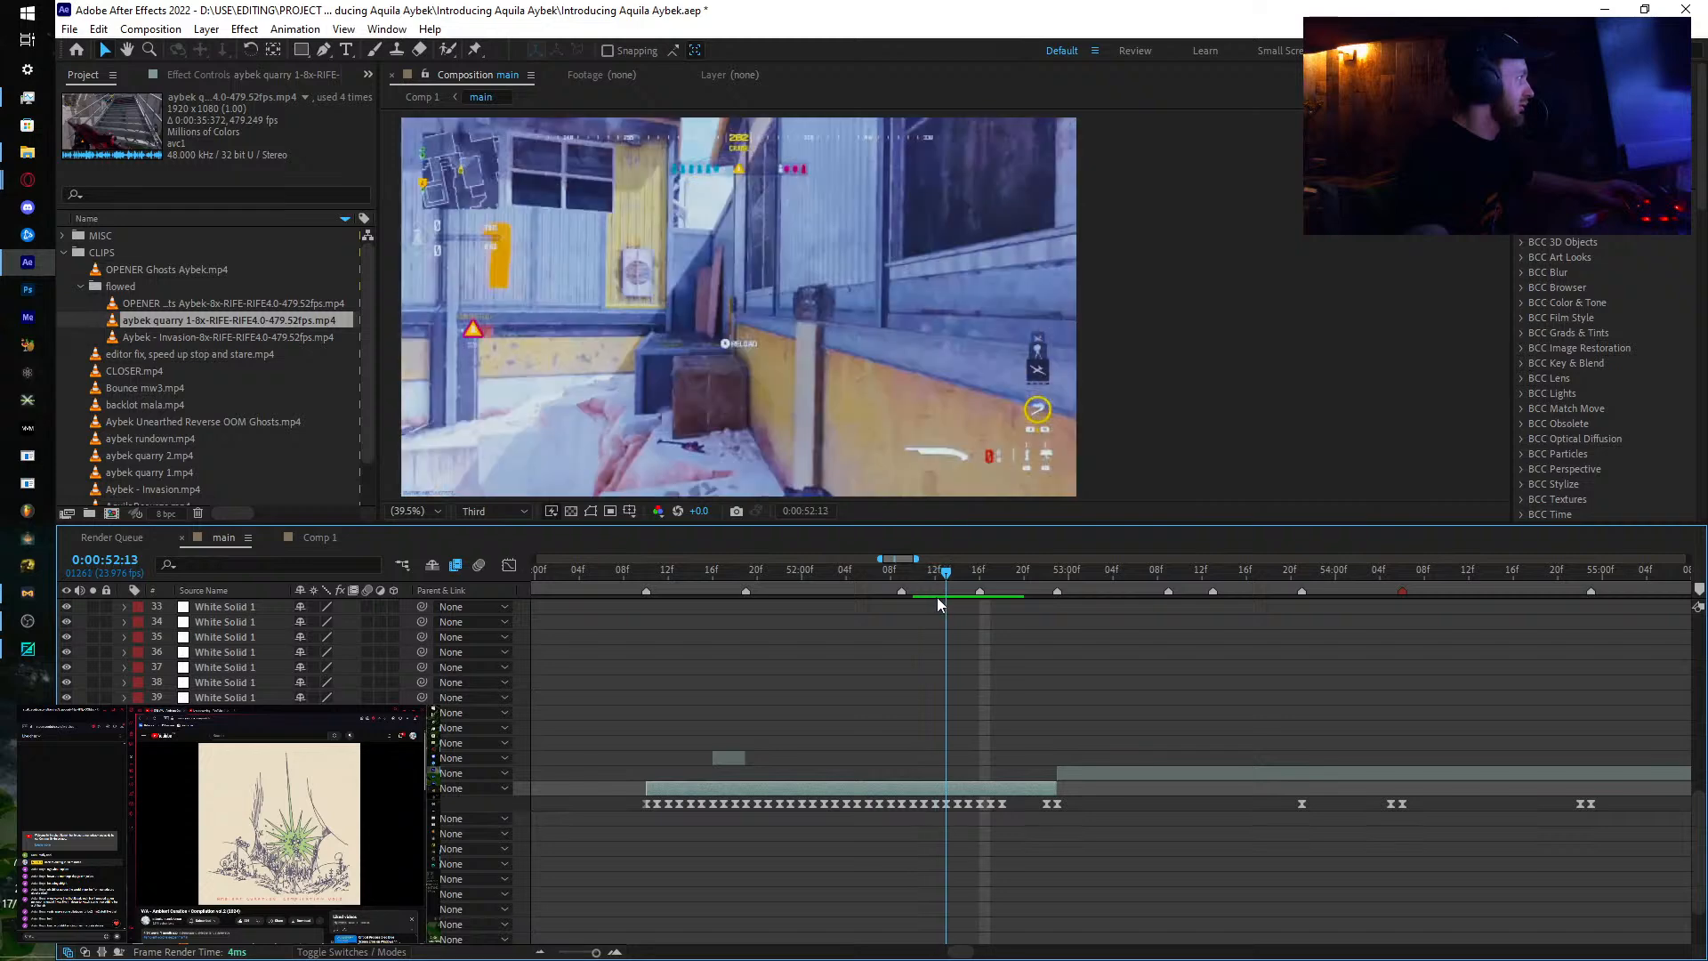
Step: Shift the time remap keyframes after 0:00:52:13 two frames later and fill the gap with keyframes at 0:00:52:14 and 0:00:52:15
{"action": "left_click_drag", "start_coordinate": [1005, 805], "coordinate": [1025, 804]}
{"action": "left_click", "coordinate": [959, 799]}
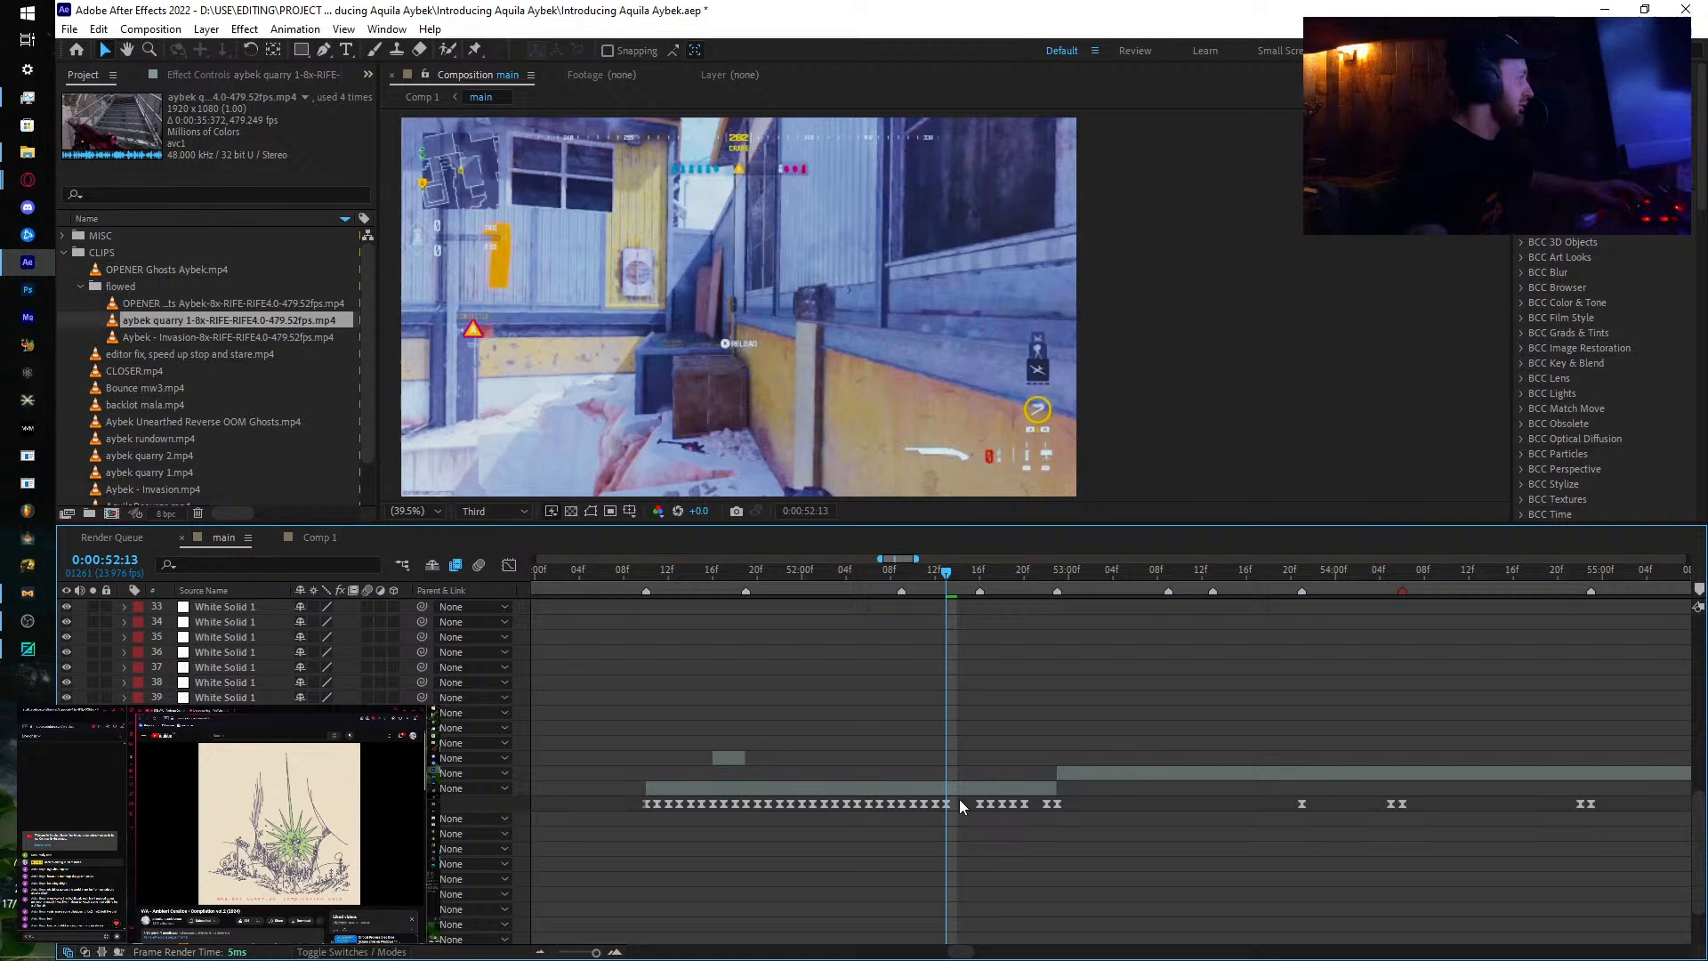
{"action": "left_click", "coordinate": [958, 579]}
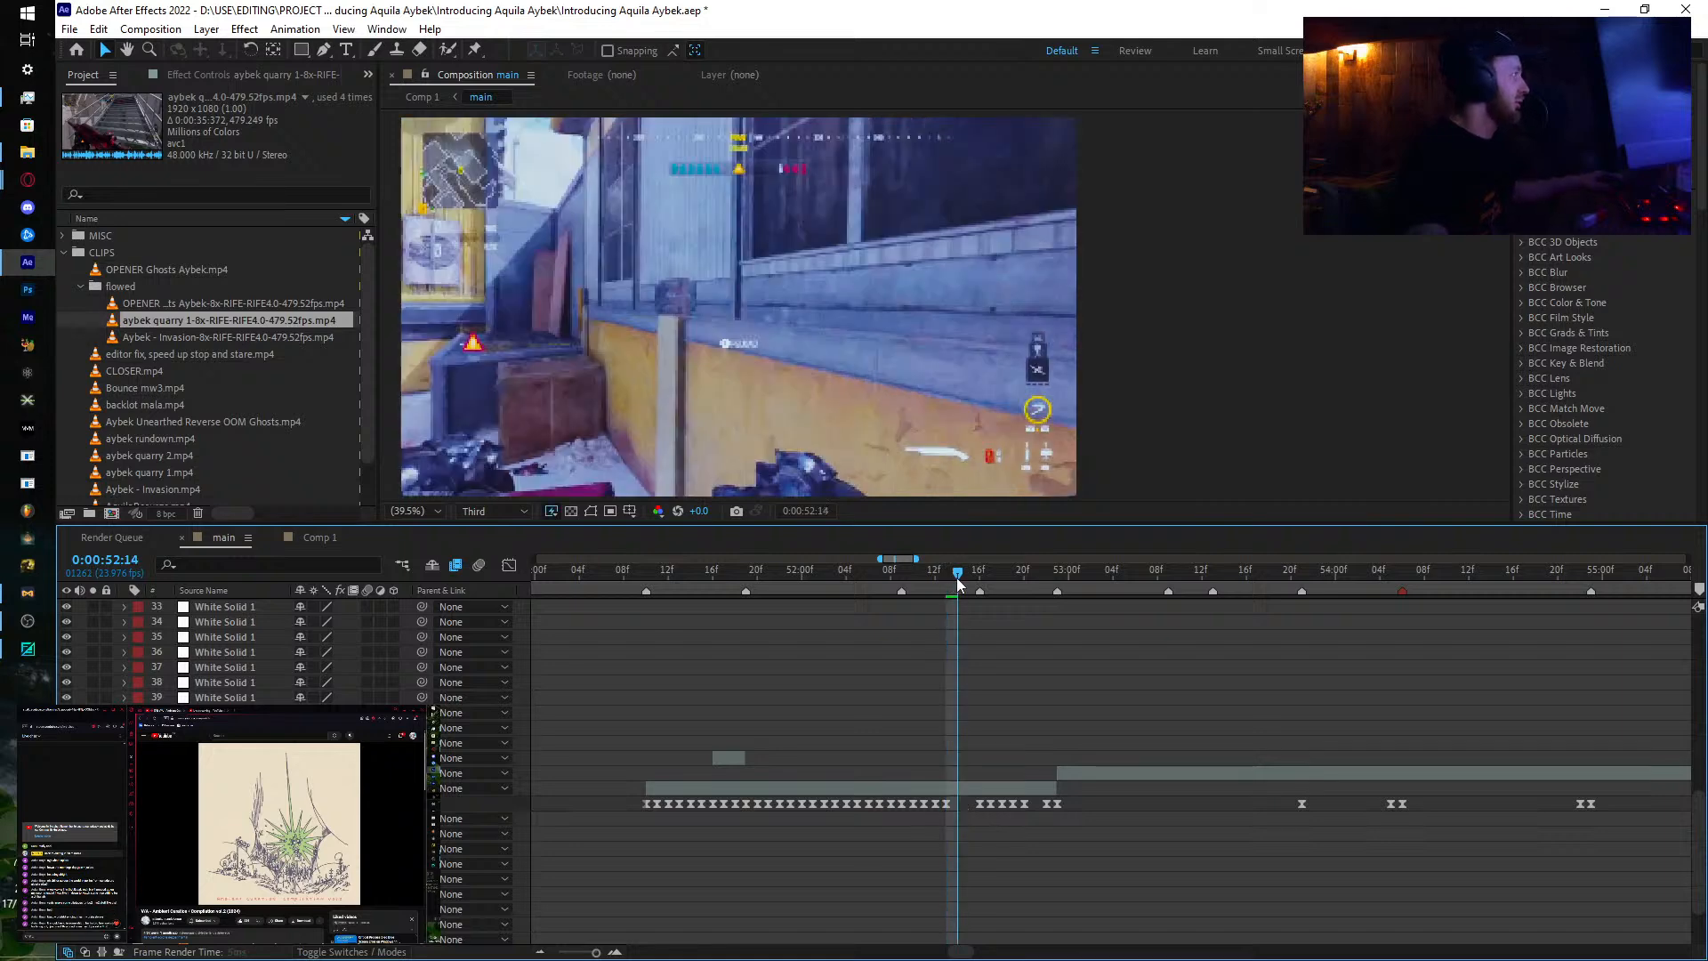
{"action": "left_click", "coordinate": [954, 805]}
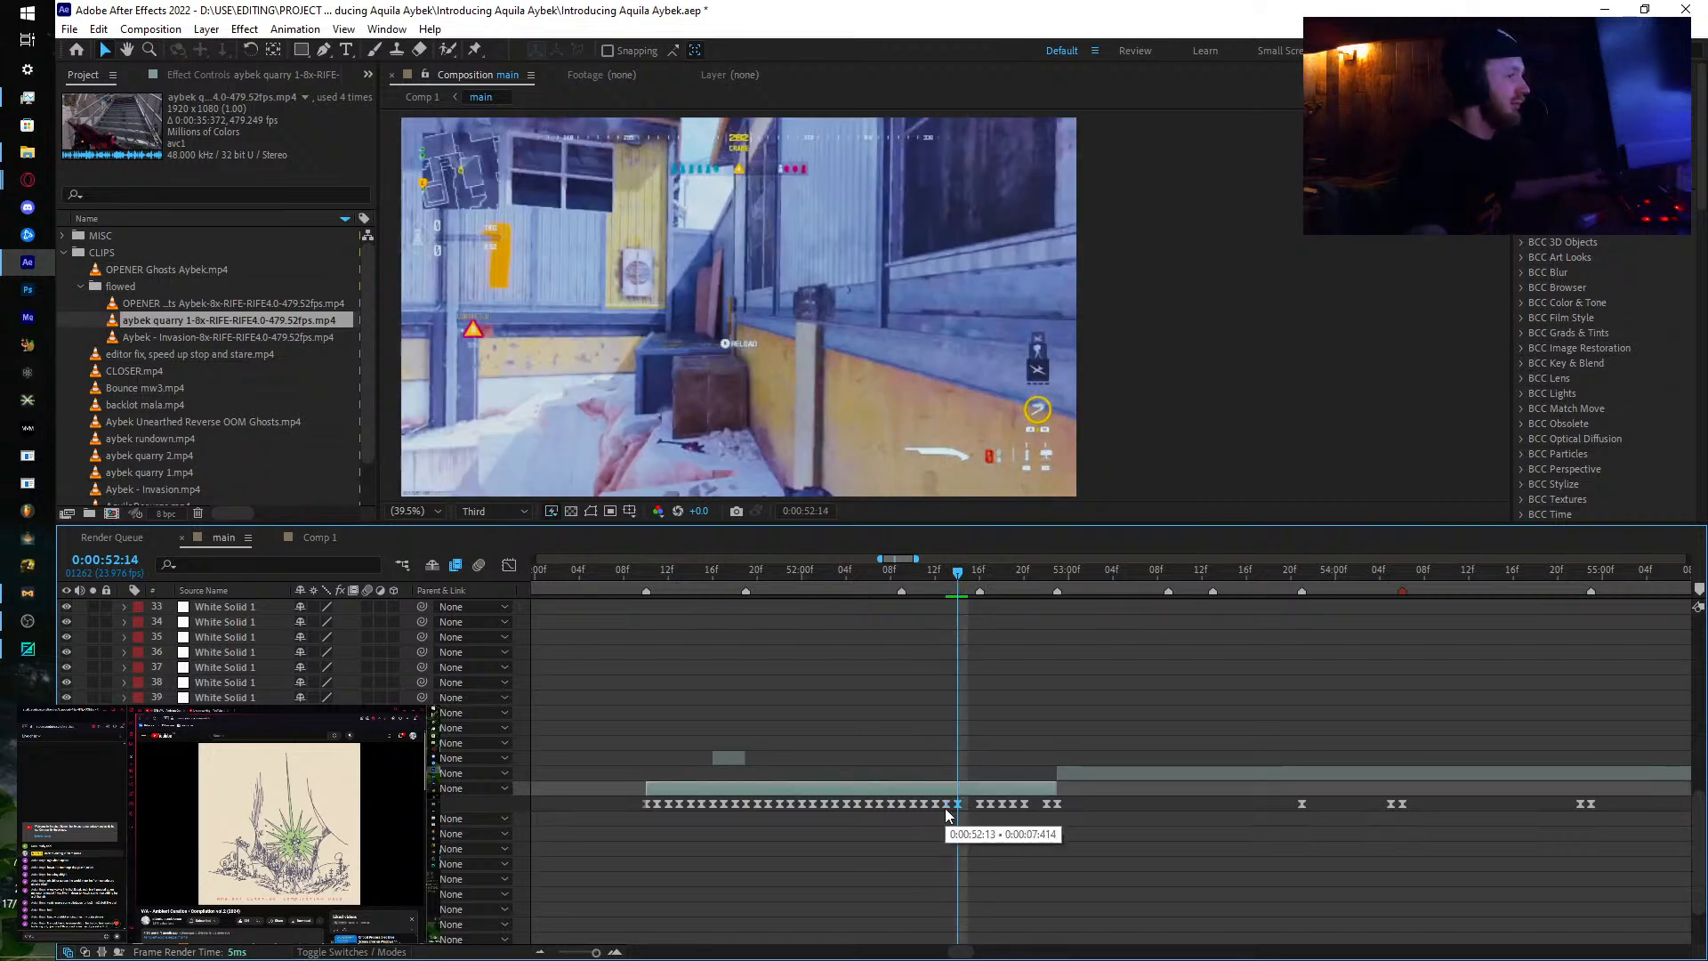
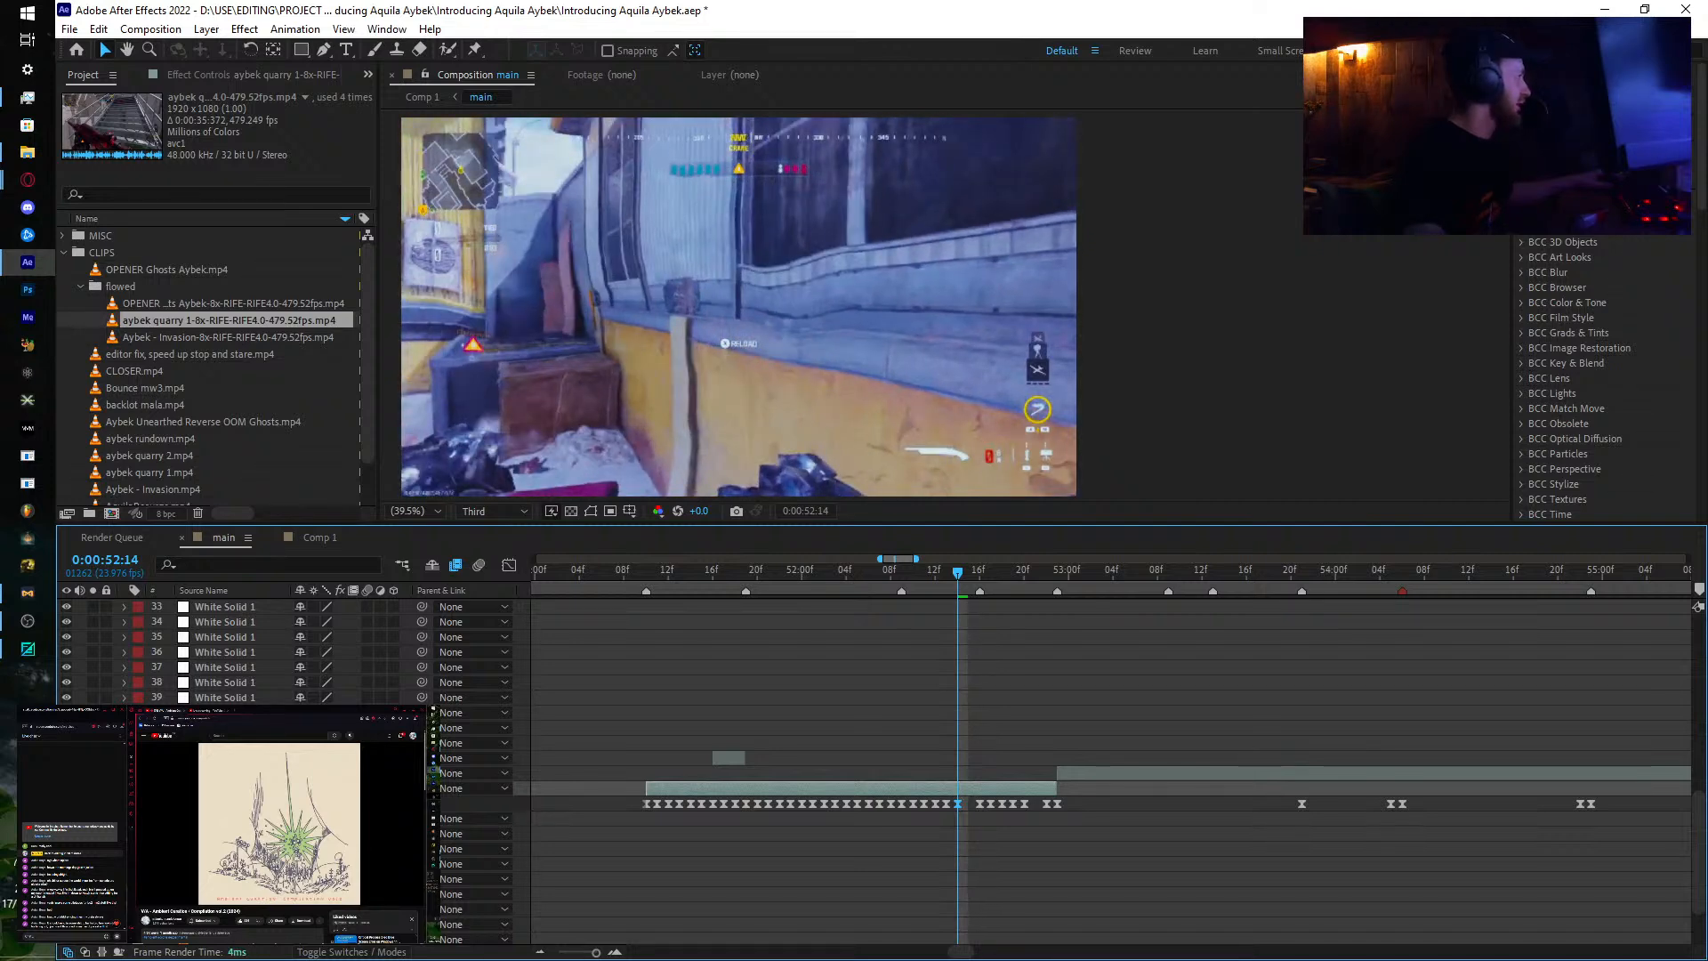
{"action": "left_click_drag", "start_coordinate": [955, 576], "coordinate": [964, 576]}
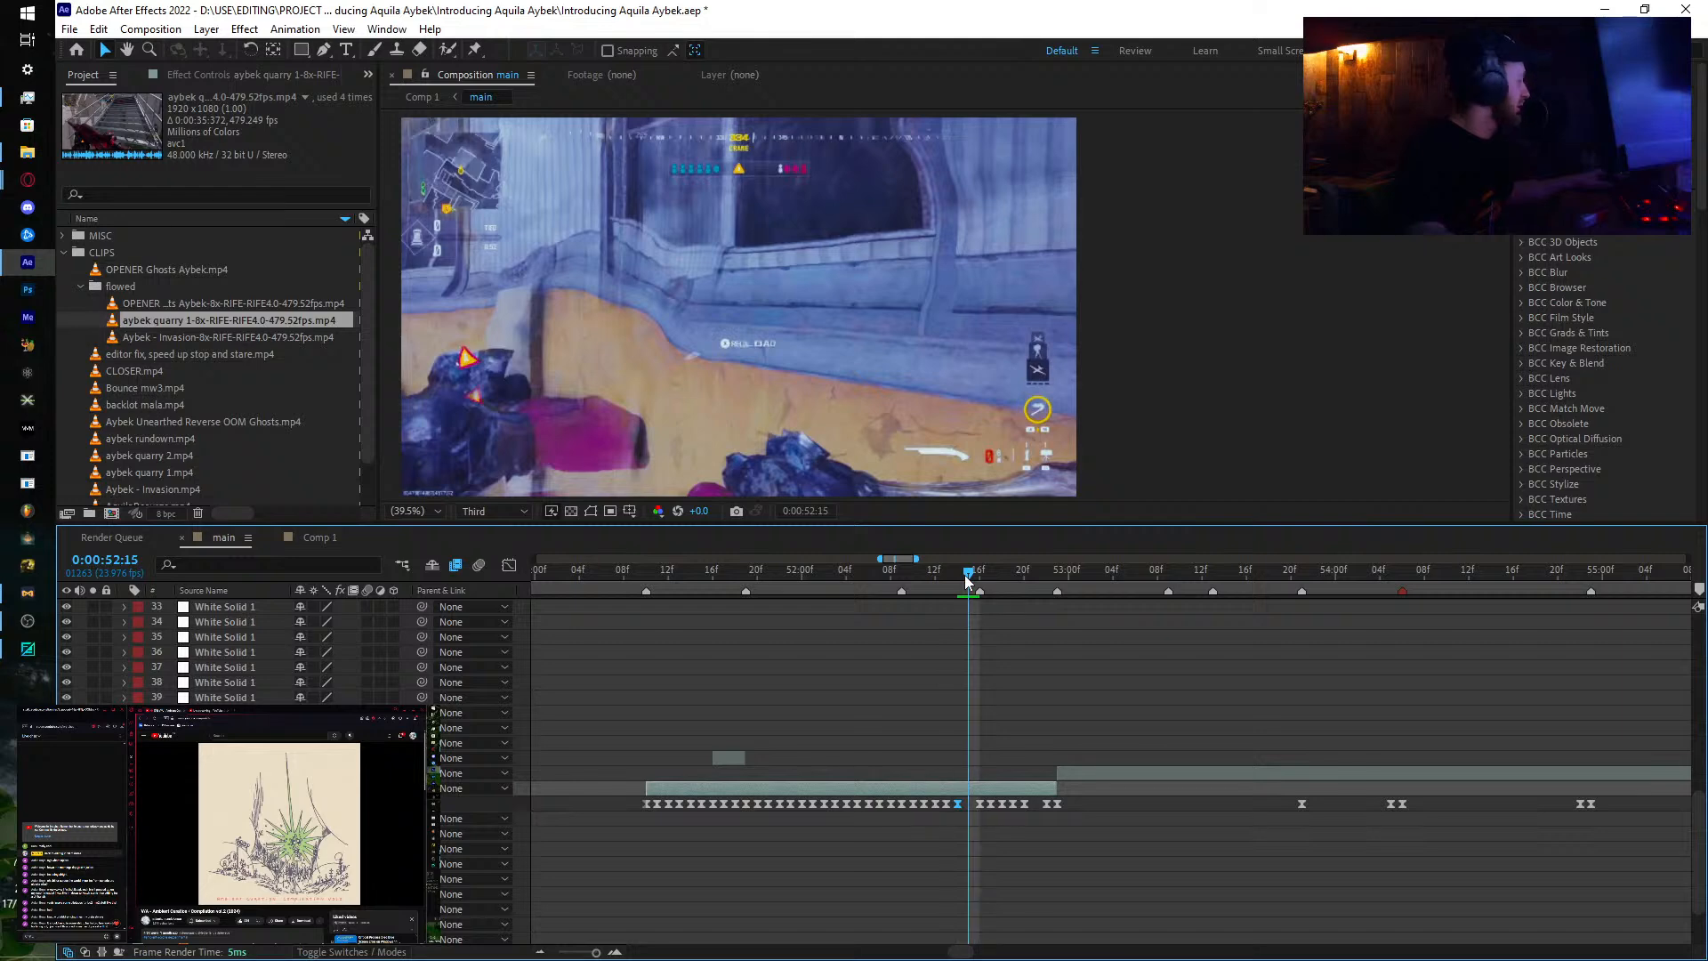
{"action": "key", "text": "ctrl+v"}
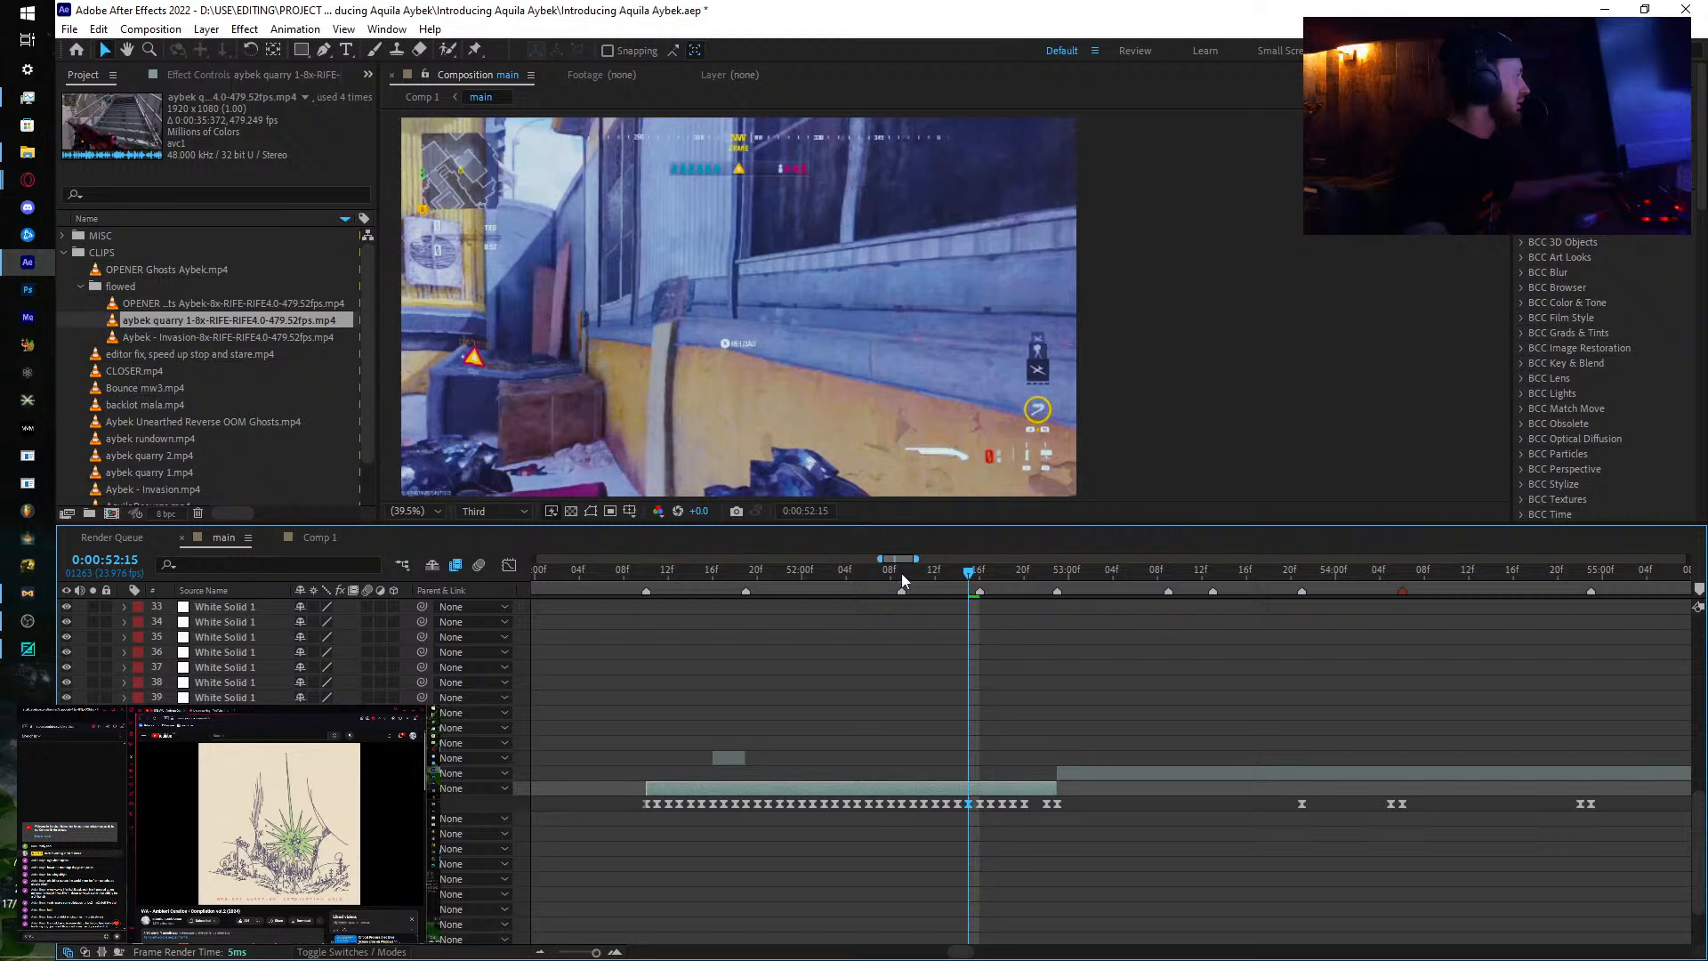
Step: Remove the quarry clip's keyframe at 0:00:52:20 and split the layer at 0:00:52:19
{"action": "left_click_drag", "start_coordinate": [969, 576], "coordinate": [1023, 586]}
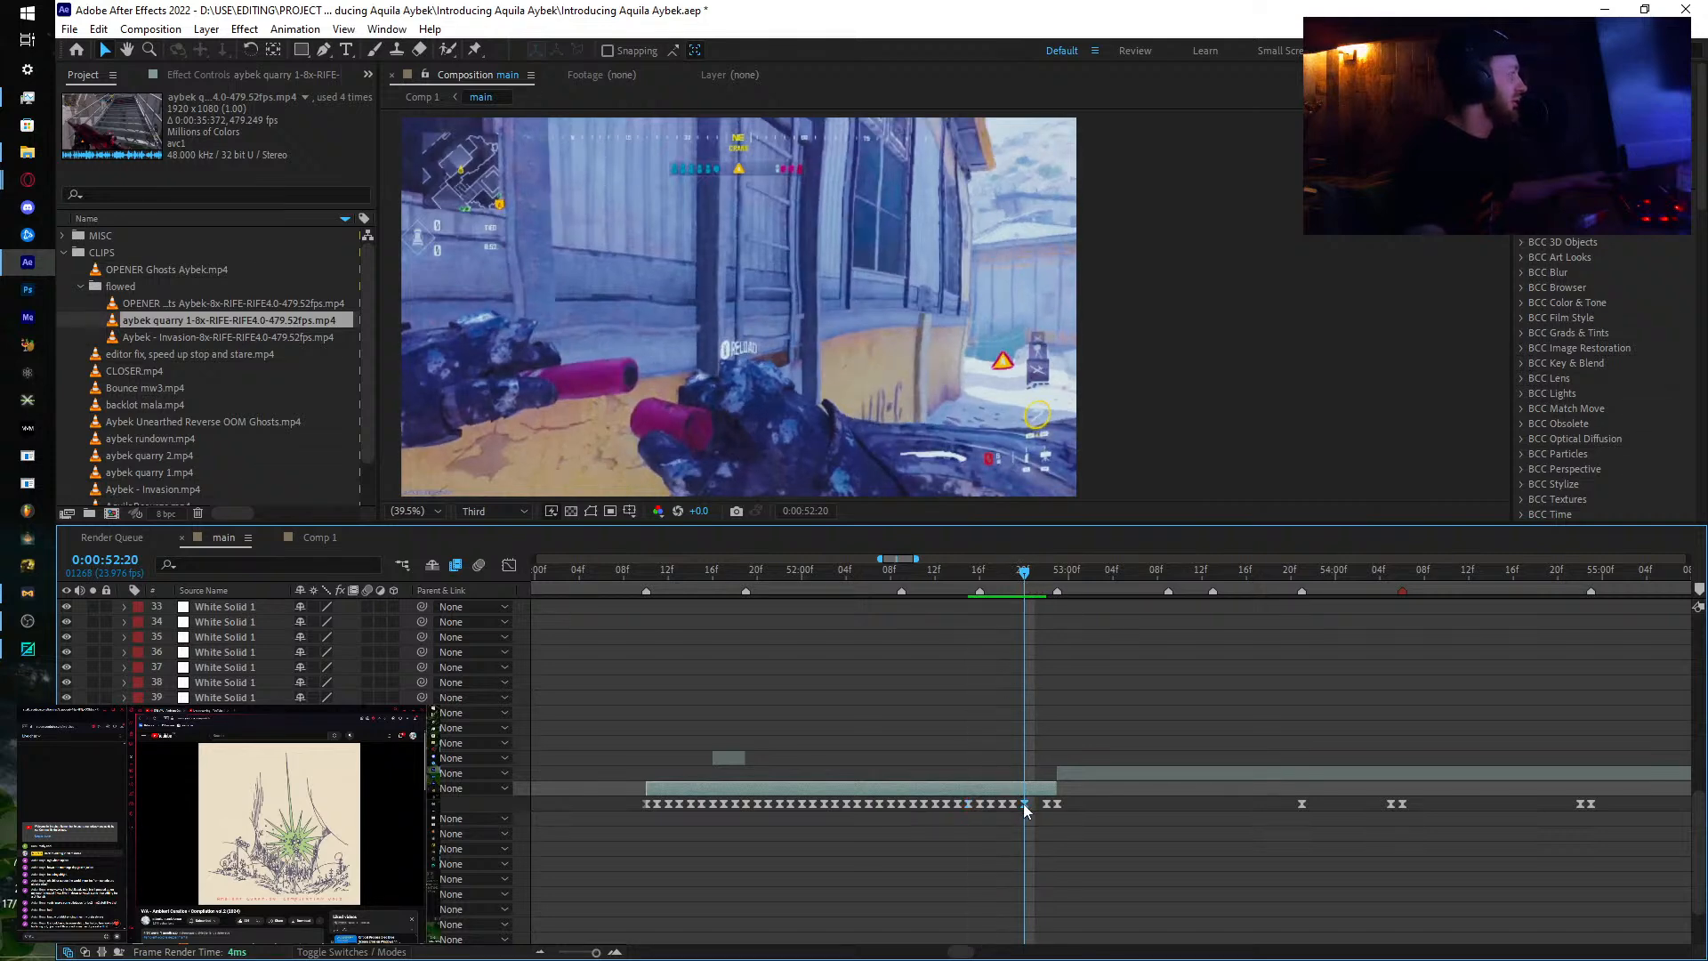
{"action": "left_click", "coordinate": [1019, 578]}
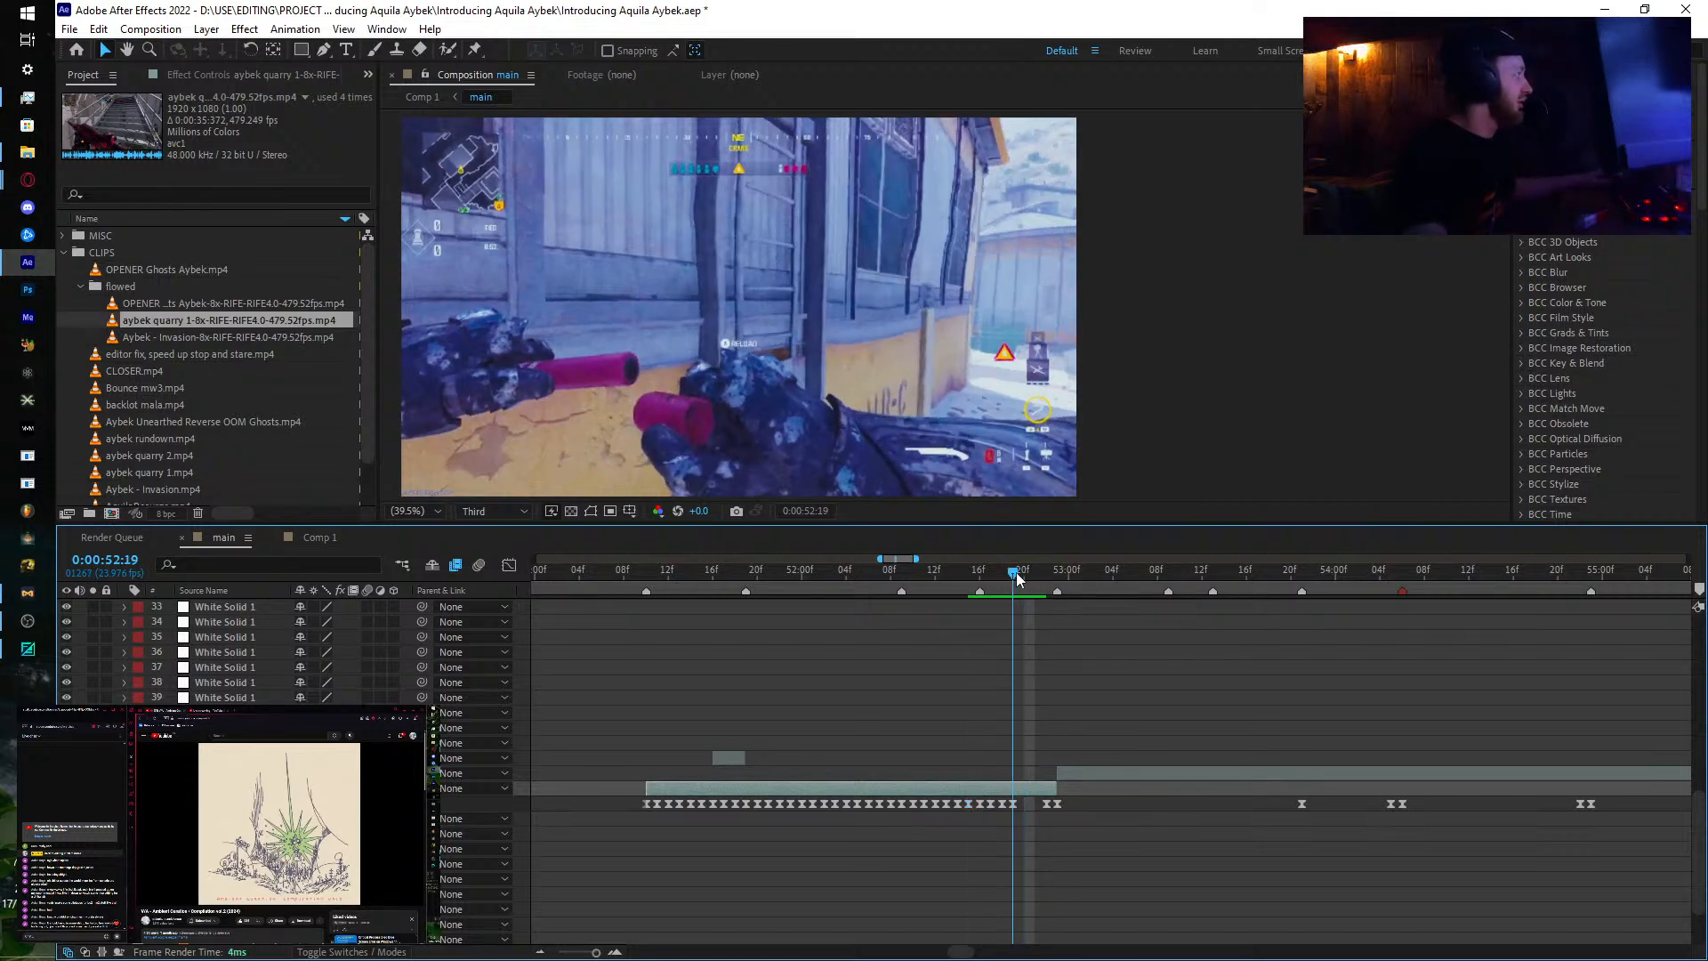
{"action": "key", "text": "ctrl+shift+d"}
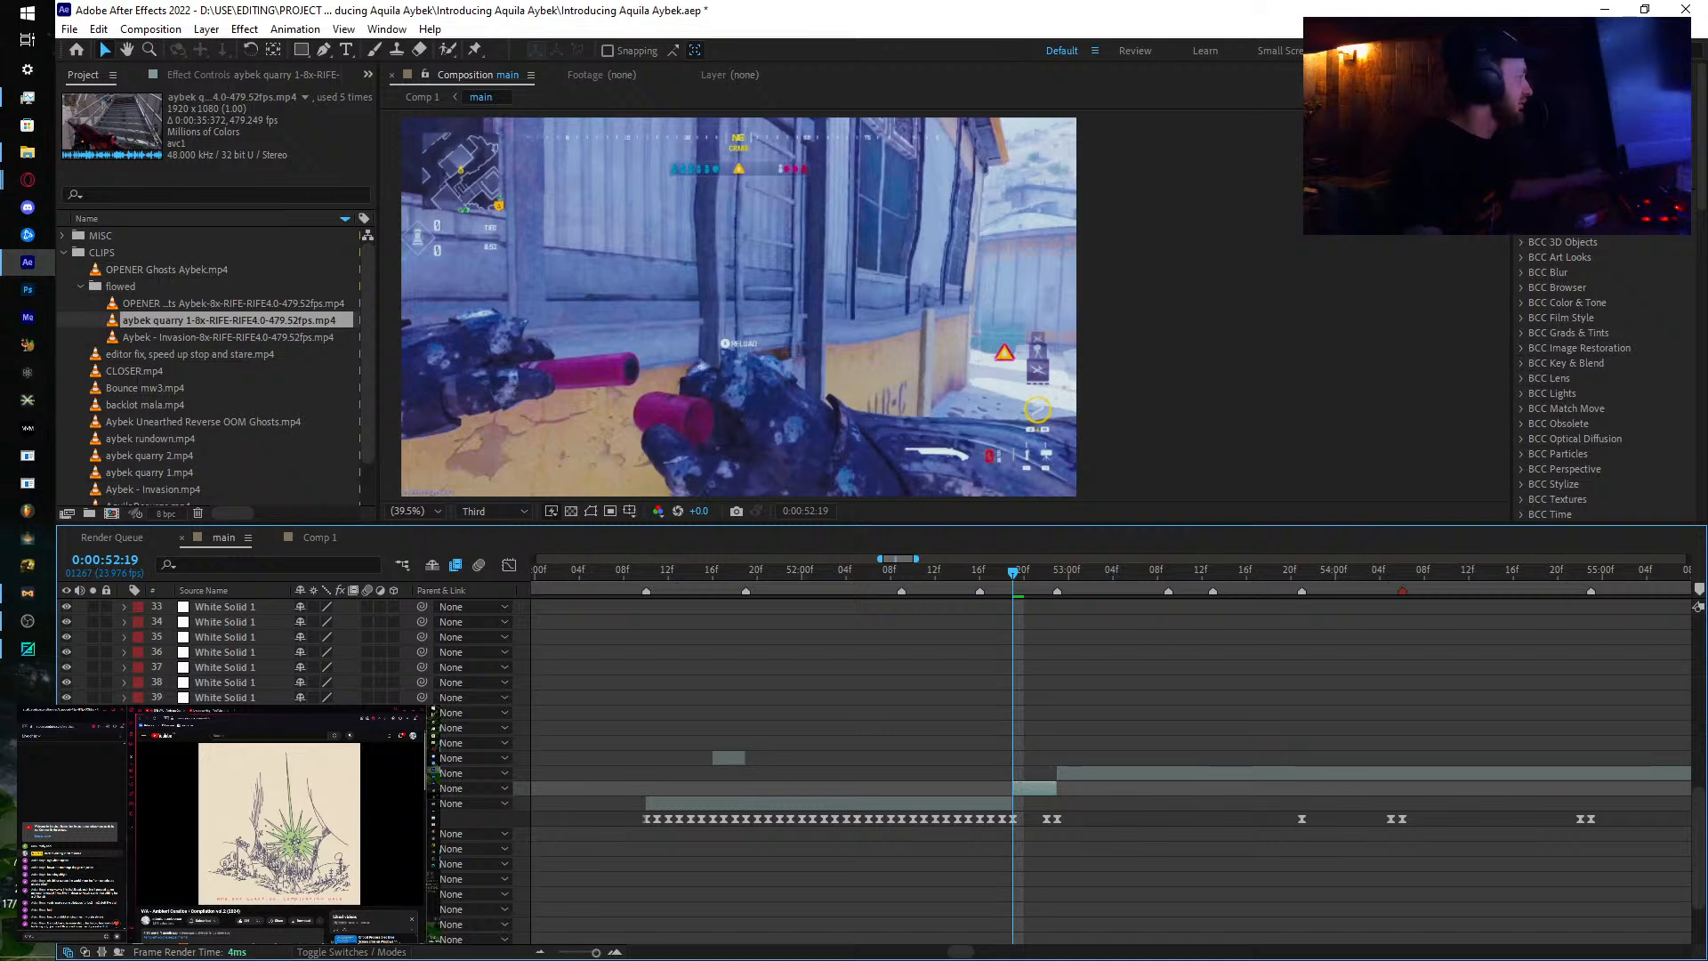
Step: Reveal the new segment's keyframes and delete all those before 0:00:52:19
{"action": "key", "text": "u"}
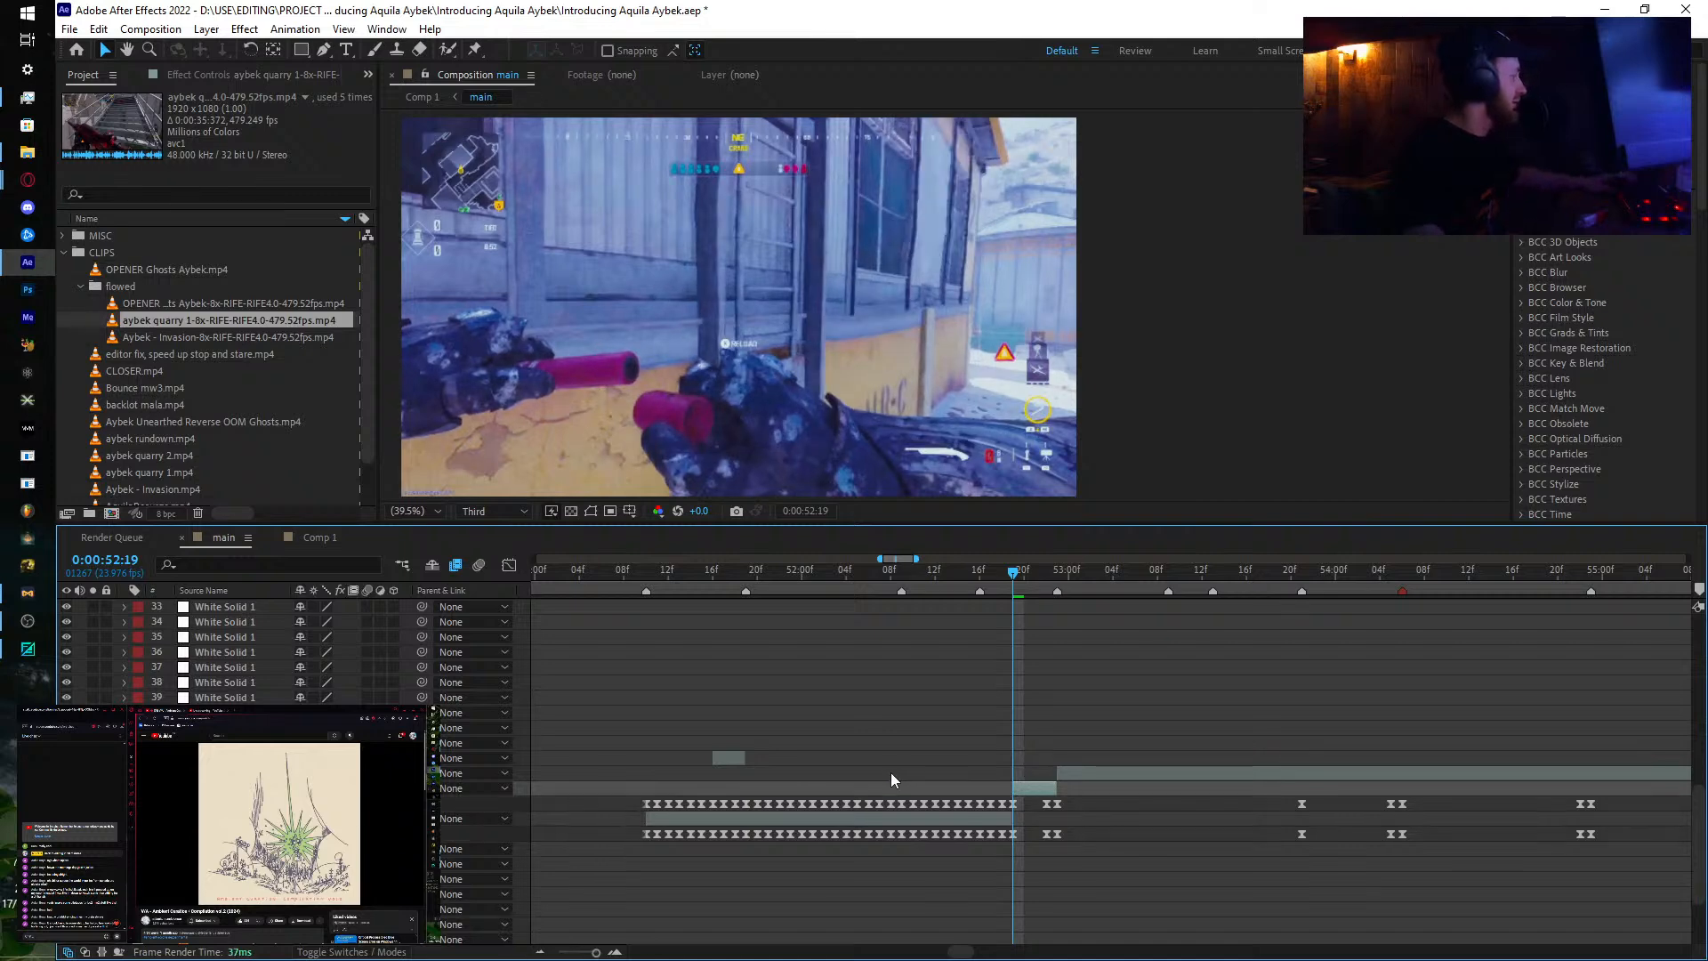
{"action": "left_click_drag", "start_coordinate": [607, 799], "coordinate": [1002, 818]}
{"action": "key", "text": "Delete"}
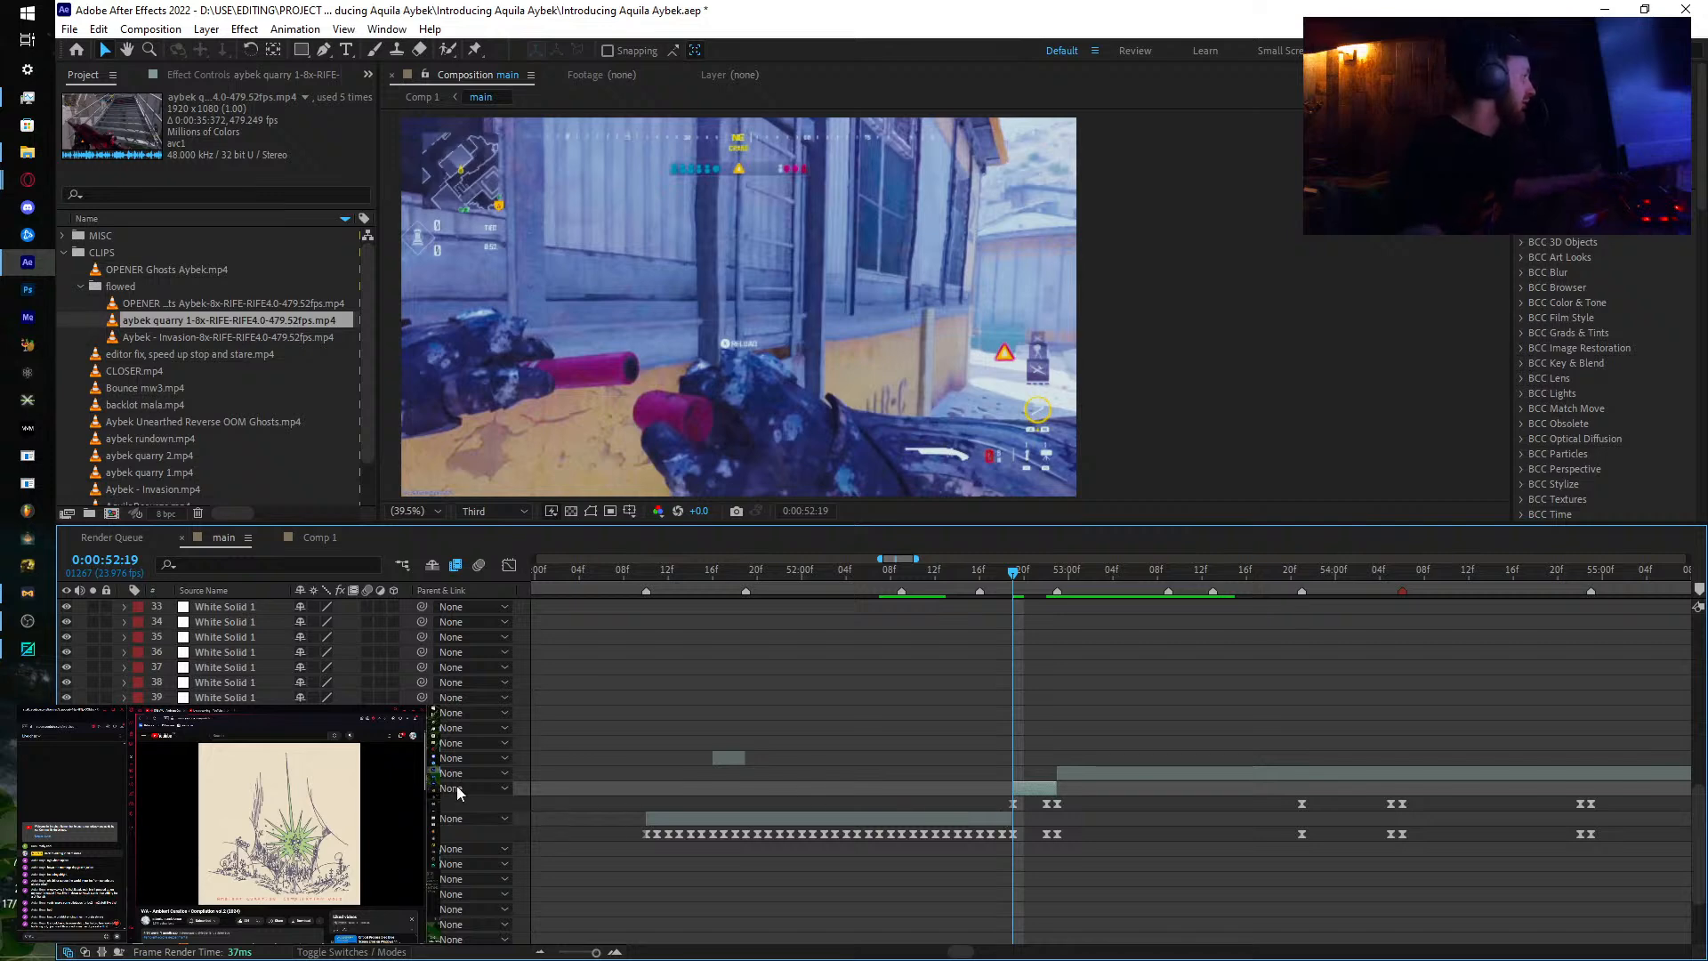
Step: Add time remap keyframes to the short segment at 0:00:52:20, 0:00:52:21 and 0:00:52:22, one per frame
{"action": "left_click", "coordinate": [1009, 802]}
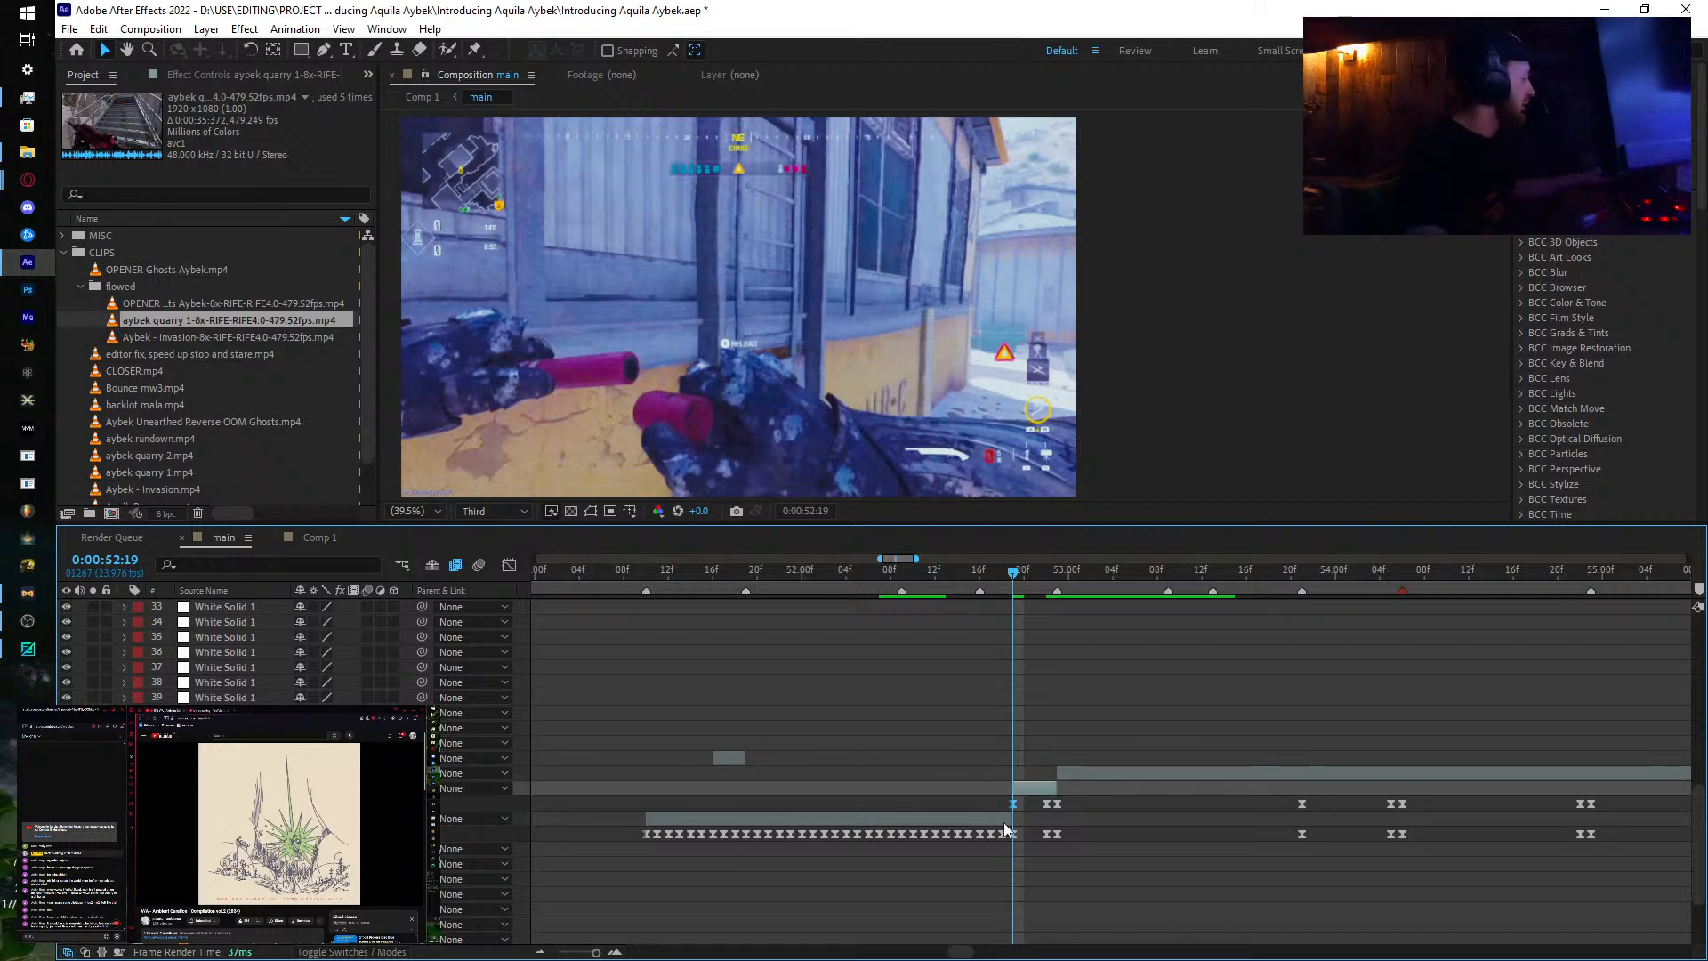
{"action": "key", "text": "Page_Down"}
{"action": "key", "text": "ctrl+v"}
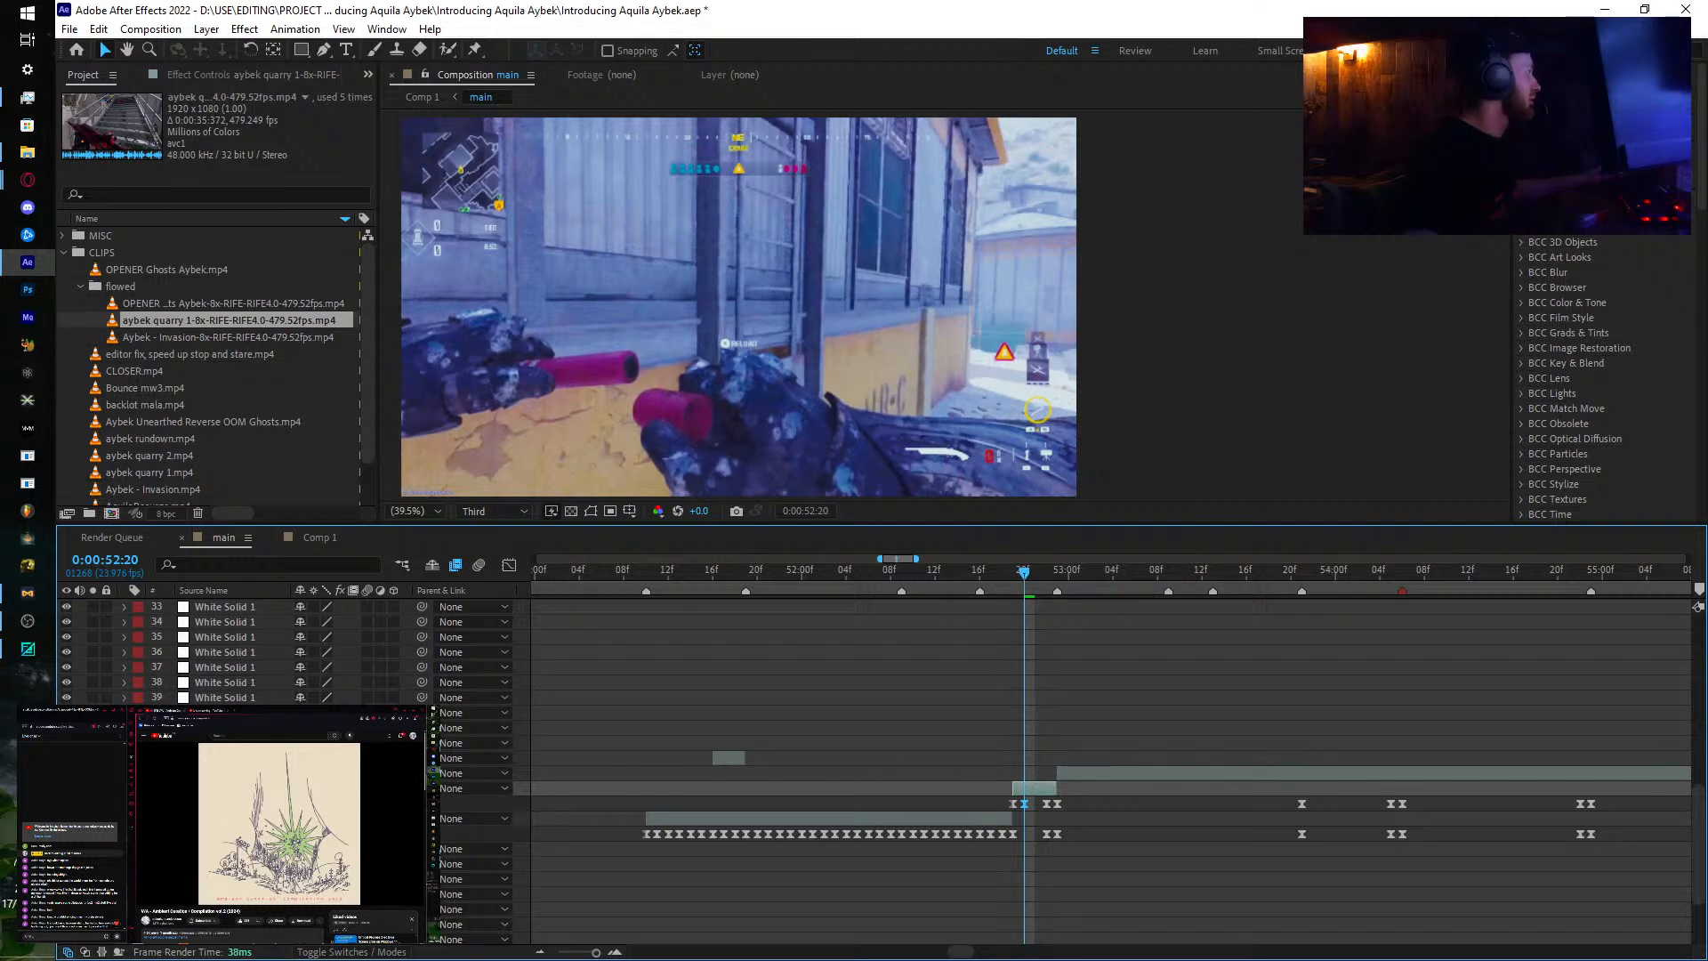
{"action": "key", "text": "Page_Down"}
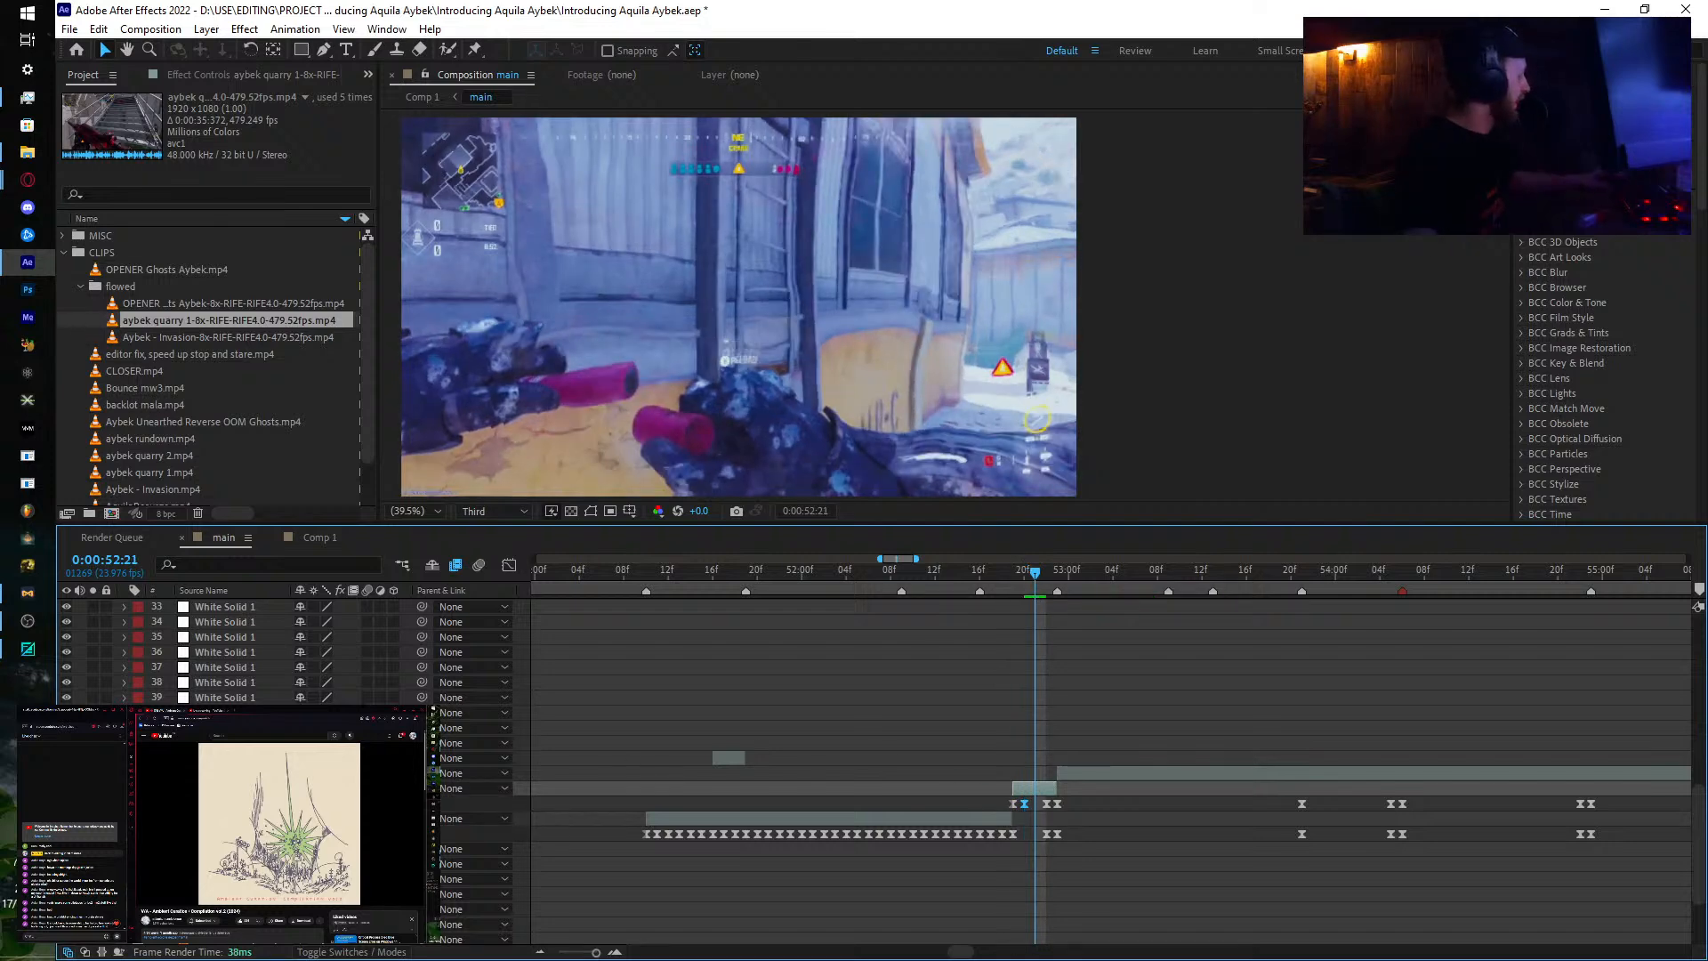
{"action": "key", "text": "ctrl+v"}
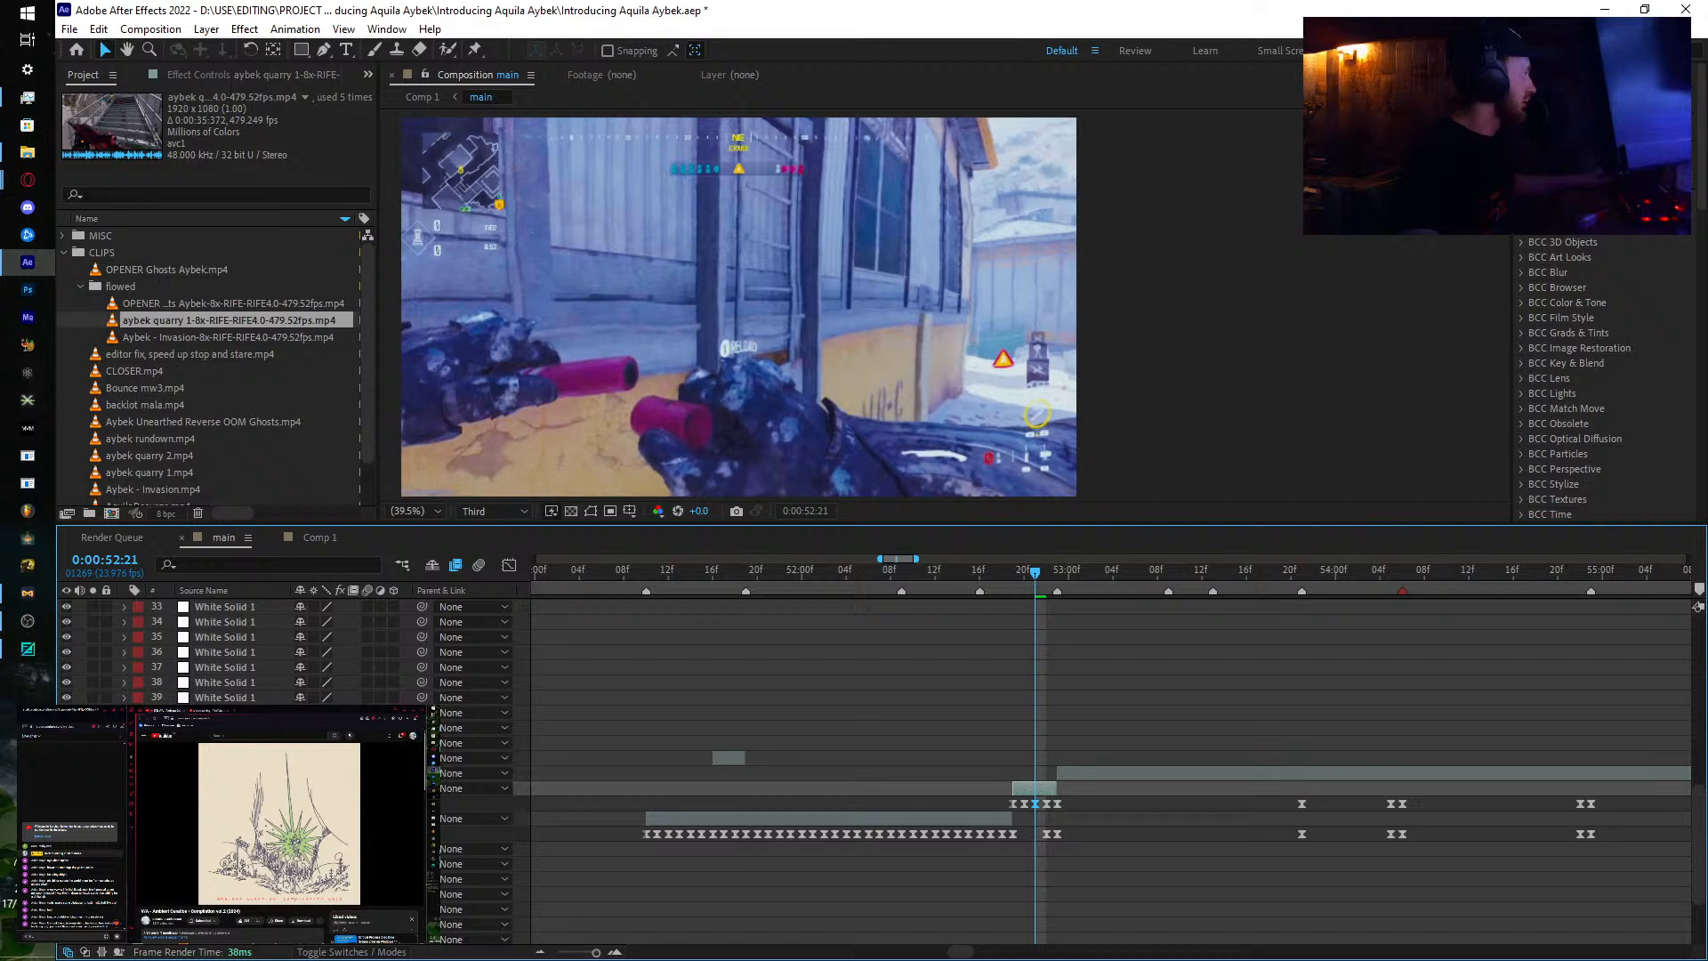
{"action": "key", "text": "Page_Down"}
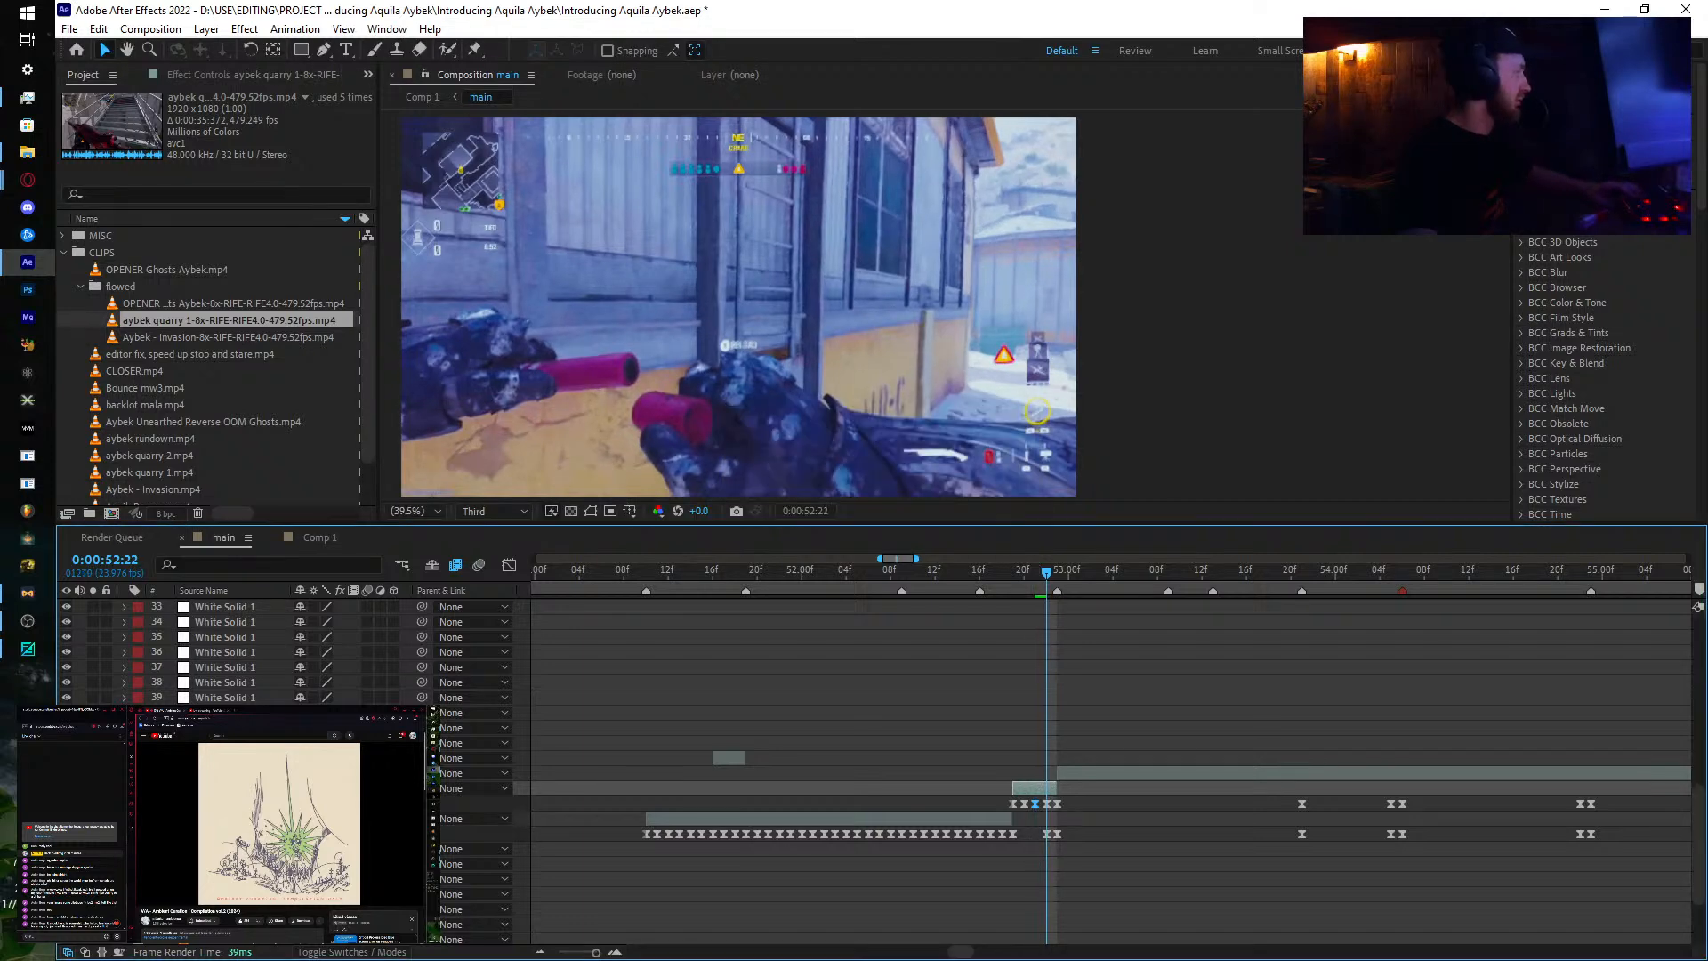
{"action": "key", "text": "ctrl+v"}
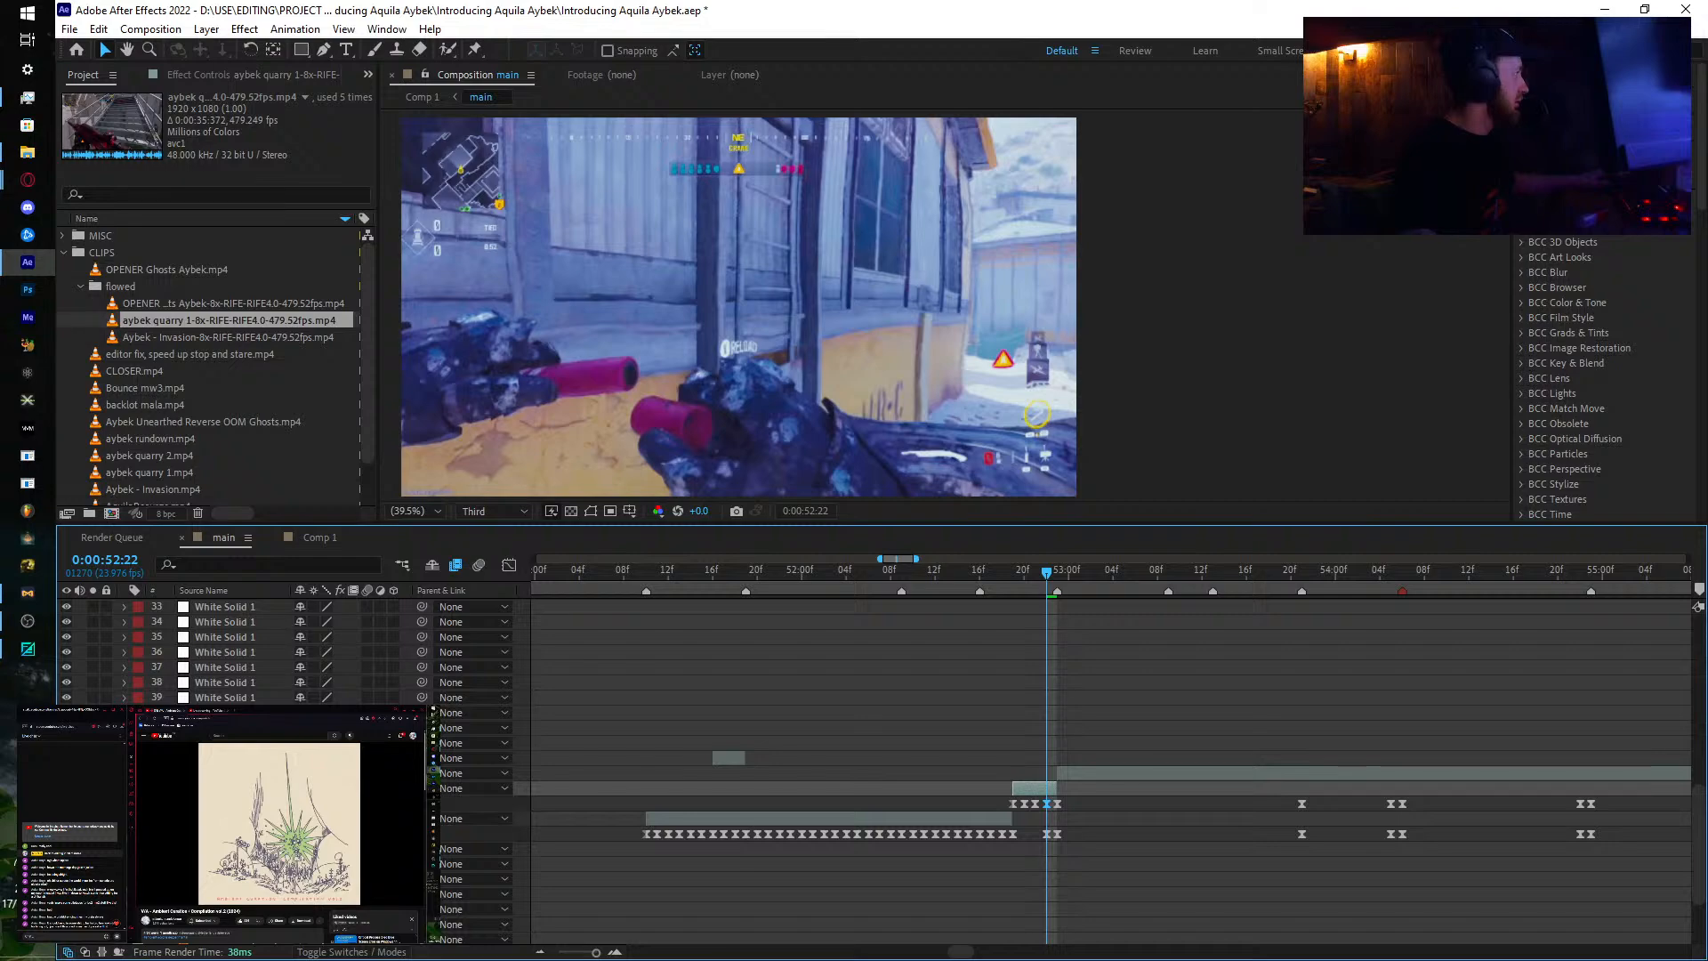
Step: Reveal the keyframes of the long clip starting at 0:00:52:23 and add time remap keyframes at 0:00:53:00, 0:00:53:01 and 0:00:53:02
{"action": "key", "text": "Page_Down"}
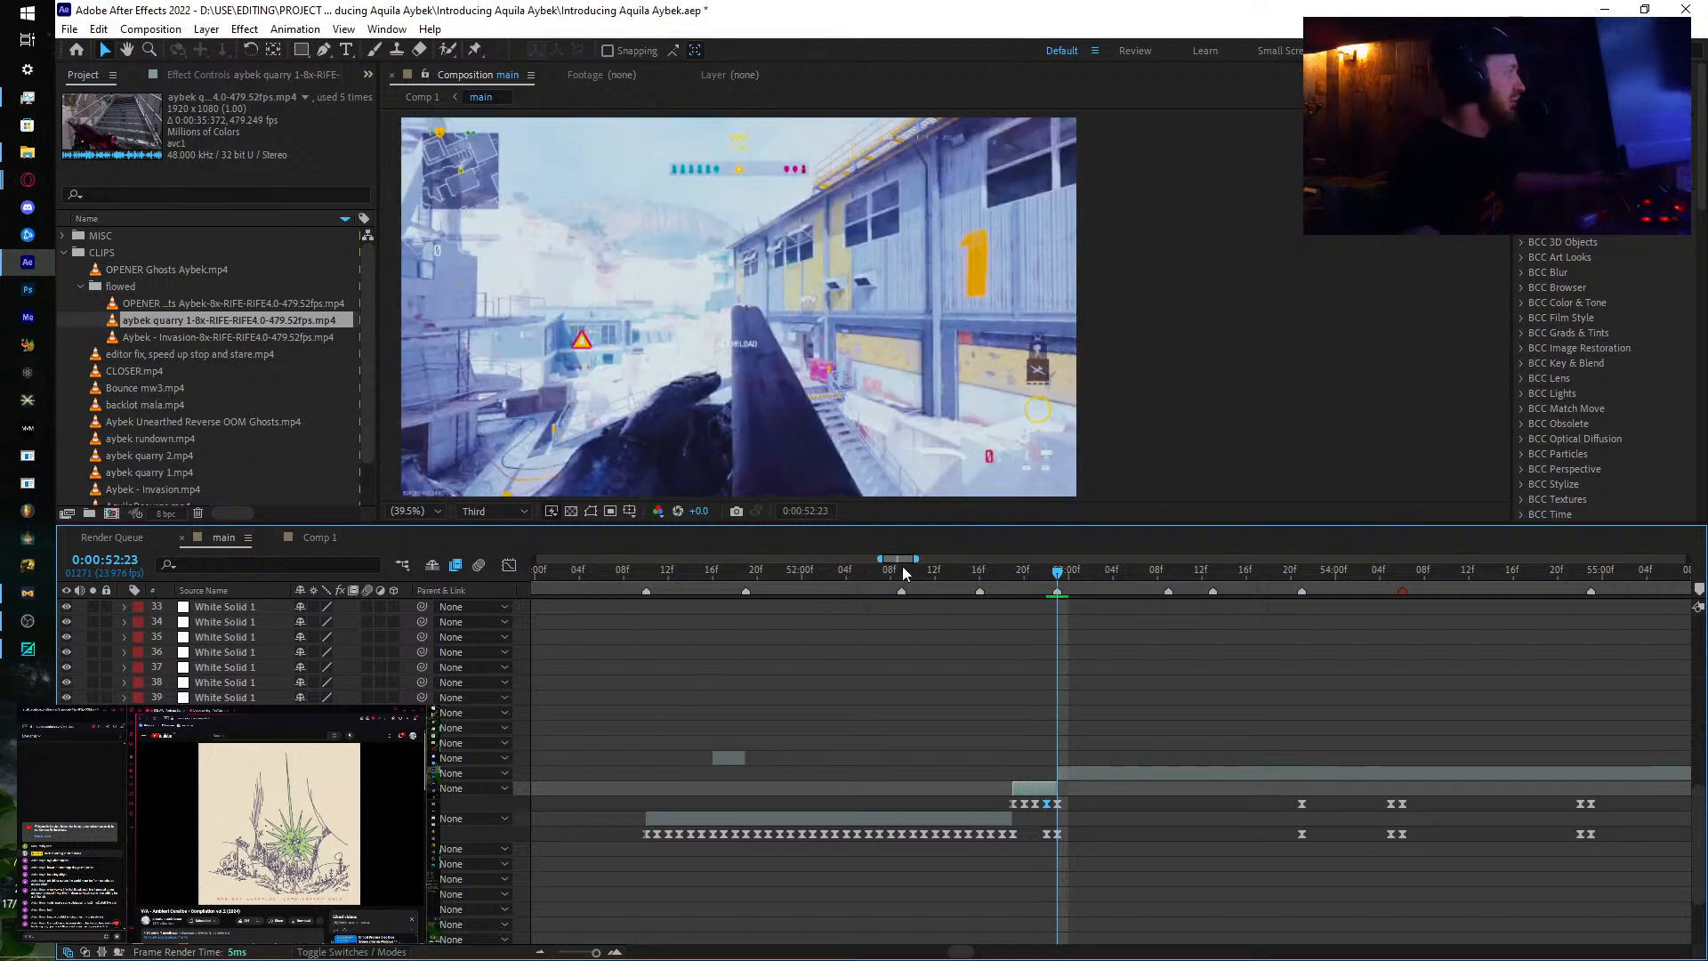
{"action": "left_click_drag", "start_coordinate": [902, 569], "coordinate": [1055, 667]}
{"action": "left_click", "coordinate": [1070, 776]}
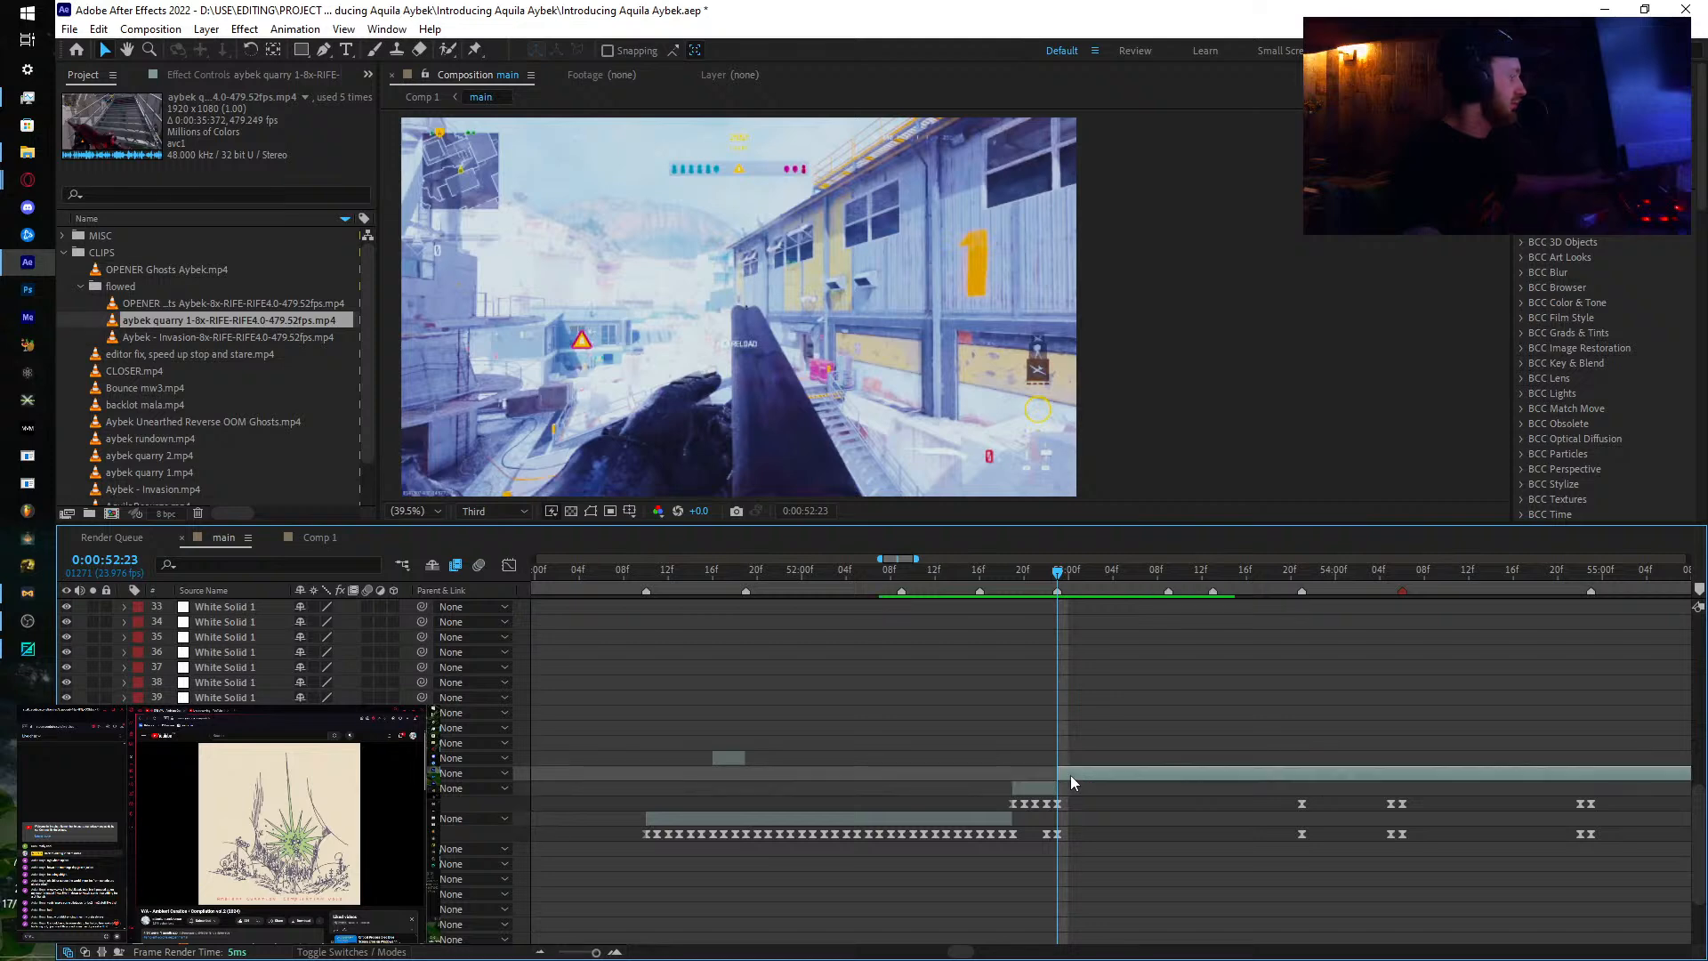
{"action": "key", "text": "u"}
{"action": "key", "text": "Page_Down"}
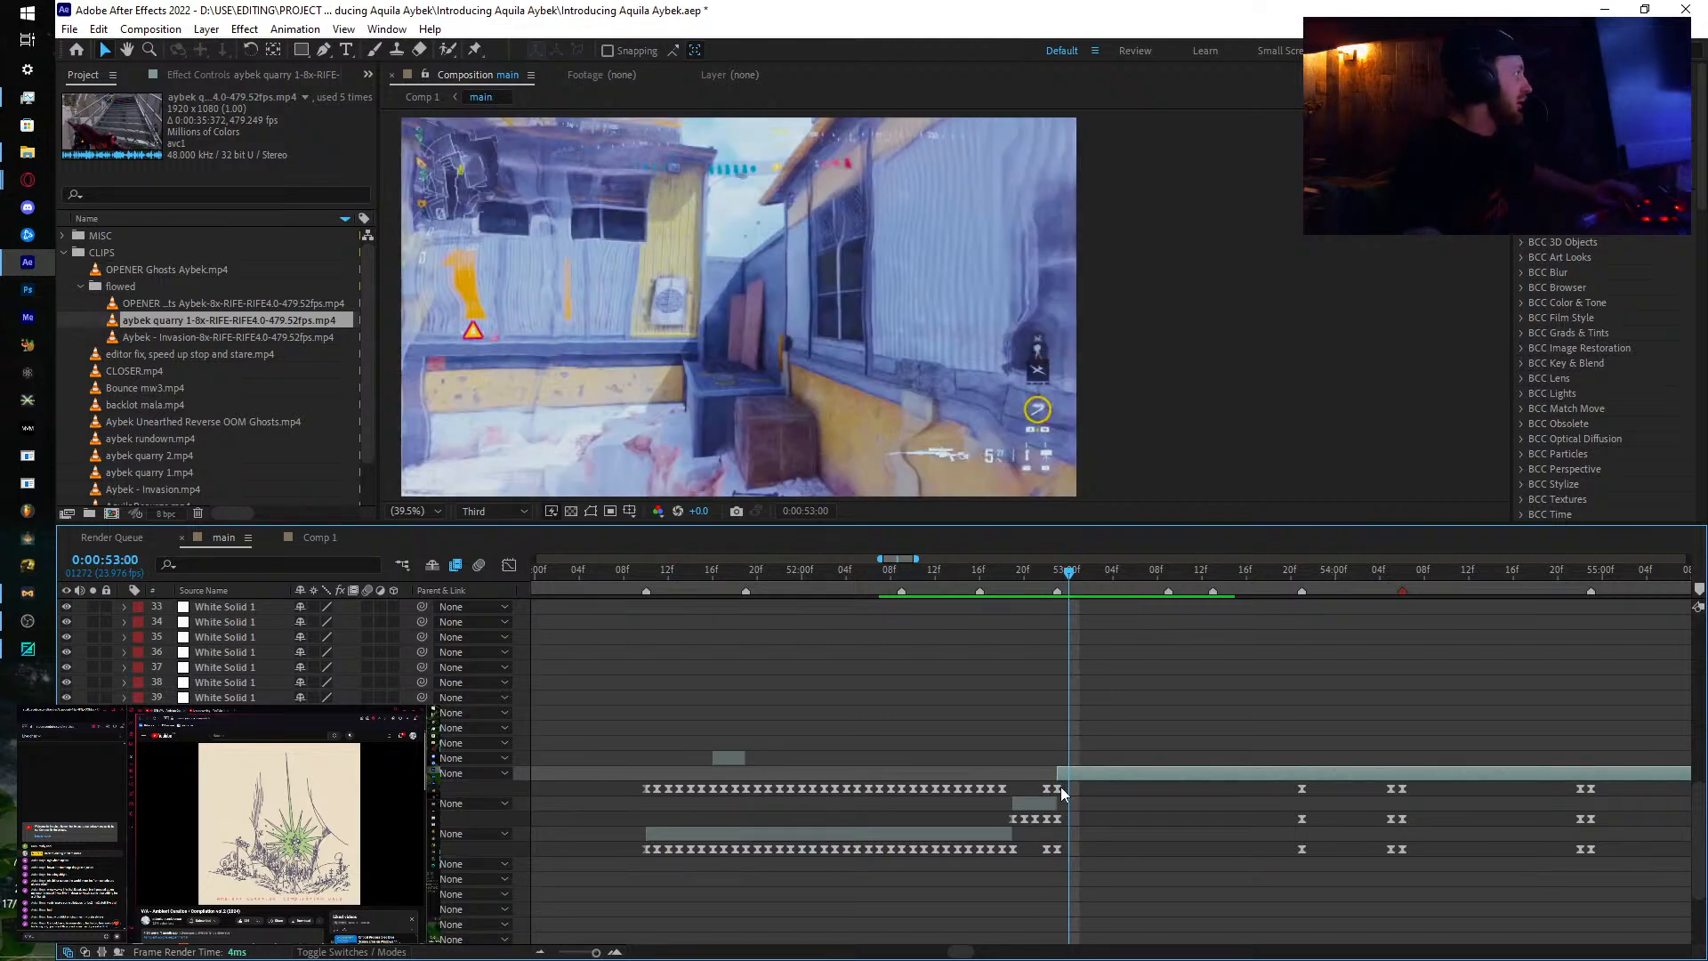
{"action": "key", "text": "ctrl+v"}
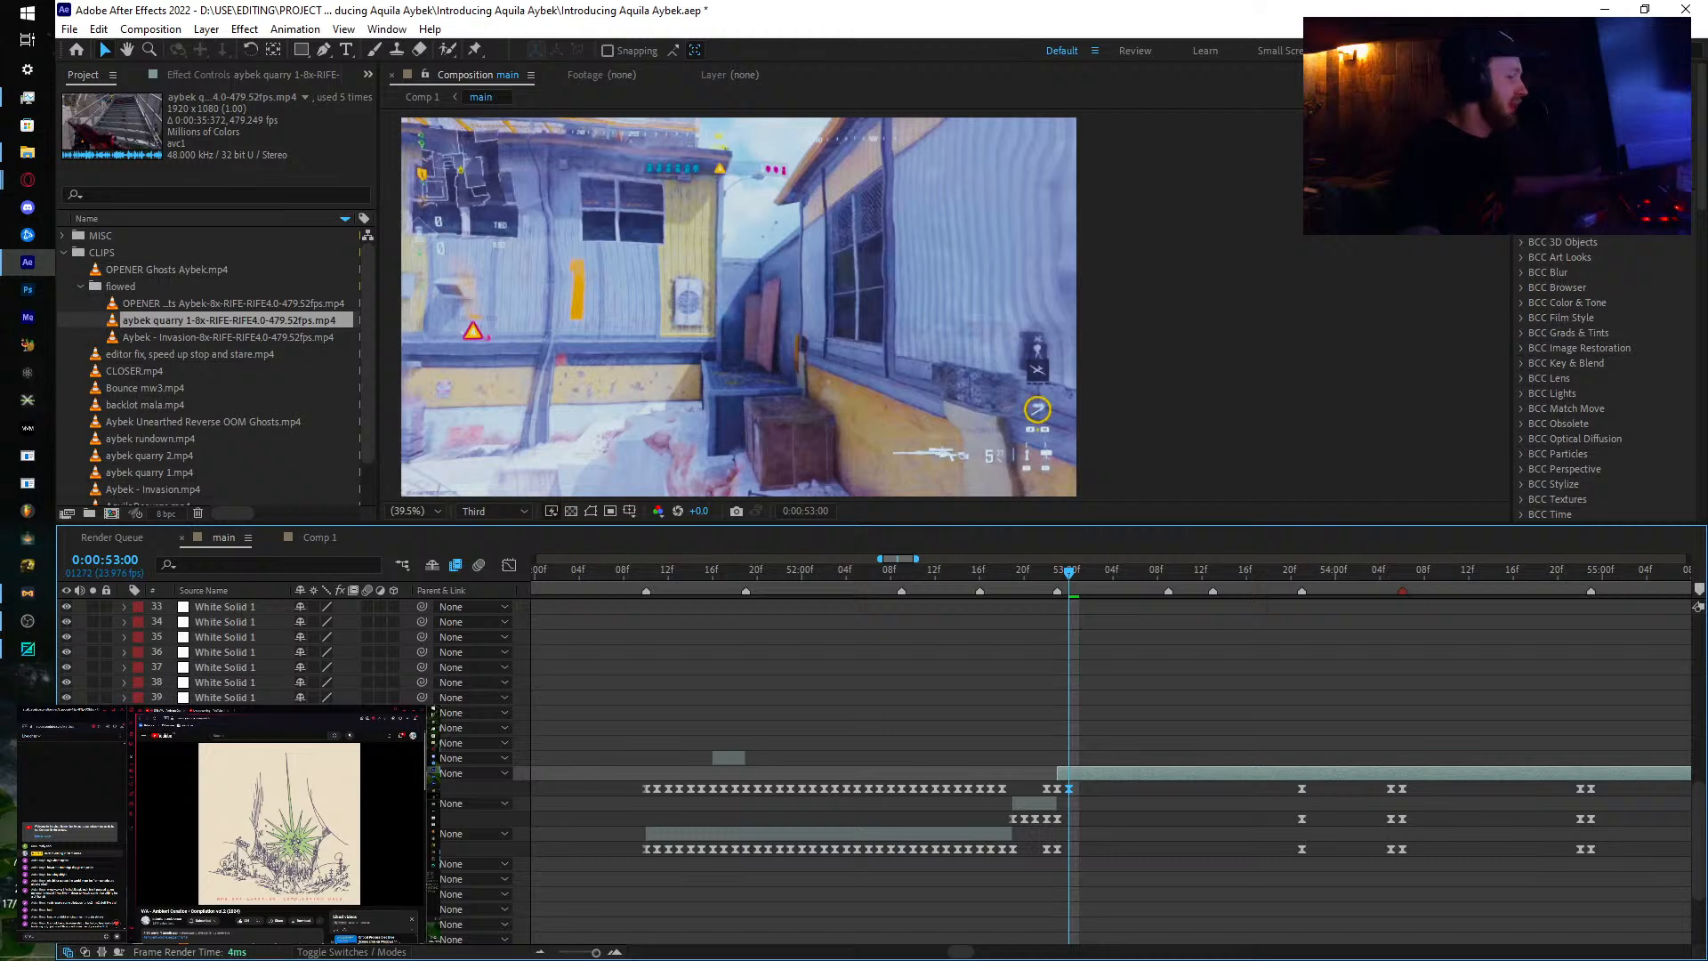
{"action": "key", "text": "Page_Down"}
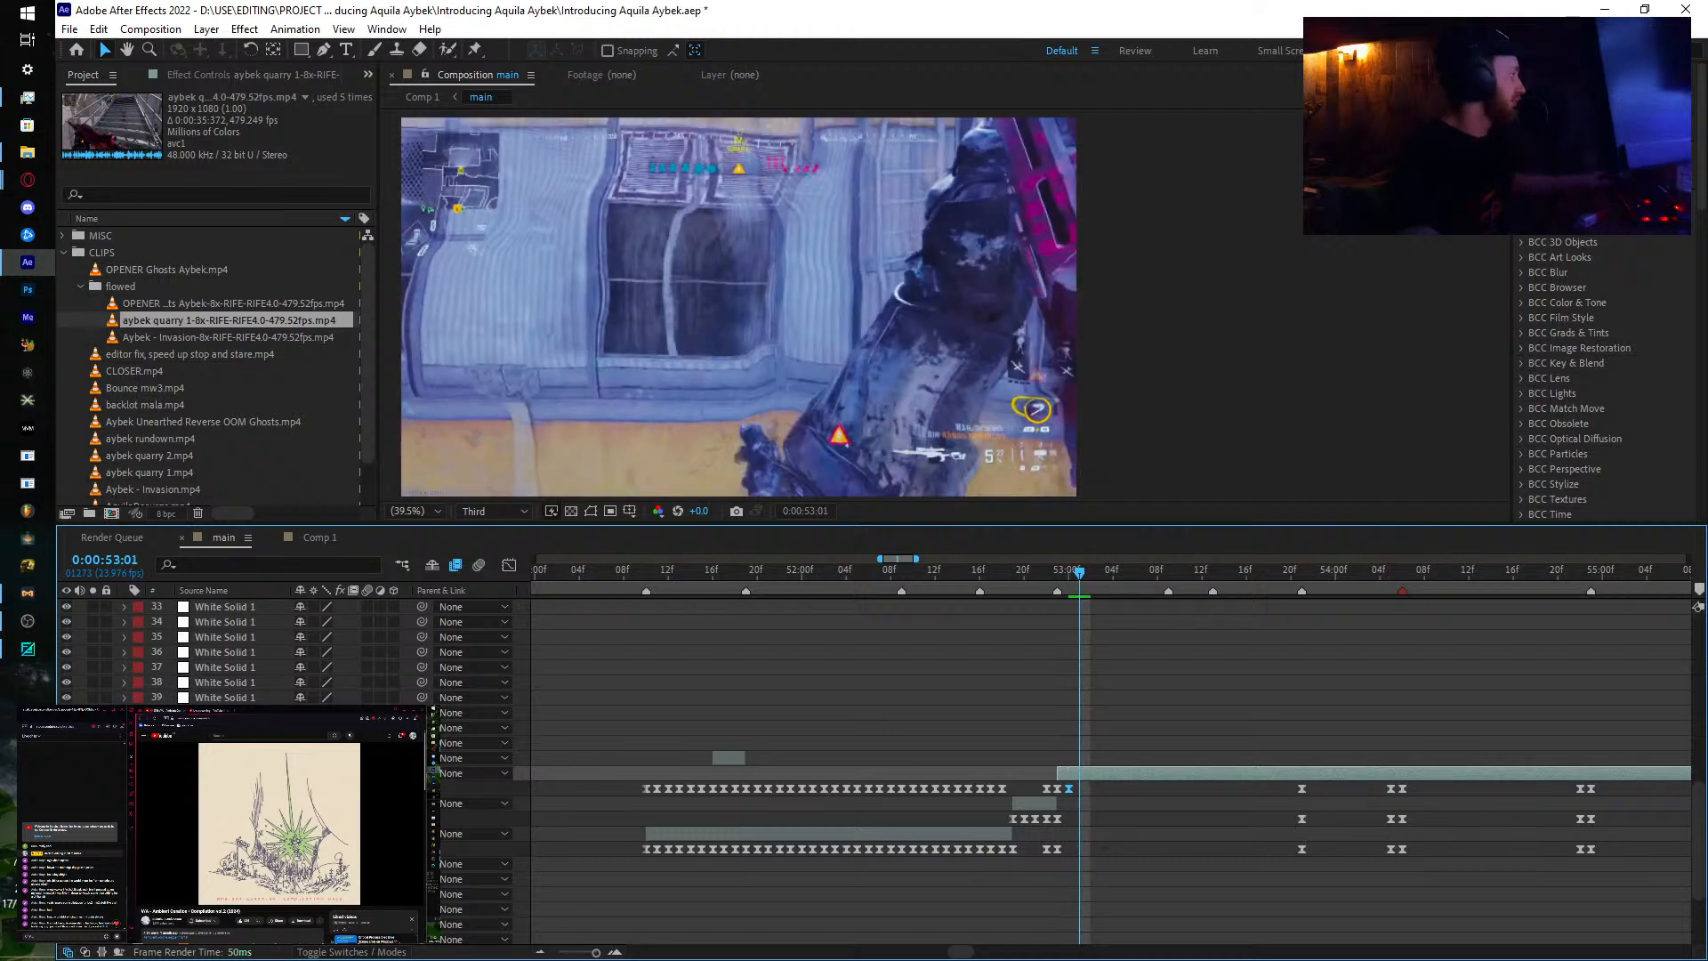
{"action": "key", "text": "ctrl+v"}
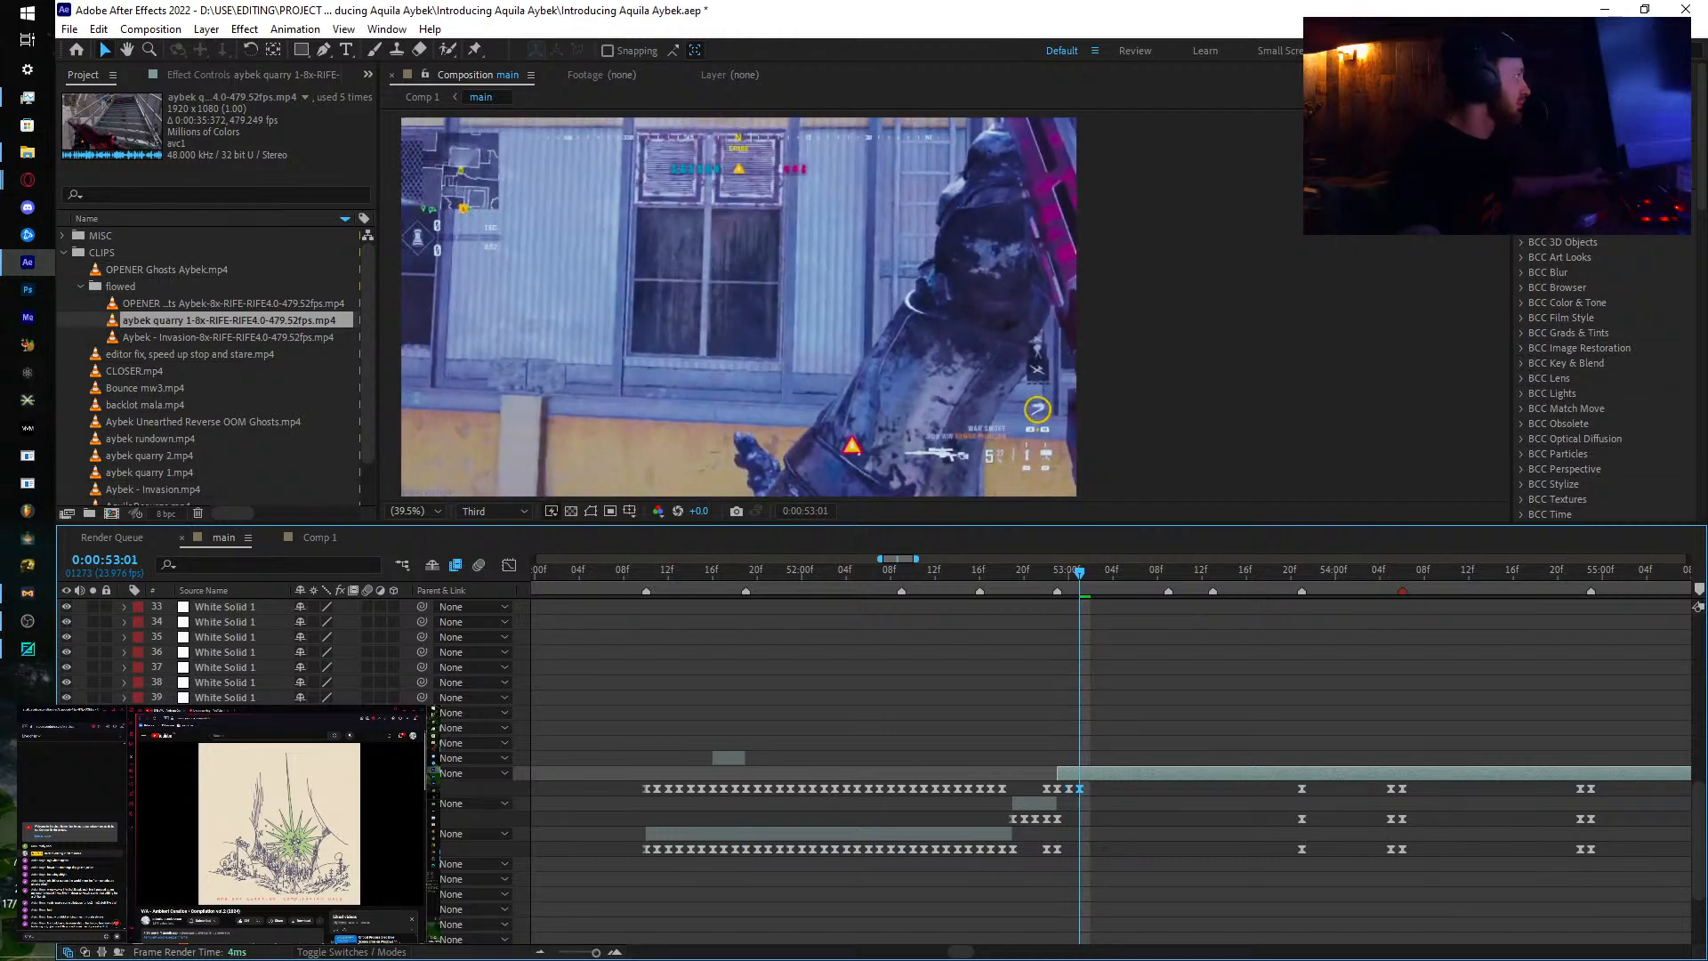
{"action": "key", "text": "Page_Down"}
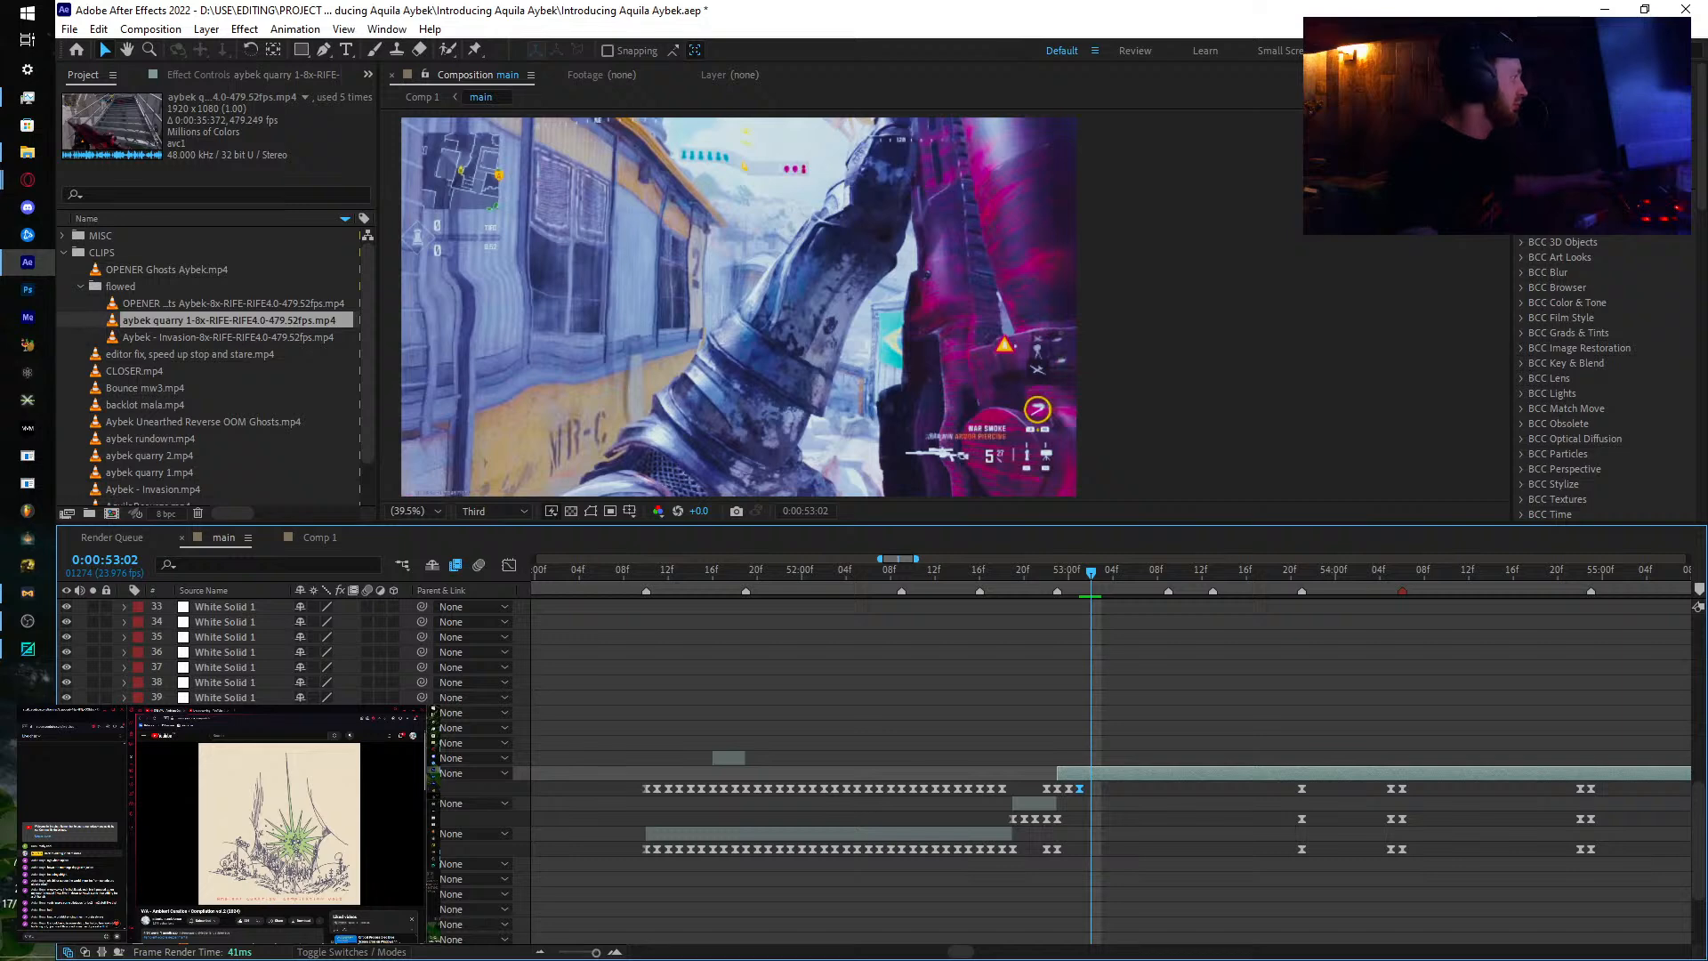
{"action": "key", "text": "ctrl+v"}
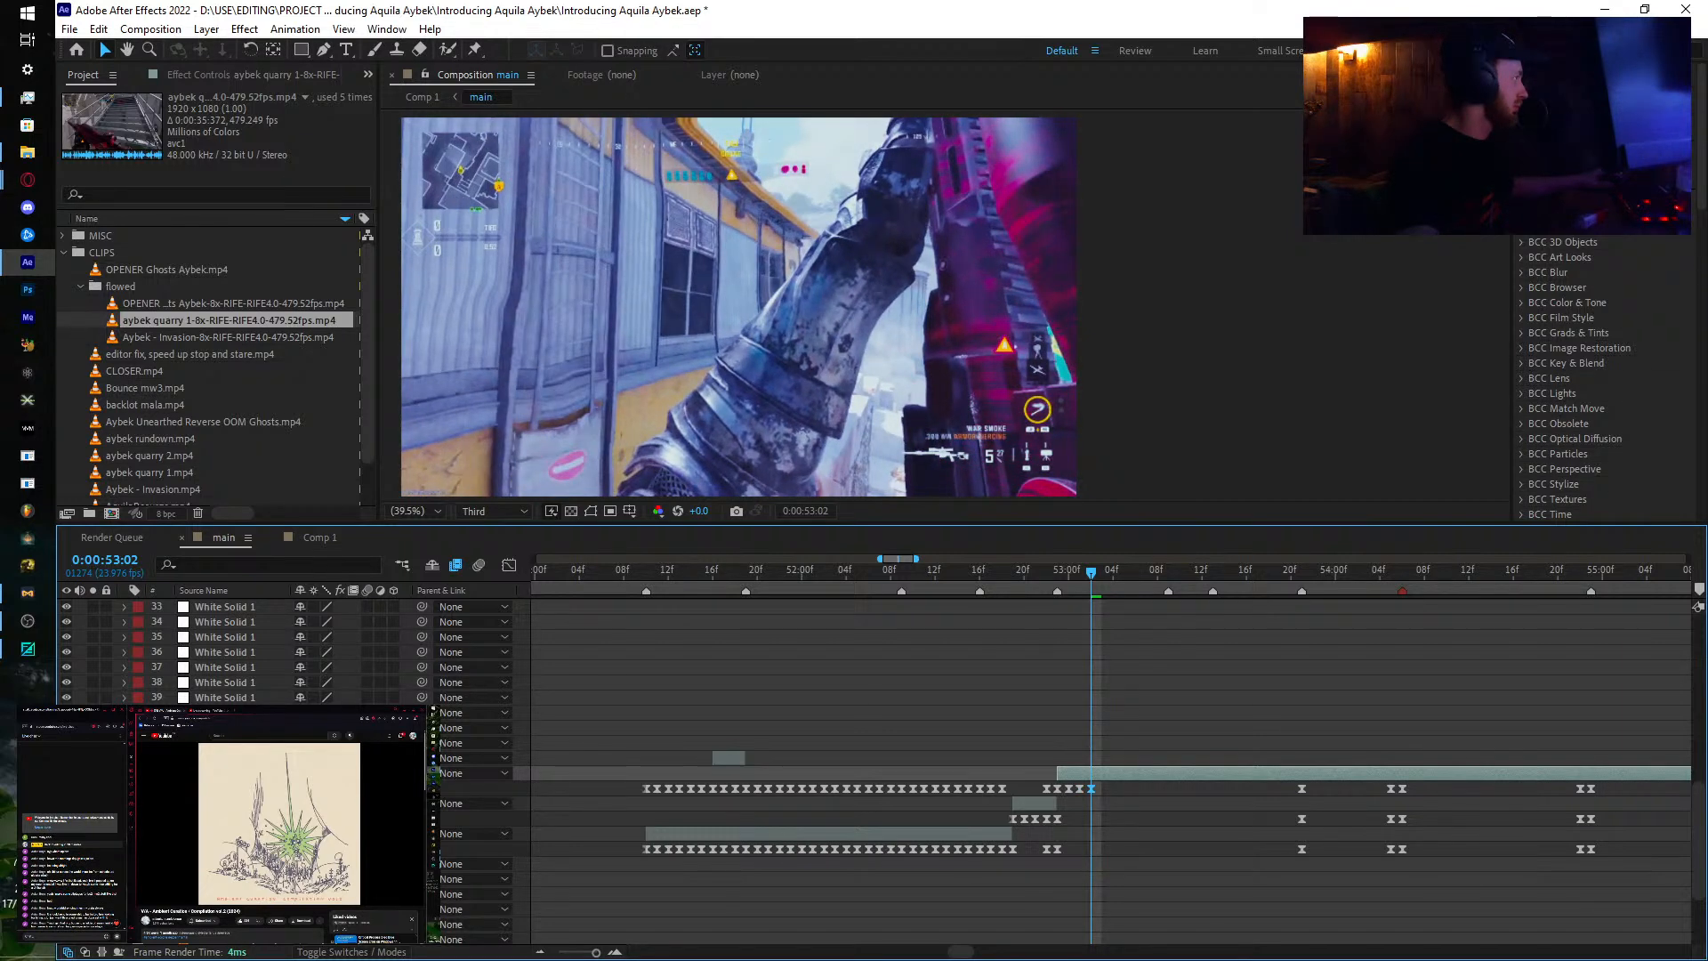
Step: Continue the long clip's frame-by-frame time remap with adjusted keyframes at 0:00:53:03, 0:00:53:04 and 0:00:53:05
{"action": "key", "text": "Page_Down"}
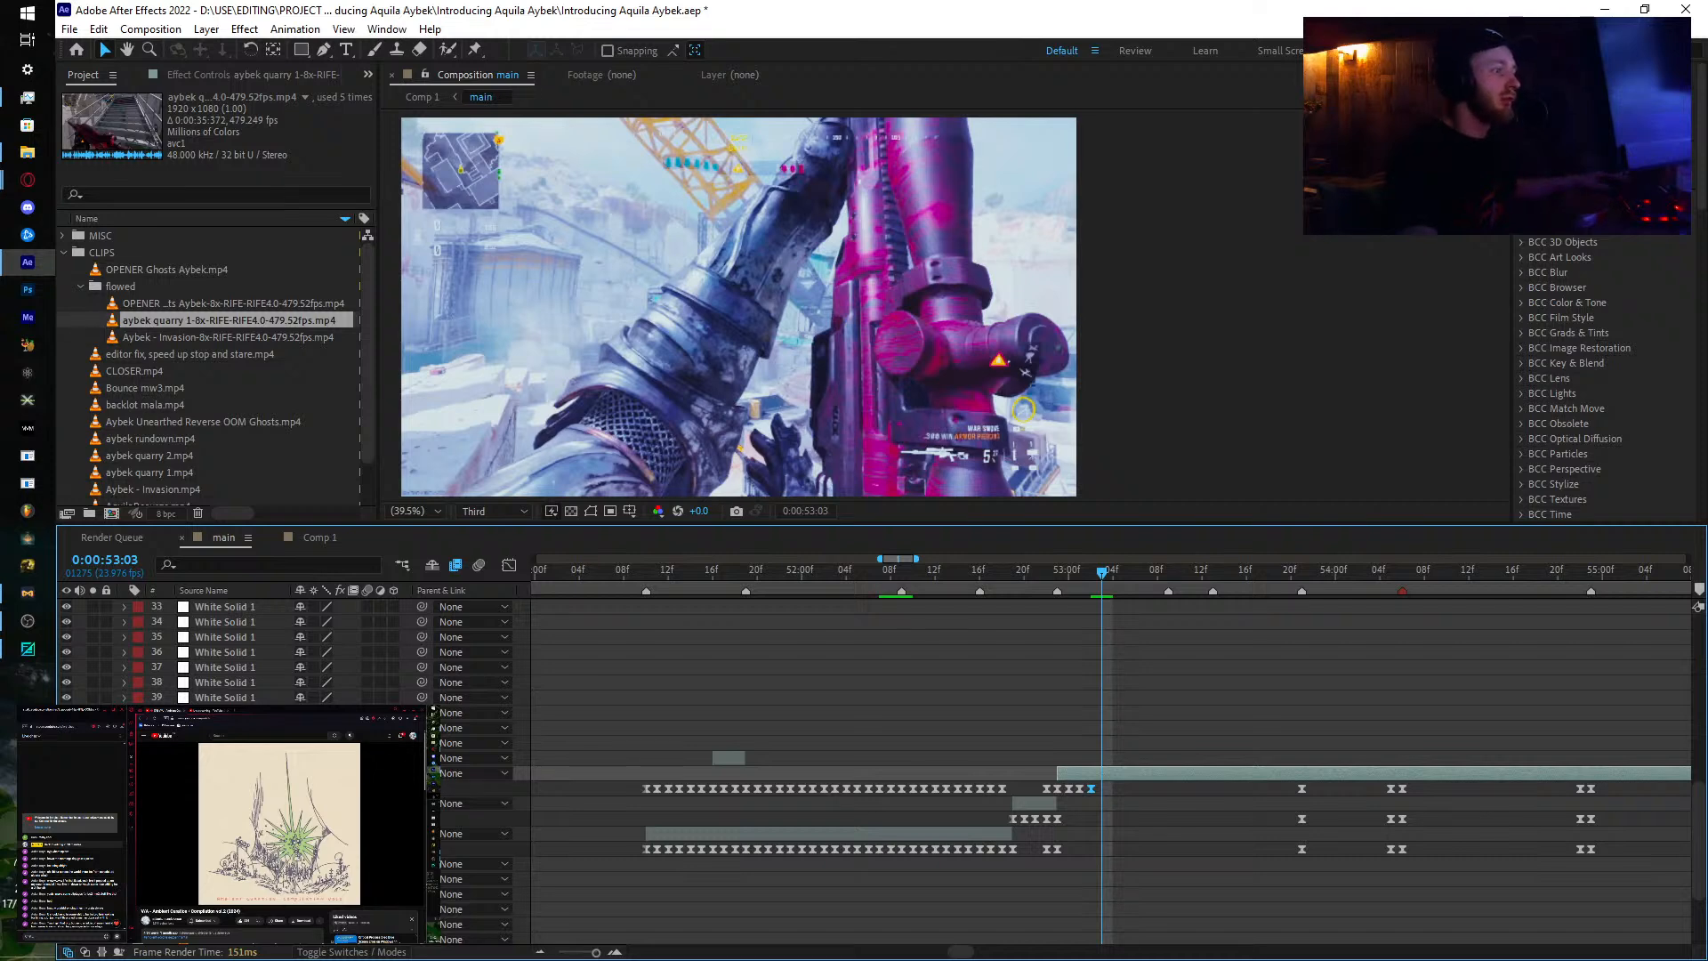
{"action": "left_click_drag", "start_coordinate": [315, 788], "coordinate": [342, 788]}
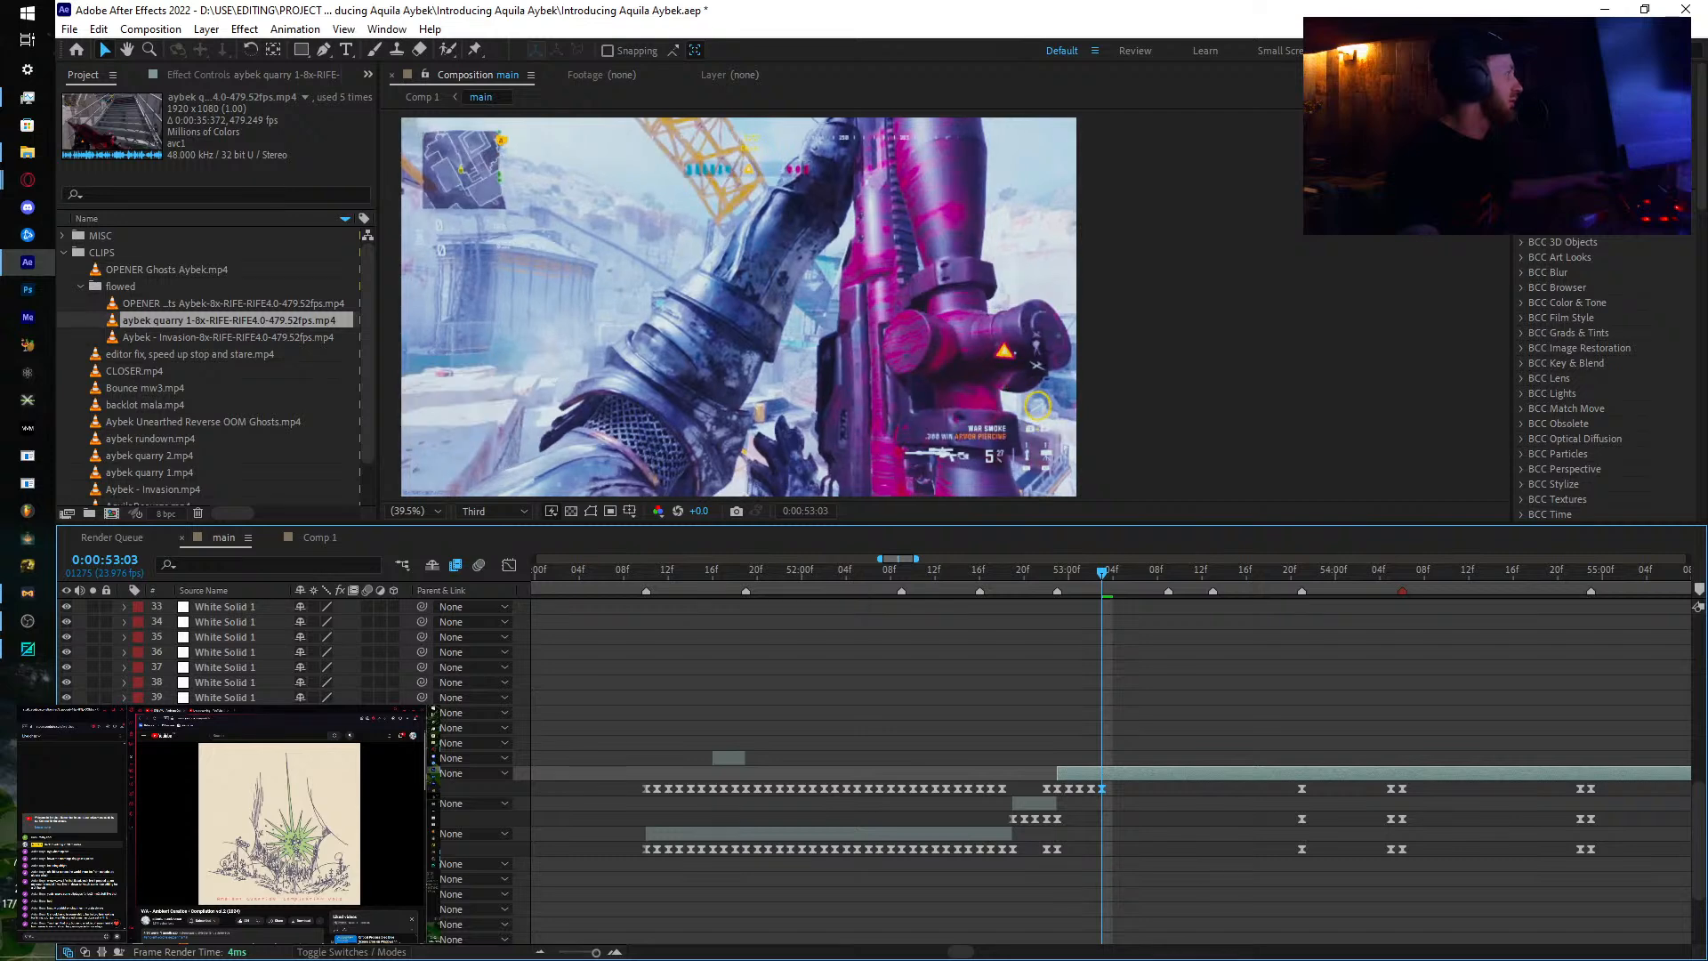
{"action": "left_click", "coordinate": [1112, 575]}
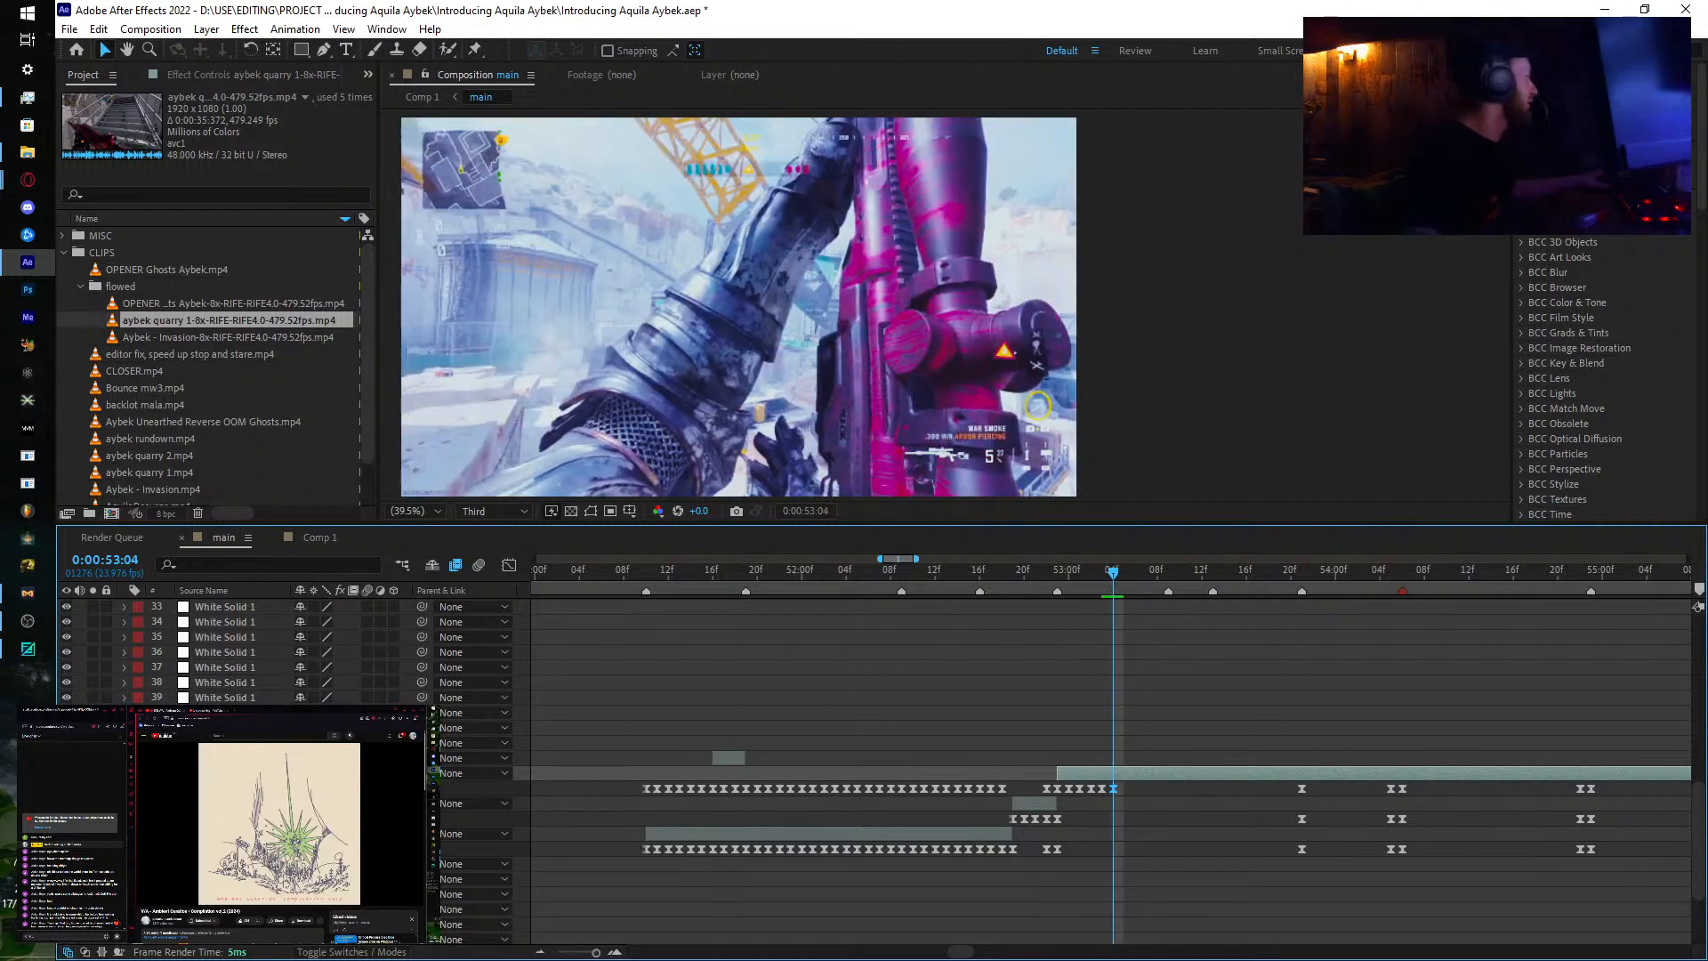
{"action": "left_click_drag", "start_coordinate": [336, 788], "coordinate": [355, 788]}
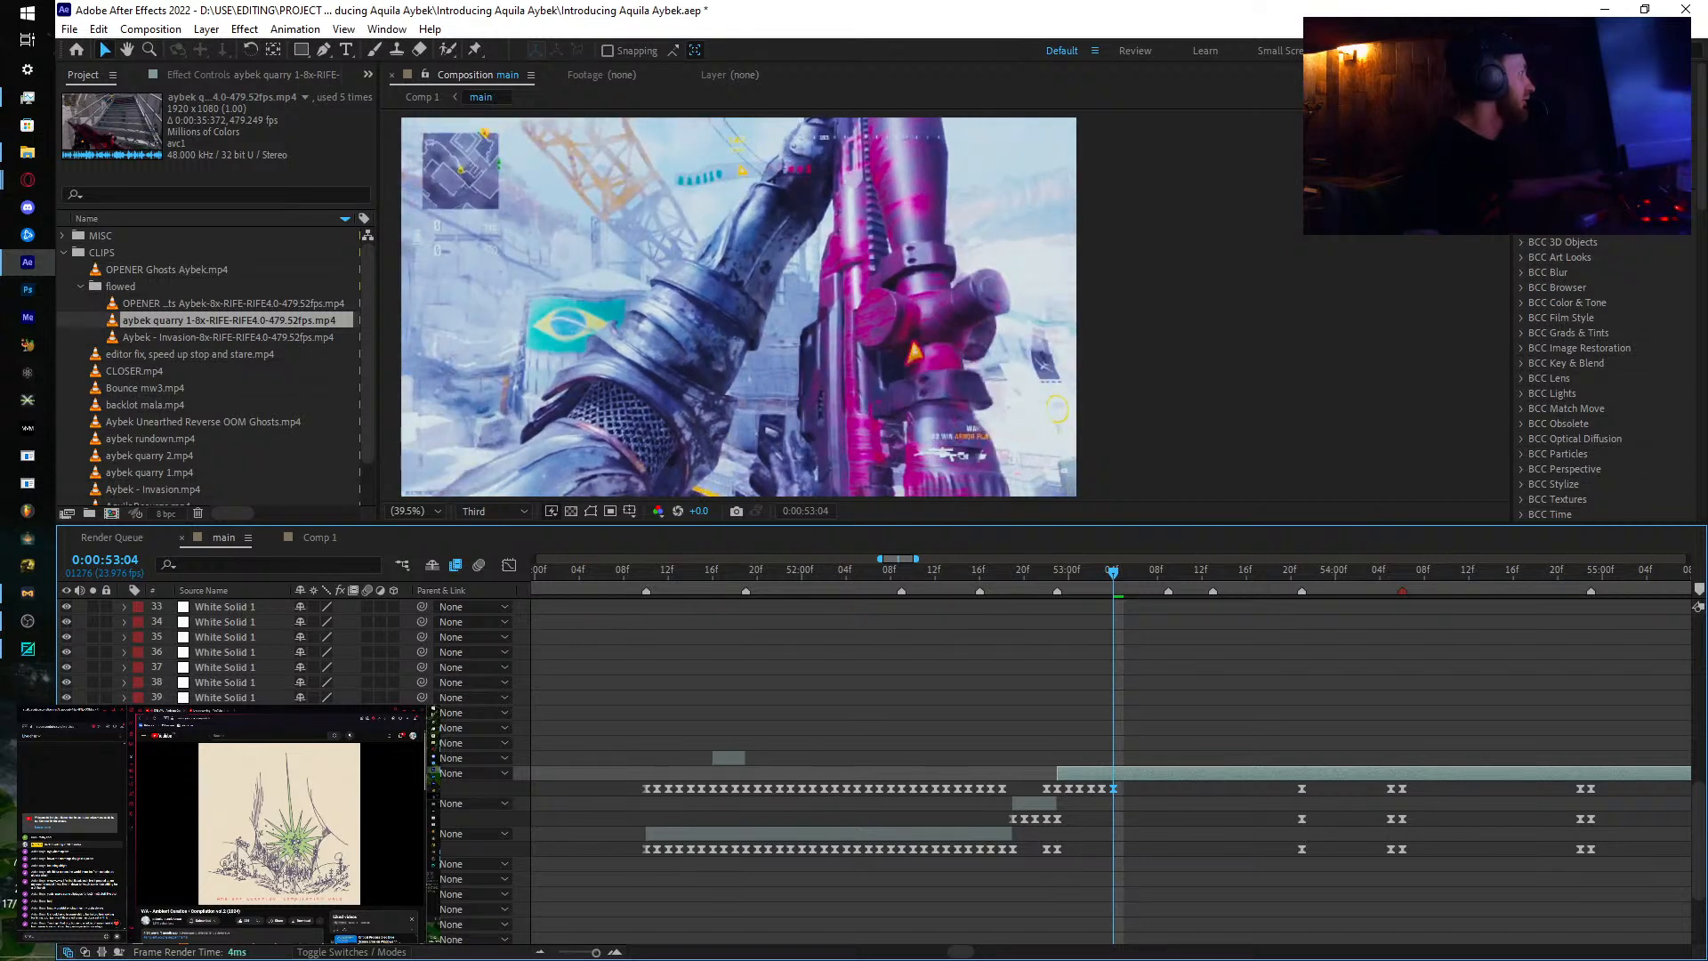
{"action": "key", "text": "Page_Up"}
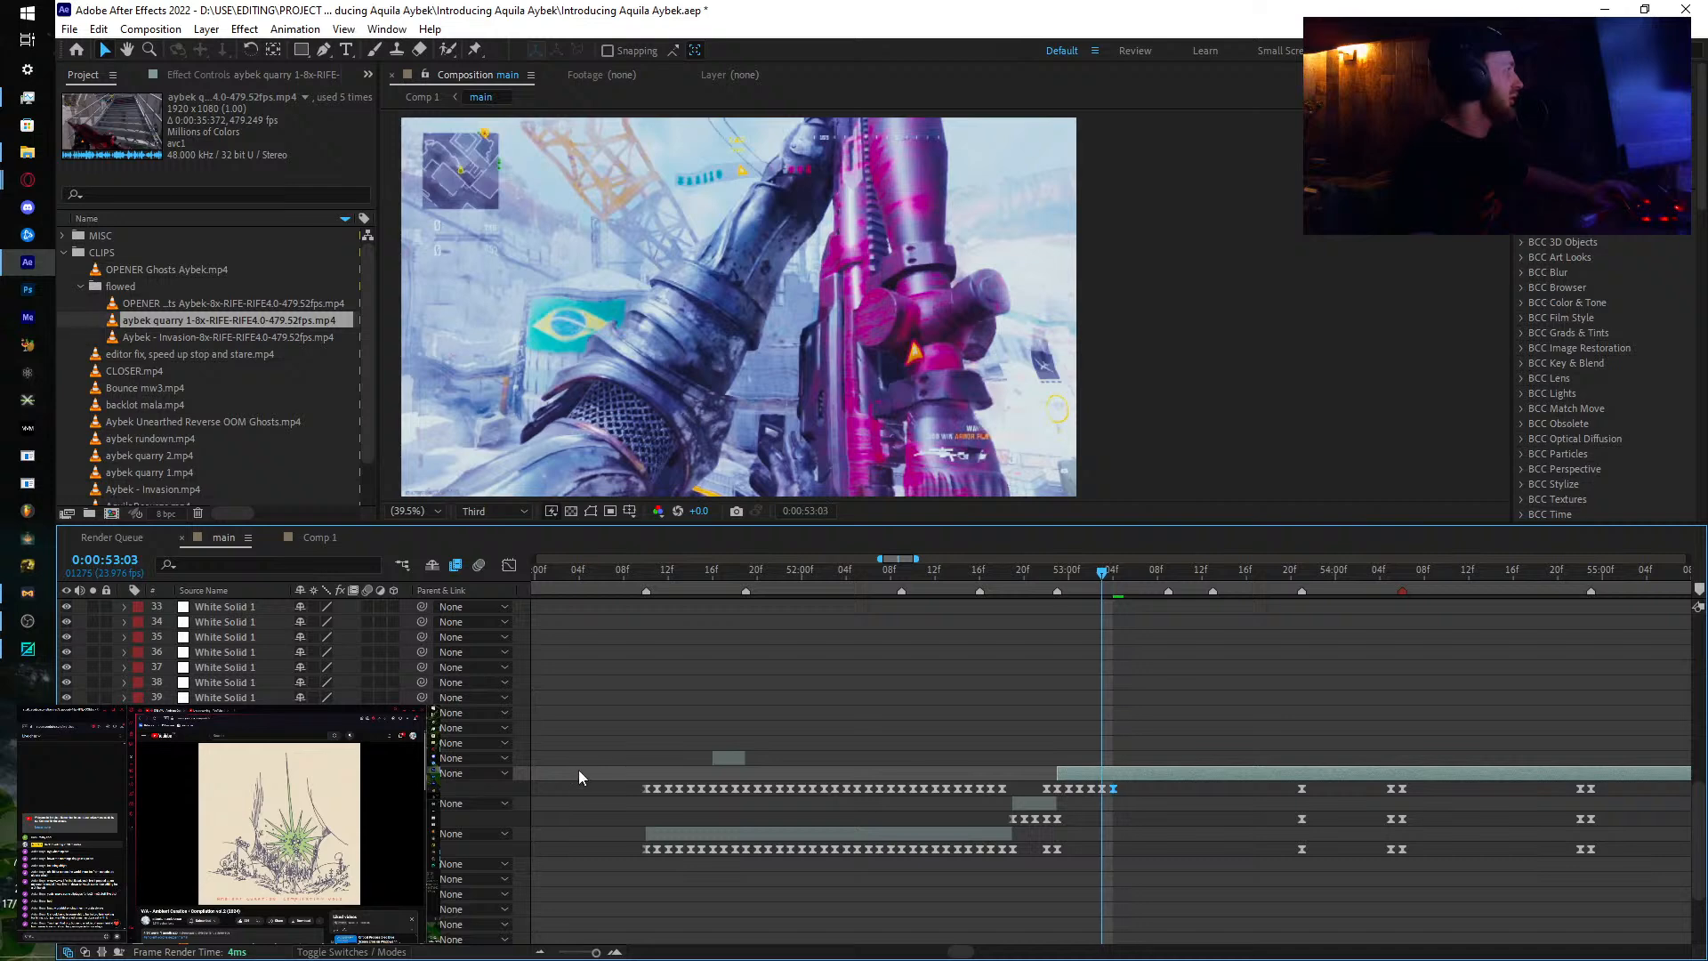
{"action": "key", "text": "Page_Down"}
{"action": "key", "text": "Page_Down"}
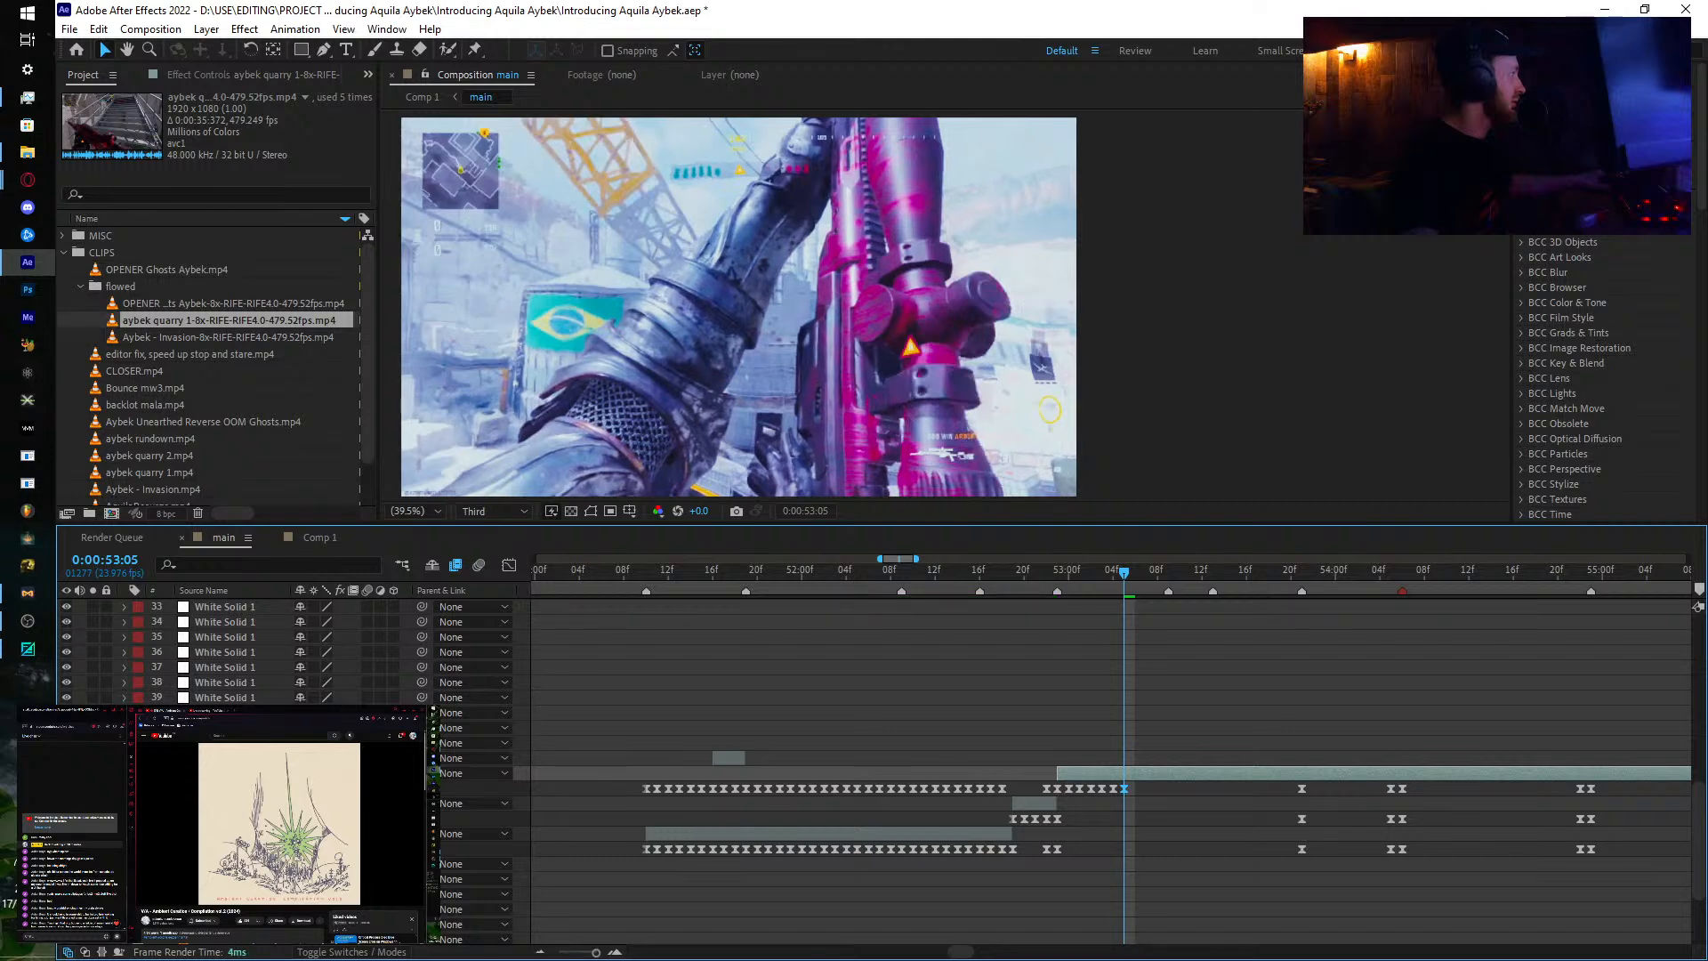
Step: Preview the clip from 0:00:53:05 and add the following time remap keyframe at 0:00:53:06
{"action": "key", "text": "Page_Down"}
{"action": "key", "text": "Page_Down"}
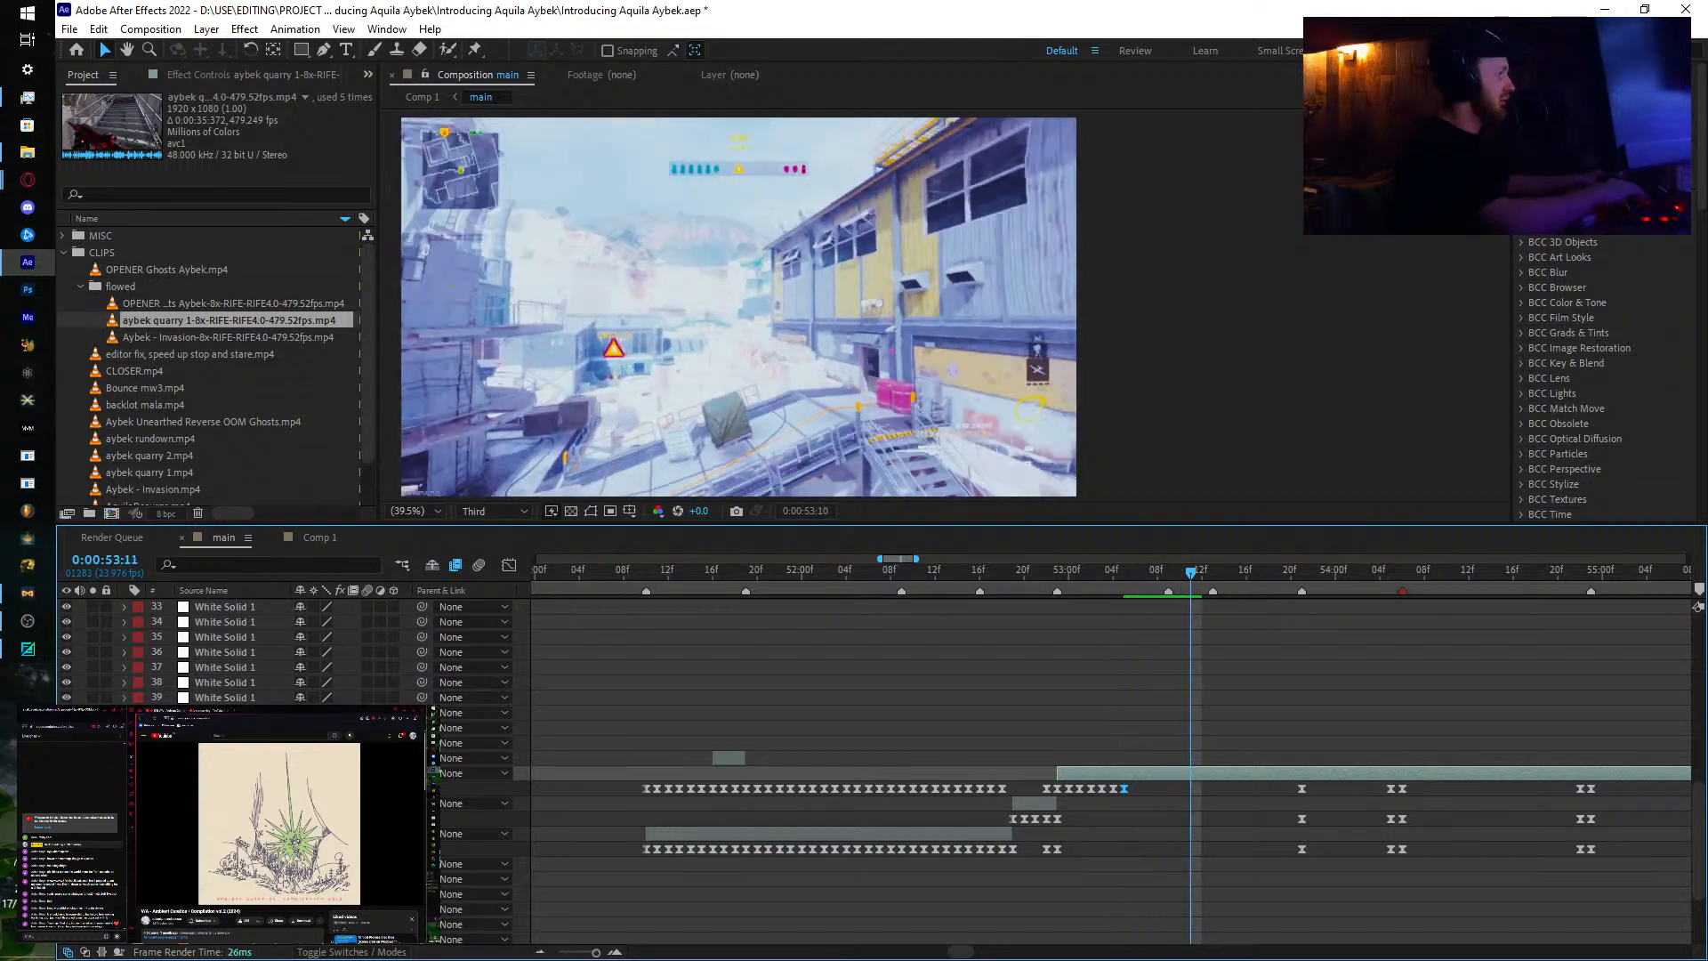
{"action": "key", "text": "space"}
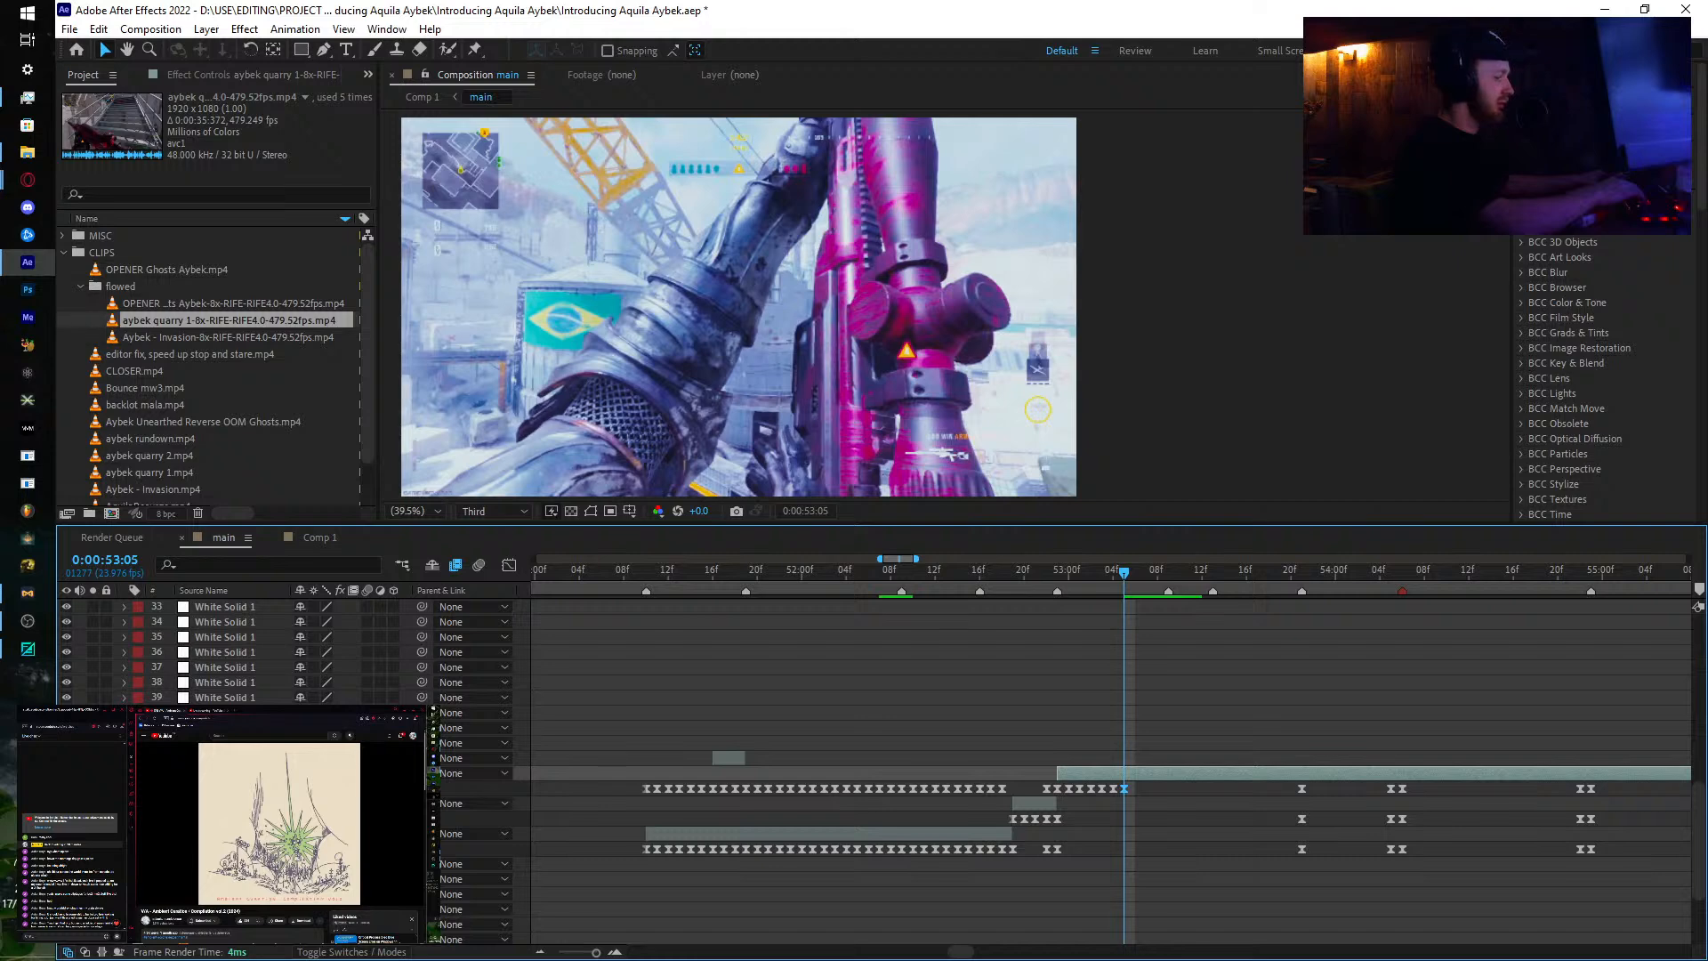
{"action": "key", "text": "Page_Down"}
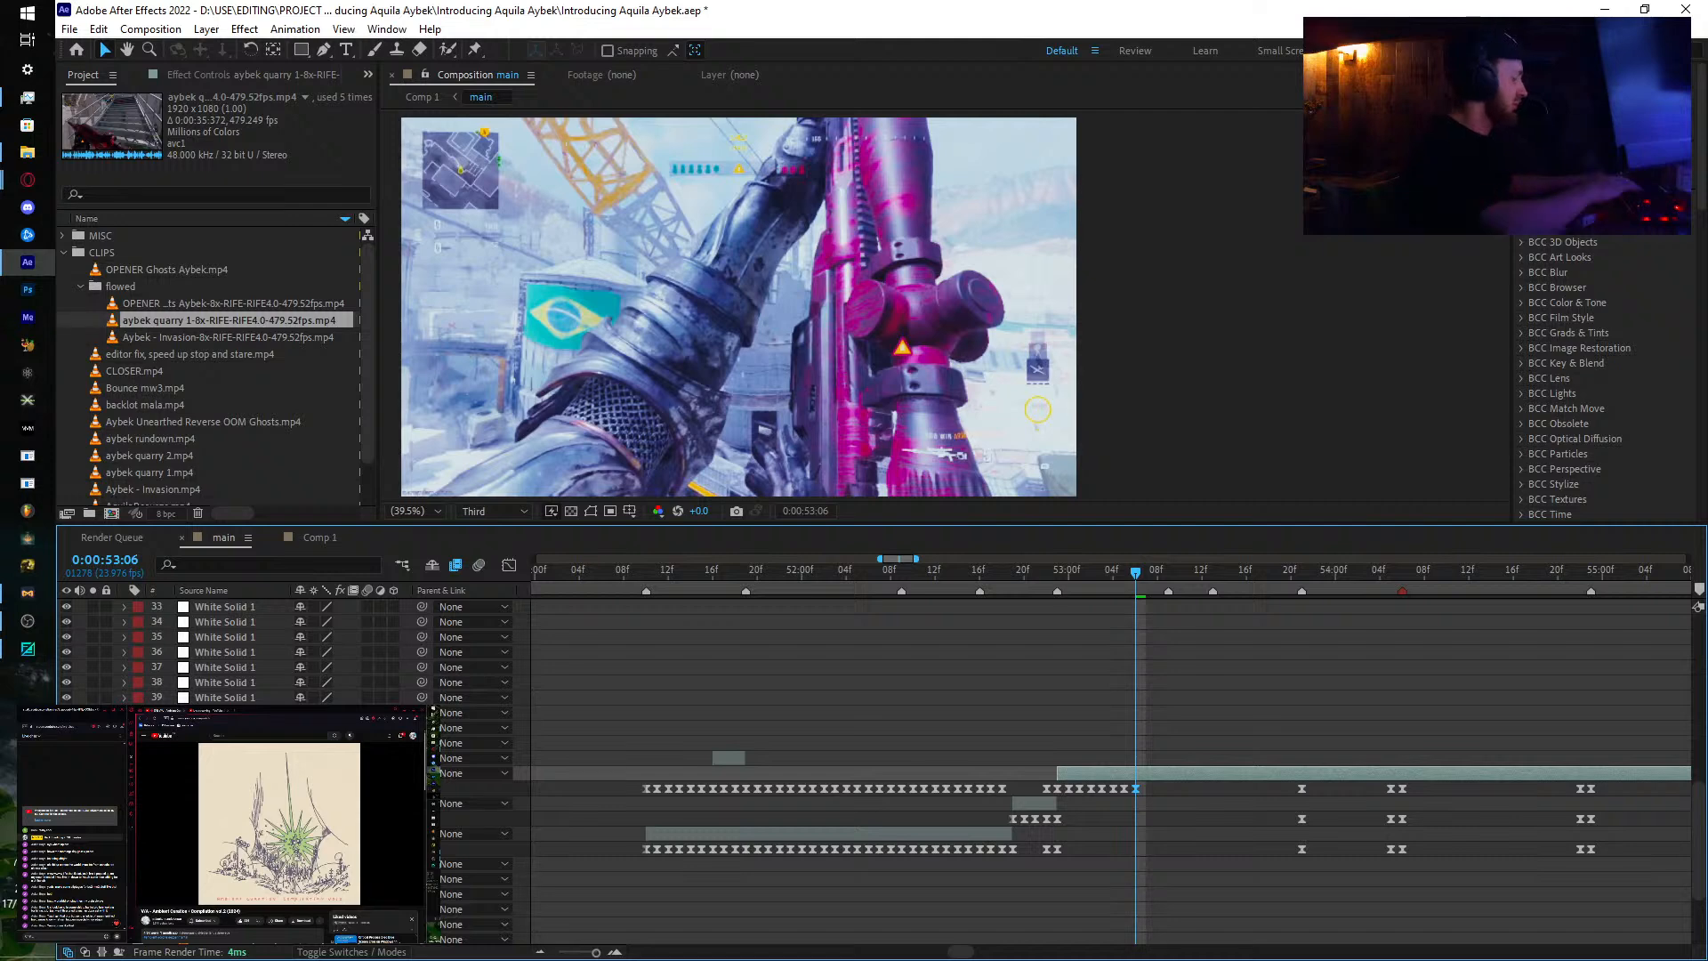
Step: Add time remap keyframes to the long clip at 0:00:53:07, 0:00:53:08 and 0:00:53:09, advancing the footage at the last two
{"action": "key", "text": "Page_Down"}
{"action": "key", "text": "ctrl+v"}
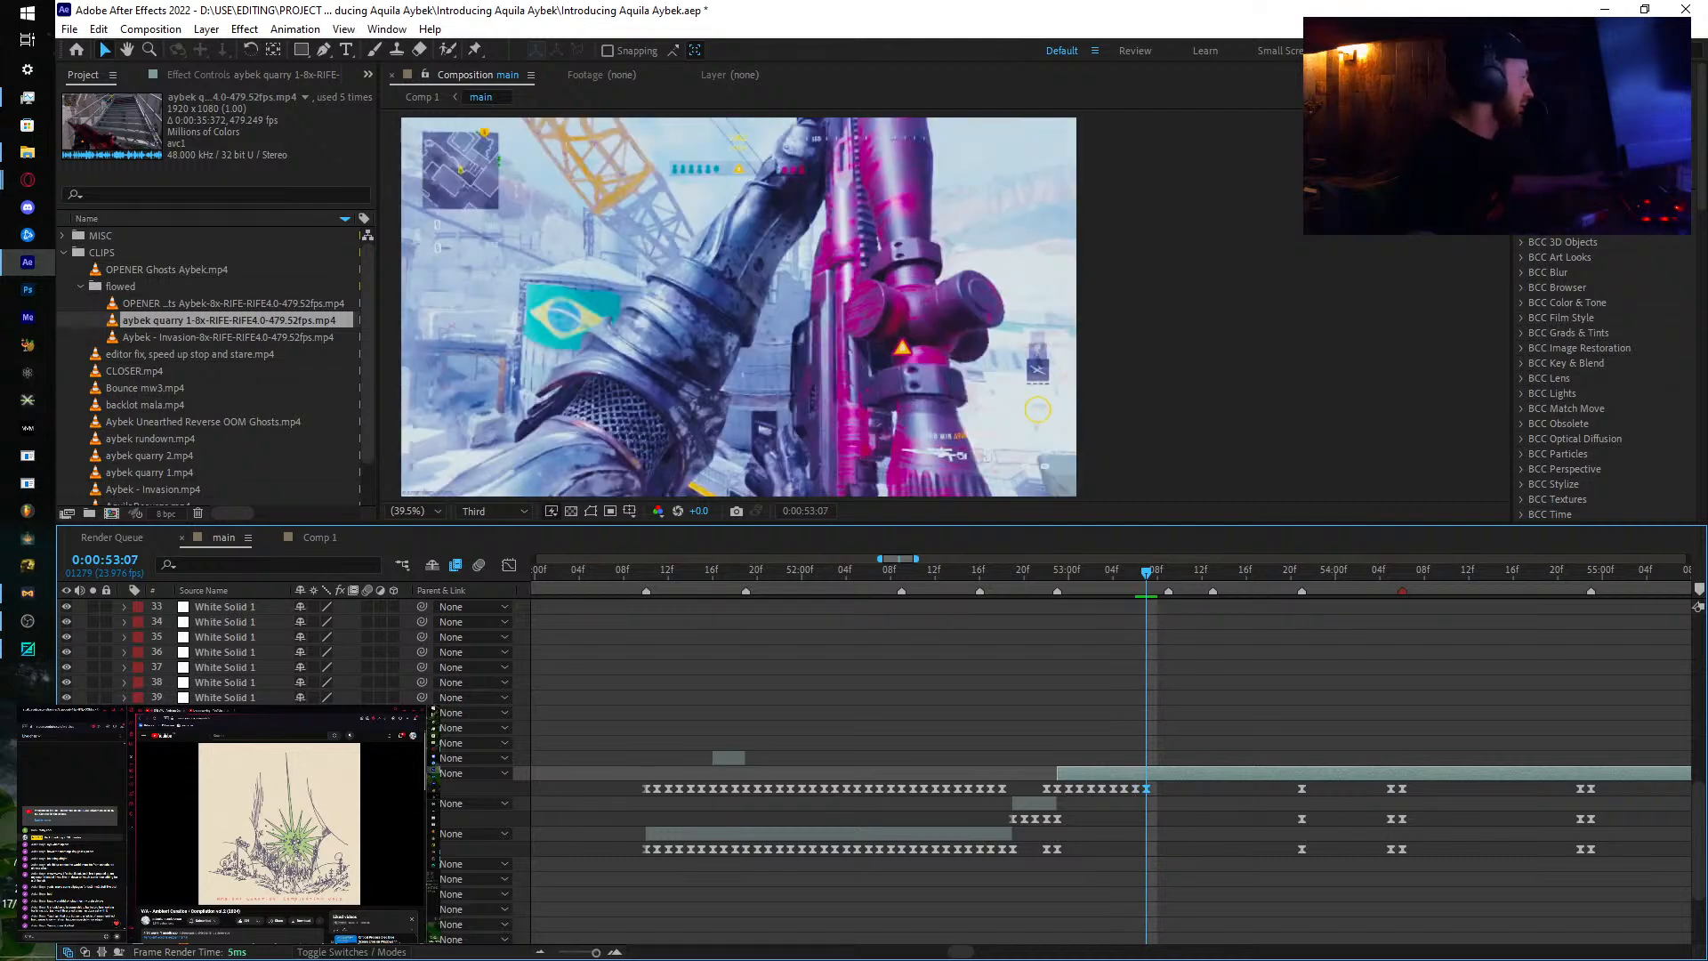
{"action": "key", "text": "Page_Down"}
{"action": "key", "text": "ctrl+v"}
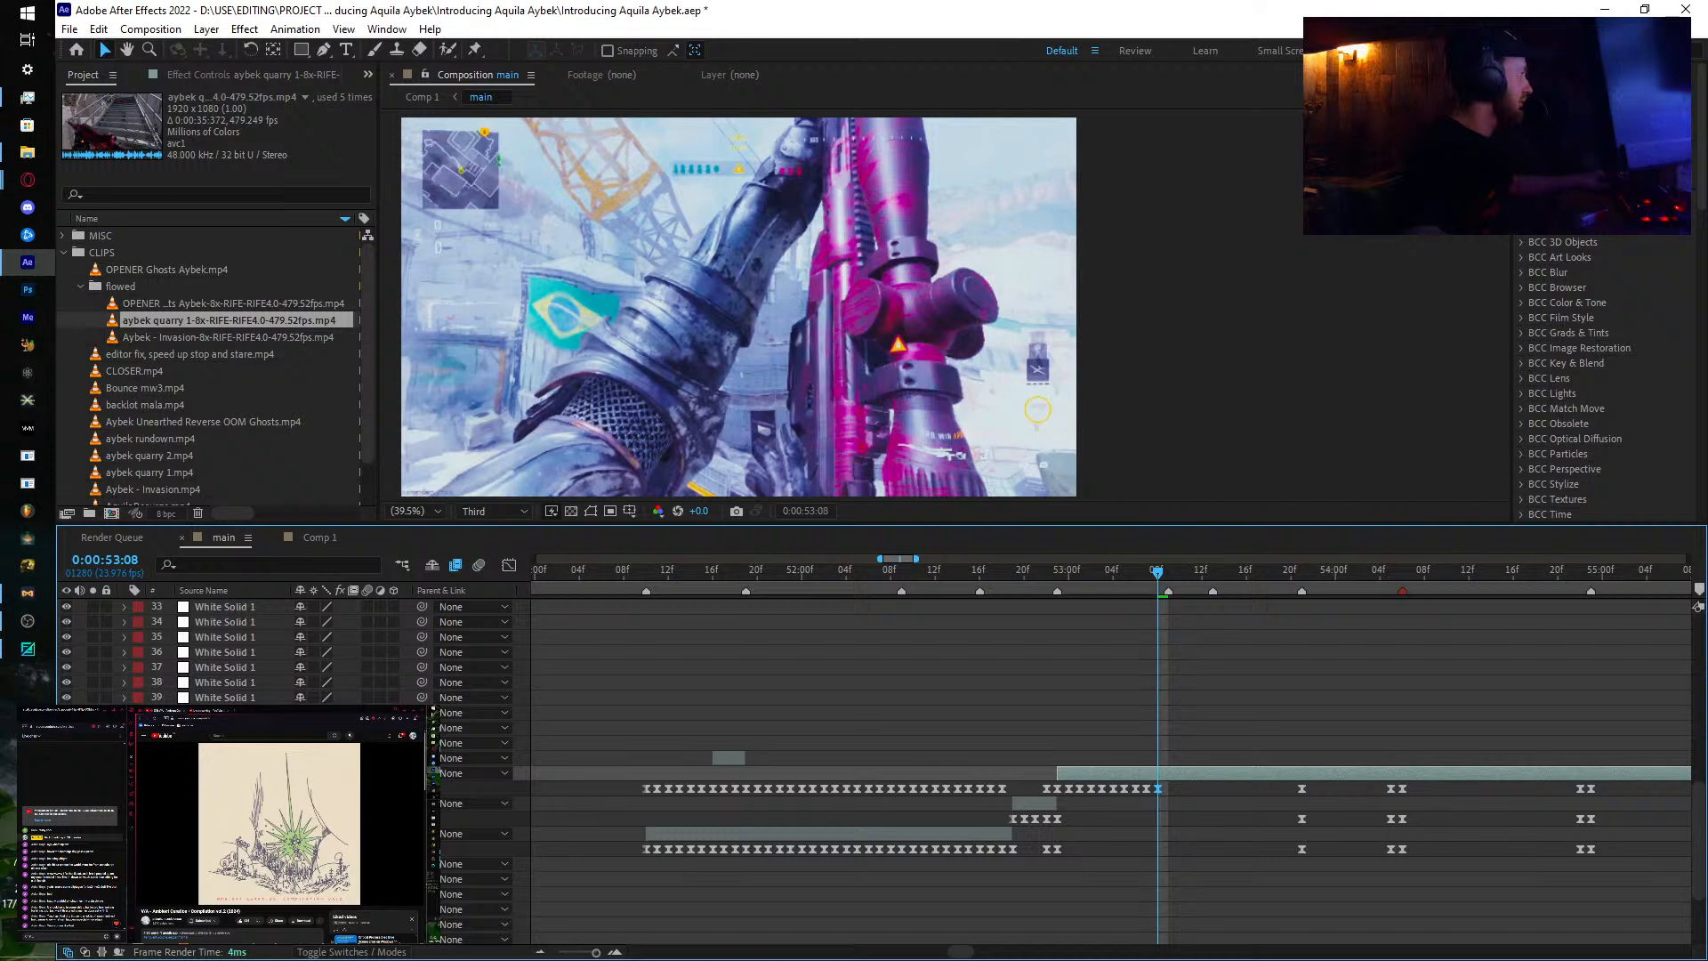
{"action": "left_click_drag", "start_coordinate": [320, 788], "coordinate": [354, 789]}
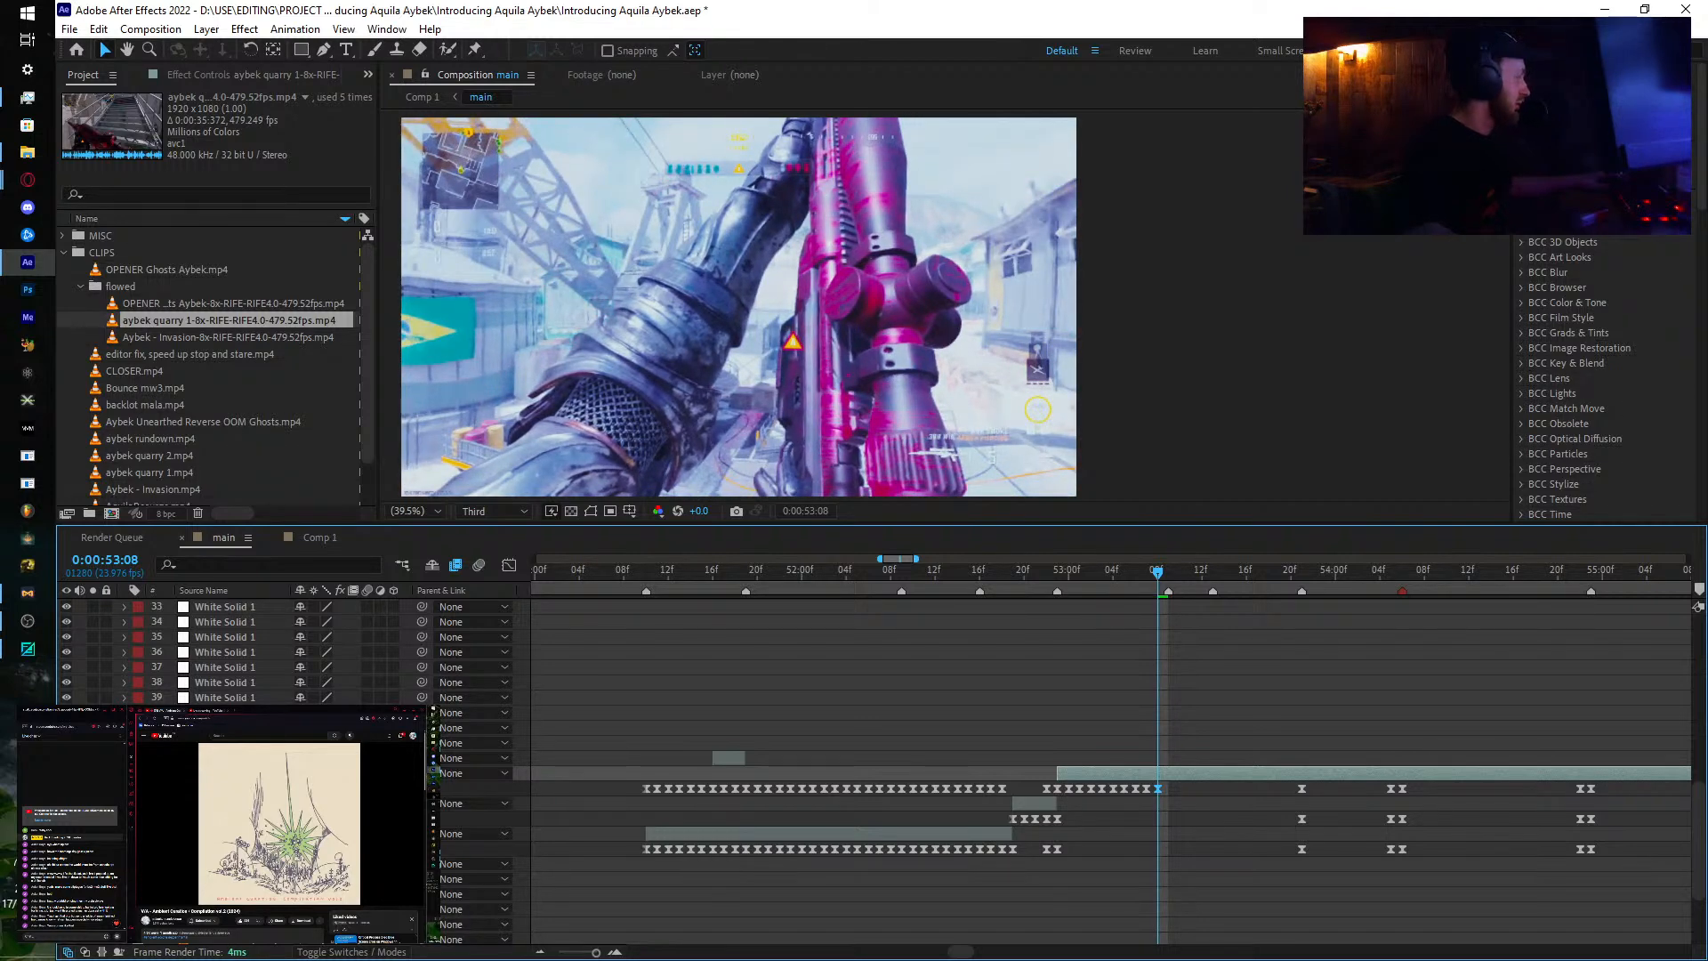
{"action": "key", "text": "Page_Down"}
{"action": "key", "text": "ctrl+v"}
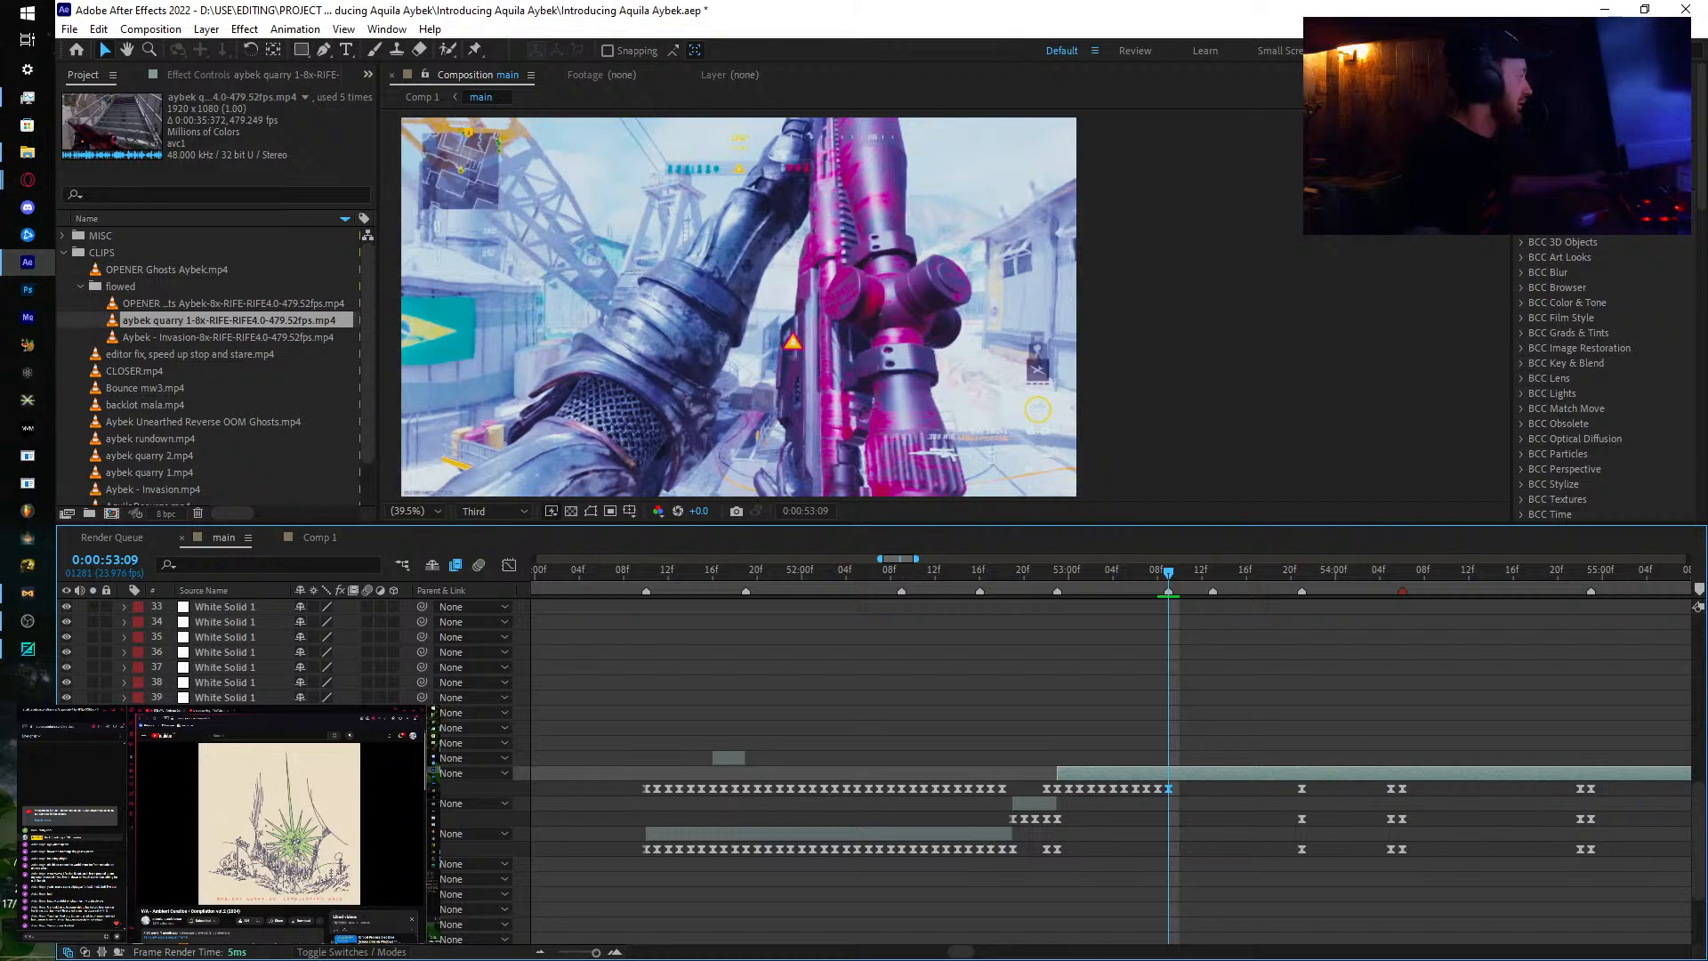
{"action": "left_click_drag", "start_coordinate": [320, 788], "coordinate": [329, 788]}
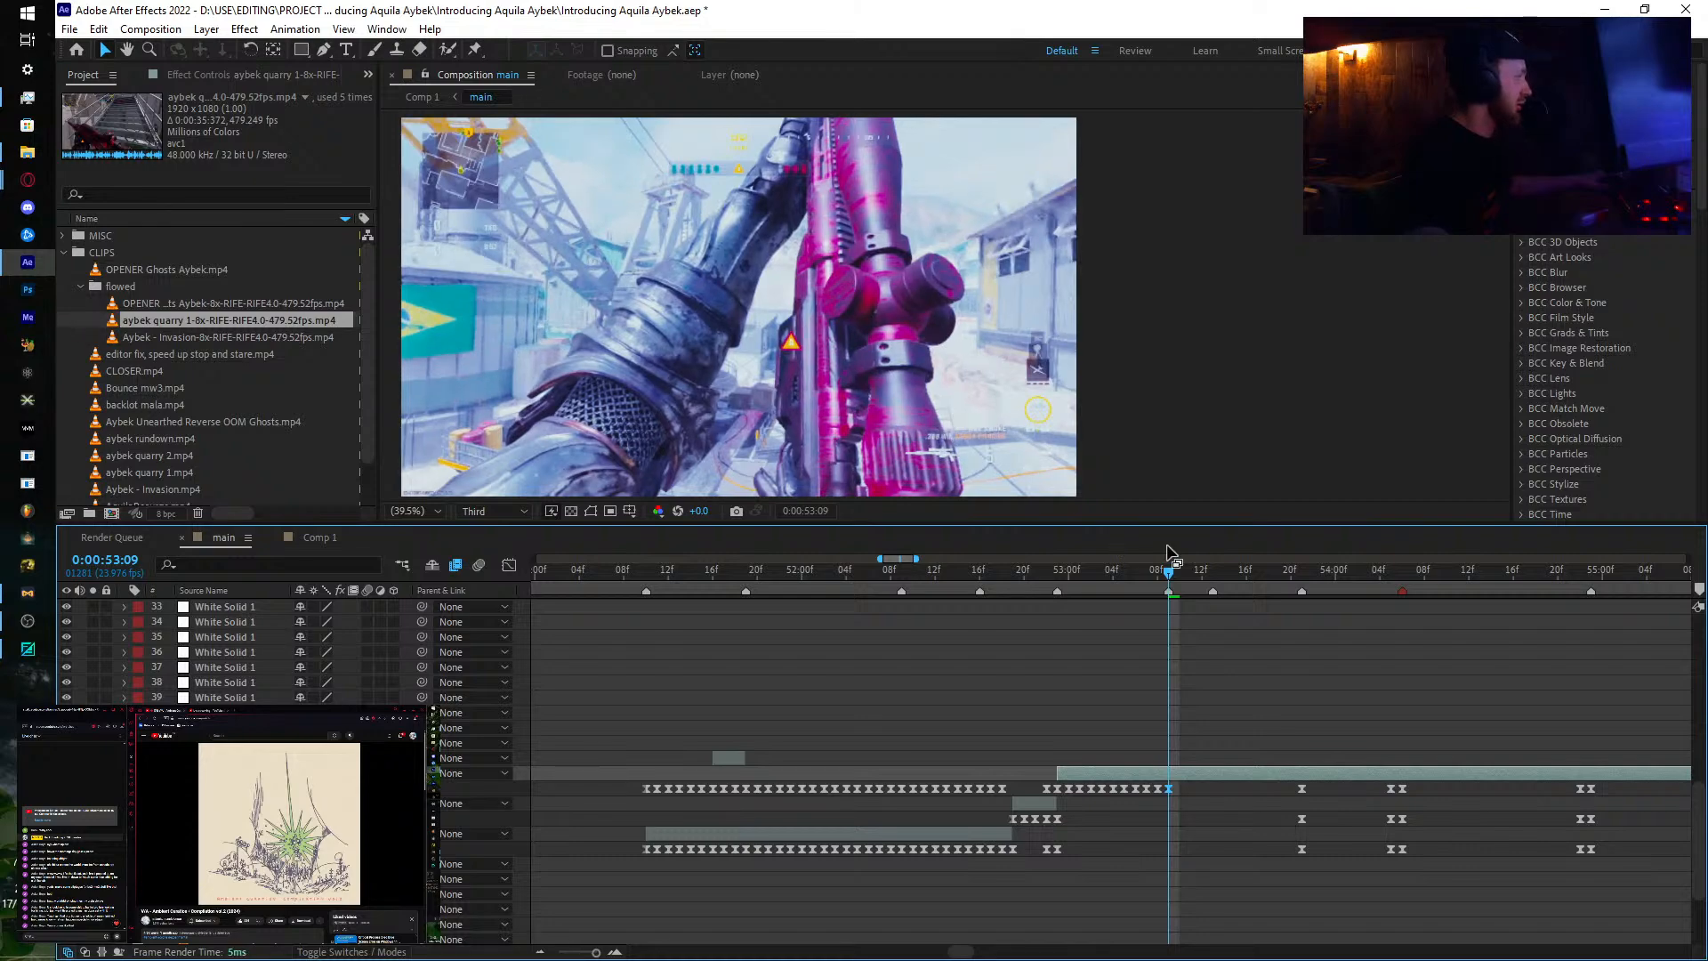
Step: Preview around 0:00:53:09, advance the footage there, and add time remap keyframes at 0:00:53:10, 0:00:53:11 and 0:00:53:12
{"action": "left_click_drag", "start_coordinate": [1170, 578], "coordinate": [1172, 688]}
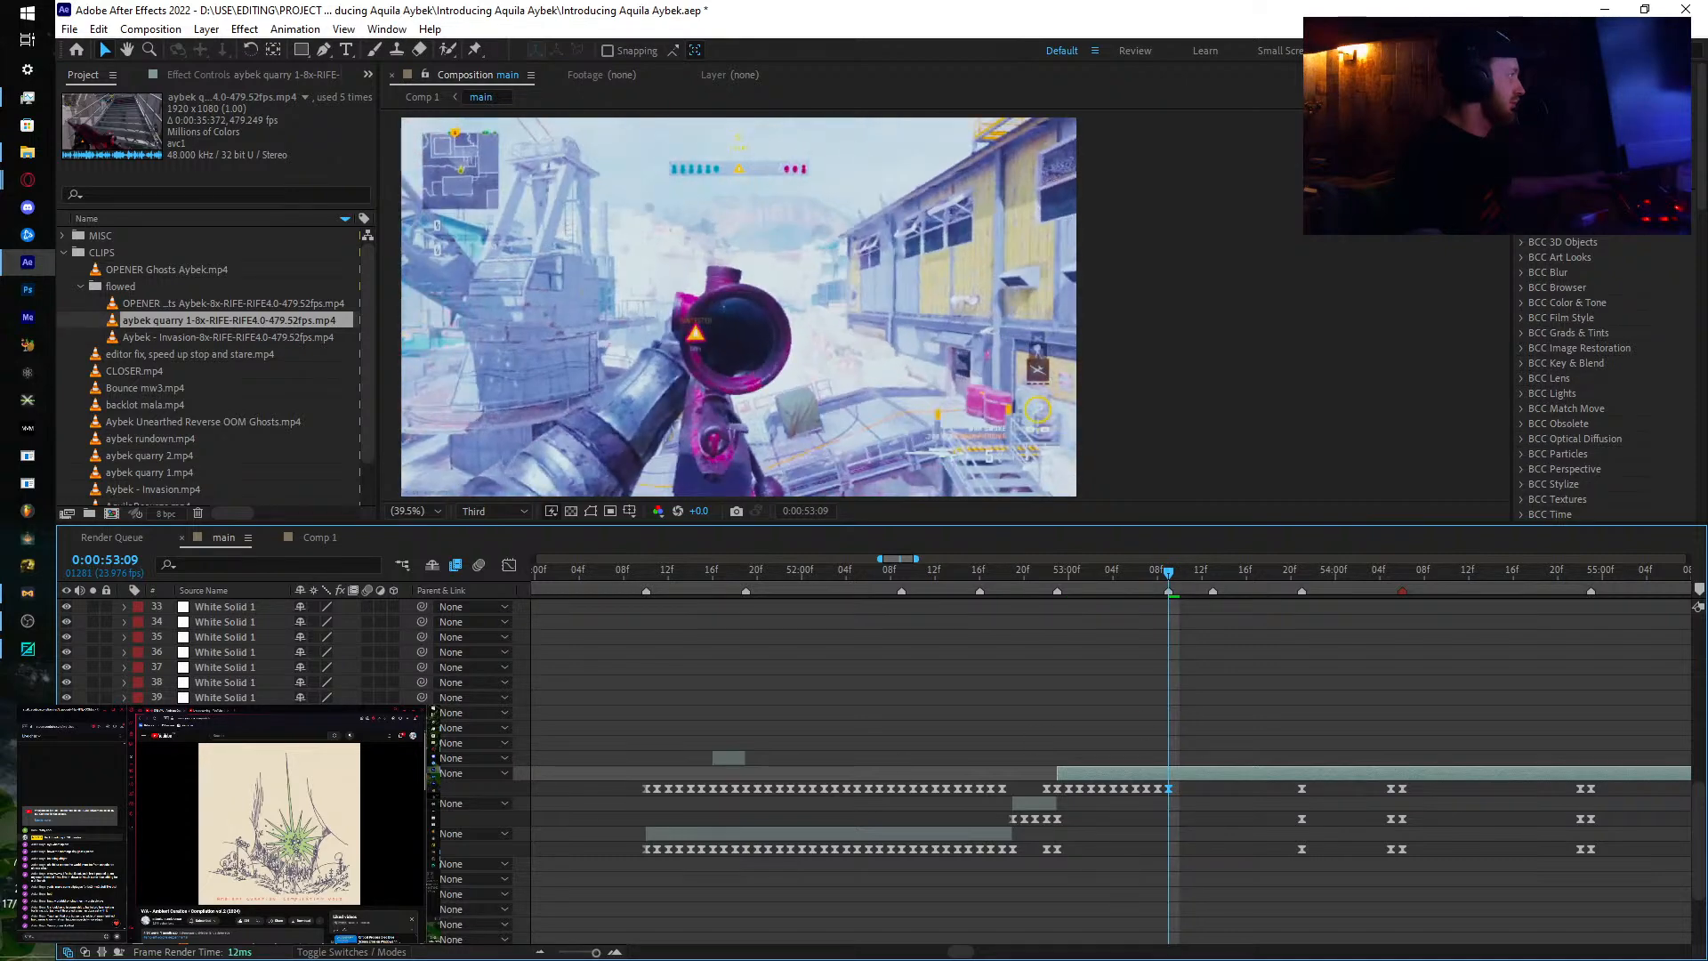
{"action": "left_click_drag", "start_coordinate": [1056, 580], "coordinate": [1178, 605]}
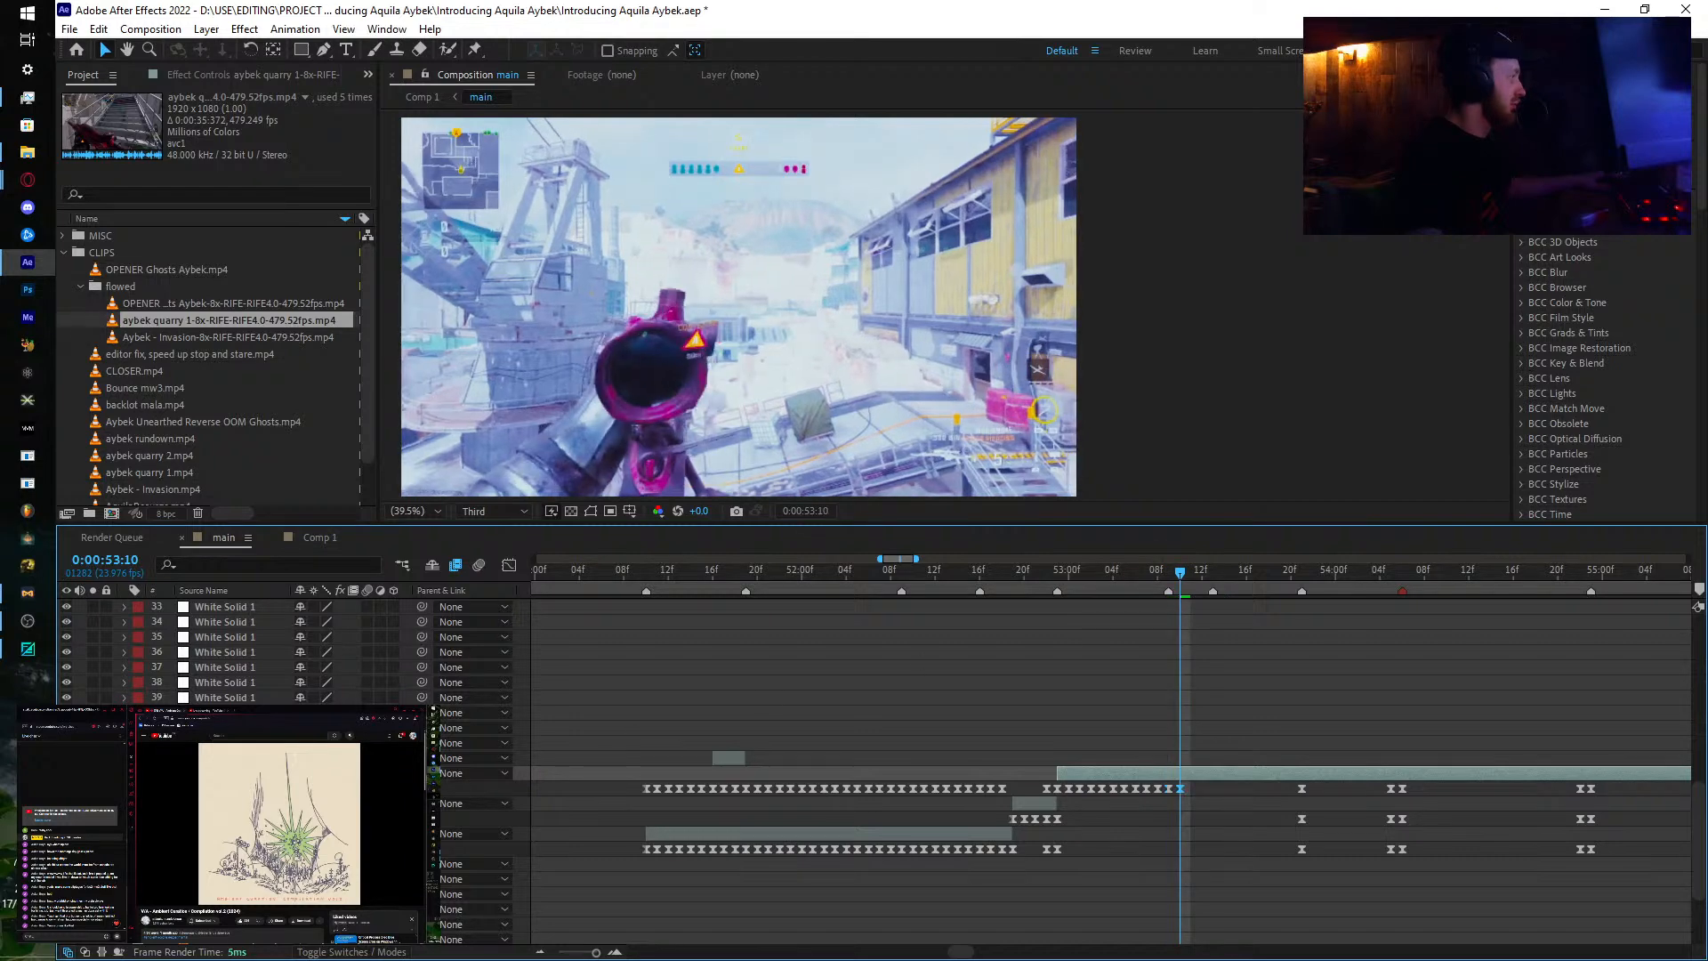
{"action": "key", "text": "Page_Down"}
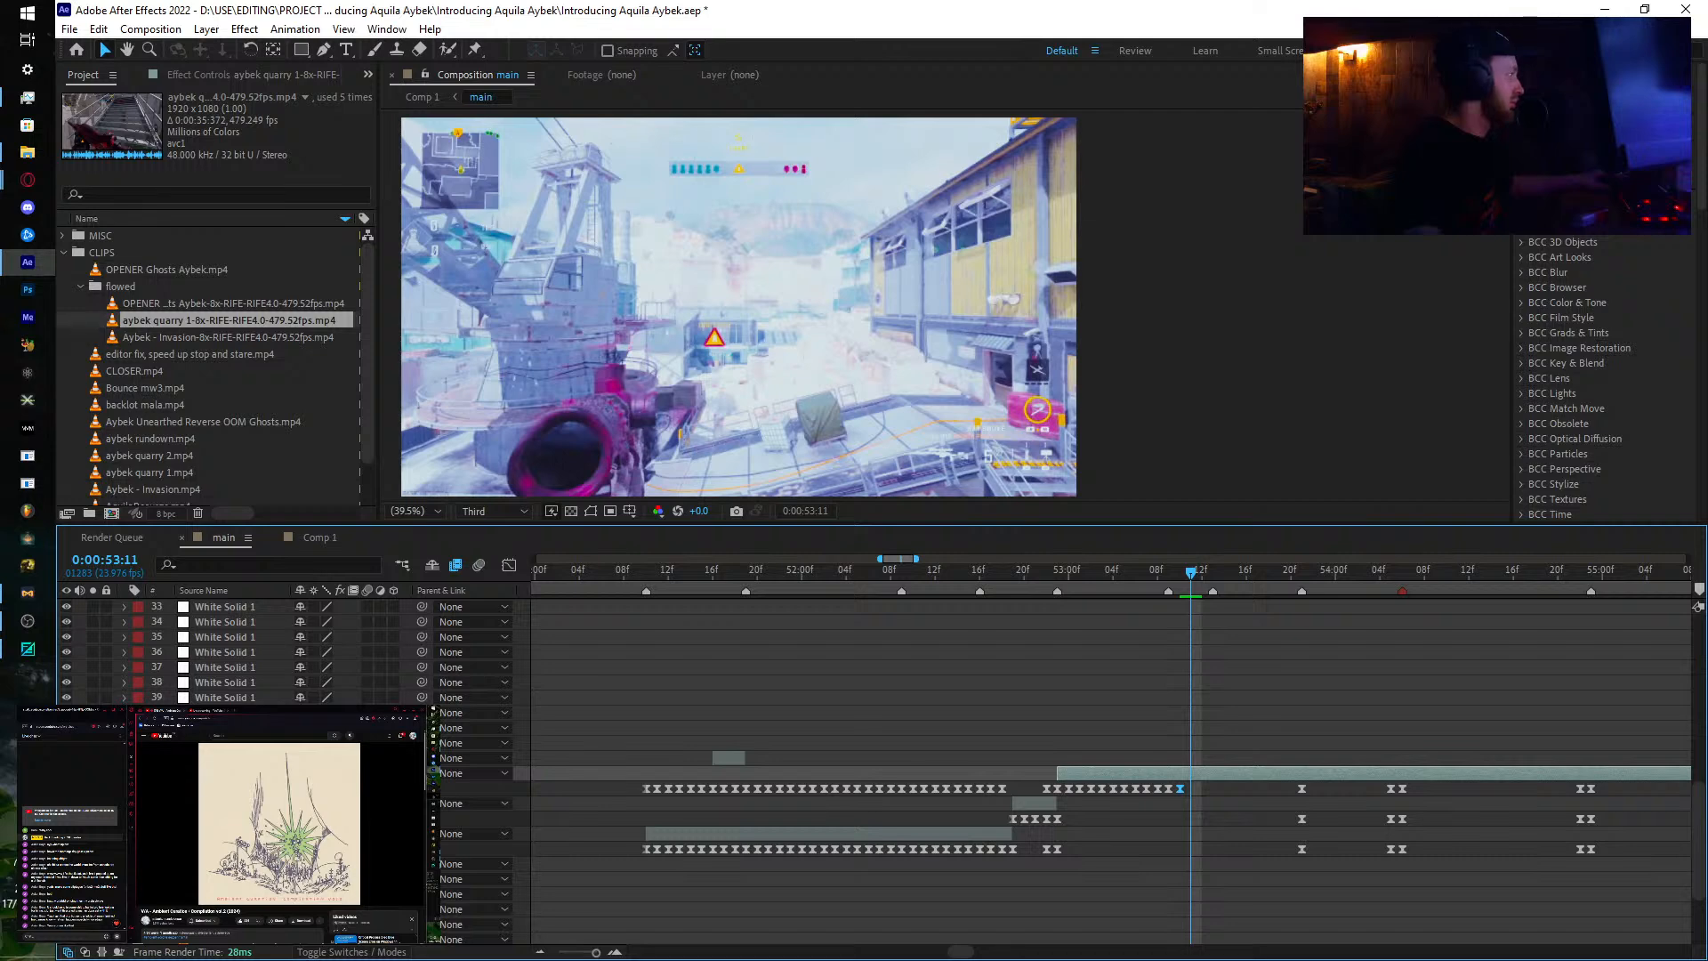
{"action": "key", "text": "ctrl+v"}
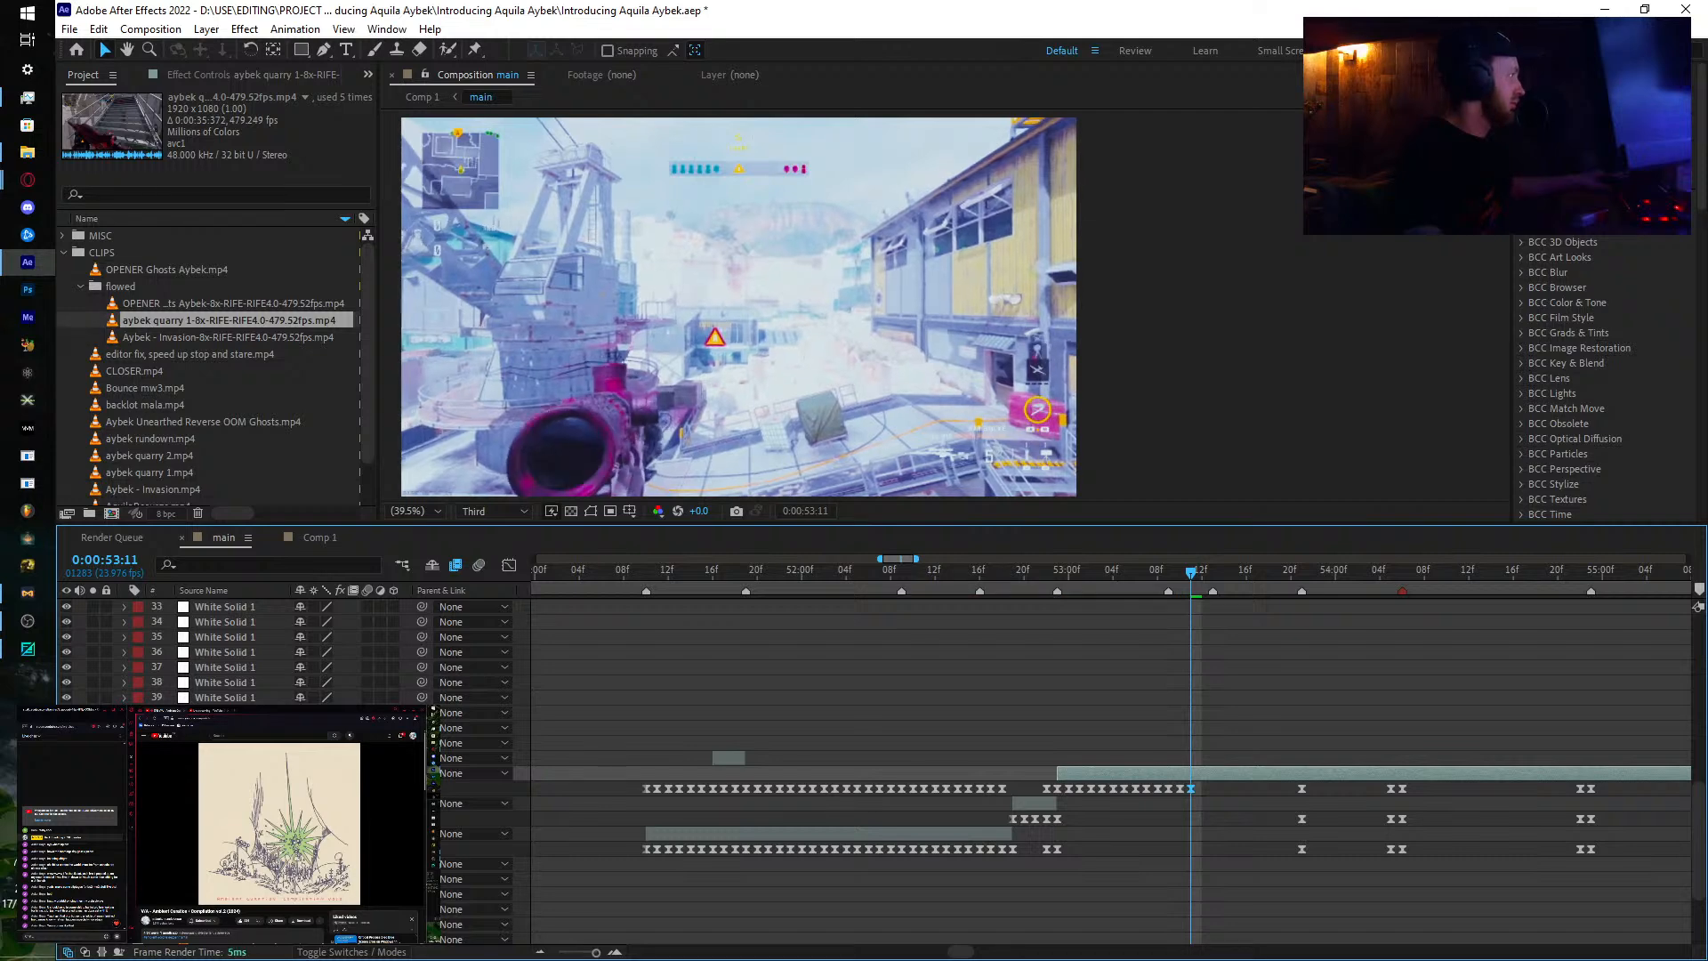
{"action": "key", "text": "Page_Down"}
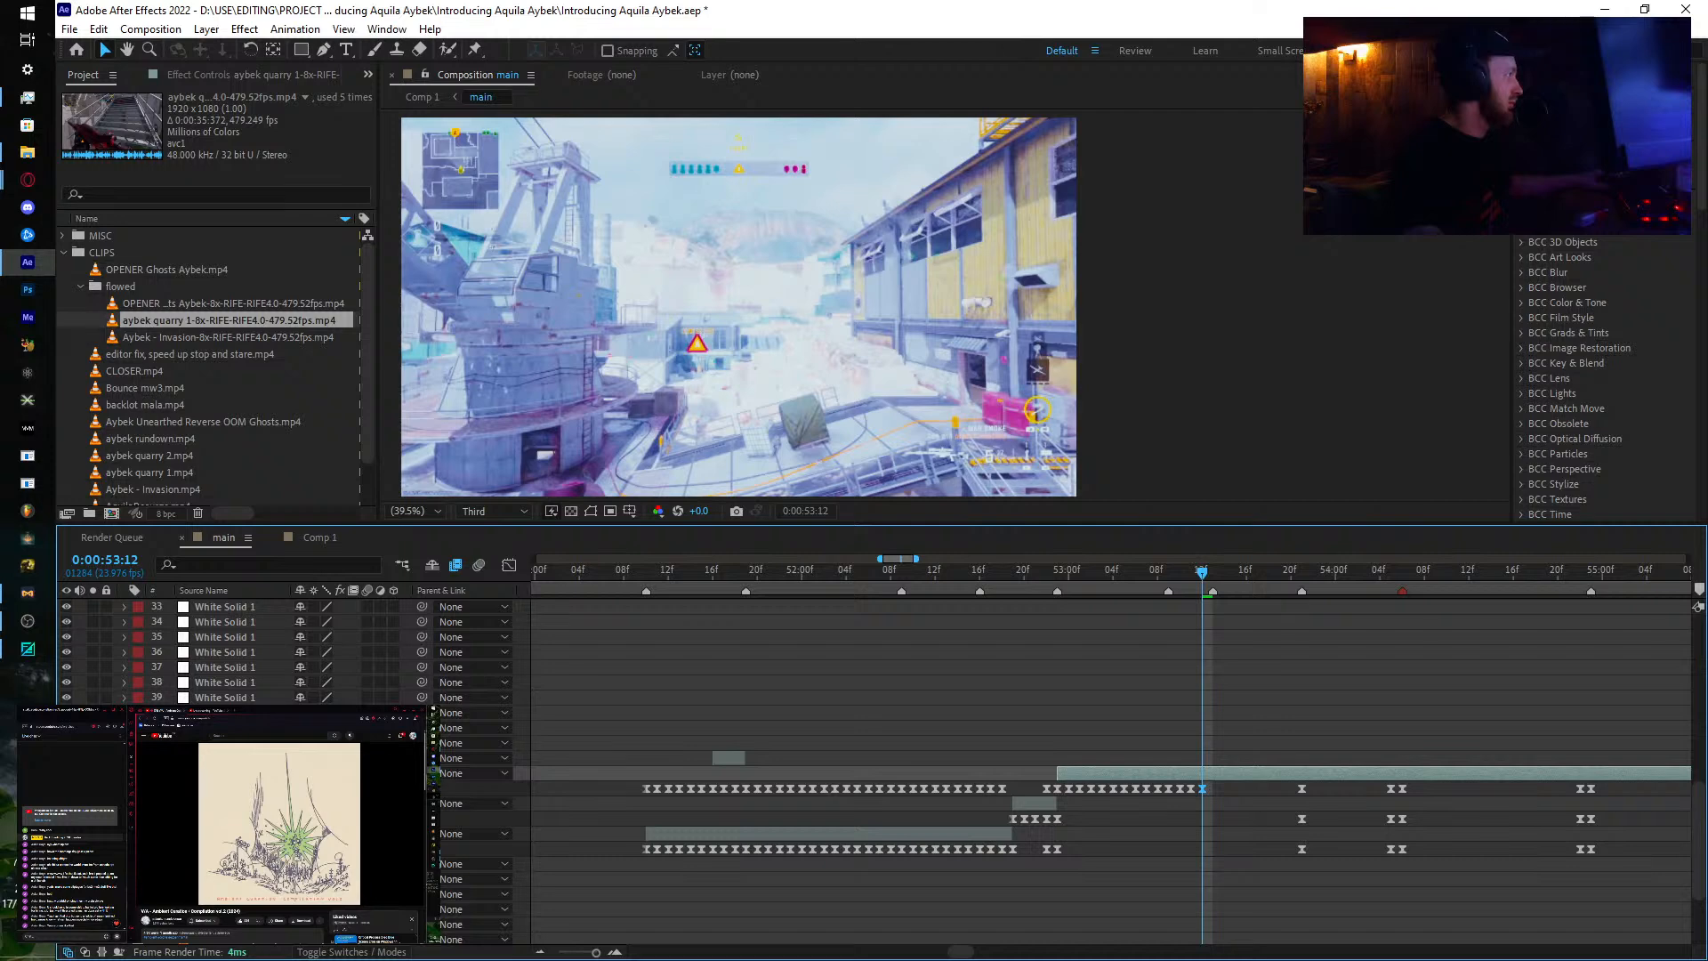
Step: Continue the long clip's per-frame time remap with keyframes at 0:00:53:13, 0:00:53:14 and 0:00:53:15
{"action": "key", "text": "Page_Down"}
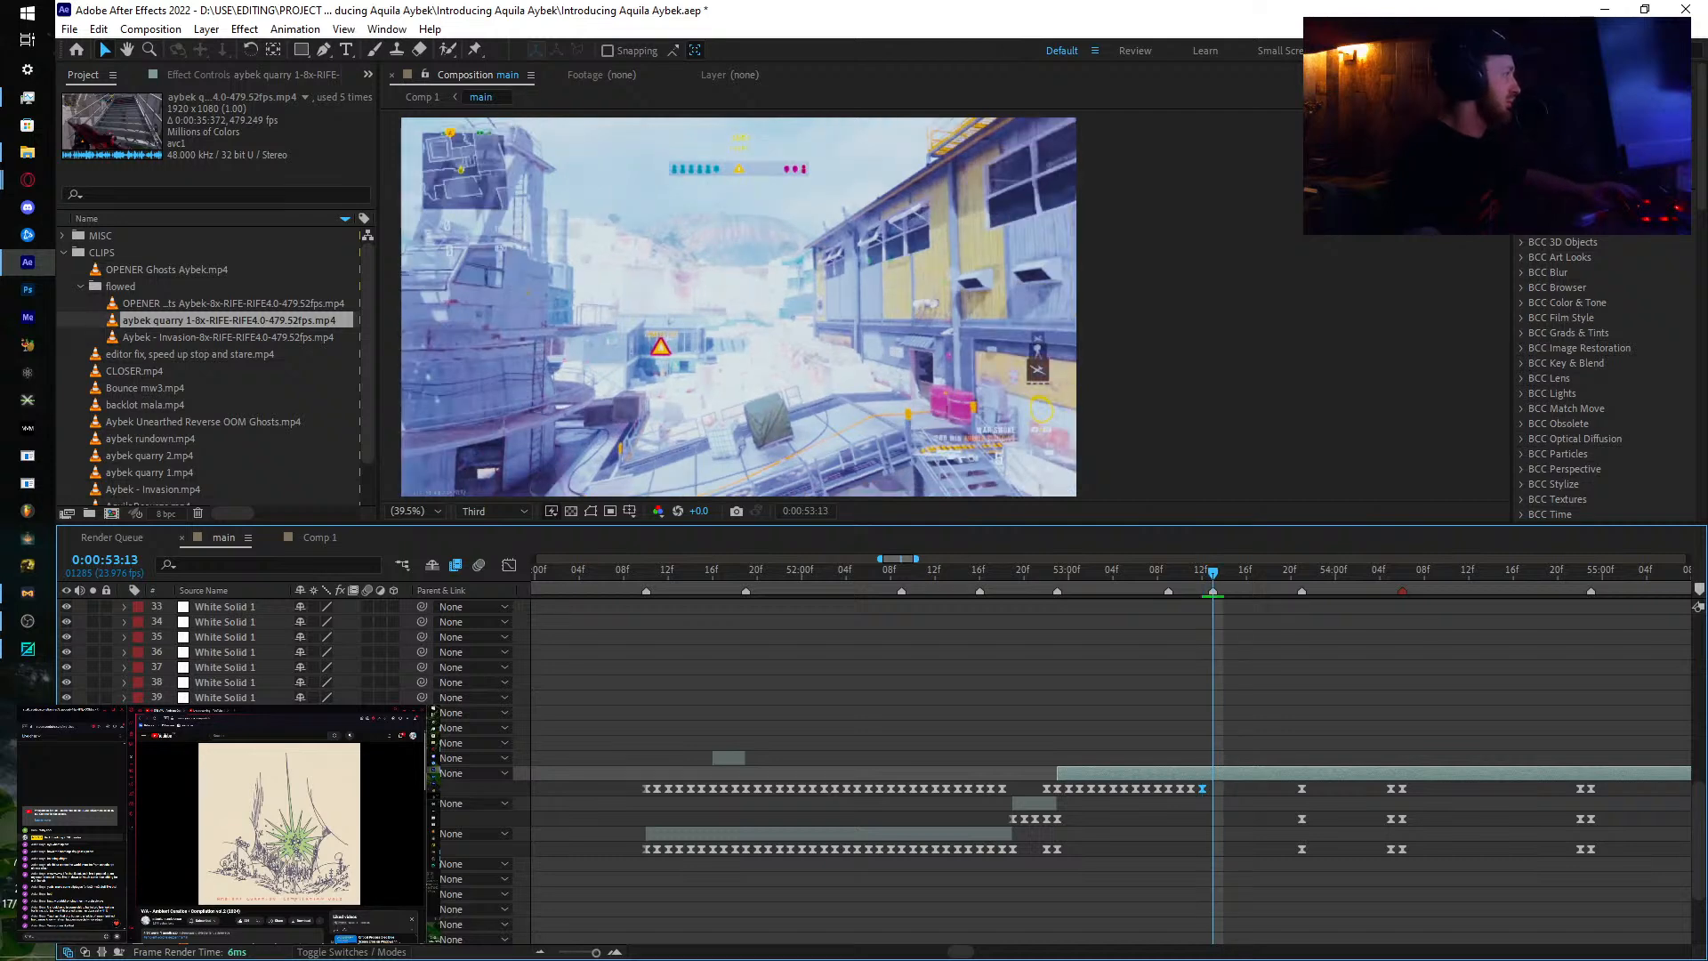
{"action": "key", "text": "Page_Down"}
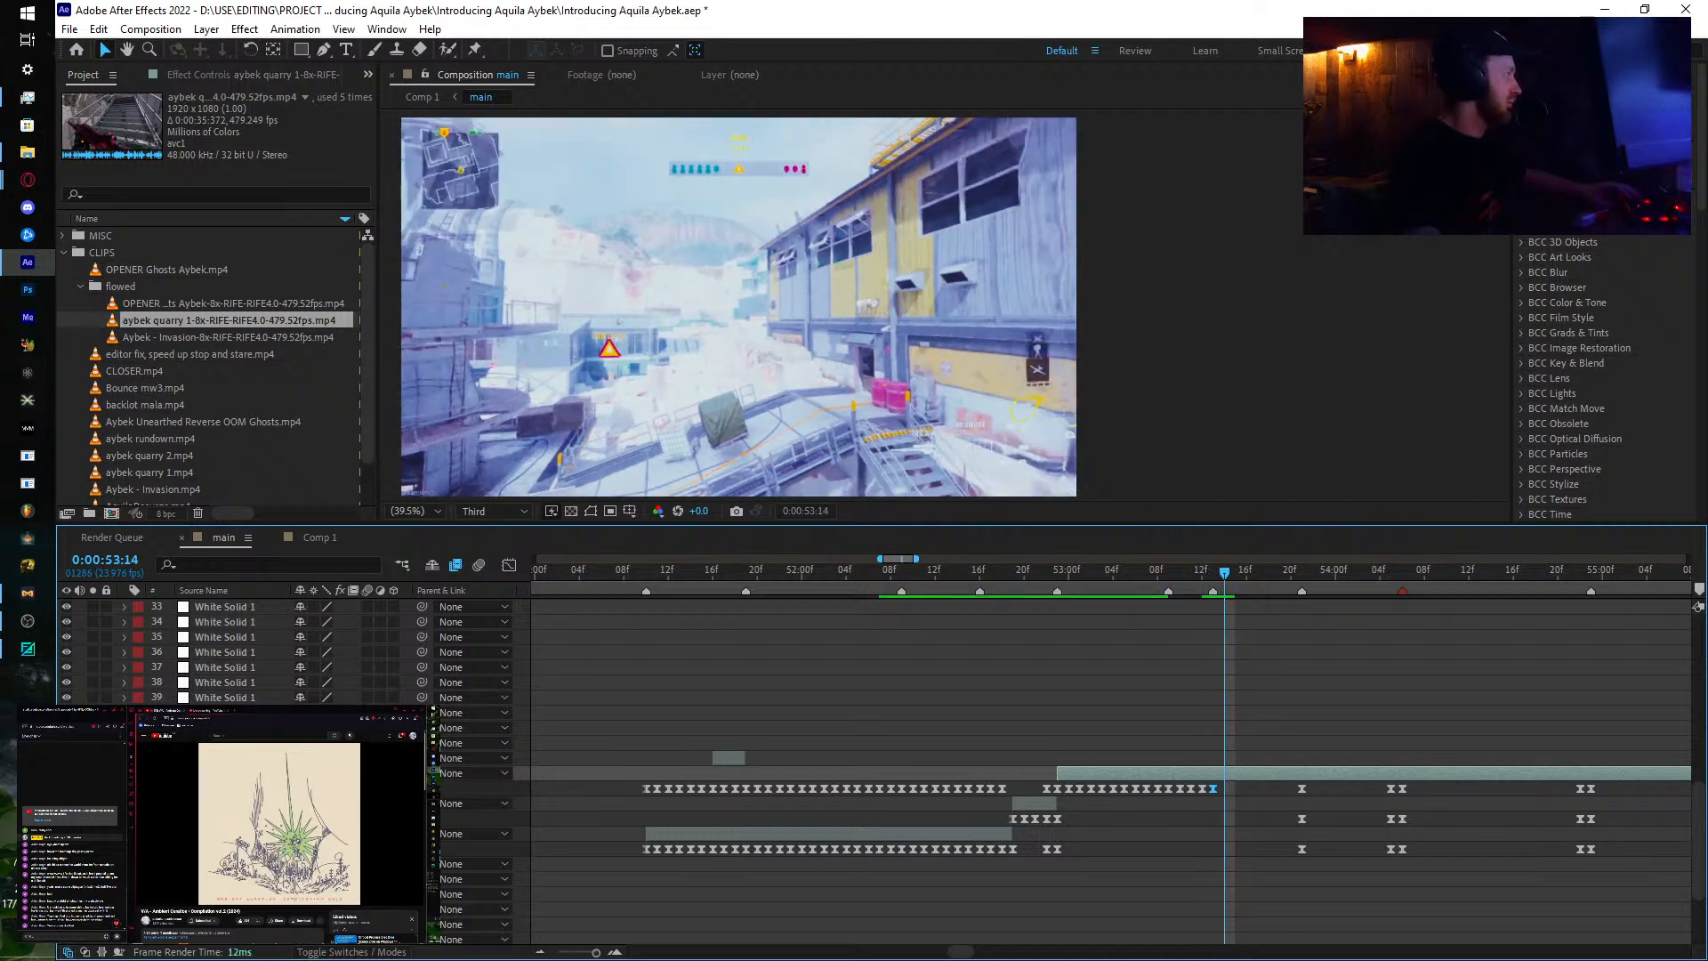
{"action": "key", "text": "Page_Down"}
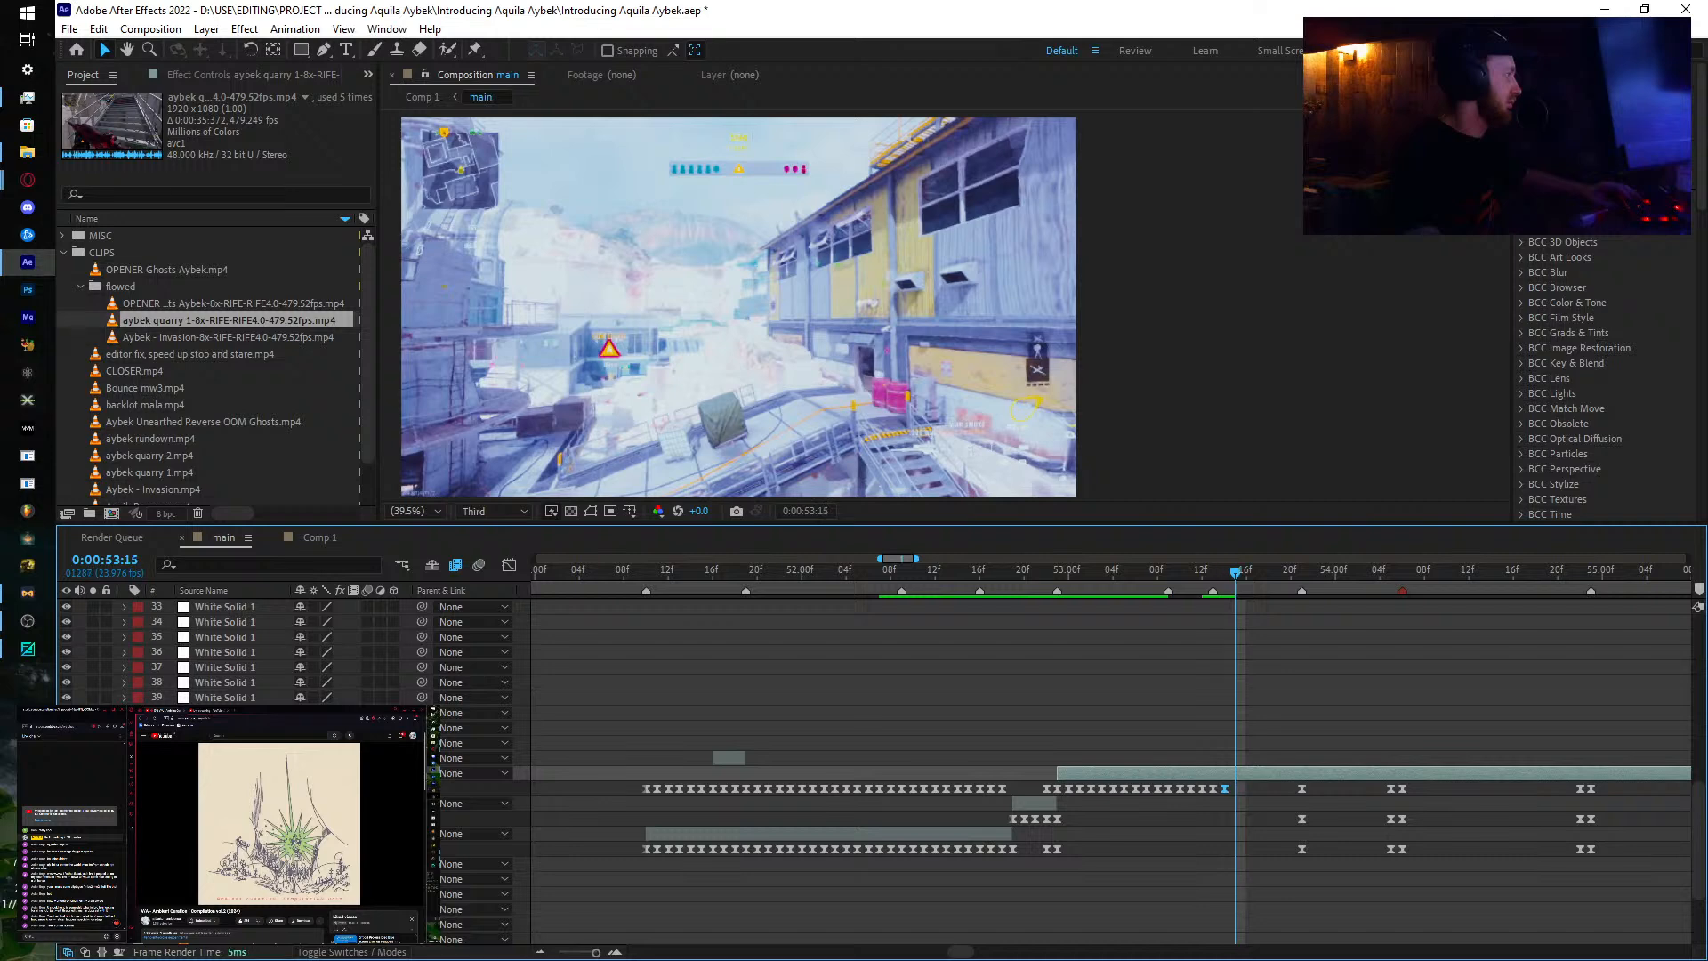
{"action": "key", "text": "Page_Down"}
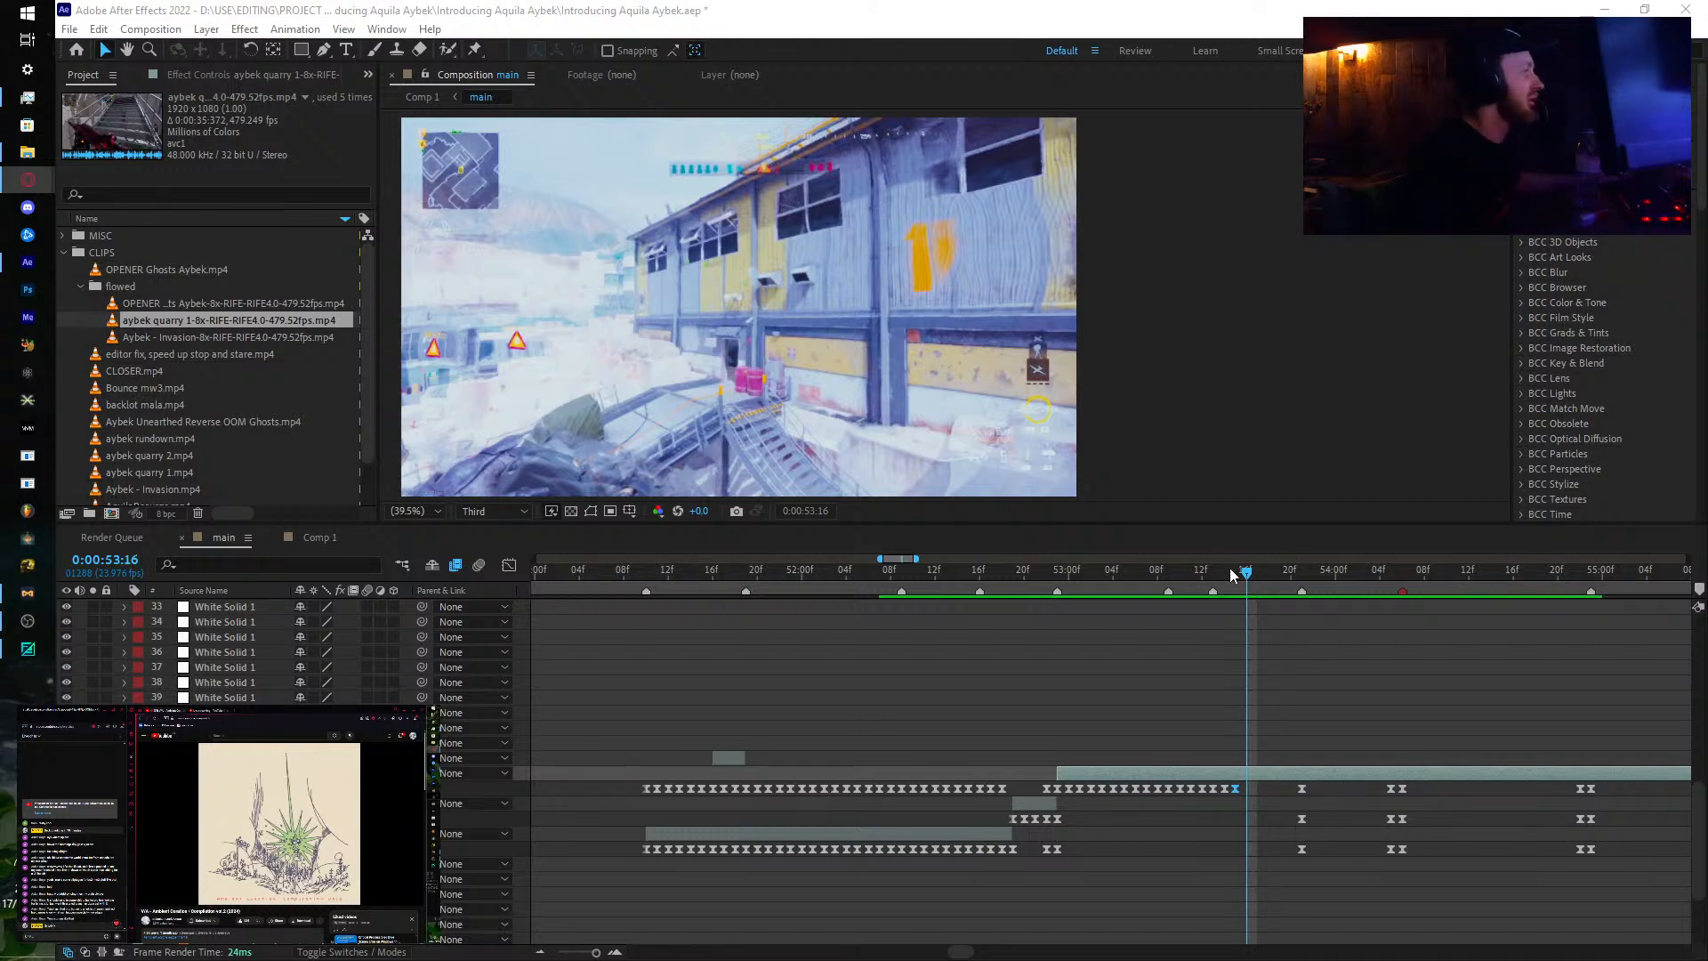
Step: Add adjusted time remap keyframes to the long clip on each frame from 0:00:53:16 to 0:00:53:19
{"action": "left_click_drag", "start_coordinate": [1246, 576], "coordinate": [1247, 578]}
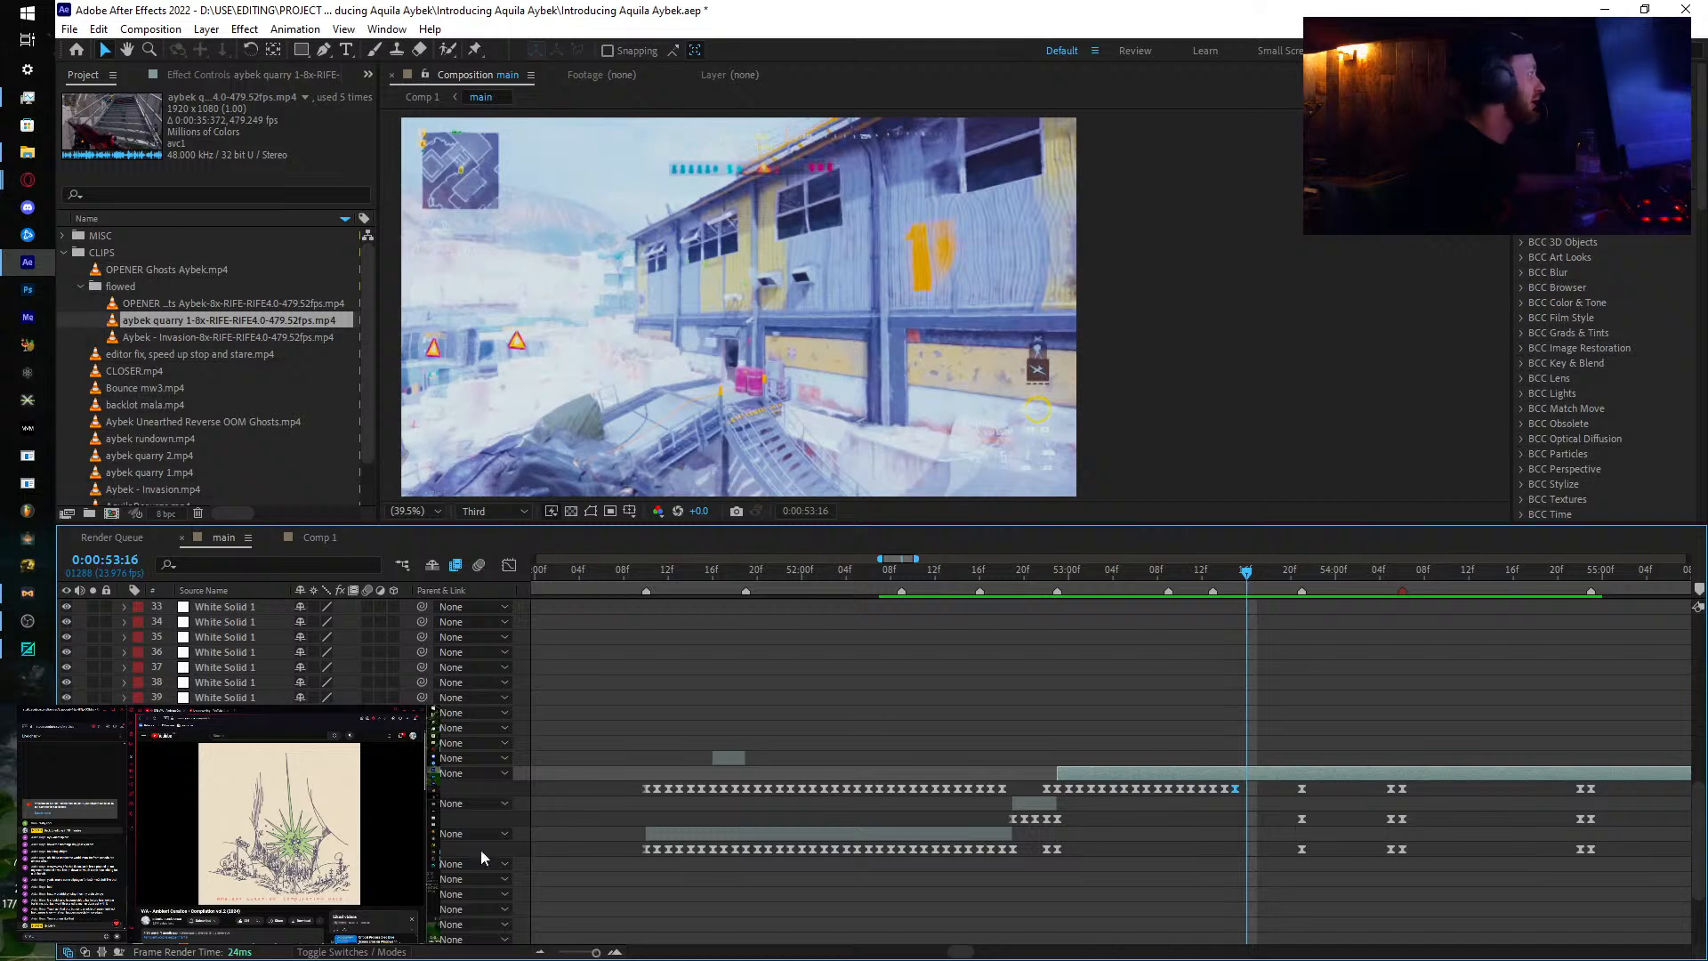
{"action": "left_click_drag", "start_coordinate": [313, 788], "coordinate": [334, 788]}
{"action": "key", "text": "Page_Down"}
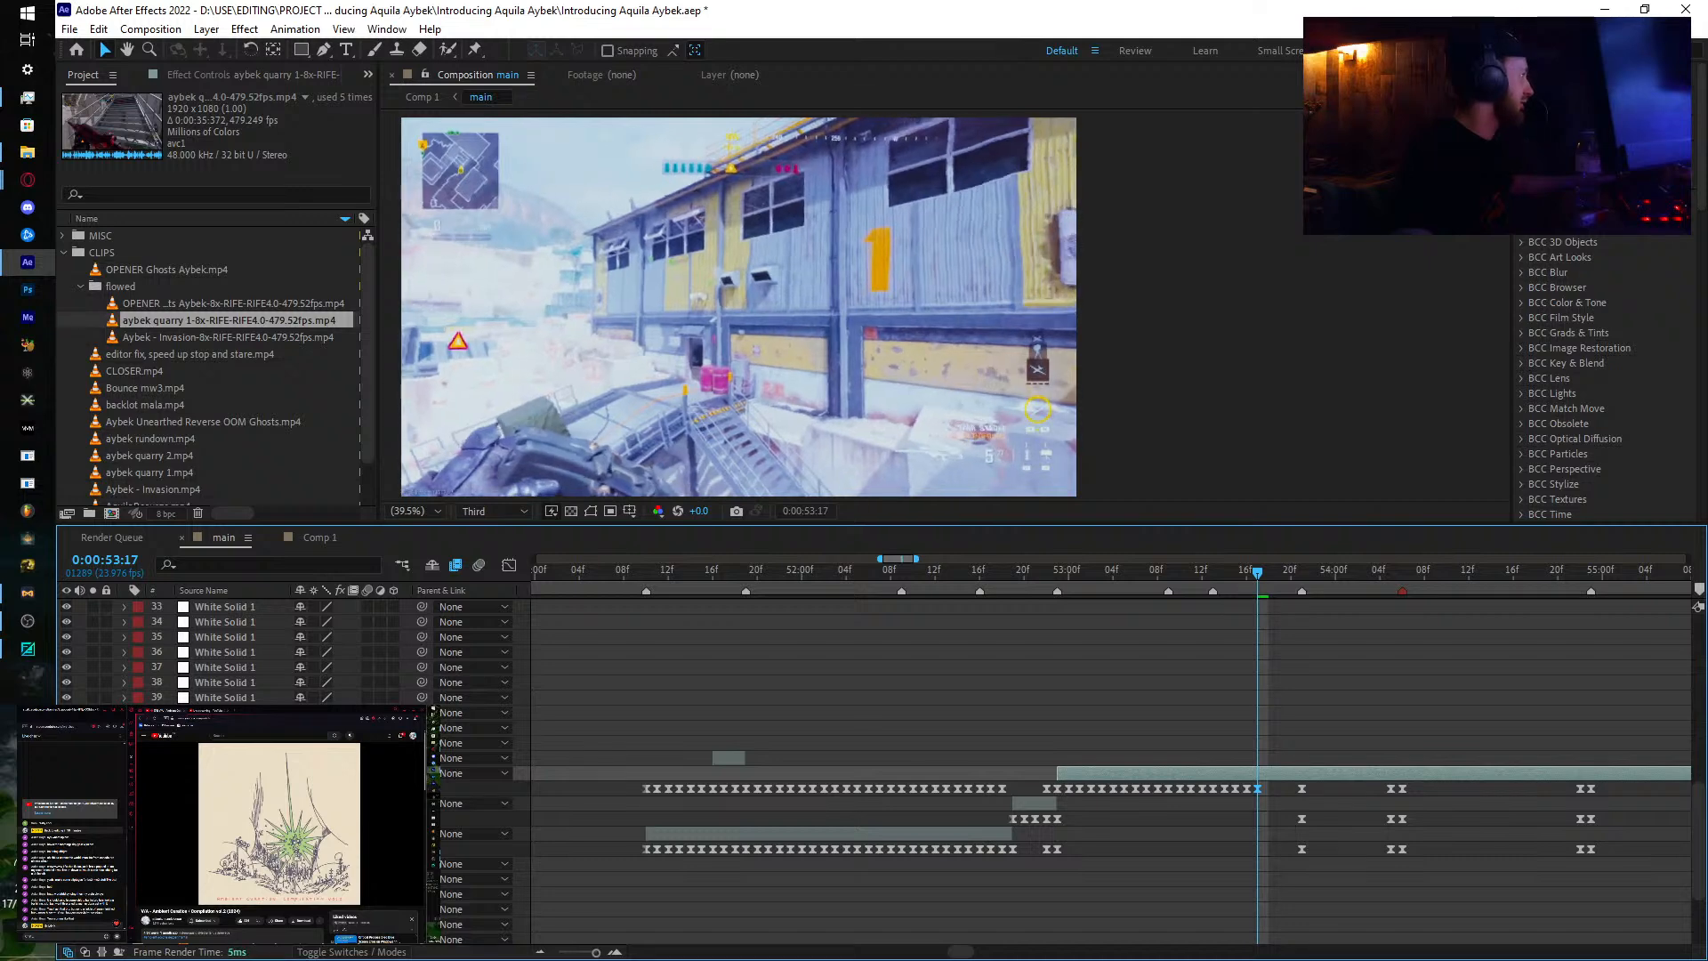
{"action": "key", "text": "Page_Down"}
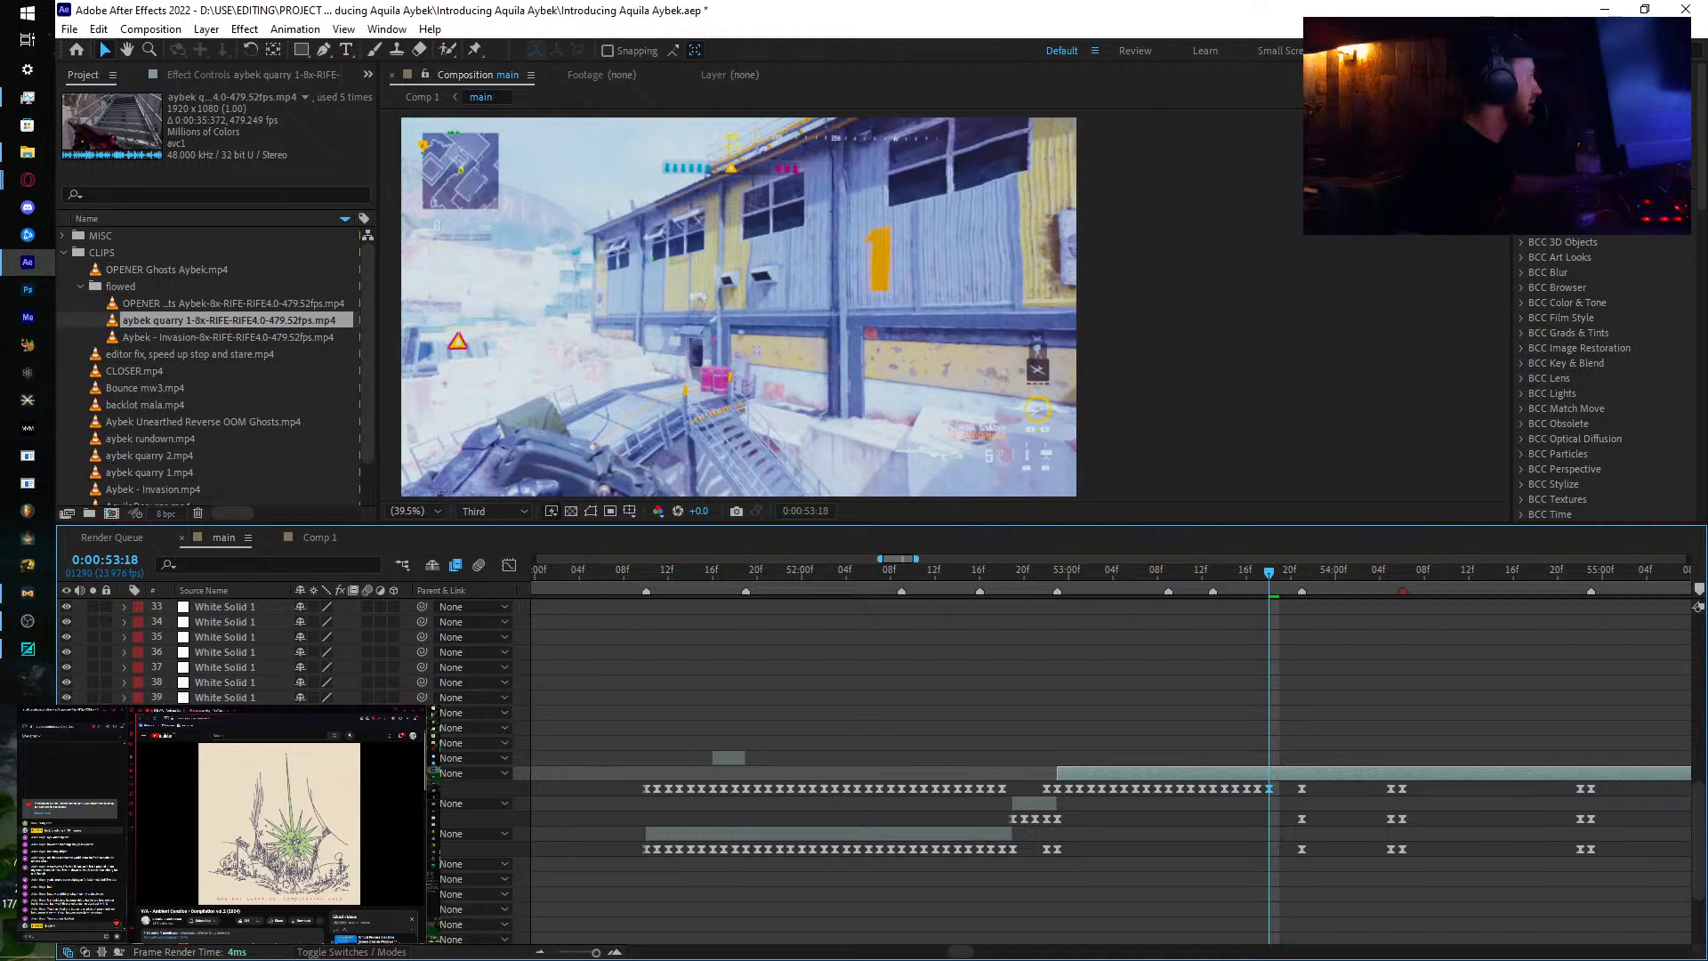
{"action": "left_click_drag", "start_coordinate": [329, 788], "coordinate": [343, 788]}
{"action": "key", "text": "Page_Down"}
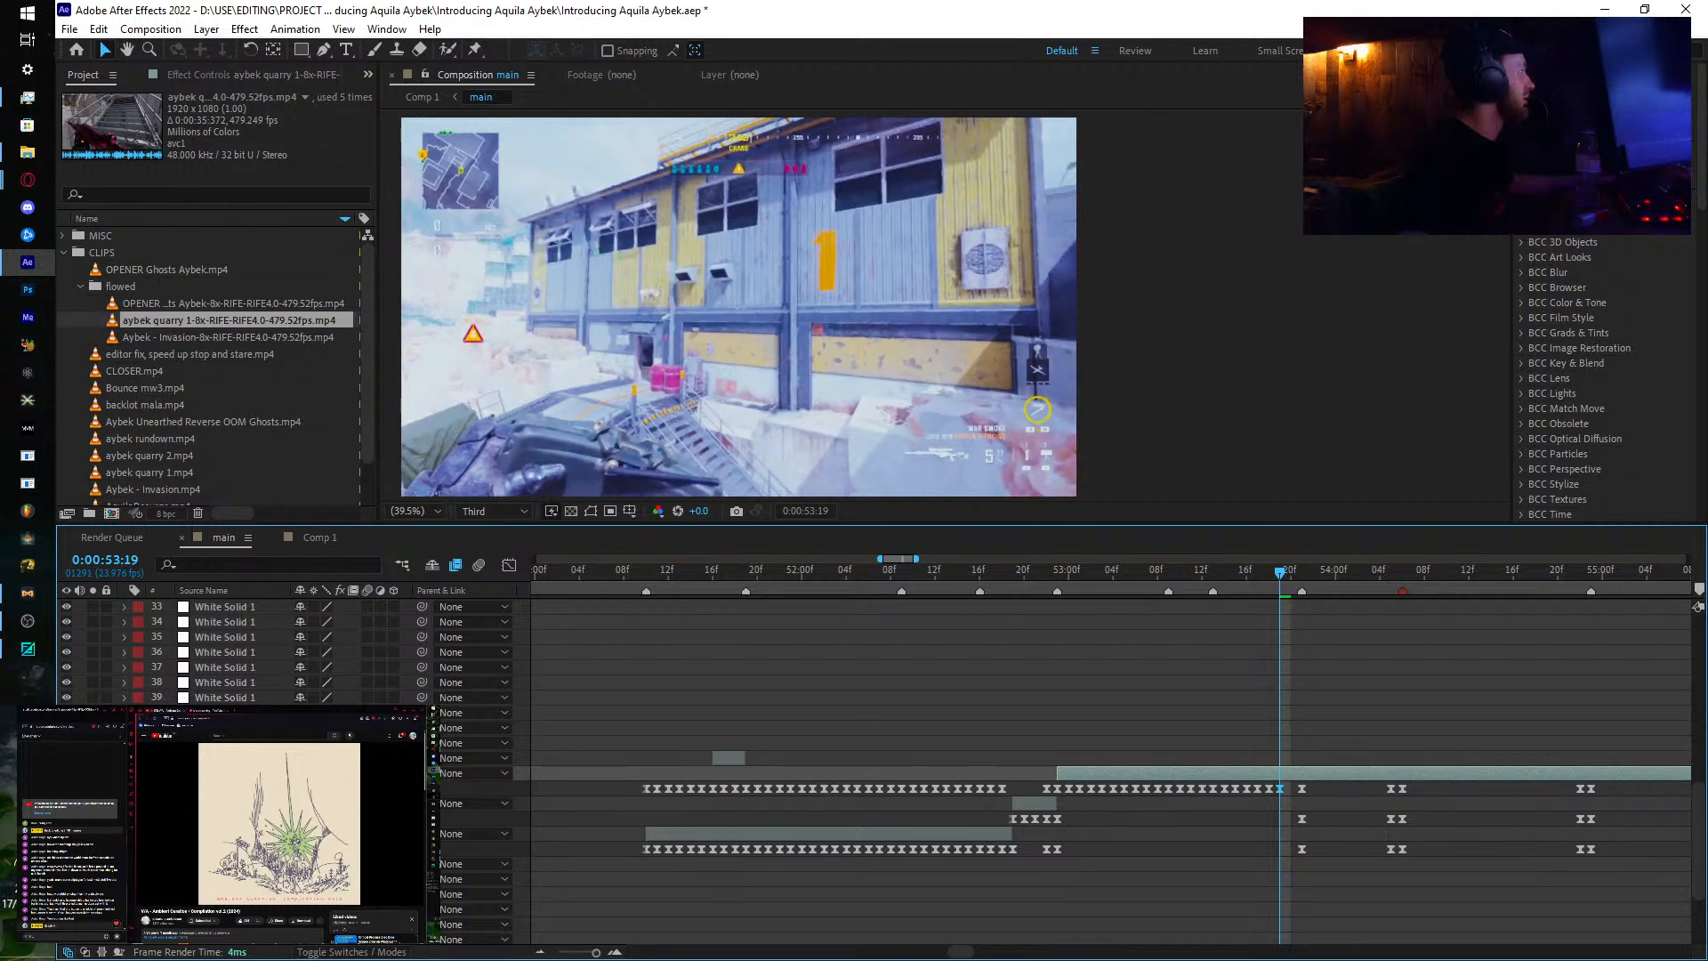
Step: Add an adjusted time remap keyframe at 0:00:53:20 and move the footage forward at the existing 0:00:53:21 keyframe
{"action": "key", "text": "Page_Down"}
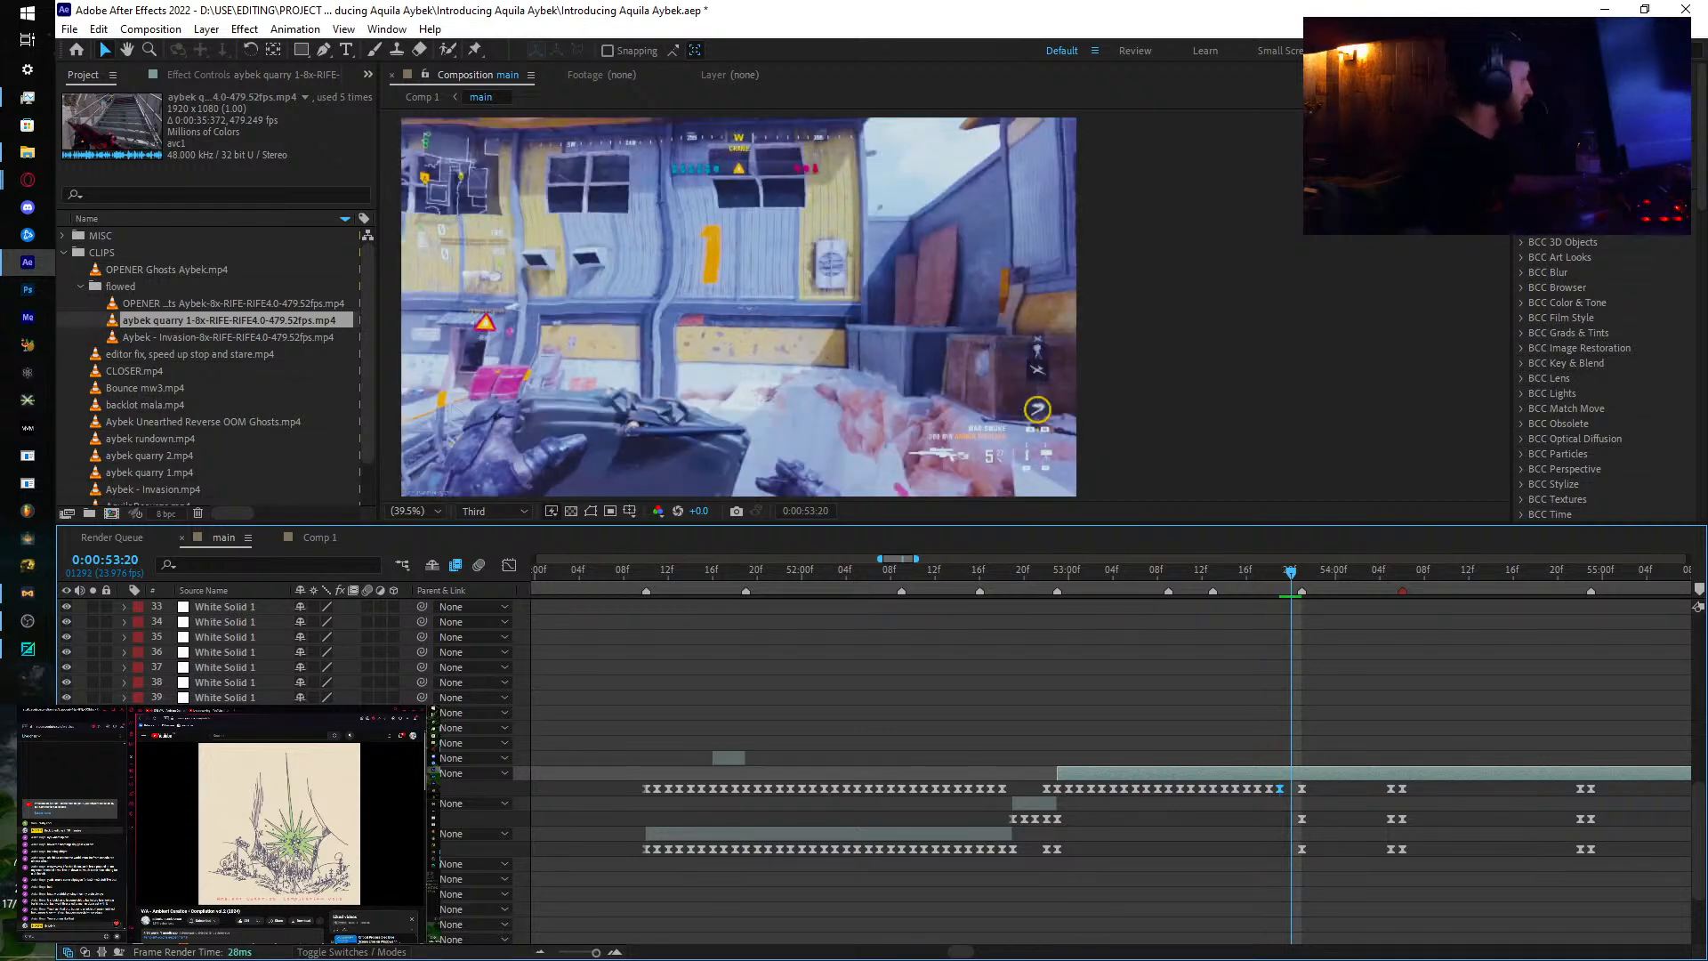
{"action": "left_click_drag", "start_coordinate": [334, 788], "coordinate": [349, 788]}
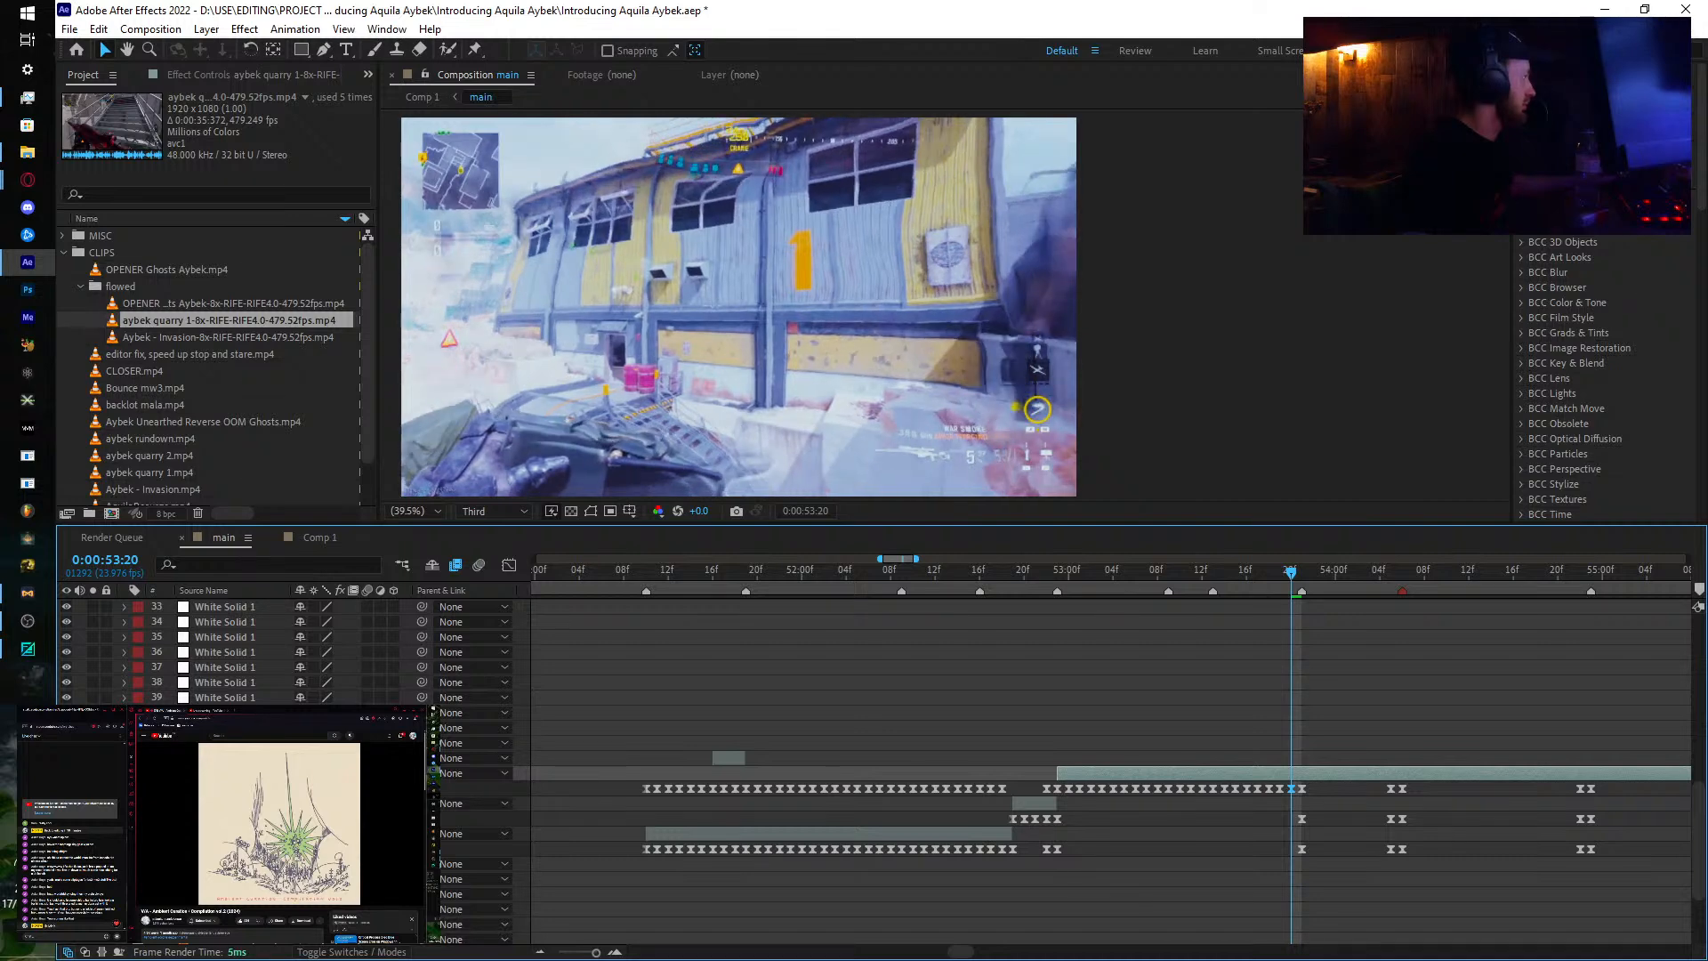
{"action": "key", "text": "Page_Down"}
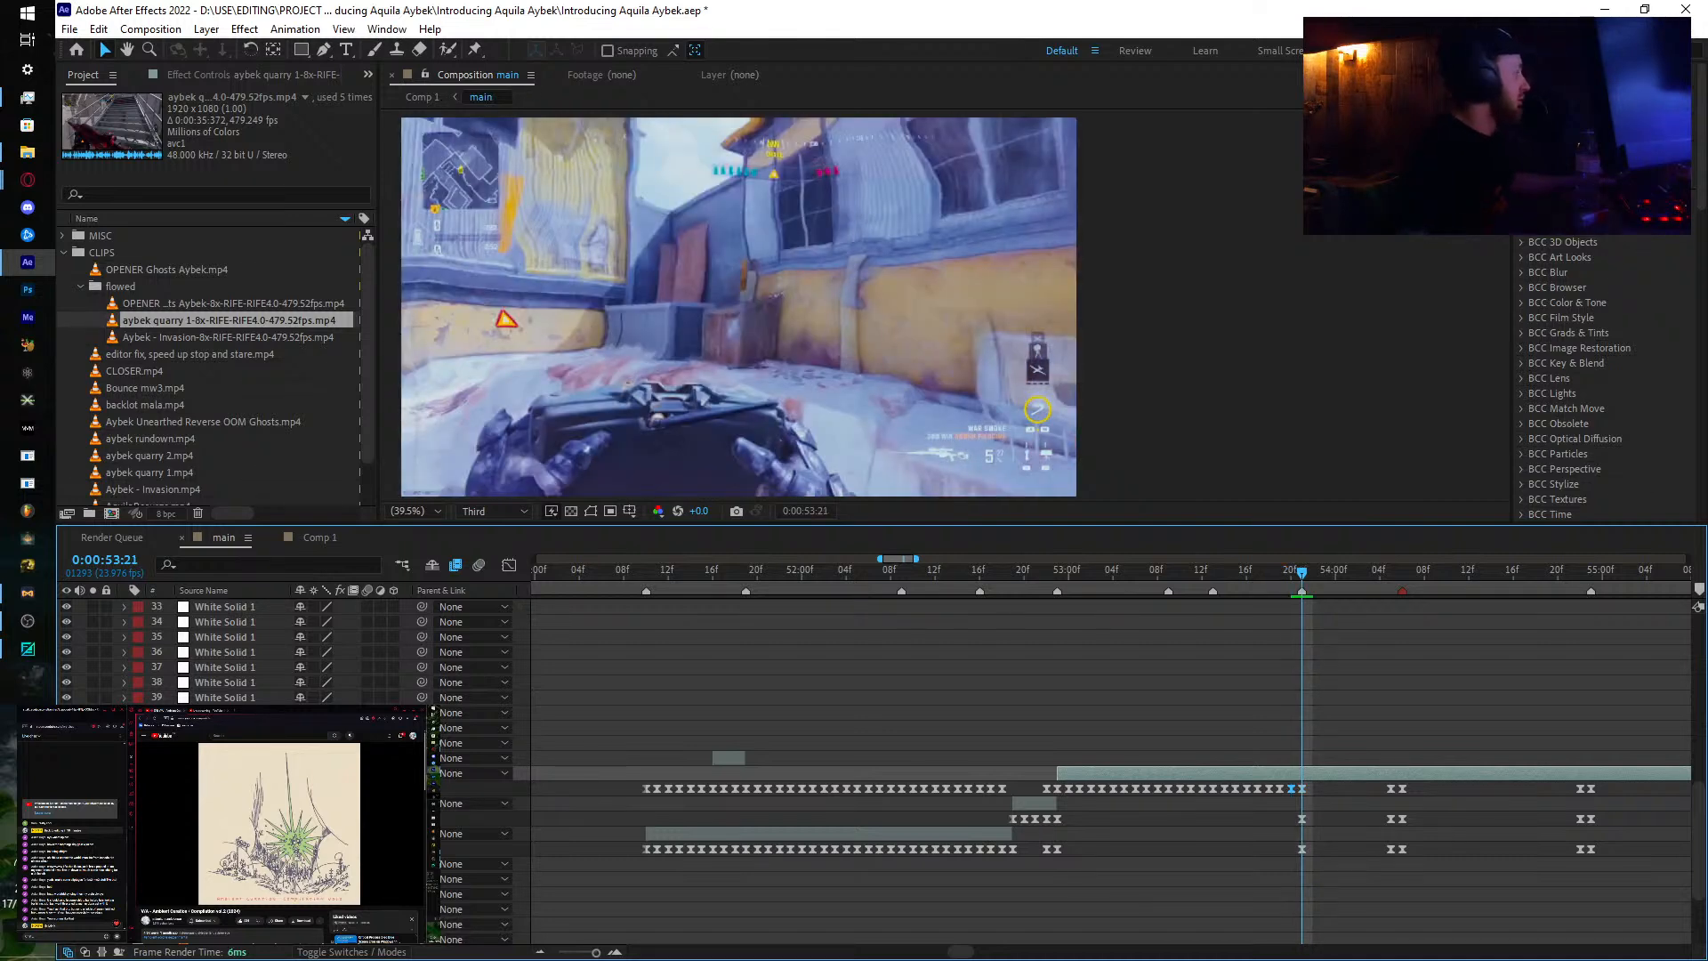
{"action": "left_click_drag", "start_coordinate": [340, 789], "coordinate": [347, 788]}
Step: Add time remap keyframes at 0:00:53:22, 0:00:53:23 and 0:00:54:00, moving the footage forward at the last two
{"action": "key", "text": "Page_Down"}
{"action": "key", "text": "Page_Down"}
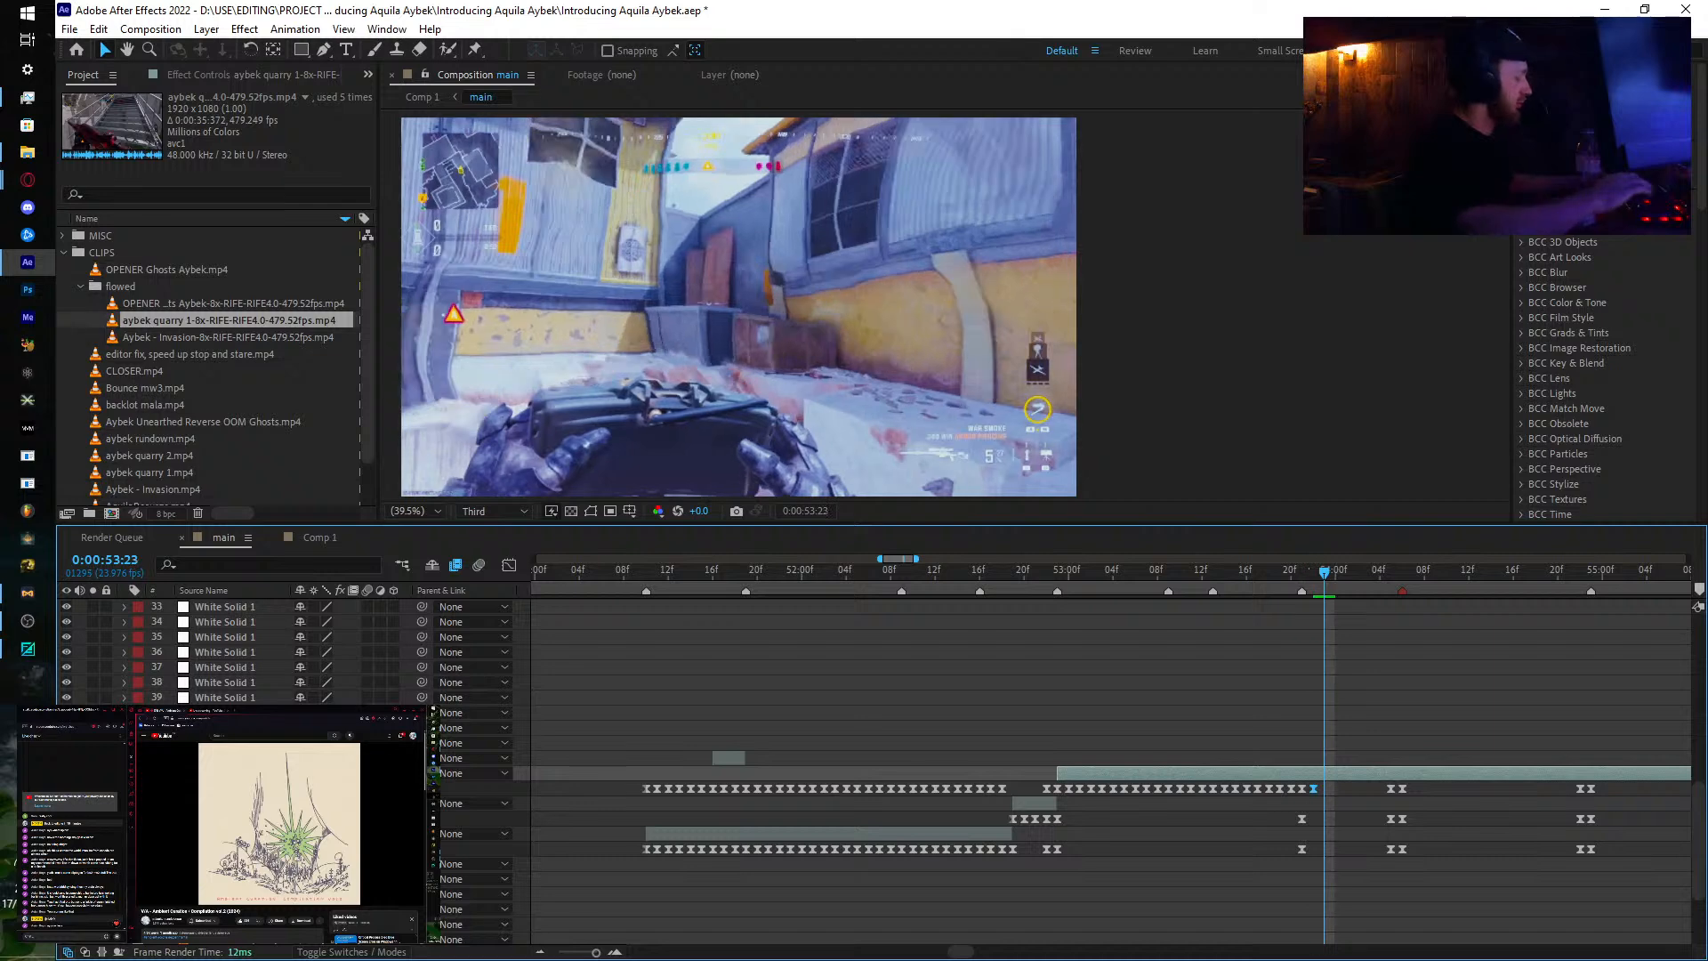
{"action": "key", "text": "ctrl+v"}
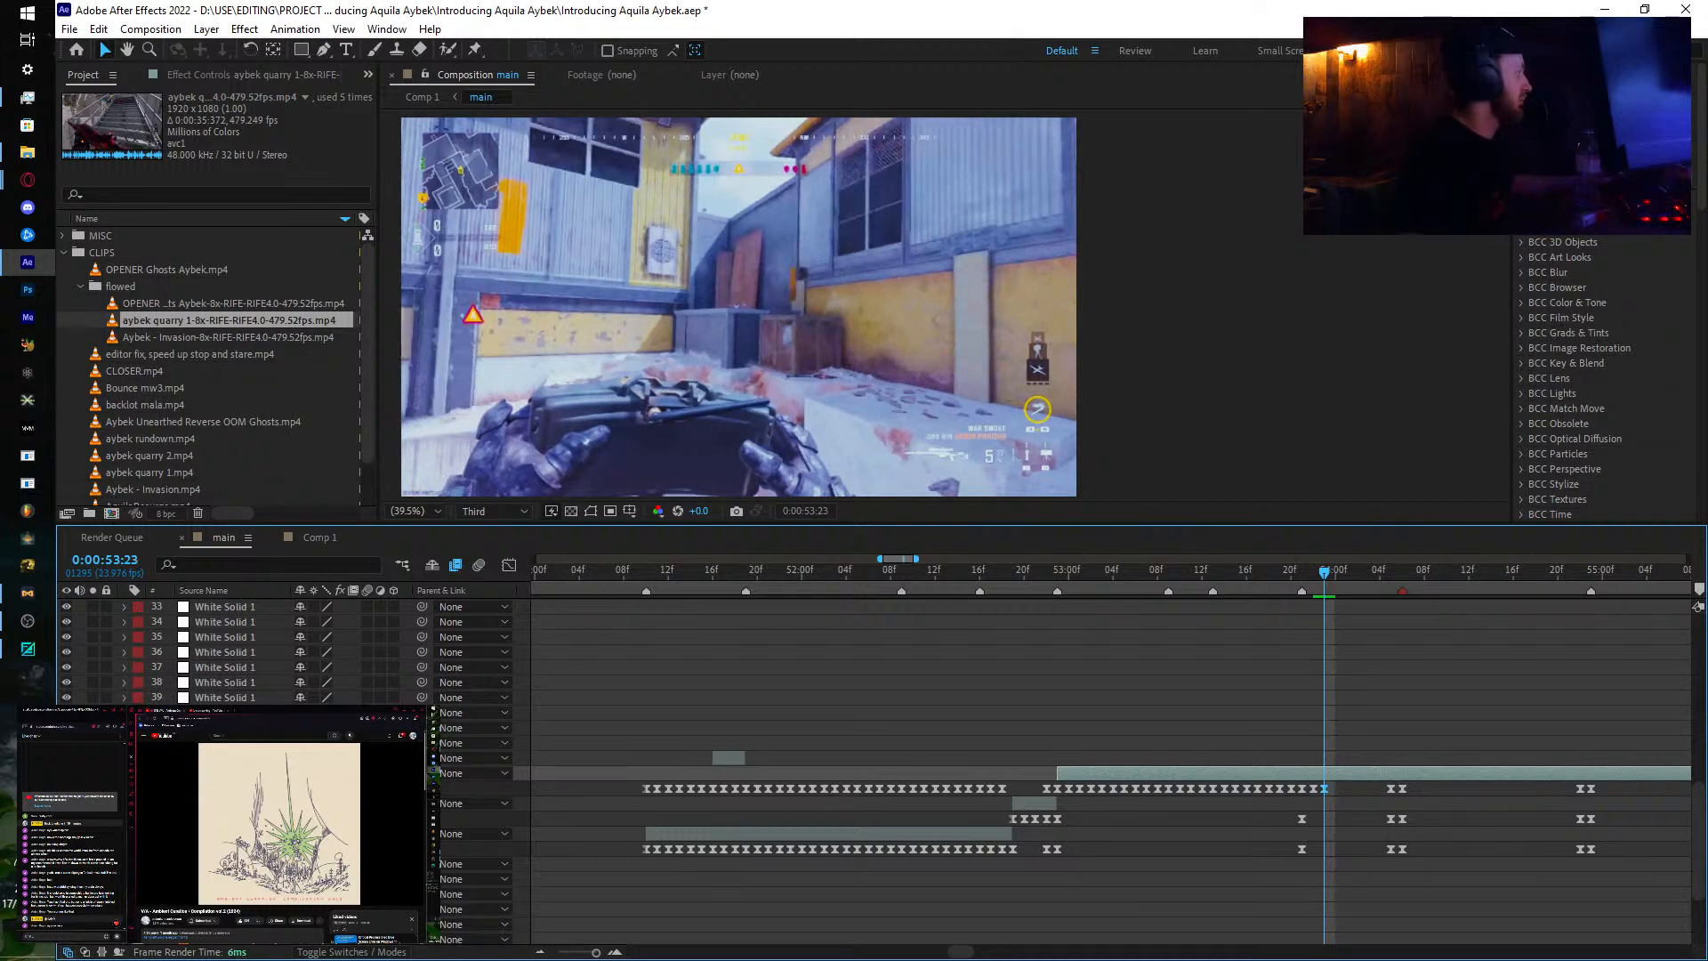
{"action": "left_click_drag", "start_coordinate": [338, 788], "coordinate": [345, 788]}
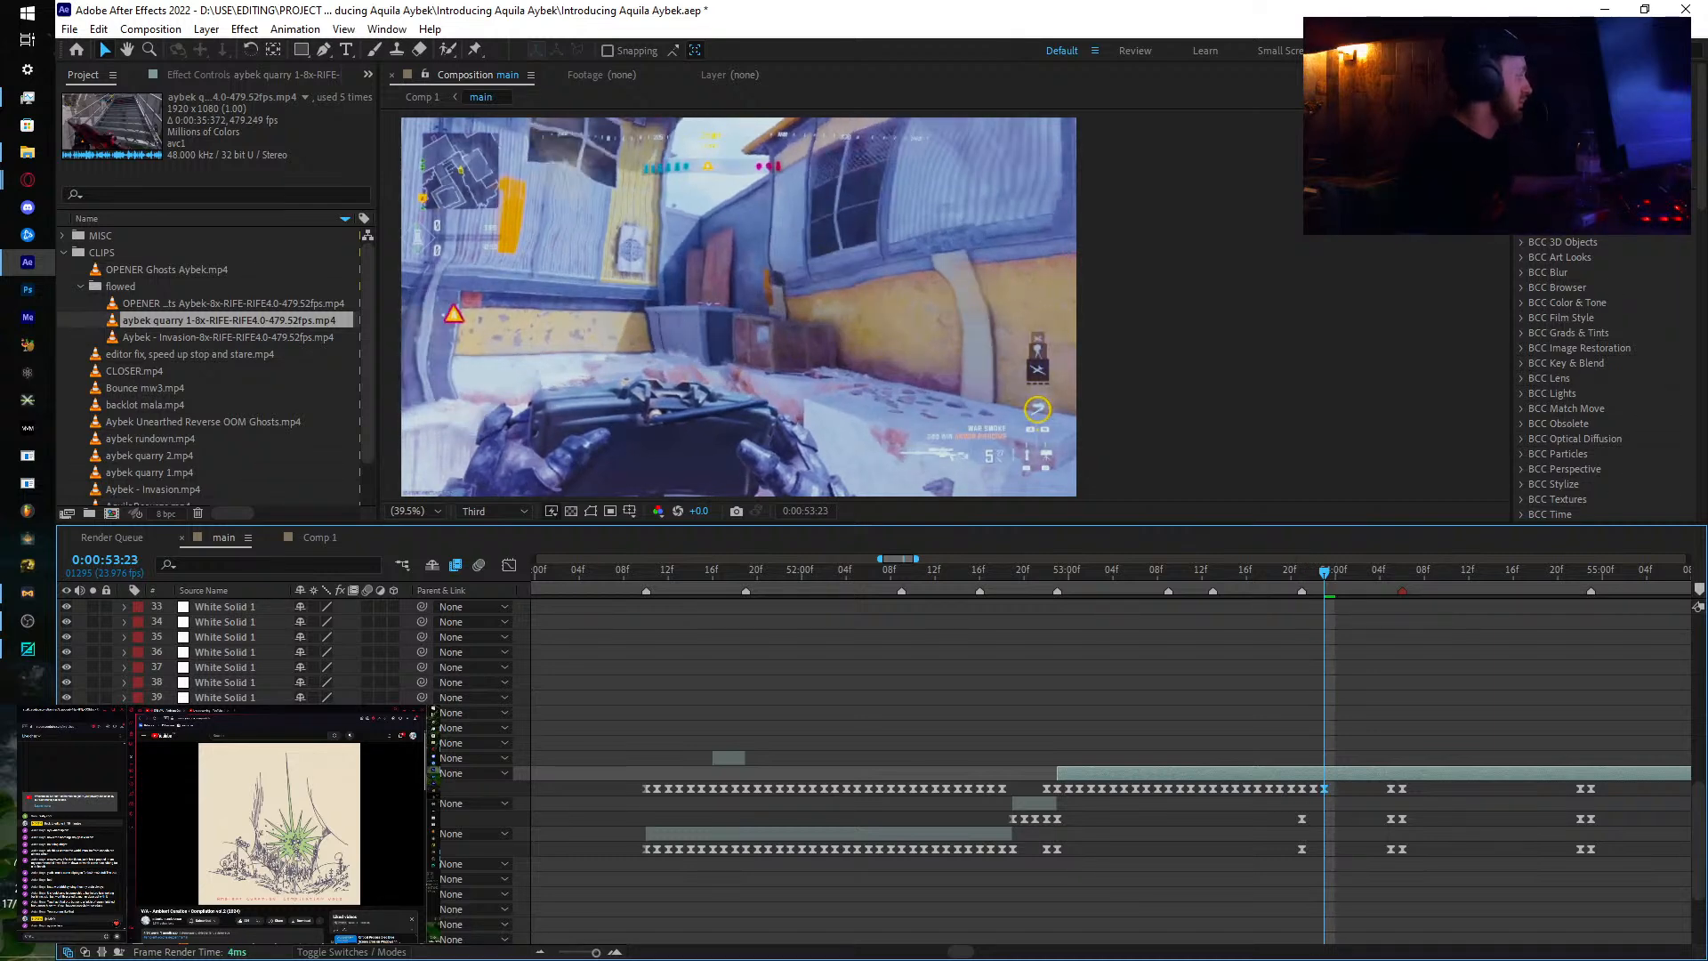
{"action": "key", "text": "Page_Down"}
{"action": "key", "text": "ctrl+v"}
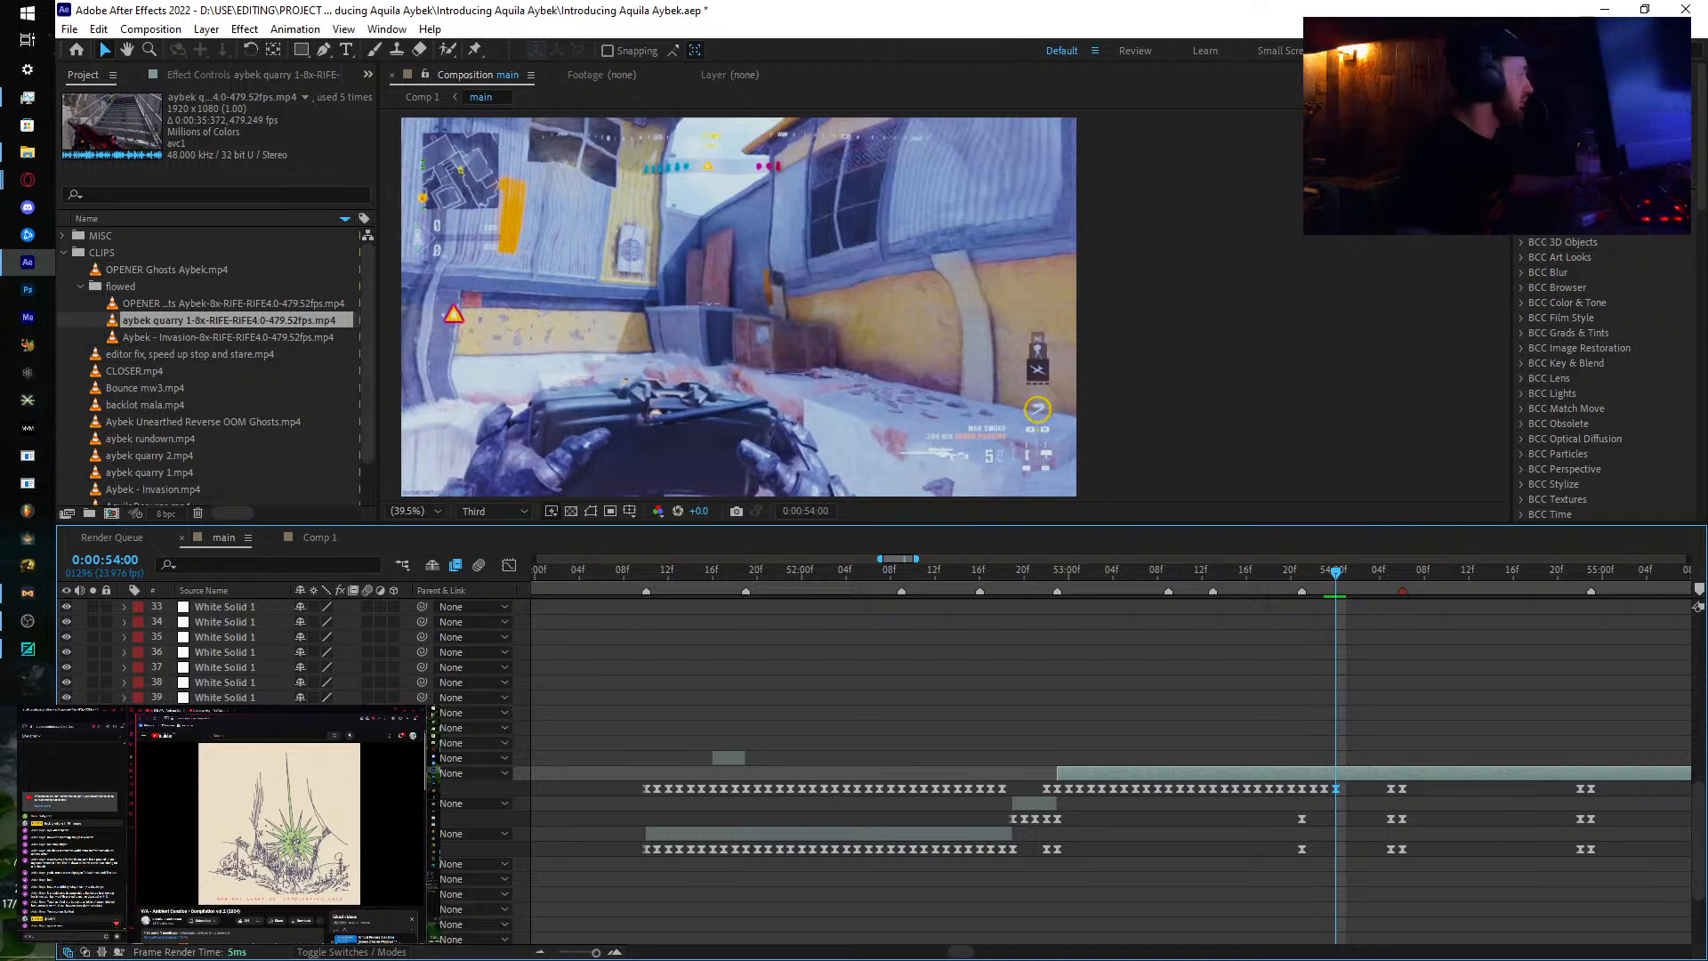
{"action": "left_click_drag", "start_coordinate": [338, 788], "coordinate": [357, 788]}
Step: Preview the clip and finish this stretch with time remap keyframes on each frame from 0:00:54:01 to 0:00:54:04, adjusting the last two
{"action": "key", "text": "Page_Down"}
{"action": "key", "text": "Page_Down"}
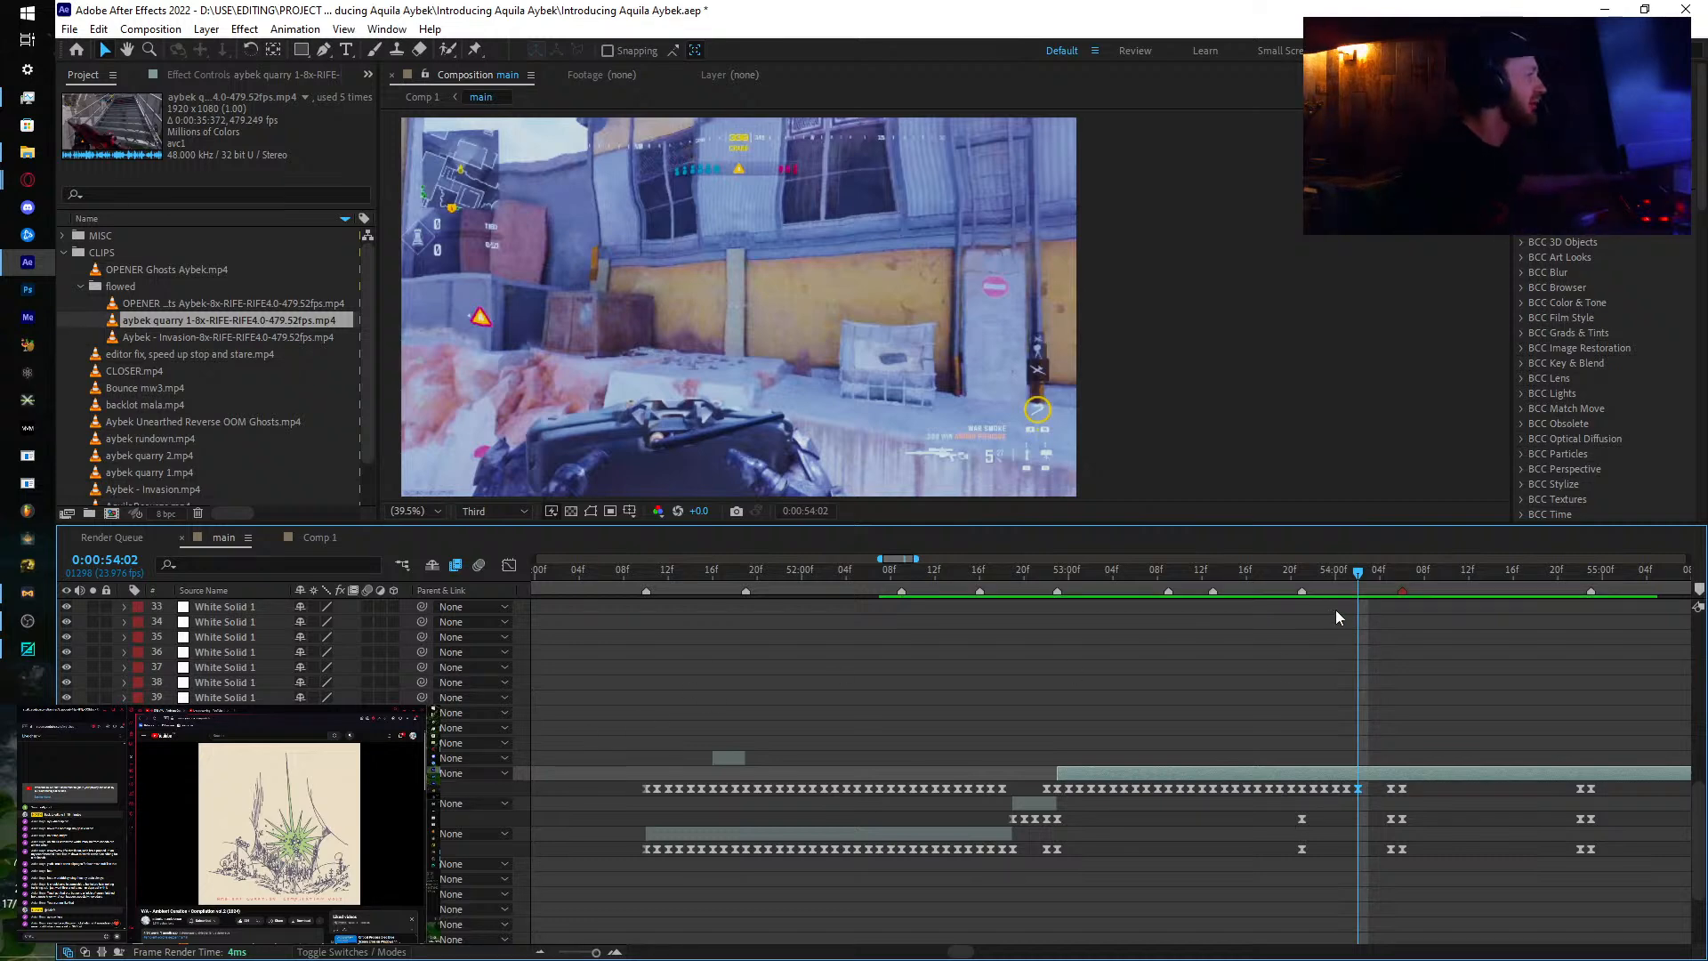
{"action": "left_click_drag", "start_coordinate": [1303, 577], "coordinate": [1366, 596]}
{"action": "key", "text": "alt+Right"}
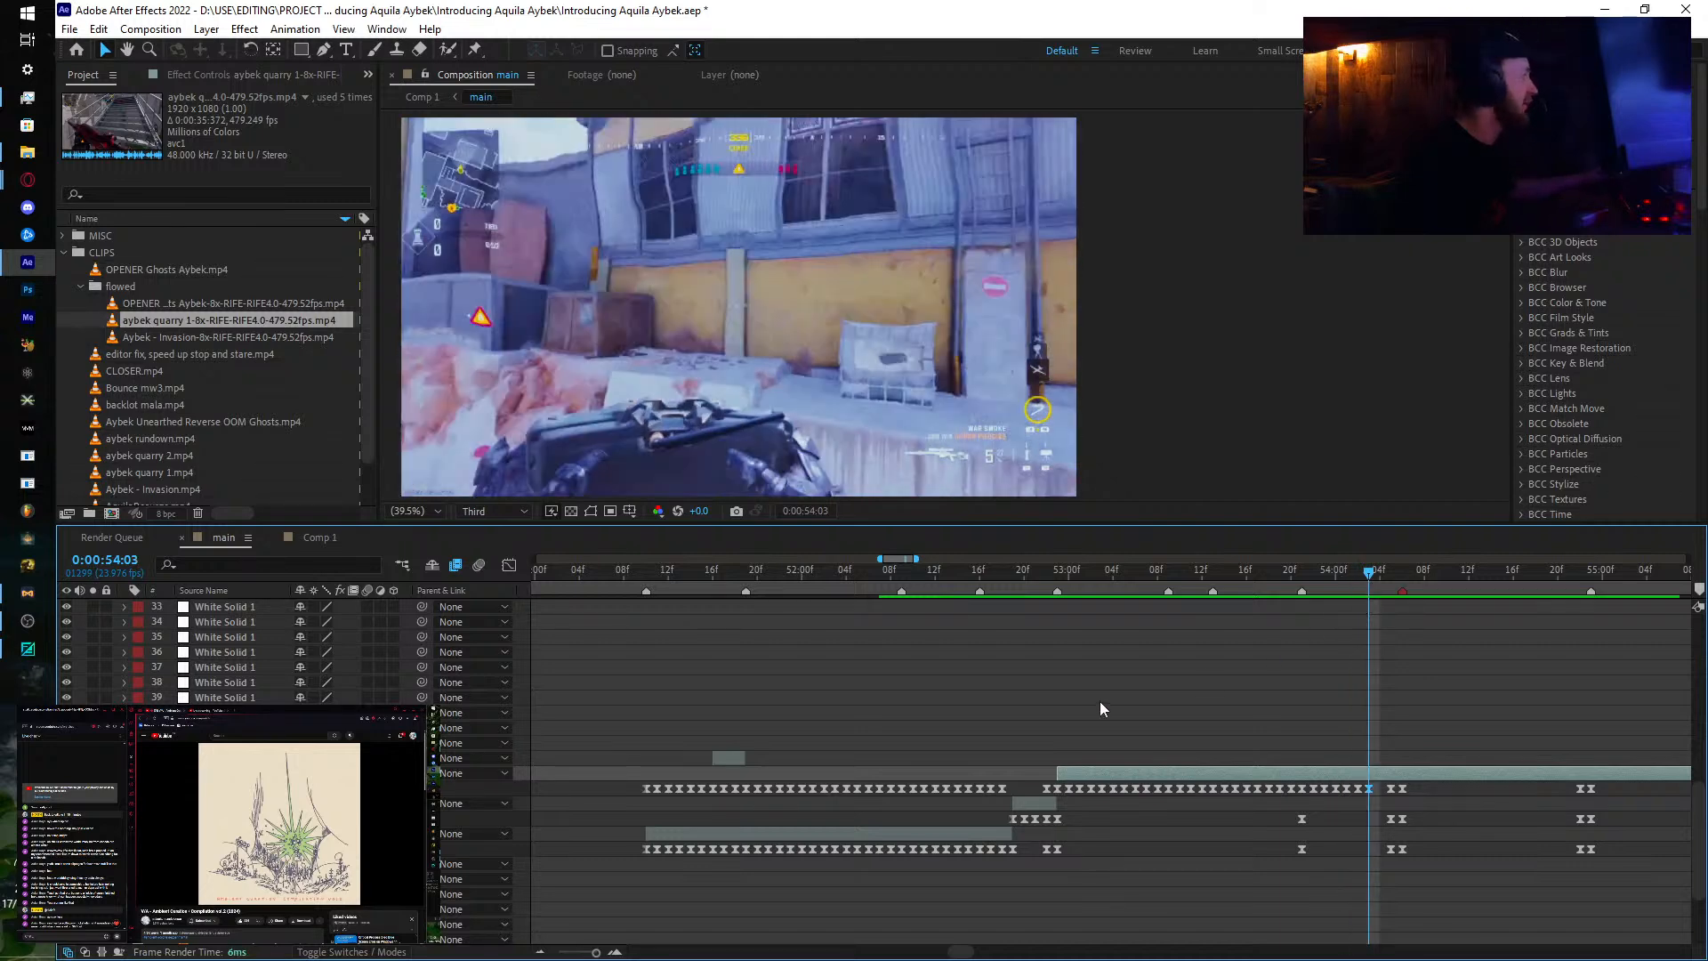
{"action": "left_click_drag", "start_coordinate": [321, 789], "coordinate": [294, 789]}
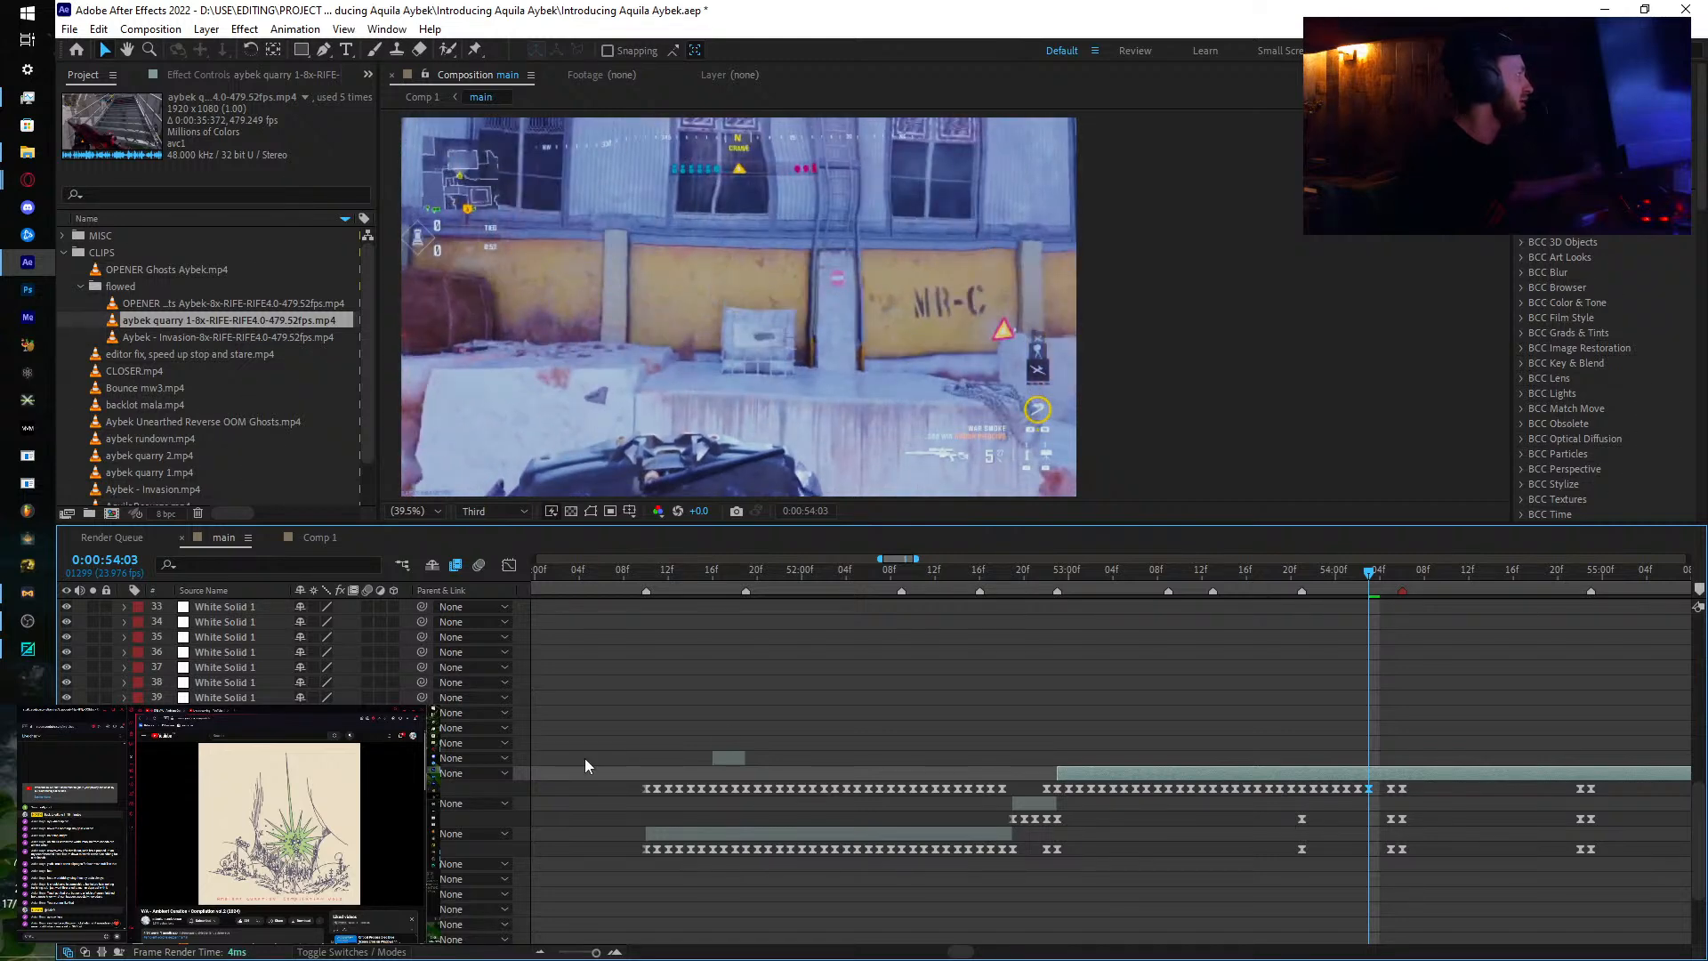
{"action": "left_click_drag", "start_coordinate": [1371, 580], "coordinate": [1379, 582]}
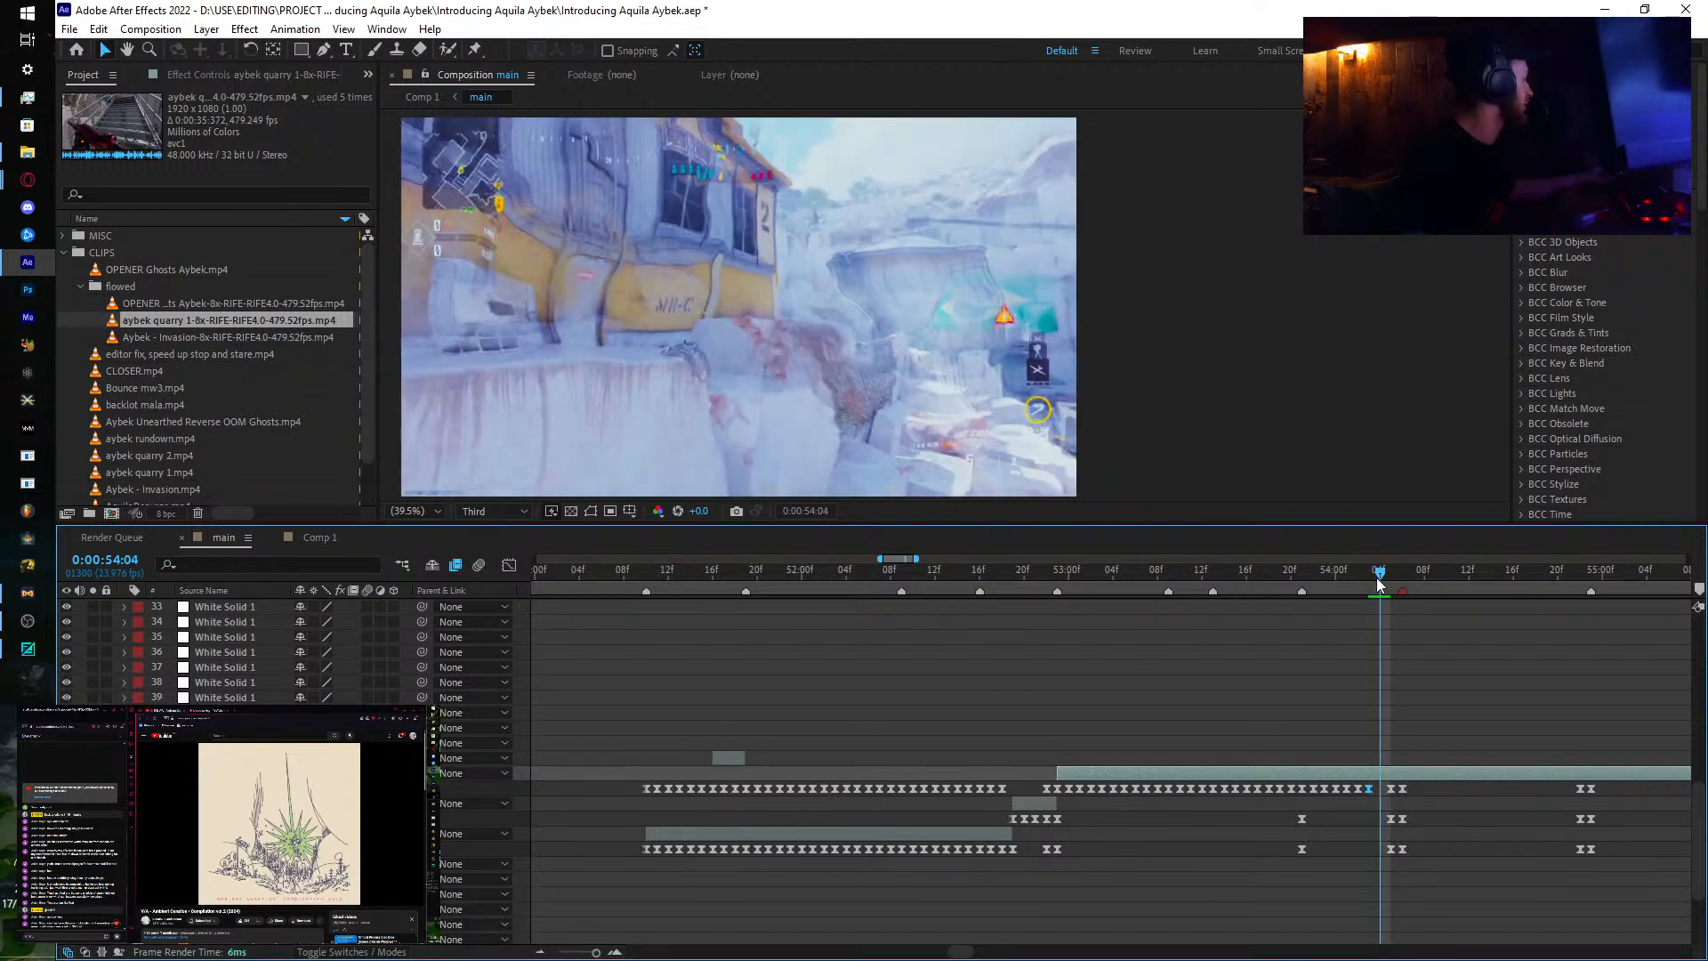
{"action": "key", "text": "ctrl+v"}
{"action": "left_click_drag", "start_coordinate": [314, 788], "coordinate": [284, 789]}
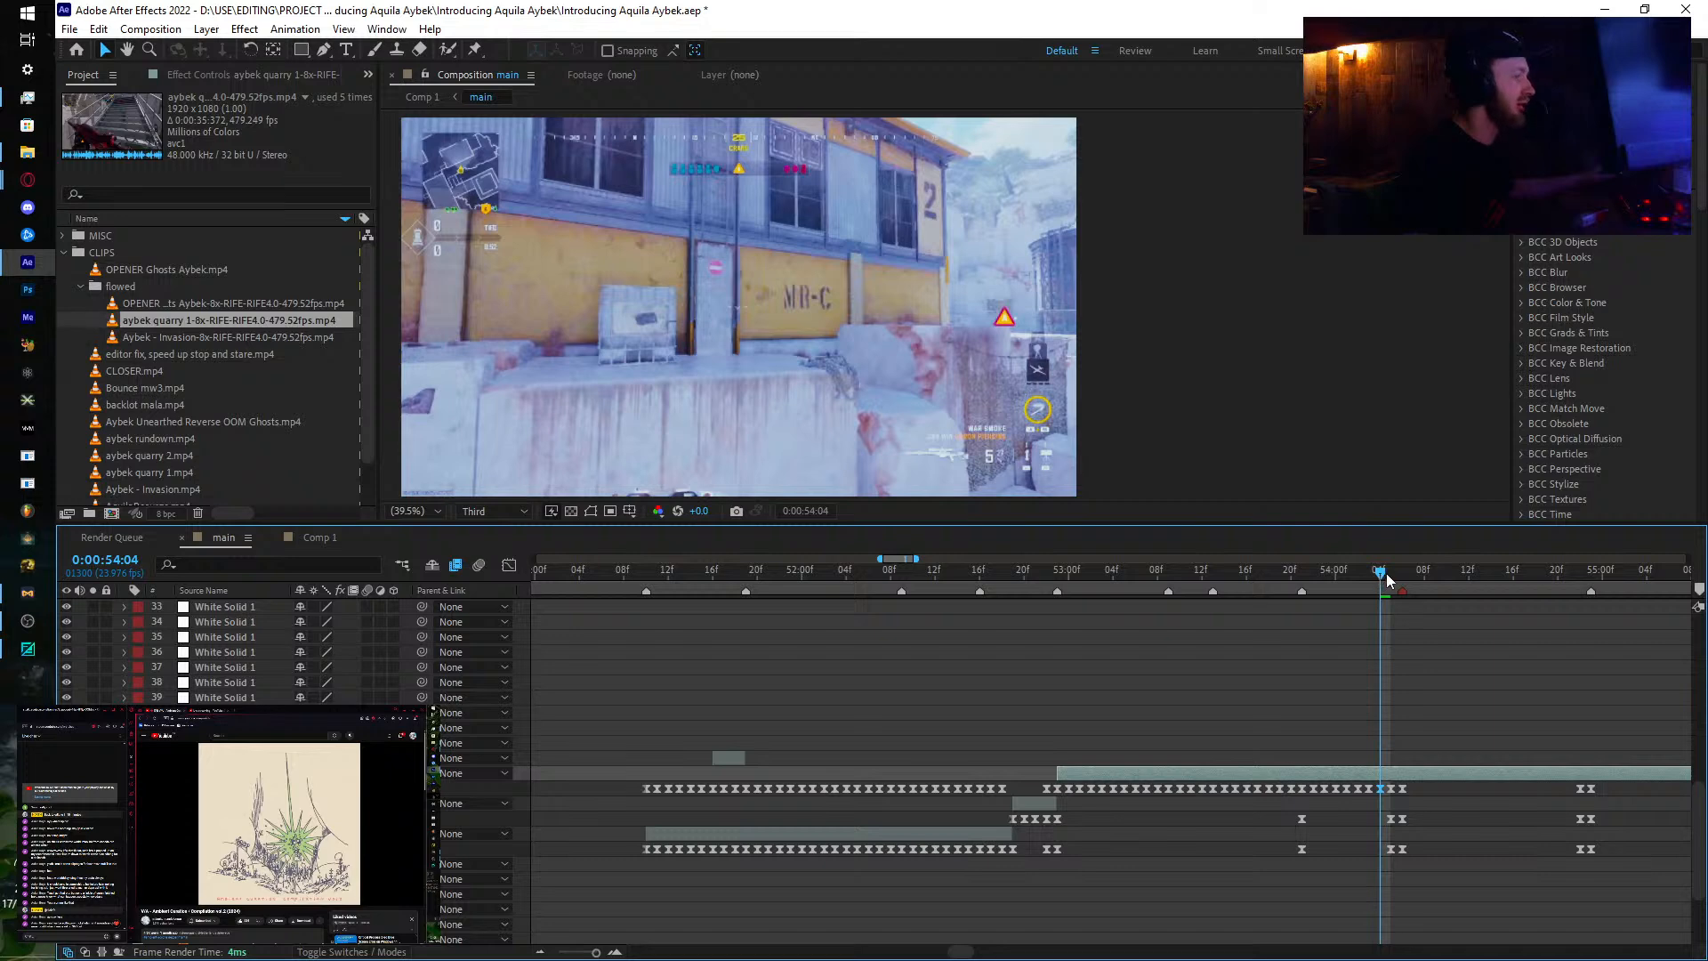
Step: Split the long quarry clip at the 0:00:54:06 marker and split its remaining part at the 0:00:56:00 marker
{"action": "left_click_drag", "start_coordinate": [1386, 579], "coordinate": [1403, 579]}
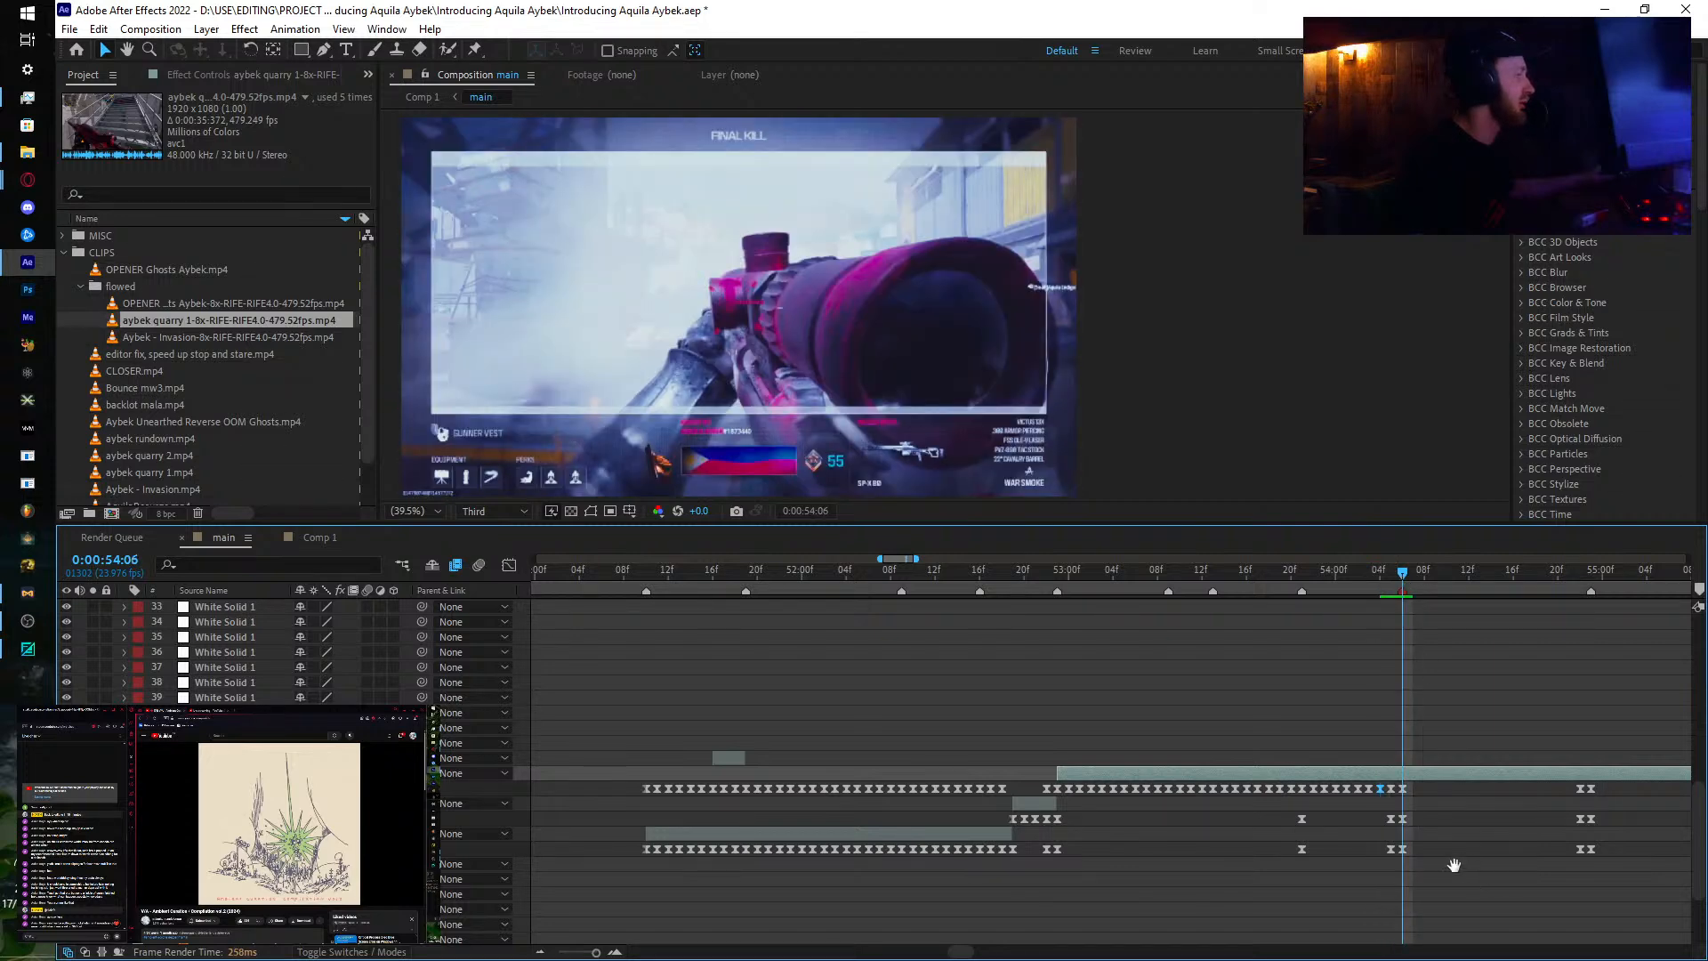
{"action": "left_click_drag", "start_coordinate": [1457, 866], "coordinate": [816, 879]}
{"action": "left_click", "coordinate": [750, 799]}
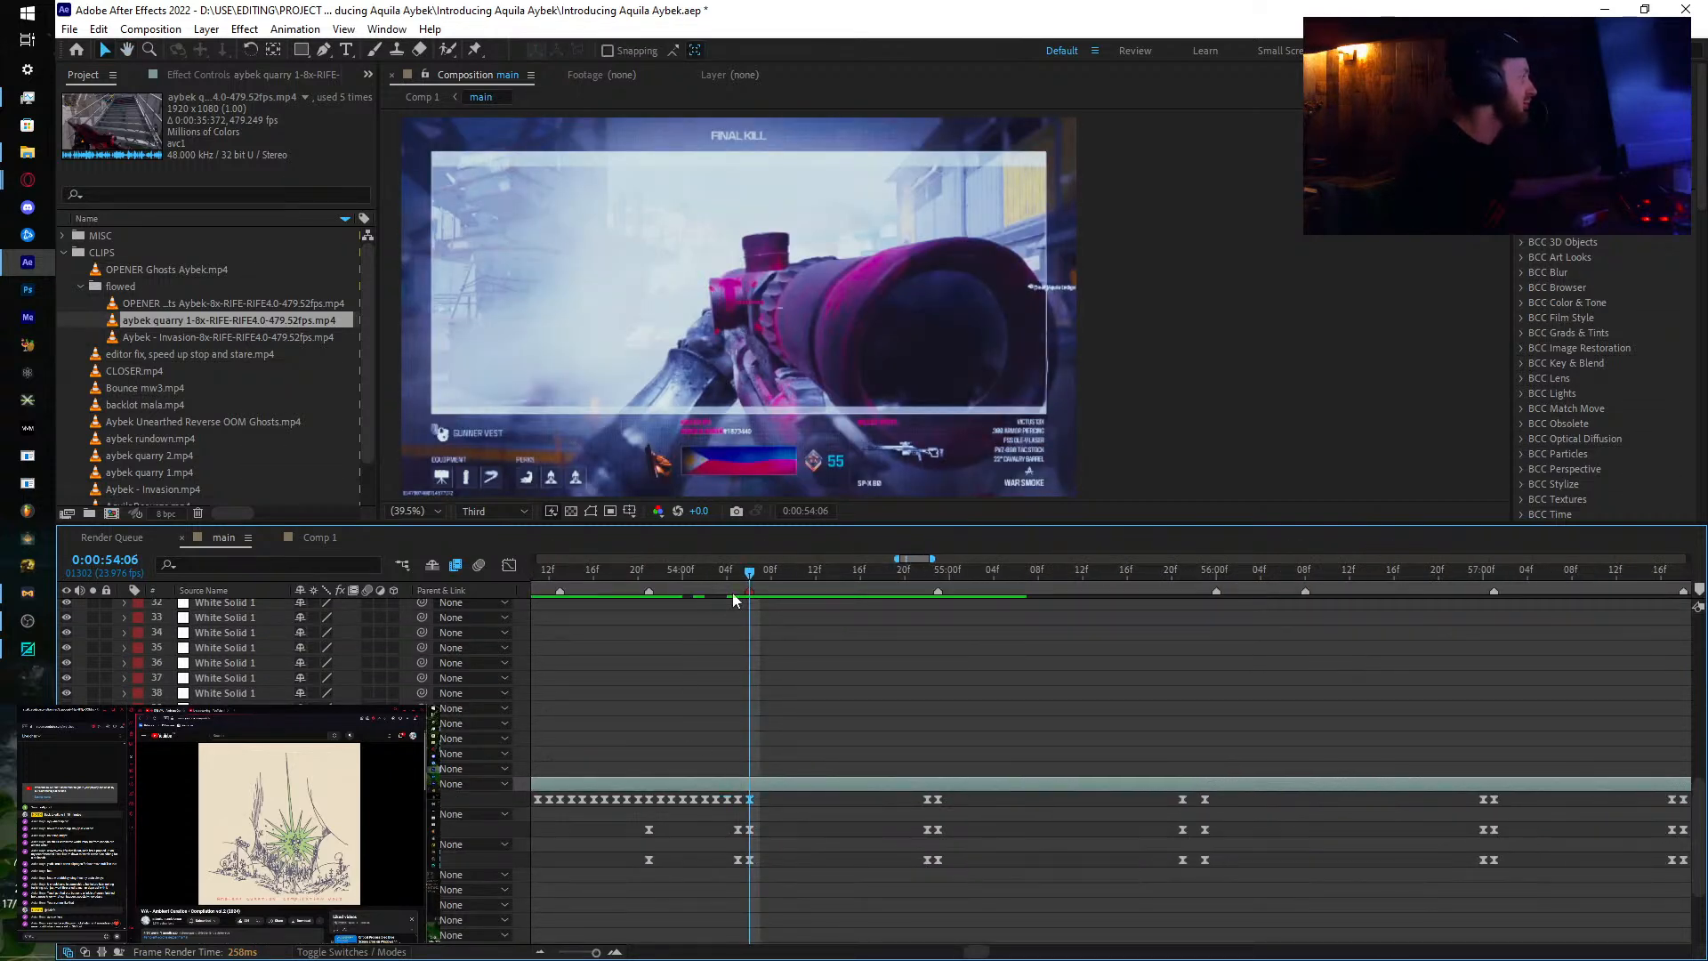
{"action": "left_click_drag", "start_coordinate": [751, 568], "coordinate": [851, 584]}
{"action": "left_click", "coordinate": [751, 595]}
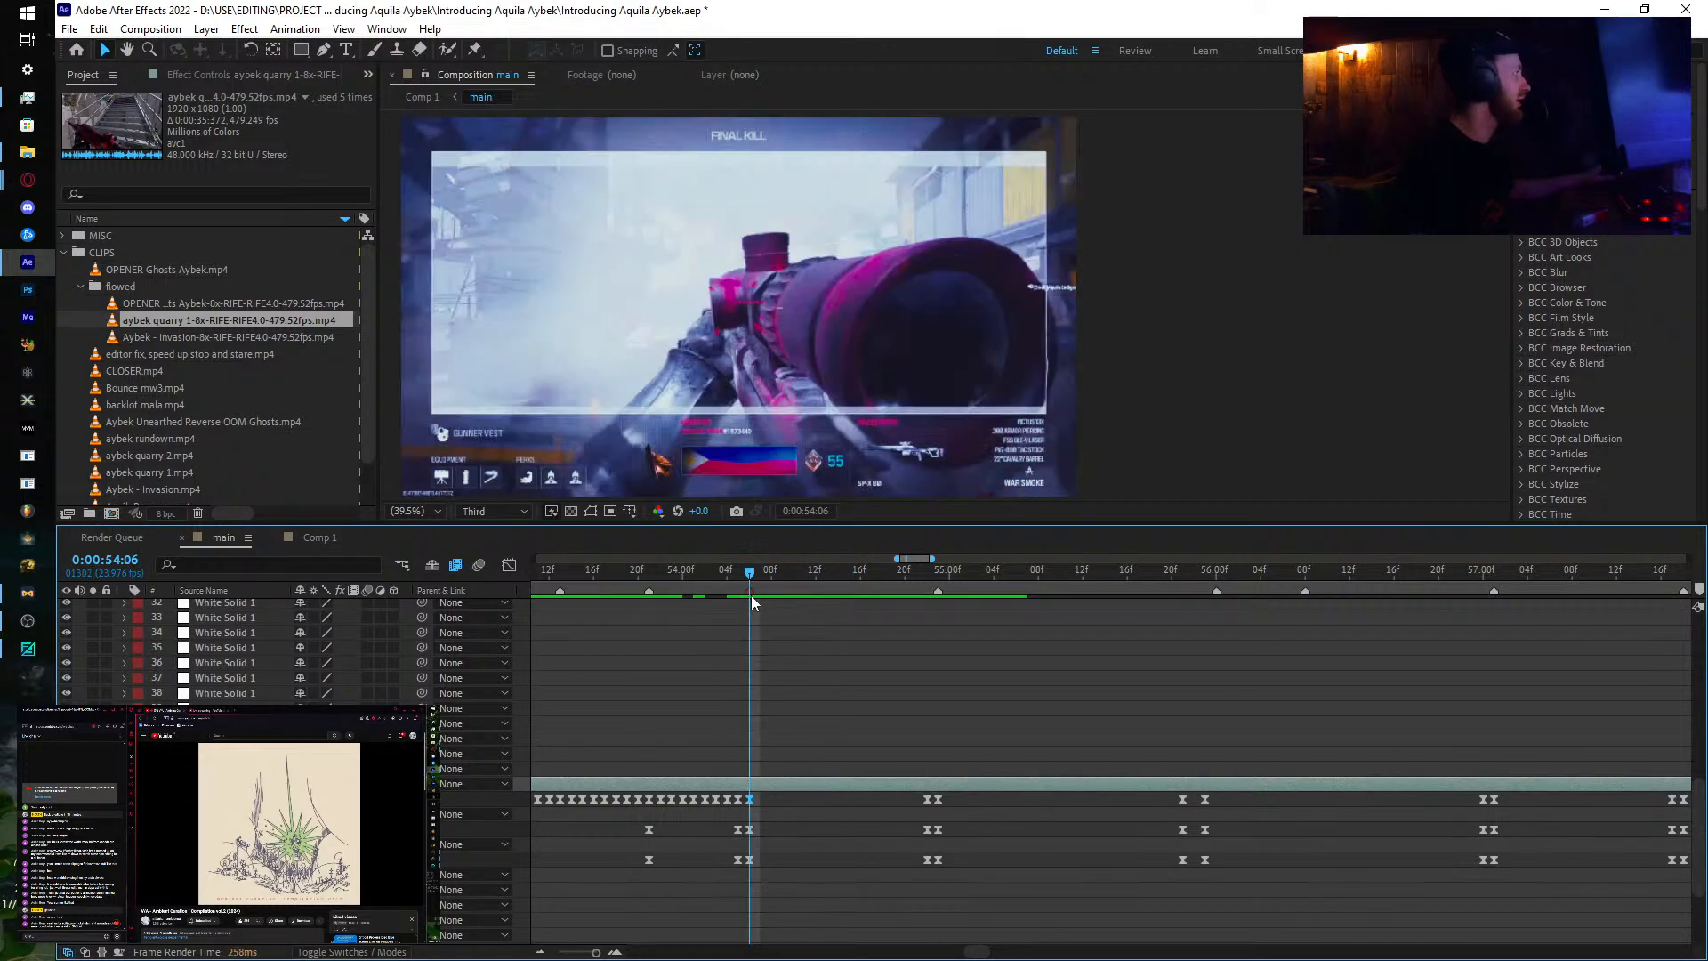
{"action": "key", "text": "ctrl+shift+d"}
{"action": "left_click_drag", "start_coordinate": [751, 573], "coordinate": [1220, 659]}
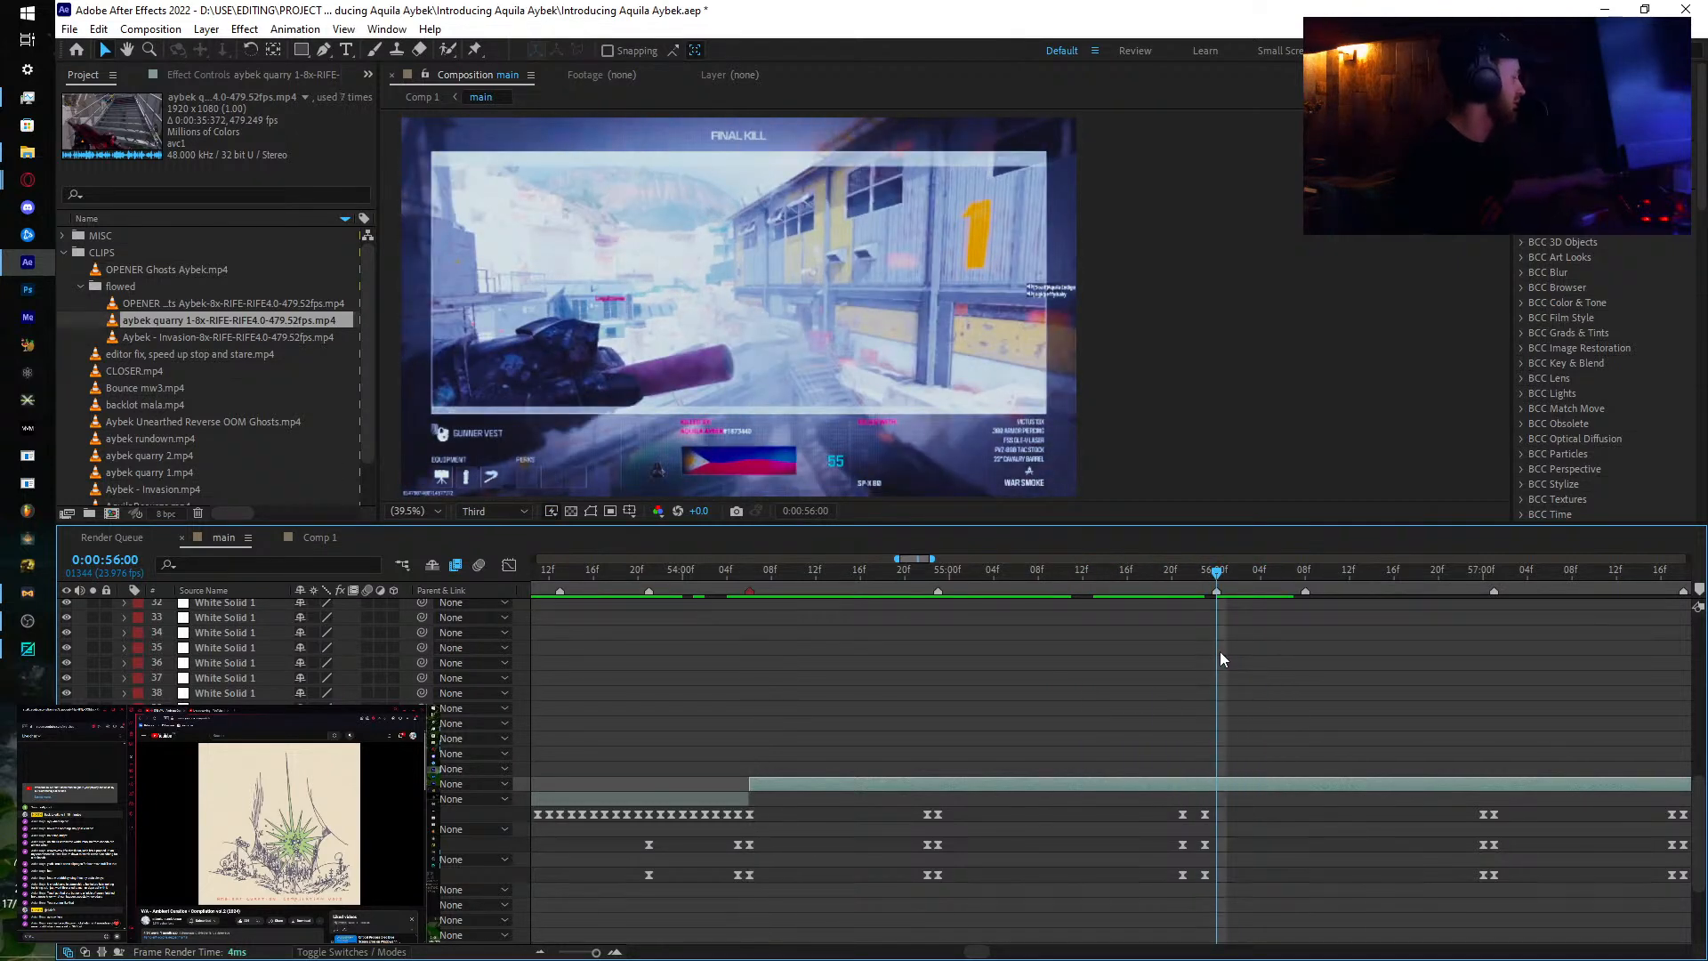
{"action": "key", "text": "ctrl+shift+d"}
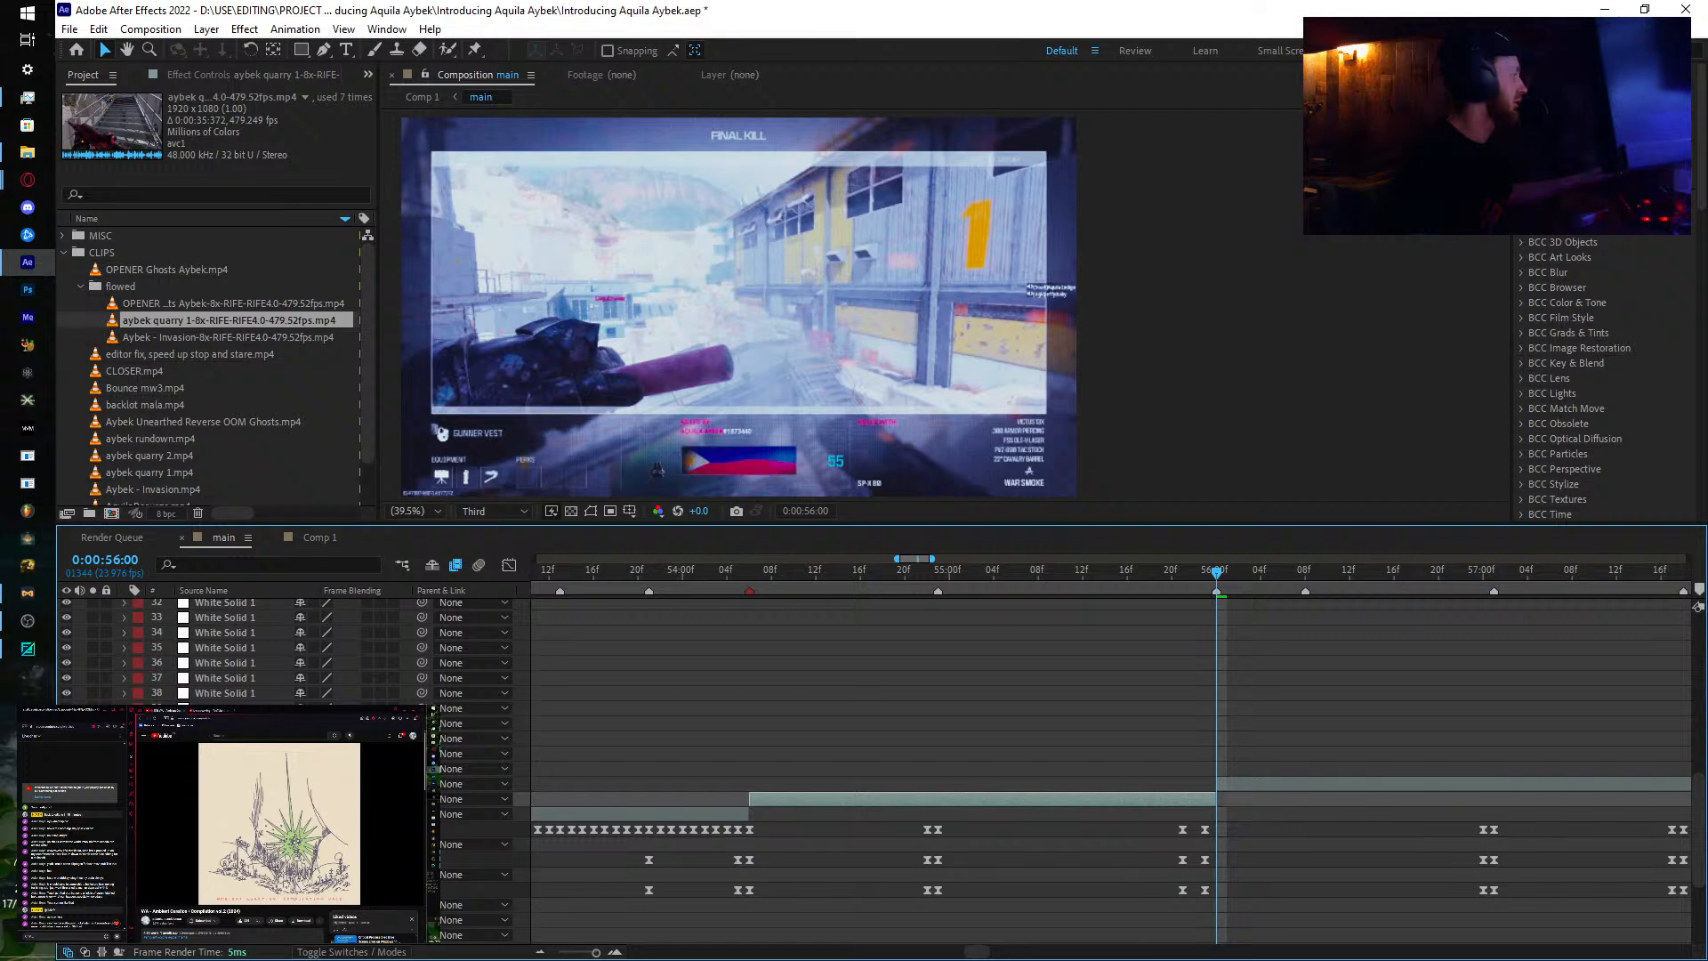
Step: Shrink the YouTube video to the miniplayer, then open a track list in the music player and look through it
{"action": "left_click", "coordinate": [226, 894]}
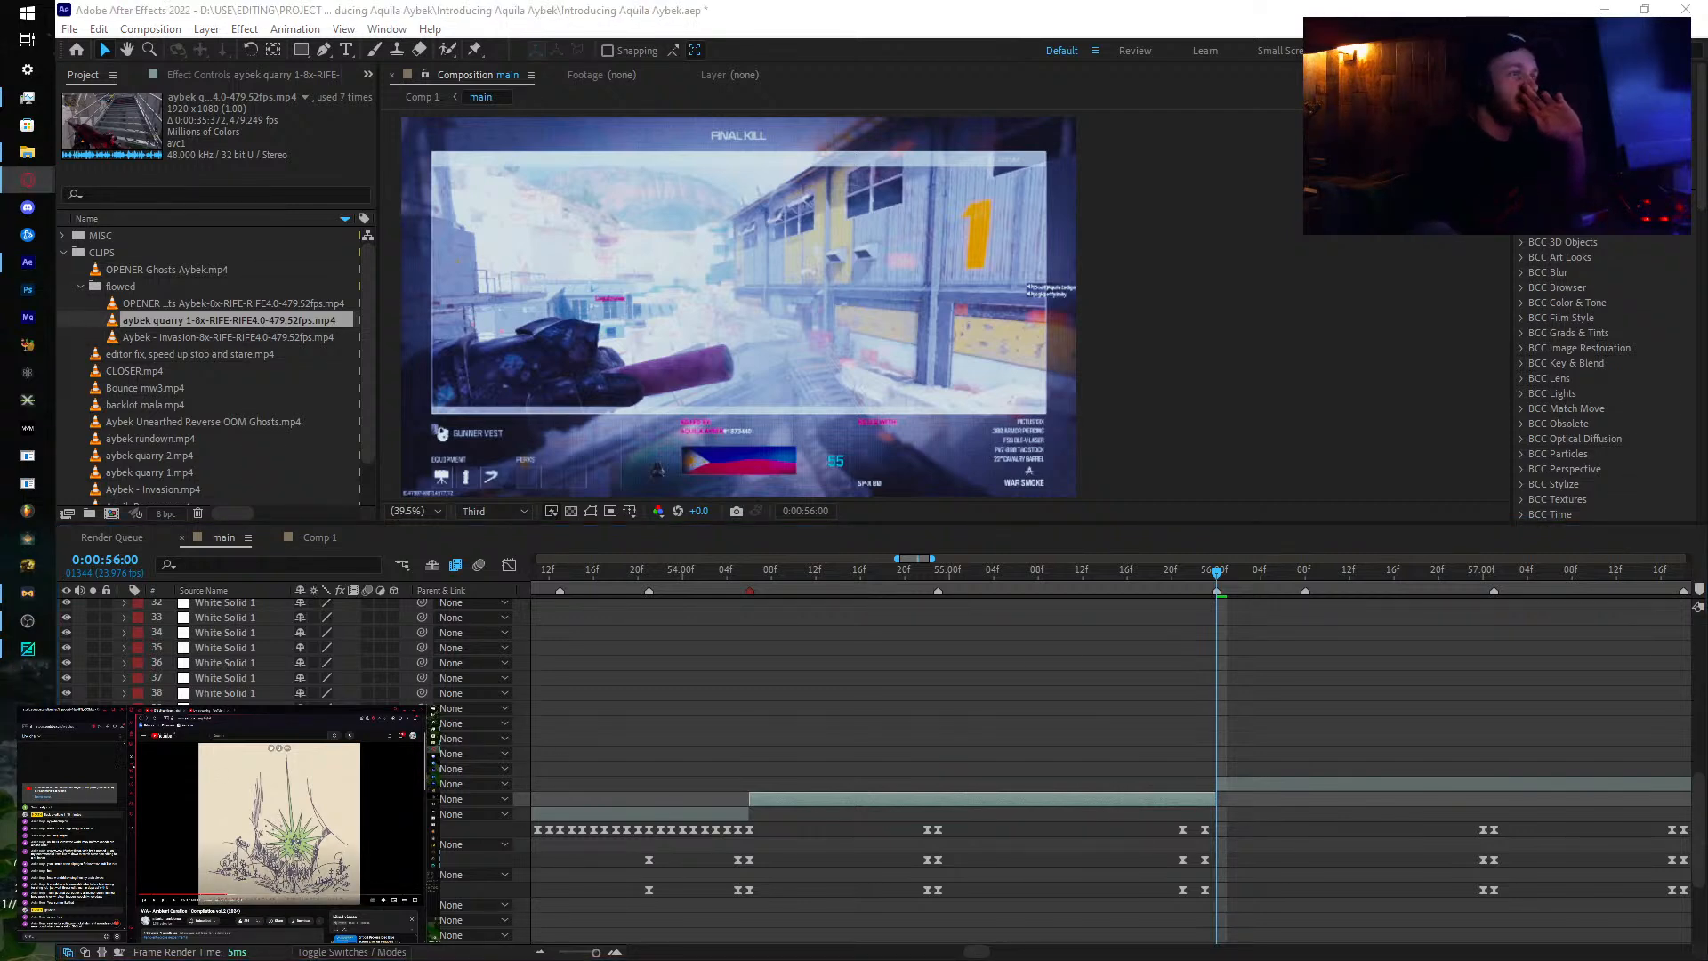
{"action": "key", "text": "i"}
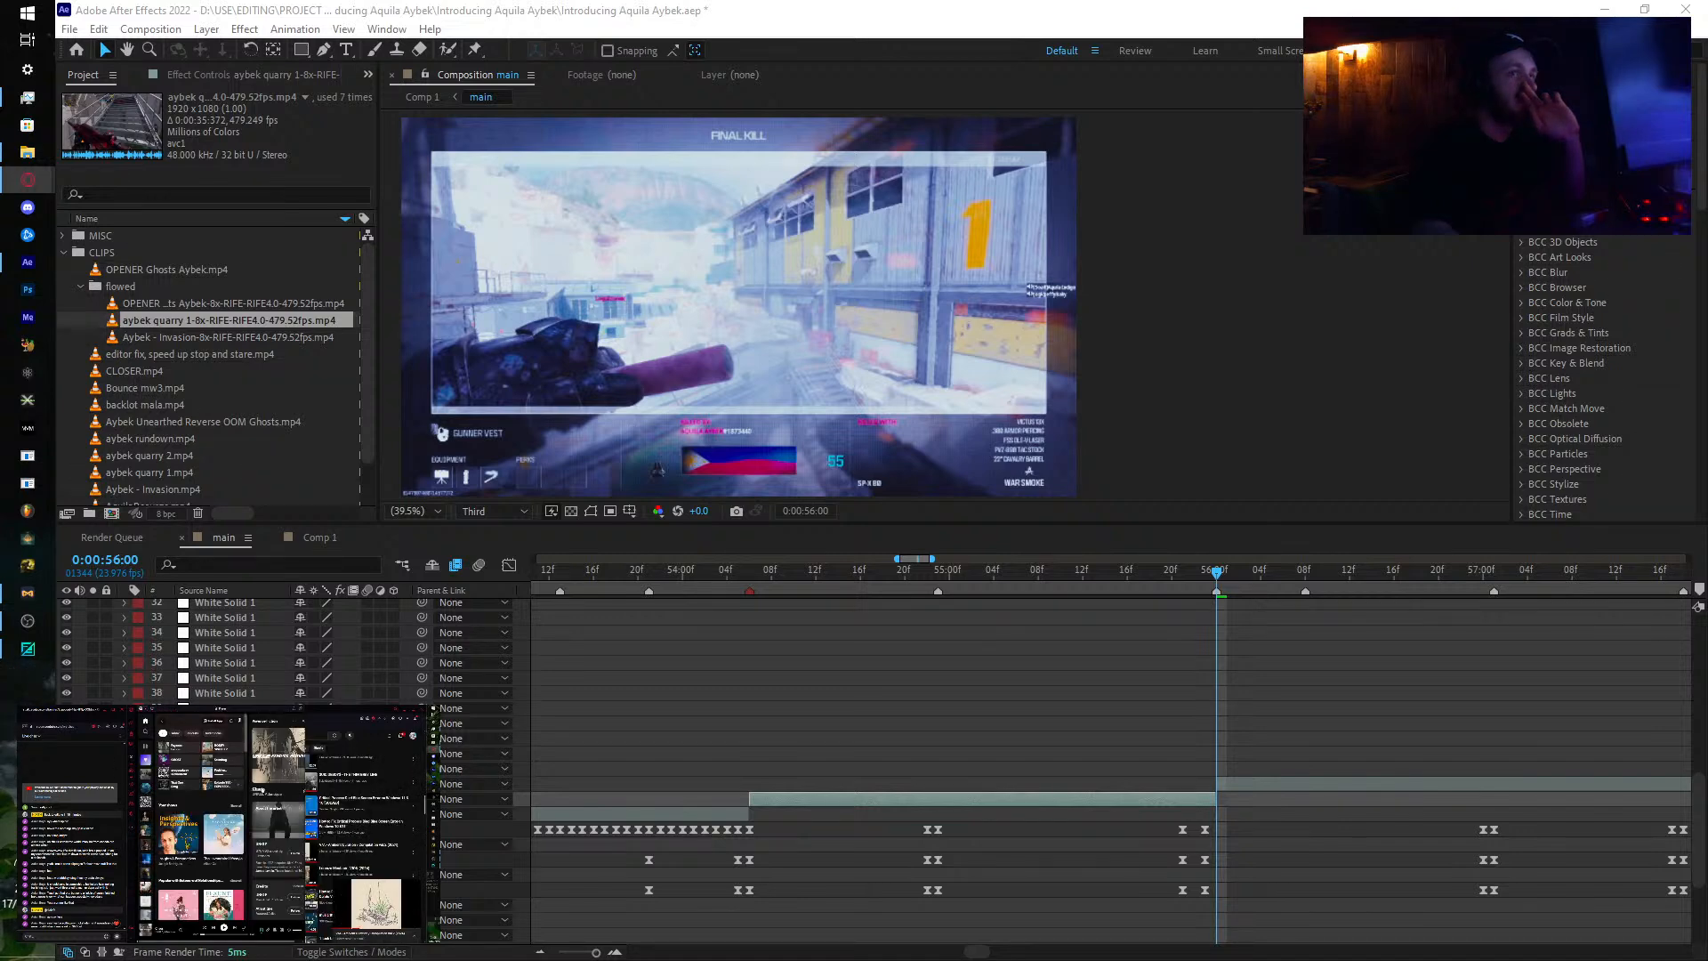
{"action": "left_click", "coordinate": [183, 748]}
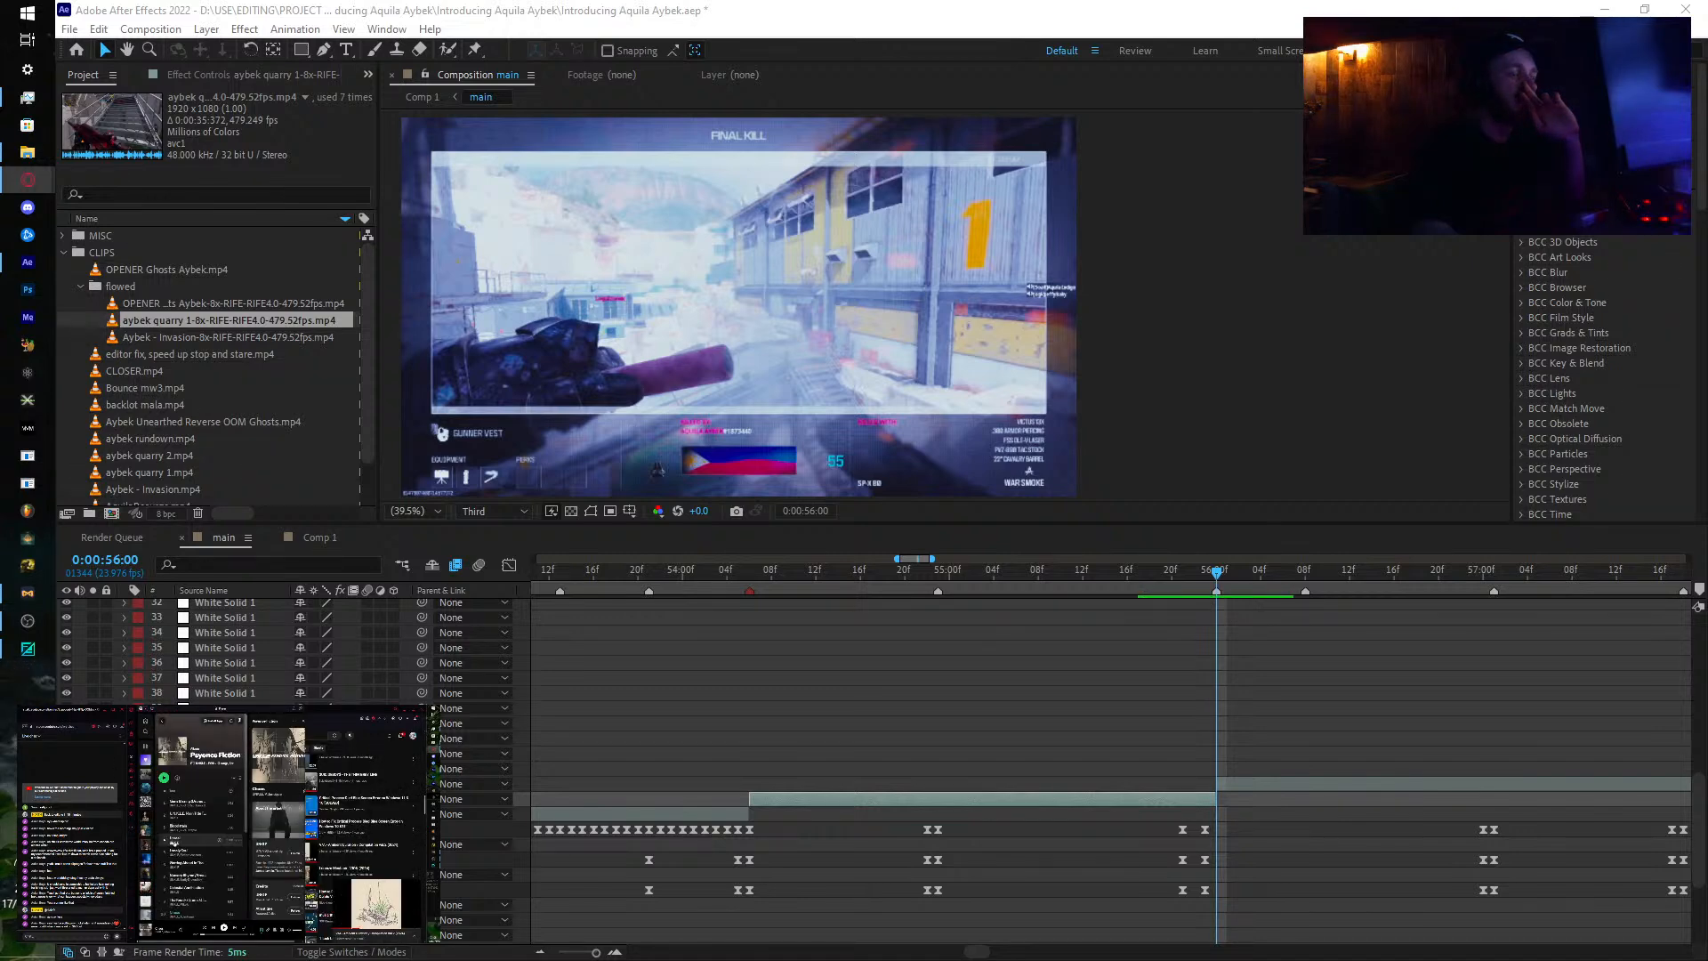
{"action": "scroll", "coordinate": [200, 818], "scroll_direction": "down", "scroll_amount": 5}
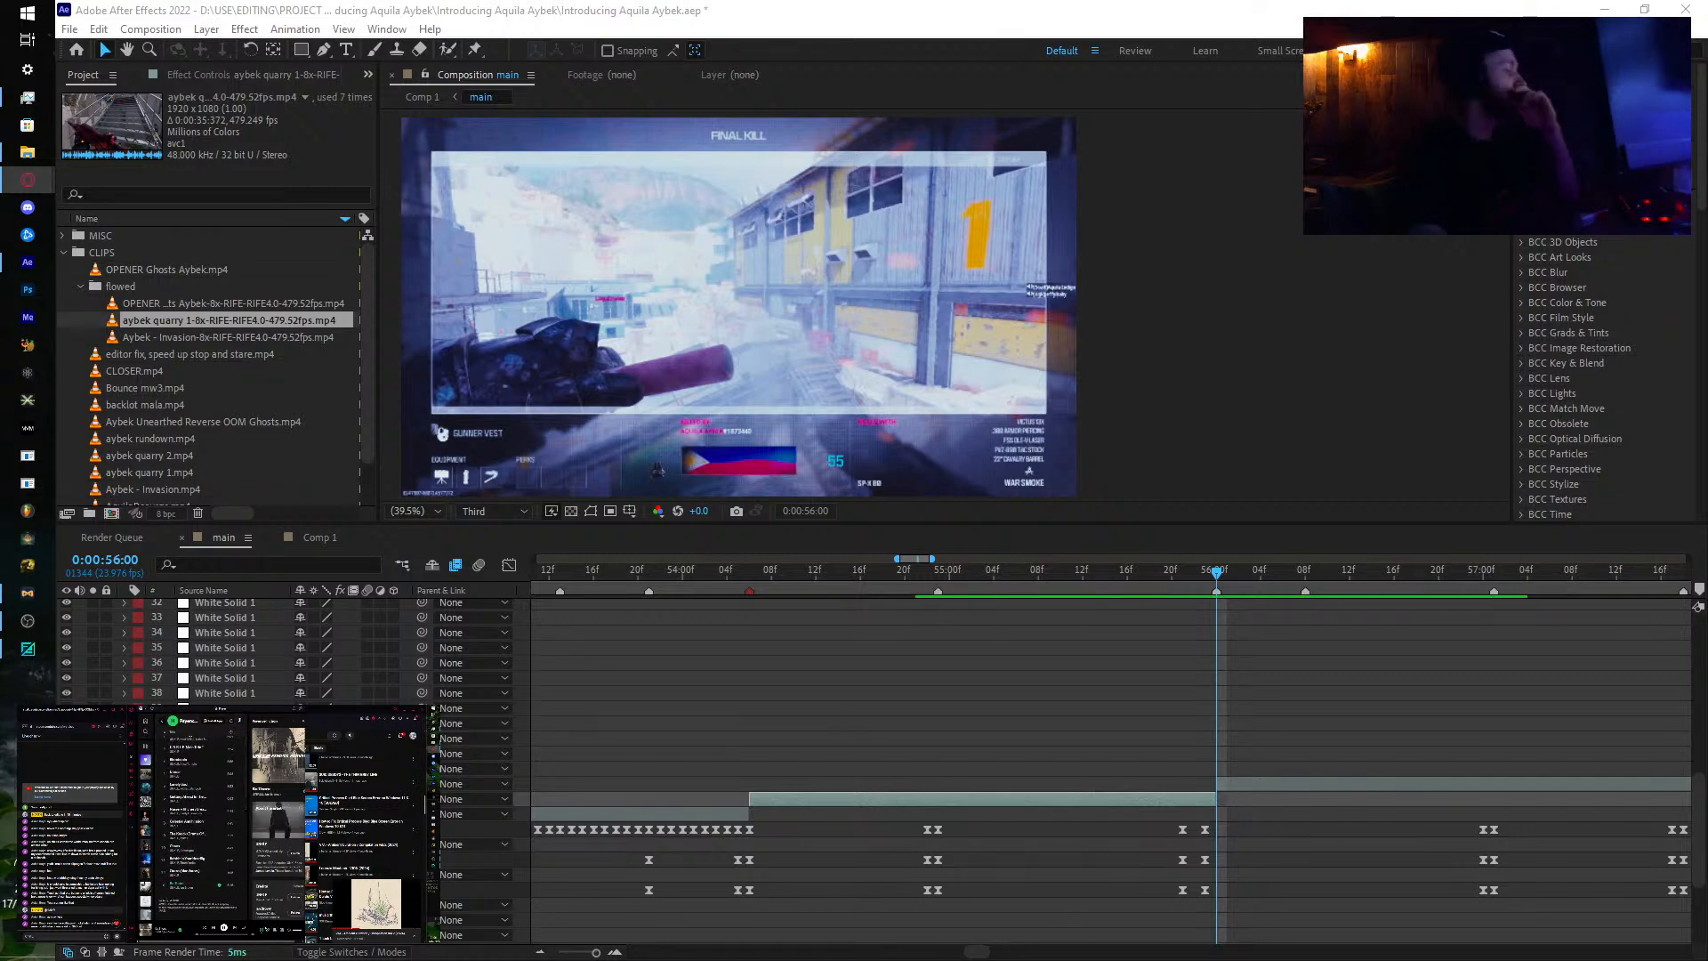
Step: Check the 0:00:54:06 cut and reveal the time remap keyframes of the quarry clip starting at the 0:00:56:00 marker
{"action": "left_click", "coordinate": [752, 569]}
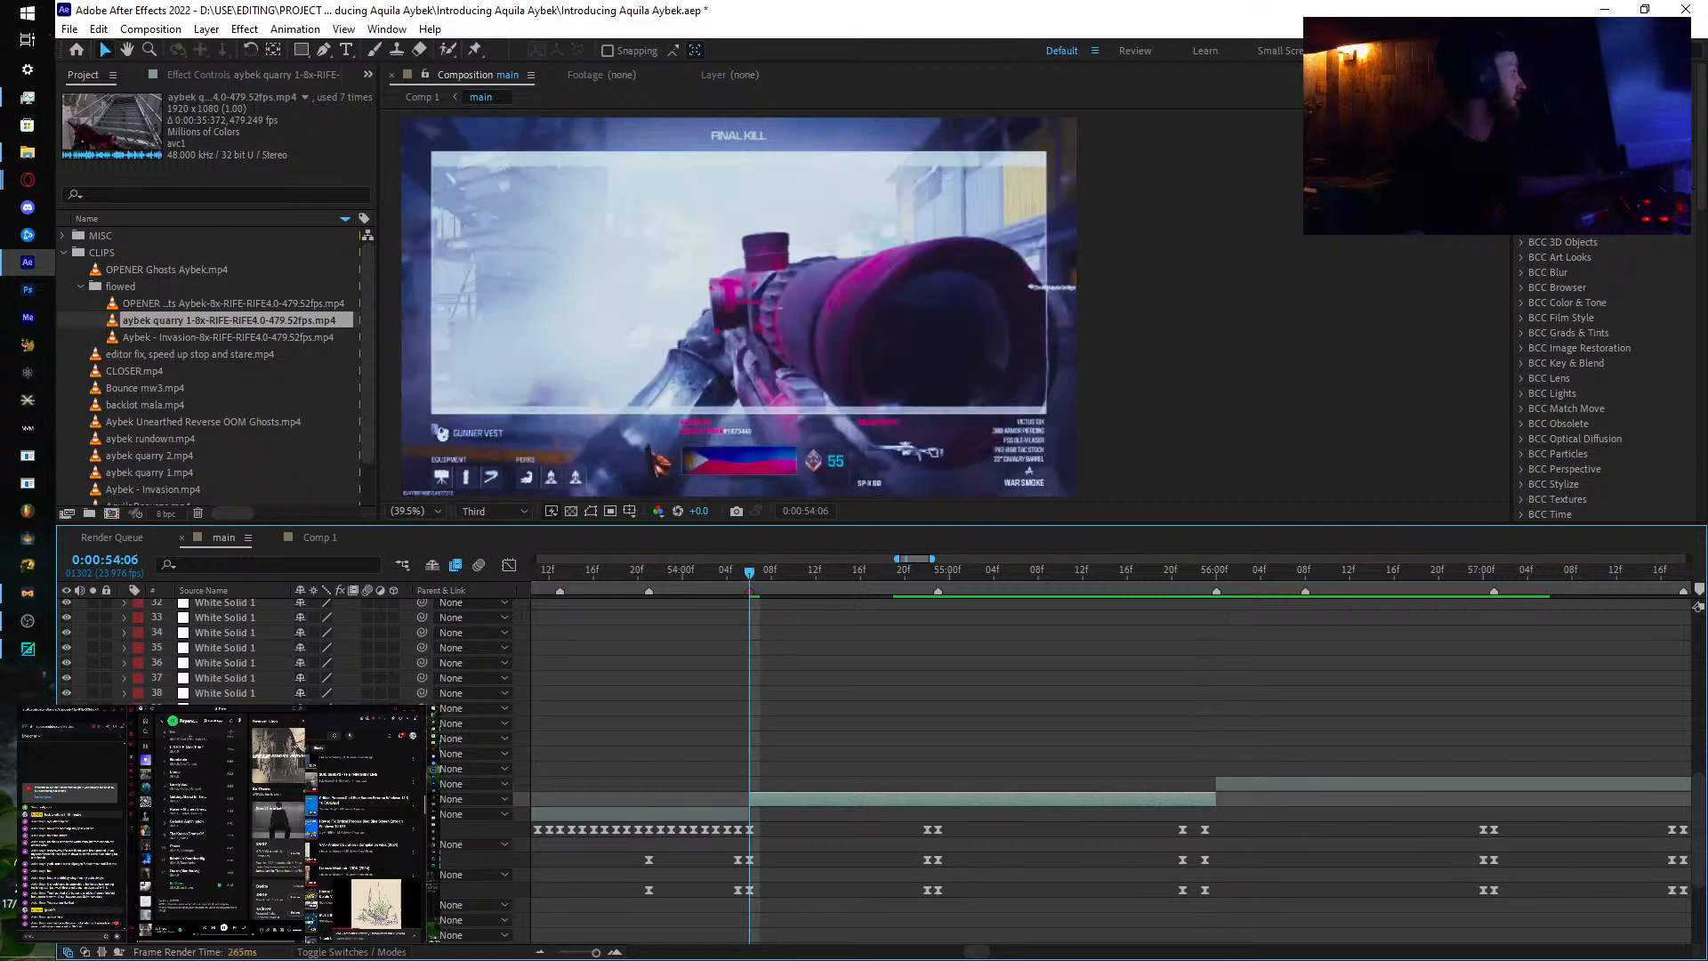
{"action": "left_click_drag", "start_coordinate": [751, 573], "coordinate": [1221, 621]}
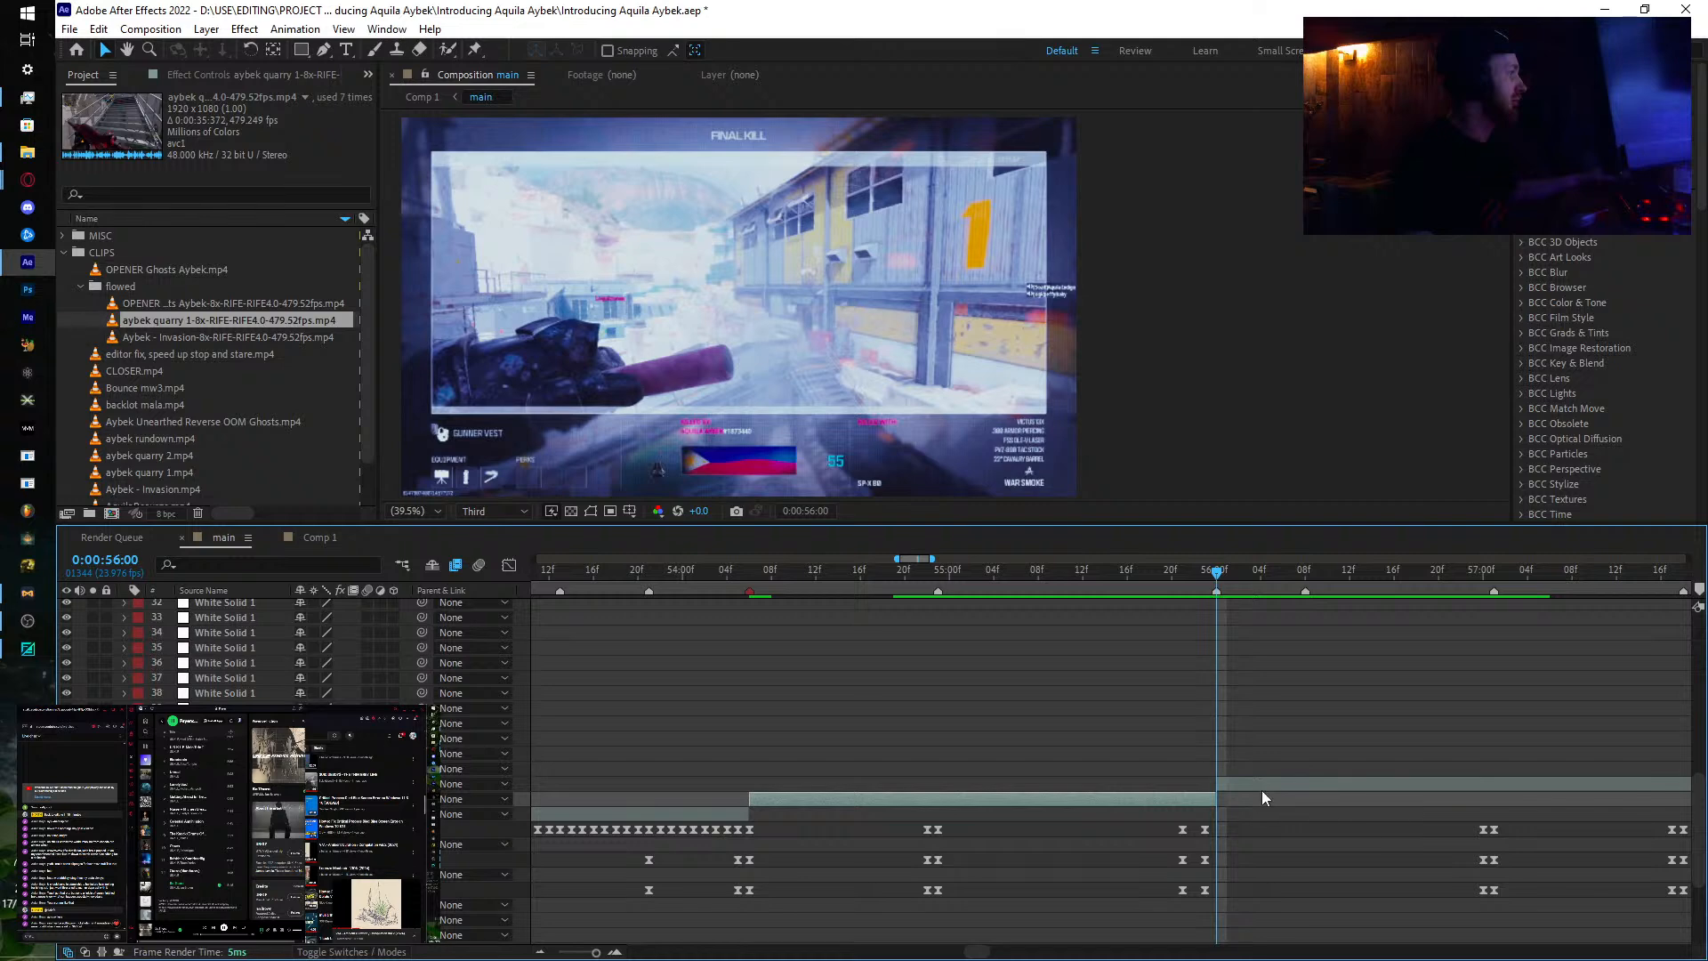
{"action": "left_click", "coordinate": [1261, 787]}
{"action": "left_click_drag", "start_coordinate": [712, 774], "coordinate": [711, 774]}
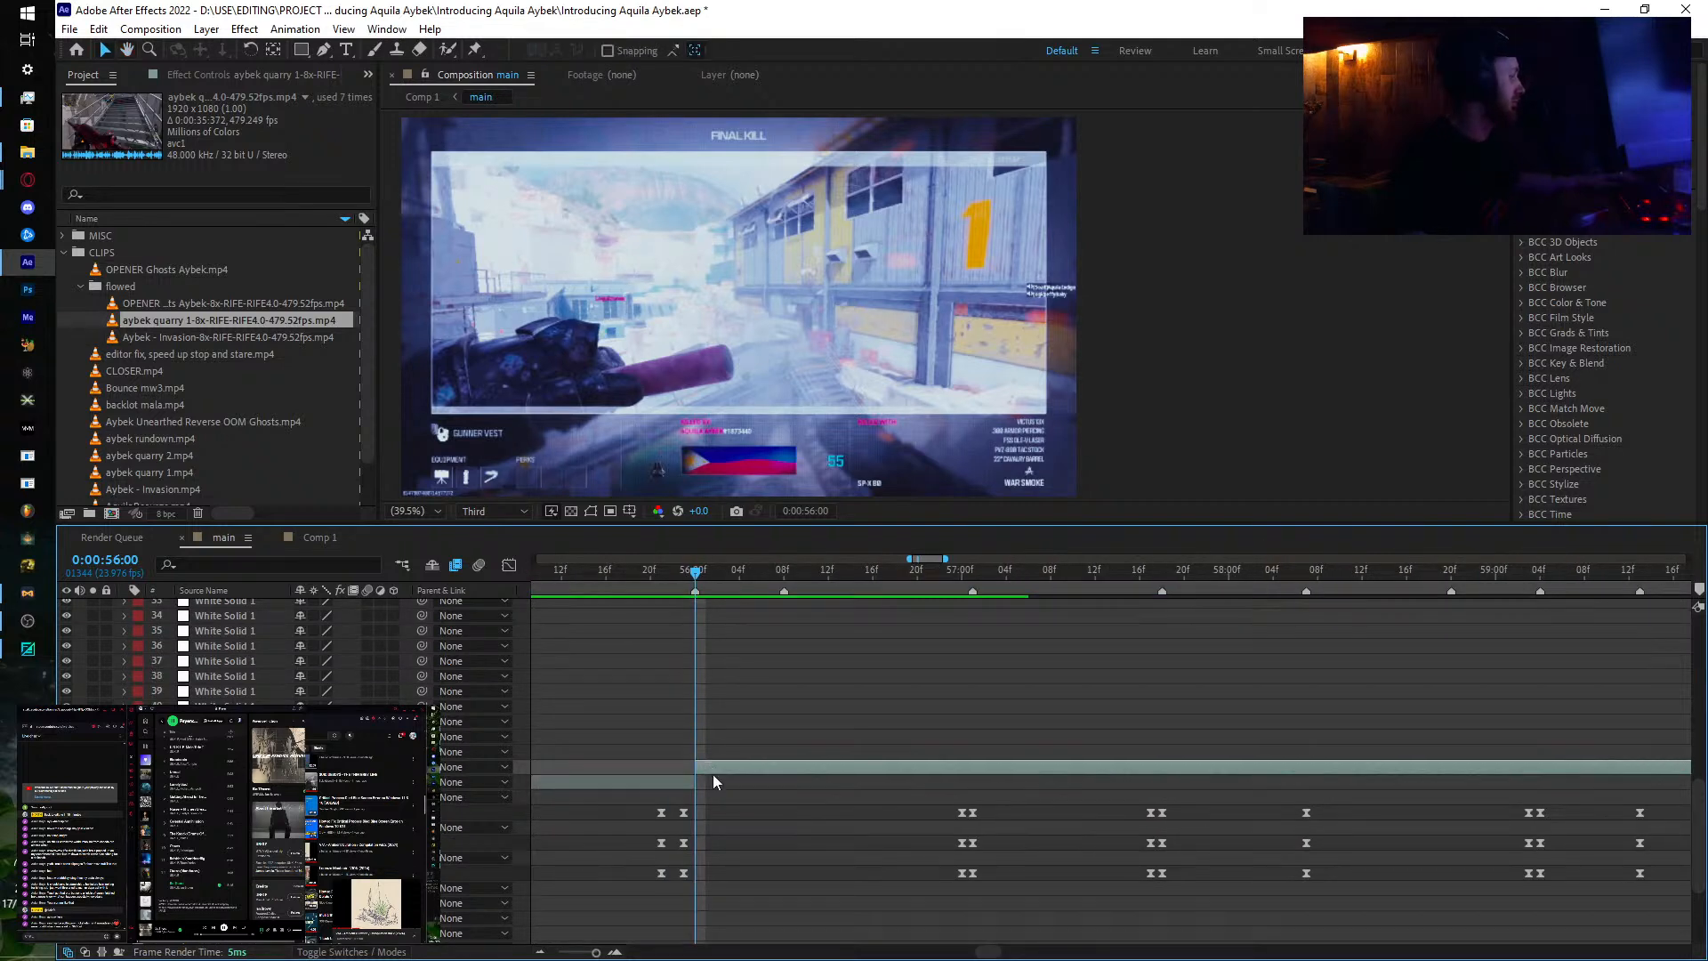
{"action": "key", "text": "u"}
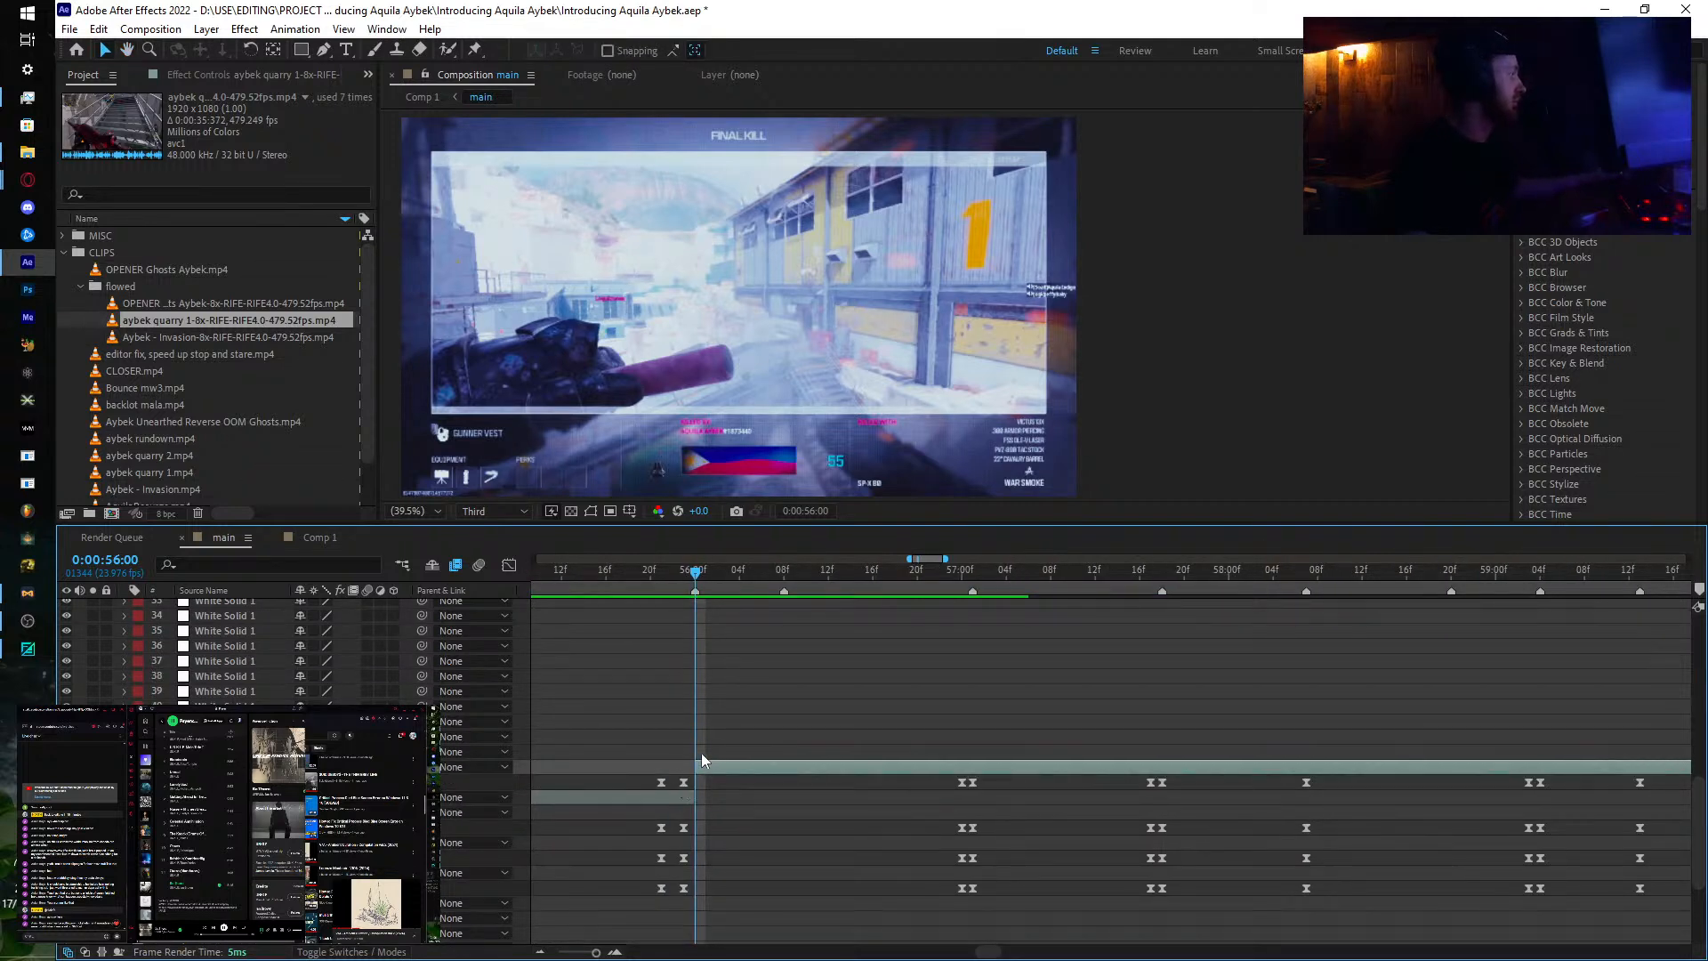
Step: Duplicate the quarry clip at 0:00:56:23 and trim the copy to the two frames 0:00:56:23 and 0:00:57:00
{"action": "left_click_drag", "start_coordinate": [697, 579], "coordinate": [948, 612]}
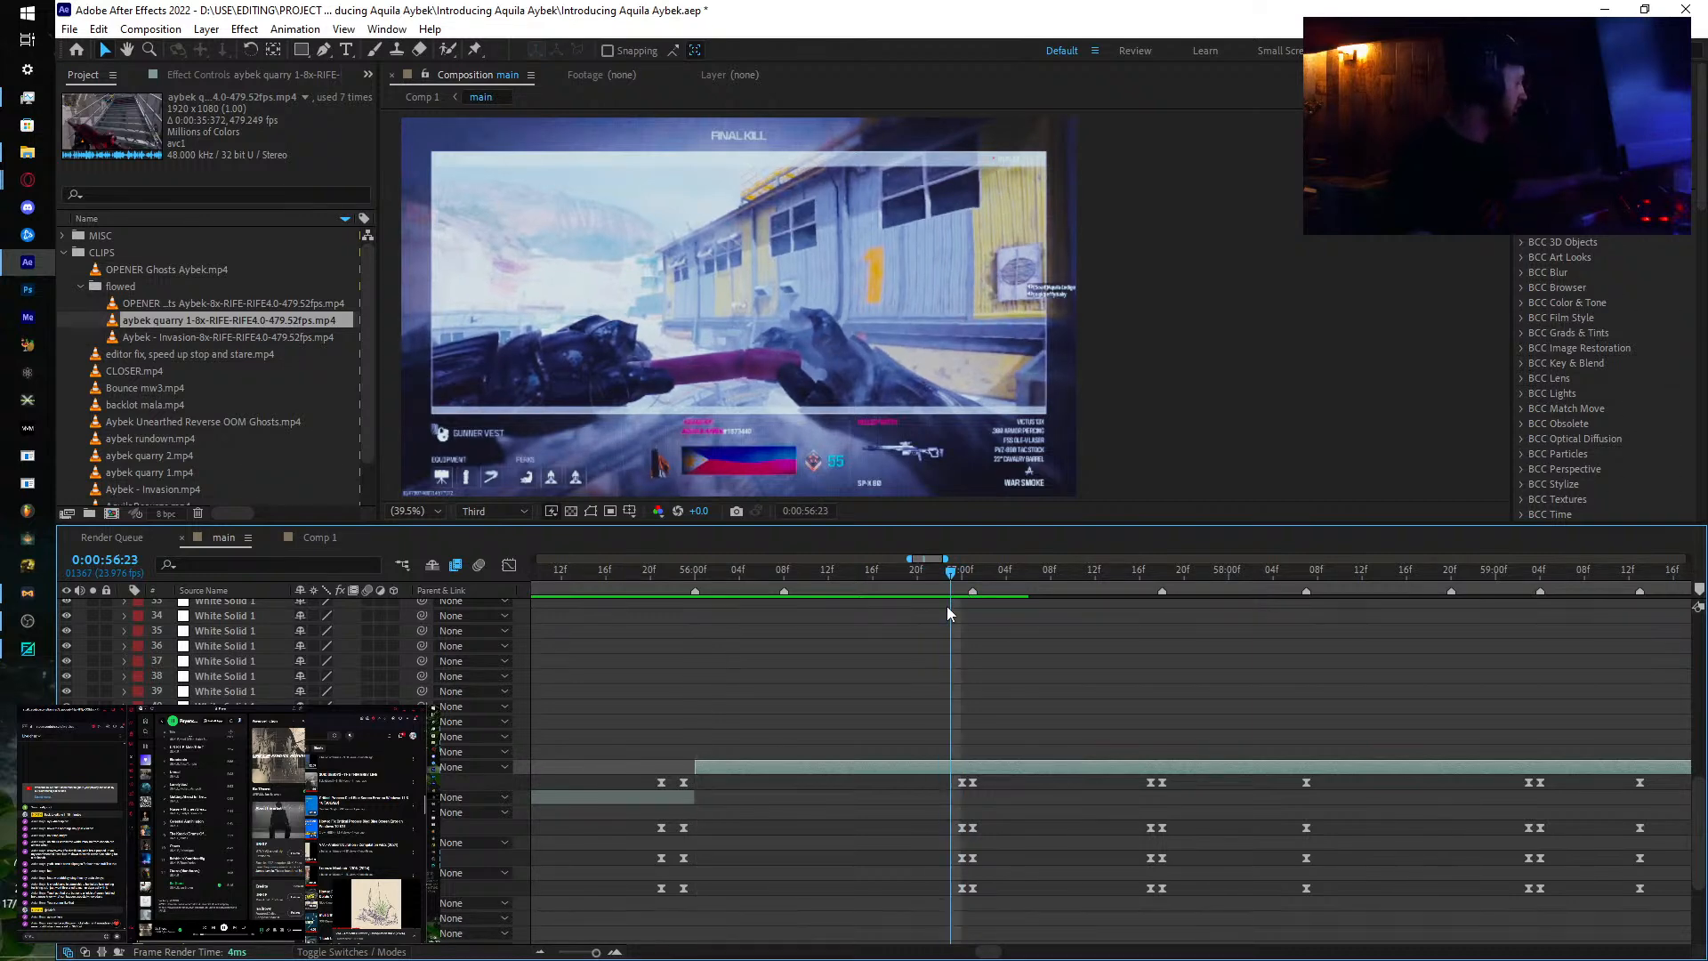
{"action": "key", "text": "ctrl+d"}
{"action": "key", "text": "alt+]"}
{"action": "key", "text": "alt+["}
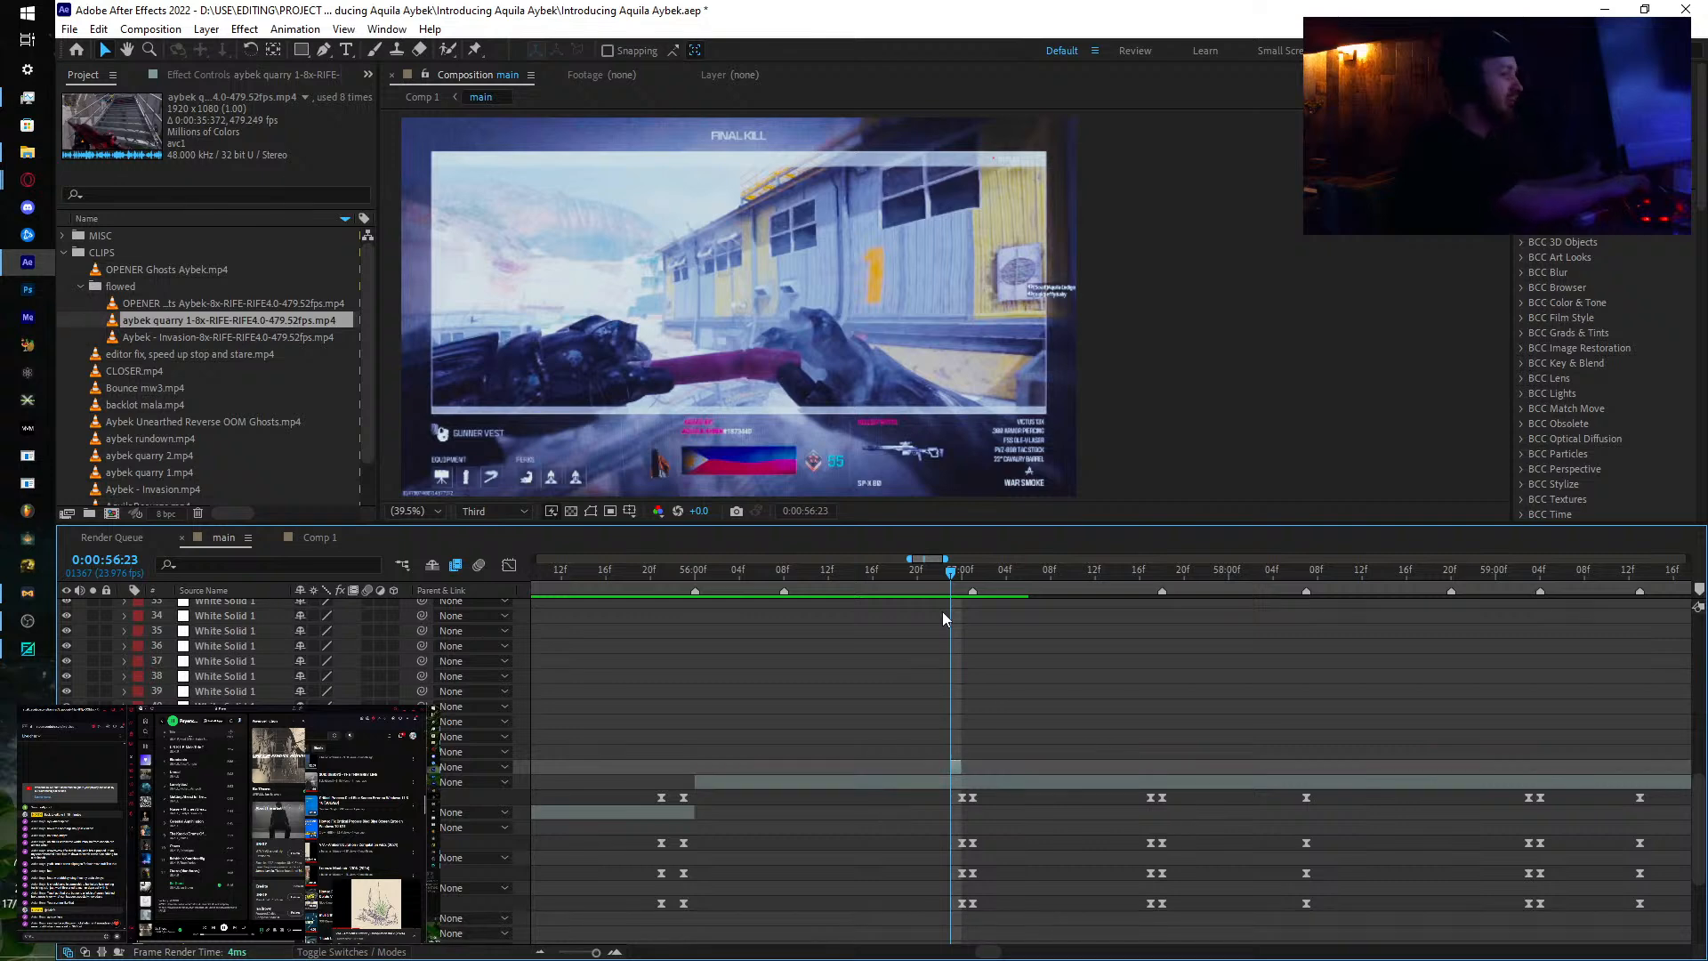
{"action": "key", "text": "Page_Down"}
{"action": "key", "text": "Page_Down"}
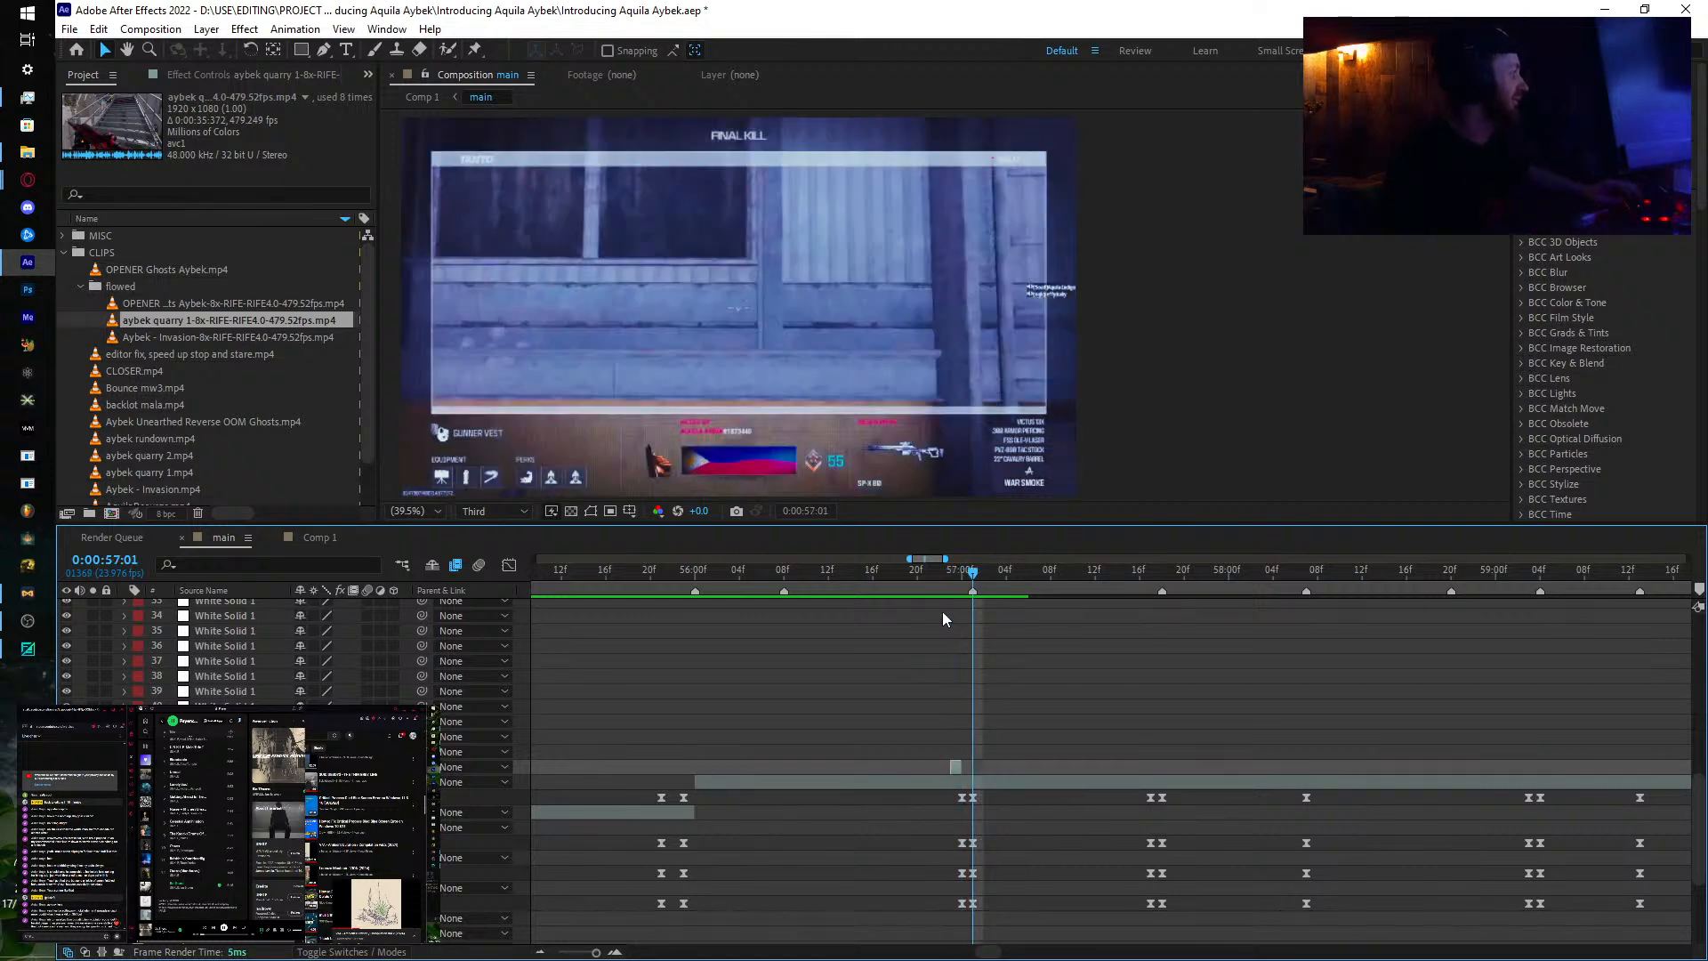
{"action": "key", "text": "Page_Up"}
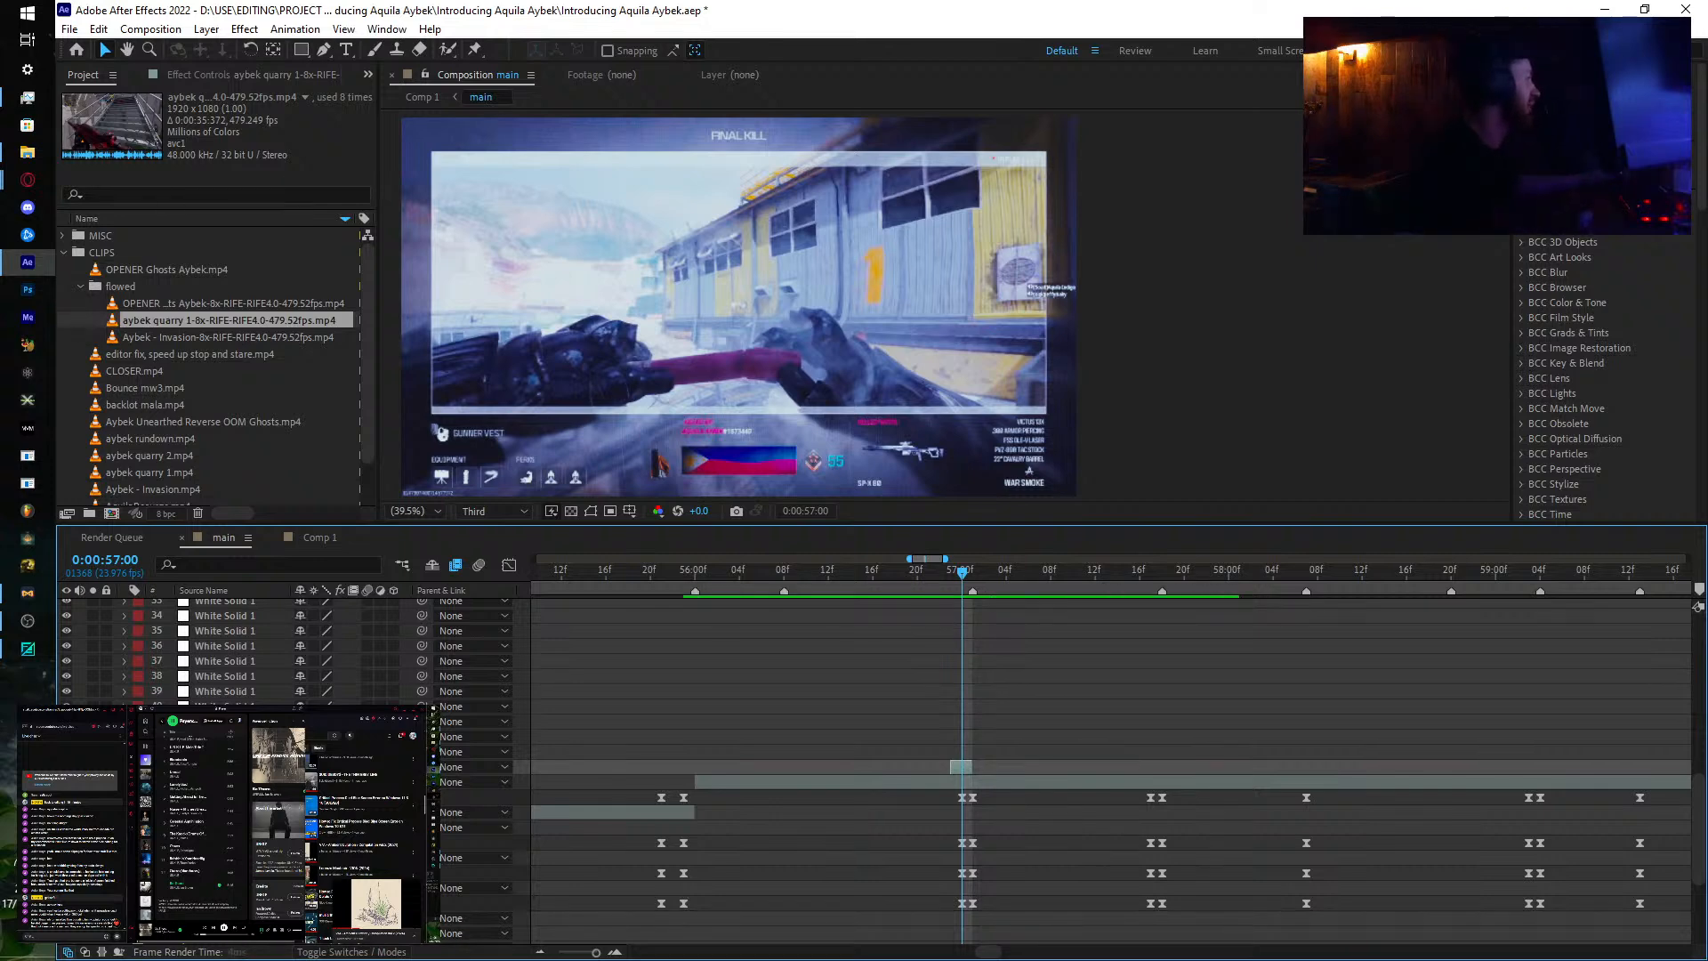
Step: Add adjusted time remap keyframes at 0:00:57:02 and 0:00:57:03 on the long quarry clip beneath the short copy
{"action": "left_click", "coordinate": [972, 574]}
{"action": "mouse_move", "coordinate": [972, 578]}
{"action": "left_mouse_down"}
{"action": "mouse_move", "coordinate": [930, 580]}
{"action": "mouse_move", "coordinate": [1018, 587]}
{"action": "mouse_move", "coordinate": [988, 593]}
{"action": "left_mouse_up"}
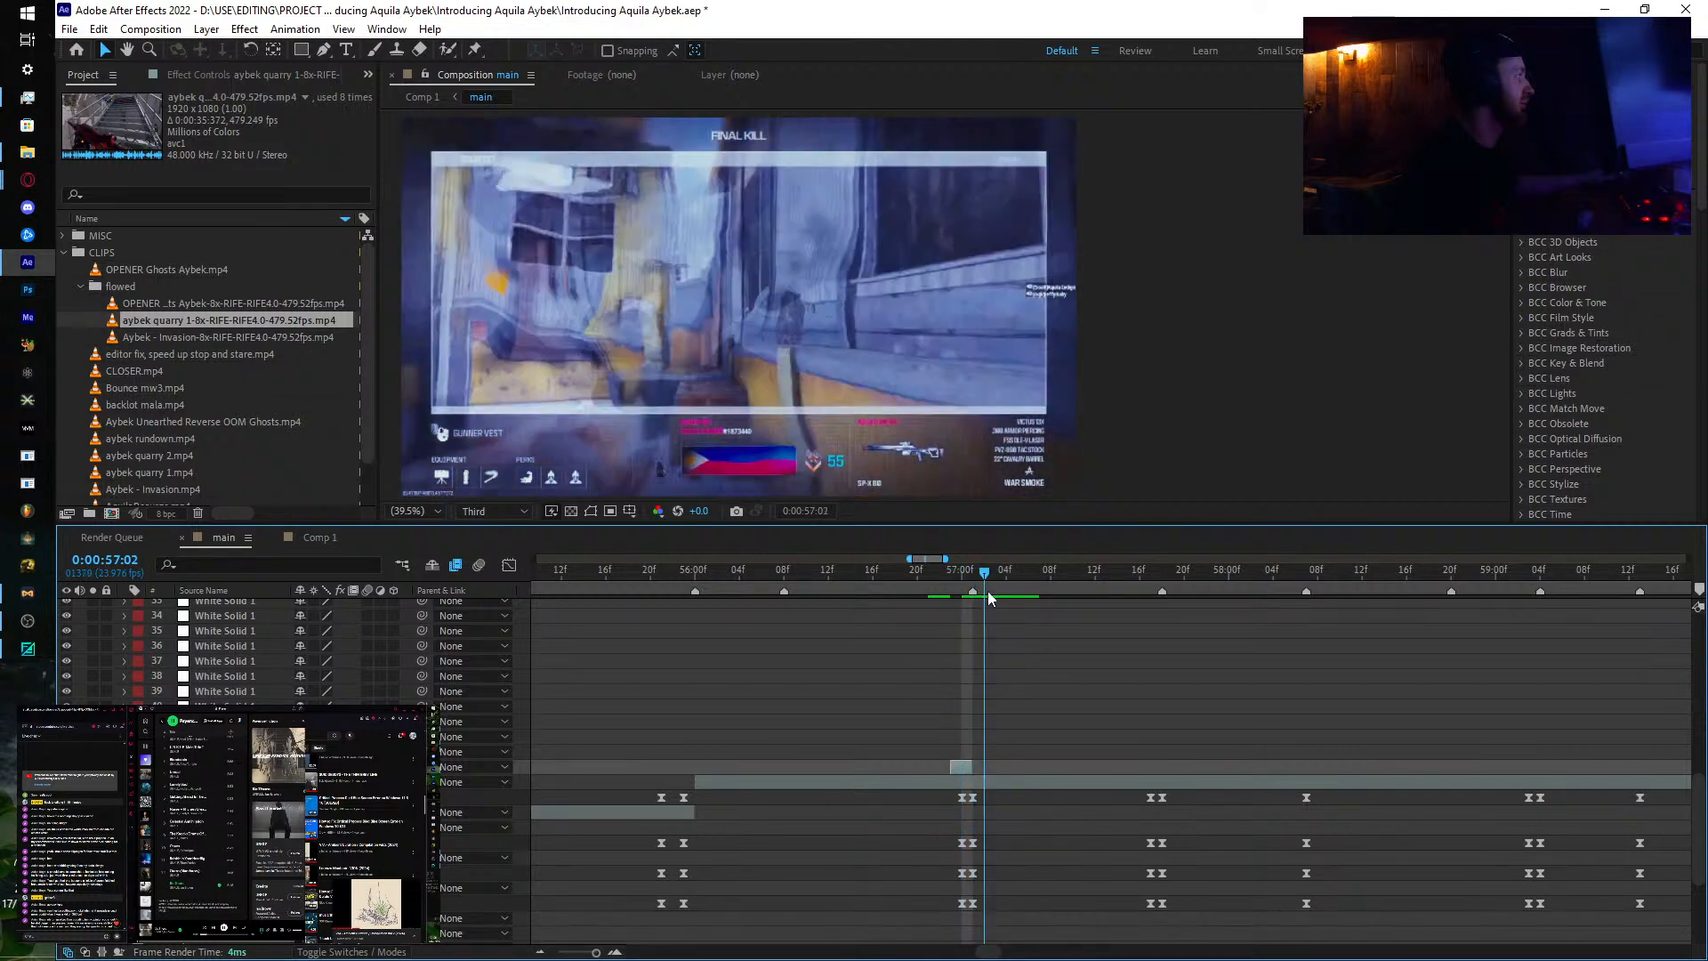
{"action": "key", "text": "ctrl+v"}
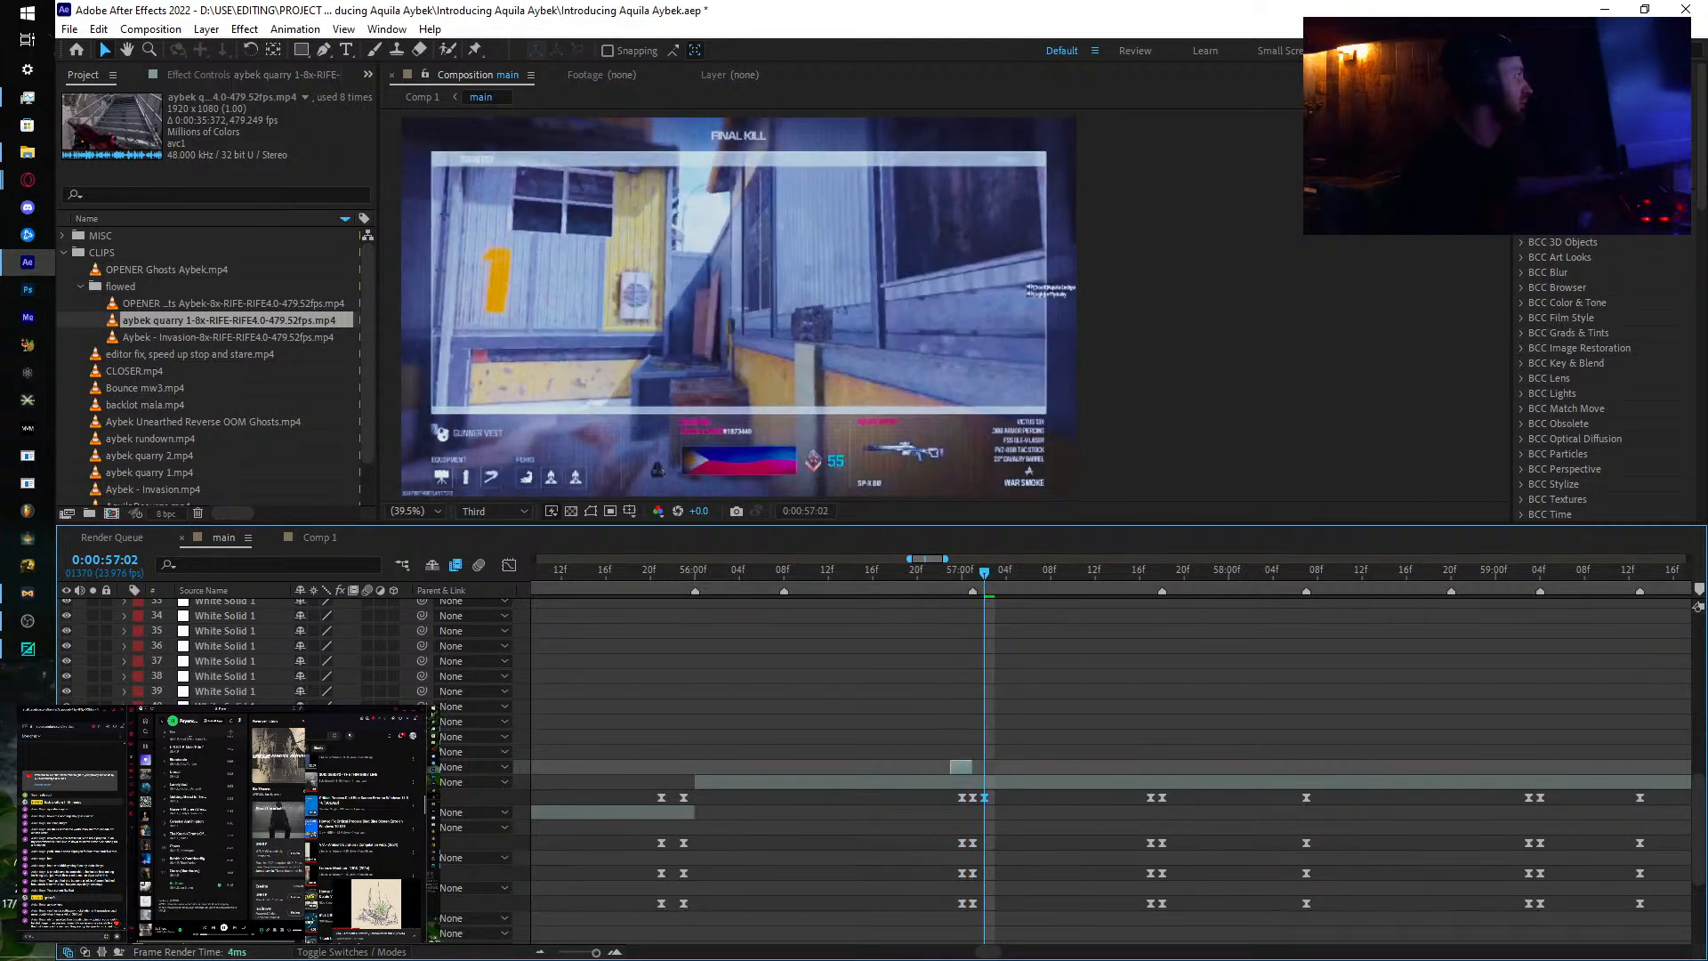
{"action": "left_click", "coordinate": [889, 782]}
{"action": "left_click_drag", "start_coordinate": [986, 578], "coordinate": [996, 578]}
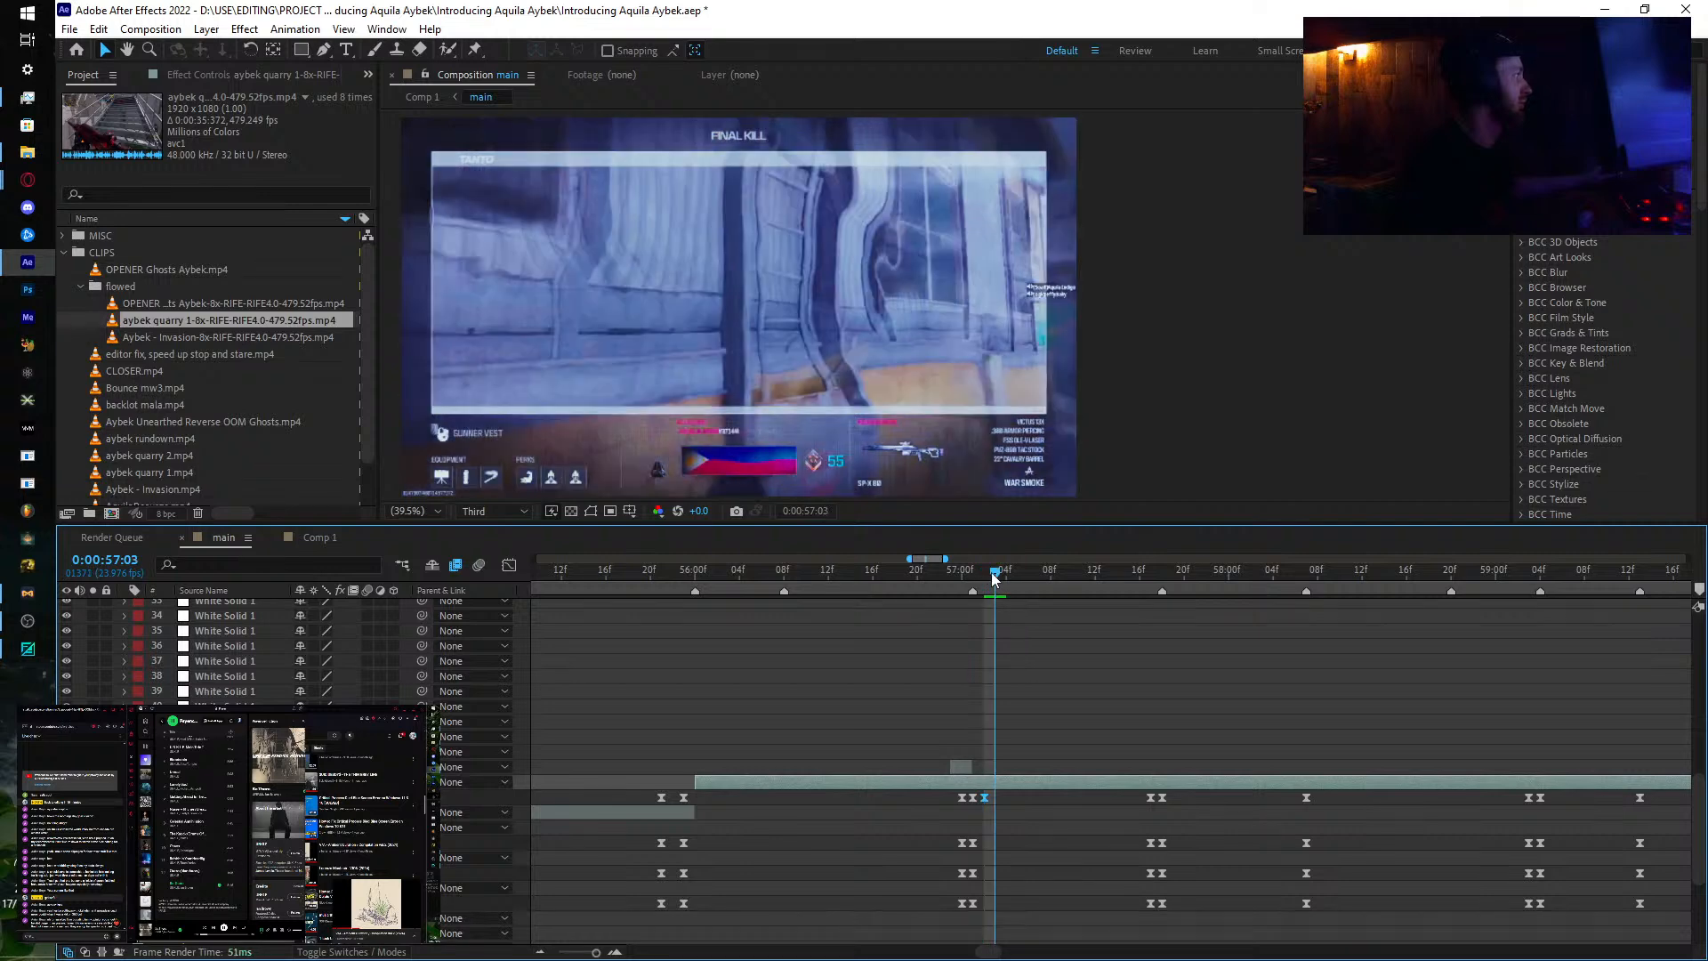
{"action": "key", "text": "ctrl+v"}
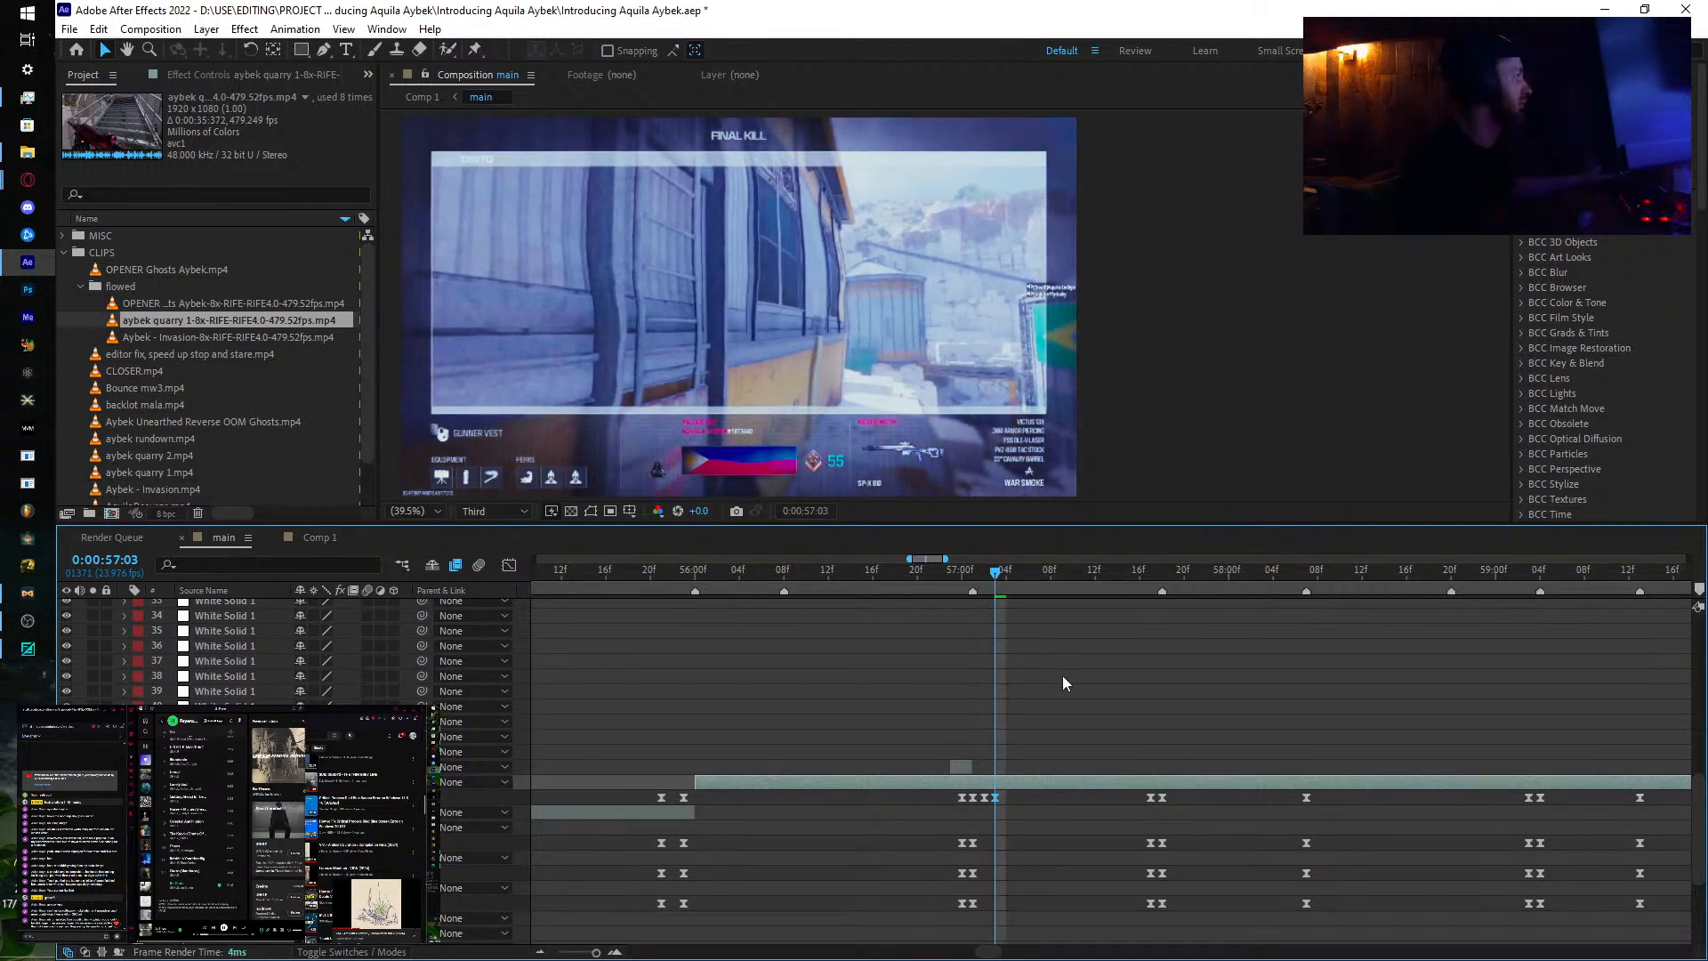
Step: Continue the frame-by-frame retime with time remap keyframes at 0:00:57:04, 0:00:57:05 and 0:00:57:06
{"action": "left_click_drag", "start_coordinate": [1002, 578], "coordinate": [1005, 577]}
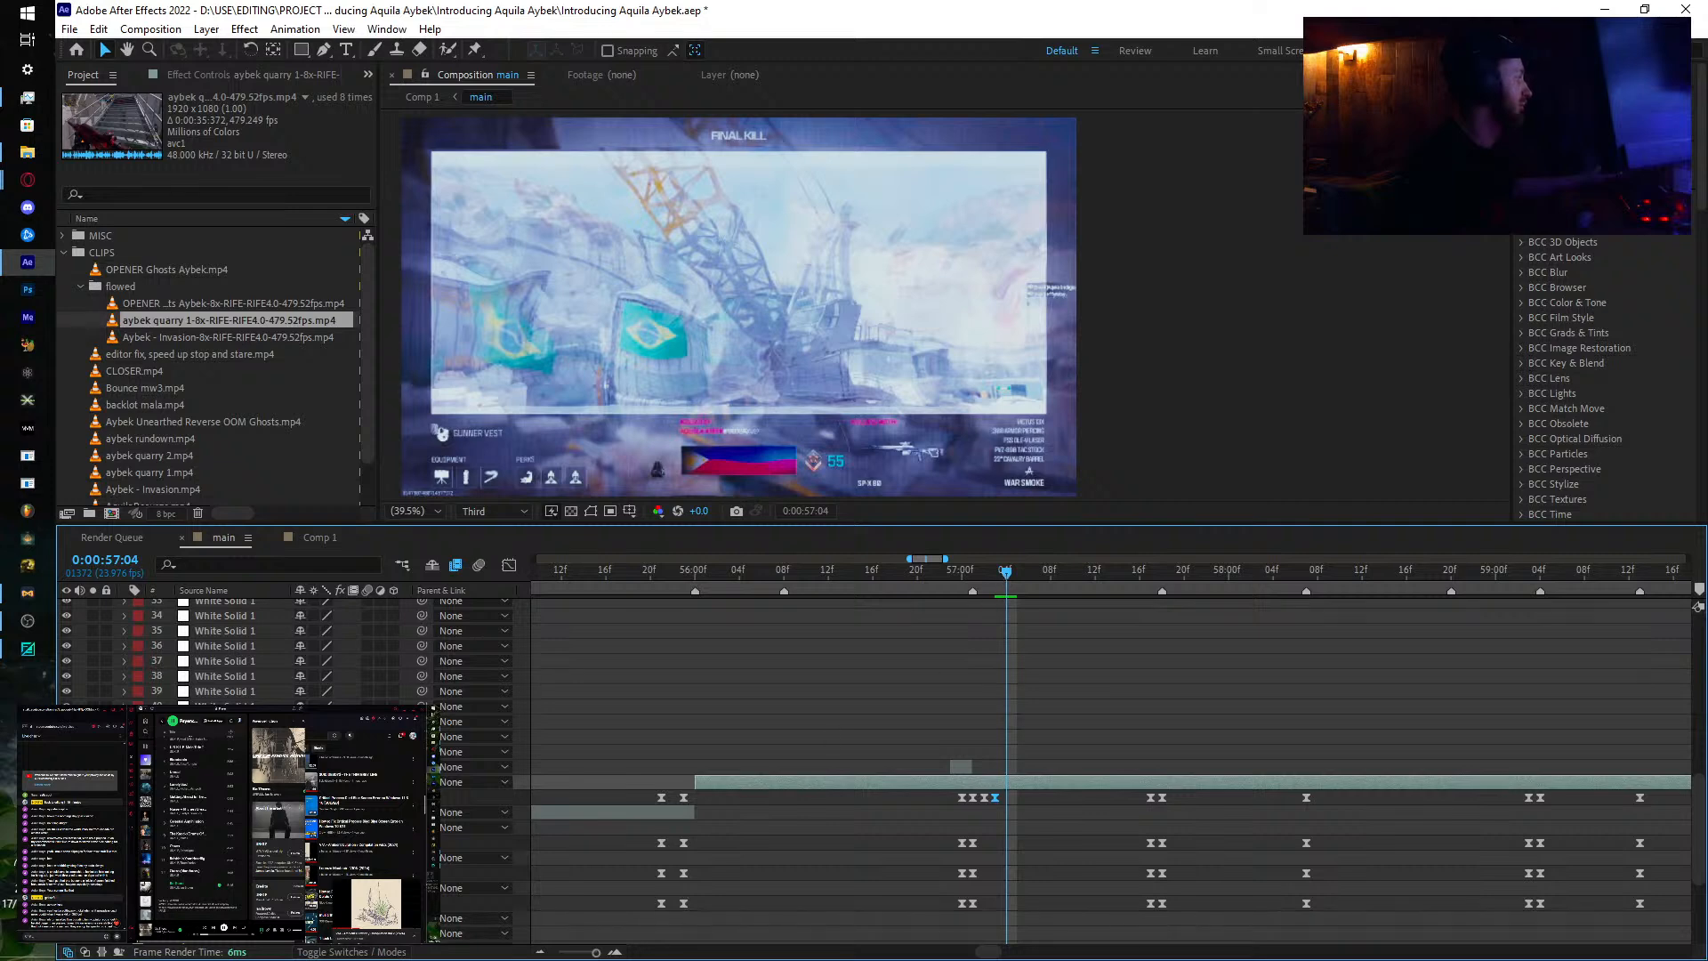
{"action": "key", "text": "ctrl+v"}
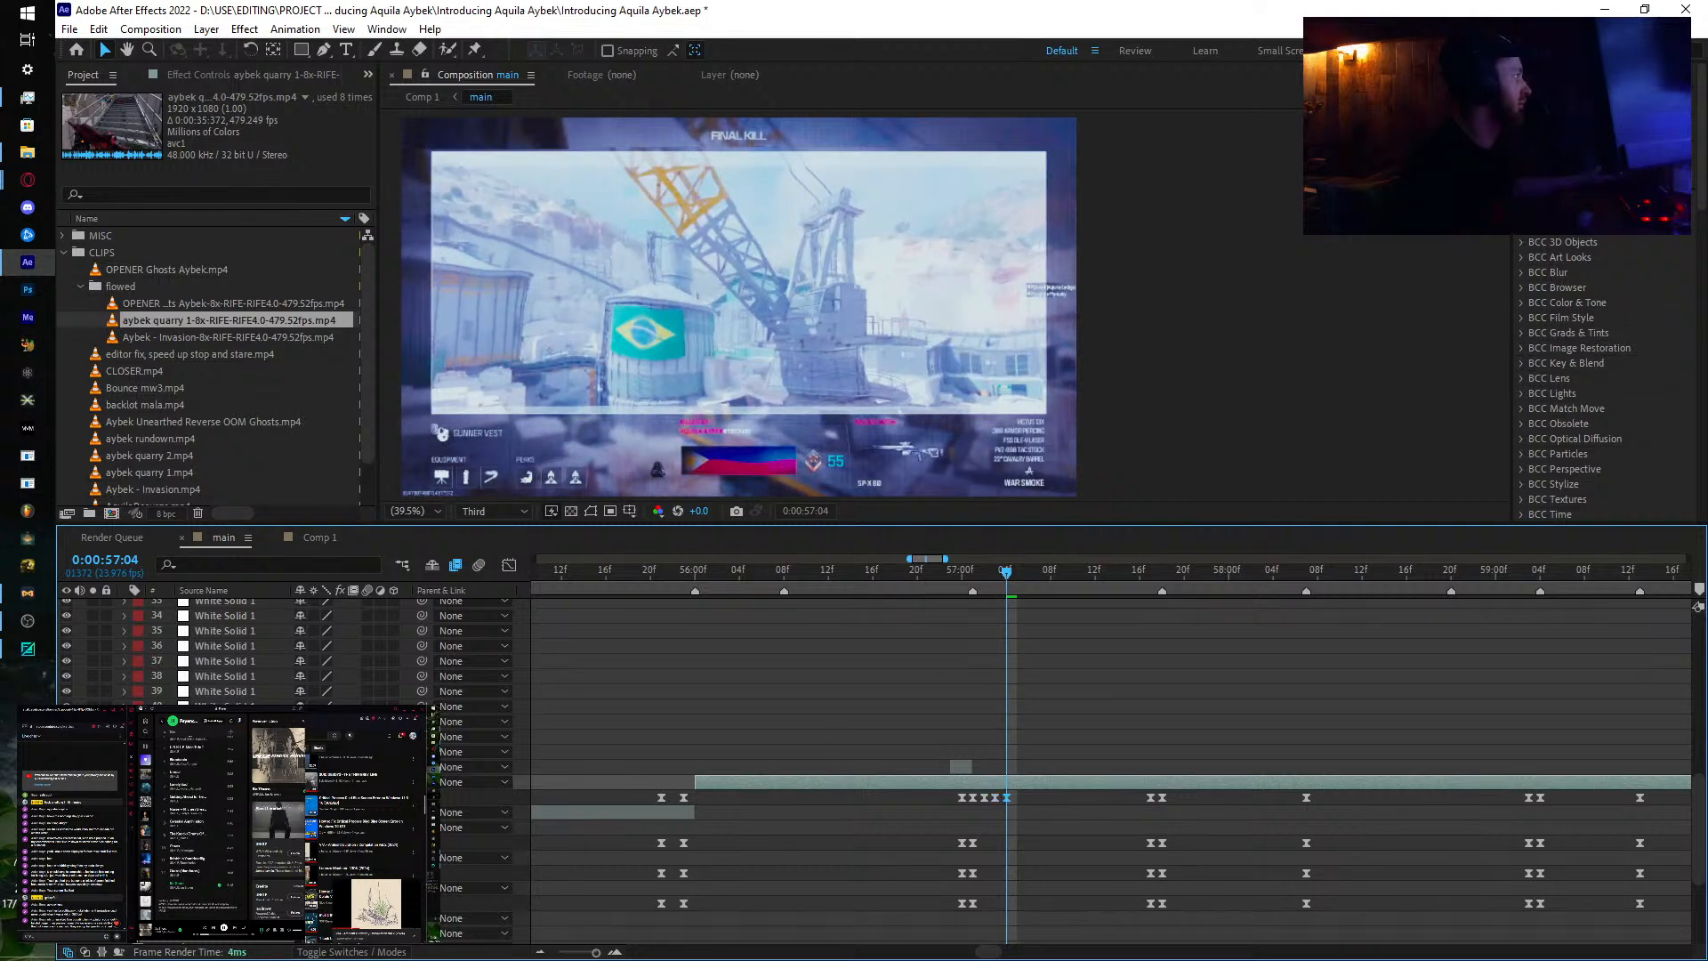
{"action": "left_click_drag", "start_coordinate": [1006, 577], "coordinate": [1017, 577]}
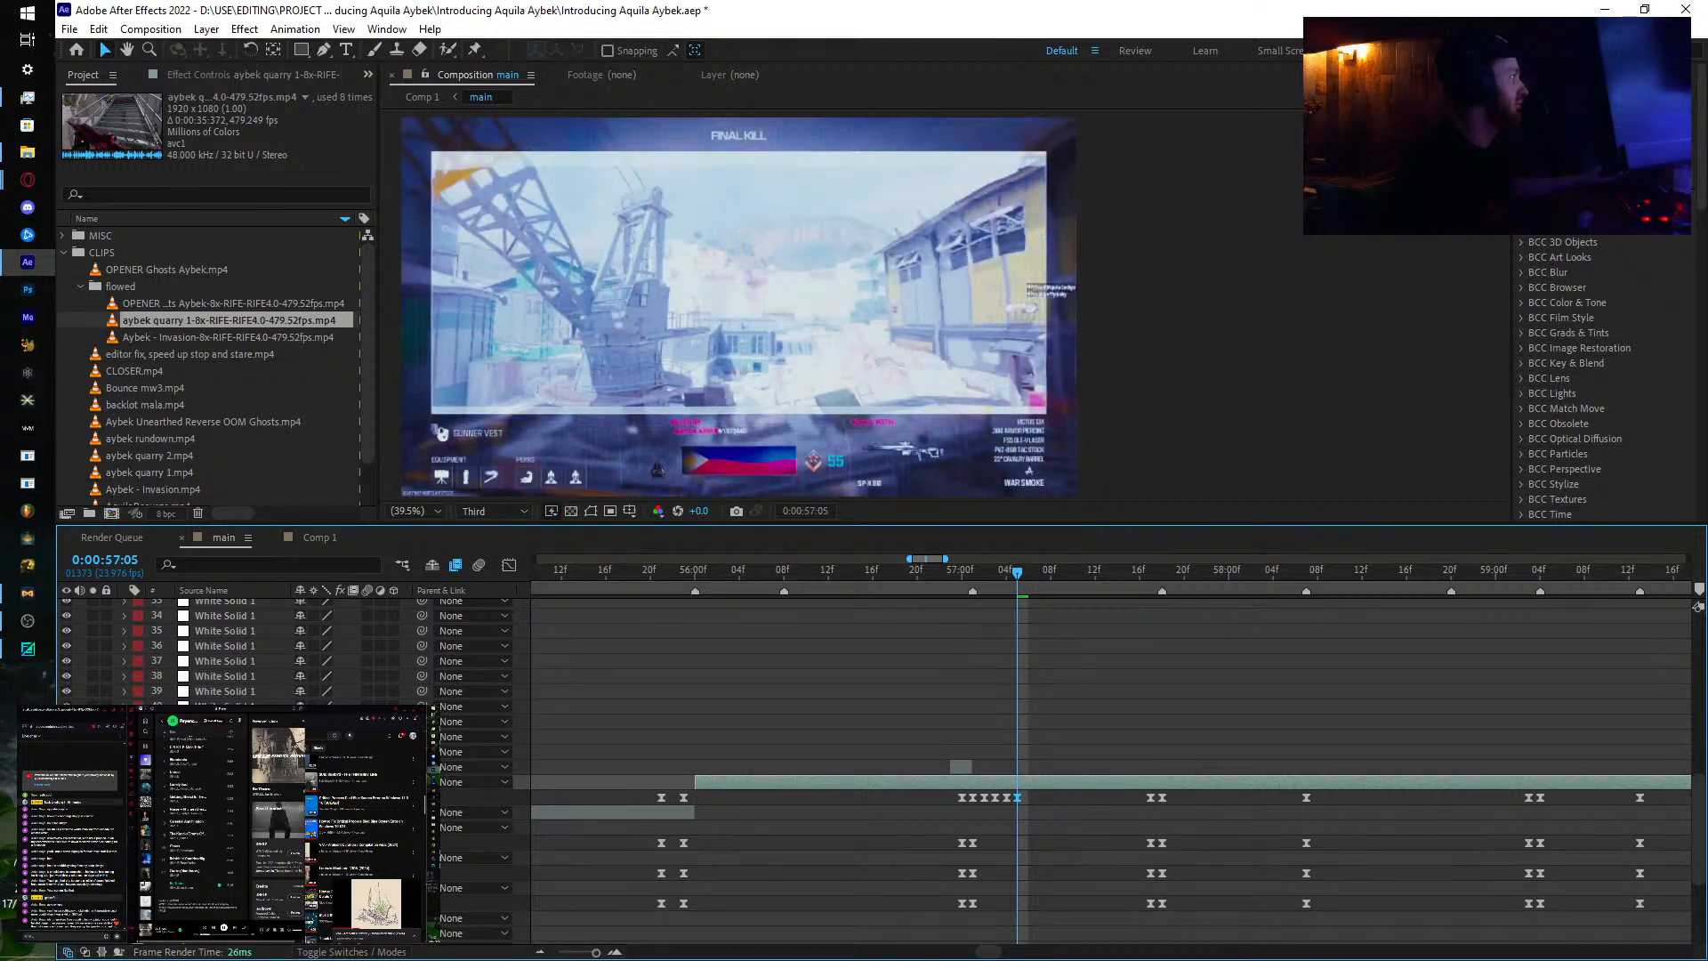
{"action": "left_click_drag", "start_coordinate": [1018, 580], "coordinate": [1027, 580]}
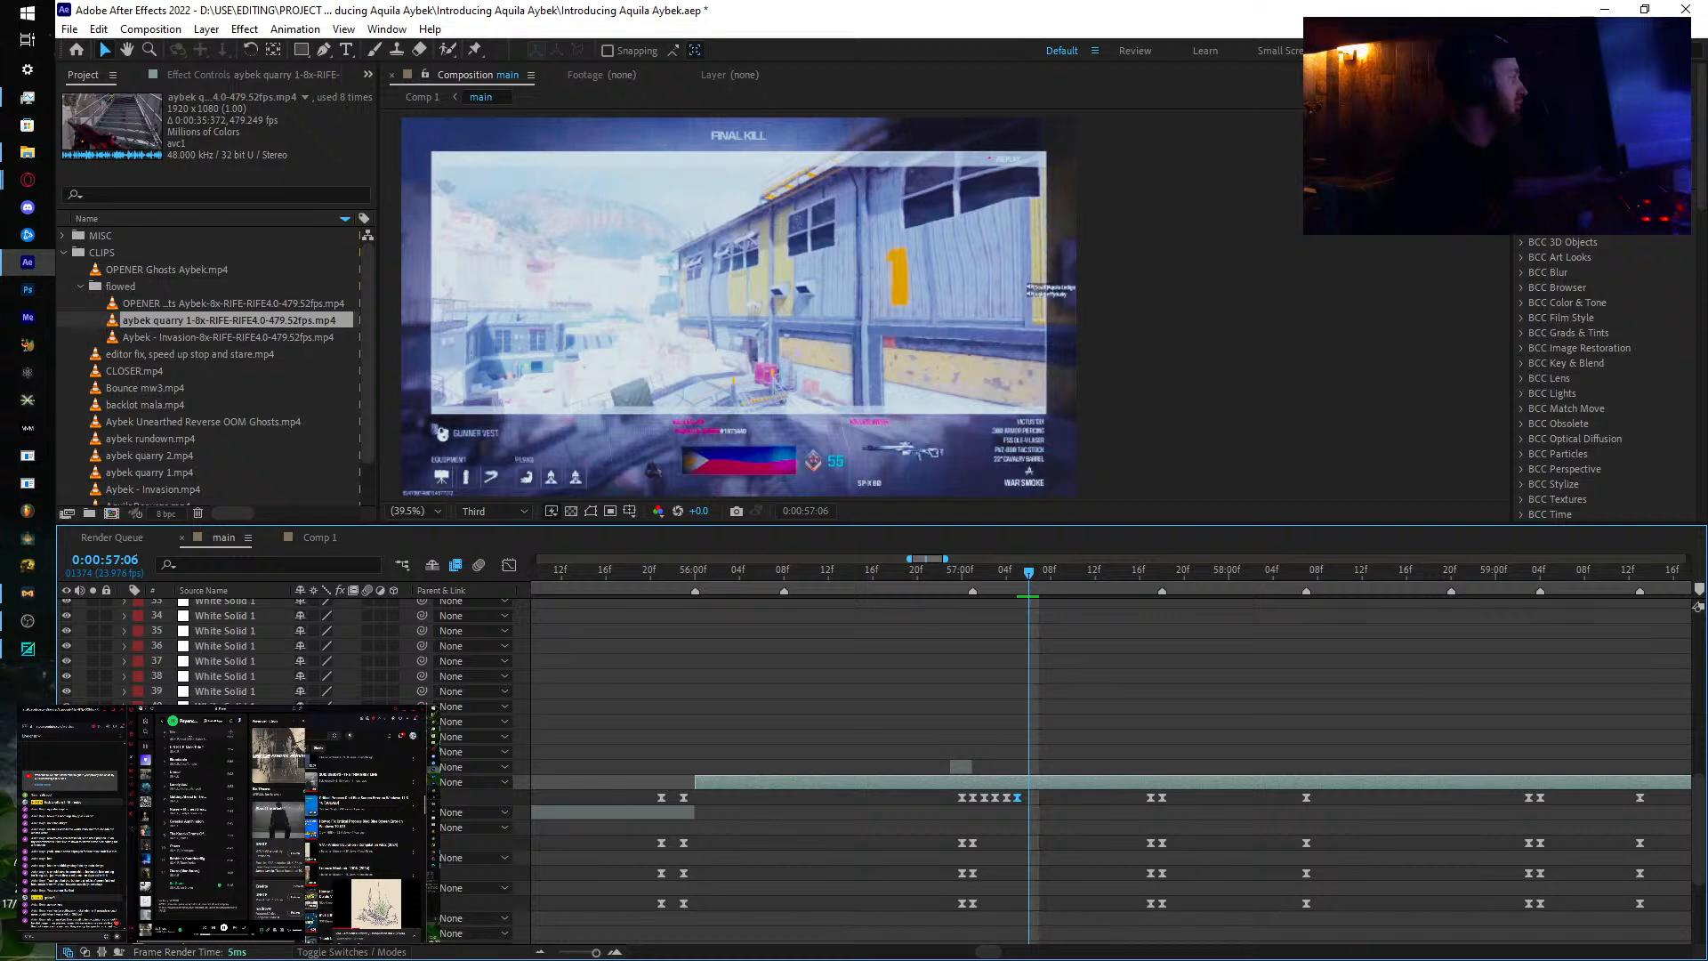
Step: Move the footage forward at new time remap keyframes at 0:00:57:07 and 0:00:57:08 and compare the neighbouring frames
{"action": "key", "text": "Page_Down"}
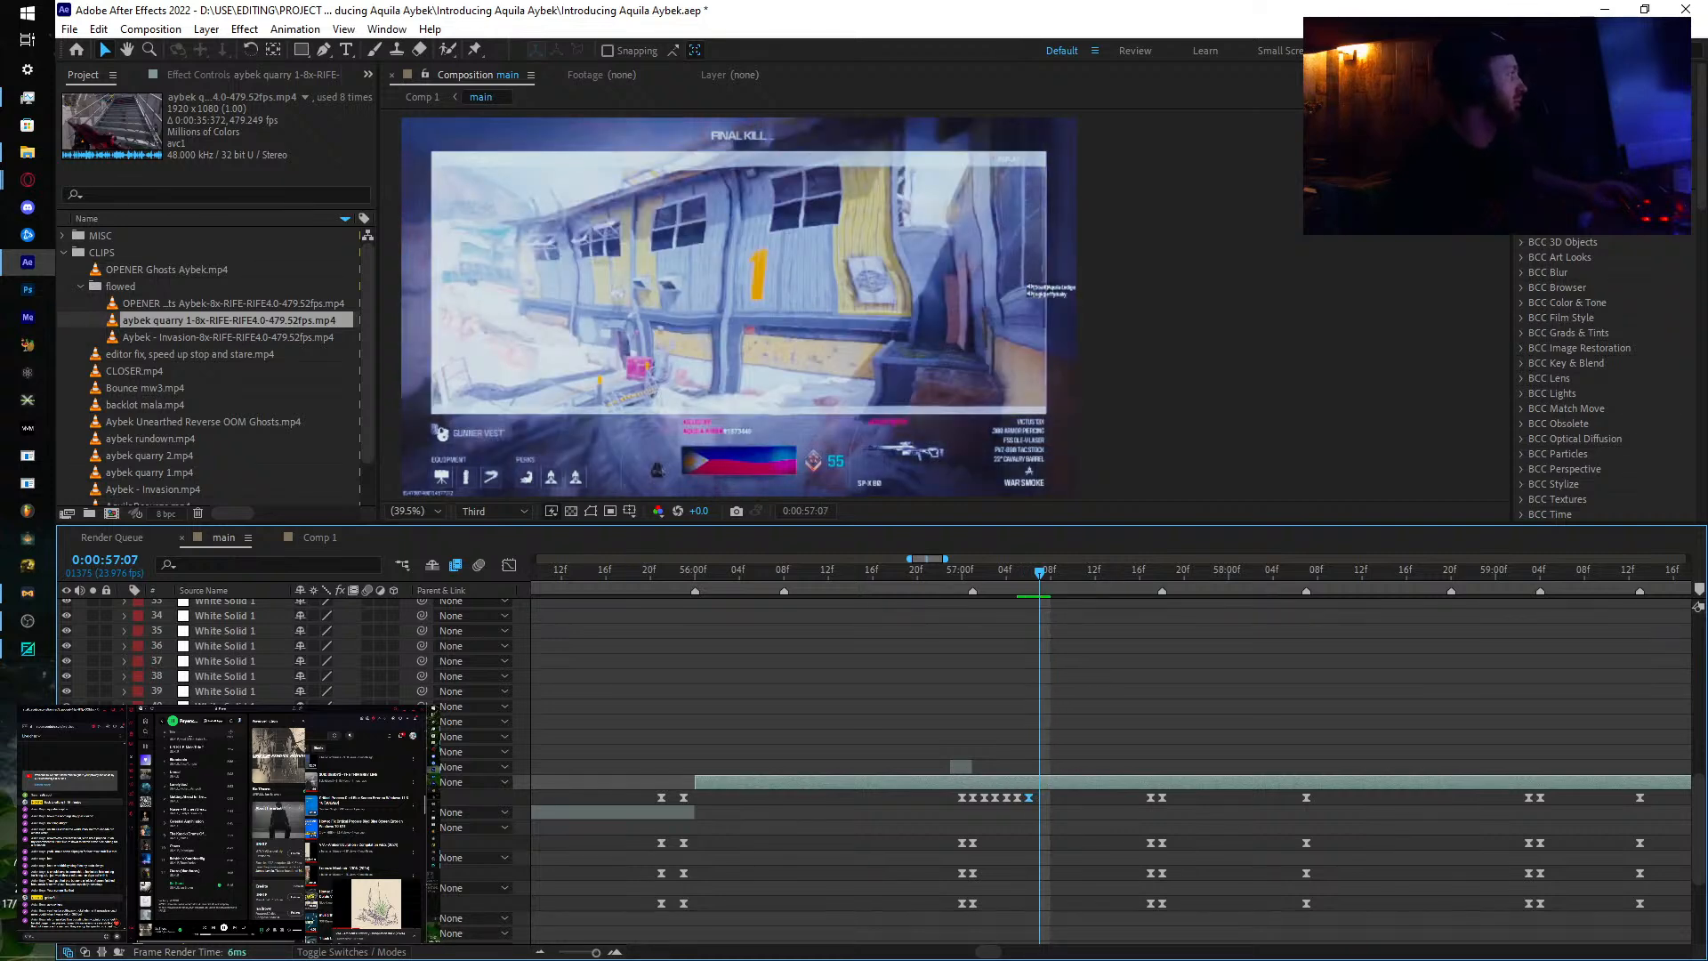
{"action": "left_click_drag", "start_coordinate": [309, 798], "coordinate": [326, 798]}
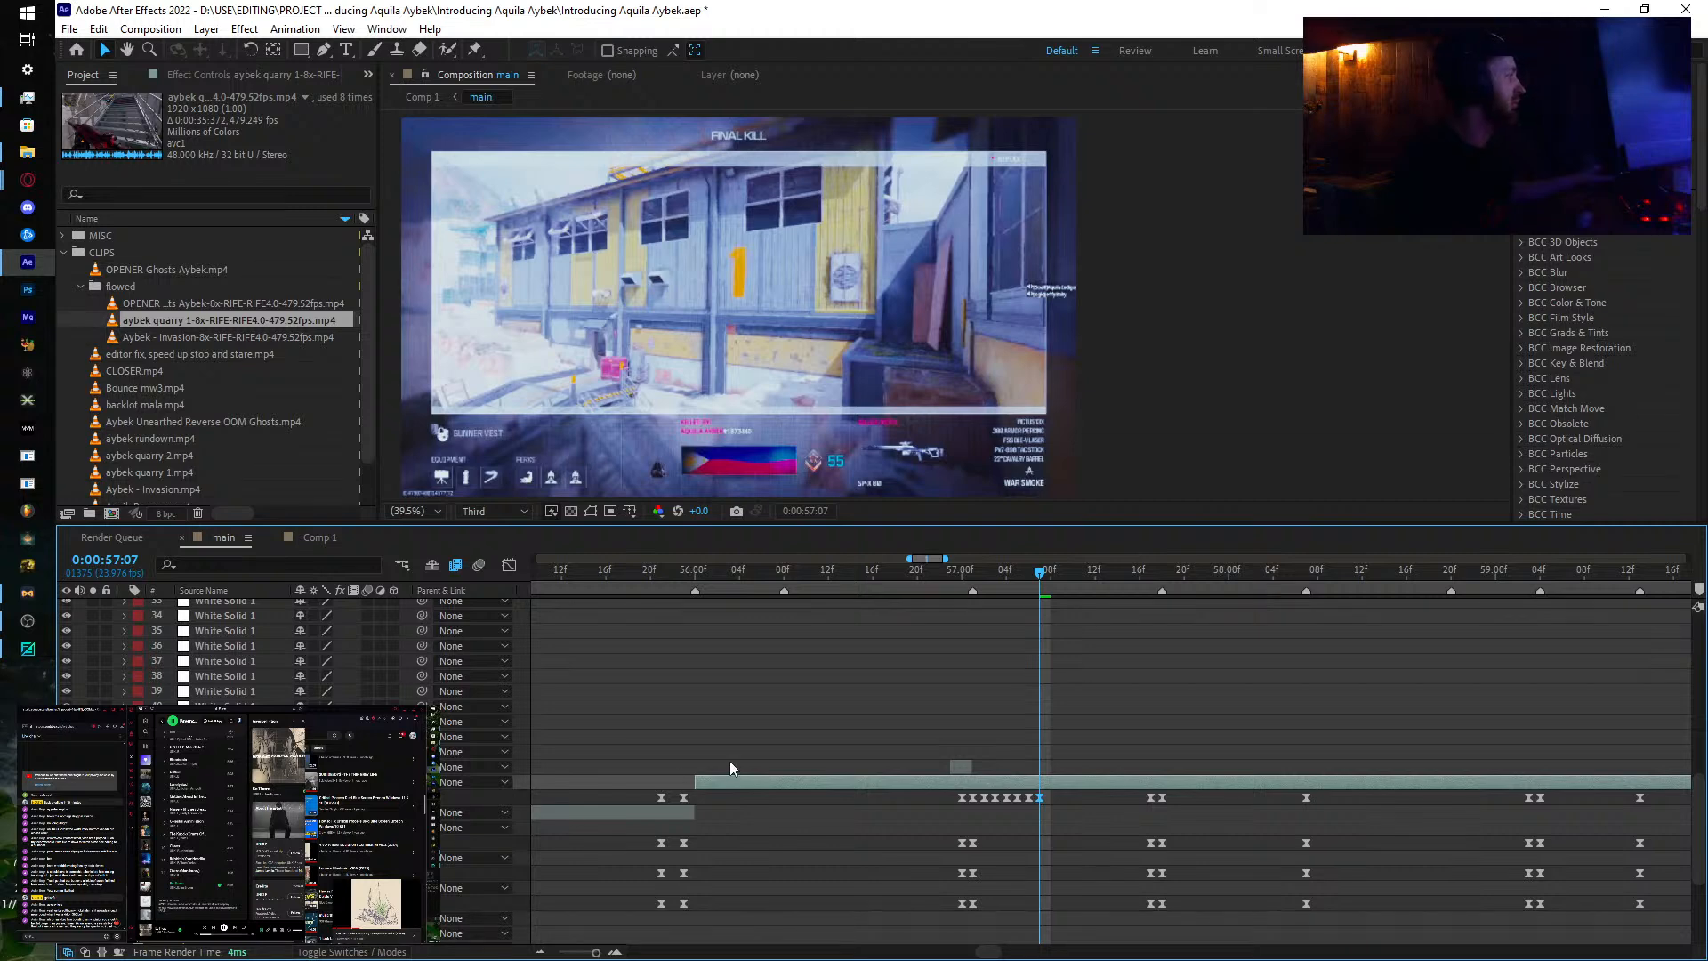
{"action": "key", "text": "Page_Down"}
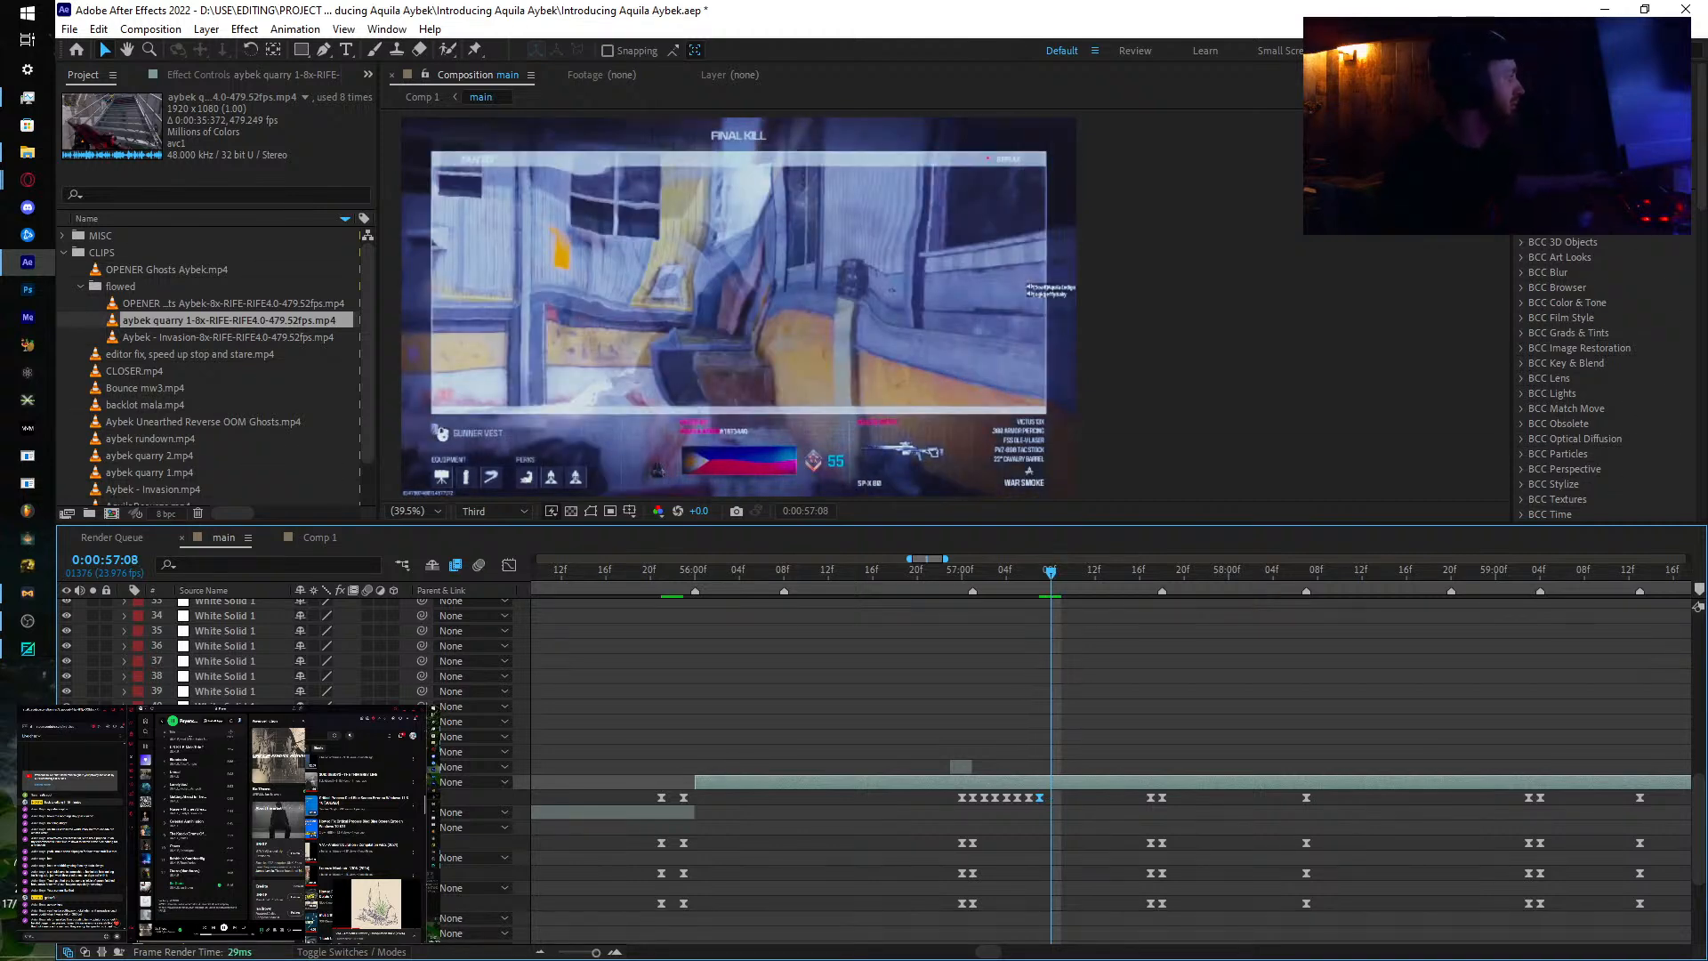
{"action": "left_click_drag", "start_coordinate": [310, 798], "coordinate": [324, 797]}
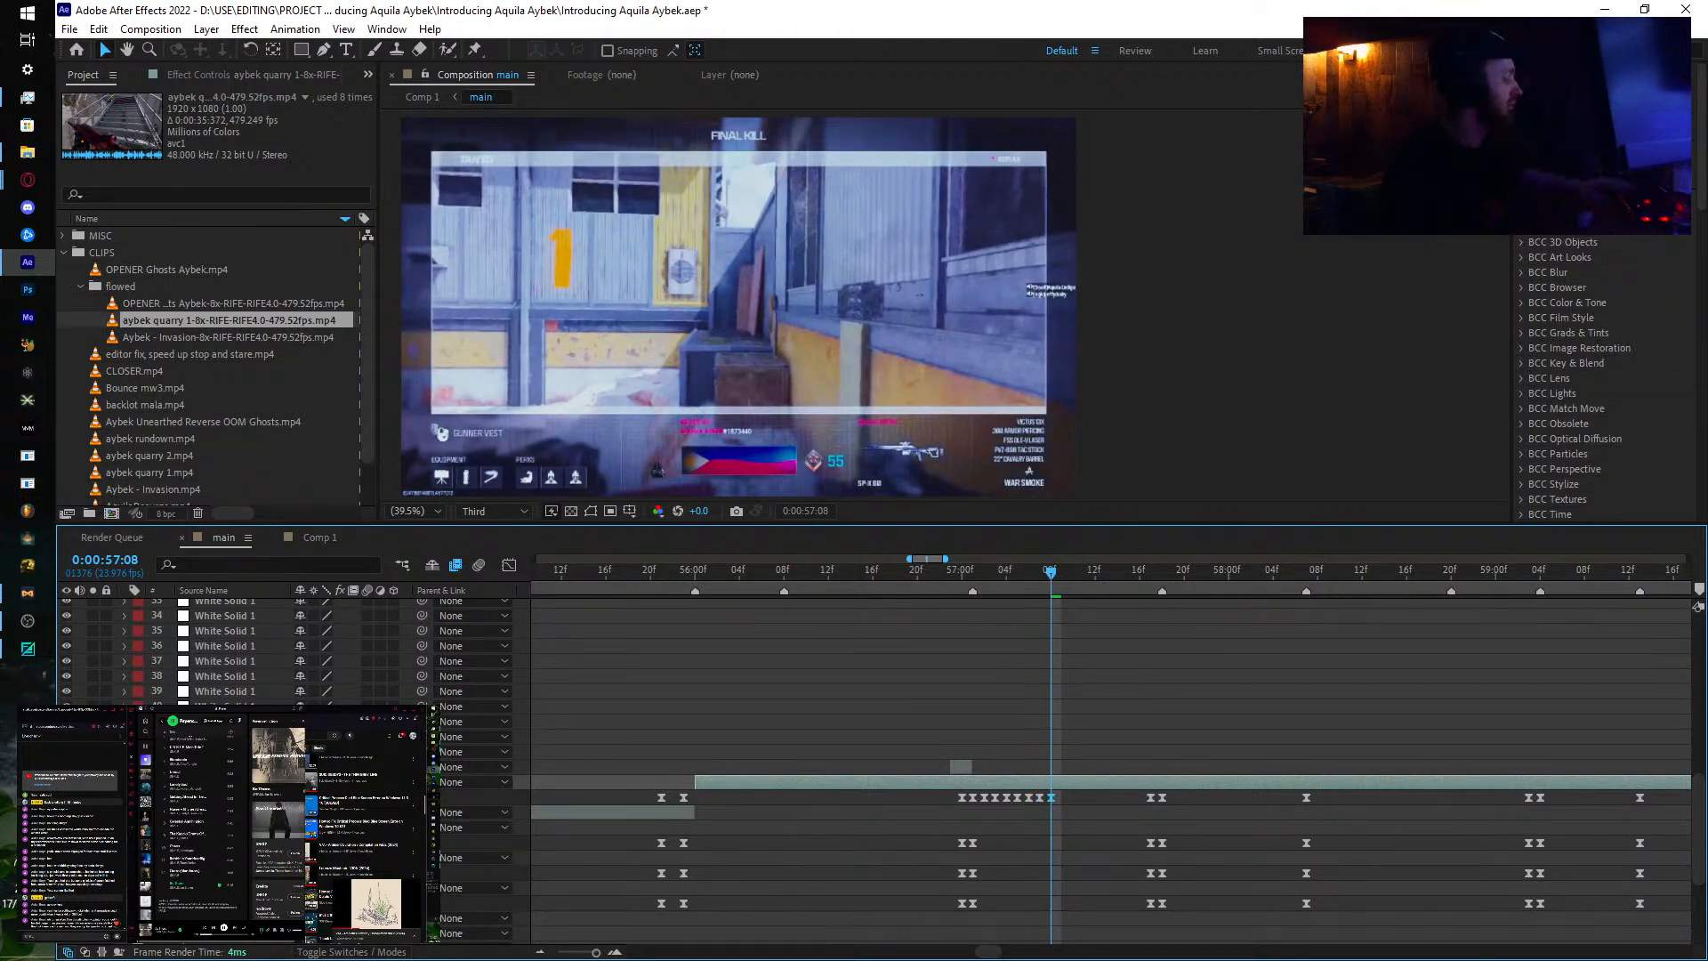
{"action": "key", "text": "Page_Up"}
{"action": "key", "text": "Page_Down"}
{"action": "key", "text": "Page_Down"}
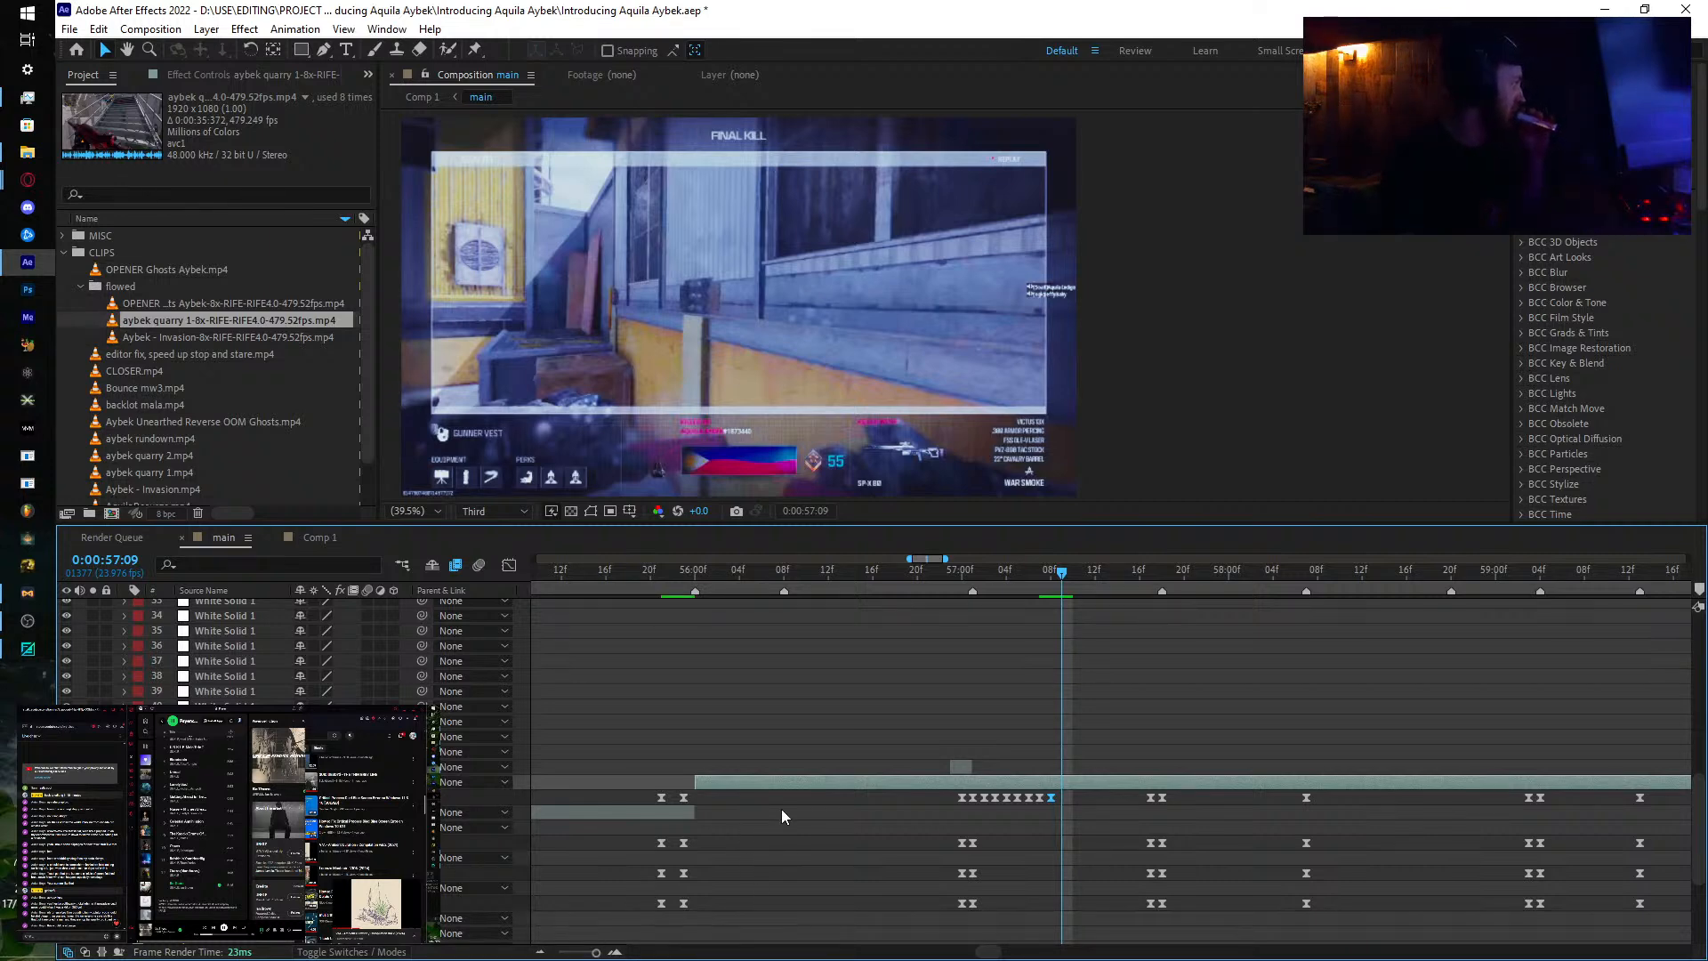
Step: Search the music player for "there you are", open the matching release and play it
{"action": "left_click", "coordinate": [145, 731]}
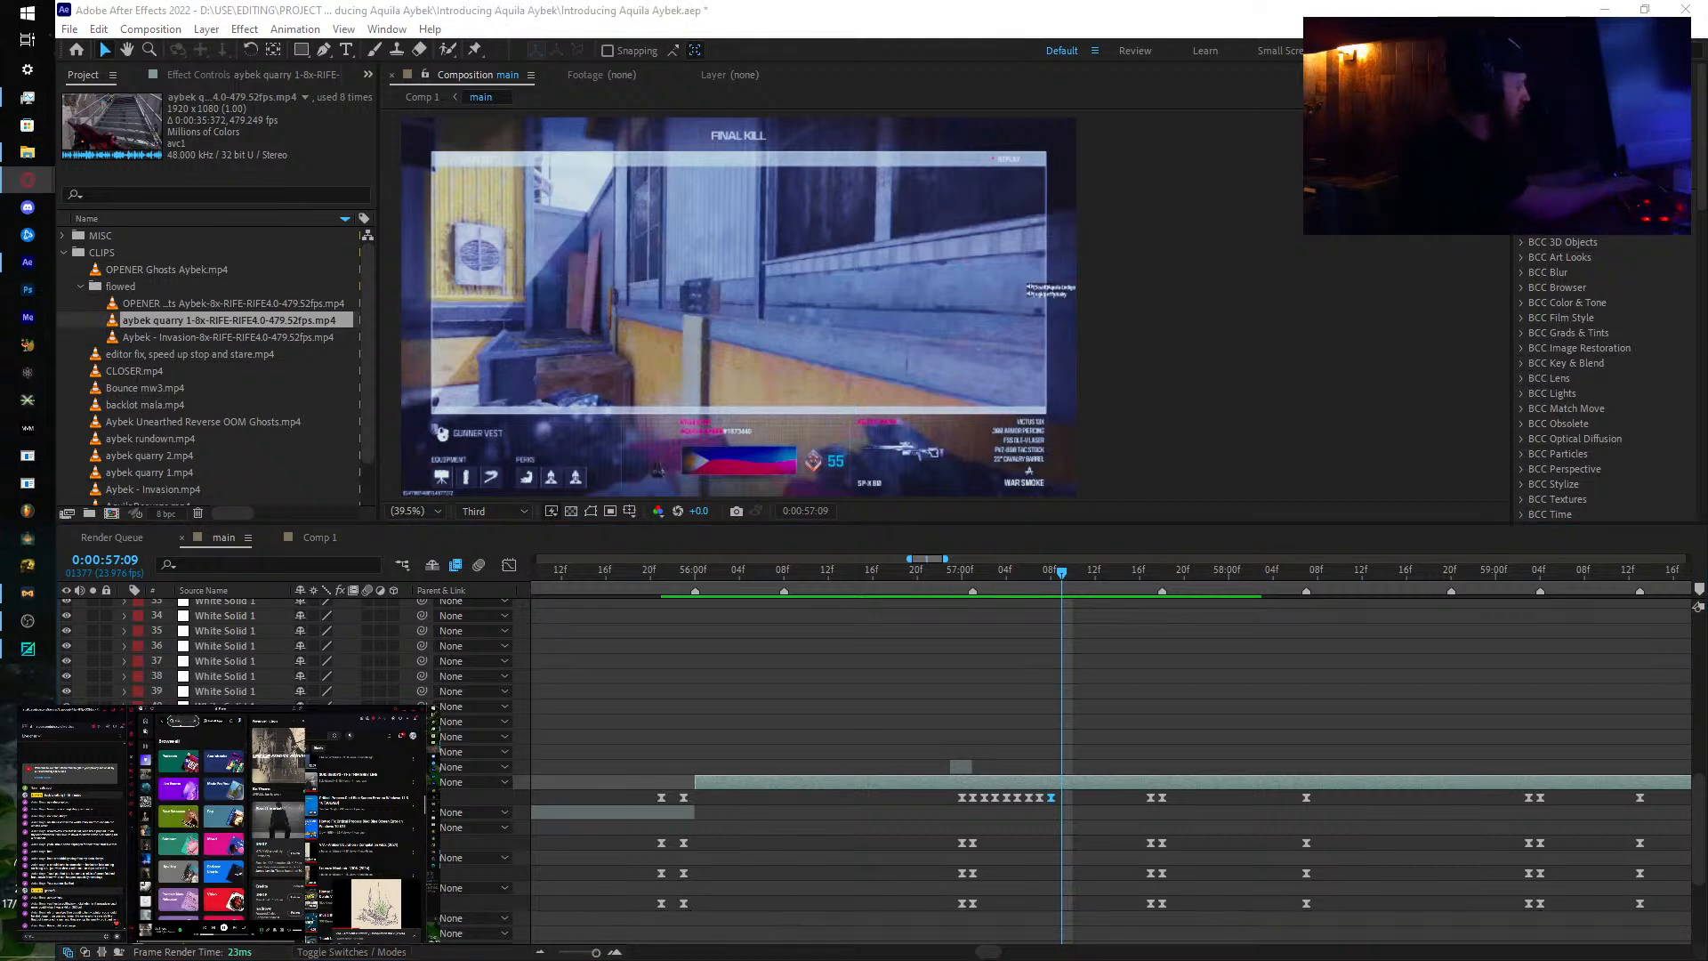
{"action": "type", "text": "there you go"}
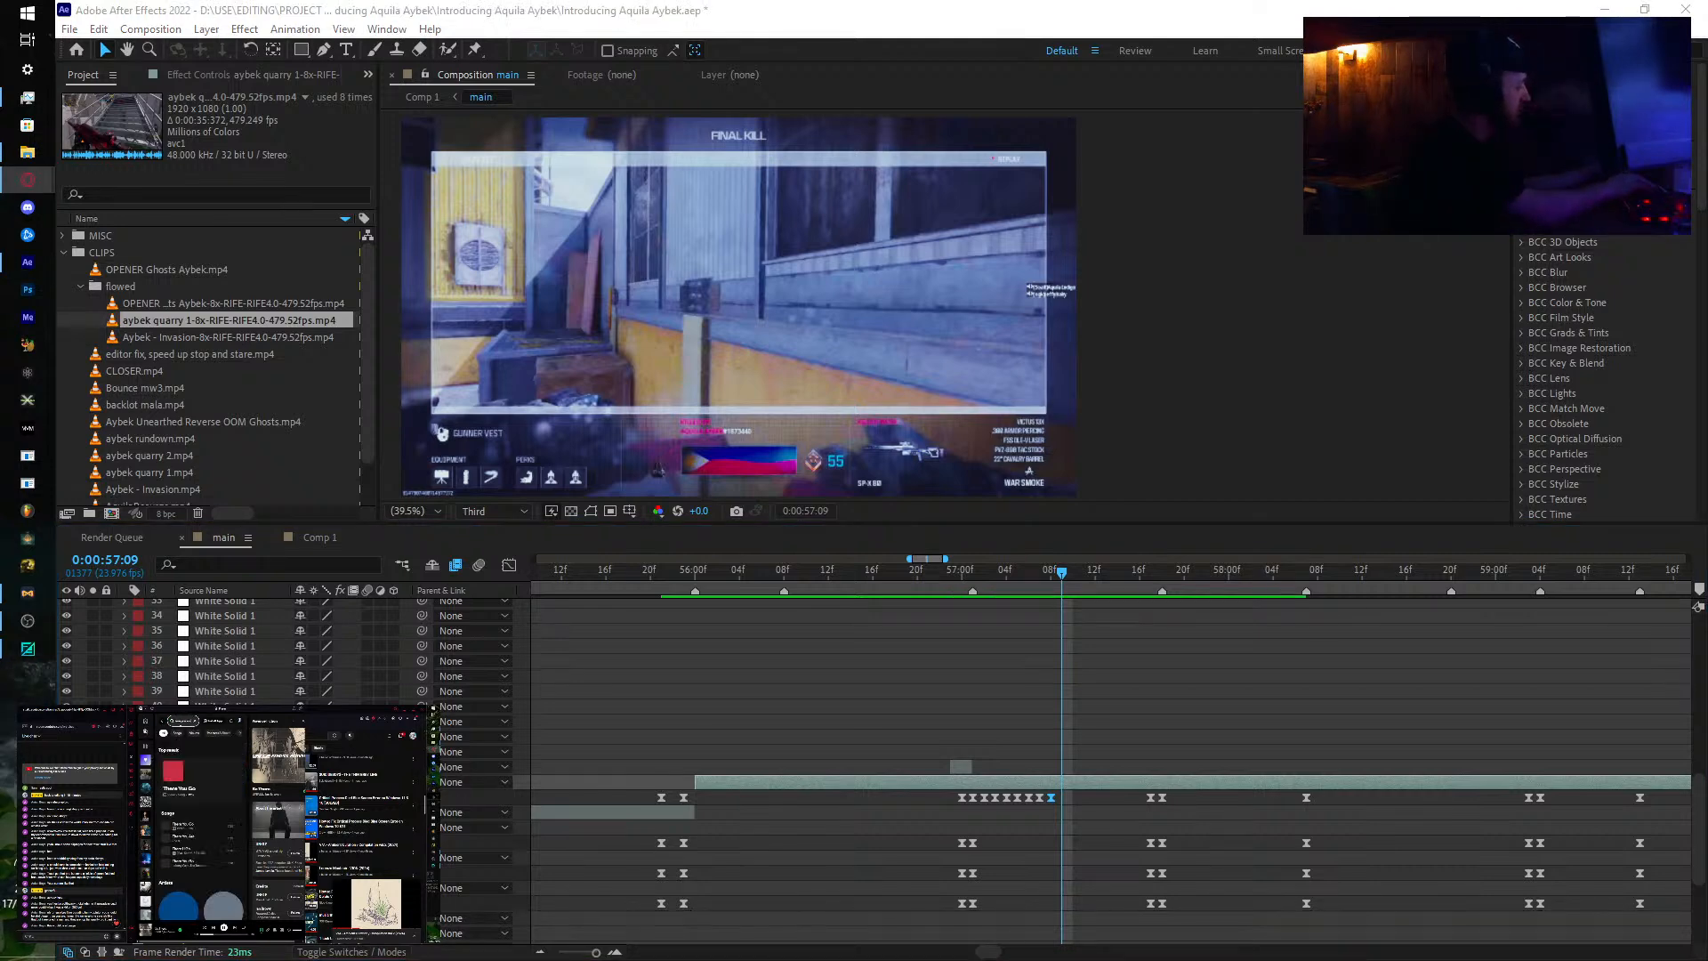
{"action": "type", "text": " are"}
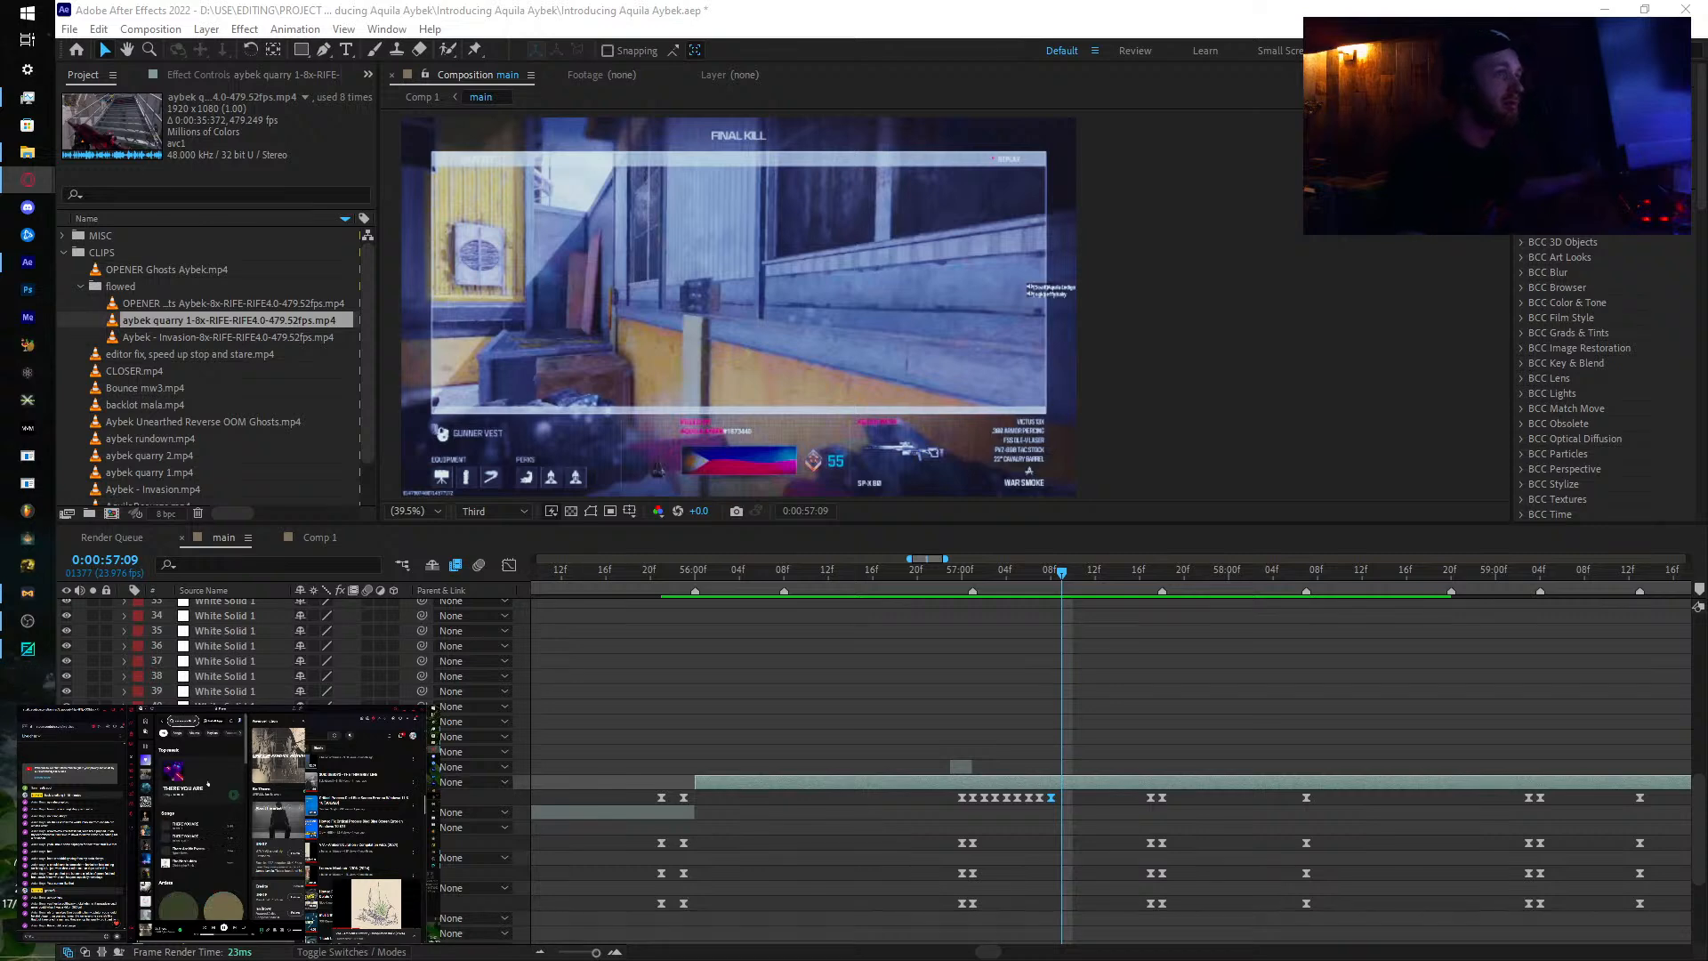
{"action": "left_click", "coordinate": [185, 836]}
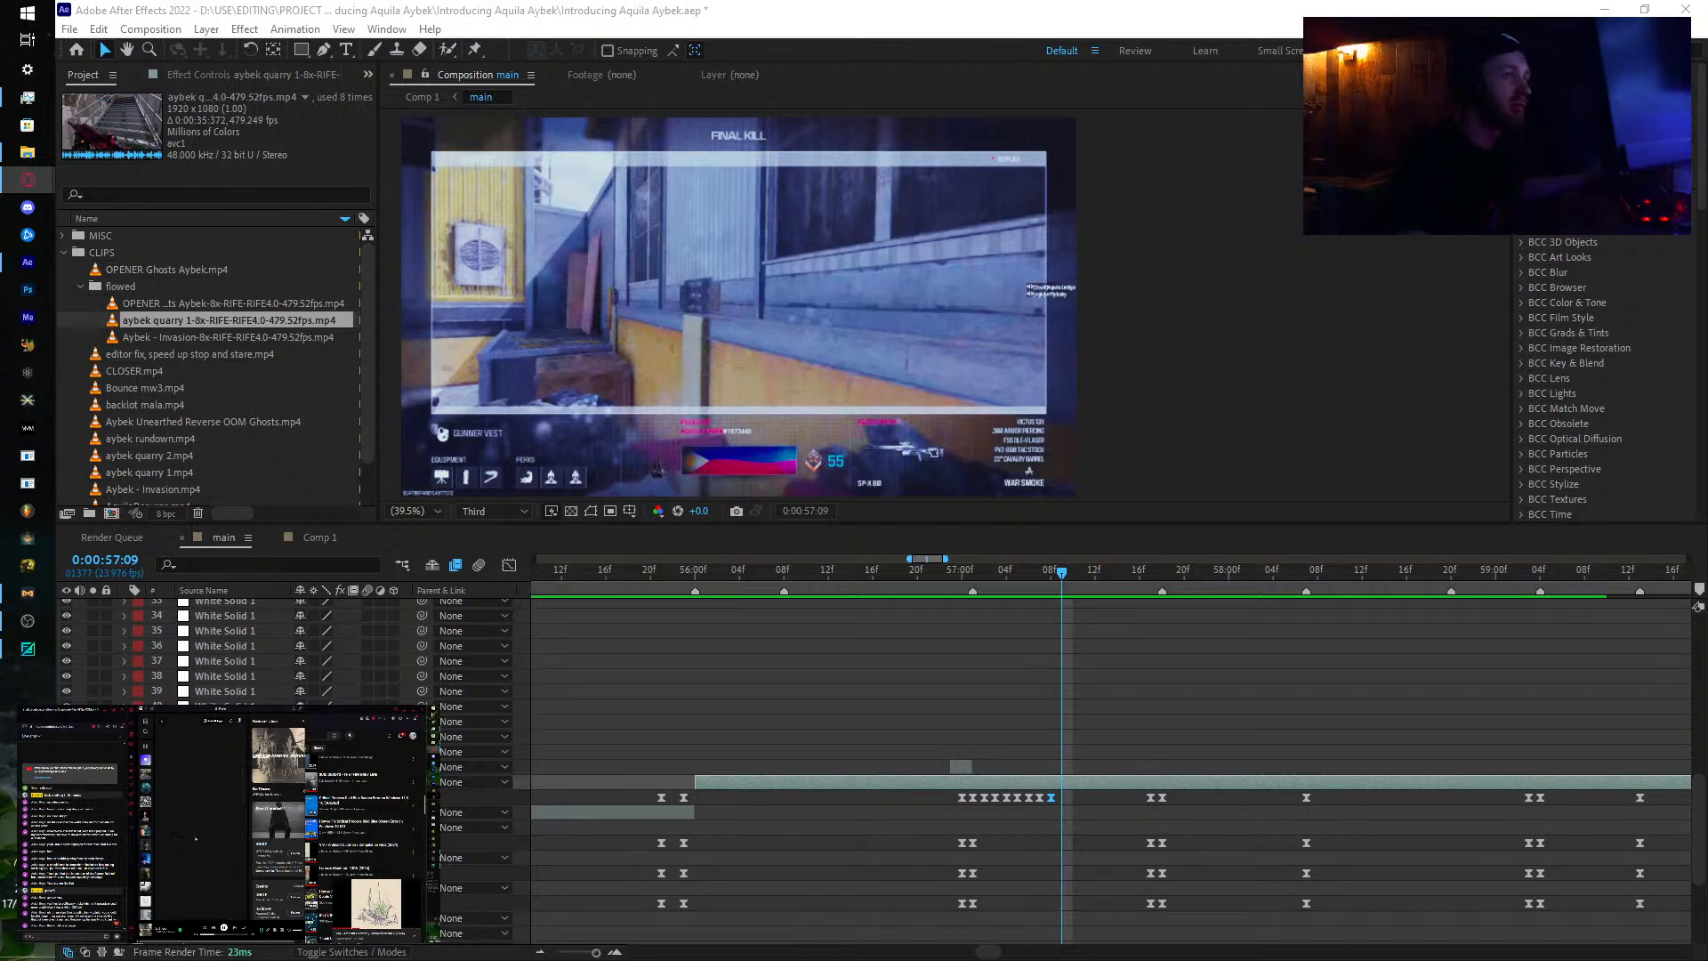
{"action": "left_click", "coordinate": [165, 791]}
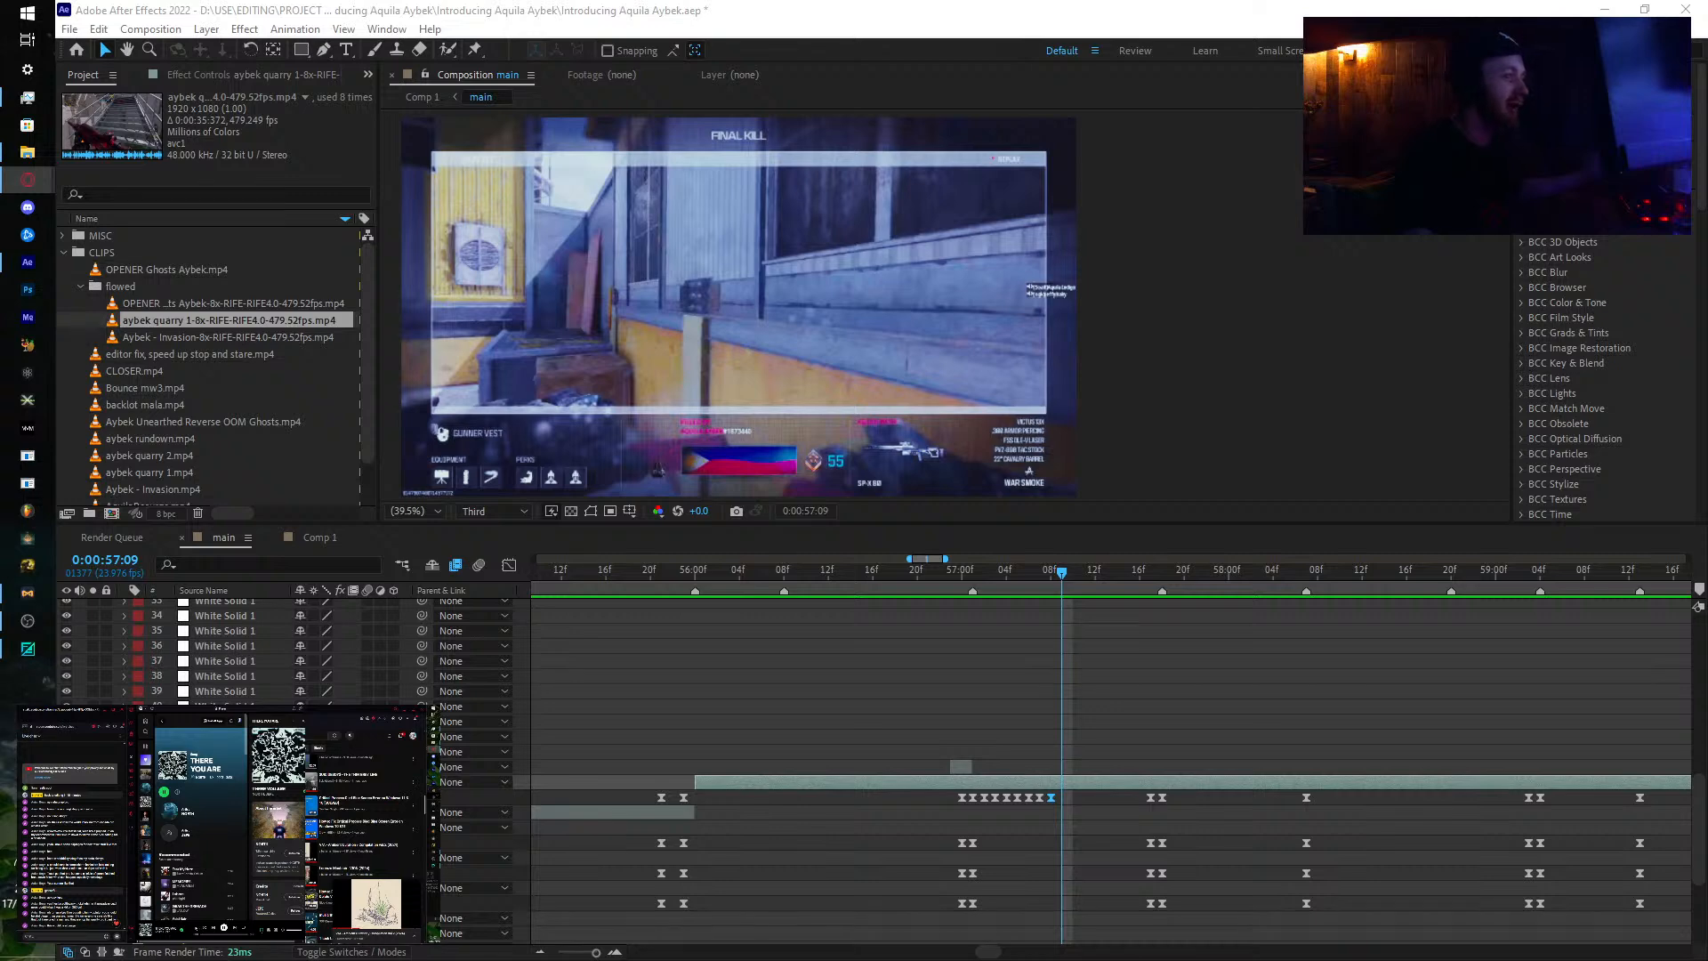
Step: Return to the quarry clip and add time remap keyframes at 0:00:57:09, 0:00:57:10 and 0:00:57:11
{"action": "left_click", "coordinate": [1063, 576]}
{"action": "left_click_drag", "start_coordinate": [1063, 577], "coordinate": [1060, 577]}
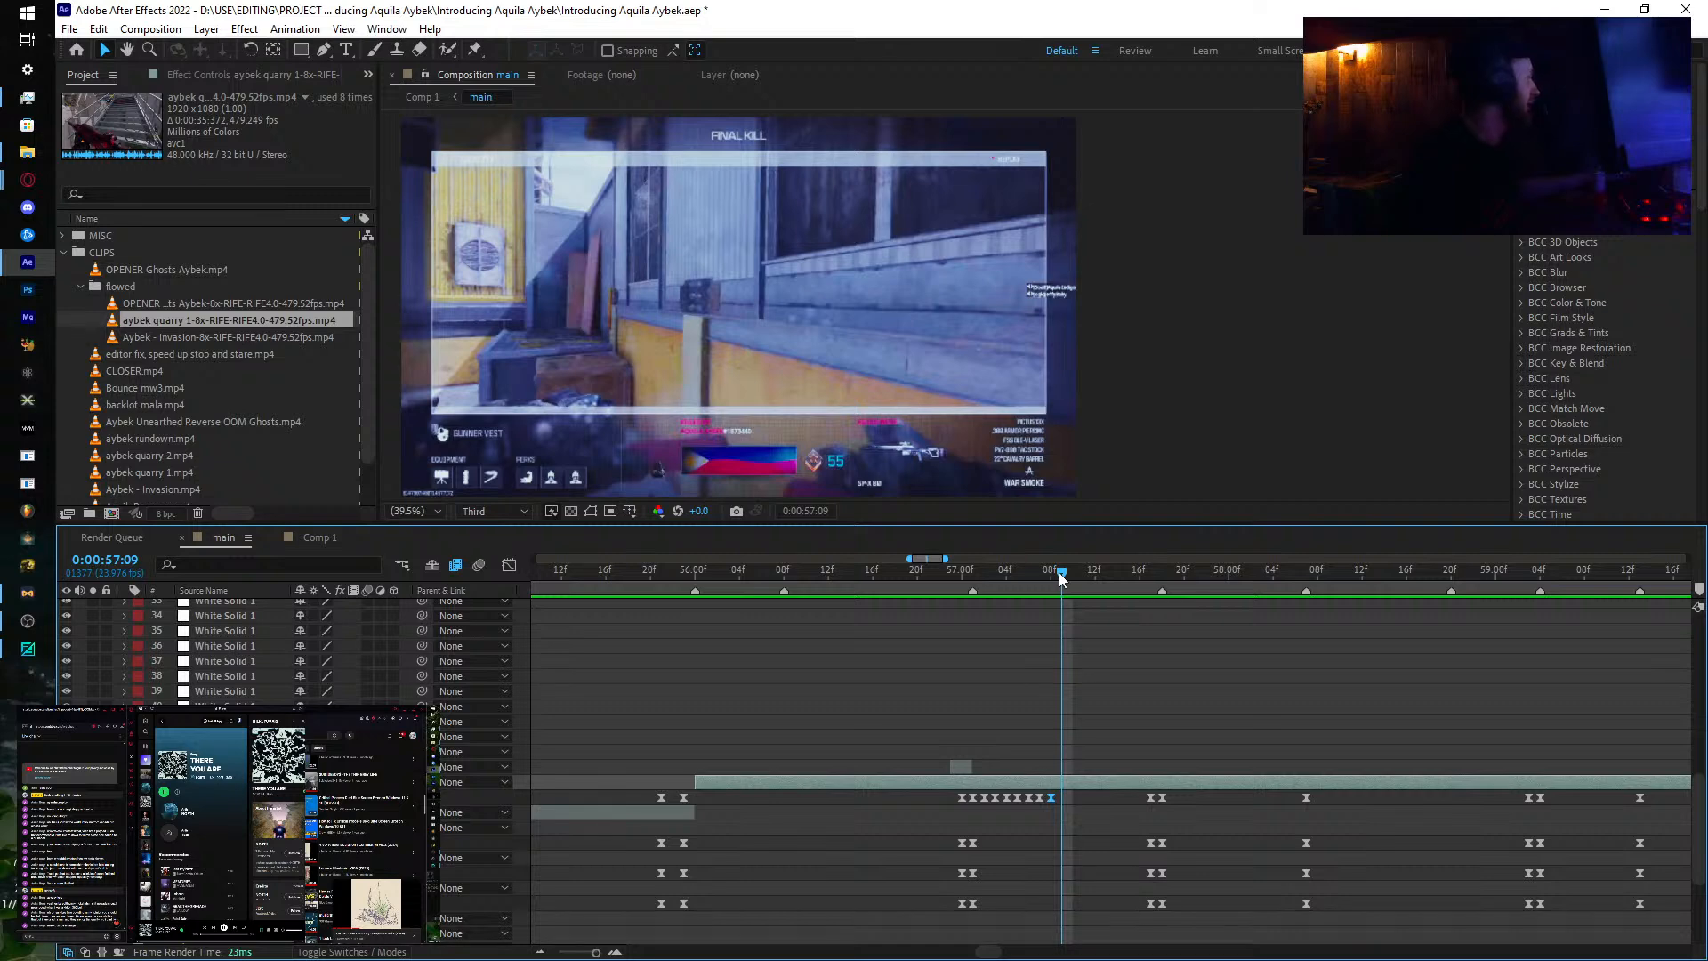
{"action": "key", "text": "ctrl+v"}
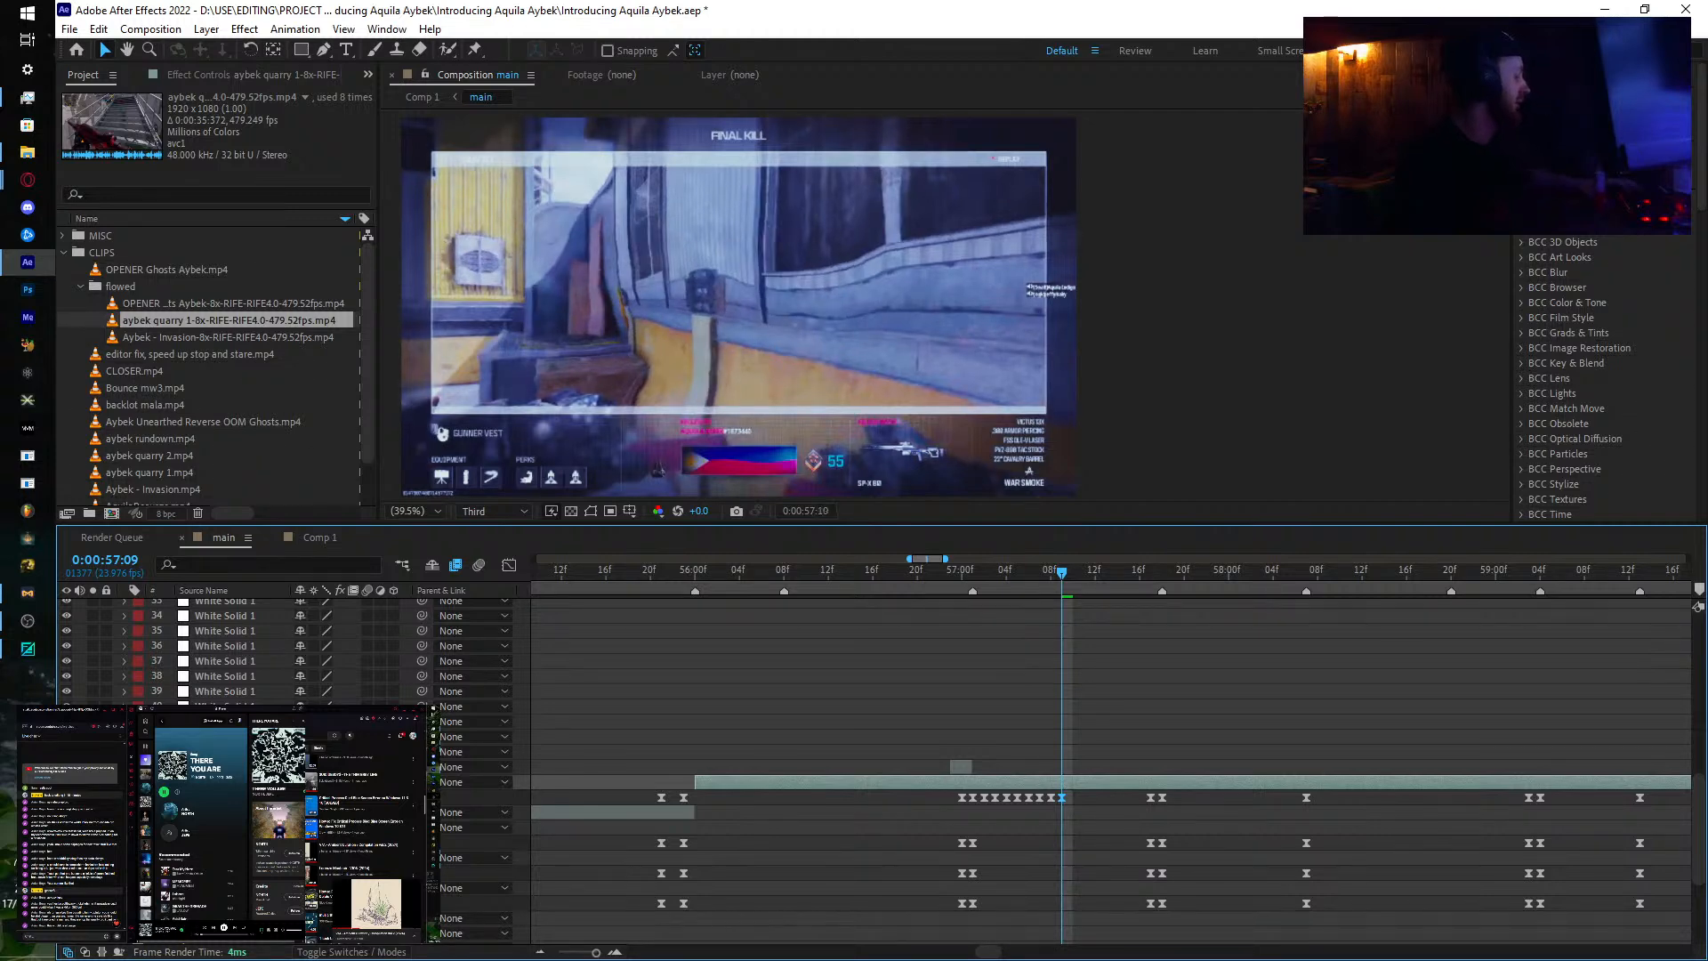
{"action": "key", "text": "Page_Down"}
{"action": "key", "text": "ctrl+v"}
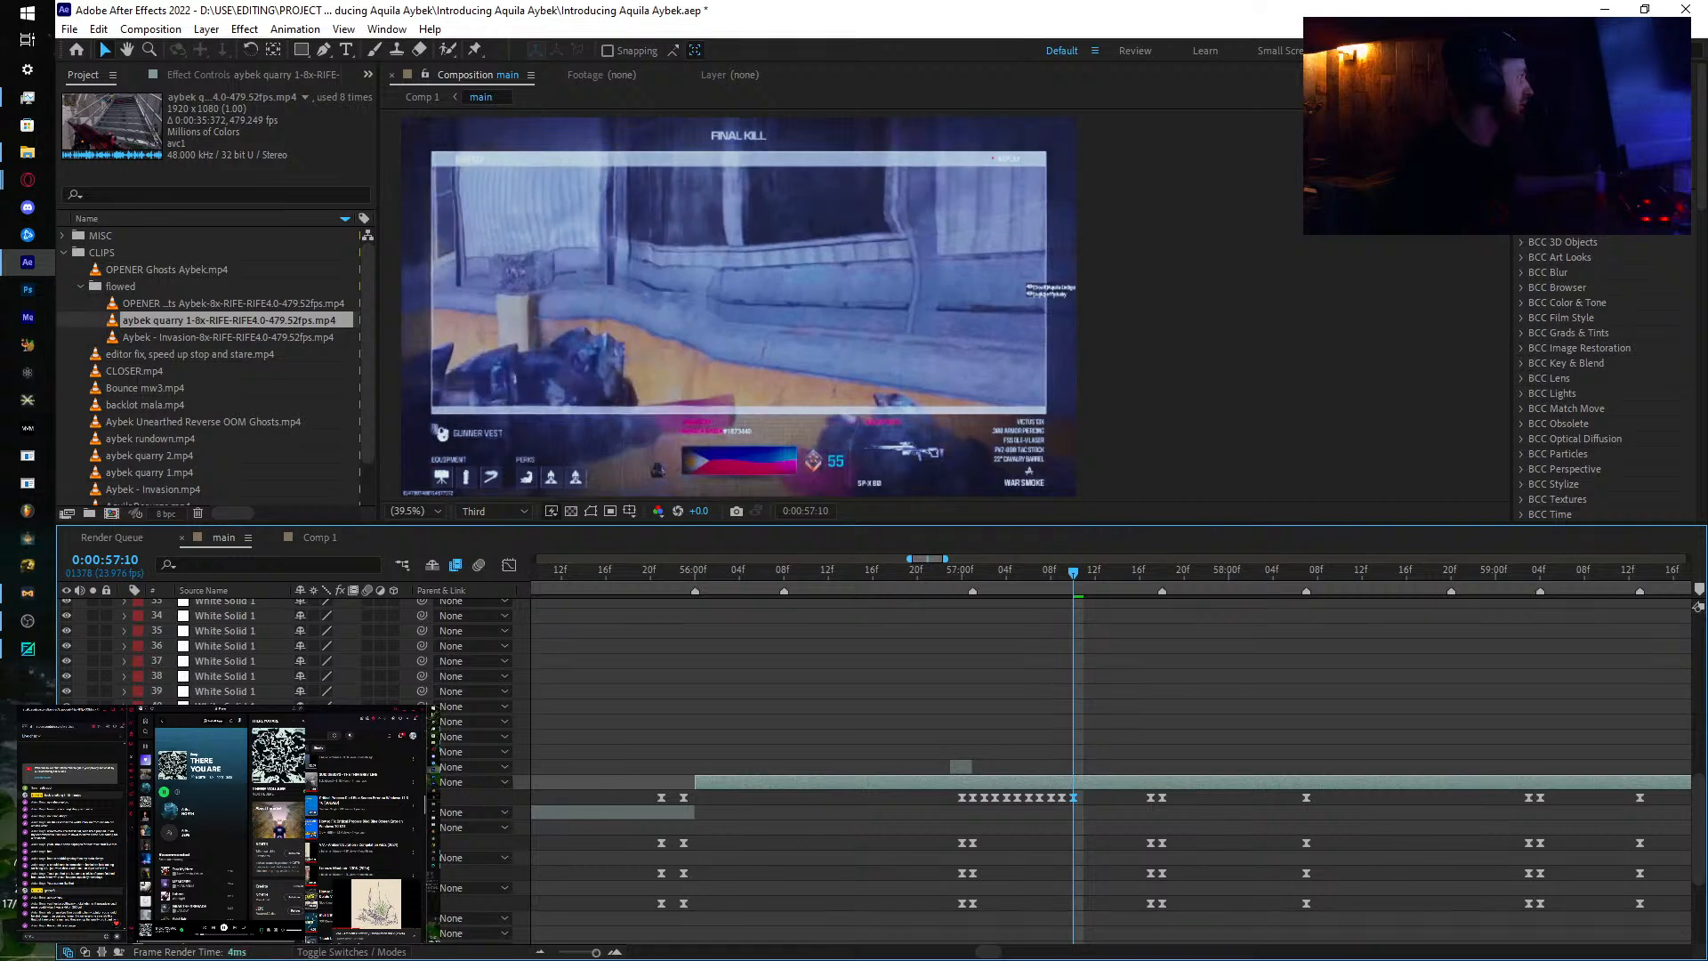
{"action": "key", "text": "Page_Down"}
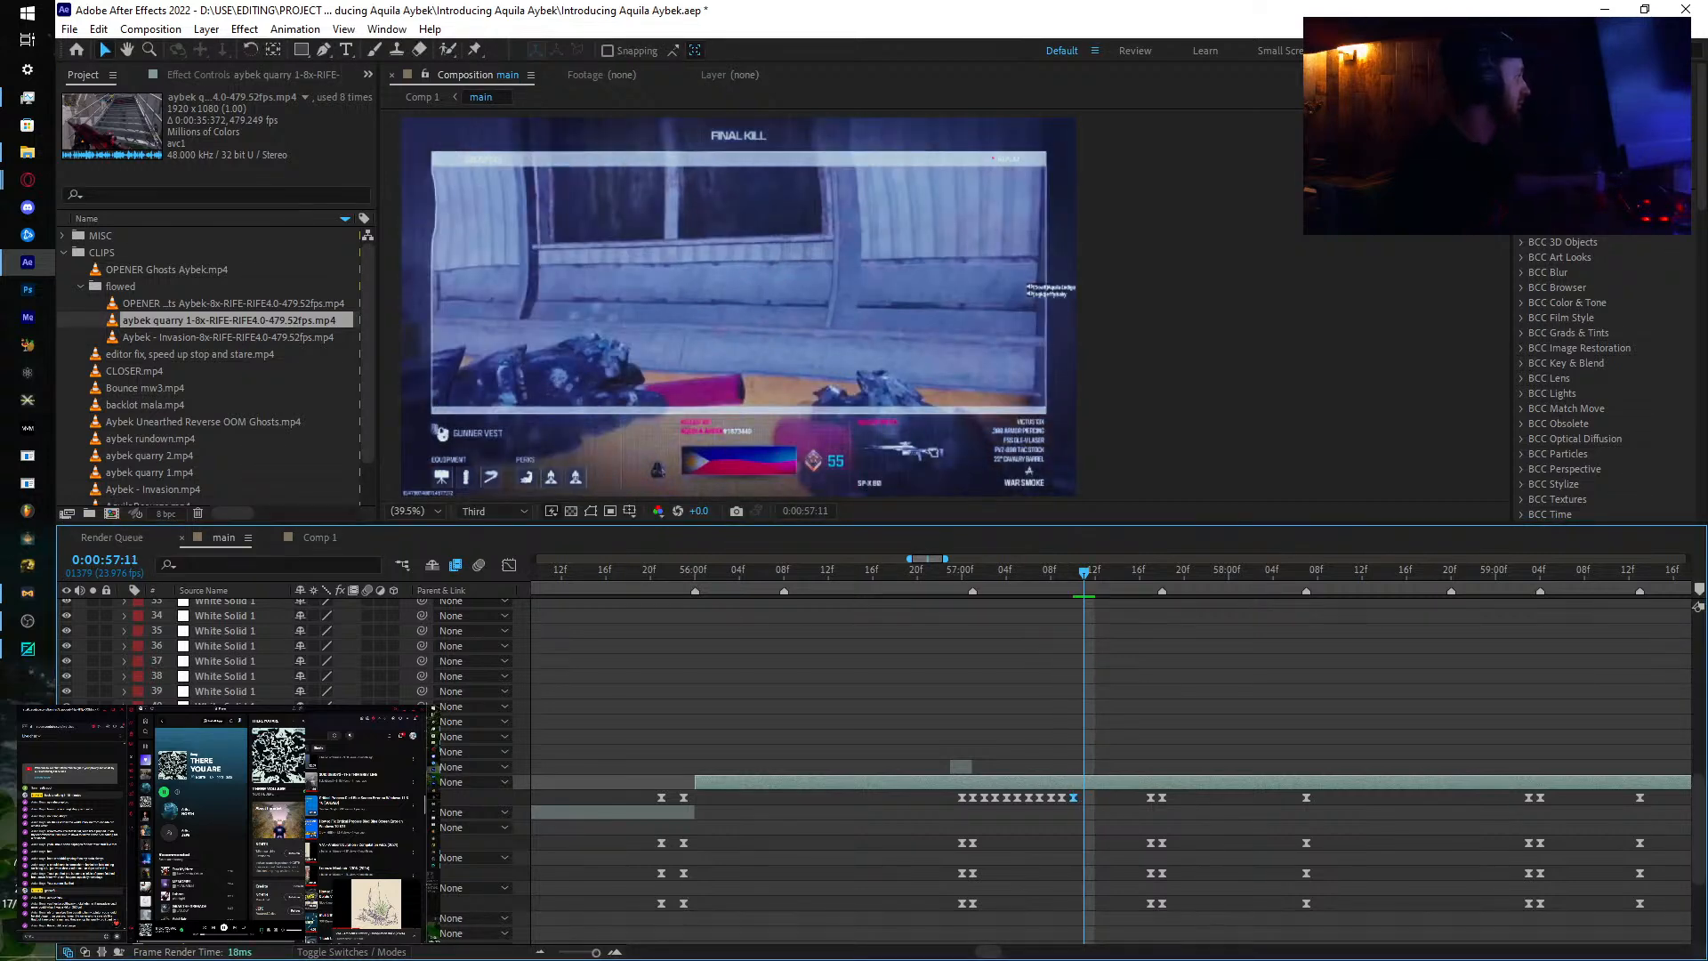
{"action": "key", "text": "Page_Down"}
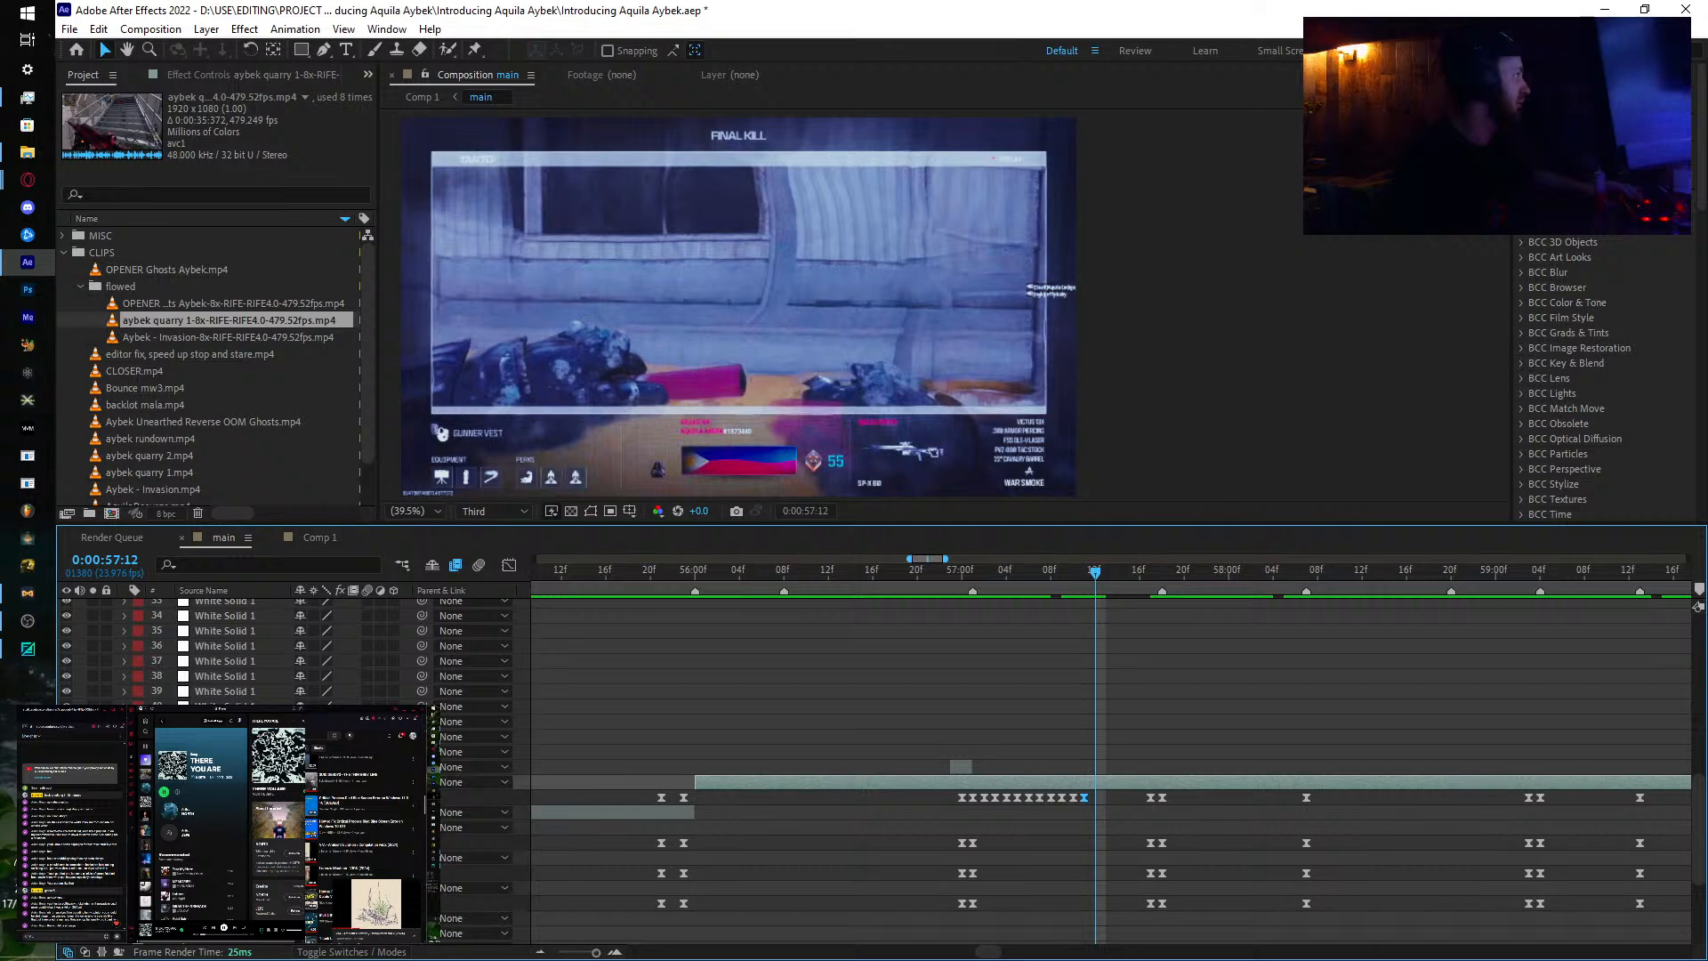
Step: Continue the quarry clip's frame-by-frame retime with time remap keyframes at 0:00:57:12, 0:00:57:13, 0:00:57:14 and 0:00:57:15
{"action": "key", "text": "Page_Down"}
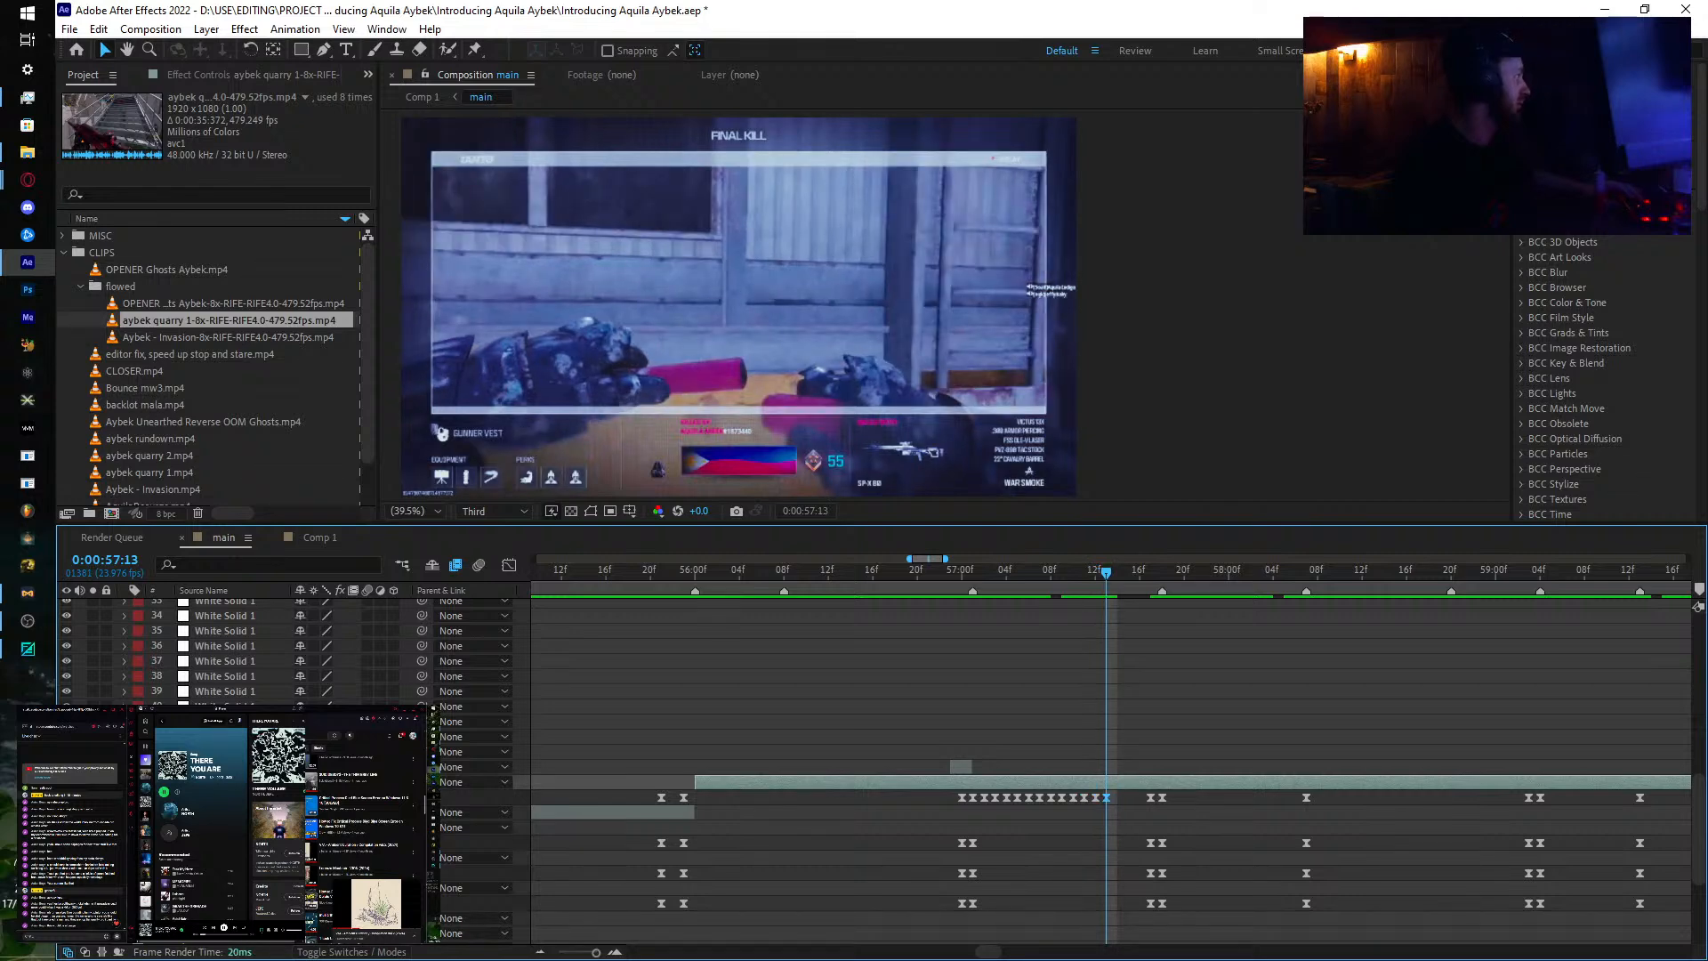
{"action": "key", "text": "Page_Down"}
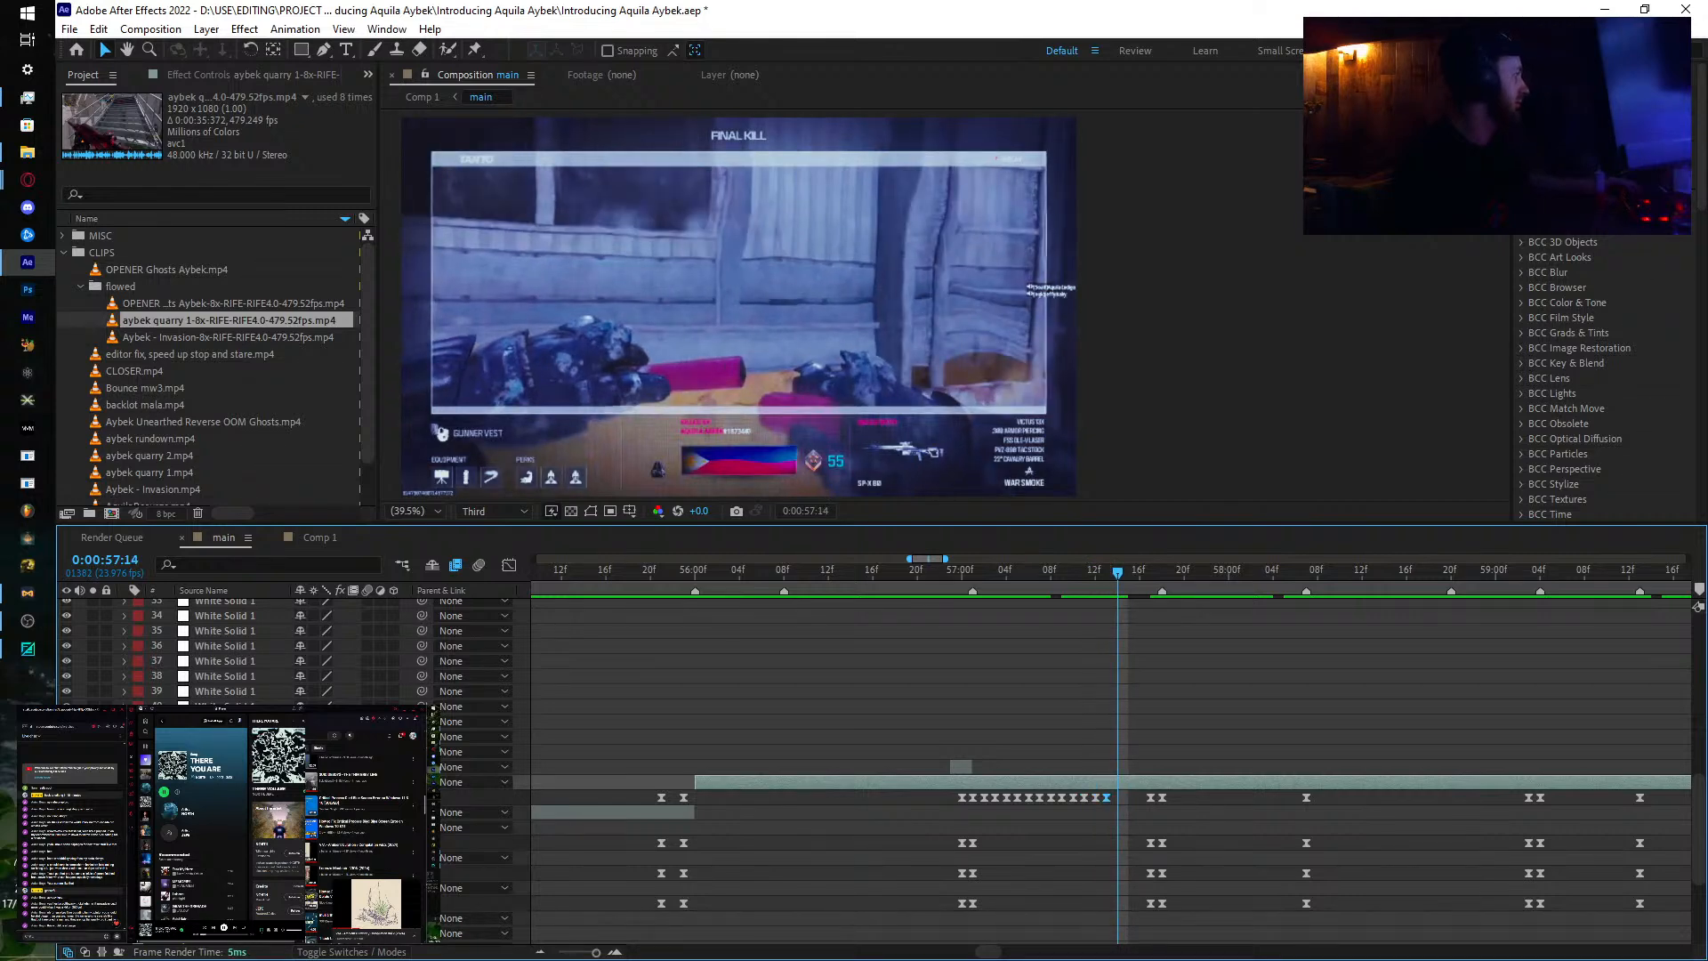
{"action": "key", "text": "Page_Down"}
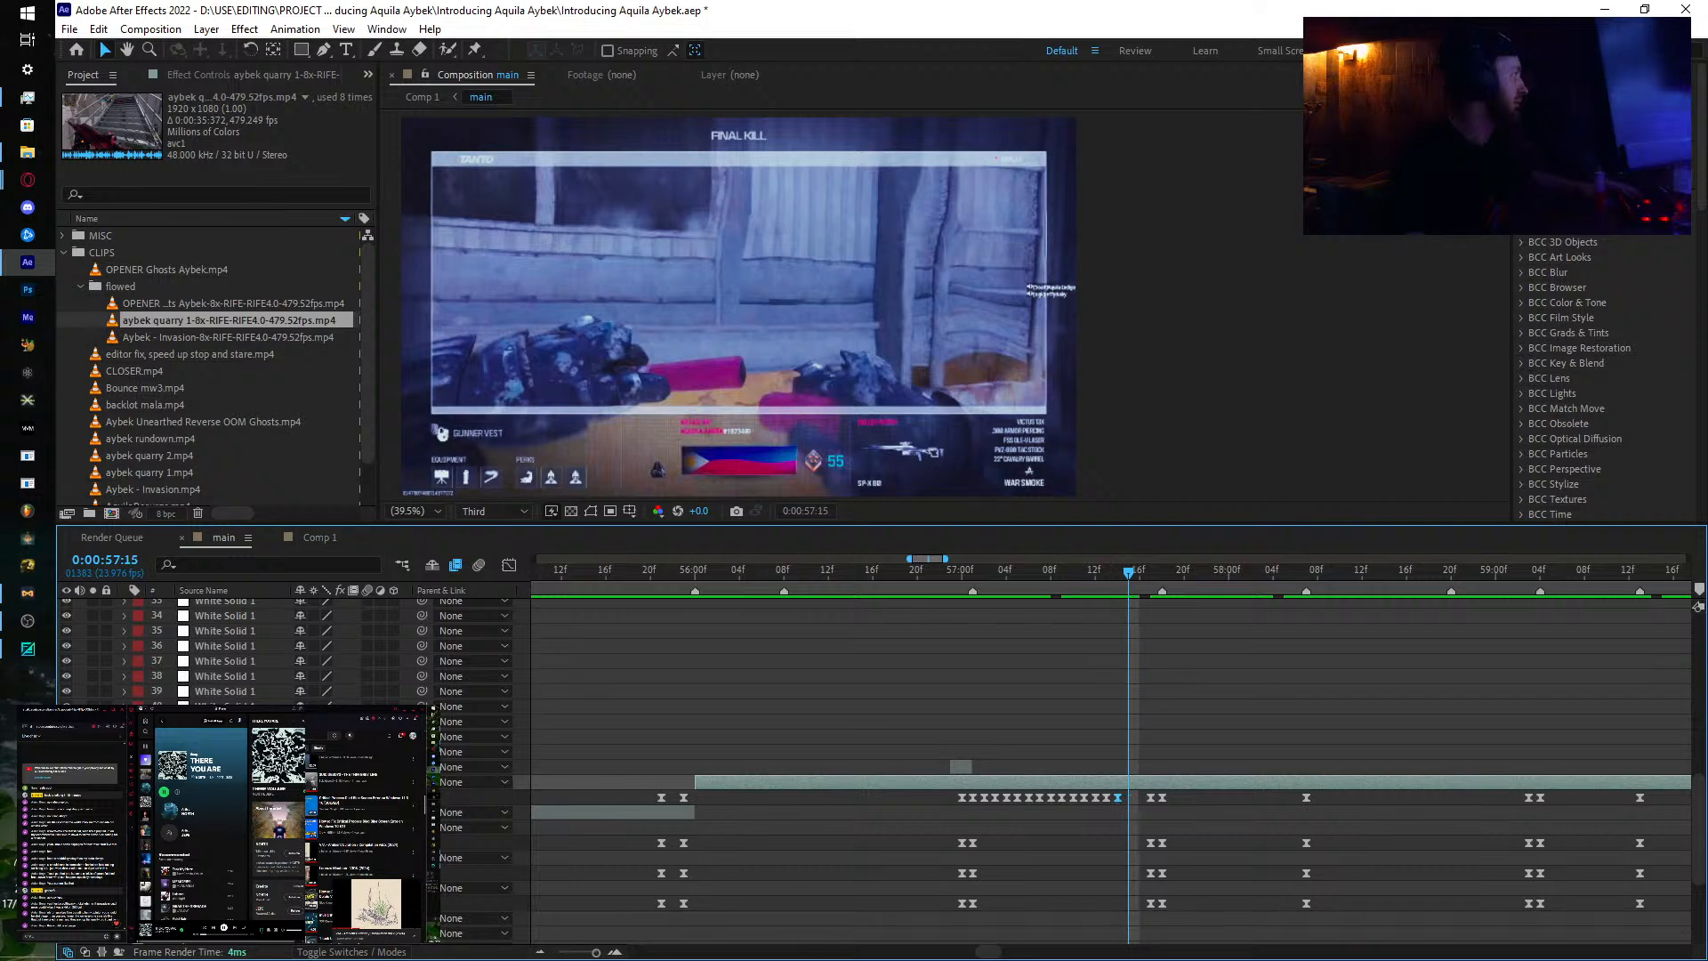
{"action": "key", "text": "Page_Up"}
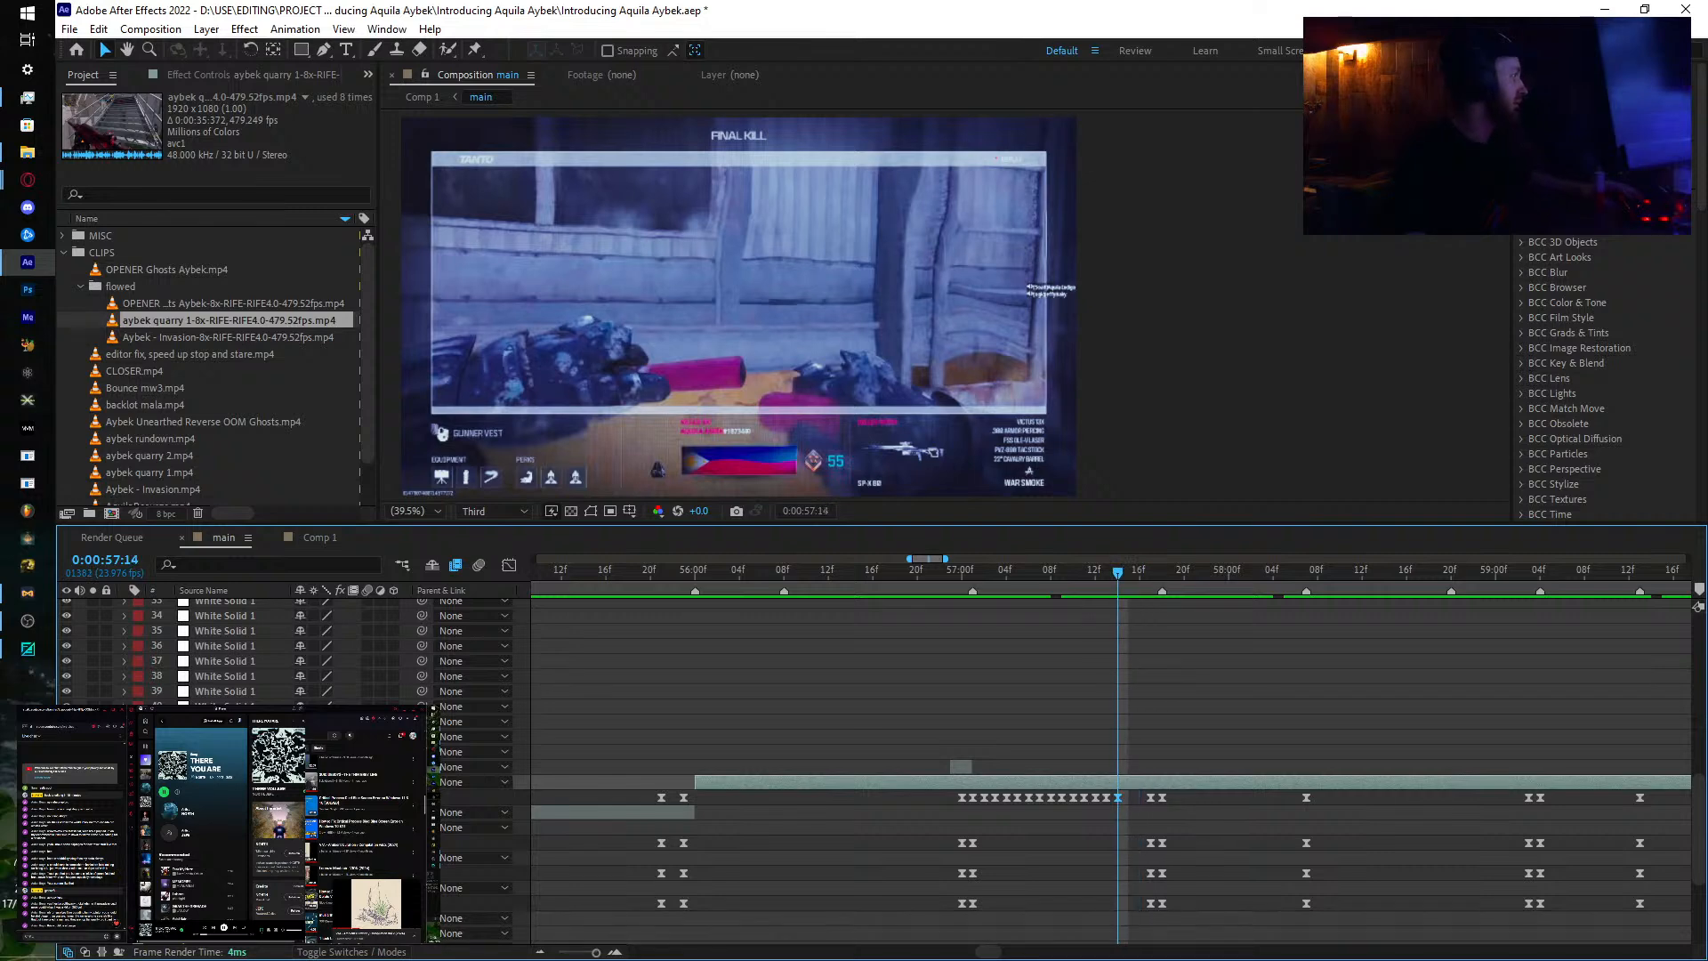
{"action": "key", "text": "Page_Down"}
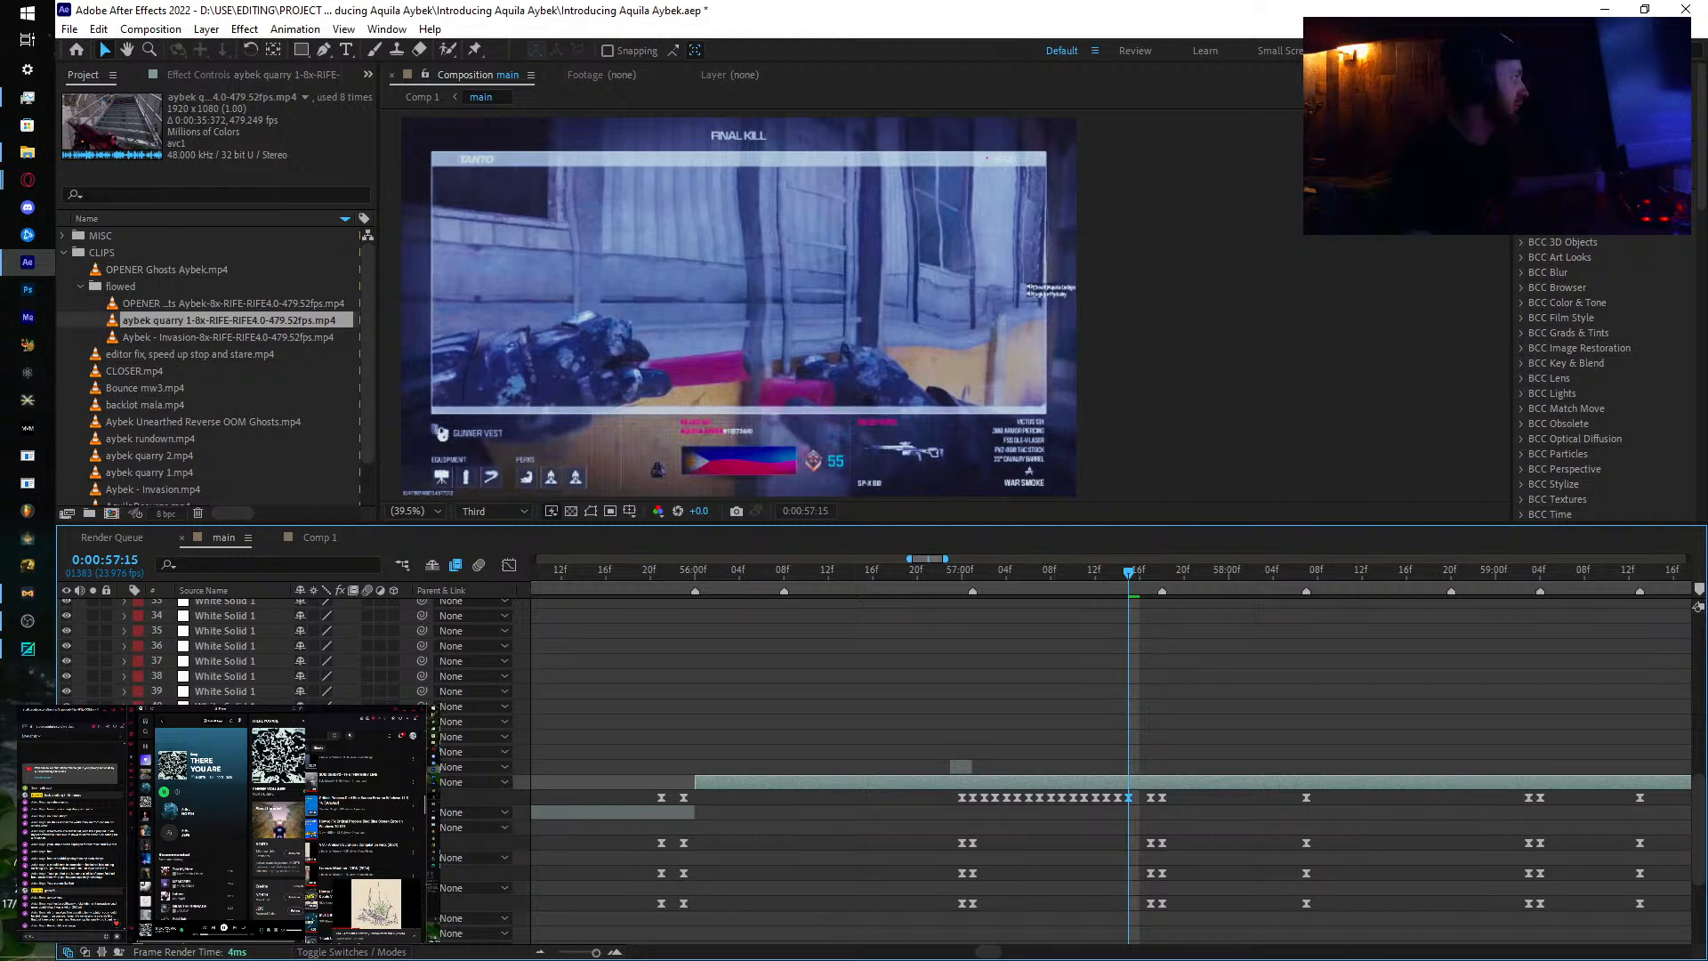
Step: Move the footage forward at a new time remap keyframe at 0:00:57:16 and adjust the existing one at 0:00:57:17
{"action": "key", "text": "Page_Down"}
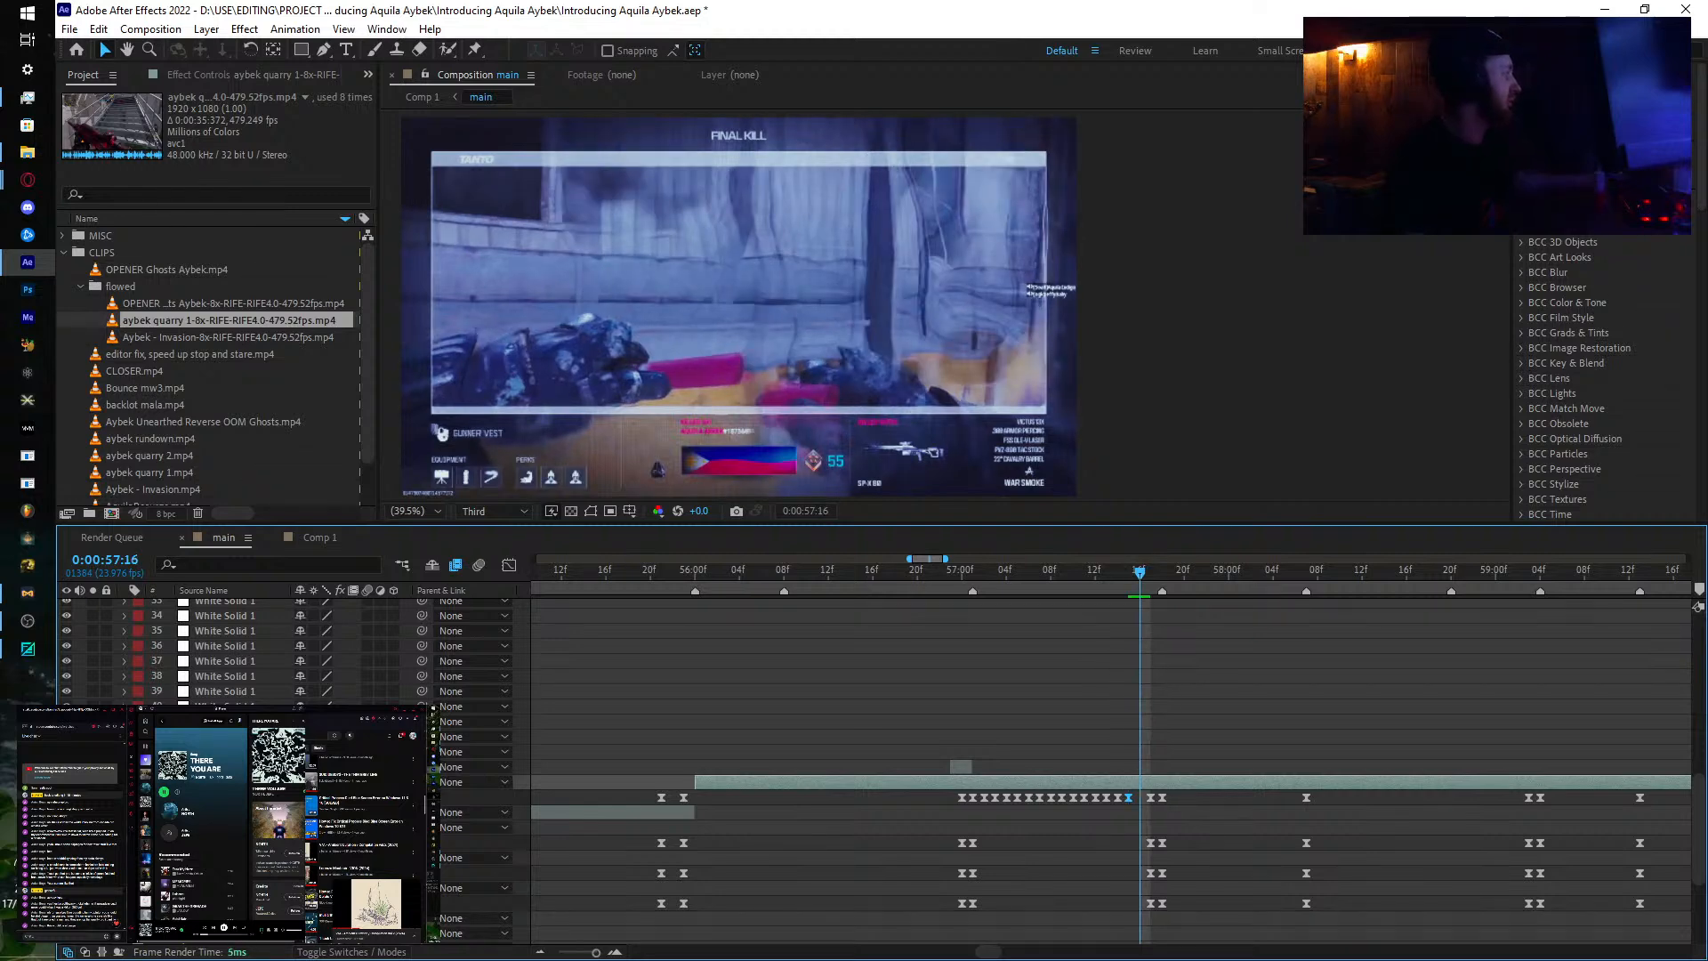
{"action": "mouse_move", "coordinate": [311, 797]}
{"action": "left_mouse_down"}
{"action": "mouse_move", "coordinate": [345, 797]}
{"action": "mouse_move", "coordinate": [331, 797]}
{"action": "left_mouse_up"}
{"action": "key", "text": "Page_Down"}
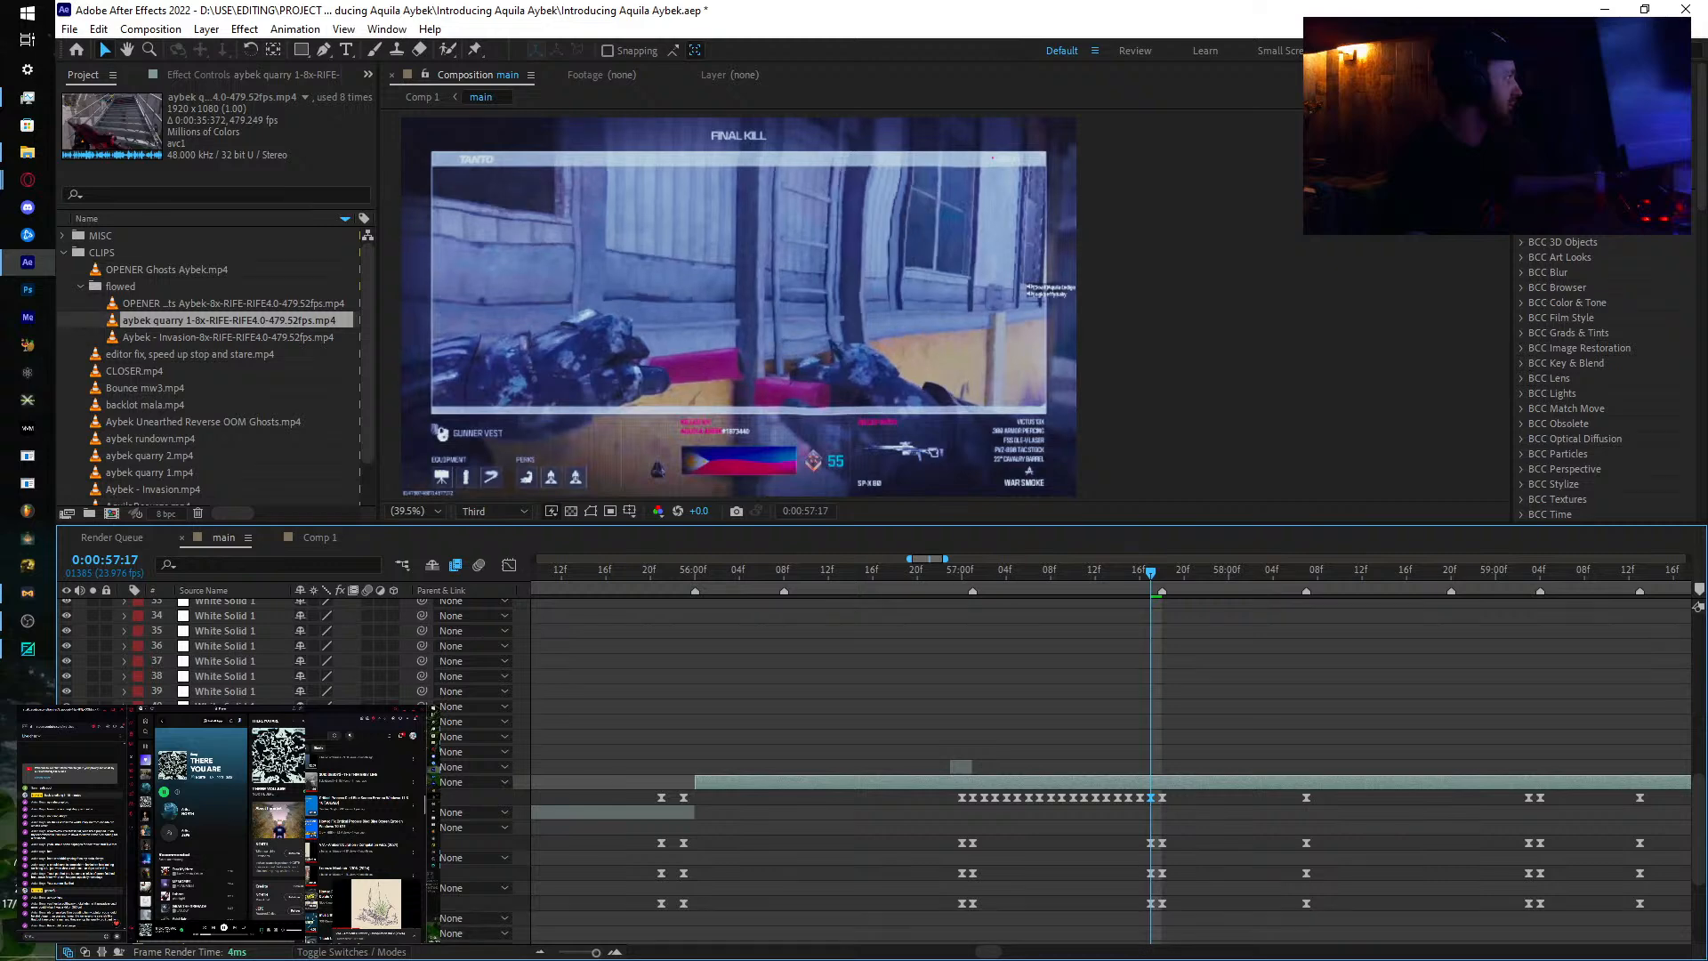
{"action": "left_click", "coordinate": [1158, 583]}
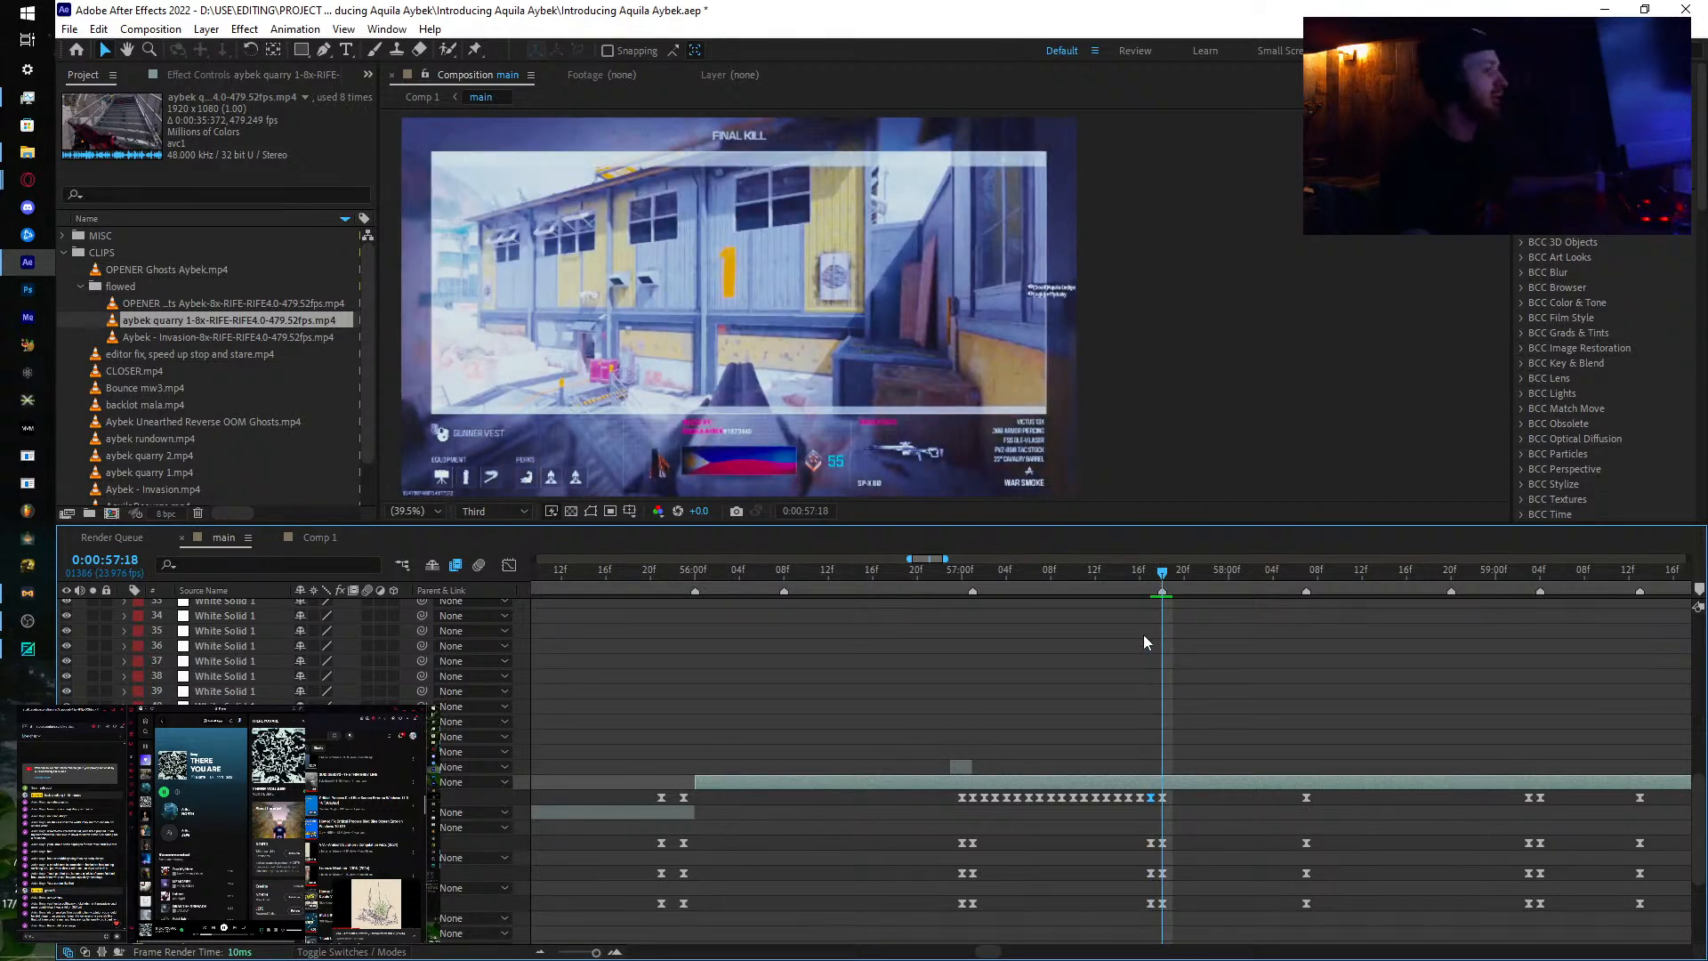
Step: Add a time remap keyframe at 0:00:57:22 and jump the footage to a different moment at 0:00:57:23
{"action": "left_click", "coordinate": [1177, 575]}
{"action": "left_click_drag", "start_coordinate": [1177, 575], "coordinate": [1210, 587]}
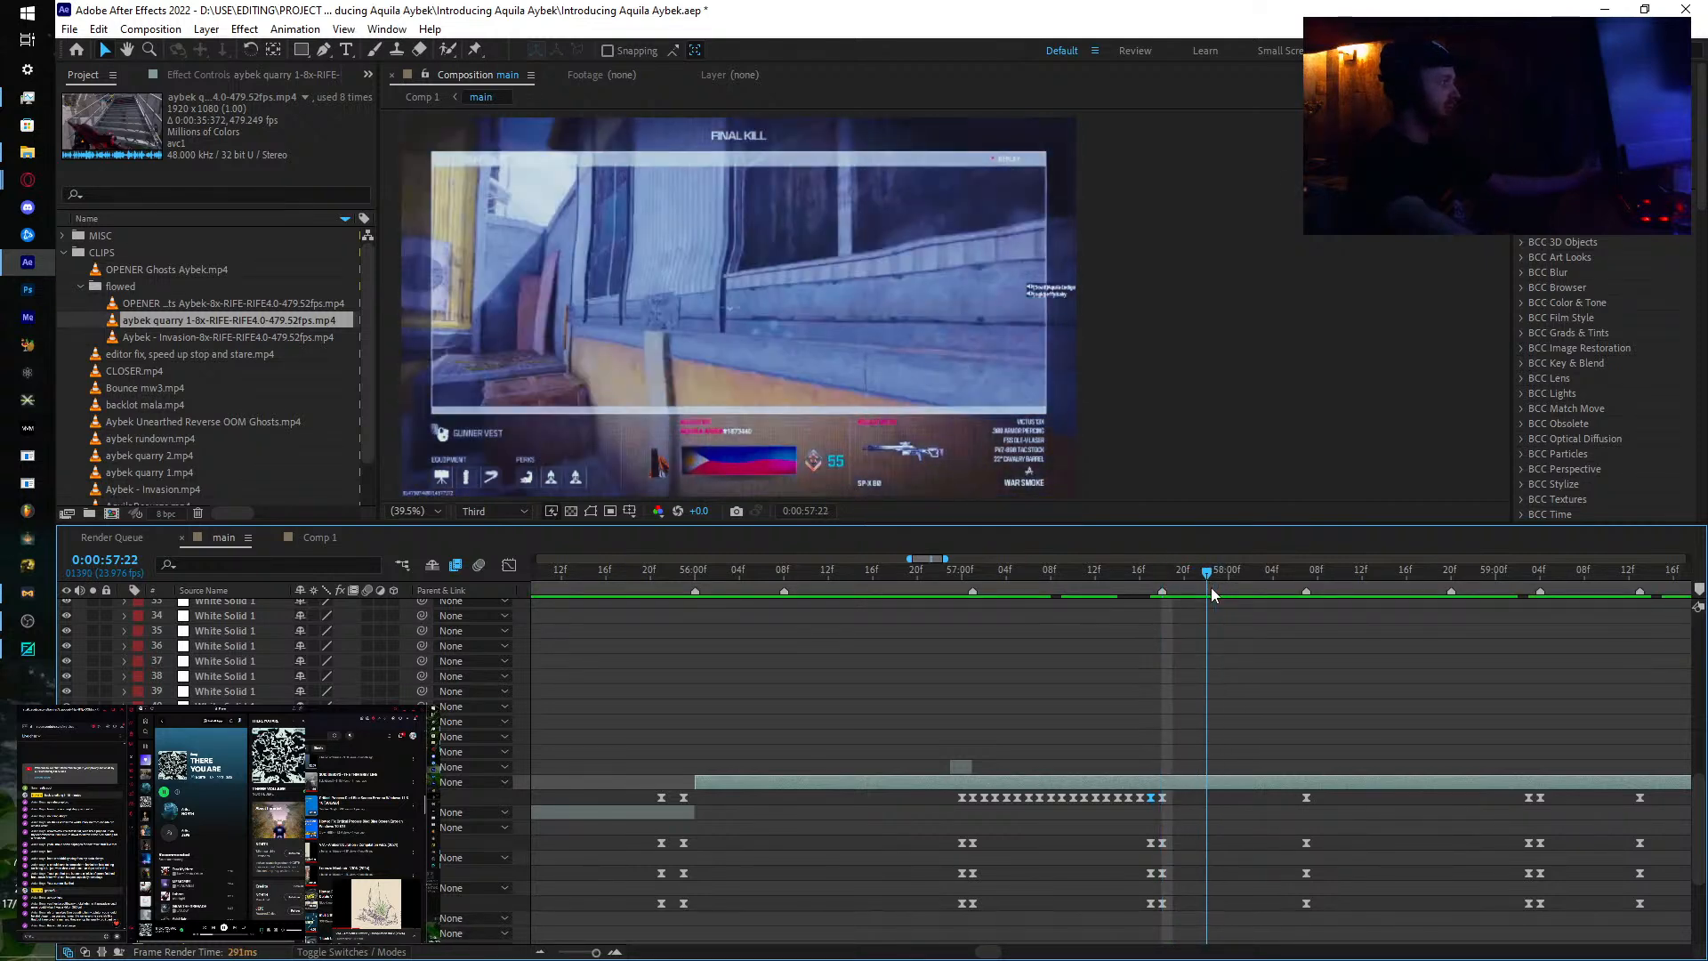
{"action": "key", "text": "Page_Down"}
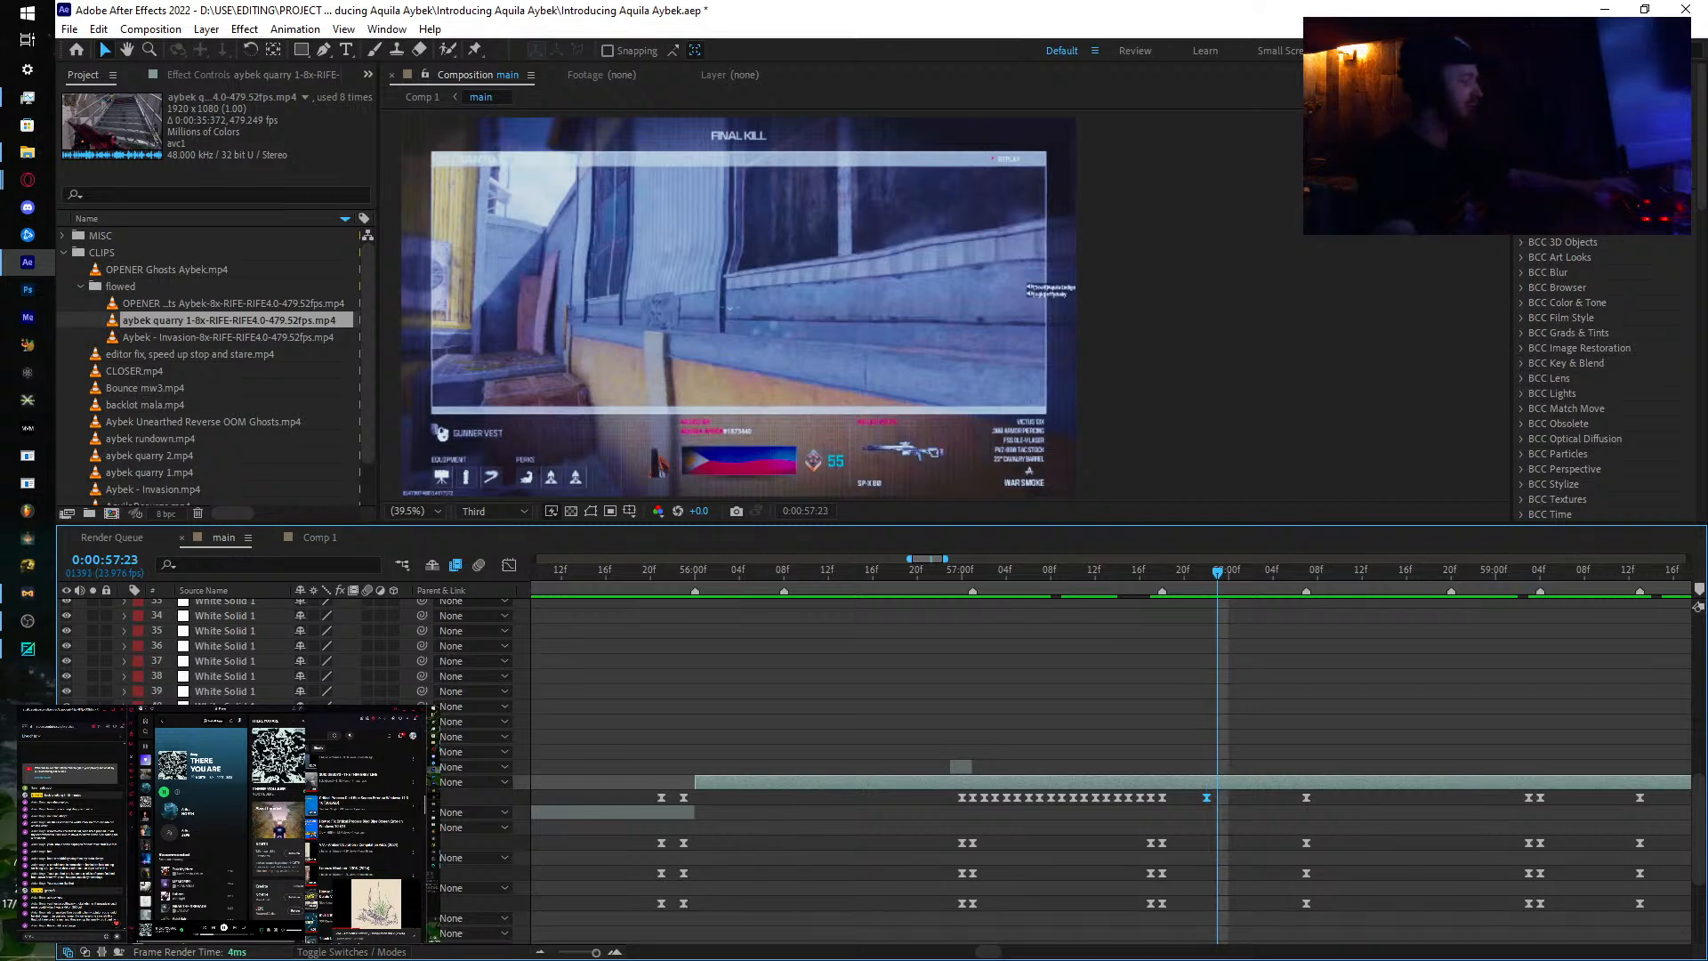
{"action": "left_click_drag", "start_coordinate": [322, 797], "coordinate": [361, 797]}
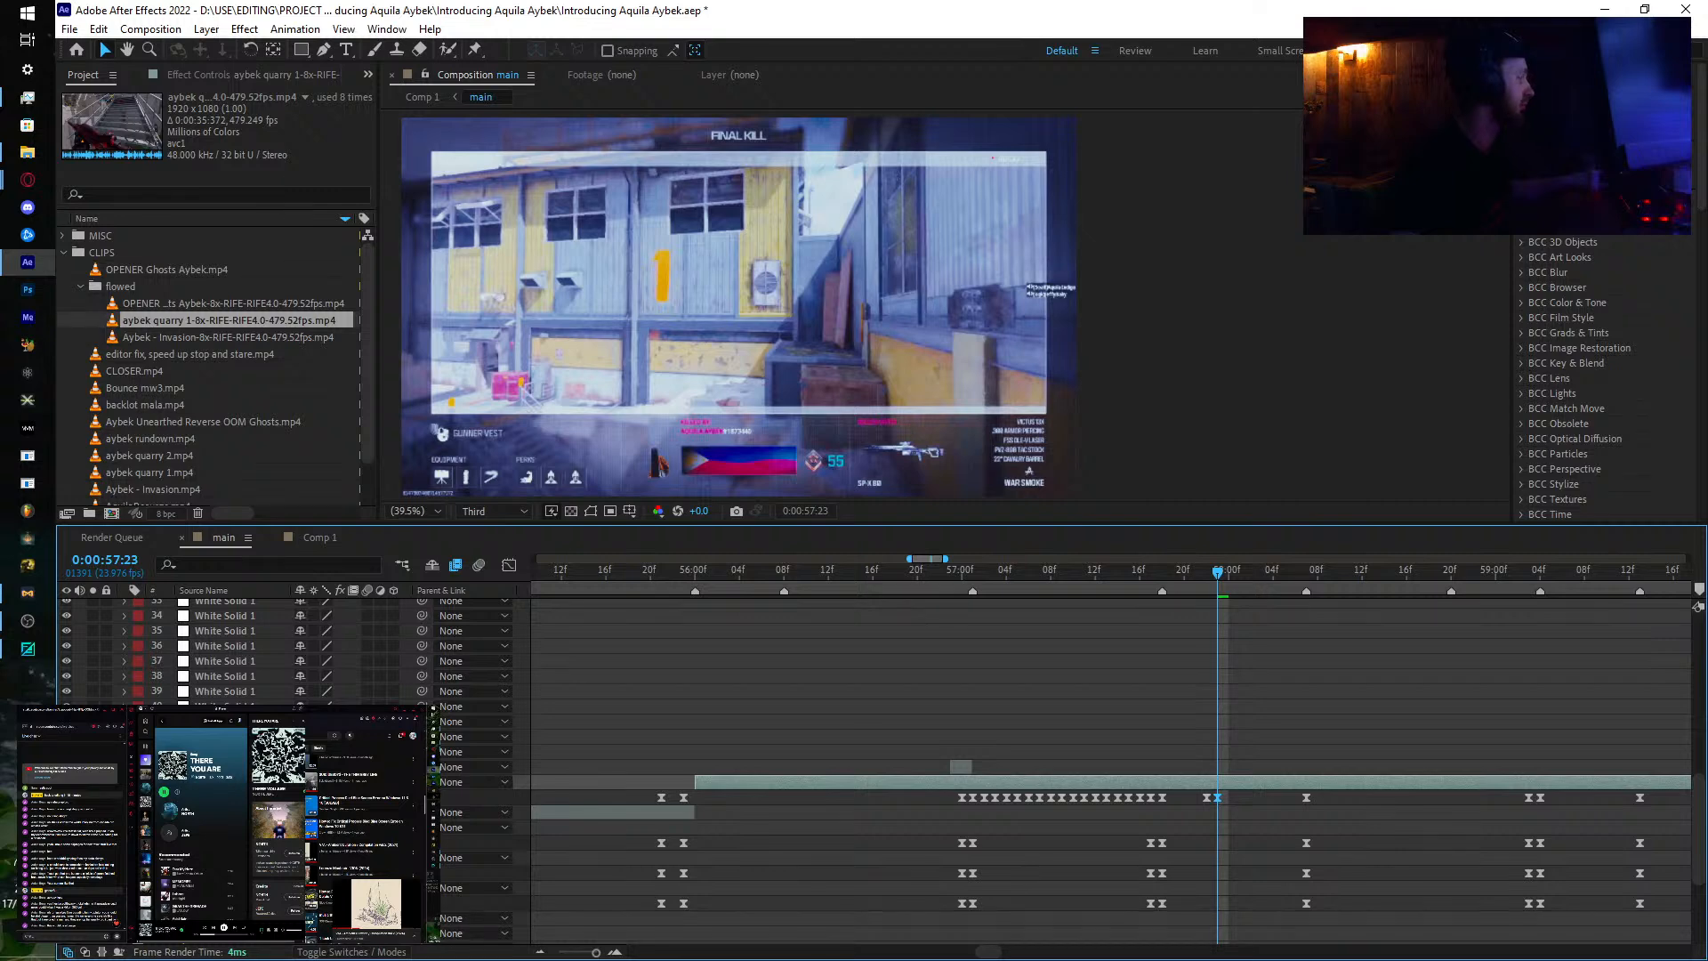
Step: Add a time remap keyframe at 0:00:58:00, compare the neighbouring frames and move the footage forward at a new keyframe at 0:00:58:02
{"action": "key", "text": "Page_Down"}
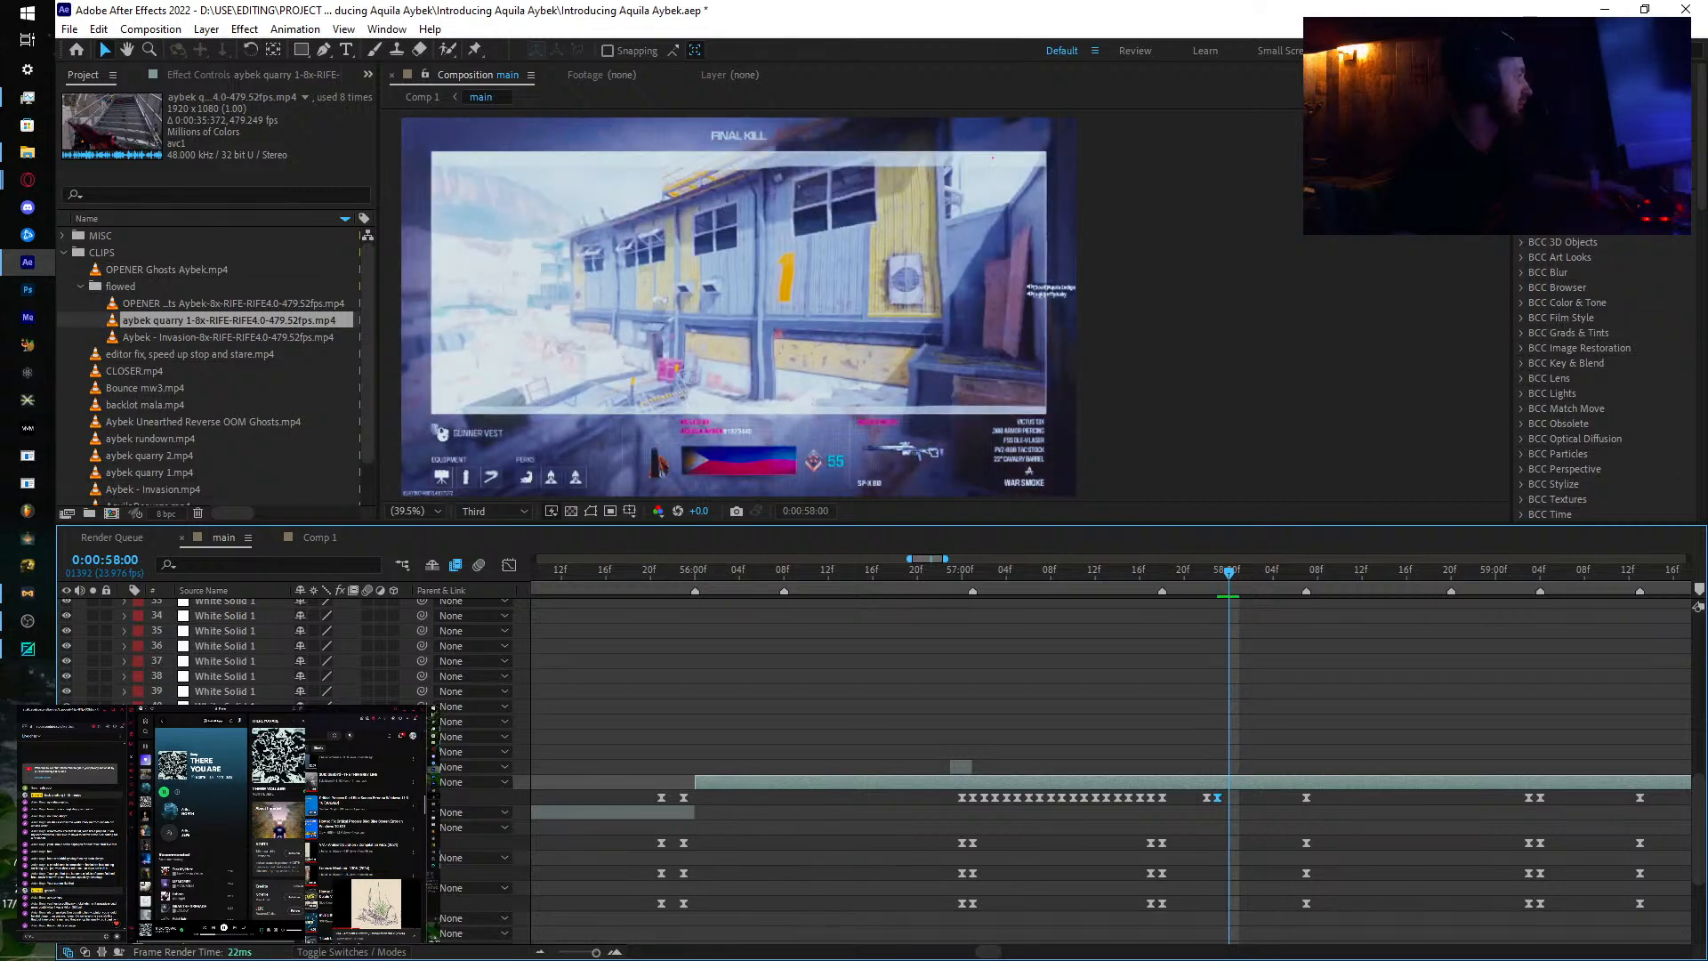
{"action": "key", "text": "Page_Down"}
{"action": "key", "text": "Page_Down"}
{"action": "key", "text": "Page_Down"}
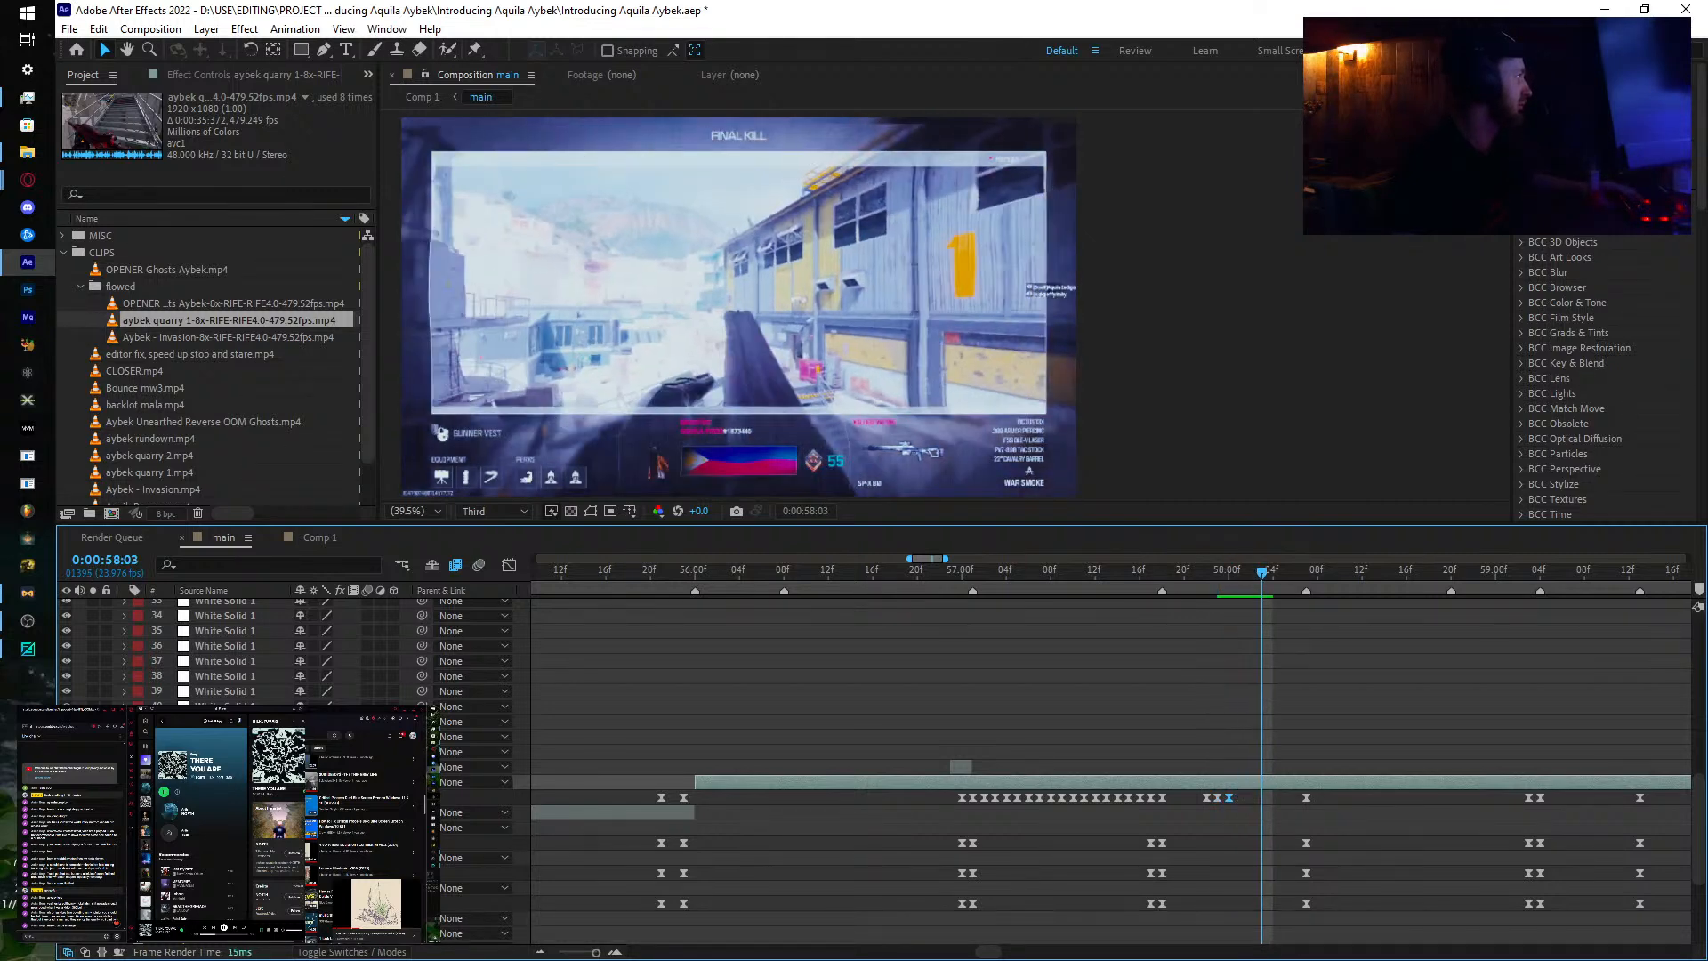
{"action": "key", "text": "Page_Up"}
{"action": "key", "text": "Page_Up"}
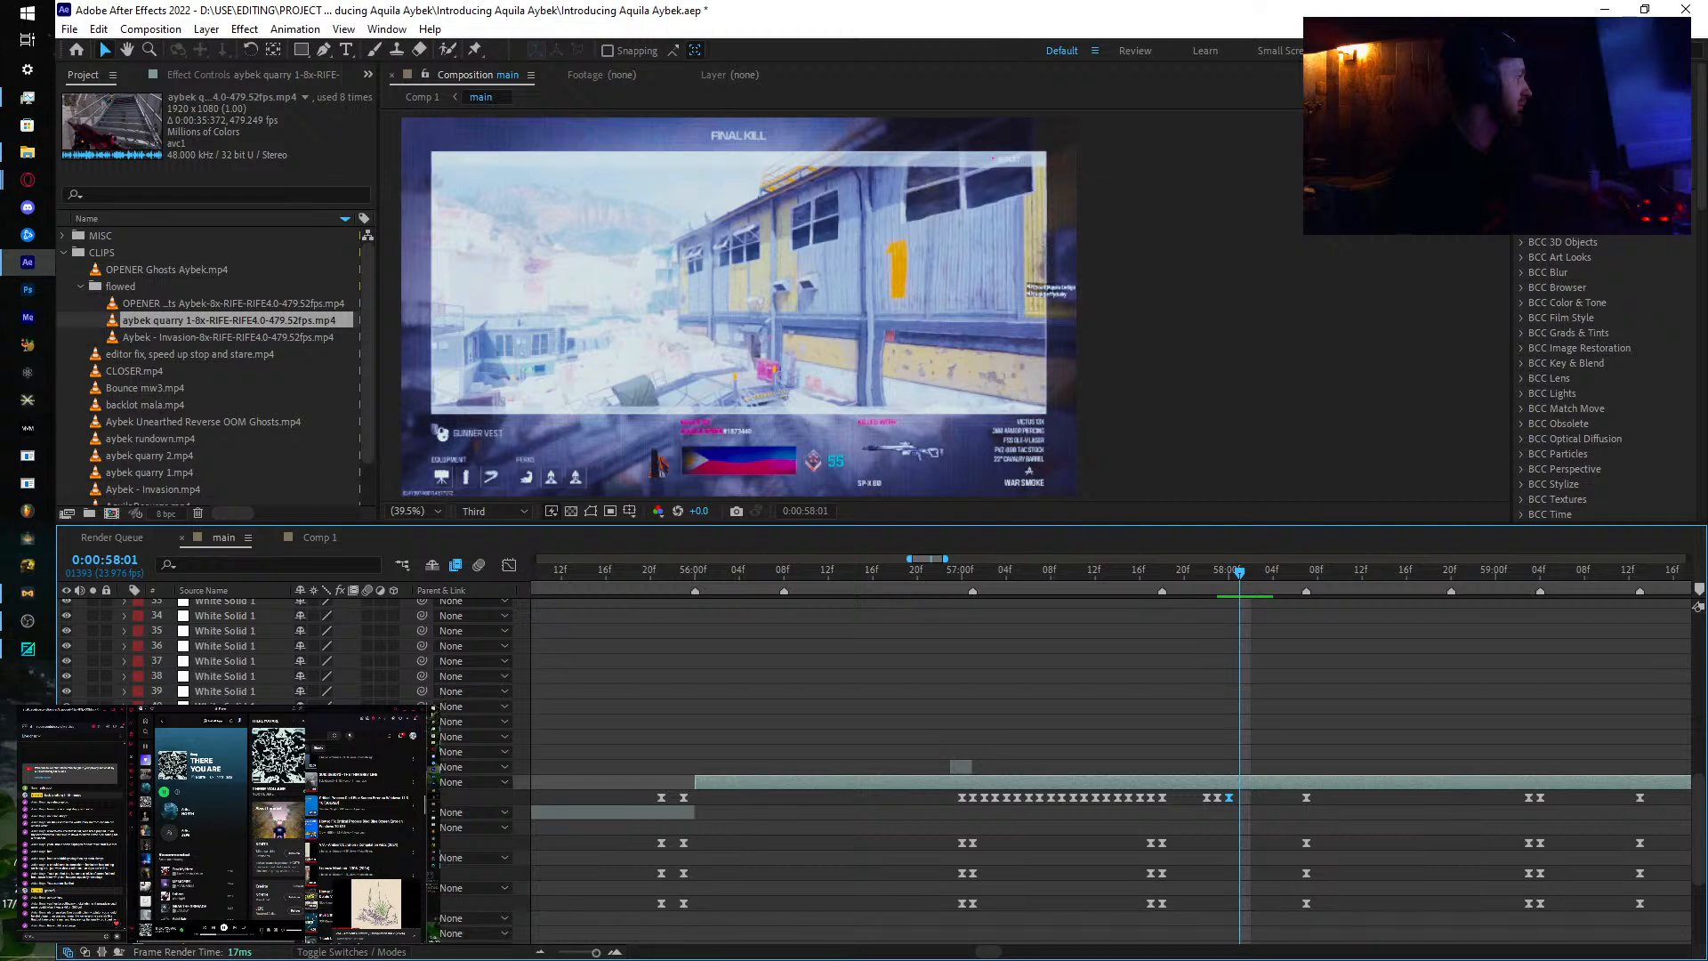
{"action": "key", "text": "Page_Up"}
{"action": "key", "text": "Page_Down"}
{"action": "key", "text": "Page_Down"}
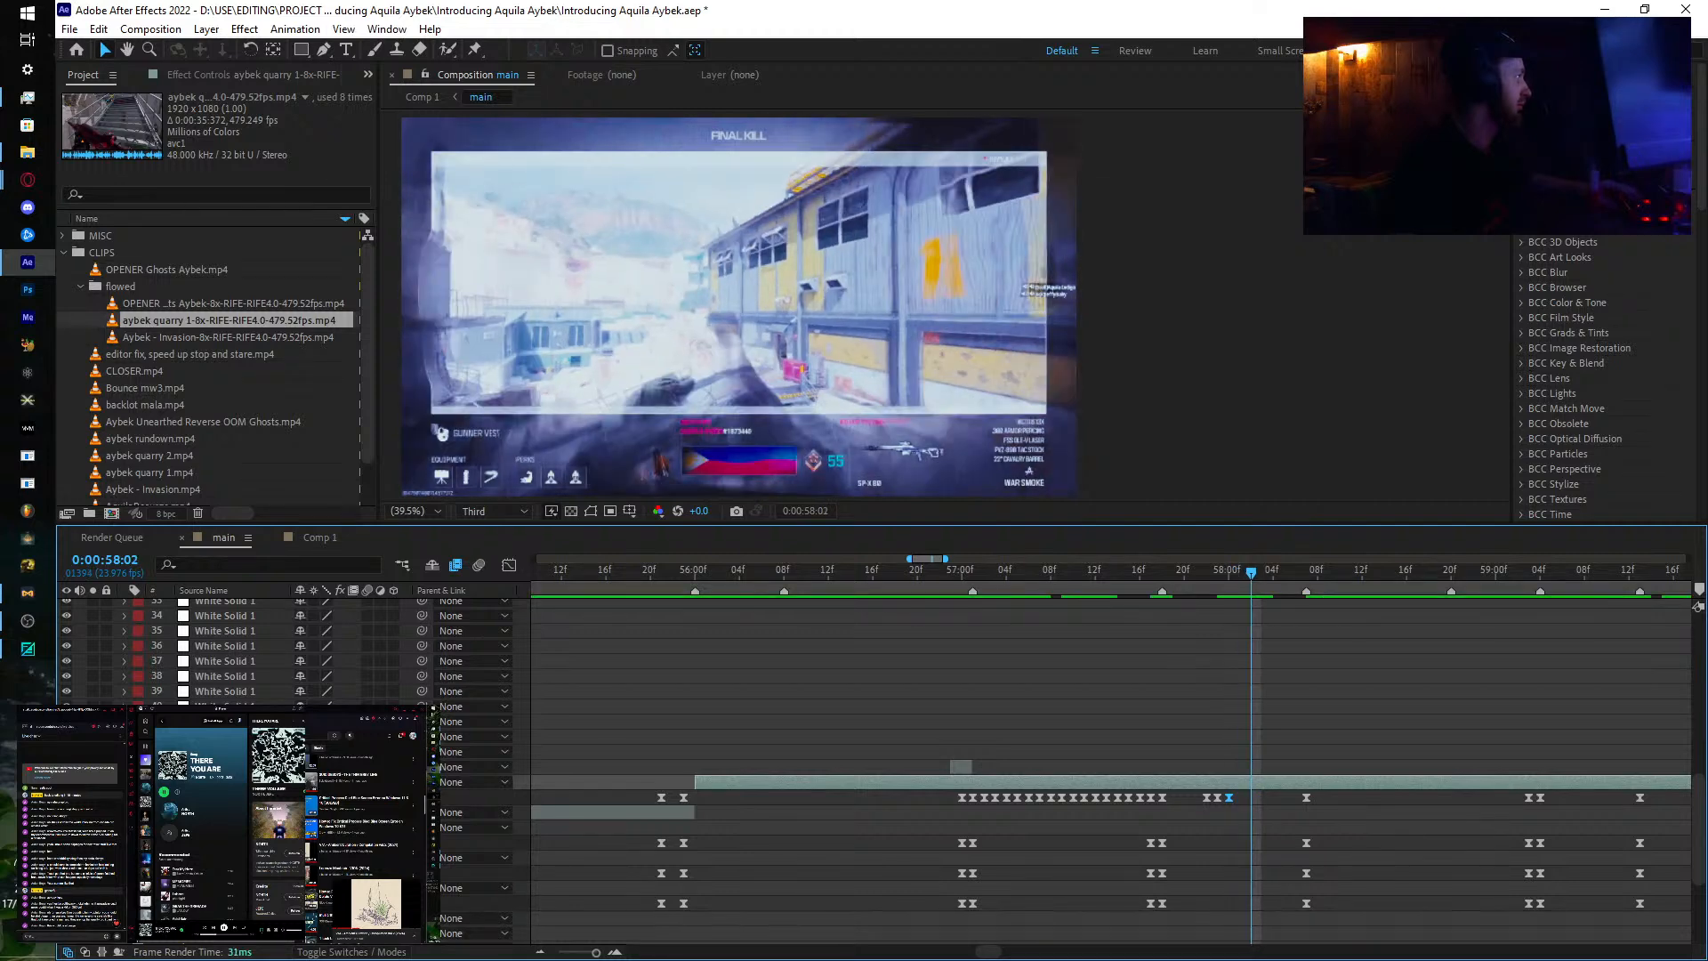
{"action": "left_click_drag", "start_coordinate": [327, 797], "coordinate": [342, 797]}
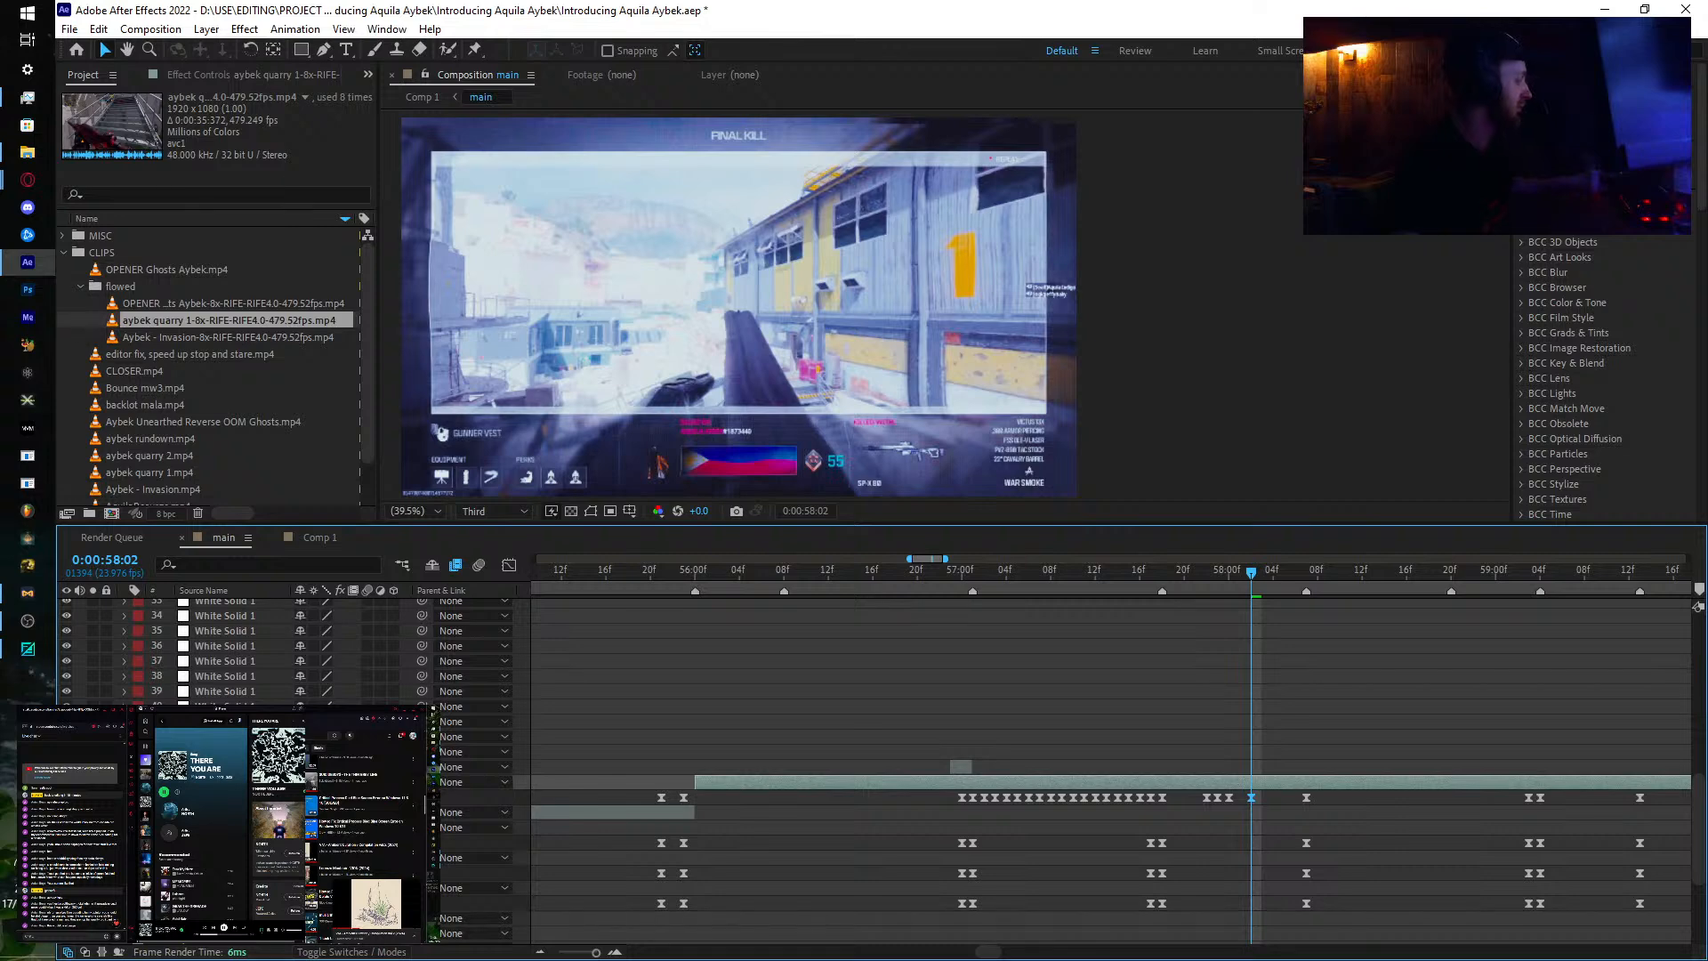
Step: Advance the footage slightly with new time remap keyframes at 0:00:58:03 and 0:00:58:04
{"action": "key", "text": "Page_Down"}
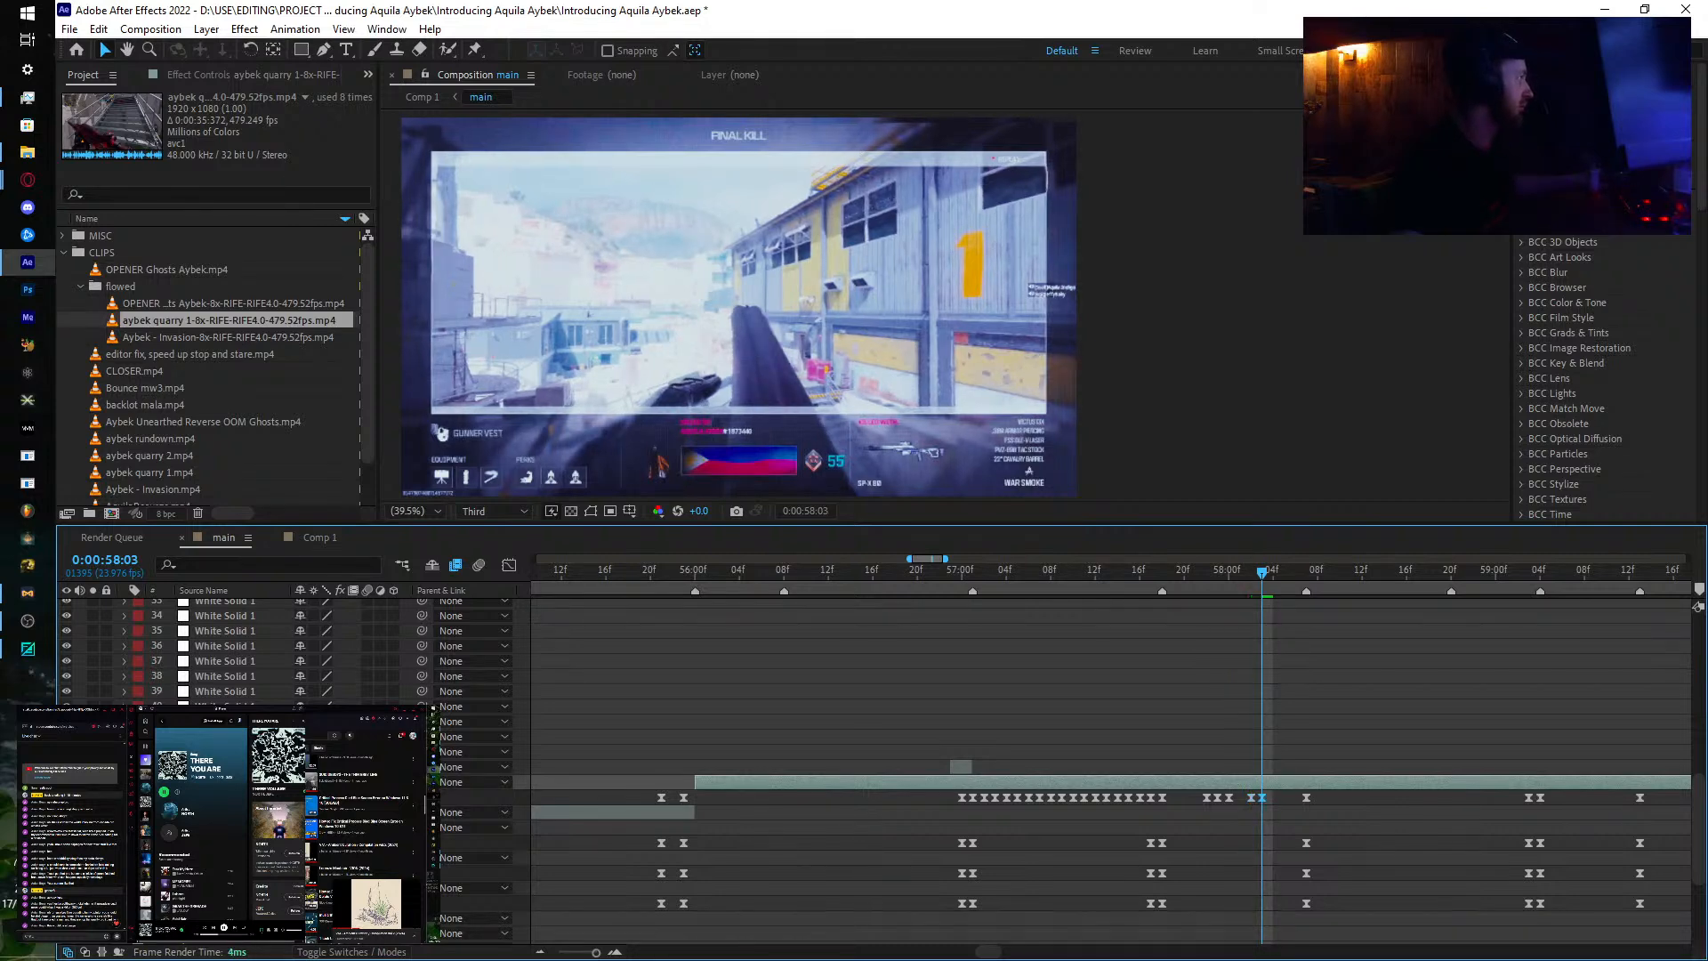
{"action": "left_click_drag", "start_coordinate": [327, 797], "coordinate": [332, 797]}
{"action": "key", "text": "Page_Down"}
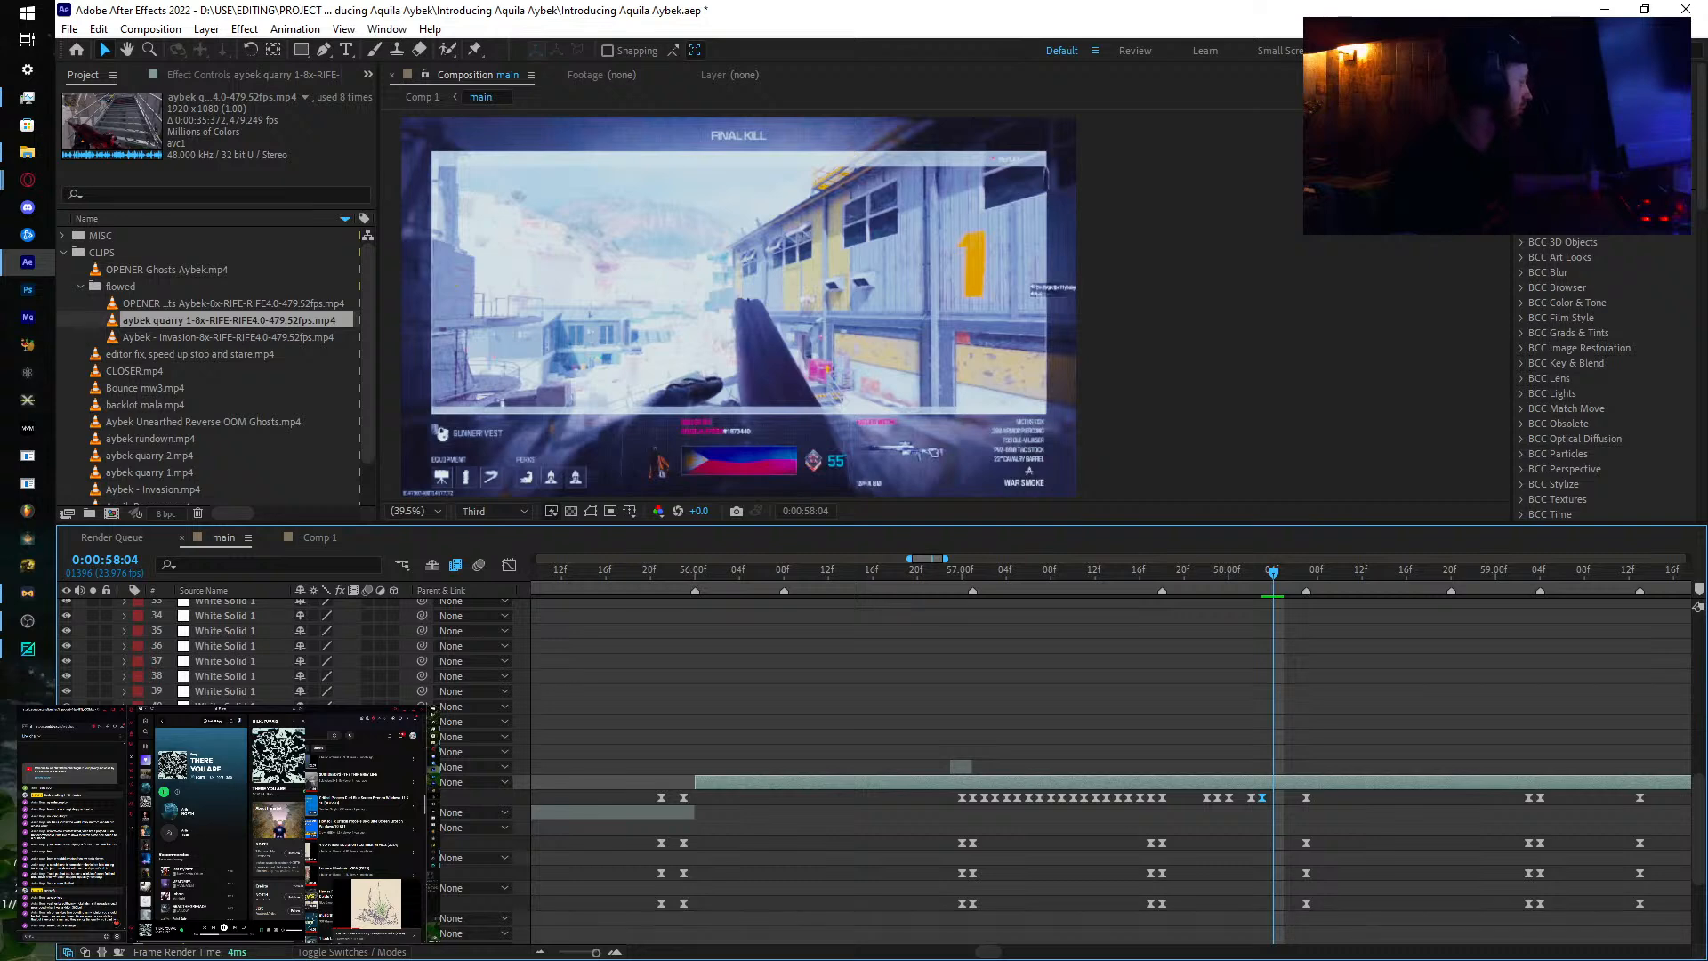
{"action": "left_click_drag", "start_coordinate": [327, 797], "coordinate": [335, 797]}
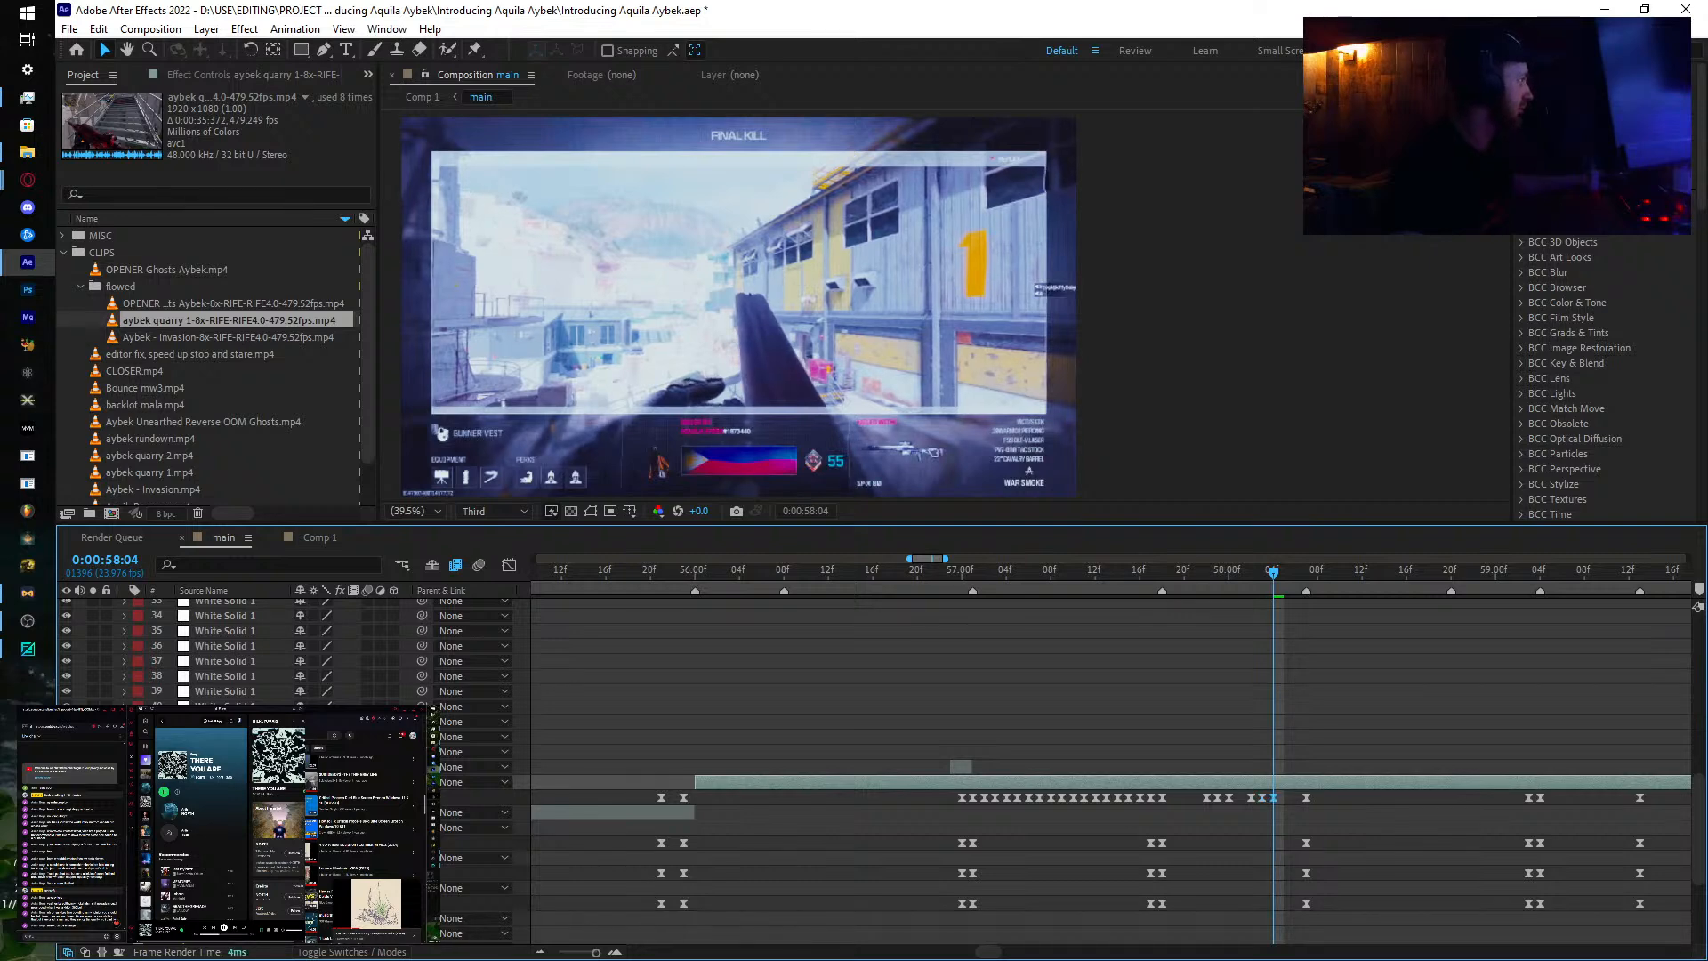
Step: Add time remap keyframes at 0:00:58:05 and 0:00:58:06 and adjust the existing one at the 0:00:58:07 marker
{"action": "key", "text": "Page_Down"}
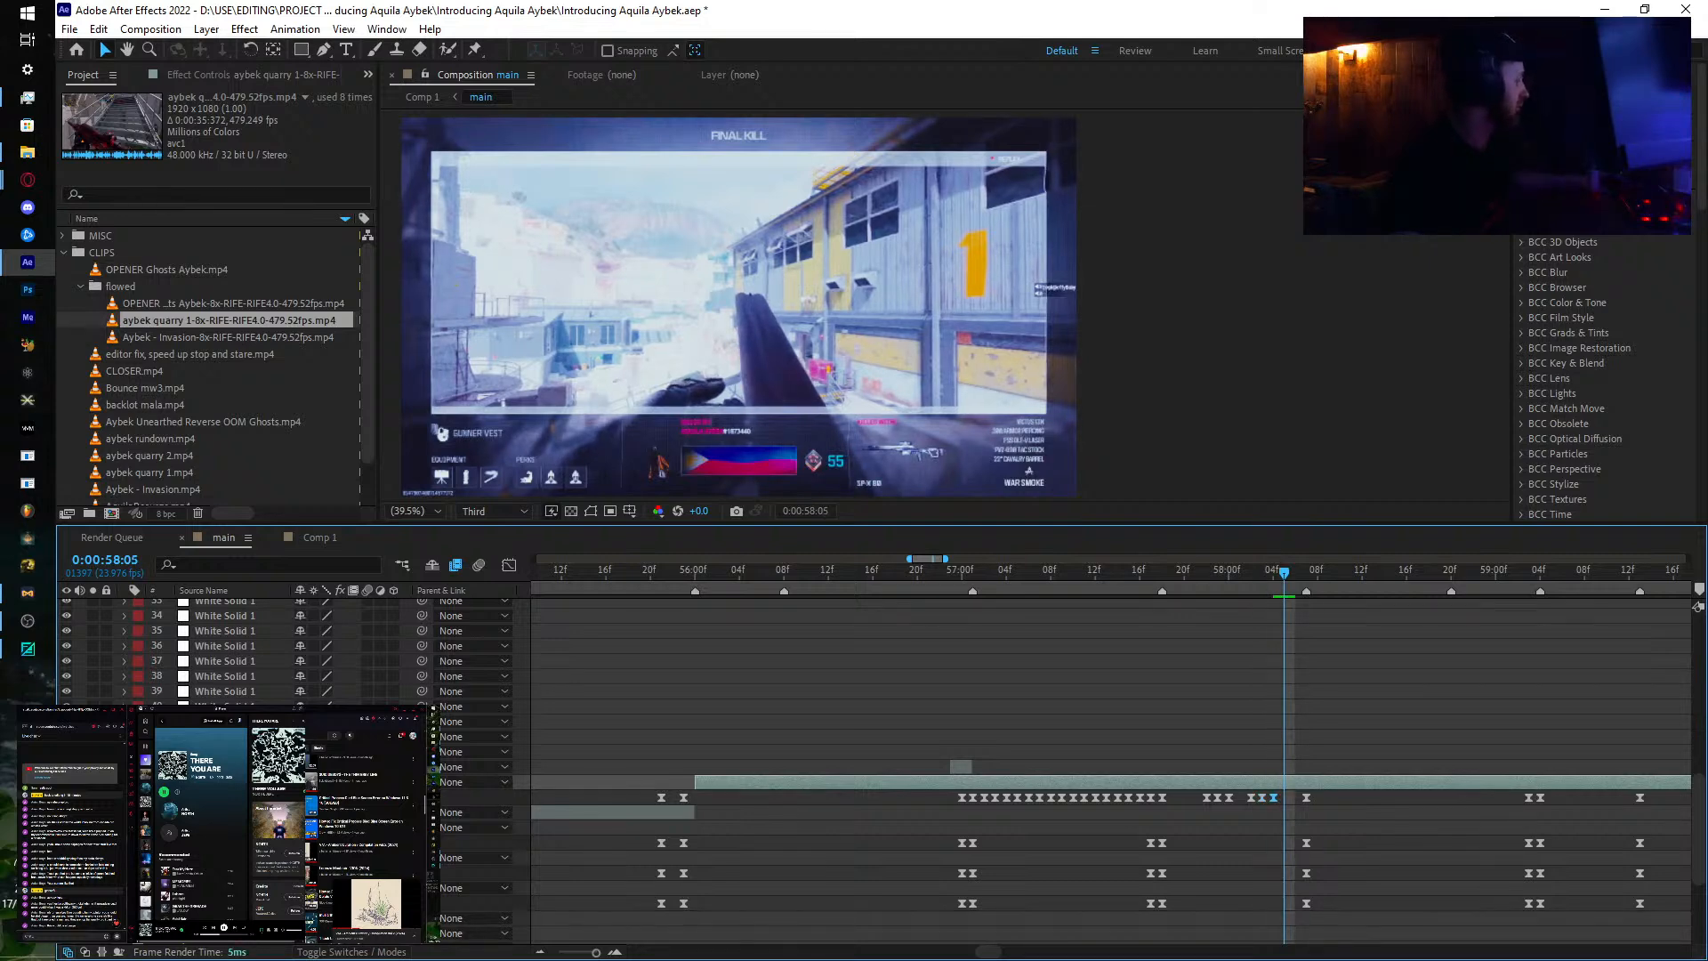
{"action": "left_click_drag", "start_coordinate": [328, 797], "coordinate": [331, 797]}
{"action": "key", "text": "Page_Down"}
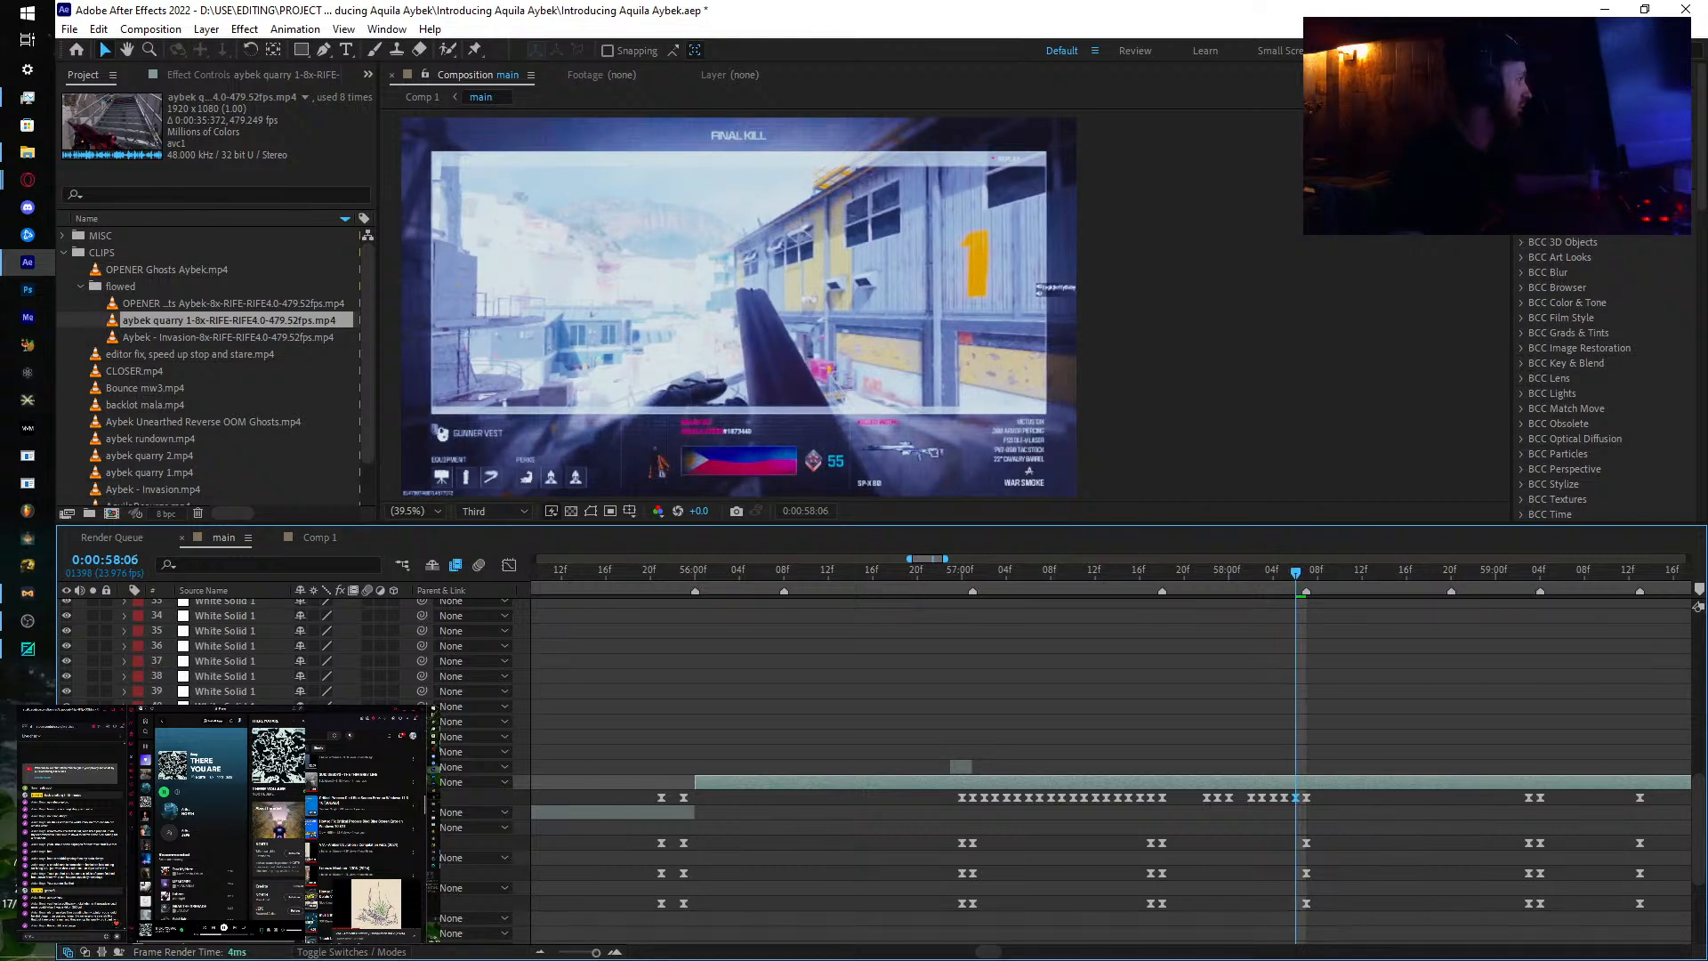
{"action": "key", "text": "Page_Down"}
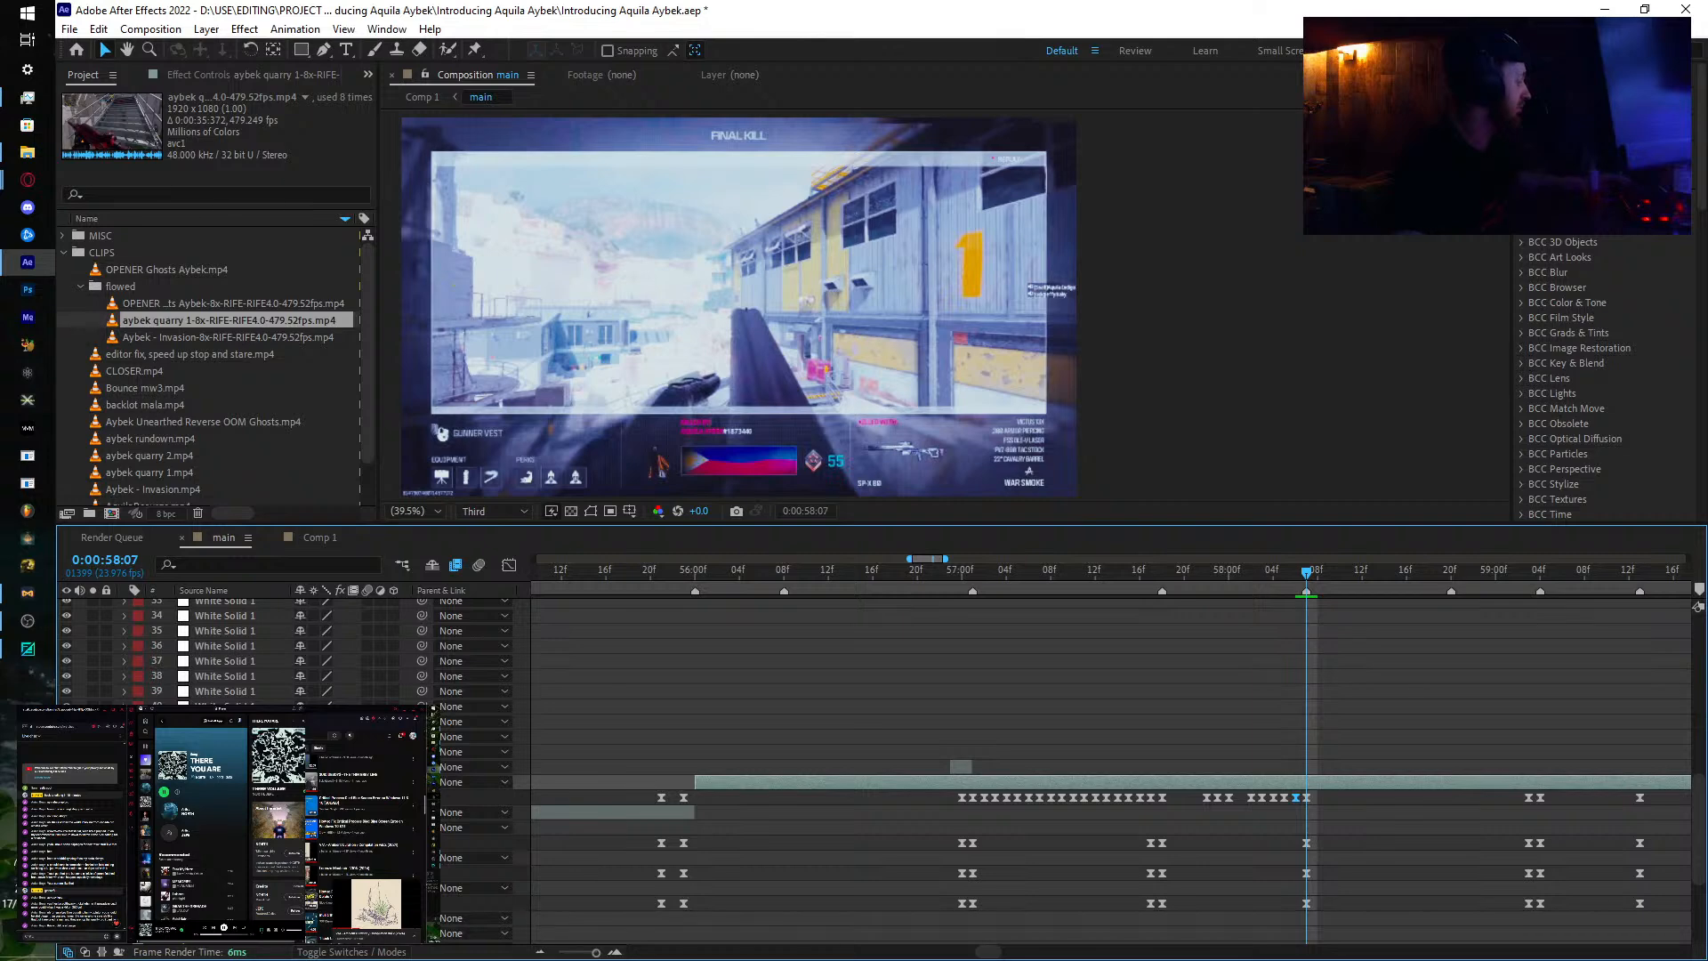
{"action": "left_click_drag", "start_coordinate": [328, 797], "coordinate": [331, 797]}
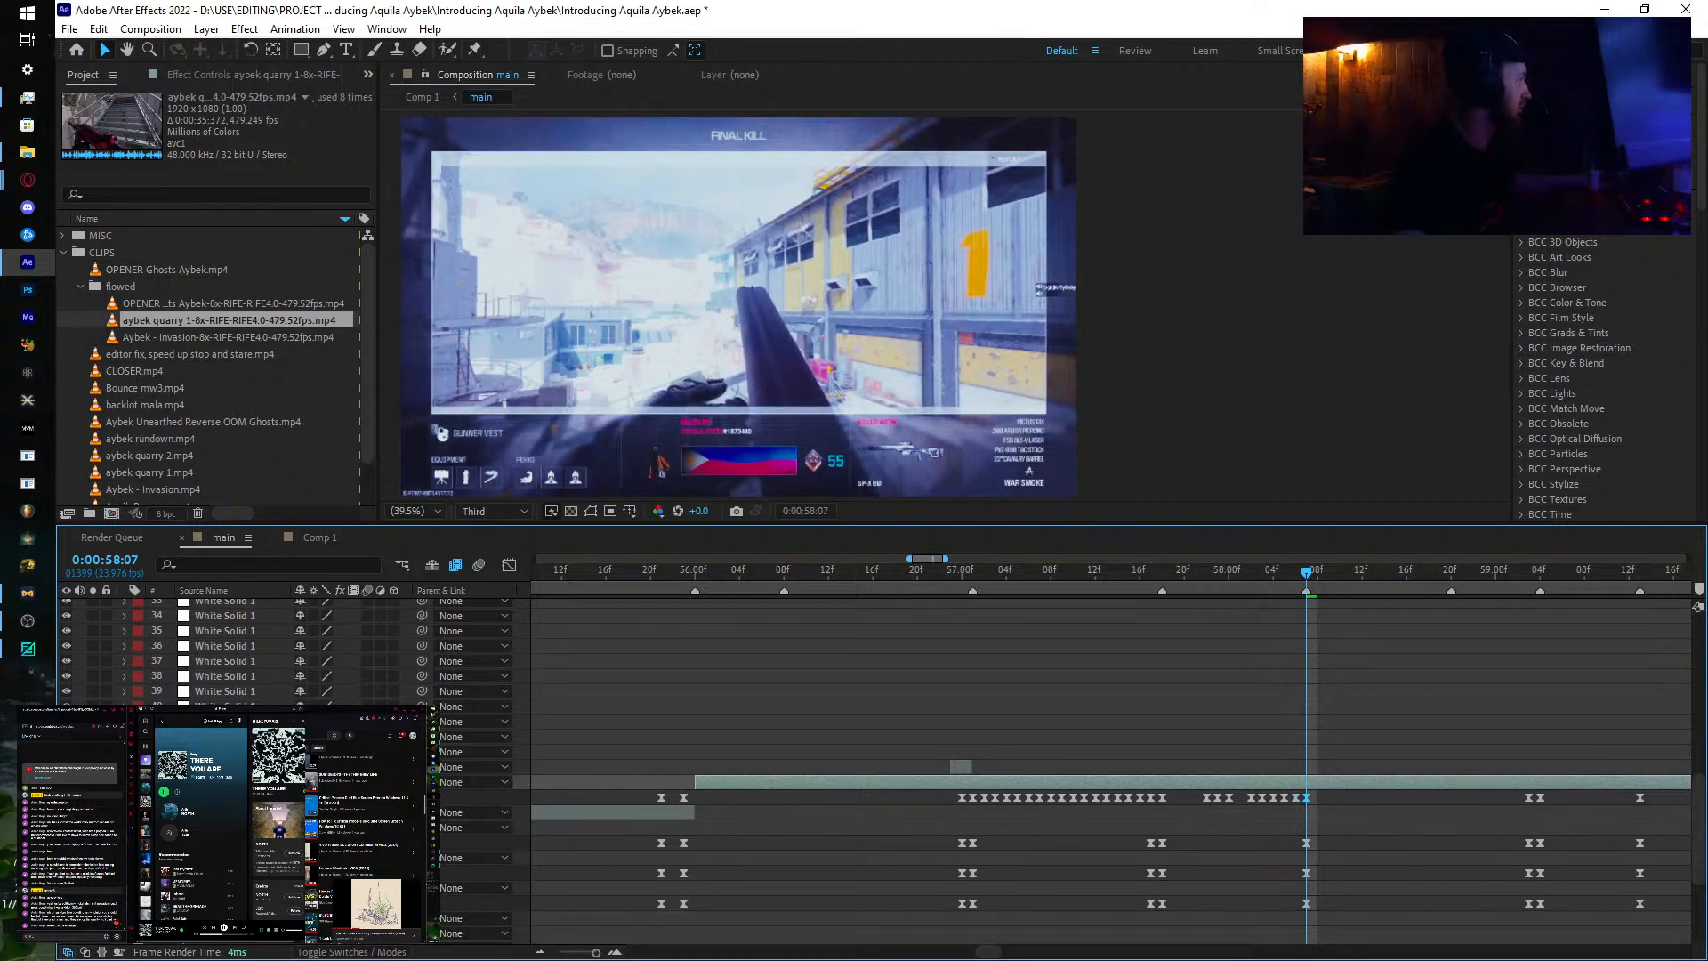
Step: Examine the clip's frames following the 0:00:58:07 marker, then return to that marker
{"action": "key", "text": "Page_Down"}
{"action": "key", "text": "Page_Down"}
{"action": "key", "text": "Page_Down"}
{"action": "key", "text": "Page_Down"}
{"action": "key", "text": "Page_Down"}
{"action": "key", "text": "Page_Down"}
{"action": "key", "text": "Page_Down"}
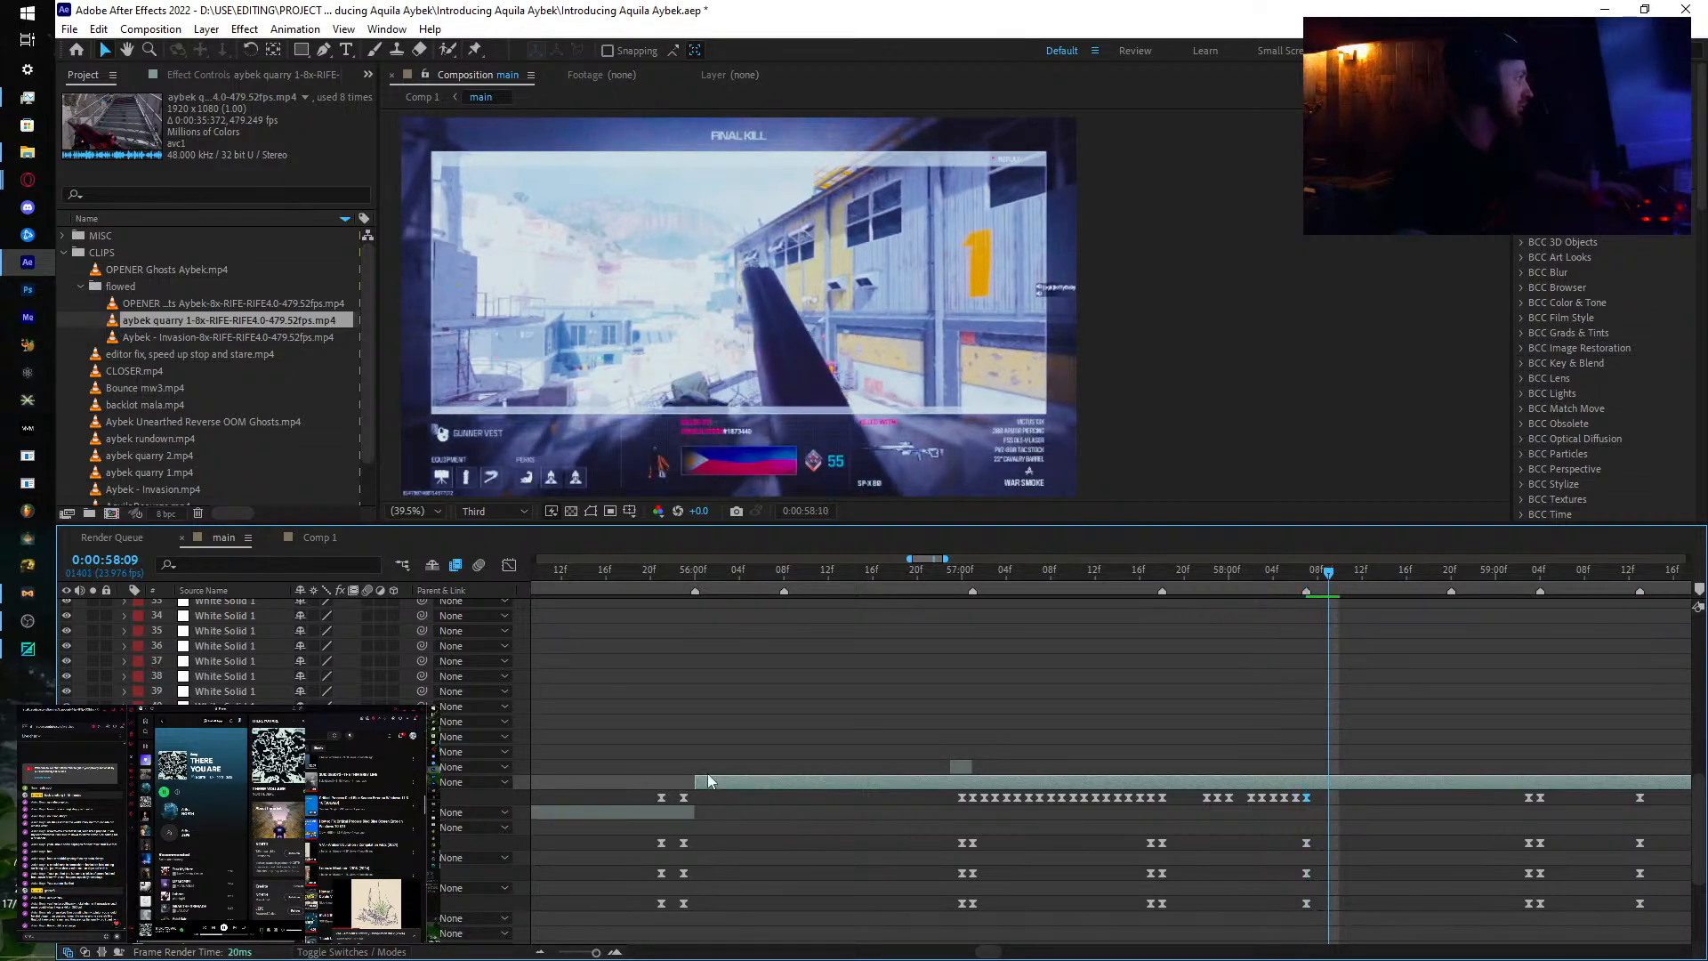
{"action": "left_click_drag", "start_coordinate": [1311, 585], "coordinate": [1309, 688]}
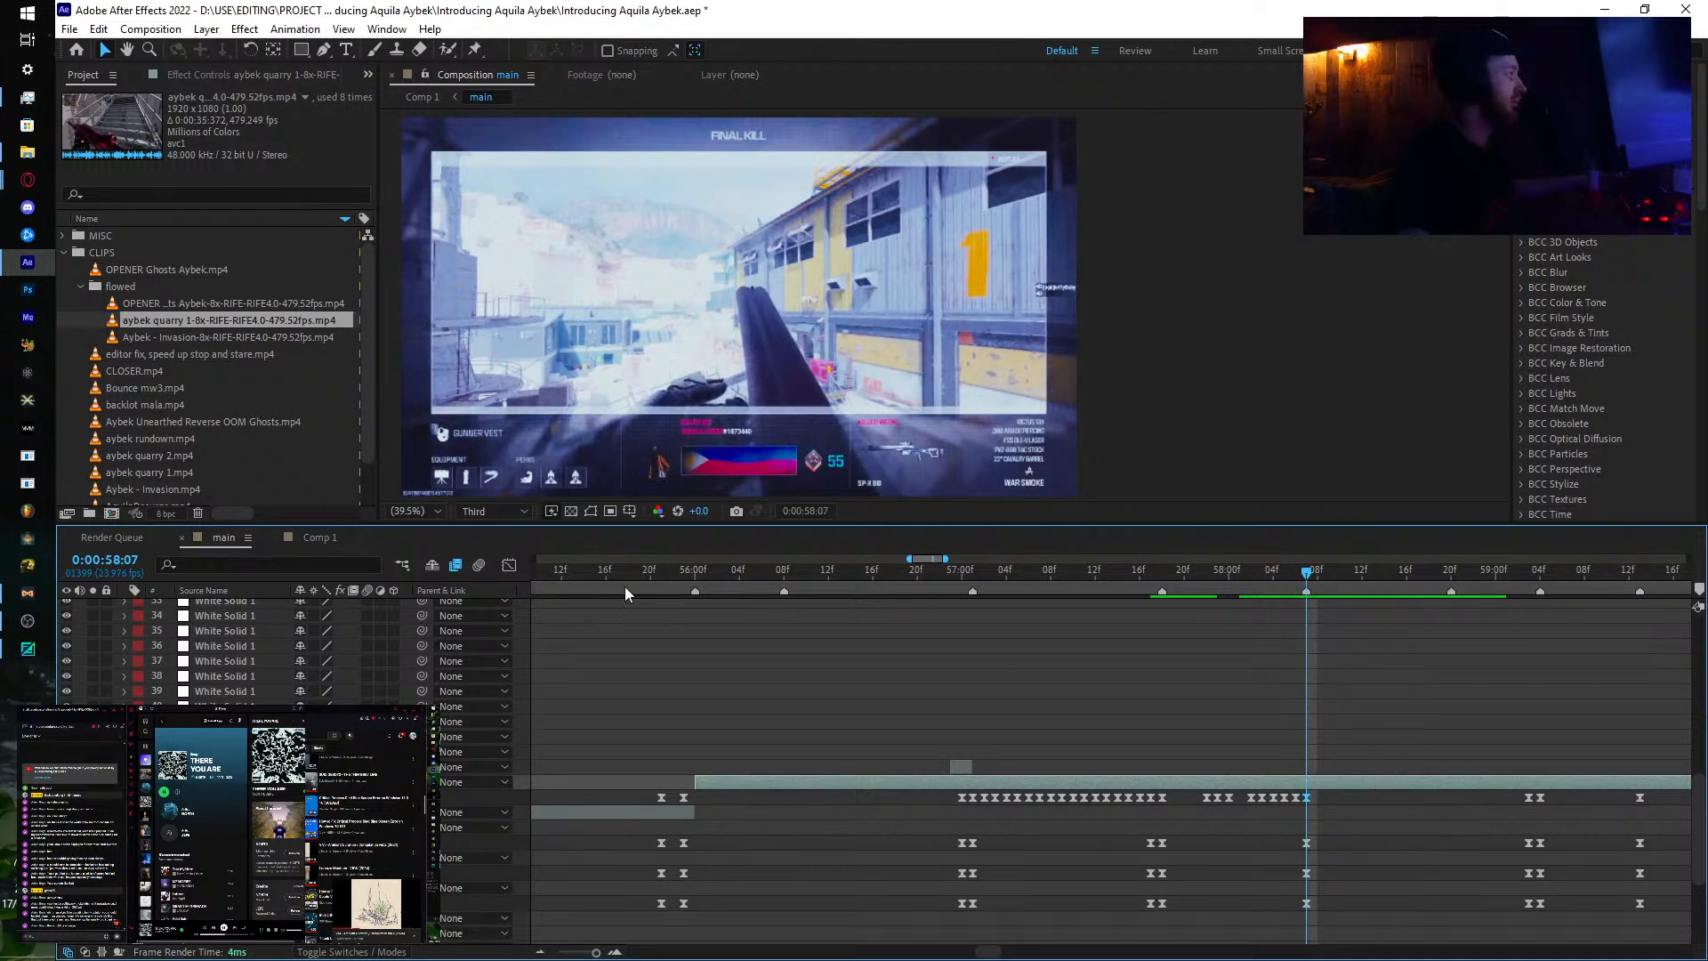
Step: Steepen the outgoing easing of the 0:00:58:07 time remap keyframe in the Graph Editor, preview the motion and return to the layer view
{"action": "left_click", "coordinate": [508, 567]}
{"action": "left_click", "coordinate": [1020, 931]}
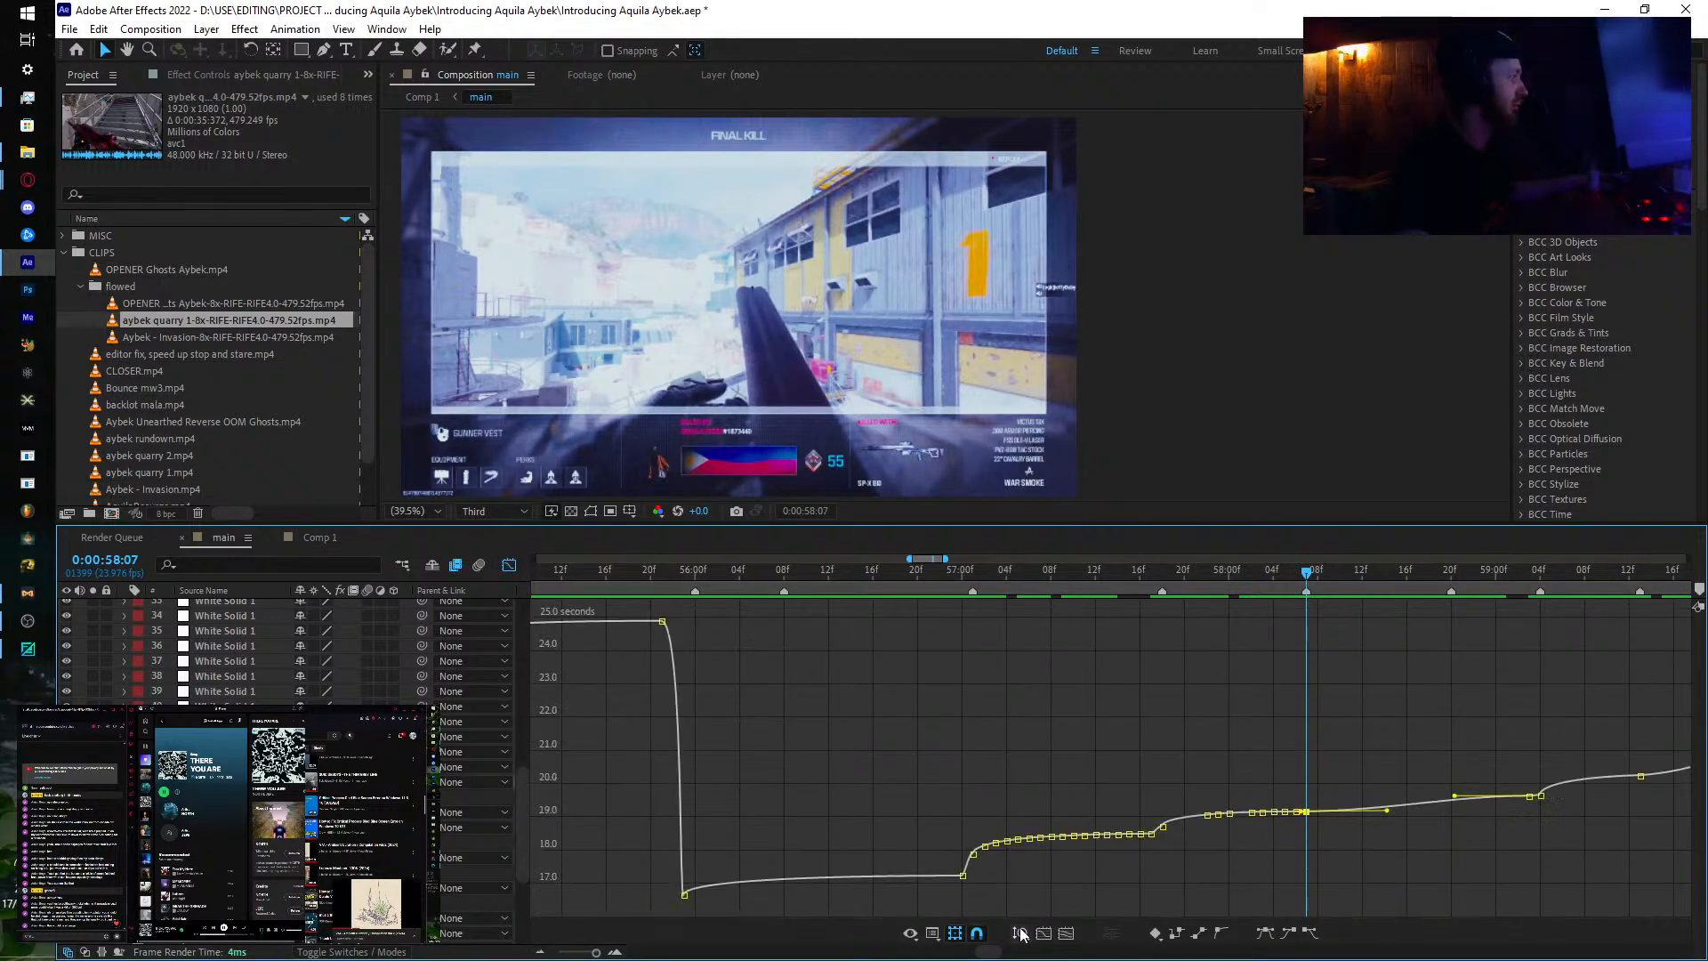
{"action": "scroll", "coordinate": [1423, 792], "scroll_direction": "up", "scroll_amount": 3}
{"action": "left_click_drag", "start_coordinate": [1382, 793], "coordinate": [1142, 732]}
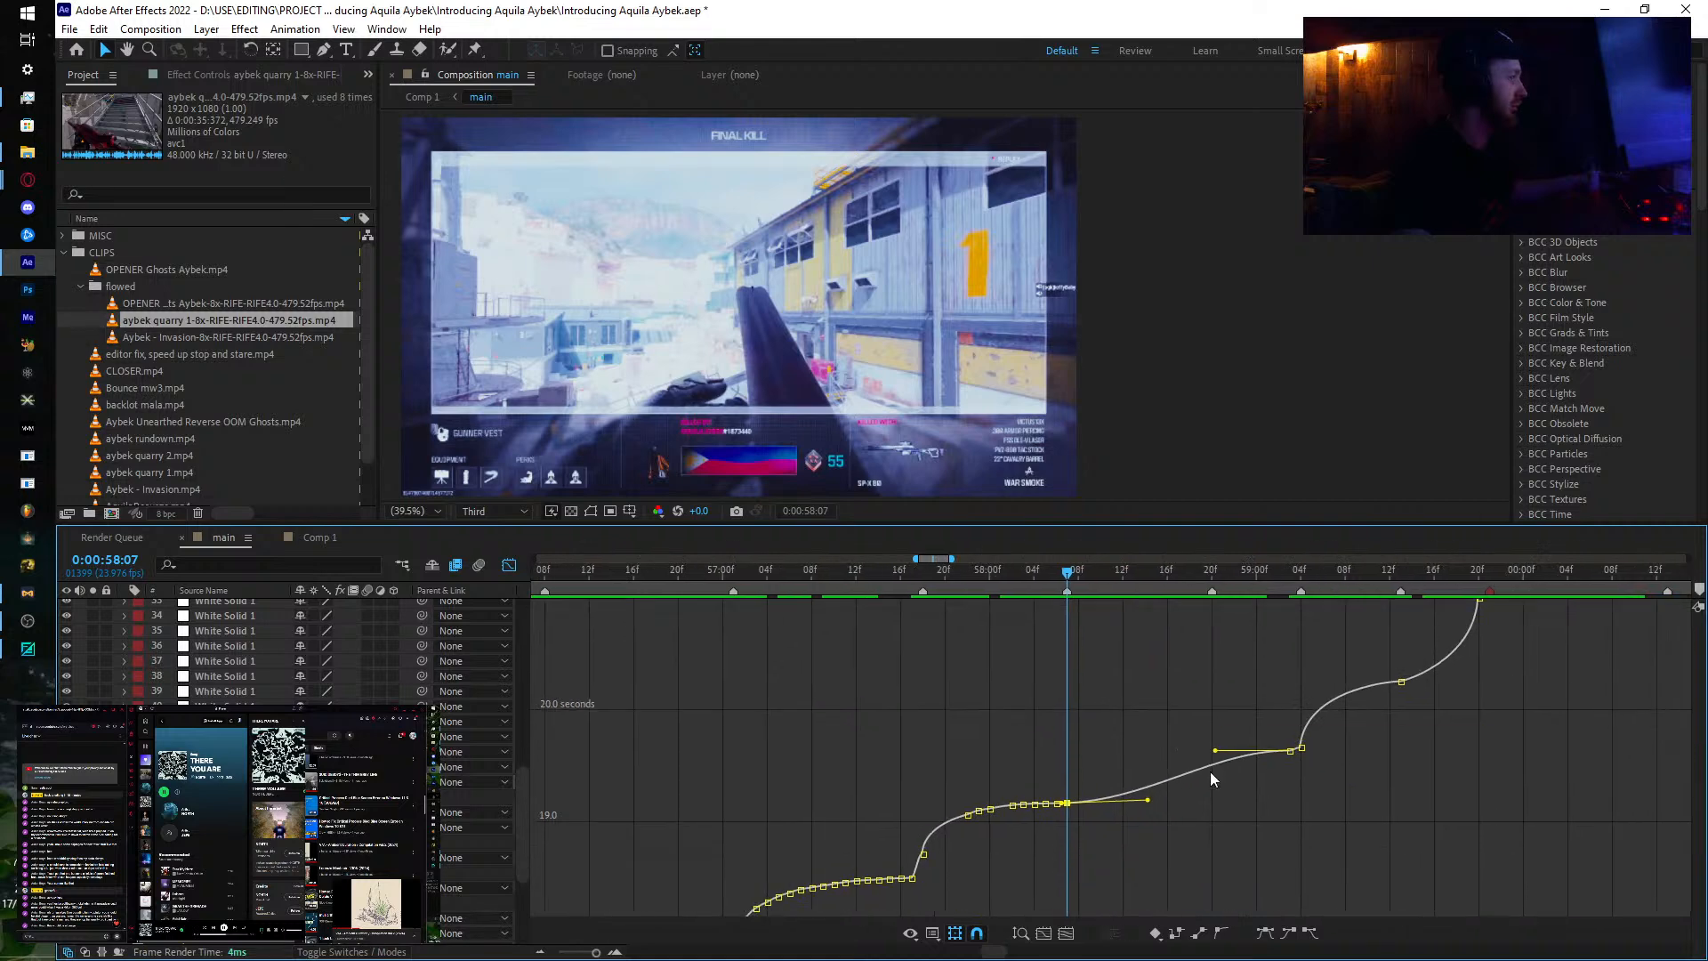
{"action": "scroll", "coordinate": [1209, 773], "scroll_direction": "up", "scroll_amount": 2}
{"action": "left_click_drag", "start_coordinate": [1148, 837], "coordinate": [1001, 741]}
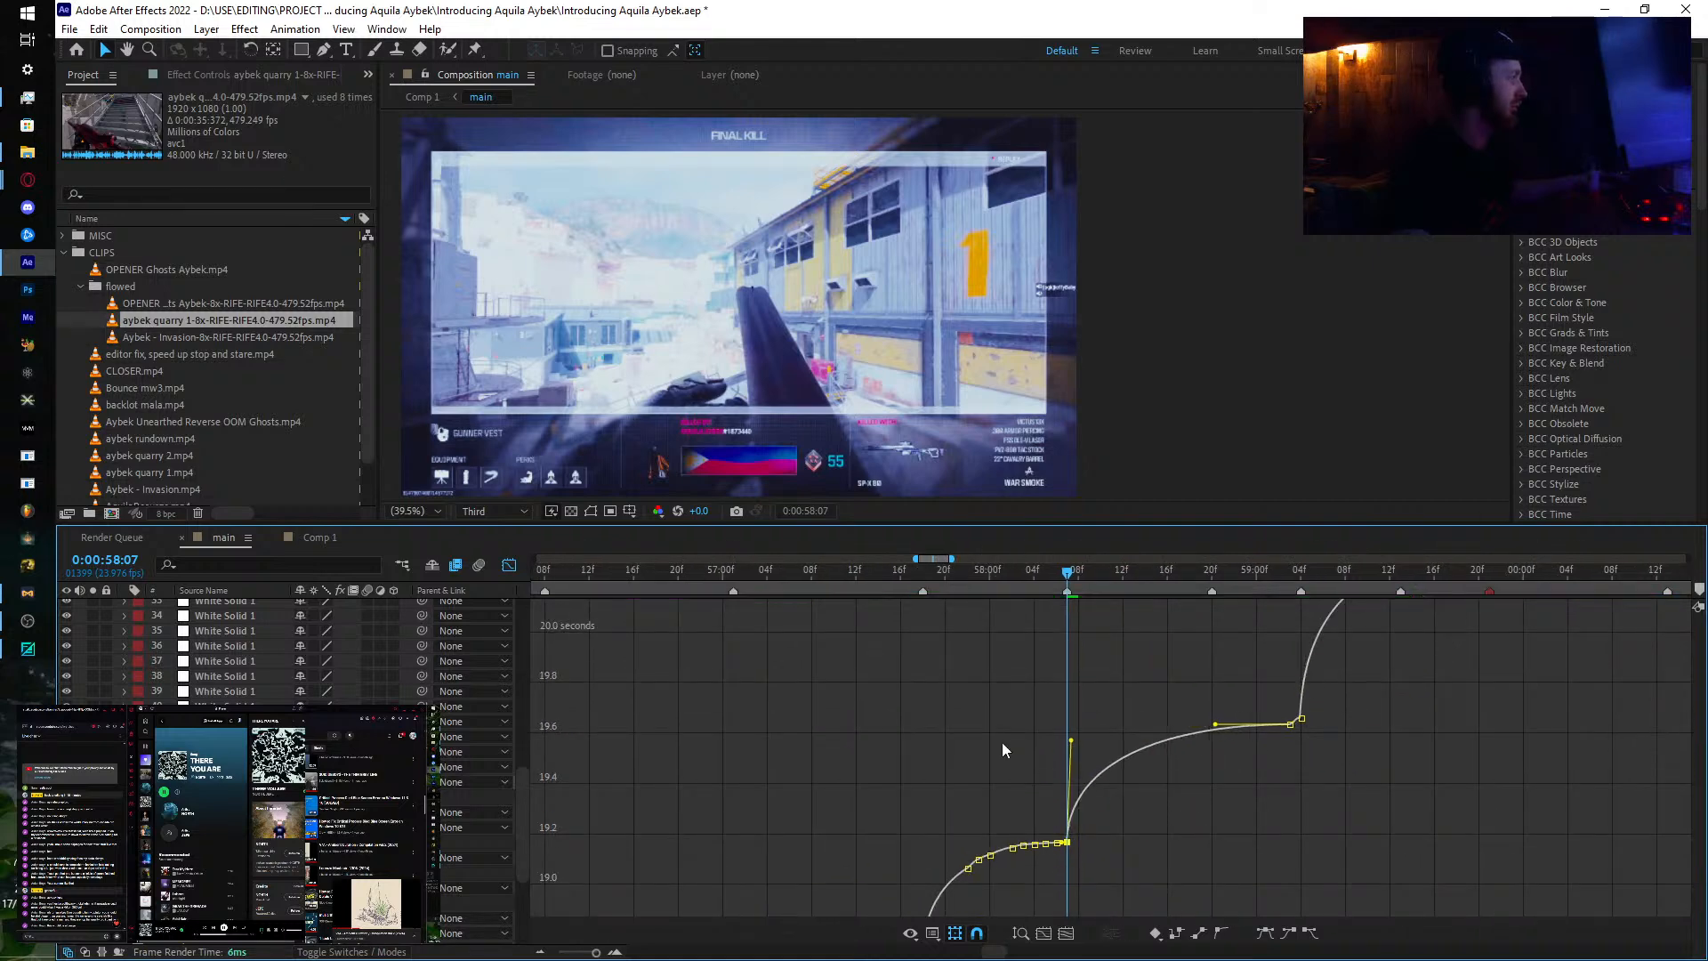
{"action": "key", "text": "space"}
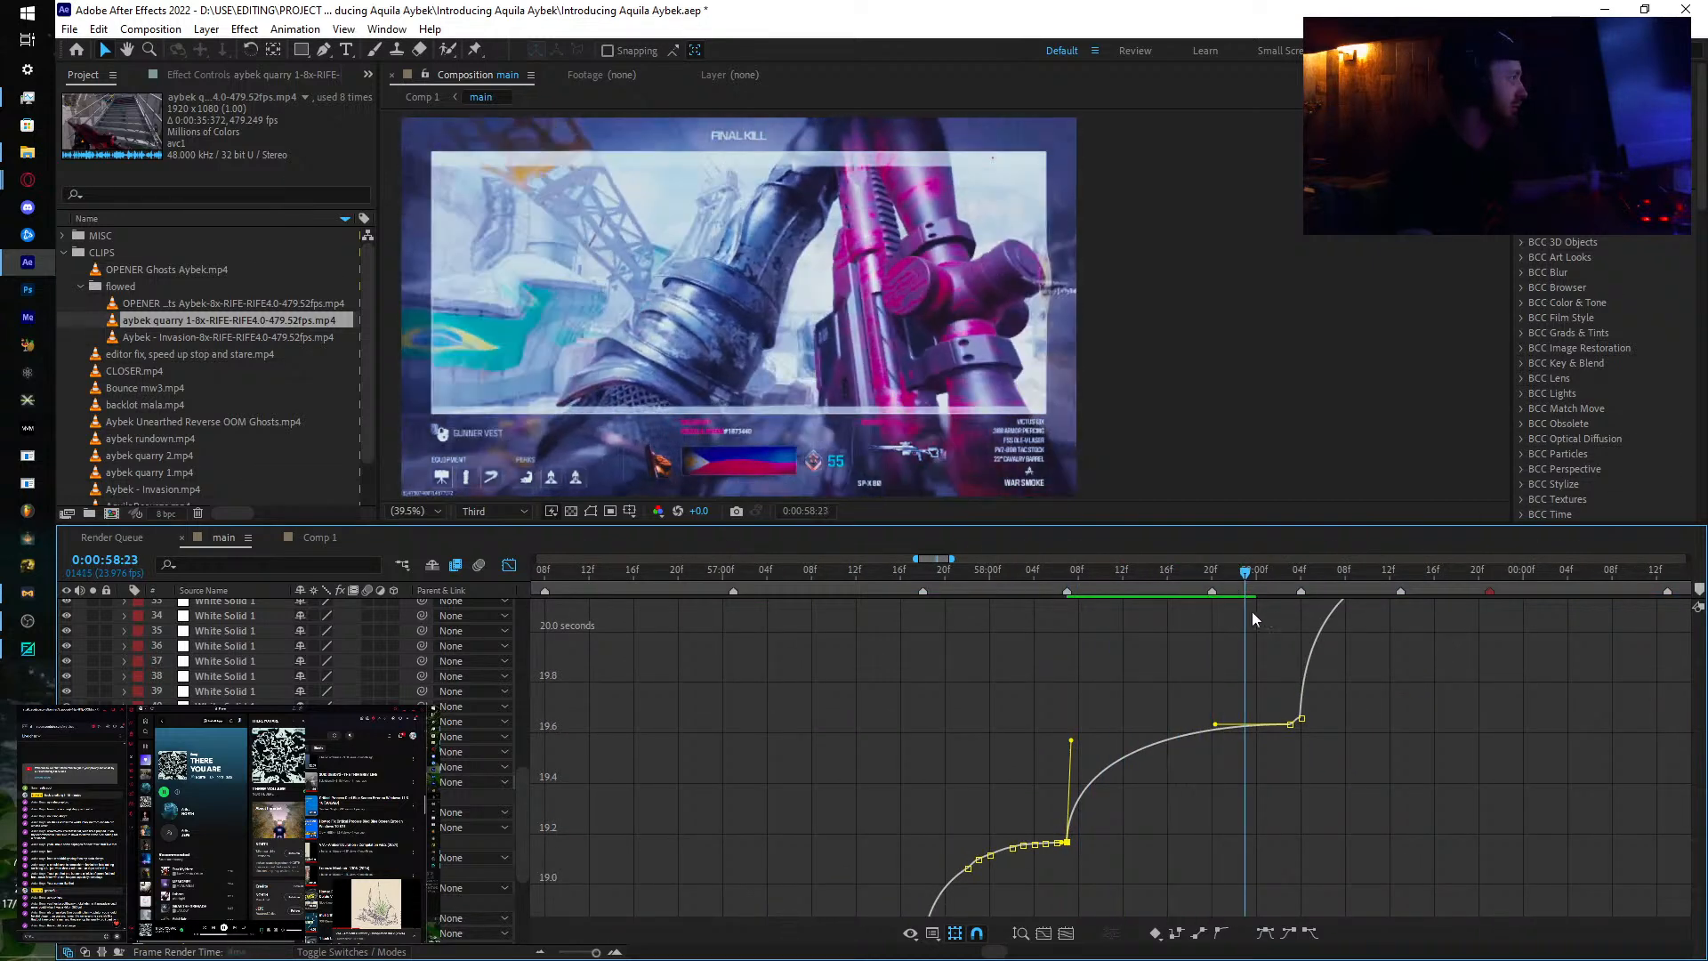
{"action": "left_click", "coordinate": [509, 566]}
Step: Step through the frames after the 0:00:58:07 marker, add a time remap keyframe at 0:00:58:12 and move the footage at a new one at 0:00:58:13
{"action": "left_click_drag", "start_coordinate": [1074, 573], "coordinate": [1066, 573]}
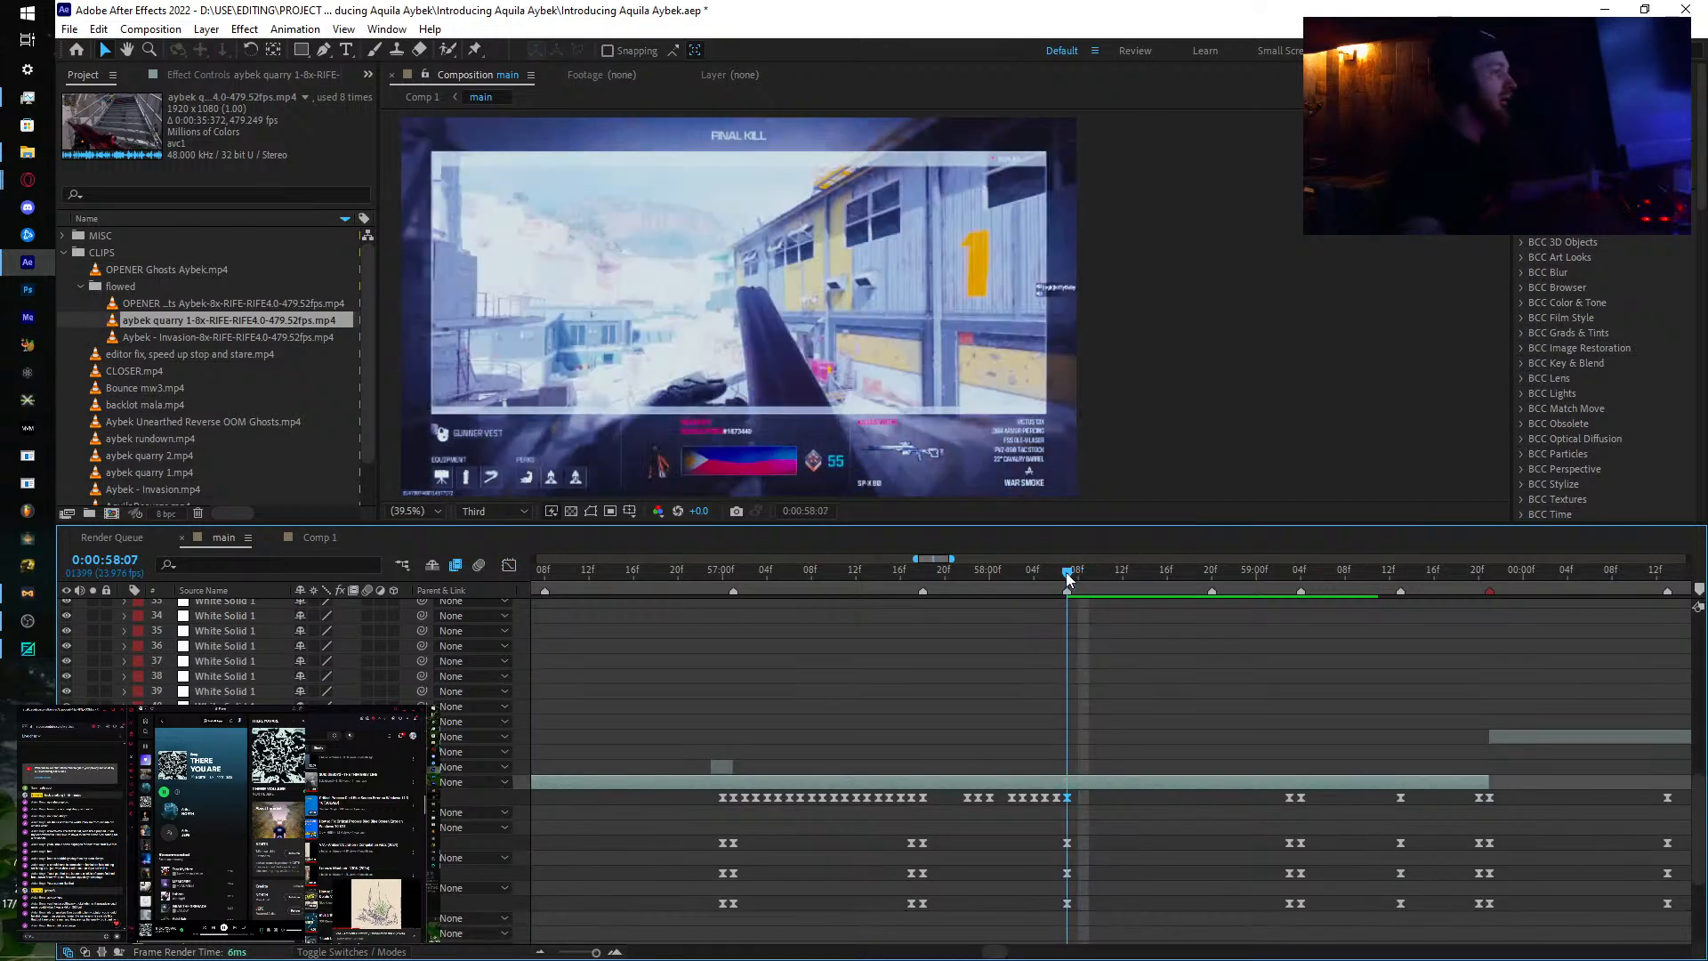
{"action": "key", "text": "Page_Down"}
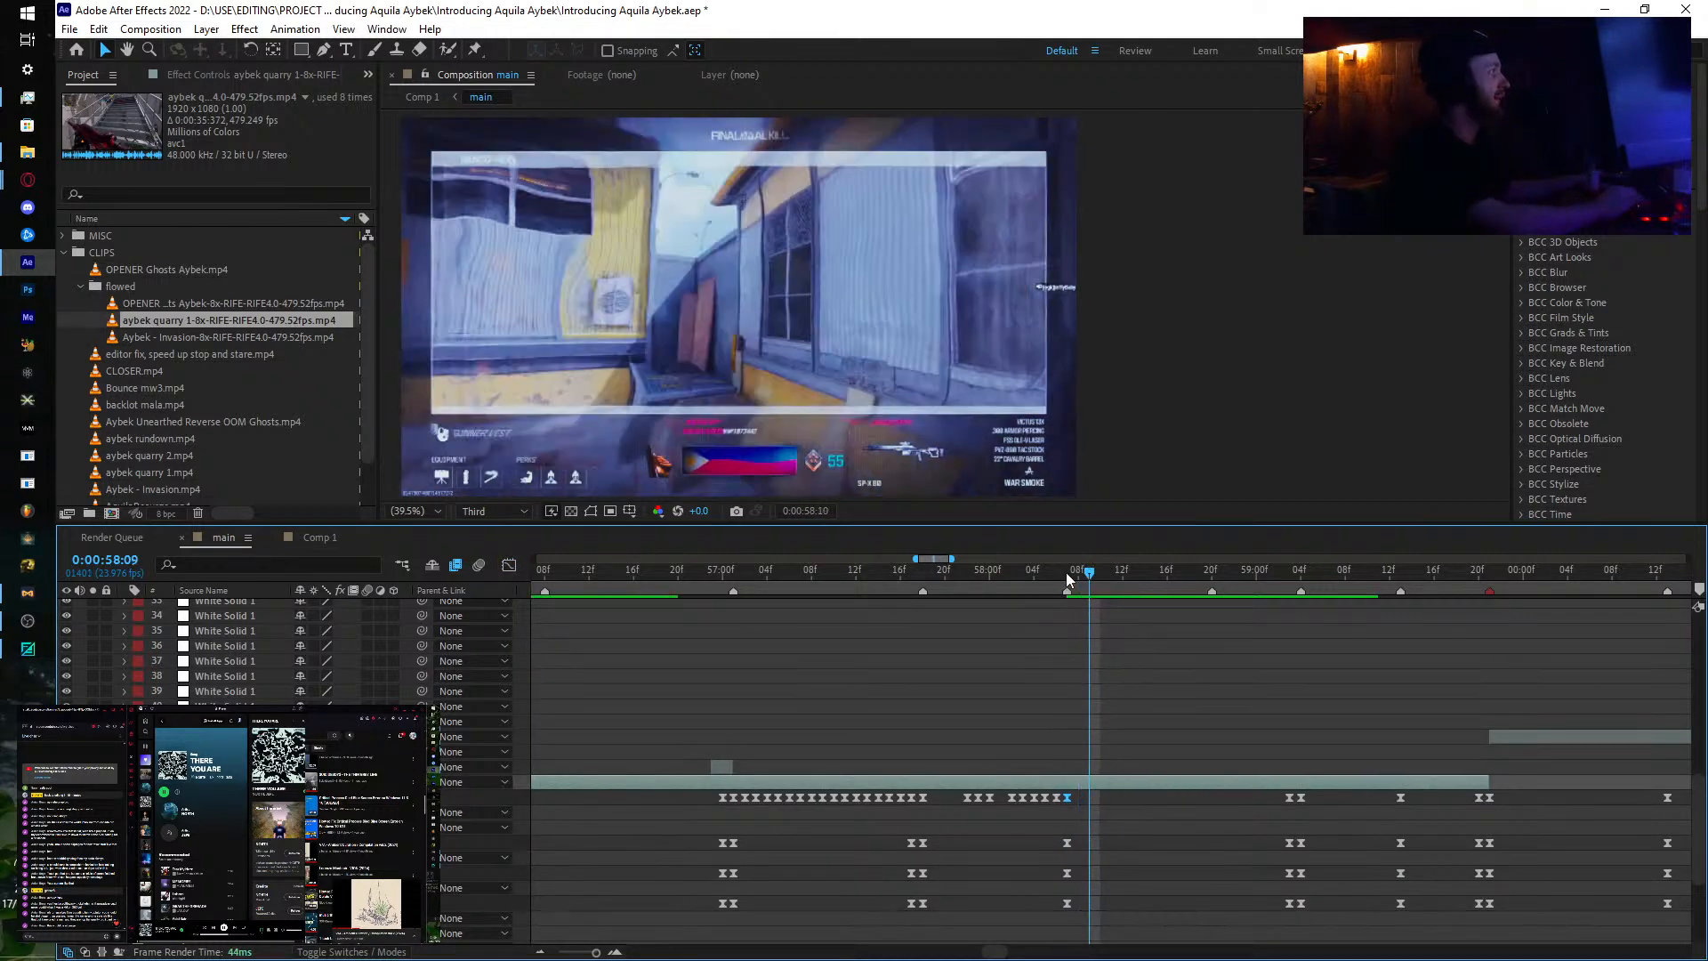
{"action": "key", "text": "Page_Down"}
{"action": "key", "text": "Page_Down"}
{"action": "key", "text": "Page_Down"}
{"action": "key", "text": "Page_Down"}
{"action": "key", "text": "Page_Down"}
{"action": "key", "text": "Page_Down"}
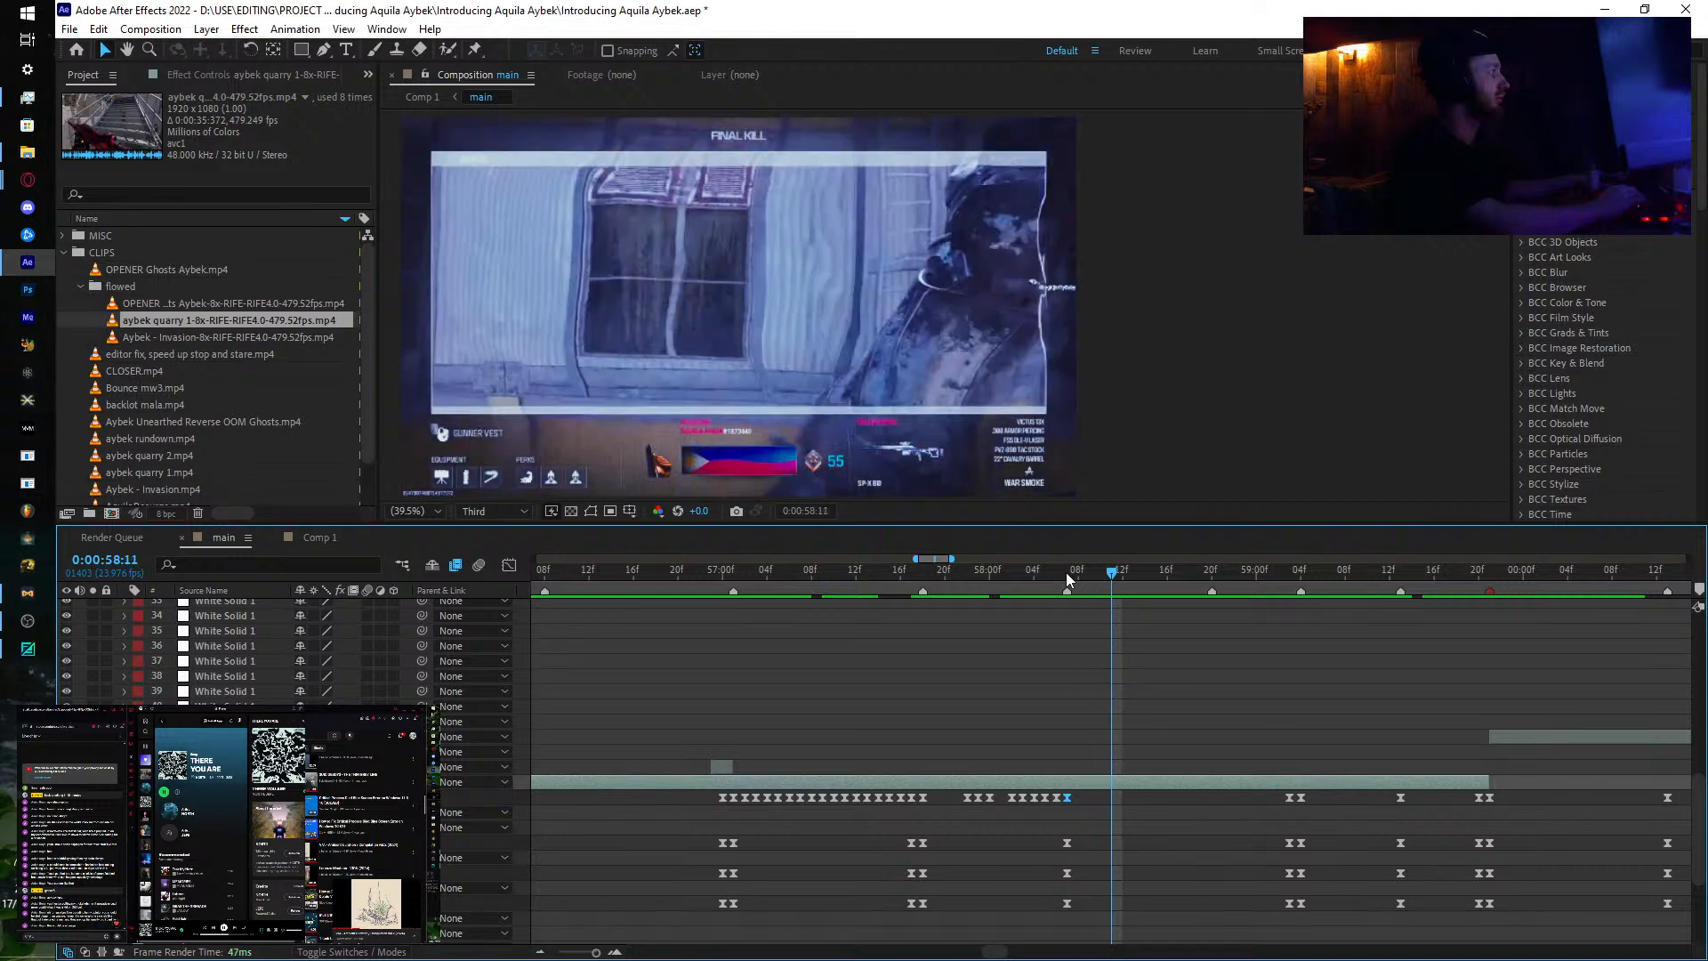
{"action": "key", "text": "Page_Up"}
{"action": "key", "text": "Page_Up"}
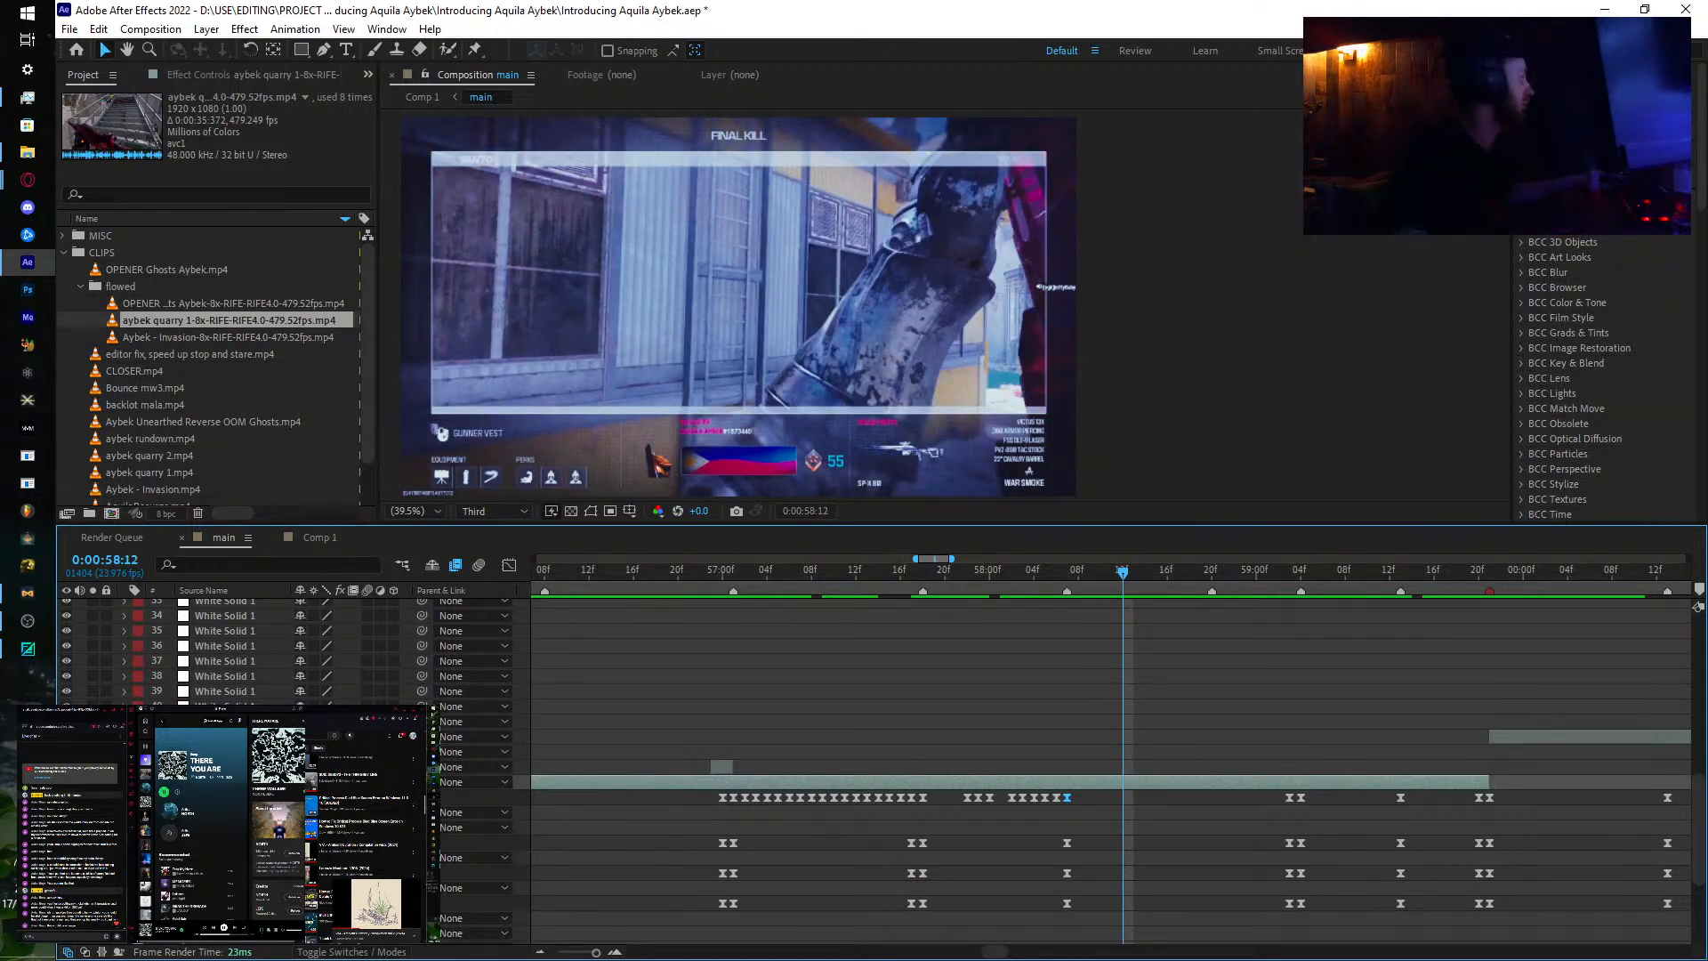
{"action": "left_click", "coordinate": [80, 798]}
{"action": "key", "text": "Page_Down"}
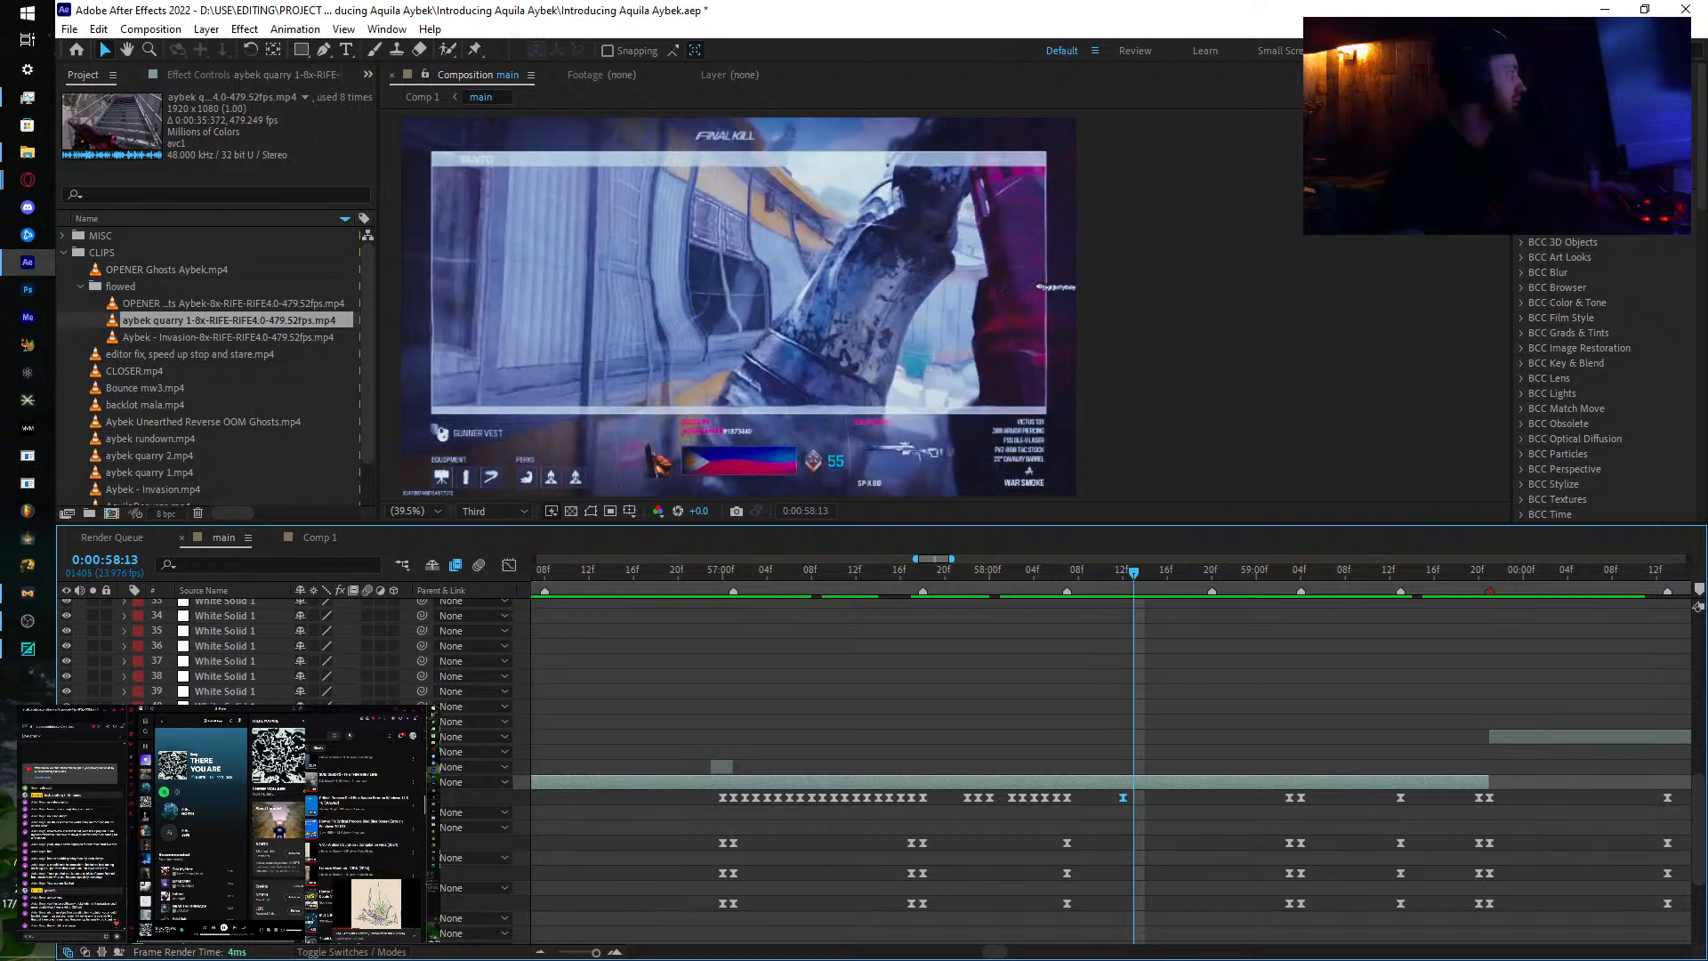
{"action": "left_click_drag", "start_coordinate": [319, 798], "coordinate": [338, 798]}
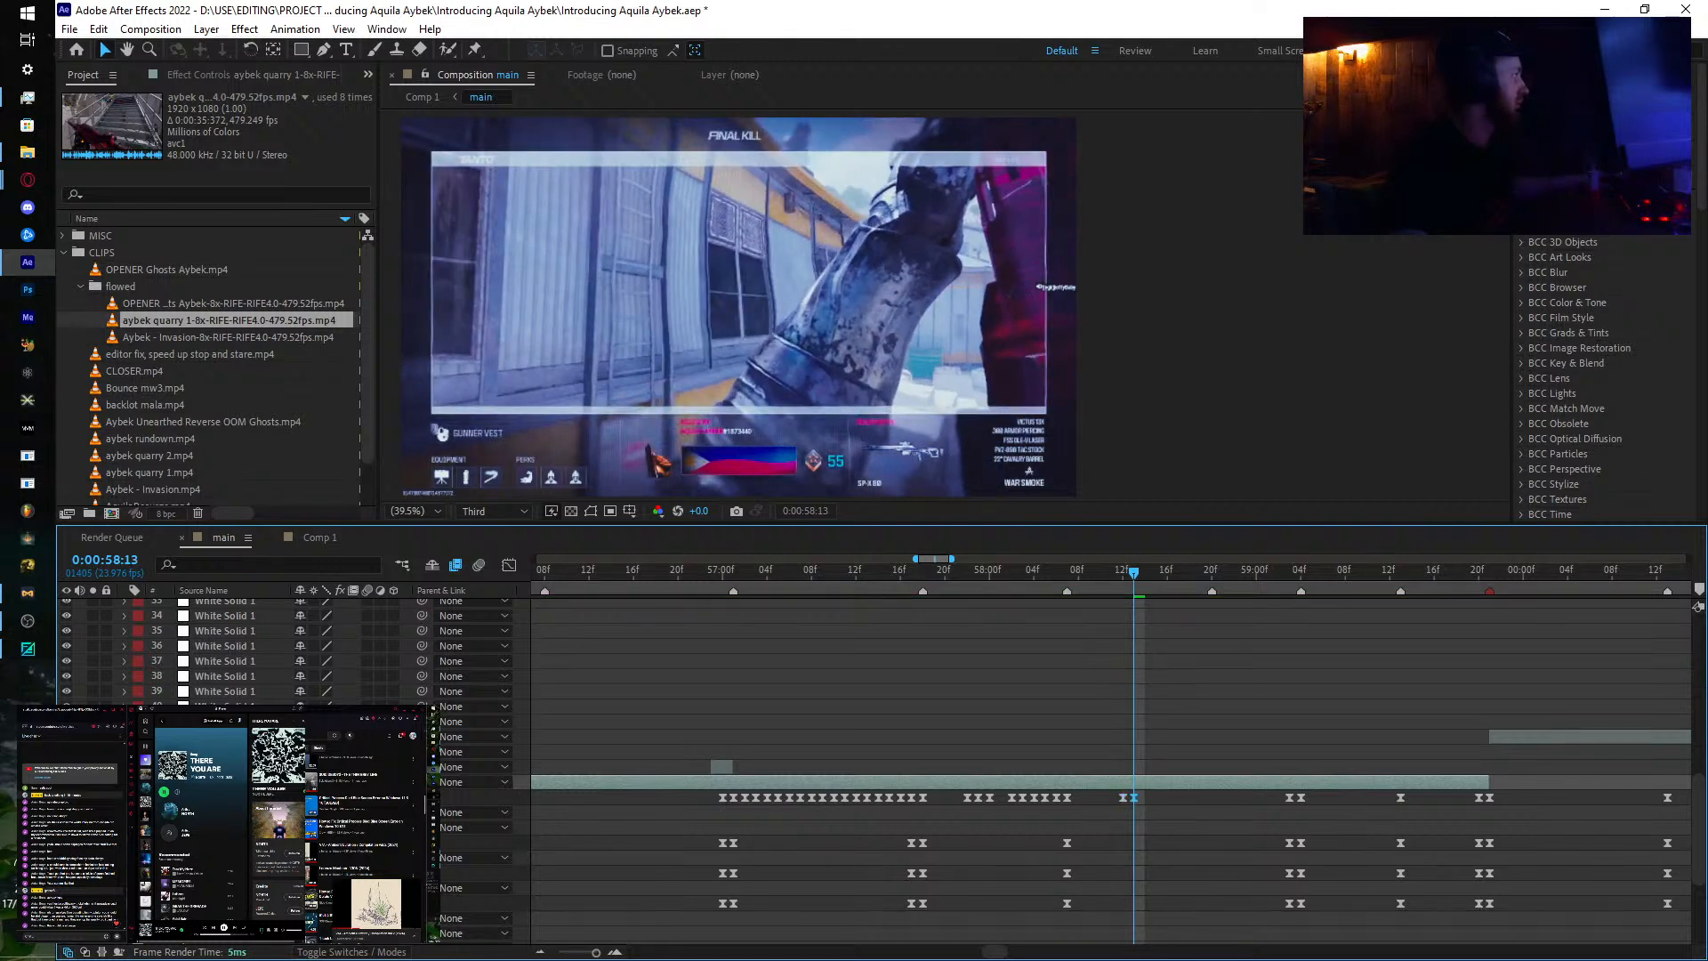
Step: Move the footage frame by frame with new time remap keyframes at 0:00:58:14, 0:00:58:15 and 0:00:58:16
{"action": "key", "text": "Page_Down"}
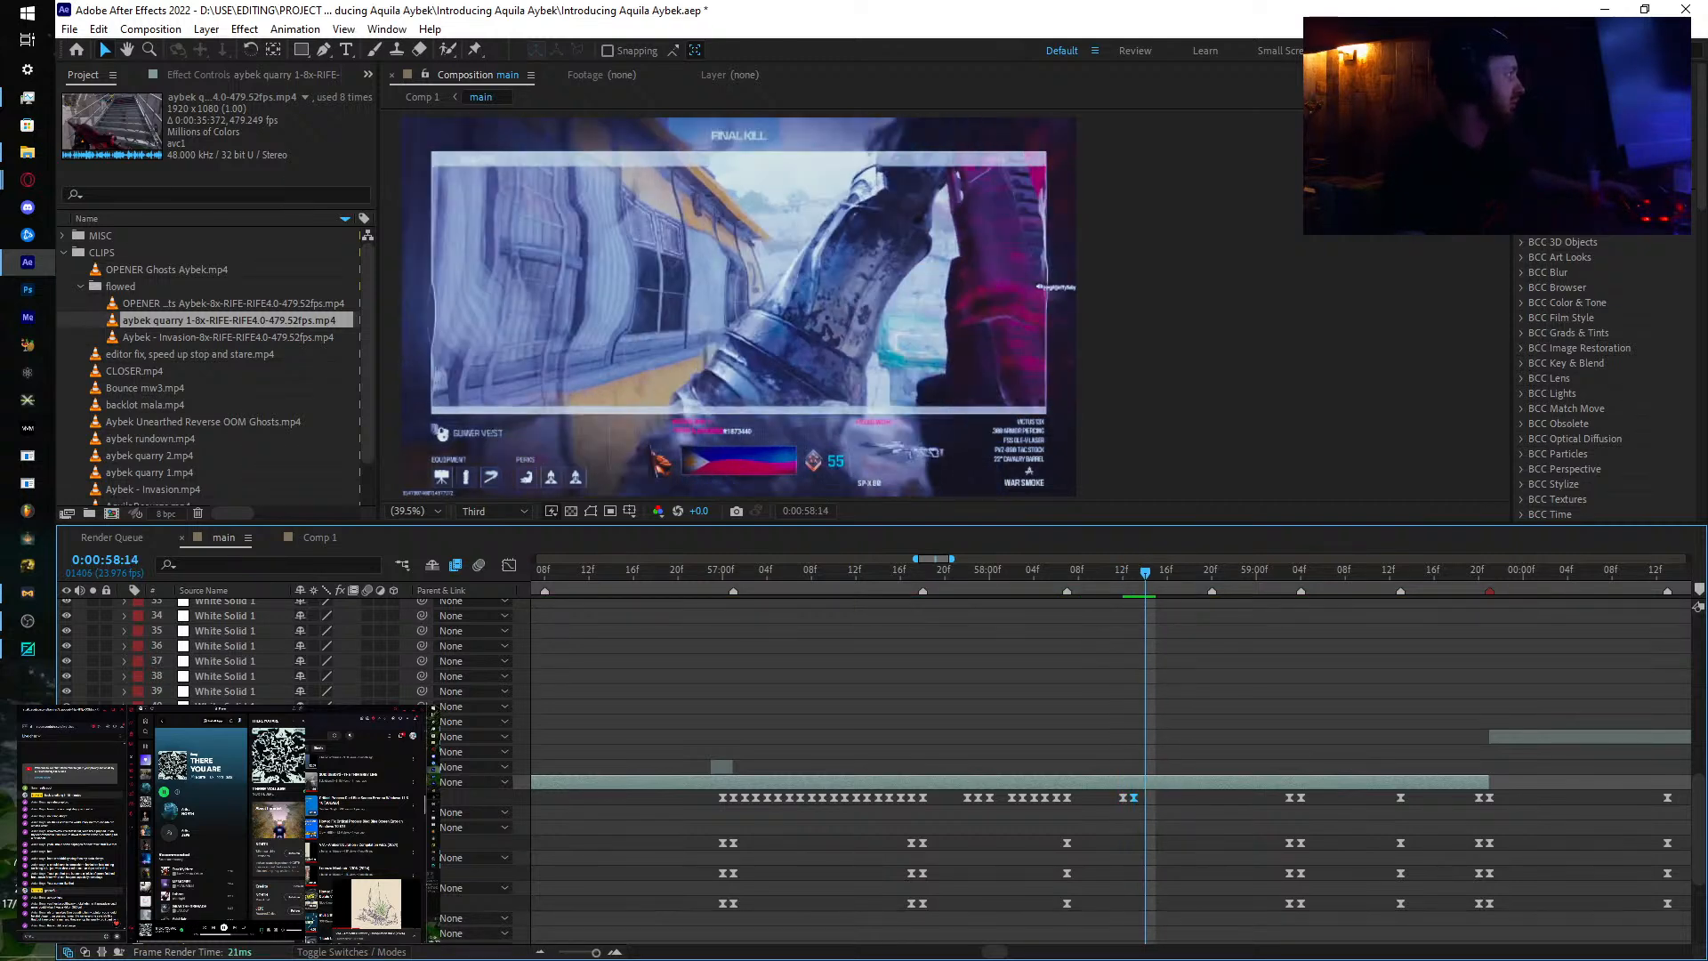
{"action": "left_click_drag", "start_coordinate": [318, 798], "coordinate": [338, 798]}
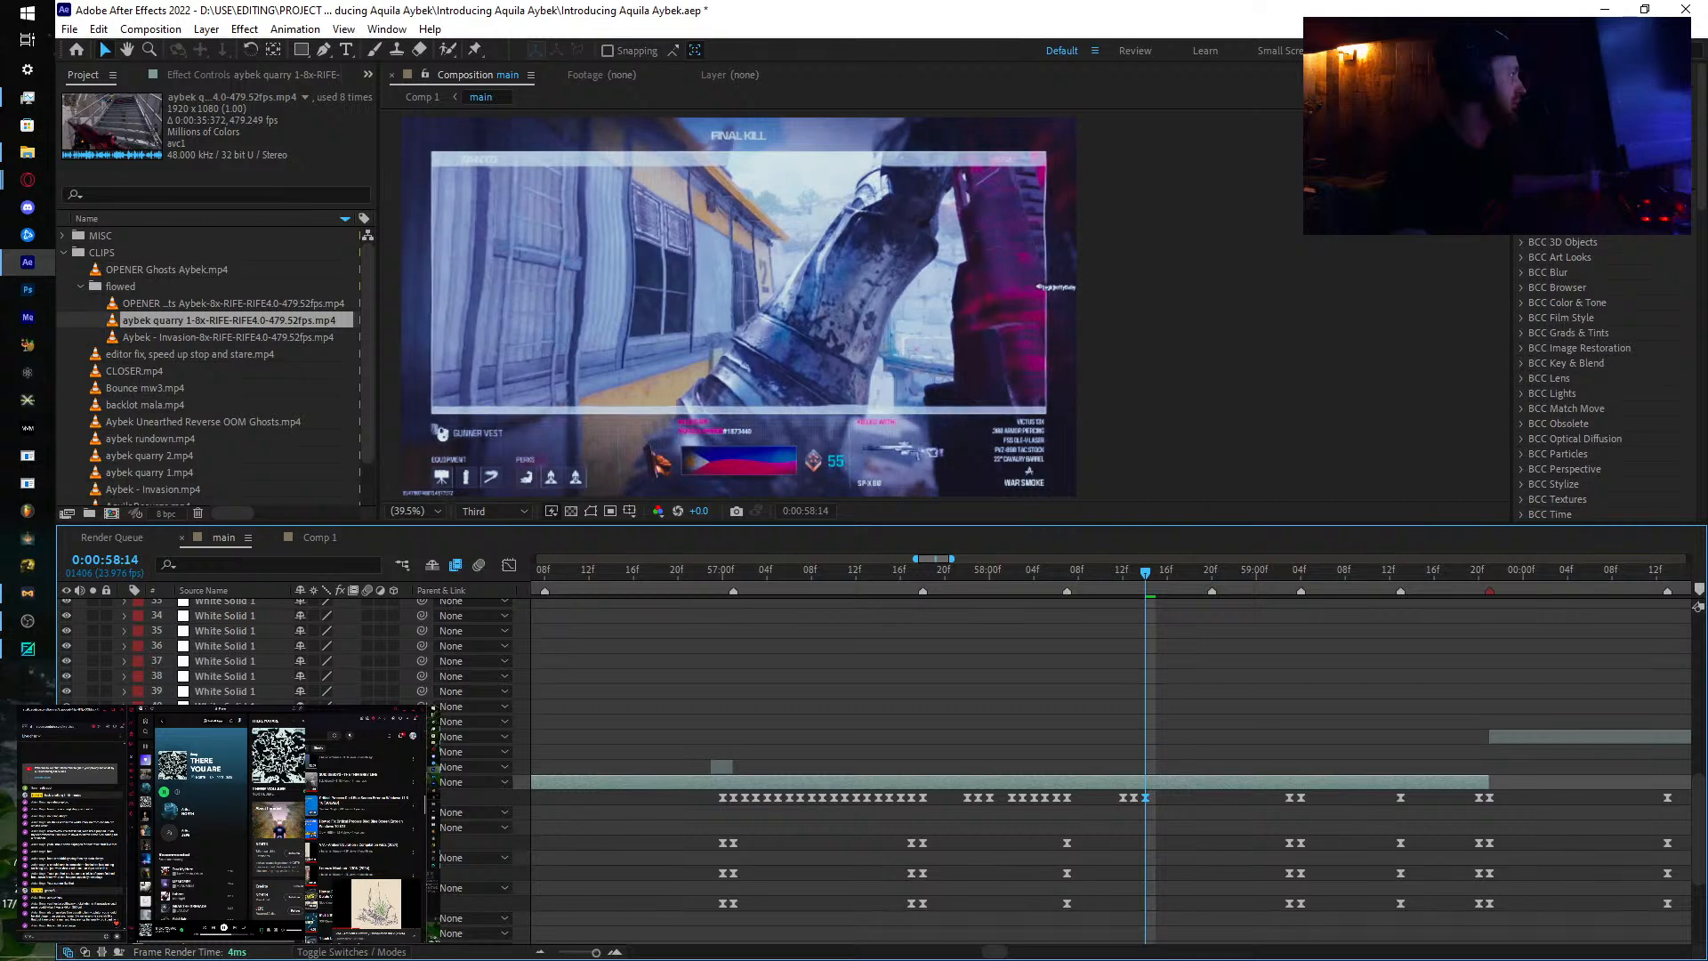
{"action": "key", "text": "Page_Down"}
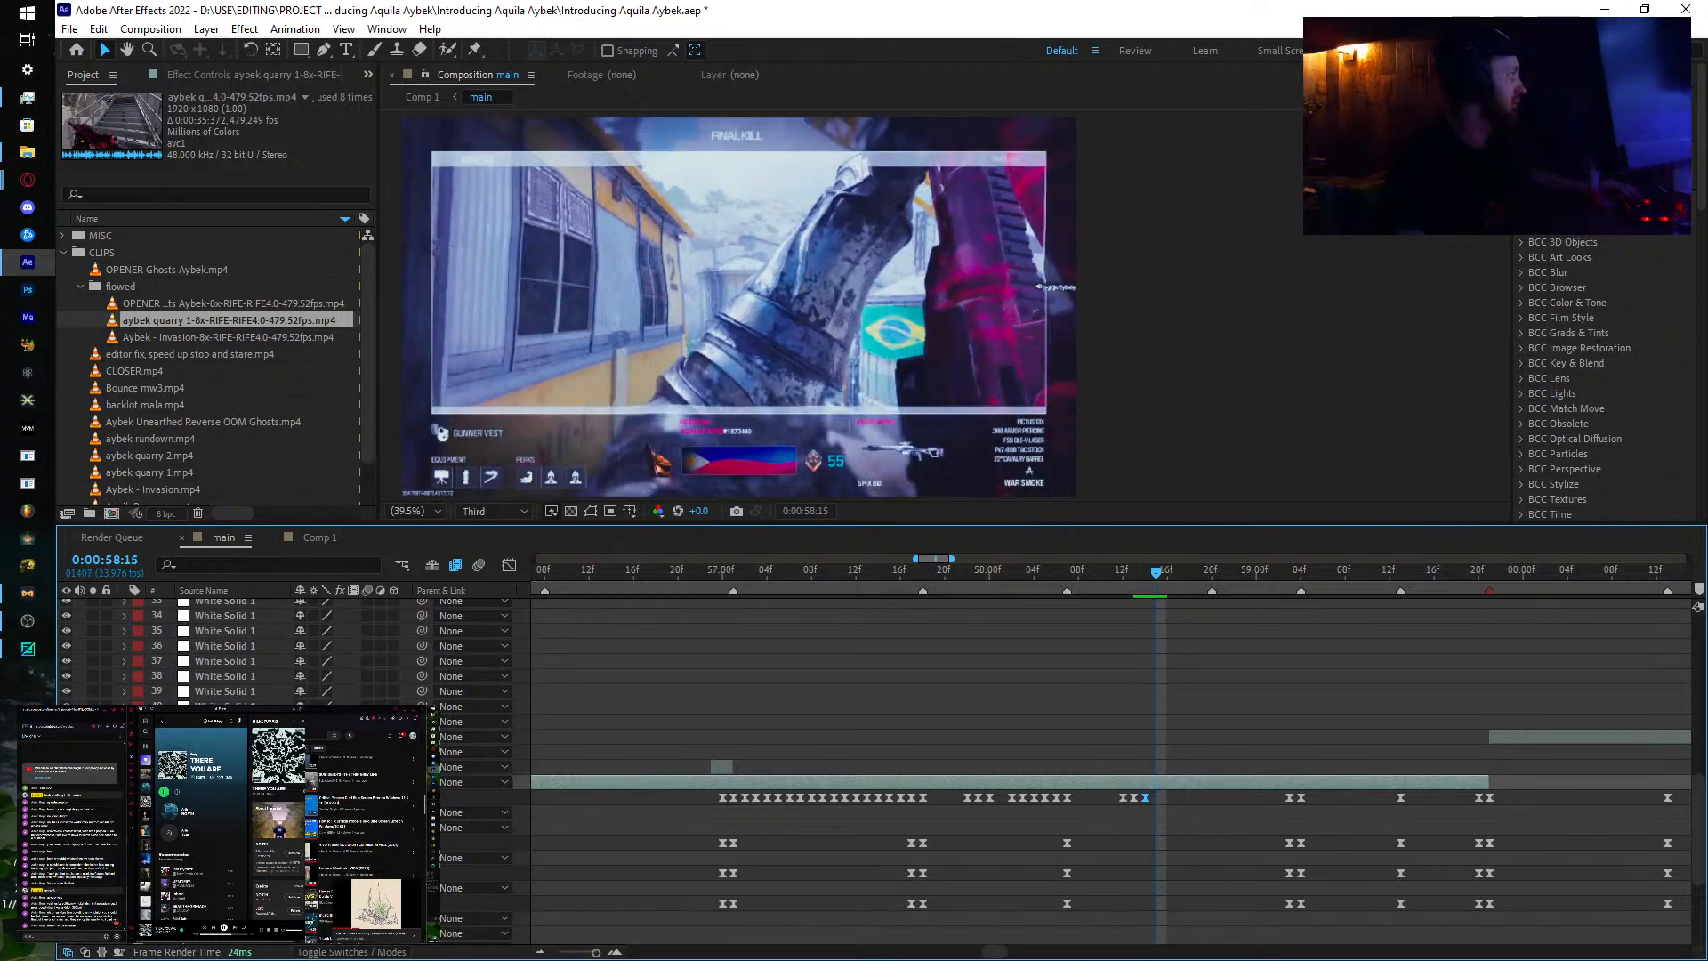
{"action": "key", "text": "Page_Down"}
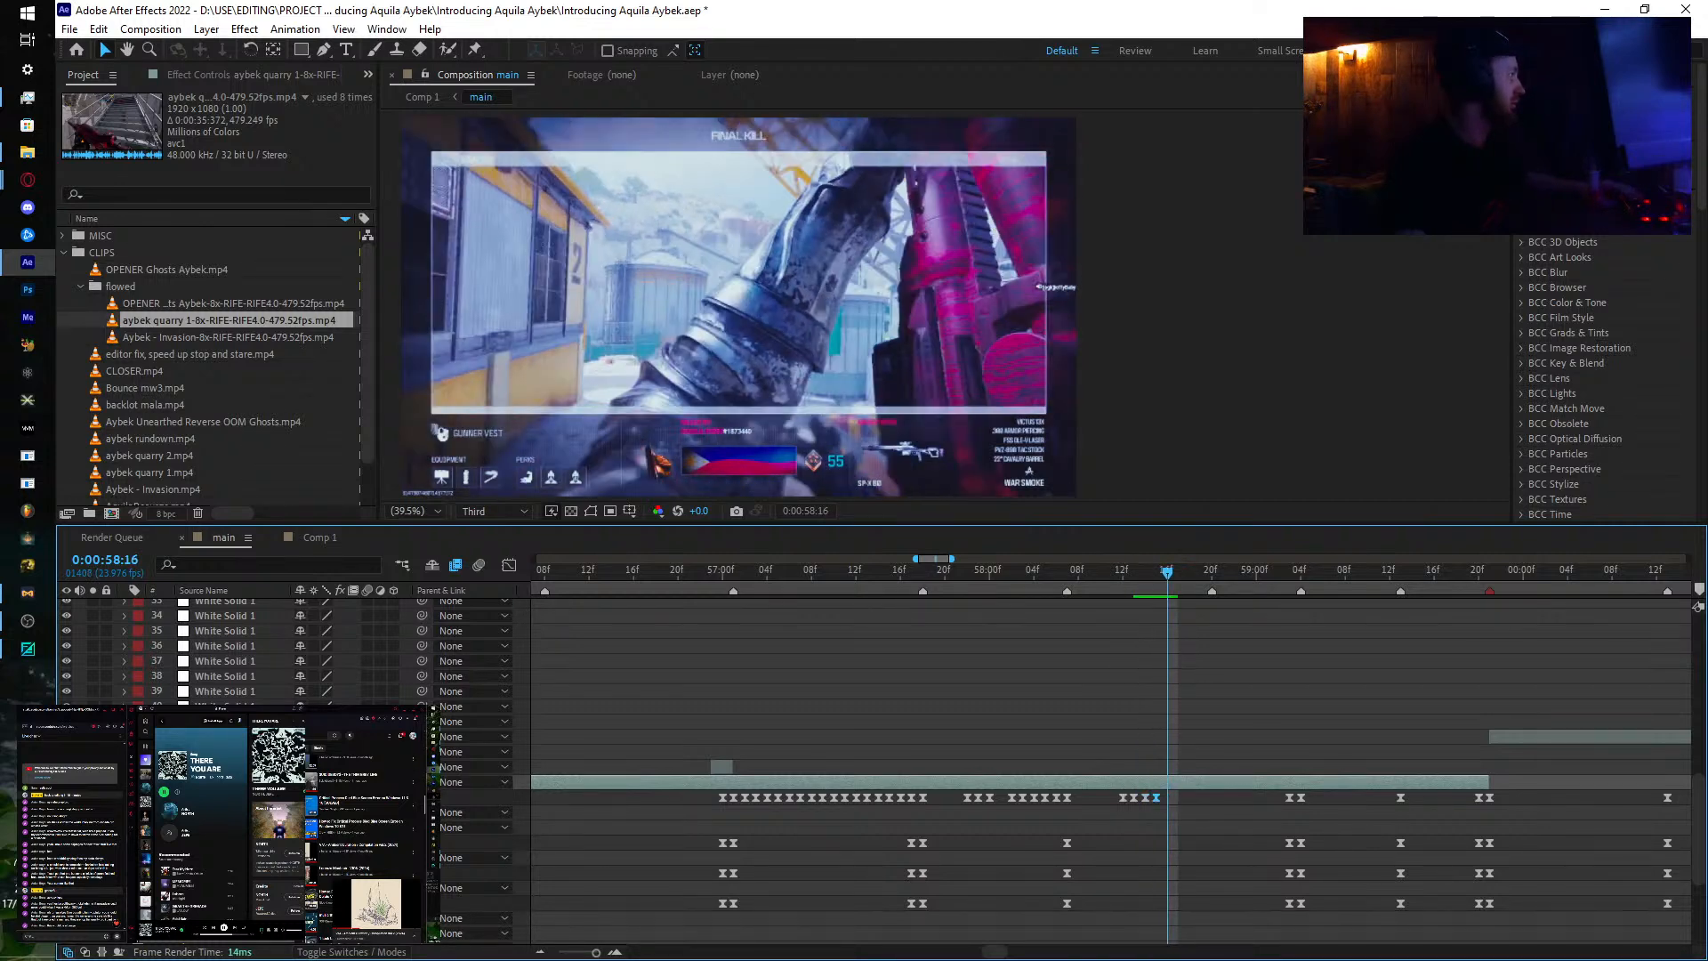
{"action": "key", "text": "Page_Down"}
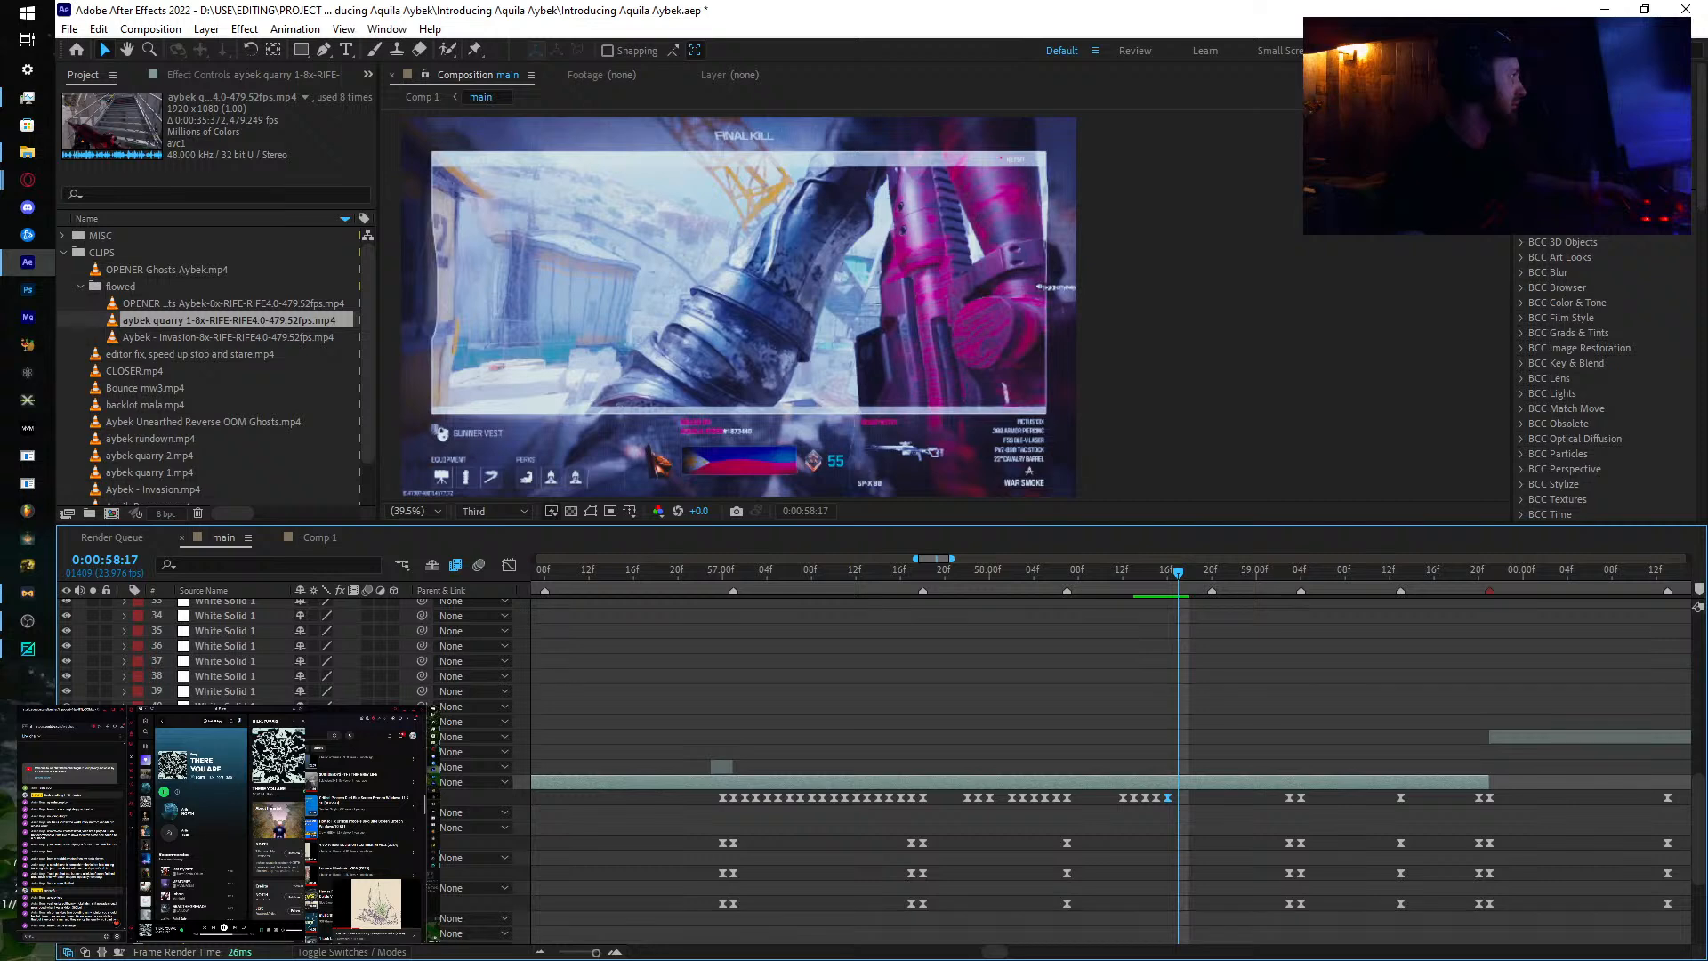
Step: Add adjusted time remap keyframes at 0:00:58:17 and 0:00:58:18, checking the frame that follows
{"action": "key", "text": "Page_Down"}
{"action": "key", "text": "Page_Down"}
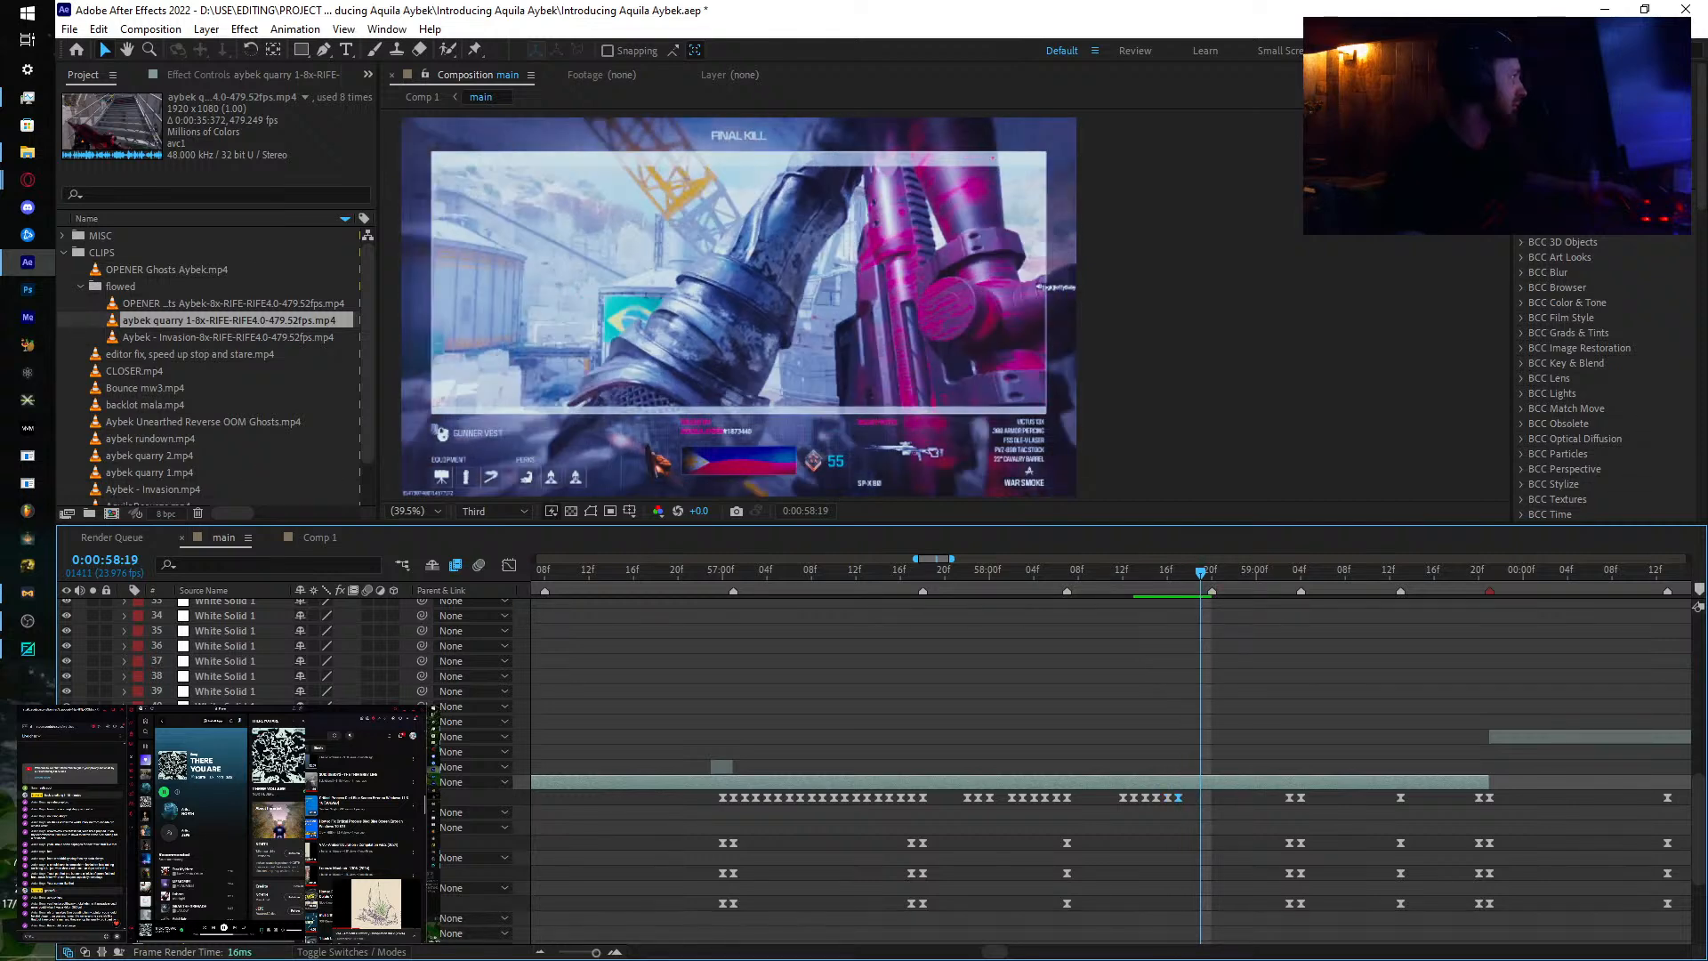
{"action": "key", "text": "Page_Up"}
{"action": "key", "text": "Page_Up"}
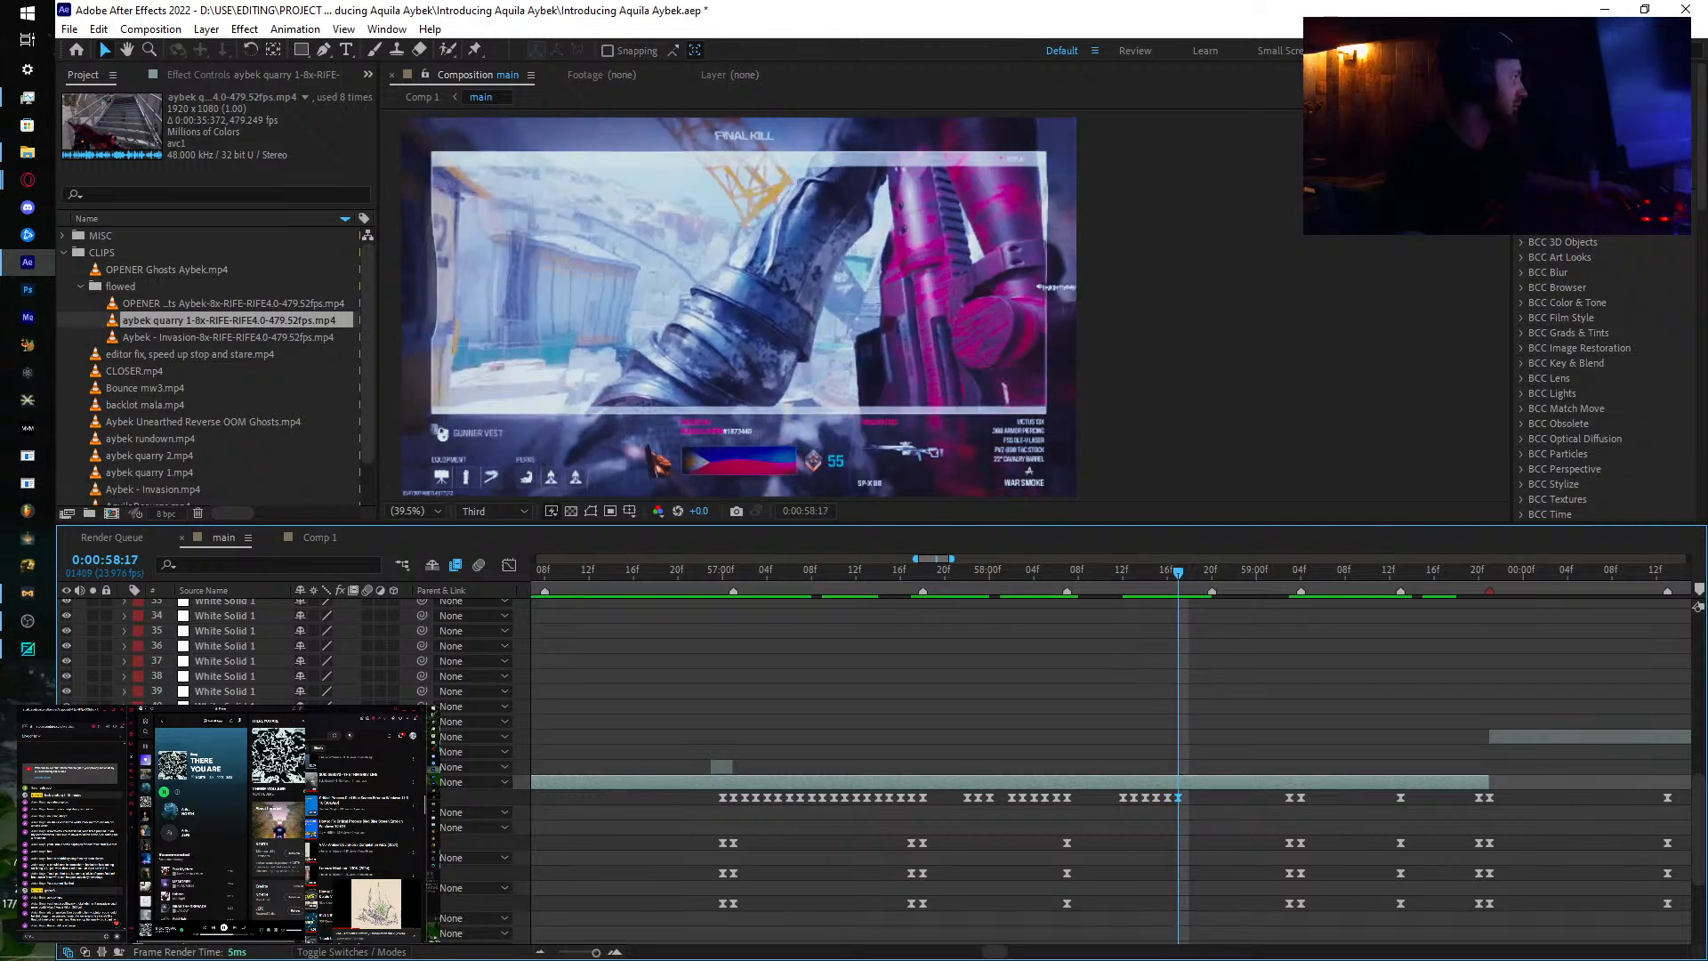
{"action": "key", "text": "Page_Down"}
{"action": "left_click_drag", "start_coordinate": [316, 797], "coordinate": [333, 797]}
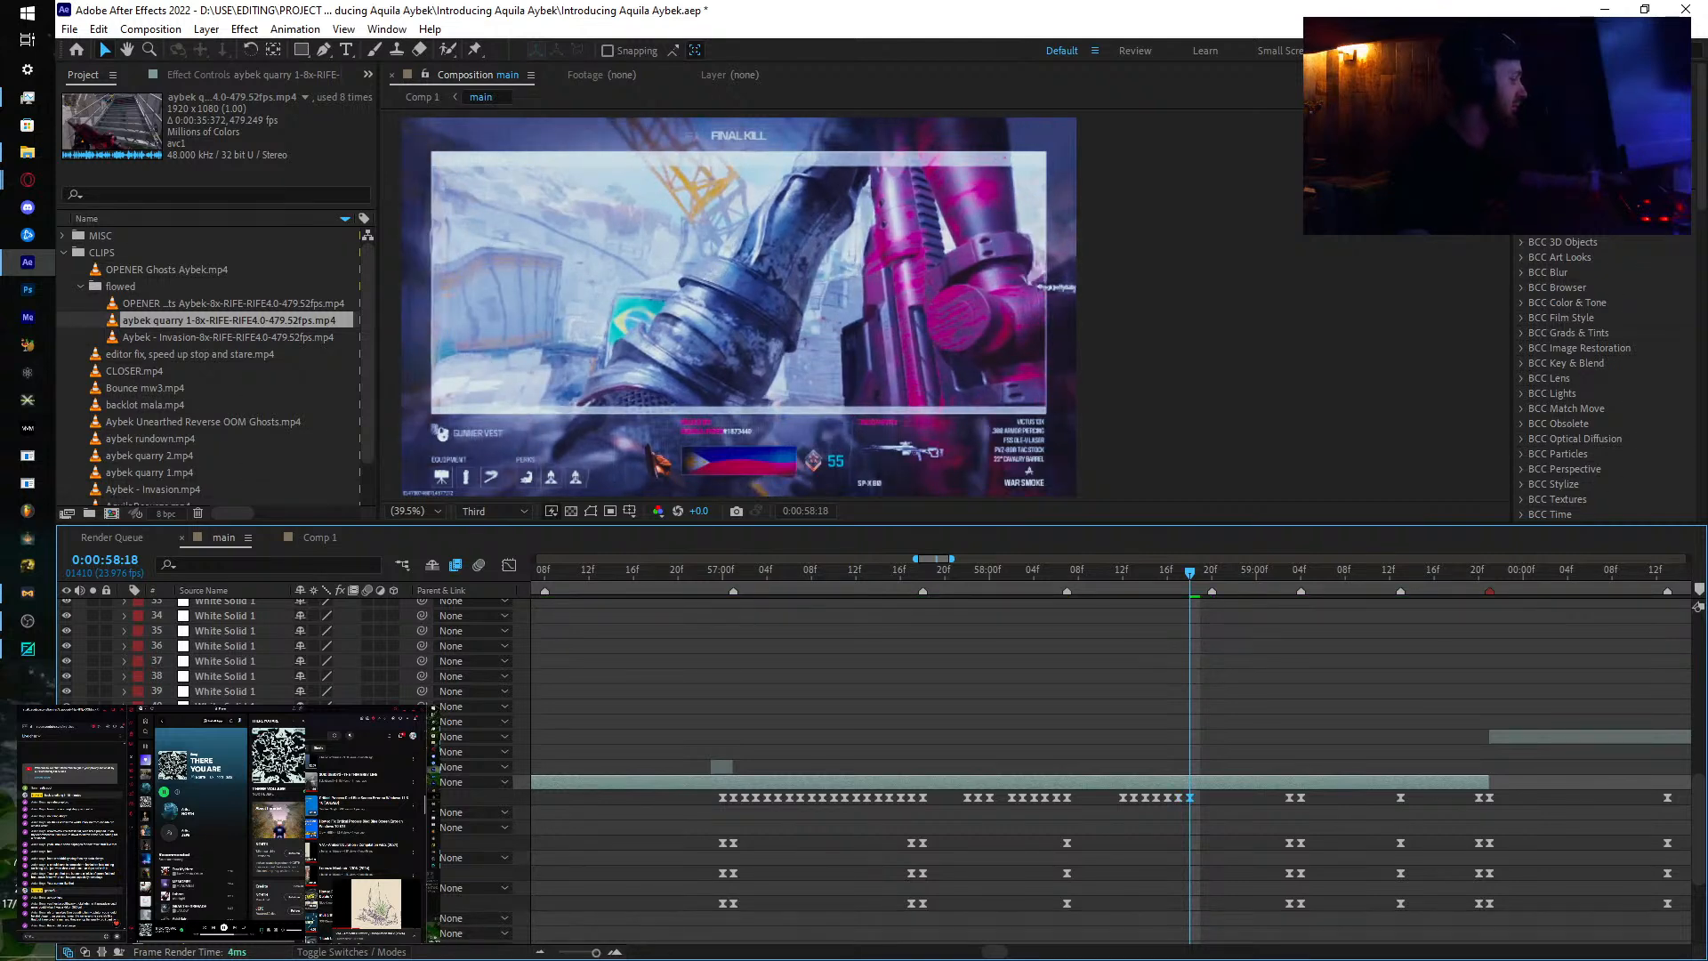
Step: Advance the footage with a new time remap keyframe at 0:00:58:19
{"action": "key", "text": "Page_Down"}
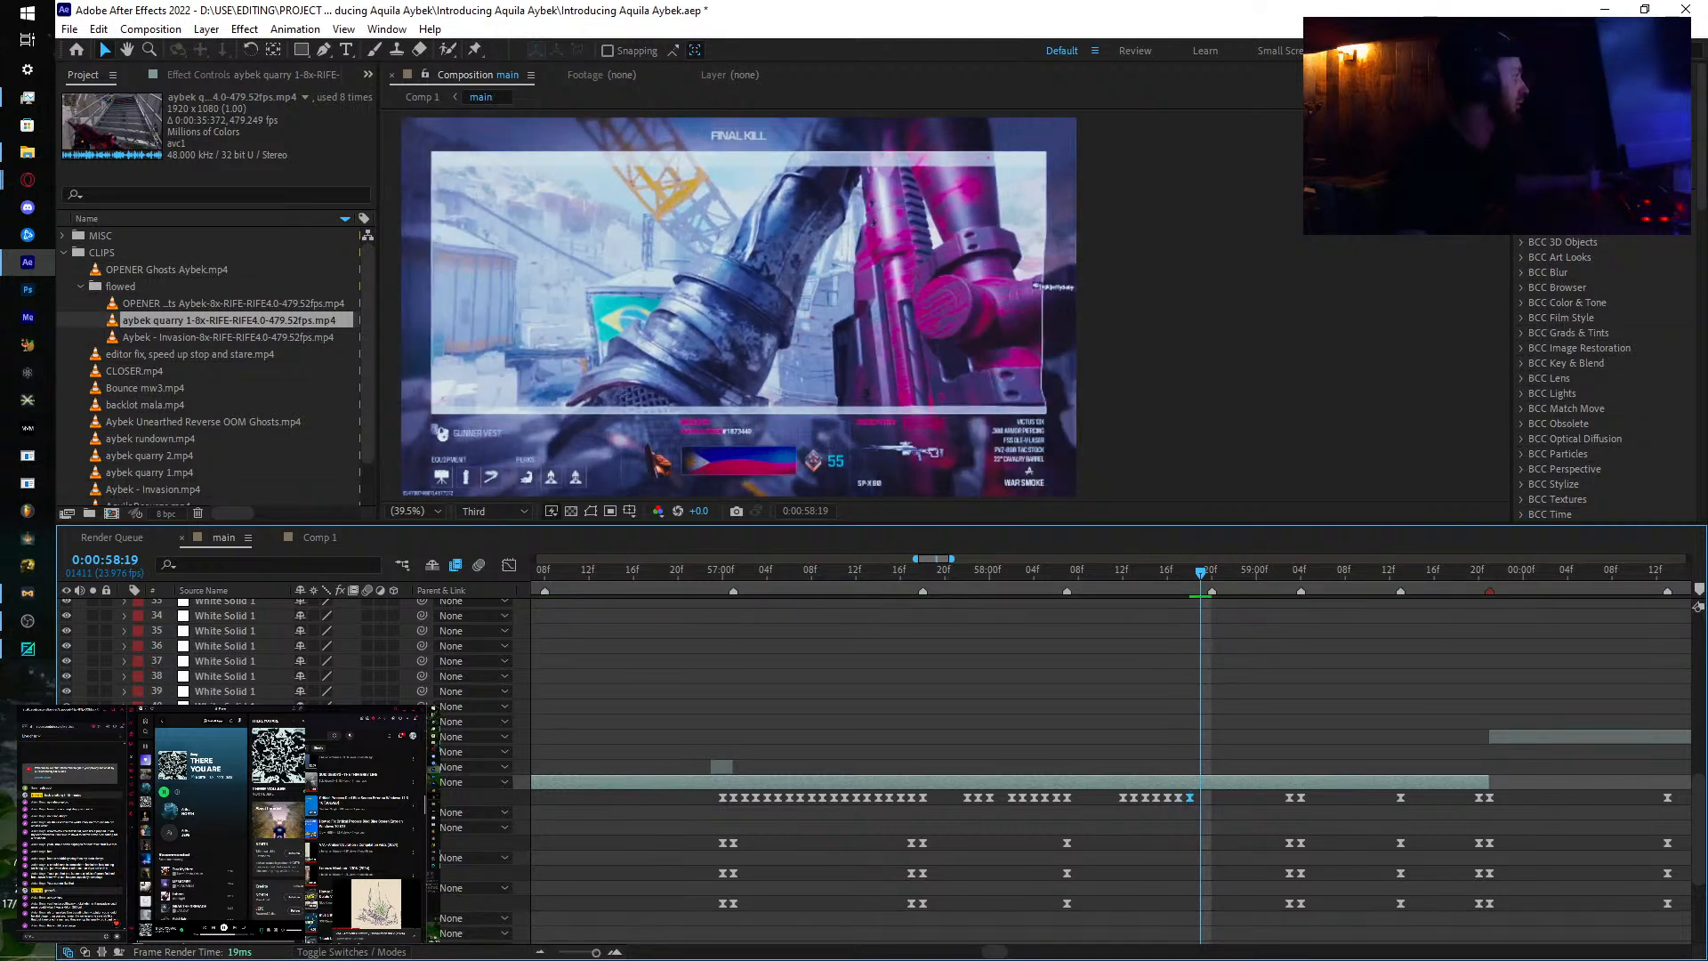
{"action": "left_click_drag", "start_coordinate": [315, 797], "coordinate": [324, 797]}
{"action": "key", "text": "Page_Down"}
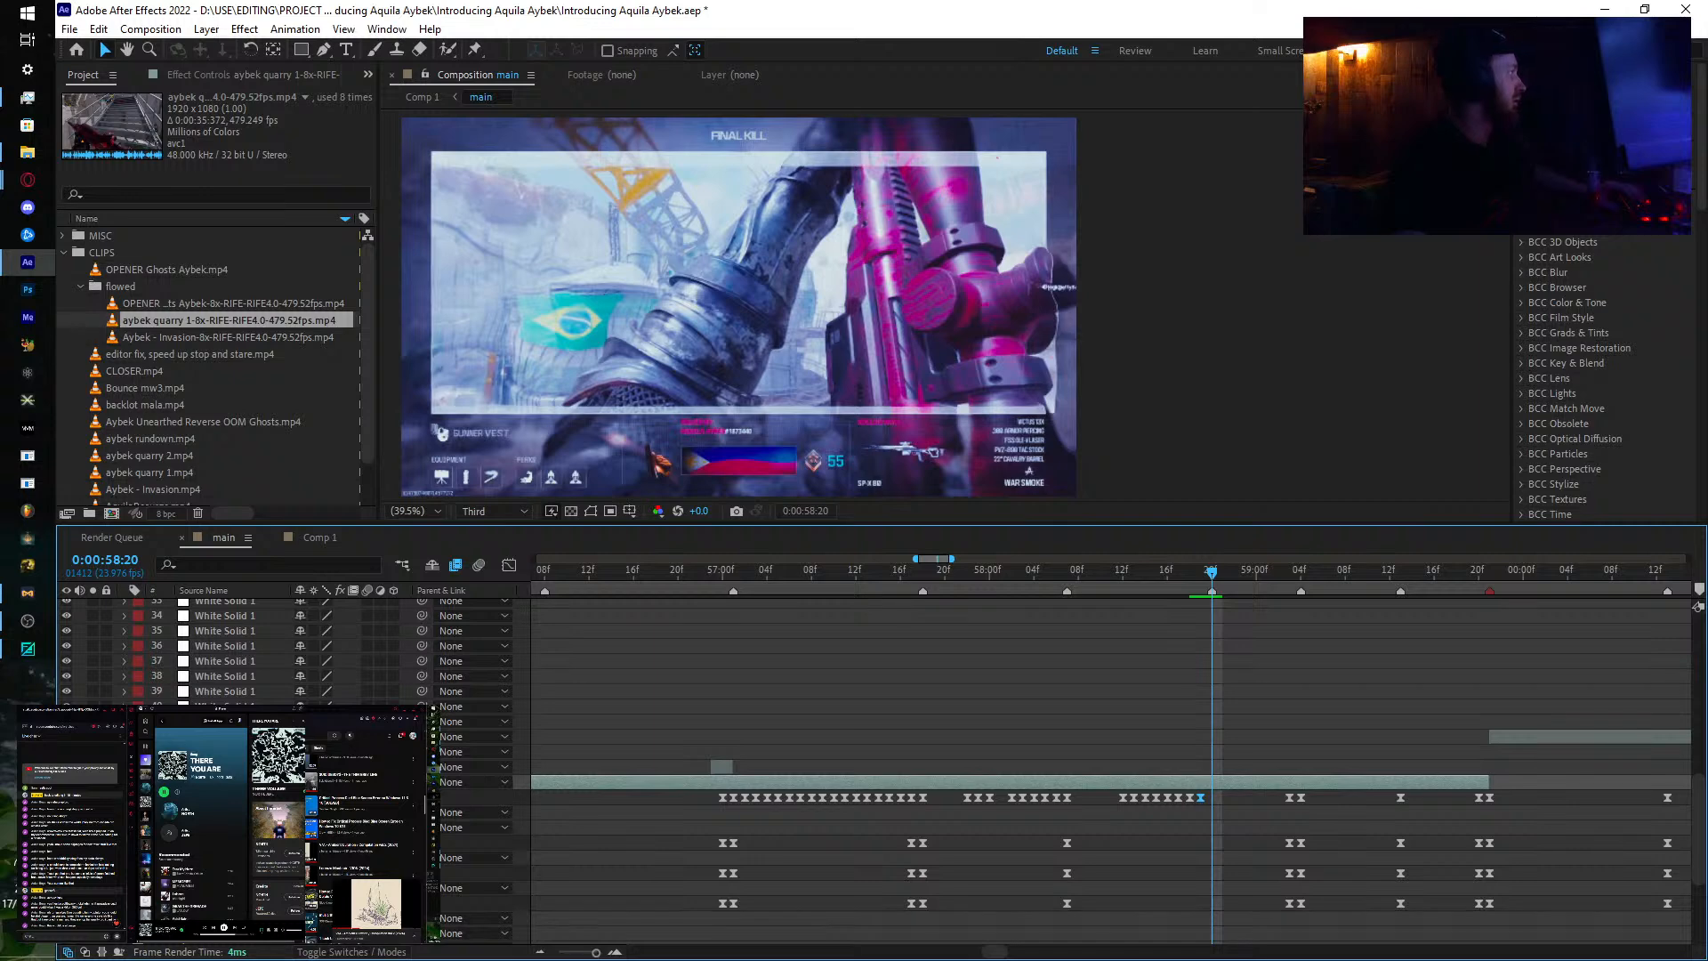
Step: Try shifted footage positions at 0:00:58:20 and 0:00:58:21, then undo both time remap keyframes
{"action": "left_click_drag", "start_coordinate": [316, 797], "coordinate": [321, 797]}
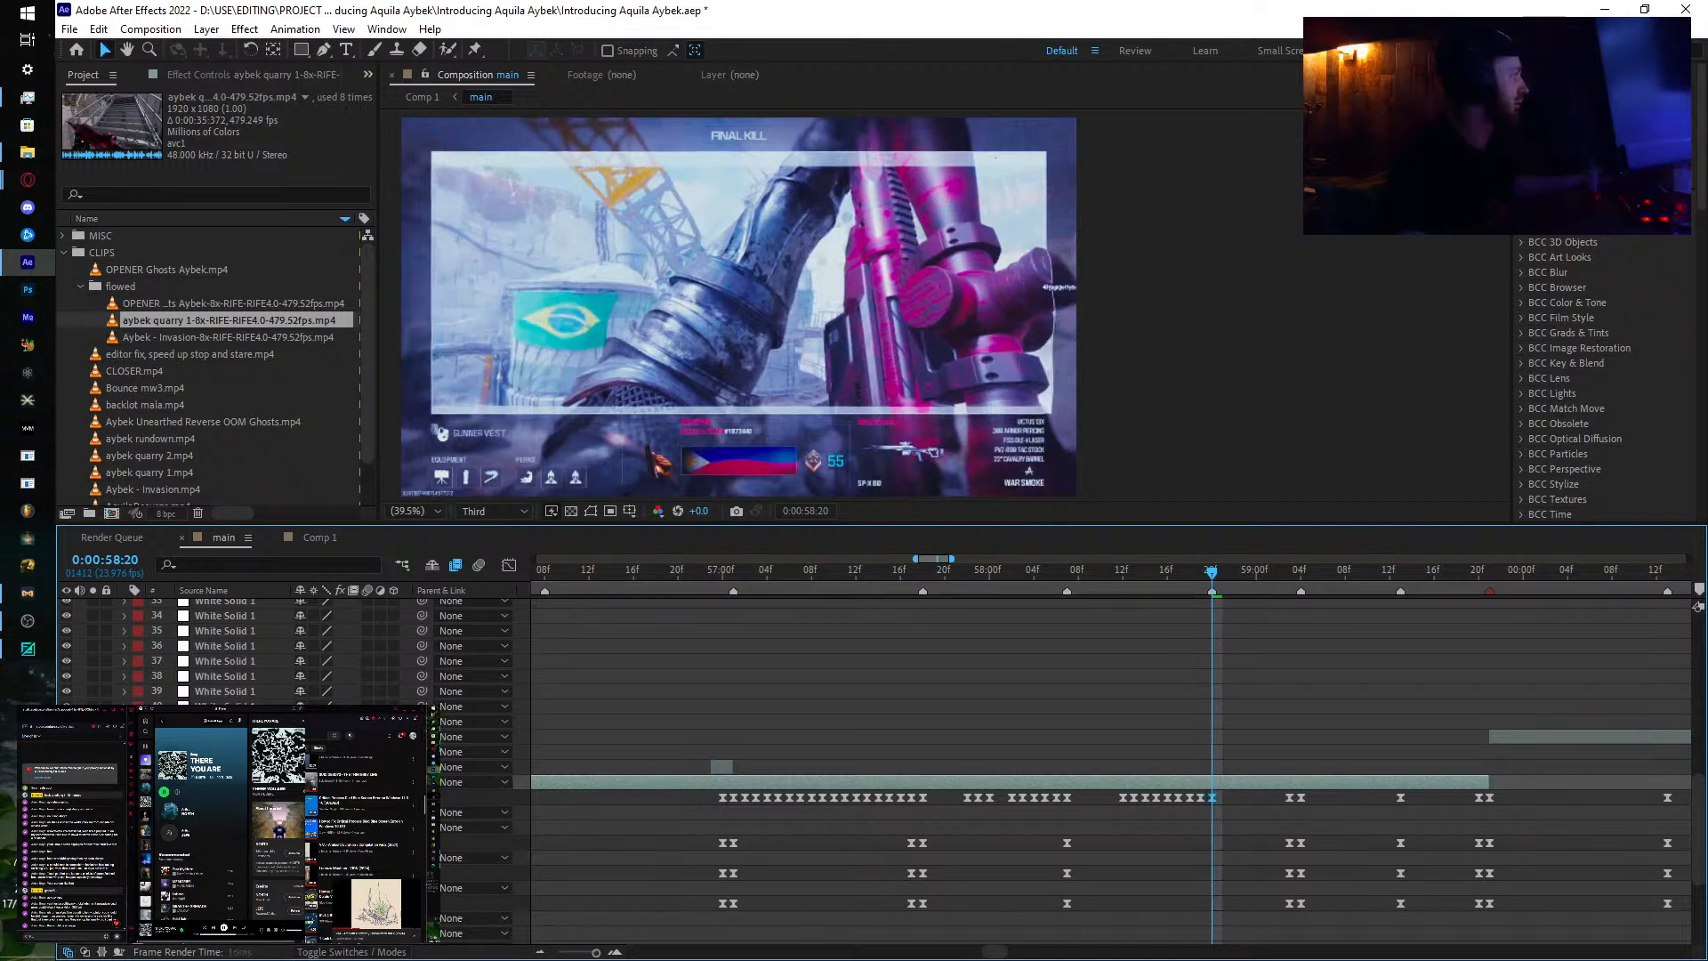
{"action": "key", "text": "Page_Down"}
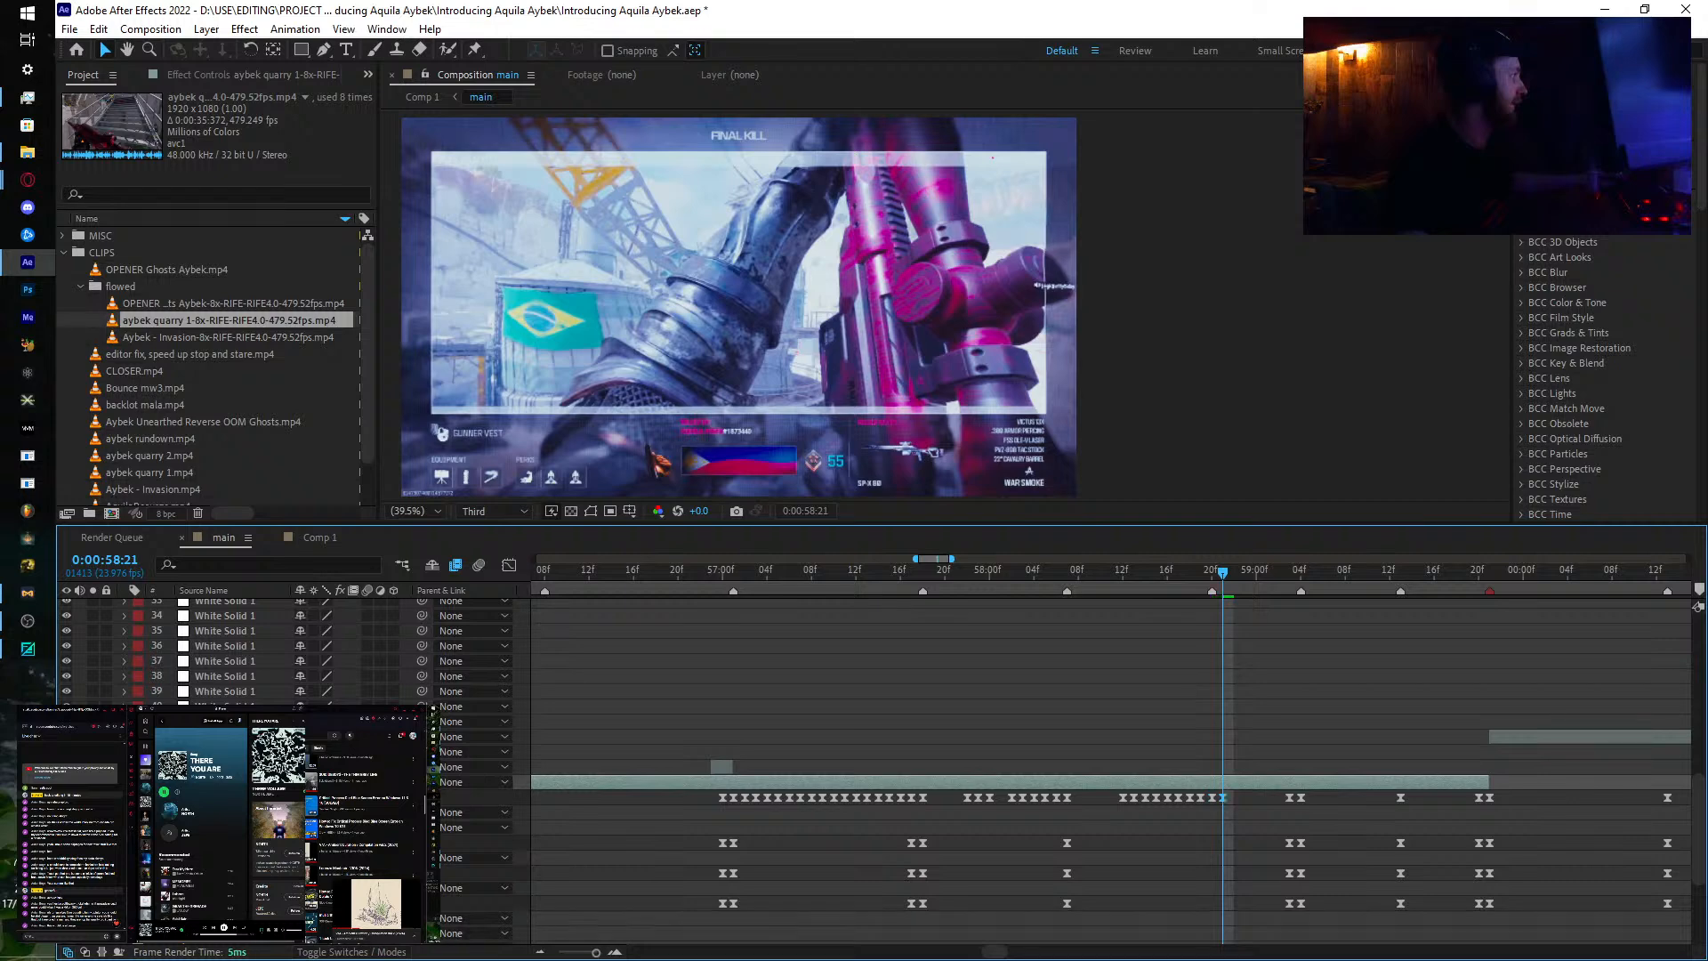
{"action": "left_click_drag", "start_coordinate": [315, 797], "coordinate": [320, 797]}
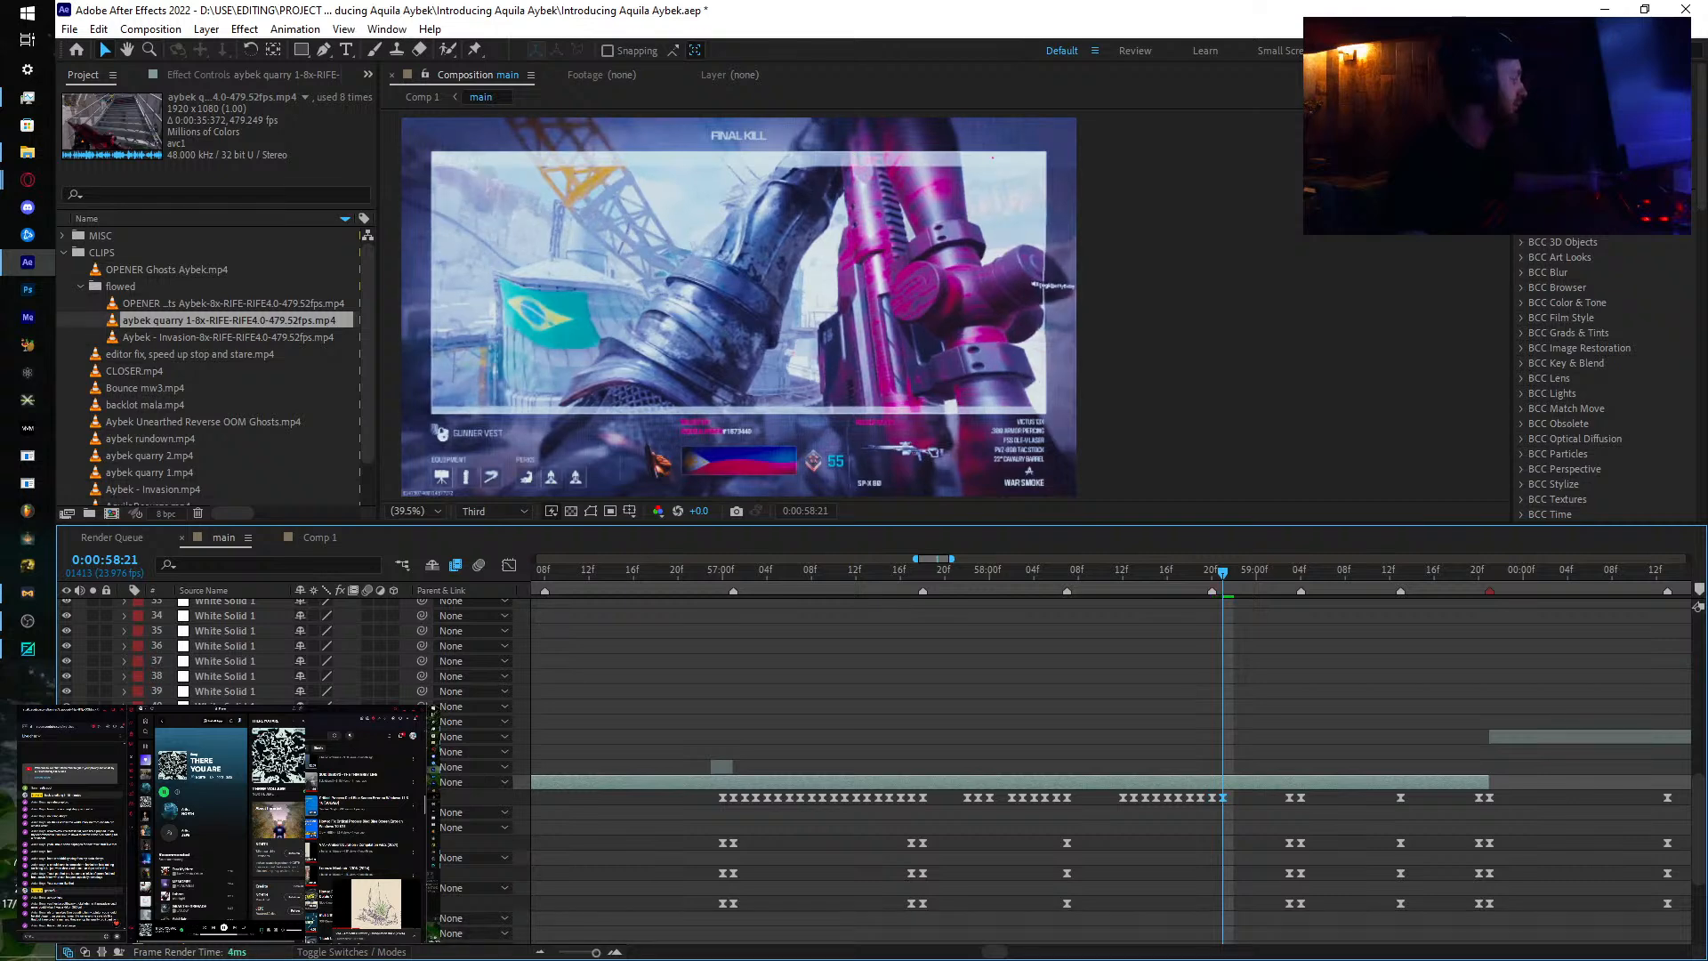
{"action": "key", "text": "Page_Up"}
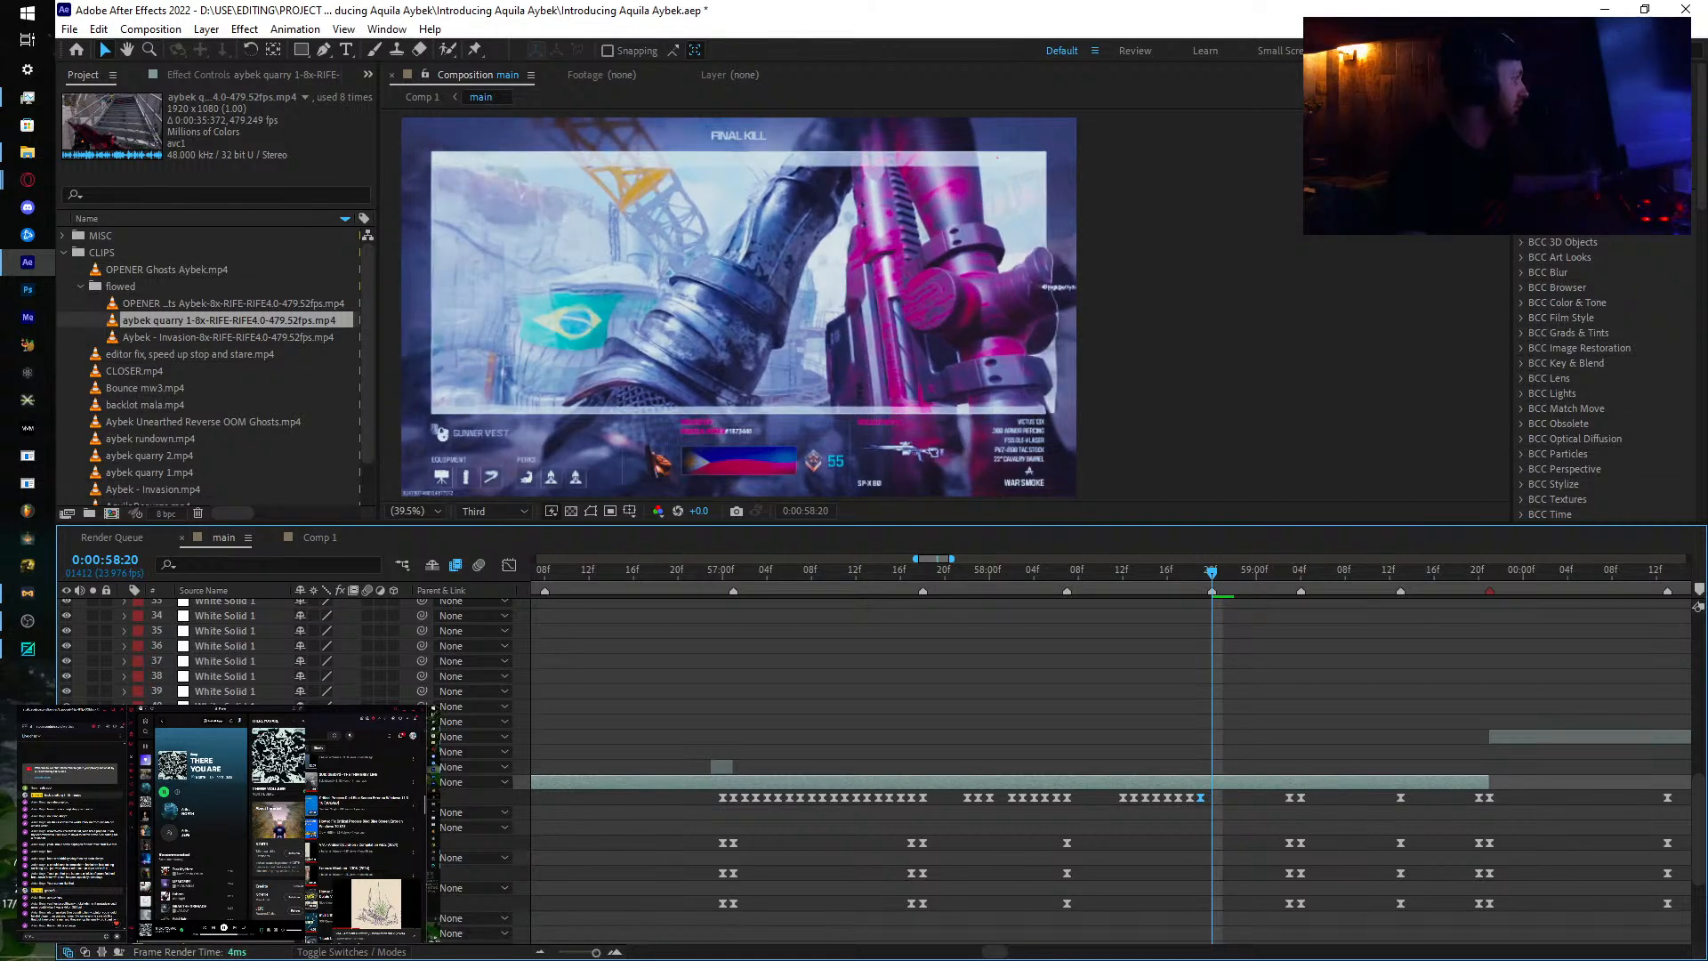
Step: Add time remap keyframes at 0:00:58:20 and 0:00:58:21, advancing the footage at each
{"action": "left_click_drag", "start_coordinate": [316, 797], "coordinate": [321, 797]}
{"action": "key", "text": "Page_Down"}
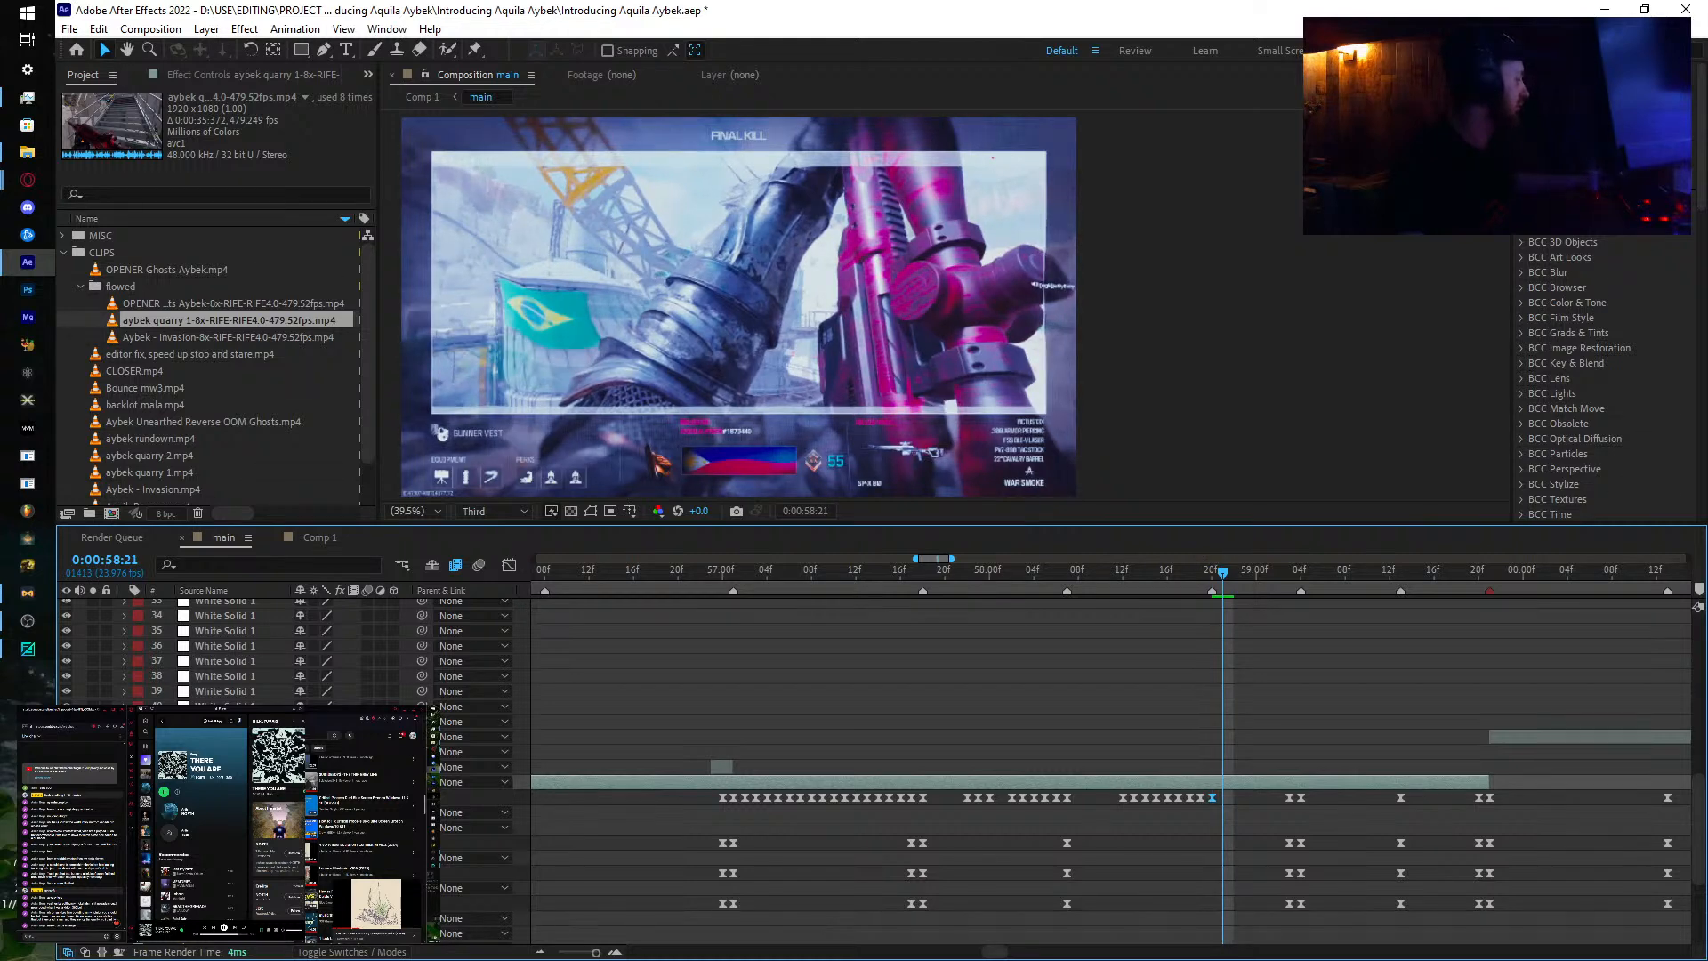
{"action": "left_click_drag", "start_coordinate": [316, 797], "coordinate": [334, 797]}
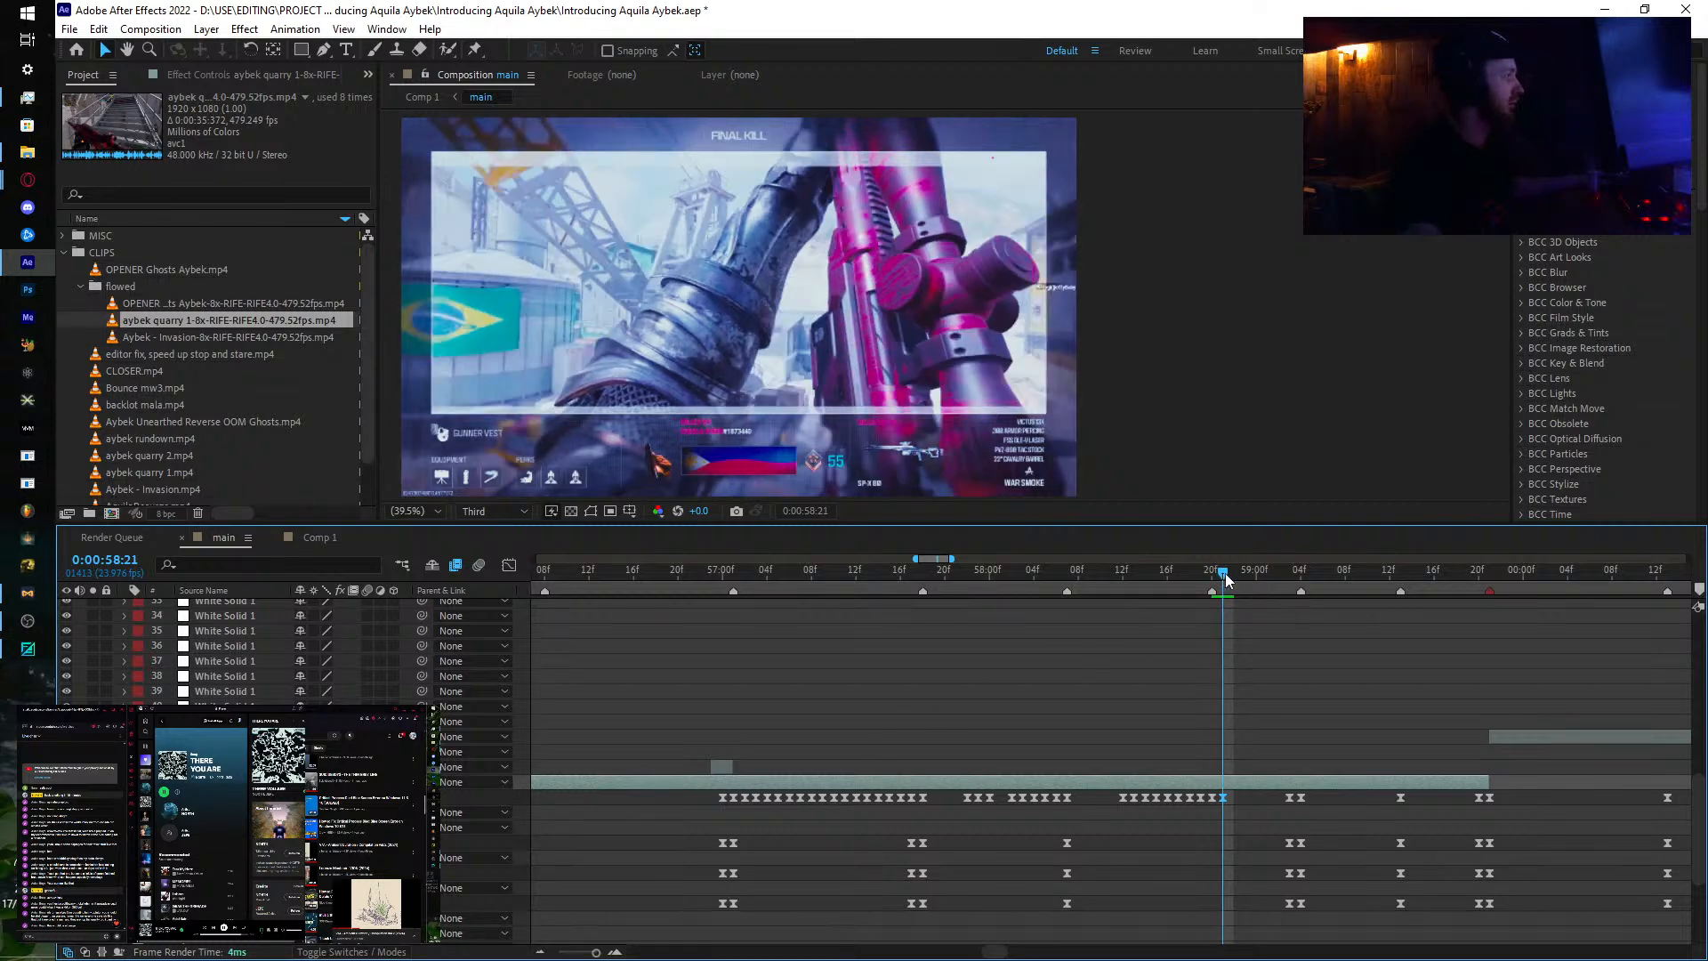
Step: Try an extra time remap keyframe at 0:00:58:22, preview the motion and remove that keyframe
{"action": "left_click_drag", "start_coordinate": [1226, 579], "coordinate": [1234, 574]}
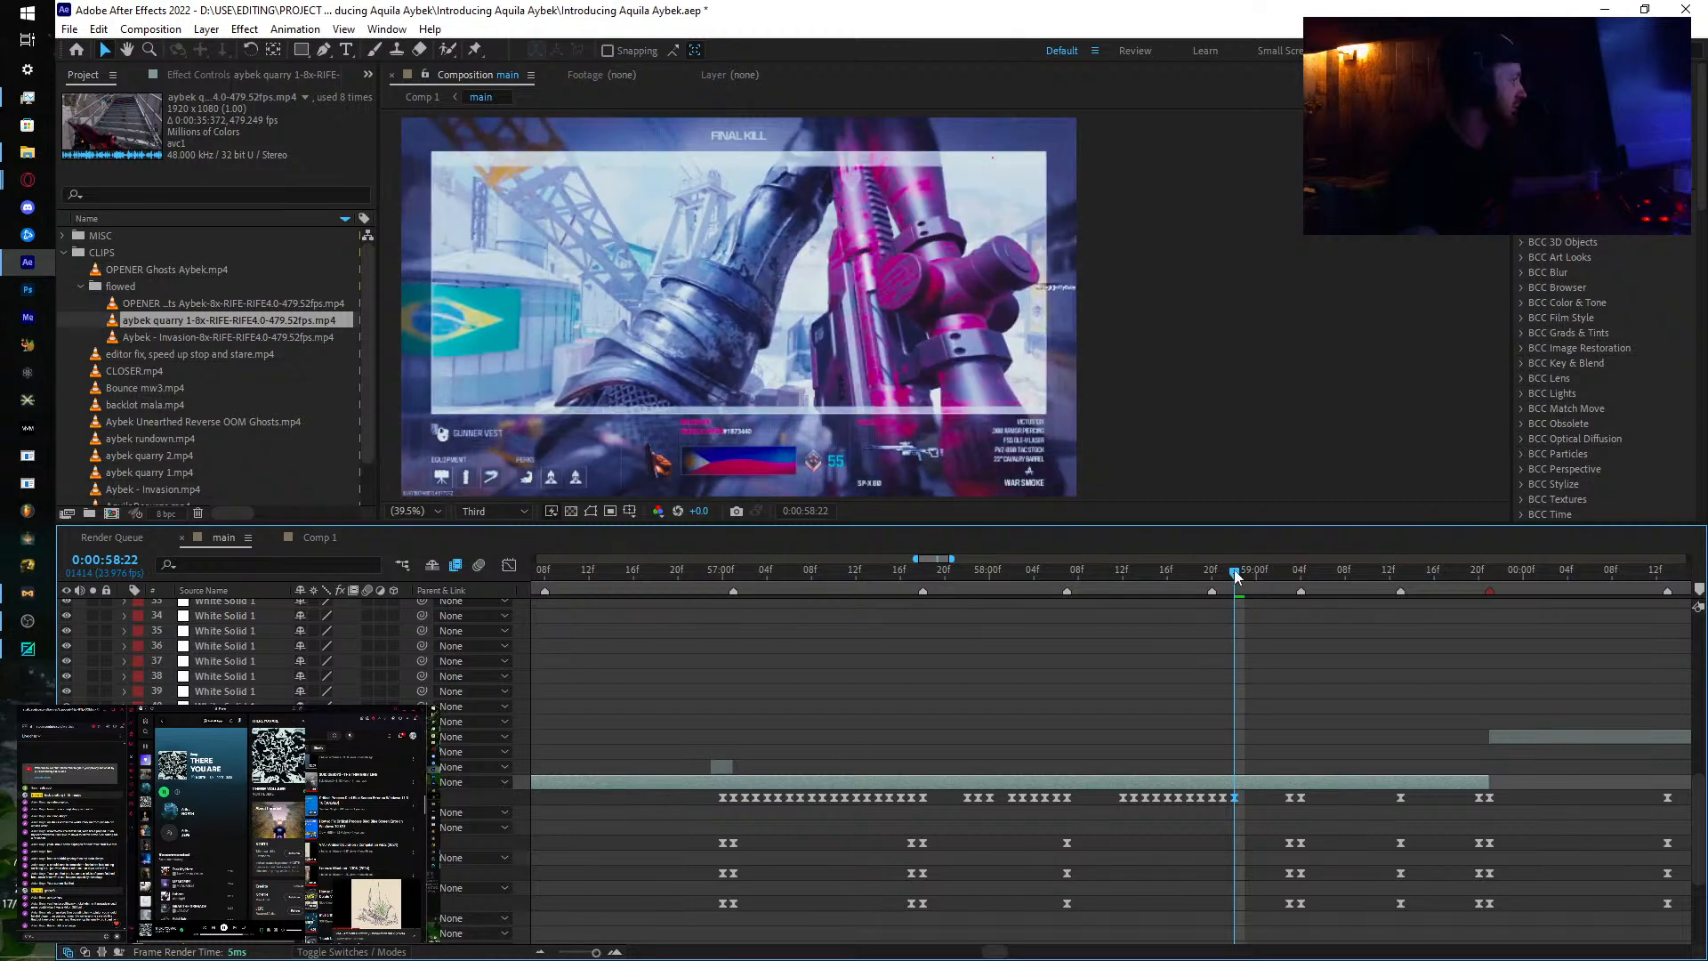
{"action": "left_click_drag", "start_coordinate": [1235, 576], "coordinate": [1197, 654]}
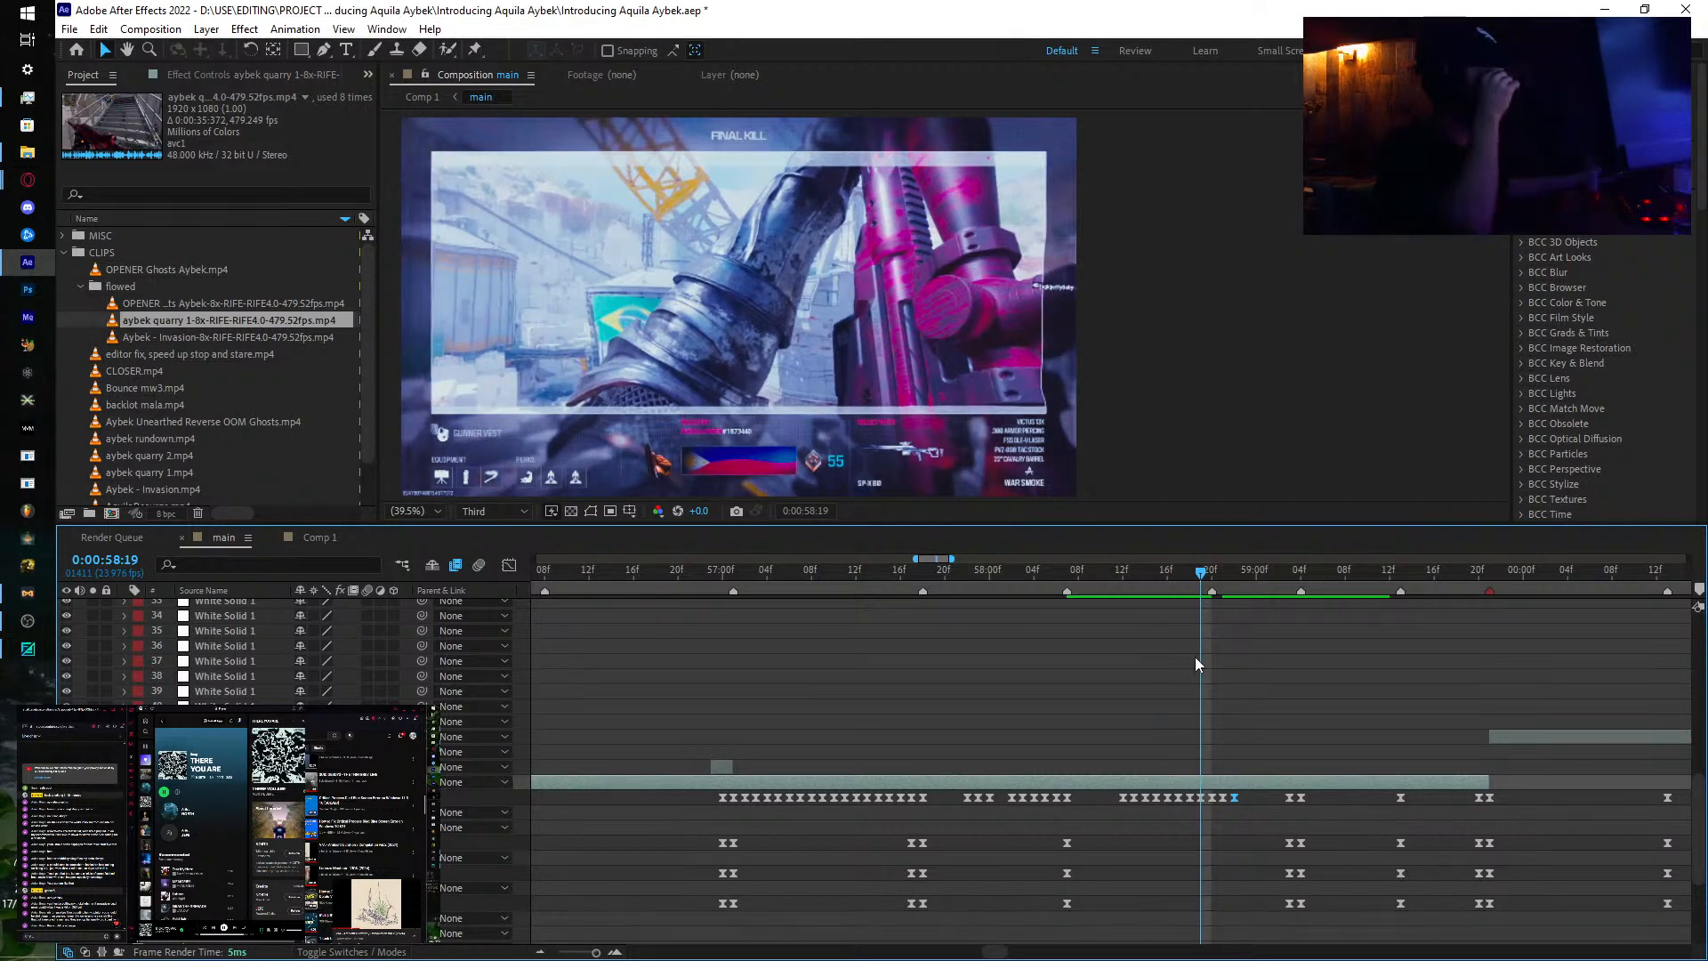
{"action": "left_click_drag", "start_coordinate": [1204, 569], "coordinate": [1236, 574]}
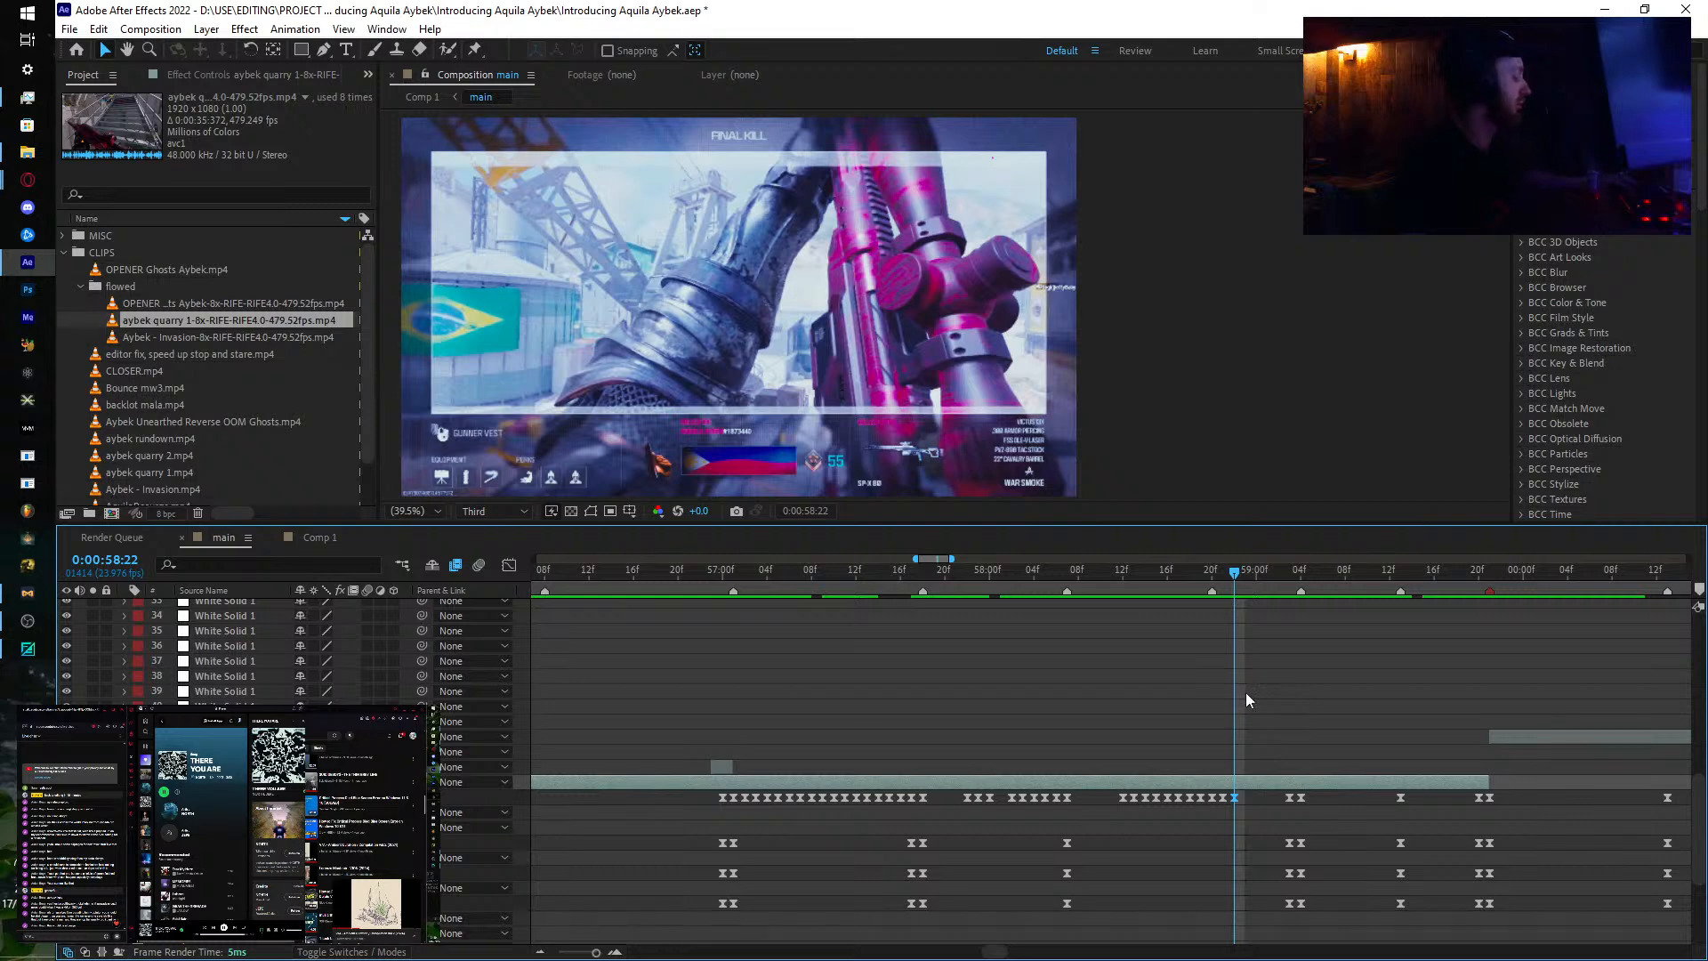
{"action": "left_click_drag", "start_coordinate": [1235, 577], "coordinate": [1225, 577]}
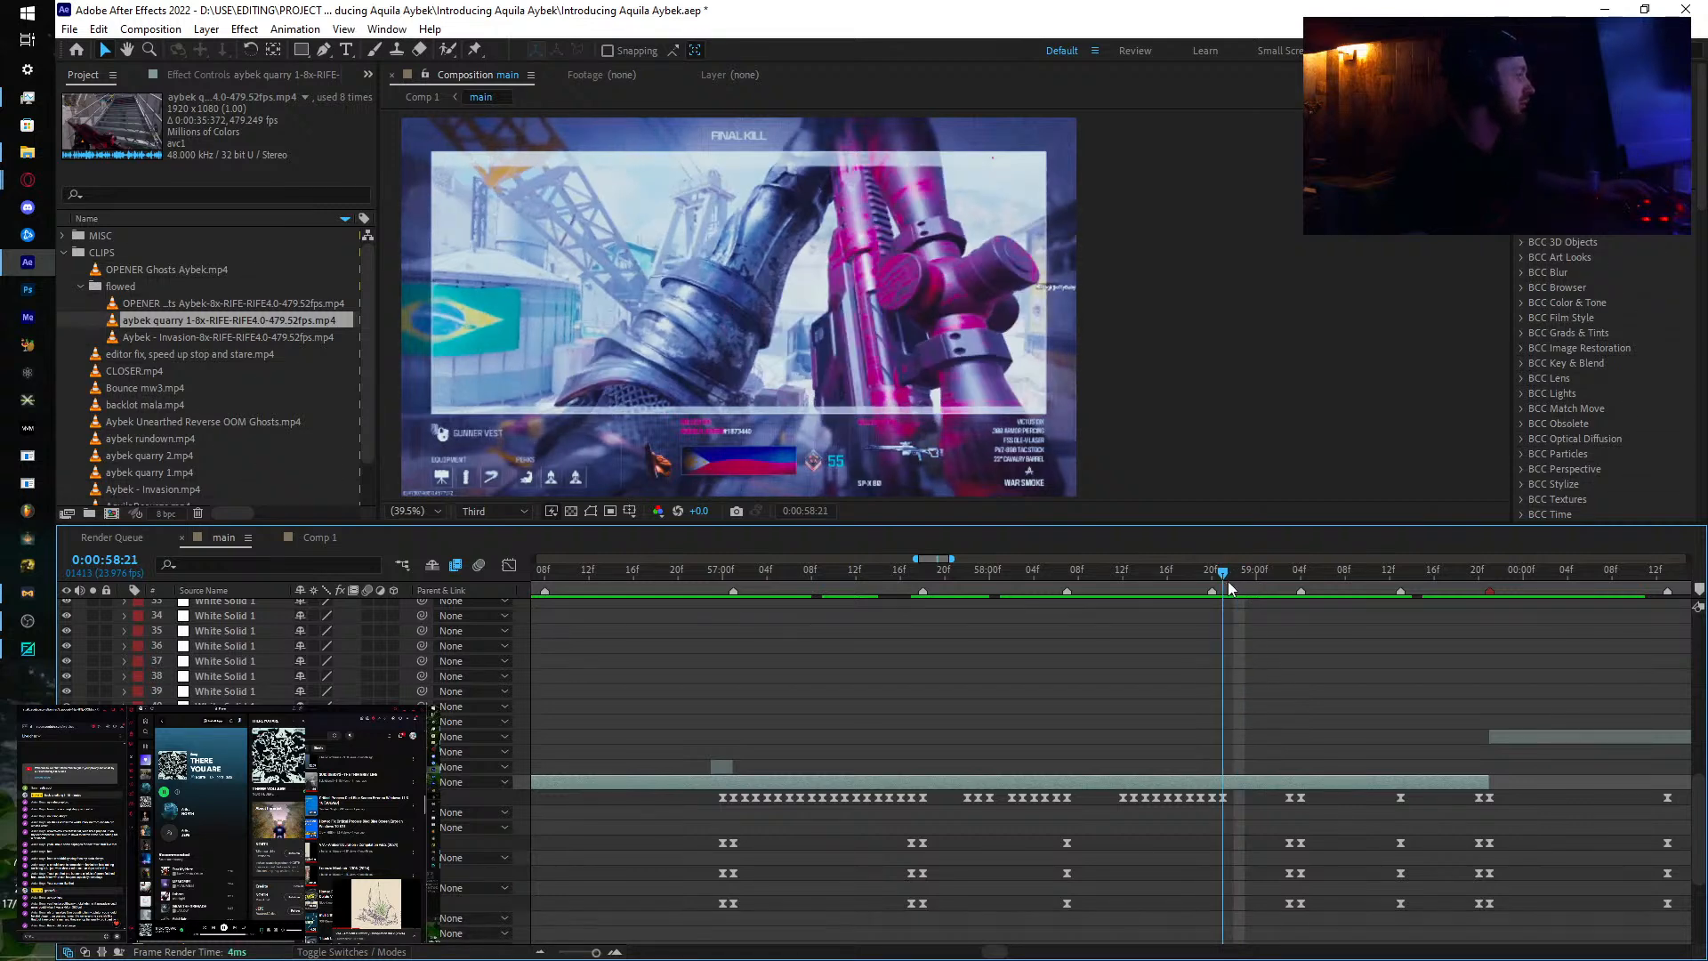
Step: Shift the time remap keyframes from 0:00:58:12 through 0:00:58:21 six frames later to start at 0:00:58:18, and return to the 0:00:58:07 marker
{"action": "left_click_drag", "start_coordinate": [1140, 808], "coordinate": [1189, 803]}
{"action": "left_click", "coordinate": [1261, 578]}
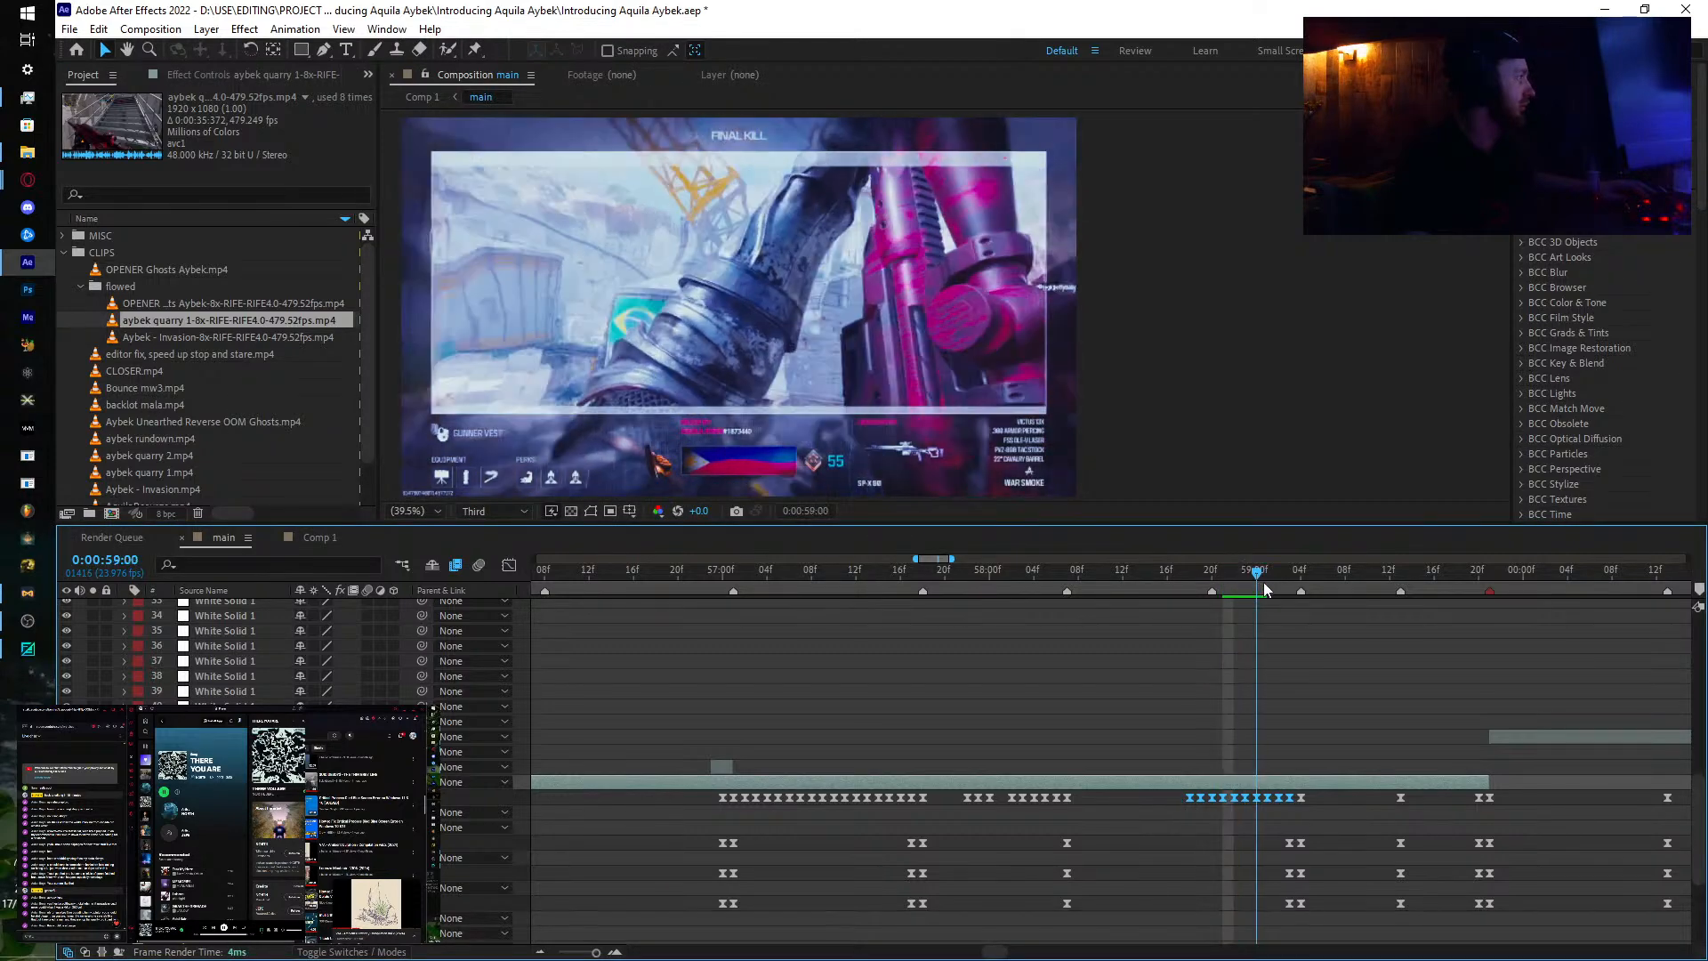
{"action": "left_click_drag", "start_coordinate": [1263, 582], "coordinate": [1069, 662]}
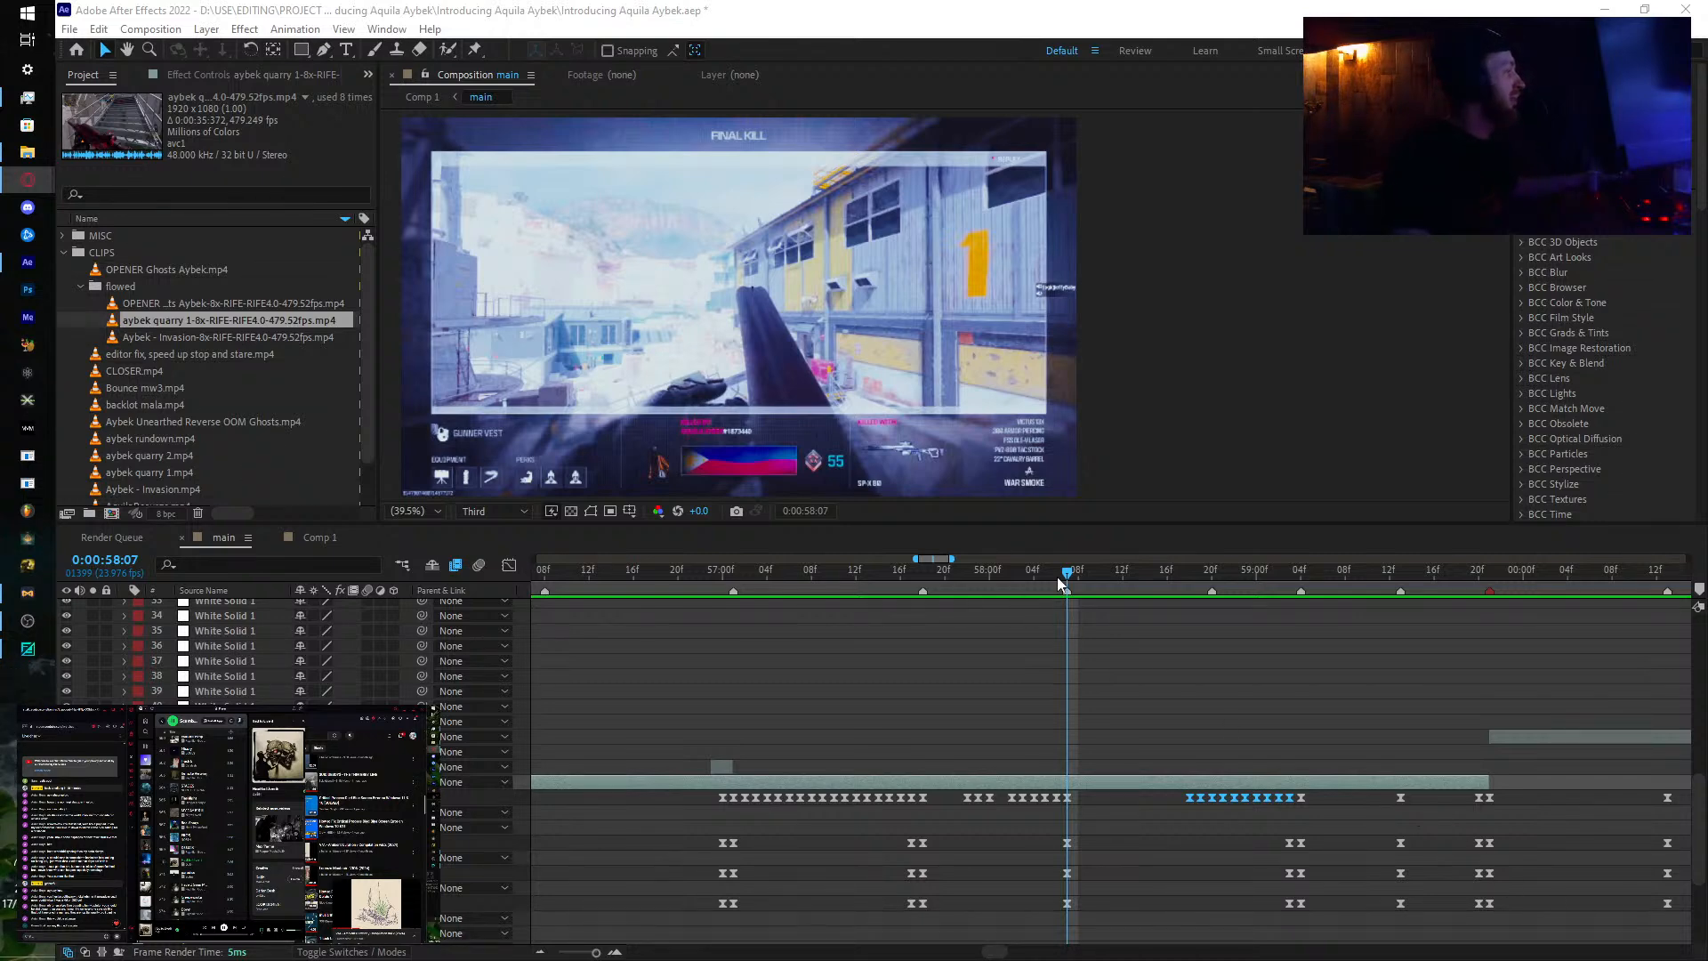
Step: Add time remap keyframes at 0:00:58:08, 0:00:58:10 and 0:00:58:11, stepping through the frames to compare the motion
{"action": "left_click_drag", "start_coordinate": [1067, 576], "coordinate": [1077, 578]}
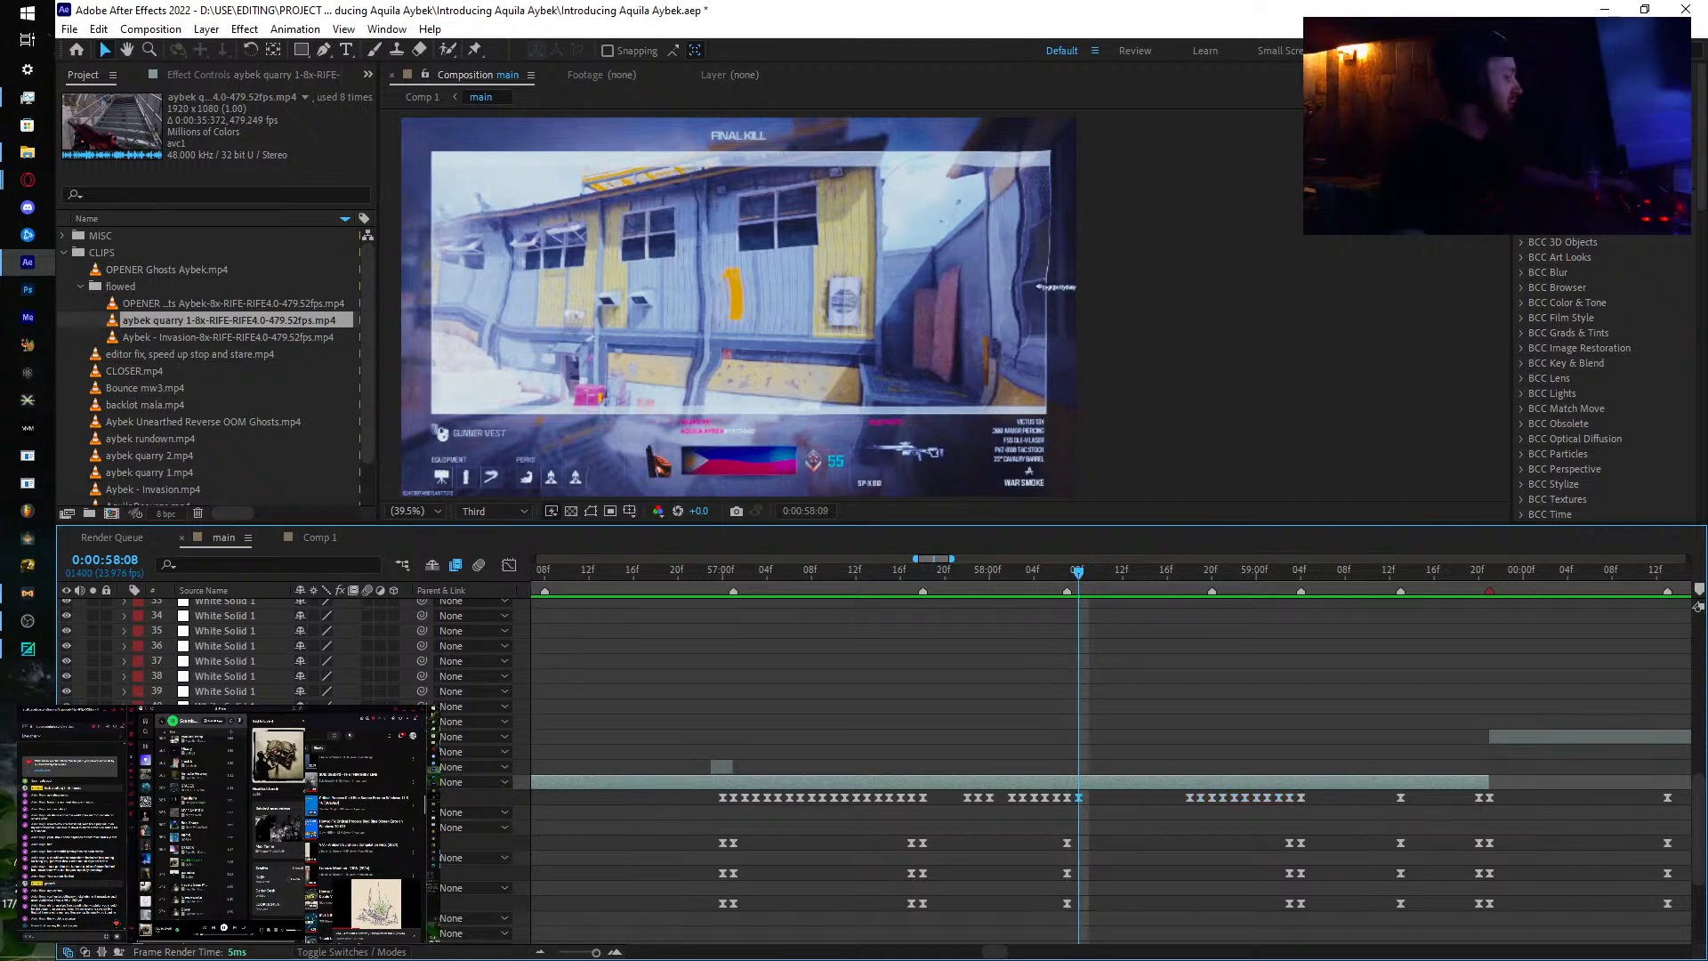
{"action": "key", "text": "Page_Down"}
{"action": "key", "text": "Page_Down"}
{"action": "key", "text": "Page_Down"}
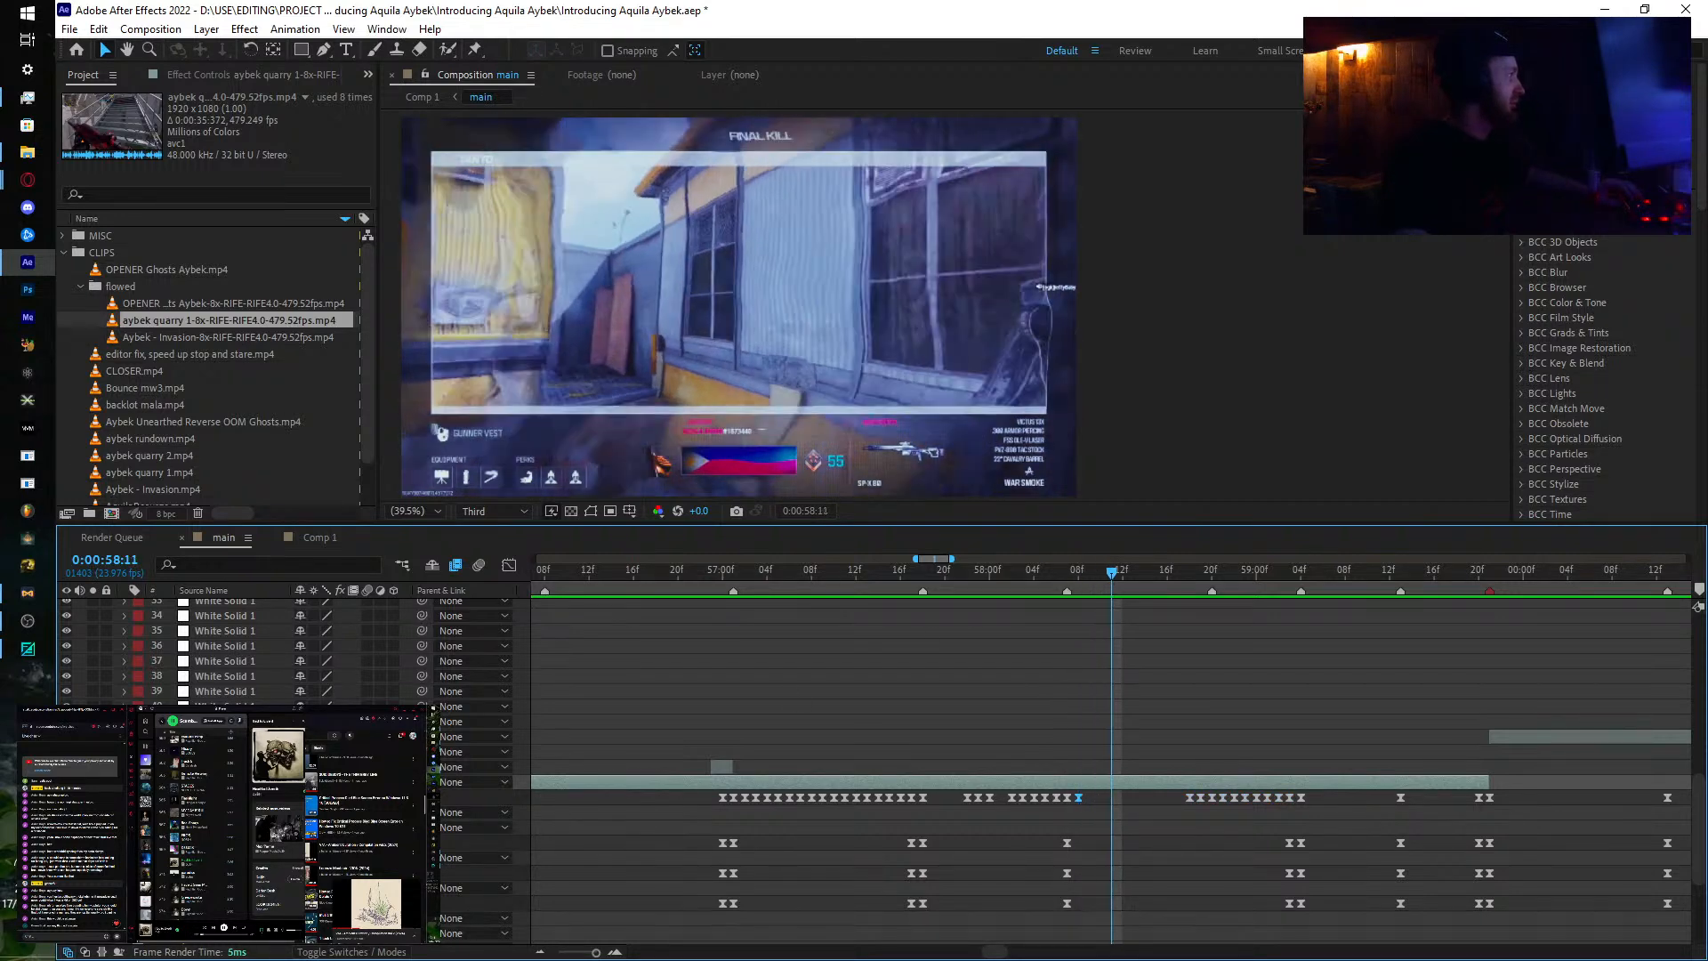
{"action": "key", "text": "Page_Up"}
{"action": "key", "text": "Page_Down"}
{"action": "key", "text": "ctrl+z"}
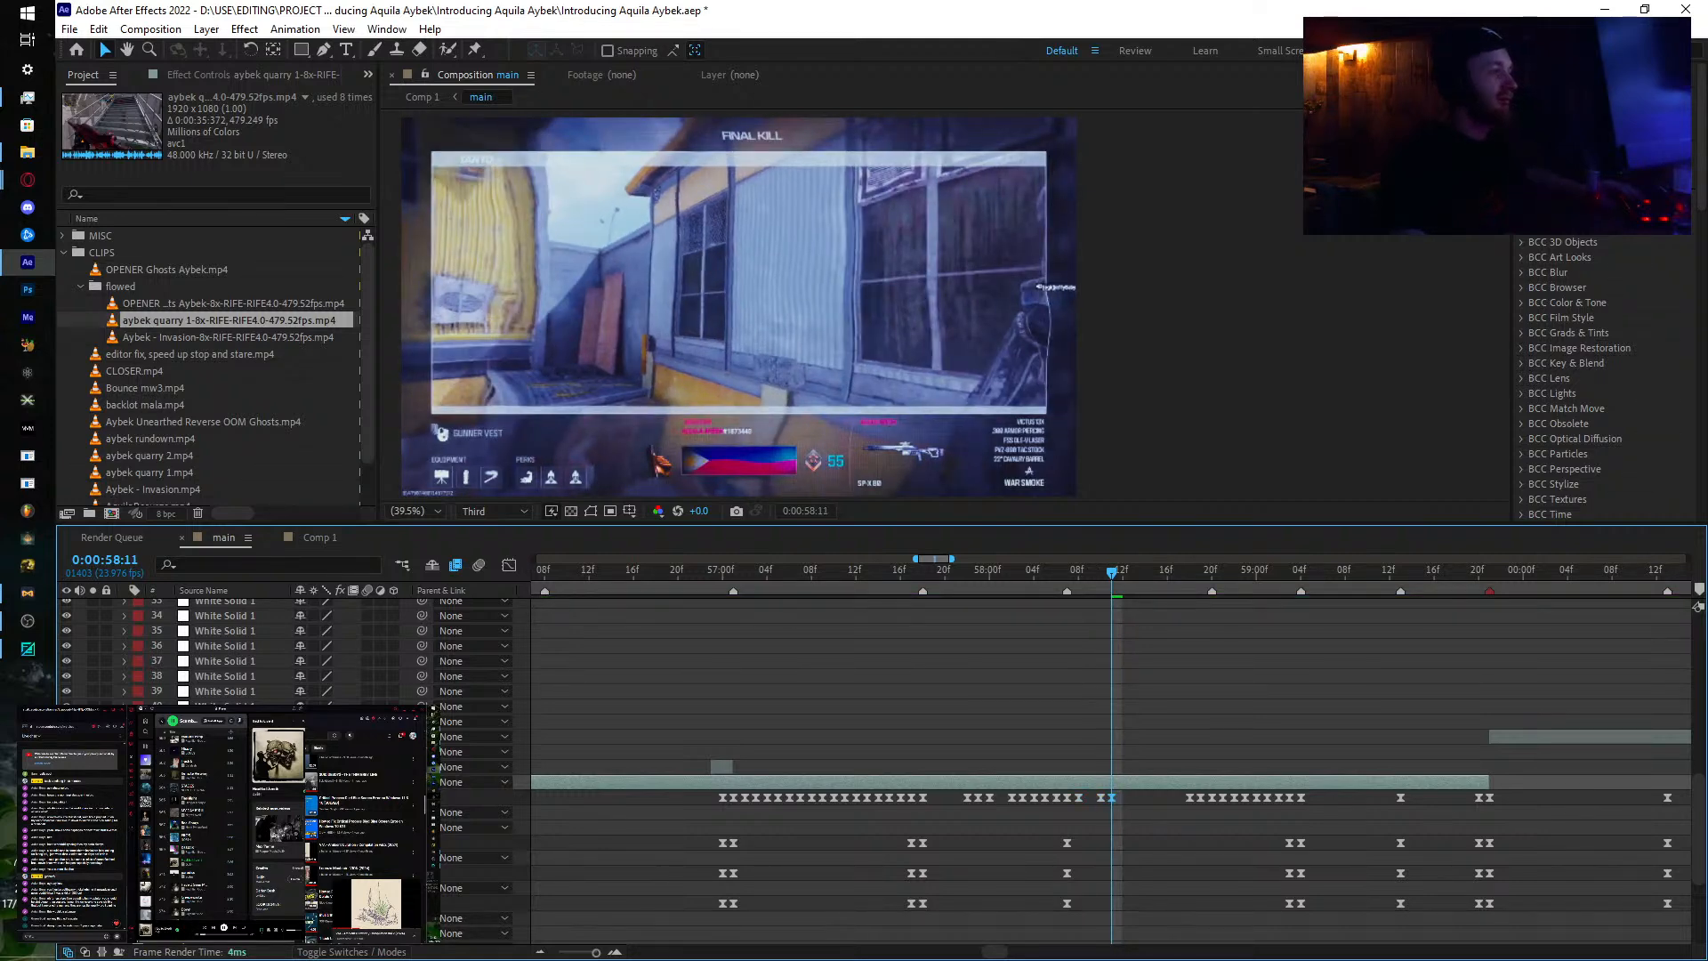
Step: Move the footage with new time remap keyframes at 0:00:58:12 and 0:00:58:13
{"action": "key", "text": "Page_Down"}
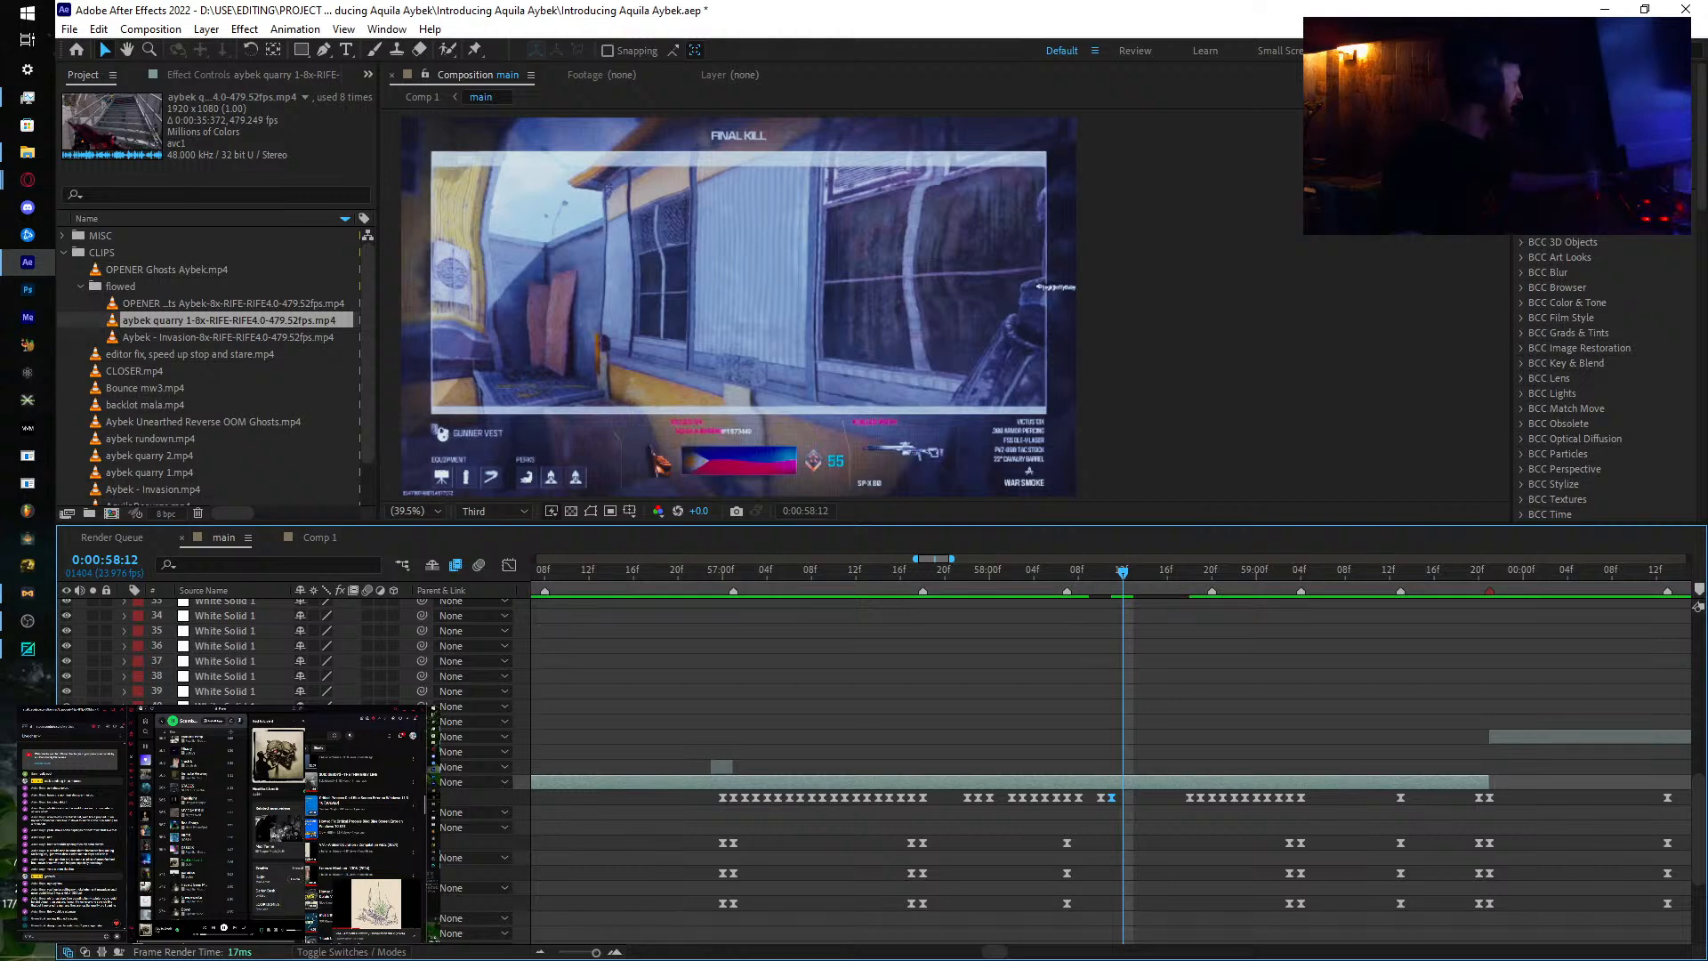
{"action": "key", "text": "ctrl+v"}
{"action": "left_click_drag", "start_coordinate": [313, 798], "coordinate": [322, 798]}
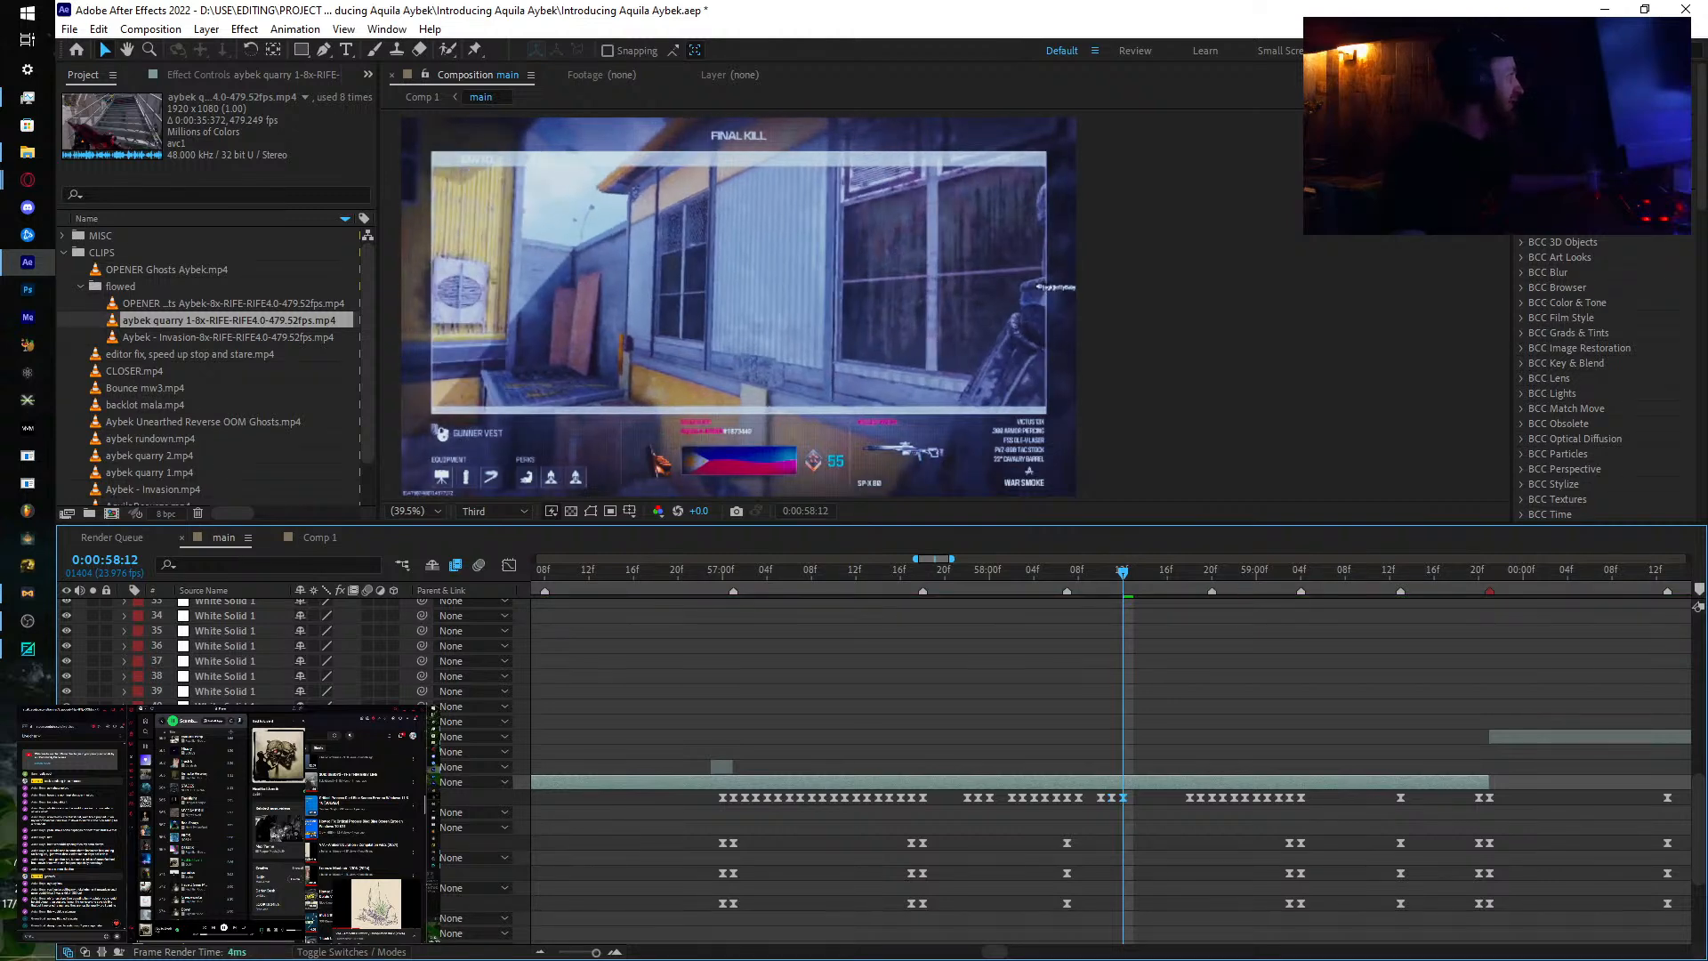
{"action": "key", "text": "Page_Down"}
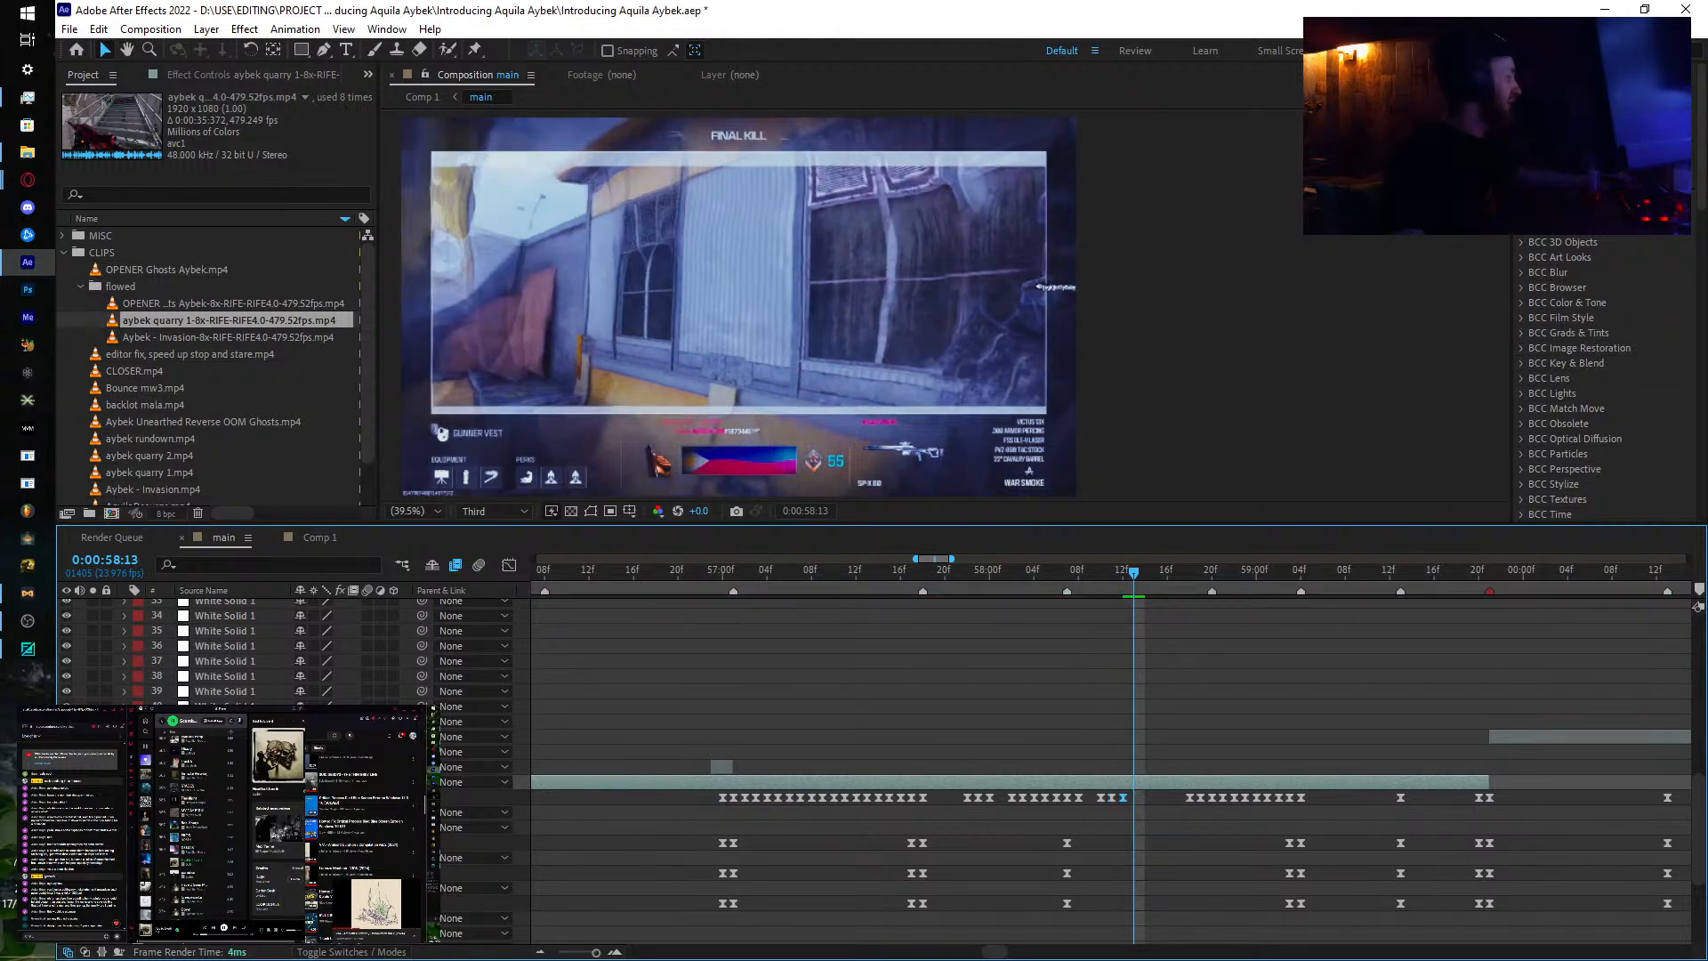
{"action": "left_click_drag", "start_coordinate": [313, 798], "coordinate": [322, 798]}
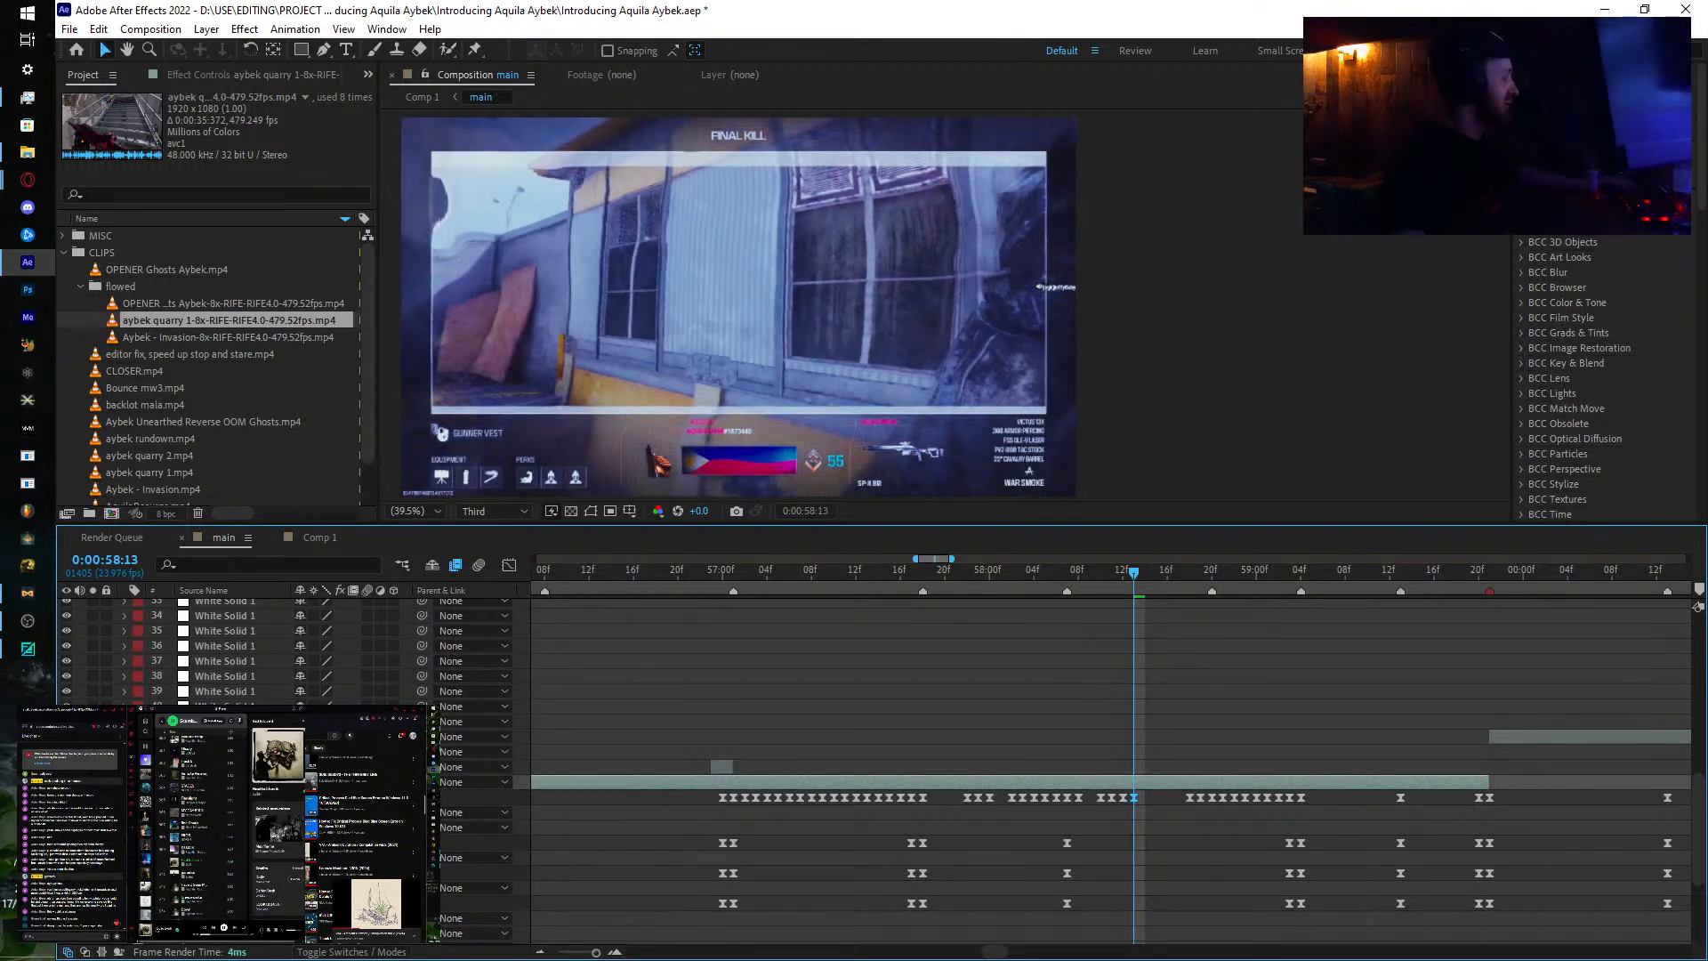
Step: Check the frames leading to the shifted keyframes and add an adjusted time remap keyframe at 0:00:58:14
{"action": "key", "text": "Page_Down"}
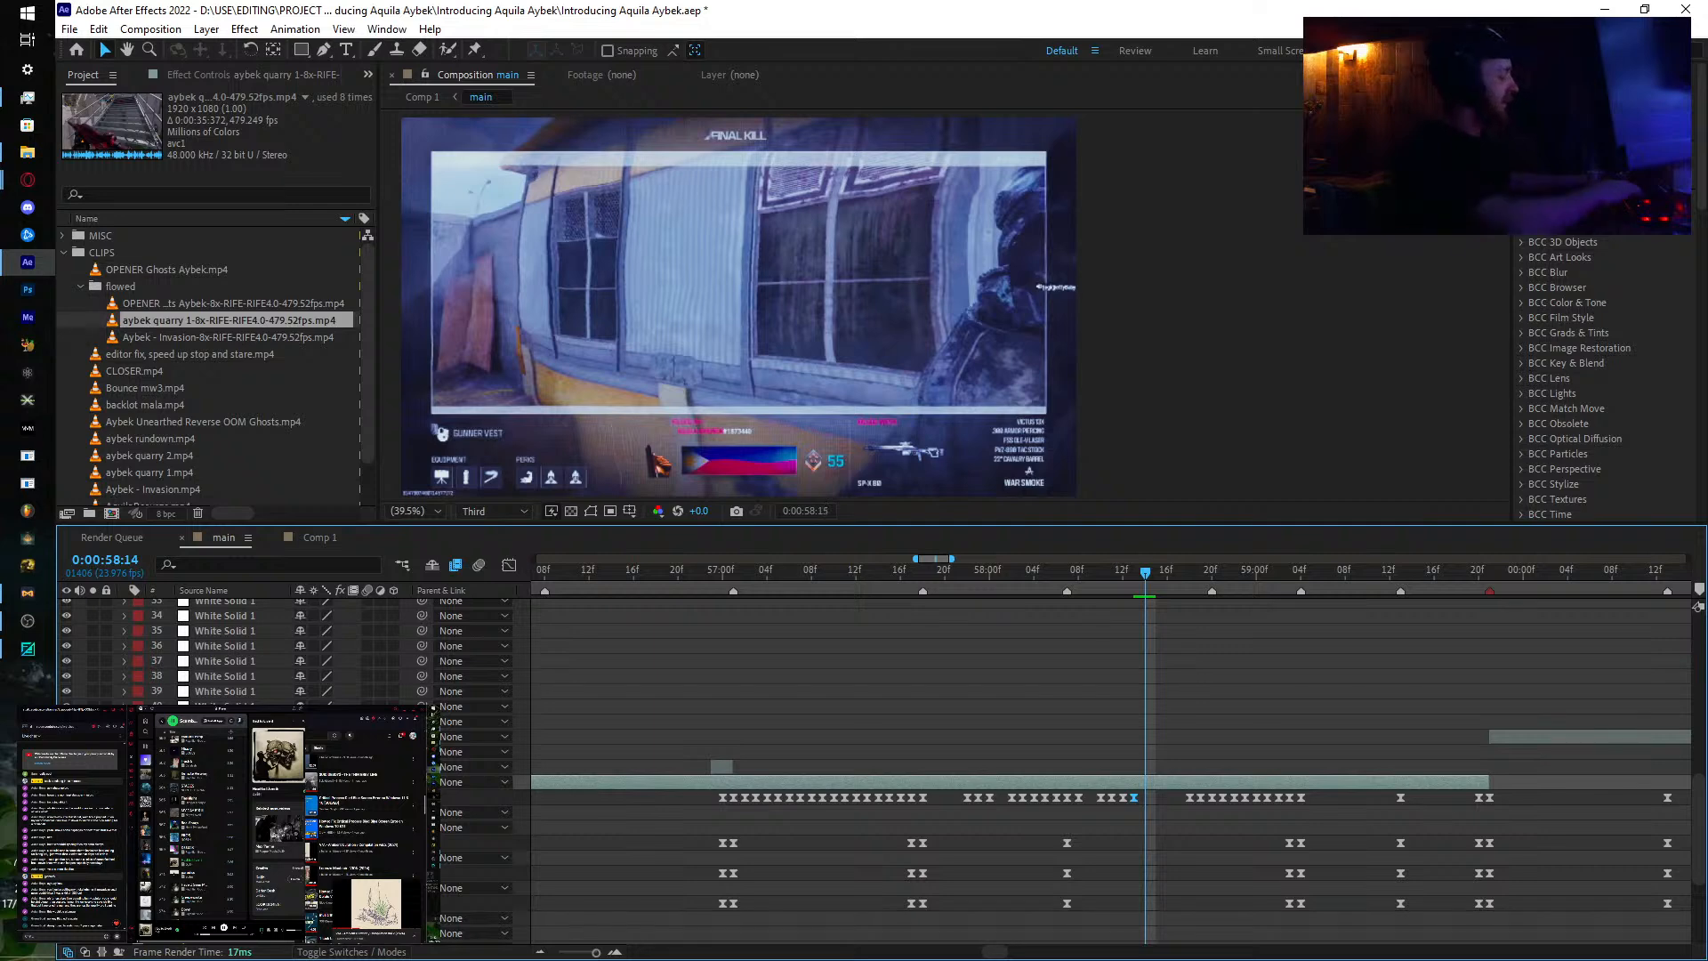
{"action": "key", "text": "Page_Down"}
{"action": "key", "text": "Page_Down"}
{"action": "key", "text": "Page_Down"}
{"action": "key", "text": "Page_Down"}
{"action": "key", "text": "Page_Up"}
{"action": "key", "text": "Page_Up"}
{"action": "key", "text": "Page_Up"}
{"action": "key", "text": "Page_Up"}
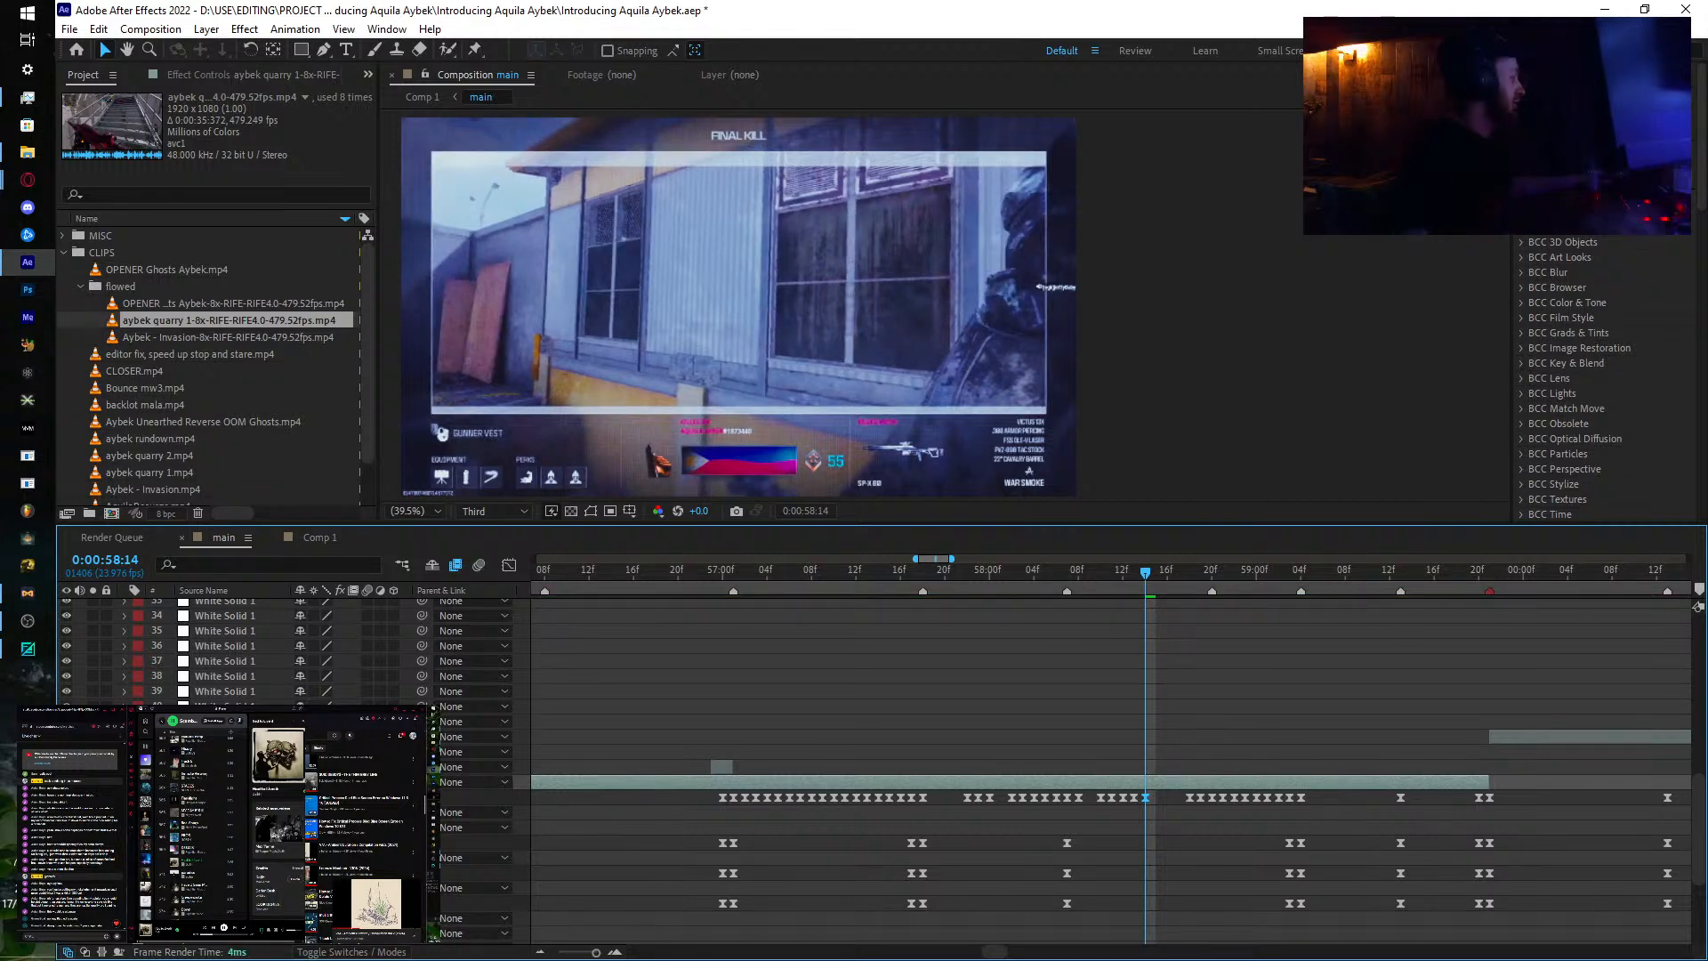
Step: Fill the gap with adjusted time remap keyframes at 0:00:58:15, 0:00:58:16 and 0:00:58:17, and check the frames that follow
{"action": "key", "text": "Page_Down"}
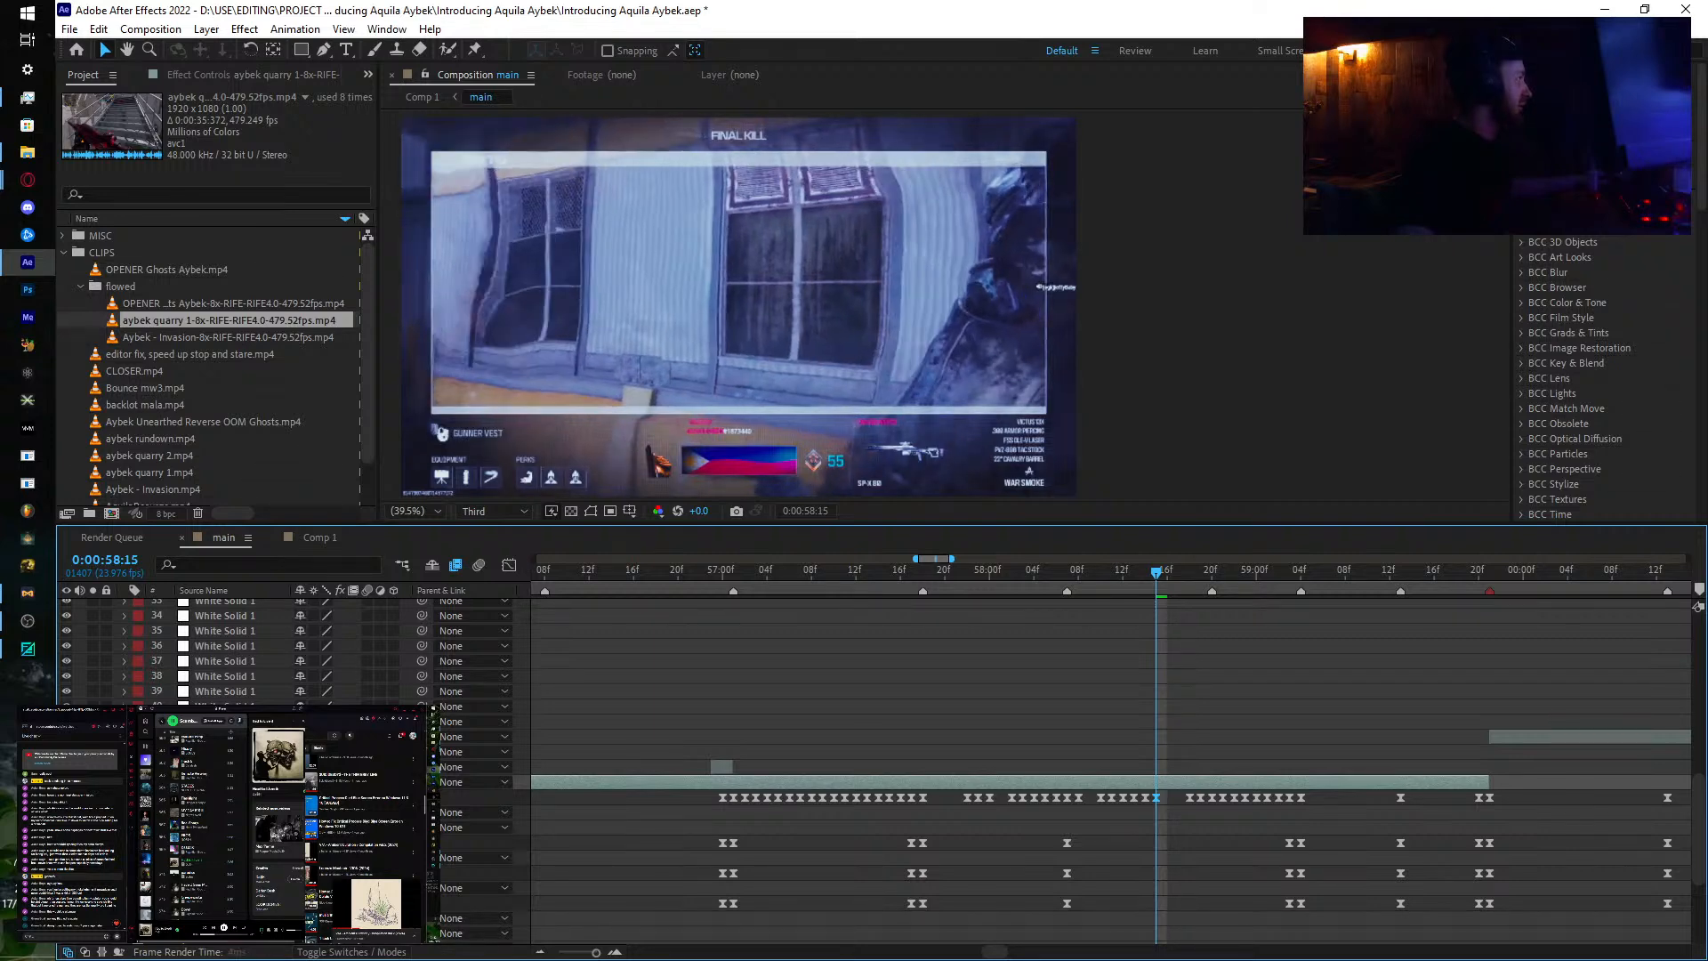
{"action": "key", "text": "Page_Down"}
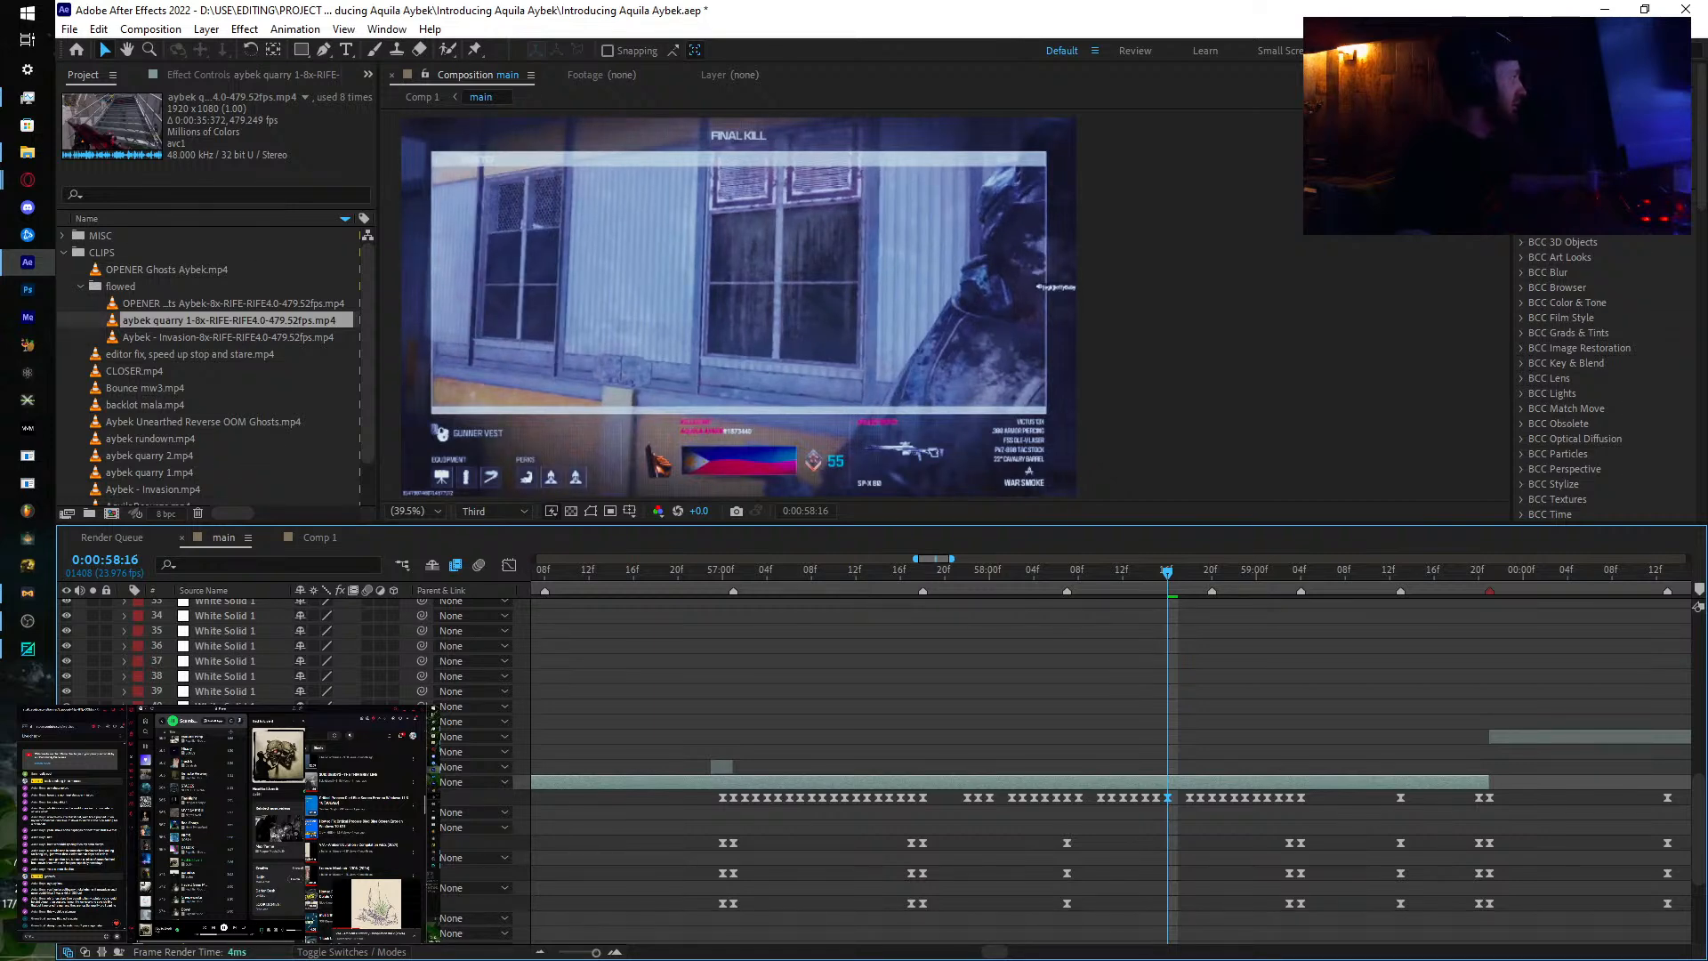
{"action": "key", "text": "Page_Down"}
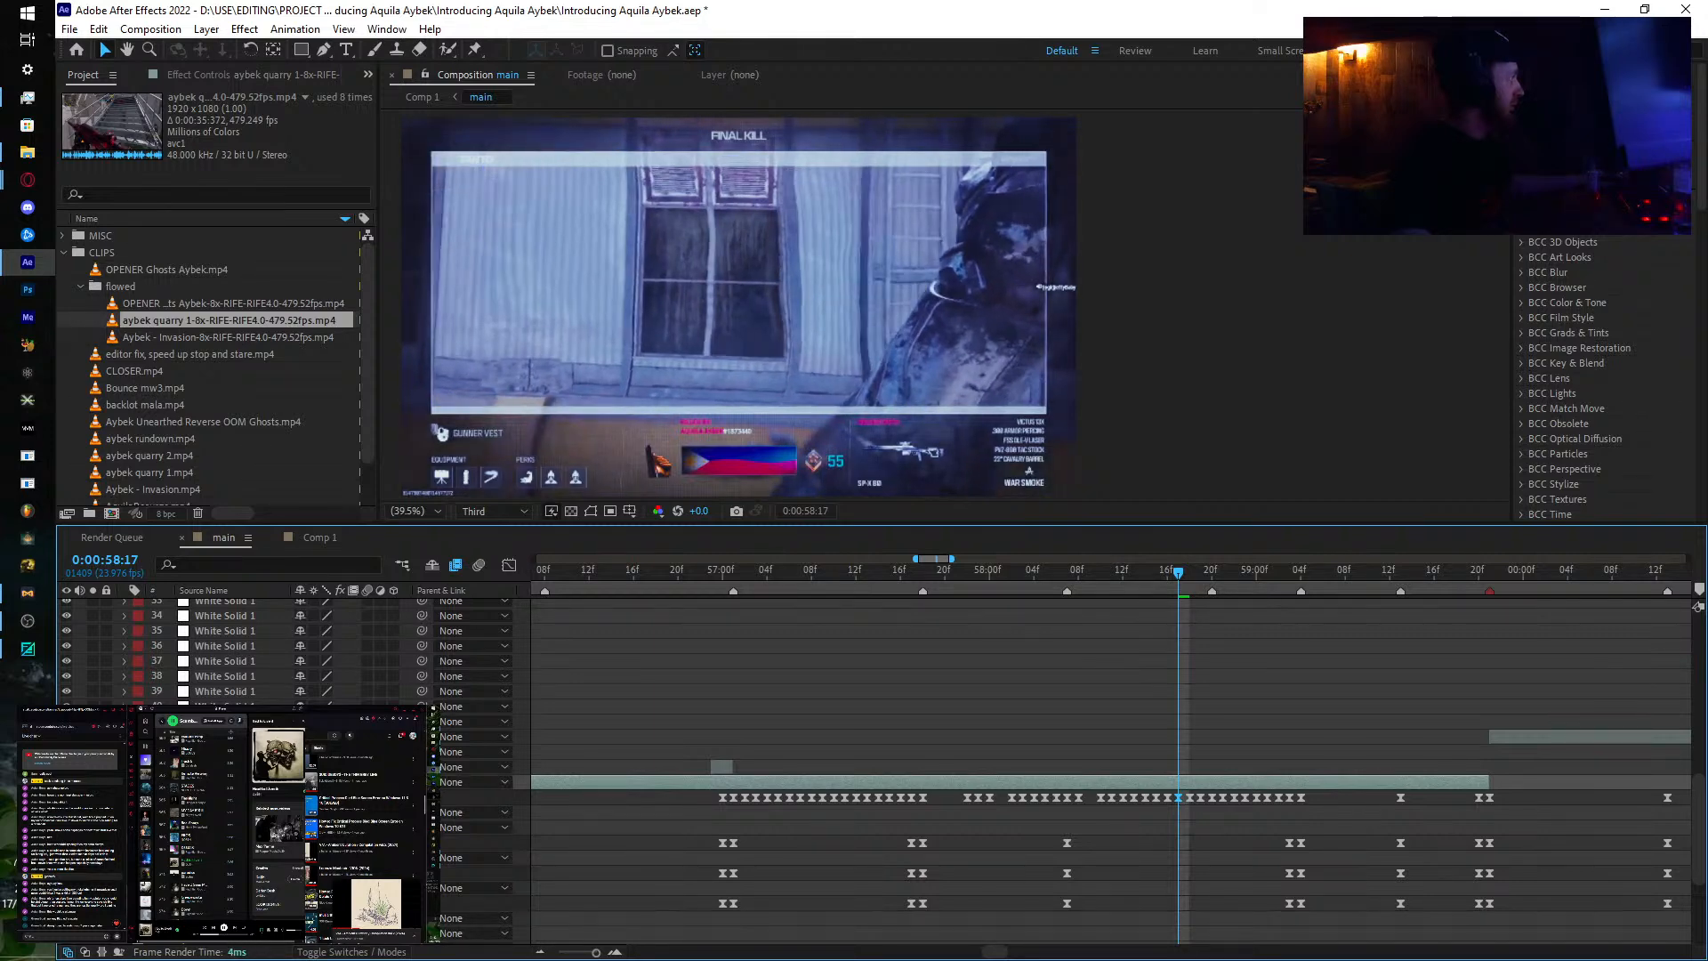
{"action": "key", "text": "Page_Down"}
{"action": "key", "text": "Page_Down"}
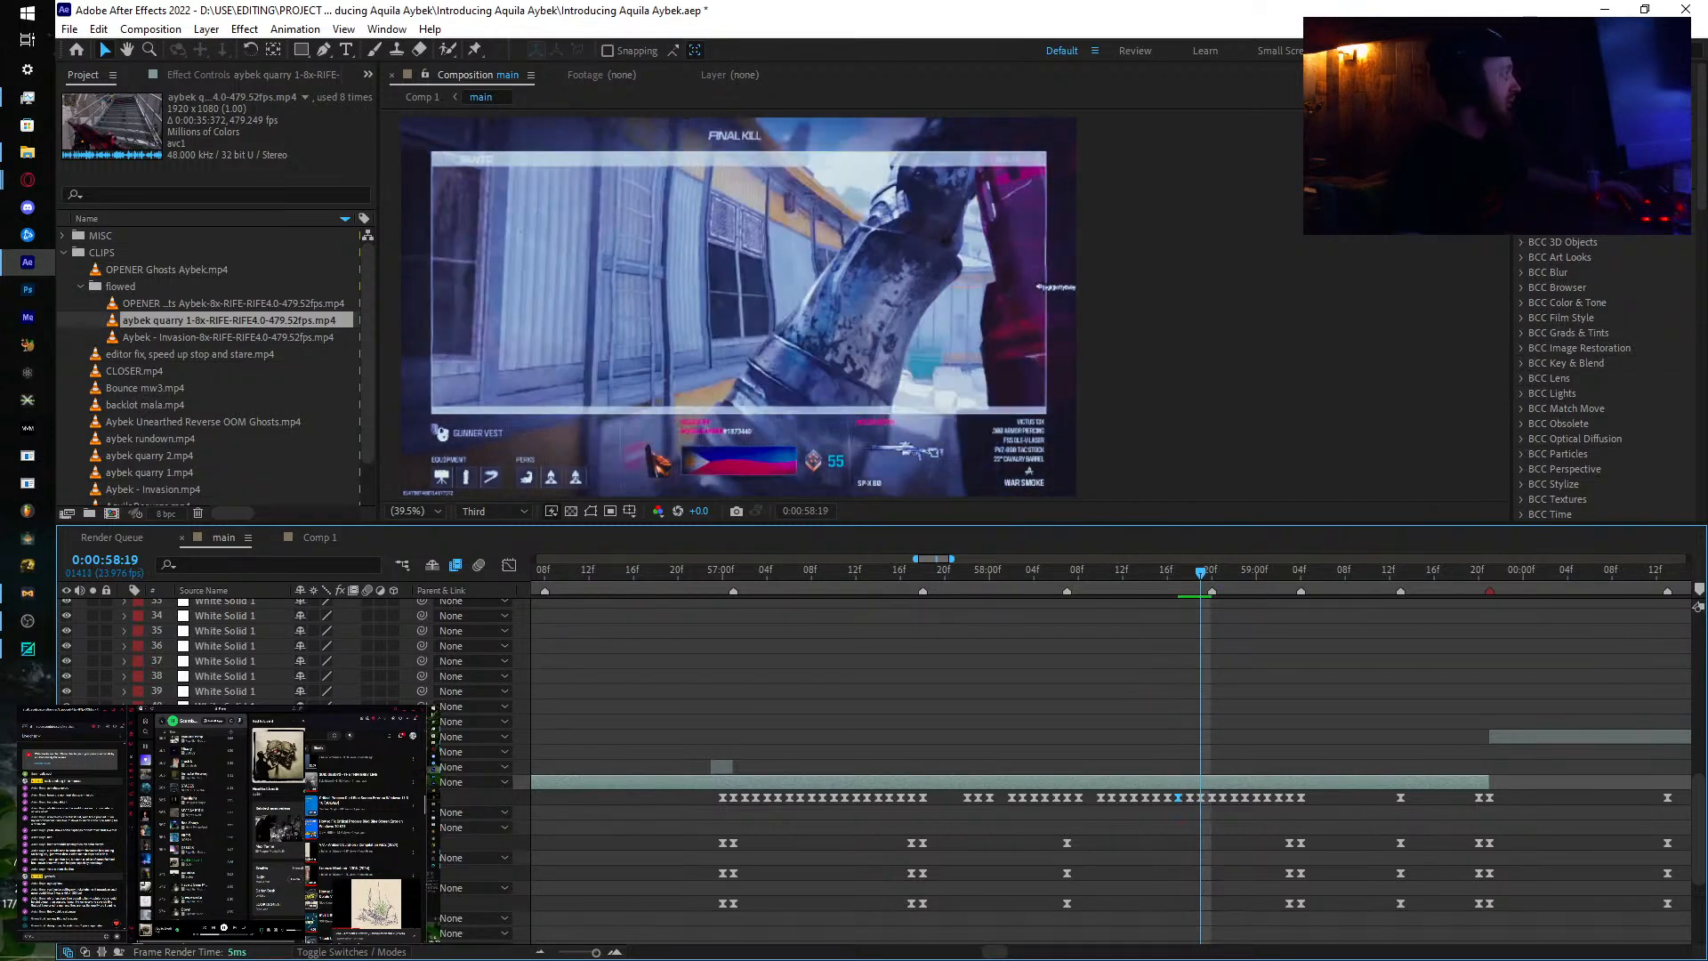
Step: Scrub to 0:00:59:21, reveal the following clip's keyframes and inspect its time remap curve in the graph editor
{"action": "key", "text": "Page_Down"}
{"action": "left_click_drag", "start_coordinate": [1215, 578], "coordinate": [1424, 603]}
{"action": "left_click_drag", "start_coordinate": [1450, 601], "coordinate": [1489, 614]}
{"action": "left_click", "coordinate": [1504, 740]}
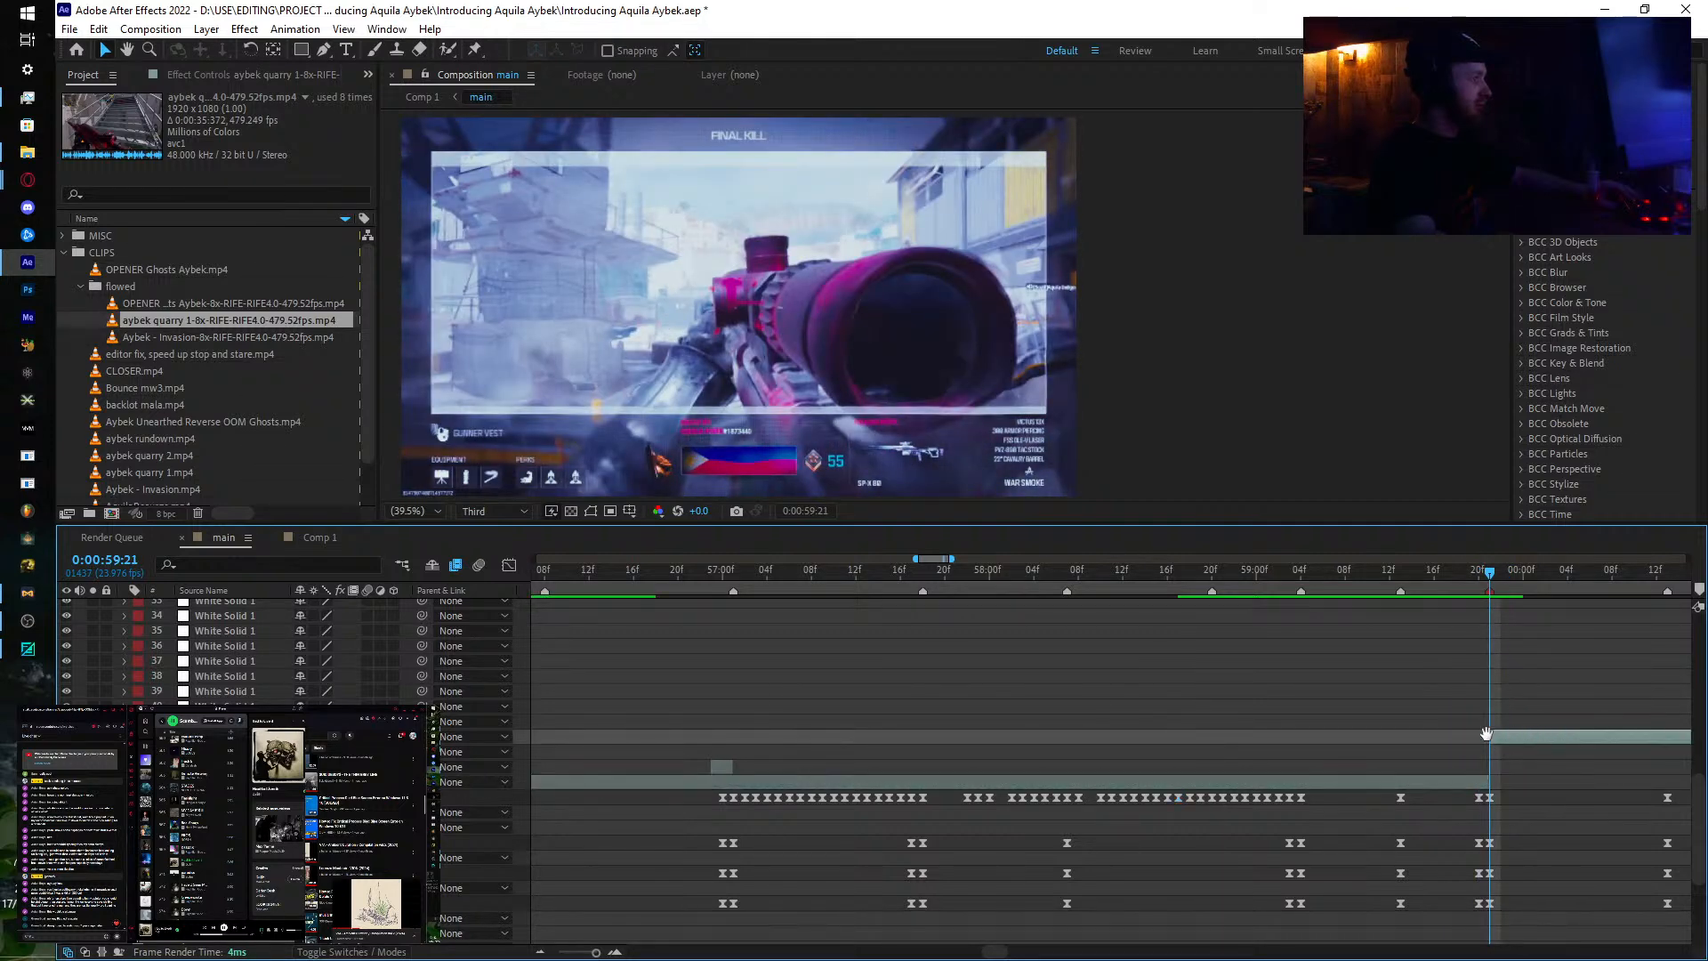
{"action": "left_click_drag", "start_coordinate": [1503, 734], "coordinate": [877, 702]}
{"action": "key", "text": "u"}
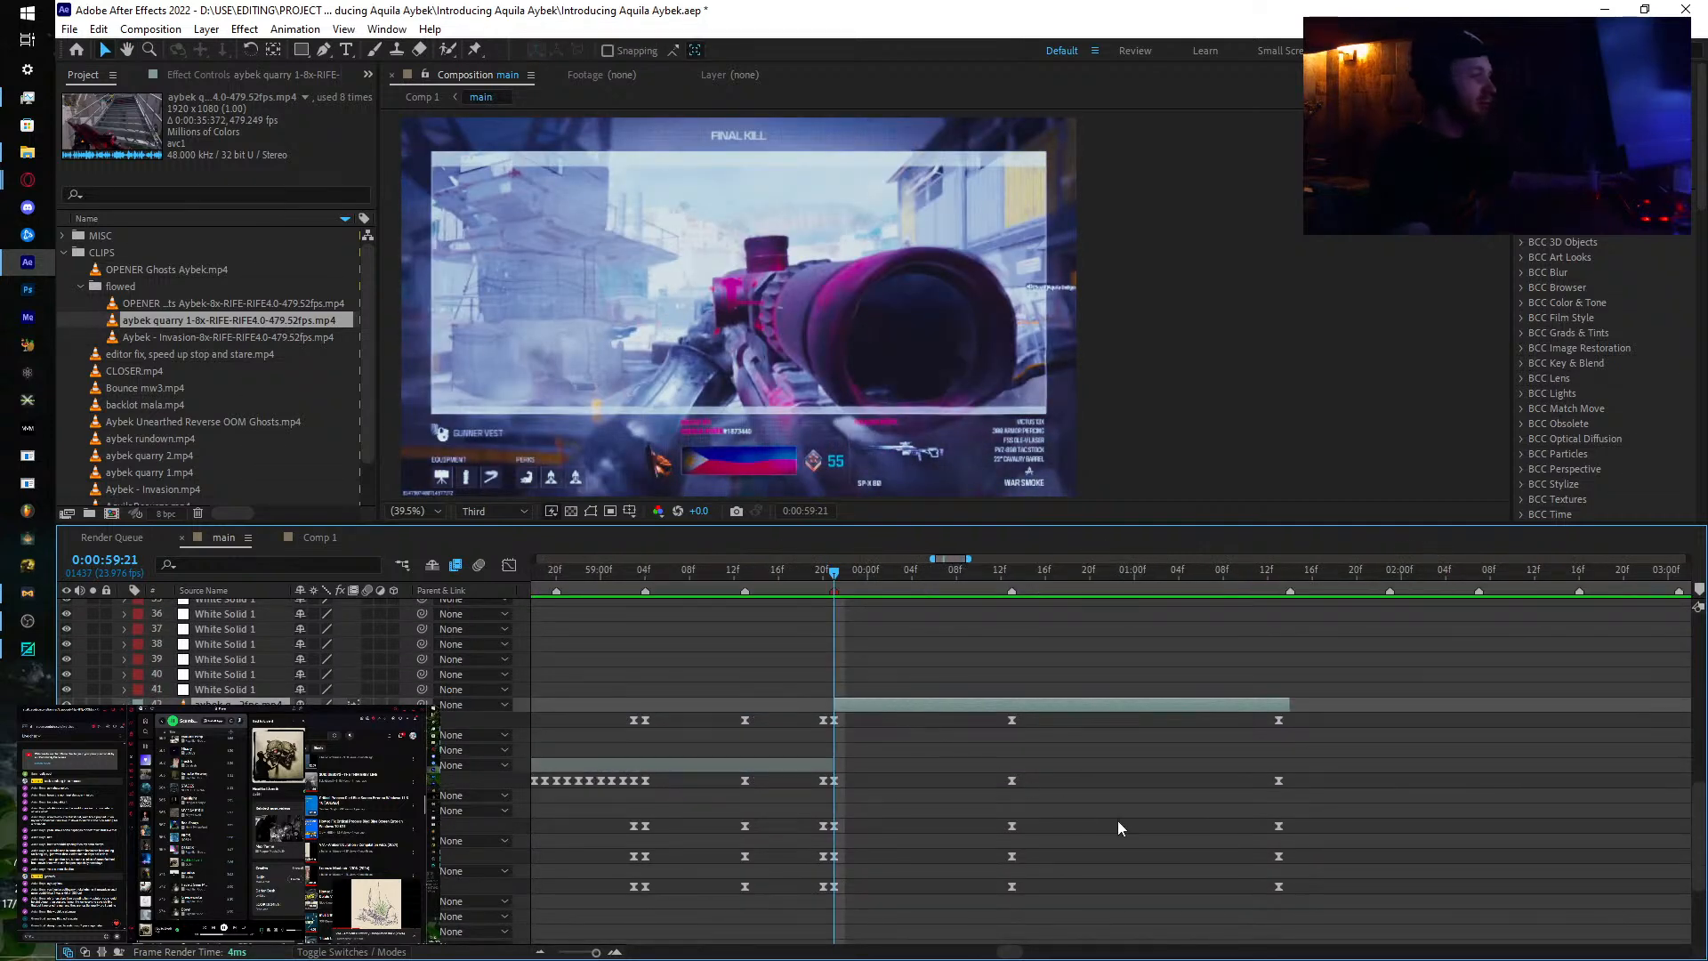
{"action": "left_click", "coordinate": [834, 720]}
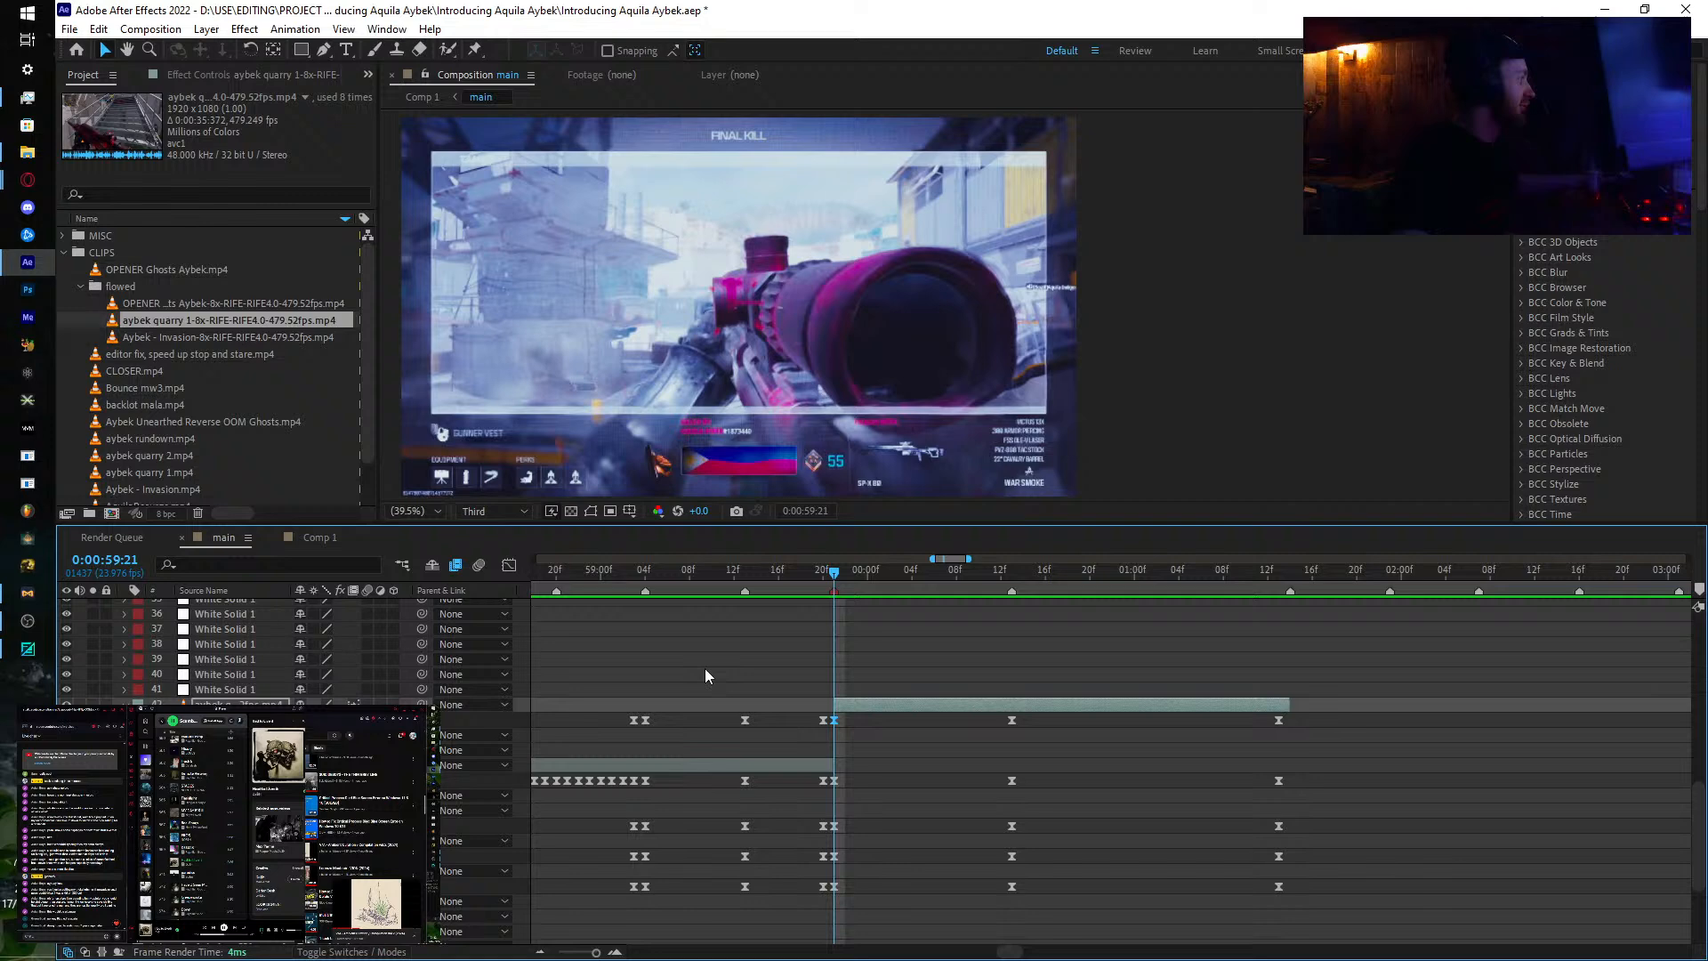
{"action": "left_click", "coordinate": [508, 566]}
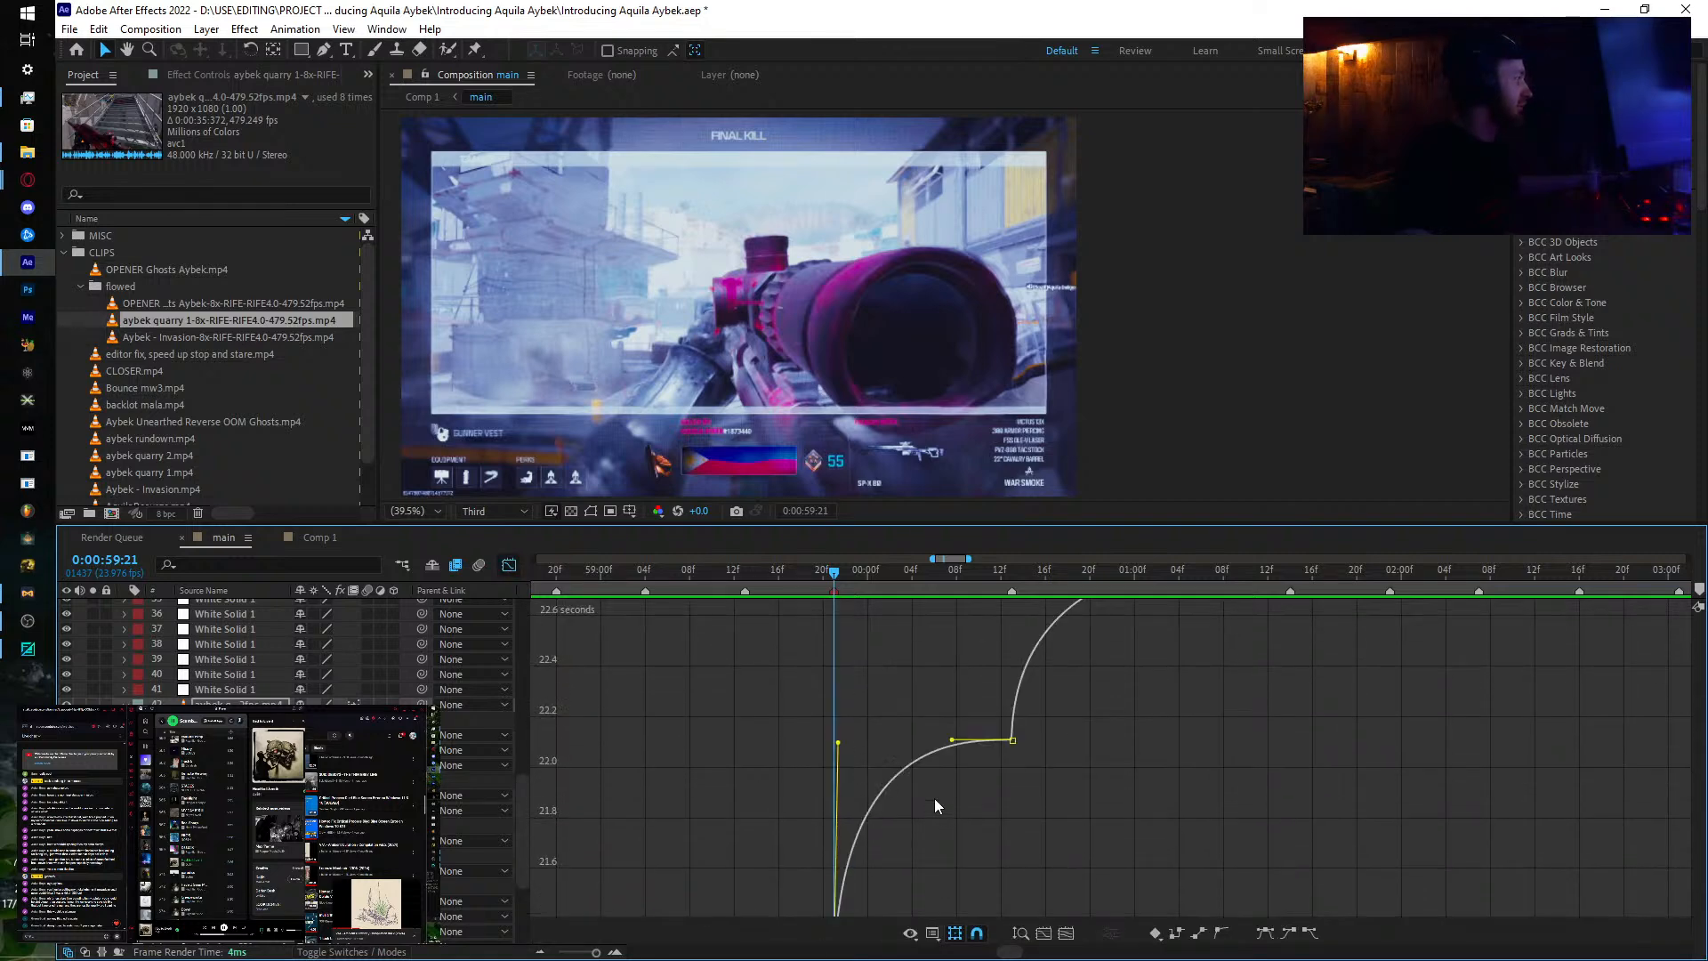
{"action": "left_click", "coordinate": [511, 566]}
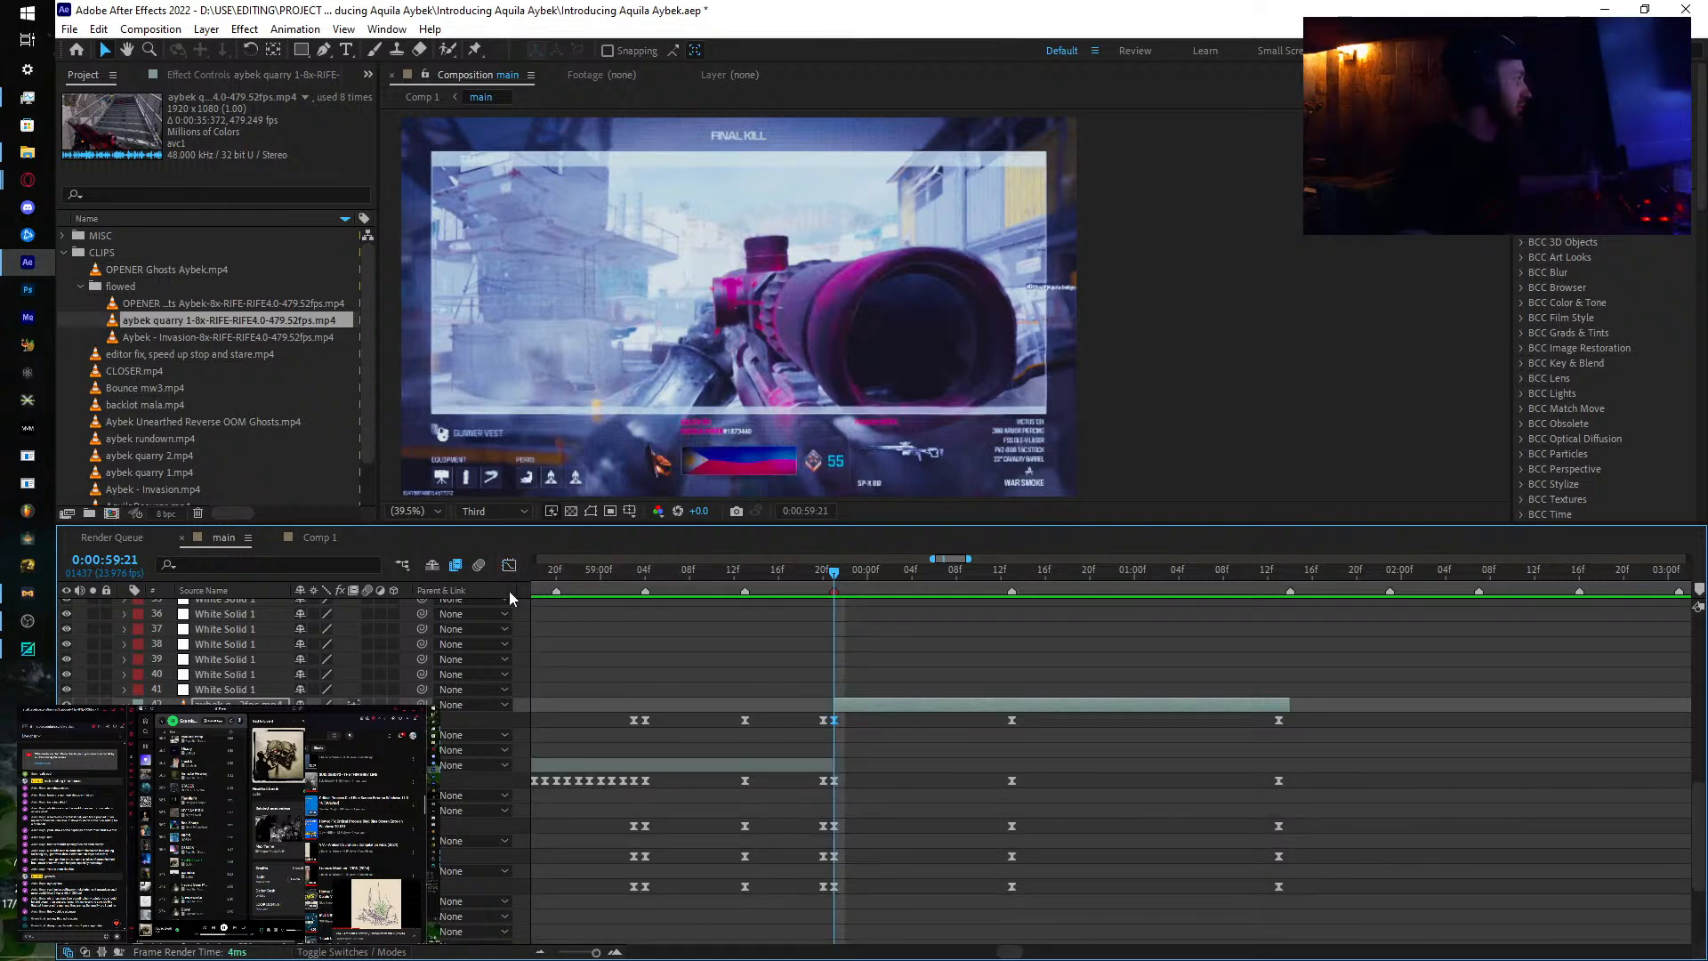
Step: Extend the work area of Comp 1 to end at 0:01:02:00 and preview it up to the quarry clip
{"action": "left_click", "coordinate": [343, 537]}
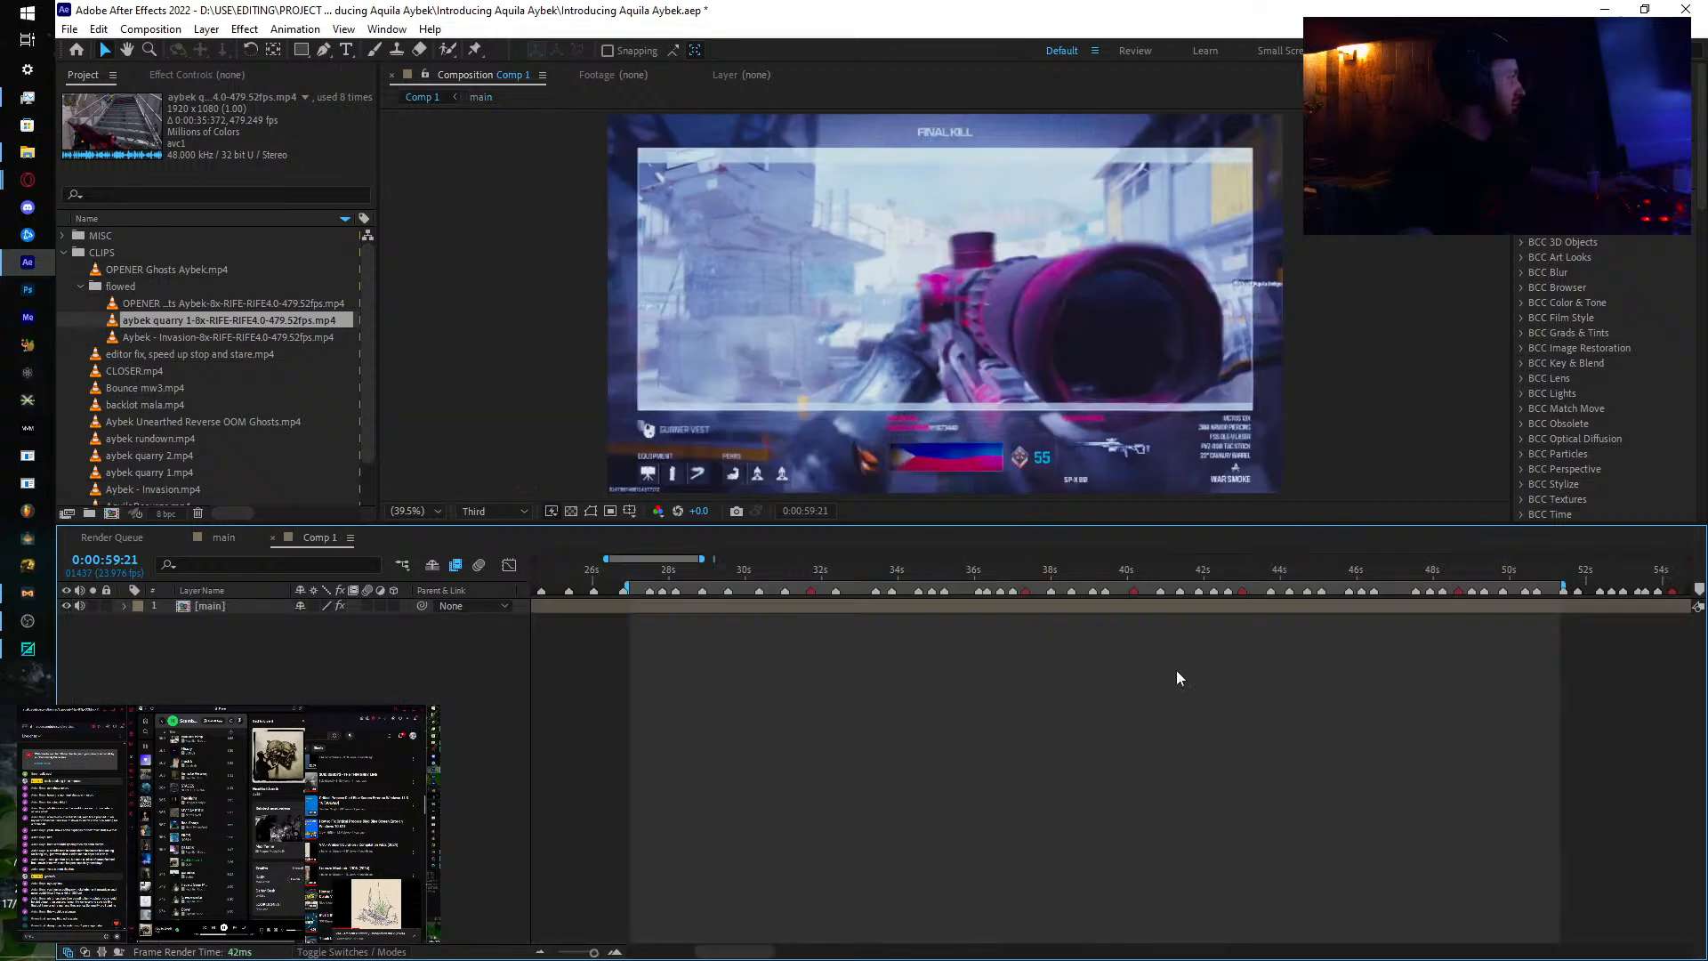
{"action": "scroll", "coordinate": [1178, 678], "scroll_direction": "right", "scroll_amount": 10}
{"action": "left_click", "coordinate": [1021, 573]}
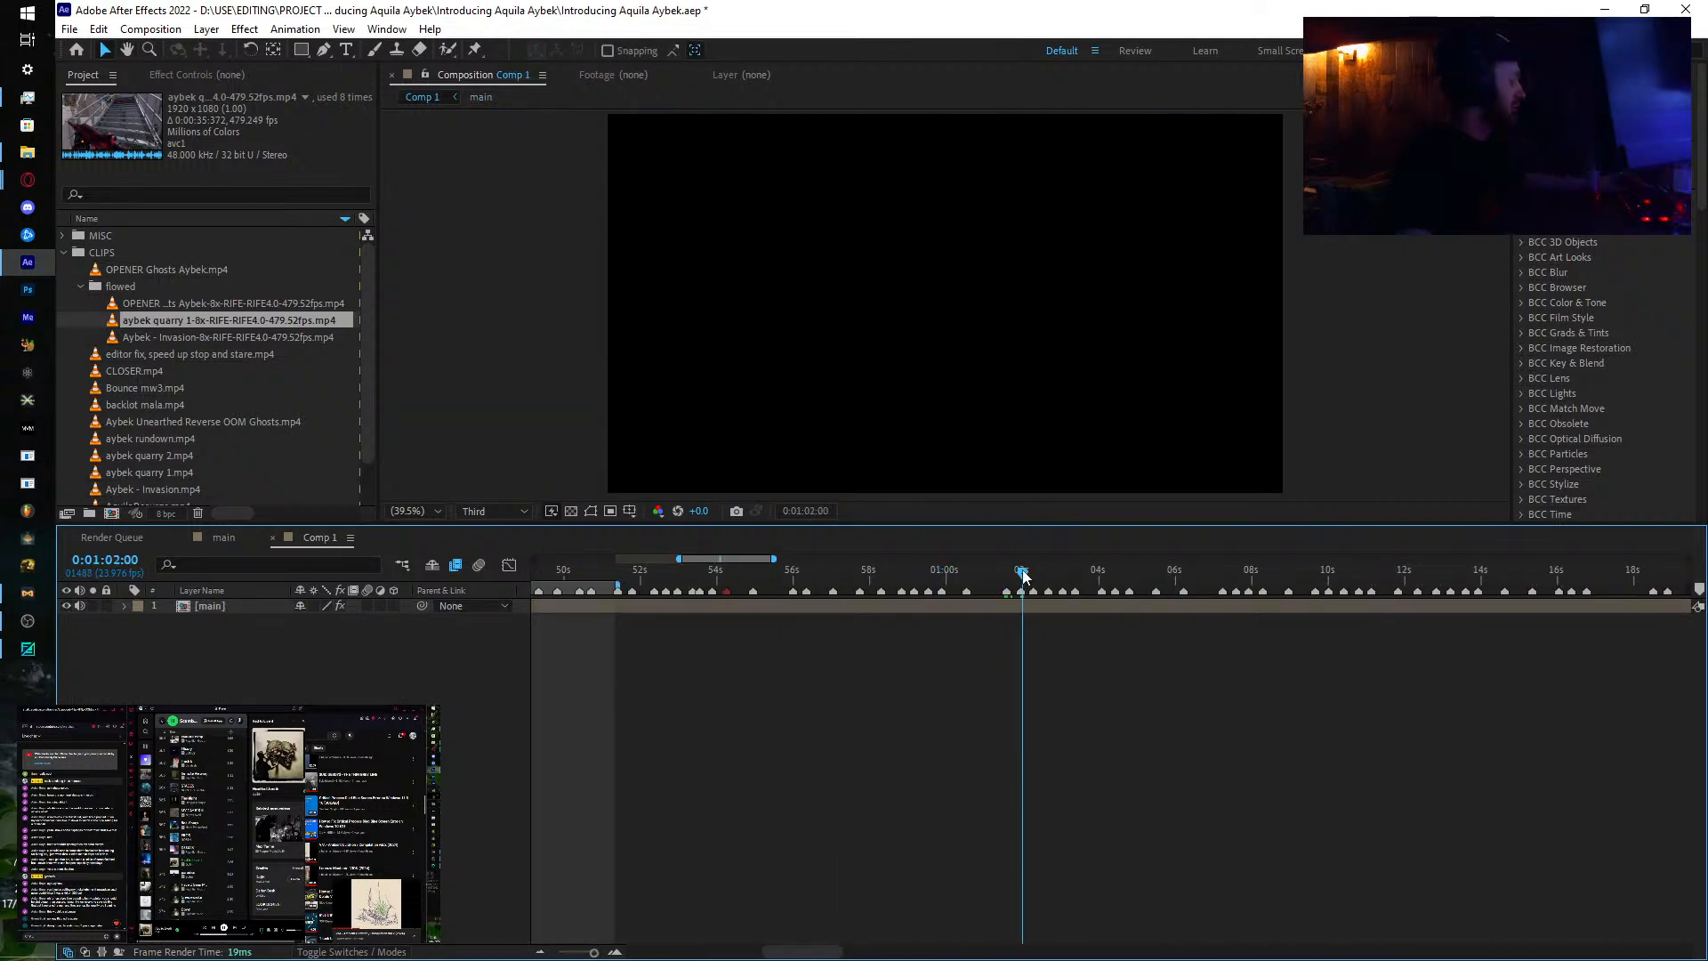
{"action": "key", "text": "n"}
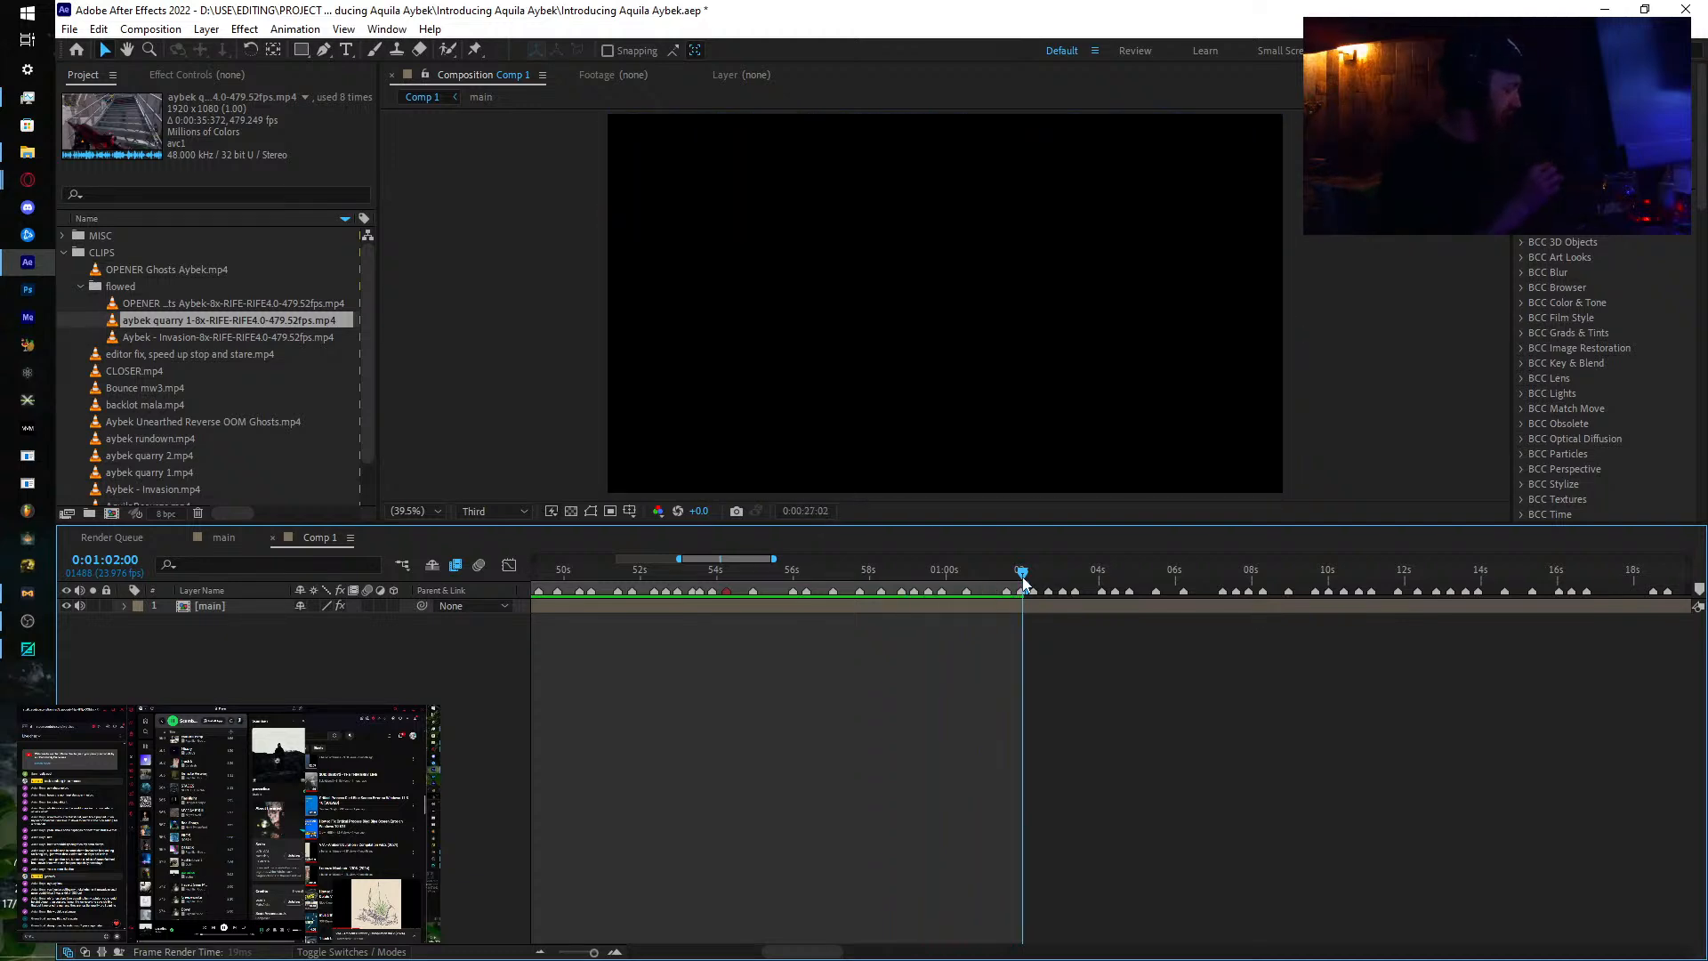
{"action": "left_click", "coordinate": [850, 580]}
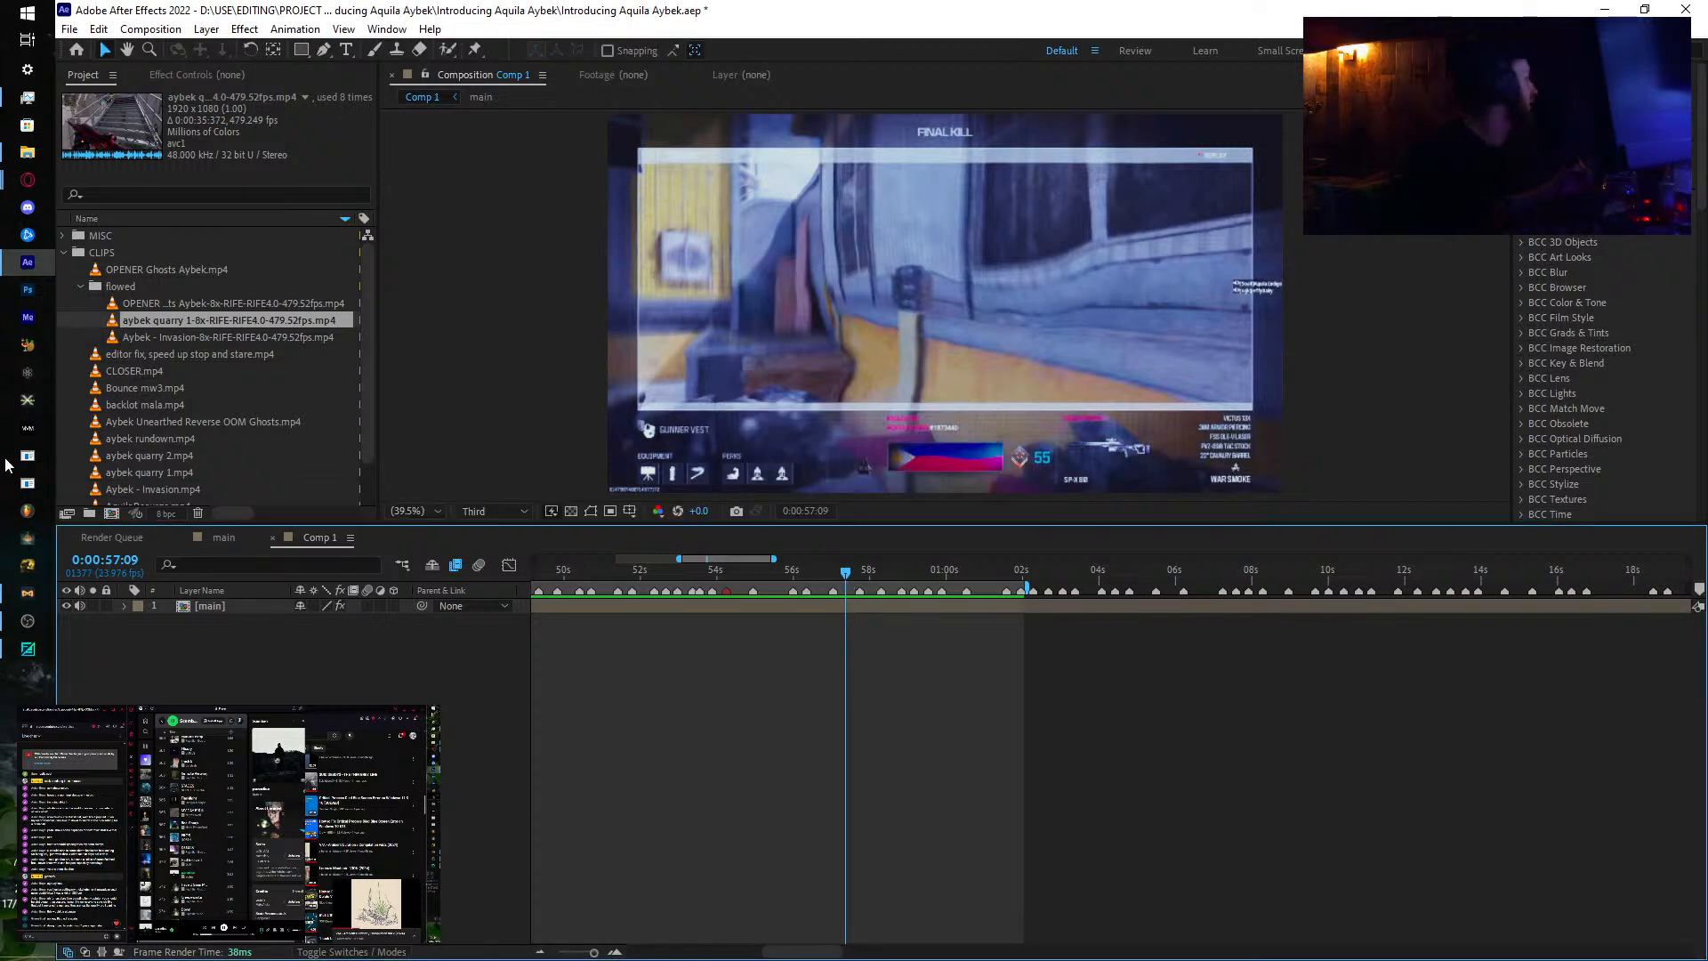
{"action": "left_click", "coordinate": [27, 621]}
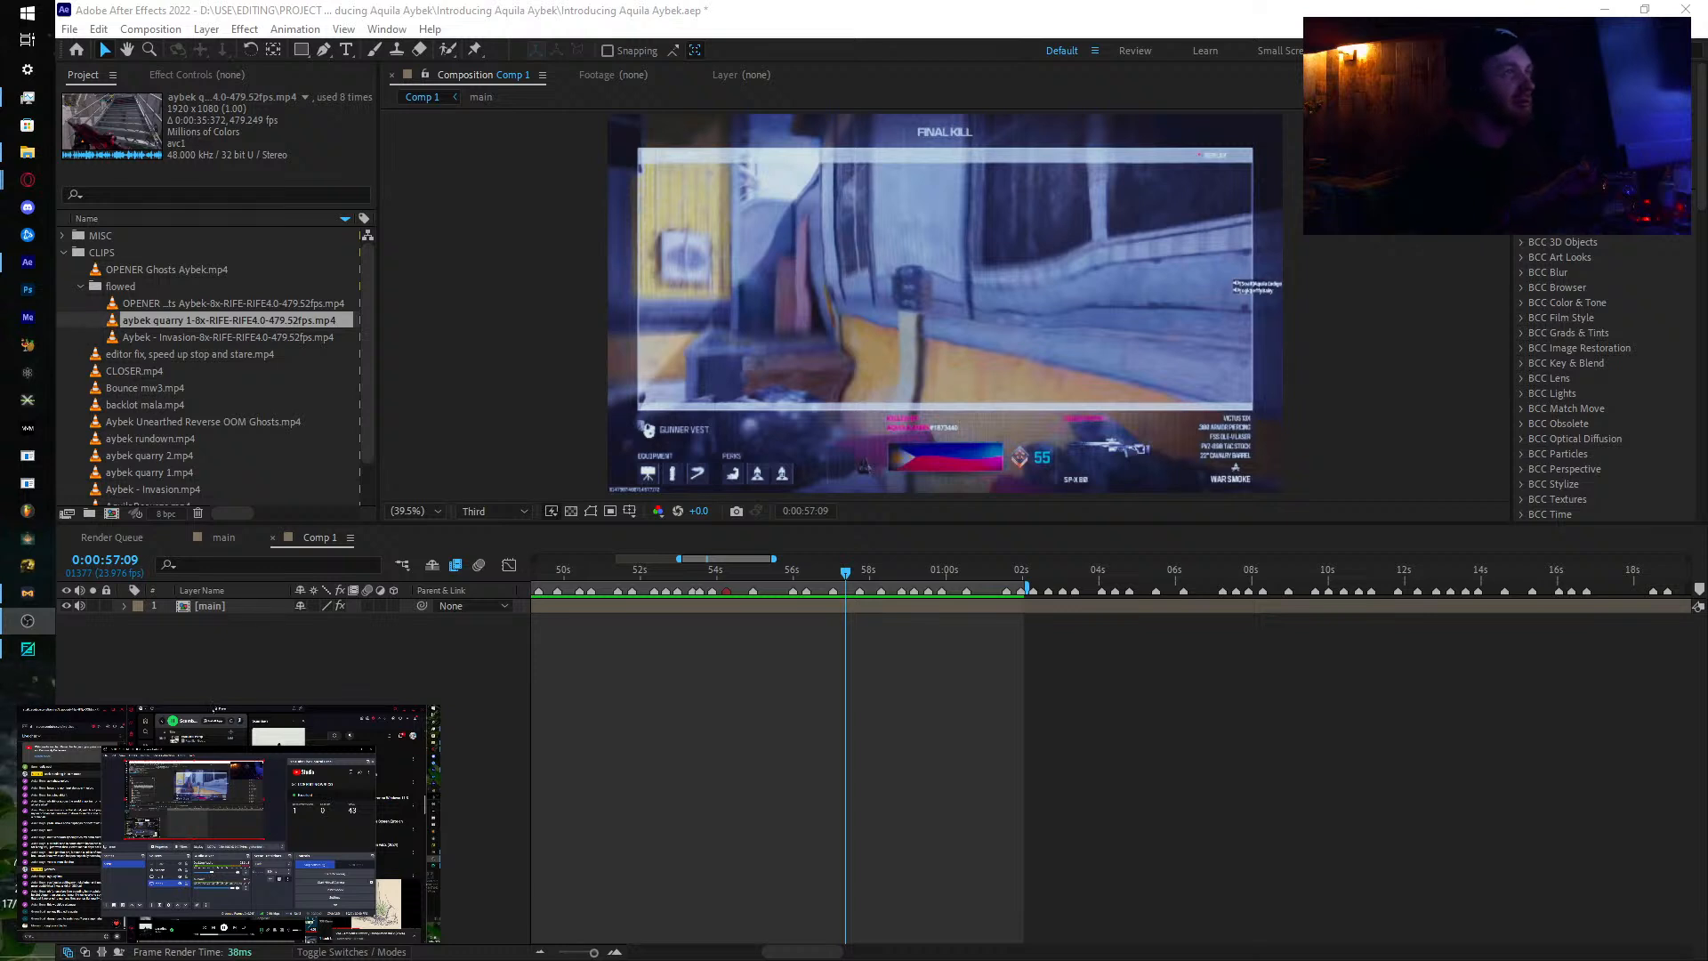
{"action": "left_click", "coordinate": [207, 738]}
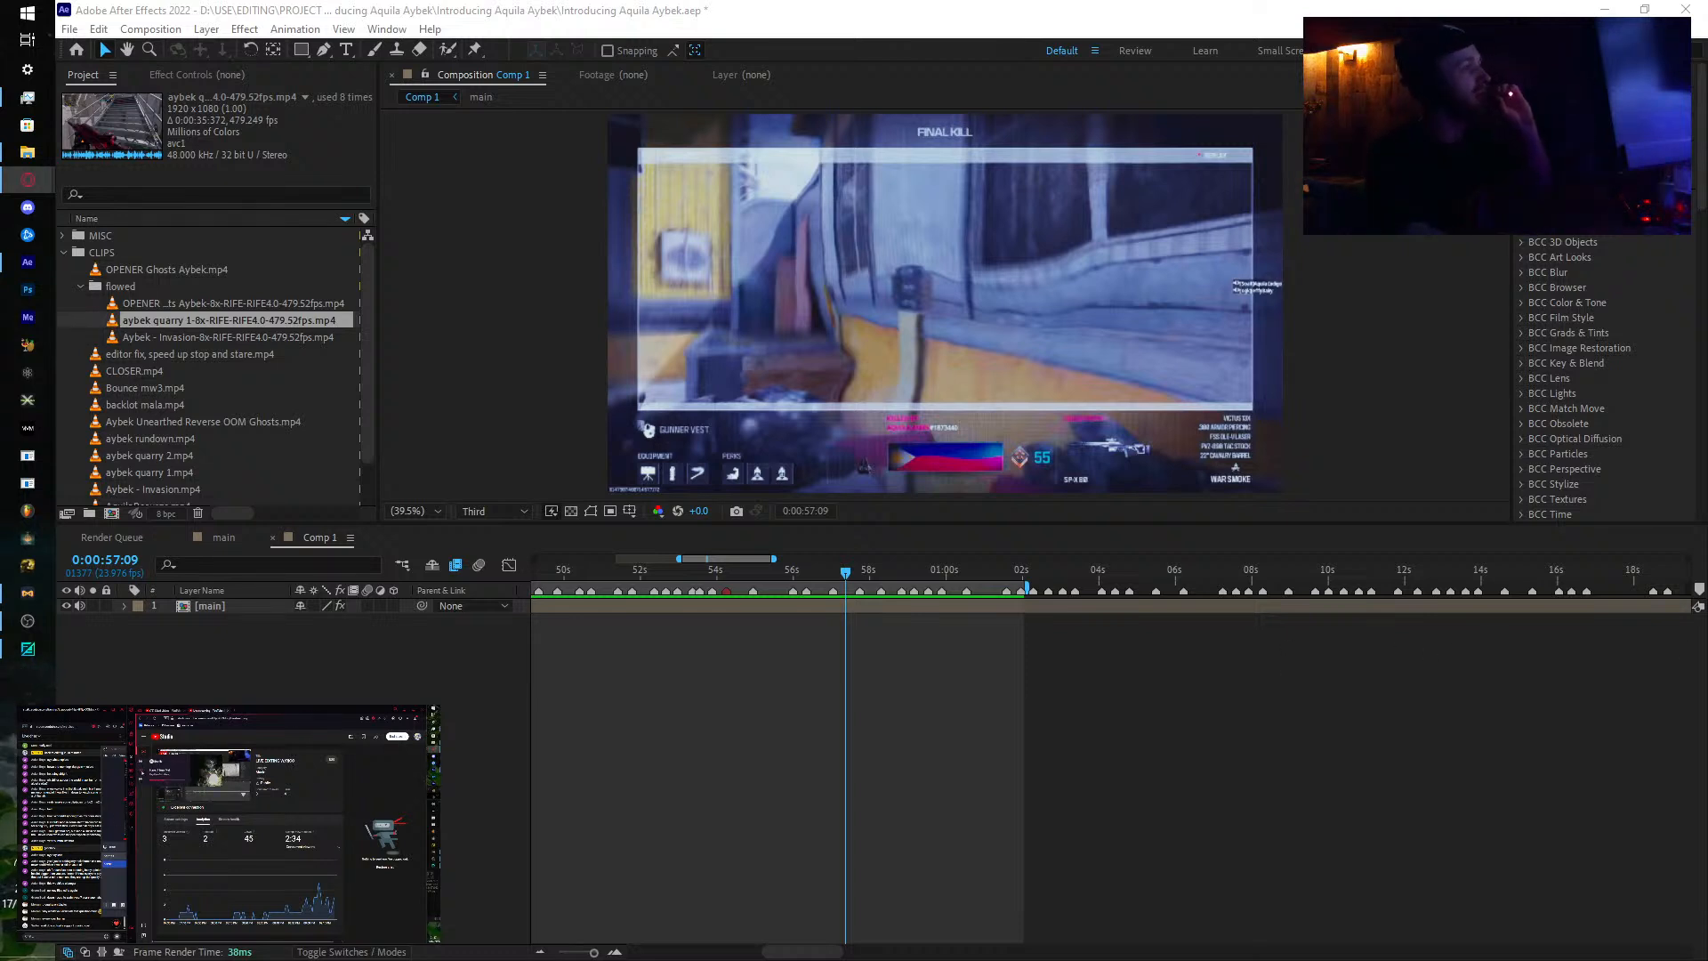
Step: Play back Comp 1 from the work area start and review the gameplay motion between 0:00:27:22 and 0:00:37:17
{"action": "left_click", "coordinate": [814, 572]}
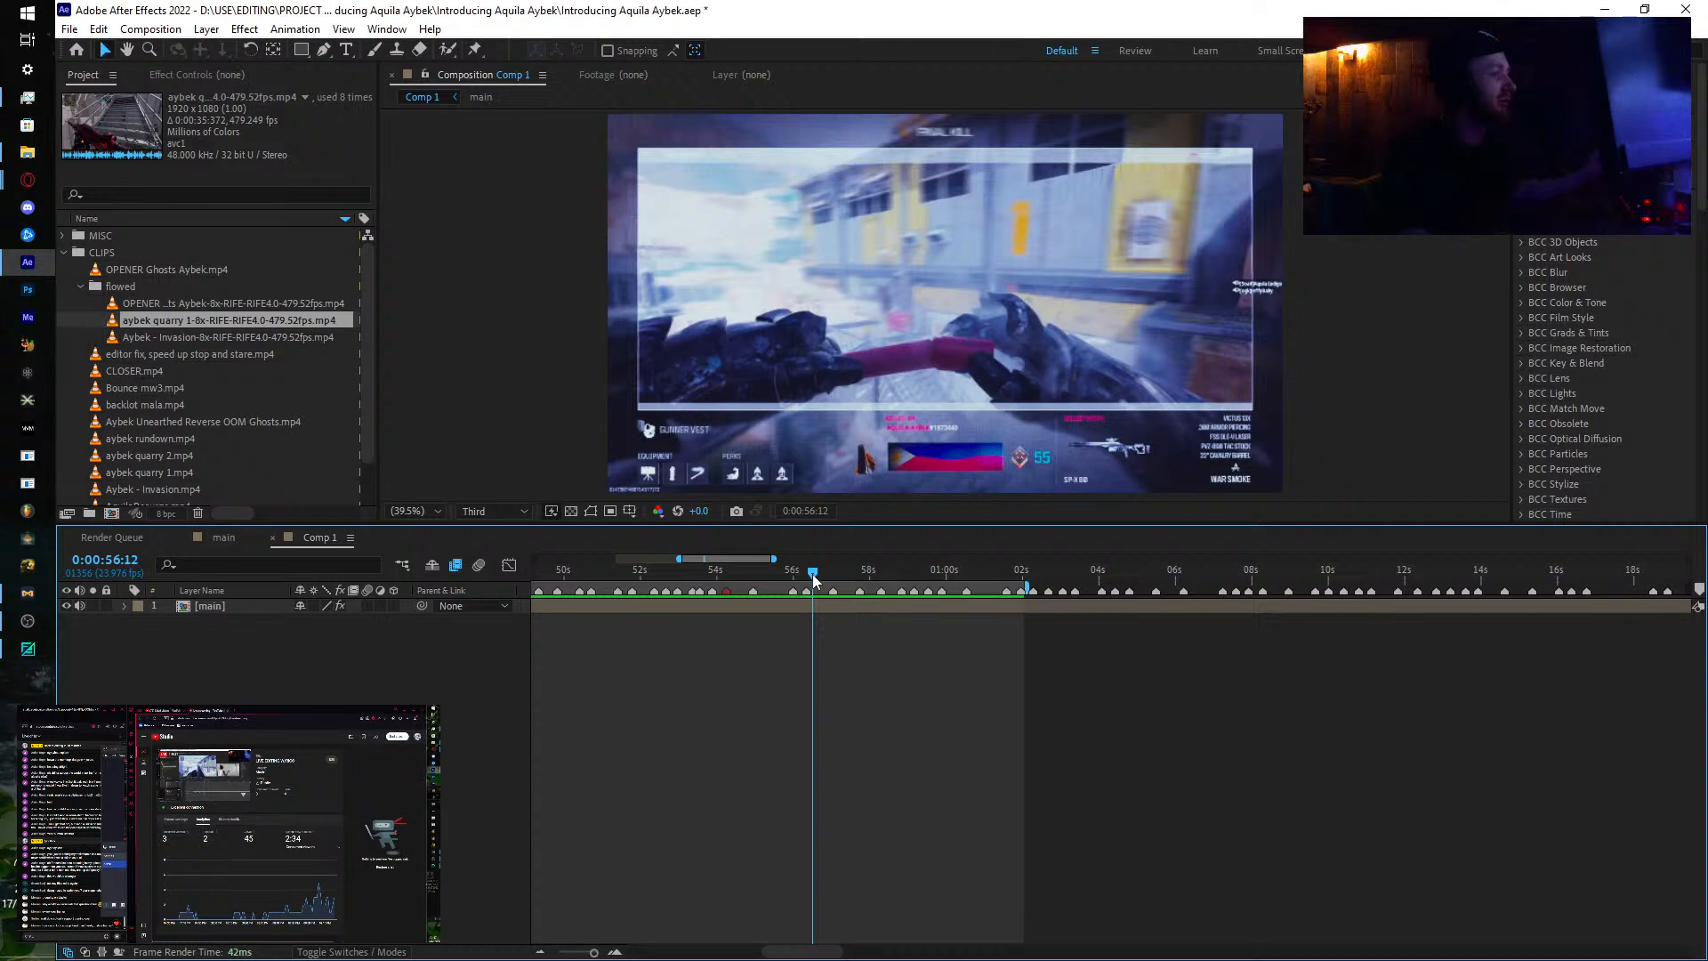
{"action": "key", "text": "space"}
{"action": "key", "text": "space"}
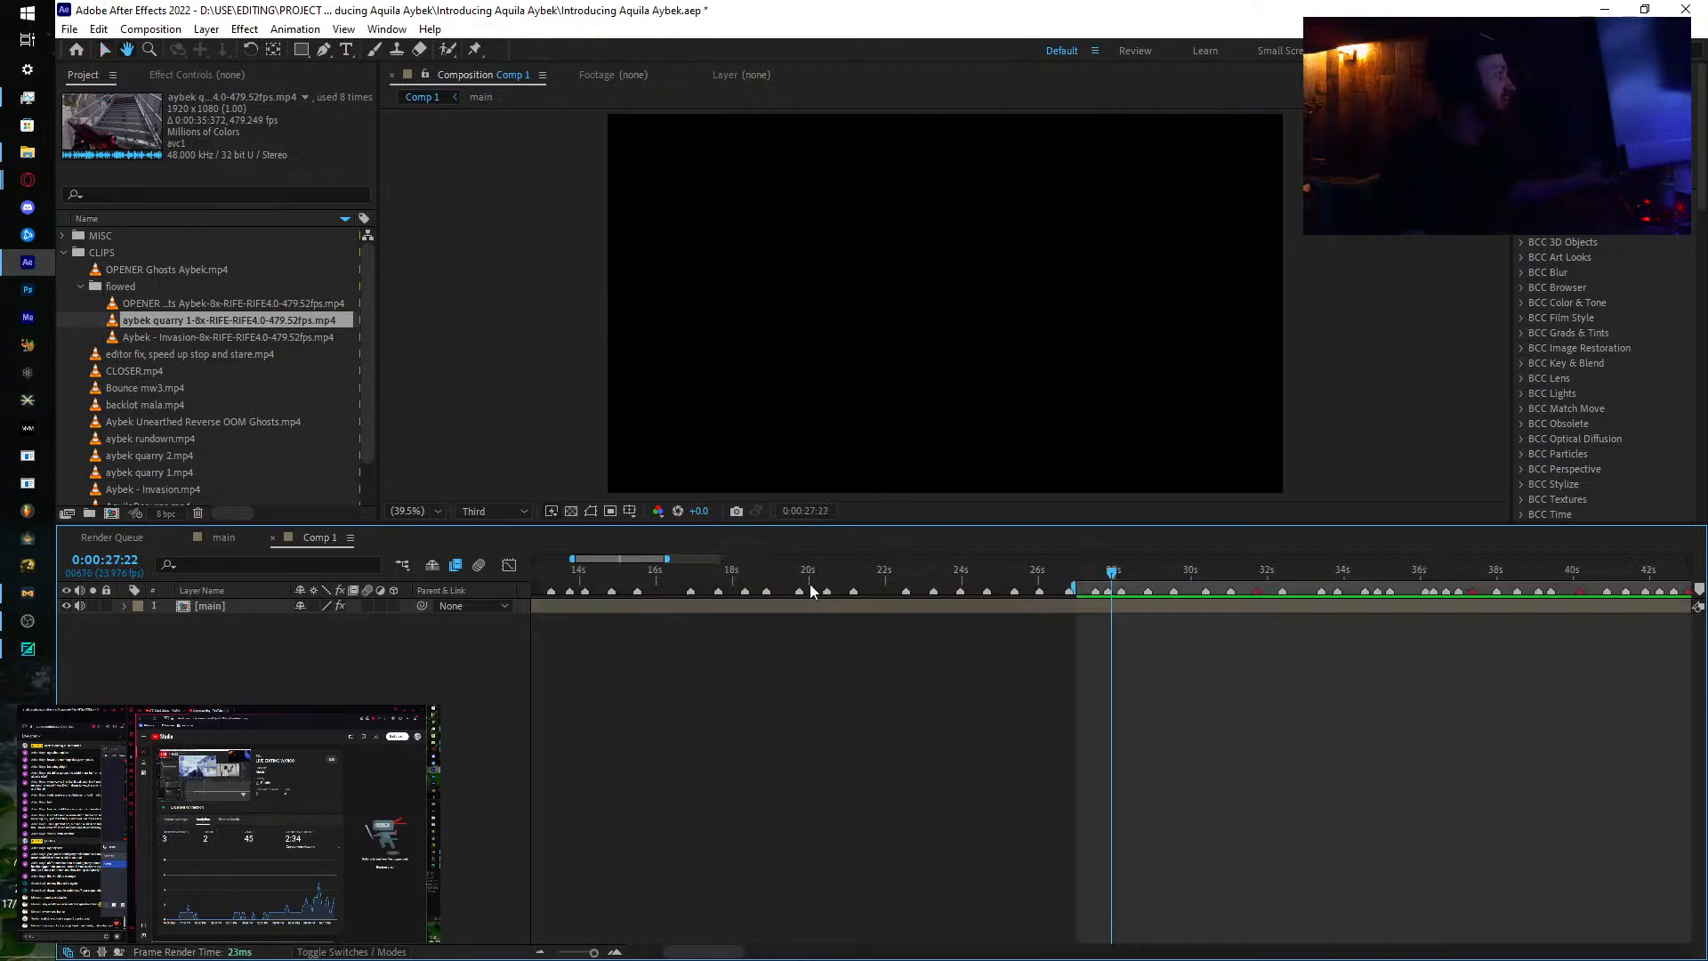
{"action": "left_click_drag", "start_coordinate": [735, 741], "coordinate": [726, 738]}
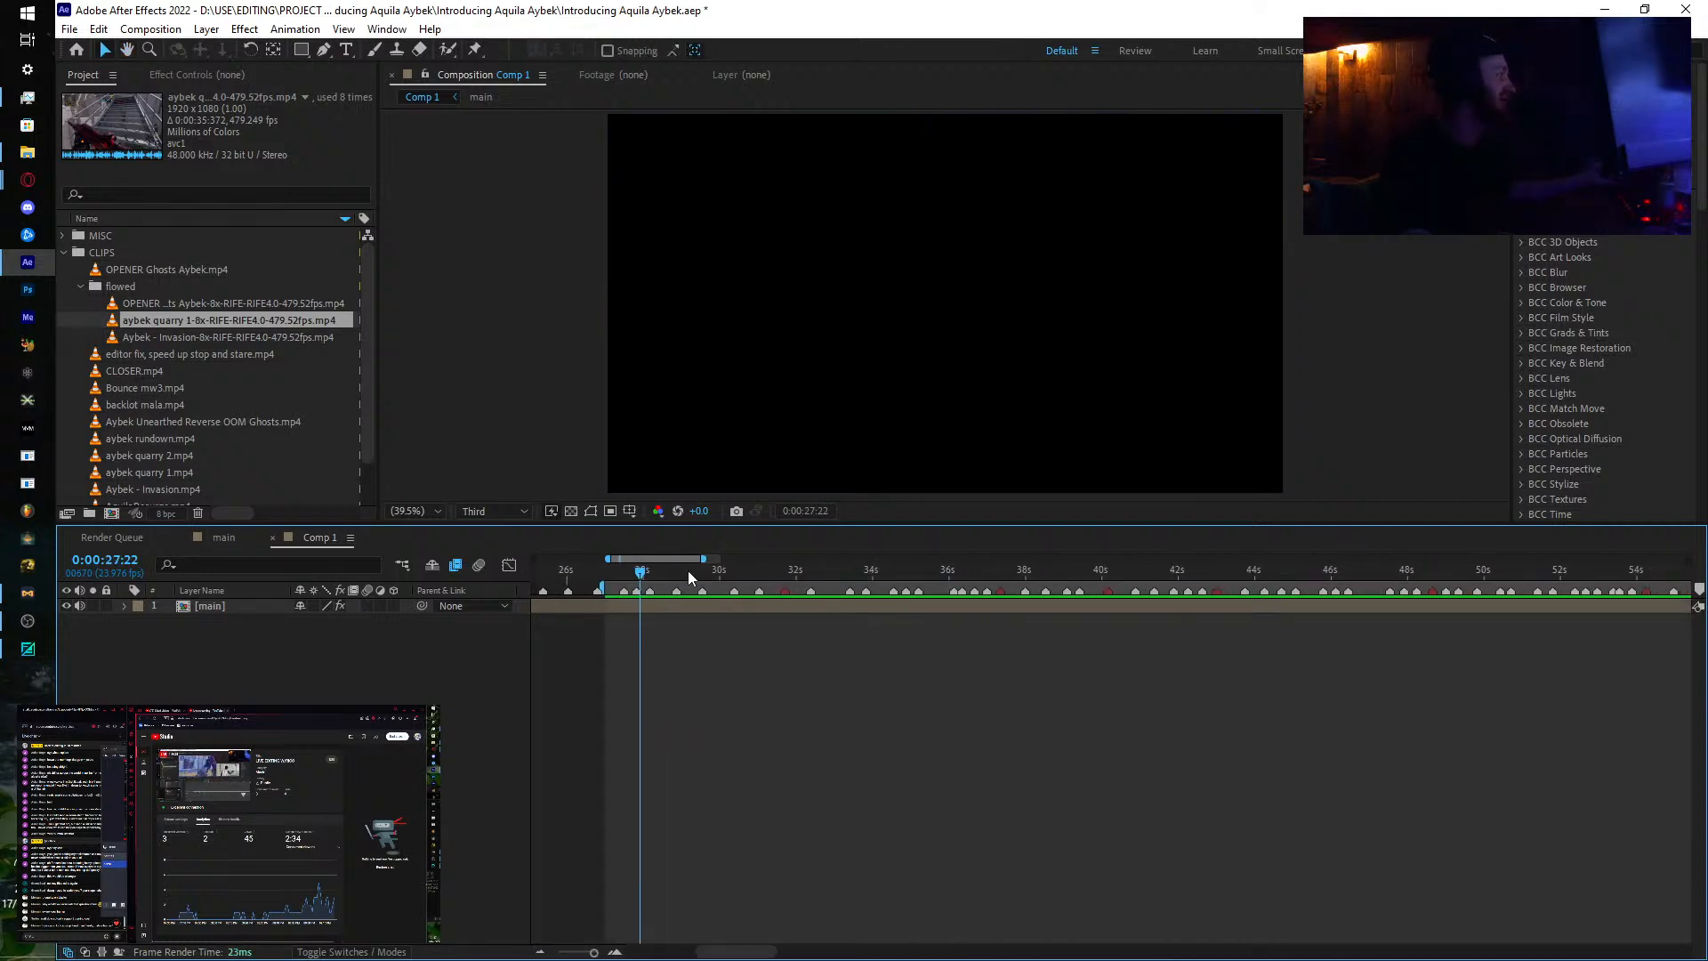
{"action": "left_click", "coordinate": [712, 572]}
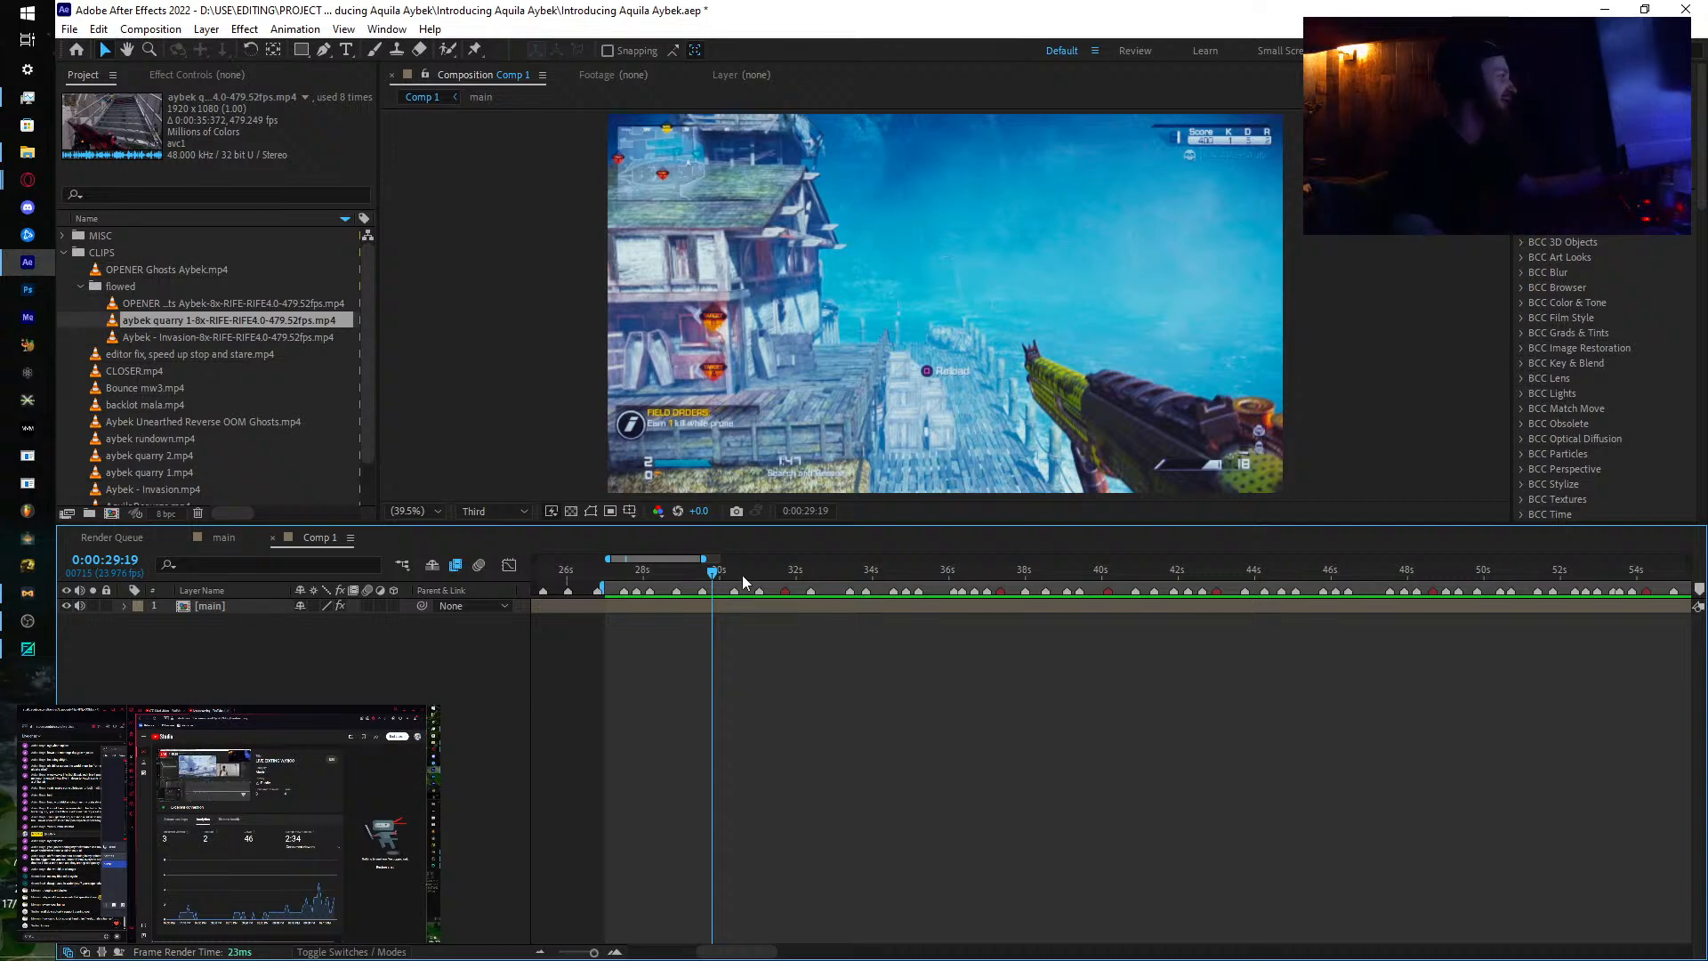
{"action": "left_click_drag", "start_coordinate": [741, 574], "coordinate": [948, 610]}
{"action": "key", "text": "space"}
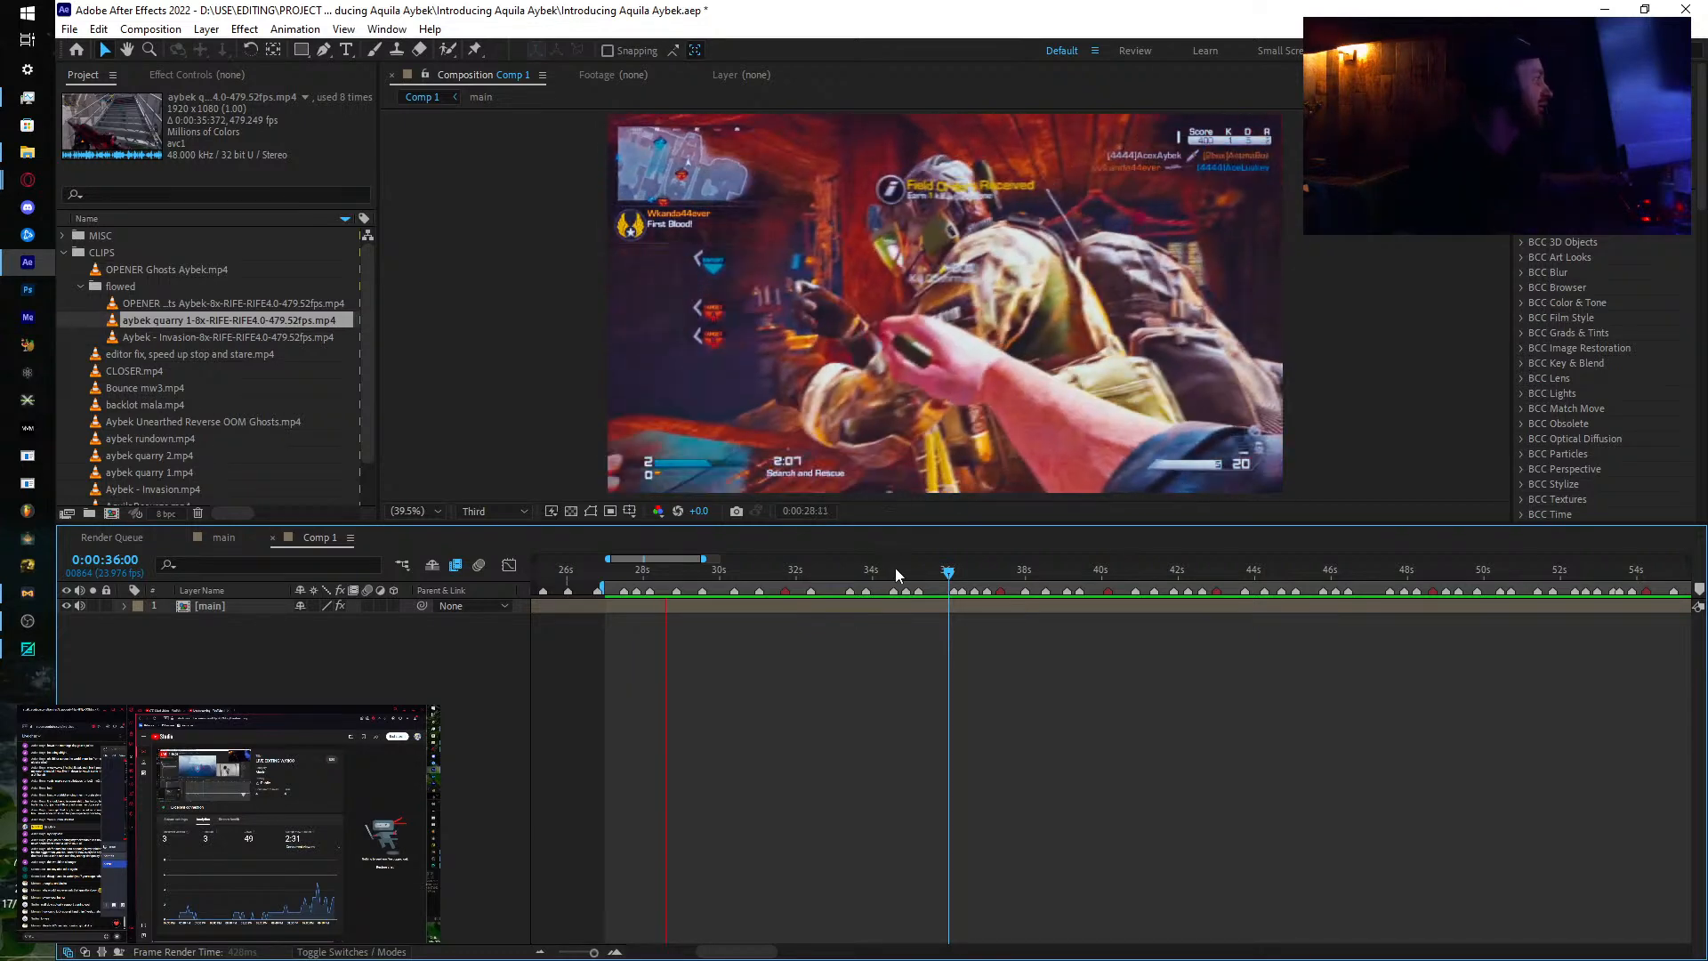
{"action": "left_click", "coordinate": [894, 568]}
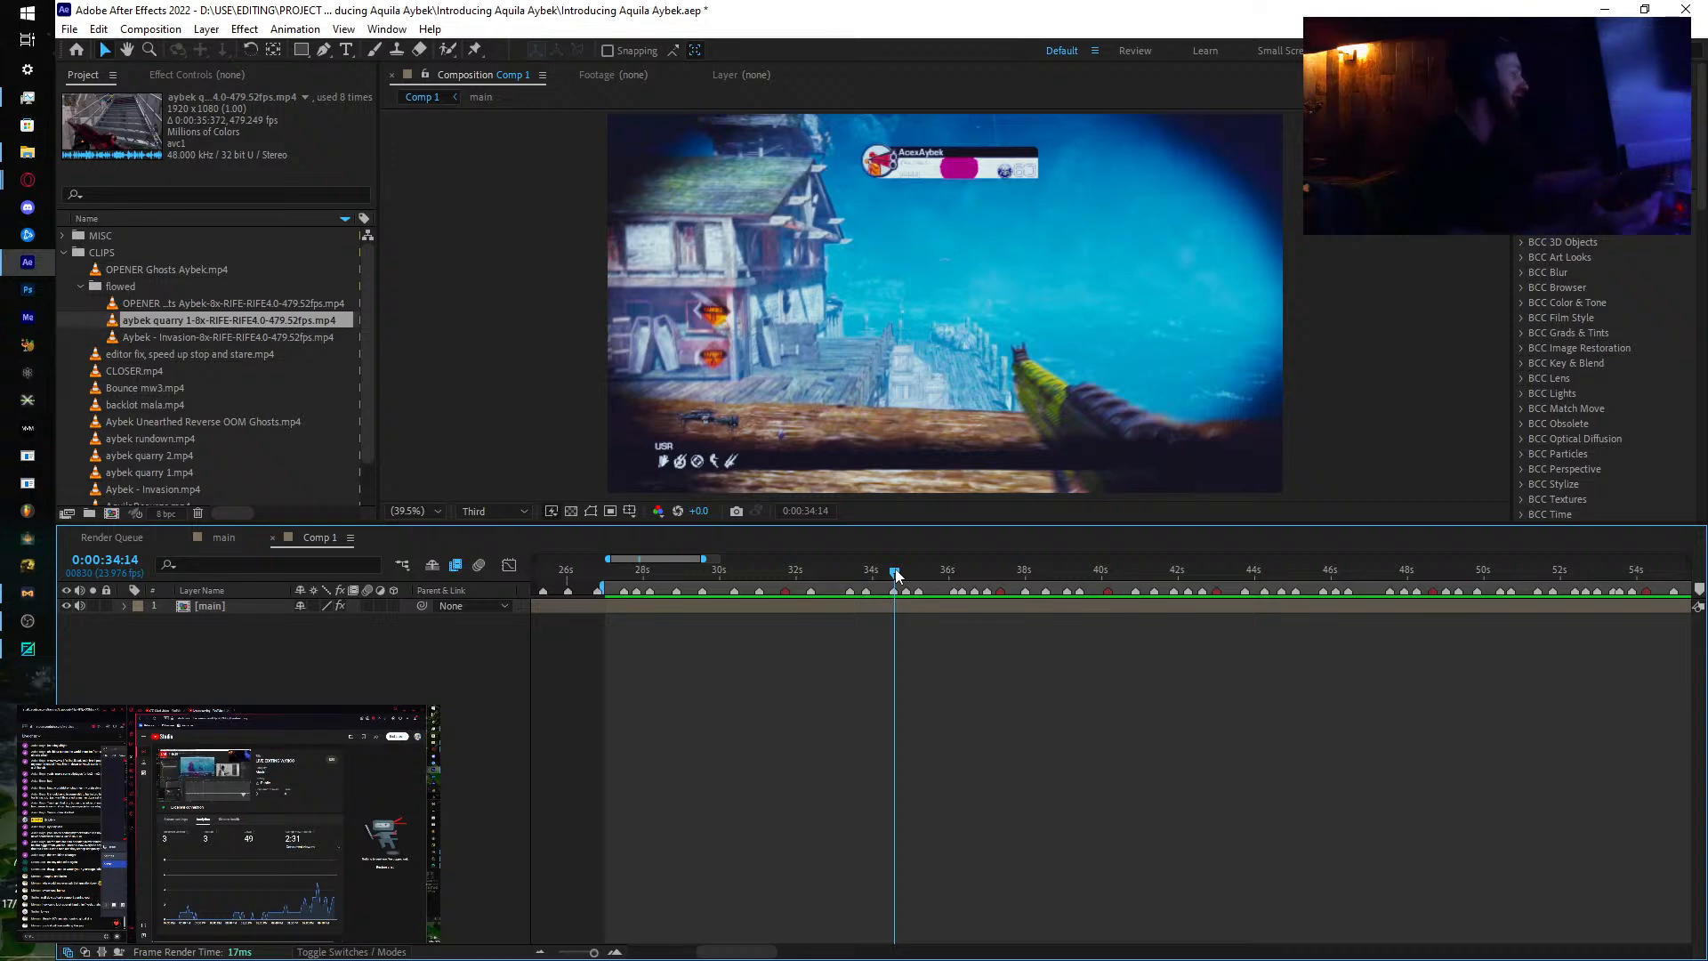
{"action": "left_click_drag", "start_coordinate": [895, 579], "coordinate": [1014, 596]}
Step: In the main composition, delete the last quarry segment's leftover time remap keyframes that lie ahead of its start at 0:00:59:21
{"action": "left_click", "coordinate": [220, 538]}
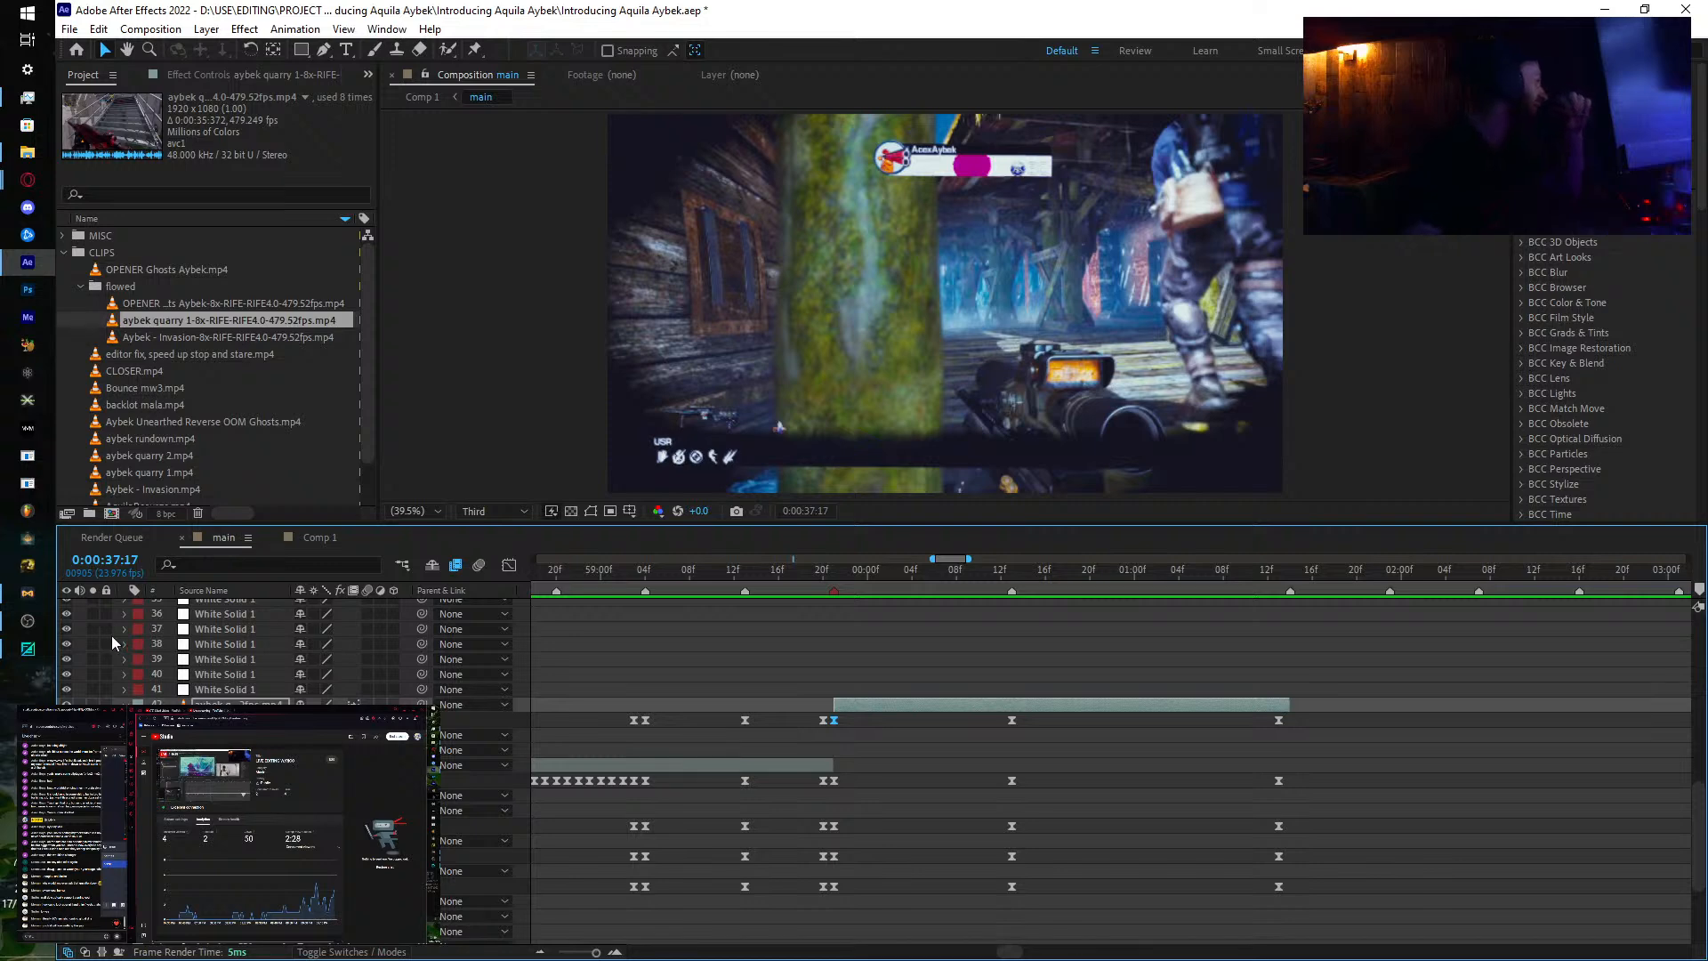
{"action": "left_click_drag", "start_coordinate": [767, 716], "coordinate": [594, 742]}
{"action": "key", "text": "Delete"}
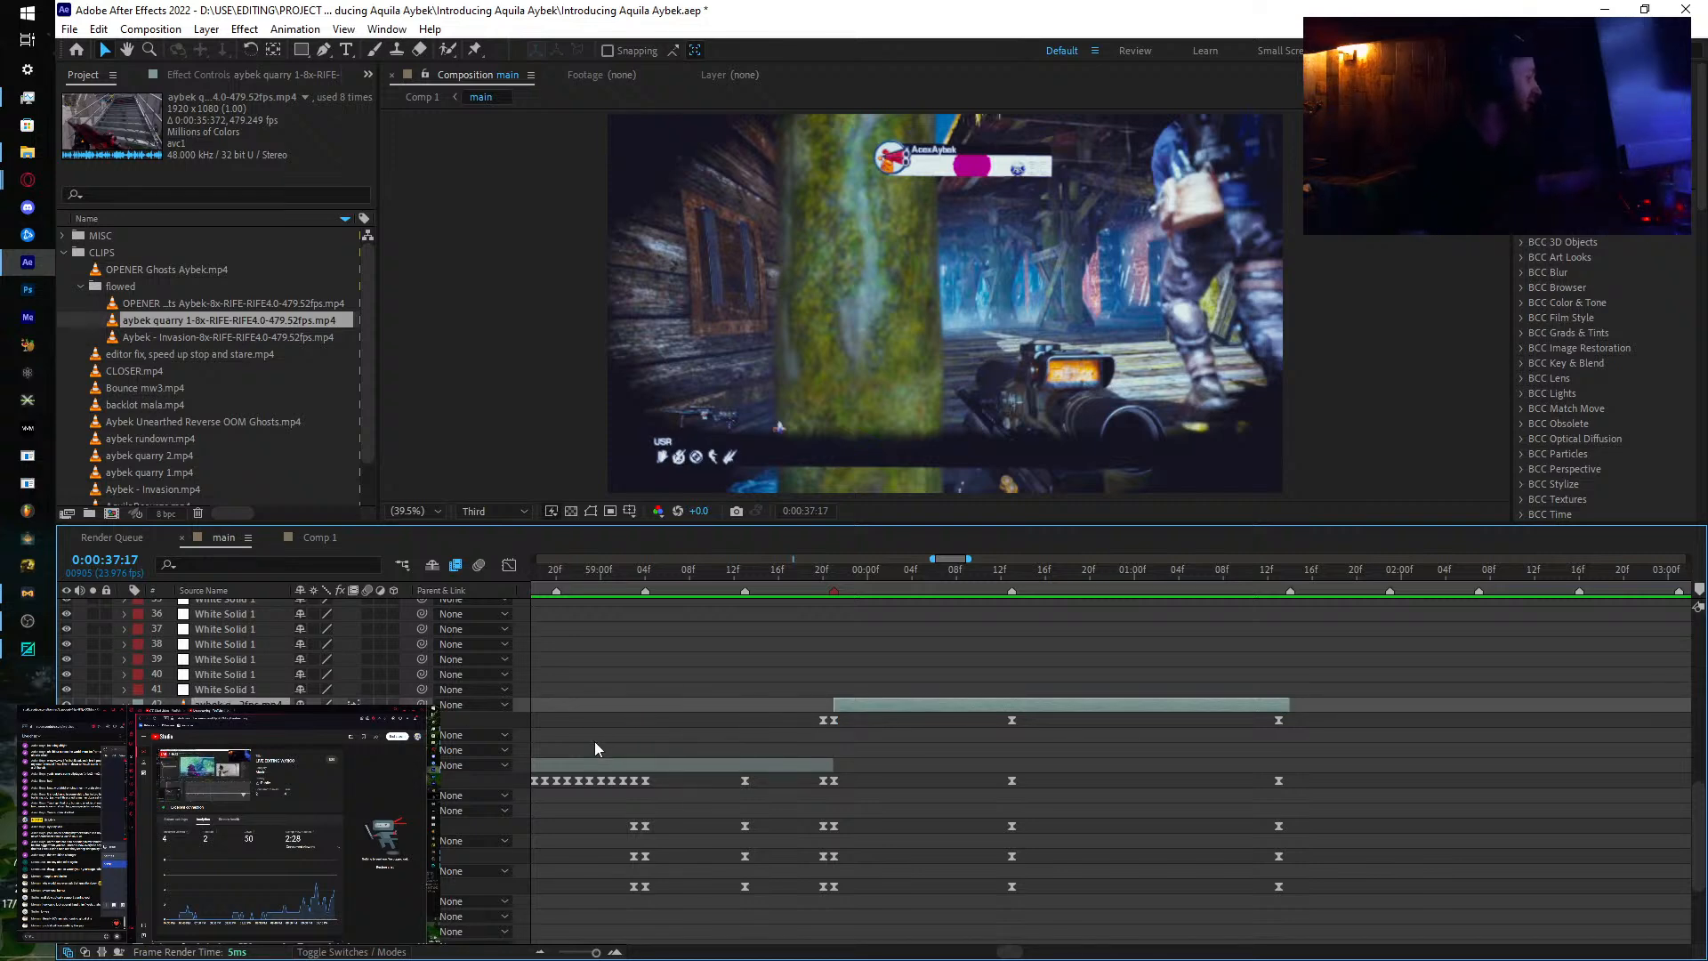
{"action": "key", "text": "minus"}
{"action": "left_click_drag", "start_coordinate": [584, 732], "coordinate": [766, 731]}
{"action": "key", "text": "Delete"}
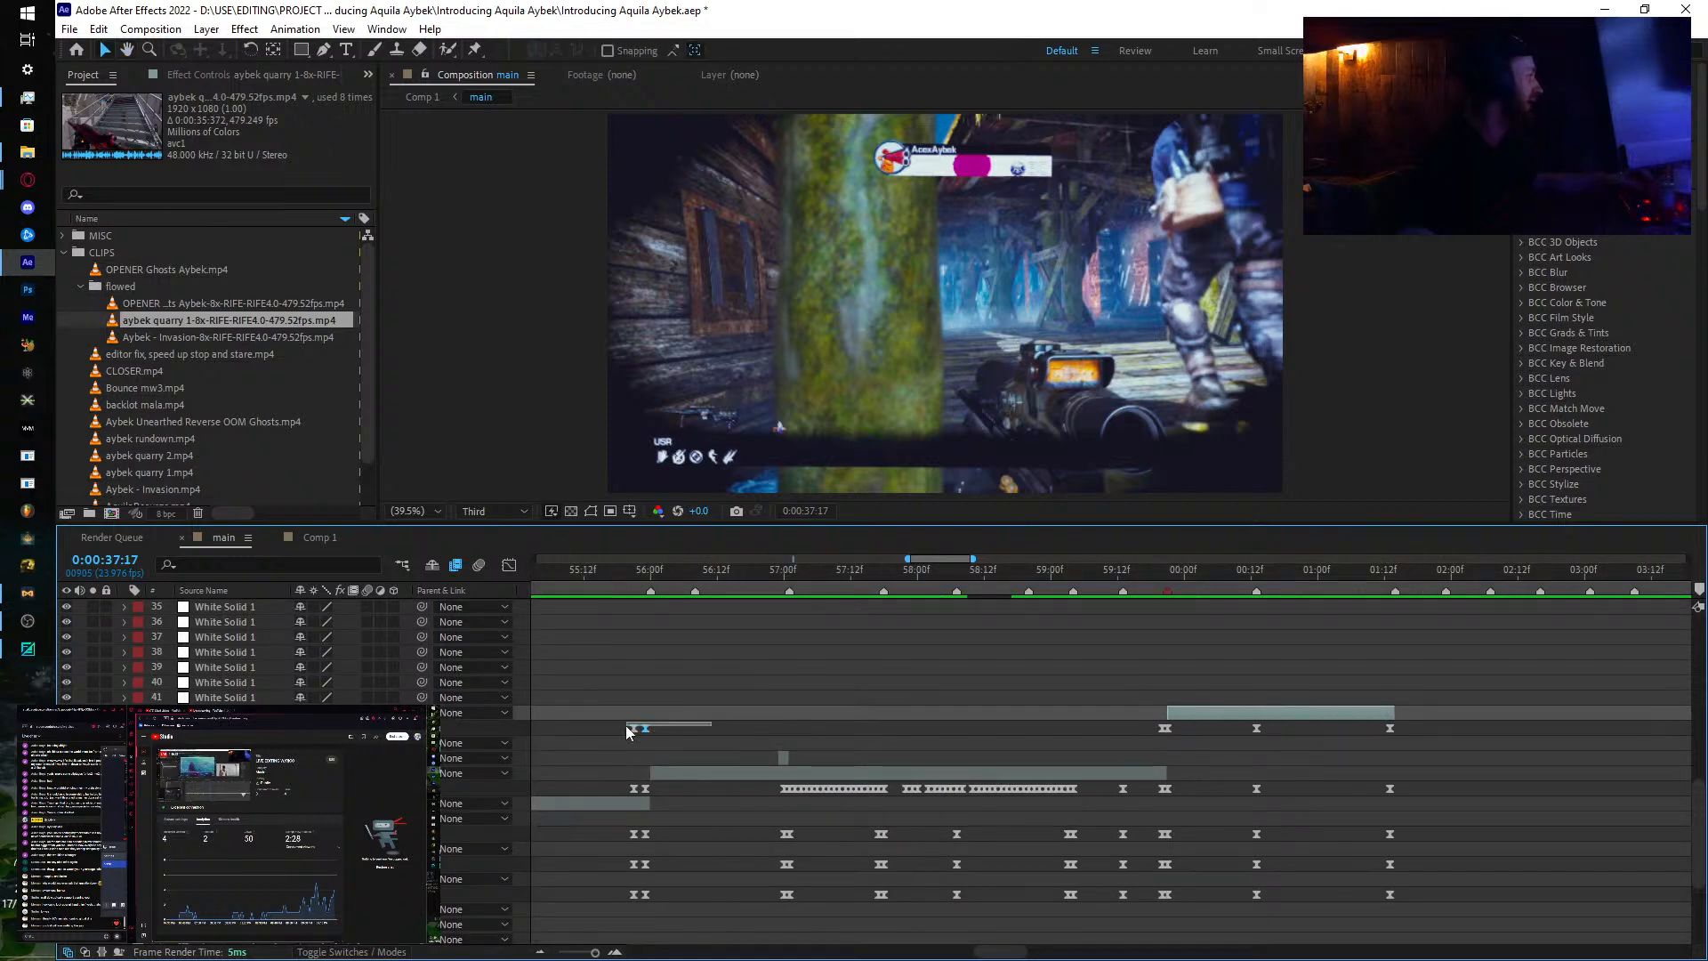
{"action": "left_click_drag", "start_coordinate": [627, 726], "coordinate": [815, 731]}
{"action": "key", "text": "Delete"}
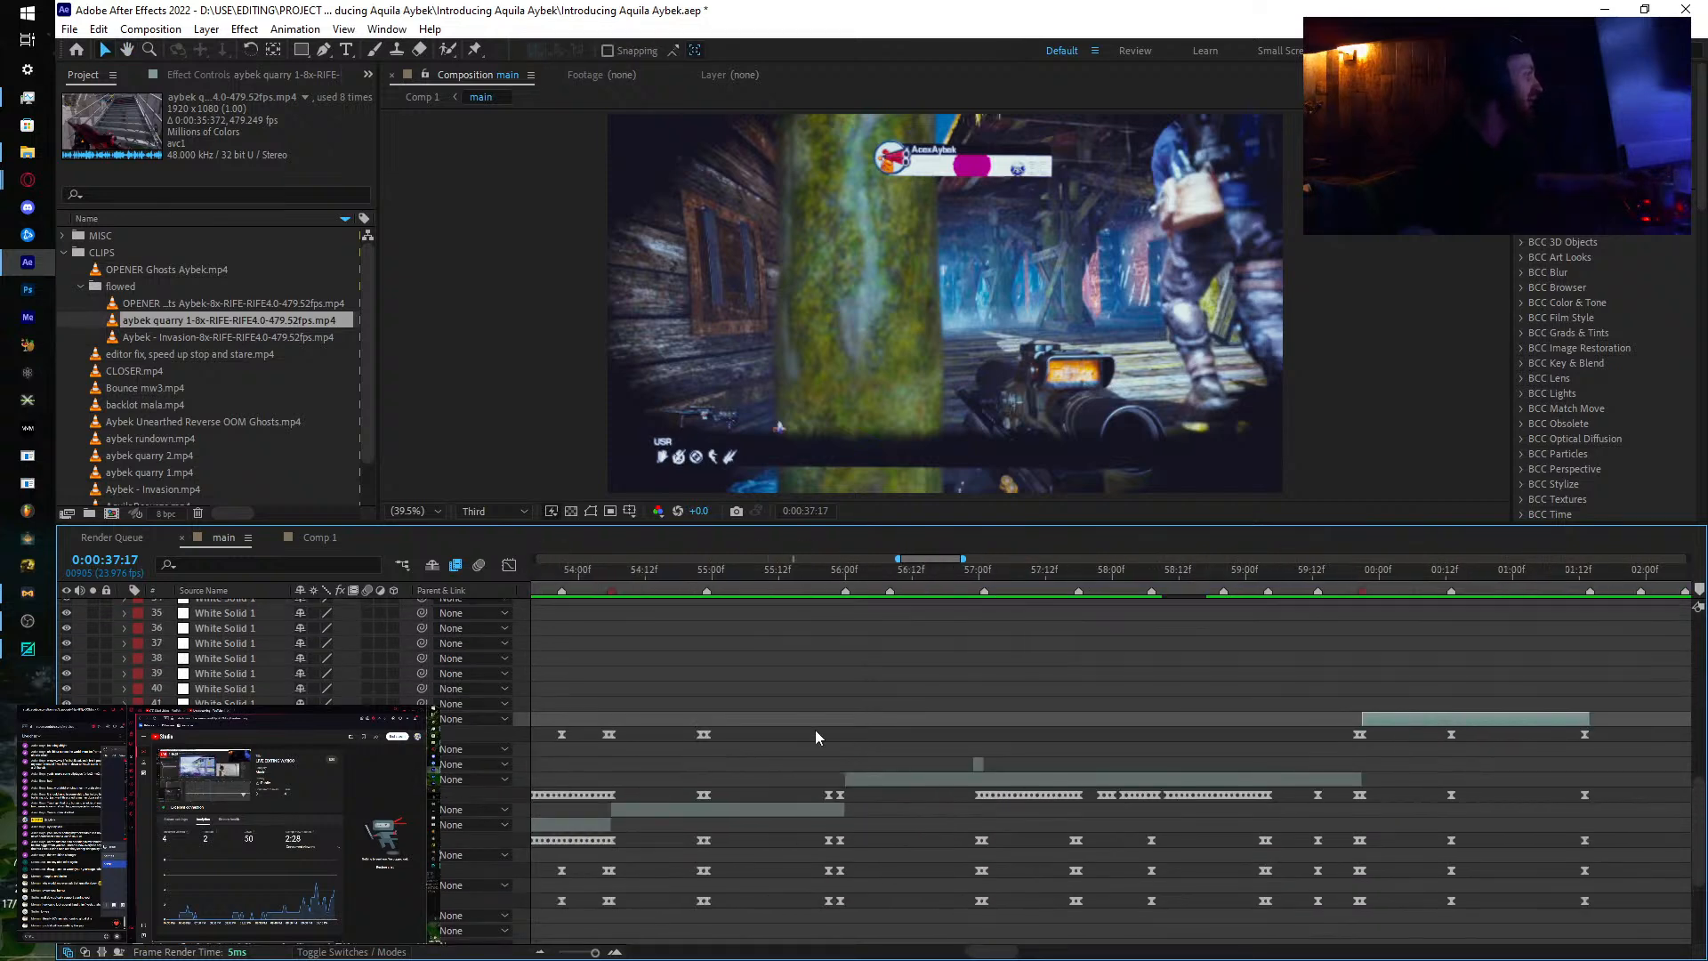
{"action": "left_click_drag", "start_coordinate": [554, 750], "coordinate": [848, 749]}
{"action": "key", "text": "Delete"}
{"action": "mouse_move", "coordinate": [724, 729]}
{"action": "left_mouse_down"}
{"action": "mouse_move", "coordinate": [551, 742]}
{"action": "mouse_move", "coordinate": [831, 729]}
{"action": "mouse_move", "coordinate": [728, 738]}
{"action": "left_mouse_up"}
{"action": "key", "text": "Delete"}
{"action": "key", "text": "Delete"}
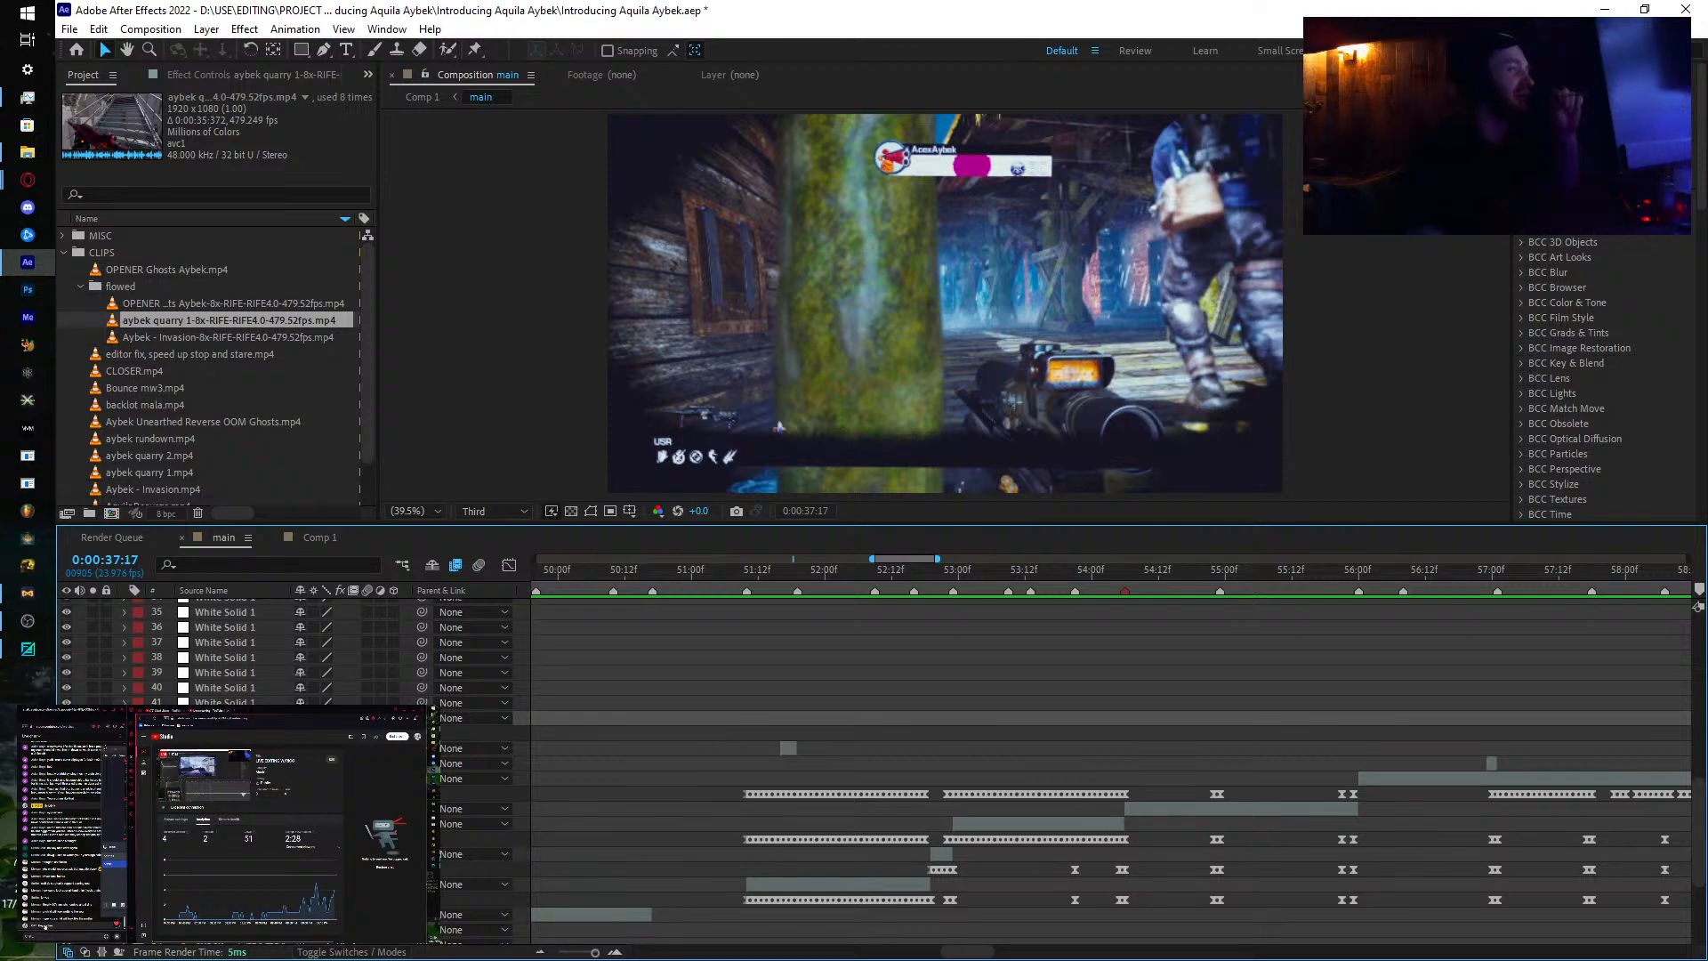
Step: Split the quarry clip at 0:00:58:07 and 0:00:58:20, delete the section between the cuts and review the surrounding footage
{"action": "left_click_drag", "start_coordinate": [963, 575], "coordinate": [1596, 595]}
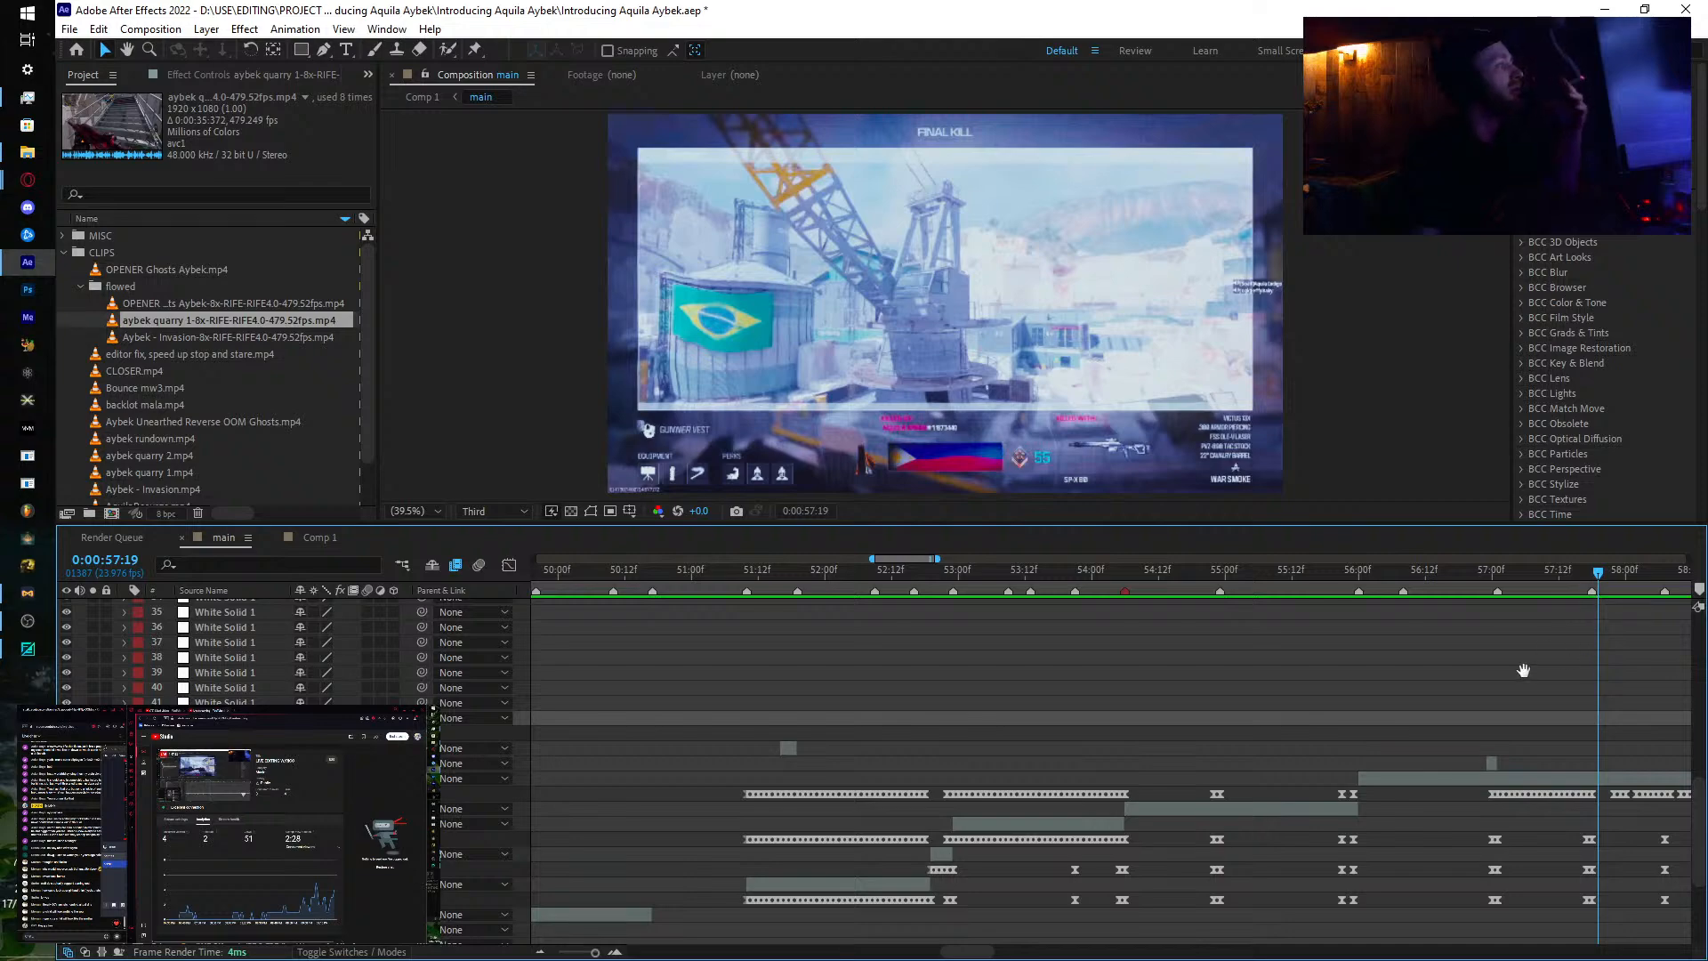
{"action": "left_click_drag", "start_coordinate": [1524, 671], "coordinate": [782, 694]}
{"action": "left_click_drag", "start_coordinate": [870, 599], "coordinate": [921, 645]}
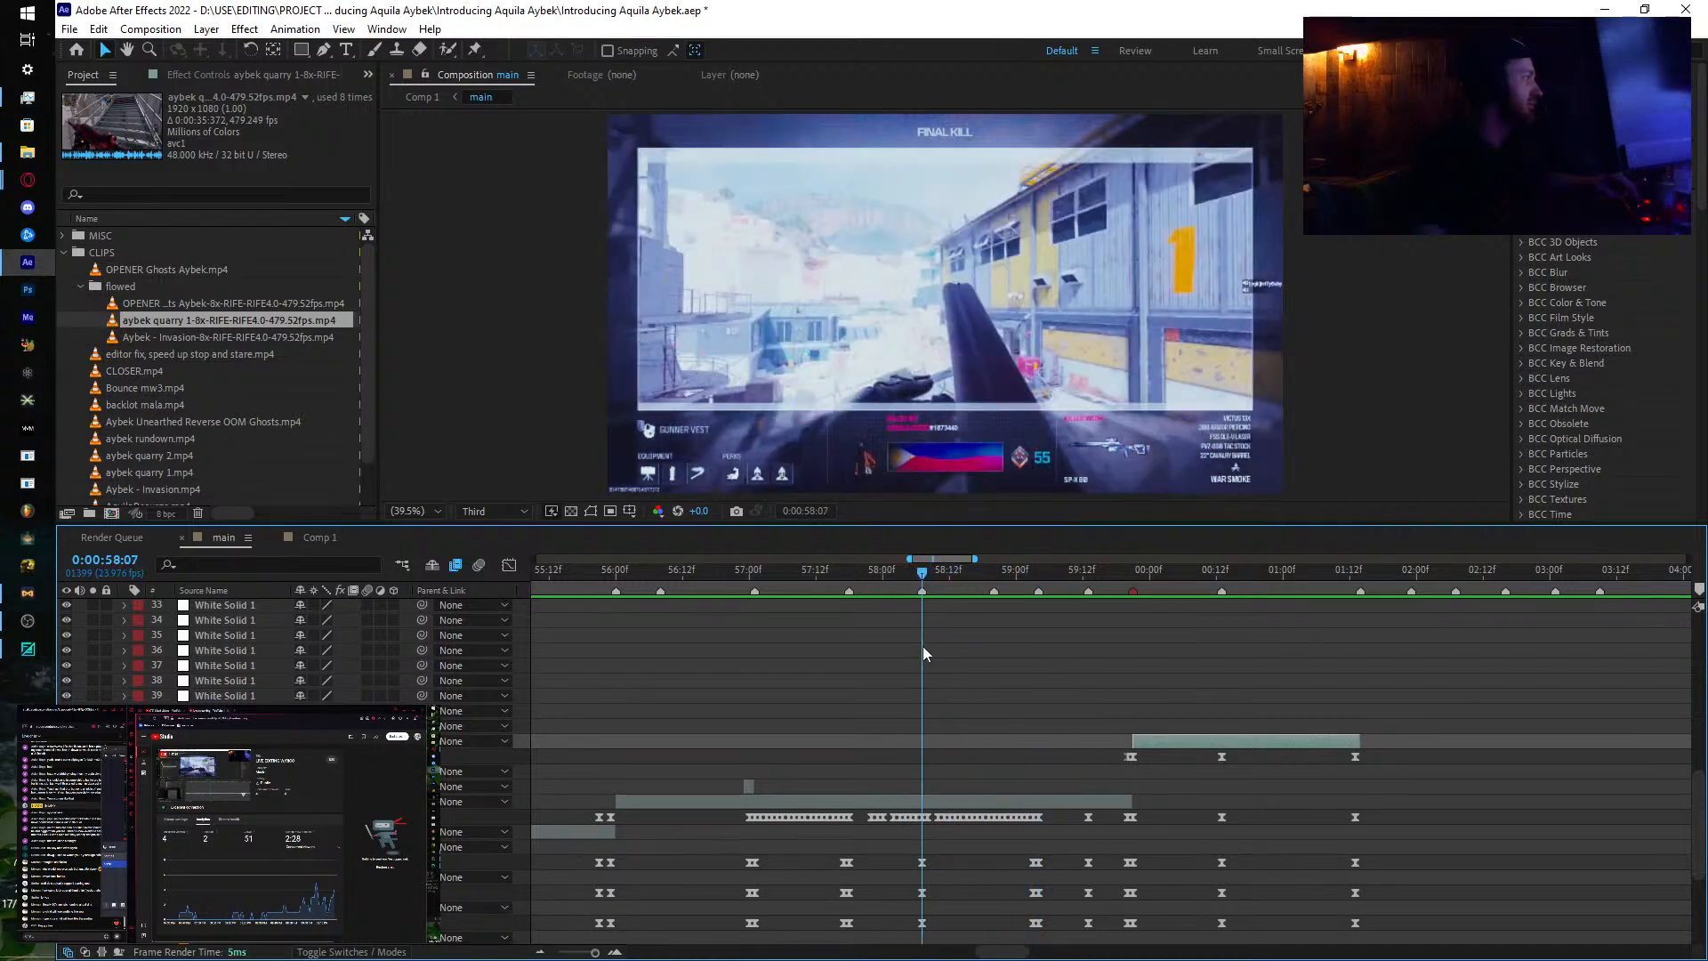
{"action": "left_click", "coordinate": [958, 800]}
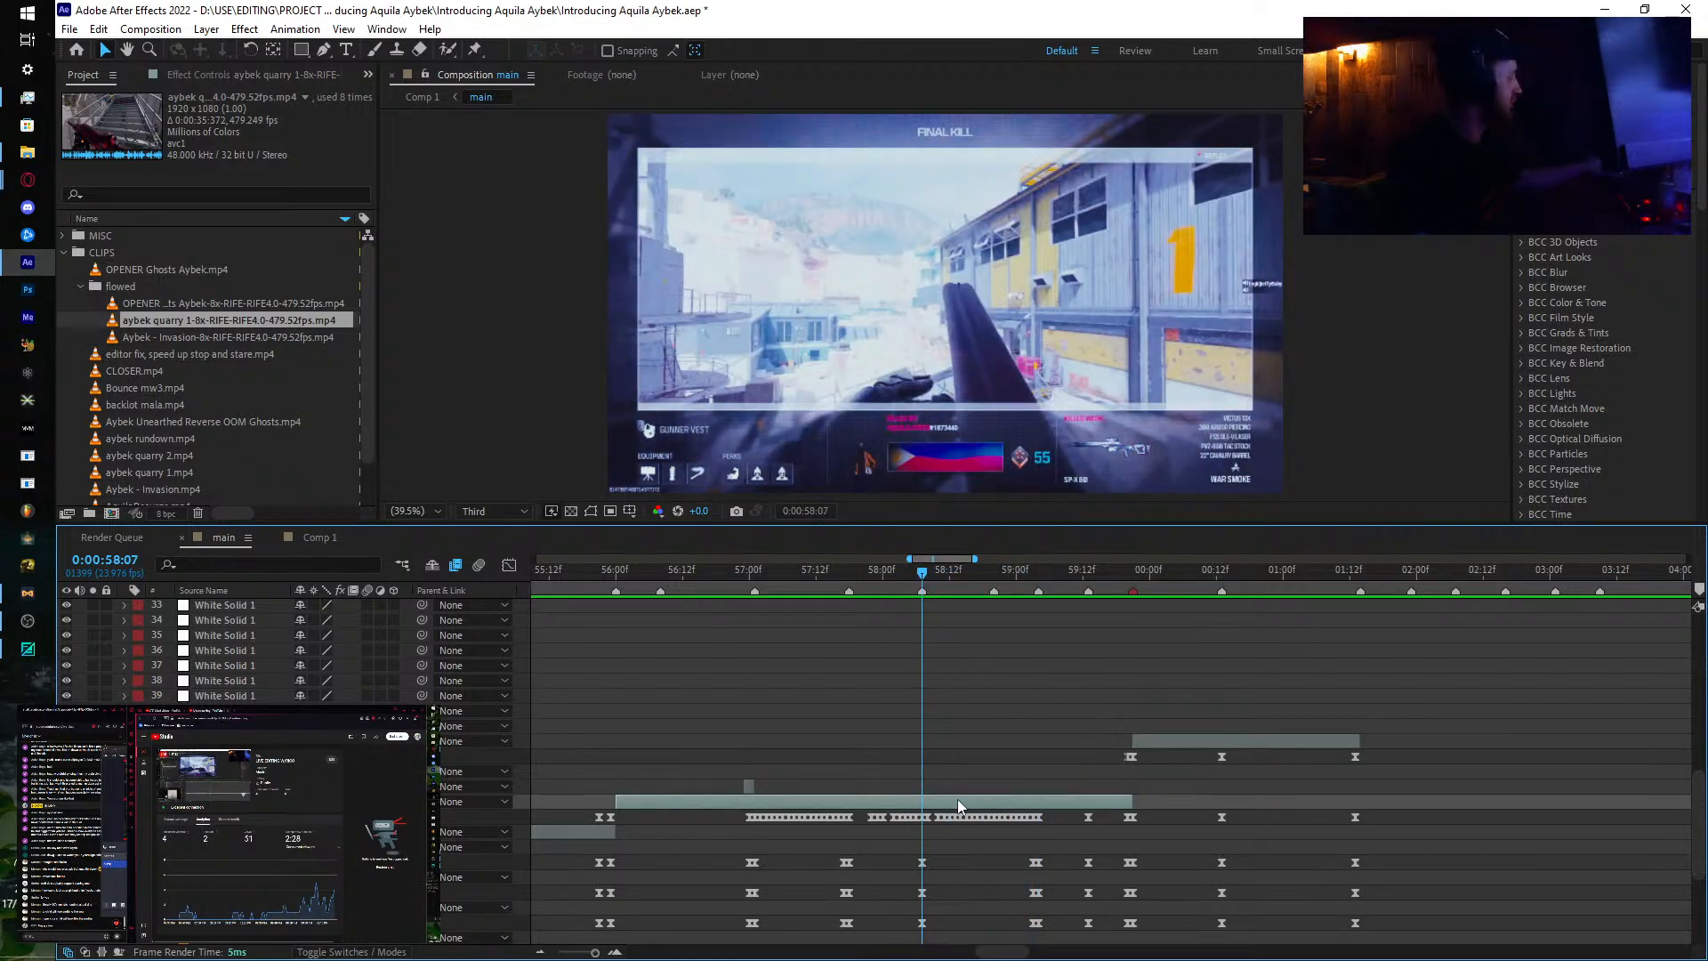
{"action": "key", "text": "ctrl+shift+d"}
{"action": "left_click_drag", "start_coordinate": [920, 578], "coordinate": [985, 662]}
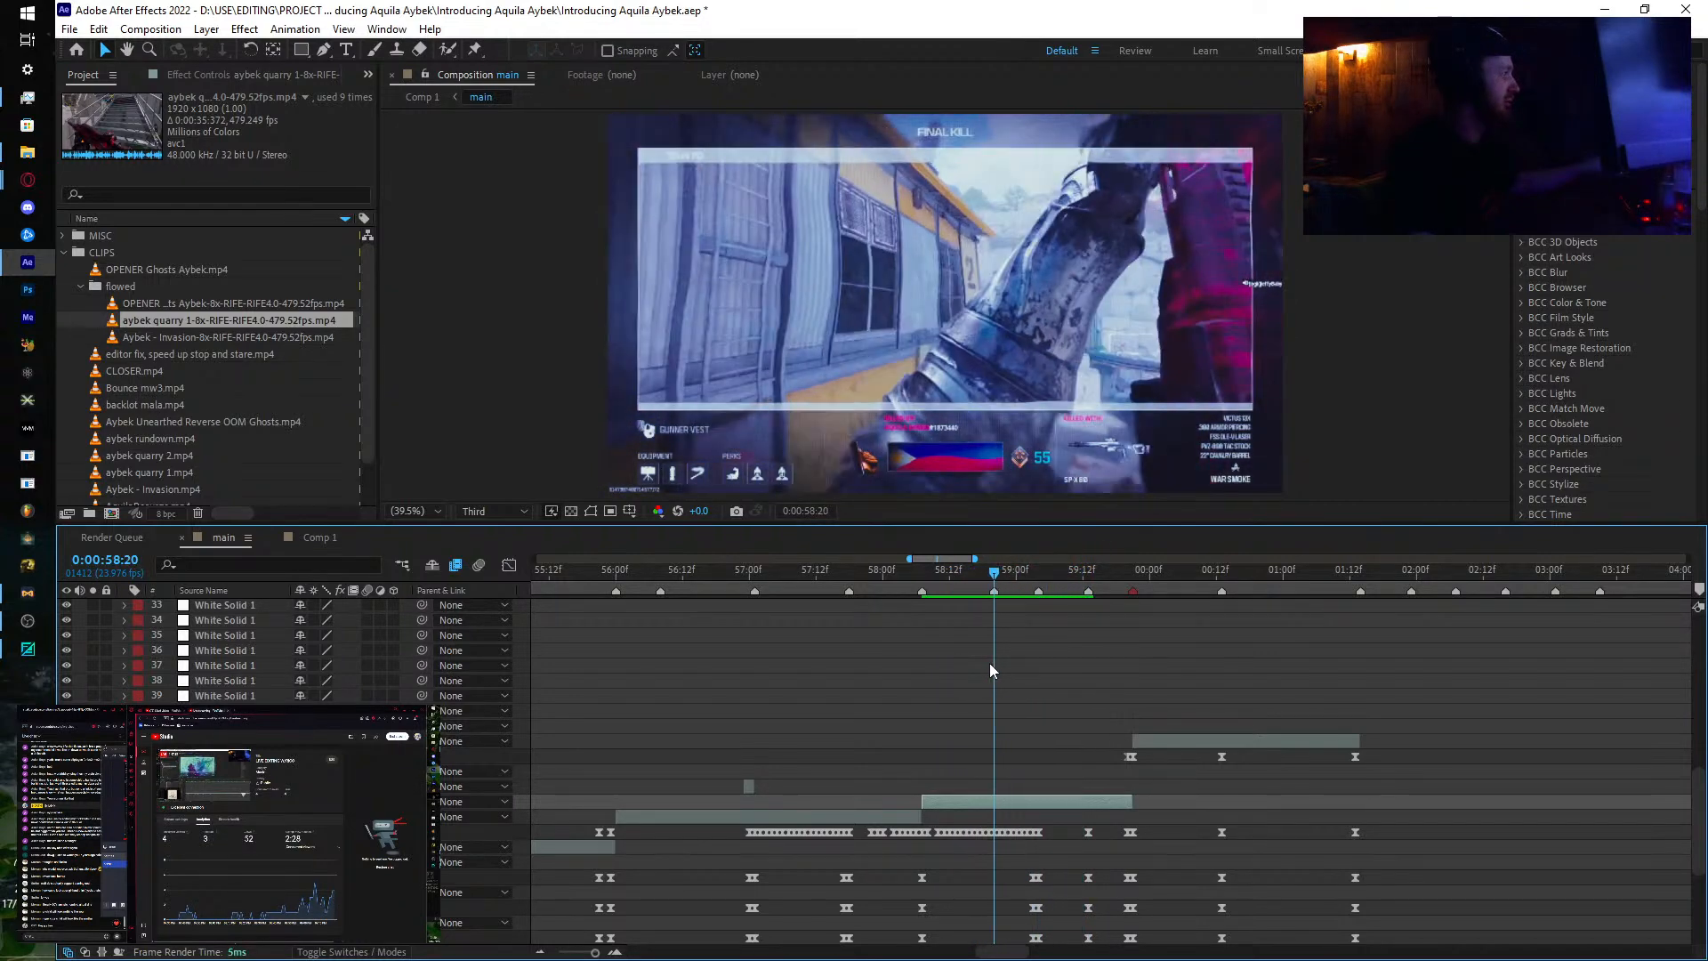
{"action": "key", "text": "ctrl+shift+d"}
{"action": "left_click", "coordinate": [969, 817]}
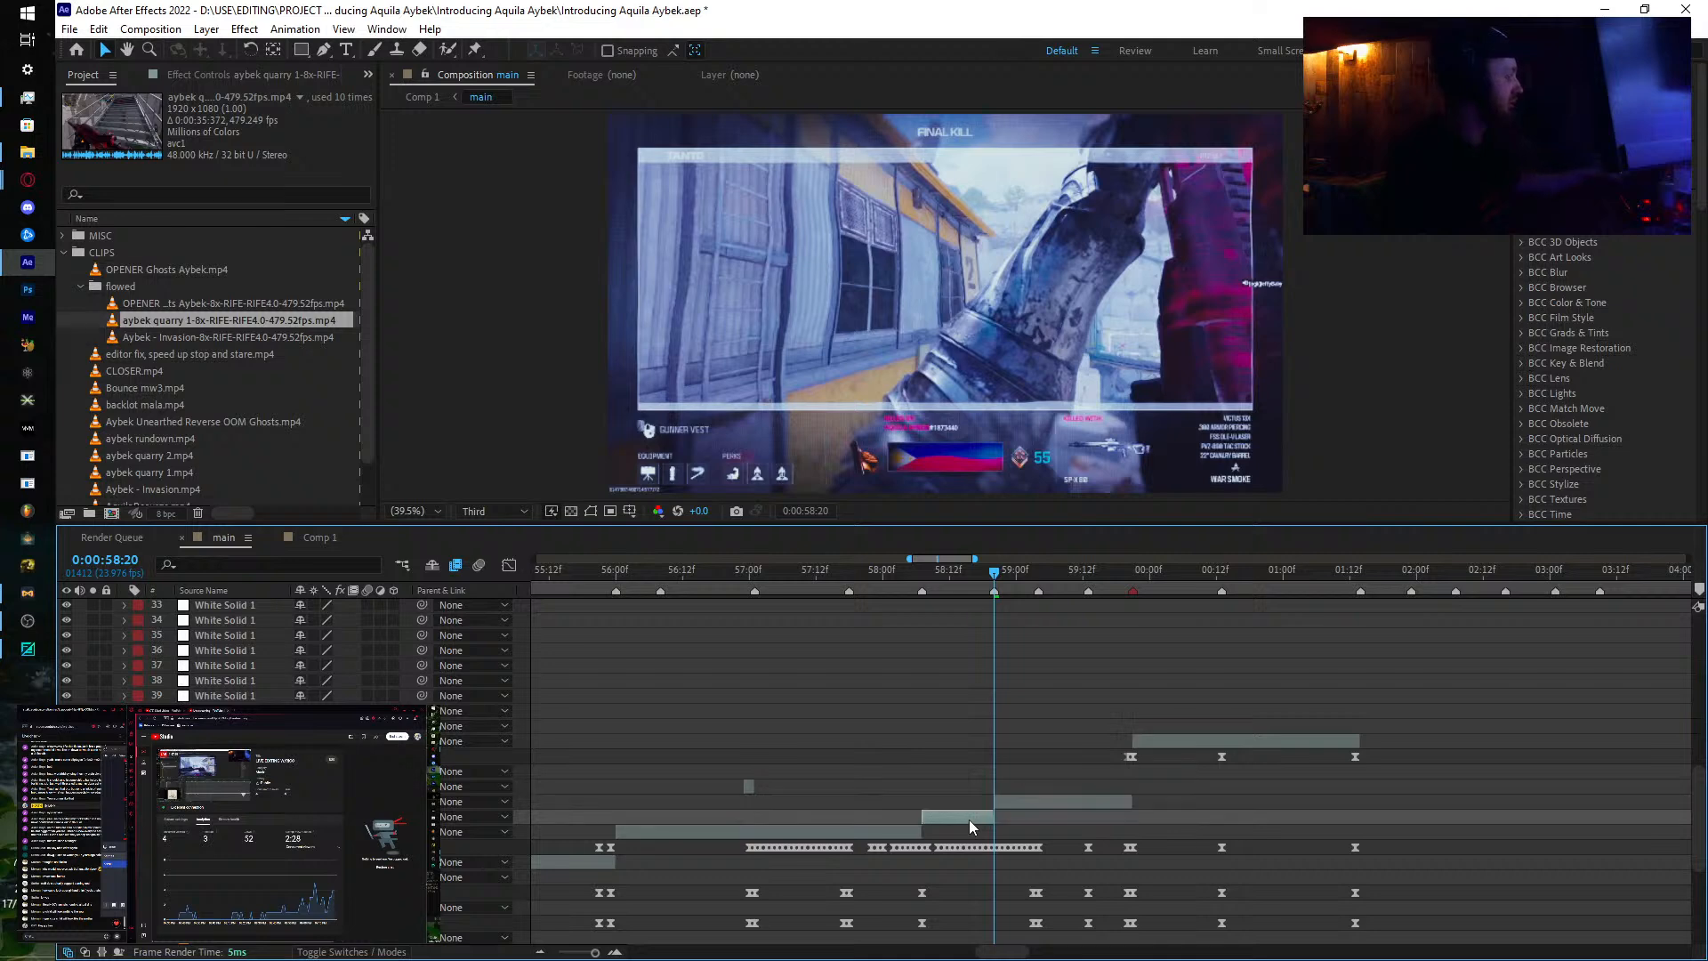
{"action": "key", "text": "Delete"}
{"action": "left_click_drag", "start_coordinate": [996, 580], "coordinate": [814, 735]}
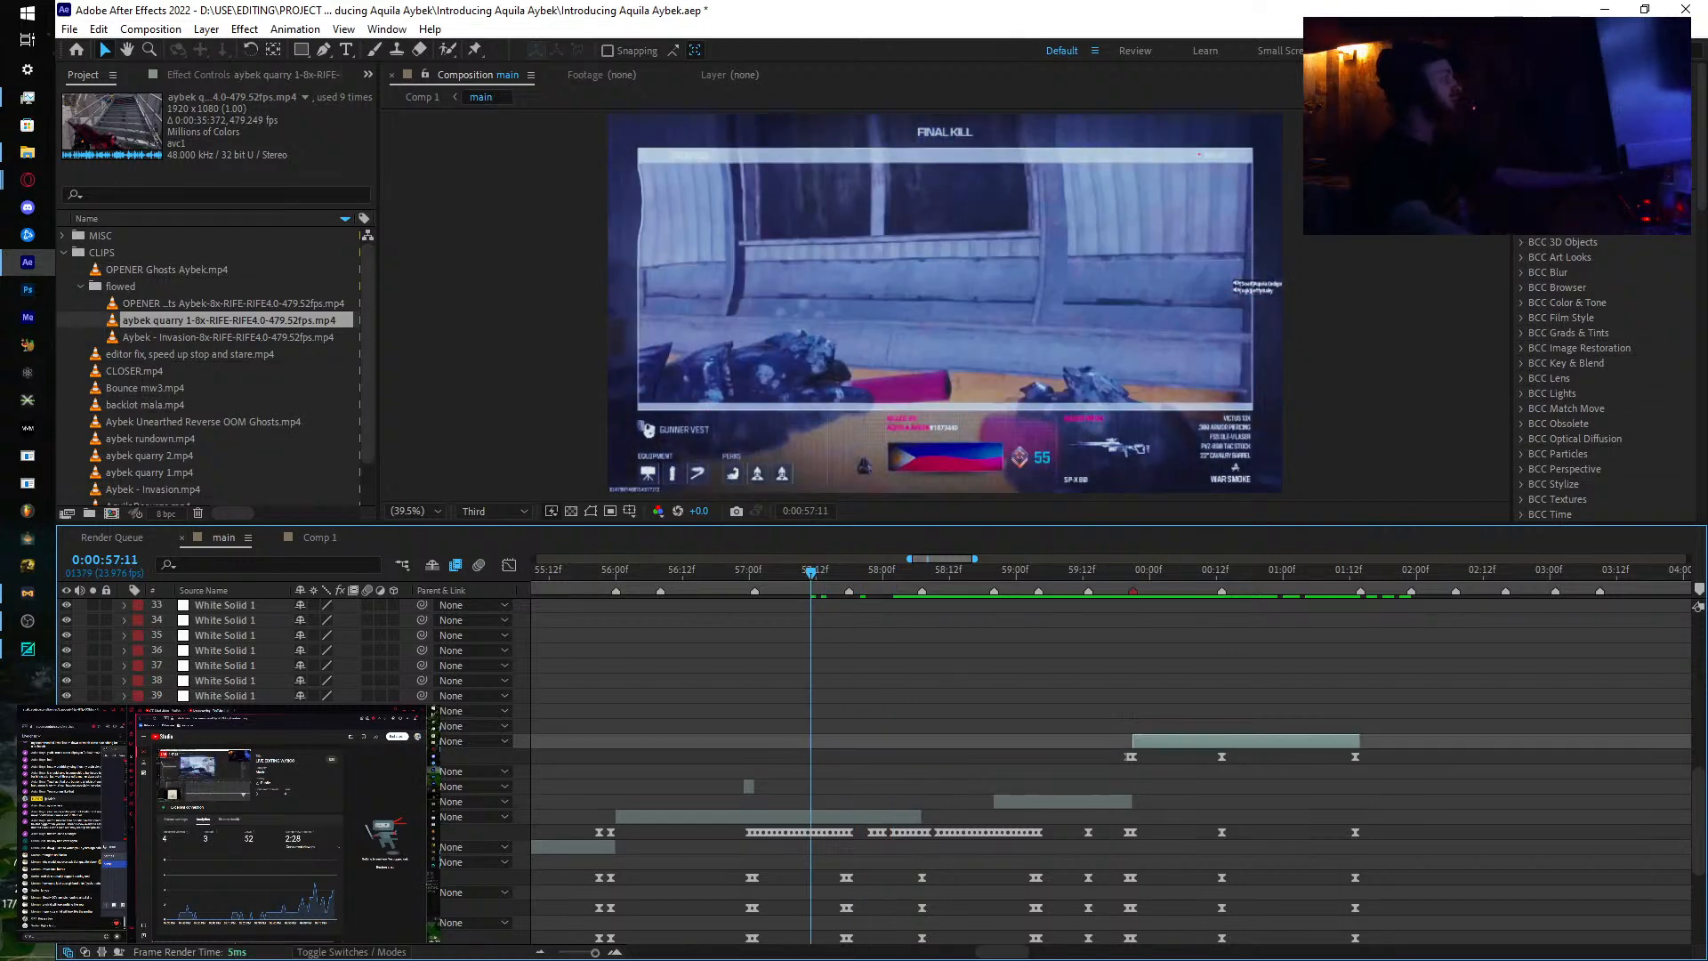
Step: Pre-compose all the quarry clip segments as Pre-comp 1, moving all attributes and adjusting the duration to the layers' time span
{"action": "scroll", "coordinate": [1112, 765], "scroll_direction": "down", "scroll_amount": 4}
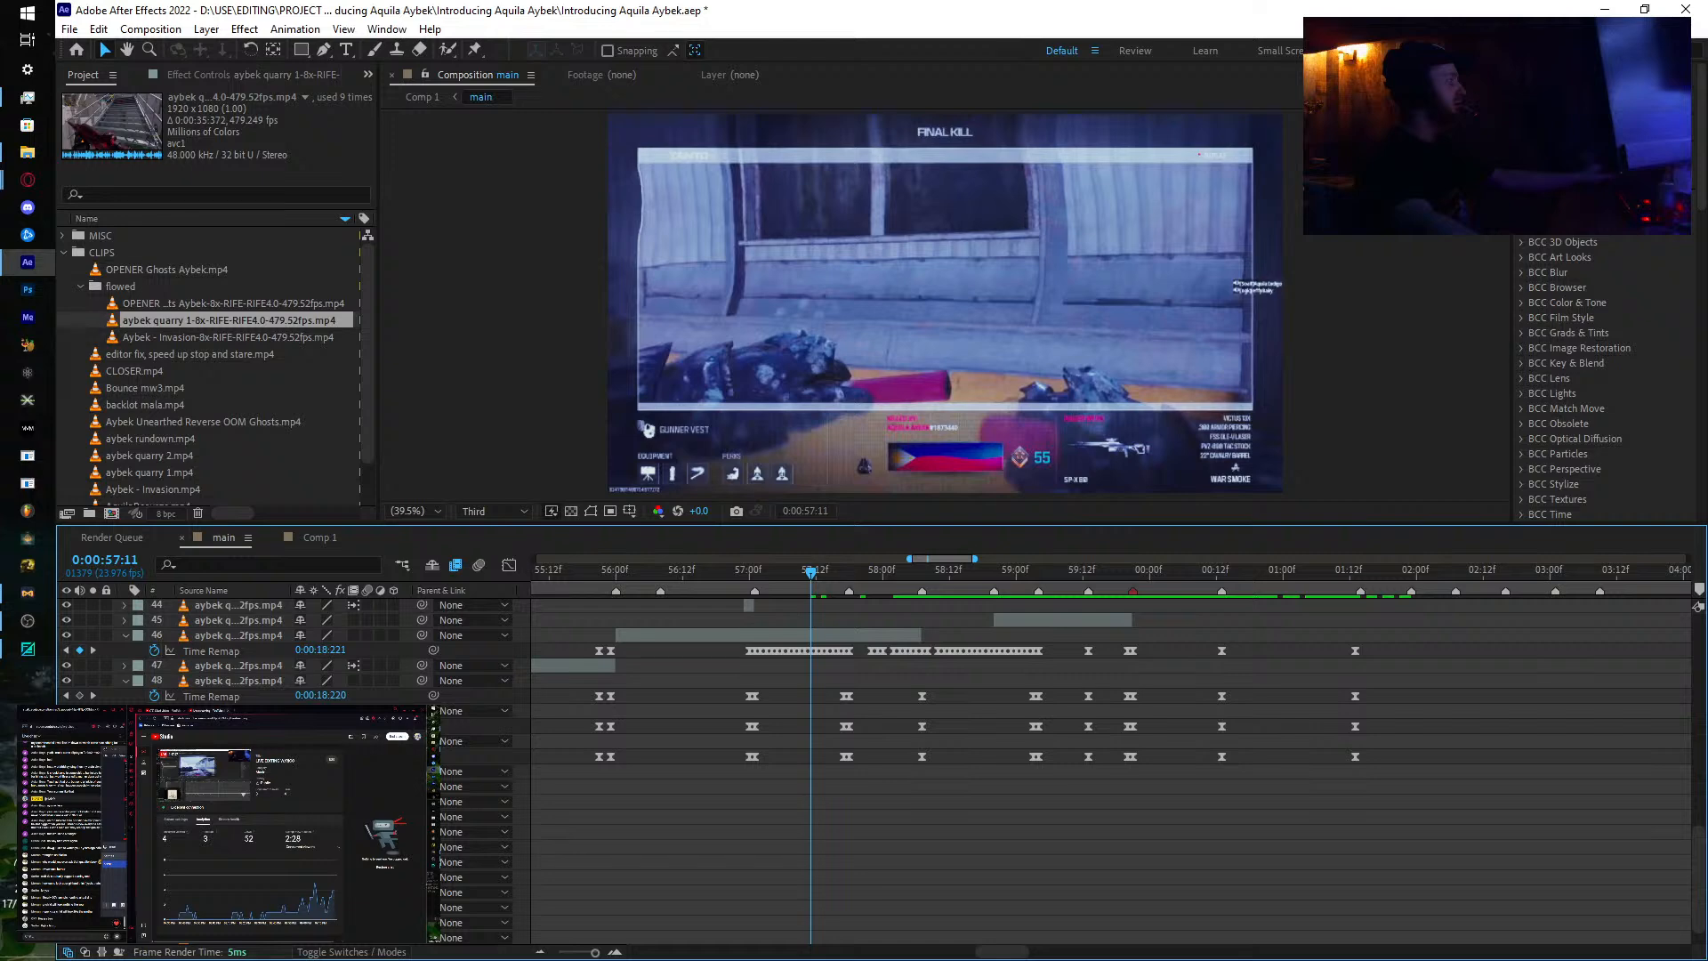
{"action": "left_click_drag", "start_coordinate": [552, 847], "coordinate": [1425, 915]}
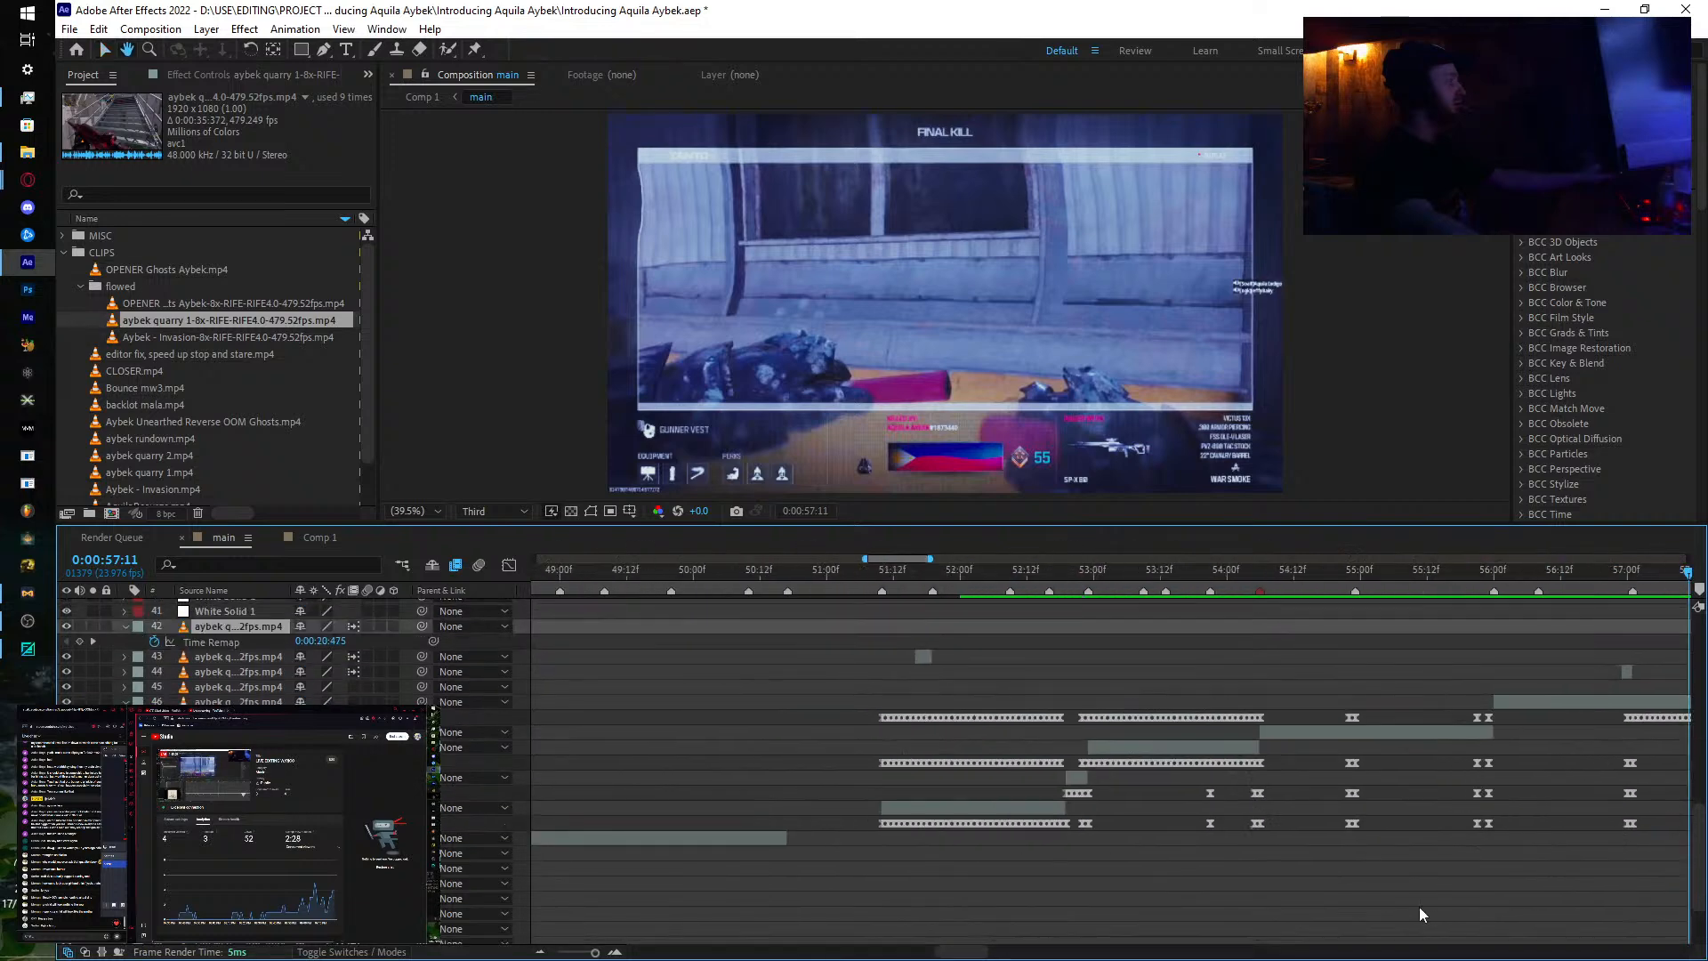
{"action": "left_click", "coordinate": [1029, 810], "text": "shift"}
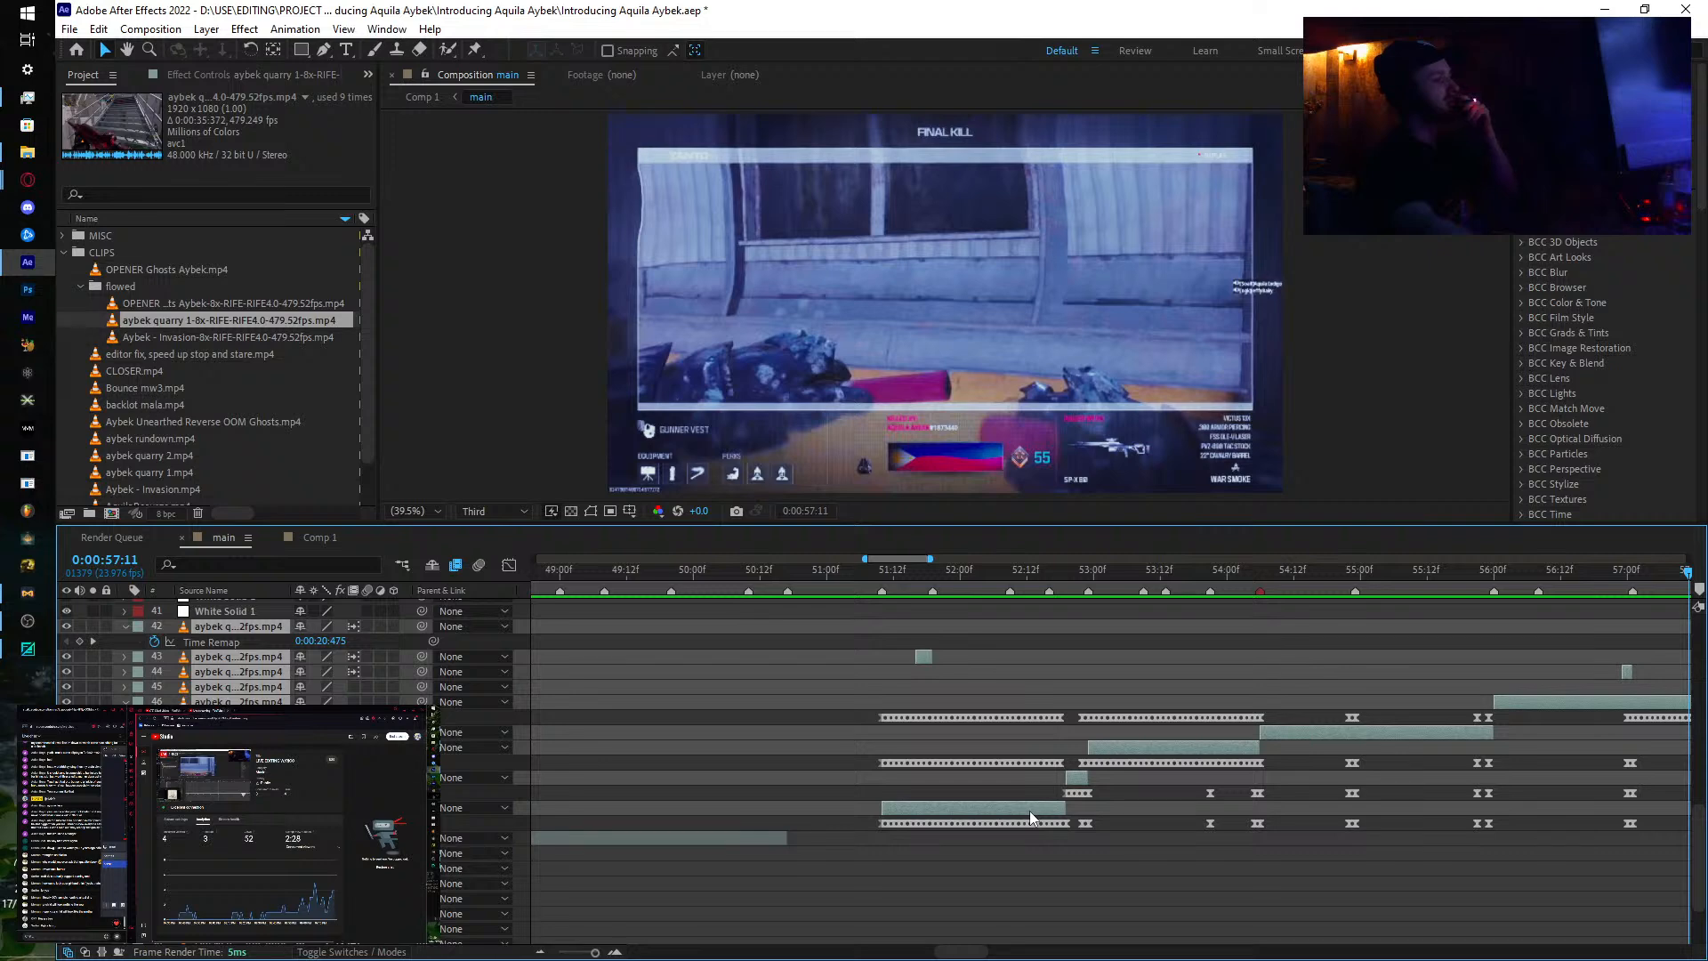
{"action": "right_click", "coordinate": [1028, 810]}
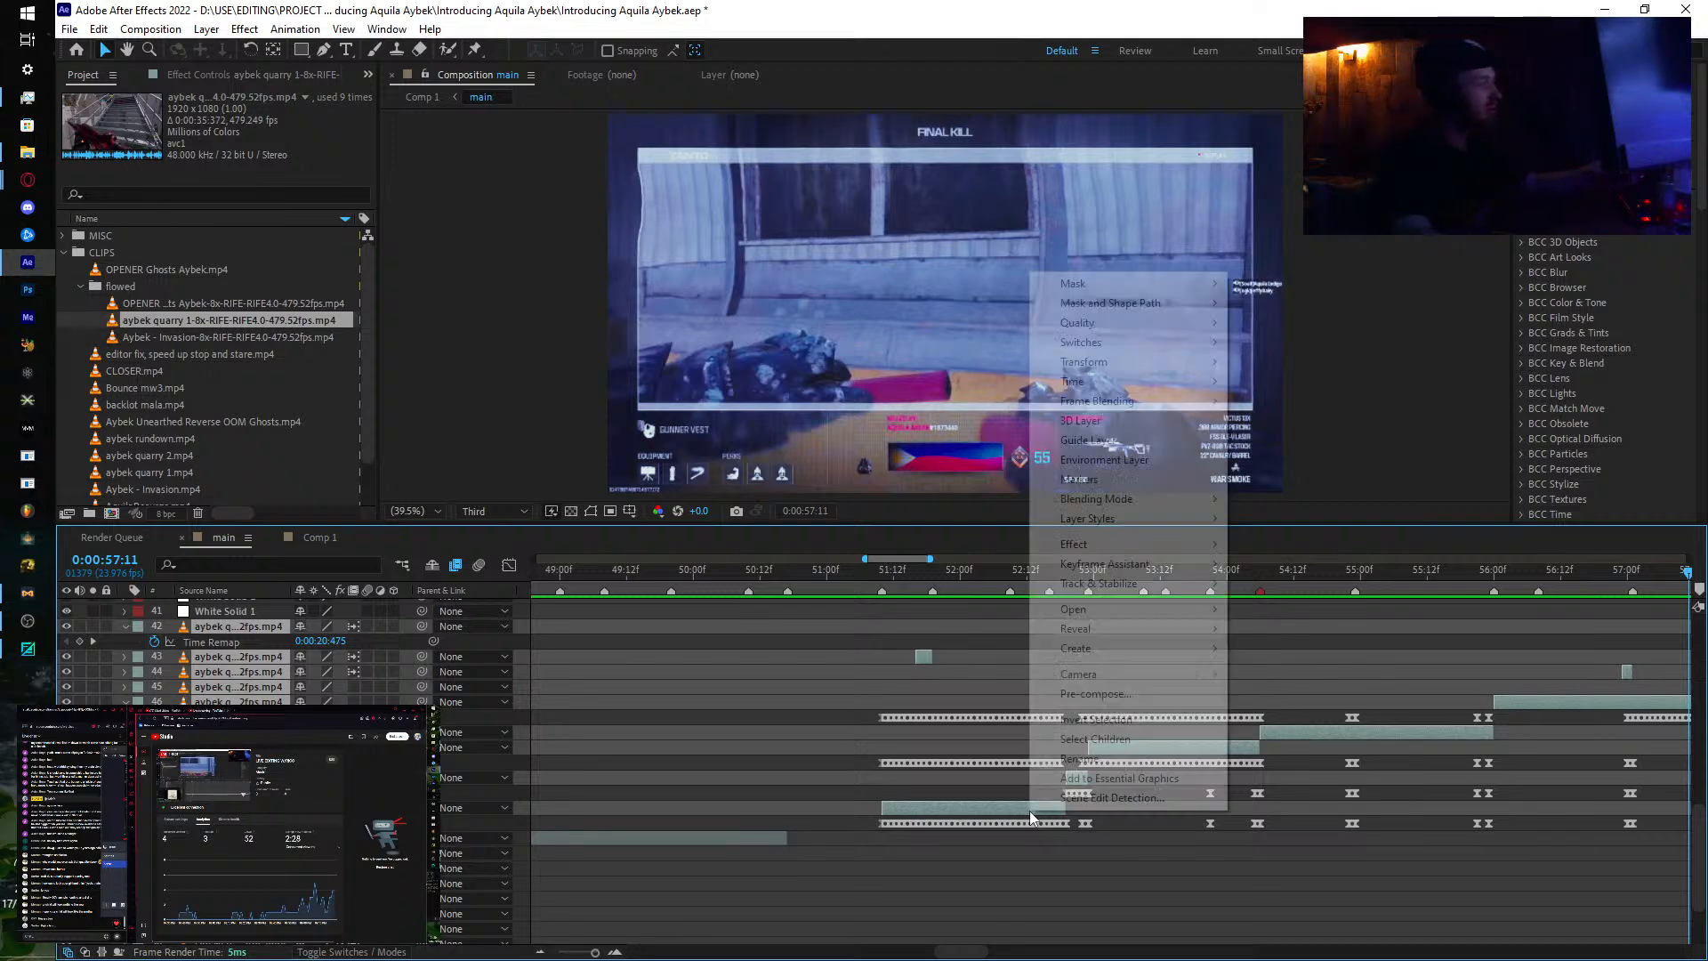
{"action": "left_click", "coordinate": [1101, 700]}
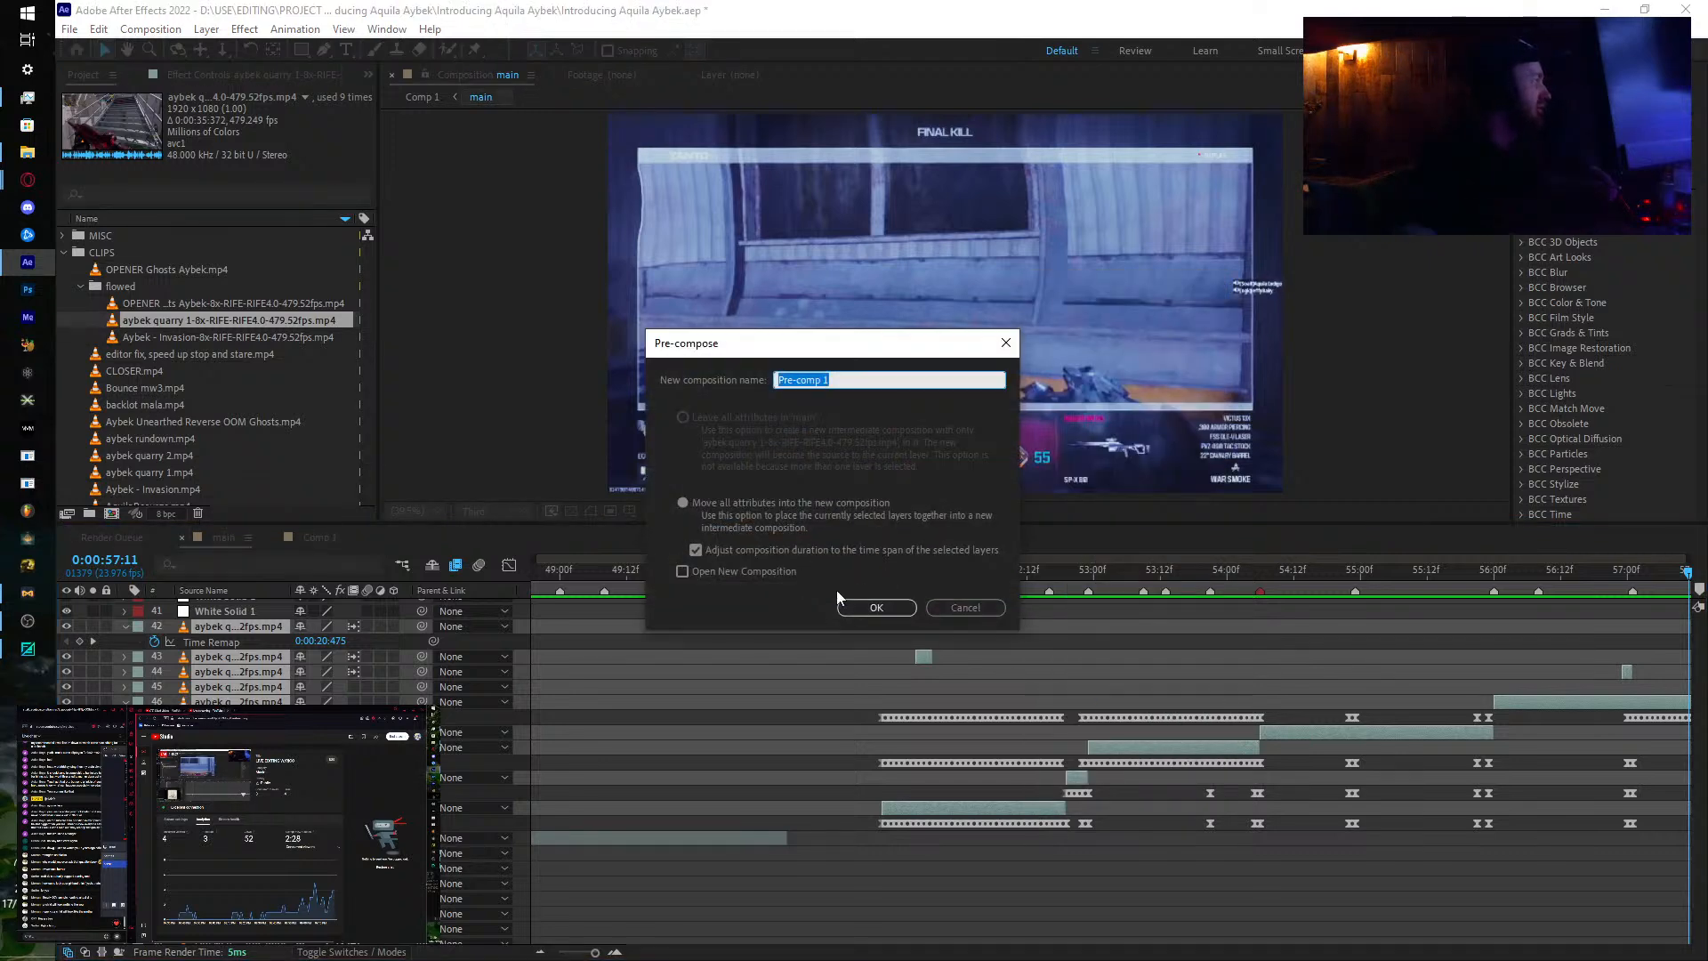
{"action": "left_click", "coordinate": [876, 605]}
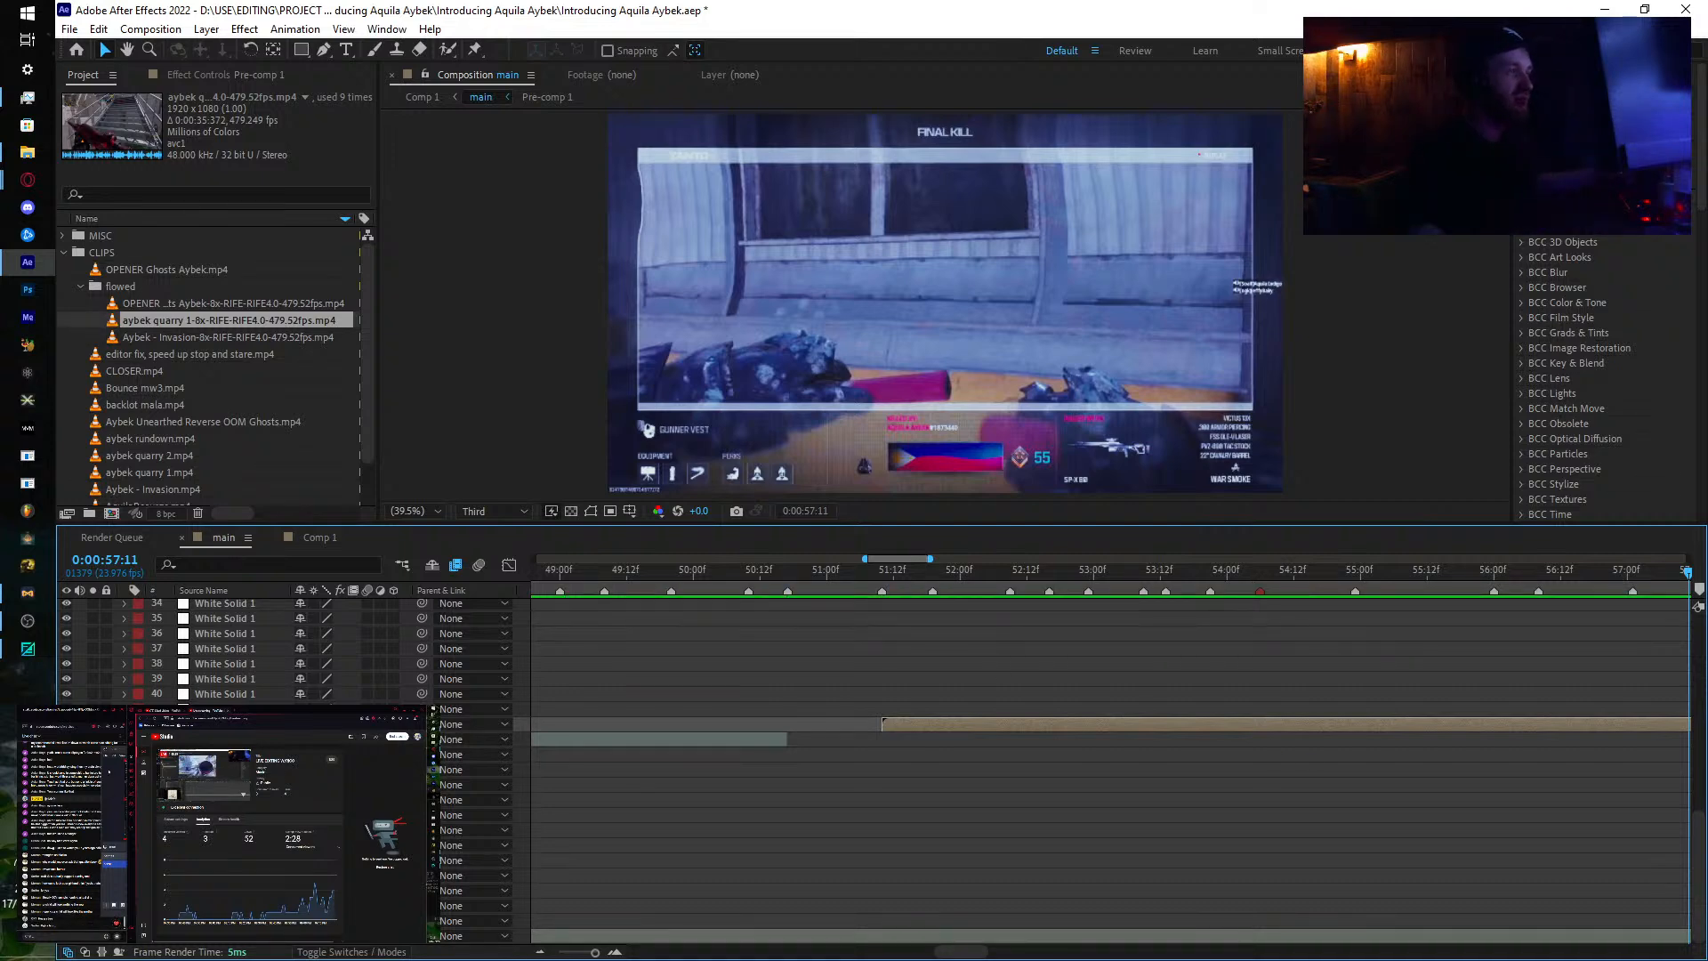
{"action": "left_click_drag", "start_coordinate": [114, 749], "coordinate": [125, 754]}
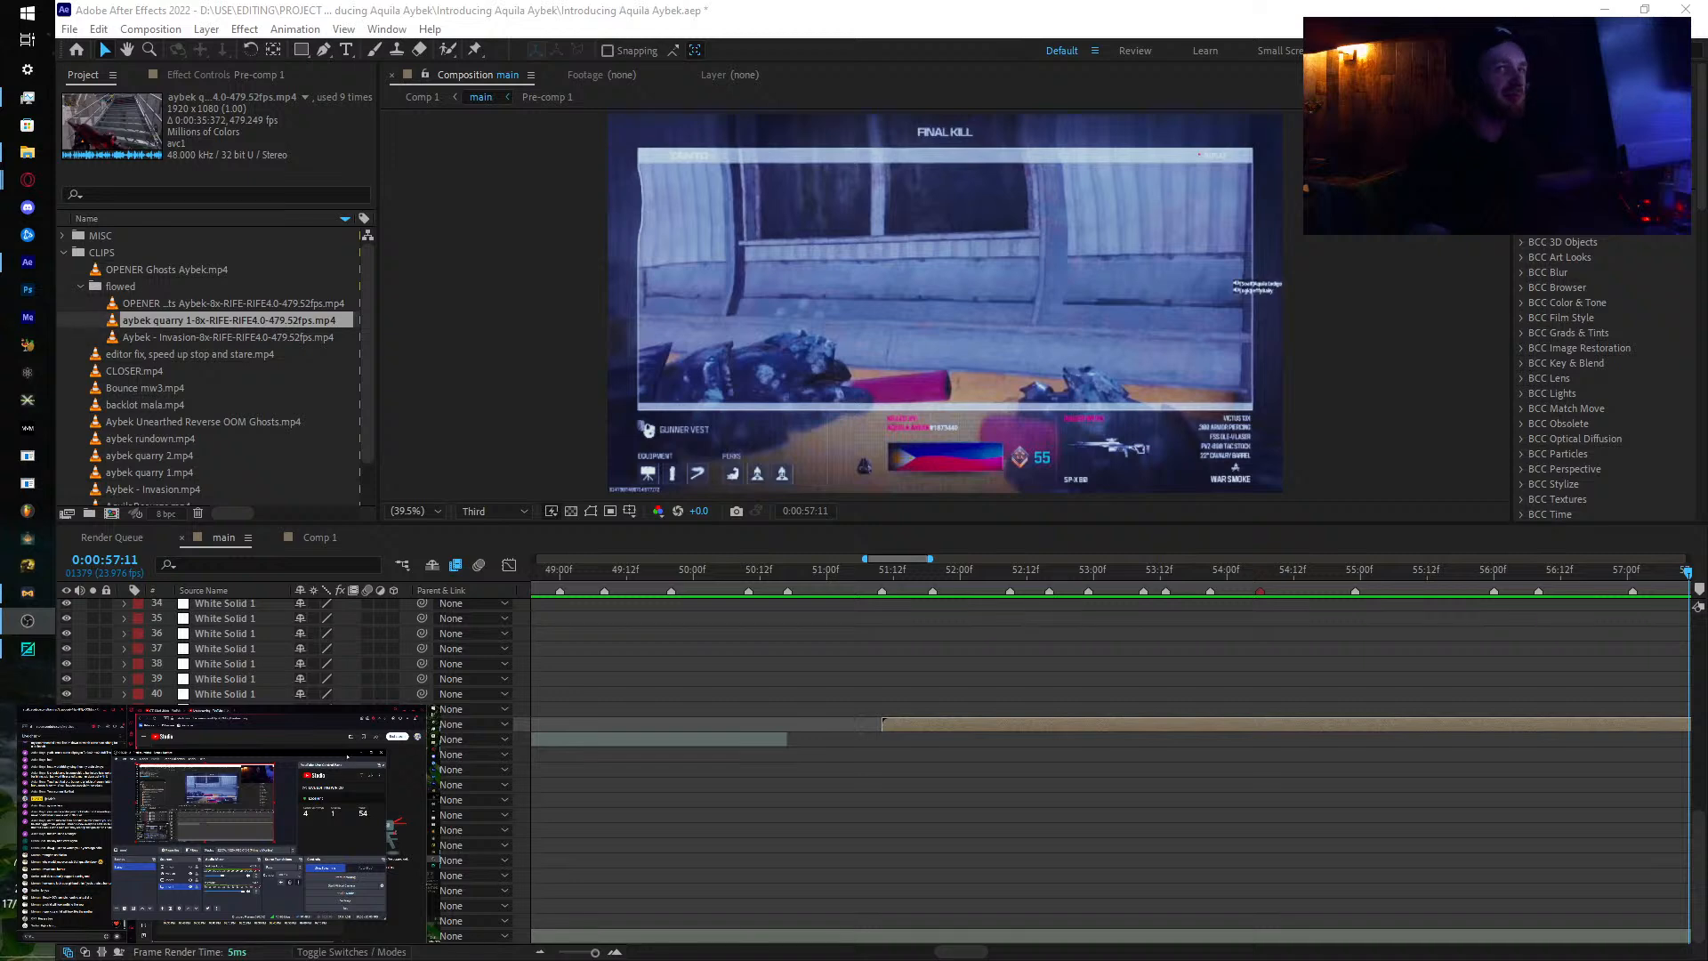
Step: Open a live chat participant's YouTube channel from the stream's chat and look through it
{"action": "left_click", "coordinate": [363, 753]}
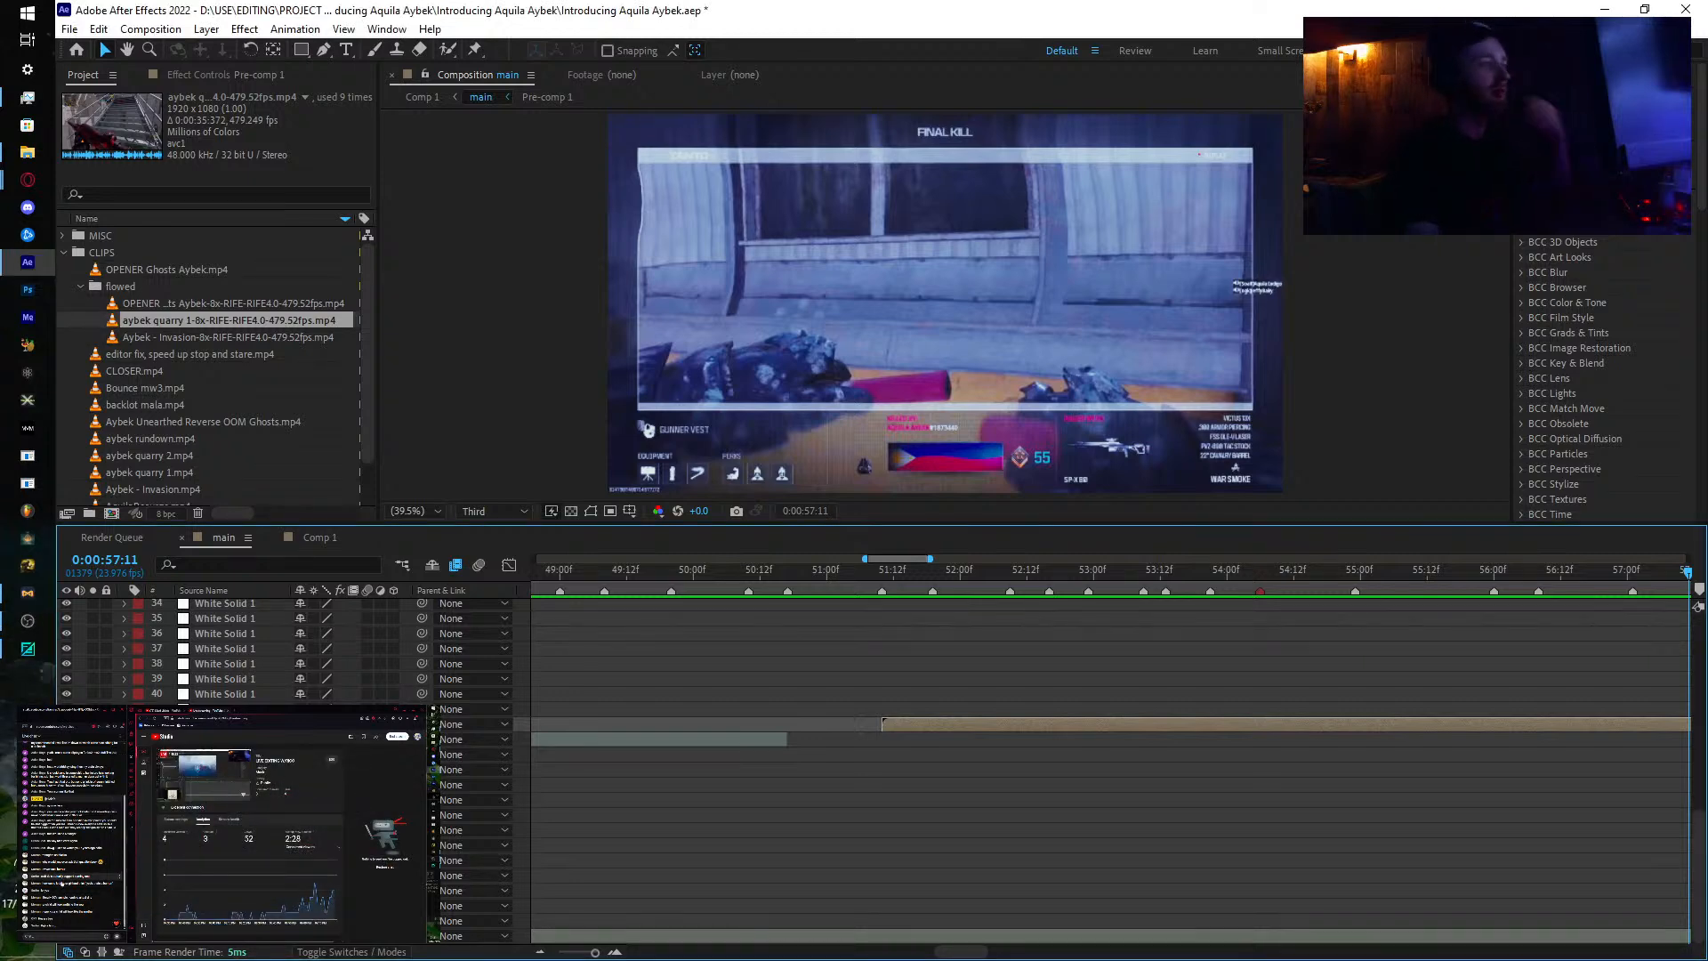
{"action": "left_click", "coordinate": [117, 889]}
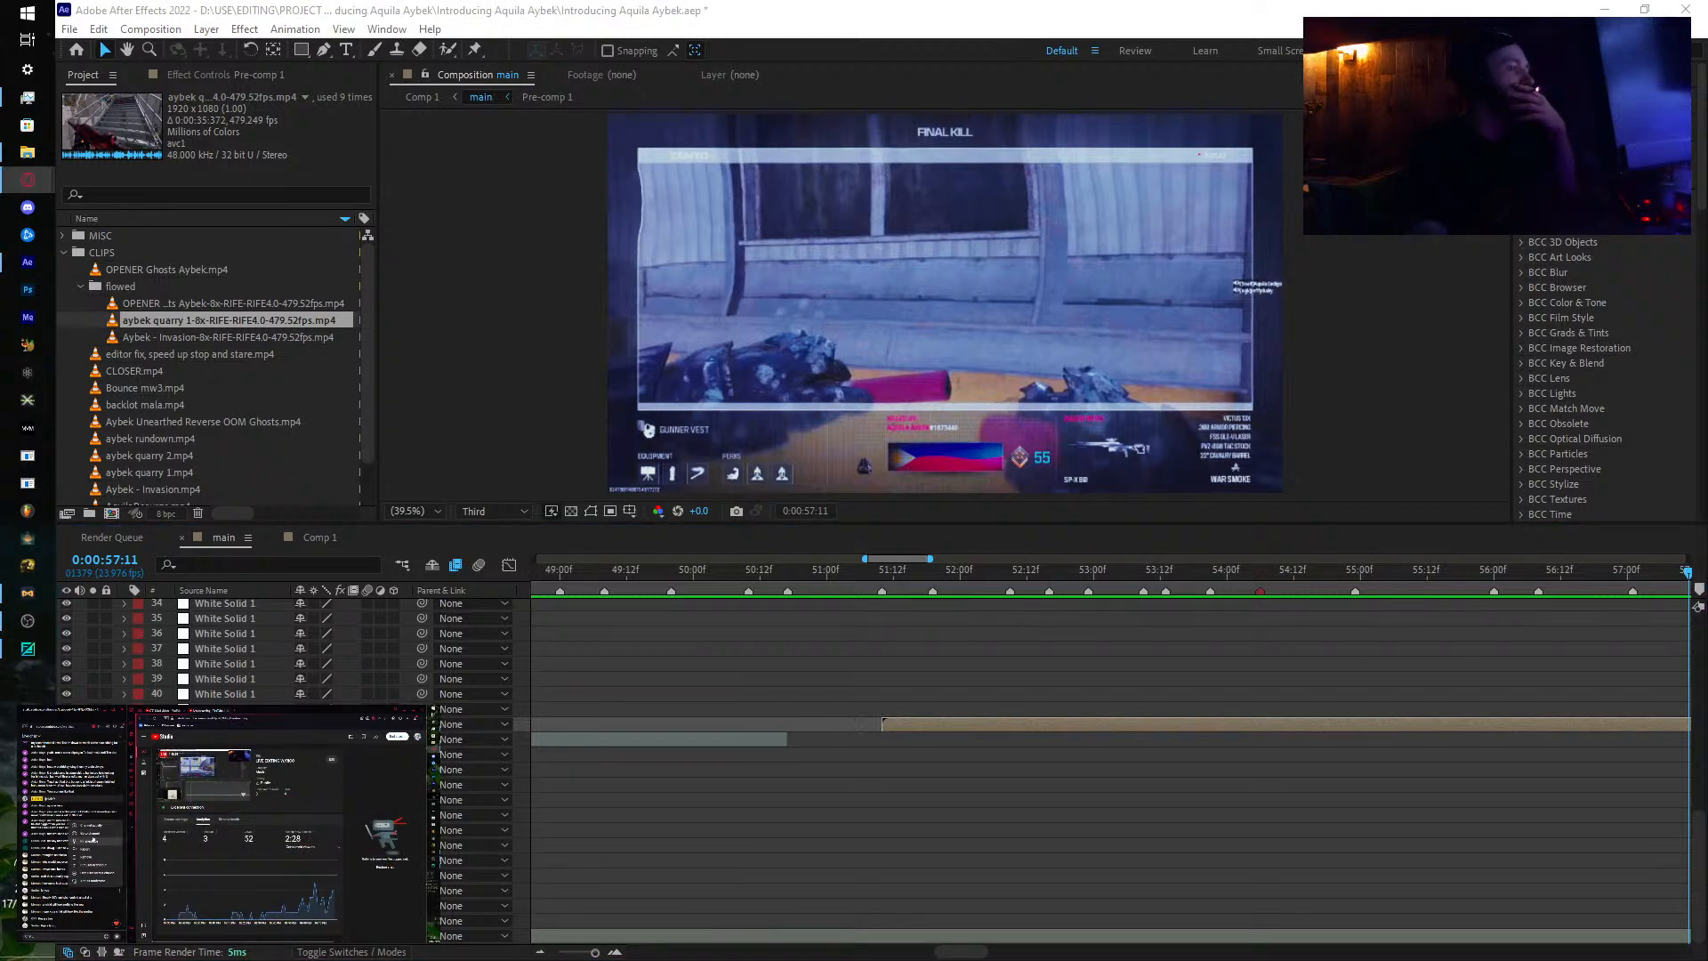
{"action": "left_click", "coordinate": [94, 836]}
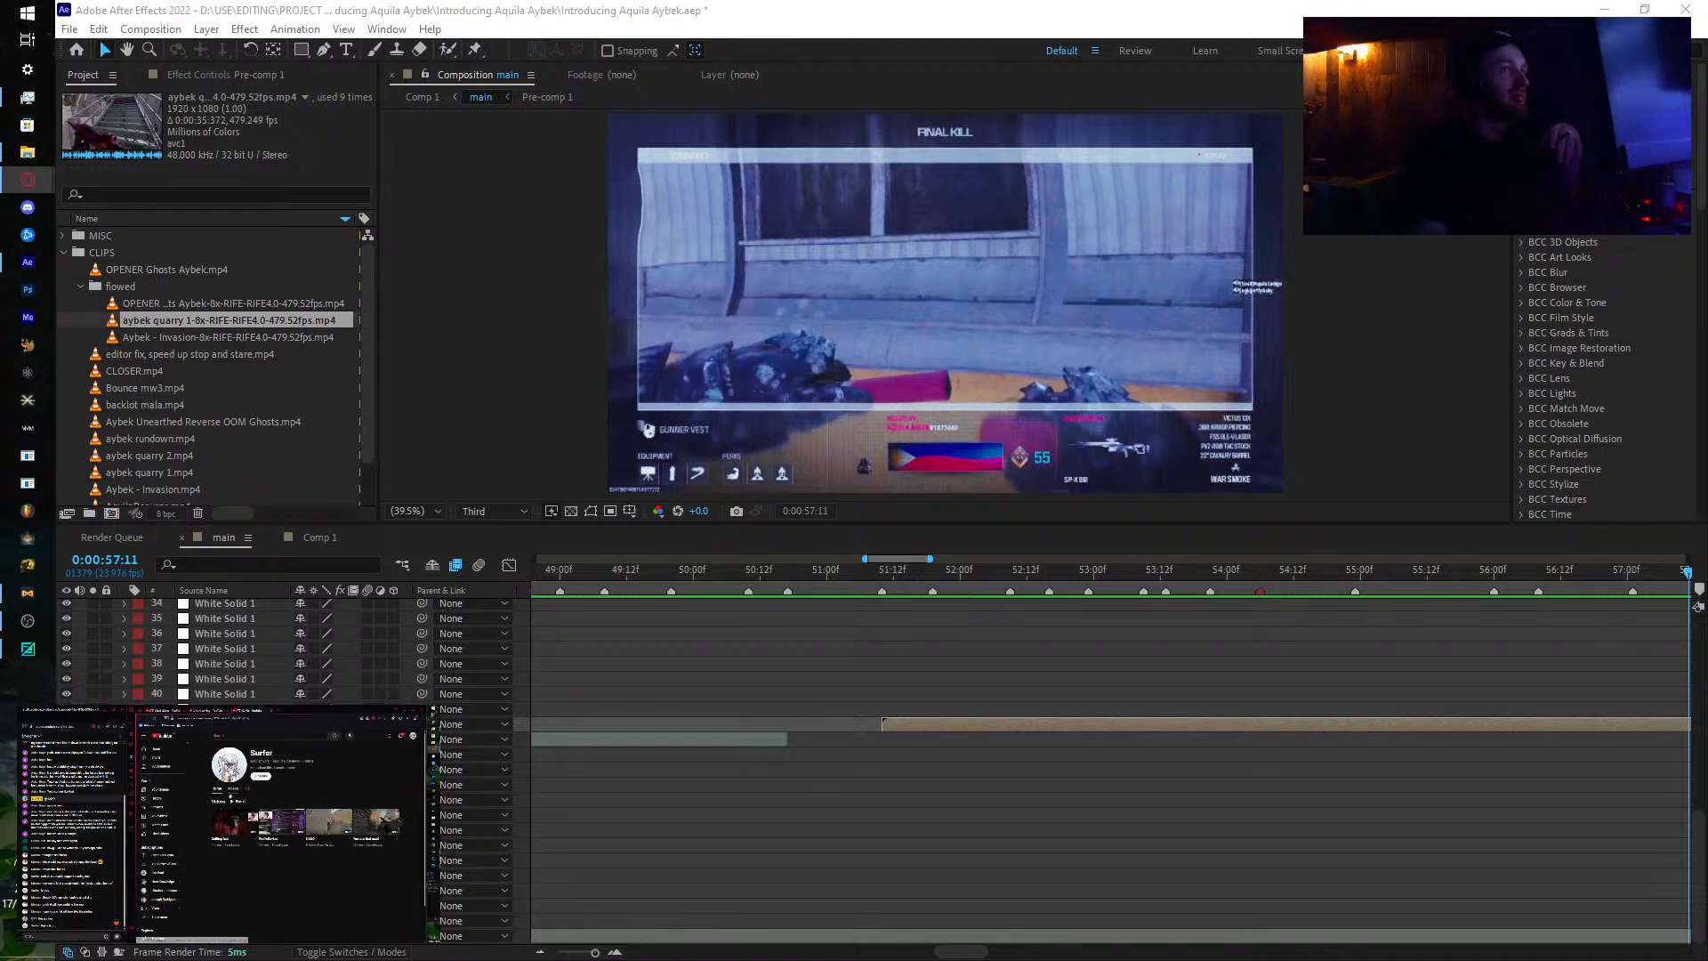
{"action": "left_click", "coordinate": [232, 788]}
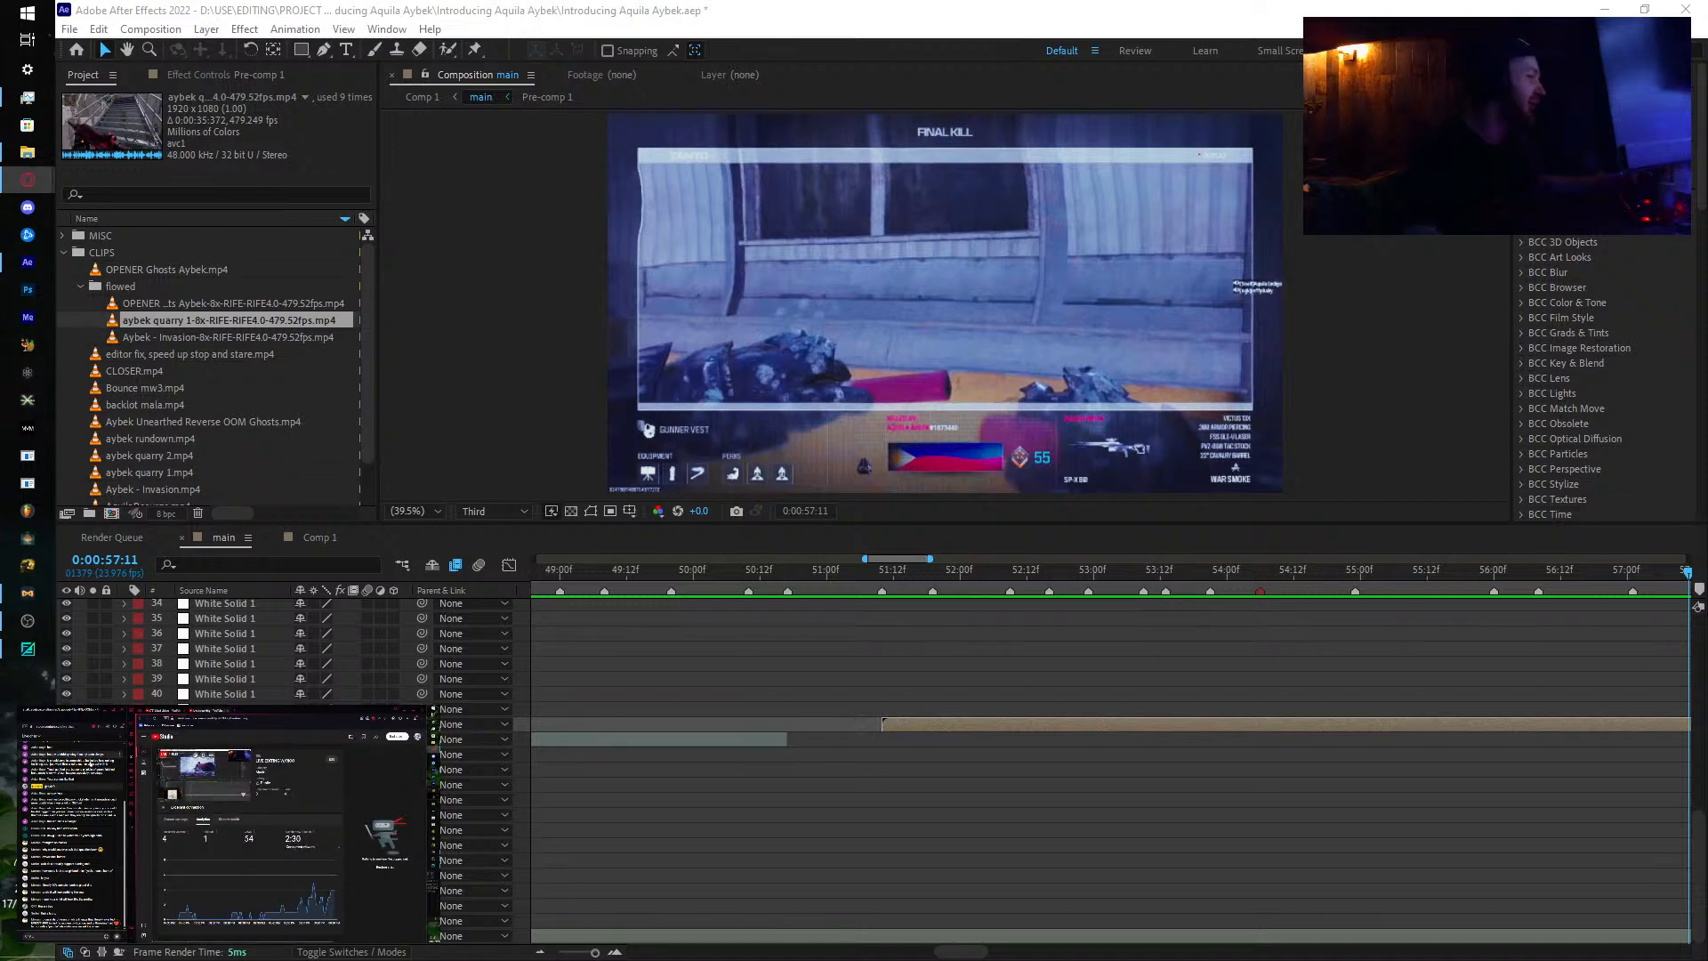
Step: Split the Pre-comp 1 layer in the main composition at 0:00:54:06 and at 0:00:56:00
{"action": "left_click", "coordinate": [882, 574]}
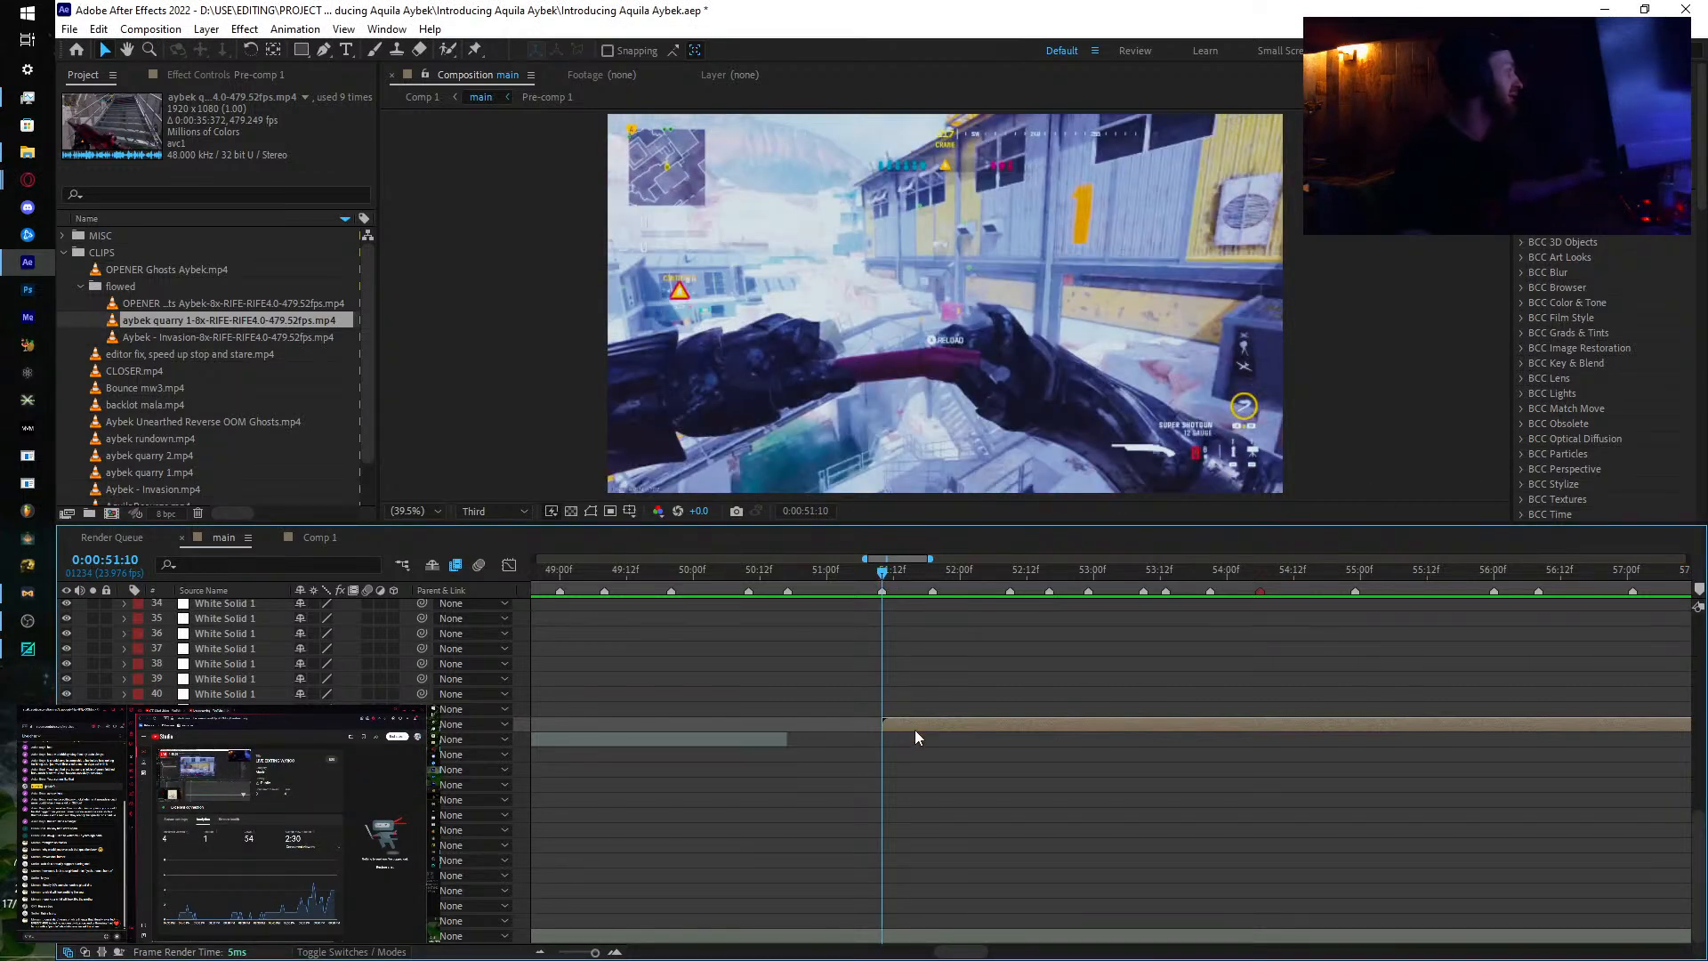
{"action": "left_click_drag", "start_coordinate": [883, 576], "coordinate": [1258, 649]}
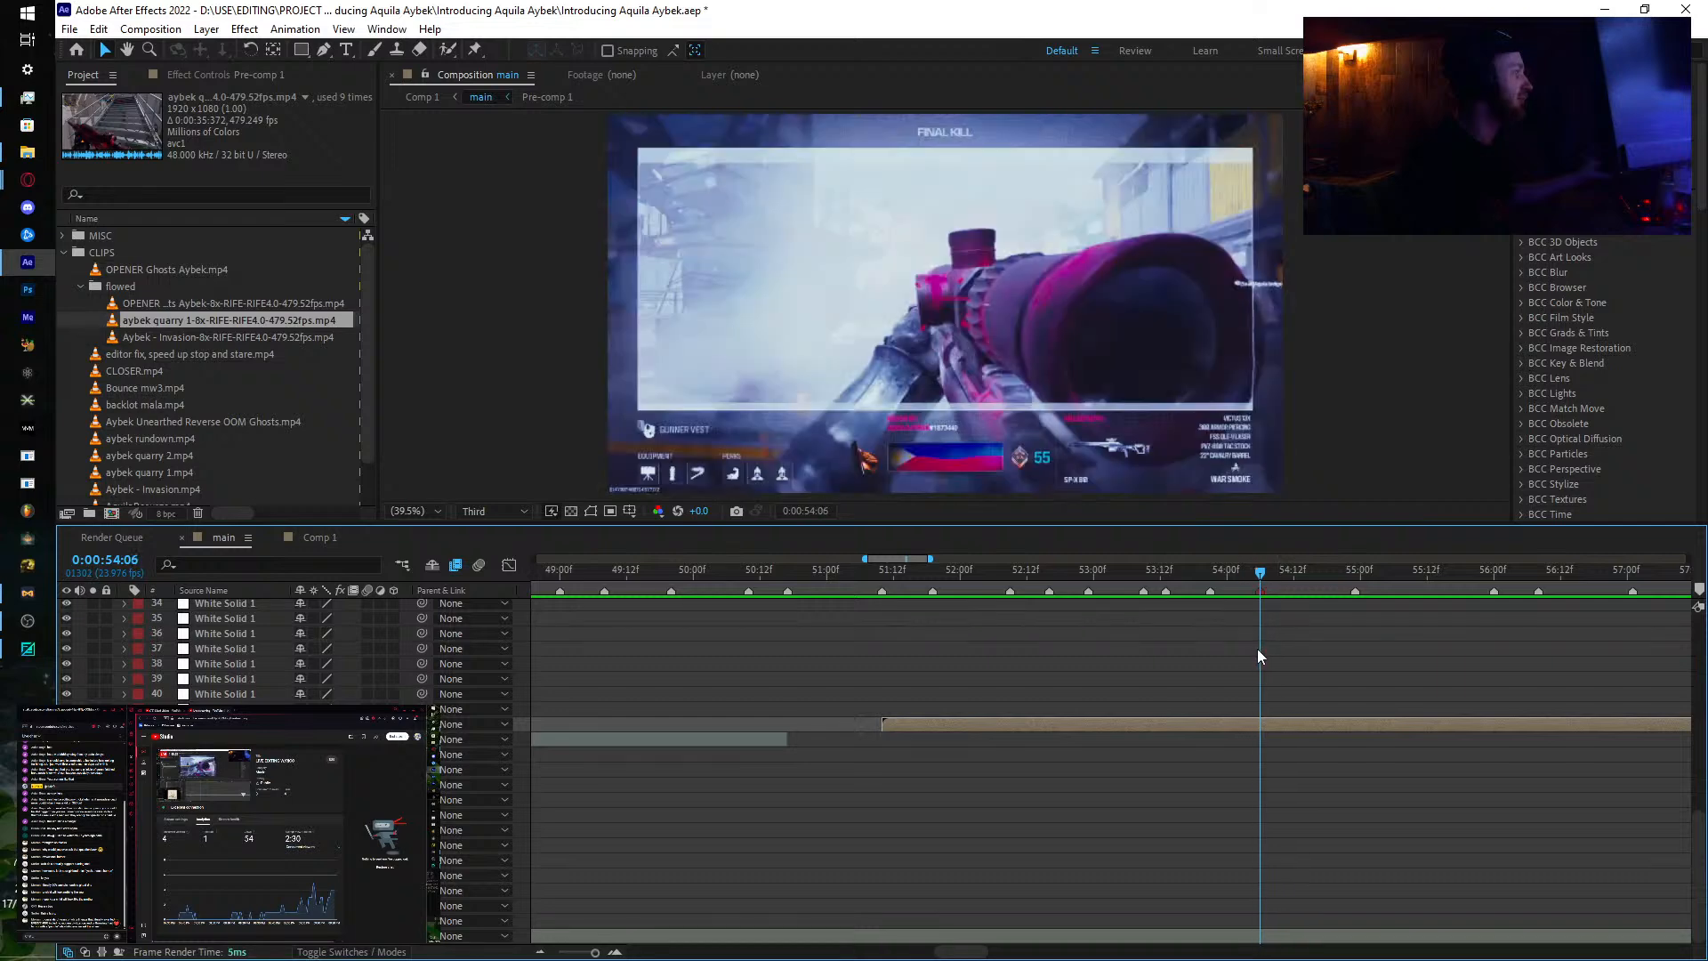
{"action": "key", "text": "ctrl+shift+d"}
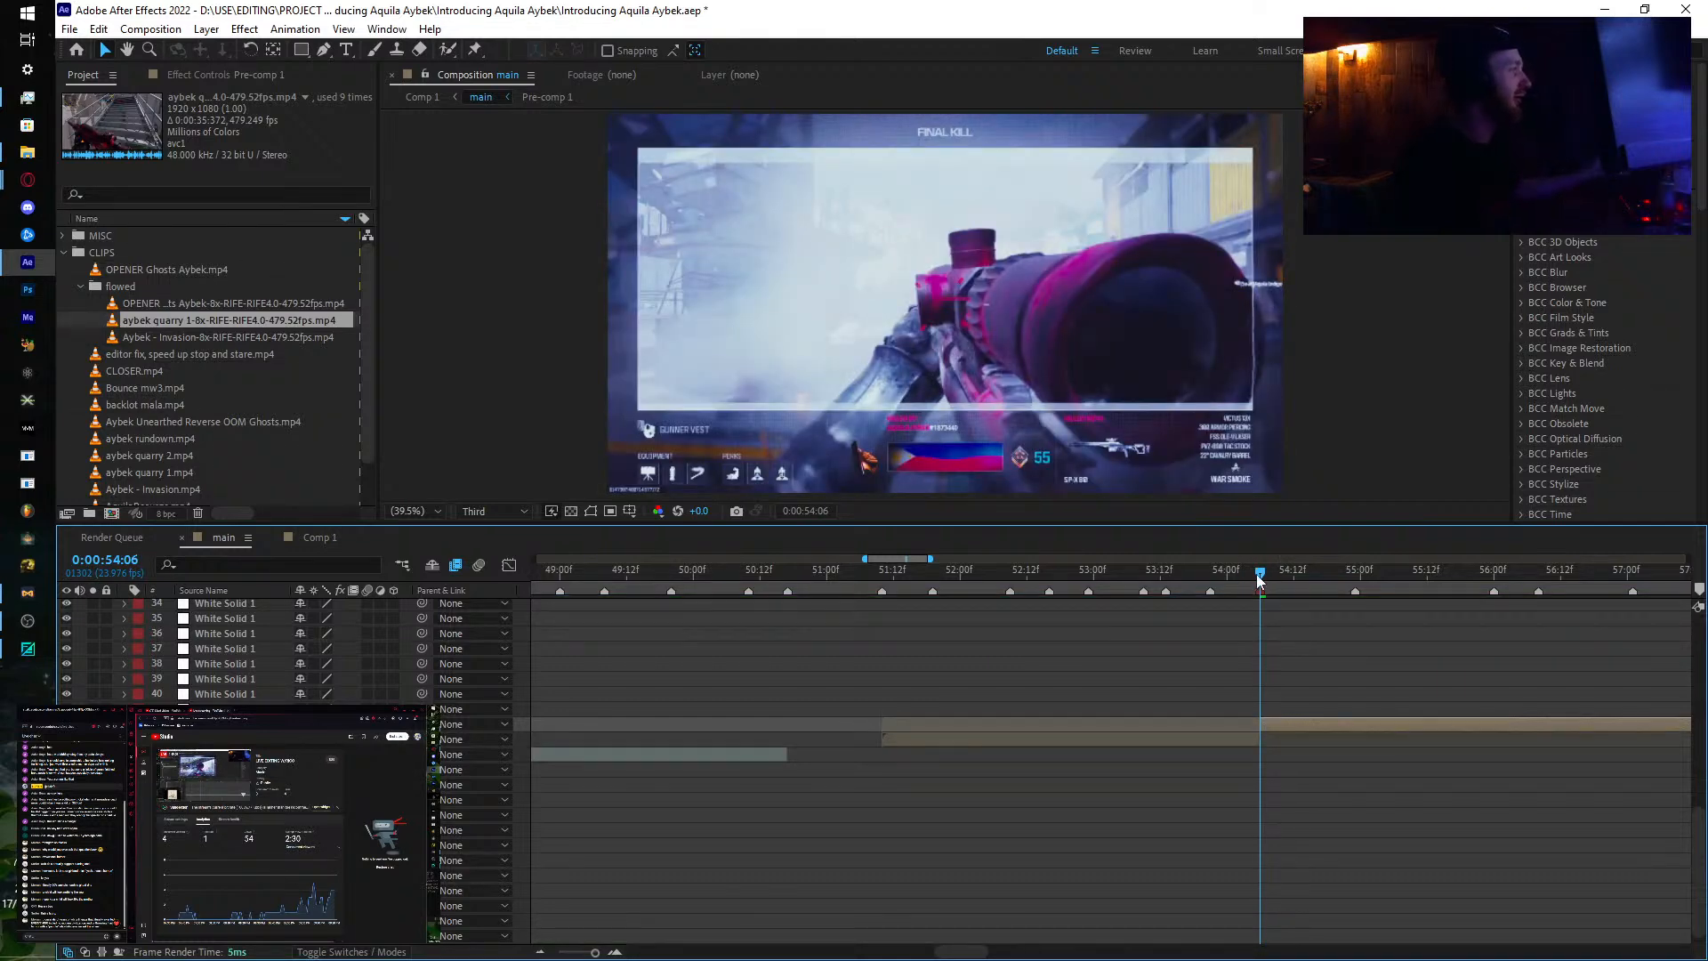
{"action": "left_click_drag", "start_coordinate": [1257, 580], "coordinate": [1492, 617]}
{"action": "left_click_drag", "start_coordinate": [1504, 696], "coordinate": [868, 715]}
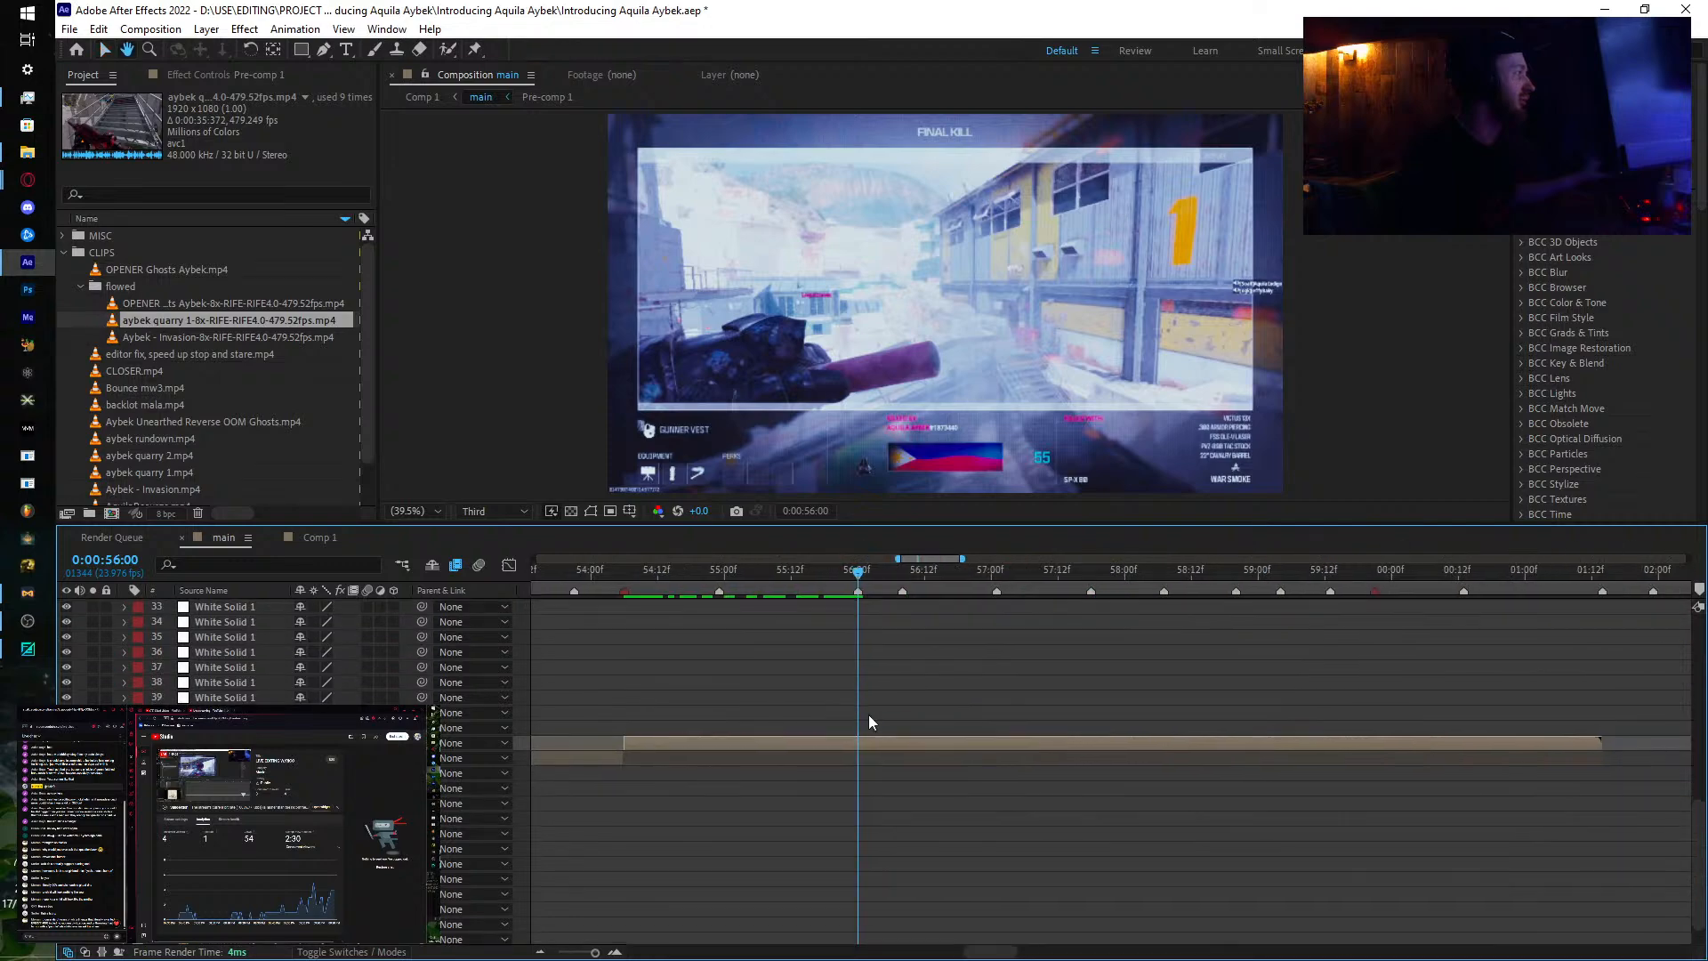
{"action": "key", "text": "ctrl+shift+d"}
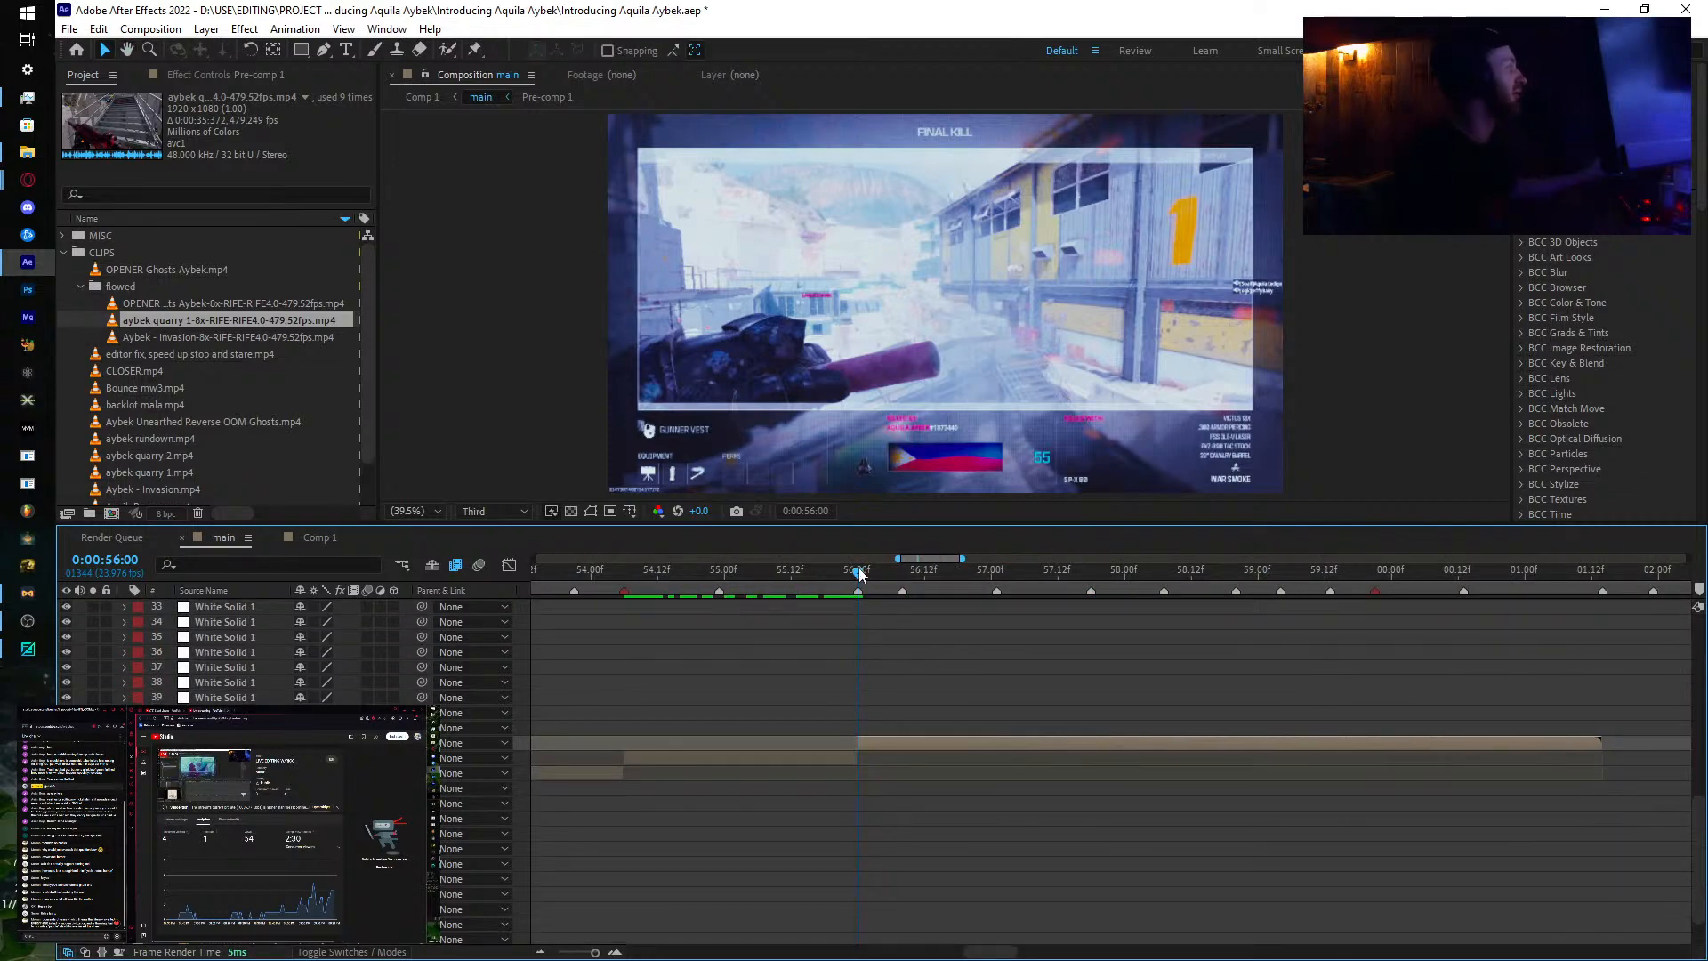
Step: Split Pre-comp 1 at 0:00:58:07 and trim the following segment to start at 0:00:58:20
{"action": "left_click_drag", "start_coordinate": [860, 572], "coordinate": [1231, 602]}
{"action": "key", "text": "ctrl+shift+d"}
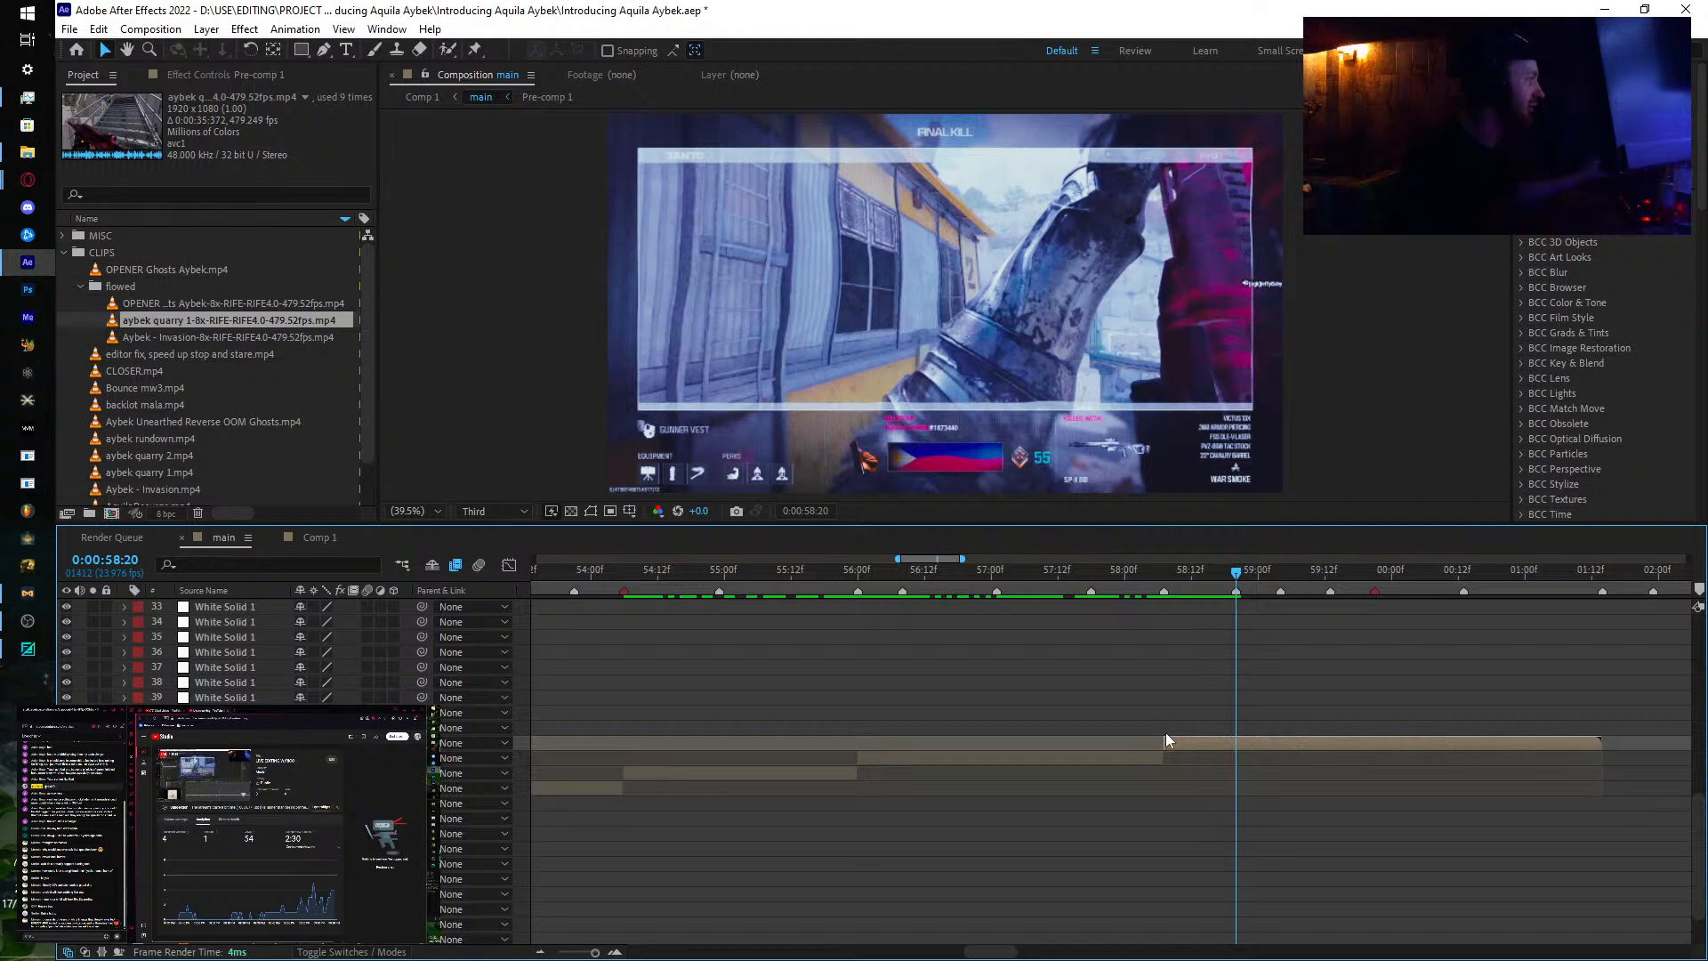
{"action": "left_click_drag", "start_coordinate": [1167, 739], "coordinate": [1198, 747]}
Step: Split Pre-comp 1 at 0:00:59:21 and review the cut segments, ending at the first one's start at 0:00:51:10
{"action": "left_click_drag", "start_coordinate": [1244, 586], "coordinate": [1388, 605]}
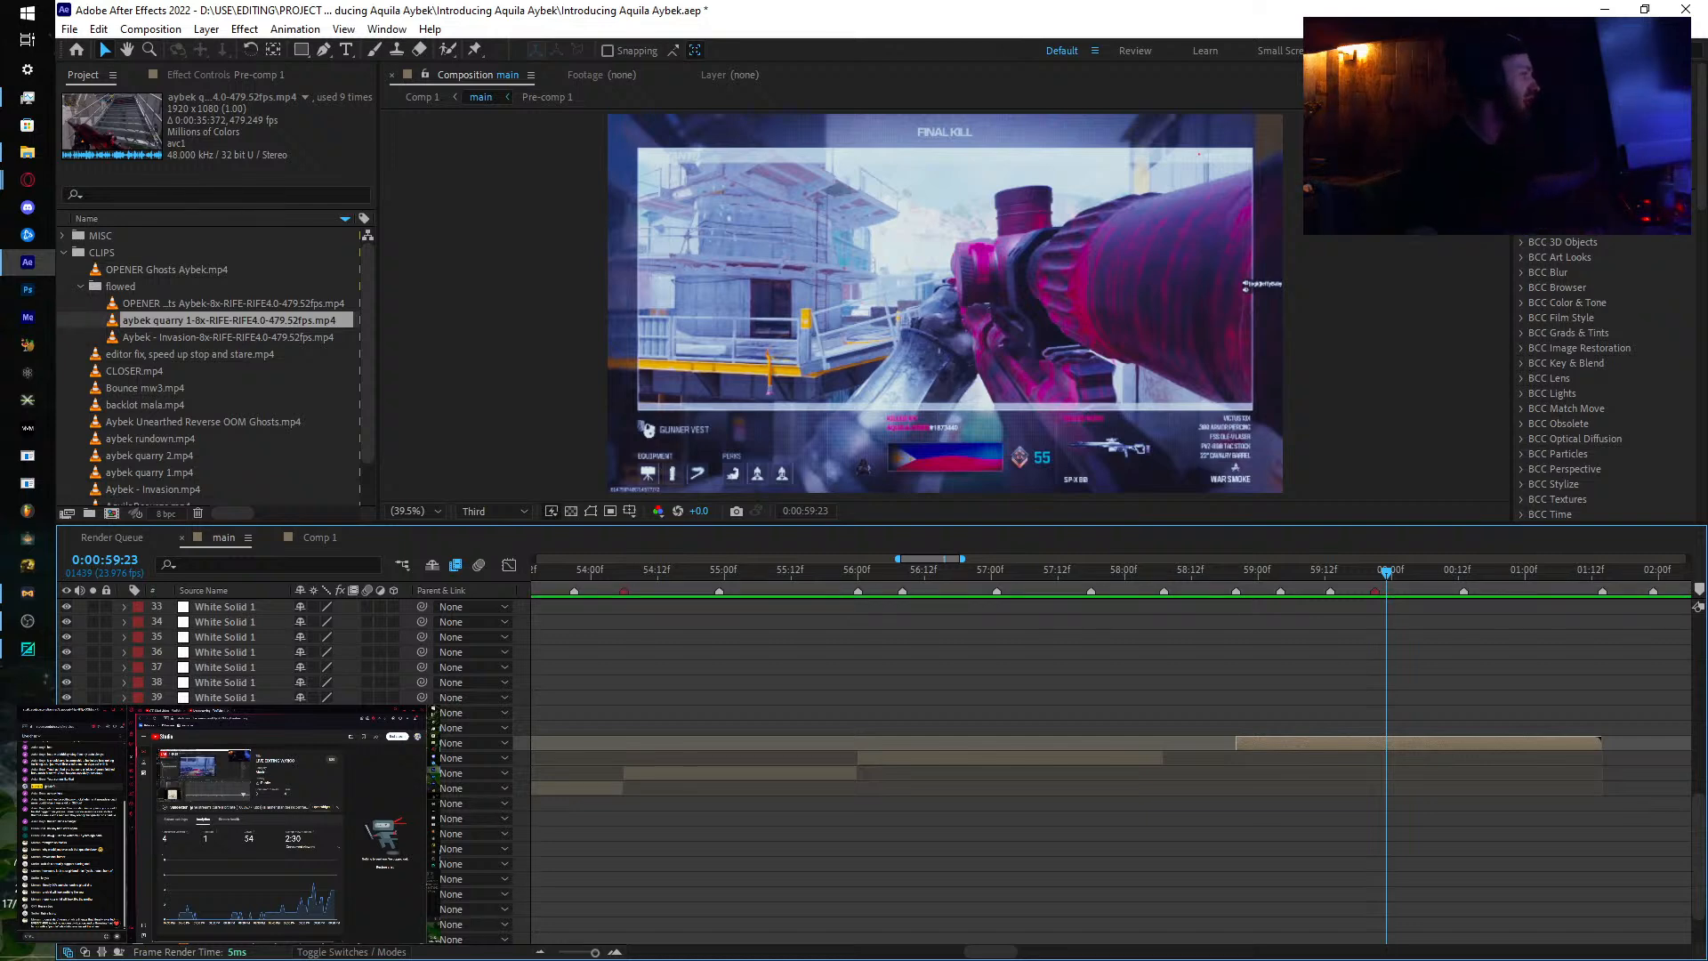
{"action": "left_click_drag", "start_coordinate": [1388, 583], "coordinate": [1374, 583]}
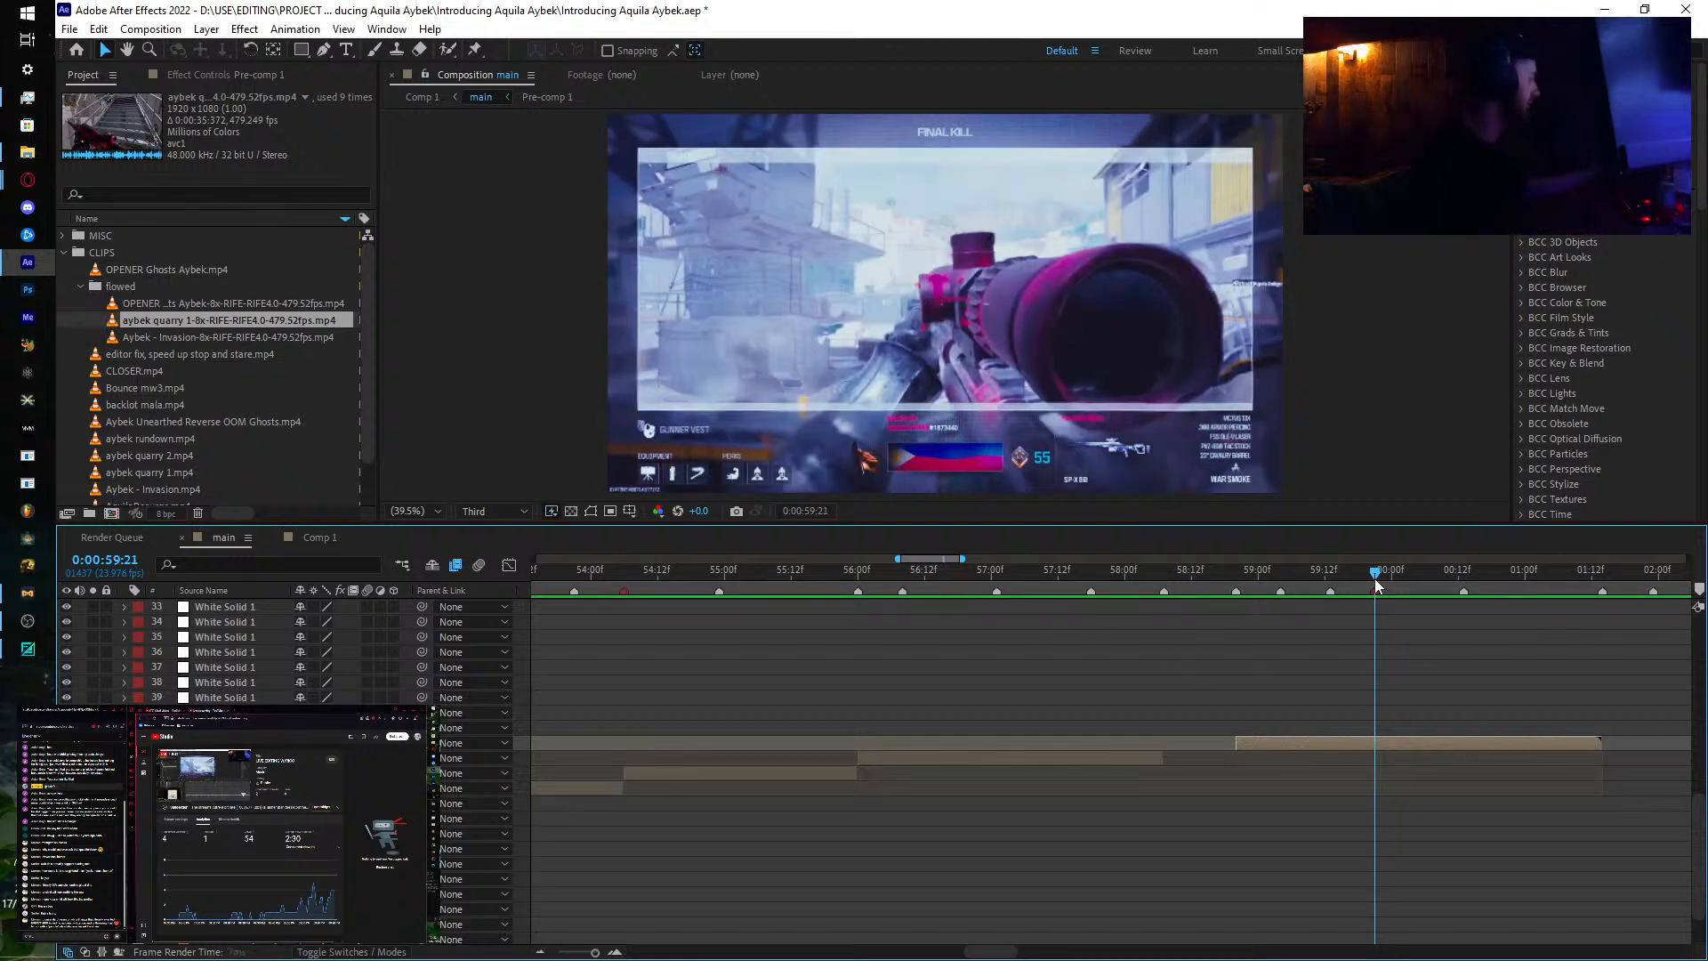
{"action": "key", "text": "ctrl+shift+d"}
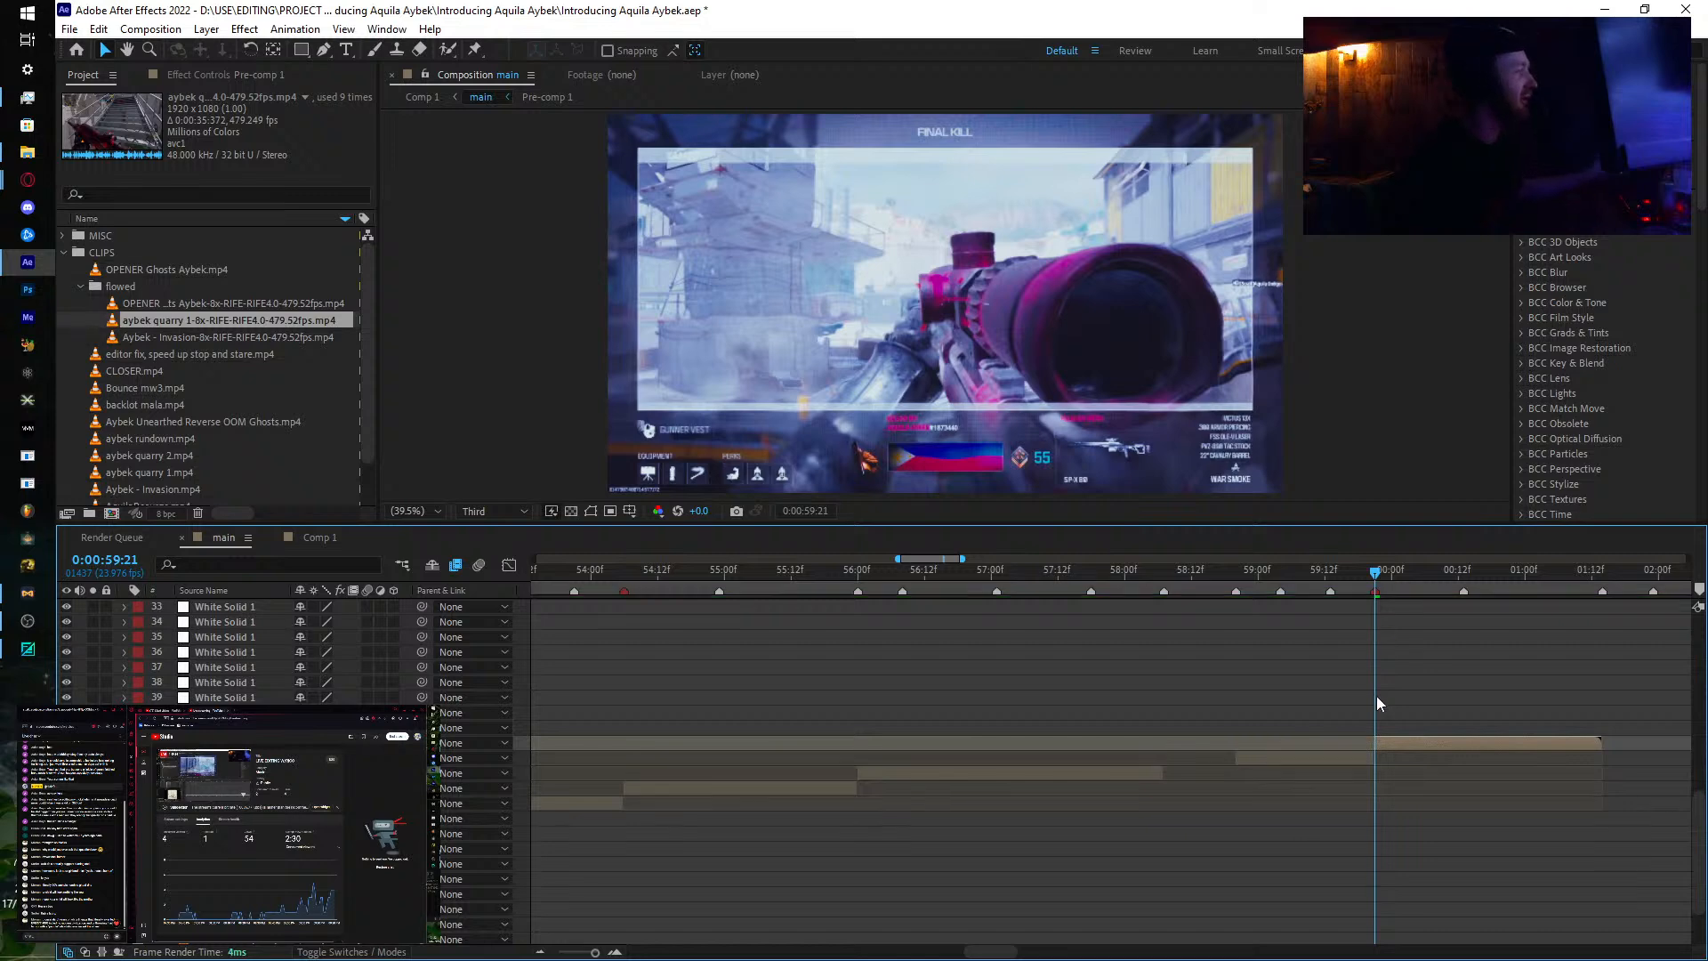
{"action": "left_click_drag", "start_coordinate": [1381, 585], "coordinate": [1573, 598]}
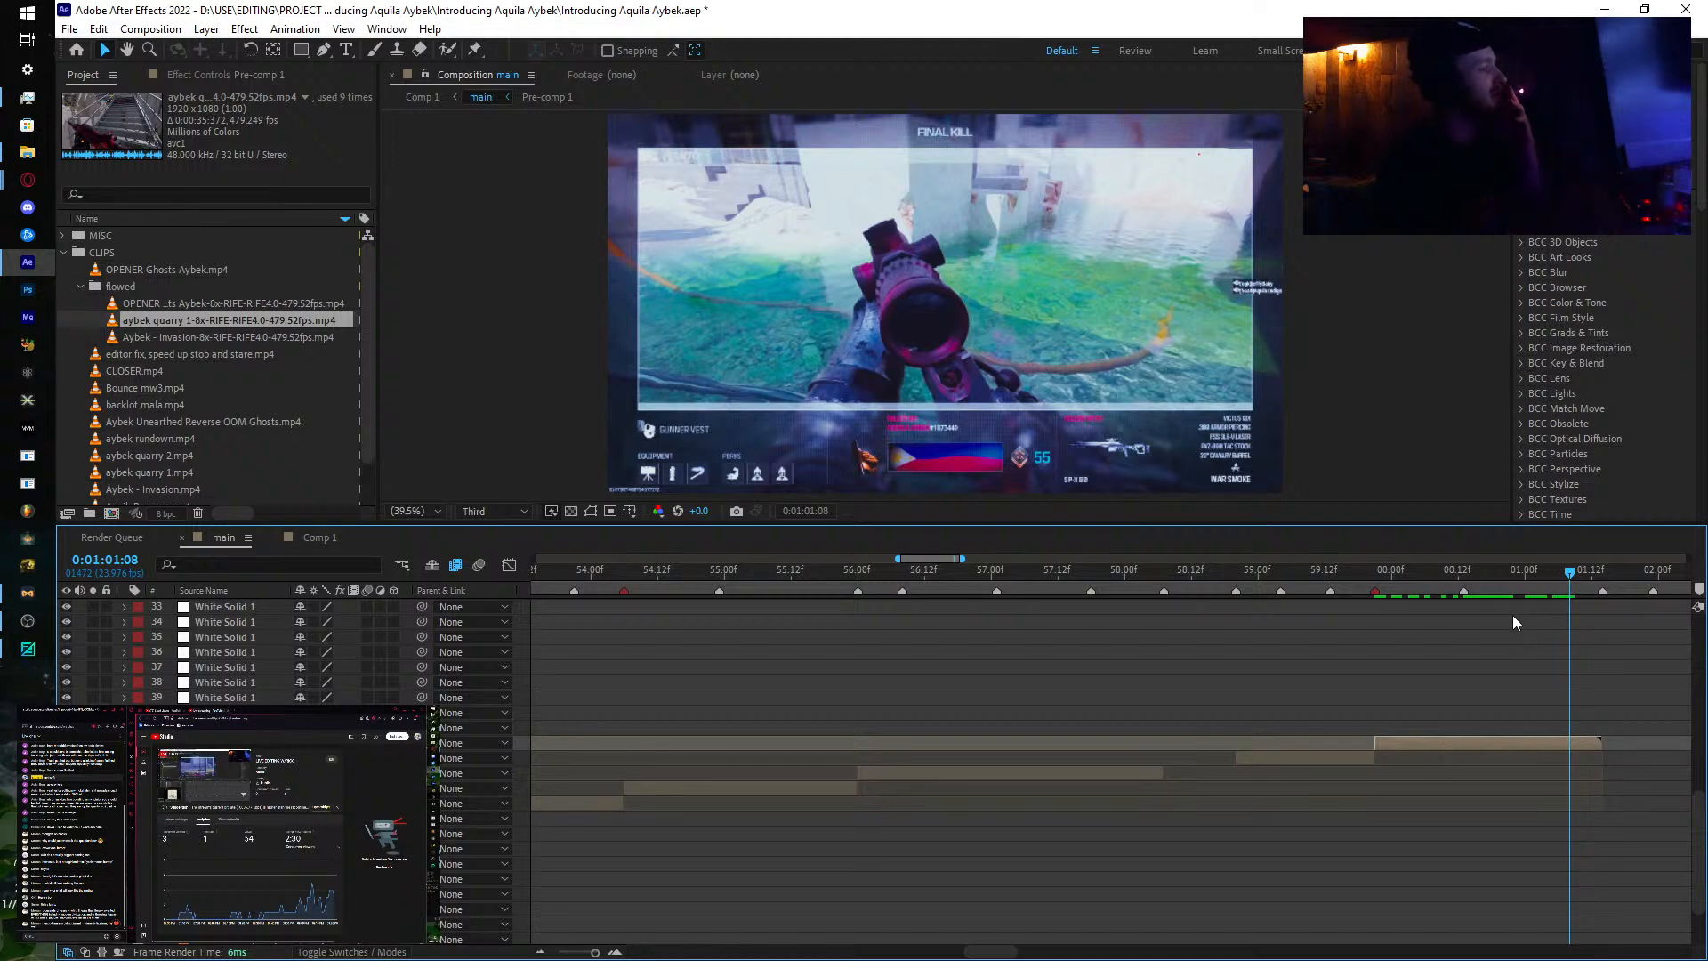
{"action": "left_click", "coordinate": [1353, 577]}
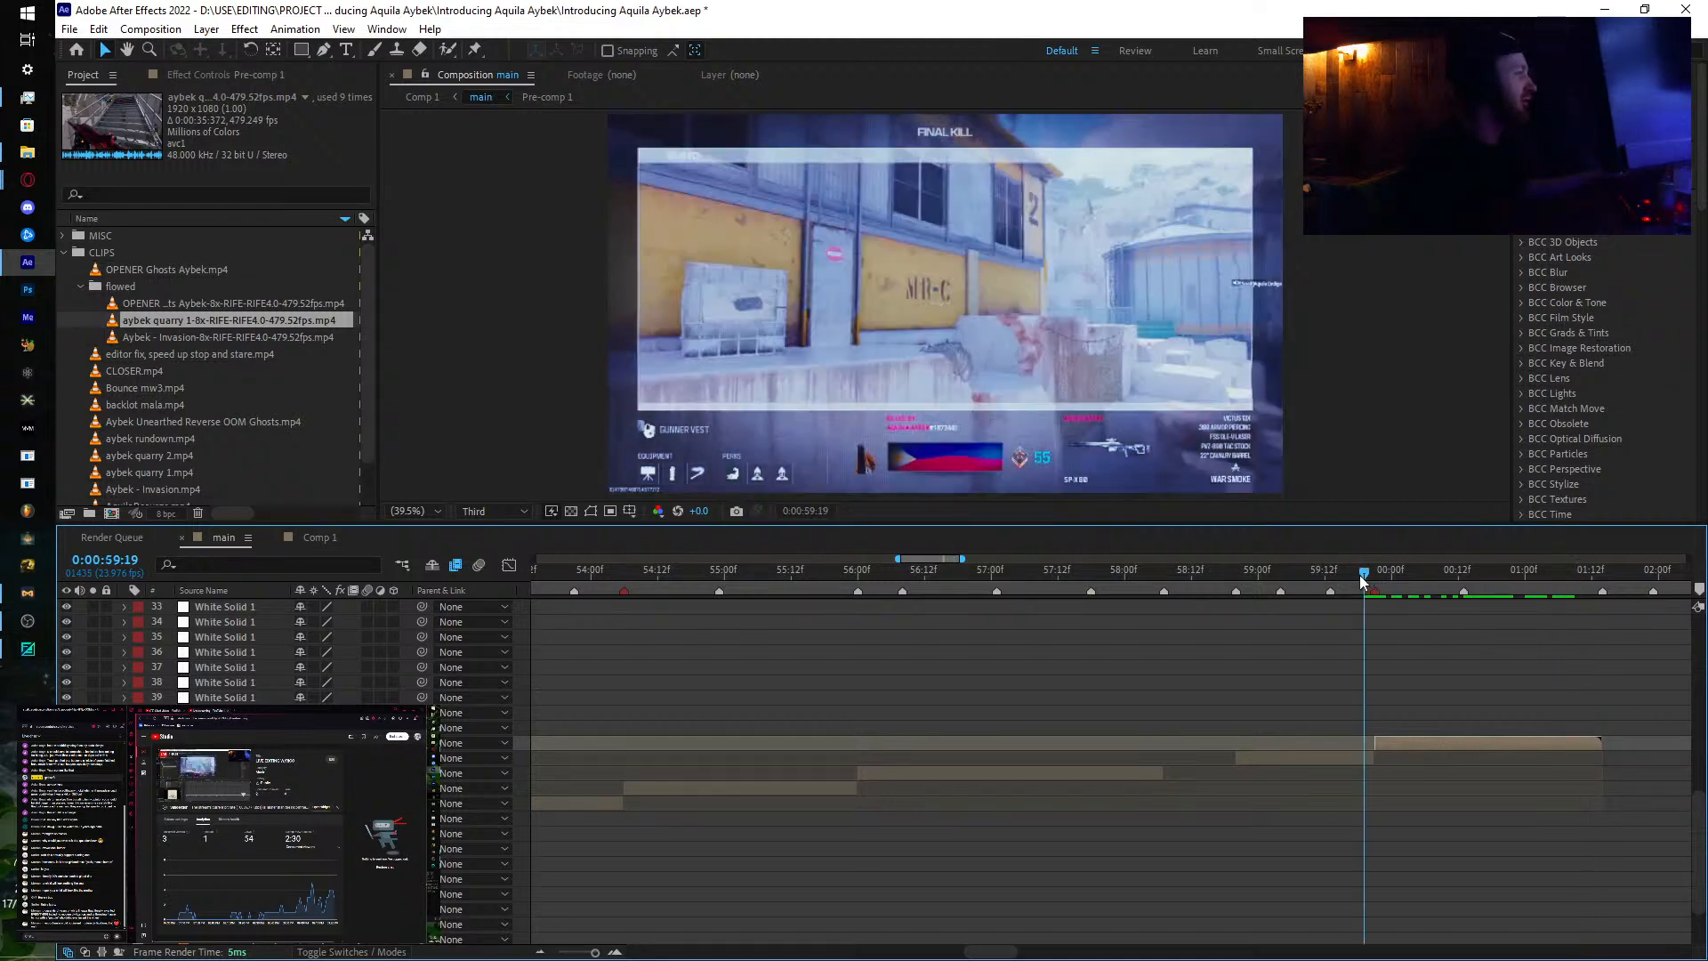
{"action": "key", "text": "space"}
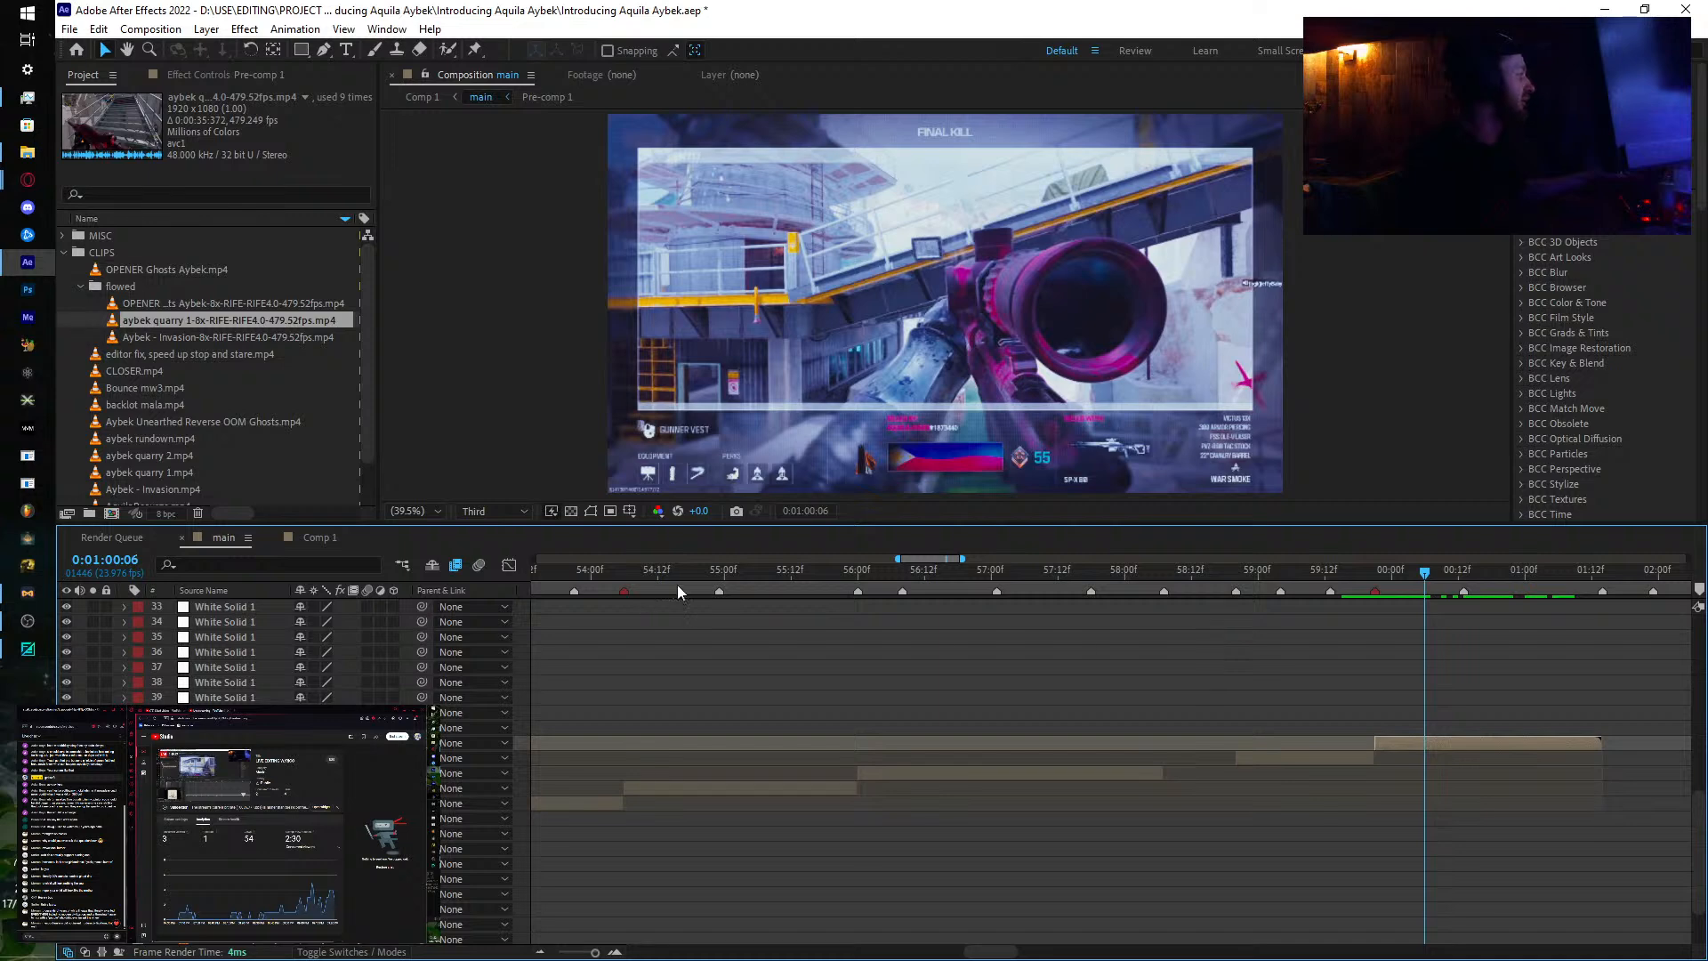
{"action": "left_click", "coordinate": [623, 576]}
{"action": "scroll", "coordinate": [676, 722], "scroll_direction": "left", "scroll_amount": 6}
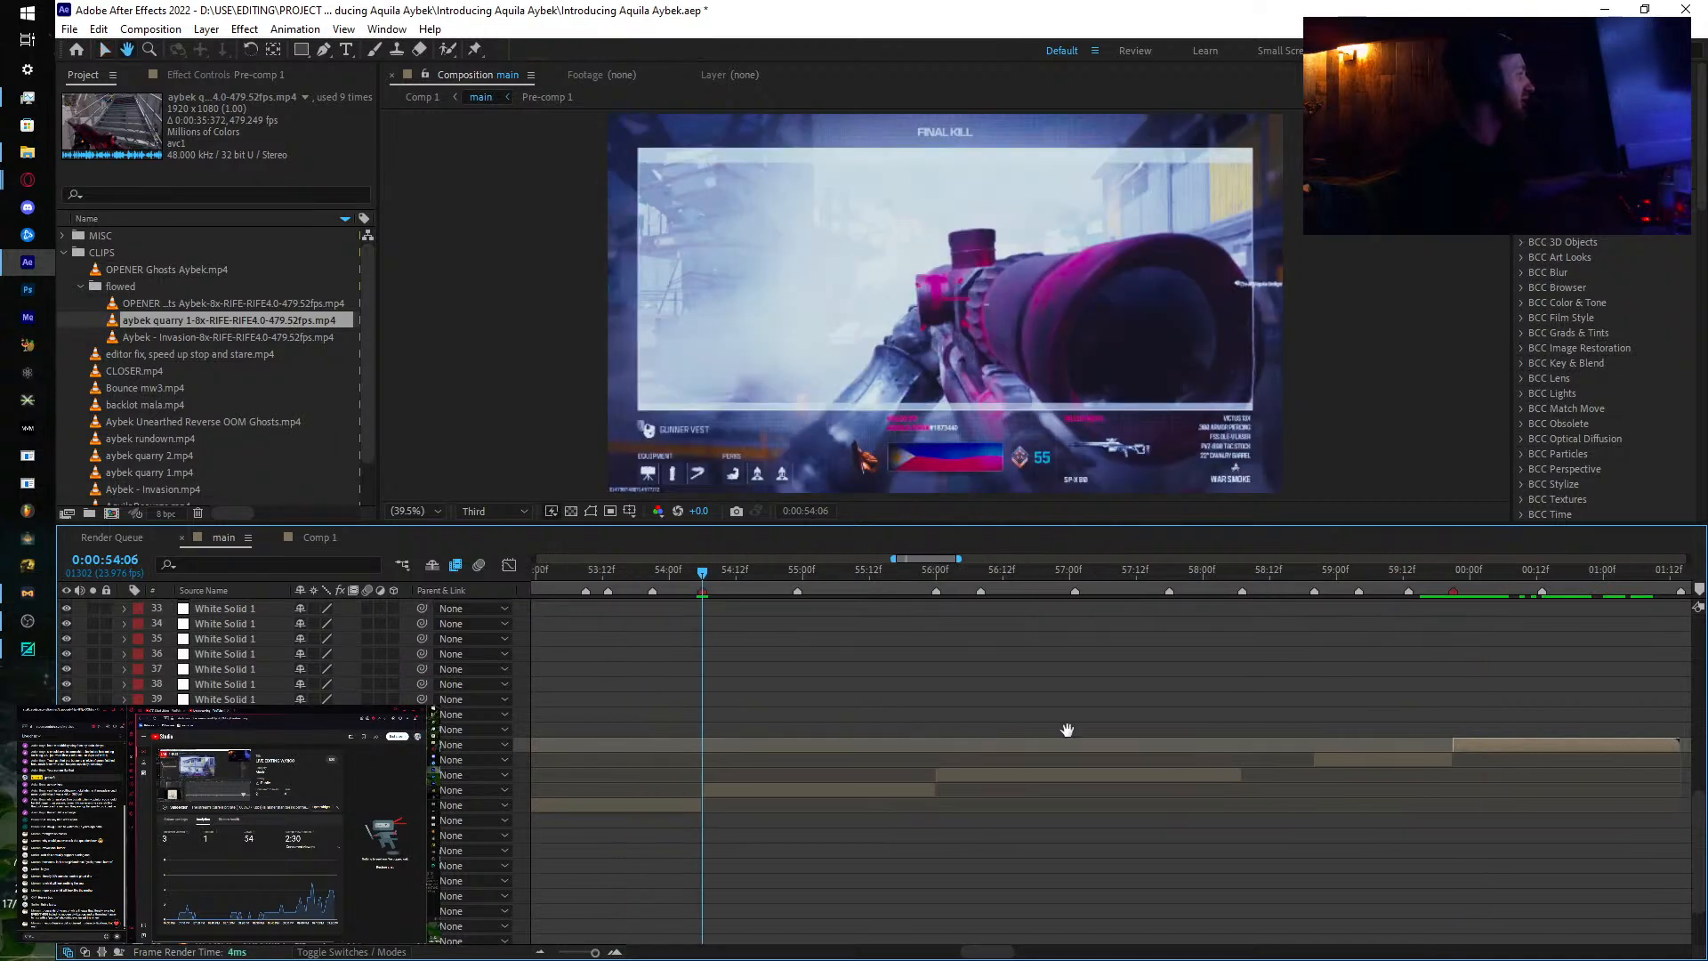
{"action": "left_click", "coordinate": [730, 572]}
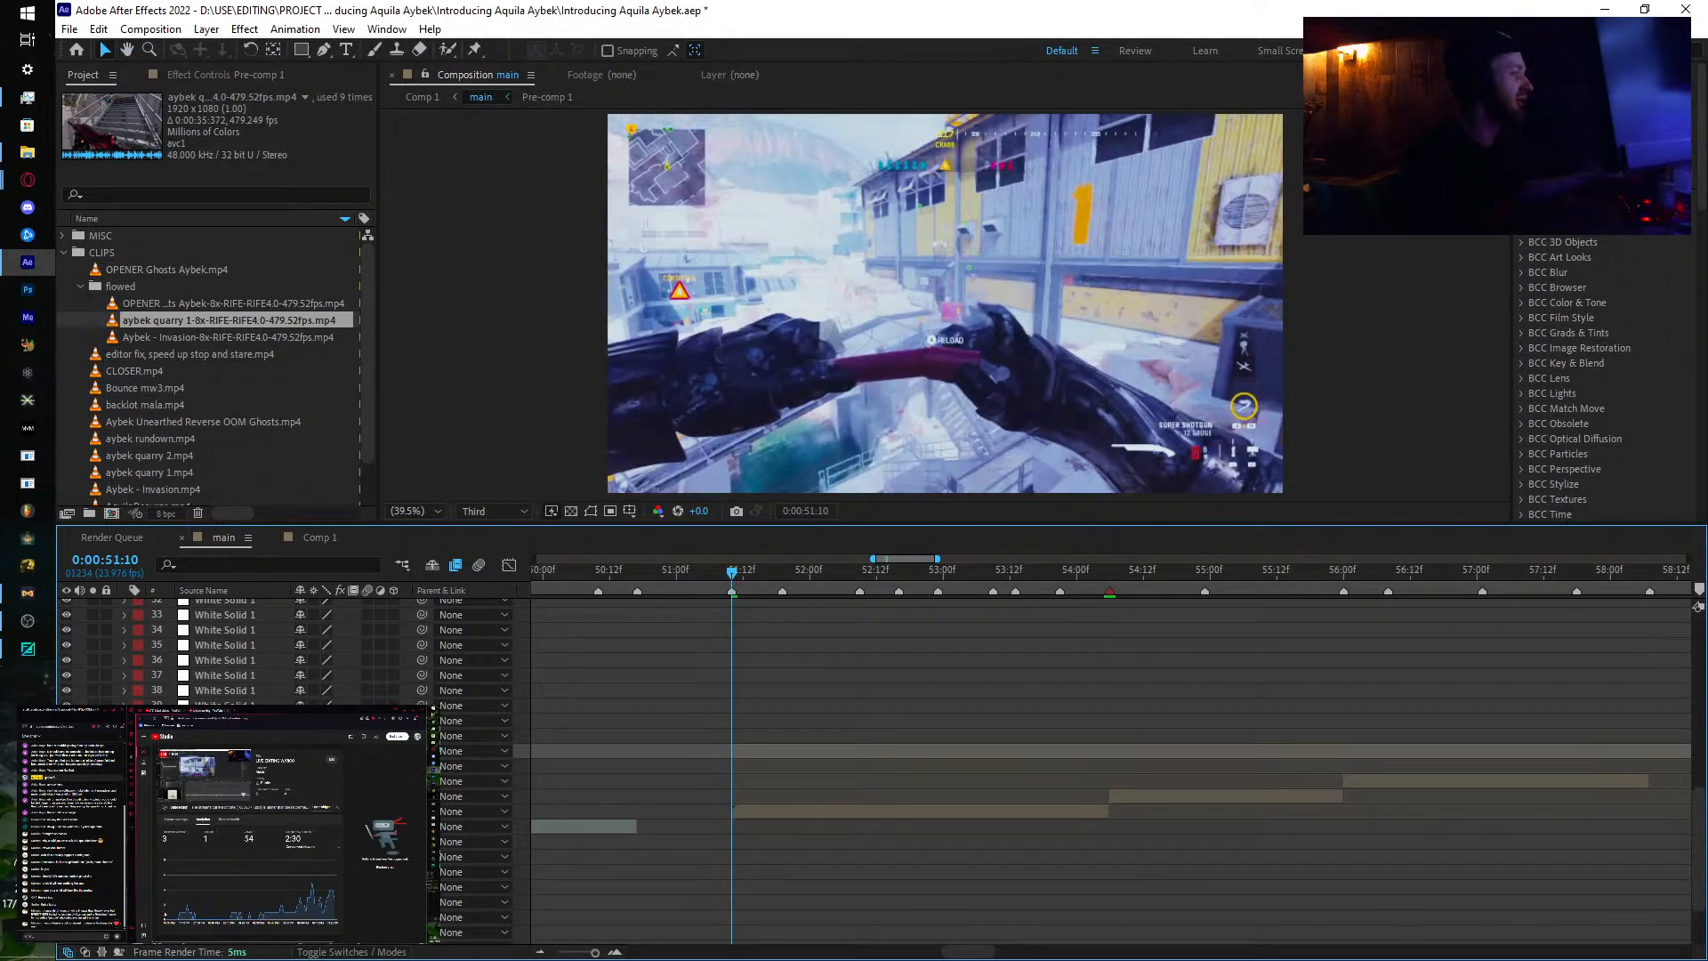
Step: Open another chat participant's YouTube channel from the live chat, view its details window and close it
{"action": "left_click", "coordinate": [119, 913]}
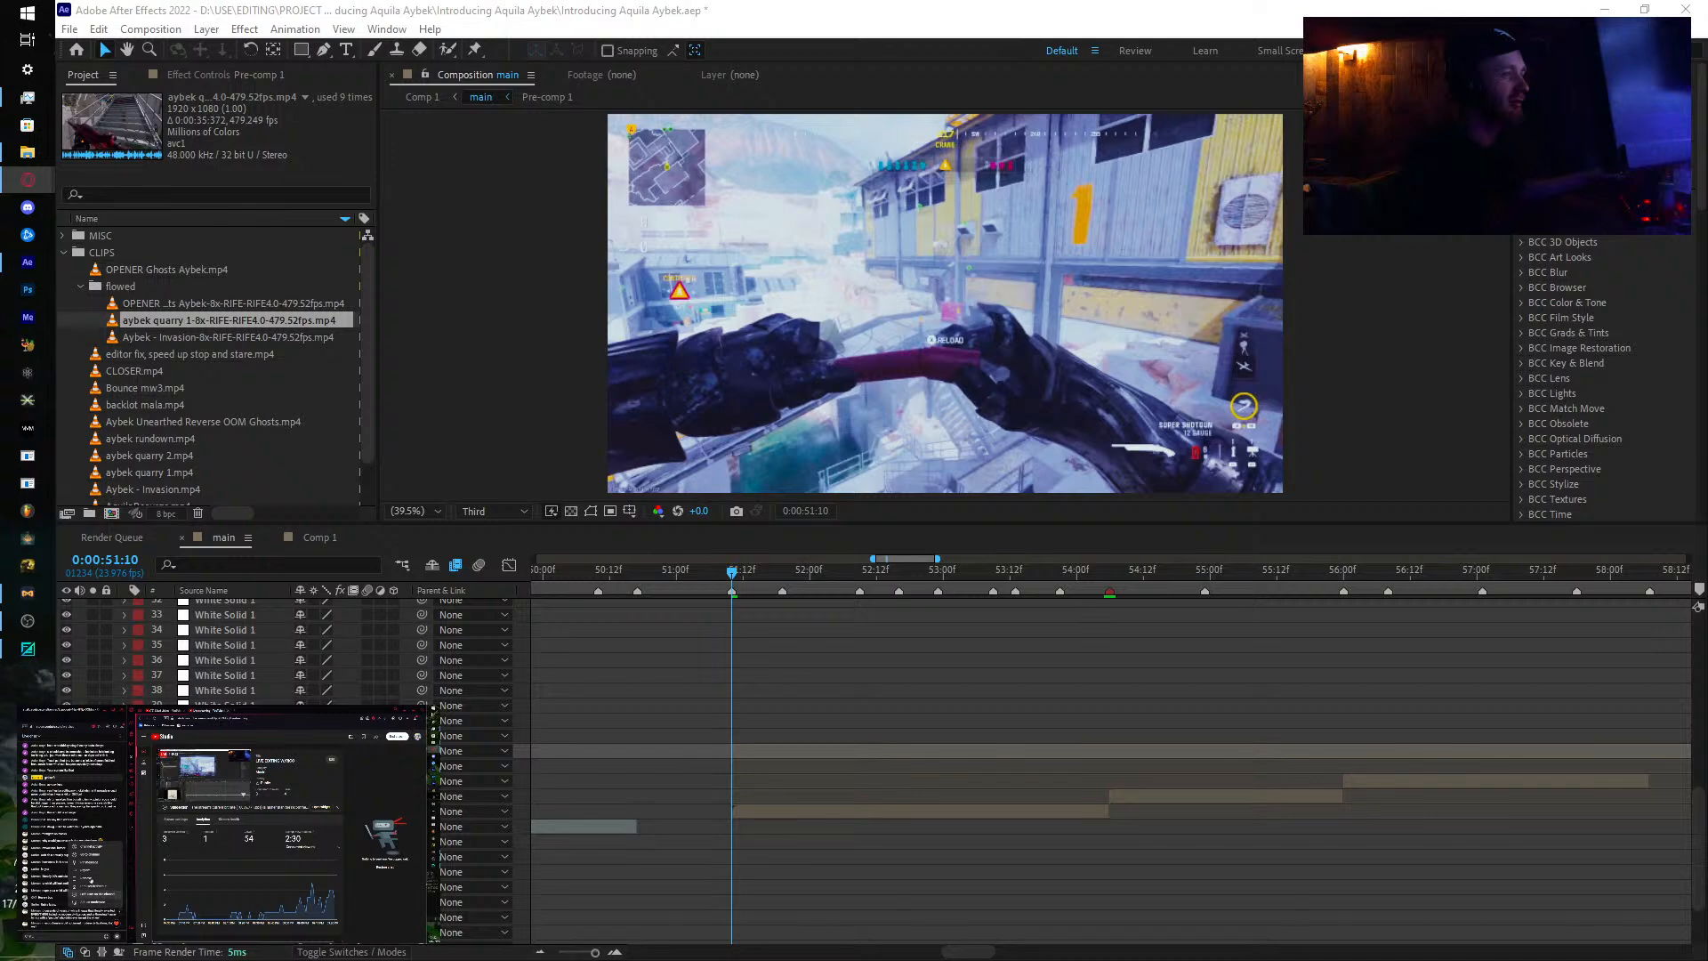
{"action": "left_click", "coordinate": [97, 856]}
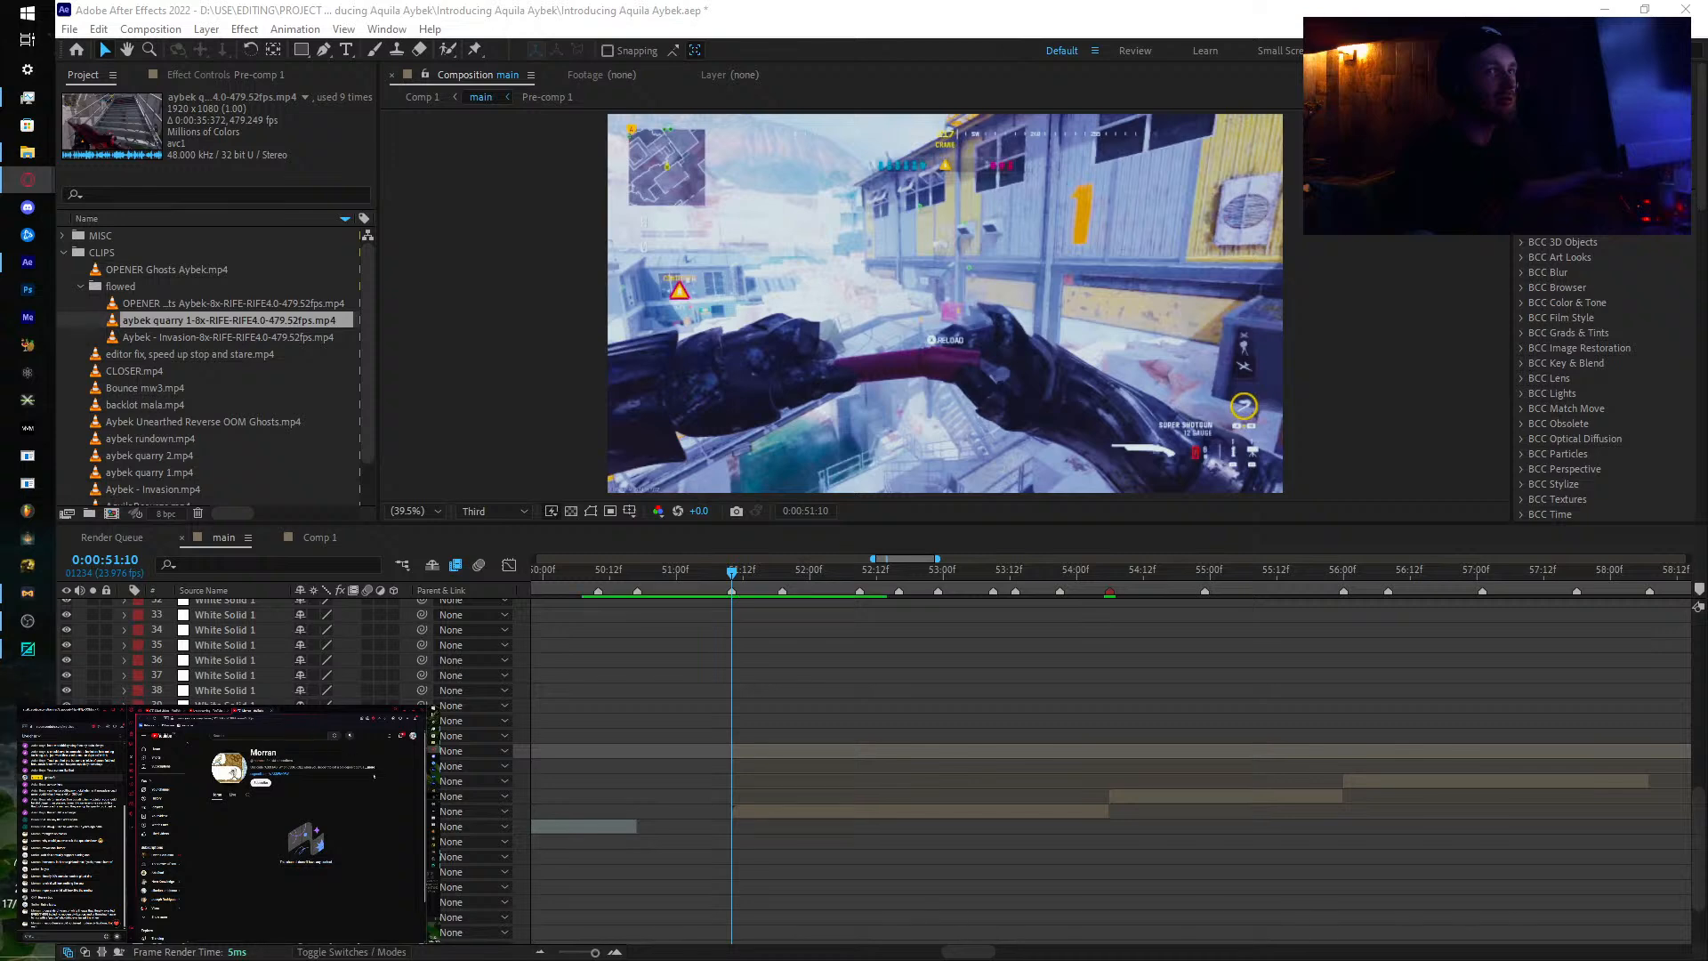
{"action": "left_click", "coordinate": [370, 769]}
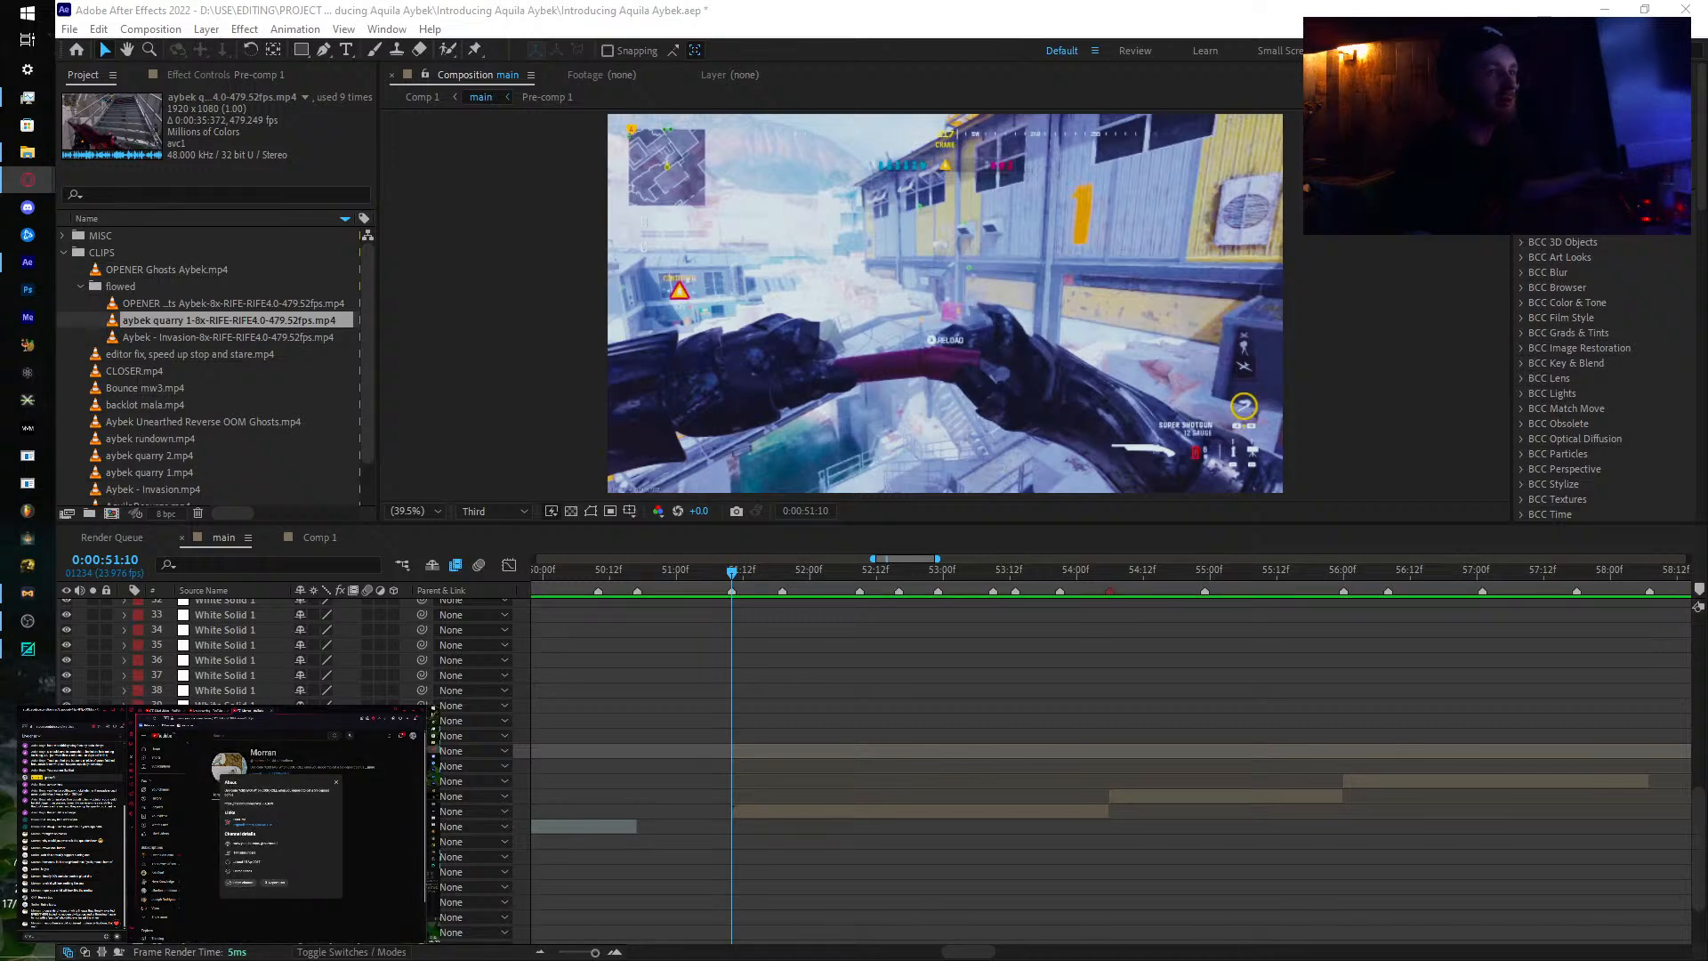
{"action": "left_click", "coordinate": [336, 782]}
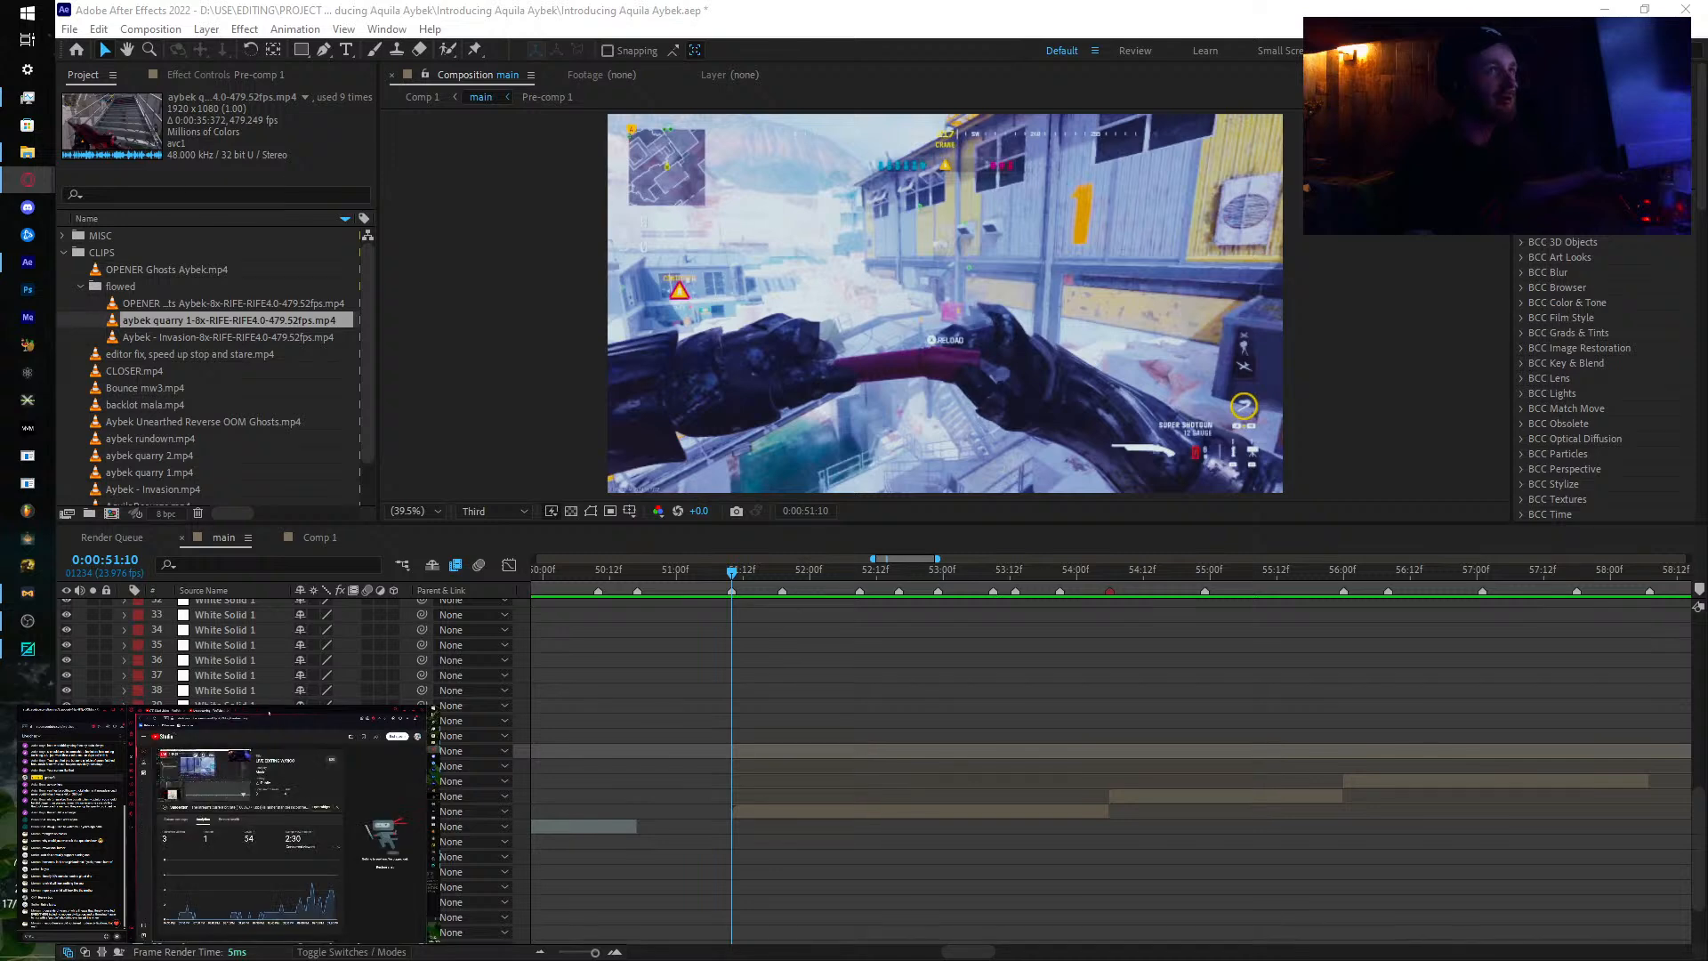
Step: Return to After Effects and paste the copied S_DissolveShake and Exposure effects onto the first Pre-comp 1 segment at 0:00:51:09
{"action": "left_click", "coordinate": [1201, 8]}
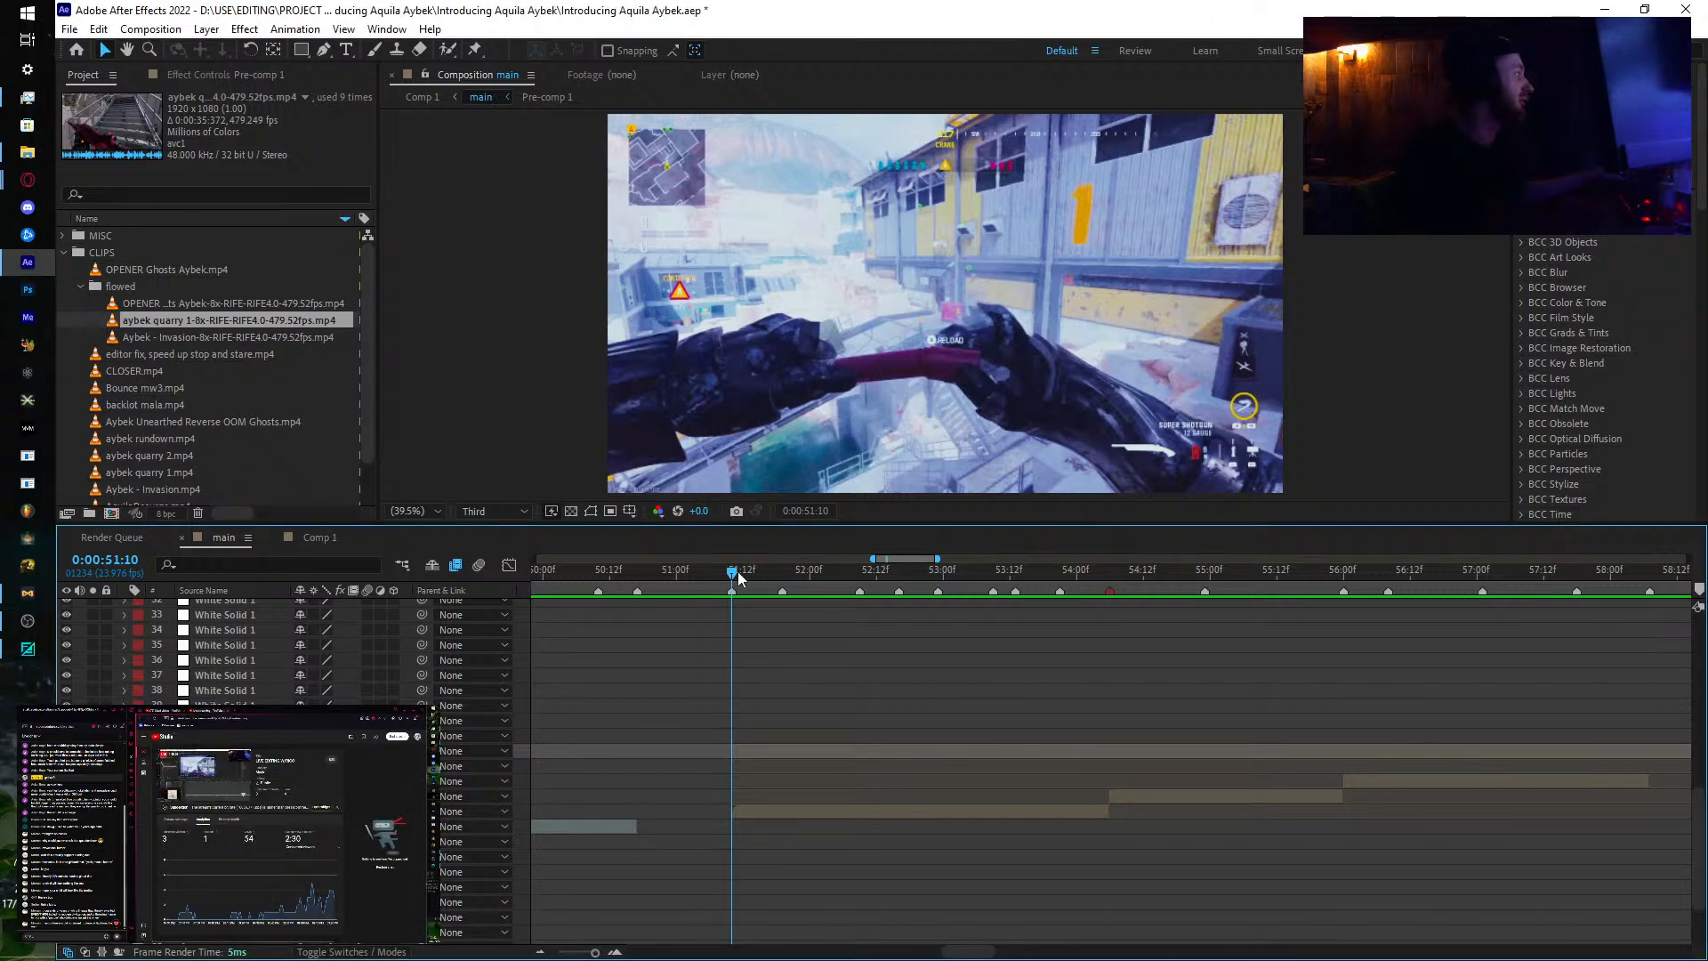
{"action": "left_click_drag", "start_coordinate": [739, 571], "coordinate": [726, 574]}
{"action": "left_click", "coordinate": [785, 809]}
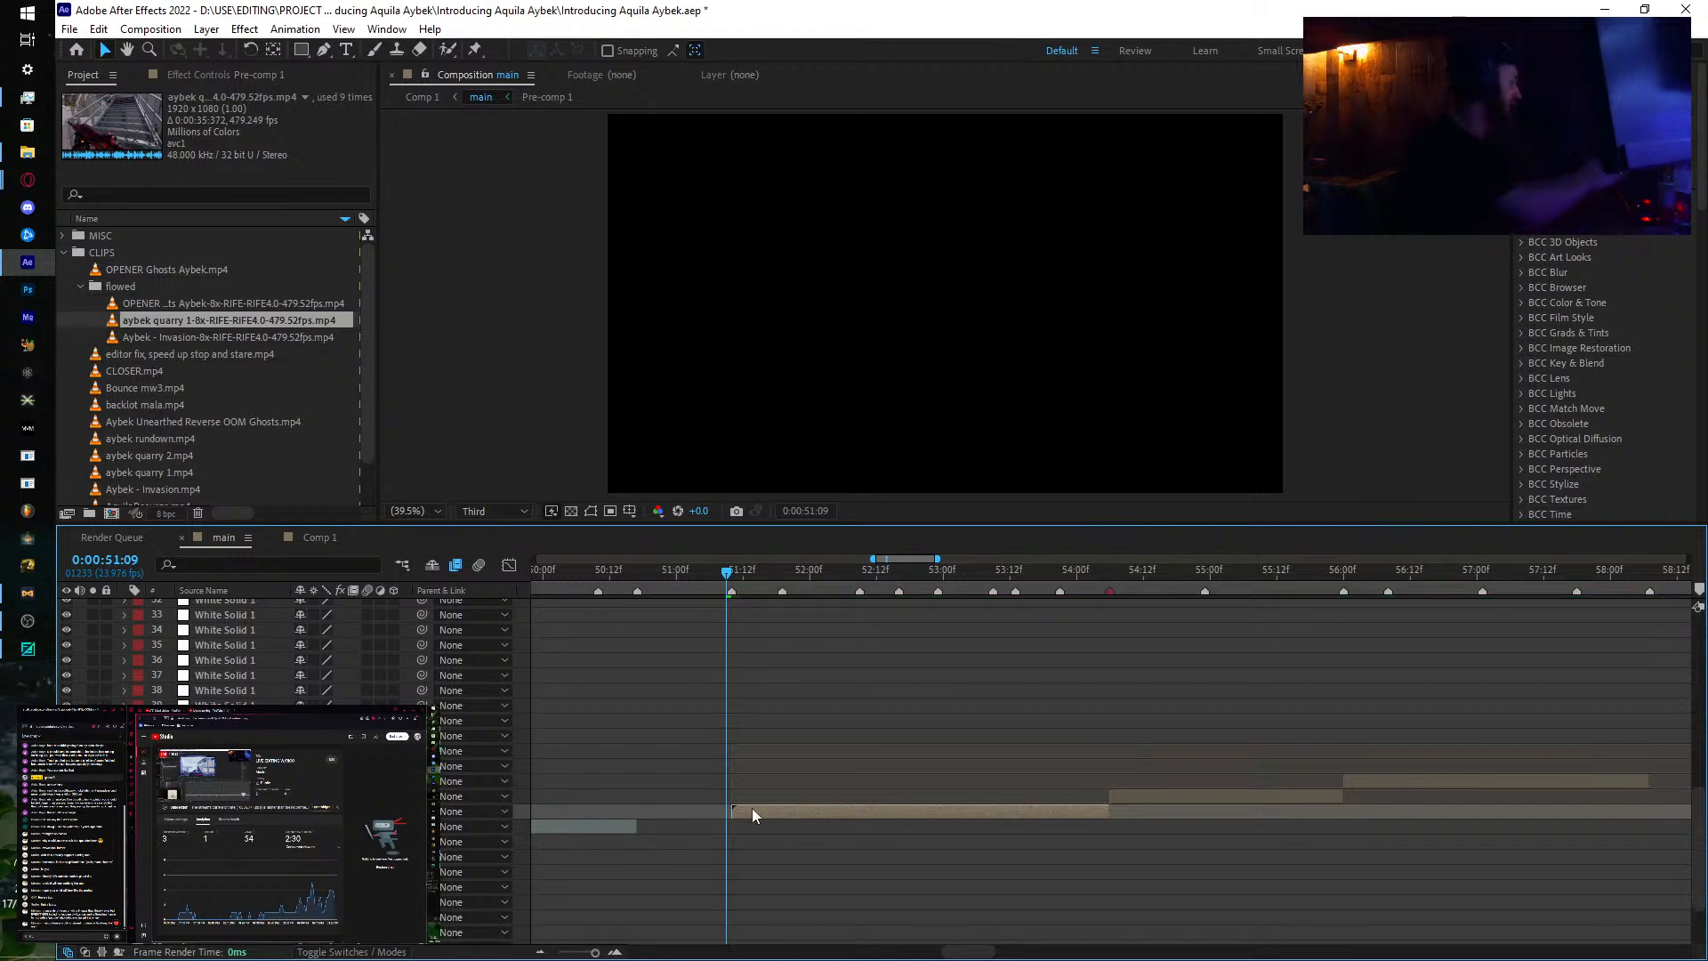
{"action": "key", "text": "ctrl+v"}
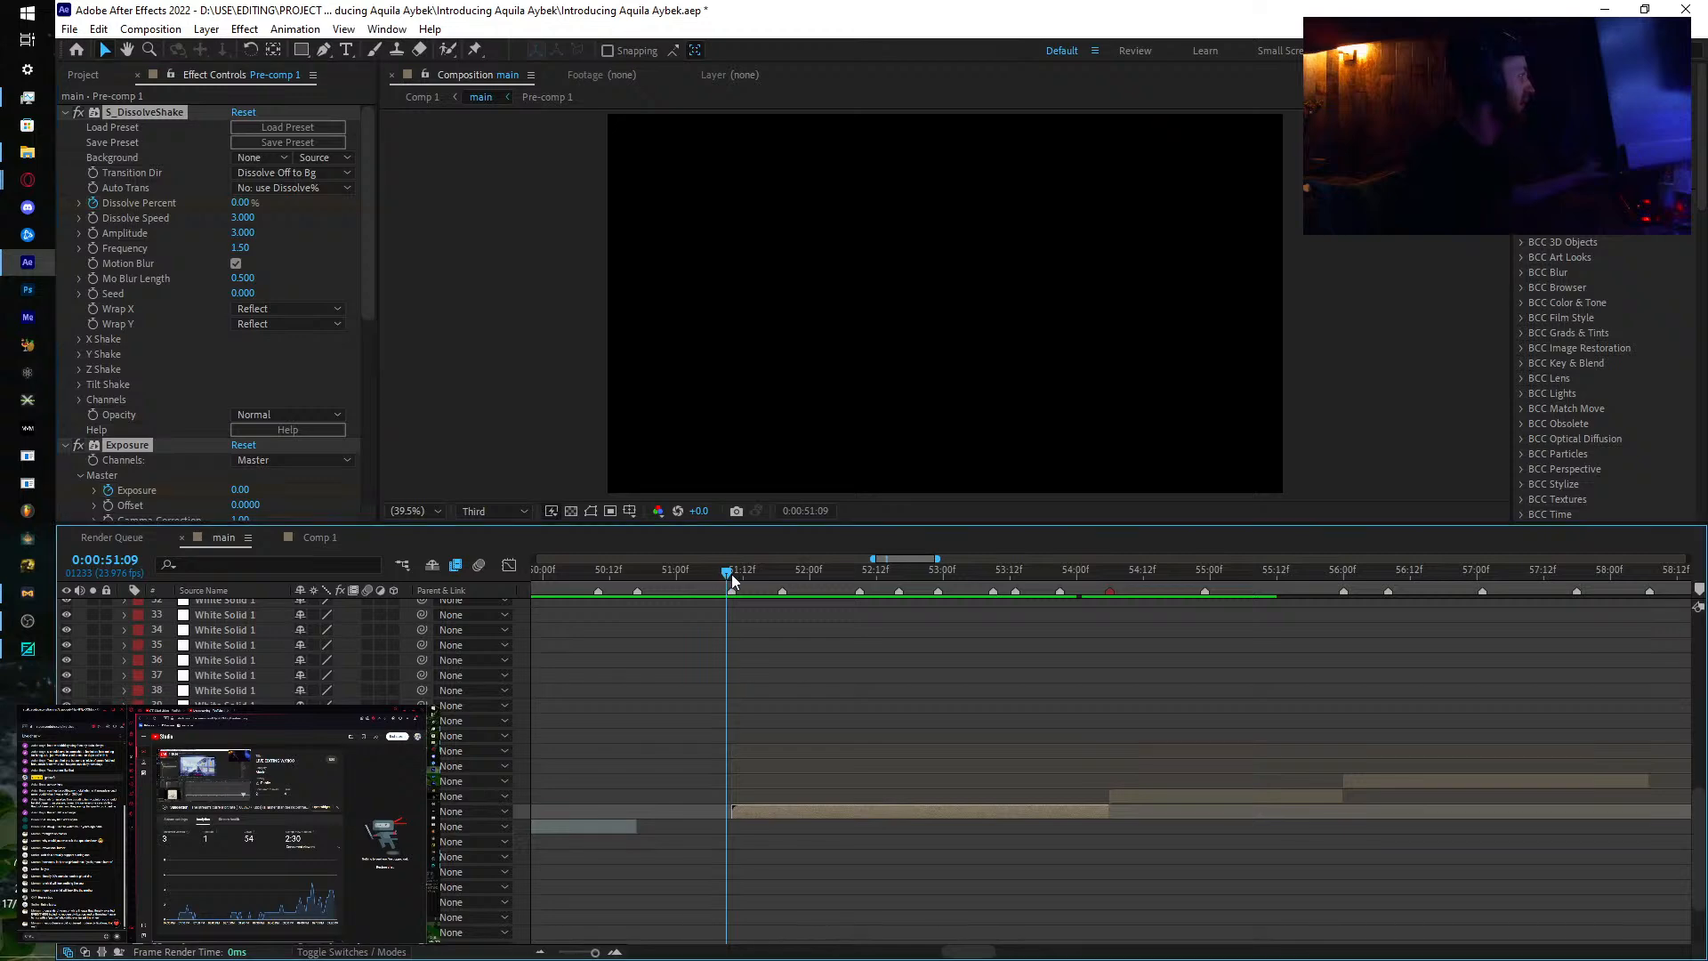
Step: Paste the S_DissolveShake and Exposure effects onto the second Pre-comp 1 segment at 0:00:54:05 and the third at 0:00:55:23
{"action": "left_click_drag", "start_coordinate": [731, 574], "coordinate": [847, 591]}
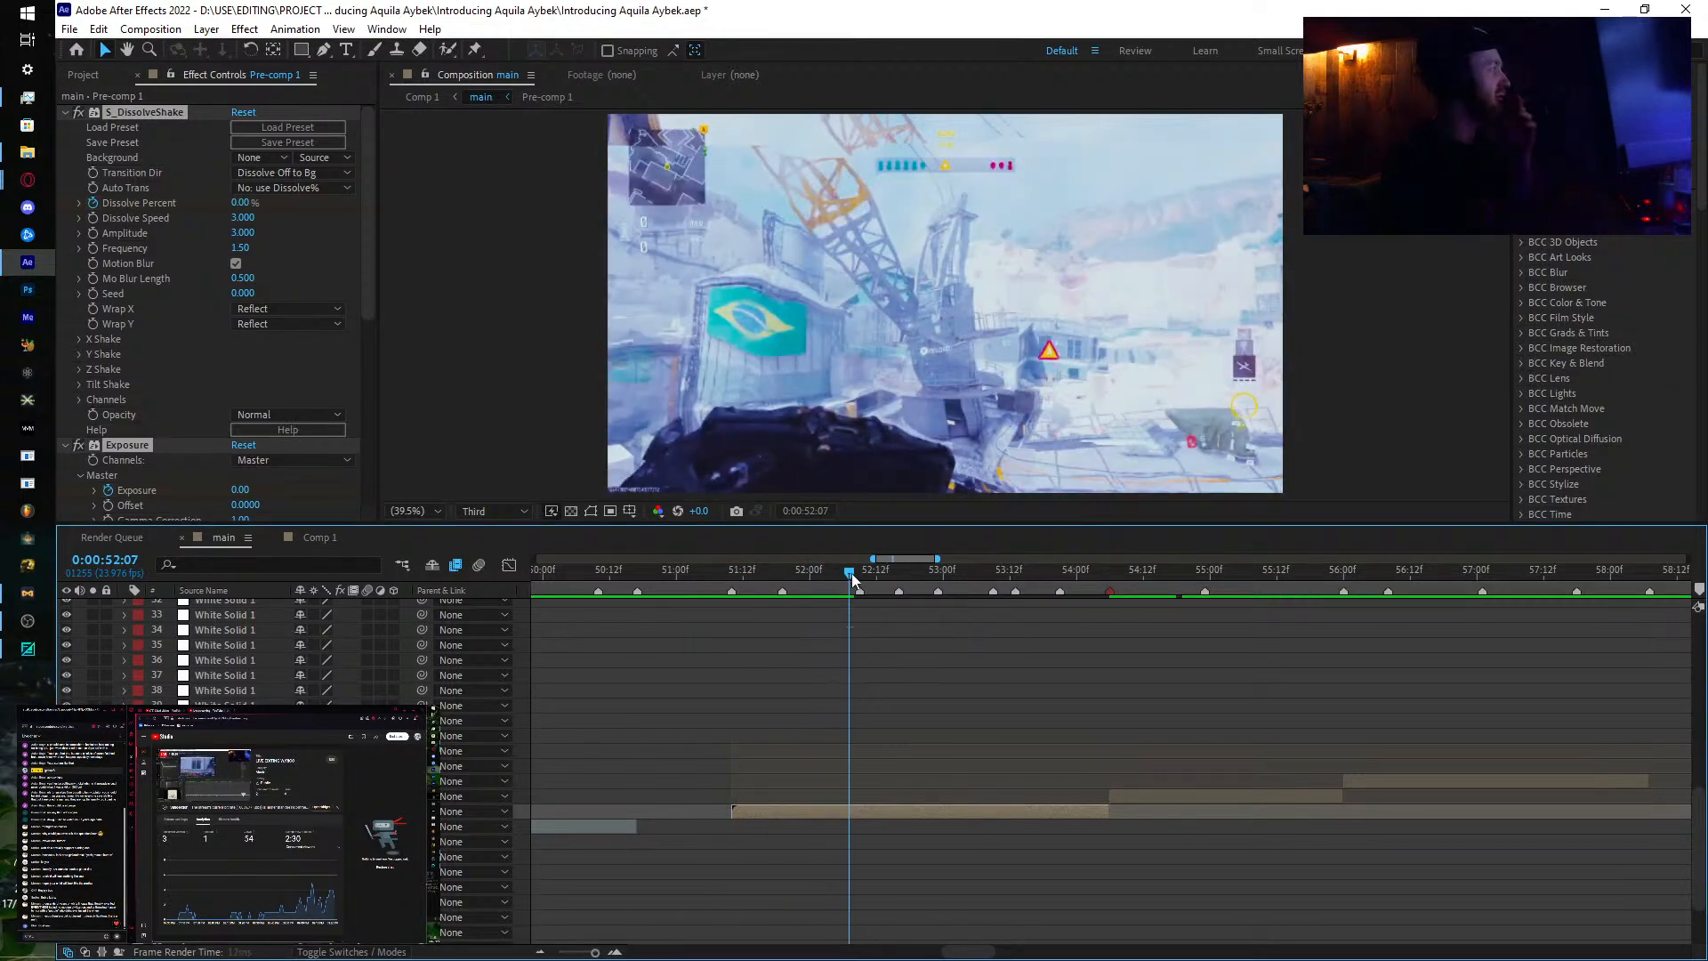
{"action": "left_click", "coordinate": [868, 577]}
{"action": "left_click_drag", "start_coordinate": [871, 583], "coordinate": [1109, 611]}
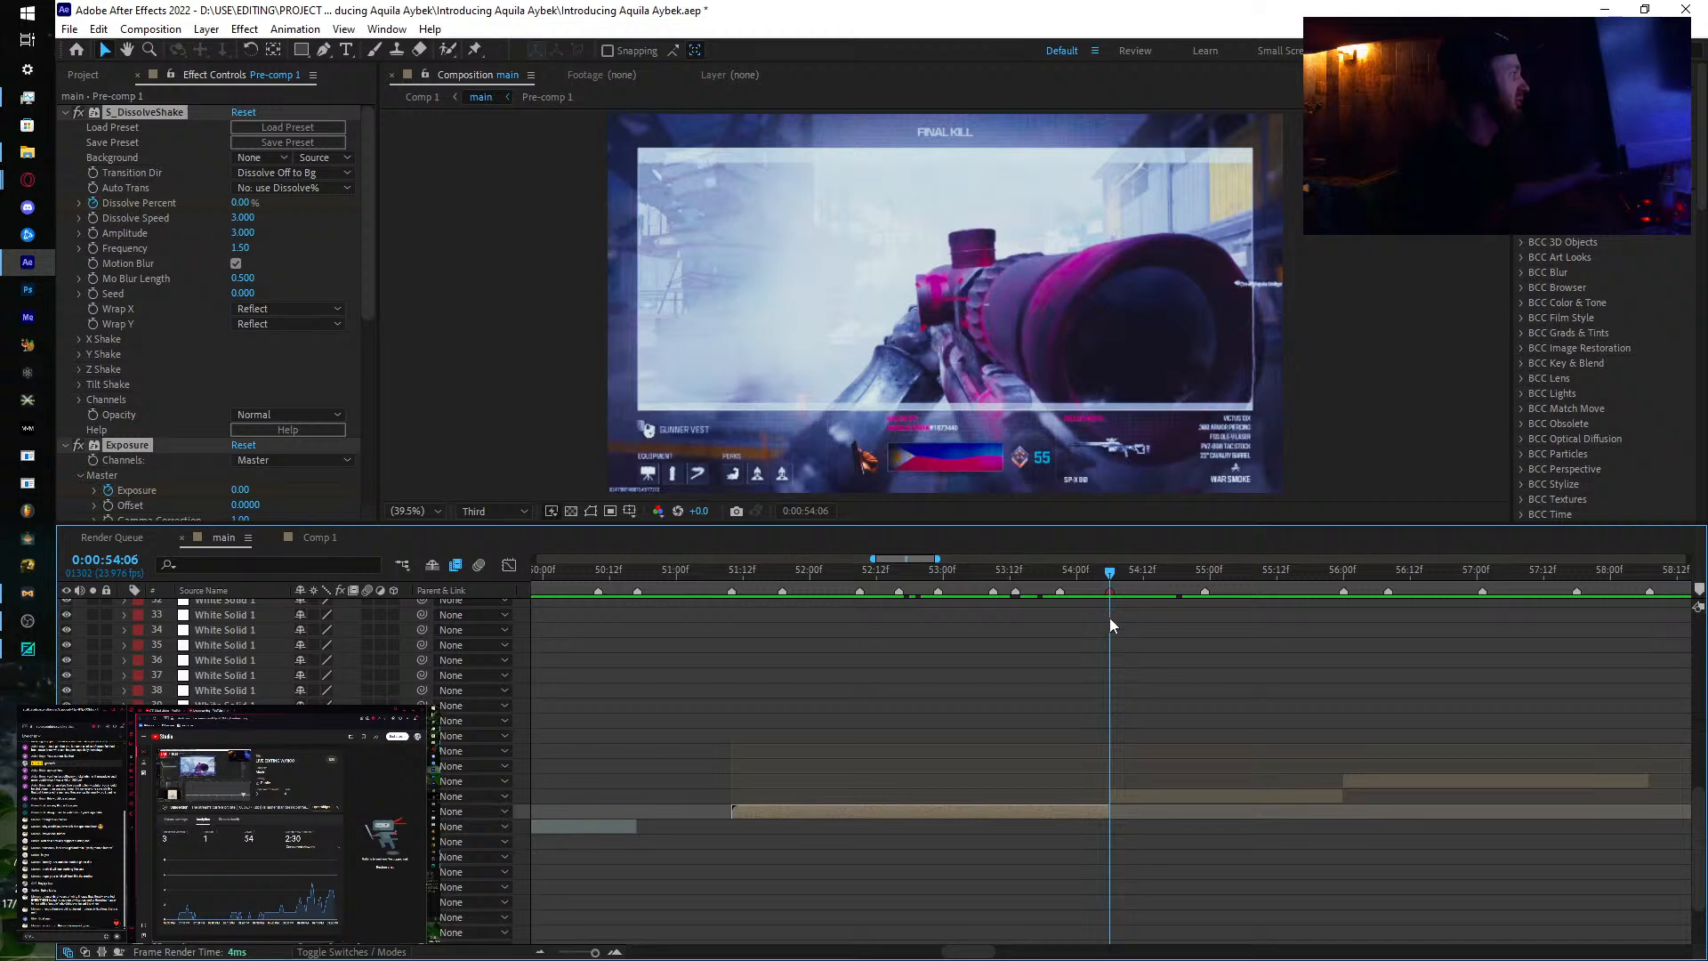
{"action": "left_click", "coordinate": [1137, 793]}
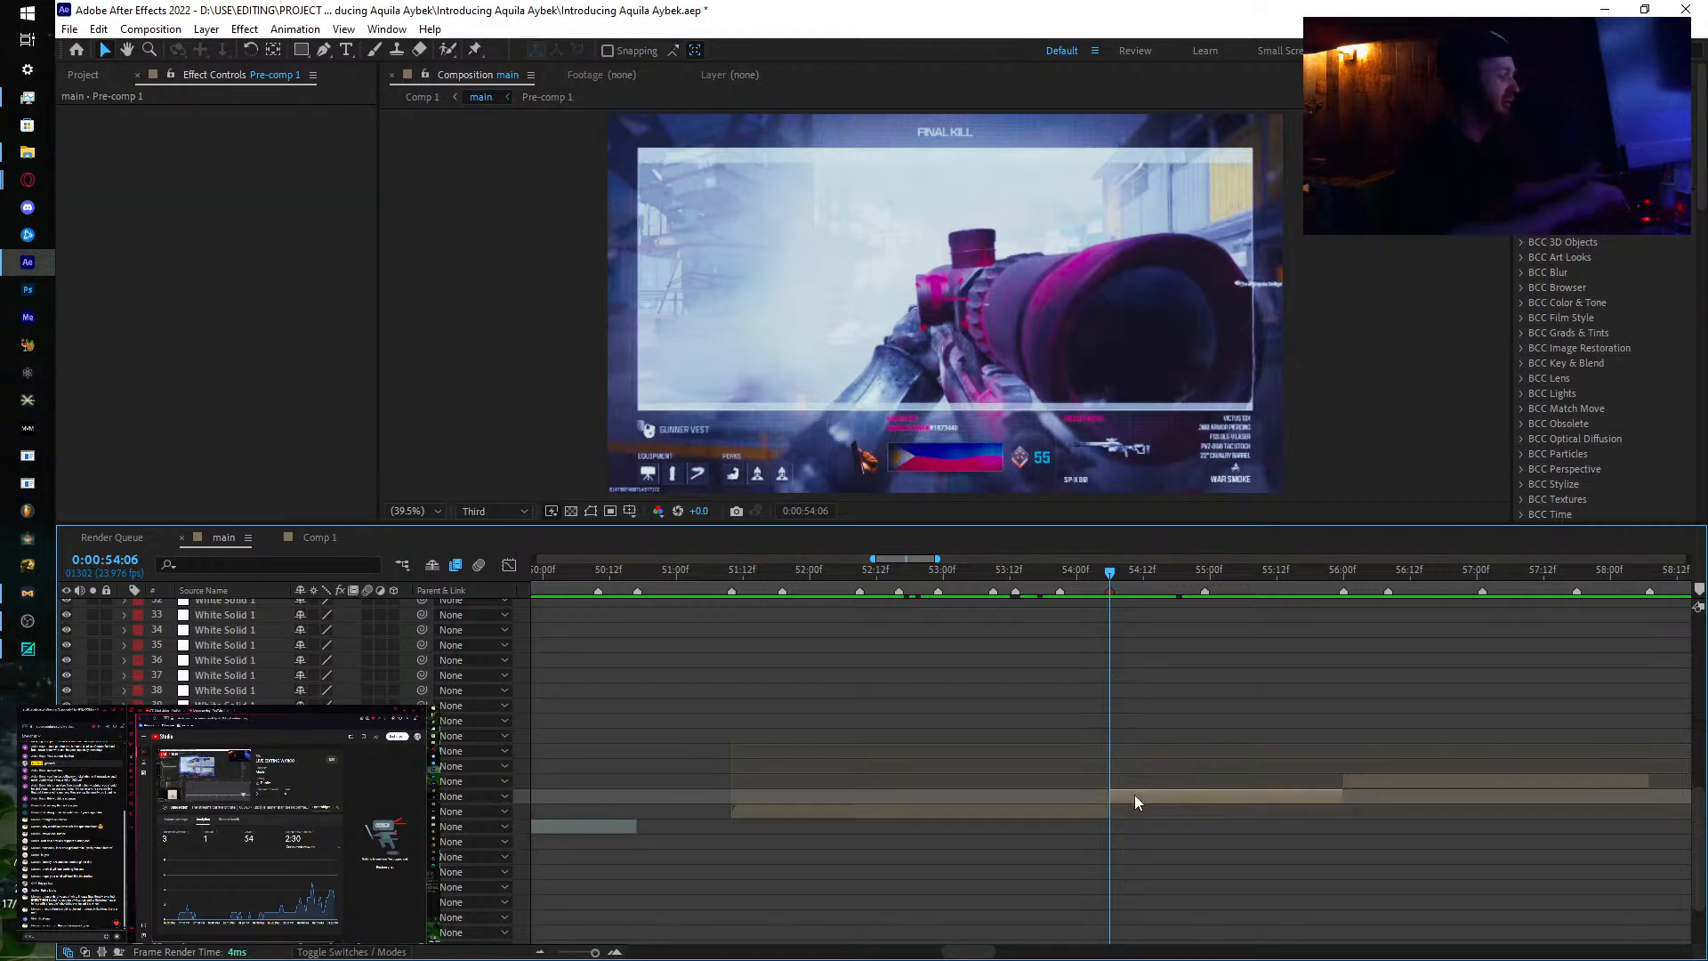
{"action": "key", "text": "Page_Up"}
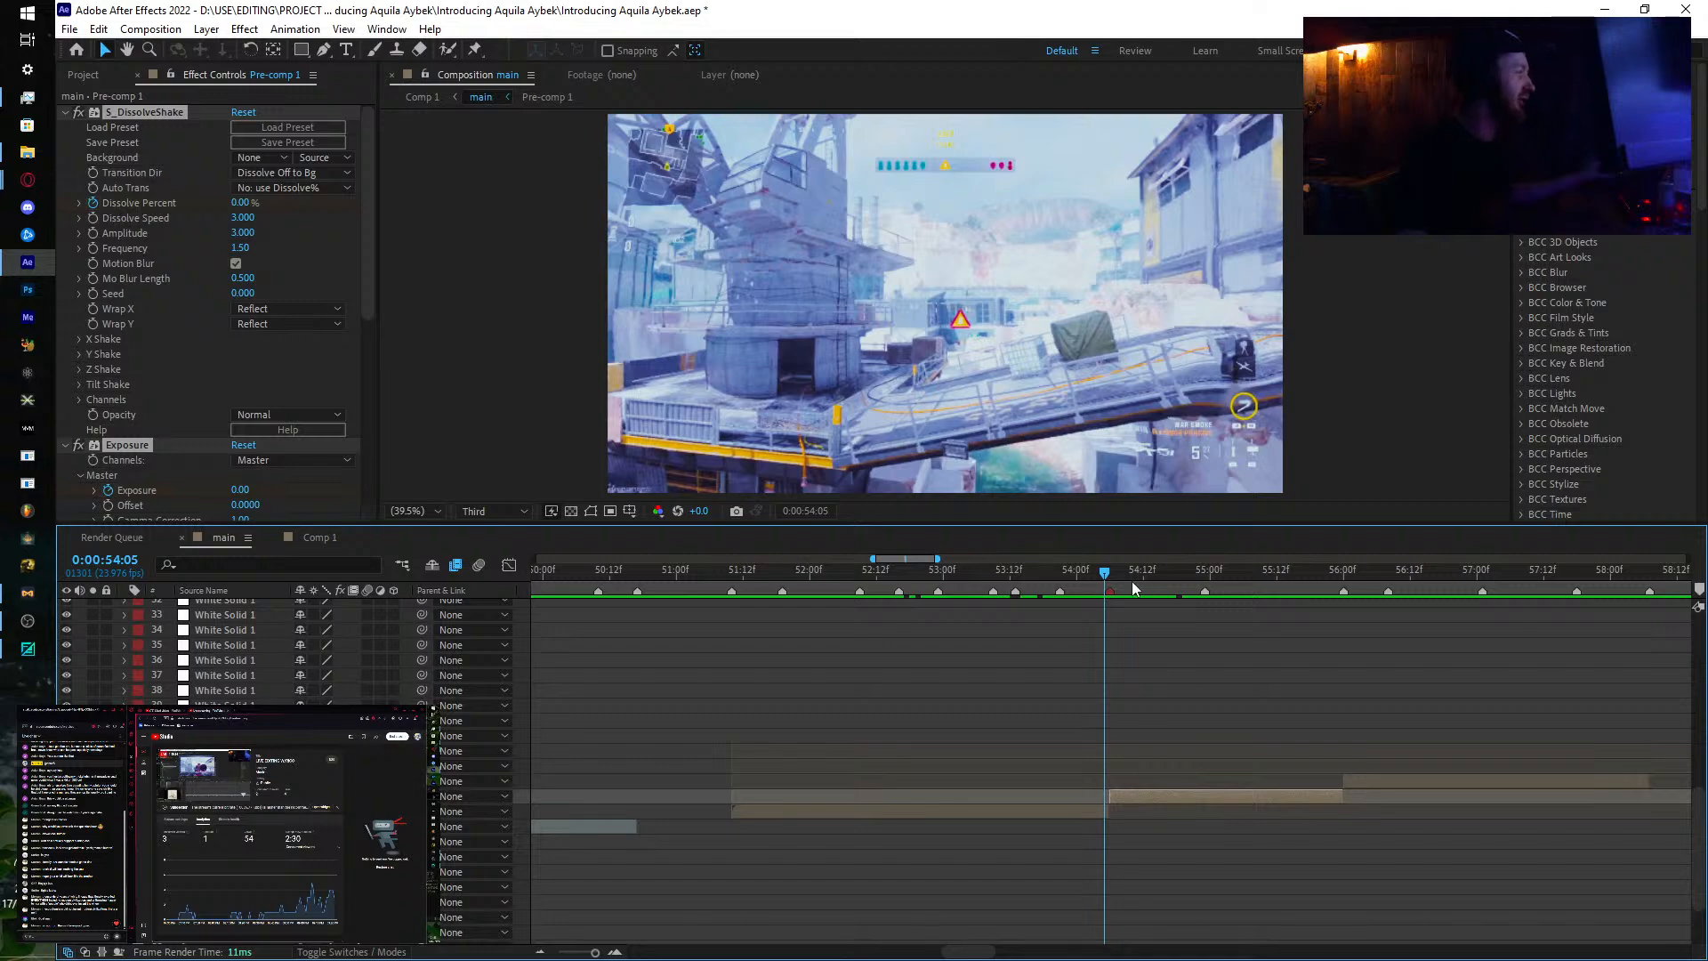
{"action": "left_click_drag", "start_coordinate": [1106, 578], "coordinate": [1339, 649]}
{"action": "left_click", "coordinate": [1368, 783]}
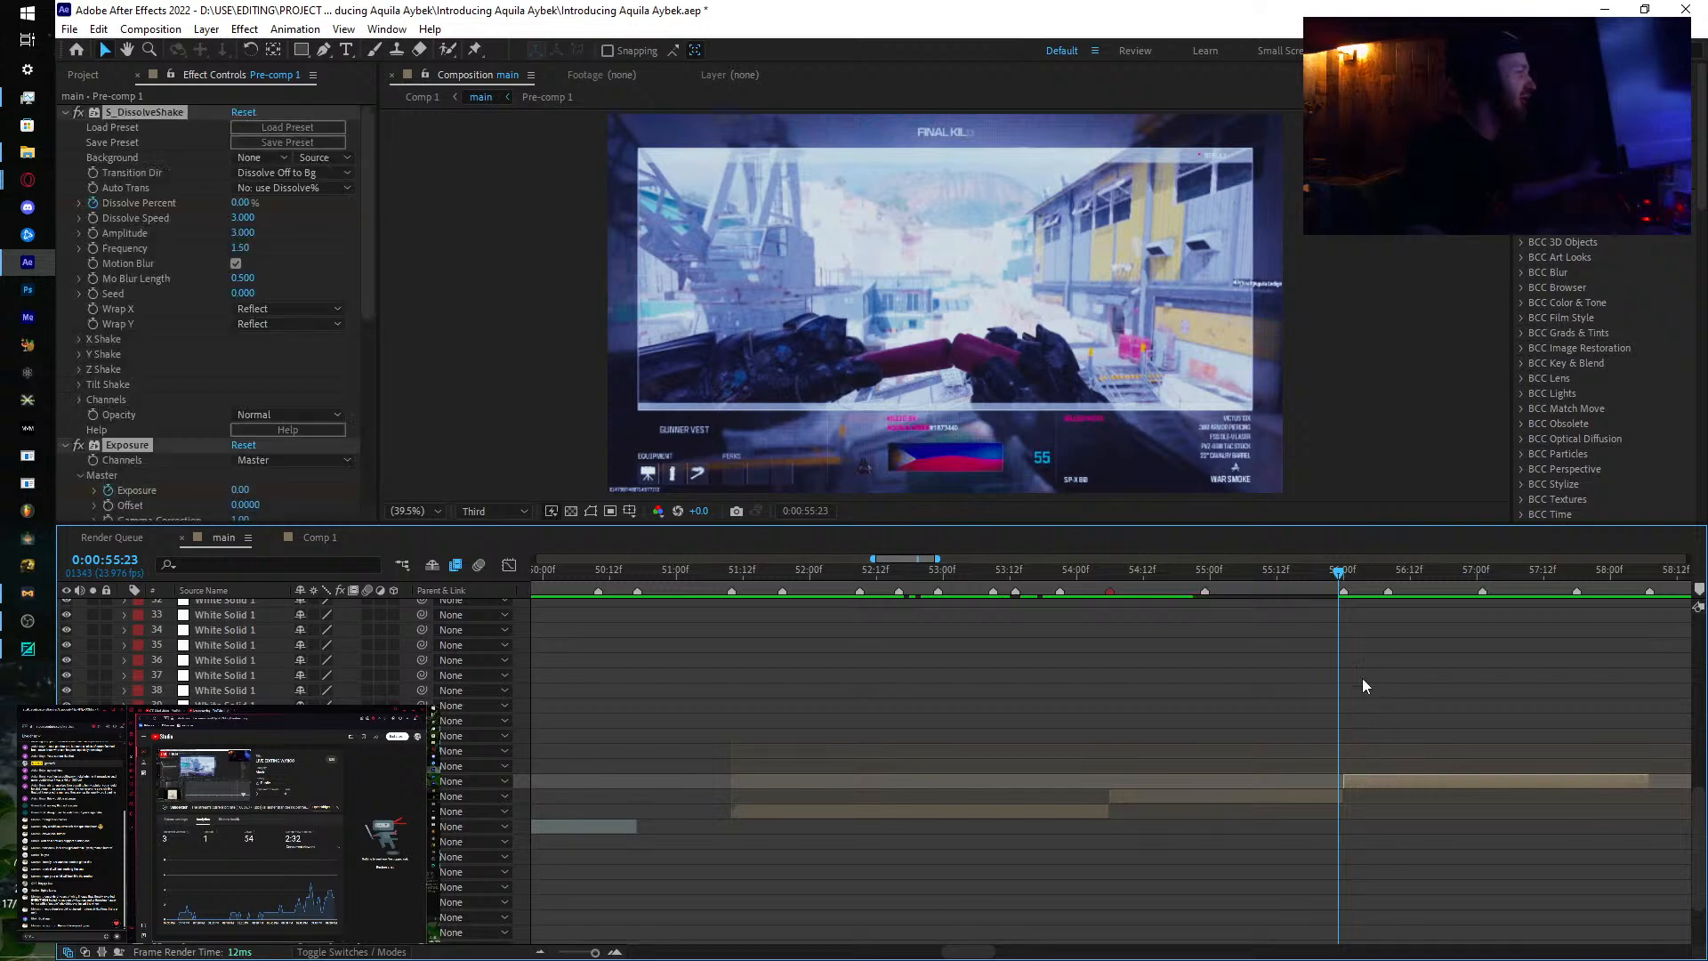
Step: At 0:00:56:00, set the third segment's S_DissolveShake Seed to 0.050 to vary its shake
{"action": "left_click_drag", "start_coordinate": [1340, 580], "coordinate": [1345, 581]}
{"action": "left_click_drag", "start_coordinate": [1256, 739], "coordinate": [874, 756]}
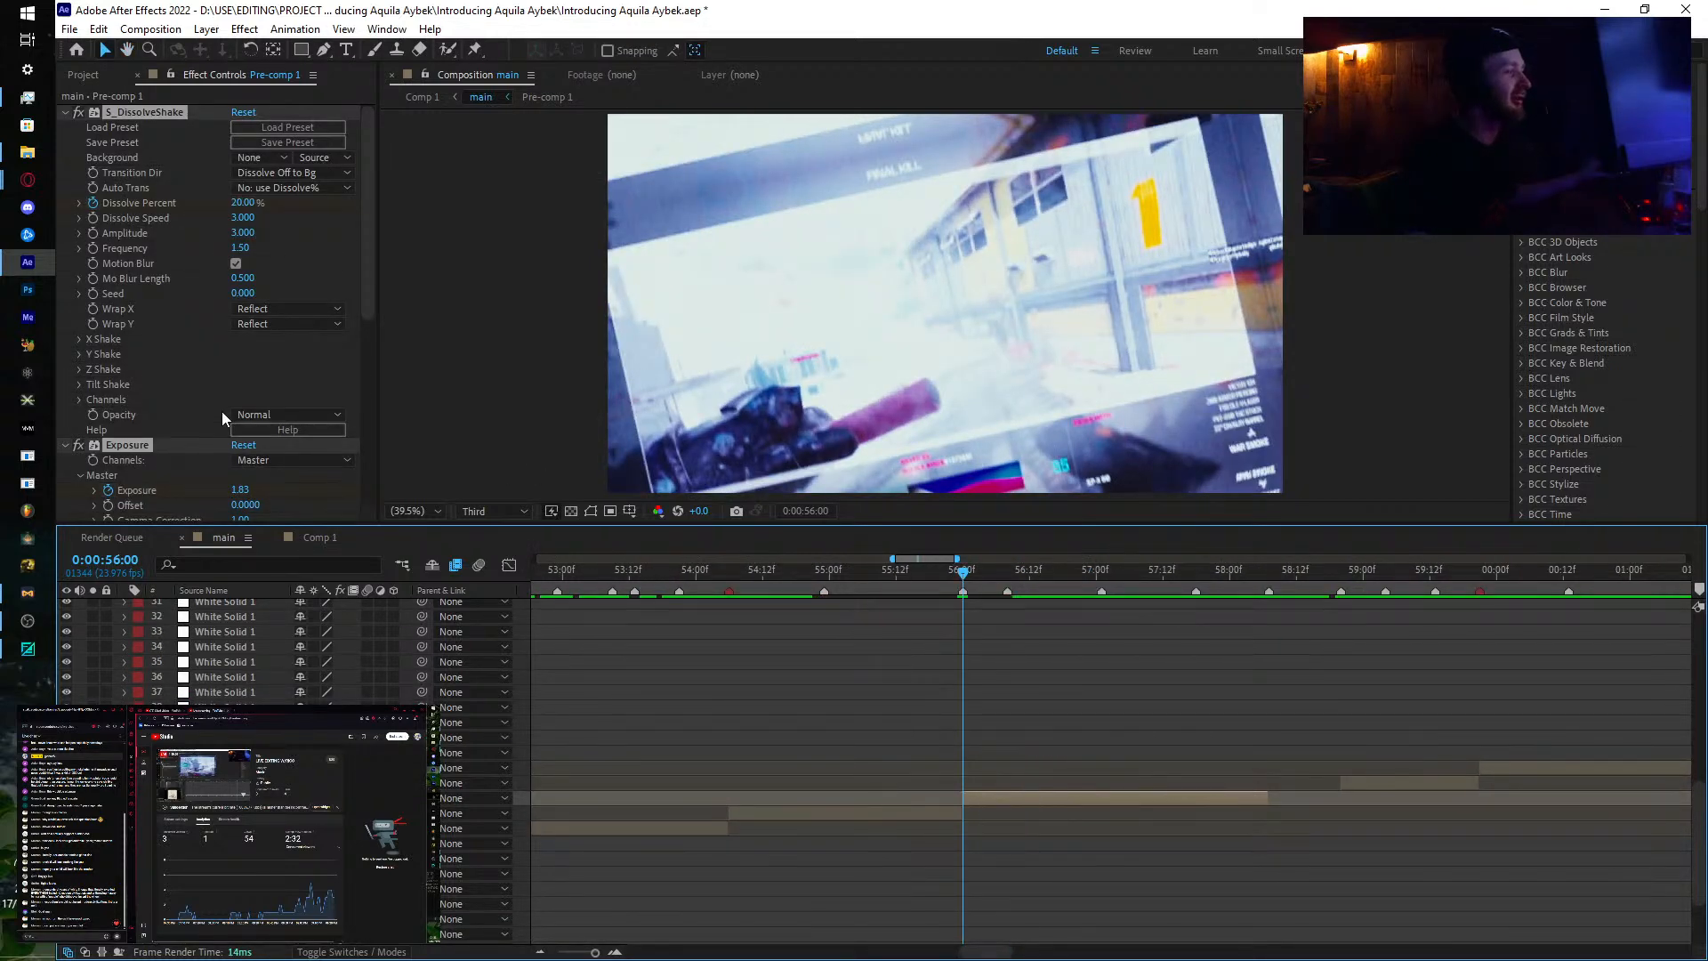
{"action": "left_click", "coordinate": [242, 278]}
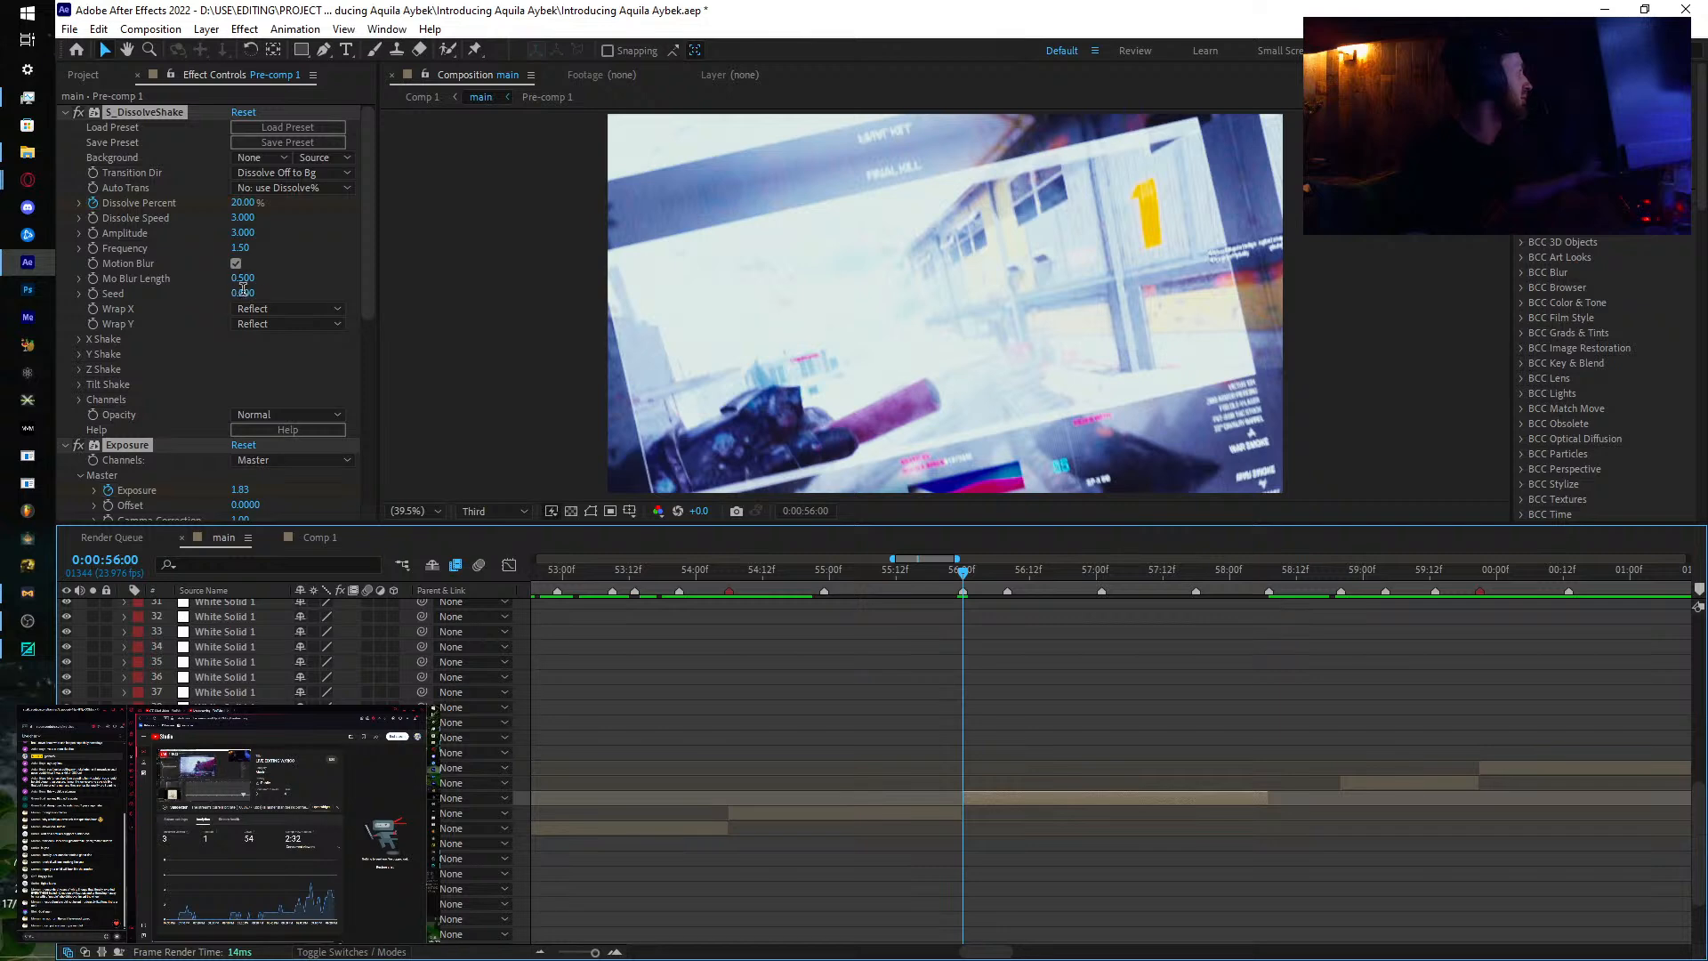
{"action": "left_click", "coordinate": [243, 291]}
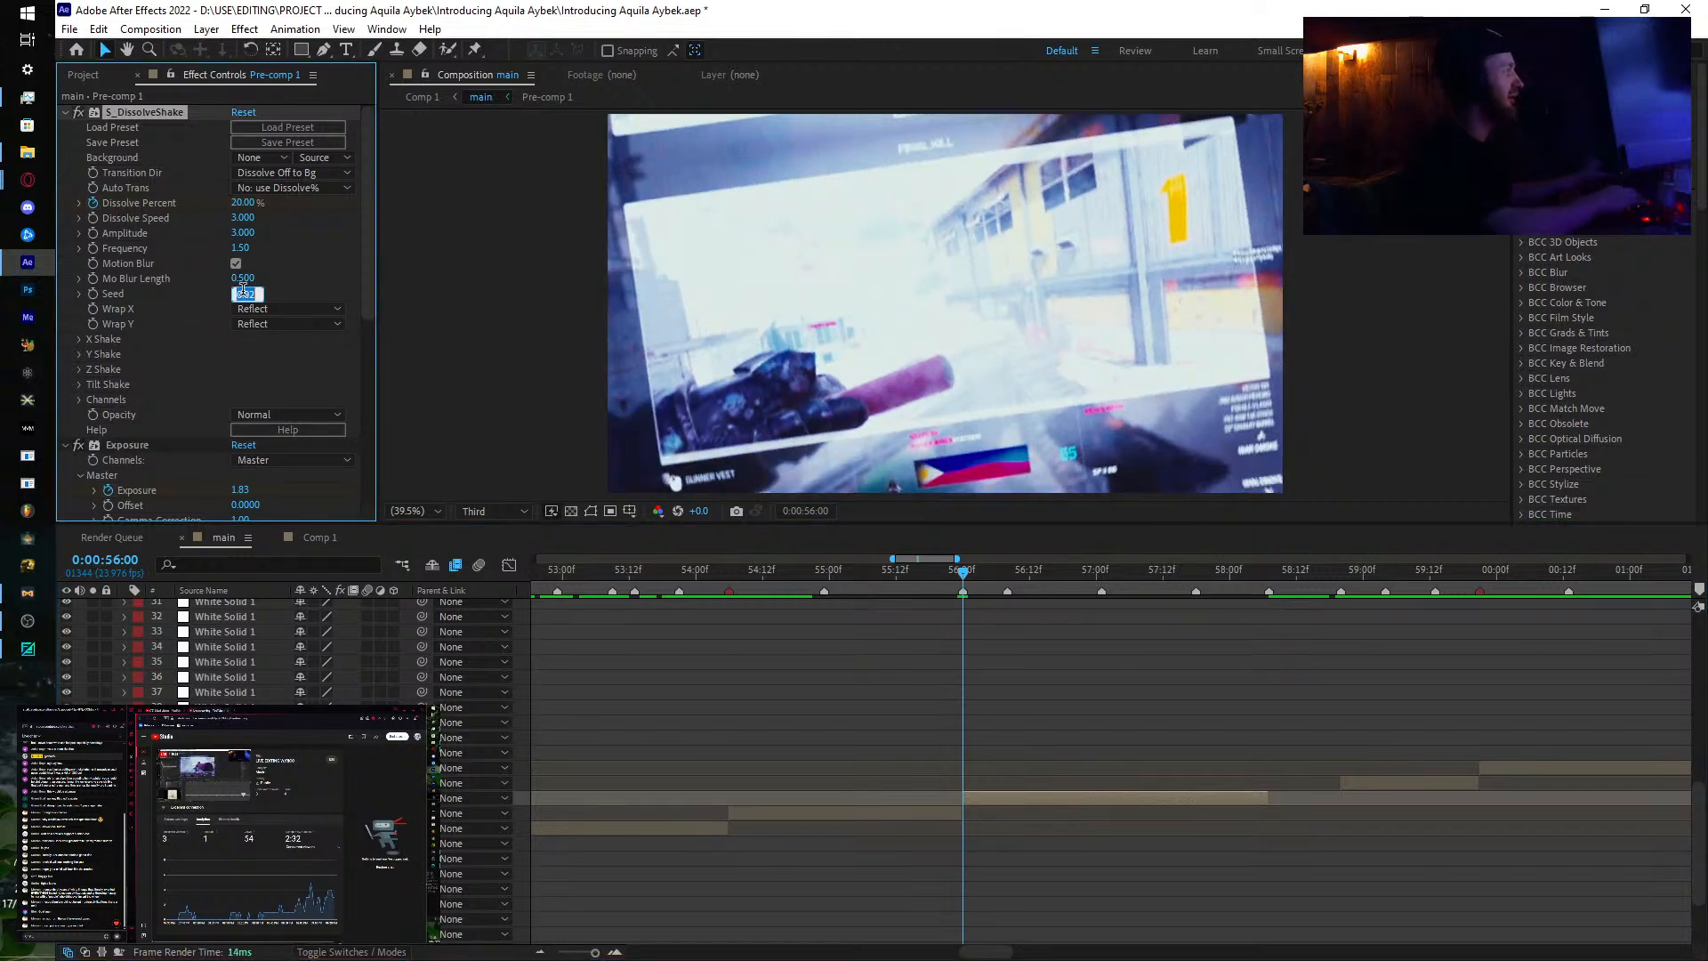
{"action": "key", "text": "Up"}
{"action": "key", "text": "Up"}
{"action": "key", "text": "Up"}
{"action": "key", "text": "Up"}
{"action": "key", "text": "Up"}
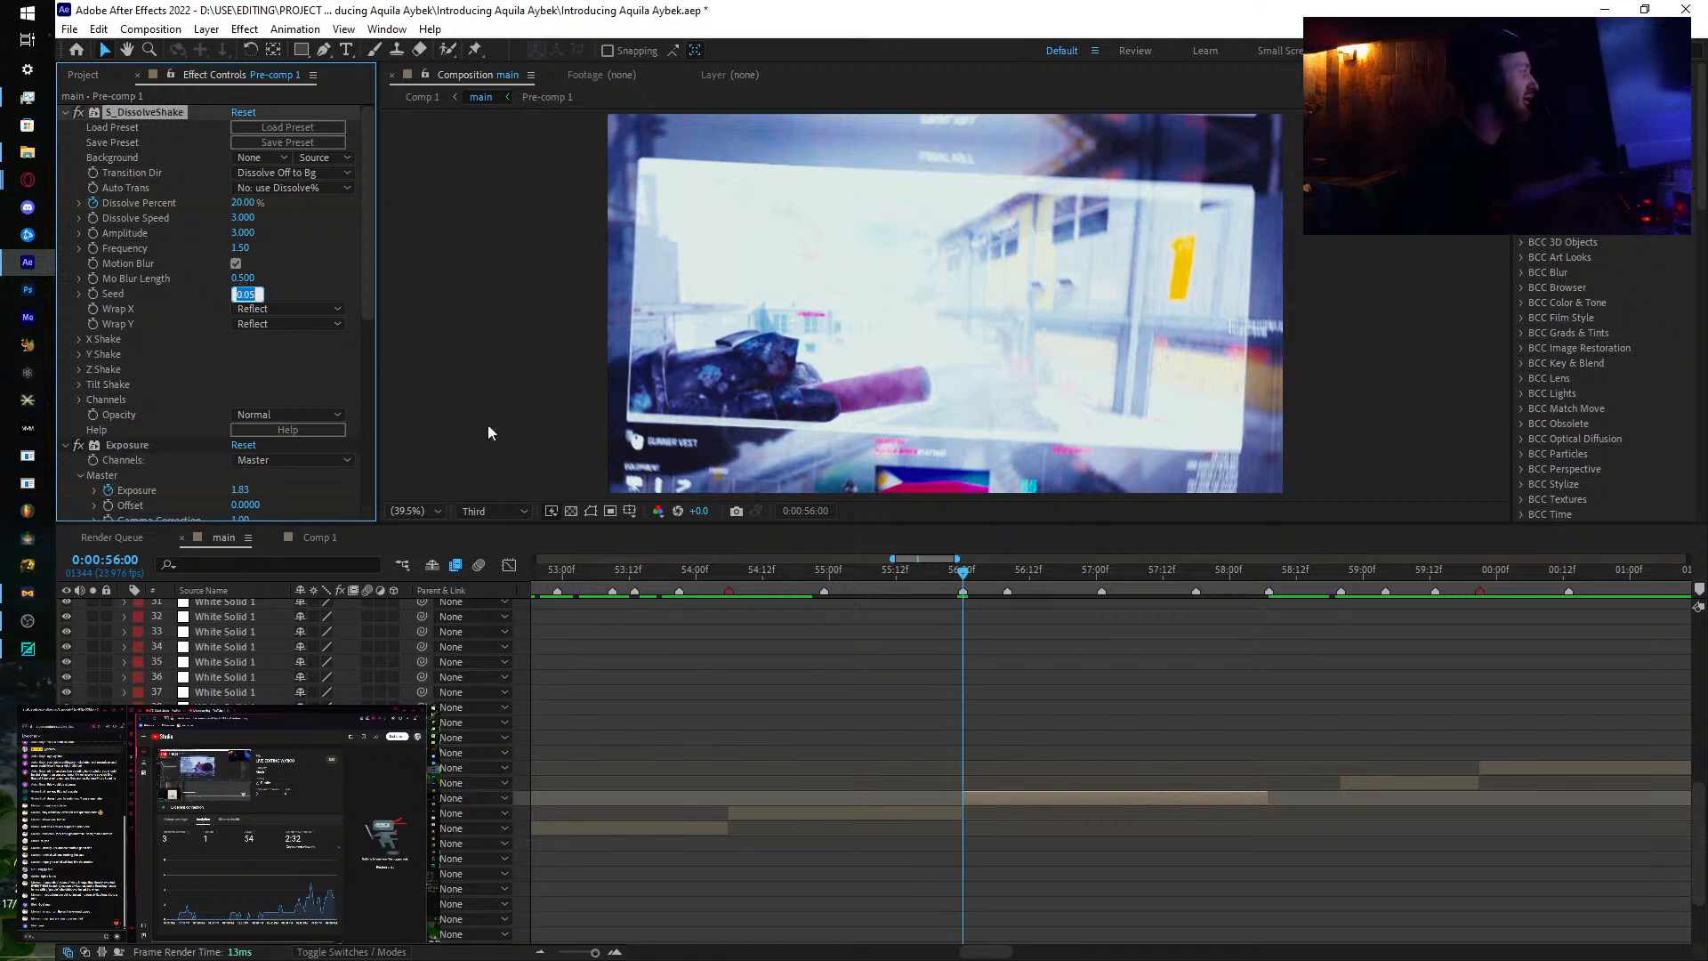
{"action": "left_click", "coordinate": [840, 724]}
Step: Paste the S_DissolveShake and Exposure effects onto the fourth Pre-comp 1 segment at 0:00:58:20 and the fifth at 0:00:59:20
{"action": "left_click_drag", "start_coordinate": [962, 571], "coordinate": [1339, 590]}
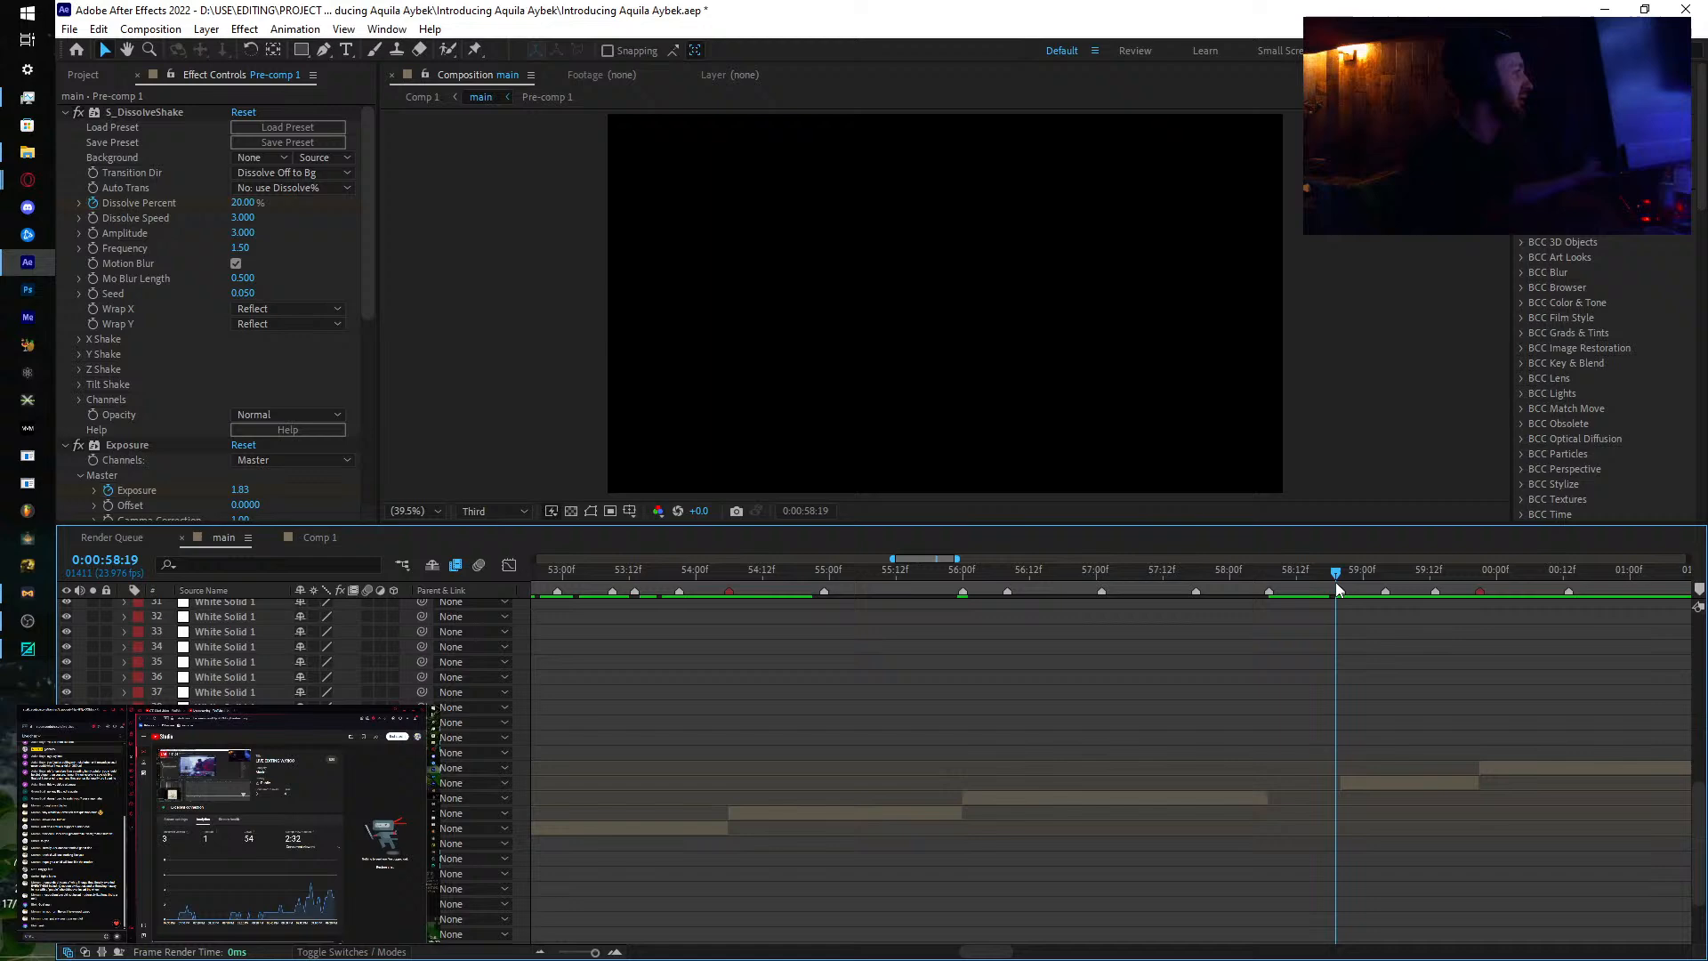
{"action": "left_click", "coordinate": [1348, 783]}
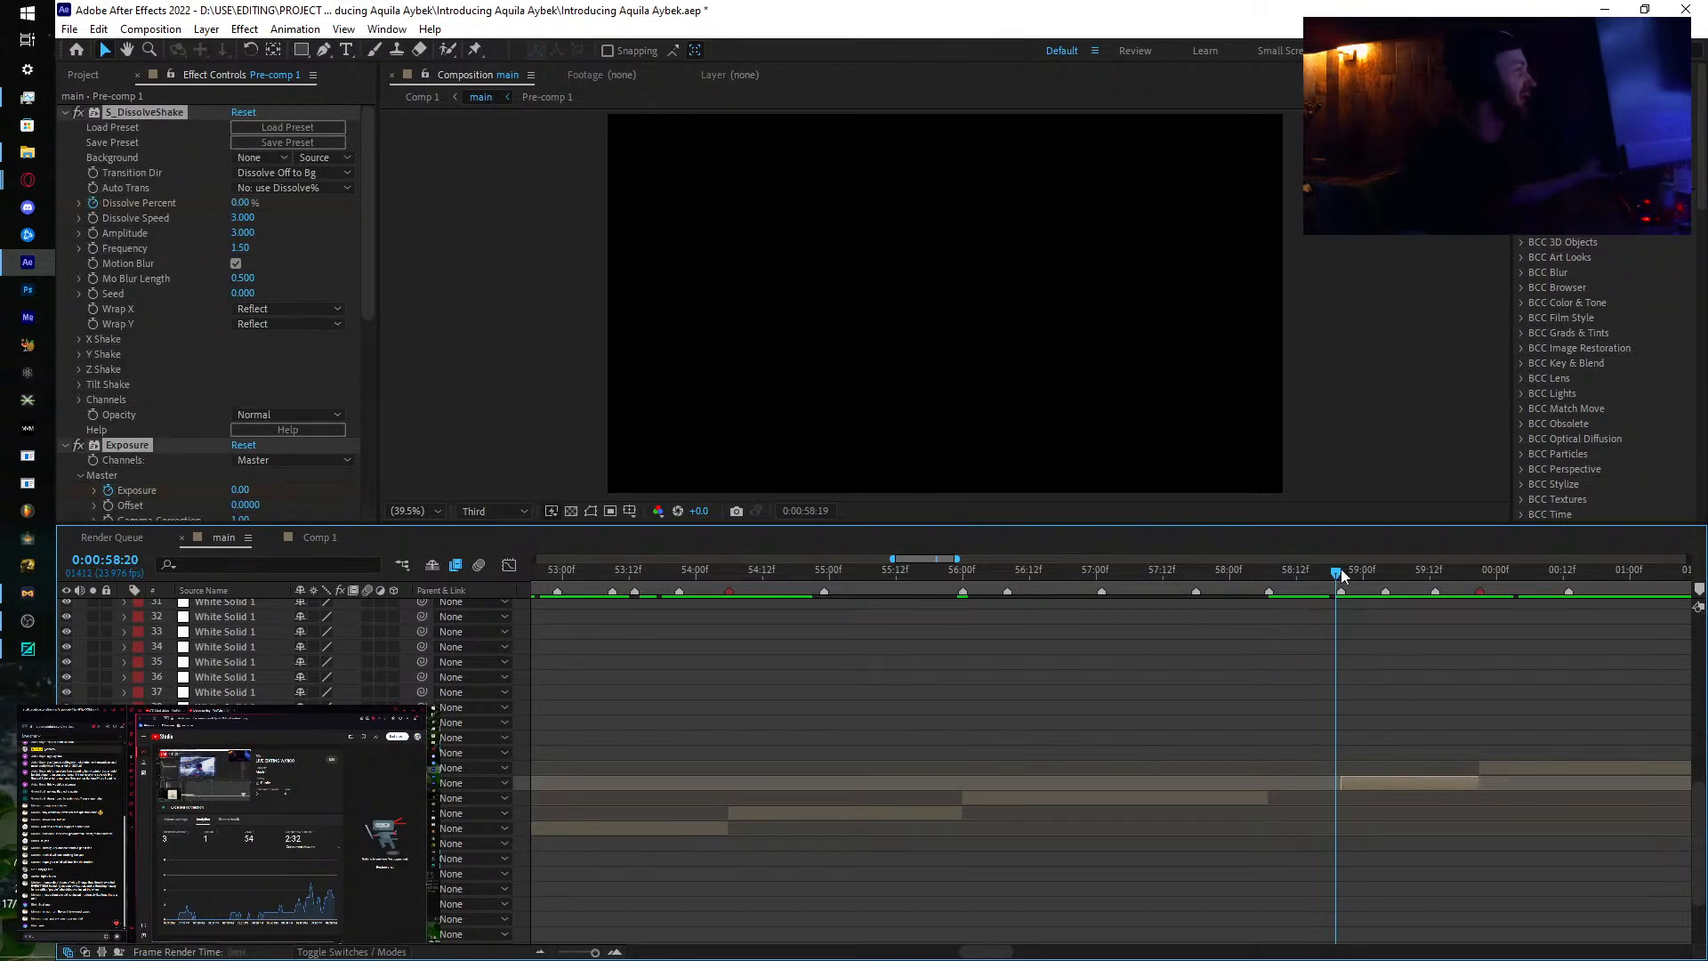
{"action": "left_click_drag", "start_coordinate": [1341, 569], "coordinate": [1478, 580]}
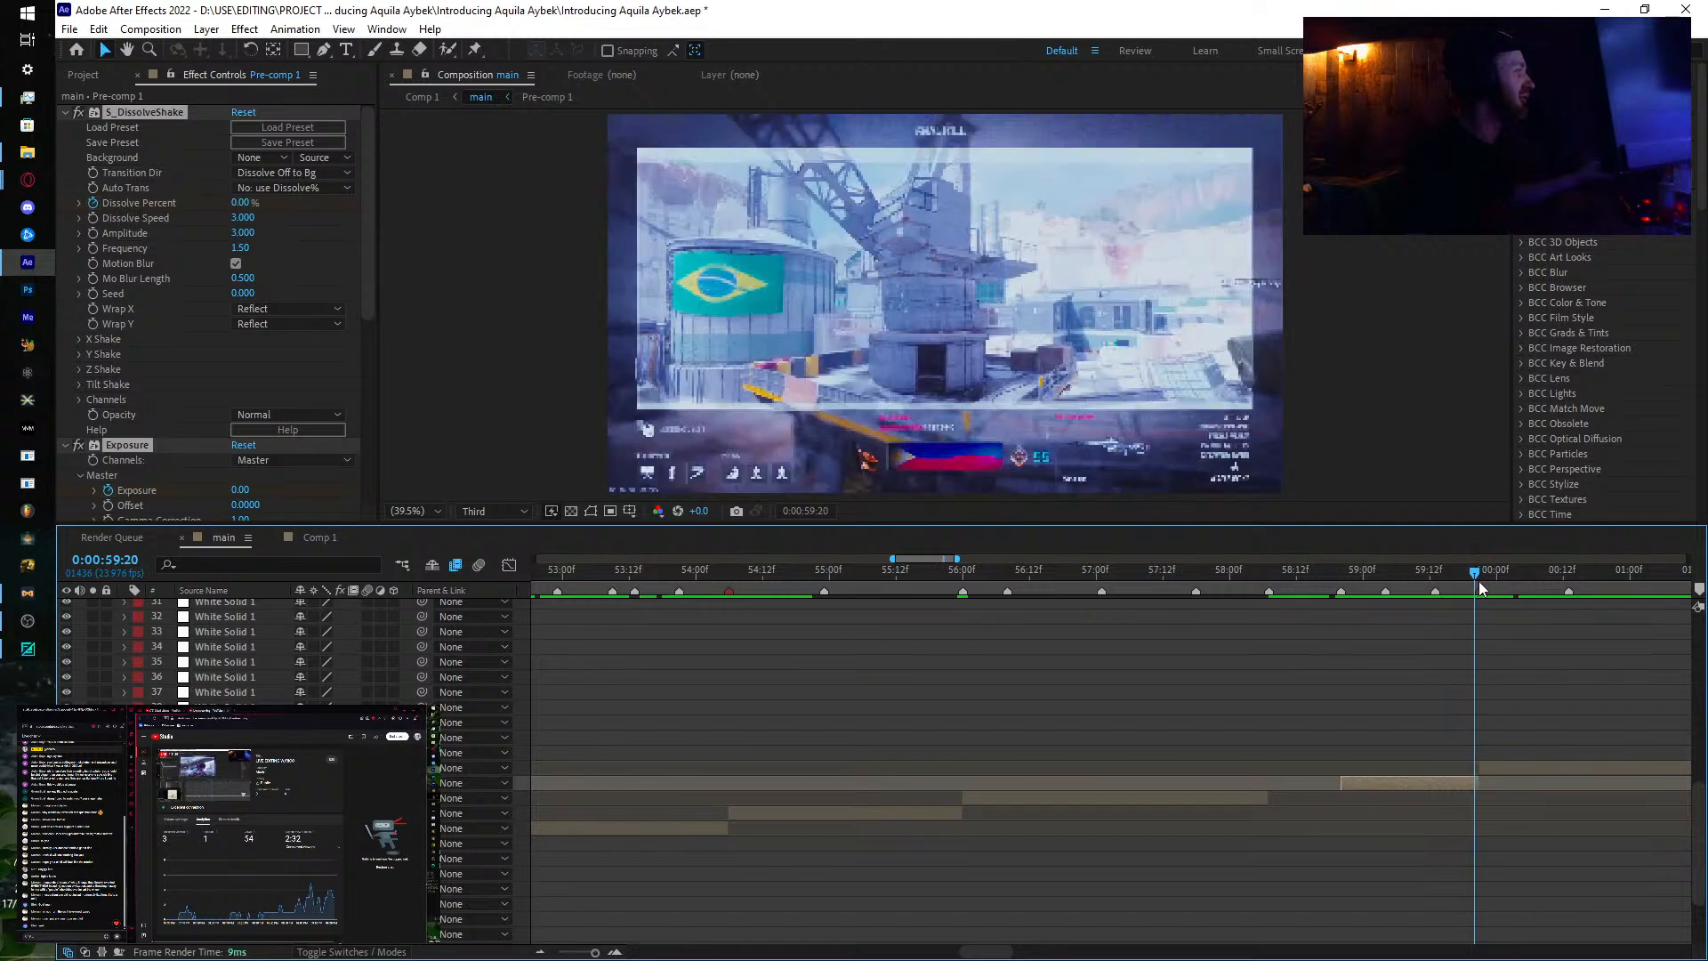
{"action": "left_click", "coordinate": [1580, 764]}
{"action": "left_click_drag", "start_coordinate": [1565, 759], "coordinate": [1068, 778]}
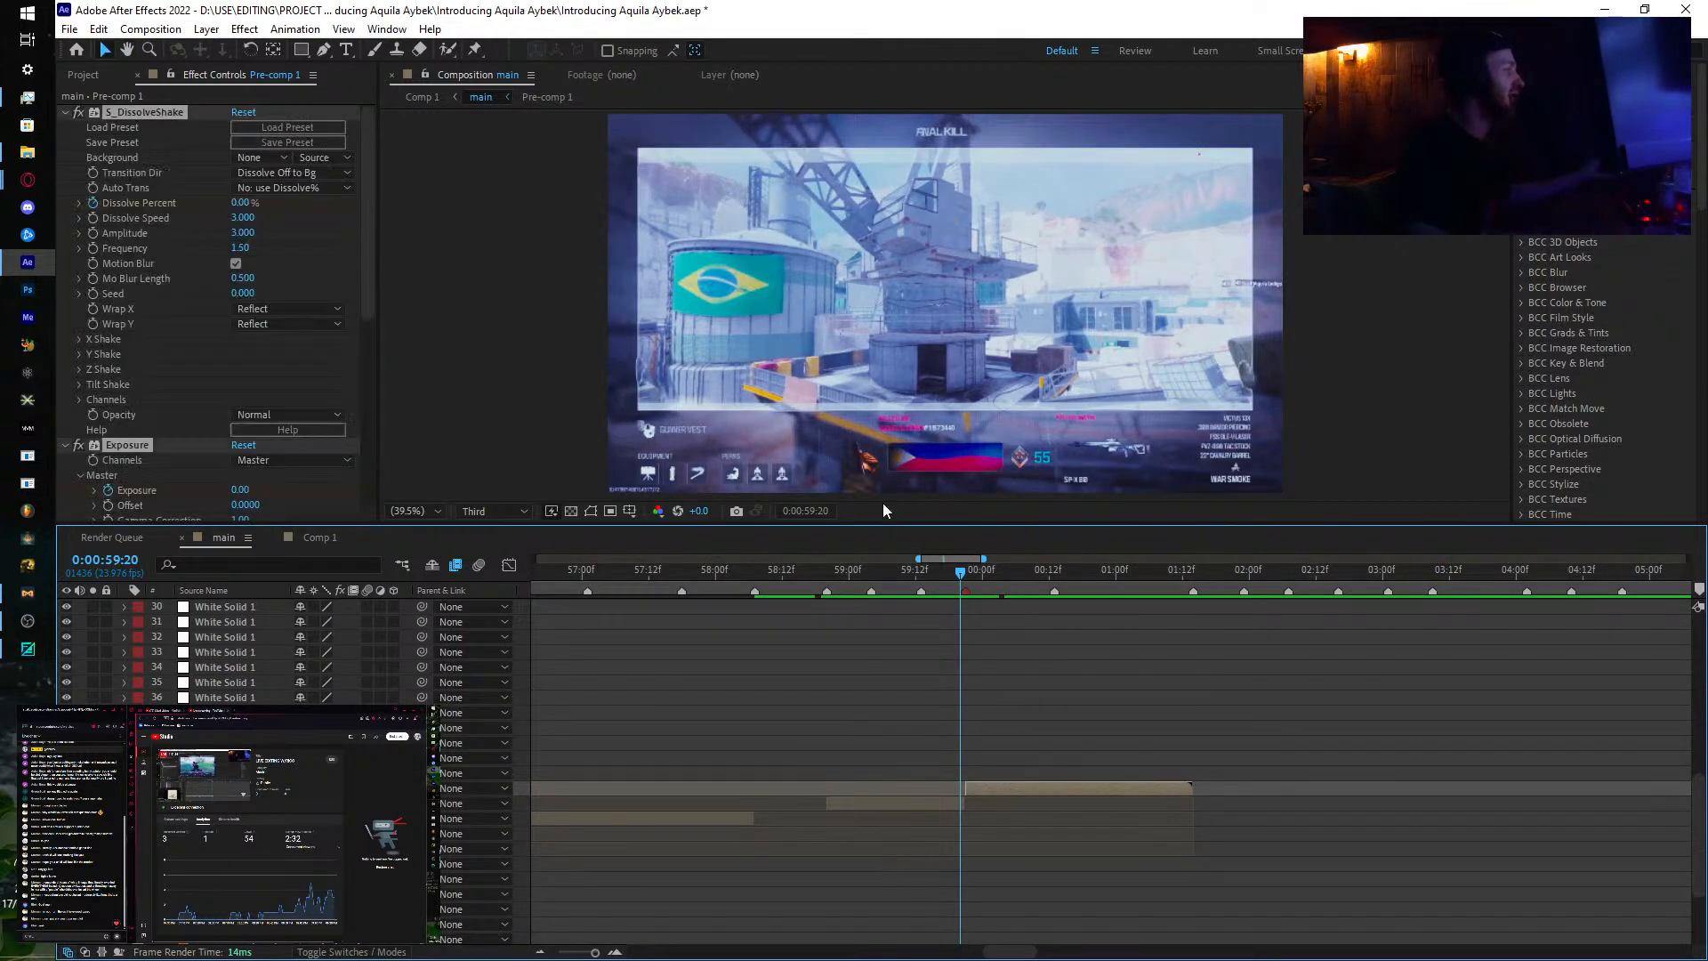
Step: Play back the edit in Comp 1, including the quarry segments from around 0:00:48:17, to review the shake and exposure flashes
{"action": "left_click_drag", "start_coordinate": [949, 572], "coordinate": [1228, 584]}
{"action": "left_click", "coordinate": [318, 537]}
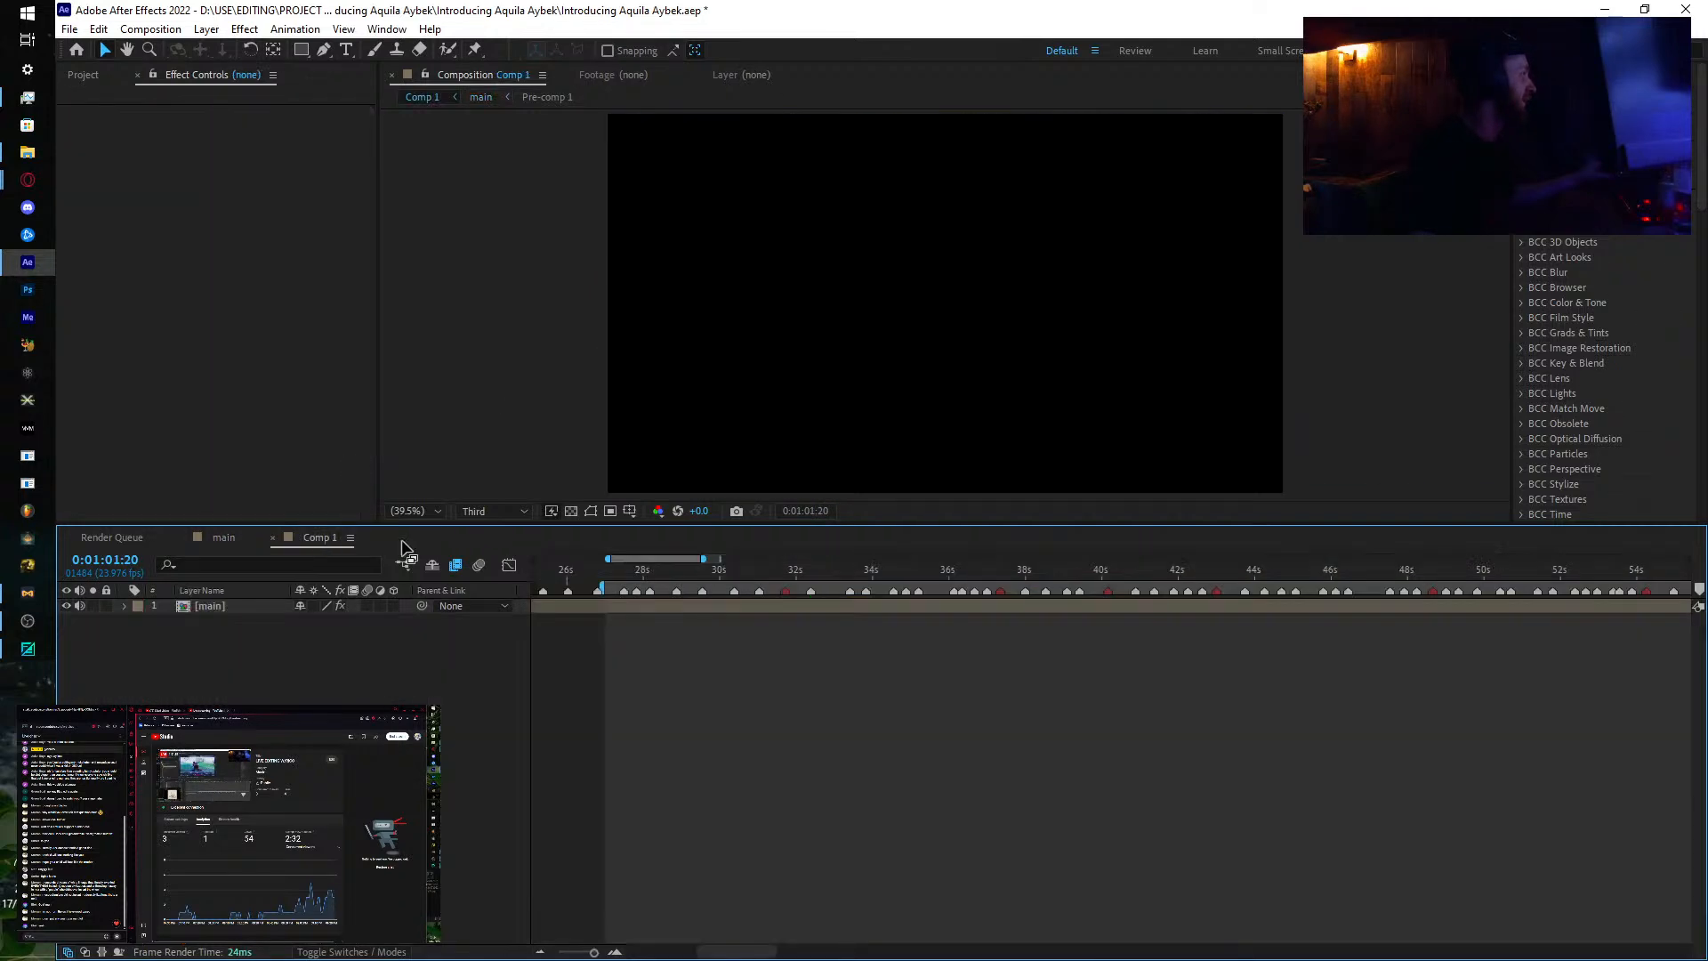
{"action": "left_click_drag", "start_coordinate": [1103, 610], "coordinate": [715, 646]}
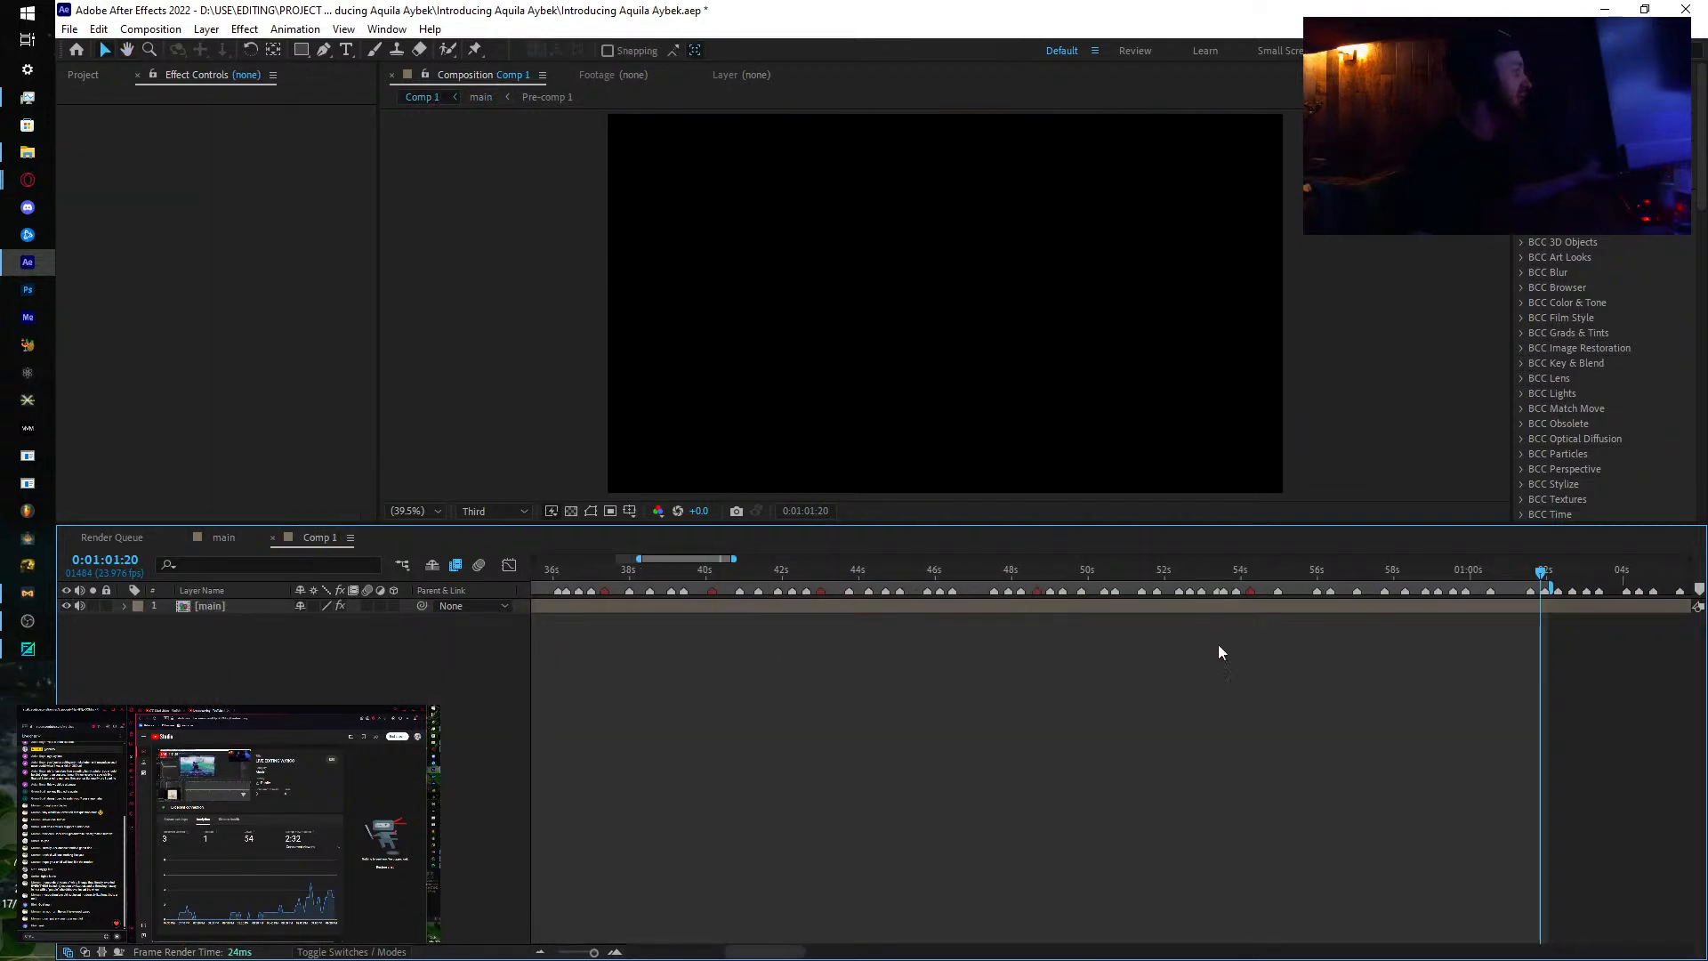
{"action": "left_click", "coordinate": [1064, 575]}
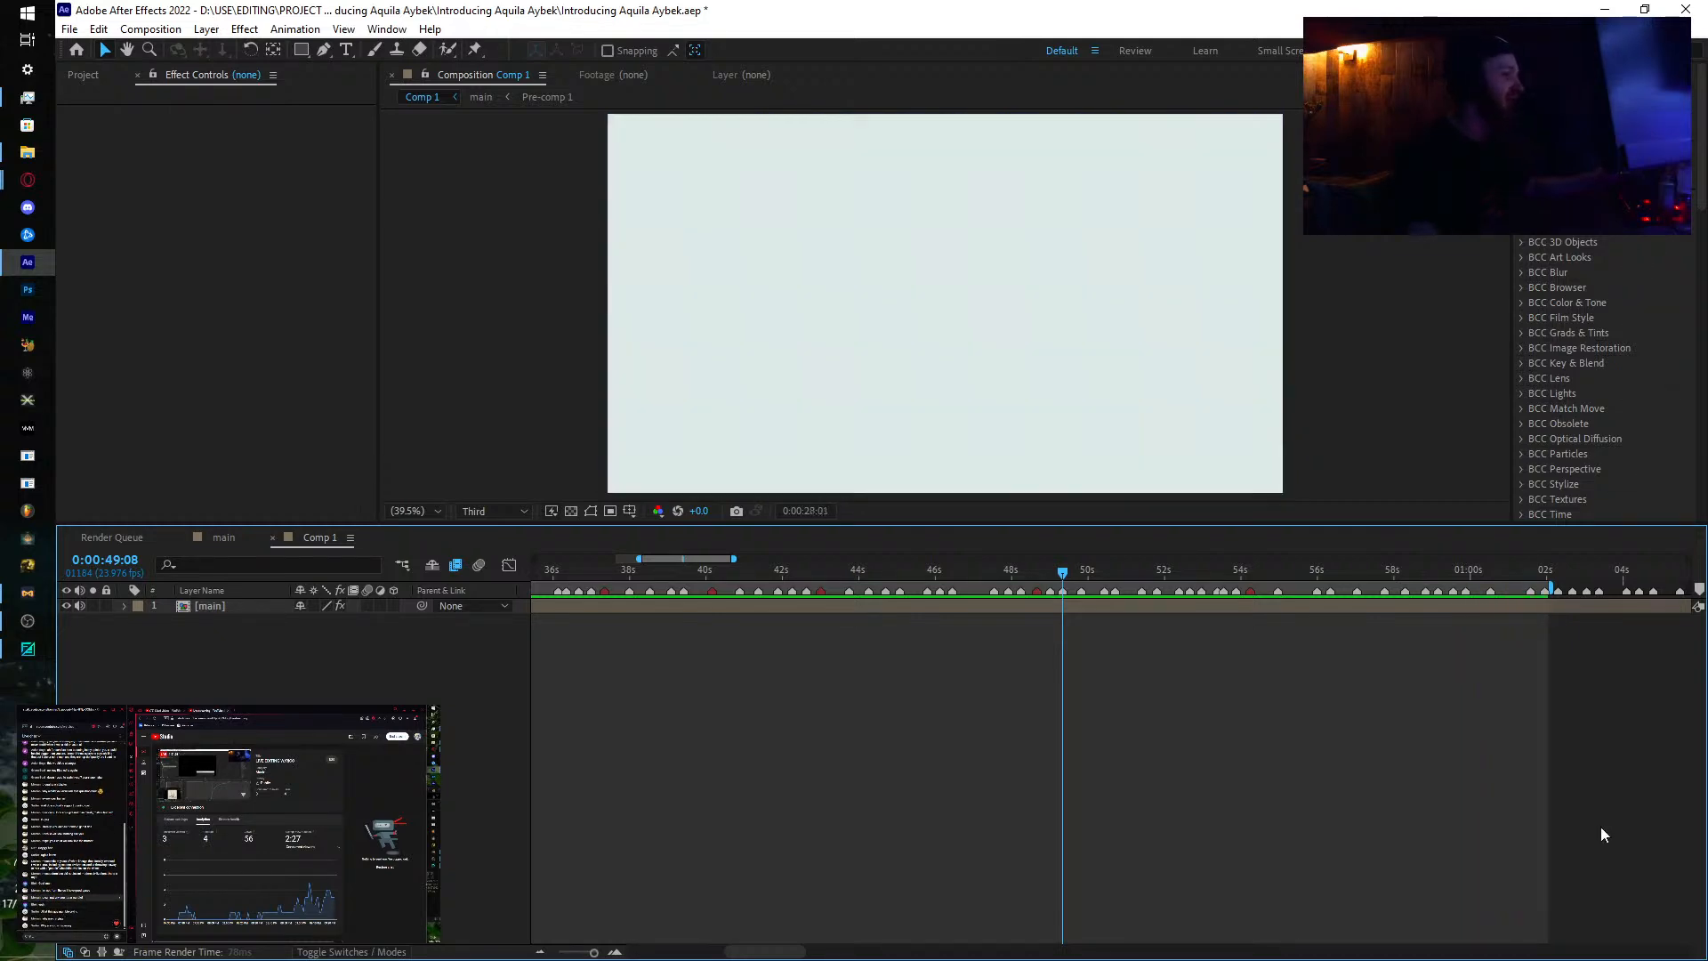
{"action": "left_click", "coordinate": [1038, 574]}
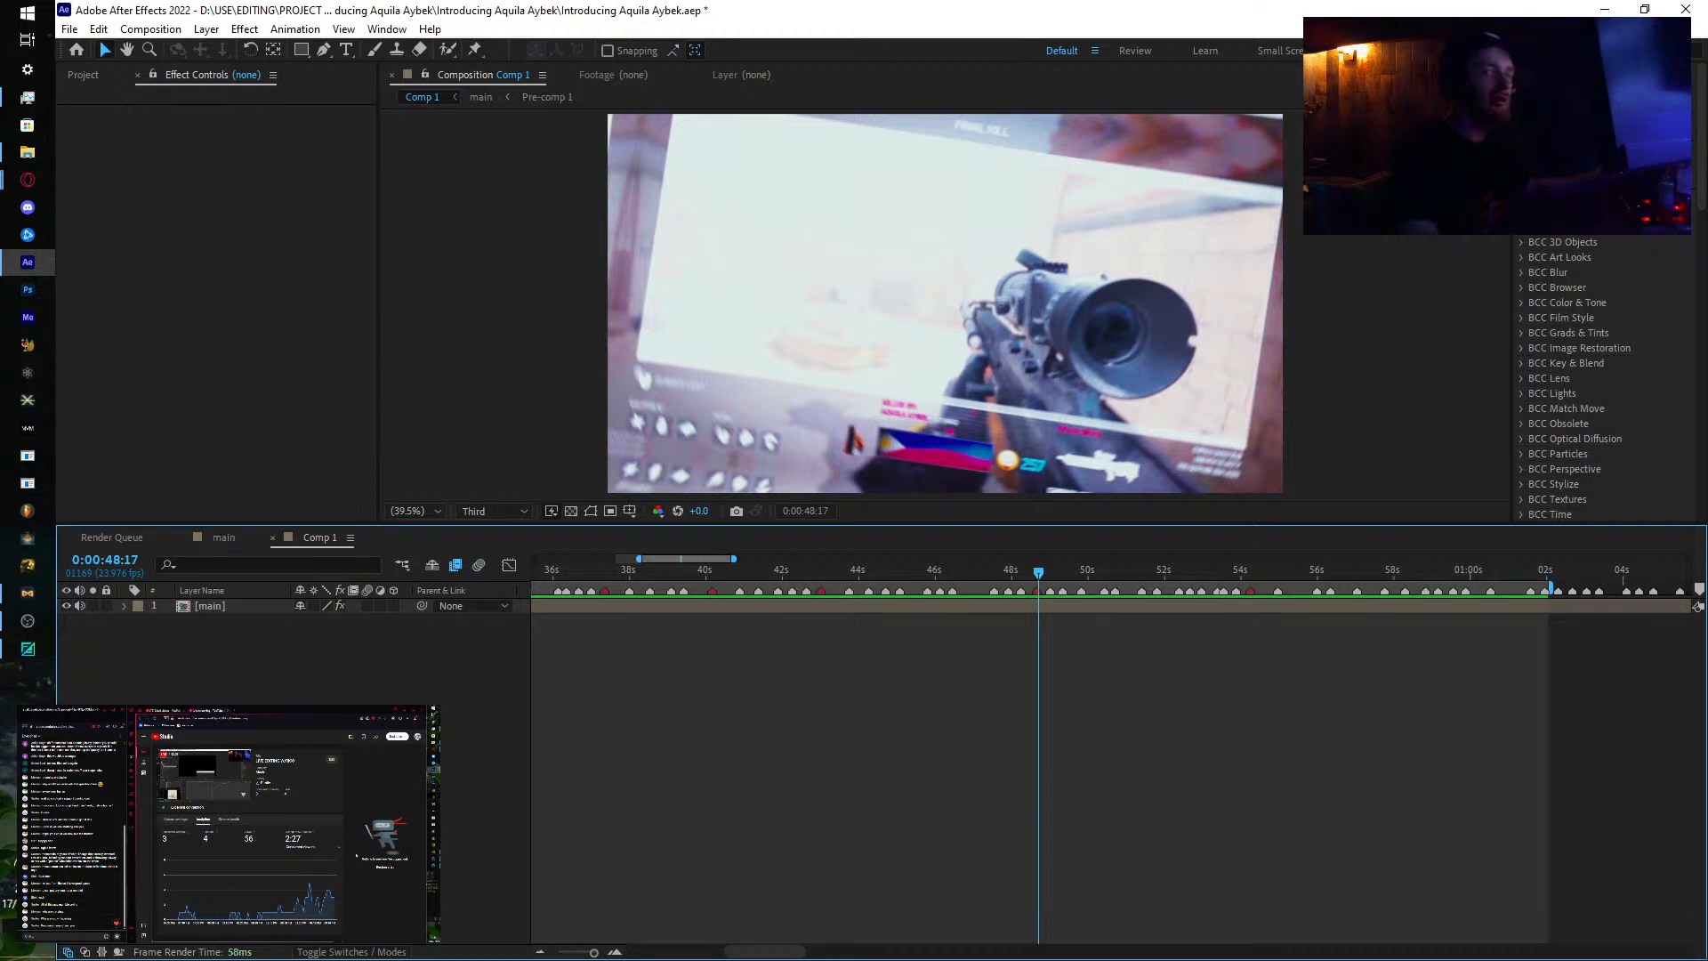
{"action": "left_click", "coordinate": [28, 620]}
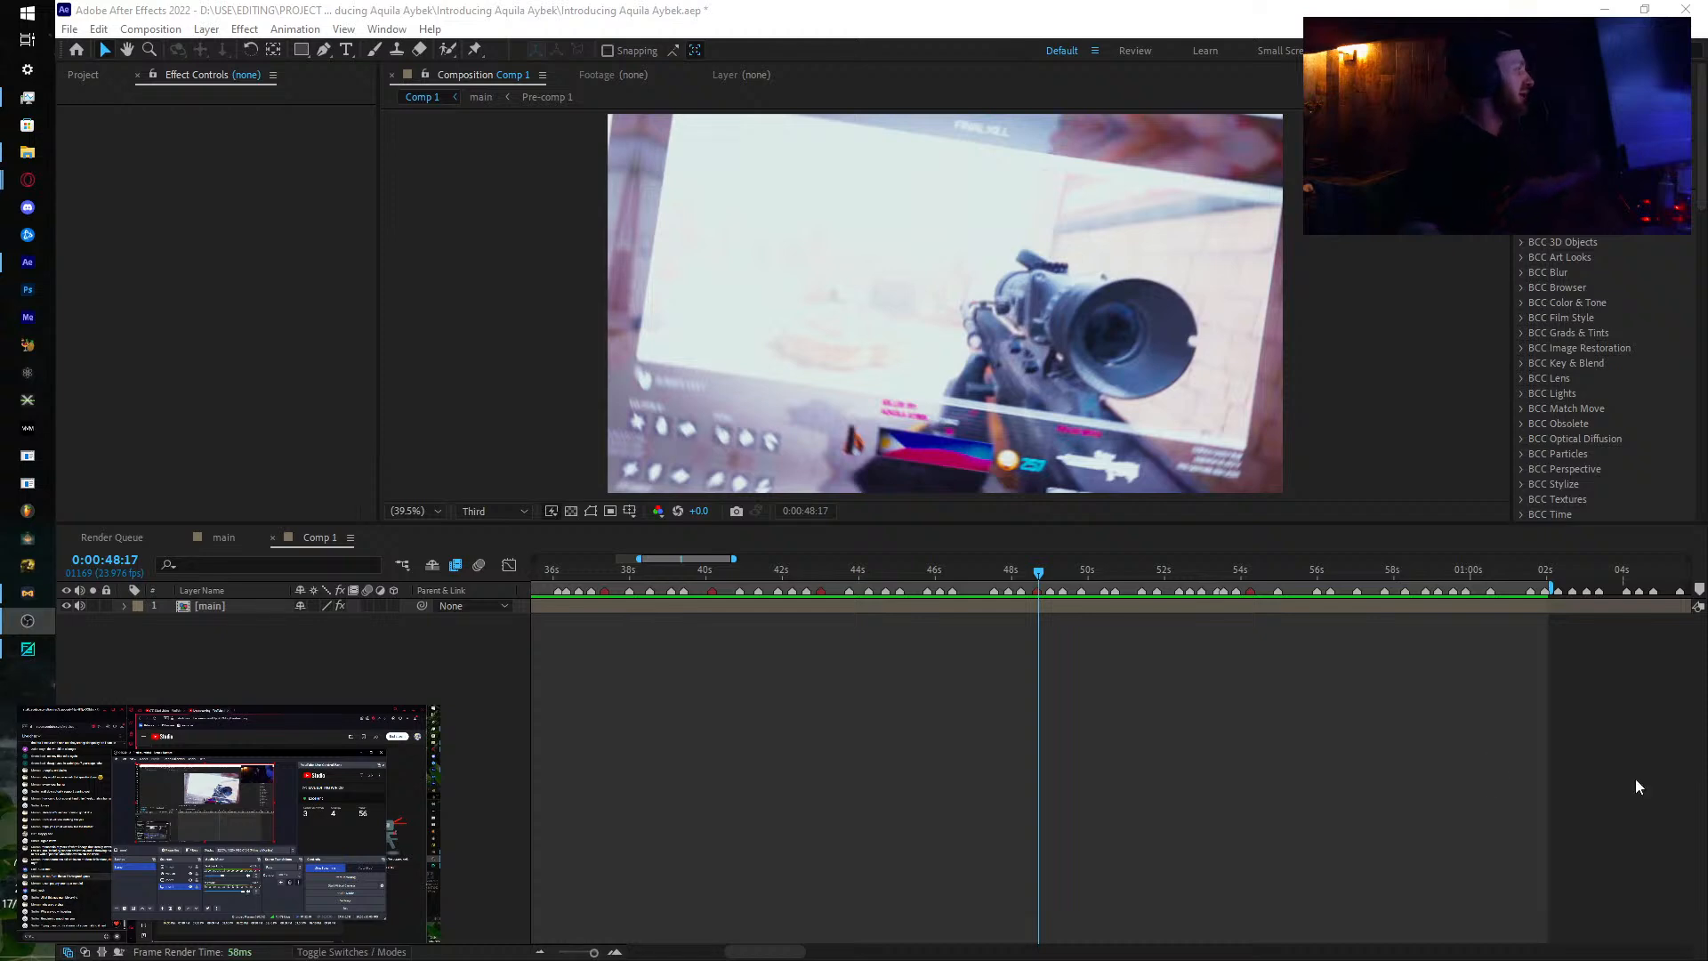
{"action": "left_click_drag", "start_coordinate": [1041, 573], "coordinate": [1114, 579]}
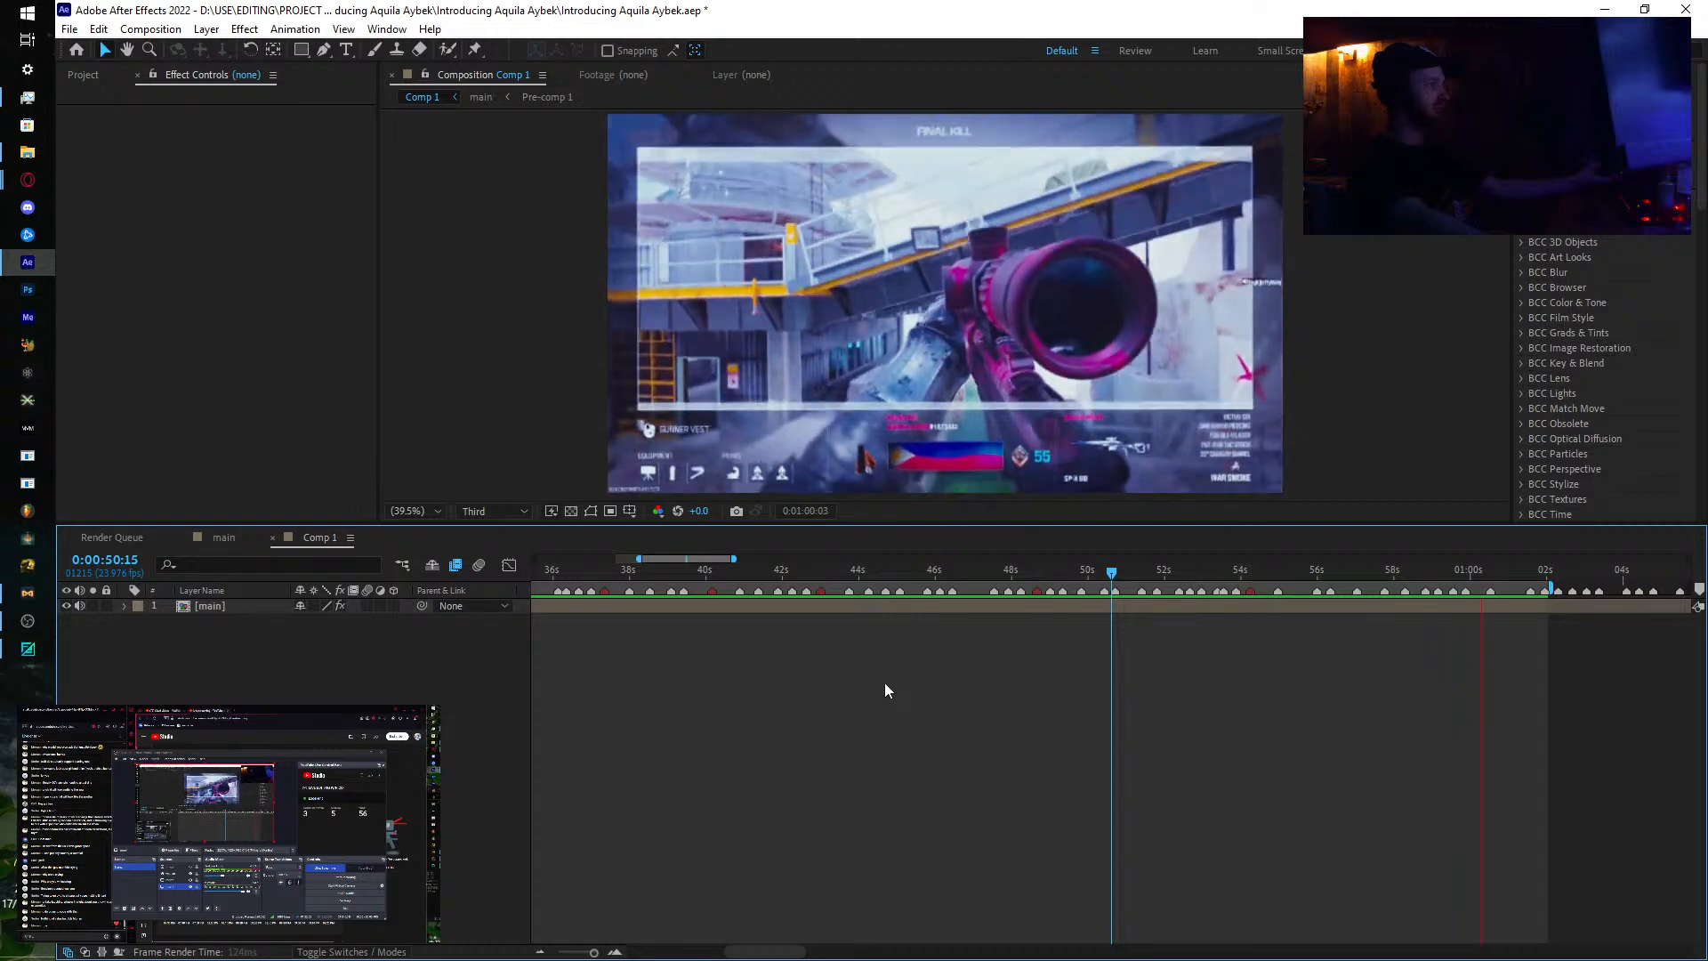
{"action": "left_click_drag", "start_coordinate": [1118, 580], "coordinate": [1120, 579]}
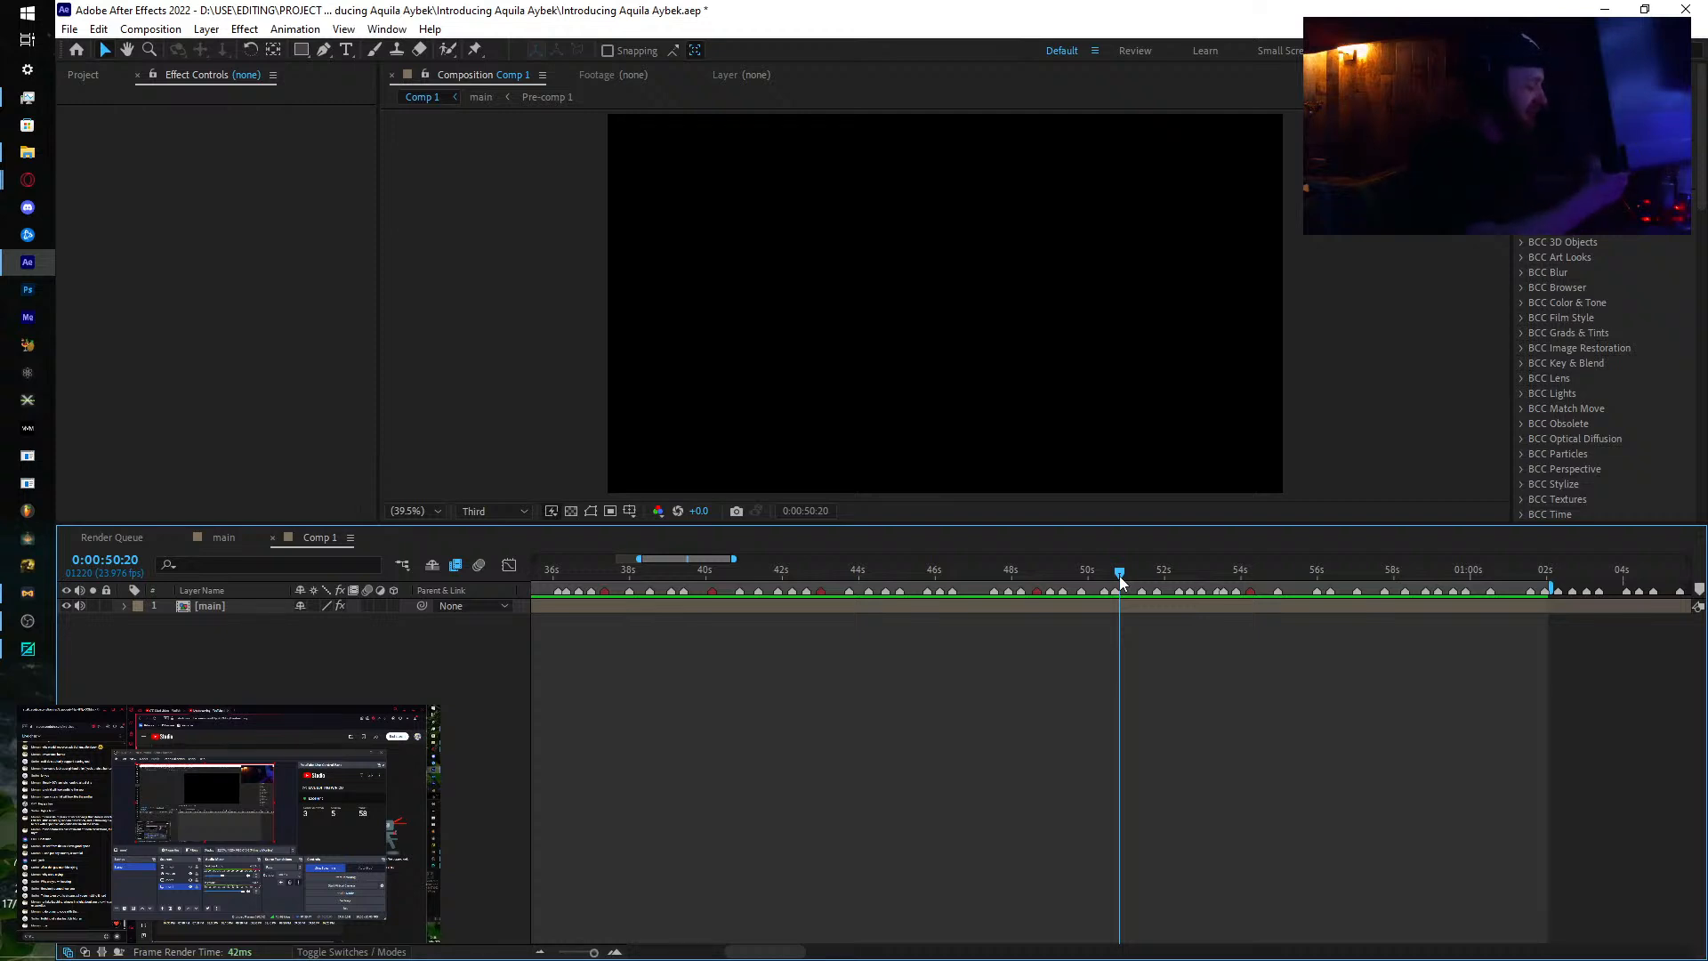
{"action": "key", "text": "ctrl+space"}
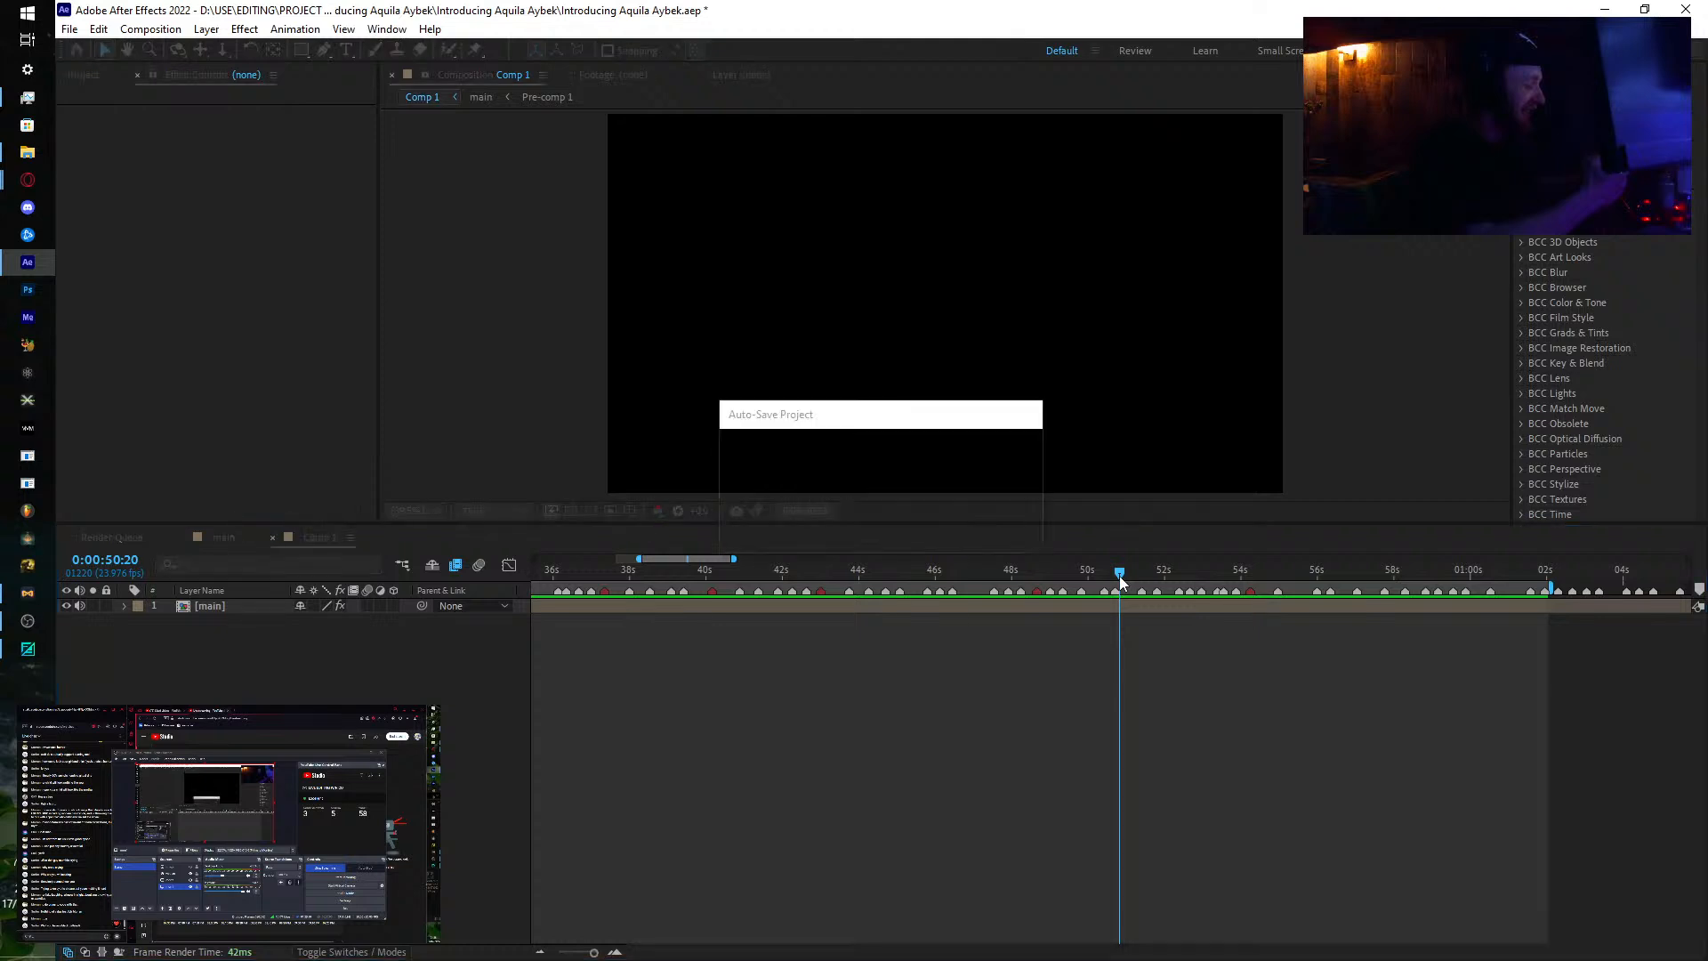
{"action": "key", "text": "Escape"}
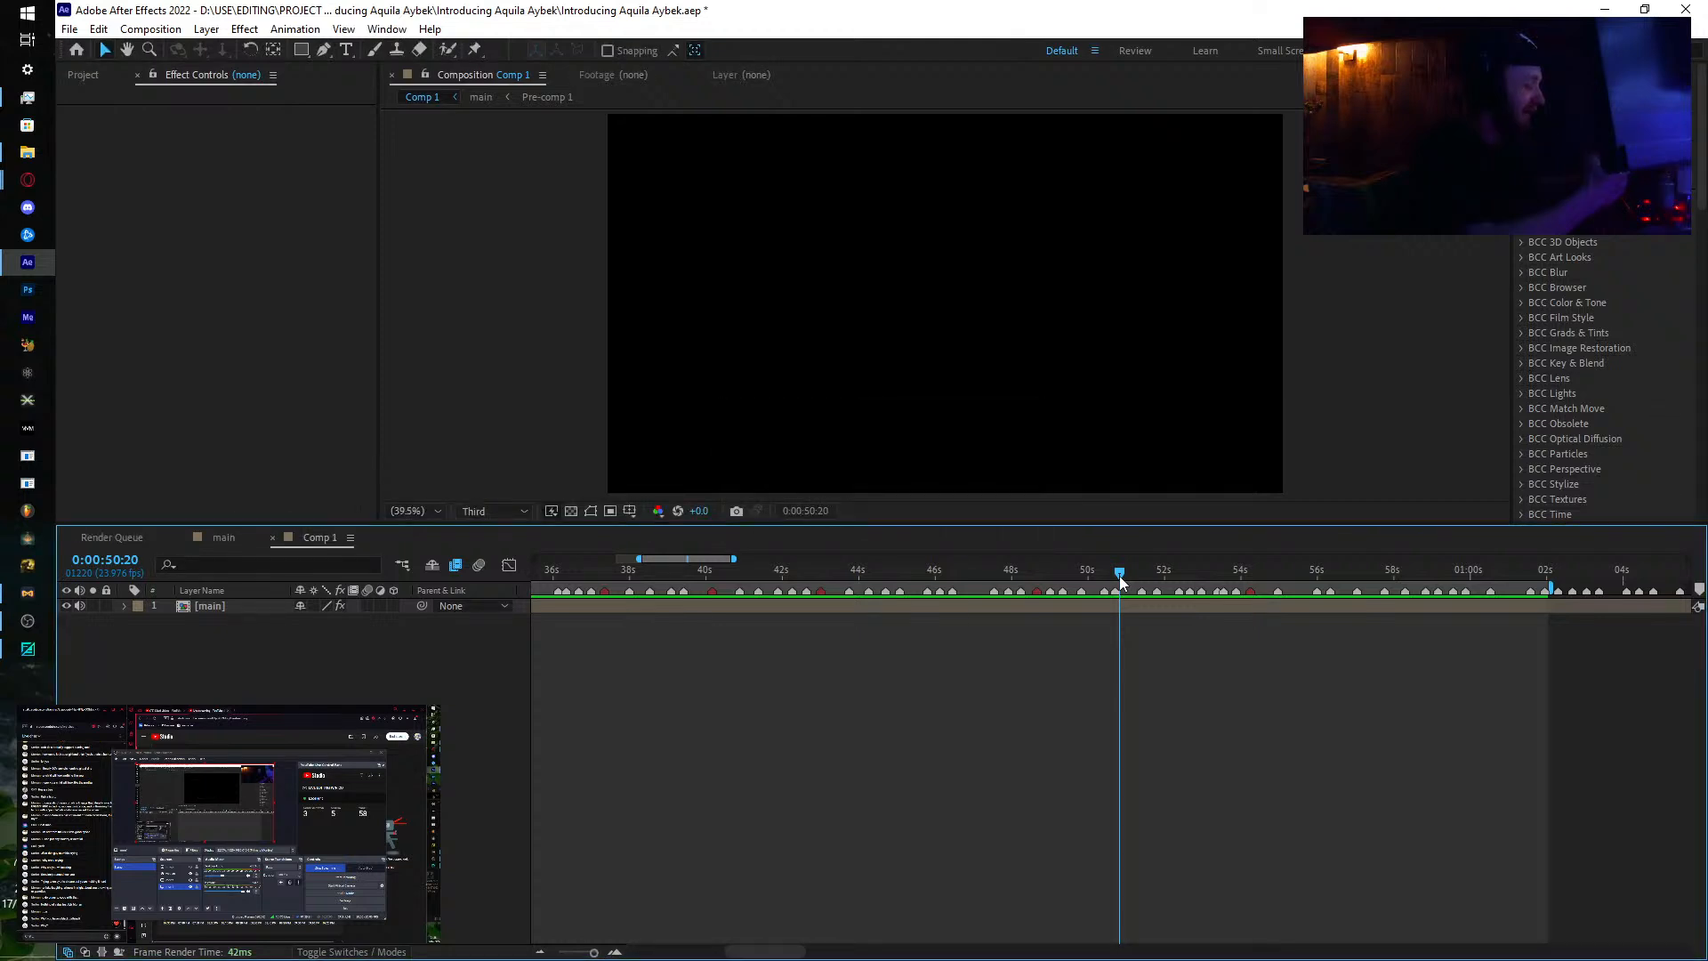
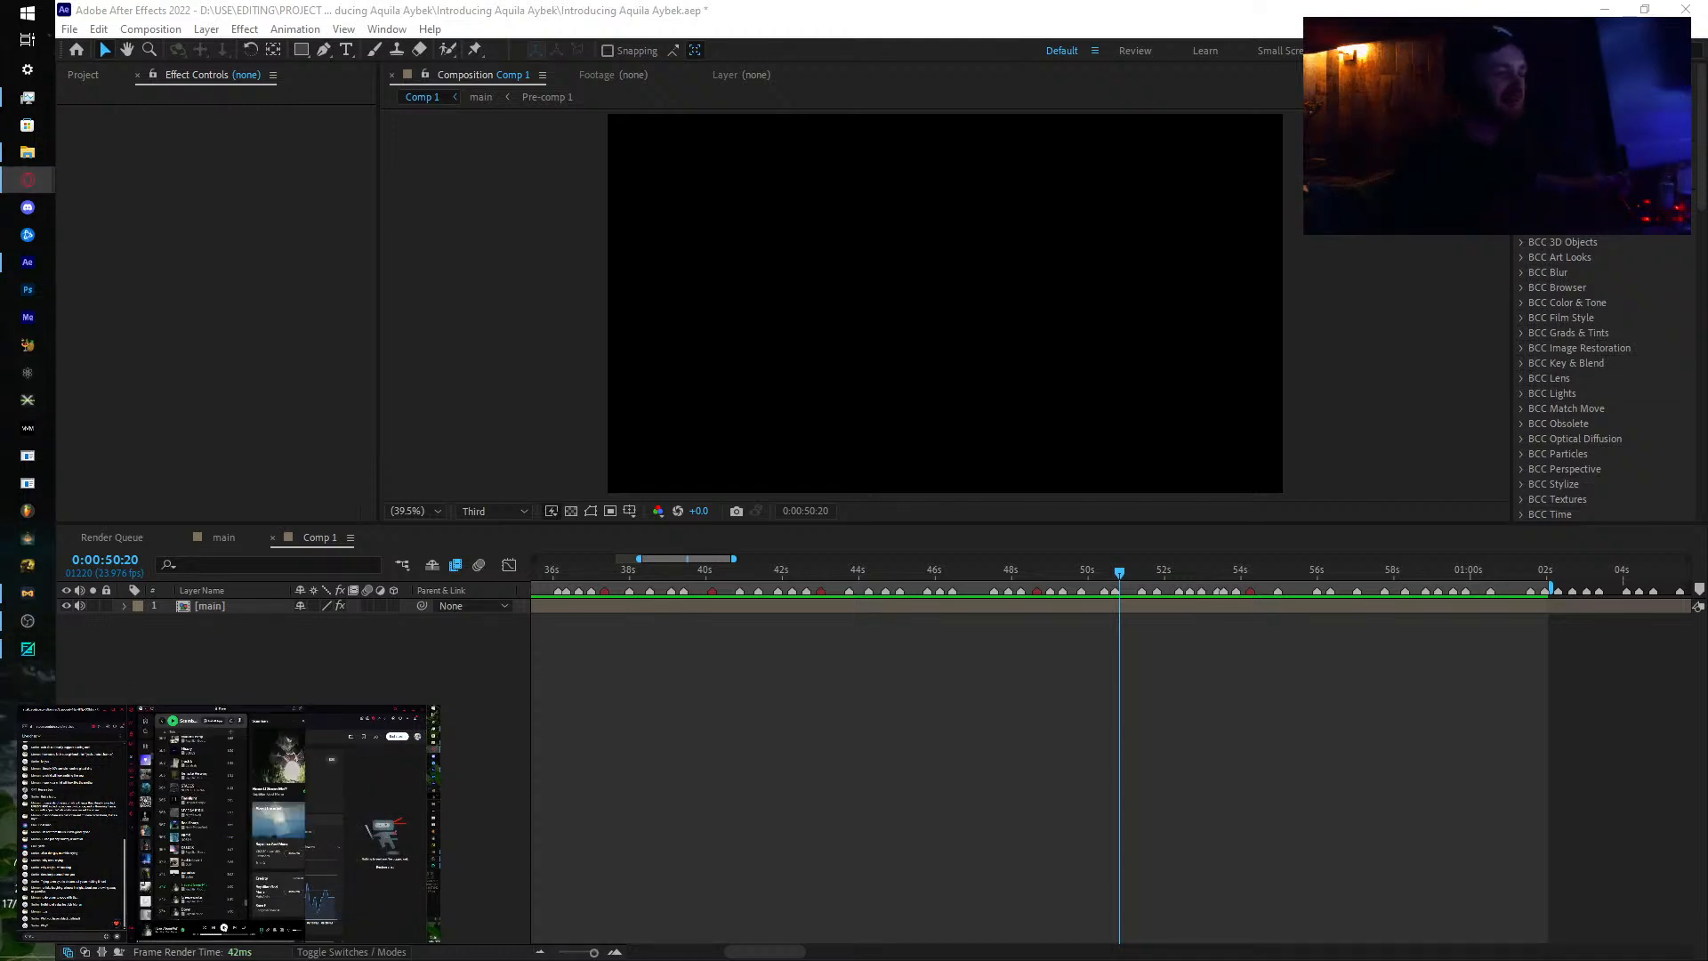
Step: In main, duplicate the short White Solid 1 inversion flash and start the copies at 0:00:51:10, 0:00:52:22 and 0:00:52:23
{"action": "left_click", "coordinate": [227, 540]}
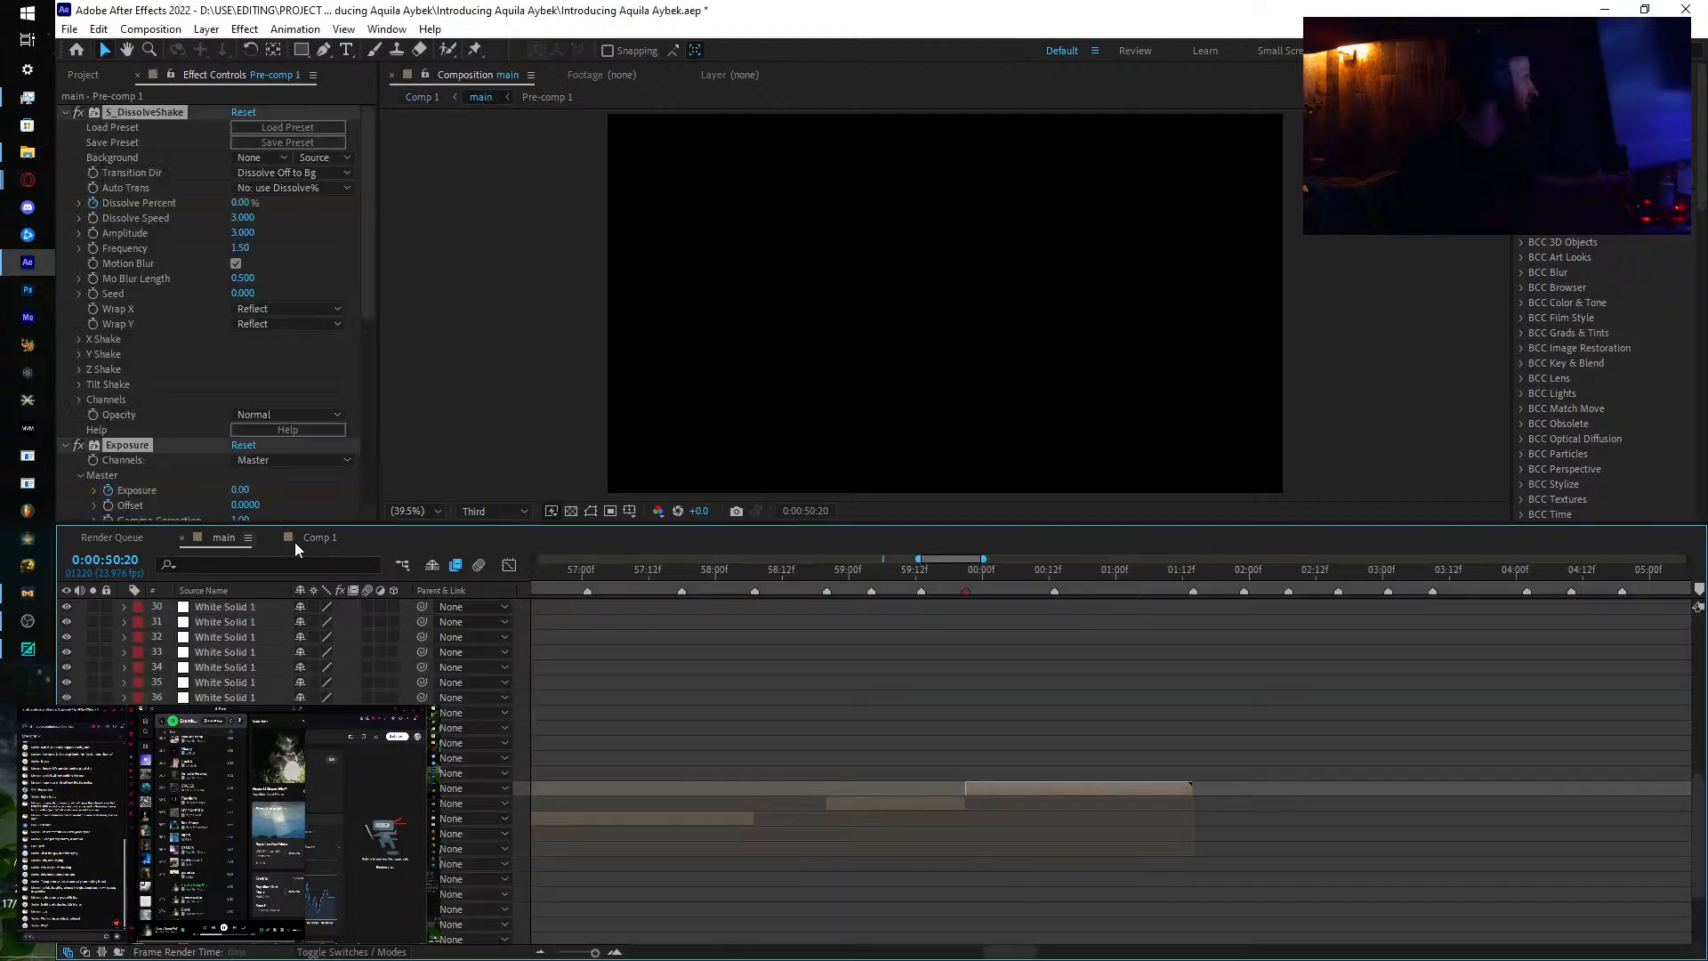
{"action": "left_click_drag", "start_coordinate": [886, 584], "coordinate": [704, 615]}
{"action": "scroll", "coordinate": [746, 840], "scroll_direction": "up", "scroll_amount": 10}
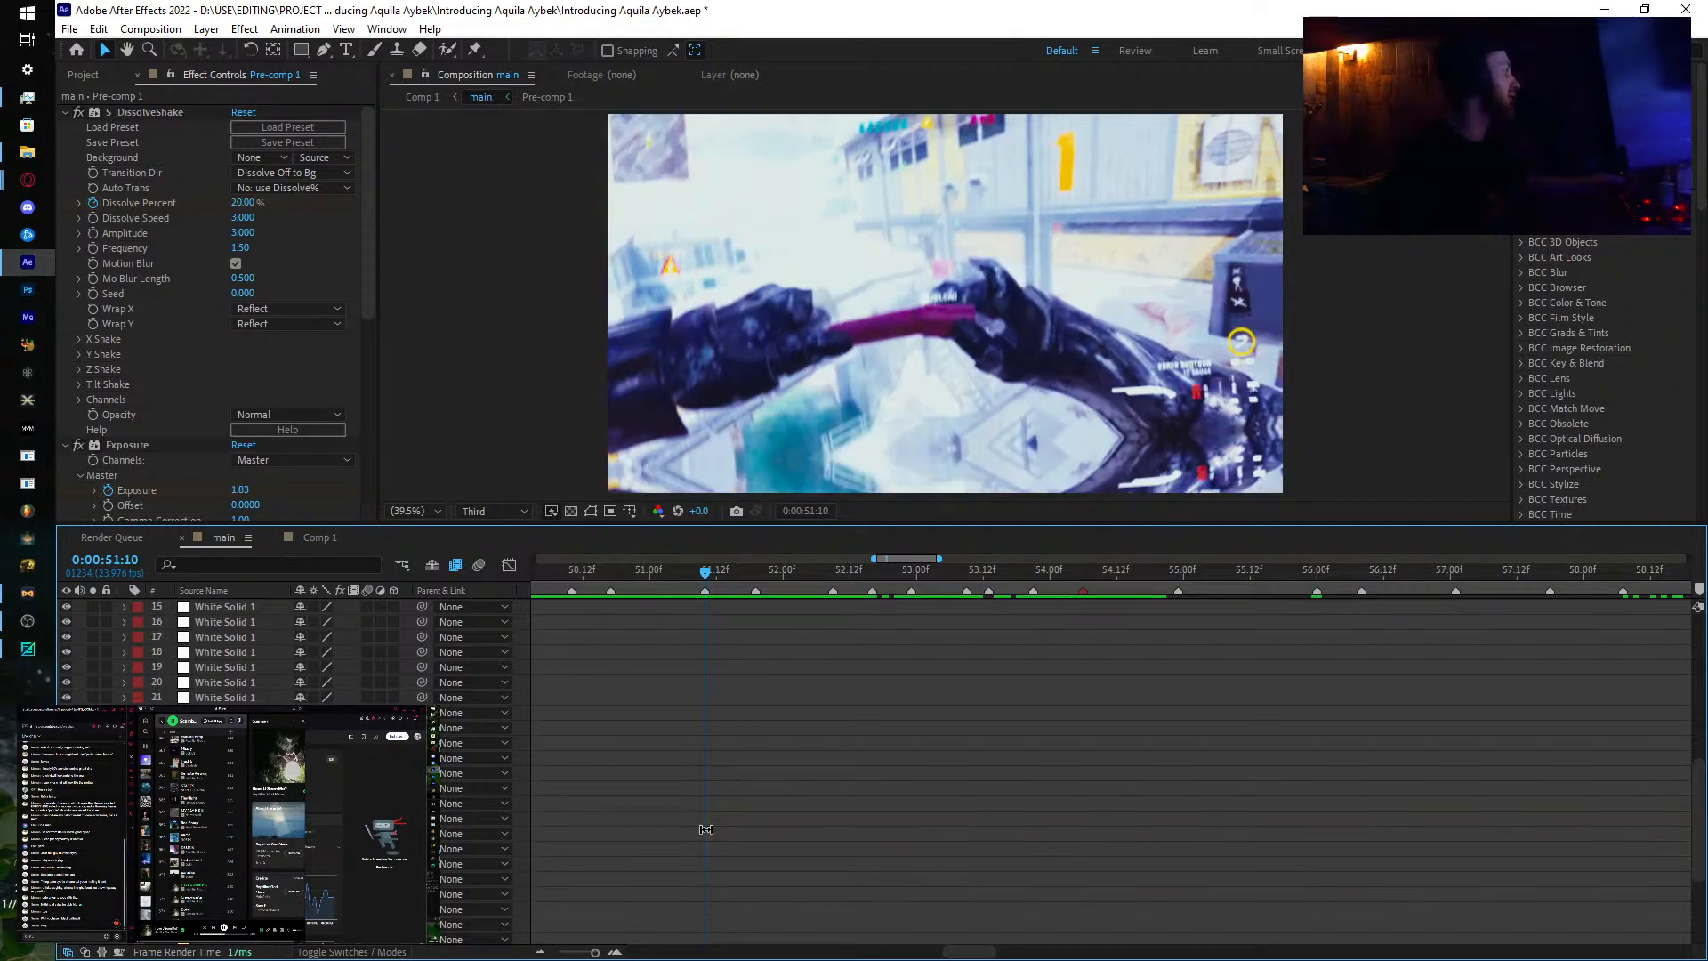
{"action": "left_click", "coordinate": [612, 789]}
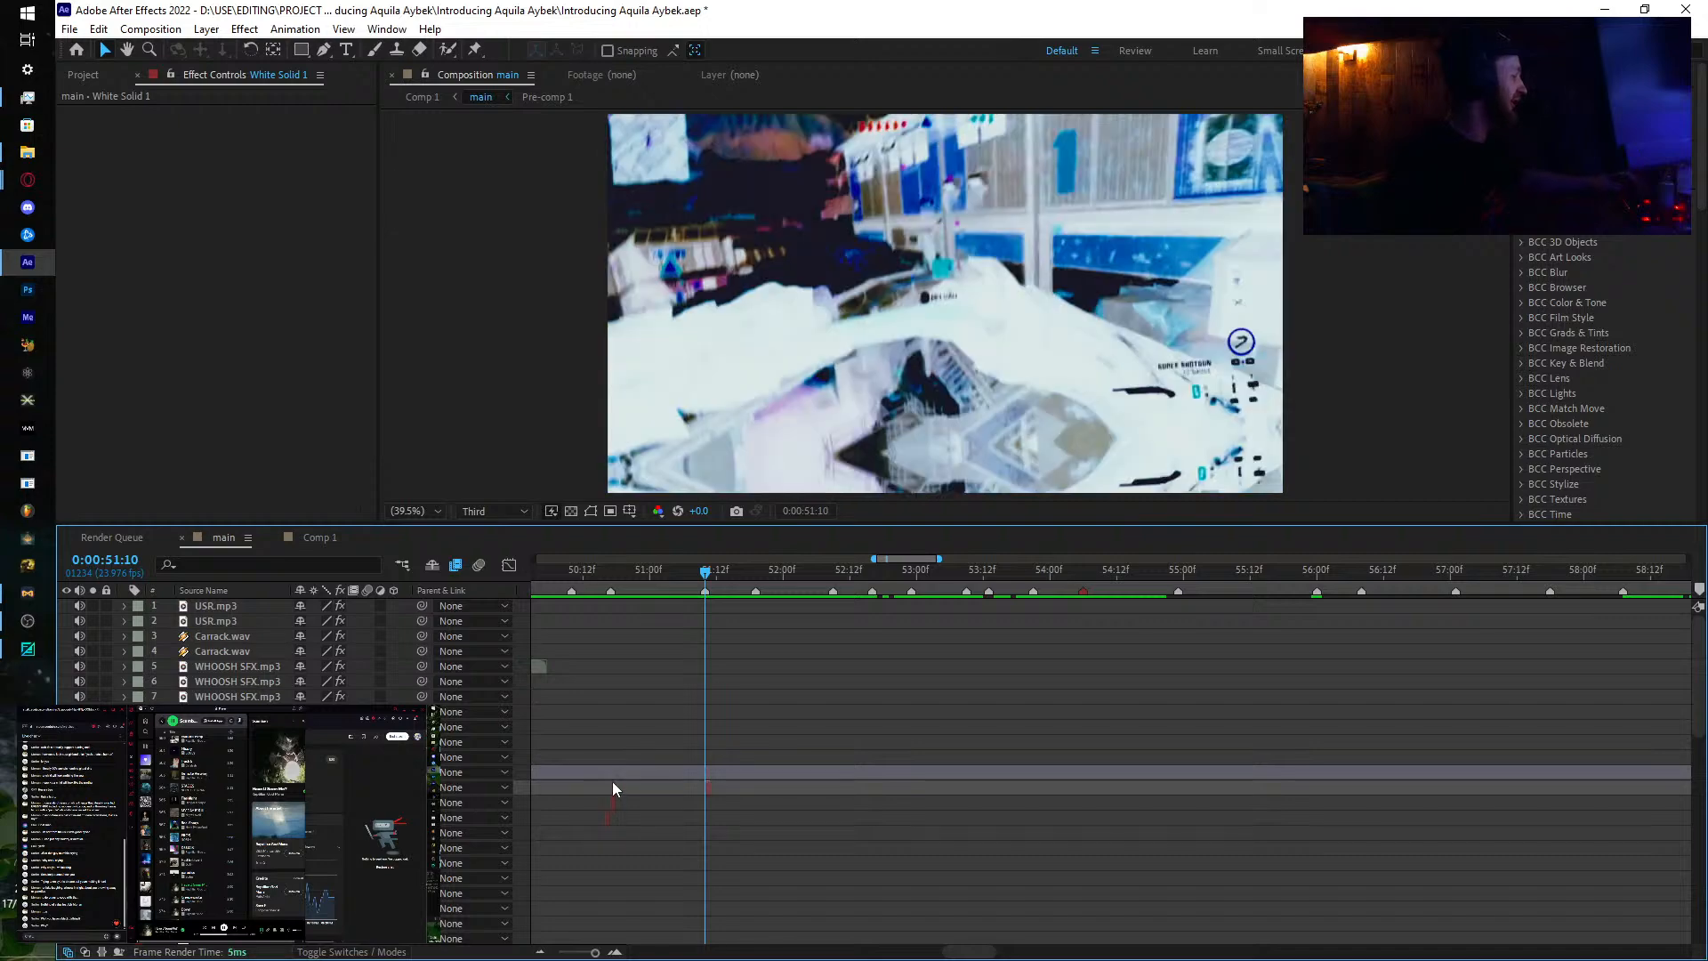
{"action": "left_click_drag", "start_coordinate": [708, 574], "coordinate": [908, 598]}
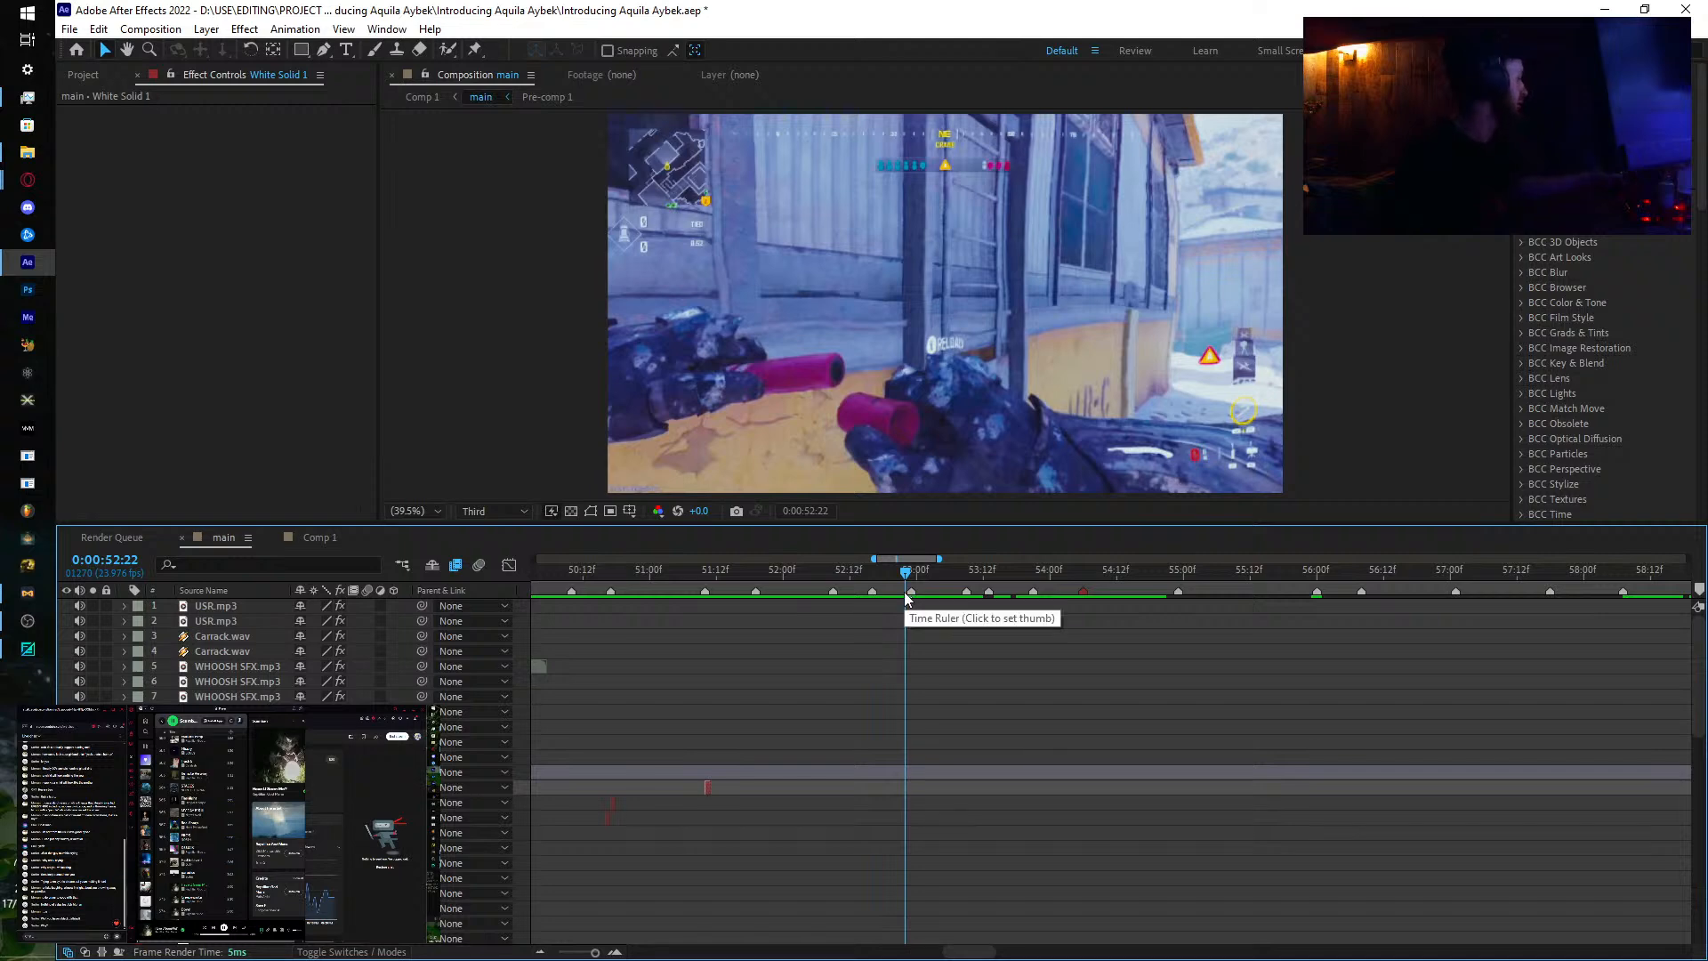
{"action": "key", "text": "bracketleft"}
{"action": "key", "text": "Page_Down"}
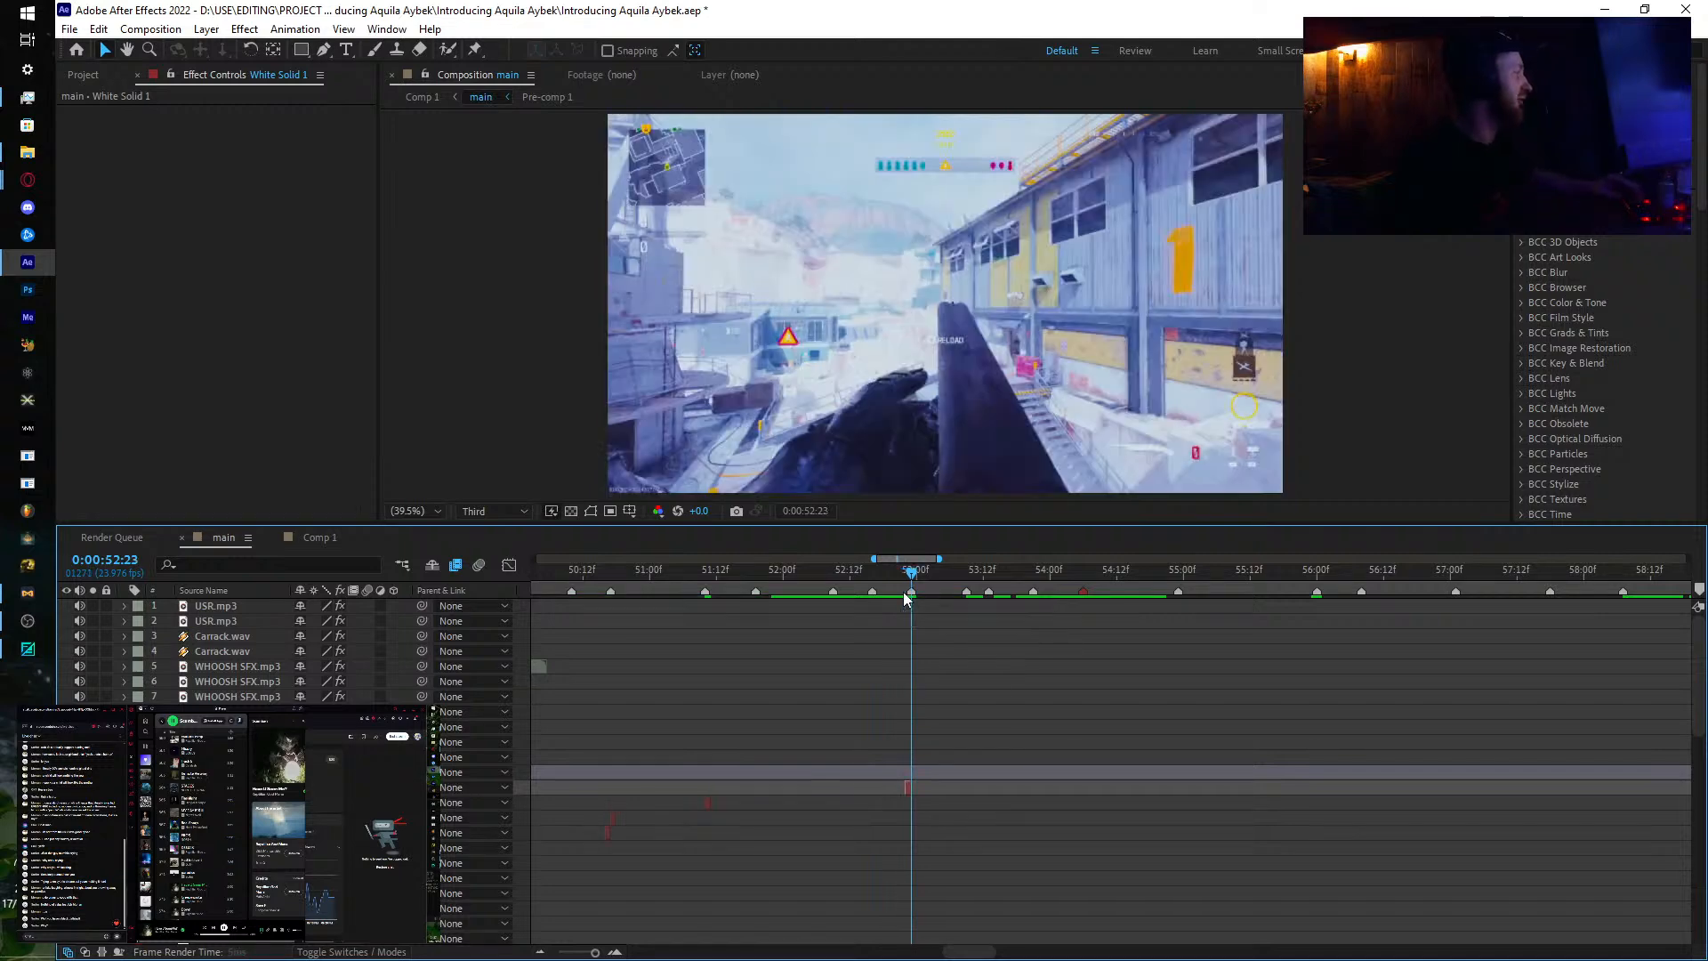
{"action": "key", "text": "bracketleft"}
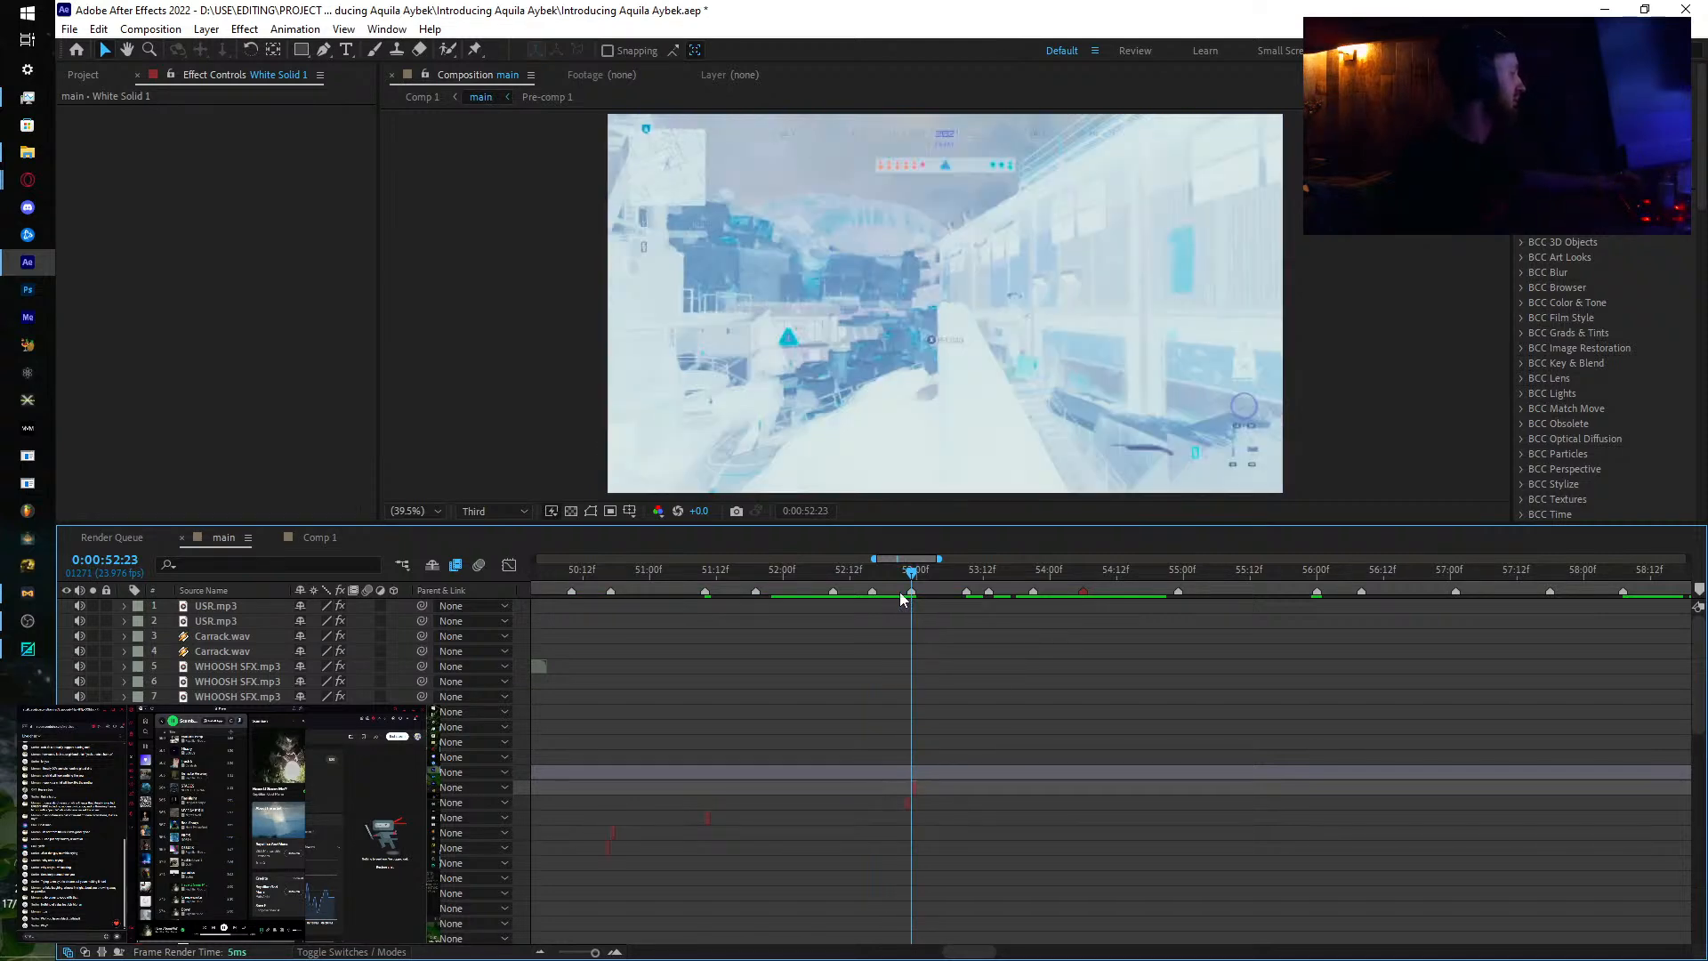
Step: Open Pre-comp 1 at 0:00:53:20 and reveal the time-remap keyframes of the seventh layer's quarry clip
{"action": "left_click_drag", "start_coordinate": [909, 576], "coordinate": [1023, 596]}
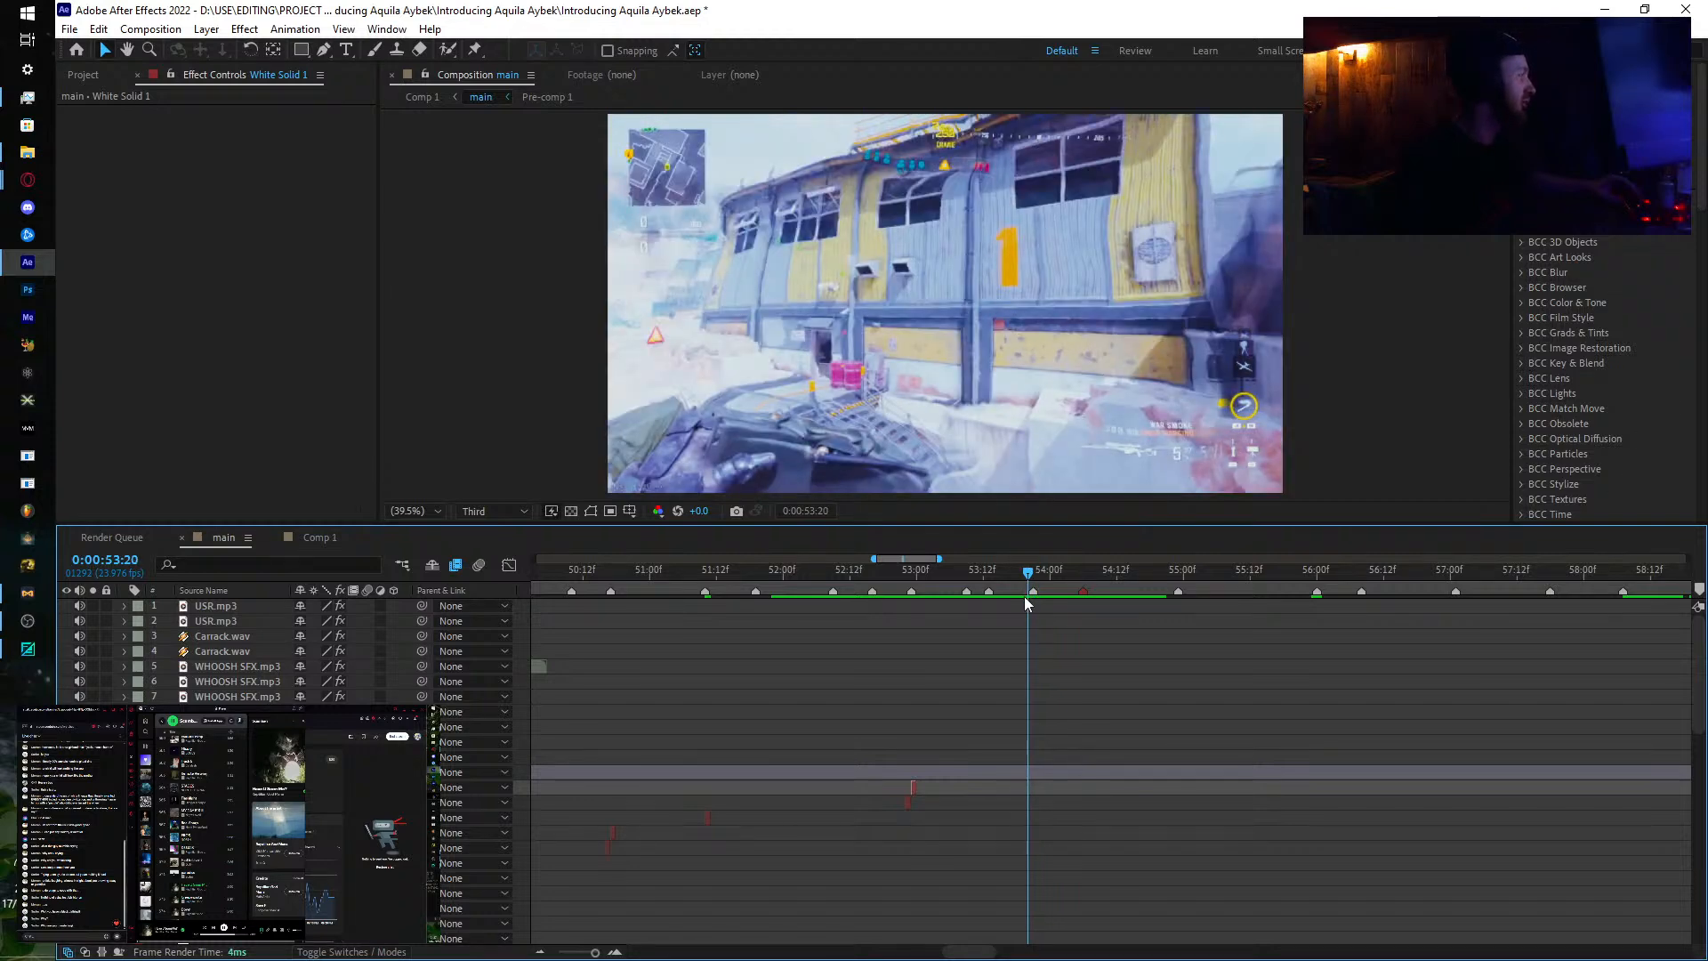
{"action": "scroll", "coordinate": [996, 790], "scroll_direction": "down", "scroll_amount": 10}
{"action": "scroll", "coordinate": [997, 793], "scroll_direction": "down", "scroll_amount": 3}
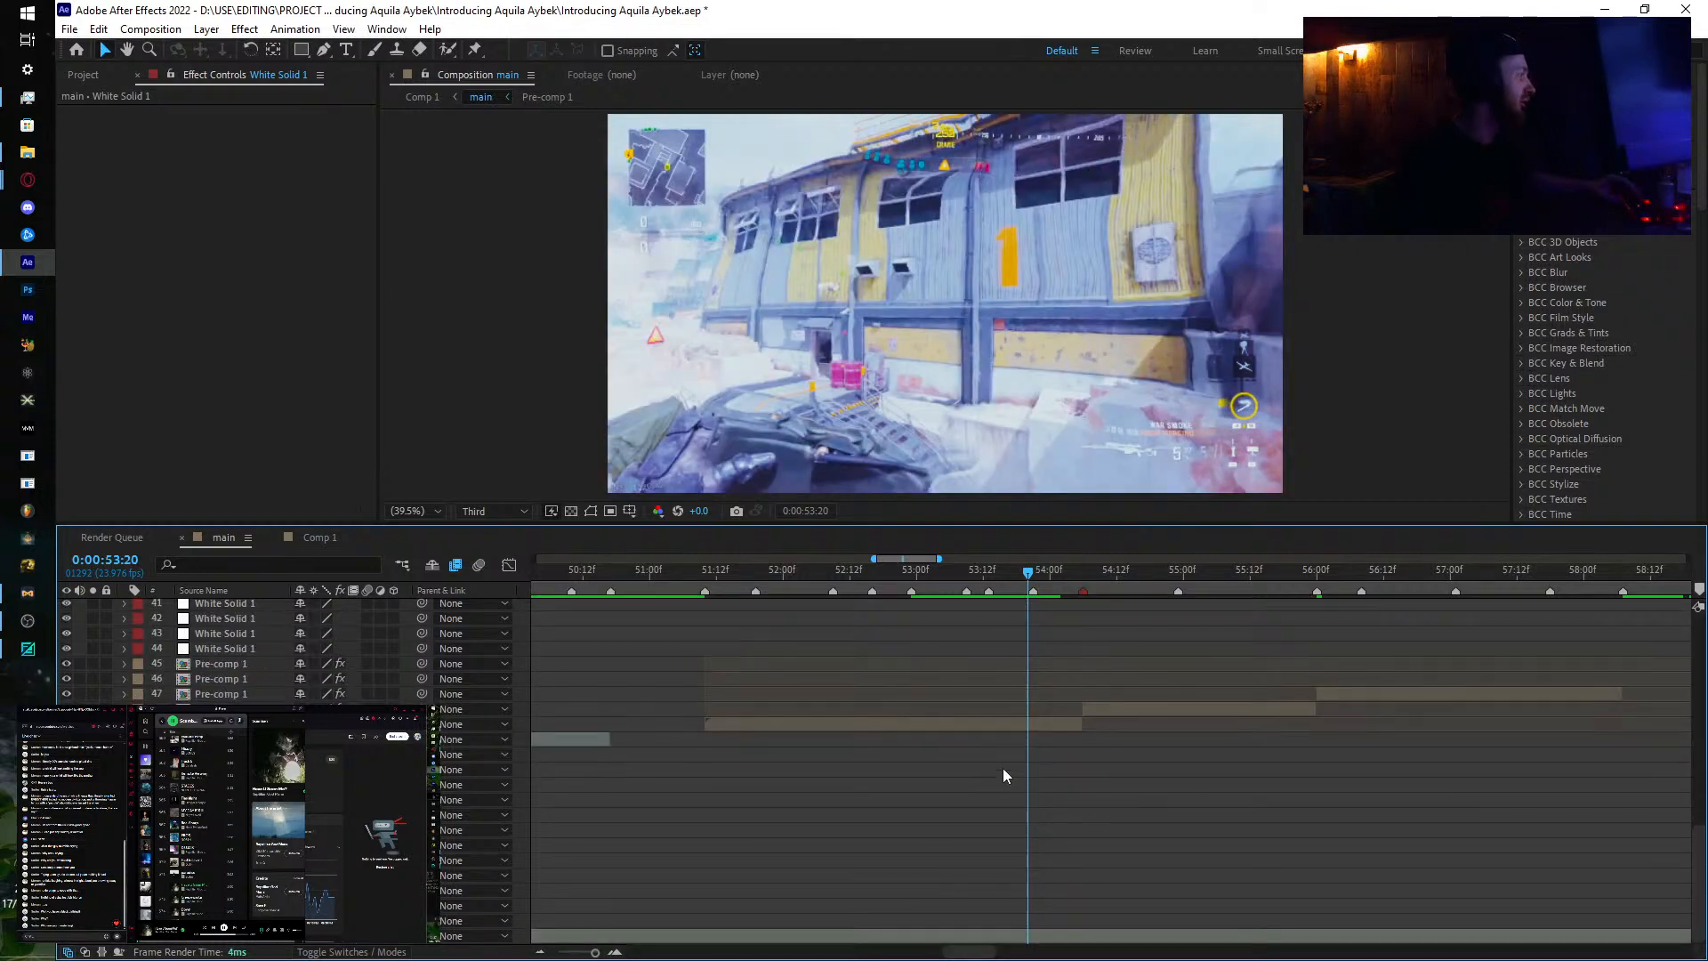
{"action": "double_click", "coordinate": [1020, 722]}
{"action": "left_click", "coordinate": [833, 699]}
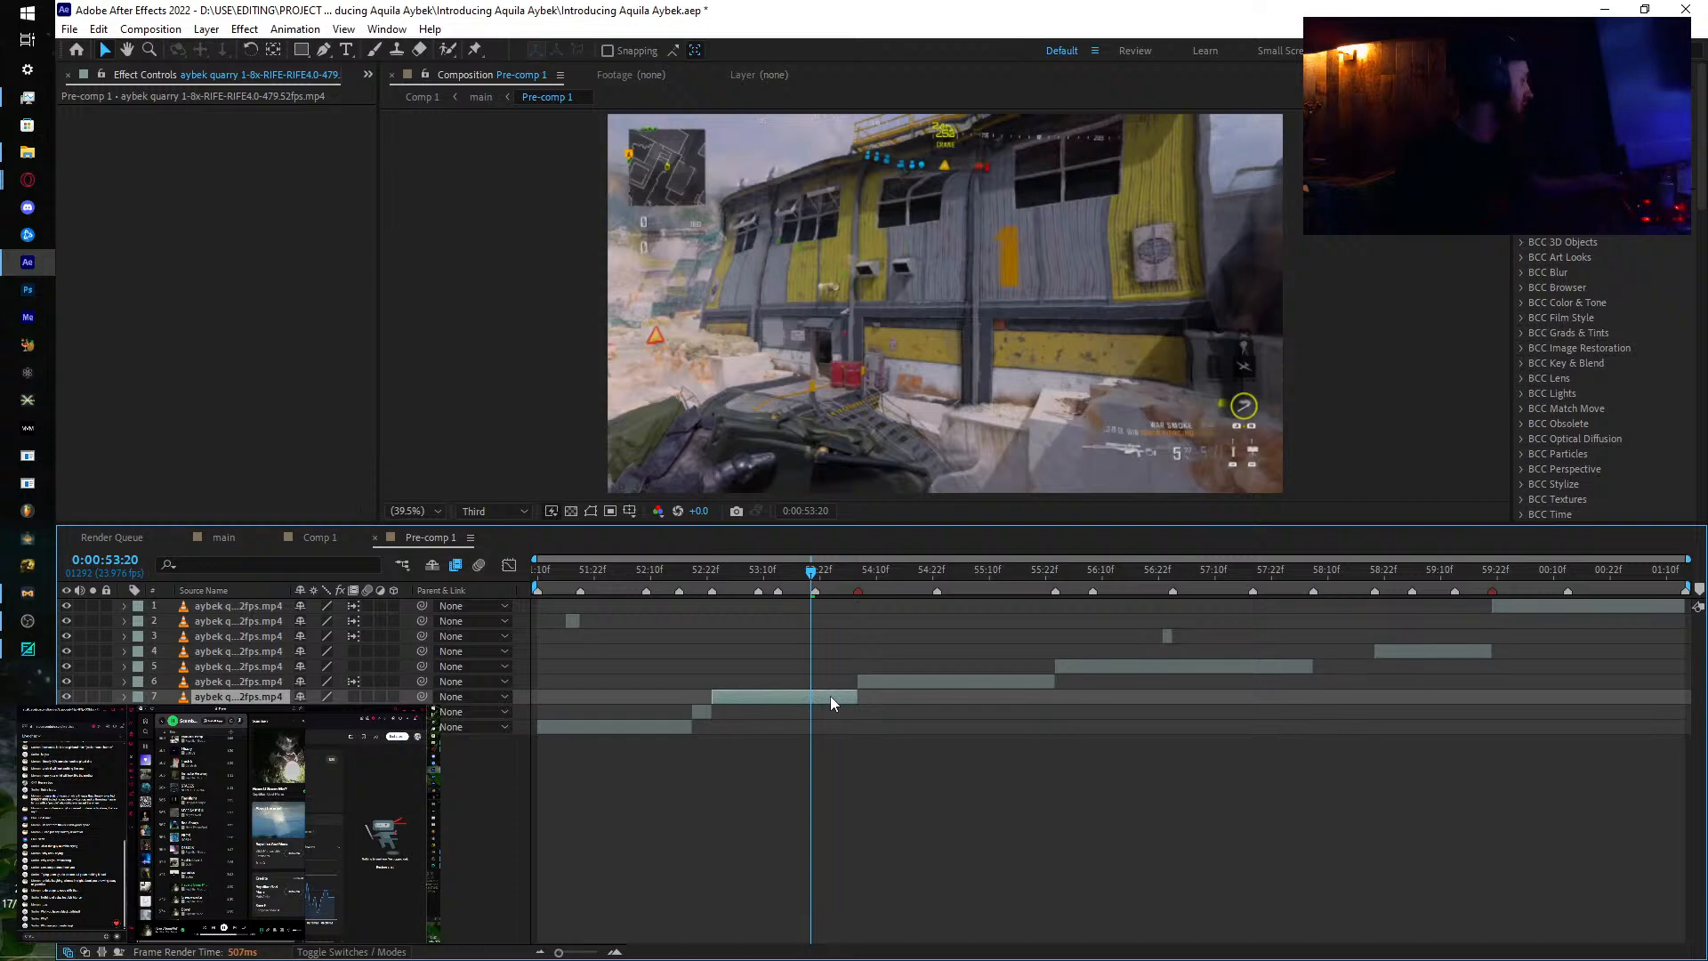
{"action": "key", "text": "u"}
{"action": "key", "text": "equal"}
{"action": "key", "text": "equal"}
{"action": "key", "text": "equal"}
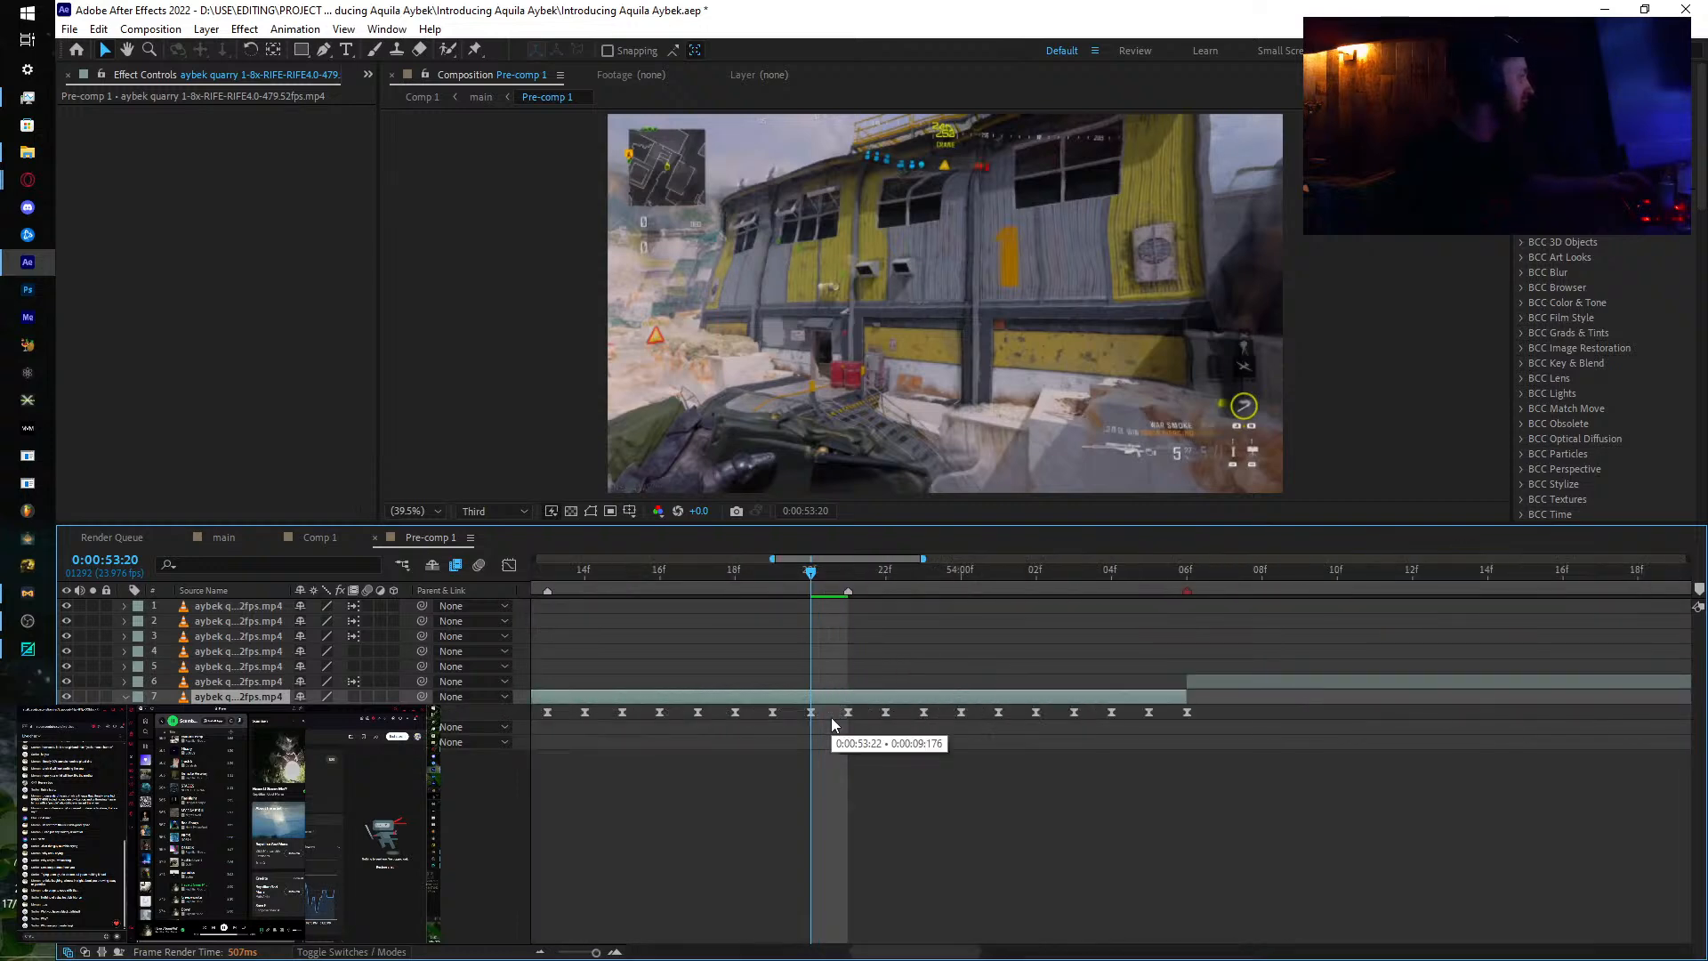
Step: Adjust the quarry clip's time-remap keyframe at 0:00:53:20 to show a different source frame, and return to the main composition
{"action": "mouse_move", "coordinate": [811, 576]}
{"action": "left_mouse_down"}
{"action": "mouse_move", "coordinate": [783, 578]}
{"action": "mouse_move", "coordinate": [846, 584]}
{"action": "mouse_move", "coordinate": [818, 589]}
{"action": "left_mouse_up"}
{"action": "left_click_drag", "start_coordinate": [322, 711], "coordinate": [313, 712]}
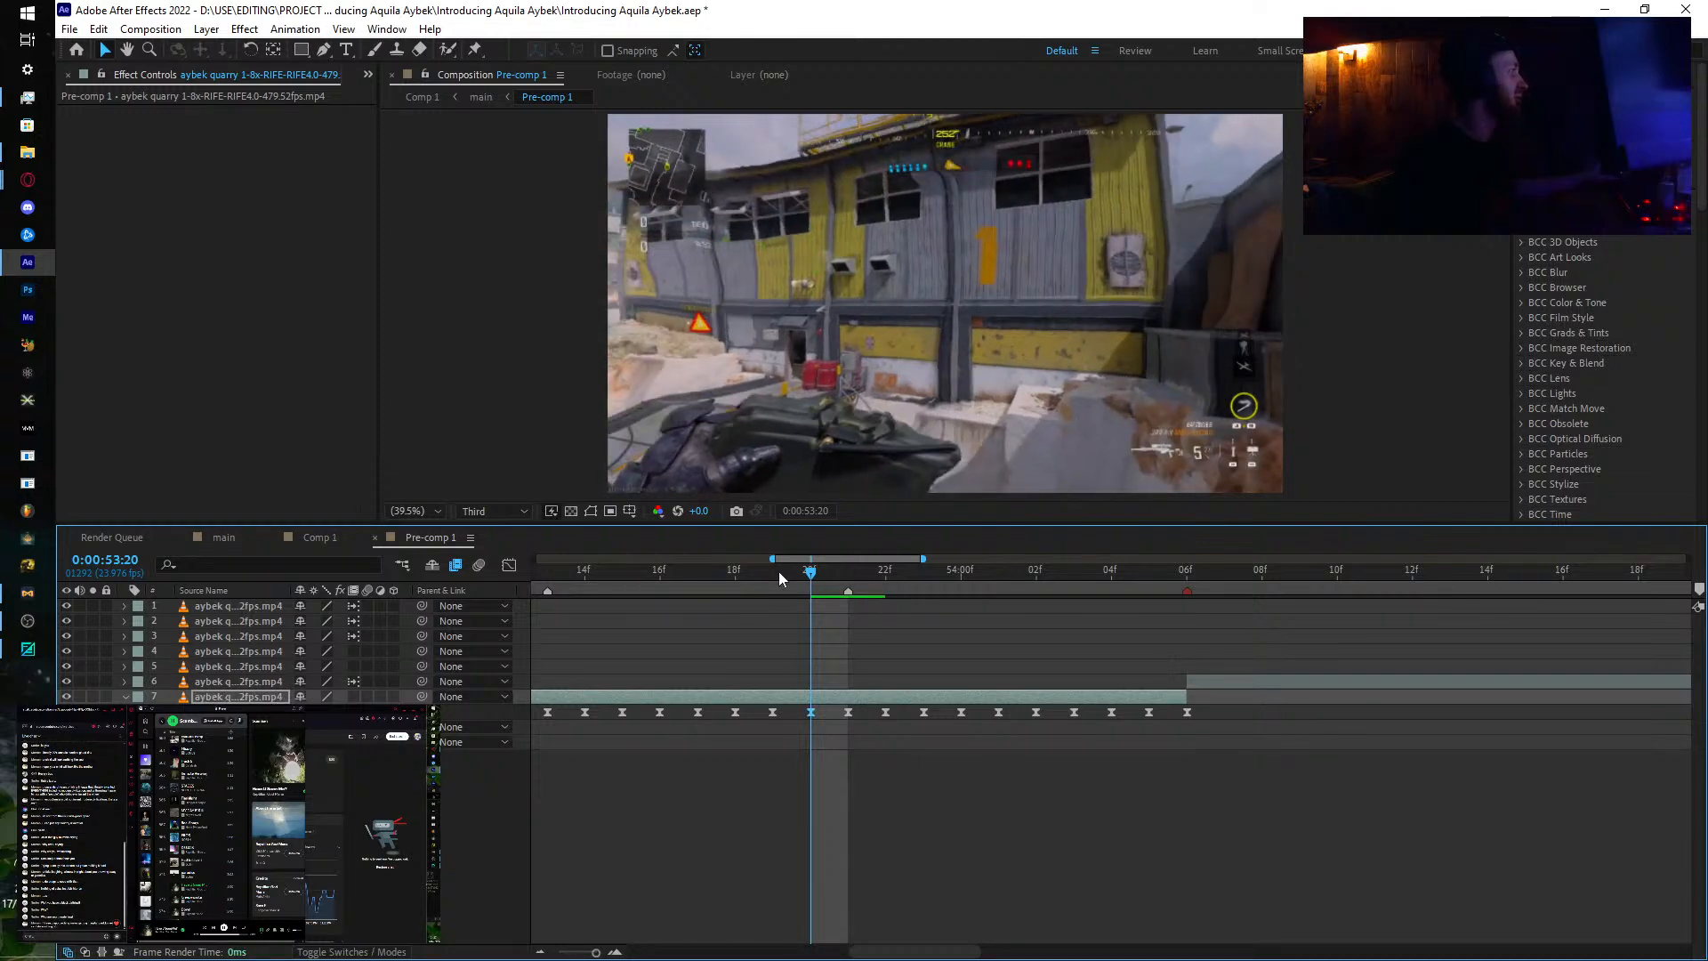
{"action": "mouse_move", "coordinate": [828, 576]}
{"action": "left_mouse_down"}
{"action": "mouse_move", "coordinate": [841, 583]}
{"action": "mouse_move", "coordinate": [815, 583]}
{"action": "mouse_move", "coordinate": [834, 589]}
{"action": "left_mouse_up"}
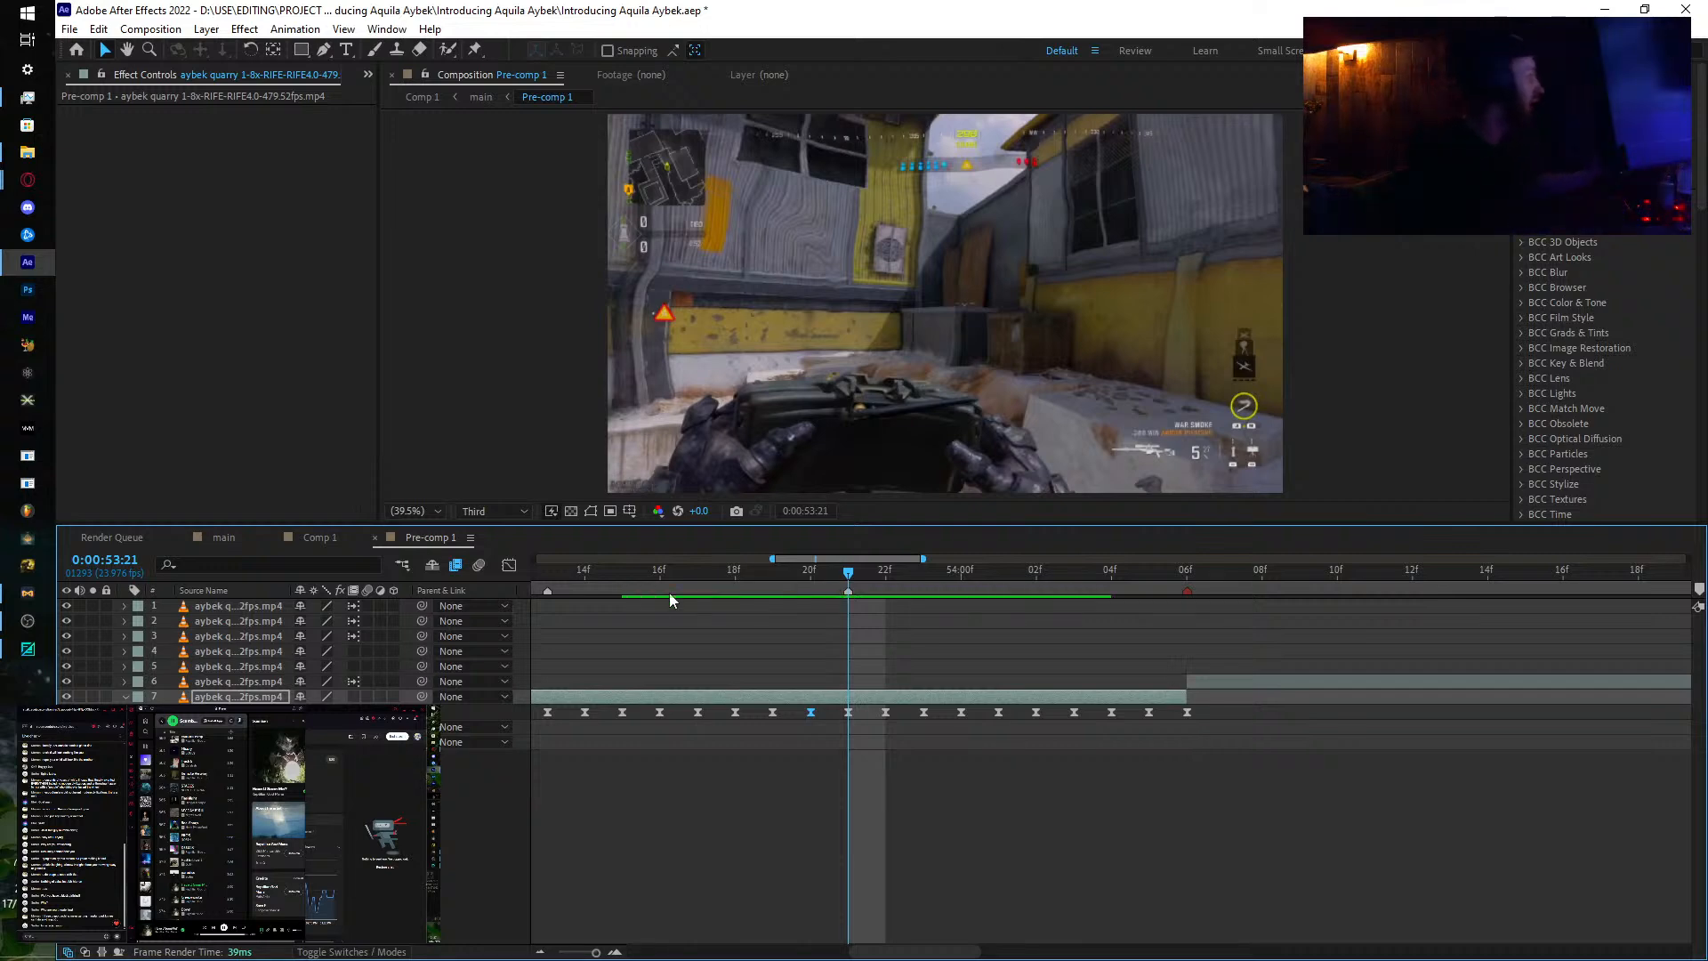
{"action": "left_click", "coordinate": [375, 537]}
{"action": "left_click", "coordinate": [223, 537]}
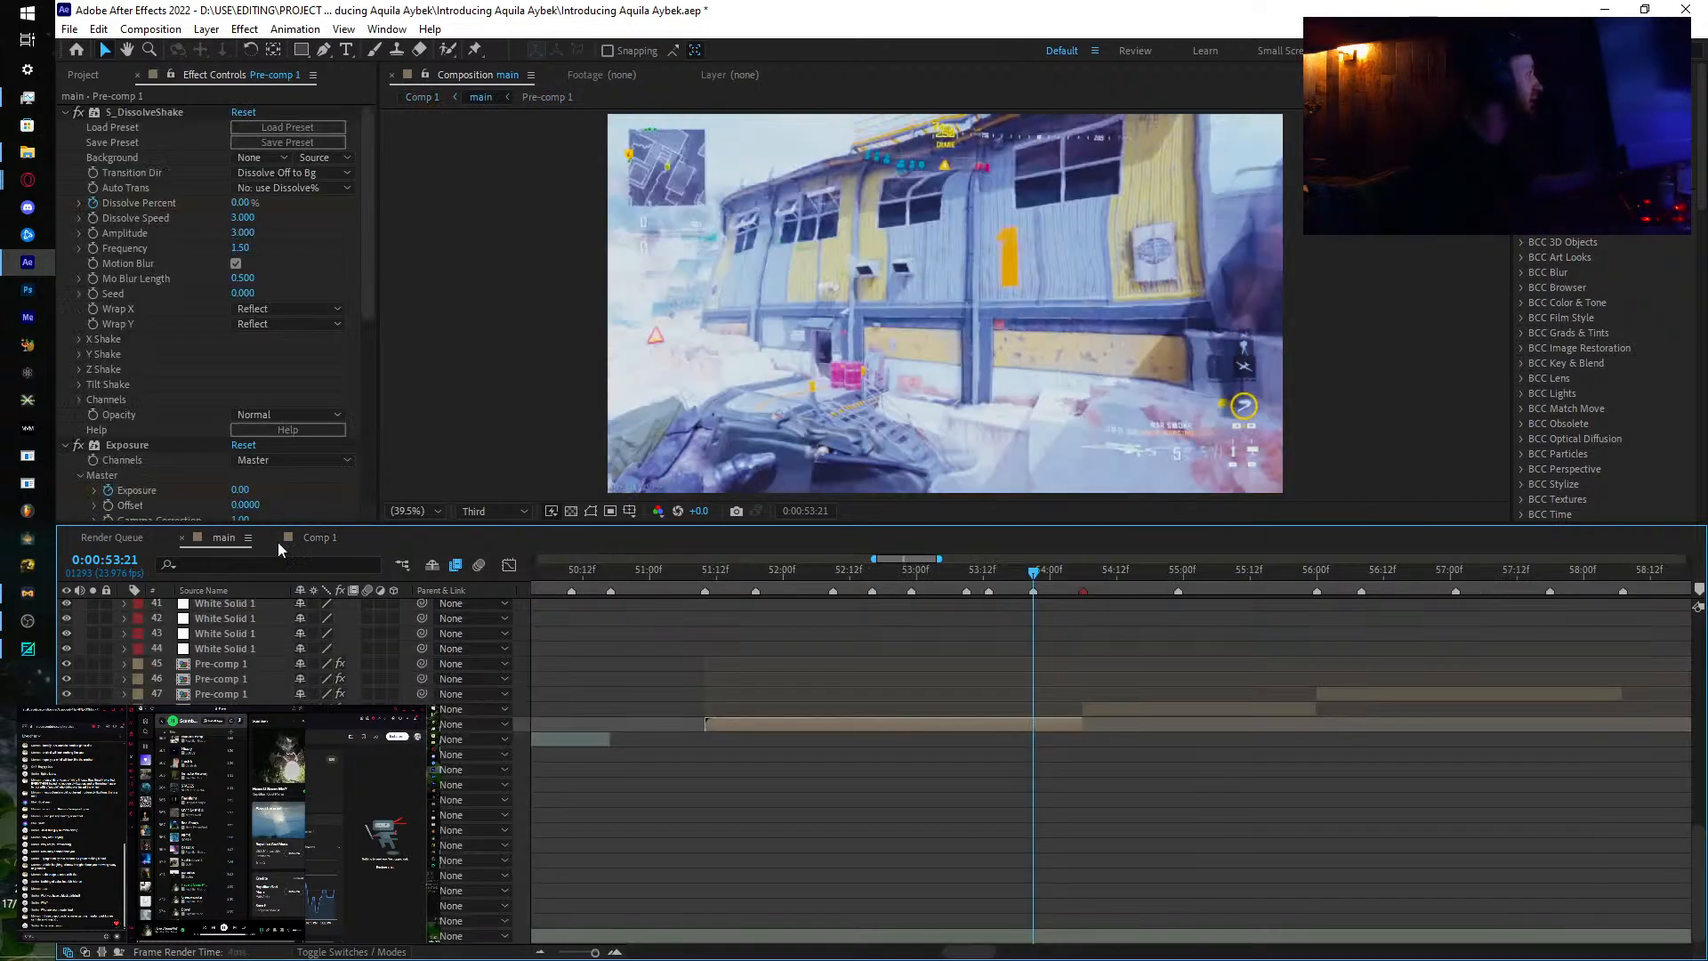
Step: Reopen Pre-comp 1, retime the quarry clip's time-remap keyframes at 0:00:53:20, 0:00:53:19 and 0:00:53:18, and close the pre-comp
{"action": "left_click_drag", "start_coordinate": [1037, 575], "coordinate": [1026, 646]}
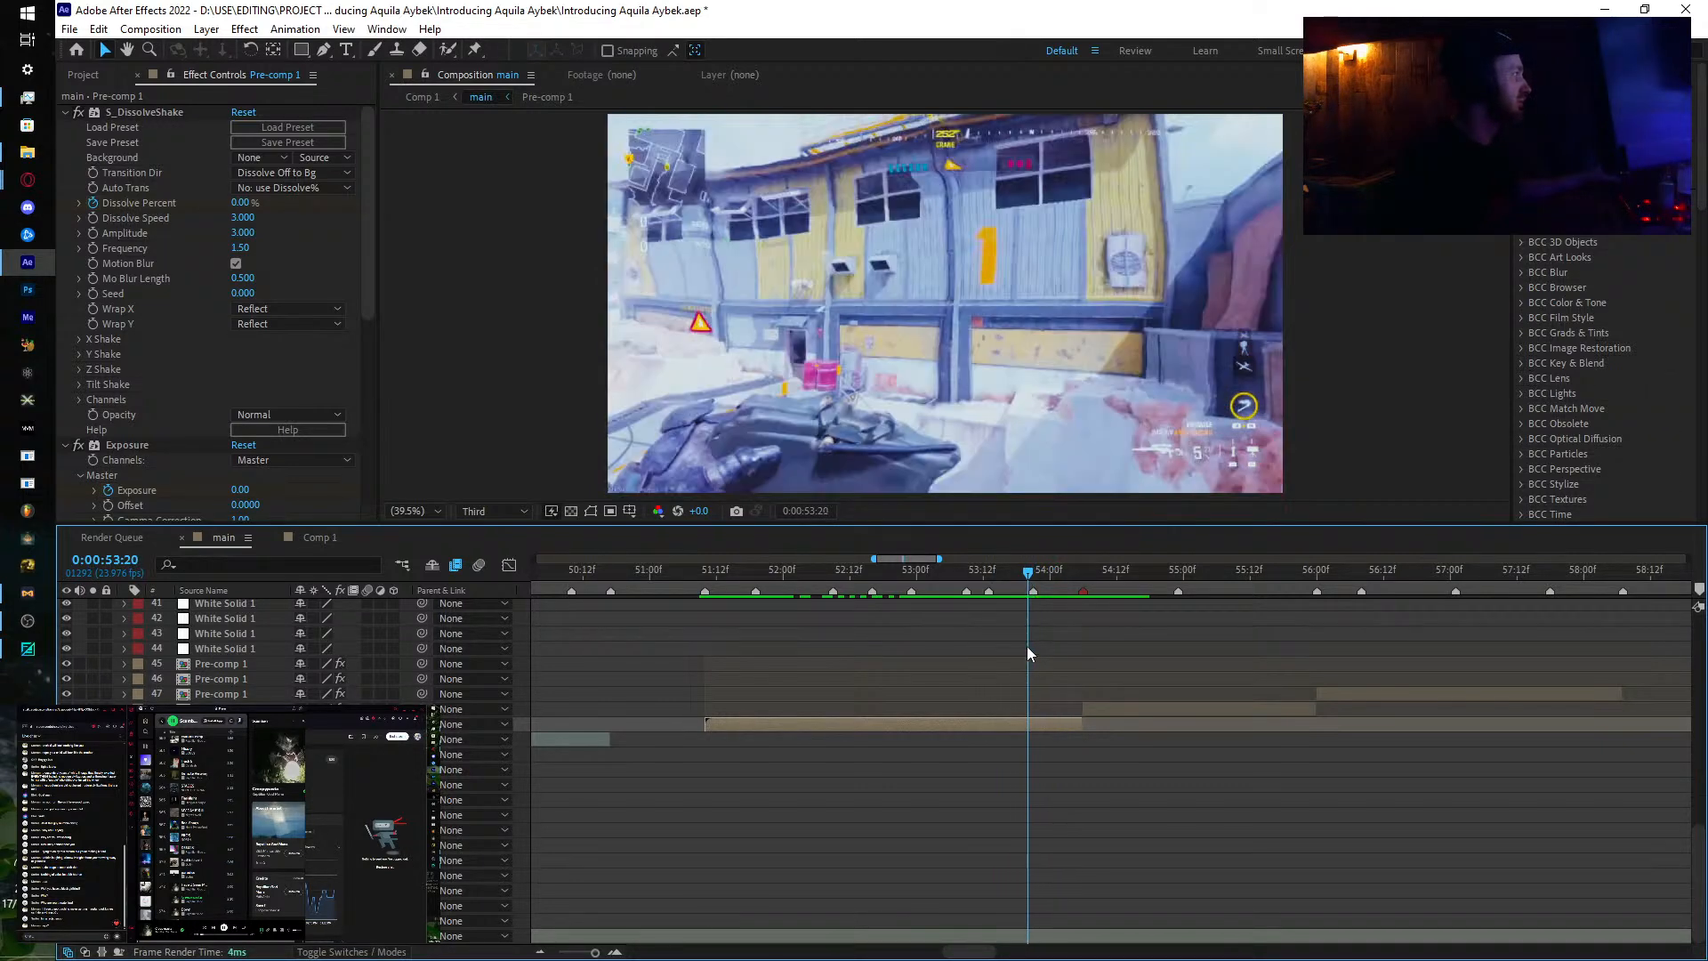
{"action": "double_click", "coordinate": [1027, 718]}
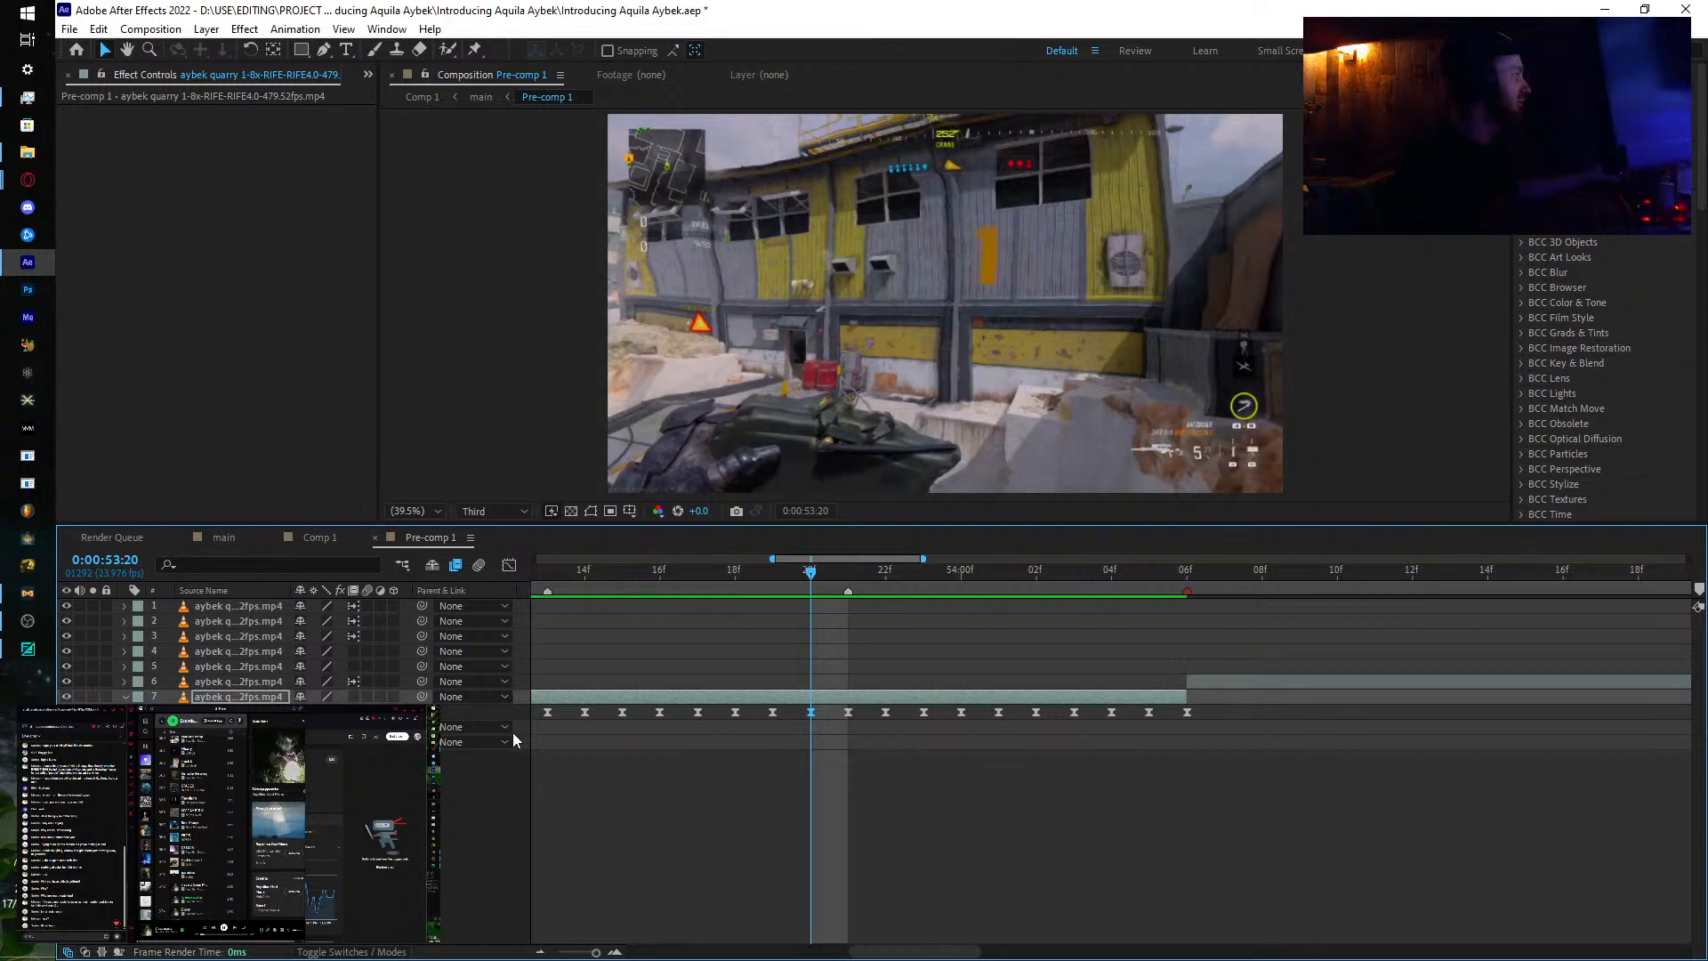
{"action": "left_click_drag", "start_coordinate": [322, 712], "coordinate": [332, 711]}
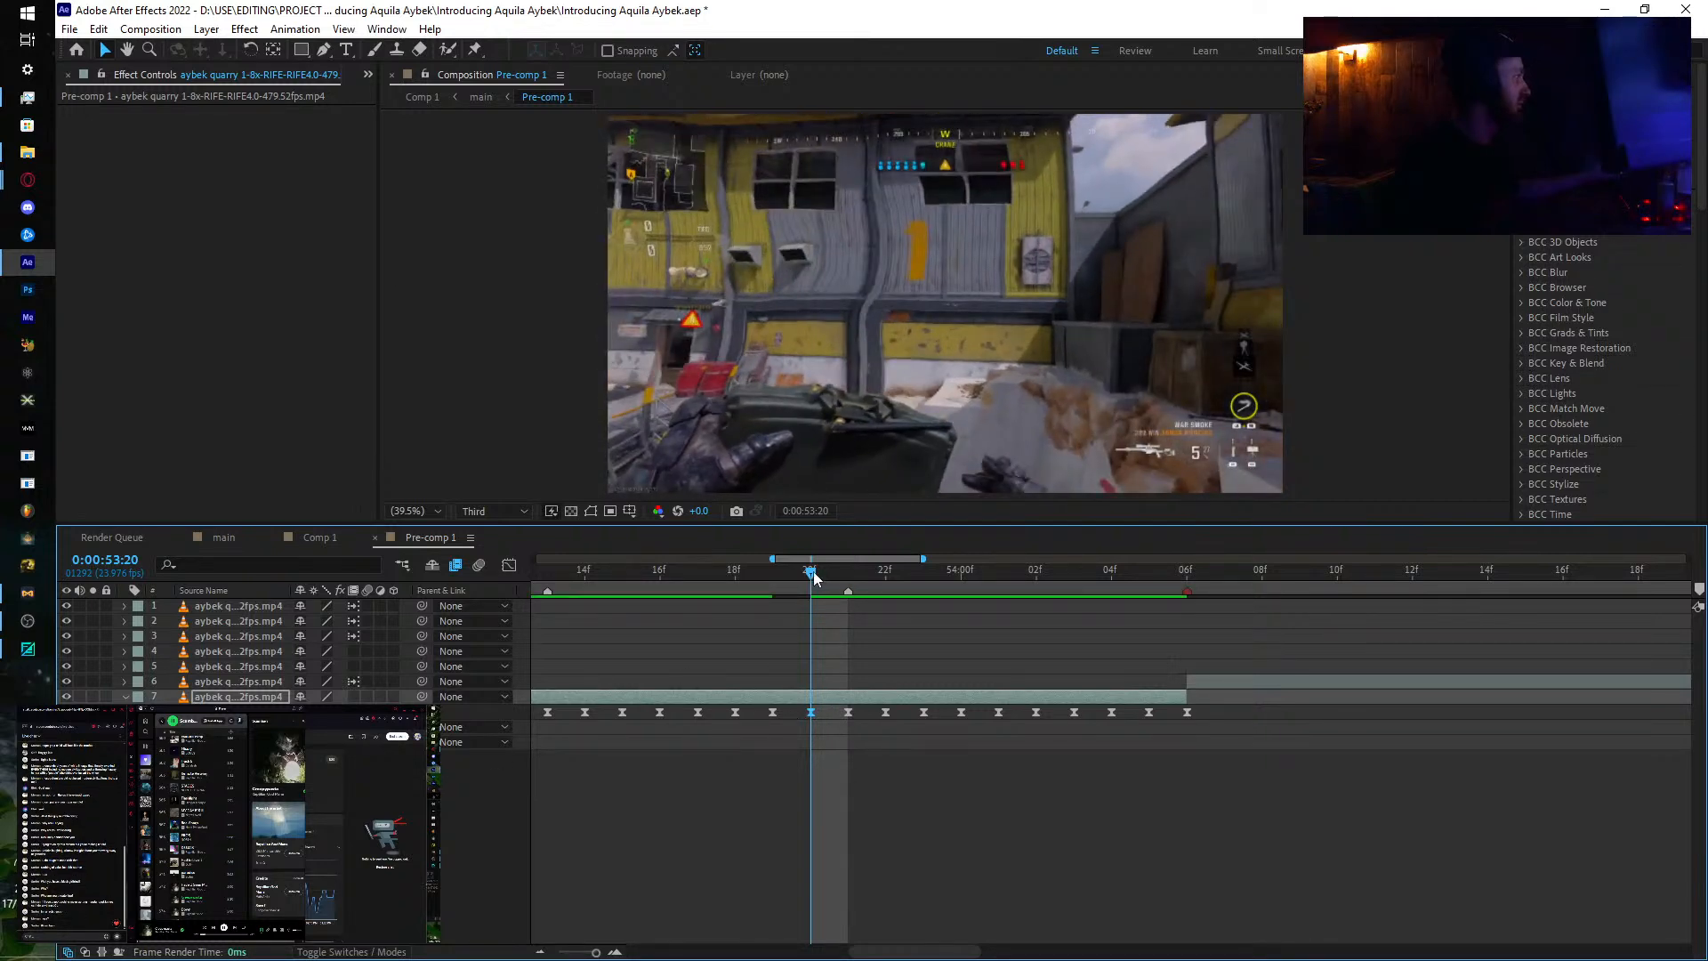
{"action": "mouse_move", "coordinate": [815, 577]}
{"action": "left_mouse_down"}
{"action": "mouse_move", "coordinate": [830, 573]}
{"action": "mouse_move", "coordinate": [788, 587]}
{"action": "left_mouse_up"}
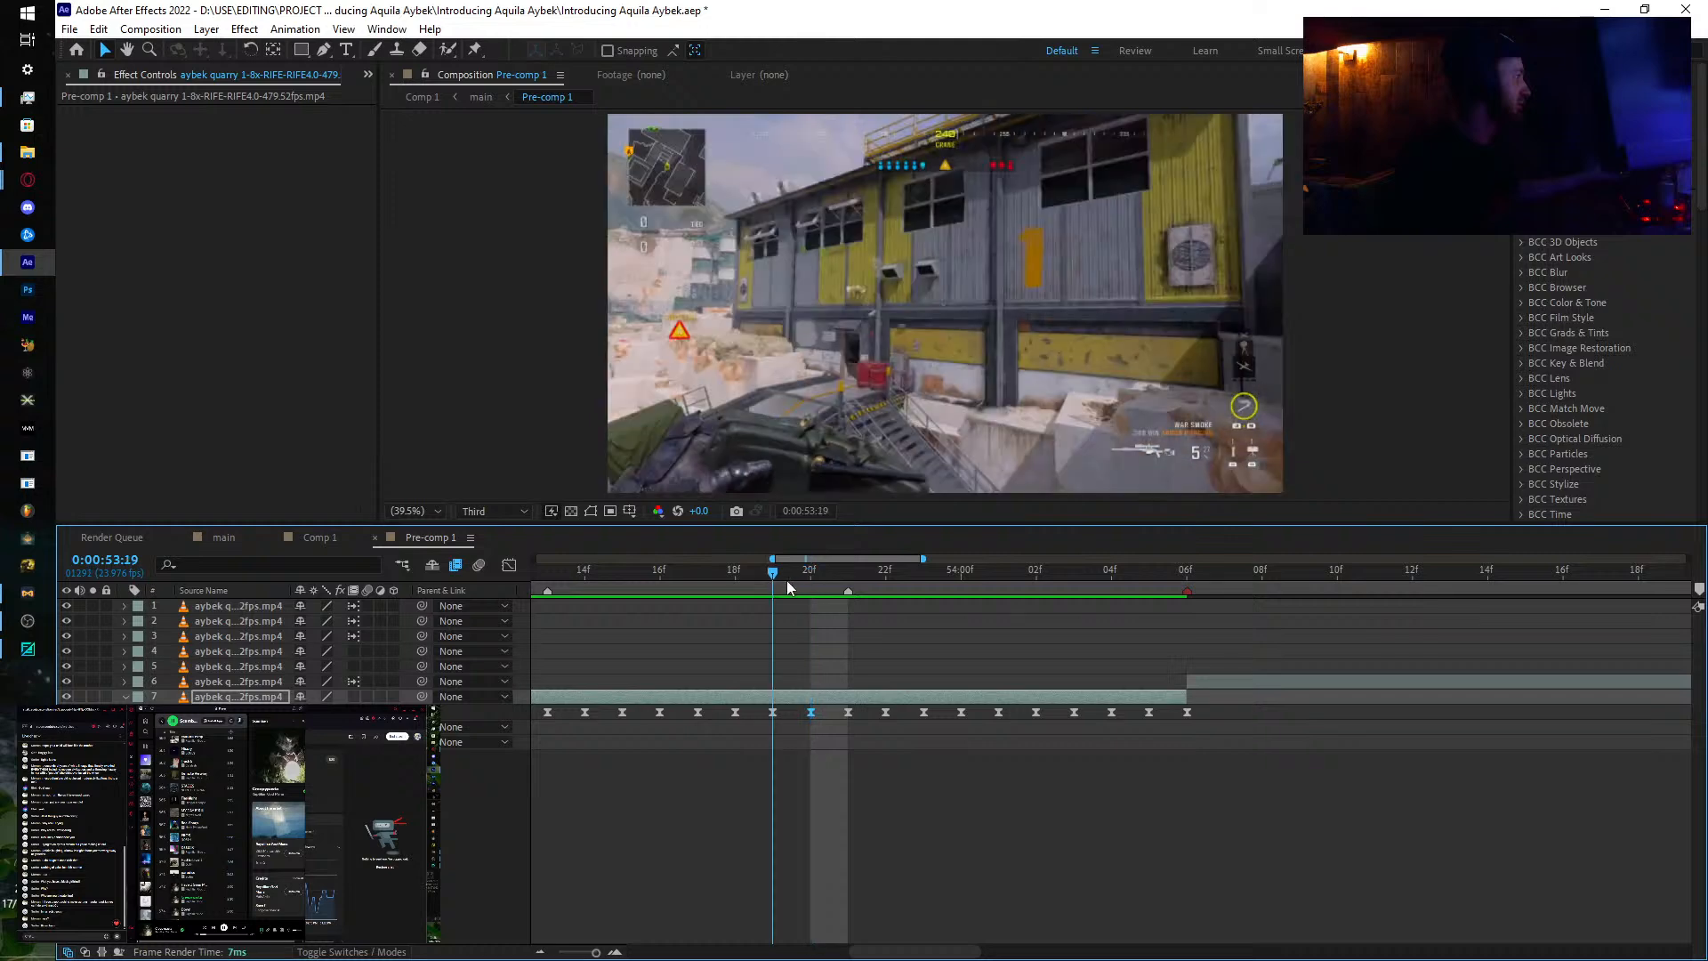
{"action": "left_click_drag", "start_coordinate": [334, 712], "coordinate": [329, 712]}
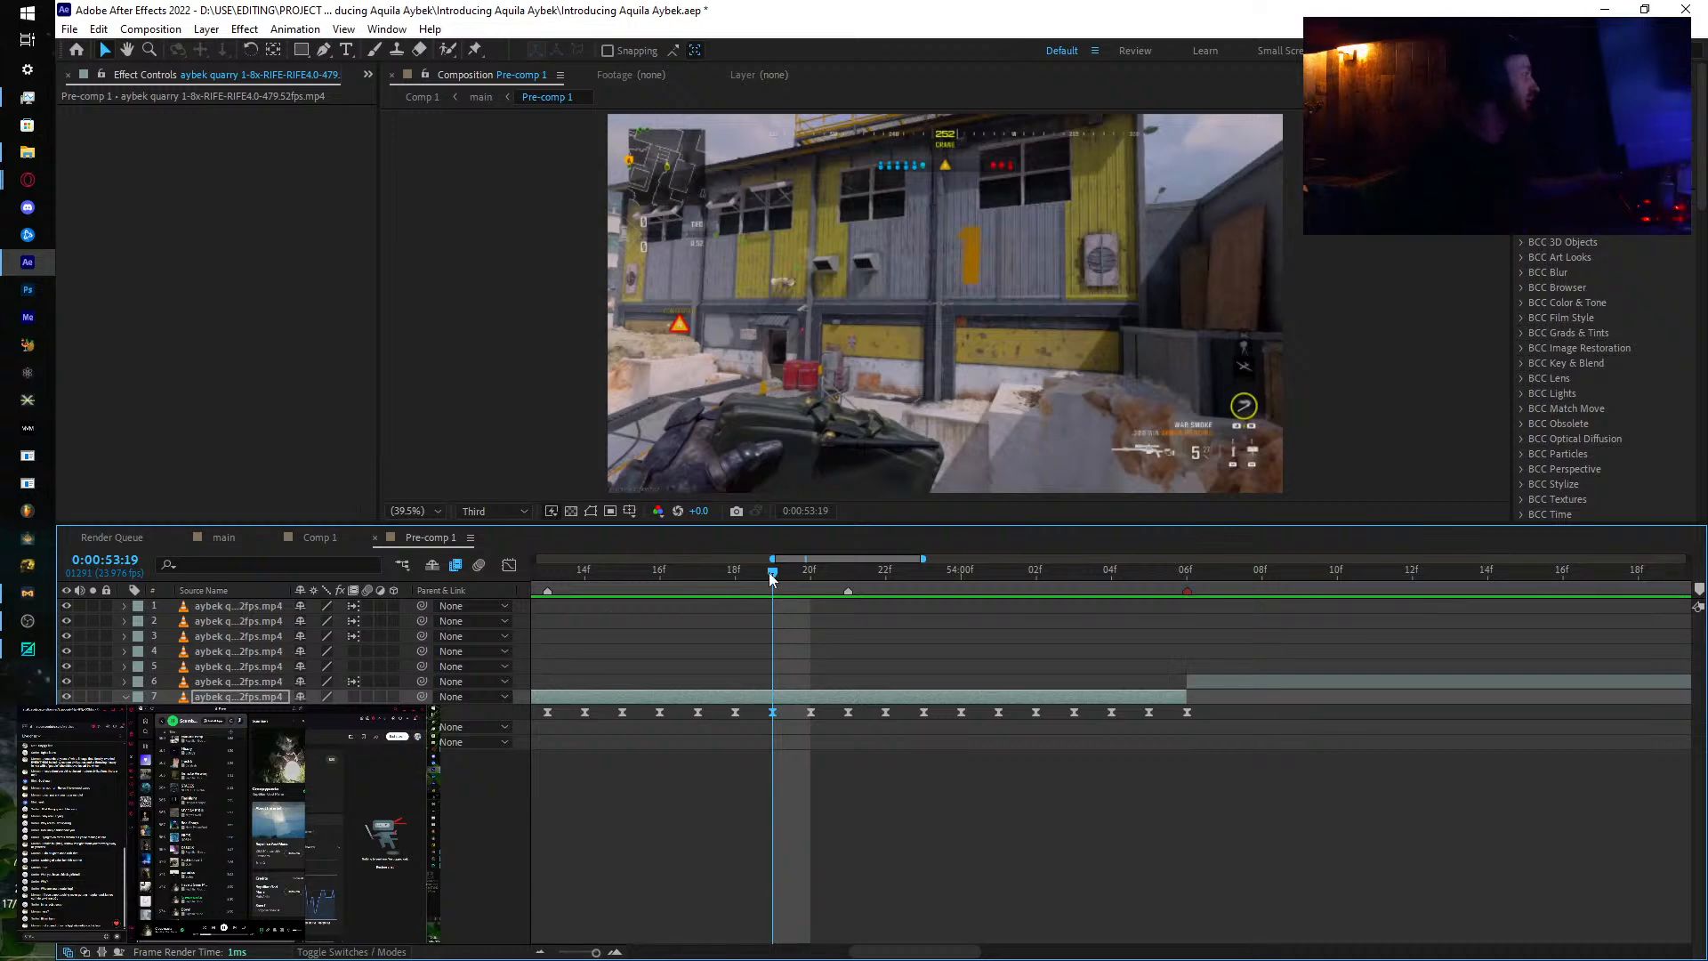
{"action": "left_click_drag", "start_coordinate": [772, 578], "coordinate": [736, 583]}
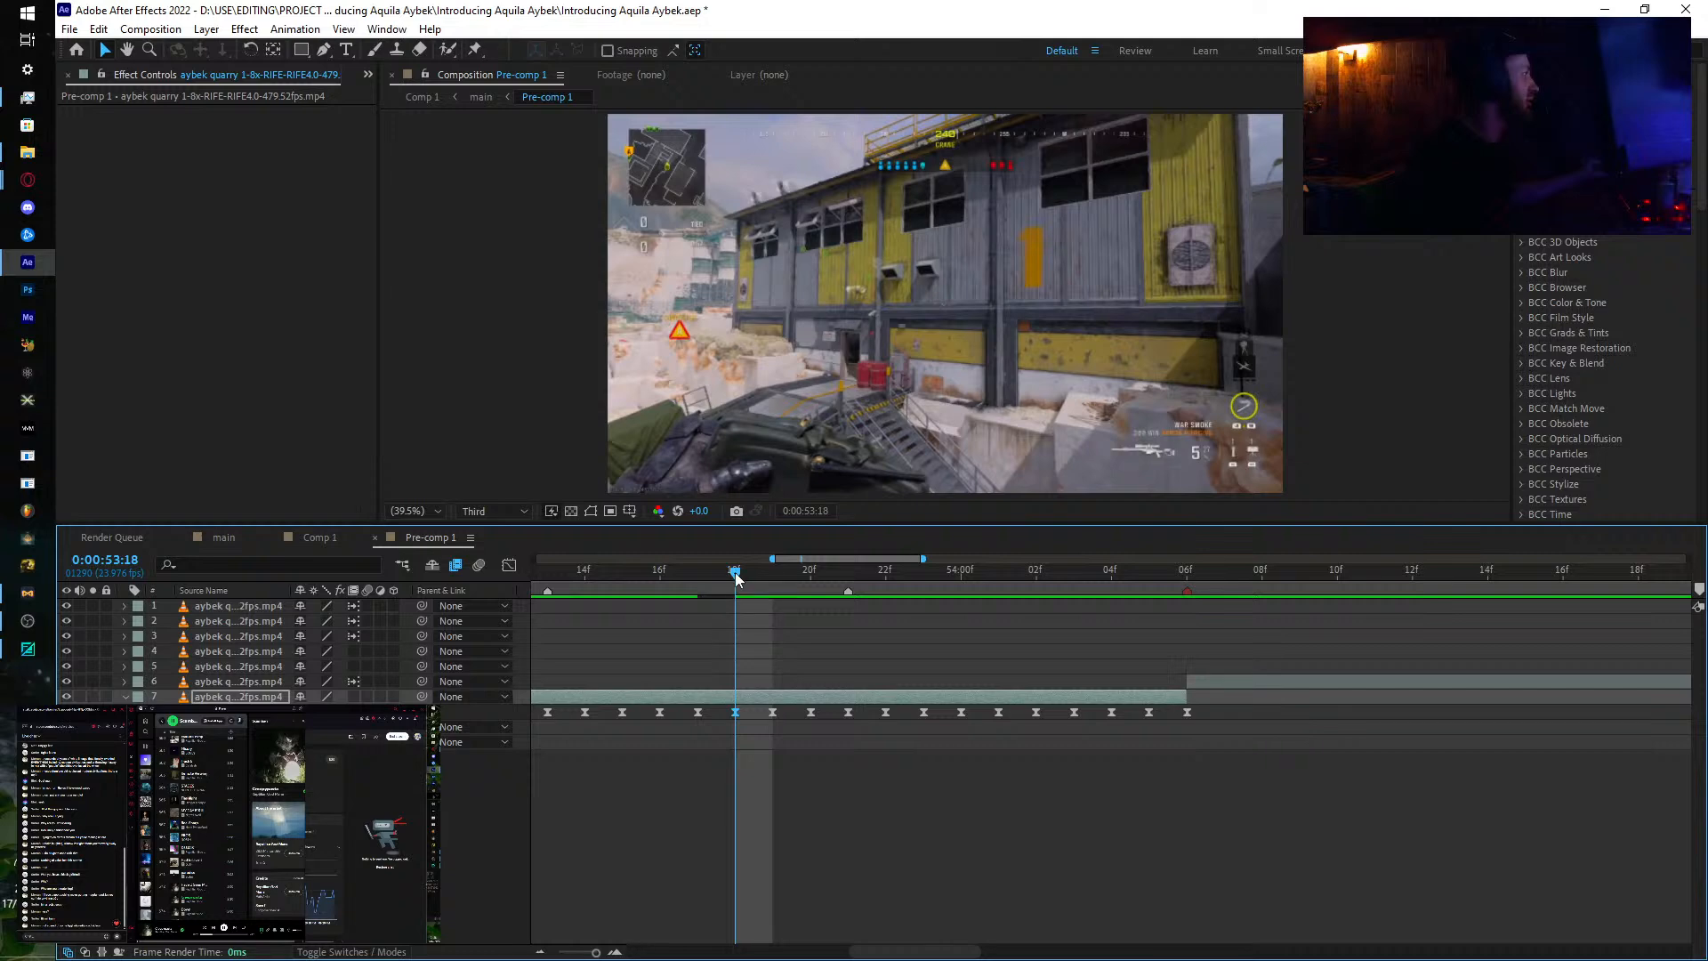
{"action": "left_click_drag", "start_coordinate": [736, 578], "coordinate": [1186, 604]}
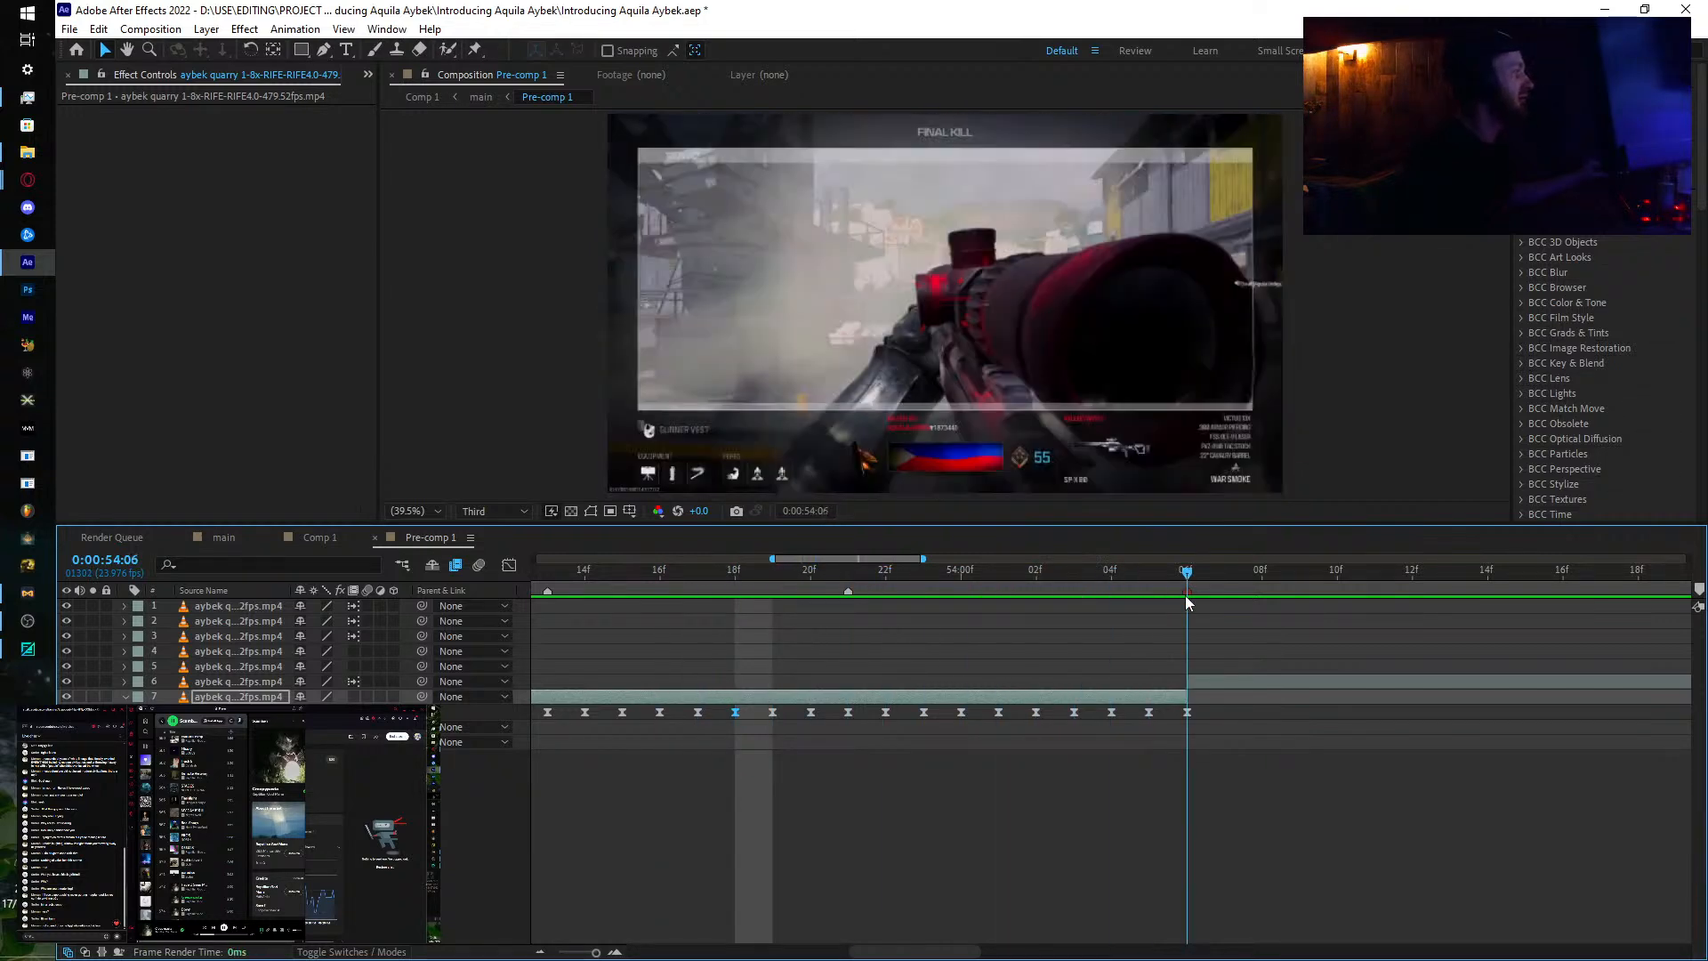
{"action": "left_click", "coordinate": [375, 538]}
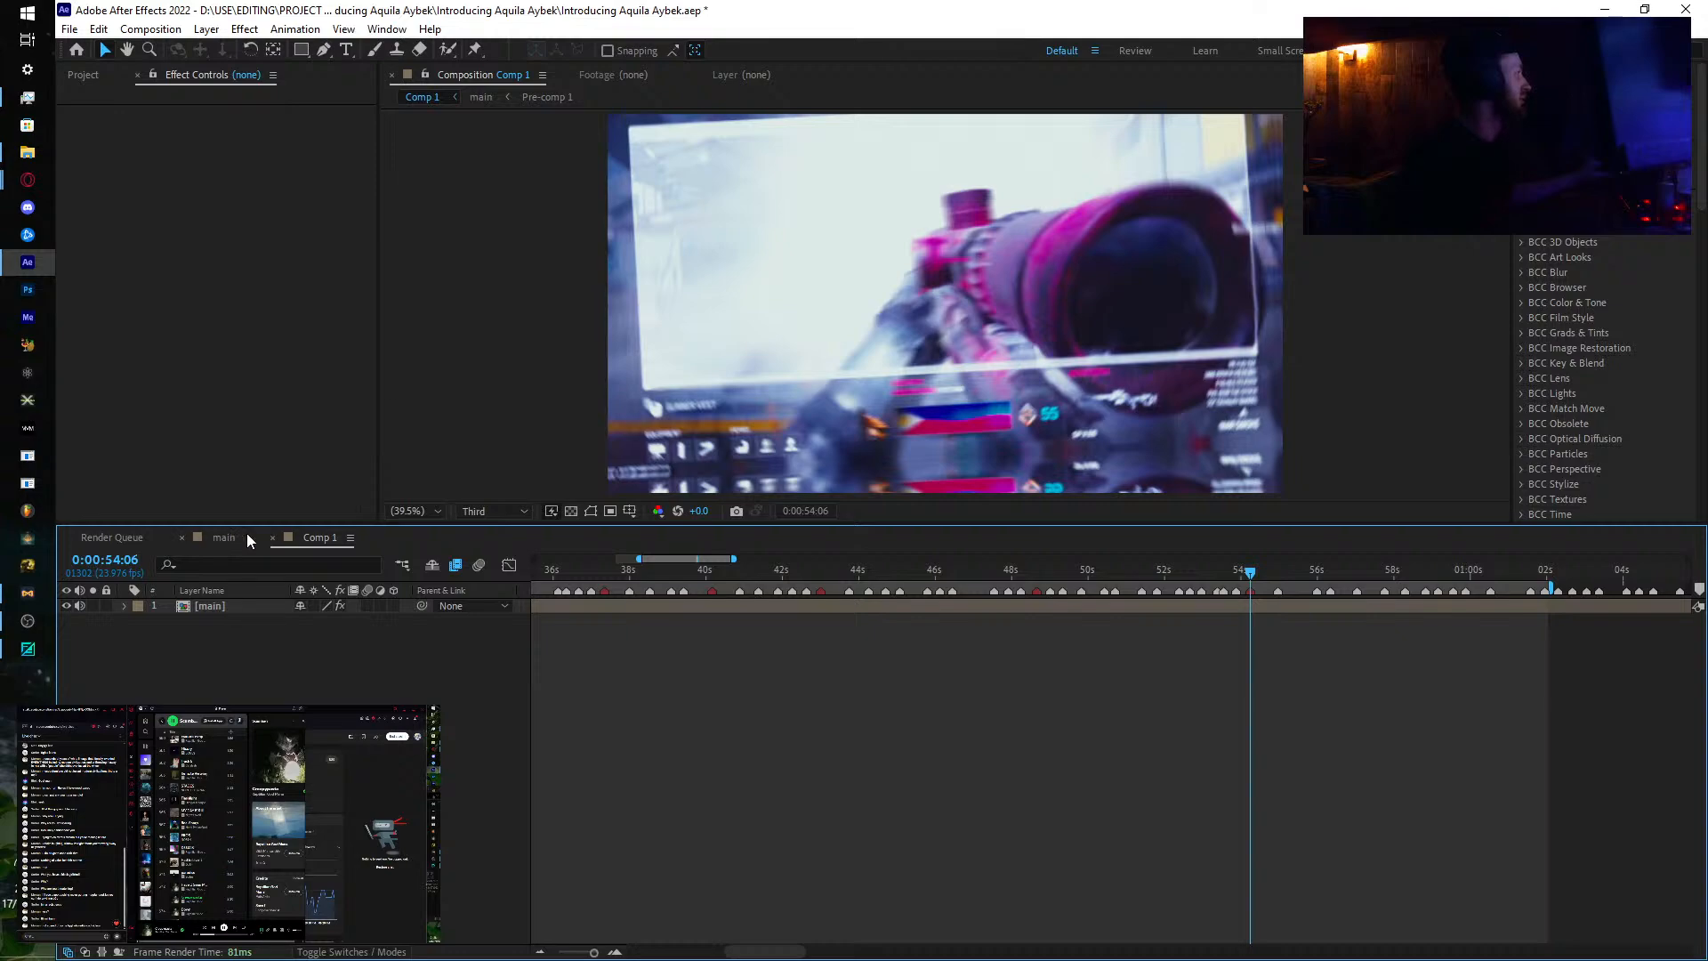
Step: In main, duplicate the short White Solid 1 inversion flash and start the copies at 0:00:54:06, 0:00:54:23 and 0:00:55:22
{"action": "left_click", "coordinate": [233, 538]}
{"action": "left_click_drag", "start_coordinate": [989, 573], "coordinate": [1640, 612]}
{"action": "left_click_drag", "start_coordinate": [976, 590], "coordinate": [1082, 637]}
{"action": "scroll", "coordinate": [1082, 676], "scroll_direction": "up", "scroll_amount": 10}
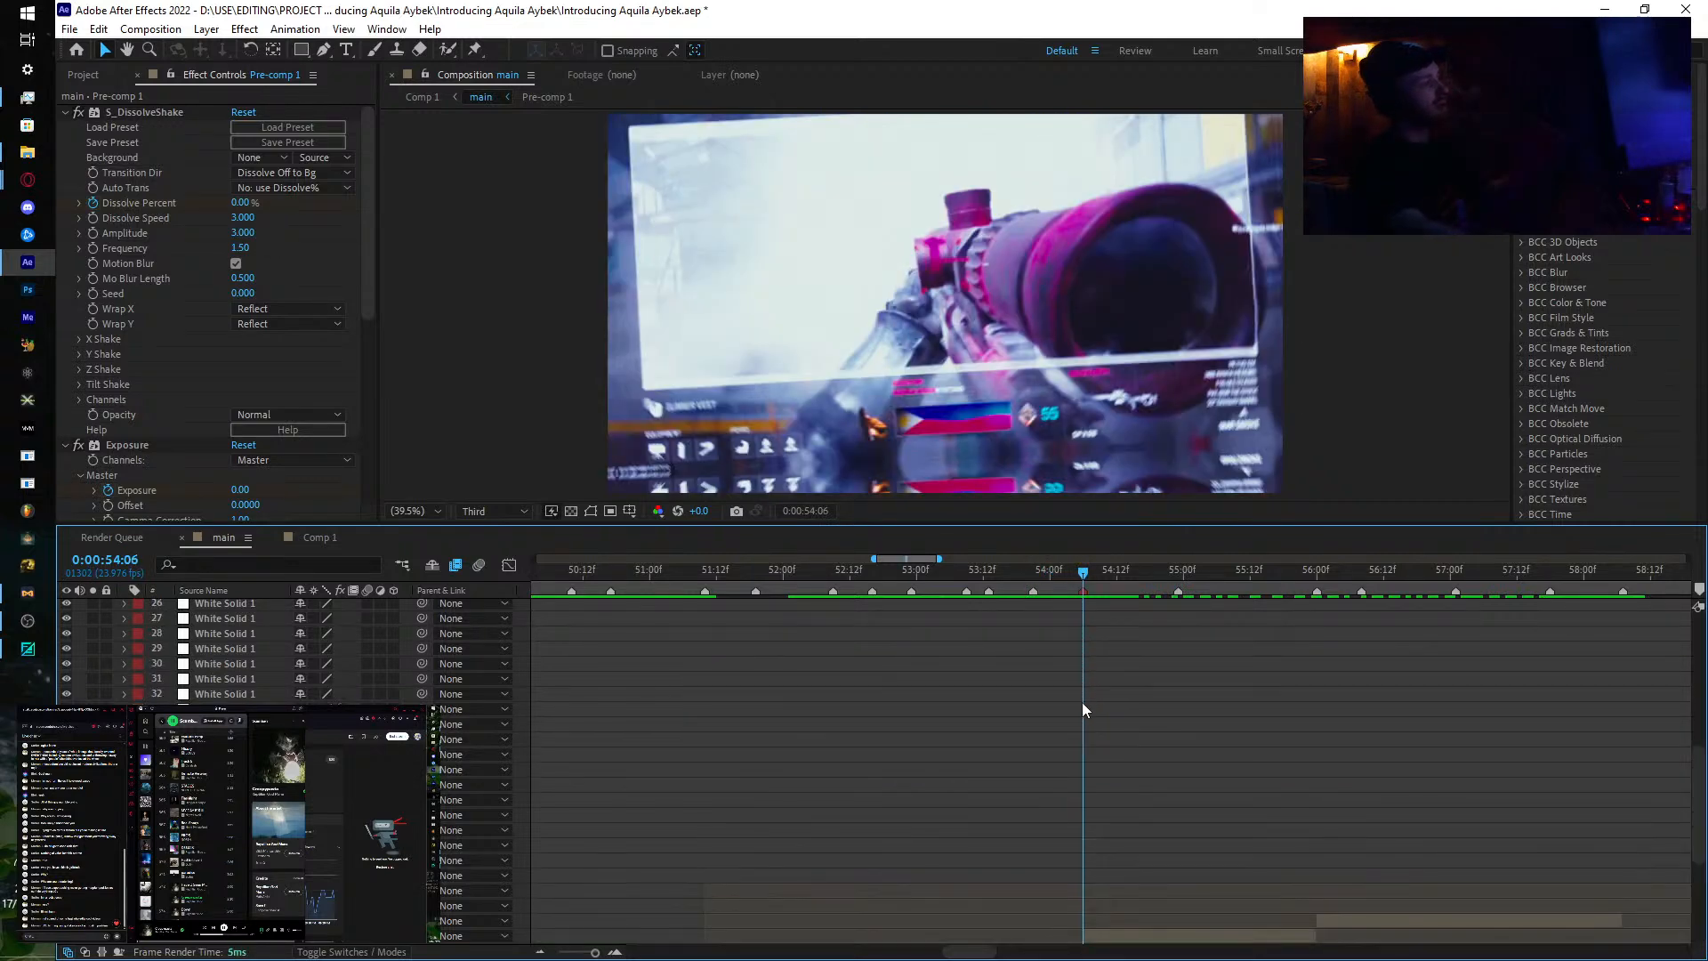
{"action": "left_click", "coordinate": [910, 633]}
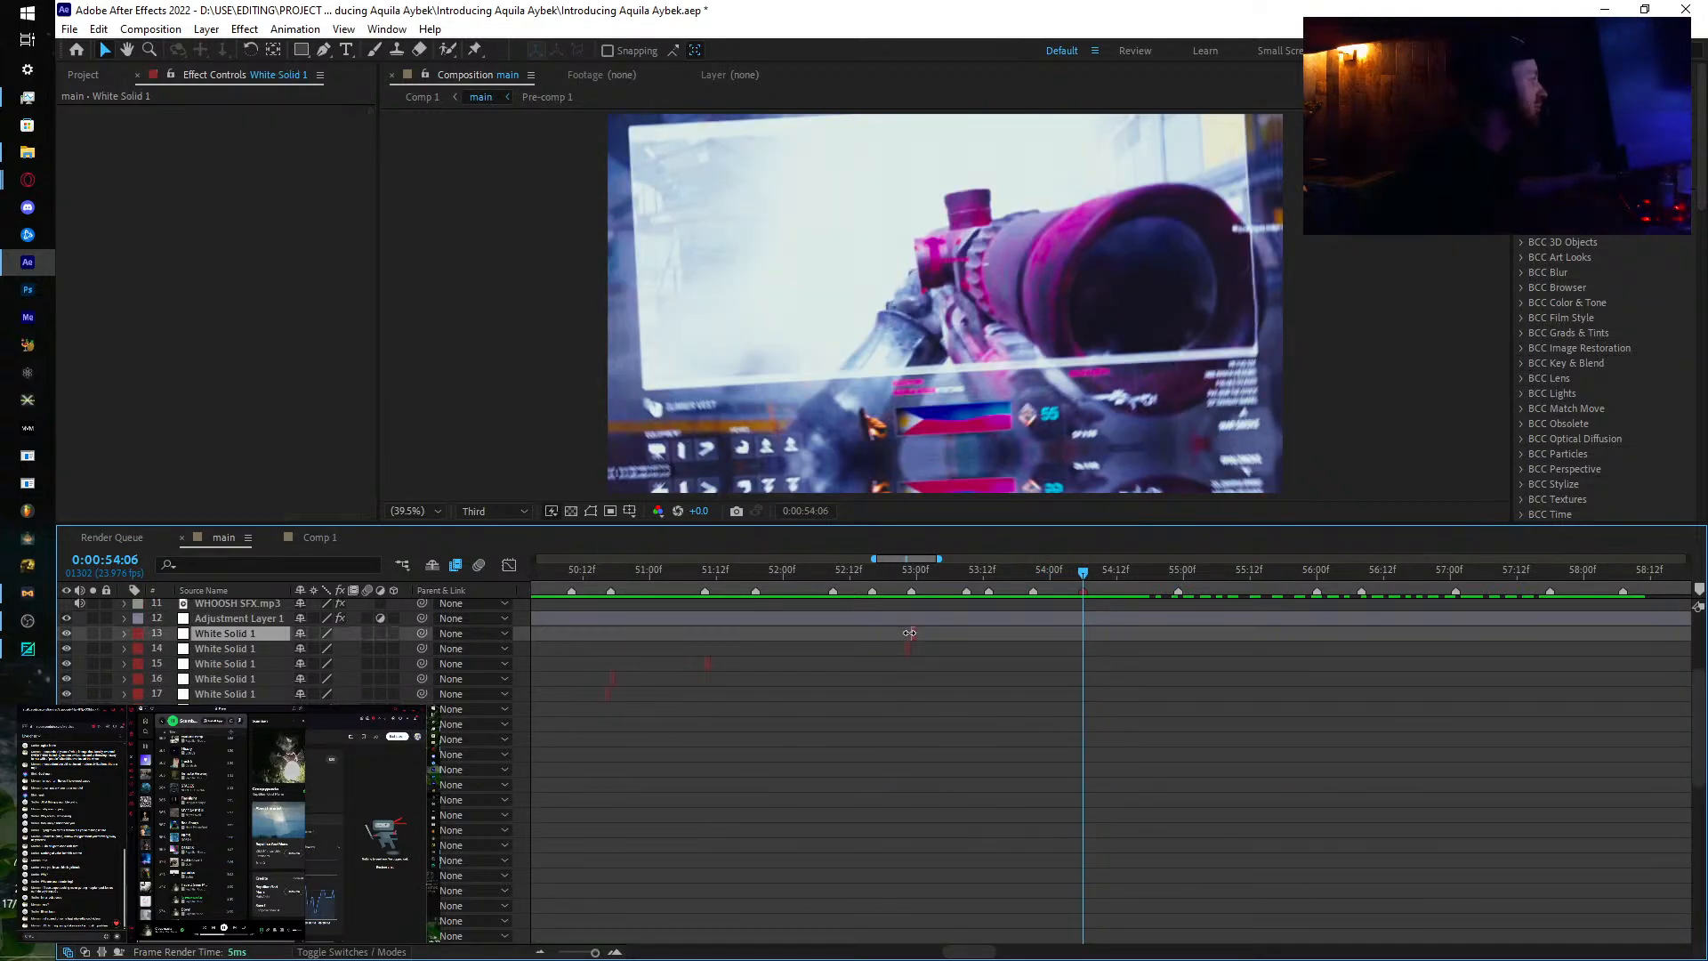
{"action": "left_click_drag", "start_coordinate": [909, 633], "coordinate": [1171, 626]}
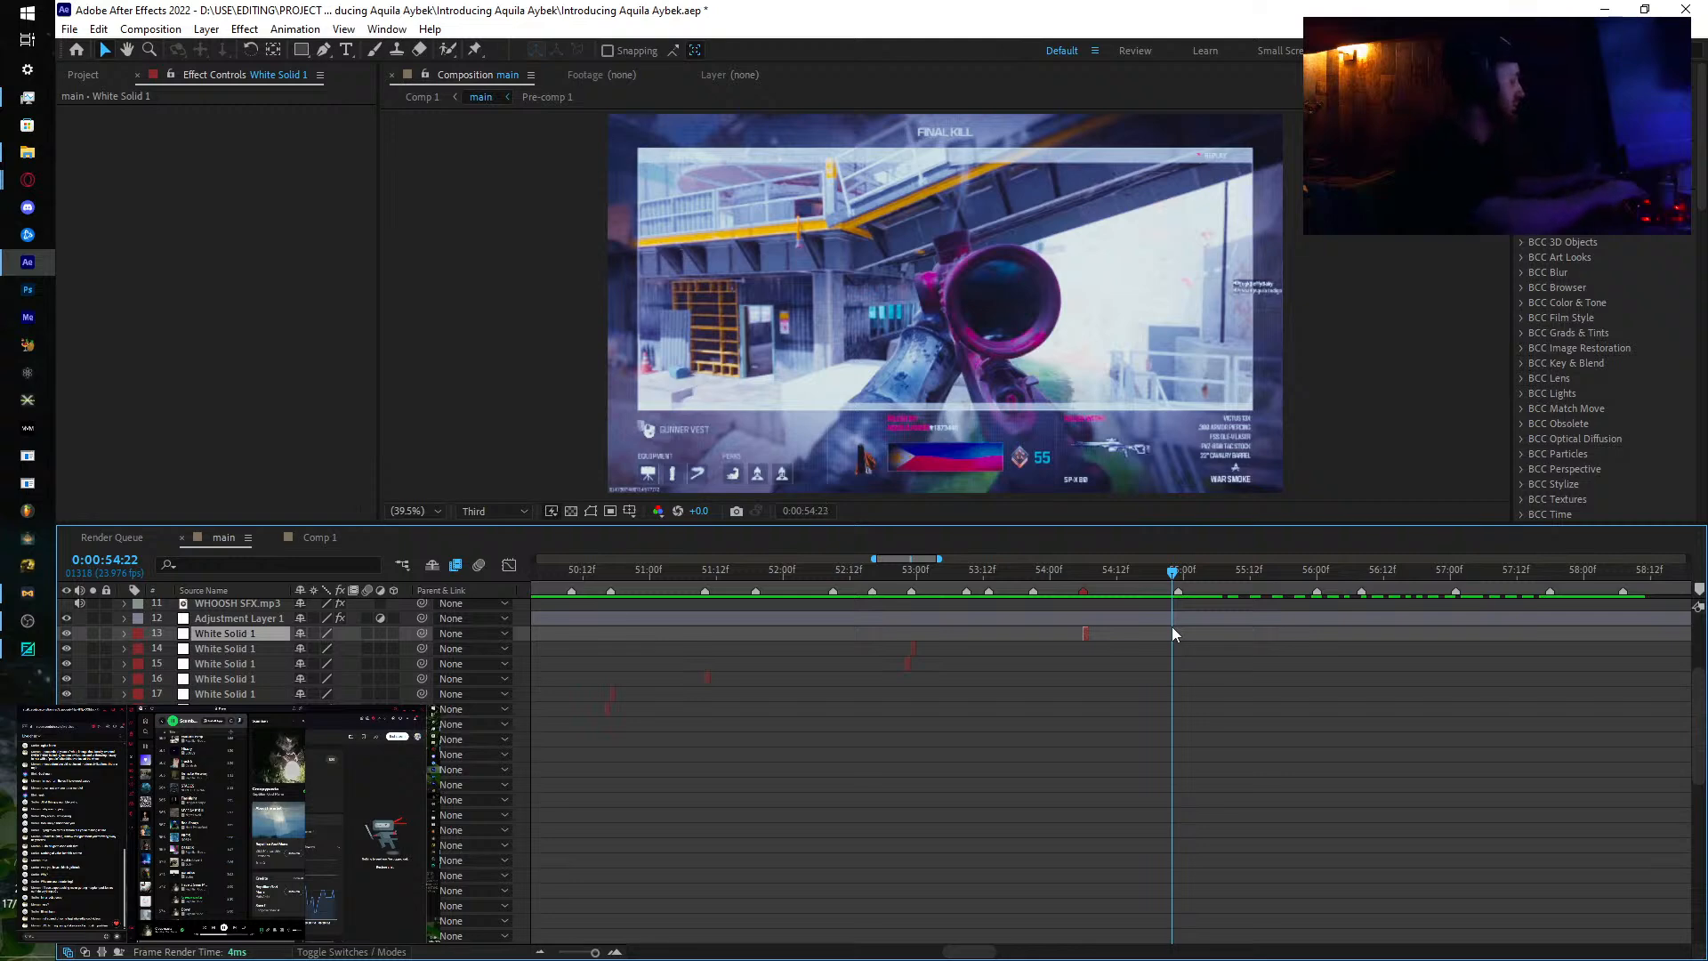
{"action": "key", "text": "Page_Down"}
{"action": "key", "text": "ctrl+d"}
{"action": "key", "text": "["}
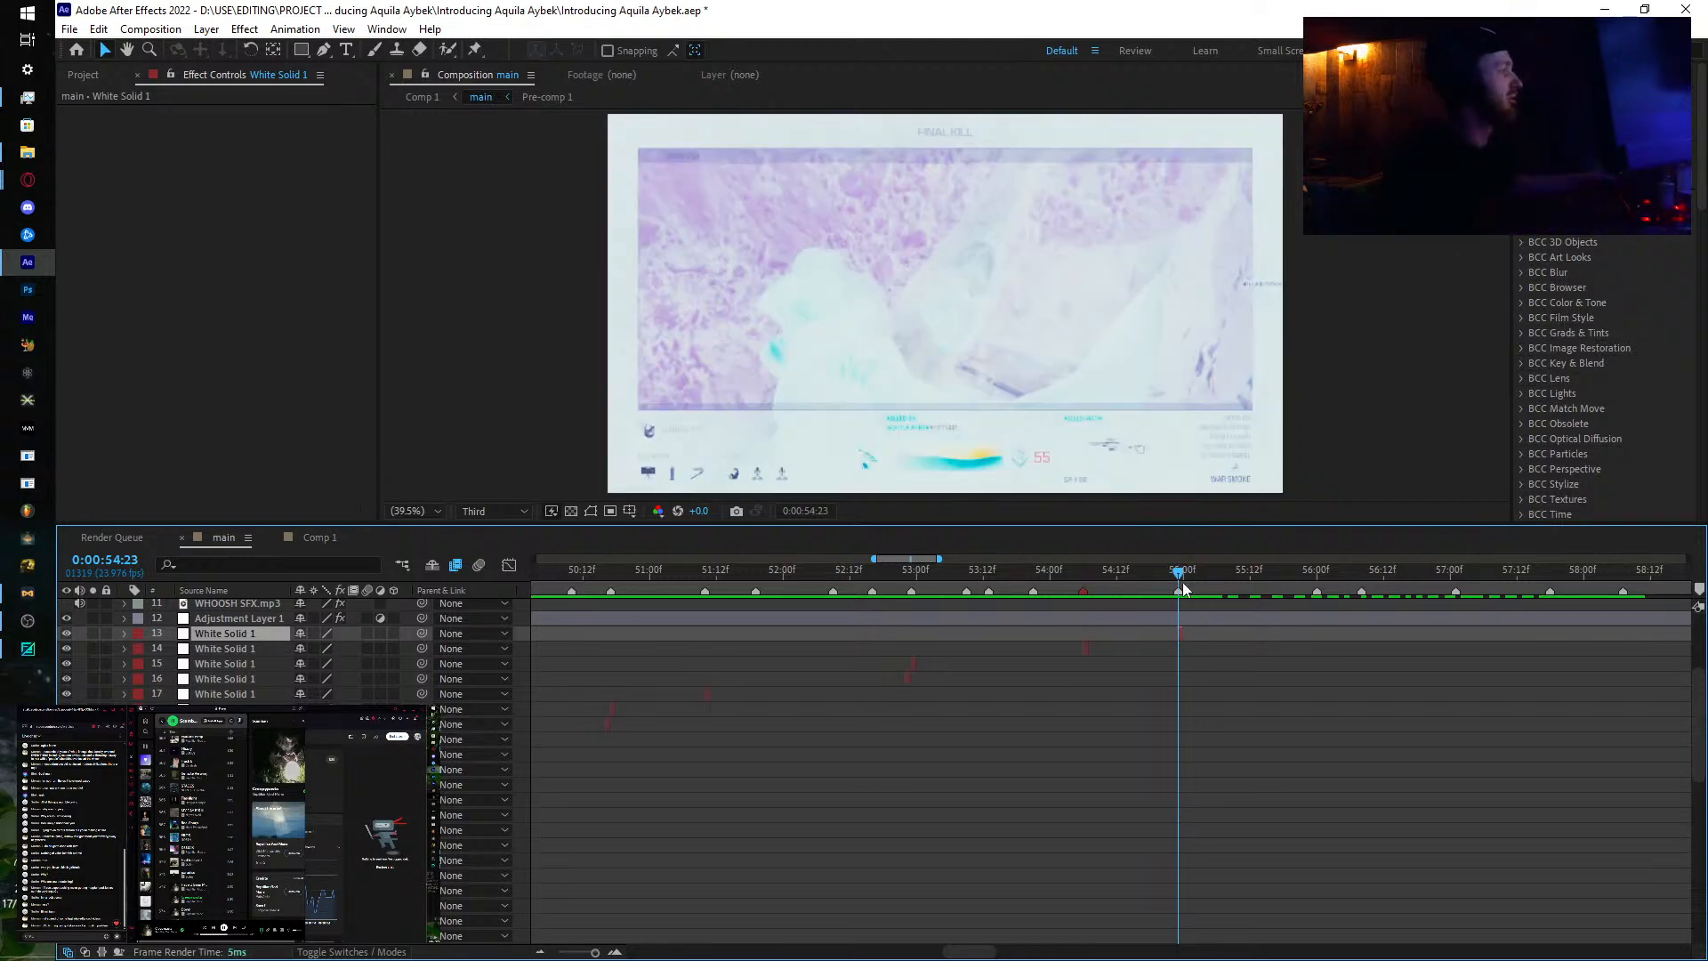
{"action": "left_click_drag", "start_coordinate": [1174, 579], "coordinate": [1309, 622]}
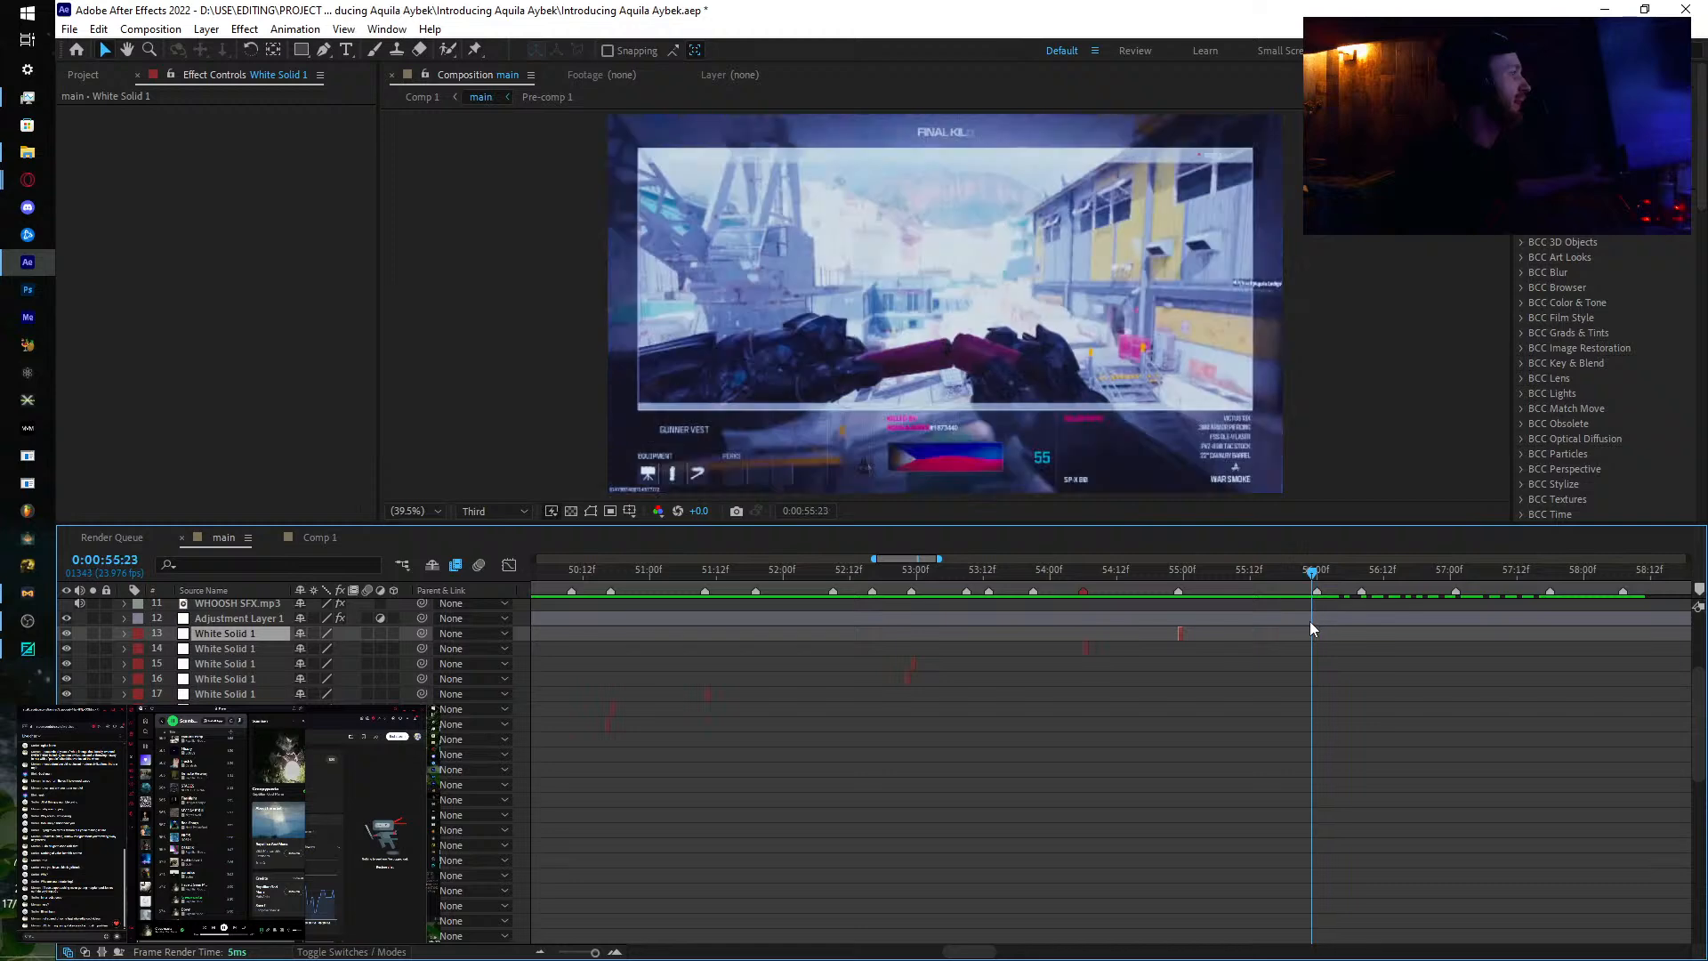
{"action": "left_click", "coordinate": [1306, 571]}
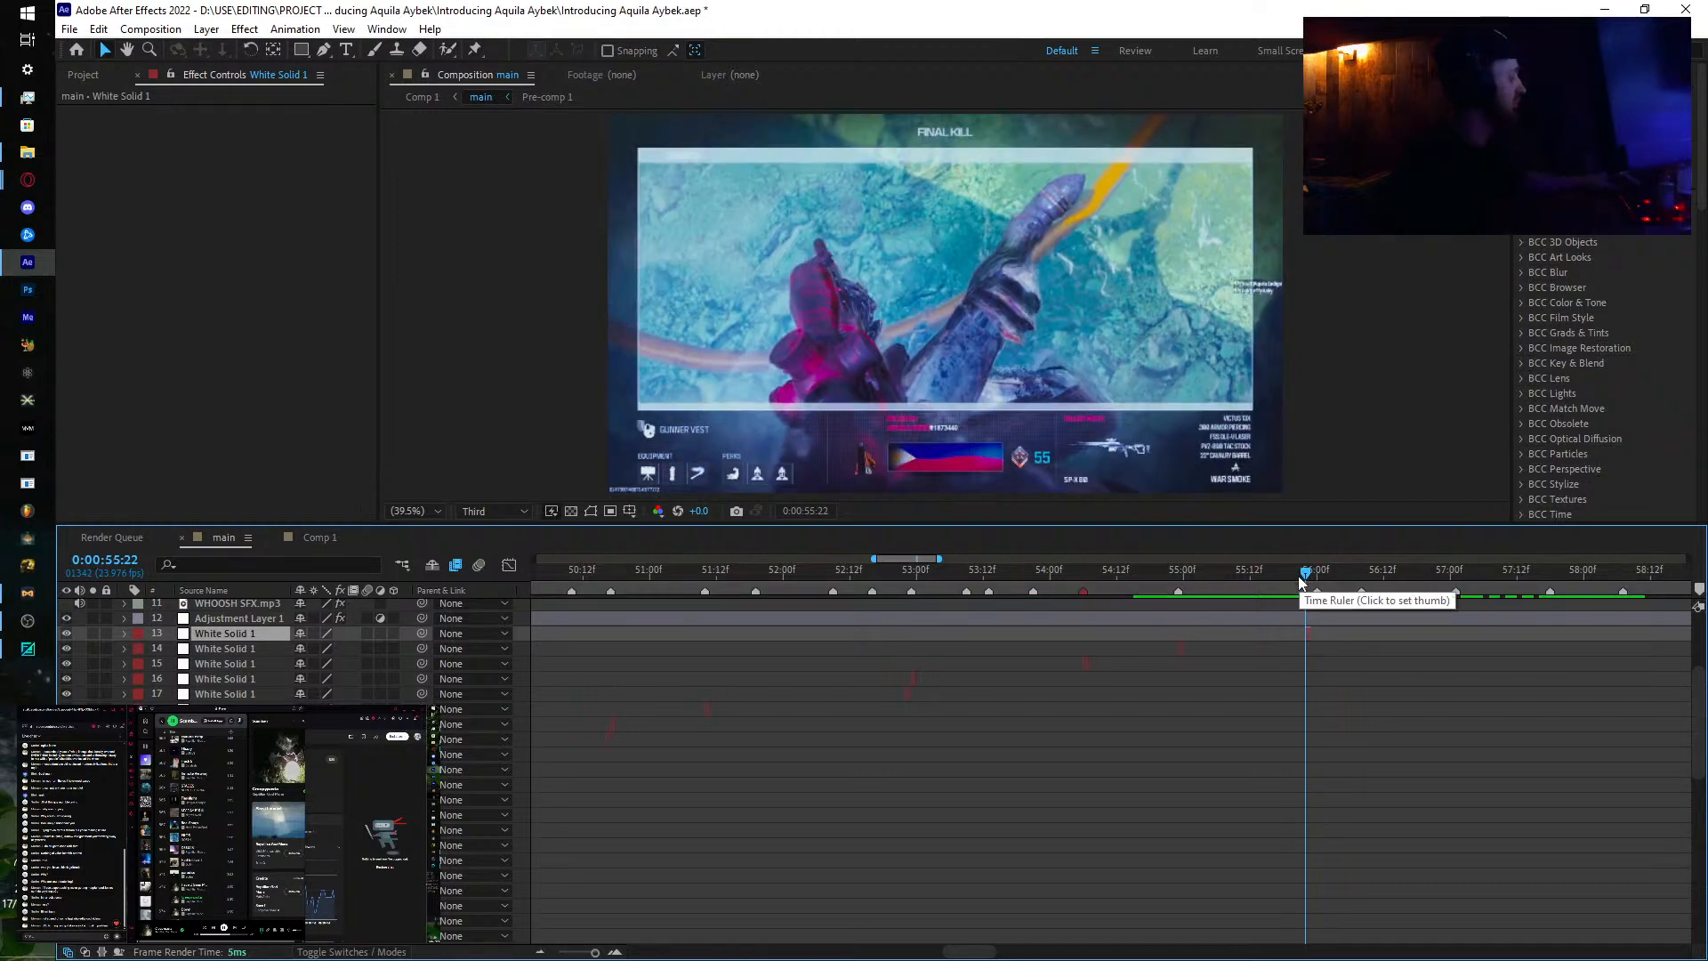
Step: Open Pre-comp 1 at 0:00:55:23, inspect the time-remap keyframes of the sixth layer's quarry clip, and return to main
{"action": "key", "text": "Page_Down"}
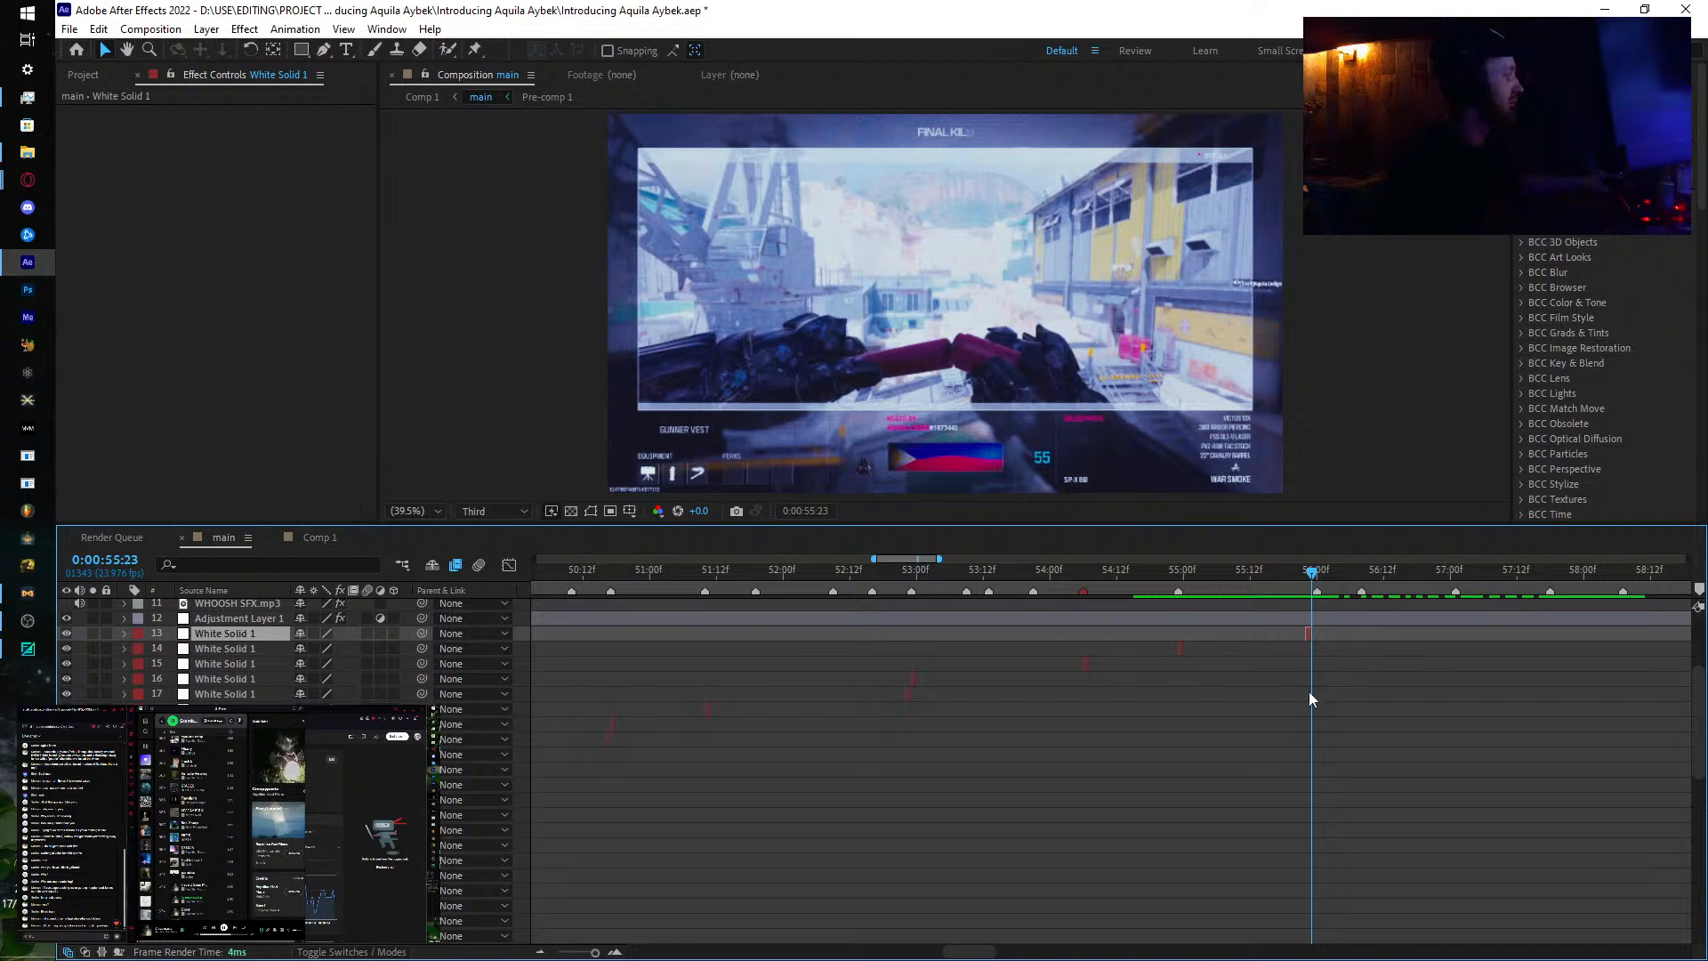
{"action": "scroll", "coordinate": [1279, 788], "scroll_direction": "down", "scroll_amount": 10}
{"action": "left_click", "coordinate": [1288, 708]}
{"action": "double_click", "coordinate": [1288, 707]}
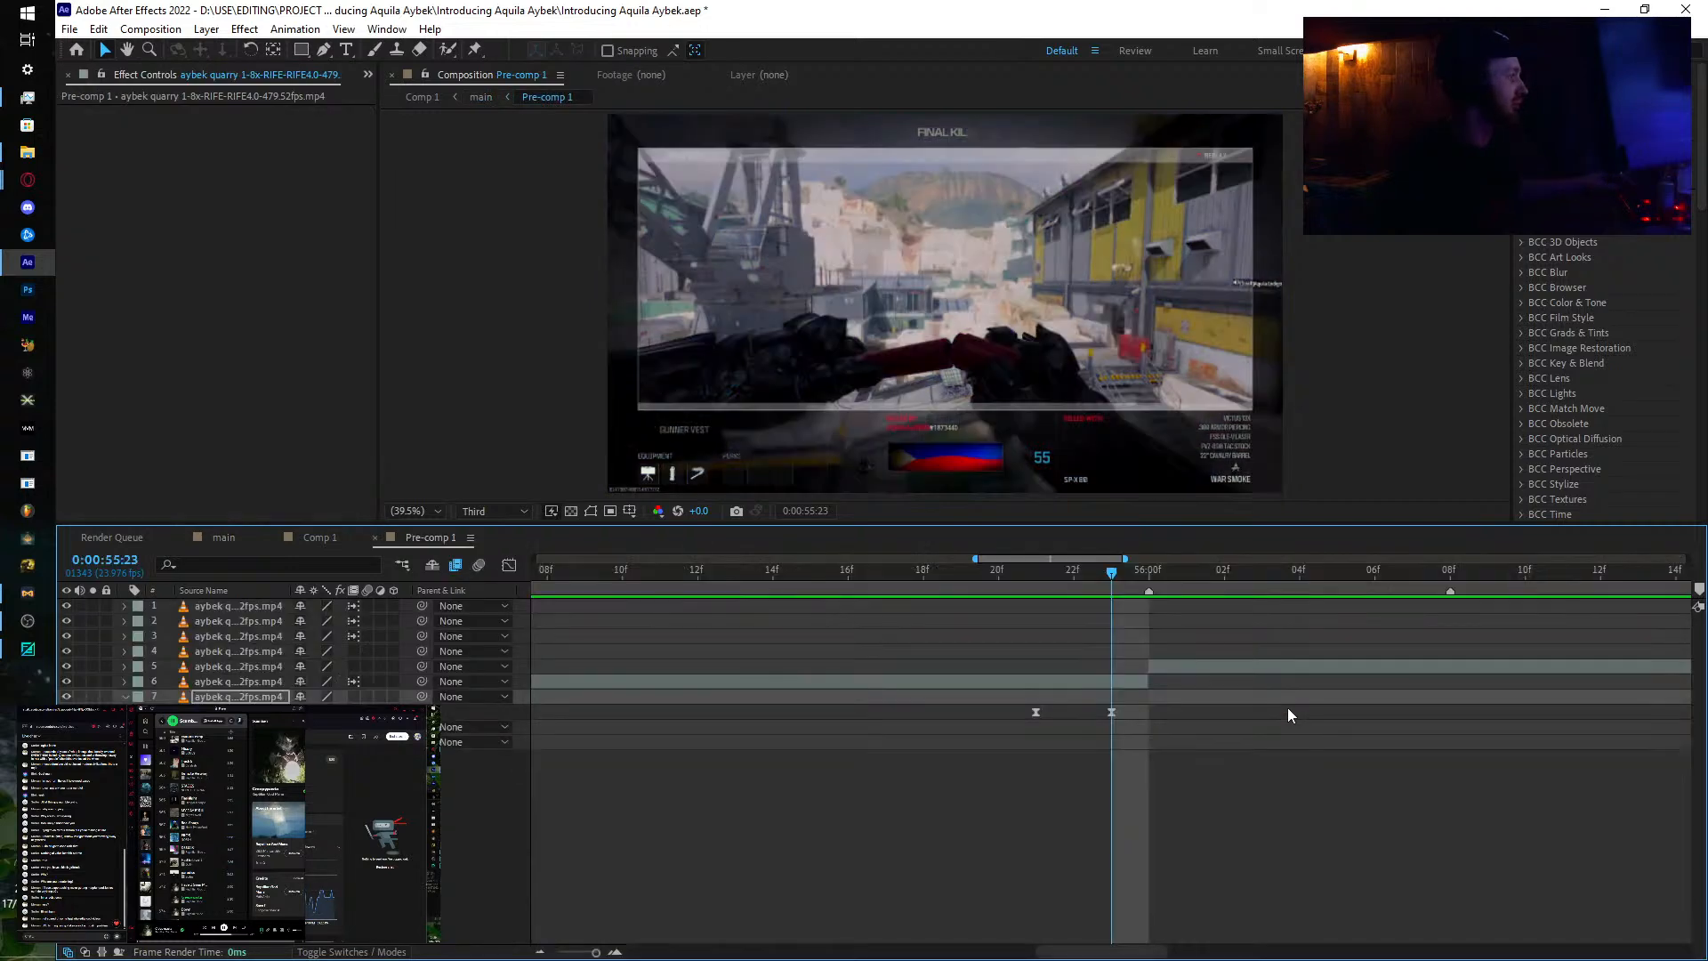
{"action": "left_click", "coordinate": [1108, 682]}
{"action": "key", "text": "u"}
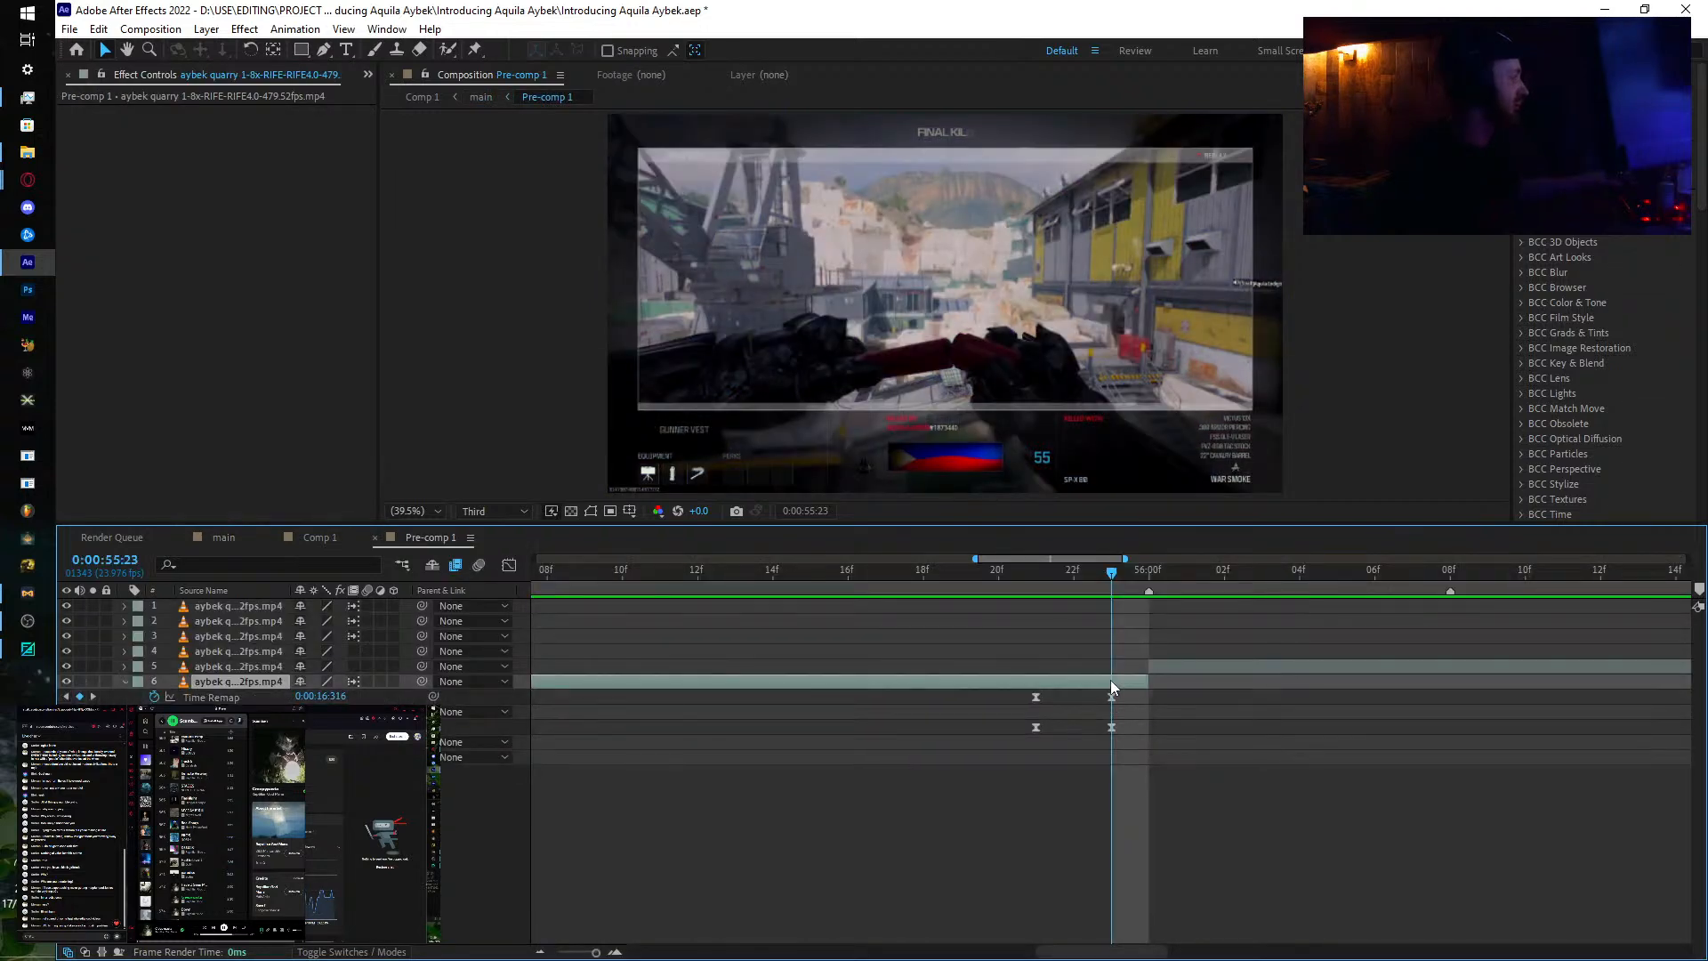
{"action": "left_click", "coordinate": [1111, 697]}
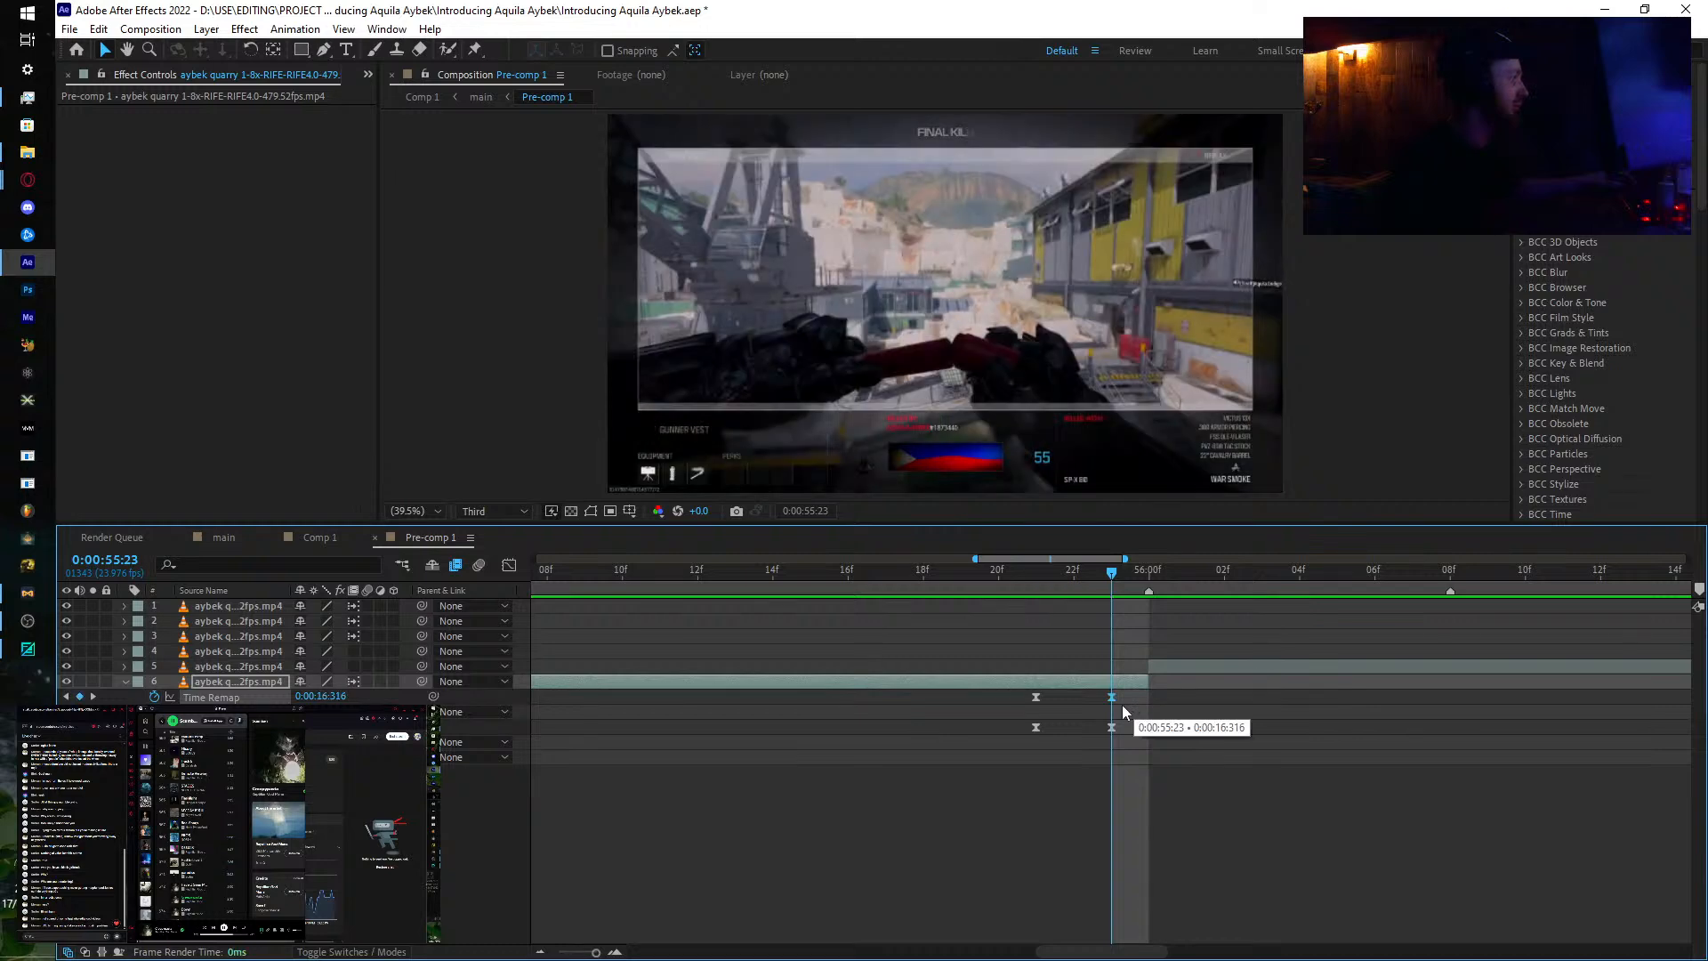
{"action": "left_click_drag", "start_coordinate": [1114, 574], "coordinate": [1186, 606]}
{"action": "left_click_drag", "start_coordinate": [1308, 614], "coordinate": [1110, 651]}
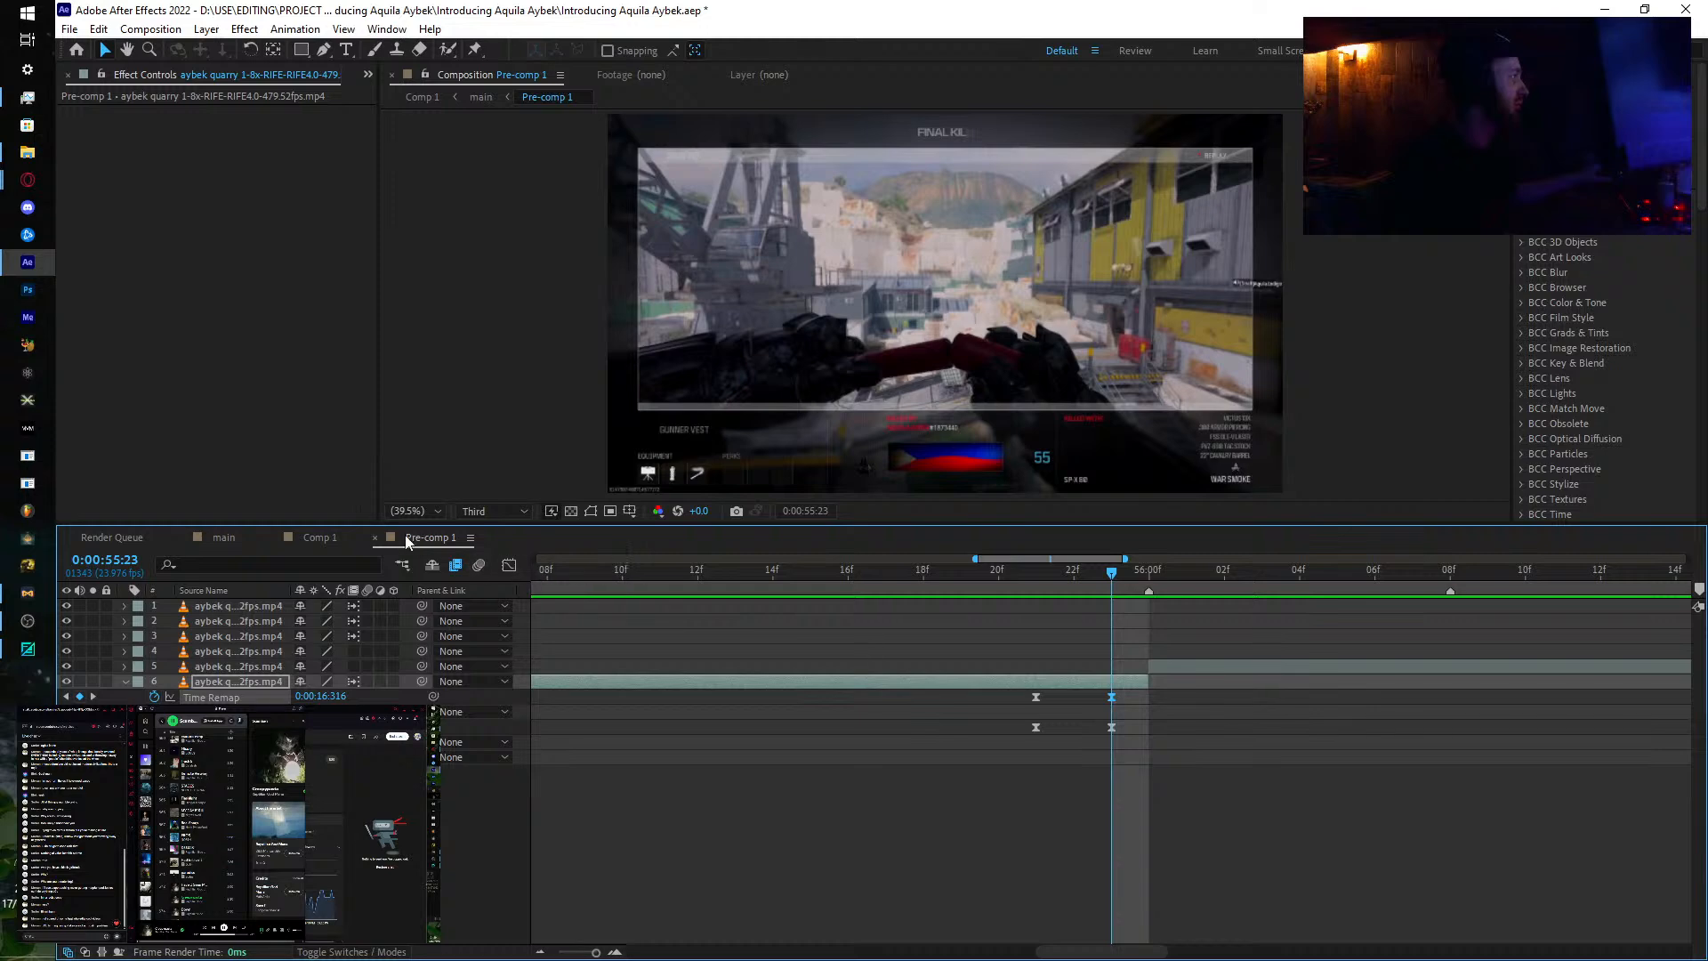
{"action": "left_click", "coordinate": [376, 538]}
{"action": "left_click", "coordinate": [221, 536]}
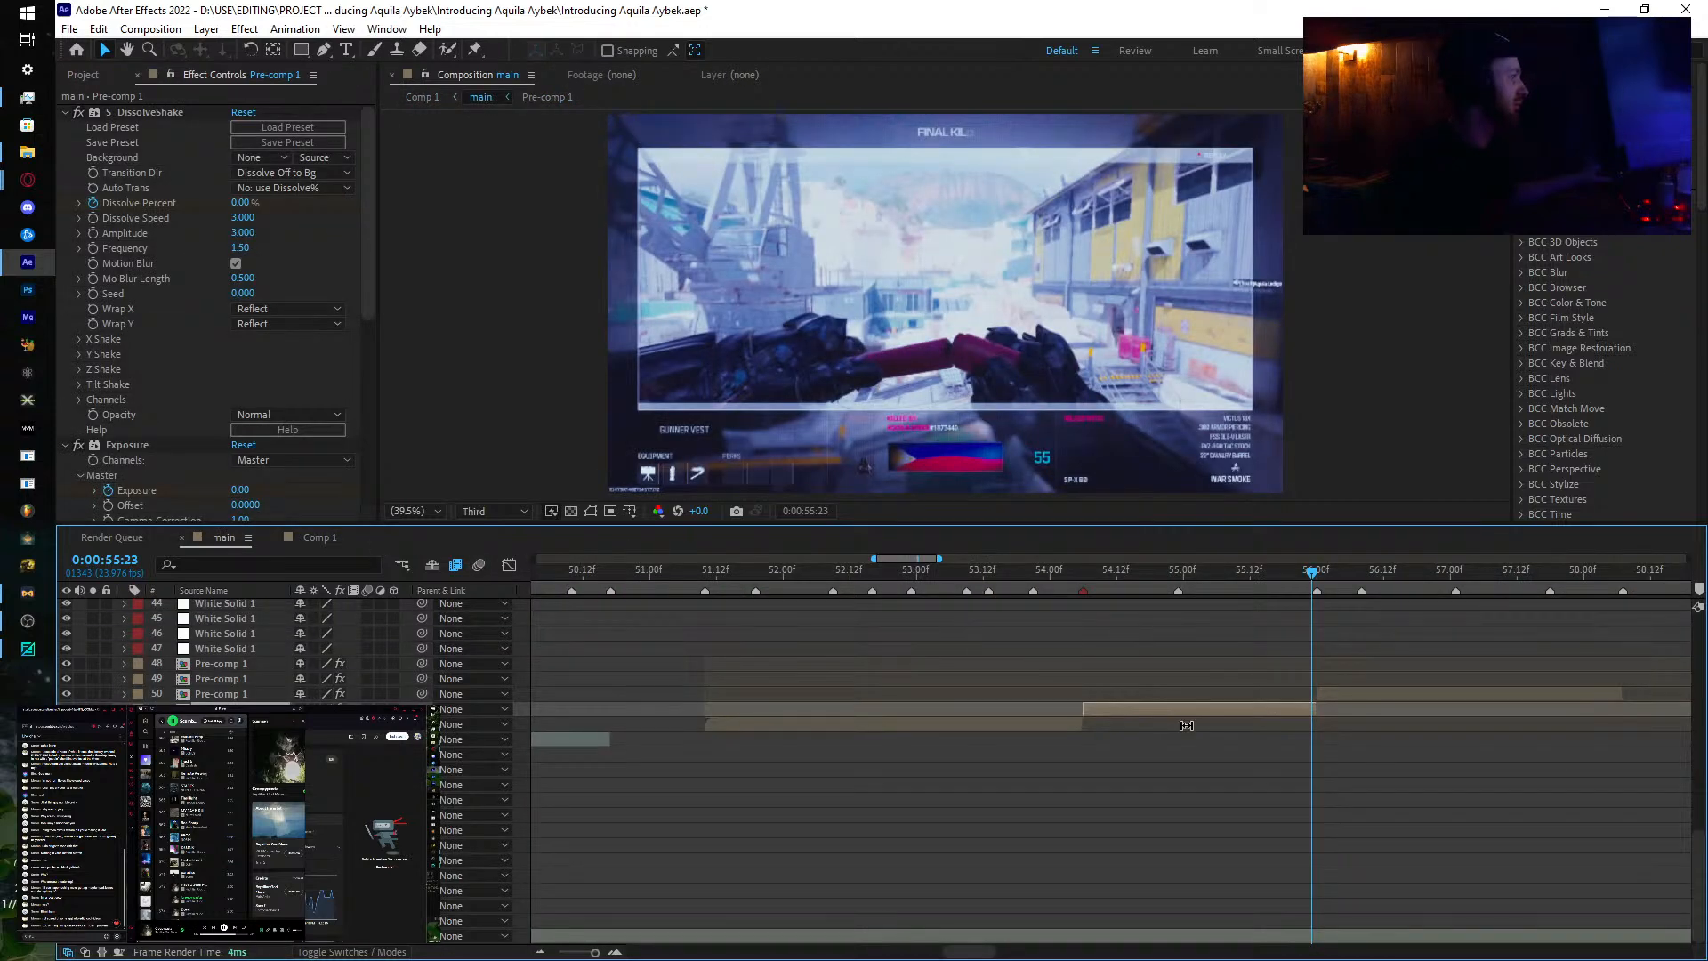
Step: Move the newest White Solid 1 flash to start at 0:00:55:23 and add a duplicate of it starting at 0:00:56:00
{"action": "scroll", "coordinate": [1186, 724], "scroll_direction": "up", "scroll_amount": 10}
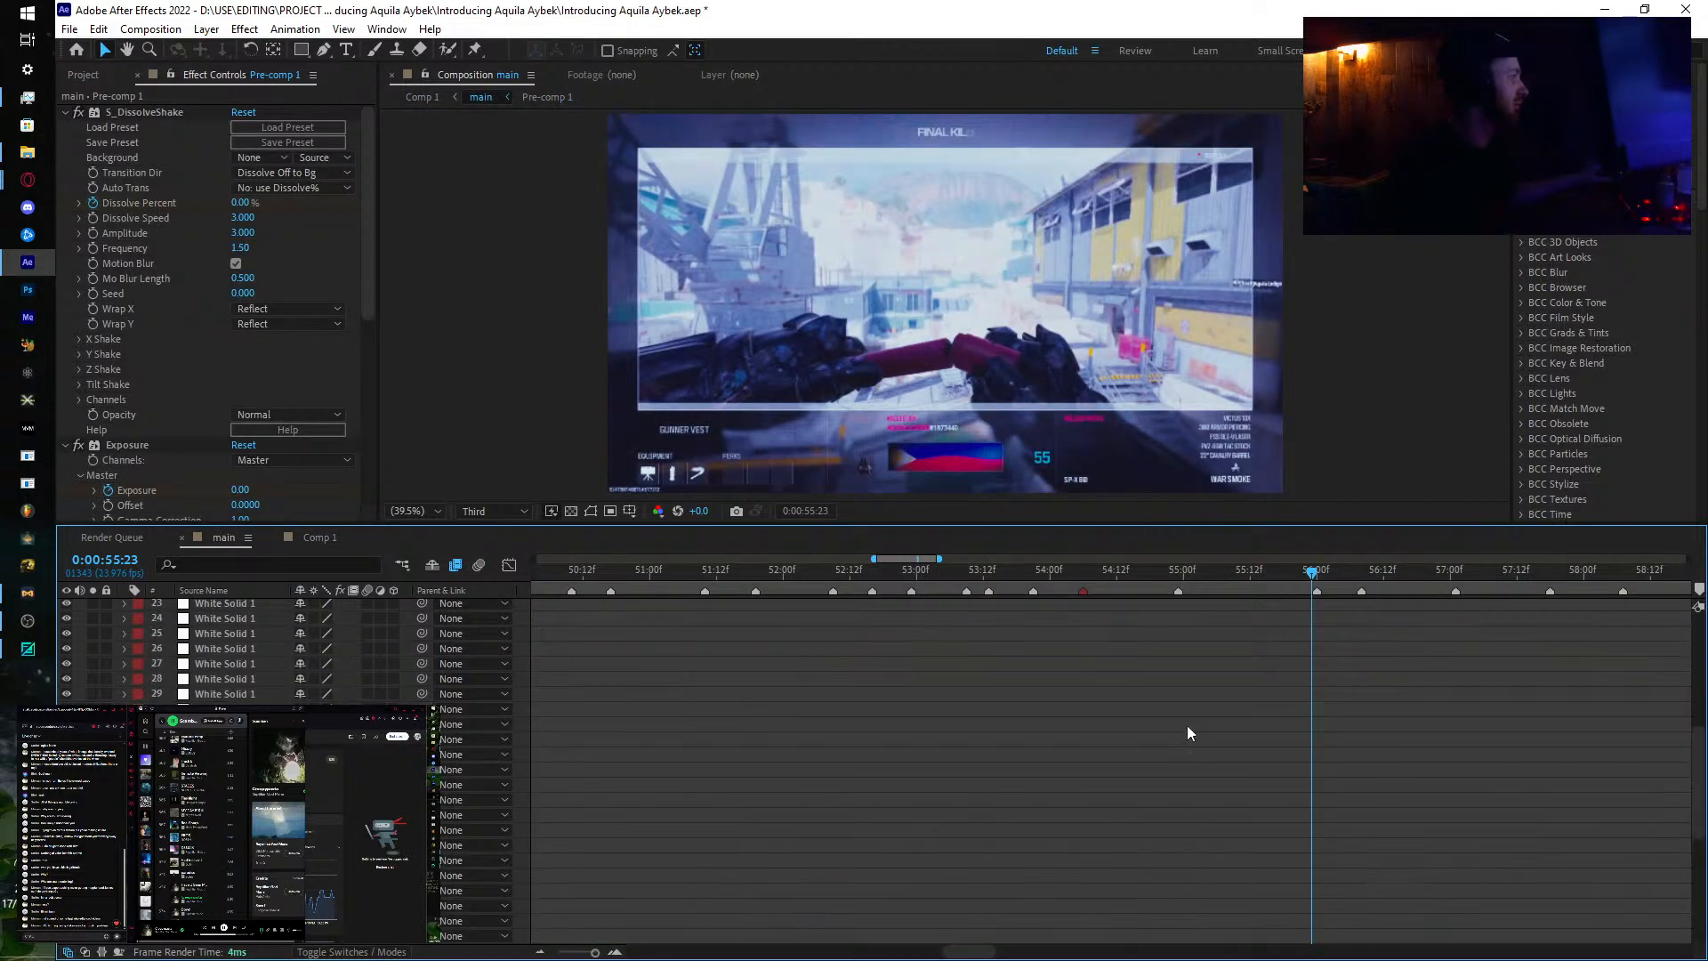
{"action": "left_click", "coordinate": [1305, 633]}
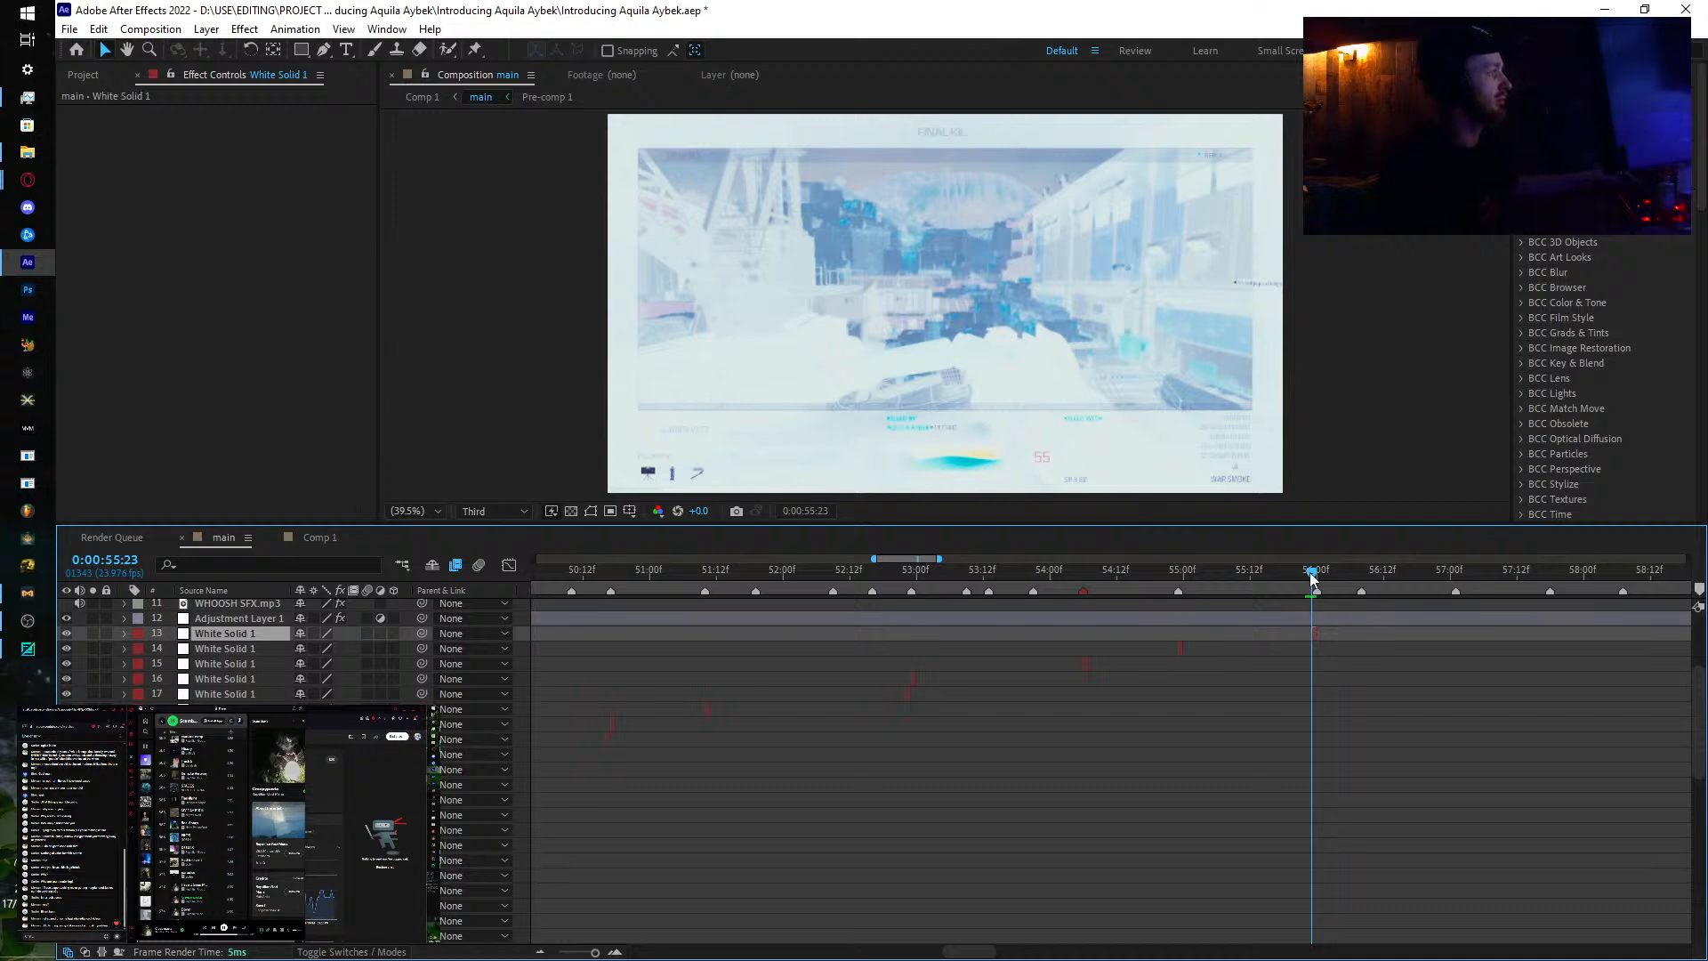
{"action": "left_click_drag", "start_coordinate": [1311, 577], "coordinate": [1317, 576]}
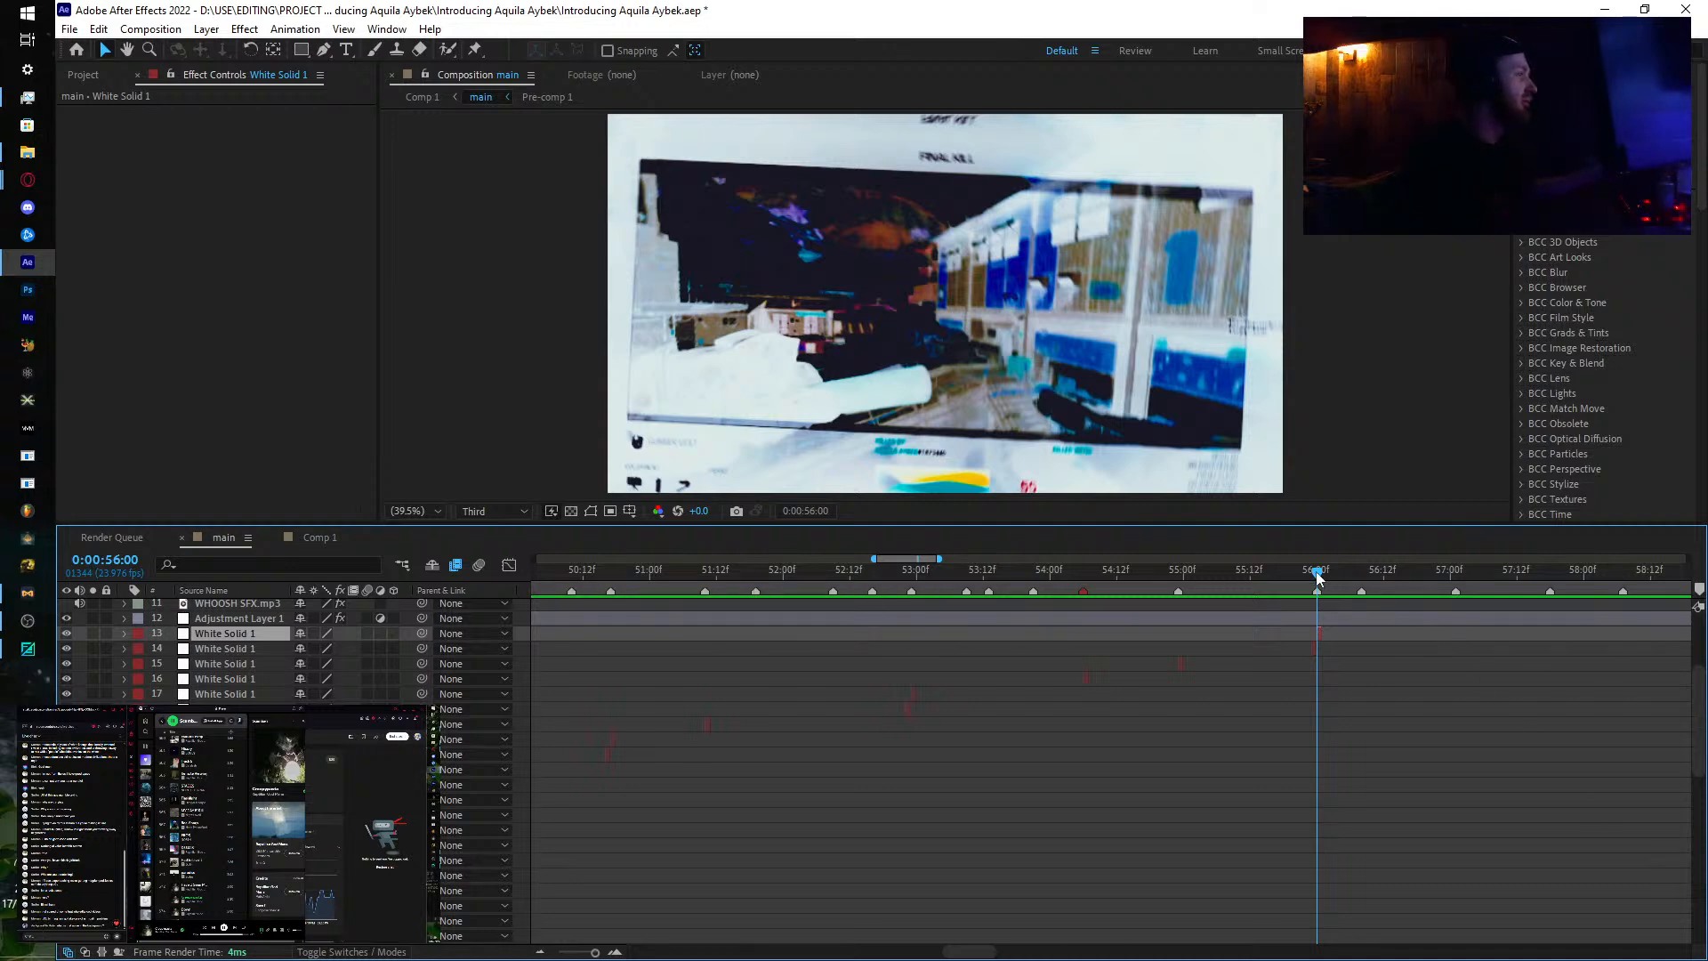
Step: Duplicate the White Solid 1 inversion flash twice more, starting the copies at 0:00:58:07 and 0:00:58:06
{"action": "left_click_drag", "start_coordinate": [1317, 576], "coordinate": [1562, 706]}
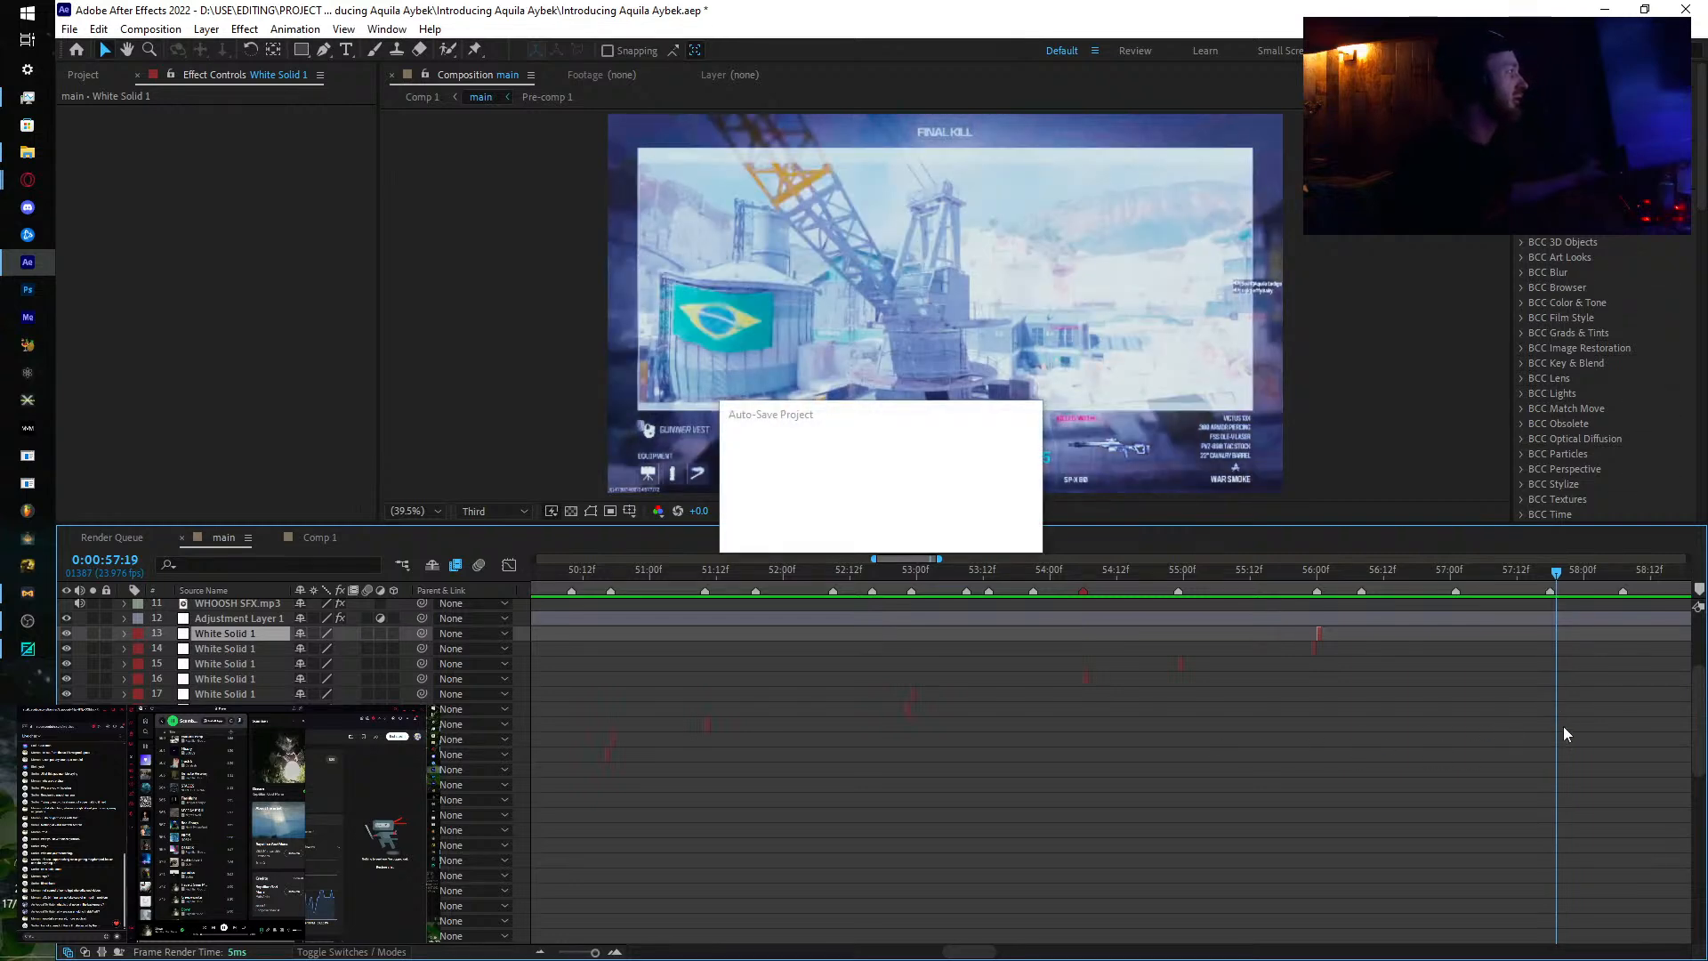
{"action": "left_click_drag", "start_coordinate": [1564, 720], "coordinate": [1201, 745]}
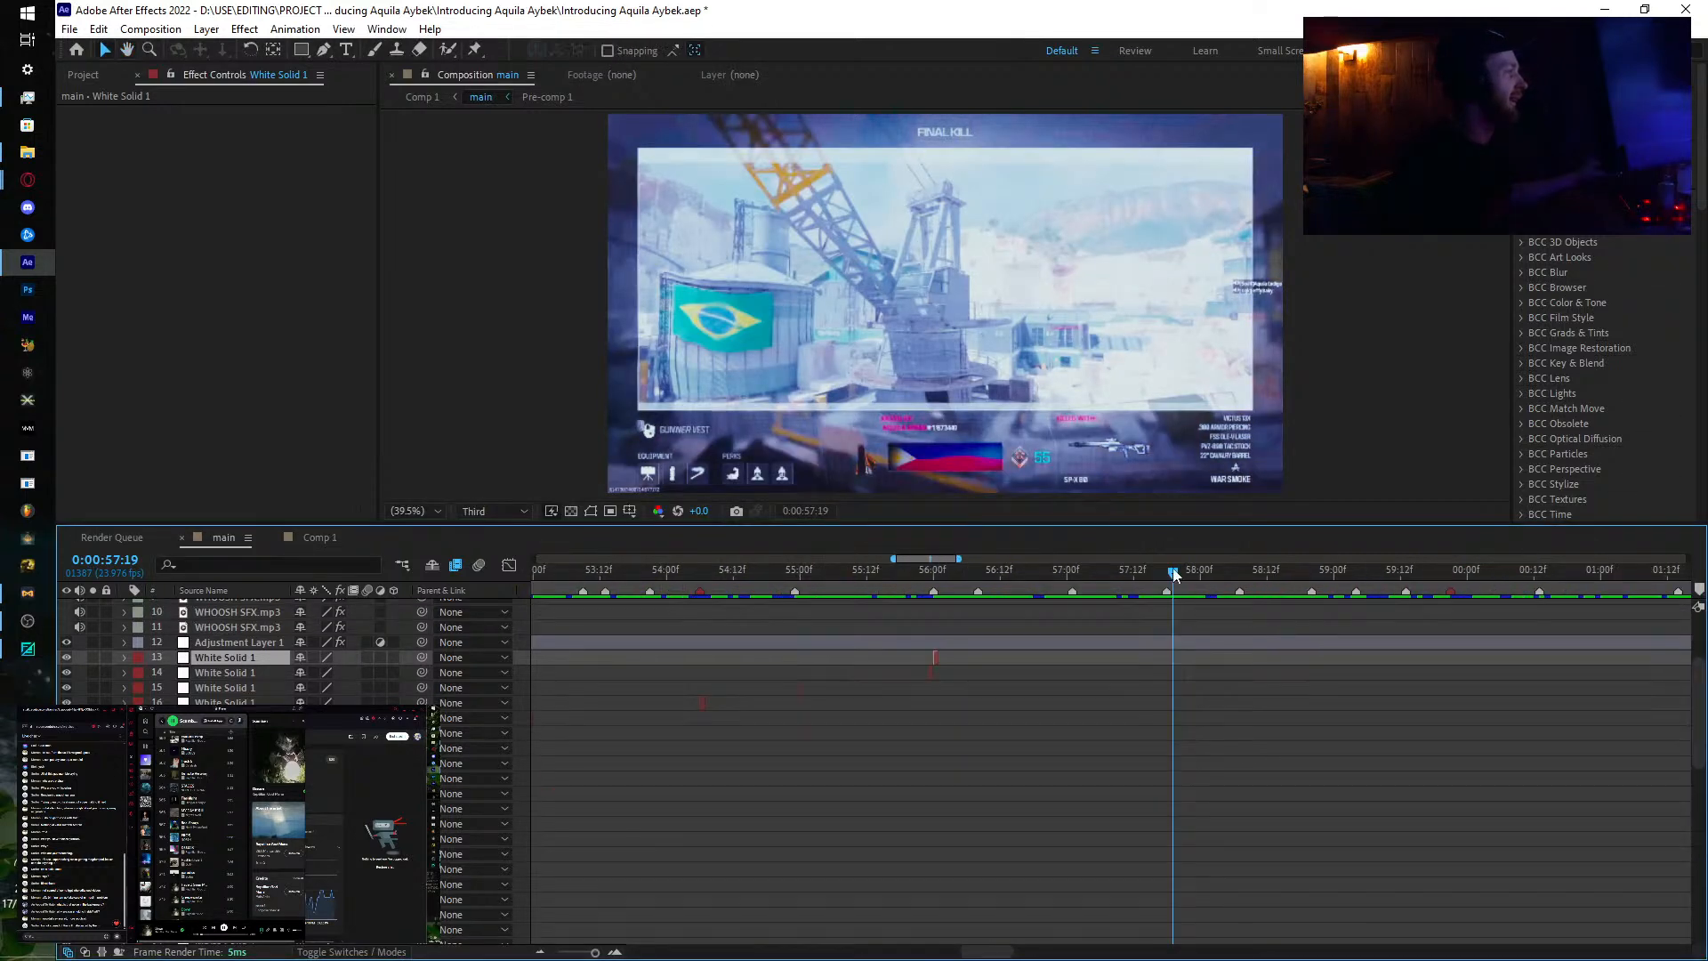
{"action": "left_click_drag", "start_coordinate": [1173, 572], "coordinate": [1241, 614]}
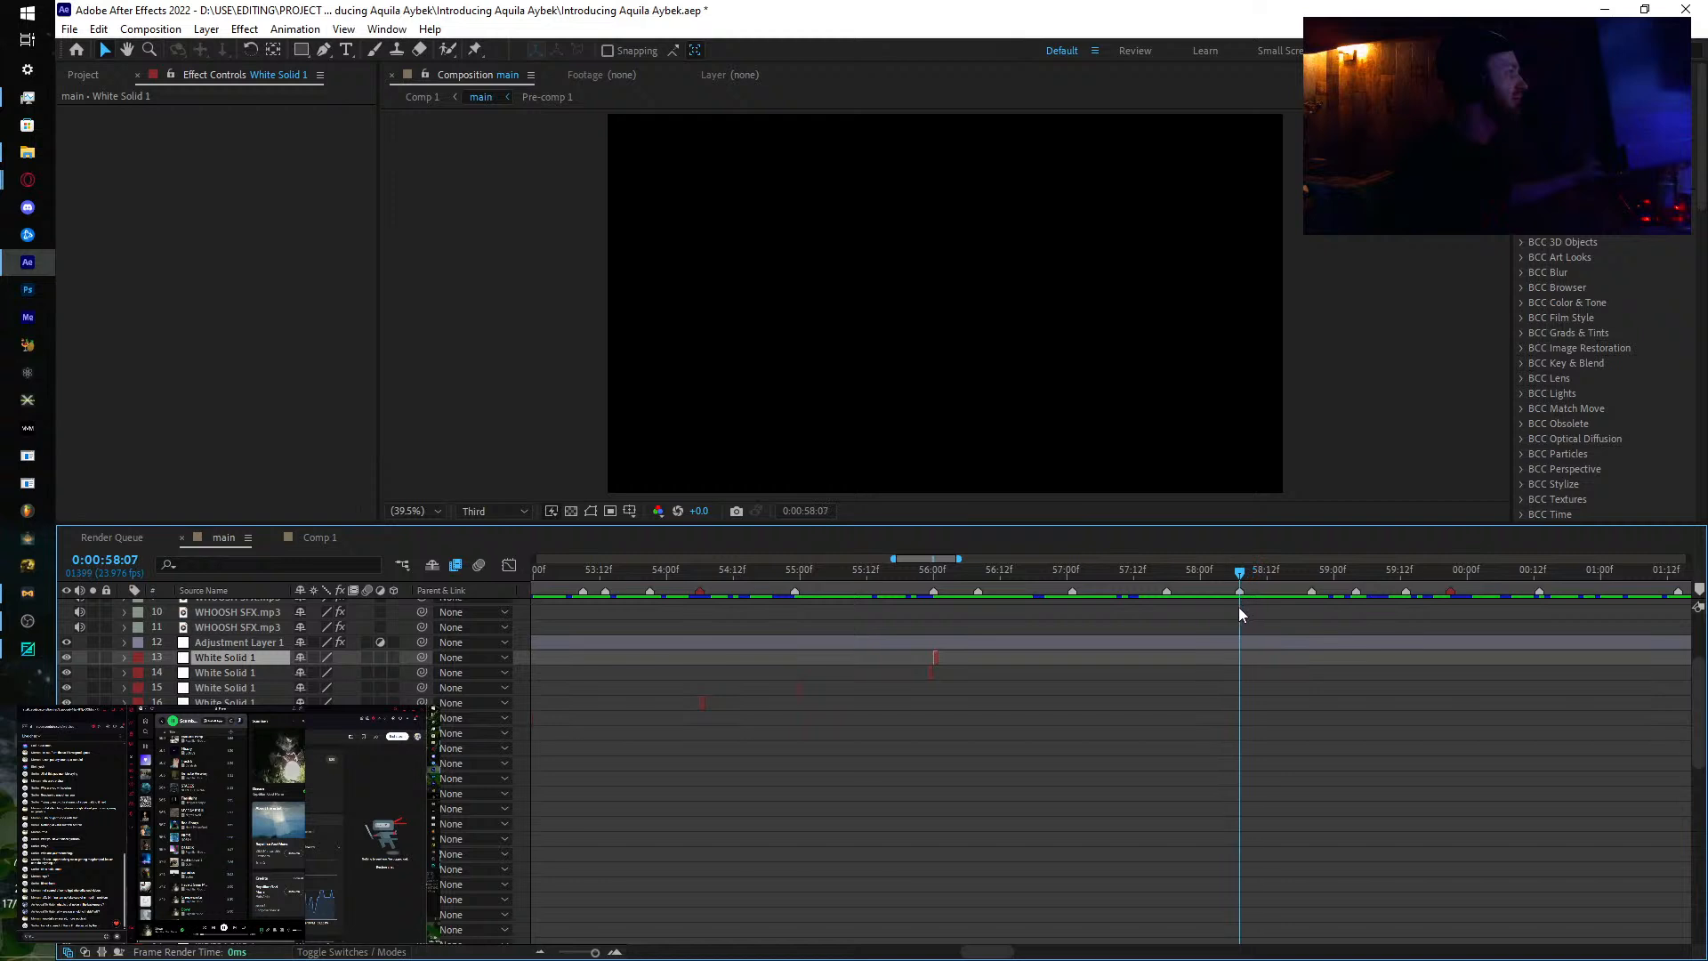
{"action": "key", "text": "bracketleft"}
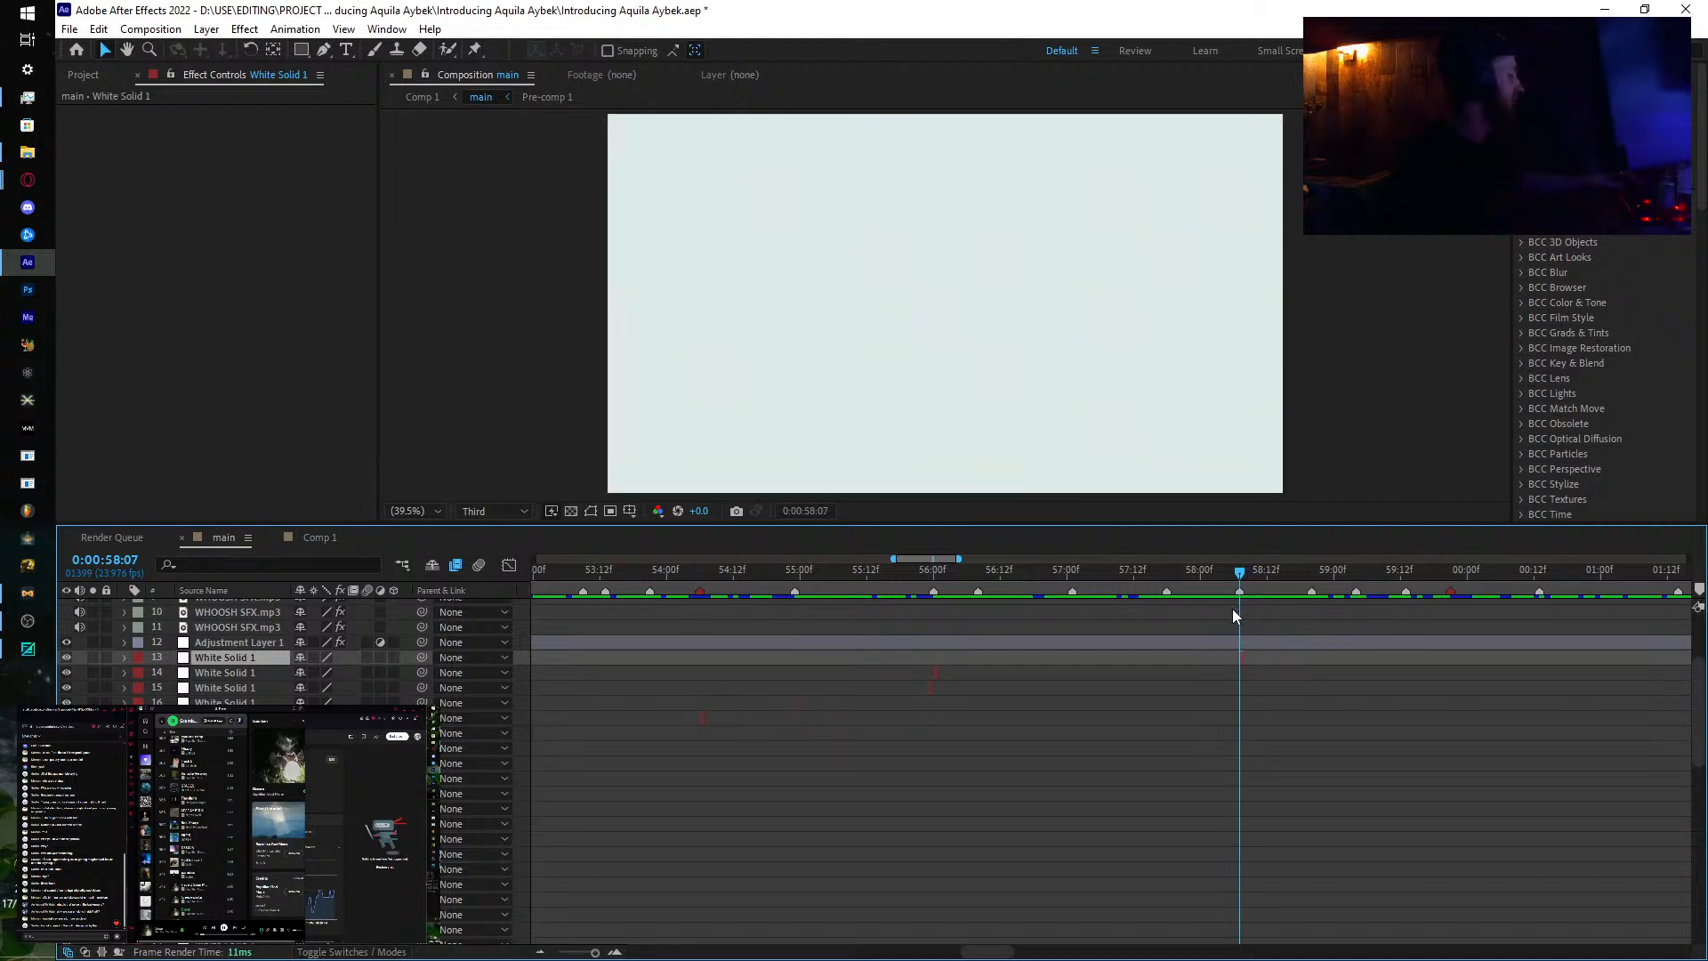
{"action": "key", "text": "Page_Up"}
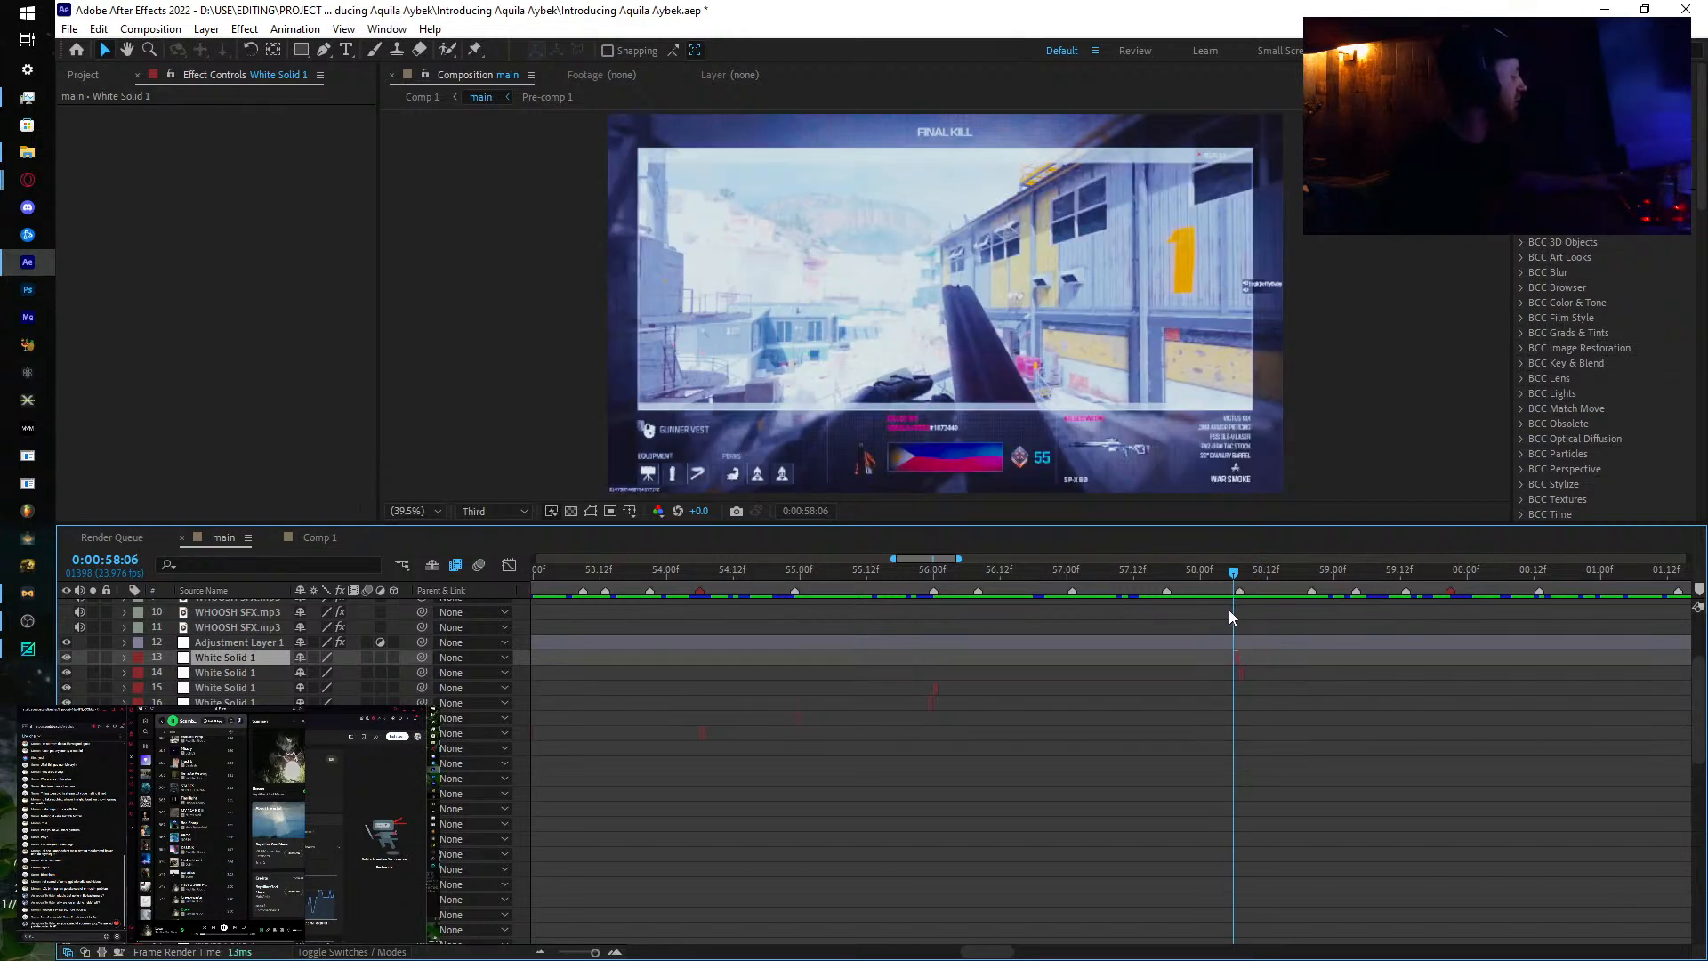
{"action": "key", "text": "ctrl+d"}
{"action": "key", "text": "bracketleft"}
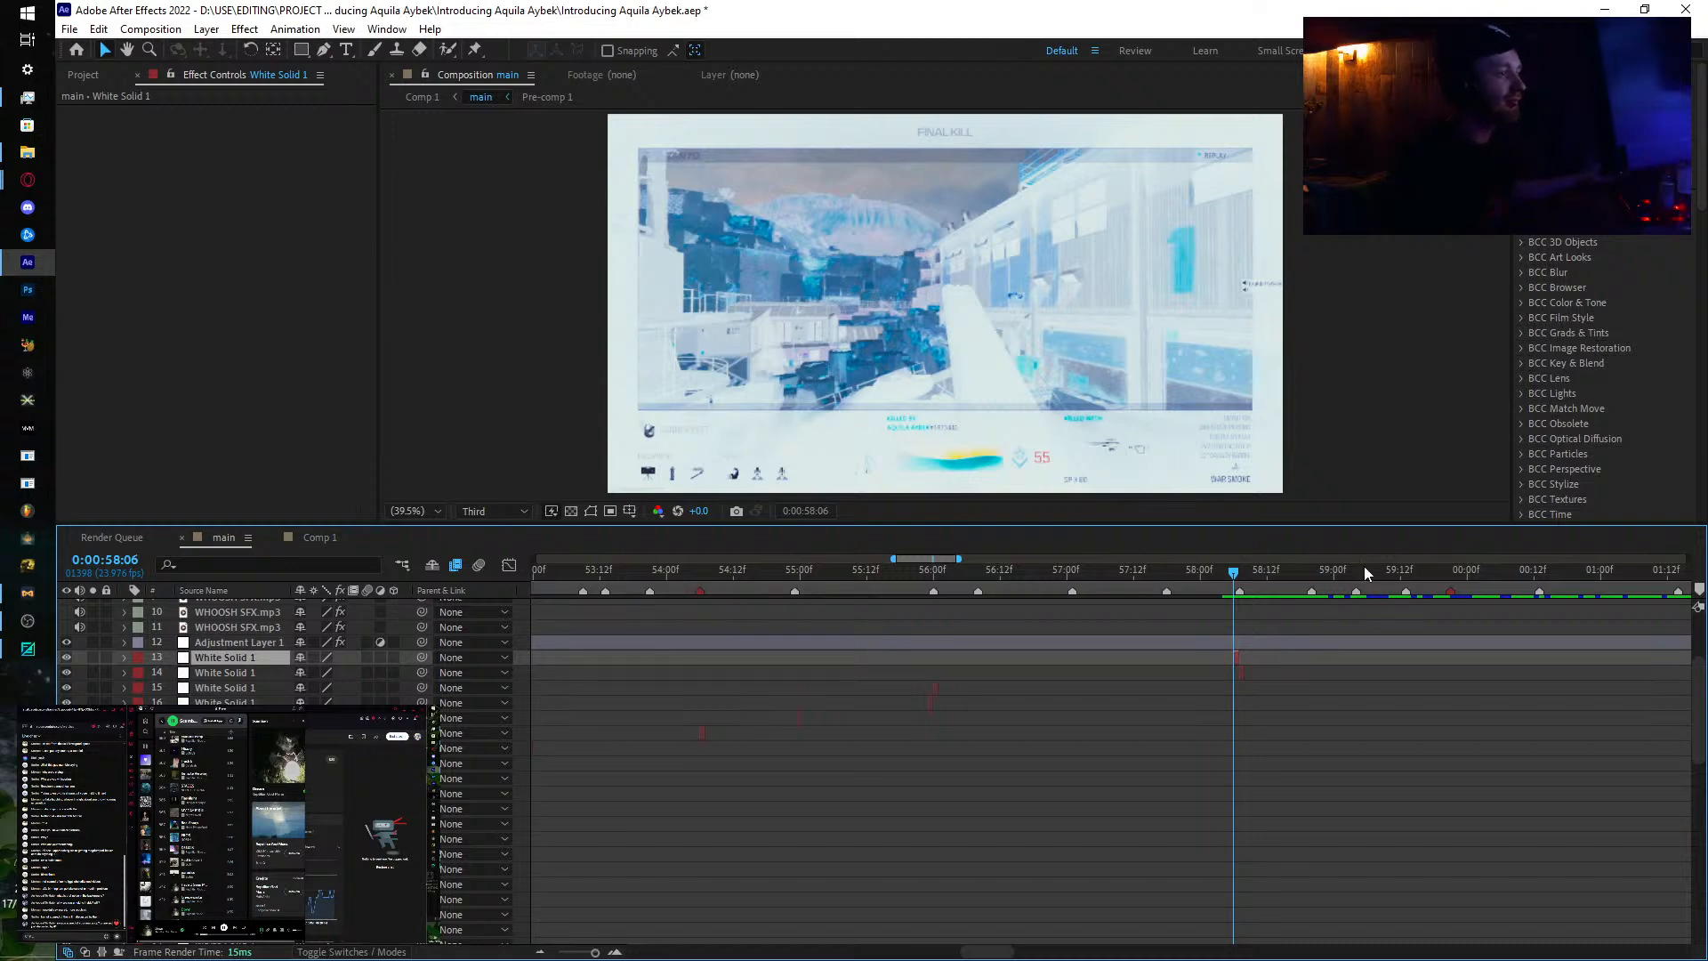
Step: Add further White Solid 1 flash copies starting at 0:00:58:20, 0:00:59:21 and 0:01:00:13
{"action": "left_click_drag", "start_coordinate": [1233, 575], "coordinate": [1311, 601]}
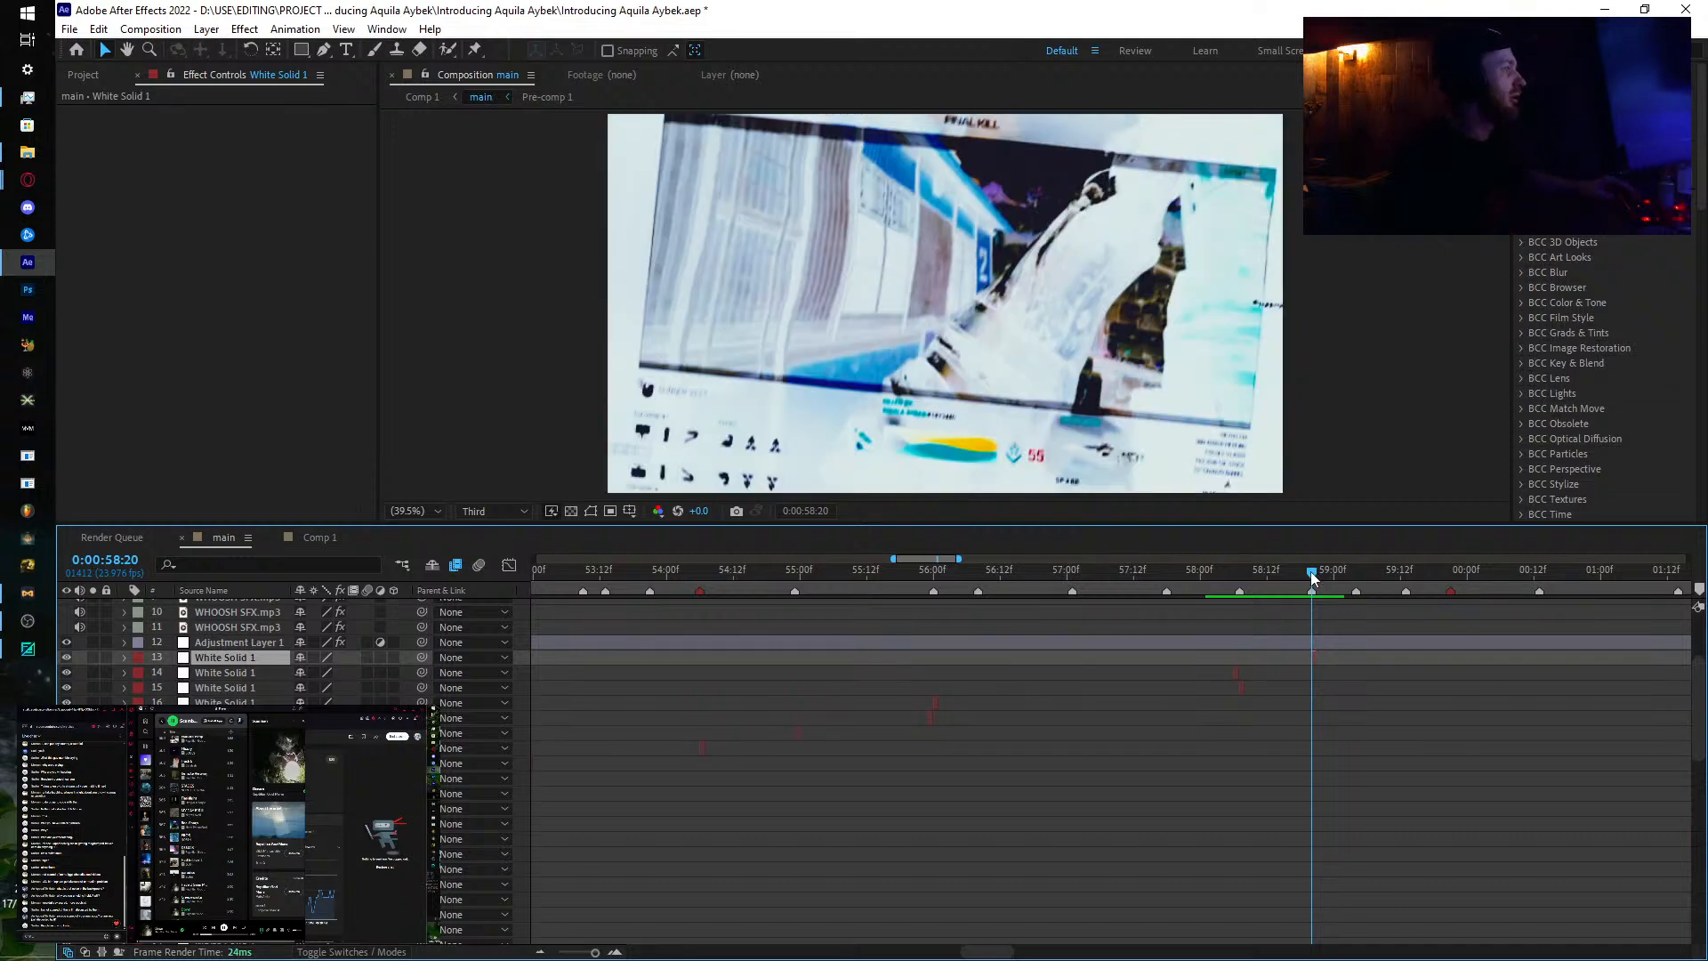
{"action": "left_click_drag", "start_coordinate": [1311, 571], "coordinate": [1450, 616]}
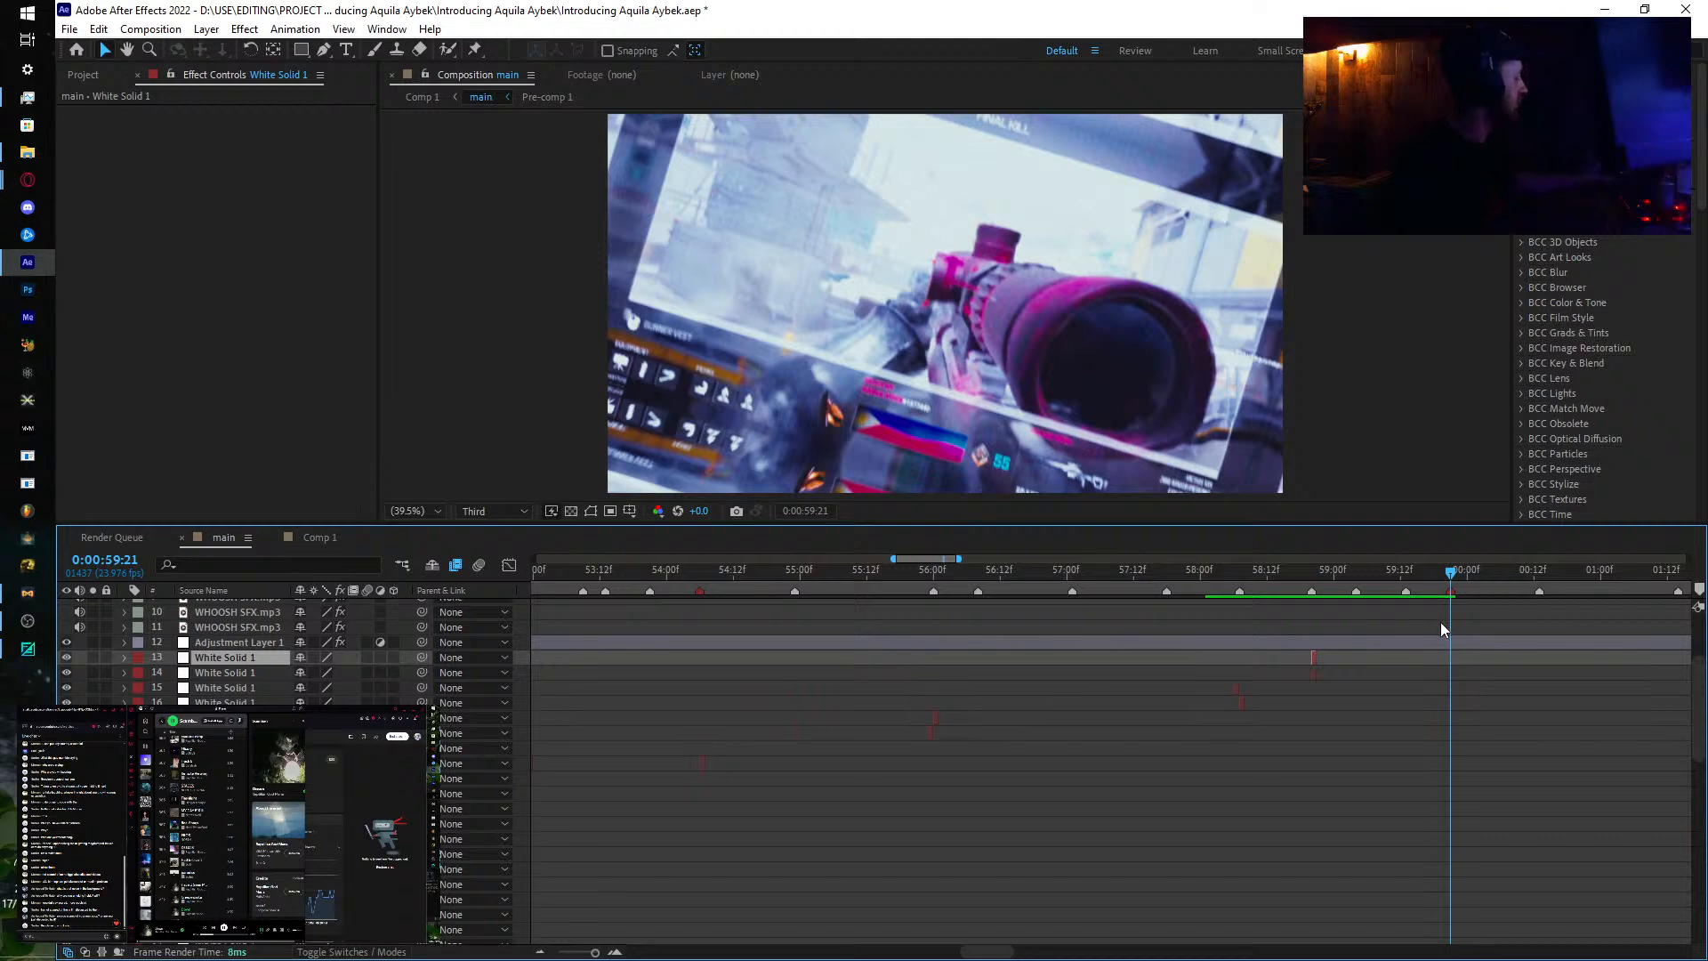
{"action": "left_click_drag", "start_coordinate": [1451, 574], "coordinate": [1540, 604]}
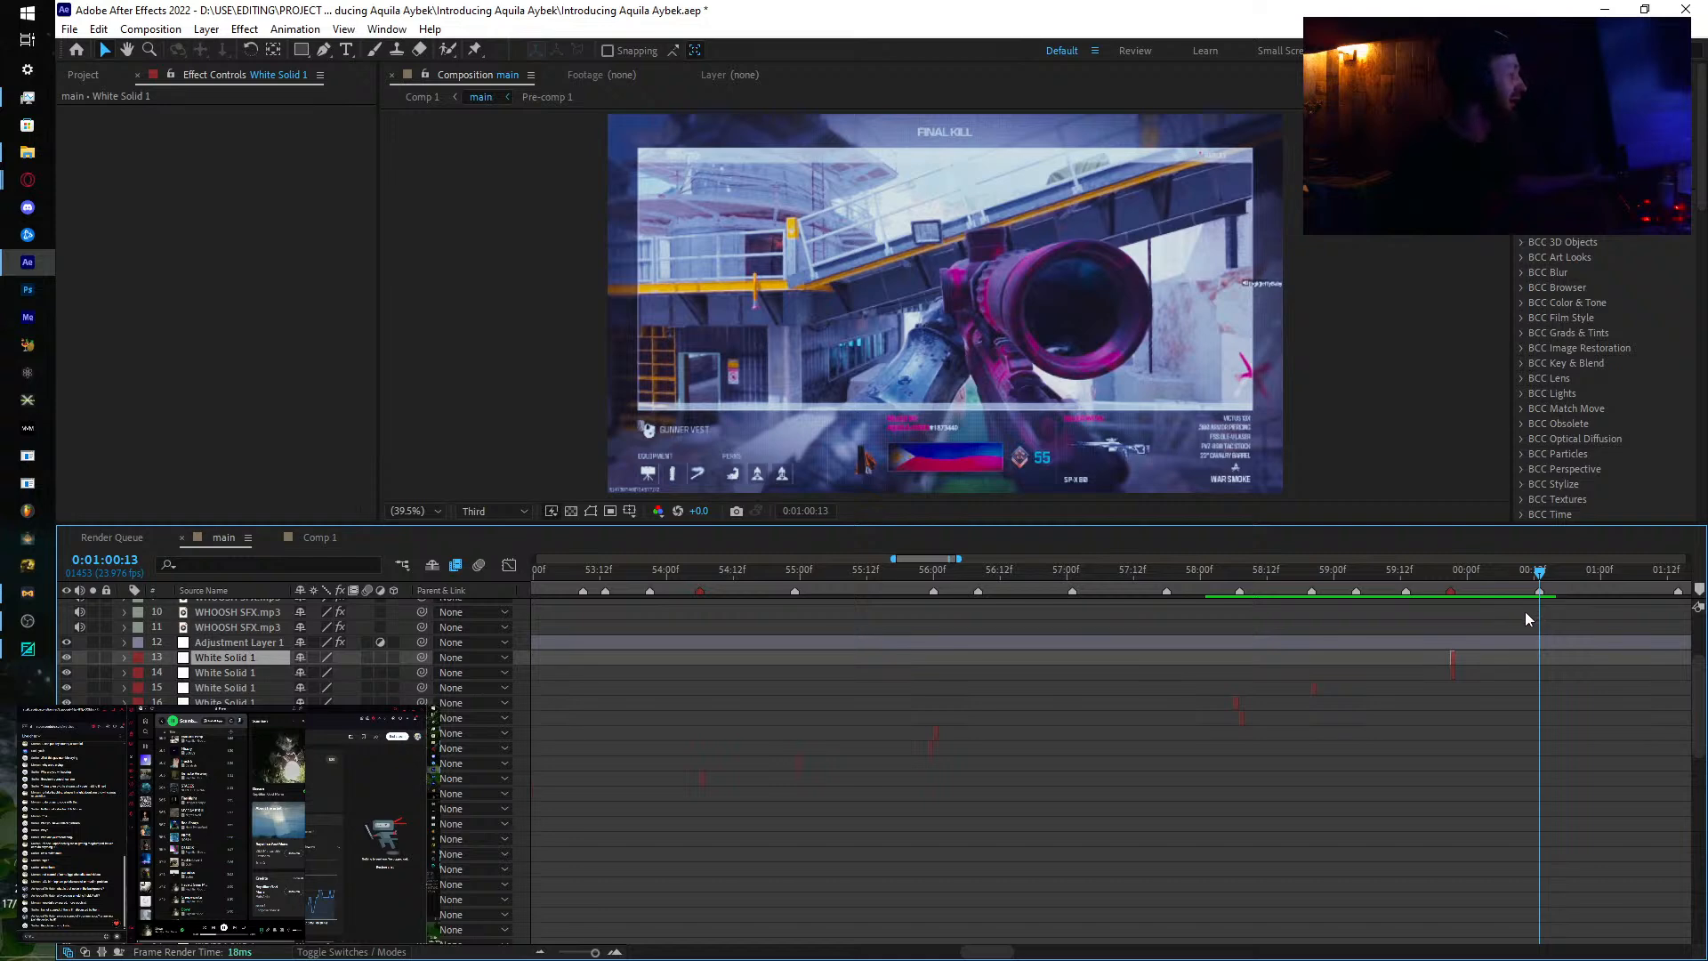
{"action": "key", "text": "ctrl+d"}
{"action": "key", "text": "["}
Step: Duplicate the White Solid 1 flash once more and start the copy at 0:01:01:13
{"action": "left_click_drag", "start_coordinate": [1499, 694], "coordinate": [1136, 724]}
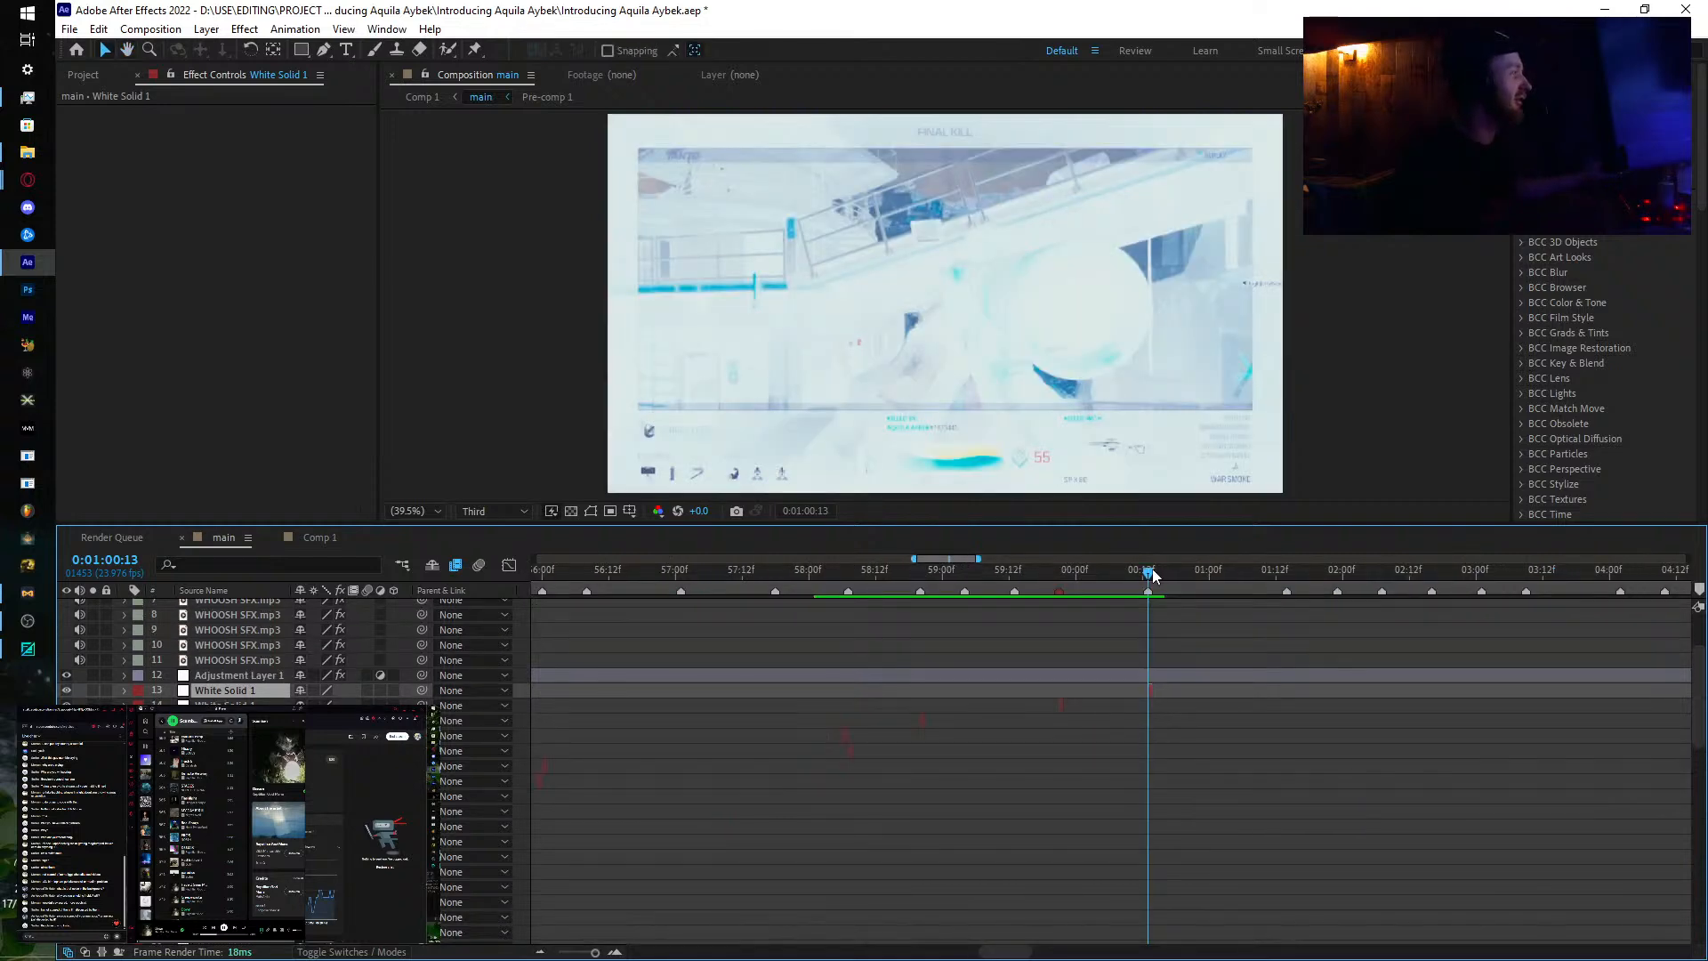
{"action": "left_click_drag", "start_coordinate": [1154, 576], "coordinate": [1285, 631]}
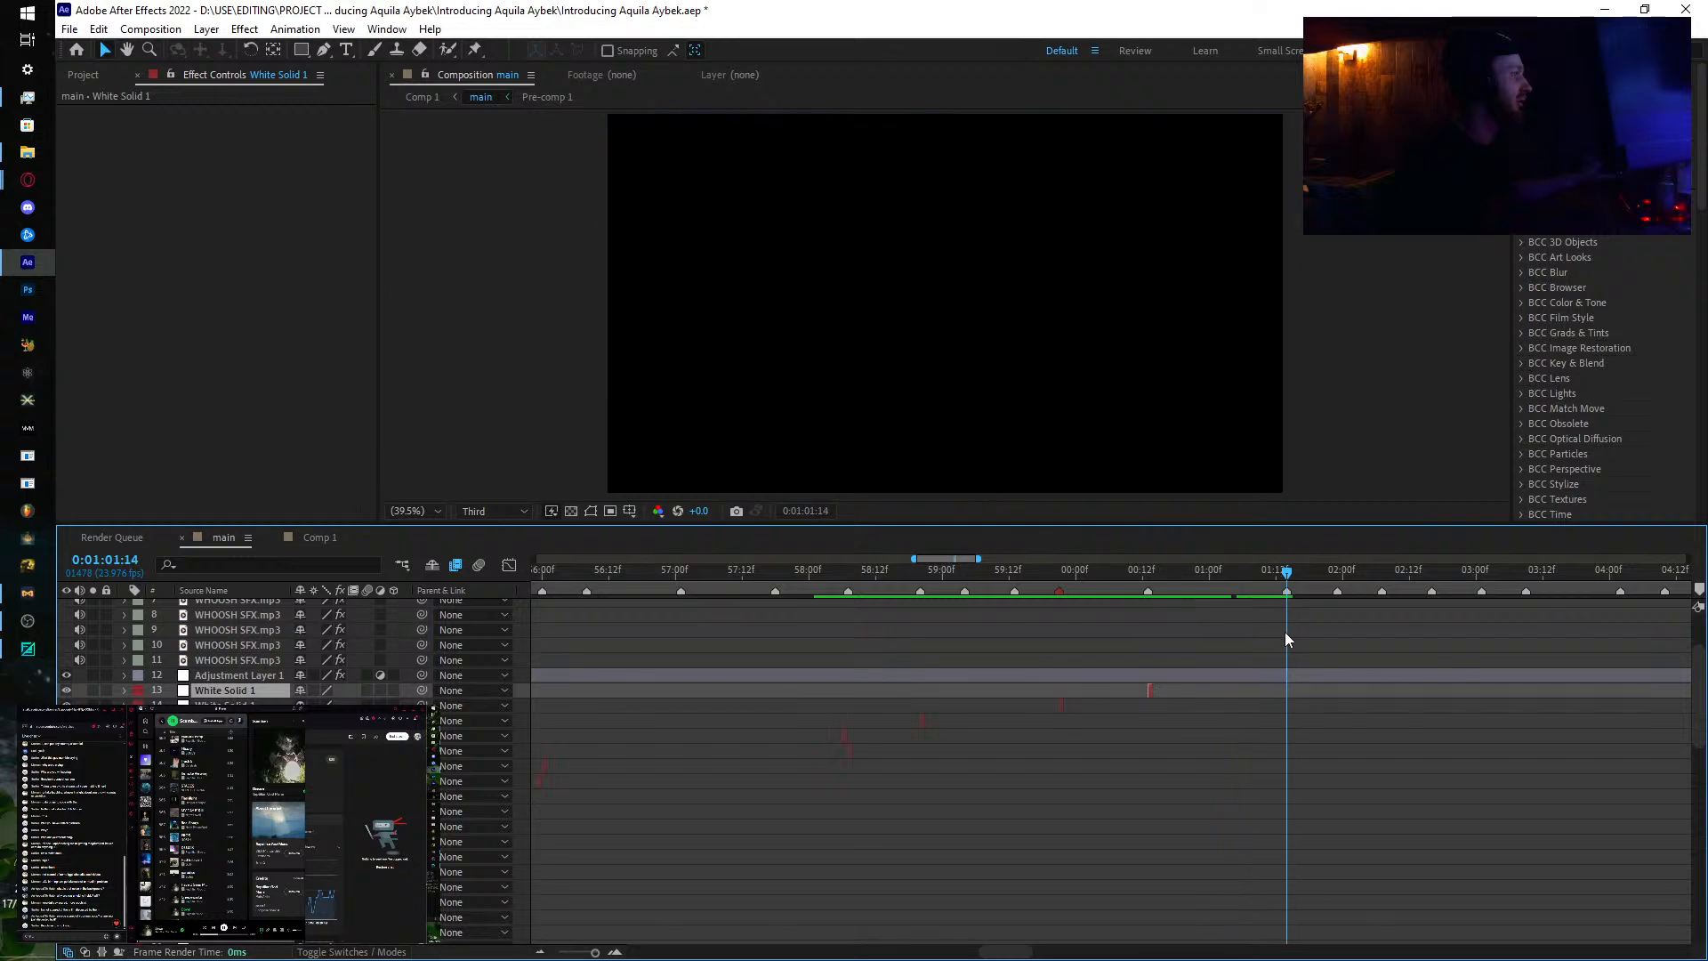
{"action": "key", "text": "ctrl+d"}
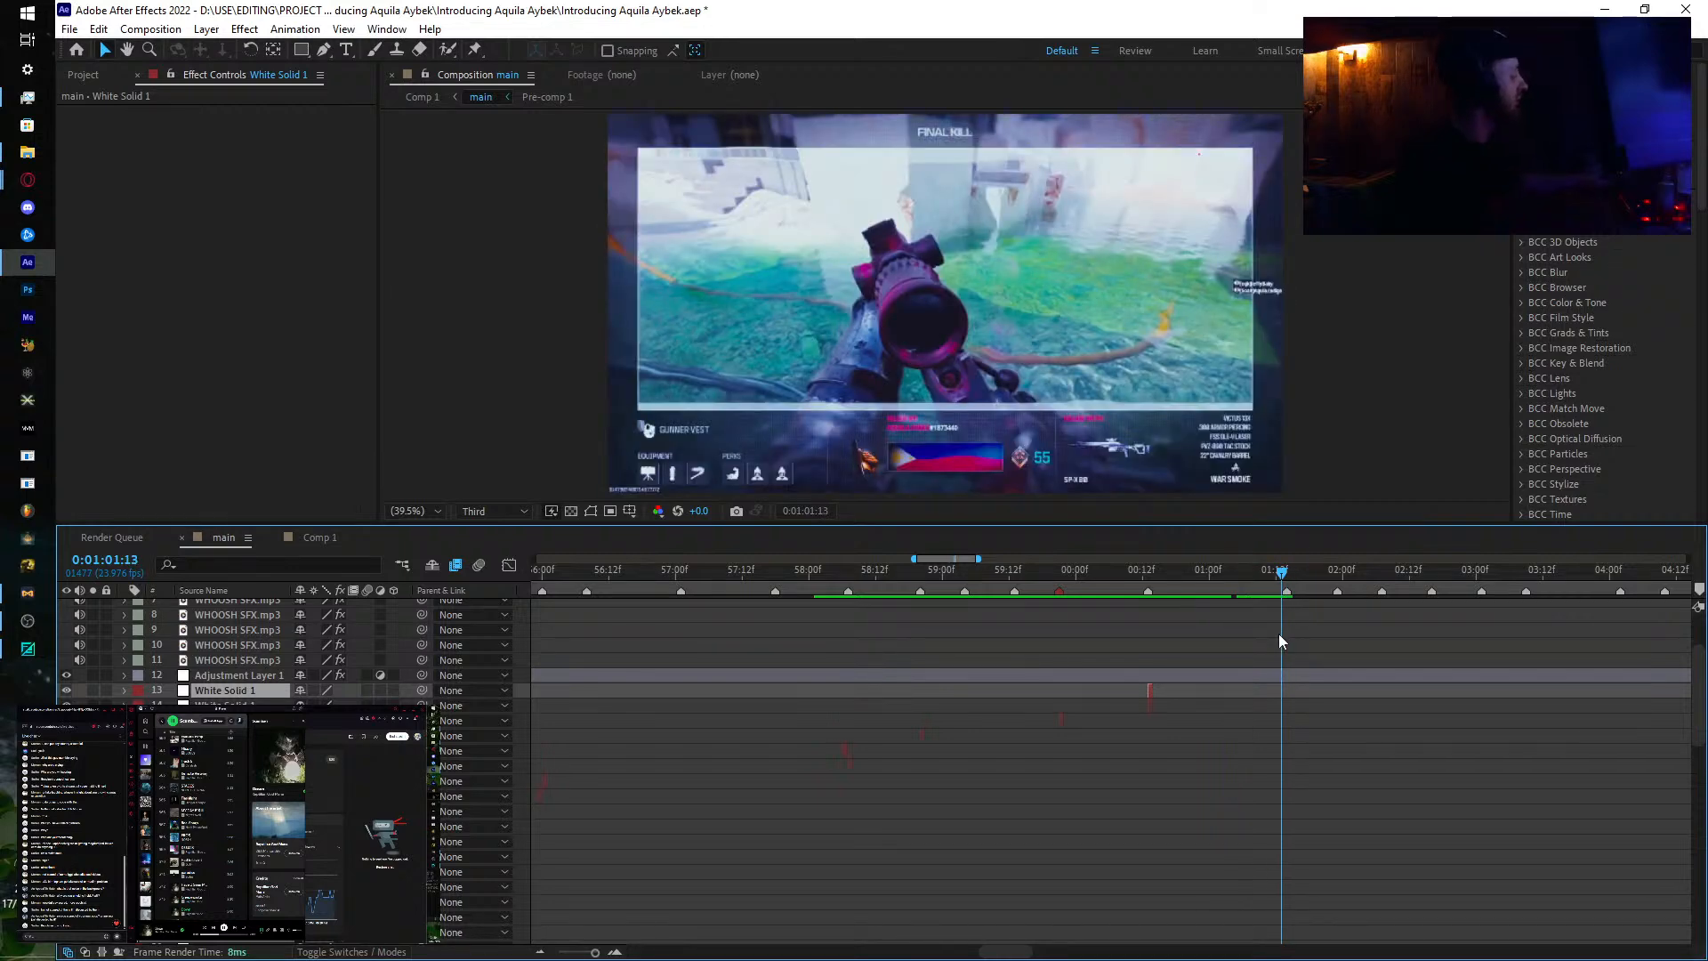
{"action": "key", "text": "["}
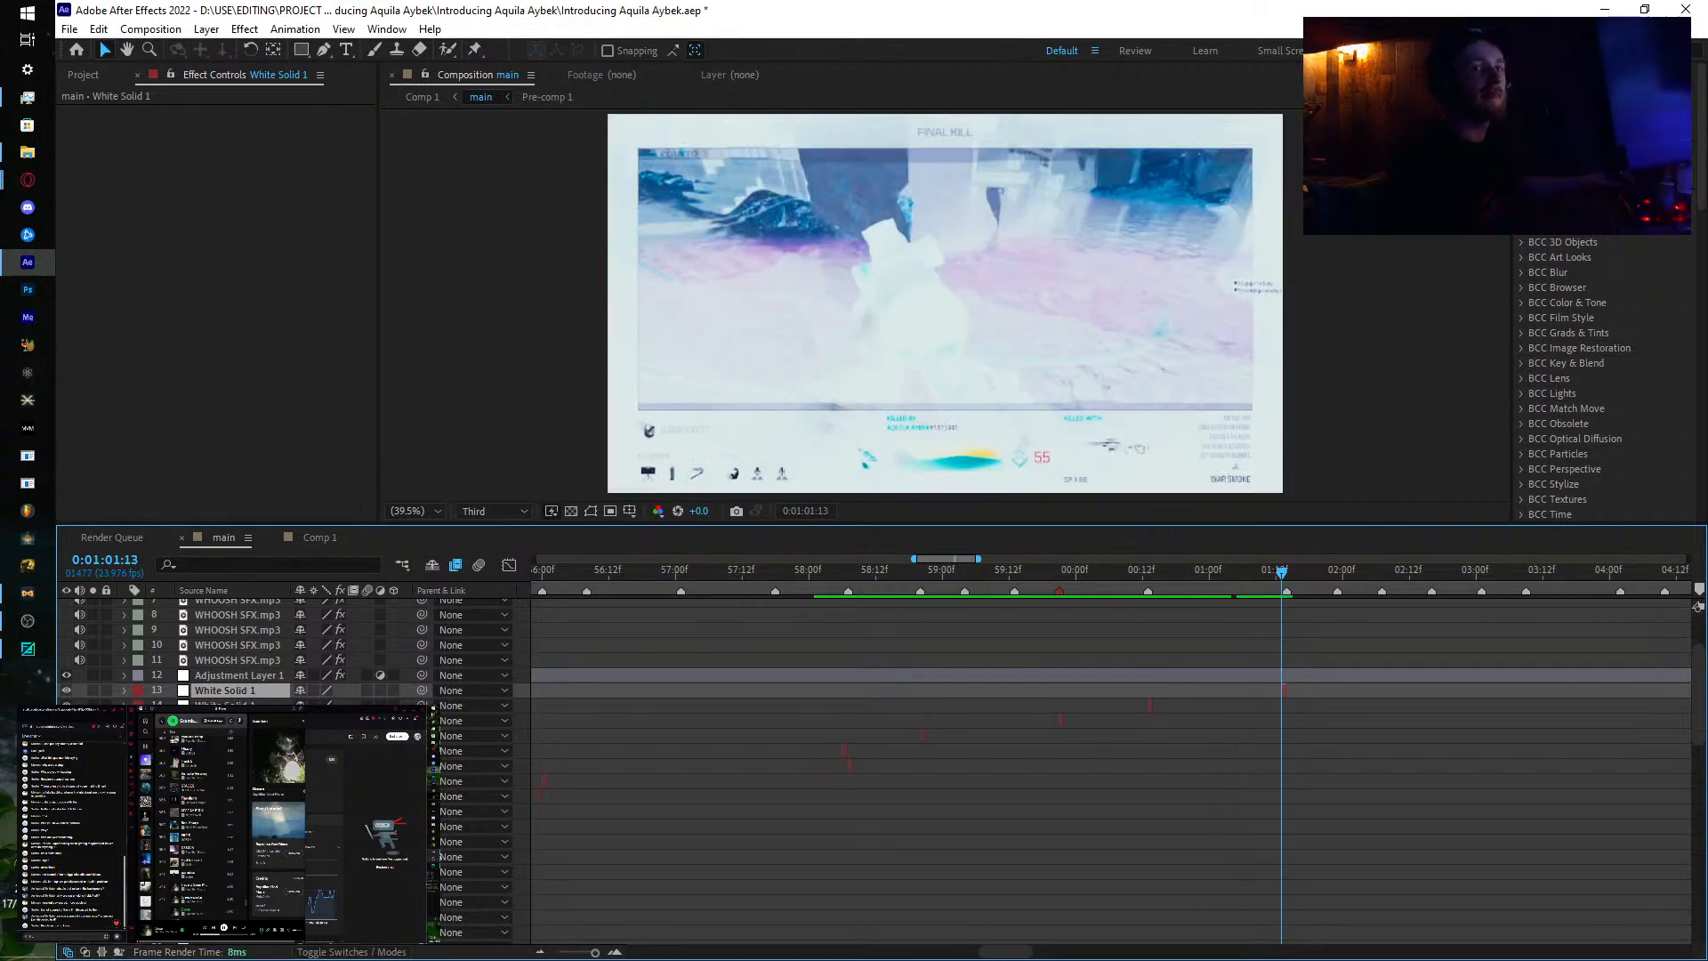
{"action": "left_click", "coordinate": [434, 858]}
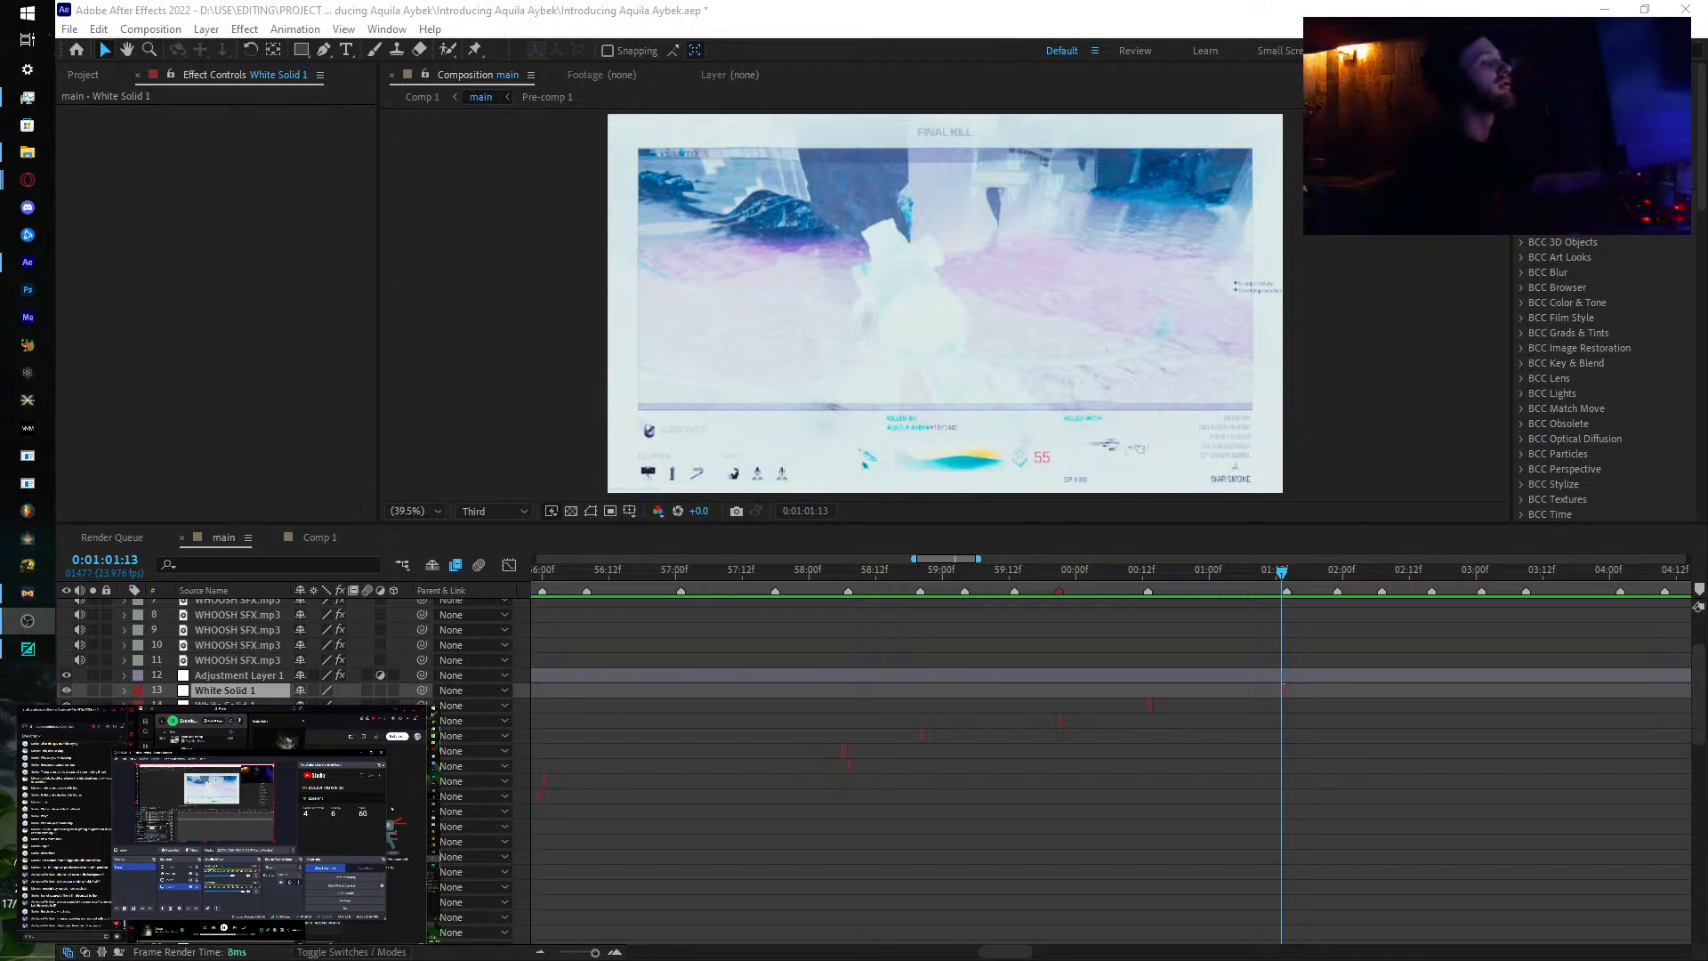
{"action": "left_click_drag", "start_coordinate": [1224, 574], "coordinate": [1399, 599]}
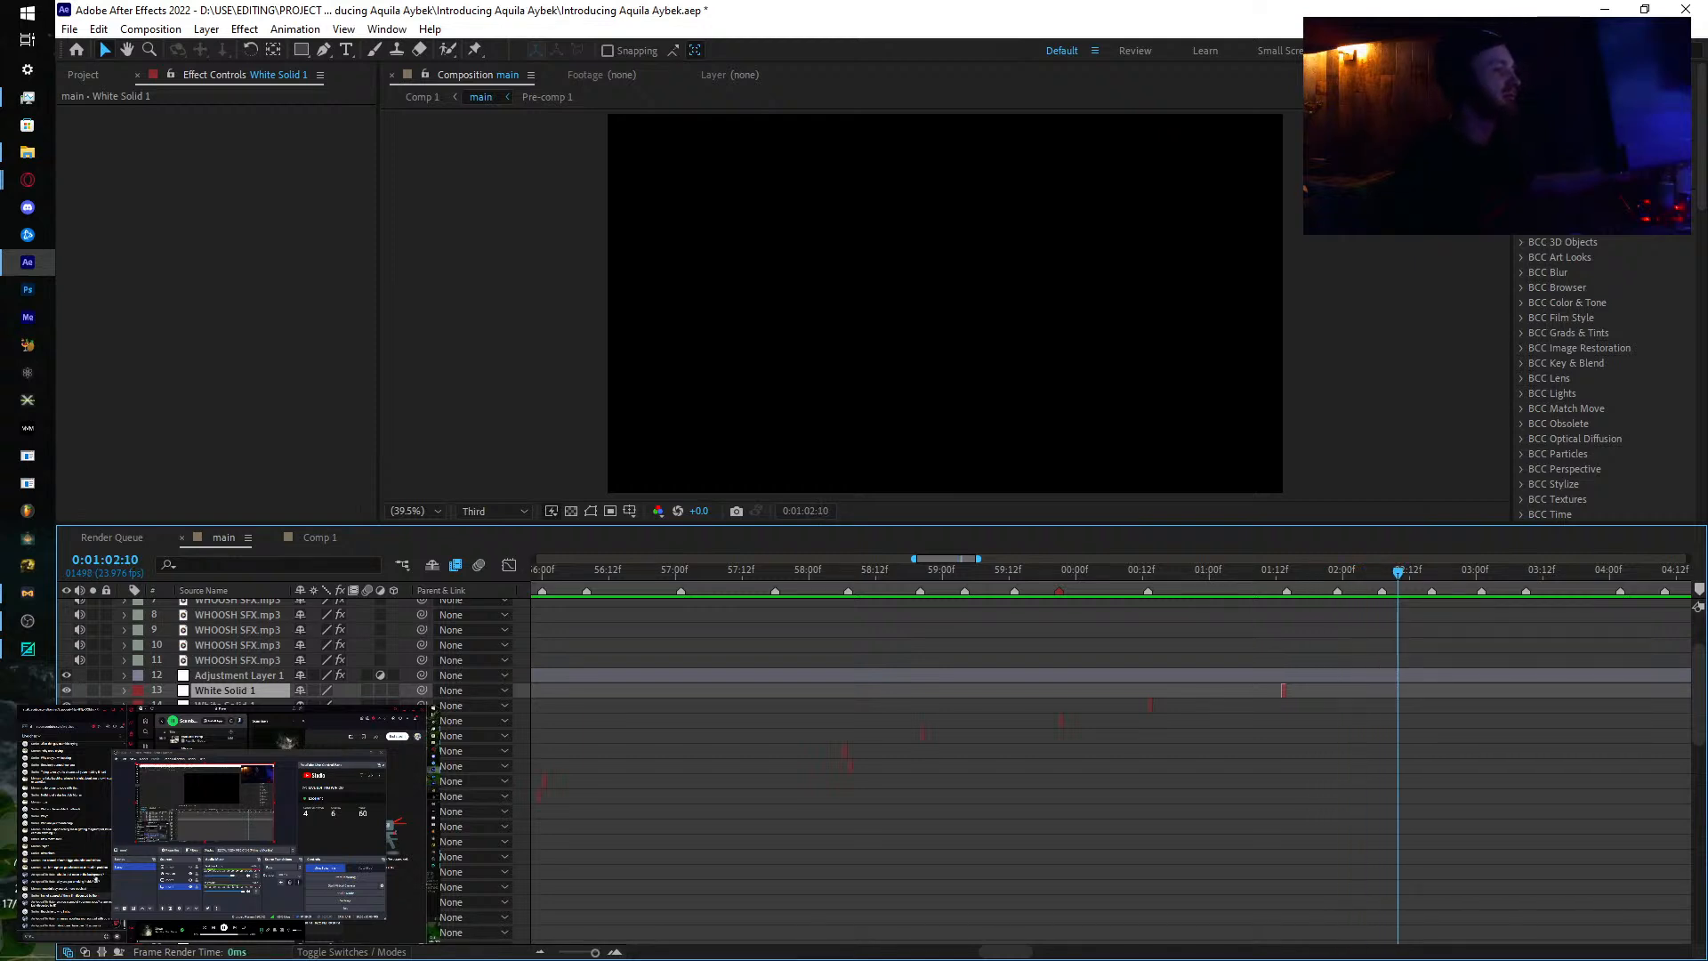
{"action": "left_click", "coordinate": [71, 718]}
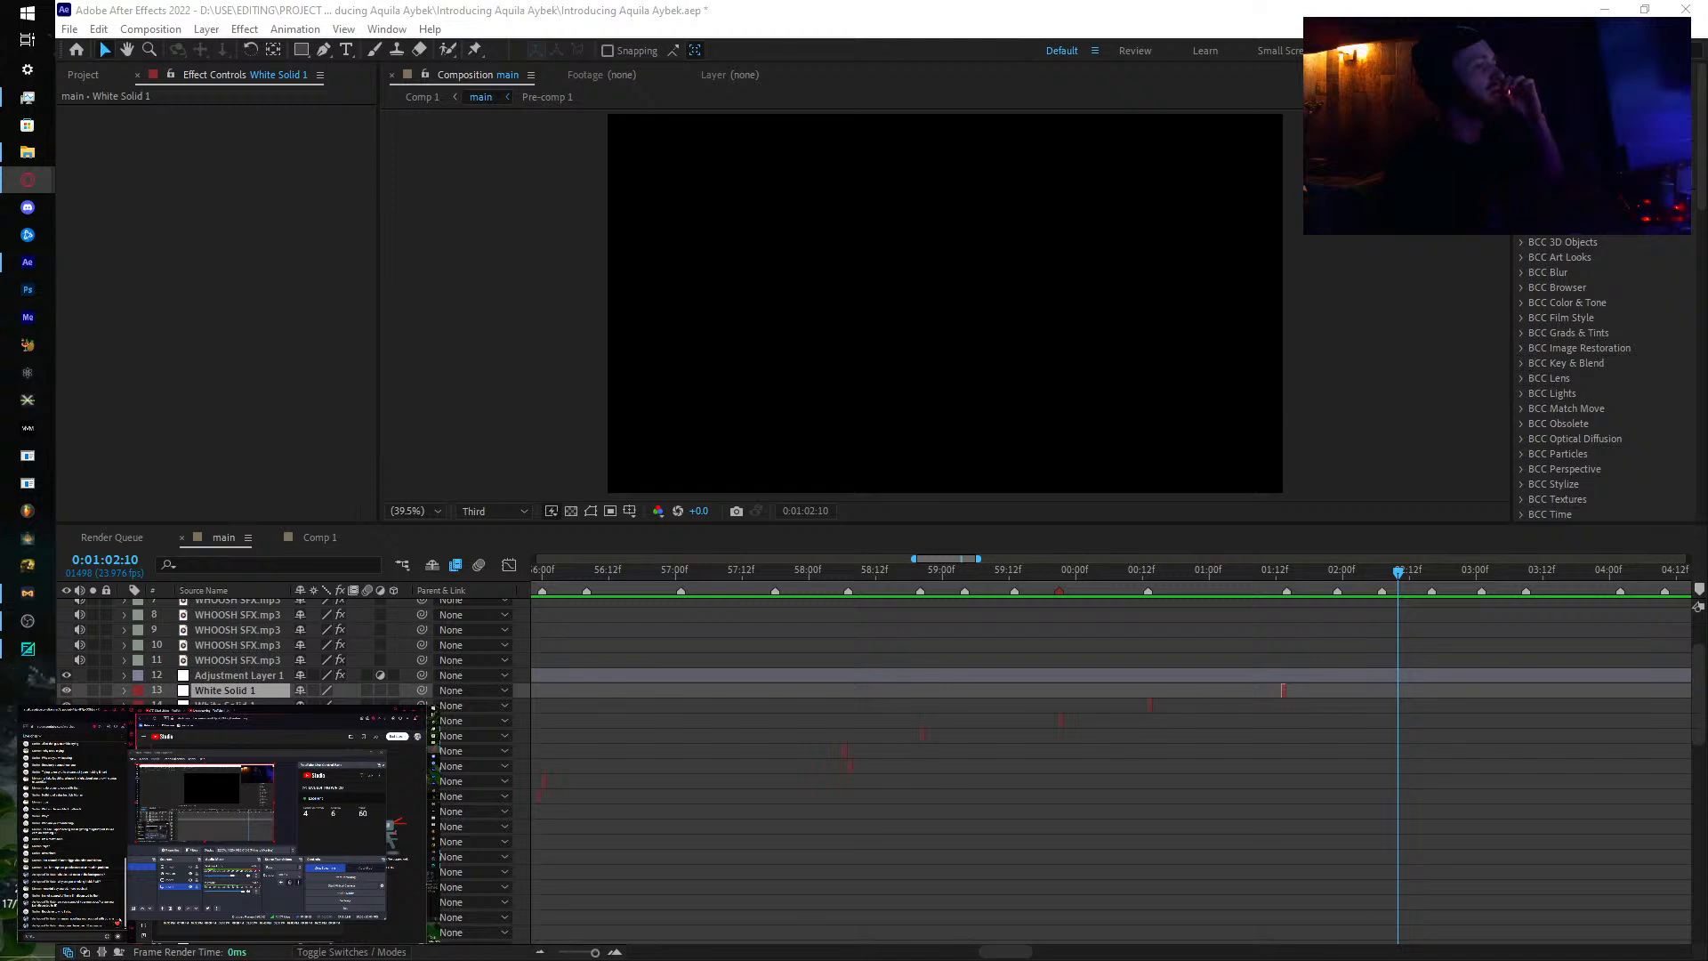
{"action": "left_click", "coordinate": [120, 918]}
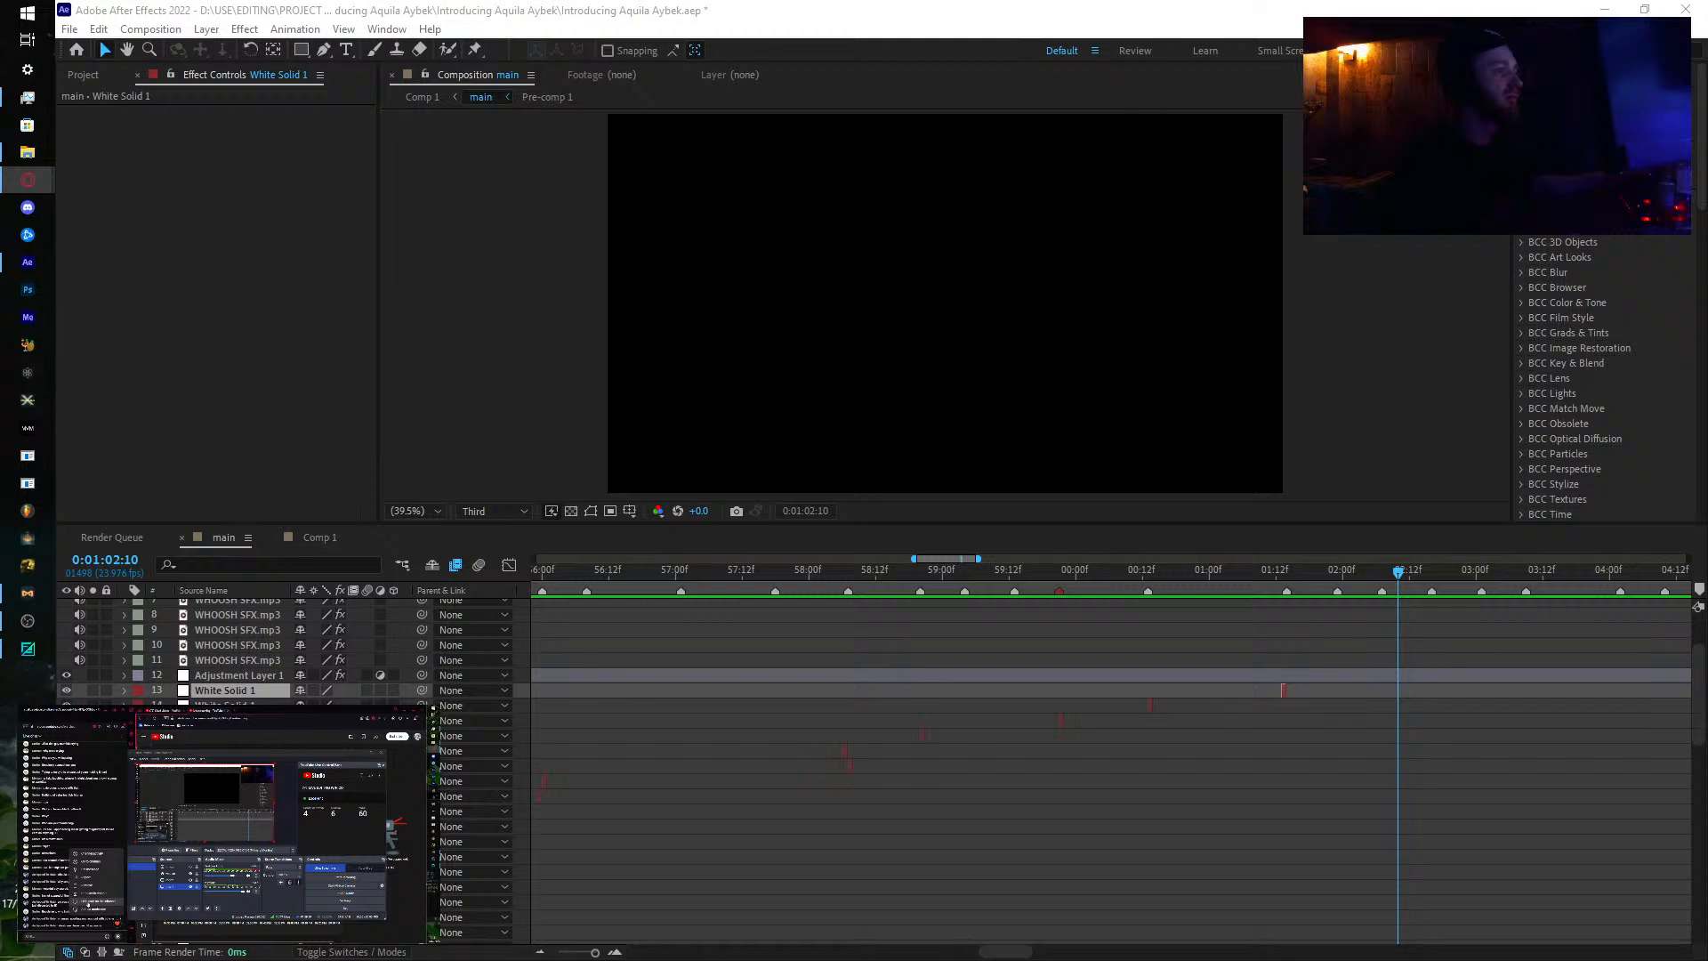
{"action": "left_click", "coordinate": [94, 879]}
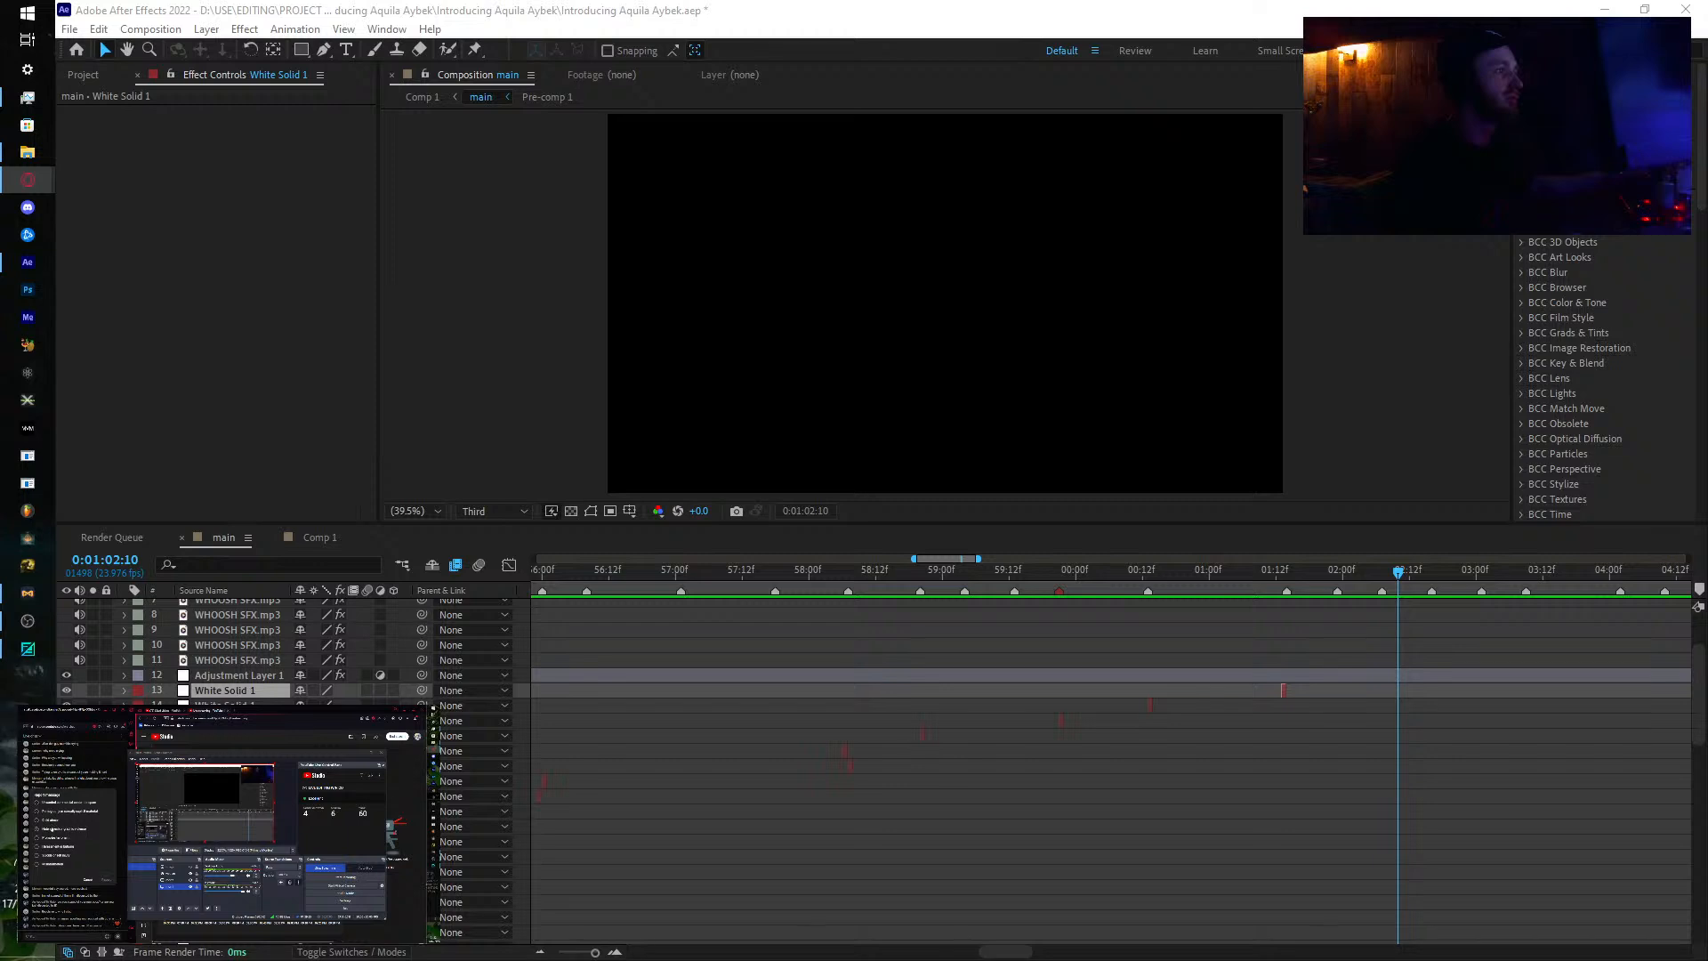
{"action": "left_click", "coordinate": [103, 880]}
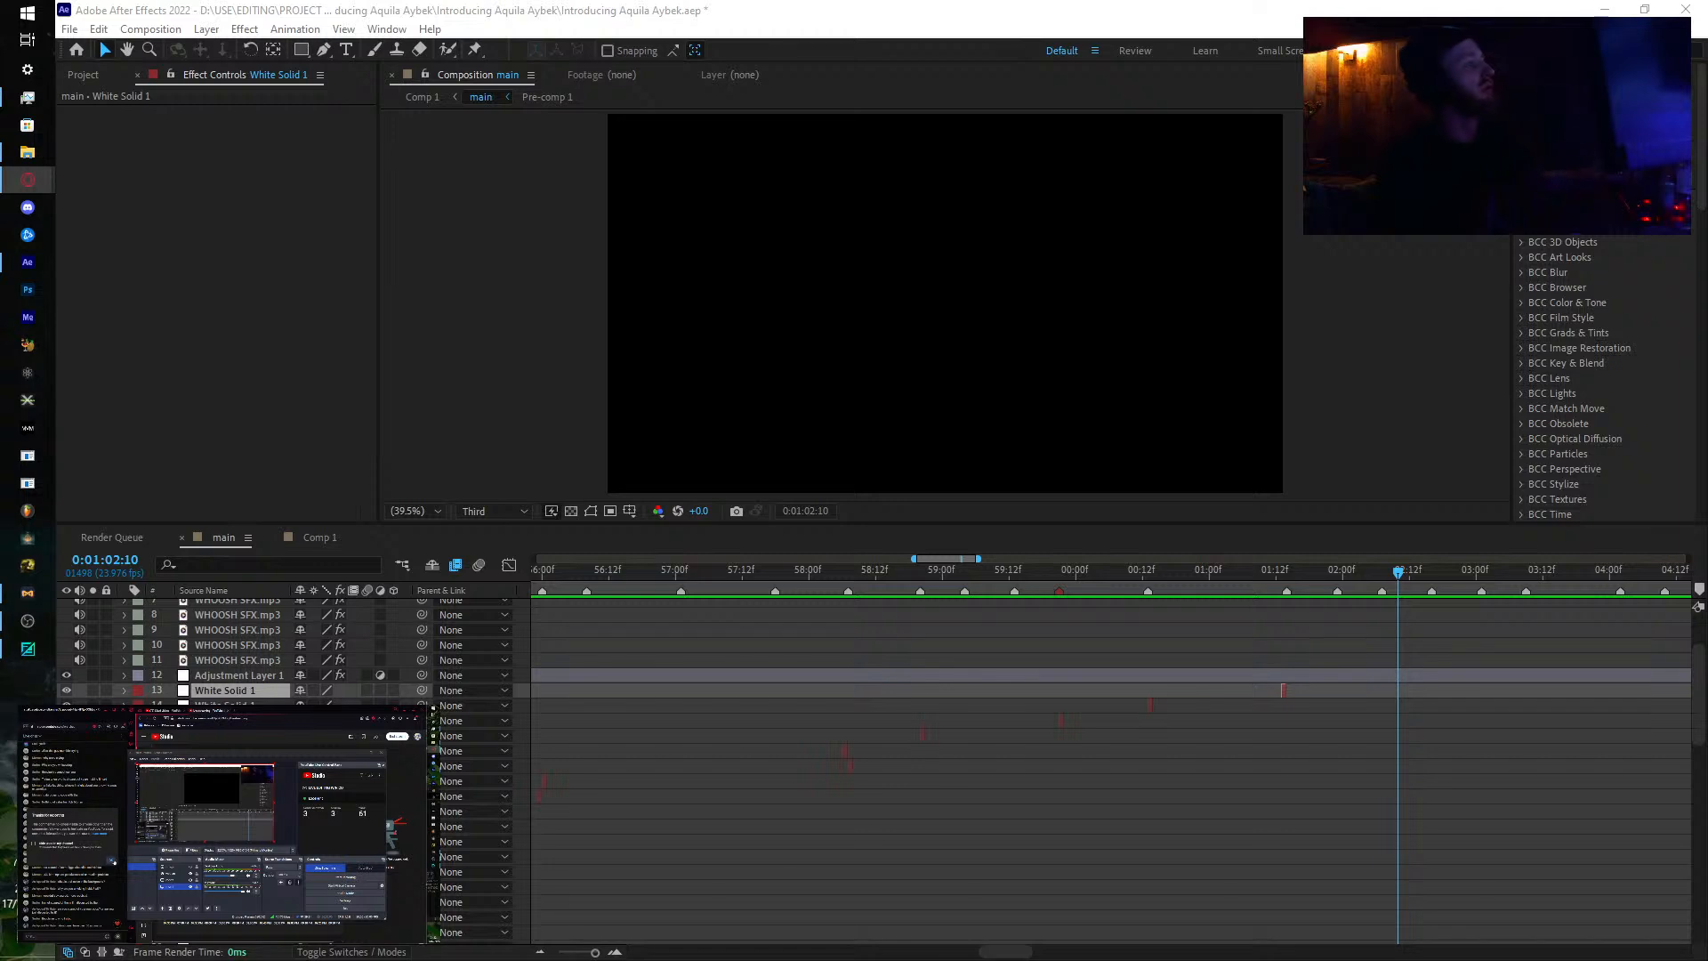
{"action": "left_click", "coordinate": [68, 850]}
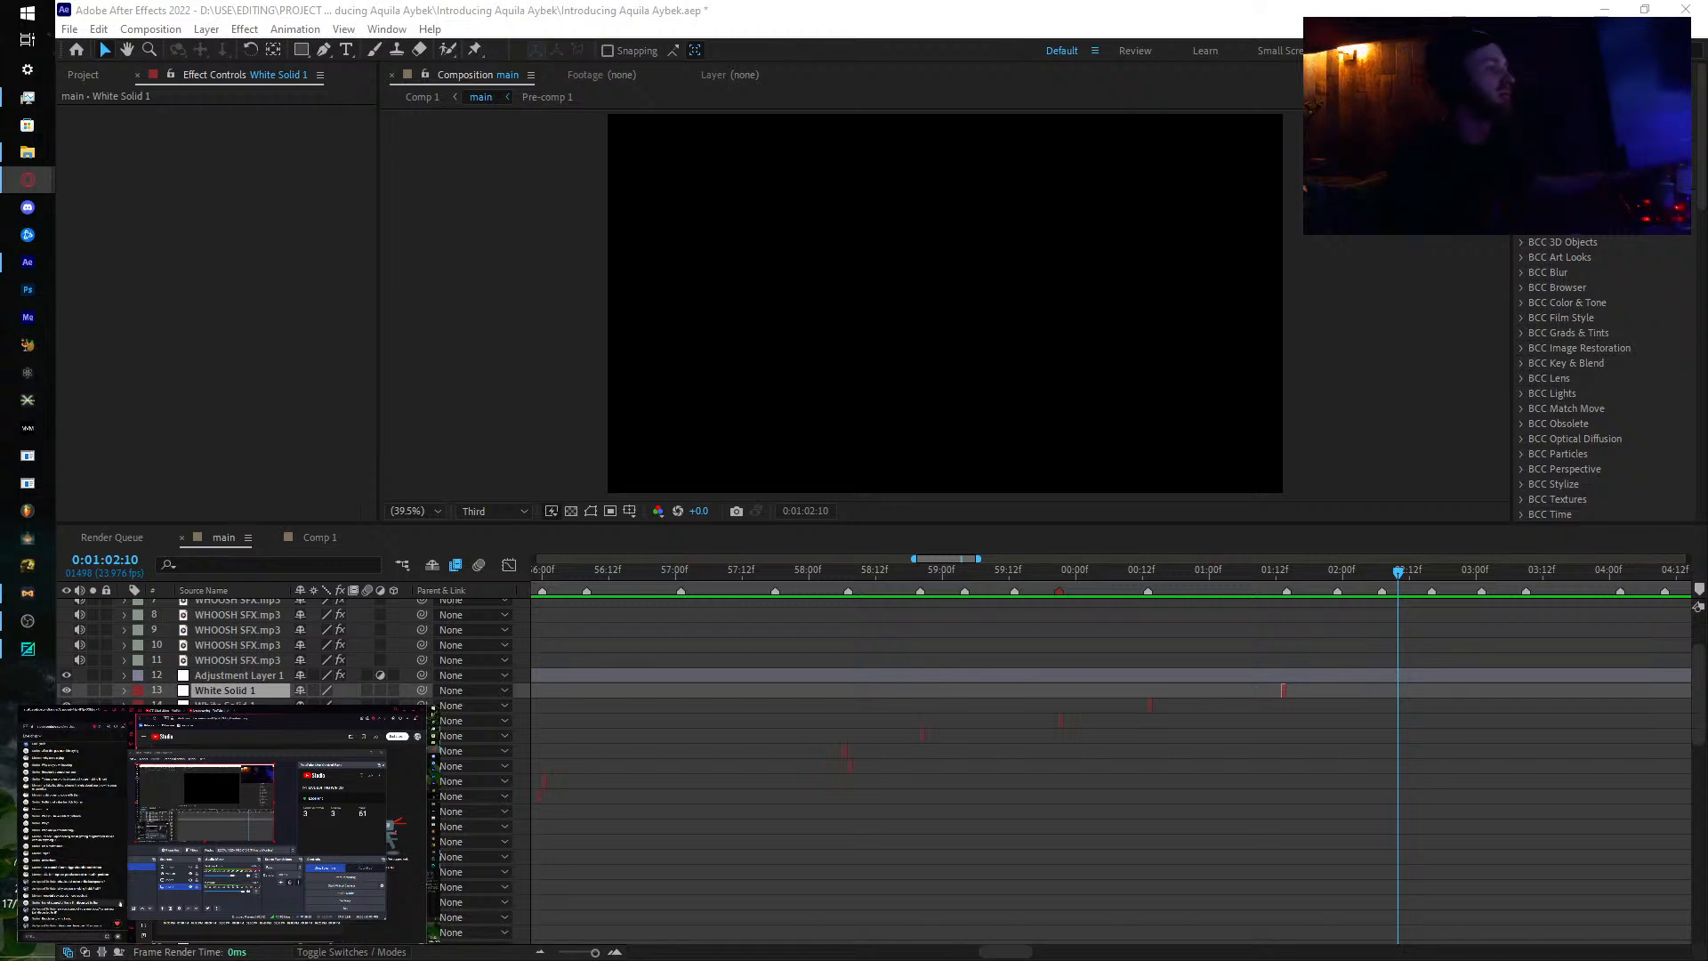
{"action": "left_click", "coordinate": [120, 902]}
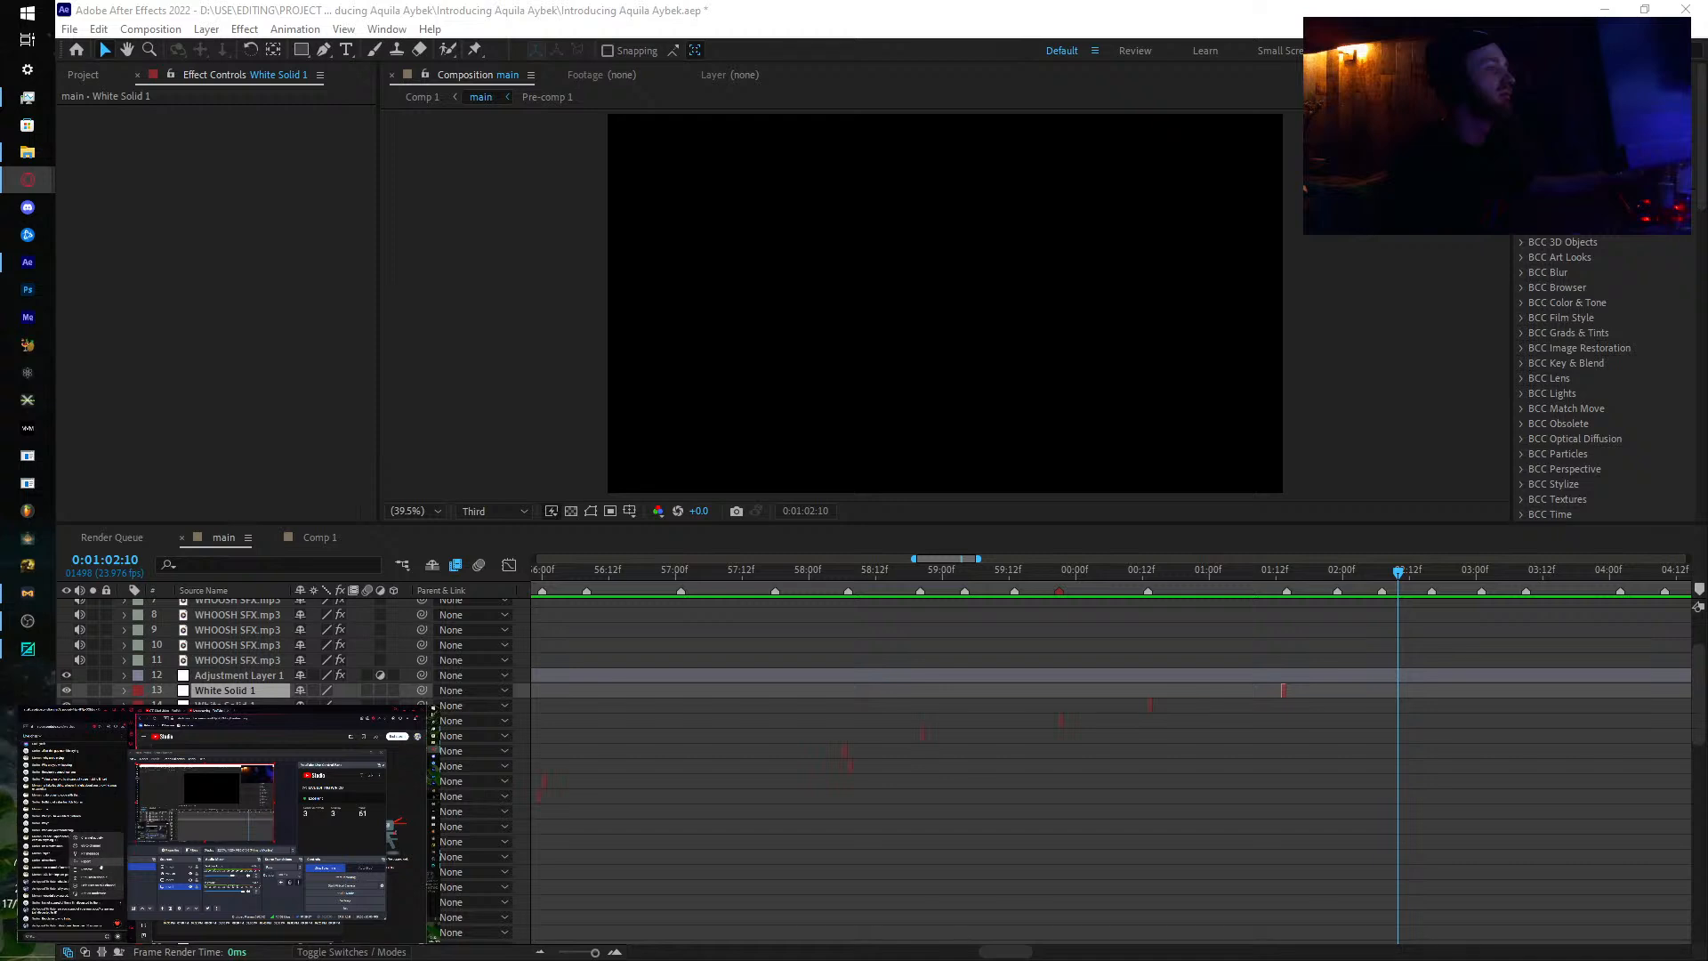
{"action": "left_click", "coordinate": [101, 866]}
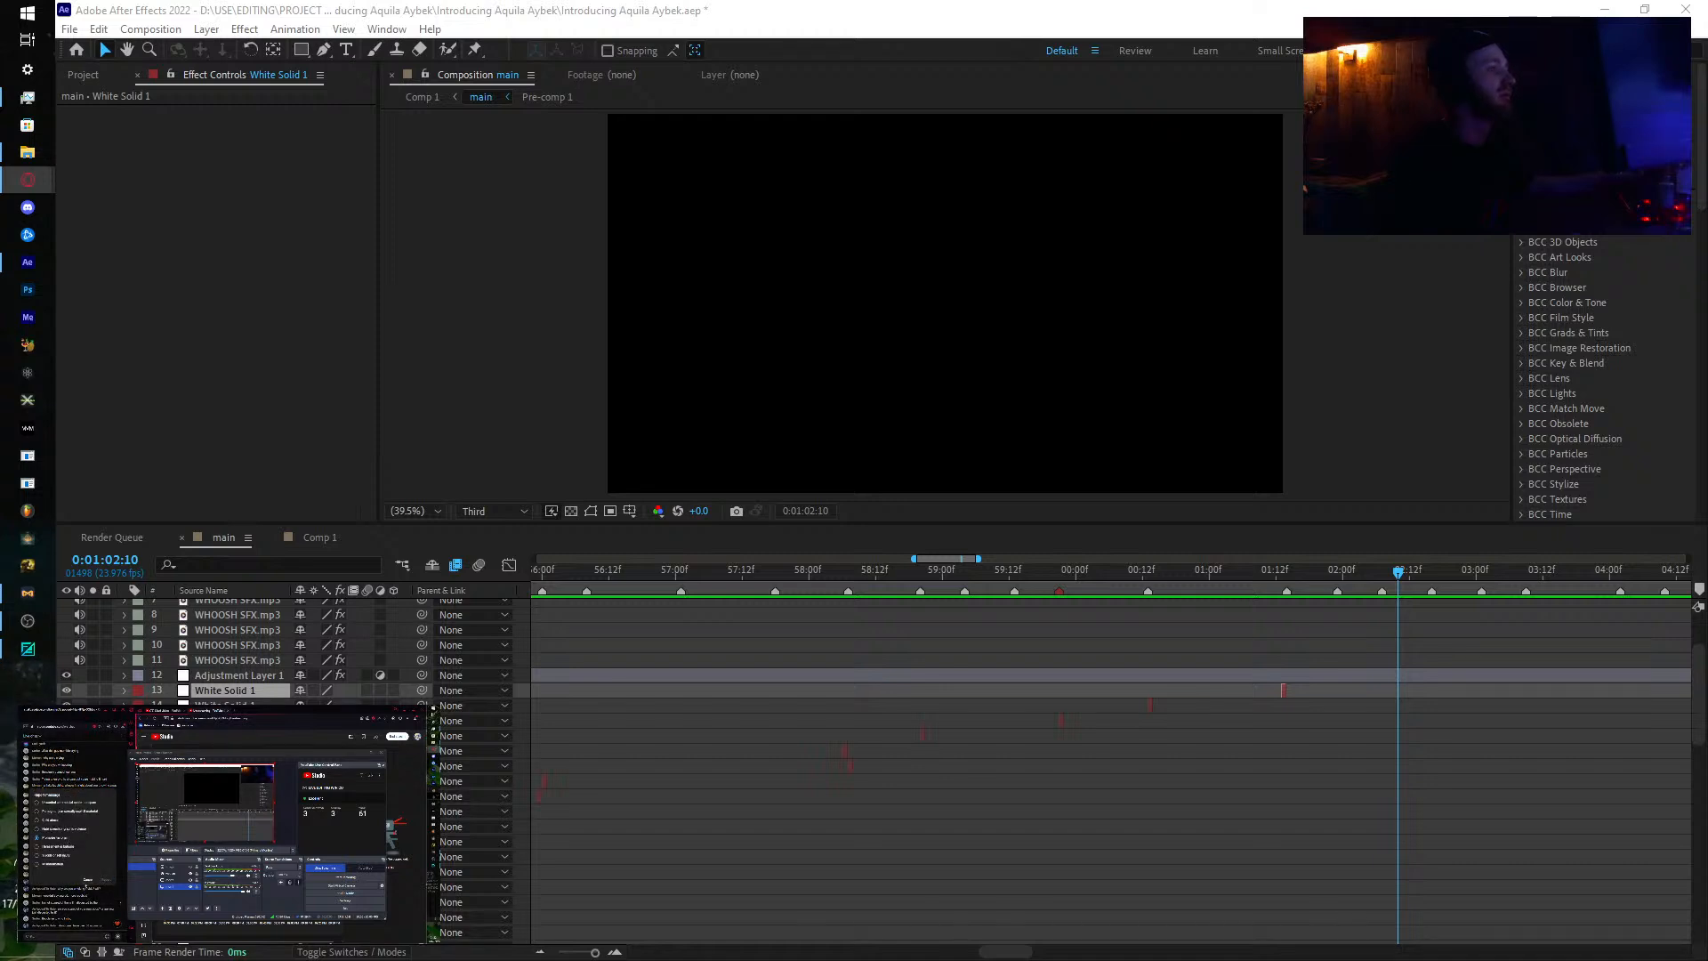
{"action": "left_click", "coordinate": [106, 879]}
{"action": "left_click", "coordinate": [113, 860]}
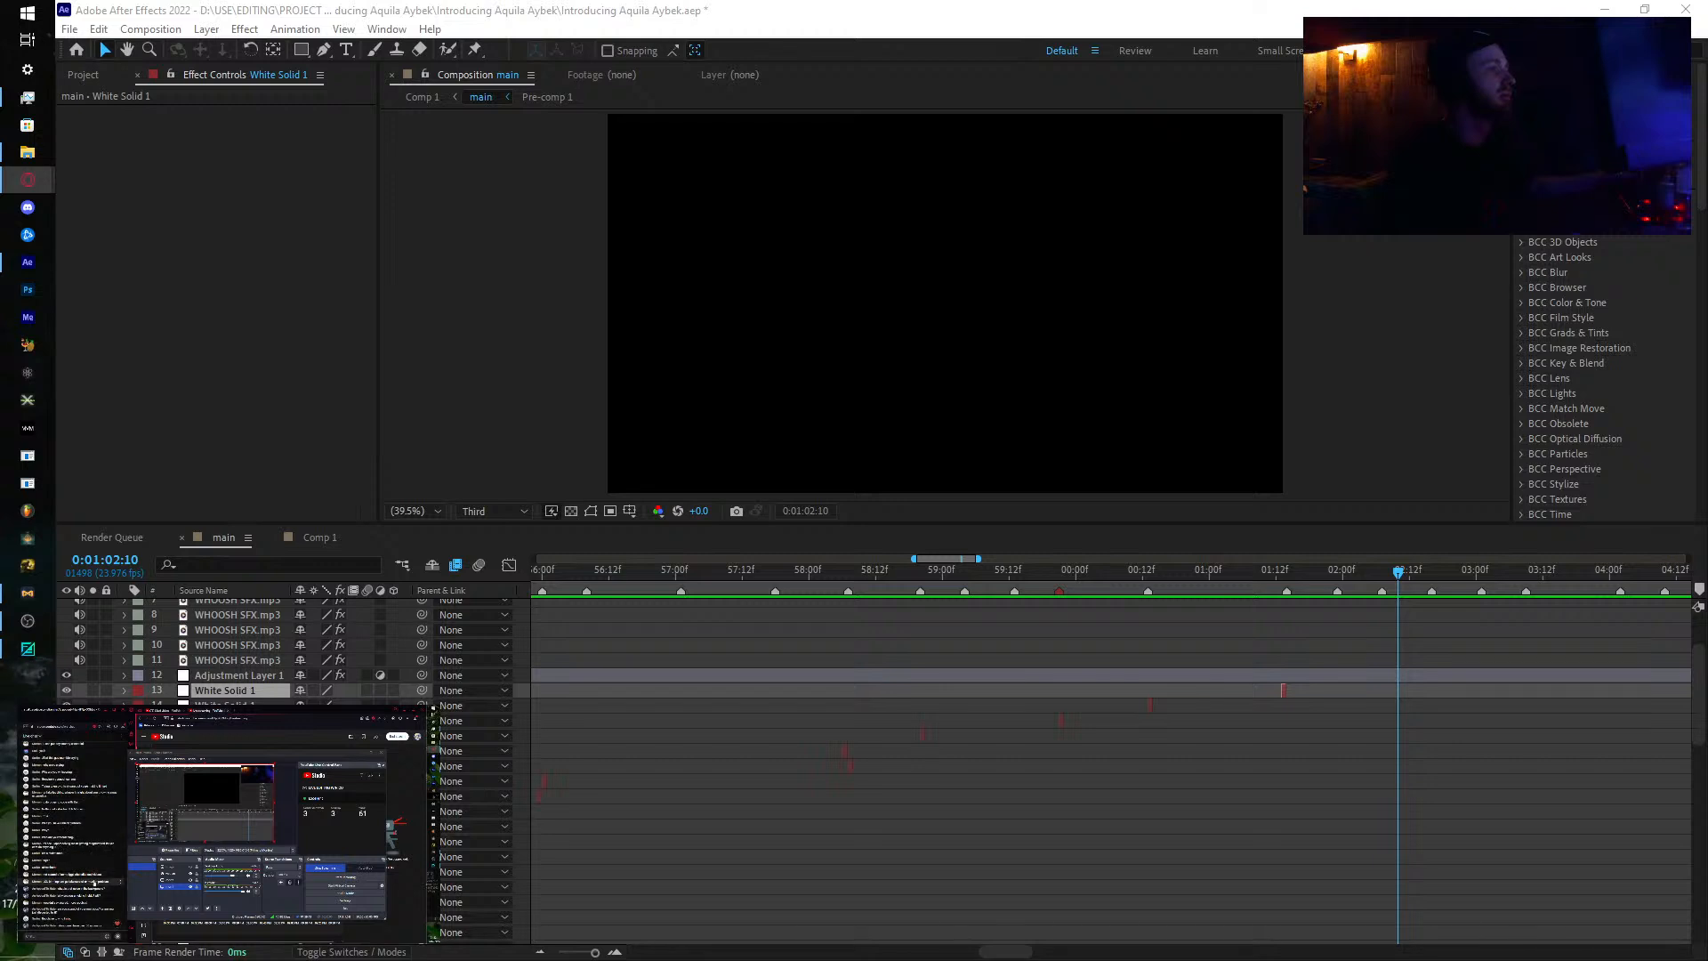
{"action": "left_click", "coordinate": [120, 883]}
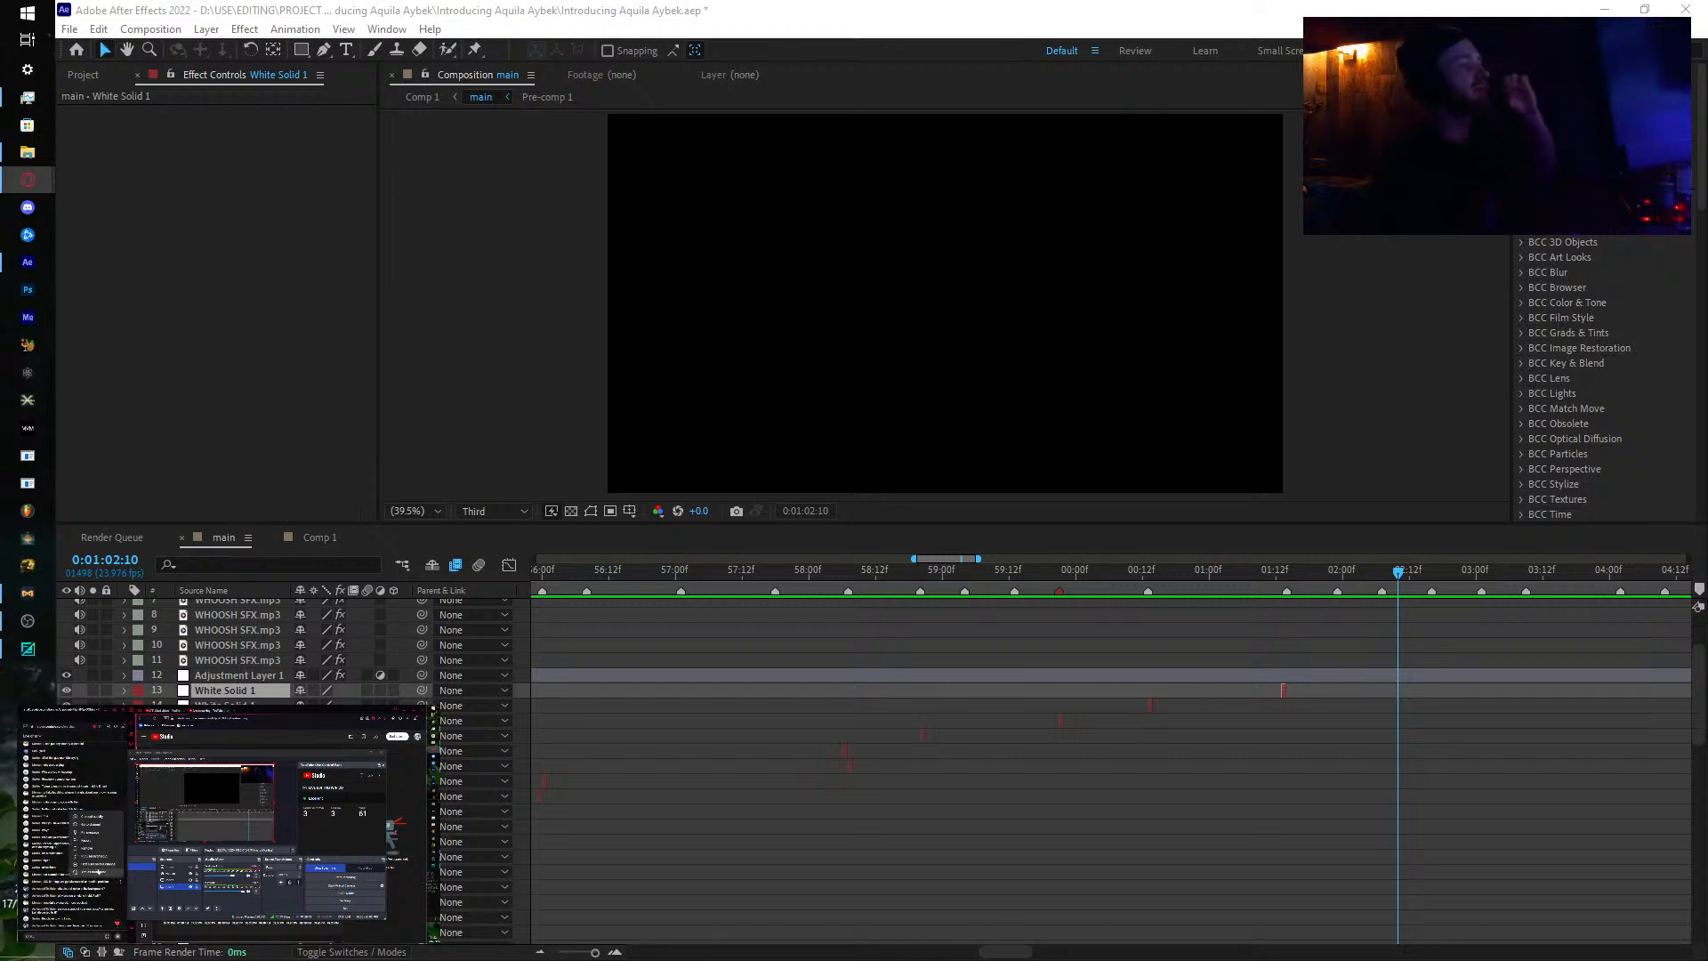
{"action": "left_click", "coordinate": [95, 846]}
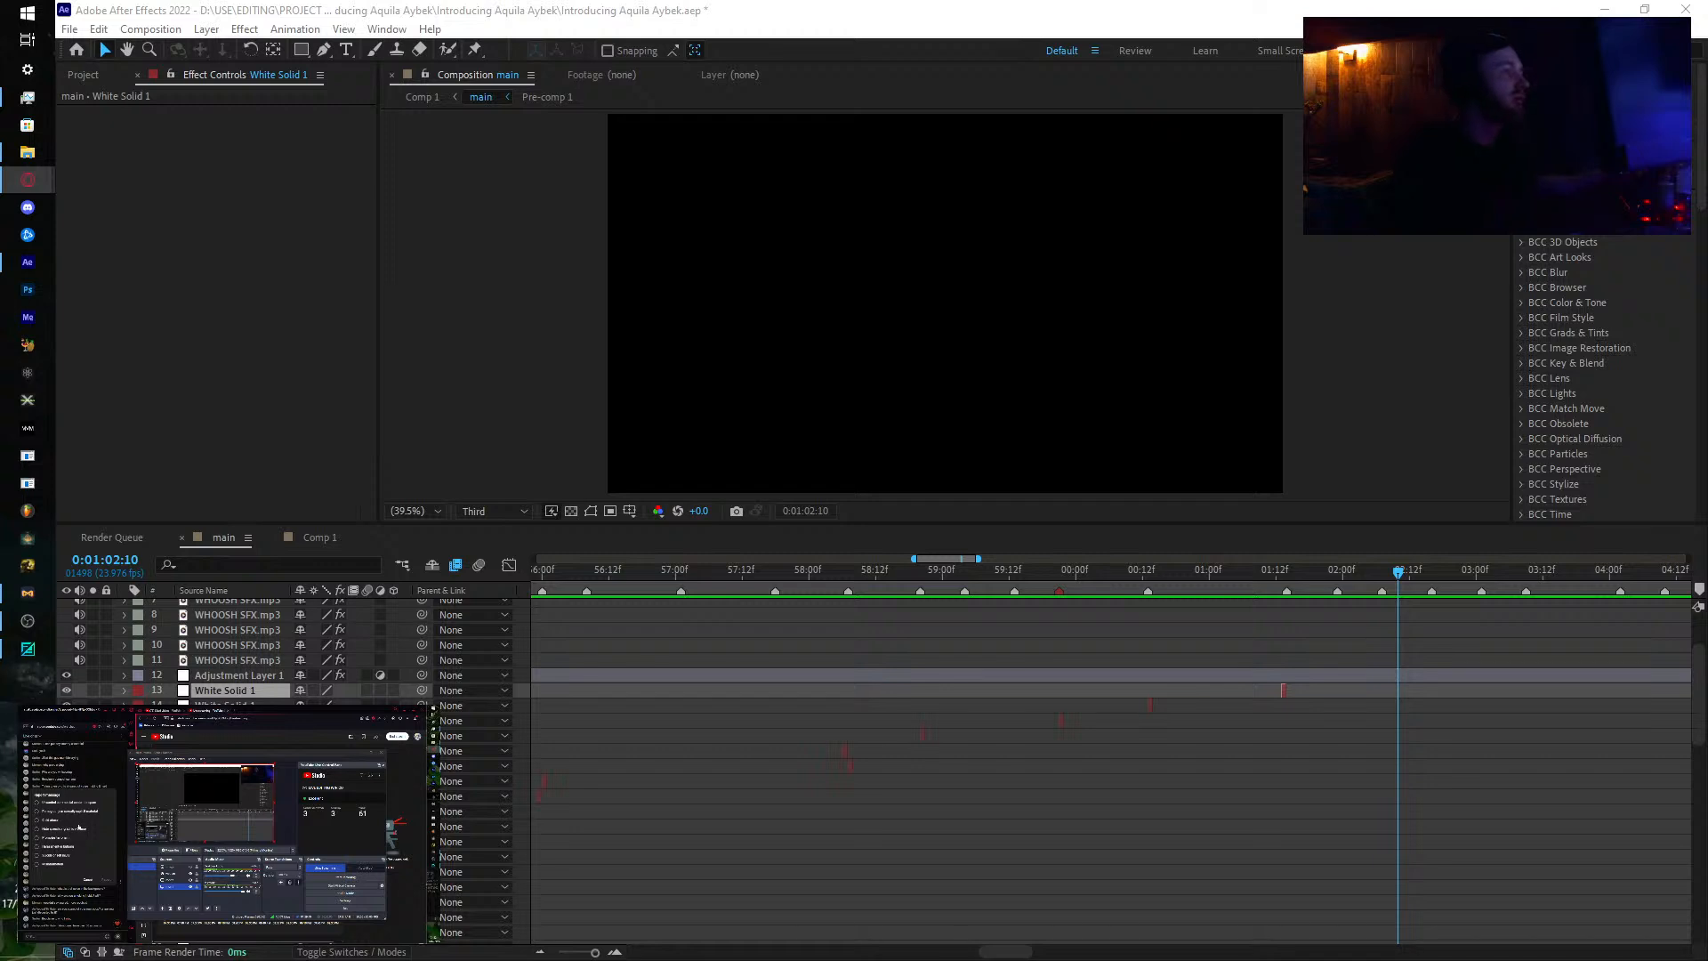
{"action": "left_click", "coordinate": [107, 882]}
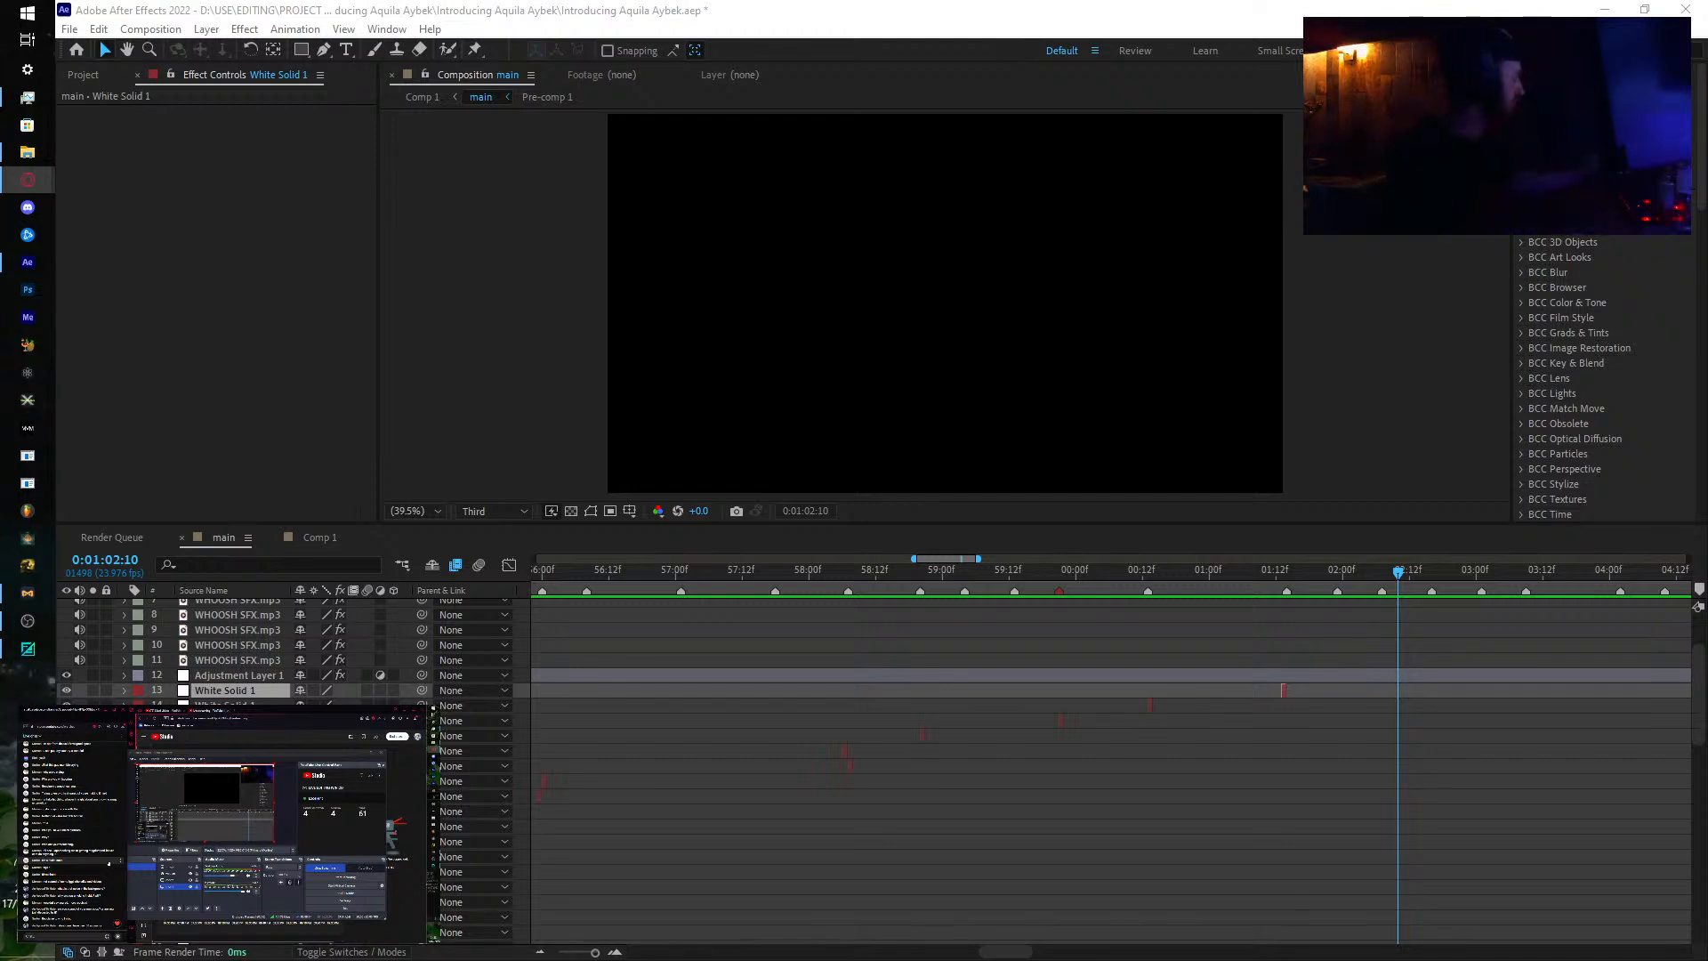
Step: Duplicate the lowest WHOOSH SFX.mp3 layer, align the copy's layer marker with the flash at 0:00:59:21 and play it back
{"action": "left_click", "coordinate": [1259, 571]}
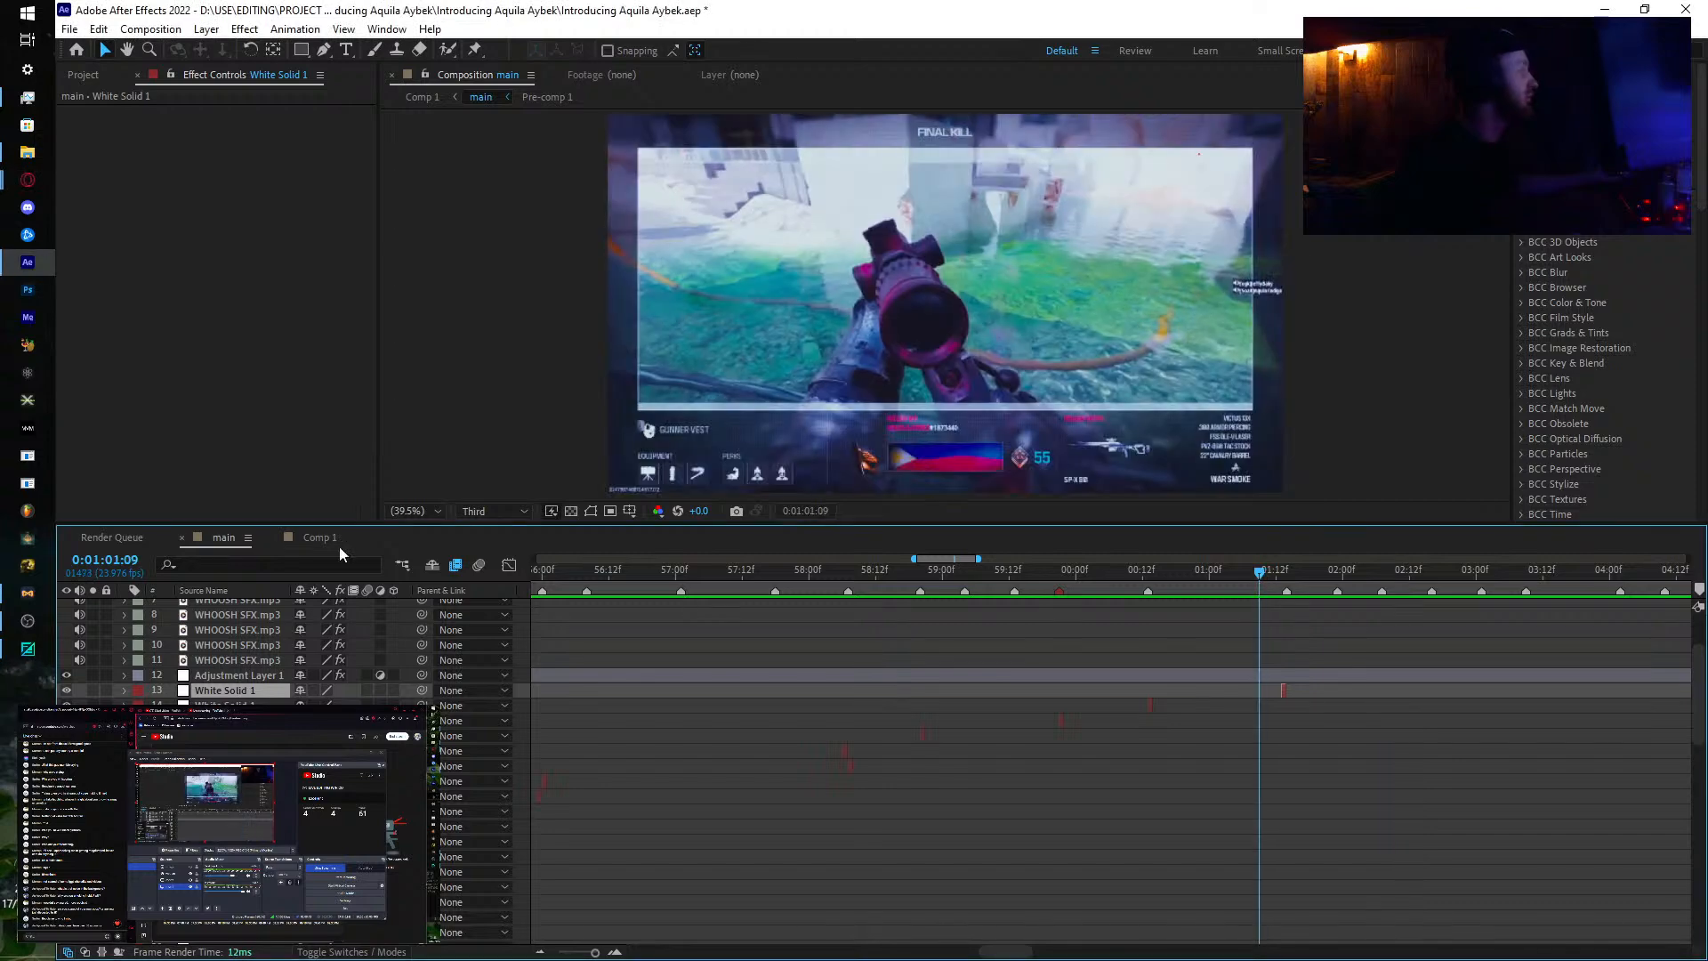
{"action": "scroll", "coordinate": [568, 743], "scroll_direction": "up", "scroll_amount": 3}
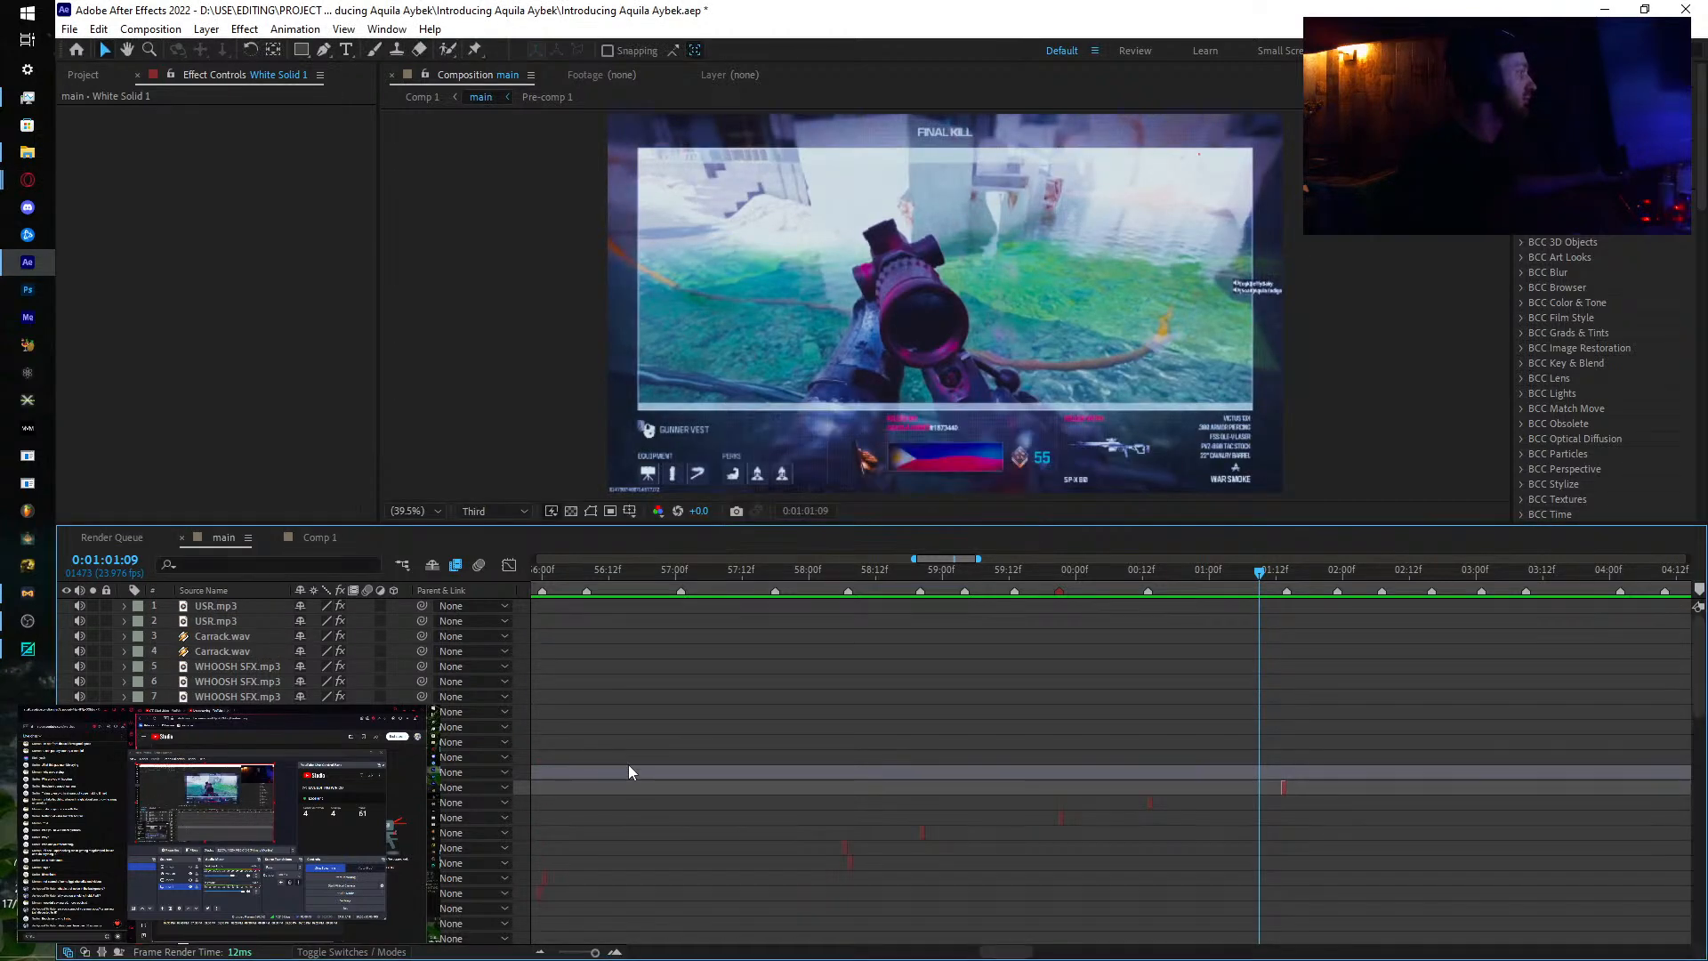
{"action": "left_click", "coordinate": [237, 757]}
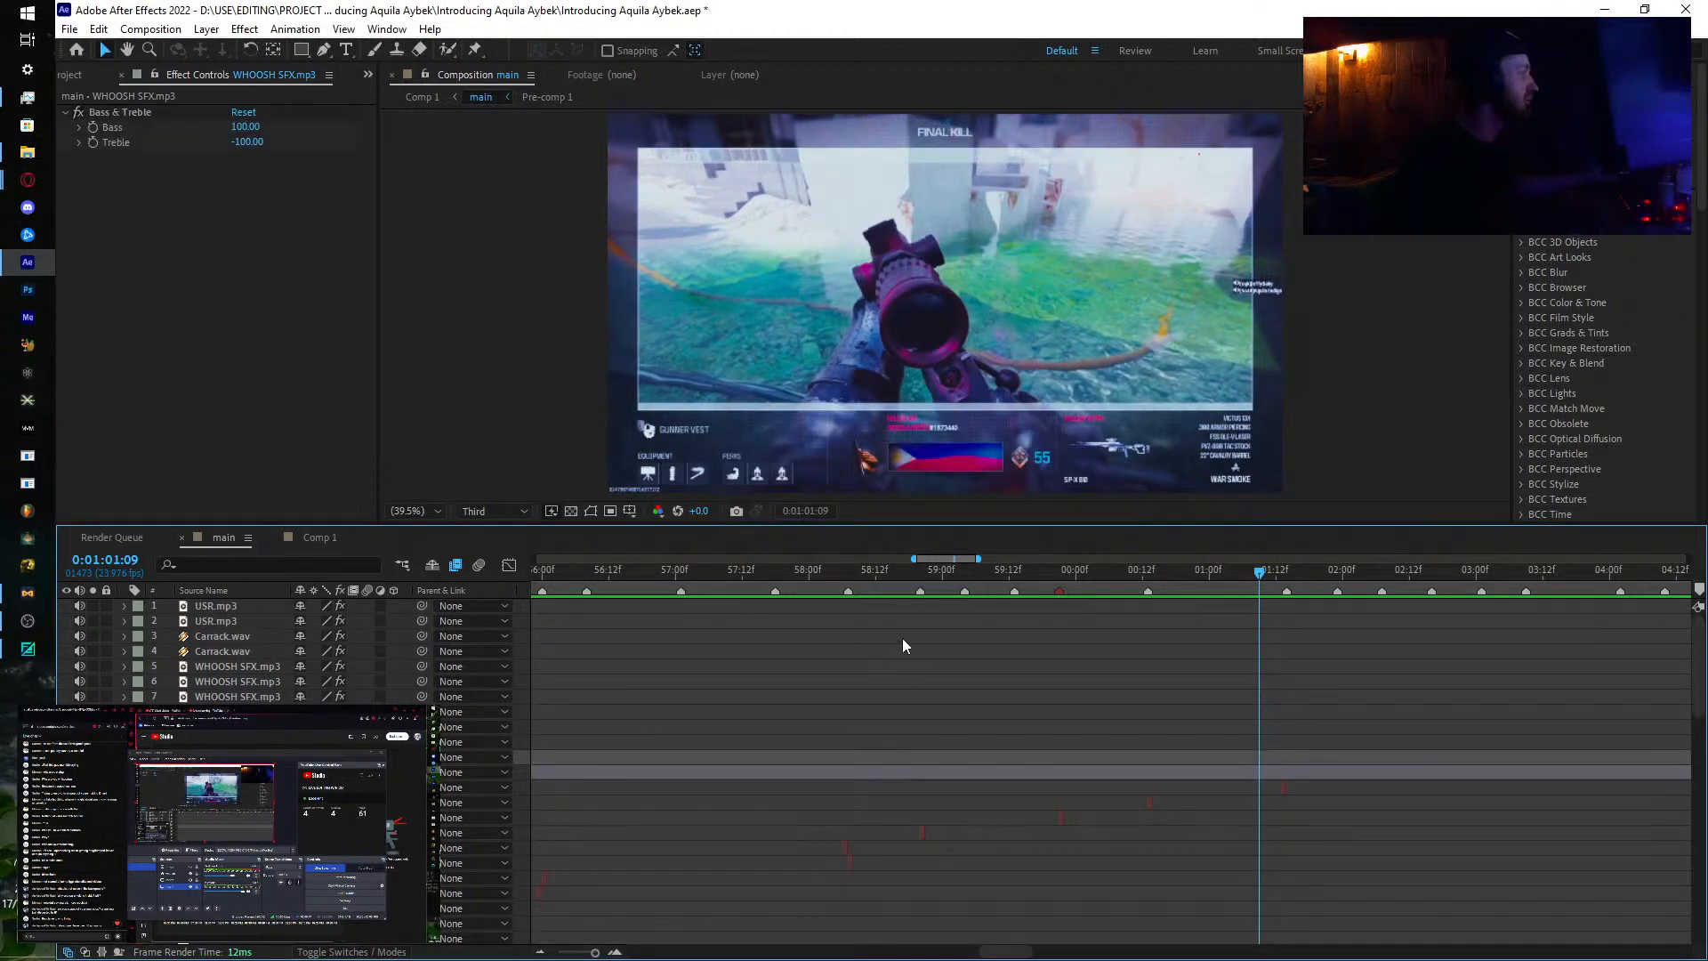
{"action": "left_click_drag", "start_coordinate": [922, 570], "coordinate": [1154, 625]}
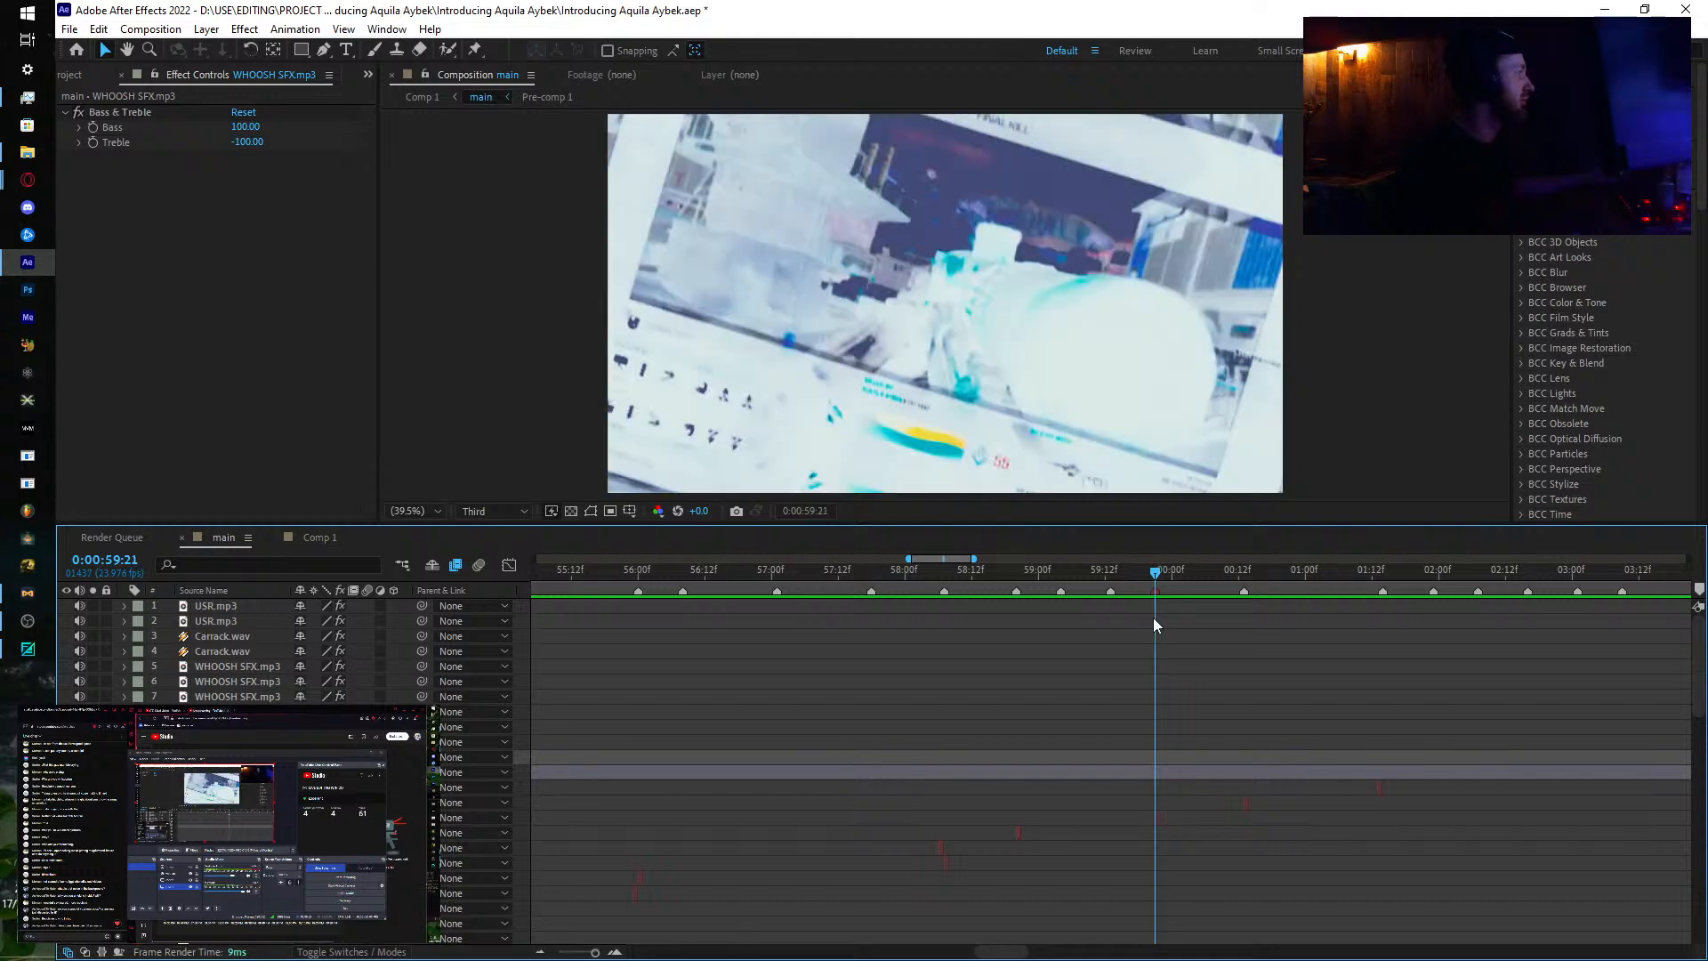
{"action": "key", "text": "ctrl+v"}
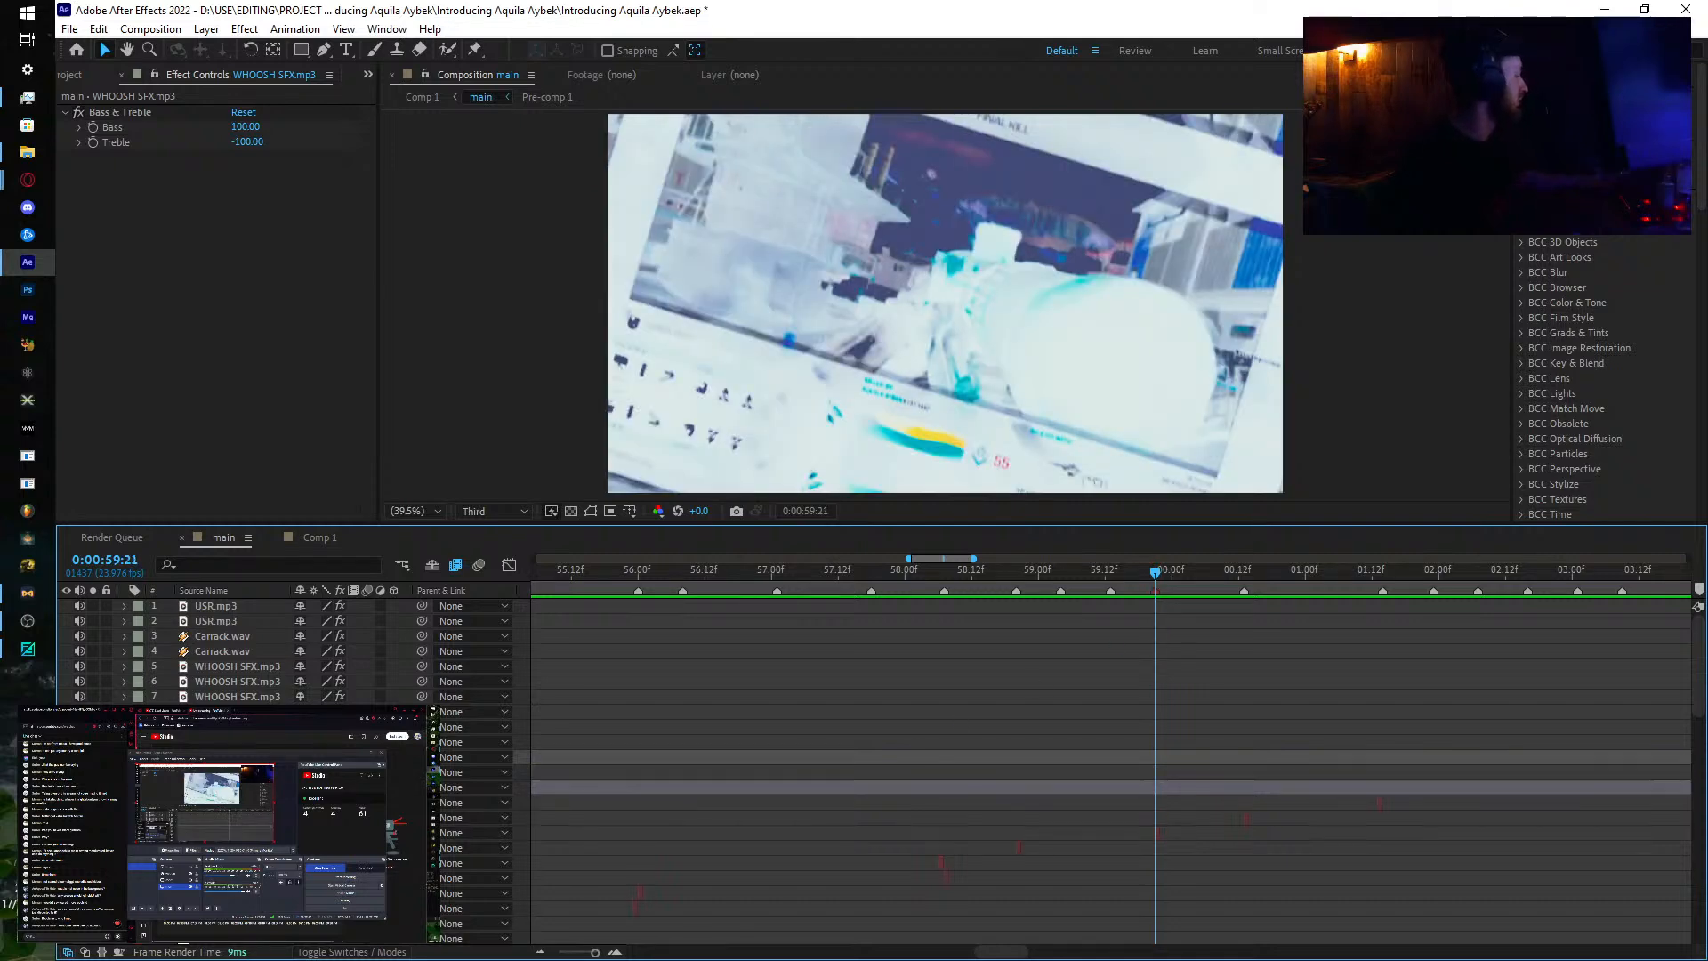
{"action": "left_click_drag", "start_coordinate": [1227, 762], "coordinate": [1184, 765]}
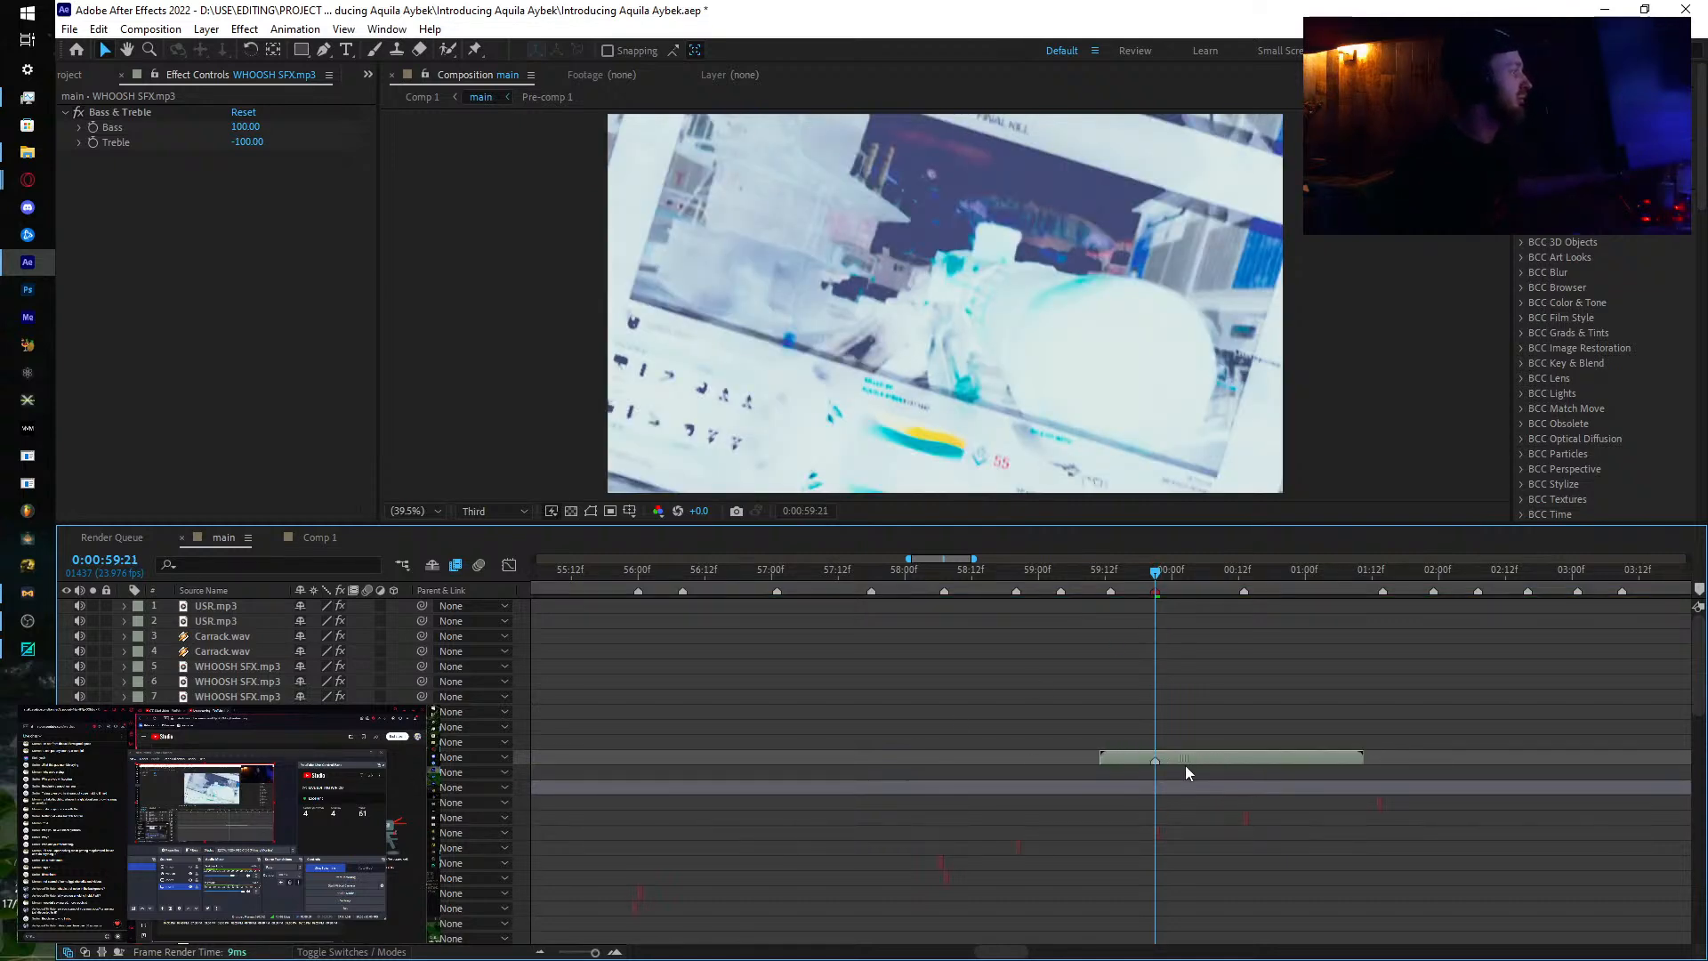
{"action": "left_click", "coordinate": [1160, 574]}
{"action": "key", "text": "space"}
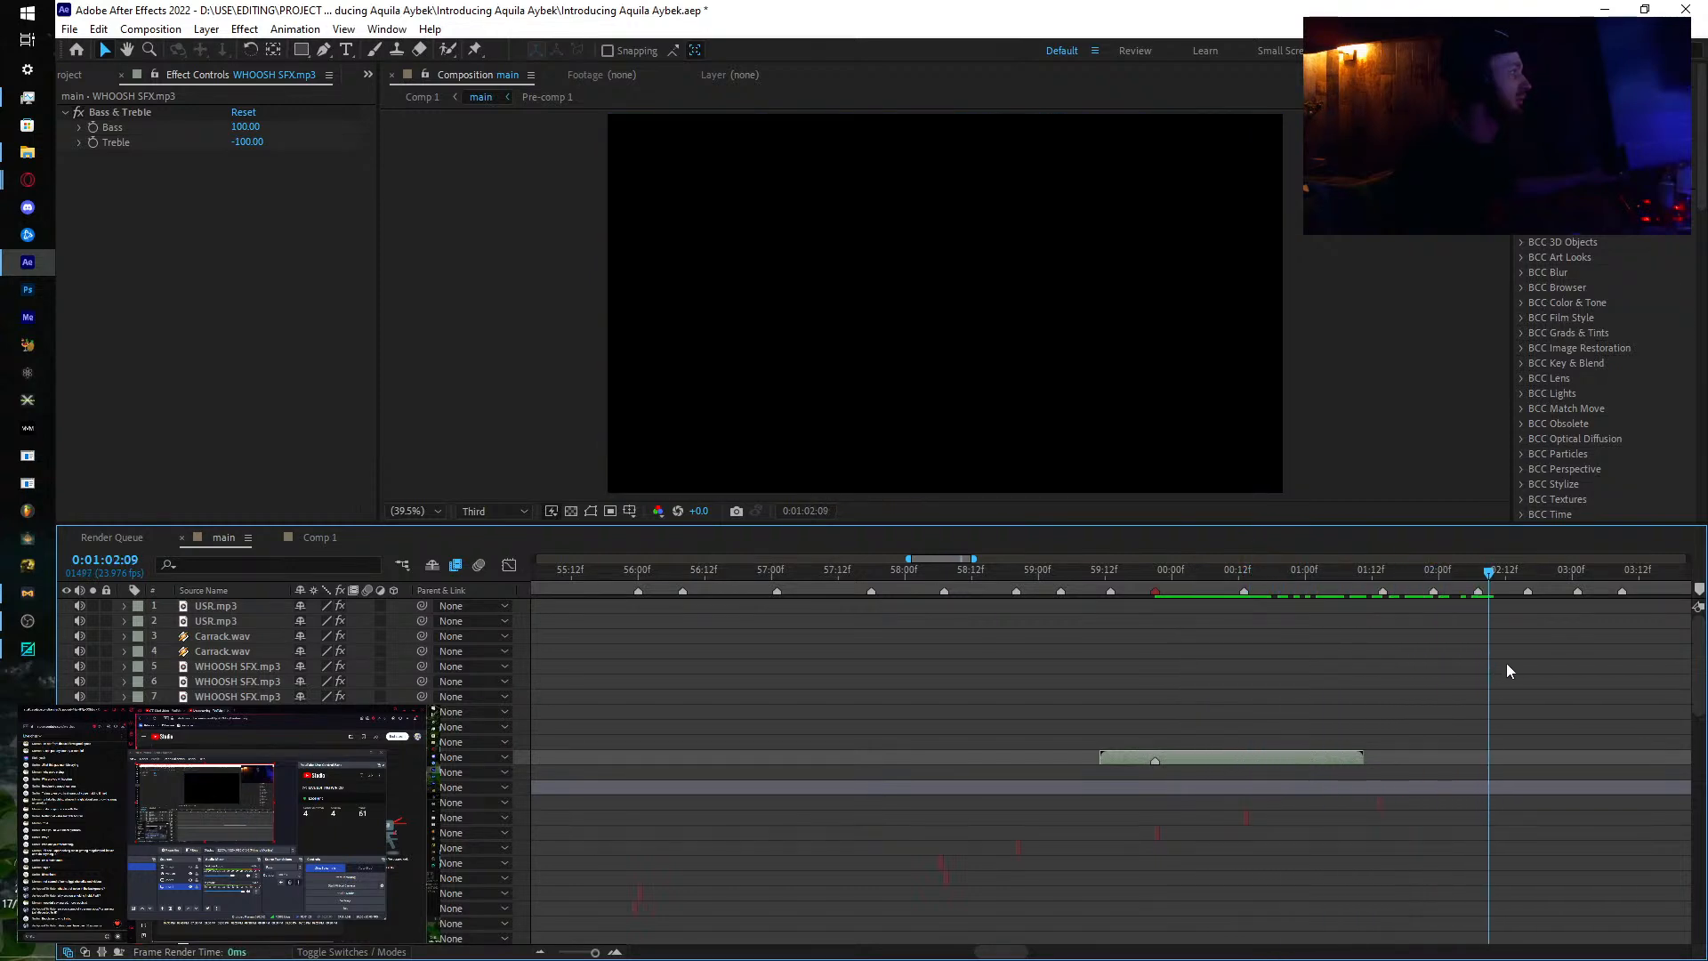
Step: Duplicate the WHOOSH SFX.mp3 layer again and align the copy's layer marker with the flash at 0:00:51:10
{"action": "left_click_drag", "start_coordinate": [763, 574], "coordinate": [662, 678]}
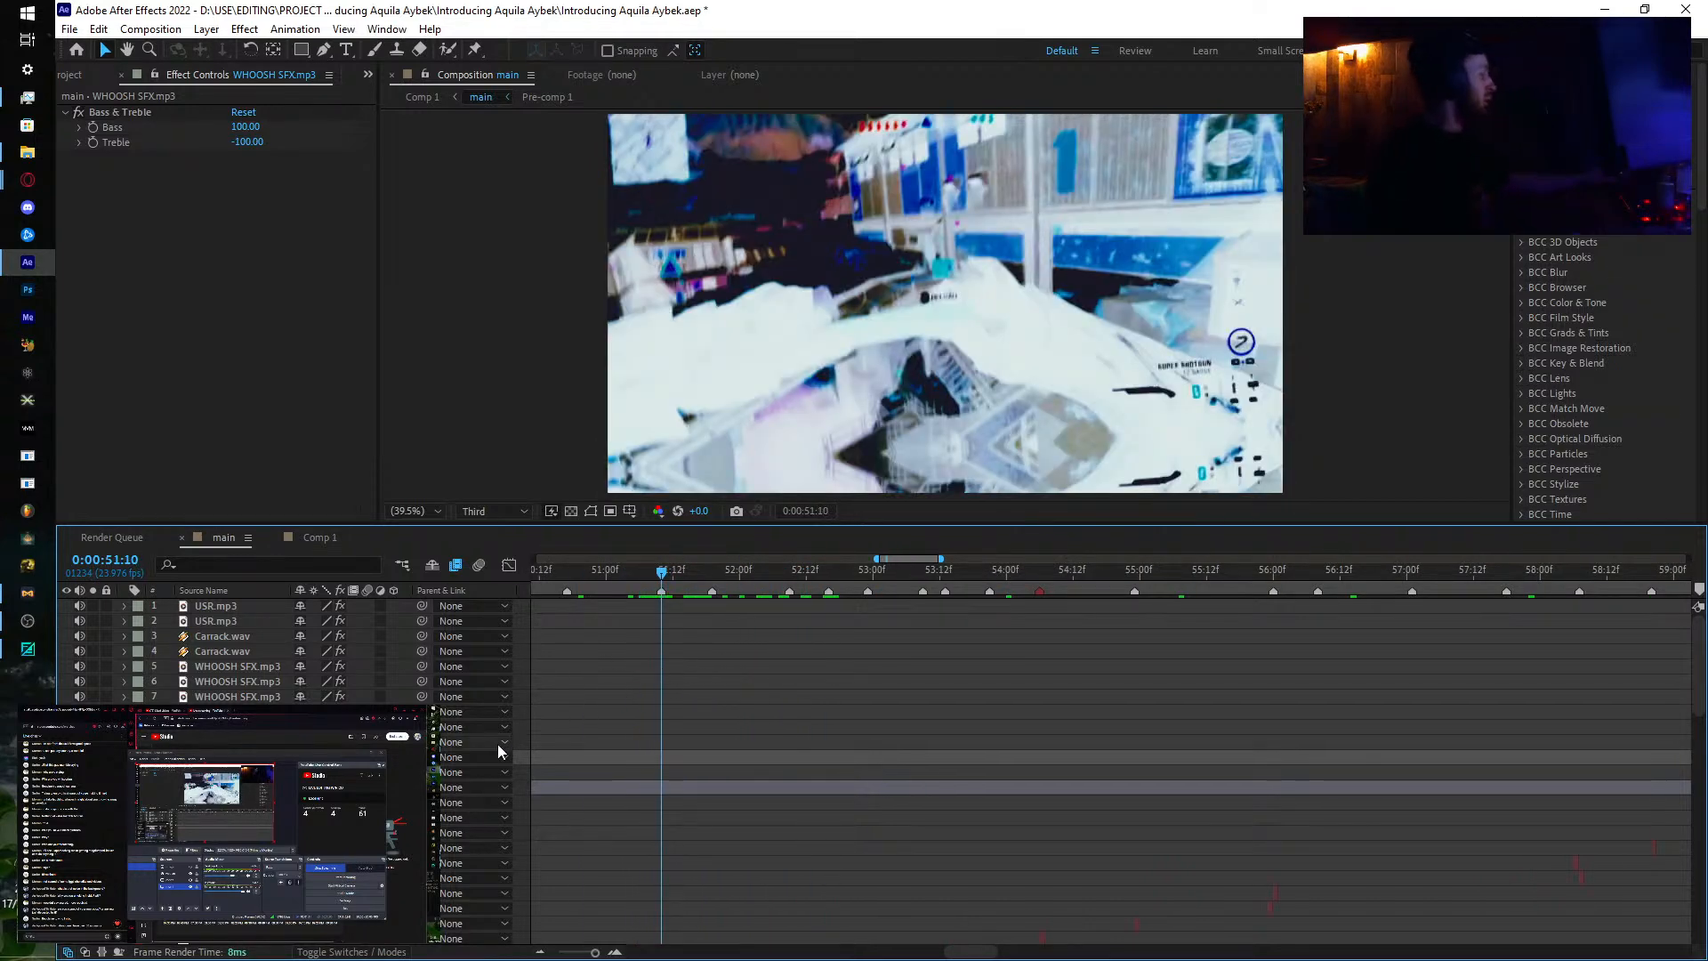
{"action": "key", "text": "ctrl+d"}
{"action": "key", "text": "["}
{"action": "left_click_drag", "start_coordinate": [705, 768], "coordinate": [686, 762]}
Step: Add two more WHOOSH SFX.mp3 copies with their layer markers aligned to 0:00:54:06 and 0:00:56:00
{"action": "left_click_drag", "start_coordinate": [658, 583], "coordinate": [1037, 605]}
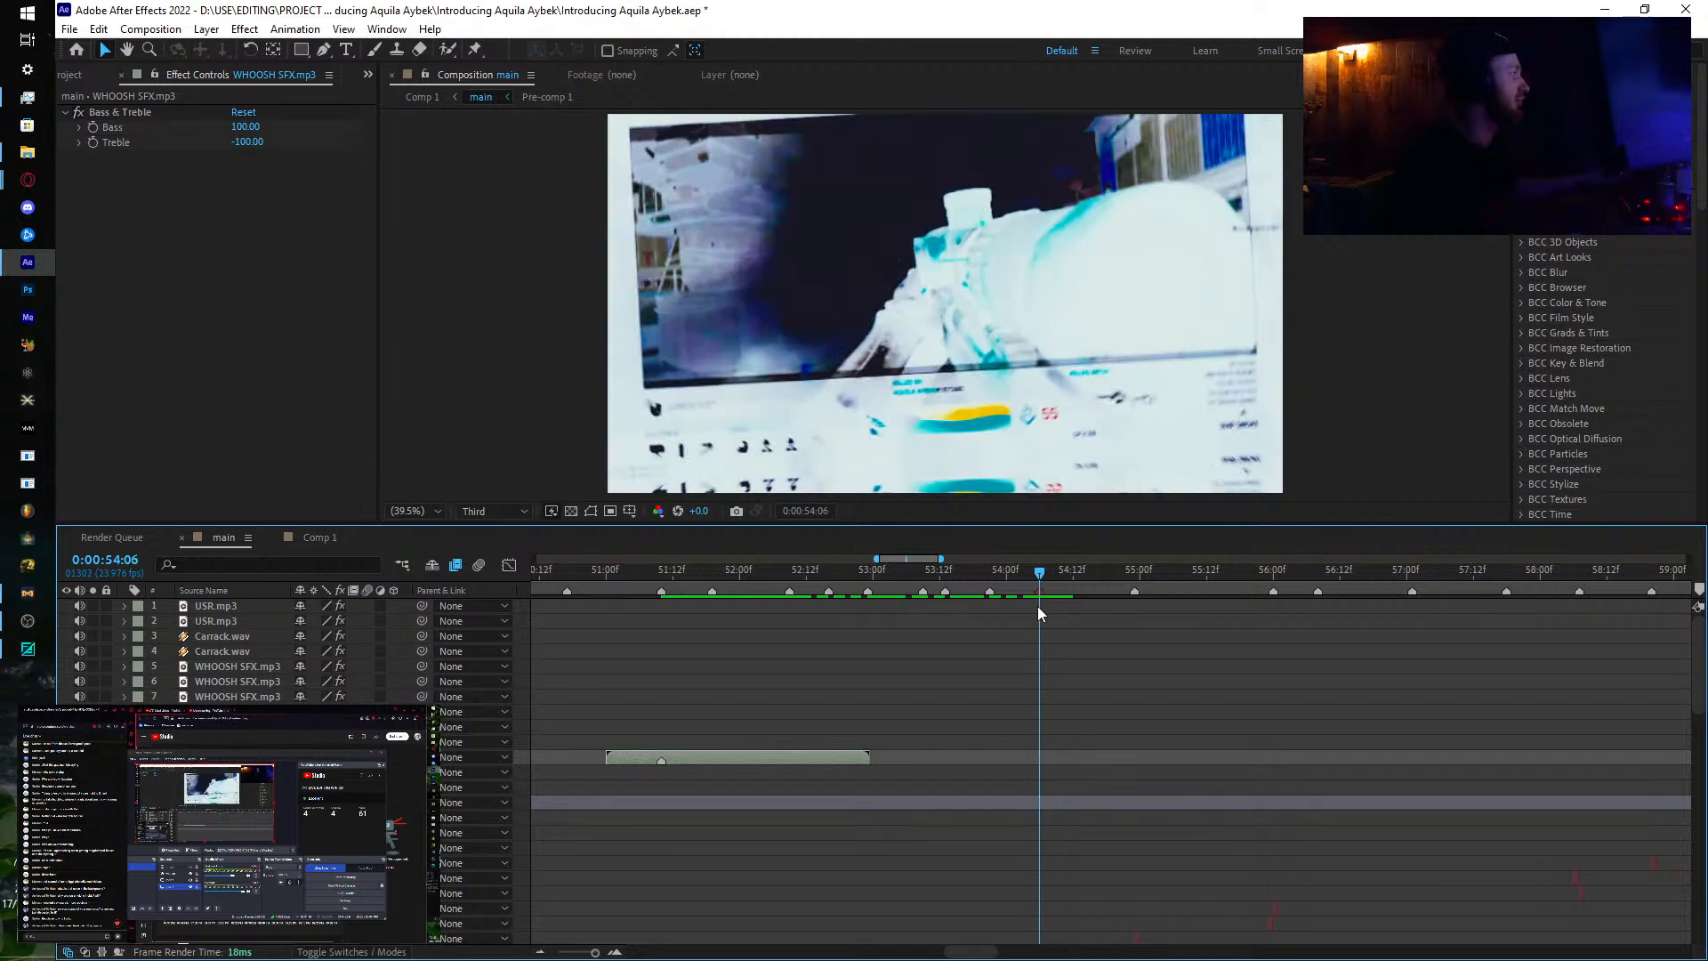
{"action": "key", "text": "ctrl+d"}
{"action": "left_click_drag", "start_coordinate": [783, 757], "coordinate": [1157, 770]}
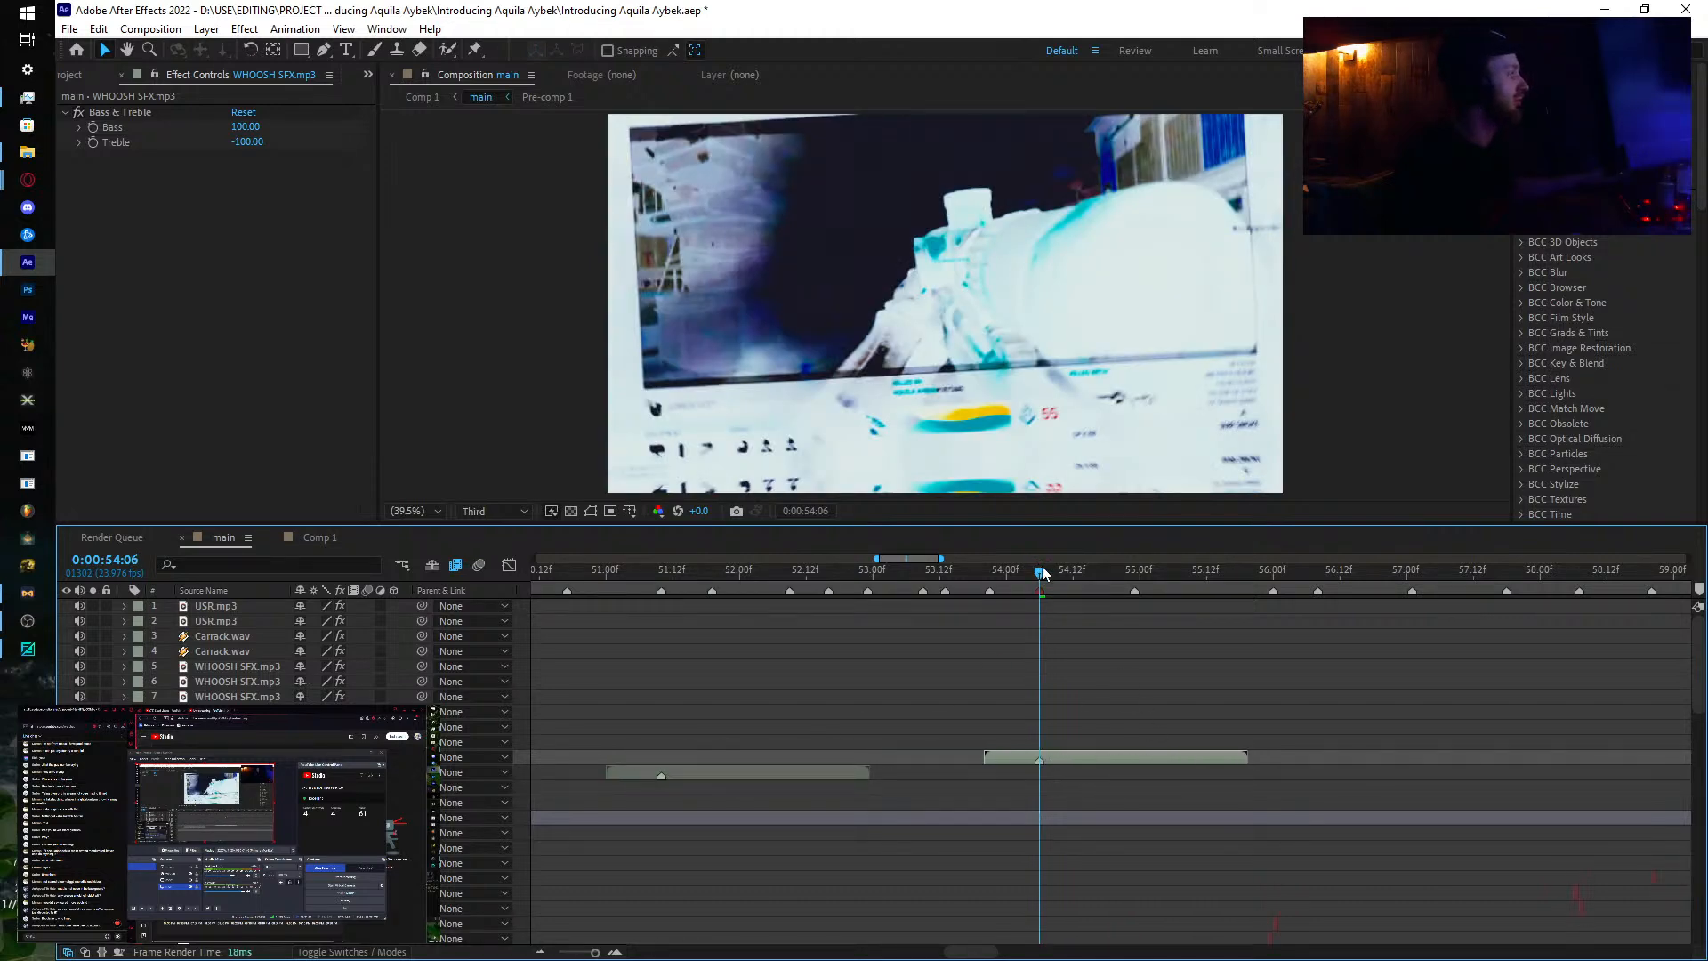
{"action": "left_click_drag", "start_coordinate": [1041, 572], "coordinate": [1272, 614]}
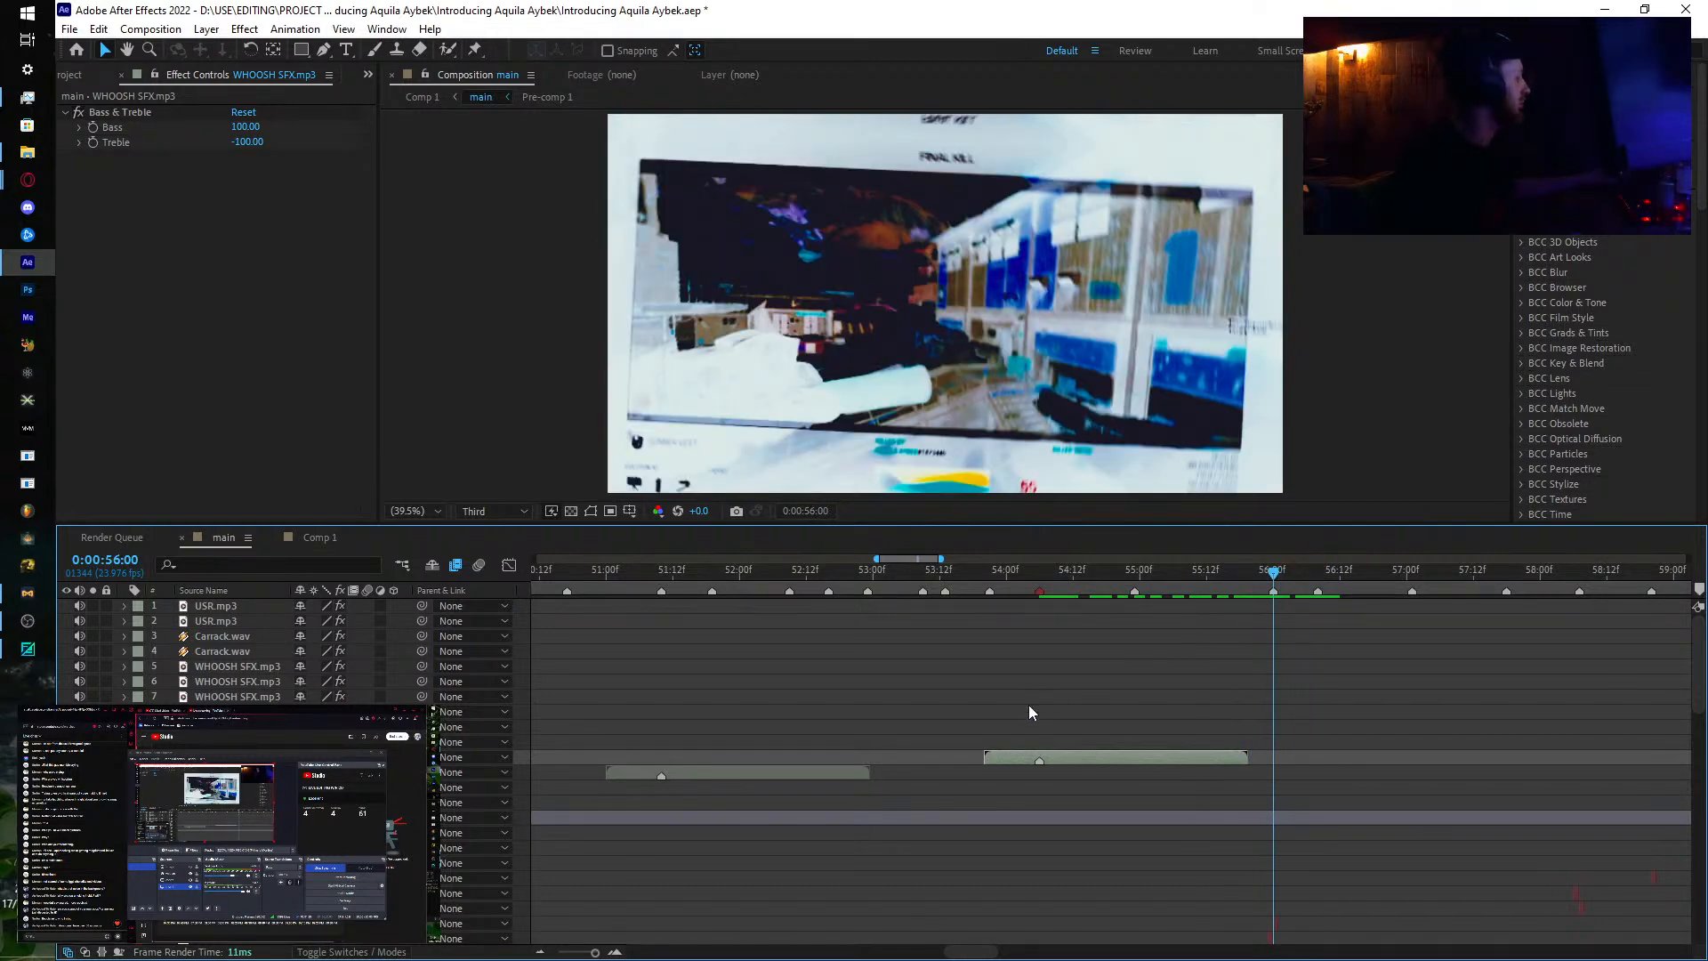
{"action": "key", "text": "ctrl+d"}
{"action": "left_click_drag", "start_coordinate": [1080, 755], "coordinate": [1304, 779]}
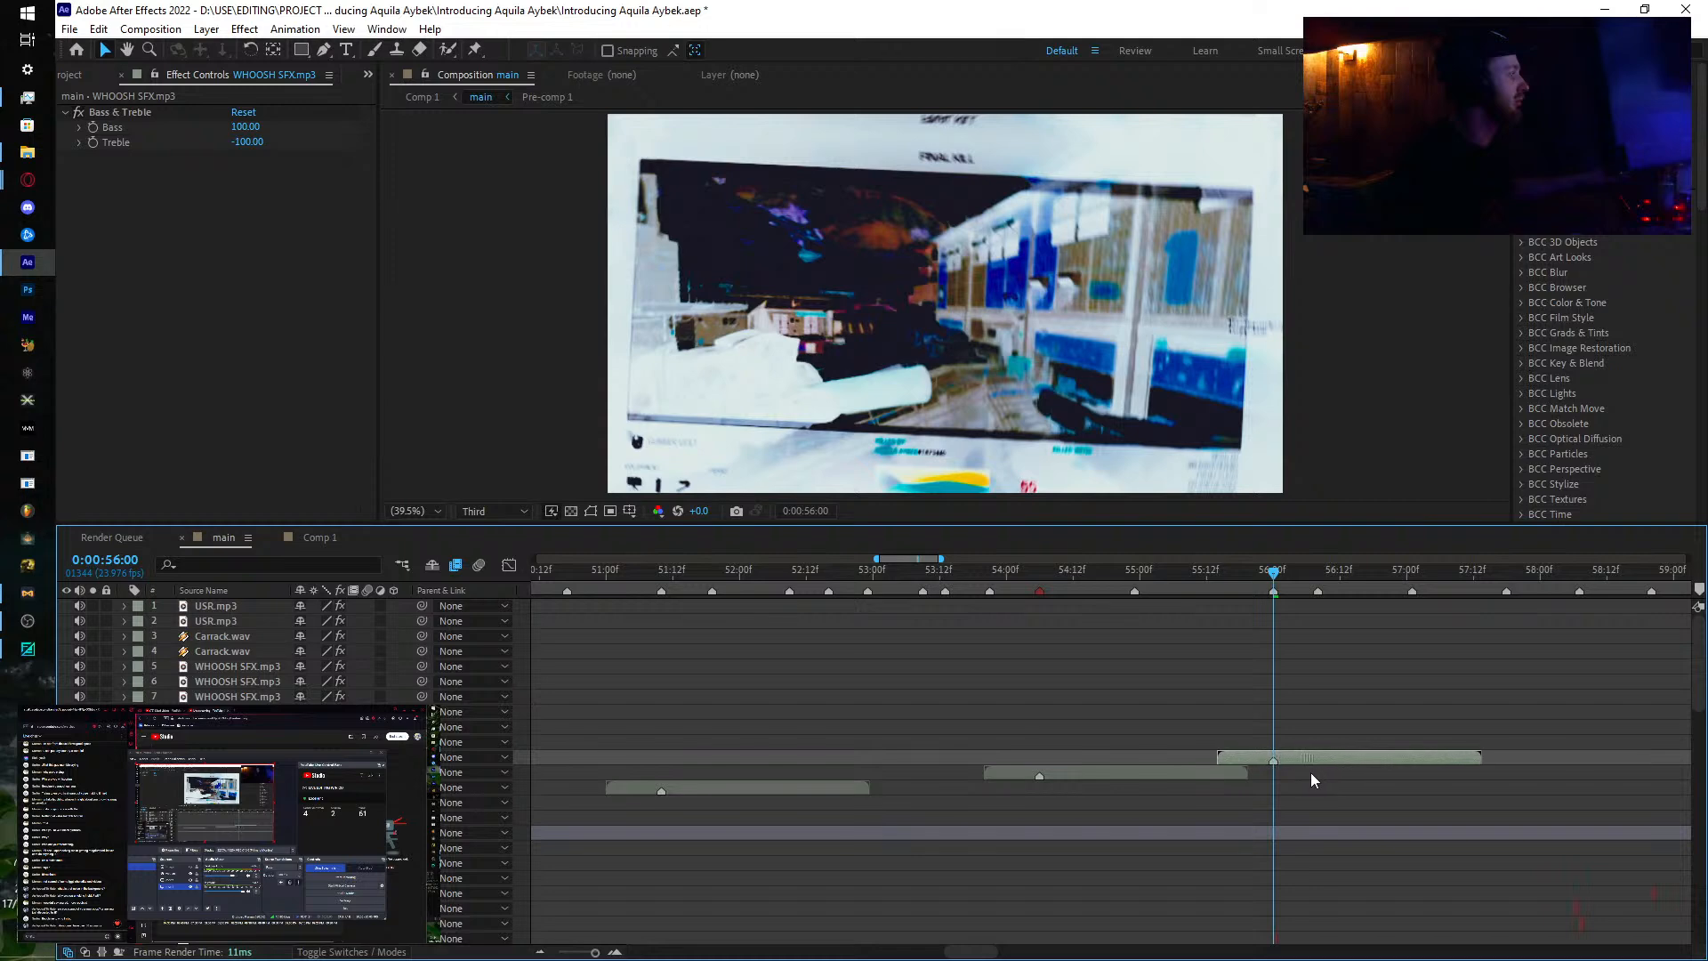
Step: Play back the main composition from about 0:00:53:00 to check the whoosh sounds against the flashes
{"action": "left_click", "coordinate": [91, 80]}
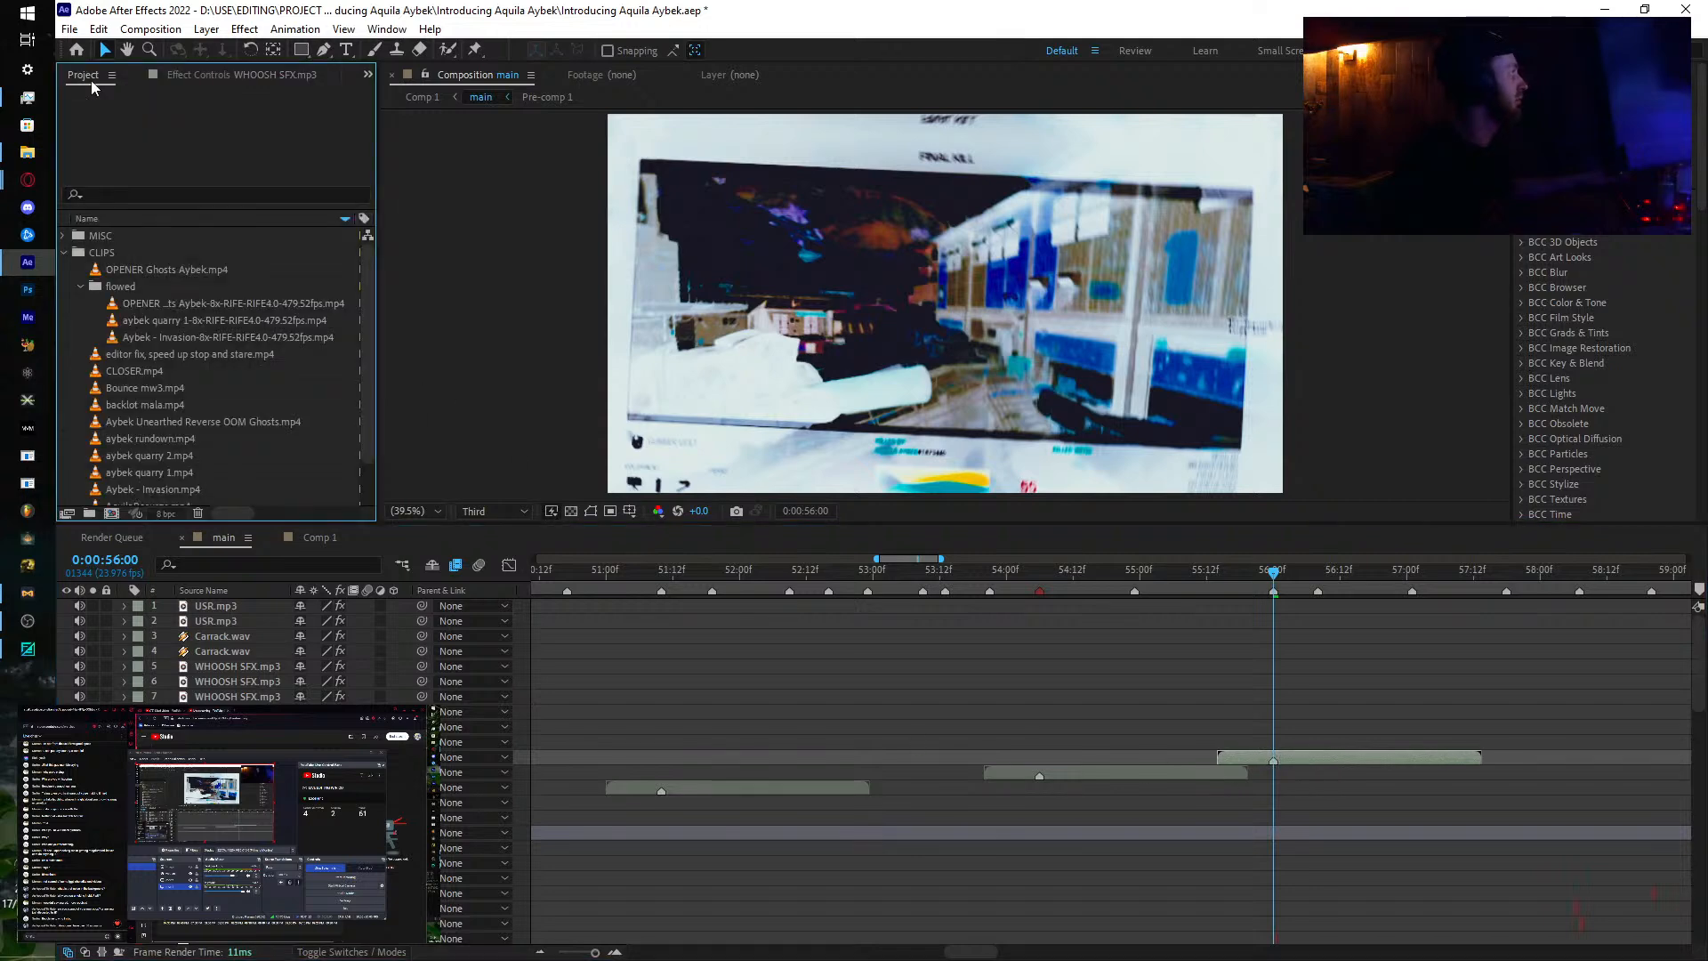
{"action": "left_click", "coordinate": [871, 569]}
{"action": "key", "text": "space"}
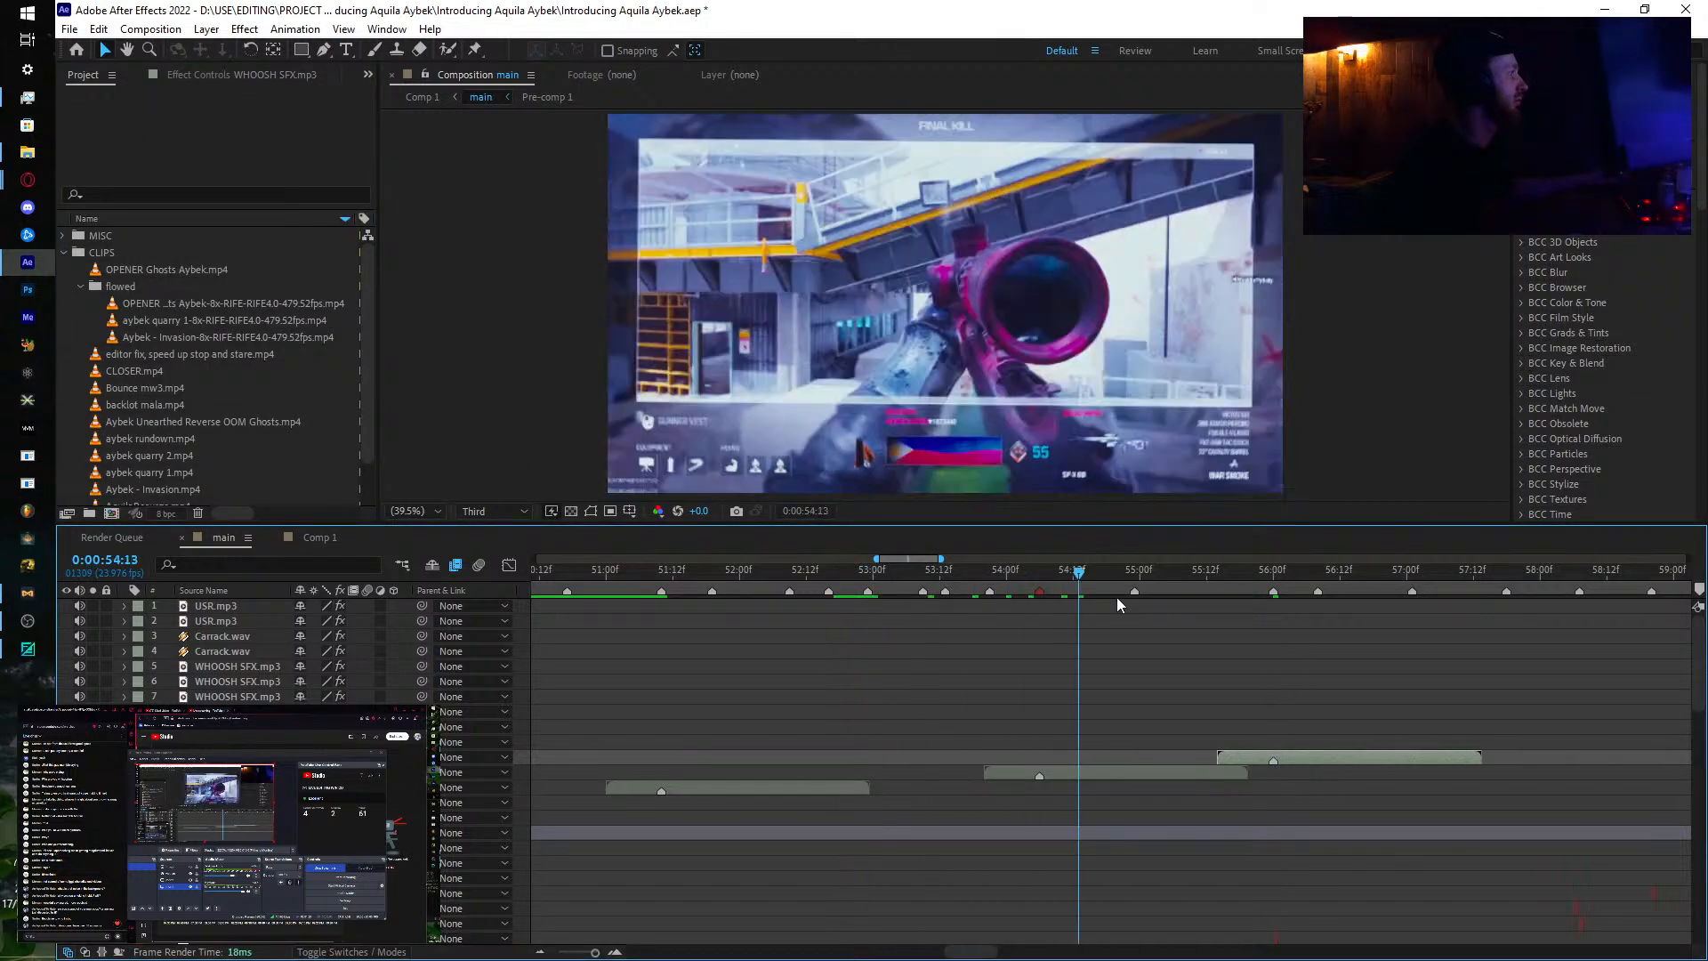
{"action": "left_click", "coordinate": [1178, 598]}
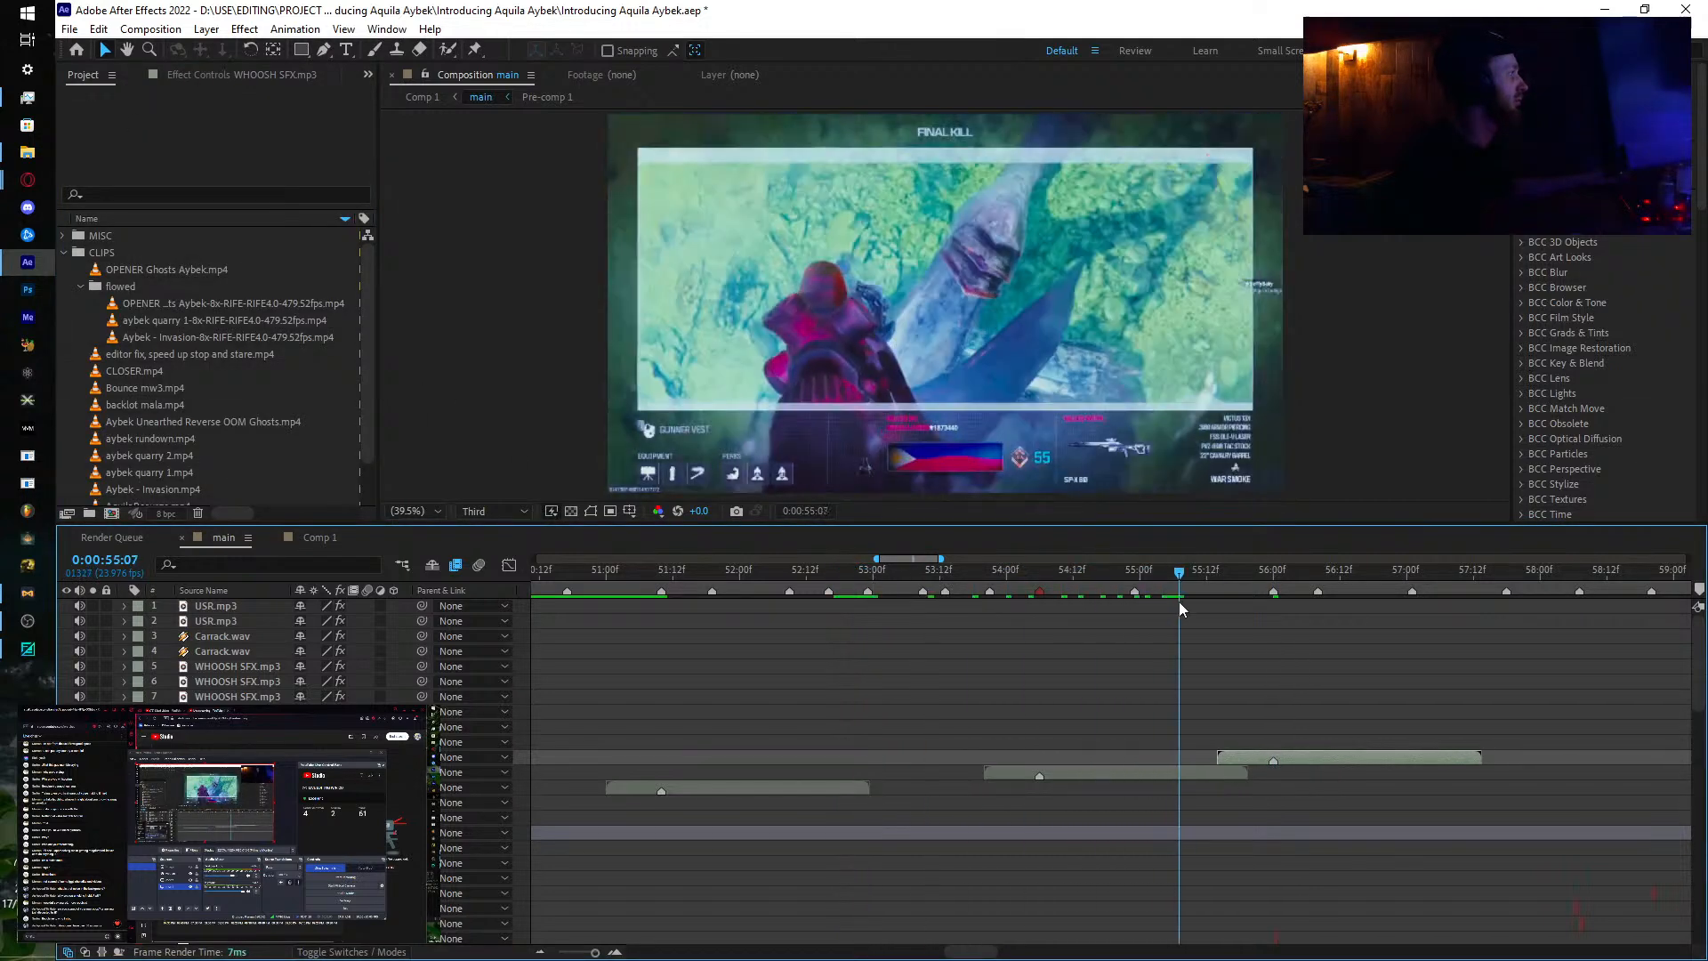
Step: Look through Rico's SFX Pack in the project's AUDIO folder and expand the MW3 Gunsounds folder
{"action": "left_click", "coordinate": [62, 252]}
{"action": "left_click", "coordinate": [62, 285]}
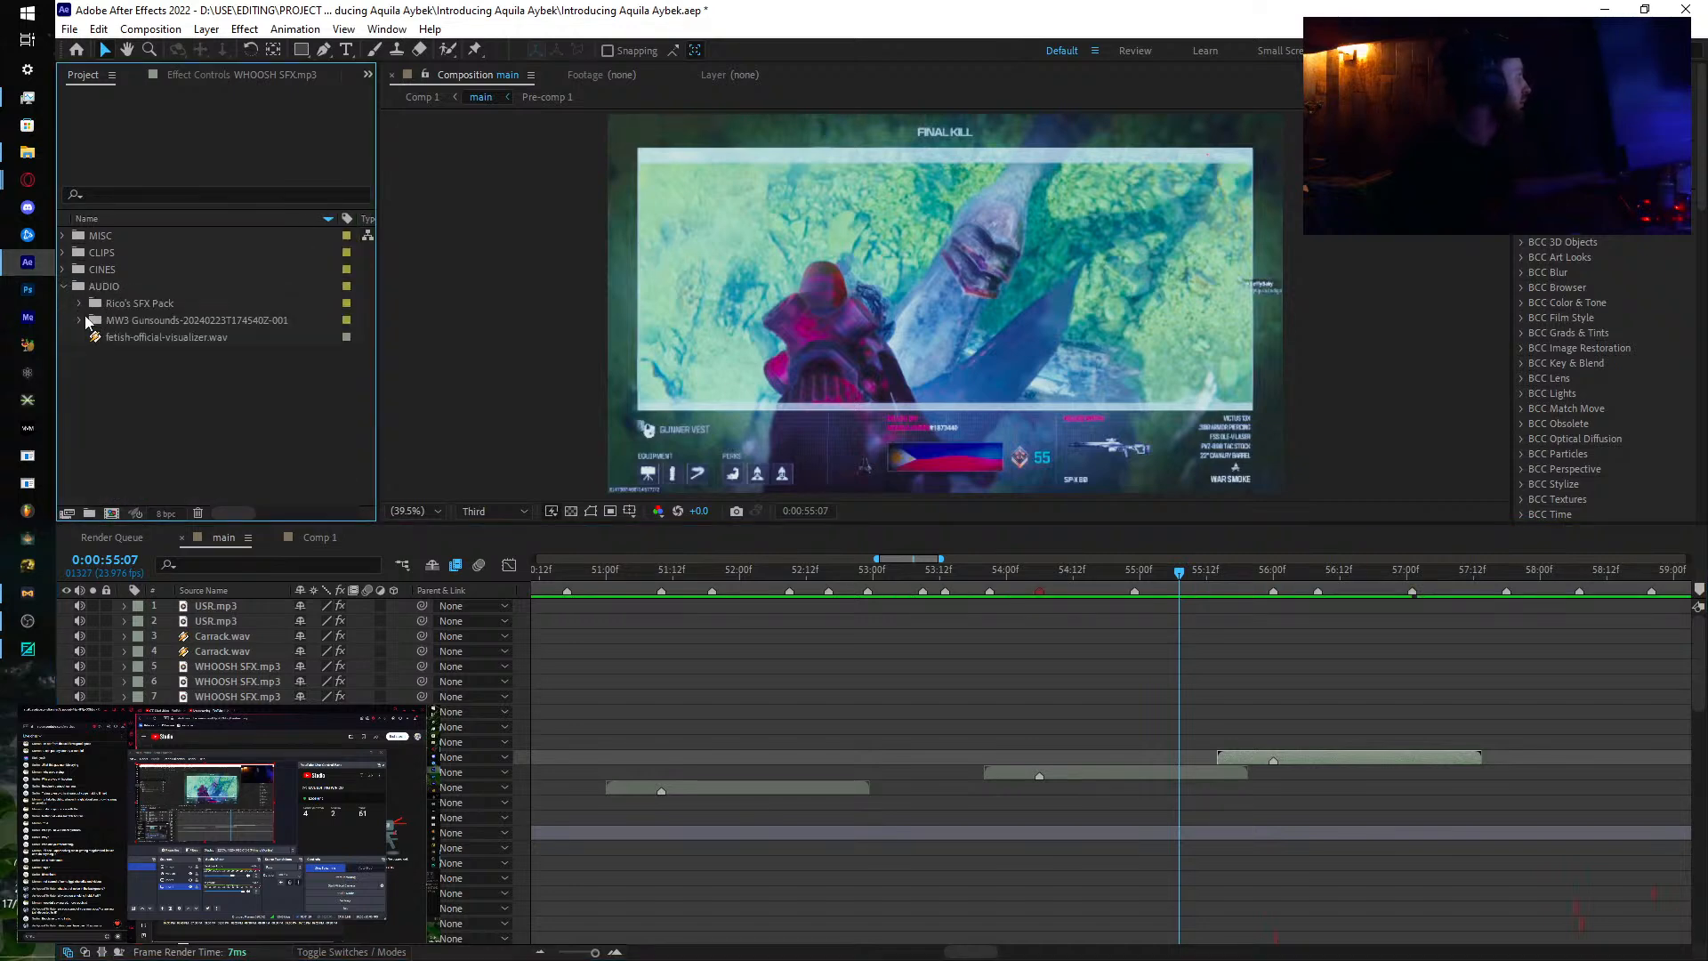
{"action": "left_click", "coordinate": [79, 304]}
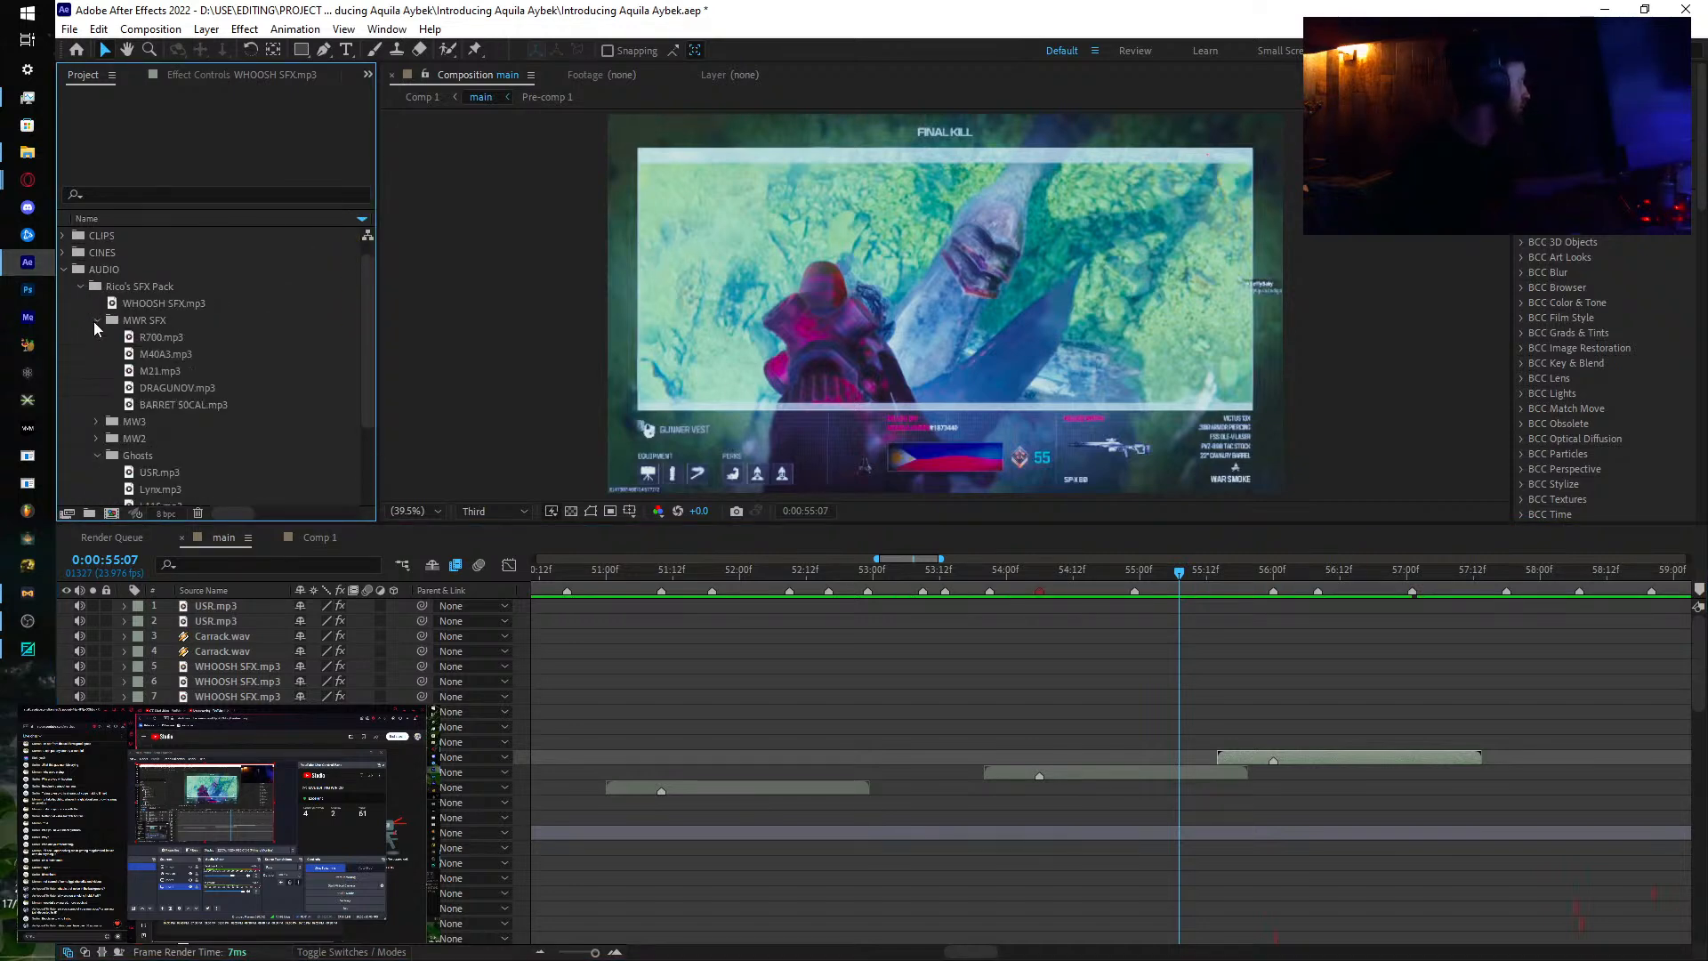
{"action": "left_click", "coordinate": [97, 371]}
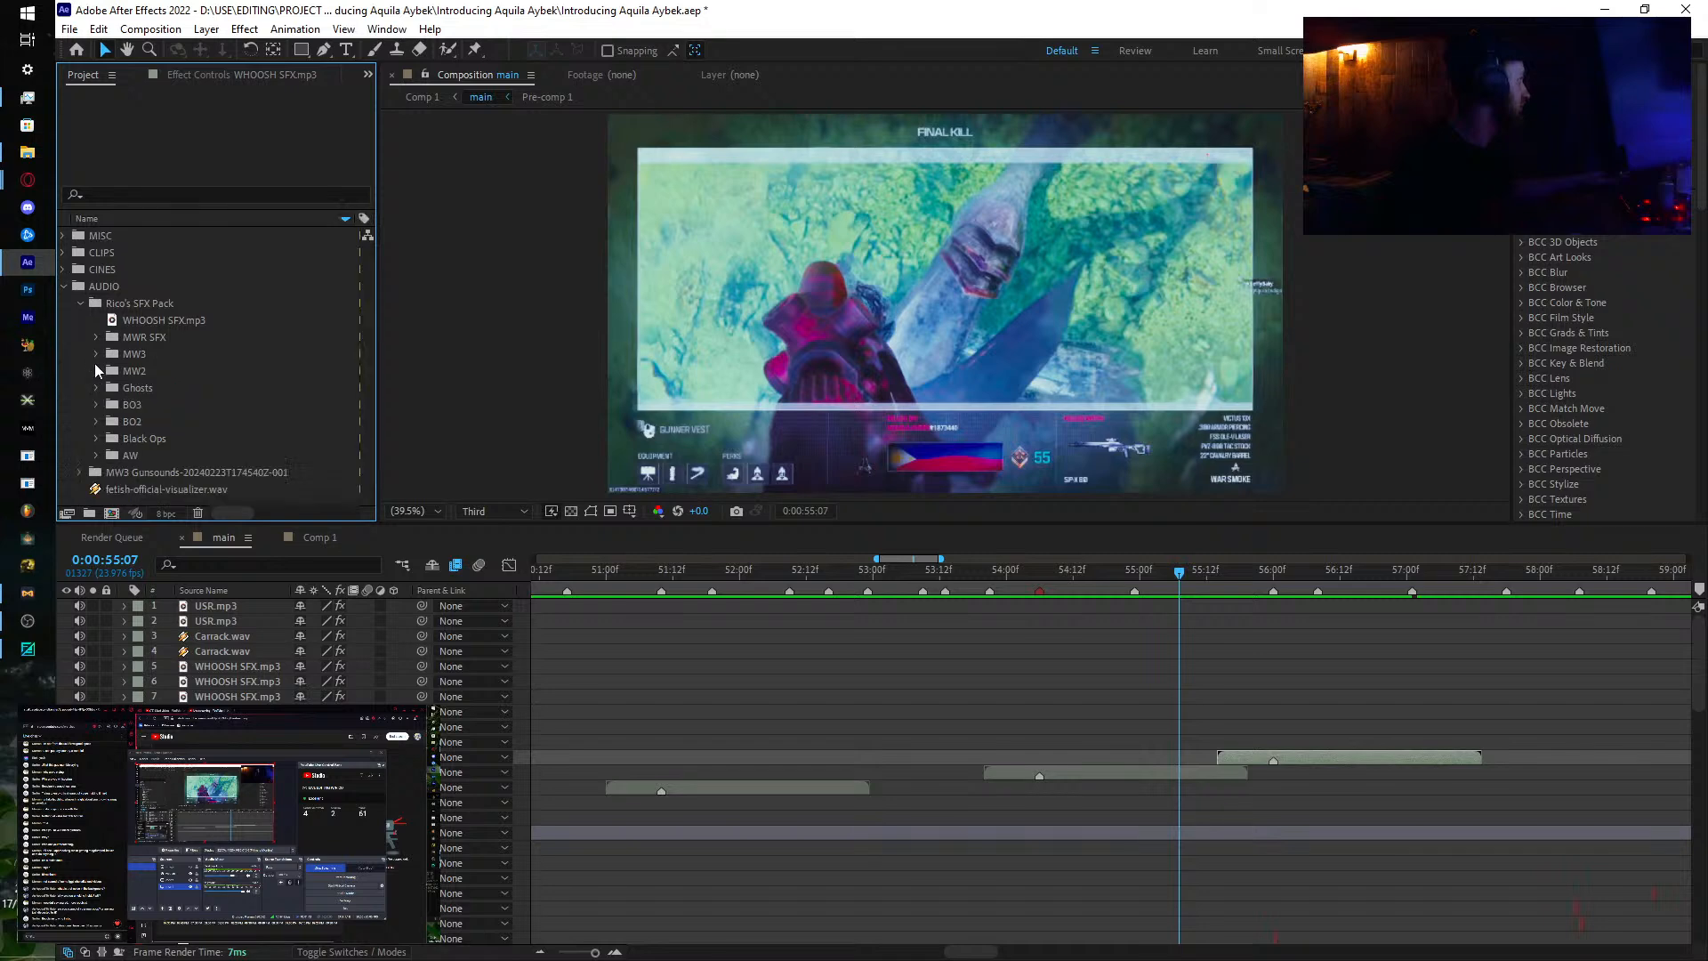
{"action": "left_click", "coordinate": [81, 304]}
{"action": "left_click", "coordinate": [80, 321]}
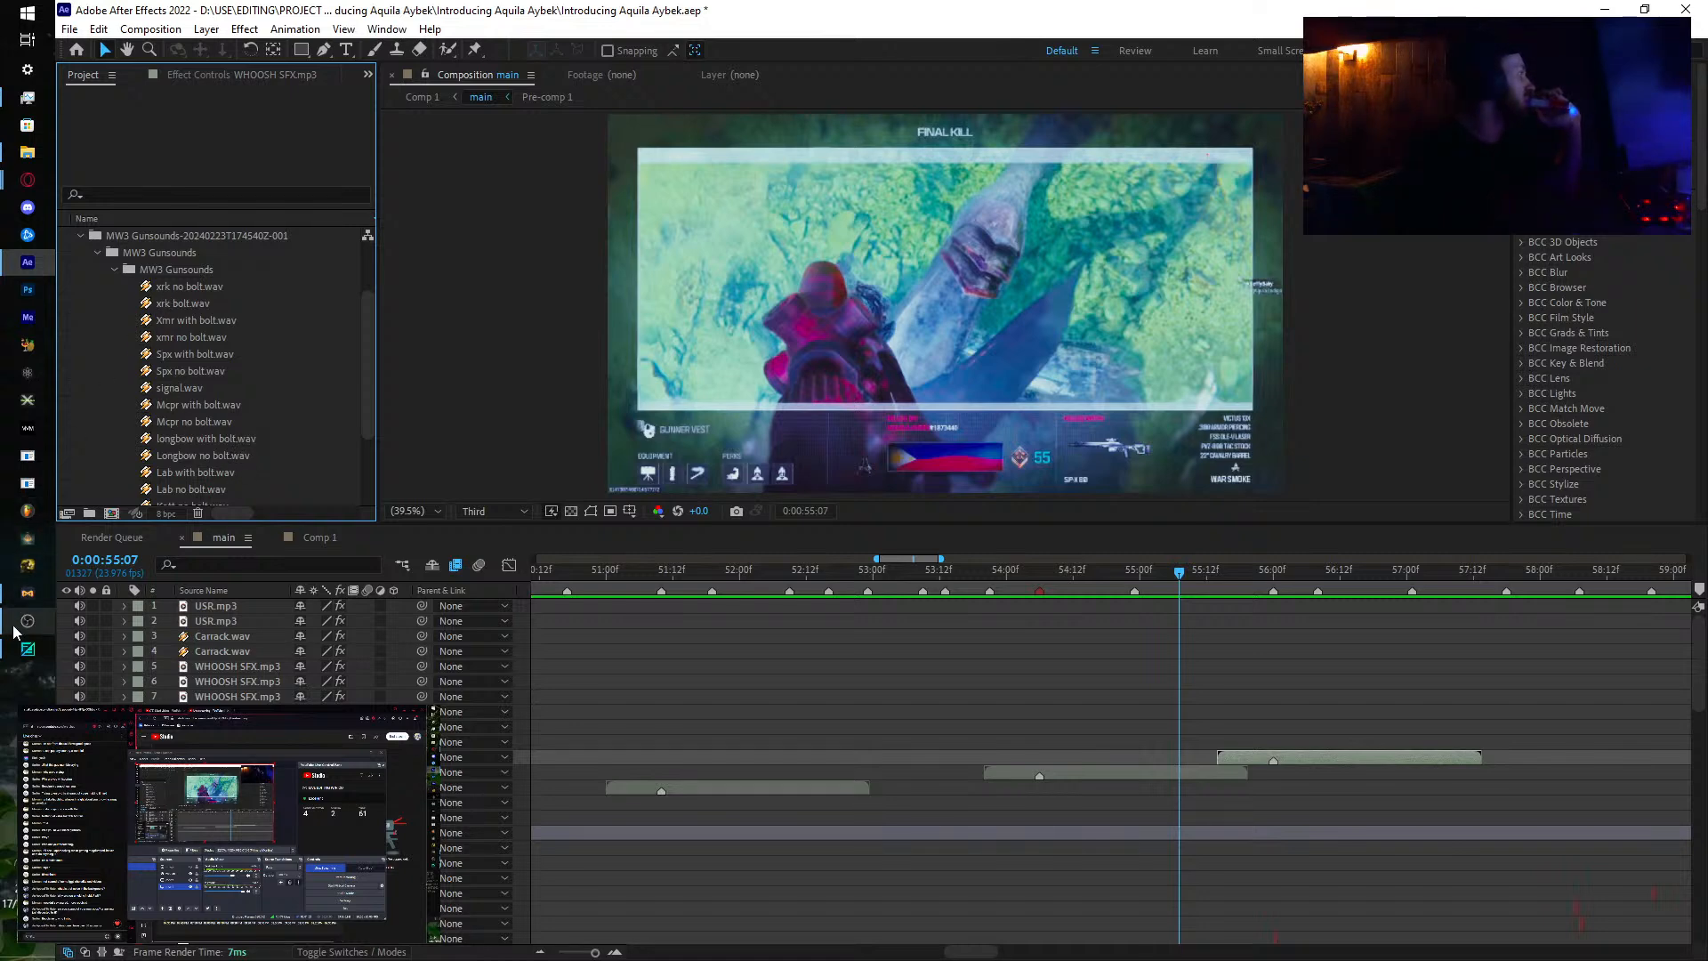
{"action": "mouse_move", "coordinate": [15, 631]}
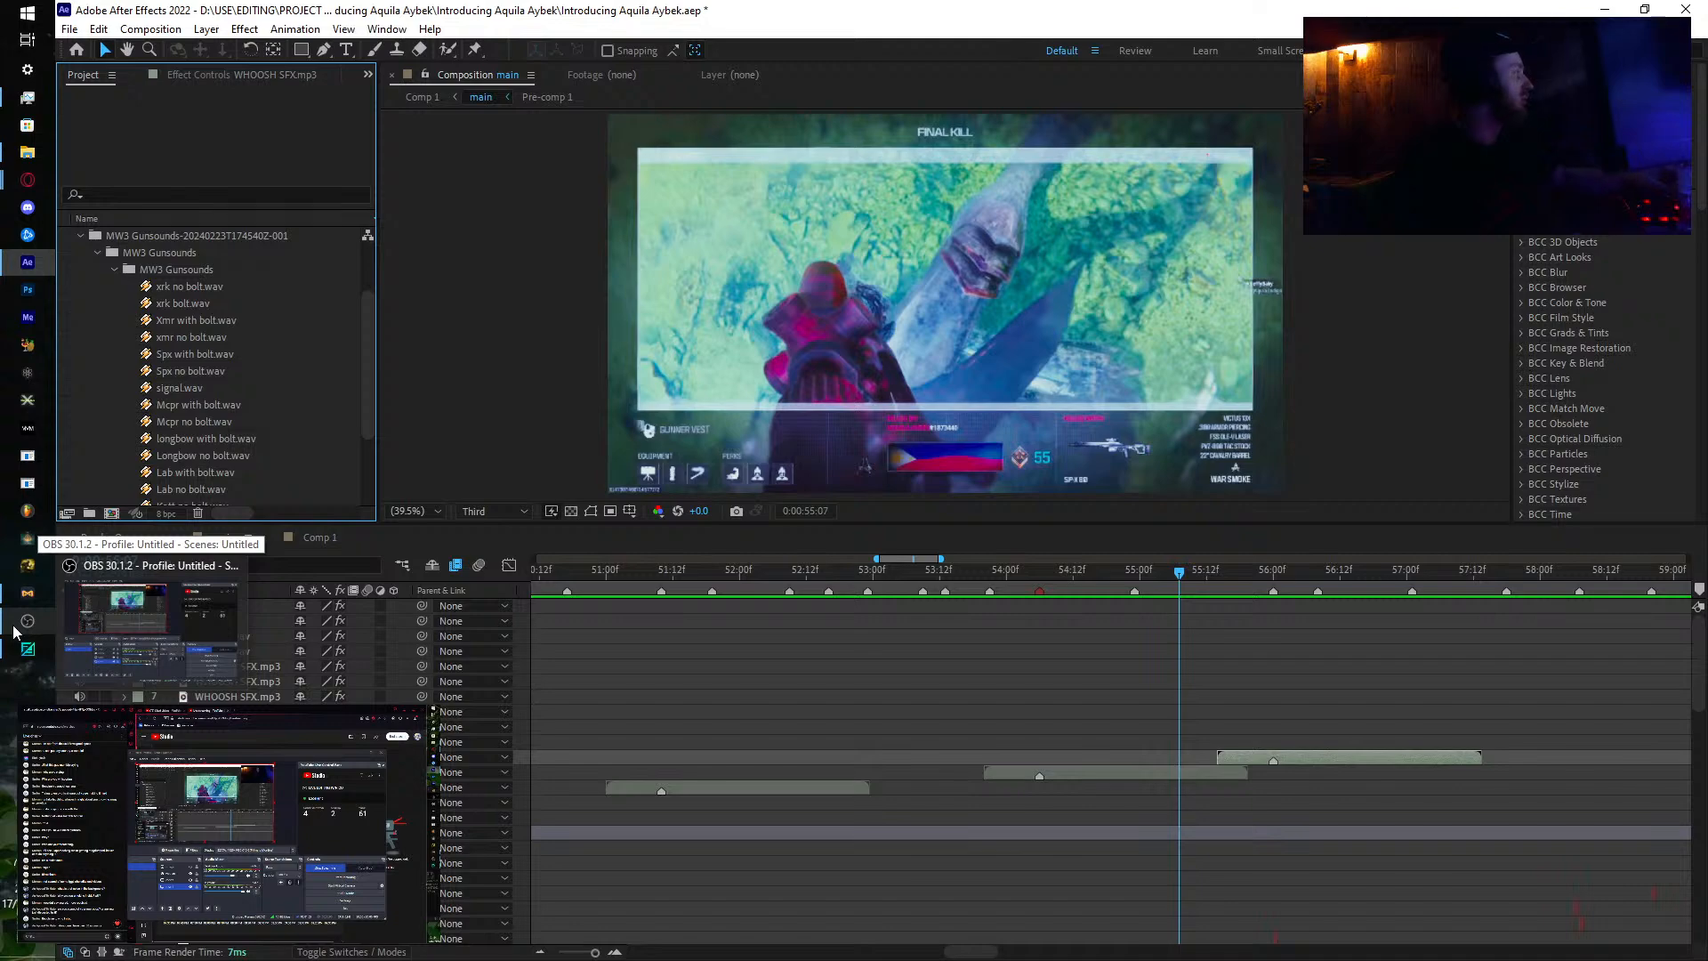
{"action": "mouse_move", "coordinate": [66, 637]}
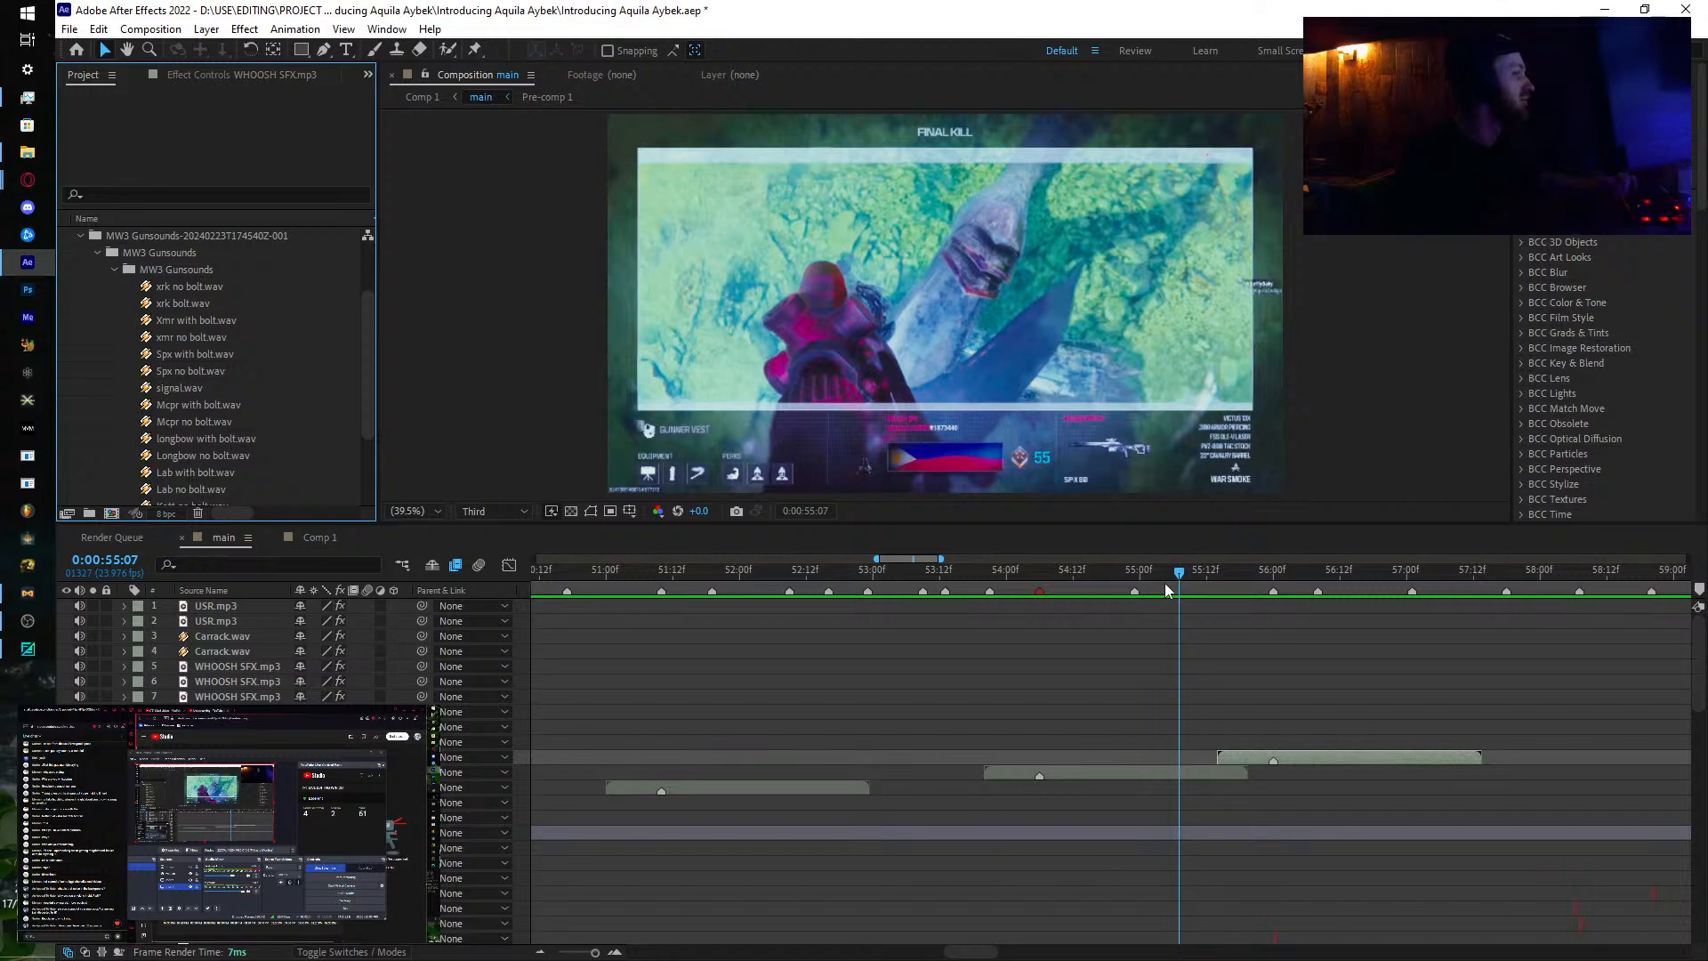
Step: Add Spx no bolt.wav from the MW3 Gunsounds folder to the main composition, starting at 0:00:54:06
{"action": "left_click_drag", "start_coordinate": [1182, 574], "coordinate": [996, 630]}
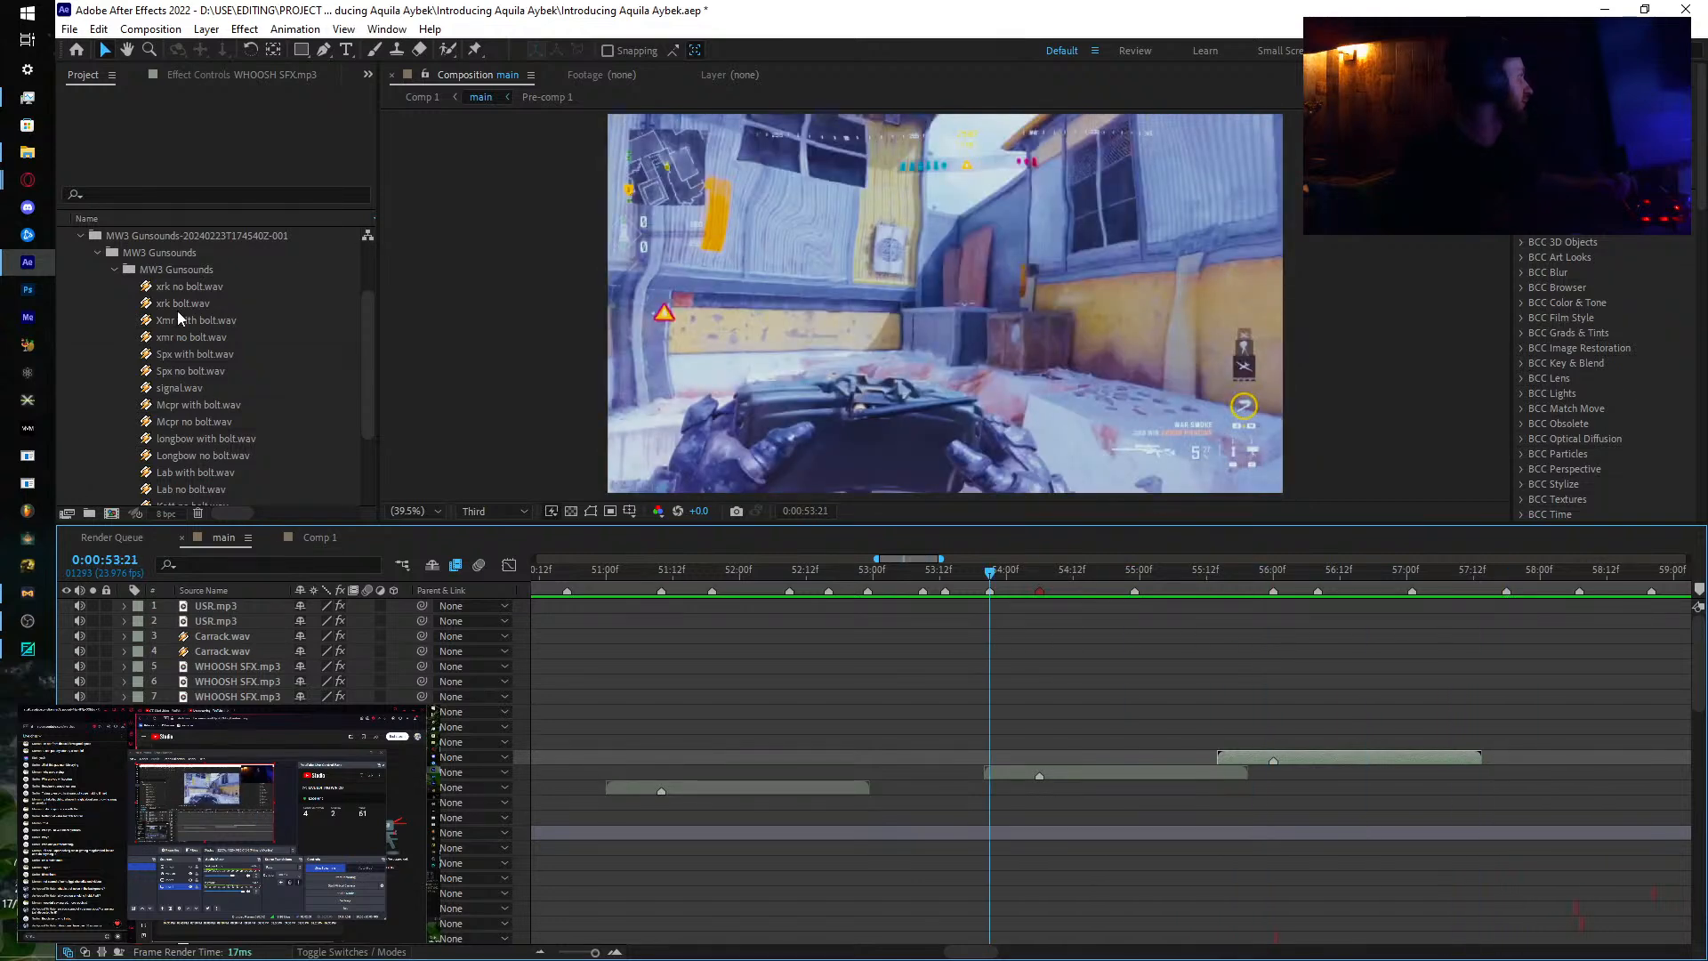
{"action": "left_click", "coordinate": [189, 370]}
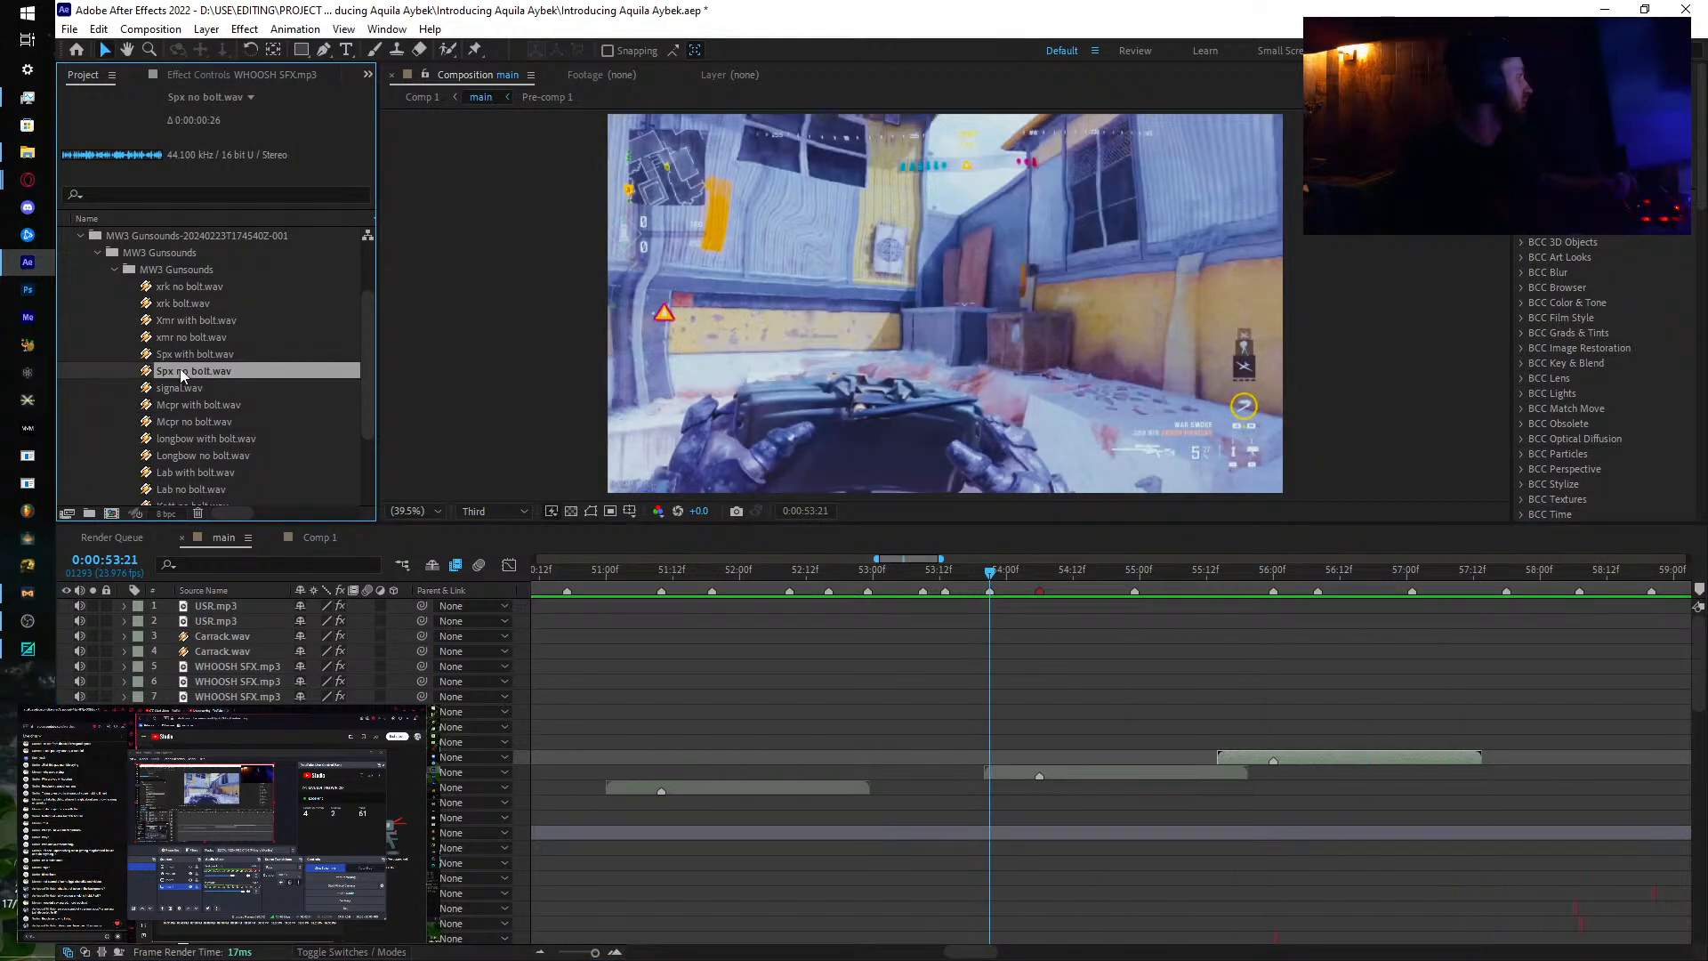
{"action": "left_click_drag", "start_coordinate": [180, 368], "coordinate": [799, 783]}
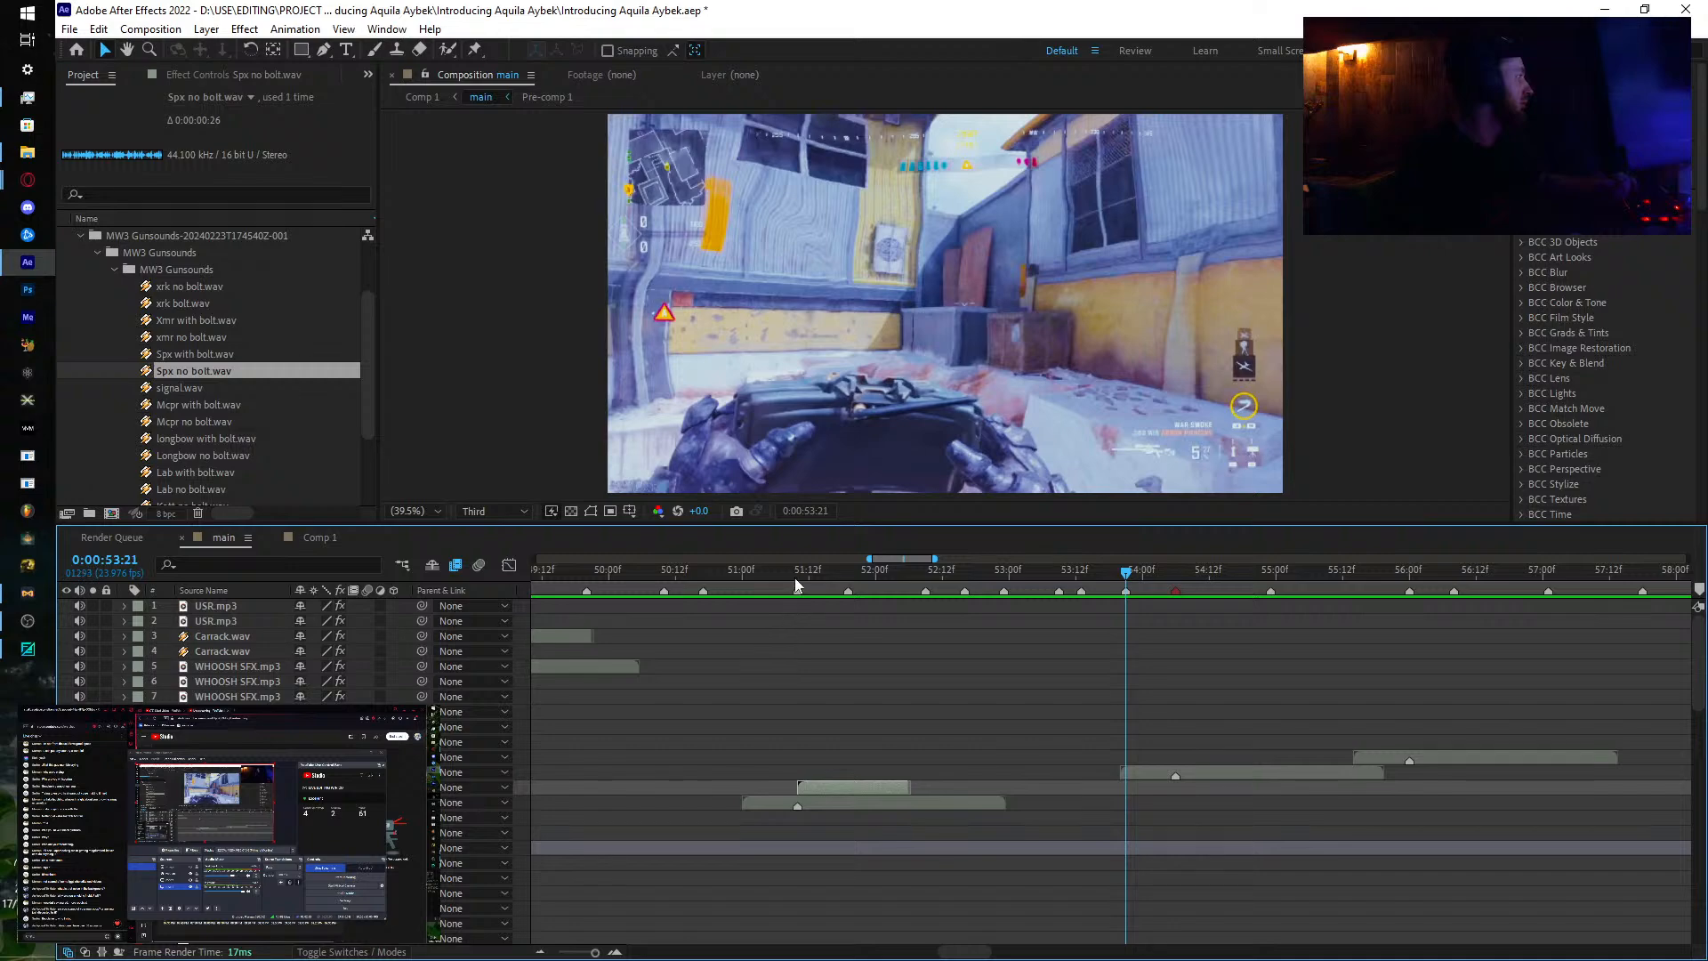
{"action": "left_click_drag", "start_coordinate": [793, 578], "coordinate": [1177, 617]}
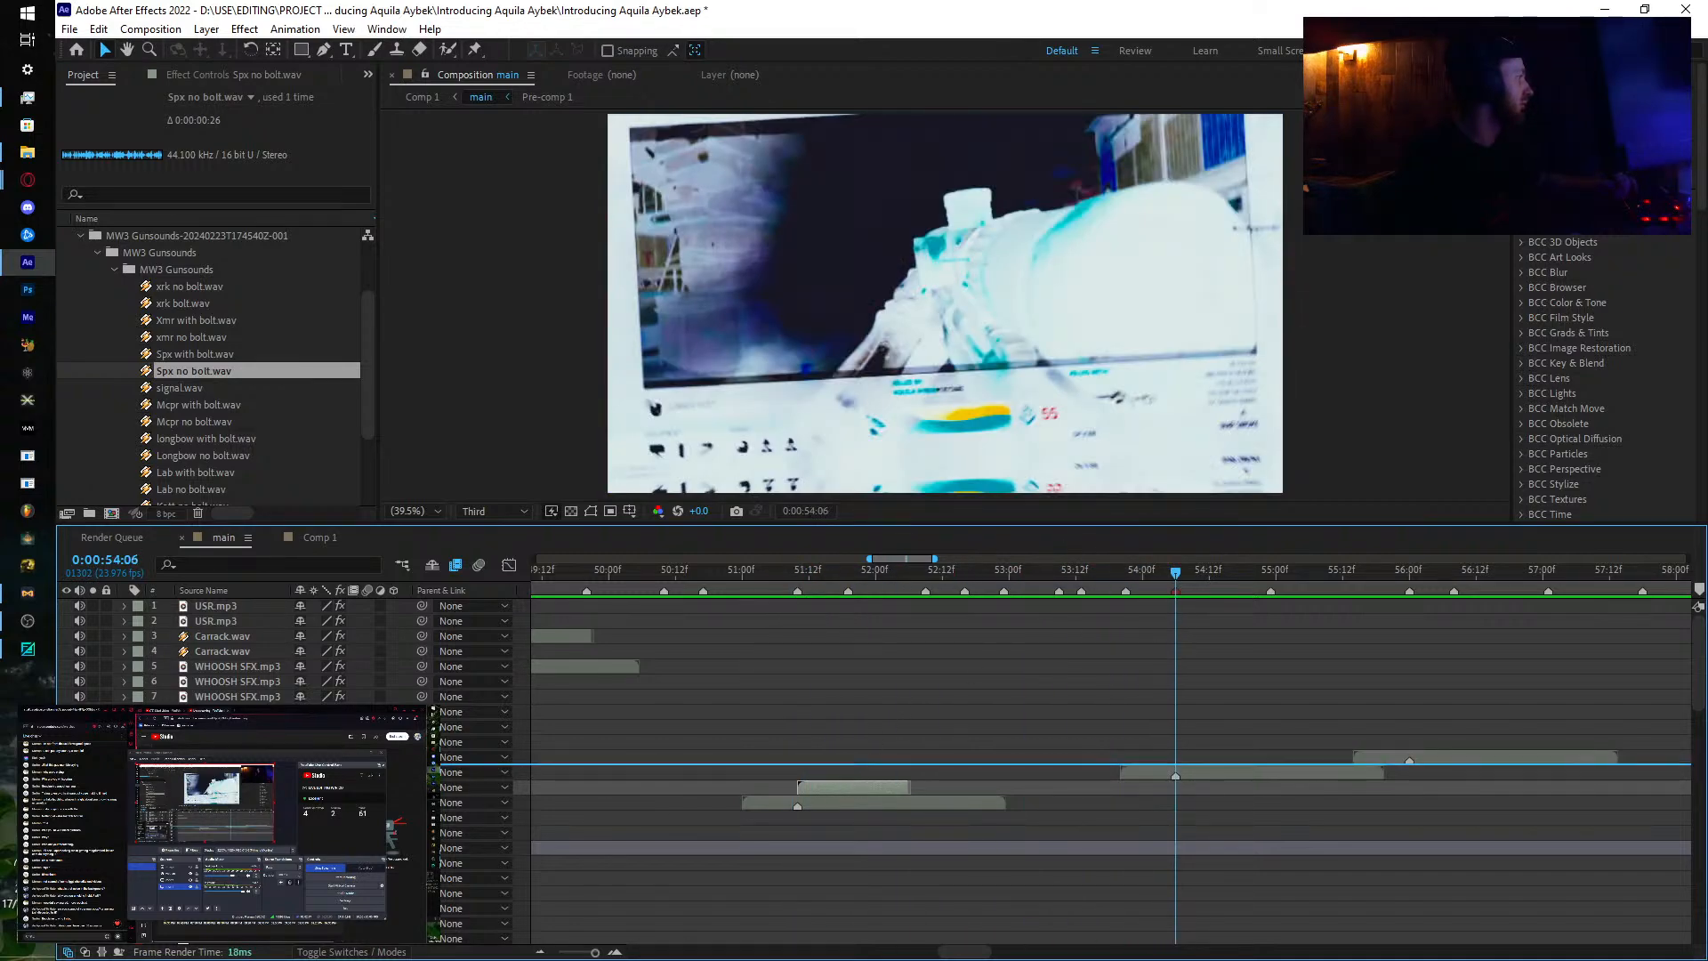
{"action": "key", "text": "ctrl+bracketright"}
{"action": "key", "text": "bracketleft"}
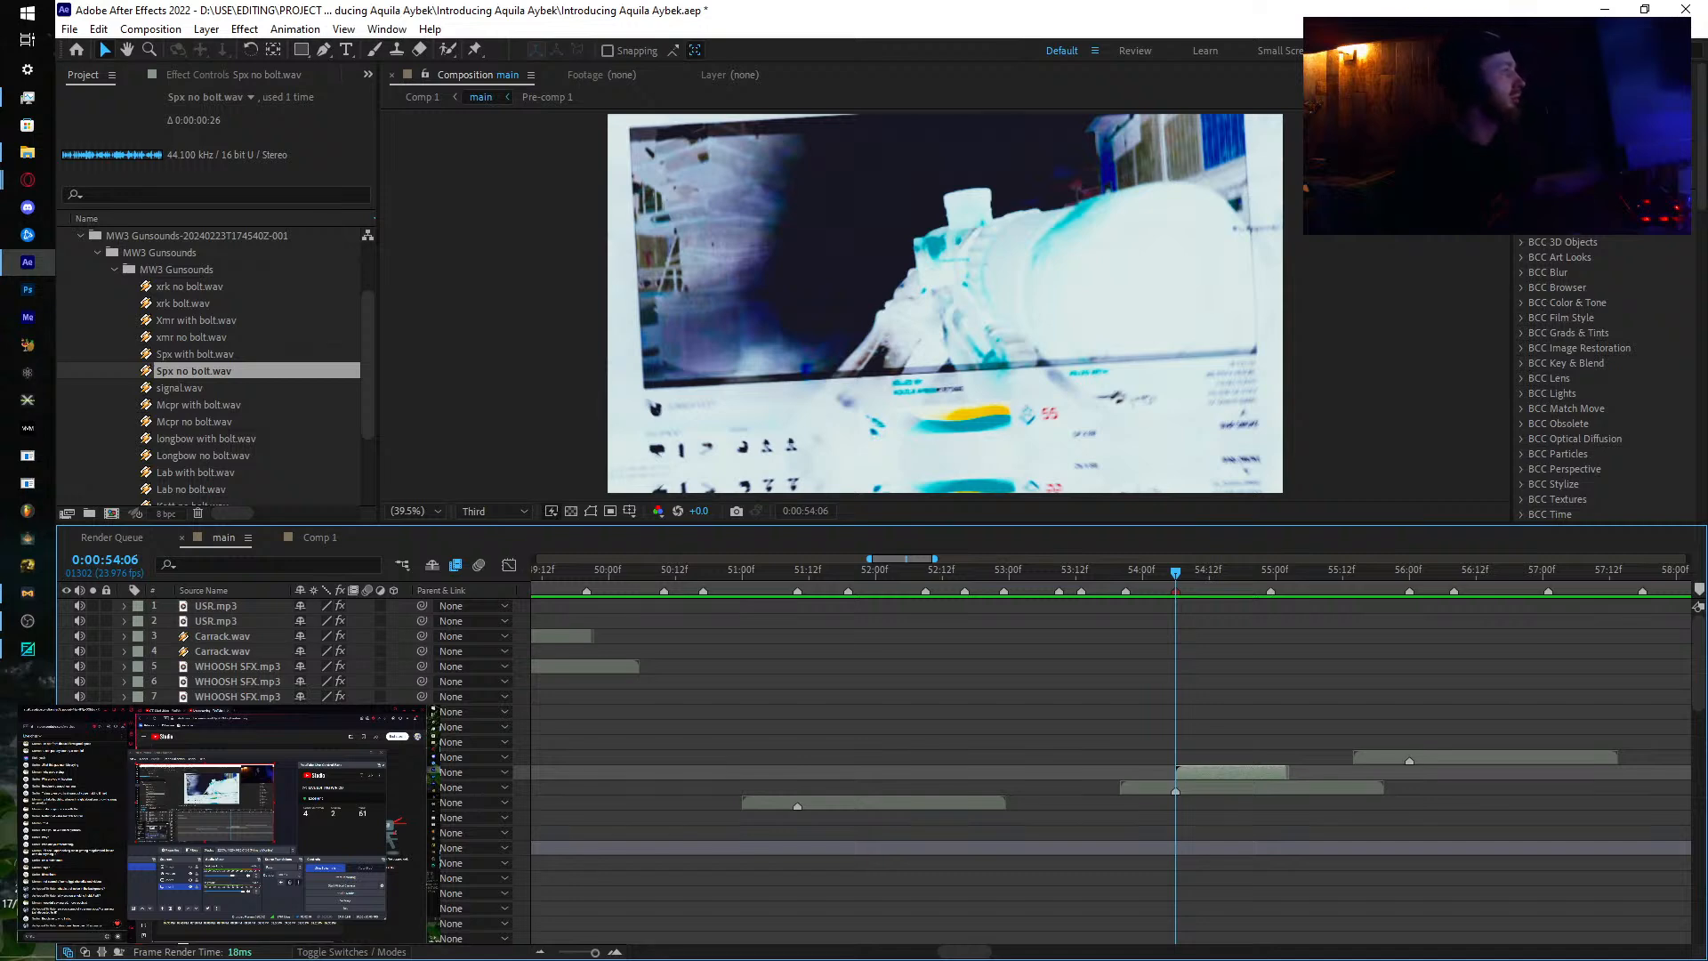
Step: Apply the Bass & Treble effect to the Spx no bolt.wav layer with Bass 100 and Treble -100
{"action": "scroll", "coordinate": [1601, 378], "scroll_direction": "down", "scroll_amount": 10}
{"action": "type", "text": "bass"}
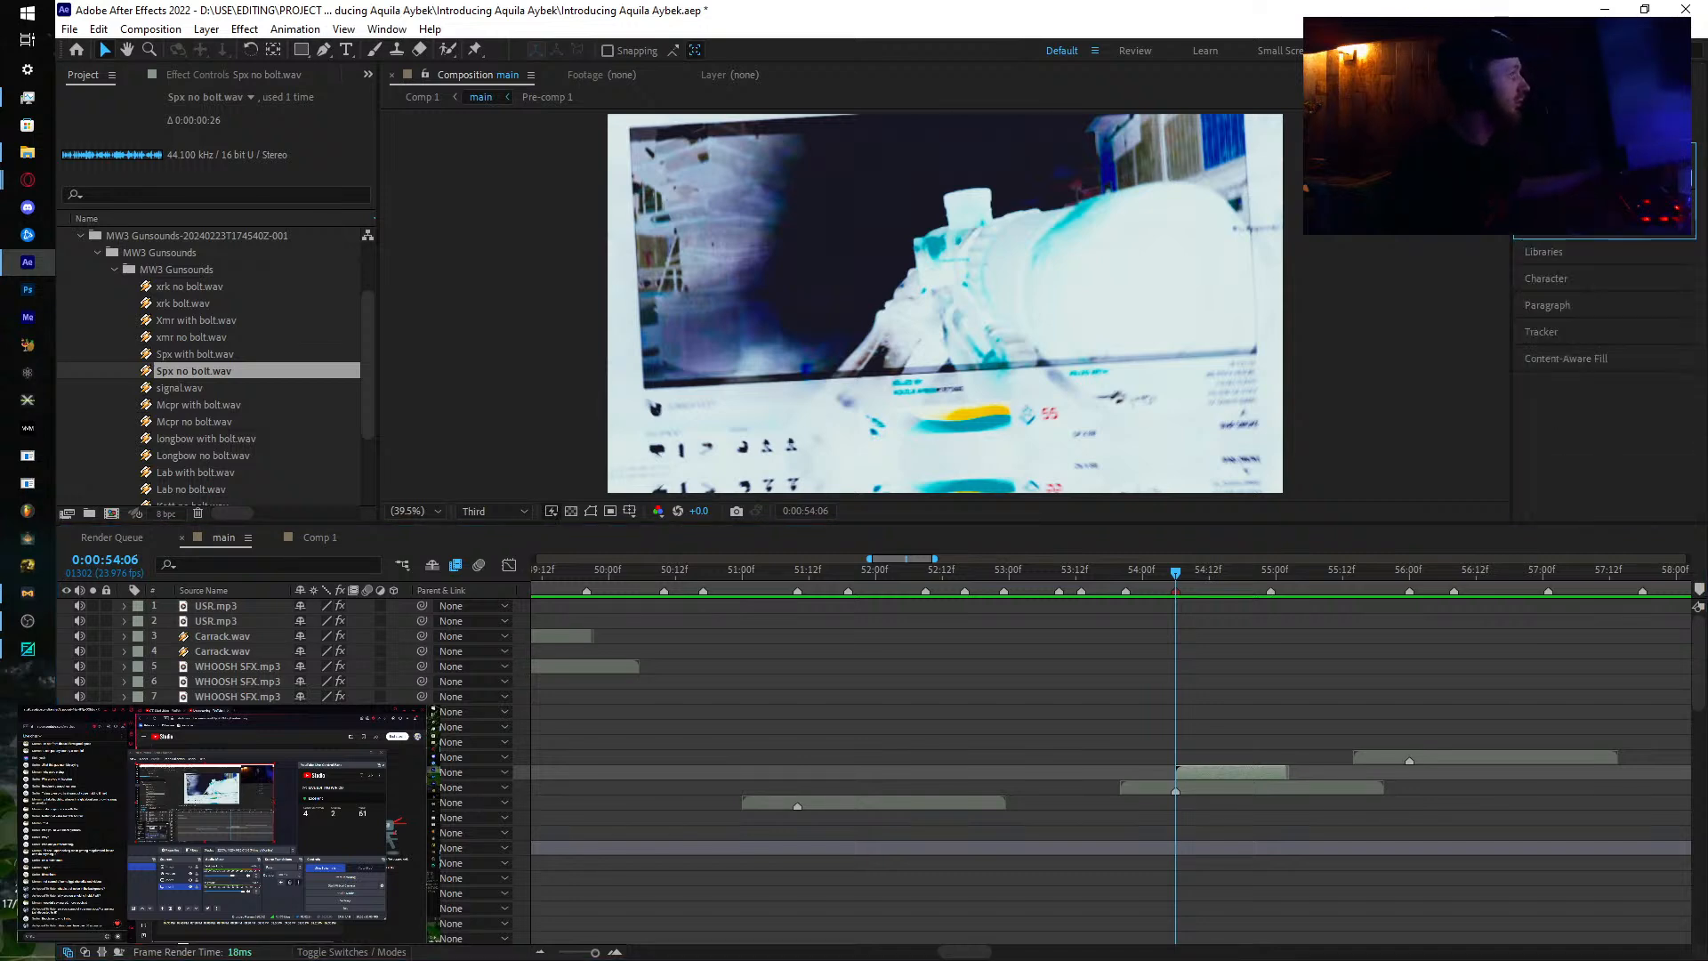
{"action": "double_click", "coordinate": [1576, 204]}
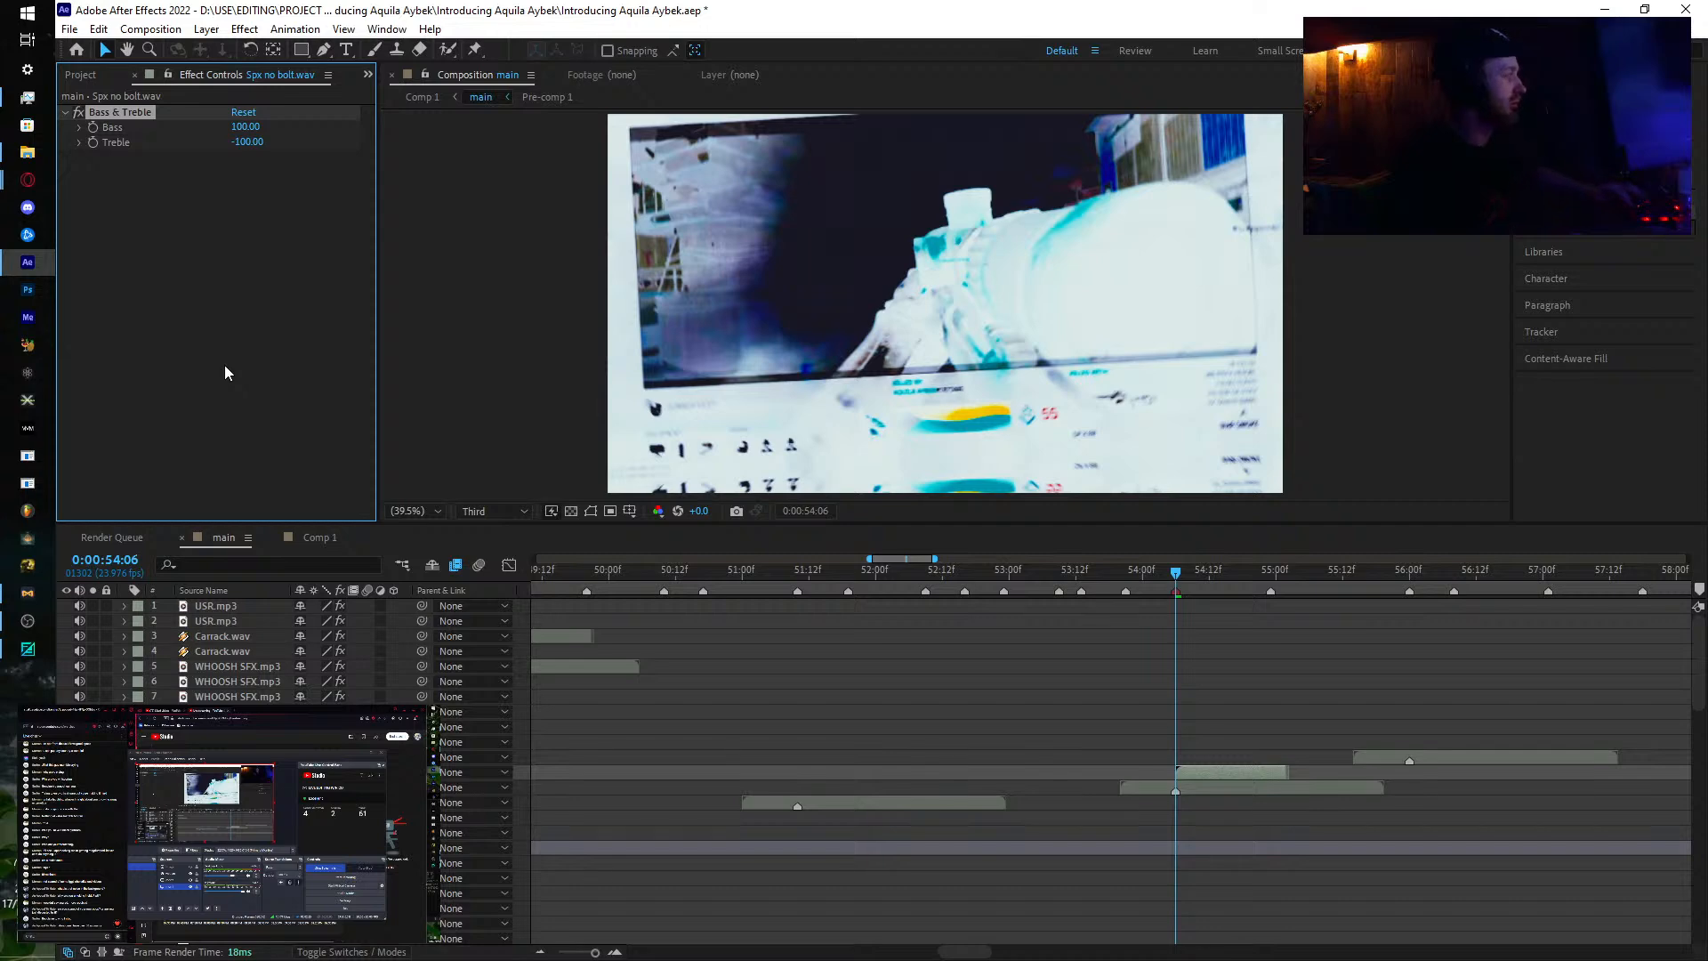
{"action": "key", "text": "space"}
{"action": "left_click_drag", "start_coordinate": [1272, 682], "coordinate": [769, 623]}
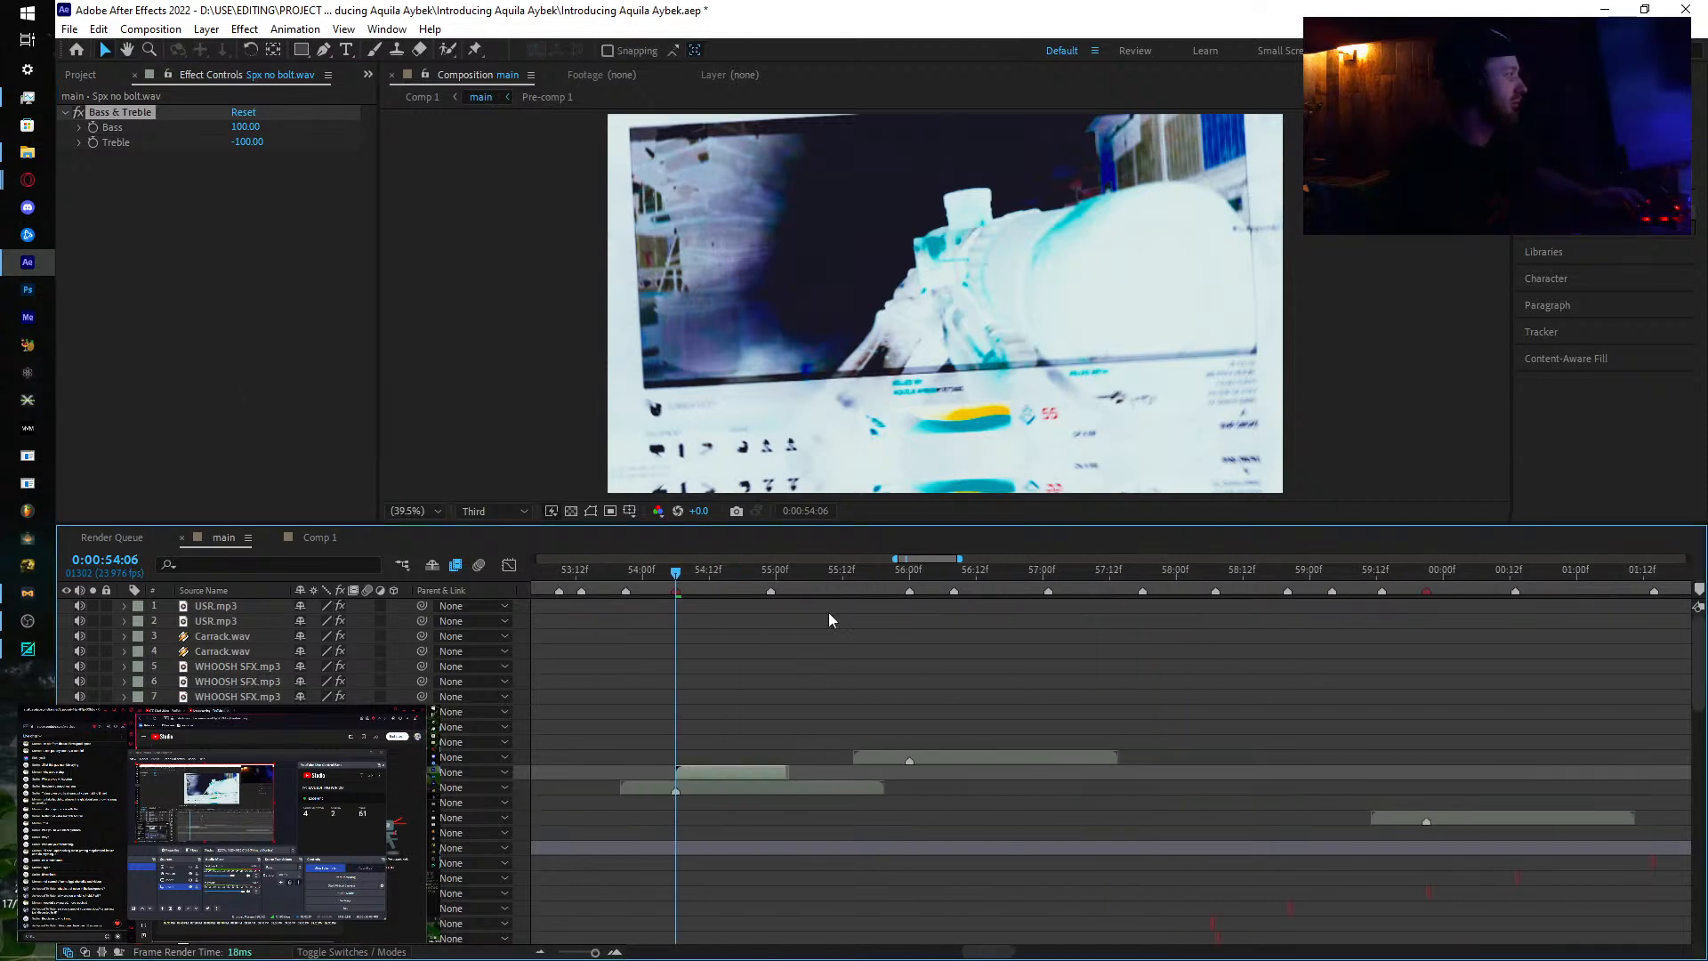
Step: Duplicate the Bass & Treble effect on Spx no bolt.wav and move that layer to start at 0:00:59:21, two places lower in the stack
{"action": "left_click_drag", "start_coordinate": [838, 572], "coordinate": [1423, 598]}
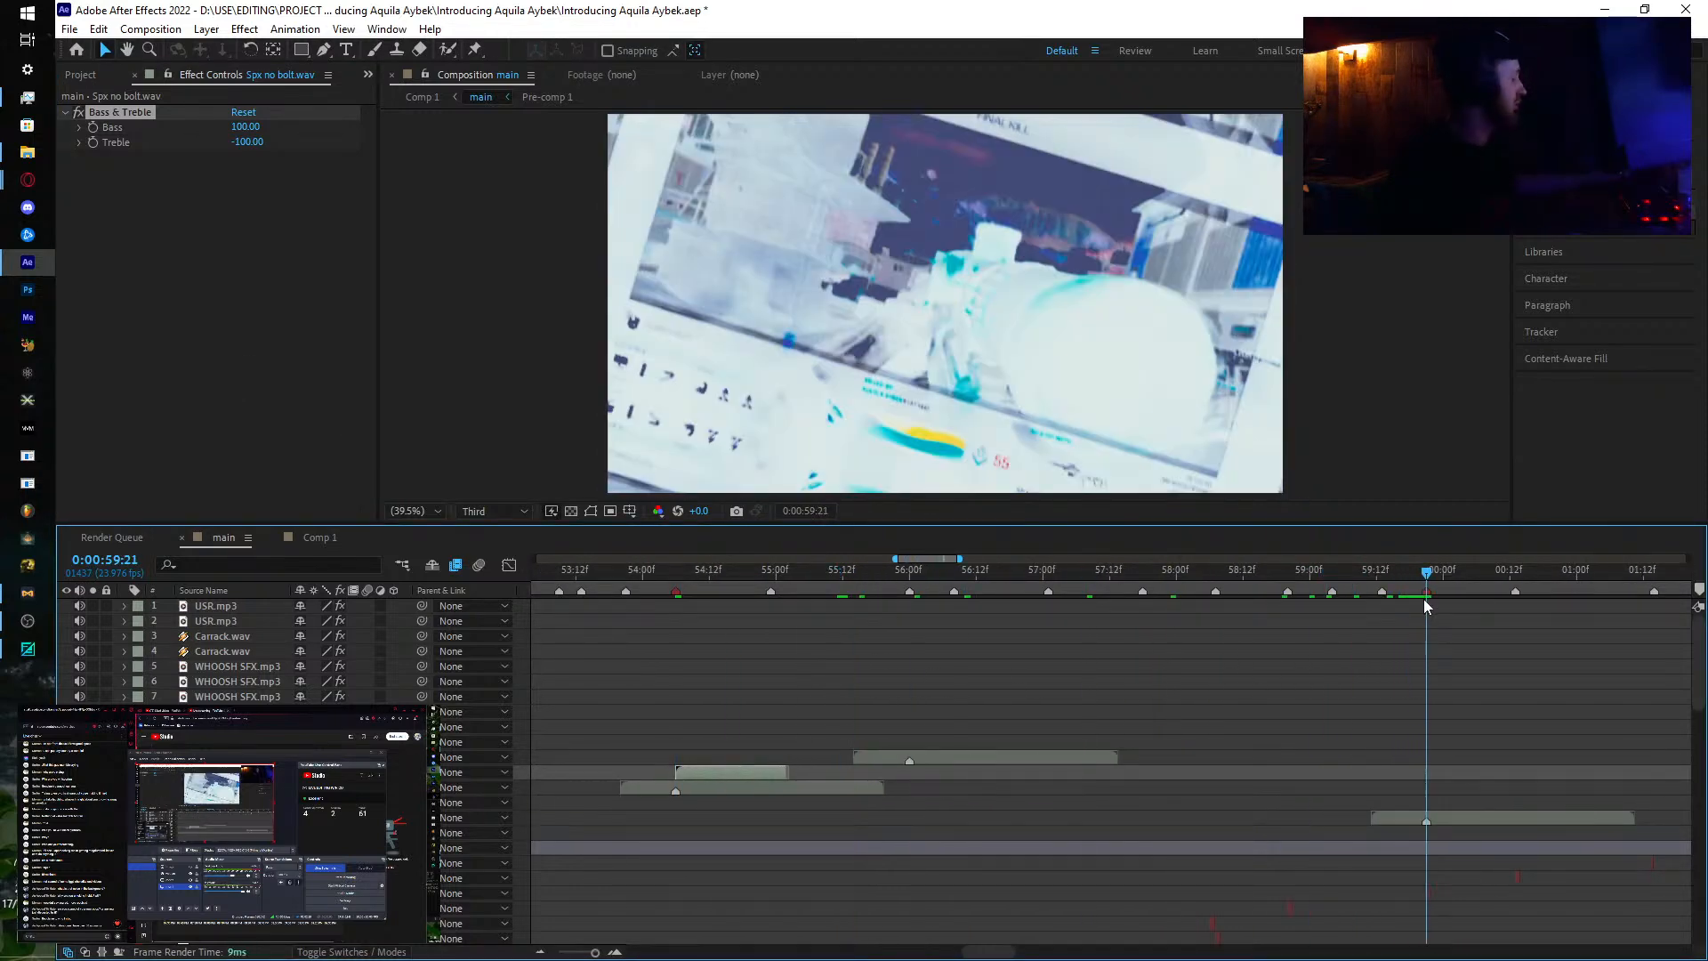
{"action": "key", "text": "ctrl+d"}
{"action": "key", "text": "bracketleft"}
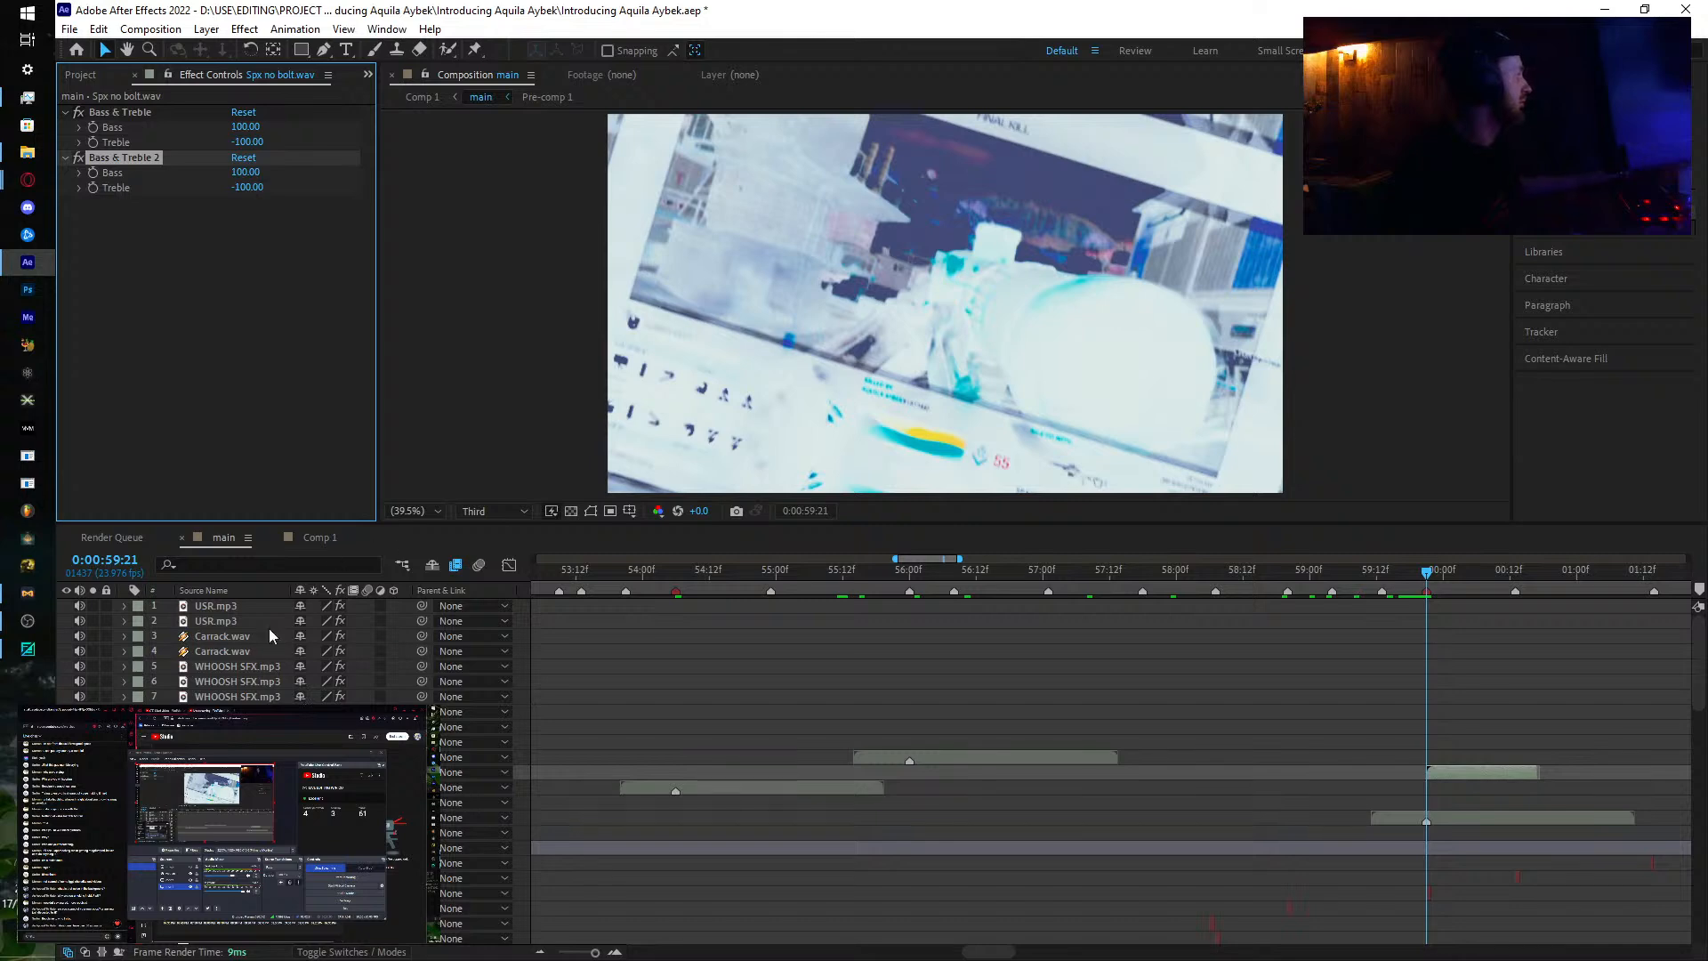
{"action": "key", "text": "ctrl+bracketleft"}
{"action": "key", "text": "ctrl+bracketleft"}
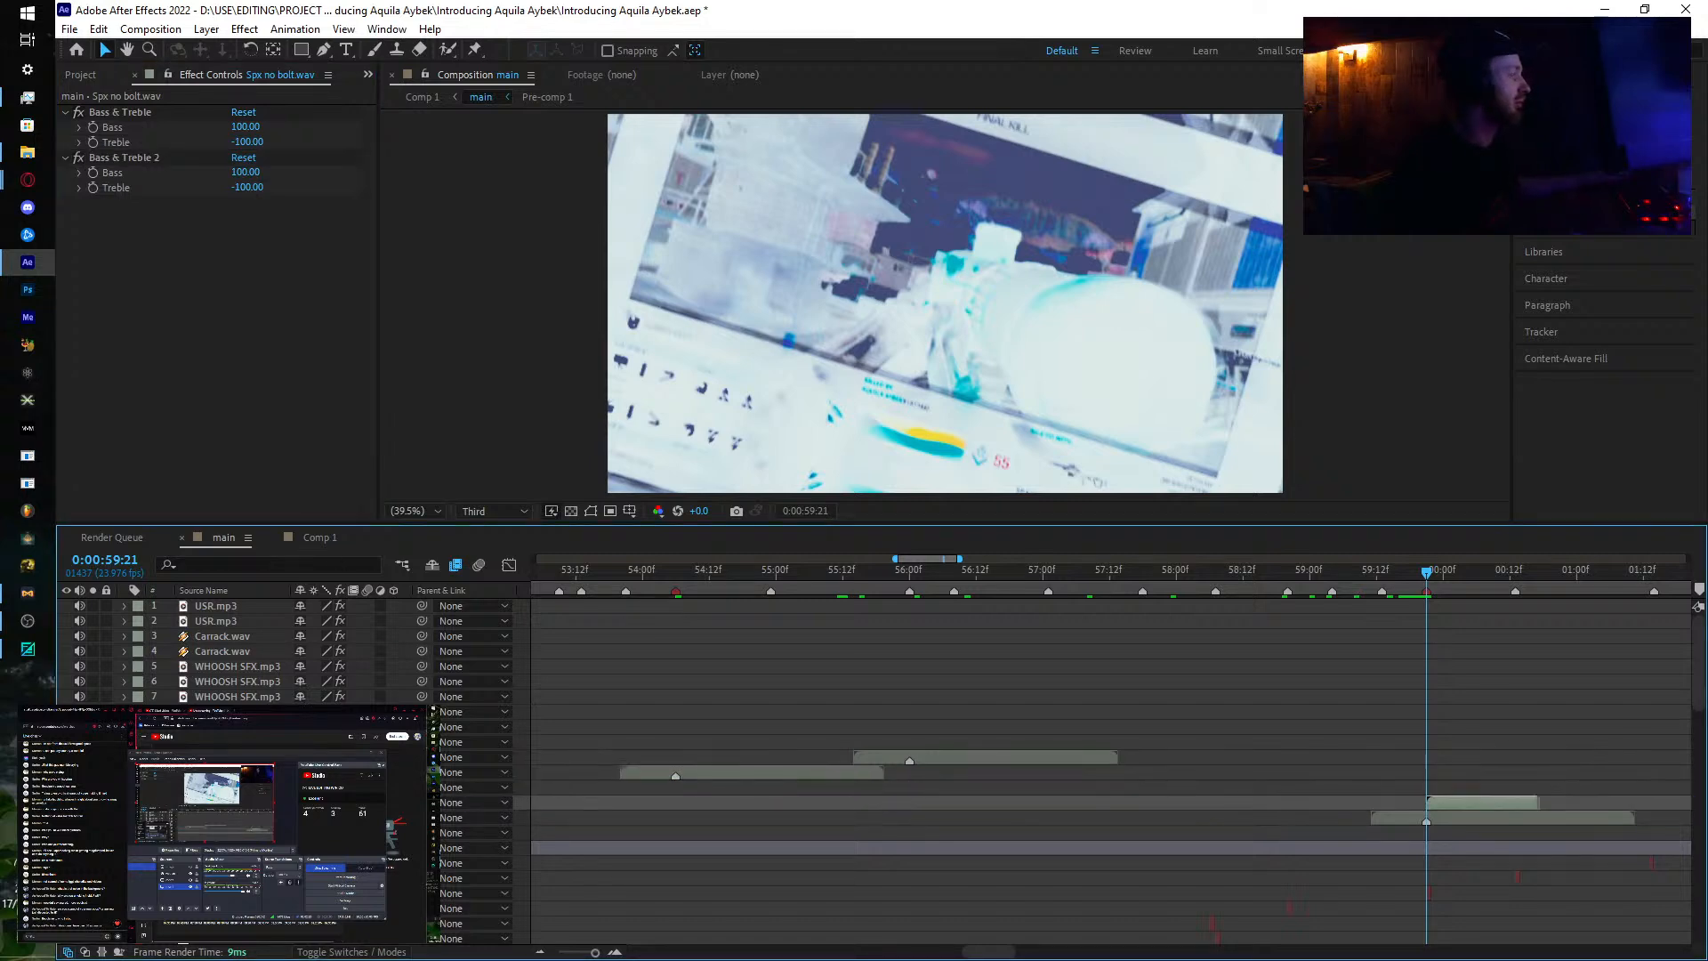
Step: Switch to Comp 1 and preview the edit, checking the application sound levels in the Windows Volume Mixer
{"action": "left_click", "coordinate": [308, 536]}
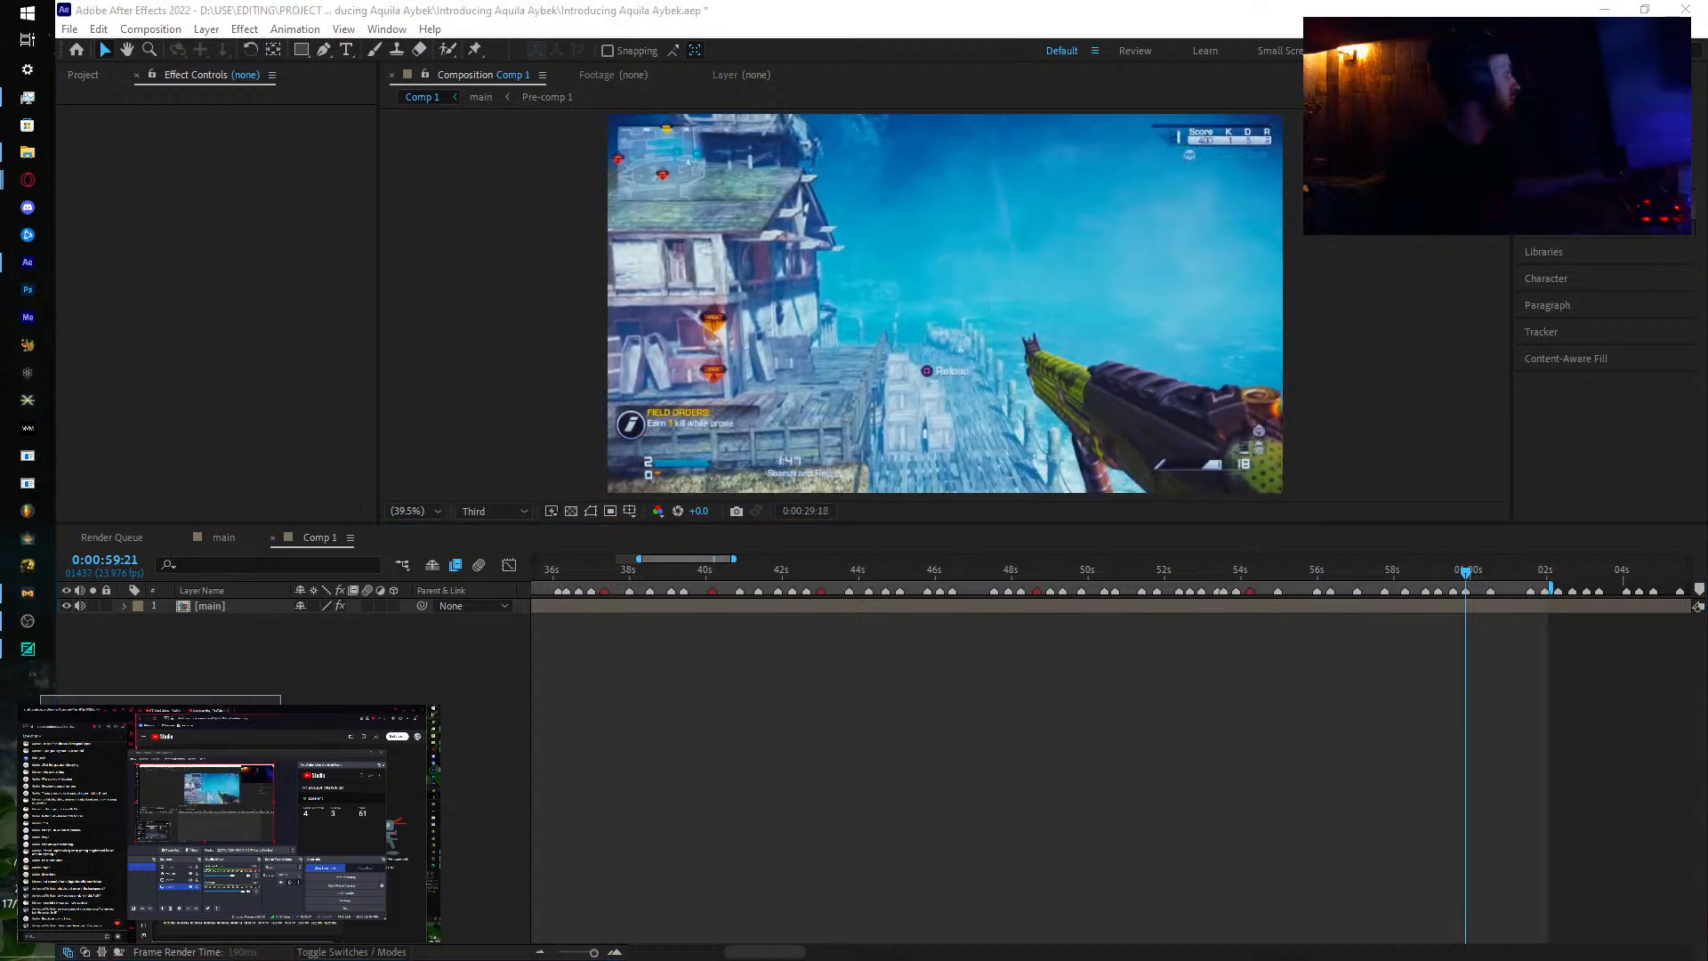
{"action": "left_click", "coordinate": [125, 746]}
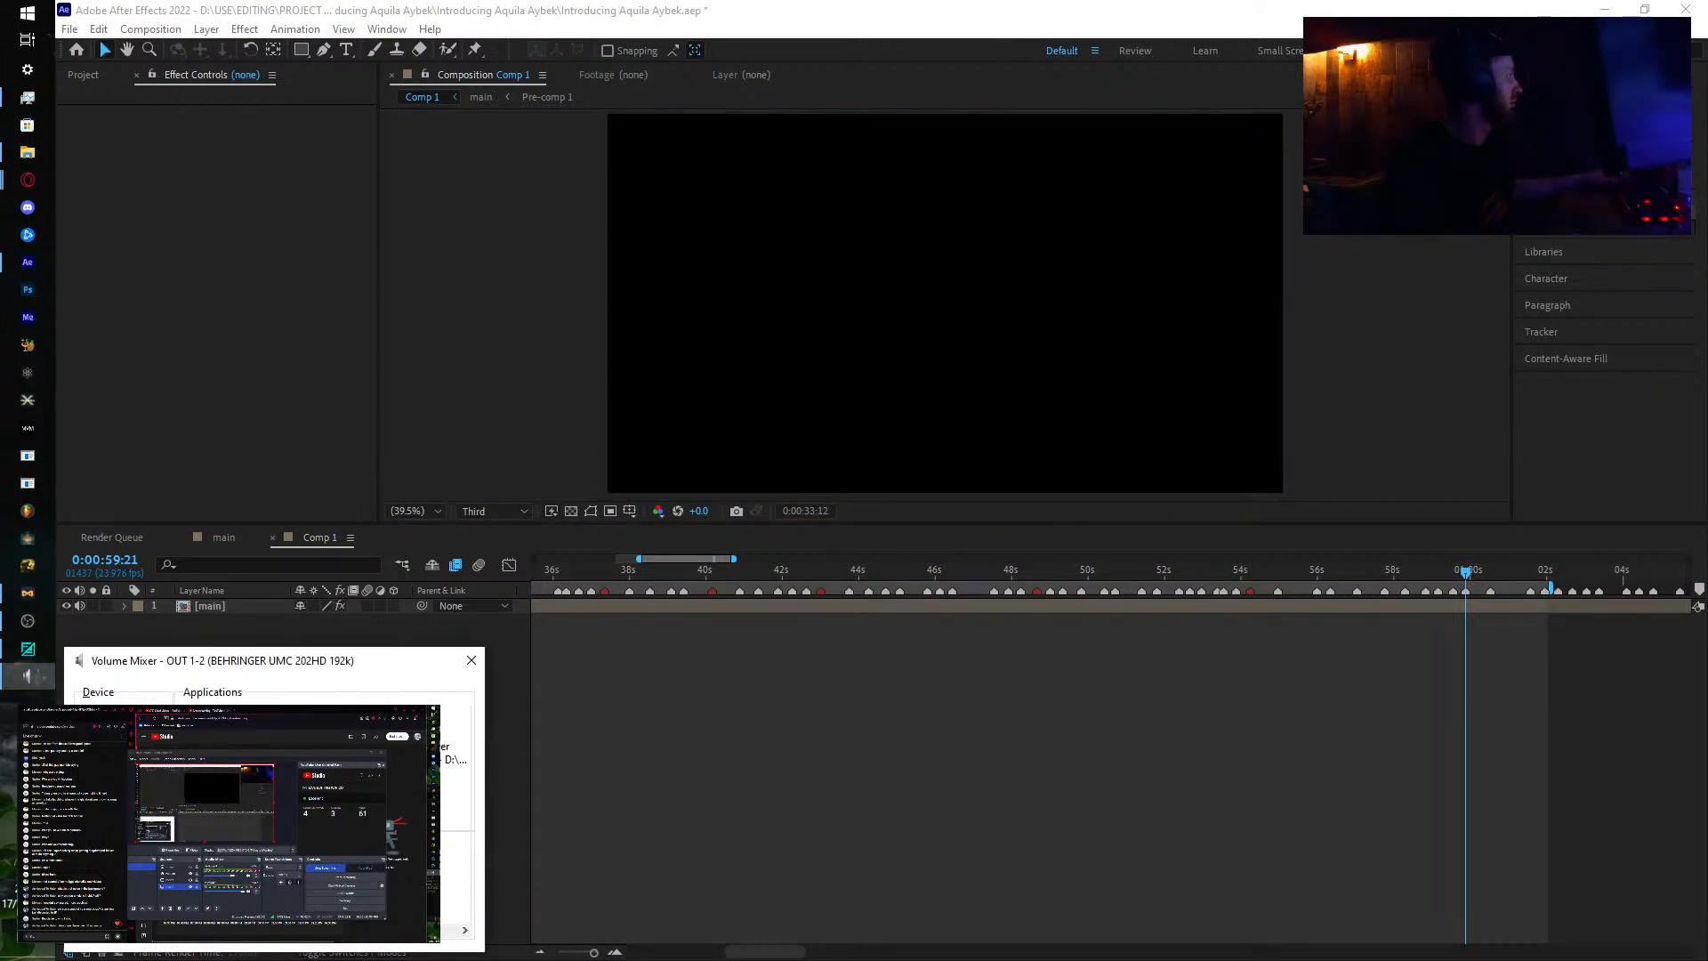
{"action": "left_click", "coordinate": [471, 660]}
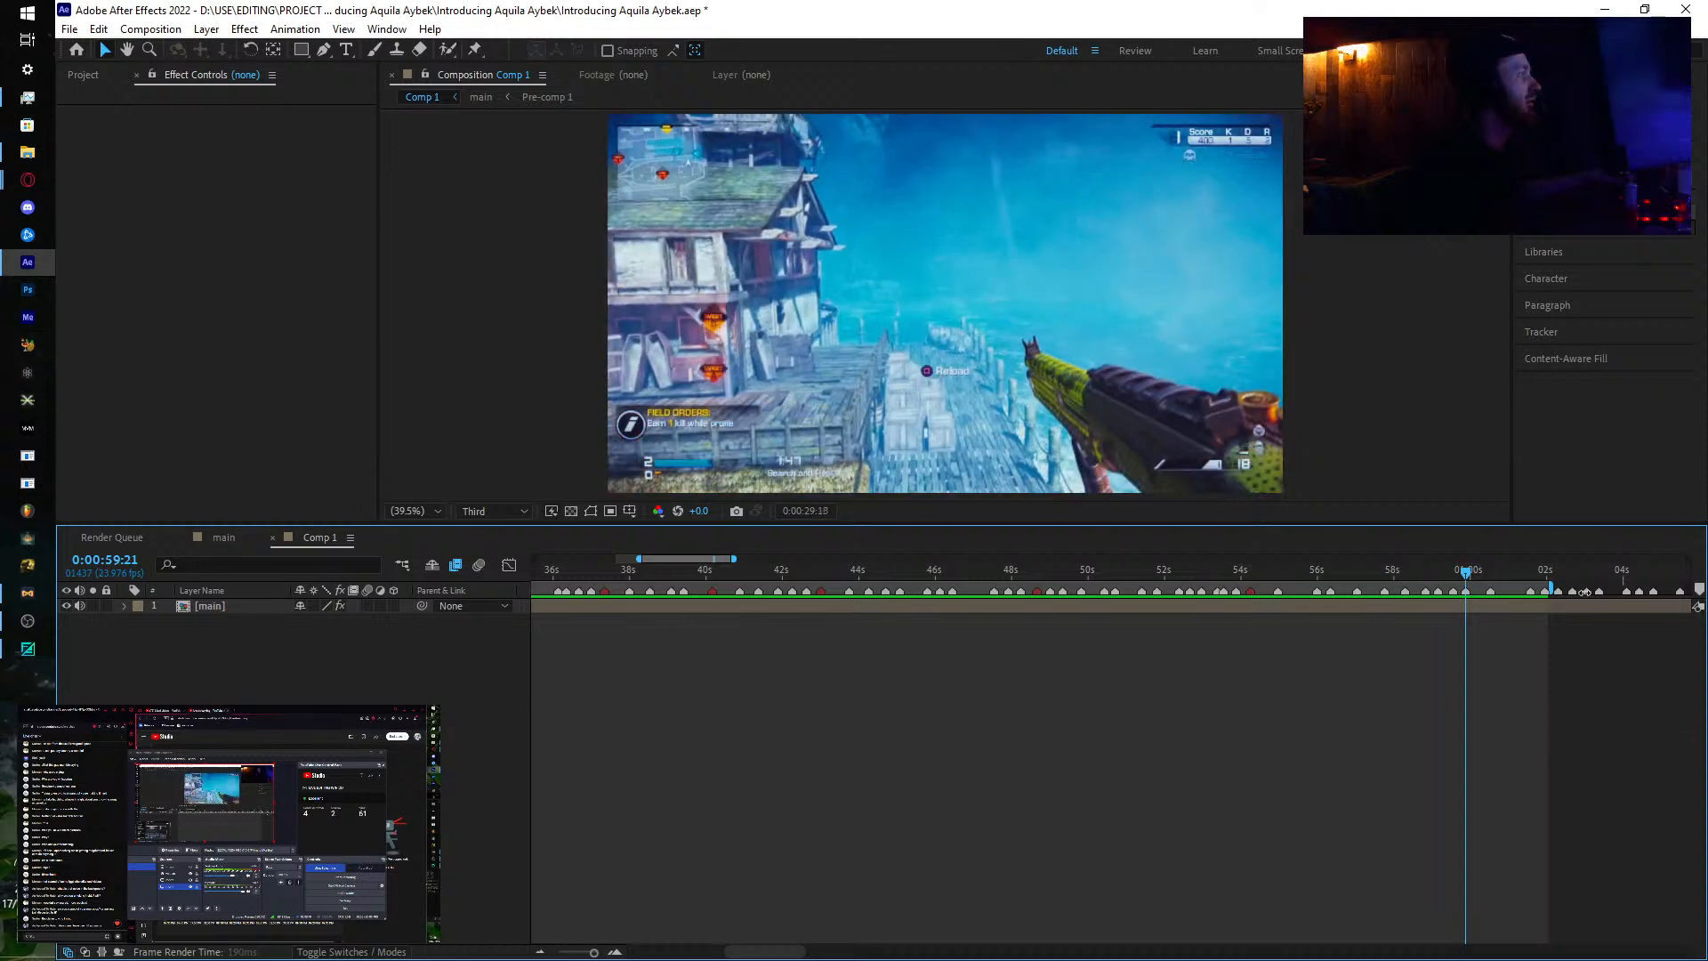
Step: Extend the end of Comp 1's work area to 0:01:04:17
{"action": "left_click", "coordinate": [1492, 570]}
{"action": "key", "text": "minus"}
{"action": "left_click_drag", "start_coordinate": [1477, 657], "coordinate": [971, 605]}
{"action": "left_click_drag", "start_coordinate": [819, 576], "coordinate": [1079, 612]}
{"action": "key", "text": "n"}
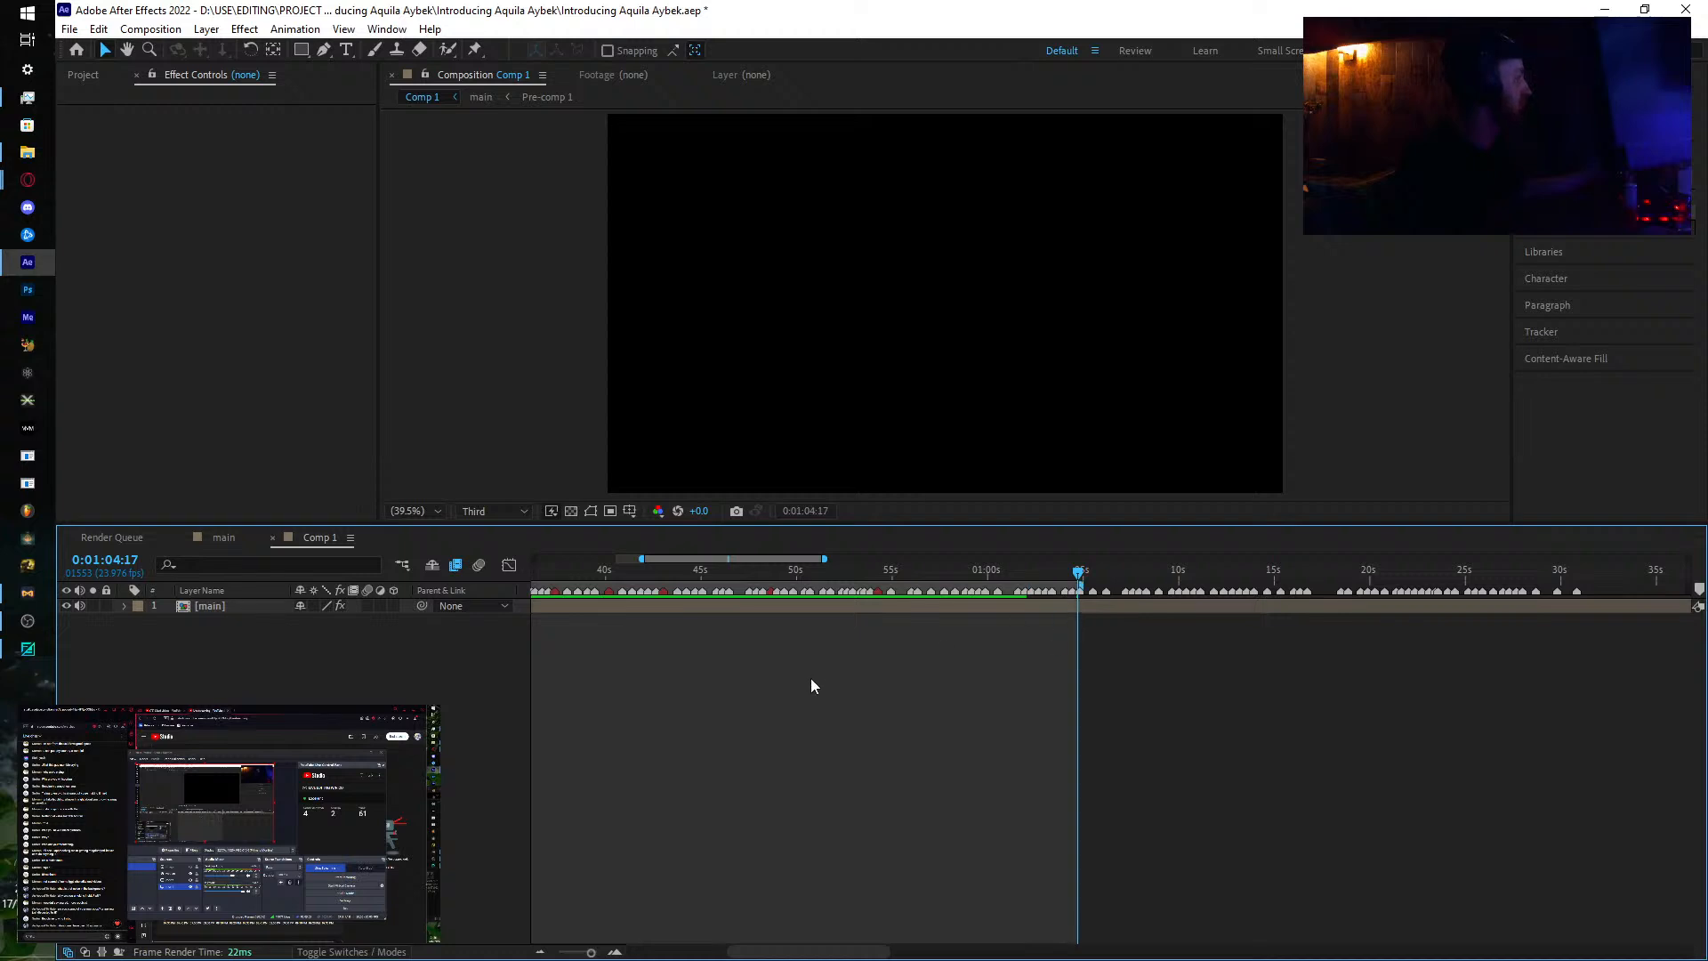
Step: Send Comp 1 to the Adobe Media Encoder queue and switch to Media Encoder
{"action": "left_click_drag", "start_coordinate": [812, 681], "coordinate": [1142, 658]}
{"action": "left_click", "coordinate": [151, 28]}
{"action": "left_click", "coordinate": [178, 162]}
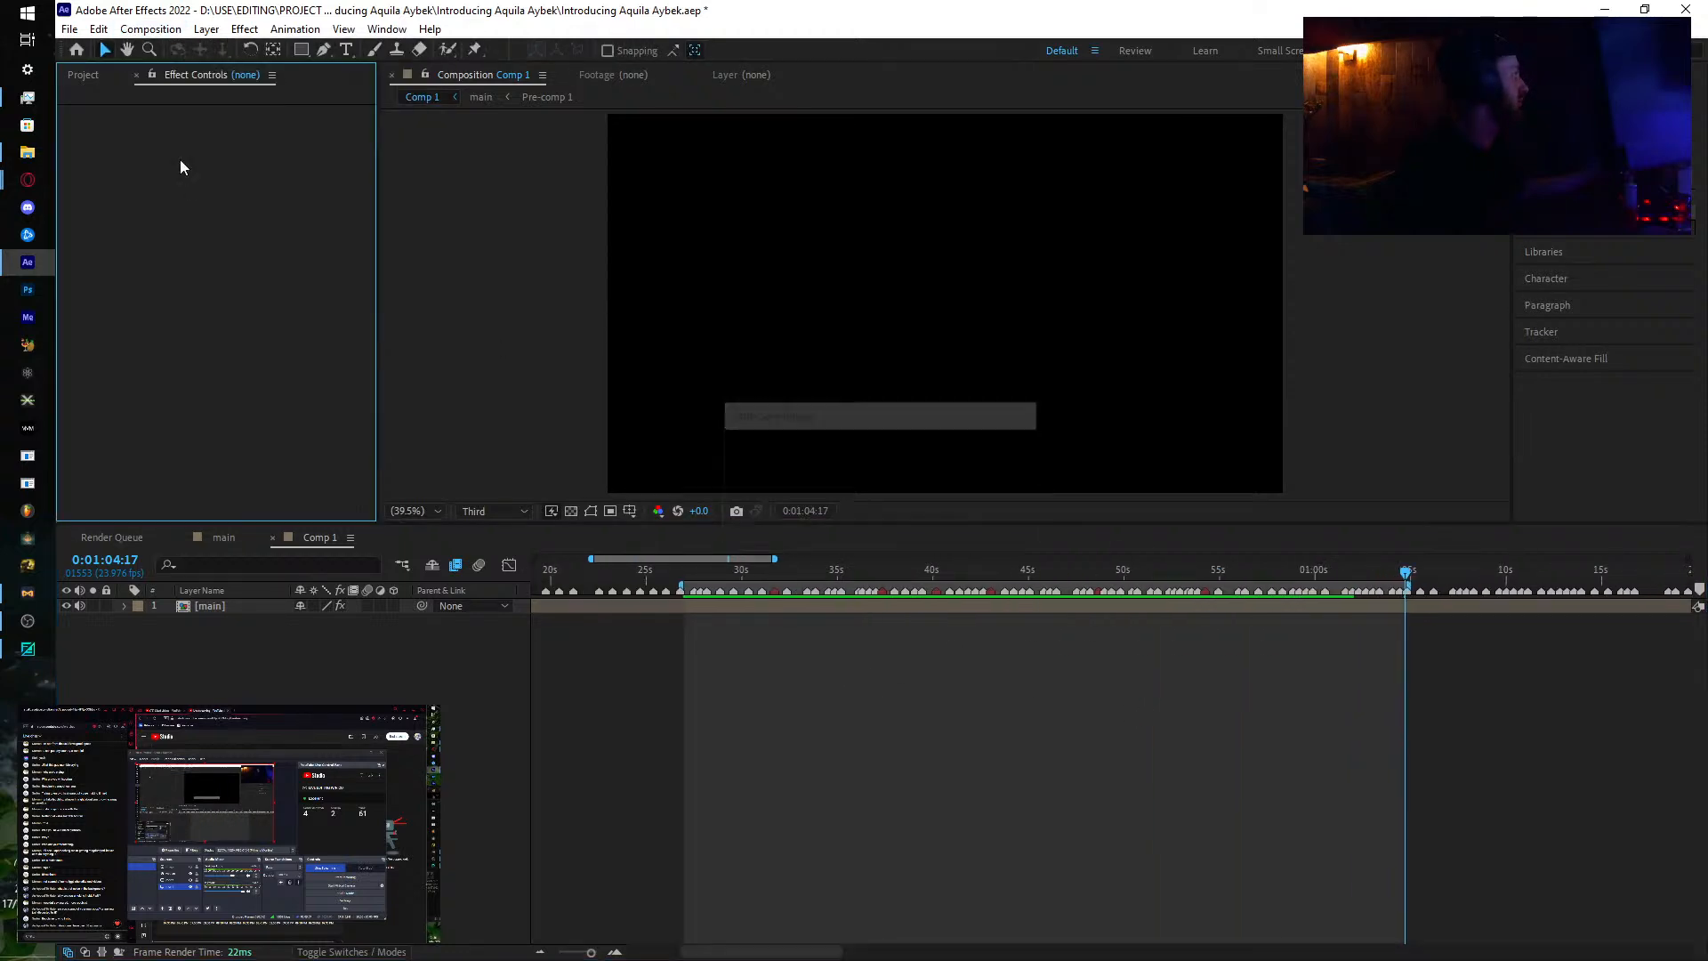
{"action": "left_click", "coordinate": [151, 29]}
{"action": "left_click", "coordinate": [163, 159]}
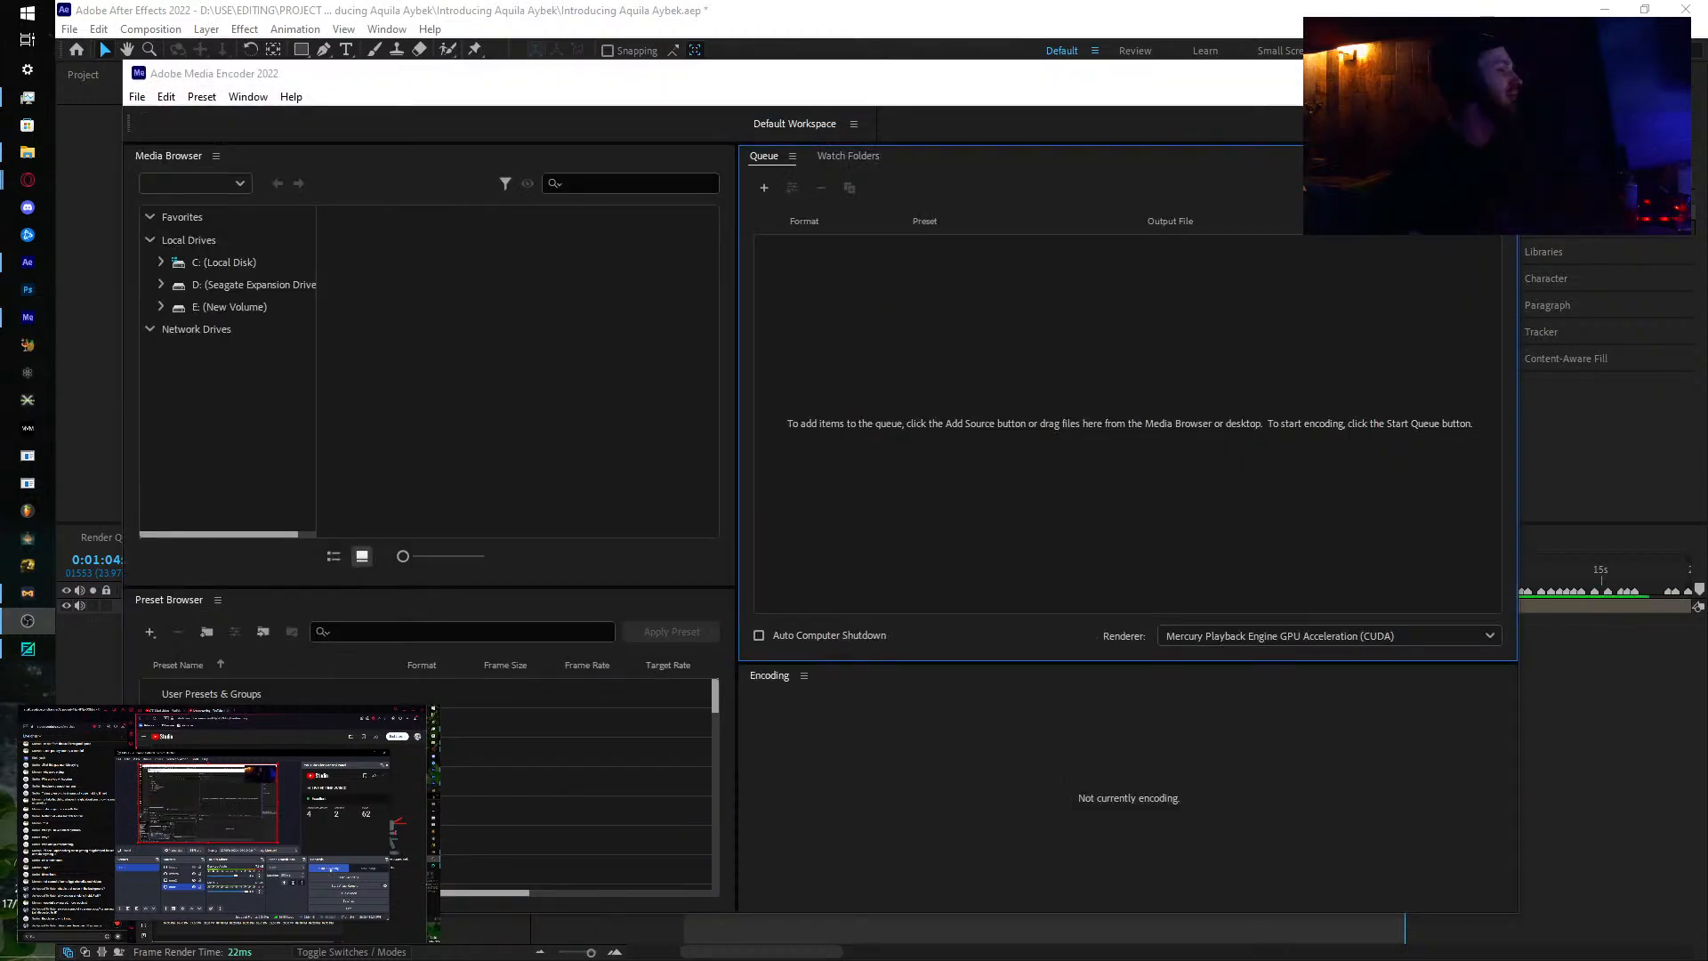
{"action": "left_click", "coordinate": [1139, 79]}
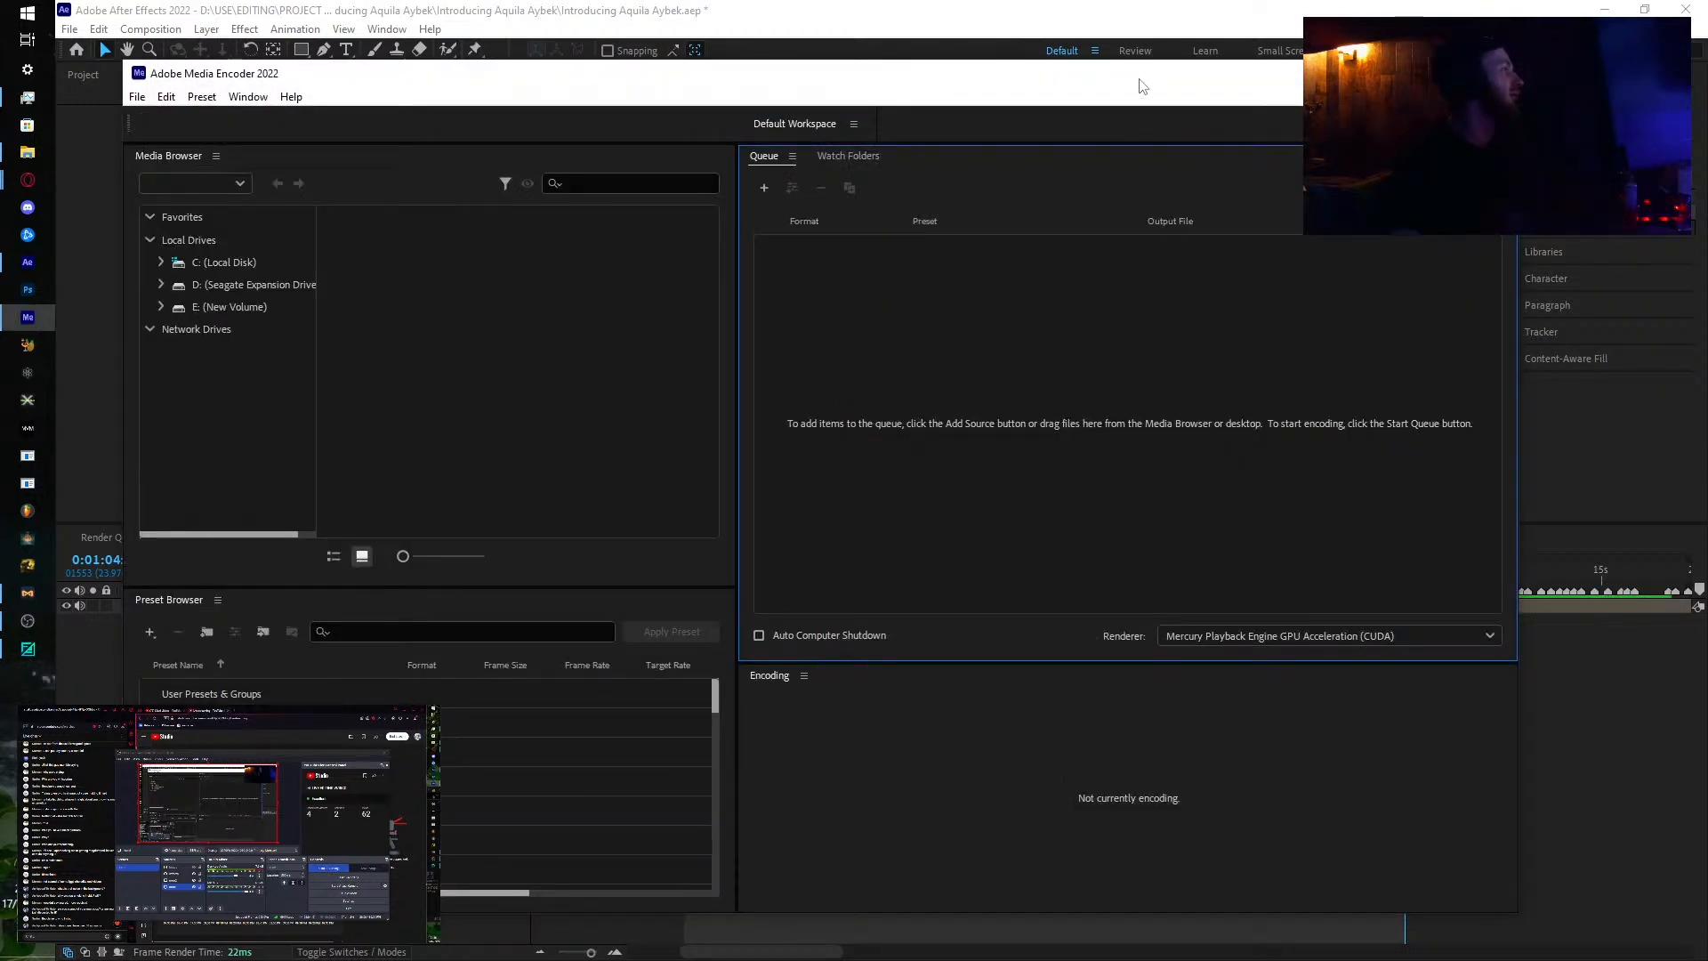